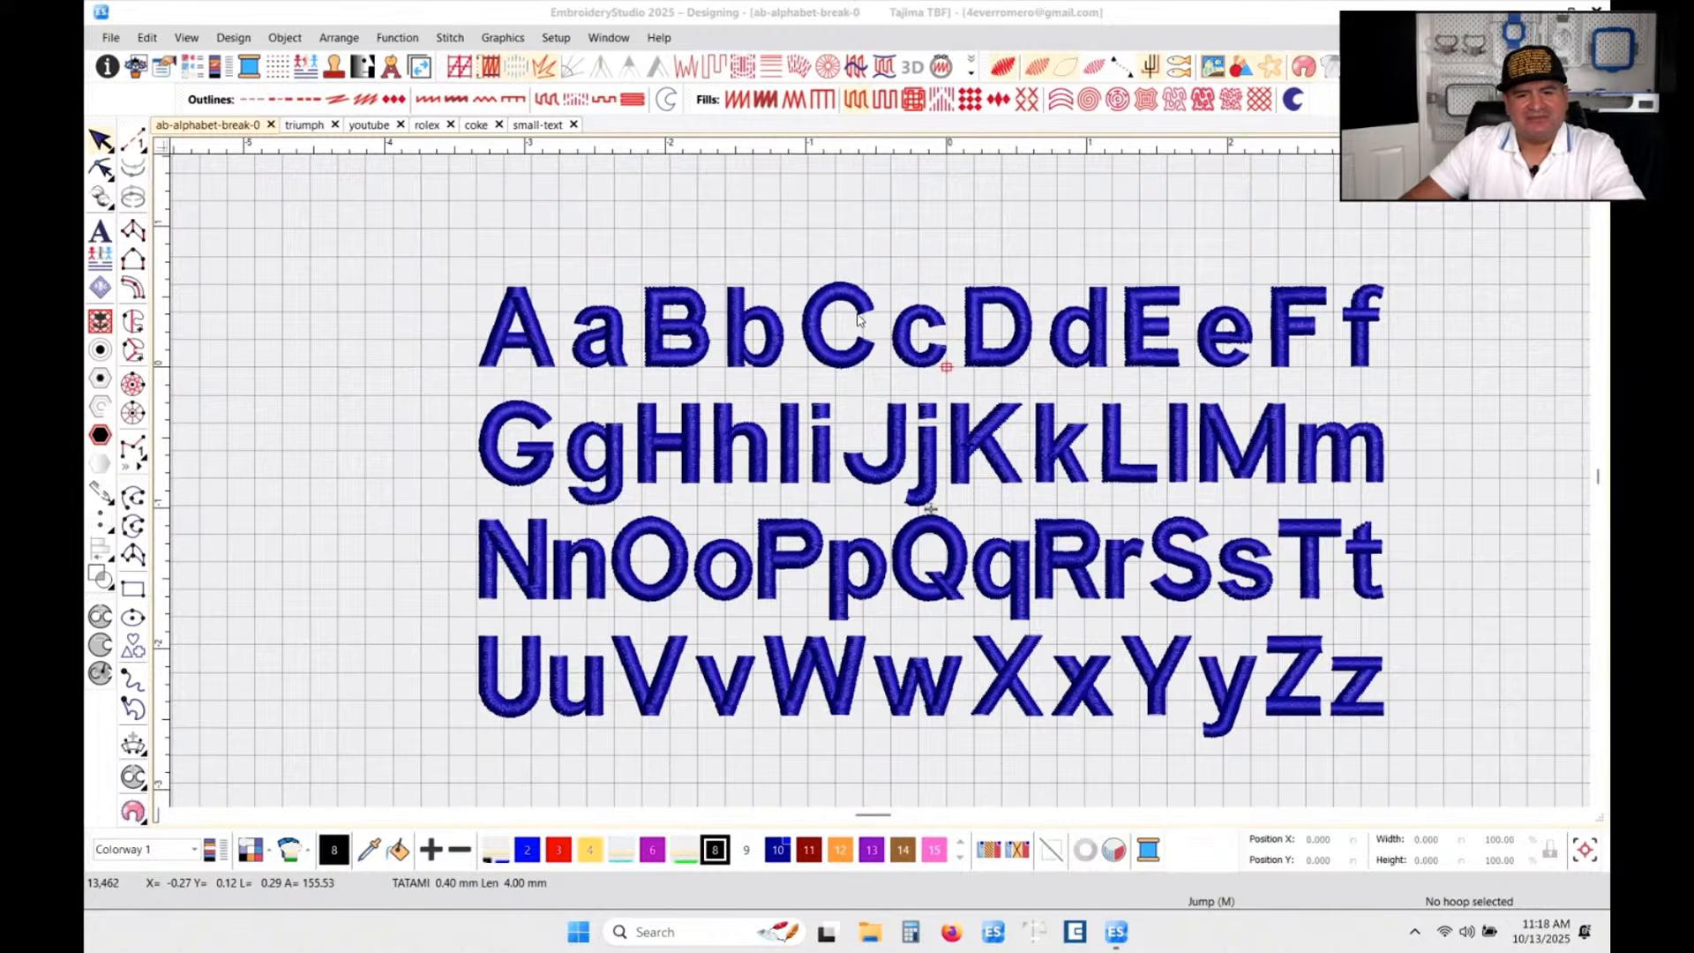
# - Examine the stitching of the letters in the alphabet design and of the TIMES row in the small-text design
pyautogui.scroll(3, 1213, 339)
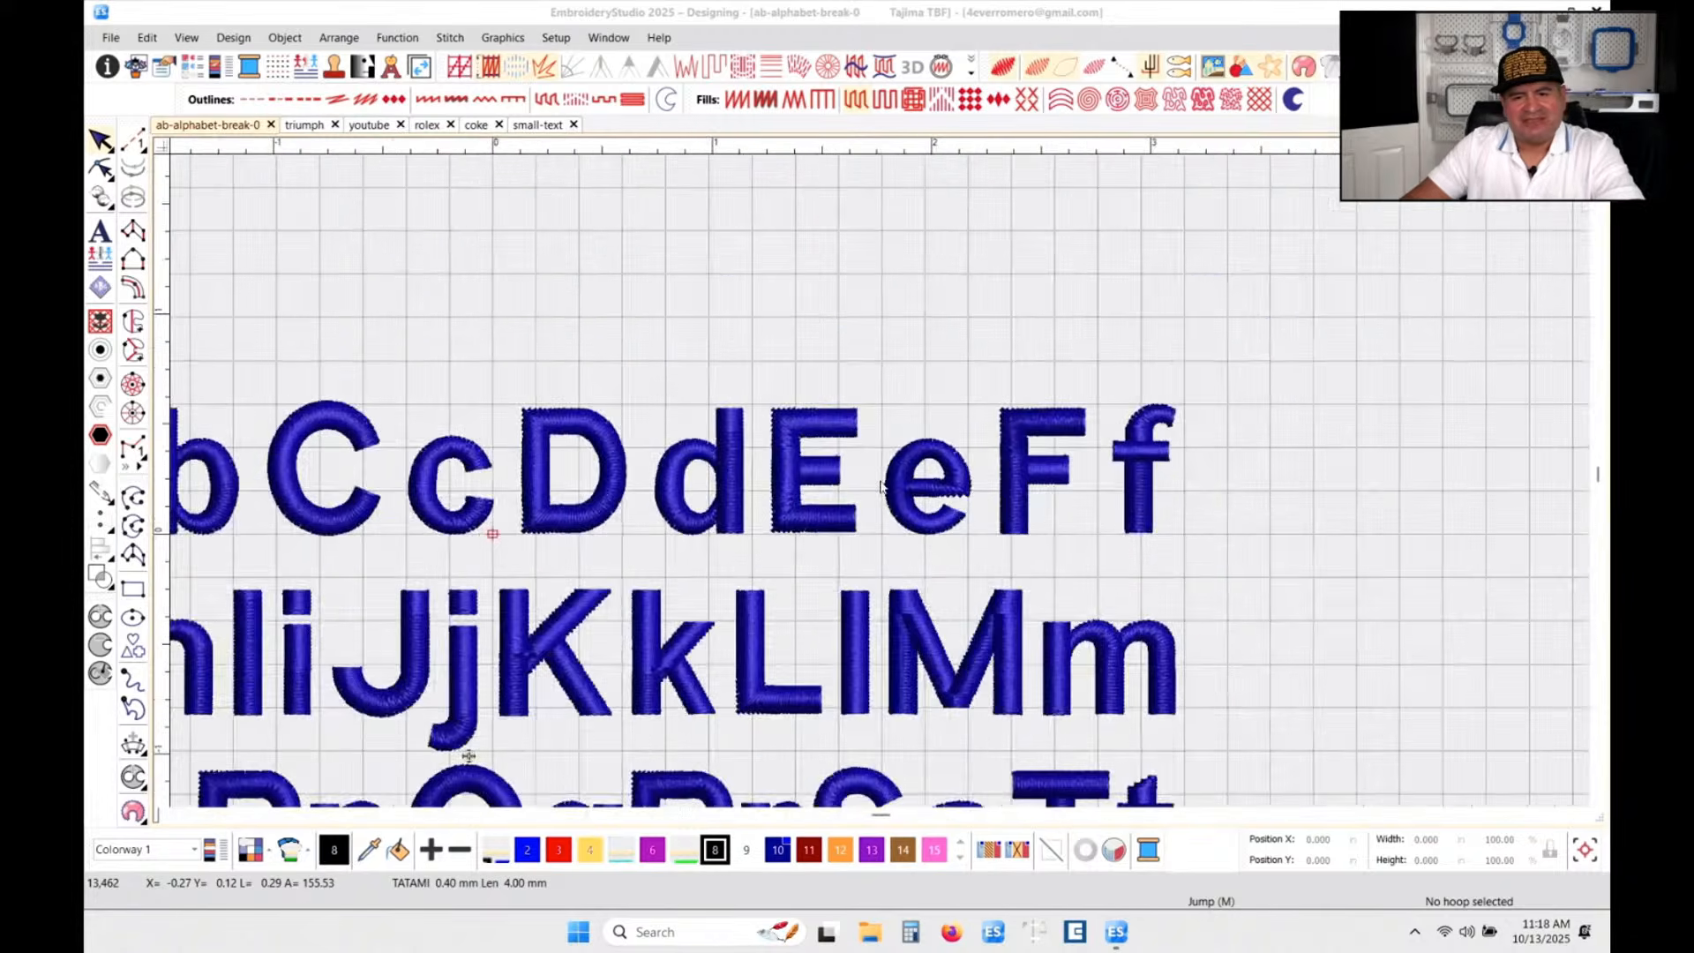
pyautogui.scroll(2, 837, 448)
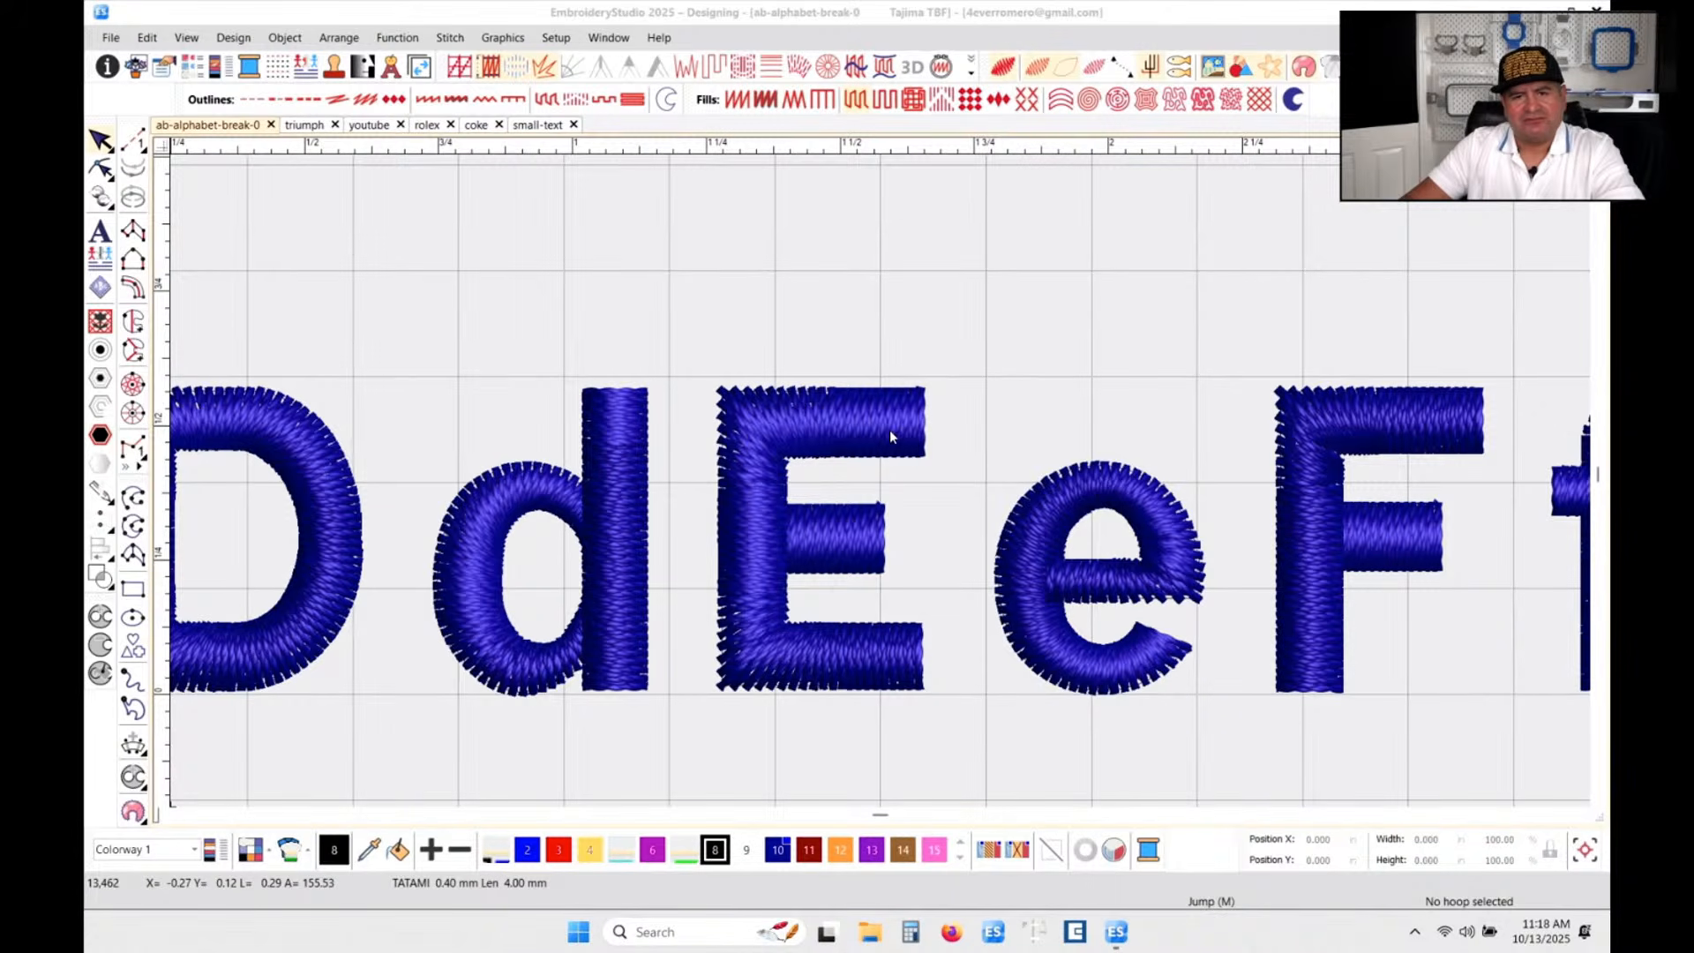
pyautogui.click(546, 128)
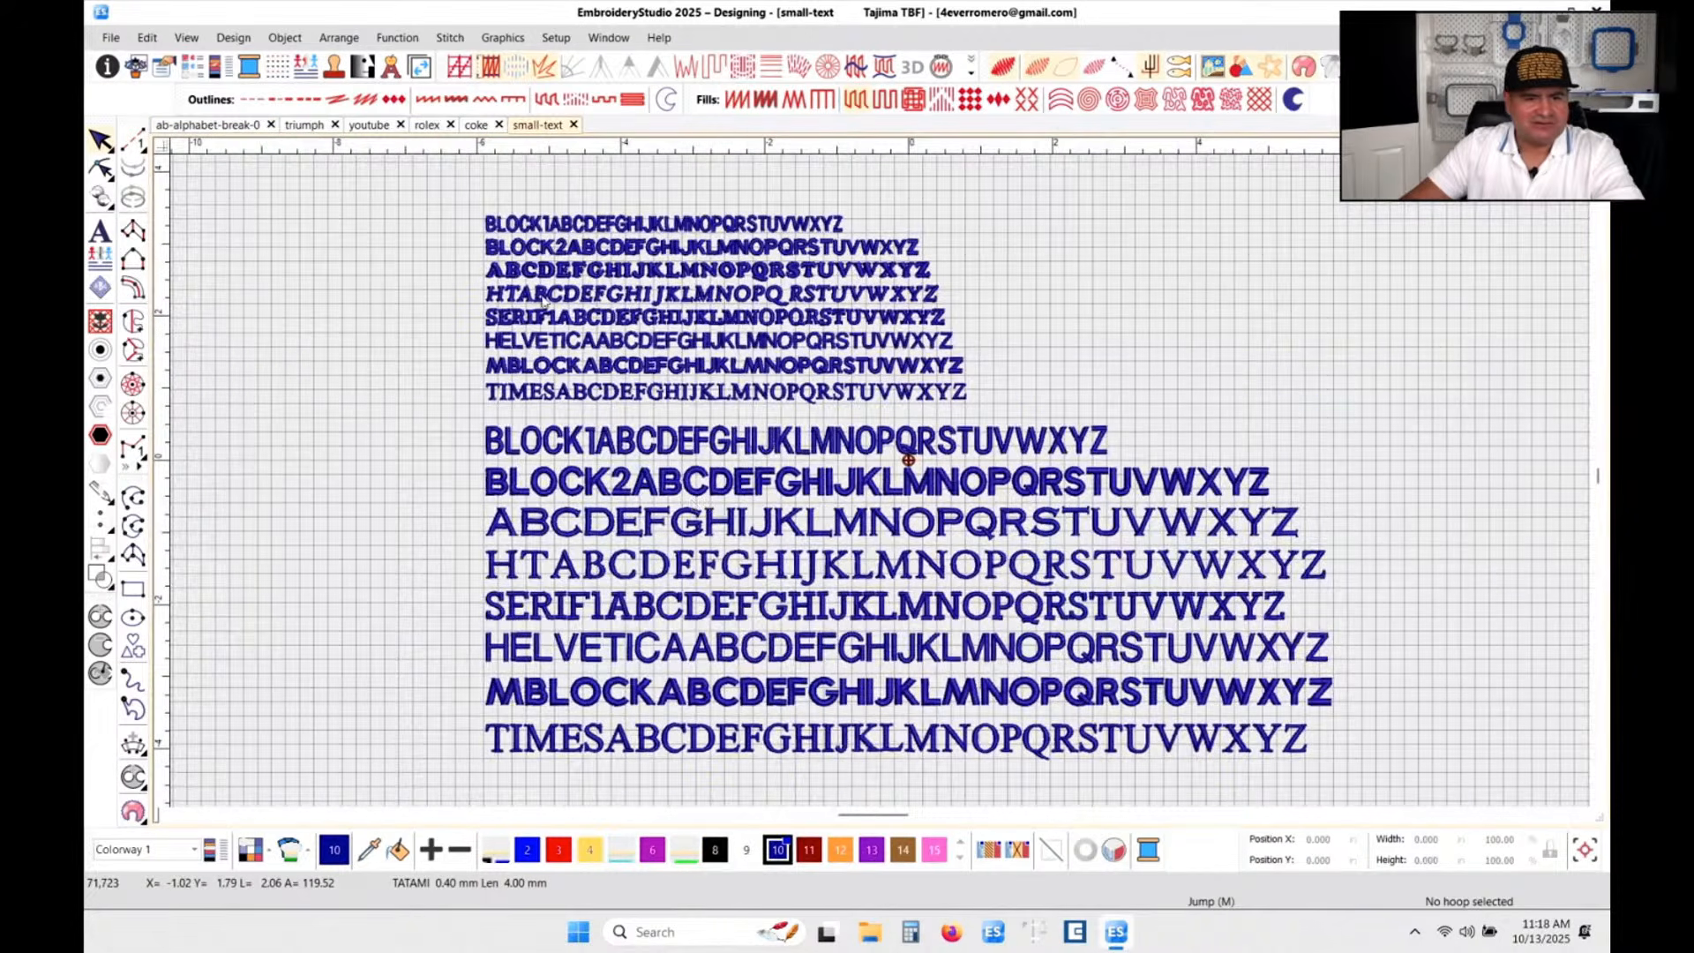
pyautogui.scroll(2, 517, 396)
pyautogui.scroll(3, 997, 483)
pyautogui.scroll(-1, 880, 494)
pyautogui.scroll(-3, 880, 494)
pyautogui.scroll(1, 847, 502)
pyautogui.scroll(-1, 838, 507)
pyautogui.scroll(3, 814, 510)
pyautogui.scroll(5, 814, 510)
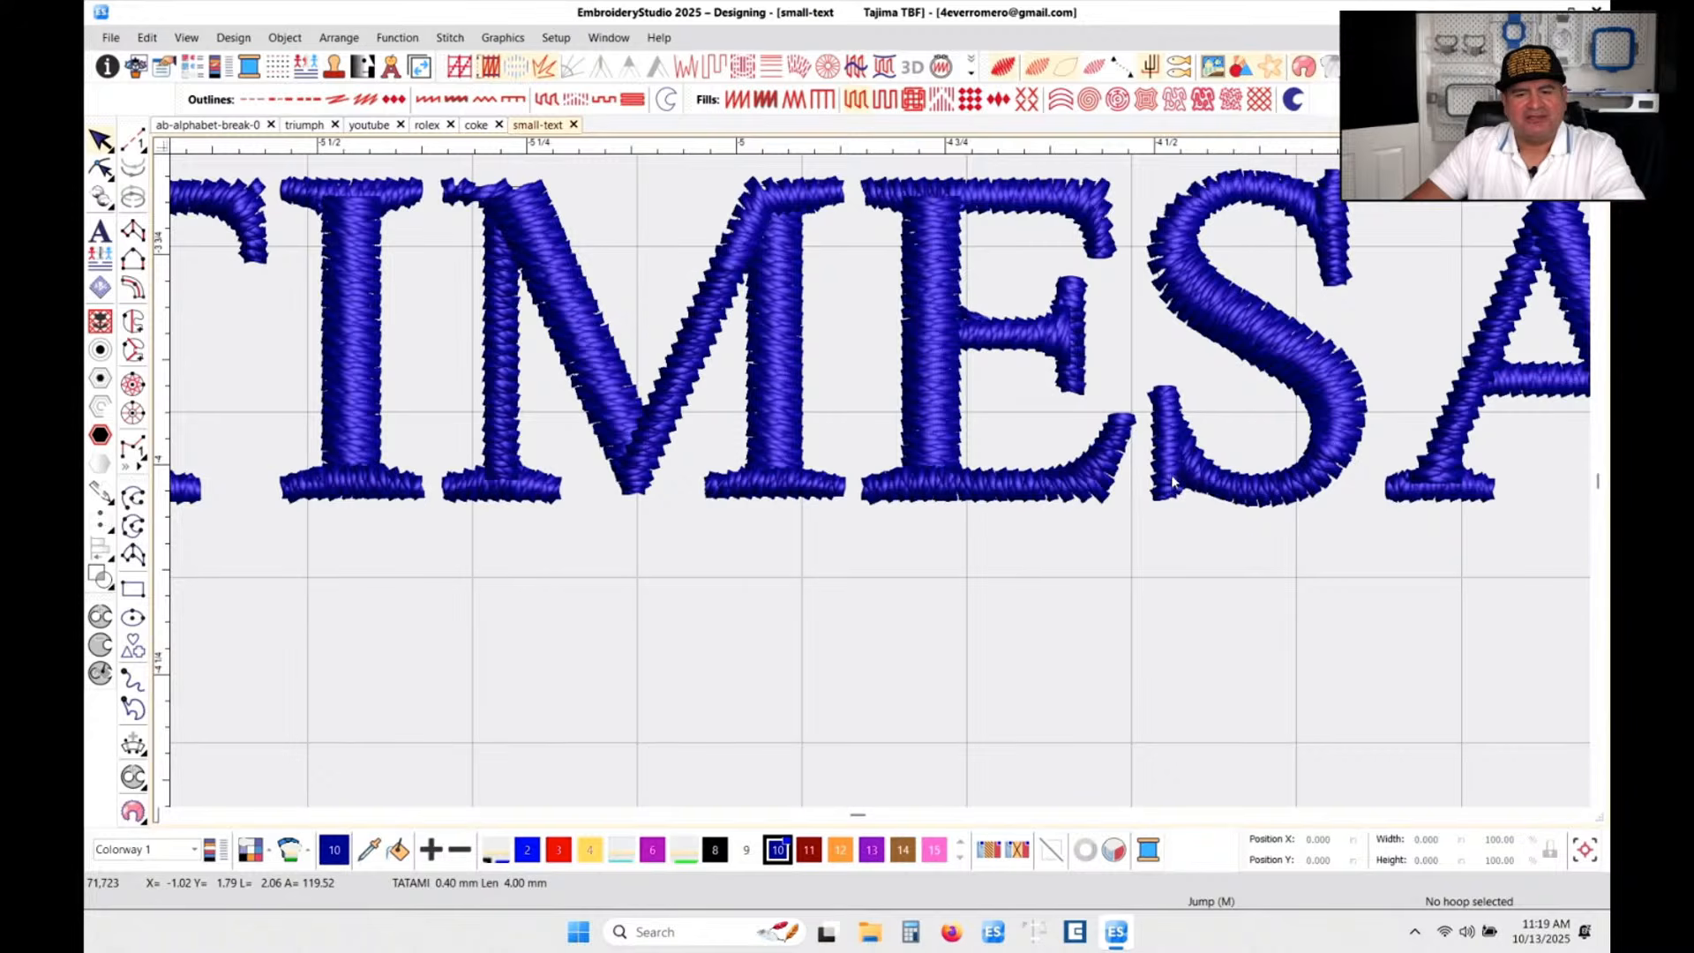
pyautogui.scroll(-1, 1311, 236)
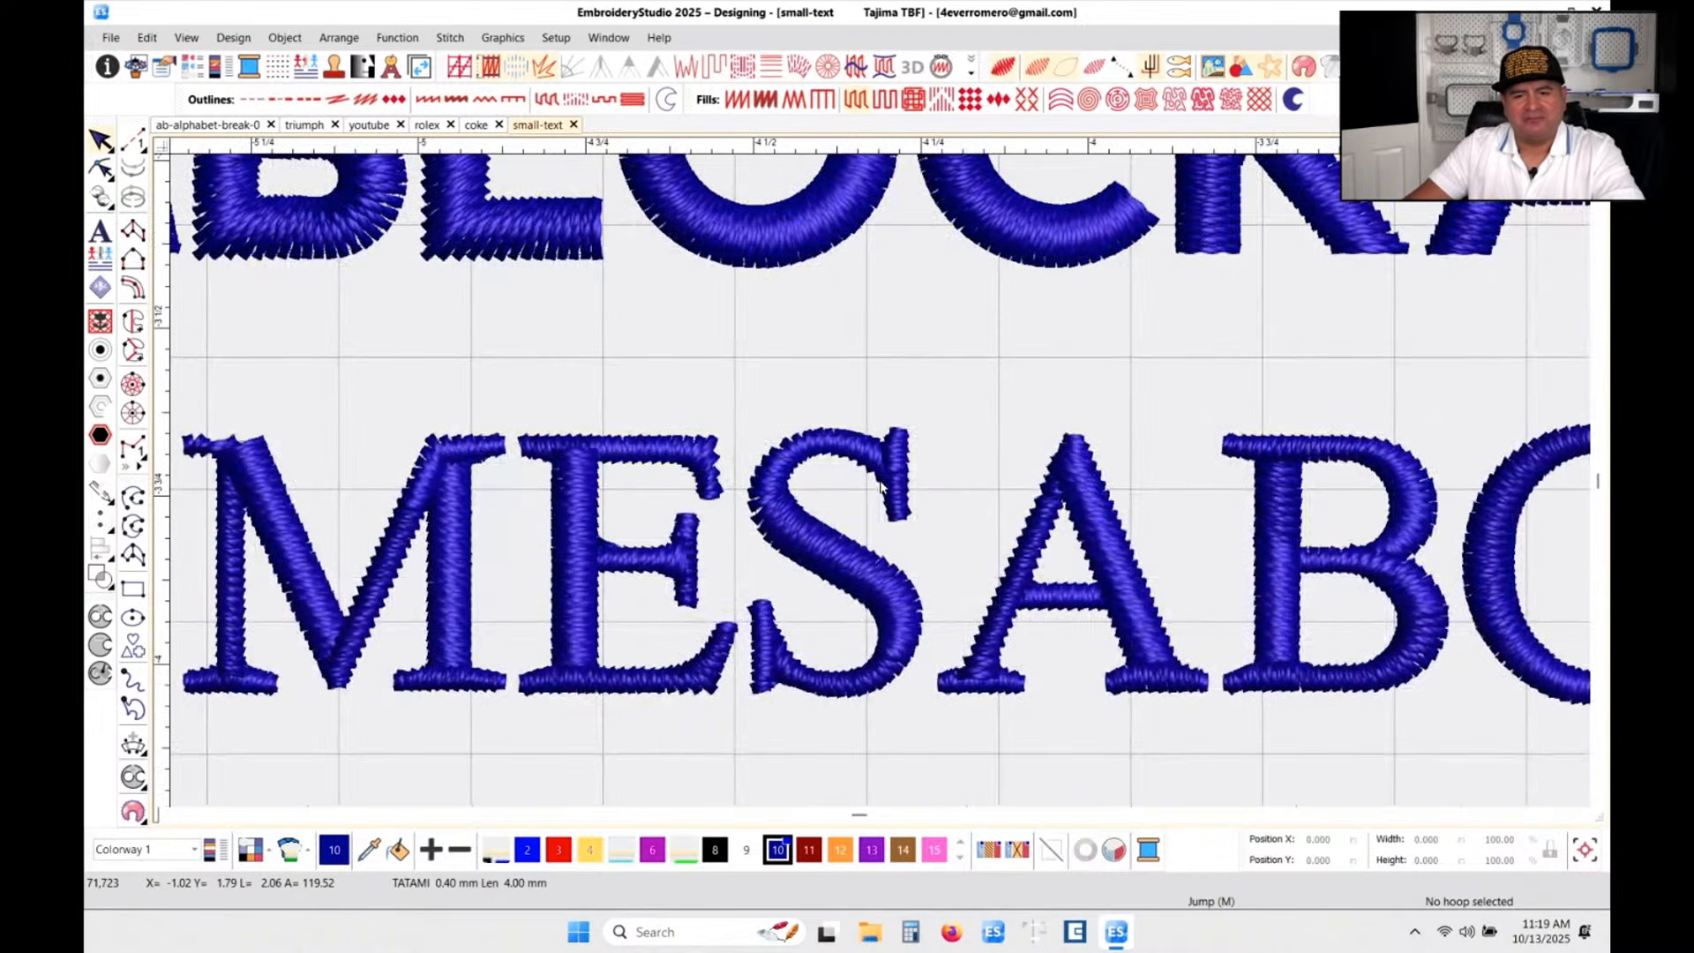
pyautogui.scroll(1, 895, 459)
pyautogui.scroll(-1, 891, 454)
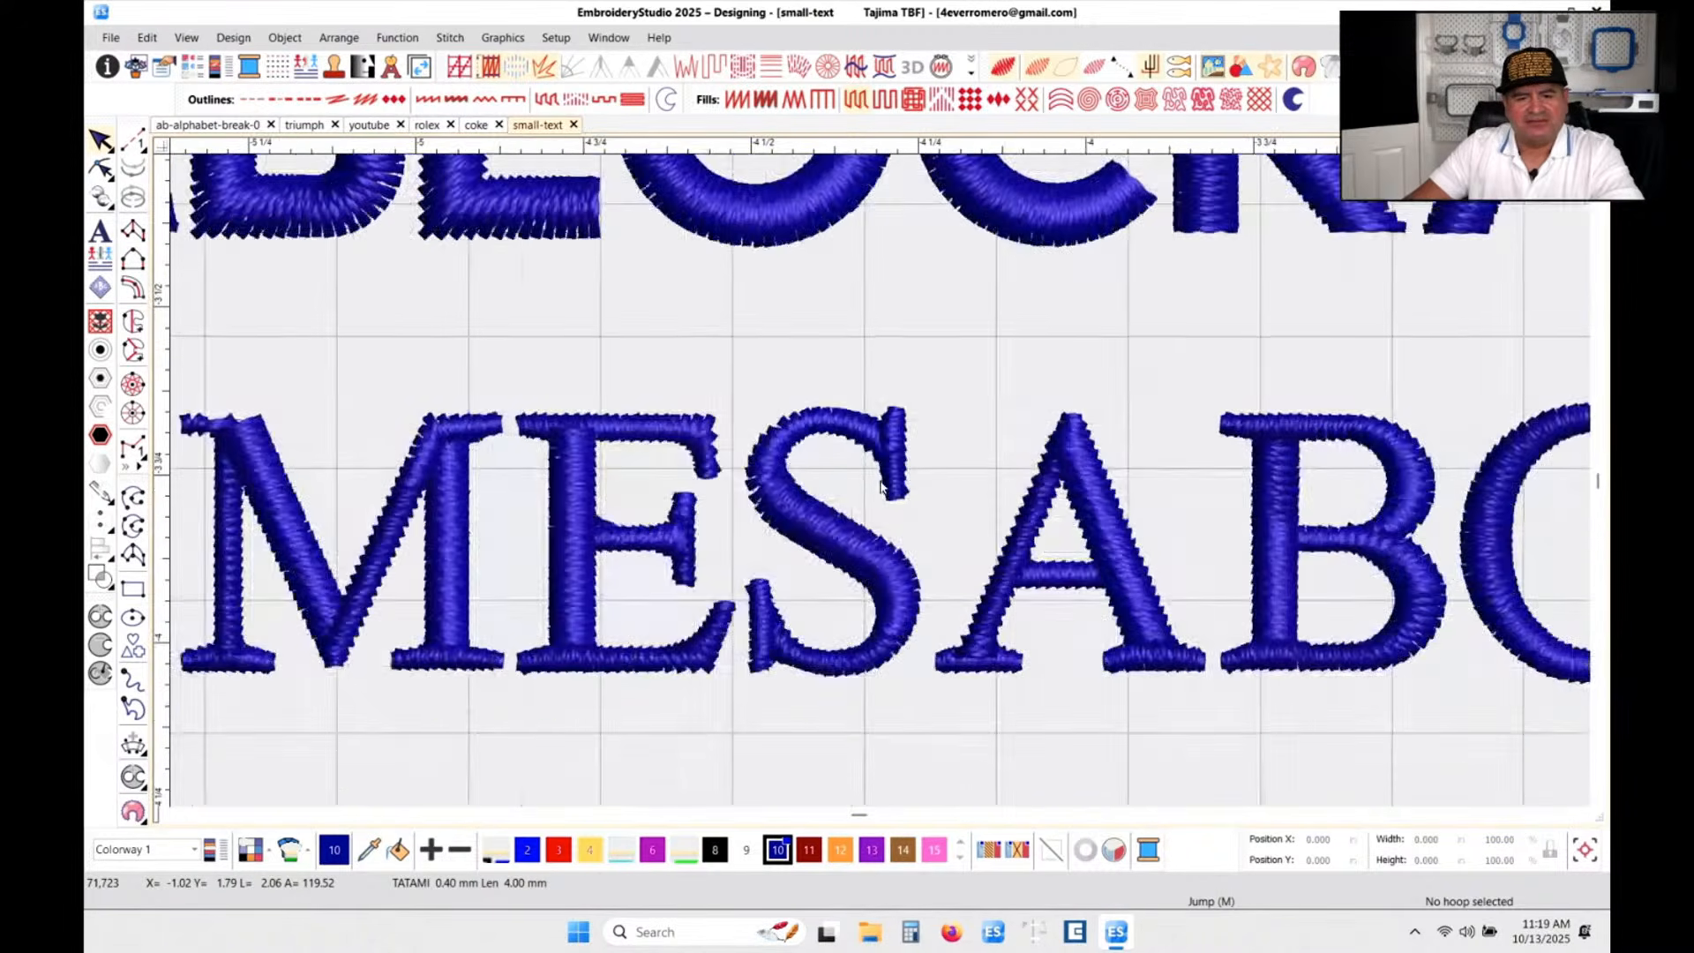
pyautogui.scroll(1, 891, 451)
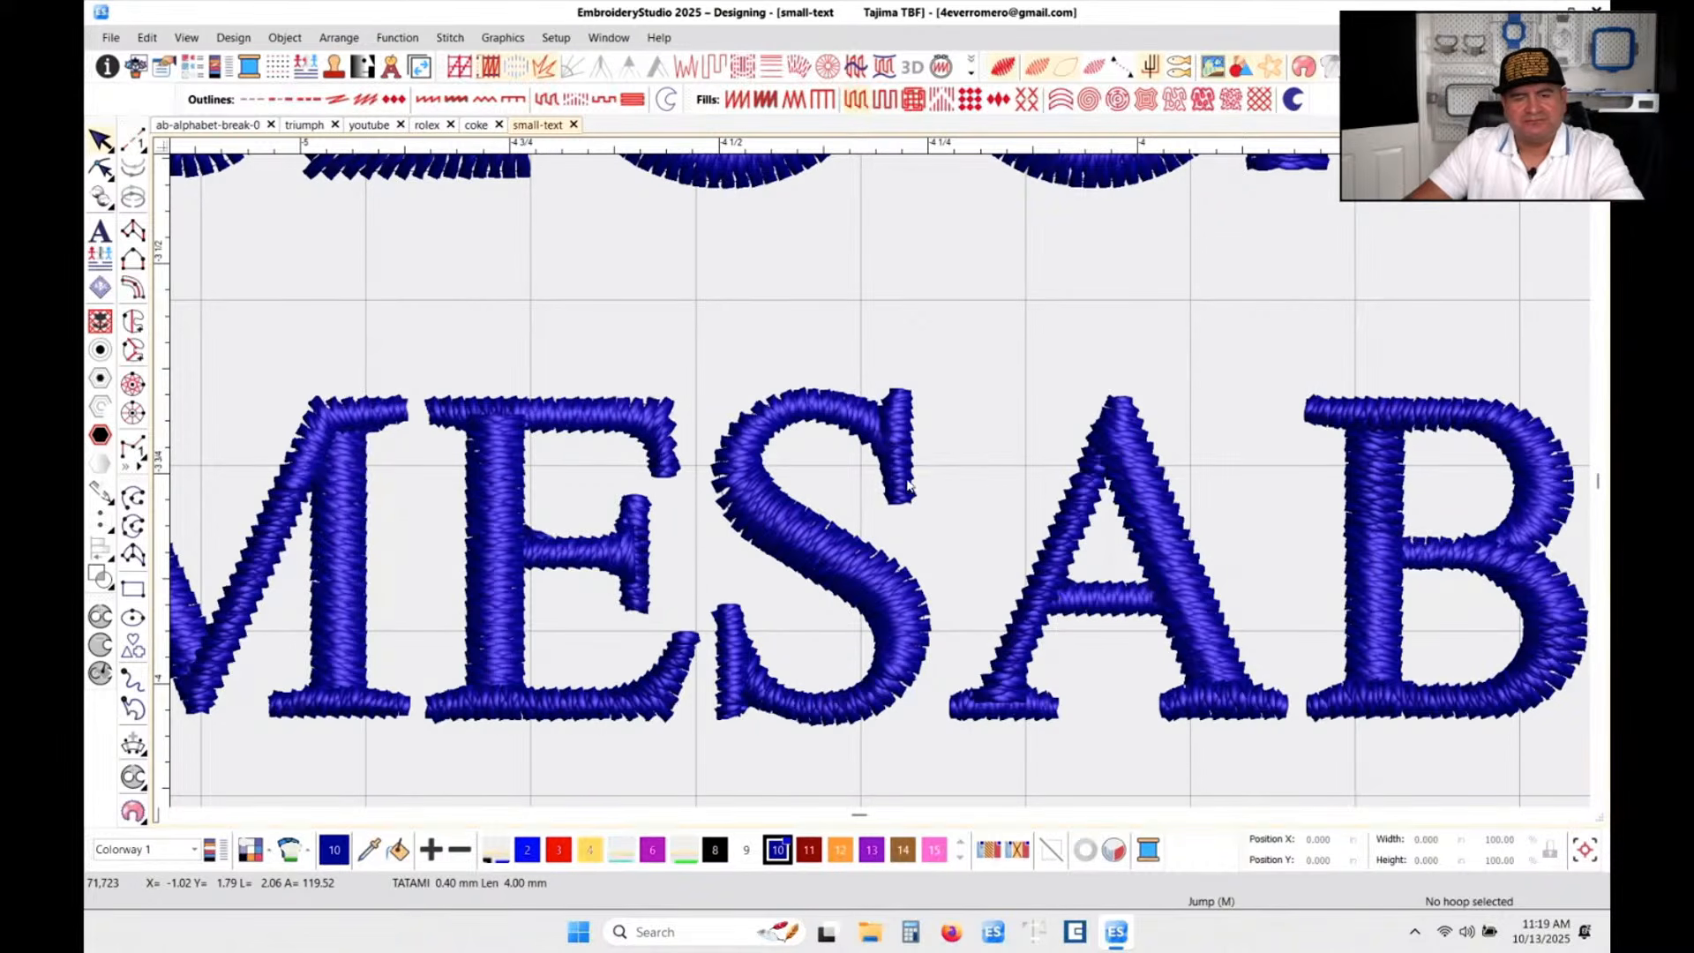
pyautogui.scroll(-3, 879, 477)
pyautogui.scroll(-4, 875, 470)
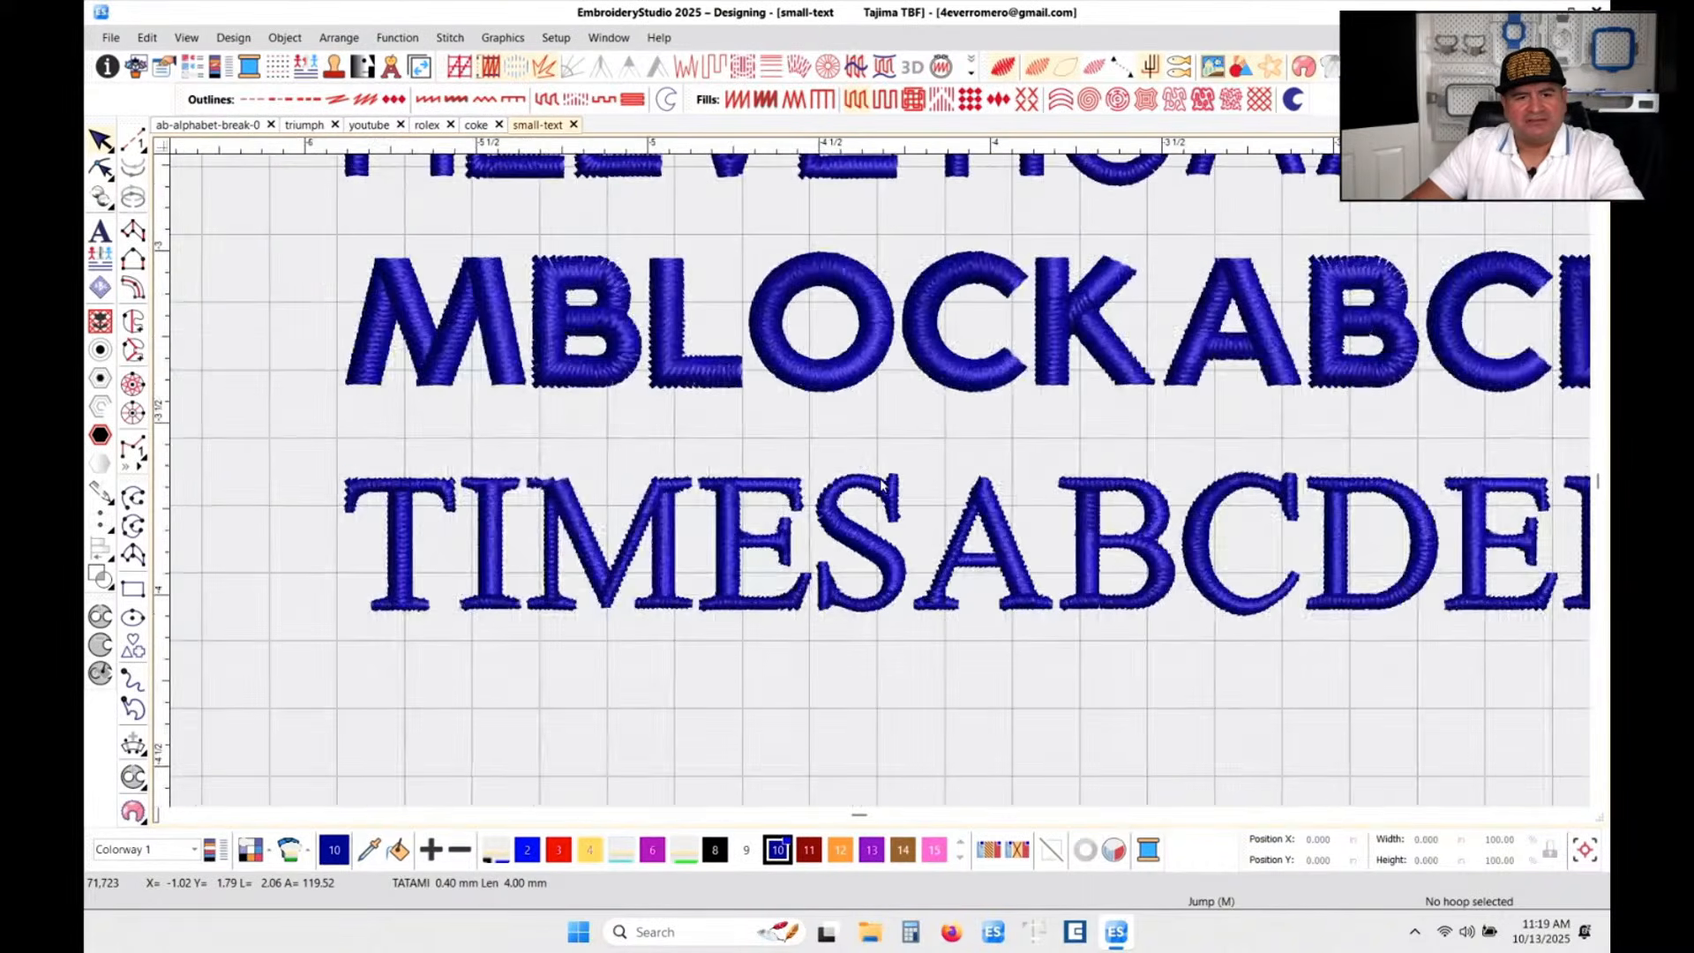
pyautogui.scroll(-1, 946, 432)
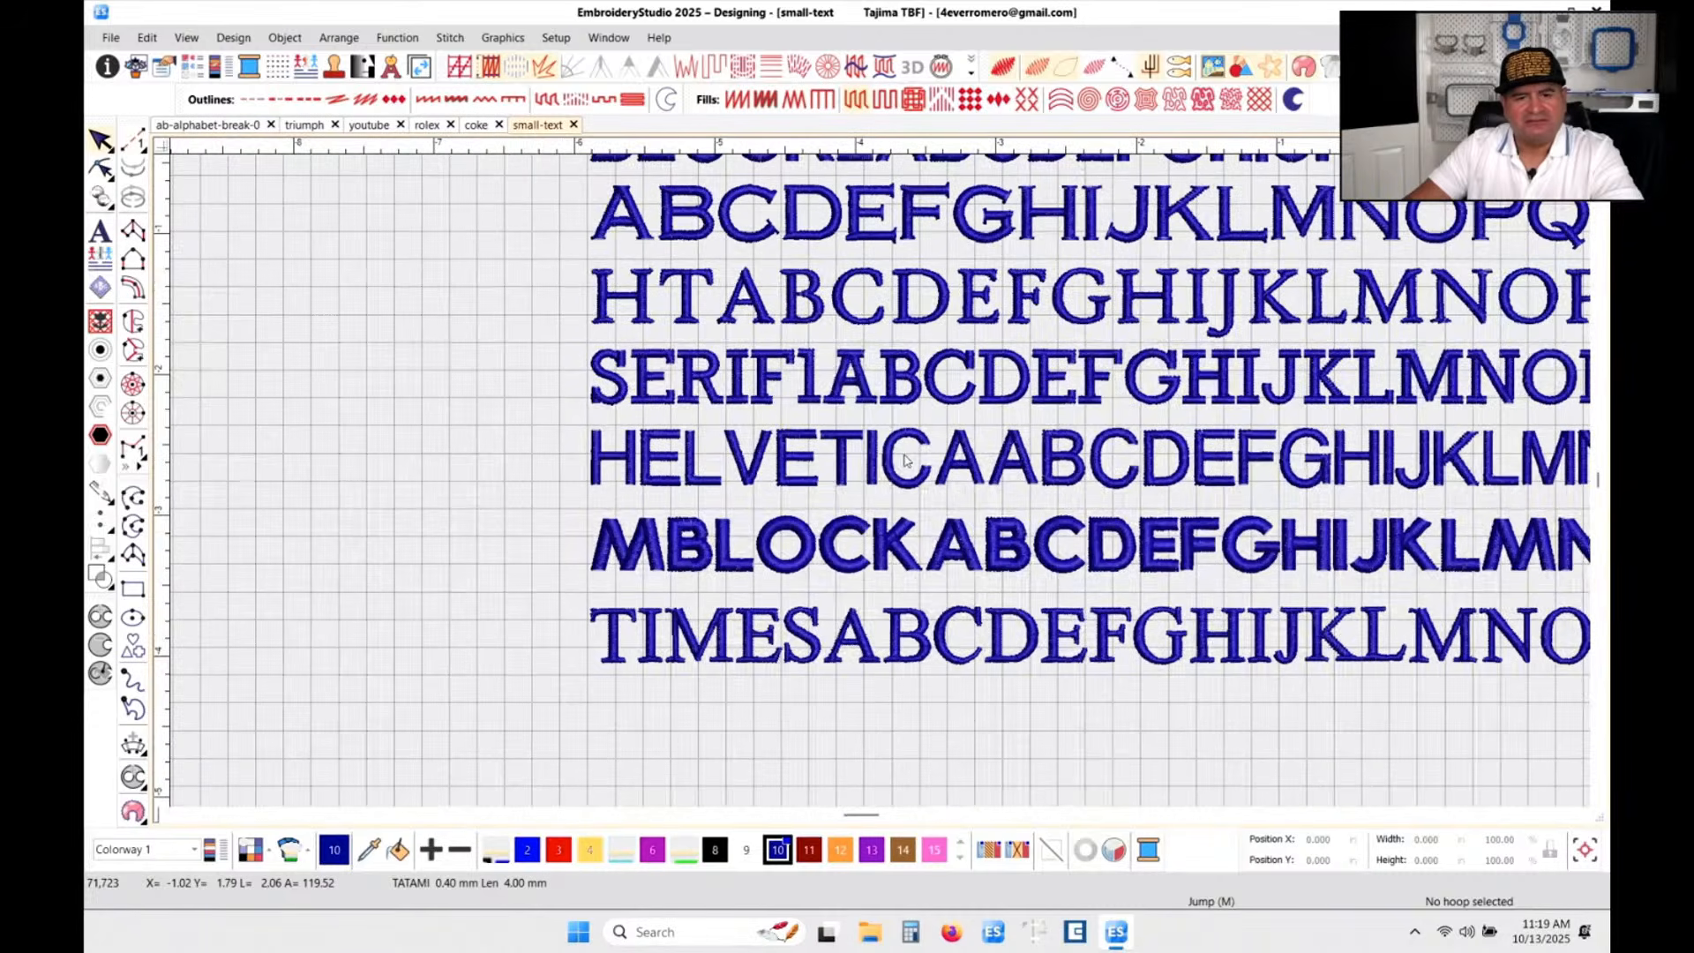
pyautogui.scroll(-1, 959, 387)
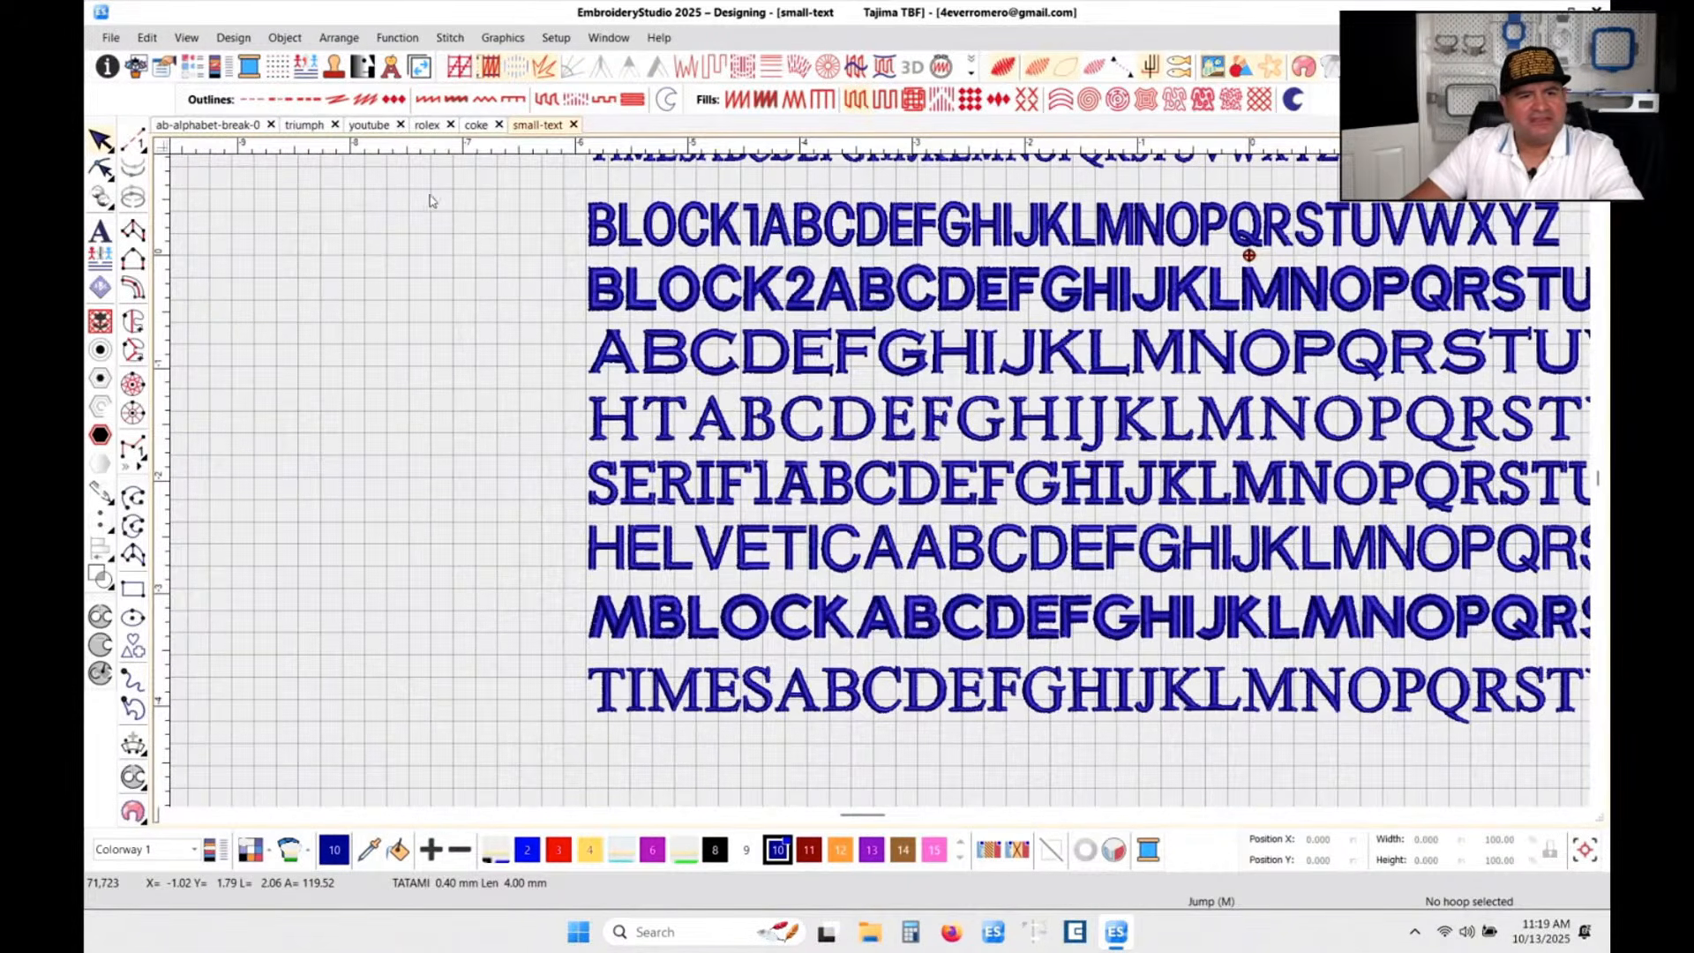
# - View the coke design, return to the ab-alphabet-break-0 design and delete the overlapping duplicate of the alphabet lettering
pyautogui.click(476, 125)
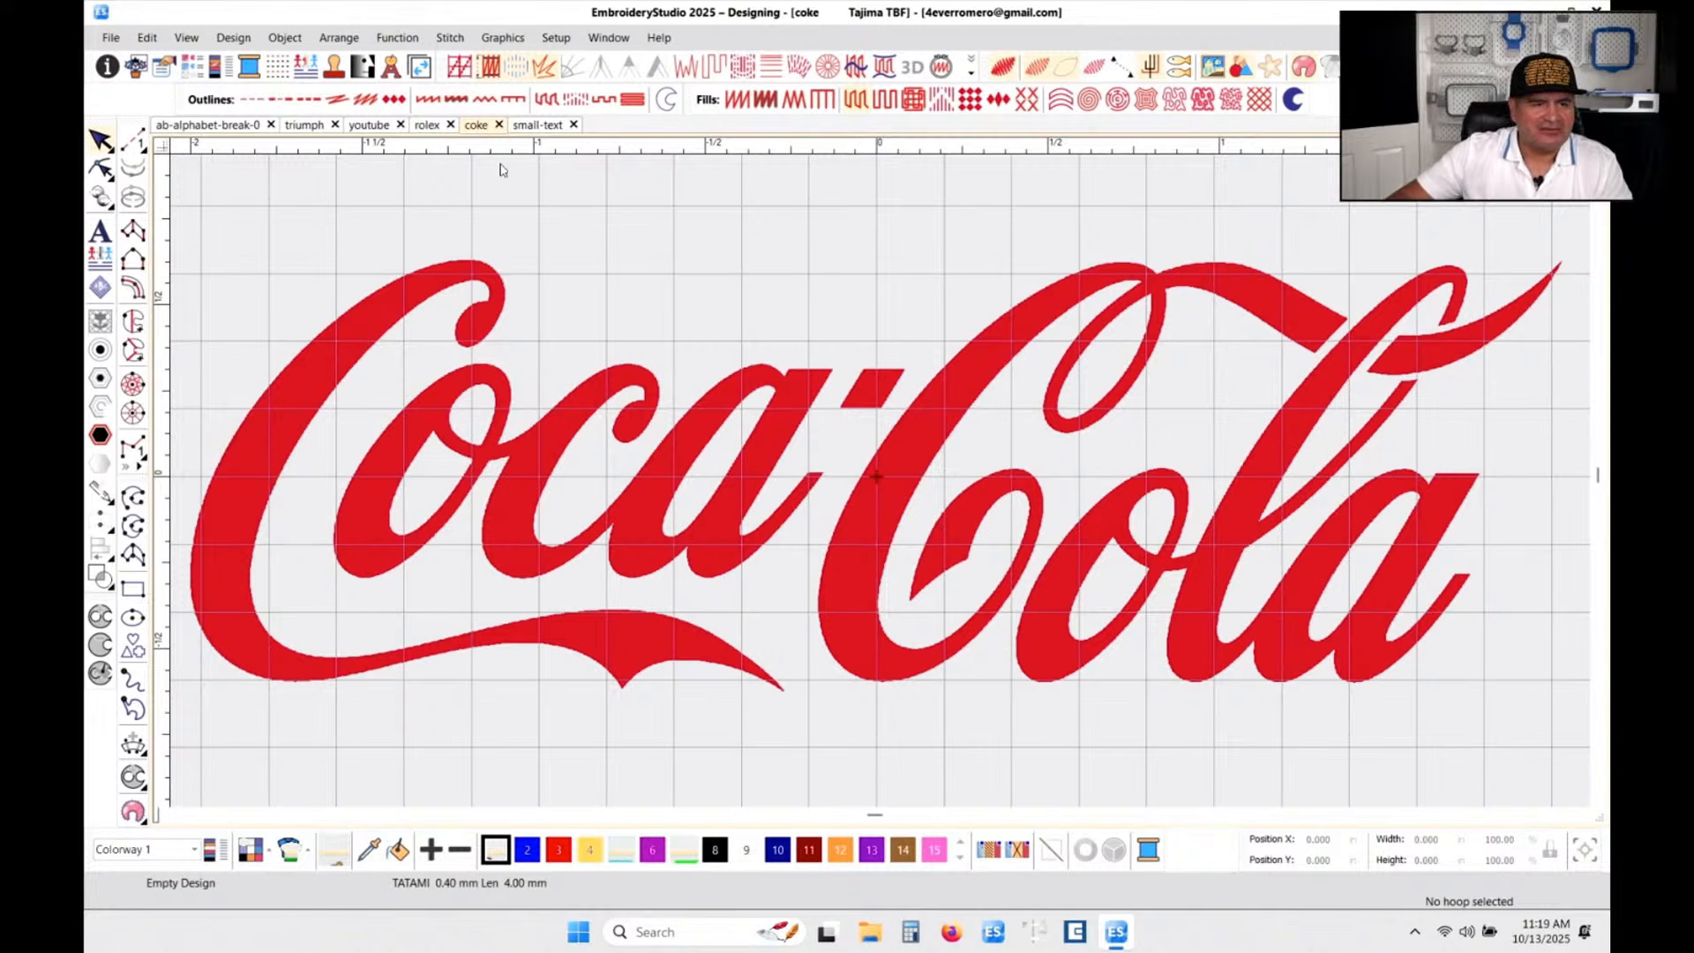
pyautogui.click(225, 129)
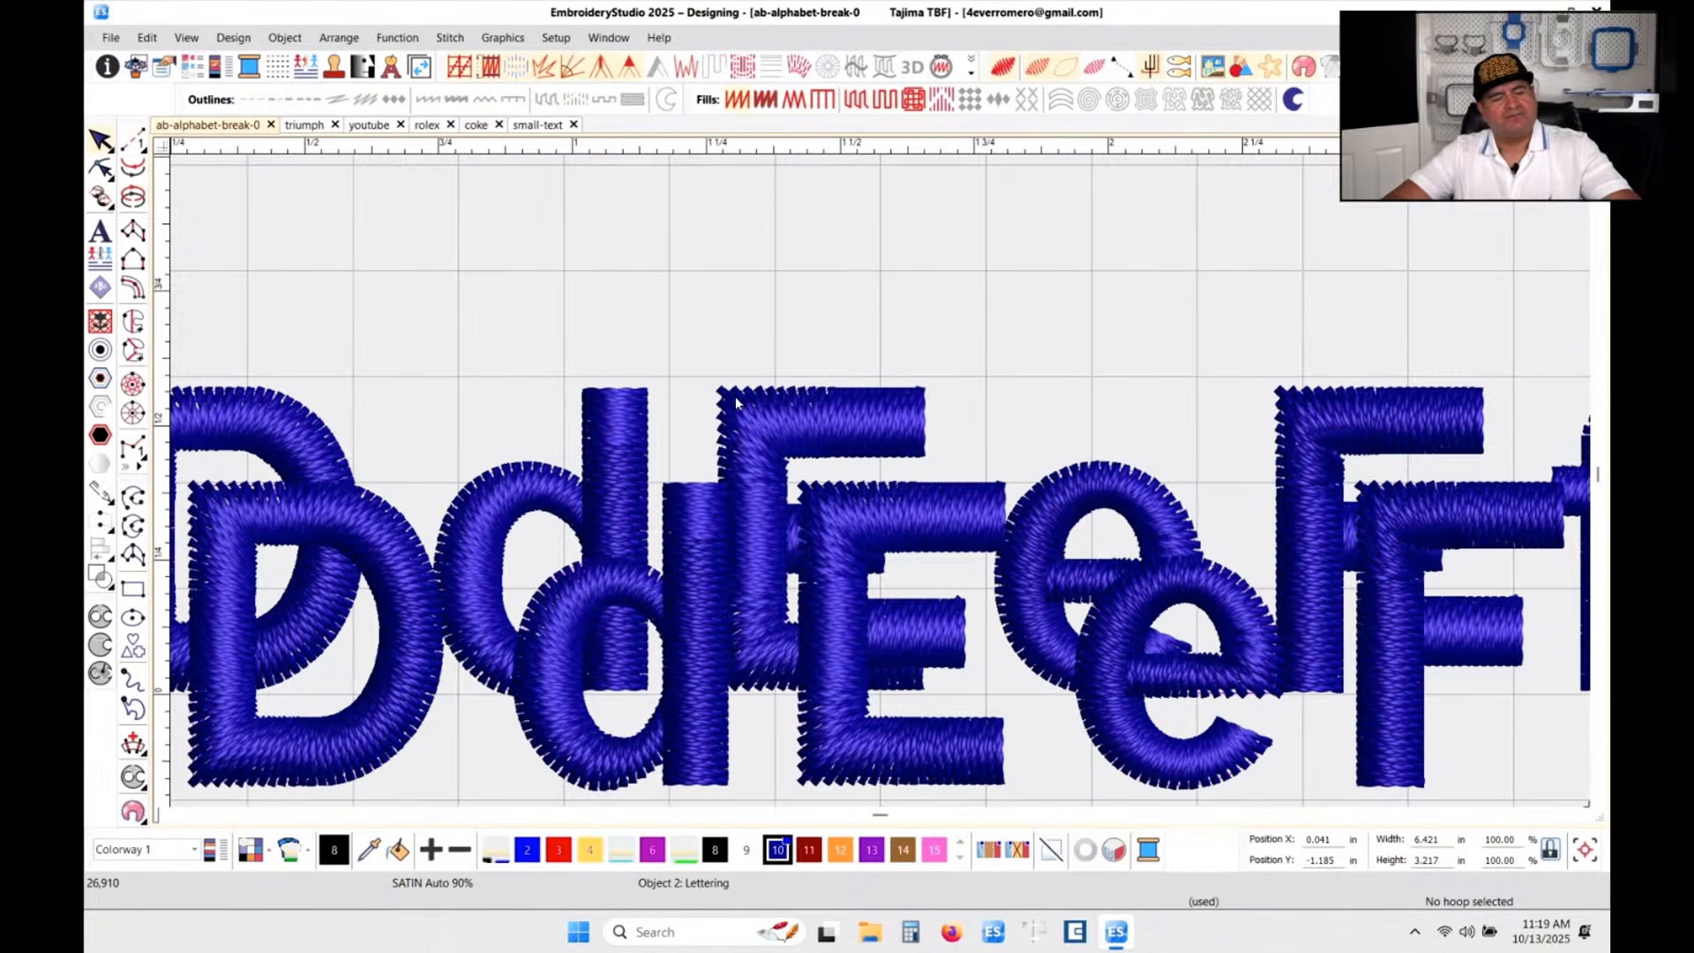
pyautogui.press('Delete')
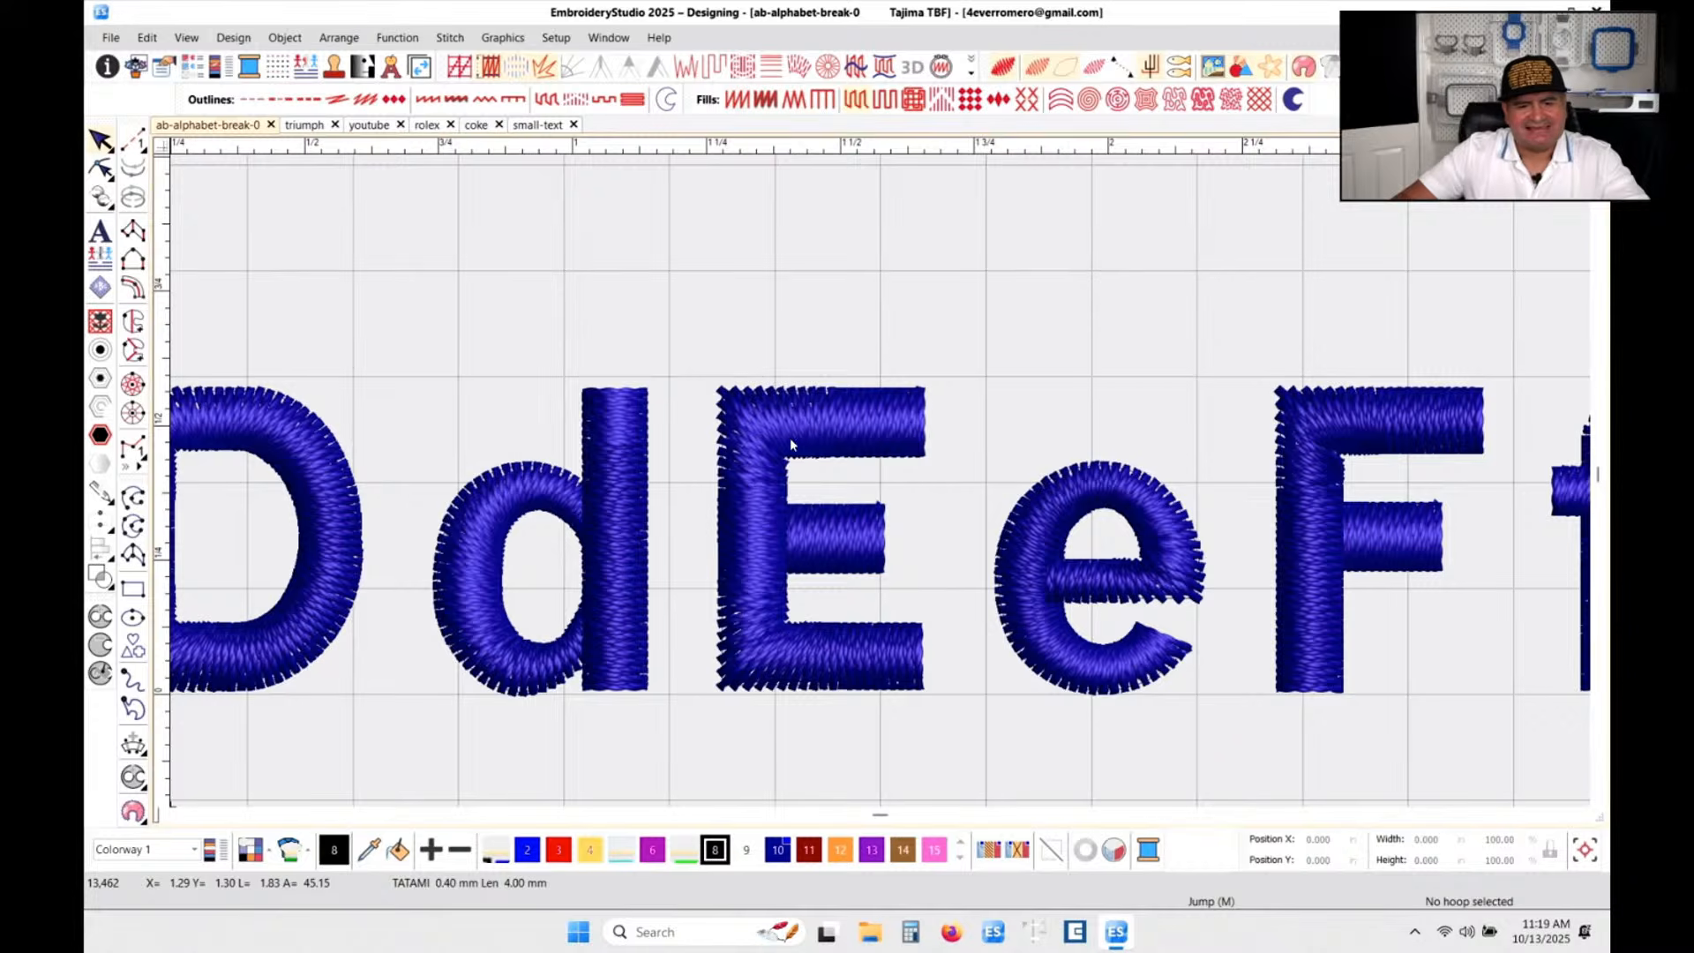
# - Select the alphabet lettering object and open its object properties
pyautogui.scroll(-4, 882, 458)
pyautogui.scroll(-1, 876, 485)
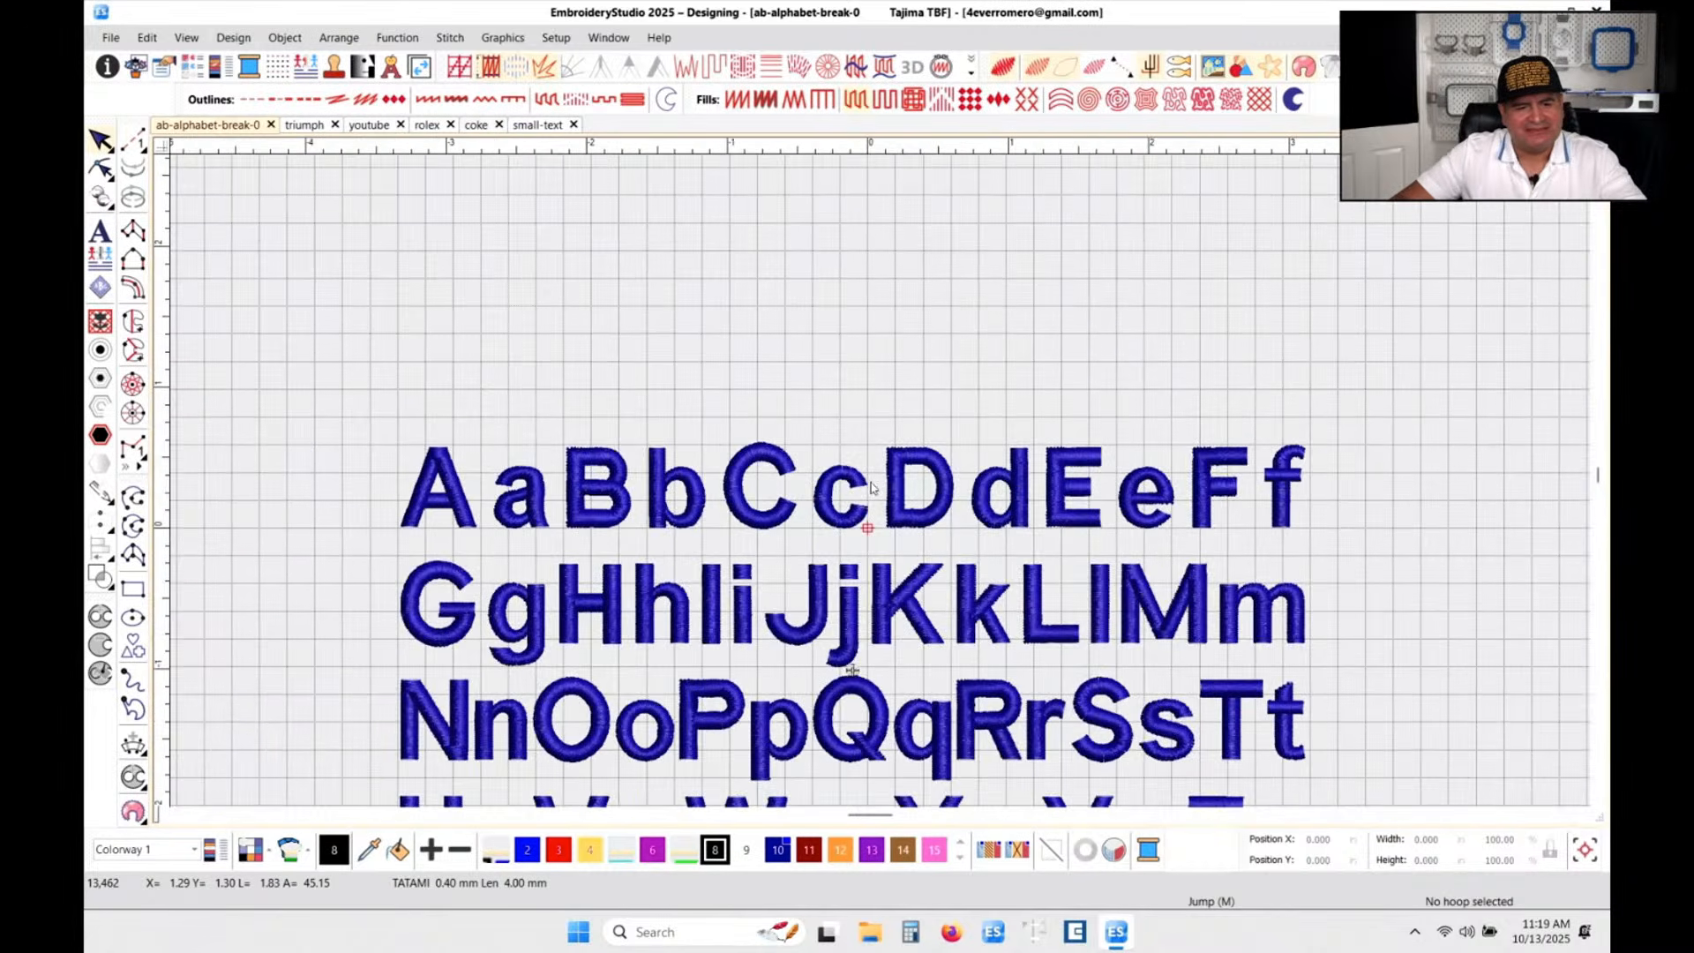
pyautogui.scroll(3, 877, 485)
pyautogui.scroll(-2, 880, 485)
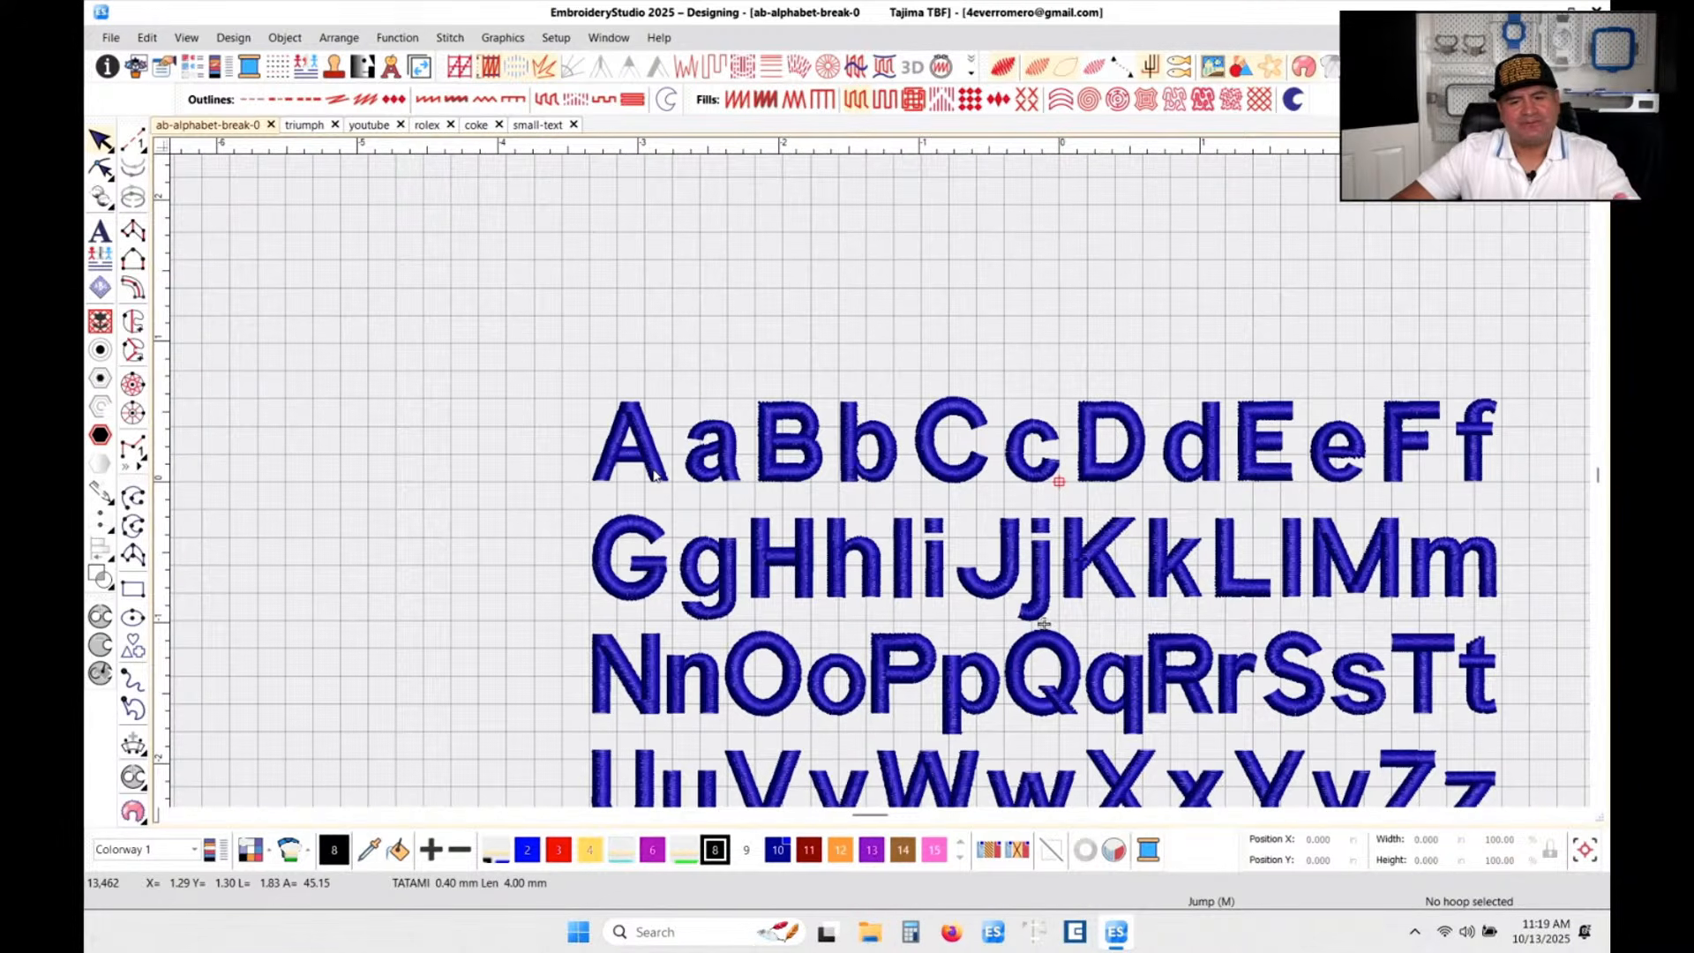
pyautogui.scroll(2, 880, 486)
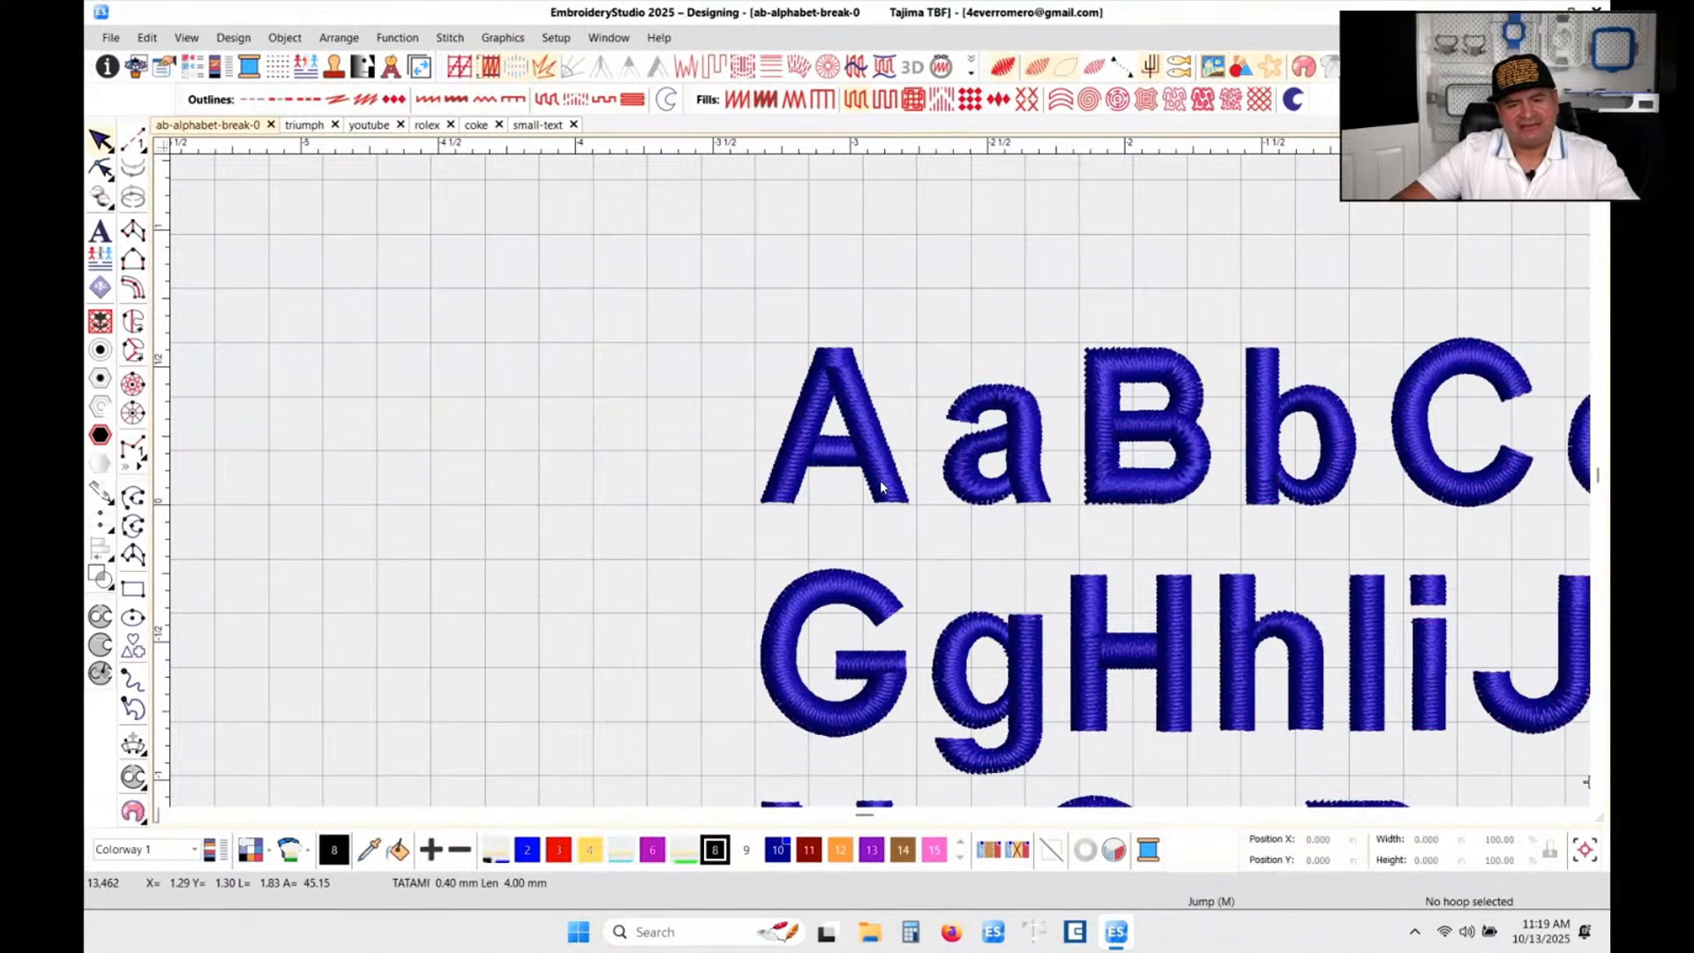
pyautogui.click(880, 480)
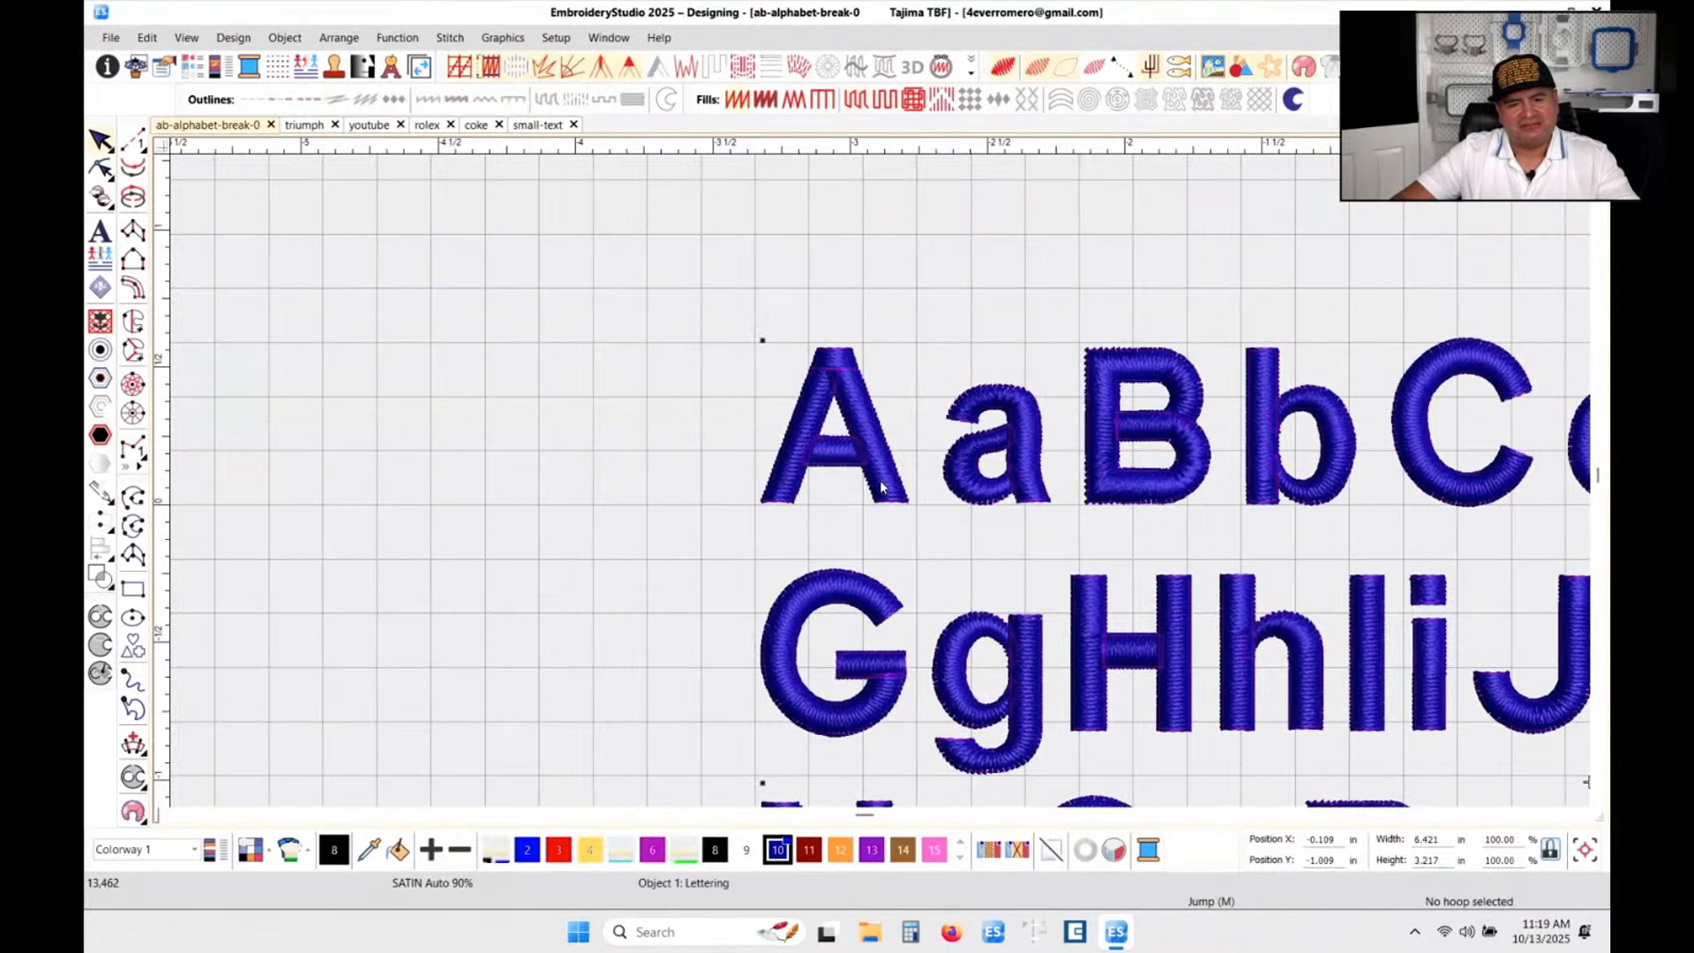
pyautogui.click(166, 71)
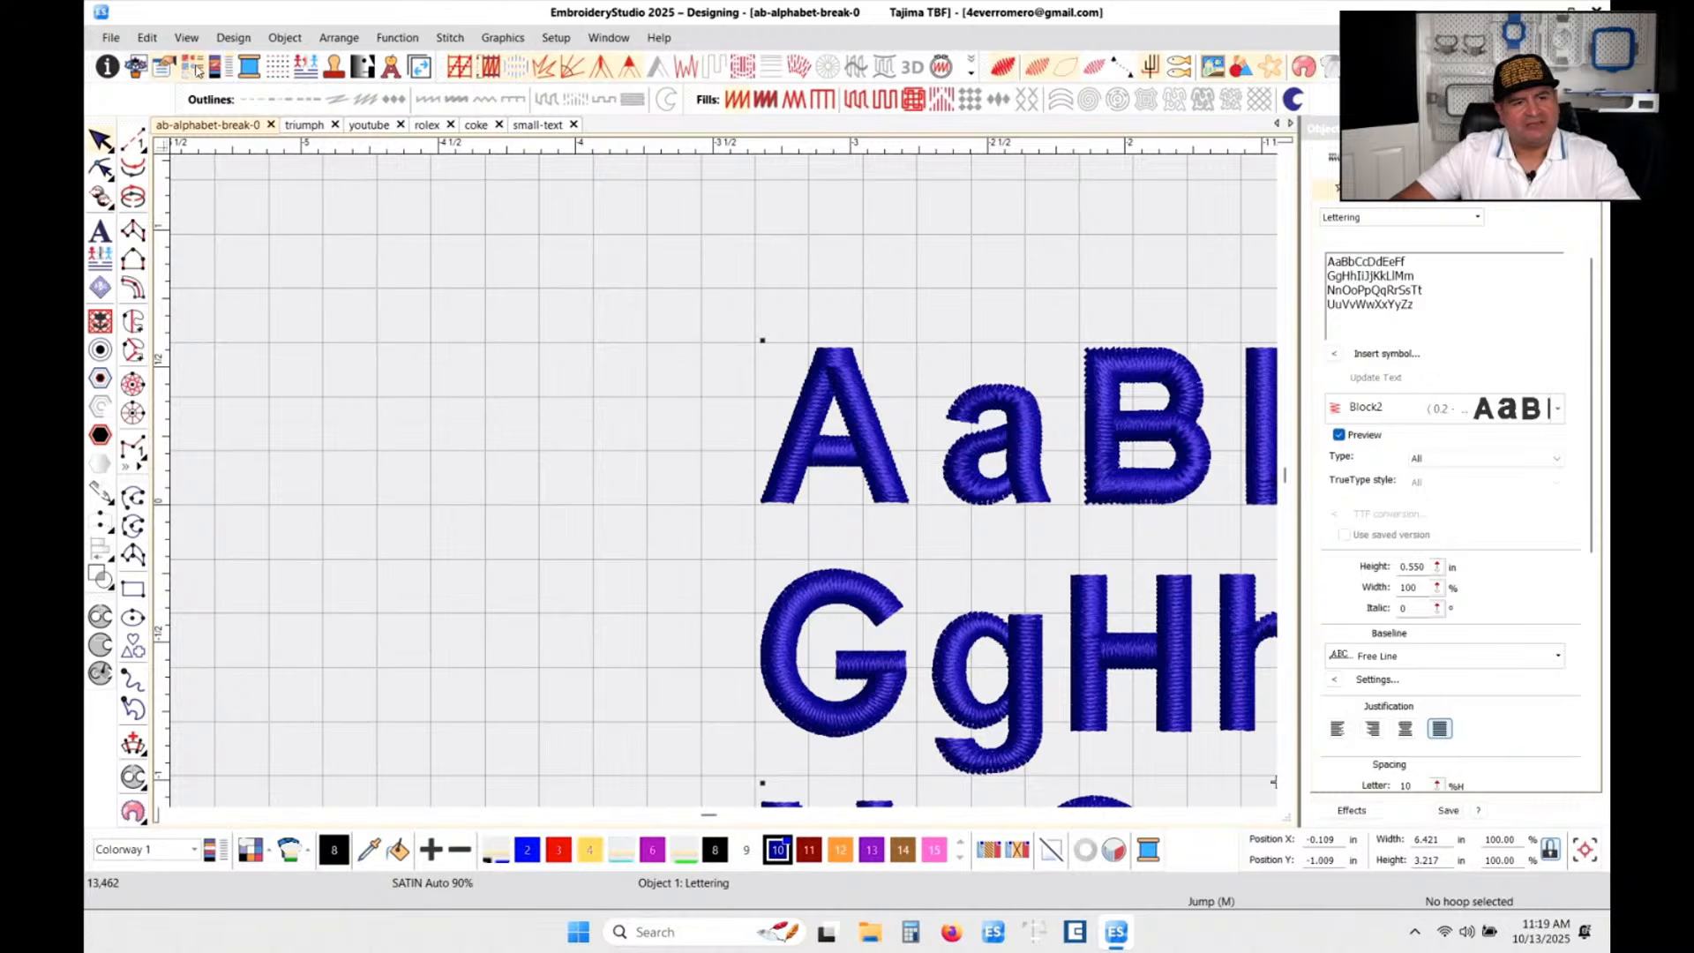
pyautogui.click(196, 69)
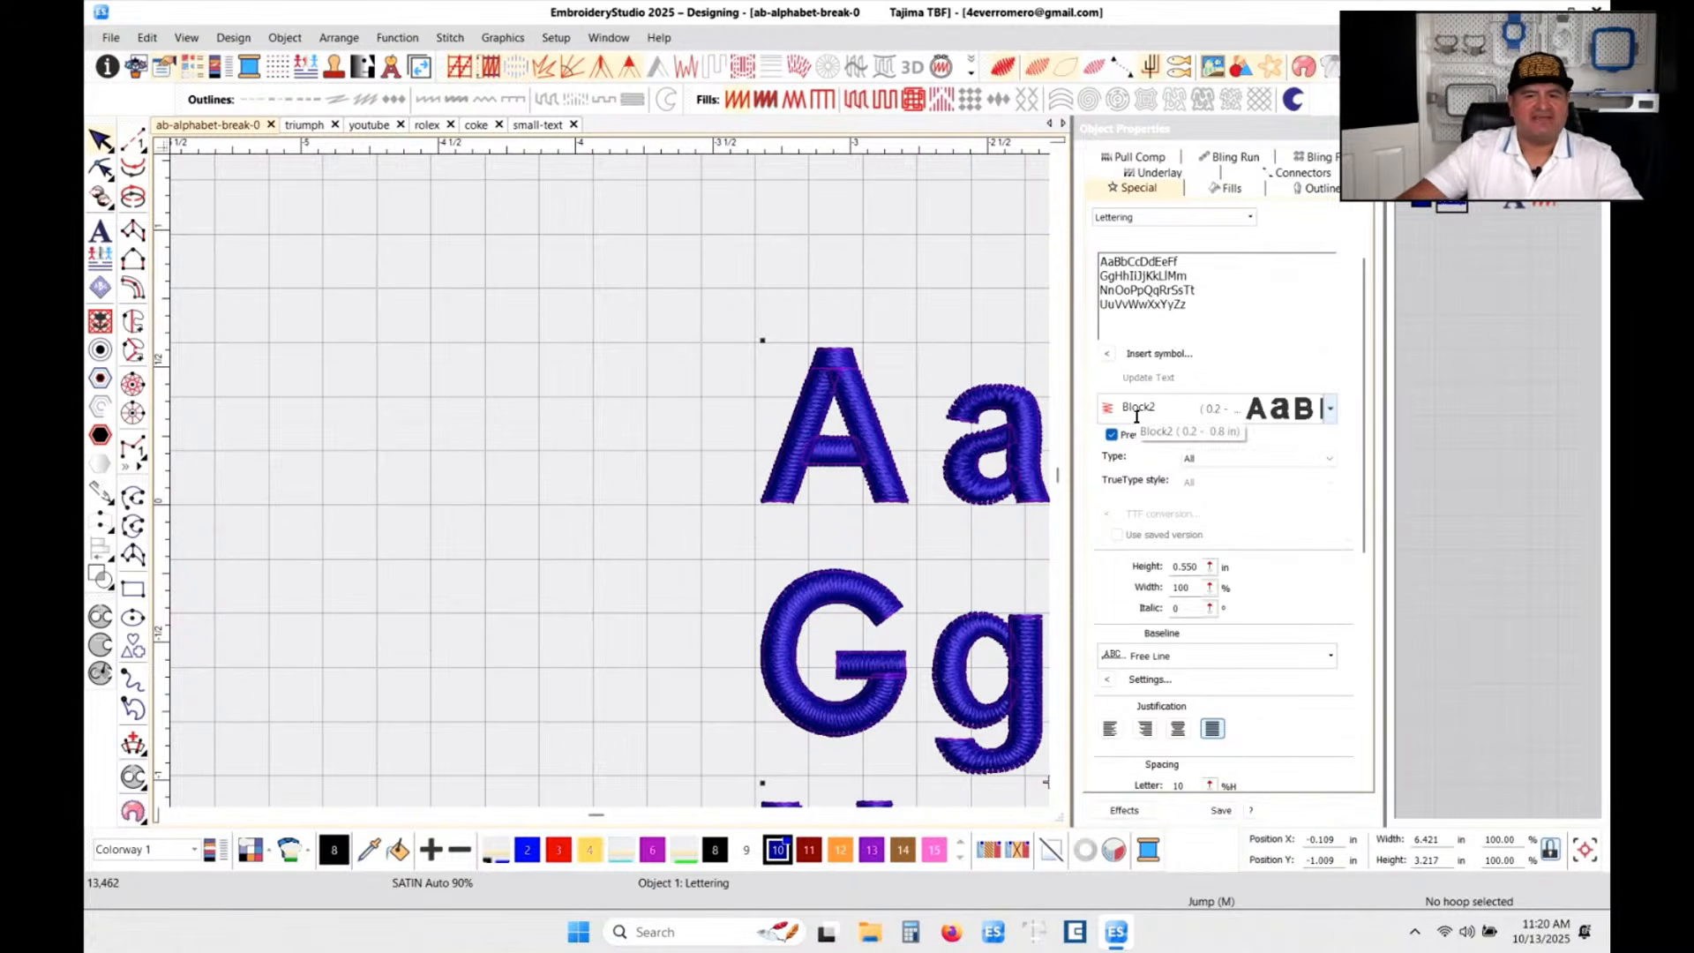
# - Check the Block2 font's recommended size range and switch the measurement units to millimetres
pyautogui.click(1330, 408)
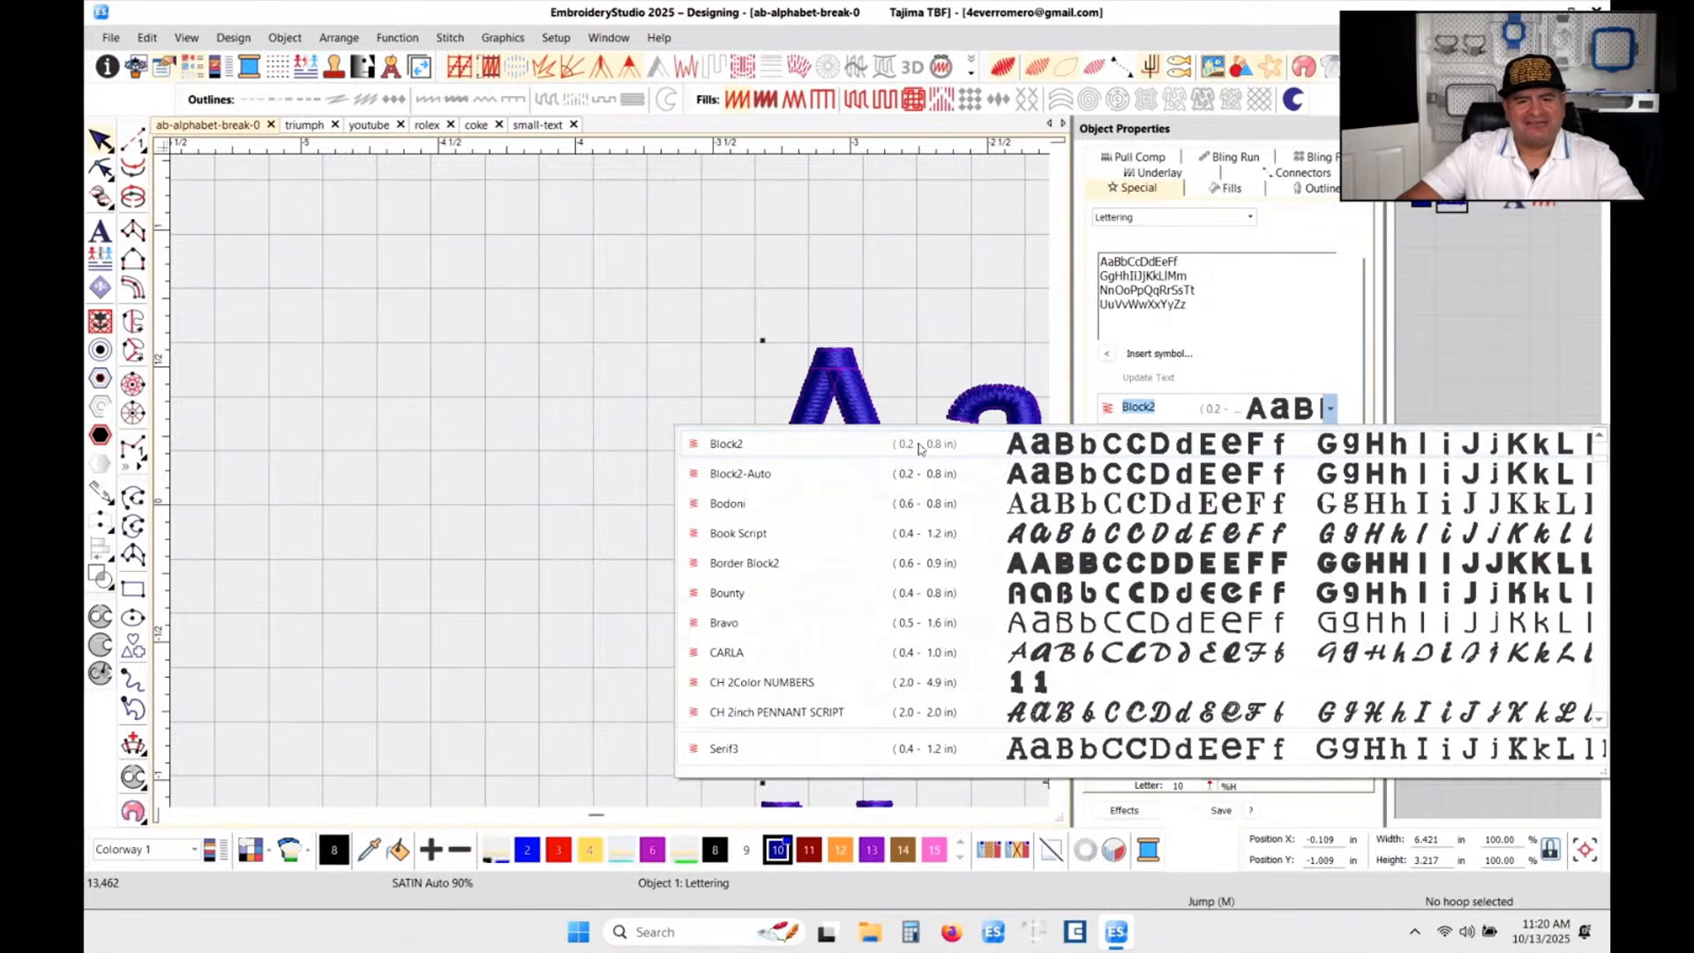
pyautogui.press('Escape')
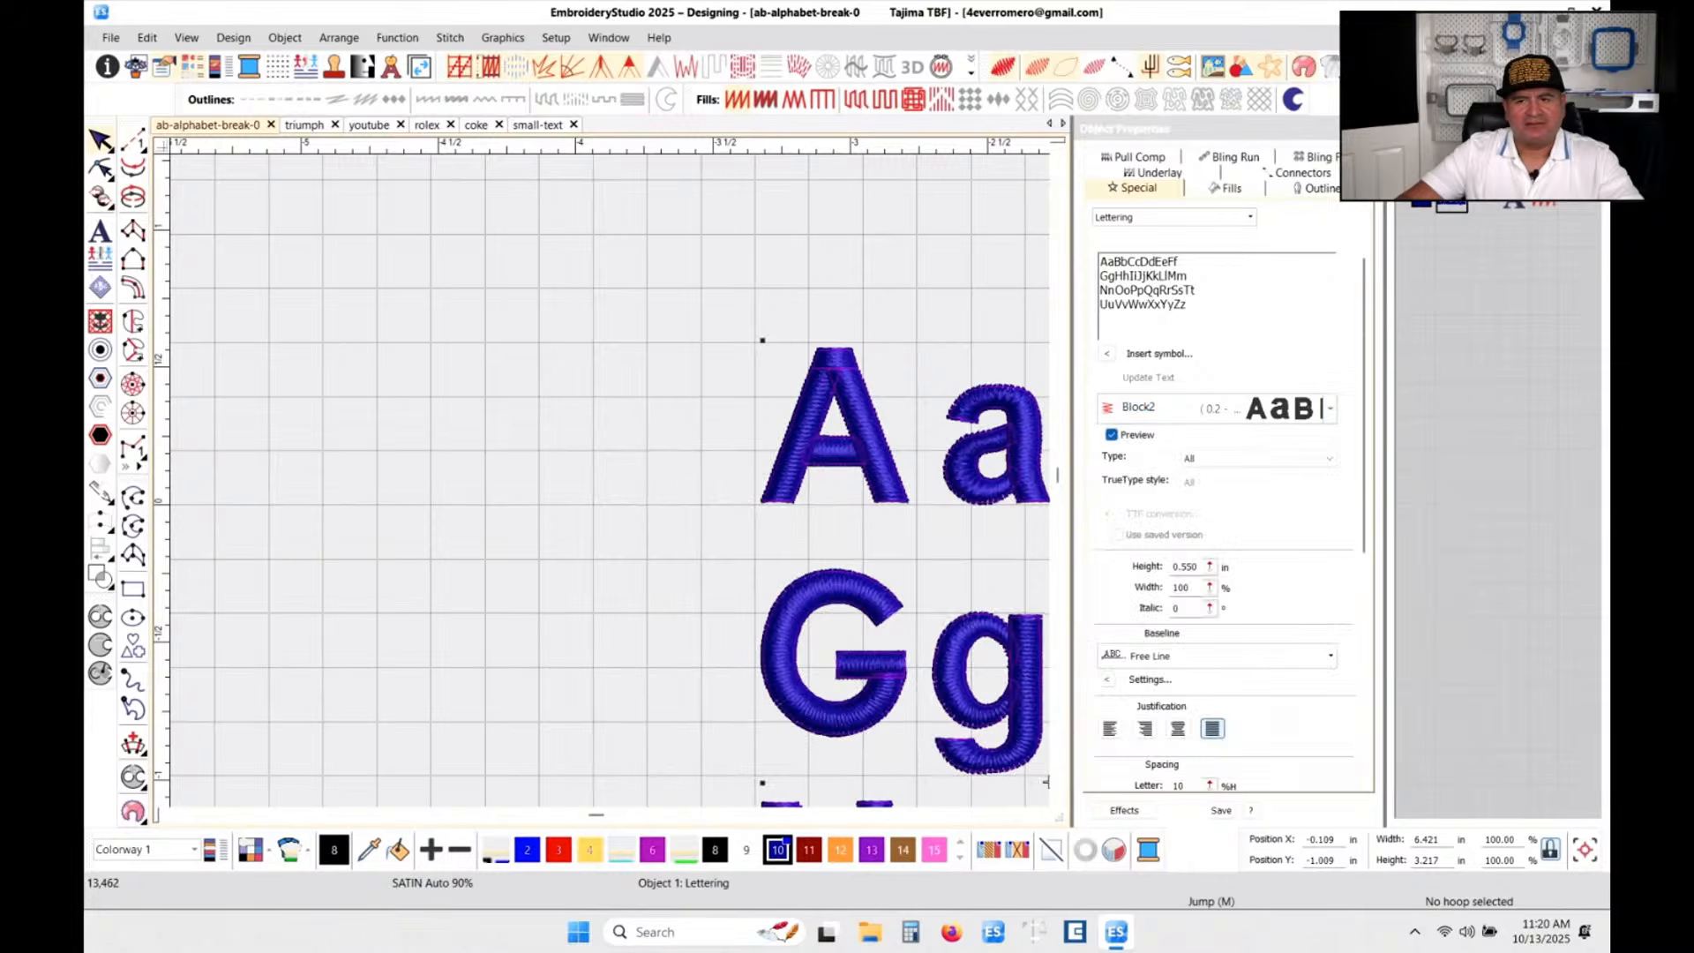
pyautogui.click(1412, 115)
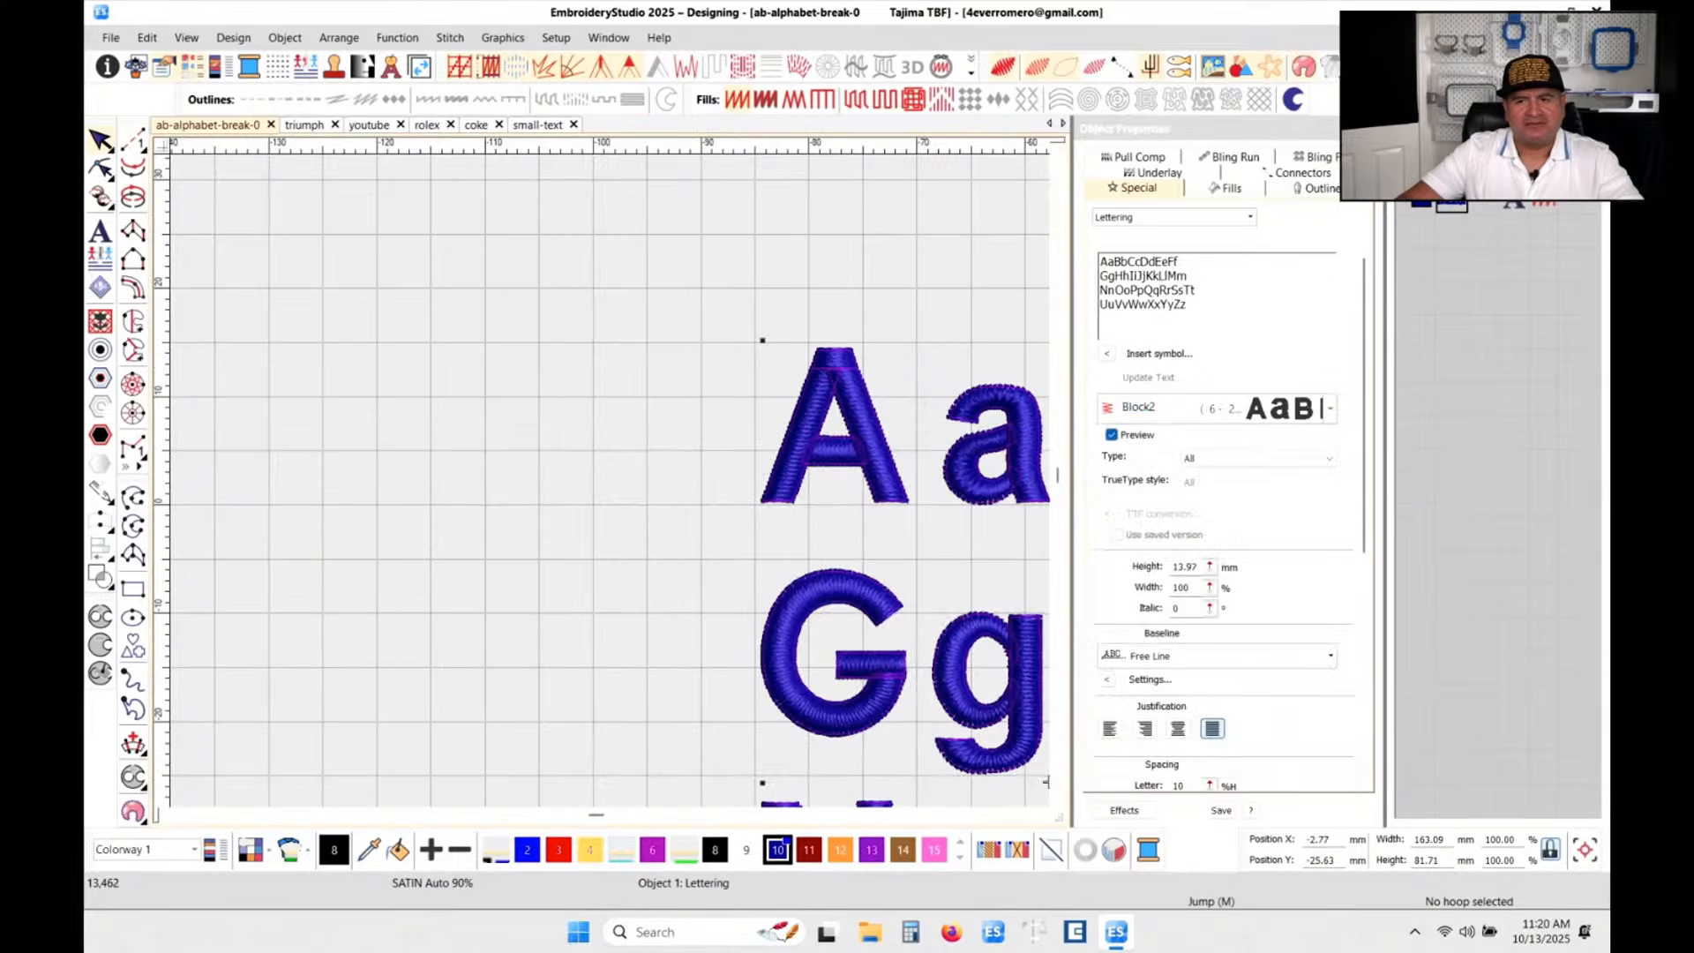
# - Change the selected alphabet lettering's font to Micro Block
pyautogui.click(1331, 409)
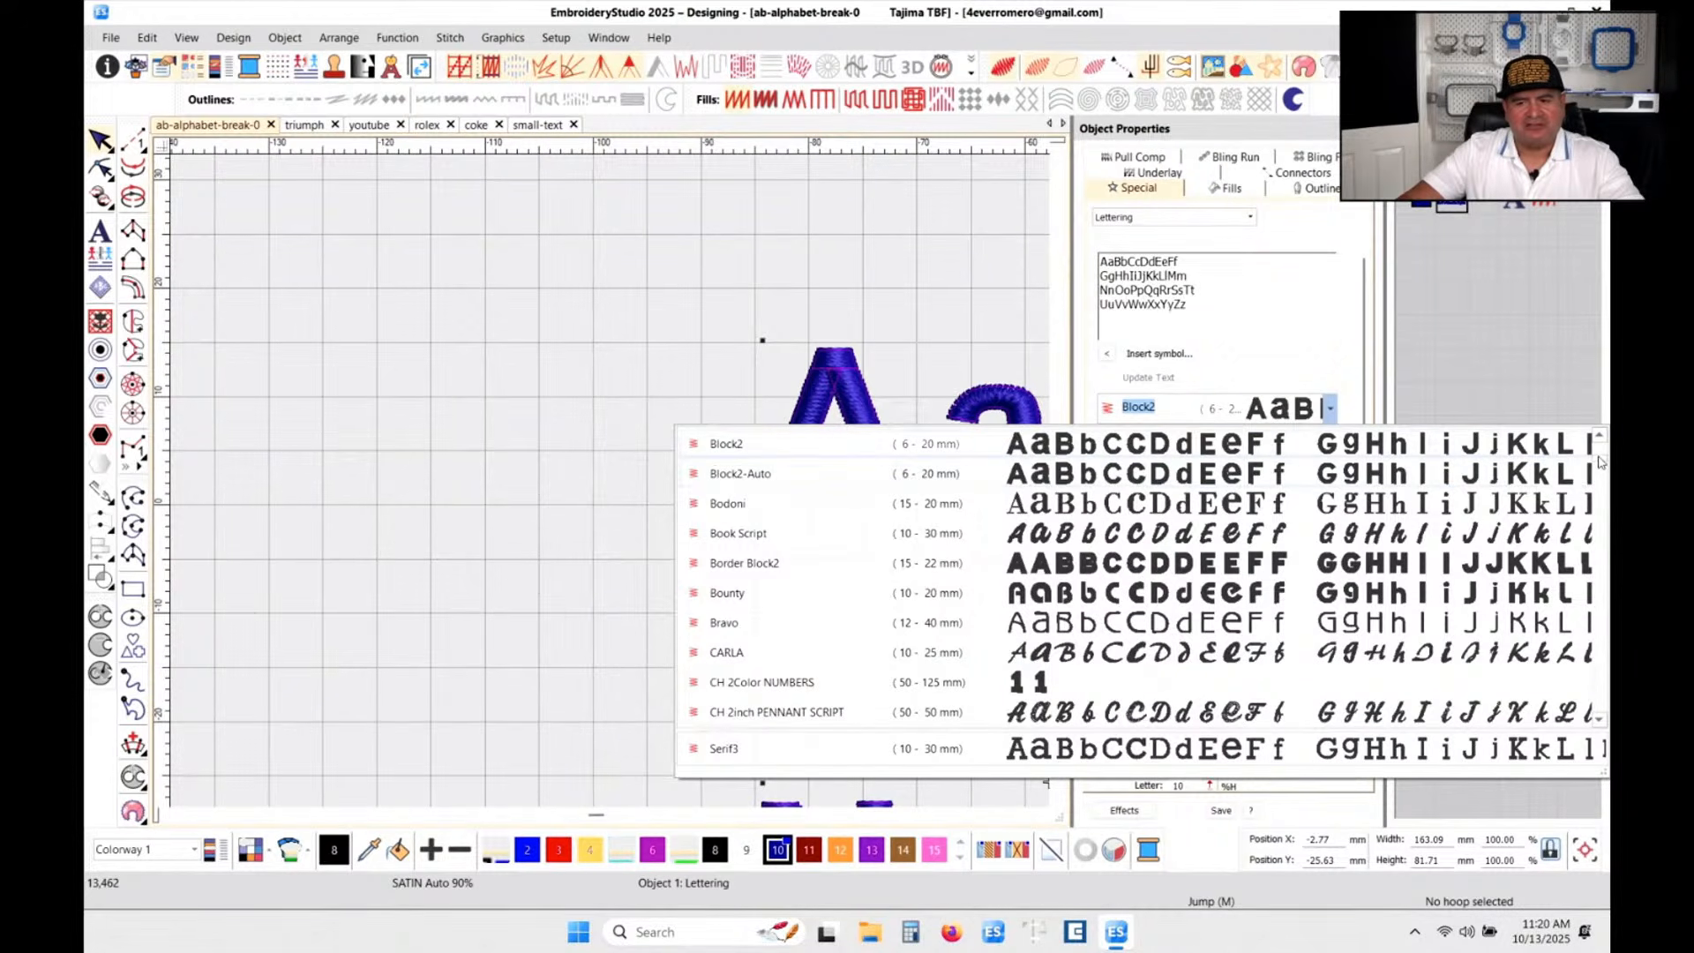
pyautogui.moveTo(1599, 460); pyautogui.dragTo(1598, 498)
pyautogui.scroll(-3, 809, 643)
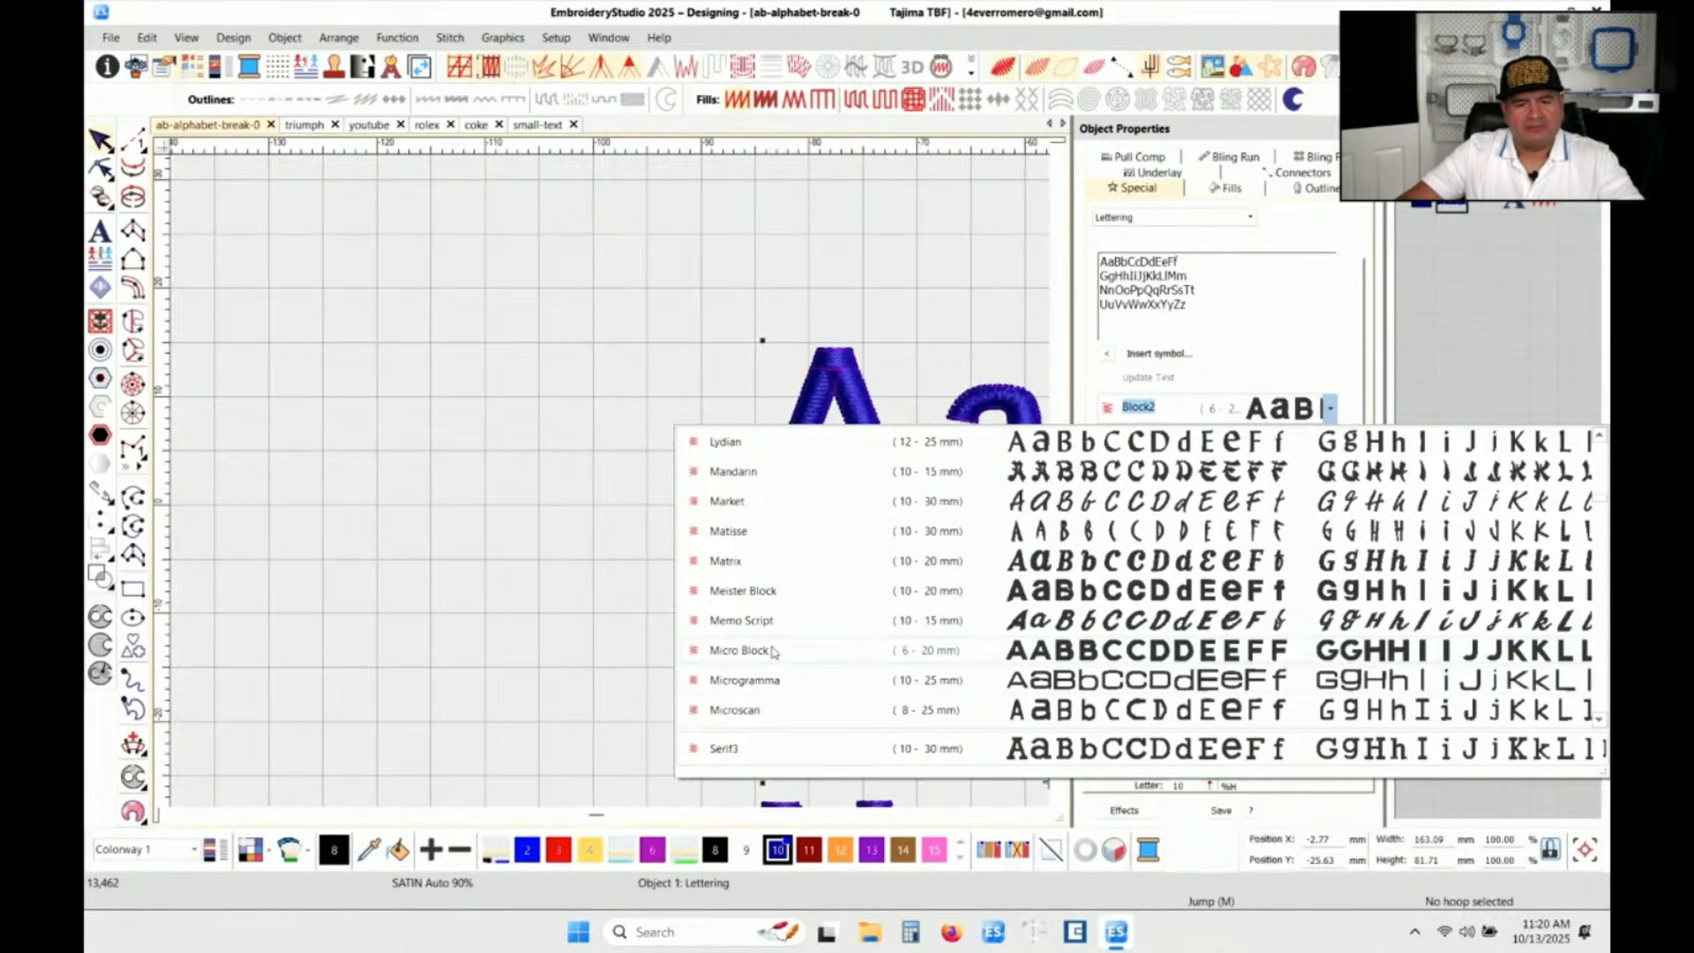
pyautogui.click(739, 650)
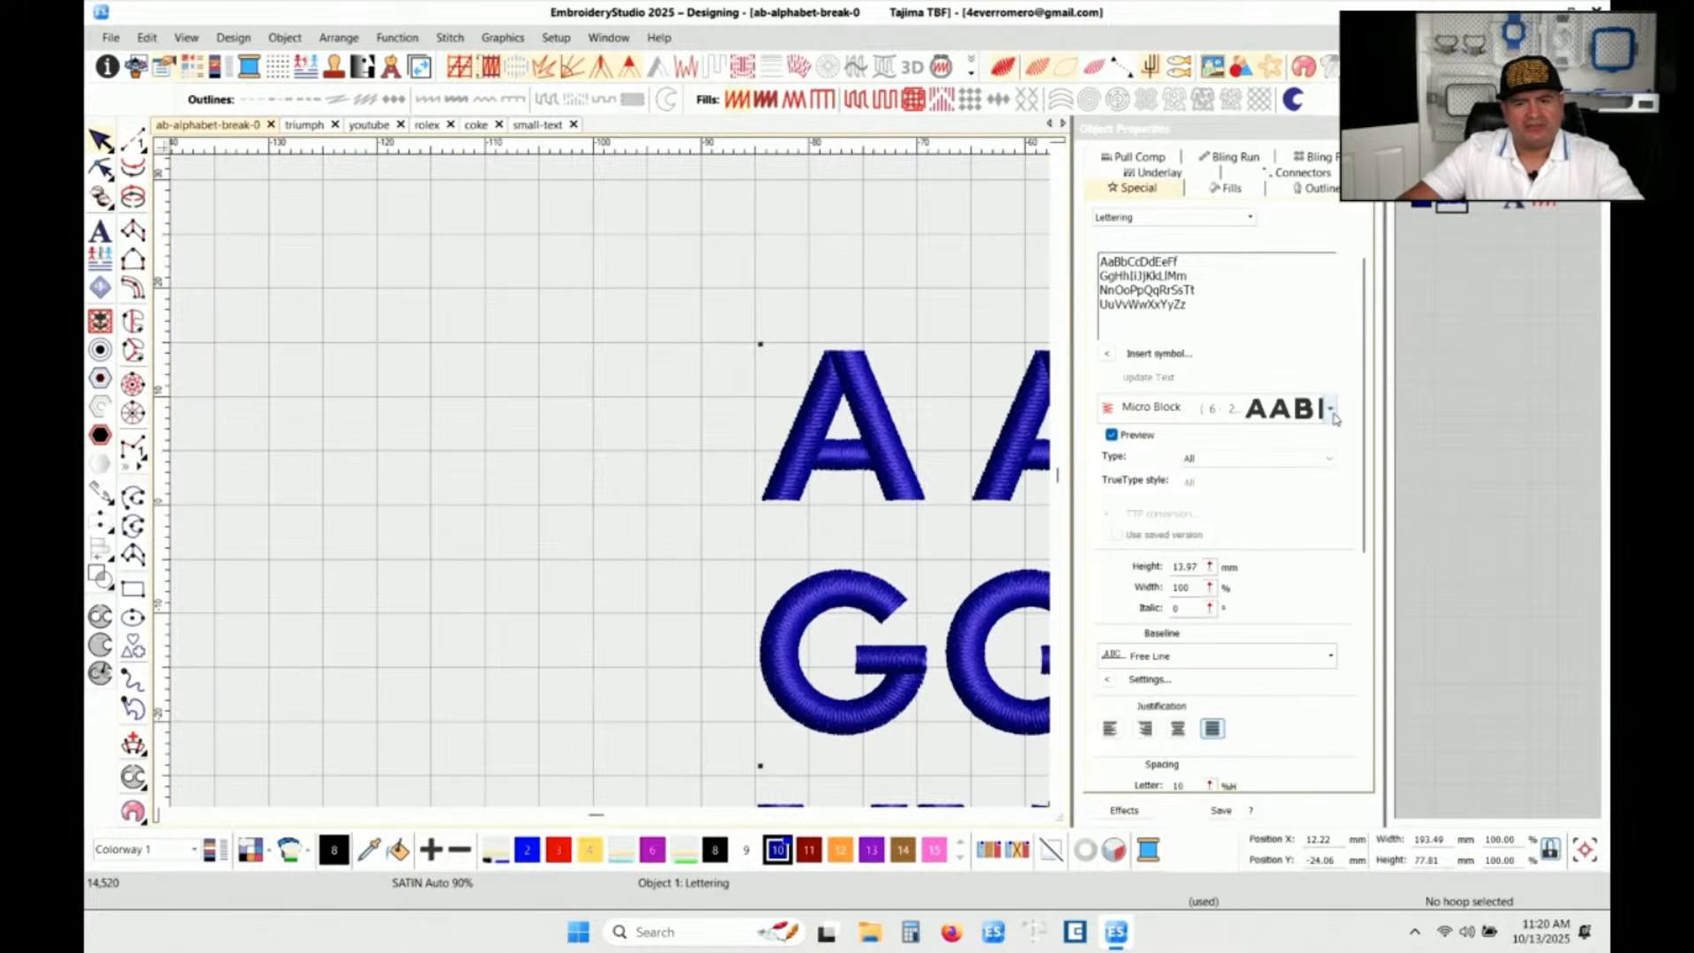
# - Browse the fonts' recommended size ranges, try the Small Block2 font on the alphabet lettering and undo the change
pyautogui.click(1330, 409)
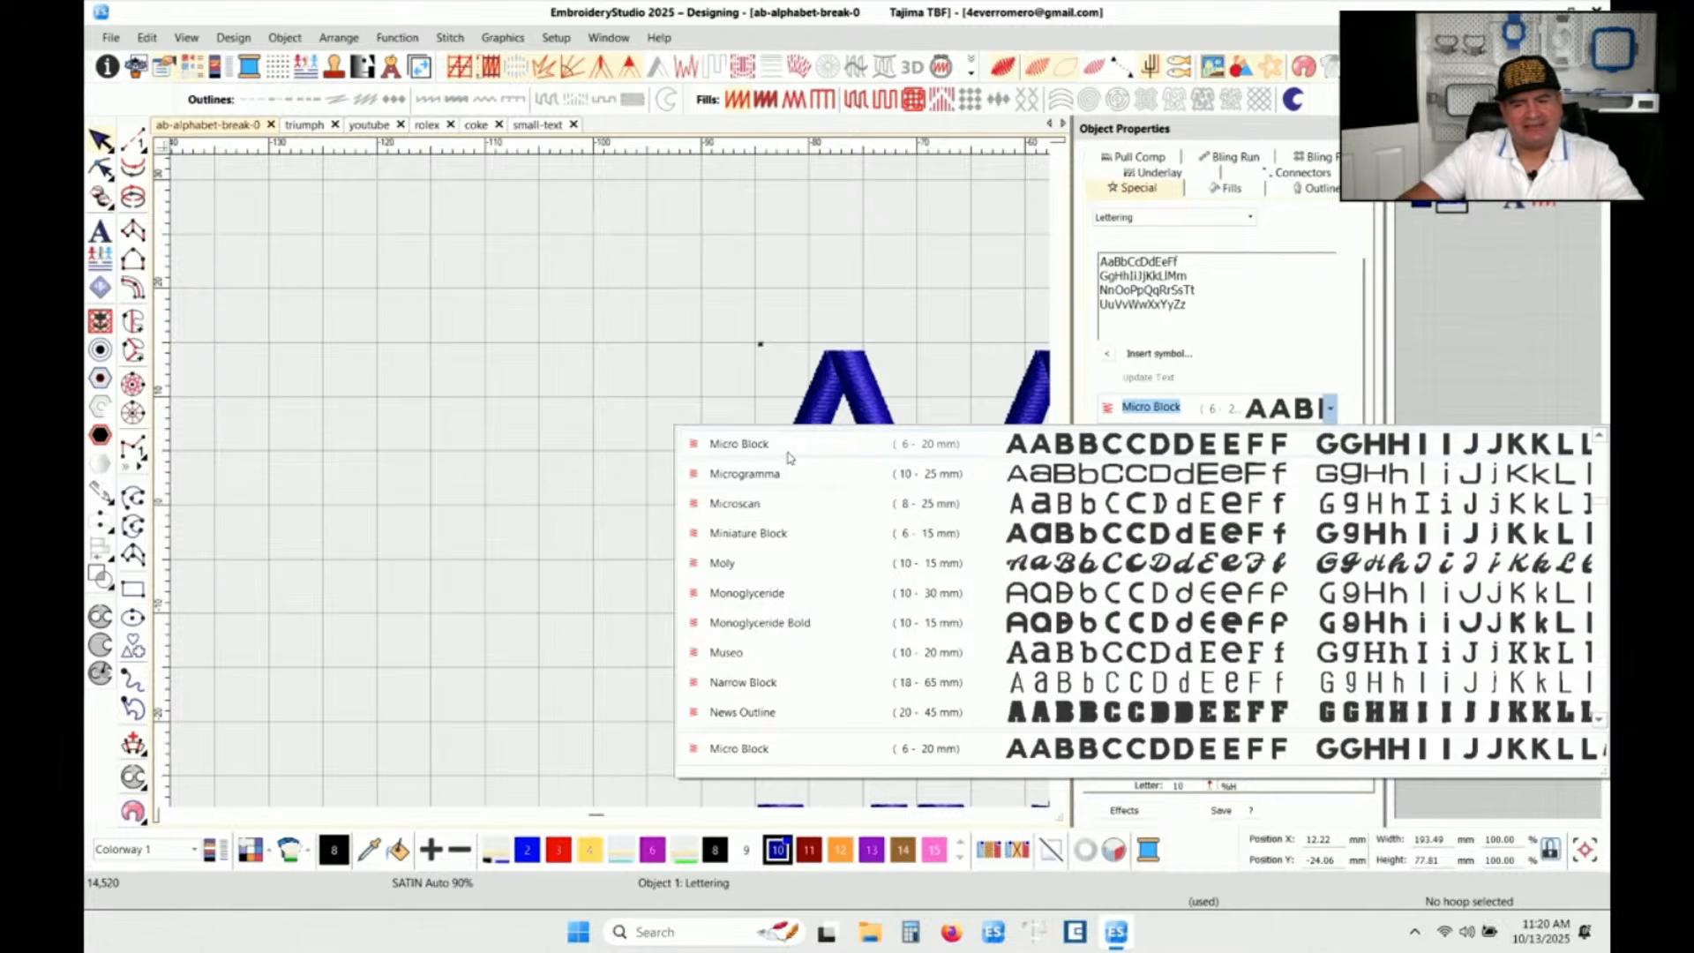
pyautogui.click(1600, 439)
pyautogui.click(1600, 438)
pyautogui.click(1600, 438)
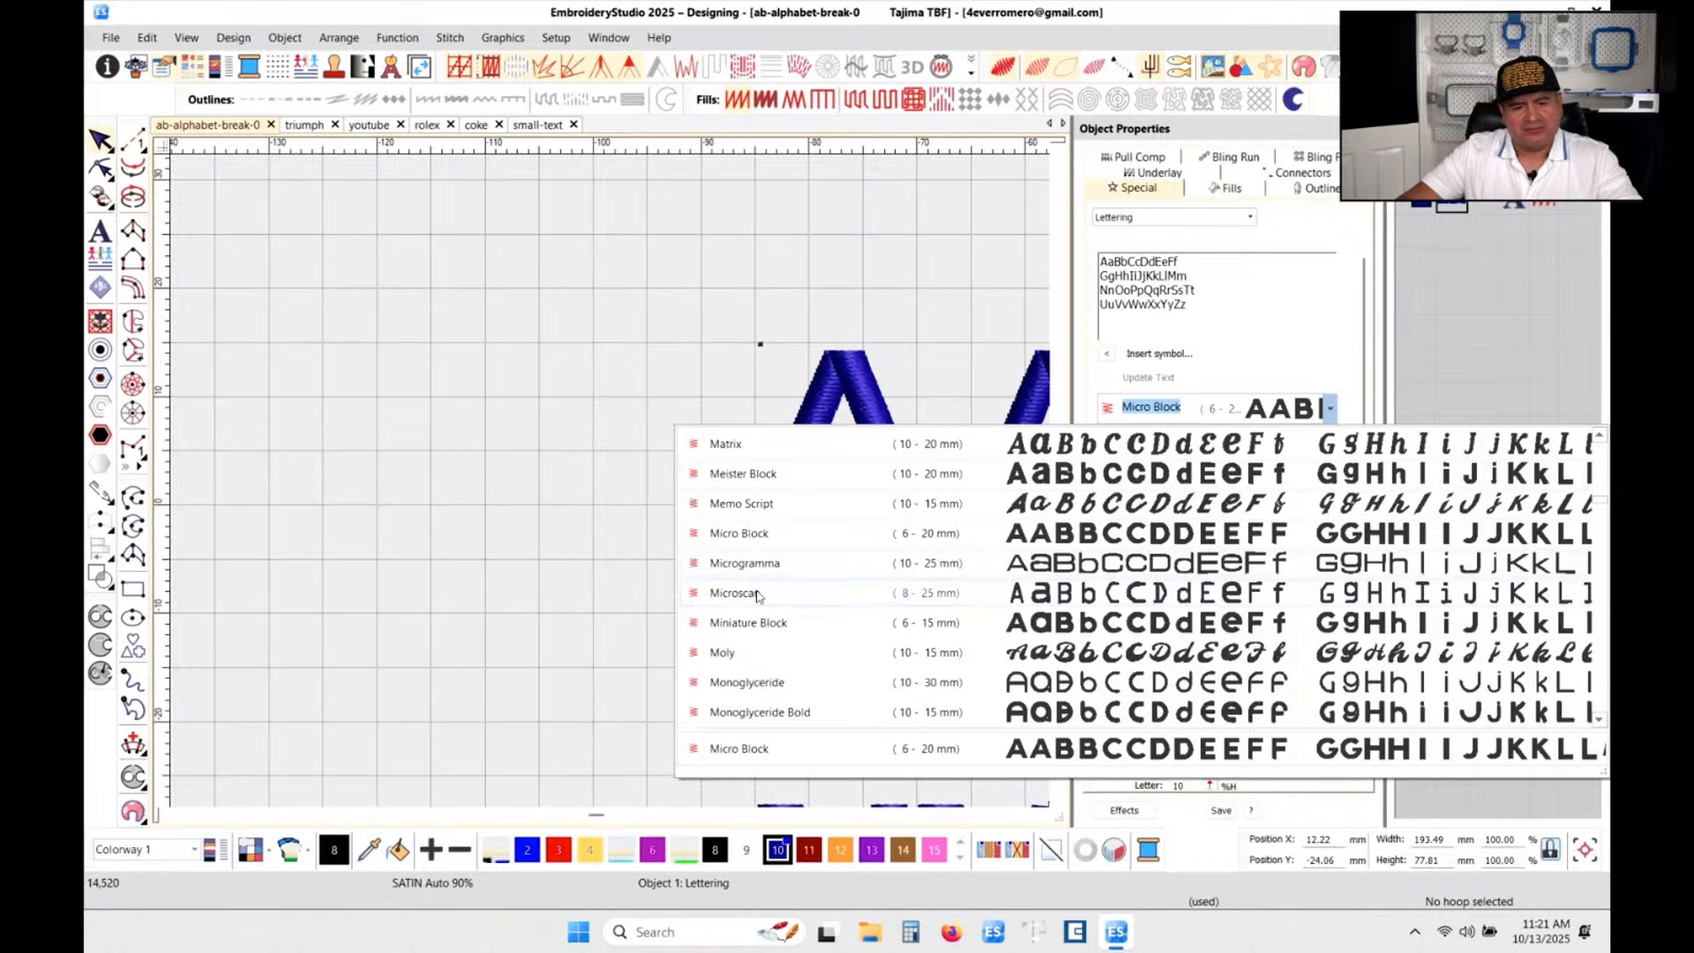
pyautogui.scroll(-1, 758, 620)
pyautogui.scroll(-8, 758, 620)
pyautogui.scroll(-2, 758, 620)
pyautogui.scroll(-4, 762, 572)
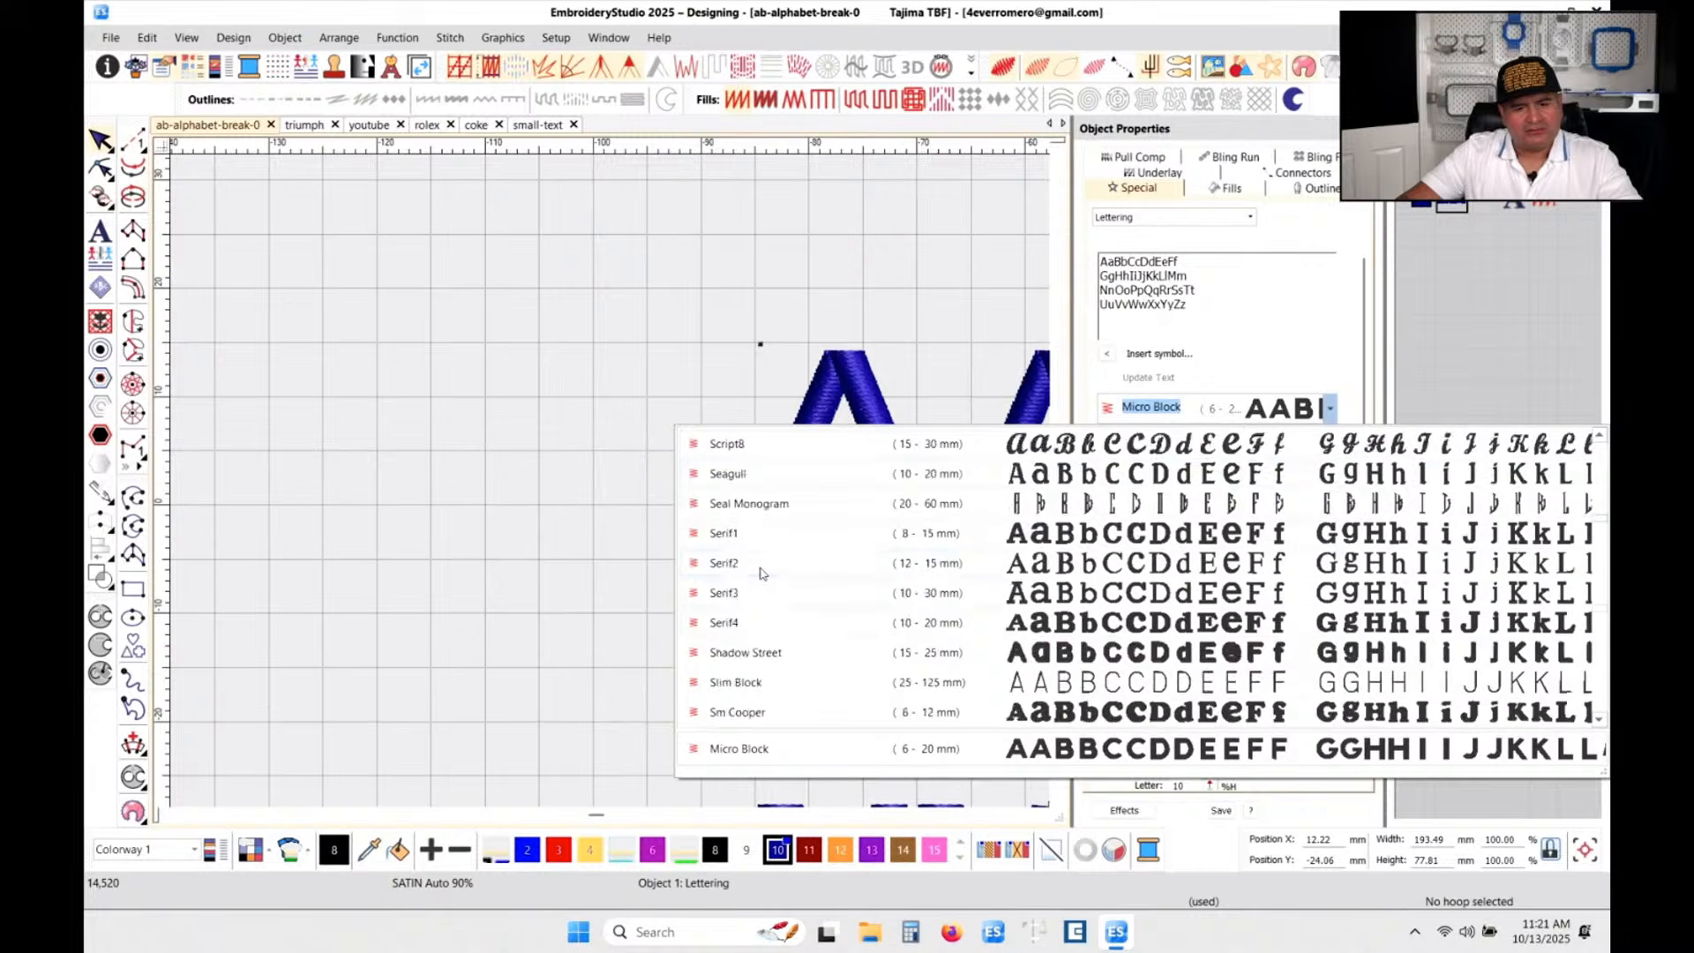
pyautogui.scroll(-1, 764, 673)
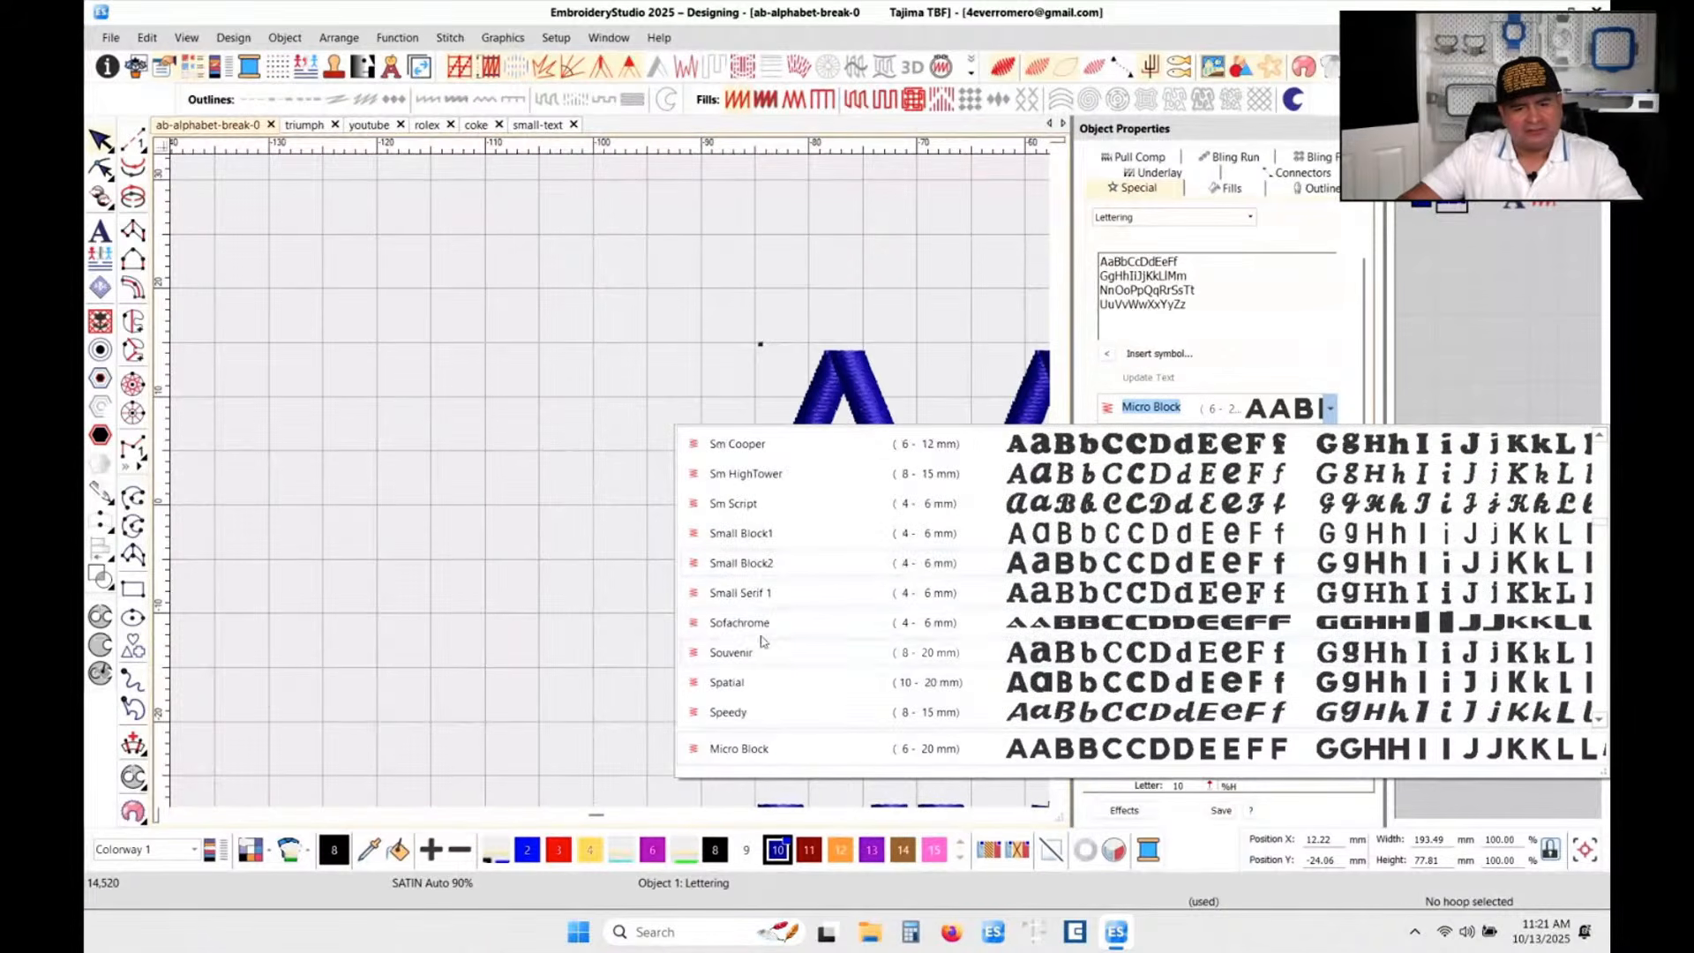
pyautogui.click(760, 566)
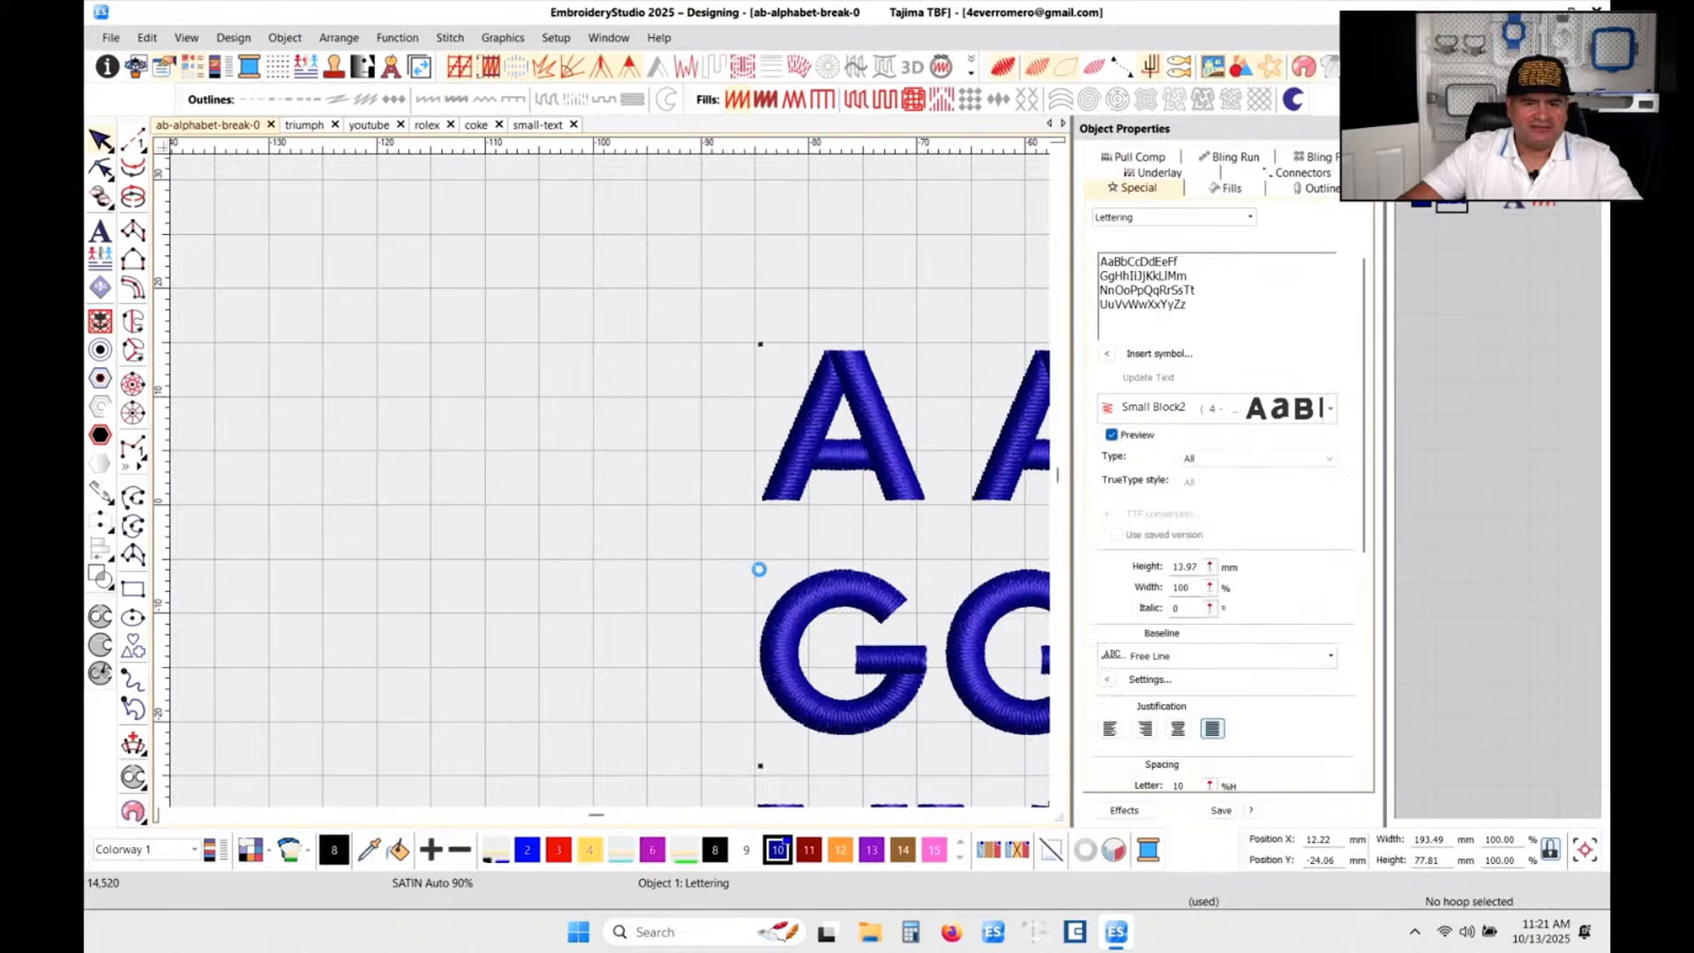
pyautogui.hotkey('ctrl', 'z')
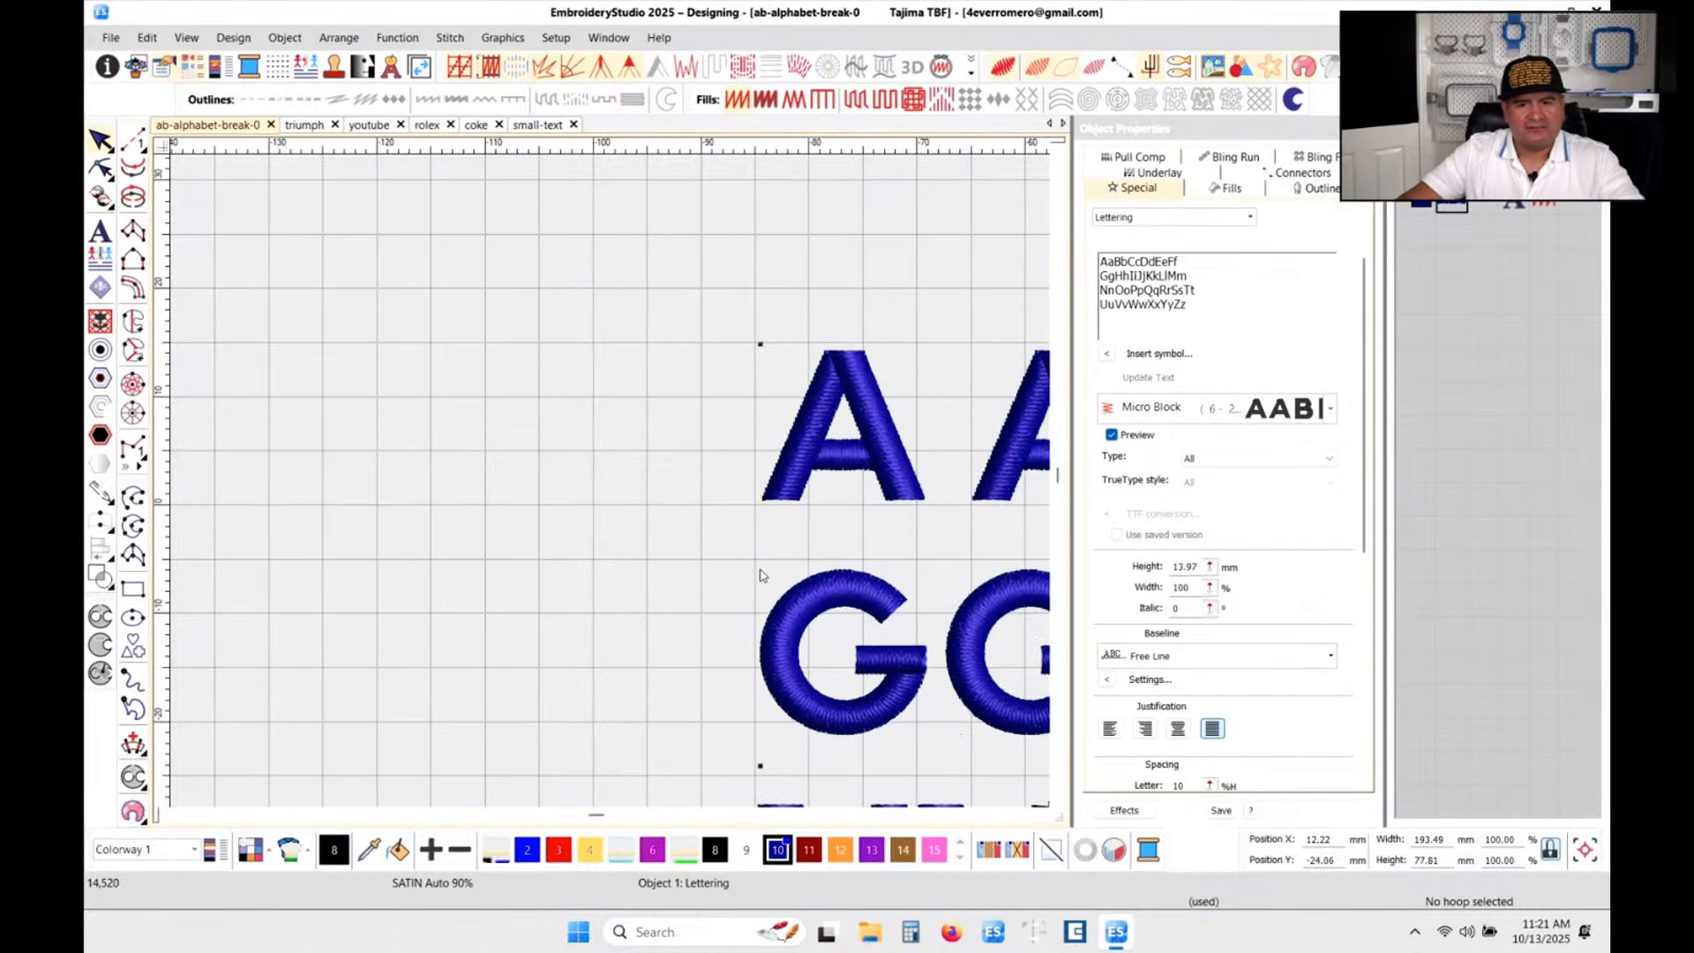
# - Deselect the lettering and examine the whole Micro Block alphabet and its first letters up close
pyautogui.click(1330, 409)
pyautogui.click(1462, 346)
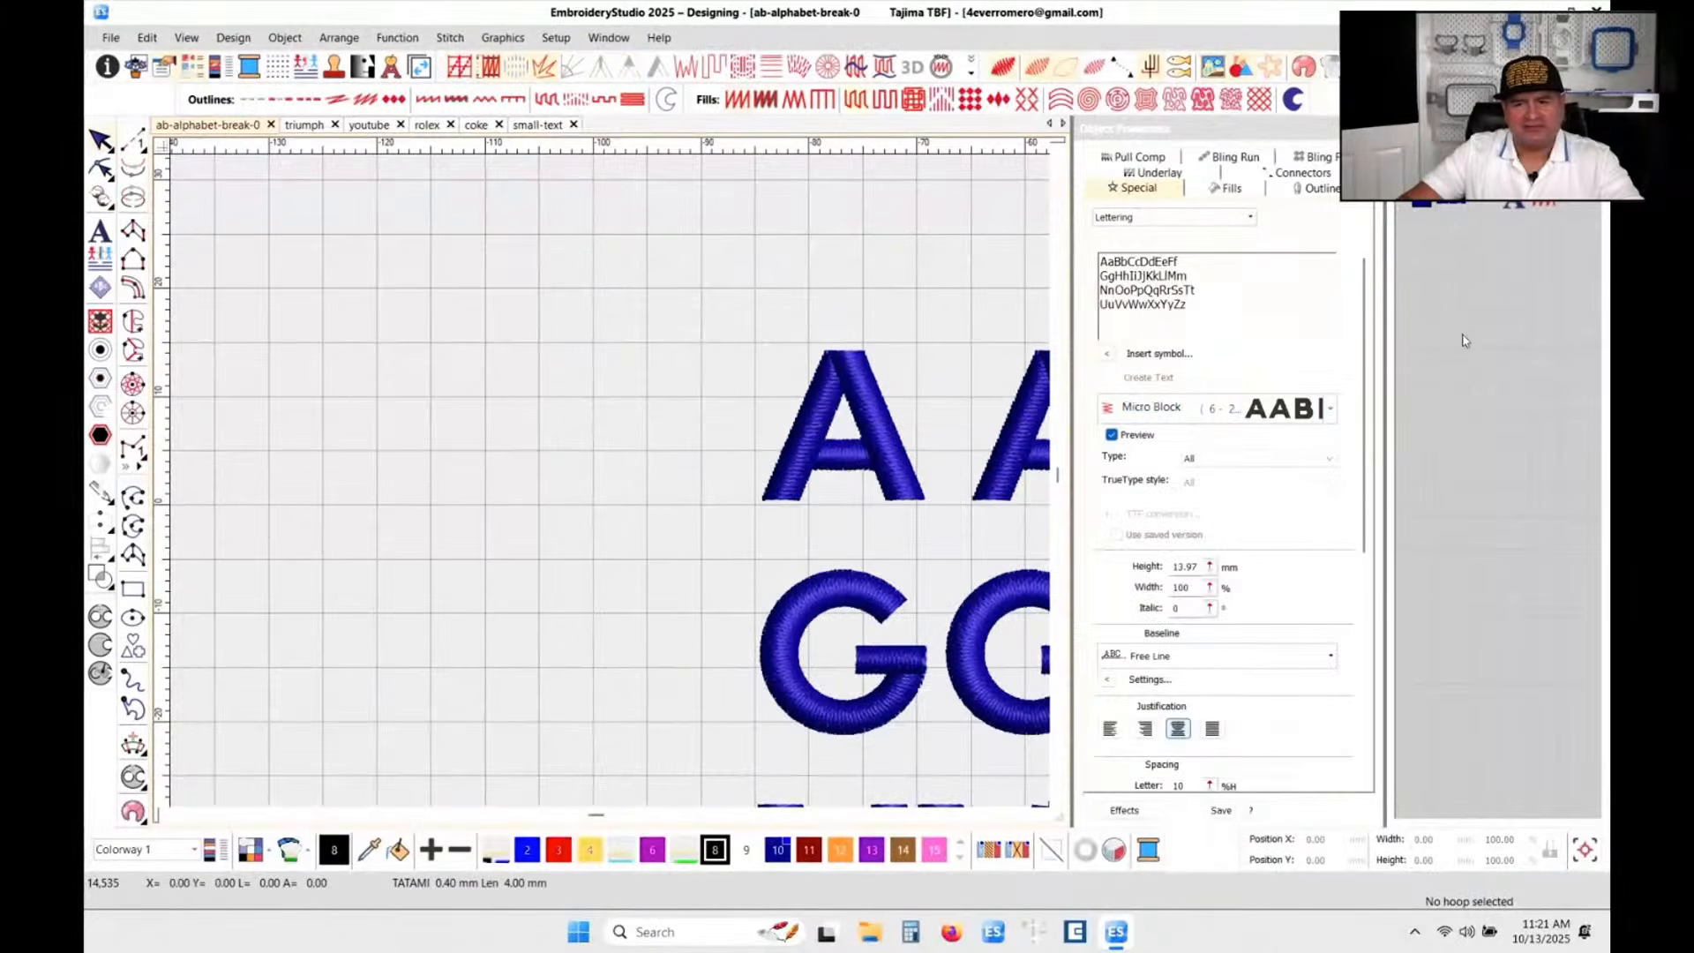
pyautogui.scroll(-4, 868, 506)
pyautogui.scroll(-2, 944, 500)
pyautogui.scroll(1, 611, 487)
pyautogui.scroll(-1, 611, 487)
pyautogui.scroll(1, 612, 487)
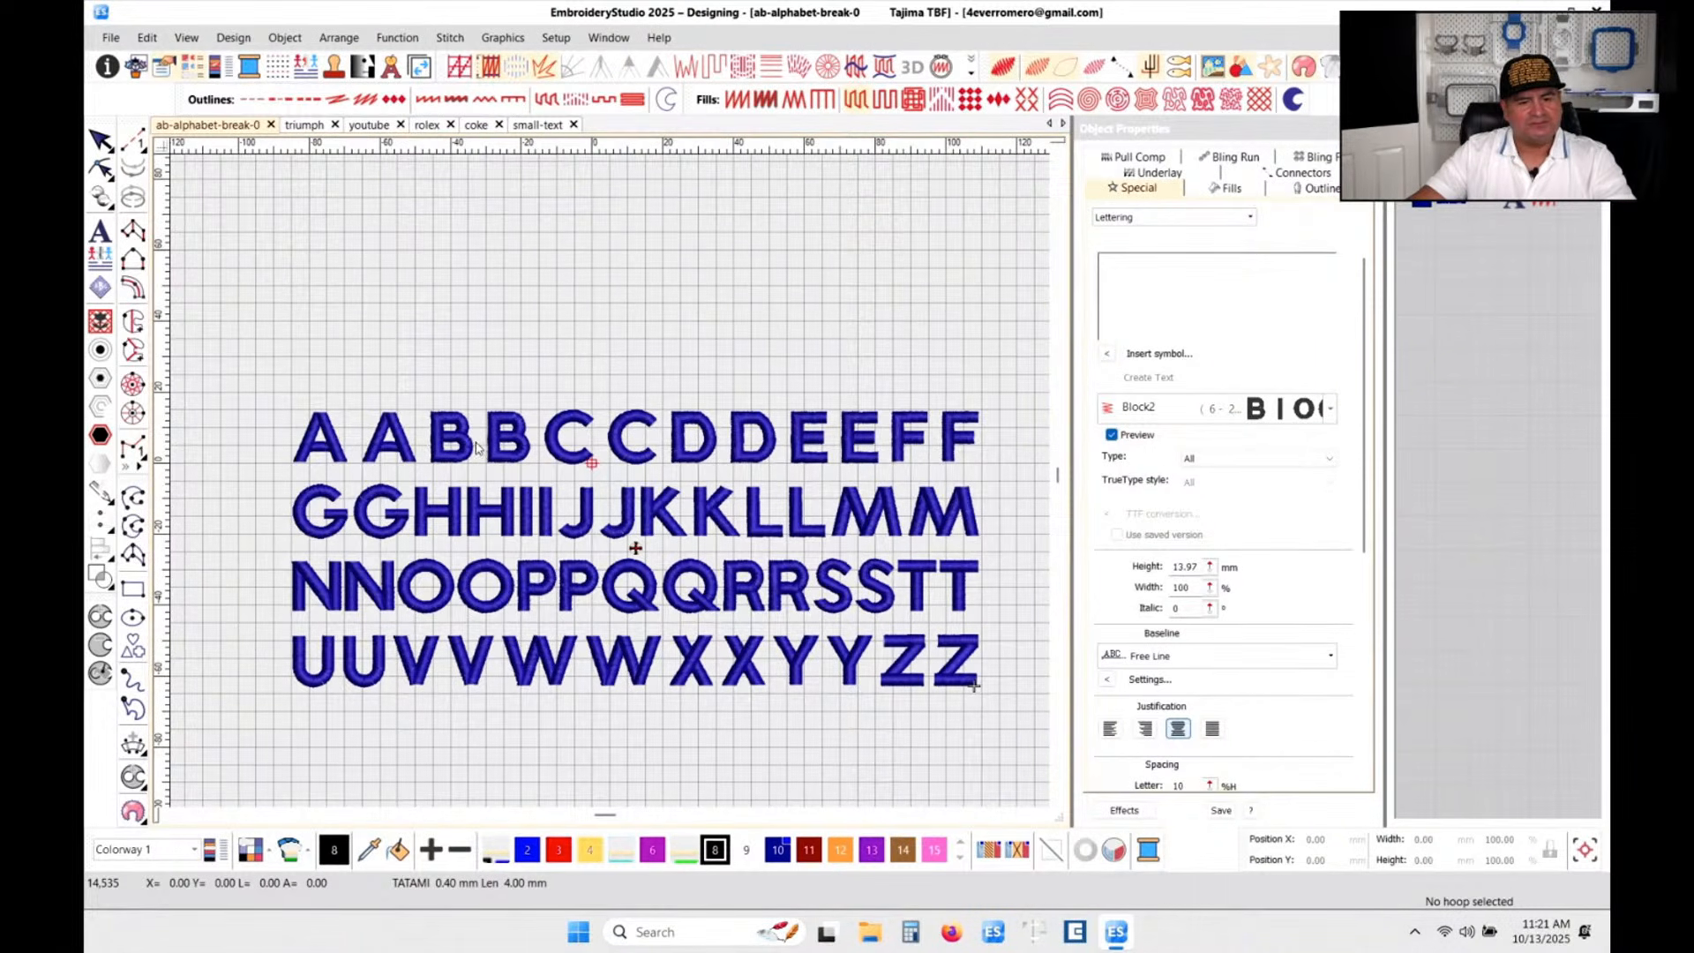
pyautogui.scroll(5, 412, 450)
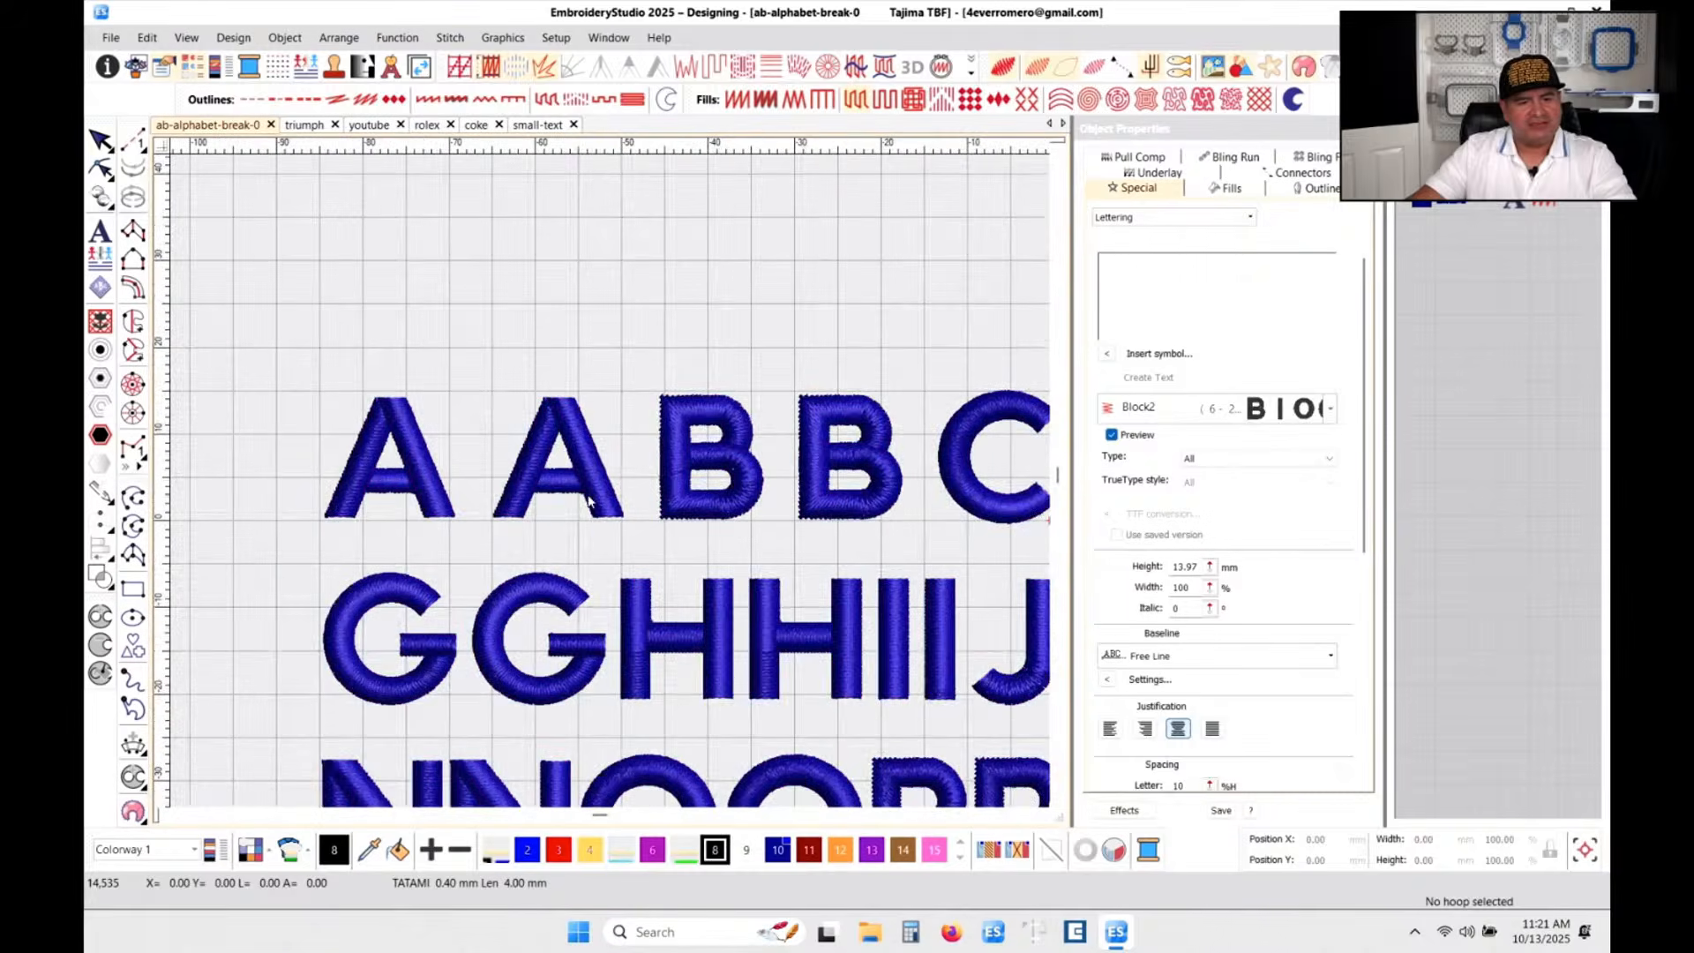
# - Deselect the alphabet lettering and start a new blank design
pyautogui.click(411, 451)
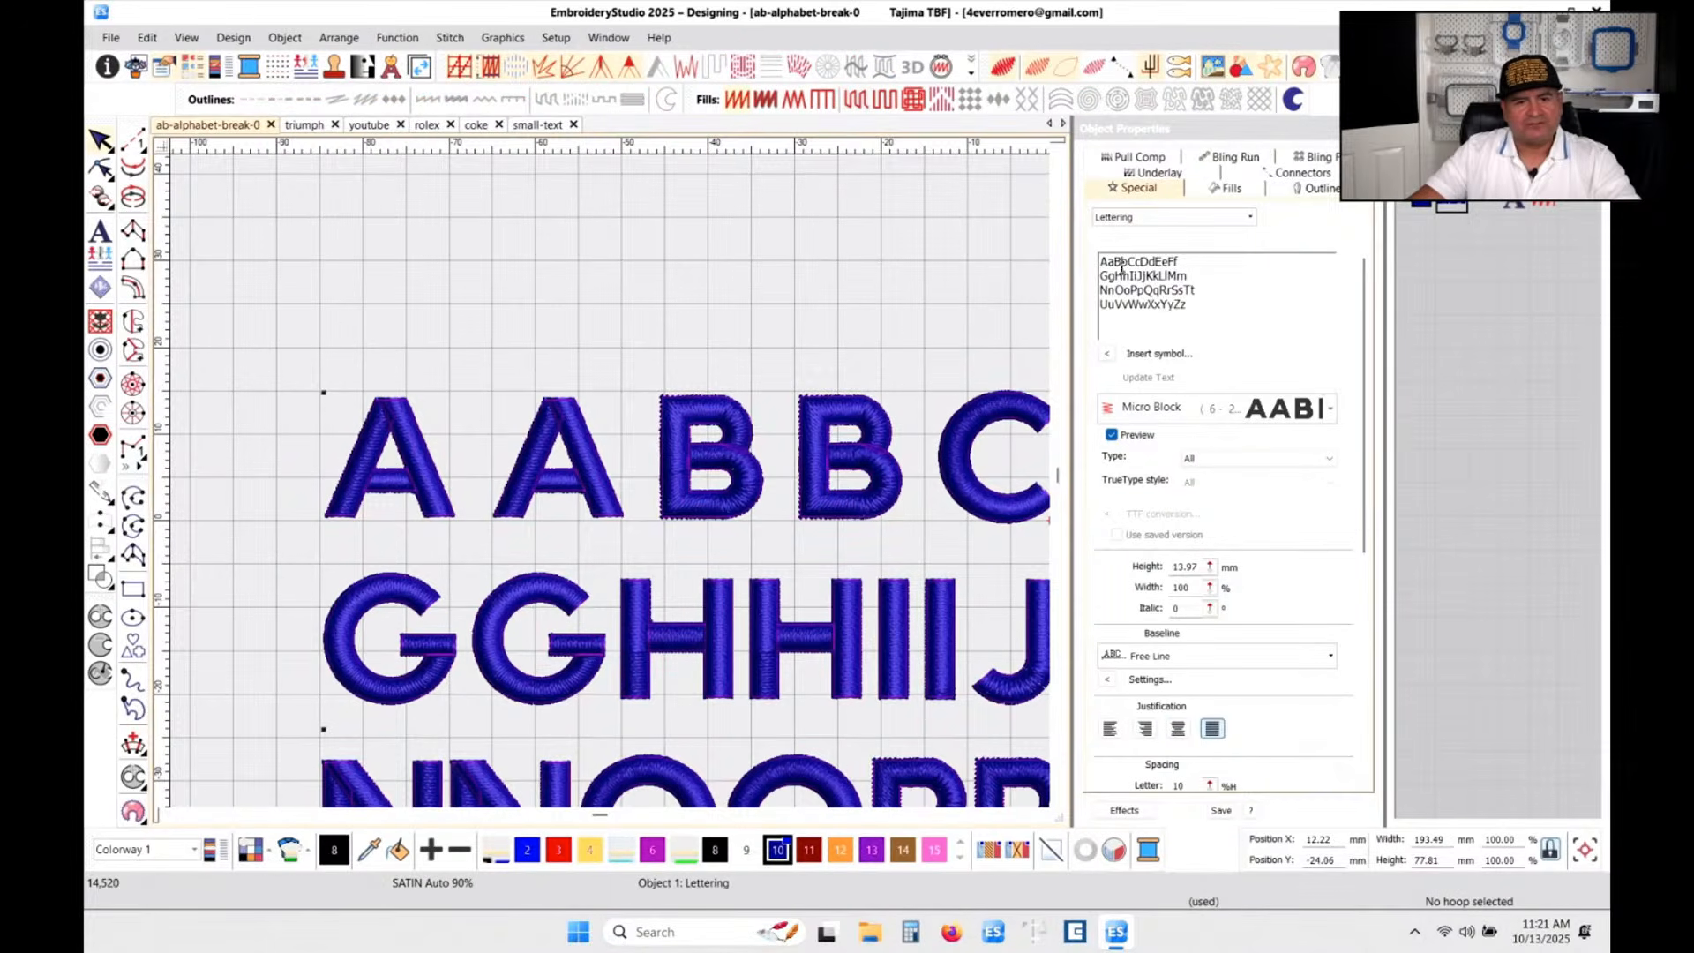
pyautogui.click(979, 264)
pyautogui.click(111, 37)
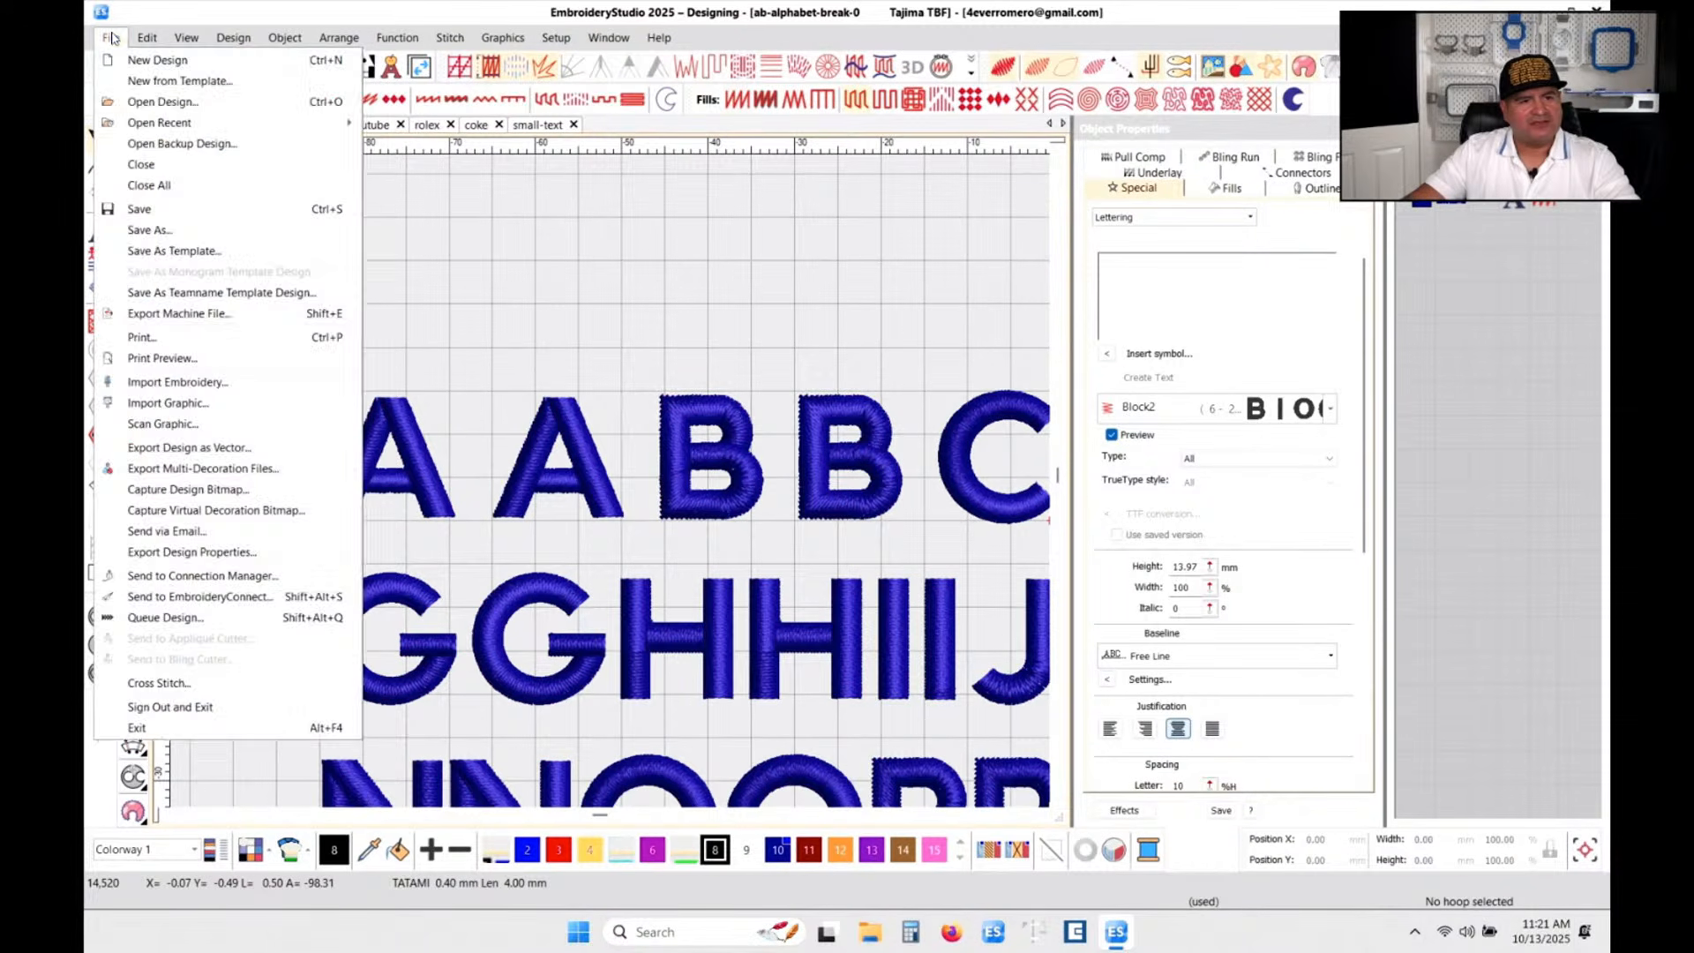
pyautogui.click(134, 57)
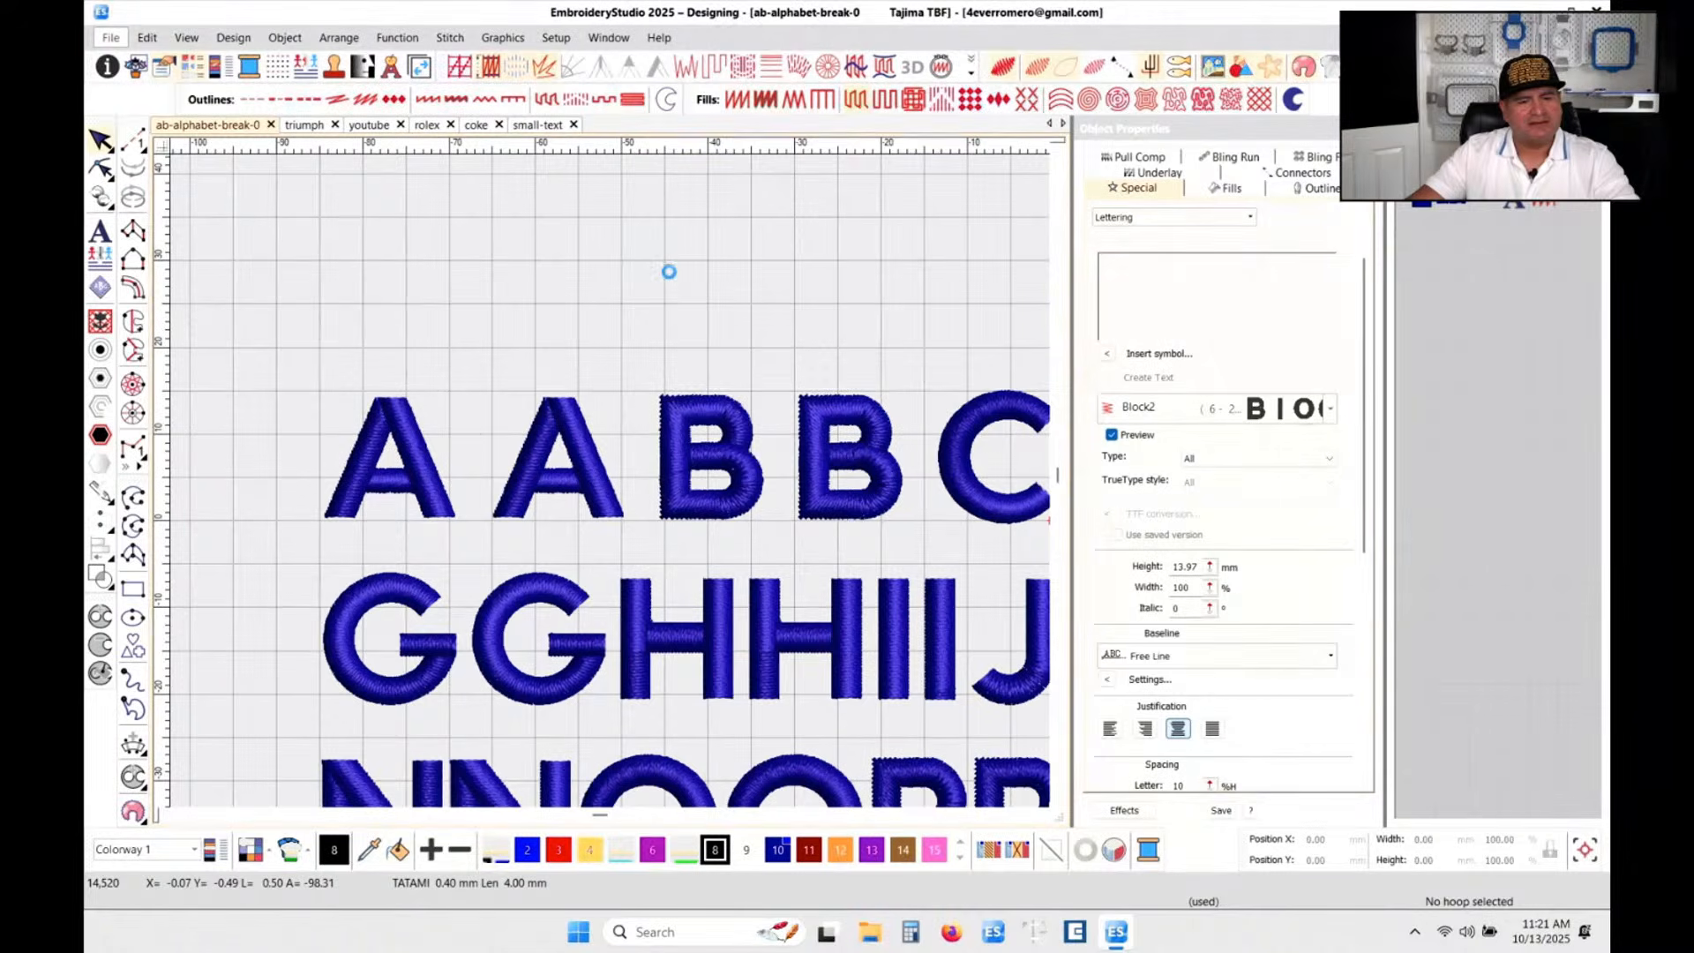
# - Create the letter A as Block2 lettering and place it at the origin of the design
pyautogui.click(100, 231)
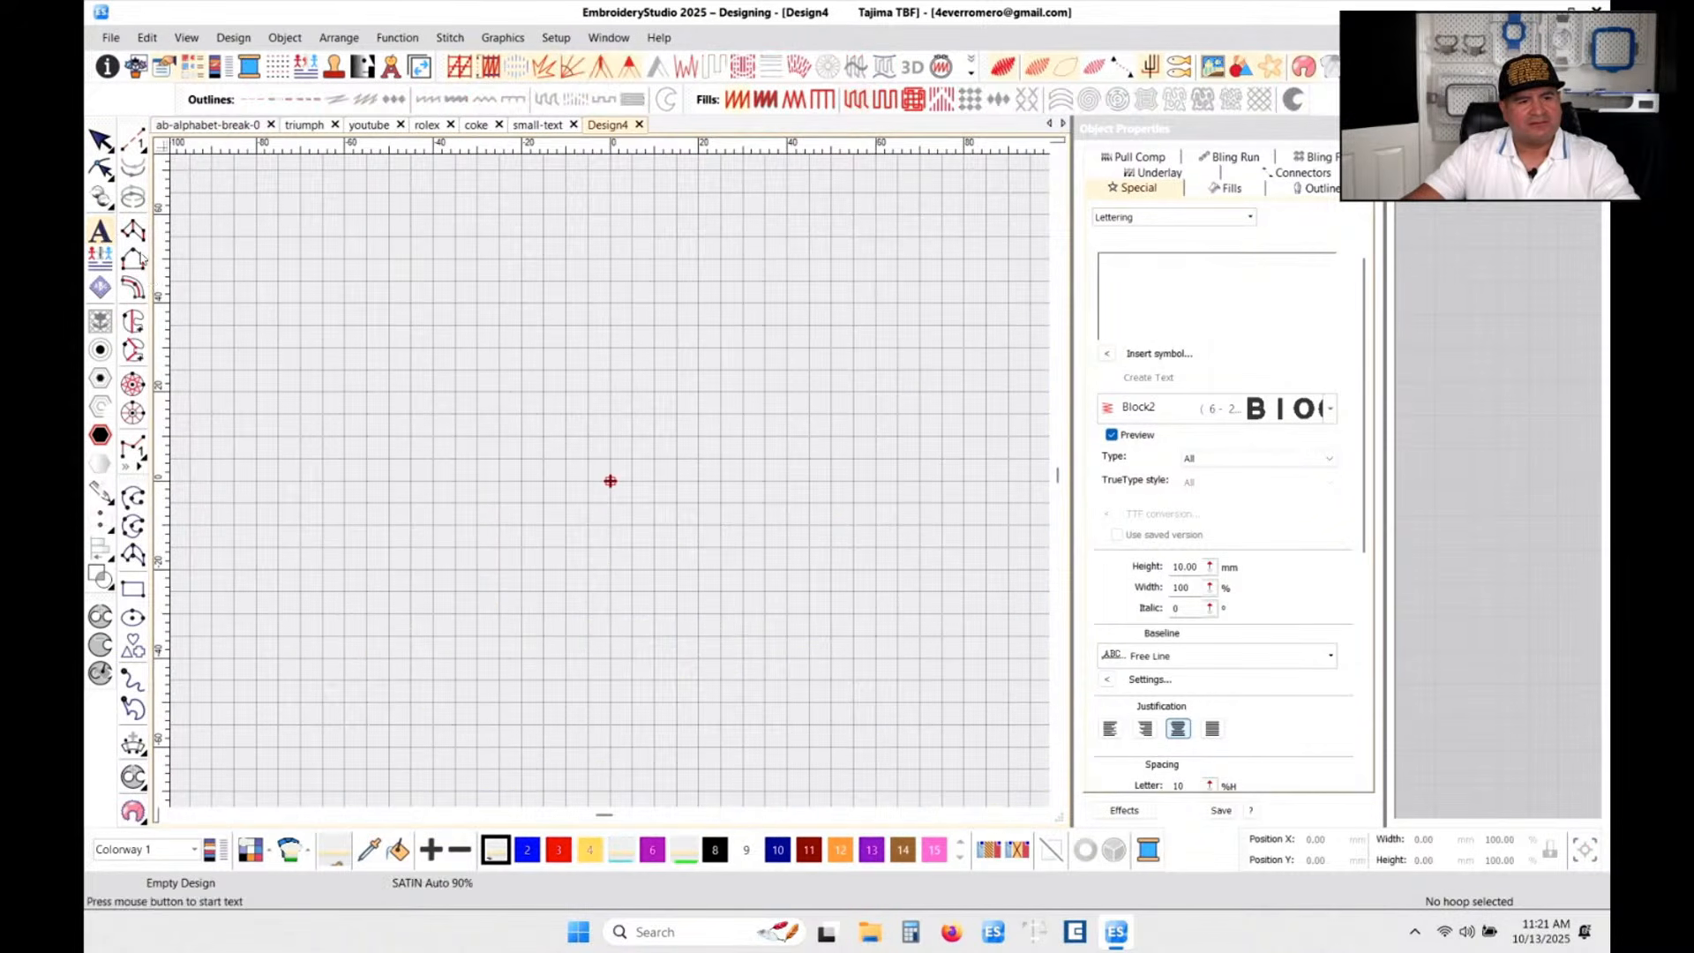
pyautogui.click(1160, 292)
pyautogui.write('A')
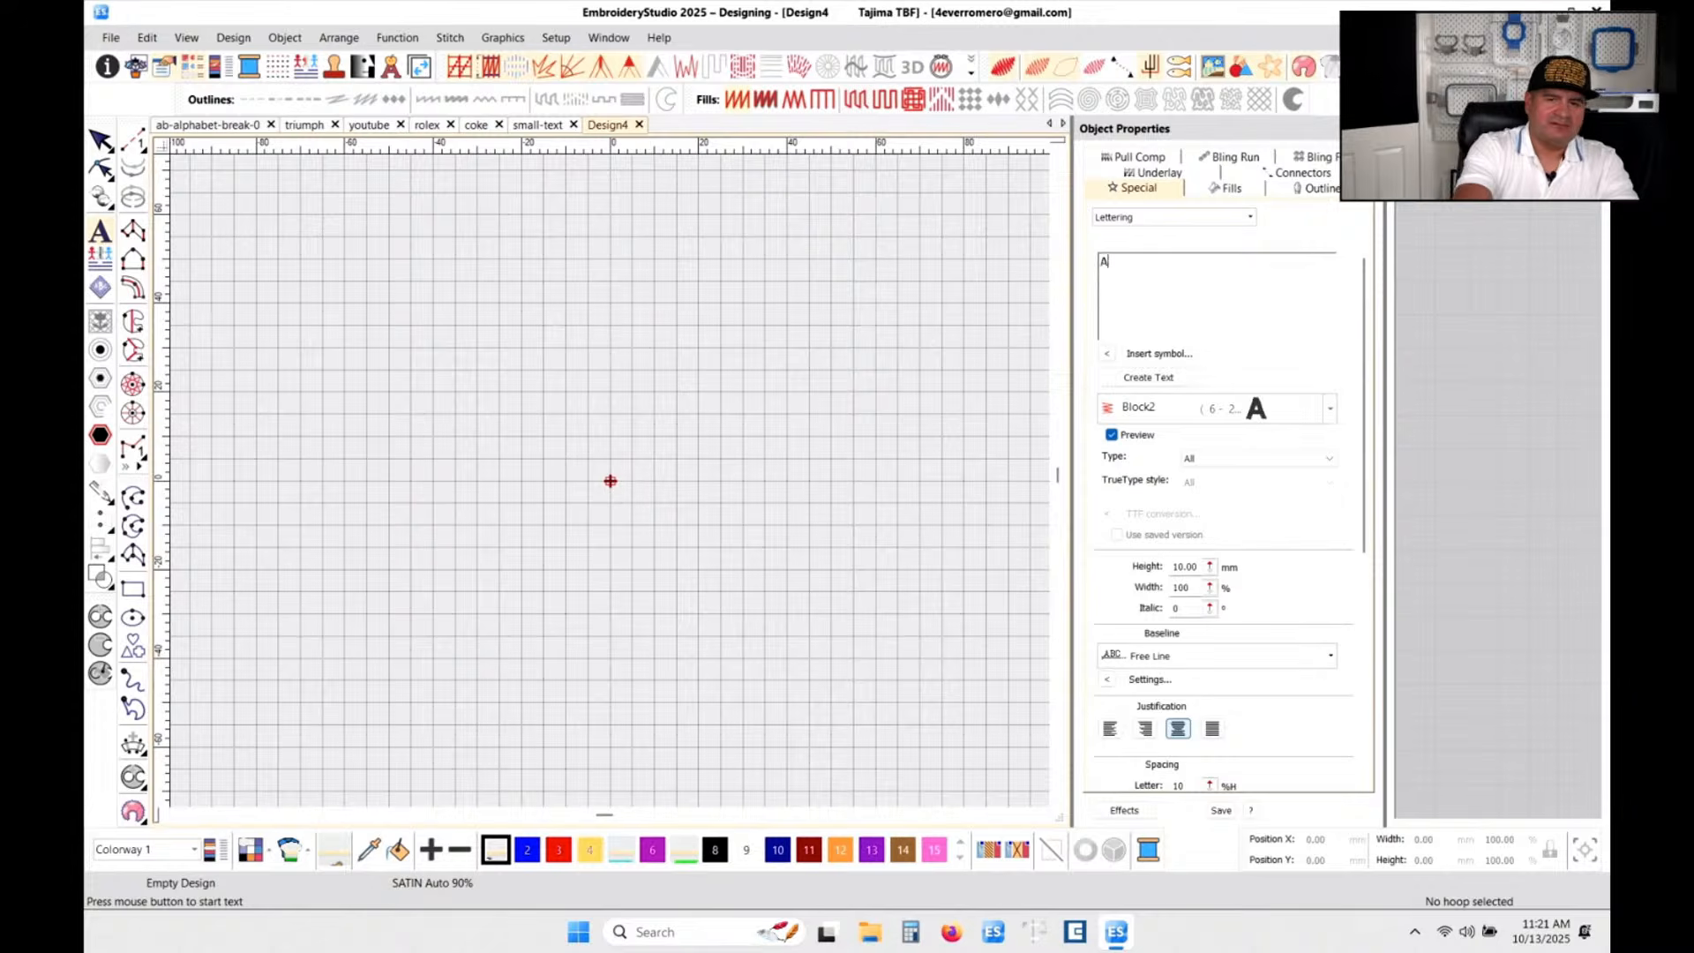
pyautogui.click(1146, 379)
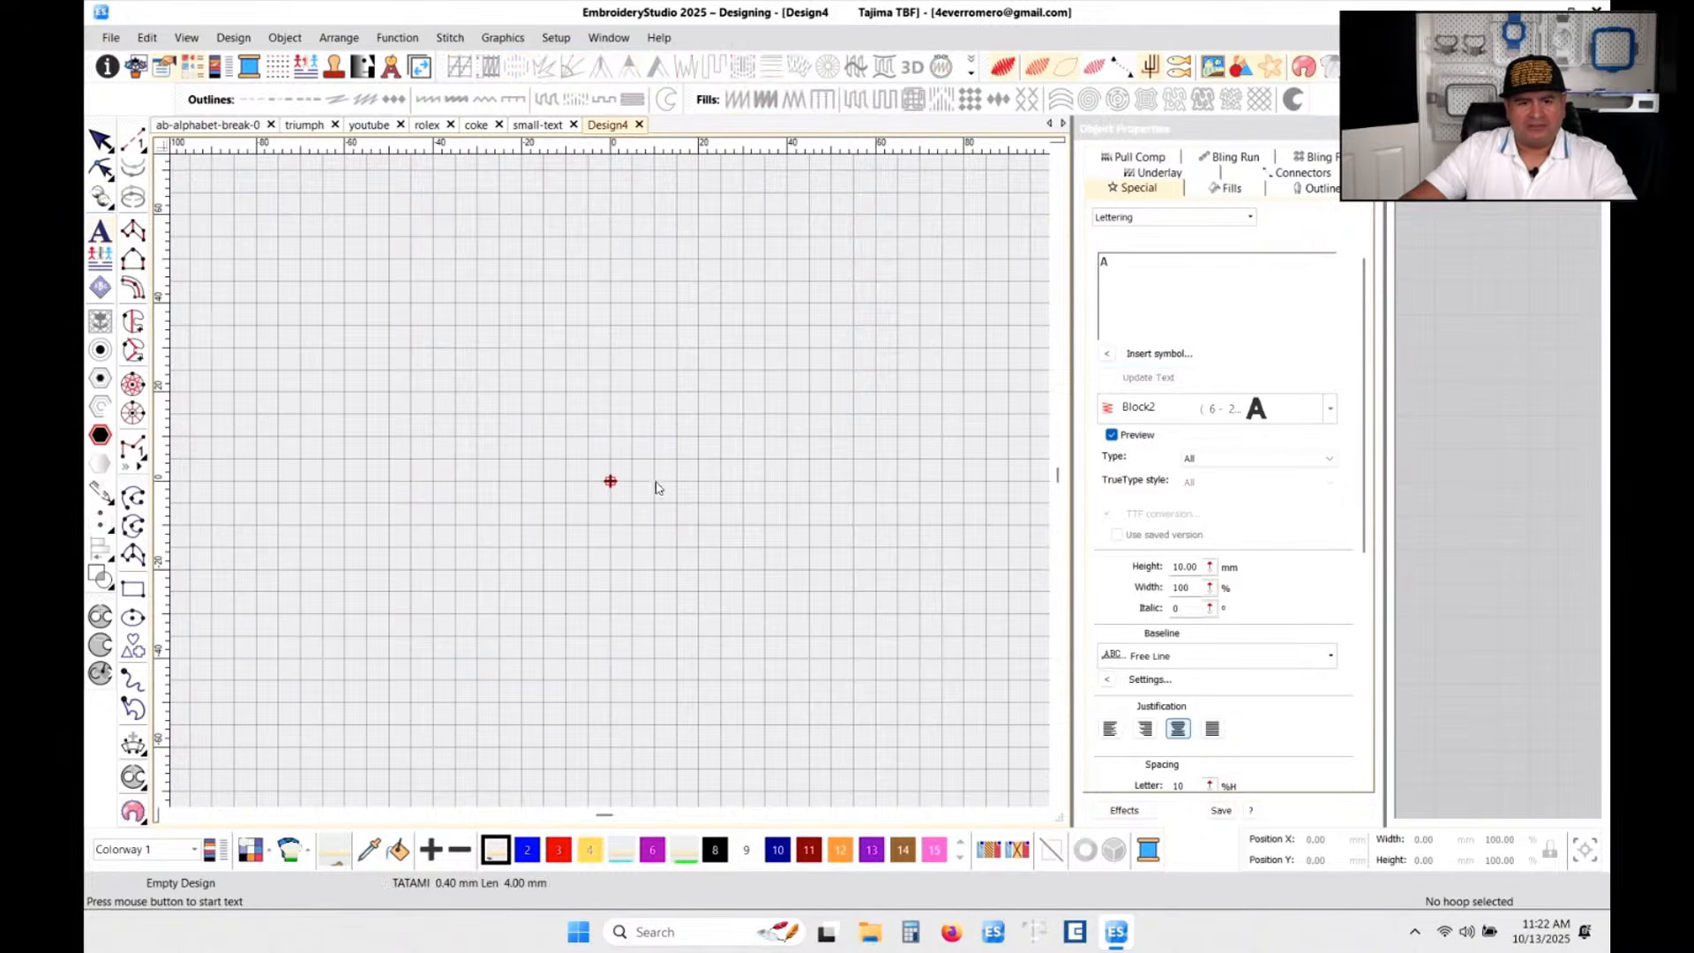
pyautogui.click(608, 481)
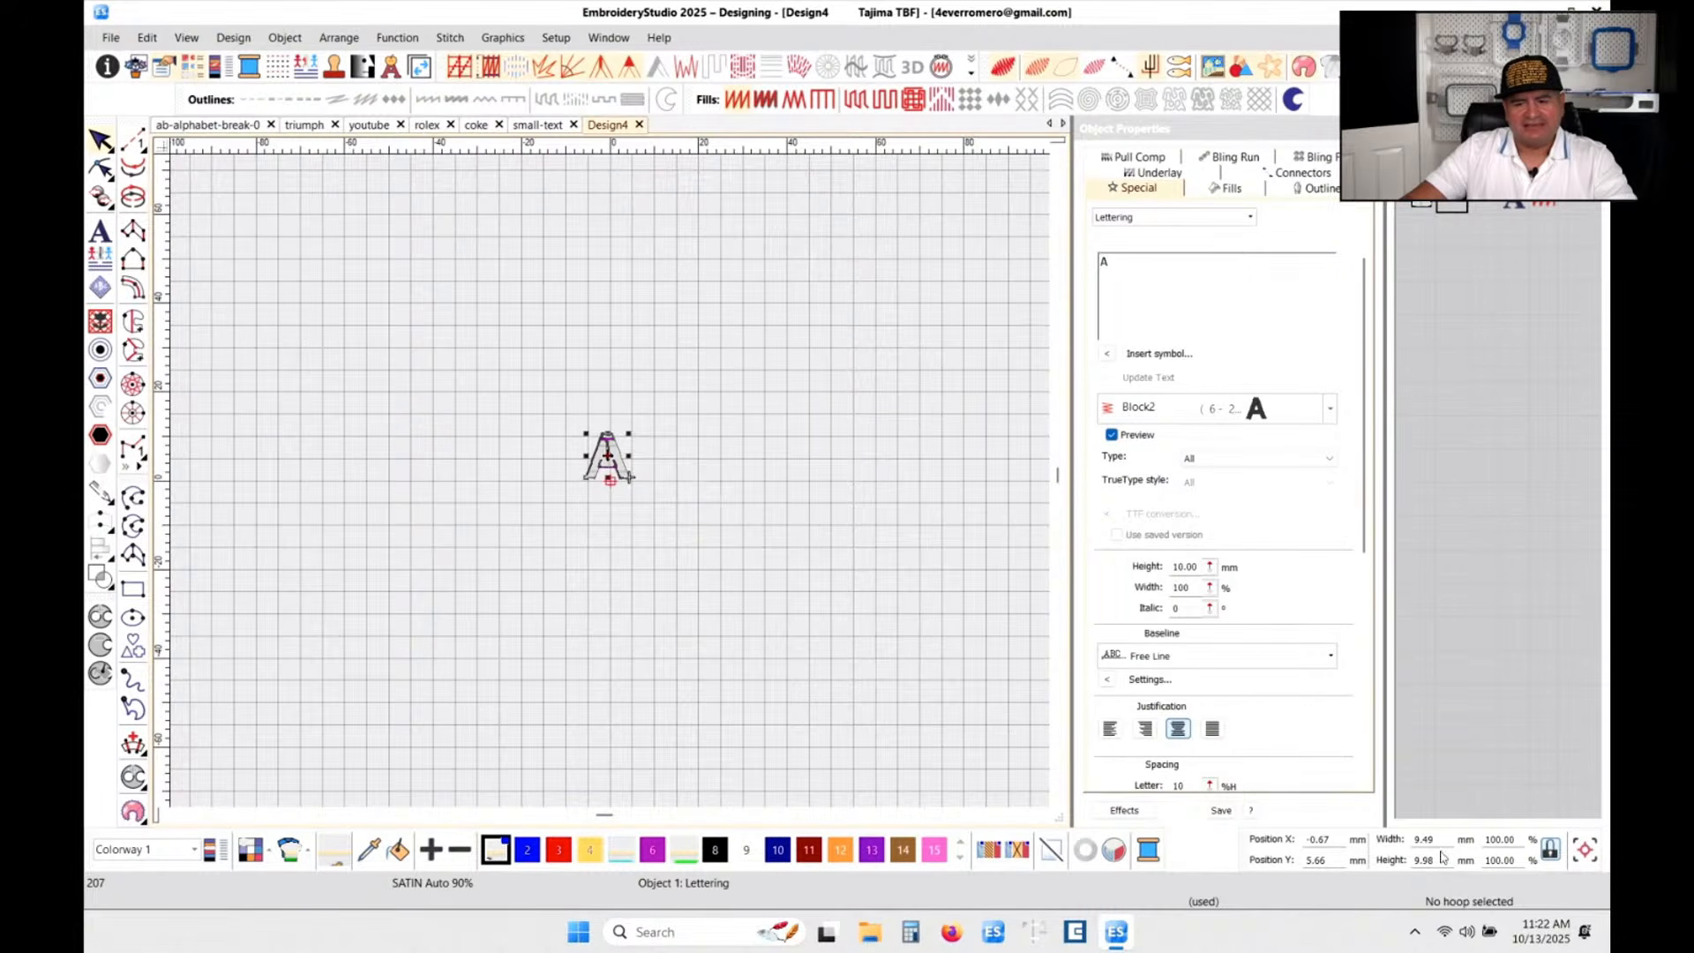
# - Set the letter A's height to 10 mm and apply palette colour 10, dark blue
pyautogui.doubleClick(1437, 858)
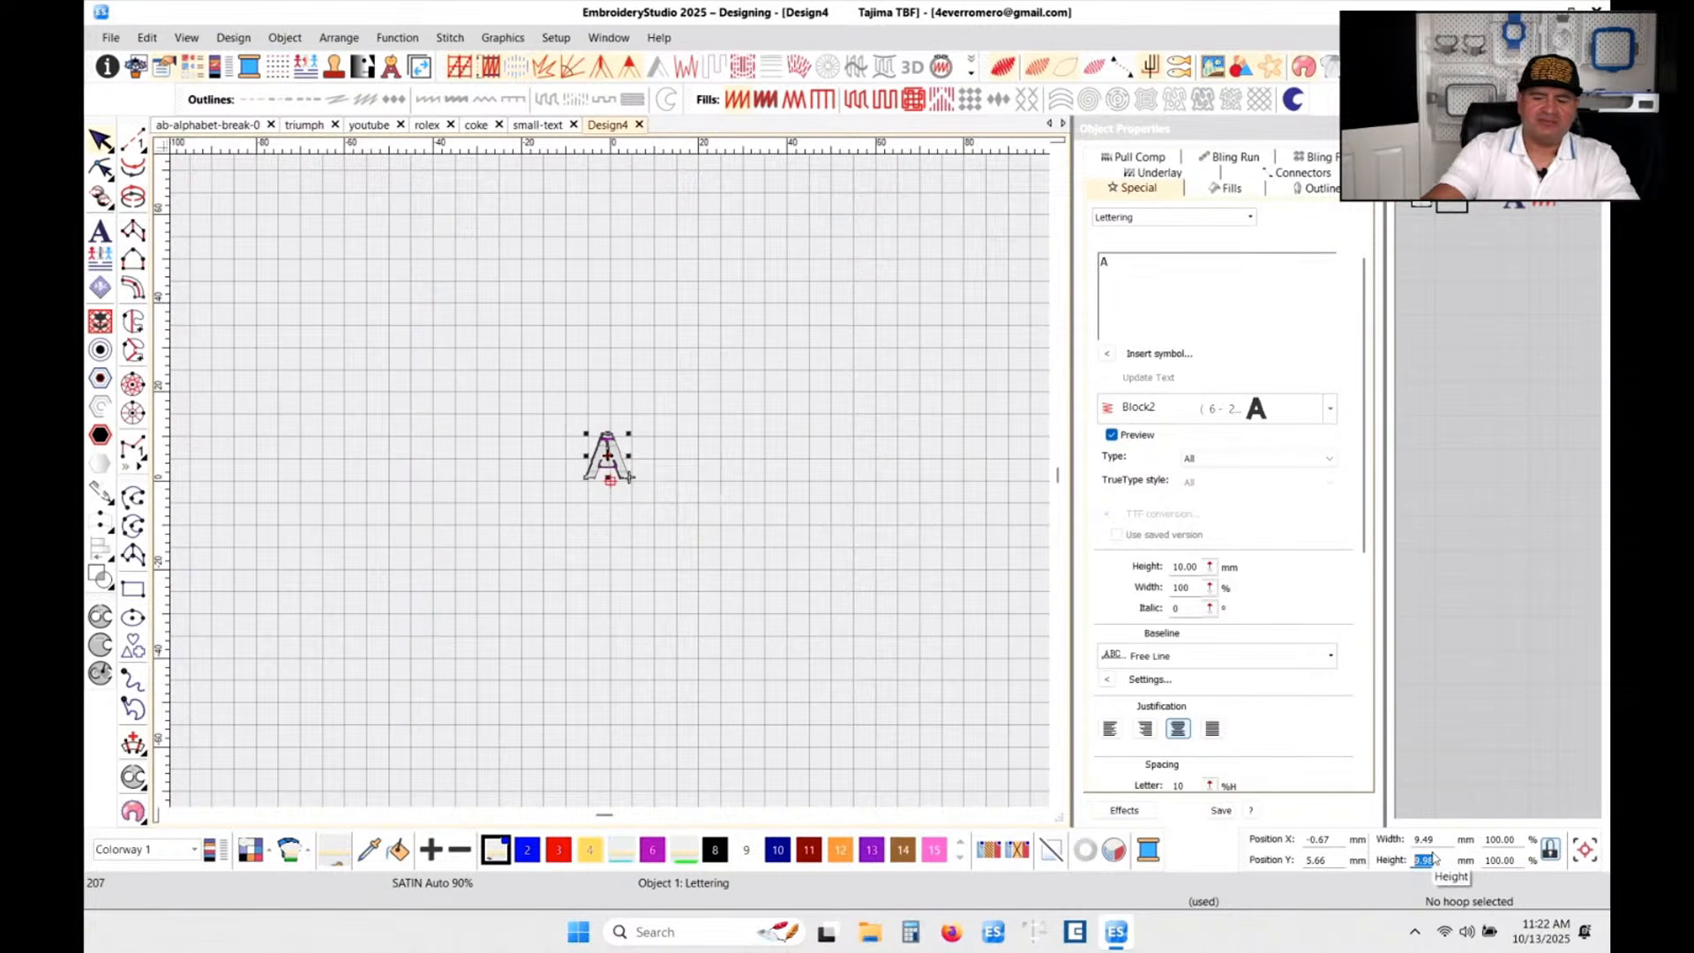
pyautogui.write('10')
pyautogui.press('Return')
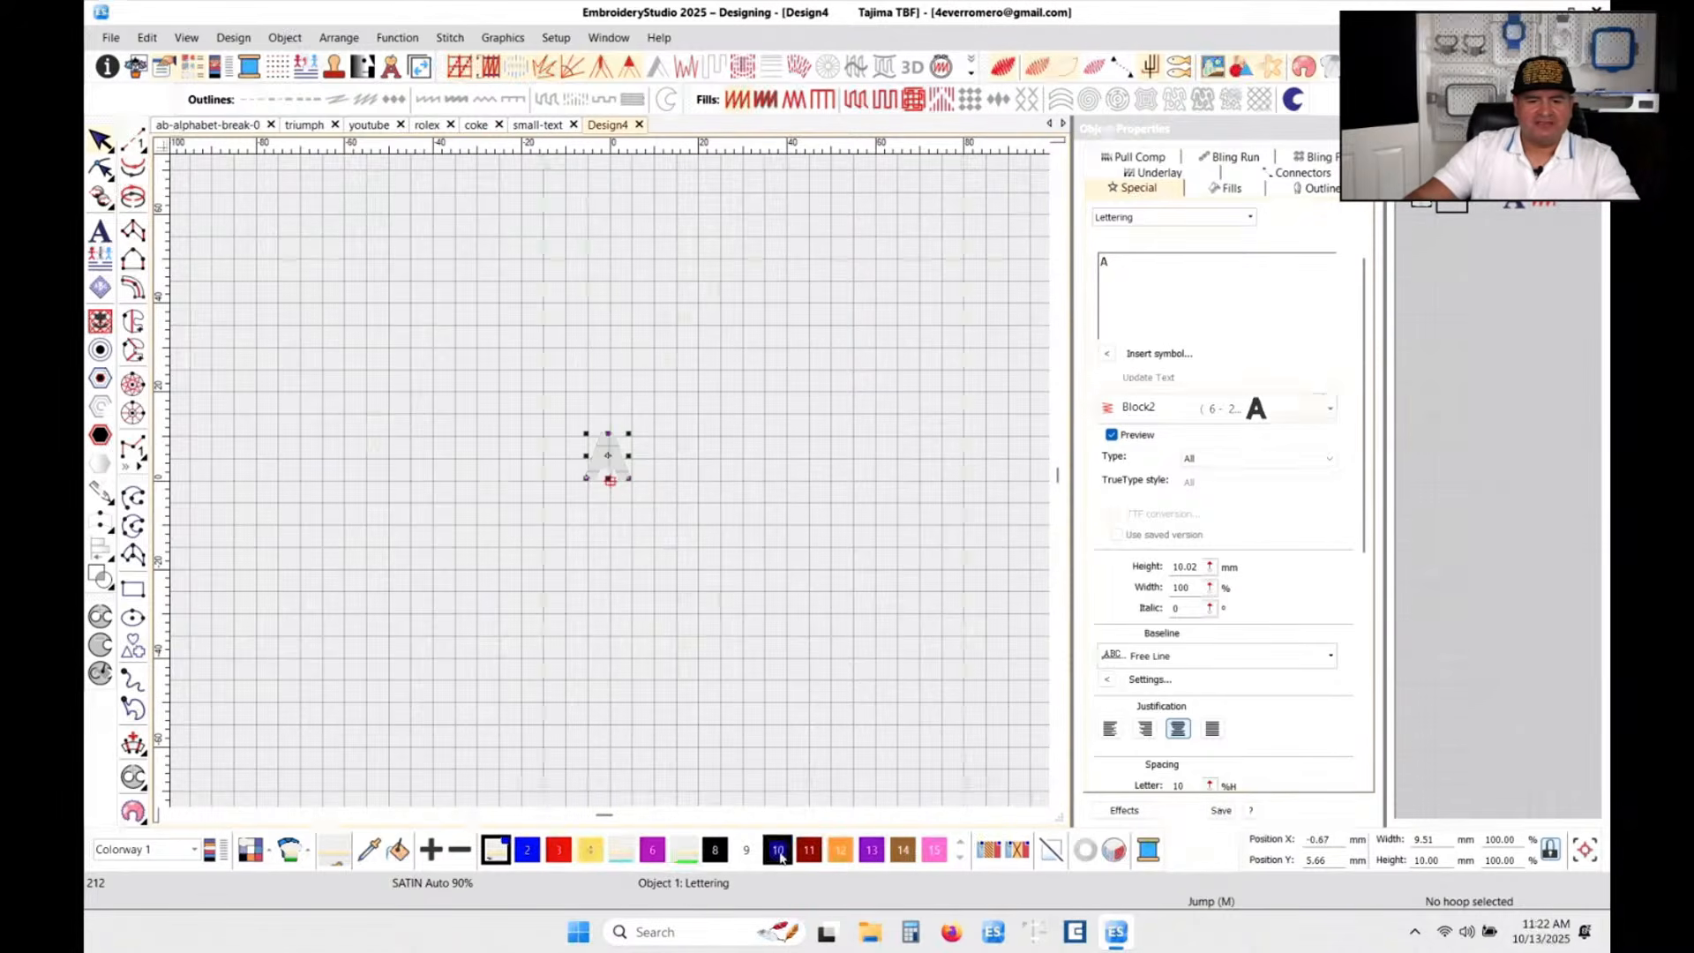
pyautogui.click(778, 849)
# - Play the stitch simulation of the letter A at 420 s/m, pause to examine its underlay, and exit the simulation
pyautogui.scroll(5, 606, 468)
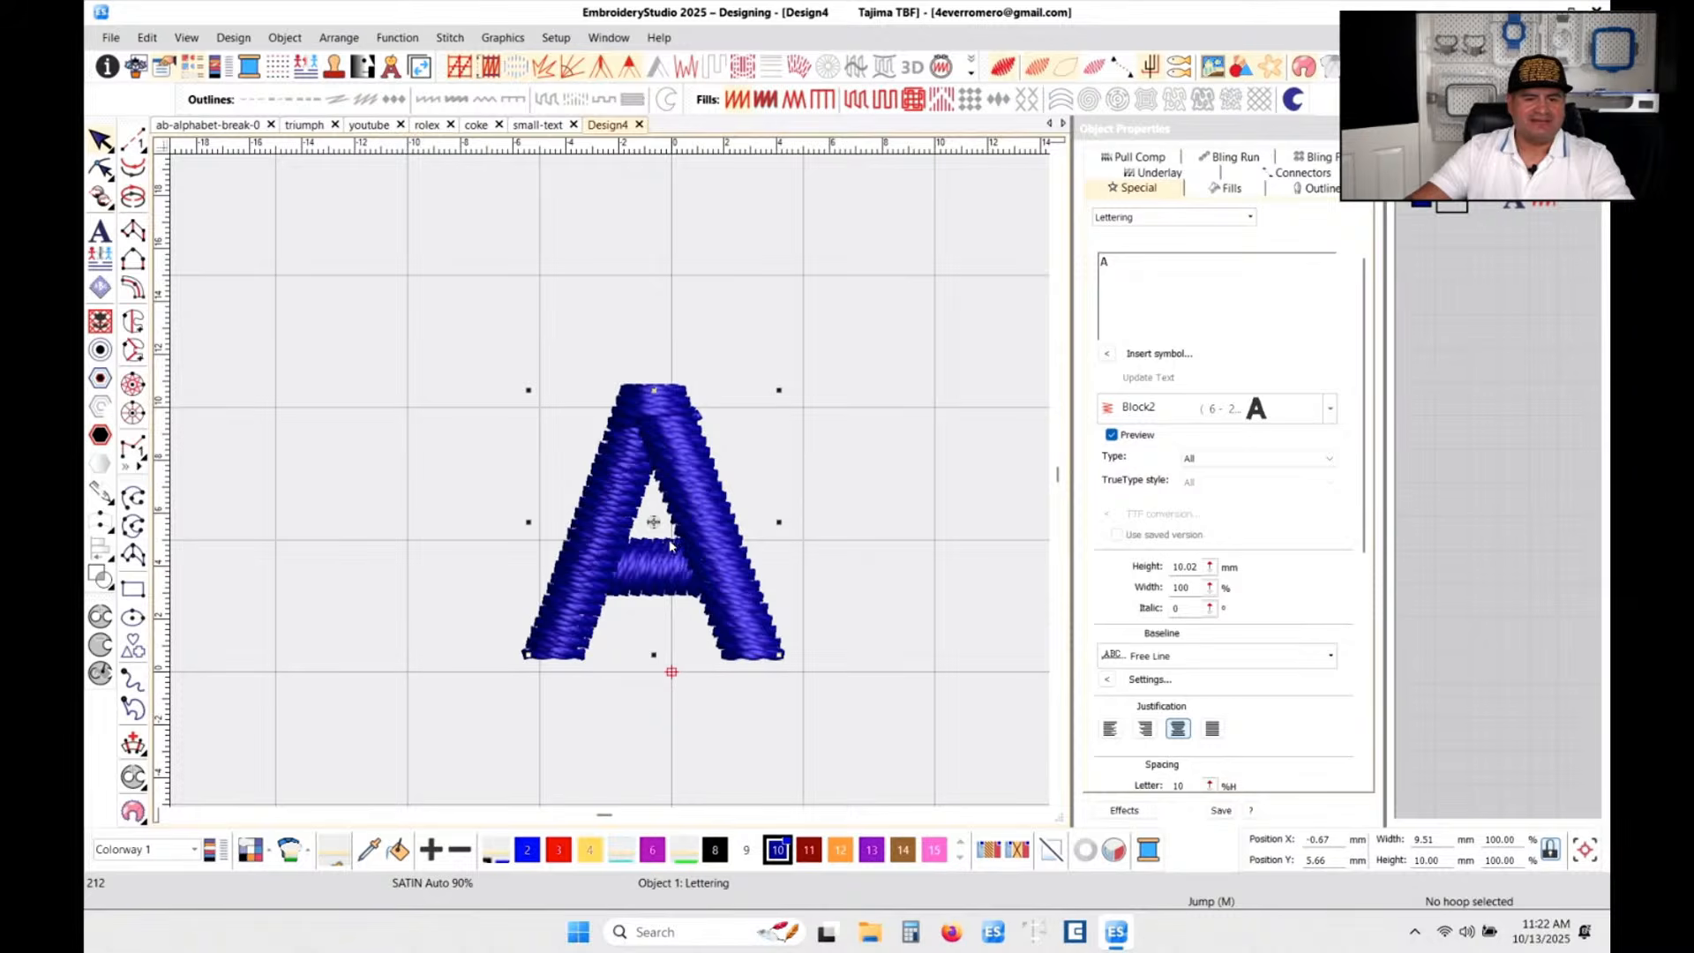
pyautogui.scroll(2, 672, 544)
pyautogui.press('Escape')
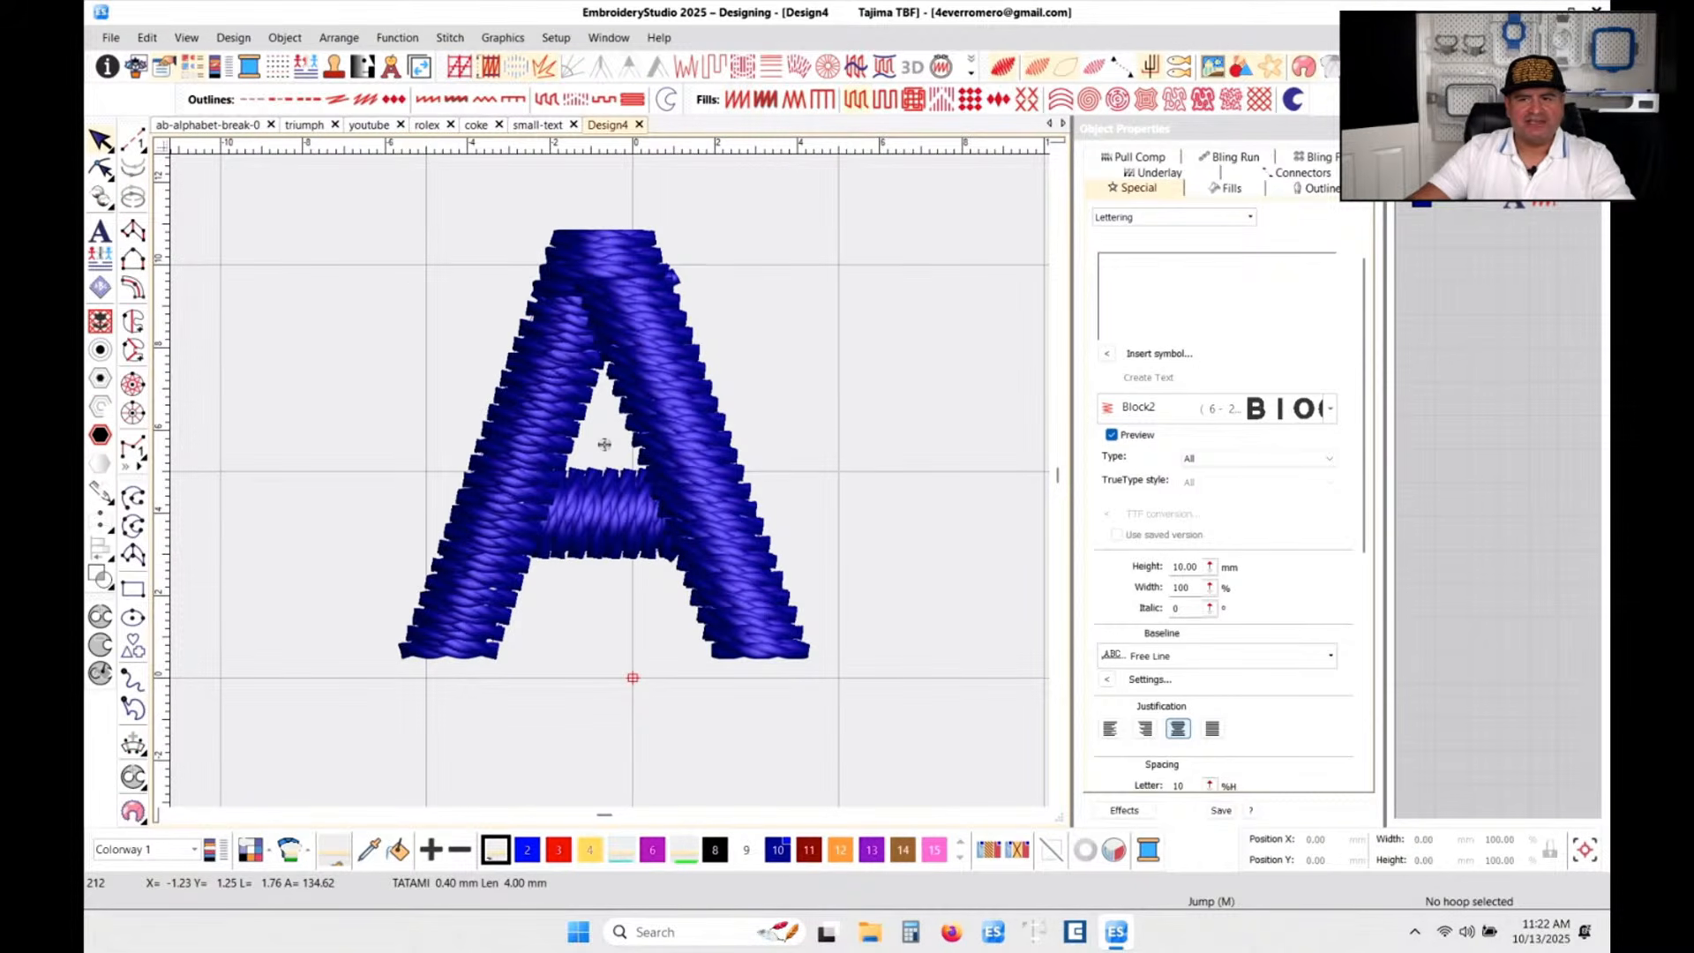
pyautogui.hotkey('shift', 'r')
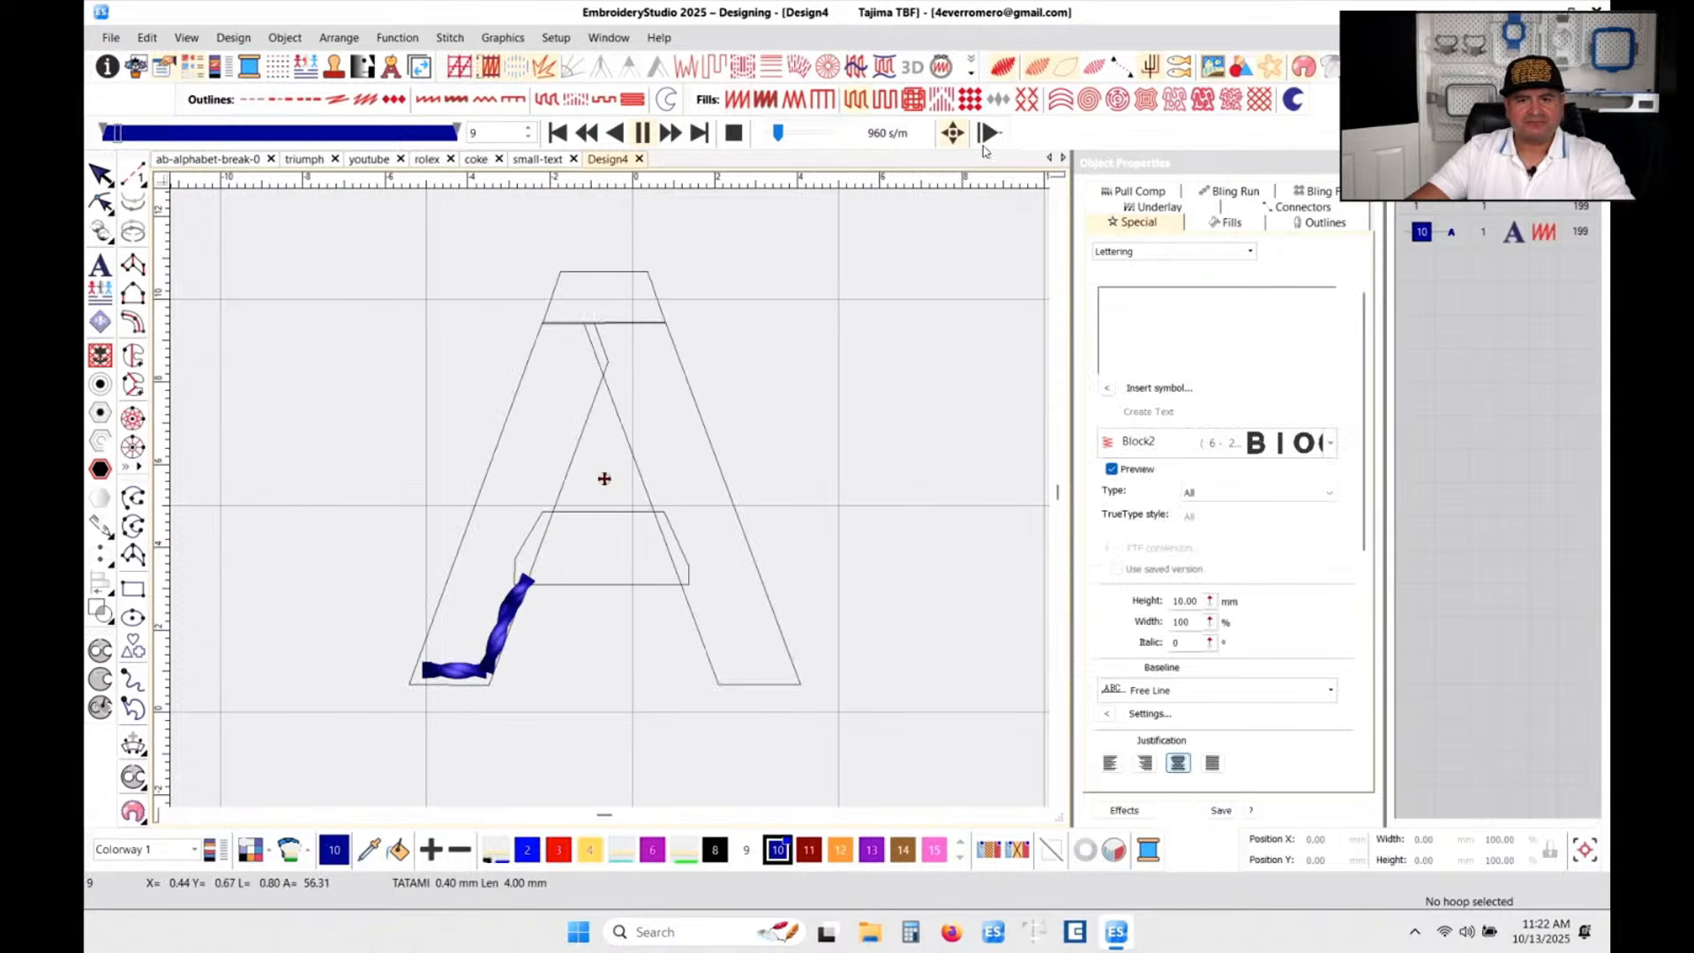
pyautogui.moveTo(781, 133); pyautogui.dragTo(774, 134)
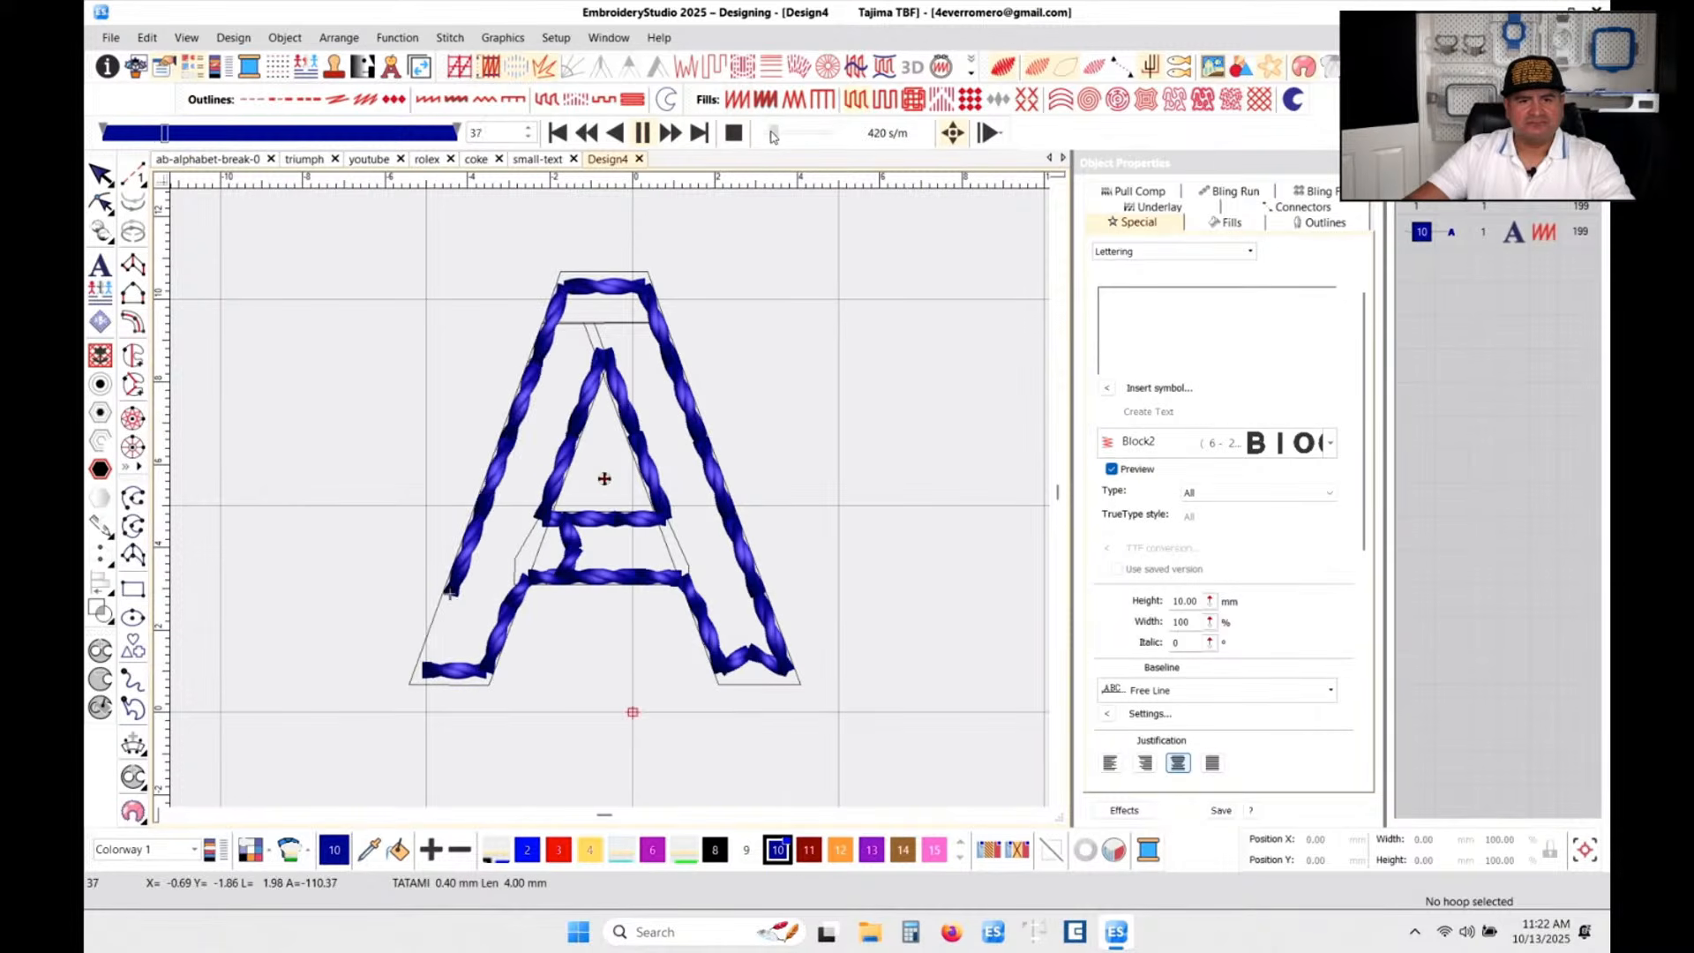
pyautogui.click(644, 135)
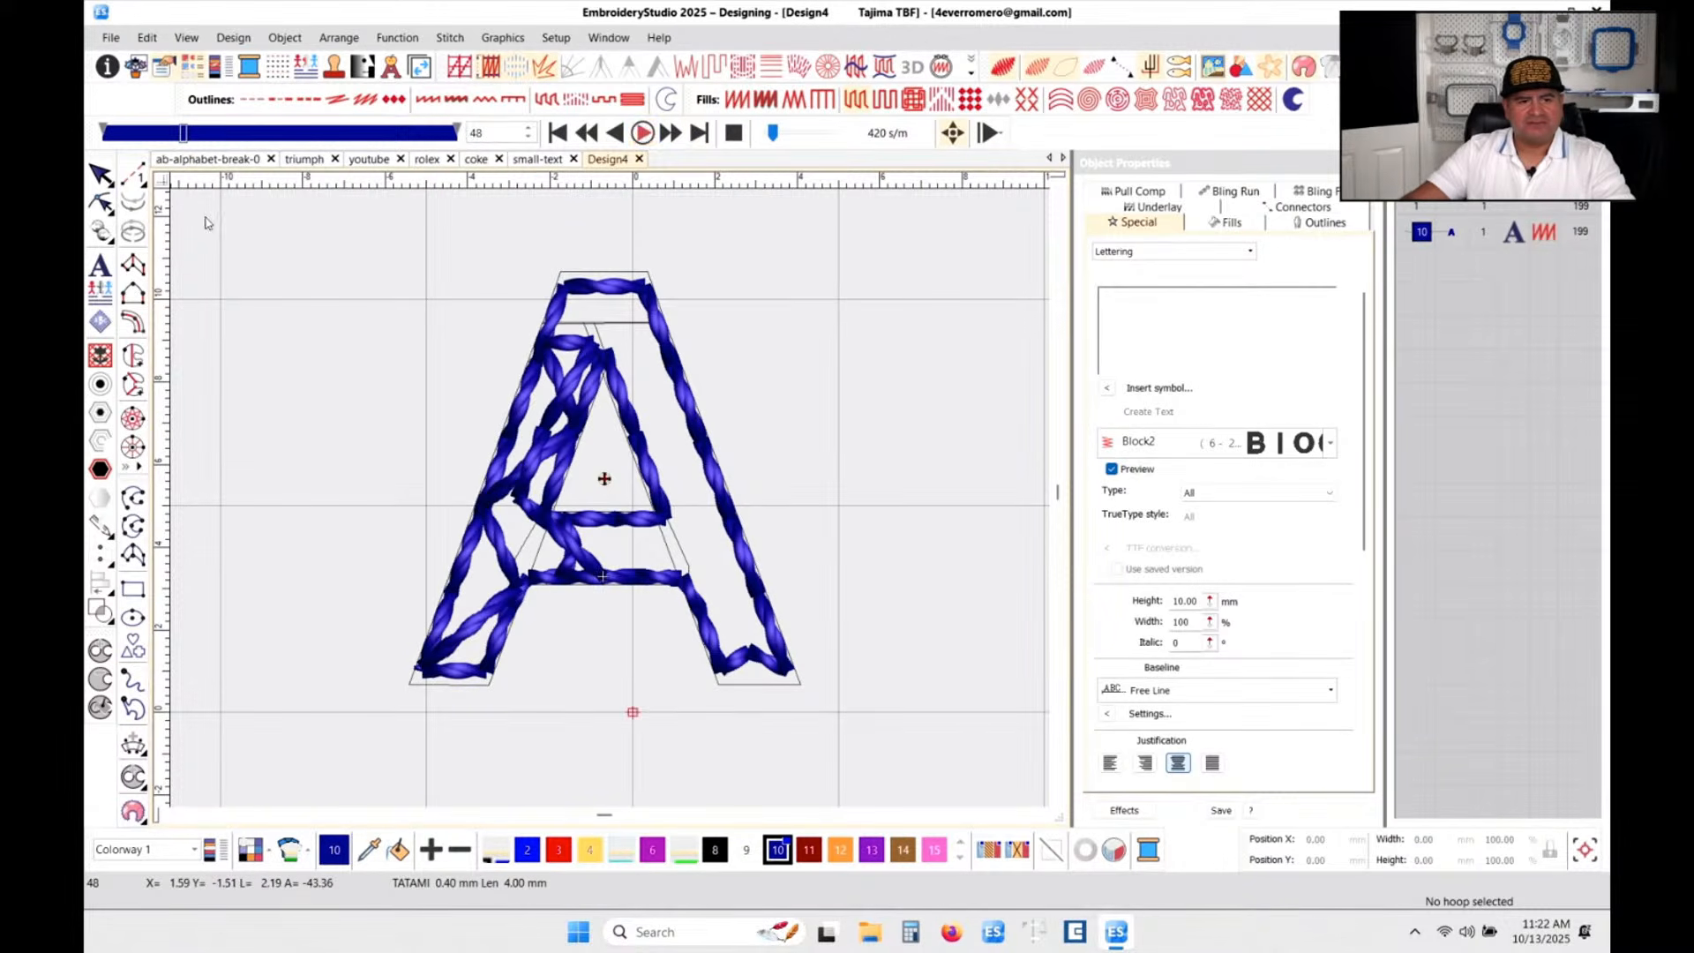
pyautogui.click(100, 174)
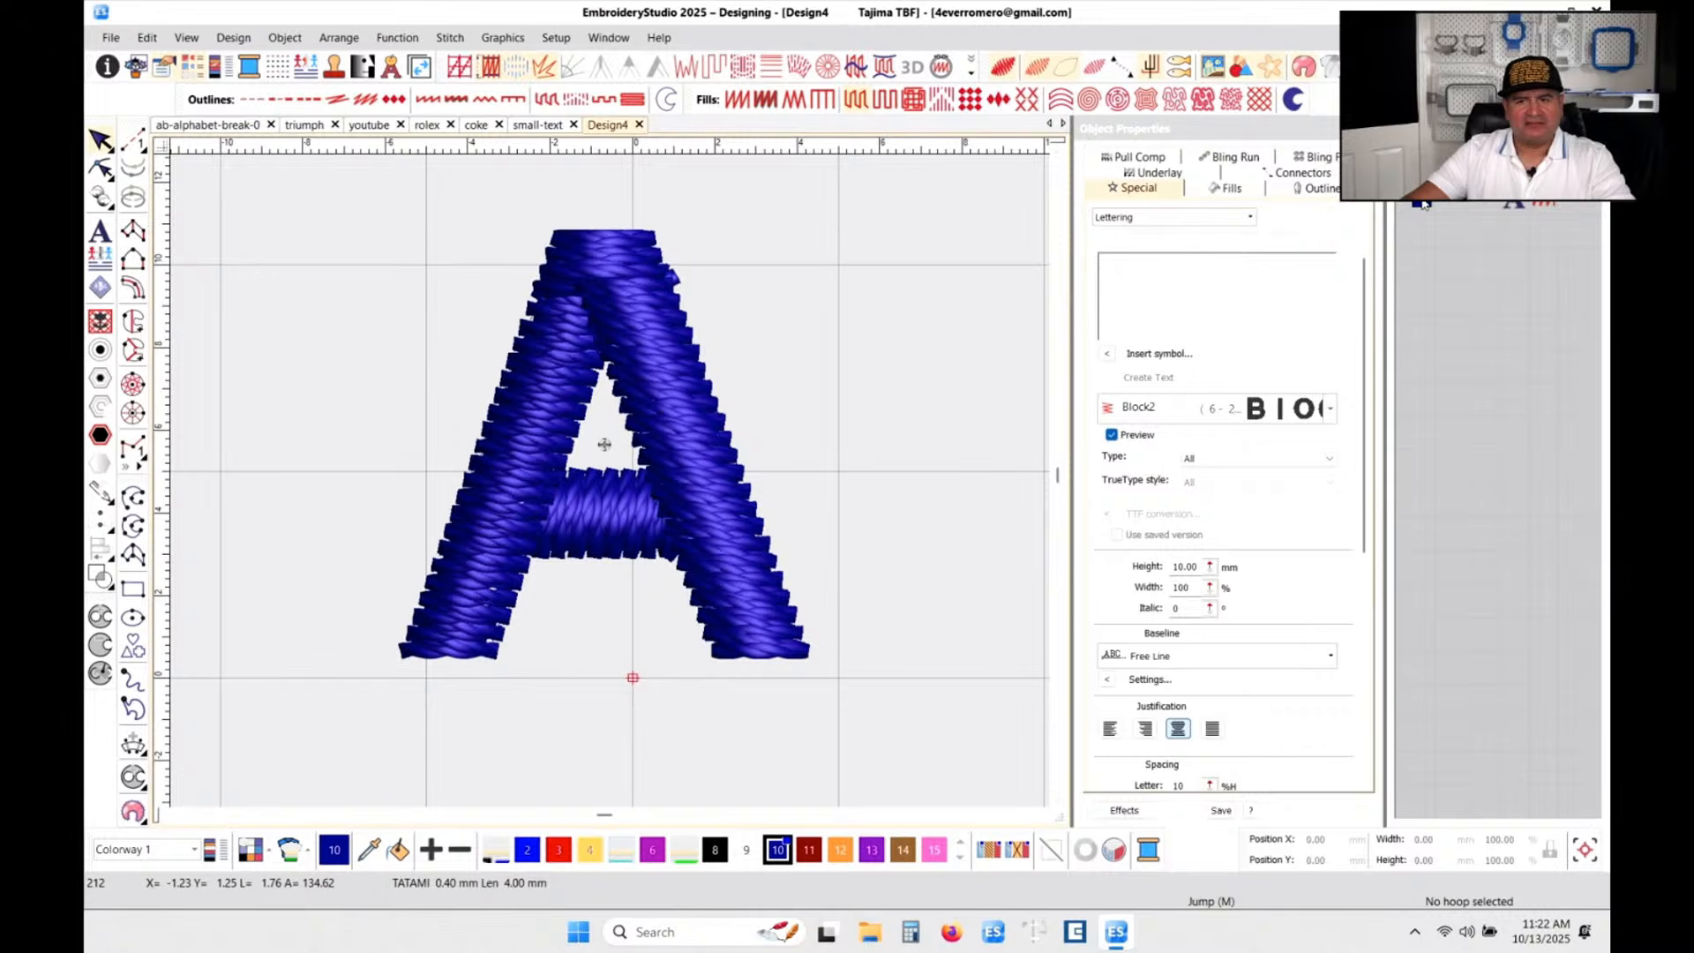
# - Change the letter A's first underlay to Center Run and turn off its second underlay
pyautogui.click(1422, 203)
pyautogui.click(1145, 172)
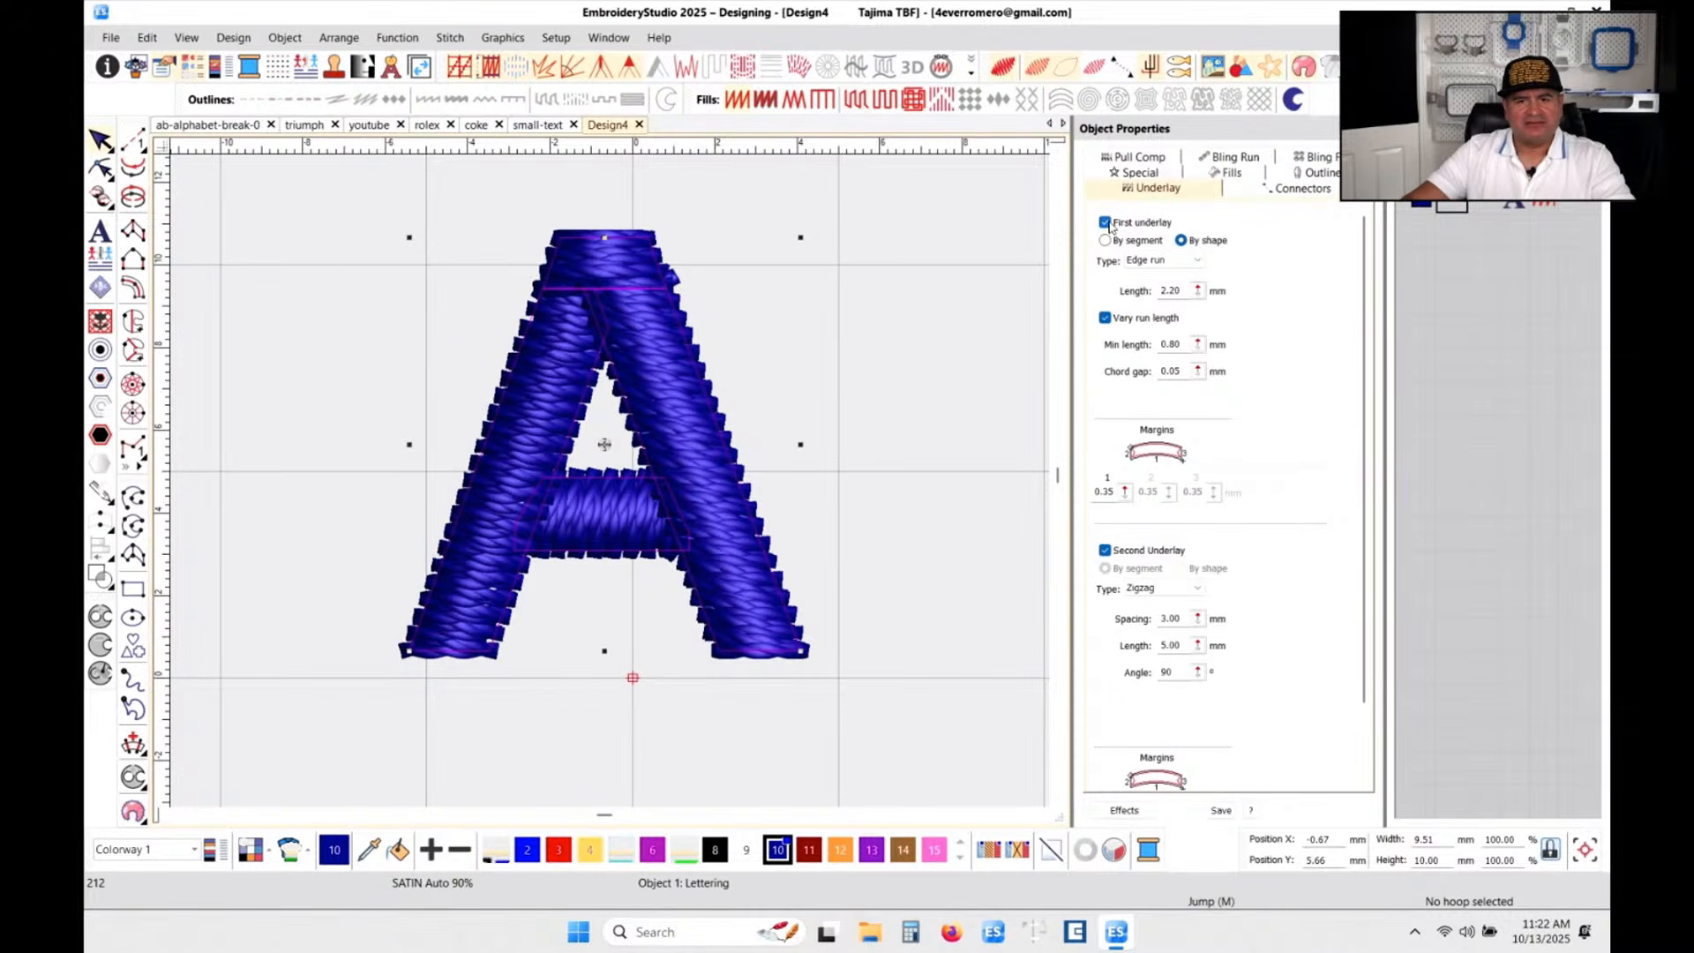
pyautogui.click(1164, 260)
pyautogui.click(1105, 240)
pyautogui.click(1169, 262)
pyautogui.click(1155, 279)
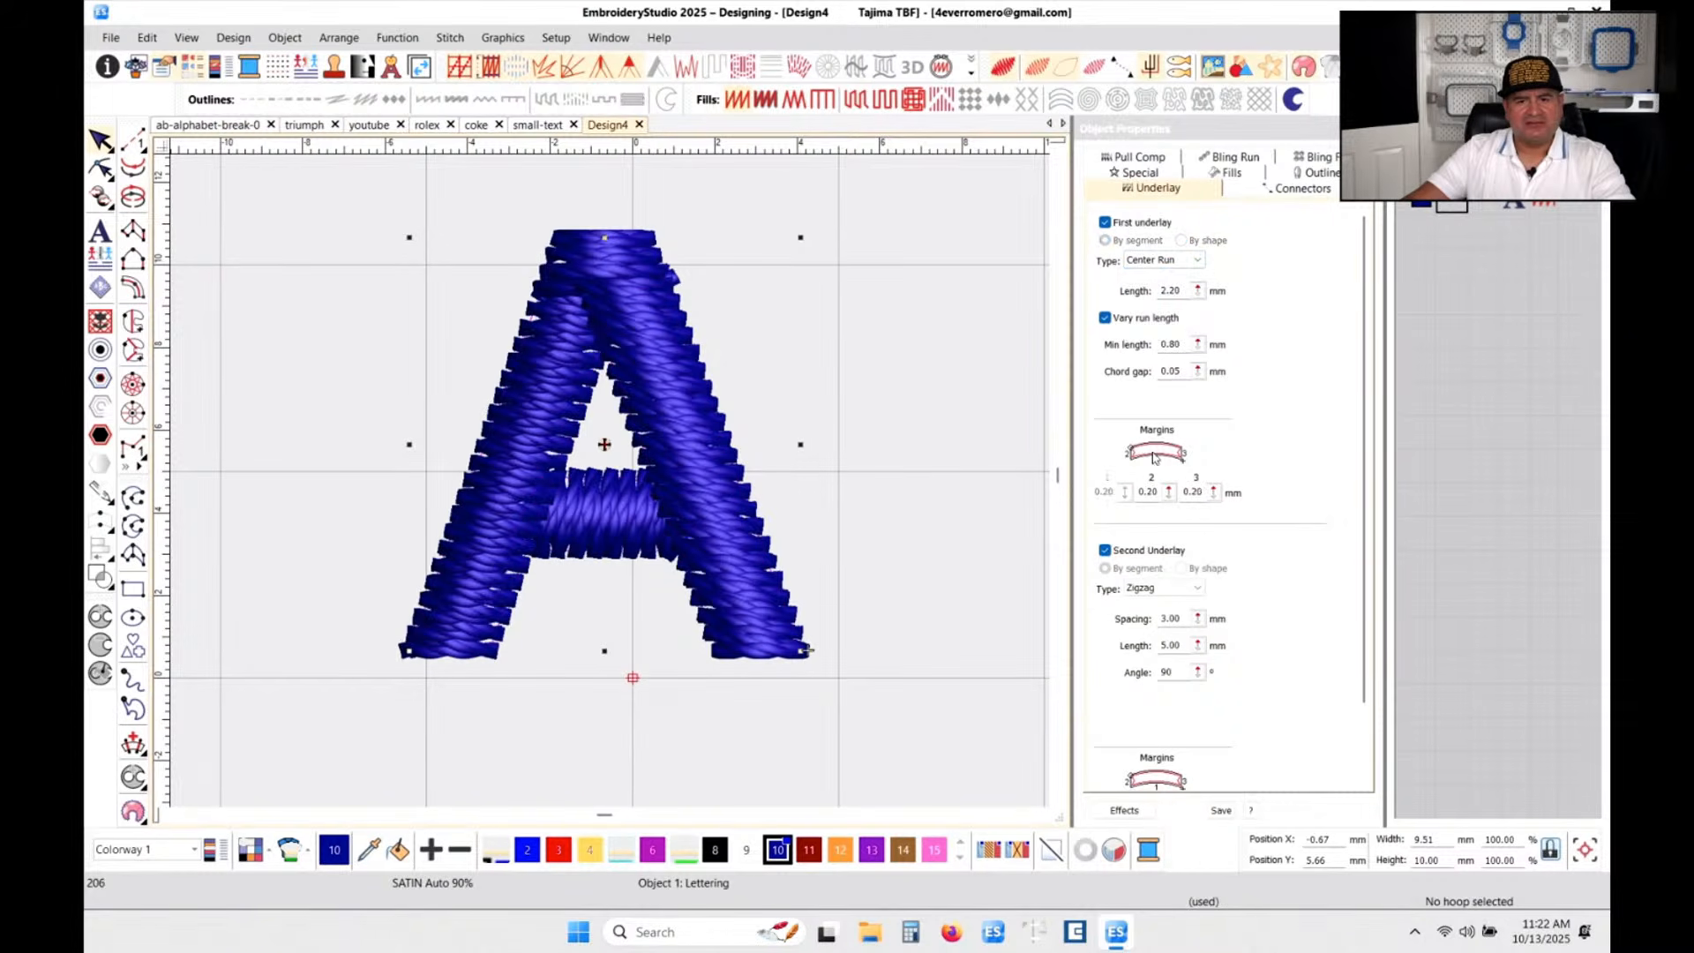
pyautogui.click(1104, 551)
pyautogui.click(970, 561)
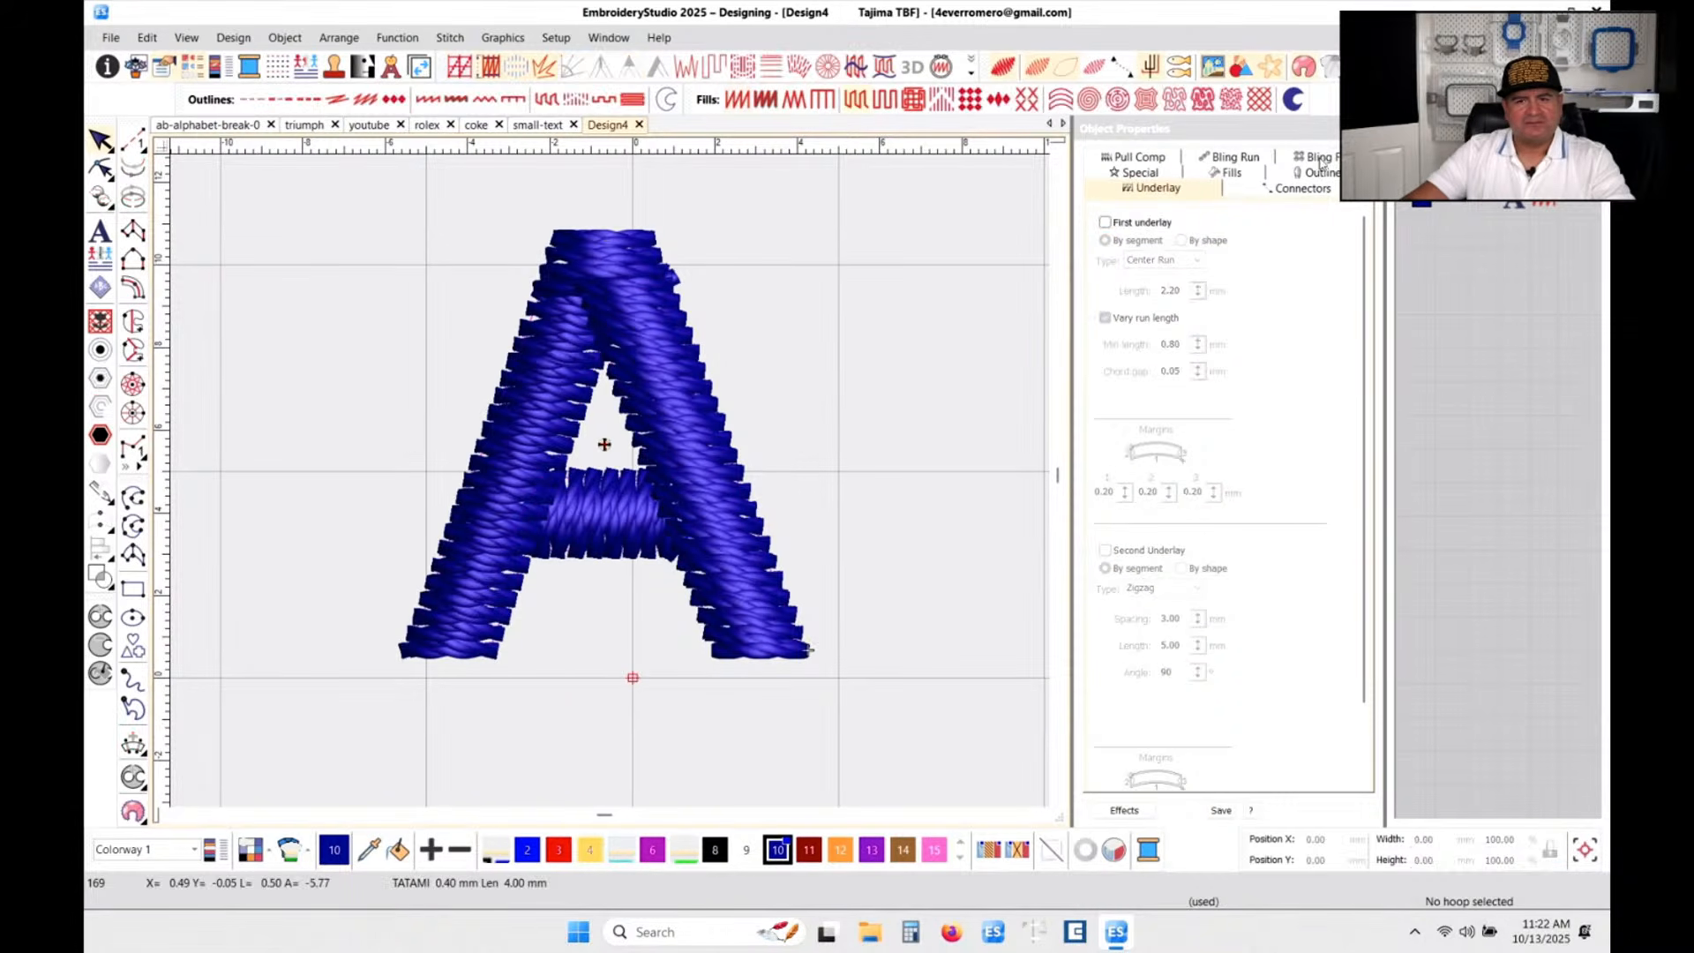
# - Replay the letter A's stitch simulation with pauses to examine the center run underlay and segment order, then exit it
pyautogui.hotkey('shift', 'r')
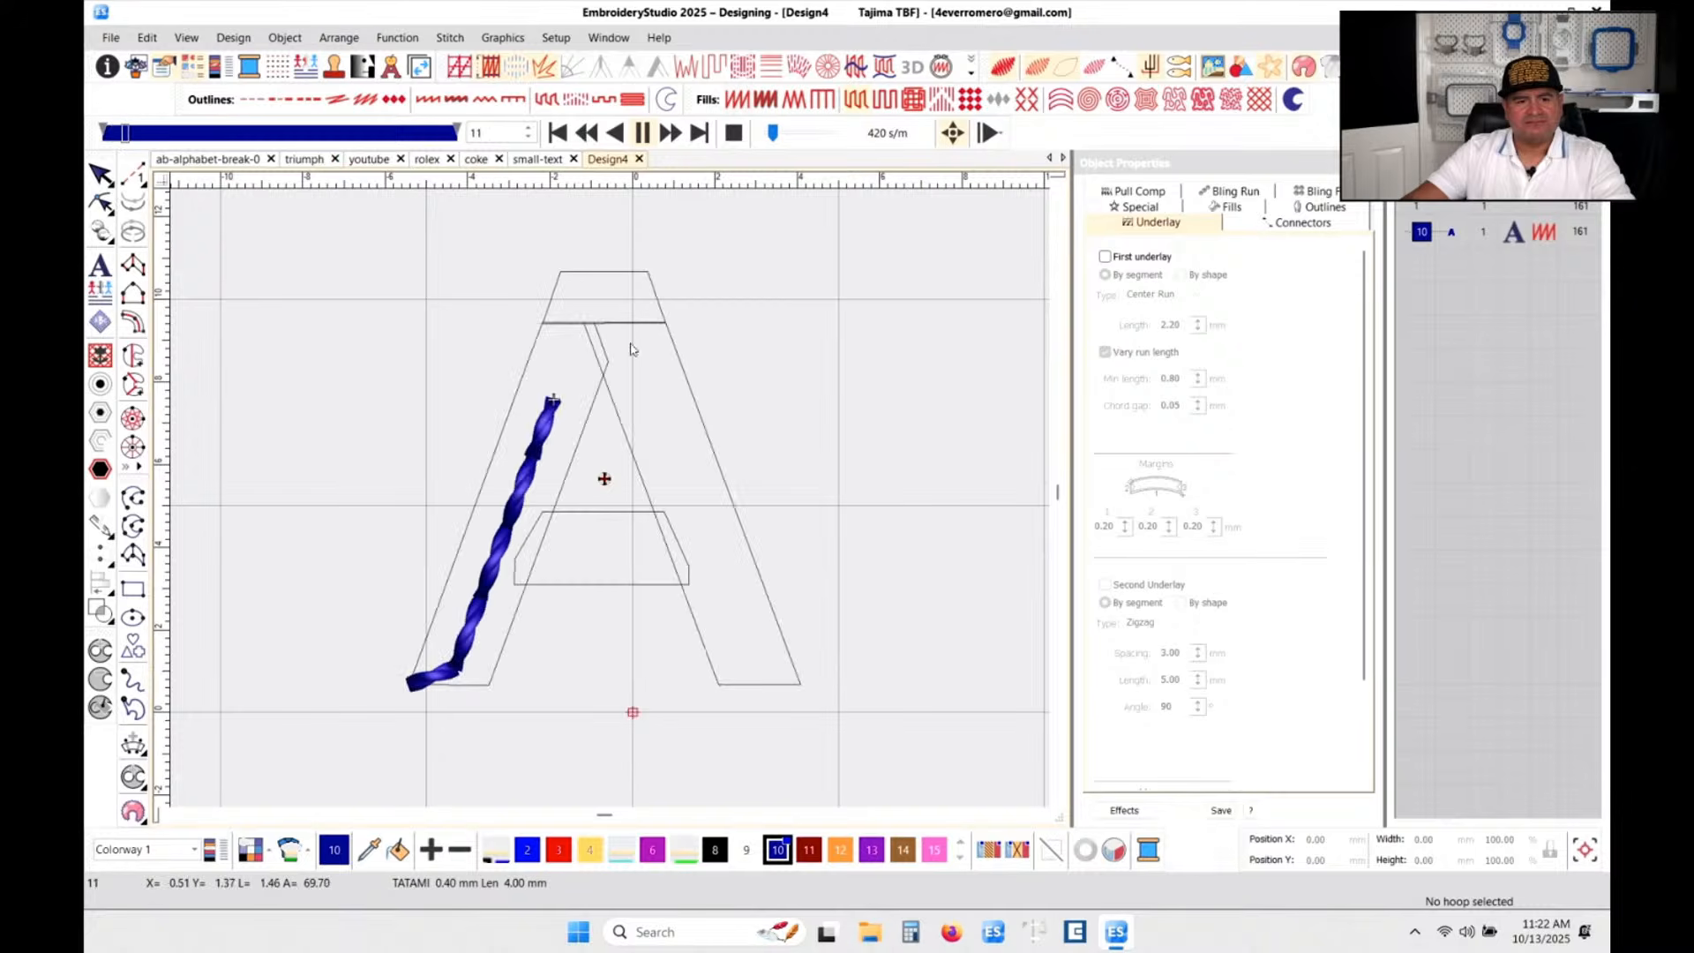
pyautogui.click(643, 133)
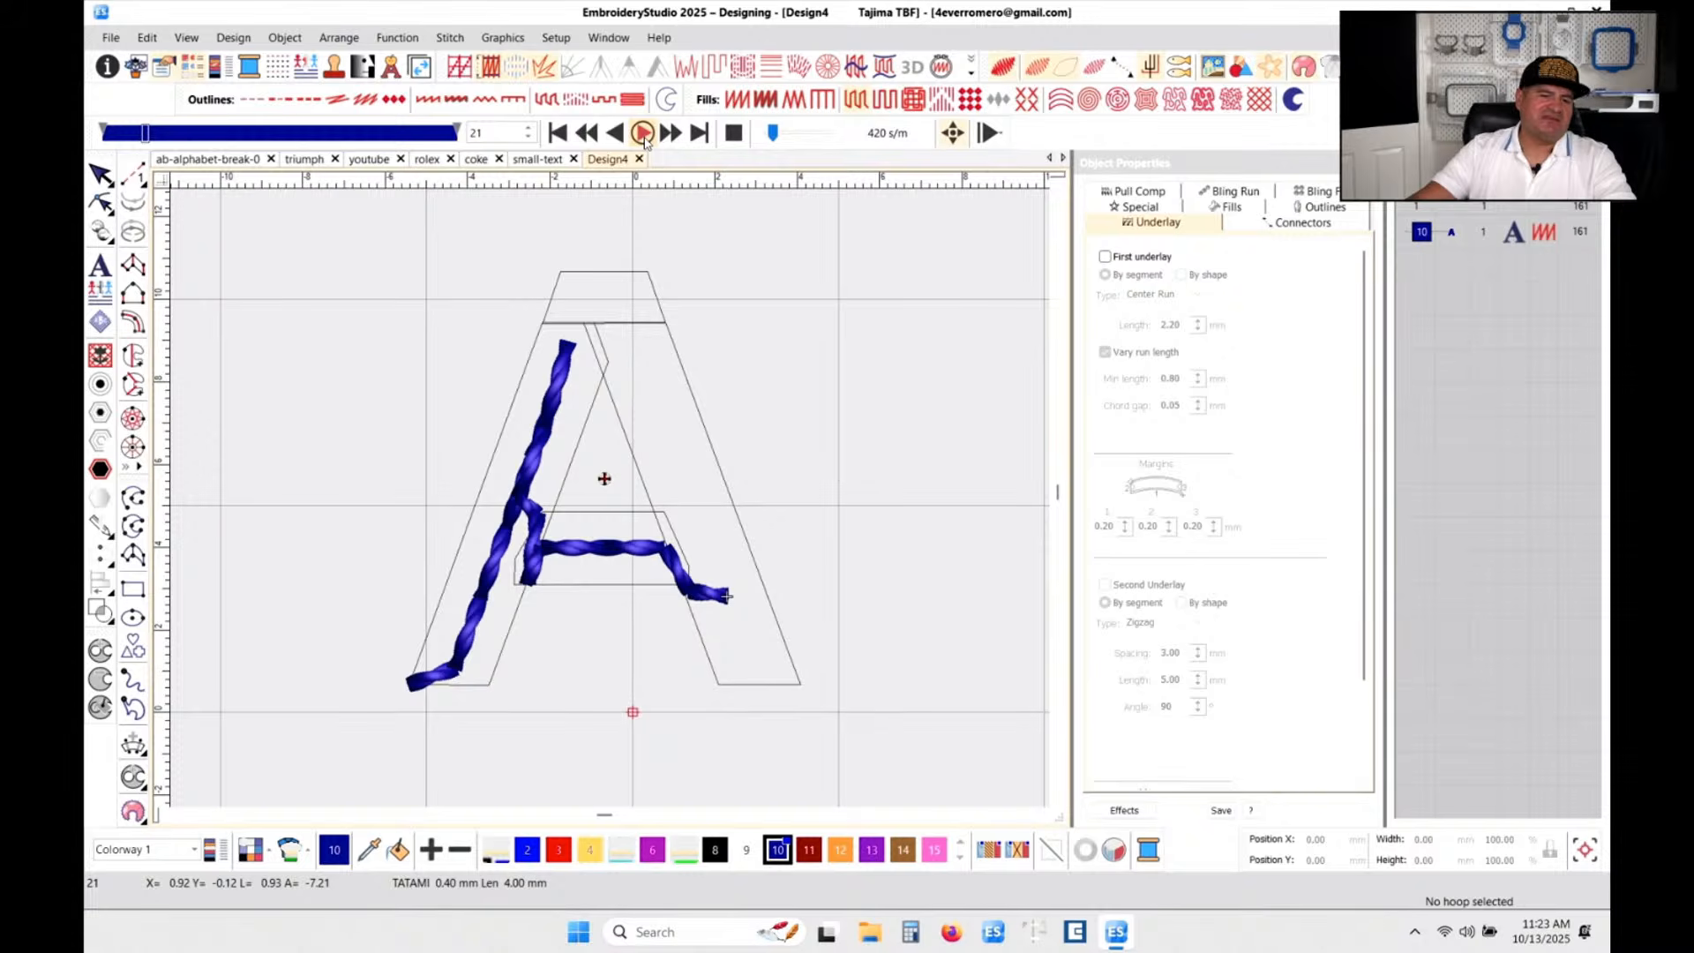
pyautogui.click(643, 134)
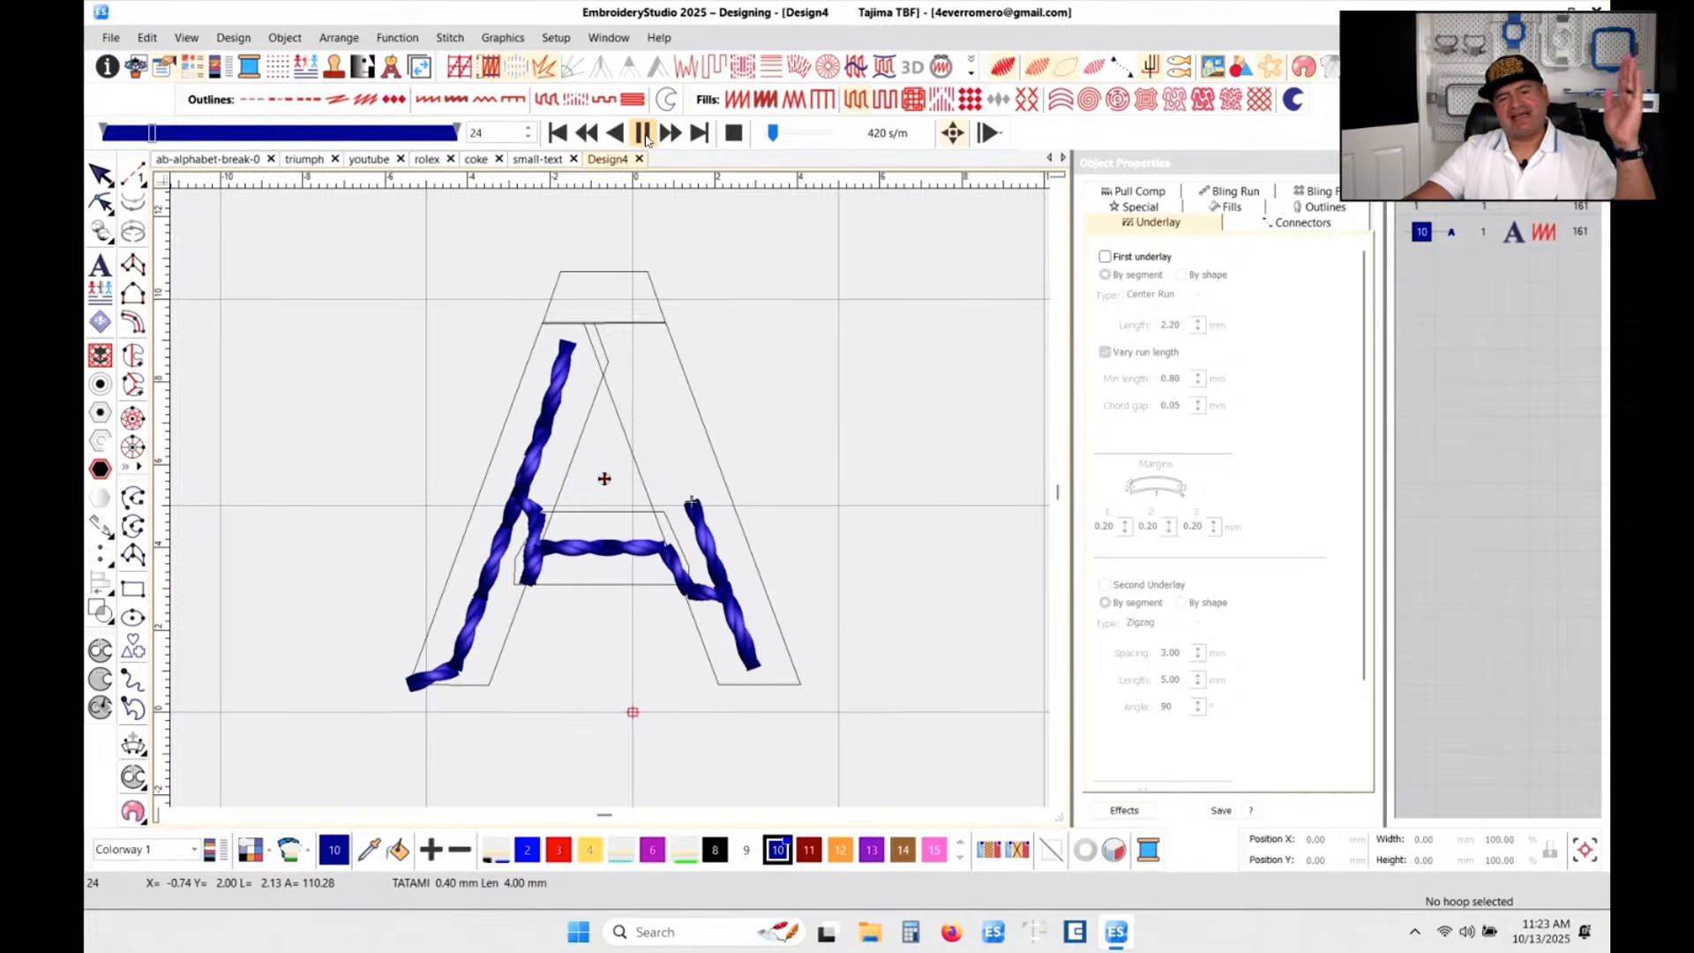
pyautogui.click(646, 138)
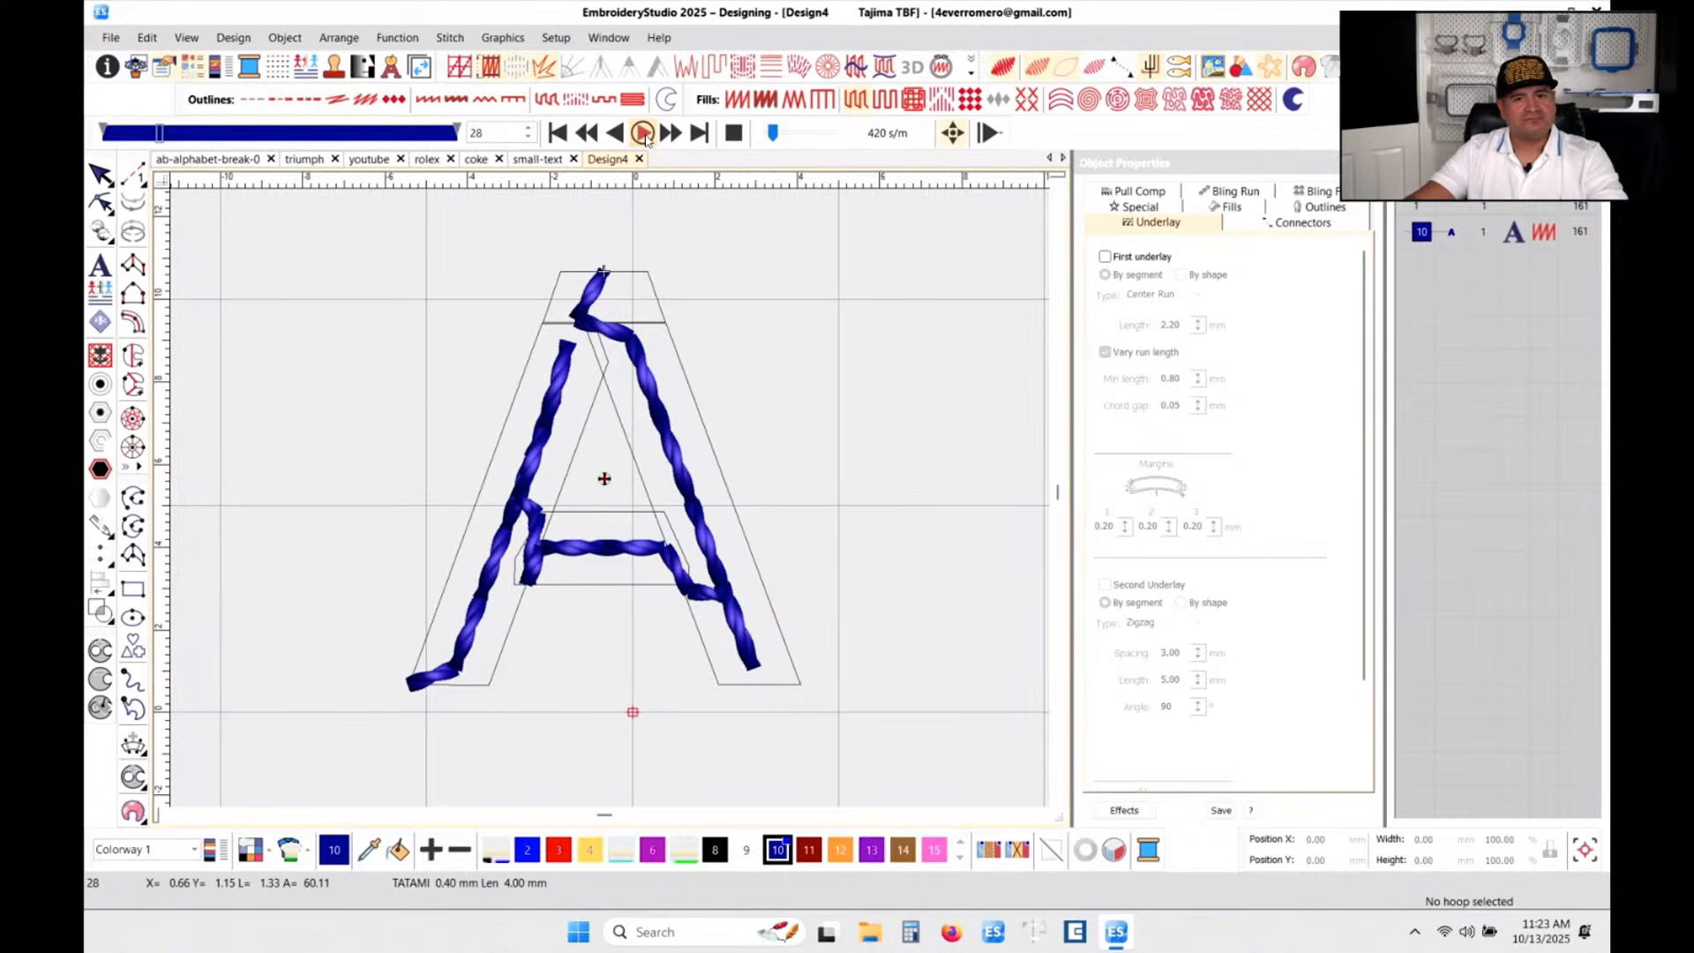
pyautogui.click(643, 133)
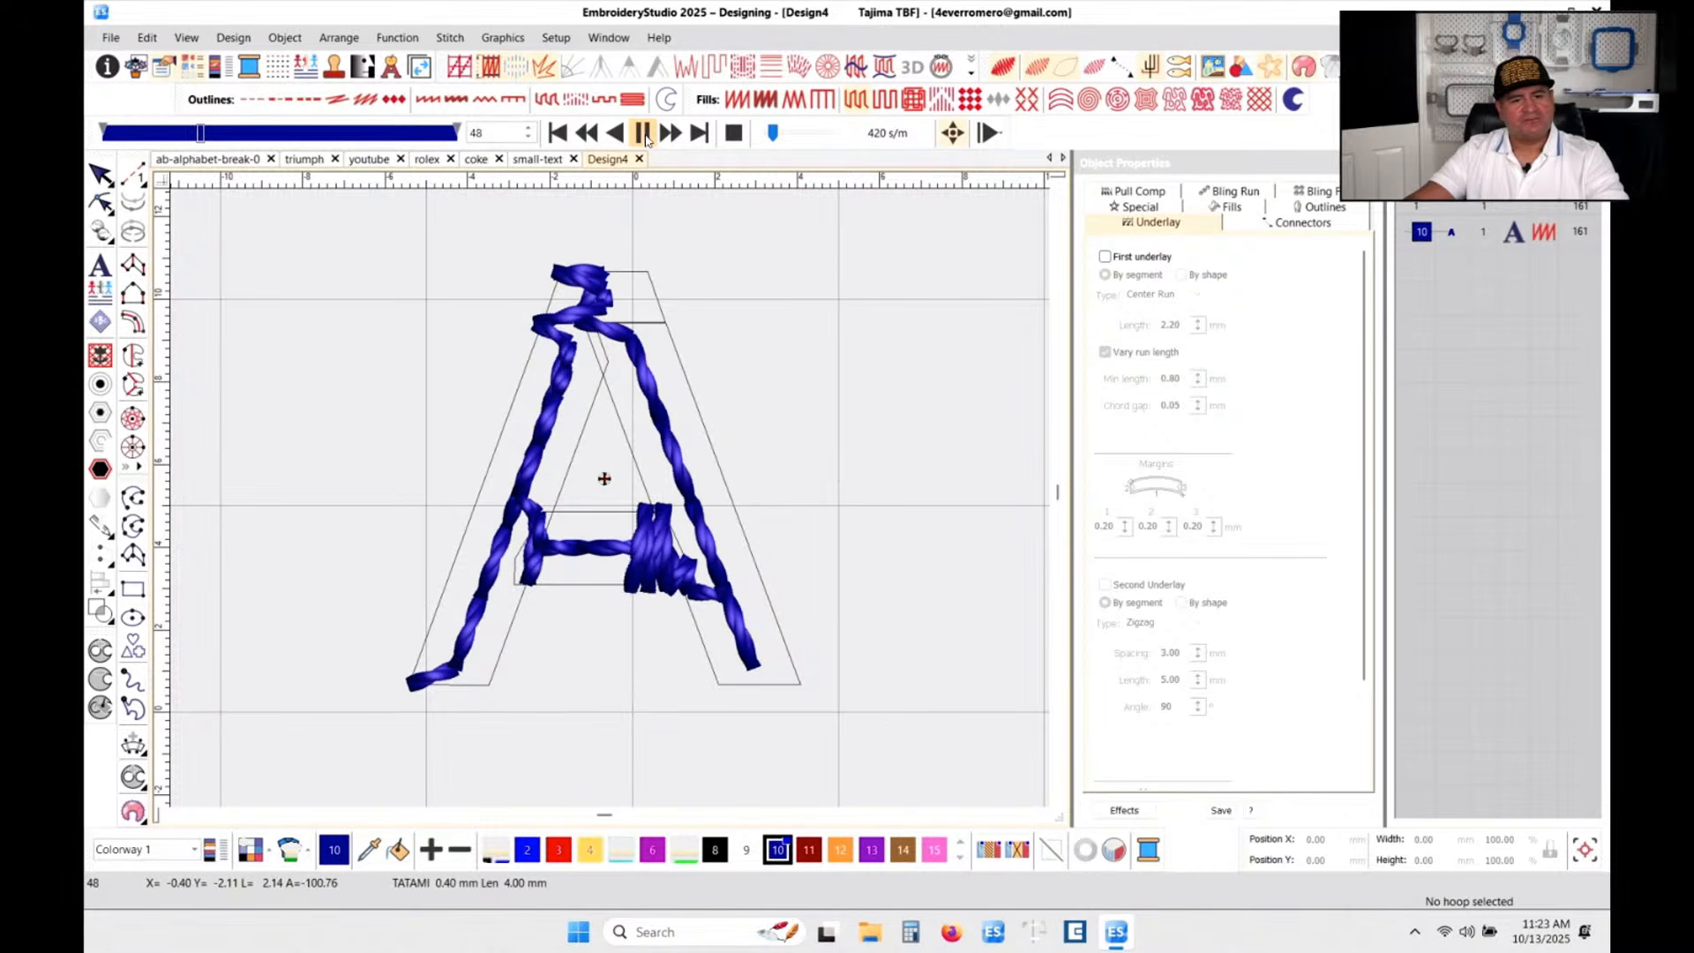
pyautogui.click(643, 133)
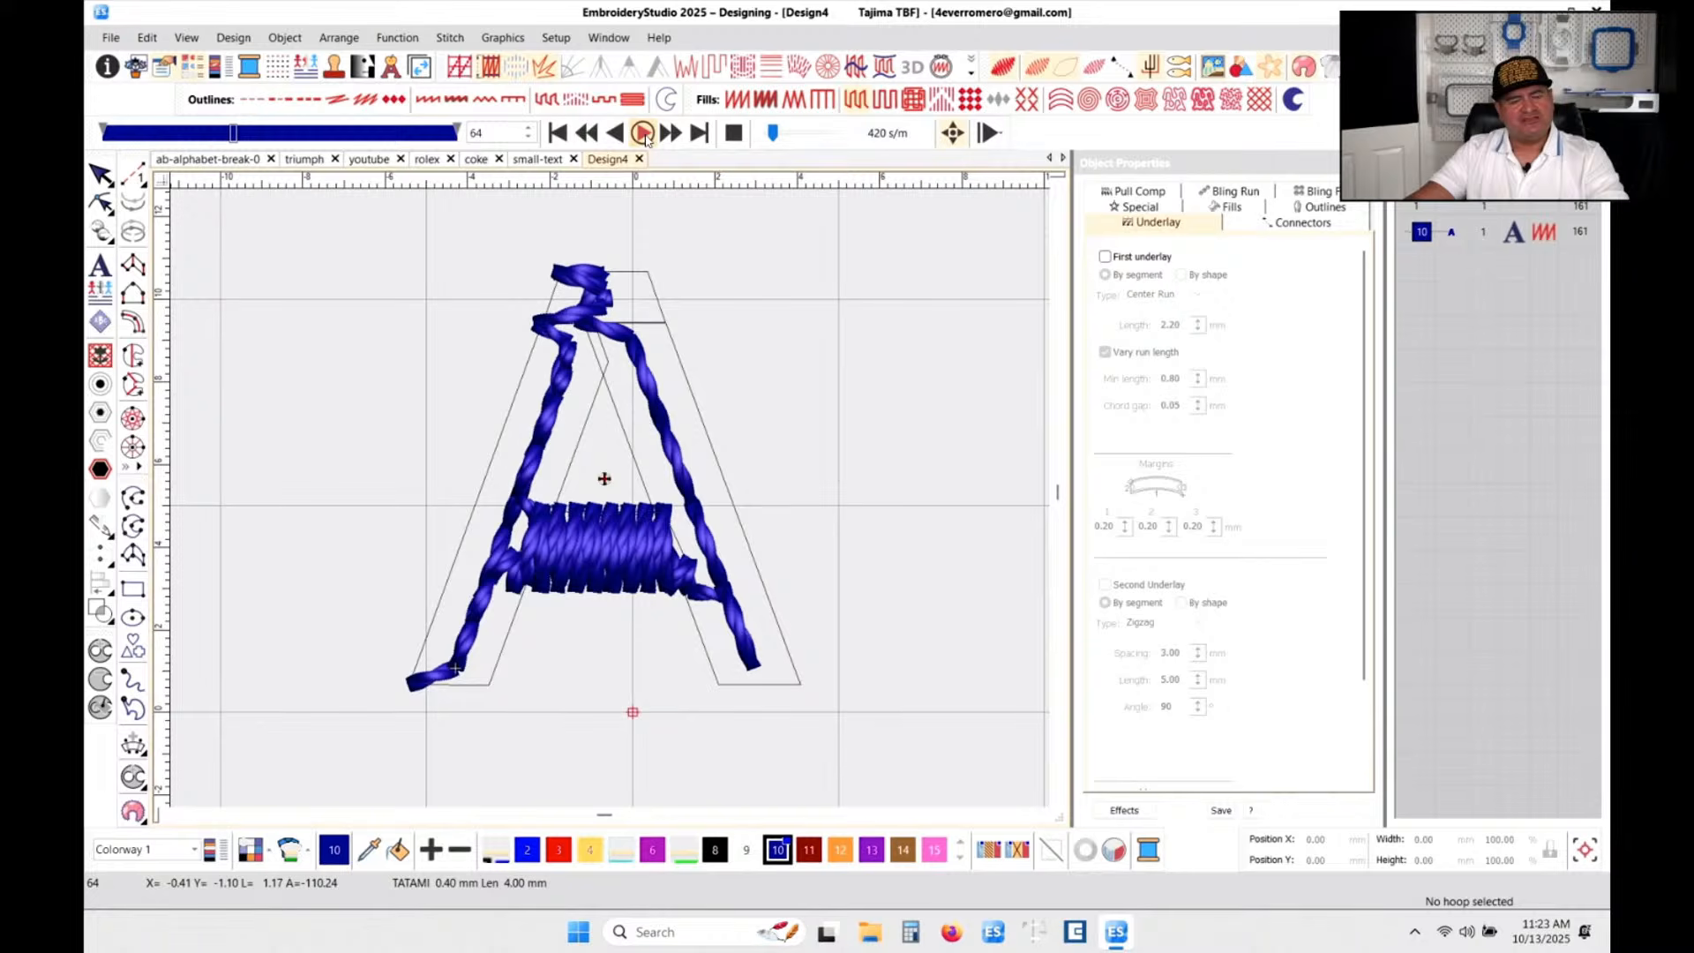
pyautogui.click(643, 133)
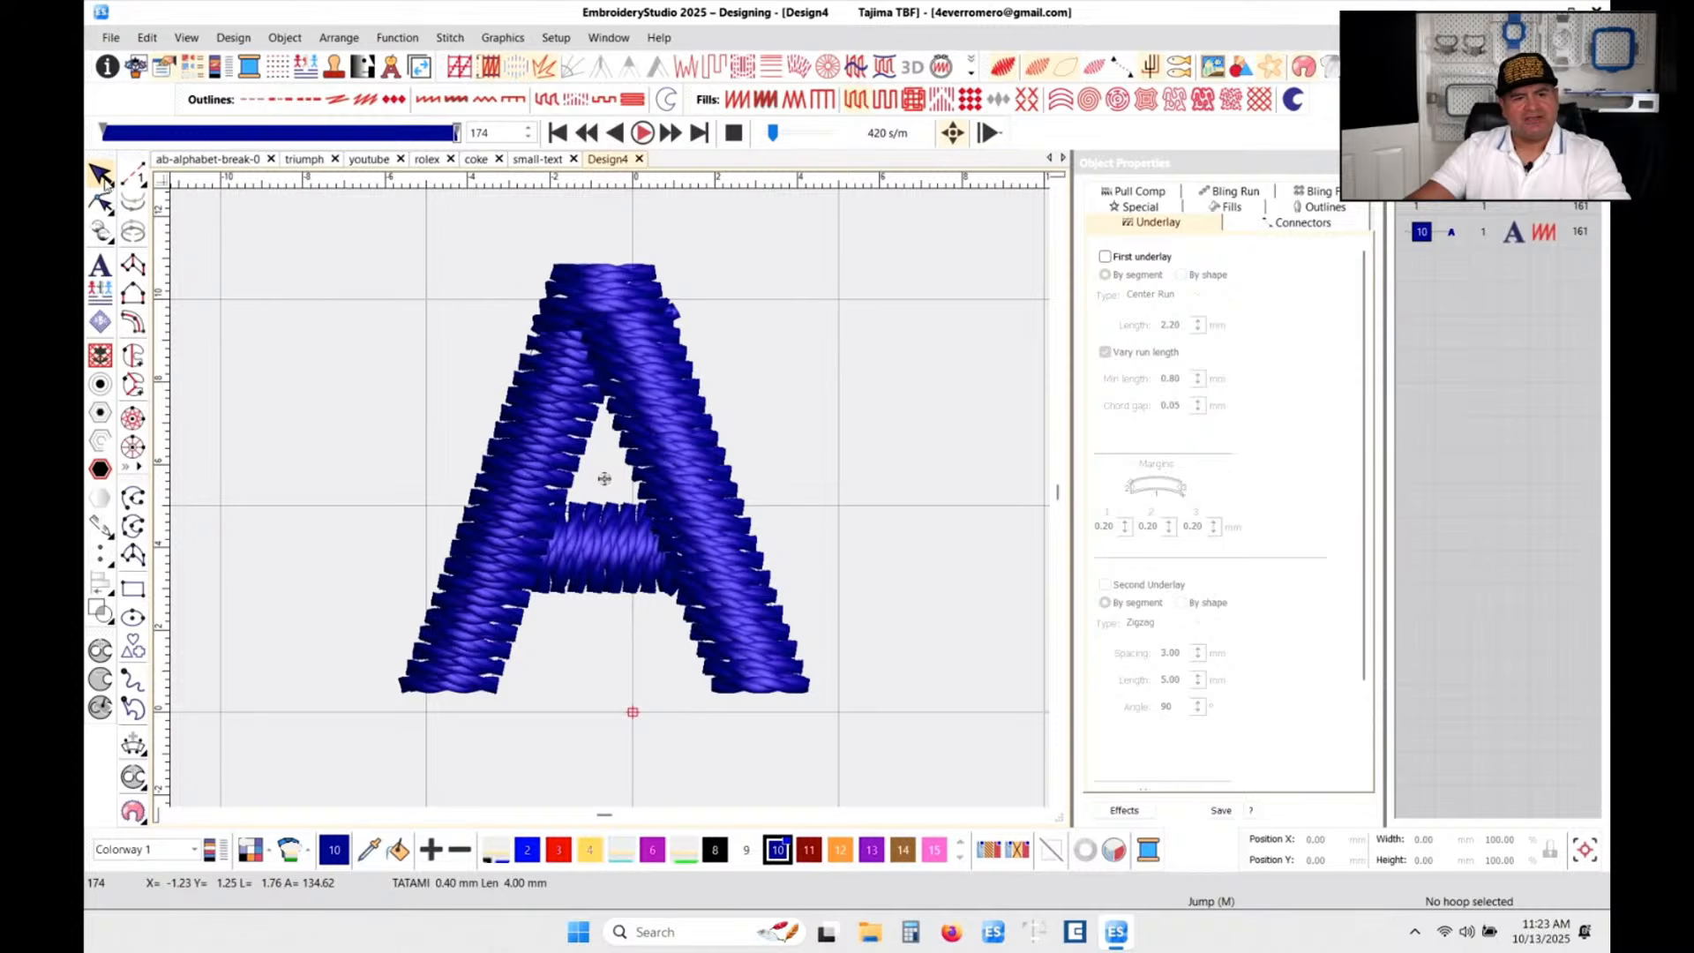
pyautogui.click(103, 176)
pyautogui.click(697, 456)
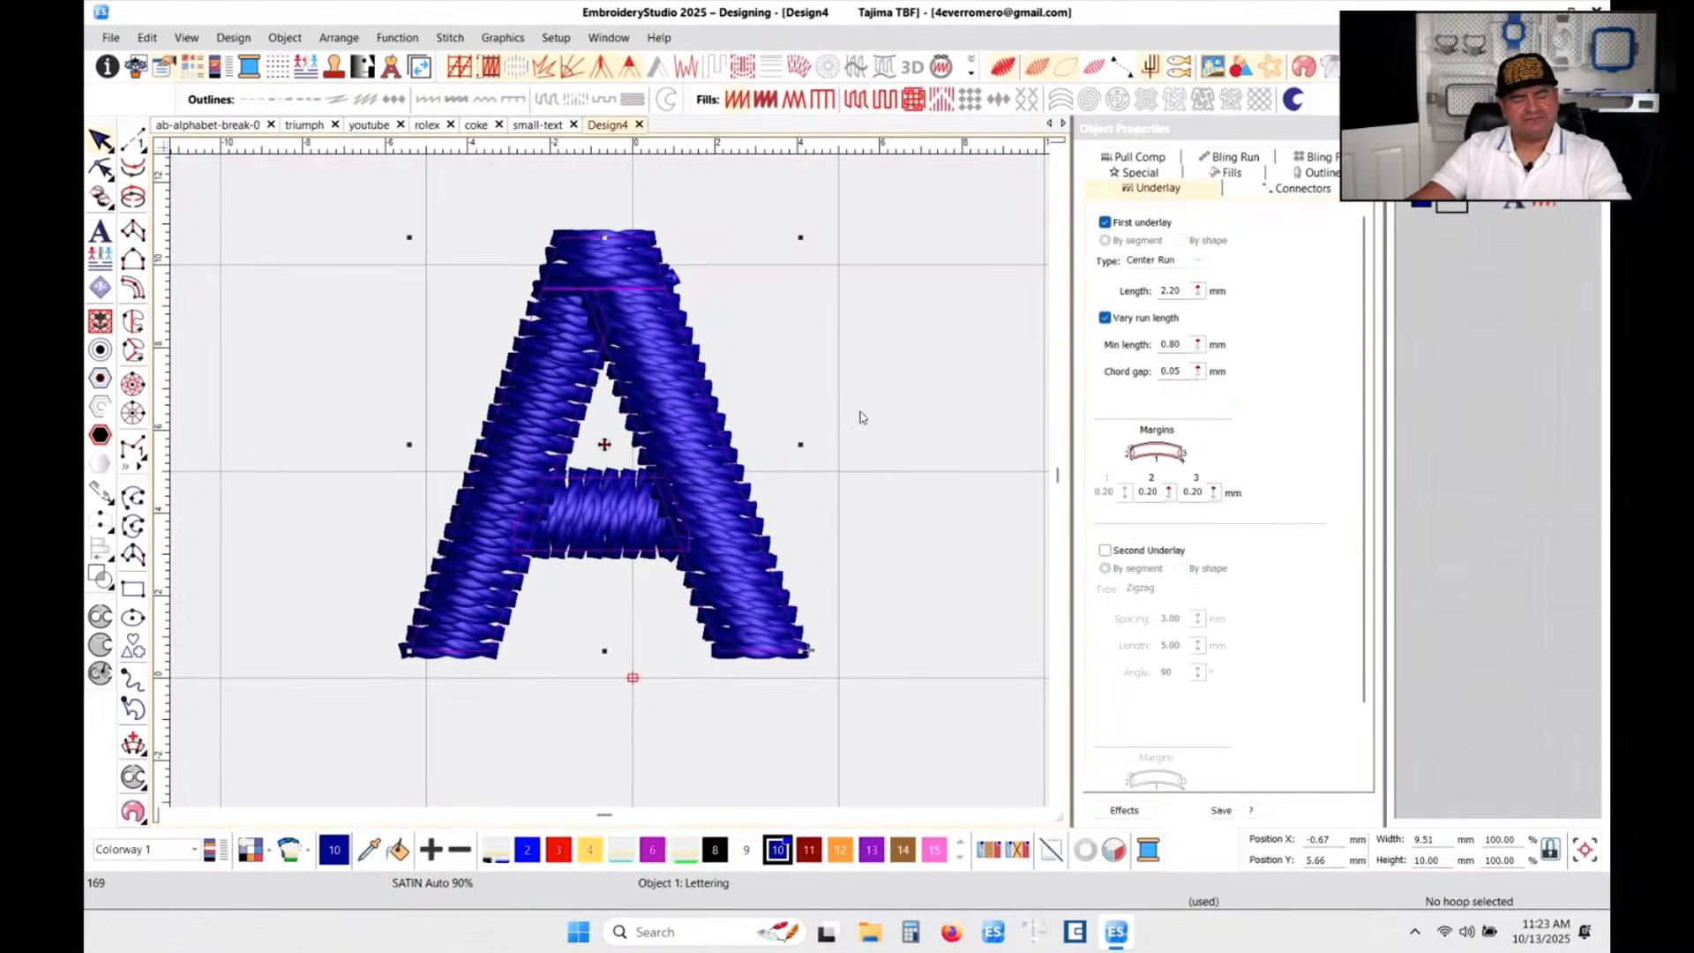
pyautogui.click(914, 479)
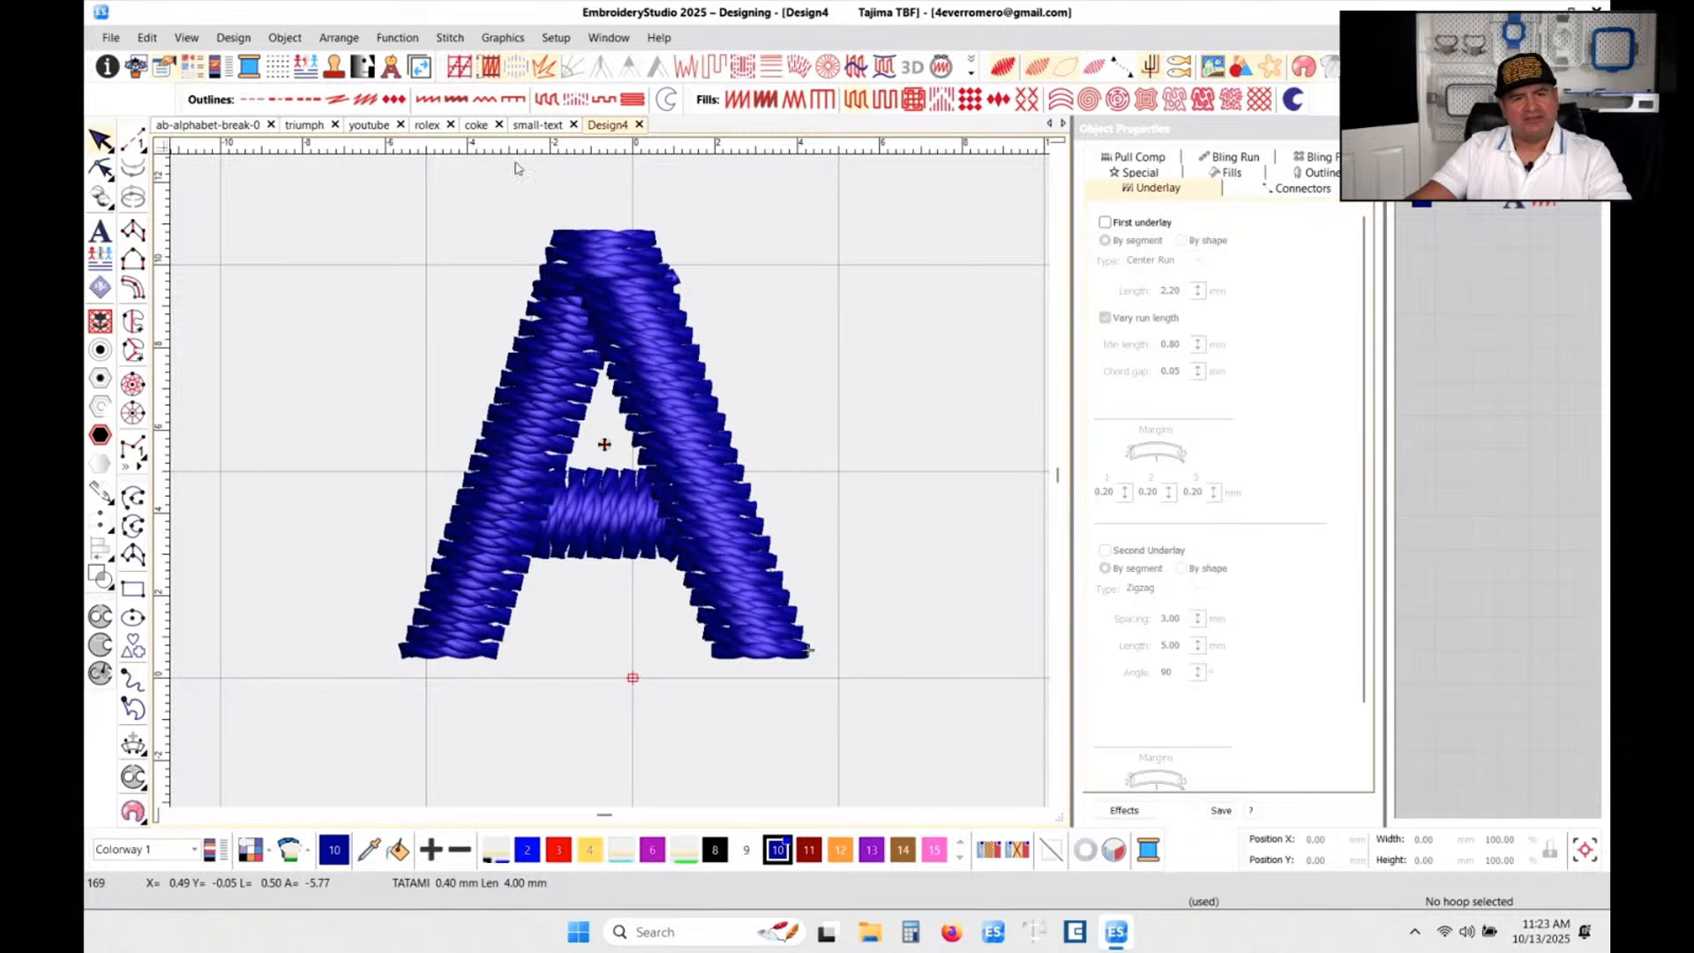
pyautogui.click(1448, 206)
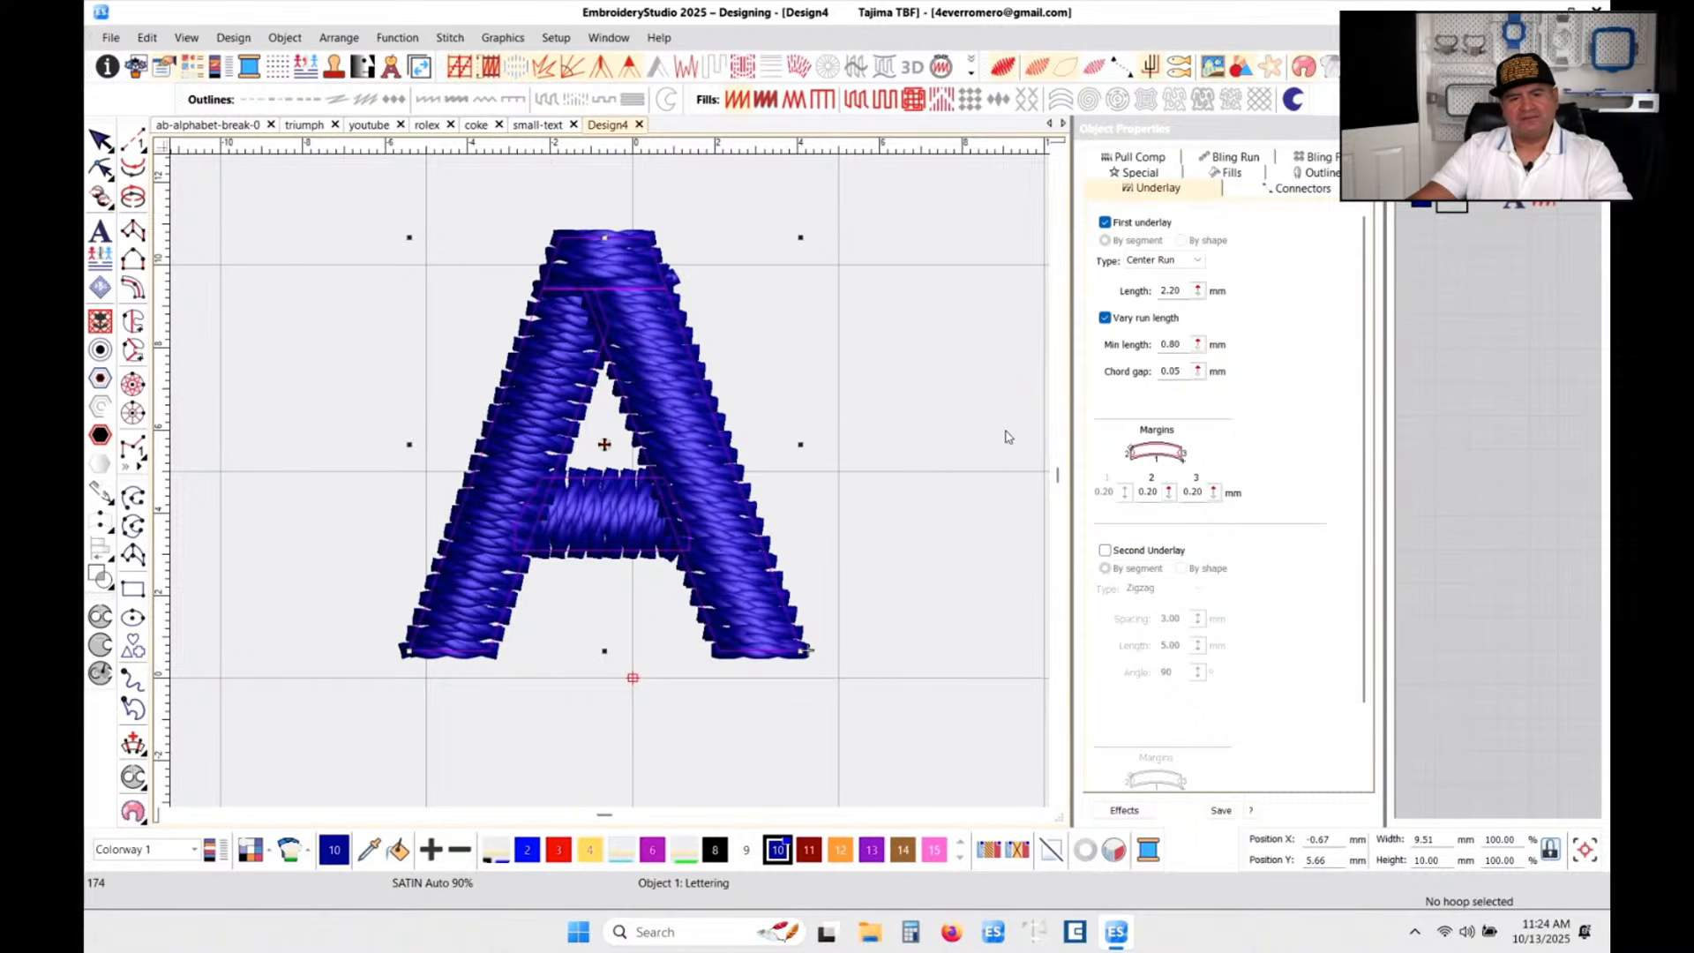
pyautogui.click(906, 480)
# - Break apart the letter A into its separate stitch objects
pyautogui.click(1446, 205)
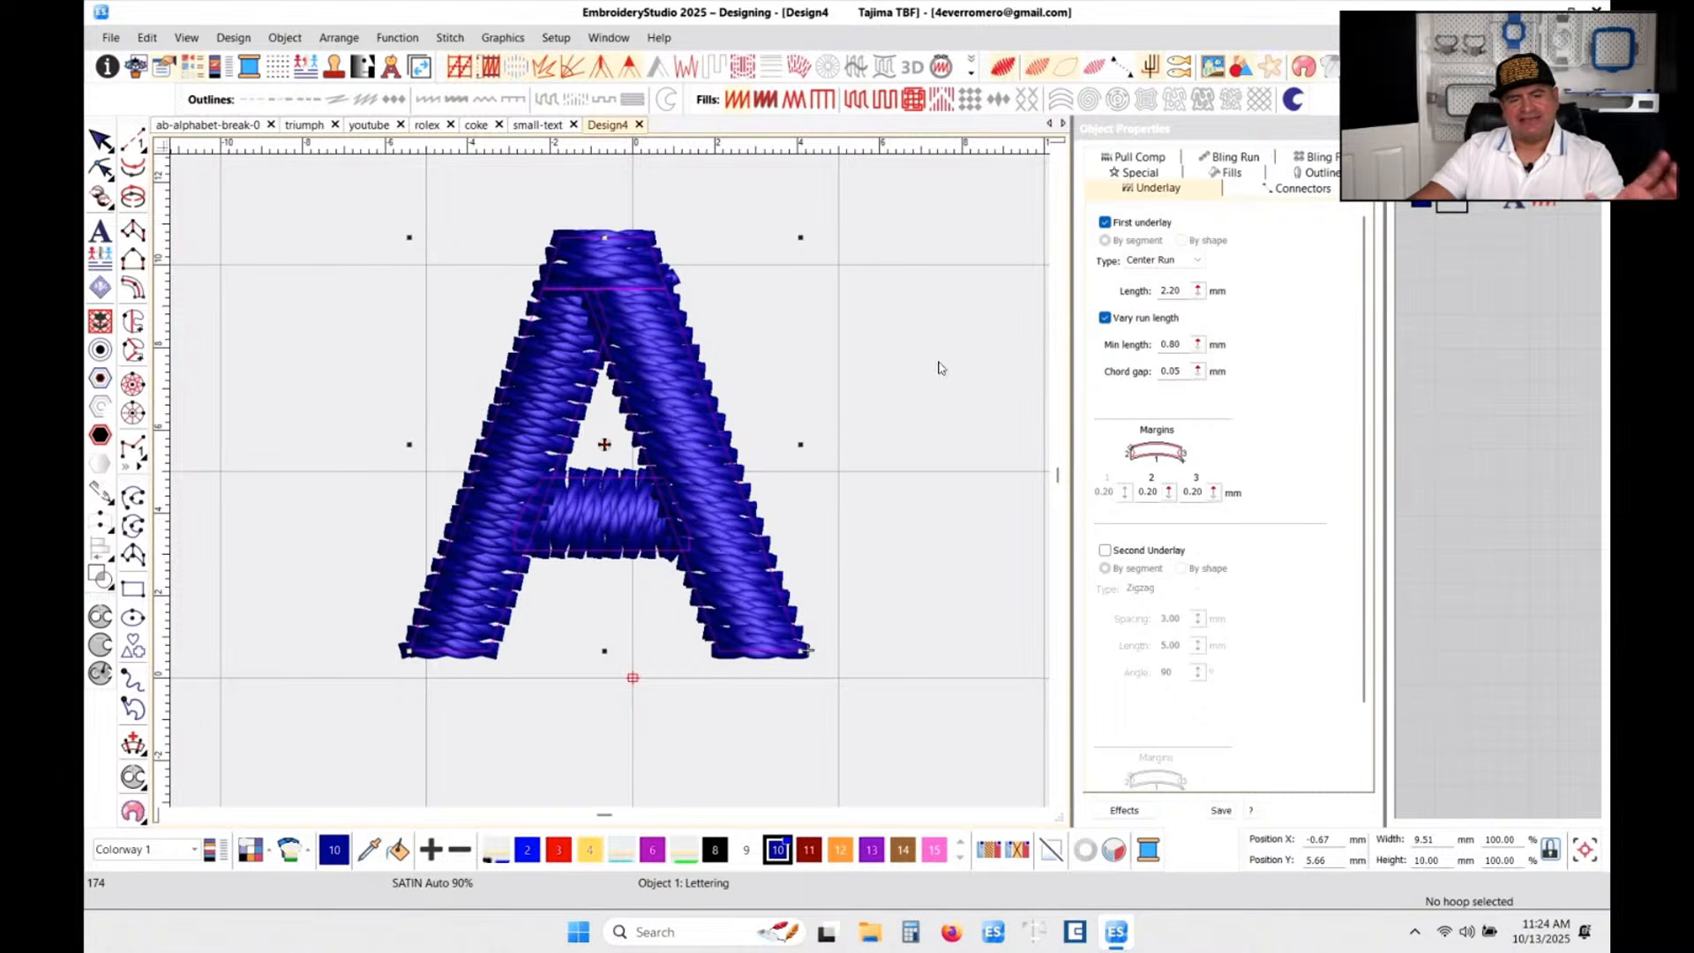
pyautogui.rightClick(1428, 219)
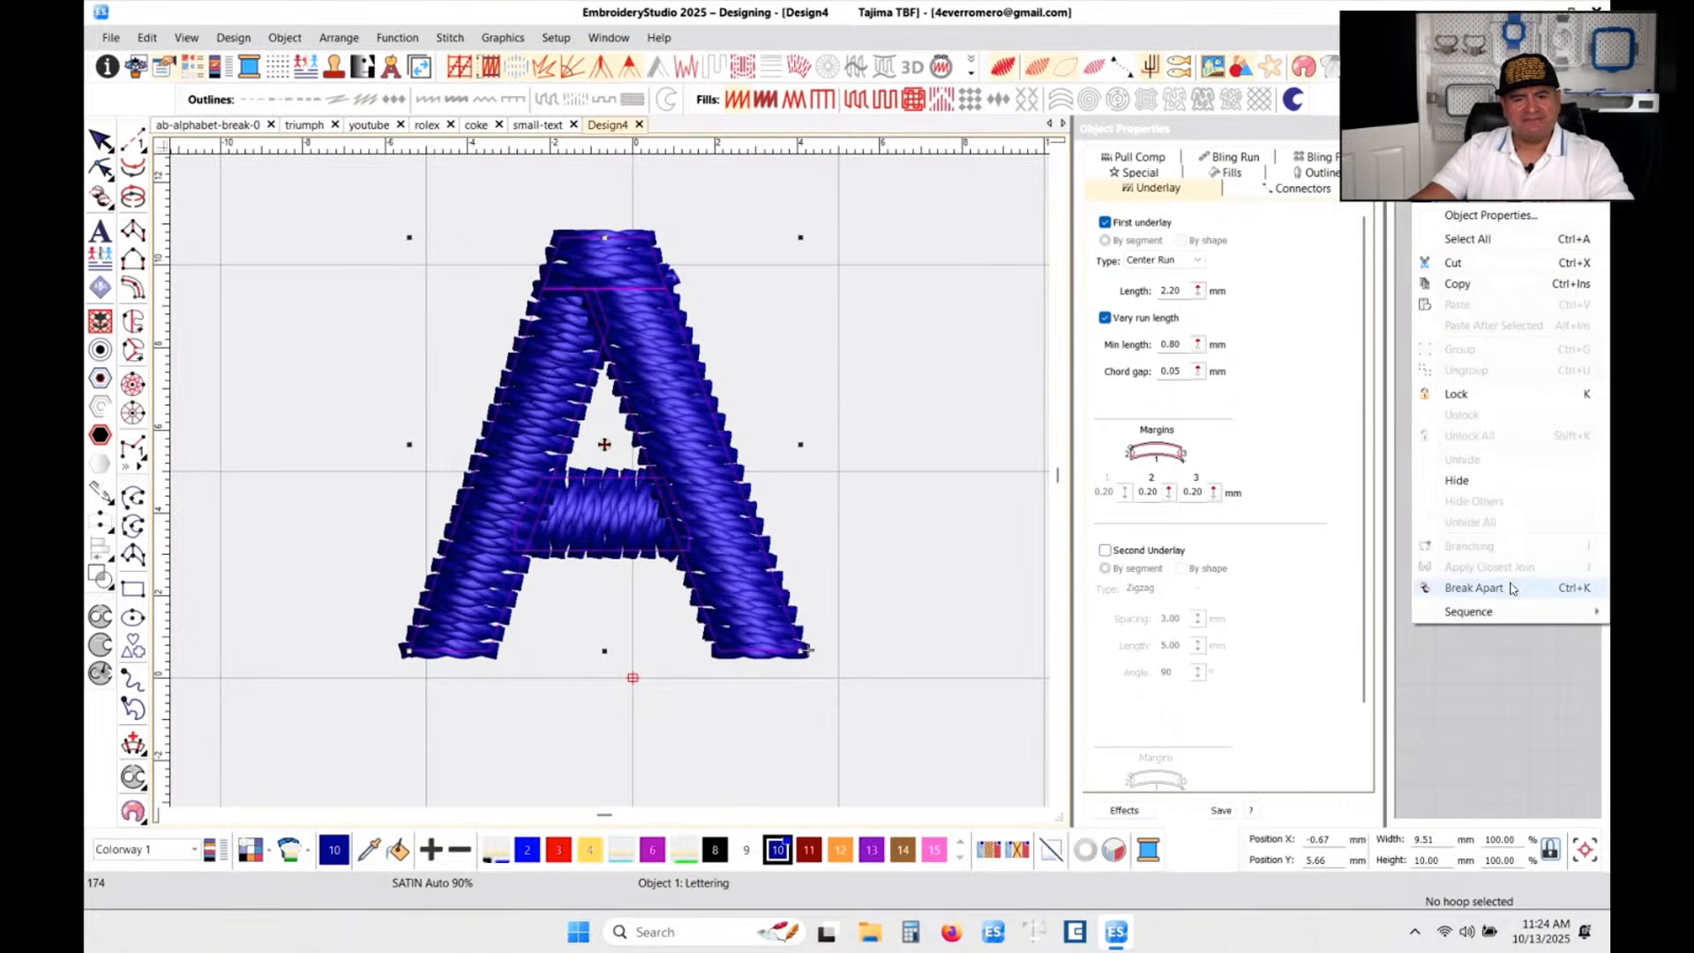
pyautogui.click(1510, 588)
# - Examine the individual column segments of the broken-apart letter A and their sequence by selecting each one in turn
pyautogui.click(1452, 232)
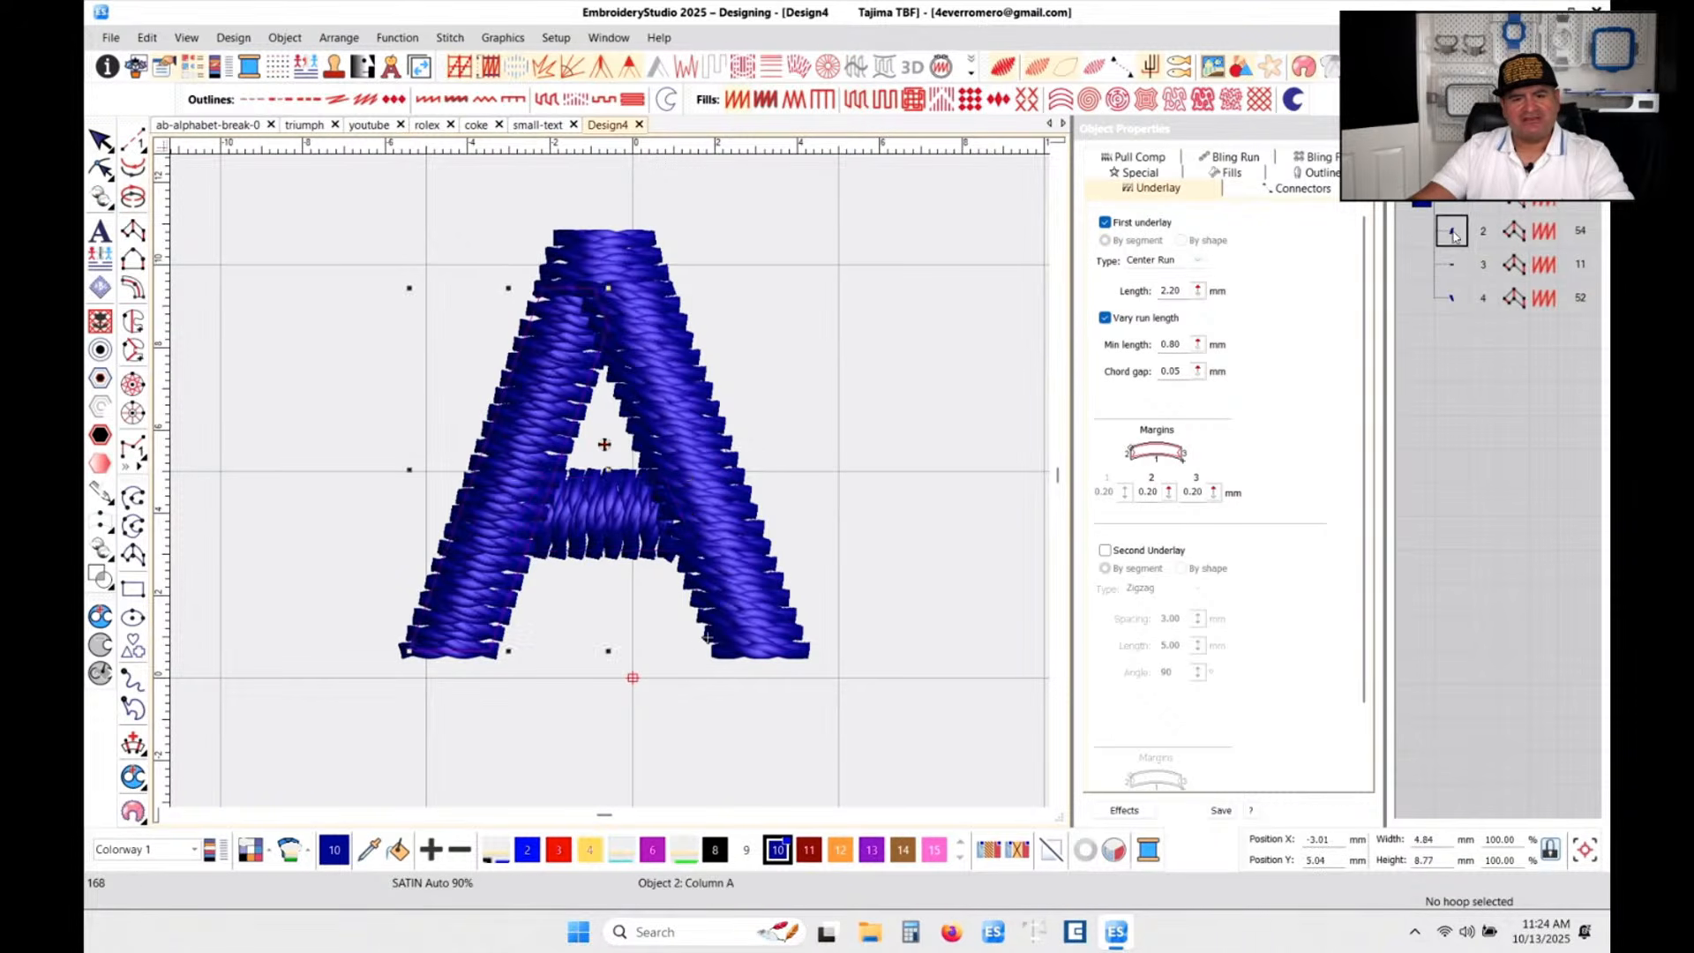
pyautogui.click(1454, 263)
pyautogui.click(1458, 294)
pyautogui.click(1456, 270)
pyautogui.click(1449, 236)
pyautogui.click(1453, 208)
pyautogui.click(1458, 239)
pyautogui.click(1459, 263)
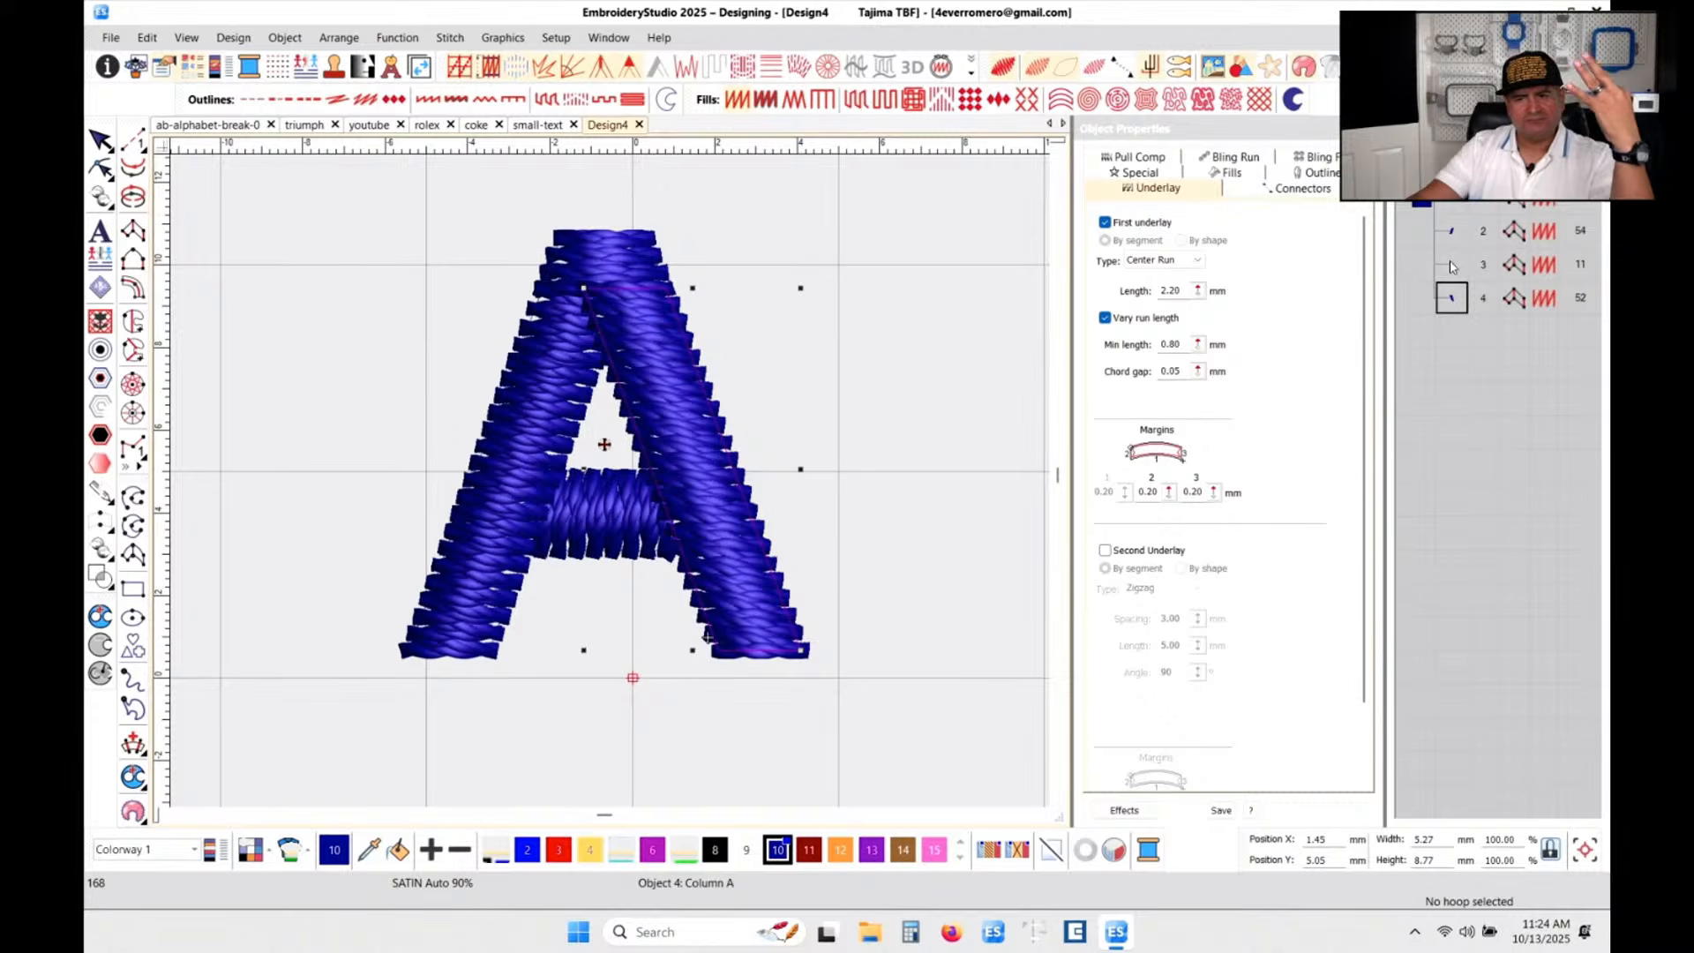
pyautogui.click(1451, 266)
pyautogui.click(1452, 233)
pyautogui.click(1453, 204)
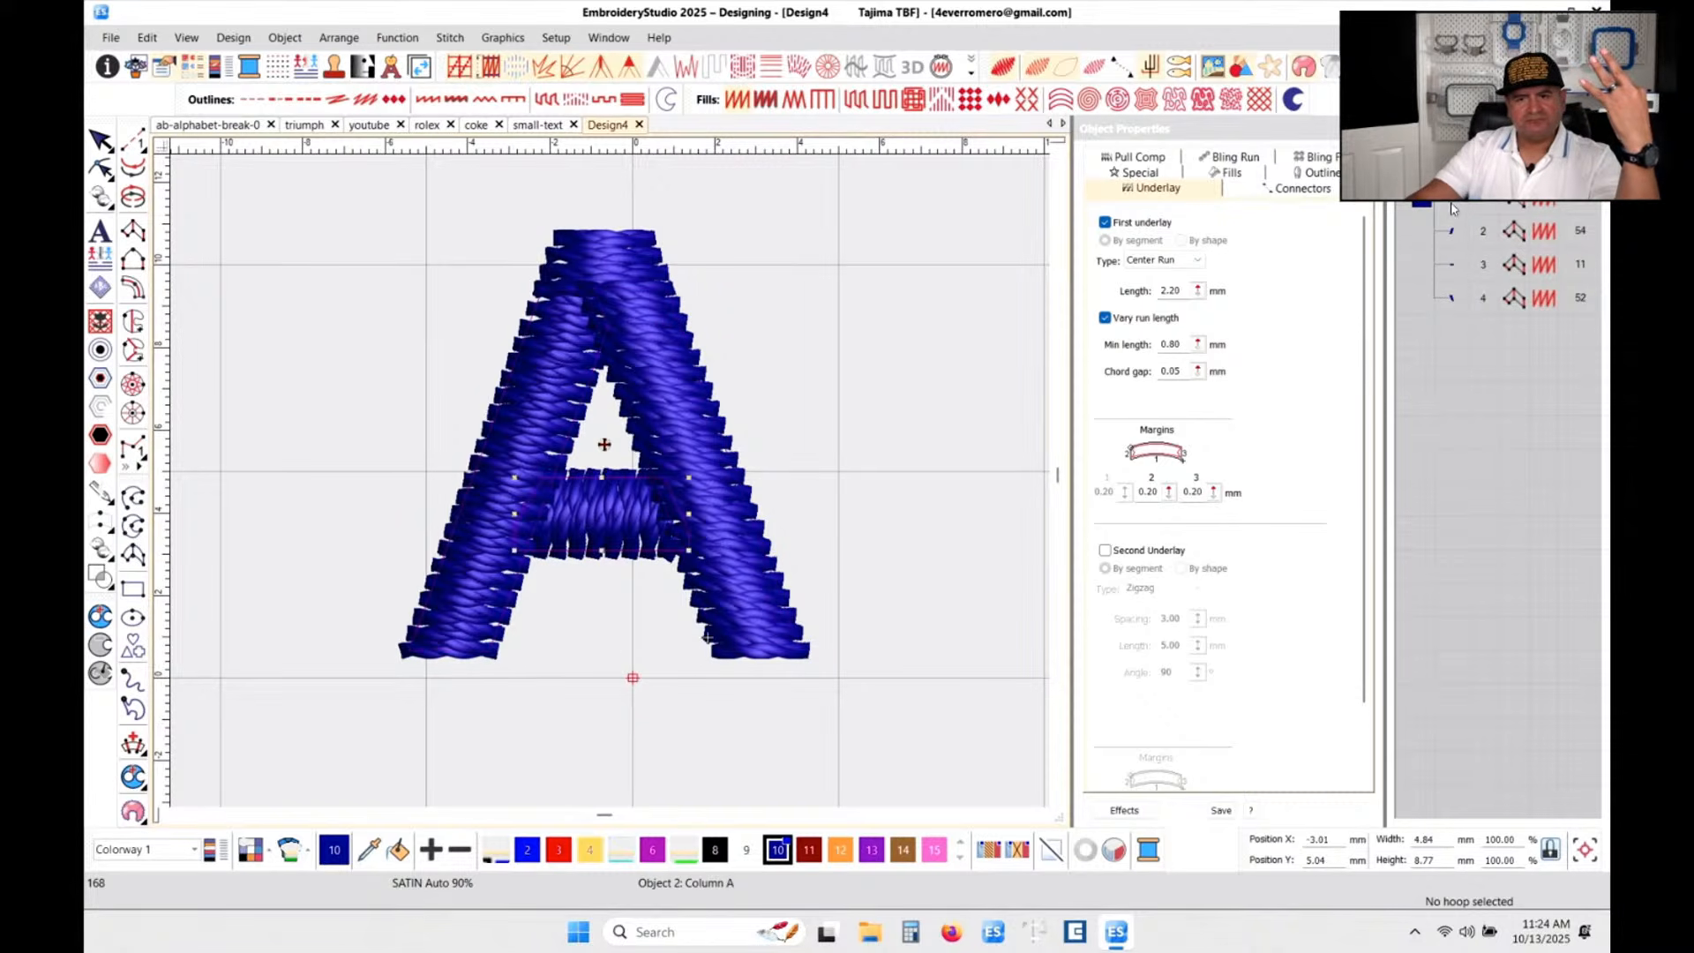
pyautogui.click(1453, 232)
pyautogui.click(1454, 267)
pyautogui.click(1455, 298)
pyautogui.click(1454, 267)
pyautogui.click(1453, 235)
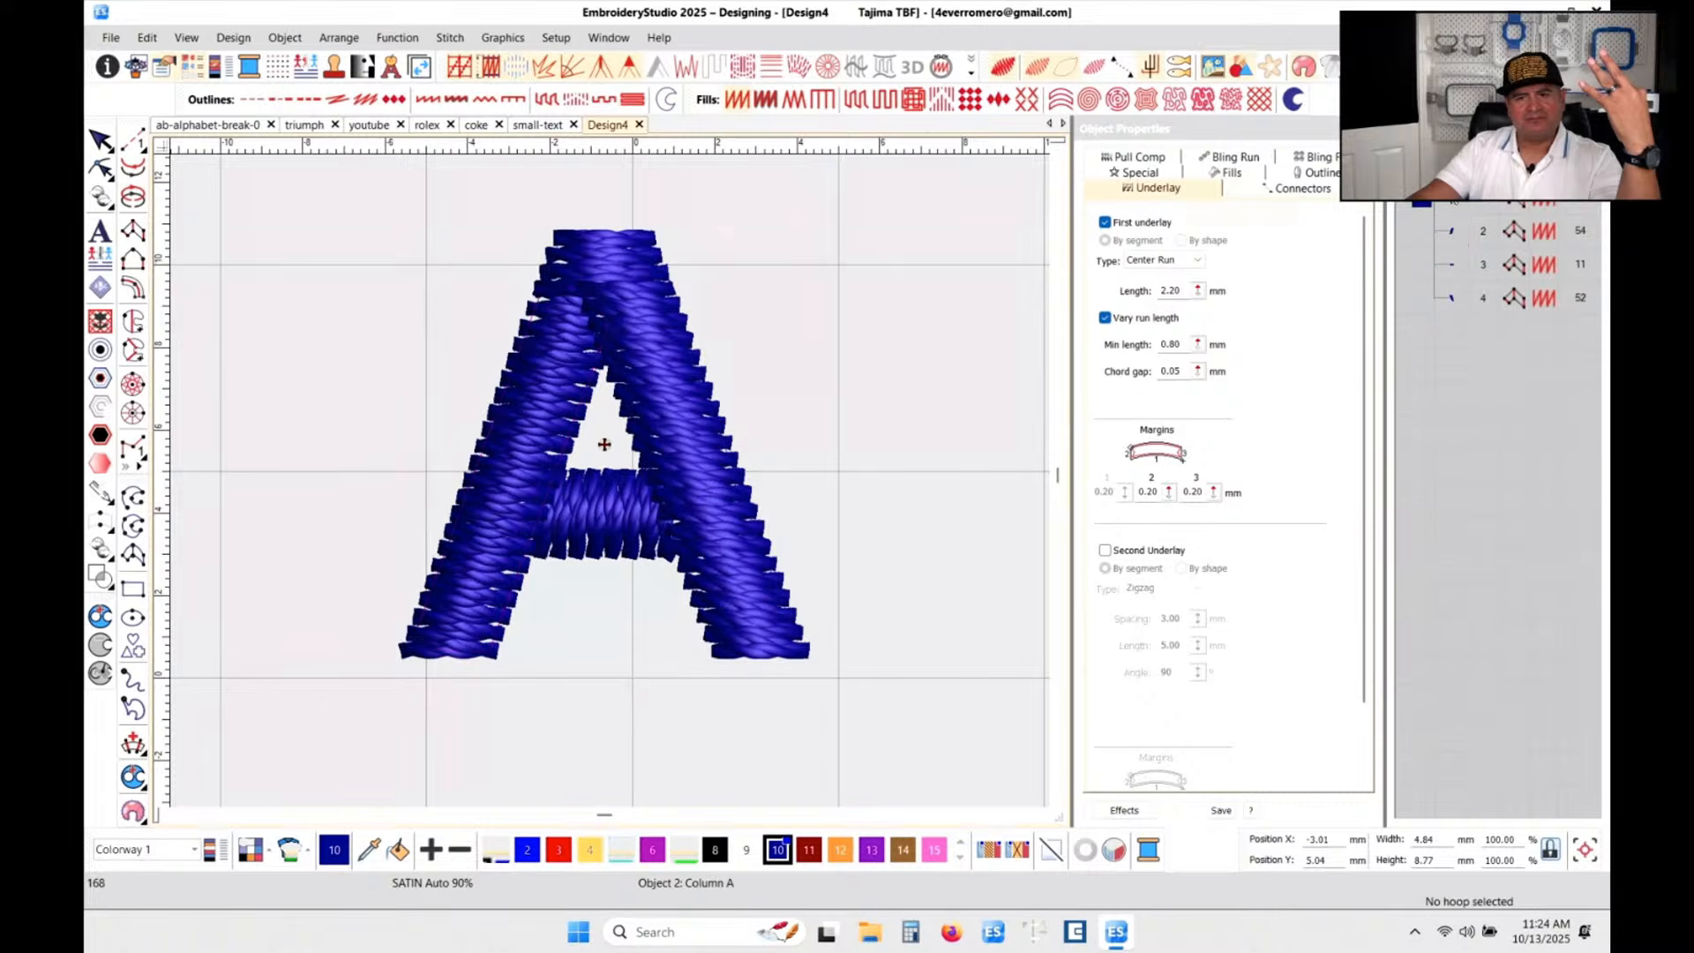
pyautogui.click(1455, 270)
pyautogui.click(1458, 300)
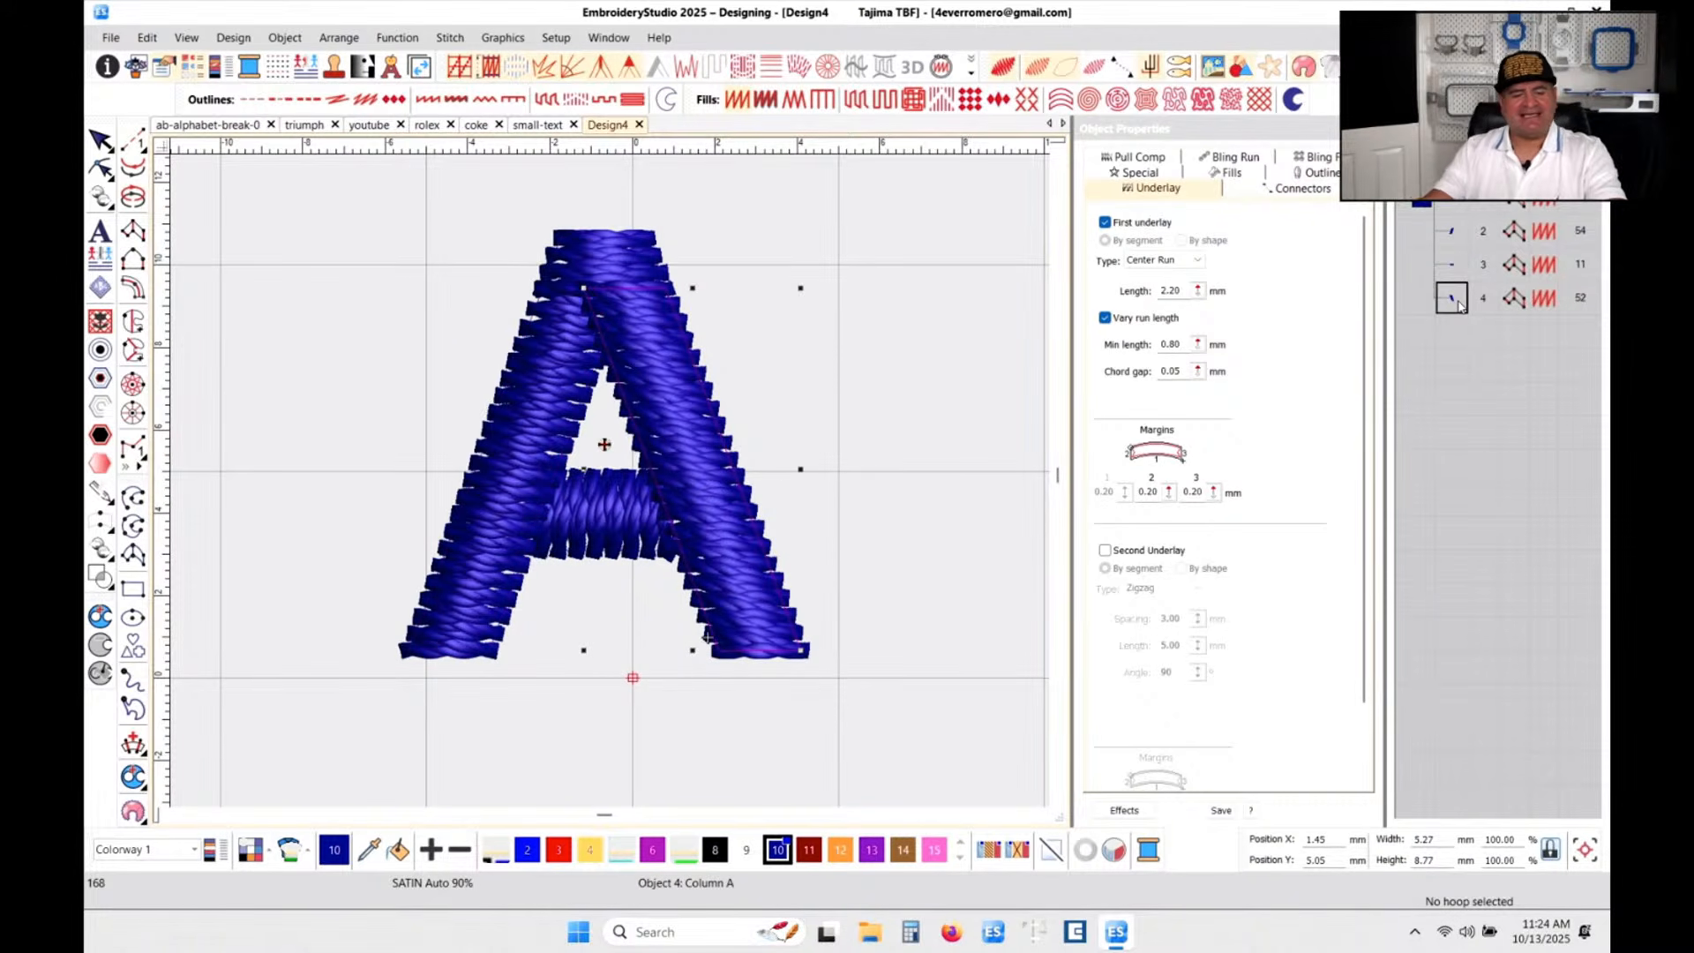
# - Recolor the letter A's crossbar with color 8, its left leg with color 6 and its top cap with color 11
pyautogui.press('t')
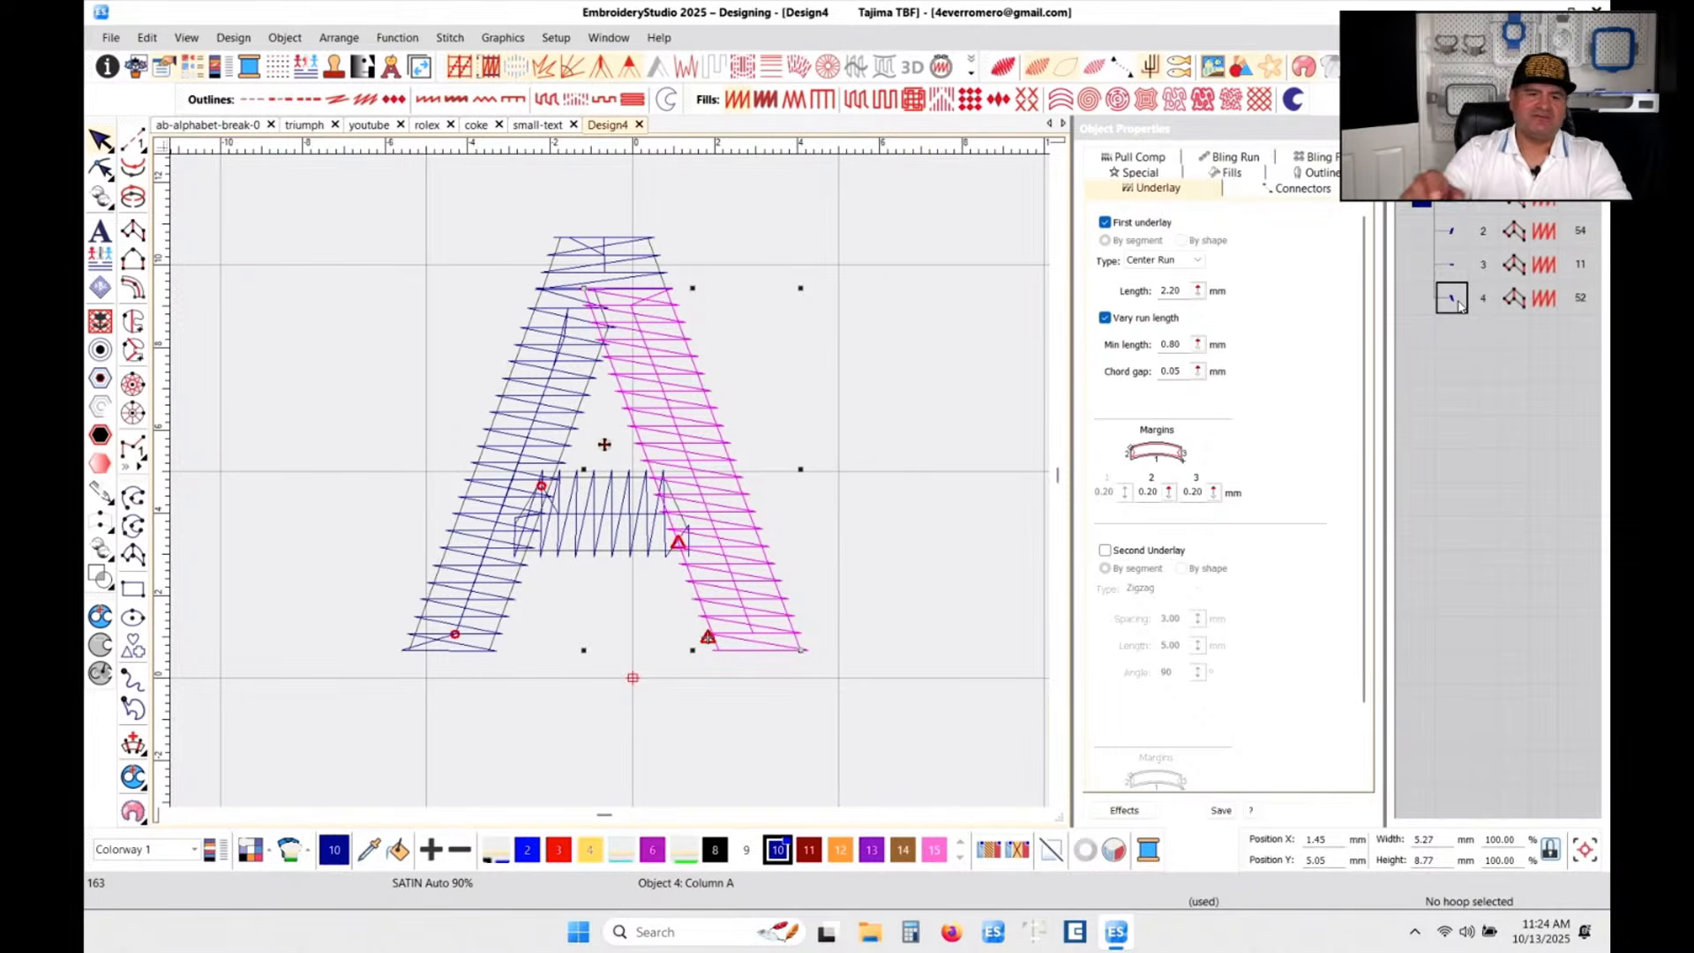
pyautogui.click(1453, 202)
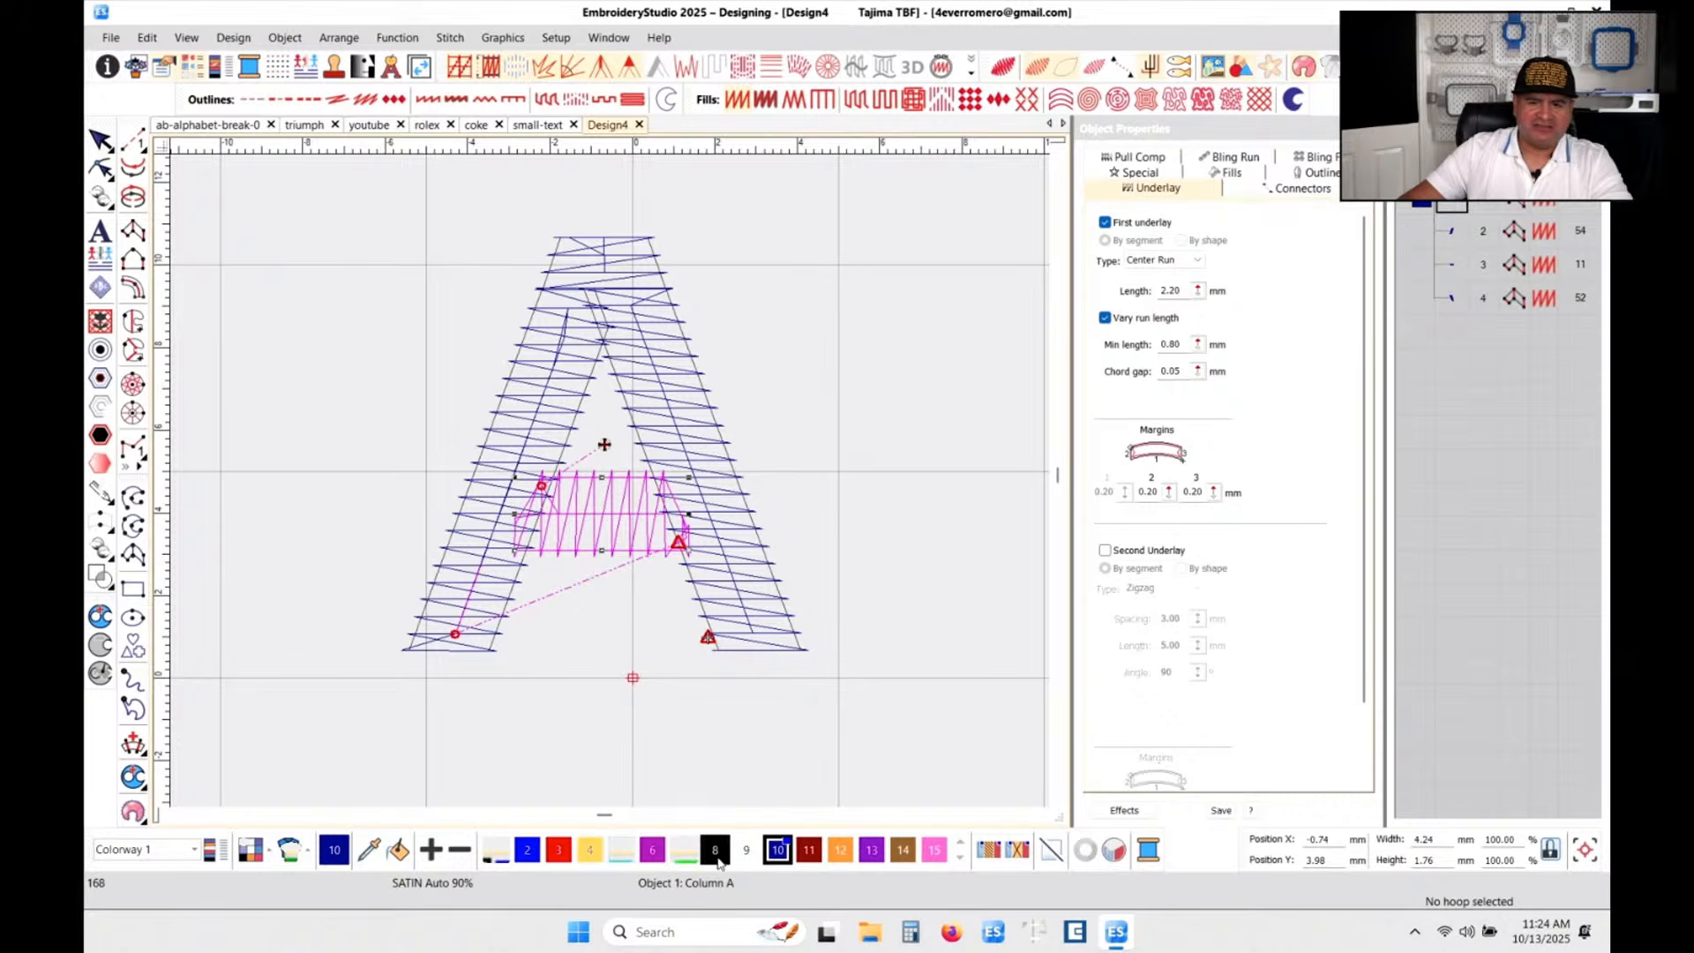
pyautogui.click(717, 852)
pyautogui.click(1461, 233)
pyautogui.click(652, 850)
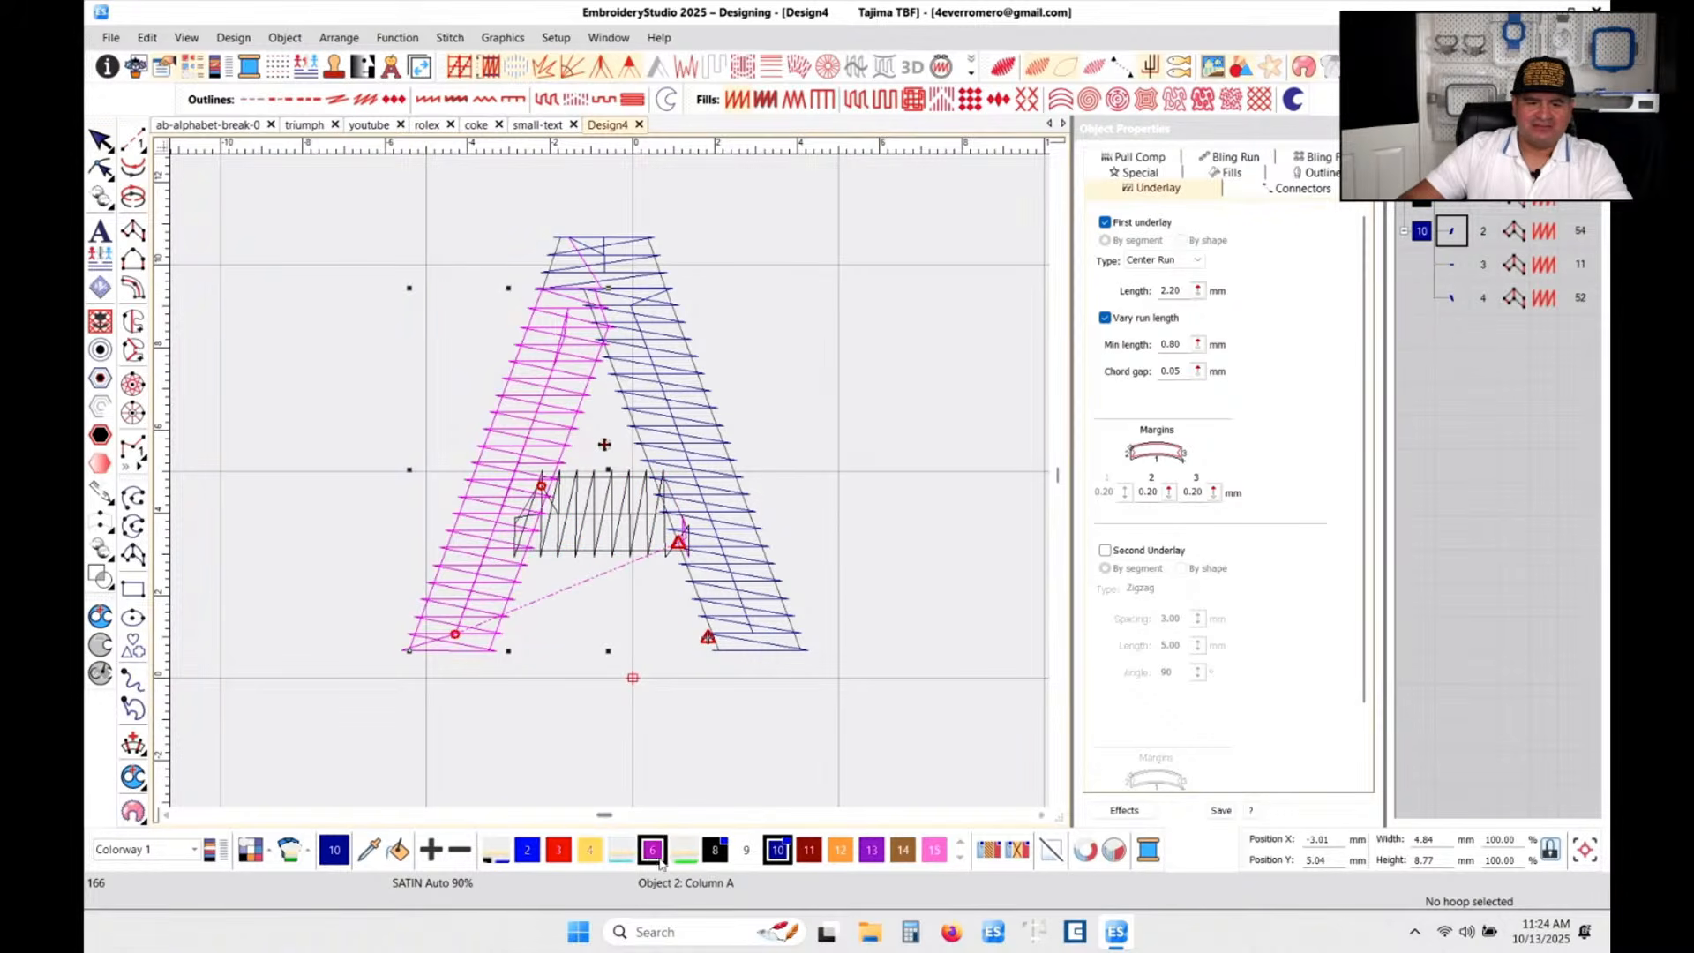
pyautogui.click(1451, 265)
pyautogui.click(809, 850)
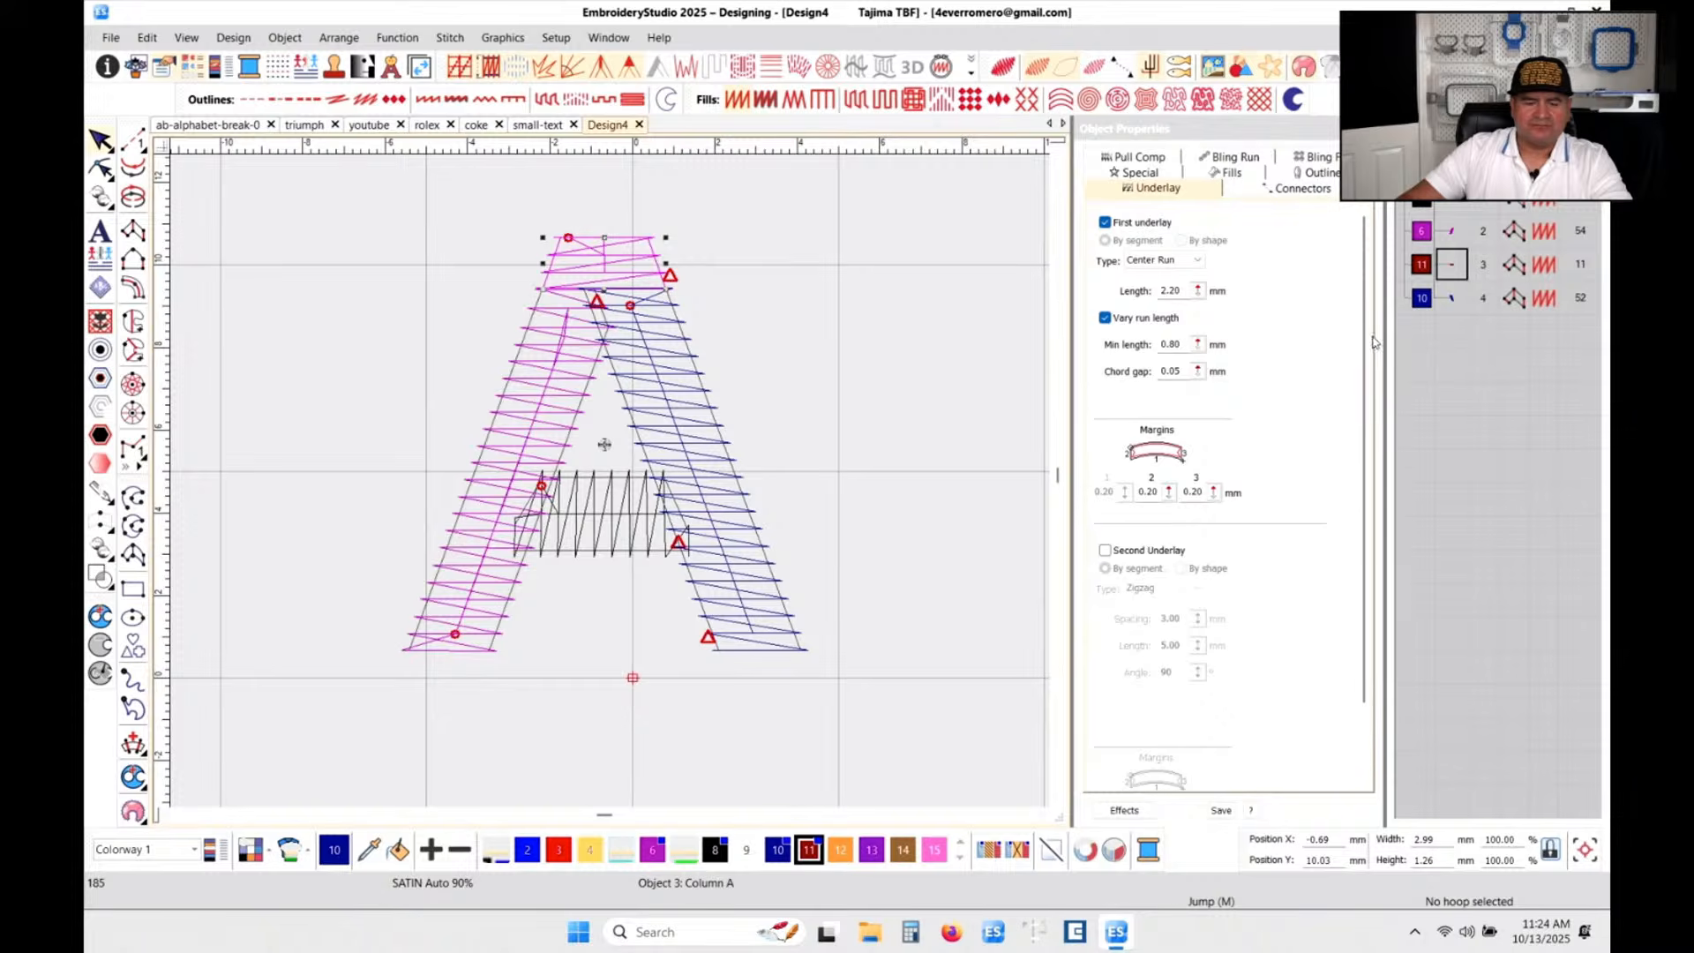
# - Compare the recolored letter A's segments in the realistic stitch view and as plain outlines
pyautogui.press('t')
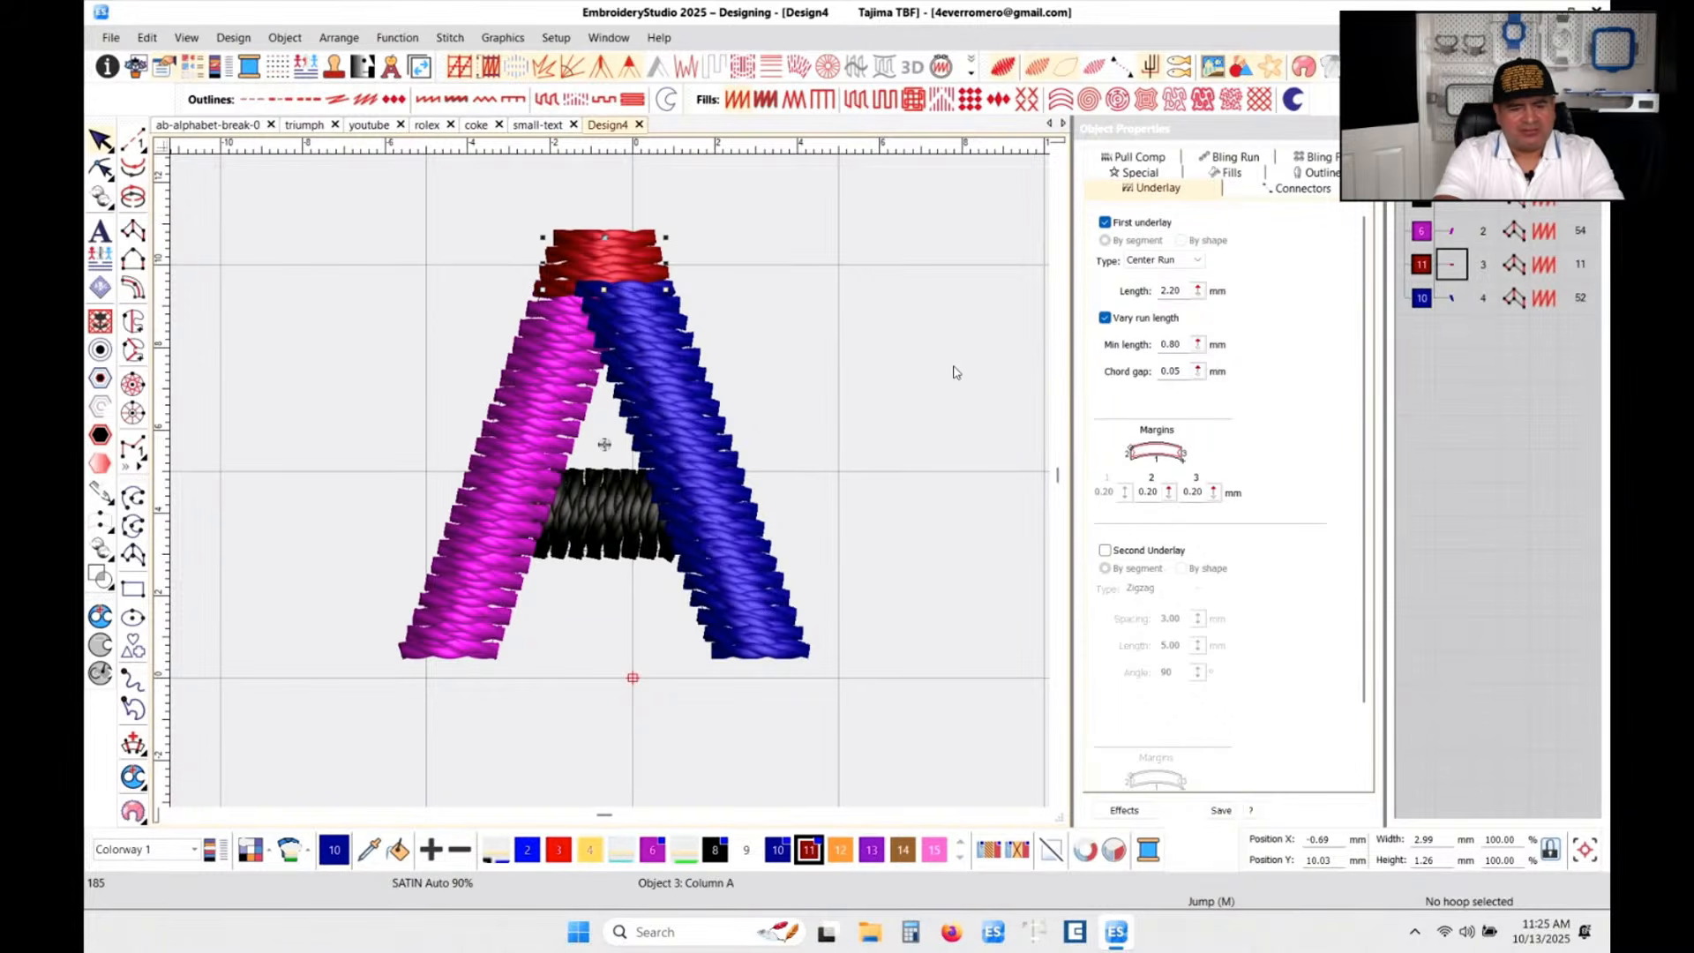
pyautogui.press('t')
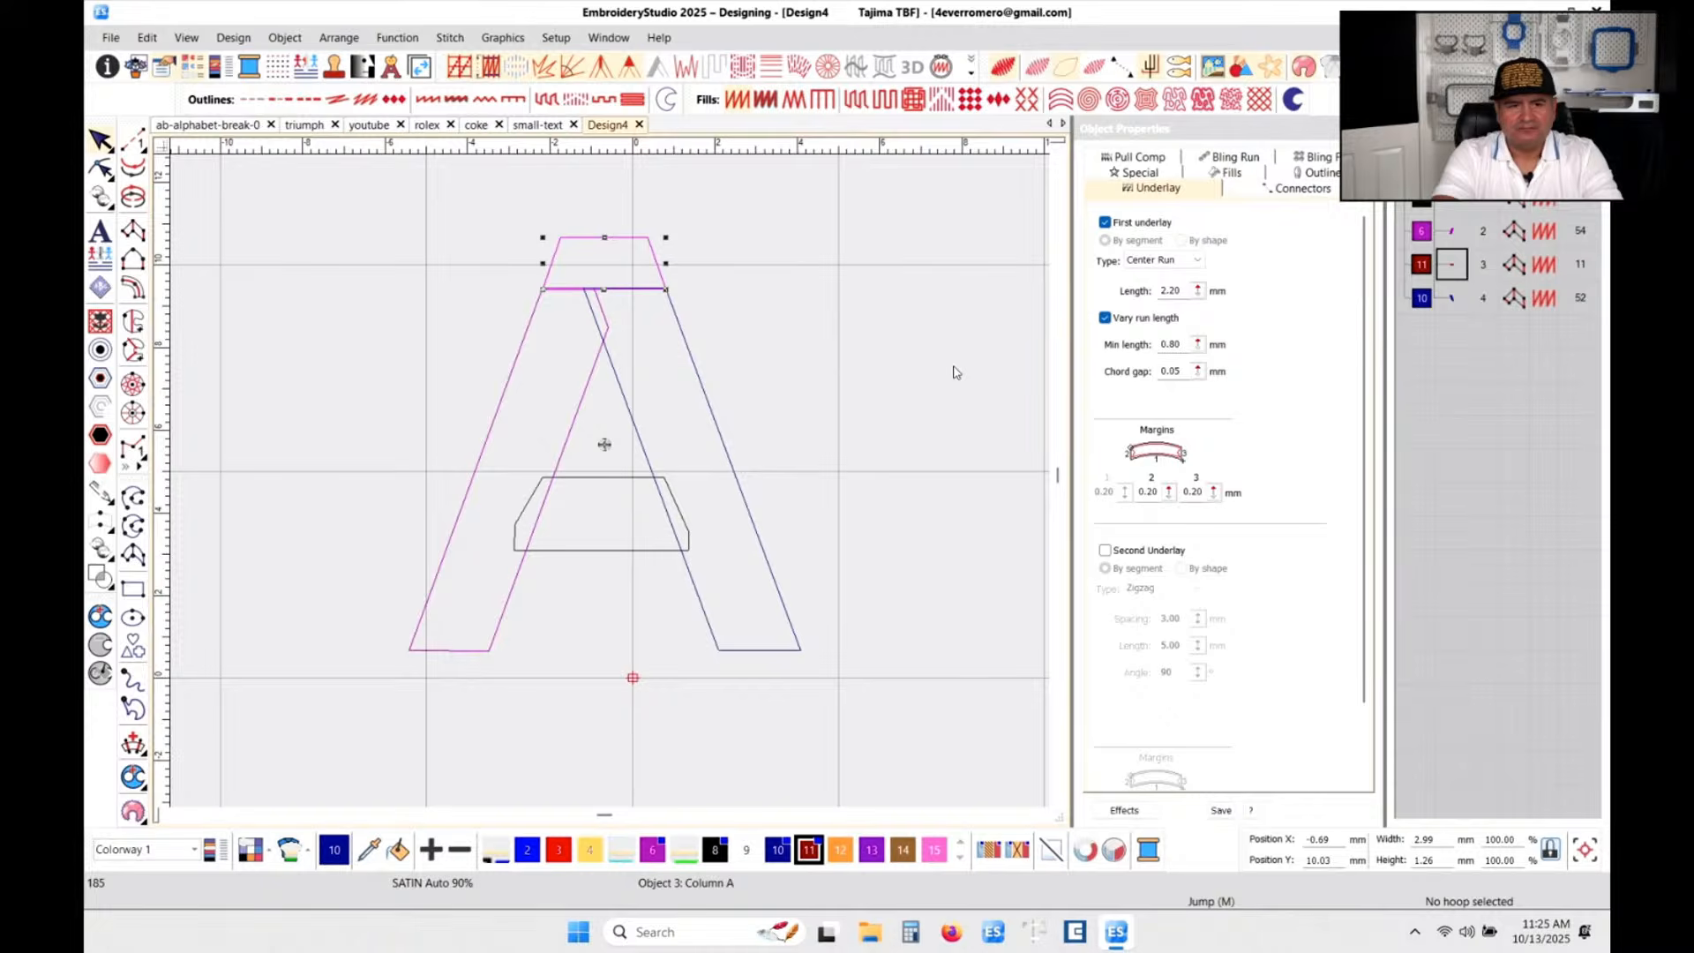
pyautogui.press('t')
pyautogui.press('t')
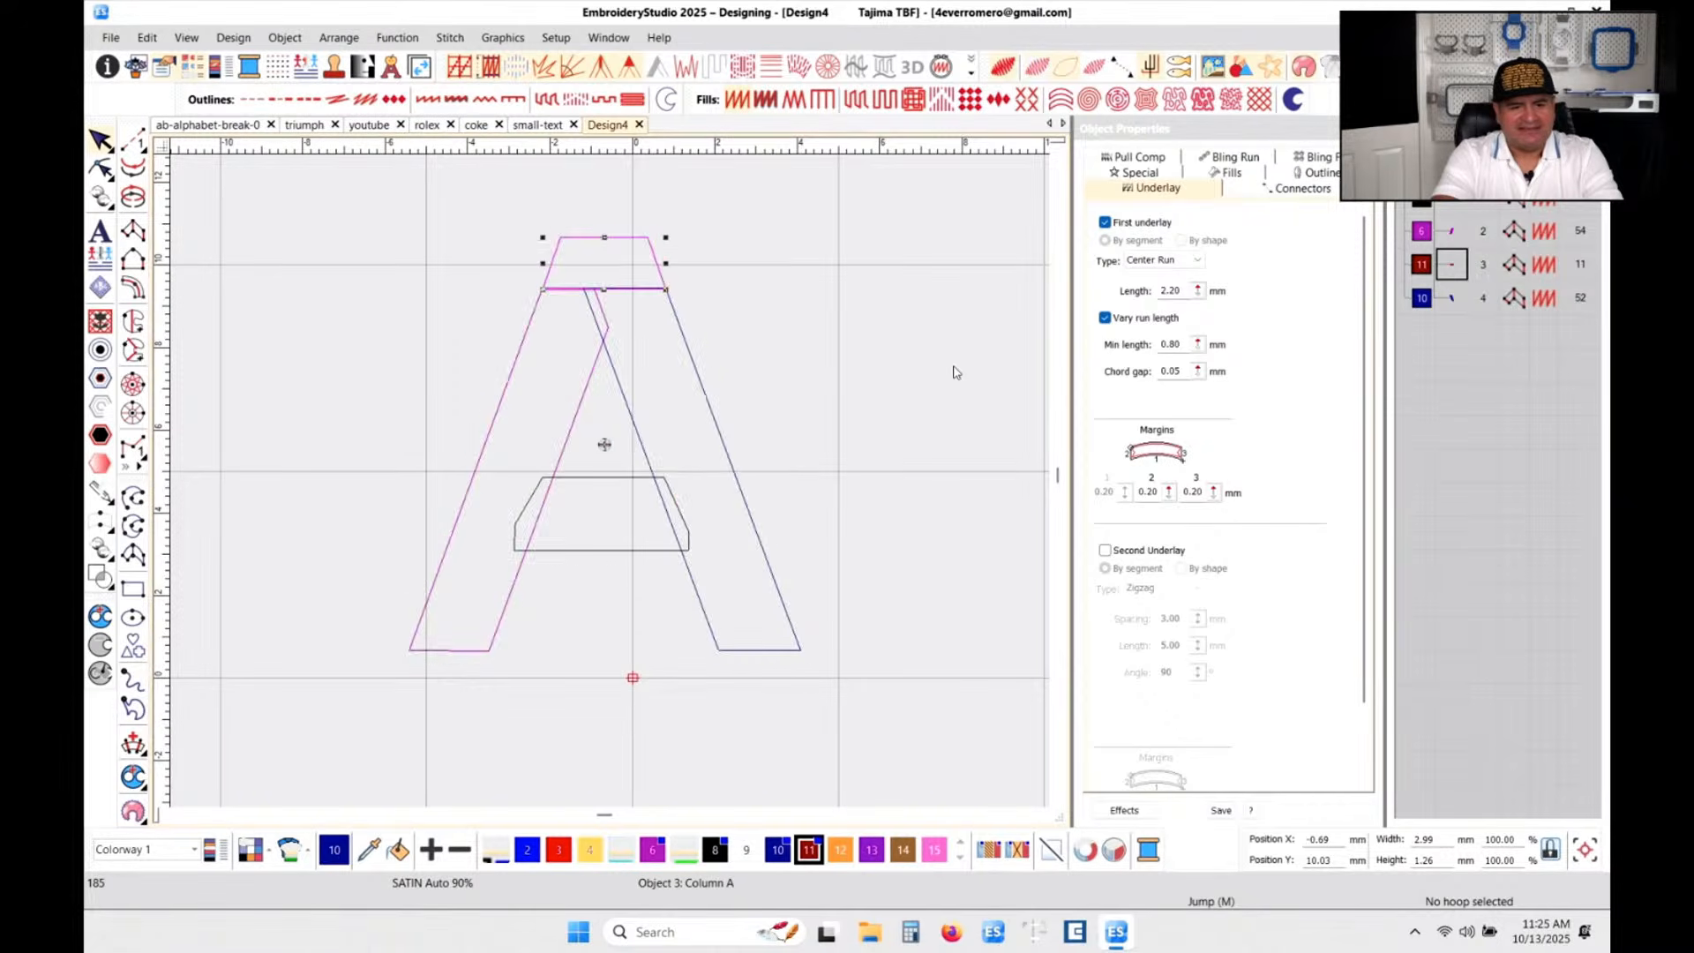
pyautogui.press('t')
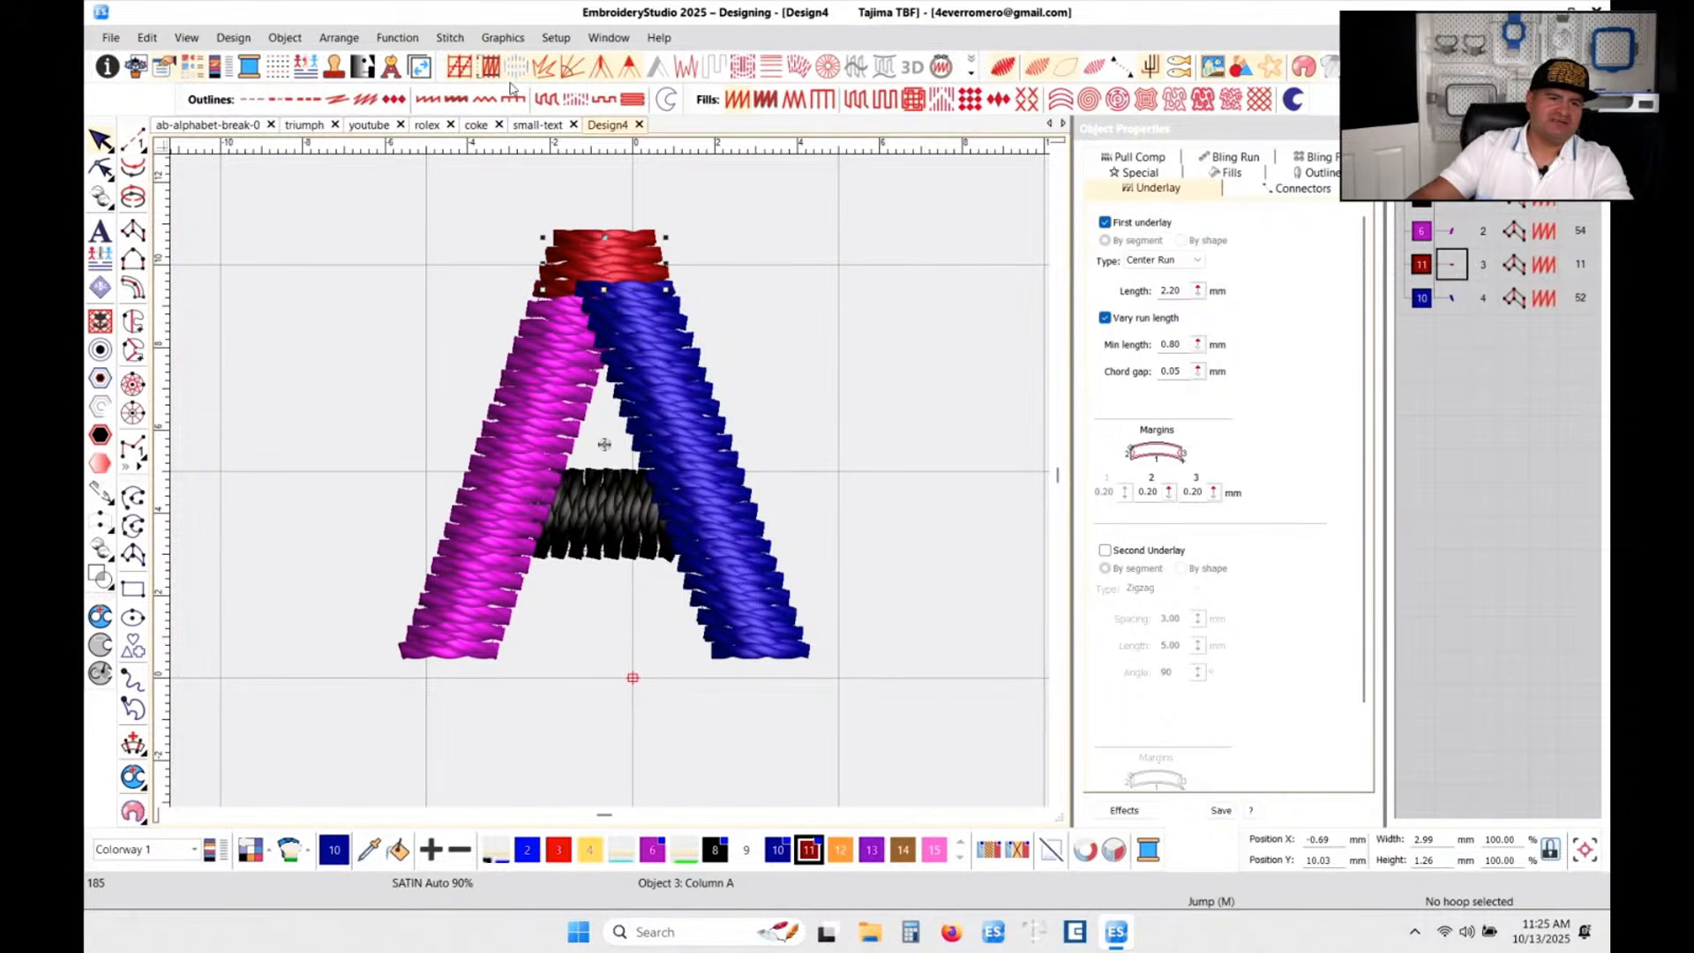
# - Switch to the rolex design, close the object properties and bring the letter L into close view
pyautogui.click(422, 126)
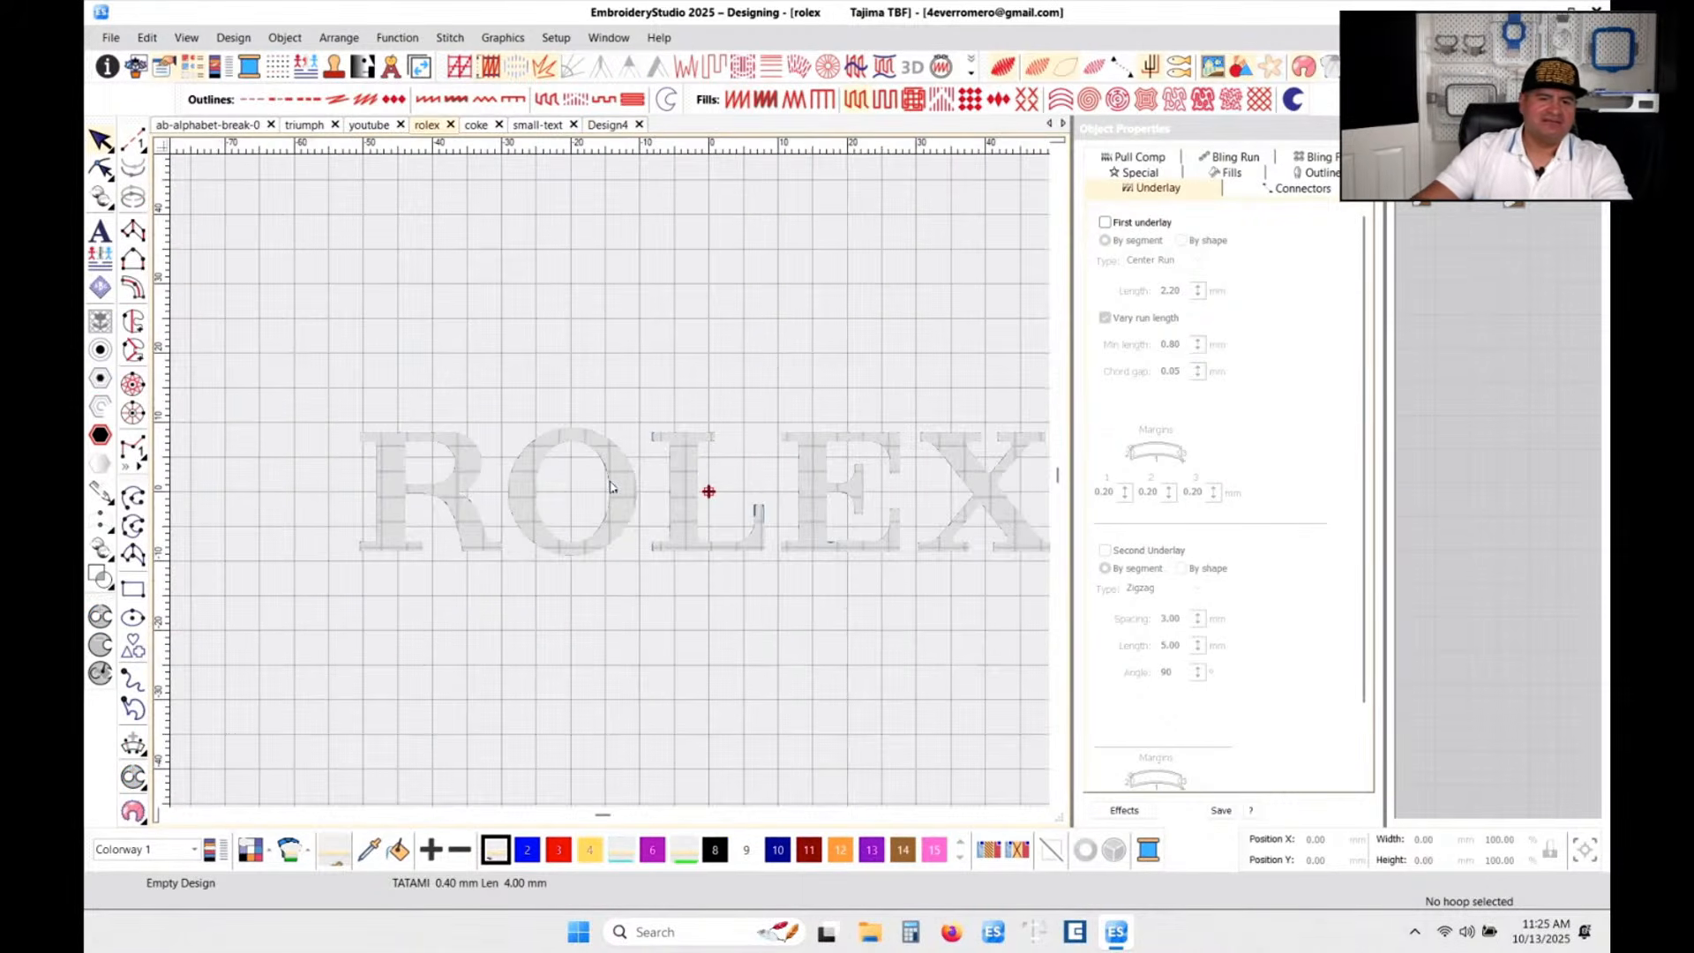
pyautogui.scroll(-2, 609, 484)
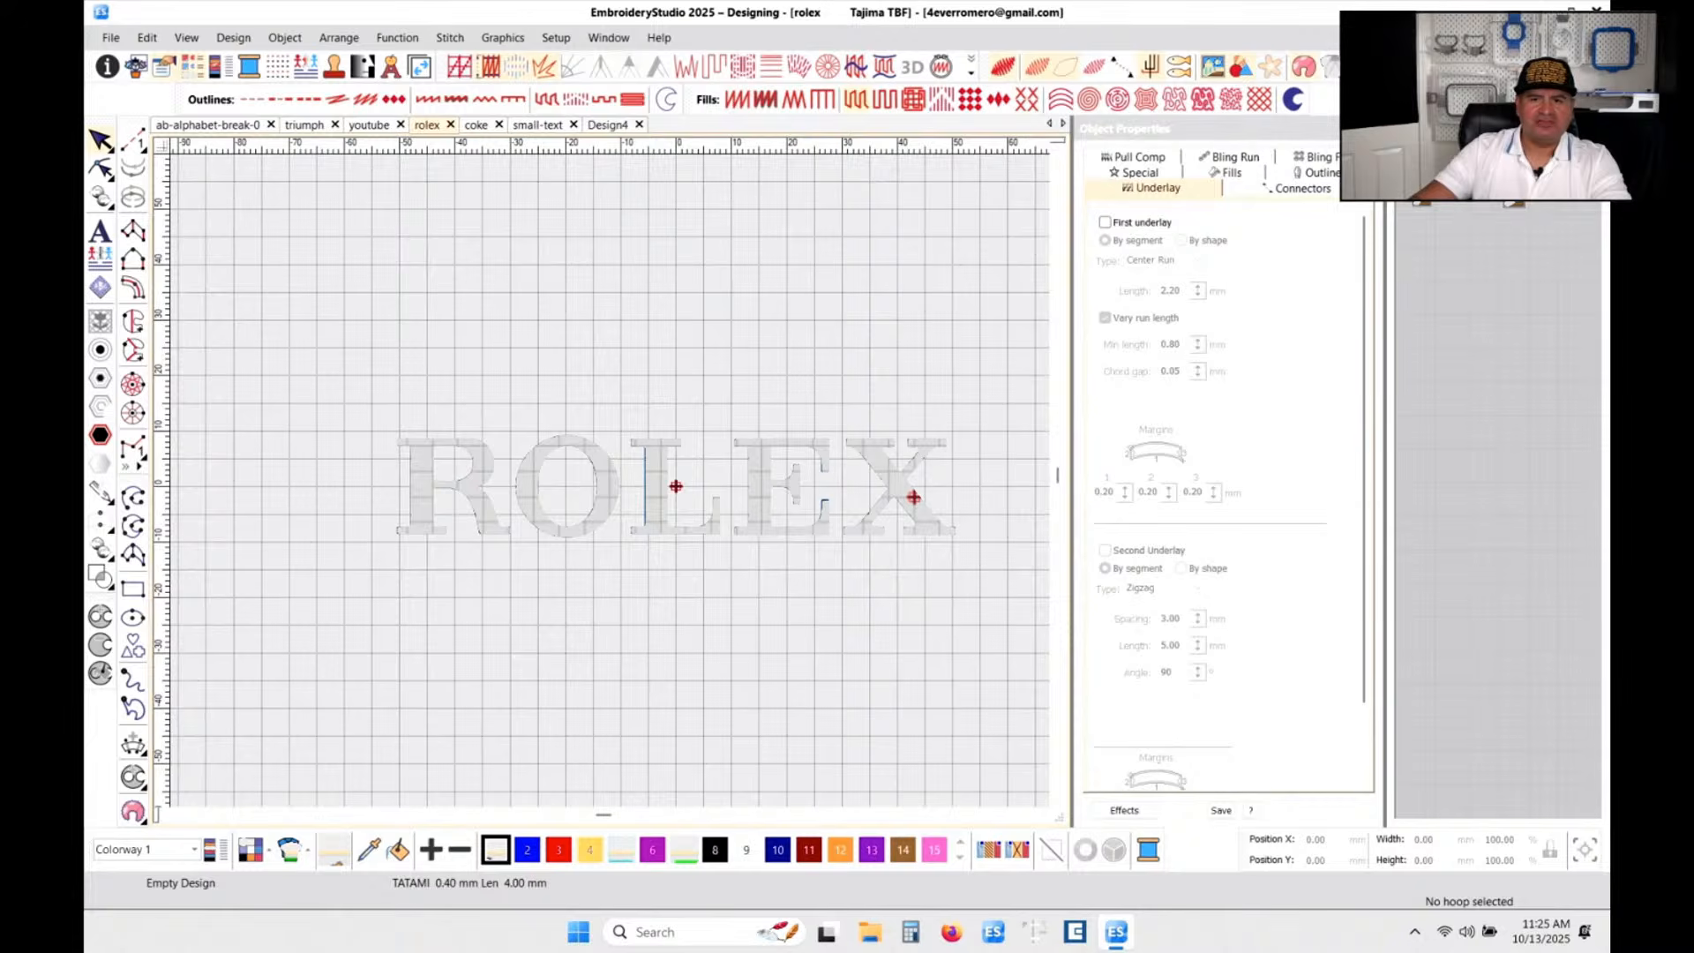
pyautogui.click(1364, 129)
pyautogui.scroll(3, 768, 484)
pyautogui.scroll(-1, 768, 484)
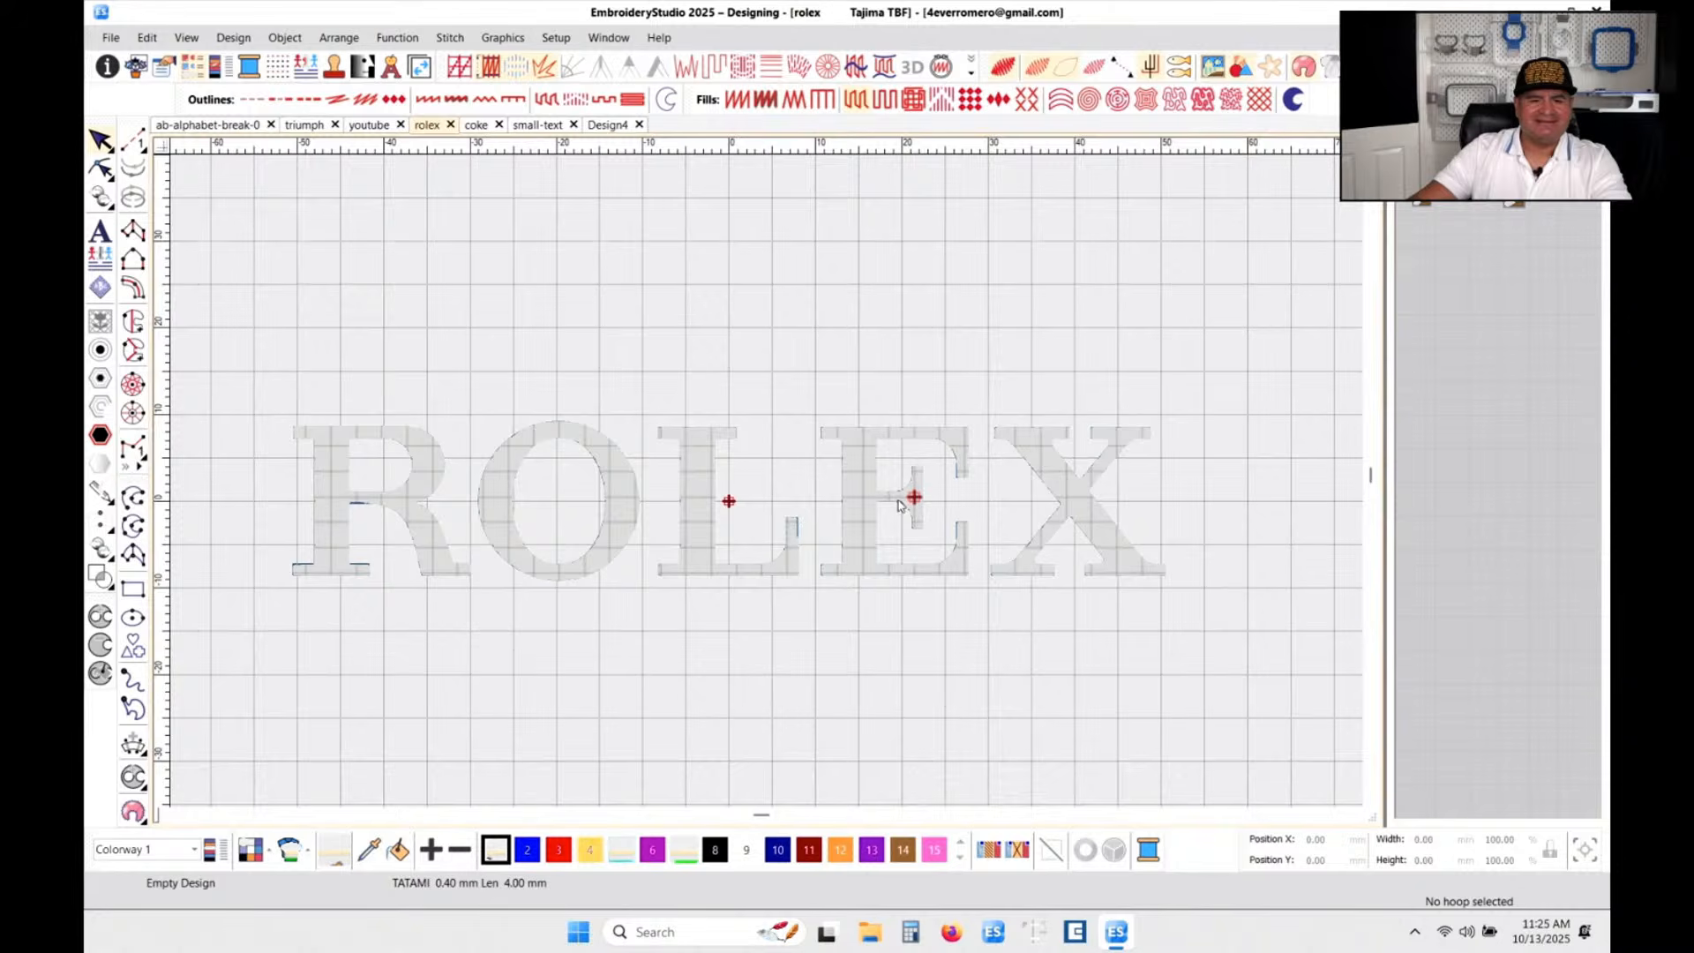
pyautogui.scroll(3, 766, 486)
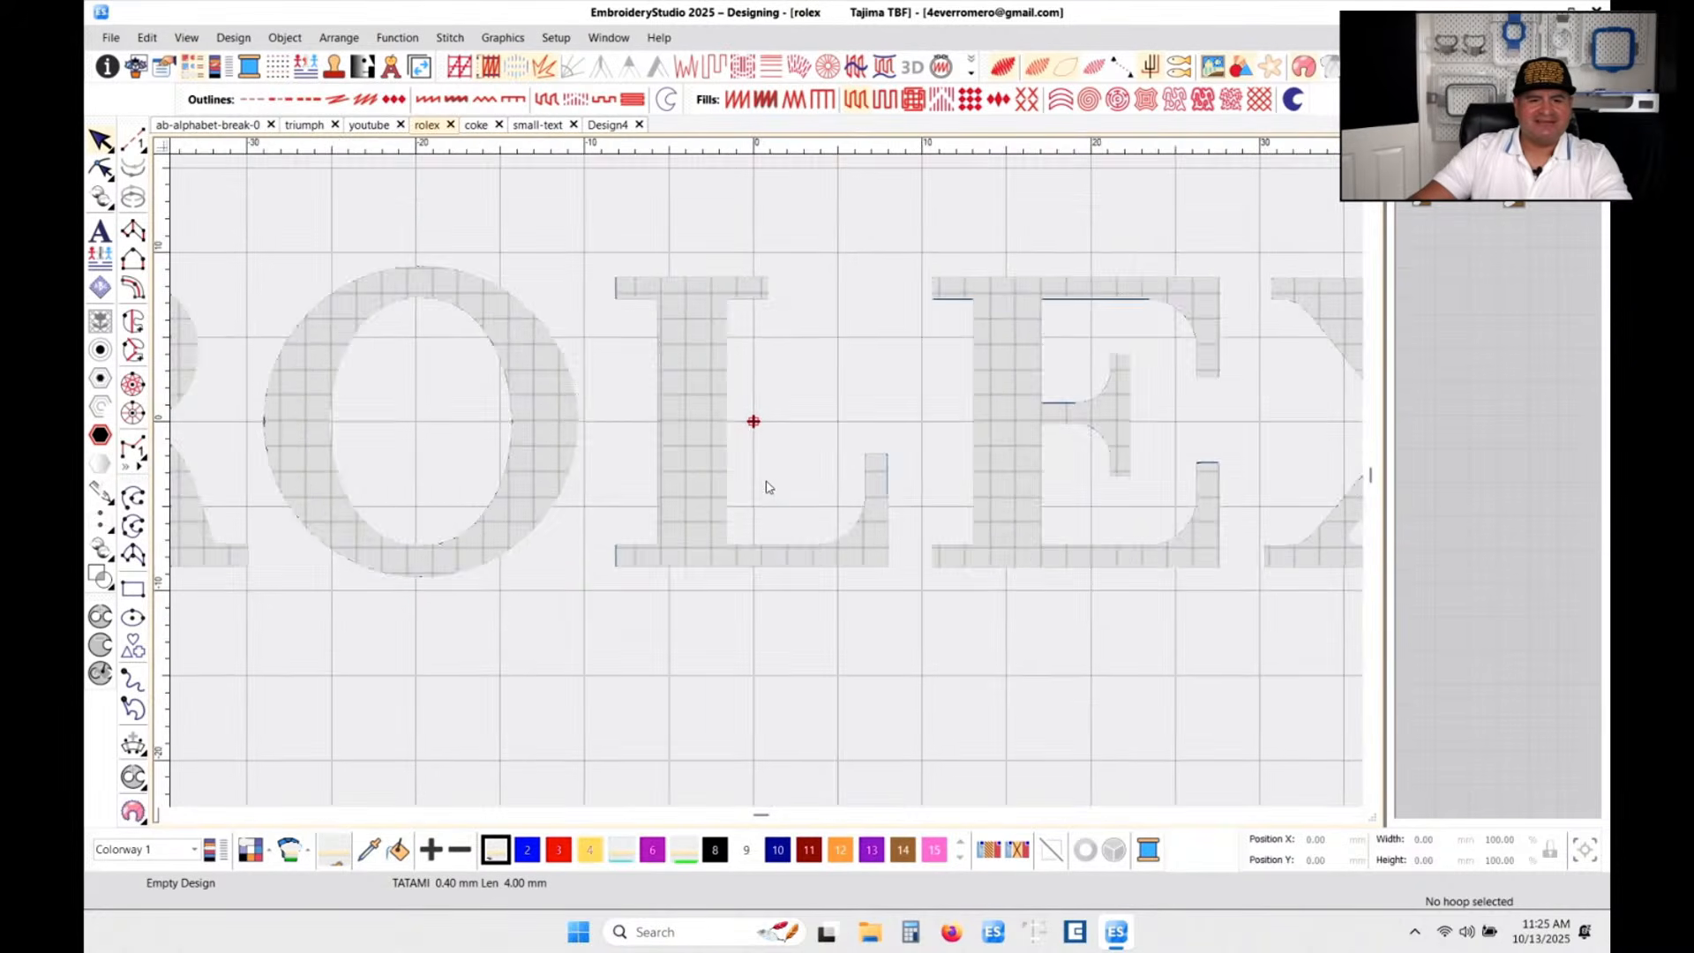
pyautogui.scroll(1, 765, 486)
pyautogui.scroll(1, 766, 487)
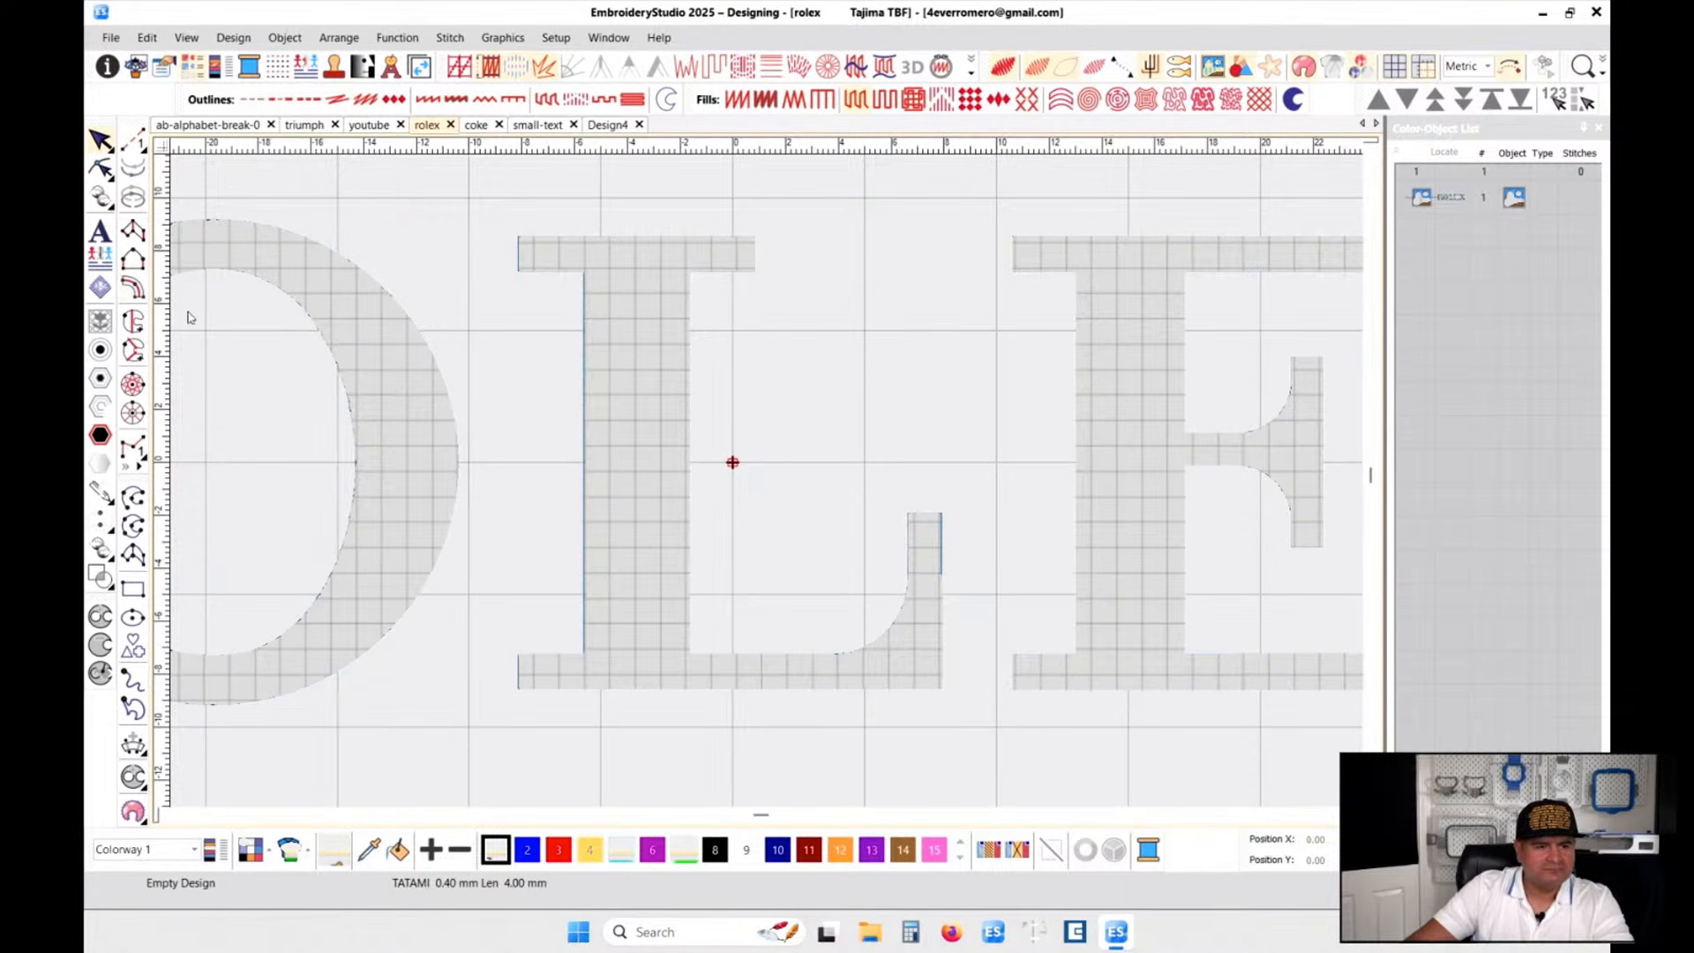
# - Digitize the L's top serif as a Column A shape about 8.9 by 1.4 mm, with satin fill in color 11
pyautogui.click(132, 230)
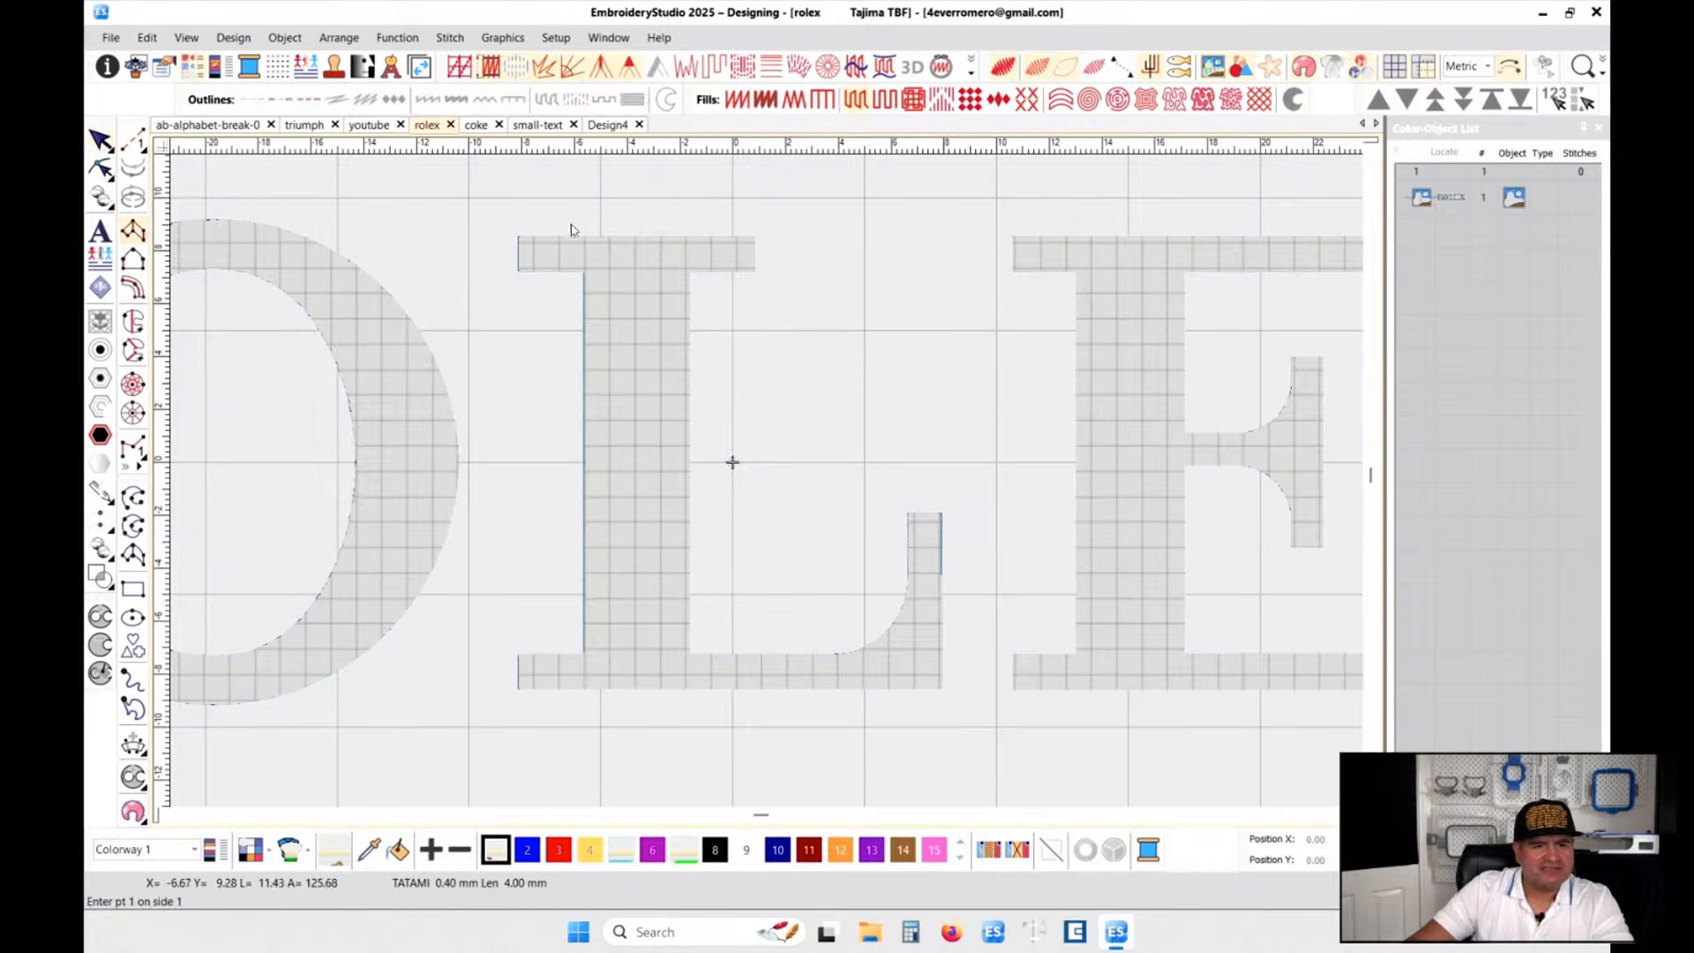
pyautogui.click(517, 236)
pyautogui.click(519, 272)
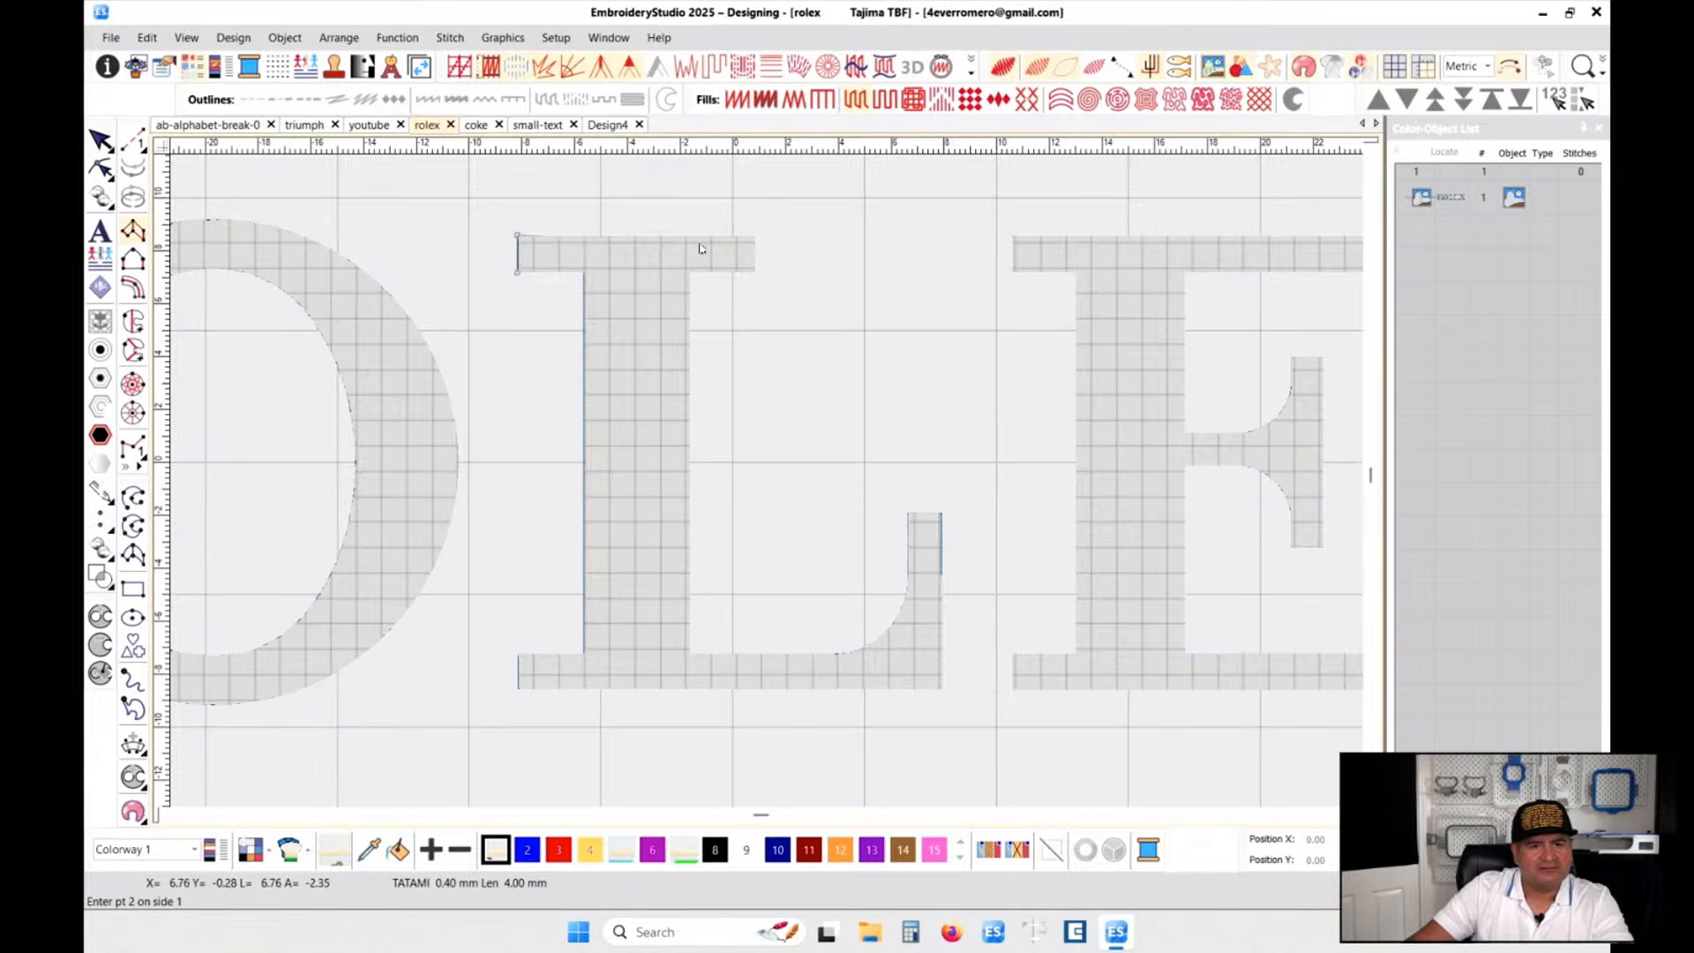
pyautogui.click(752, 236)
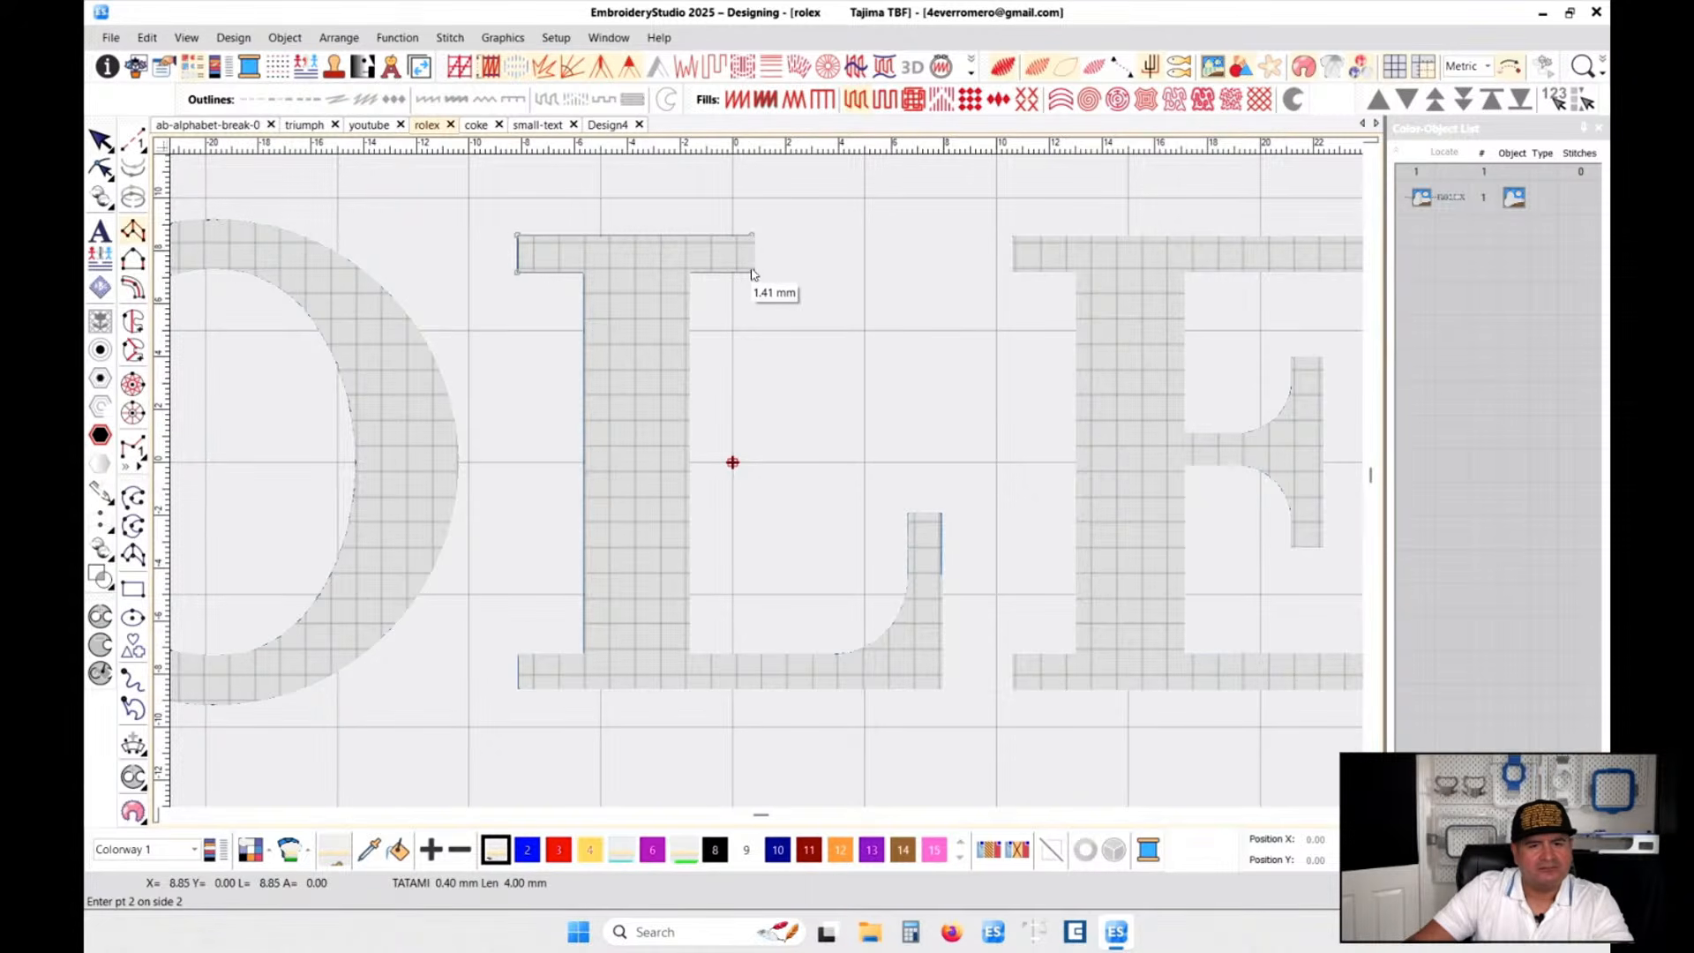
pyautogui.click(752, 275)
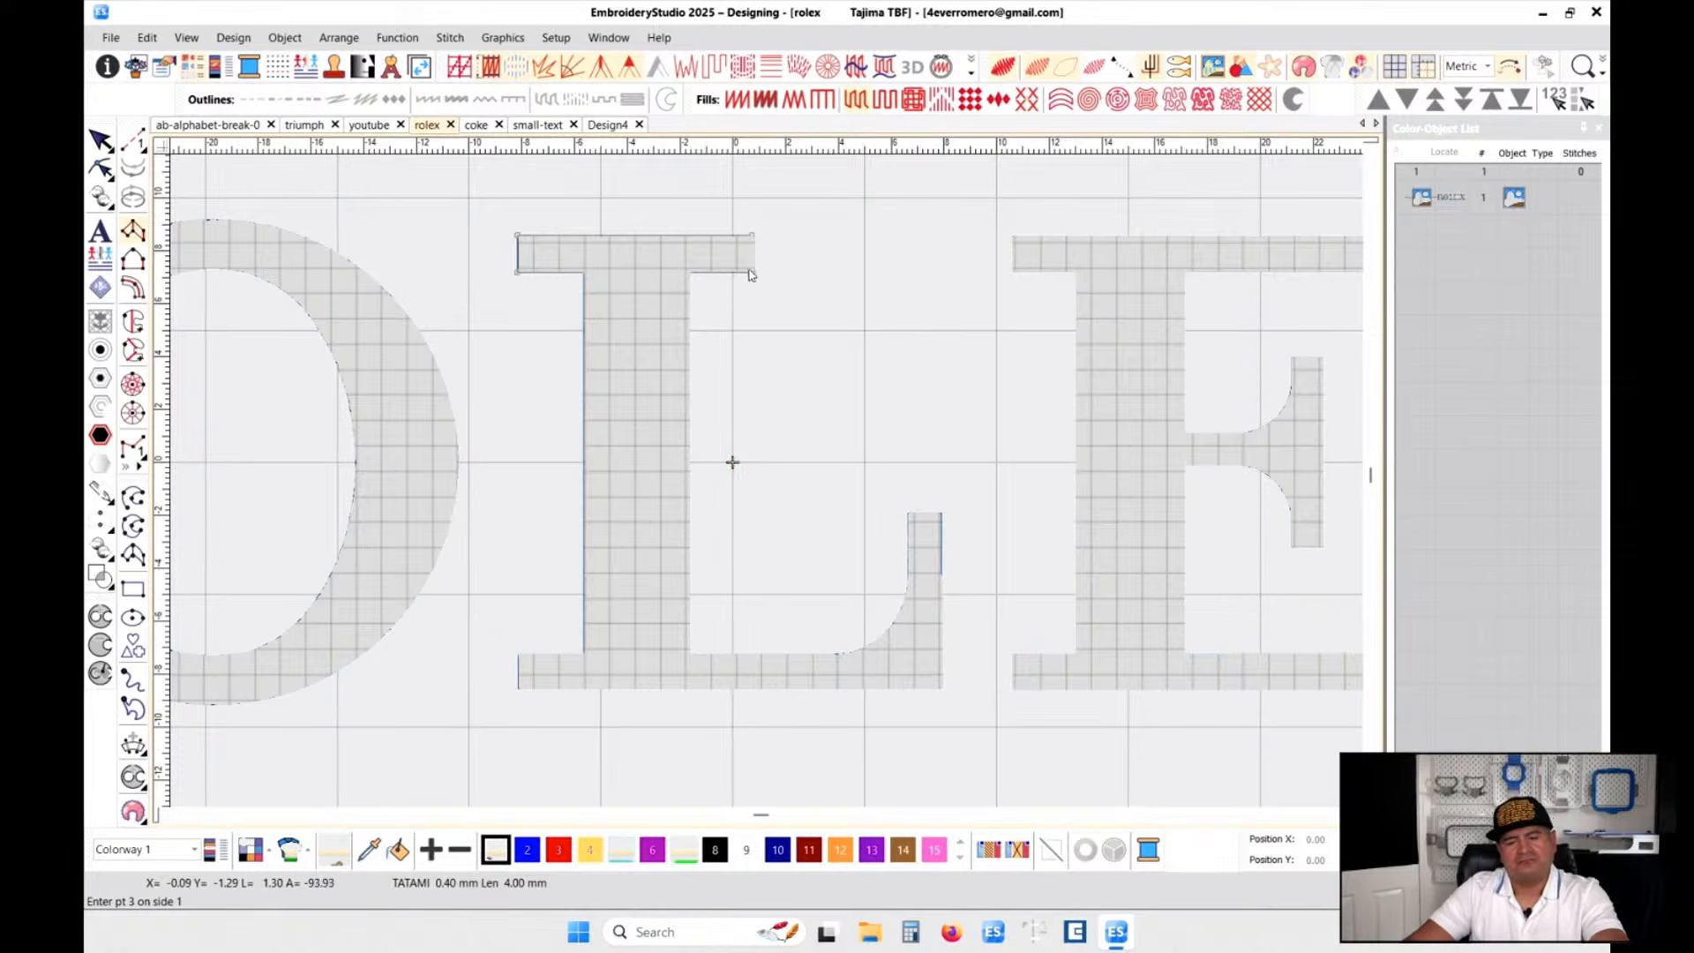
pyautogui.press('Escape')
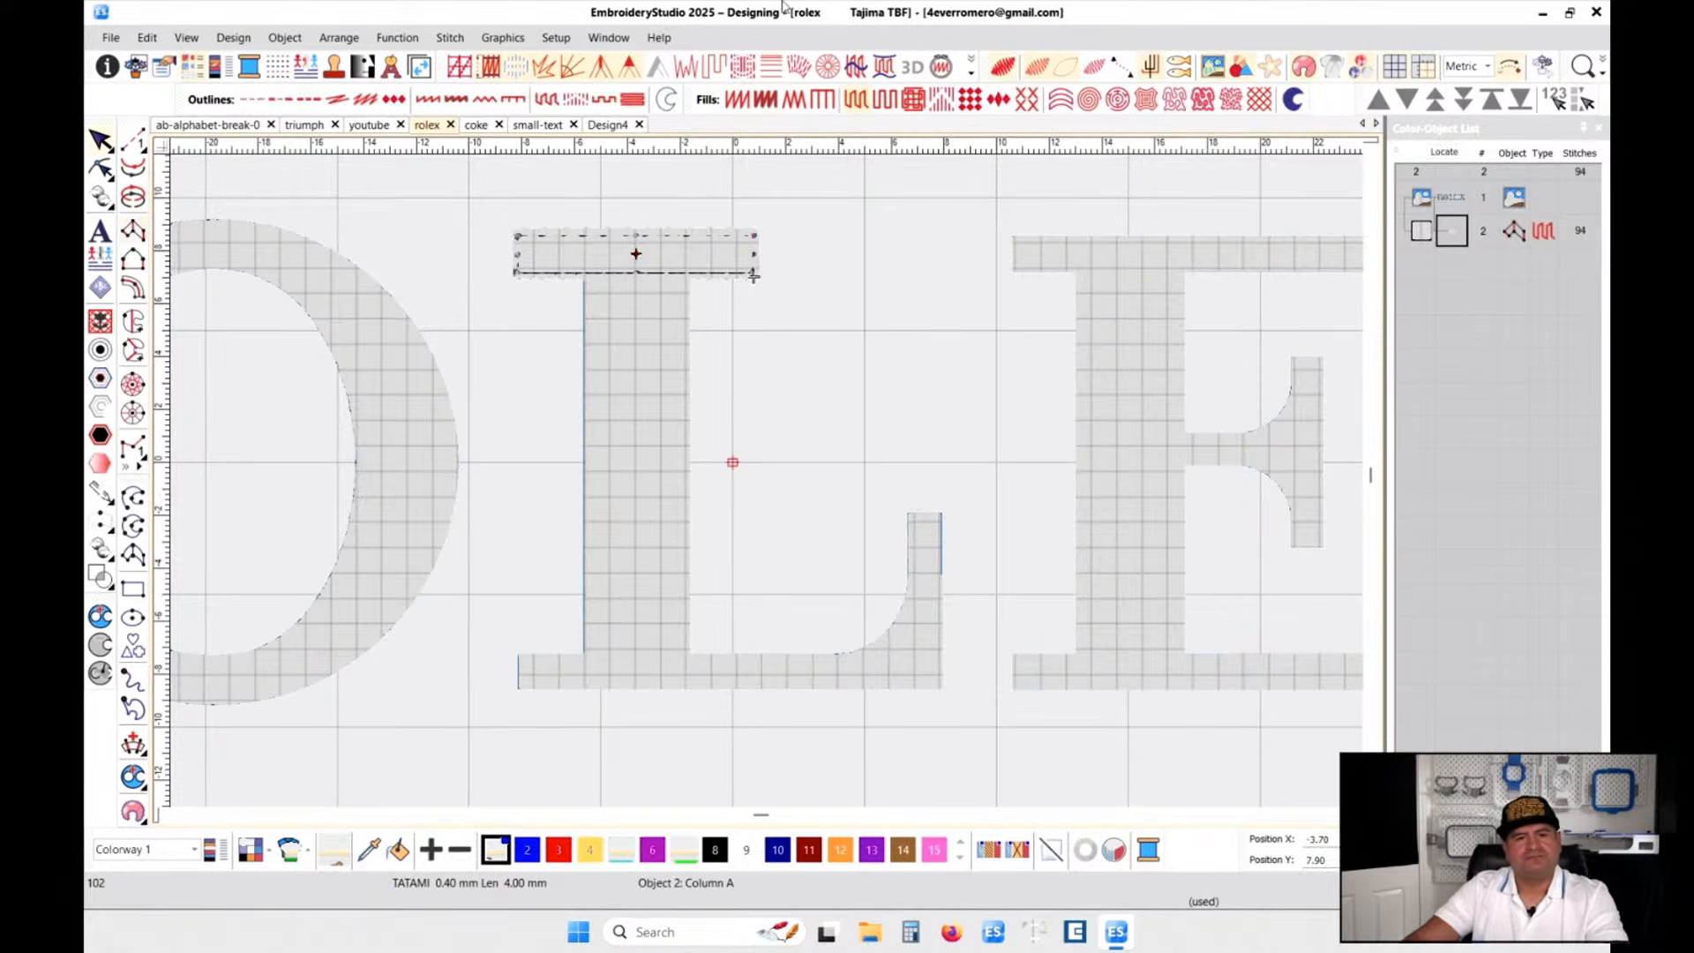
pyautogui.click(736, 100)
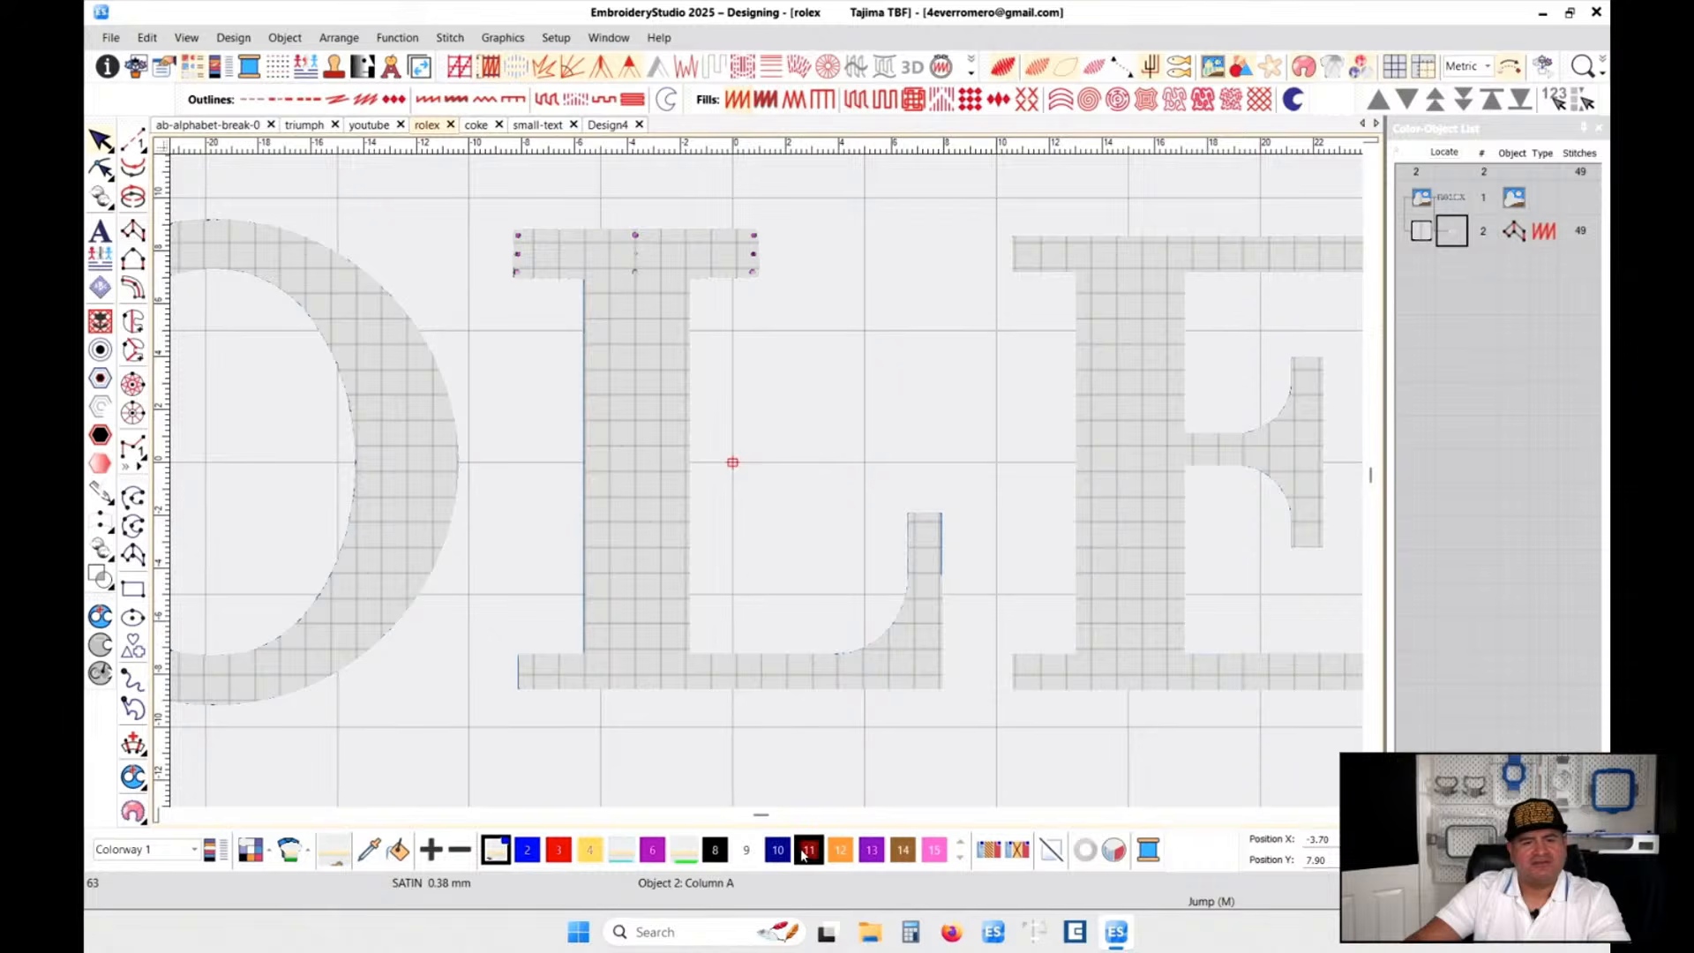
pyautogui.click(808, 848)
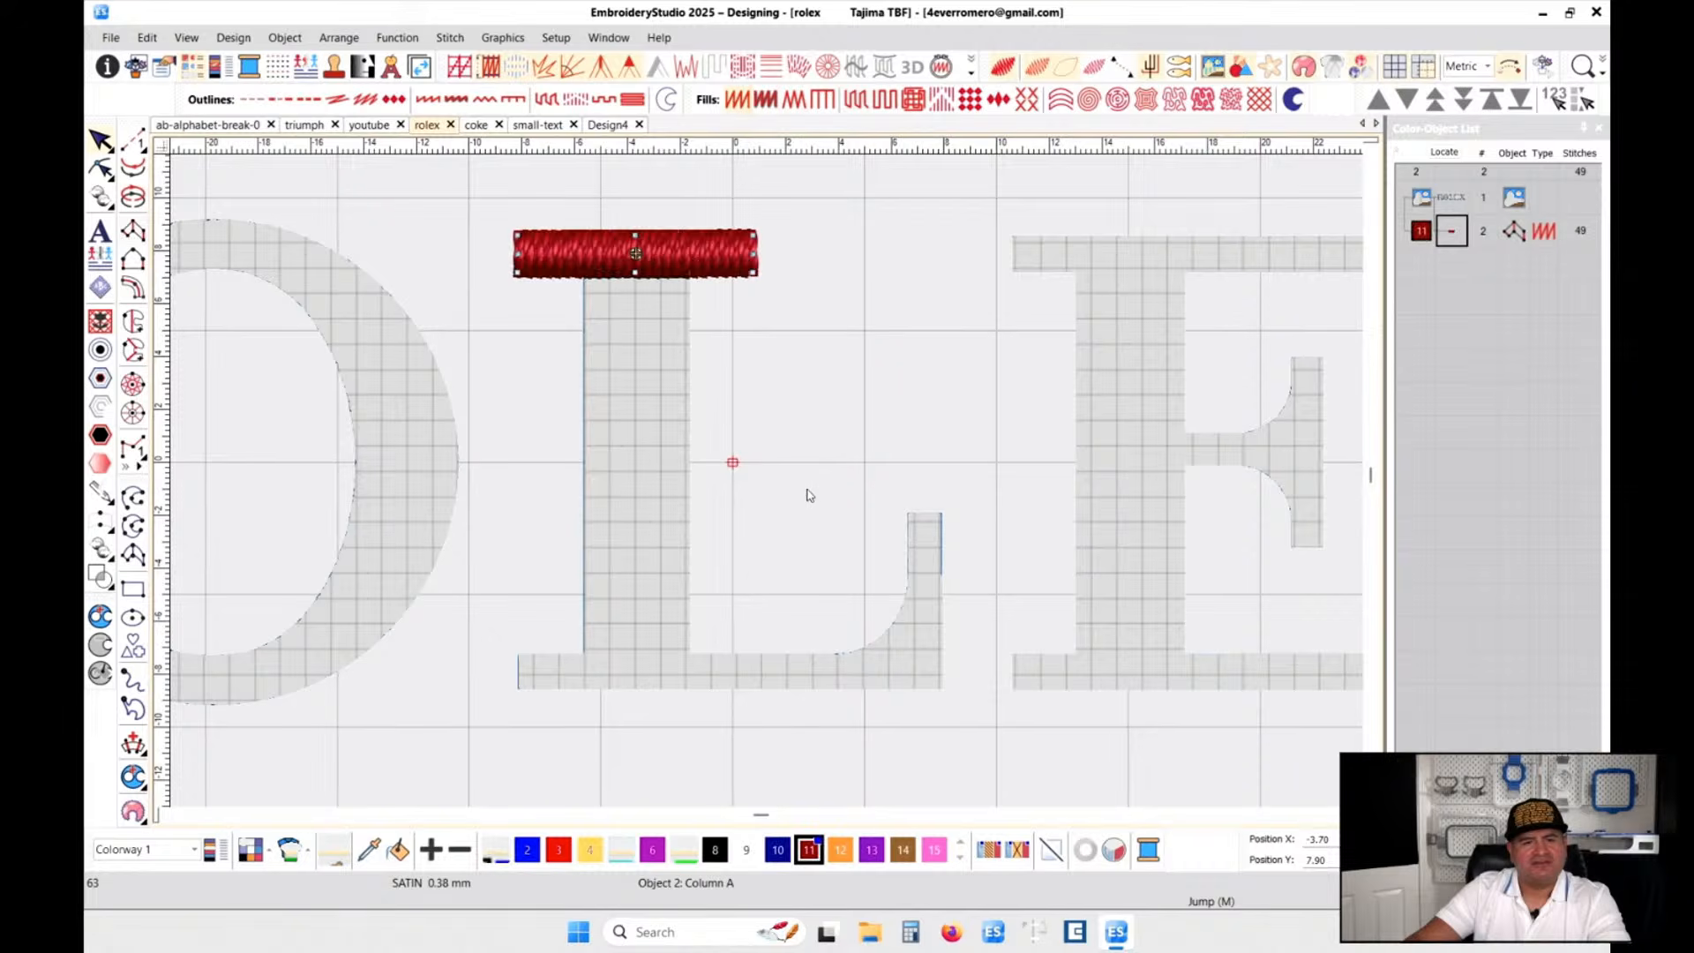
# - Start a satin Column A shape in color 11 along the L's bottom stroke, about 12.3 mm from its left end to the curve
pyautogui.click(666, 495)
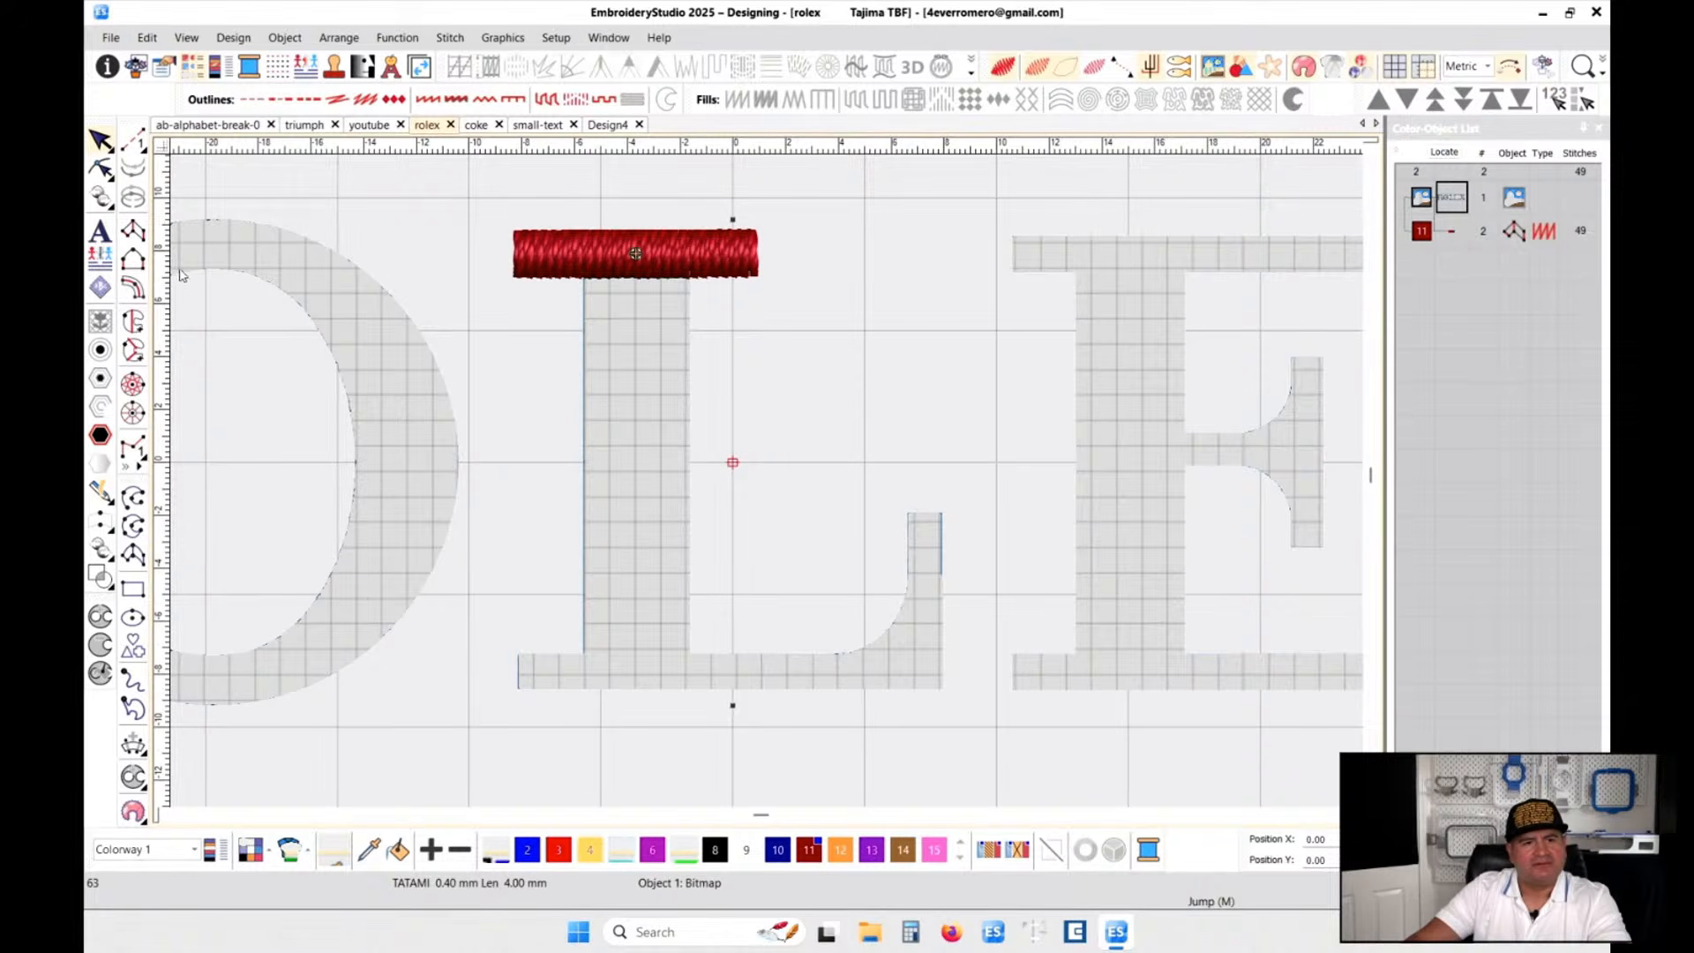
pyautogui.click(133, 230)
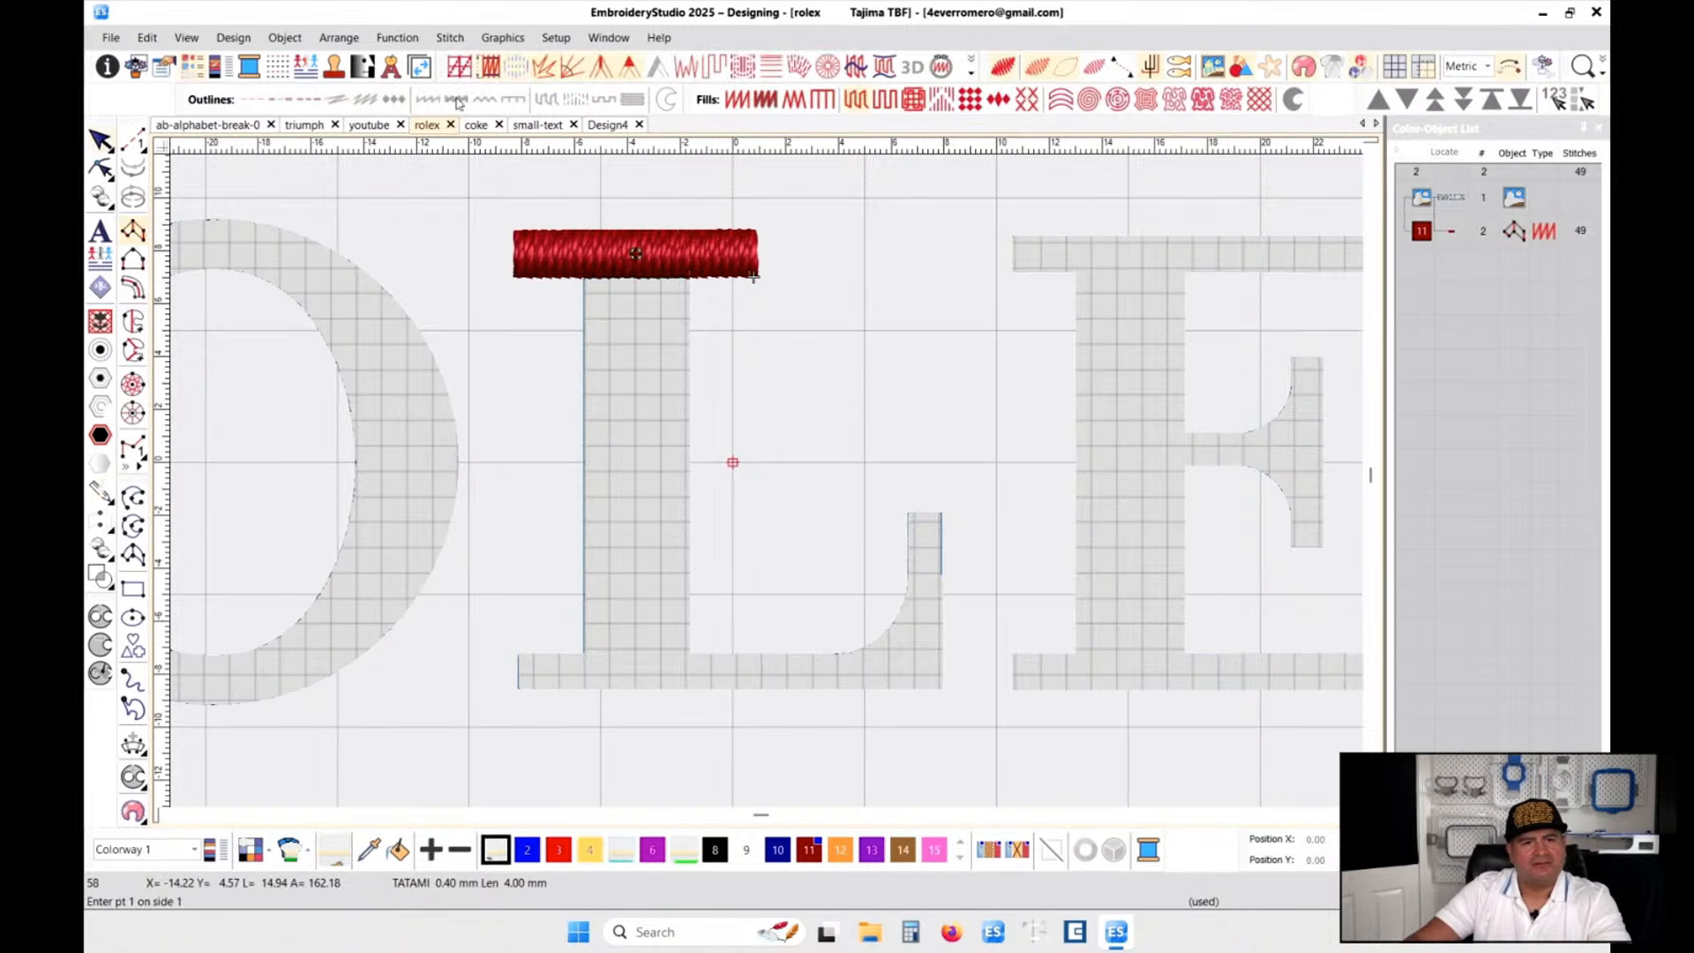
pyautogui.click(737, 100)
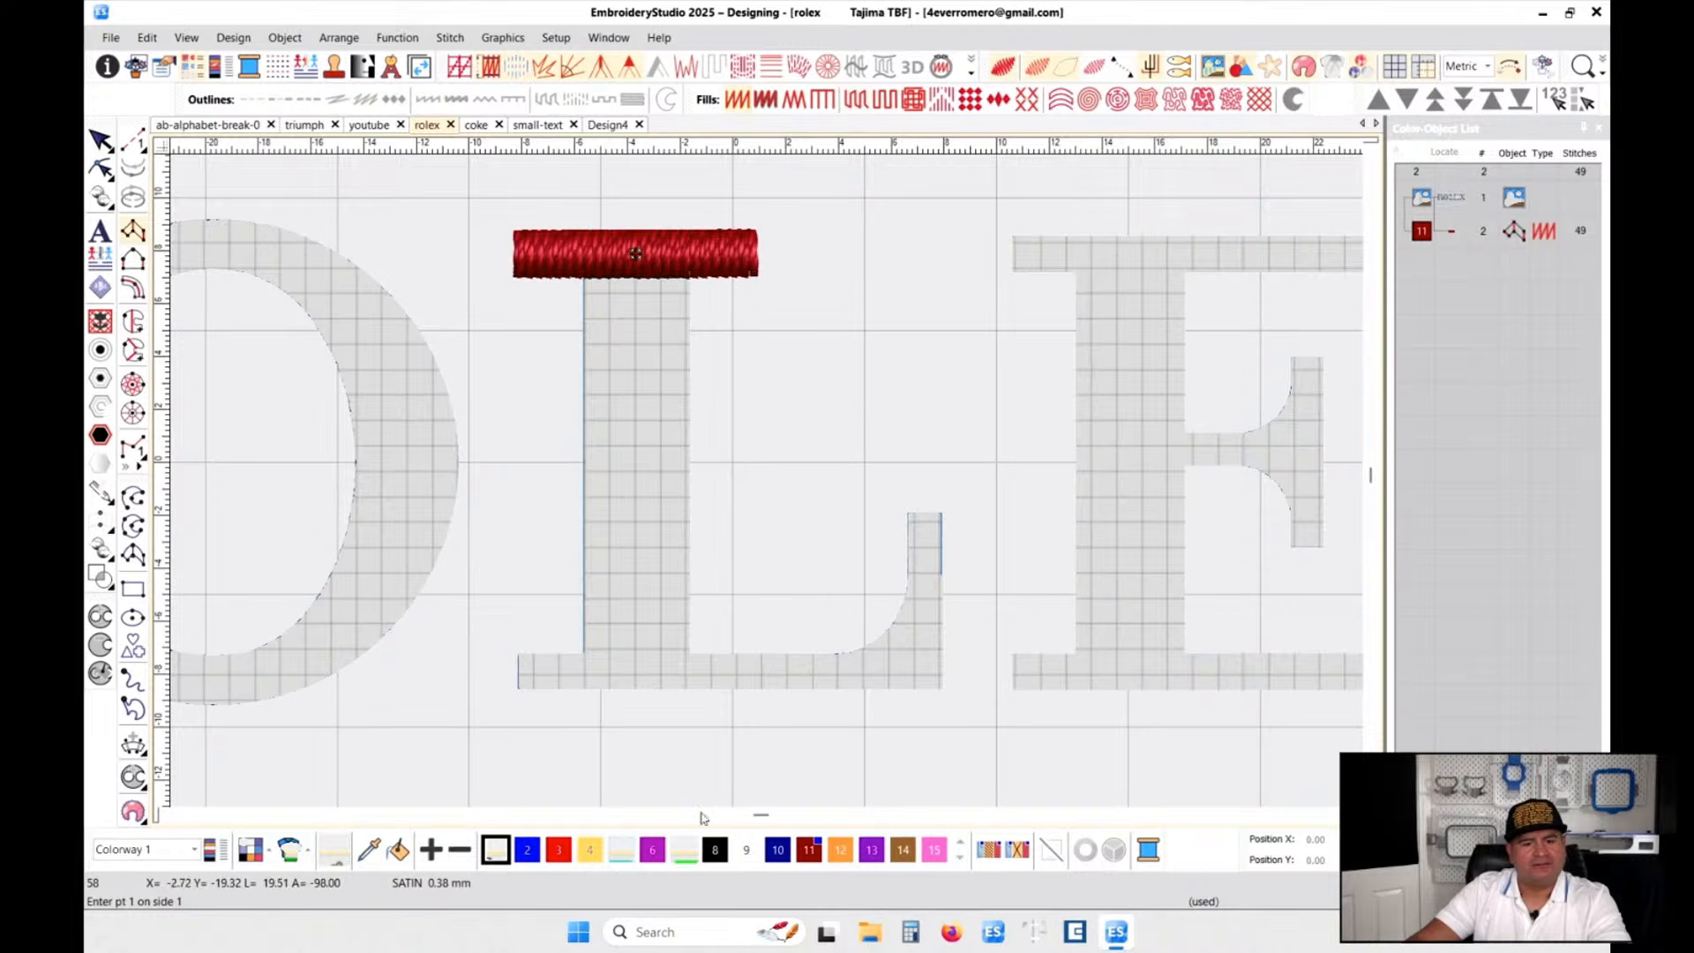
pyautogui.click(808, 848)
pyautogui.scroll(2, 518, 660)
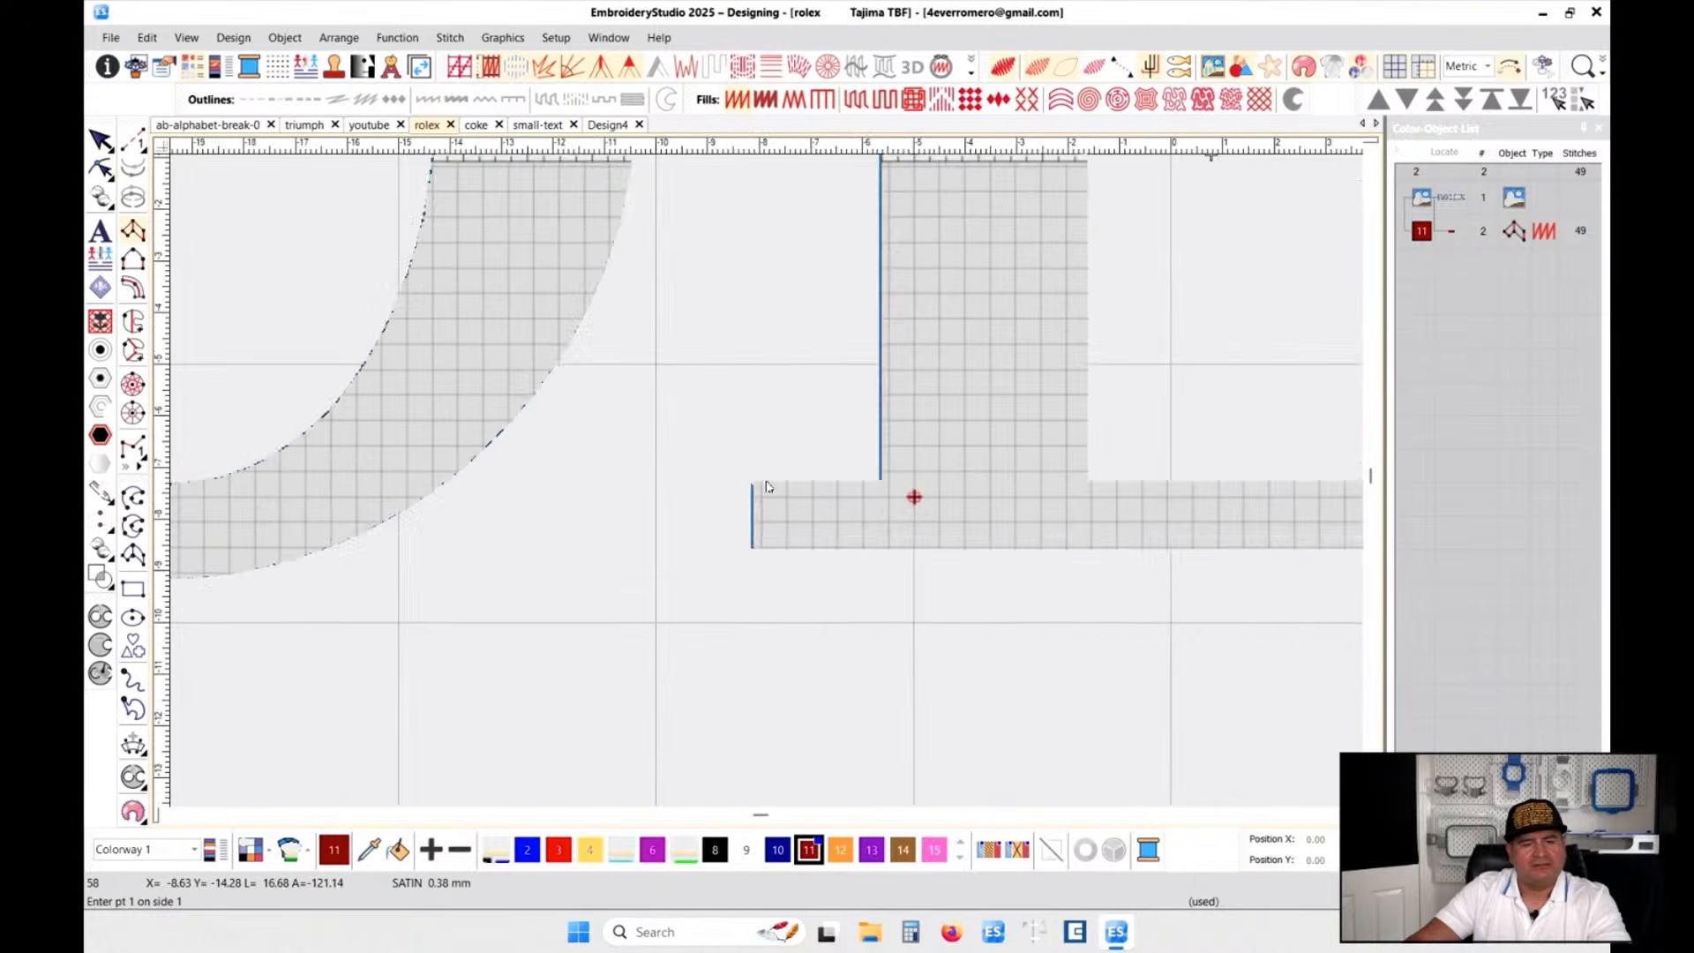
pyautogui.click(749, 479)
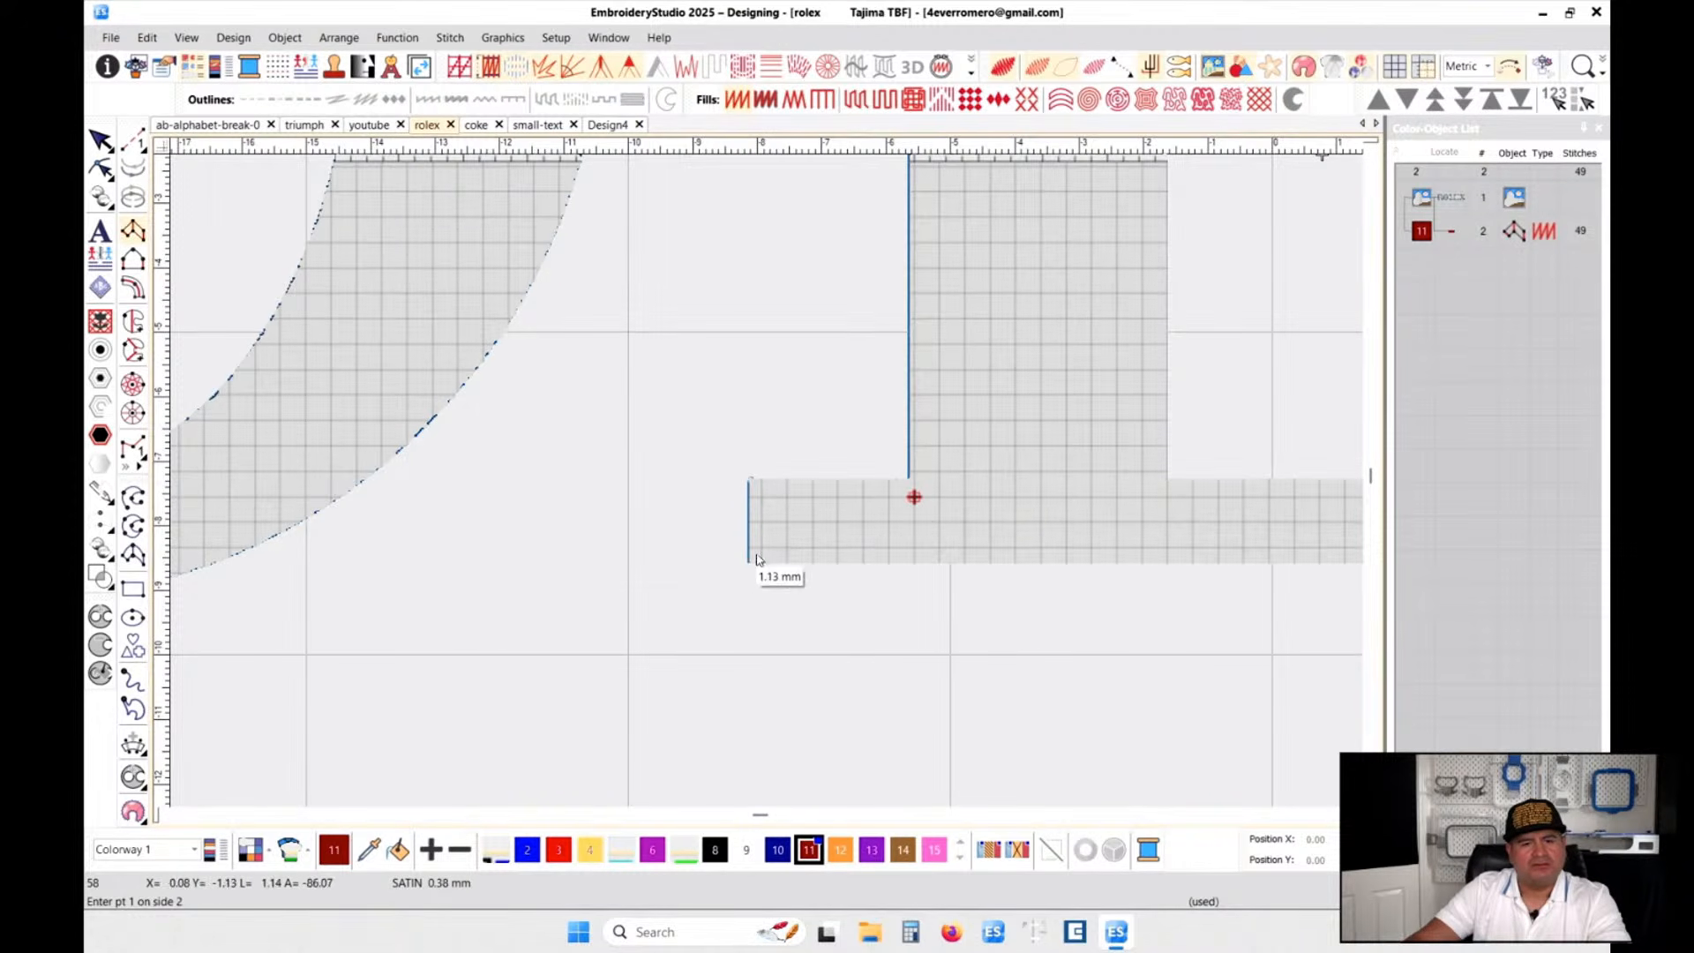
pyautogui.click(749, 562)
pyautogui.scroll(-2, 768, 487)
pyautogui.scroll(1, 1031, 456)
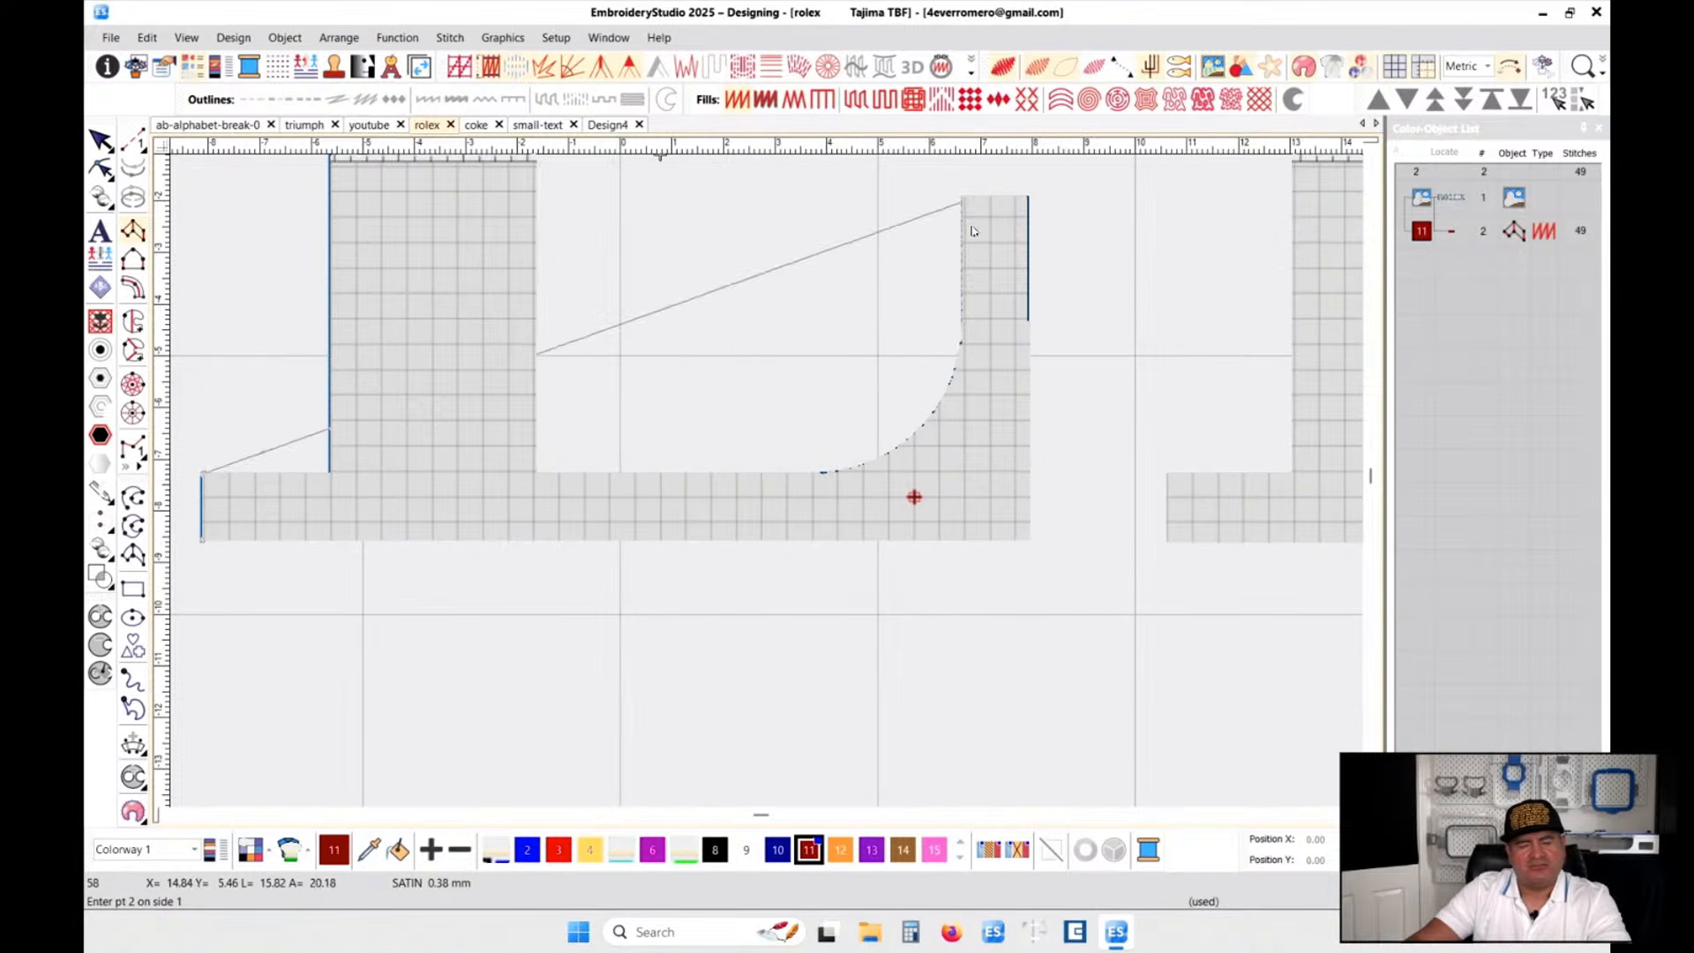
pyautogui.click(832, 473)
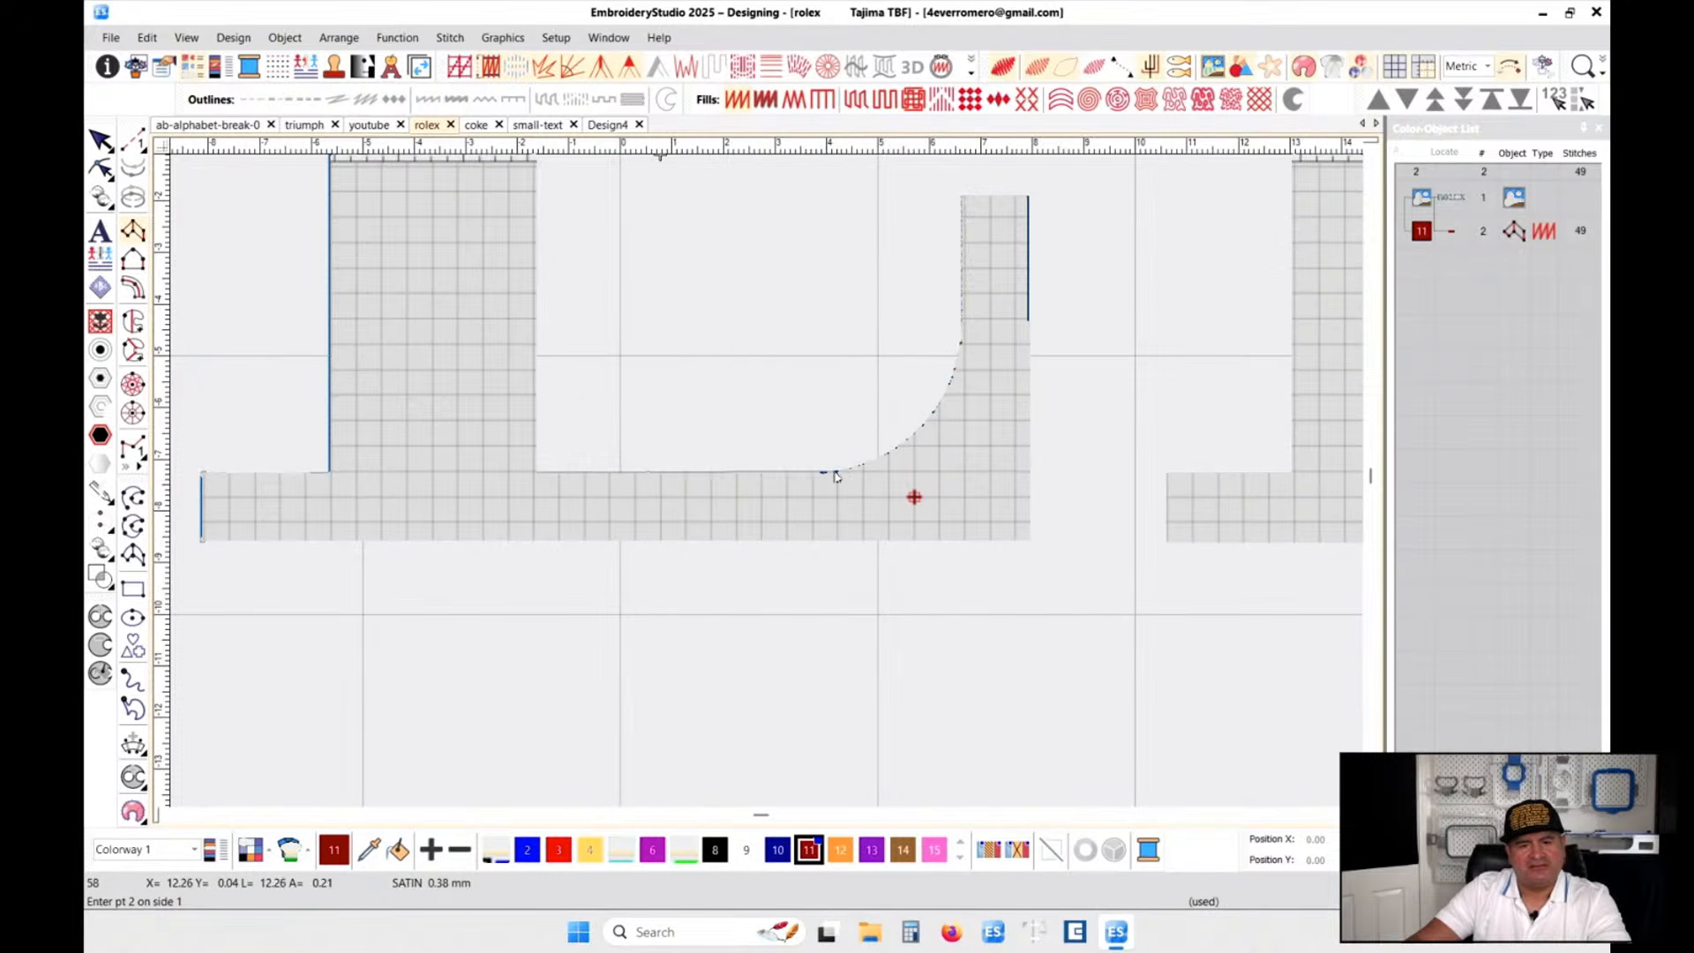
pyautogui.click(837, 539)
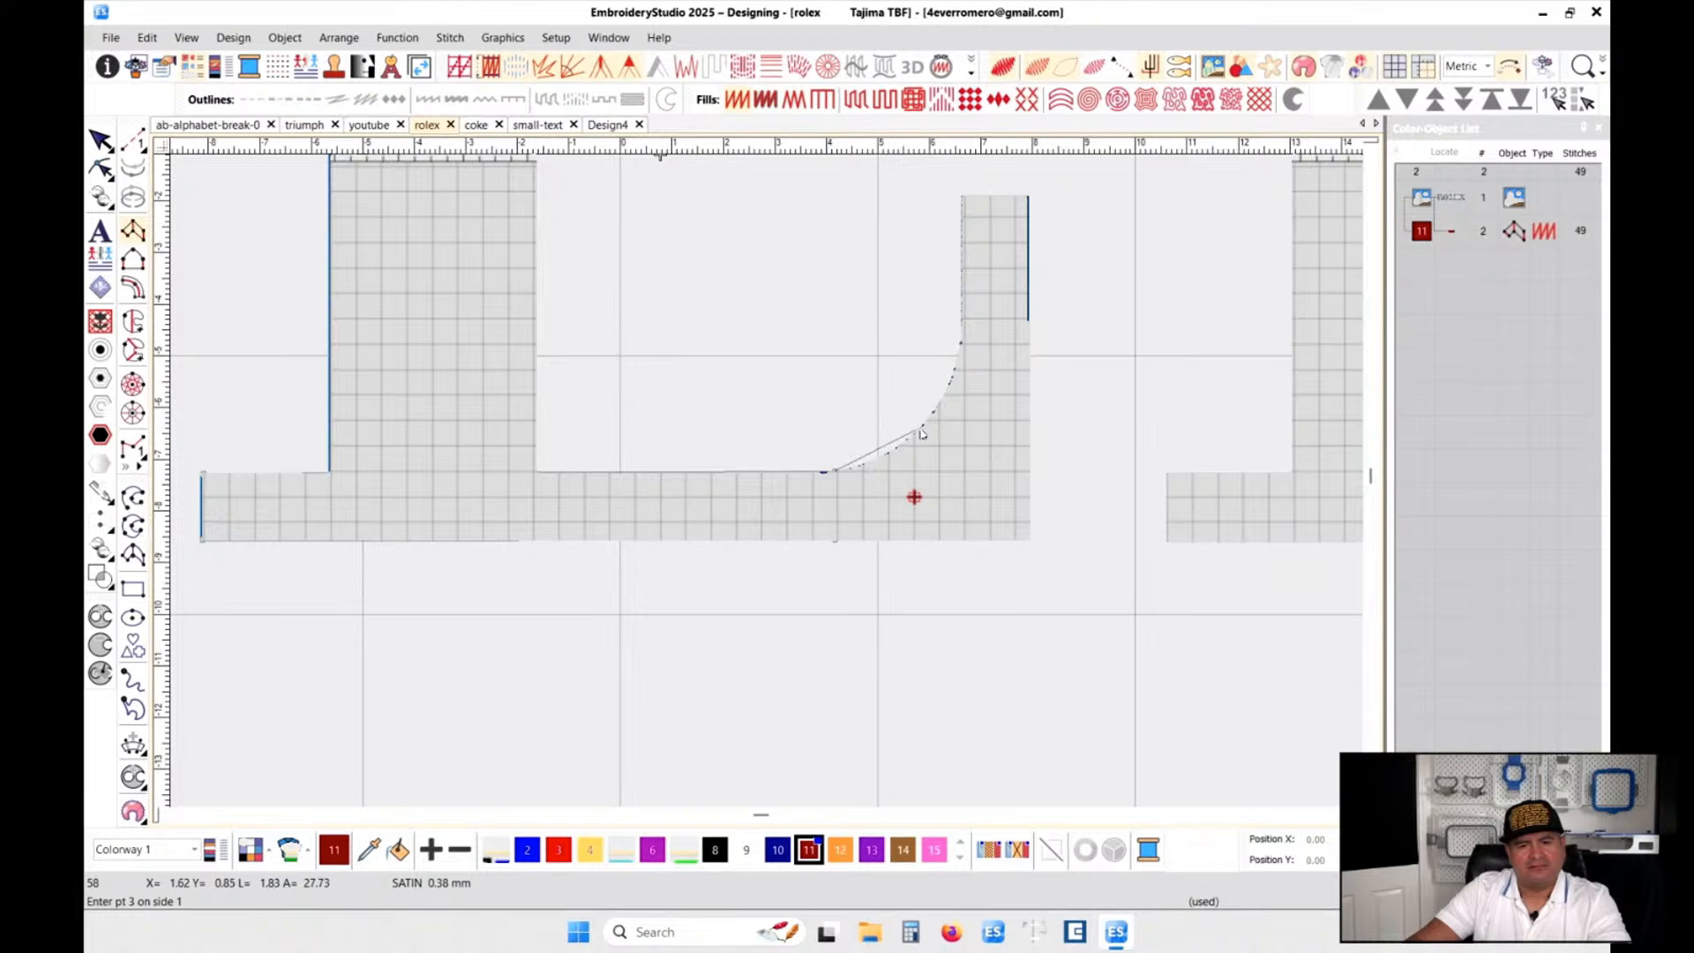
# - Continue the column around the L's inner curve and outer corner to the top of its short right arm, and complete it
pyautogui.click(920, 425)
pyautogui.click(1028, 539)
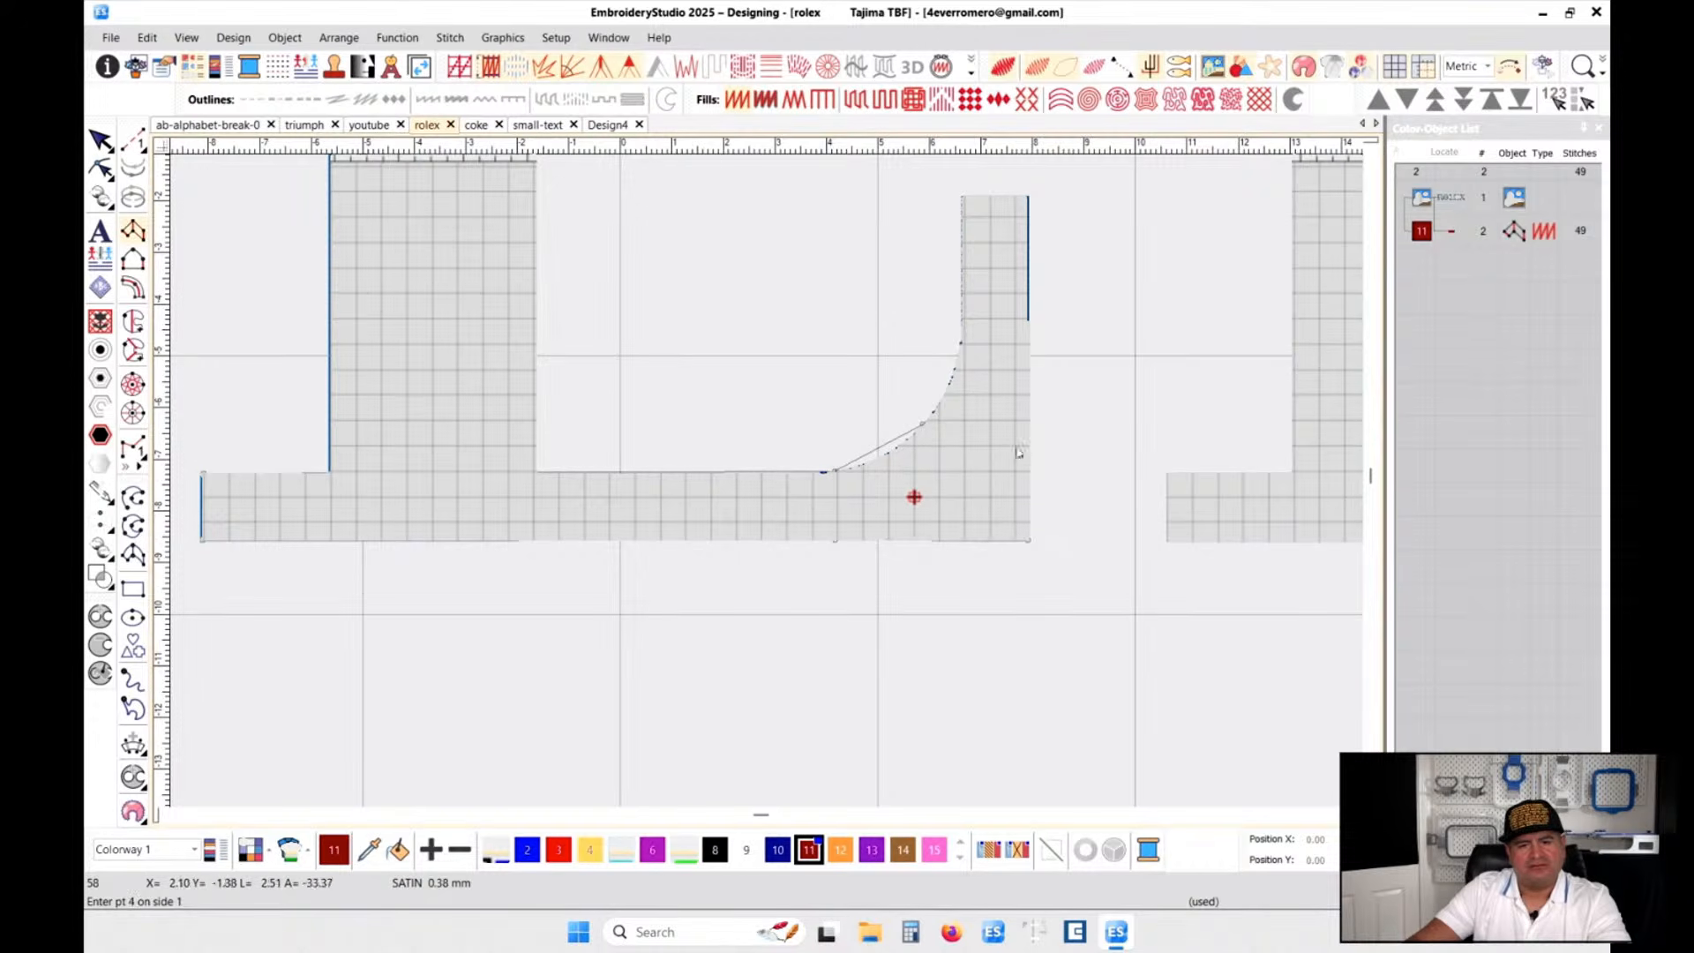
pyautogui.click(959, 337)
pyautogui.click(1028, 335)
pyautogui.click(961, 208)
pyautogui.click(1029, 209)
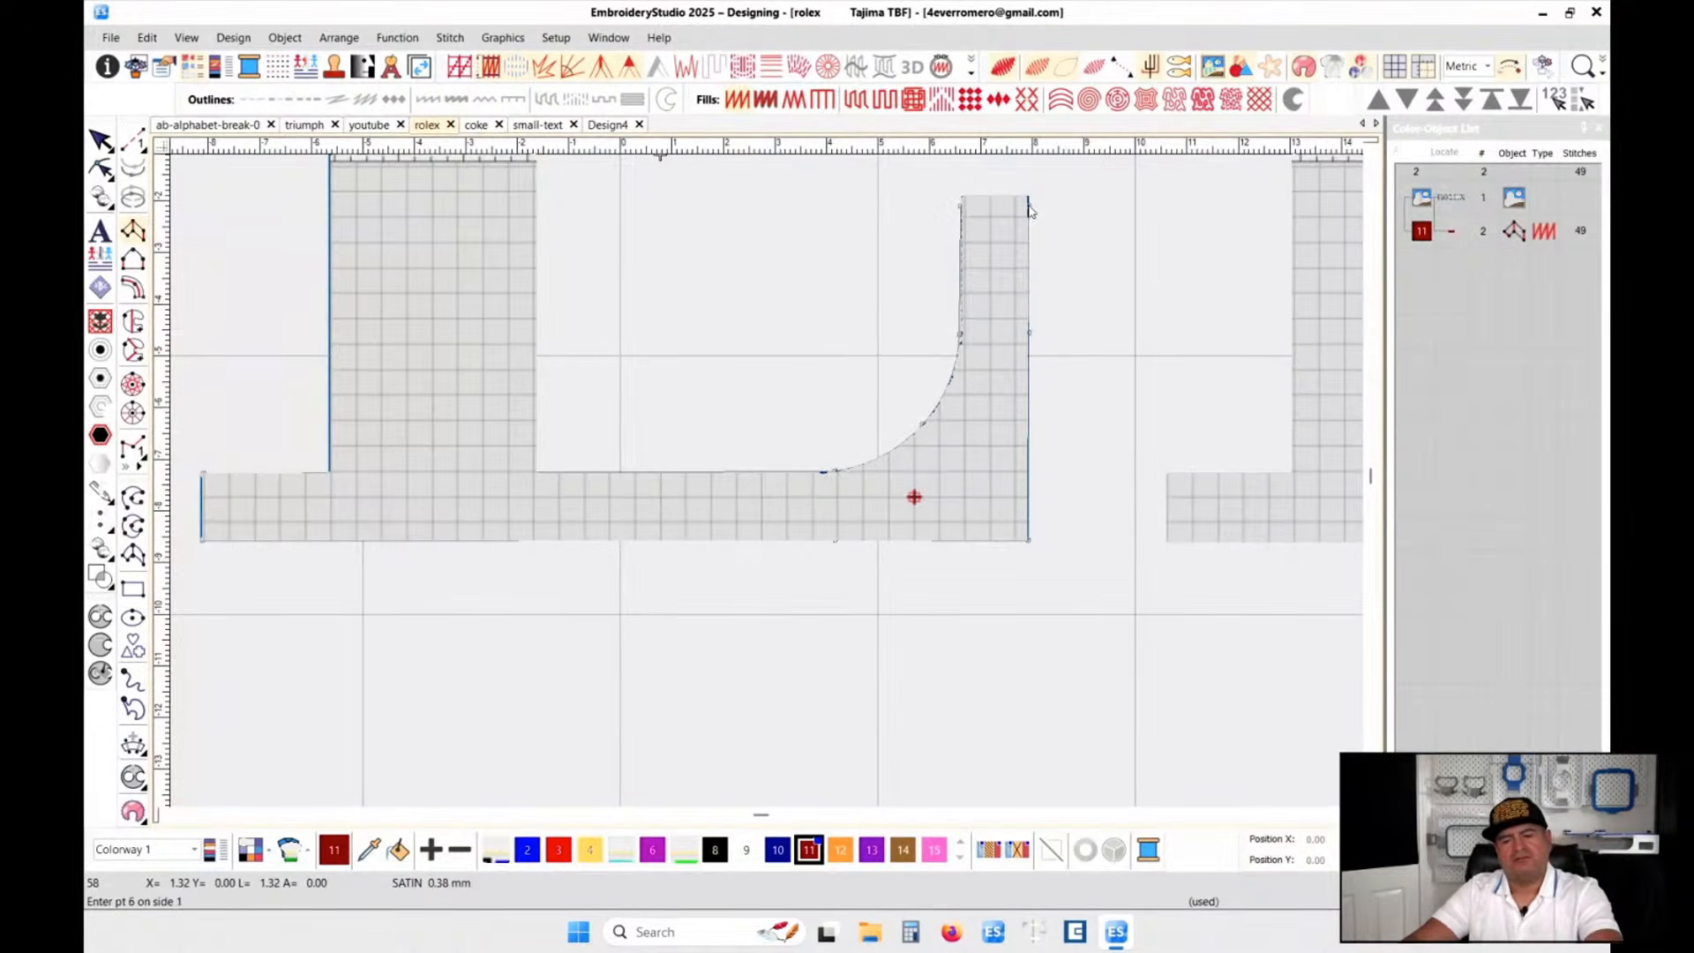
pyautogui.press('Return')
# - Digitize the L's vertical stem as a satin Column A shape, about 4 by 14 mm, from the top serif to the bottom stroke
pyautogui.scroll(-3, 766, 479)
pyautogui.scroll(-1, 766, 479)
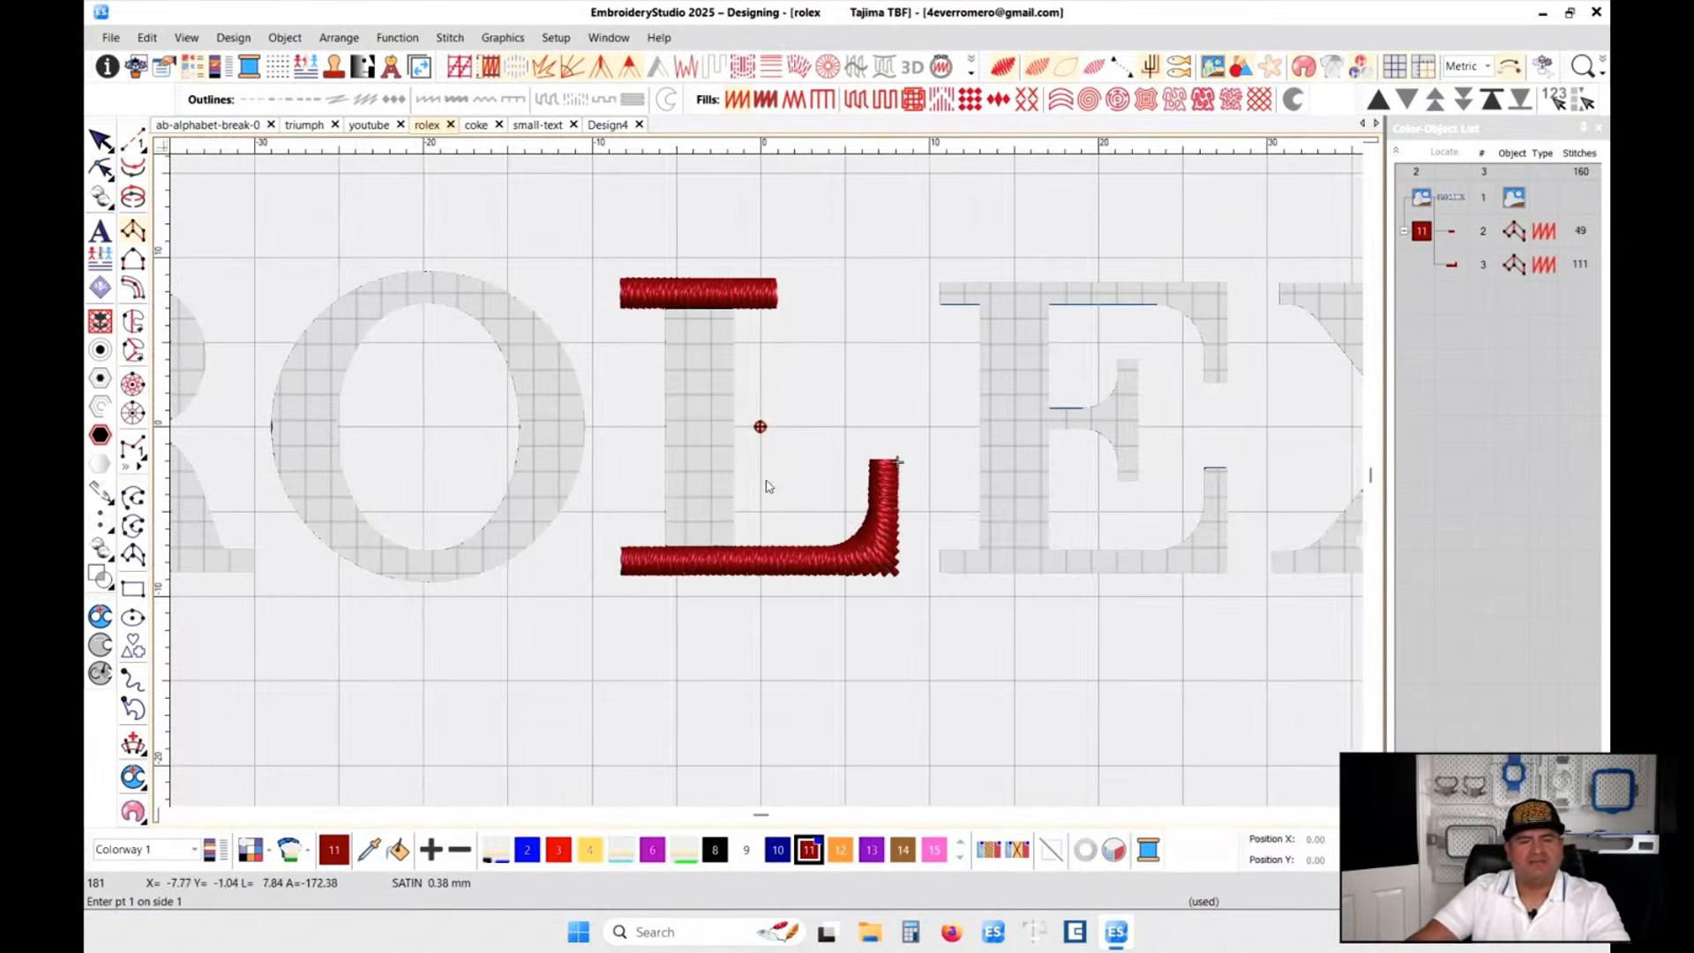
pyautogui.scroll(1, 765, 486)
pyautogui.scroll(1, 764, 486)
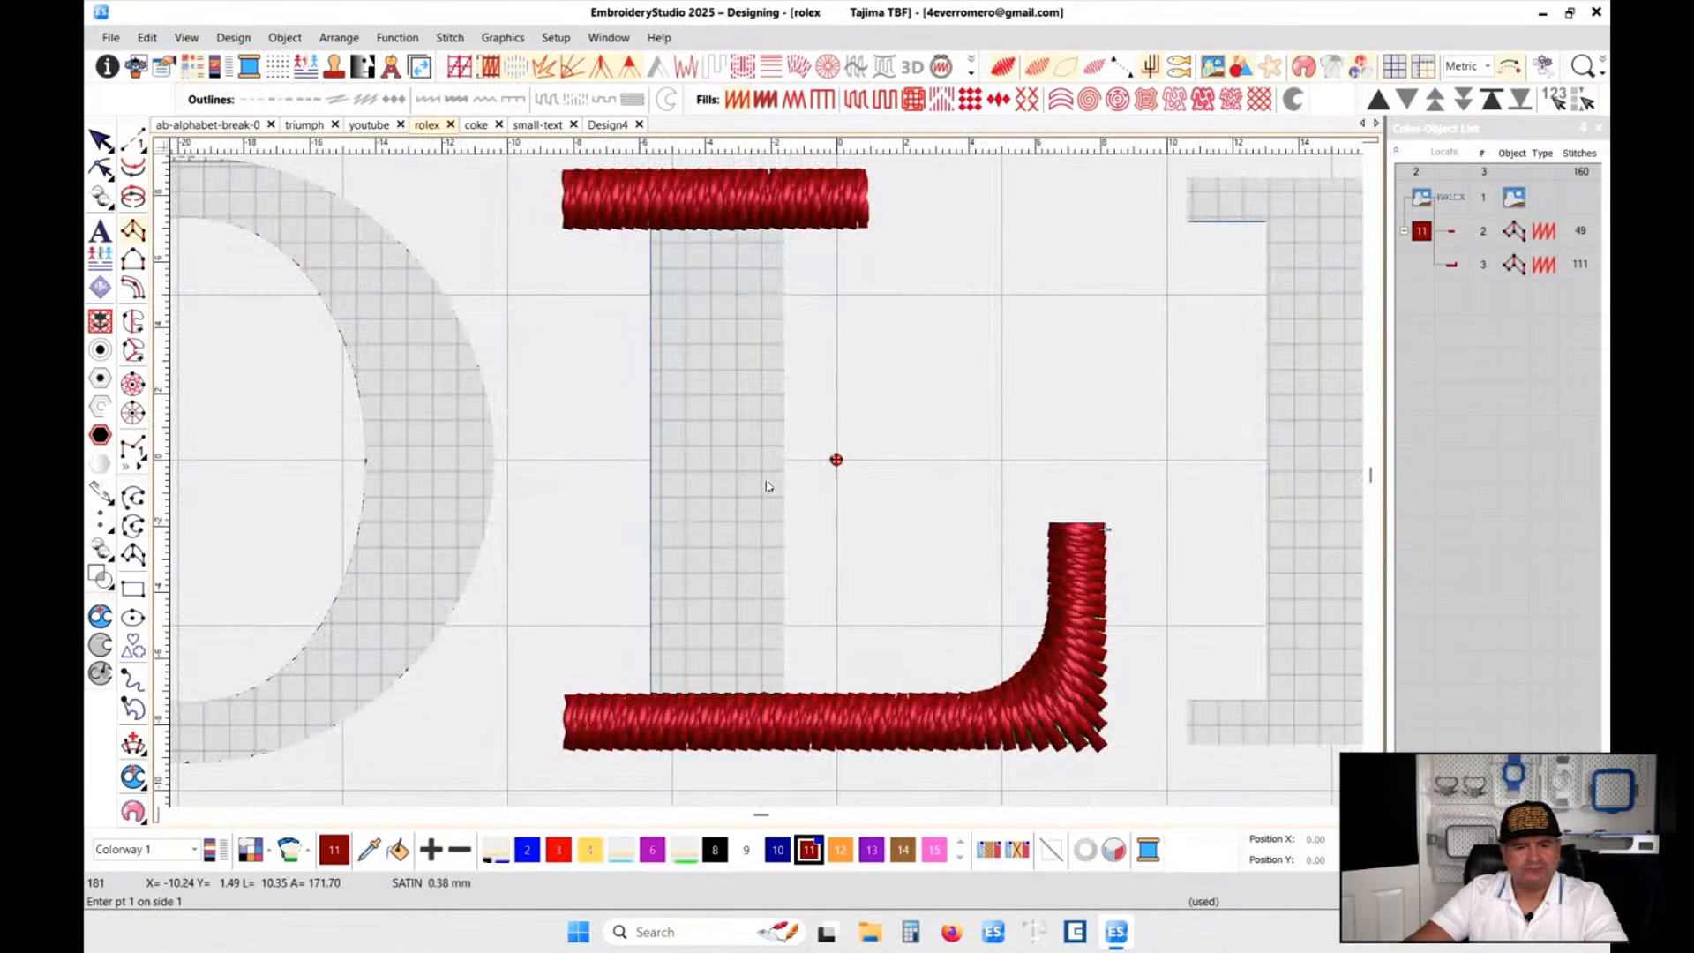
pyautogui.press('t')
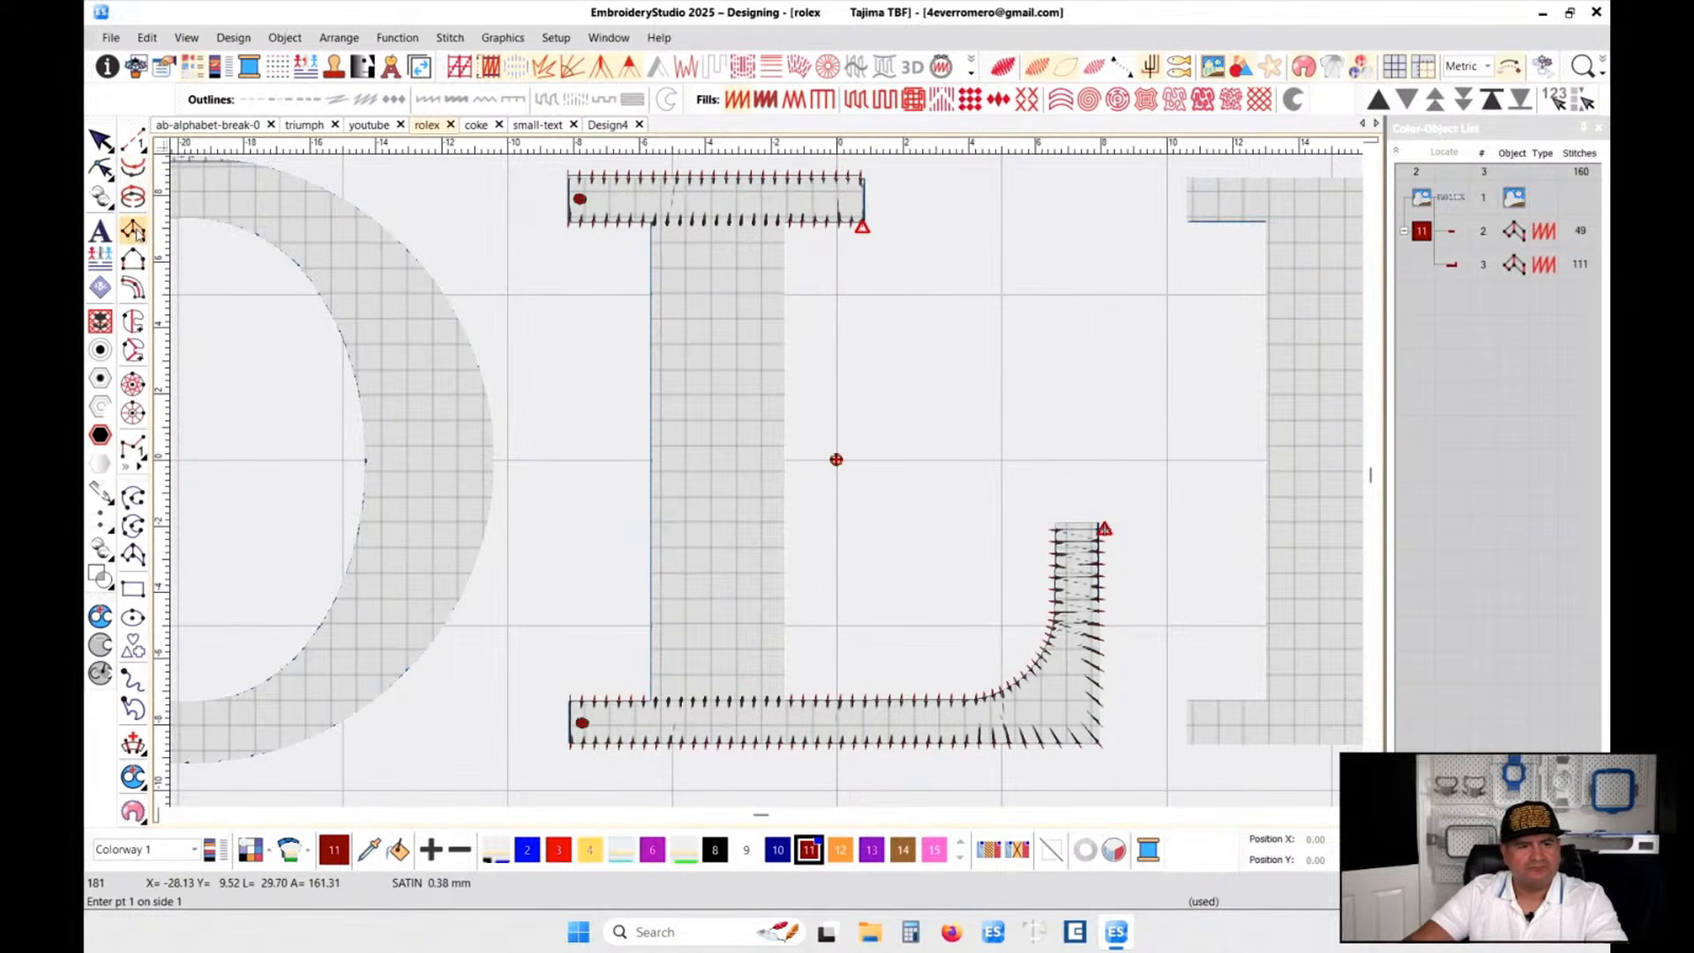
pyautogui.scroll(1, 760, 480)
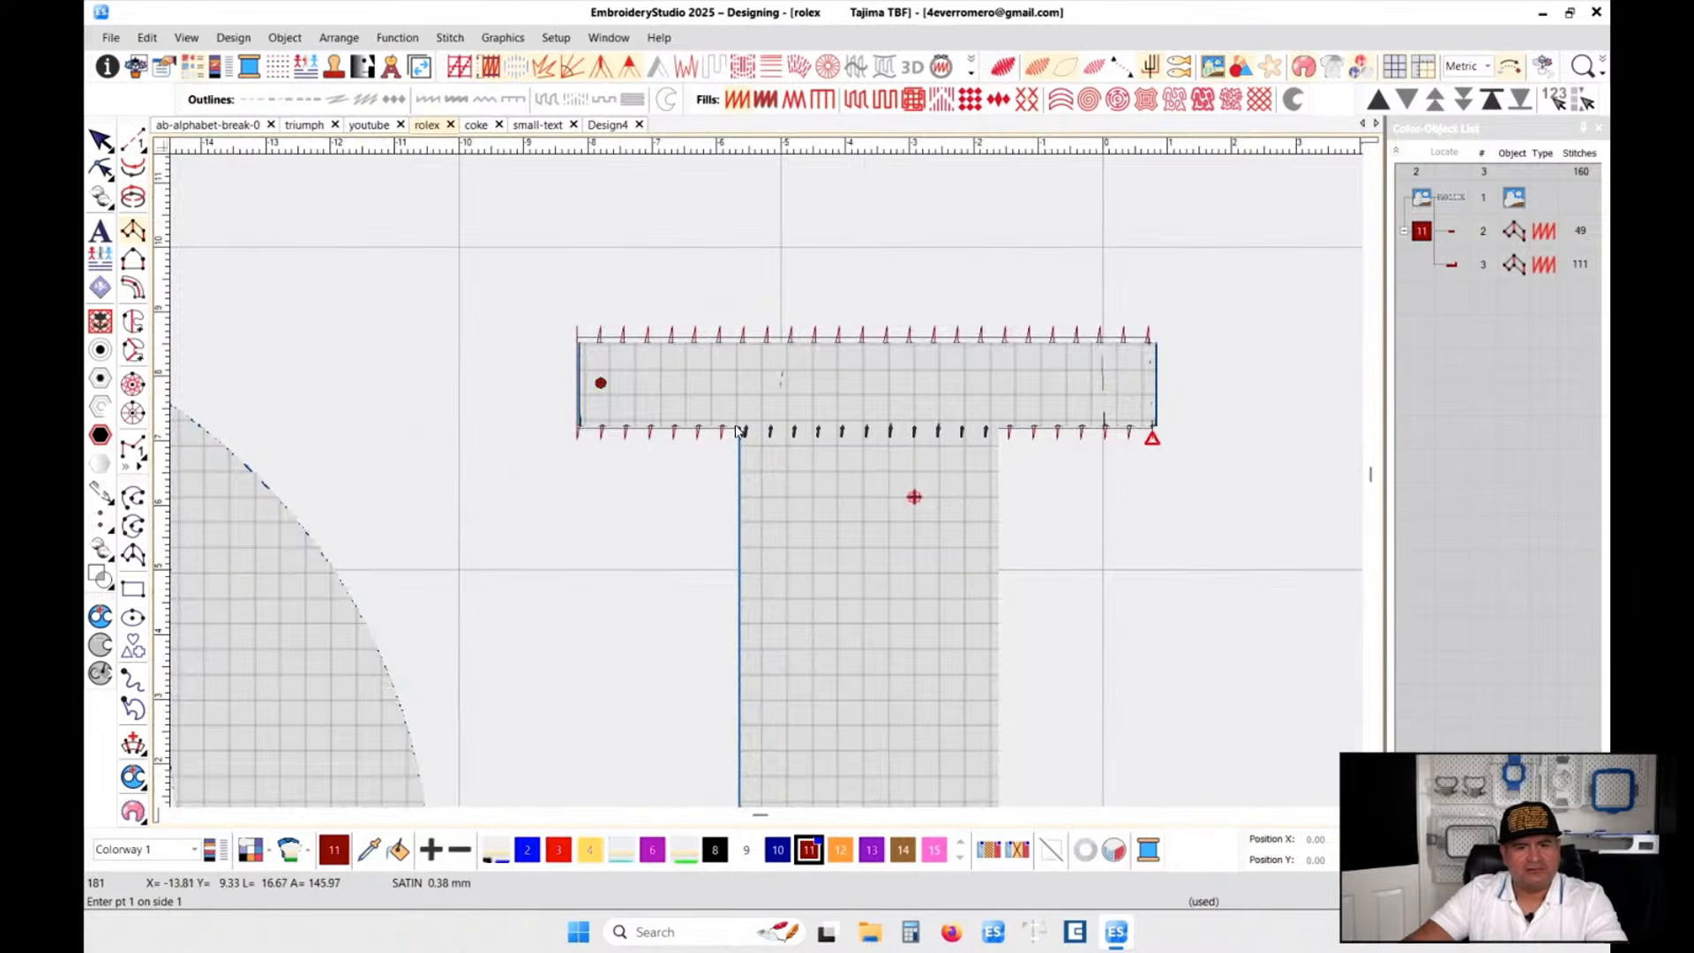
pyautogui.click(998, 429)
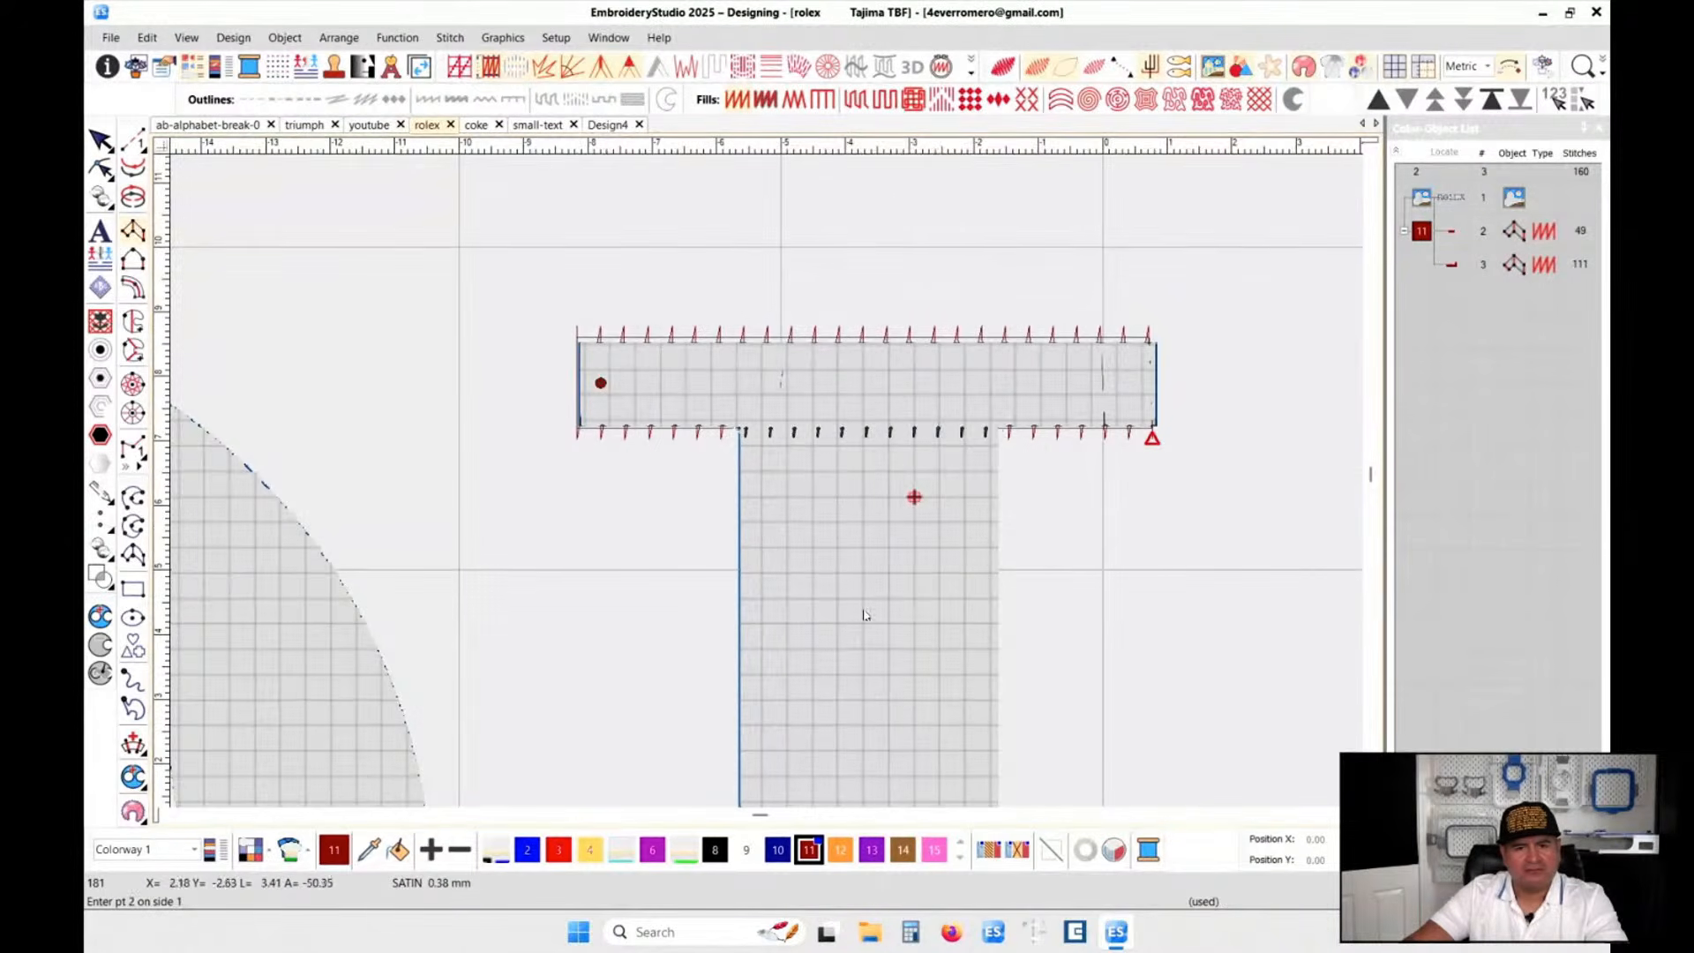
pyautogui.scroll(-3, 874, 602)
pyautogui.scroll(-2, 716, 649)
pyautogui.scroll(6, 777, 582)
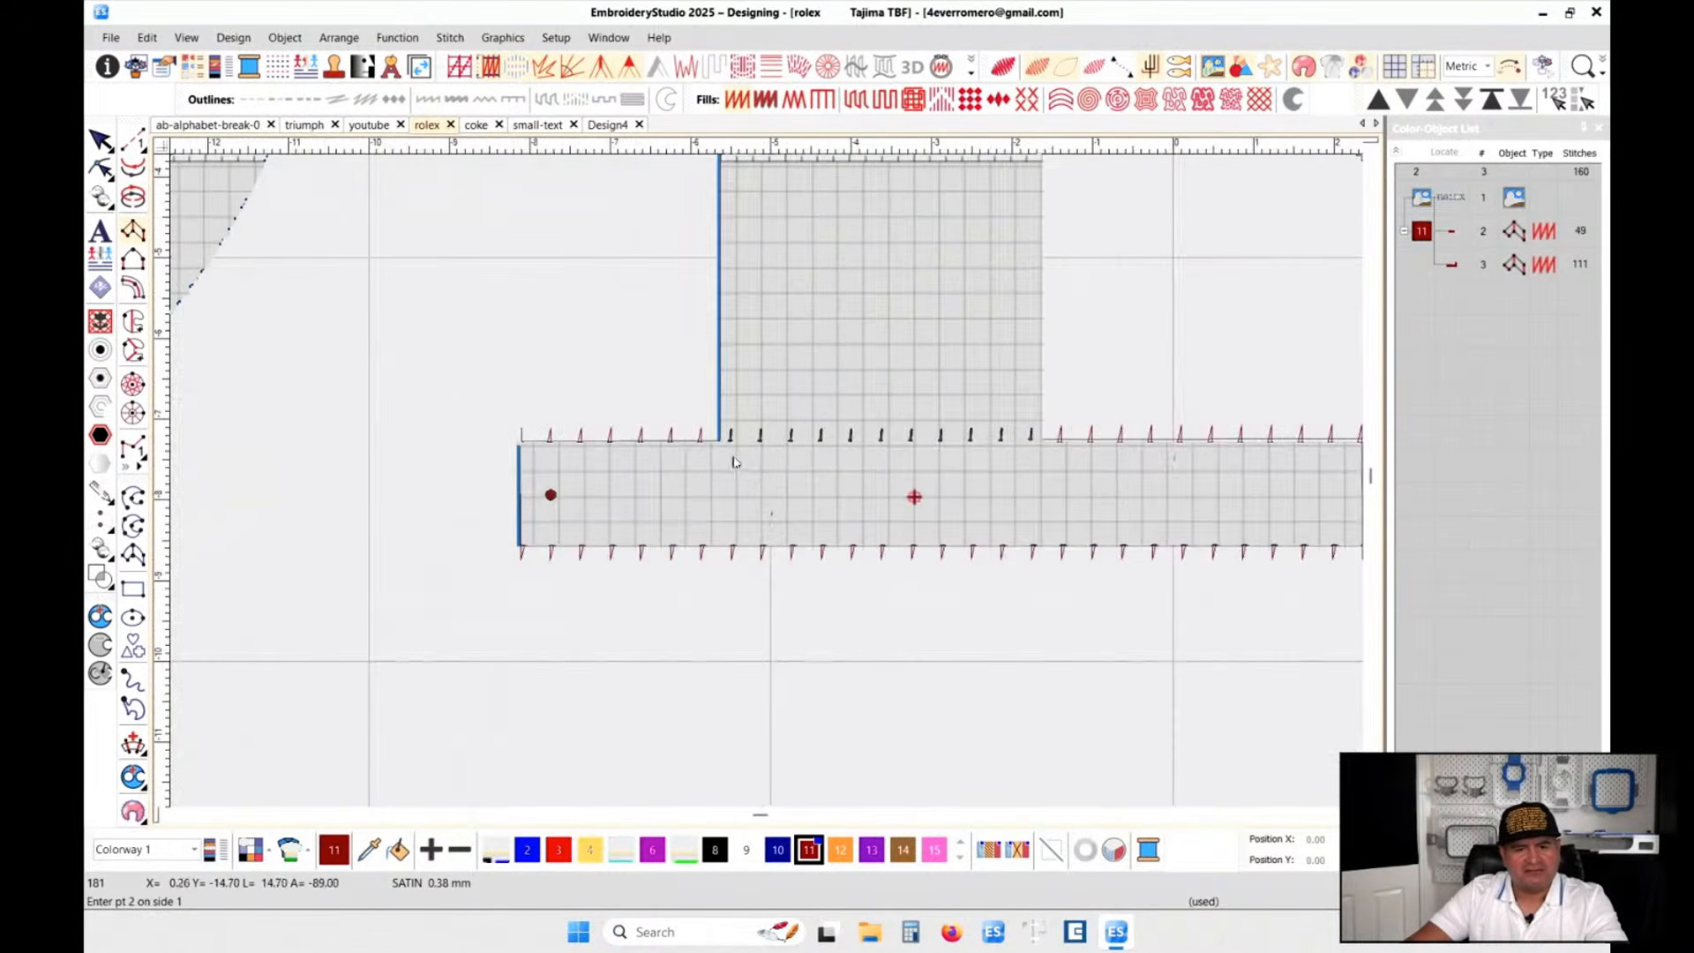
pyautogui.click(716, 445)
pyautogui.click(1055, 448)
pyautogui.press('Return')
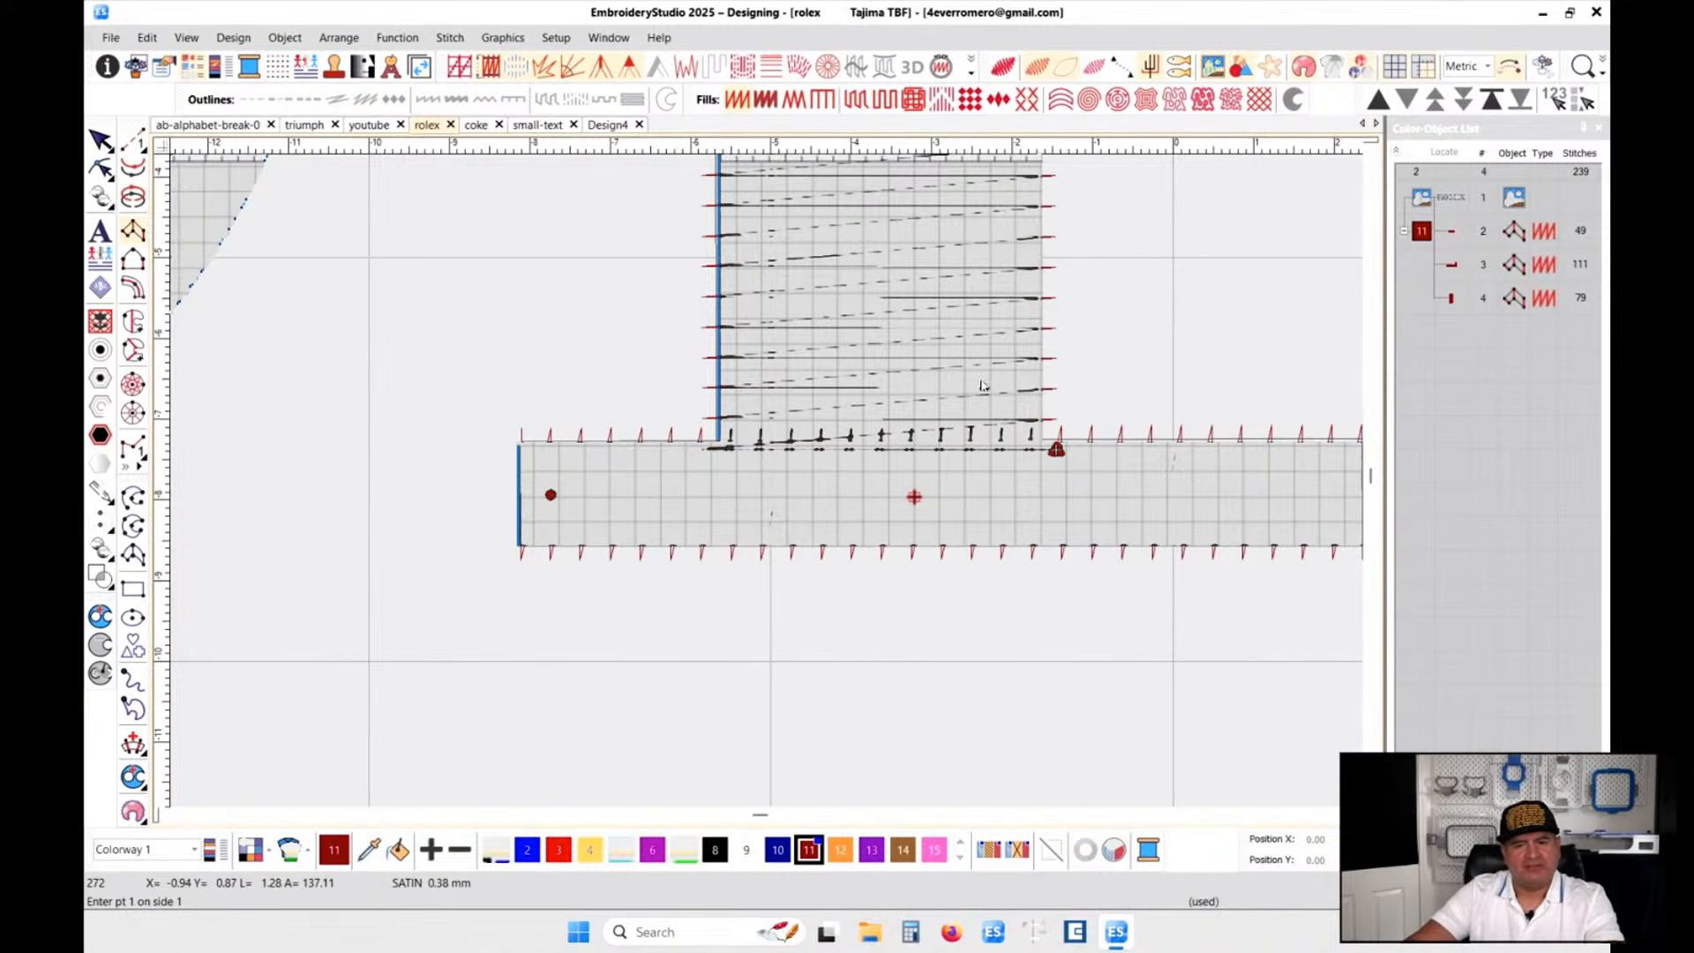
pyautogui.press('t')
pyautogui.scroll(-4, 982, 384)
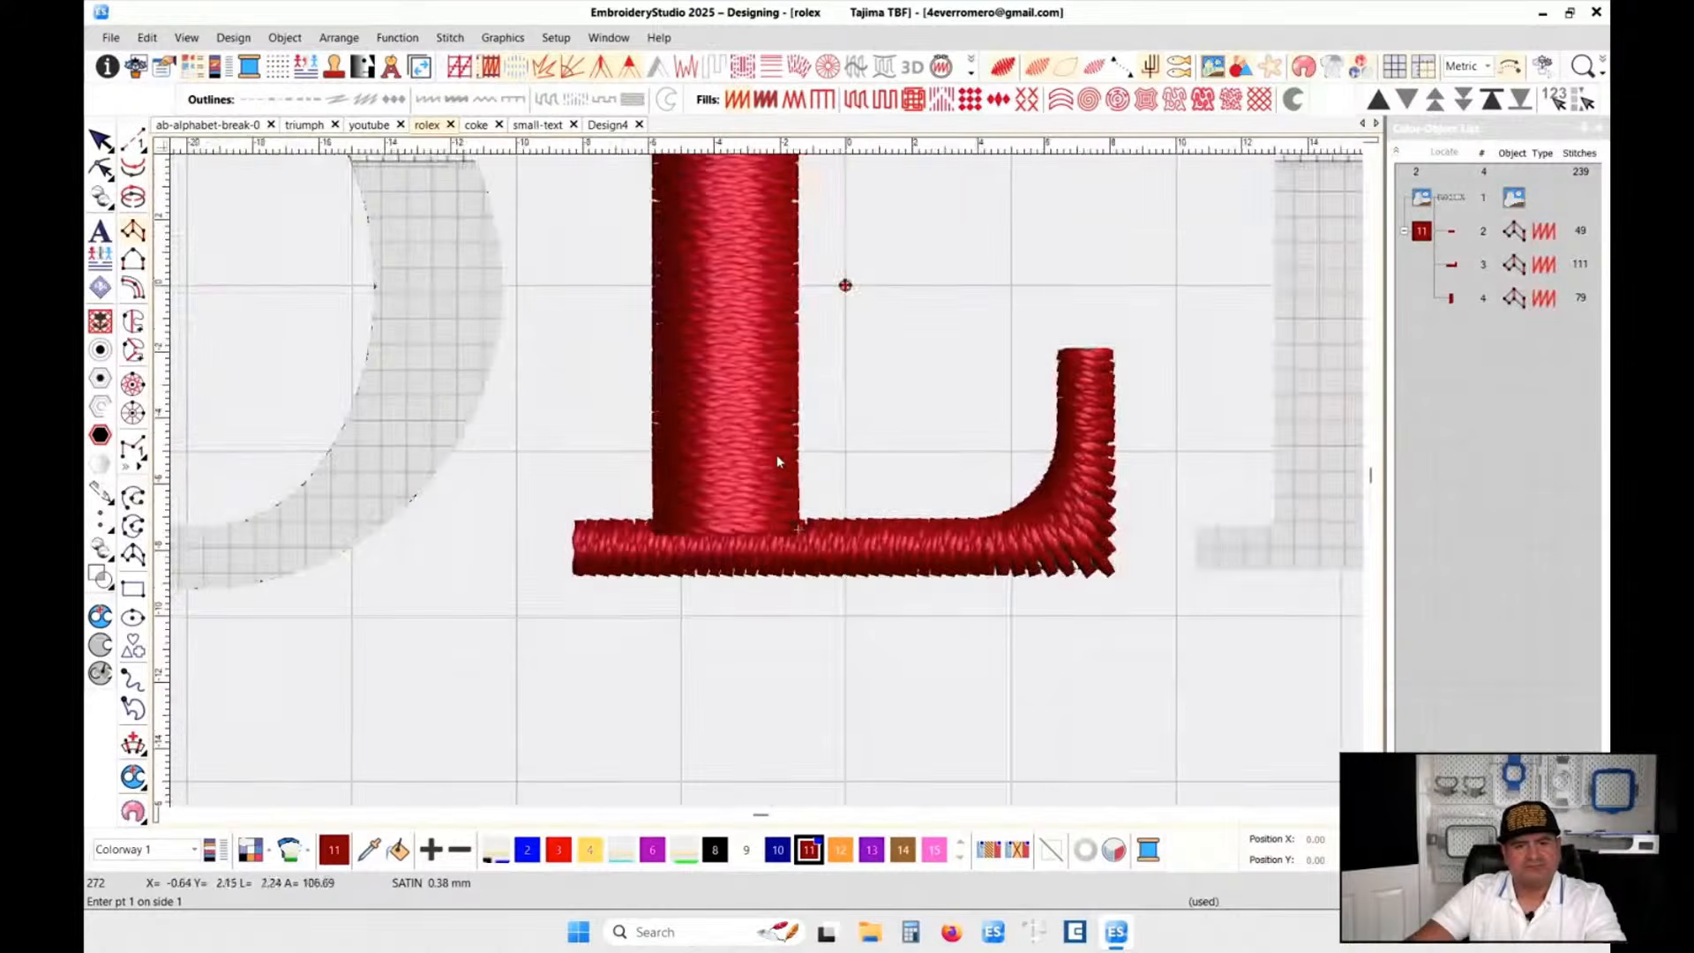
pyautogui.scroll(-3, 777, 464)
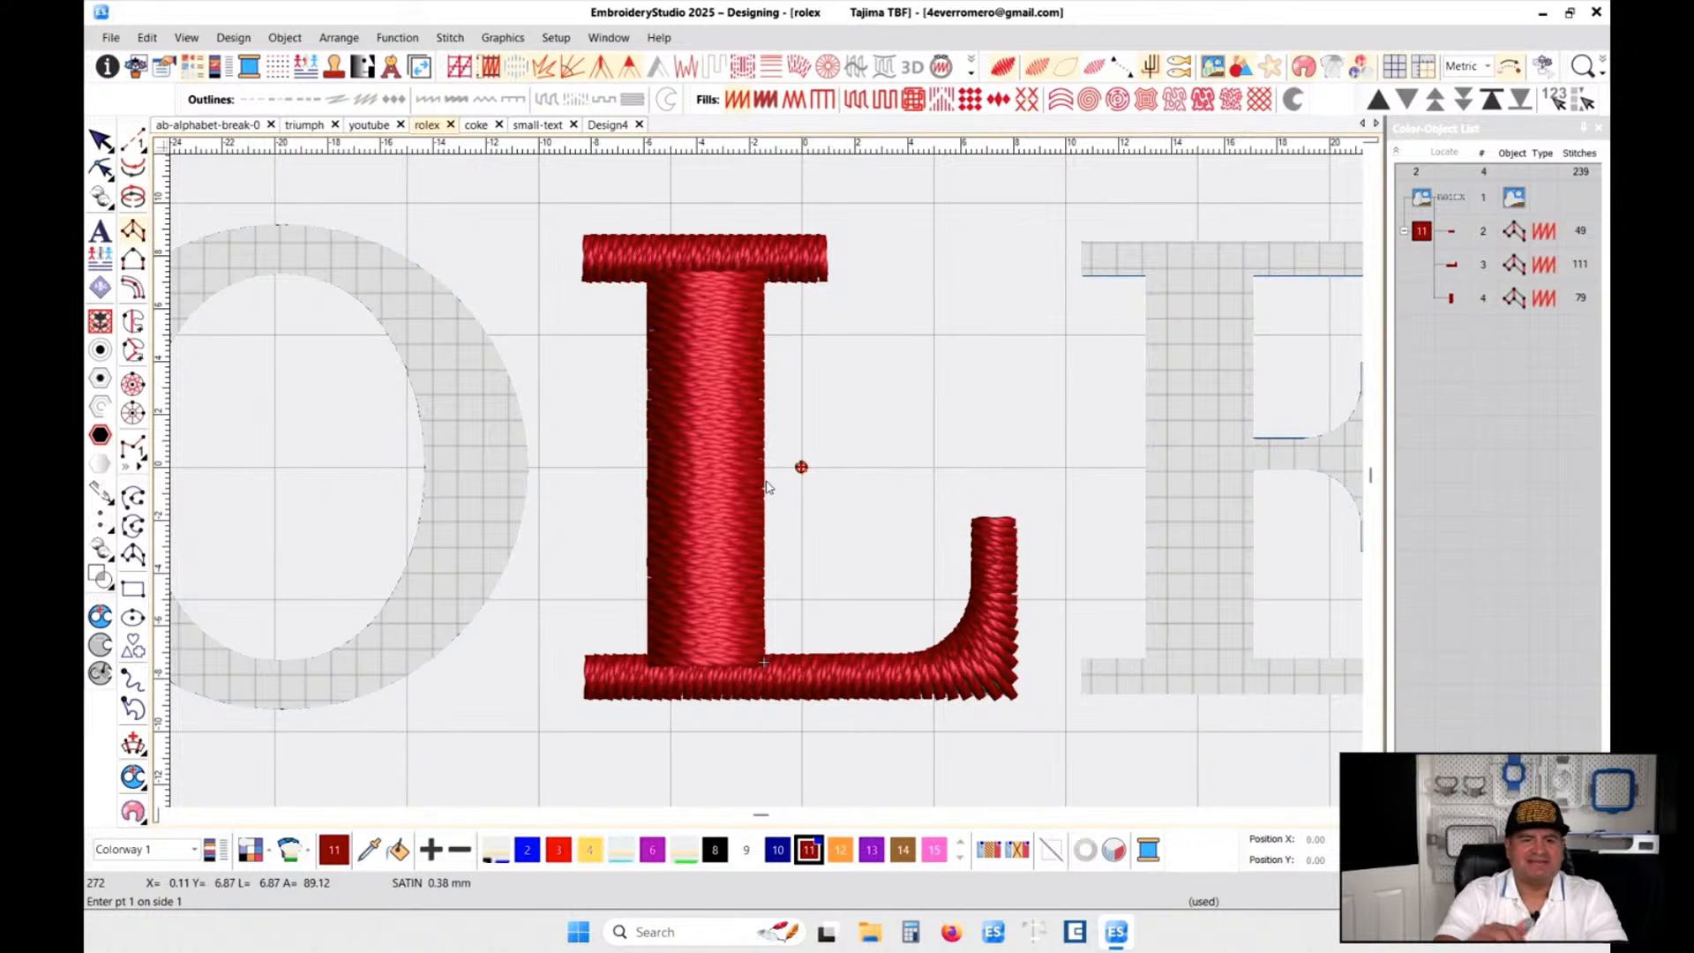
# - Trace the first side of a Column B shape from the R's foot serif up the leg's outer curve, past the notch, to the stem
pyautogui.scroll(-3, 766, 485)
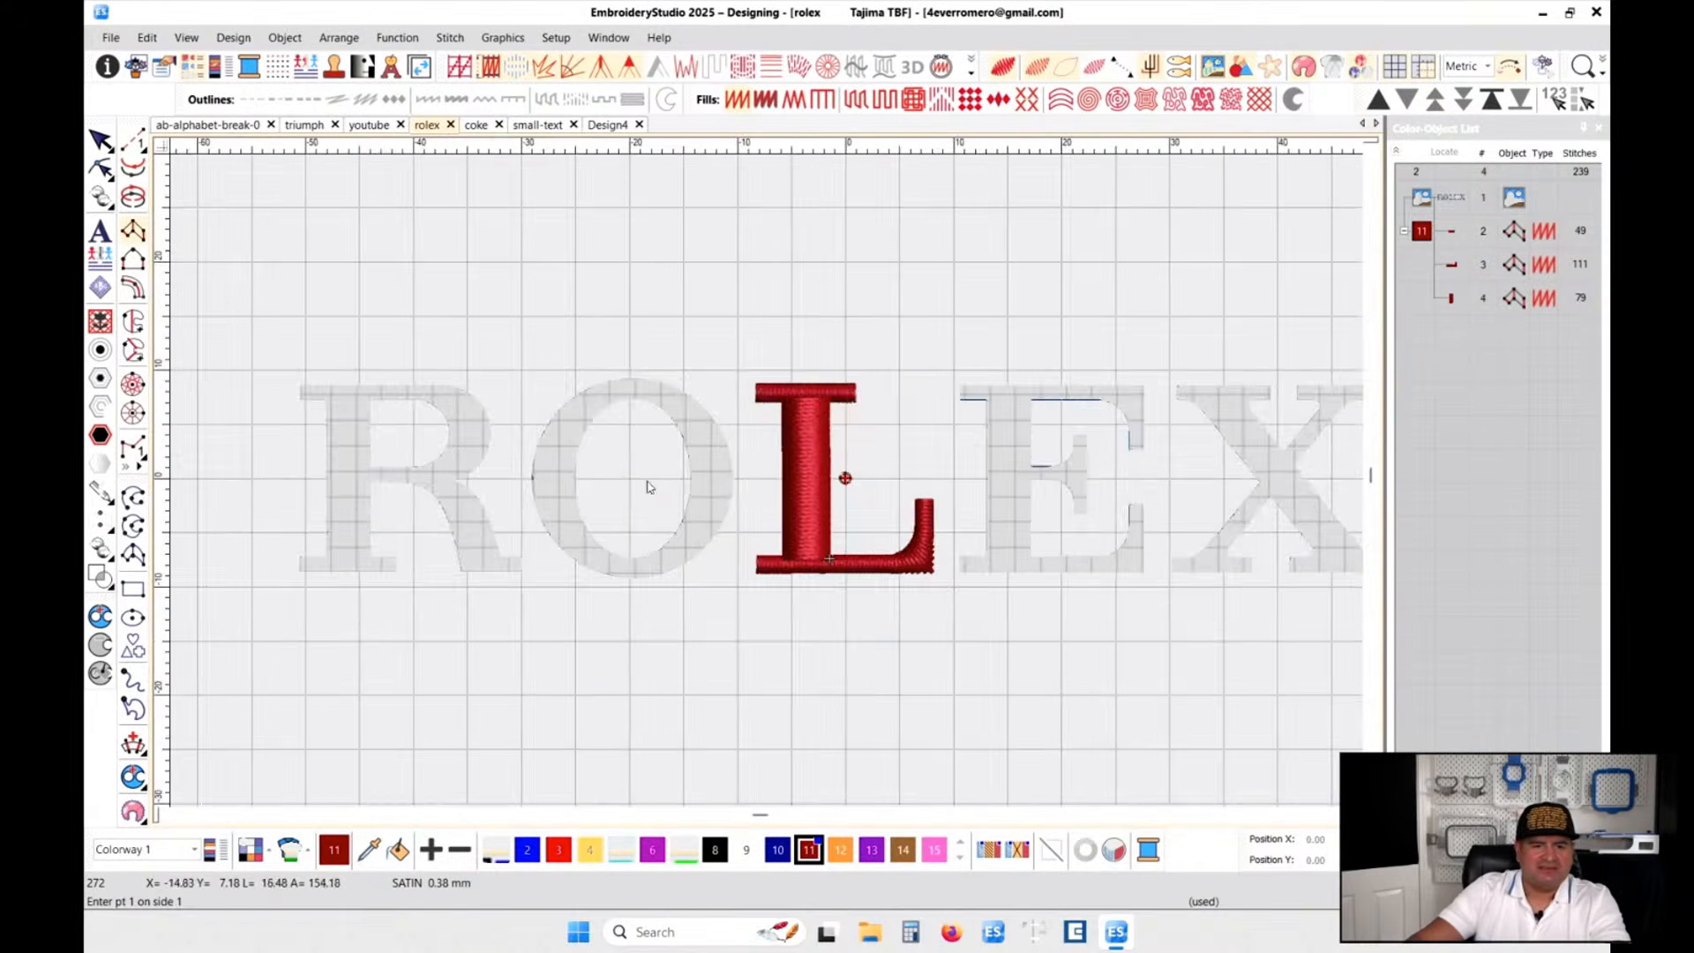
pyautogui.scroll(3, 713, 483)
pyautogui.scroll(2, 712, 483)
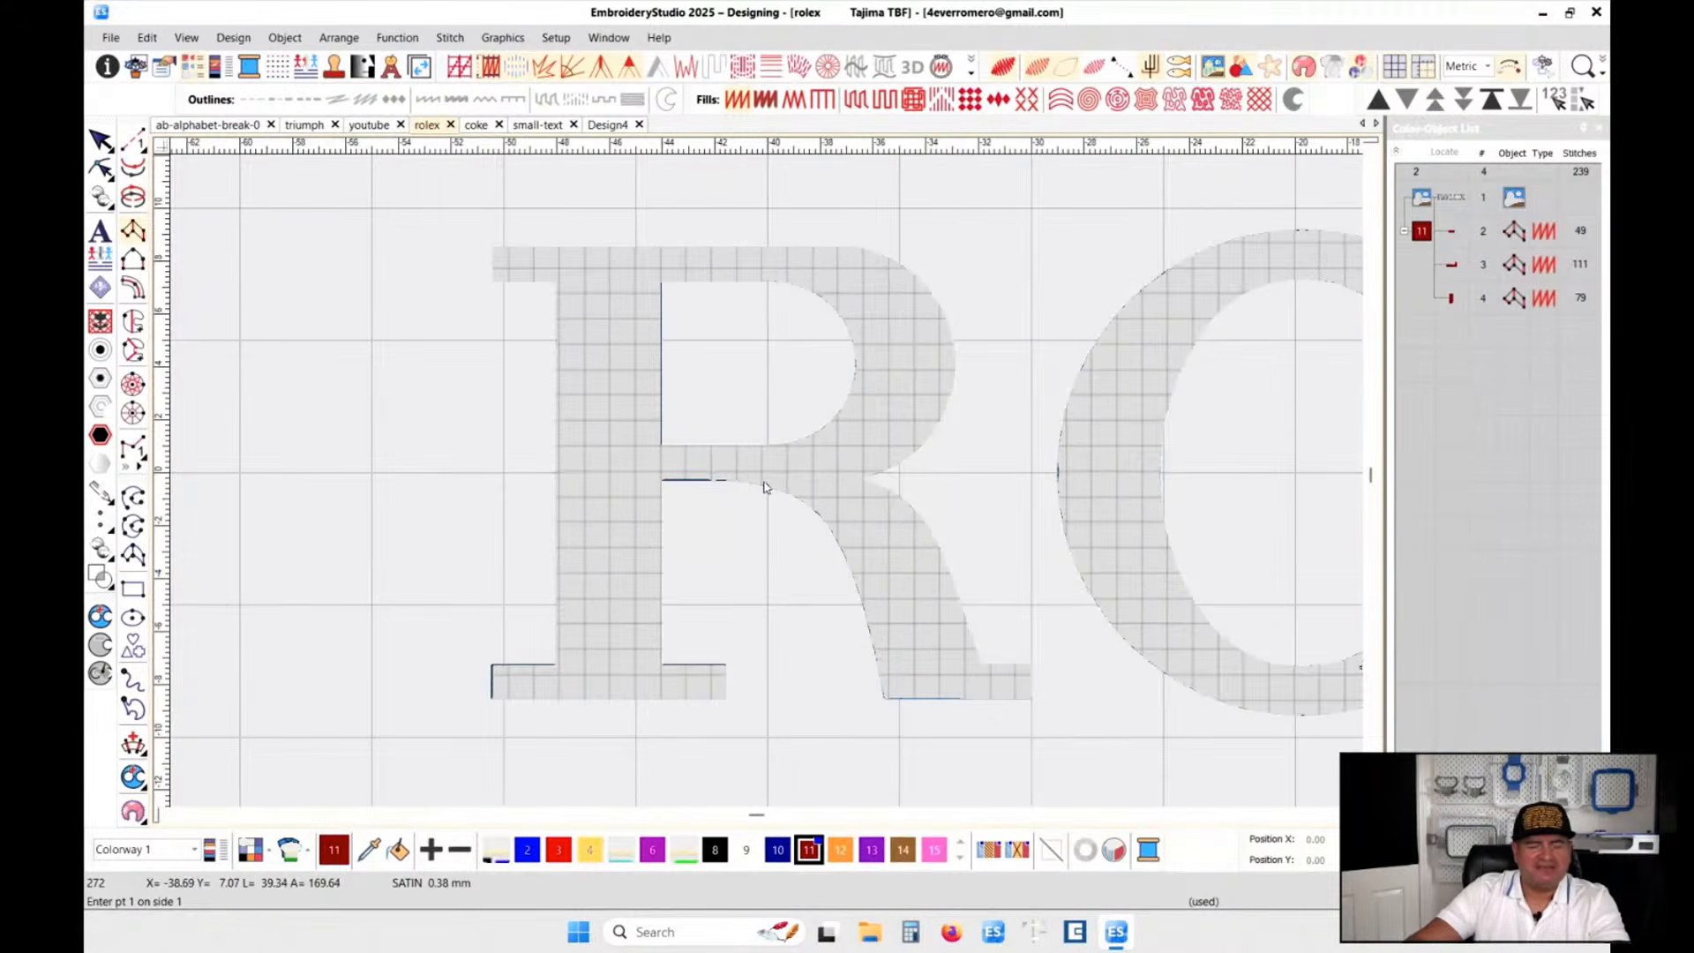
pyautogui.scroll(1, 758, 484)
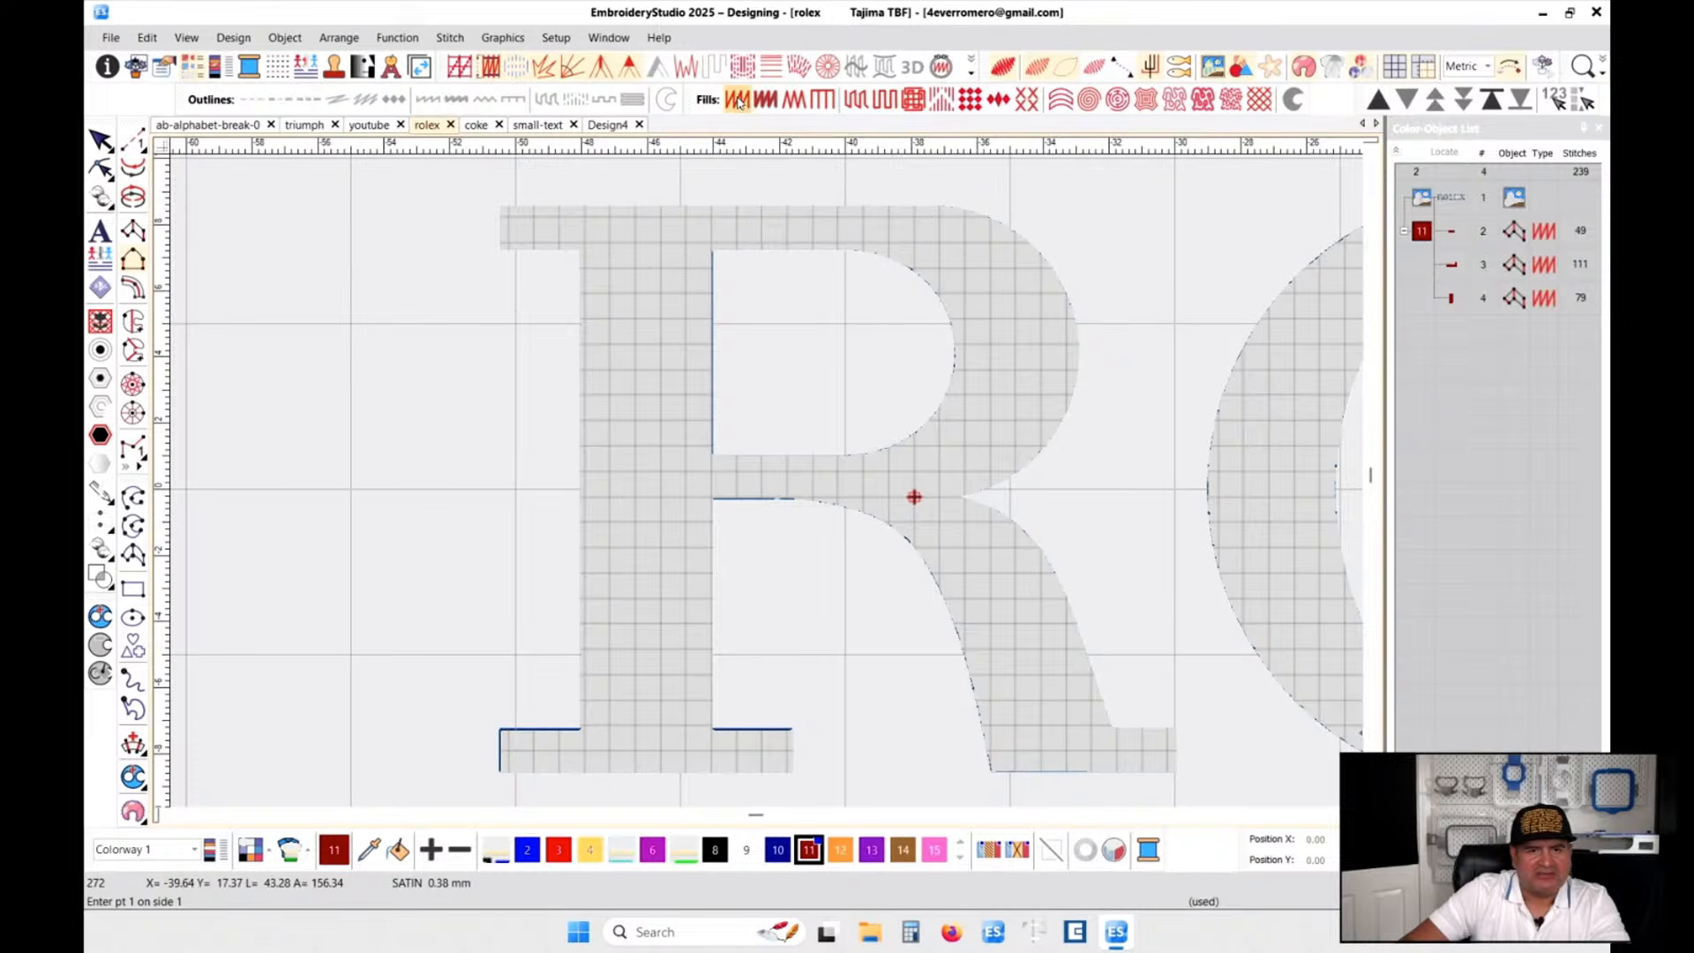
pyautogui.scroll(2, 727, 446)
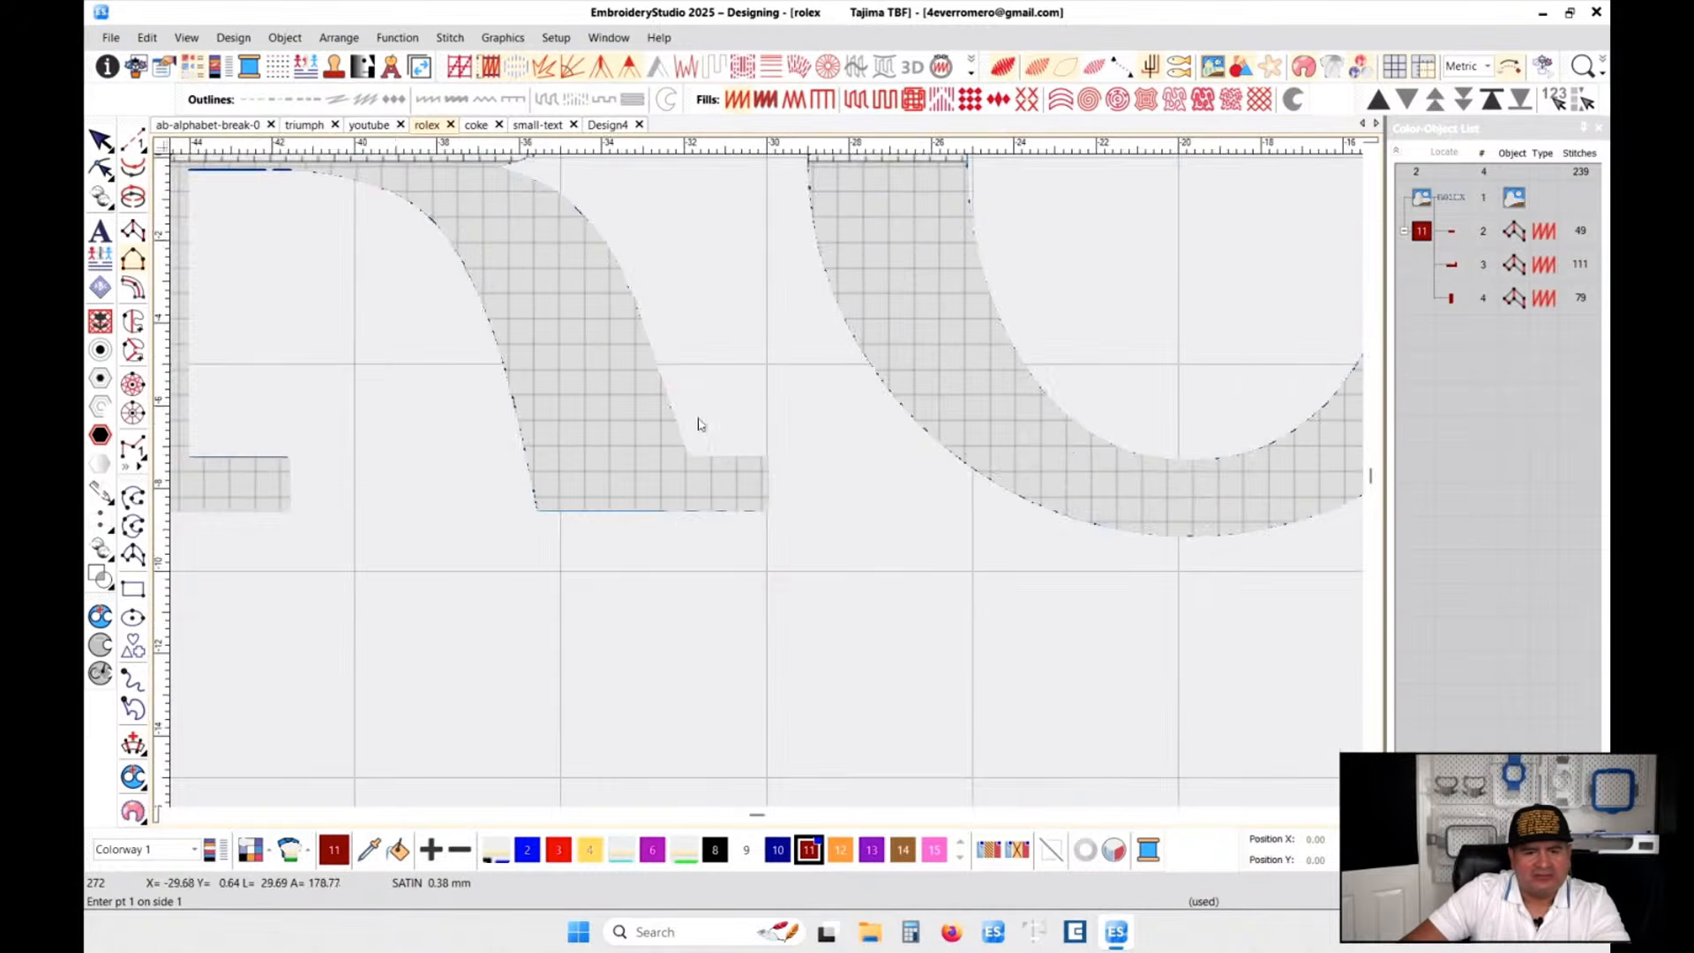
pyautogui.scroll(-3, 767, 485)
pyautogui.scroll(2, 710, 426)
pyautogui.scroll(-2, 767, 484)
pyautogui.scroll(3, 768, 484)
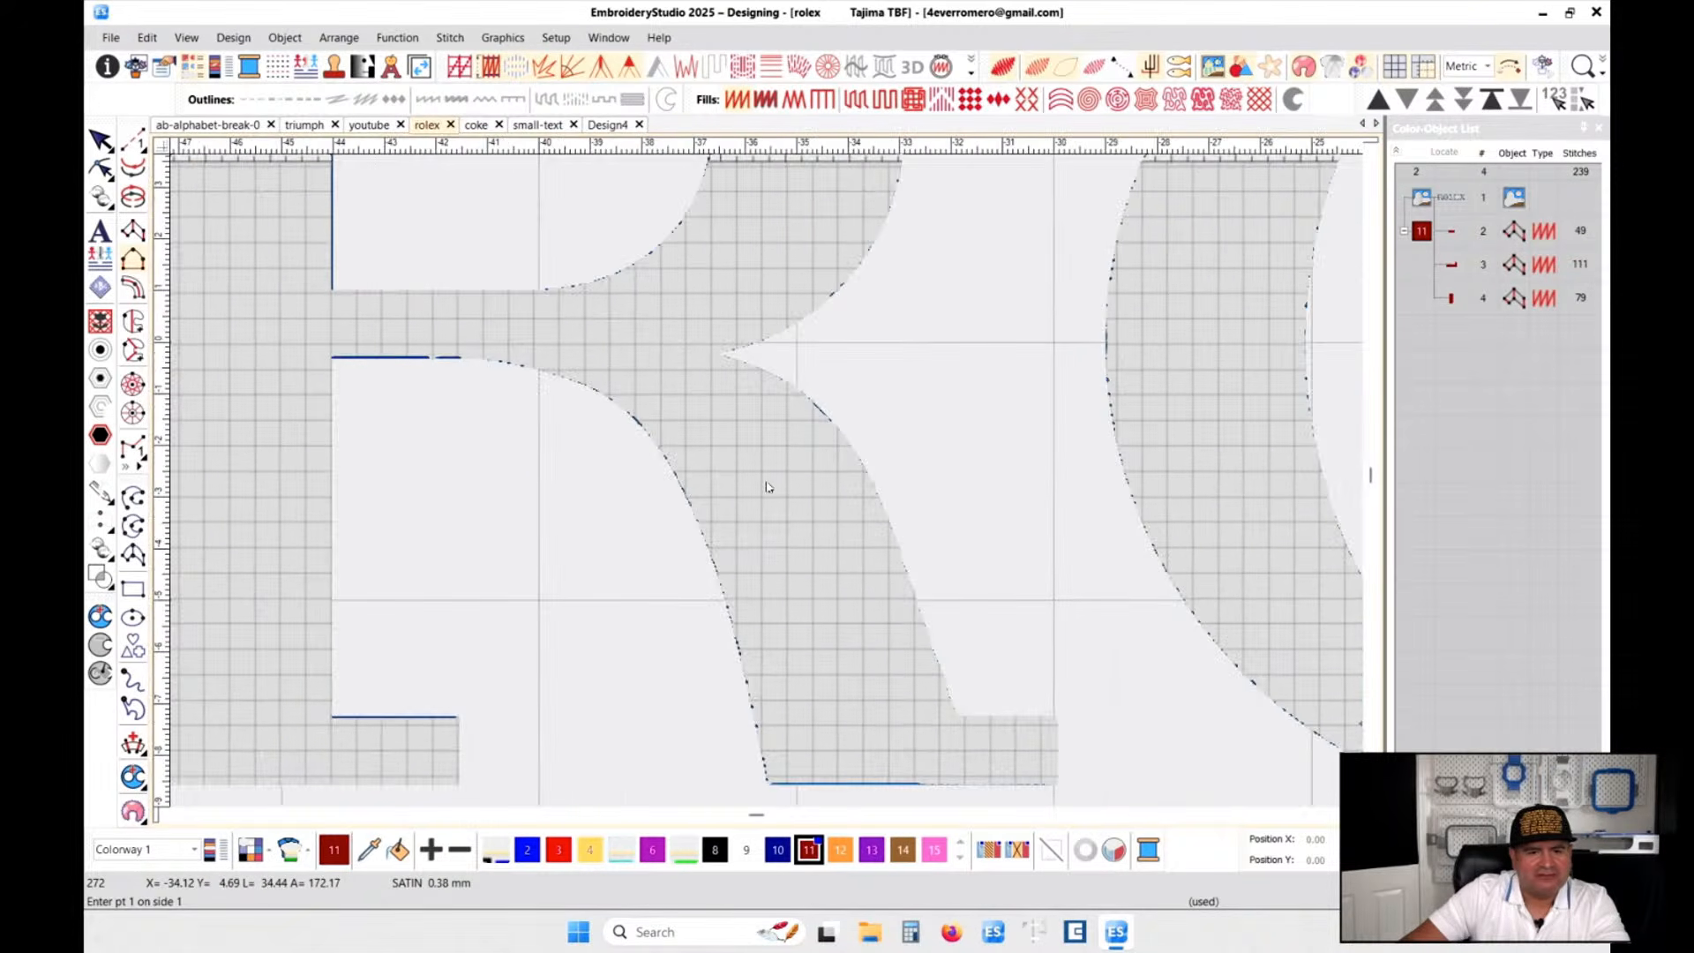
pyautogui.click(1048, 721)
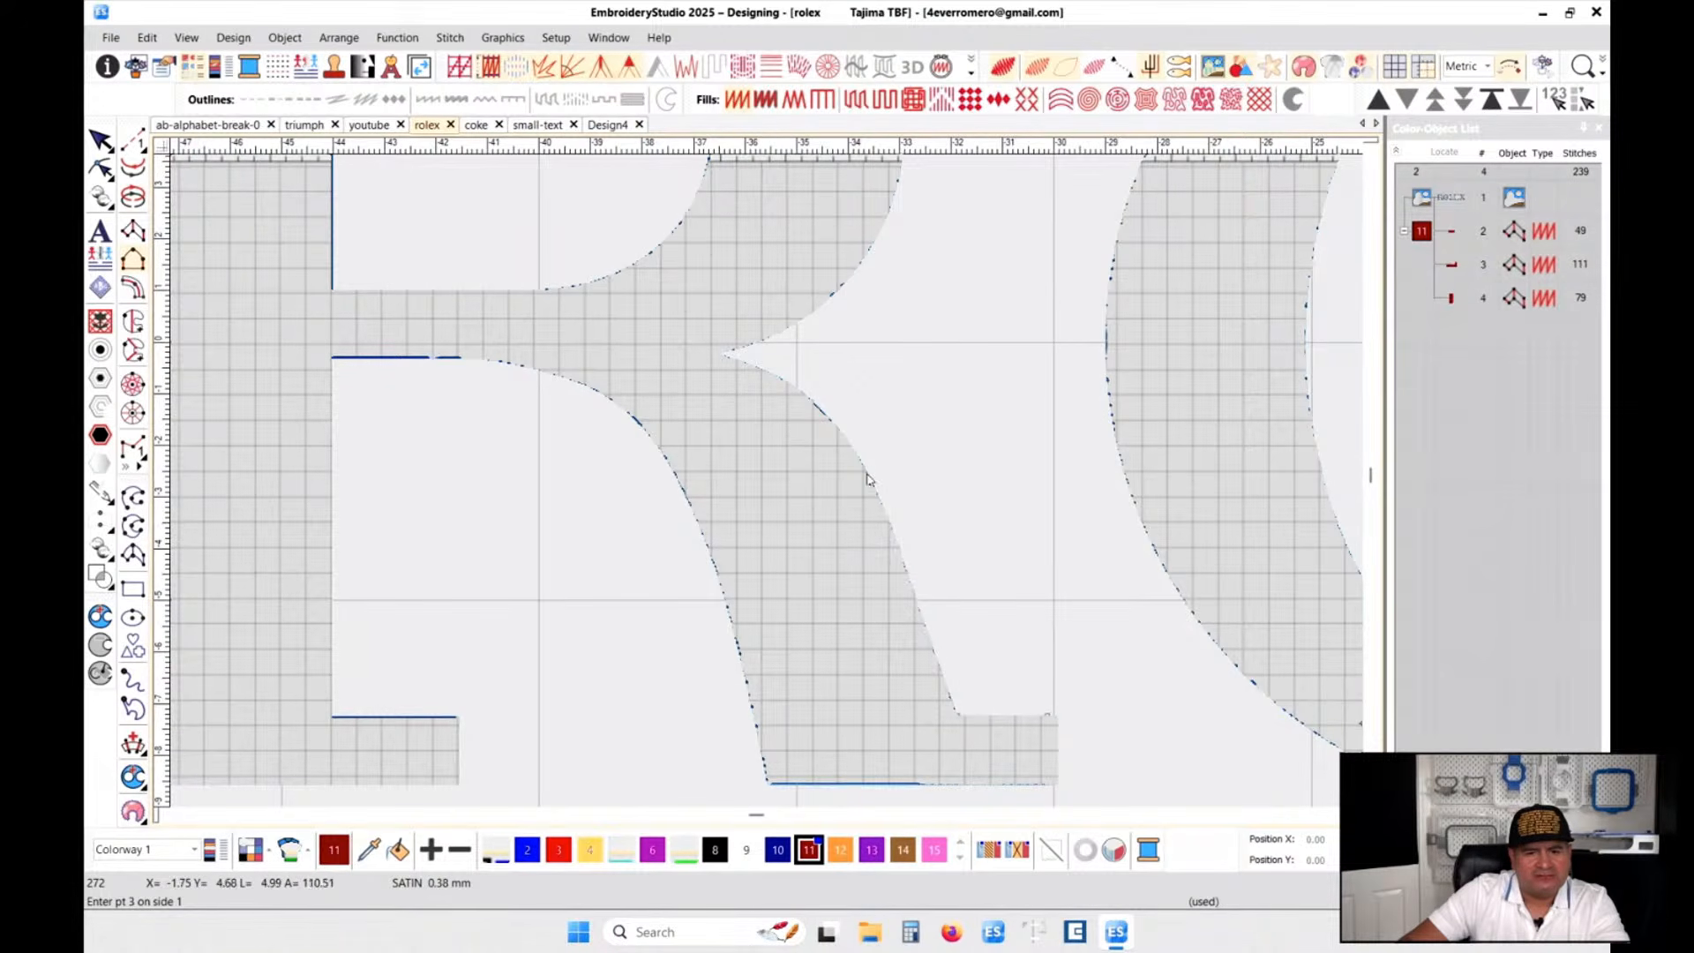
pyautogui.click(791, 390)
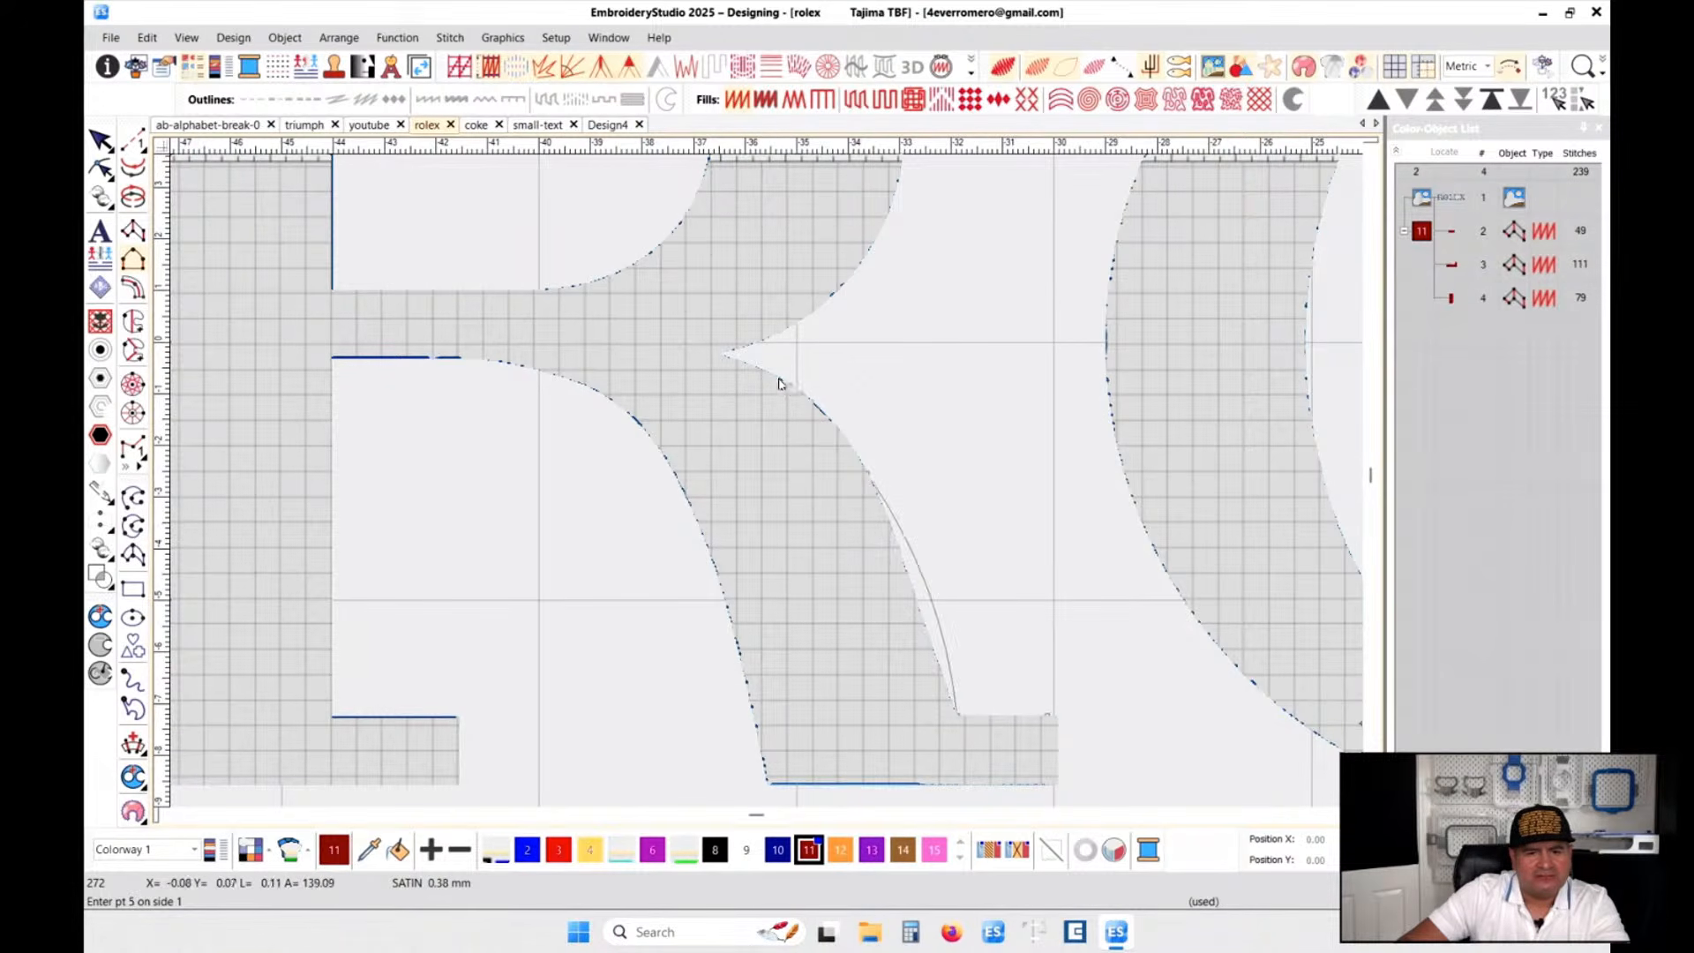
pyautogui.click(722, 357)
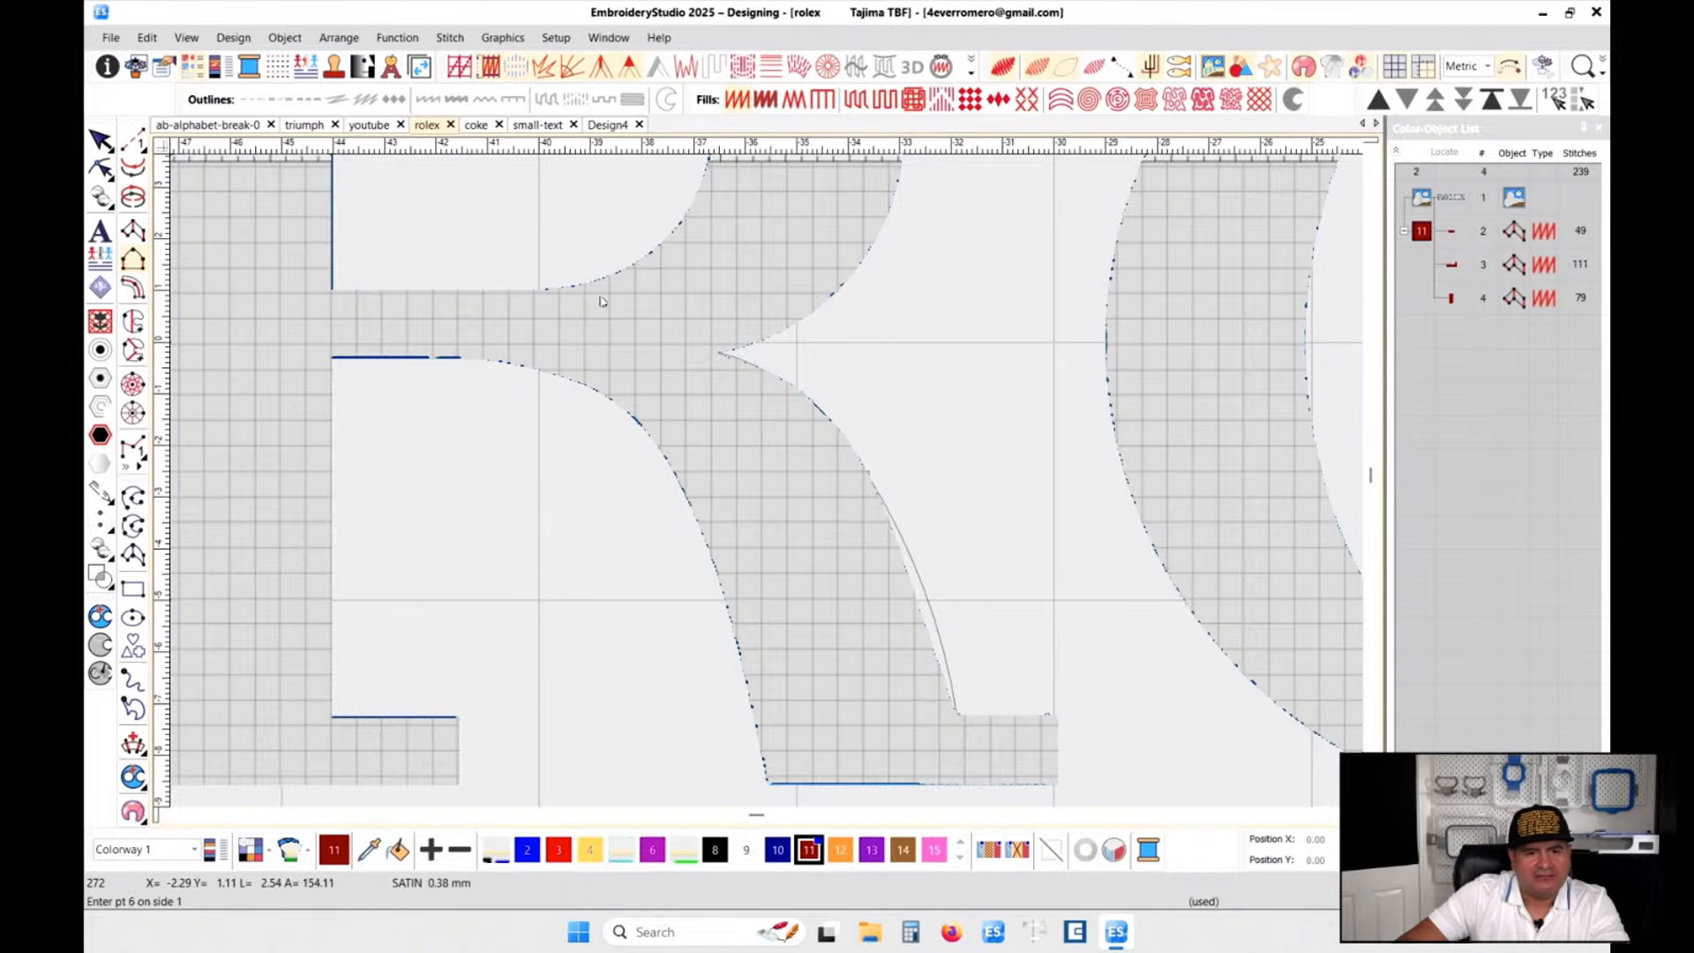
pyautogui.click(617, 316)
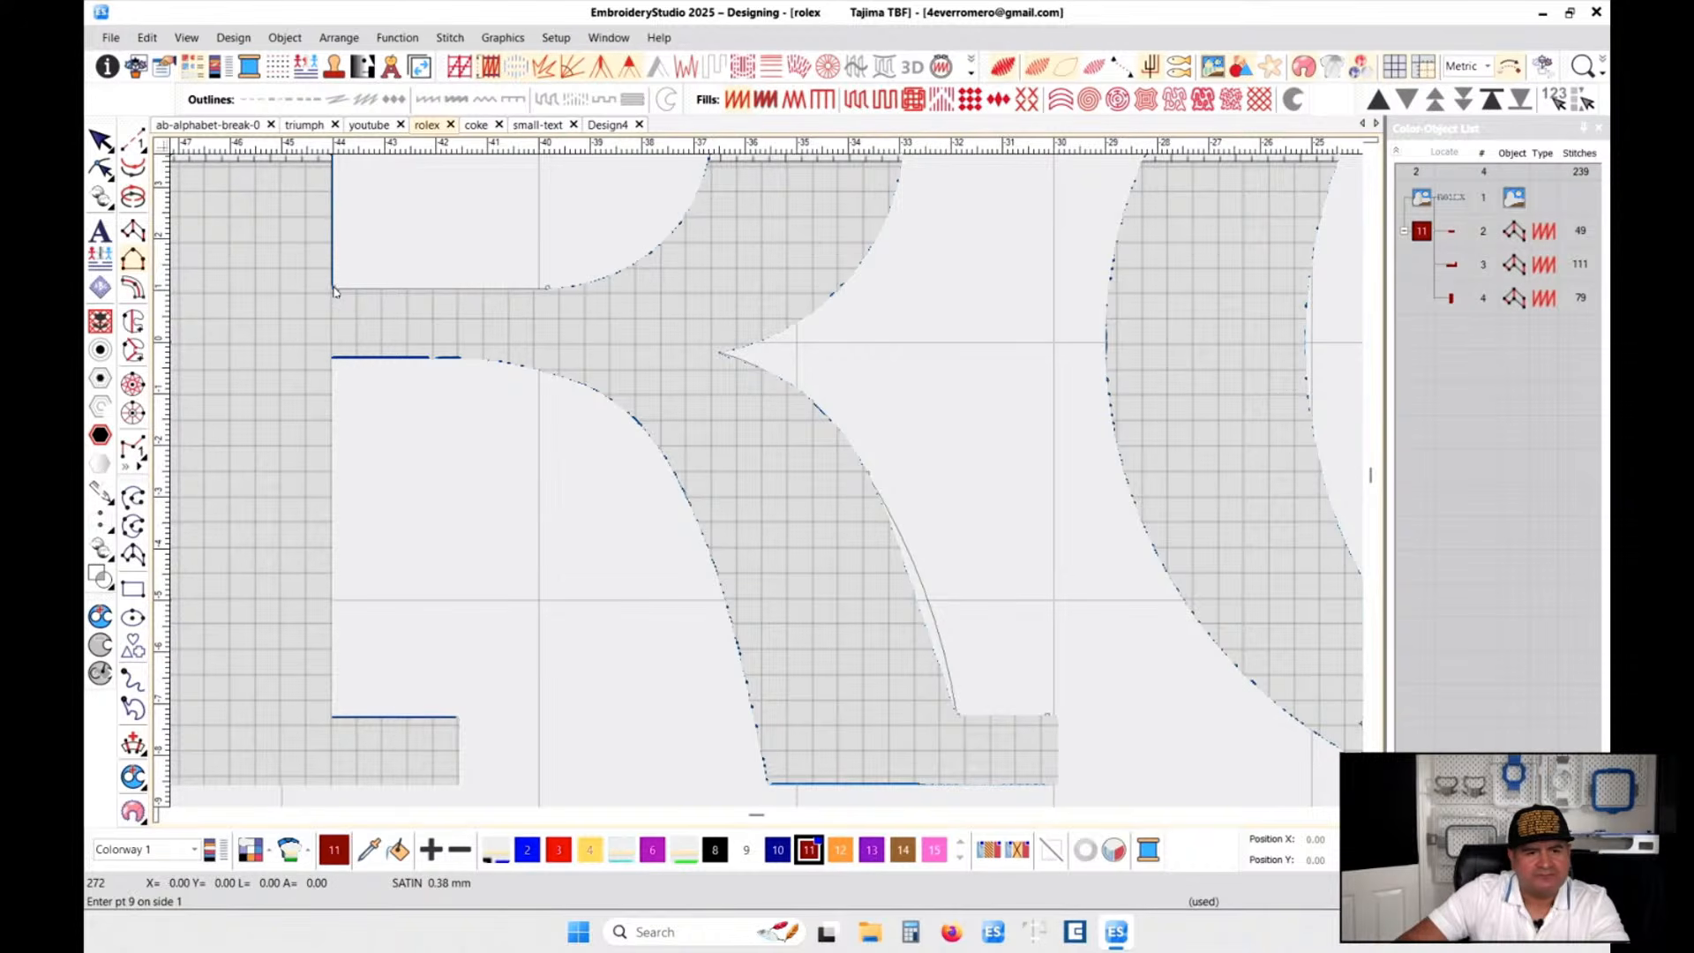
pyautogui.press('Return')
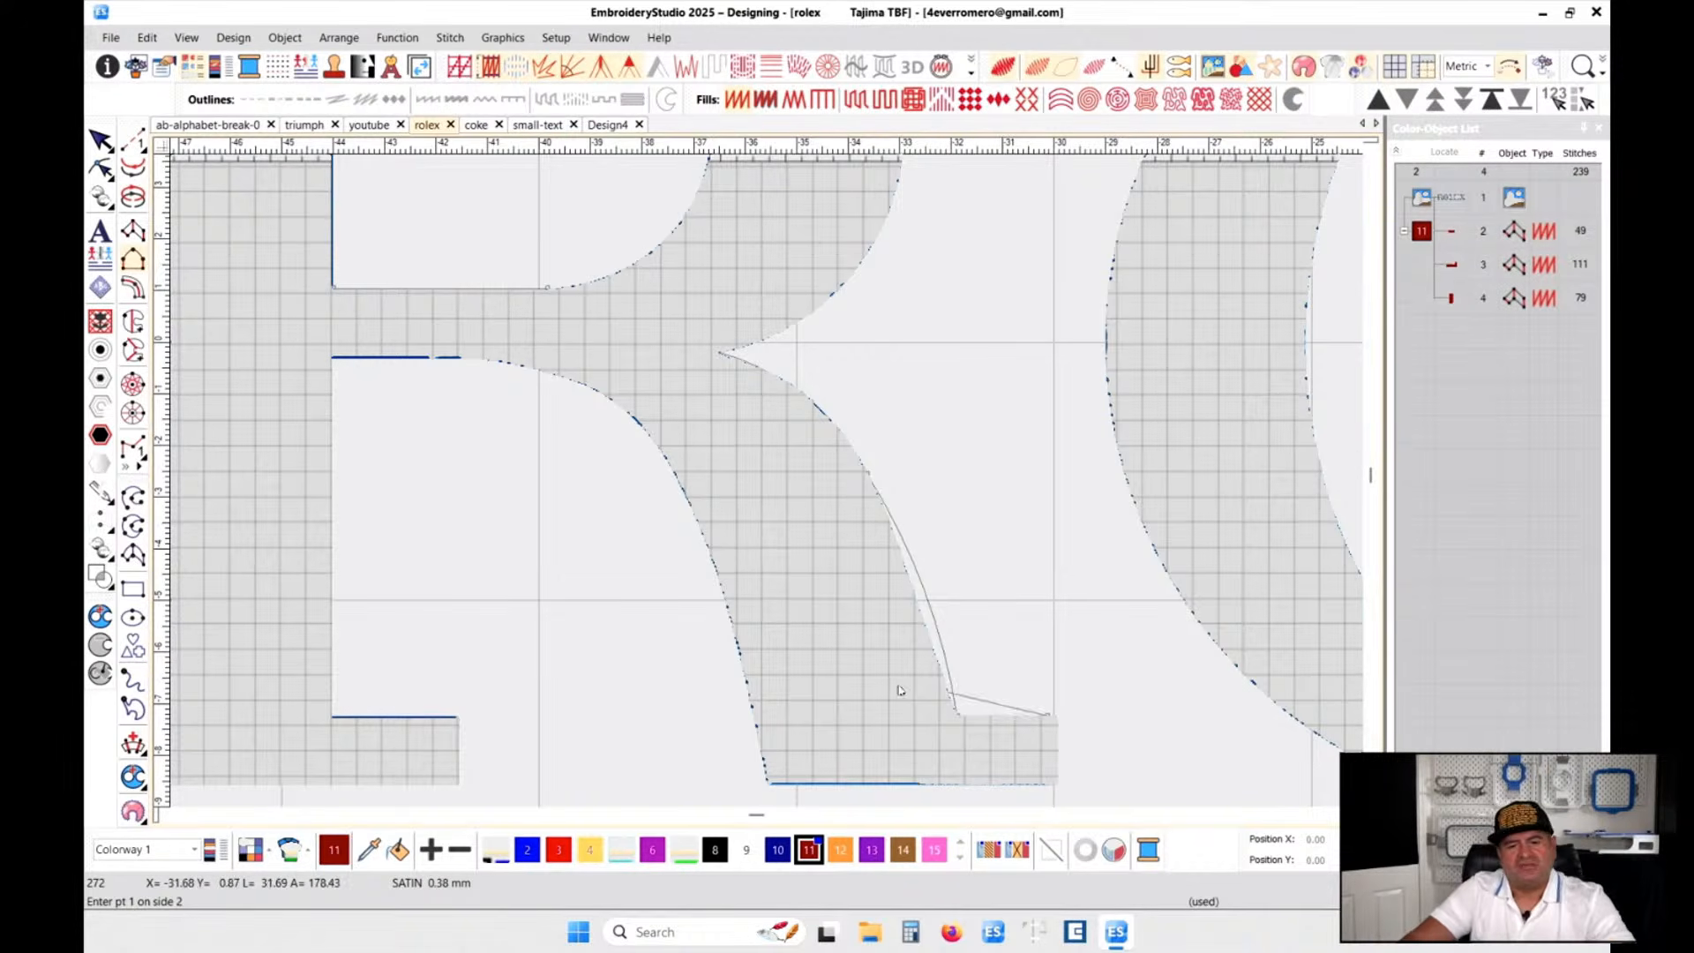
# - Trace the Column B shape's second side along the foot's bottom edge and the leg's inner curve to the stem, and complete it in satin
pyautogui.scroll(1, 1033, 757)
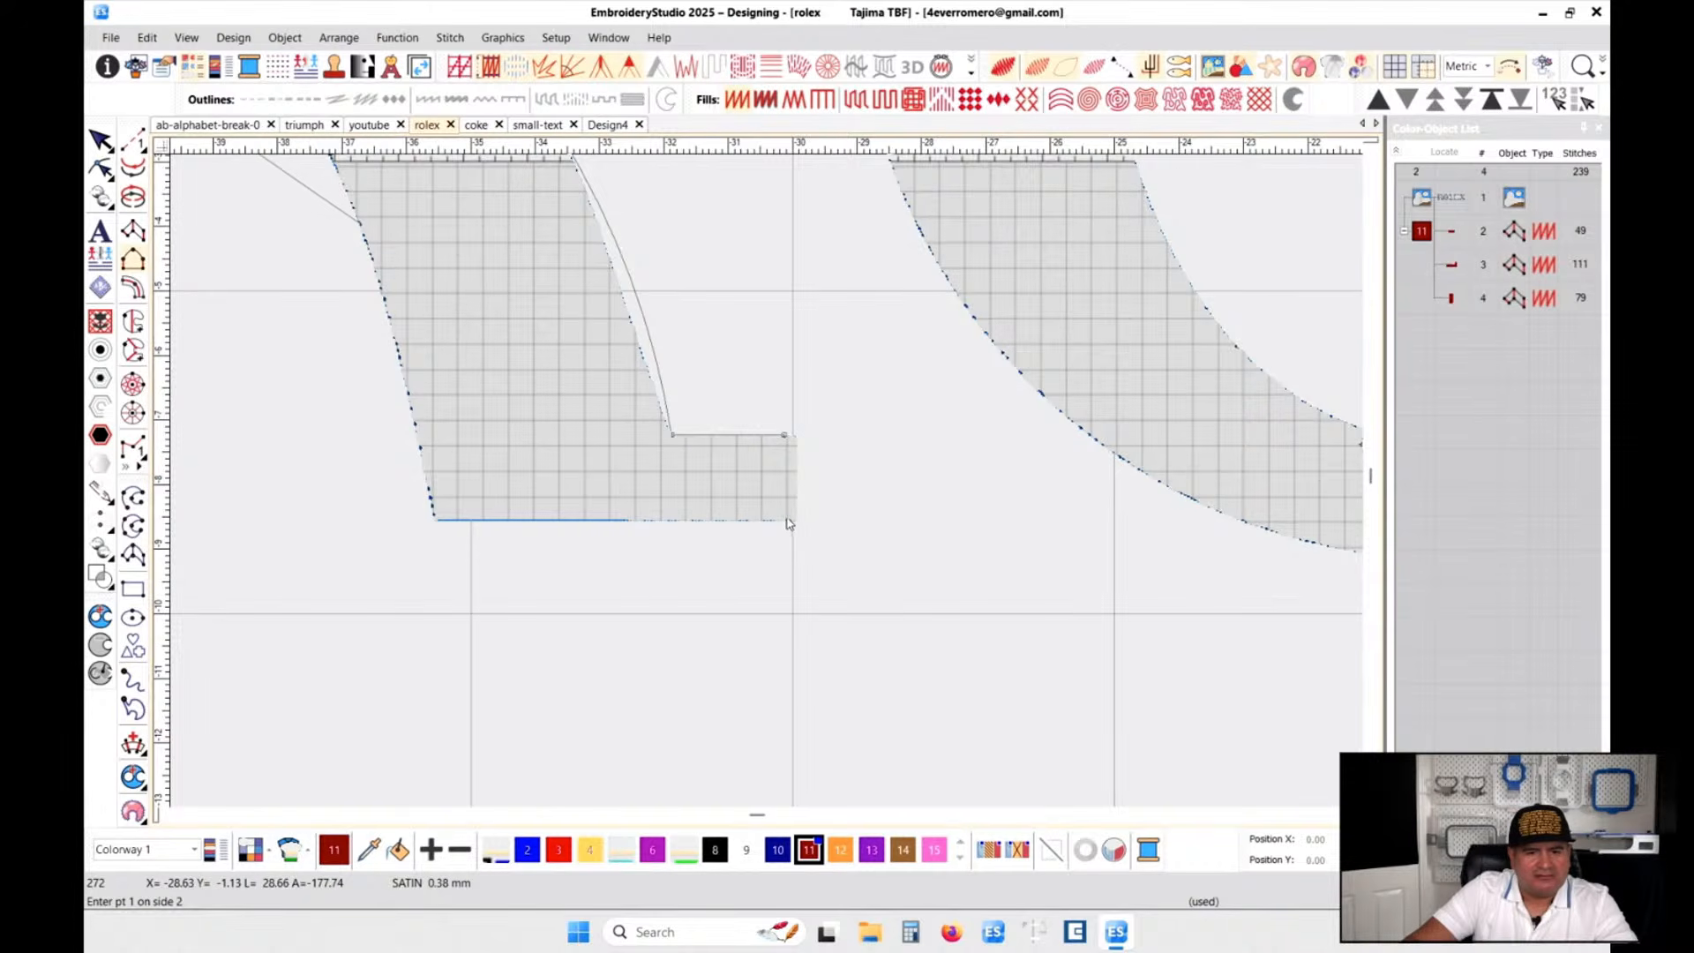
pyautogui.click(788, 526)
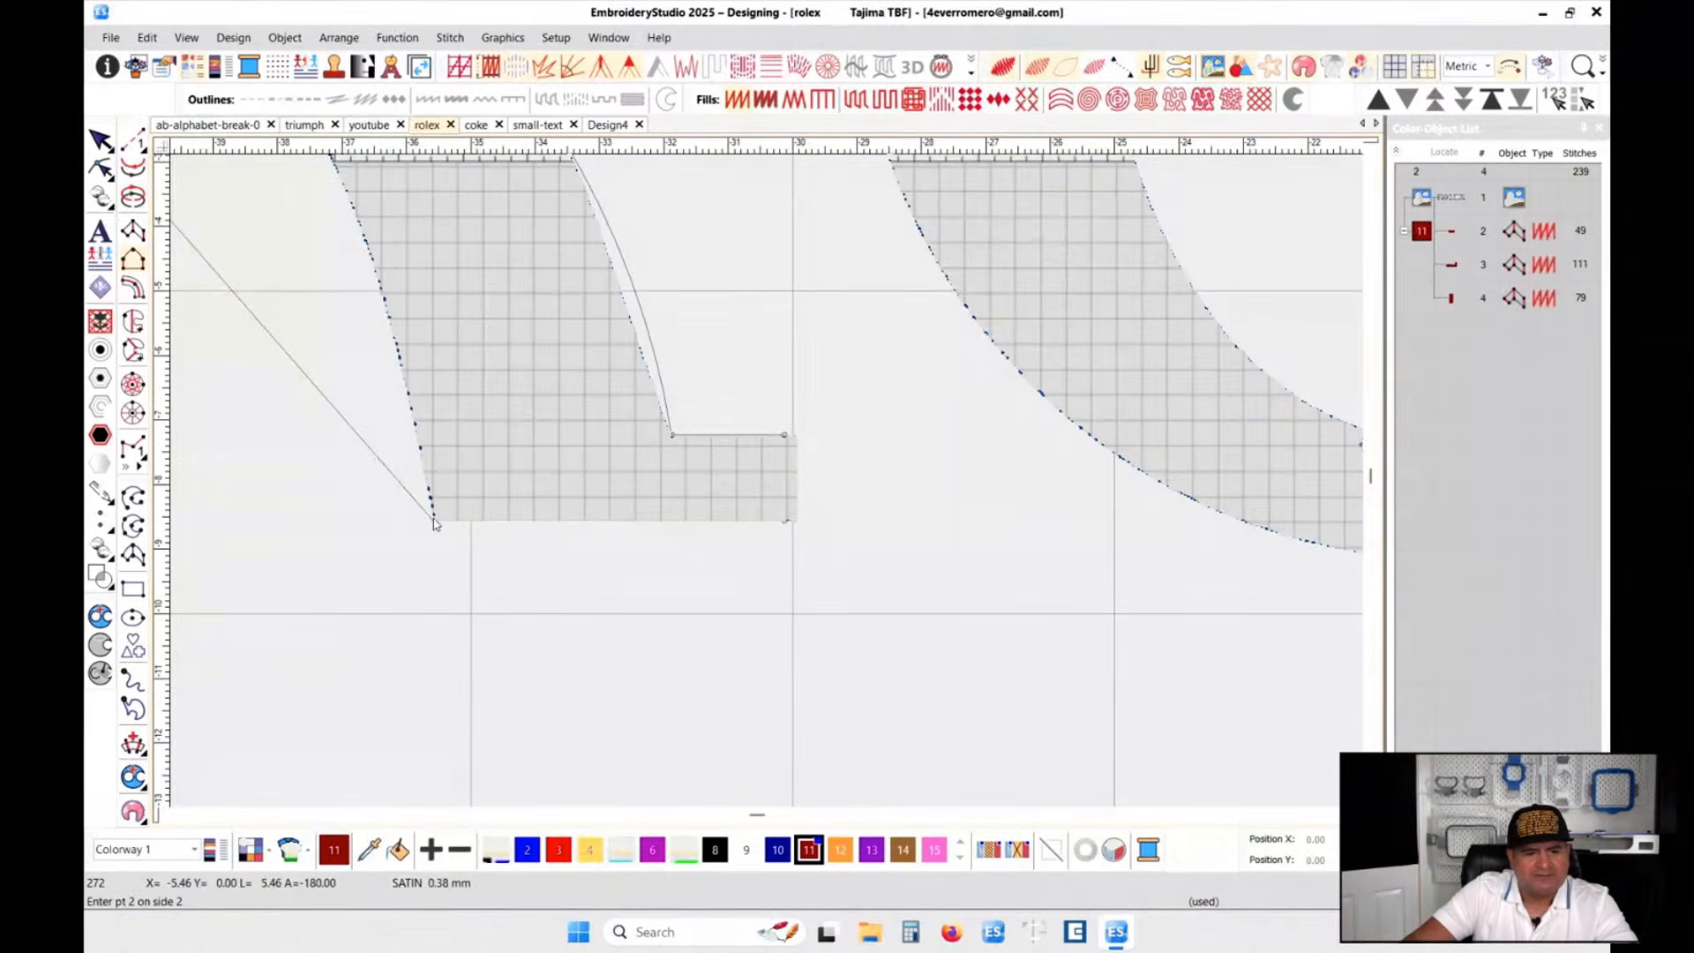
pyautogui.scroll(-1, 386, 412)
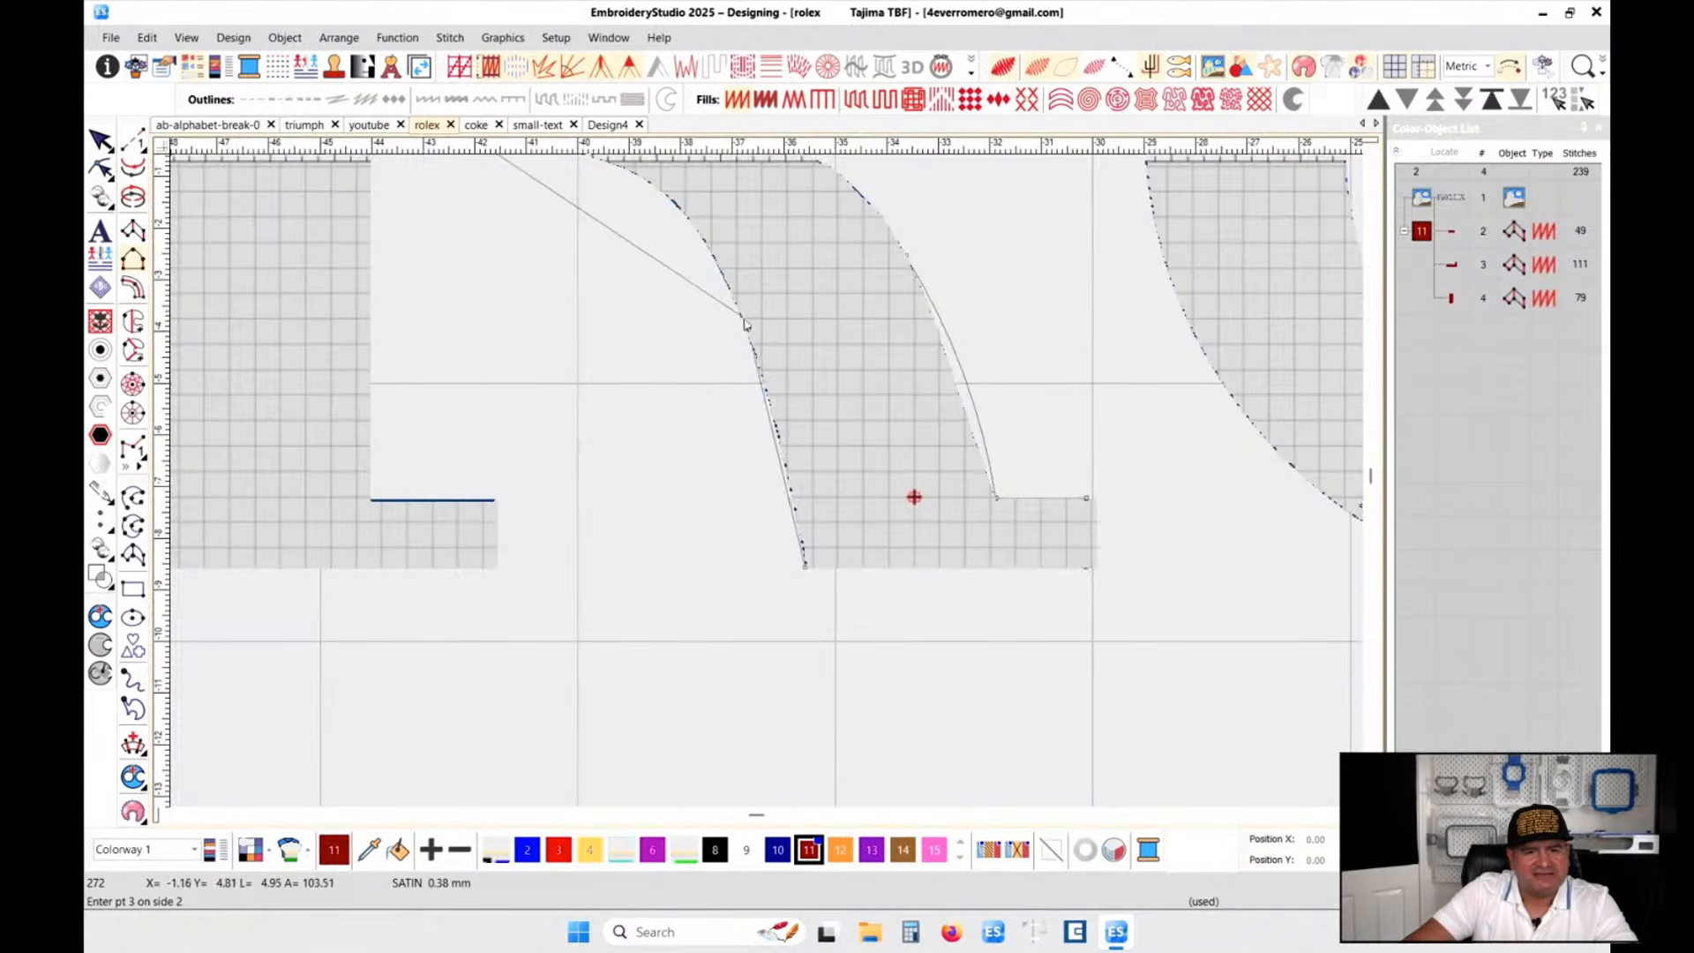
pyautogui.click(744, 324)
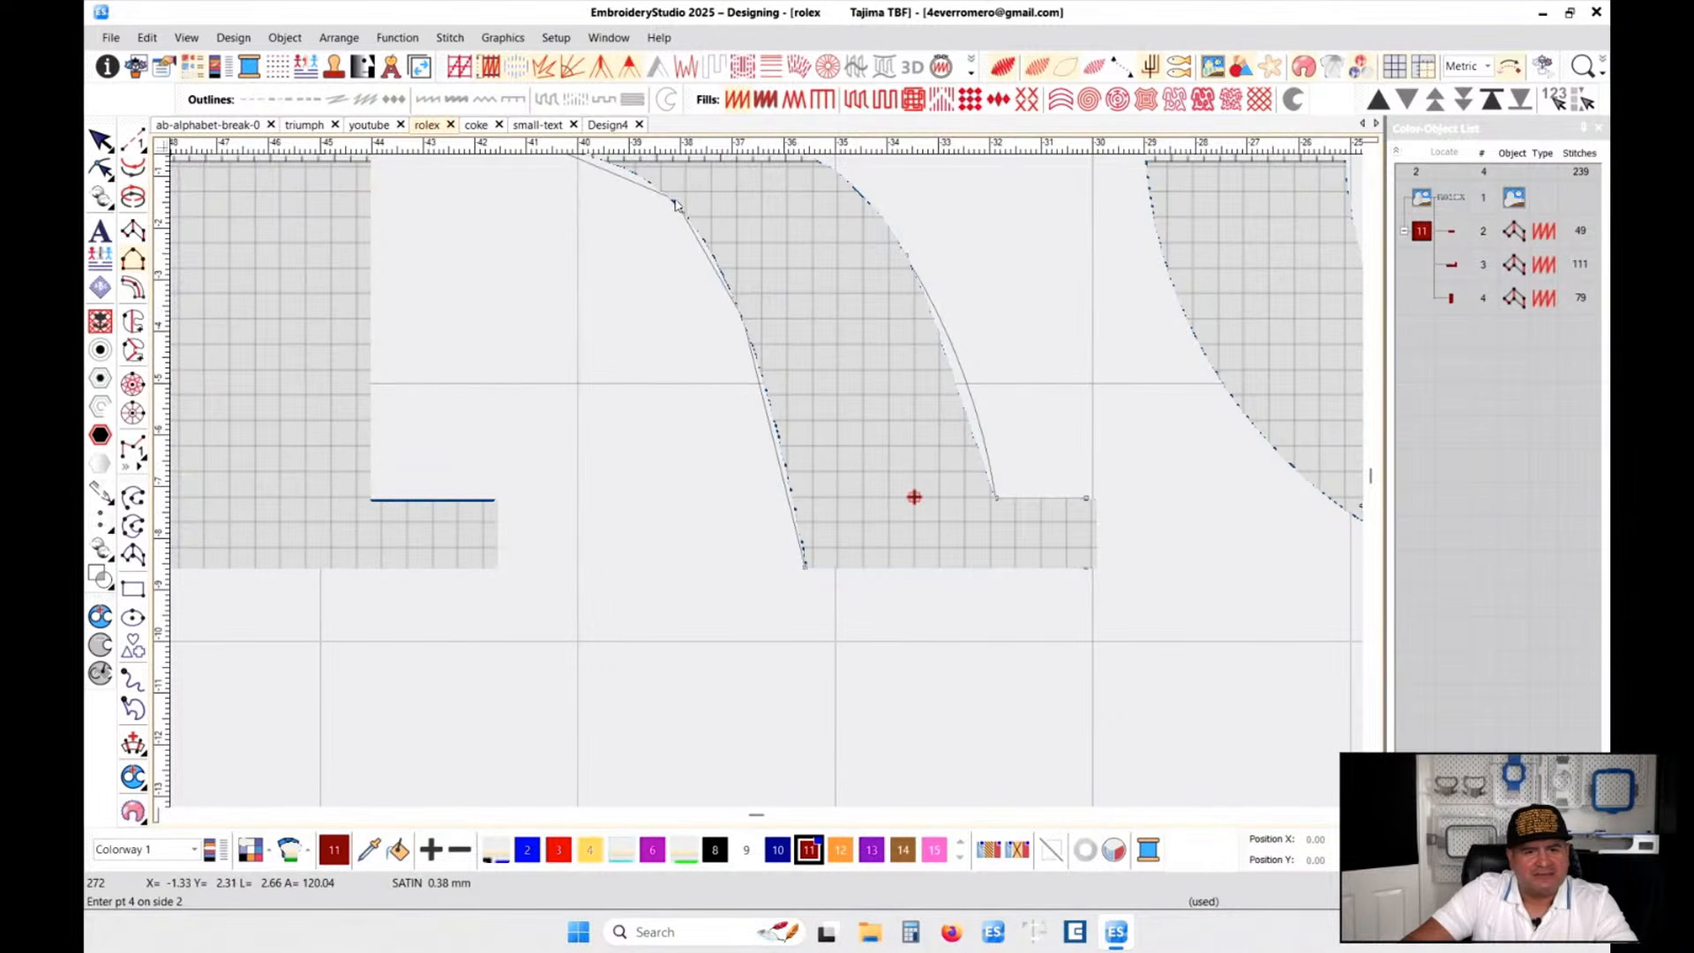
pyautogui.click(675, 205)
pyautogui.scroll(-1, 675, 205)
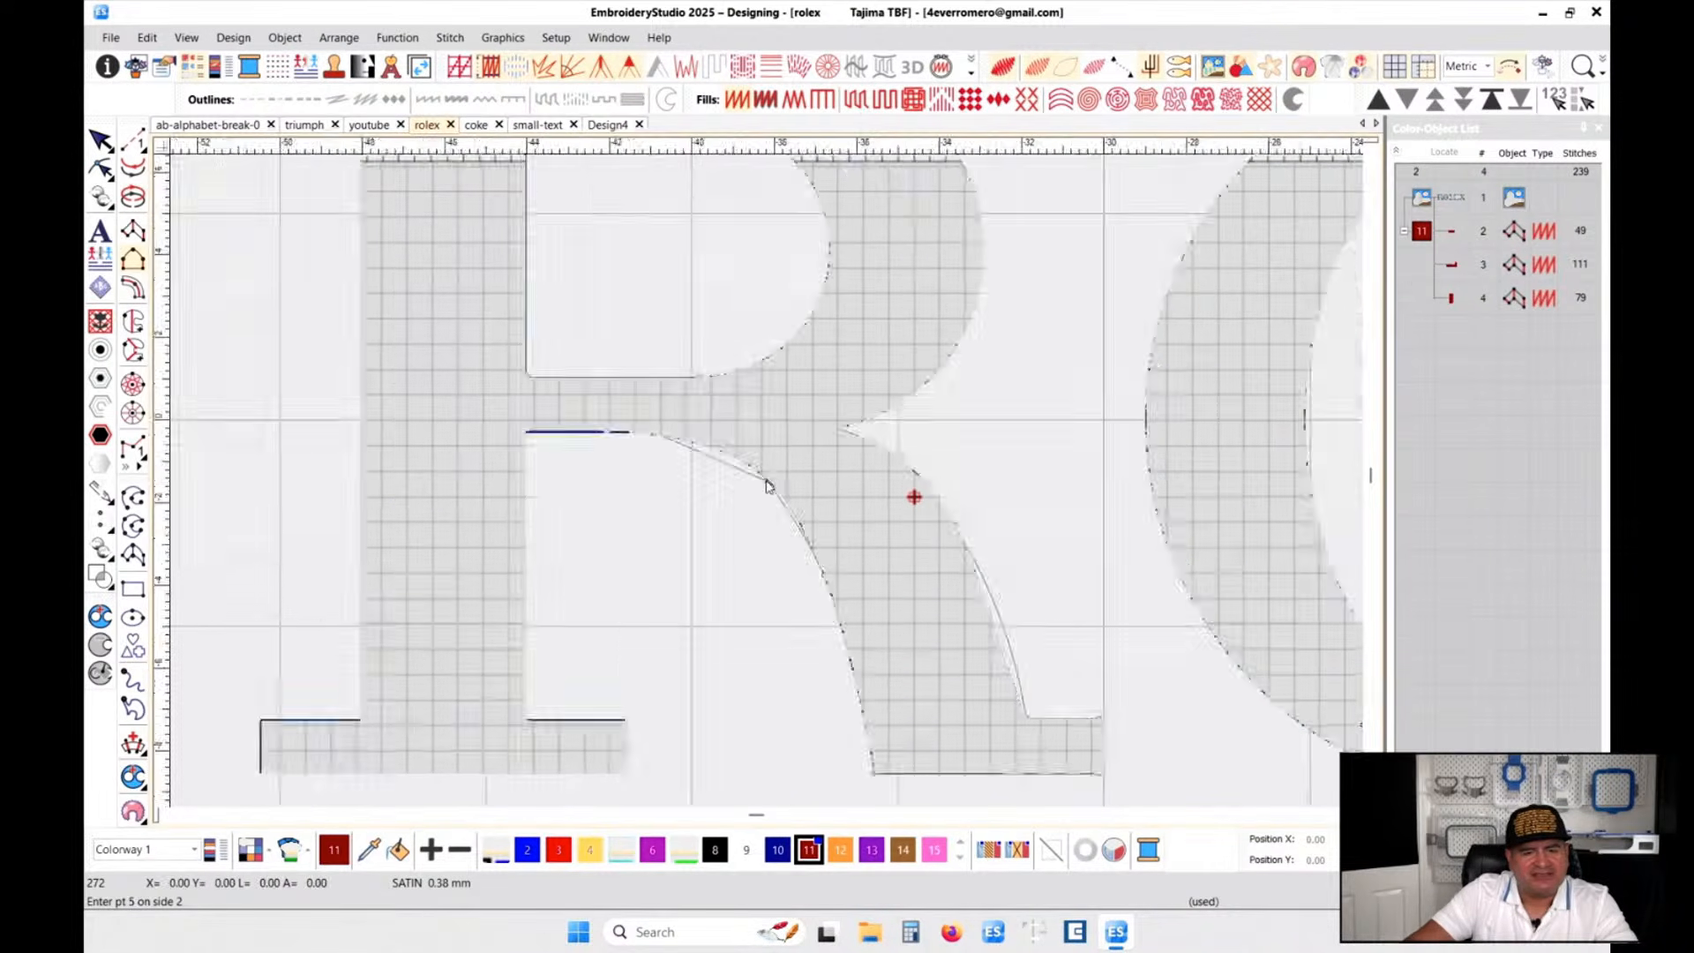
pyautogui.click(695, 445)
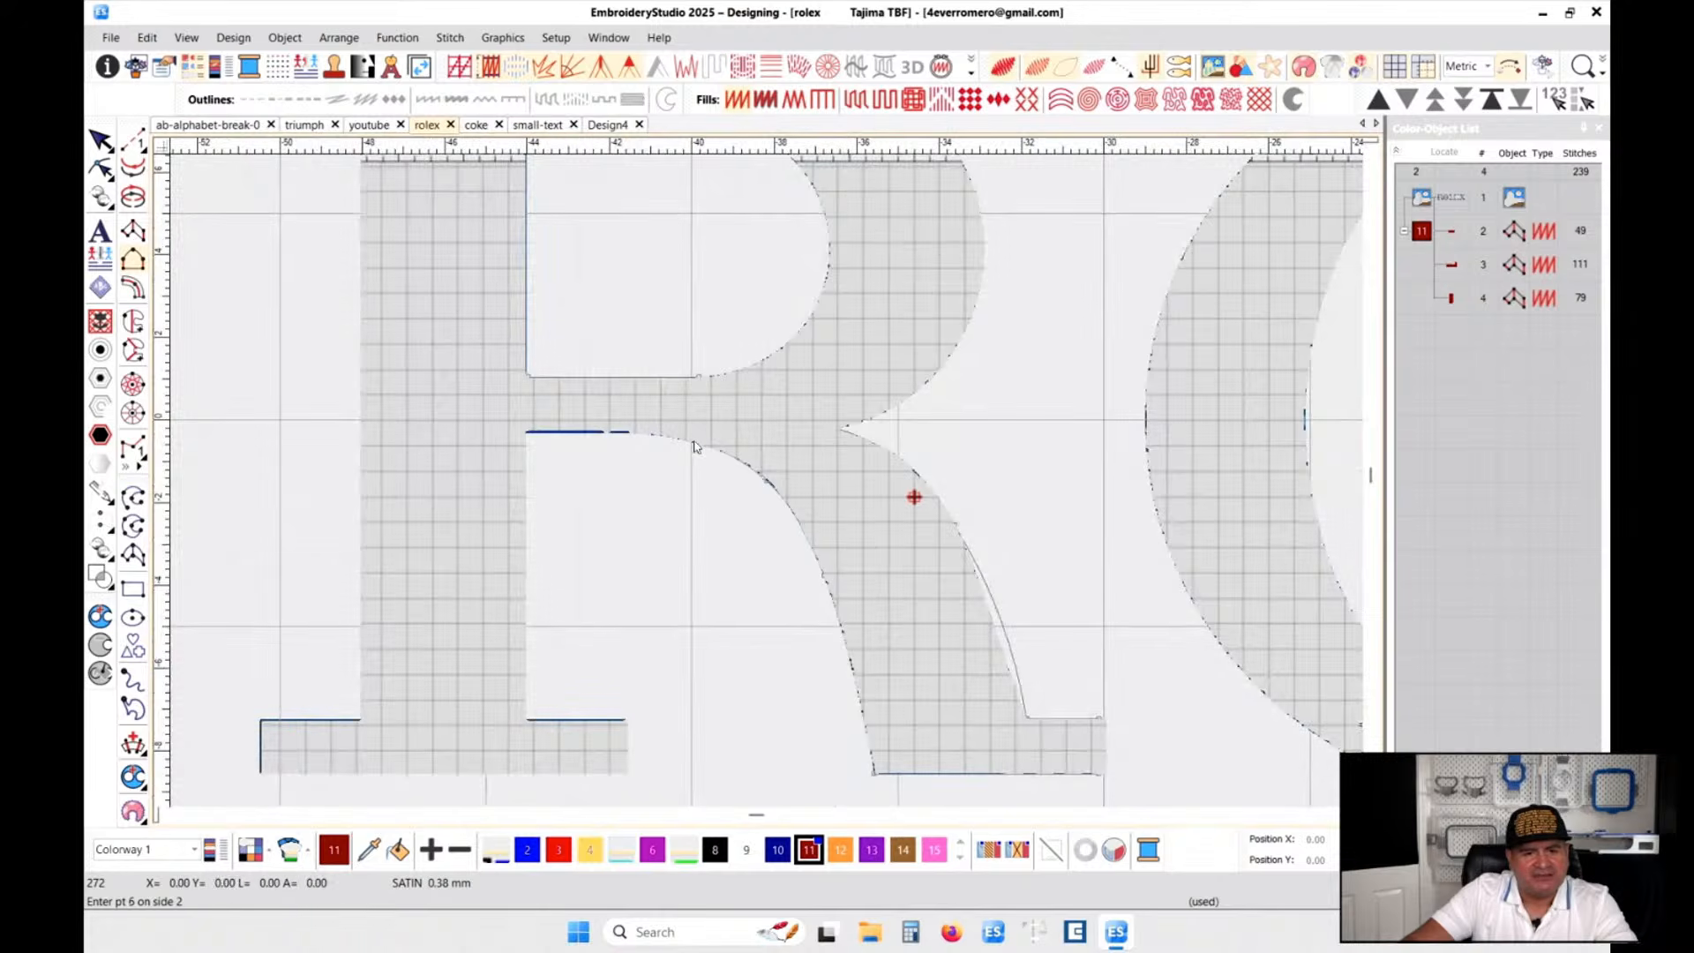
pyautogui.click(639, 434)
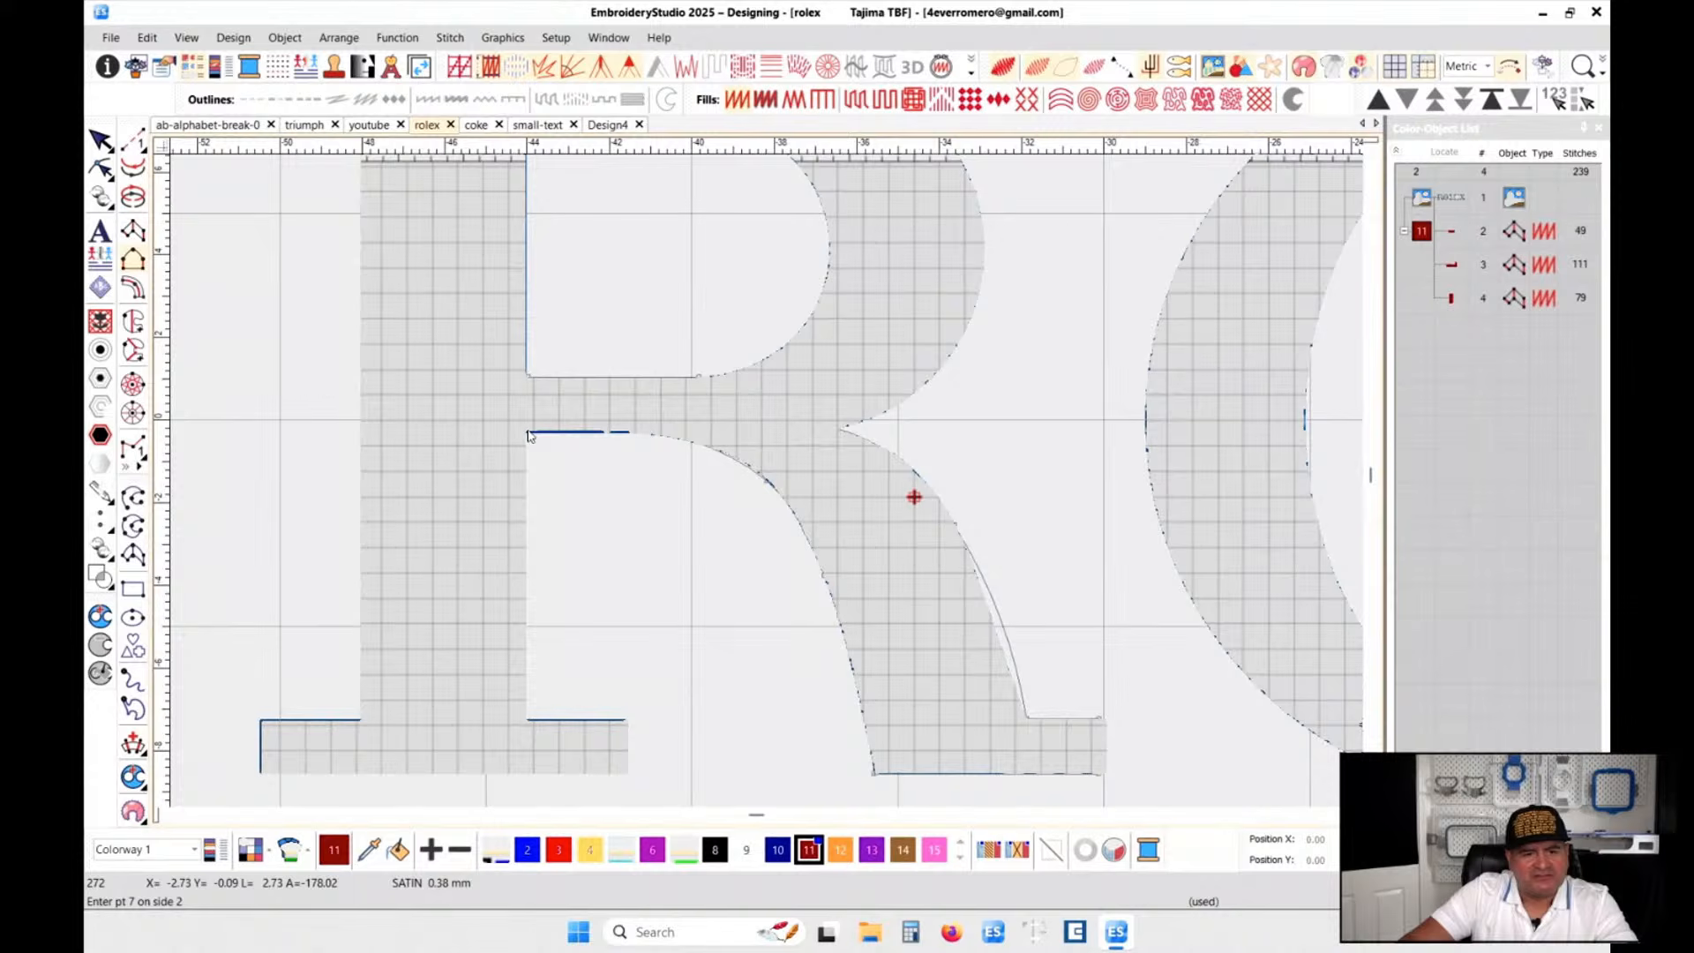
pyautogui.click(528, 435)
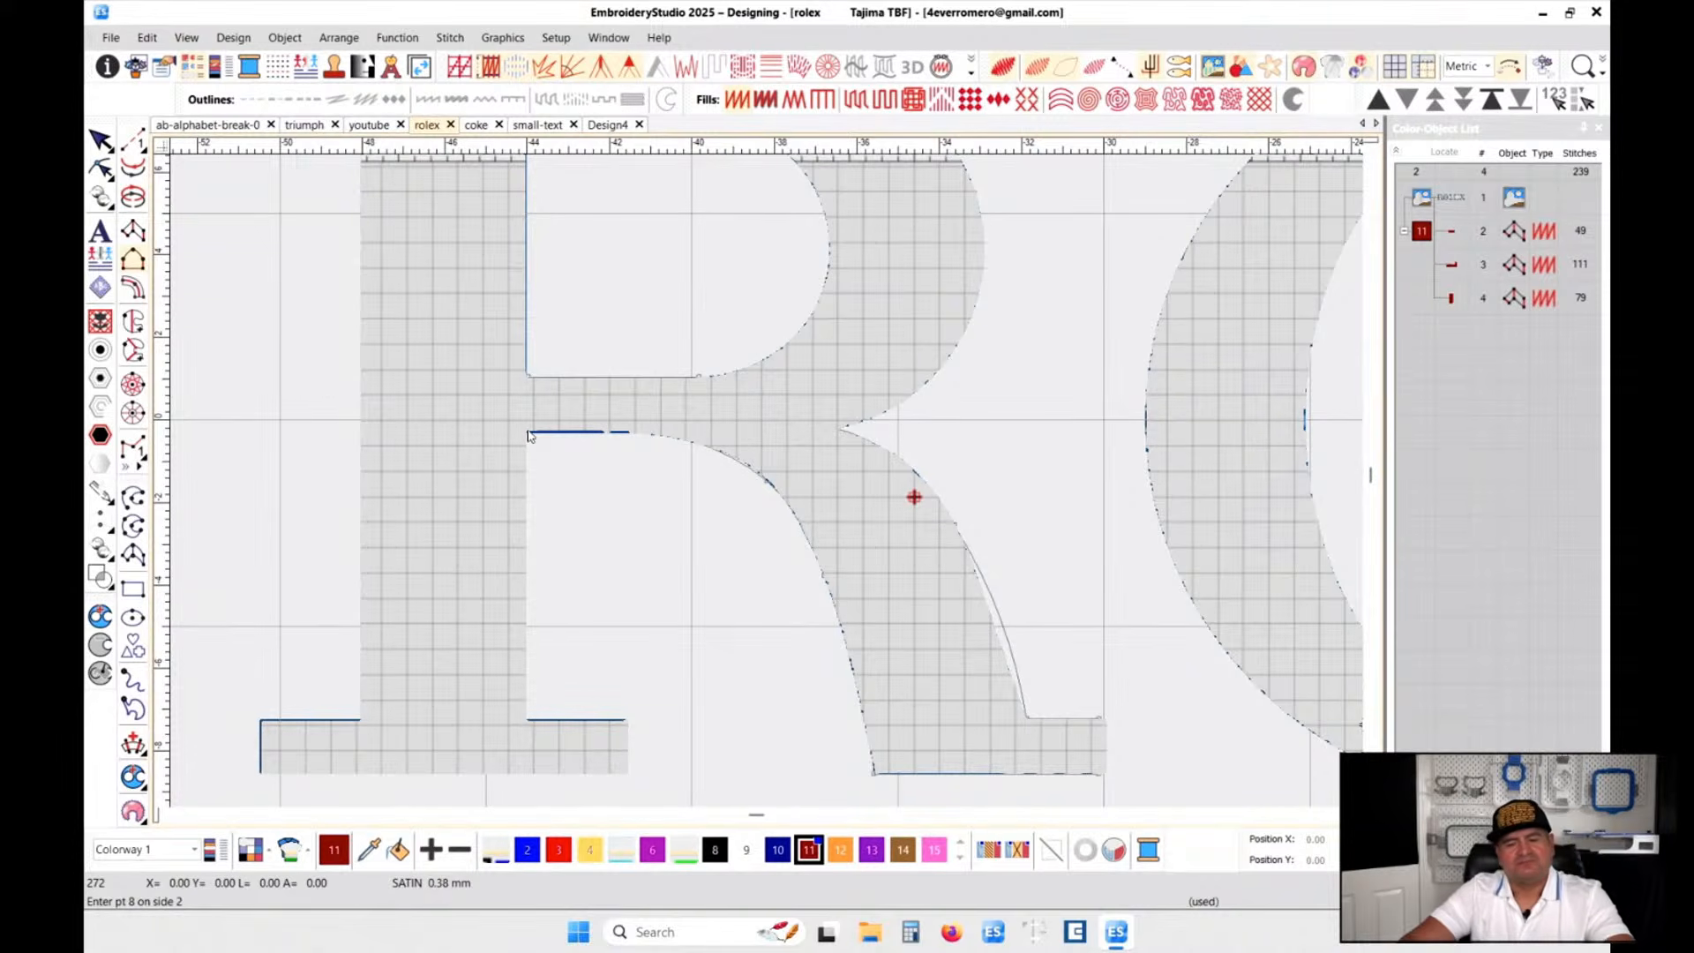
pyautogui.press('Return')
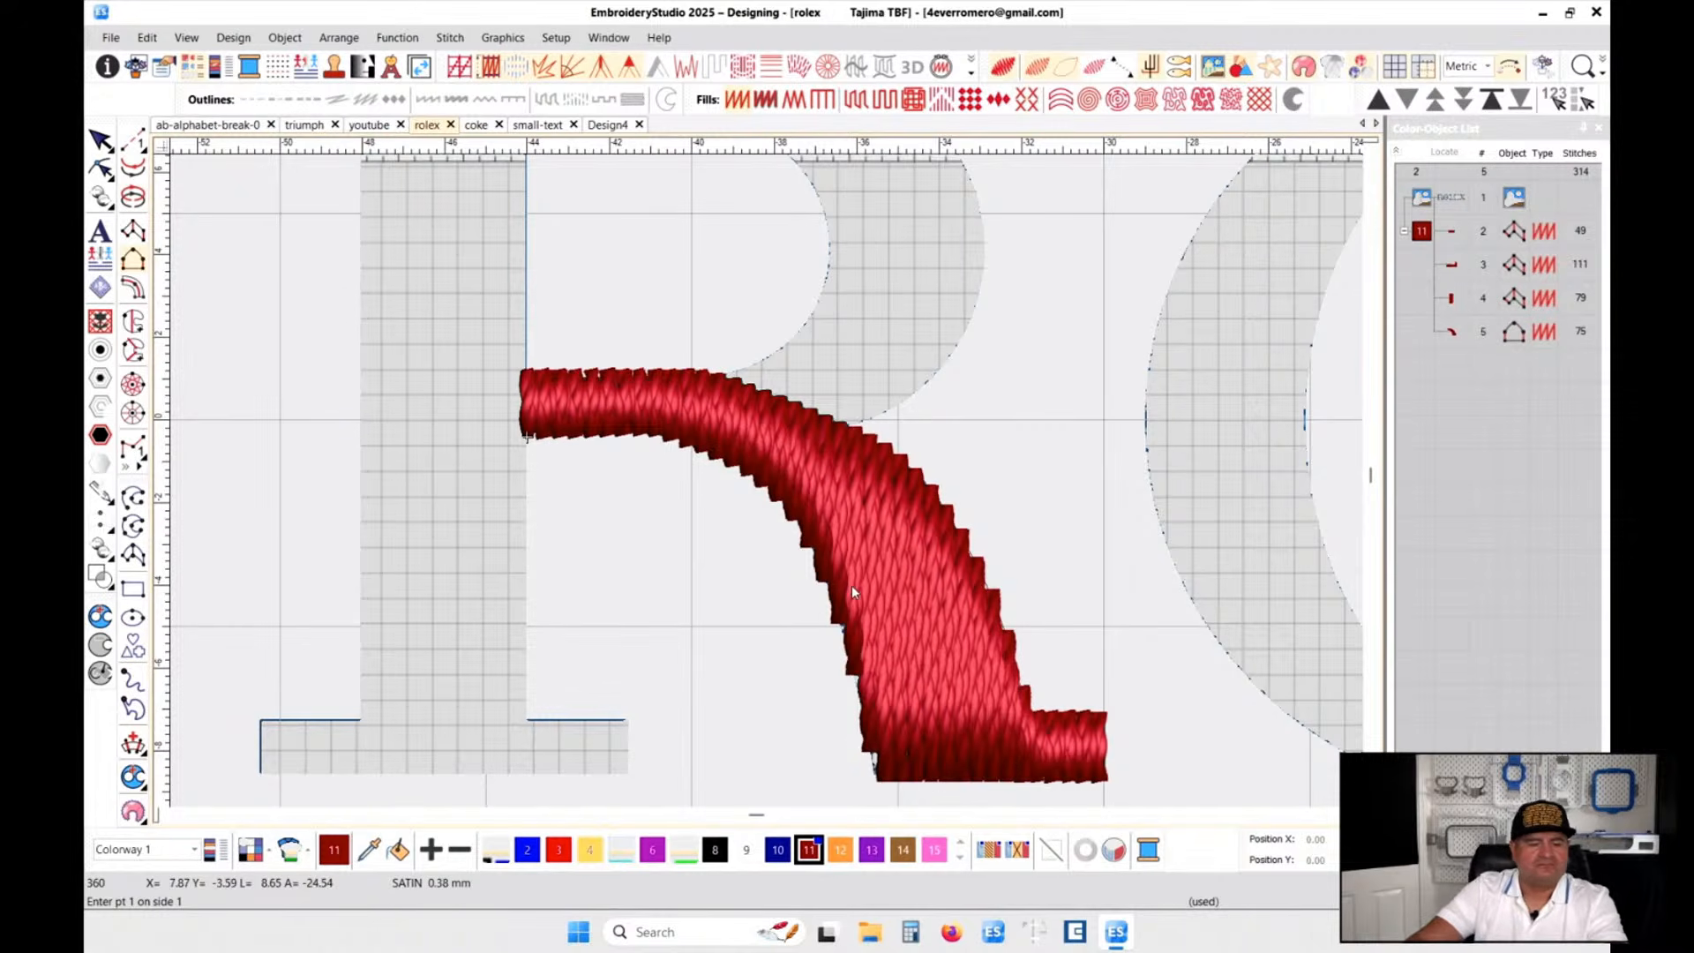
# - Add three stitch angles to the R's leg column: across the lower leg, across the bend, and vertically across the bar near the stem
pyautogui.hotkey('ctrl', 'h')
pyautogui.click(1013, 620)
pyautogui.click(851, 700)
pyautogui.click(752, 483)
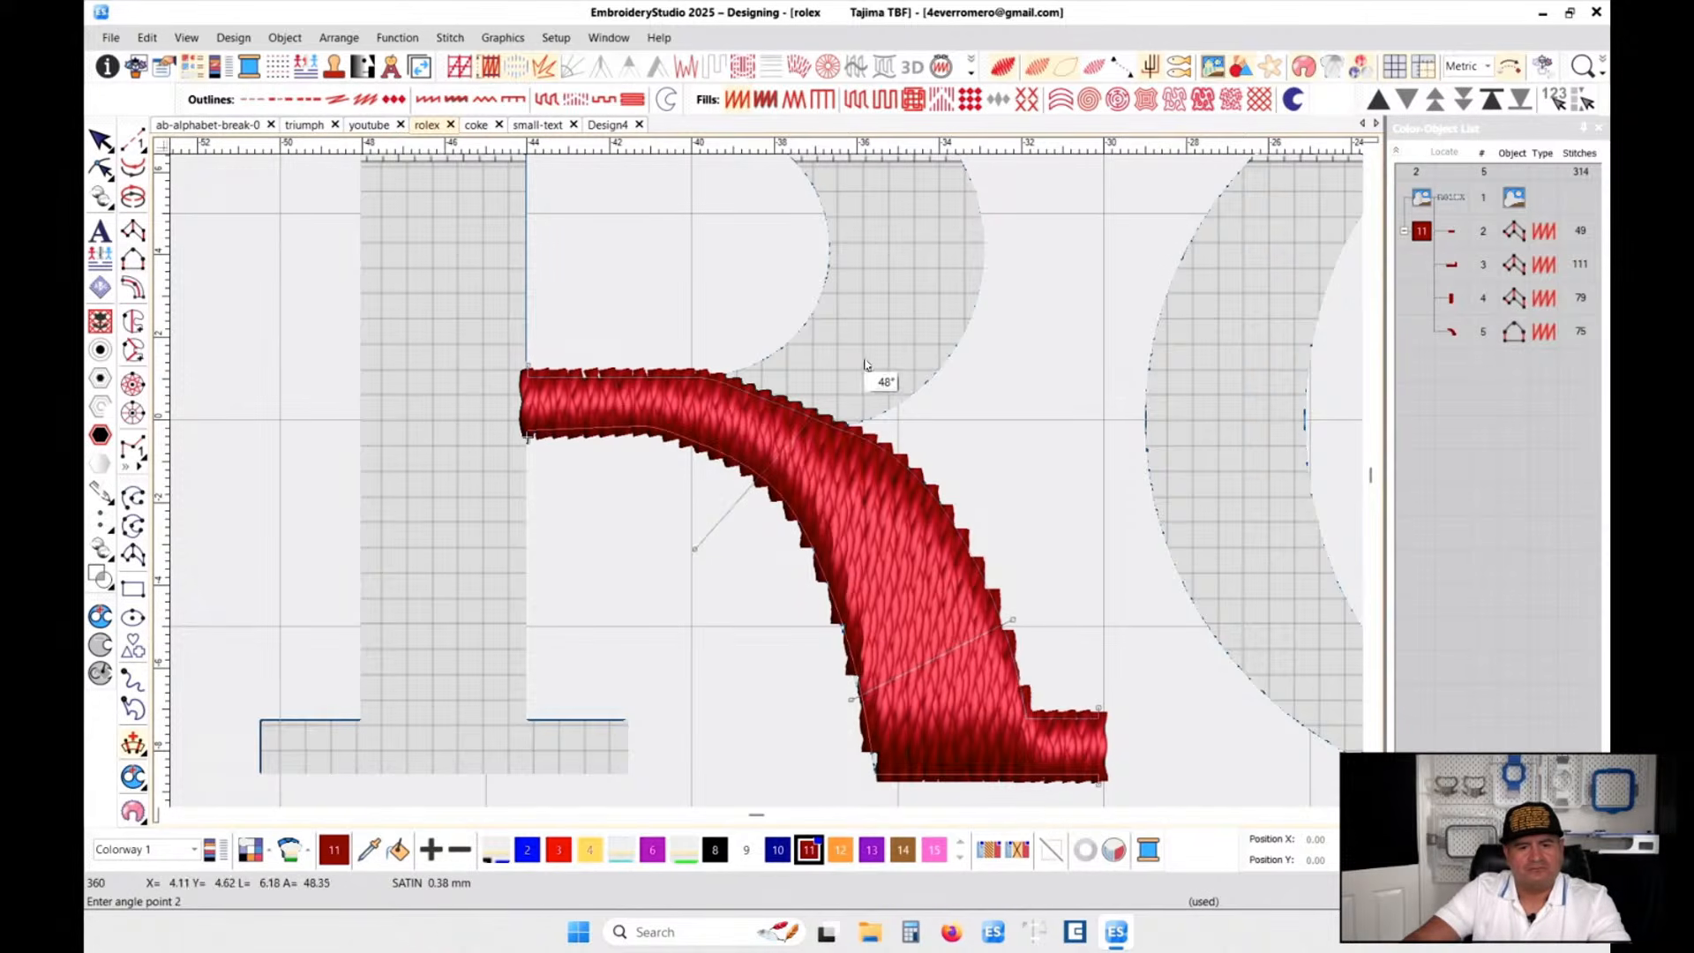
pyautogui.click(569, 508)
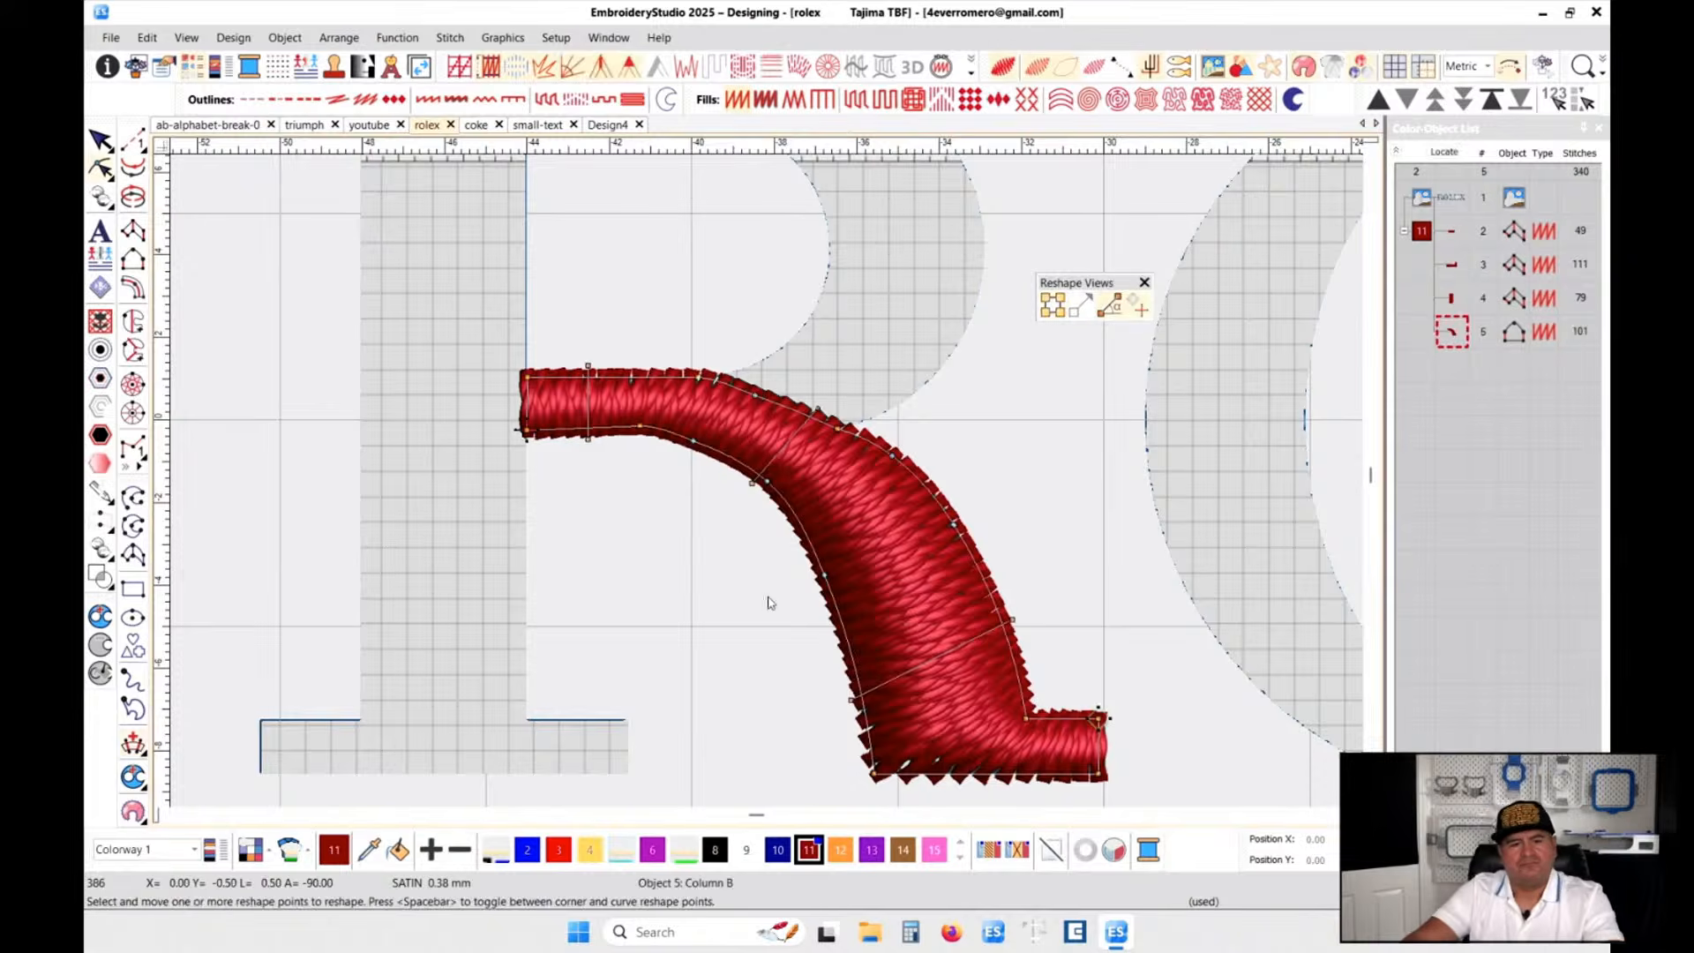
# - Reshape the R's leg column by moving two outline points on its upper edge outward, near the notch and the start of the curve
pyautogui.scroll(-2, 767, 601)
pyautogui.scroll(2, 767, 486)
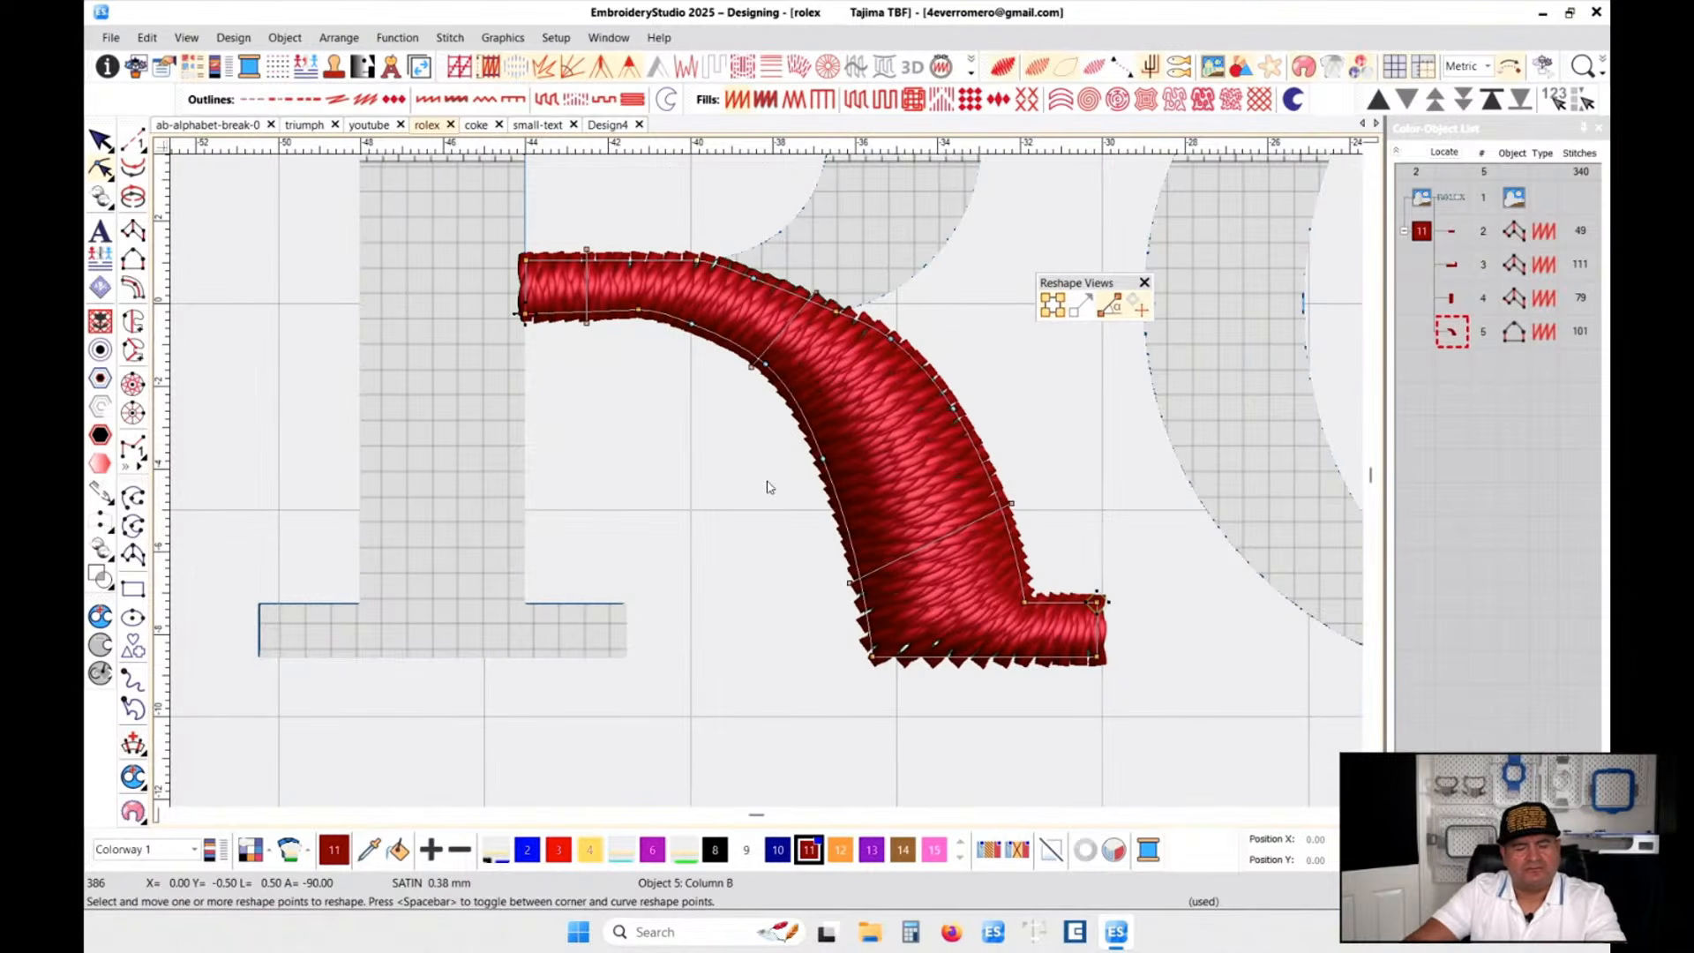
pyautogui.press('t')
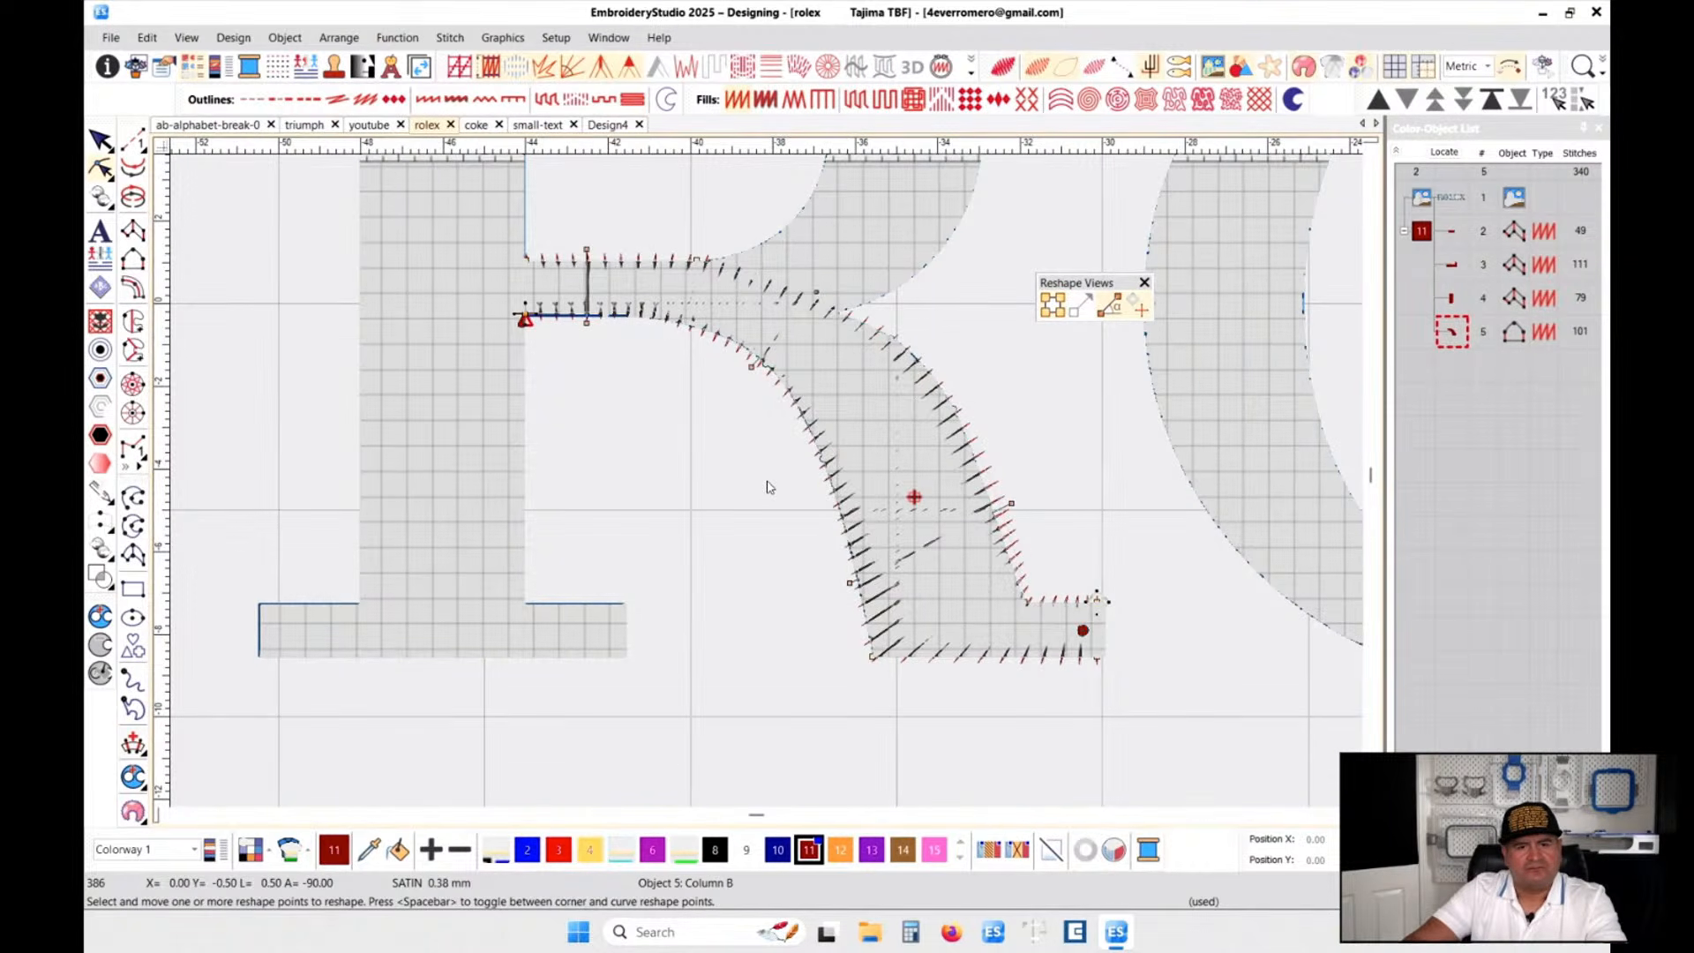
pyautogui.press('t')
pyautogui.scroll(2, 766, 479)
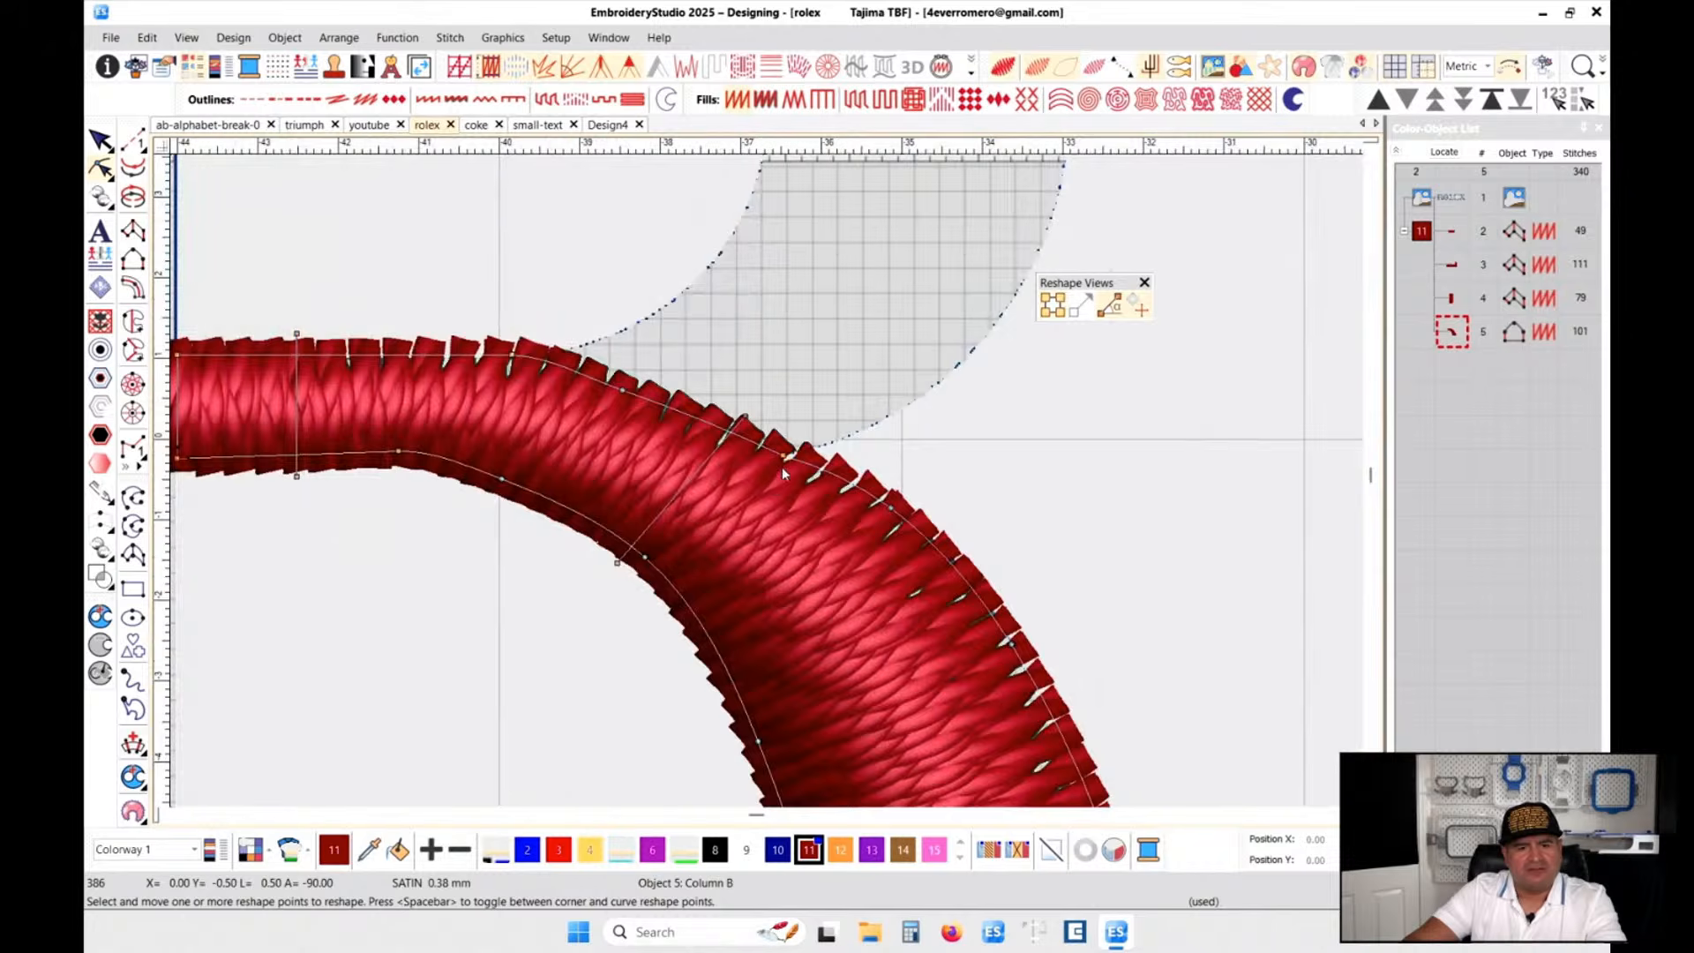
pyautogui.moveTo(782, 453); pyautogui.dragTo(779, 448)
pyautogui.moveTo(624, 389); pyautogui.dragTo(632, 375)
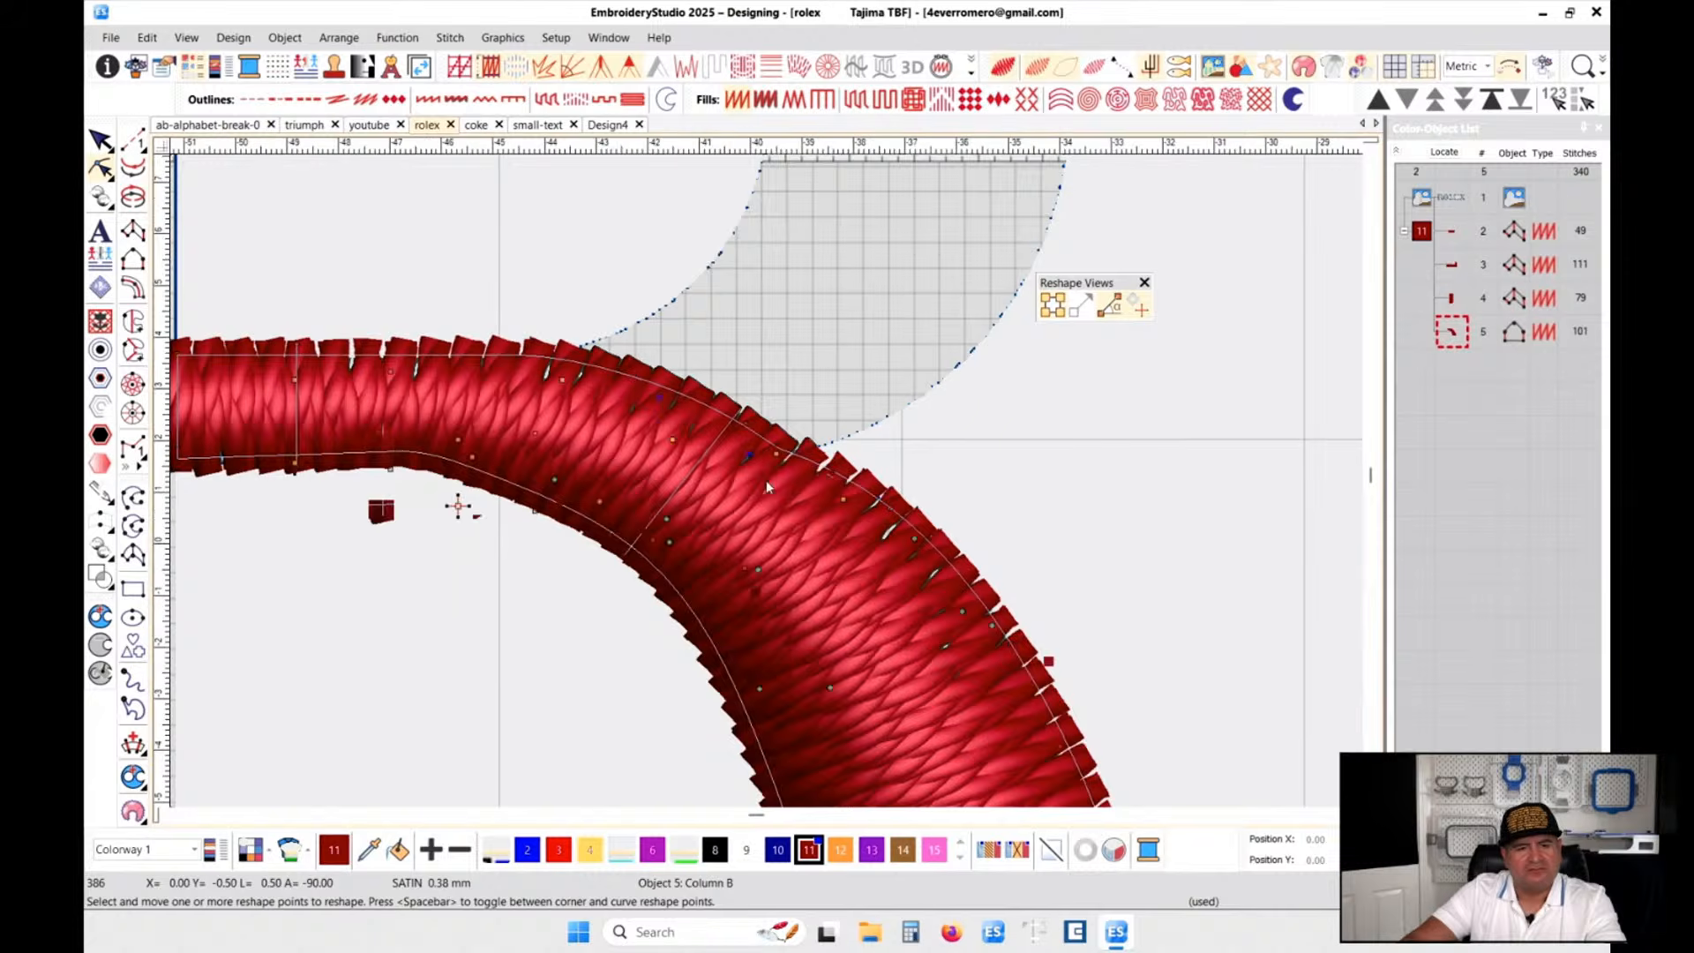
pyautogui.scroll(-2, 765, 480)
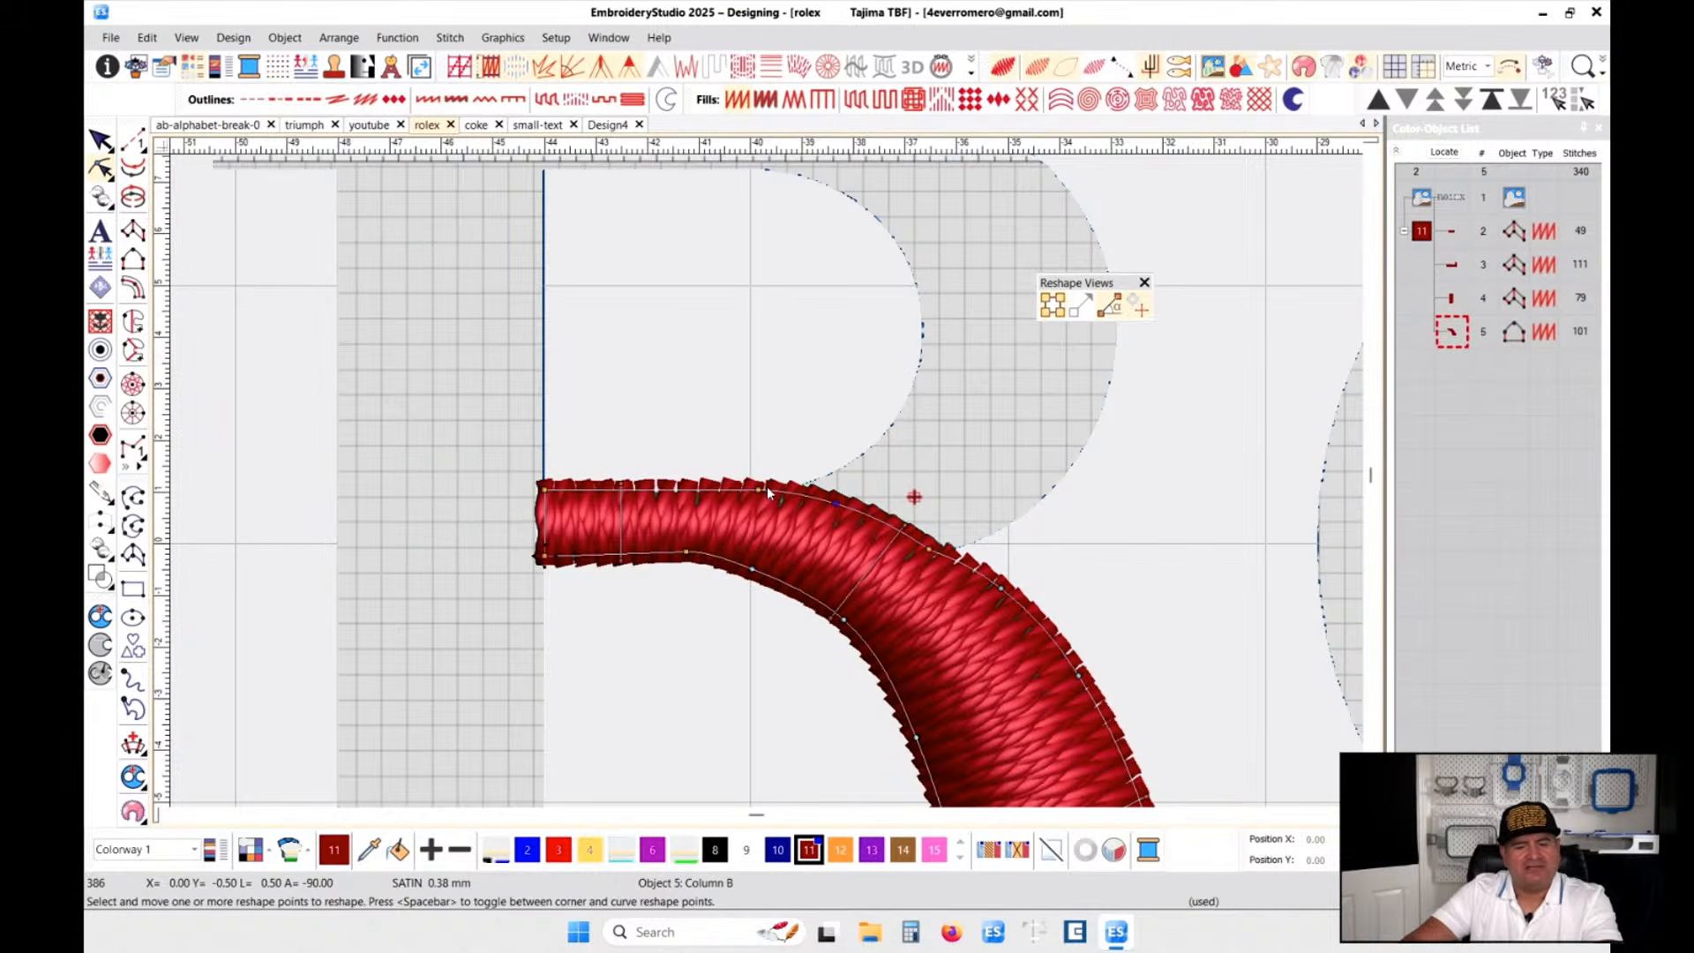
# - Leave reshaping and delete the single-piece leg column from the R
pyautogui.press('Escape')
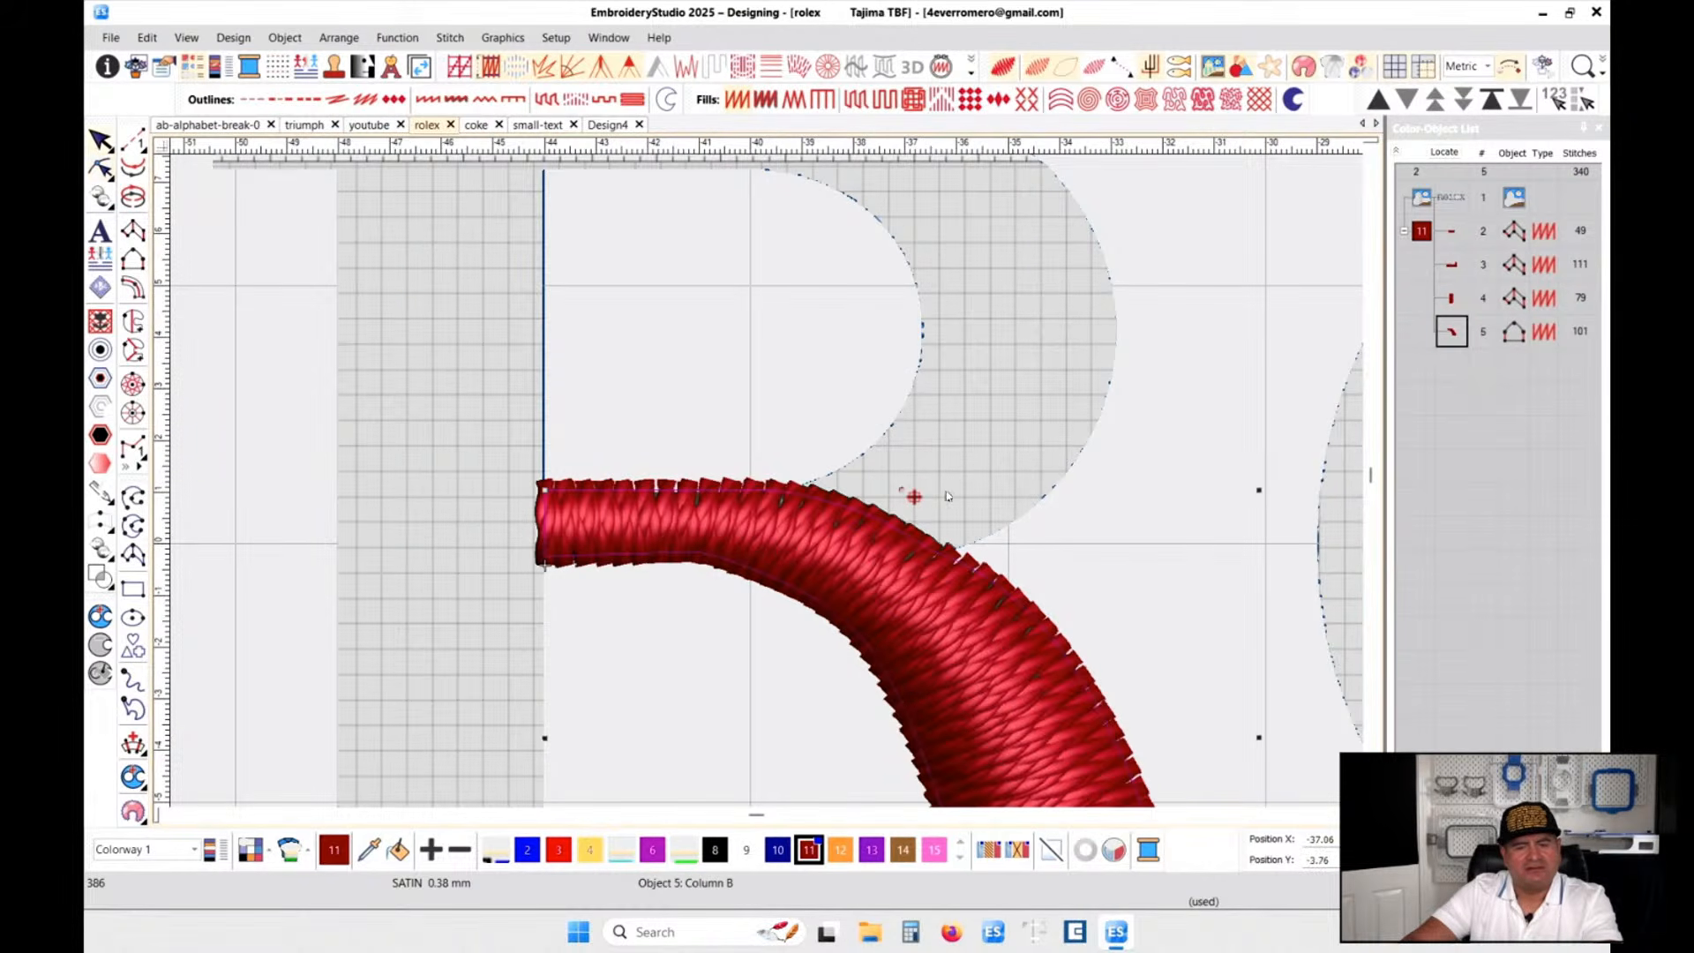
pyautogui.scroll(-2, 939, 506)
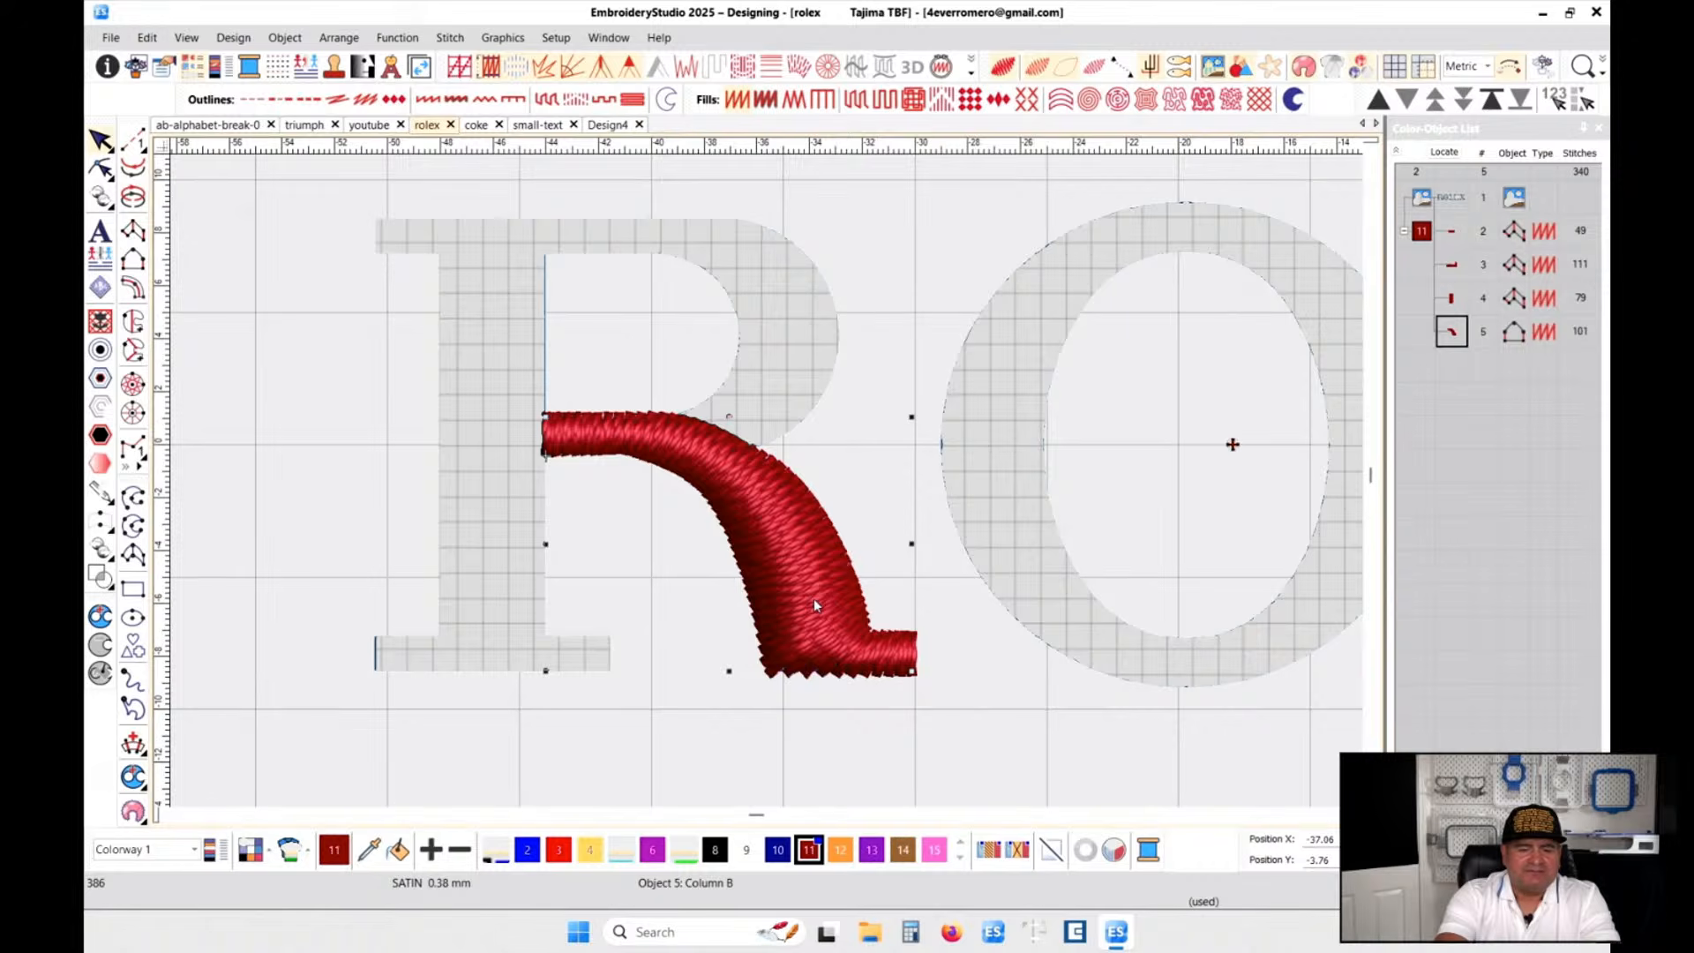
pyautogui.press('Delete')
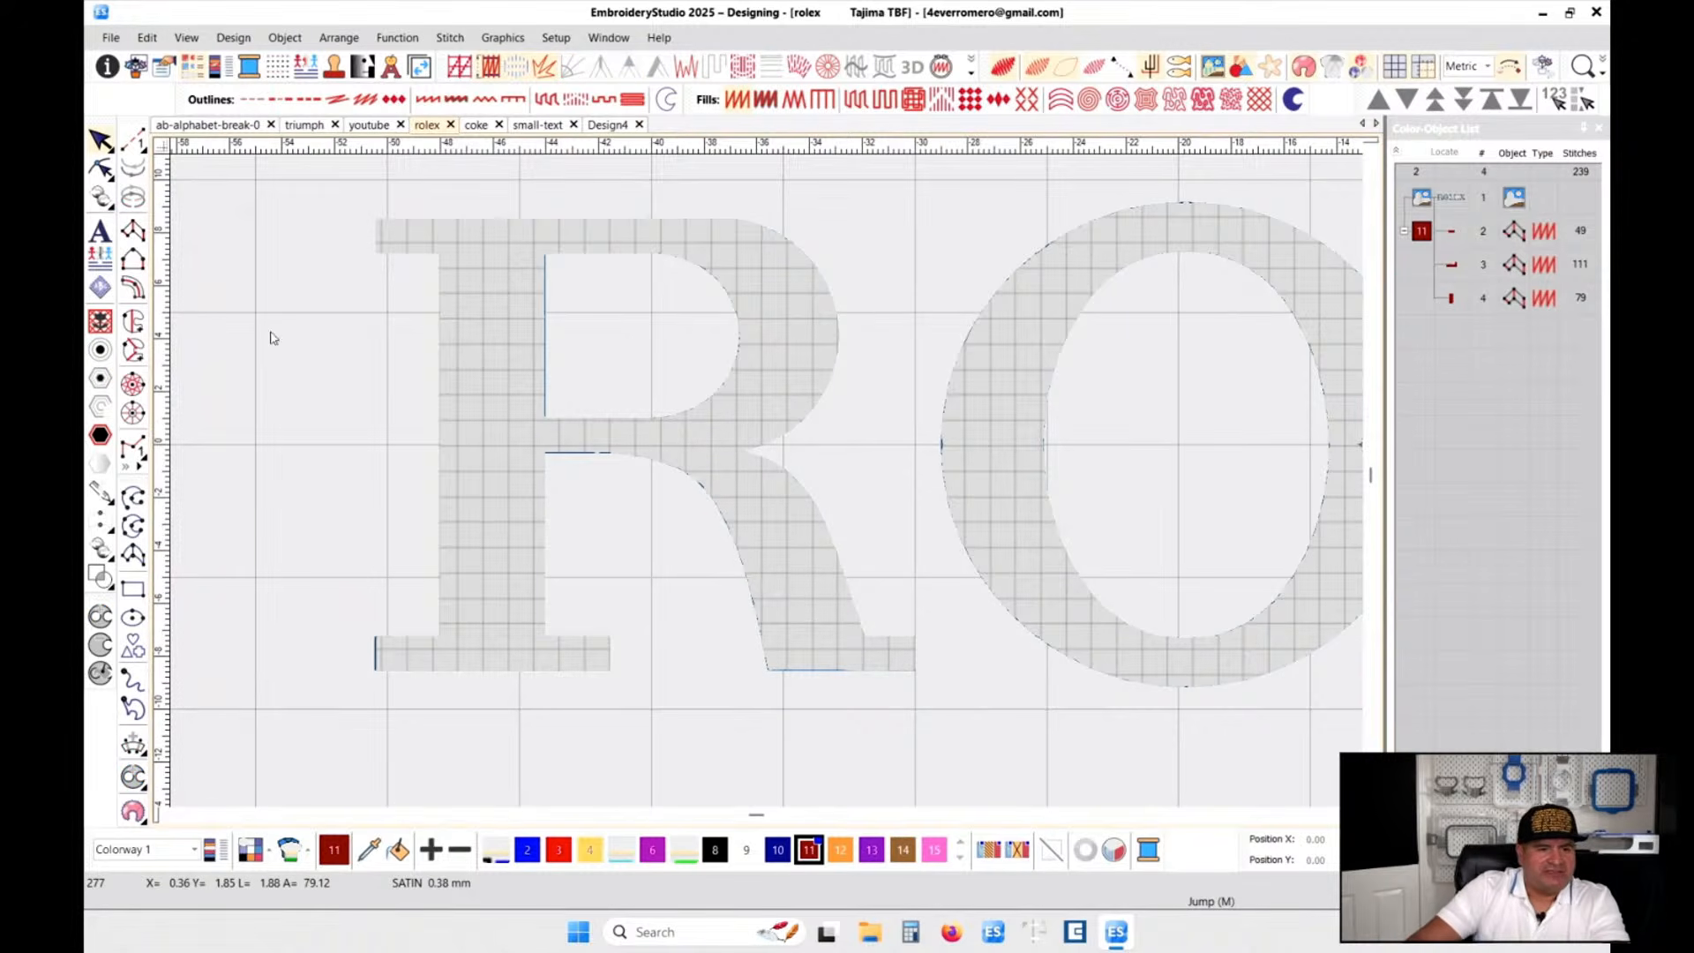
# - Digitize the R's foot as a separate satin column with Column B, spanning the leg's base from the serif tip to the inner corner
pyautogui.click(133, 258)
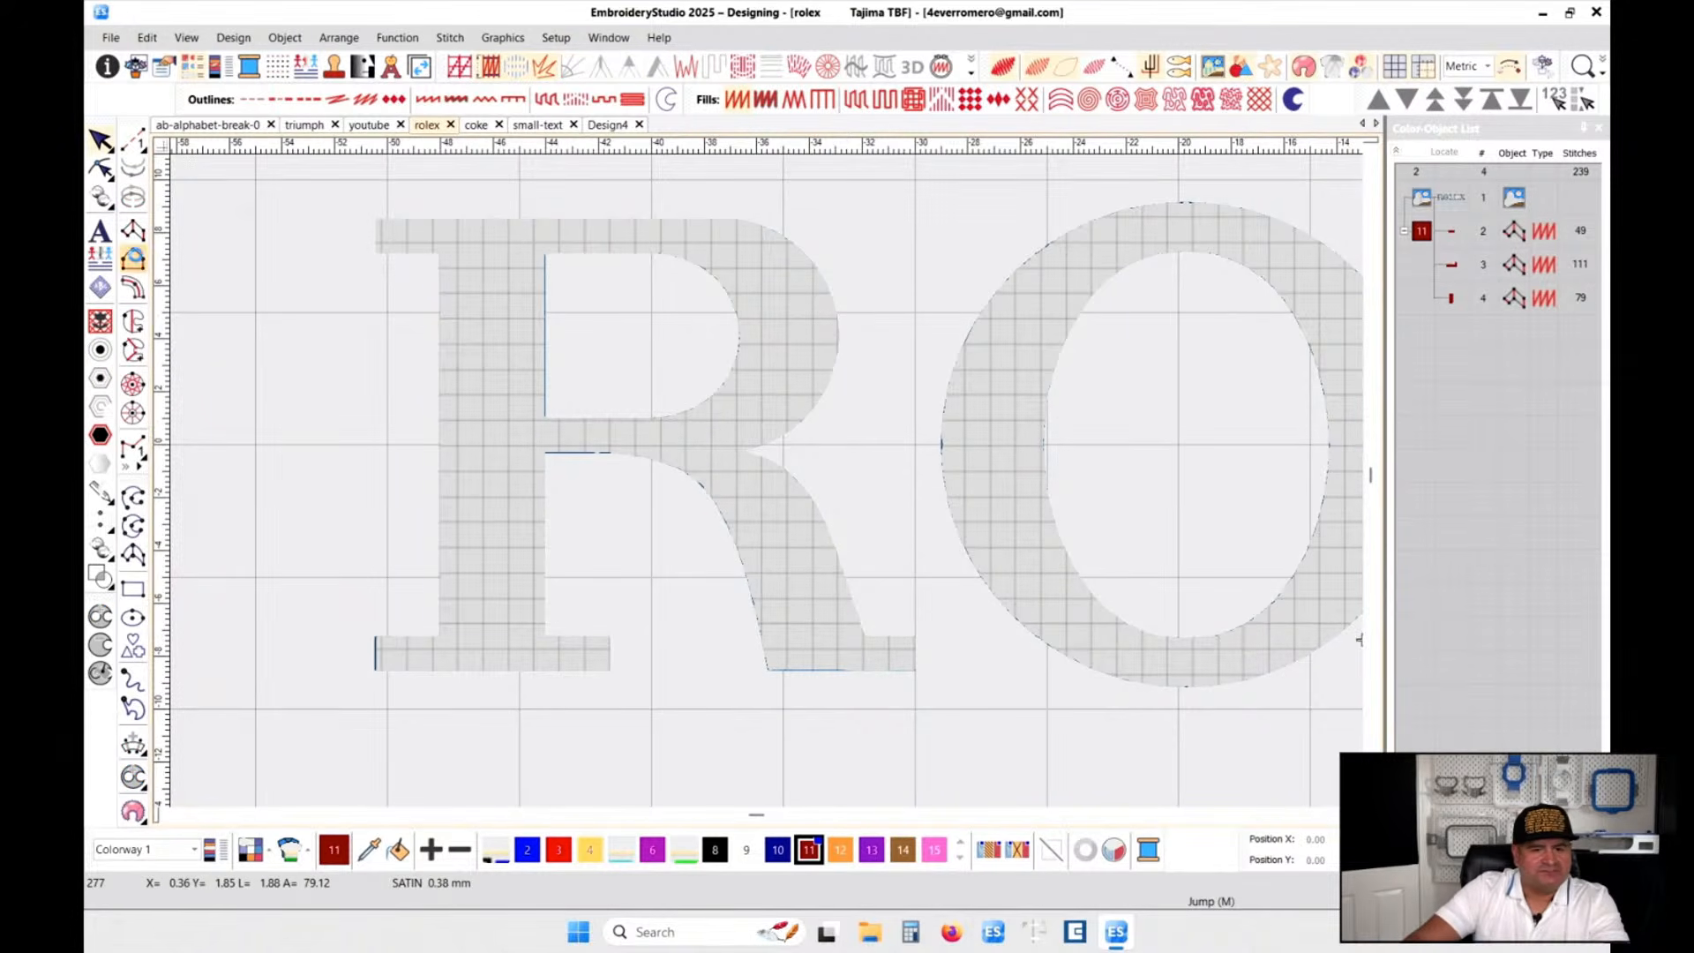
pyautogui.scroll(3, 741, 635)
pyautogui.click(1056, 547)
pyautogui.click(771, 544)
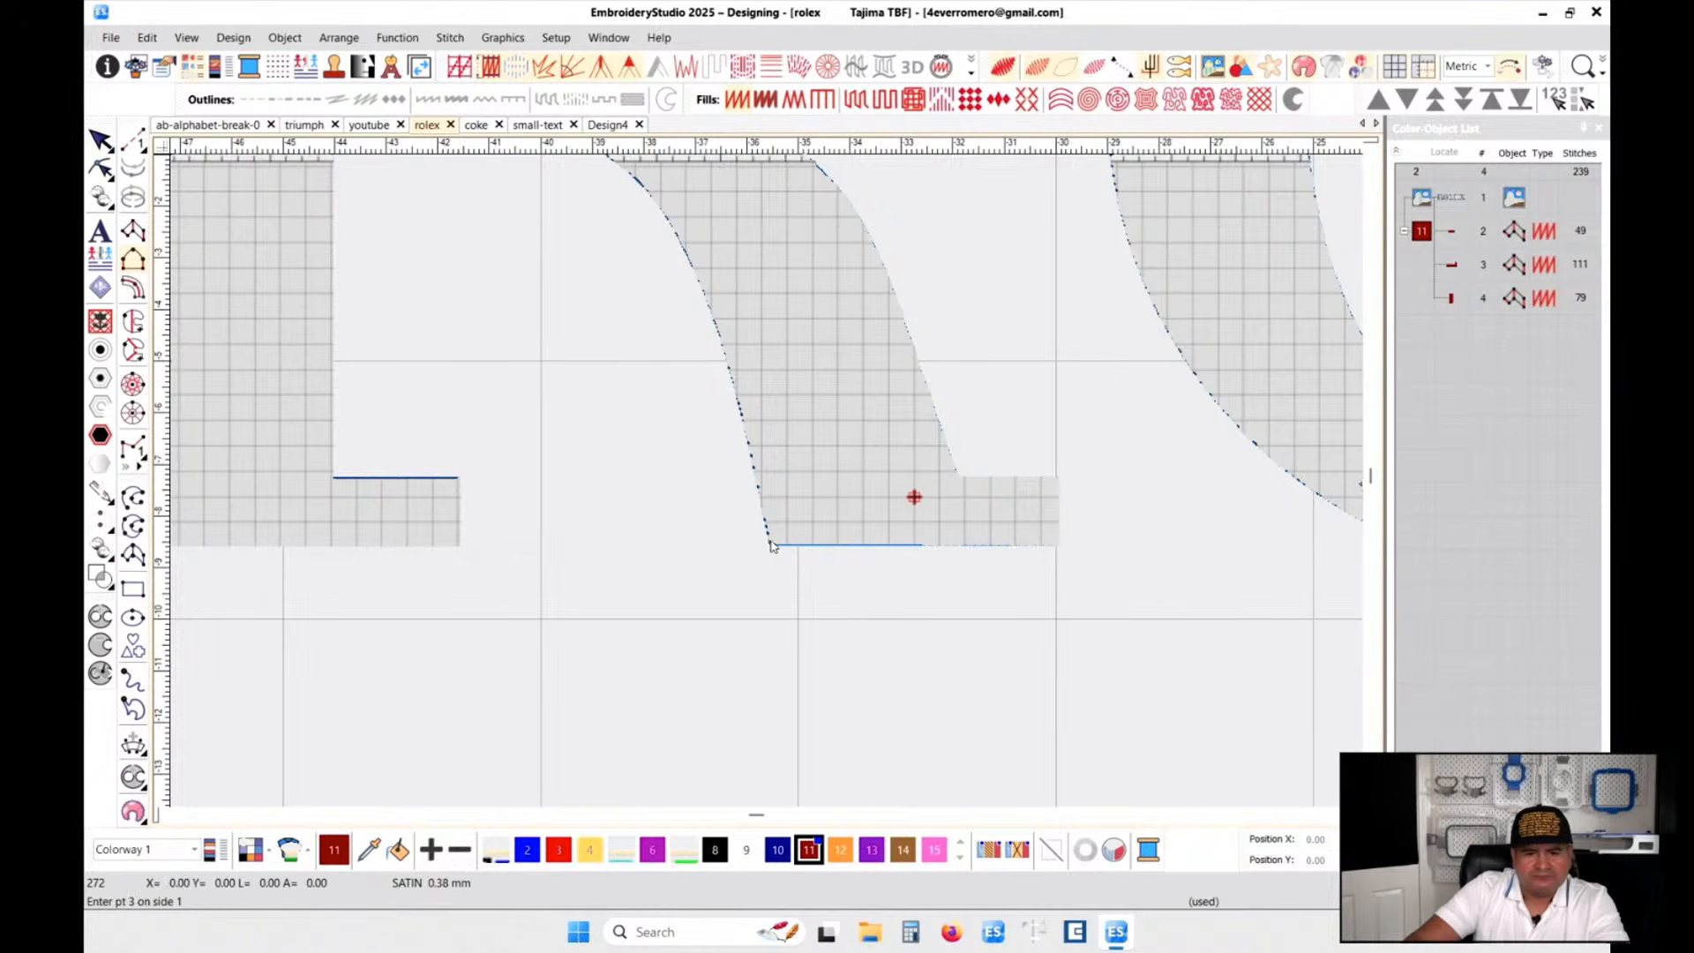
pyautogui.press('Return')
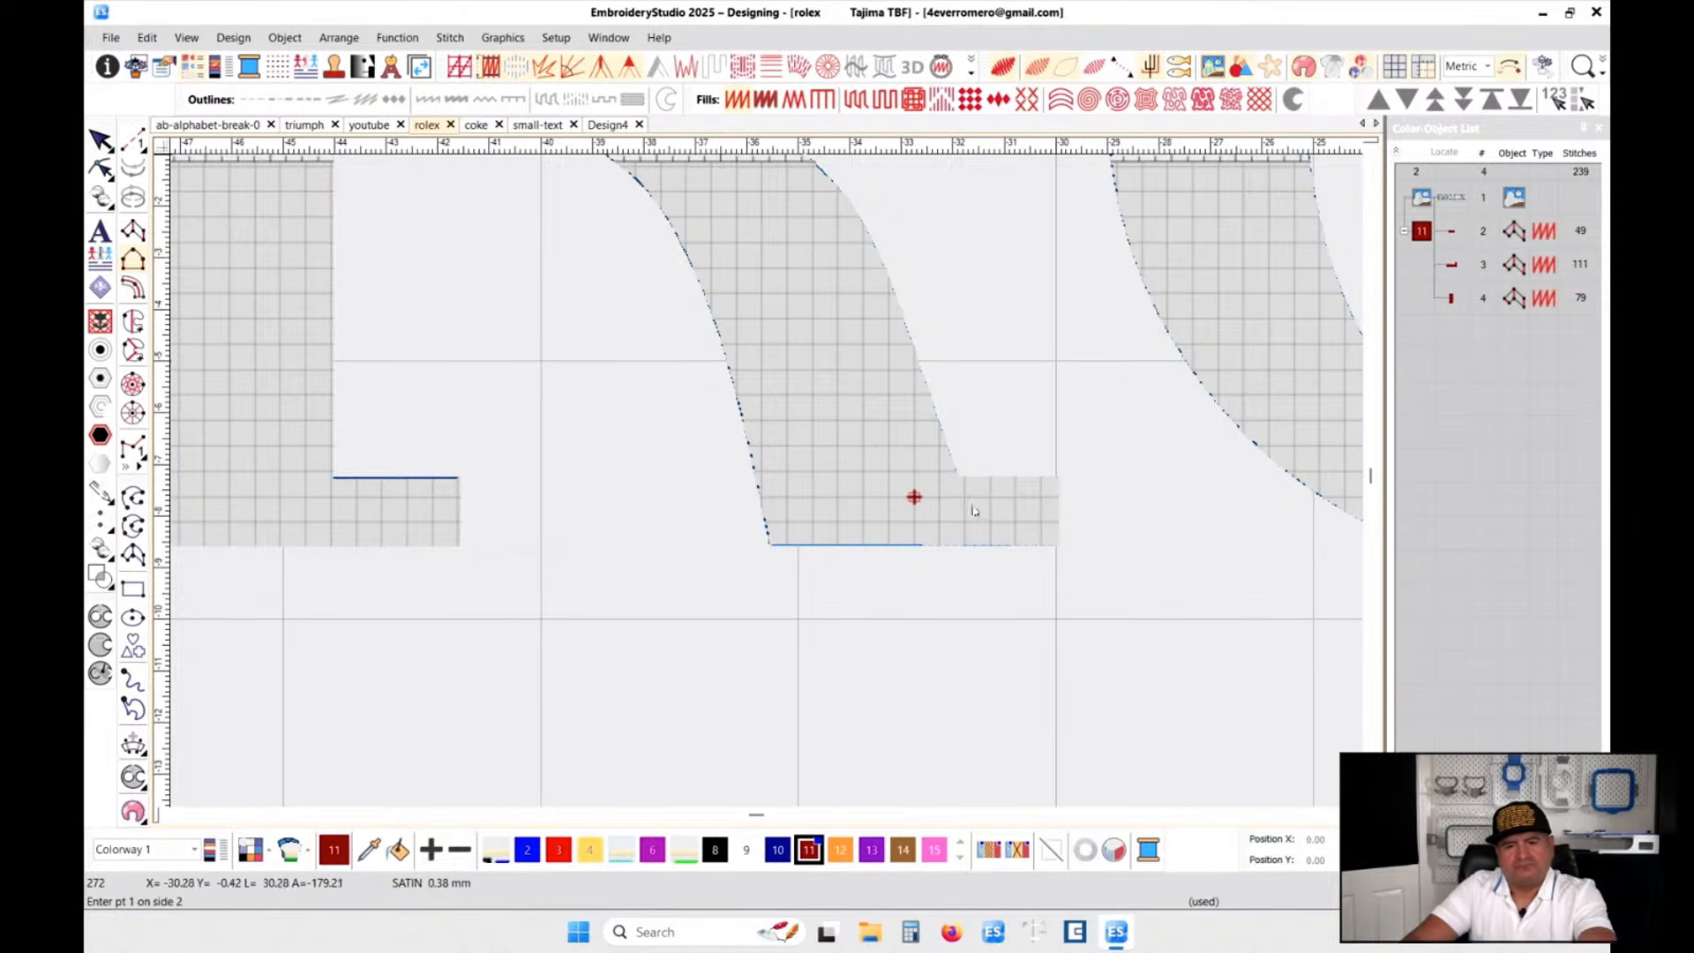
pyautogui.click(1054, 480)
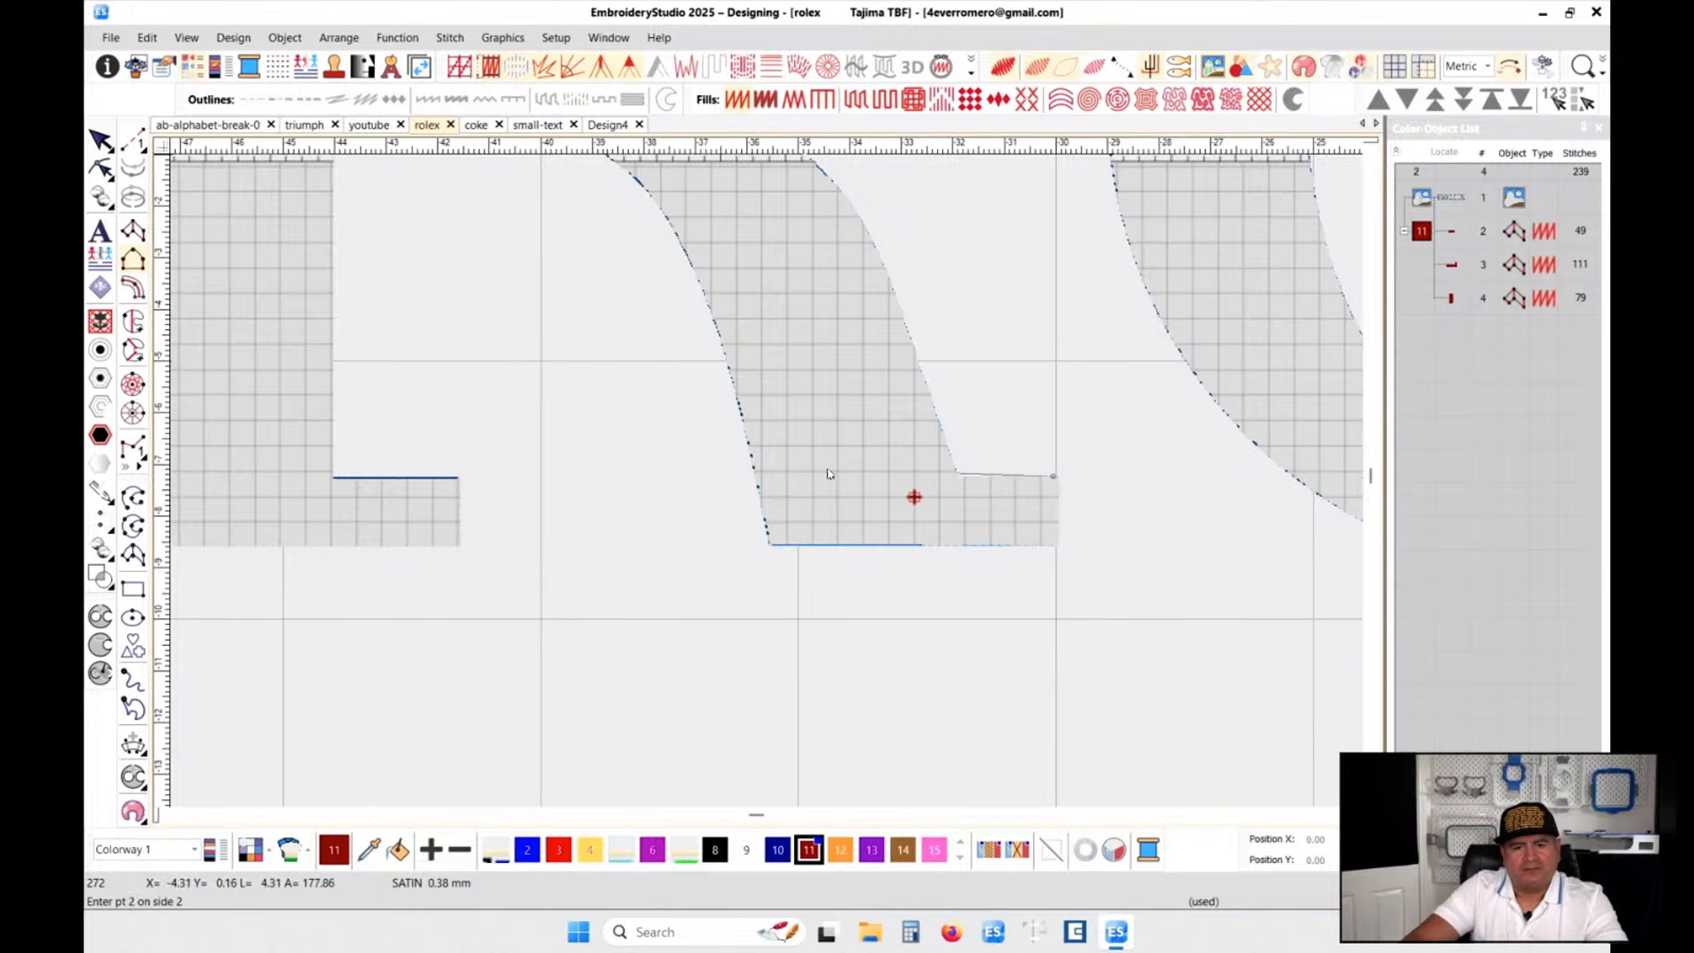
pyautogui.click(756, 479)
pyautogui.press('Return')
pyautogui.scroll(-3, 758, 472)
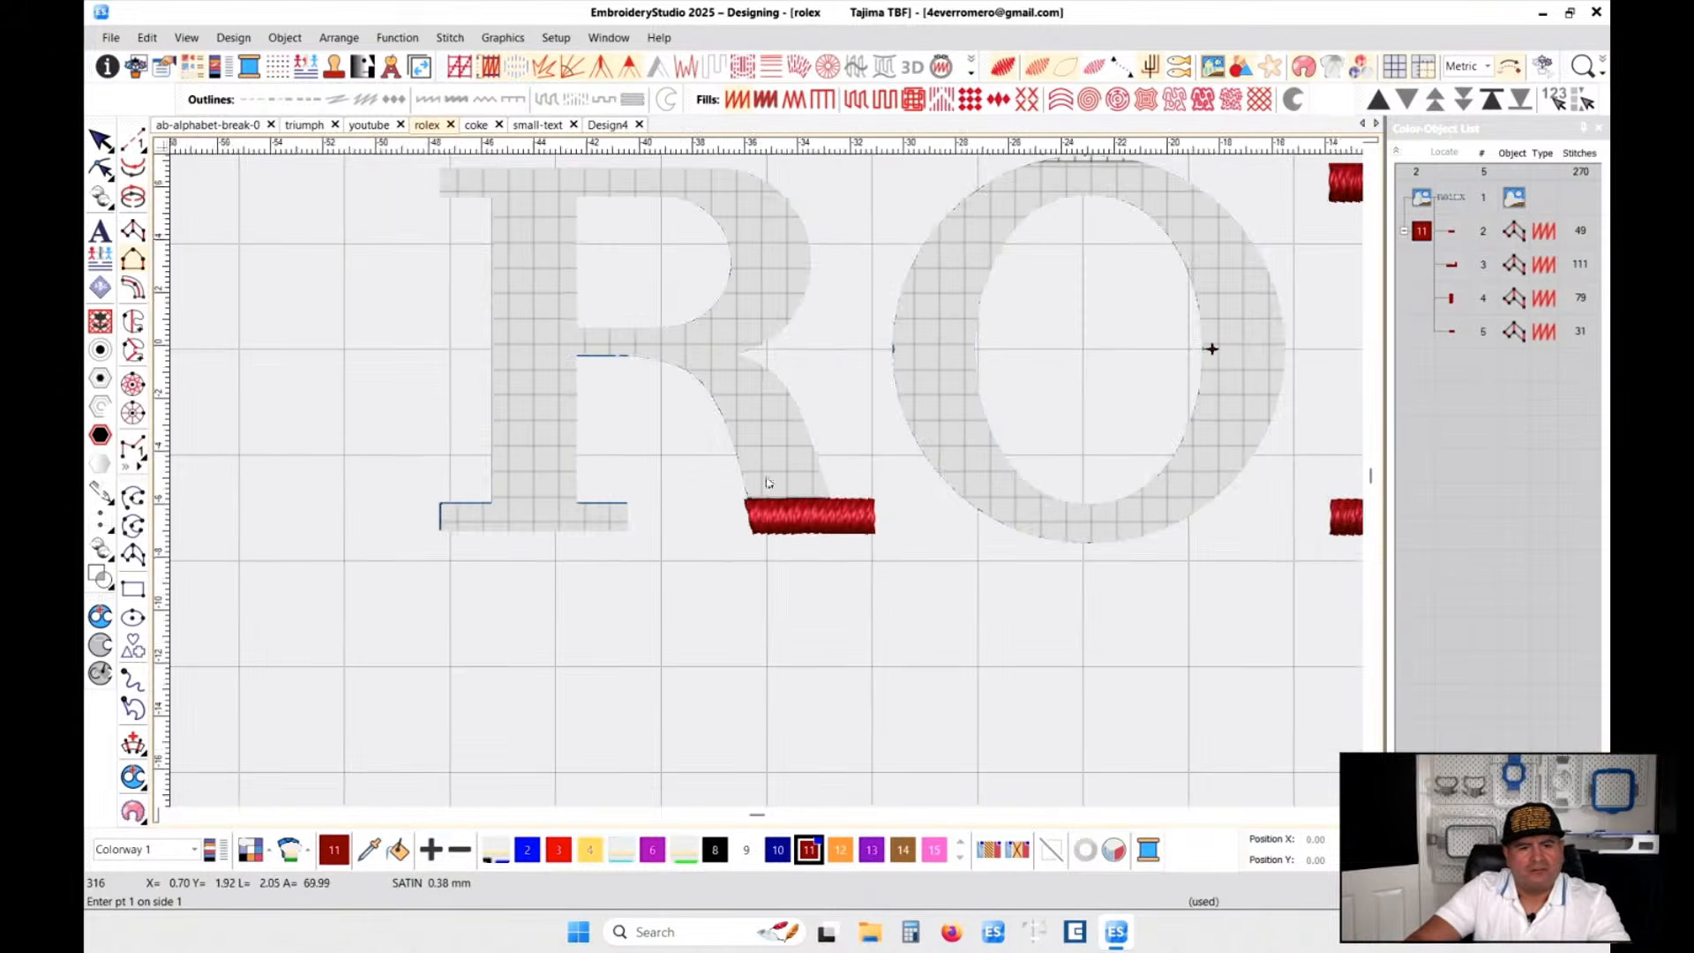
# - Trace the first side of a Column B shape from the middle bar at the stem around the bowl's inner curve to the upper serif's end
pyautogui.scroll(2, 763, 465)
pyautogui.scroll(1, 518, 307)
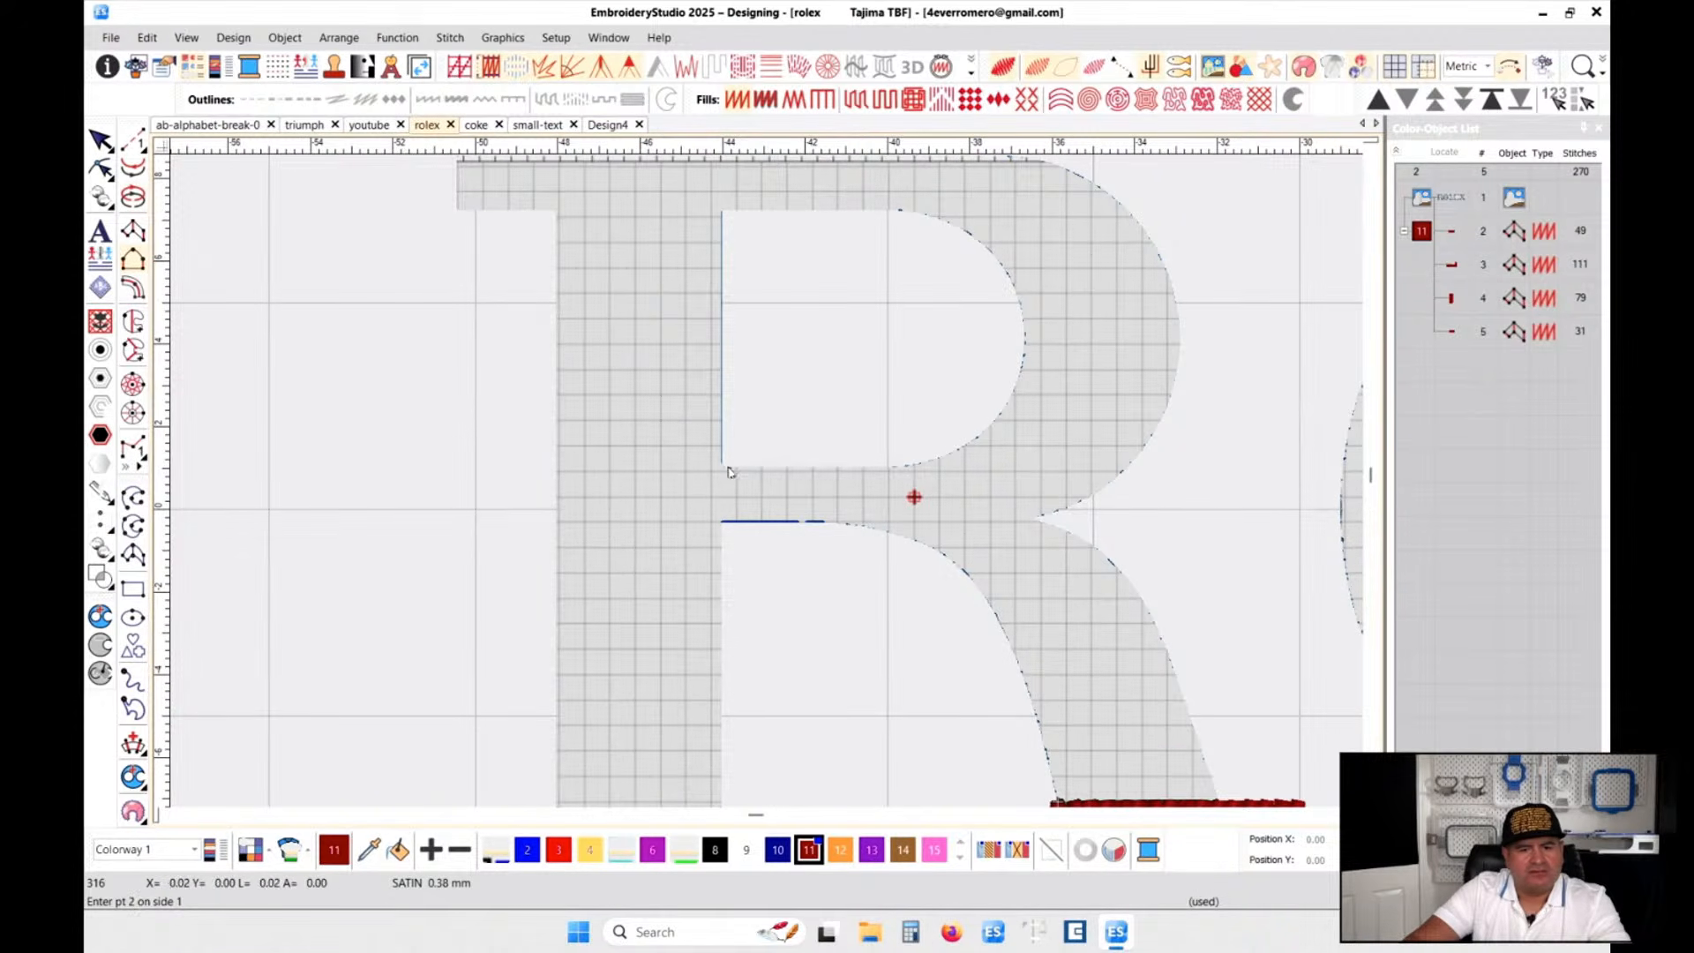
pyautogui.click(900, 466)
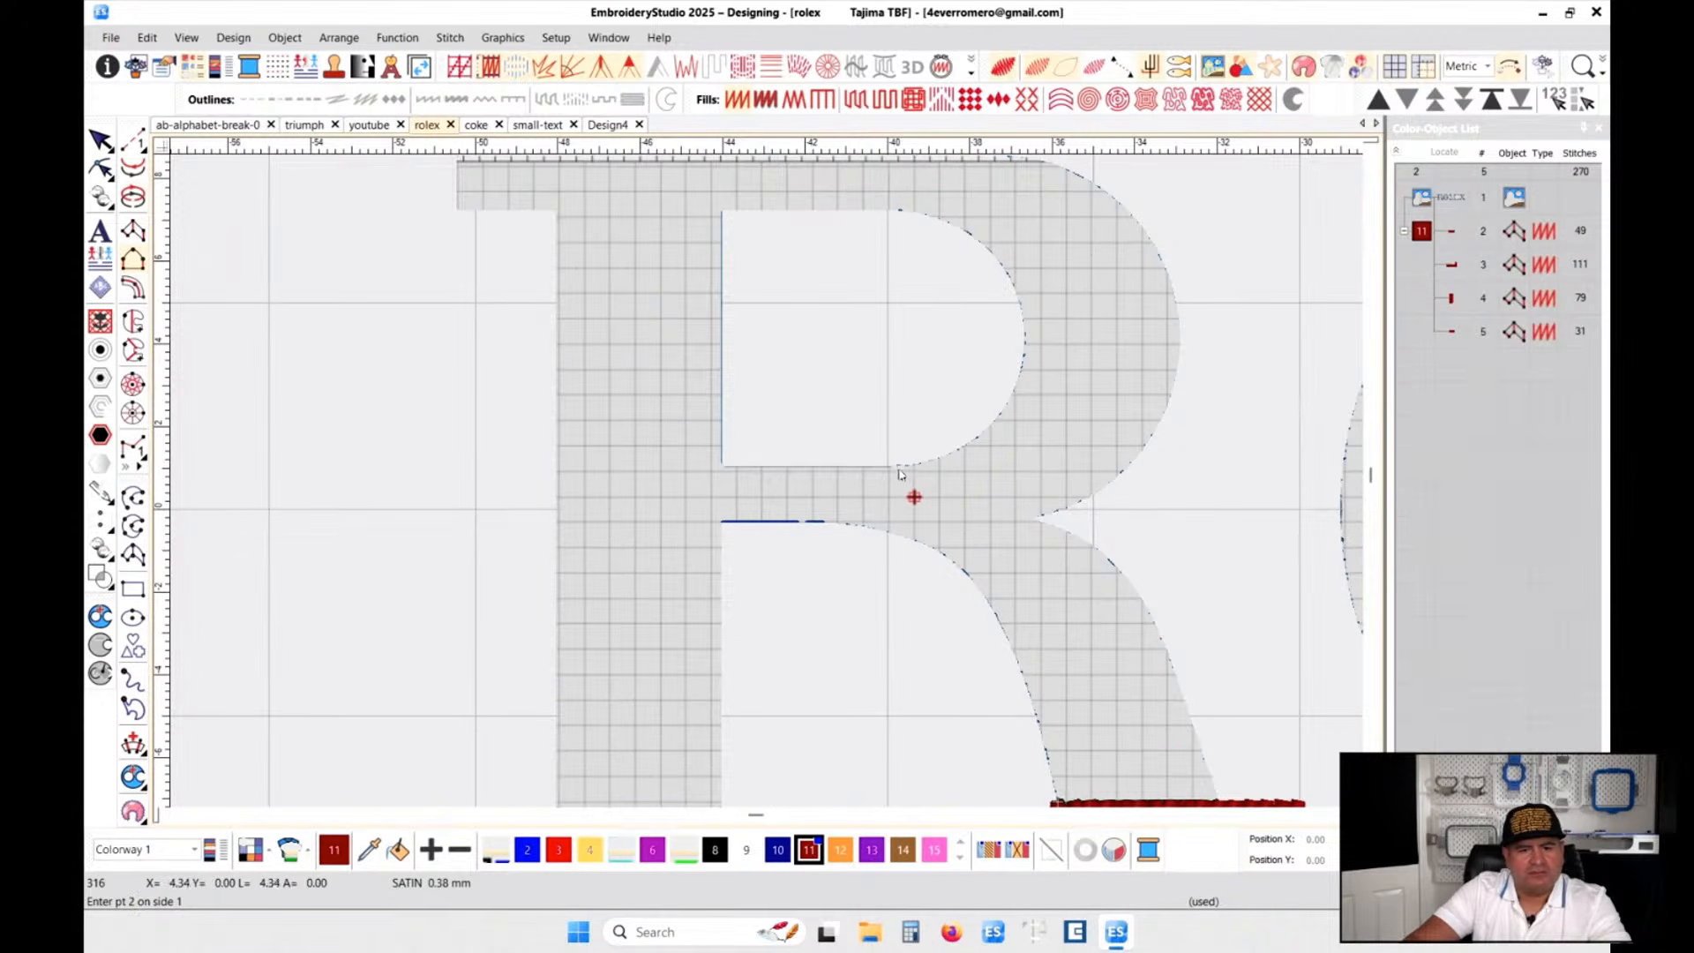
pyautogui.rightClick(989, 427)
pyautogui.rightClick(1026, 334)
pyautogui.rightClick(1001, 268)
pyautogui.click(898, 210)
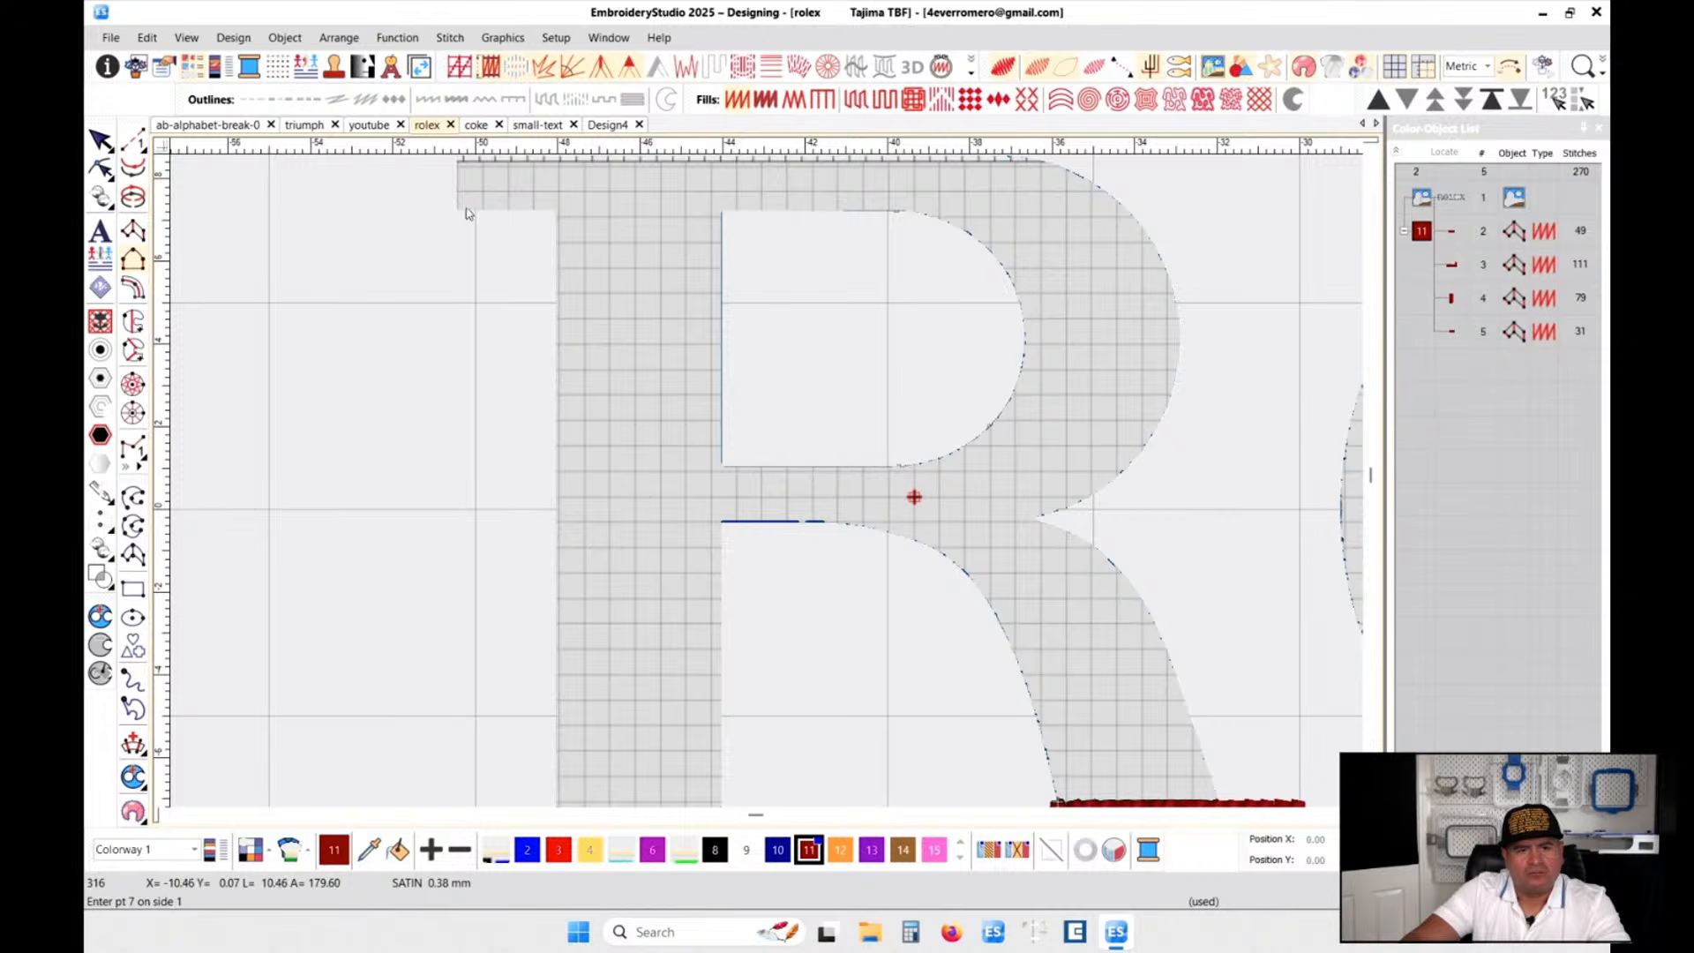
pyautogui.press('Return')
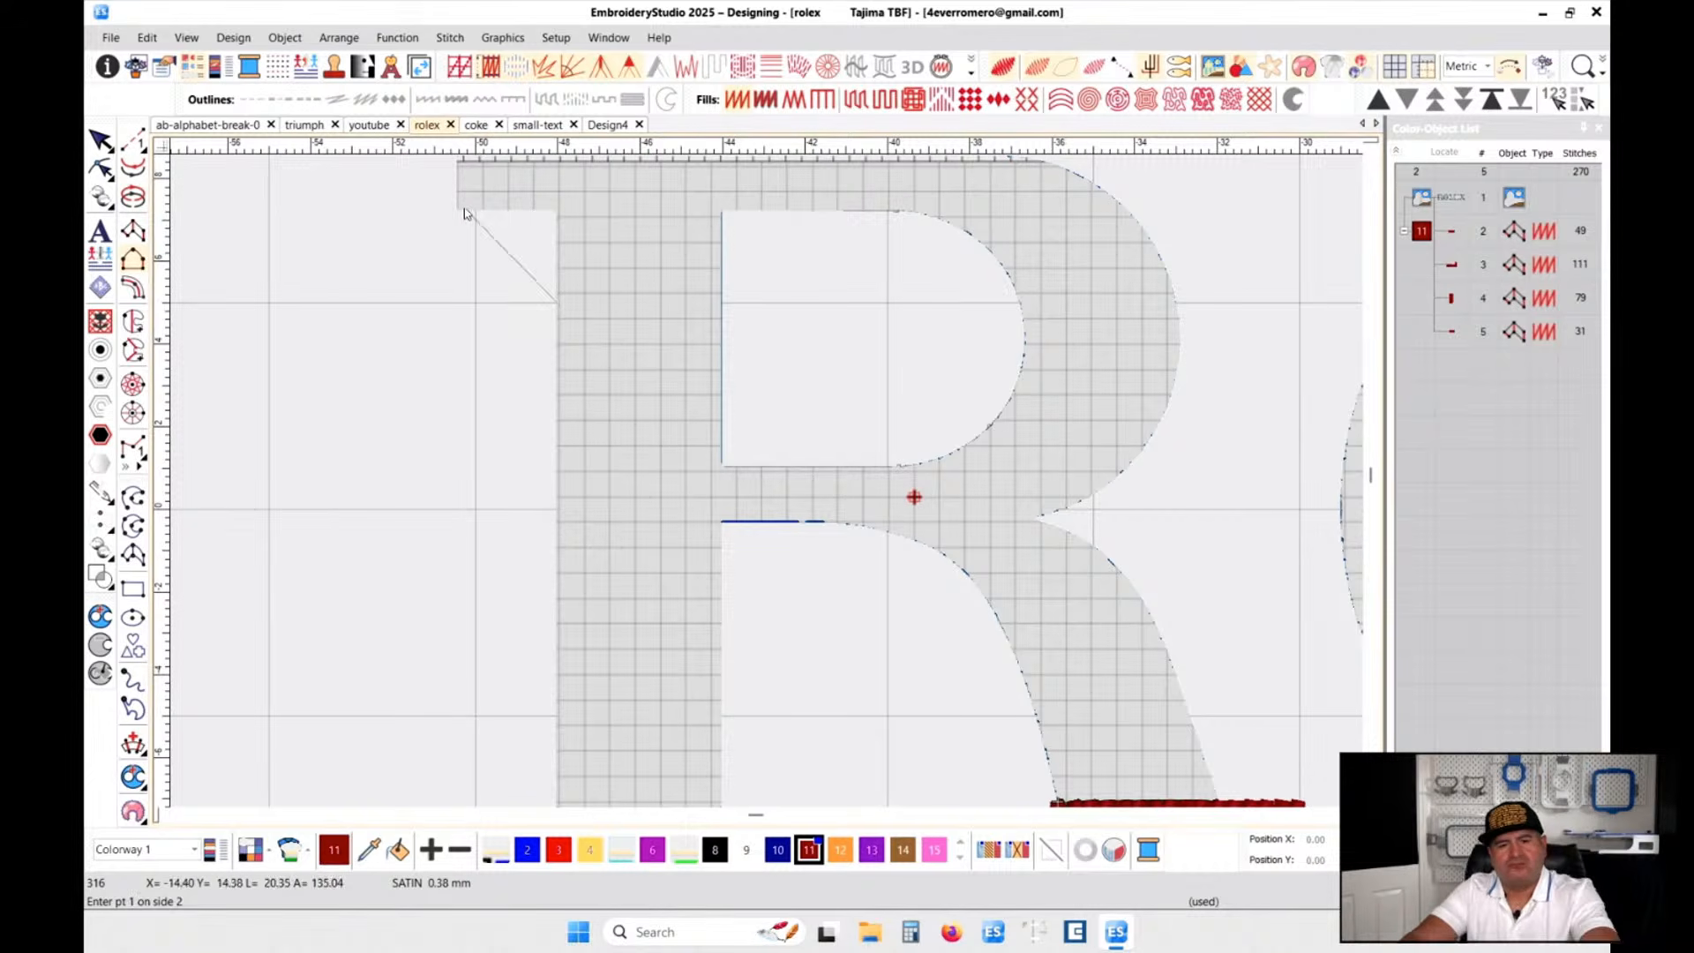
# - Trace the second side from the middle bar's underside past the notch, around the bowl's outer curve to the upper serif, and complete the satin column
pyautogui.click(722, 527)
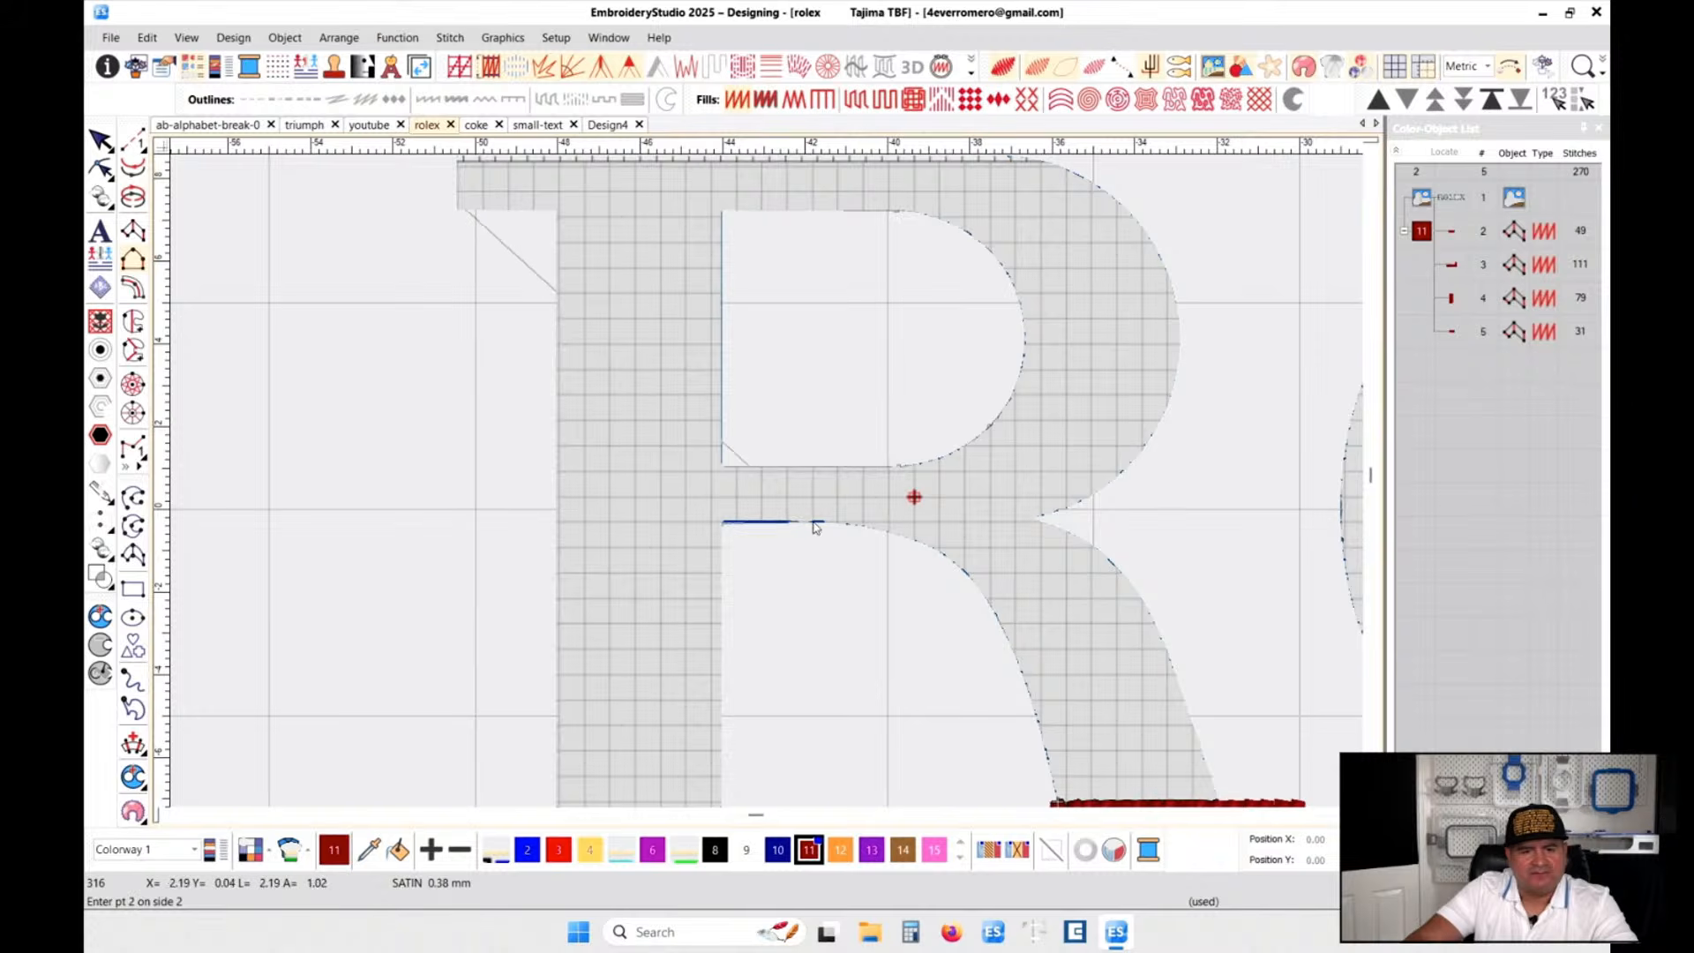
pyautogui.click(1035, 519)
pyautogui.click(1055, 512)
pyautogui.click(1182, 334)
pyautogui.click(1145, 232)
pyautogui.click(1035, 167)
pyautogui.click(877, 315)
pyautogui.click(829, 310)
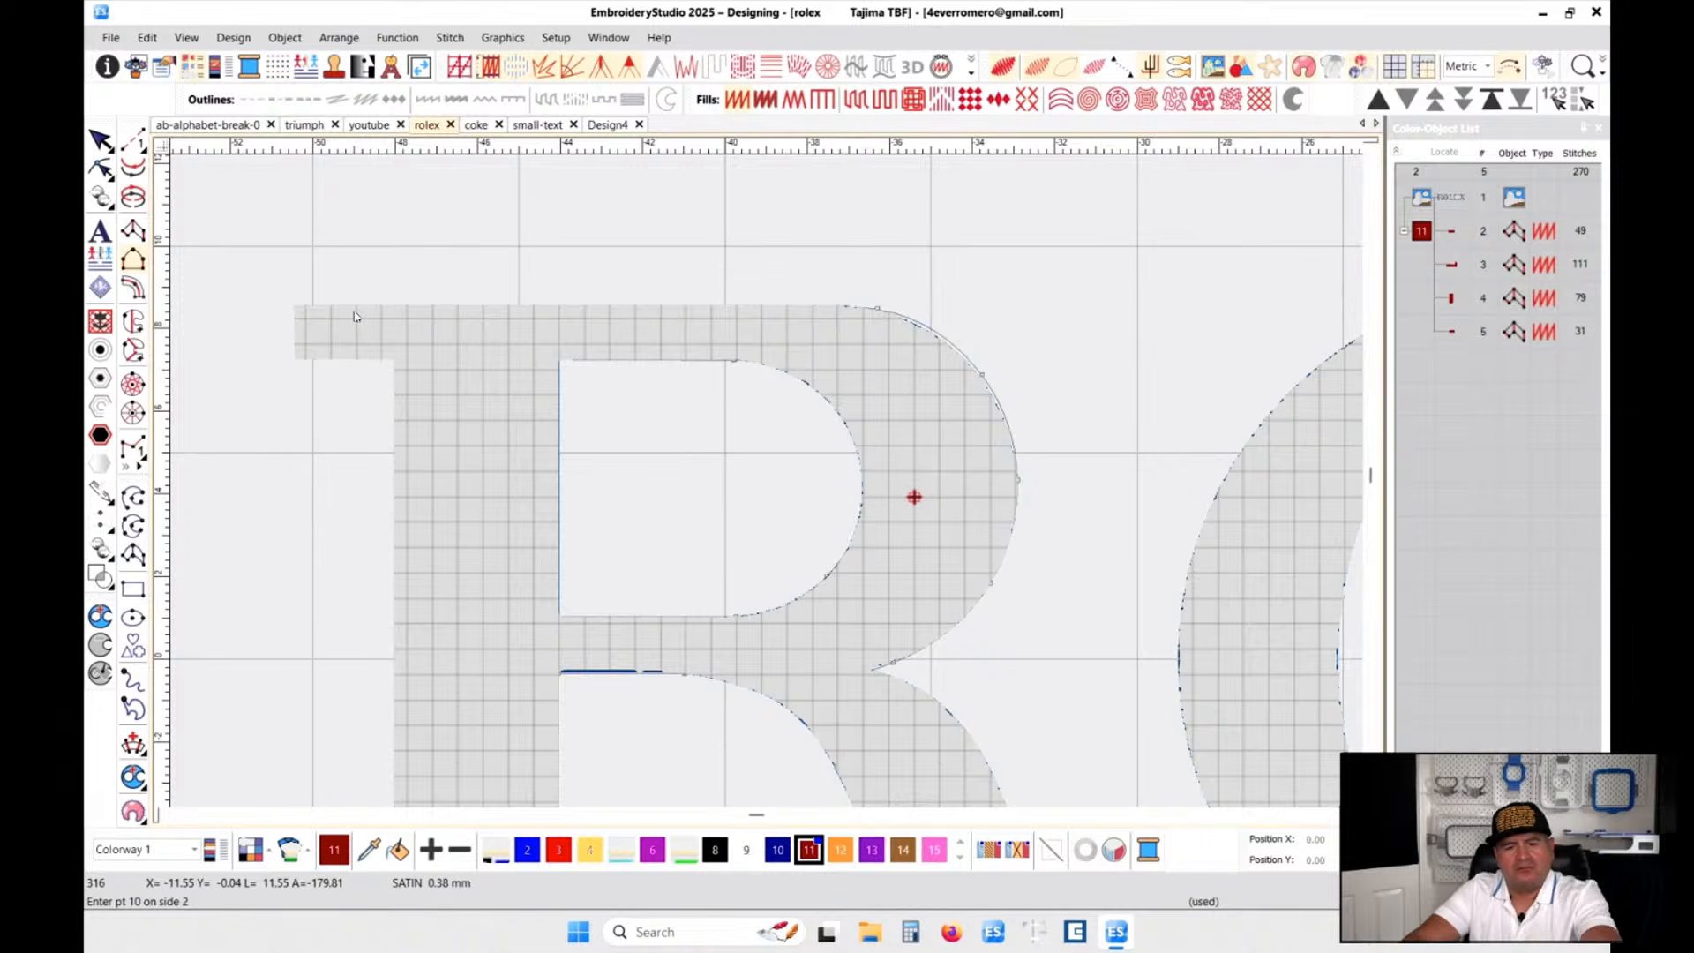
pyautogui.press('BackSpace')
pyautogui.click(833, 308)
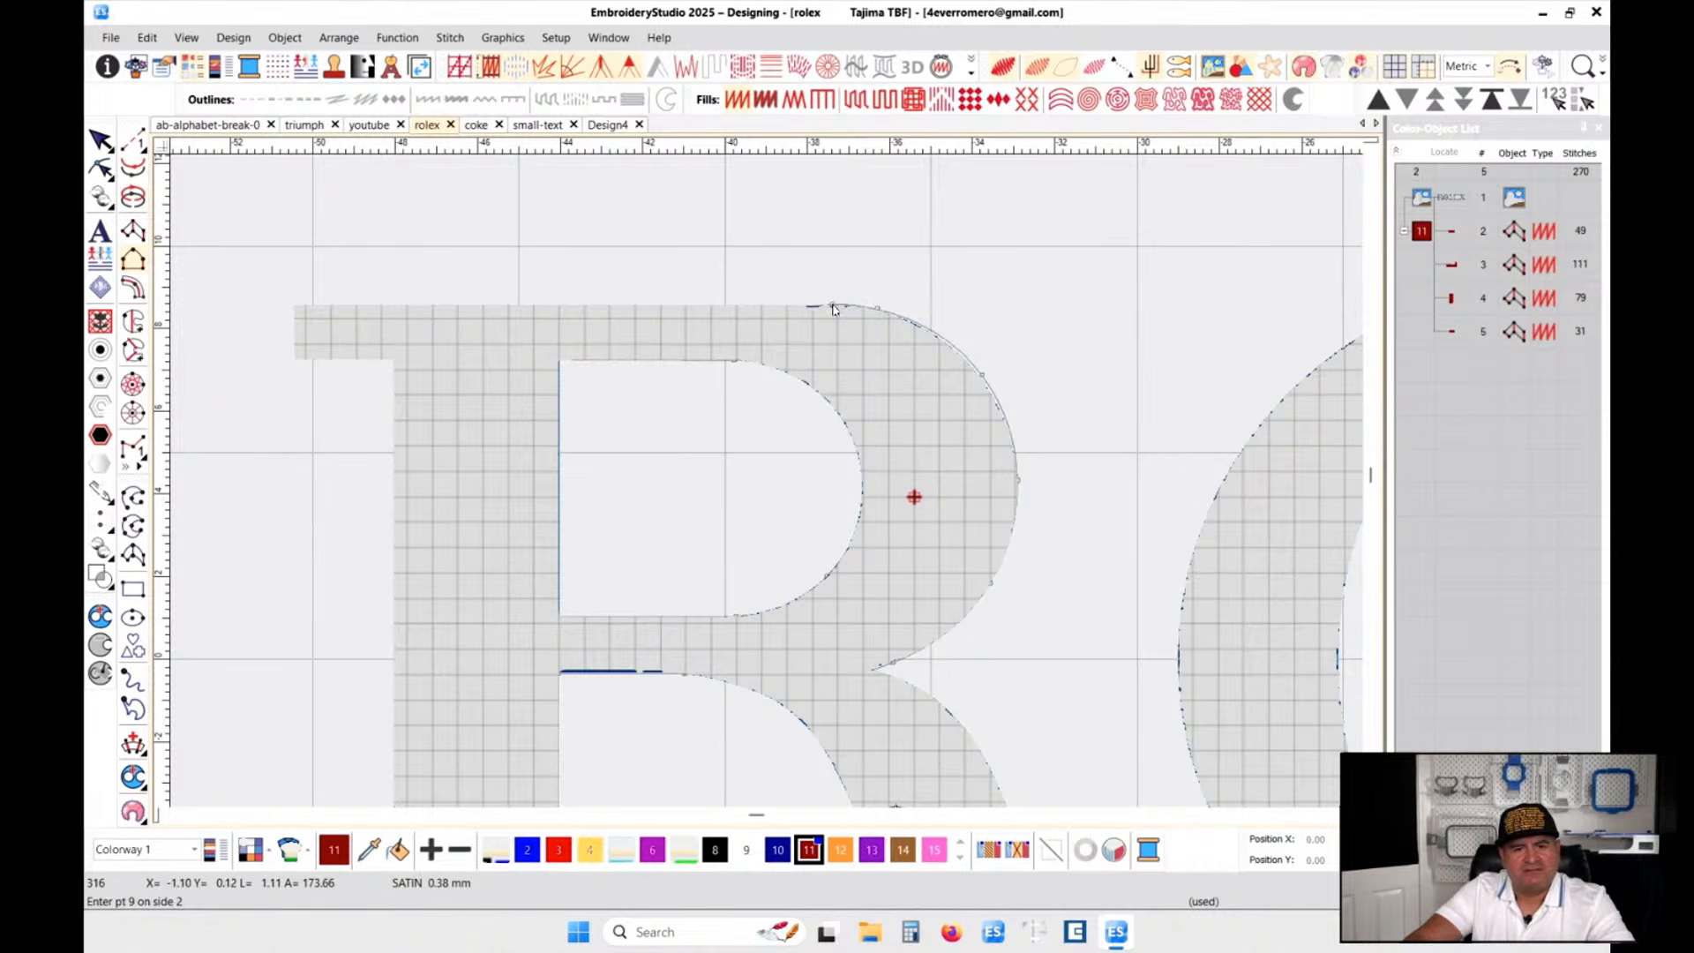
pyautogui.click(301, 308)
pyautogui.press('Return')
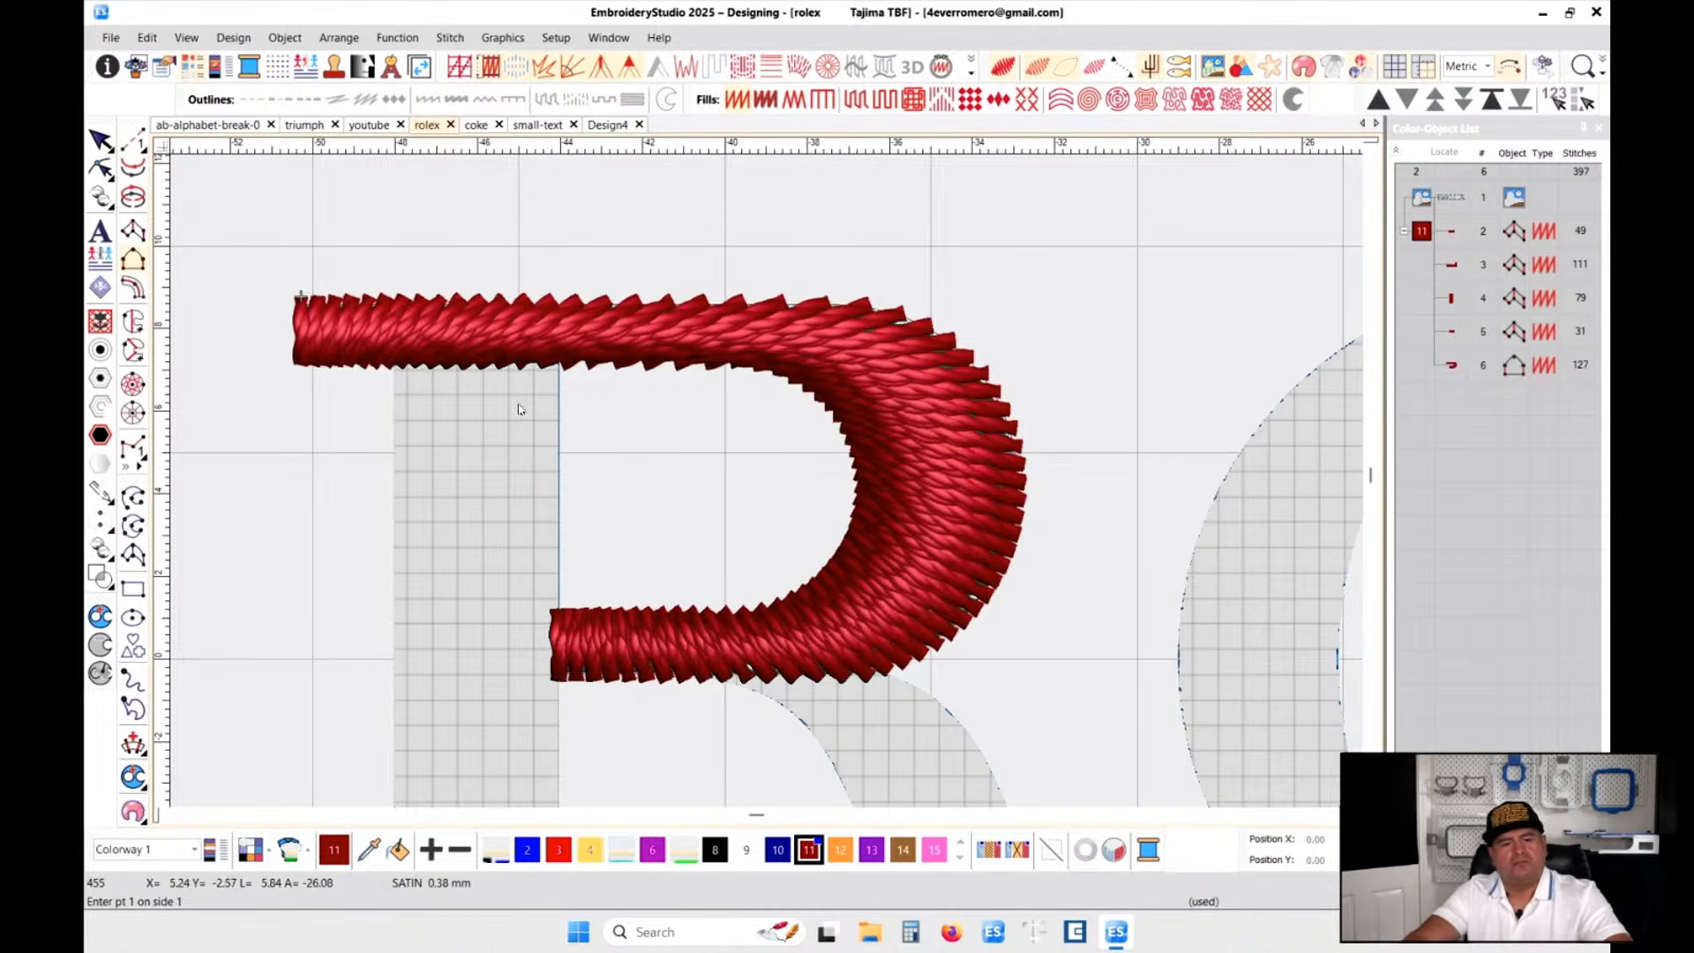
# - Add three stitch angles to the R's bowl column: vertical across the middle bar, horizontal across the bowl, and vertical across the upper bar
pyautogui.press('Return')
pyautogui.click(653, 548)
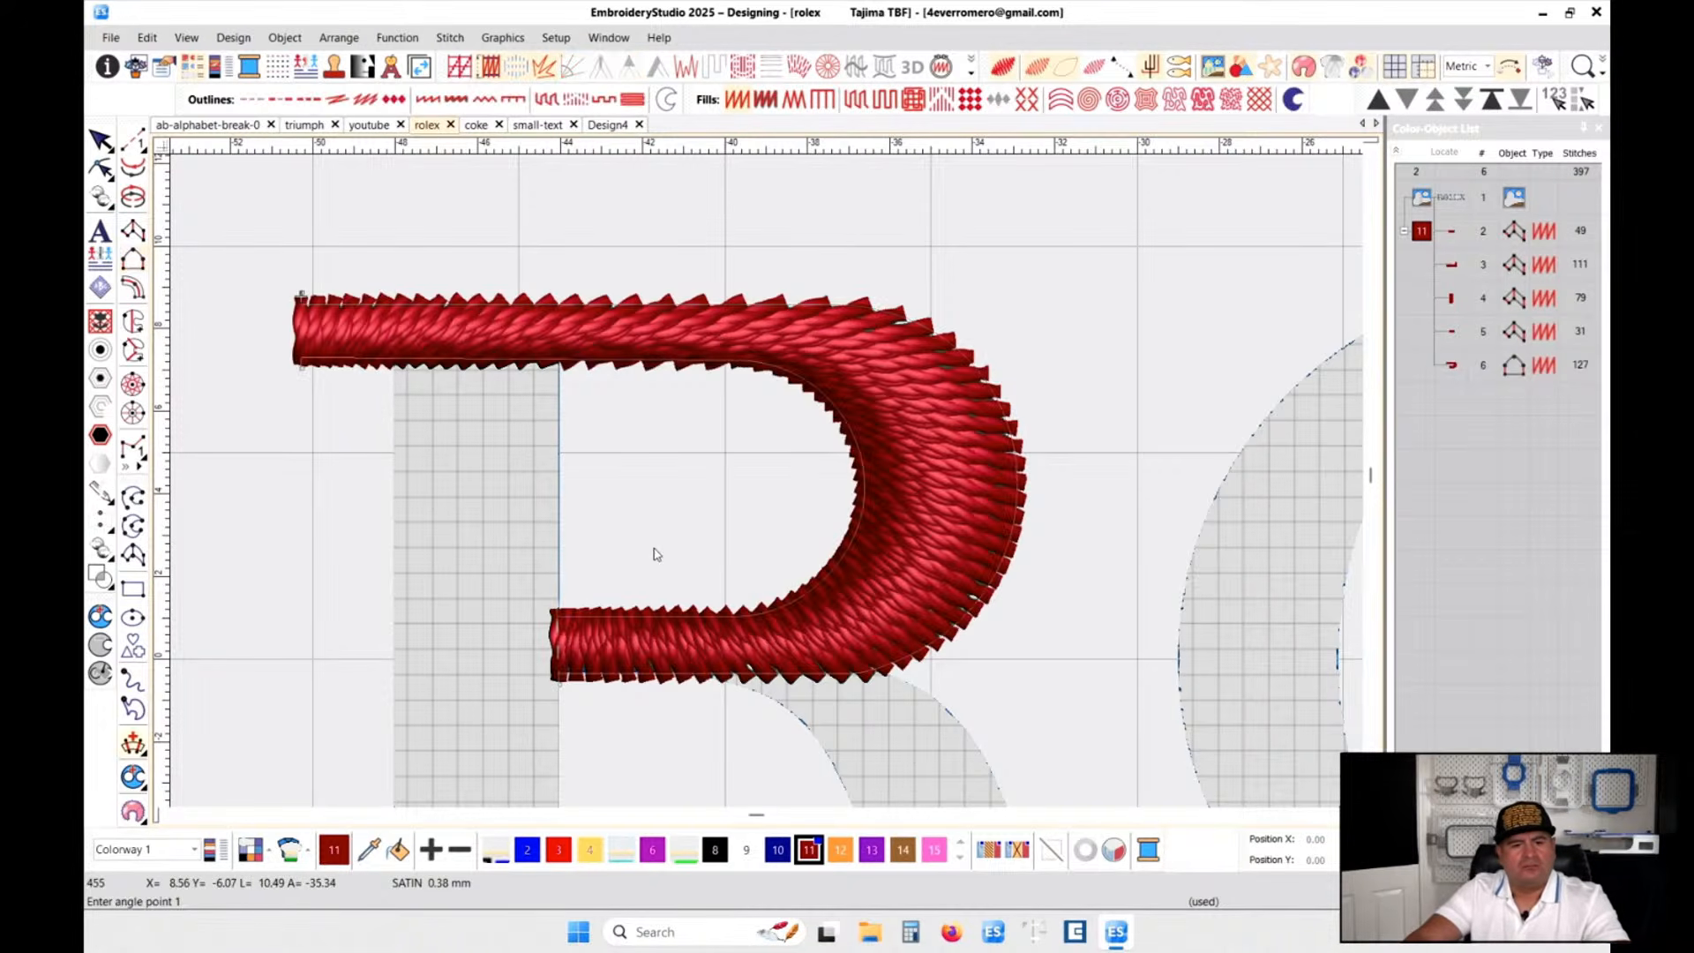
pyautogui.click(654, 743)
pyautogui.click(802, 488)
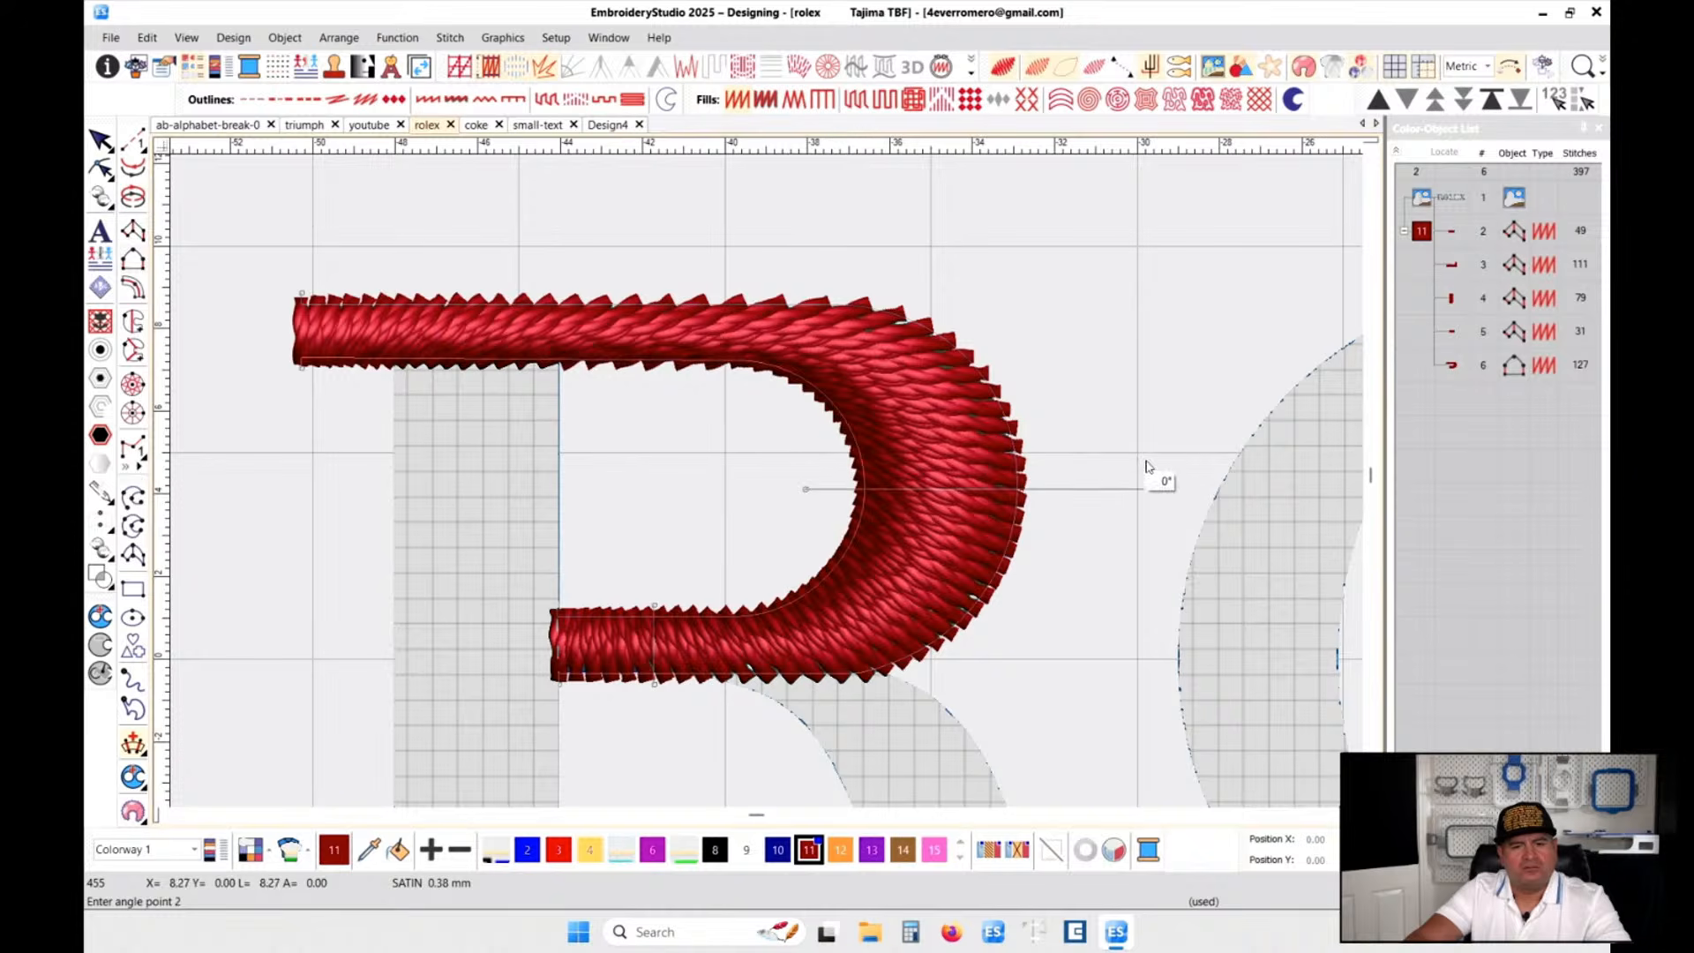
pyautogui.click(737, 403)
pyautogui.click(737, 239)
pyautogui.press('Return')
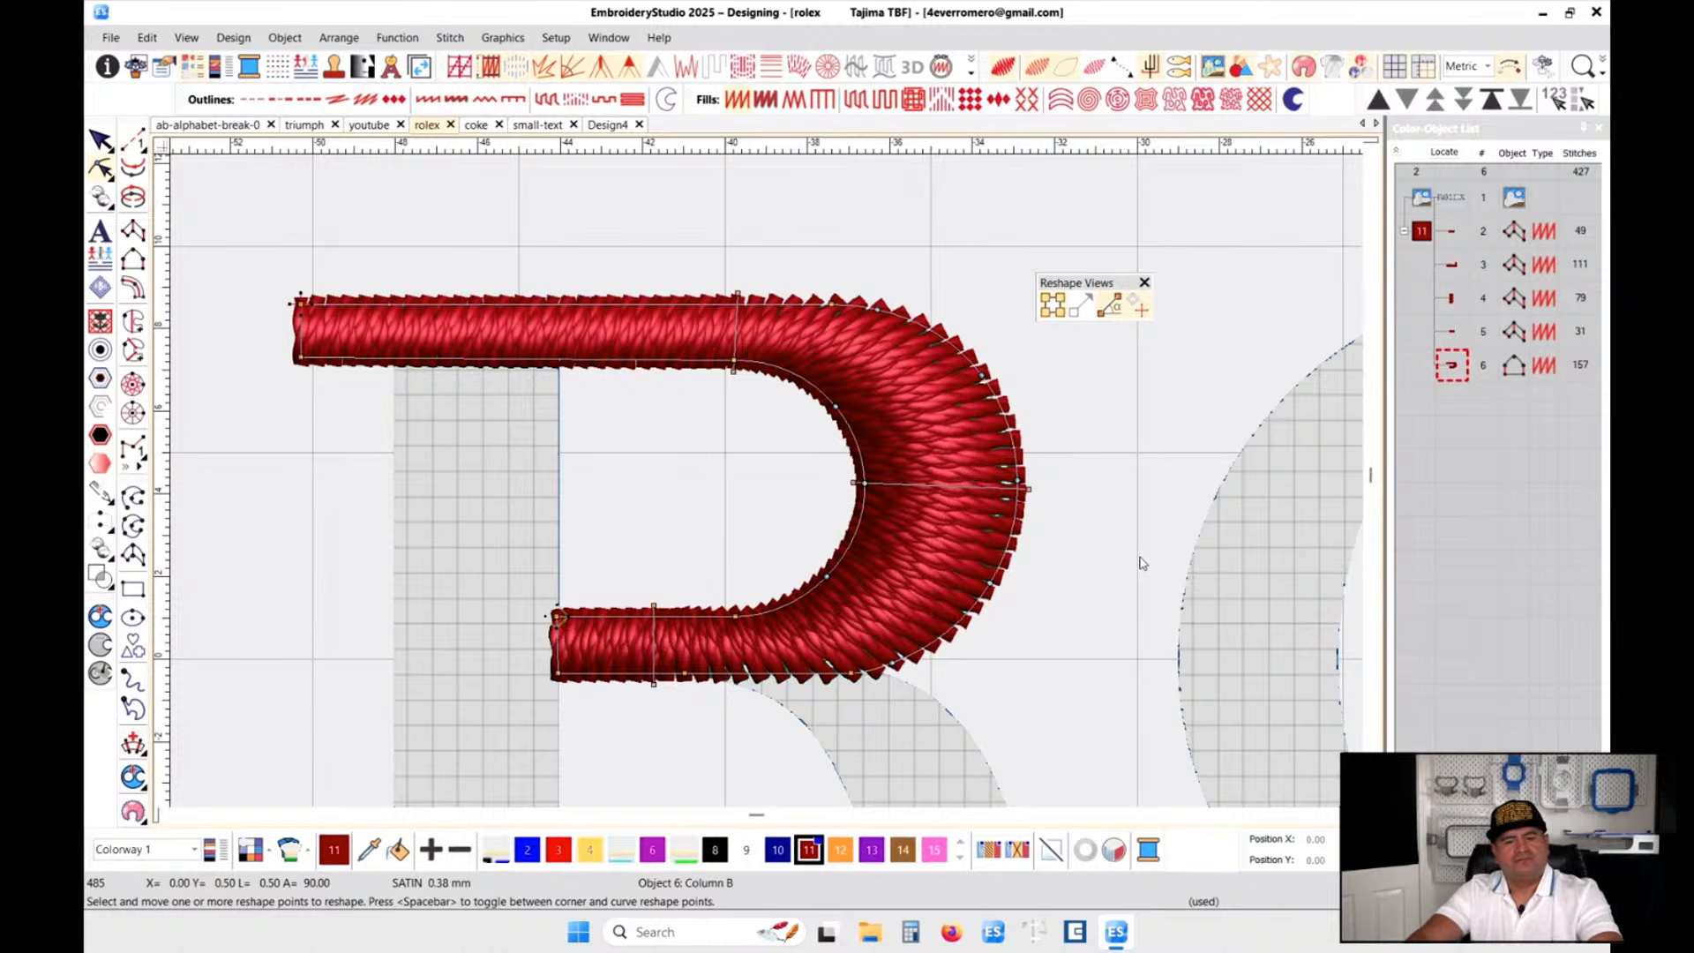
pyautogui.press('Escape')
pyautogui.click(1116, 574)
# - Turn off the realistic stitch view and trace a Column B first side from the foot up the leg's inner curve to the middle bar
pyautogui.scroll(-2, 1116, 574)
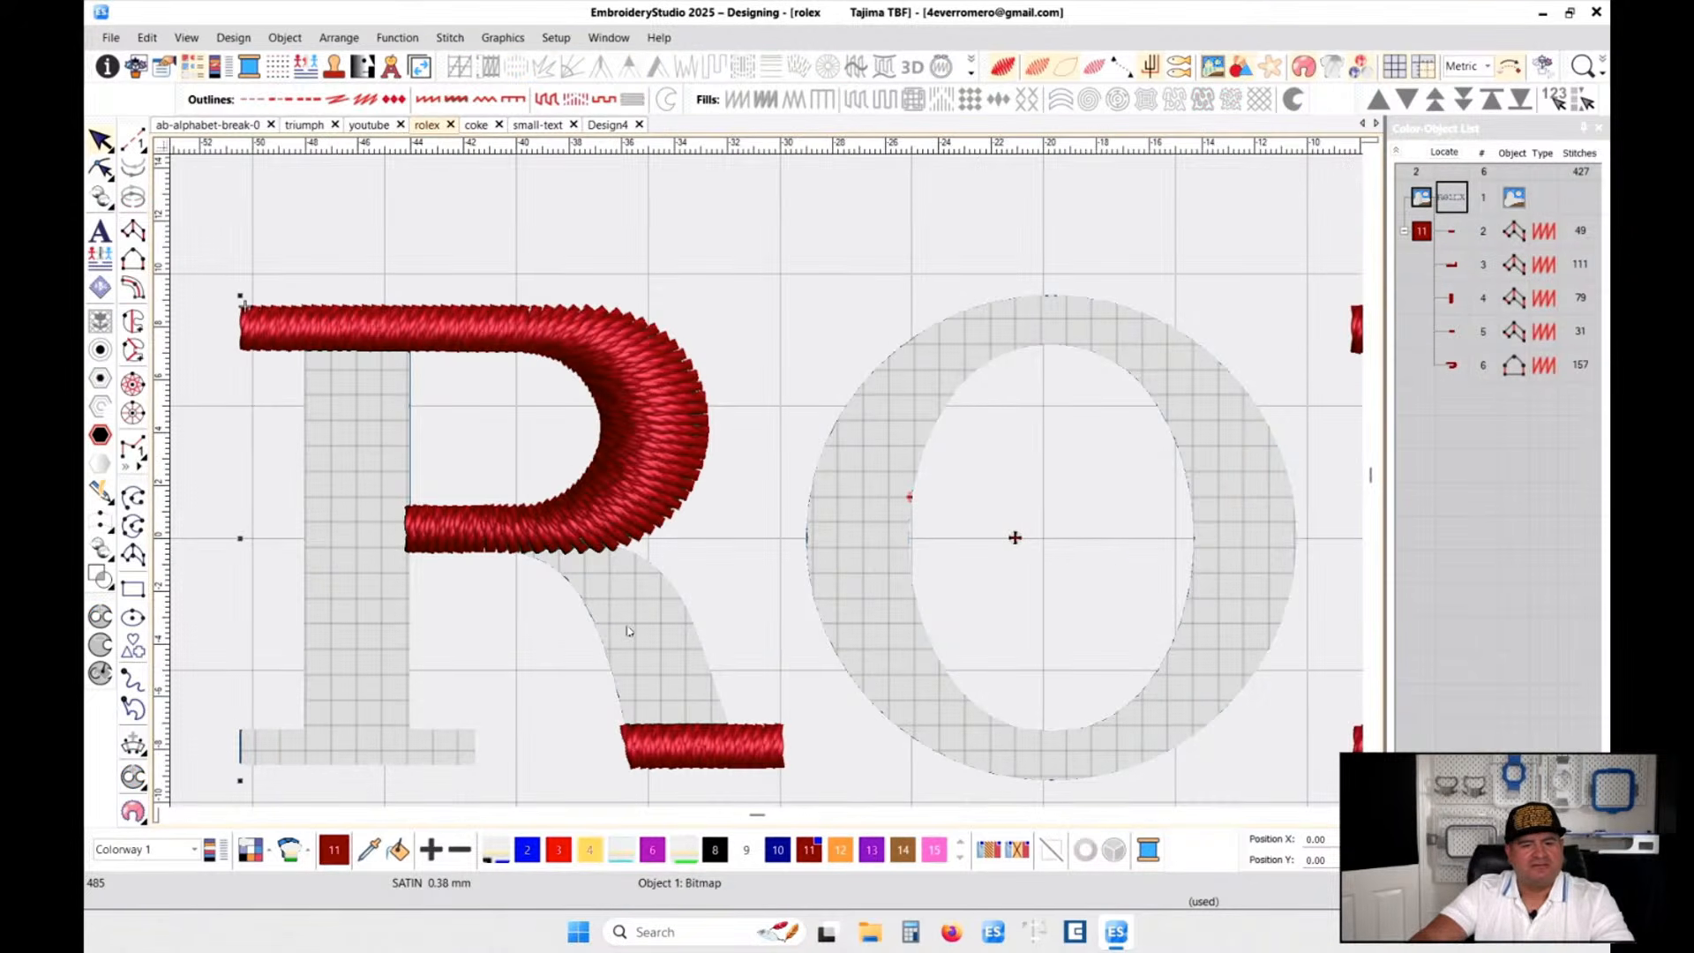
pyautogui.scroll(2, 767, 485)
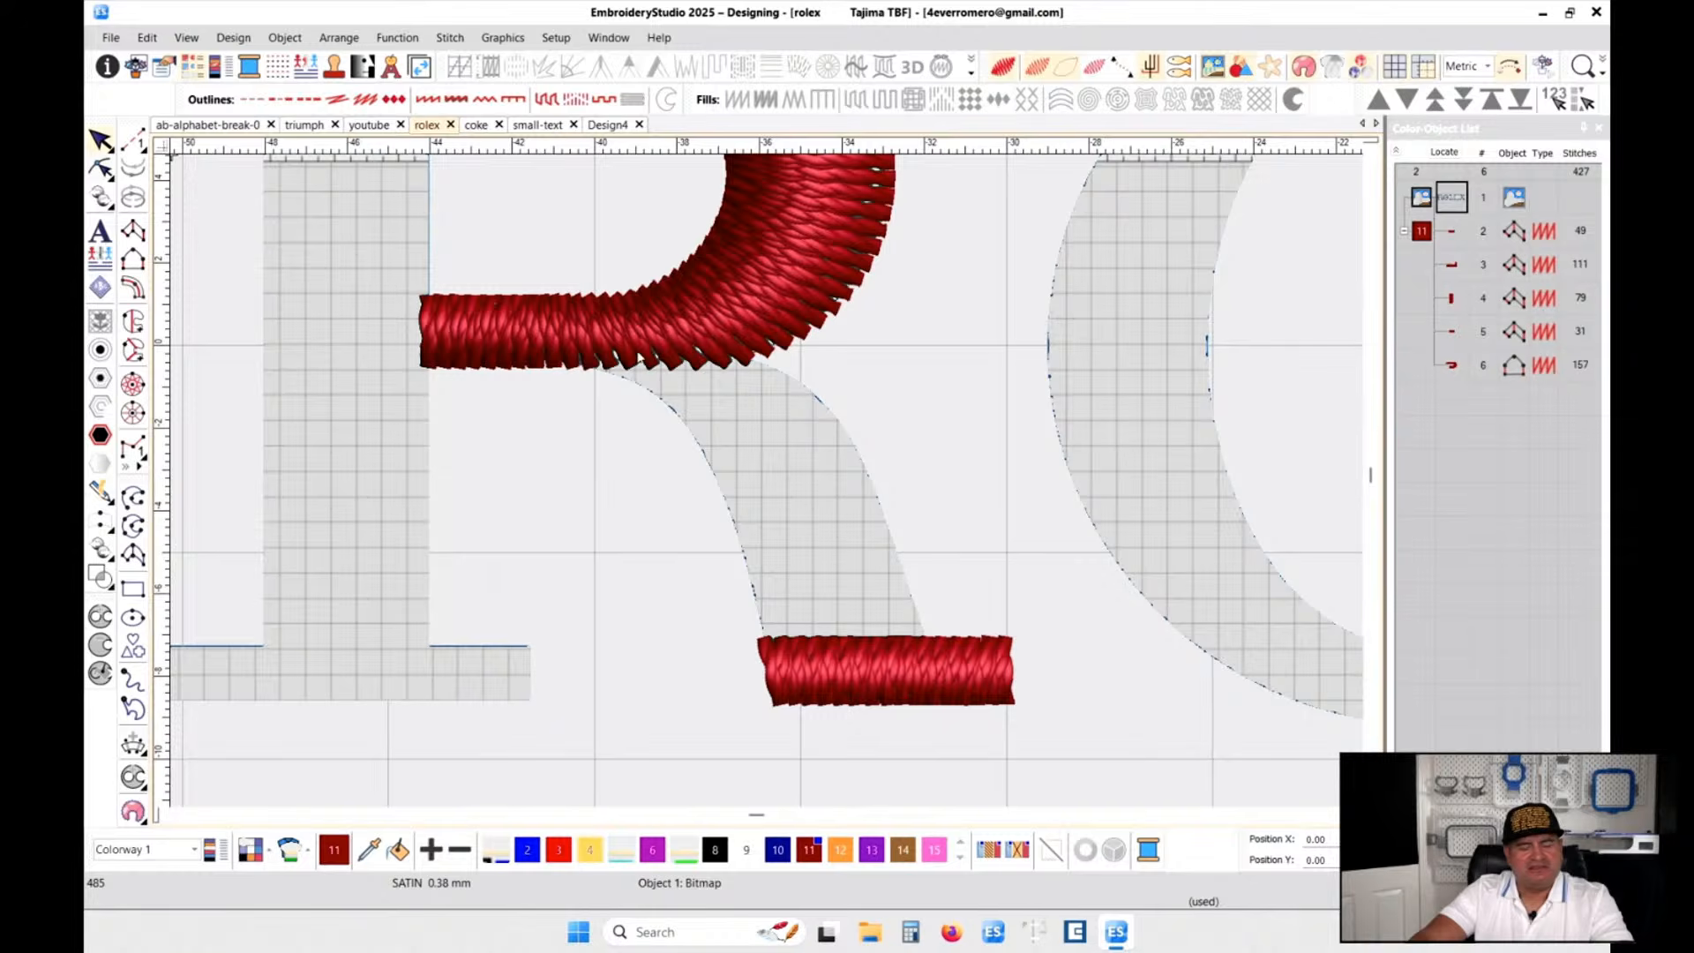
pyautogui.press('t')
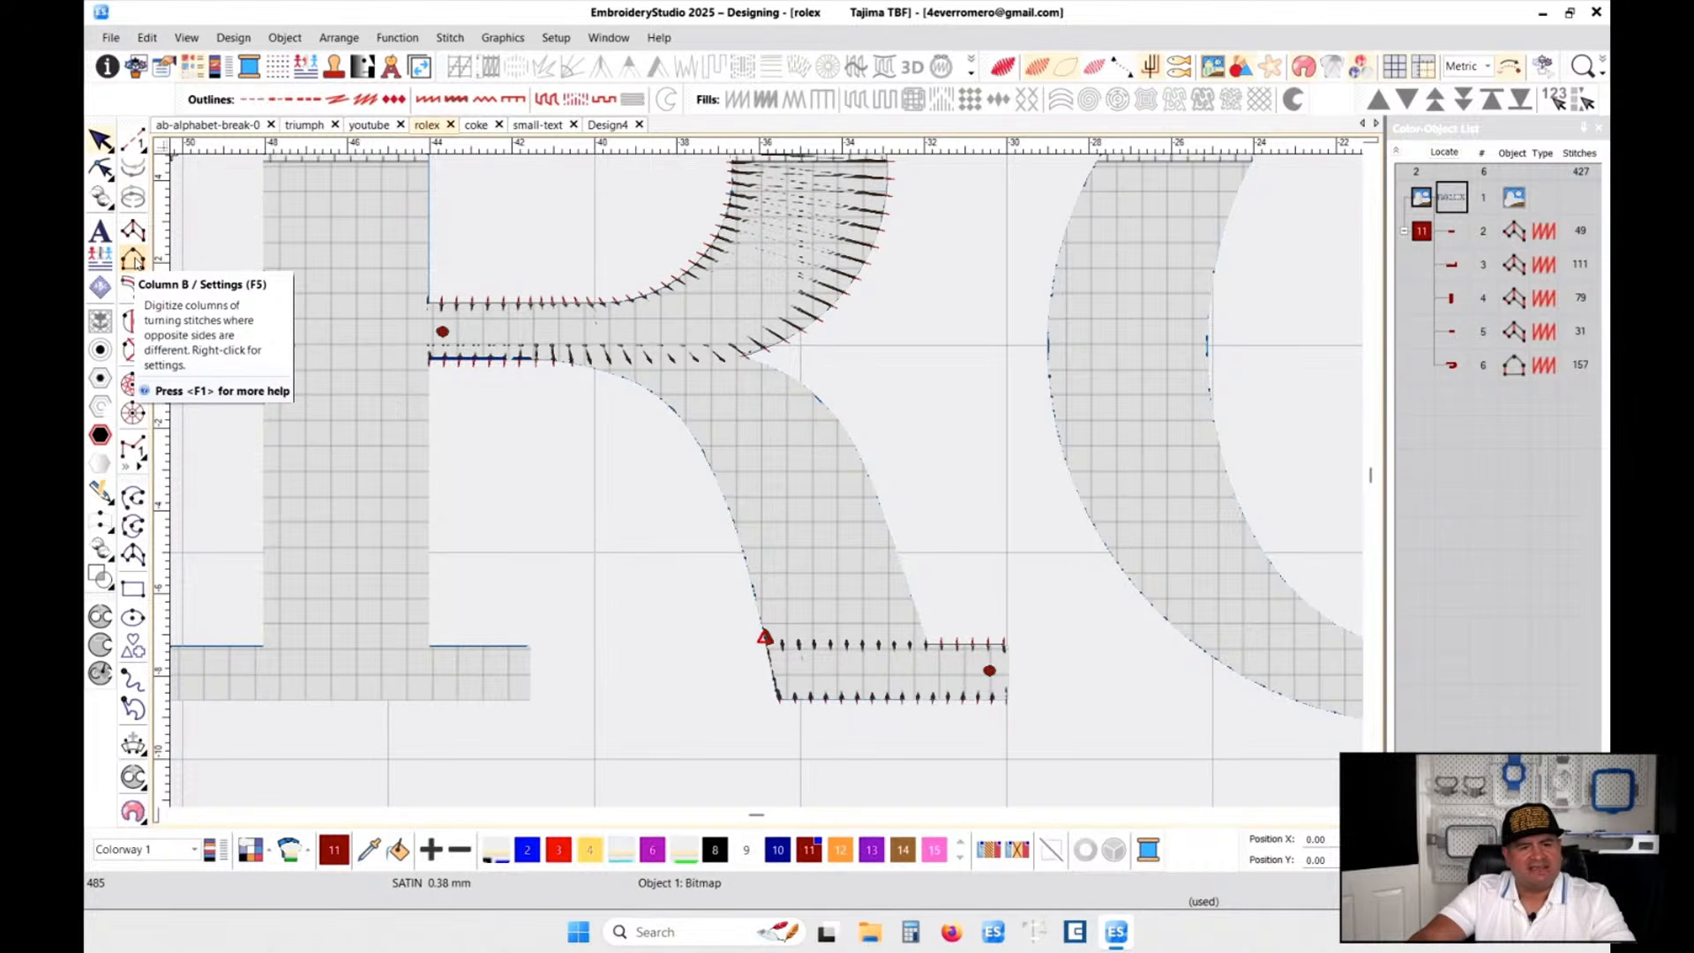
pyautogui.click(134, 259)
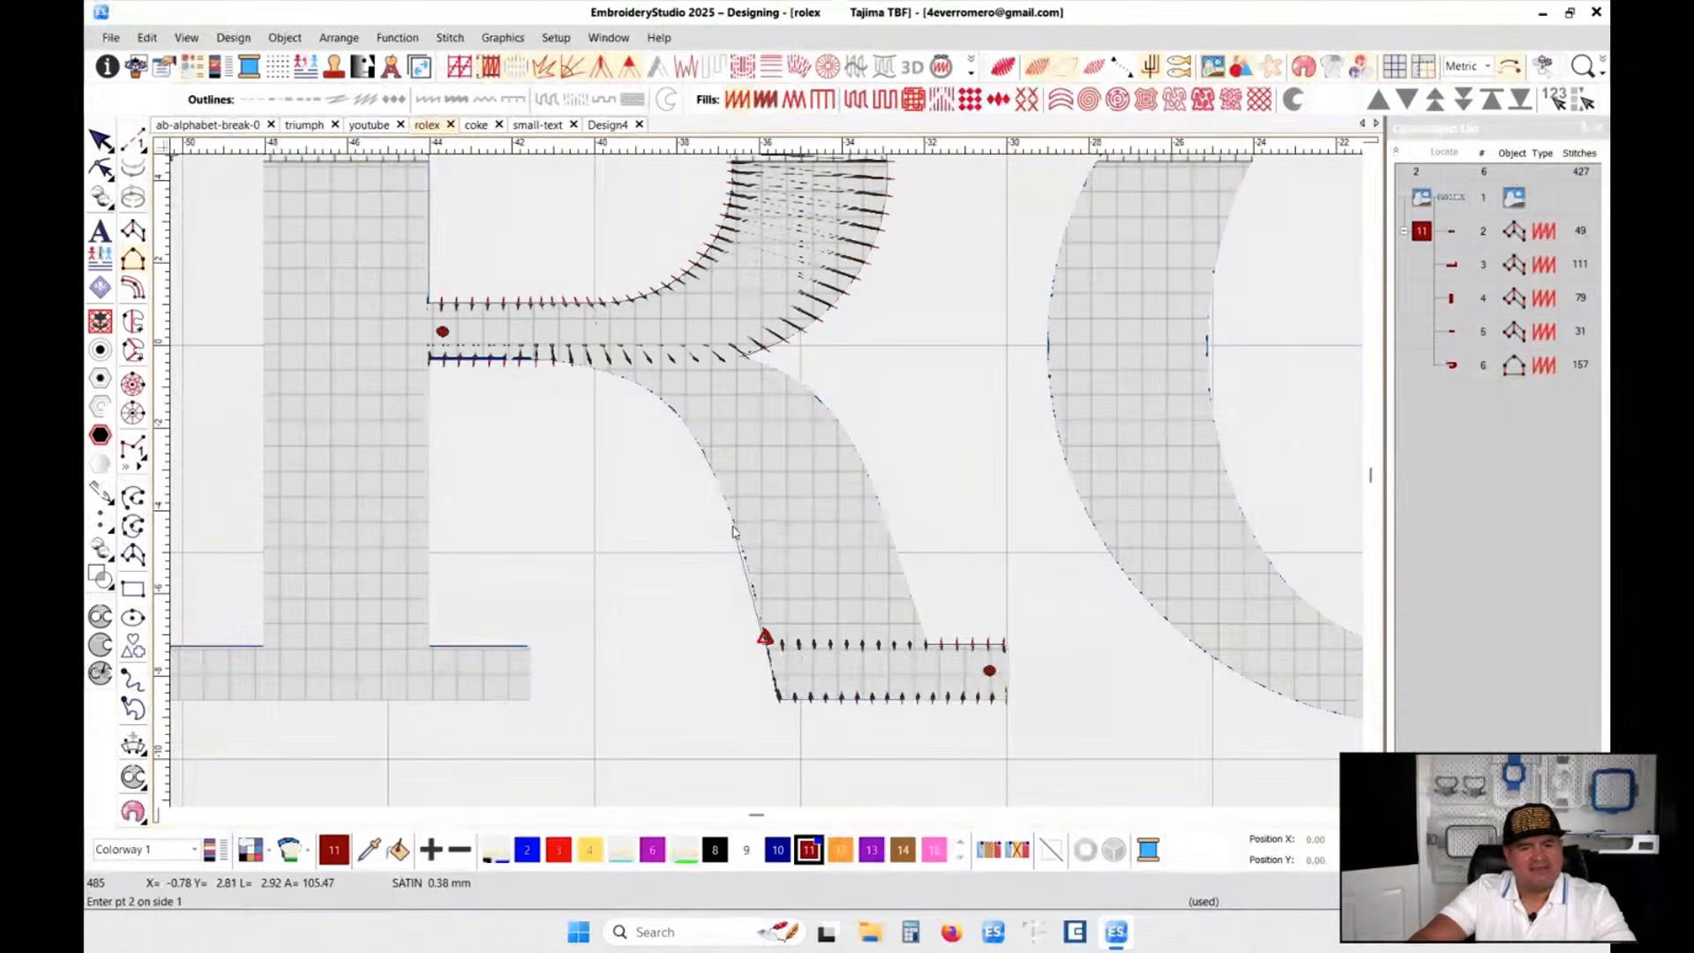
pyautogui.click(699, 441)
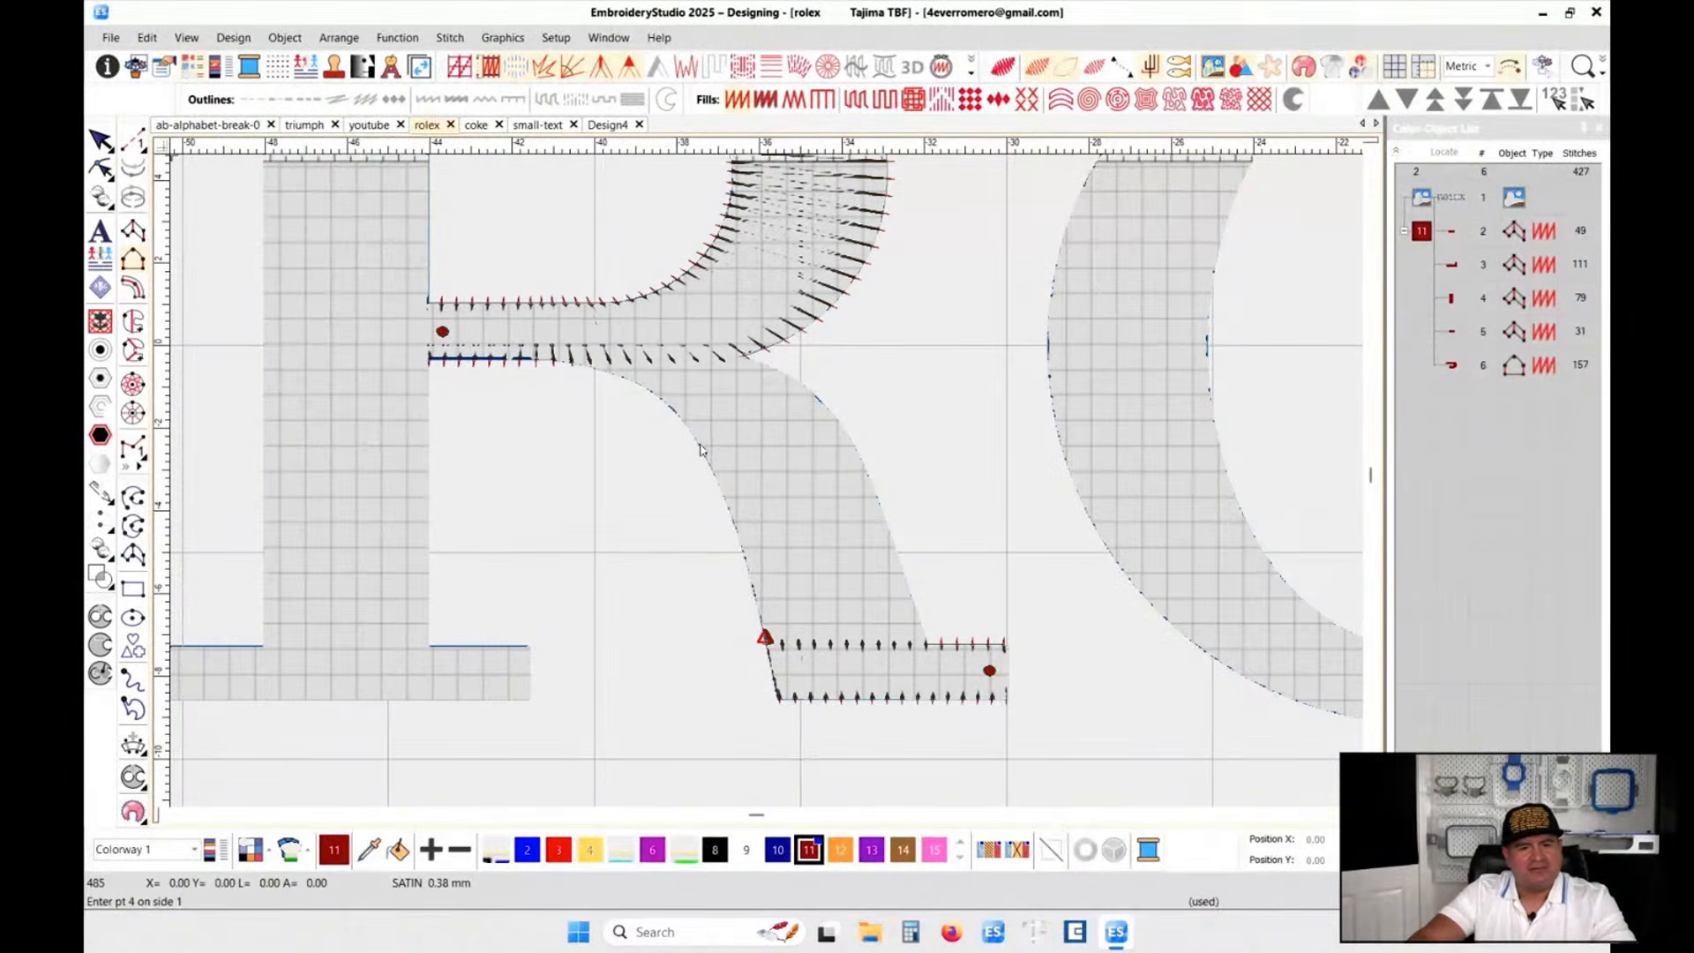
pyautogui.click(642, 391)
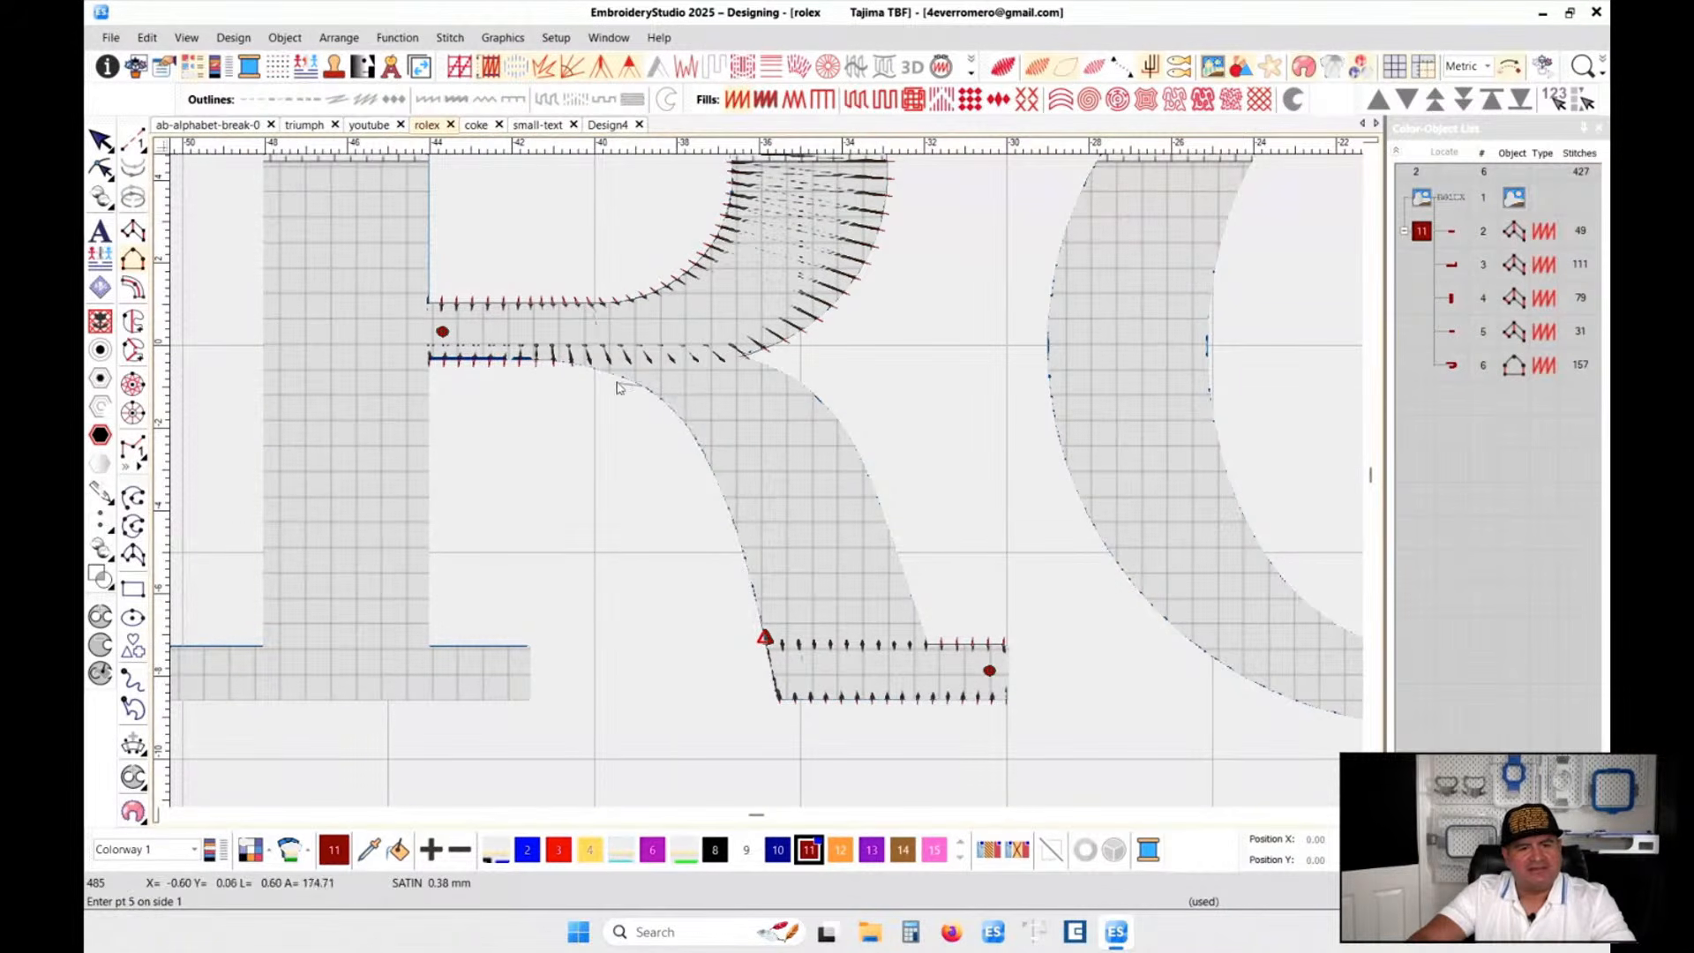
pyautogui.click(562, 364)
pyautogui.press('Return')
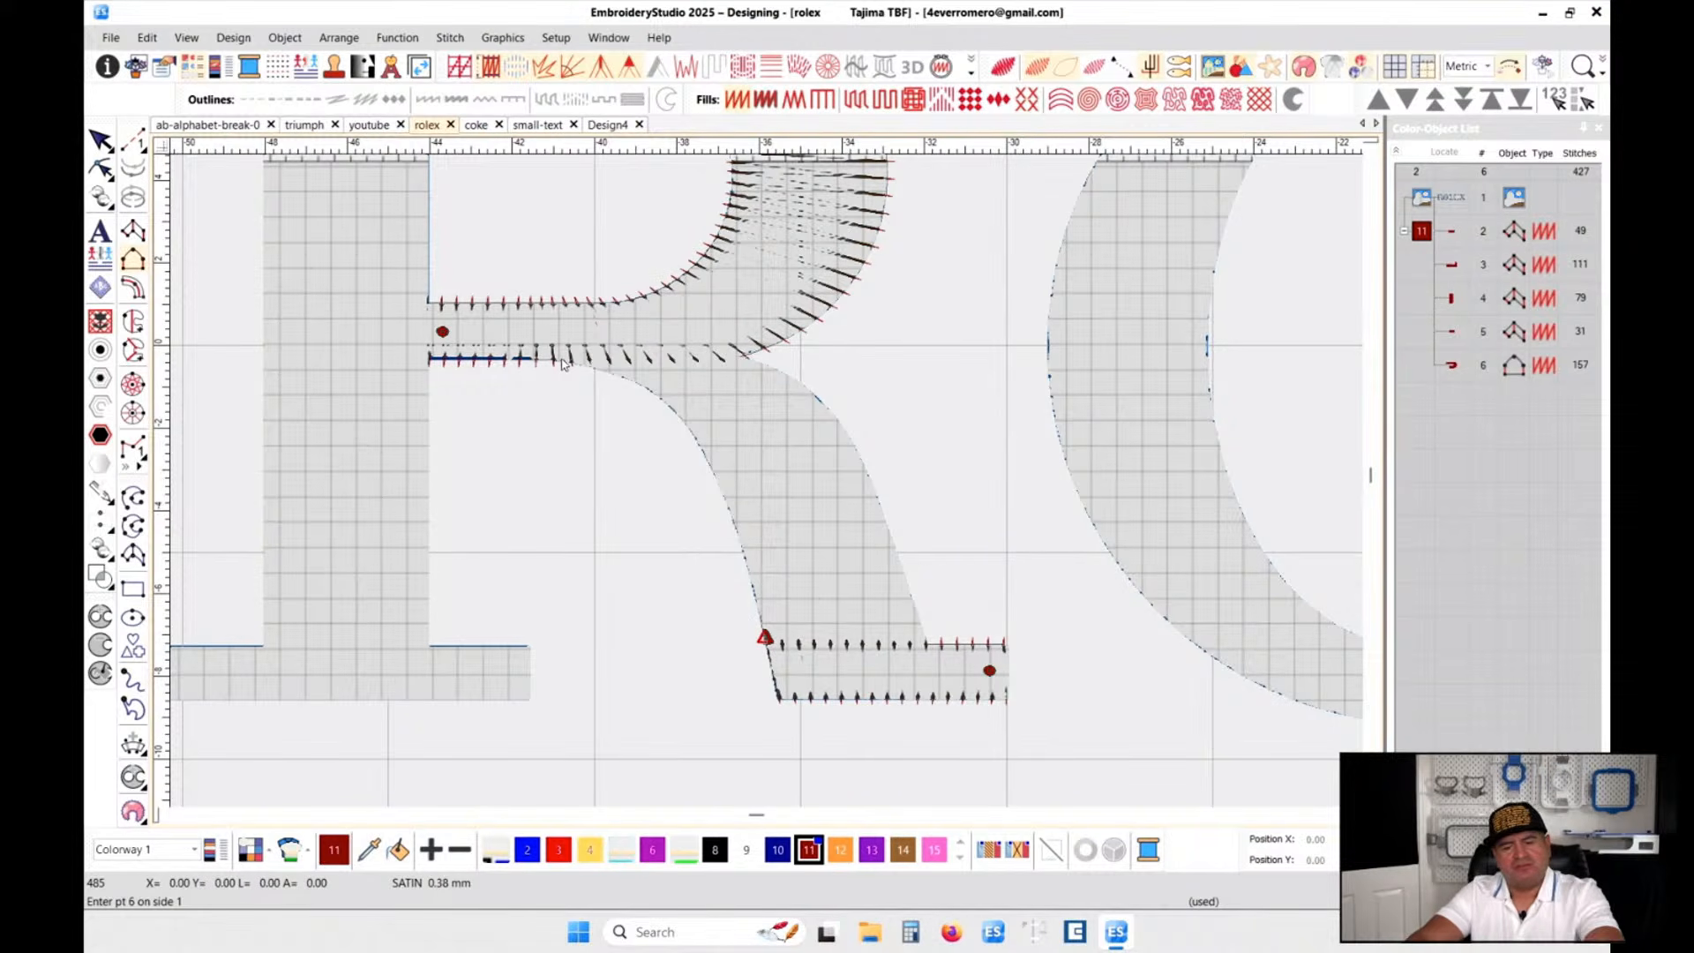
# - Trace the leg's second side up its outer curve, past the notch and into the middle bar, complete the column, and restore the realistic stitch view
pyautogui.click(926, 649)
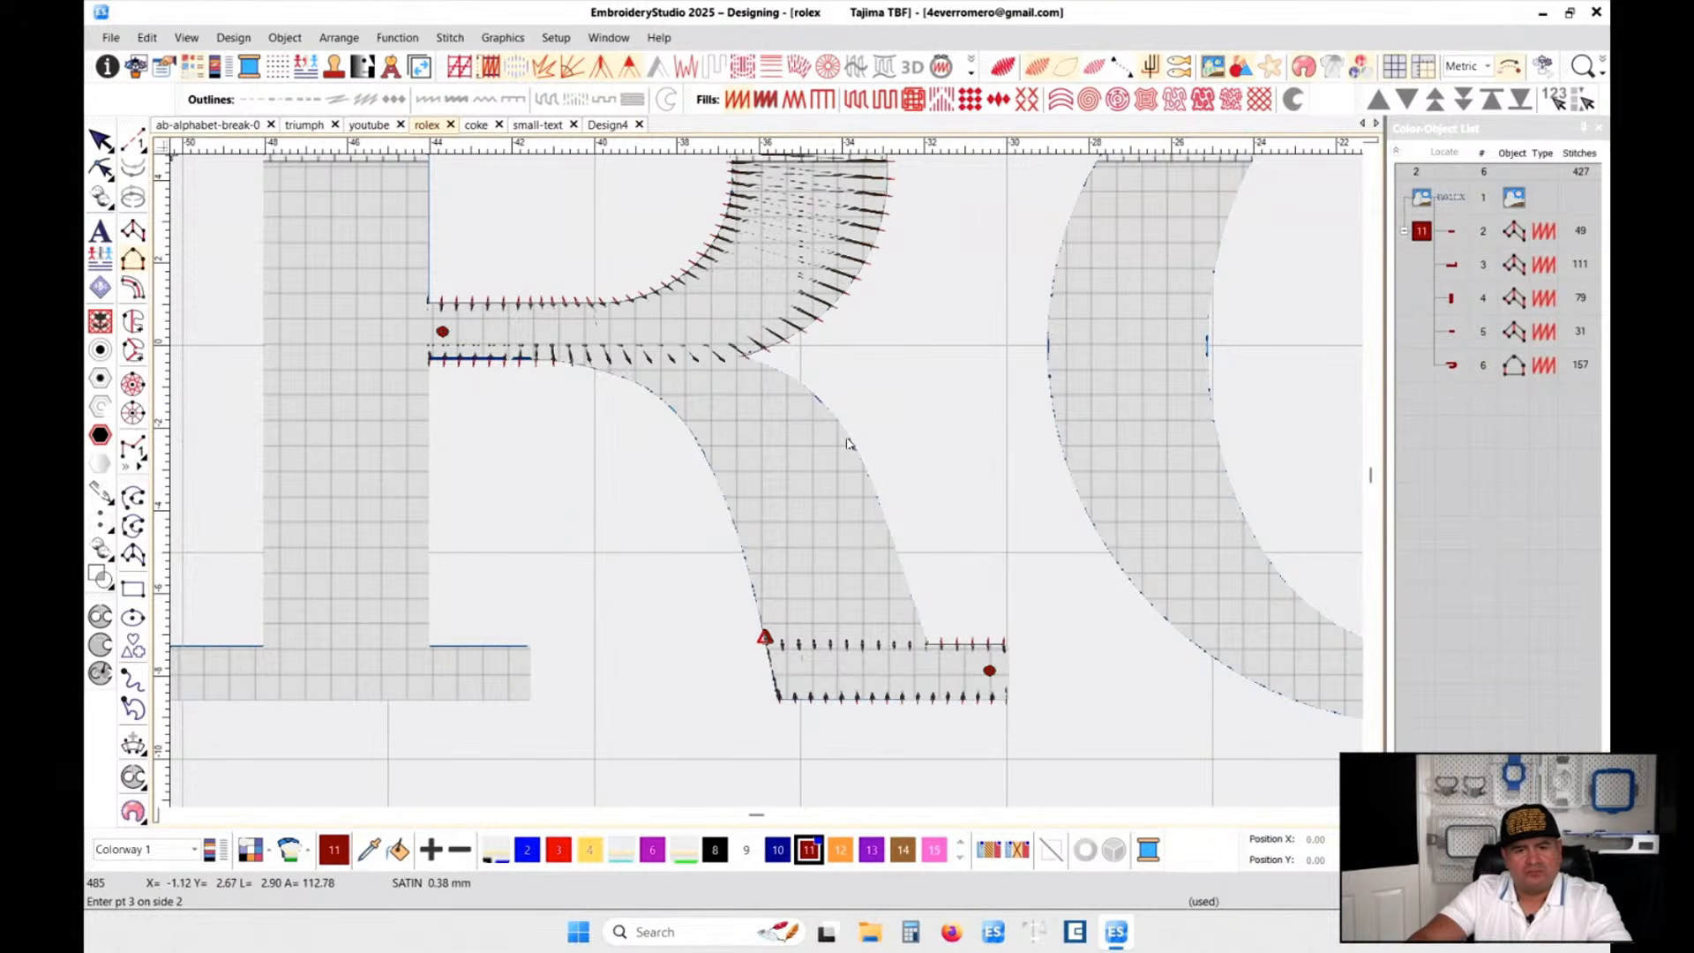
pyautogui.click(798, 386)
pyautogui.rightClick(721, 355)
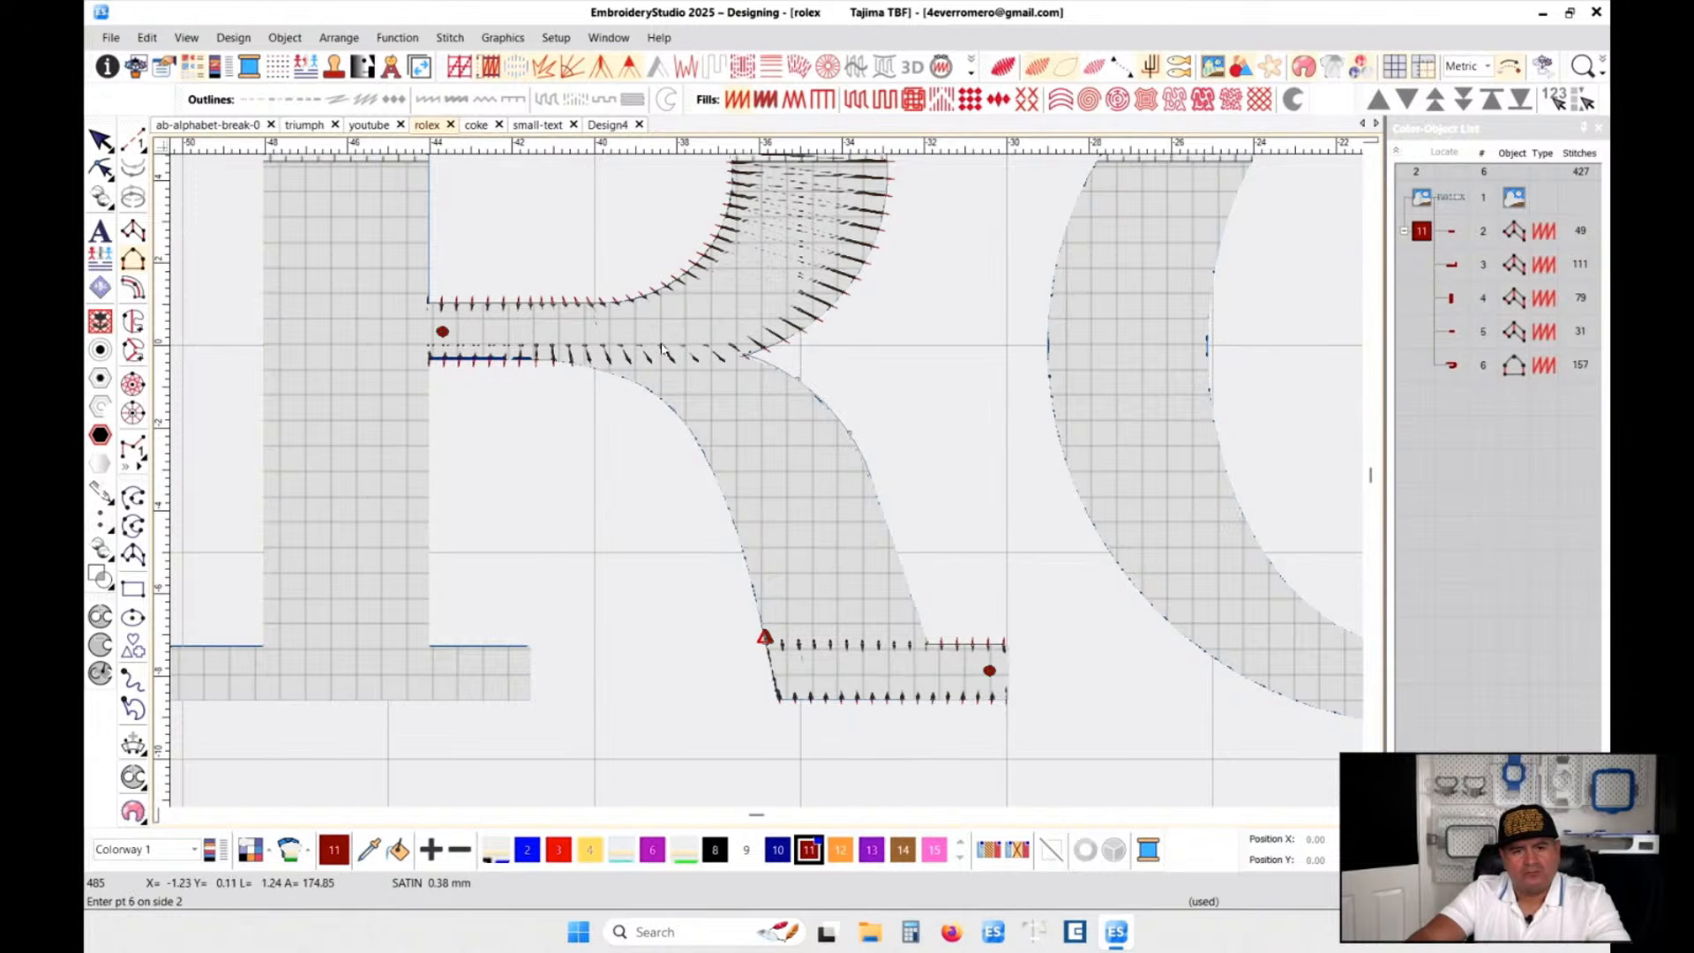
pyautogui.rightClick(656, 340)
pyautogui.click(564, 334)
pyautogui.press('Return')
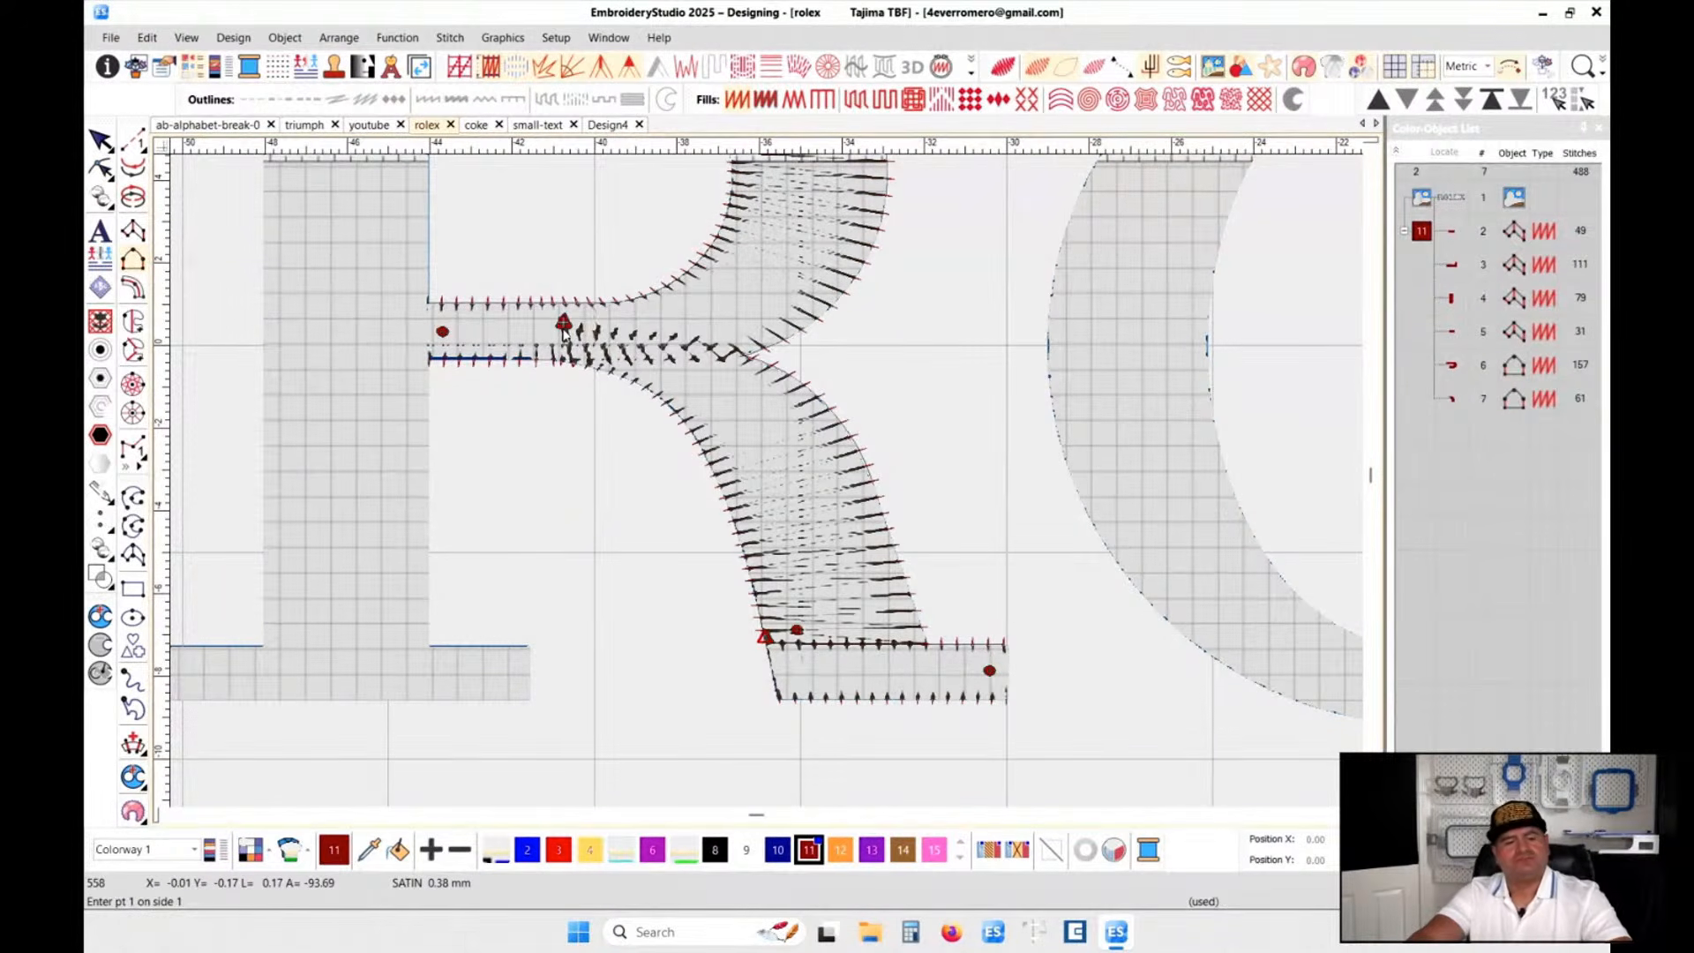
pyautogui.press('t')
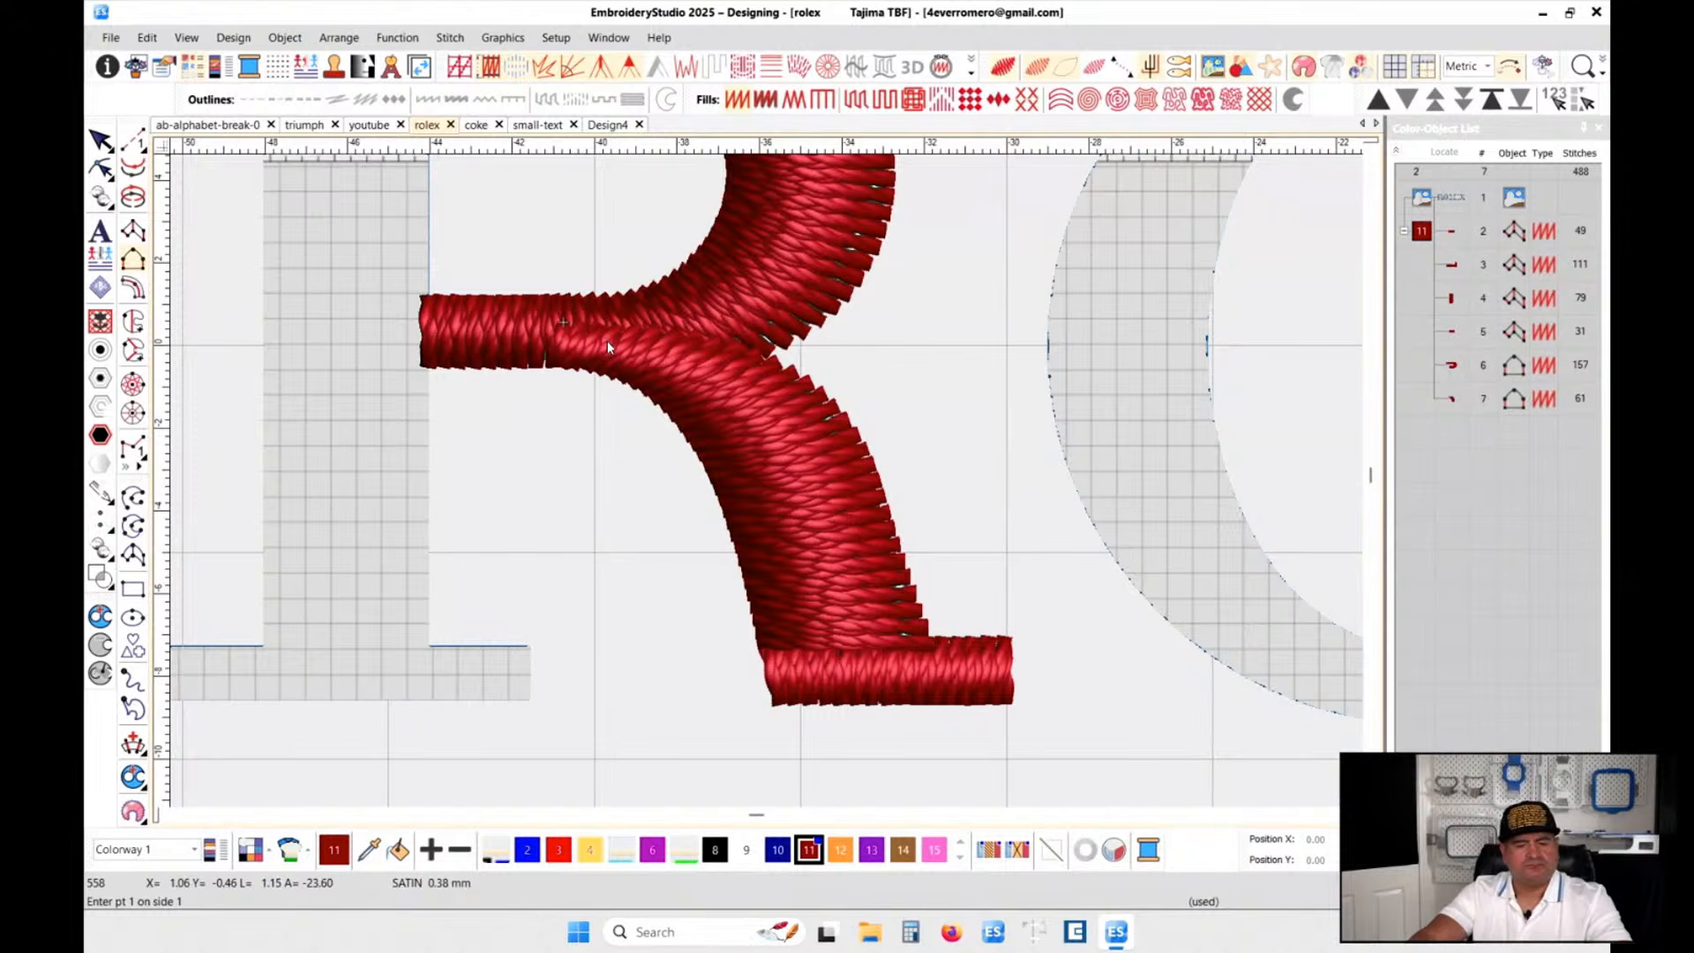
# - Add a 39° stitch angle diagonally across the bend of the R's leg column
pyautogui.hotkey('ctrl', 'h')
pyautogui.click(852, 351)
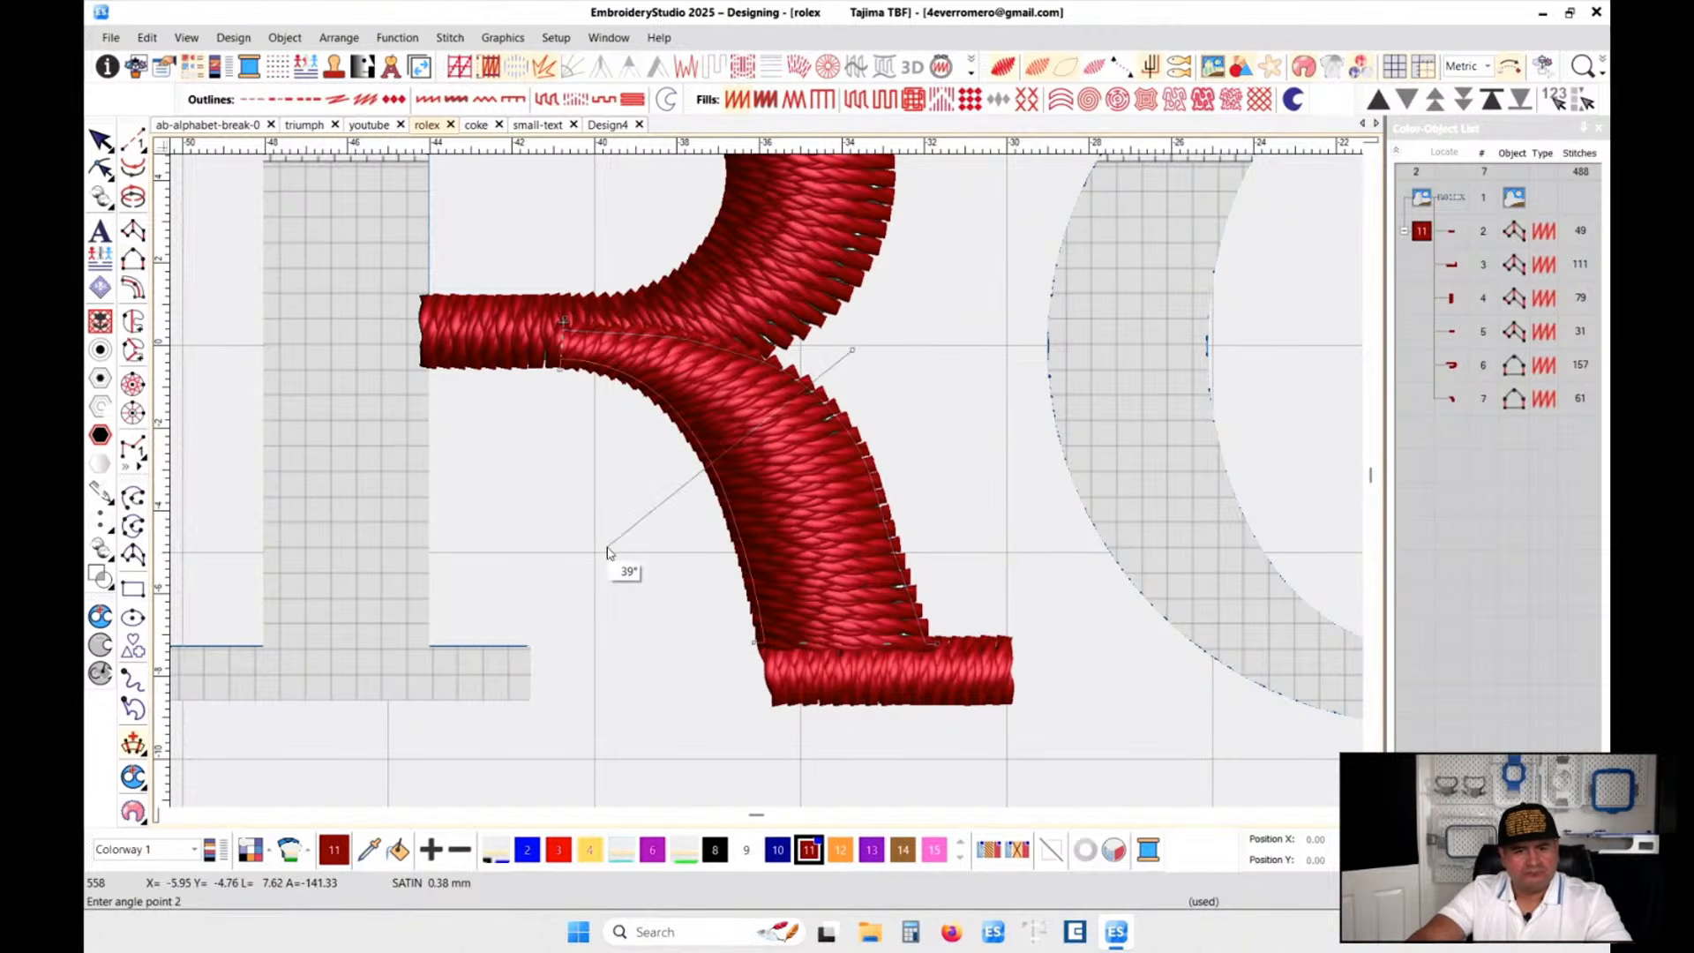
pyautogui.click(607, 552)
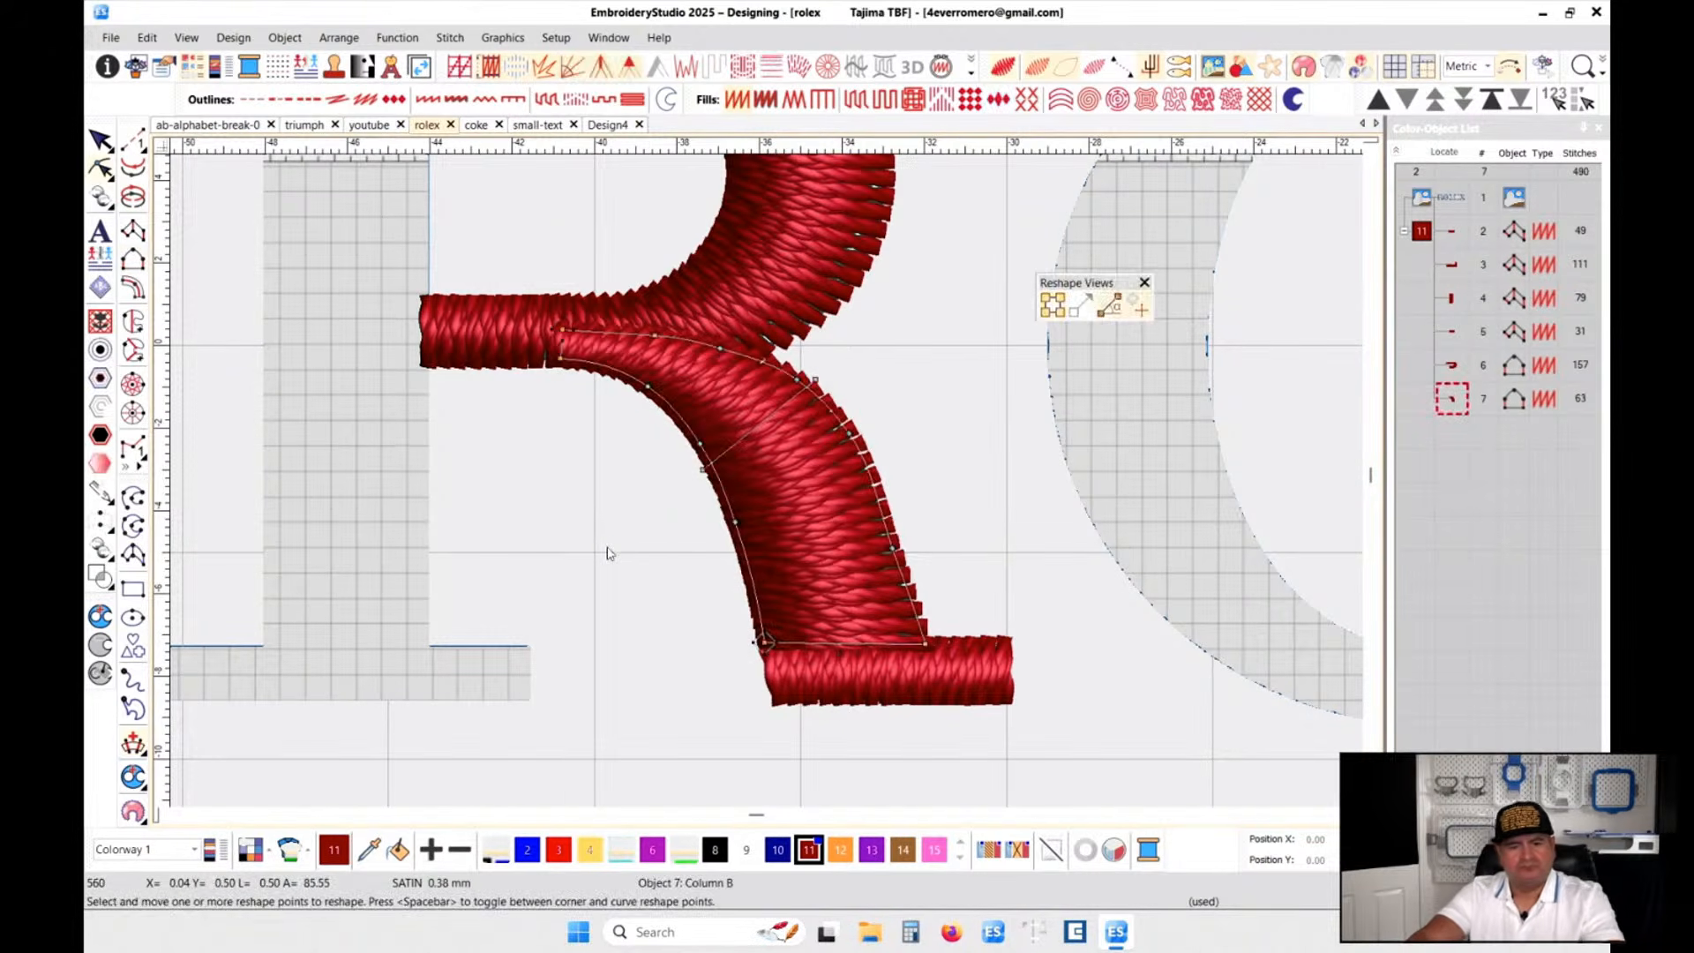
pyautogui.press('Escape')
pyautogui.click(1083, 580)
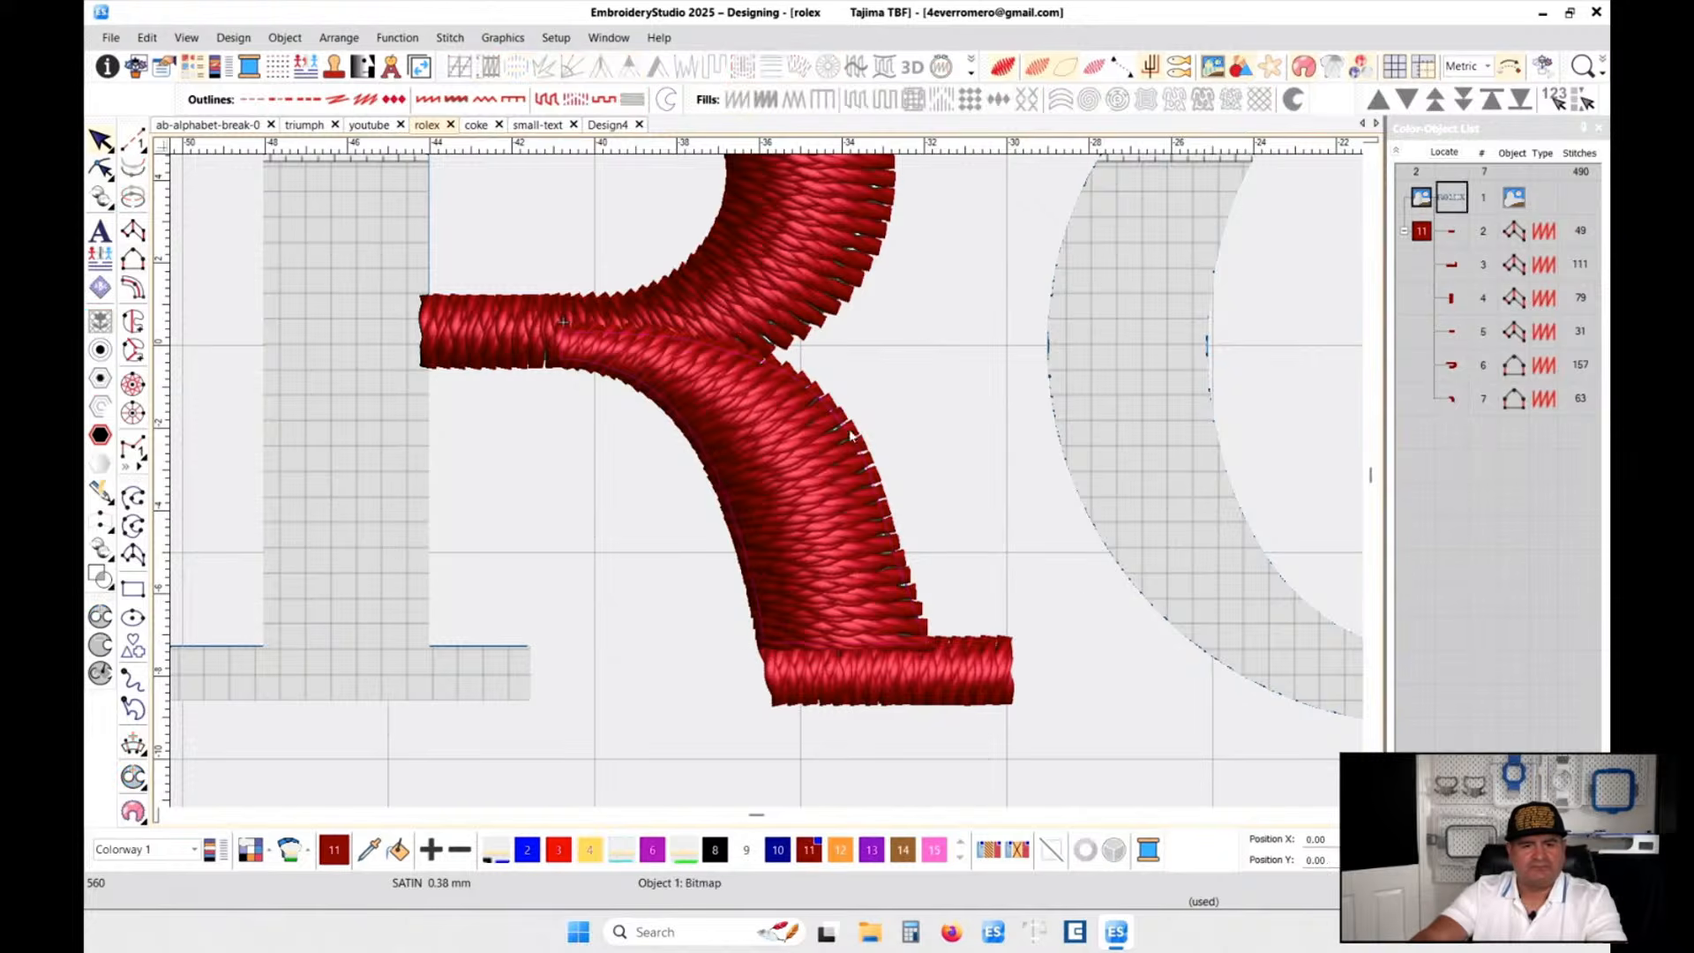
pyautogui.scroll(-3, 790, 425)
pyautogui.scroll(2, 765, 483)
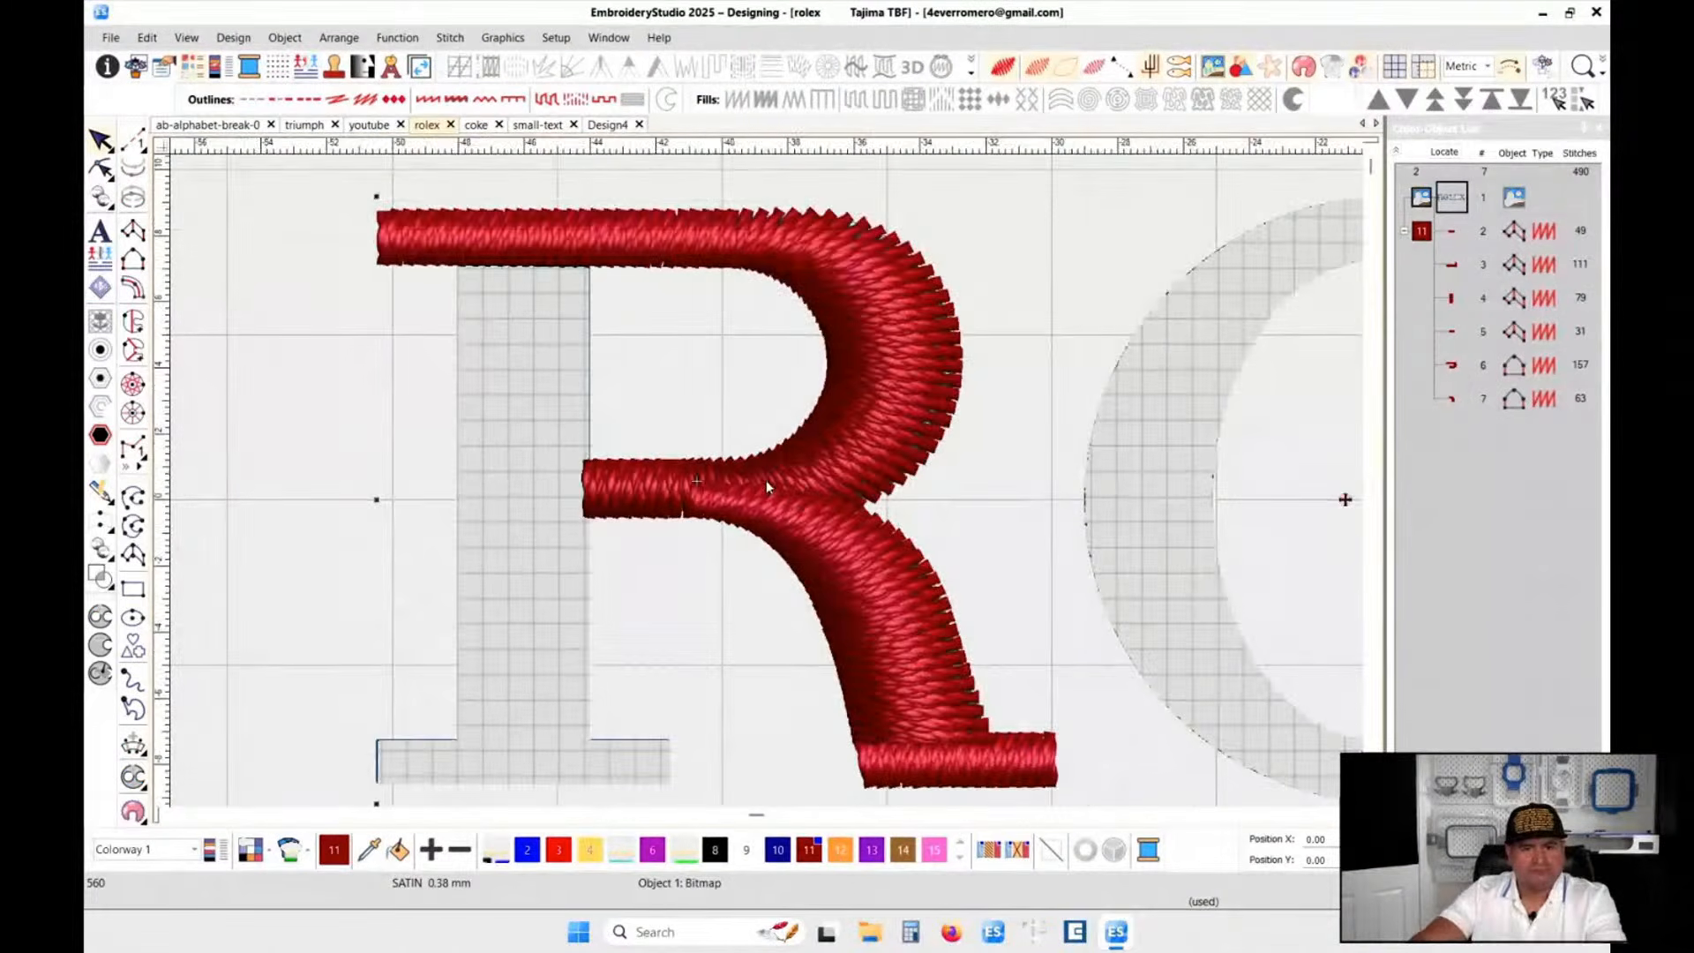
pyautogui.scroll(-1, 766, 480)
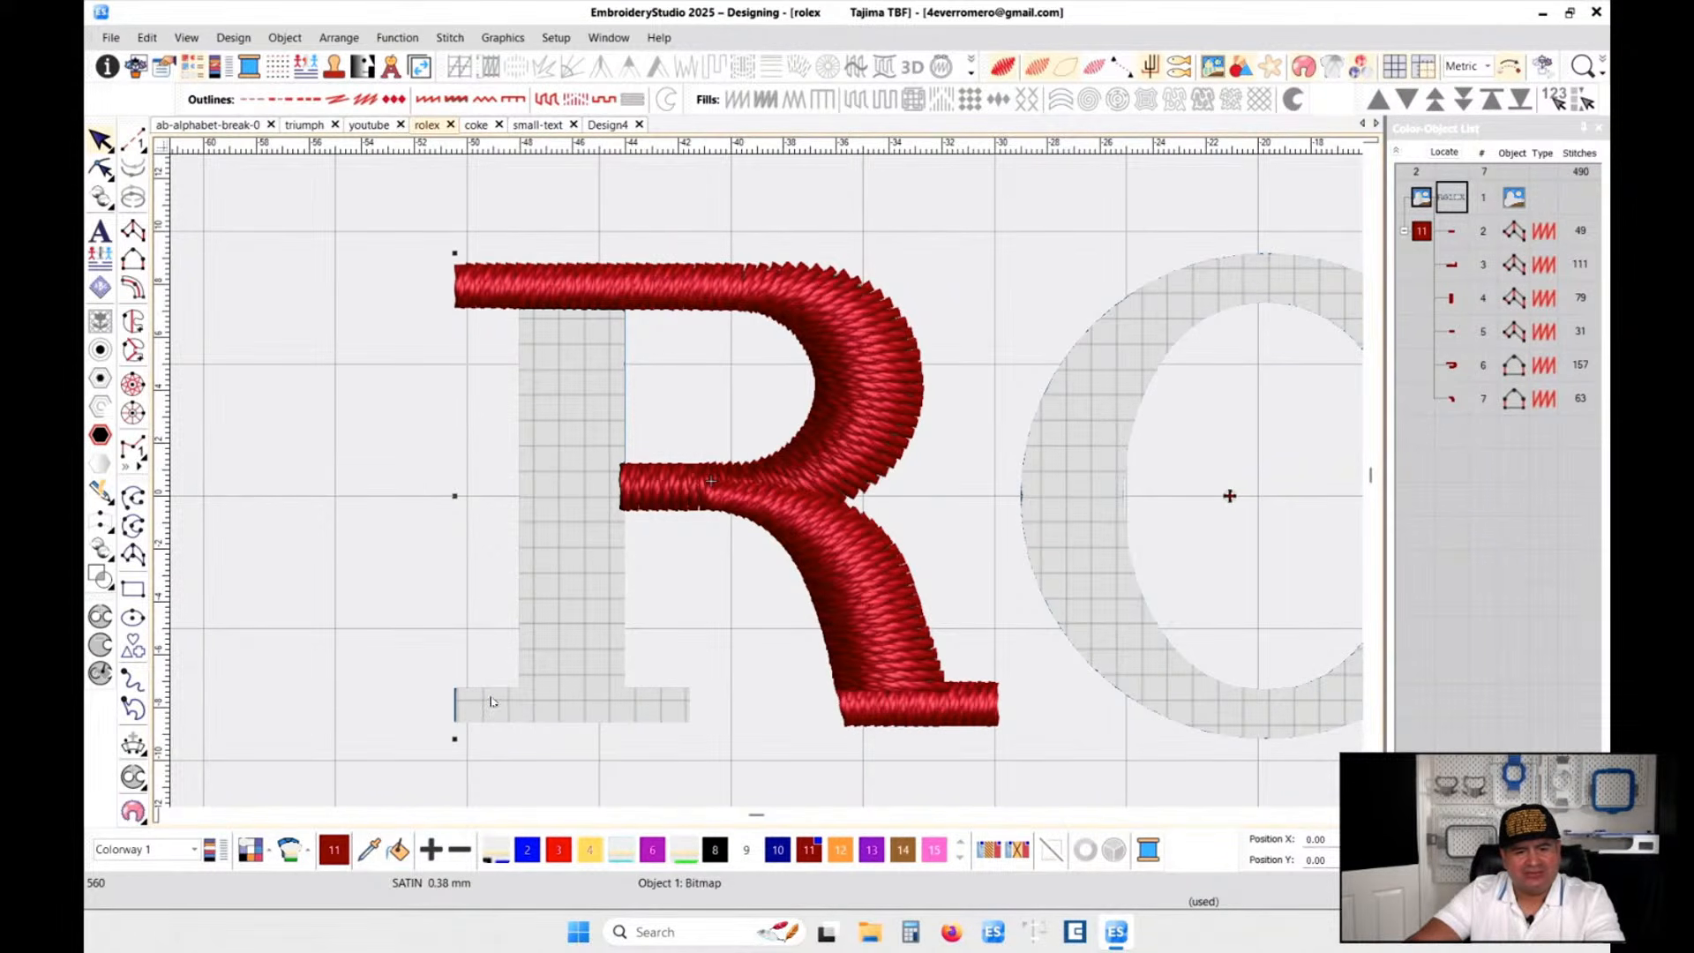
# - Digitize the foot bar beneath the R's stem as a Column A satin, plotting its upper and lower corner pairs
pyautogui.scroll(2, 765, 480)
pyautogui.click(132, 230)
pyautogui.click(713, 473)
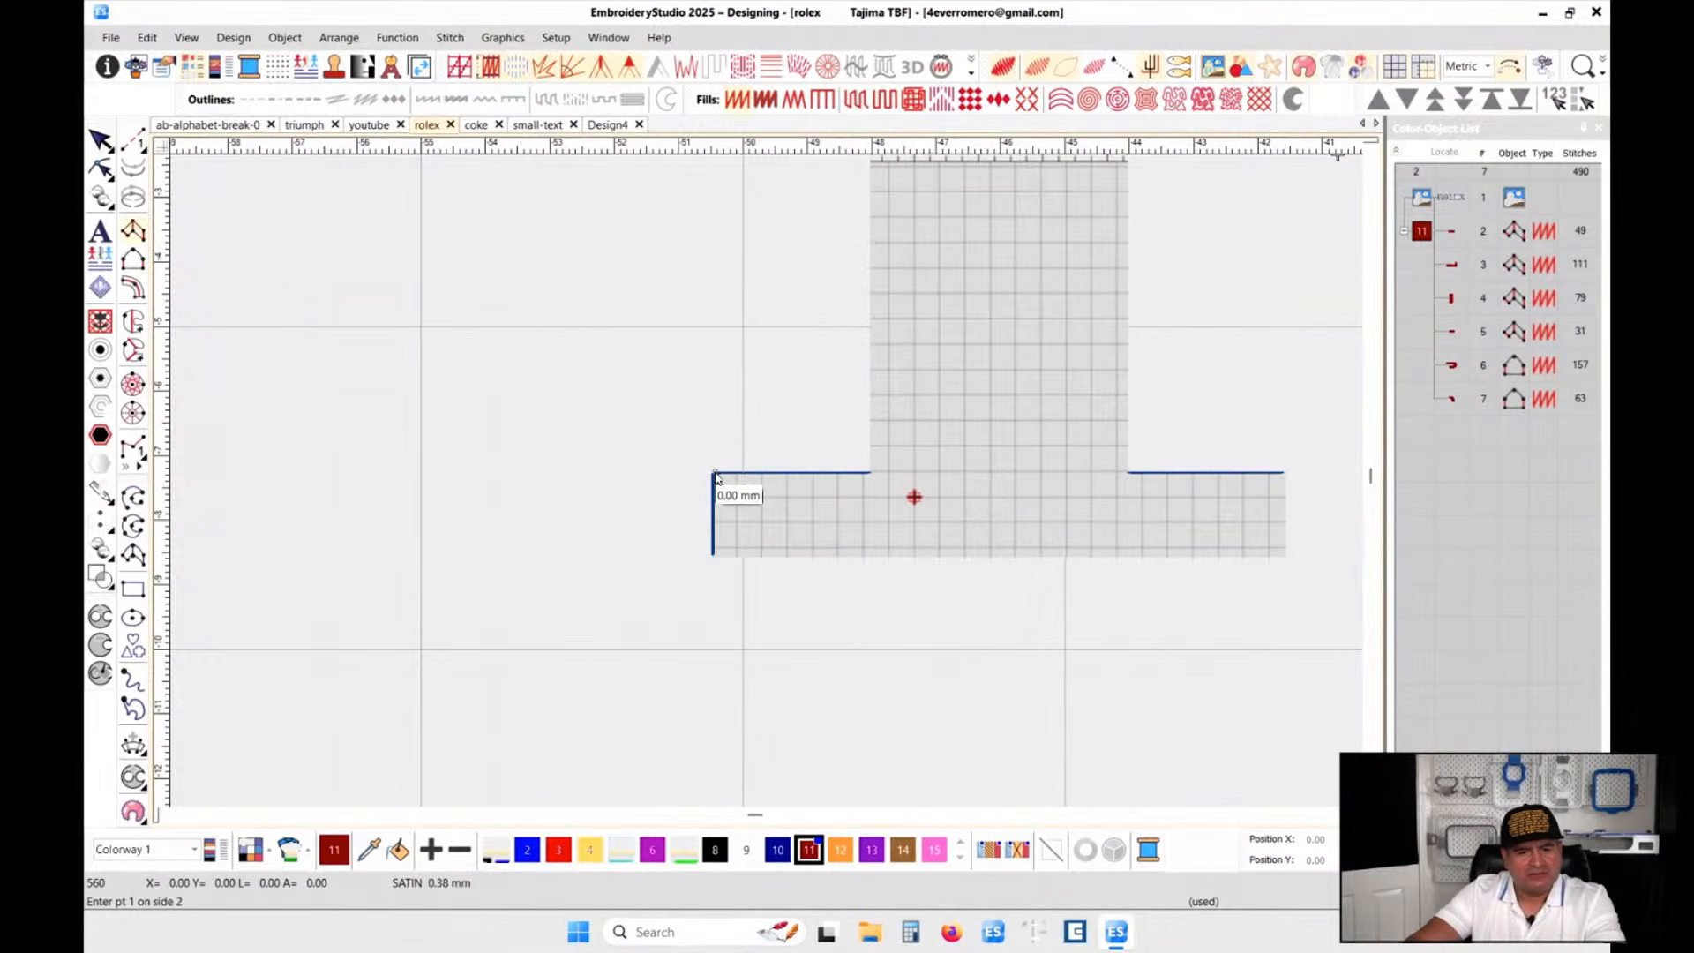
pyautogui.click(714, 558)
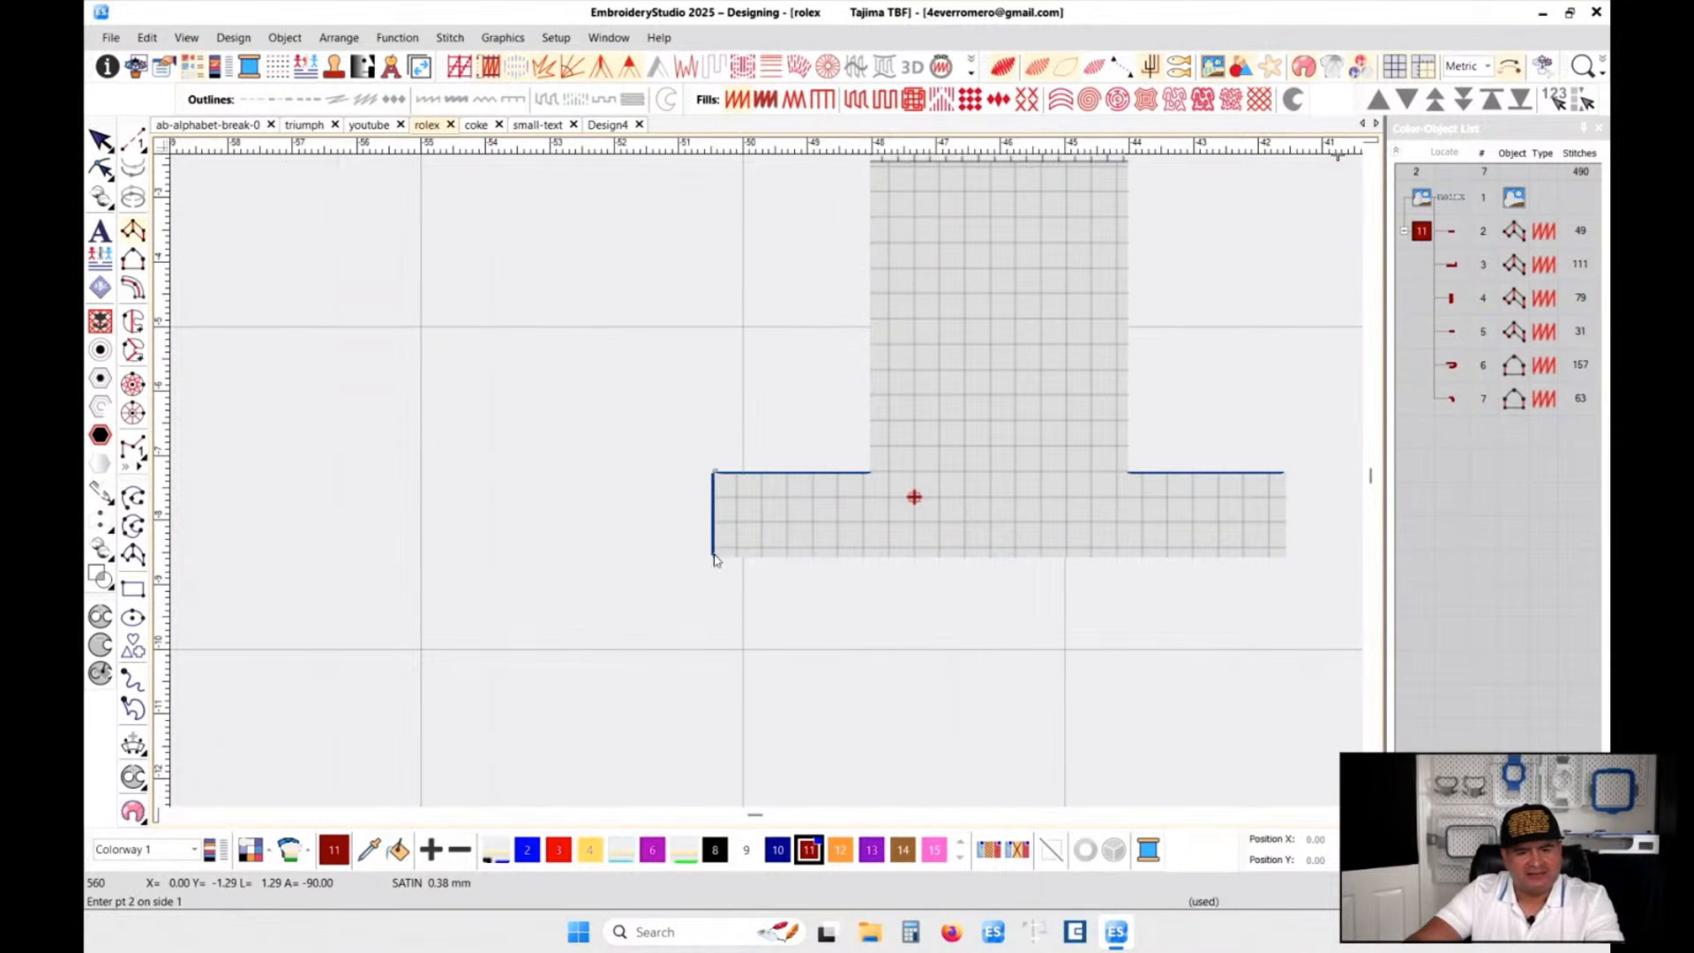
pyautogui.click(1279, 475)
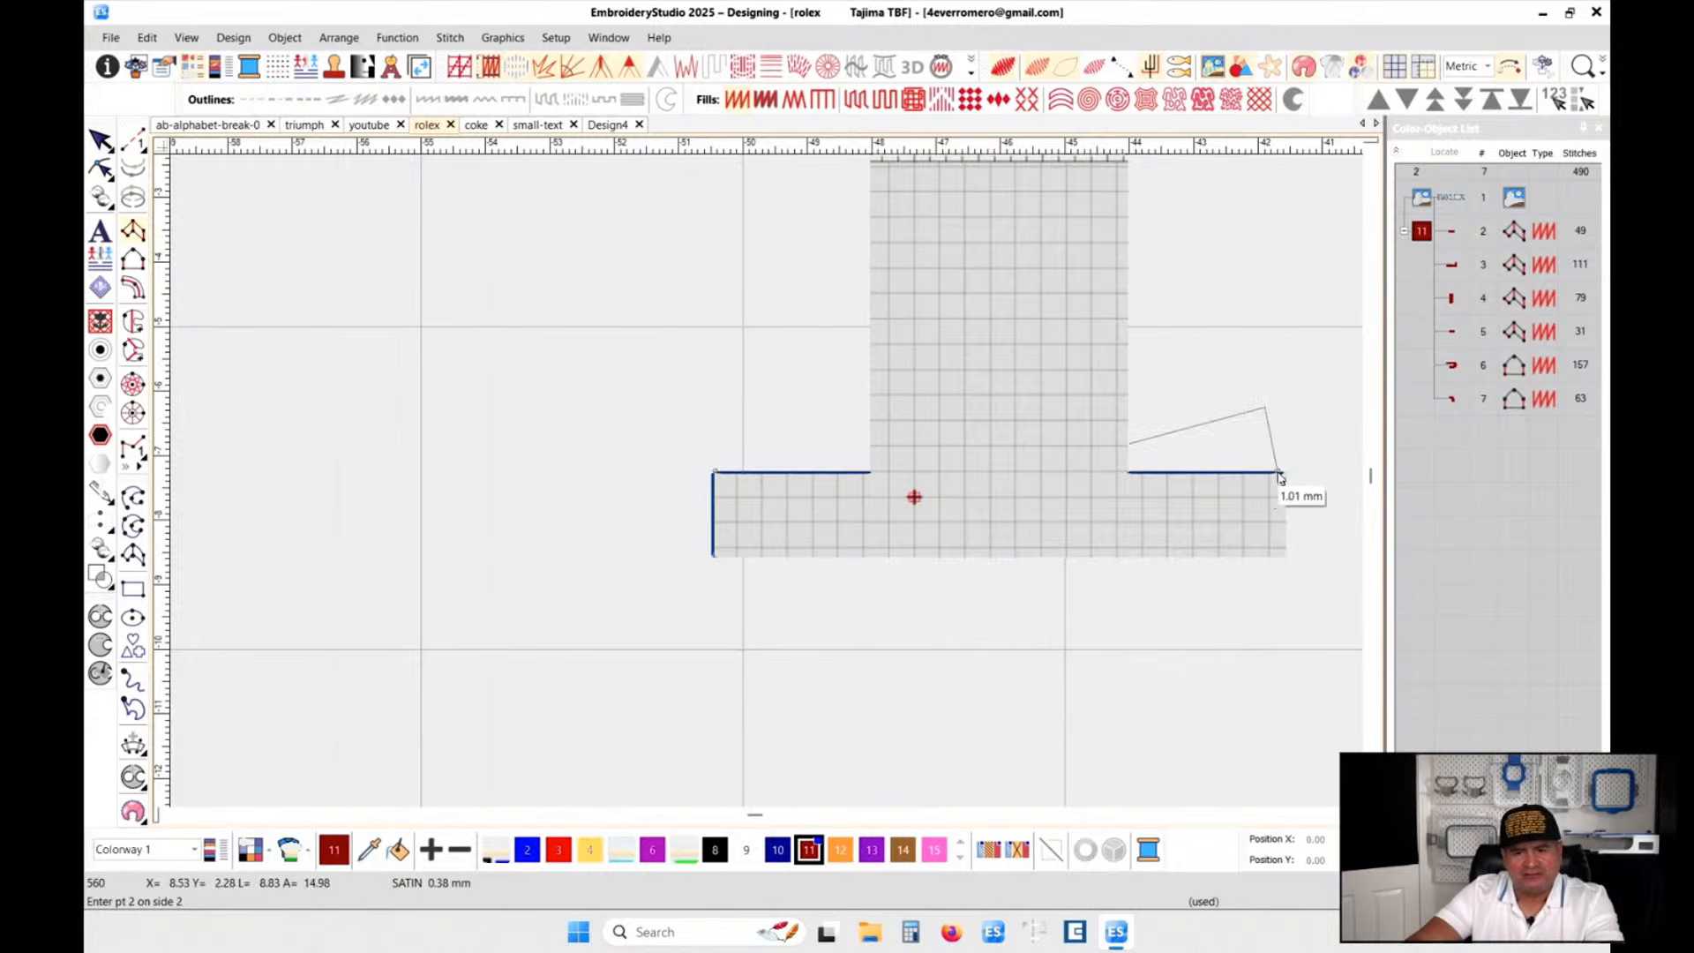
pyautogui.click(1282, 561)
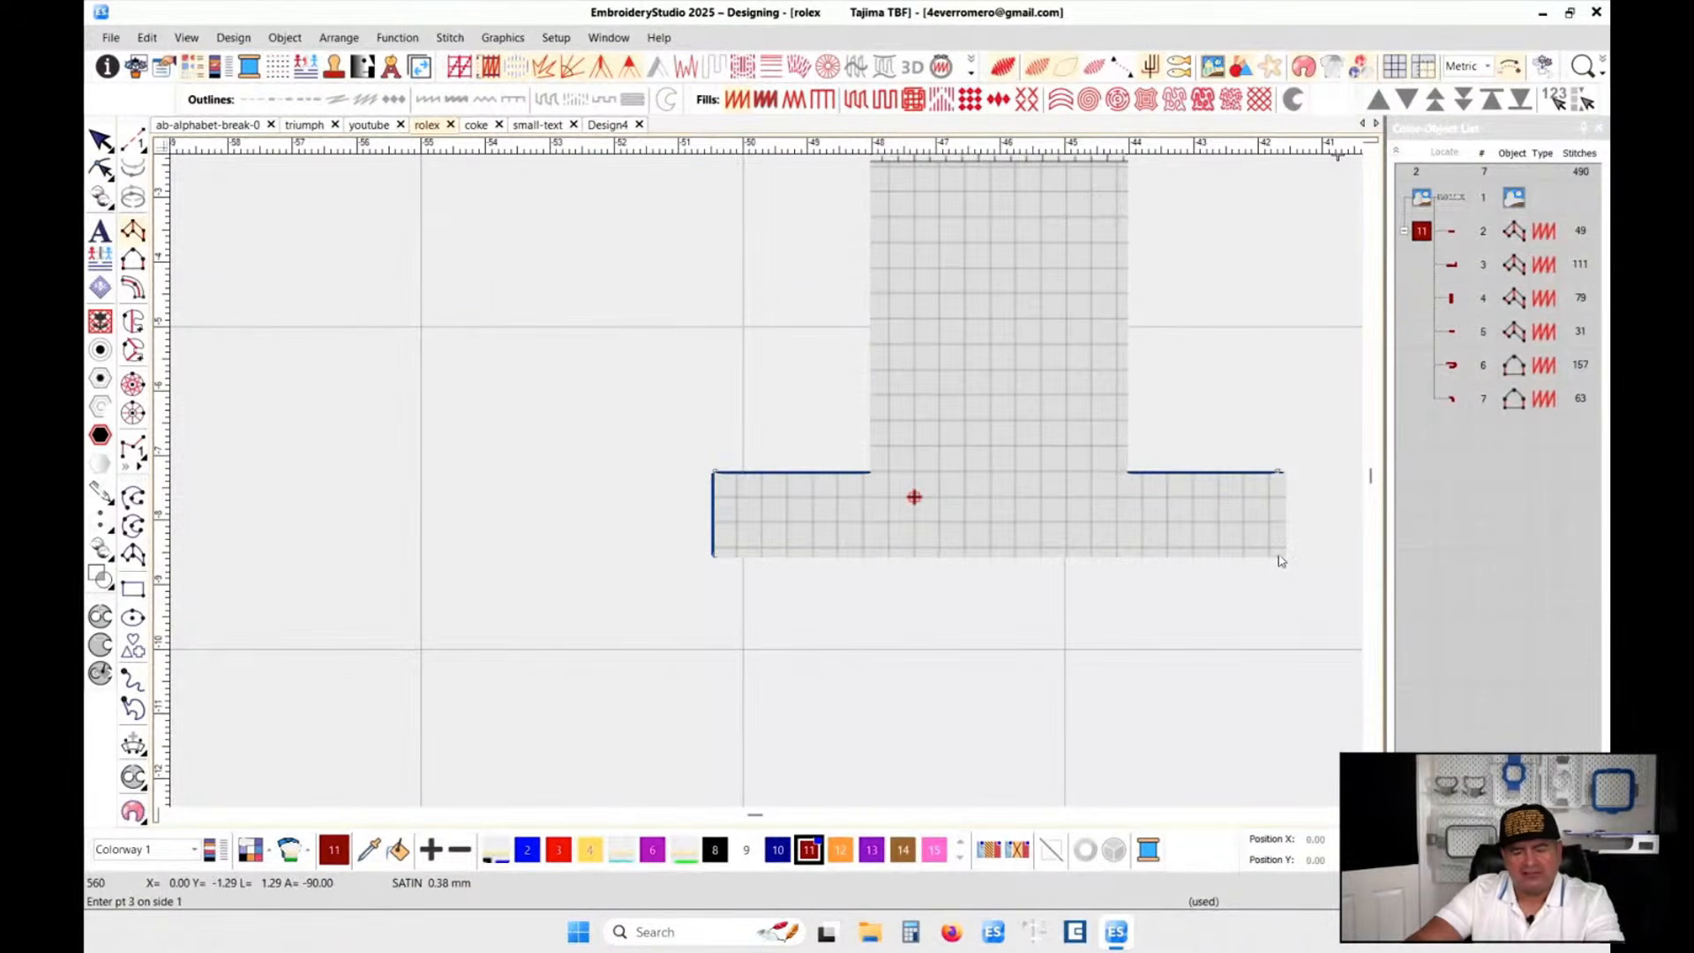
pyautogui.press('Return')
pyautogui.scroll(-5, 764, 483)
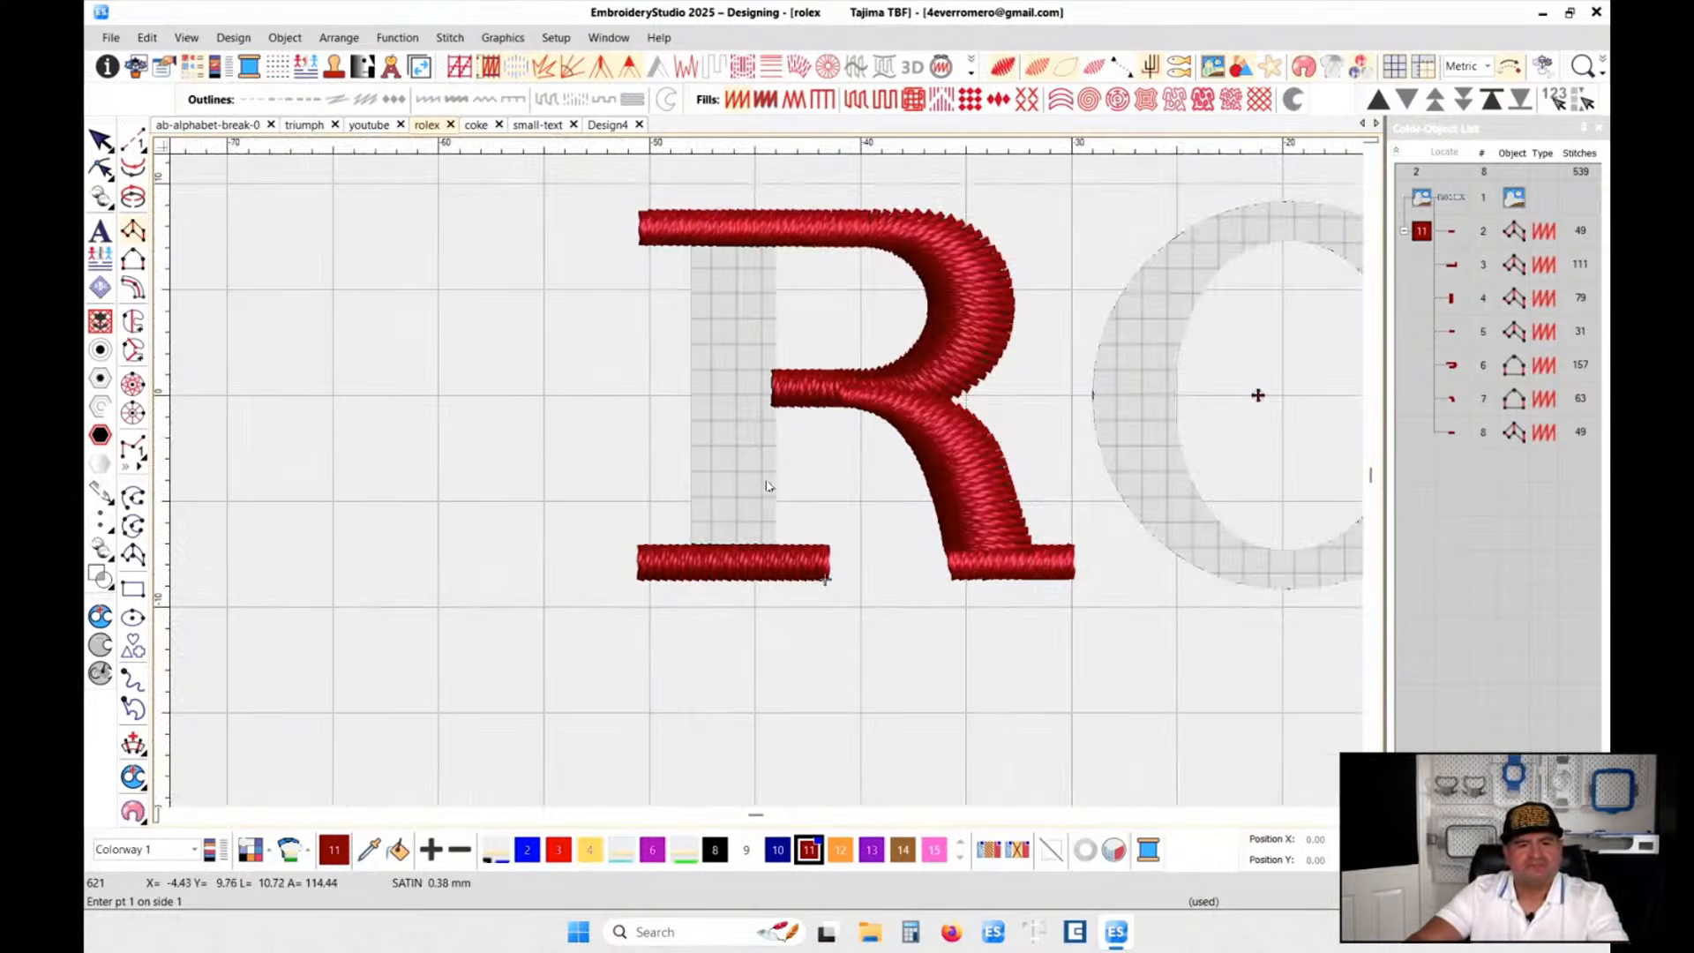
pyautogui.scroll(1, 733, 378)
# - Duplicate the stem's foot bar, line the copy up with the stem's inner edge, and stretch it to cover the stem between the bars
pyautogui.click(790, 718)
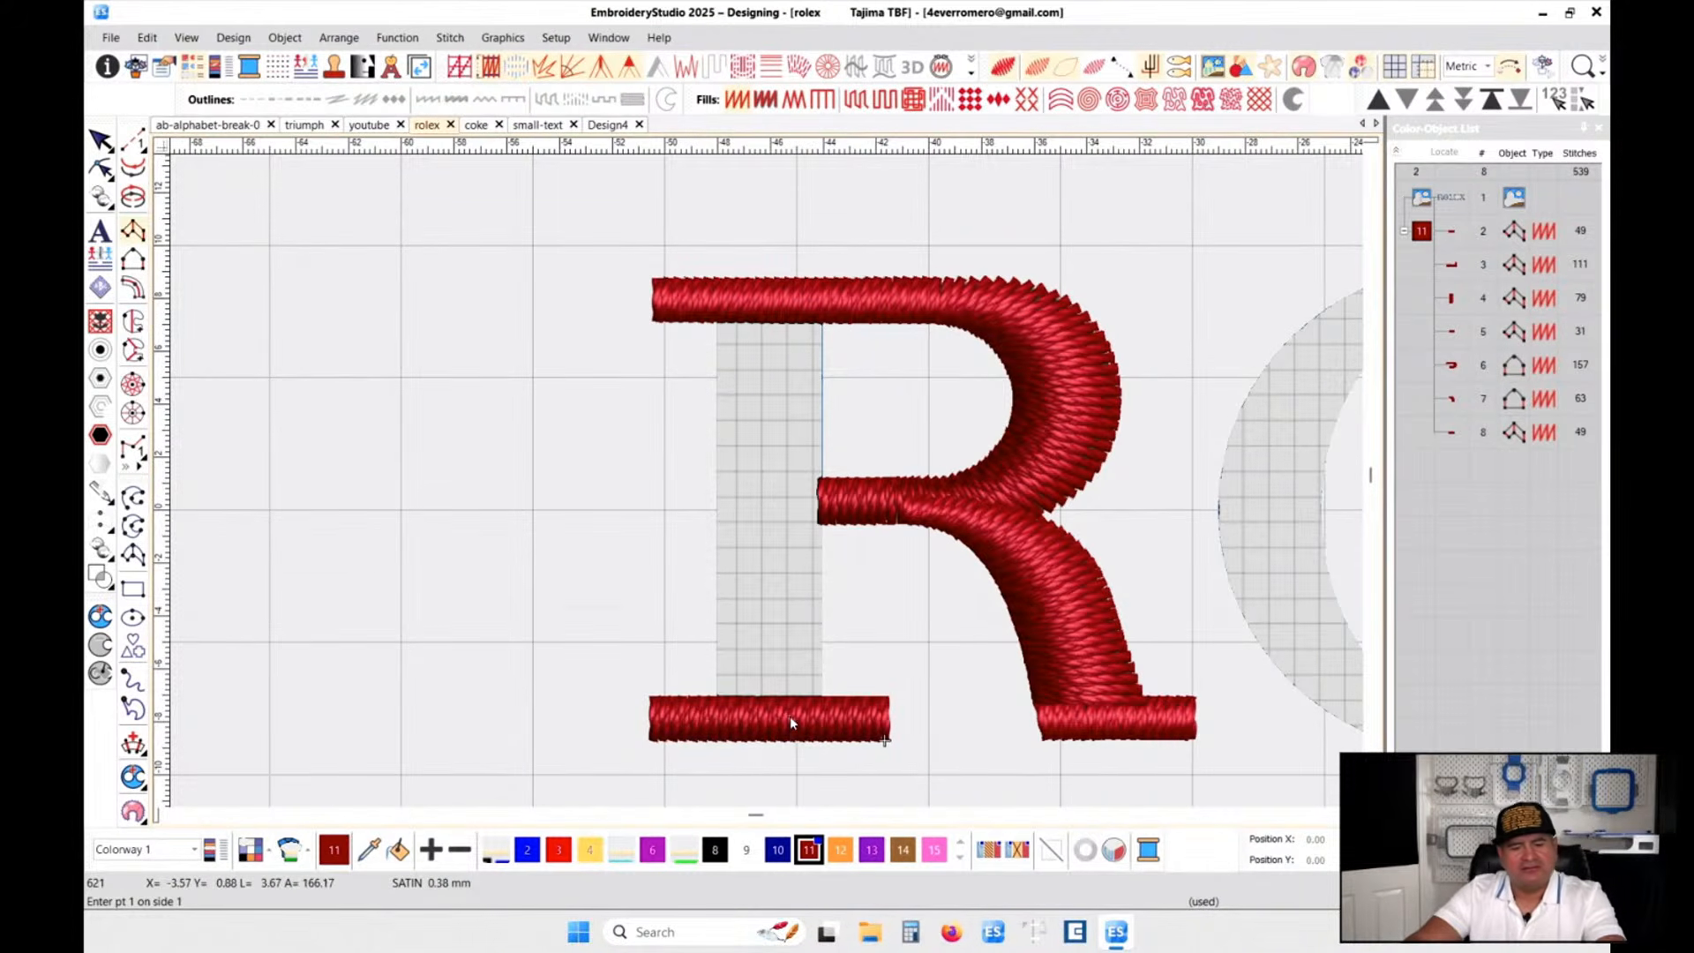
pyautogui.press('Escape')
pyautogui.moveTo(824, 720); pyautogui.dragTo(723, 594)
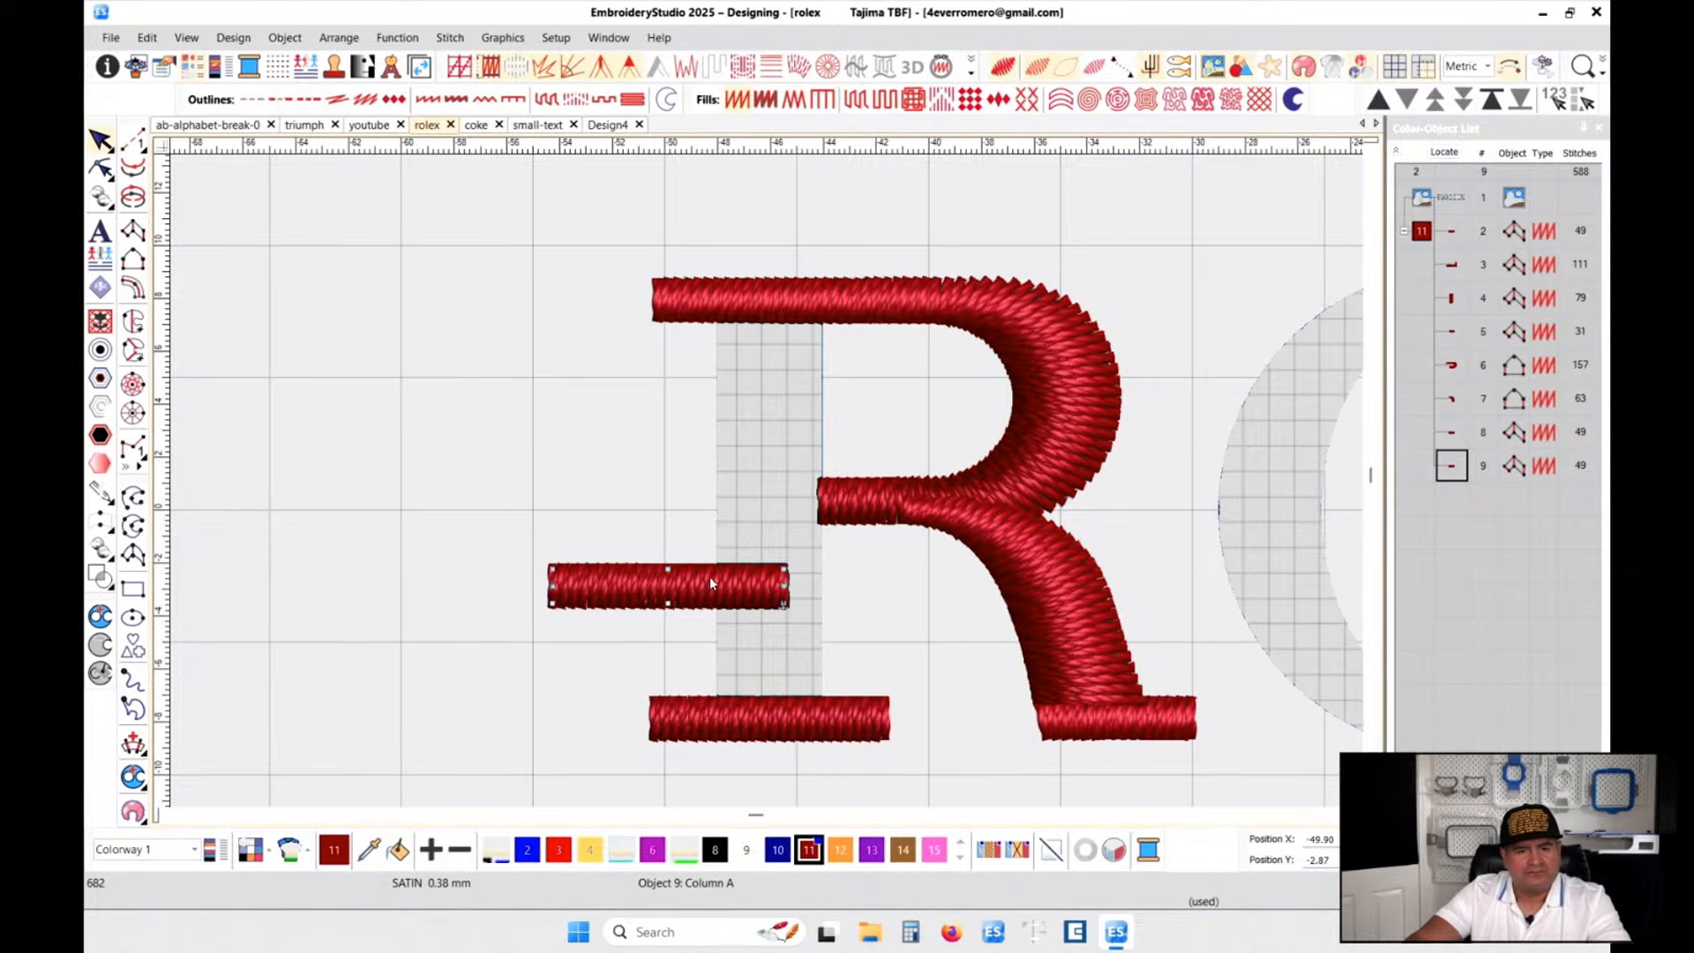
pyautogui.moveTo(724, 584); pyautogui.dragTo(764, 584)
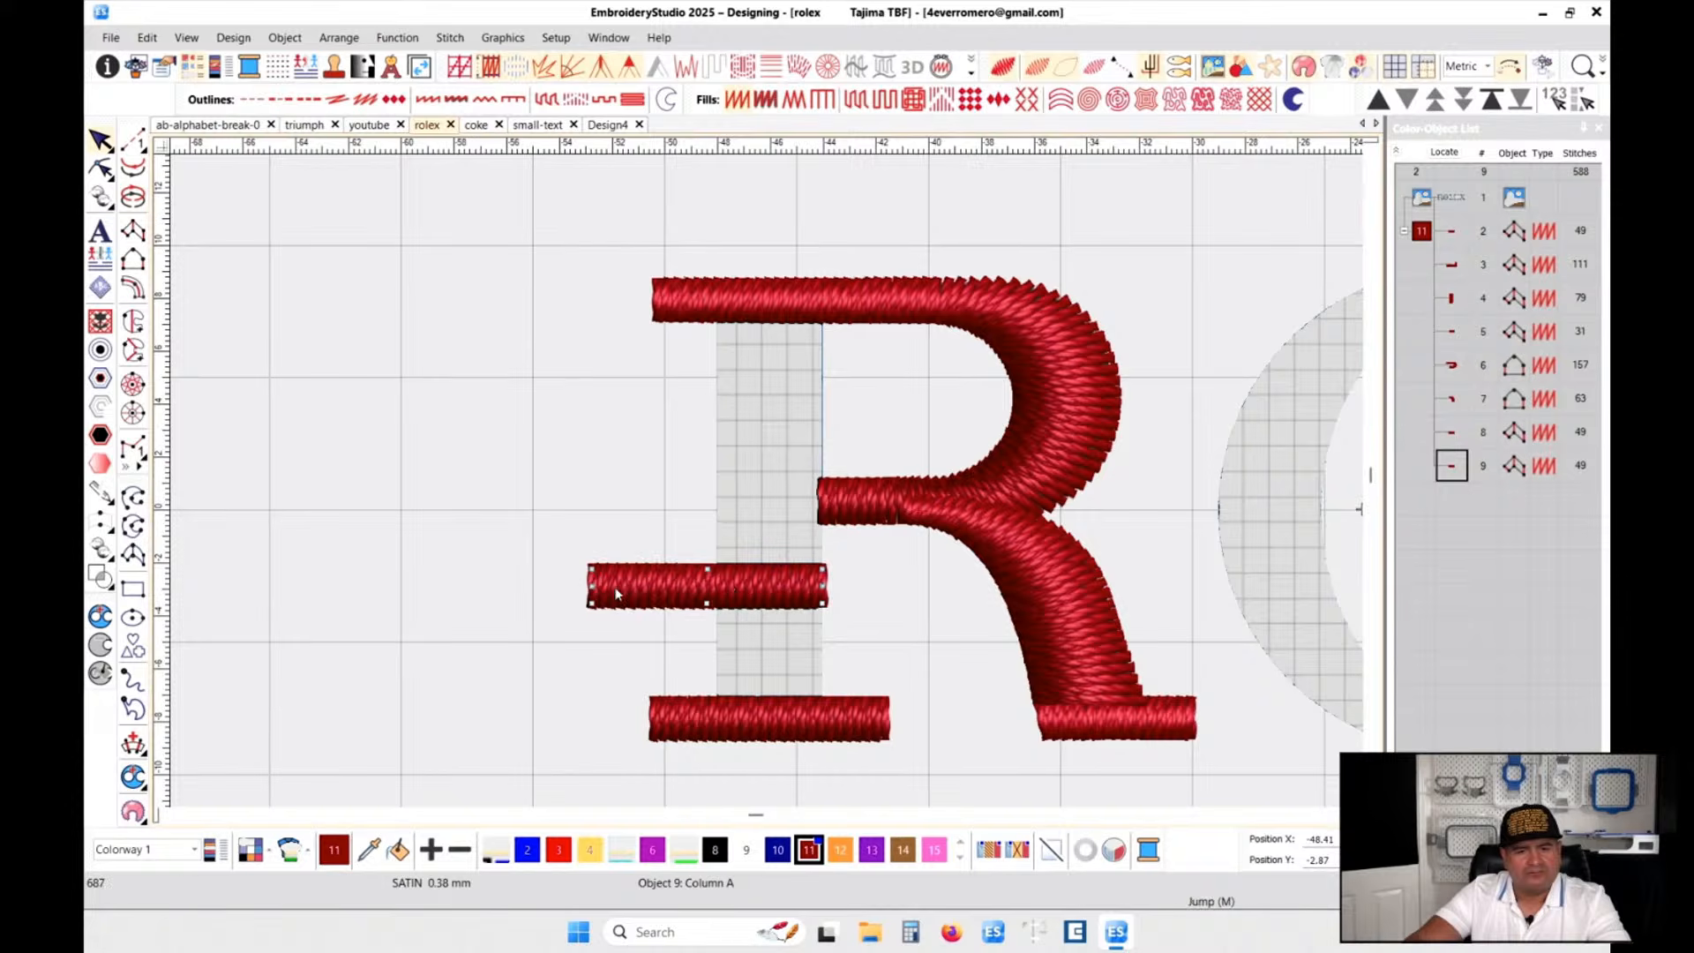
pyautogui.moveTo(590, 584); pyautogui.dragTo(769, 319)
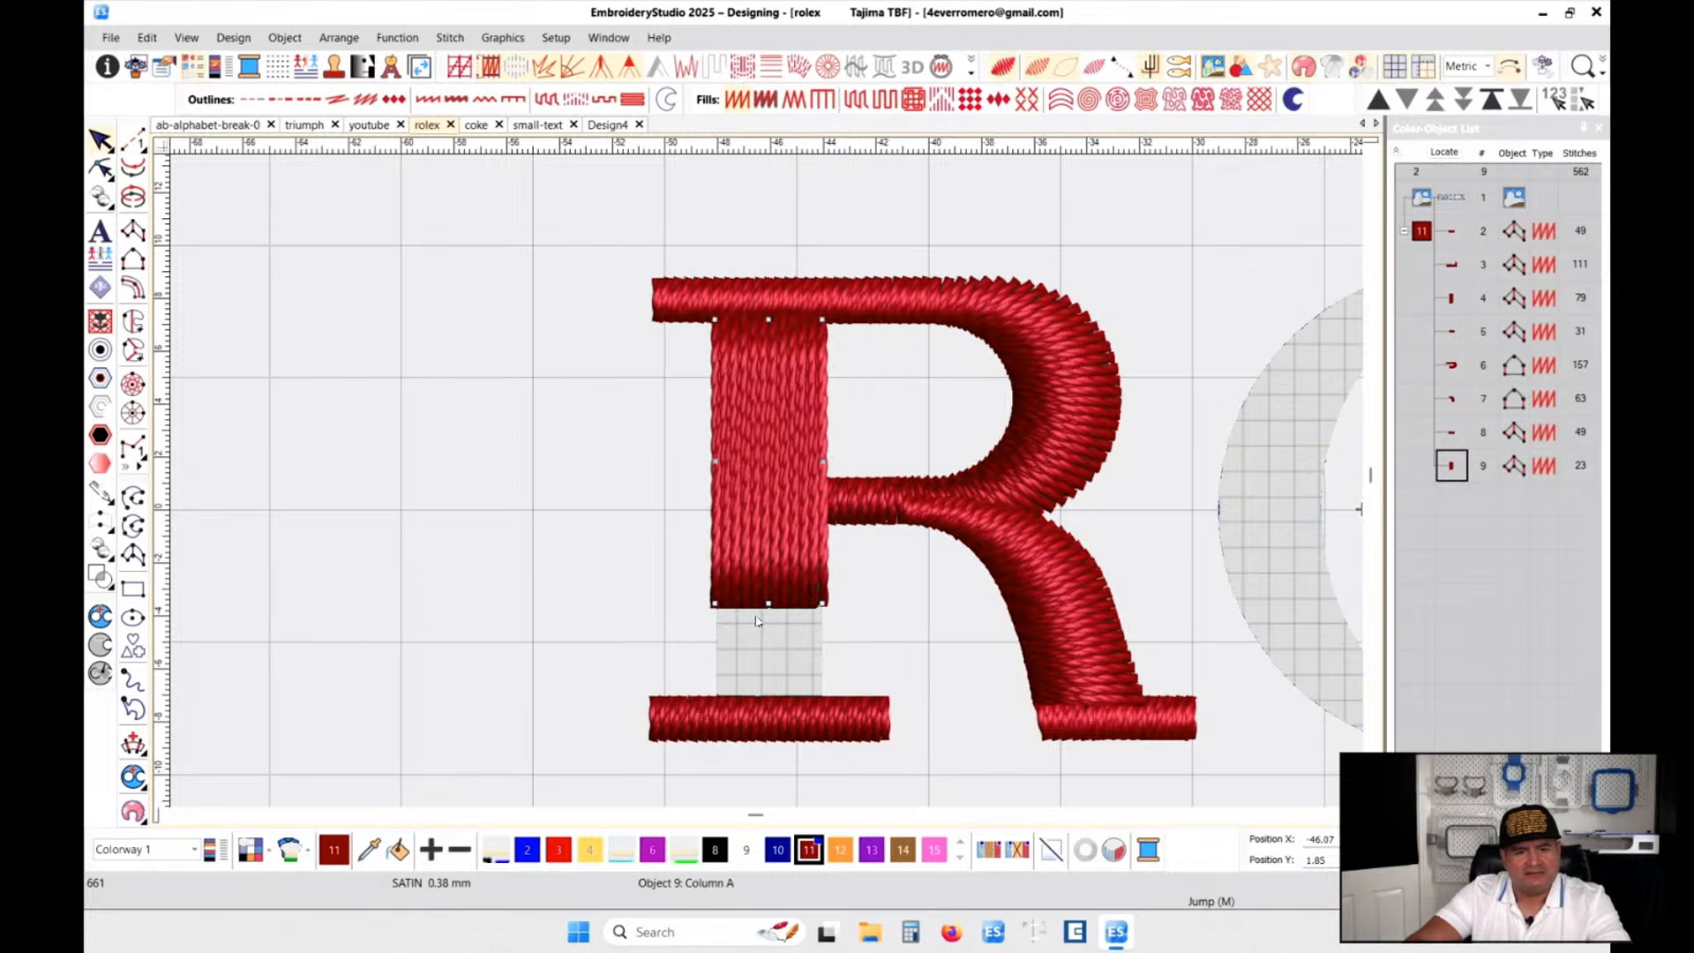
pyautogui.moveTo(769, 604); pyautogui.dragTo(768, 703)
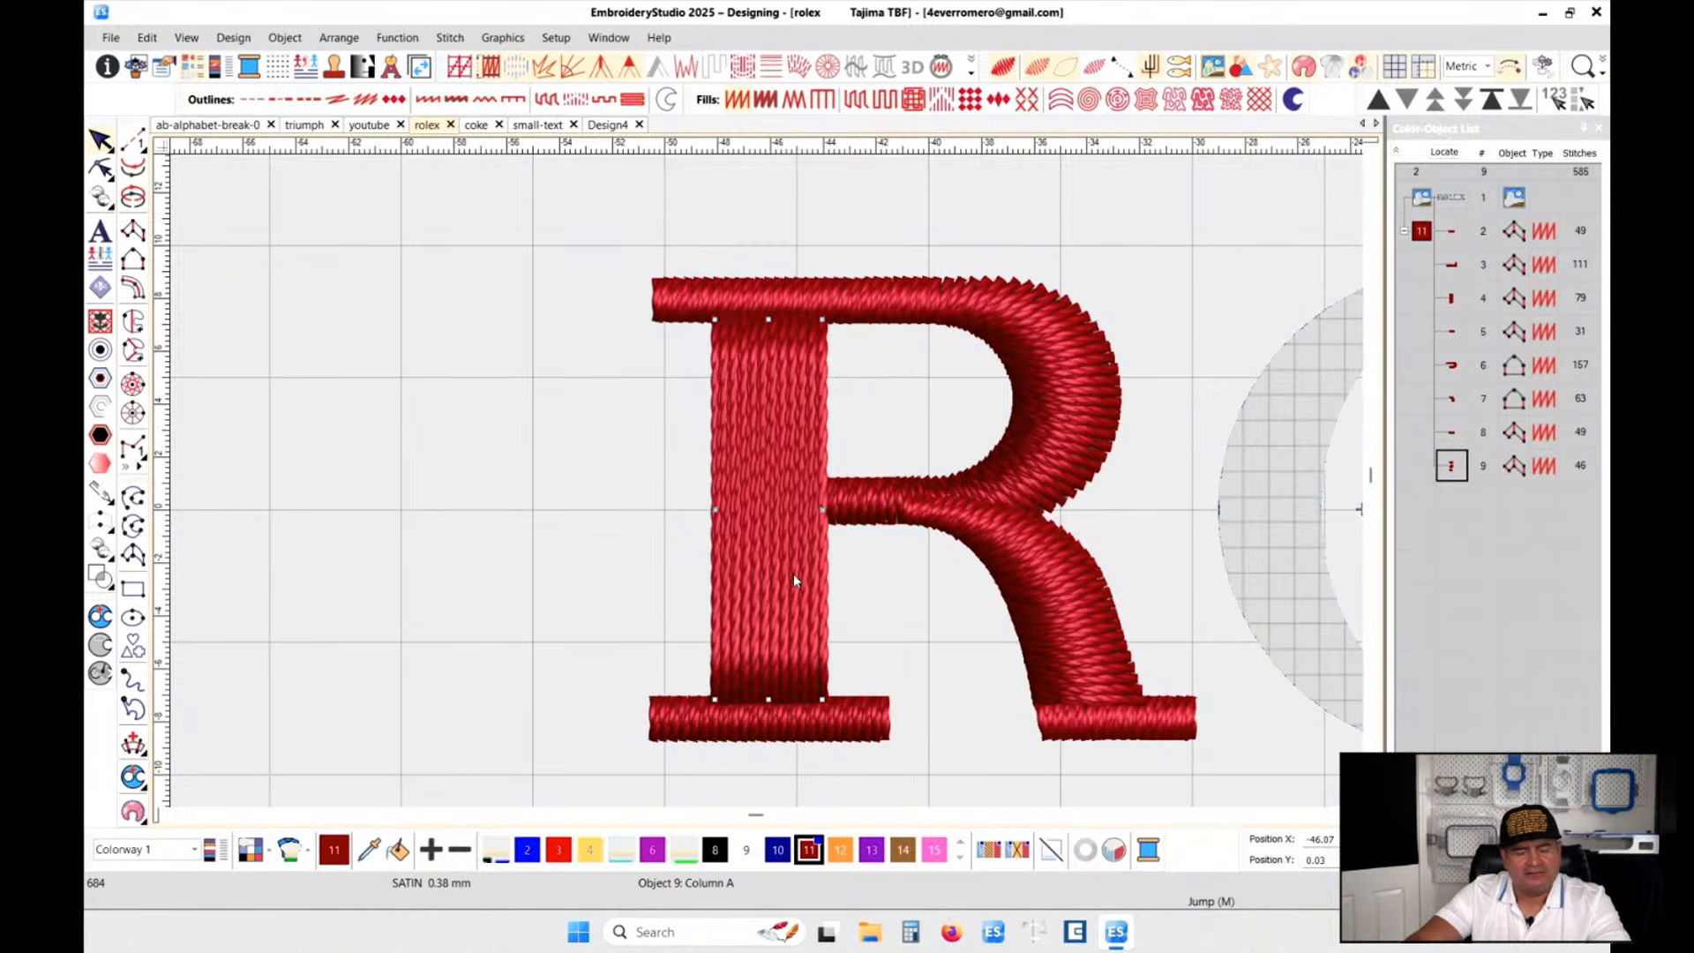
# - Preview the Arrange, Reshape, Stitch Angle, Shaping and Select toolbars, leaving only Arrange Tools on from this group
pyautogui.rightClick(1200, 858)
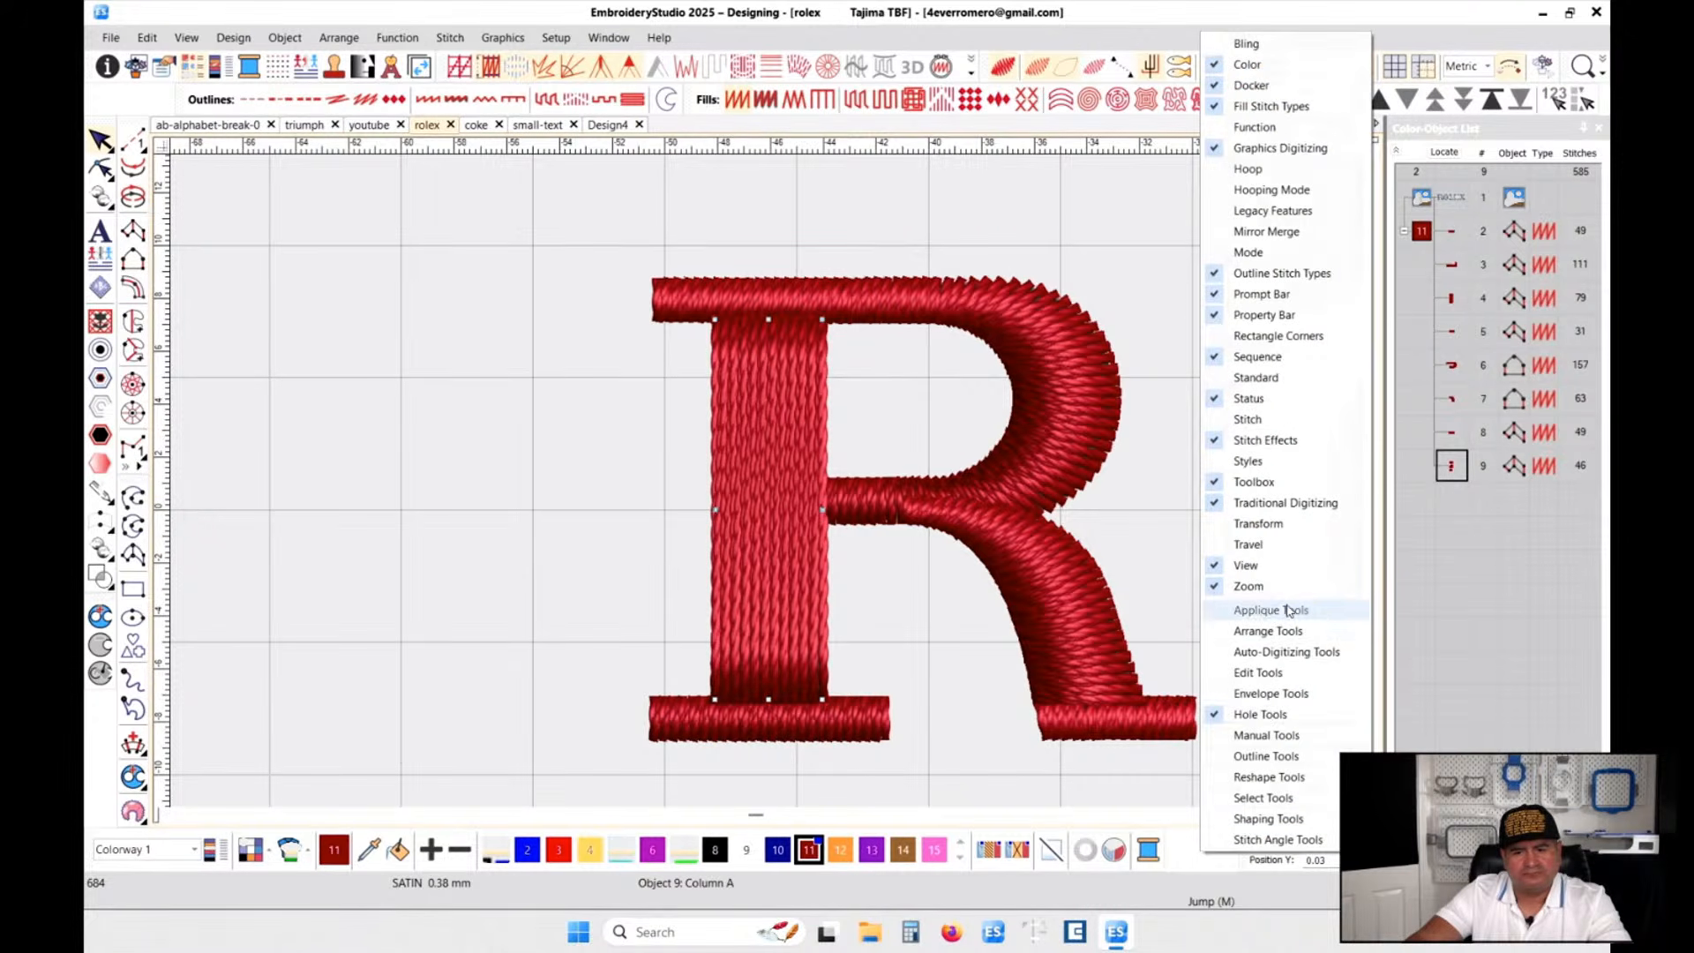
pyautogui.click(1300, 631)
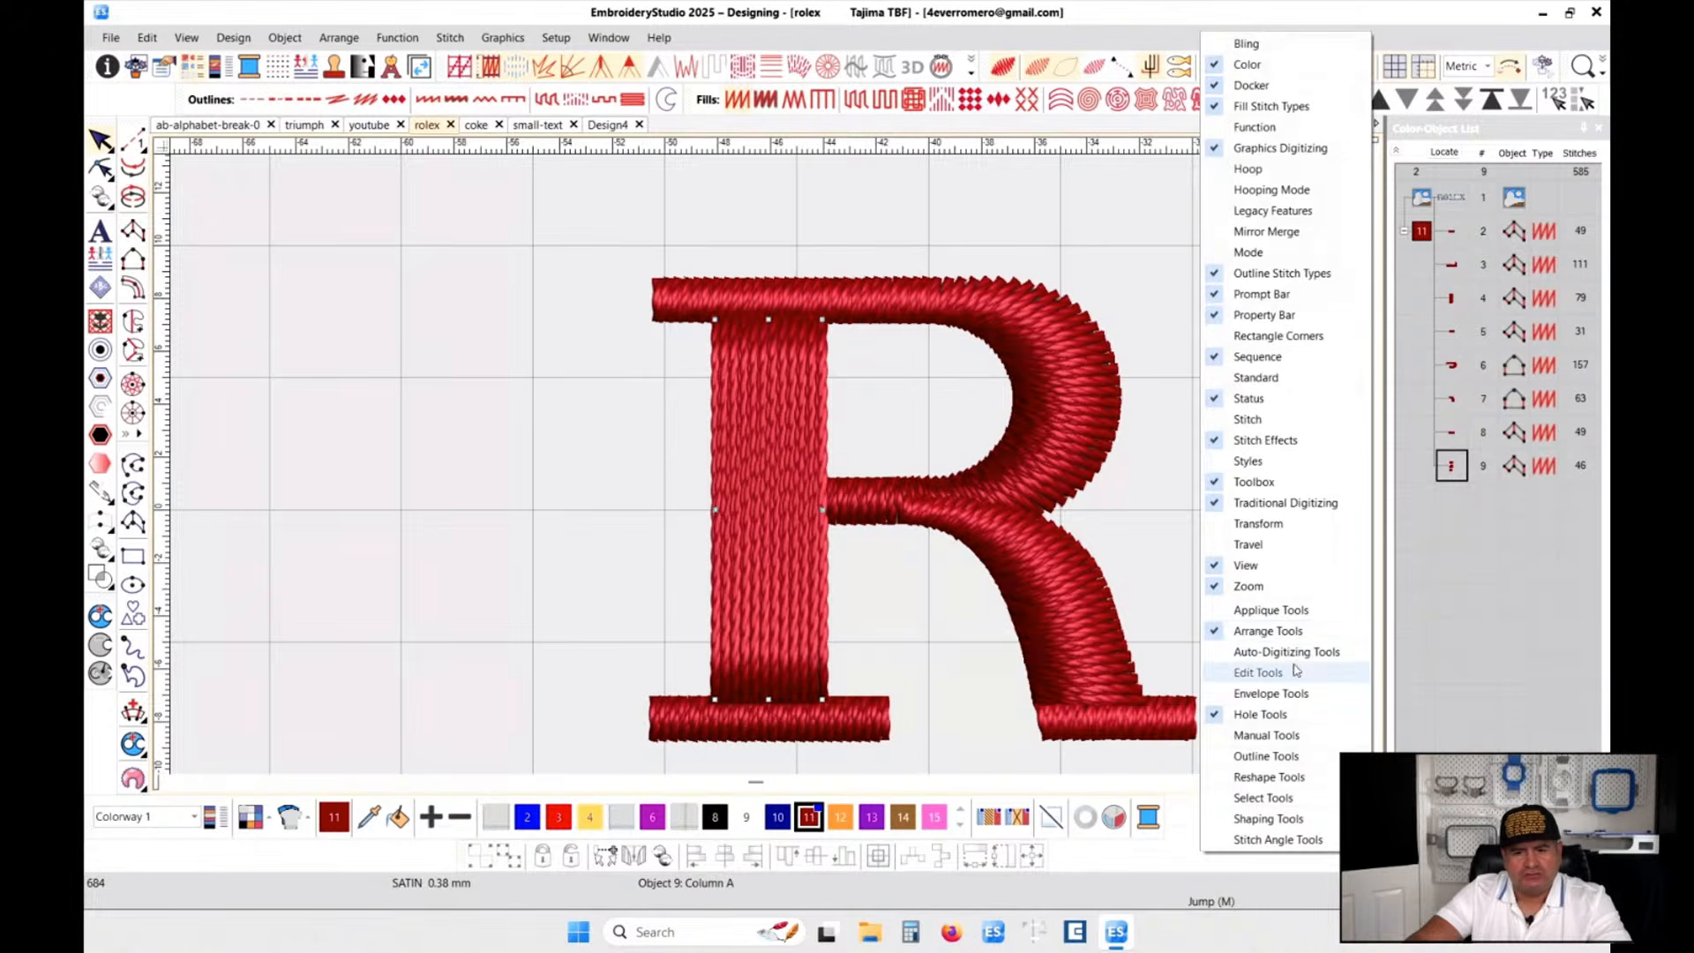
pyautogui.click(1279, 778)
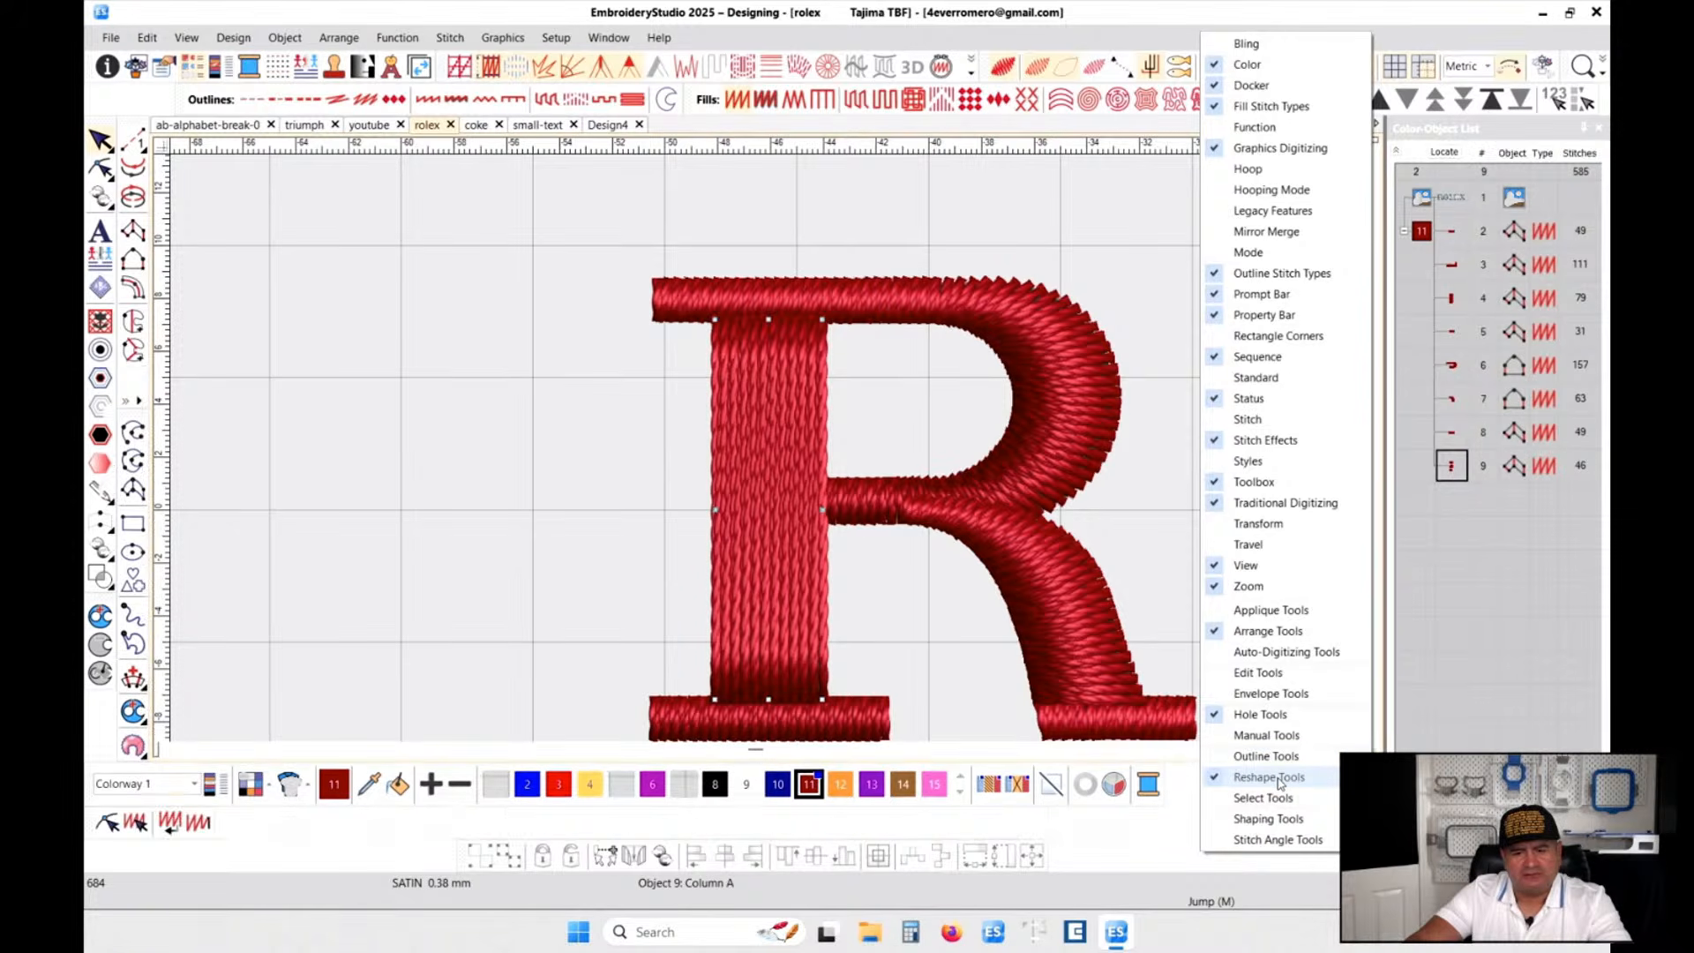
pyautogui.click(1279, 841)
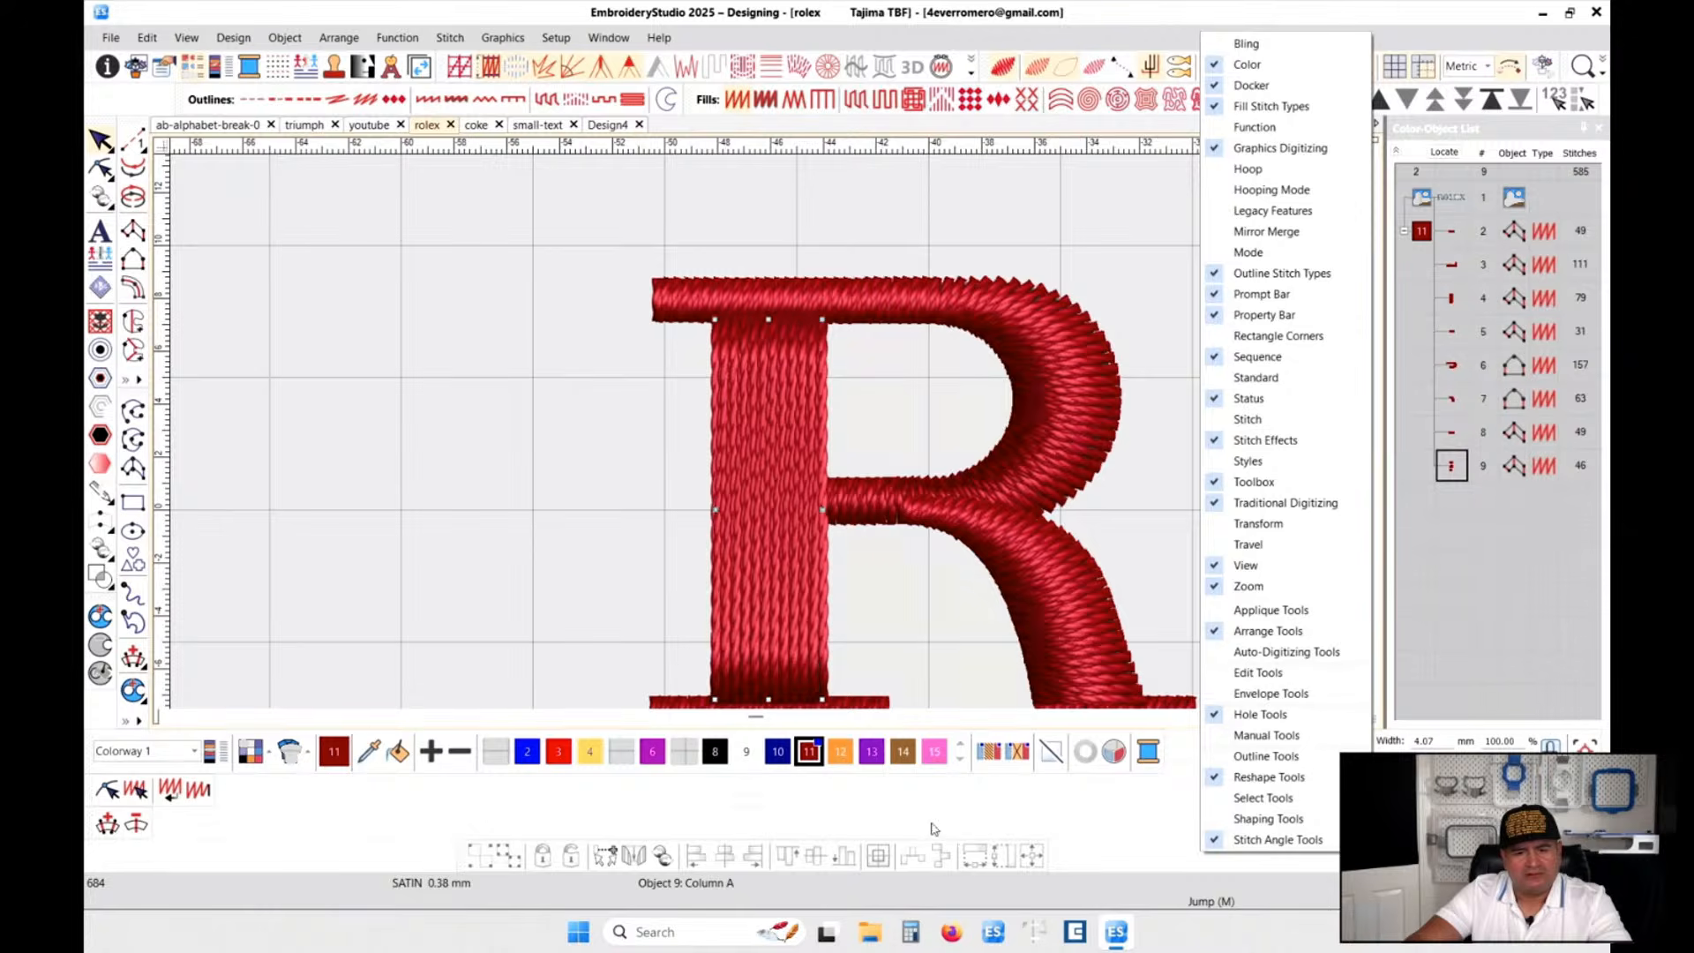
pyautogui.click(1252, 840)
pyautogui.click(1248, 821)
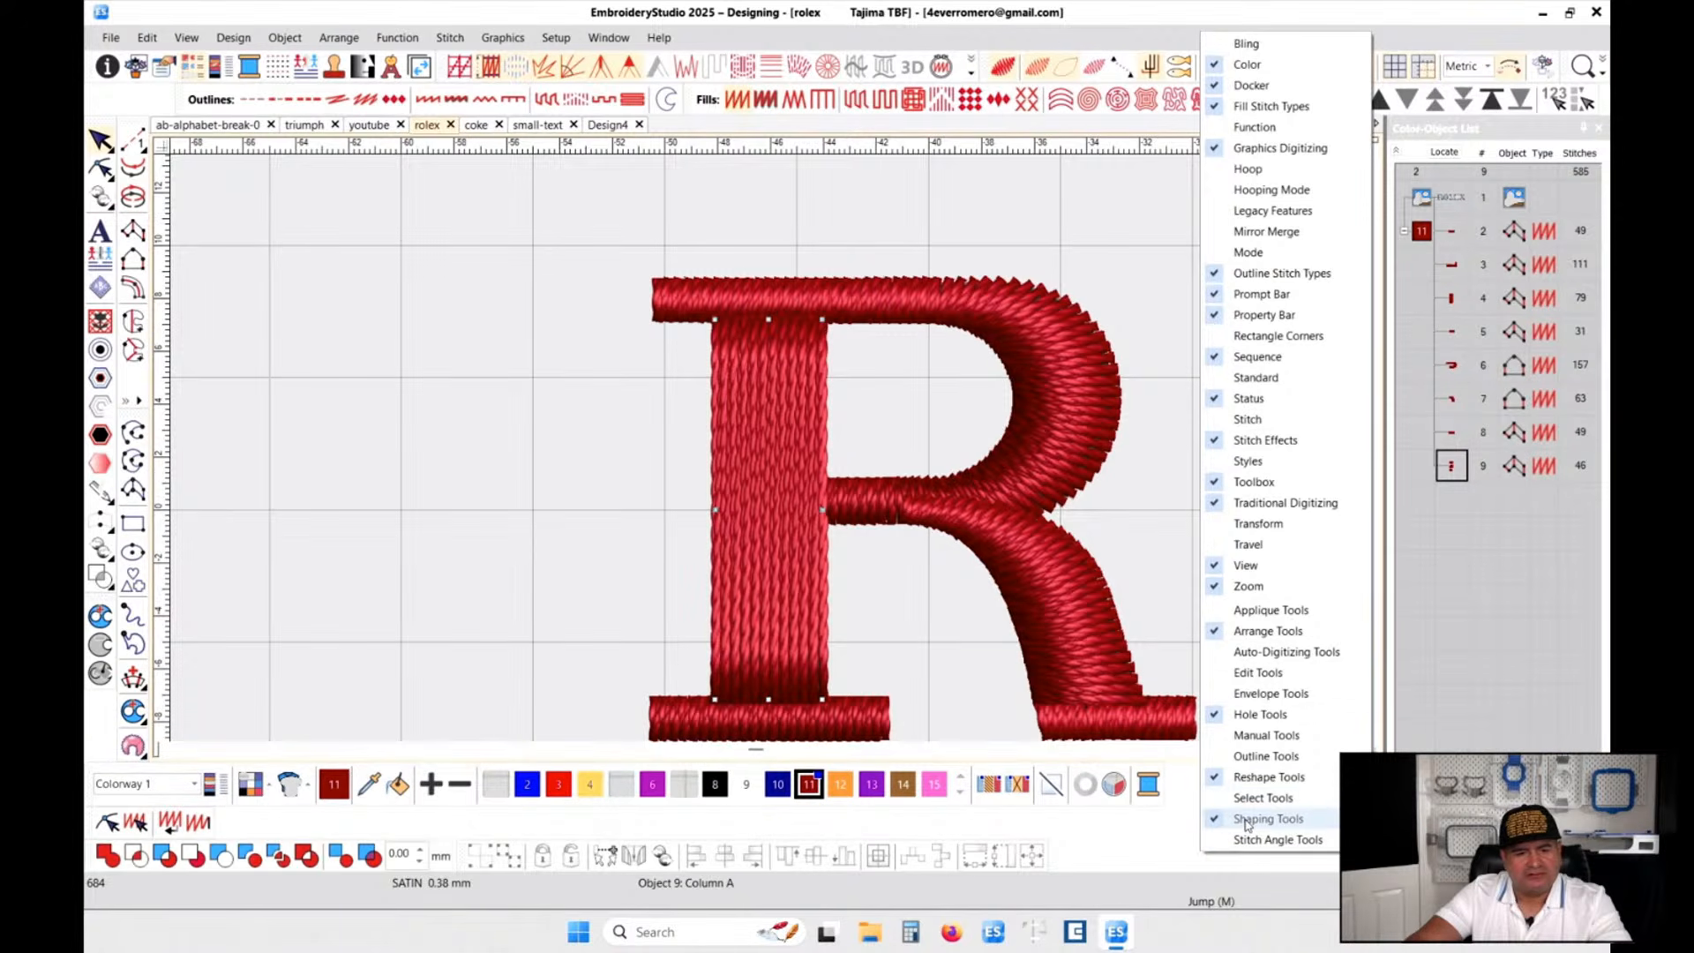
pyautogui.click(1247, 820)
pyautogui.click(1249, 798)
pyautogui.click(1249, 798)
pyautogui.click(1253, 776)
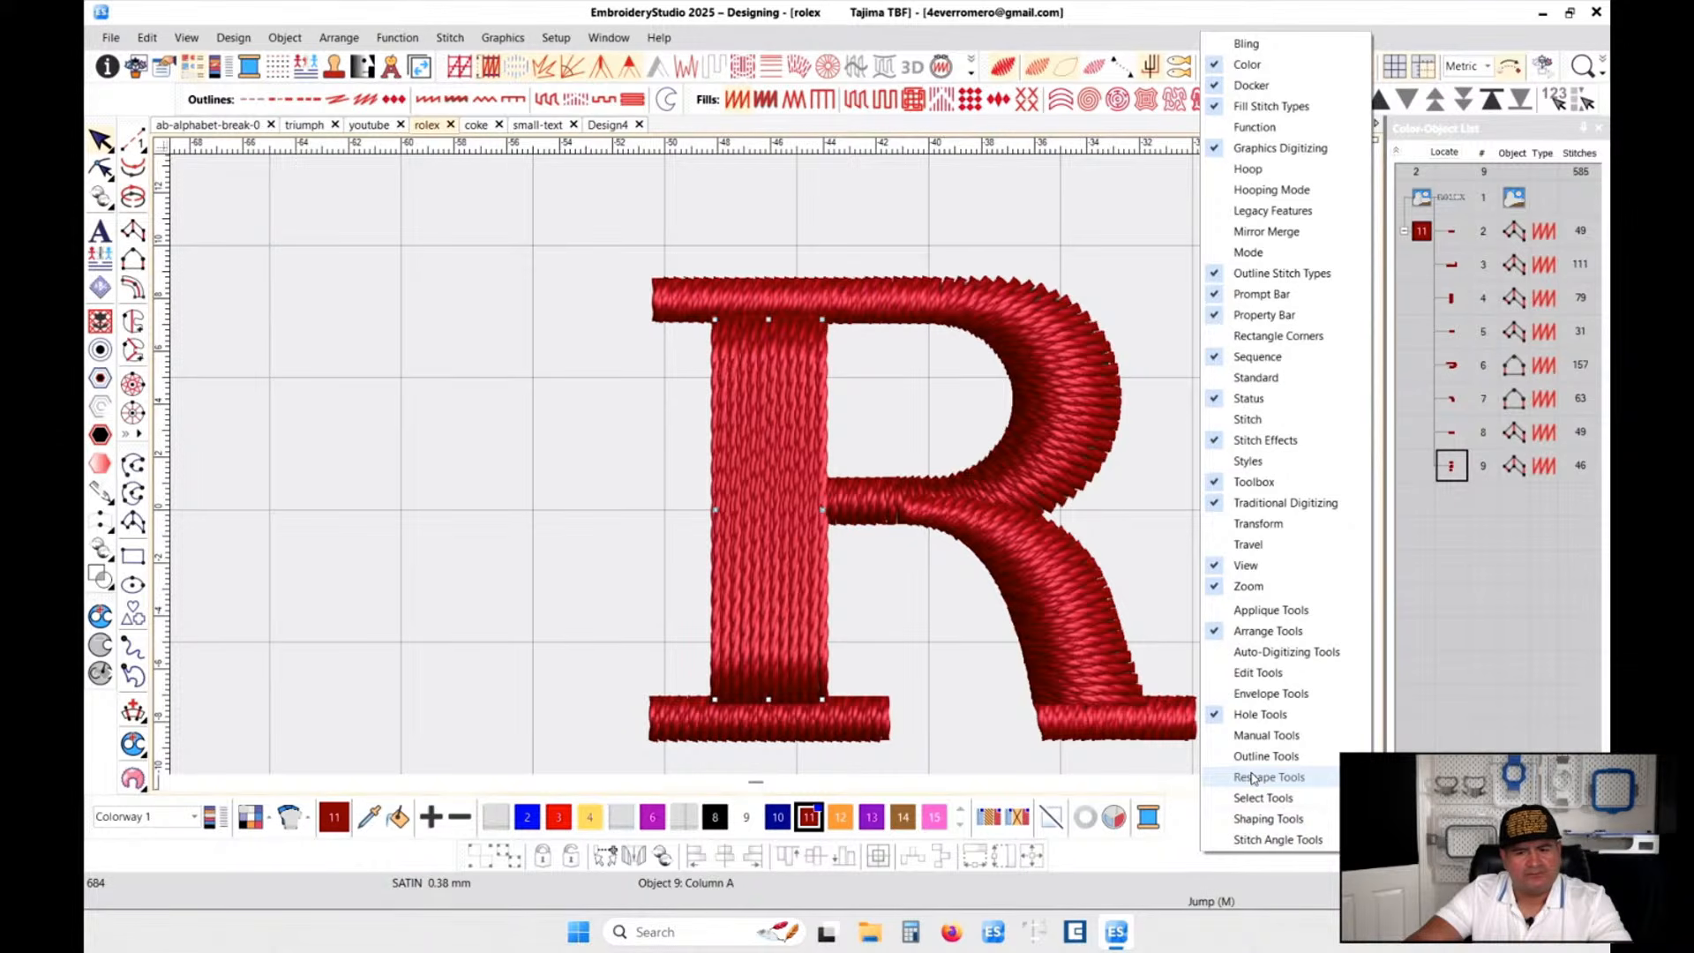
pyautogui.click(1253, 777)
pyautogui.click(1252, 774)
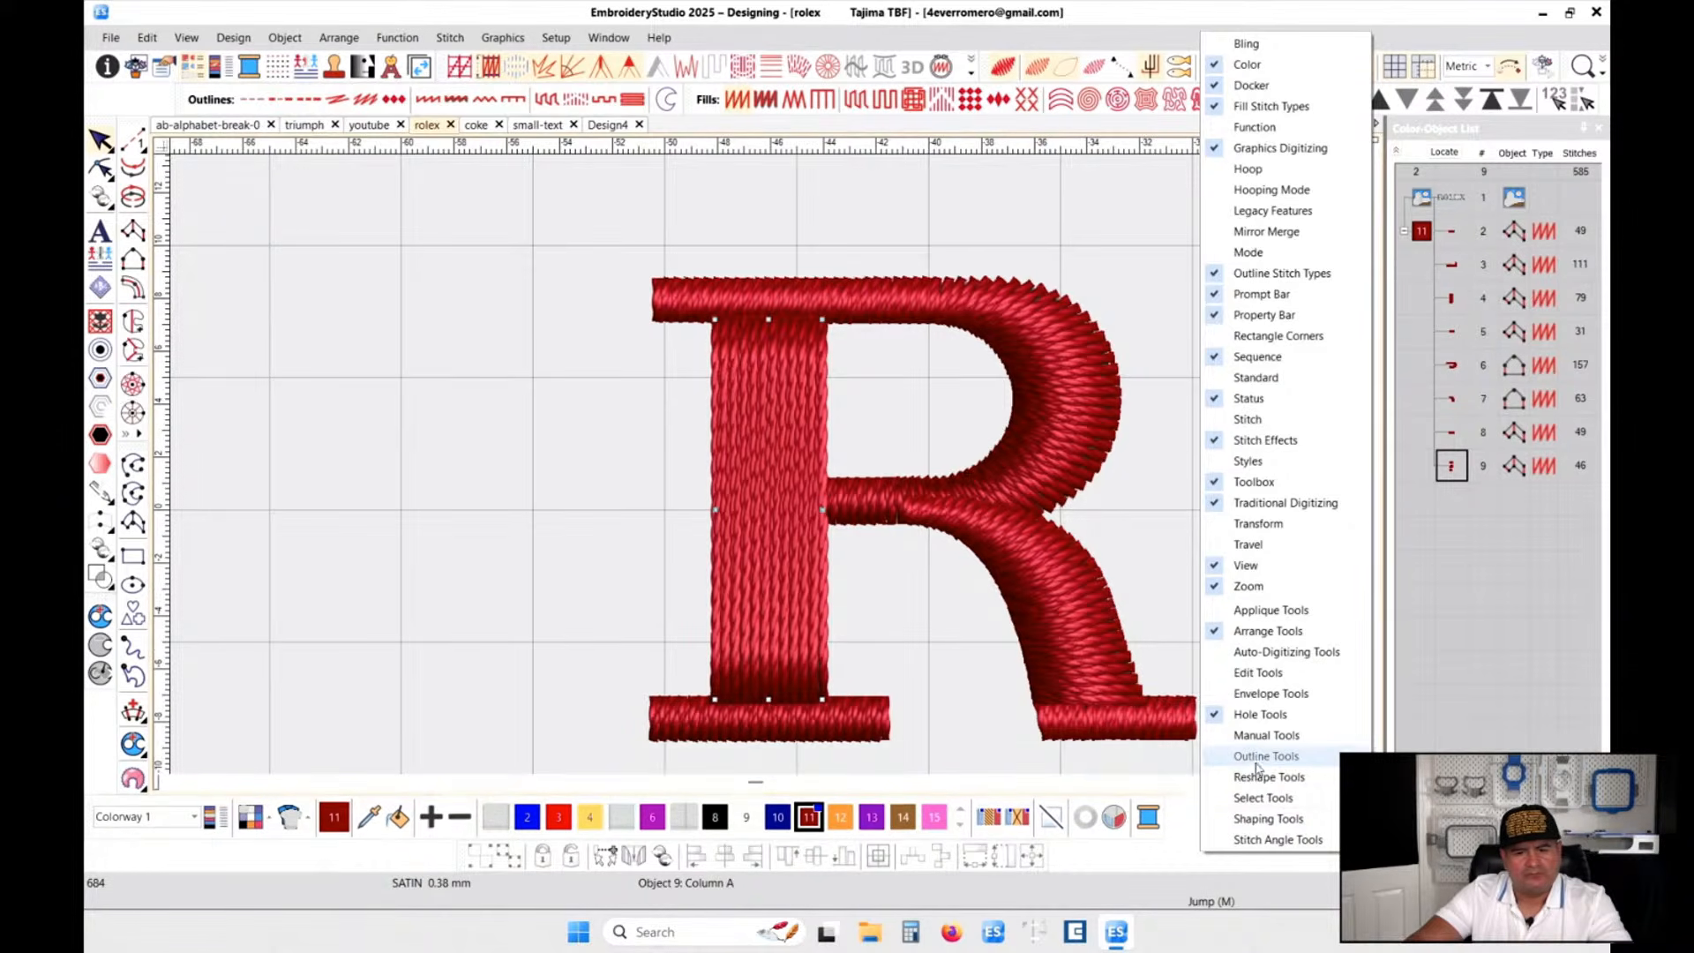
# - Preview the Outline, Manual, Envelope, Edit and Auto-Digitizing toolbars, and hide Hole Tools and Arrange Tools
pyautogui.click(1257, 752)
pyautogui.click(1258, 750)
pyautogui.click(1259, 738)
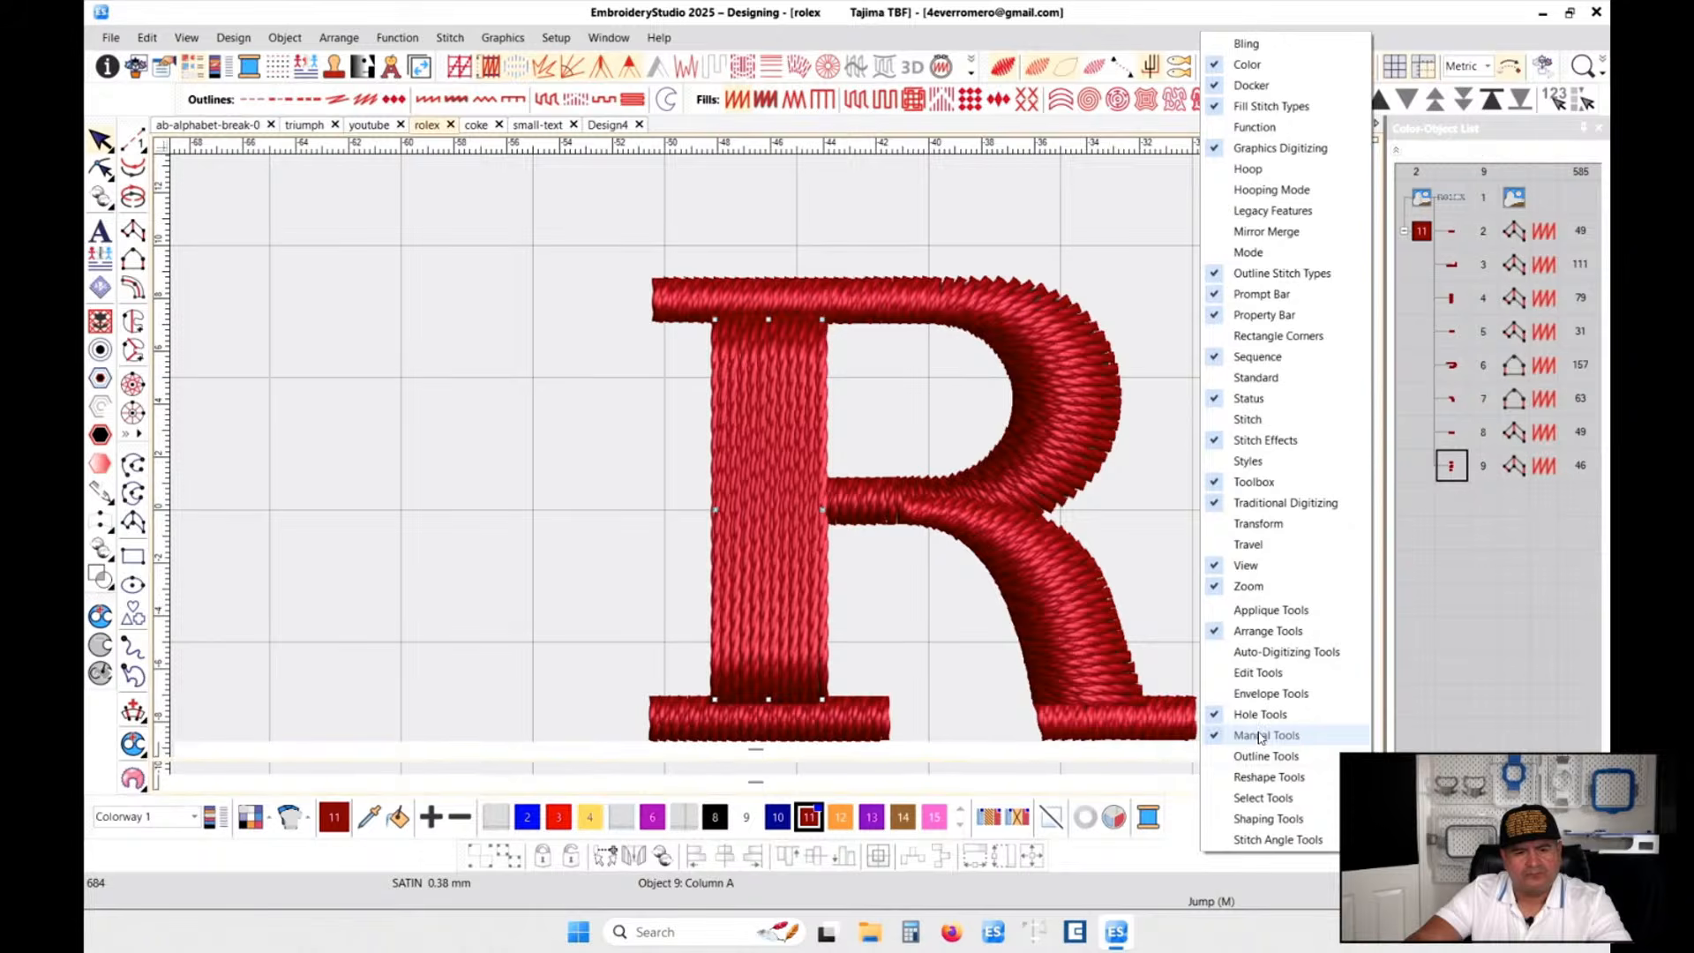
pyautogui.click(1260, 736)
pyautogui.click(1263, 716)
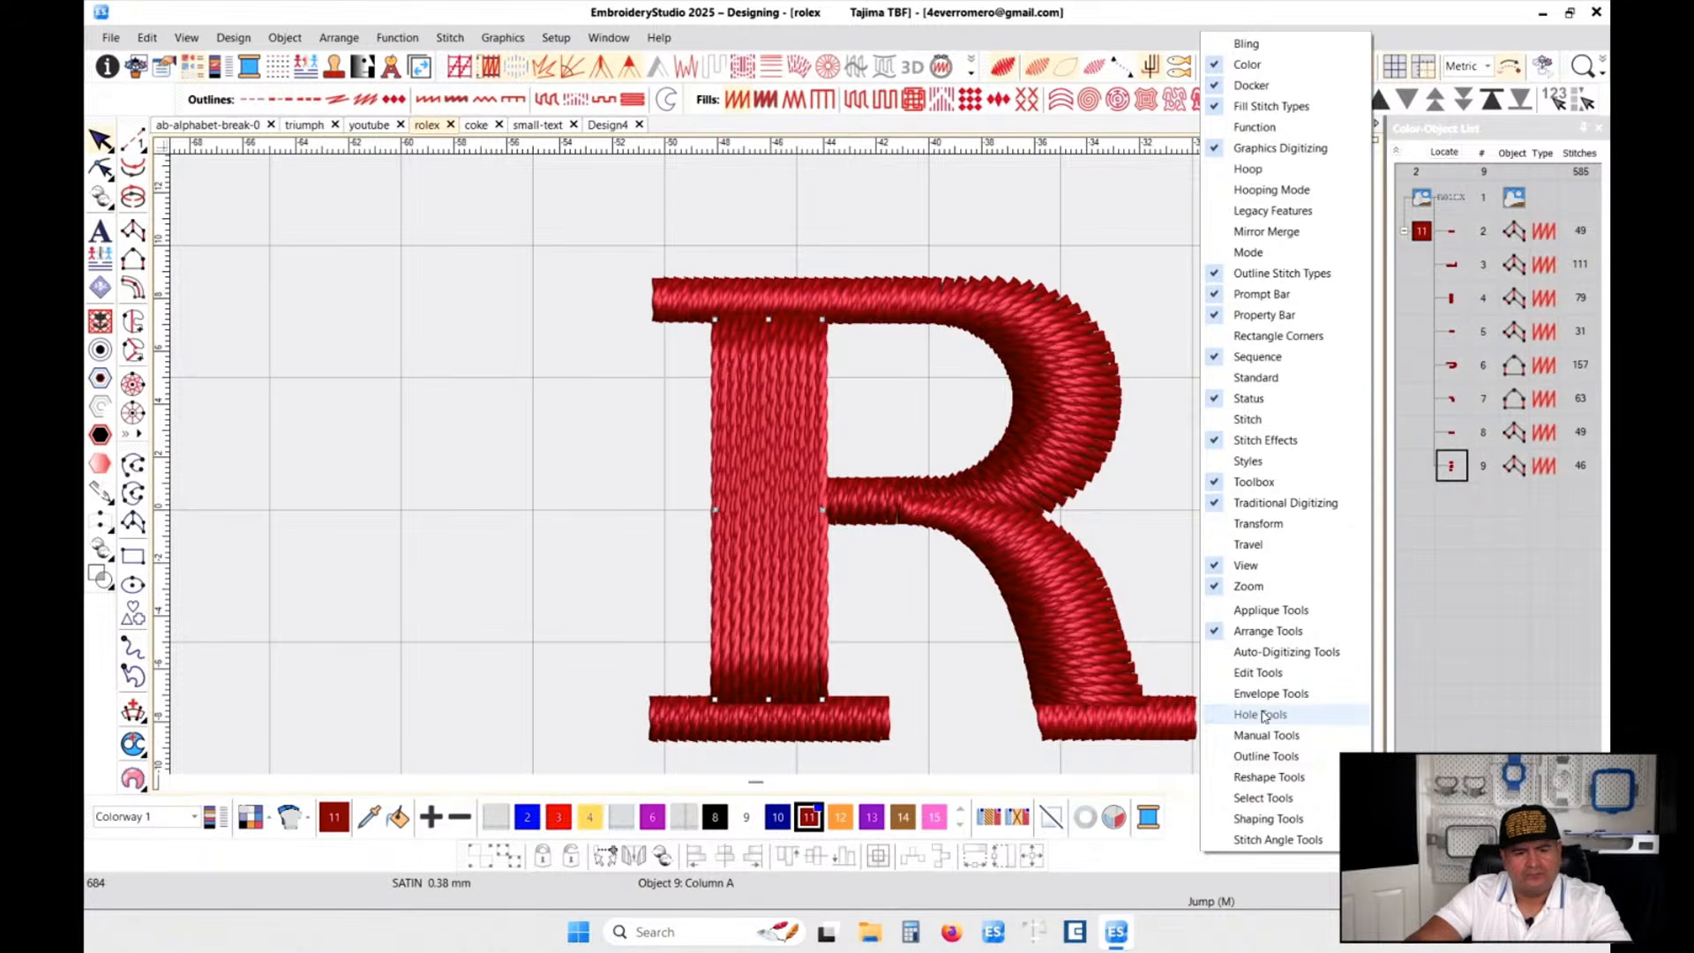
pyautogui.click(1266, 694)
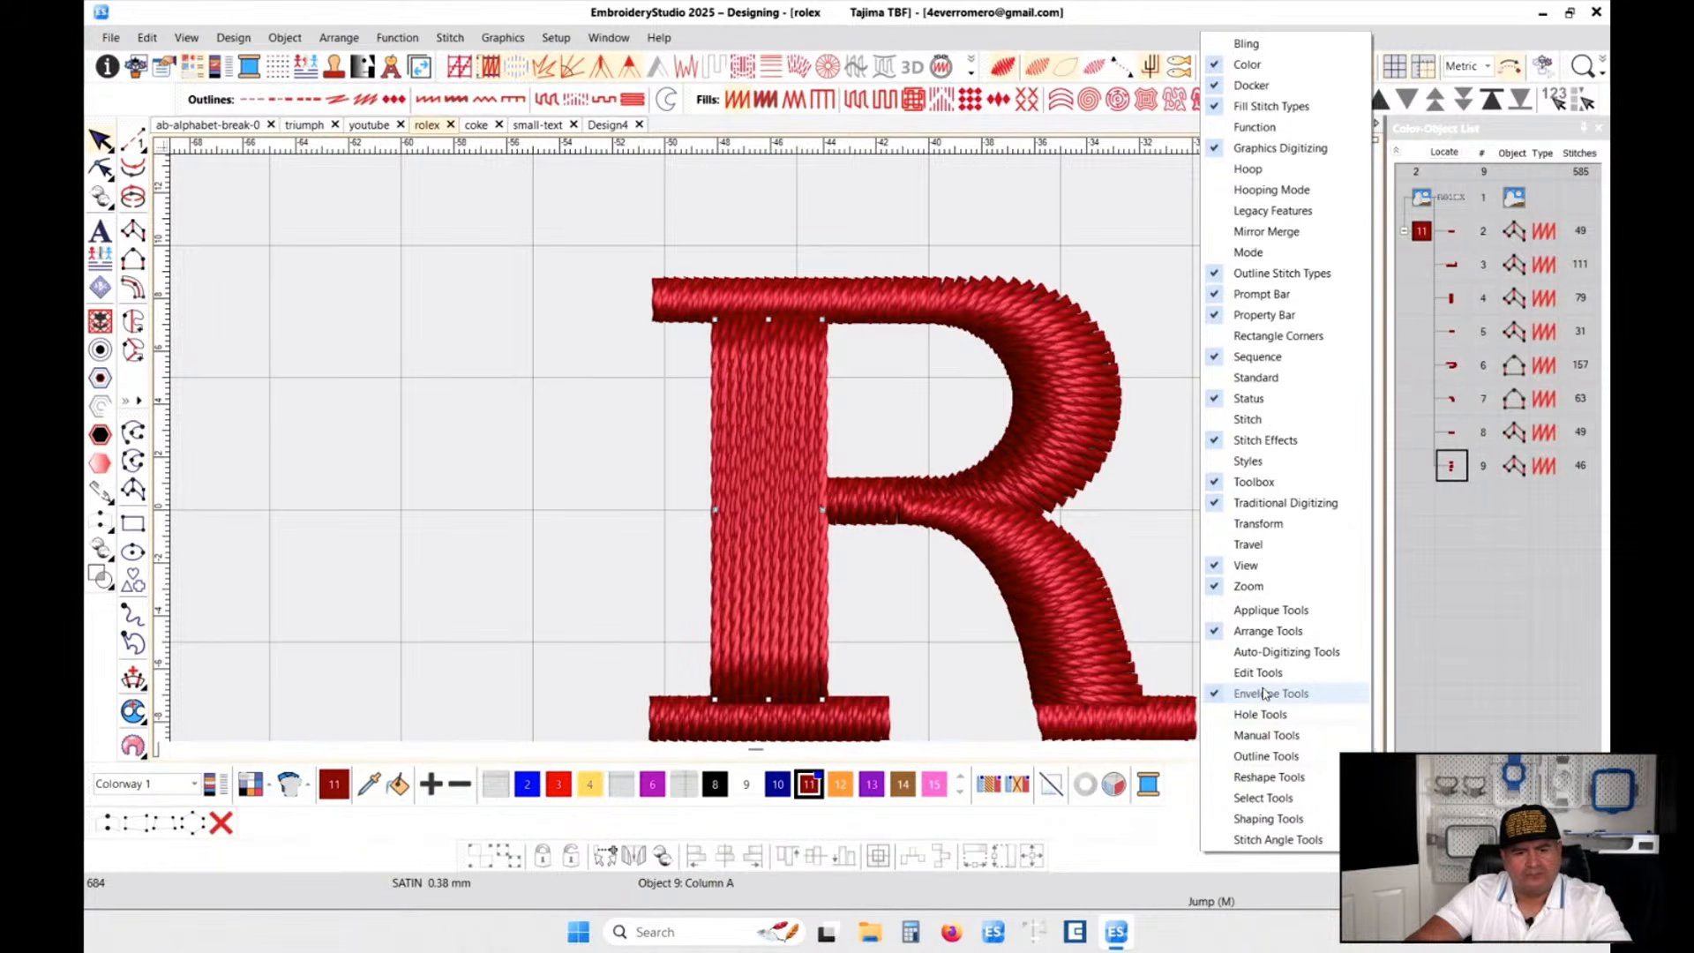
pyautogui.click(1265, 694)
pyautogui.click(1265, 674)
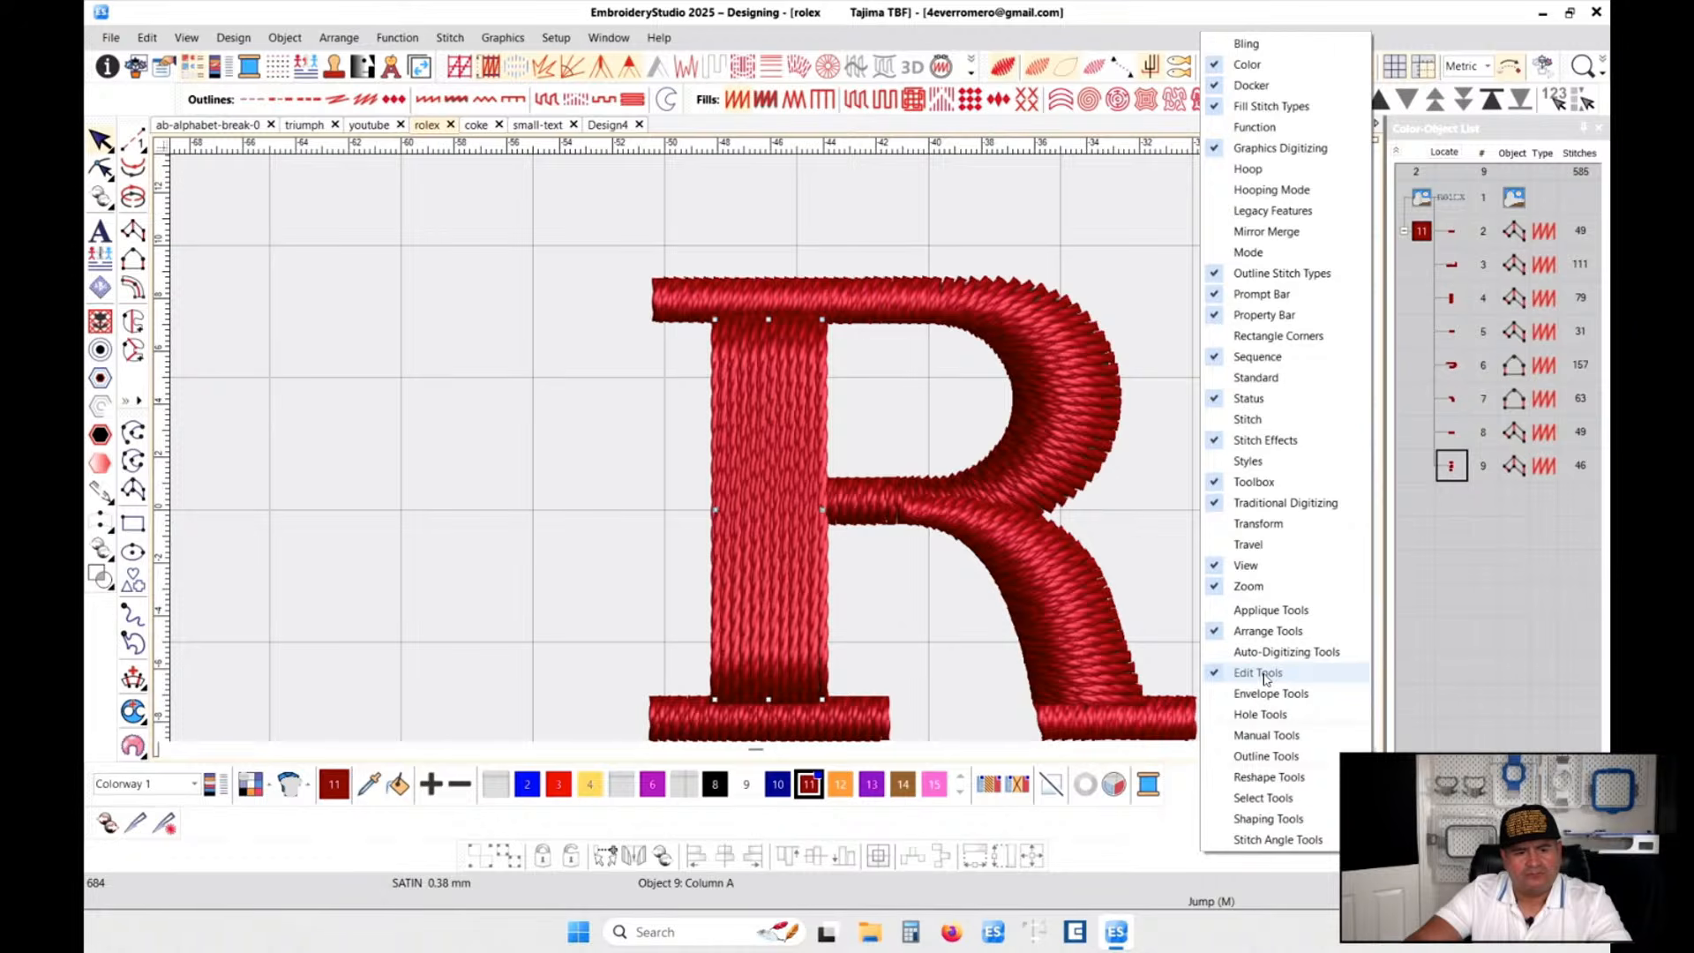
pyautogui.click(1265, 674)
pyautogui.click(1272, 653)
pyautogui.click(1272, 652)
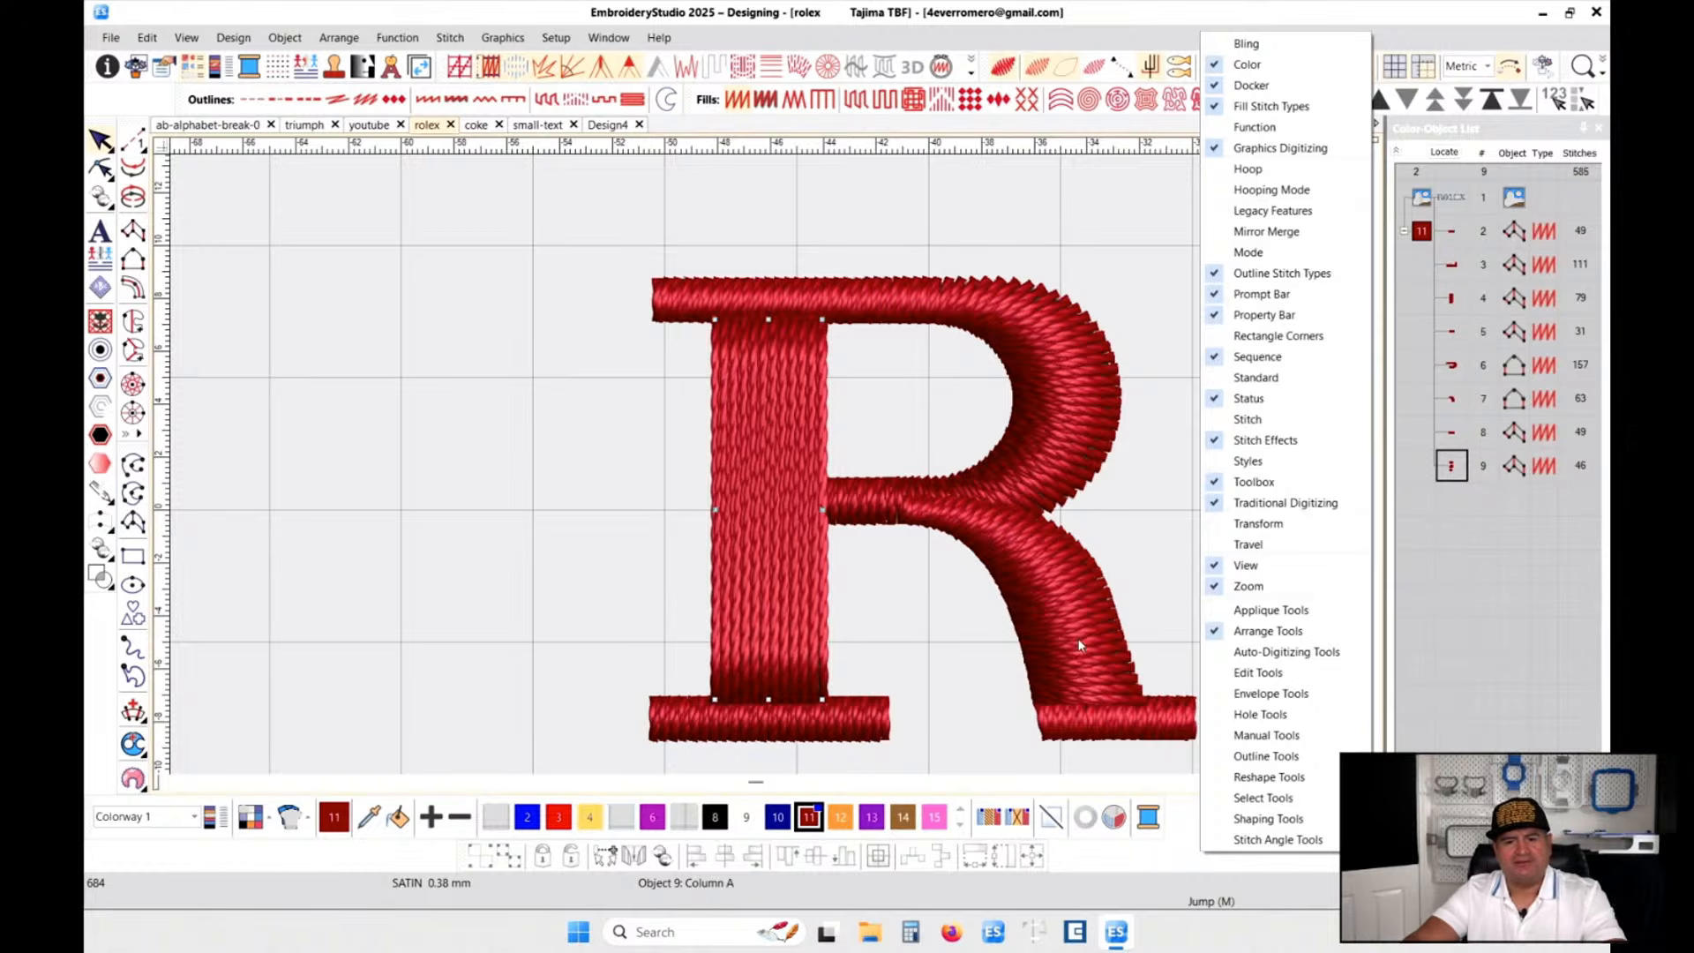
pyautogui.click(1257, 632)
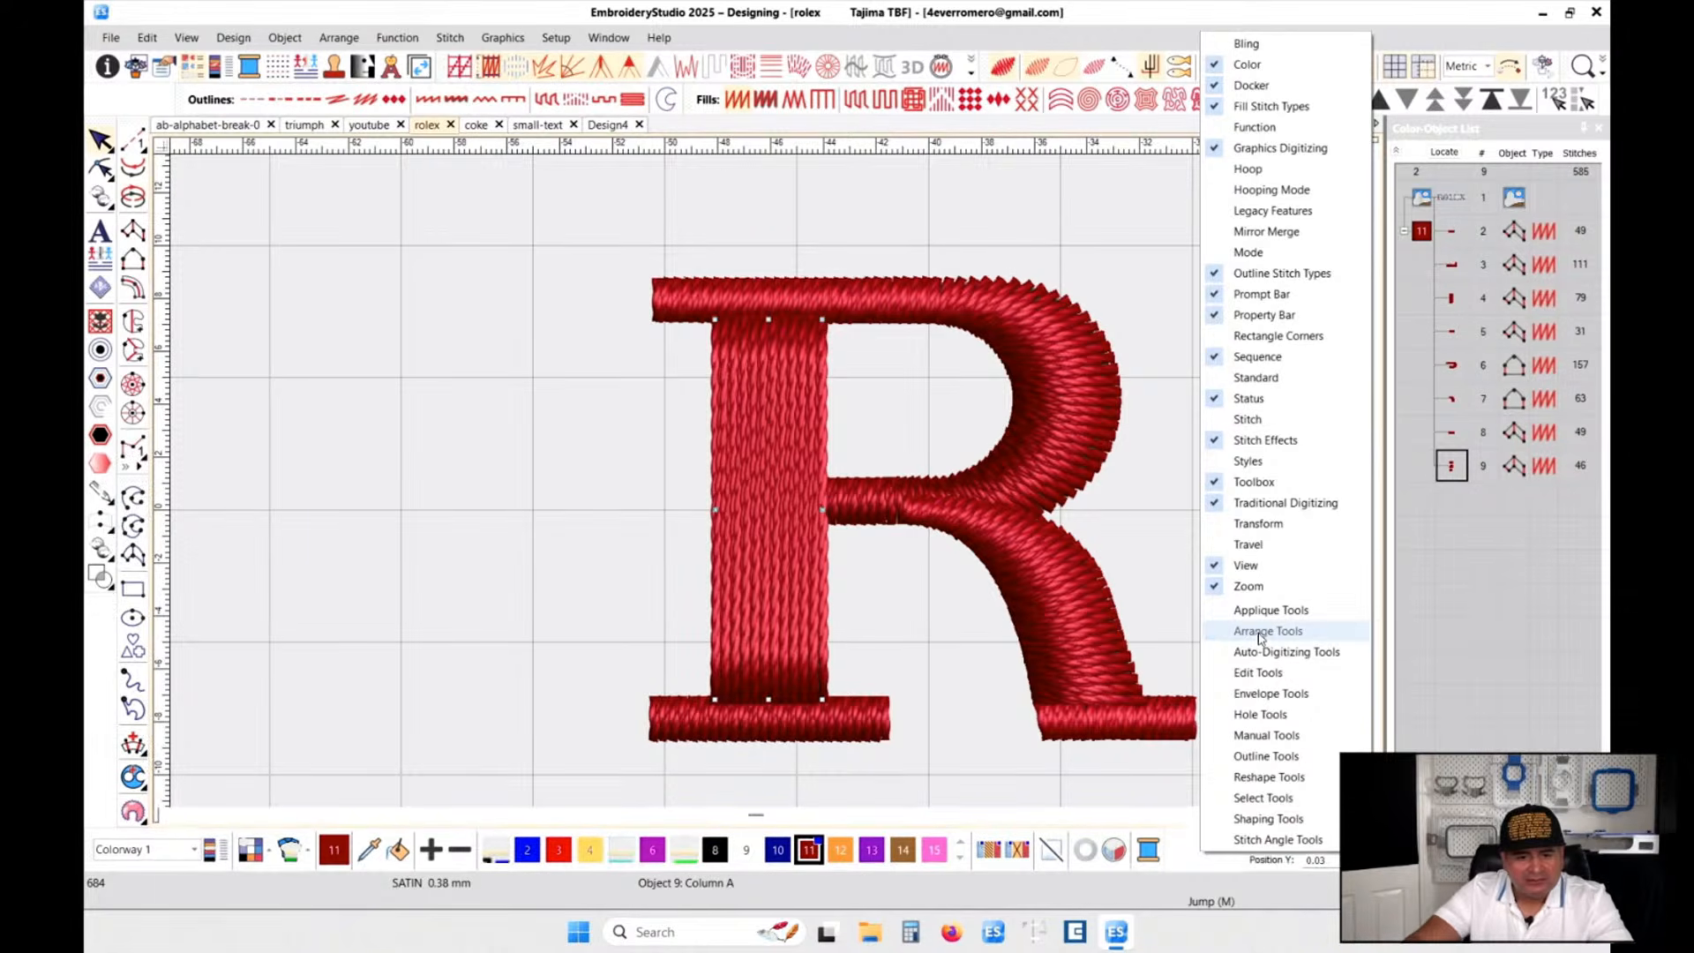
pyautogui.click(1151, 553)
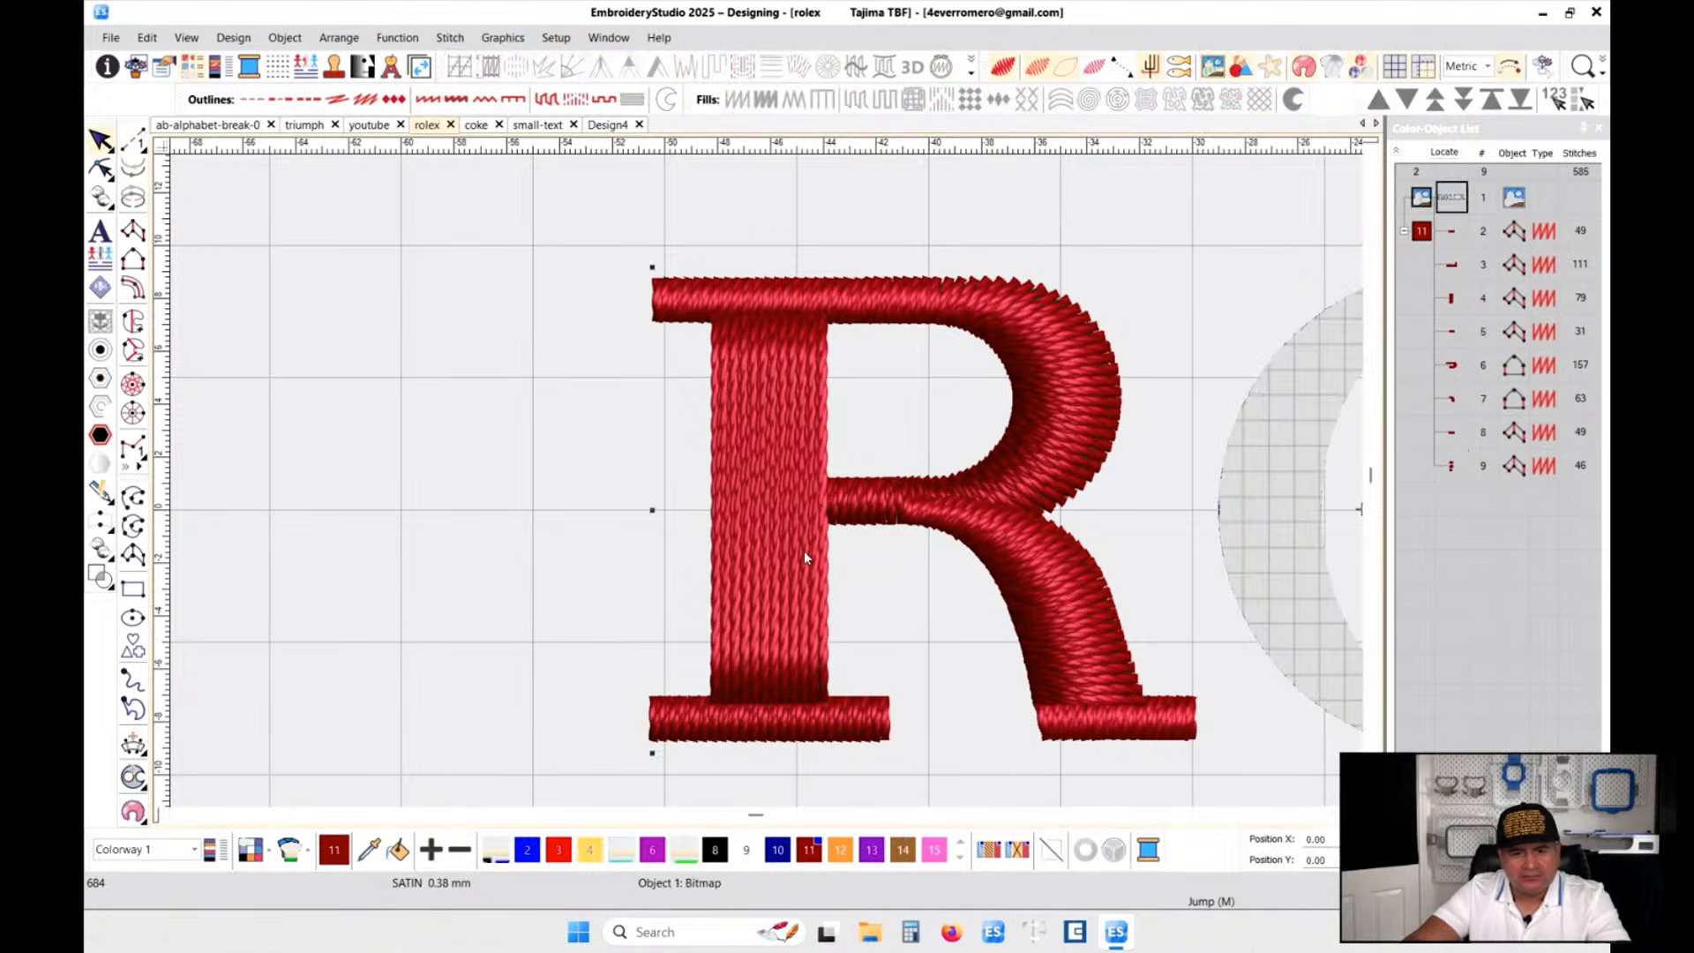
# - Delete the stretched copy covering the R's stem and turn off the realistic stitch view
pyautogui.click(791, 579)
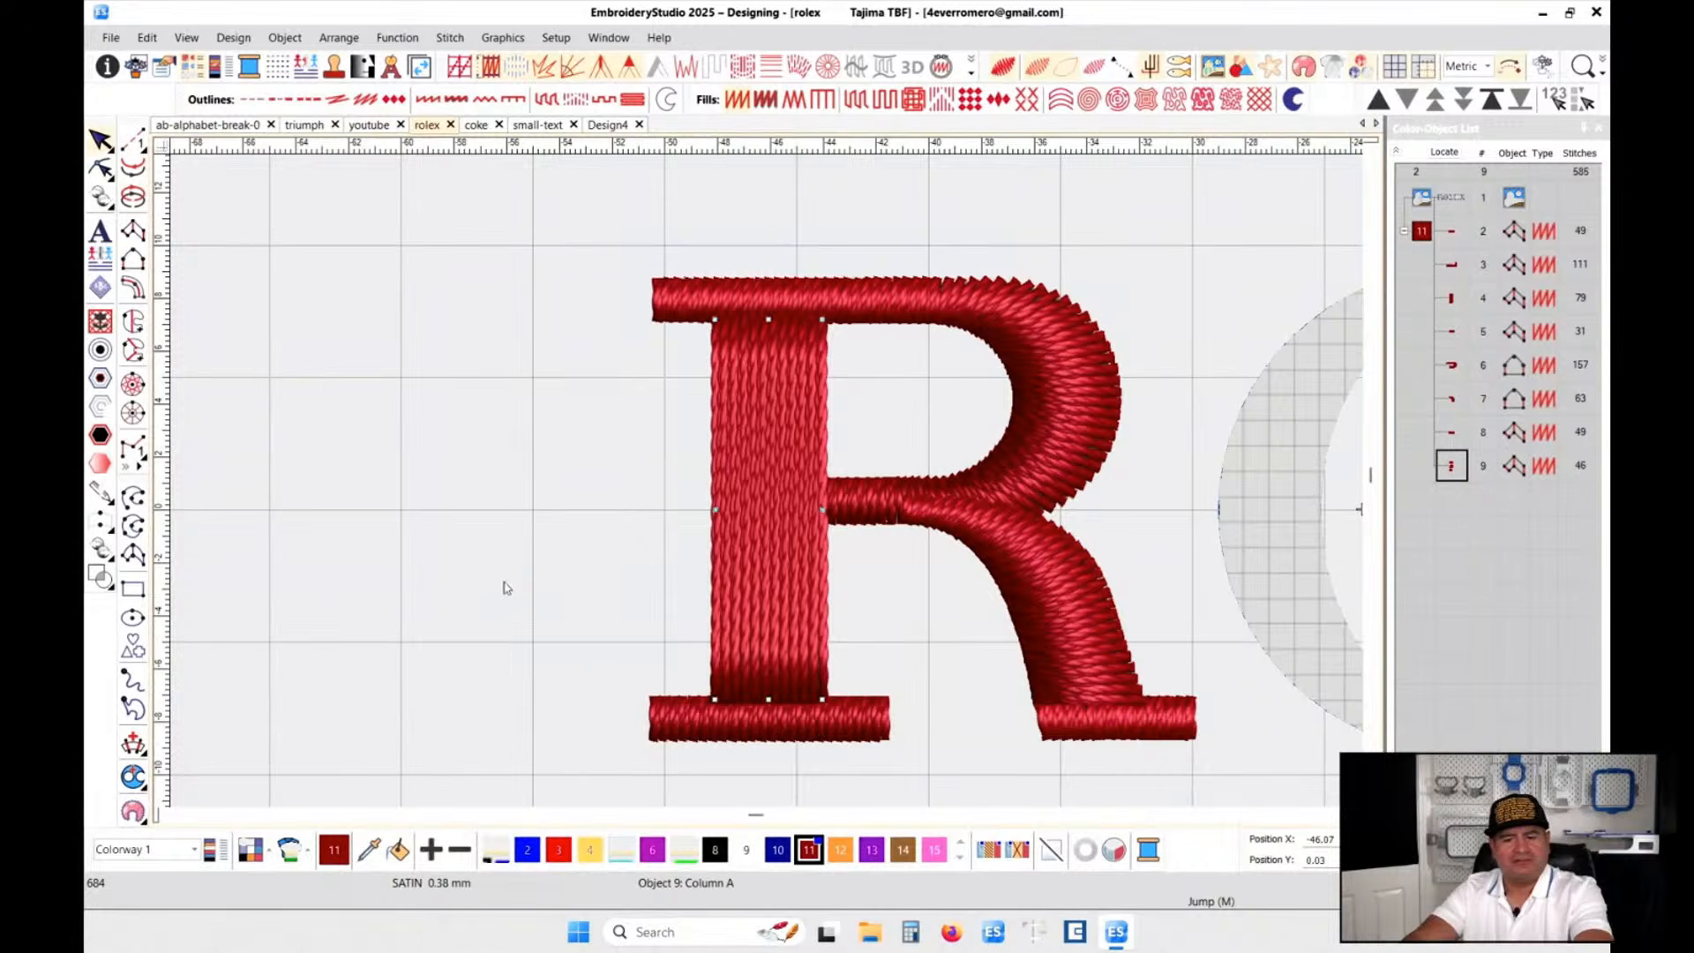
pyautogui.press('Delete')
pyautogui.press('t')
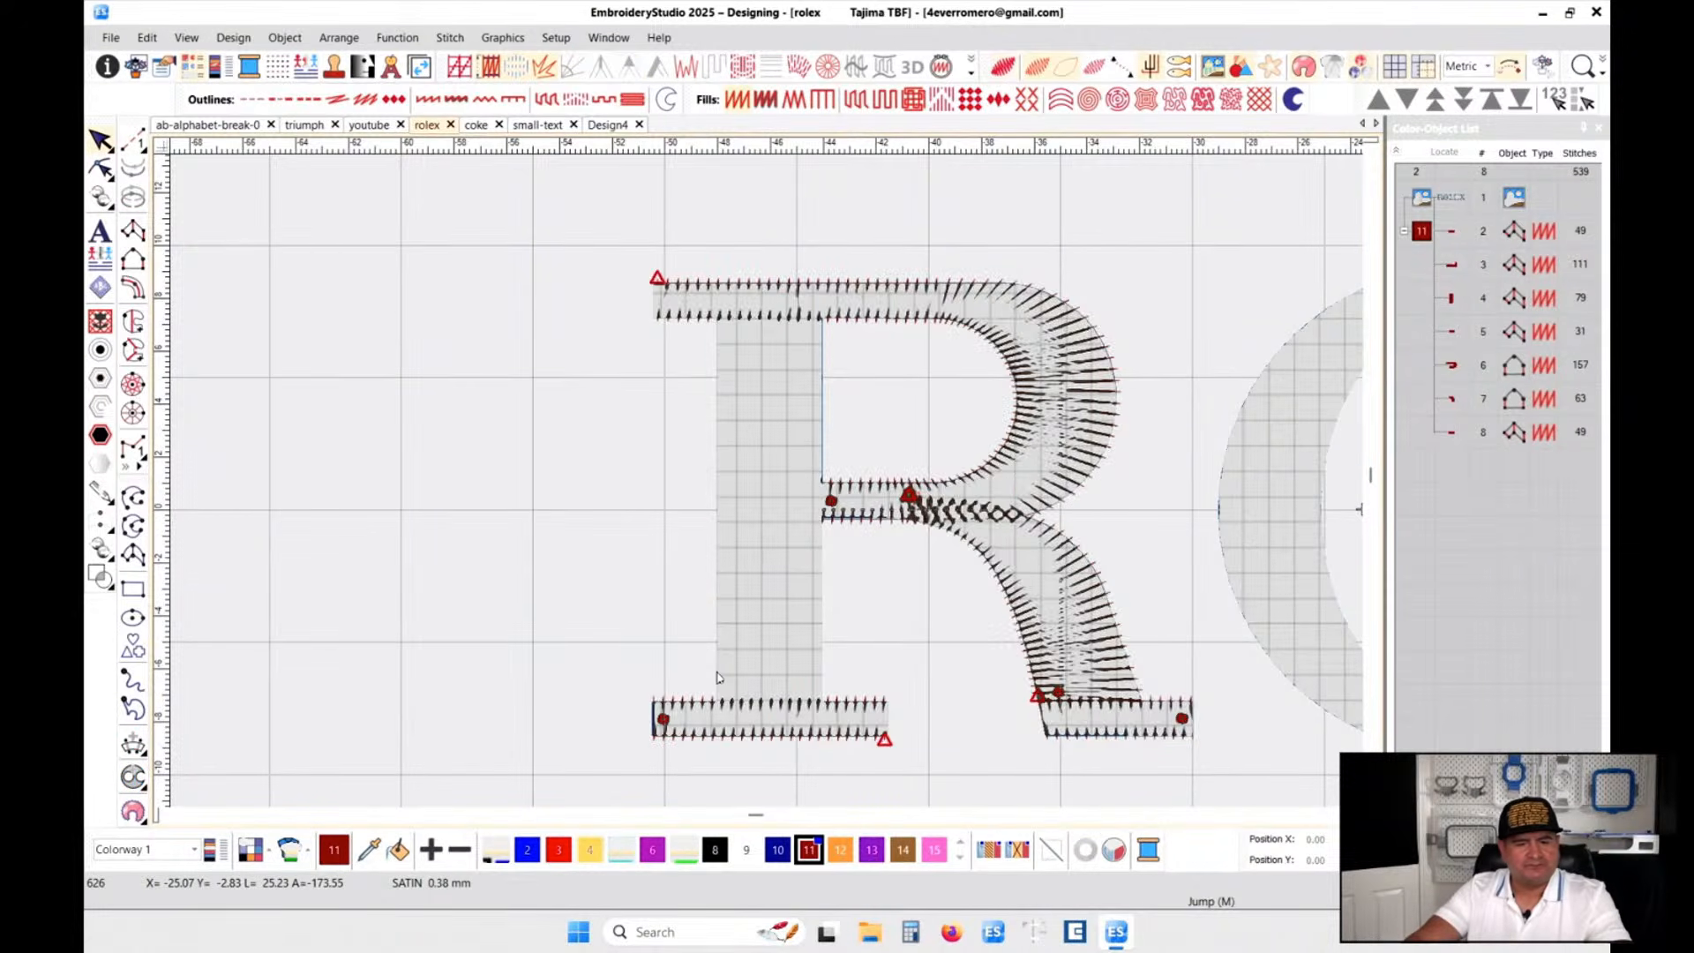
# - Digitize the R's stem as a Column A with crosswise stitches from the foot bar to the upper bar, and restore the realistic view
pyautogui.click(133, 232)
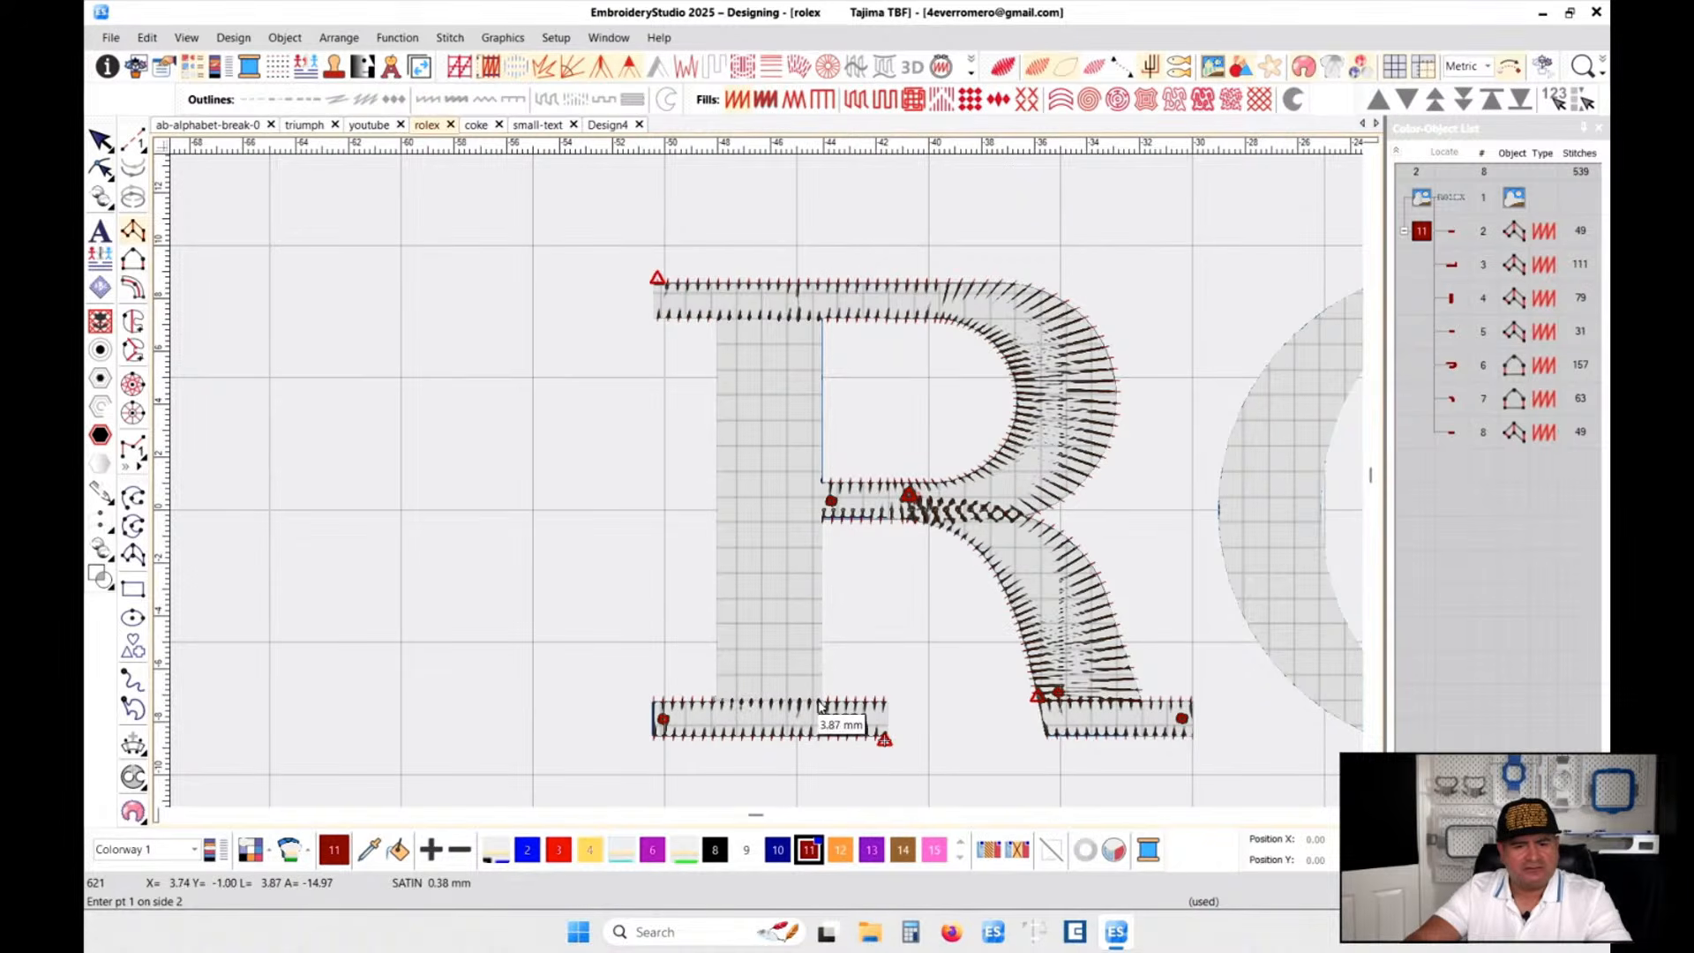
pyautogui.click(716, 699)
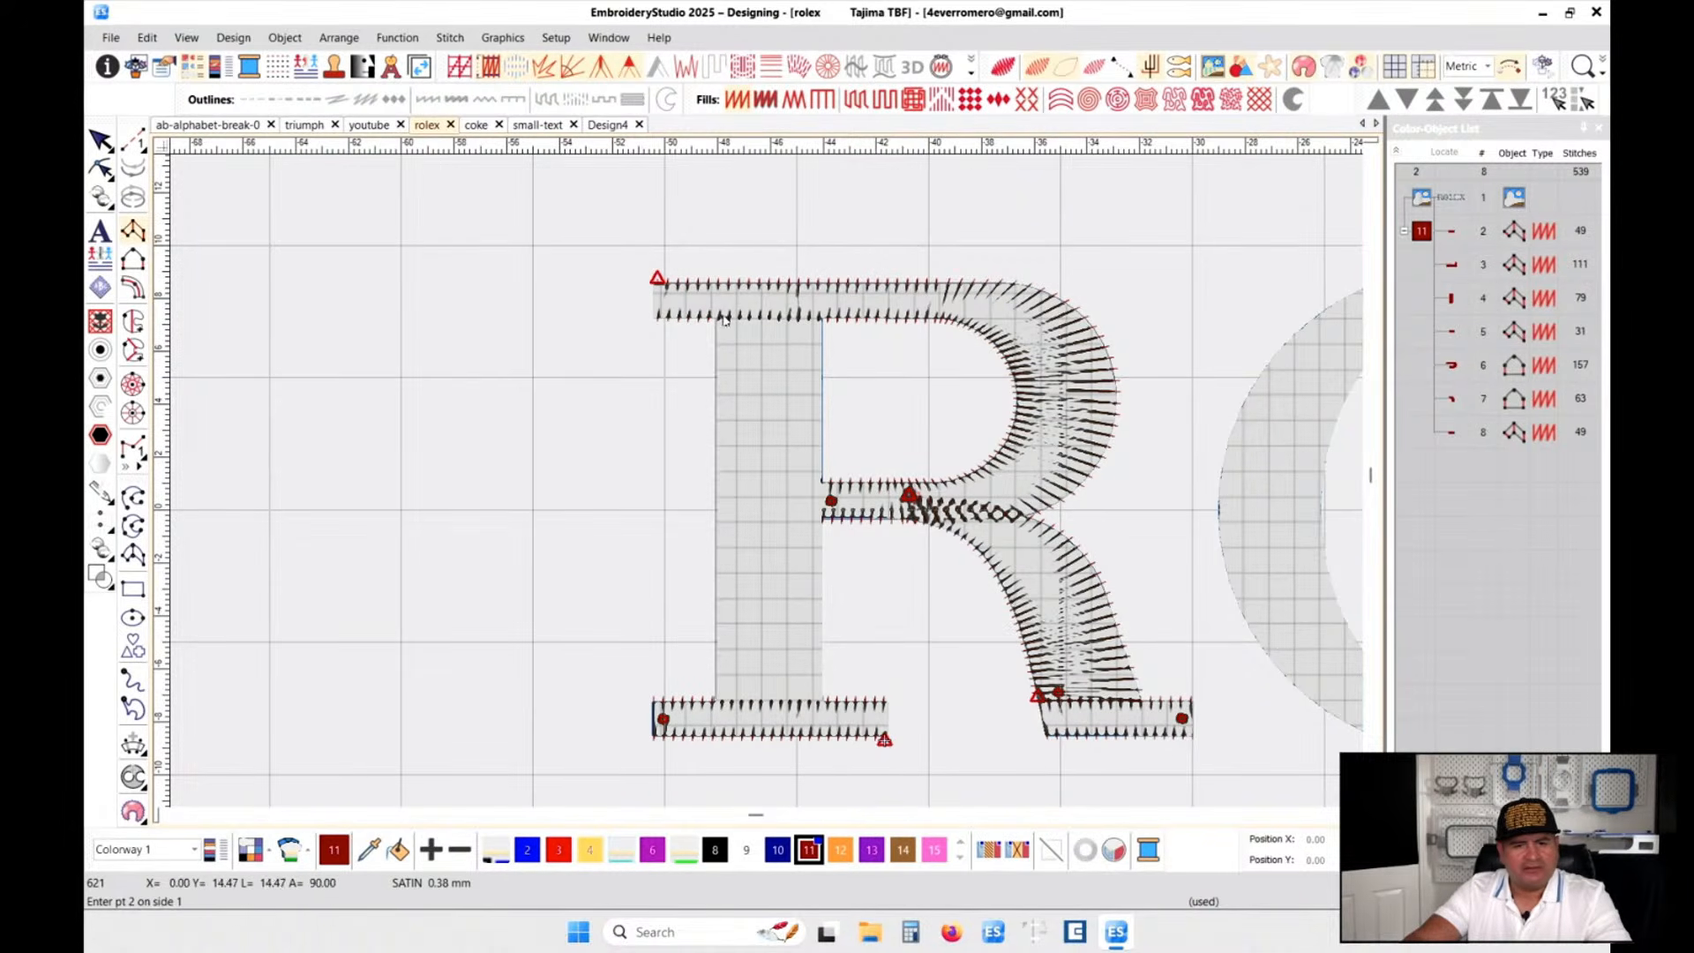
pyautogui.click(800, 317)
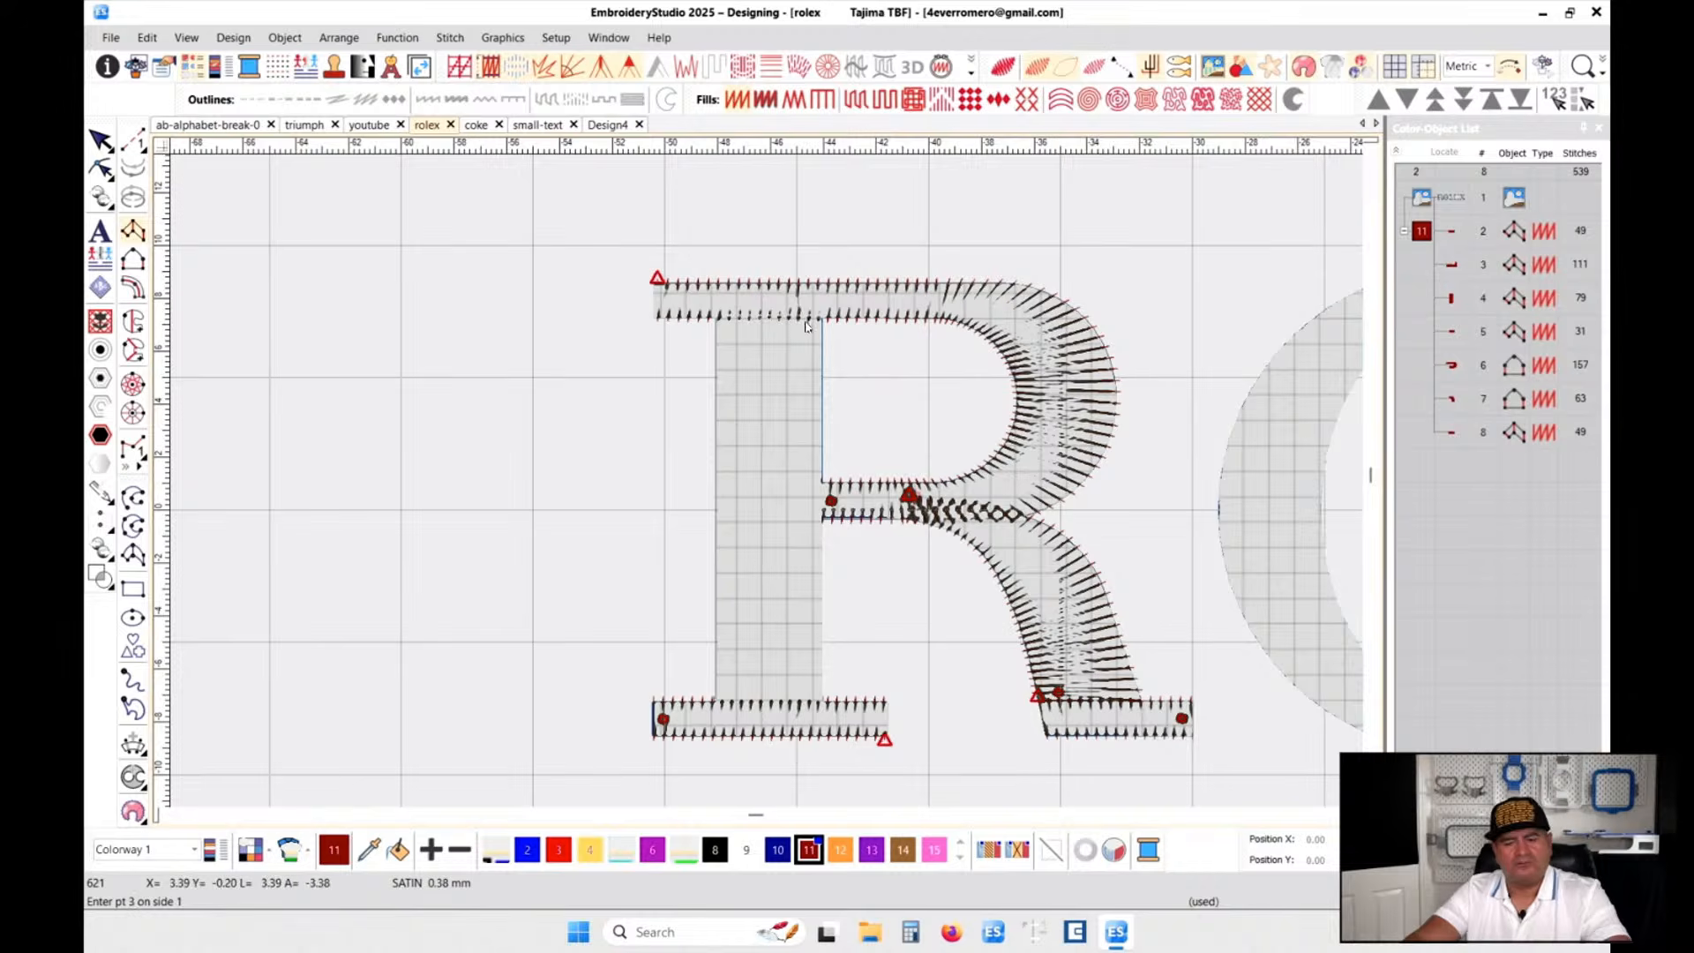
pyautogui.press('Return')
pyautogui.press('t')
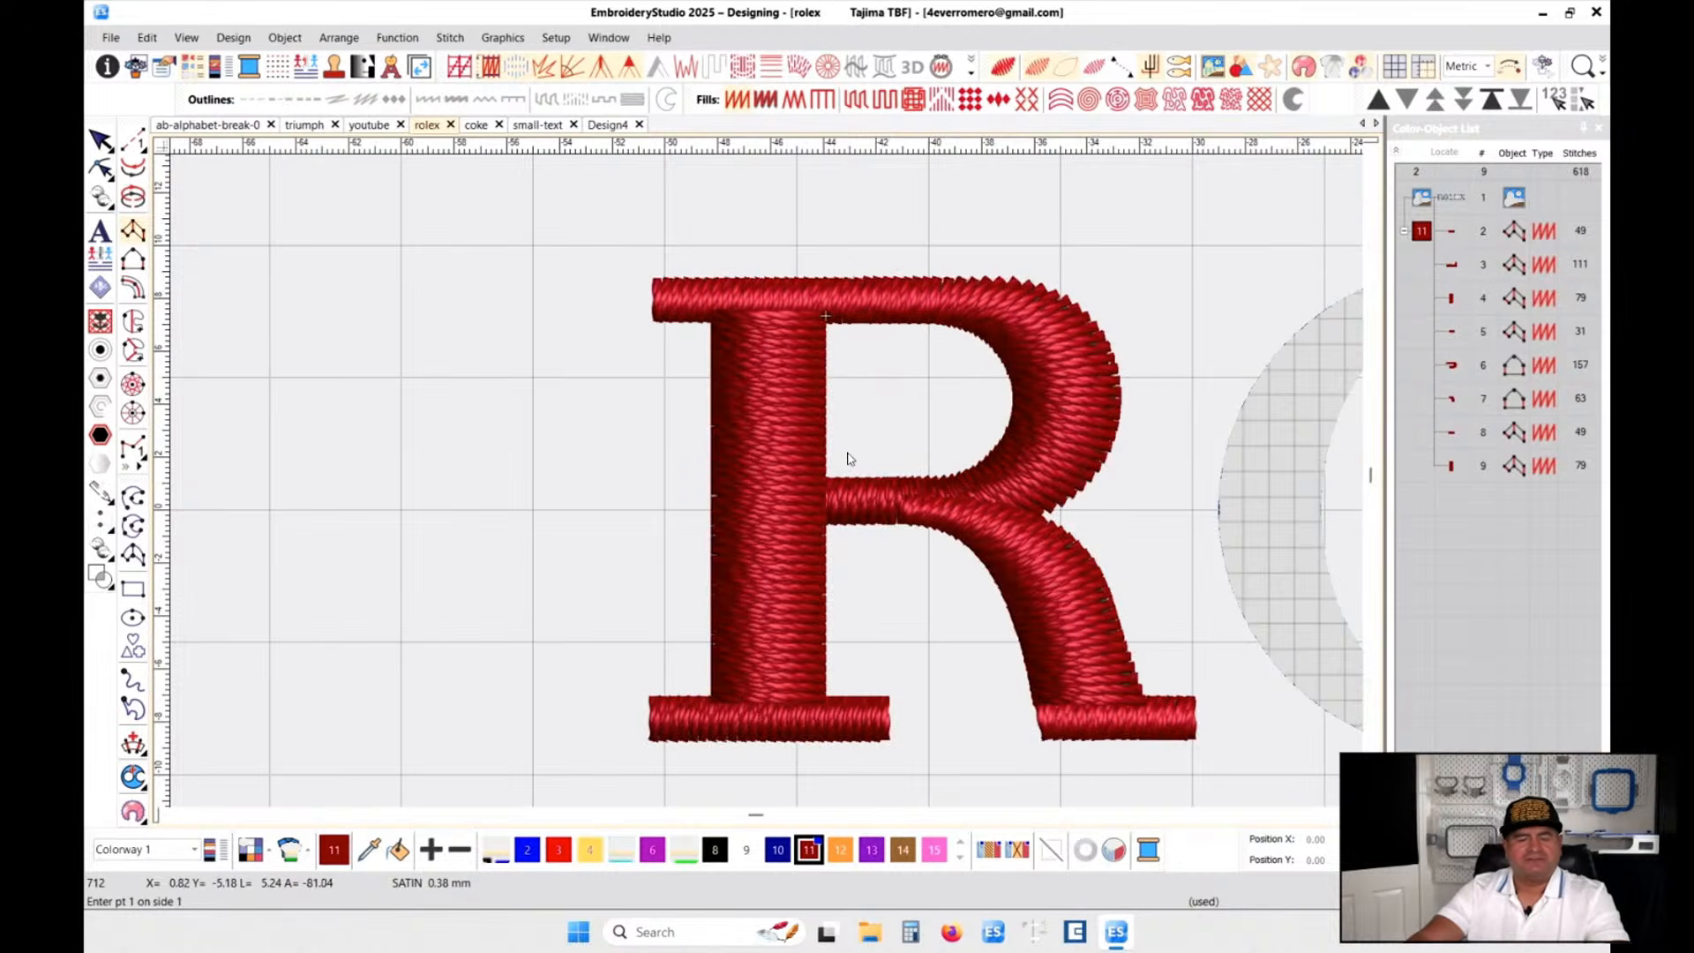
# - Examine how the R's columns join, comparing the realistic stitch view with the plain stitch view
pyautogui.scroll(-2, 866, 455)
pyautogui.scroll(2, 861, 501)
pyautogui.scroll(1, 768, 478)
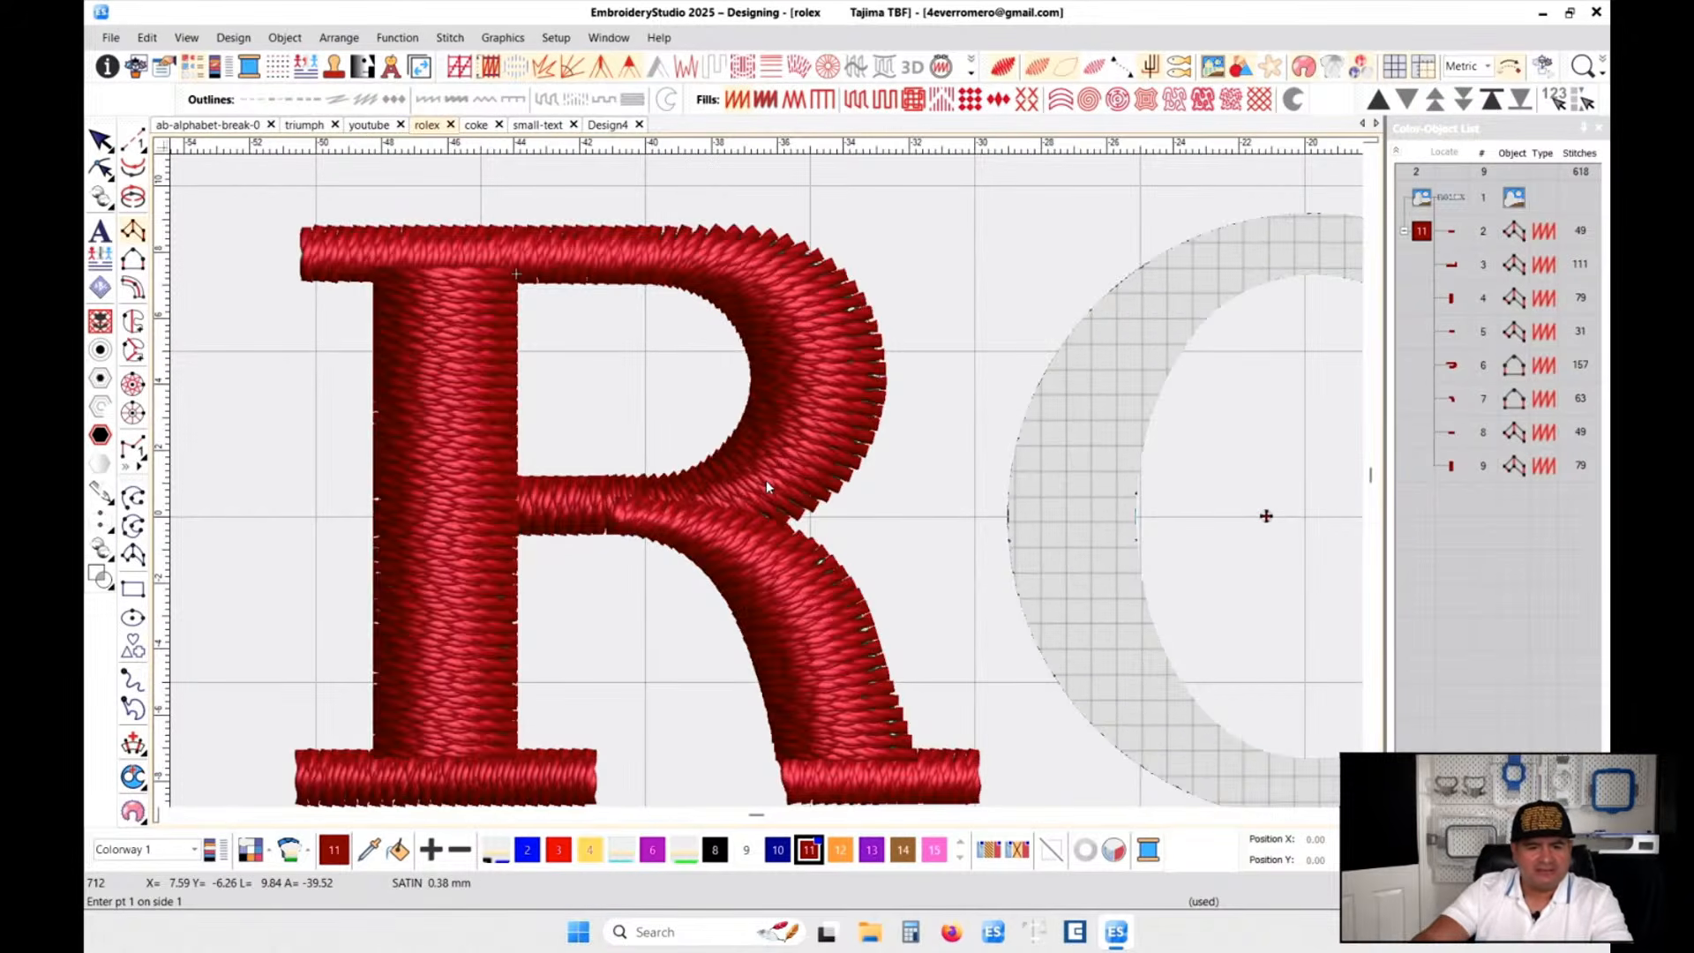
pyautogui.scroll(-1, 766, 479)
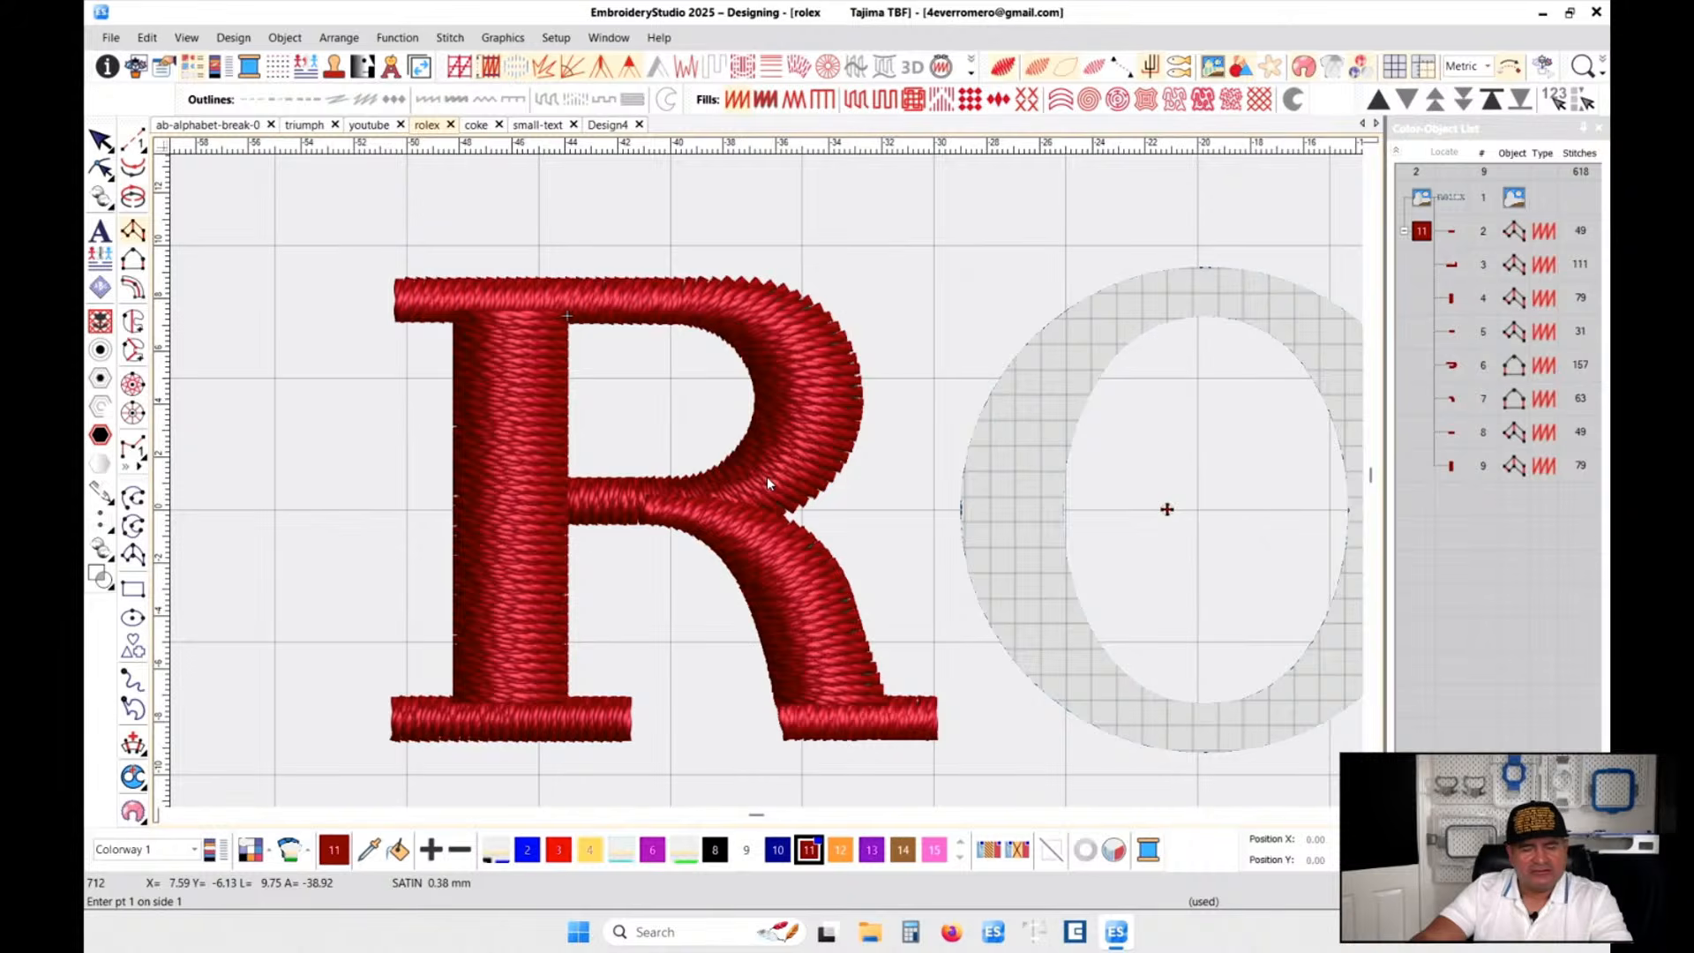
pyautogui.press('t')
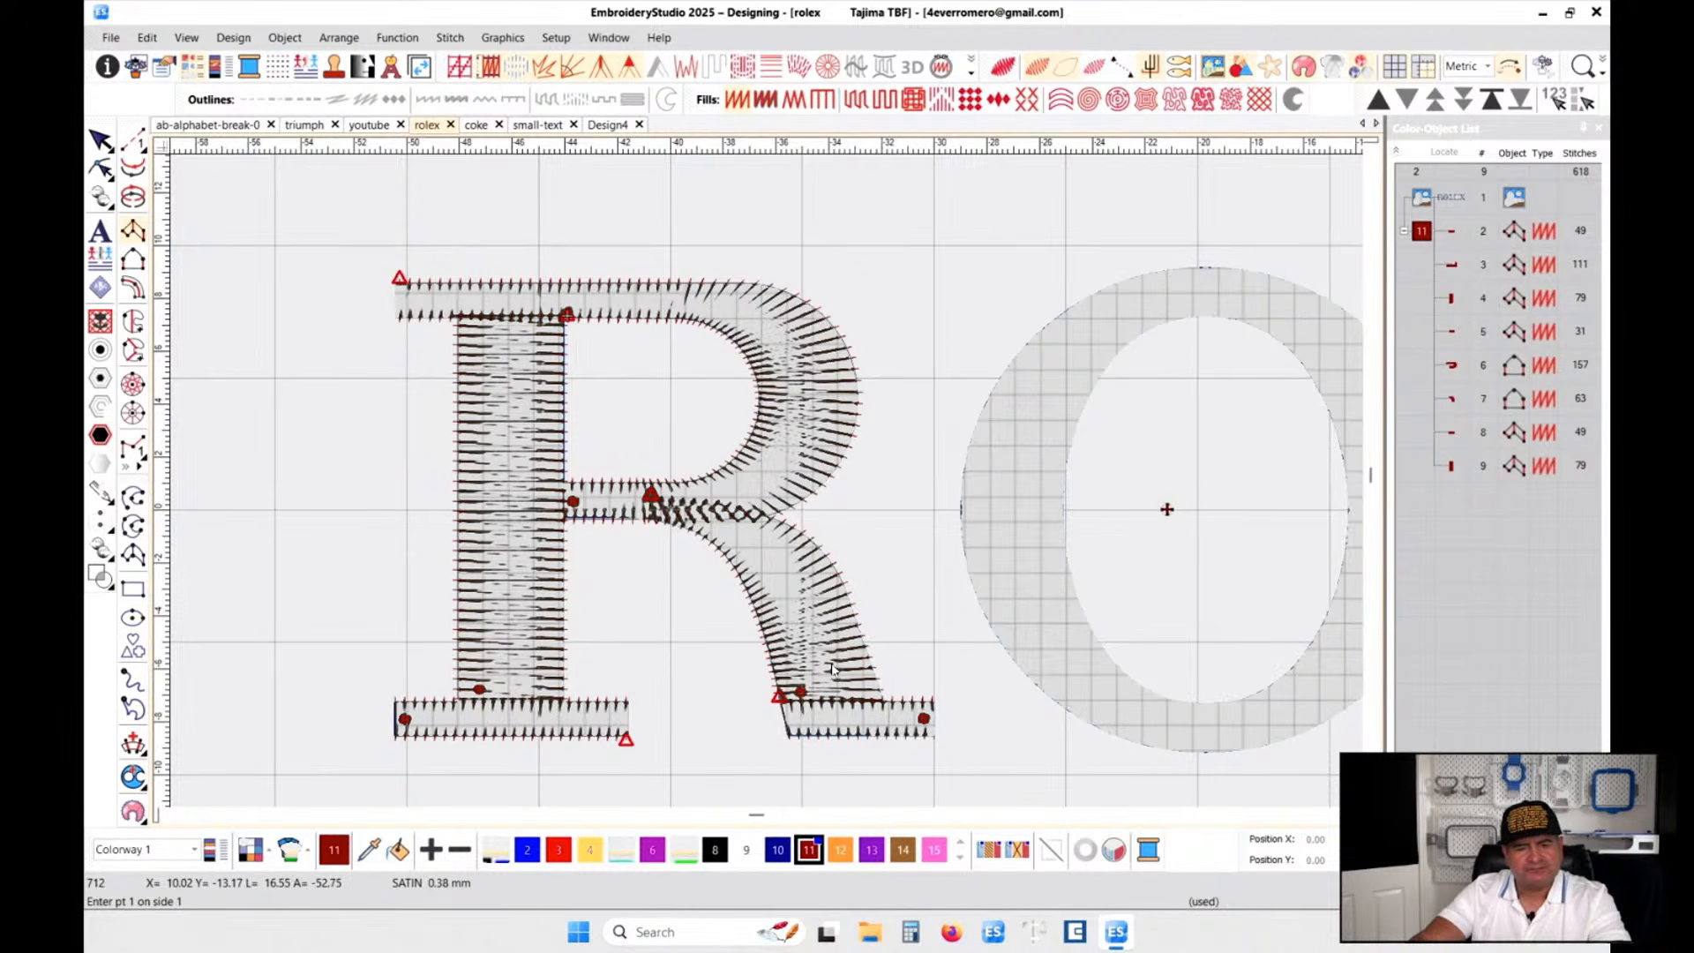
pyautogui.press('t')
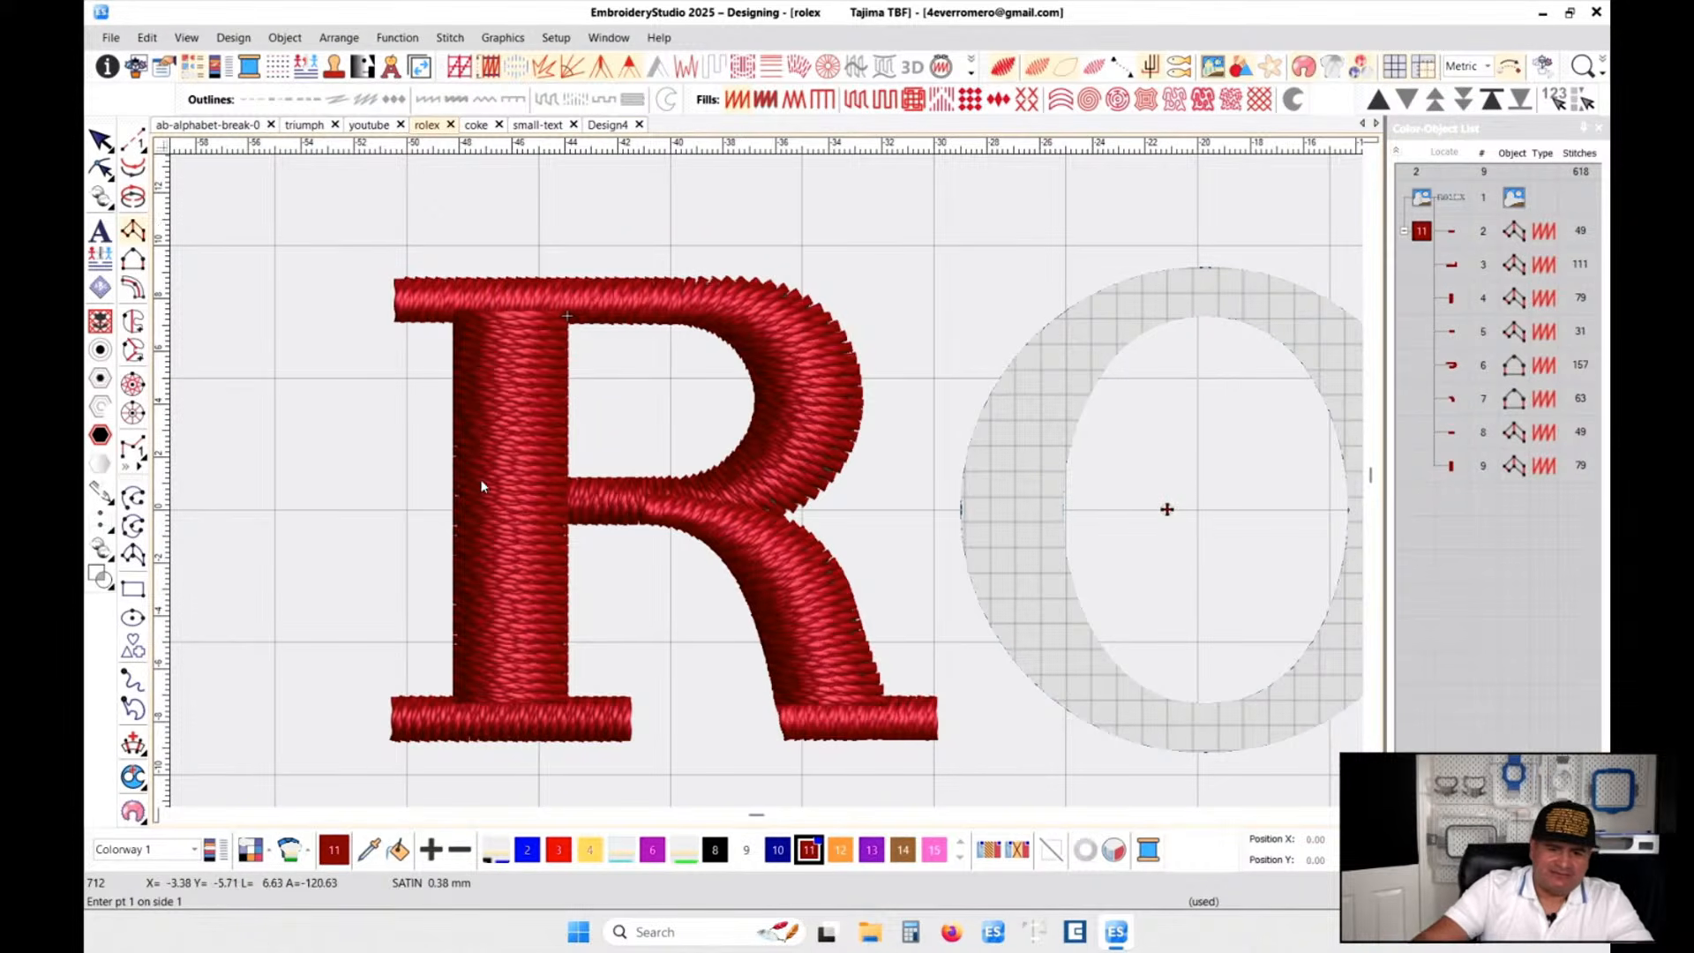
# - Recolor the R's leg column with color 8, black
pyautogui.press('Escape')
pyautogui.click(793, 653)
pyautogui.click(717, 851)
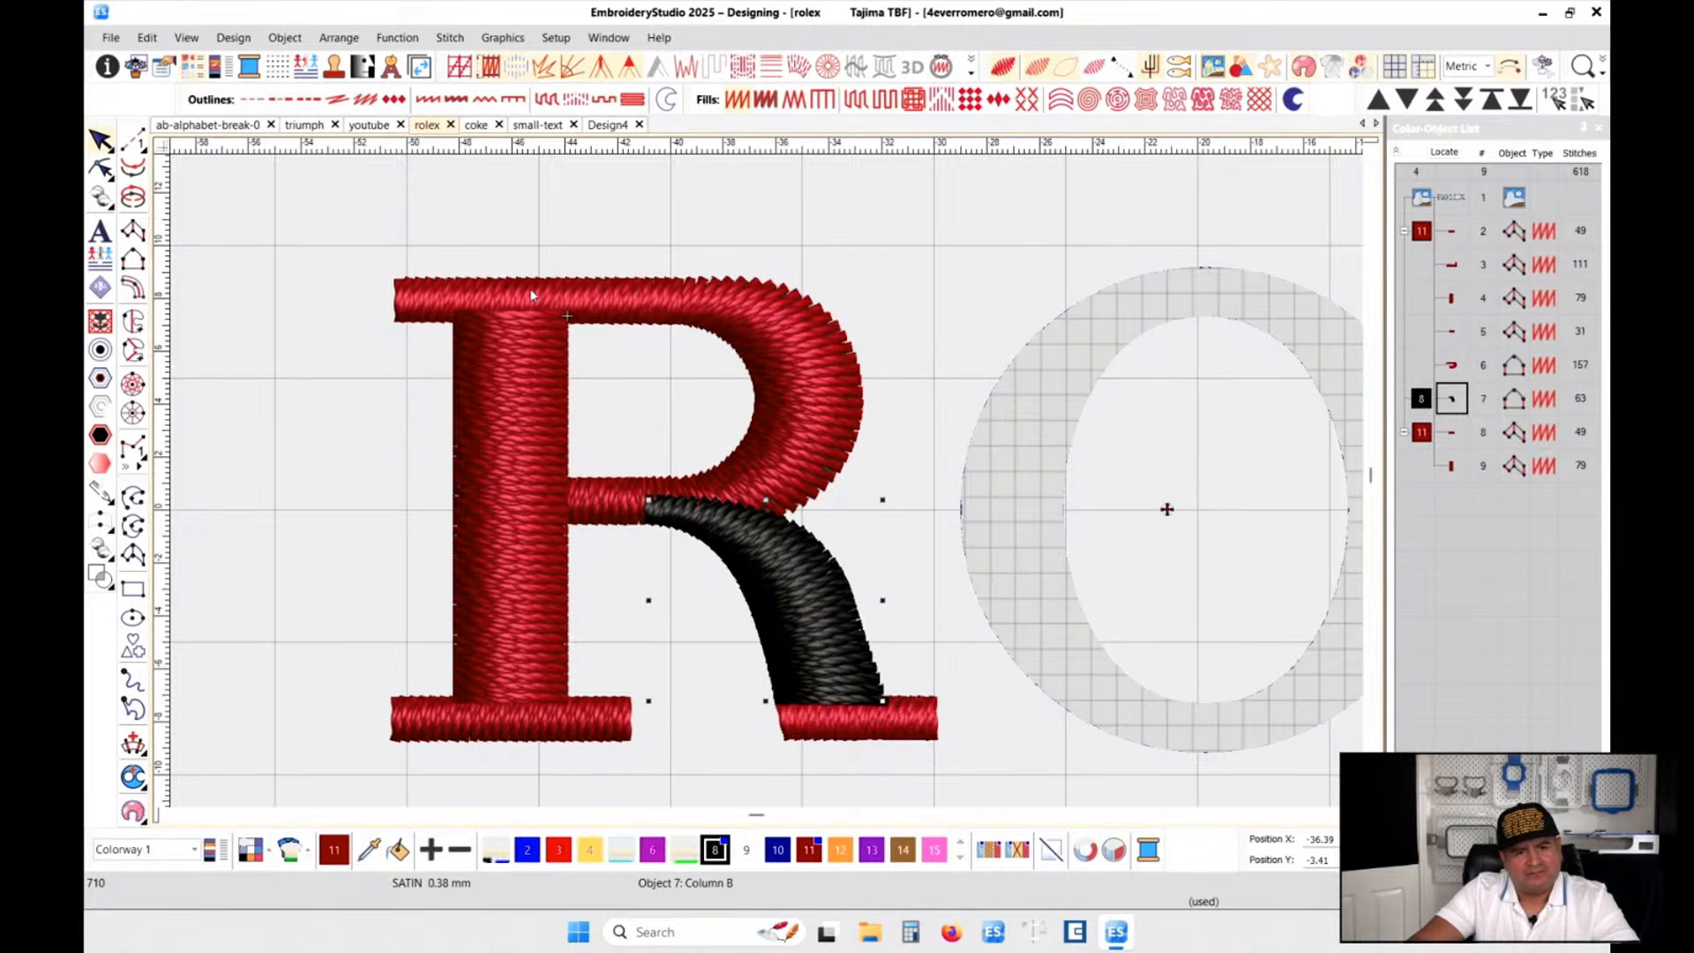
# - Resequence the R's columns by selection order: right foot bar, leg, bowl, left foot bar, stem
pyautogui.click(895, 722)
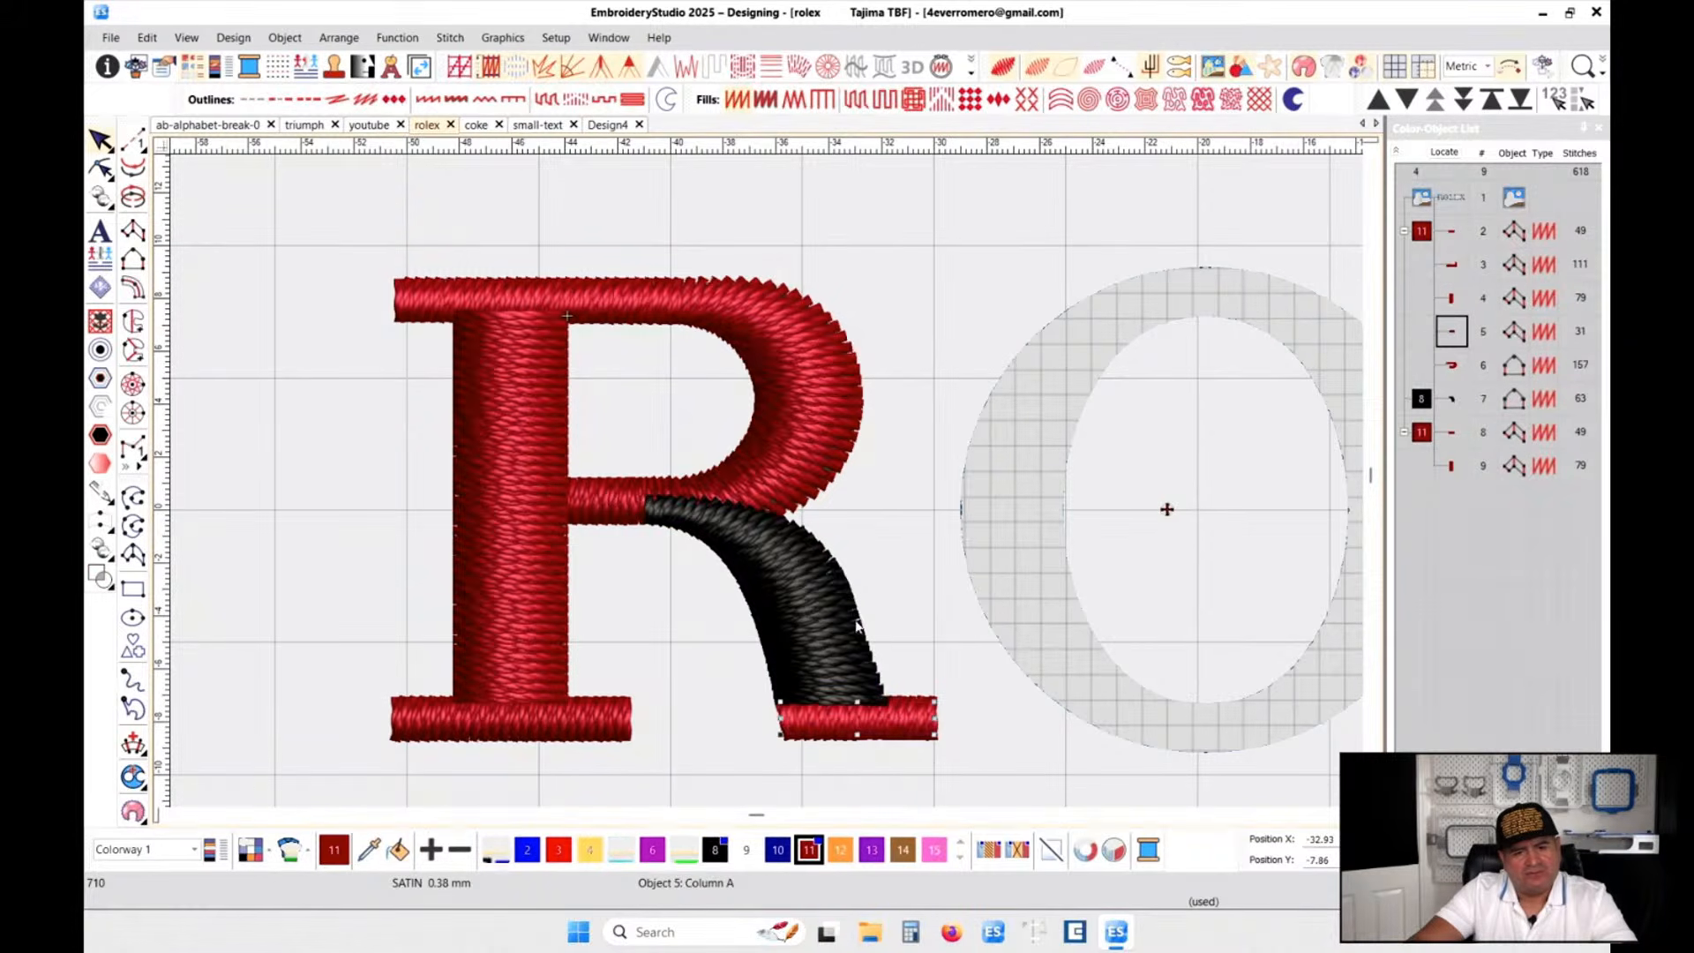
pyautogui.keyDown('ctrl'); pyautogui.click(834, 577); pyautogui.keyUp('ctrl')
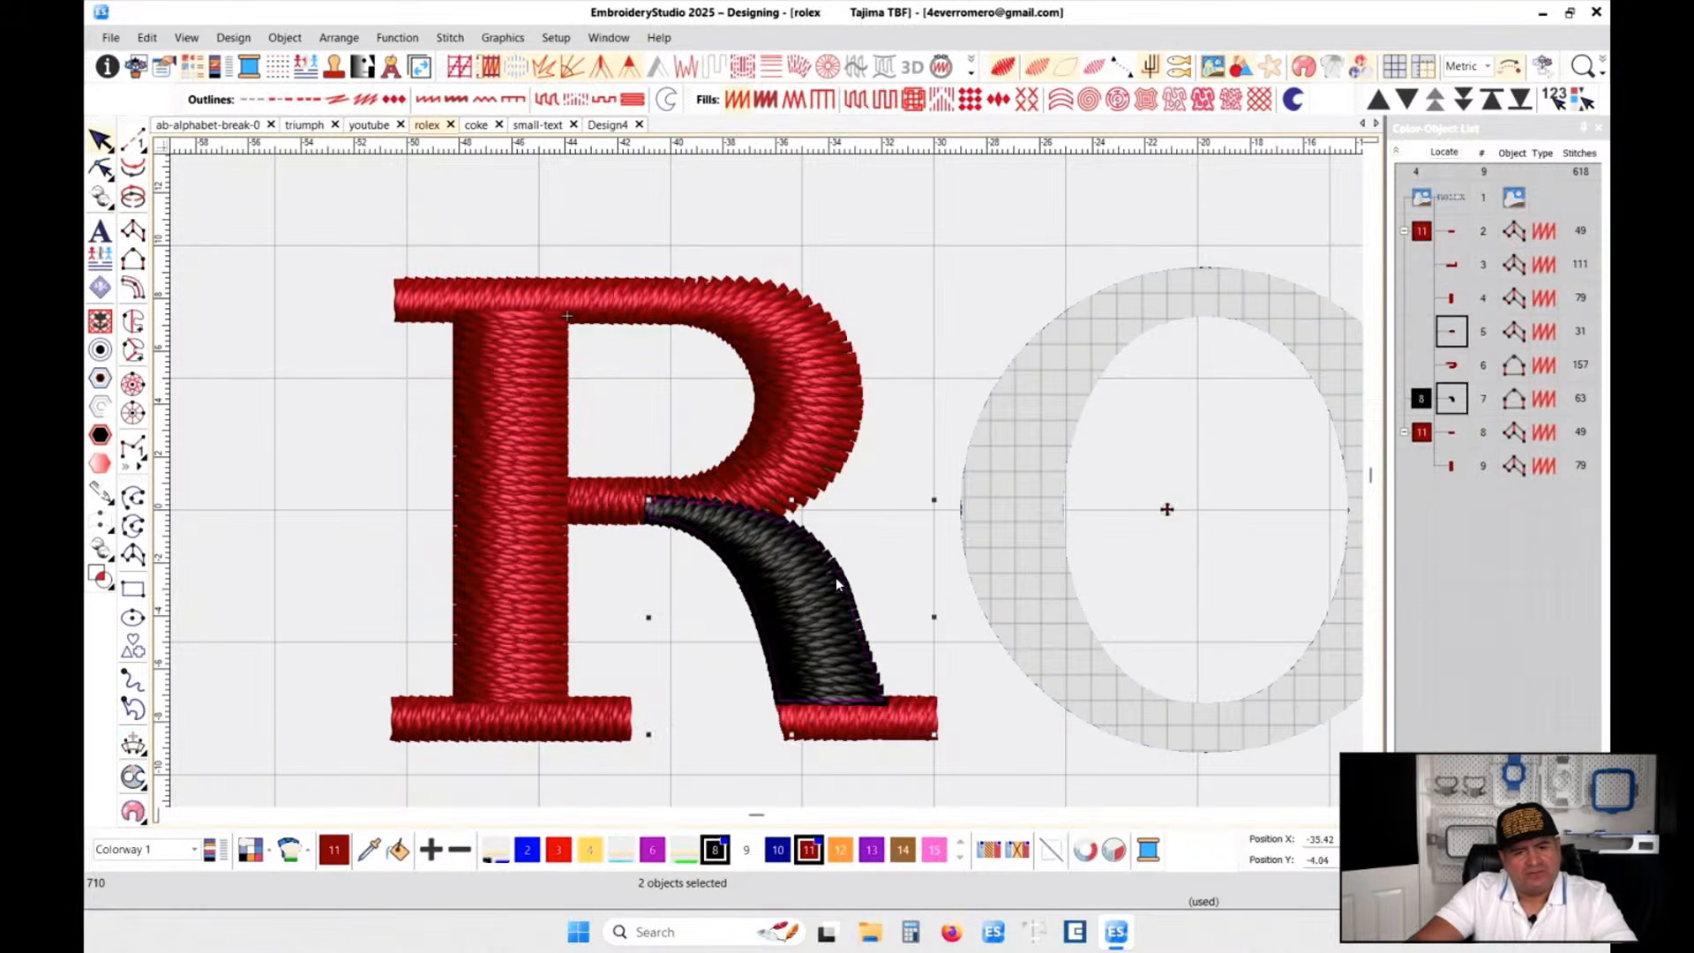
pyautogui.keyDown('ctrl'); pyautogui.click(810, 405); pyautogui.keyUp('ctrl')
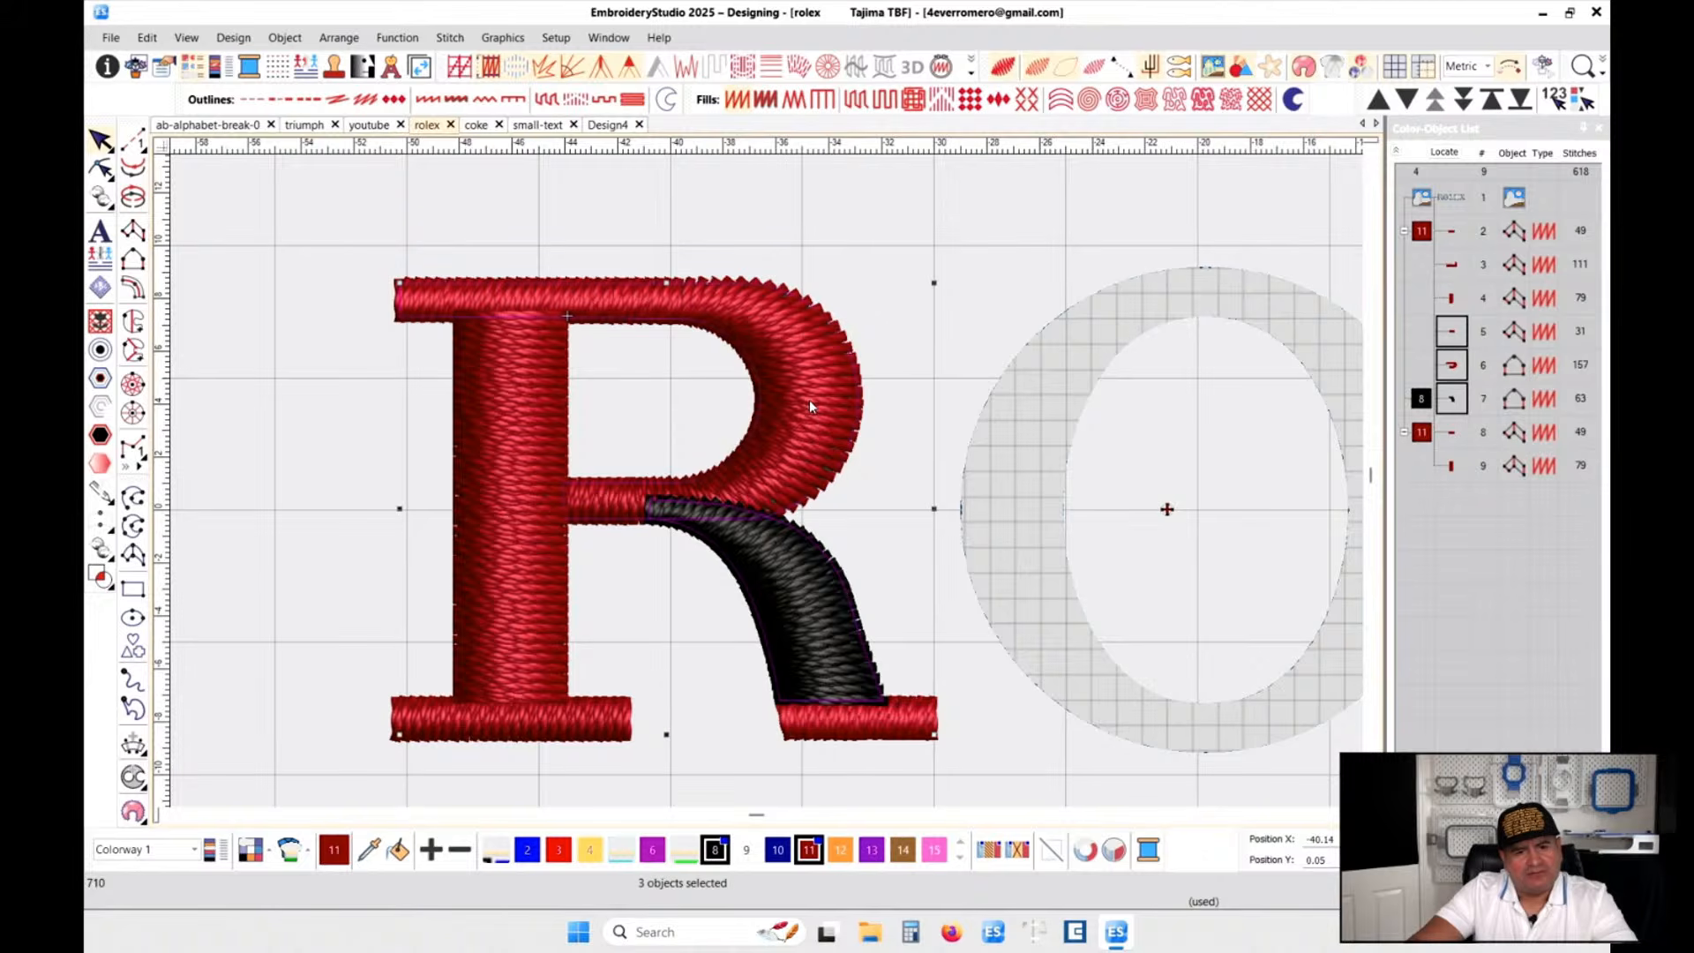
pyautogui.keyDown('ctrl'); pyautogui.click(529, 733); pyautogui.keyUp('ctrl')
pyautogui.keyDown('ctrl'); pyautogui.click(516, 530); pyautogui.keyUp('ctrl')
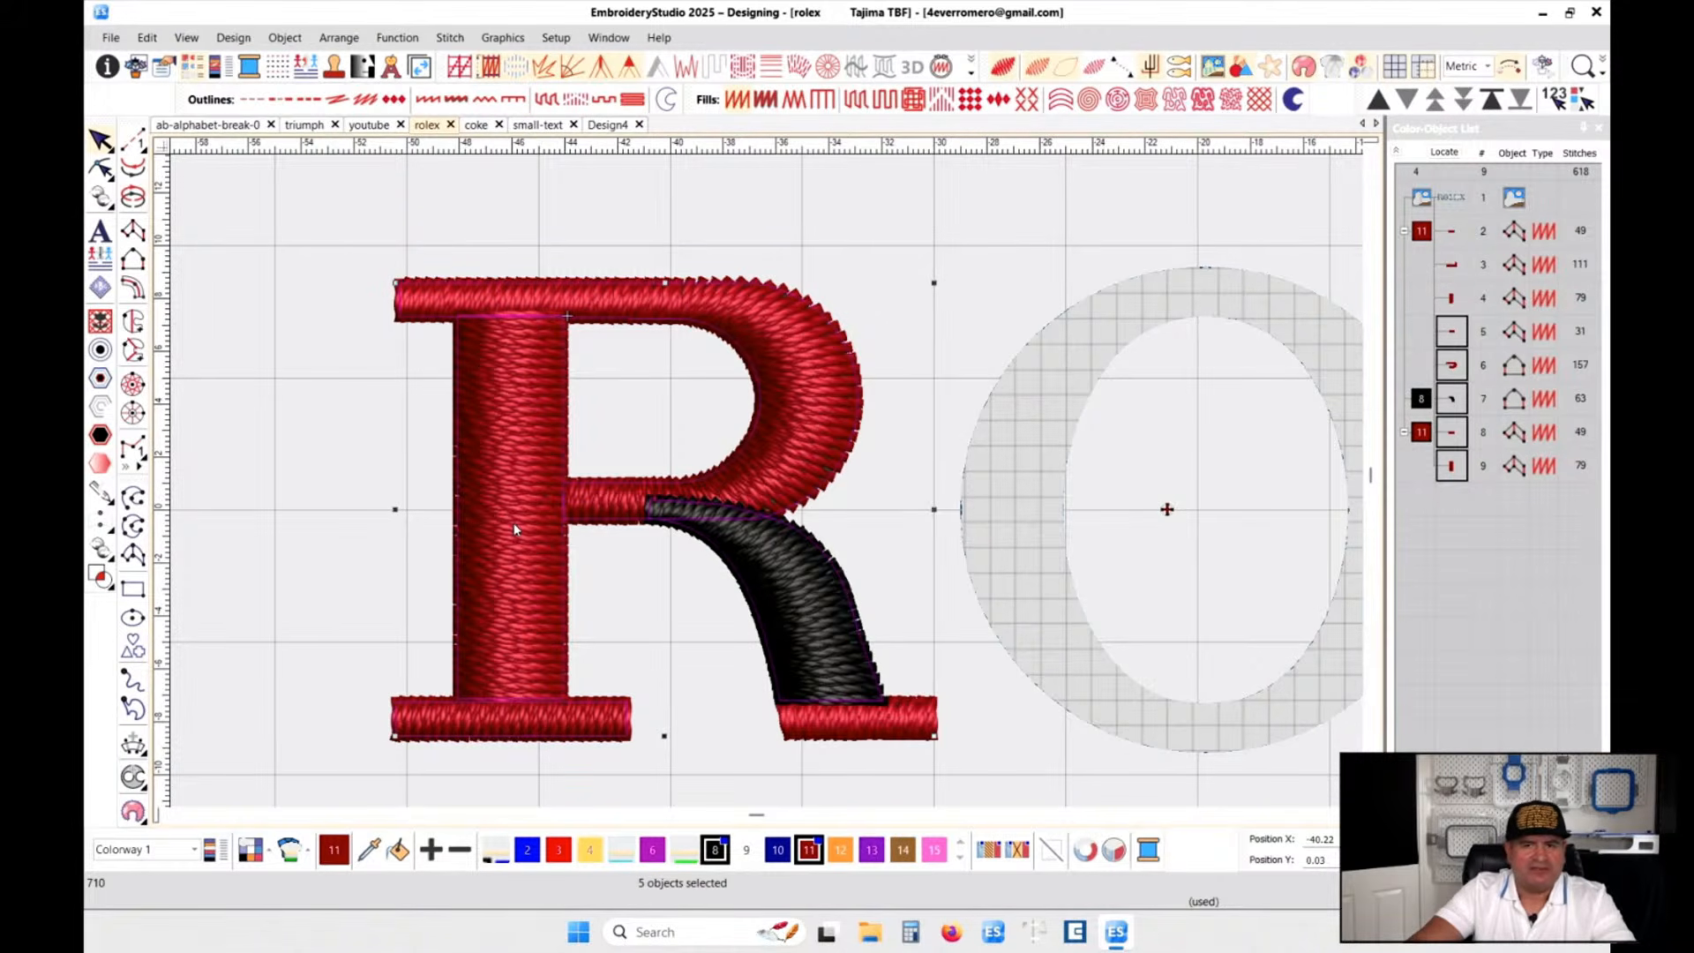
pyautogui.click(1556, 103)
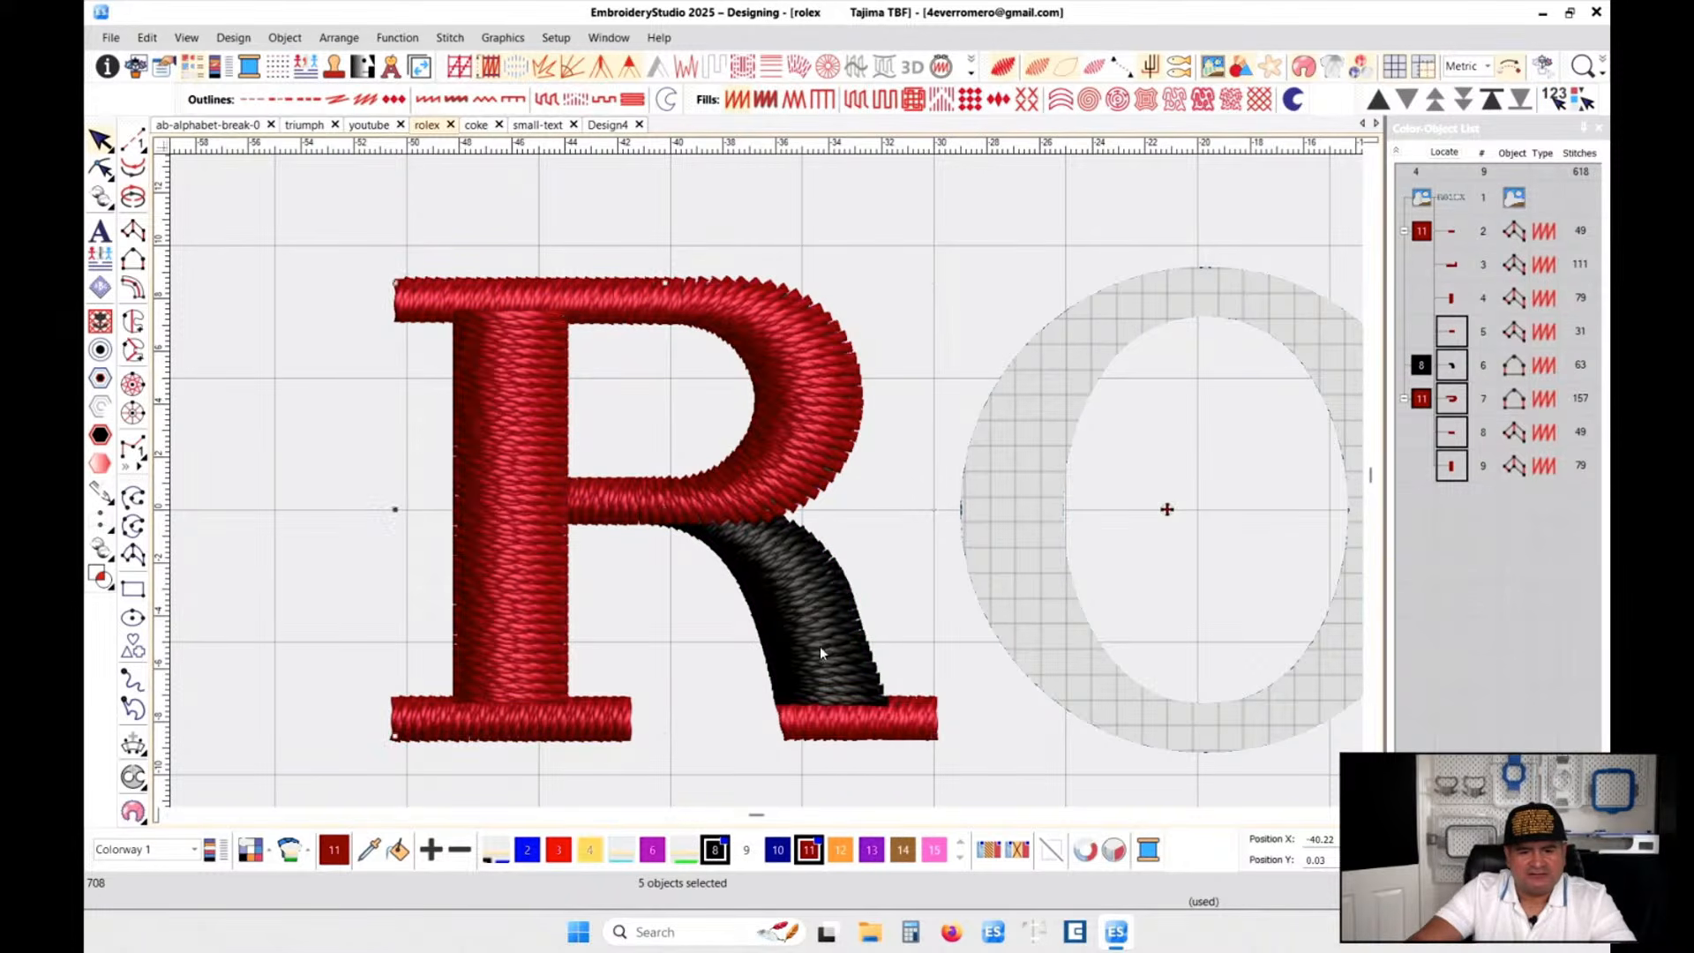
# - Recolor the five resequenced columns of the R with color 11, dark red, and clear the selection
pyautogui.click(808, 849)
pyautogui.click(1104, 219)
pyautogui.scroll(2, 667, 479)
pyautogui.scroll(-2, 766, 487)
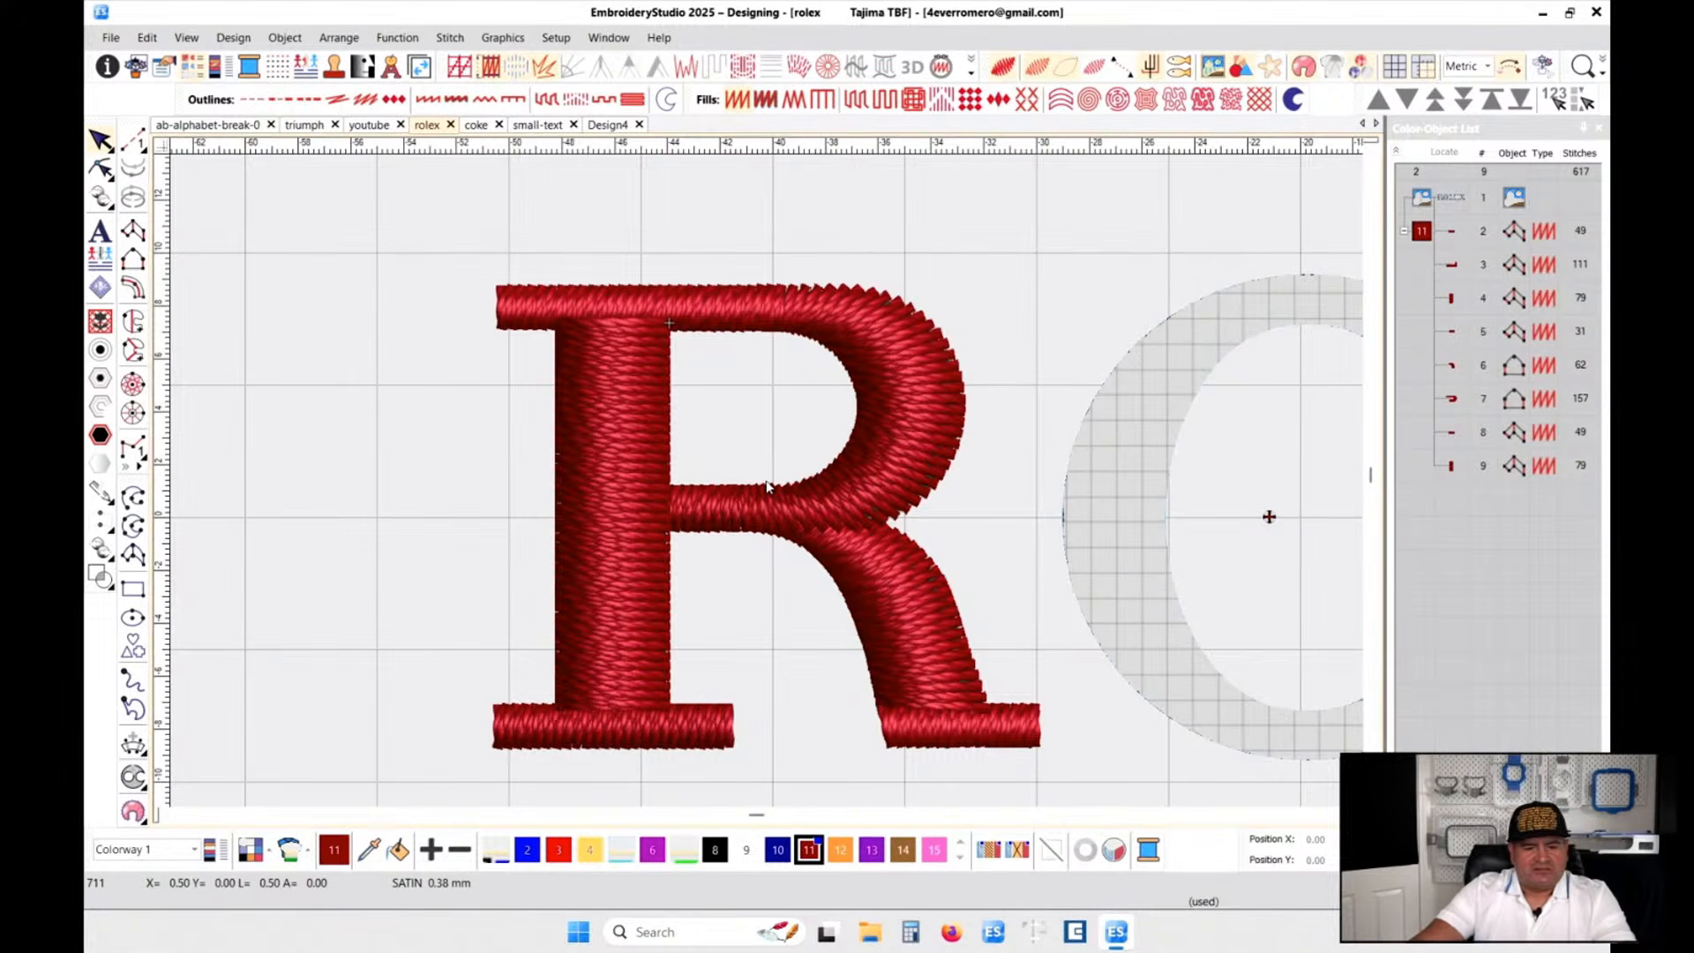
# - Compare the R's realistic stitch view with the plain stitch view to examine the column joins and stitch directions
pyautogui.press('t')
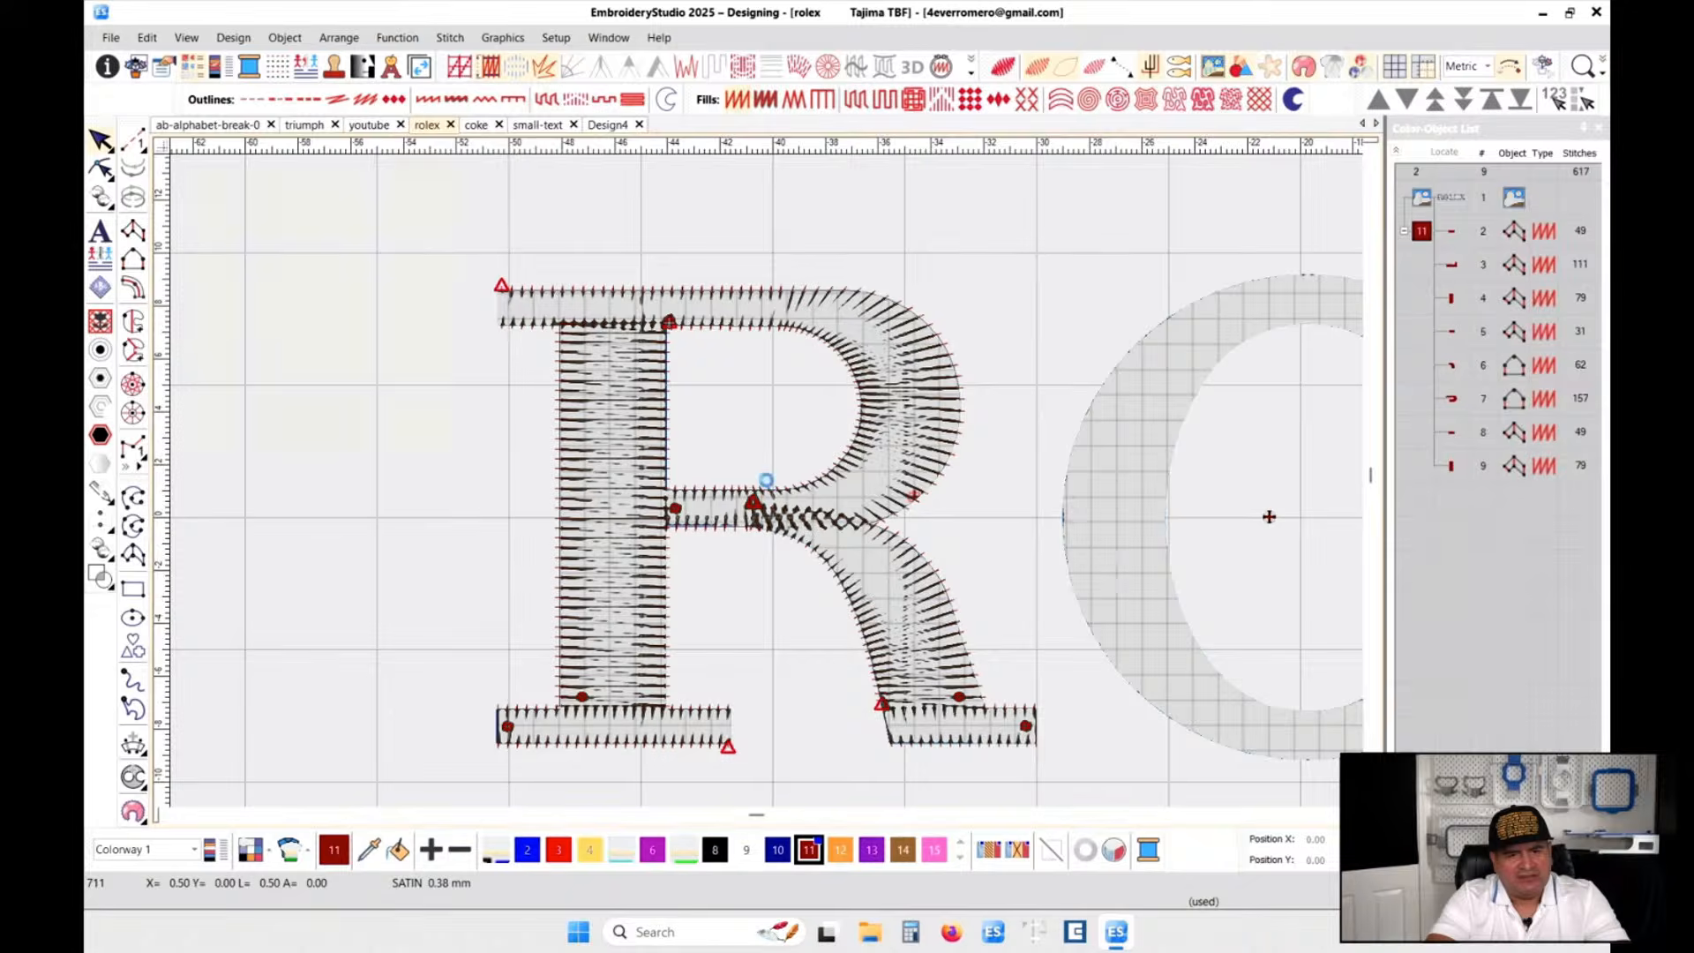
pyautogui.press('t')
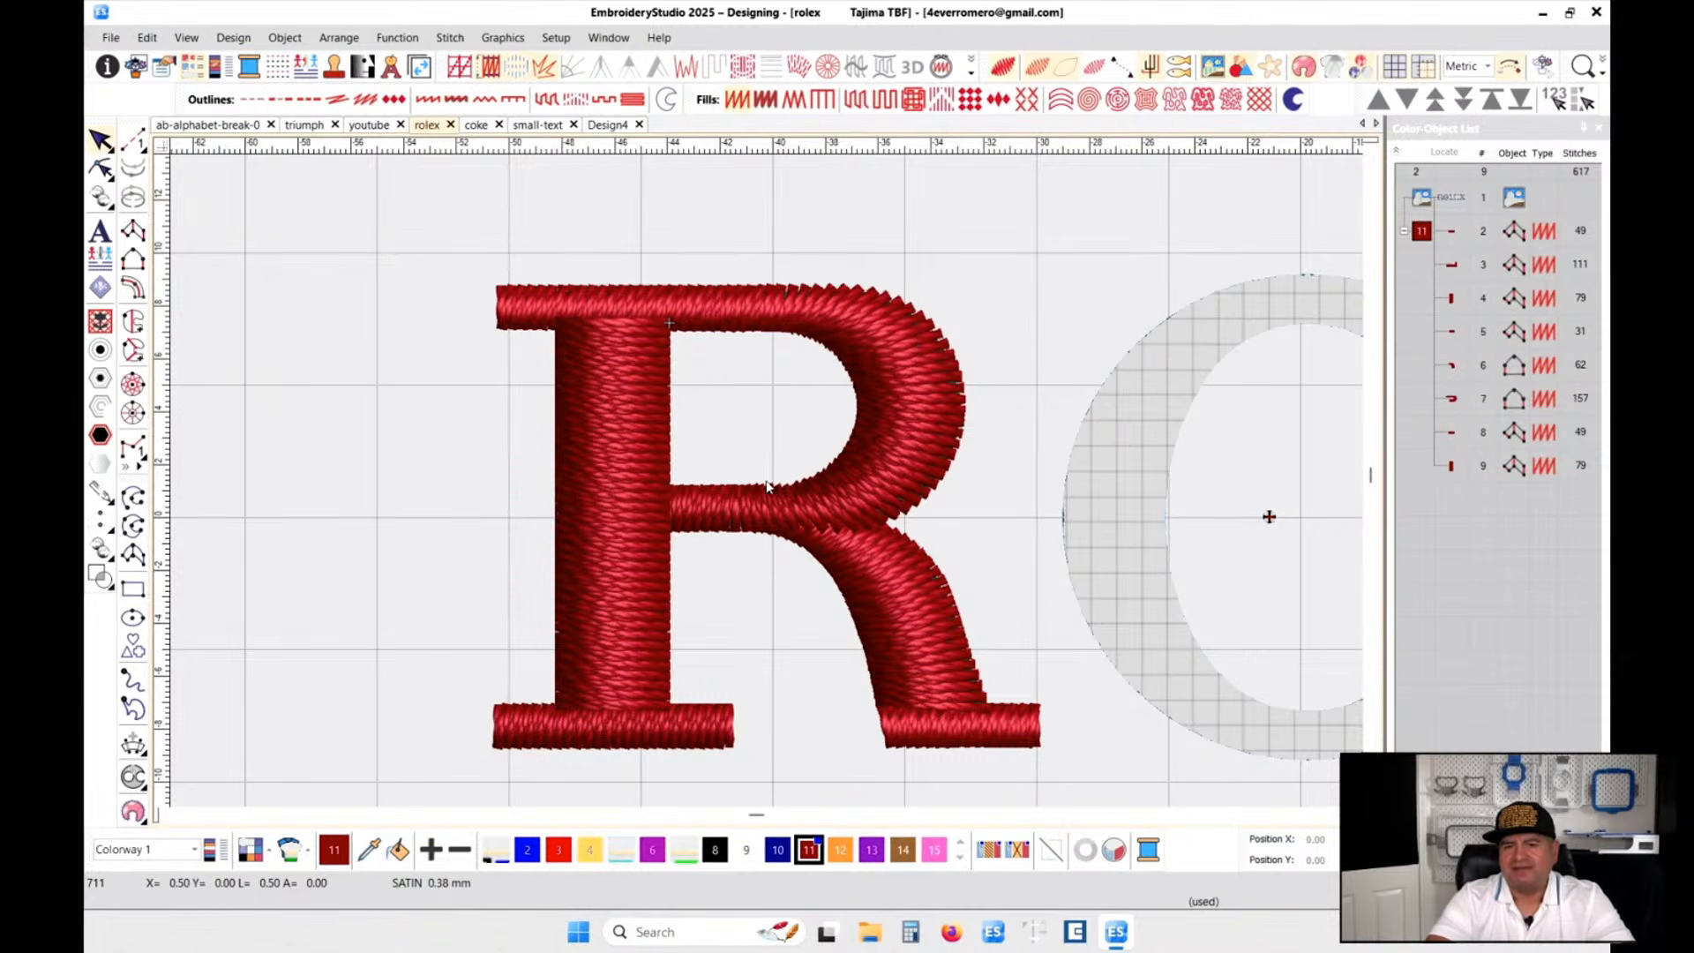
pyautogui.press('t')
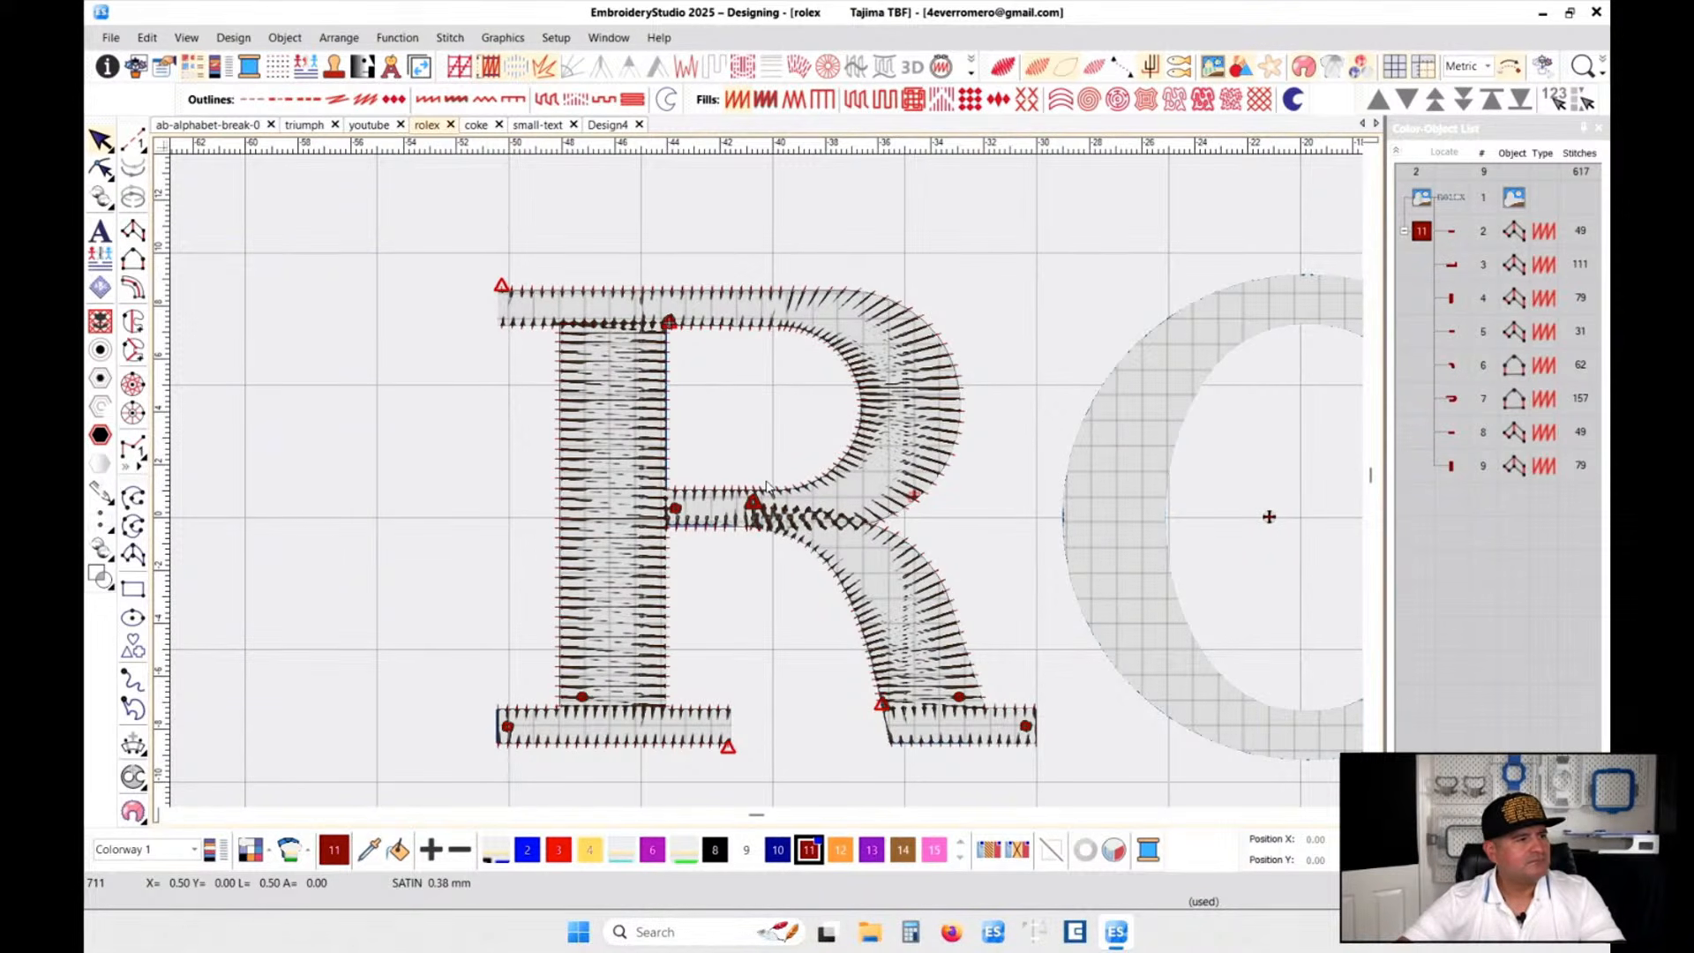
pyautogui.press('t')
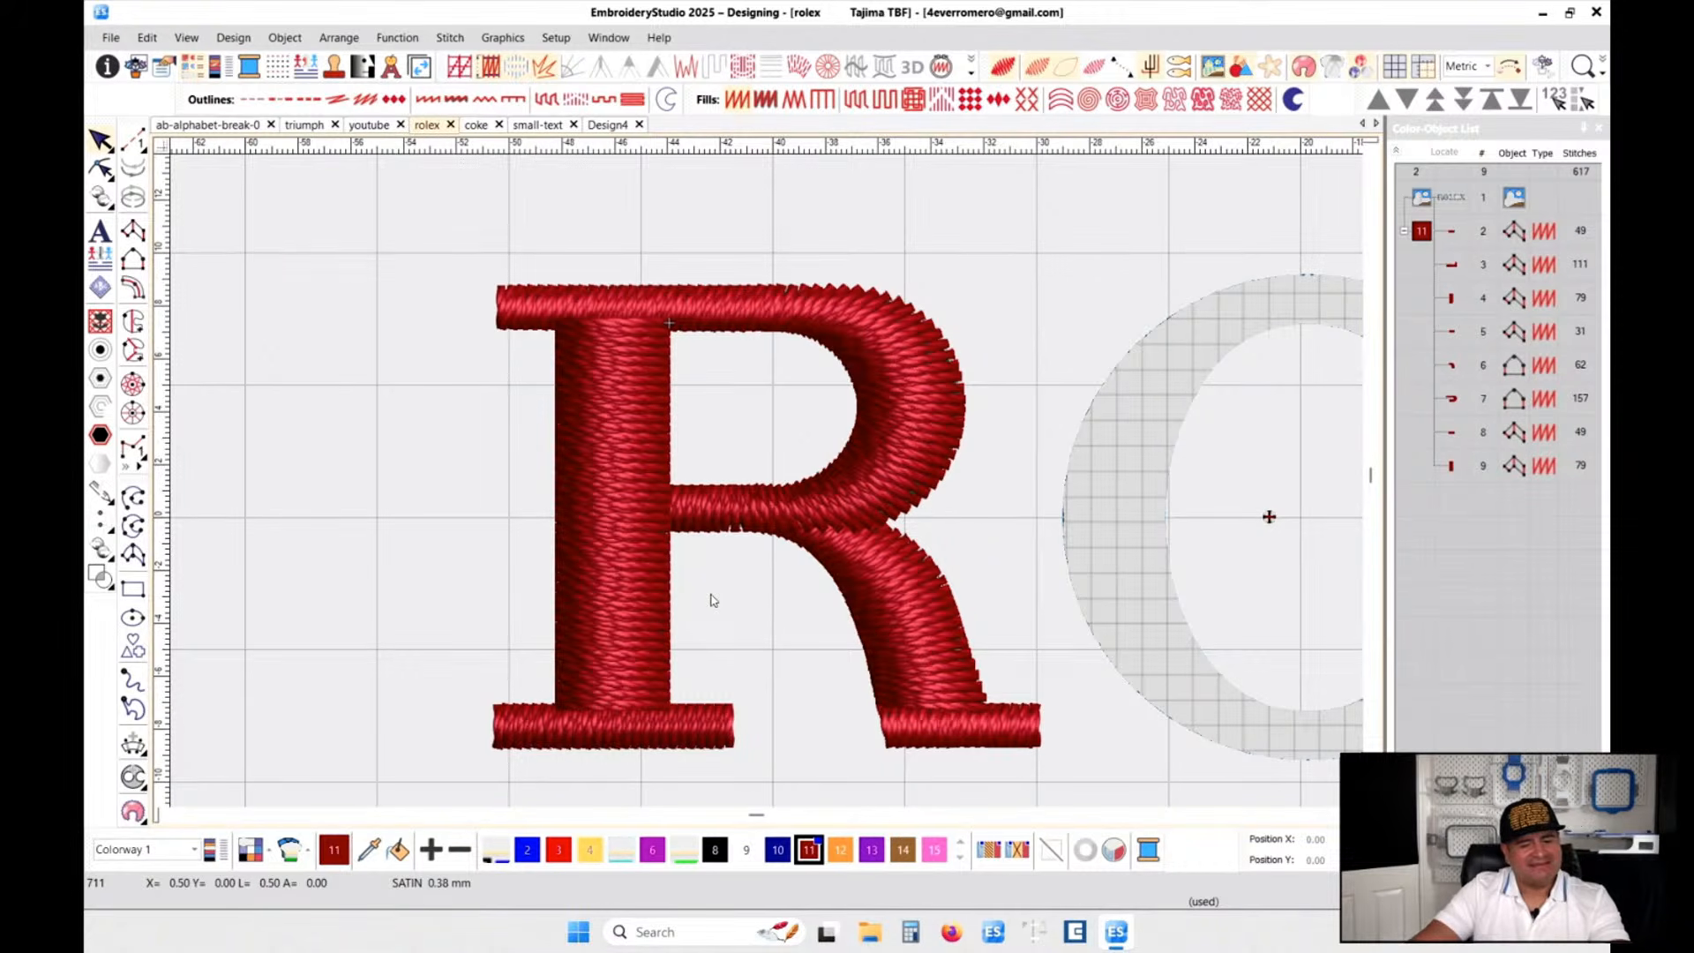
pyautogui.press('t')
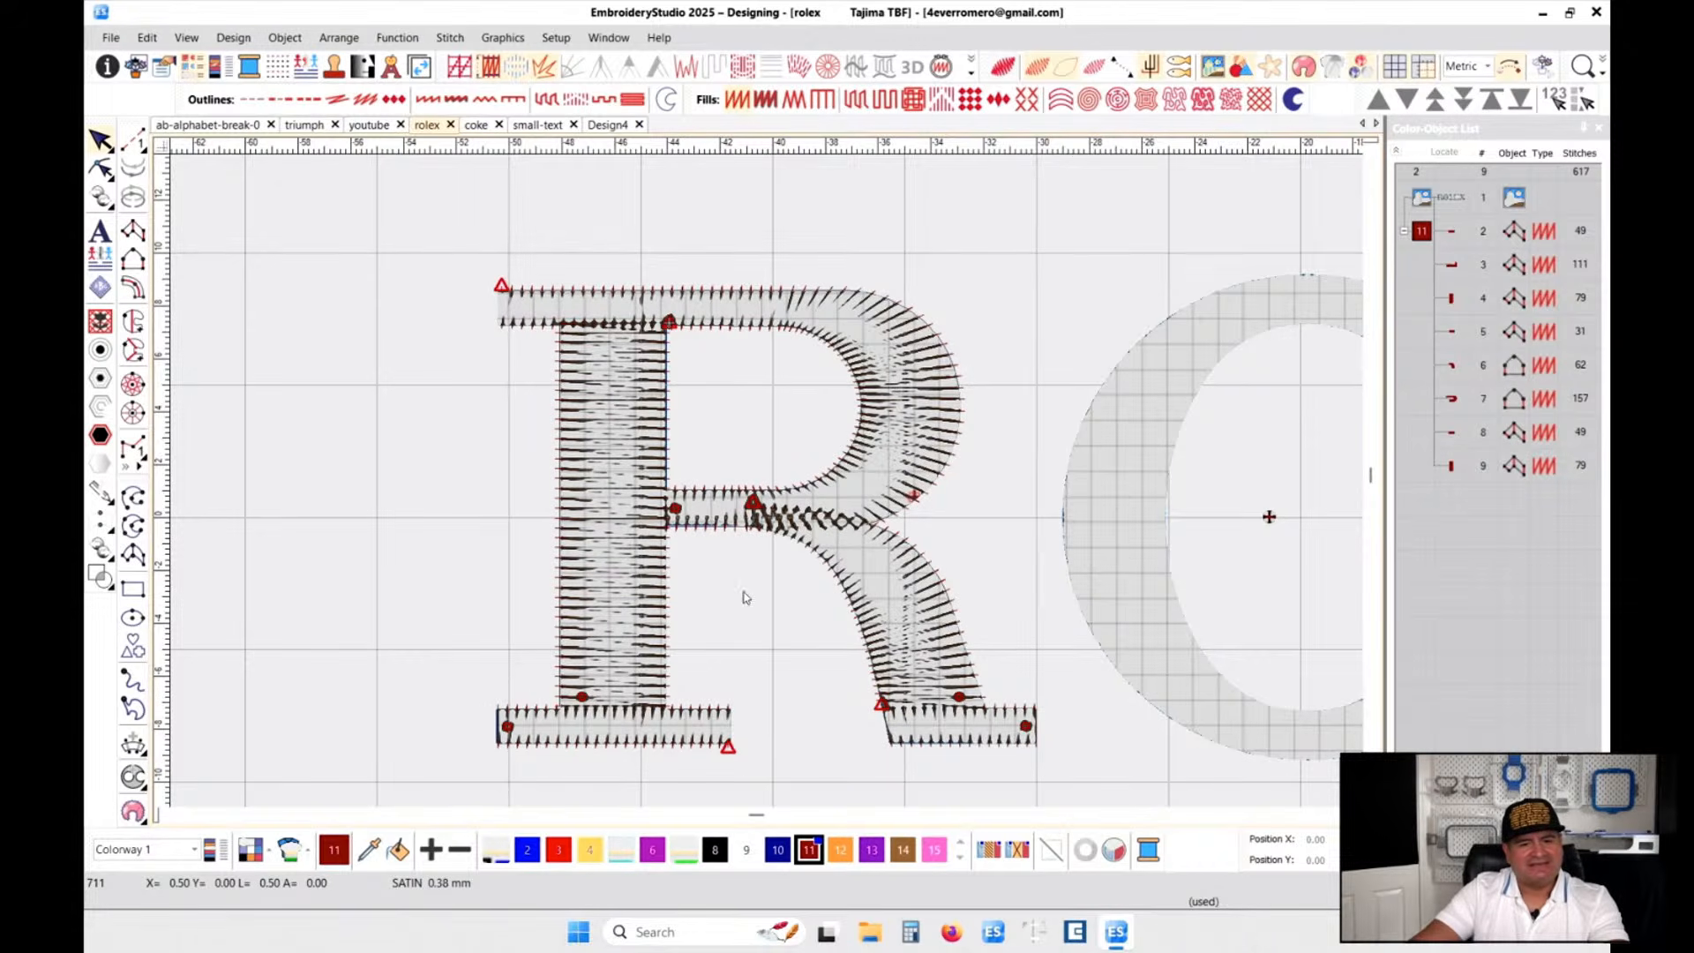
pyautogui.press('t')
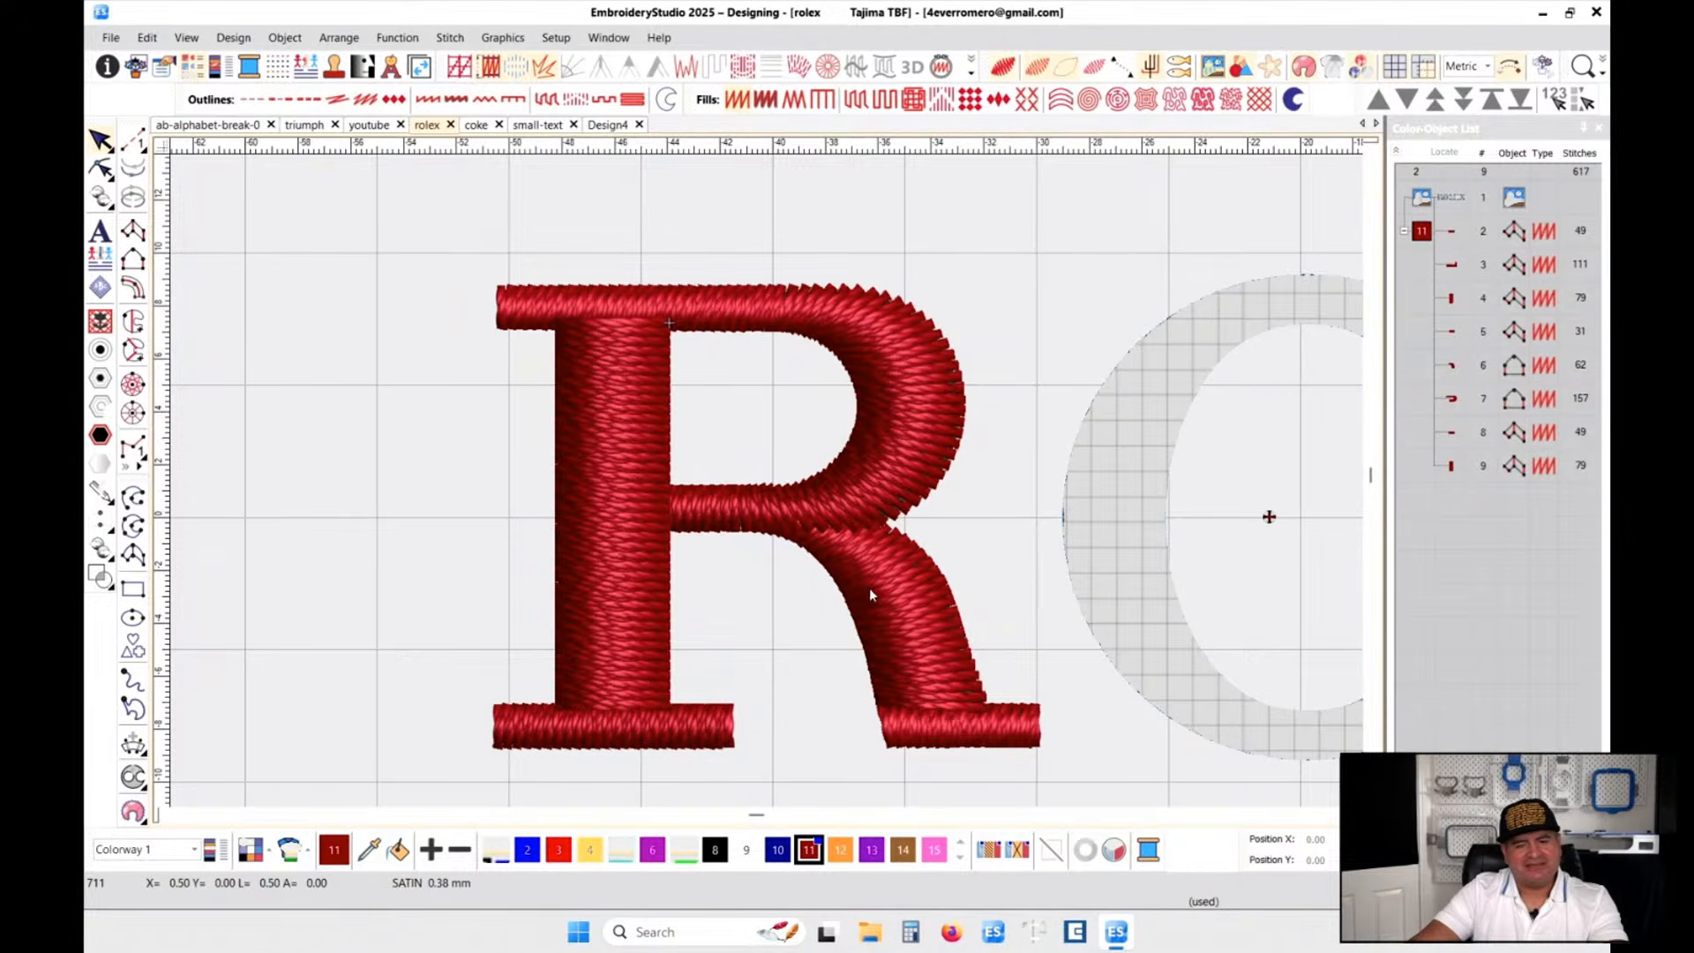
# - Check which parts of the R objects 2 to 6 cover, going through them in sequence order
pyautogui.click(1453, 232)
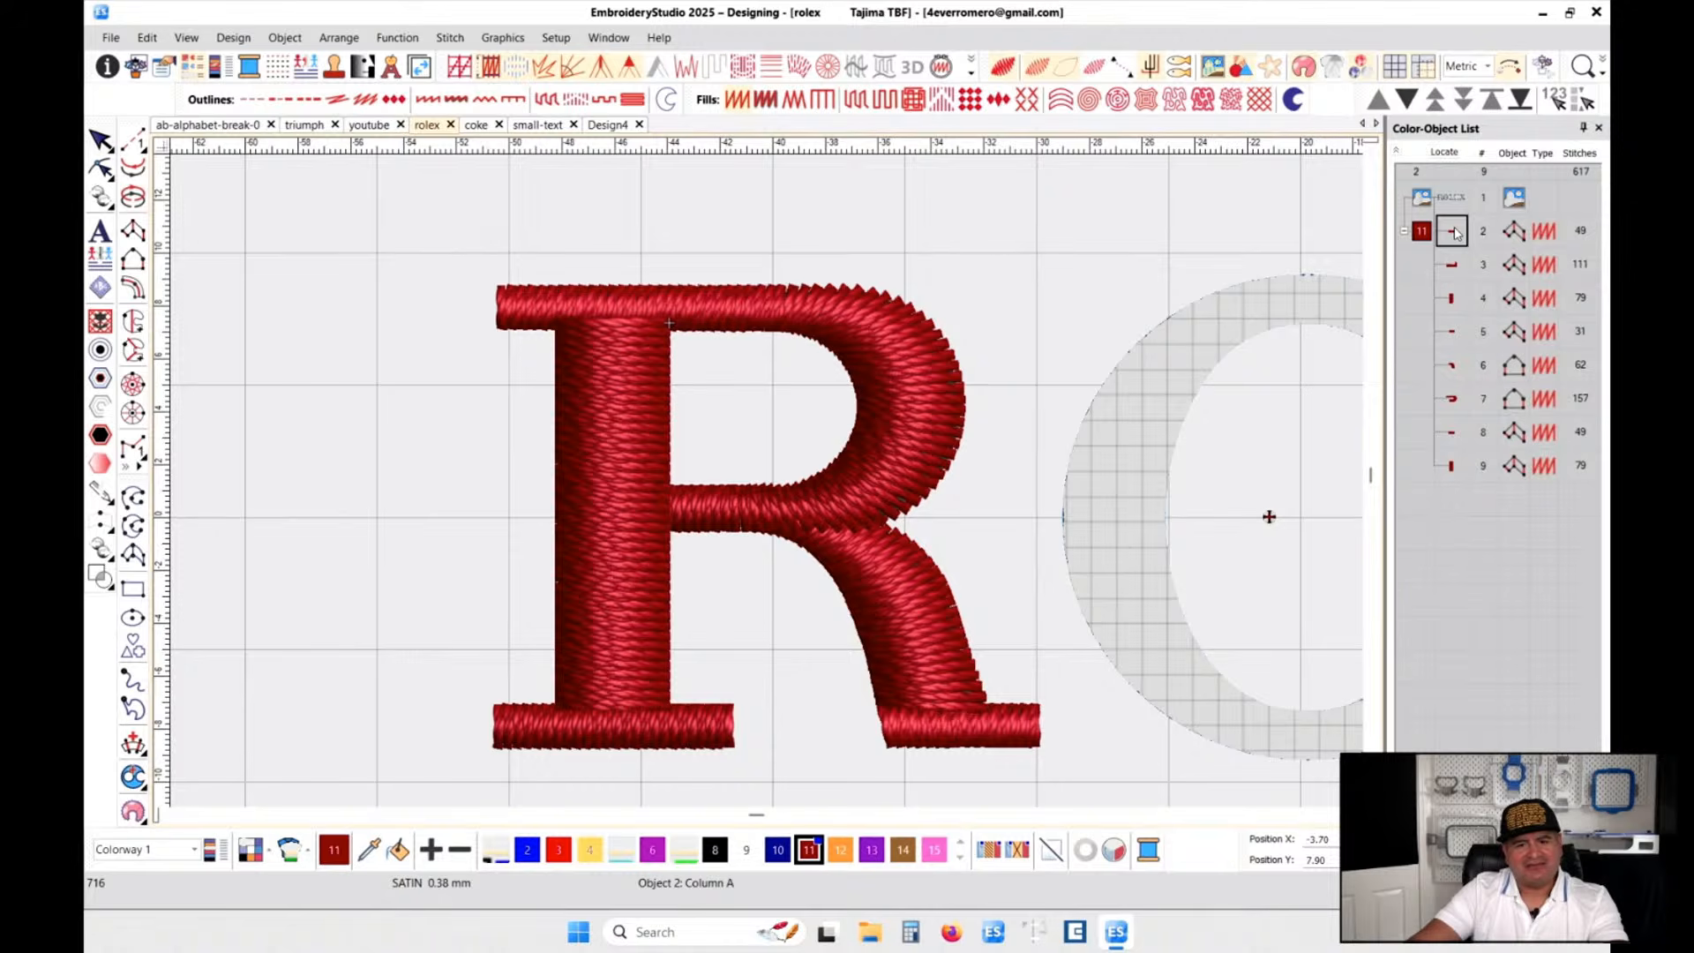
pyautogui.press('Tab')
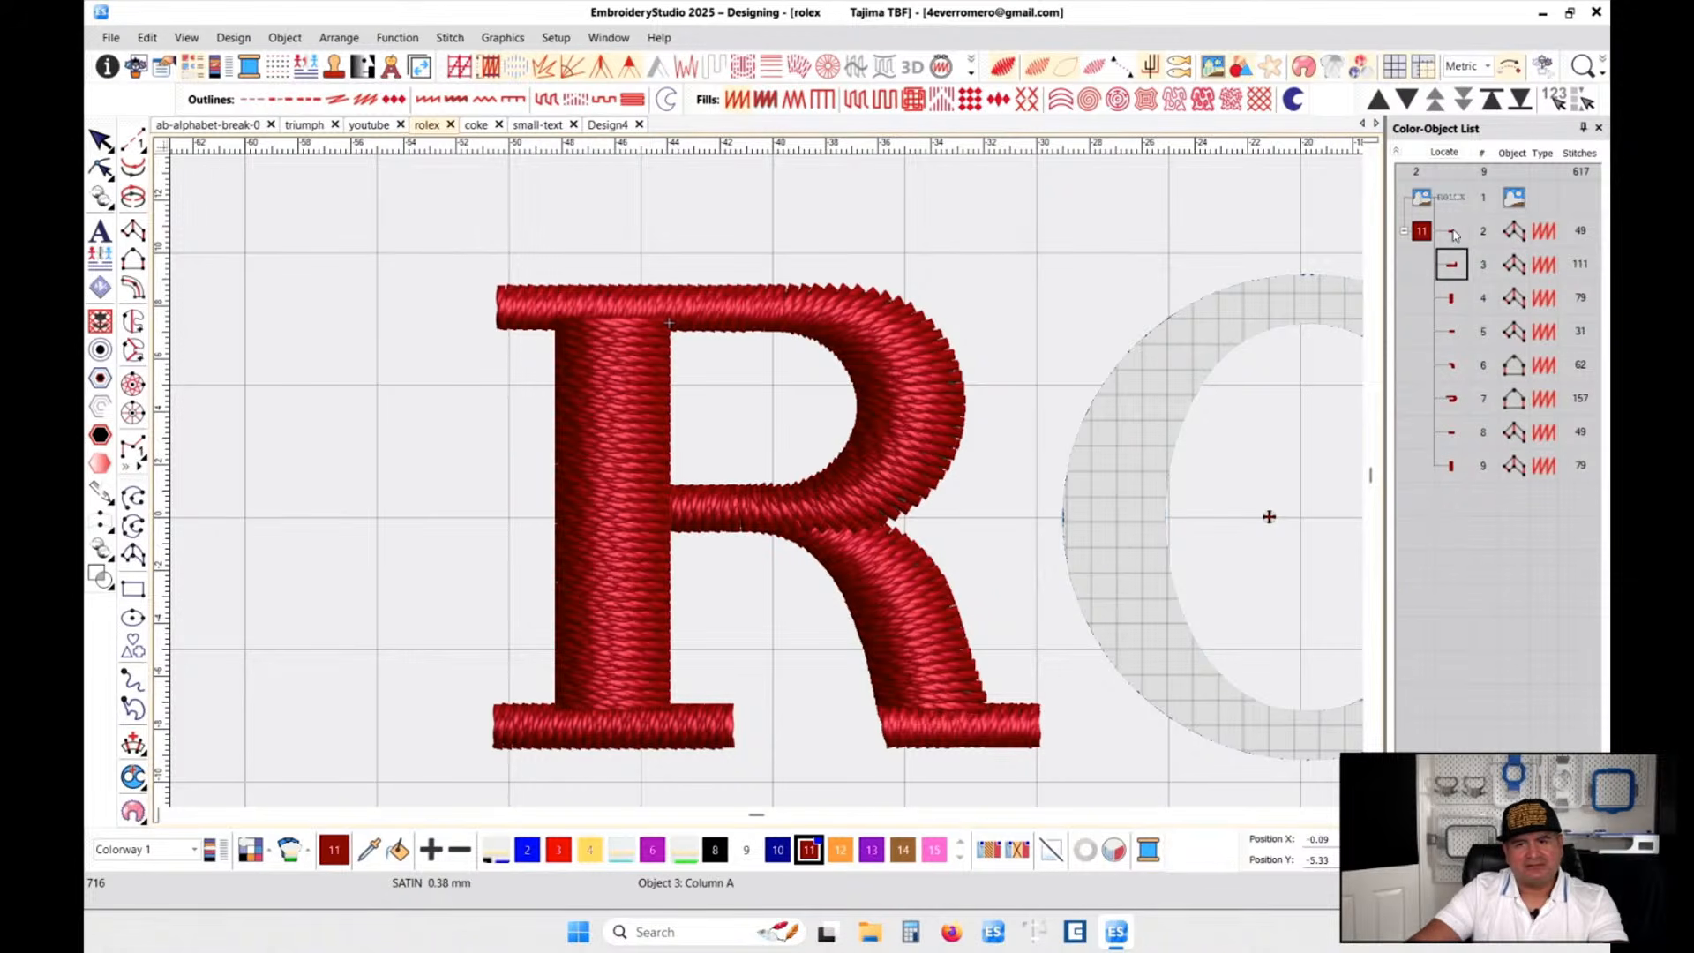
pyautogui.press('Tab')
pyautogui.click(1453, 331)
pyautogui.click(1452, 363)
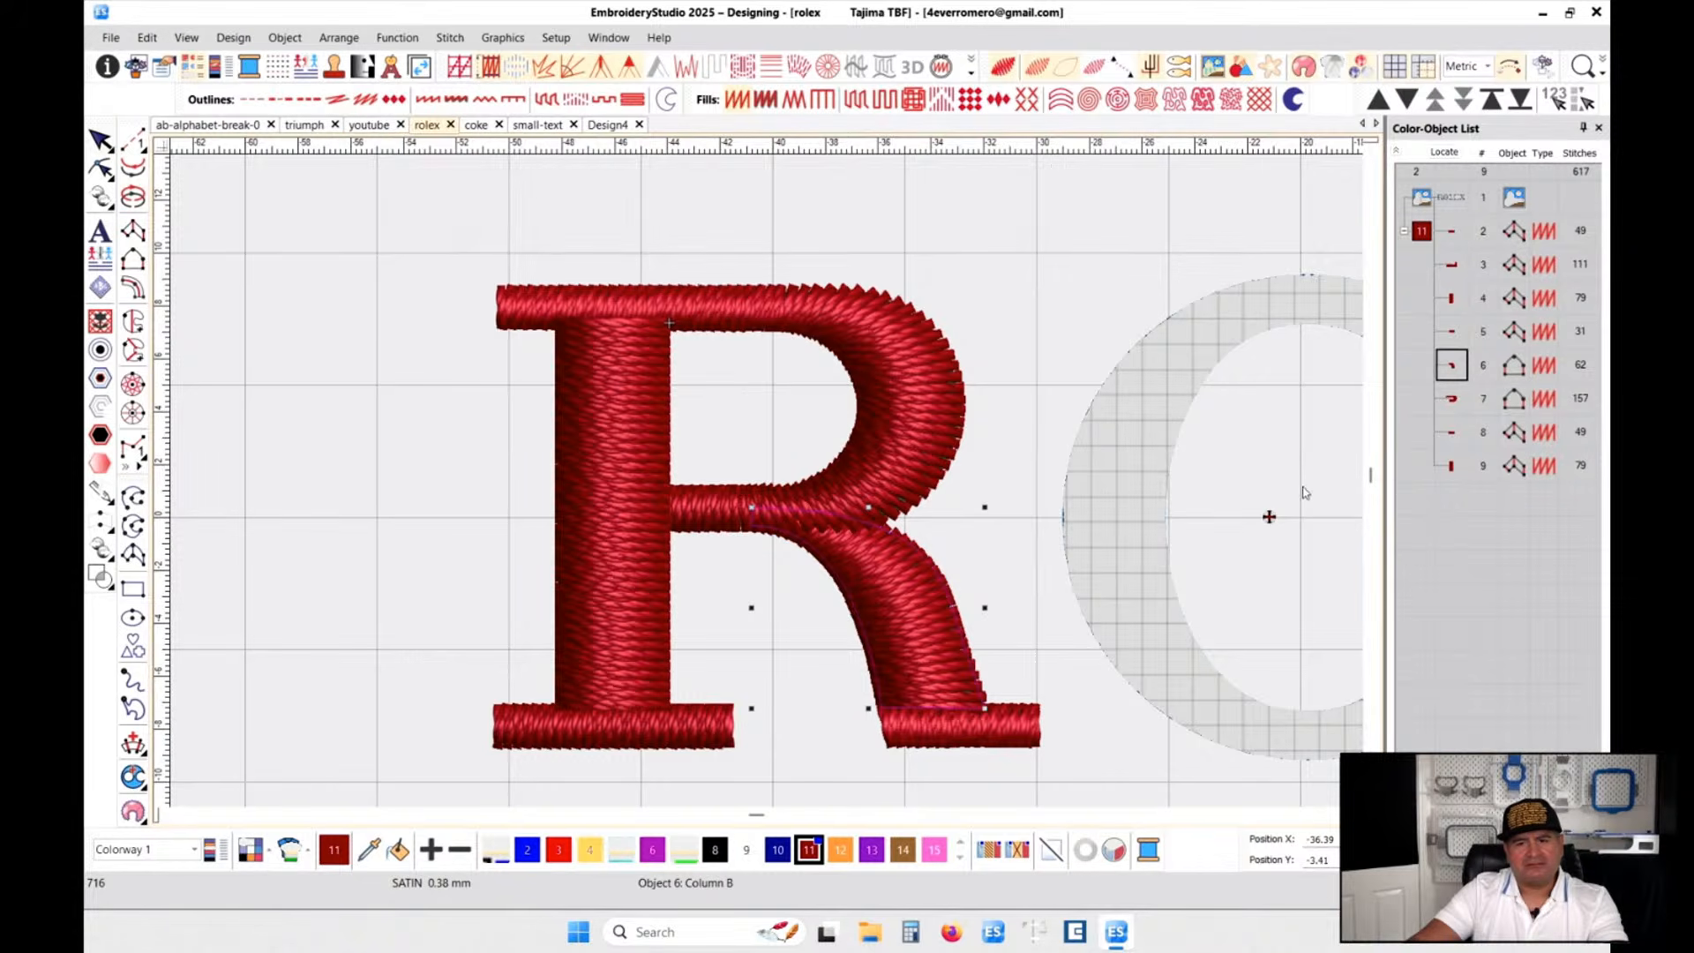
# - Recolor the R's five visible columns with color 10, dark blue, to separate them from the older red copies
pyautogui.moveTo(411, 229); pyautogui.dragTo(963, 655)
pyautogui.click(779, 851)
pyautogui.click(931, 662)
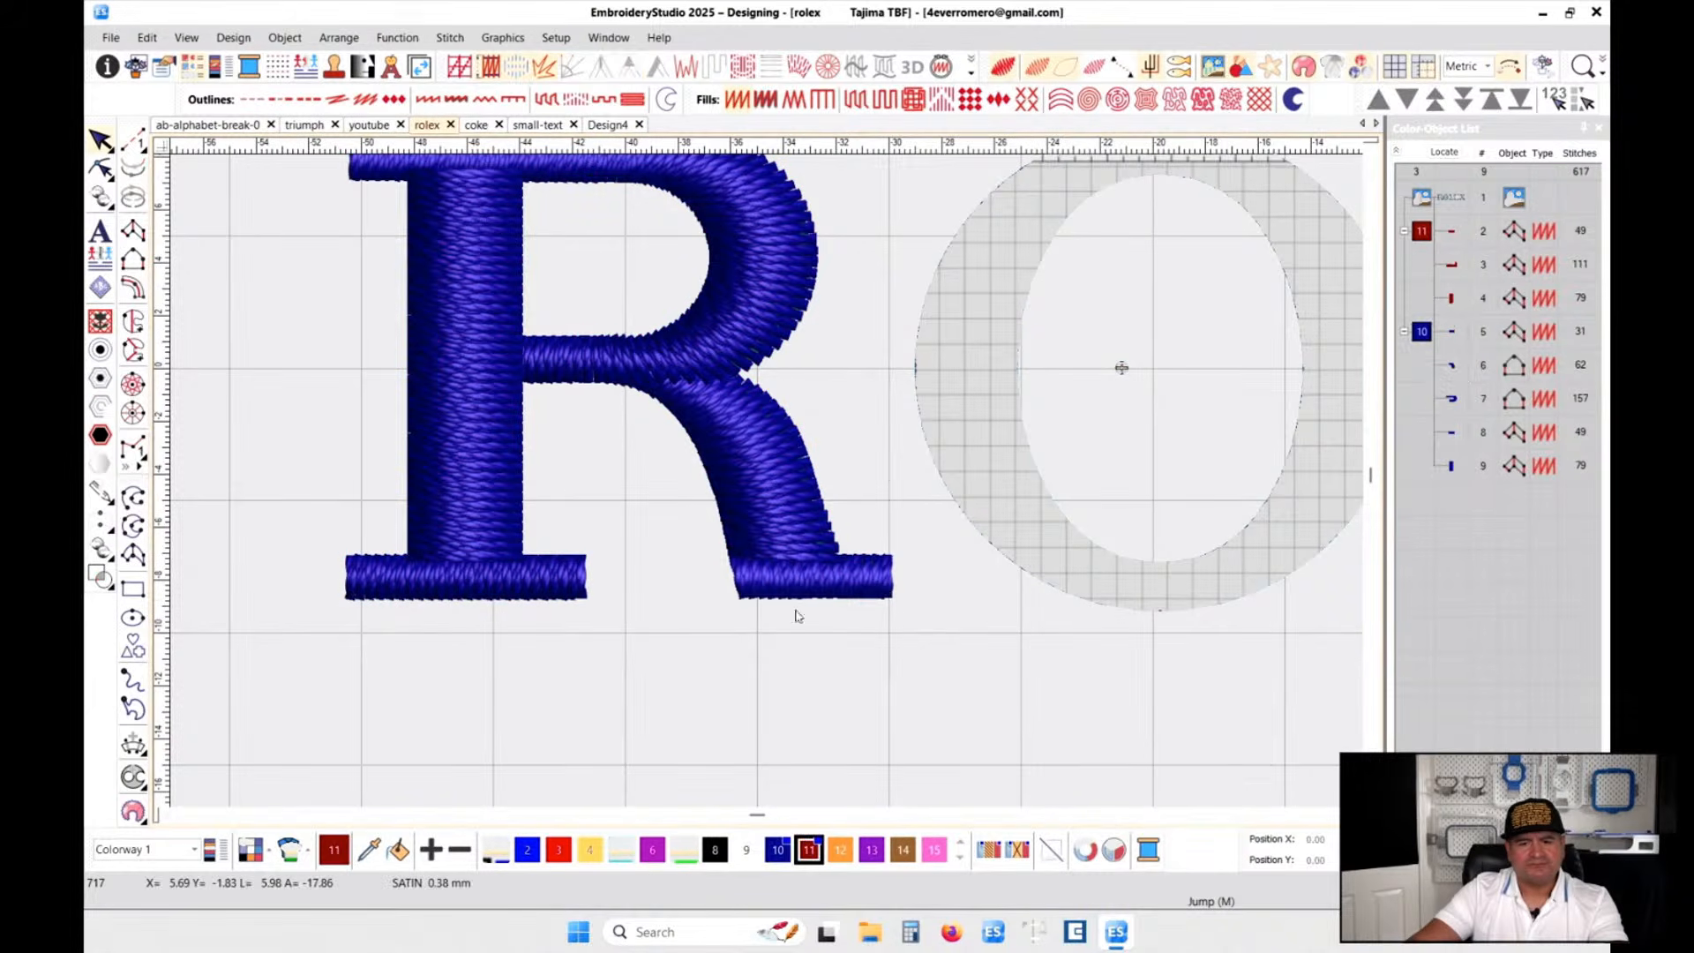
pyautogui.scroll(-2, 560, 464)
pyautogui.scroll(2, 768, 482)
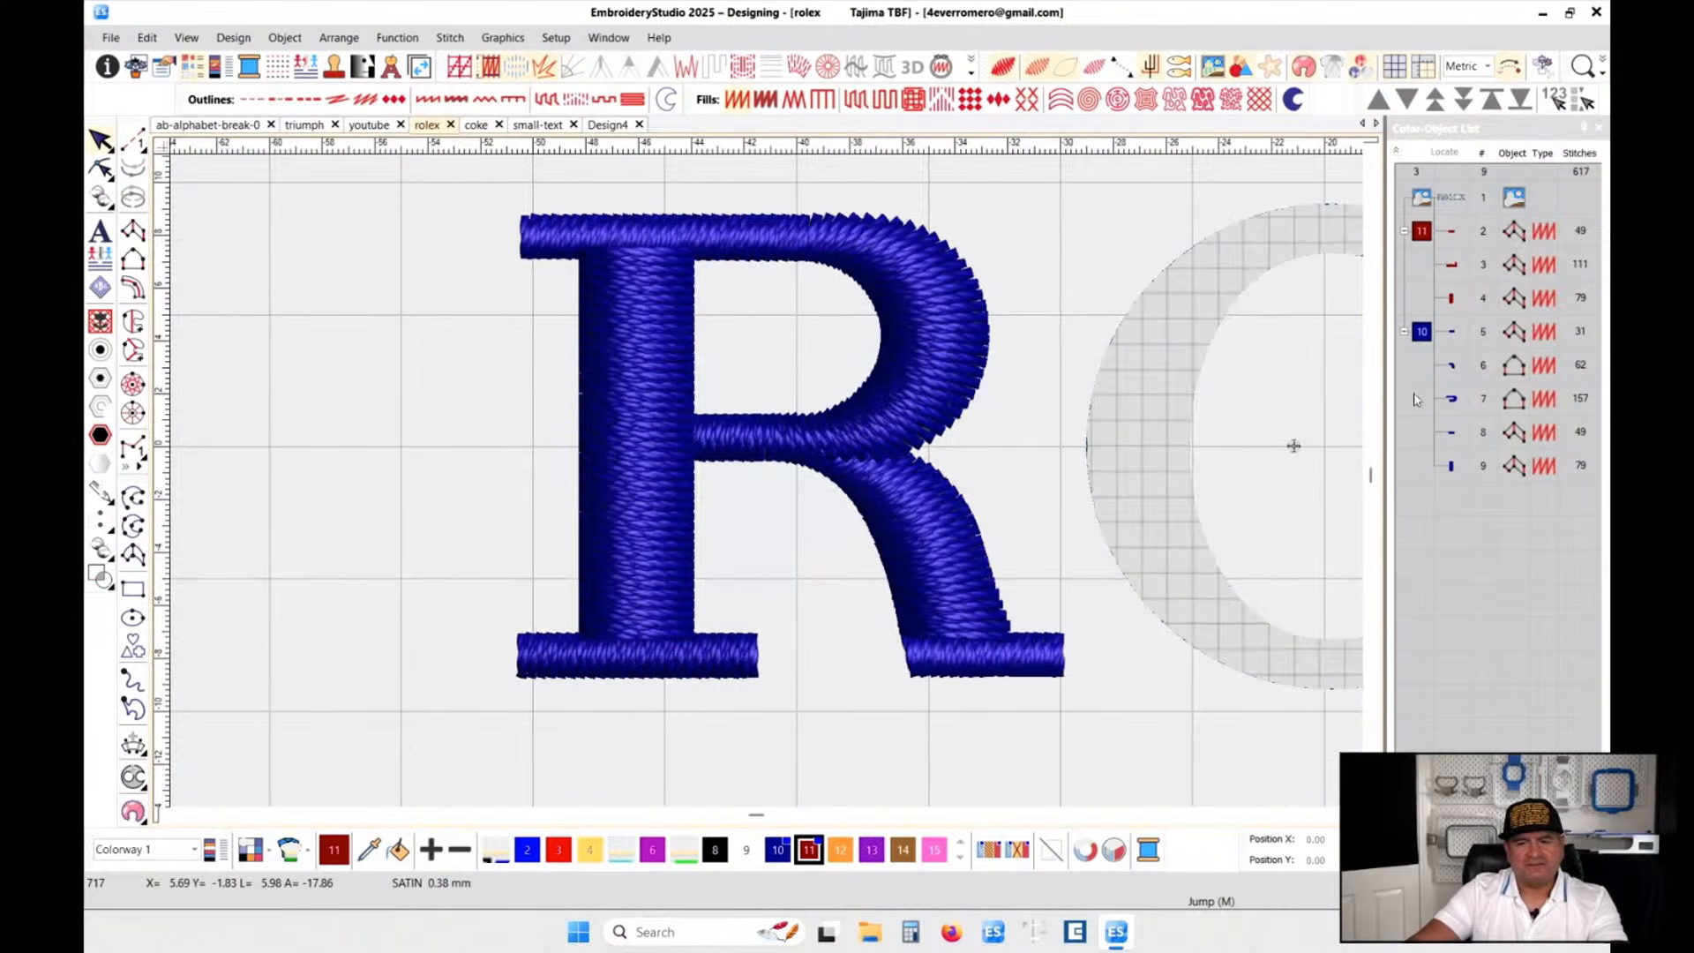
# - Check the stitching order of the dark blue columns from the right foot bar through the leg and bowl to the left foot bar
pyautogui.click(1452, 332)
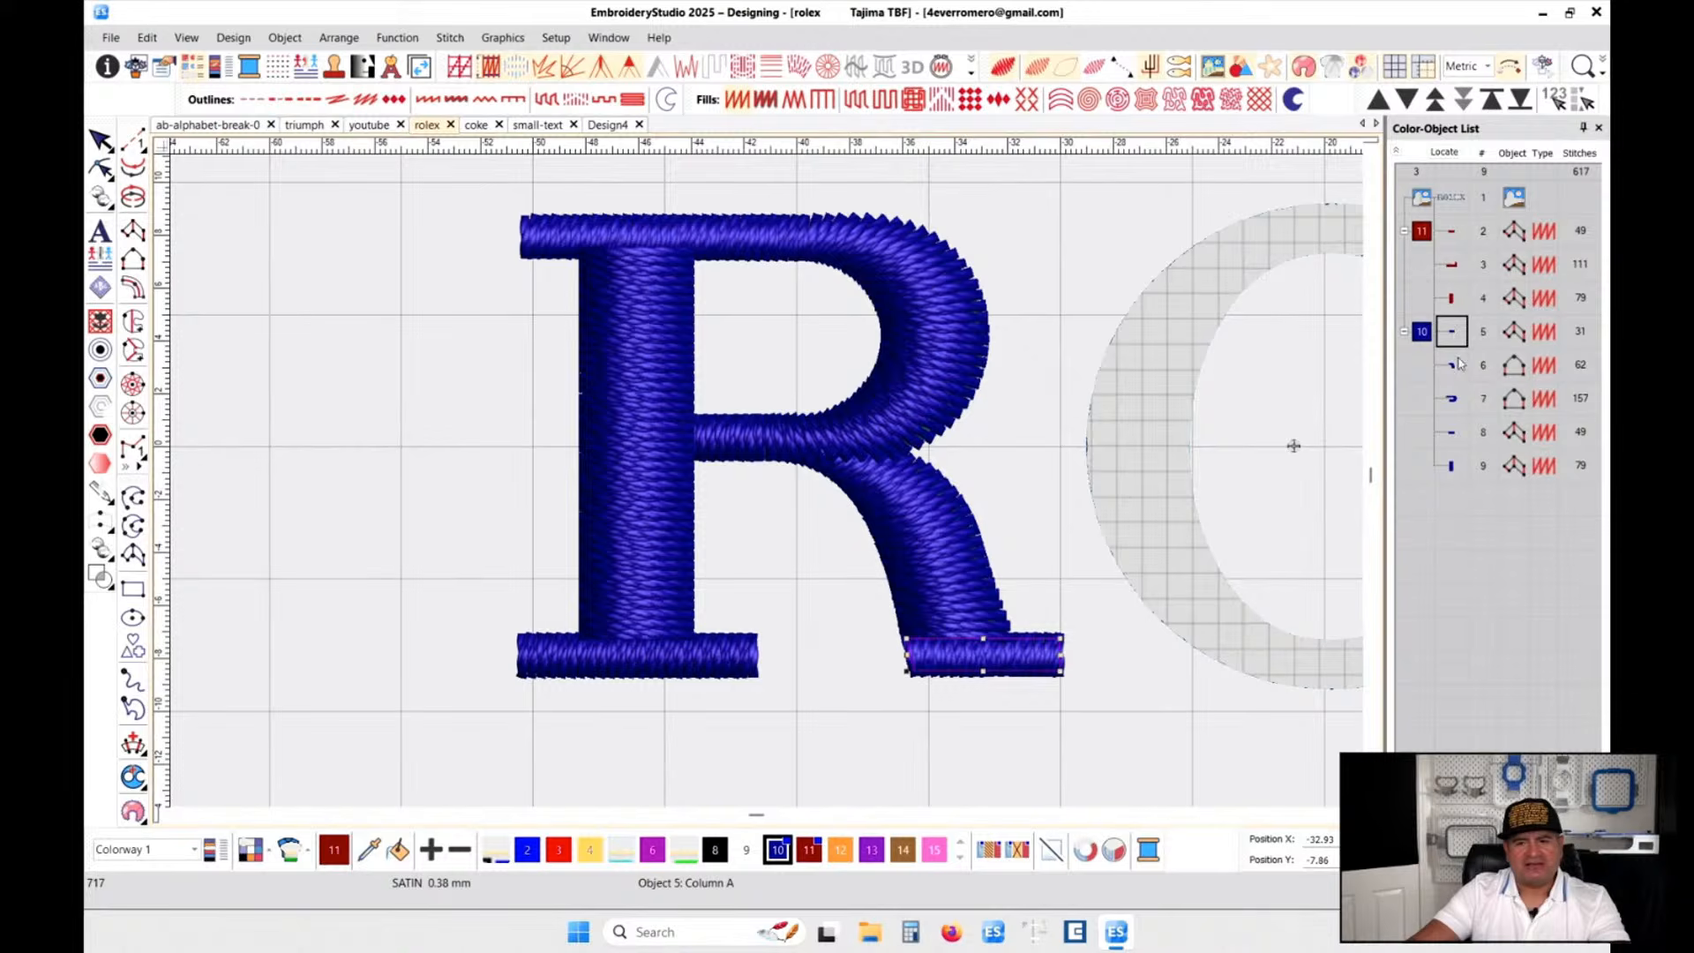
pyautogui.click(1452, 366)
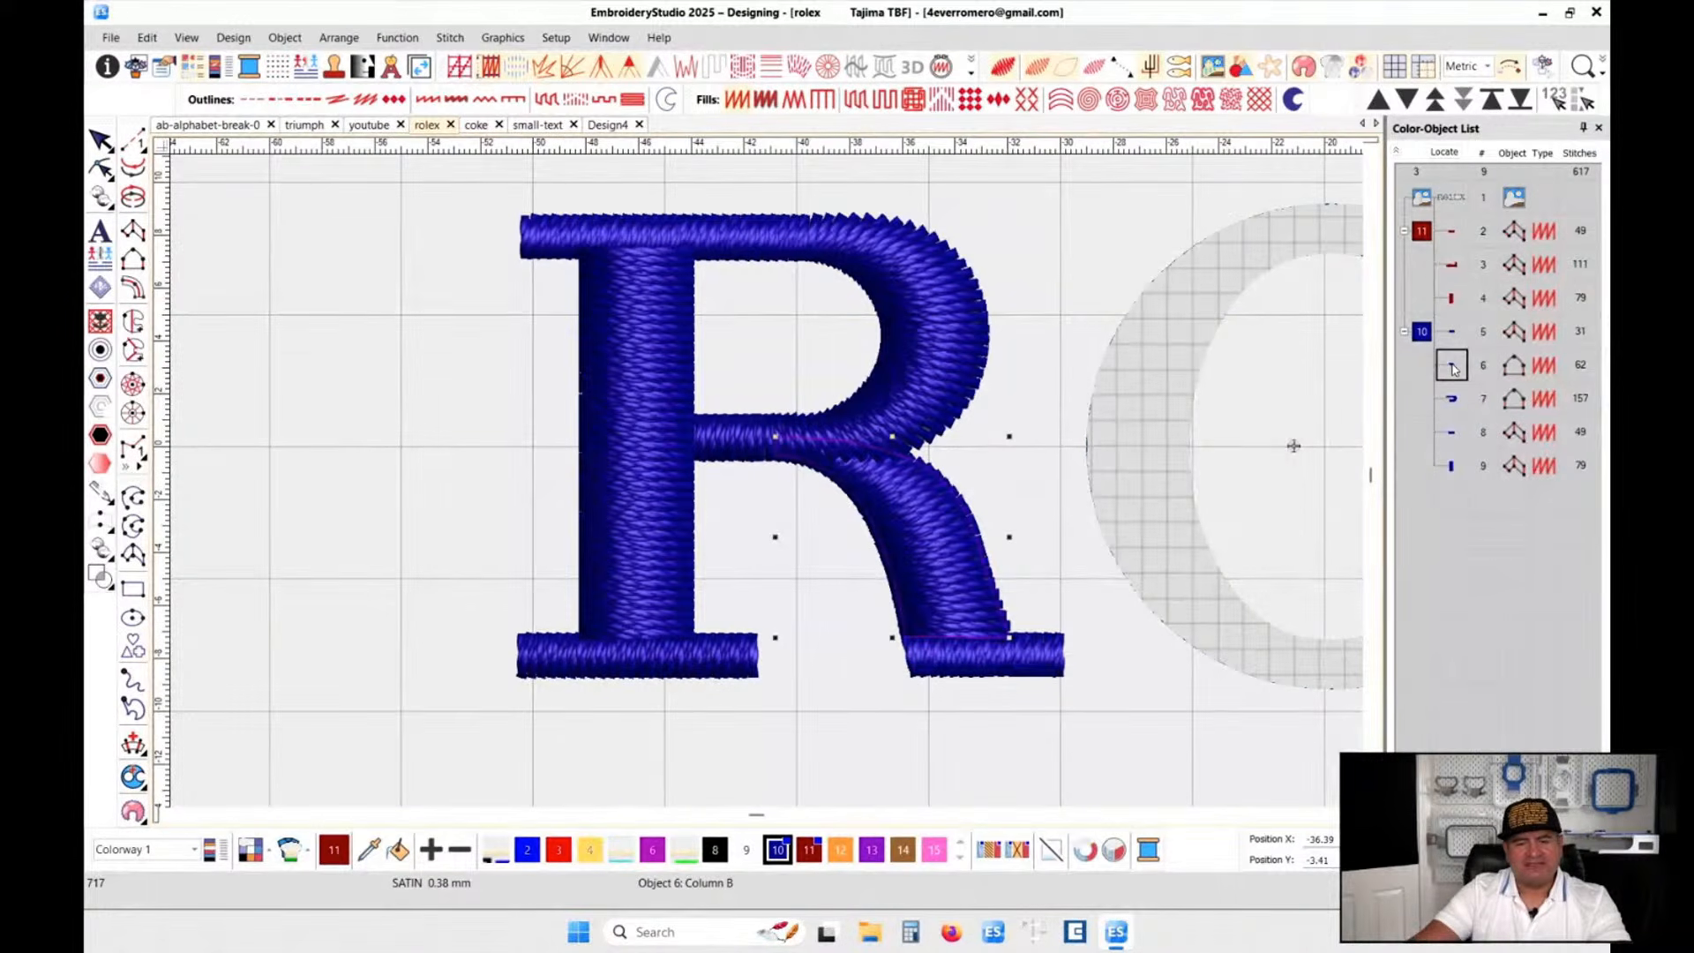
pyautogui.click(1451, 400)
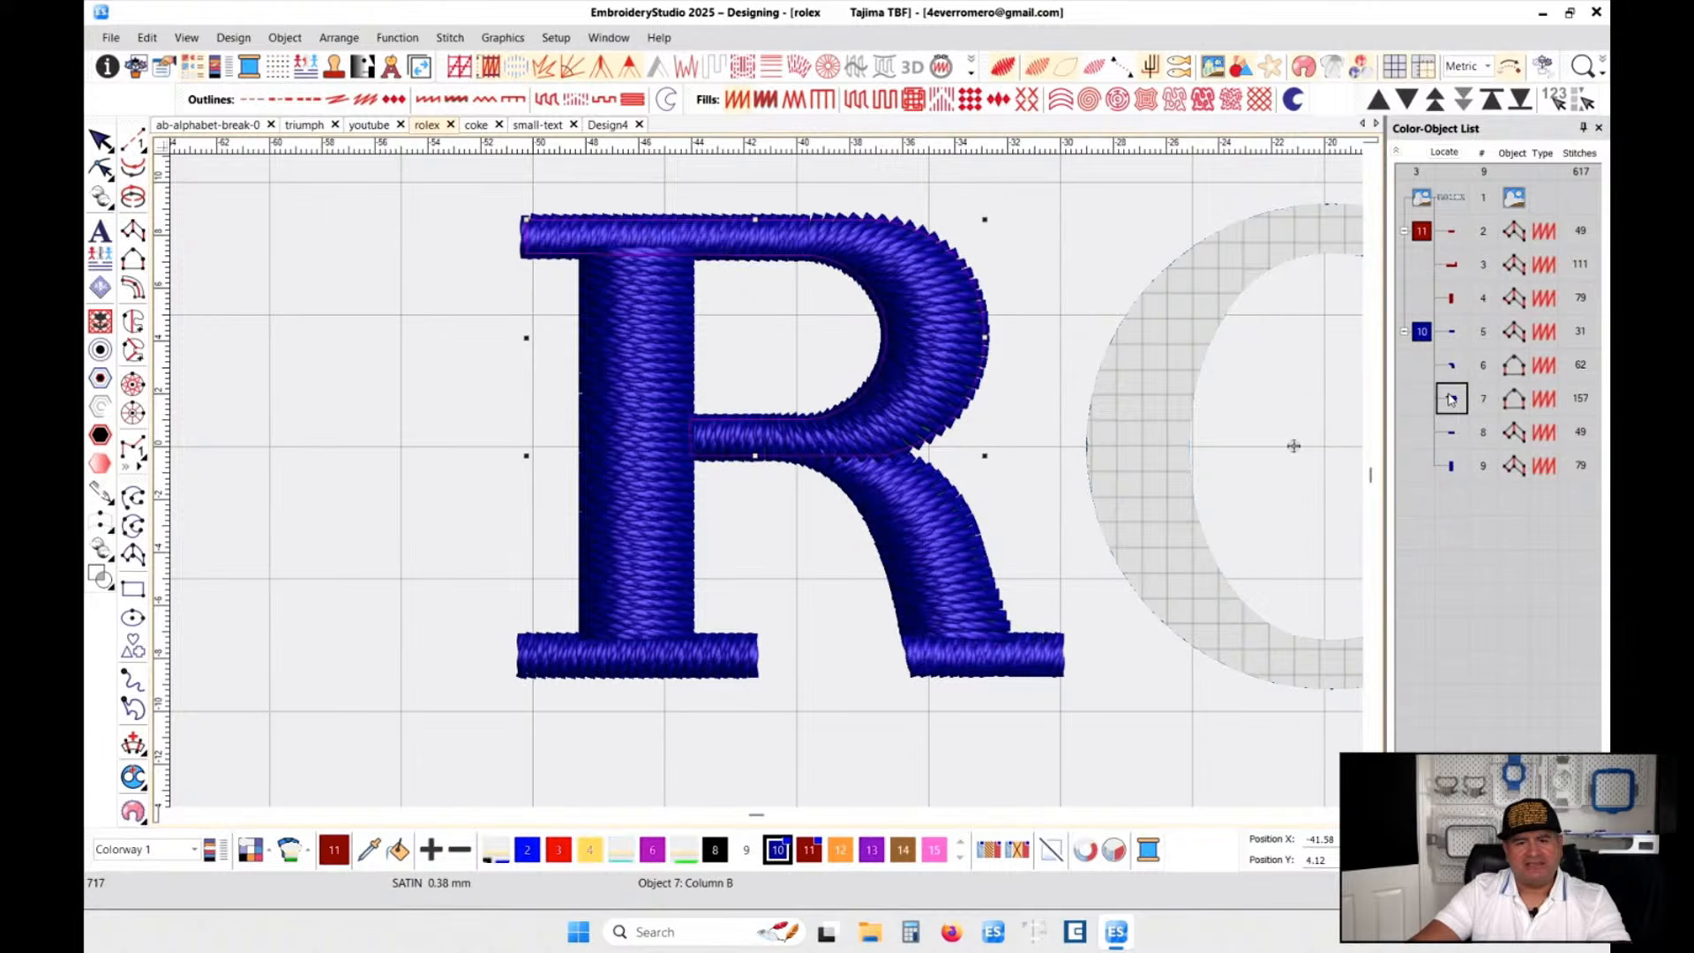
pyautogui.click(1452, 434)
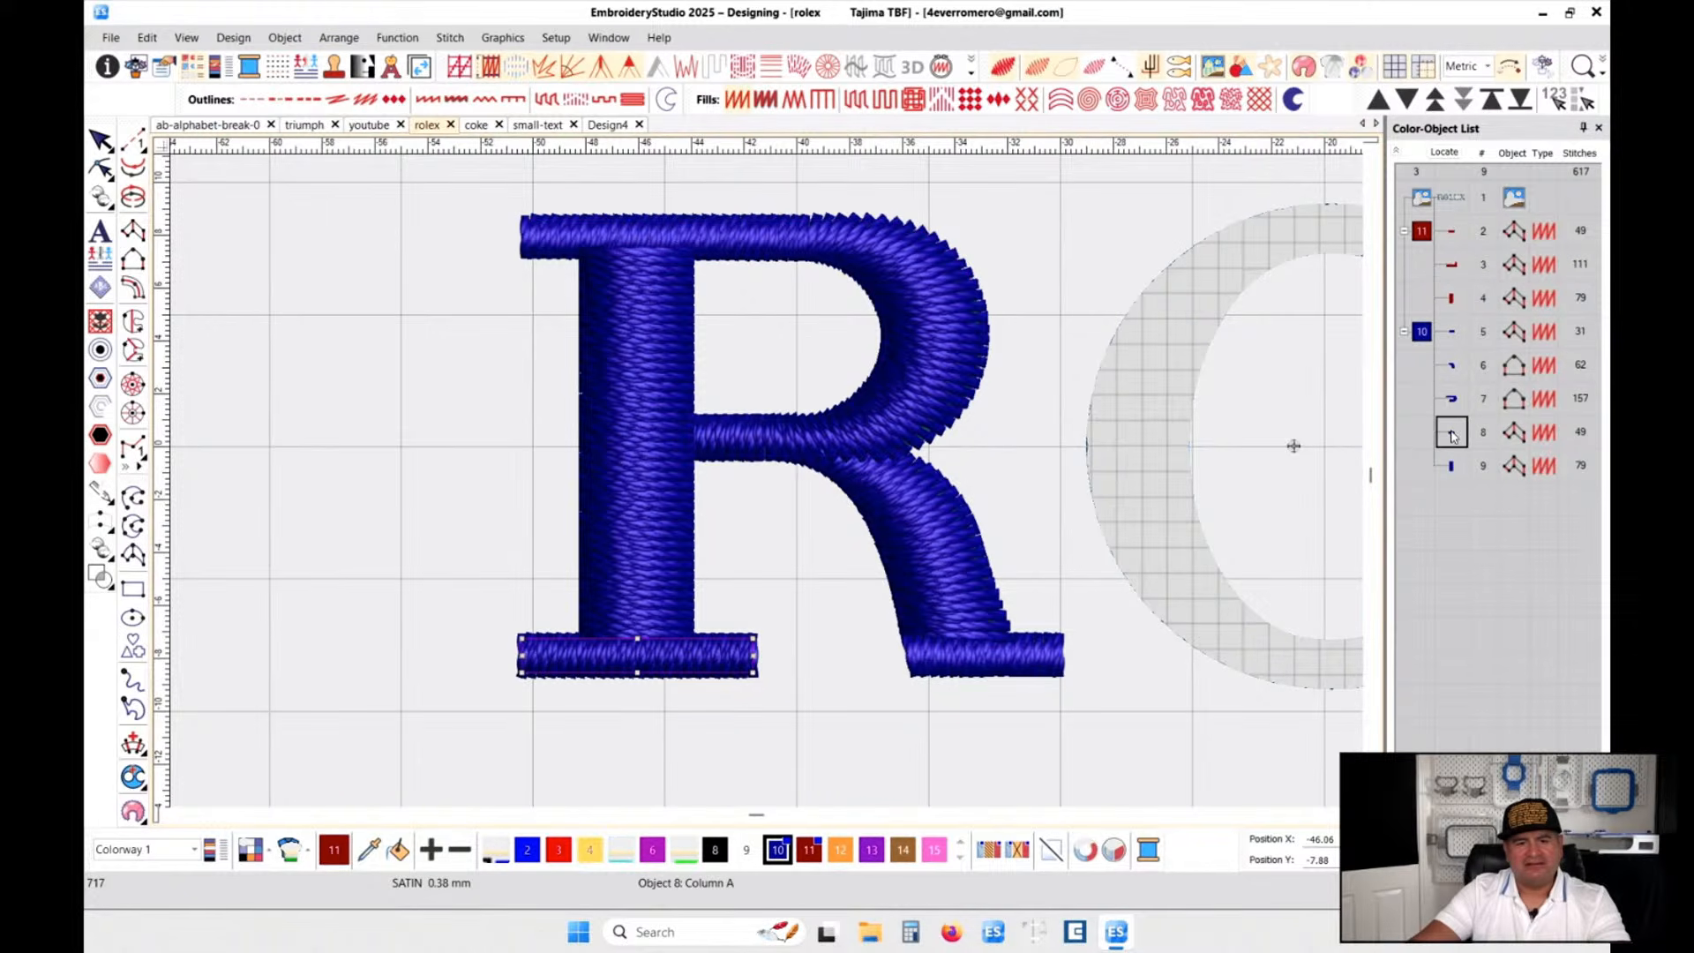
# - Apply Closest Join to all five objects in the color 10 group
pyautogui.click(1422, 333)
pyautogui.rightClick(1422, 332)
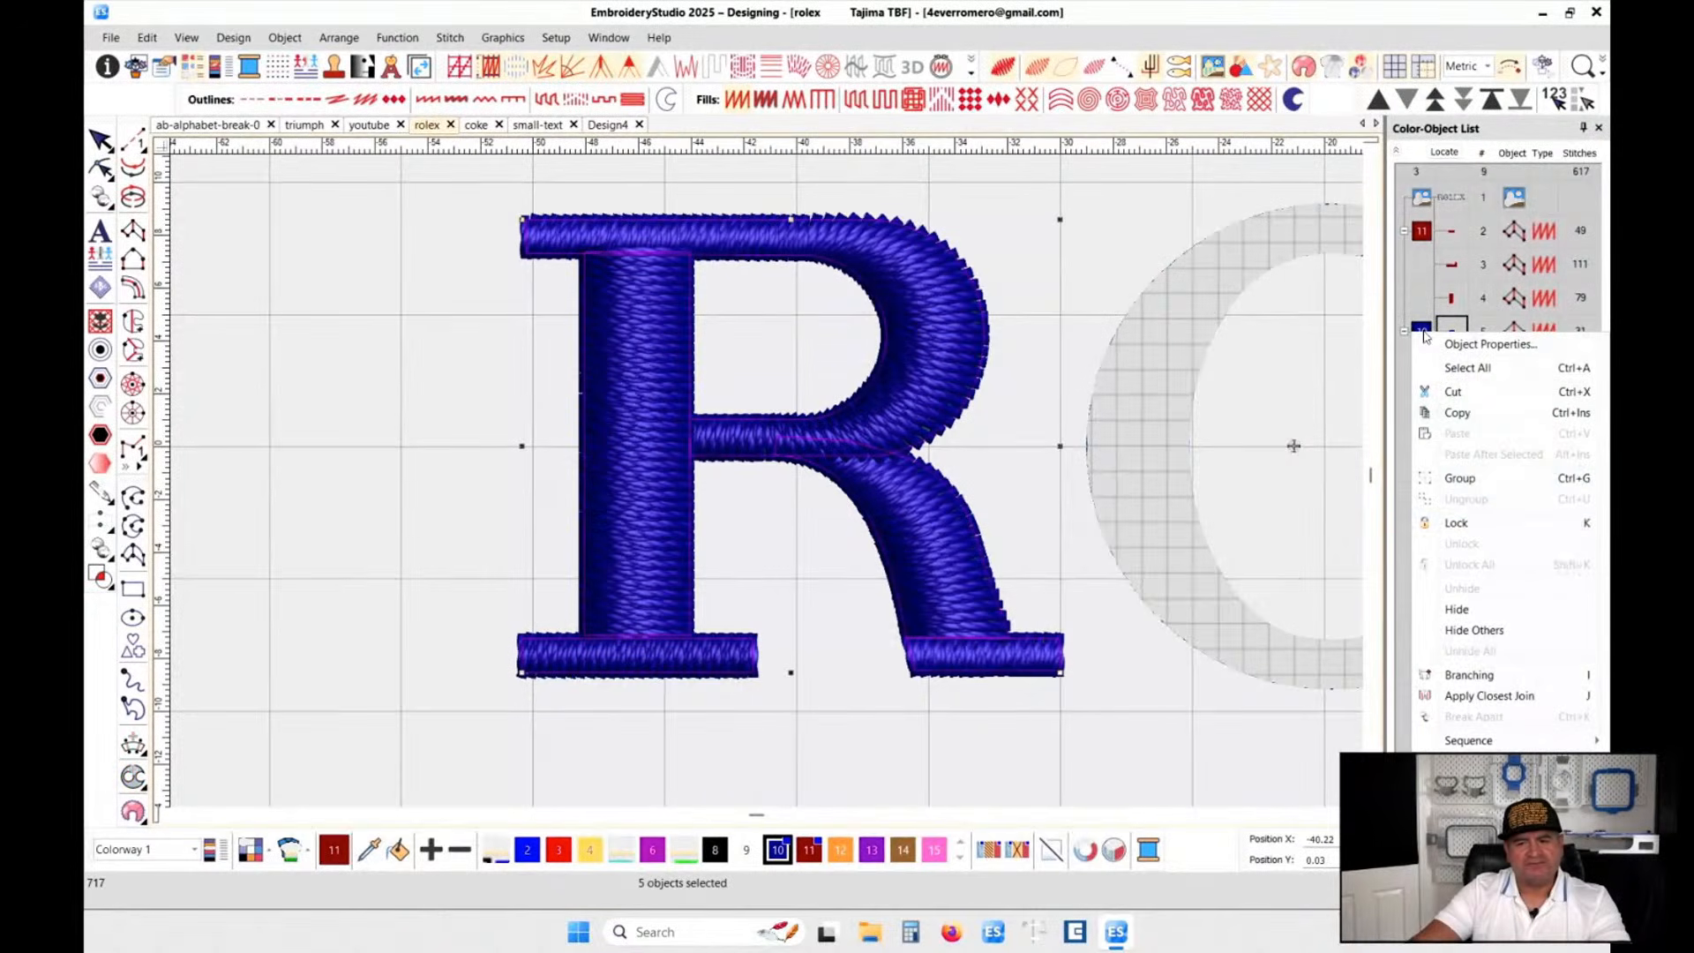
pyautogui.click(1508, 695)
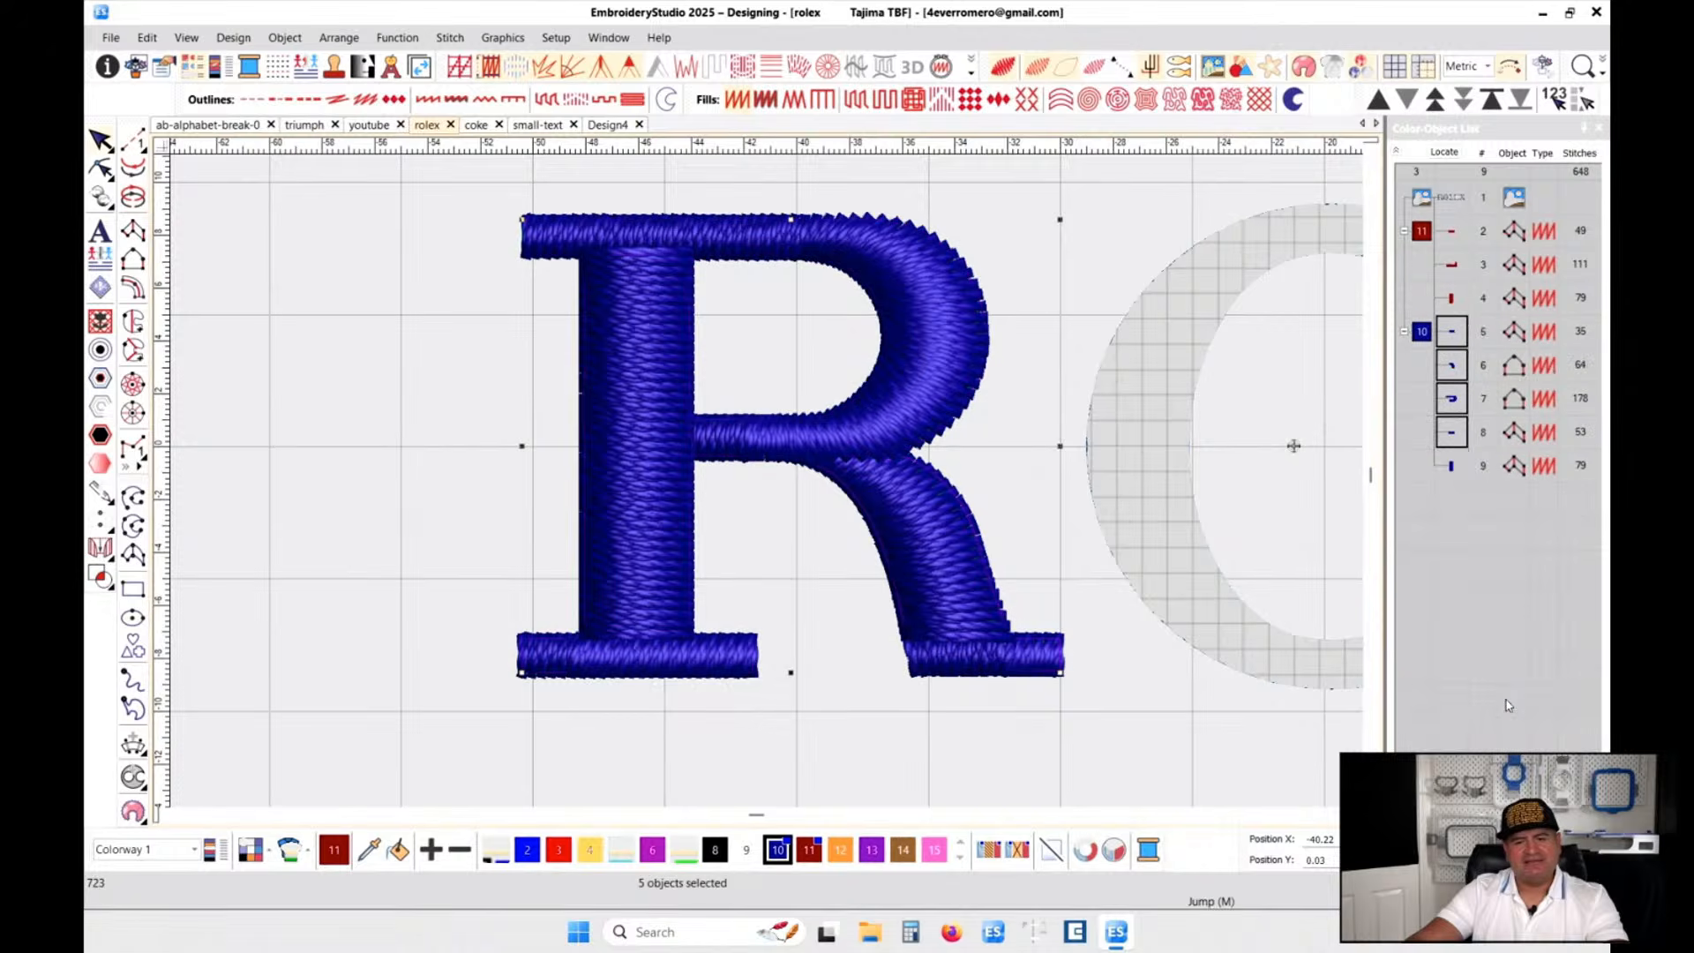
# - Switch to plain stitch view, delete the three leftover red columns in the color 11 group, and hide the background artwork
pyautogui.press('t')
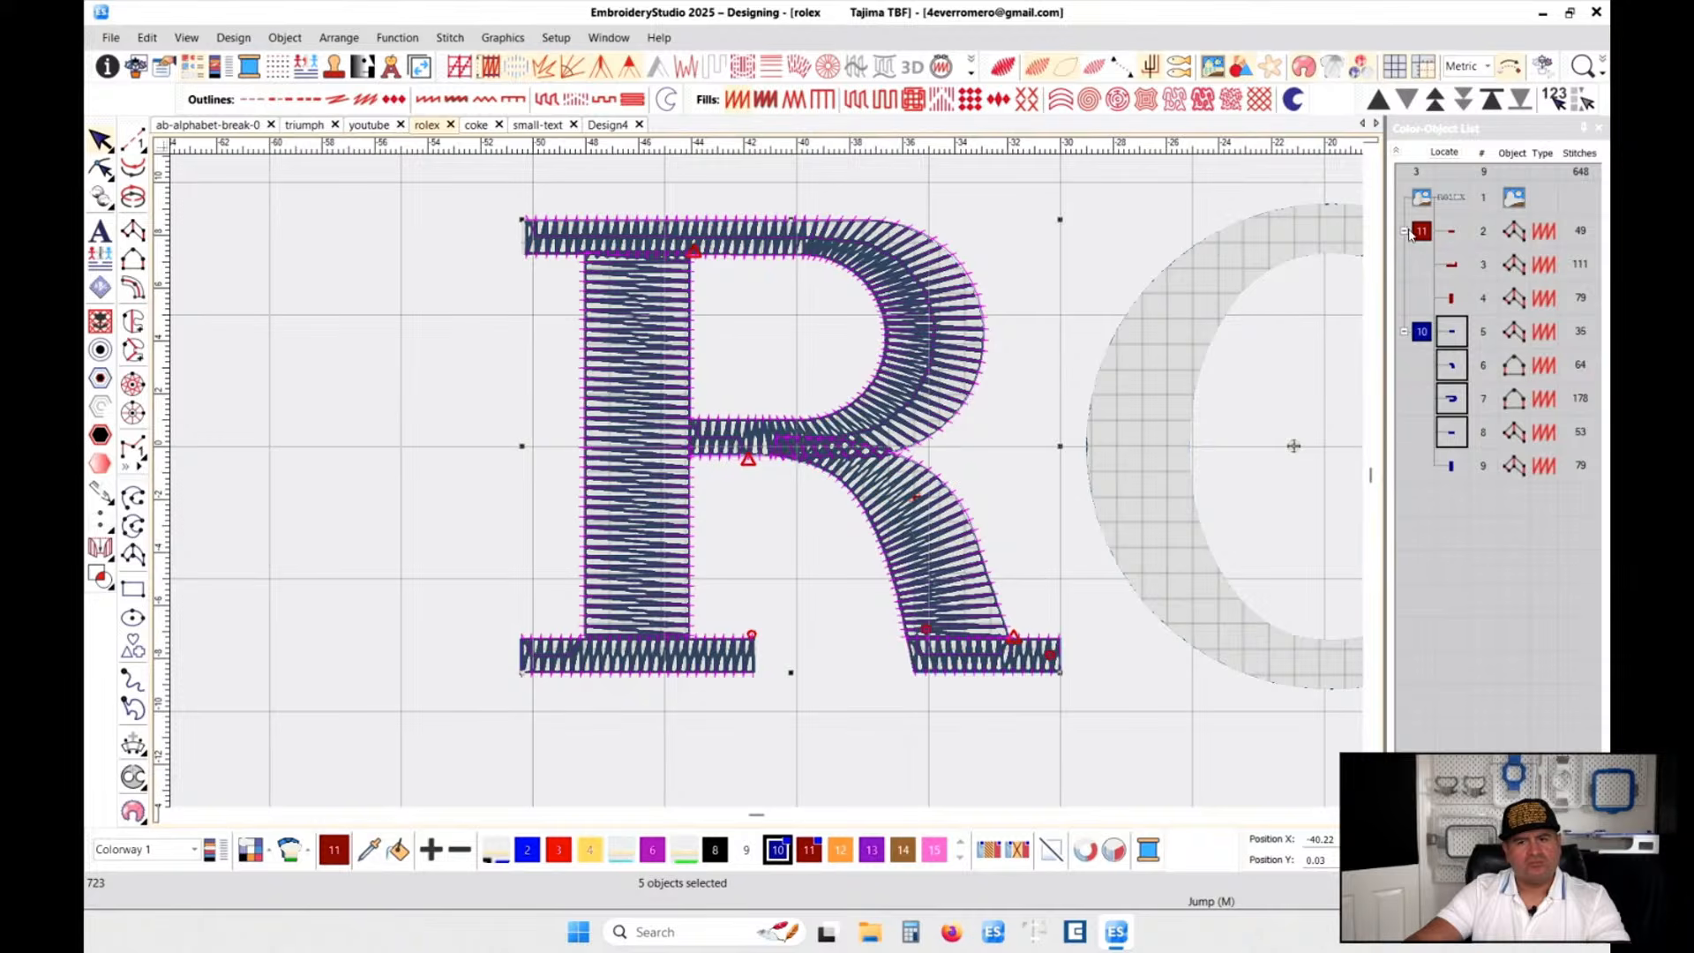
pyautogui.press('Delete')
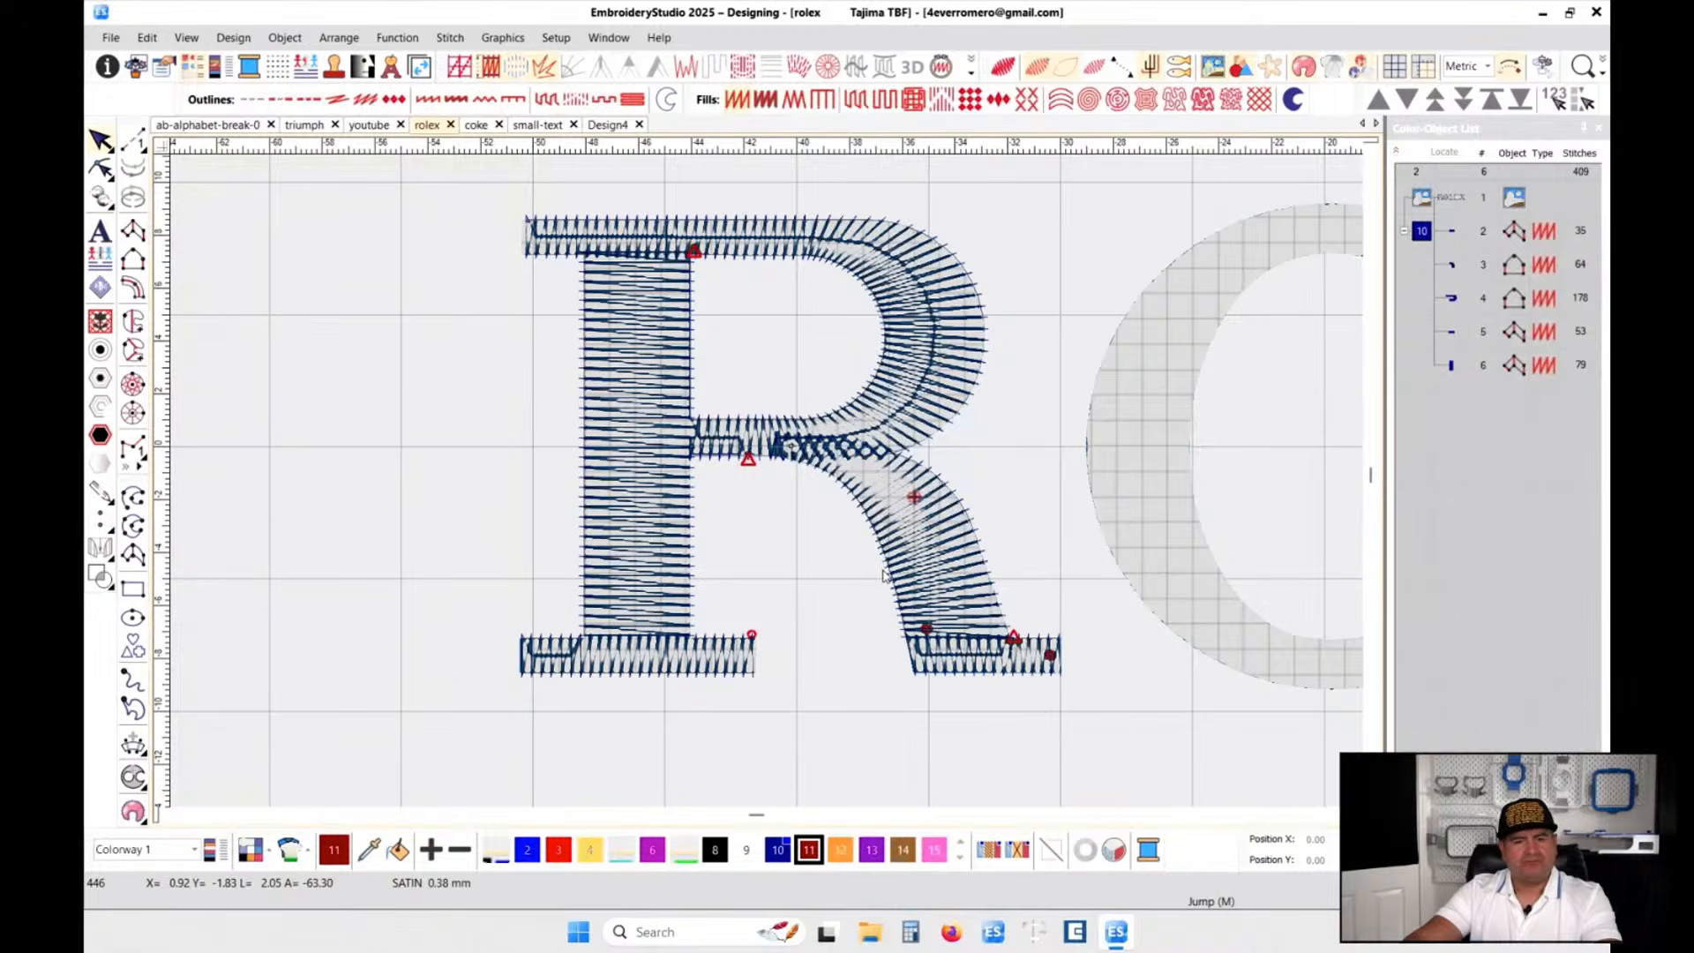
pyautogui.press('d')
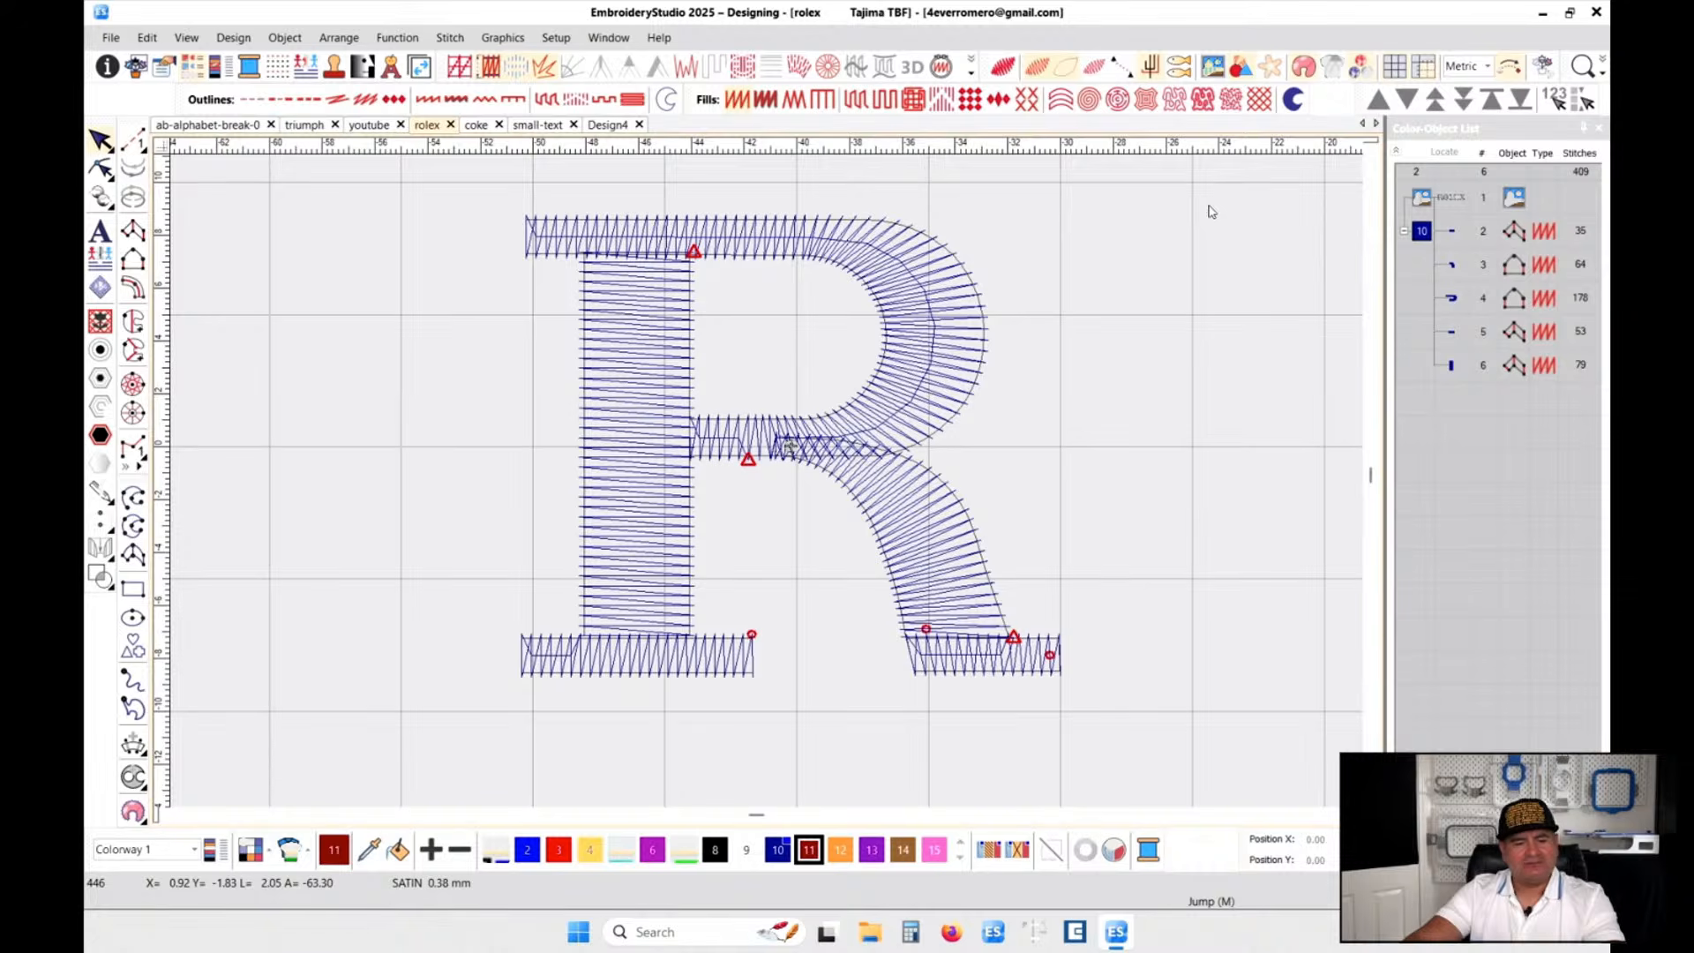
pyautogui.hotkey('ctrl', 'v')
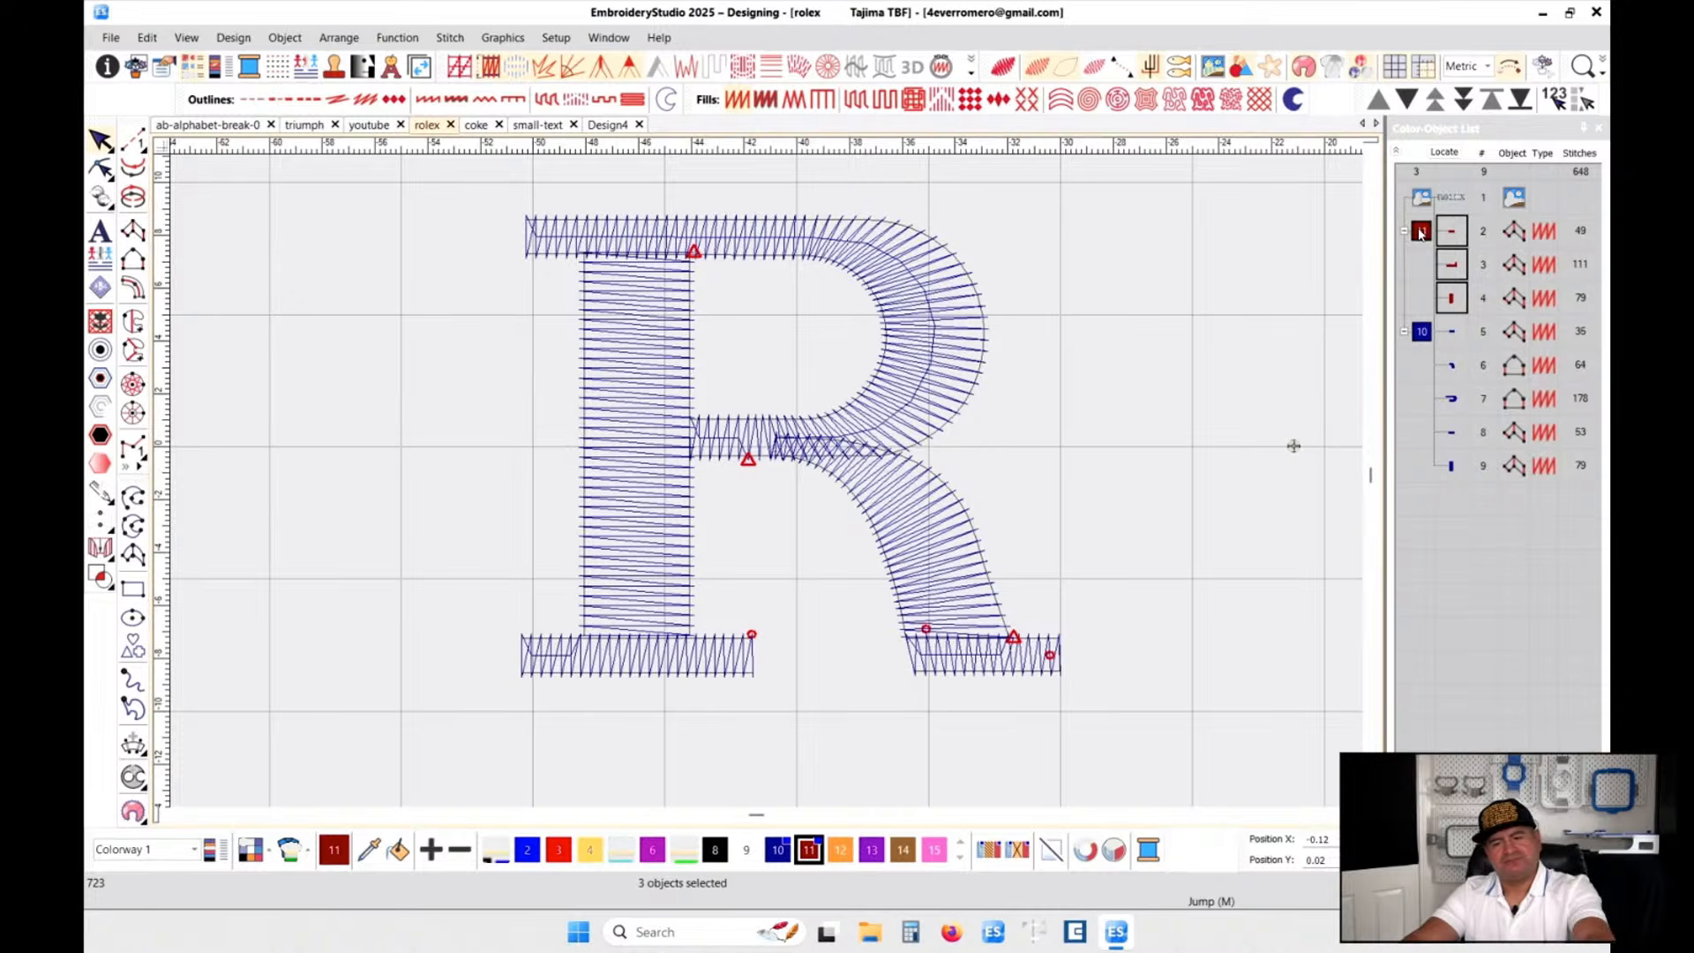
pyautogui.press('Delete')
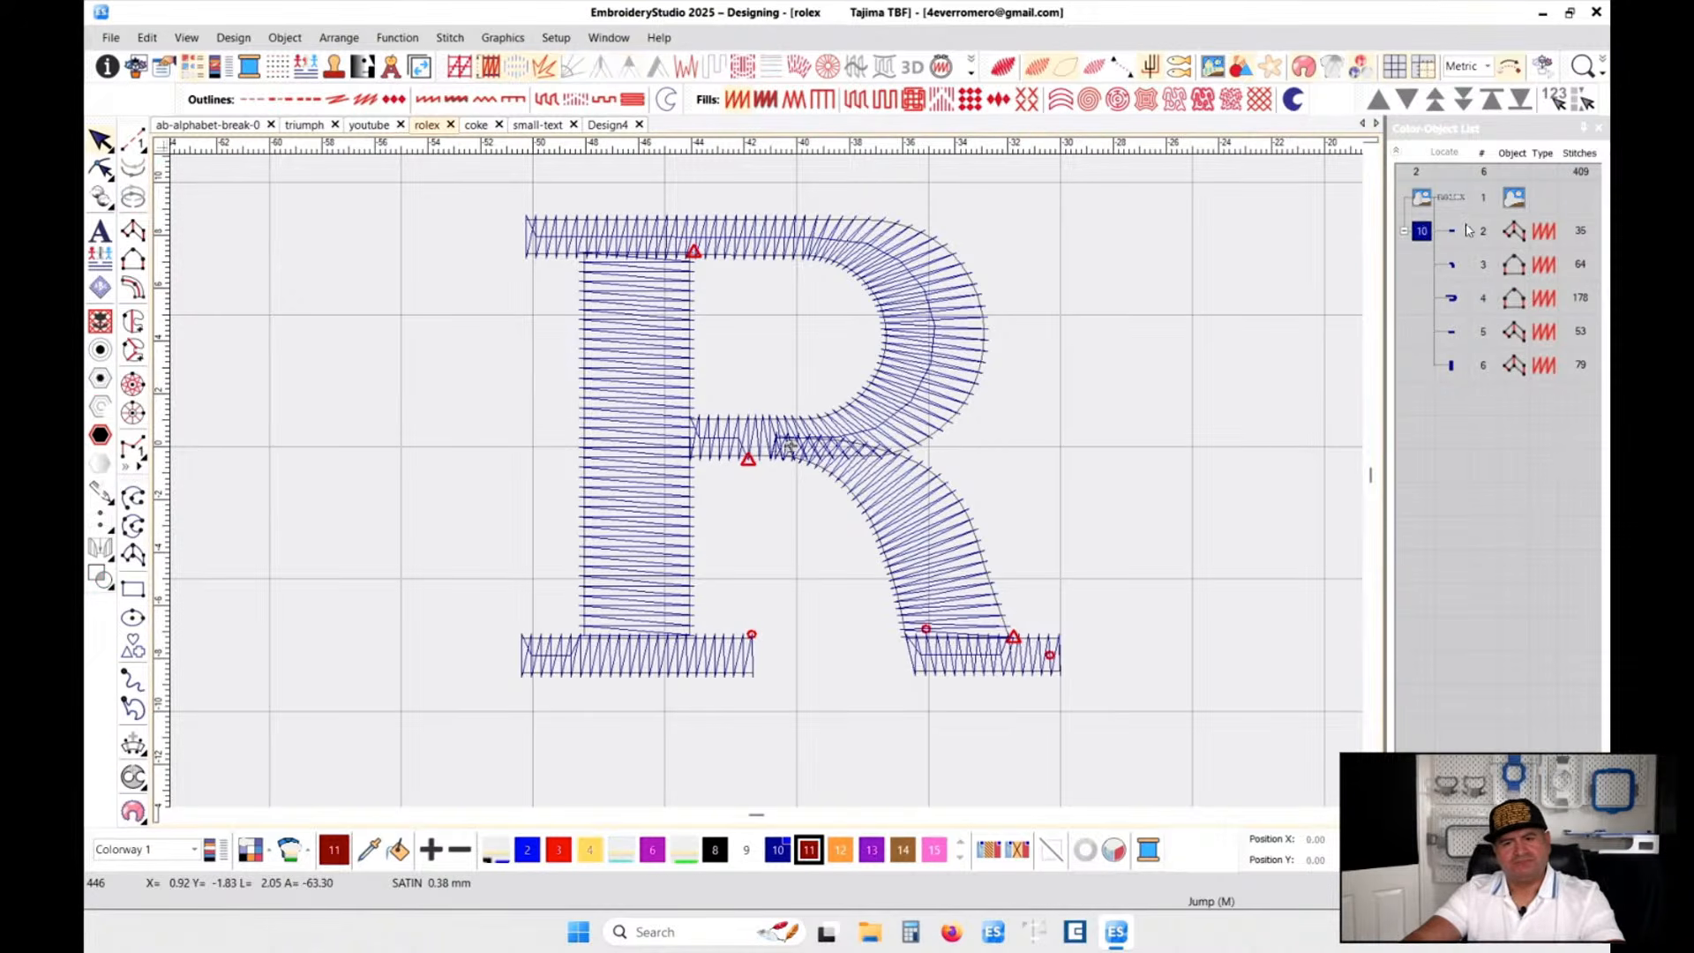
# - Locate the leg and the right foot bar among the remaining columns to review where stitching begins
pyautogui.click(1426, 233)
pyautogui.click(1451, 265)
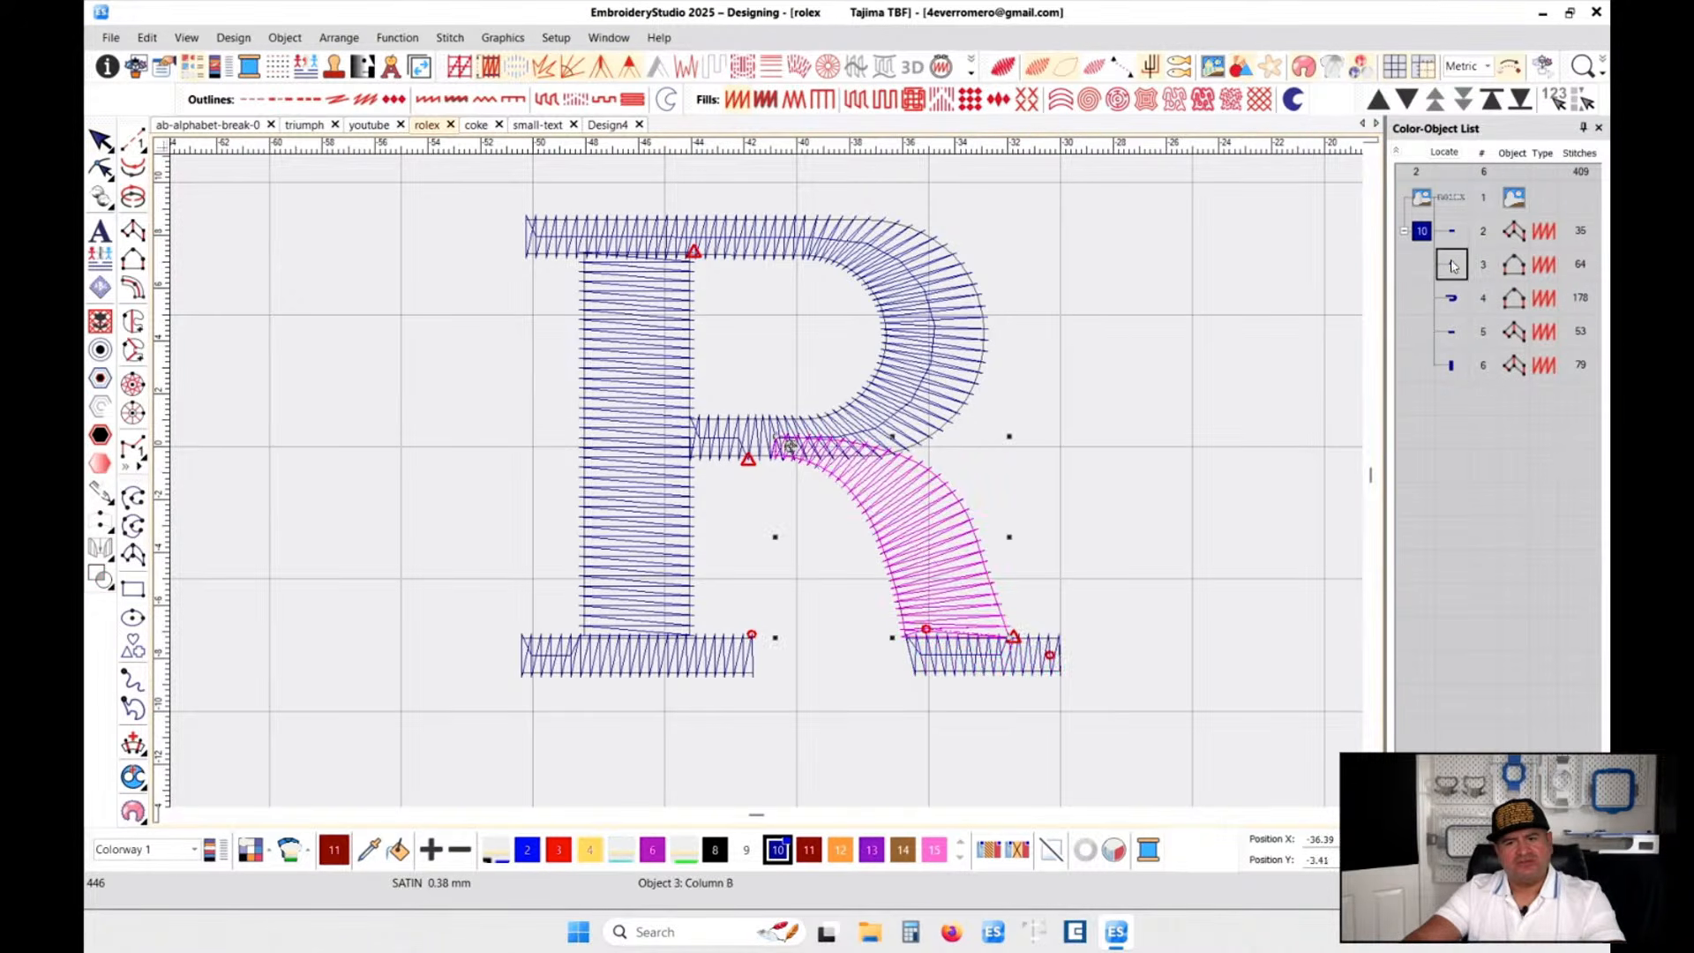
pyautogui.click(1455, 232)
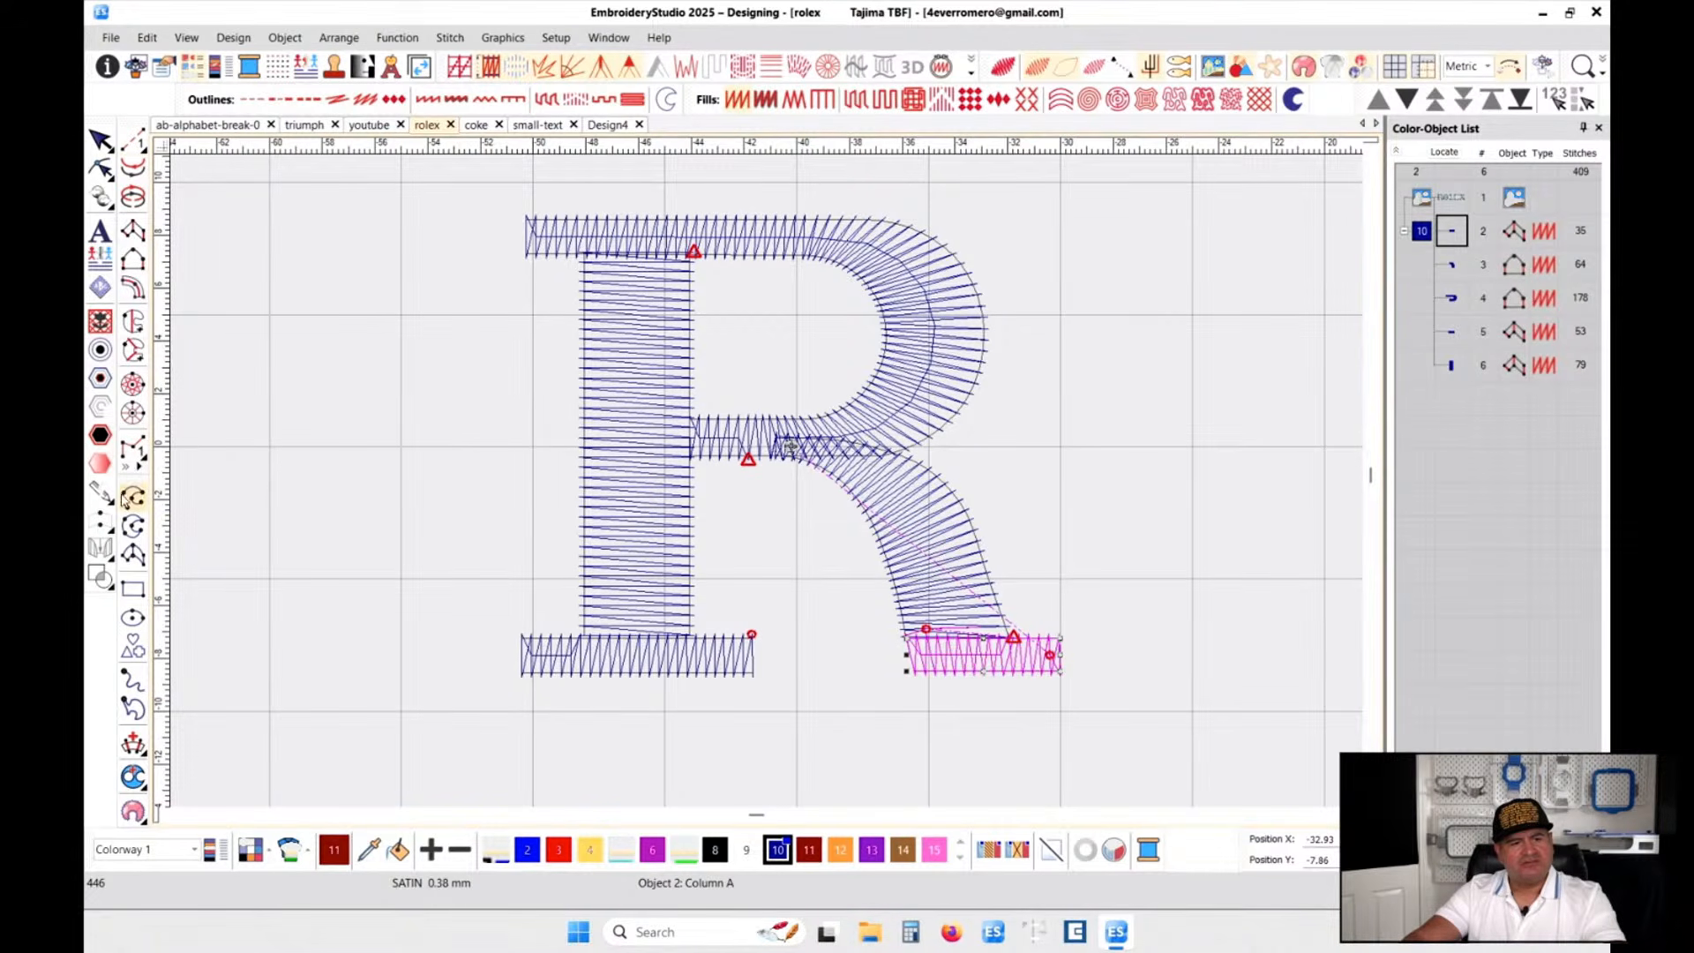
# - Digitize a color 11 run line up the R's stem, around the bowl and down the leg into the right foot bar, and restore the realistic view
pyautogui.click(101, 141)
pyautogui.click(133, 497)
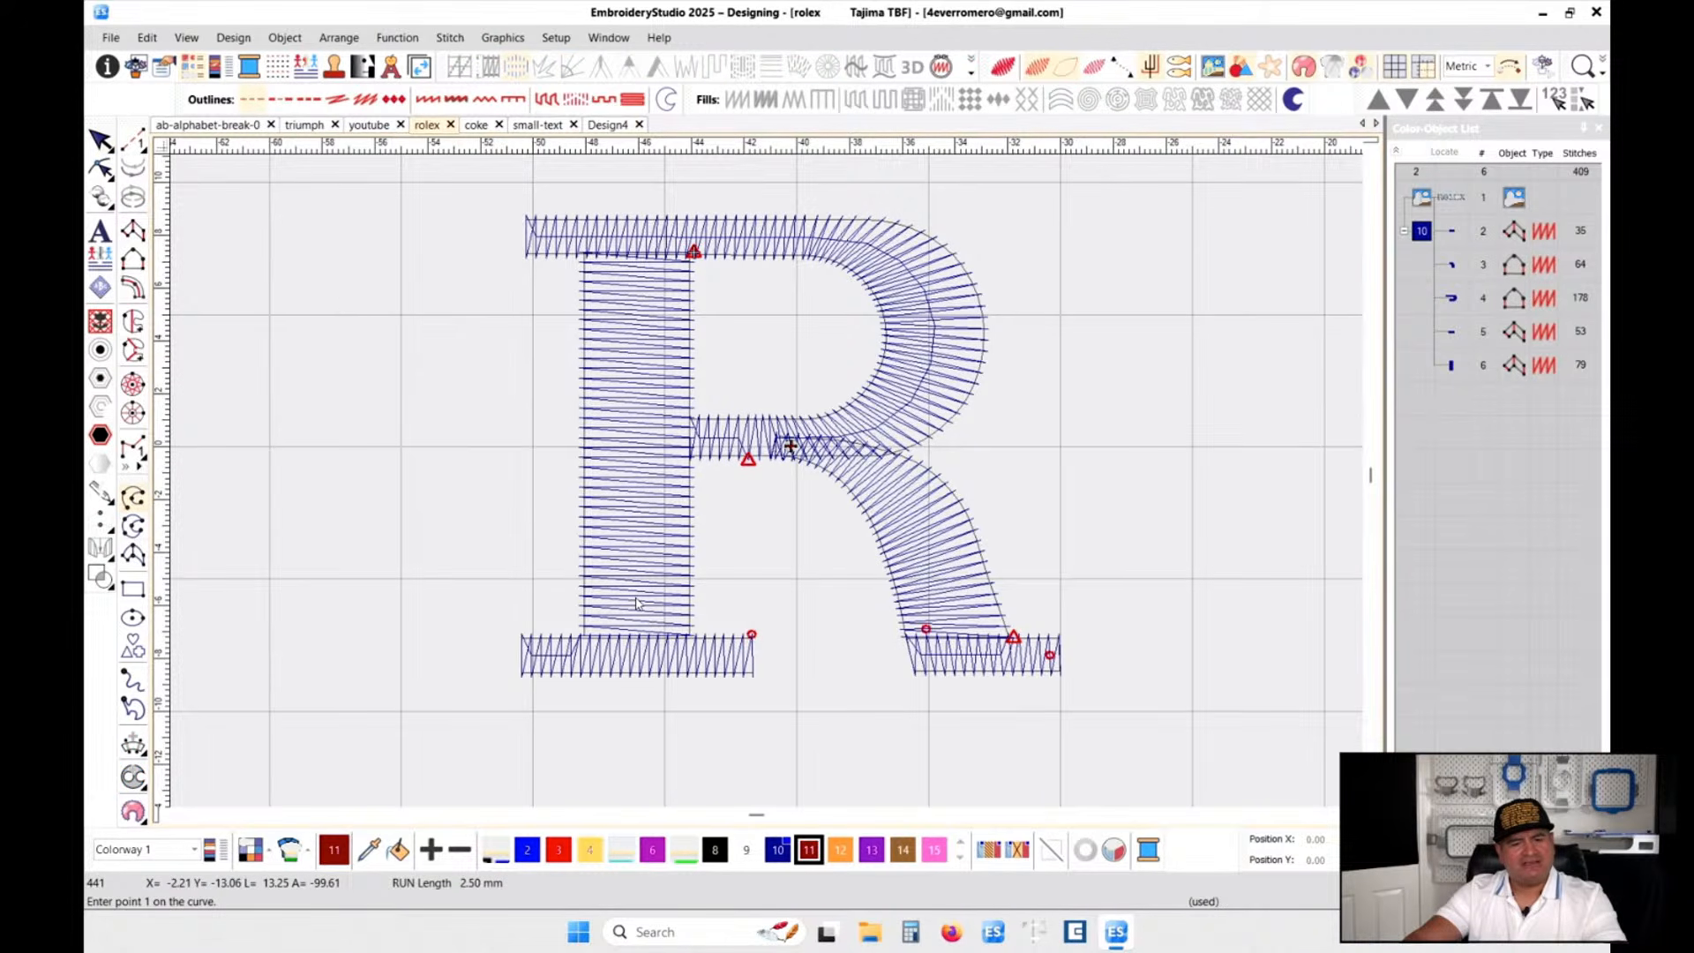
pyautogui.click(635, 600)
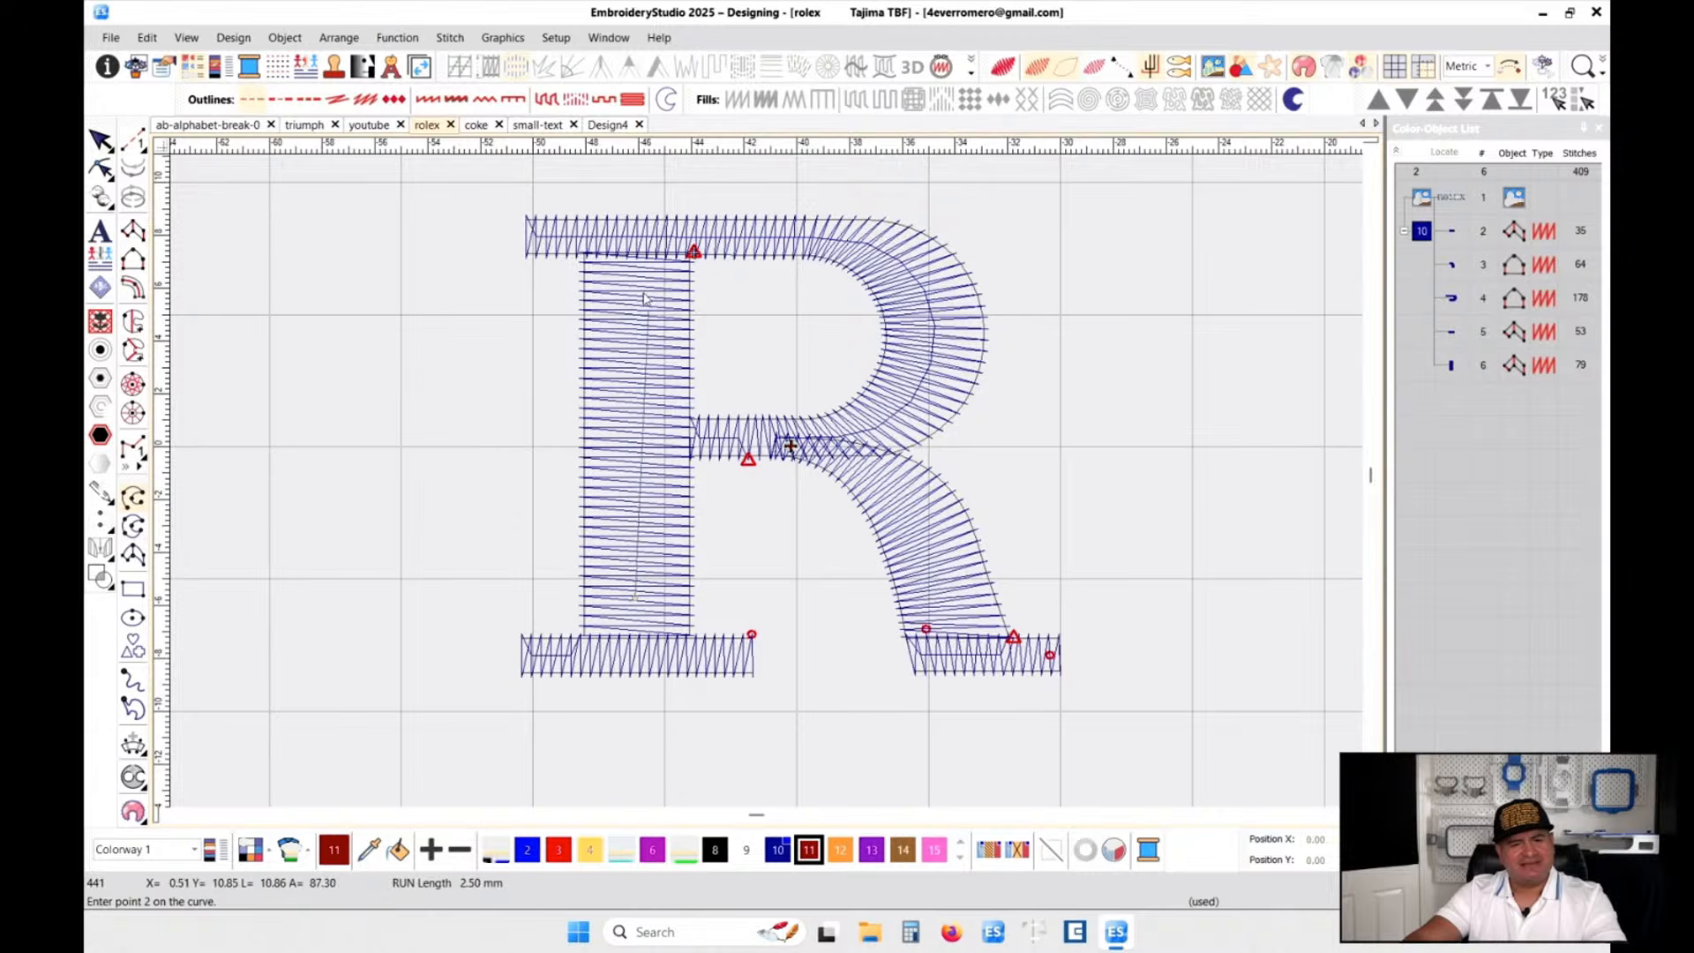
pyautogui.click(844, 237)
pyautogui.click(914, 286)
pyautogui.click(932, 375)
pyautogui.click(867, 438)
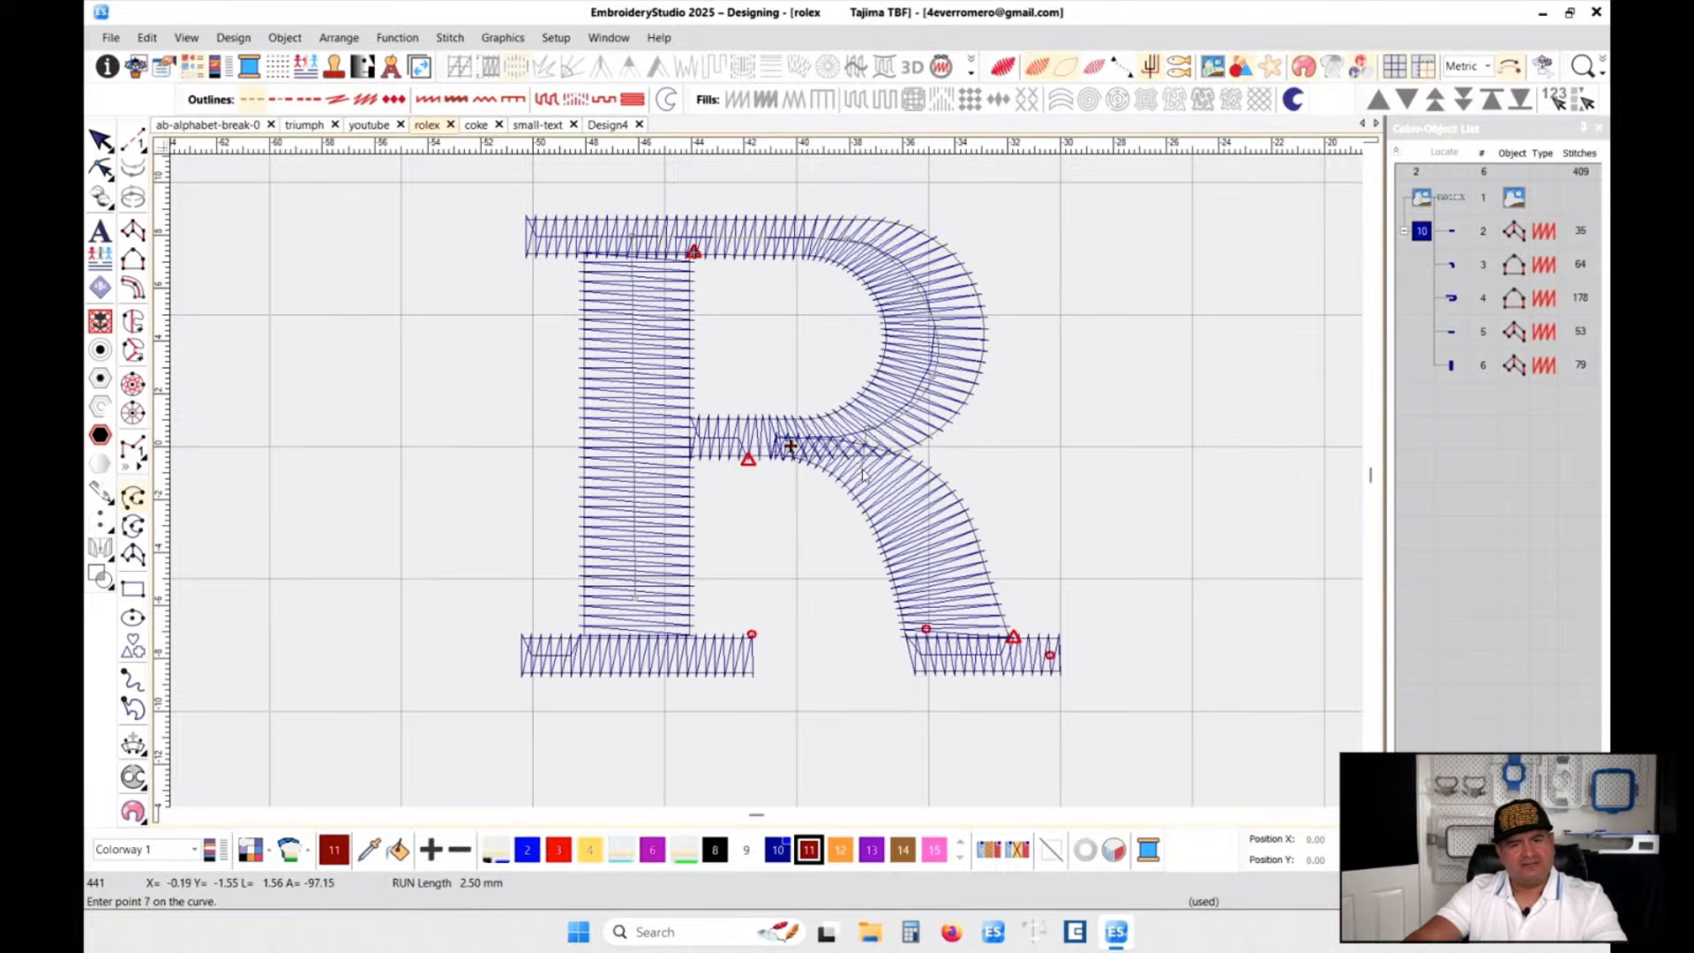
pyautogui.click(902, 526)
pyautogui.click(948, 643)
pyautogui.click(993, 662)
pyautogui.click(1049, 658)
pyautogui.press('Return')
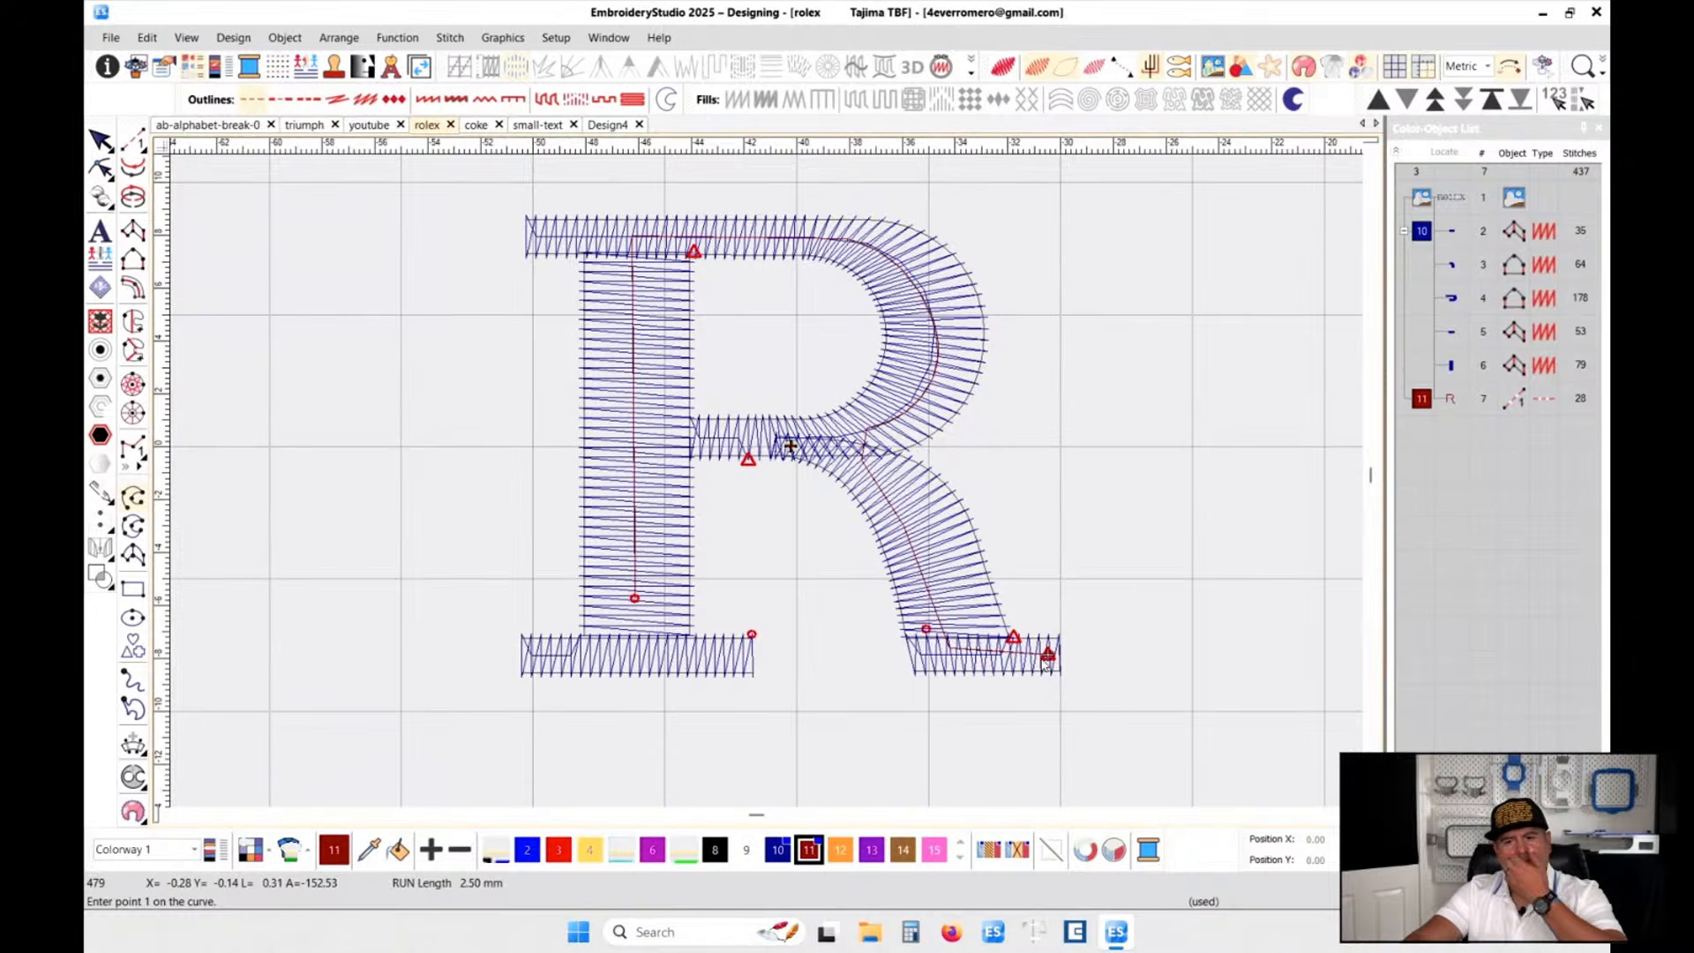
pyautogui.press('t')
pyautogui.press('t')
pyautogui.press('t')
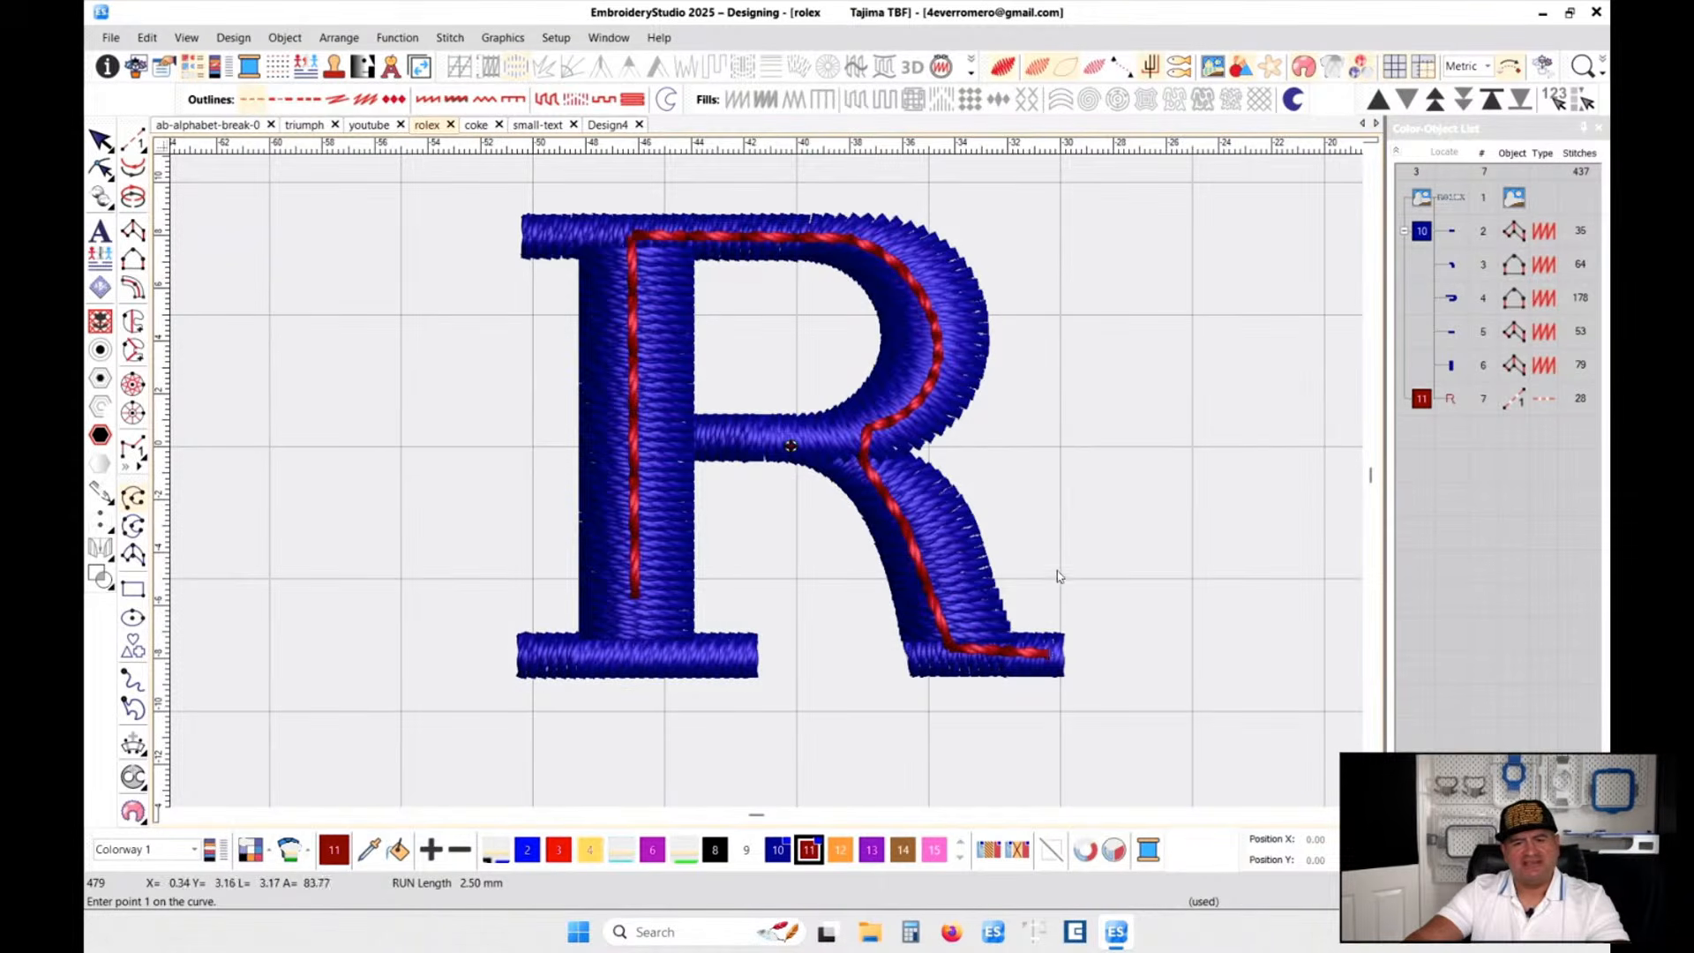
# - Review the right foot bar and leg, and digitize a short color 11 run line through the crossbar to the stem with stitches hidden
pyautogui.press('t')
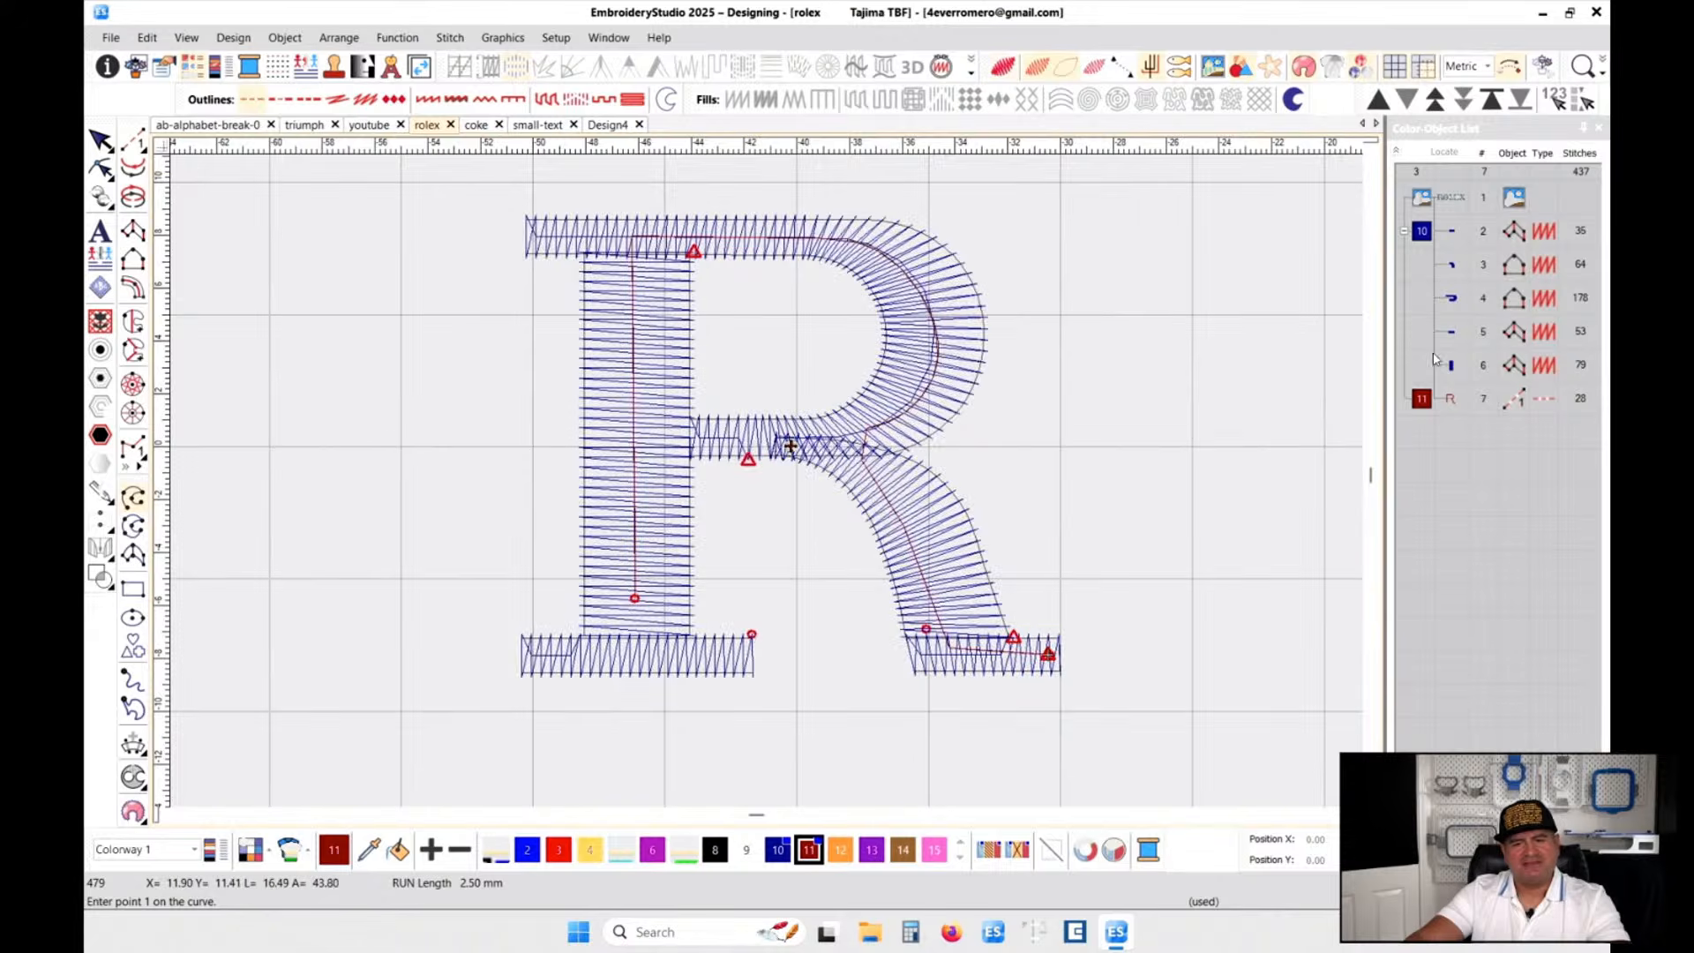
pyautogui.click(1447, 398)
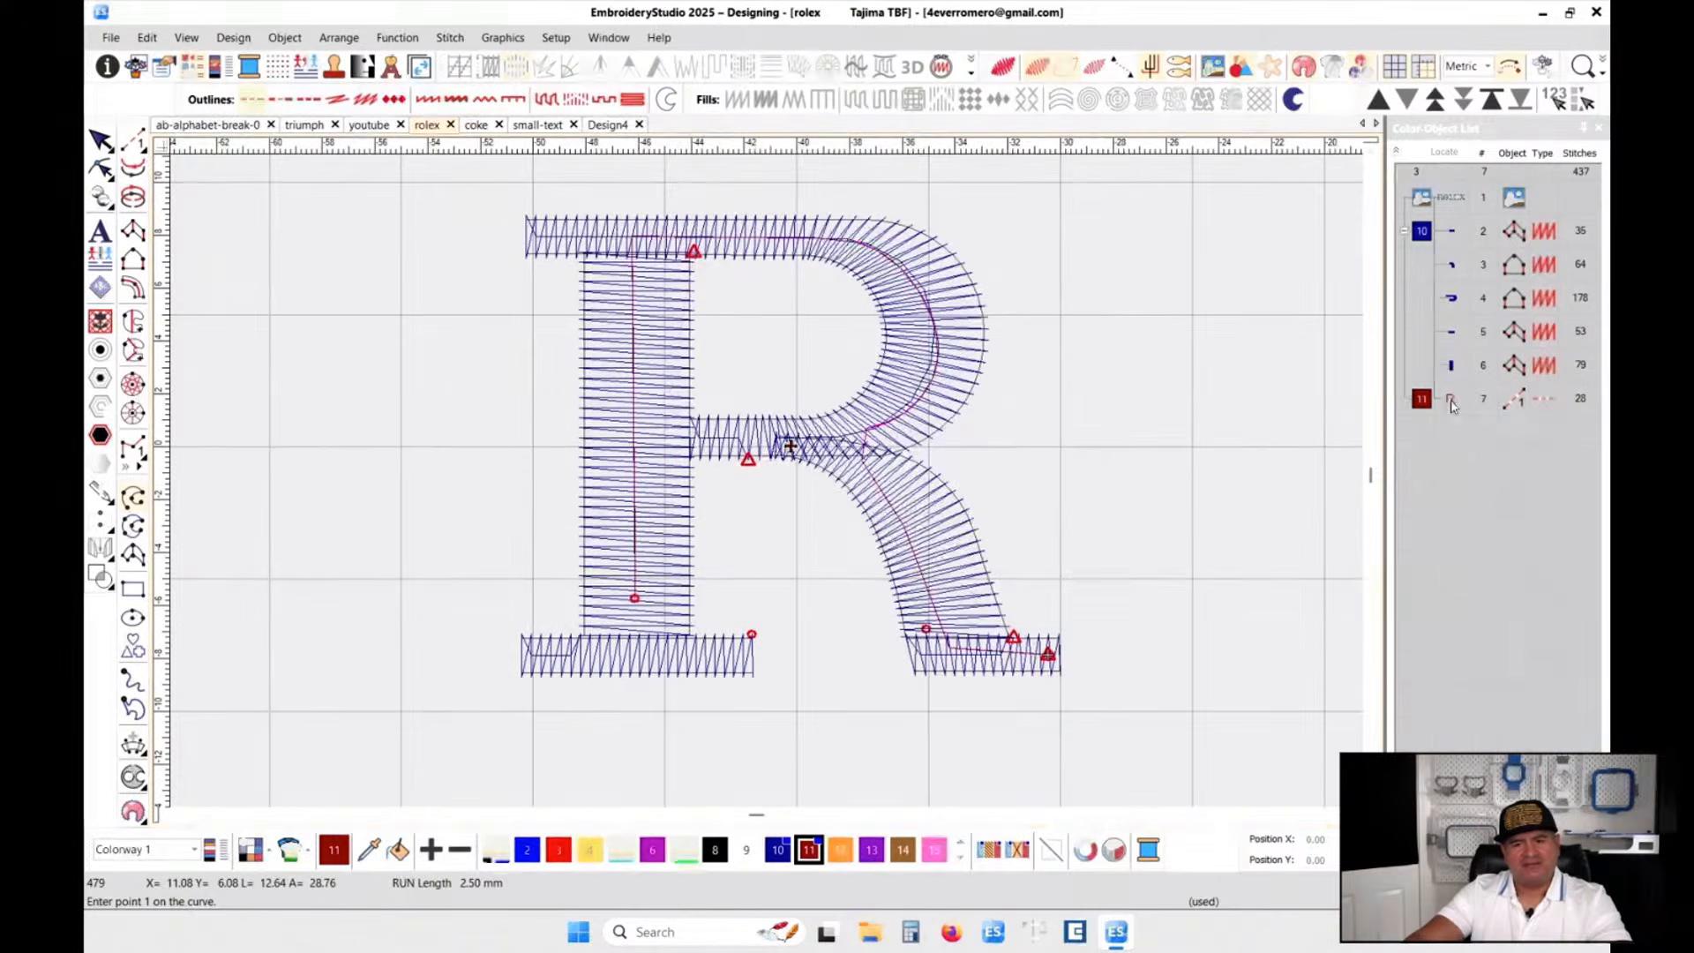
pyautogui.click(1446, 231)
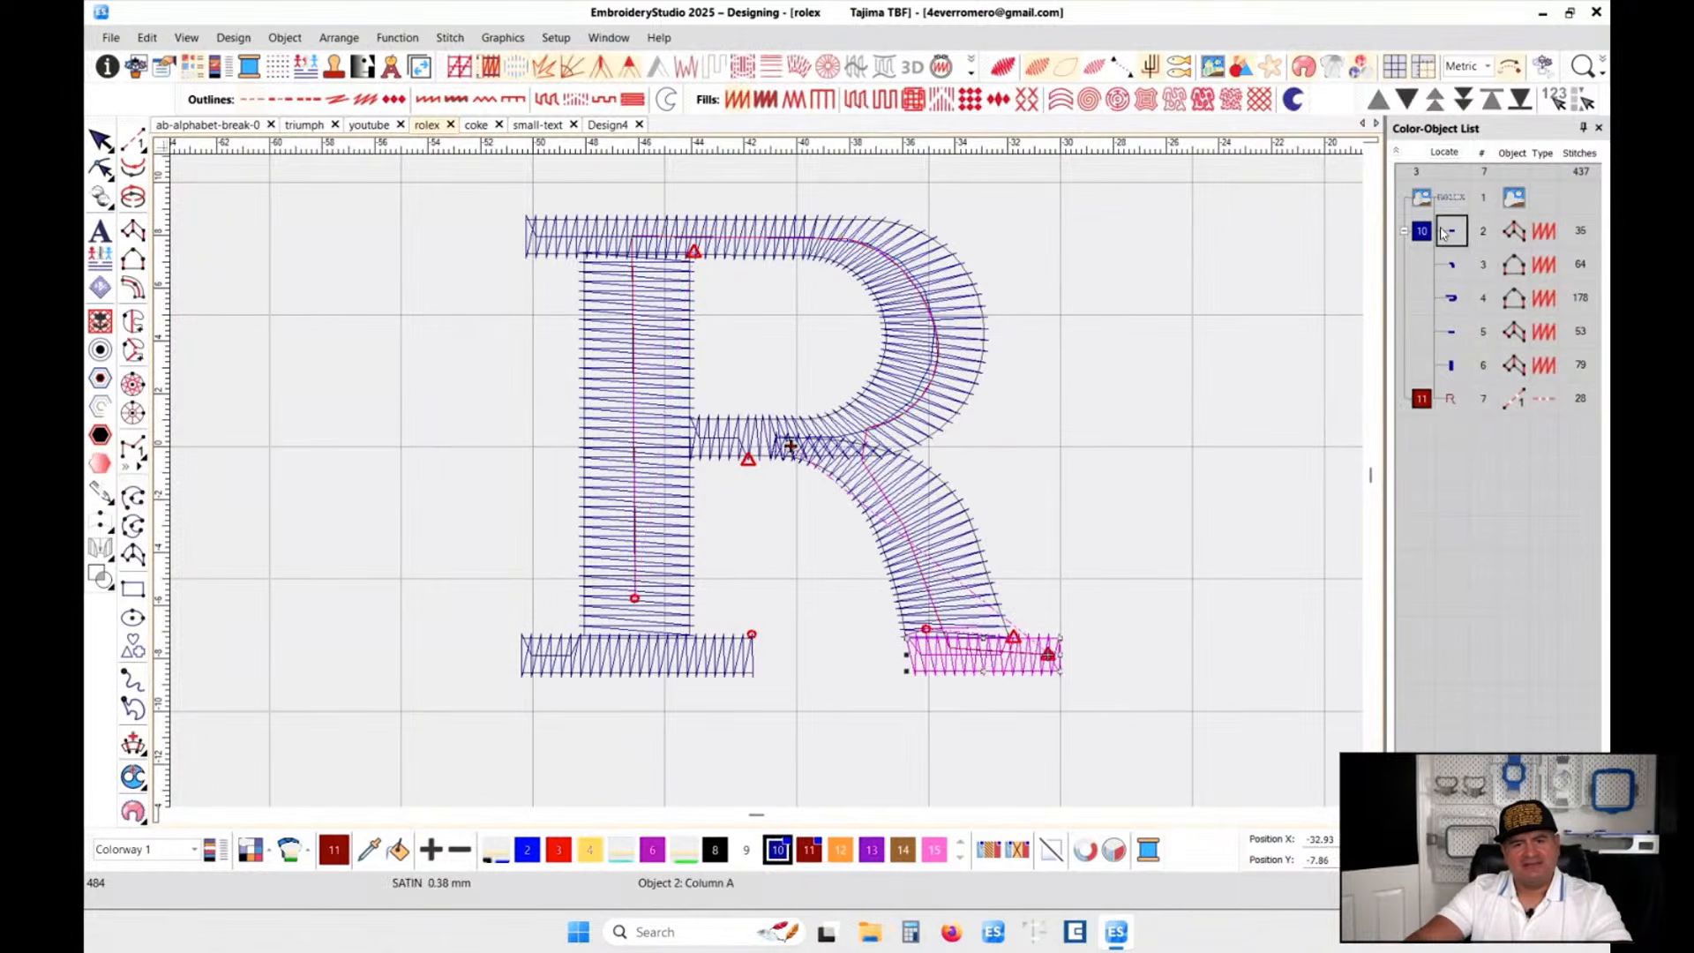
pyautogui.click(981, 611)
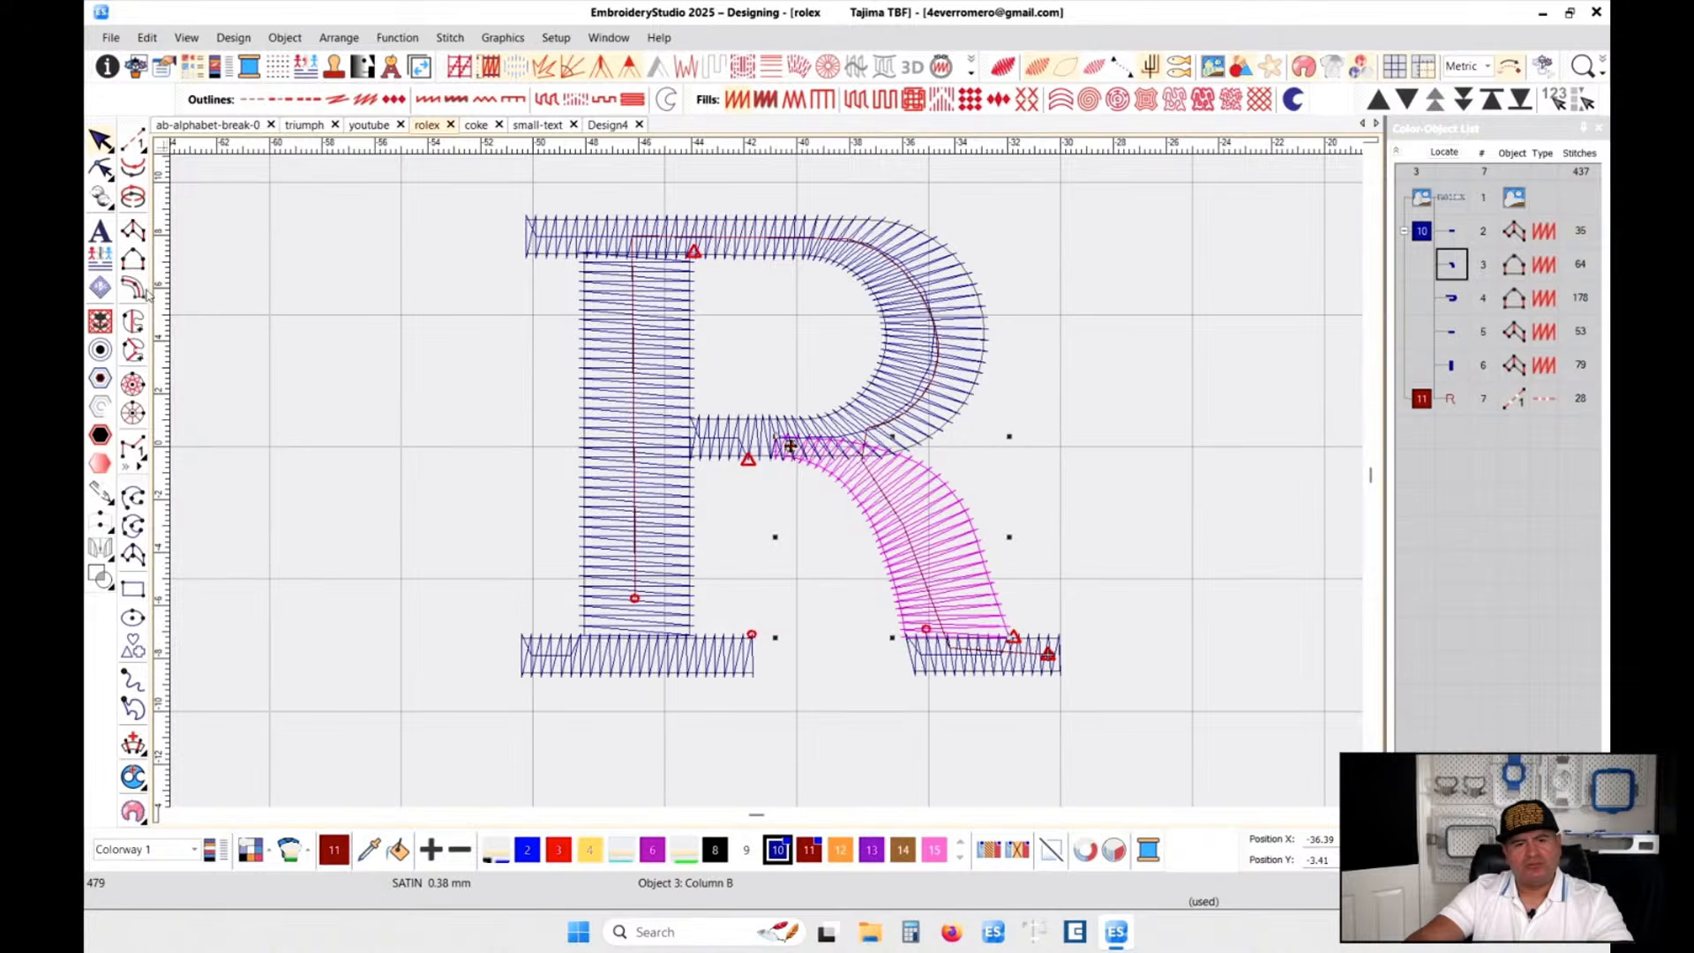
pyautogui.click(141, 501)
pyautogui.scroll(4, 678, 466)
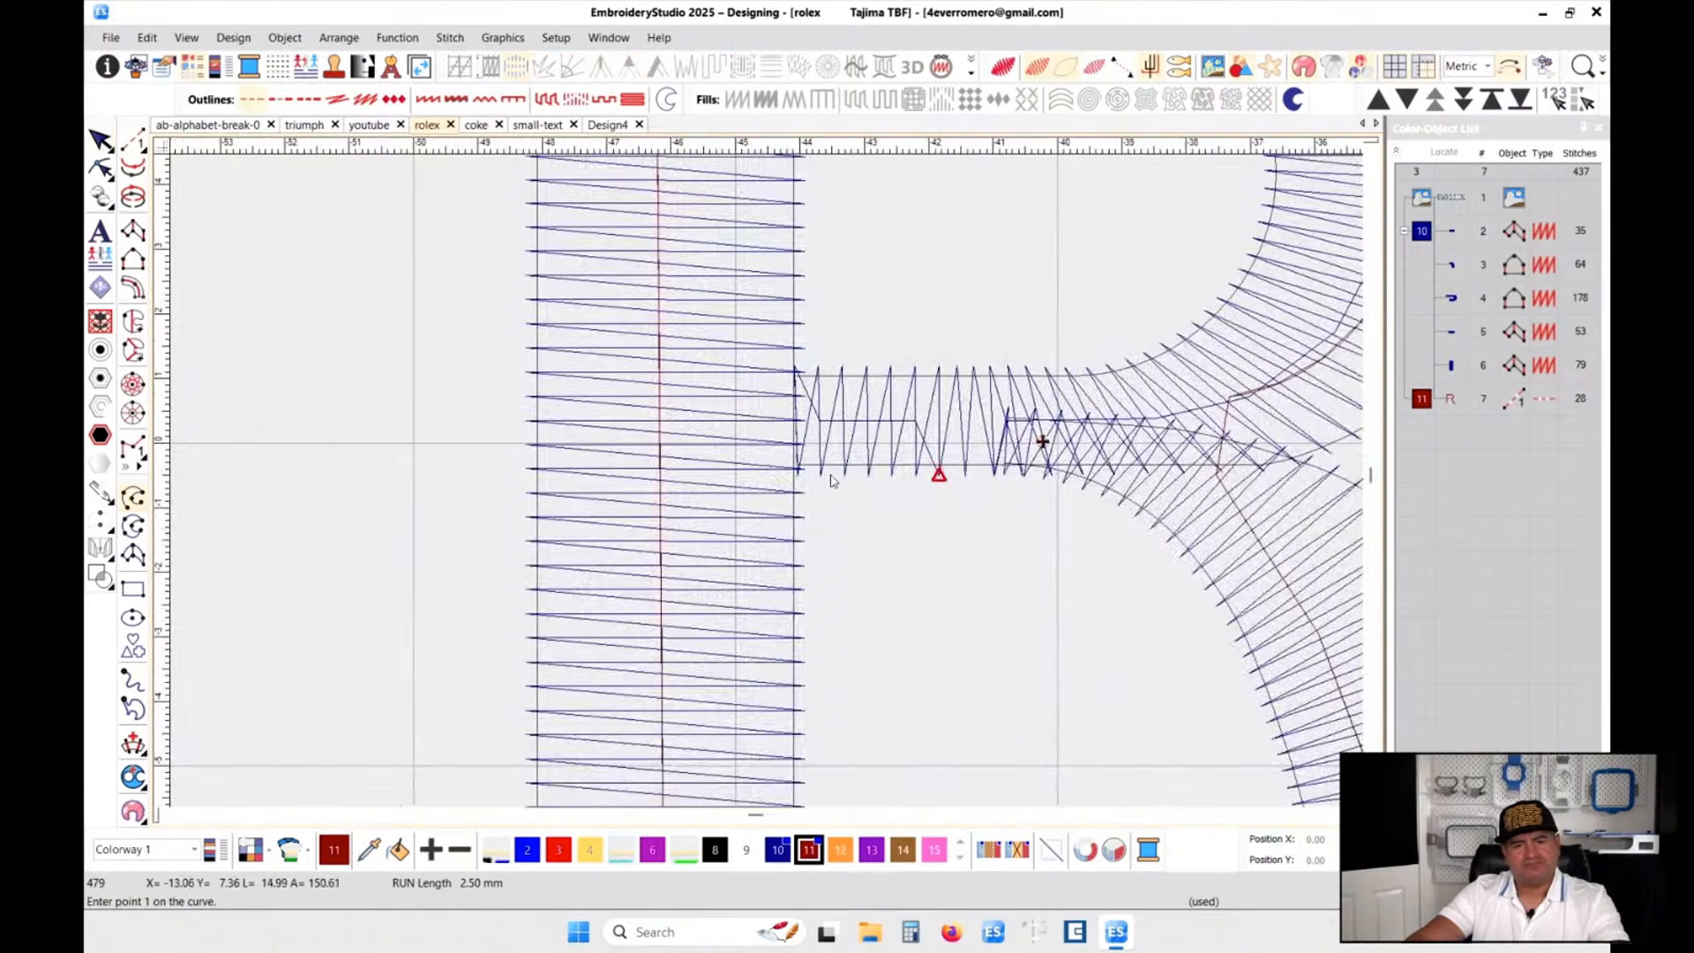
pyautogui.press('s')
pyautogui.click(1001, 424)
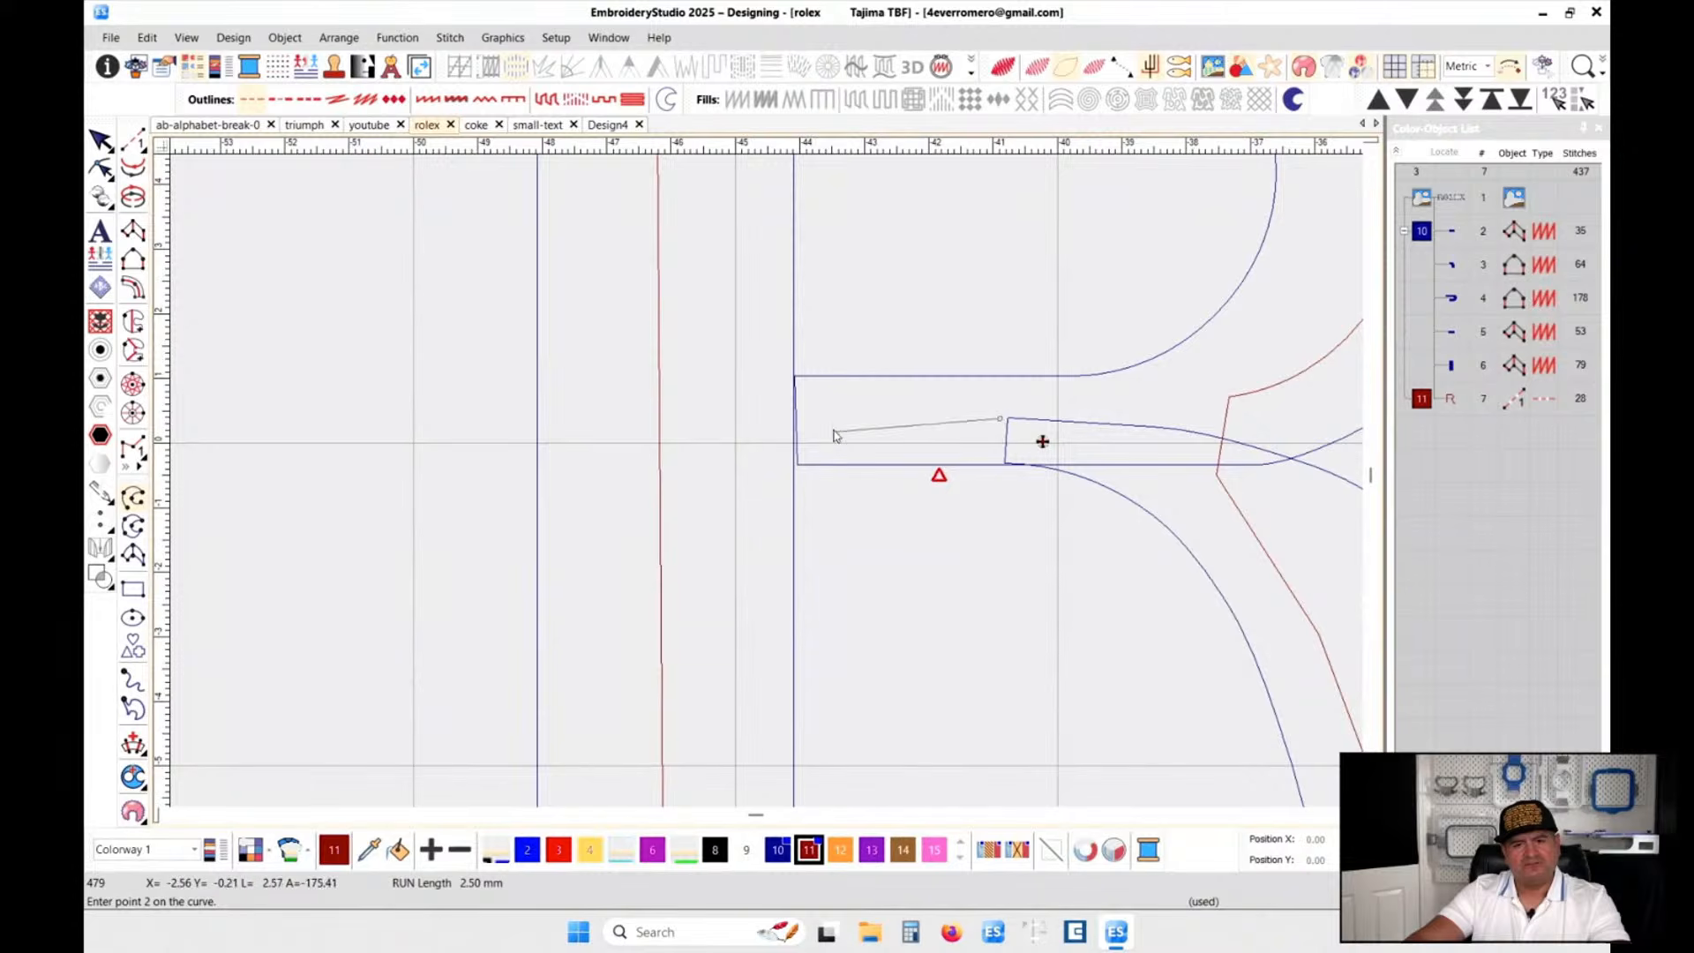
pyautogui.click(808, 420)
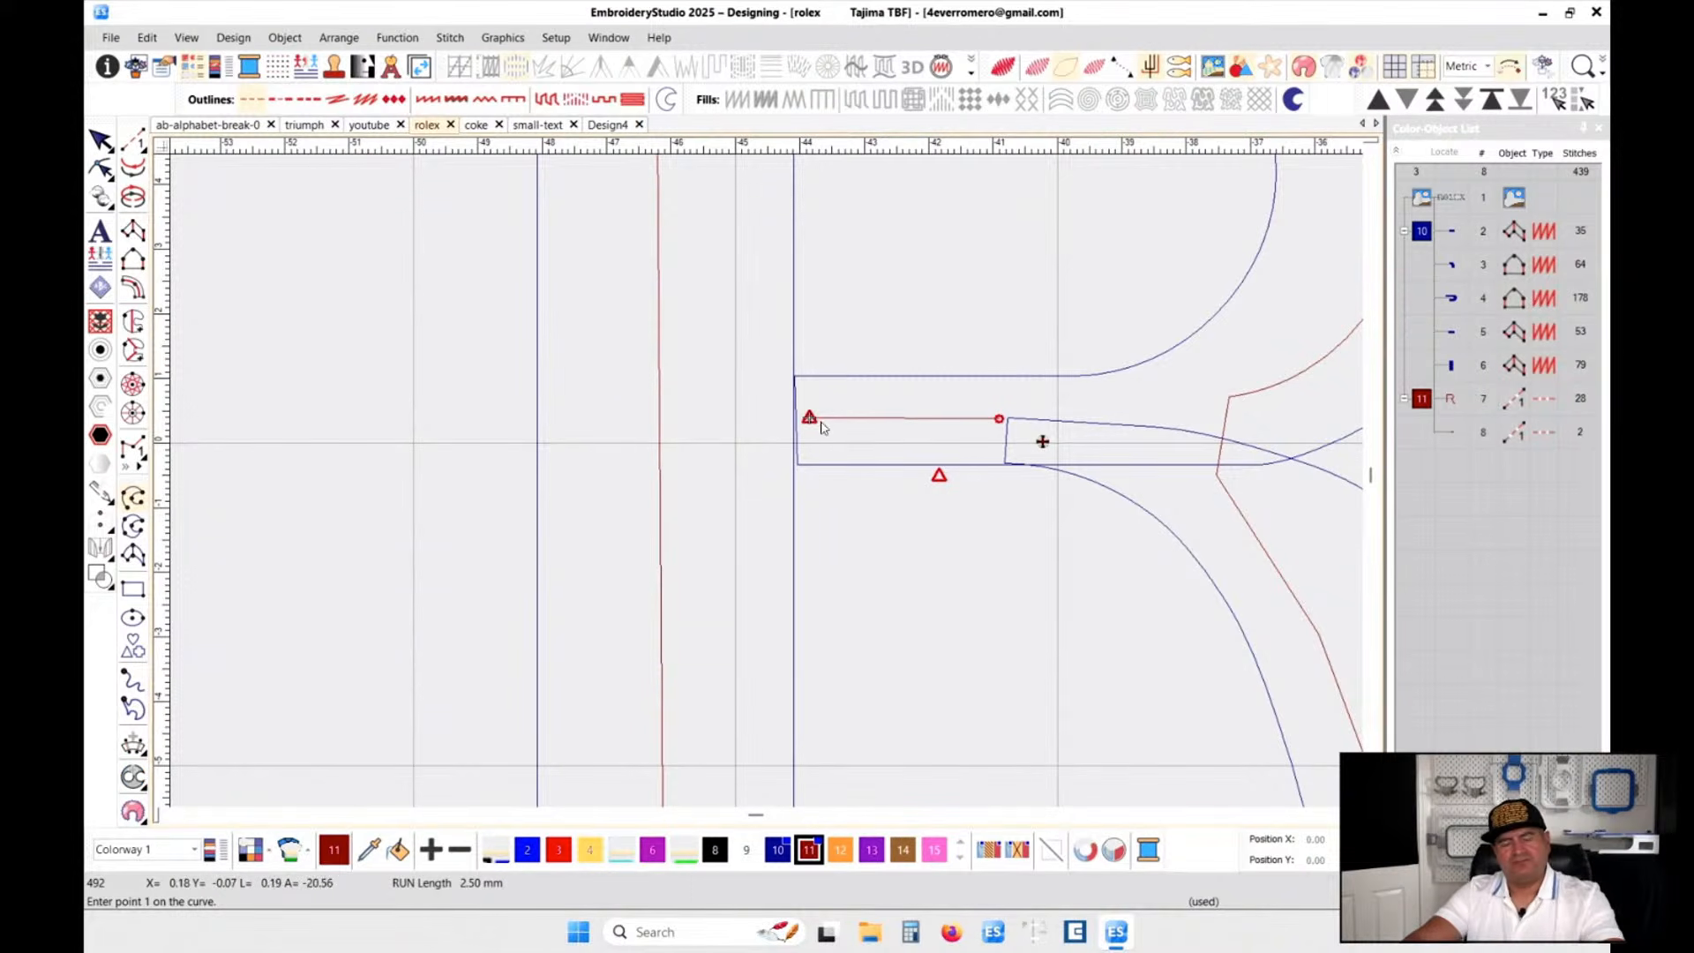
pyautogui.press('Return')
# - Digitize a color 11 run line down the R's stem and into the left foot bar, and restore the realistic view
pyautogui.scroll(-2, 1100, 347)
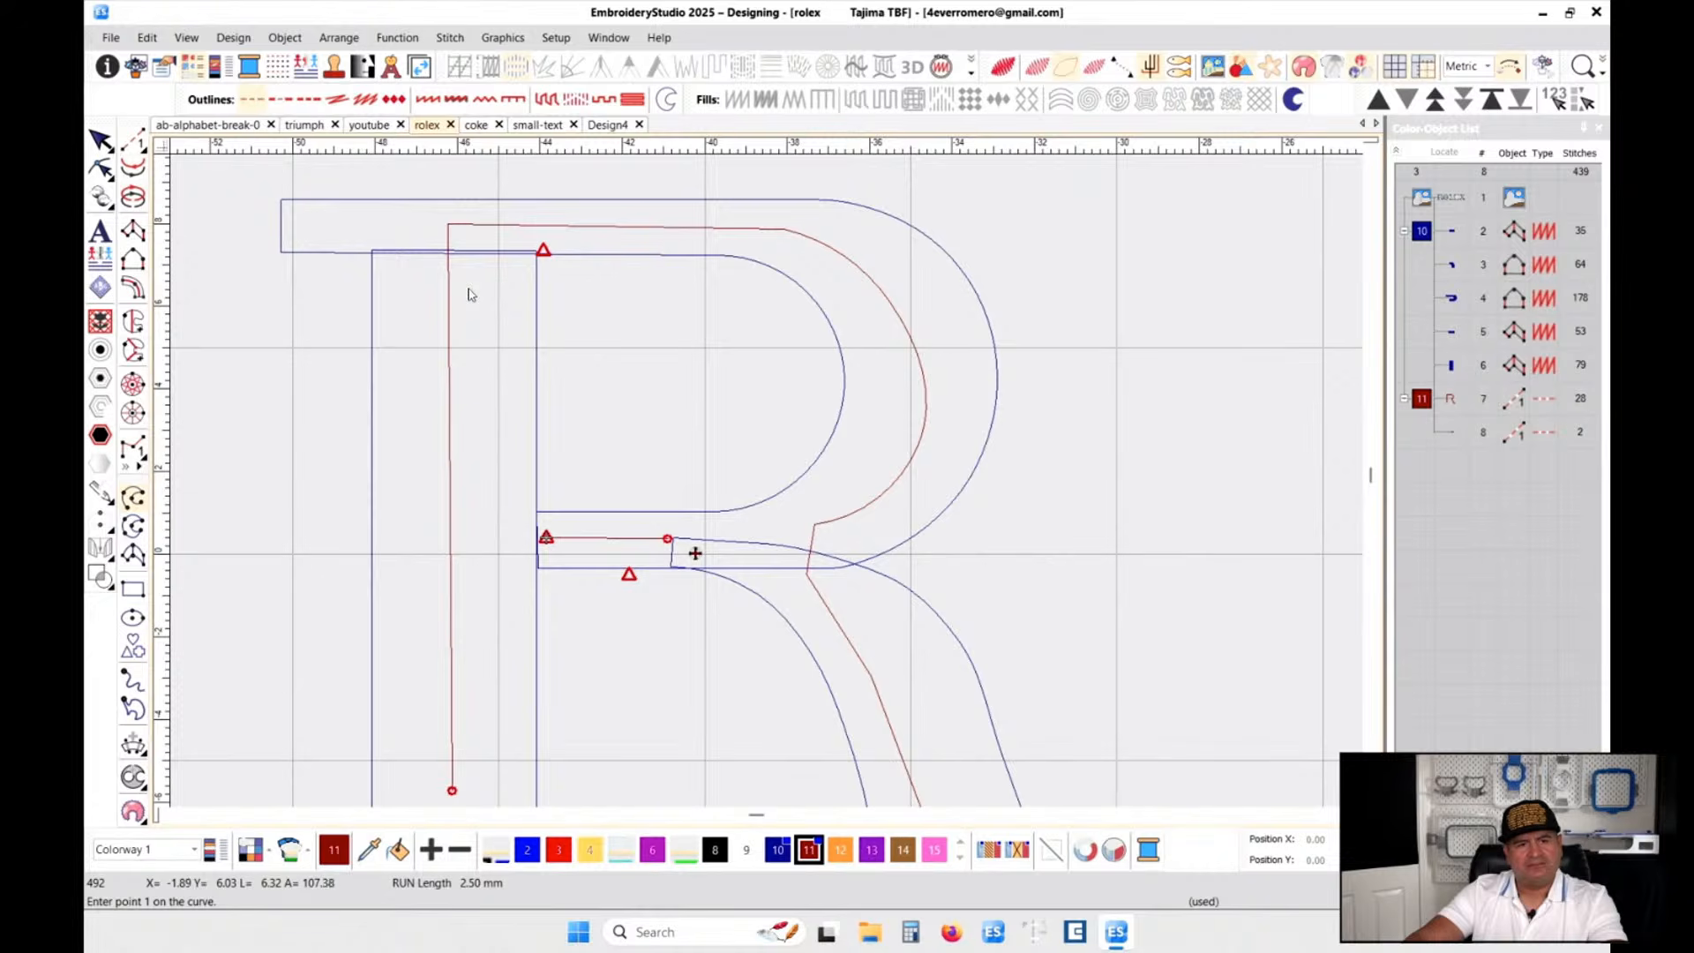
pyautogui.click(421, 259)
pyautogui.scroll(-2, 415, 637)
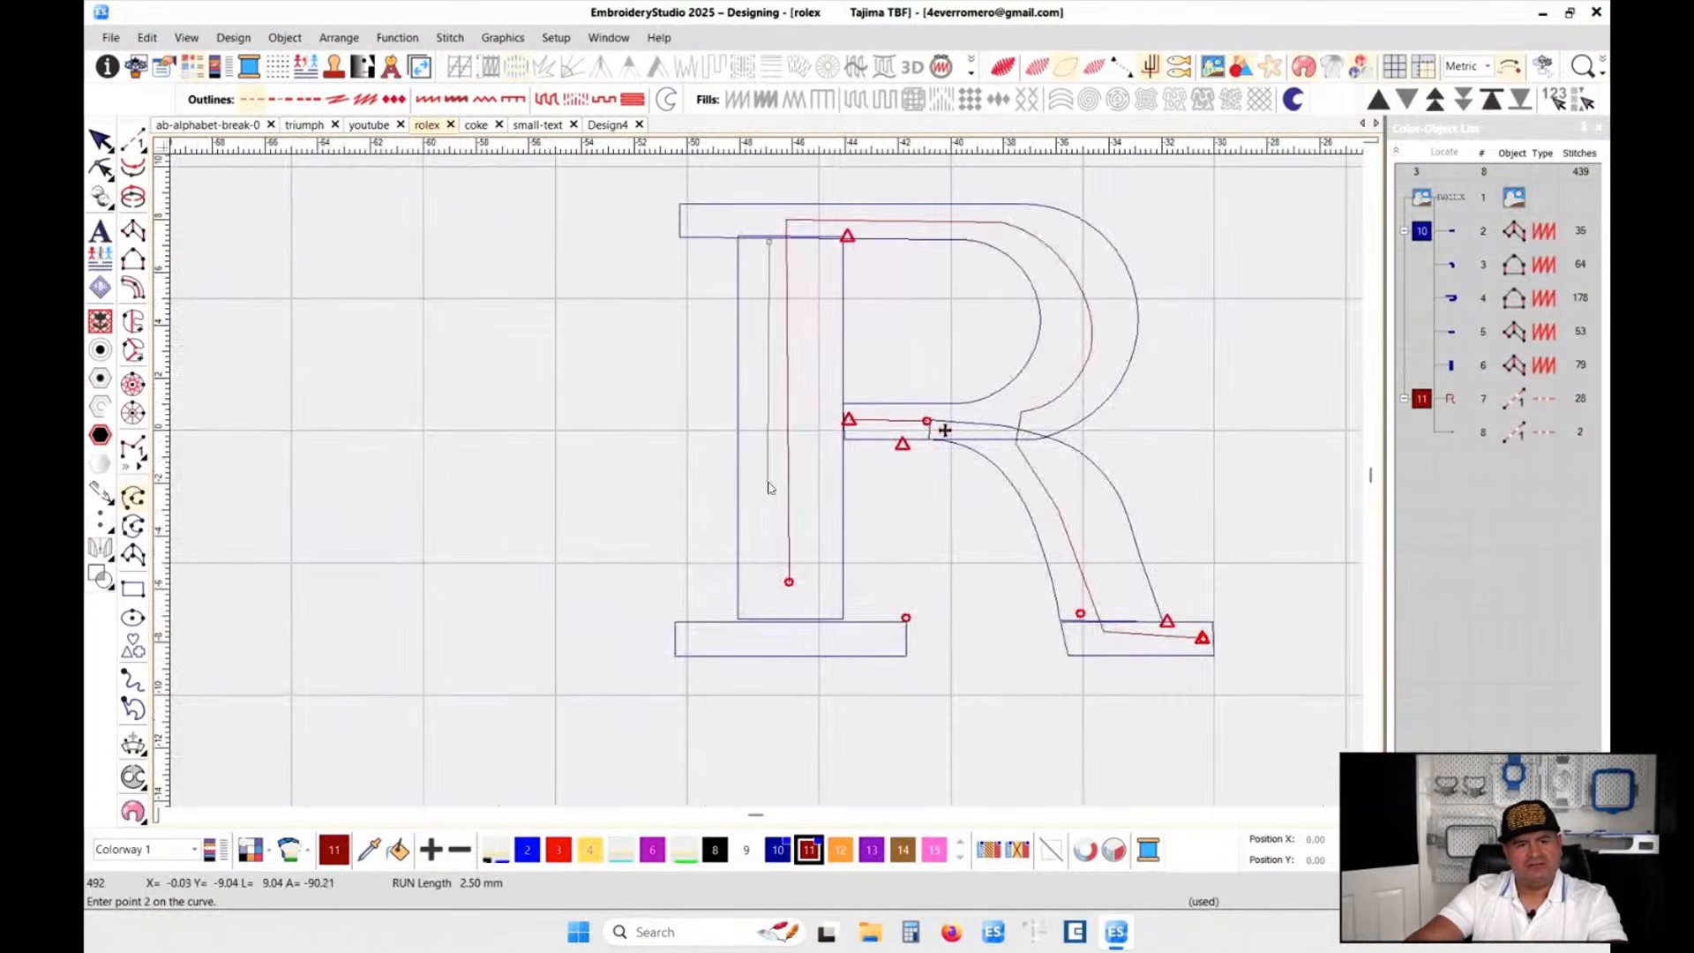
pyautogui.click(787, 632)
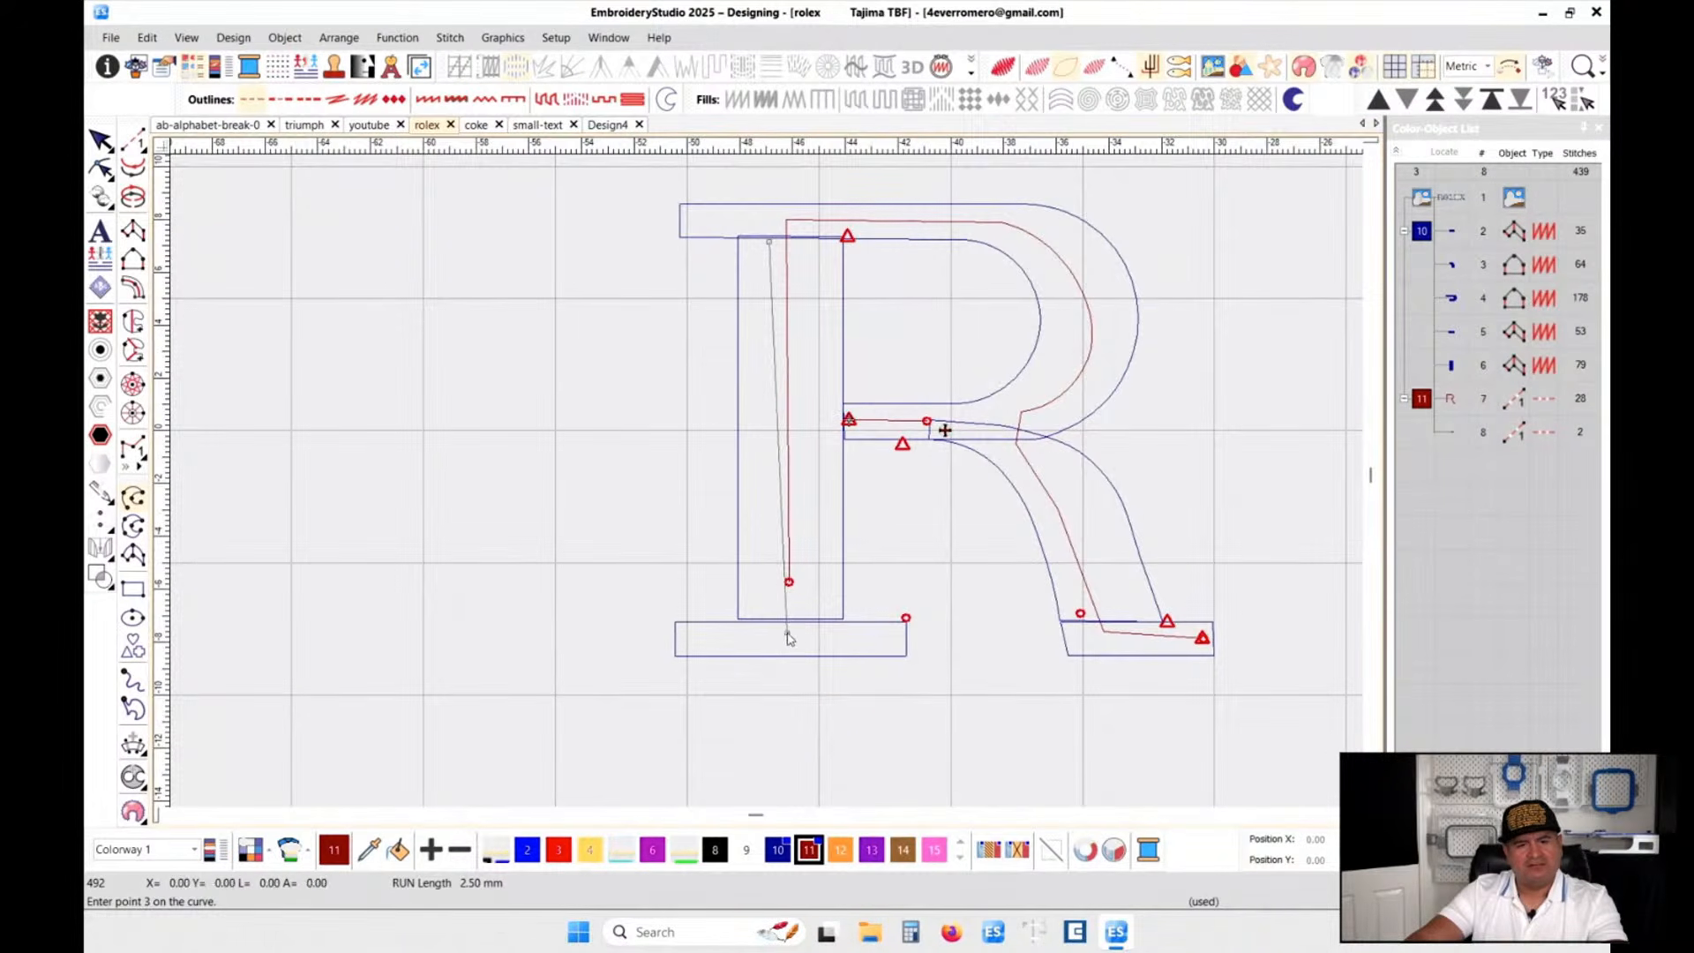
pyautogui.click(893, 632)
pyautogui.press('Return')
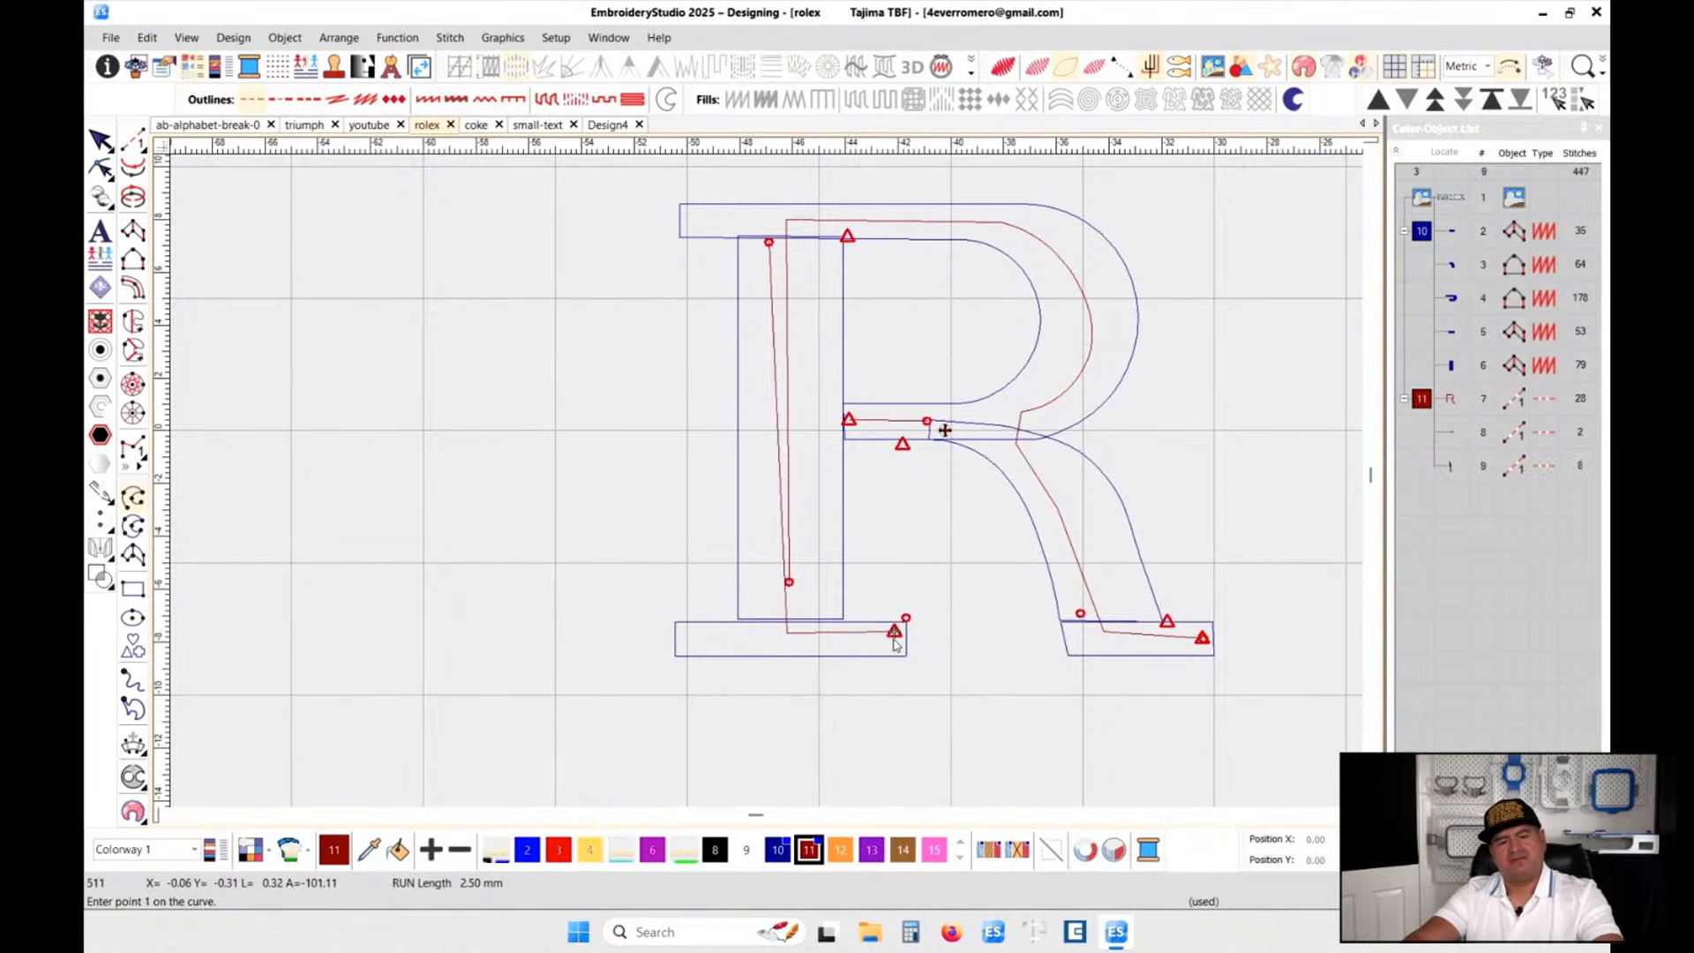
pyautogui.press('t')
pyautogui.scroll(-2, 945, 575)
pyautogui.scroll(2, 768, 486)
pyautogui.scroll(-1, 767, 486)
pyautogui.scroll(-1, 767, 486)
pyautogui.scroll(1, 767, 486)
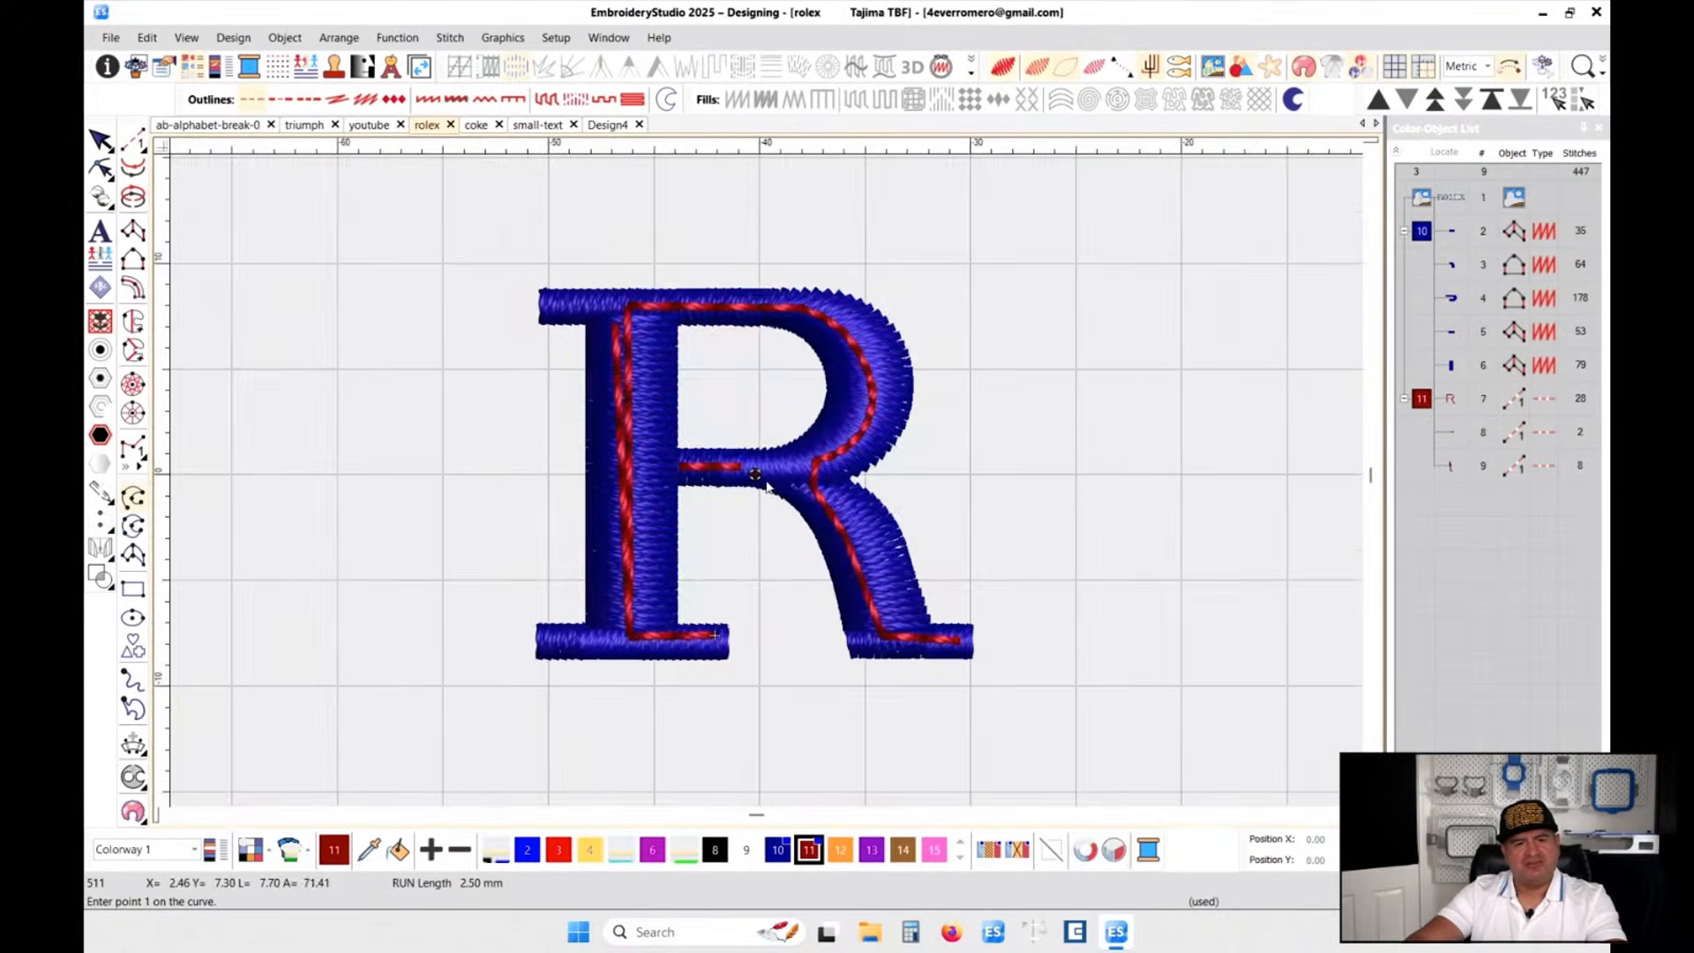
# - Try to recolor all the R's satin columns and run lines to color 10 without resequencing them
pyautogui.click(1451, 399)
pyautogui.keyDown('ctrl'); pyautogui.click(1454, 234); pyautogui.keyUp('ctrl')
pyautogui.keyDown('ctrl'); pyautogui.click(1452, 267); pyautogui.keyUp('ctrl')
pyautogui.keyDown('ctrl'); pyautogui.click(1454, 435); pyautogui.keyUp('ctrl')
pyautogui.keyDown('ctrl'); pyautogui.click(1453, 299); pyautogui.keyUp('ctrl')
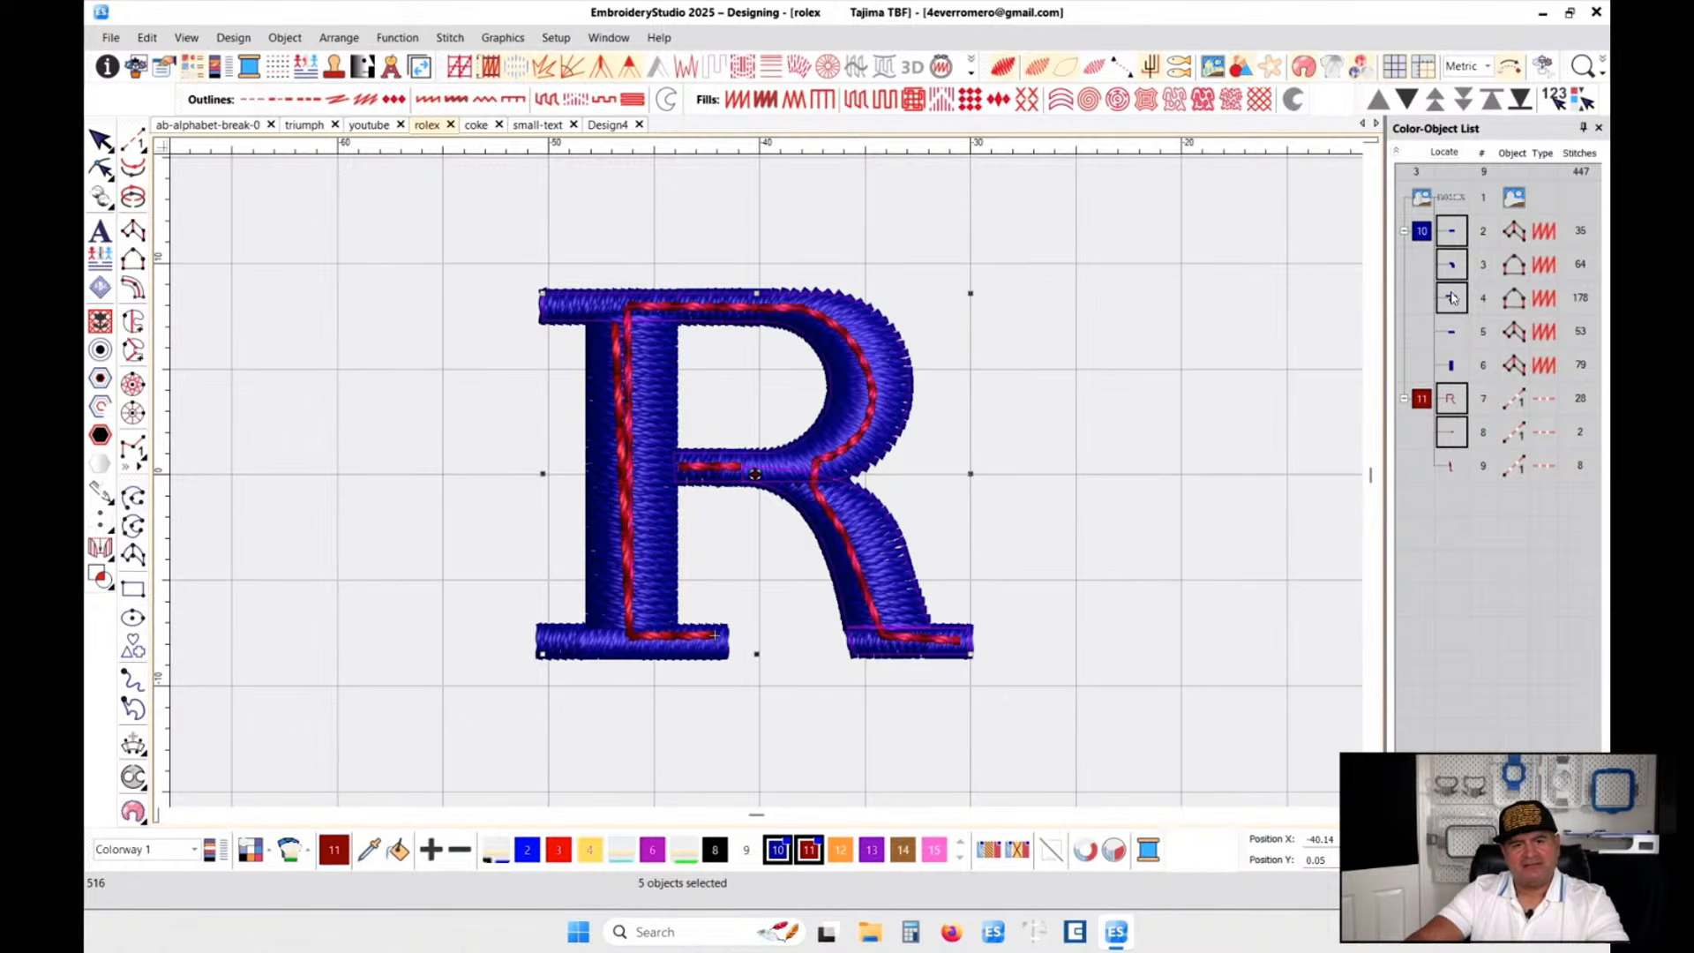
pyautogui.keyDown('ctrl'); pyautogui.click(1452, 464); pyautogui.keyUp('ctrl')
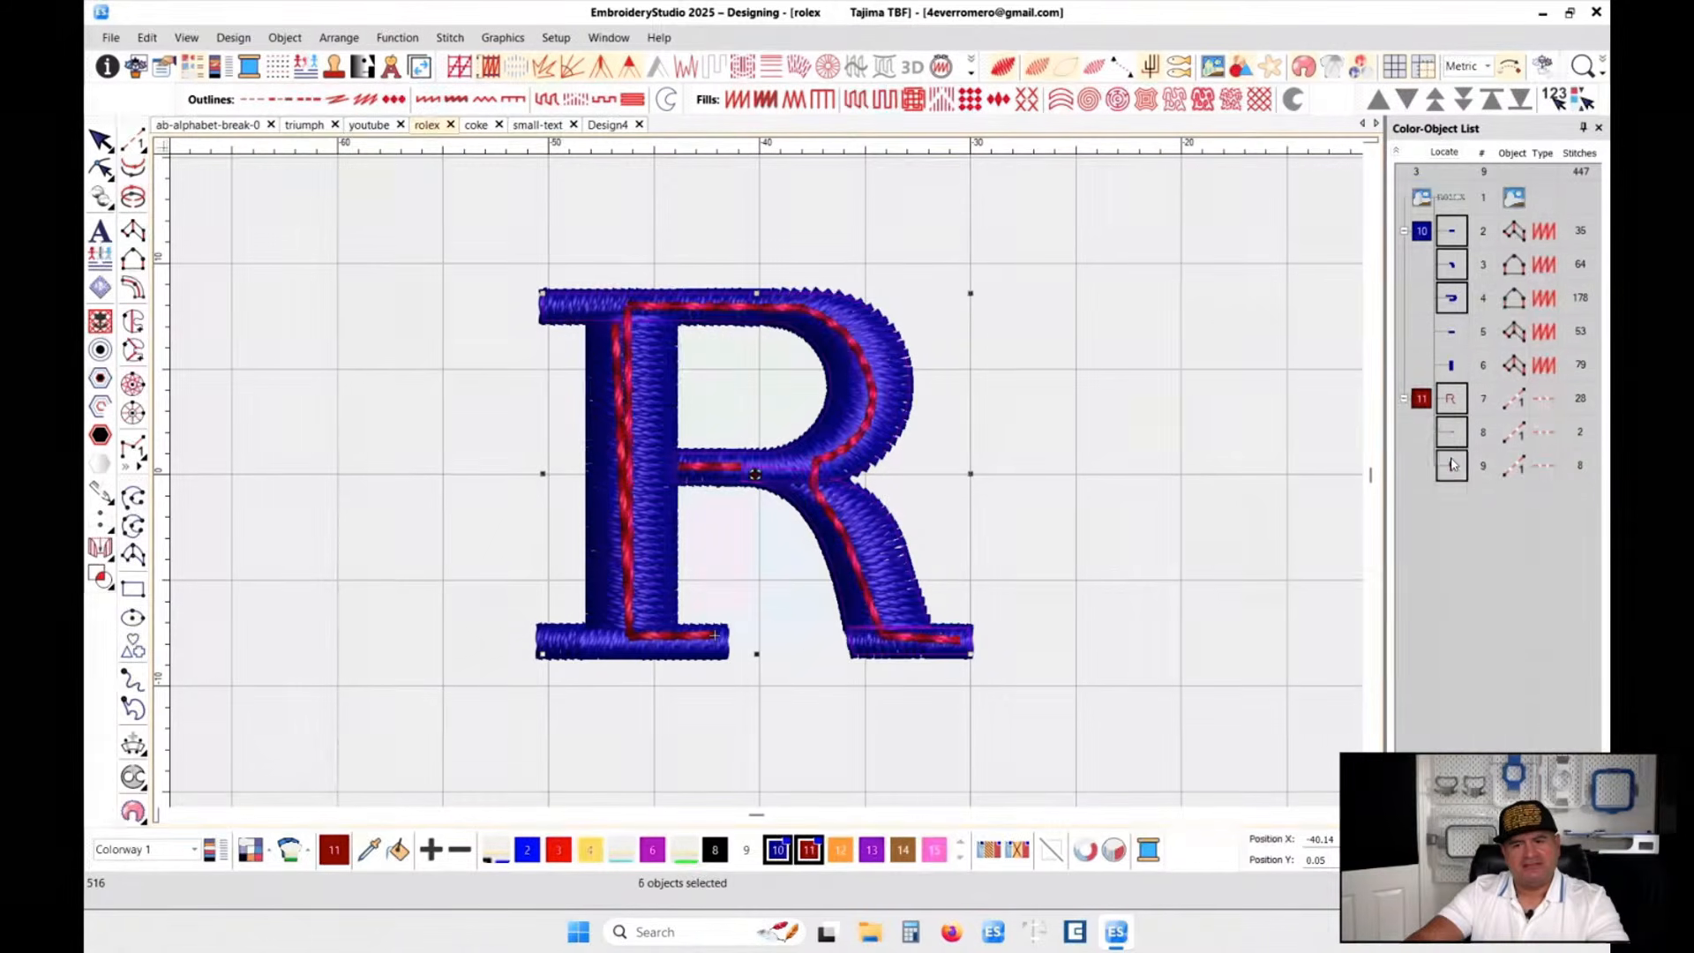
pyautogui.keyDown('ctrl'); pyautogui.click(1451, 335); pyautogui.keyUp('ctrl')
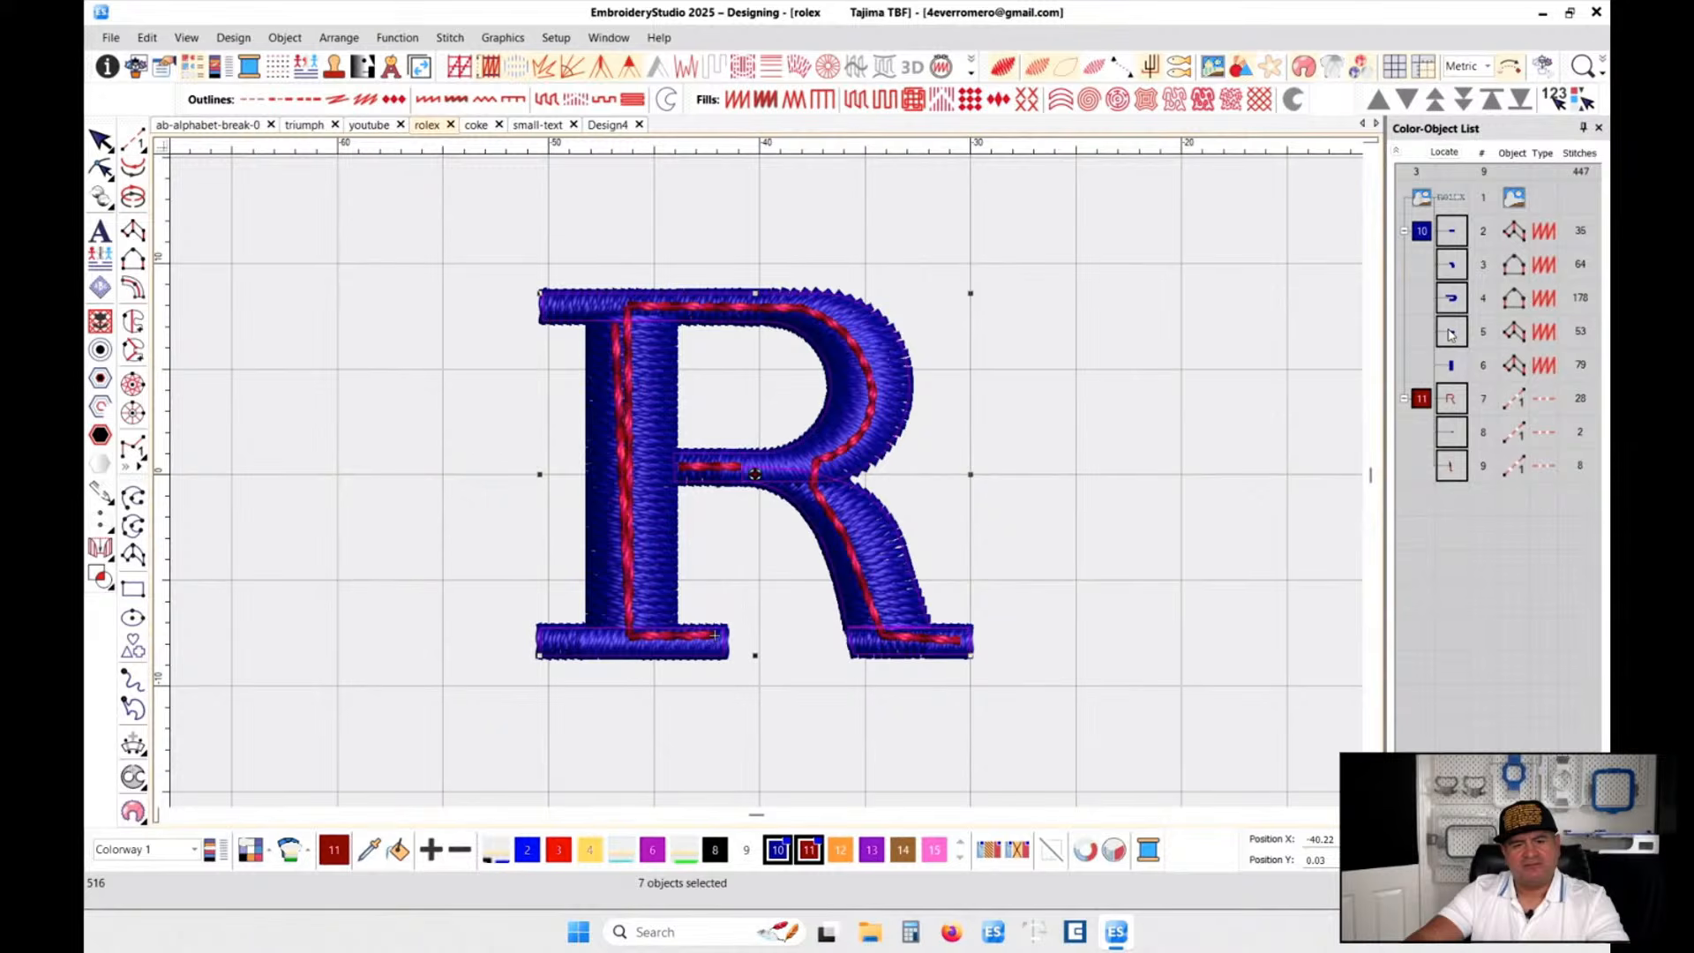
pyautogui.keyDown('ctrl'); pyautogui.click(1451, 365); pyautogui.keyUp('ctrl')
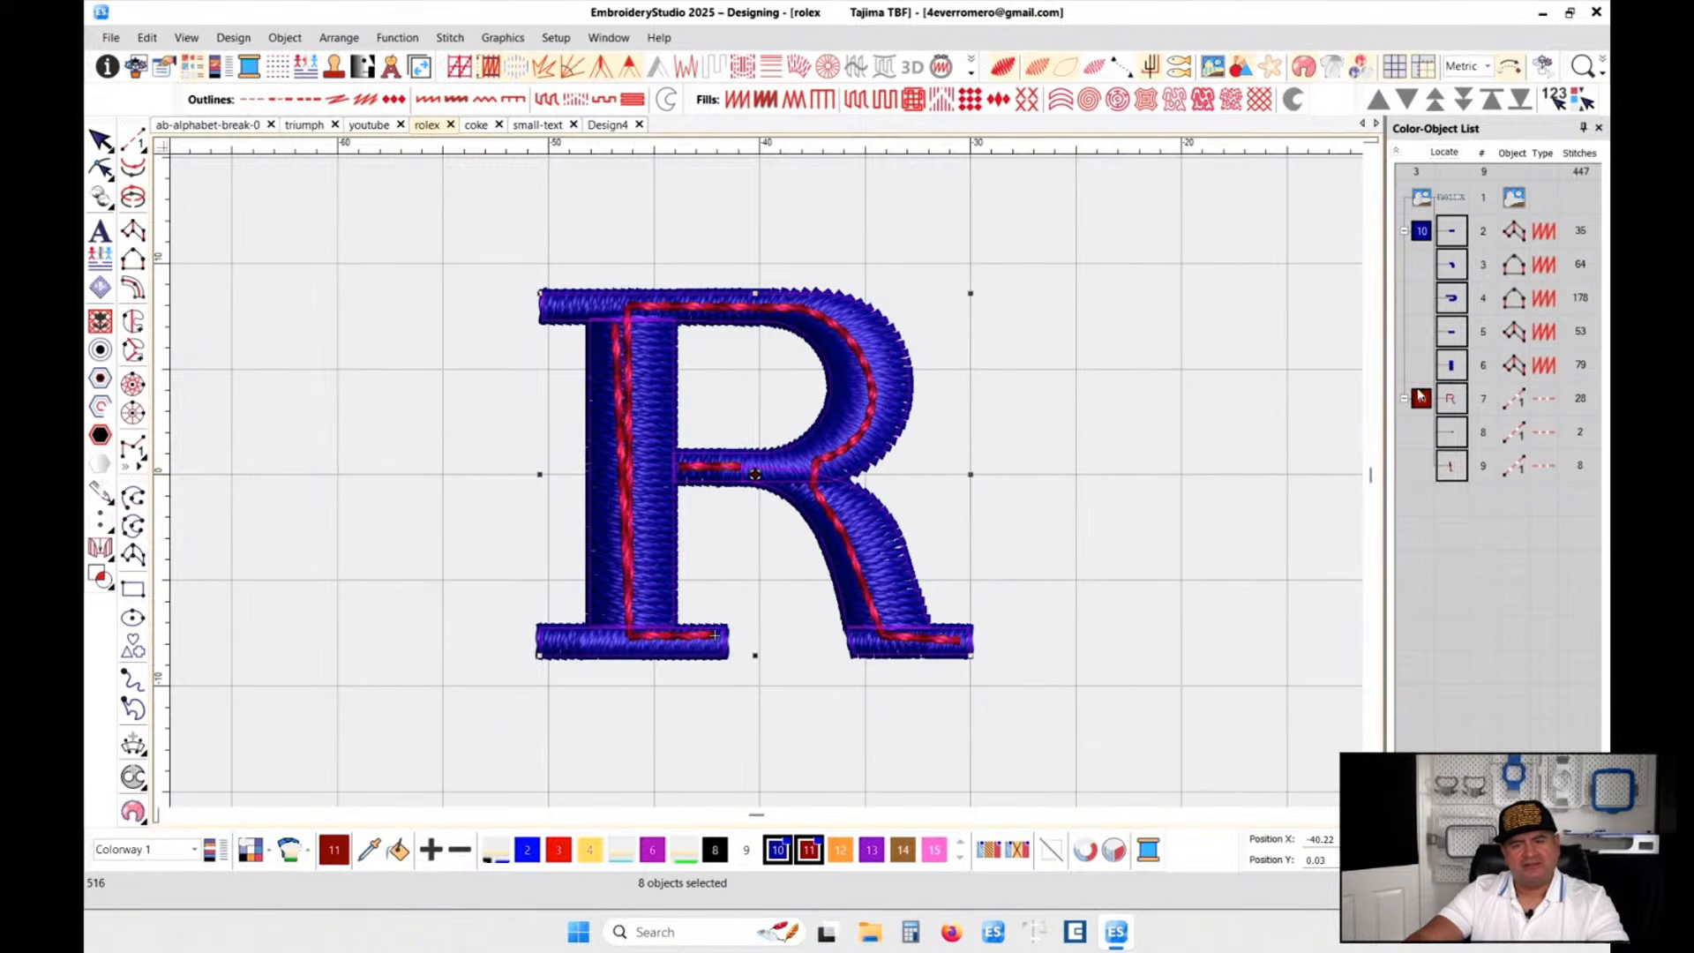
pyautogui.click(777, 850)
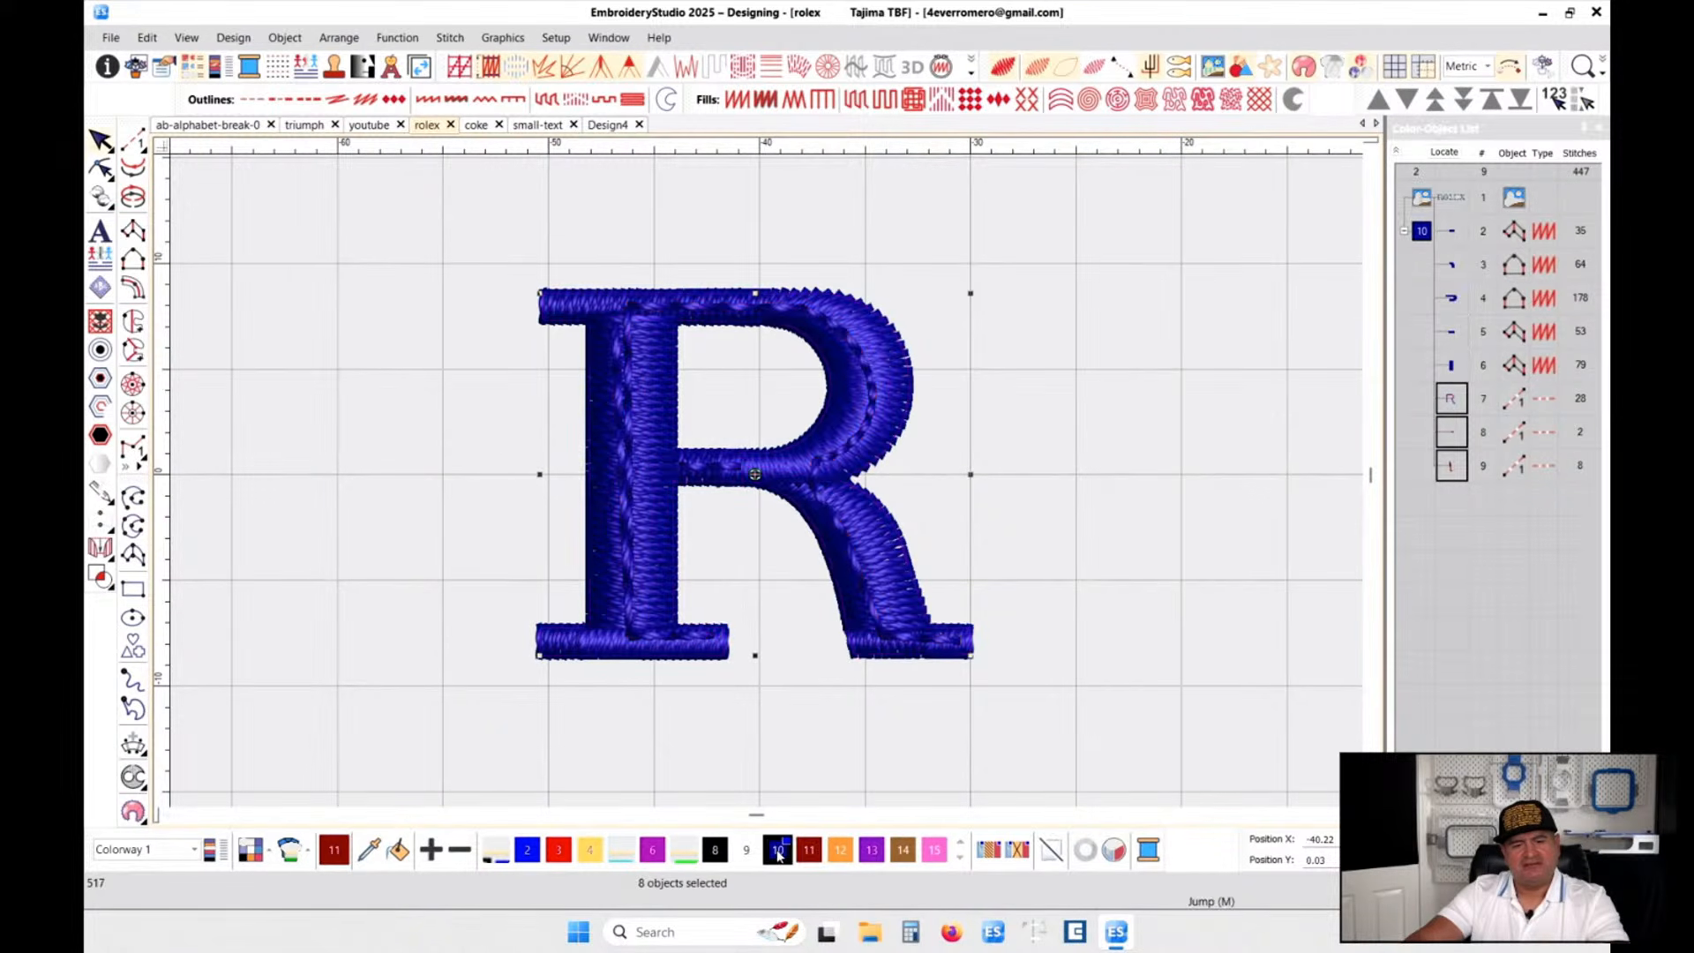
pyautogui.click(1249, 402)
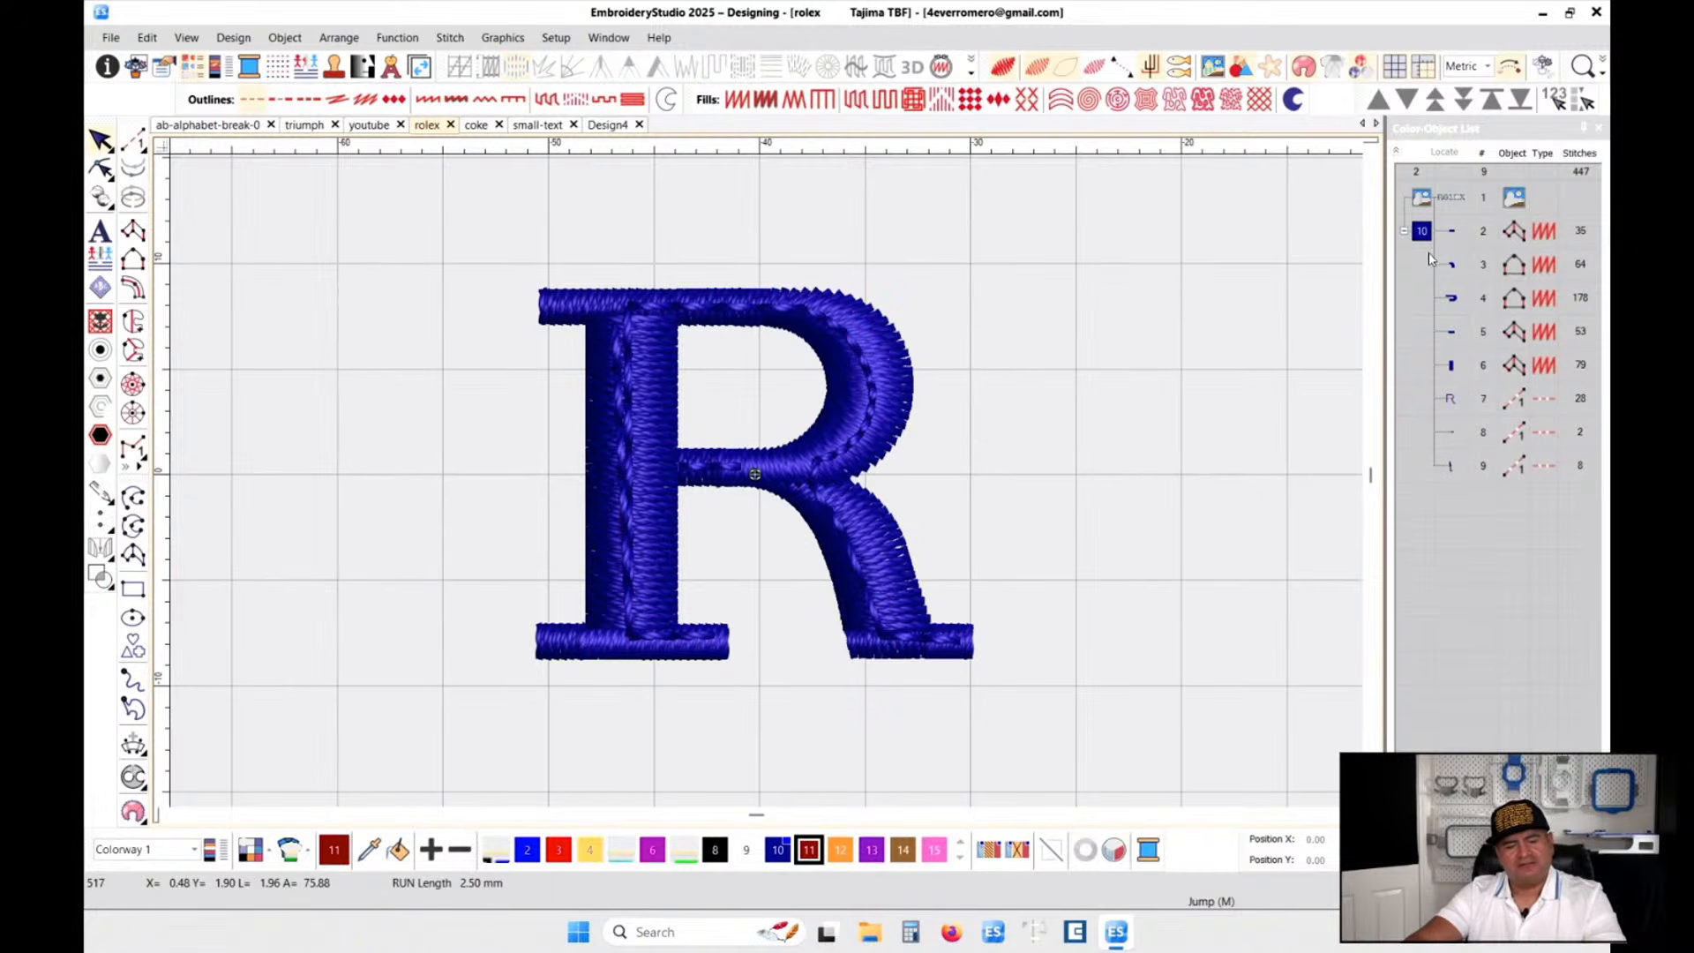
pyautogui.hotkey('ctrl', 'z')
# - Resequence the eight objects by selection: long run, right foot bar, leg, crossbar run, bowl, stem run, left foot bar, stem
pyautogui.click(1451, 397)
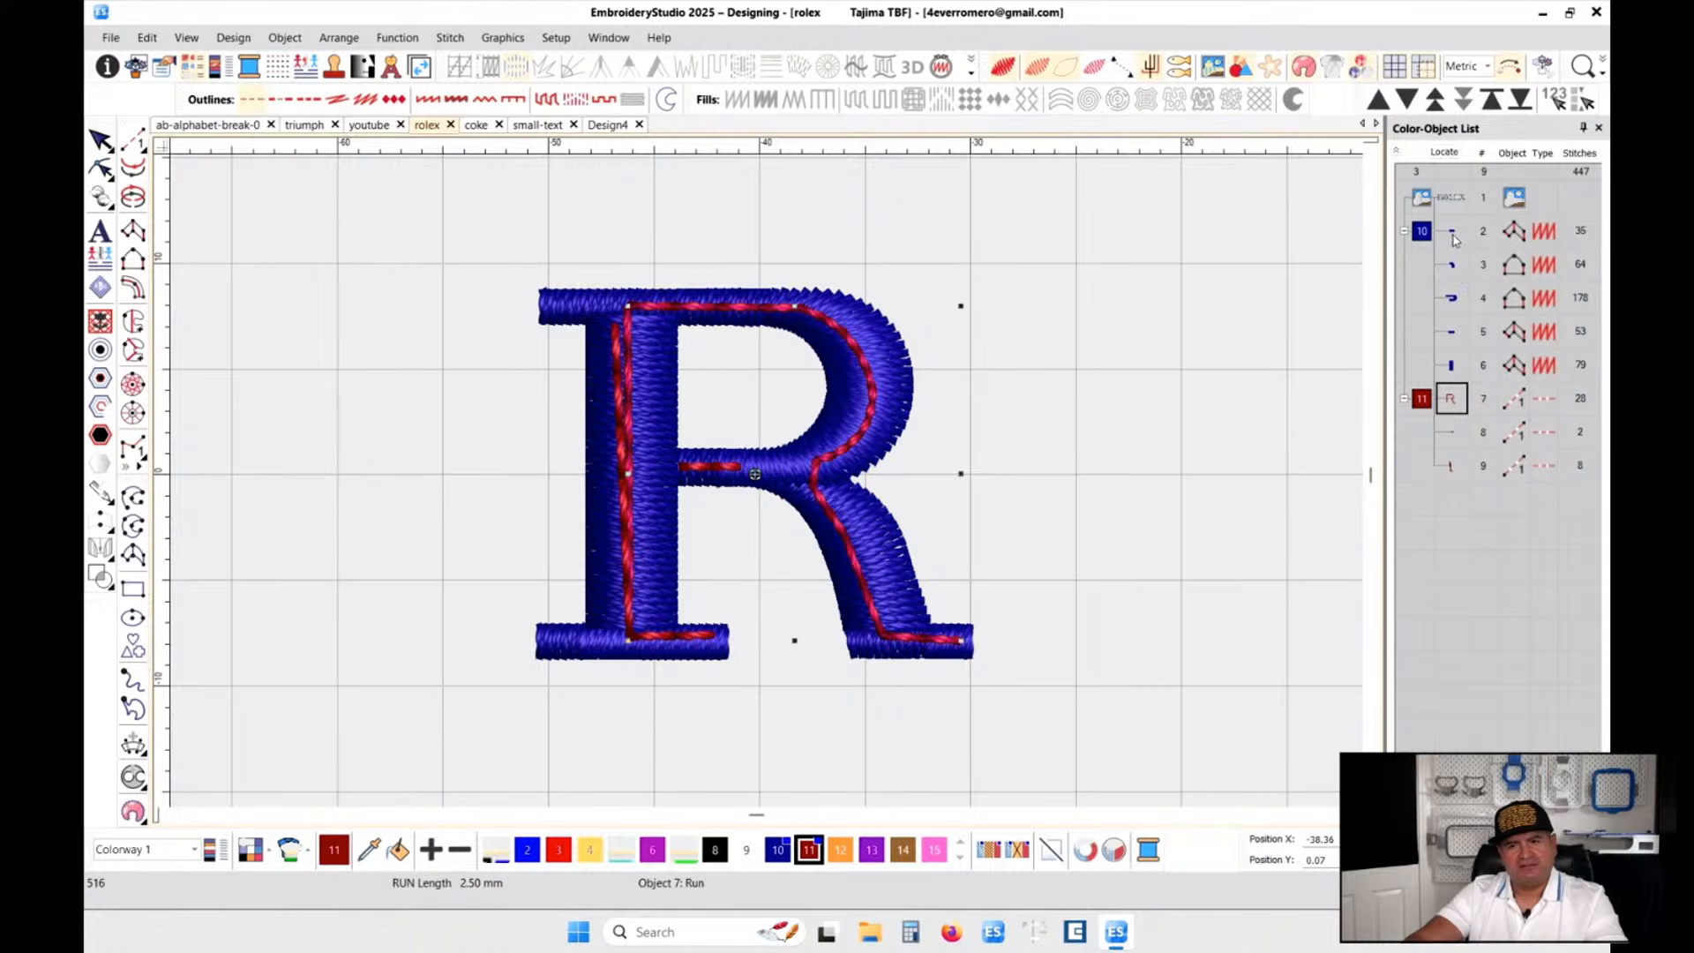
pyautogui.keyDown('ctrl'); pyautogui.click(1452, 233); pyautogui.keyUp('ctrl')
pyautogui.keyDown('ctrl'); pyautogui.click(1452, 432); pyautogui.keyUp('ctrl')
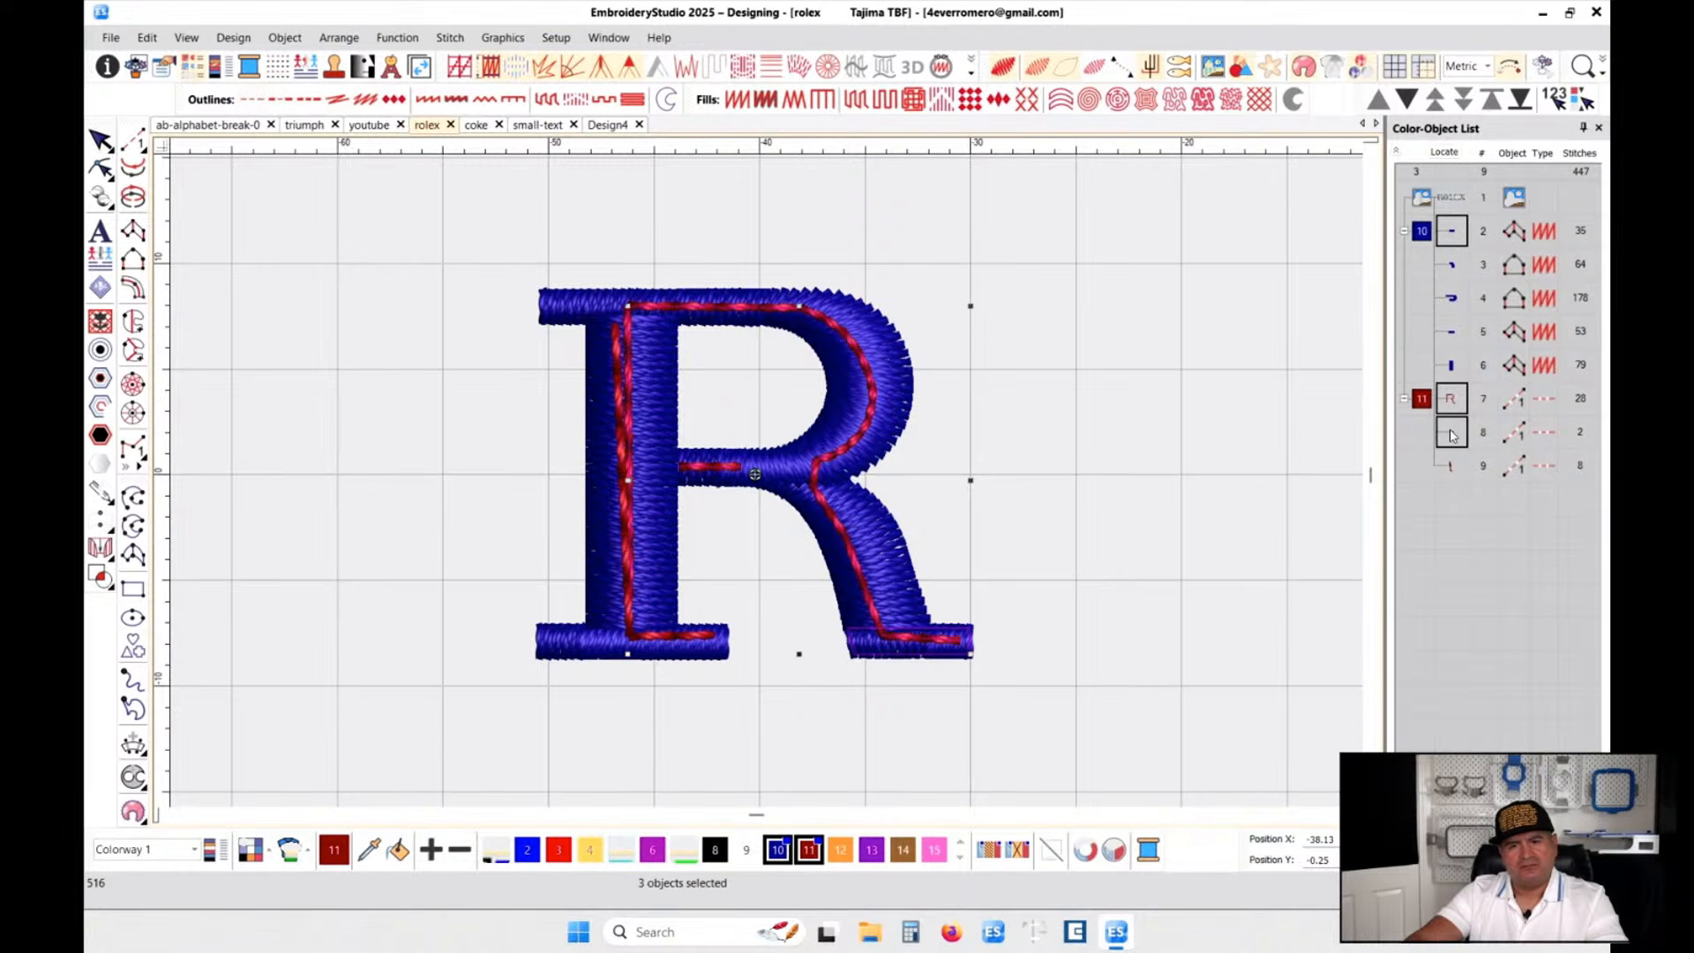
pyautogui.keyDown('ctrl'); pyautogui.click(1445, 430); pyautogui.keyUp('ctrl')
pyautogui.keyDown('ctrl'); pyautogui.click(1451, 300); pyautogui.keyUp('ctrl')
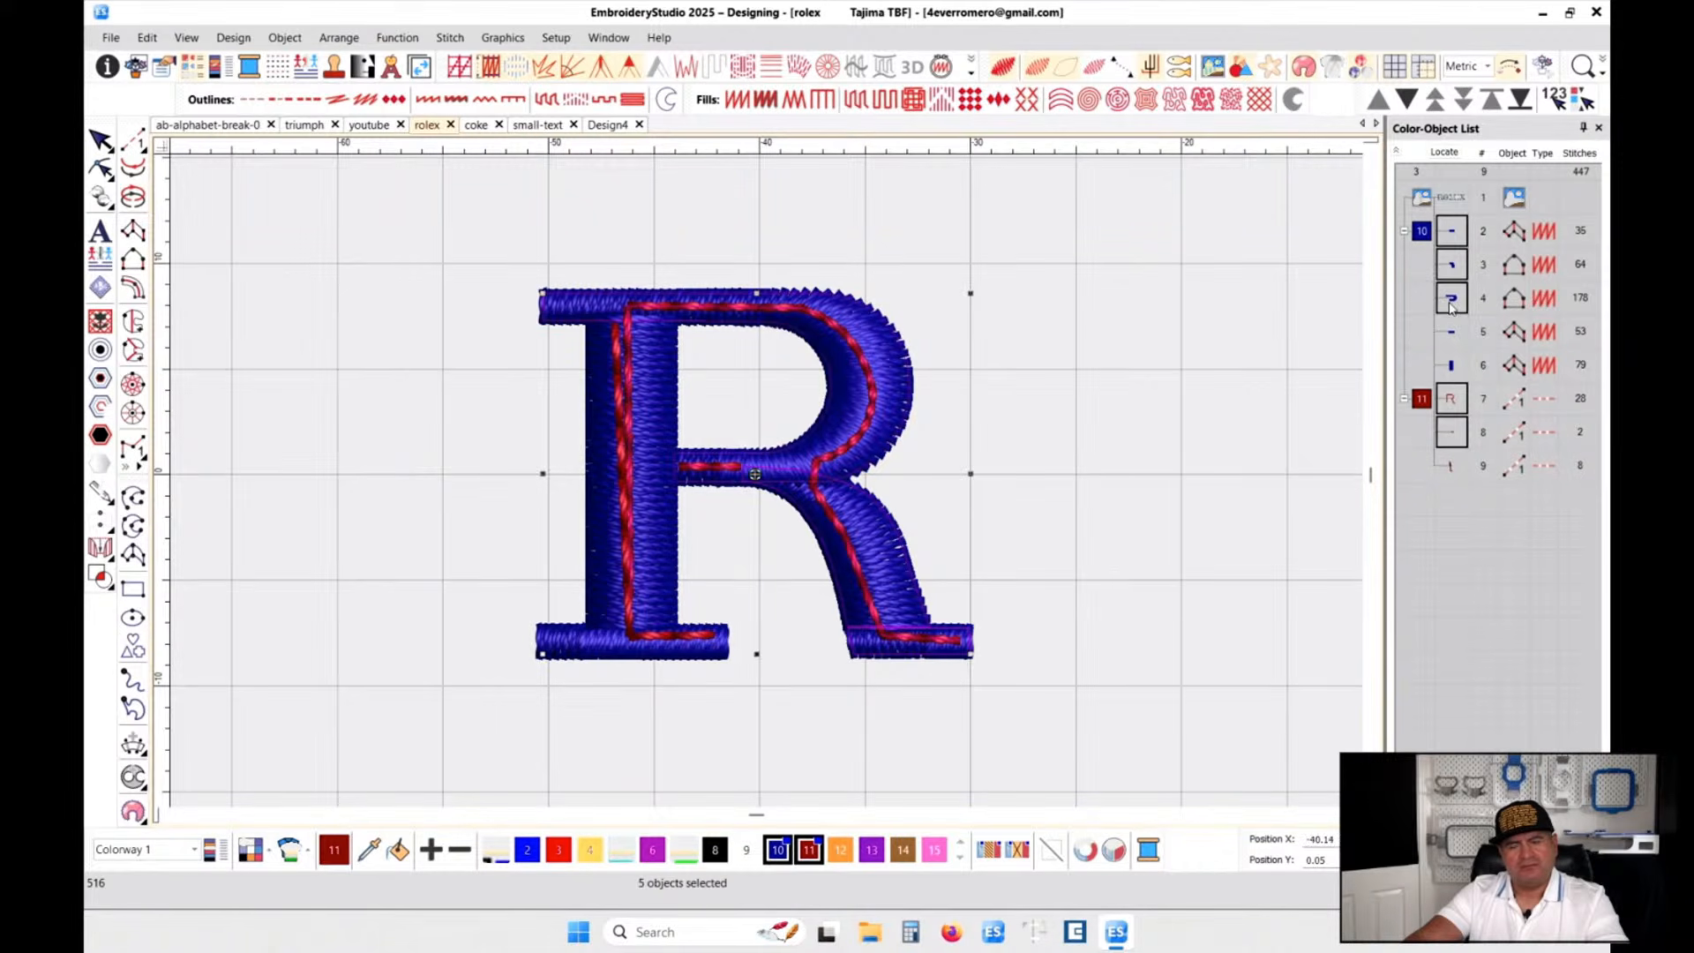
pyautogui.keyDown('ctrl'); pyautogui.click(1451, 467); pyautogui.keyUp('ctrl')
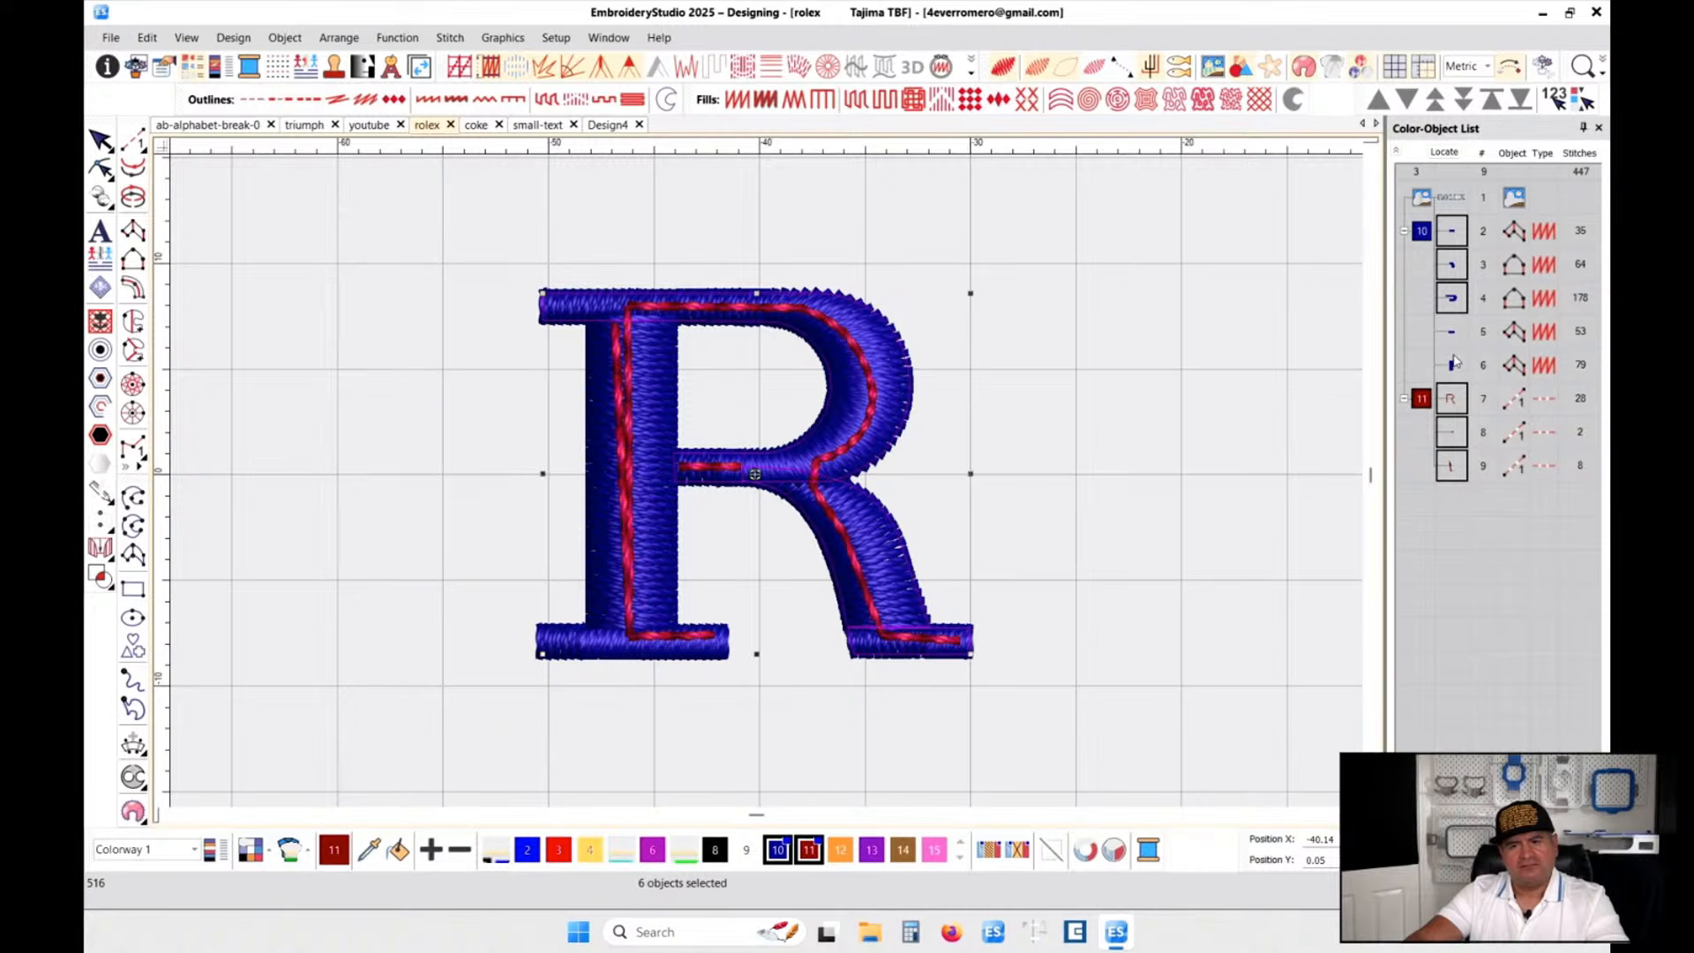
pyautogui.keyDown('ctrl'); pyautogui.click(1456, 332); pyautogui.keyUp('ctrl')
pyautogui.keyDown('ctrl'); pyautogui.click(1455, 371); pyautogui.keyUp('ctrl')
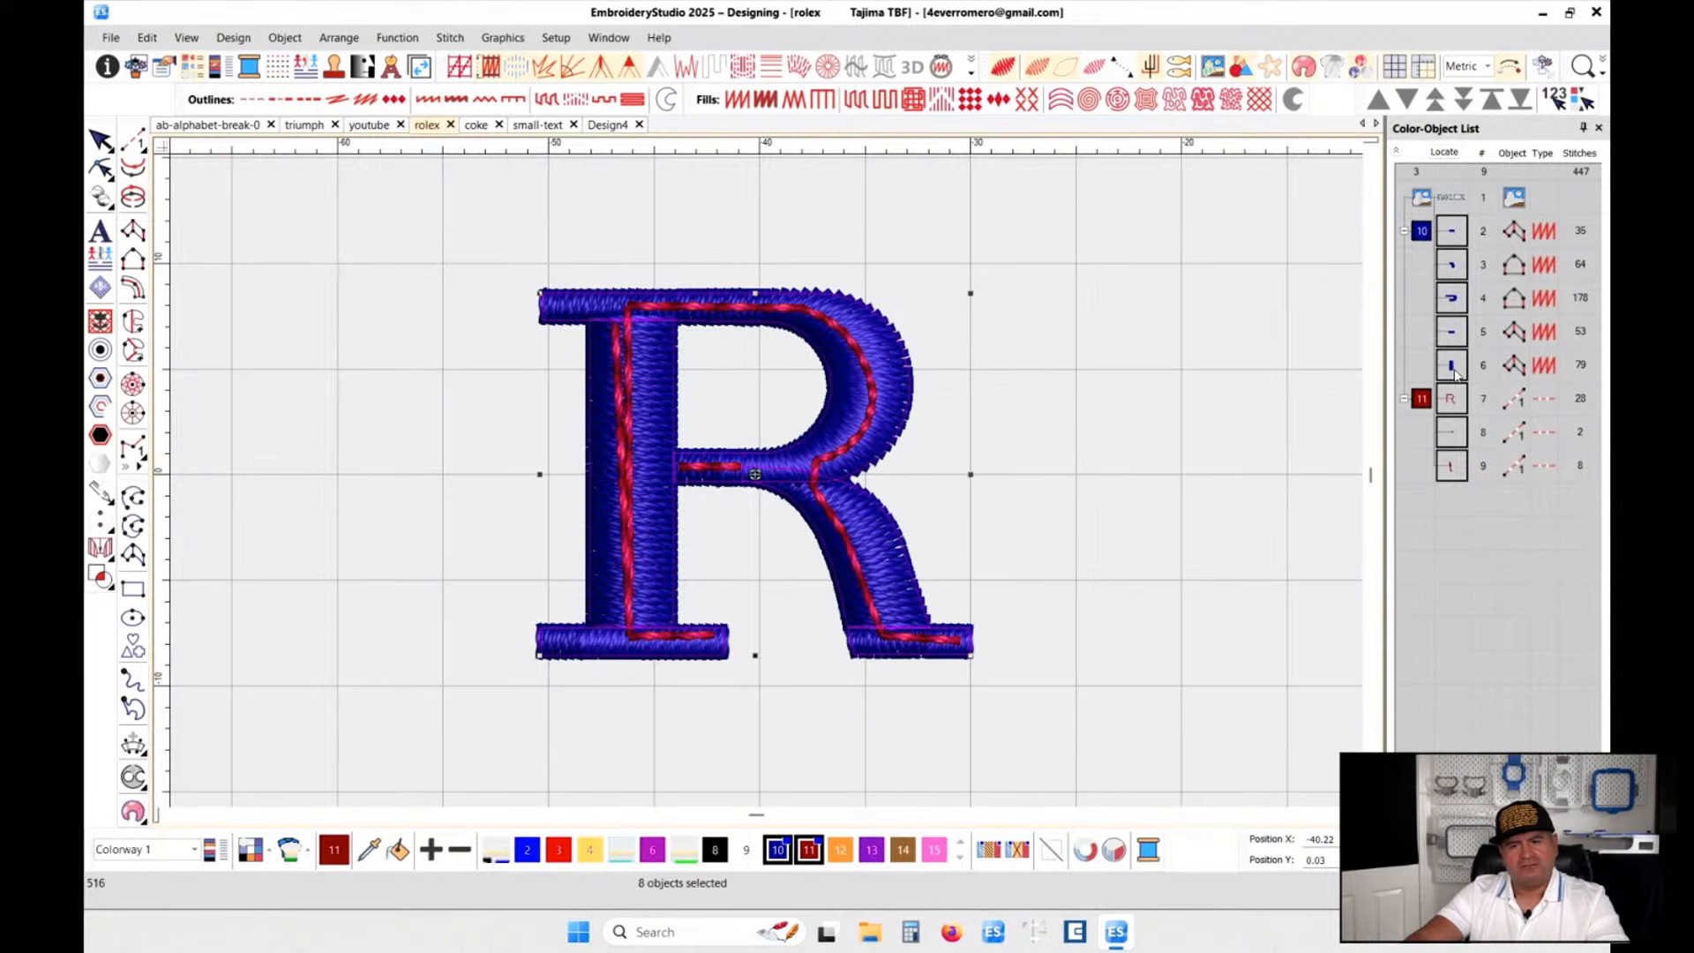
pyautogui.click(1557, 99)
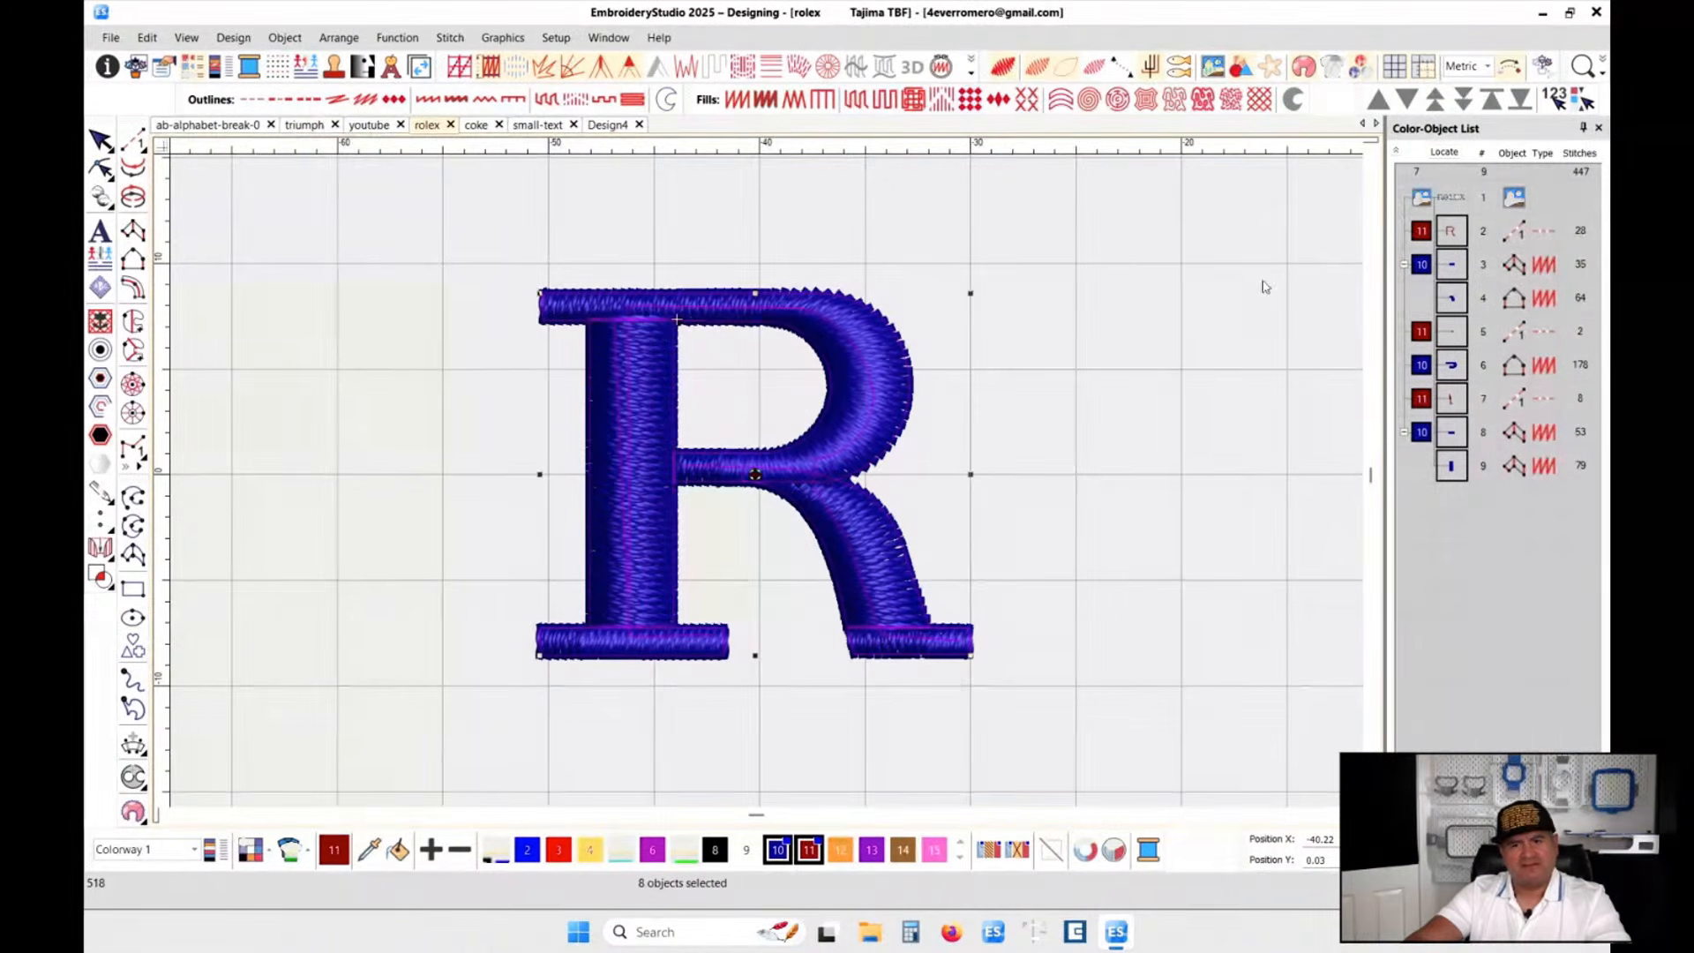
# - Recolor all eight objects to color 10 and apply Closest Join to the group in plain stitch view
pyautogui.click(778, 849)
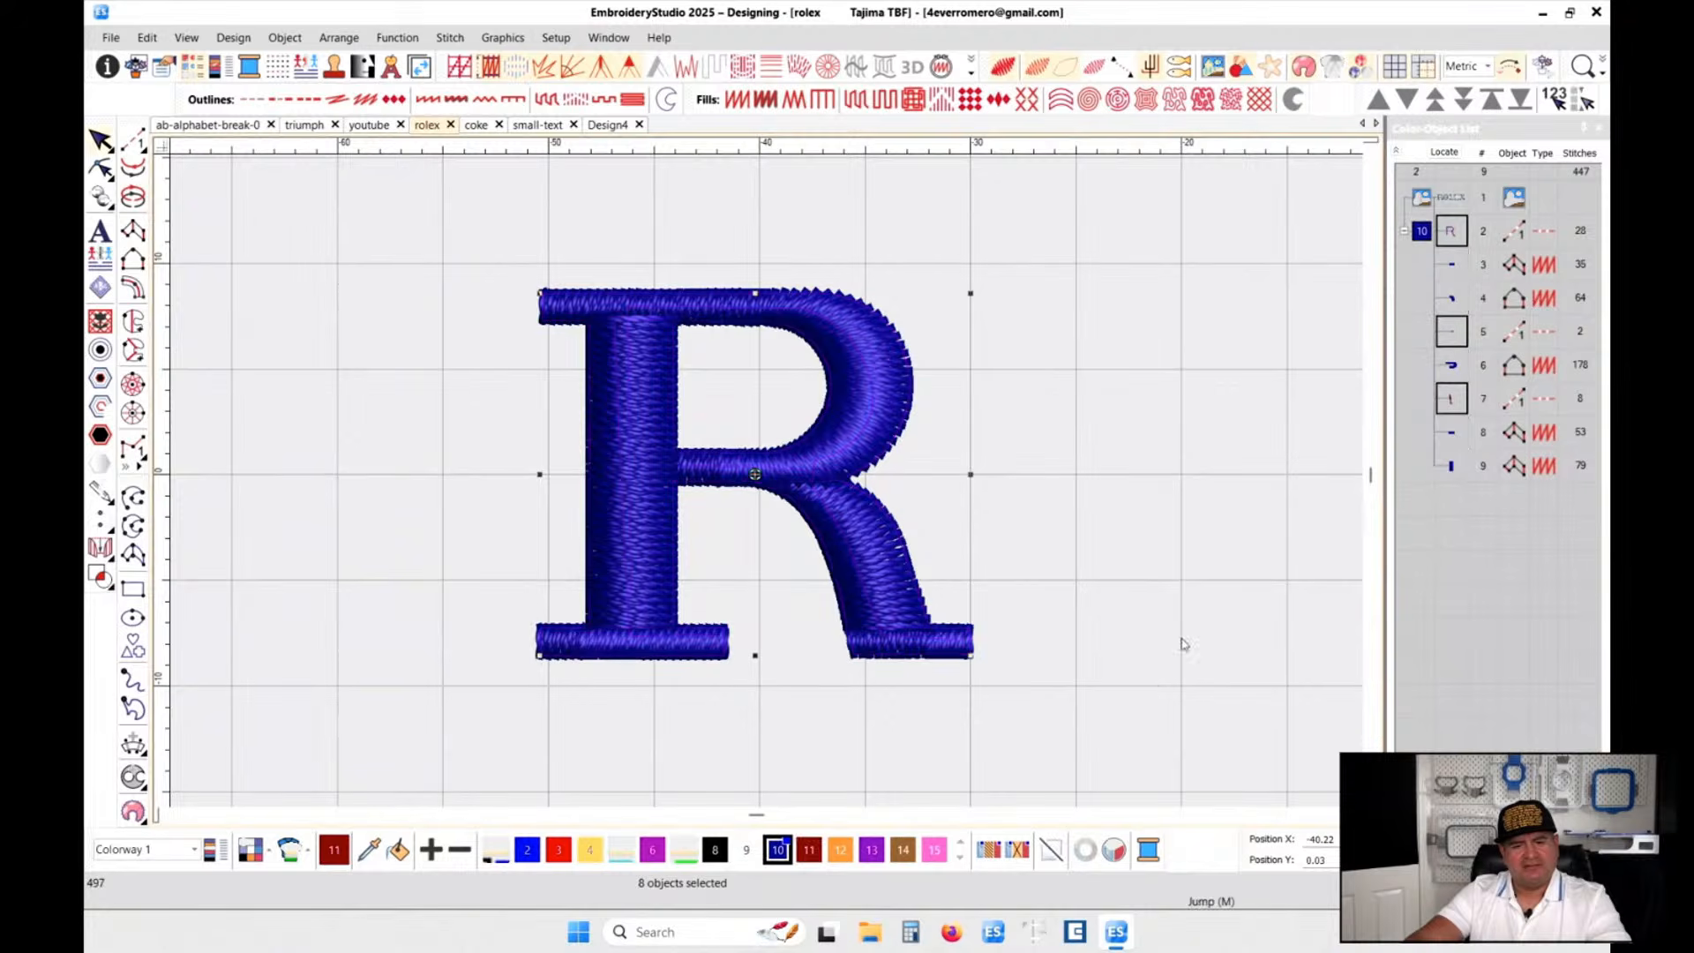
pyautogui.click(1038, 610)
pyautogui.press('t')
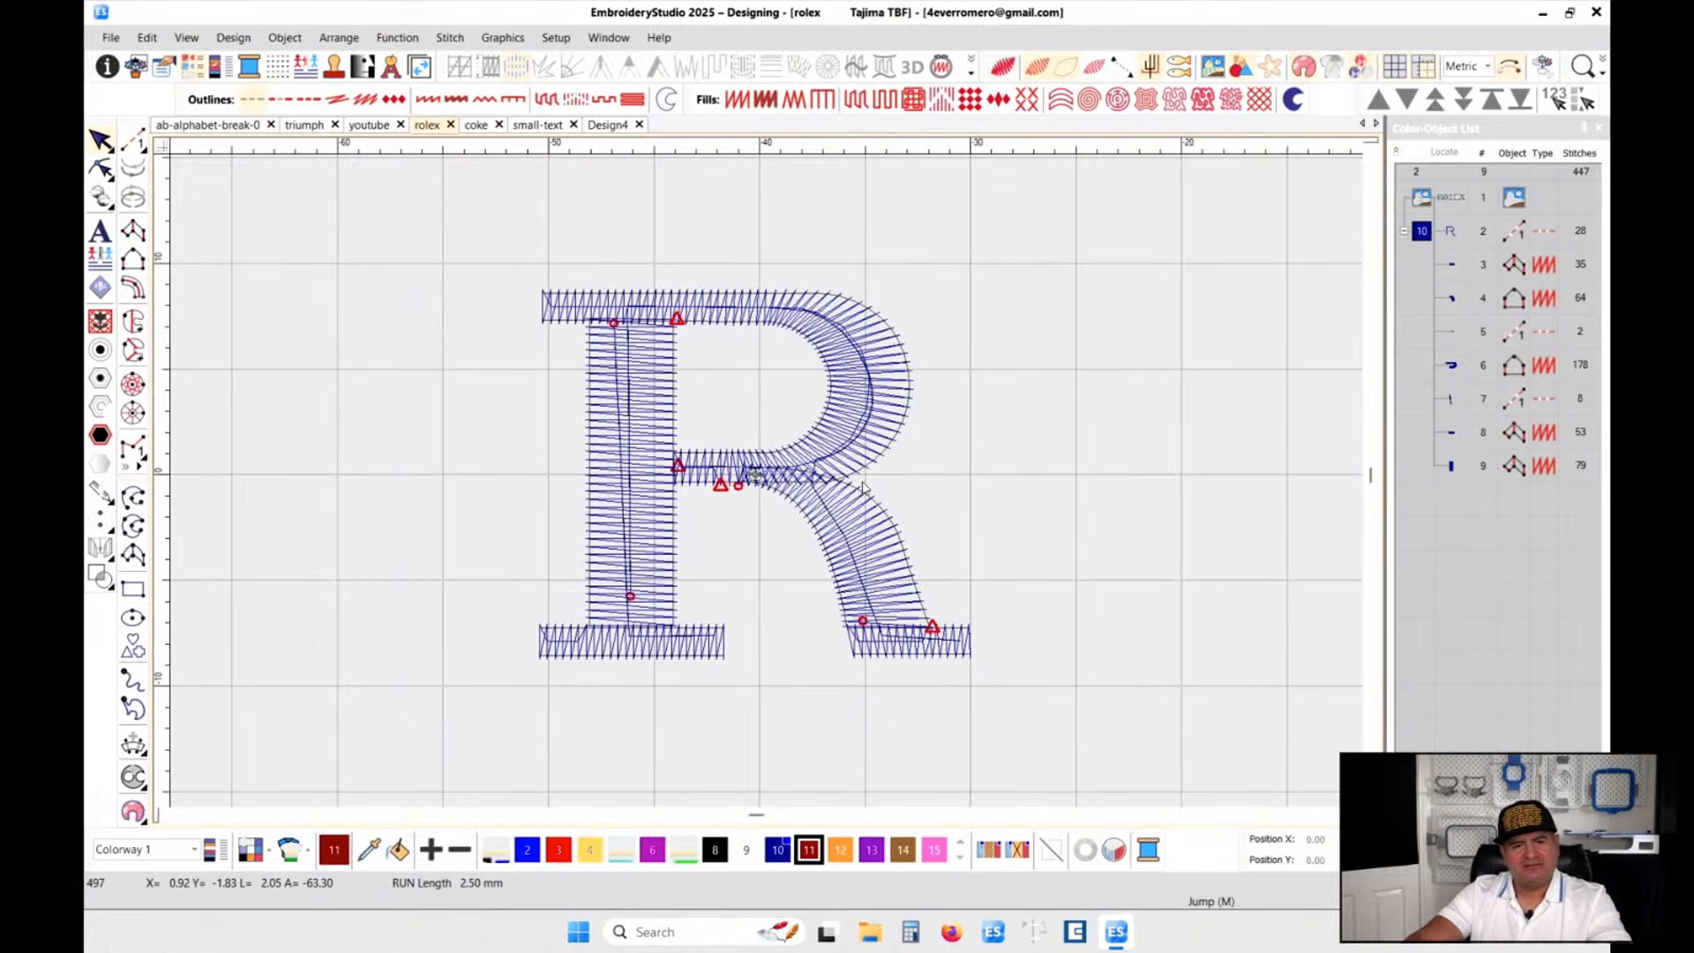
pyautogui.rightClick(1423, 232)
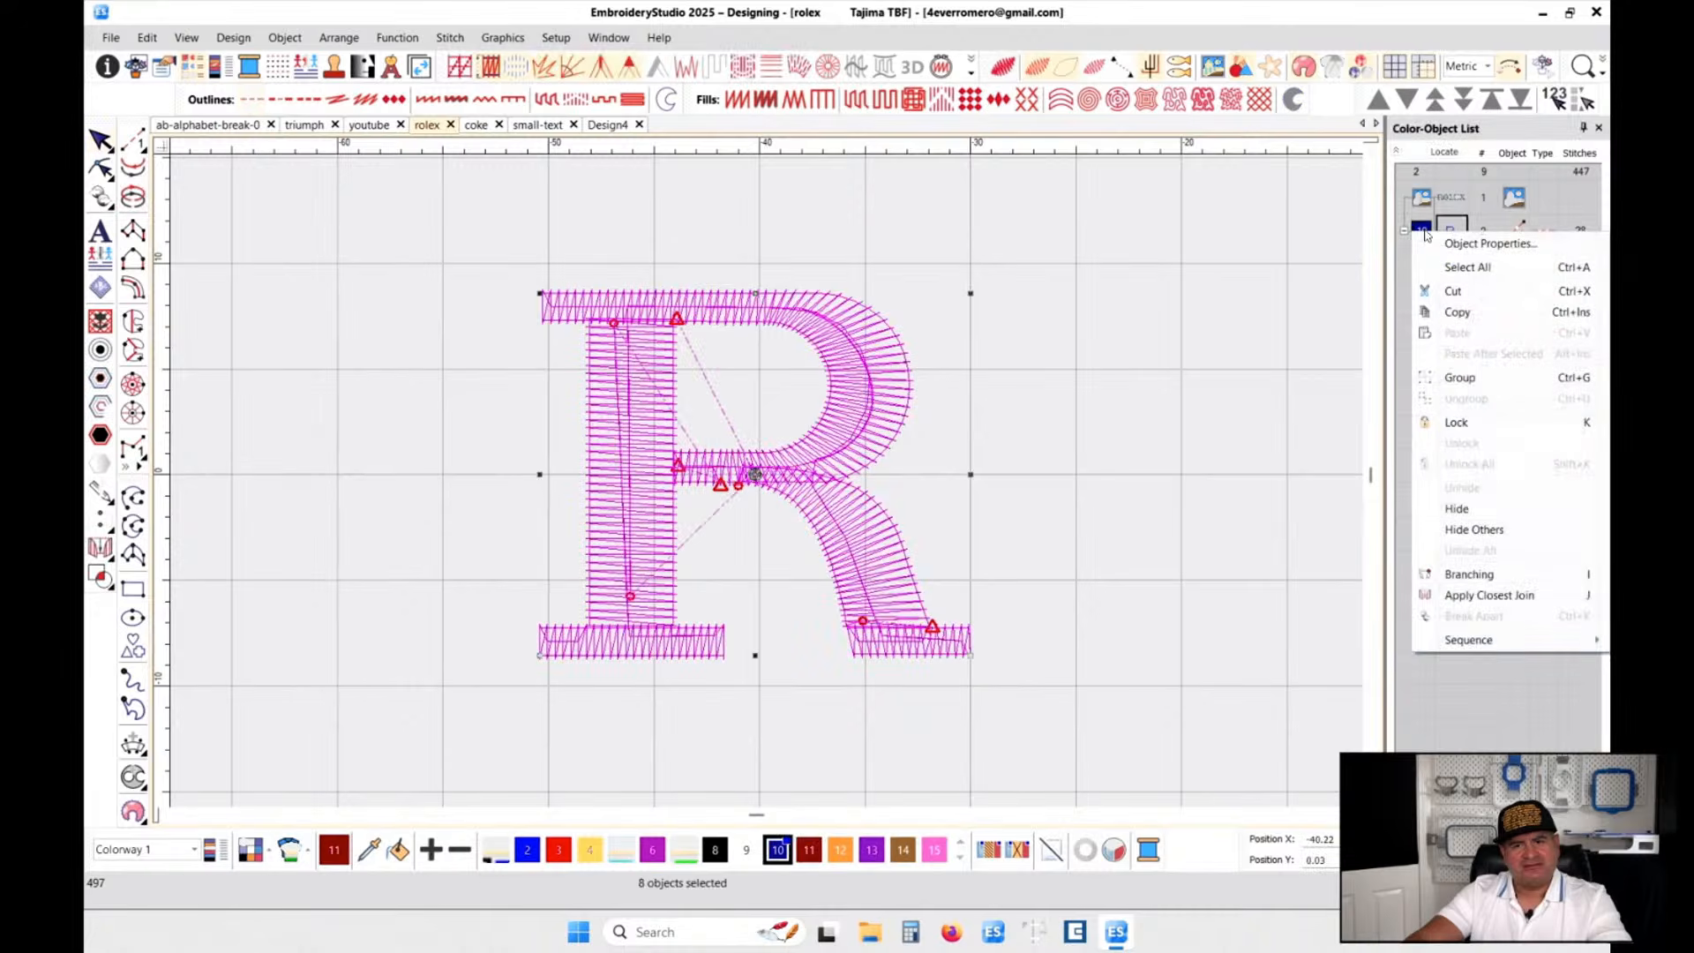
pyautogui.click(1482, 597)
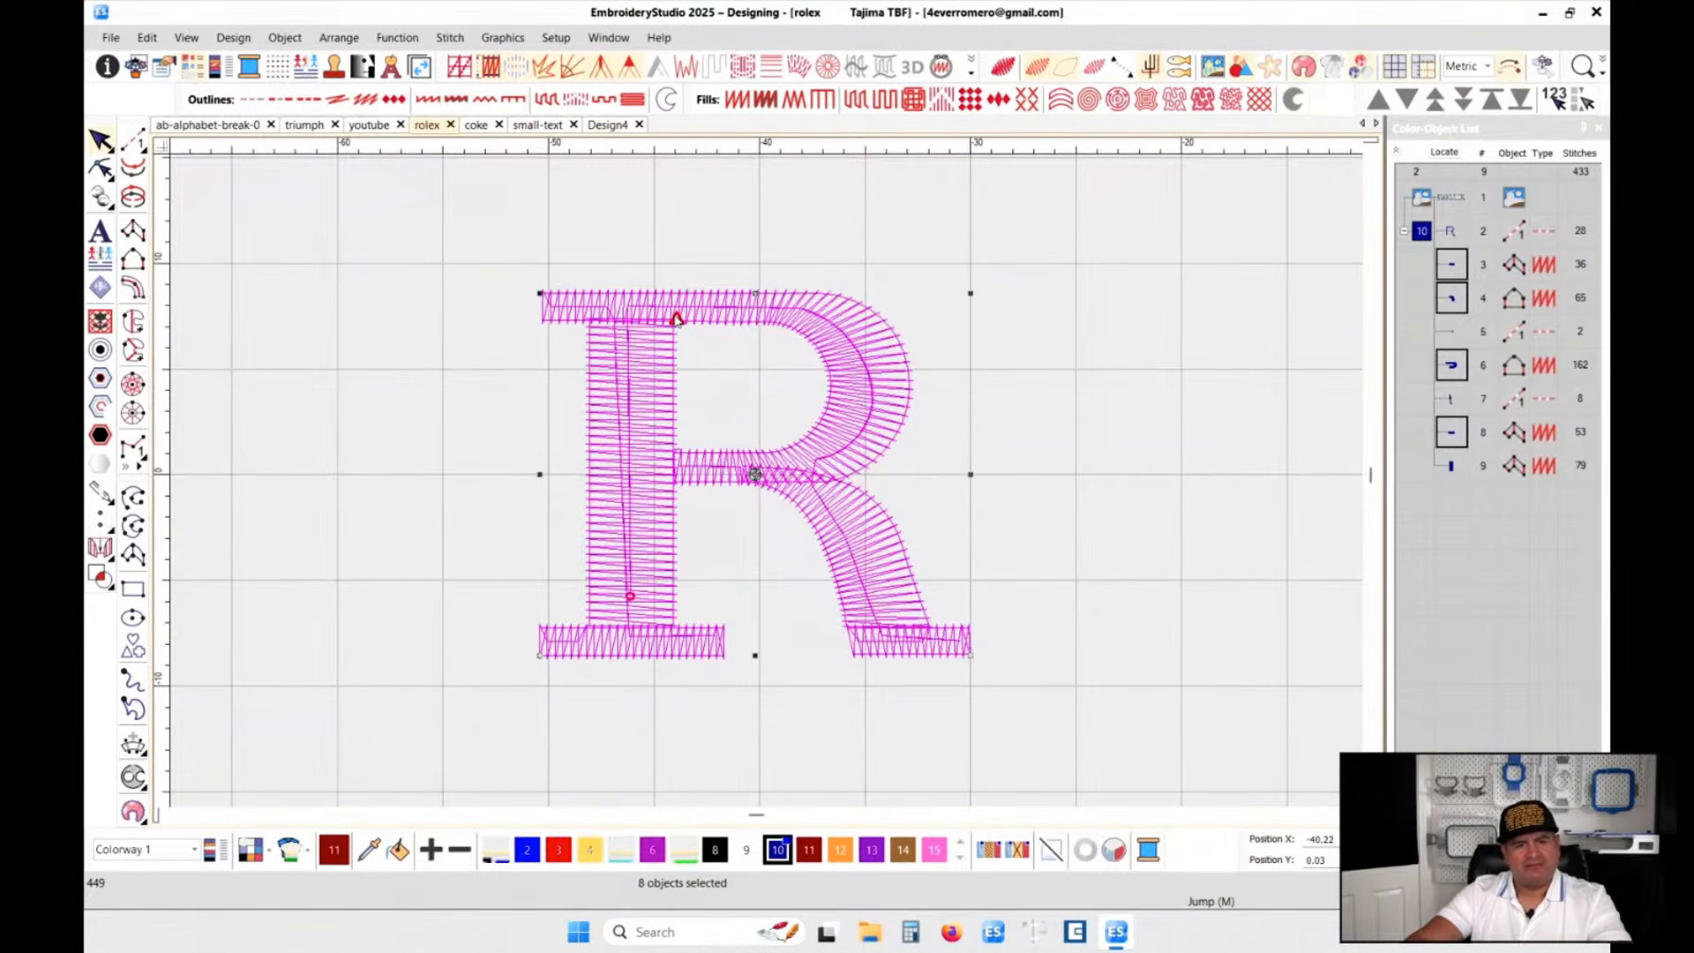
pyautogui.click(391, 427)
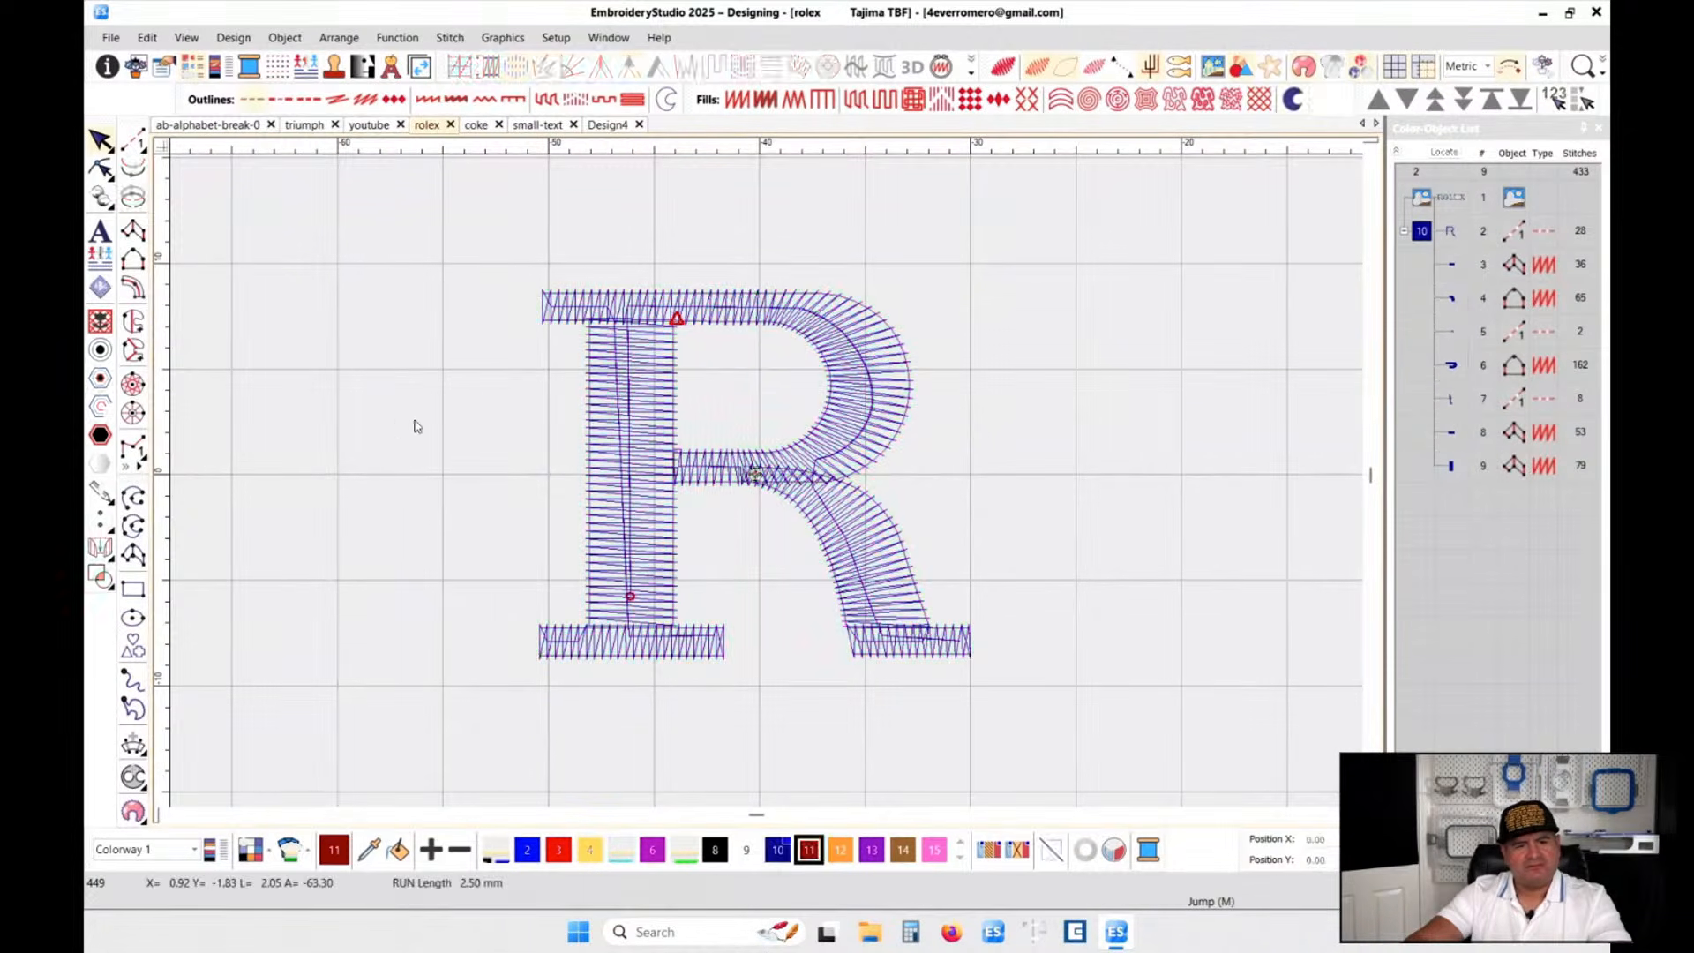
# - Reshape the stem column by moving its exit point from the top down to the left foot bar, and inspect the letter's stitching
pyautogui.click(676, 382)
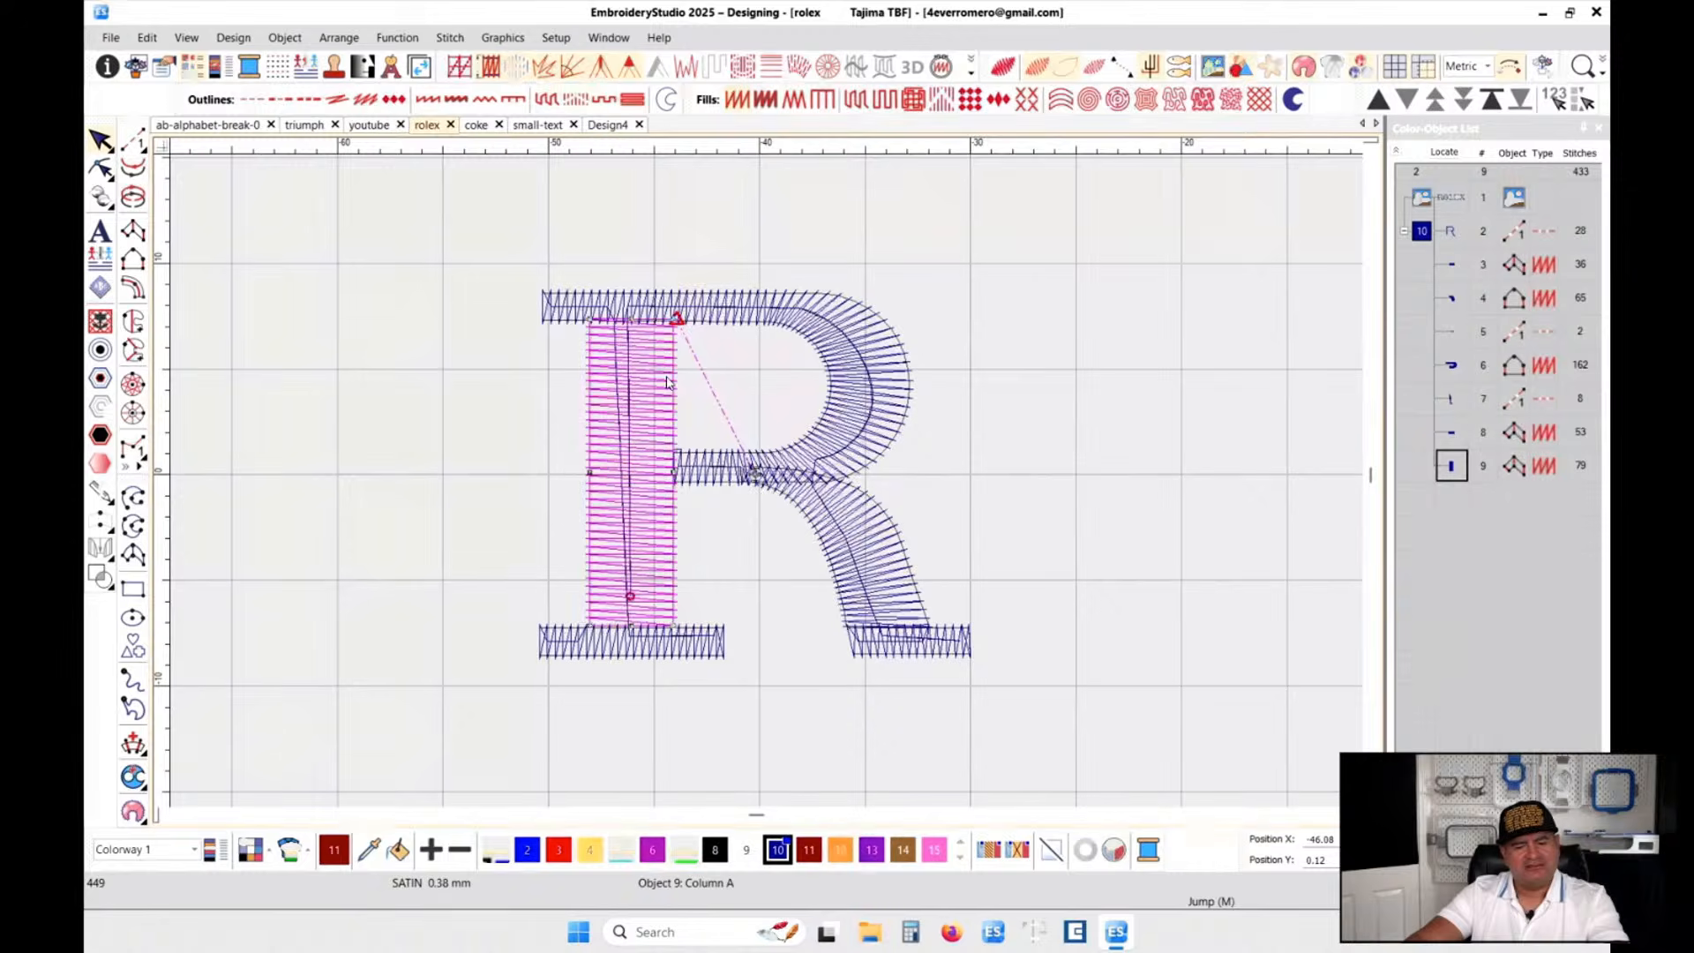
pyautogui.press('h')
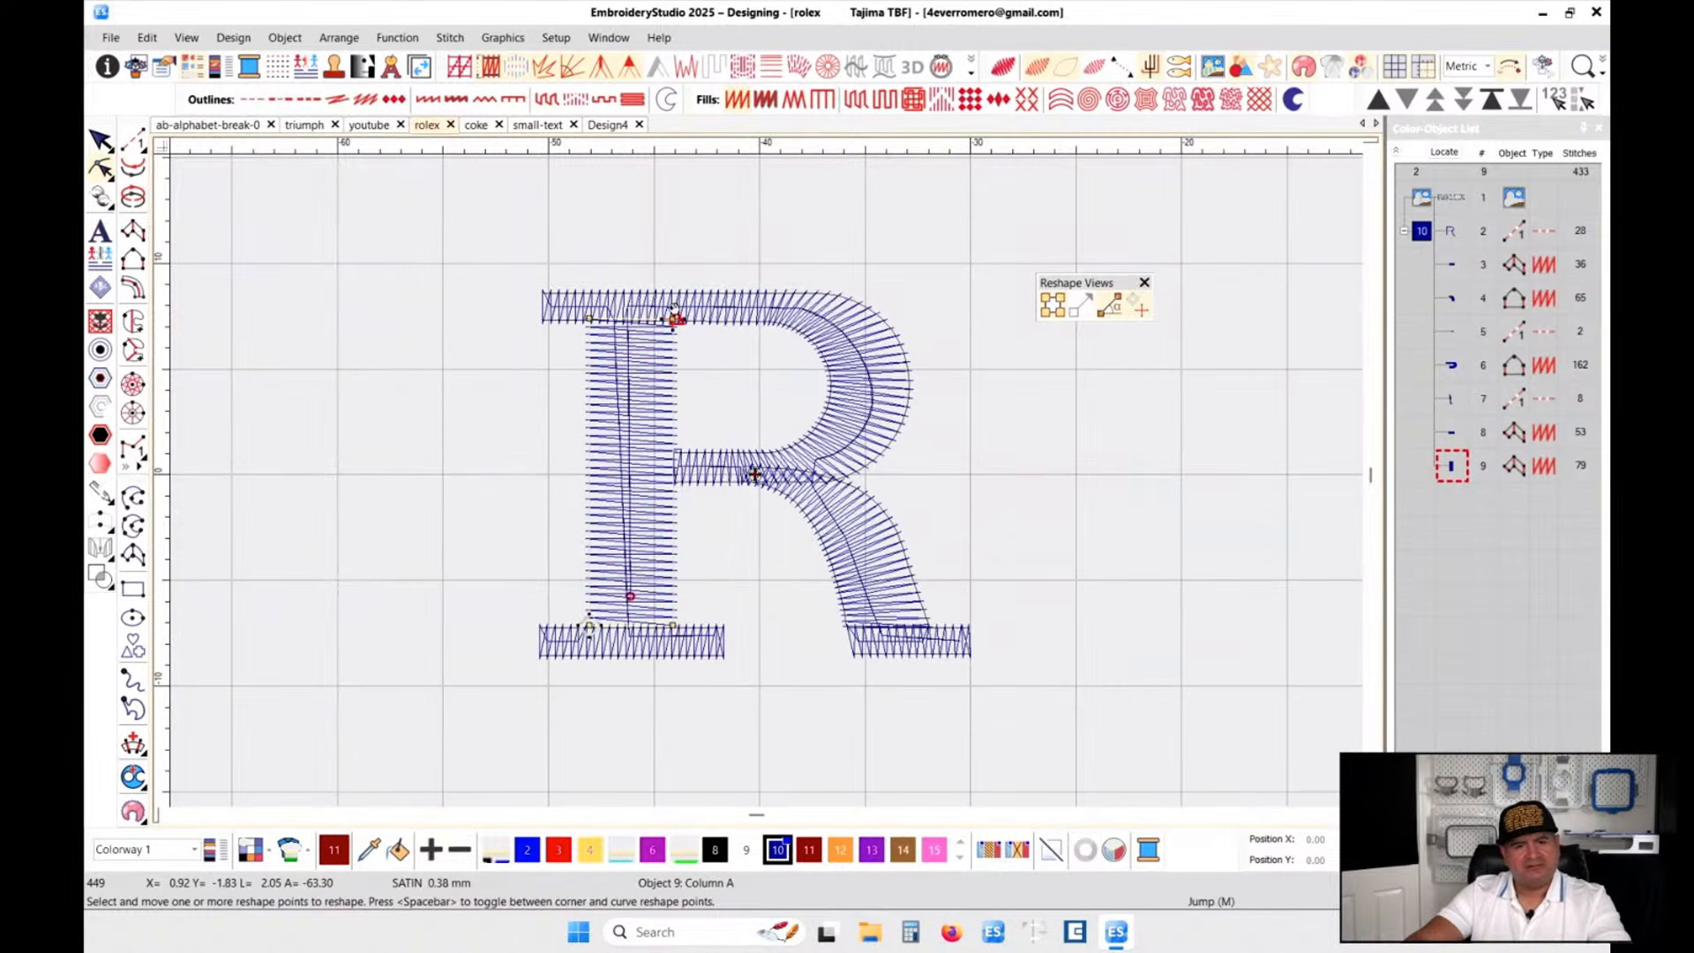
pyautogui.moveTo(673, 318)
pyautogui.mouseDown()
pyautogui.moveTo(752, 422)
pyautogui.moveTo(715, 650)
pyautogui.mouseUp()
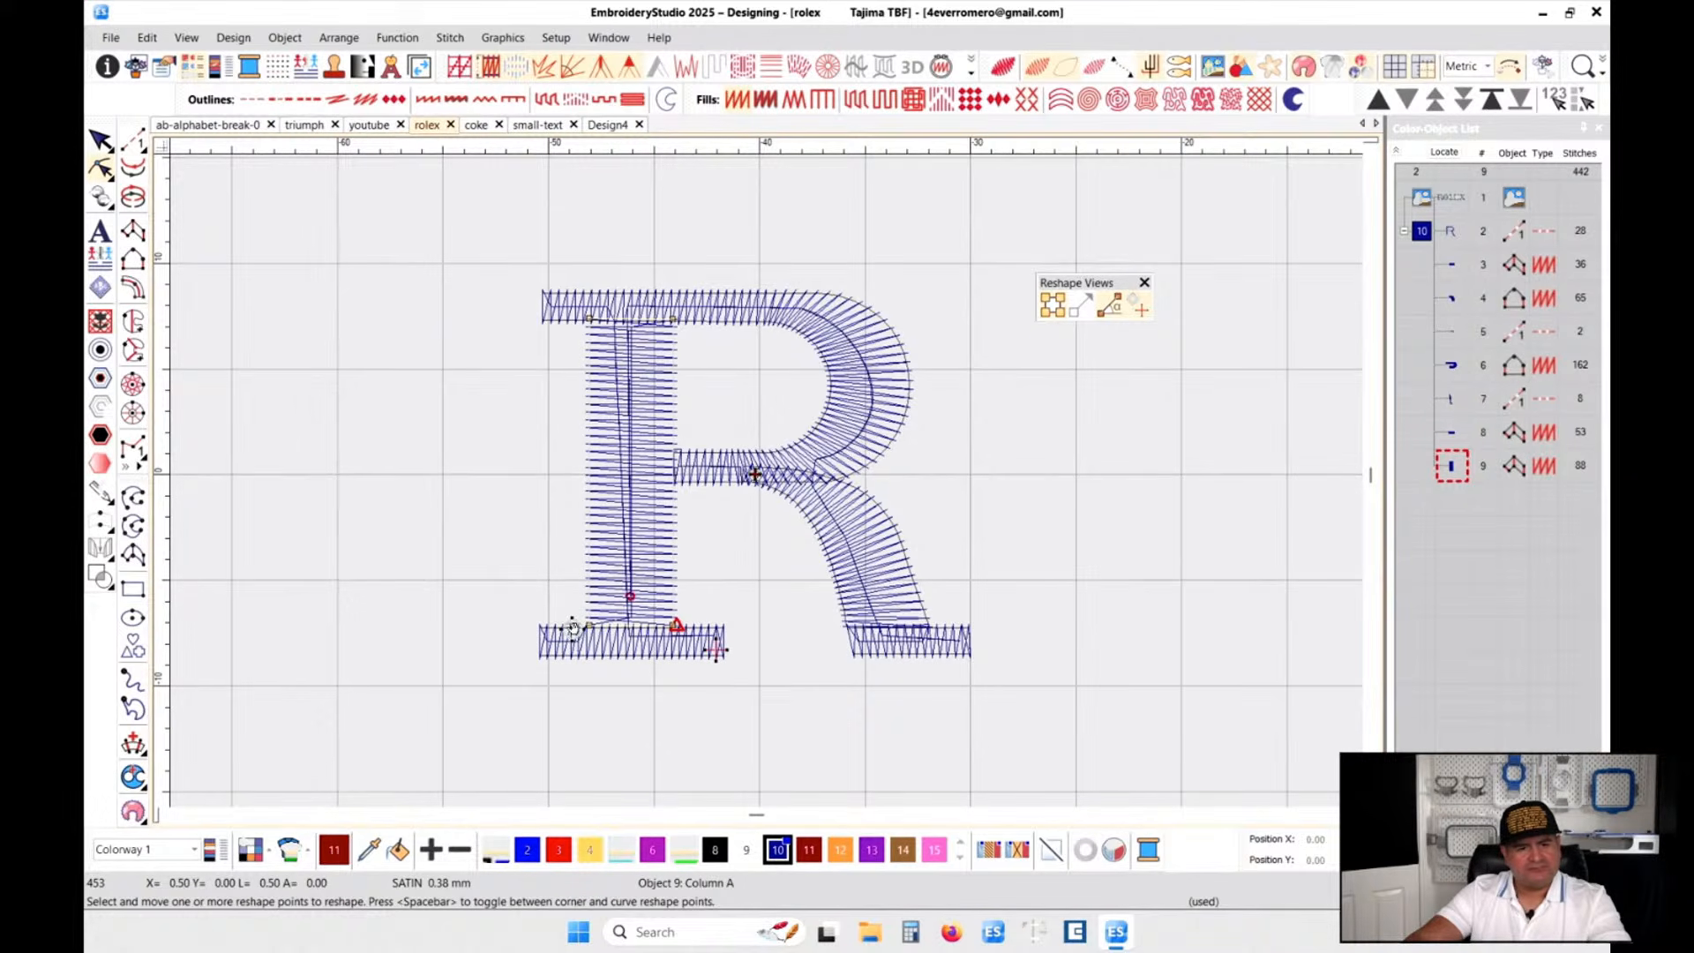
pyautogui.click(100, 140)
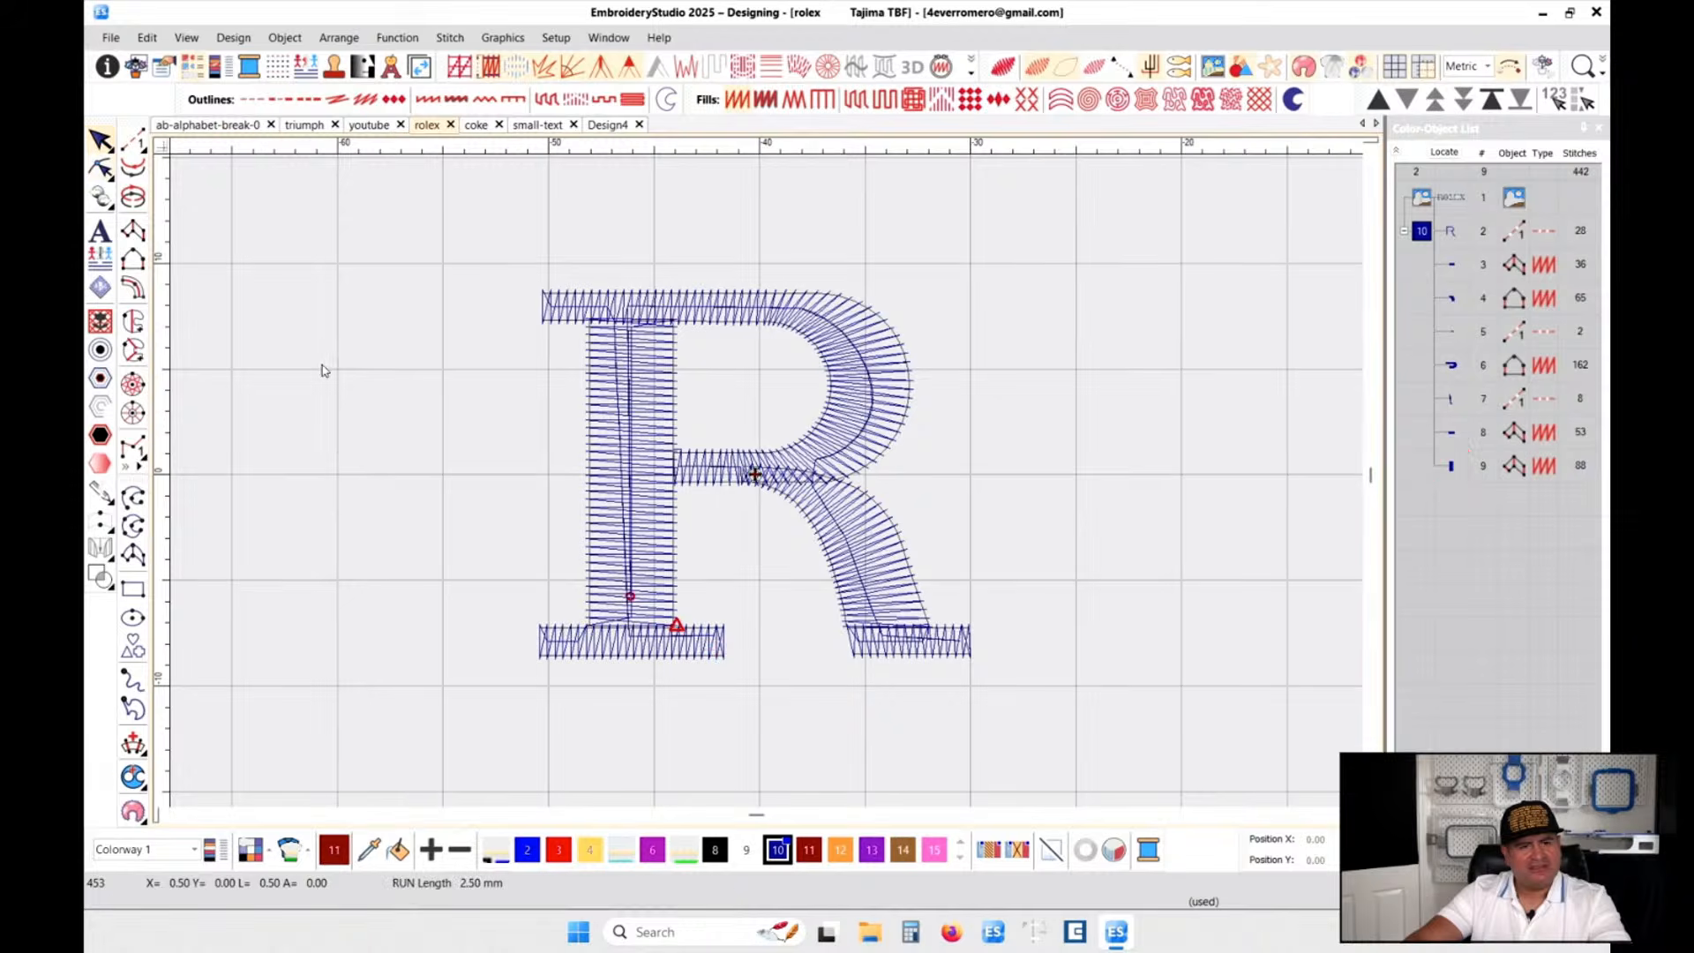
pyautogui.click(353, 406)
pyautogui.press('t')
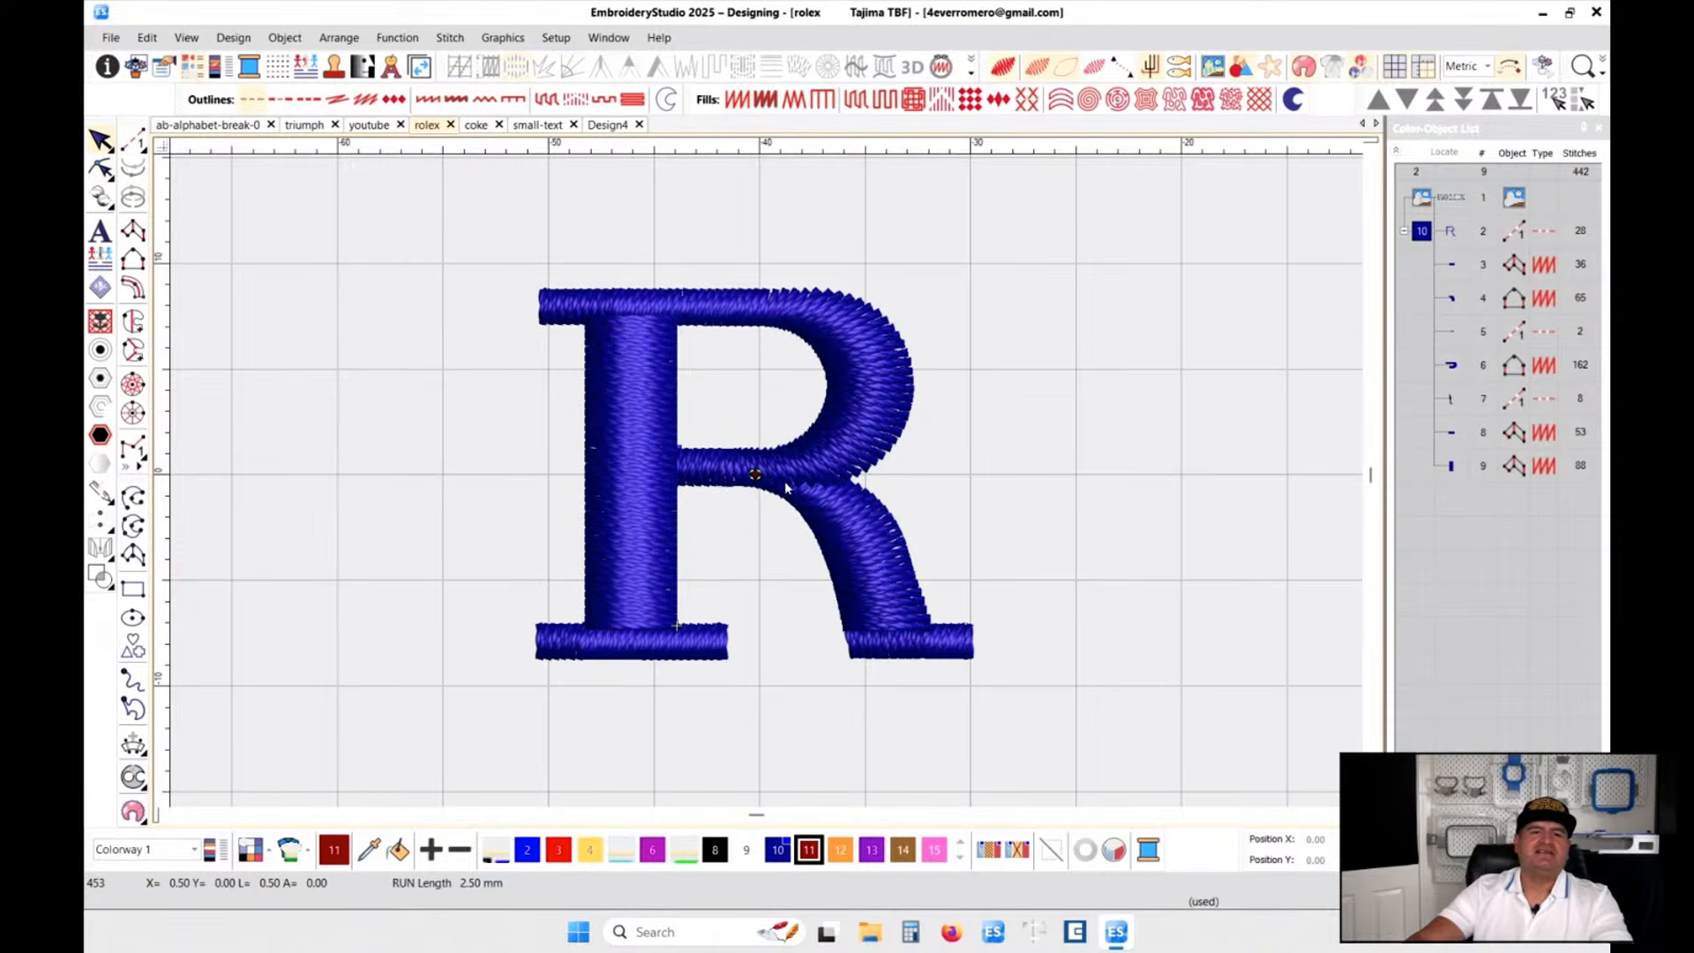
pyautogui.scroll(3, 785, 480)
pyautogui.press('t')
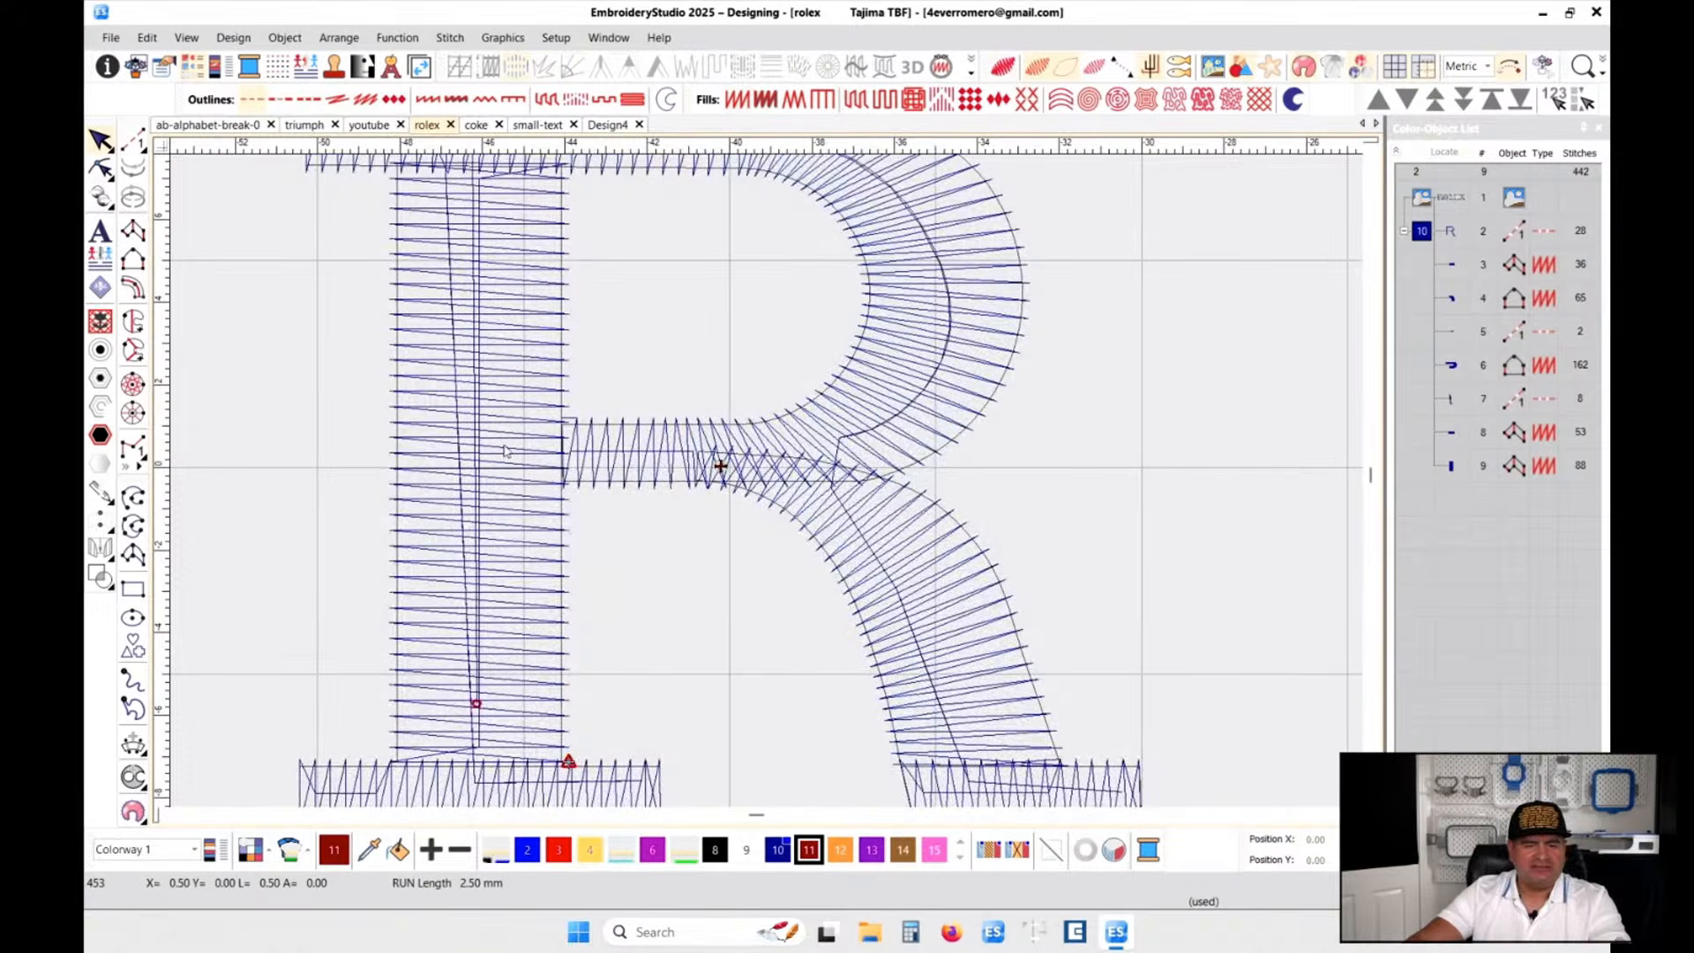
# - Measure the width of the R's stem column and the thickness of its crossbar
pyautogui.scroll(-2, 505, 455)
pyautogui.scroll(3, 769, 486)
pyautogui.scroll(-3, 770, 486)
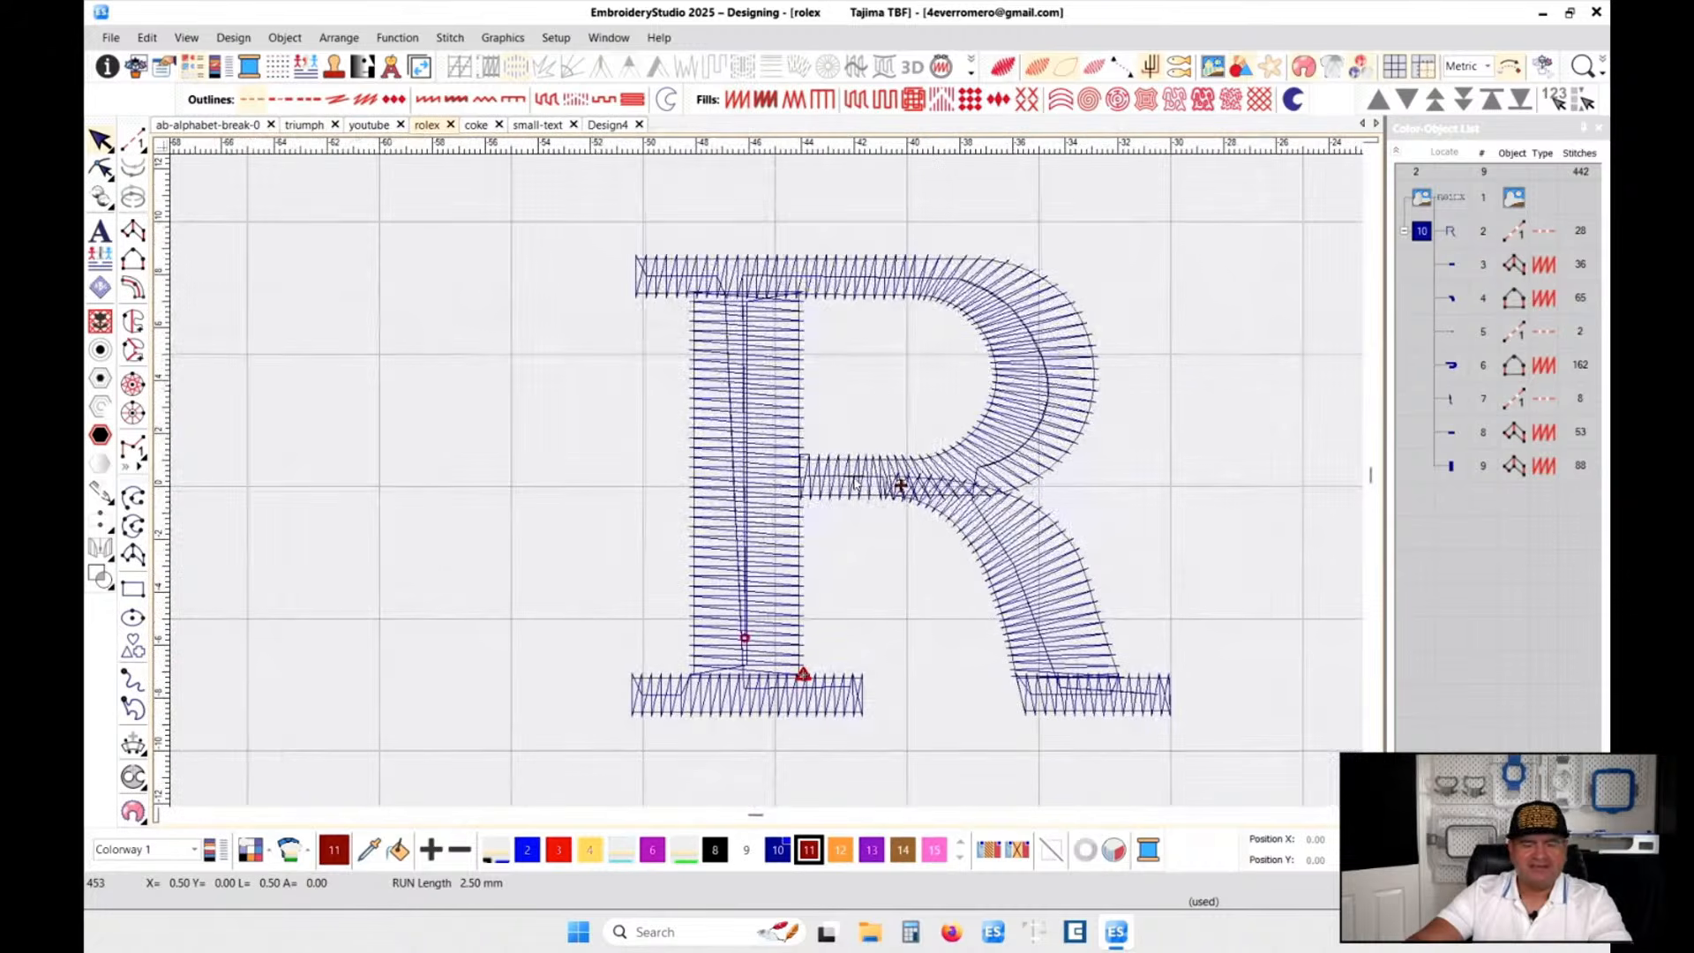
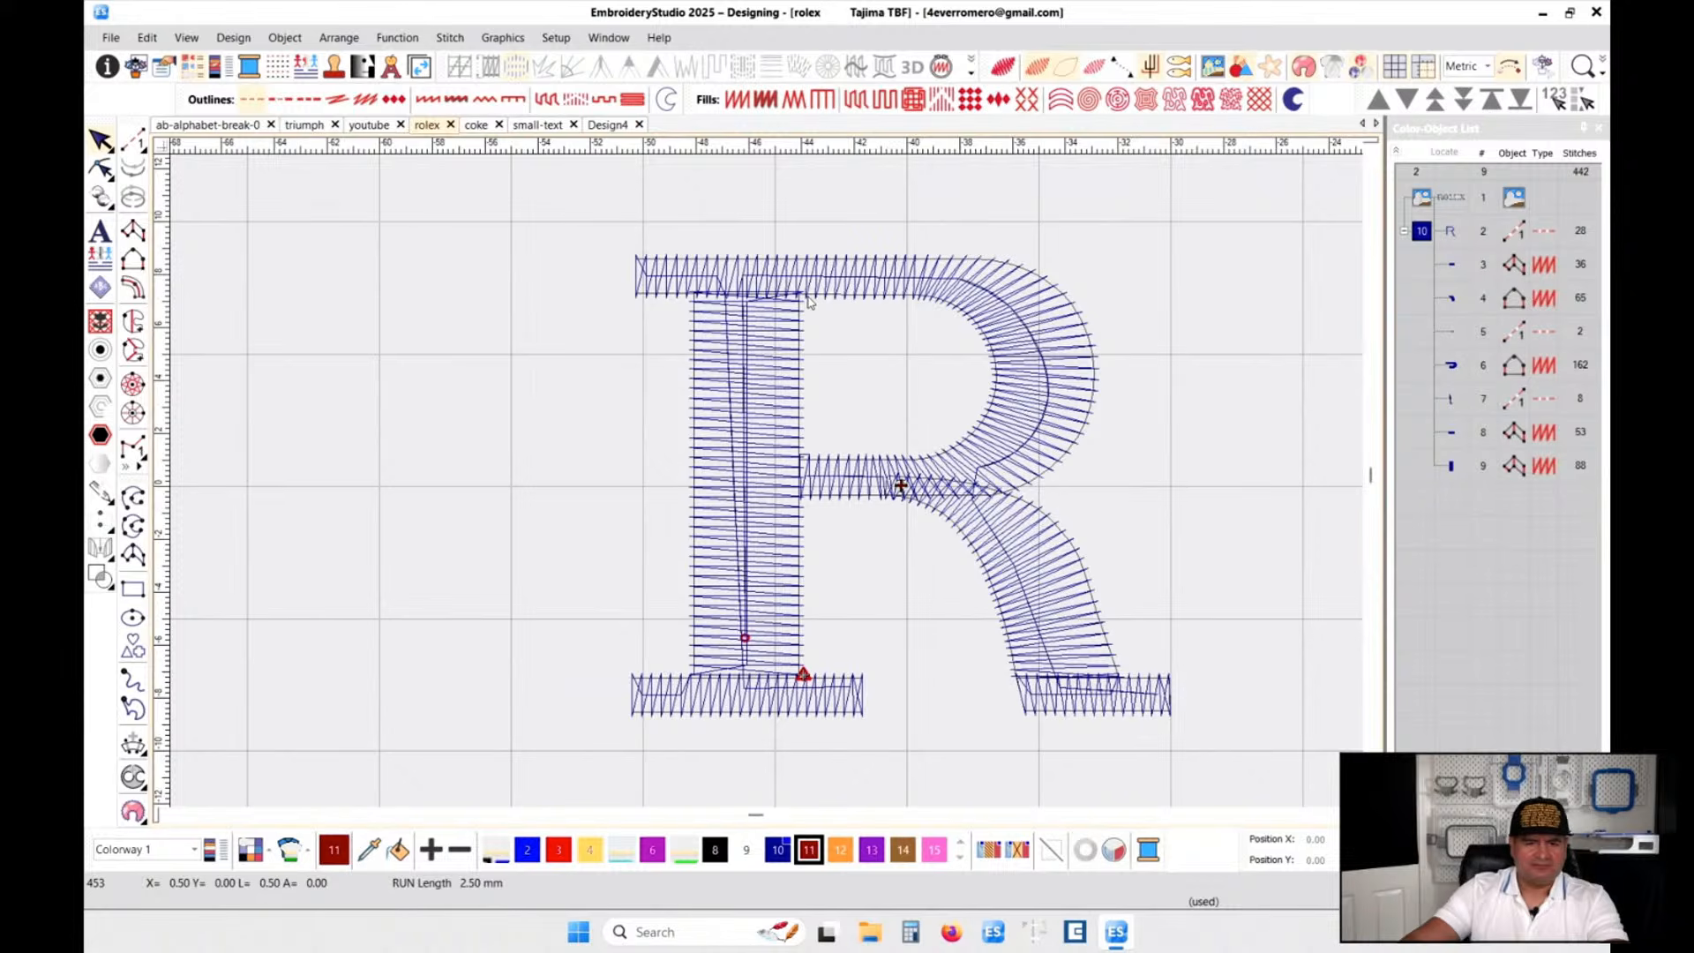
pyautogui.scroll(3, 756, 420)
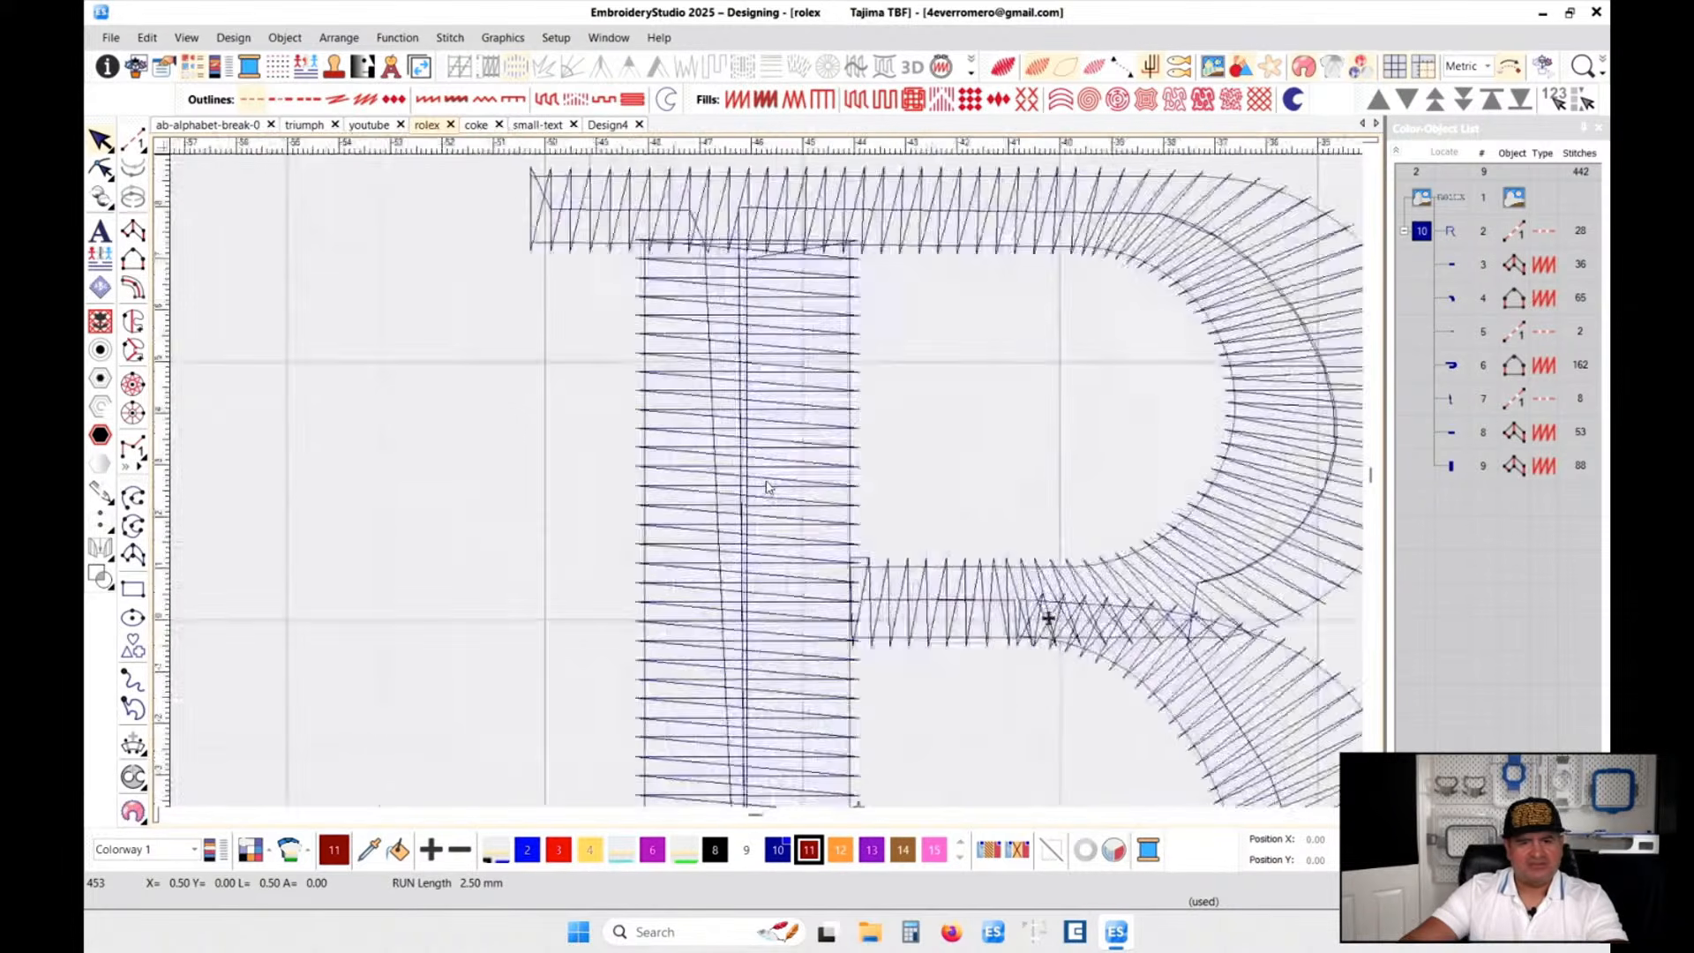
pyautogui.press('m')
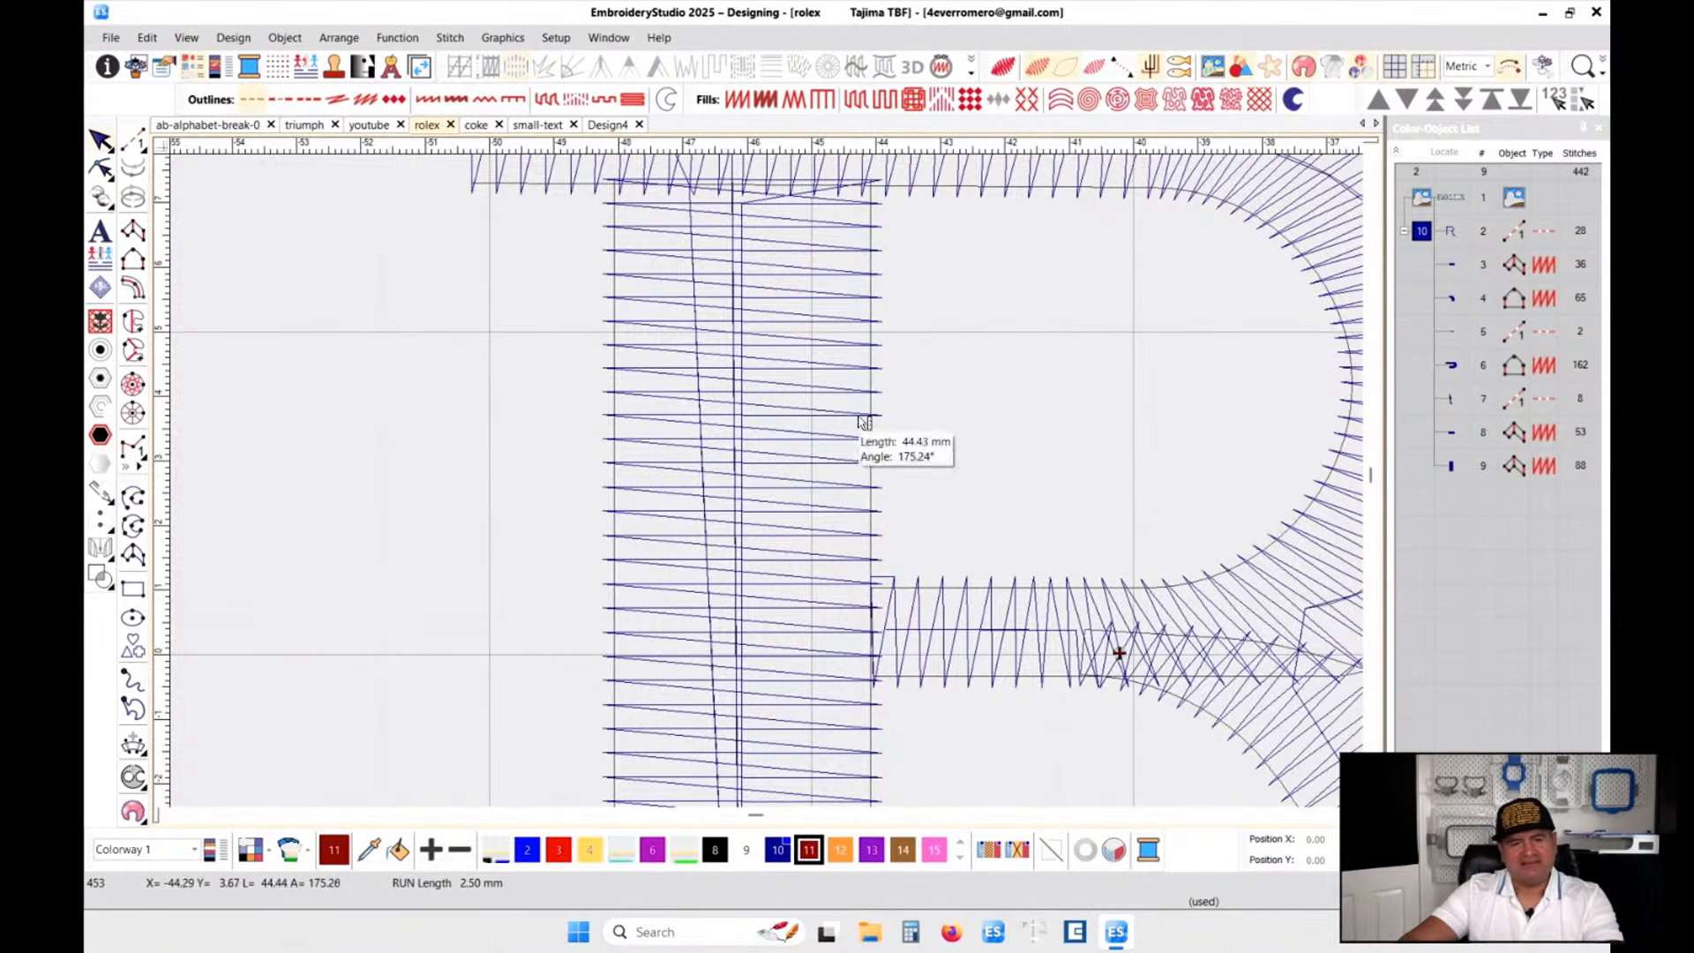
pyautogui.click(872, 415)
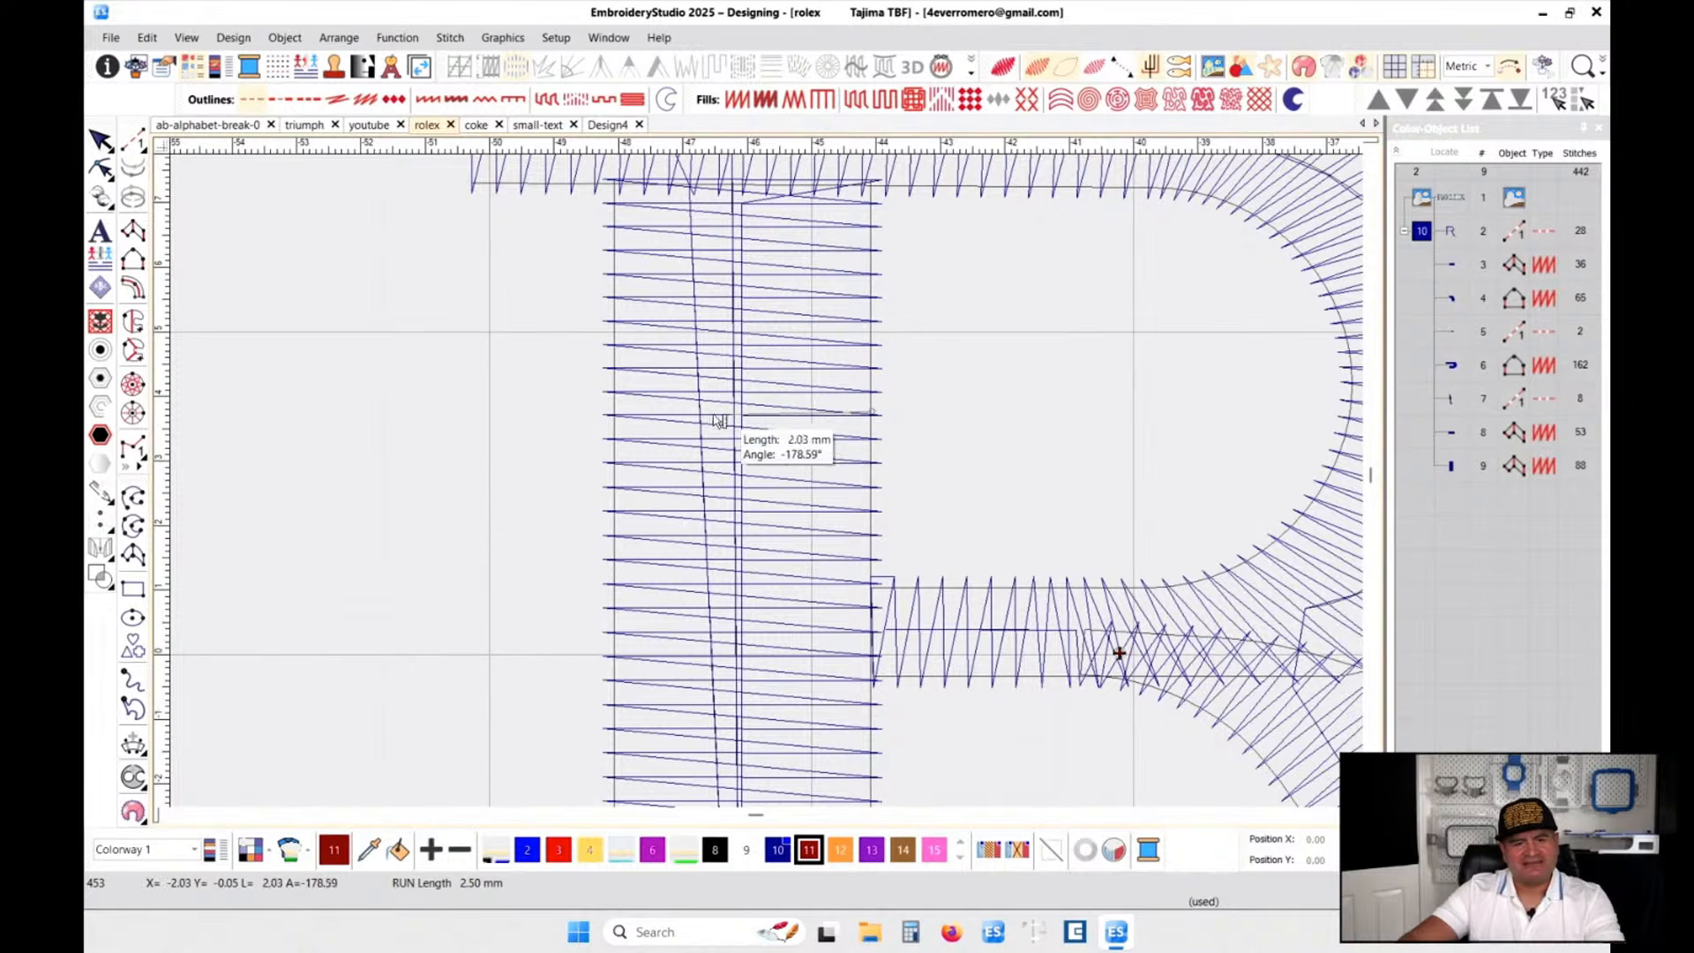
pyautogui.click(611, 415)
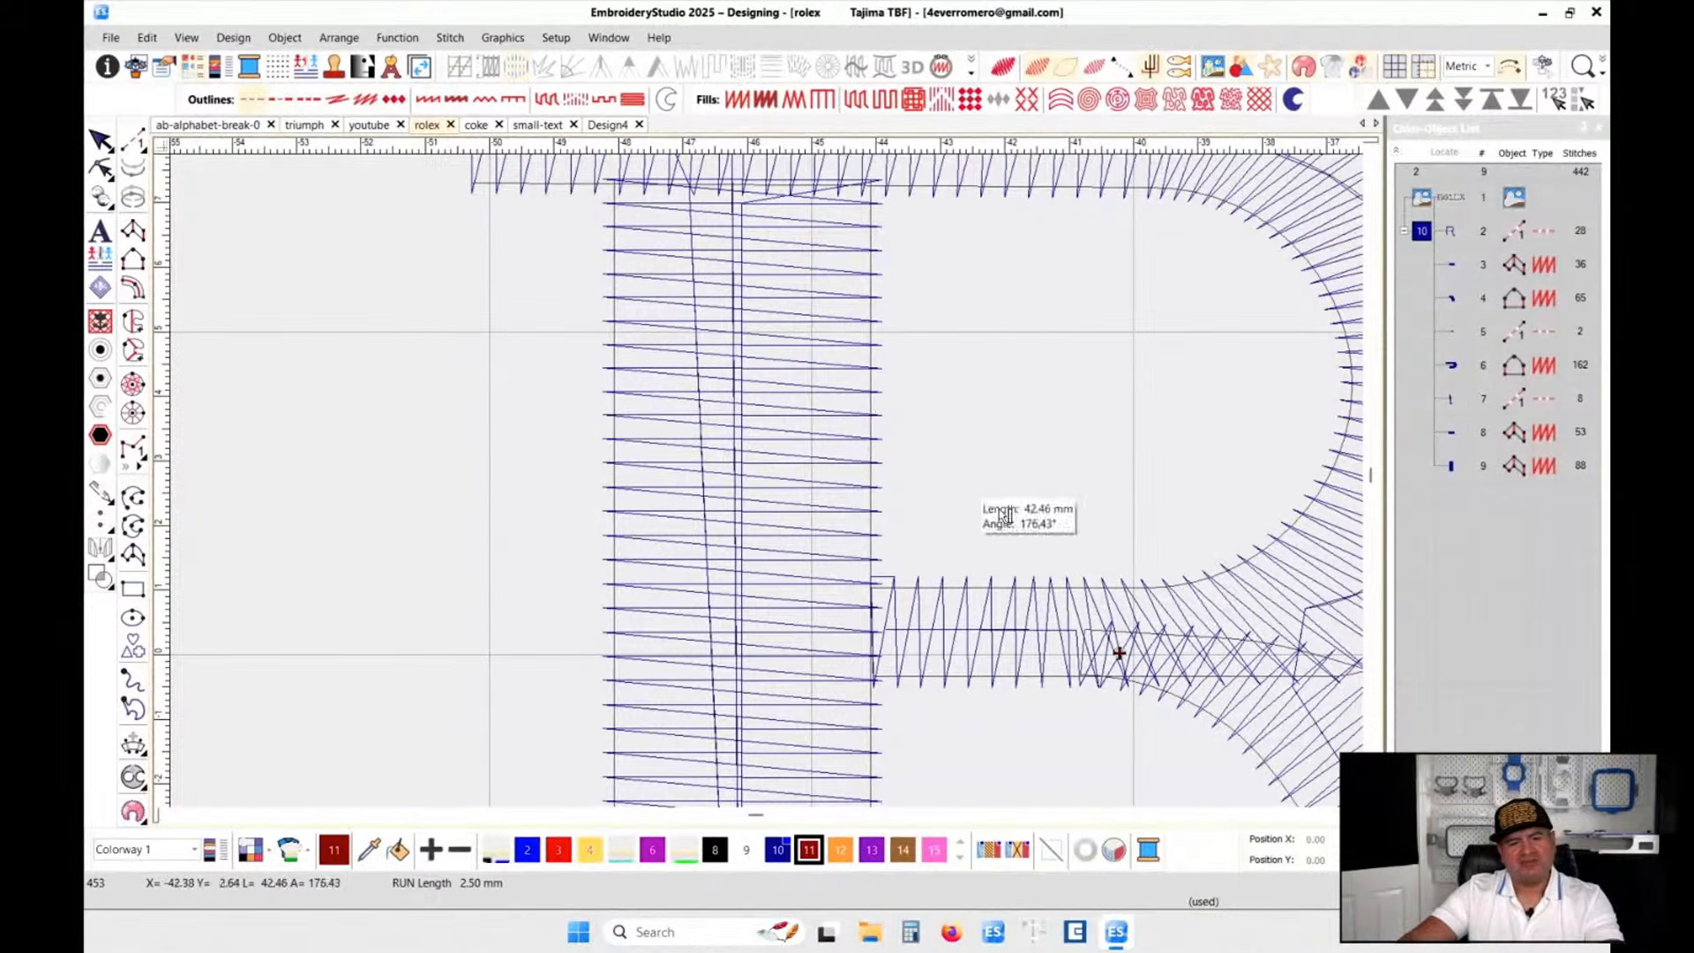
pyautogui.click(962, 587)
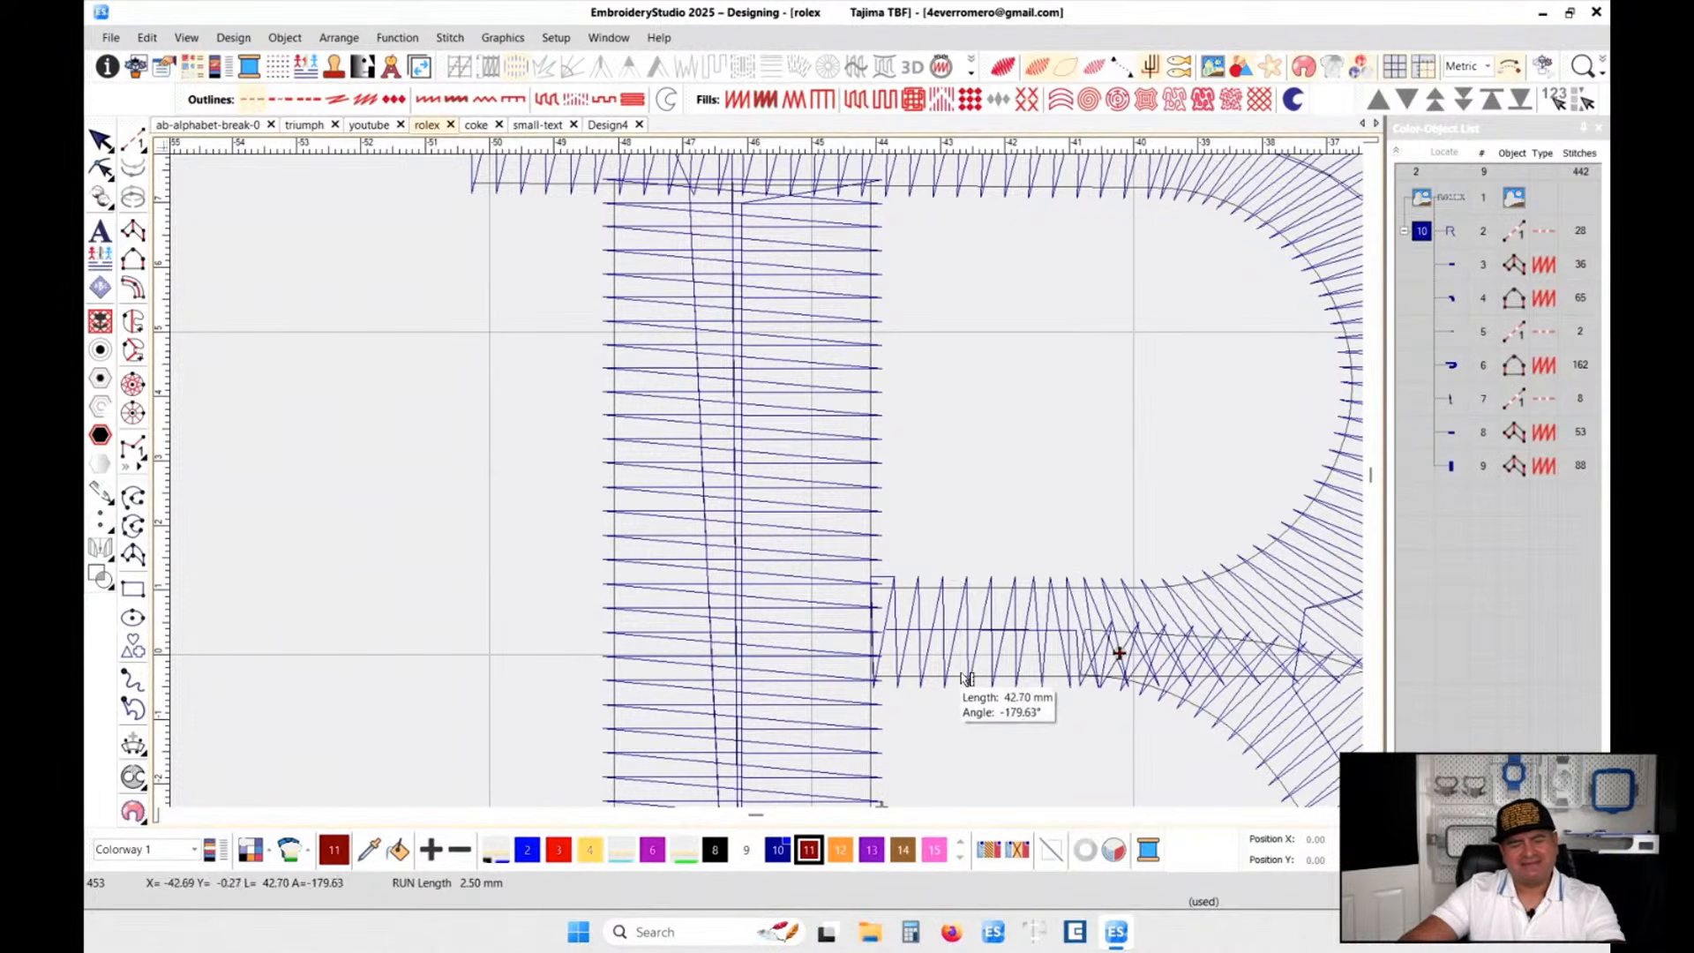
pyautogui.scroll(-2, 976, 547)
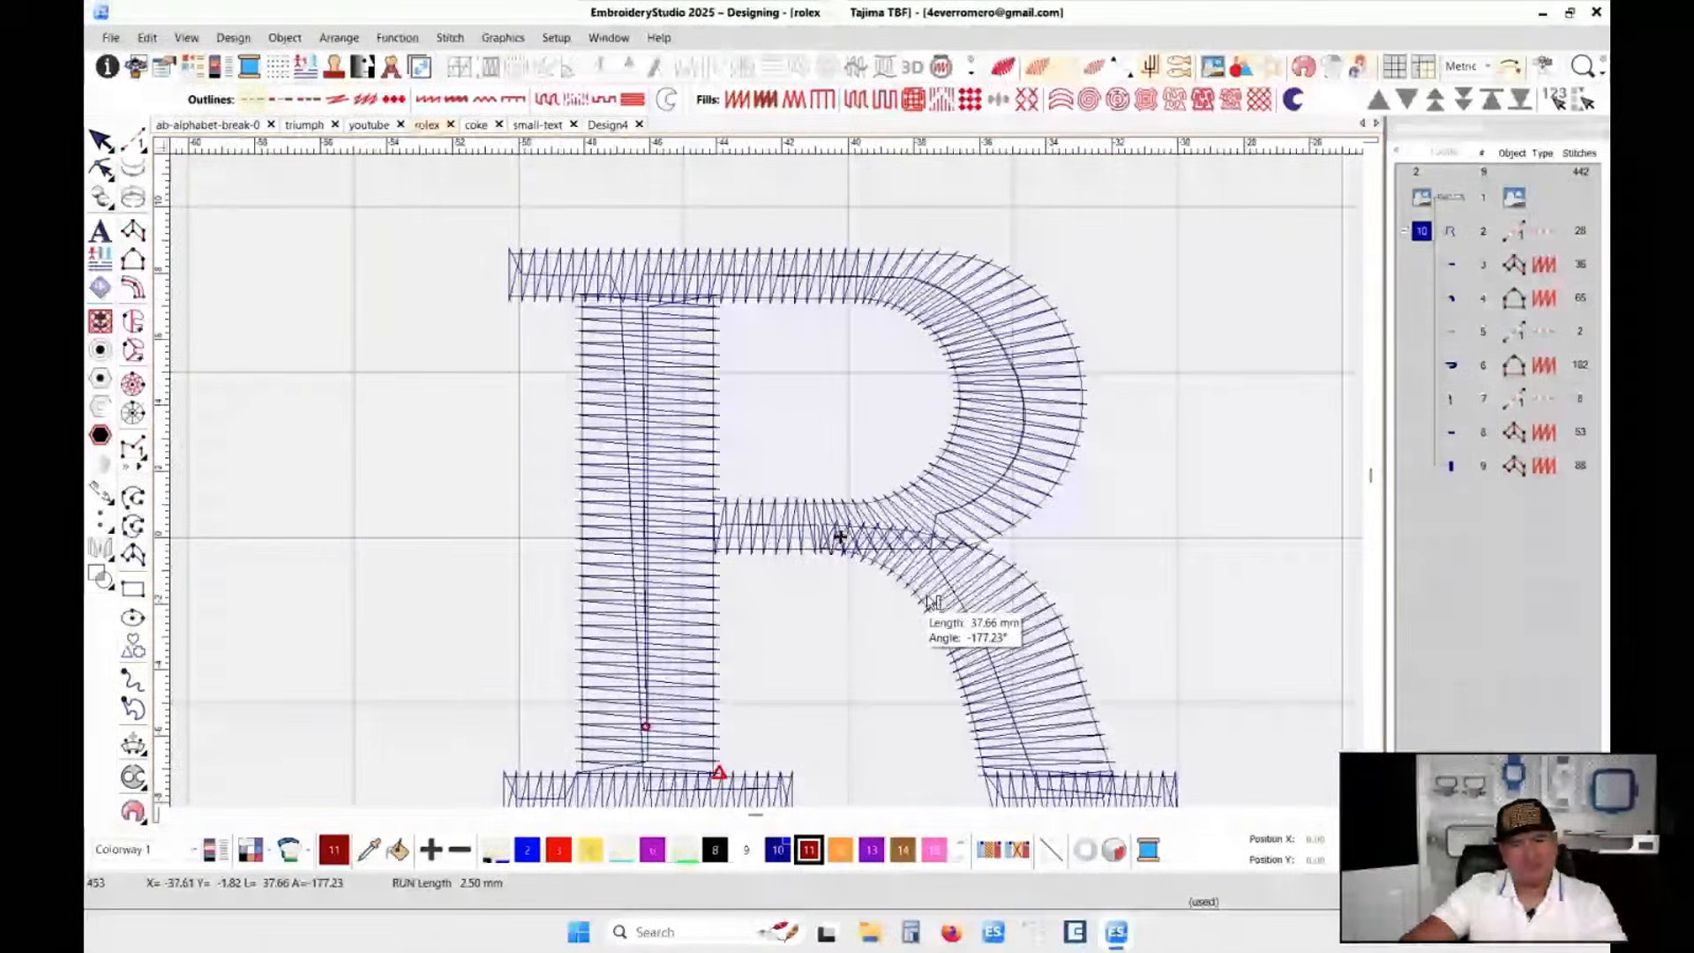
pyautogui.press('Escape')
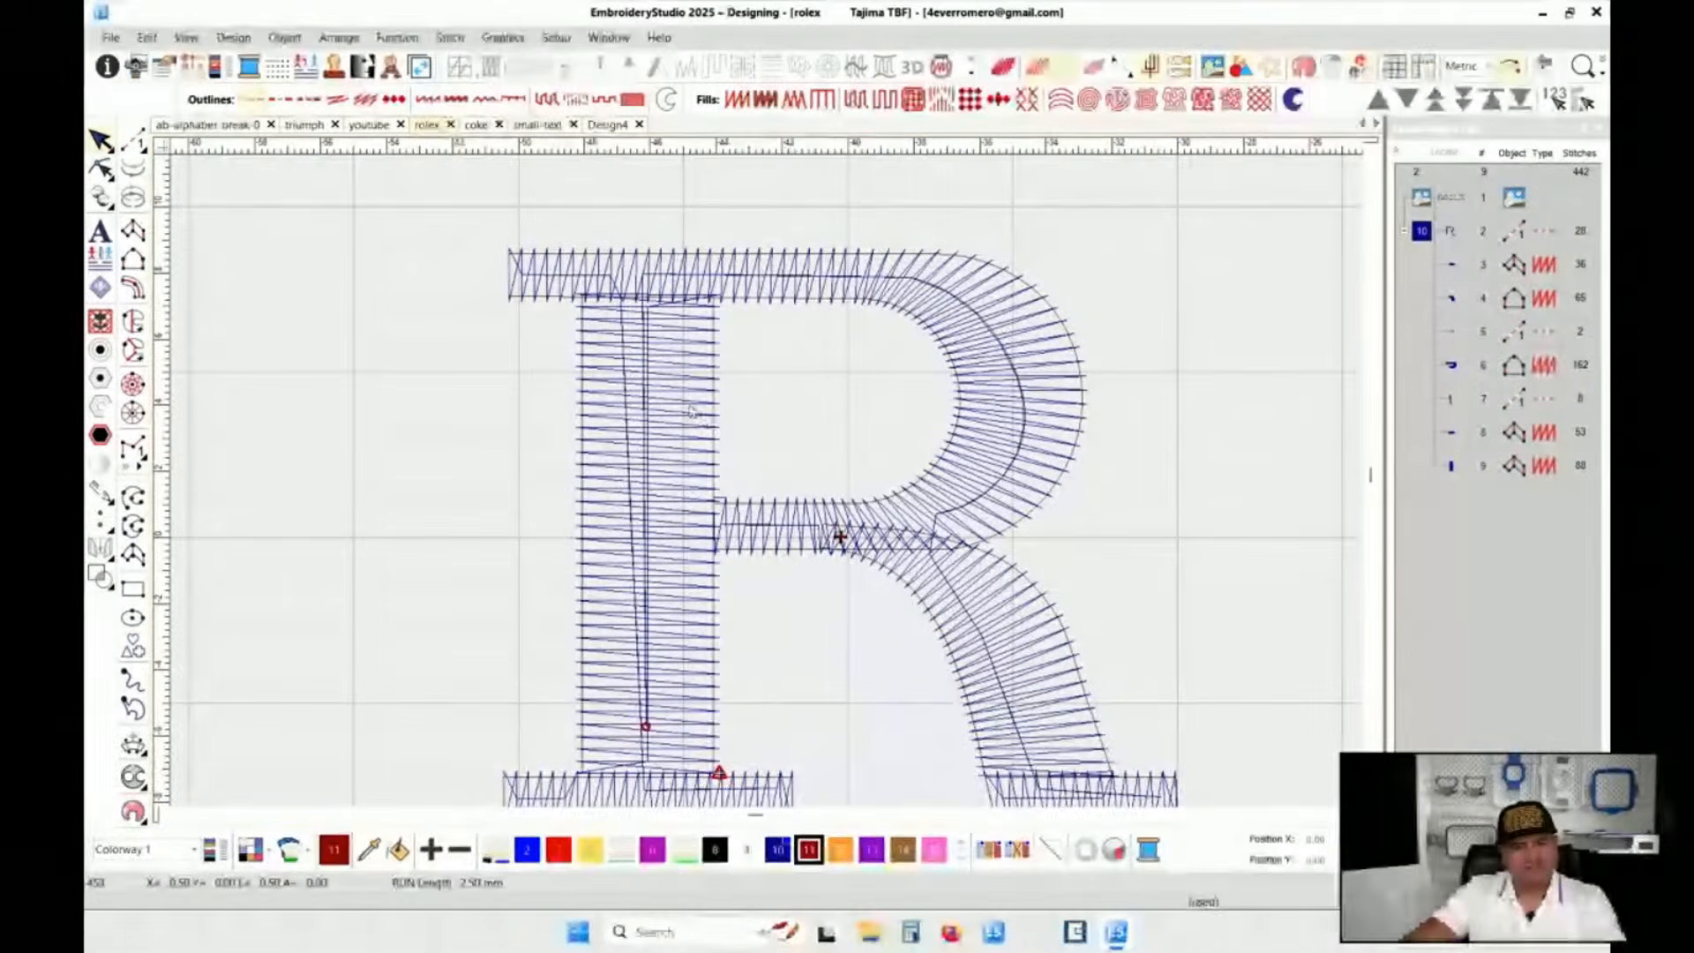
# - Select all eight color 10 objects of the R and enable a Center Run first underlay for them
pyautogui.click(1420, 232)
pyautogui.scroll(-1, 801, 524)
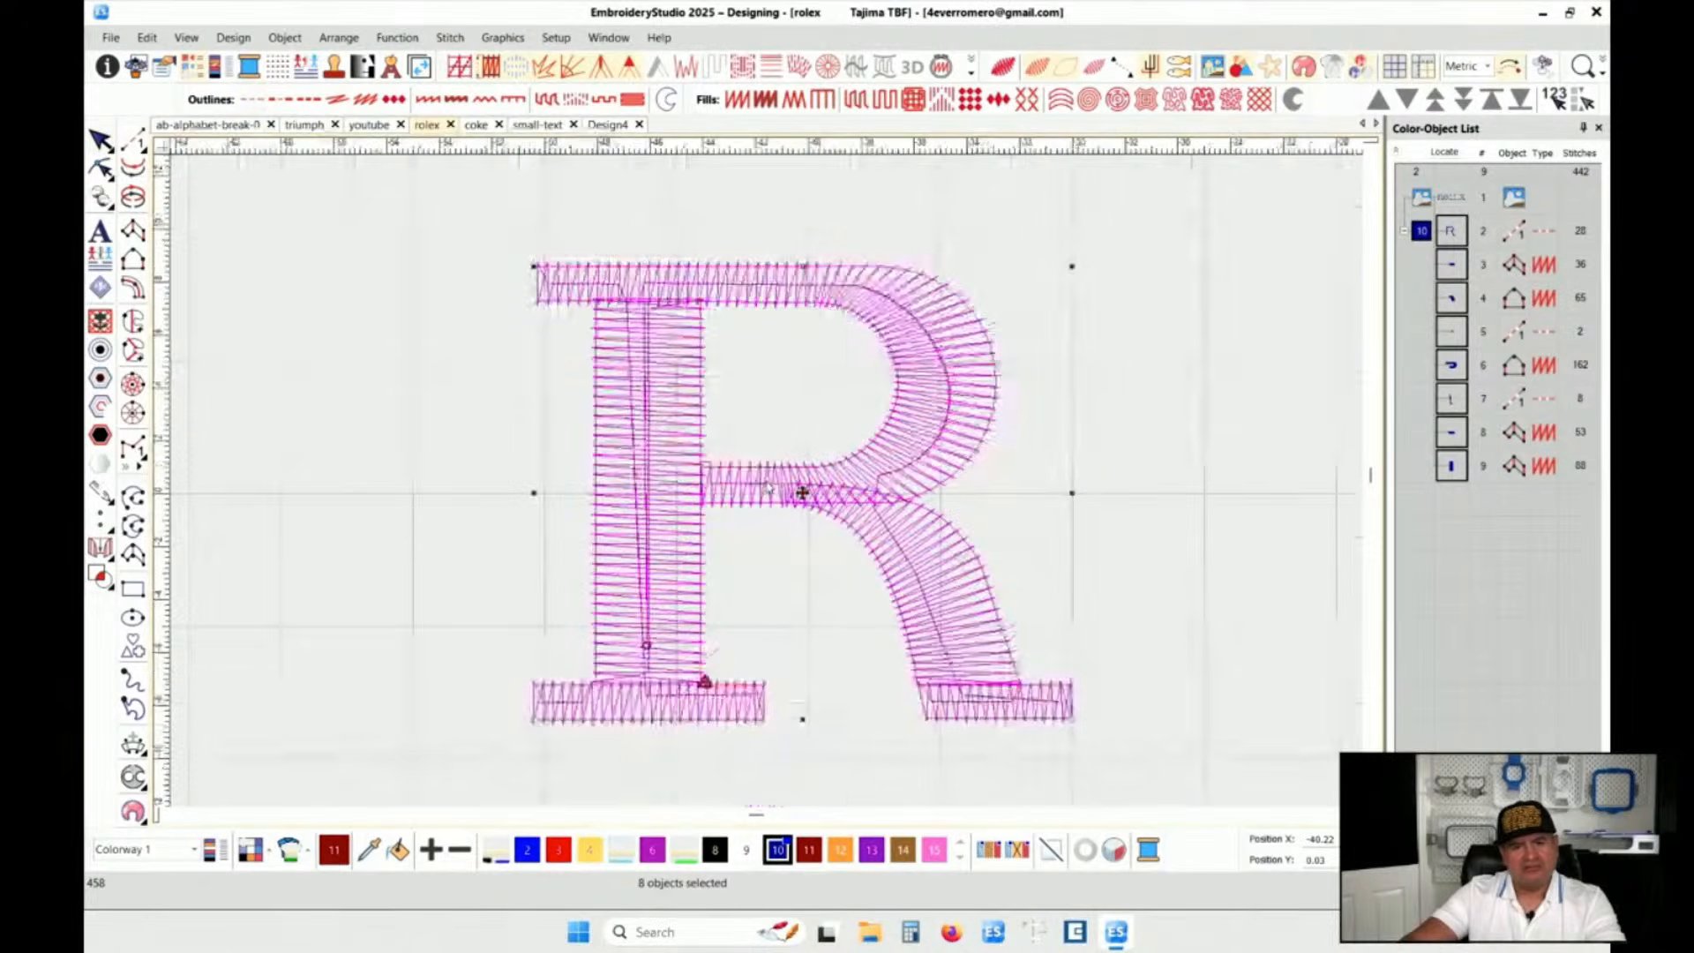
pyautogui.scroll(1, 766, 484)
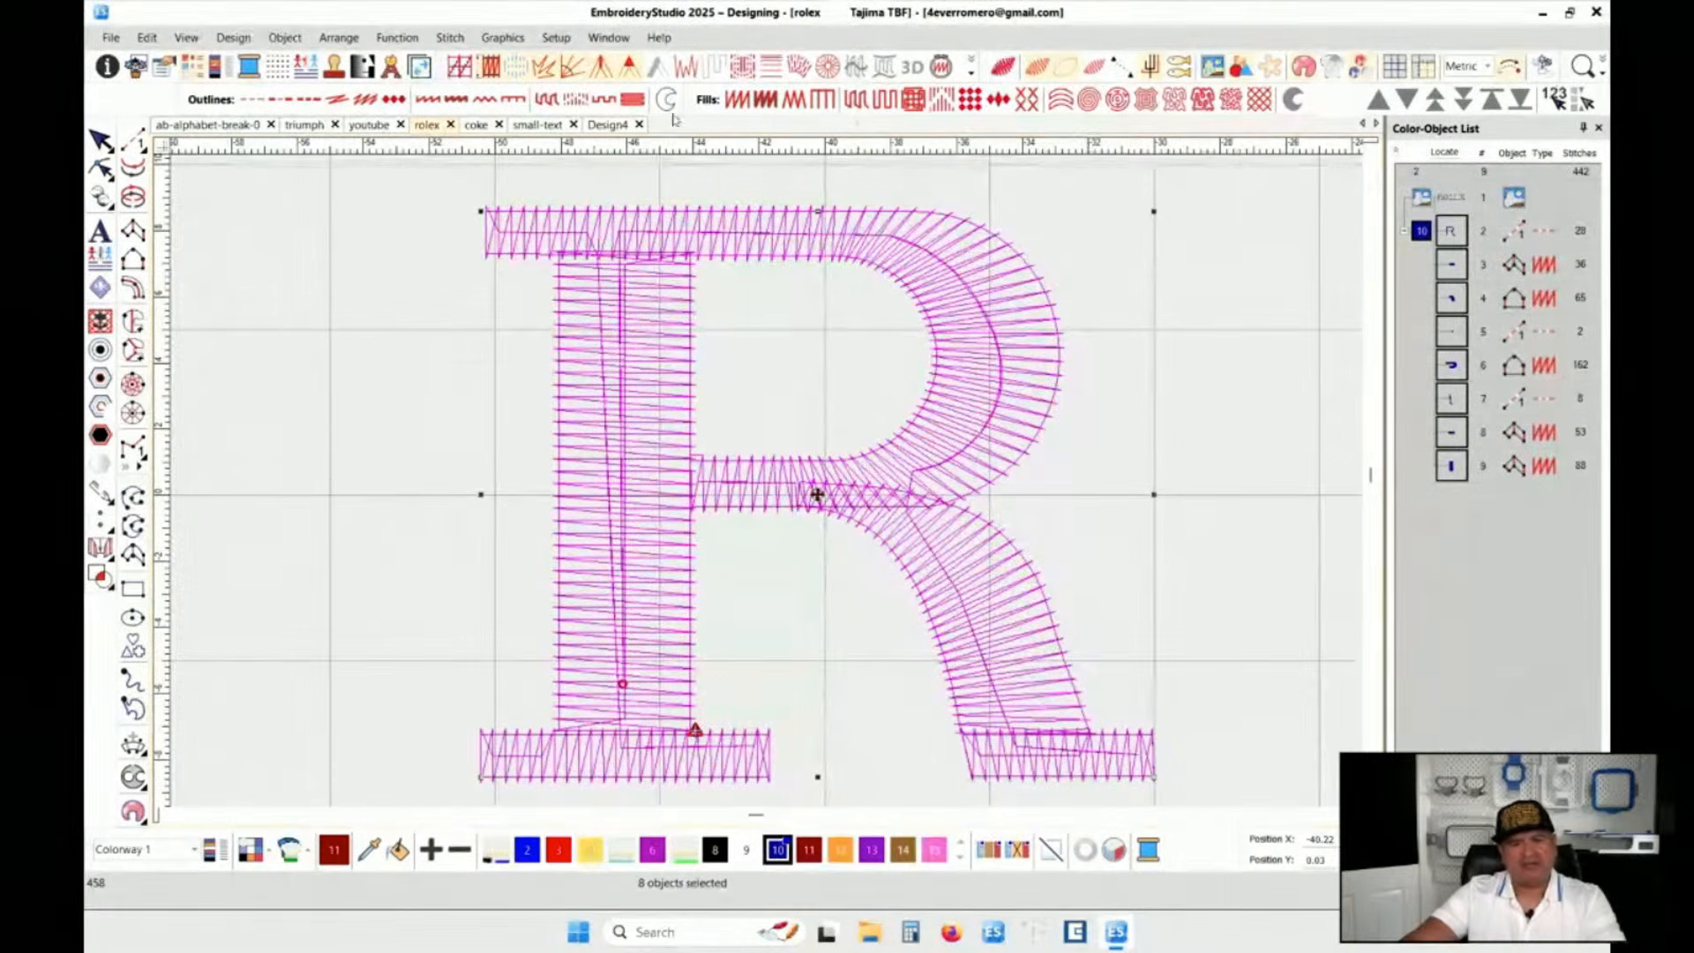
pyautogui.click(168, 64)
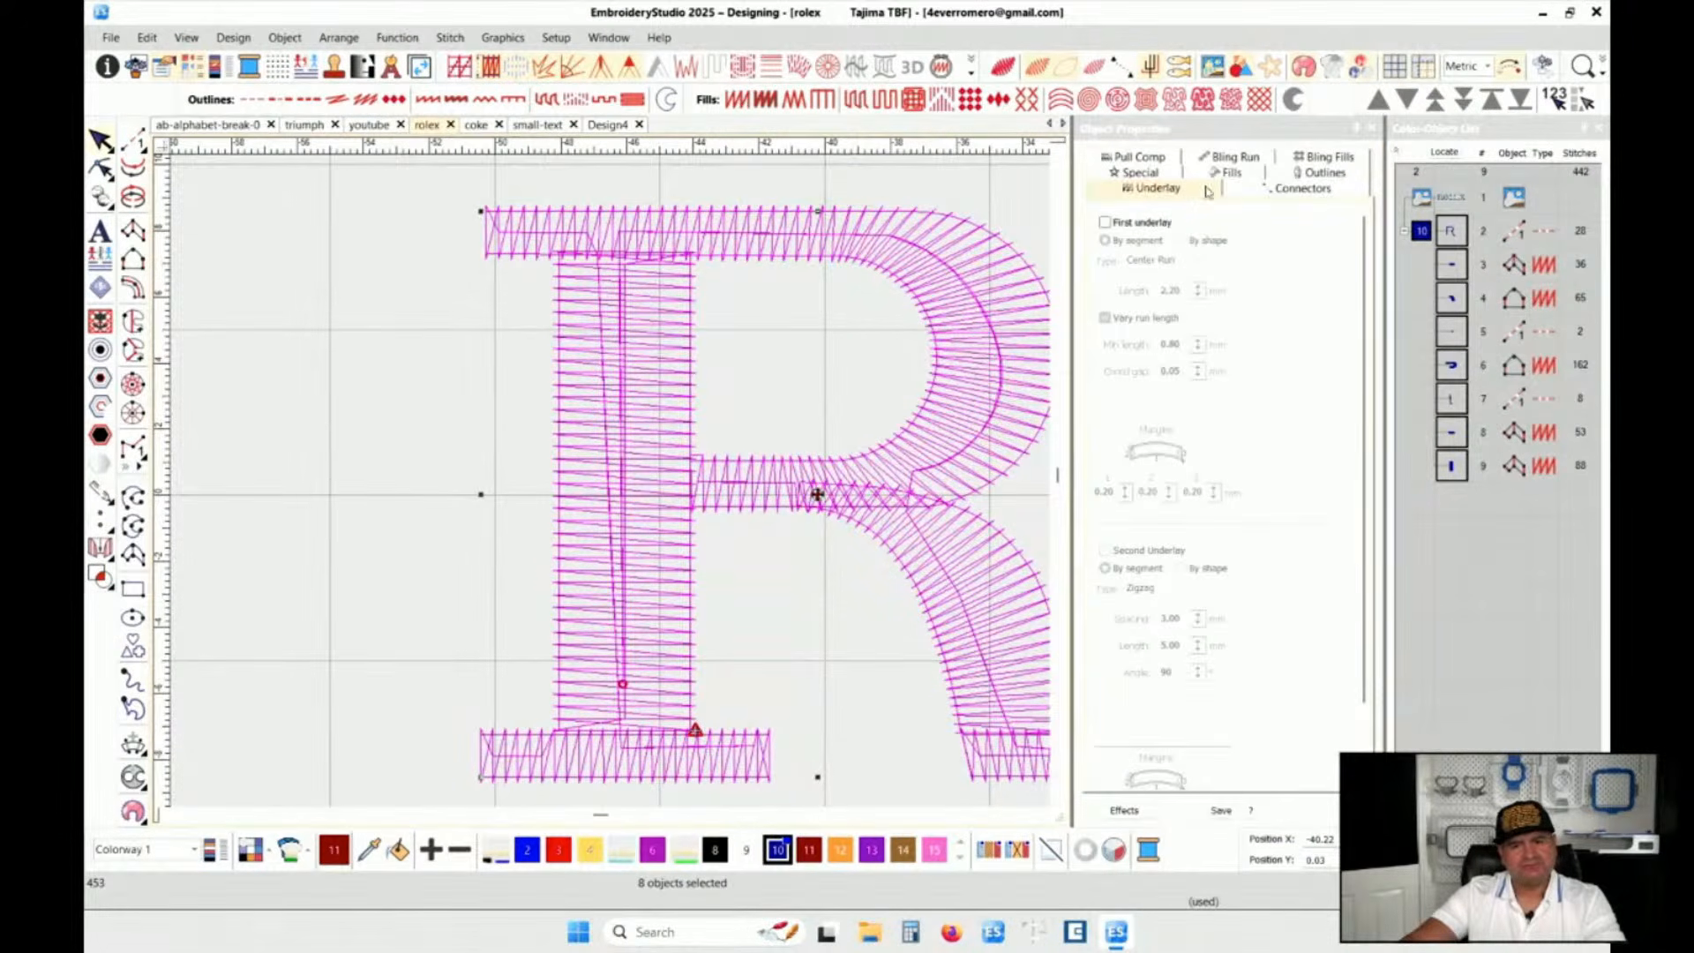
pyautogui.click(1139, 172)
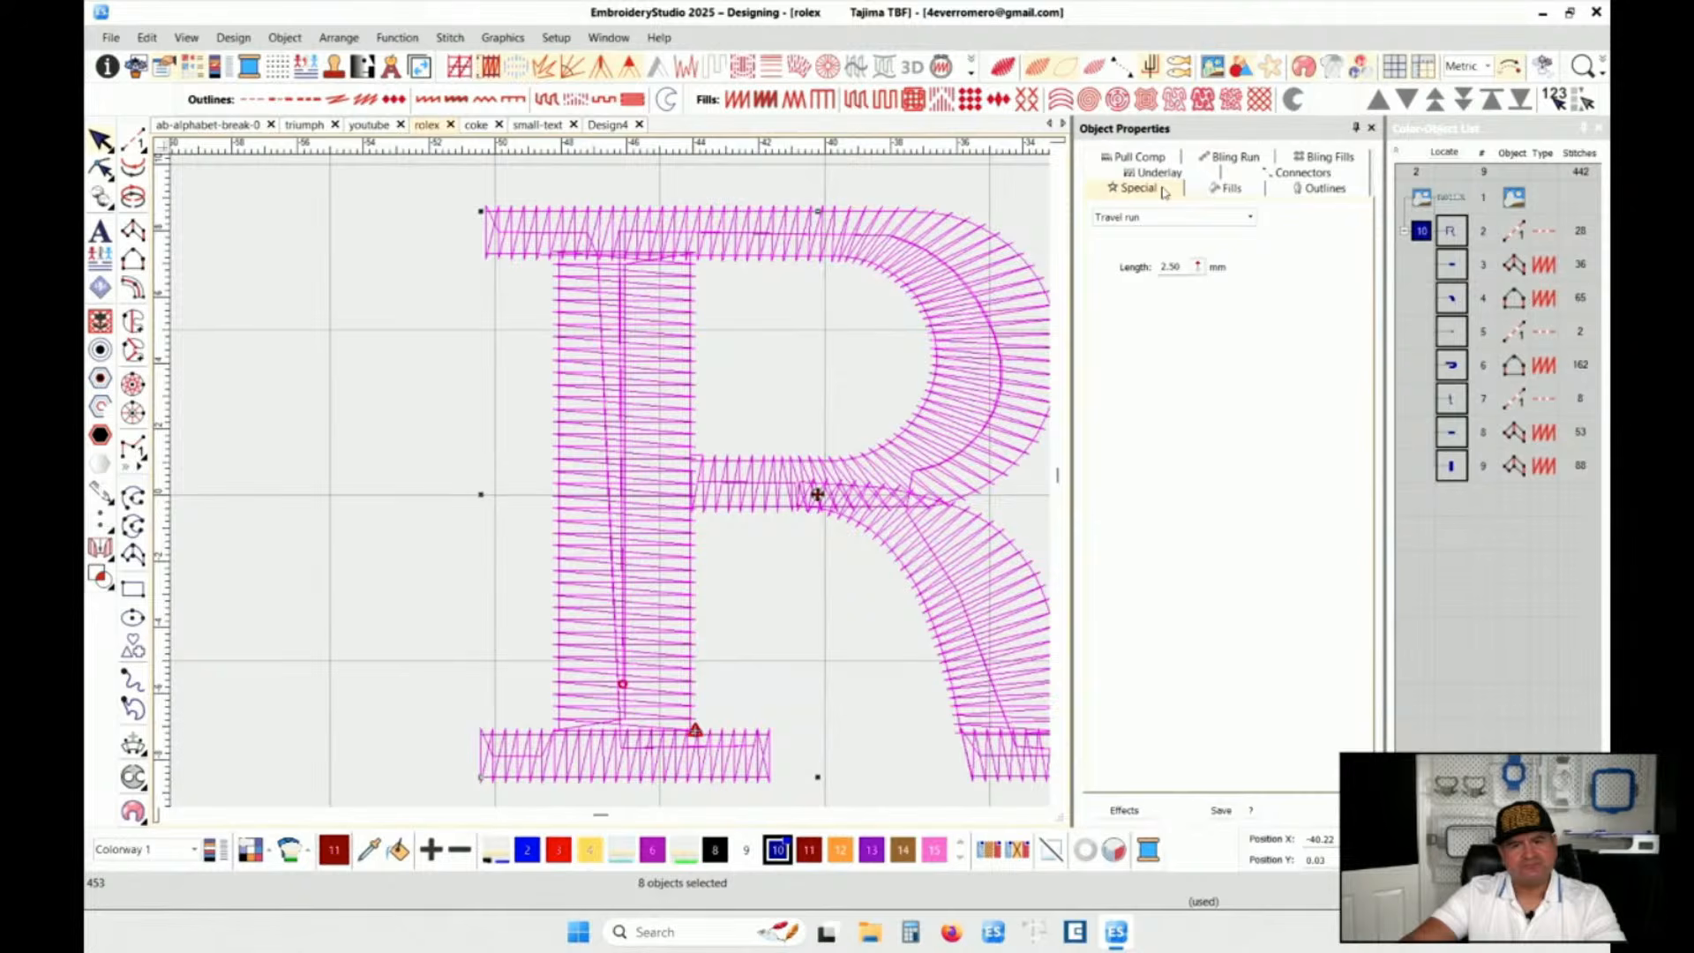
pyautogui.click(1170, 174)
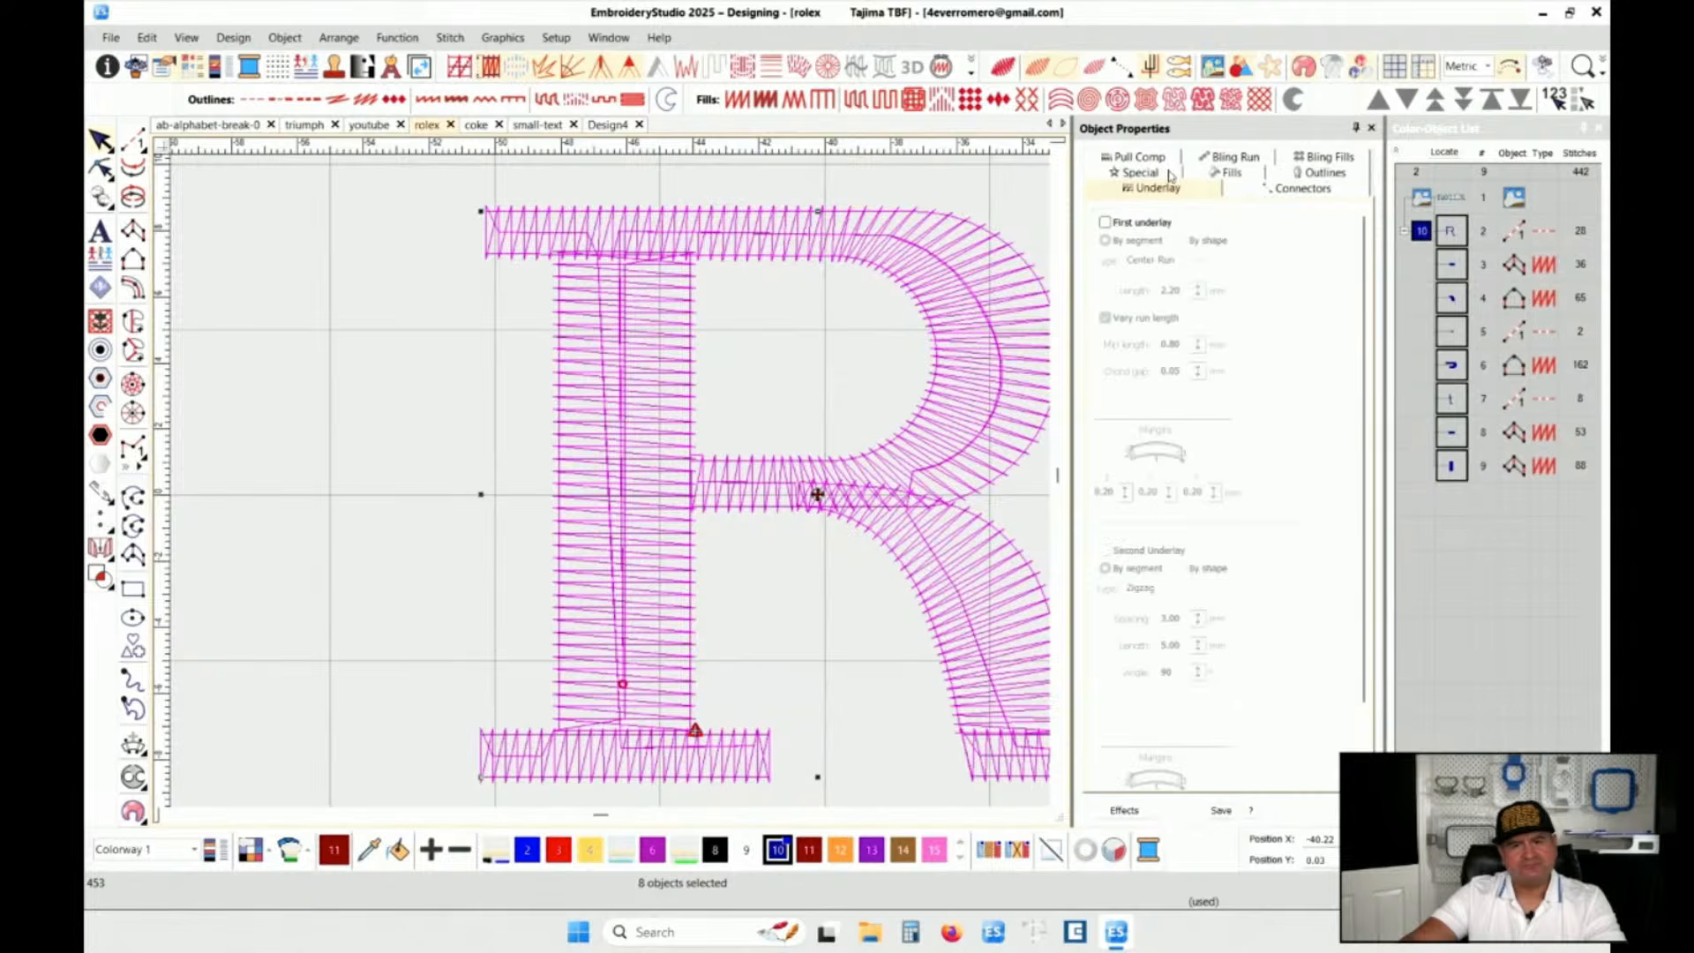
pyautogui.click(1105, 222)
pyautogui.click(1198, 262)
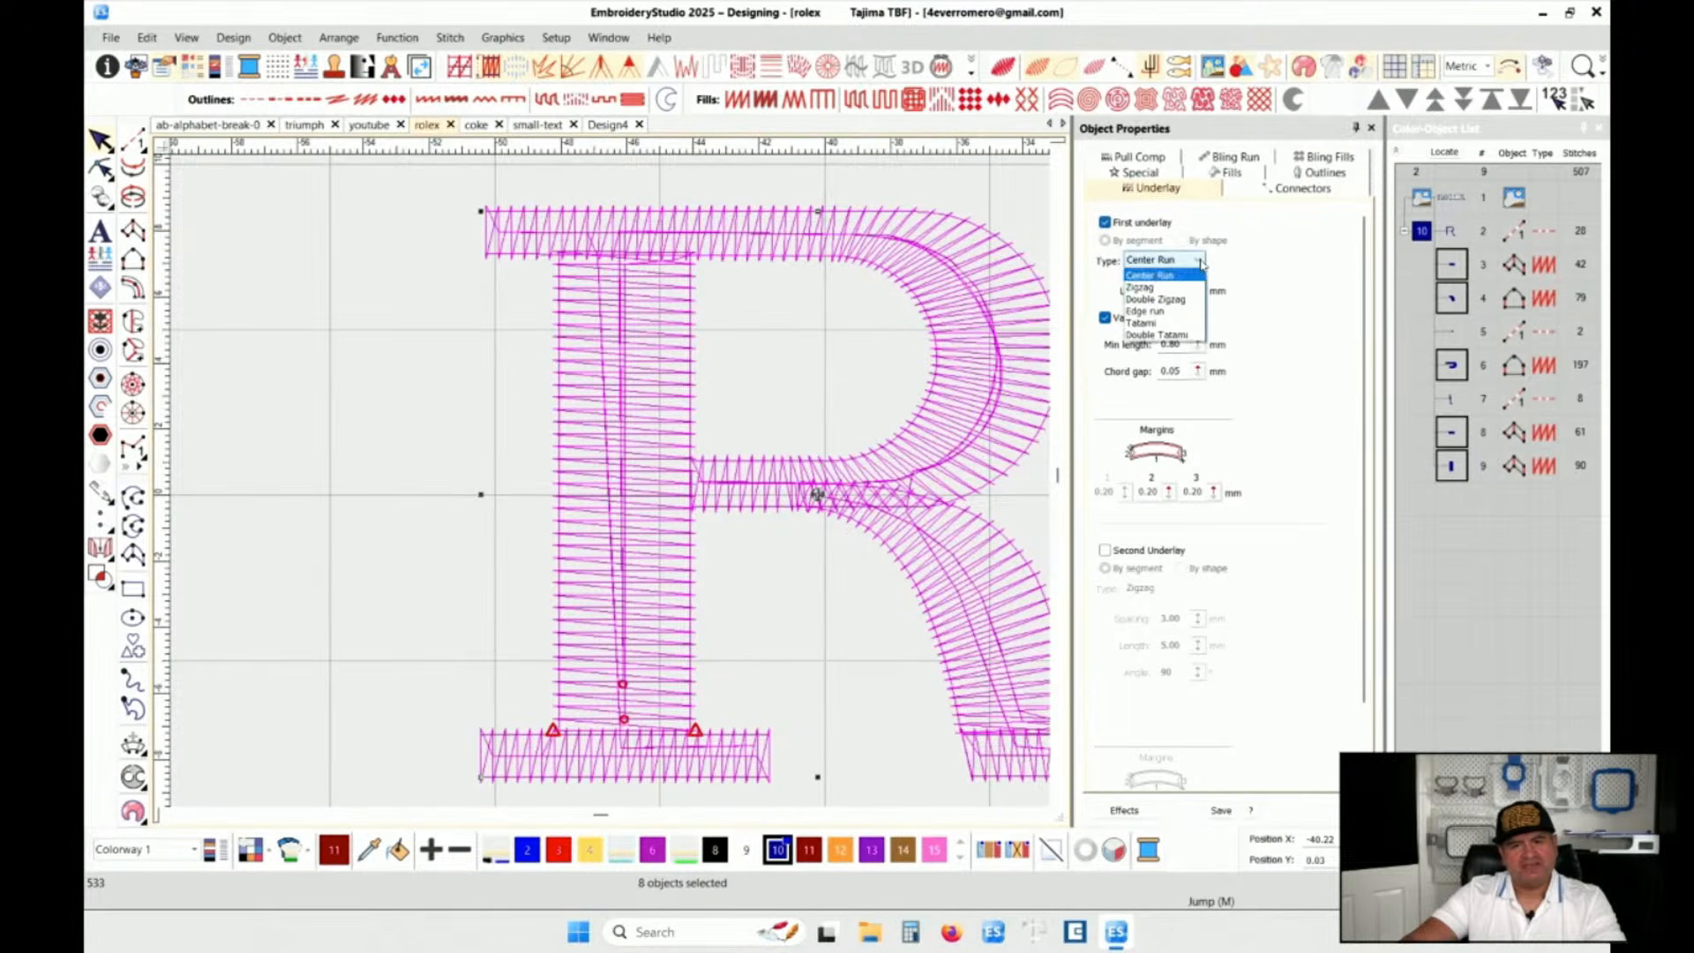
# - Compare Double Zigzag, Zigzag and Center Run as the first underlay type, and toggle the underlay off and back on
pyautogui.click(1179, 302)
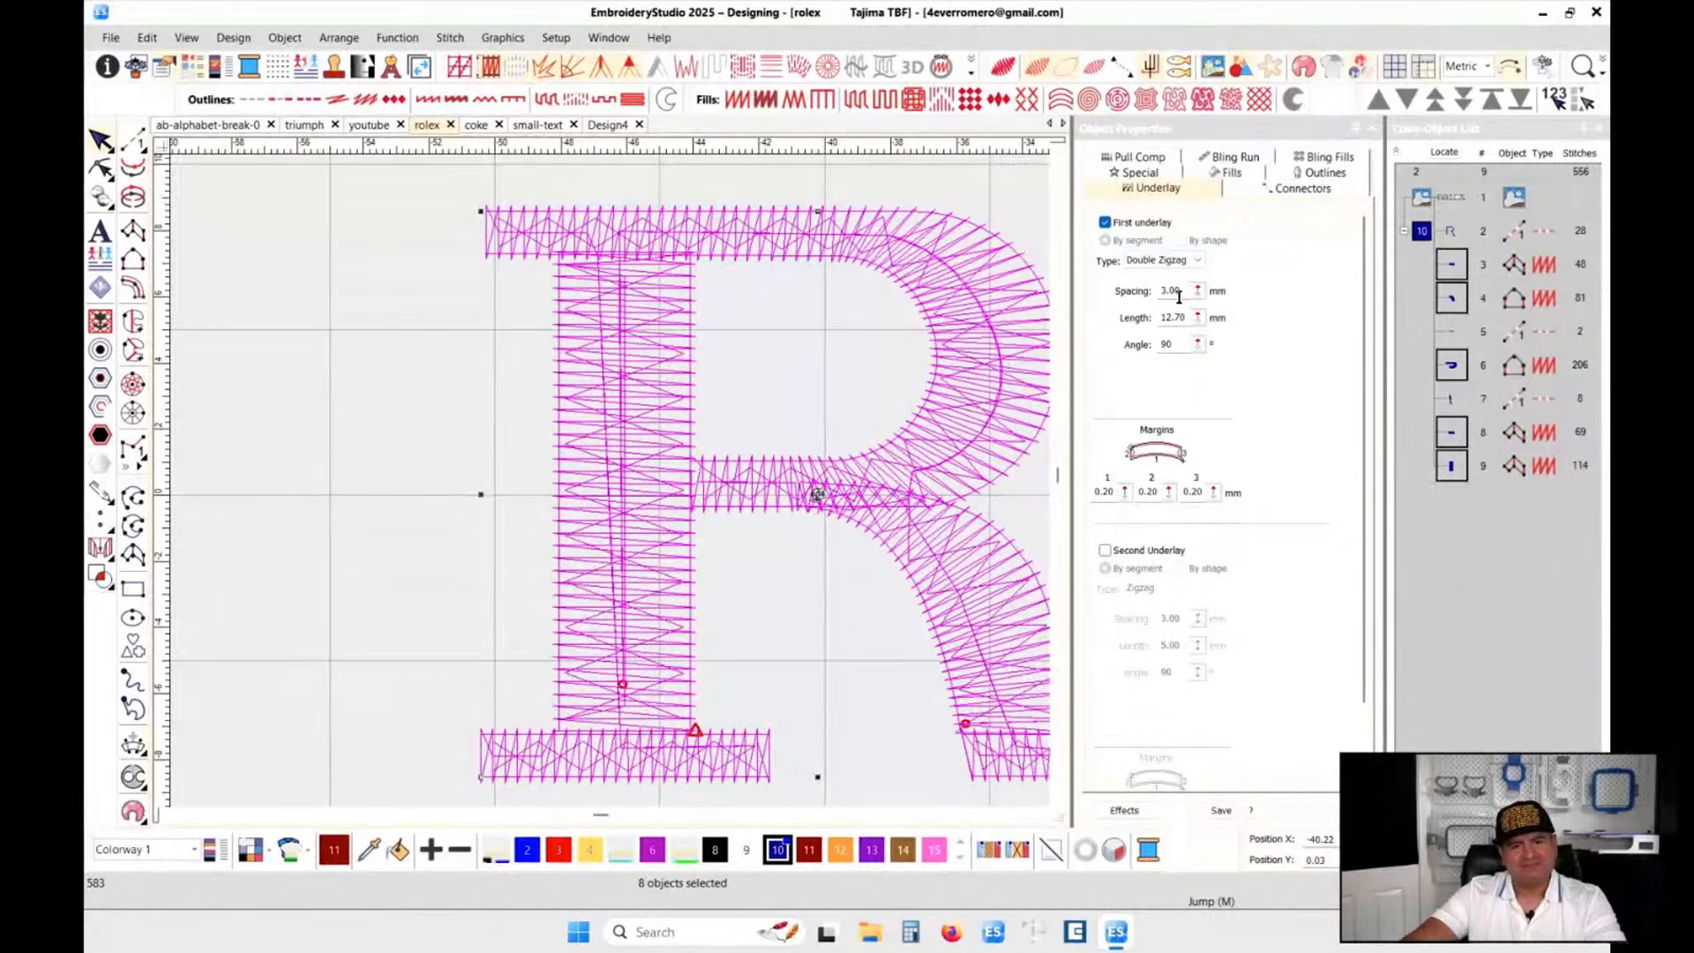
pyautogui.click(1201, 268)
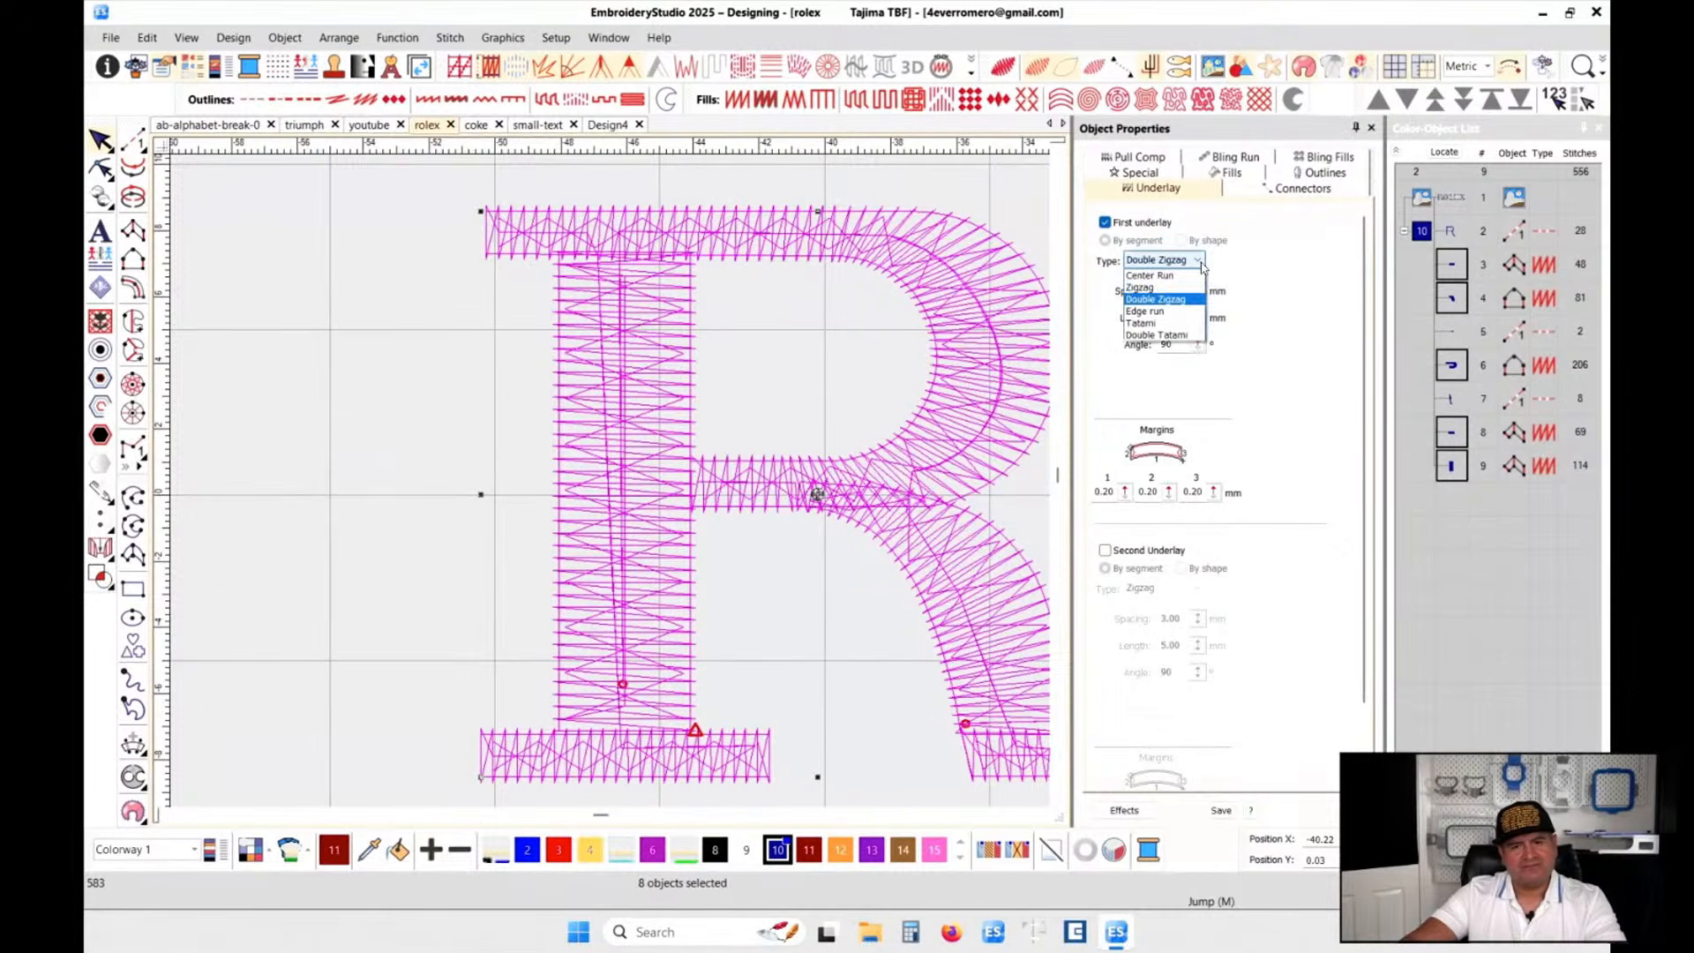
pyautogui.click(1183, 290)
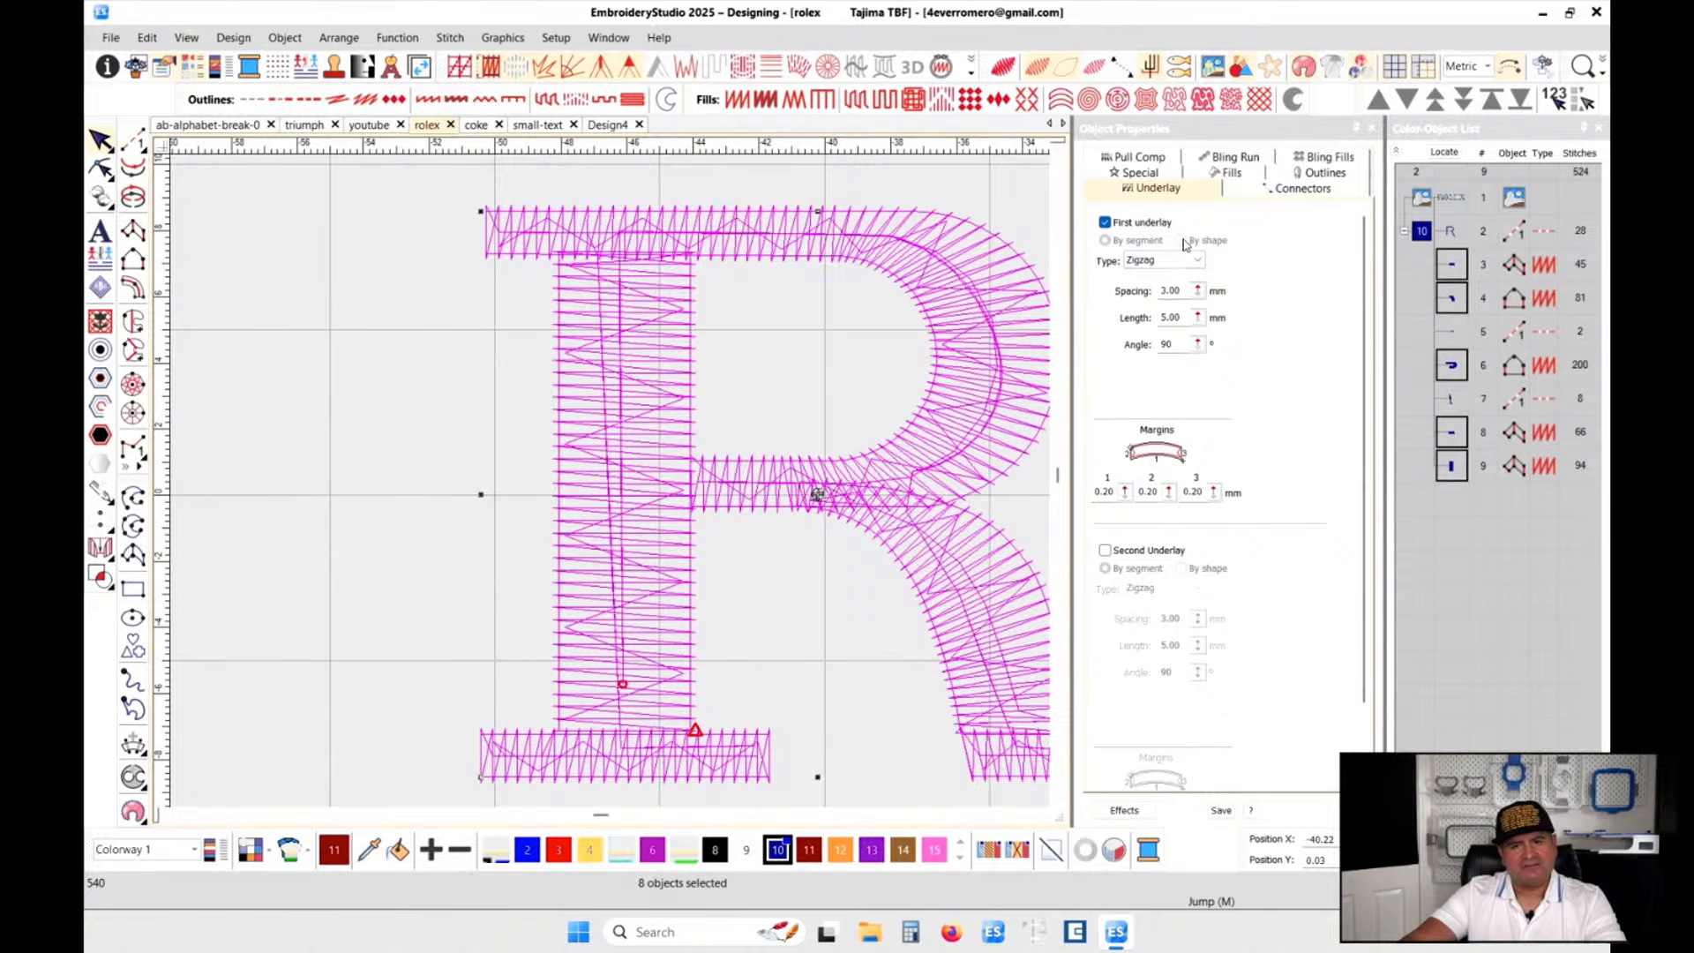
pyautogui.click(1193, 259)
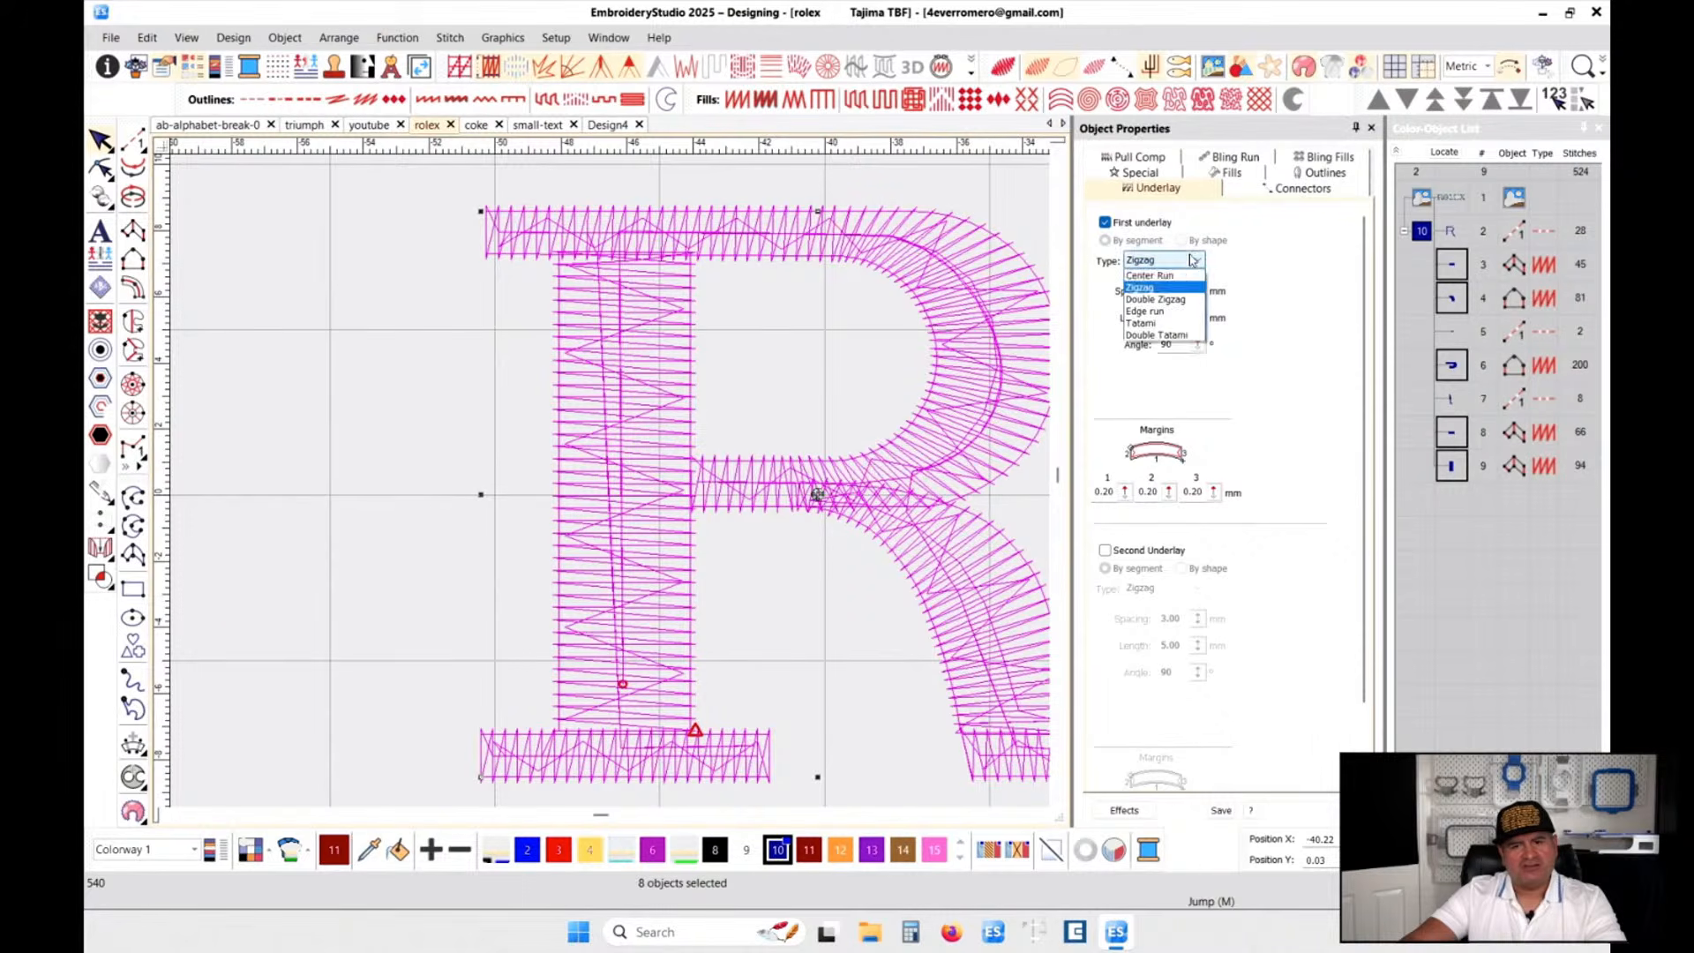
pyautogui.click(1165, 273)
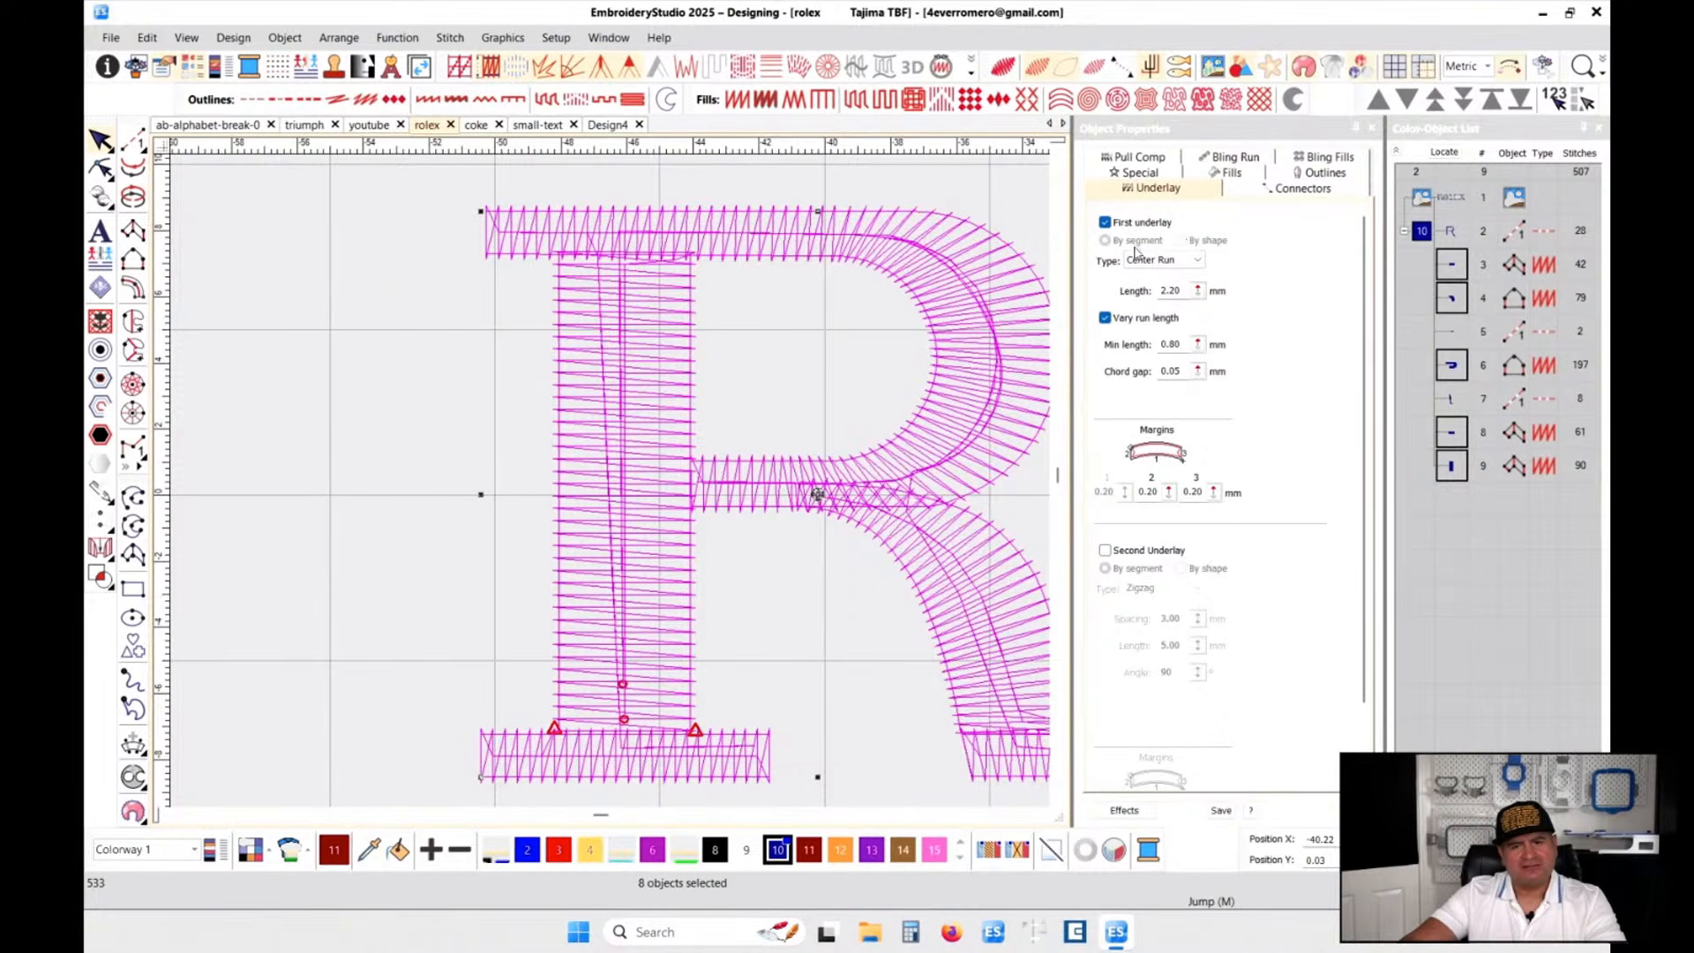
pyautogui.click(1105, 223)
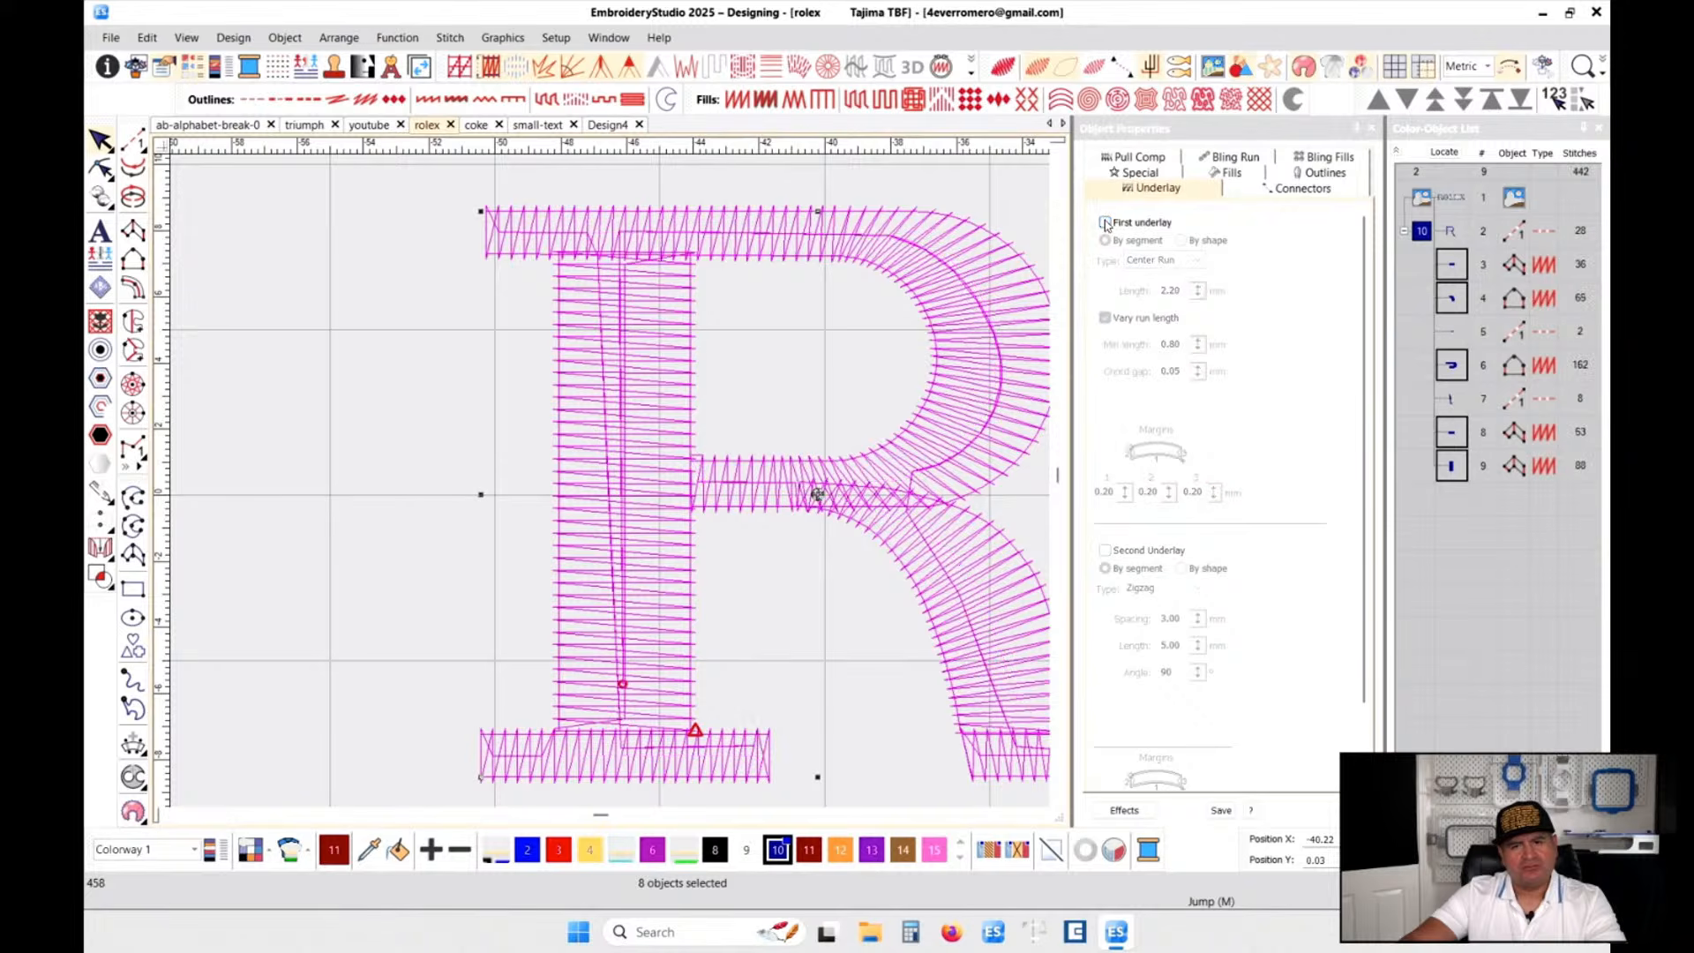
pyautogui.click(1105, 223)
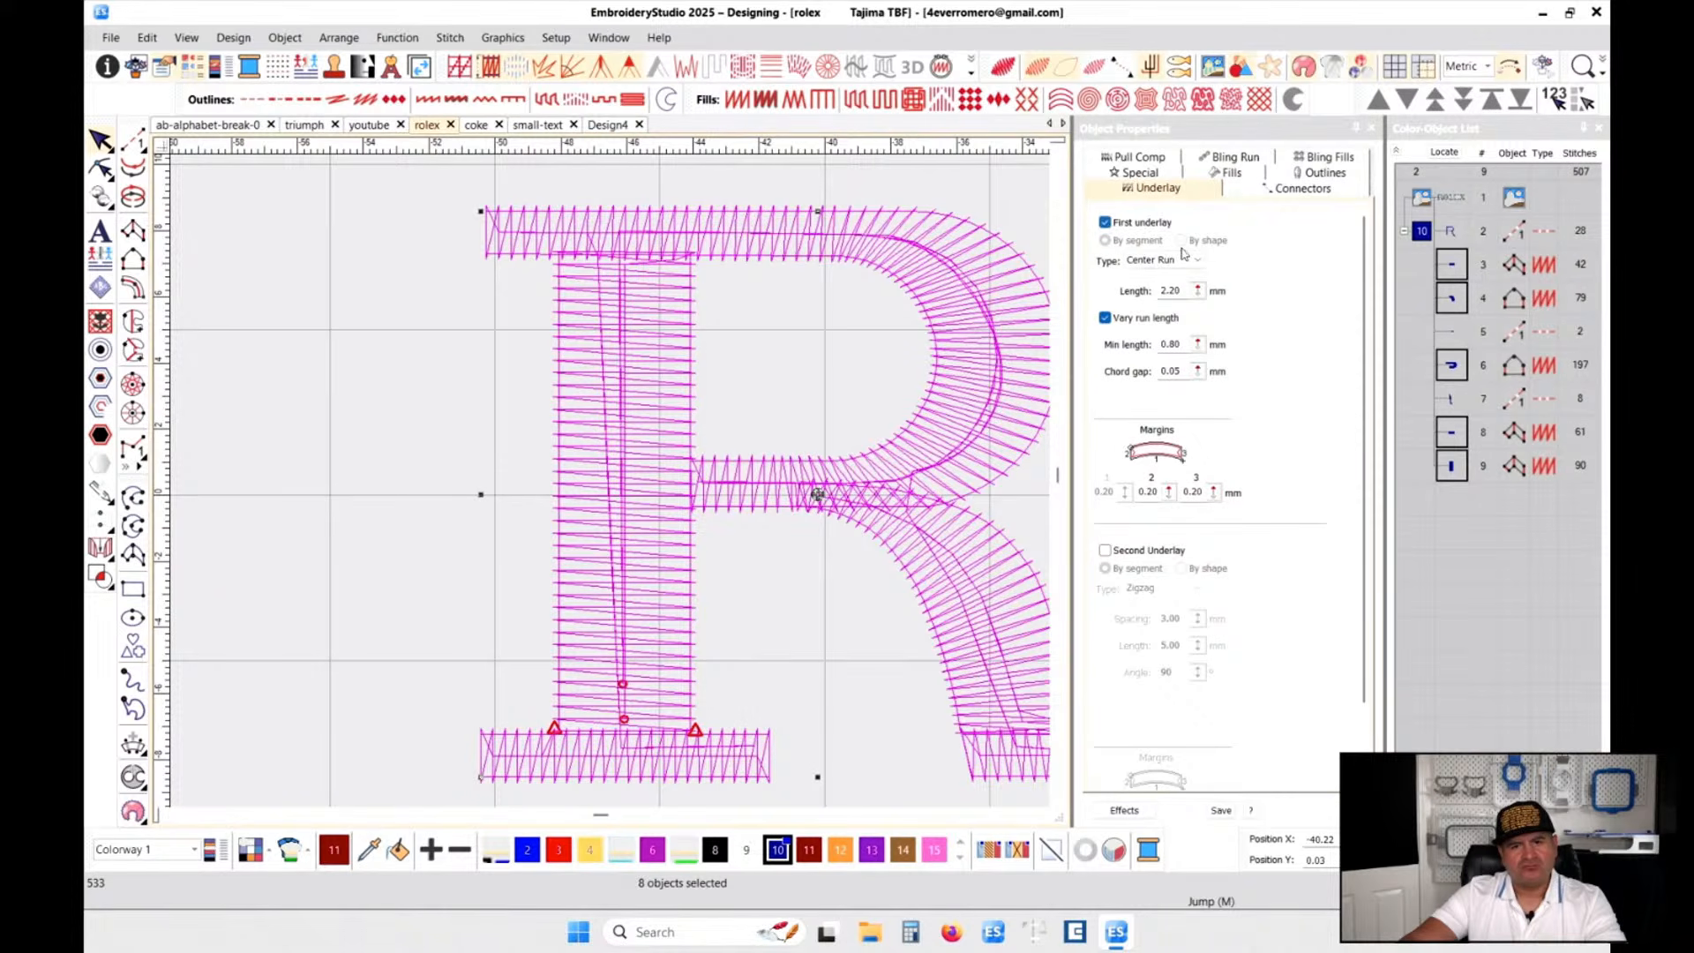
# - Try Edge run as the first underlay type and switch back to Center Run
pyautogui.click(1180, 260)
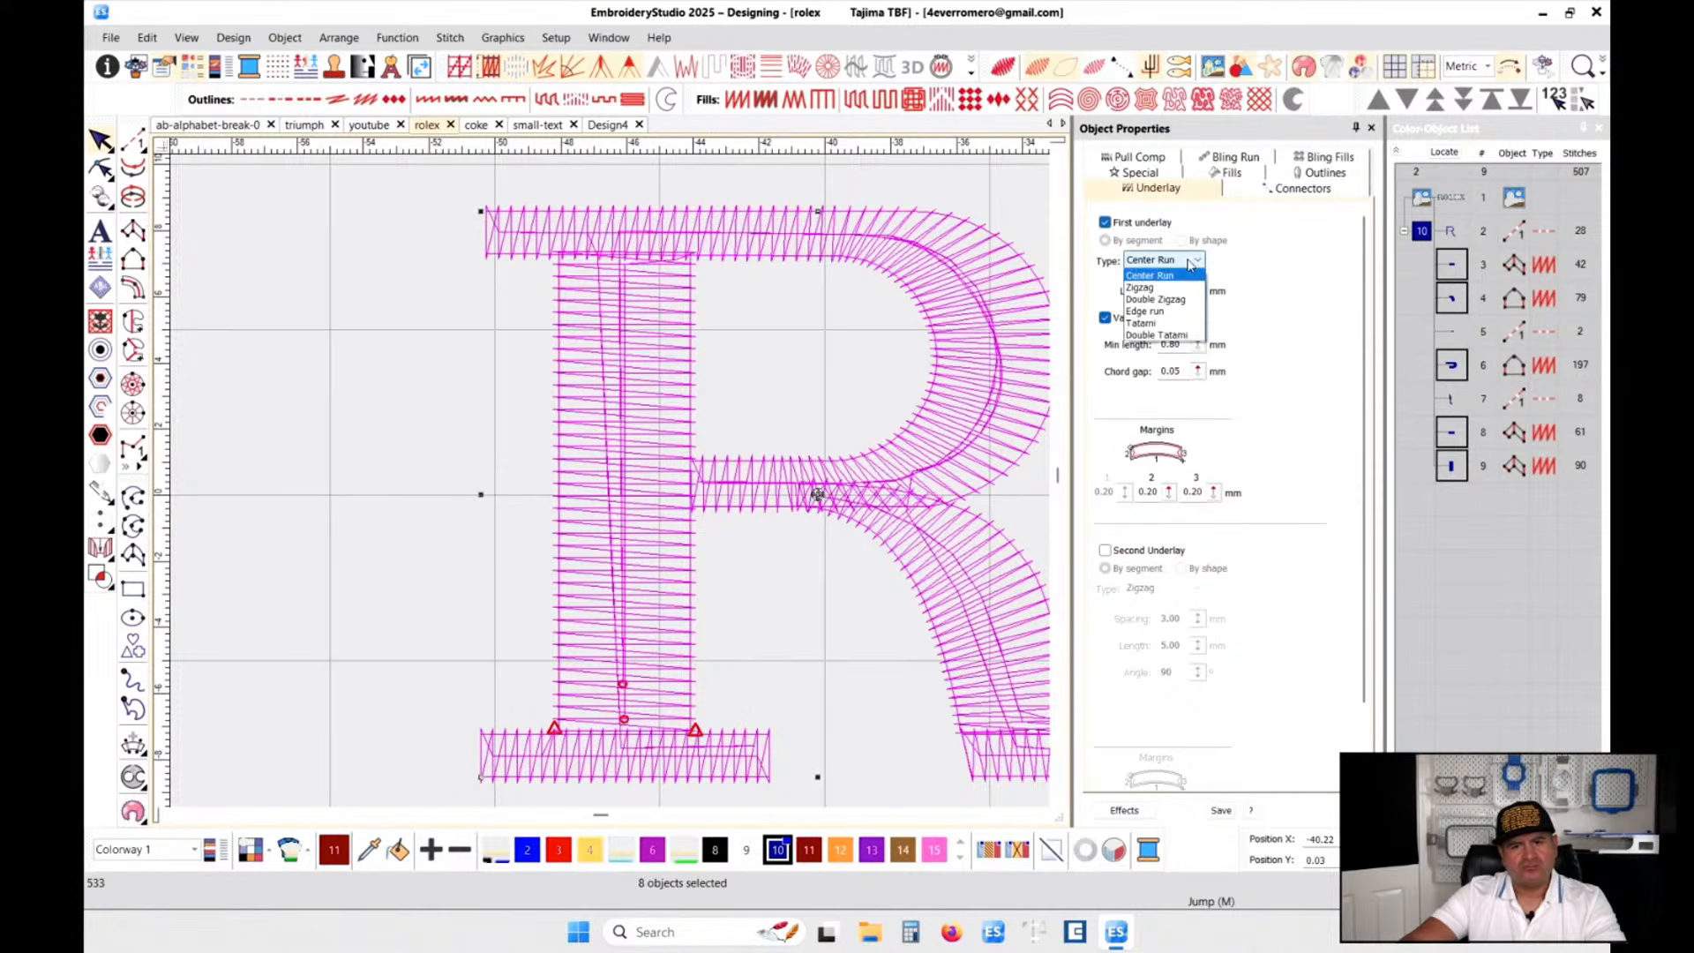
pyautogui.click(1164, 310)
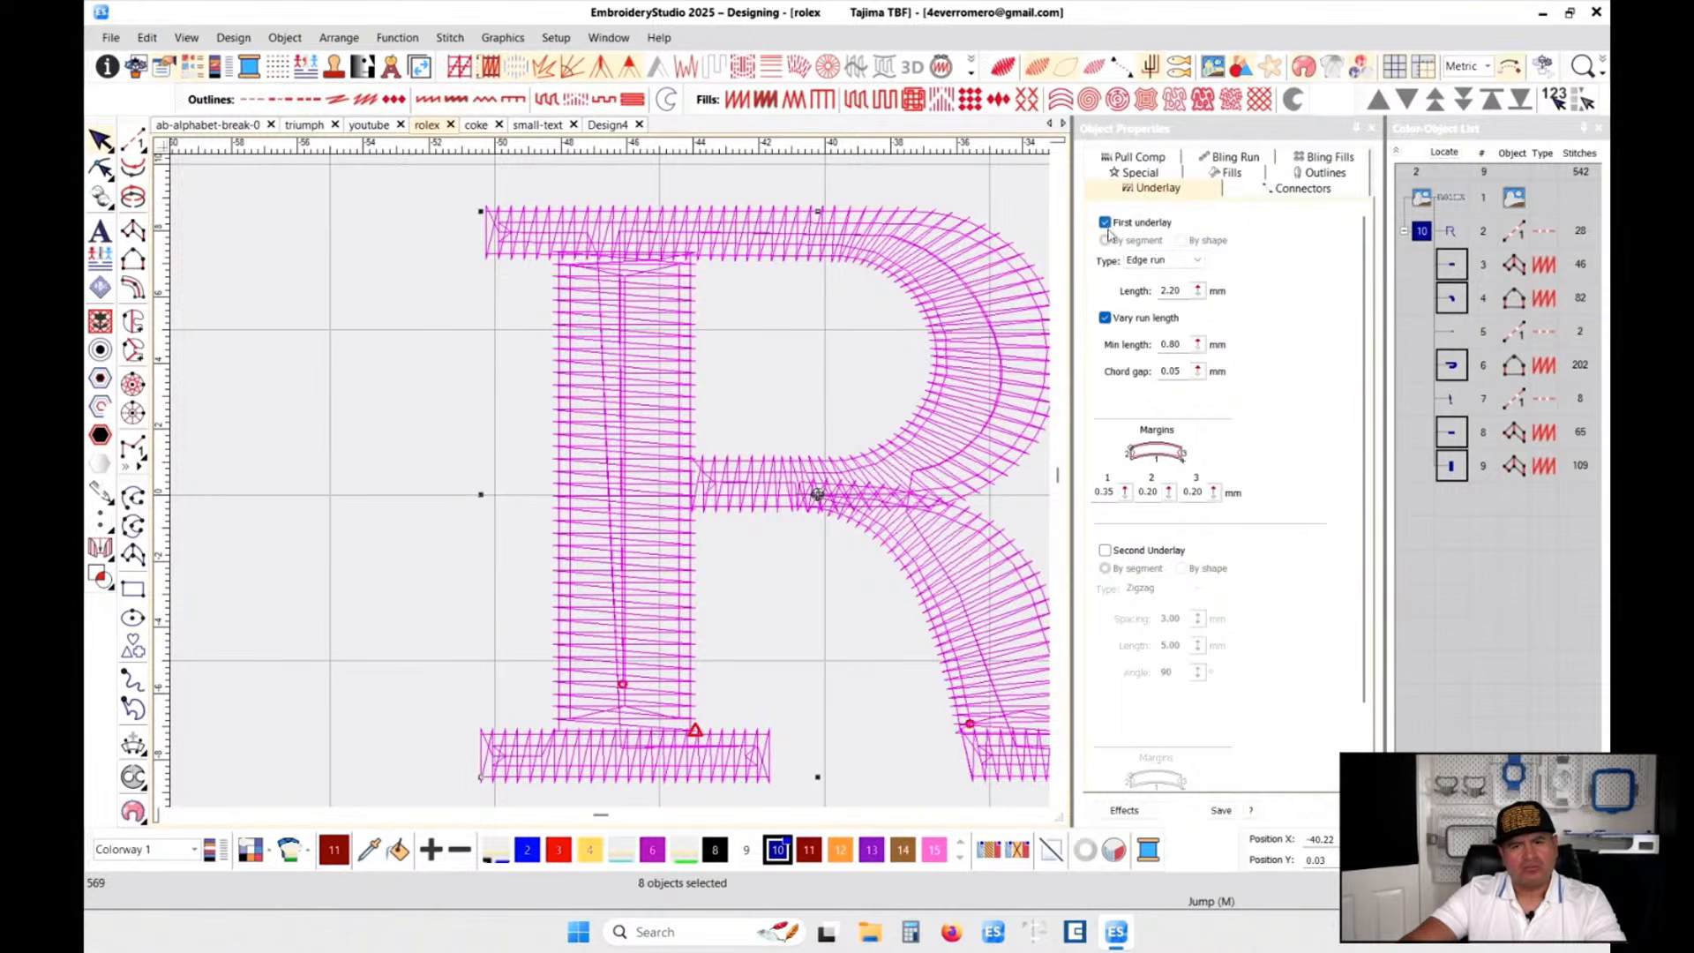
pyautogui.click(1182, 261)
pyautogui.click(1182, 275)
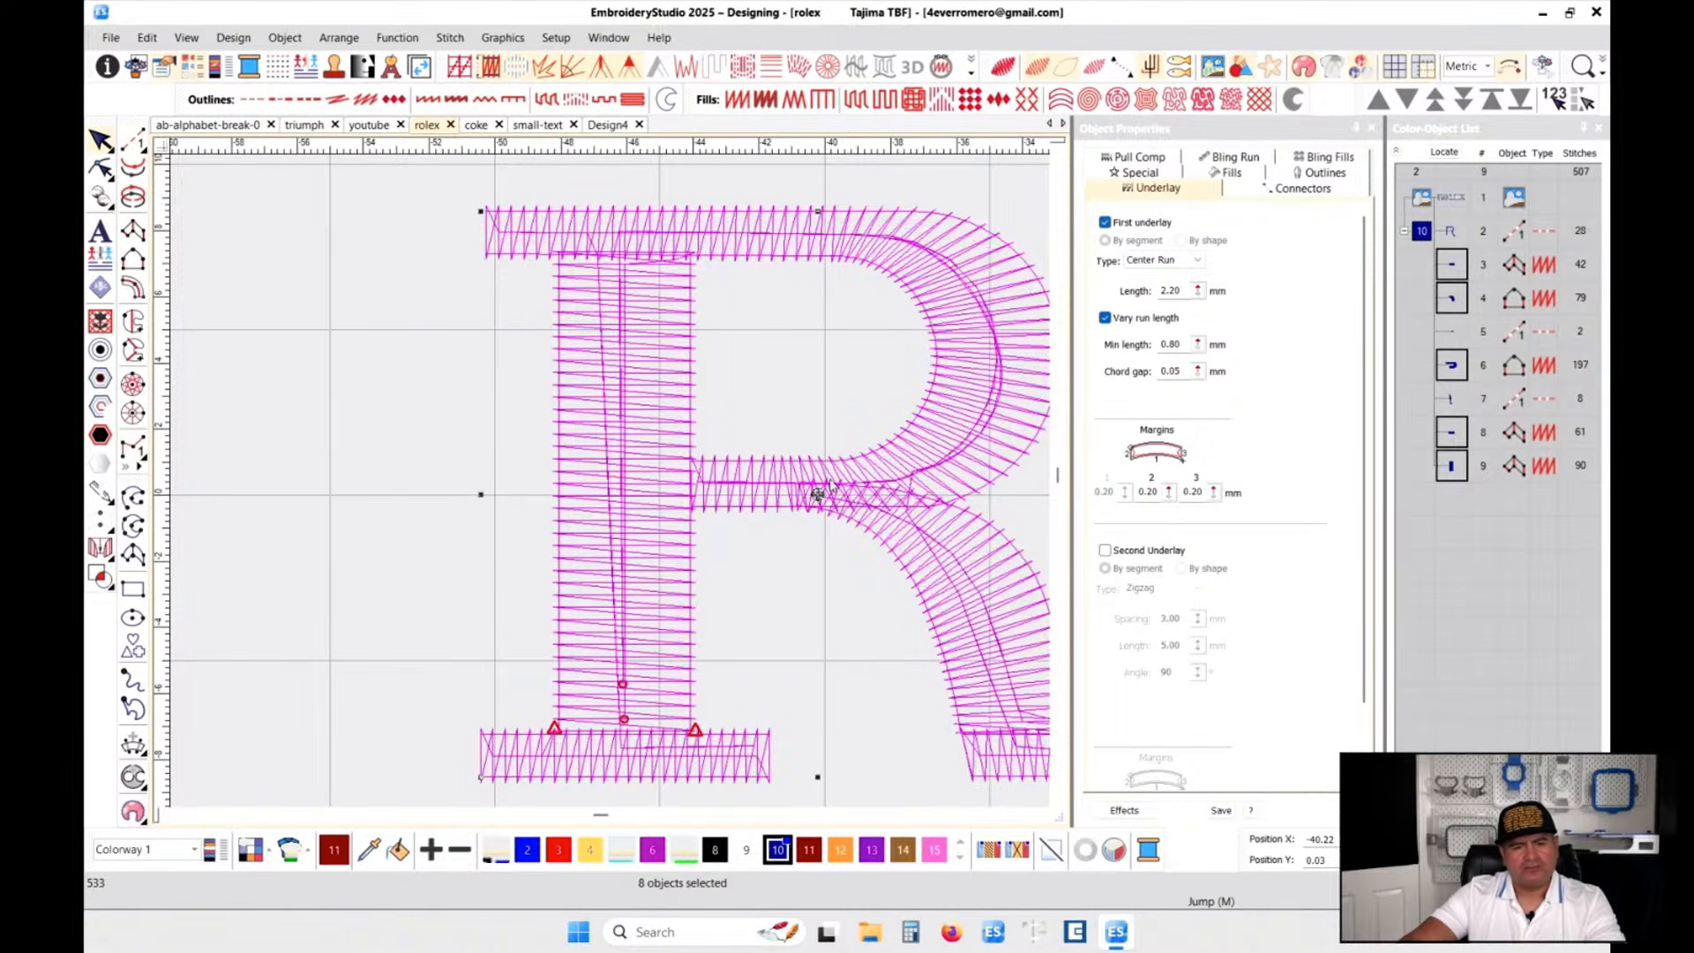
pyautogui.scroll(-2, 1002, 684)
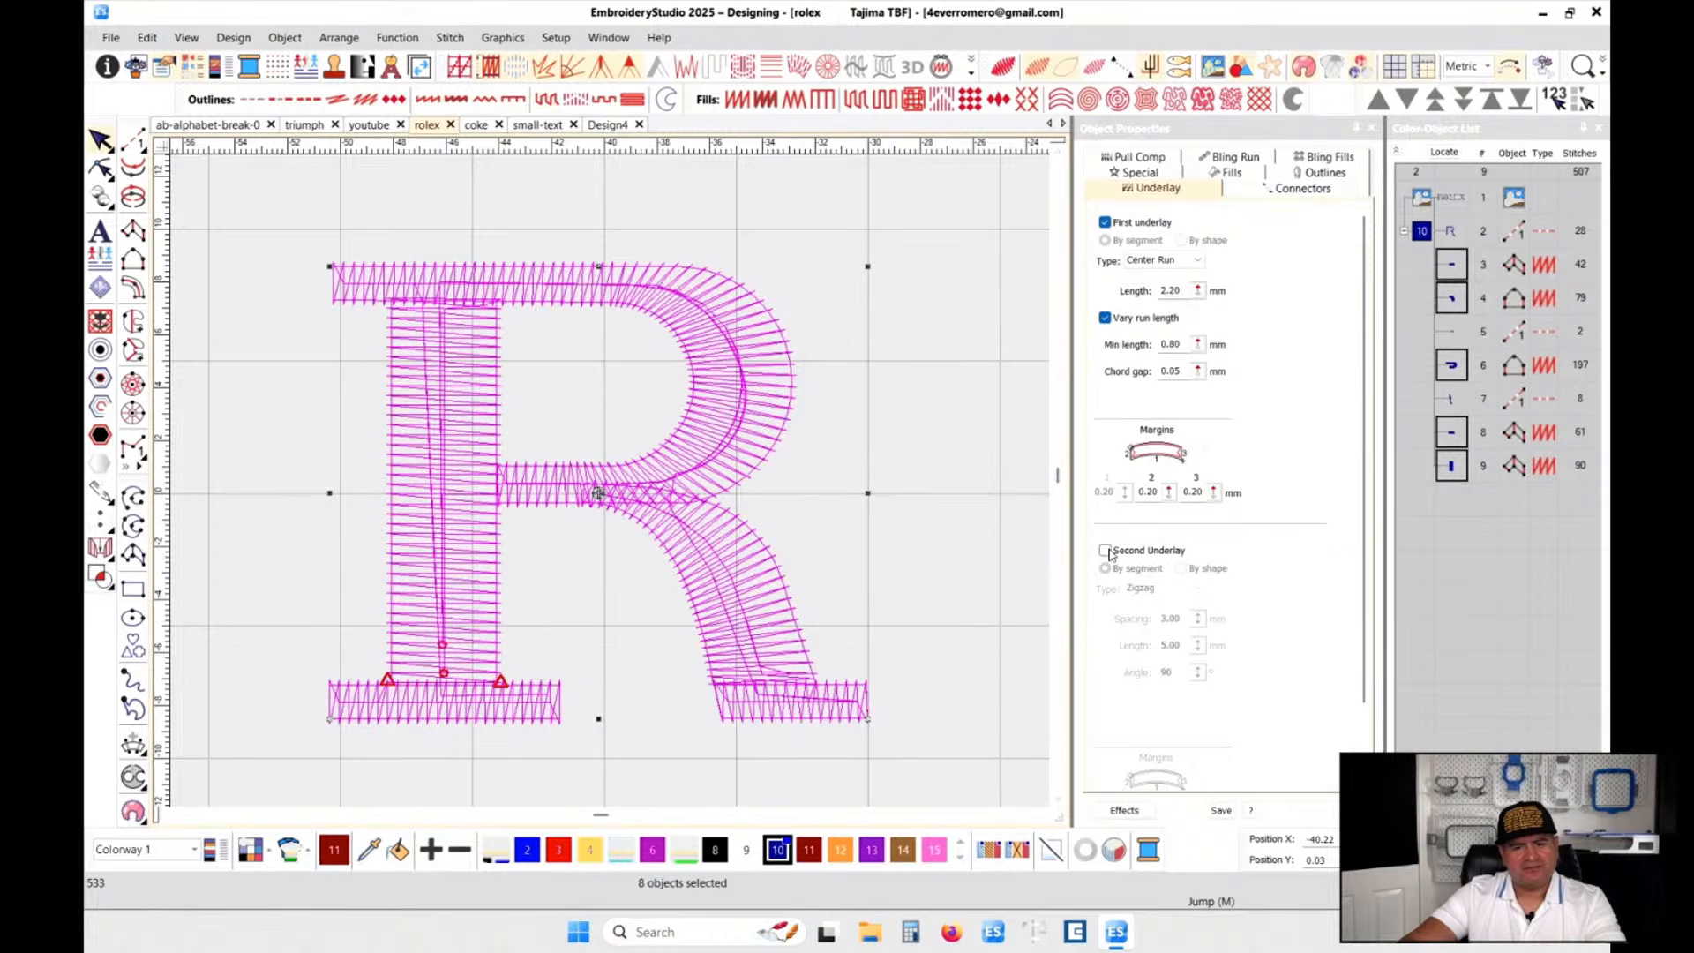
# - Set the first underlay type to Zigzag, deselect the objects and show the letter with realistic thread rendering
pyautogui.click(1156, 260)
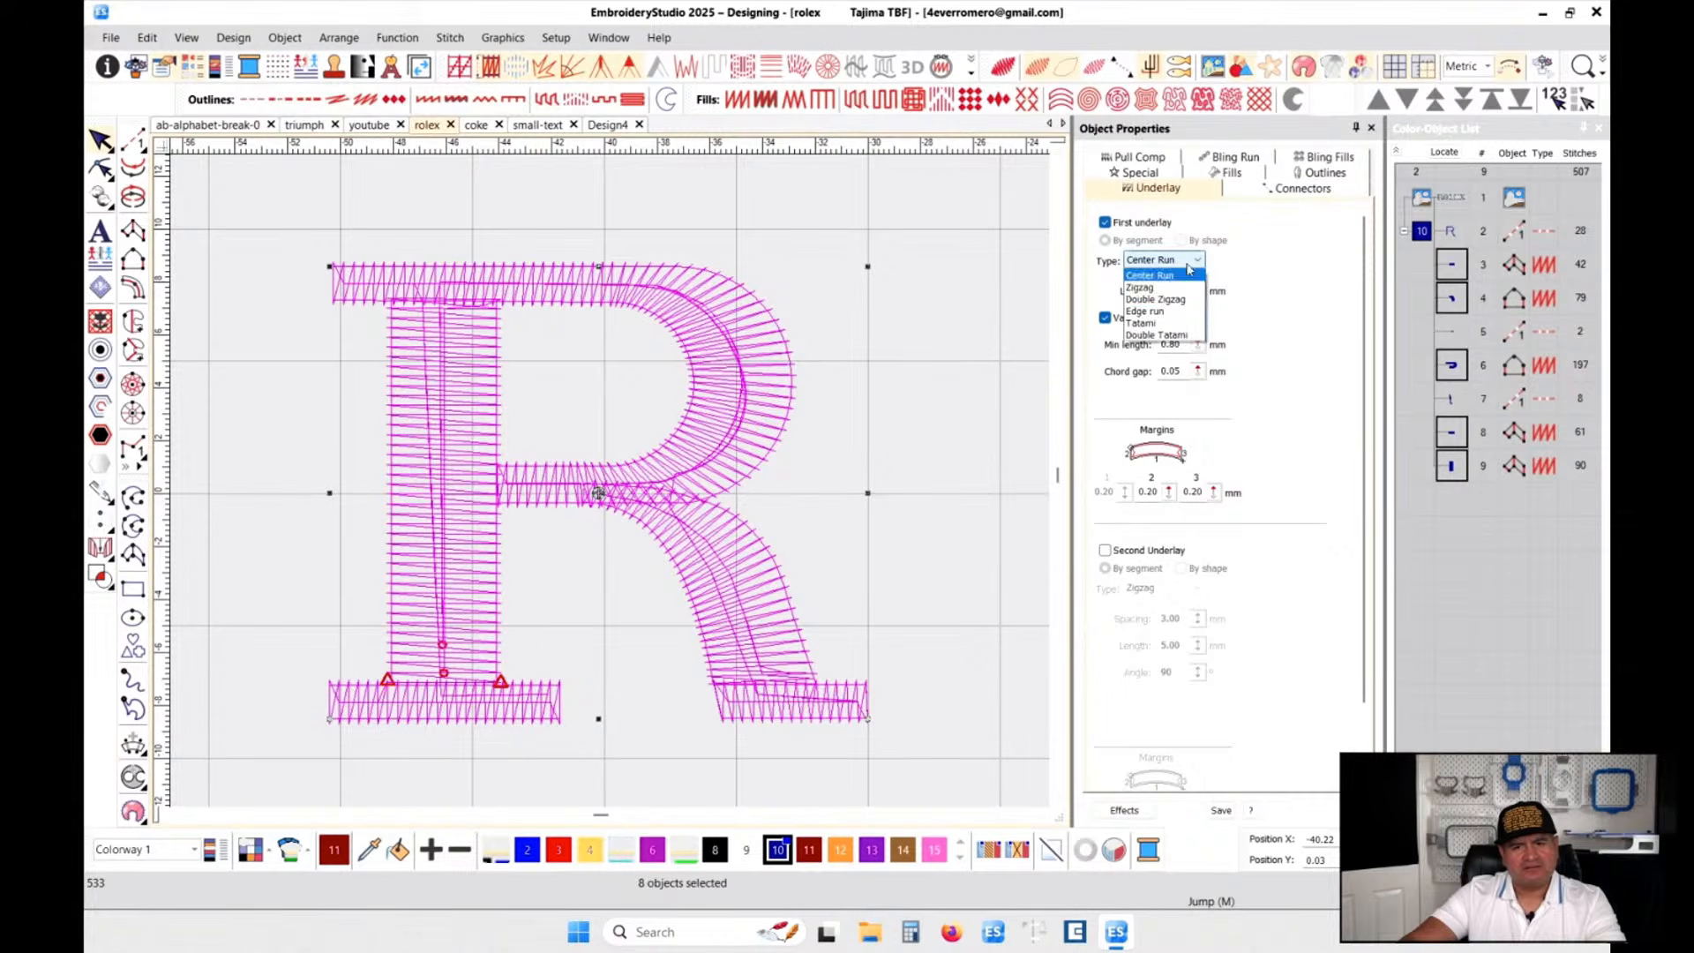
pyautogui.click(1140, 301)
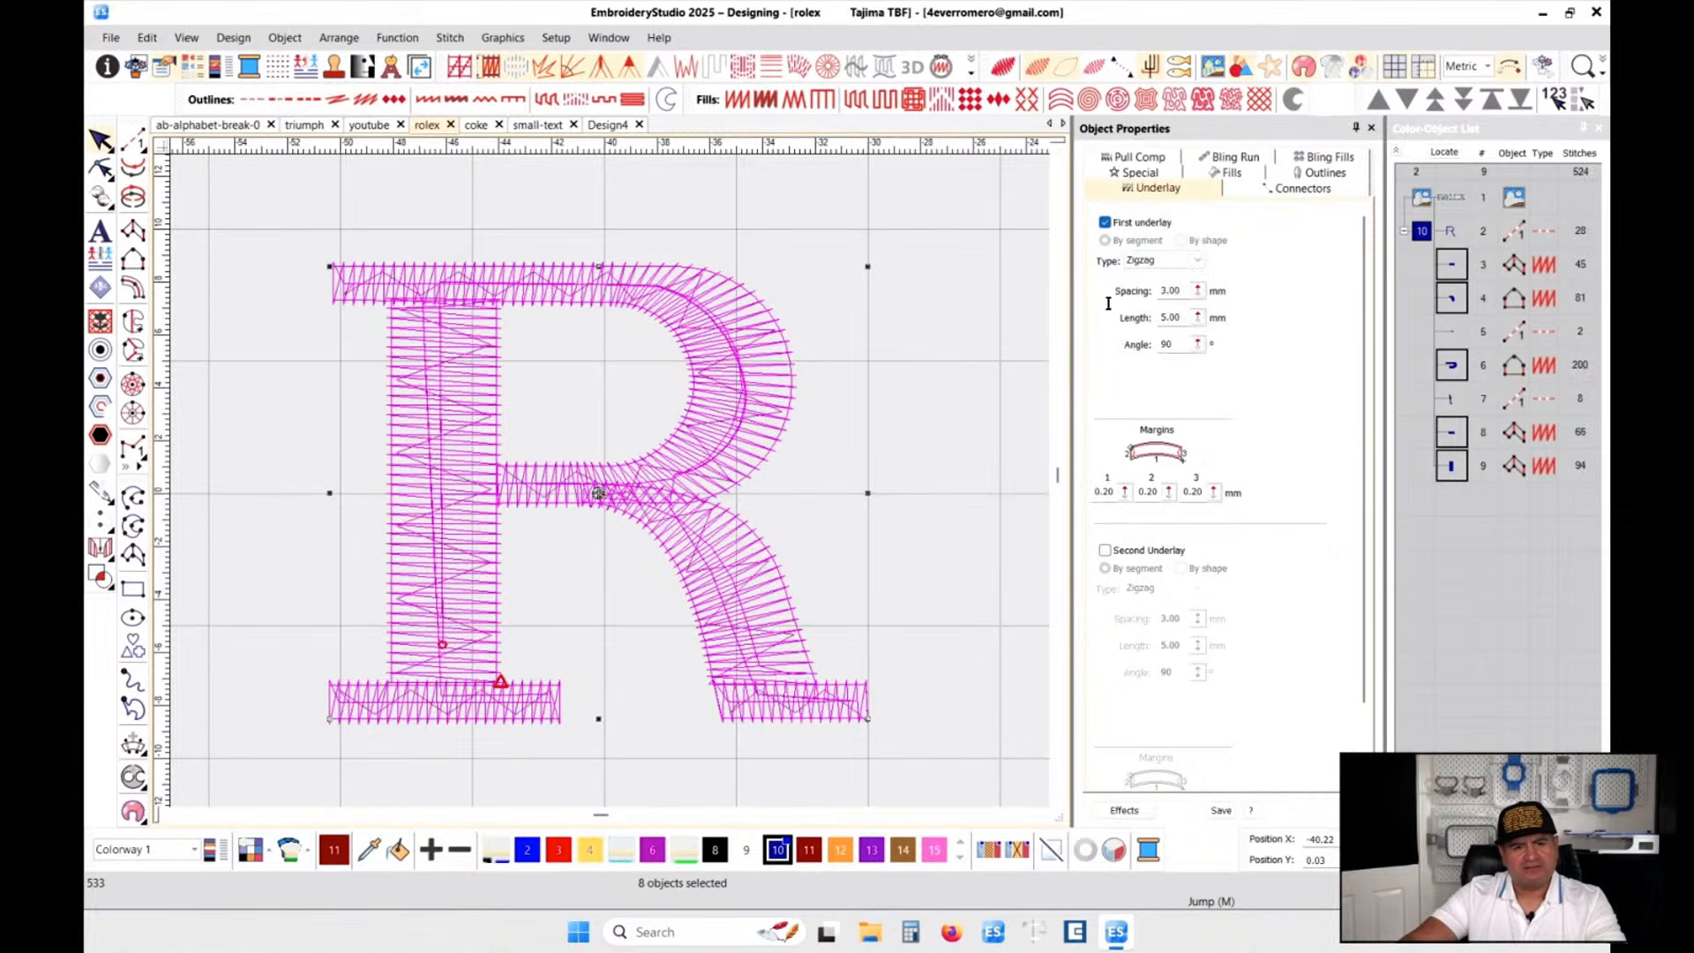
pyautogui.click(948, 415)
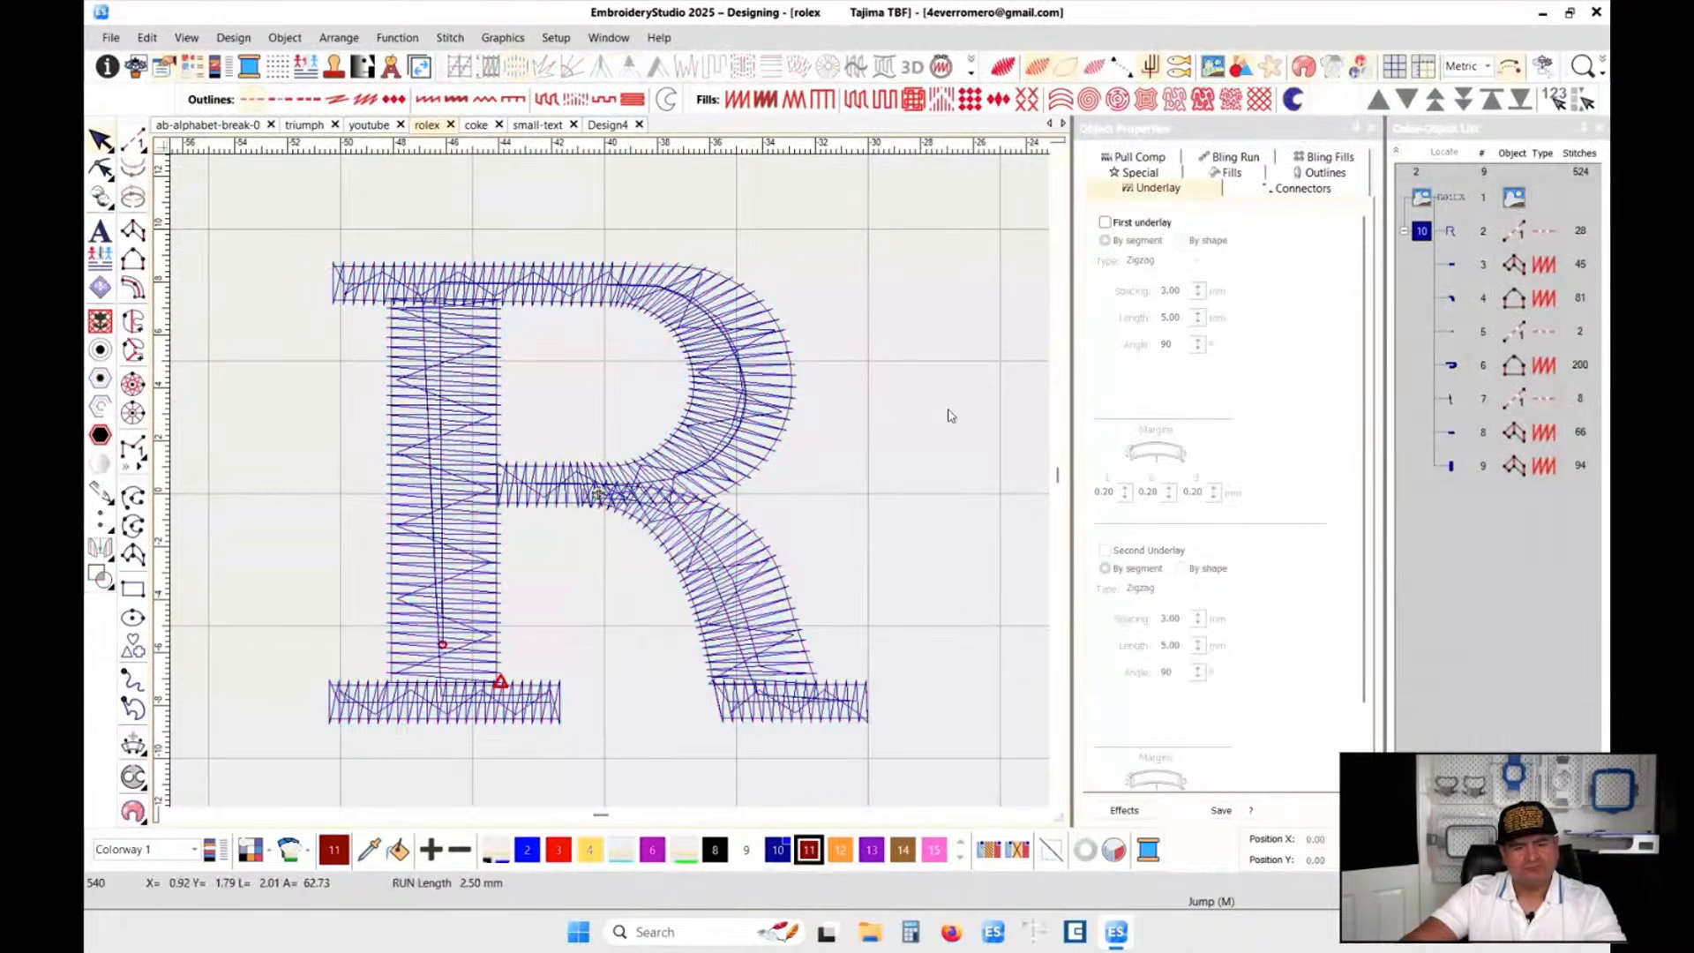
pyautogui.press('t')
pyautogui.scroll(-2, 581, 488)
pyautogui.scroll(2, 608, 487)
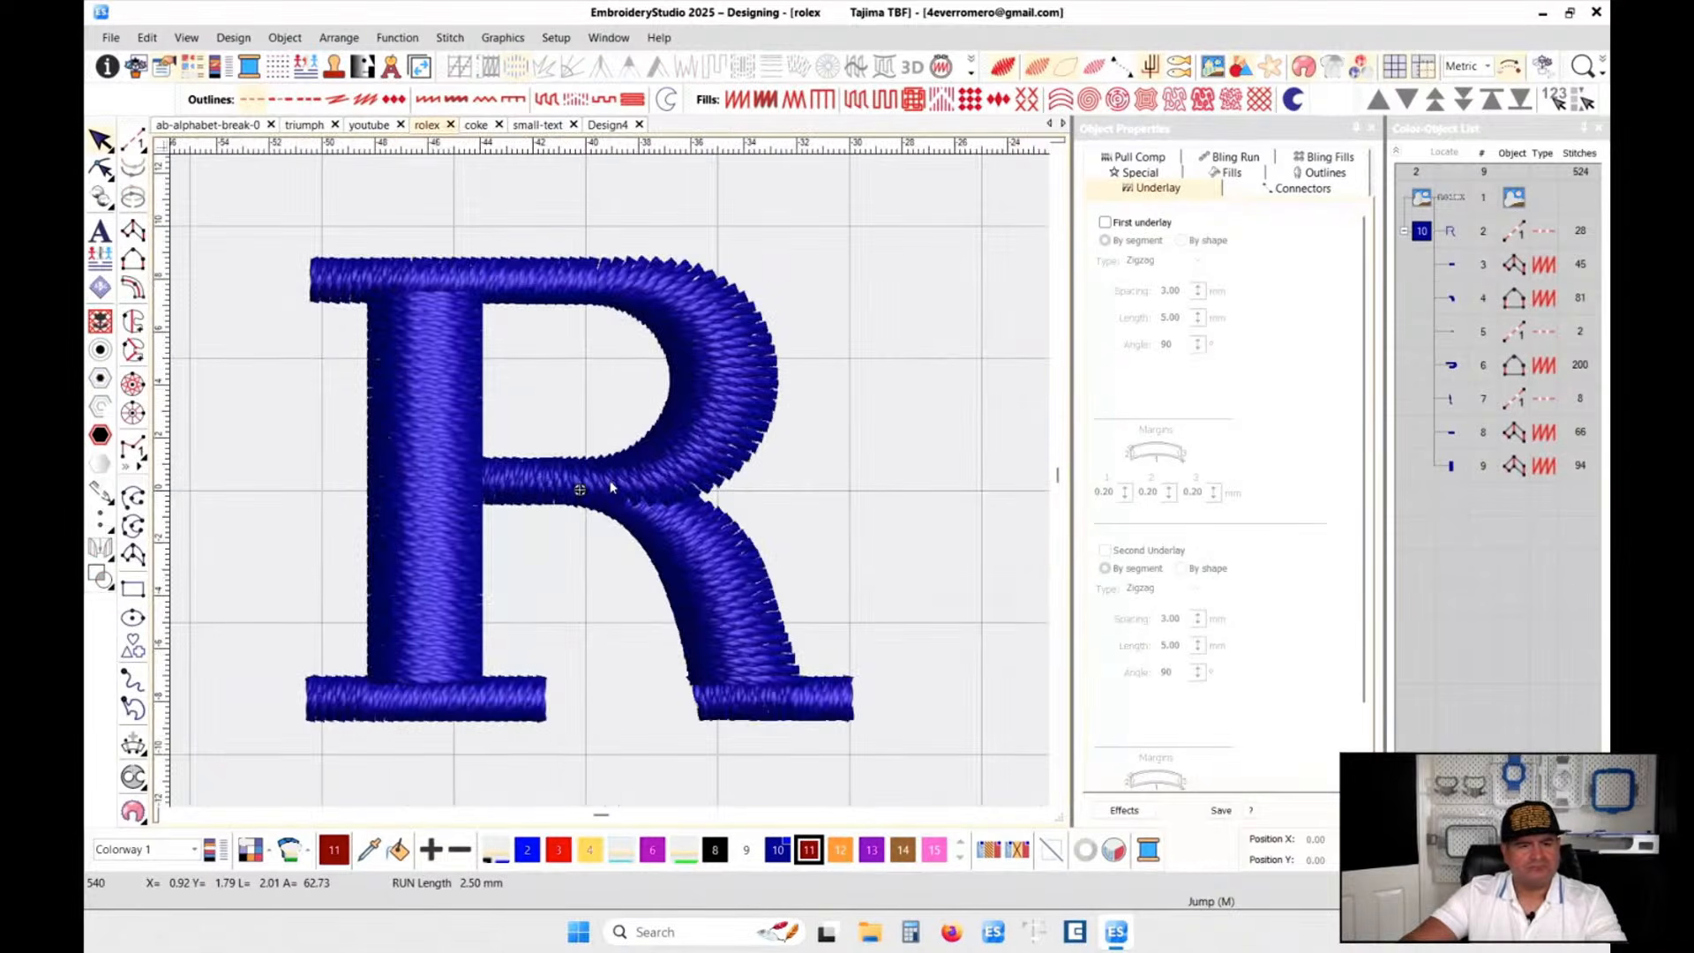
# - Play the R's stitch-out simulation, close it when finished, and inspect the joint between the bowl and the leg
pyautogui.click(1544, 67)
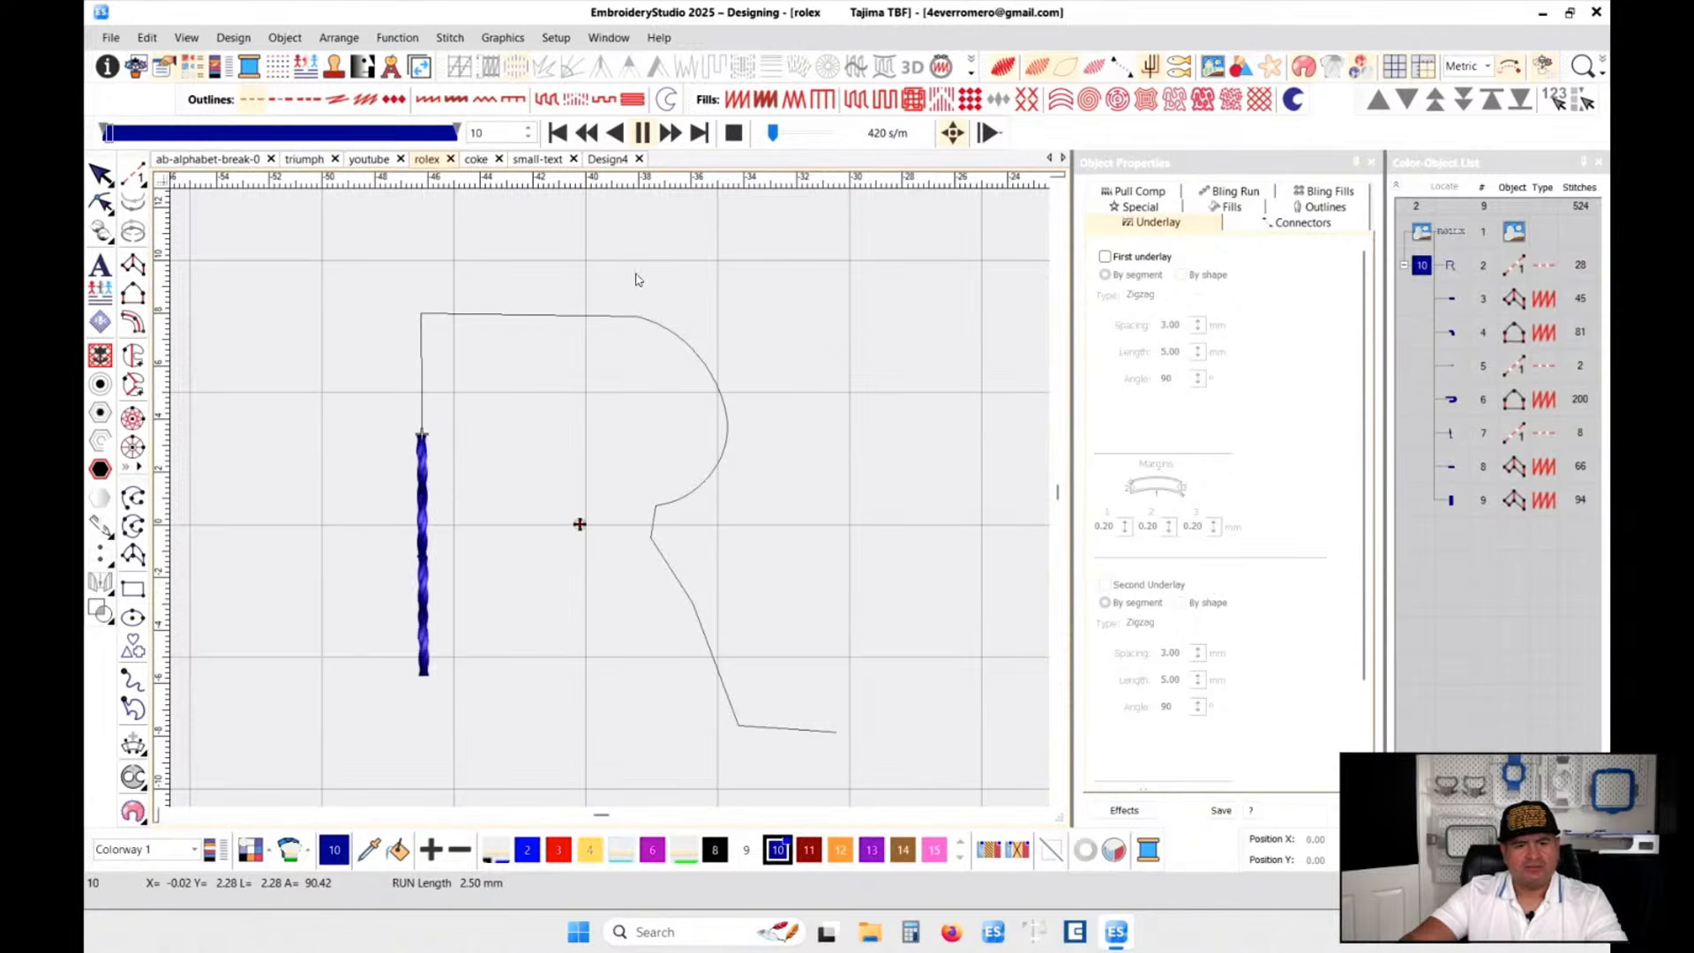
pyautogui.click(998, 132)
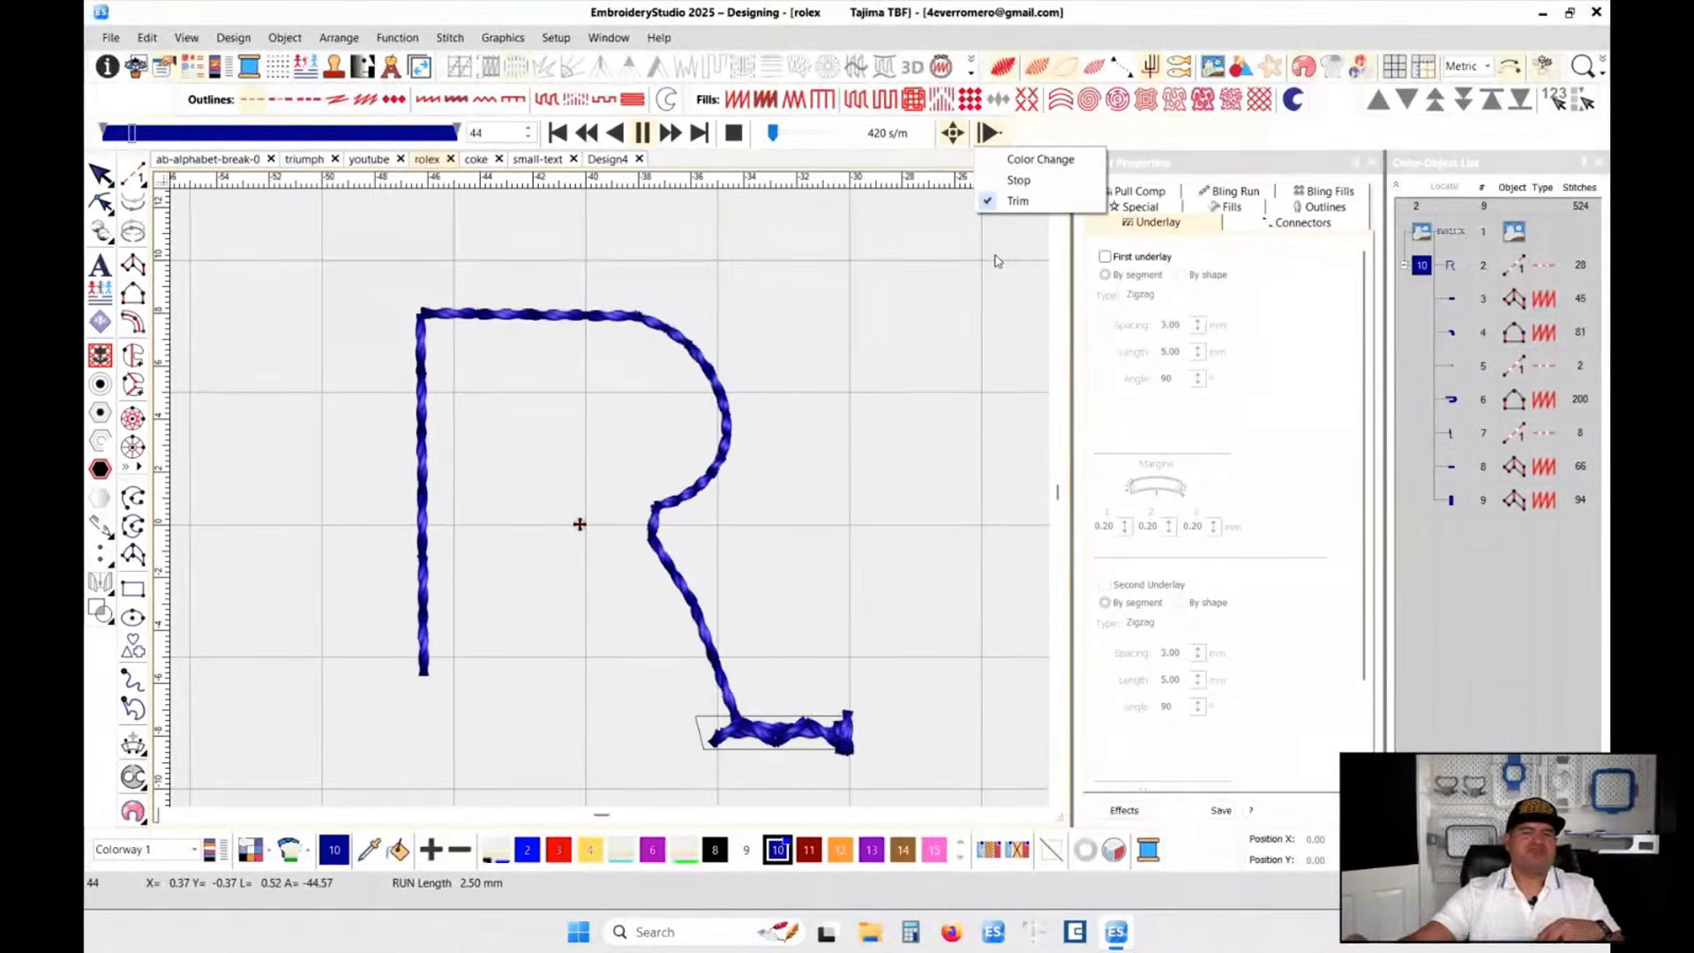
pyautogui.click(1158, 138)
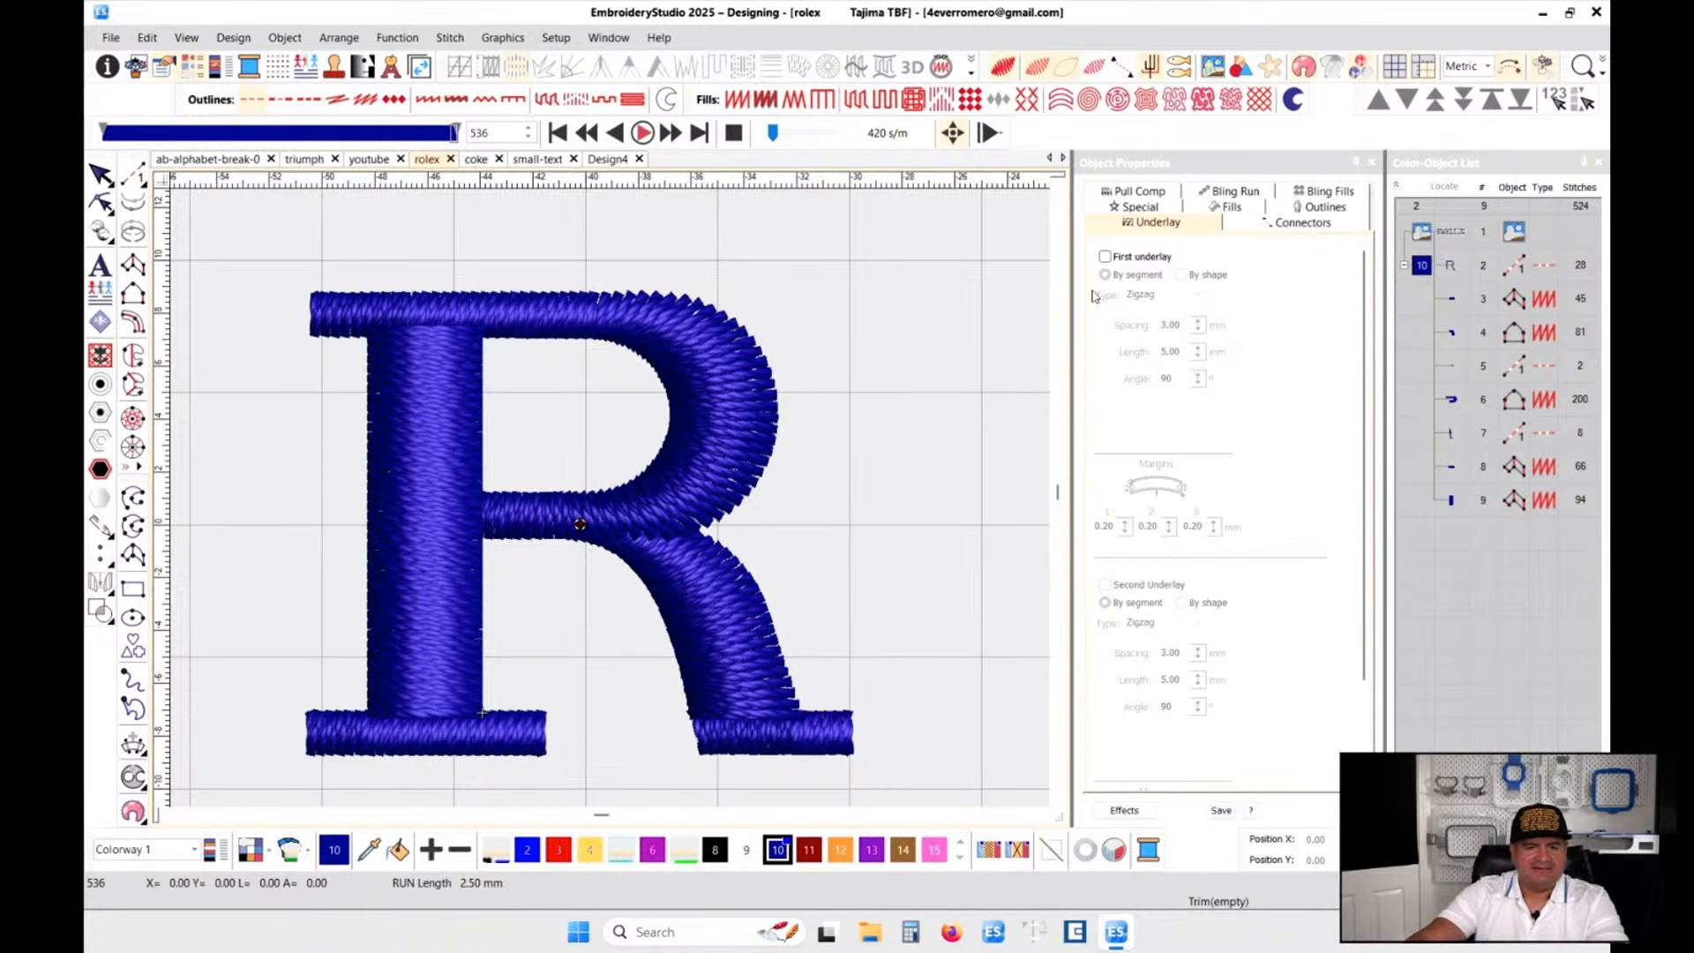
pyautogui.click(102, 175)
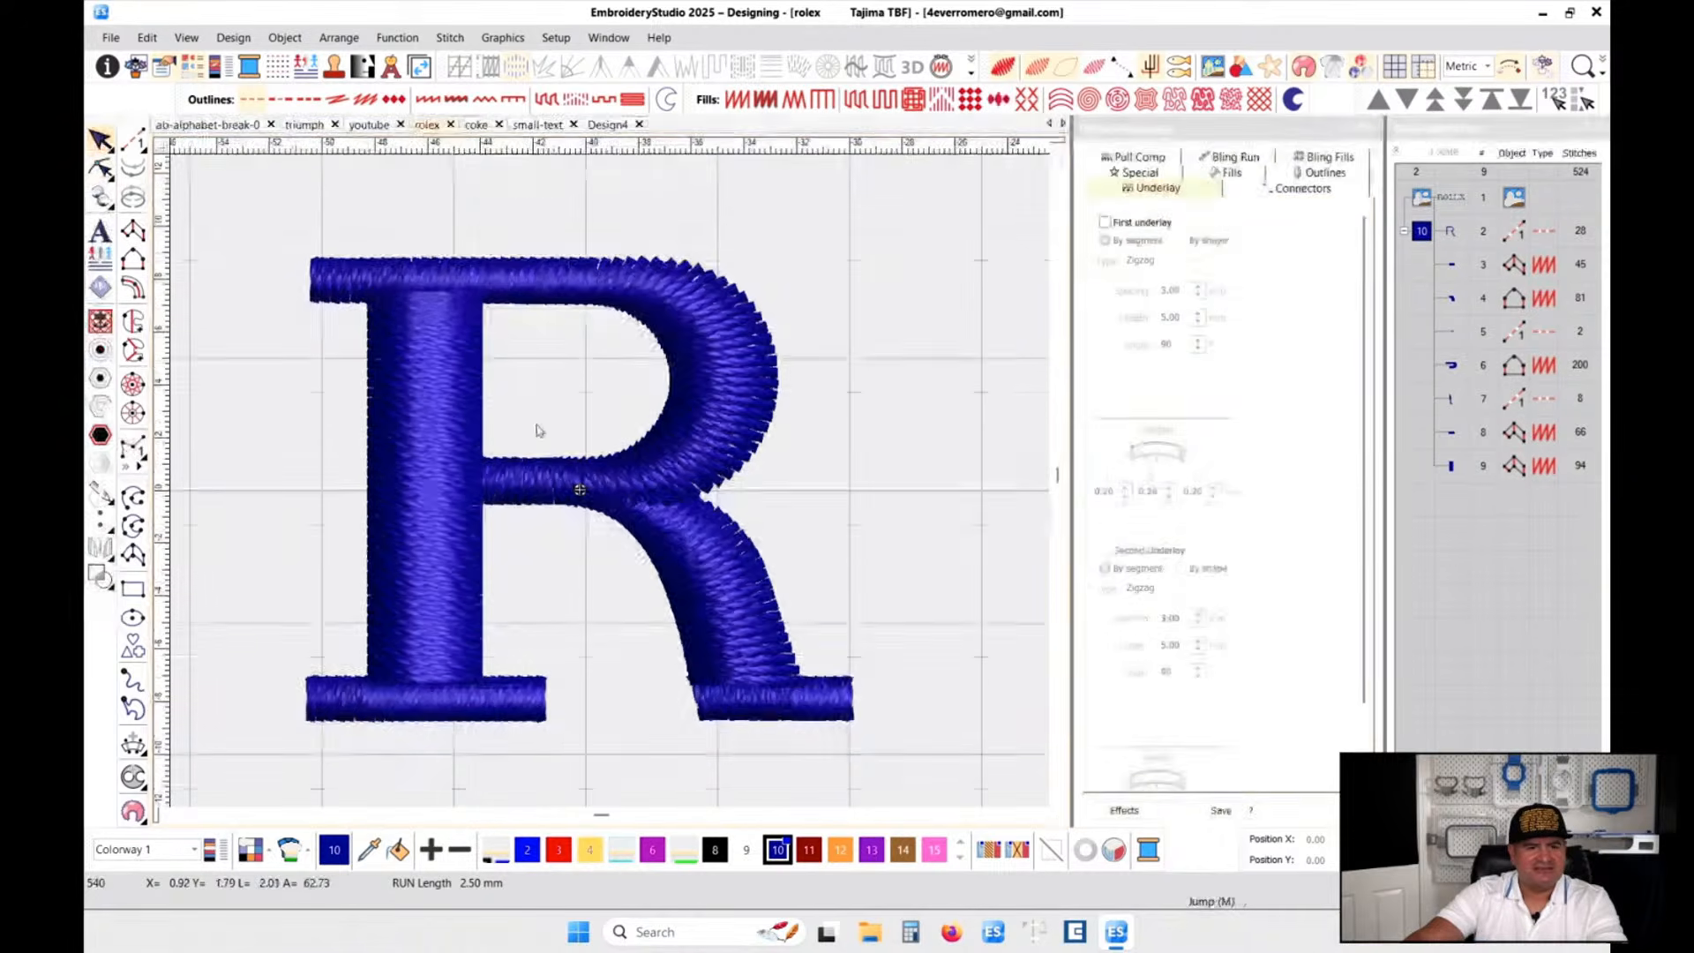
pyautogui.scroll(3, 589, 481)
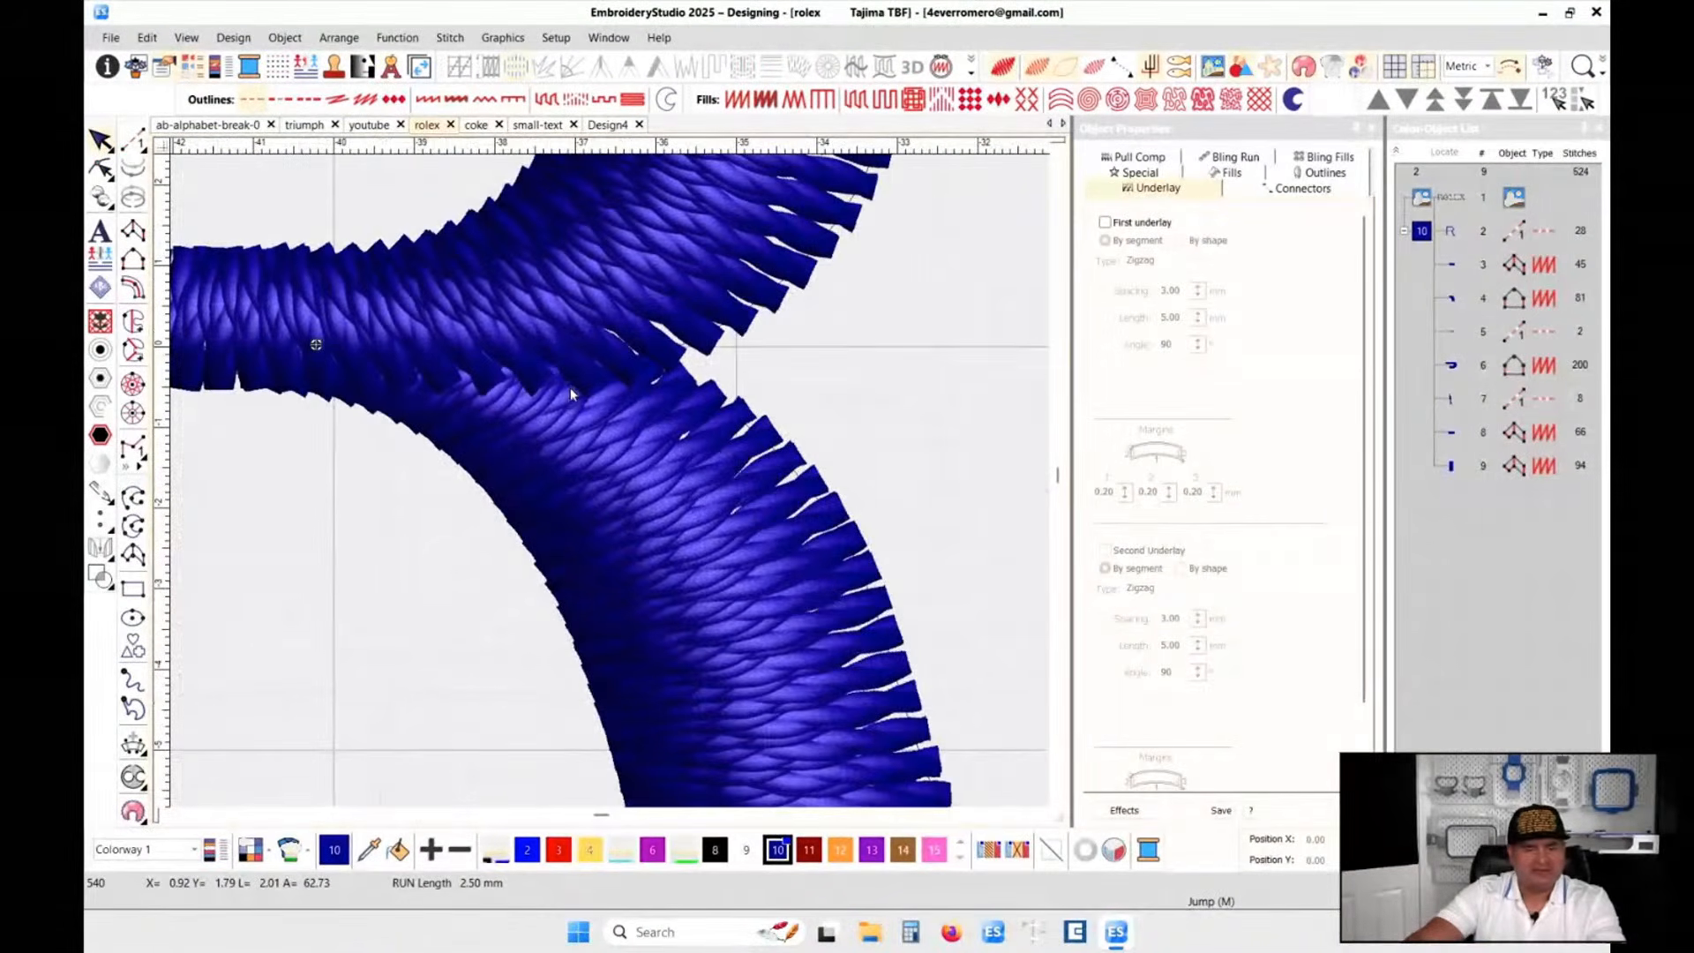
# - Show the R as plain stitch lines, select the stem and examine its stitches at the top bar
pyautogui.press('t')
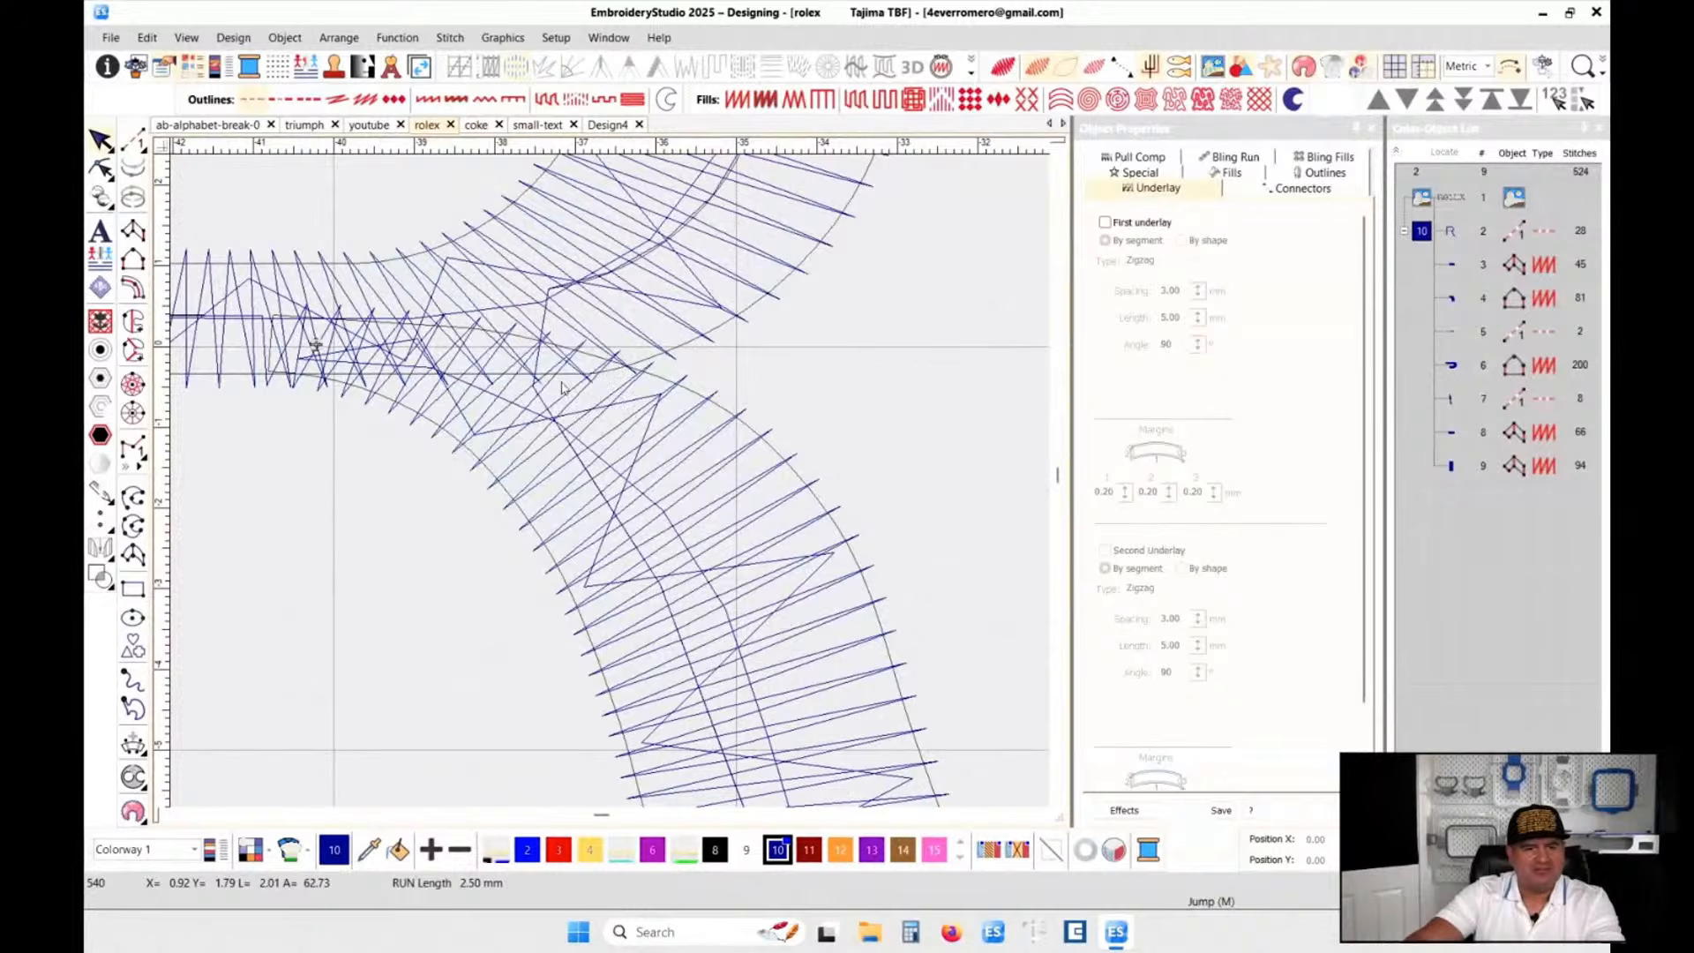
pyautogui.scroll(-2, 439, 371)
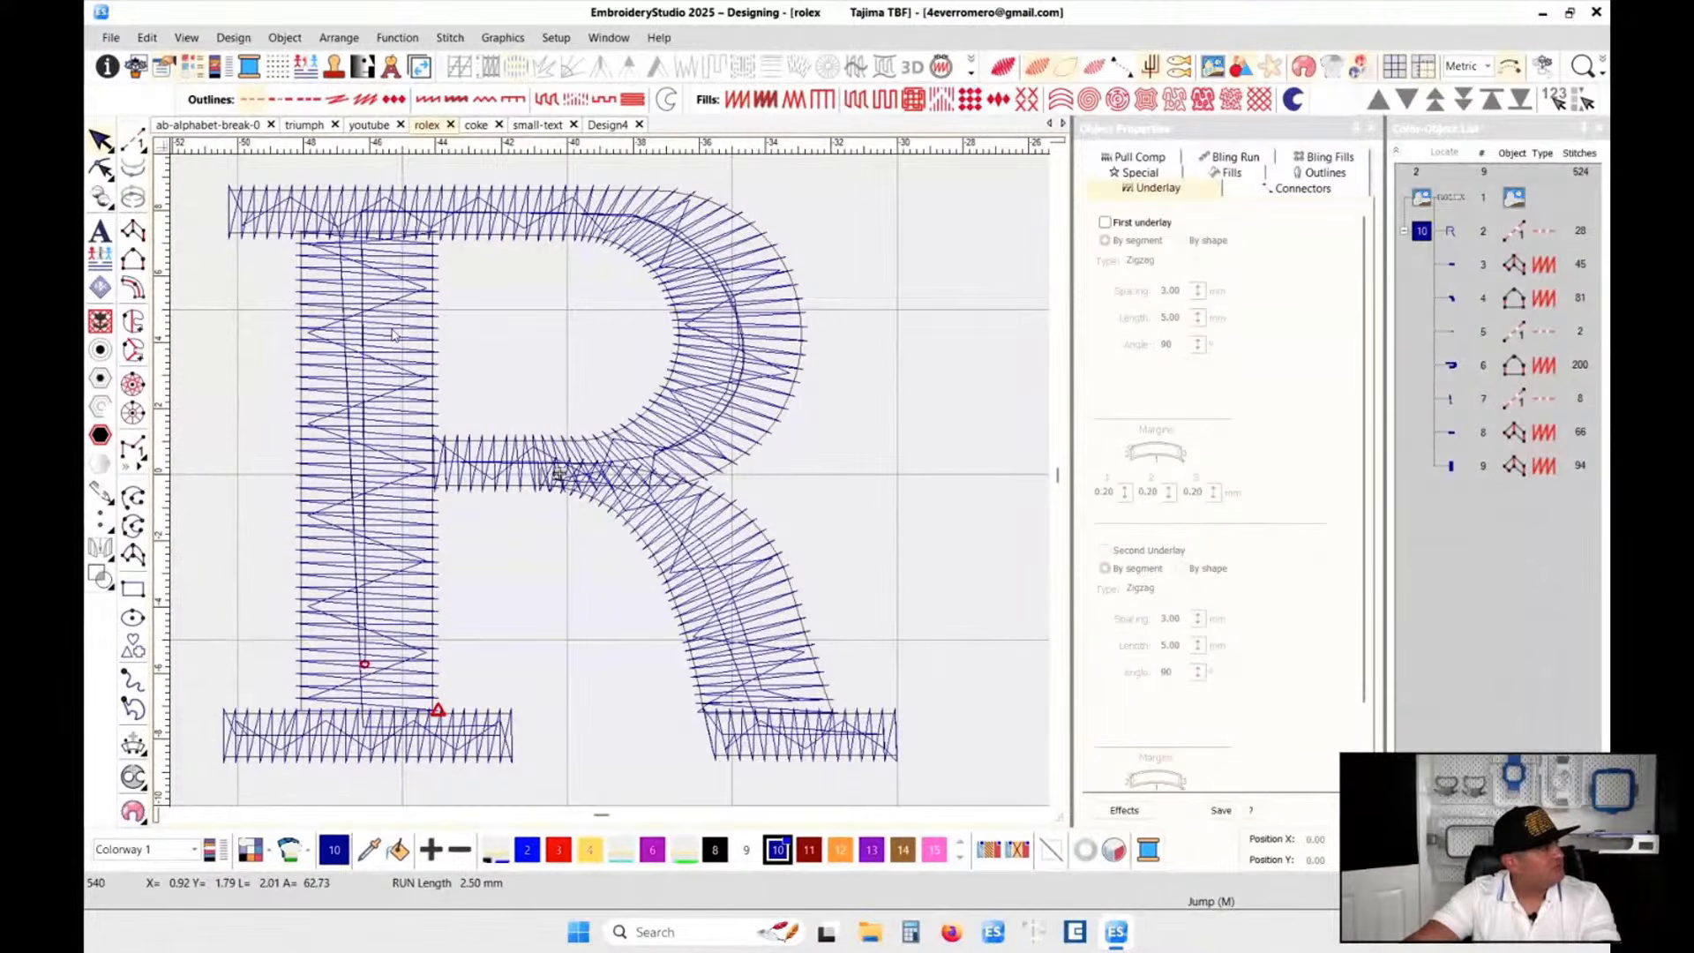
pyautogui.click(391, 300)
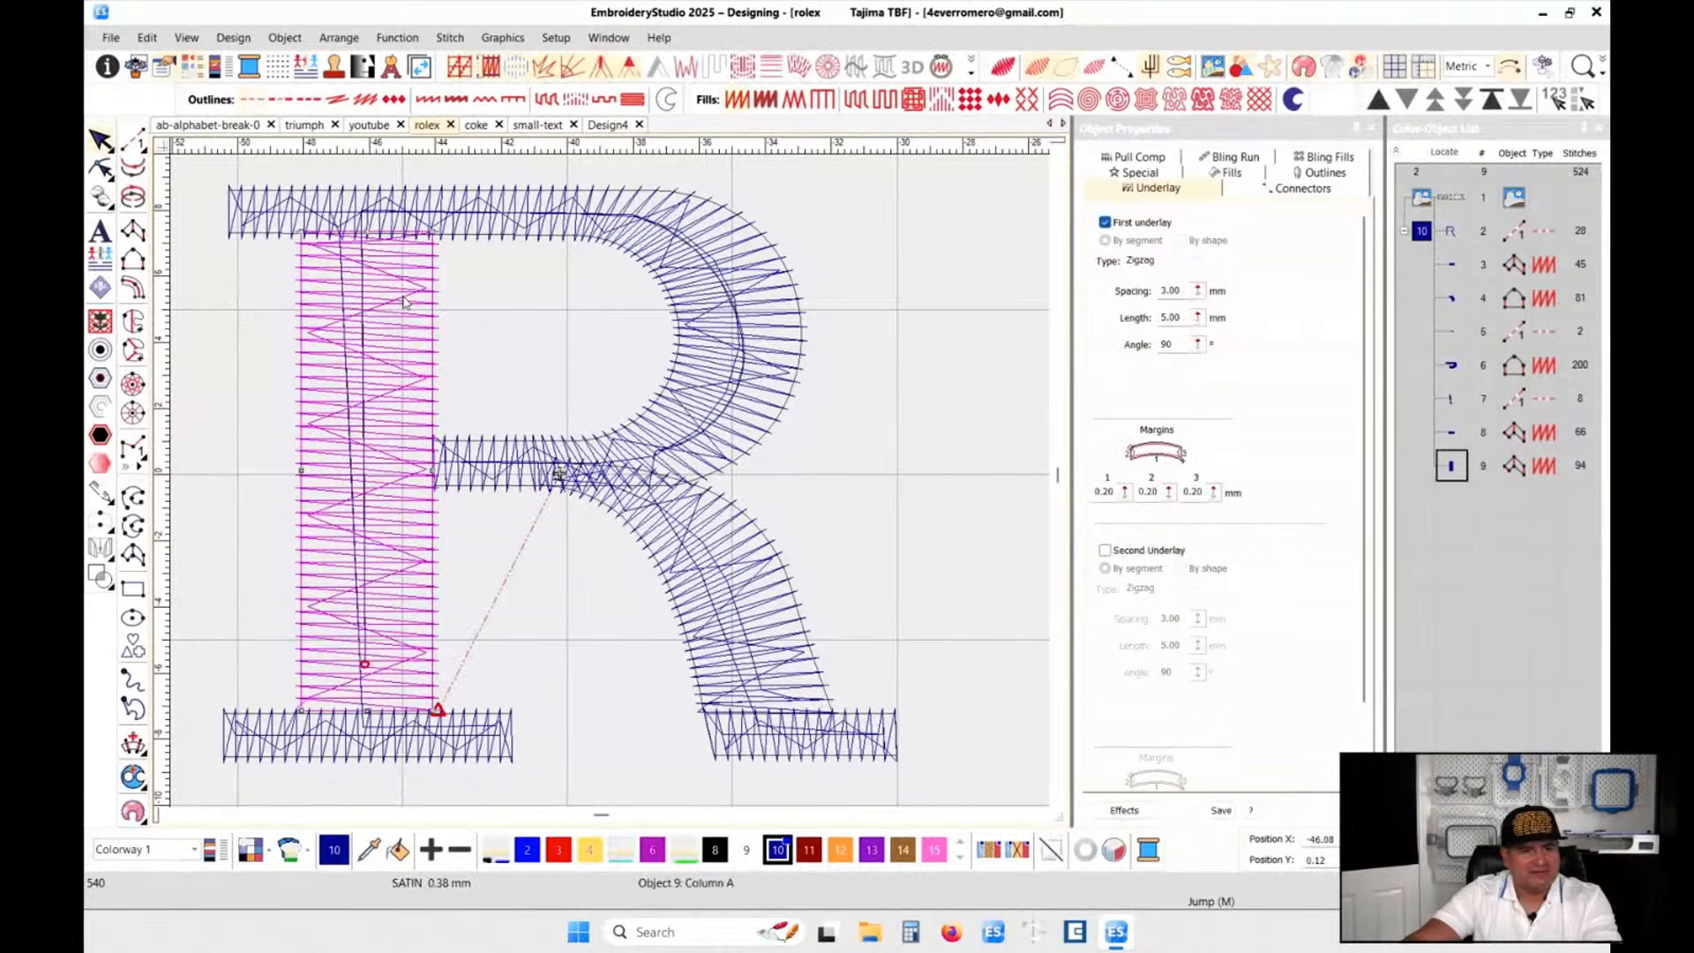
pyautogui.press('z')
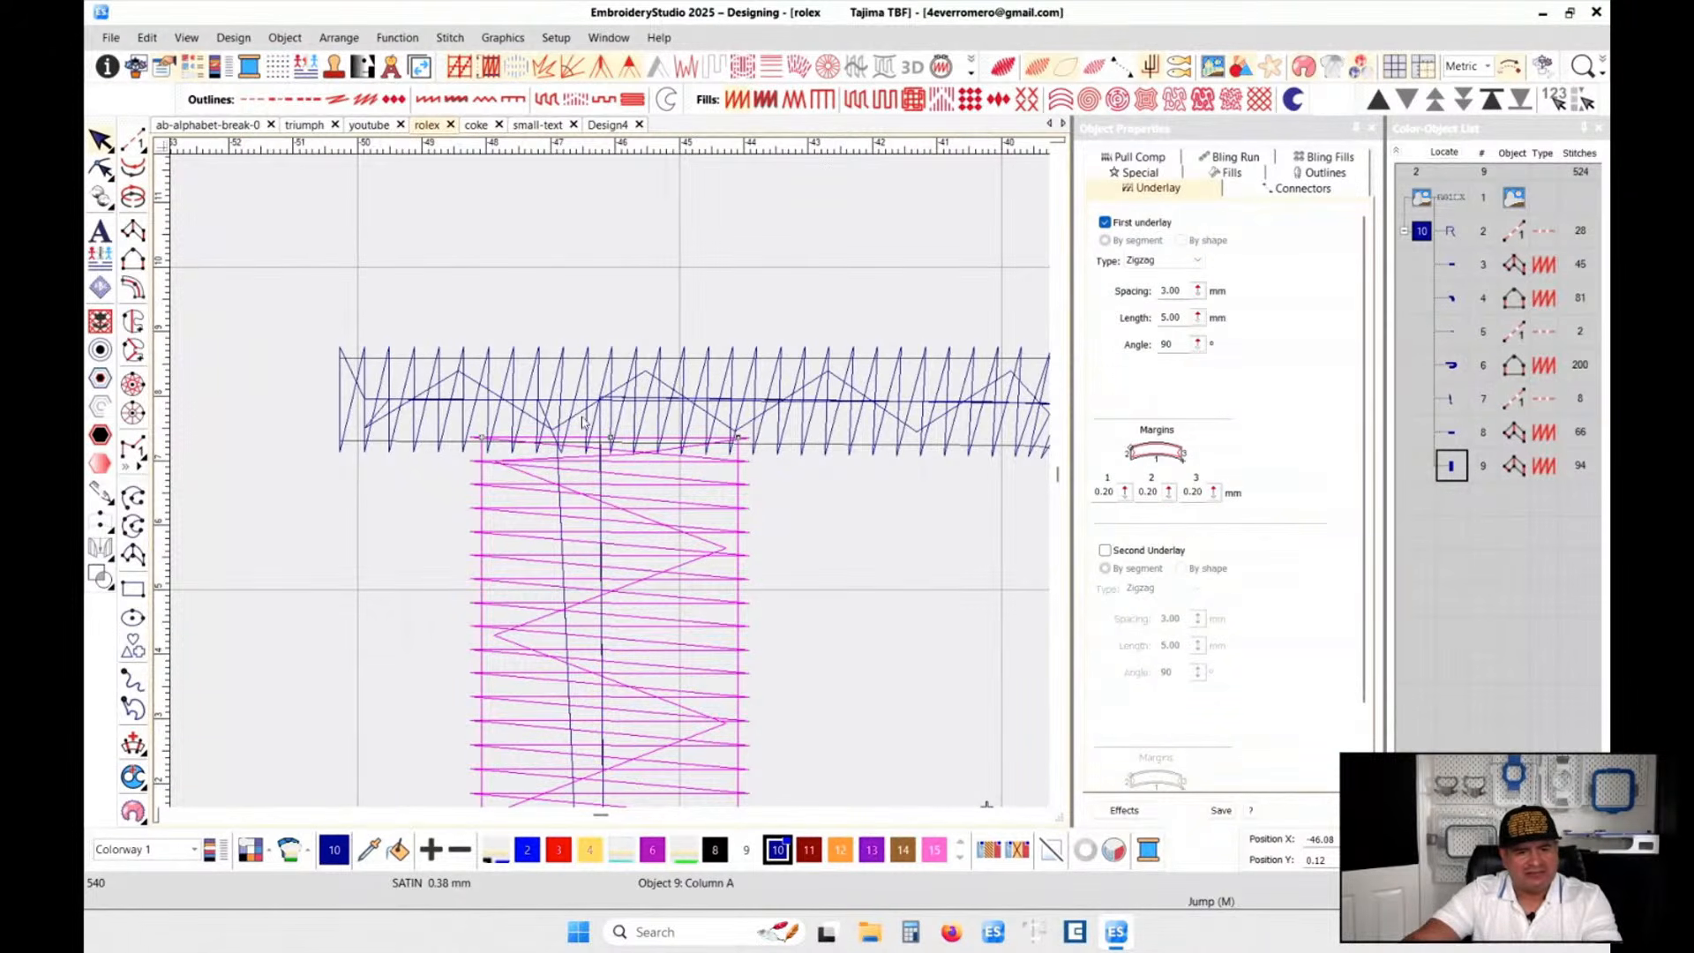
pyautogui.press('z')
pyautogui.press('z')
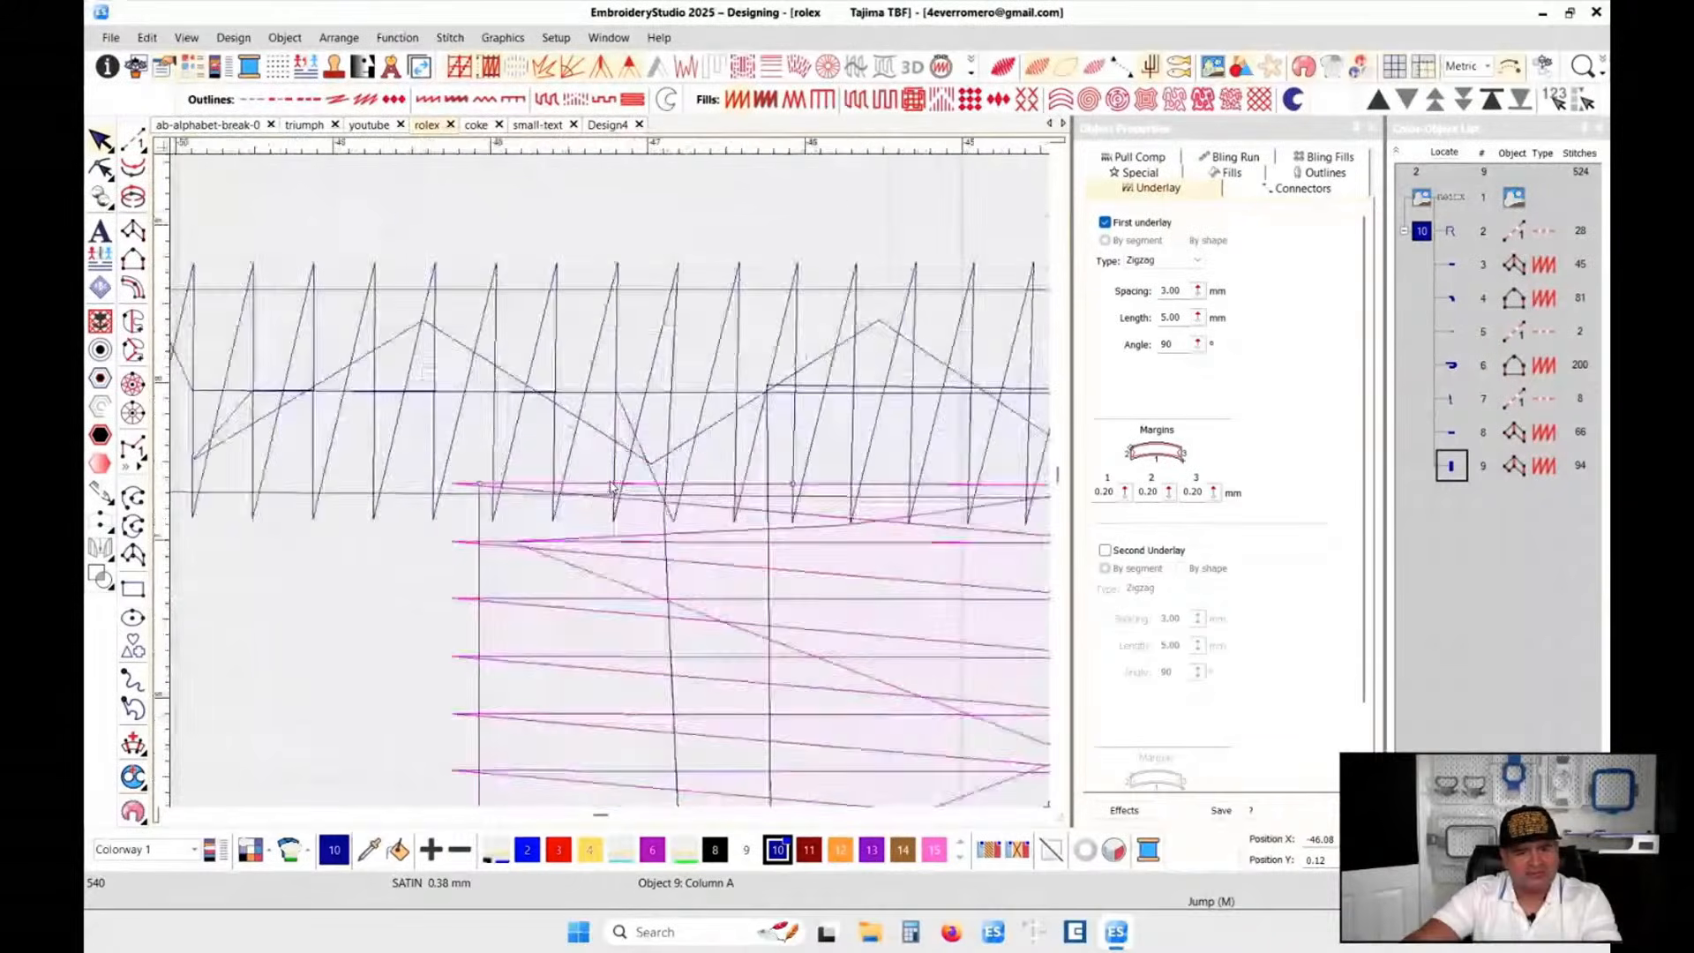
# - Select the top bar's column and the stem in turn to examine how their stitches overlap at the joint
pyautogui.click(616, 229)
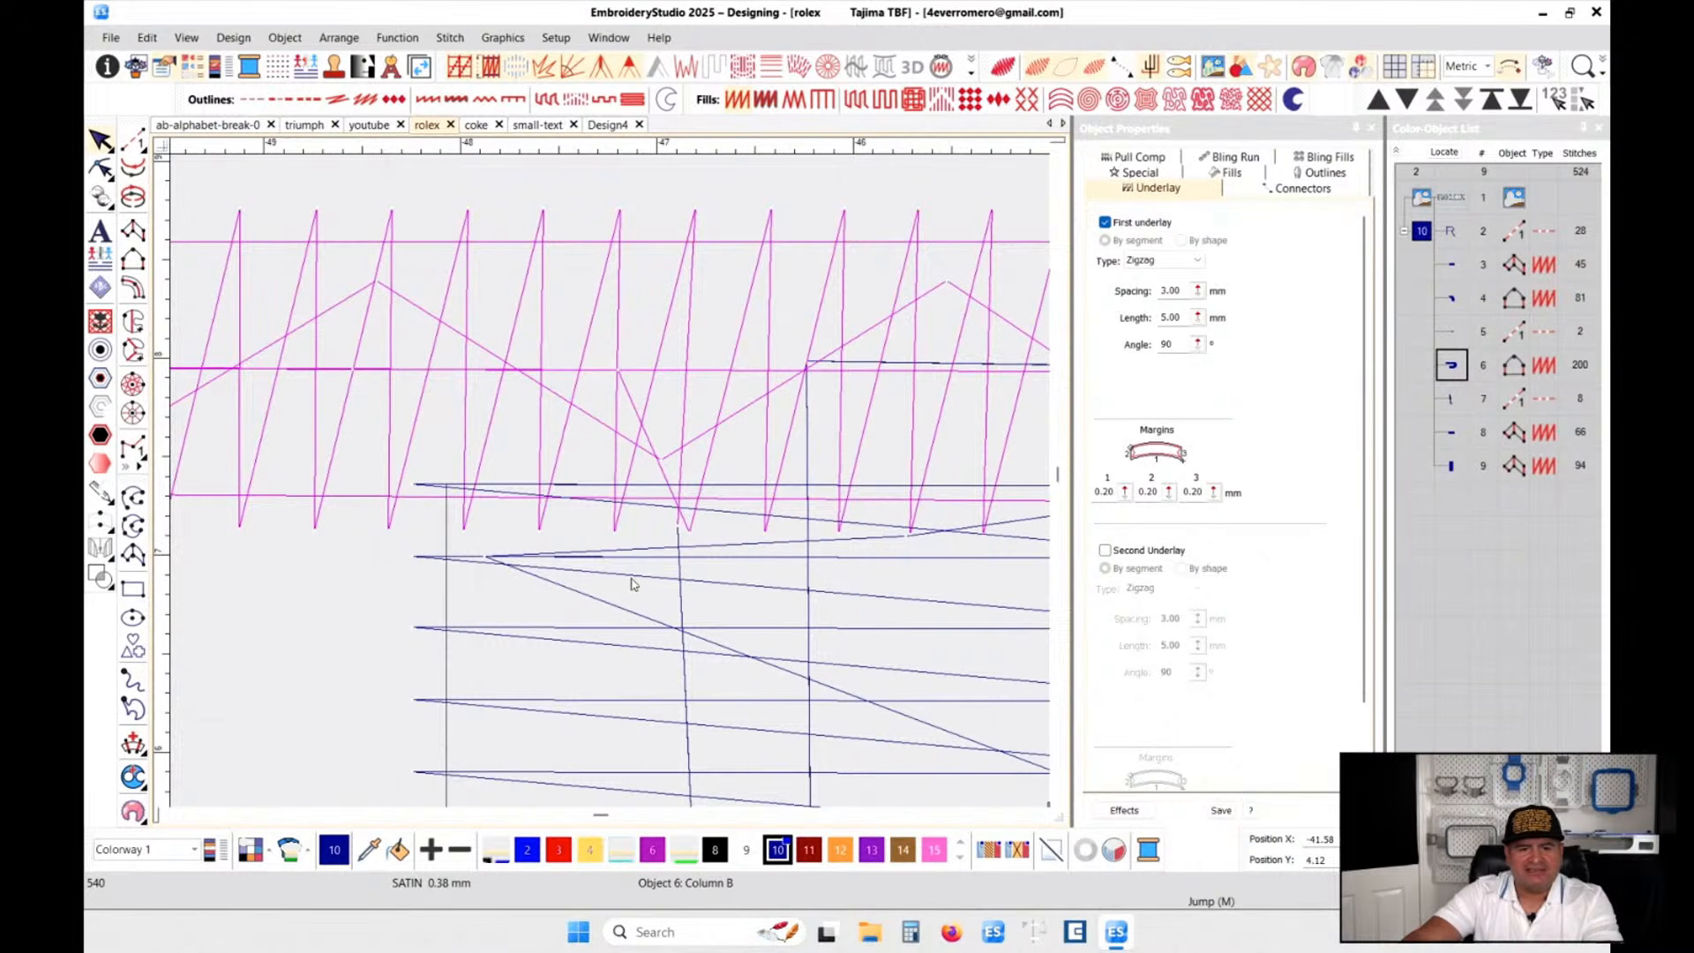
pyautogui.click(620, 625)
pyautogui.scroll(-2, 613, 494)
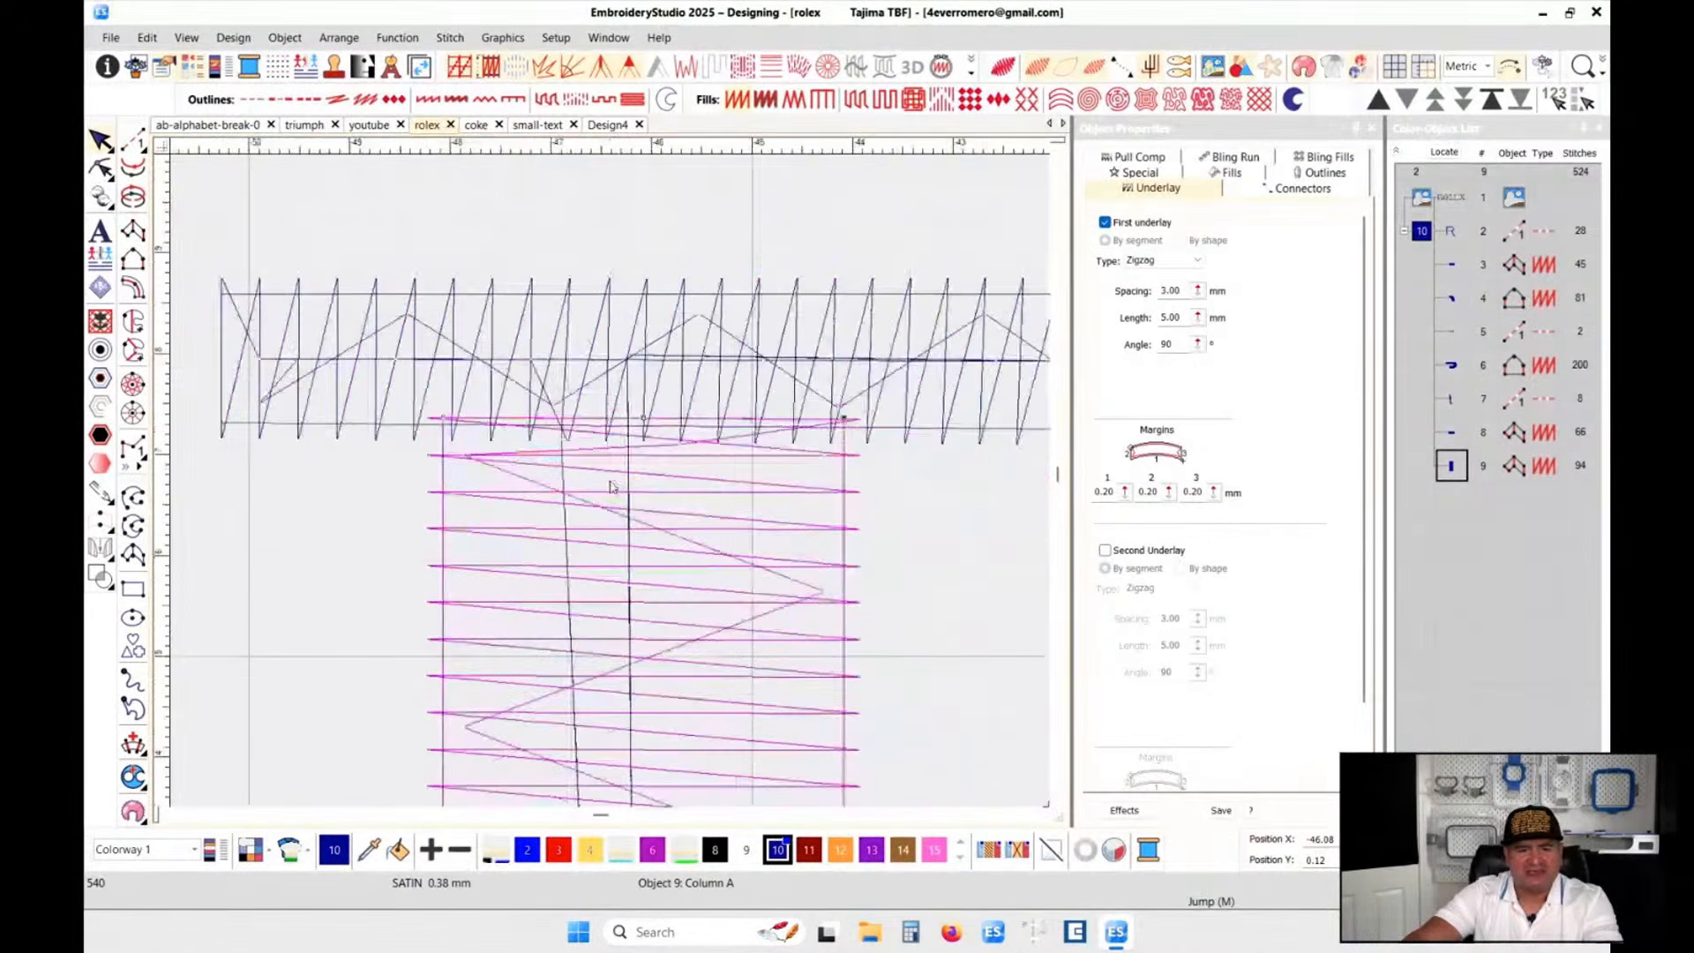
pyautogui.scroll(1, 610, 486)
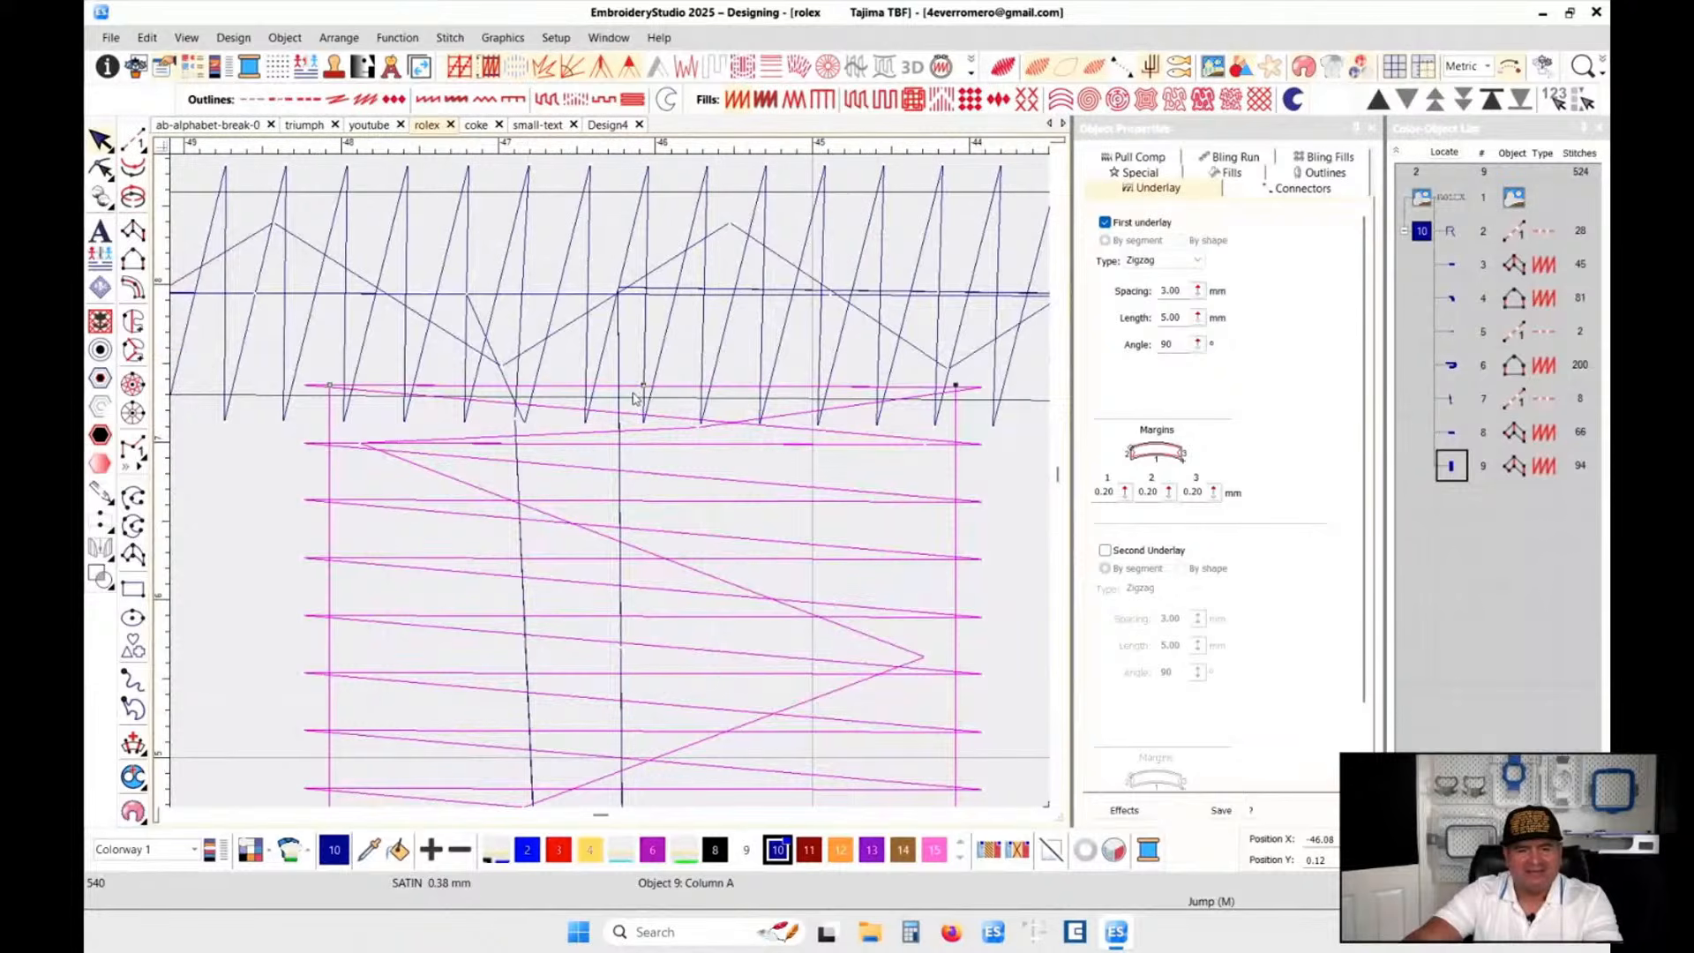
pyautogui.scroll(-2, 610, 486)
pyautogui.scroll(-3, 609, 486)
pyautogui.scroll(3, 610, 486)
pyautogui.scroll(-1, 610, 487)
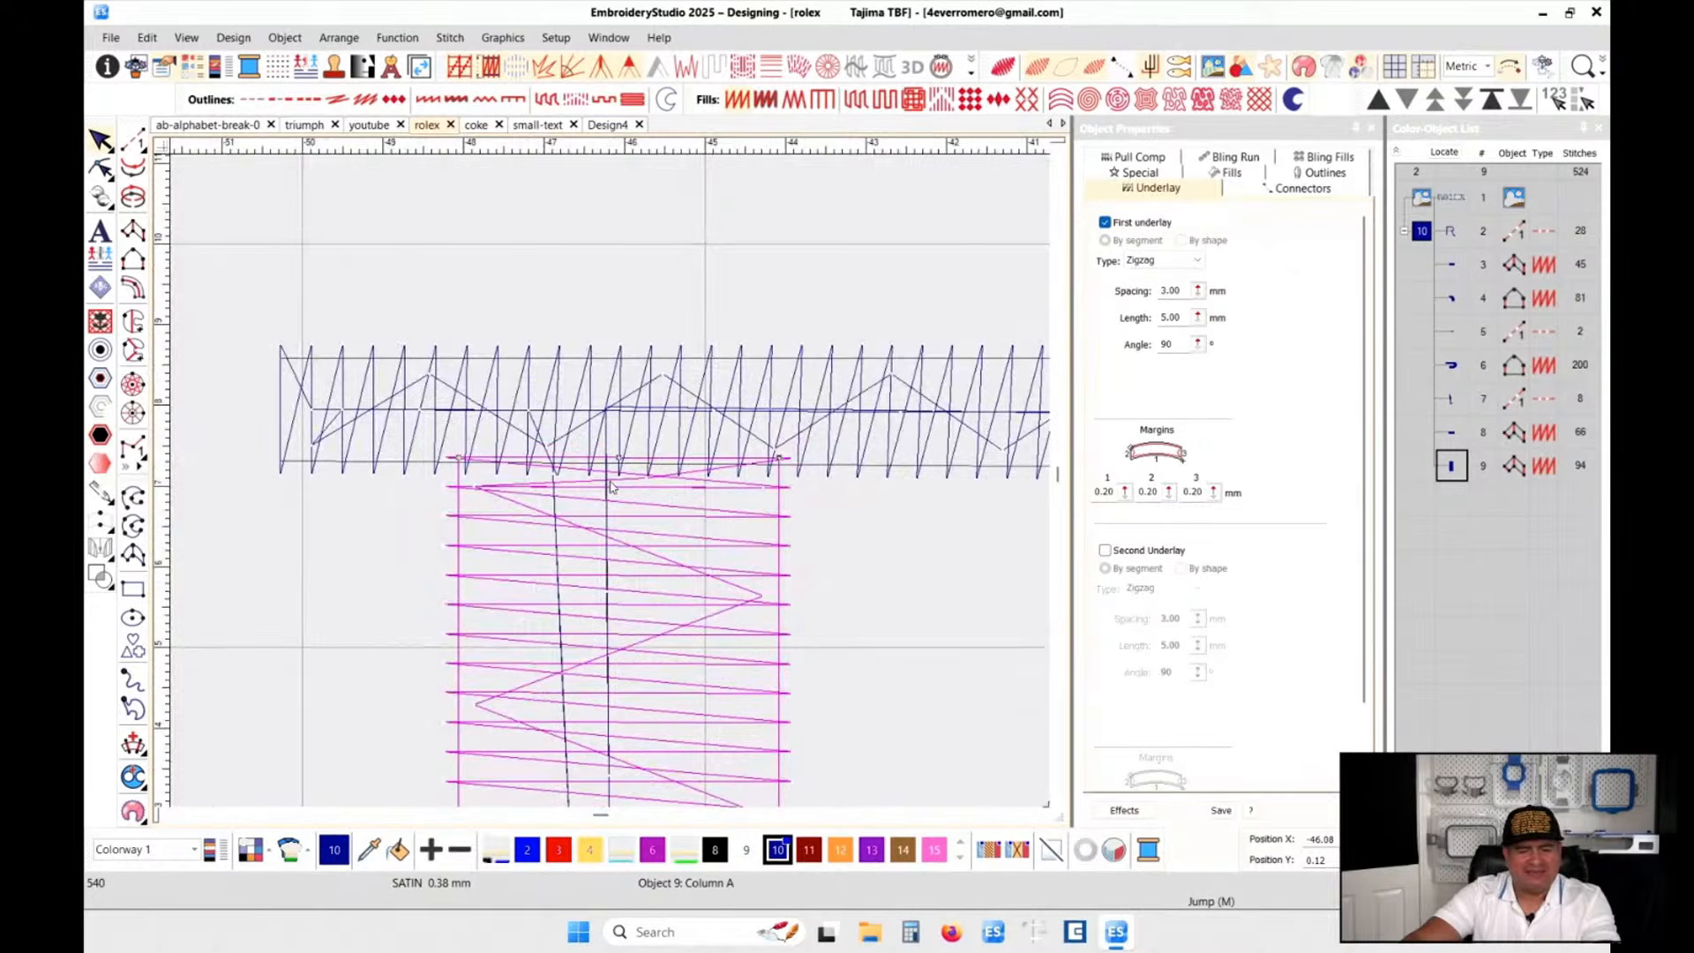
# - Show the R with realistic thread rendering and examine the stem's joints with the top bar and the bottom serif
pyautogui.press('t')
pyautogui.scroll(-2, 610, 480)
pyautogui.scroll(-1, 599, 609)
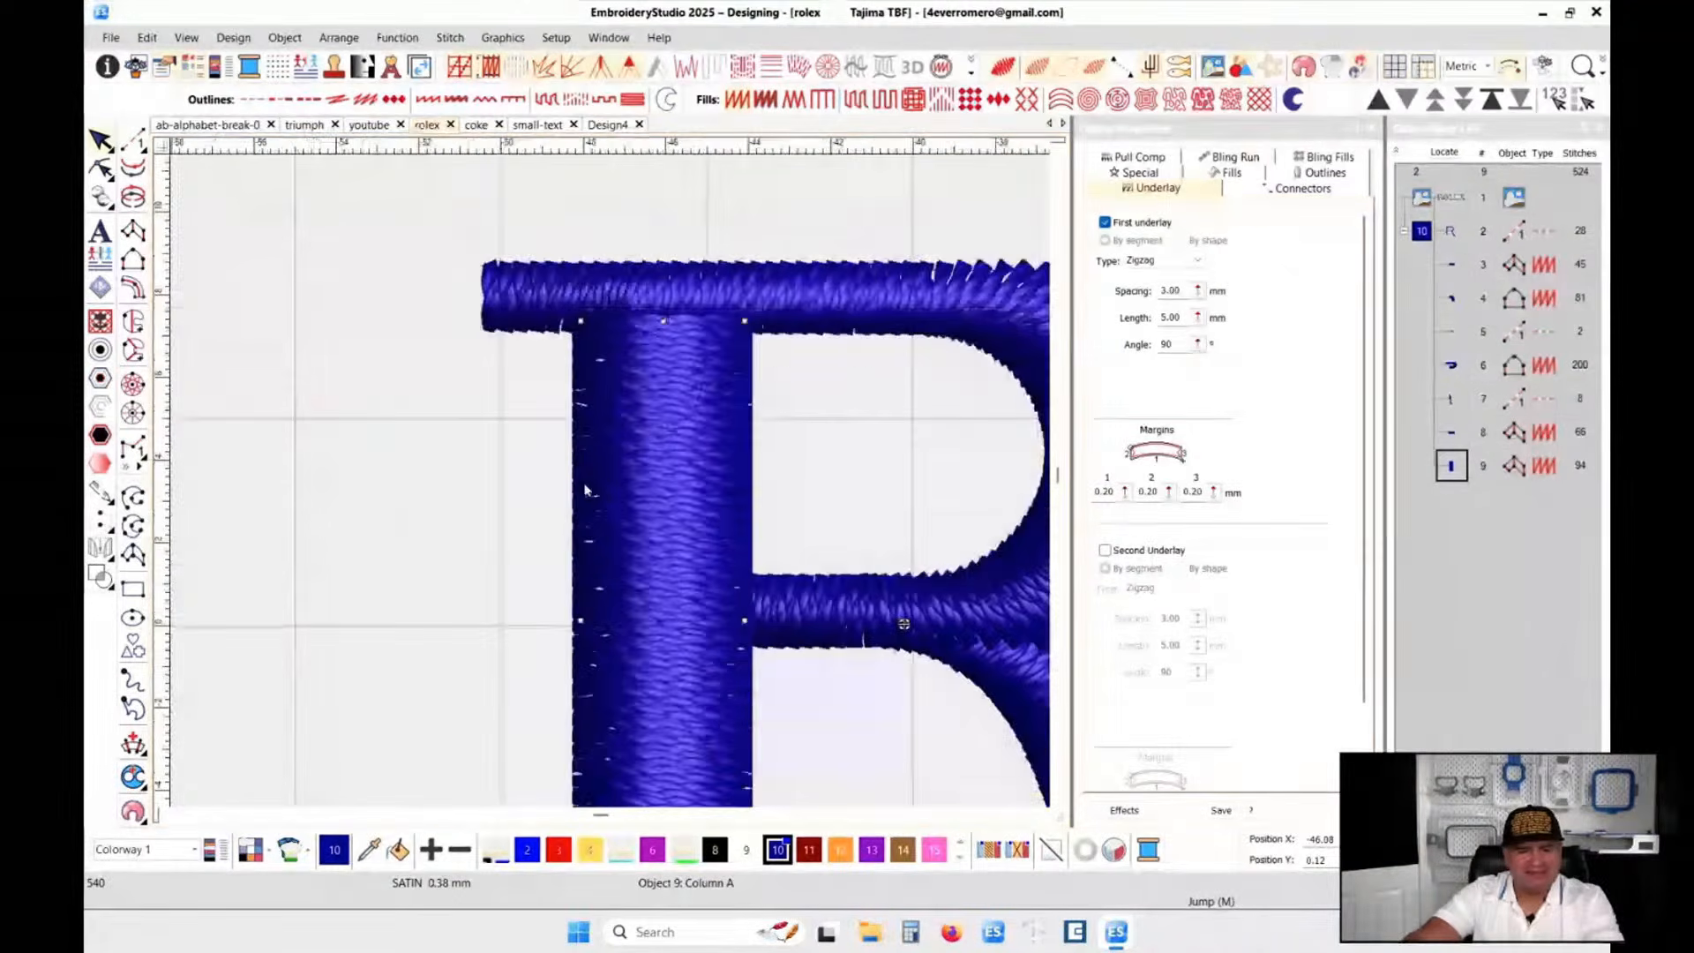
pyautogui.scroll(-1, 609, 485)
pyautogui.scroll(4, 608, 485)
pyautogui.scroll(2, 608, 484)
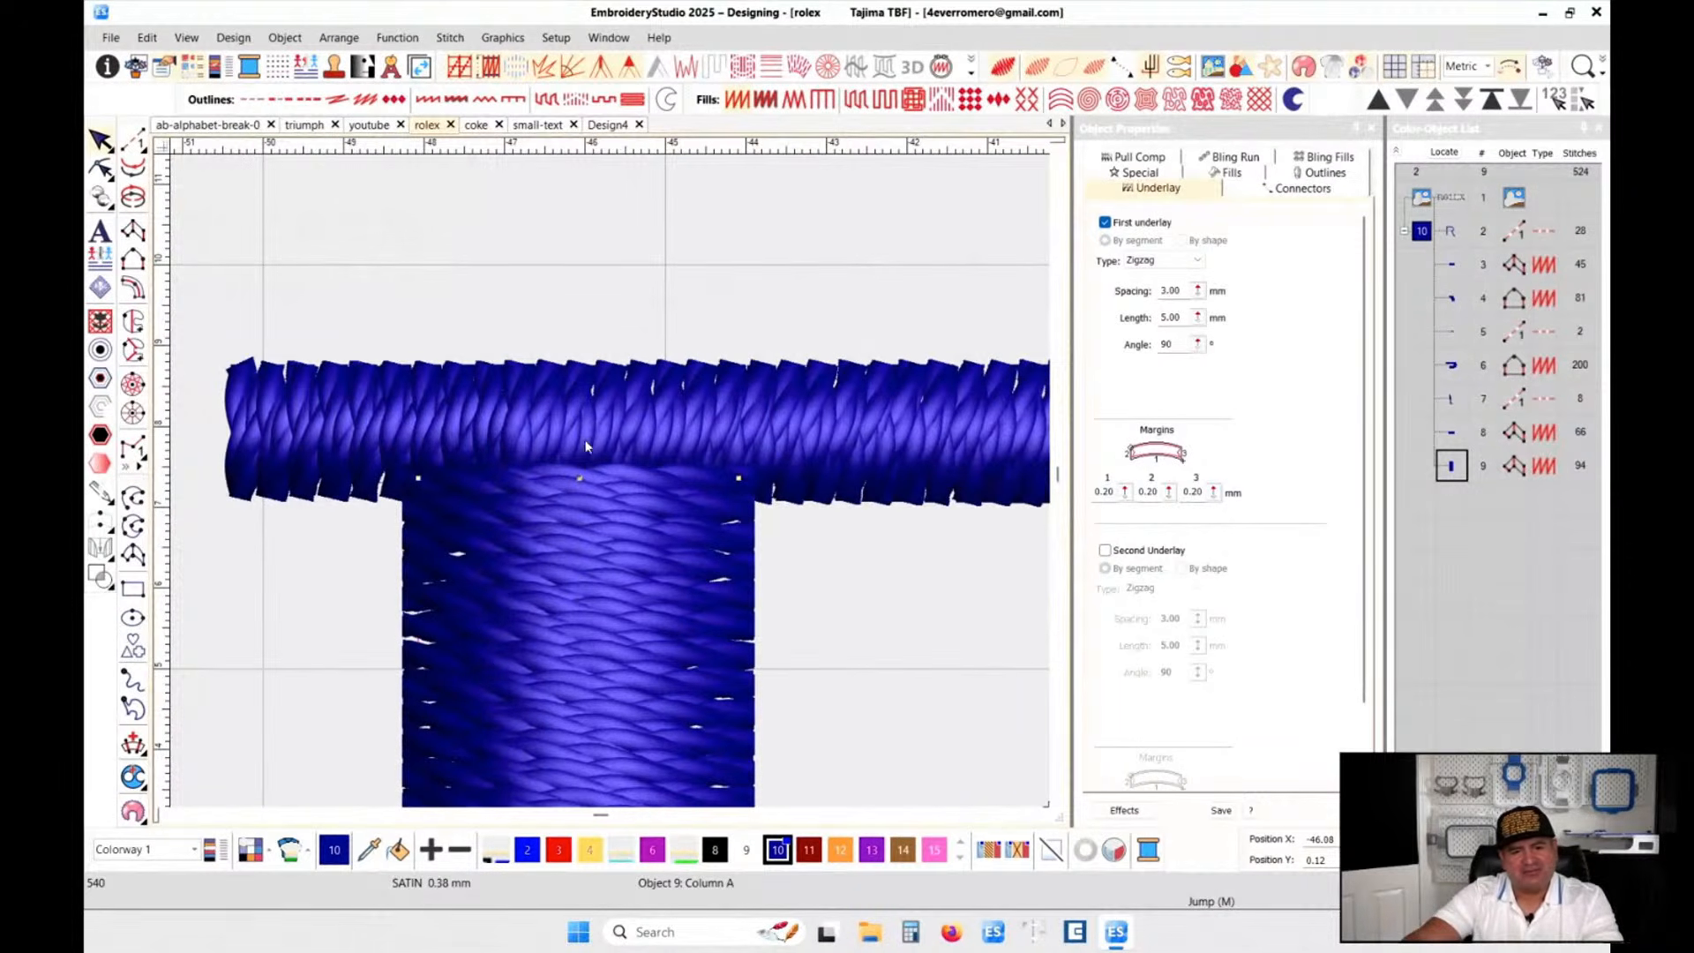
pyautogui.scroll(-3, 584, 467)
pyautogui.scroll(3, 610, 480)
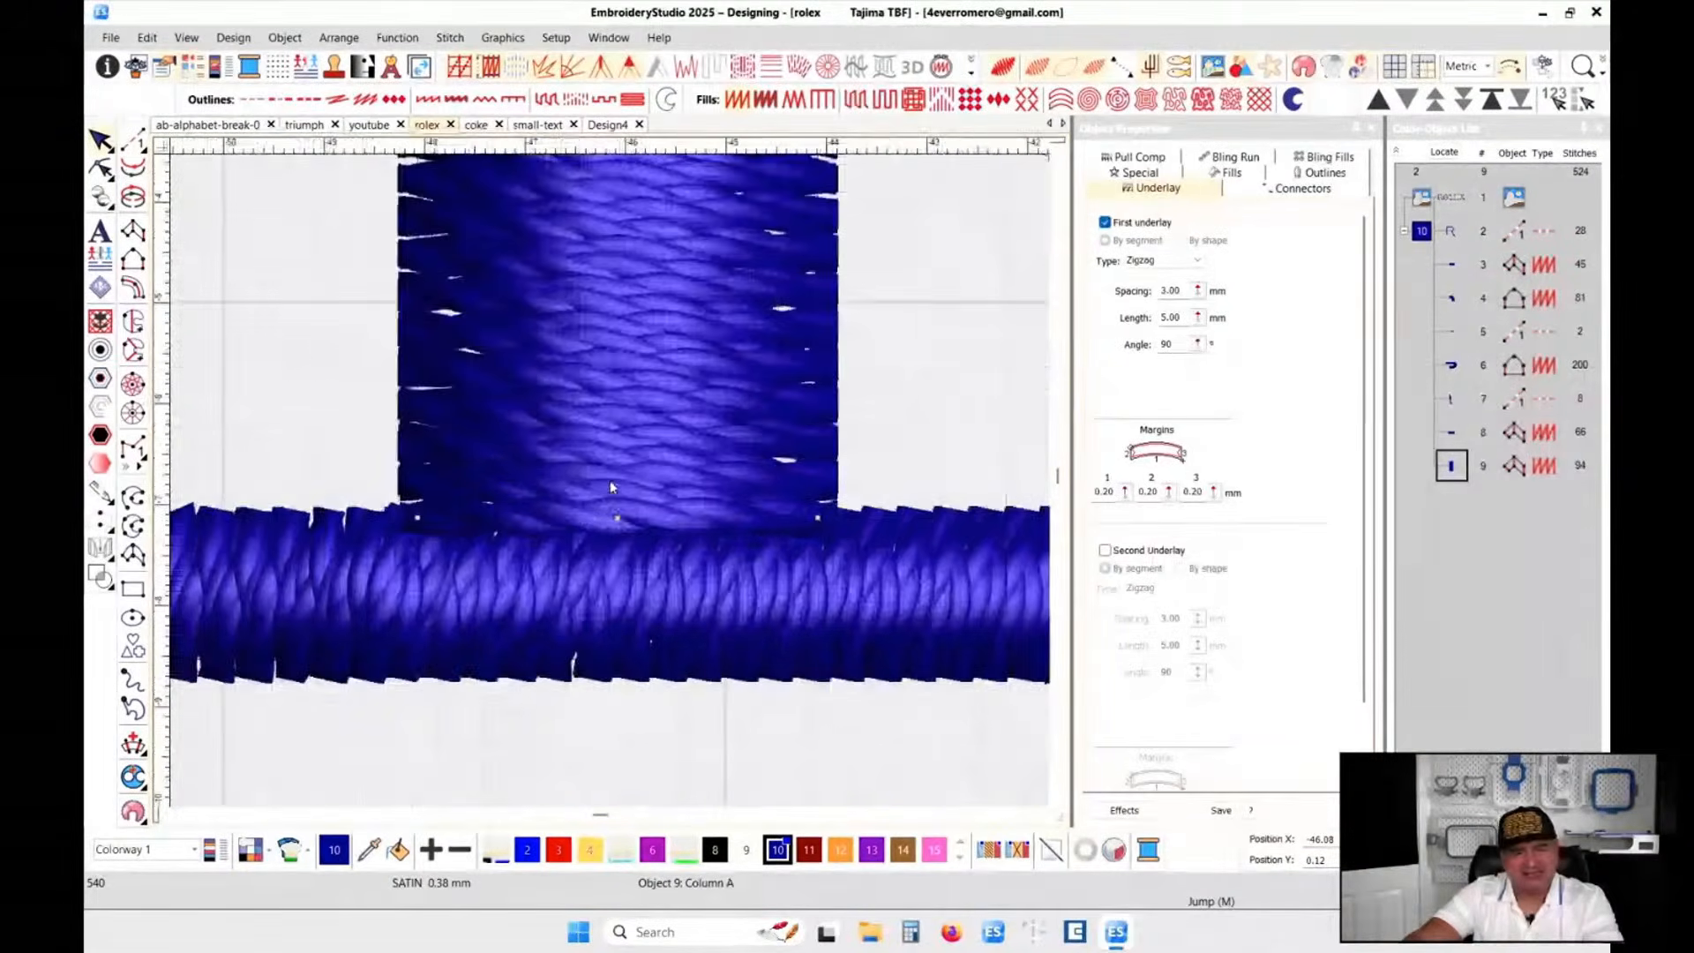
pyautogui.scroll(-3, 614, 476)
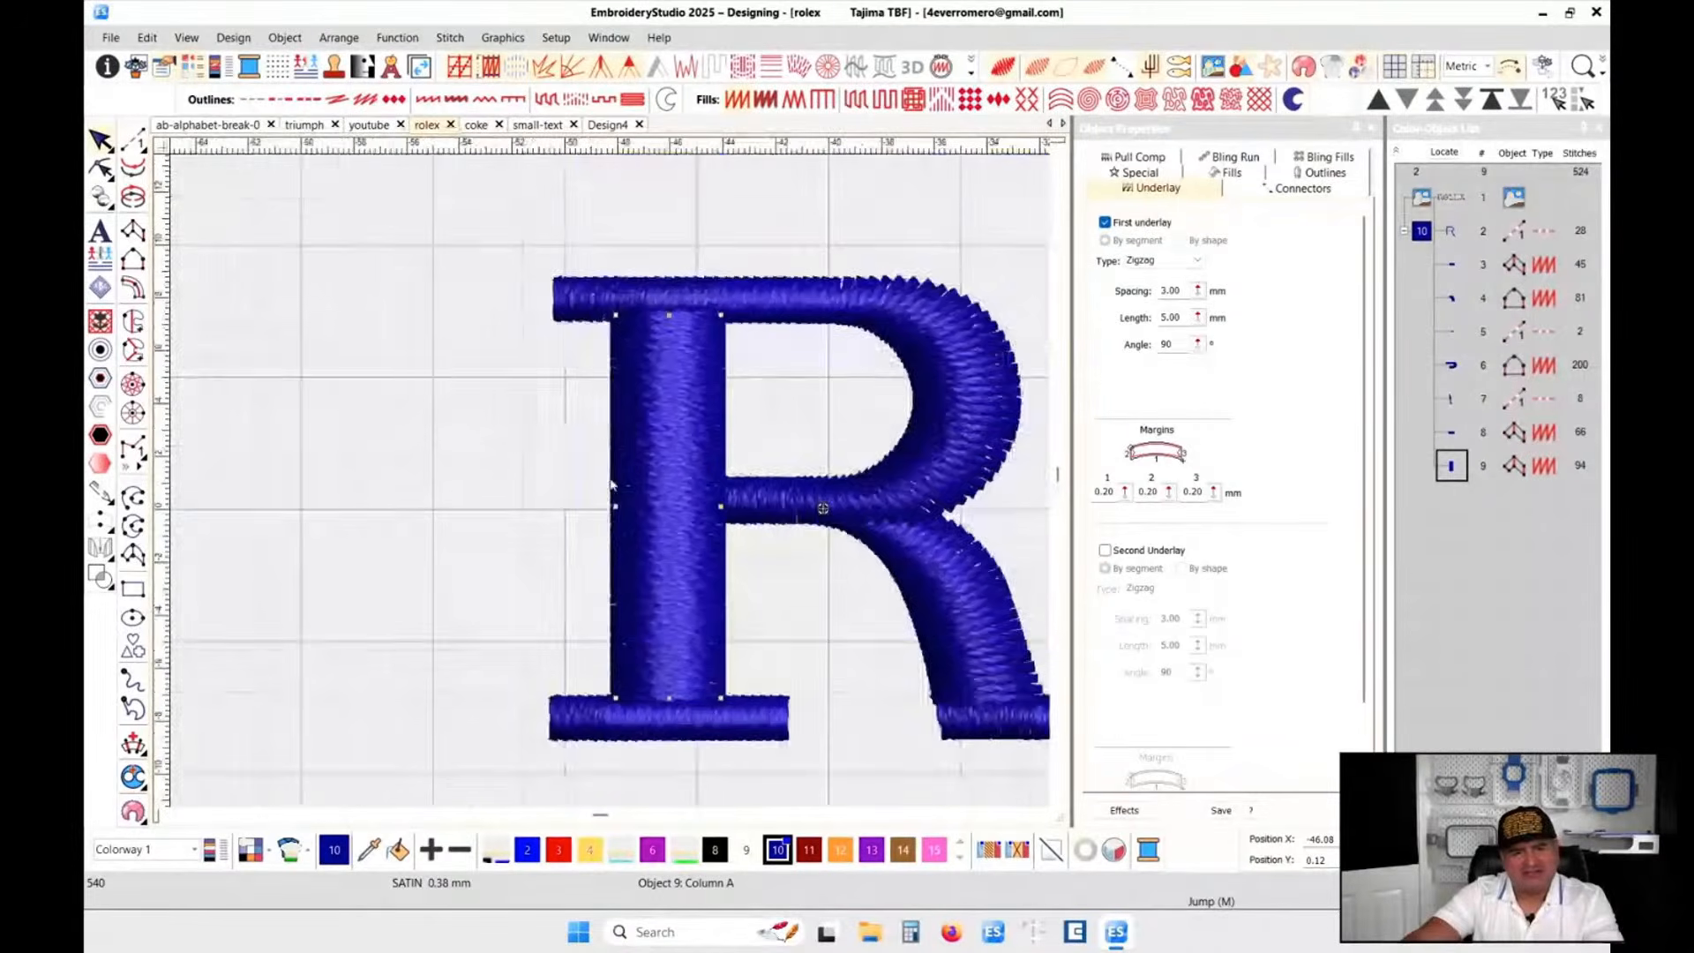
pyautogui.click(572, 300)
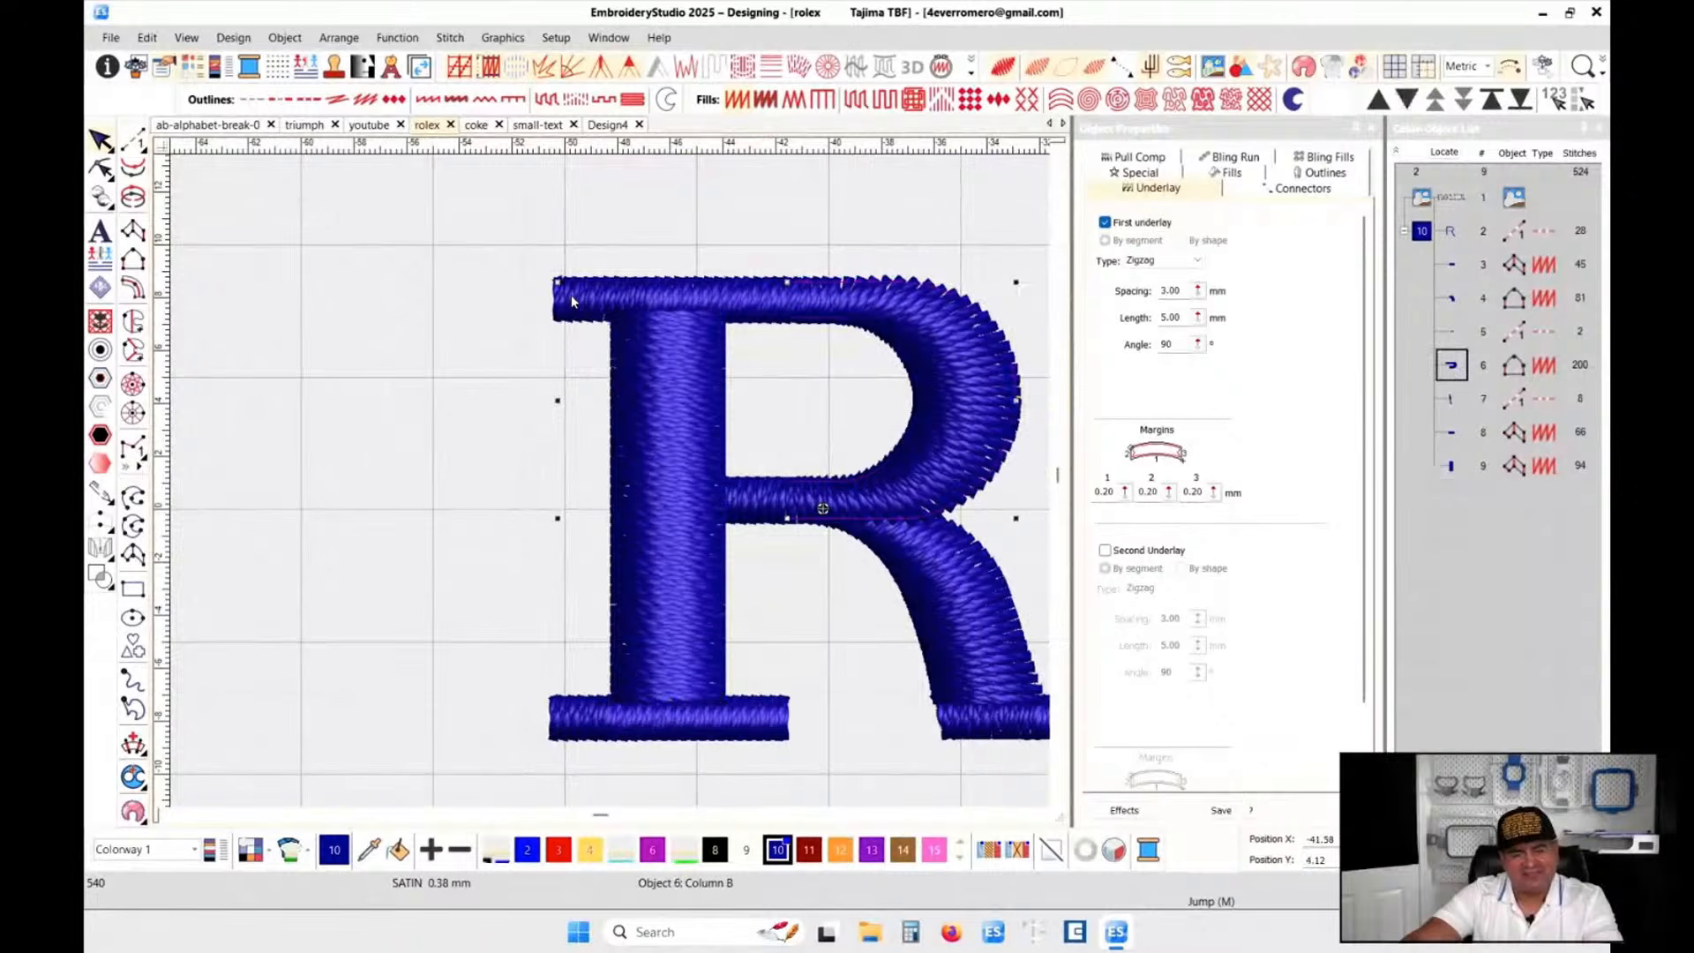
pyautogui.click(620, 389)
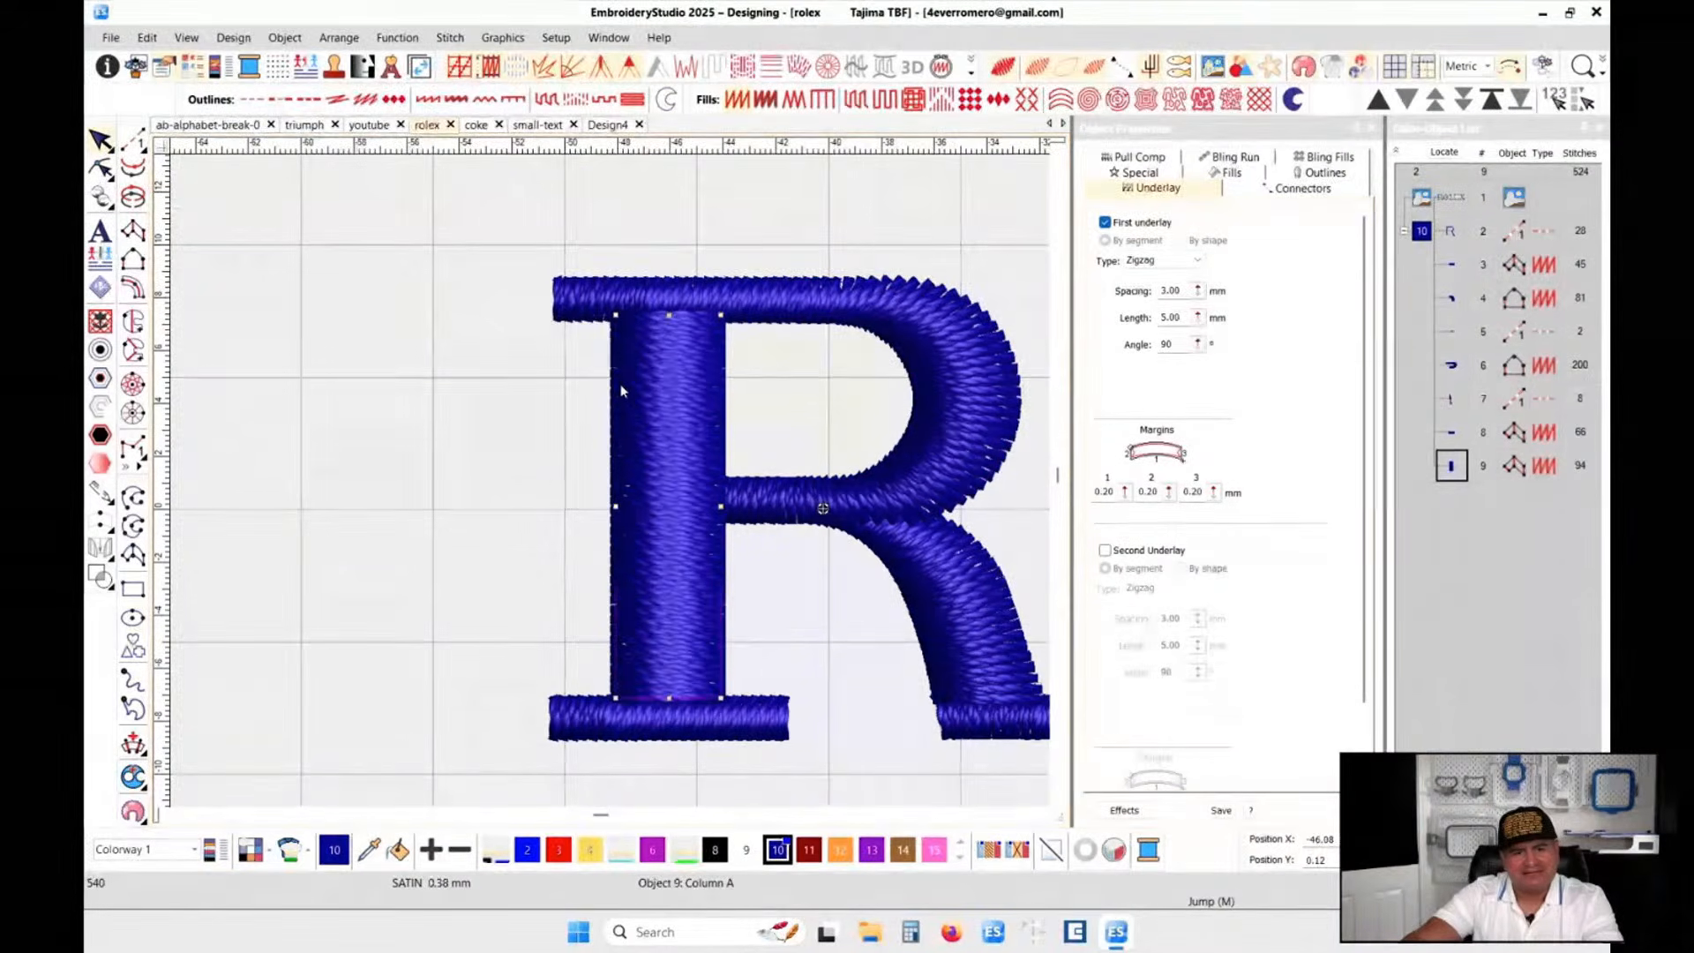
# - Resequence the stem's bottom serif to stitch after the stem, and show their joint as plain stitch lines
pyautogui.click(658, 737)
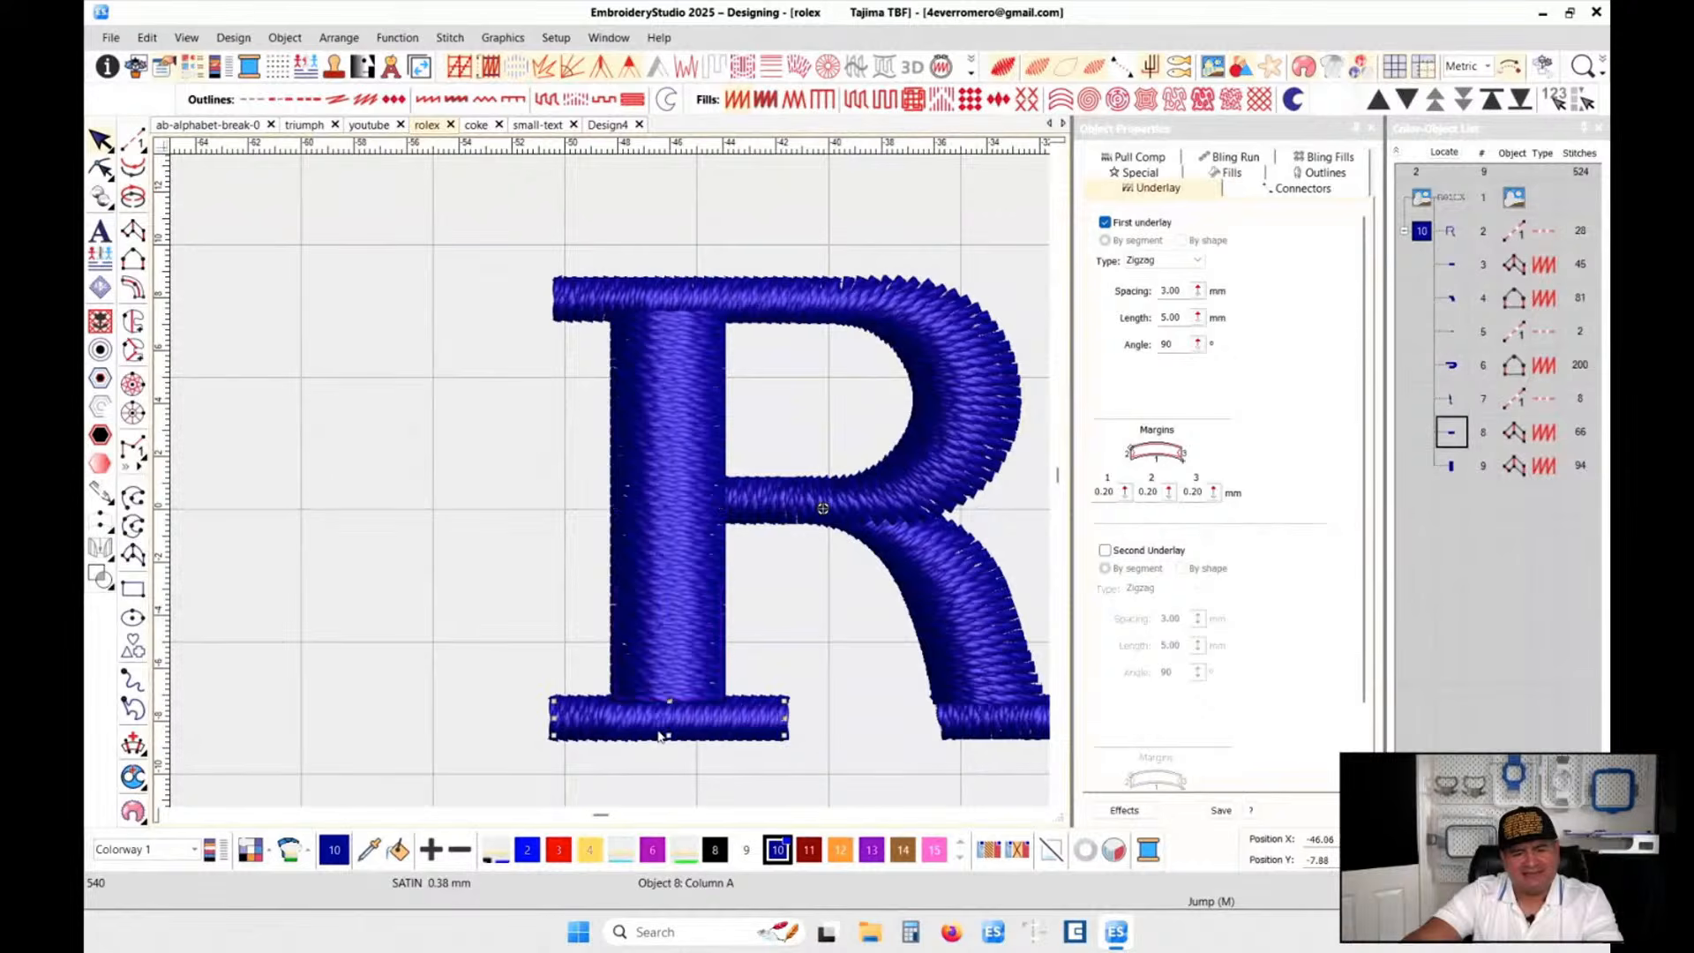
pyautogui.scroll(5, 659, 725)
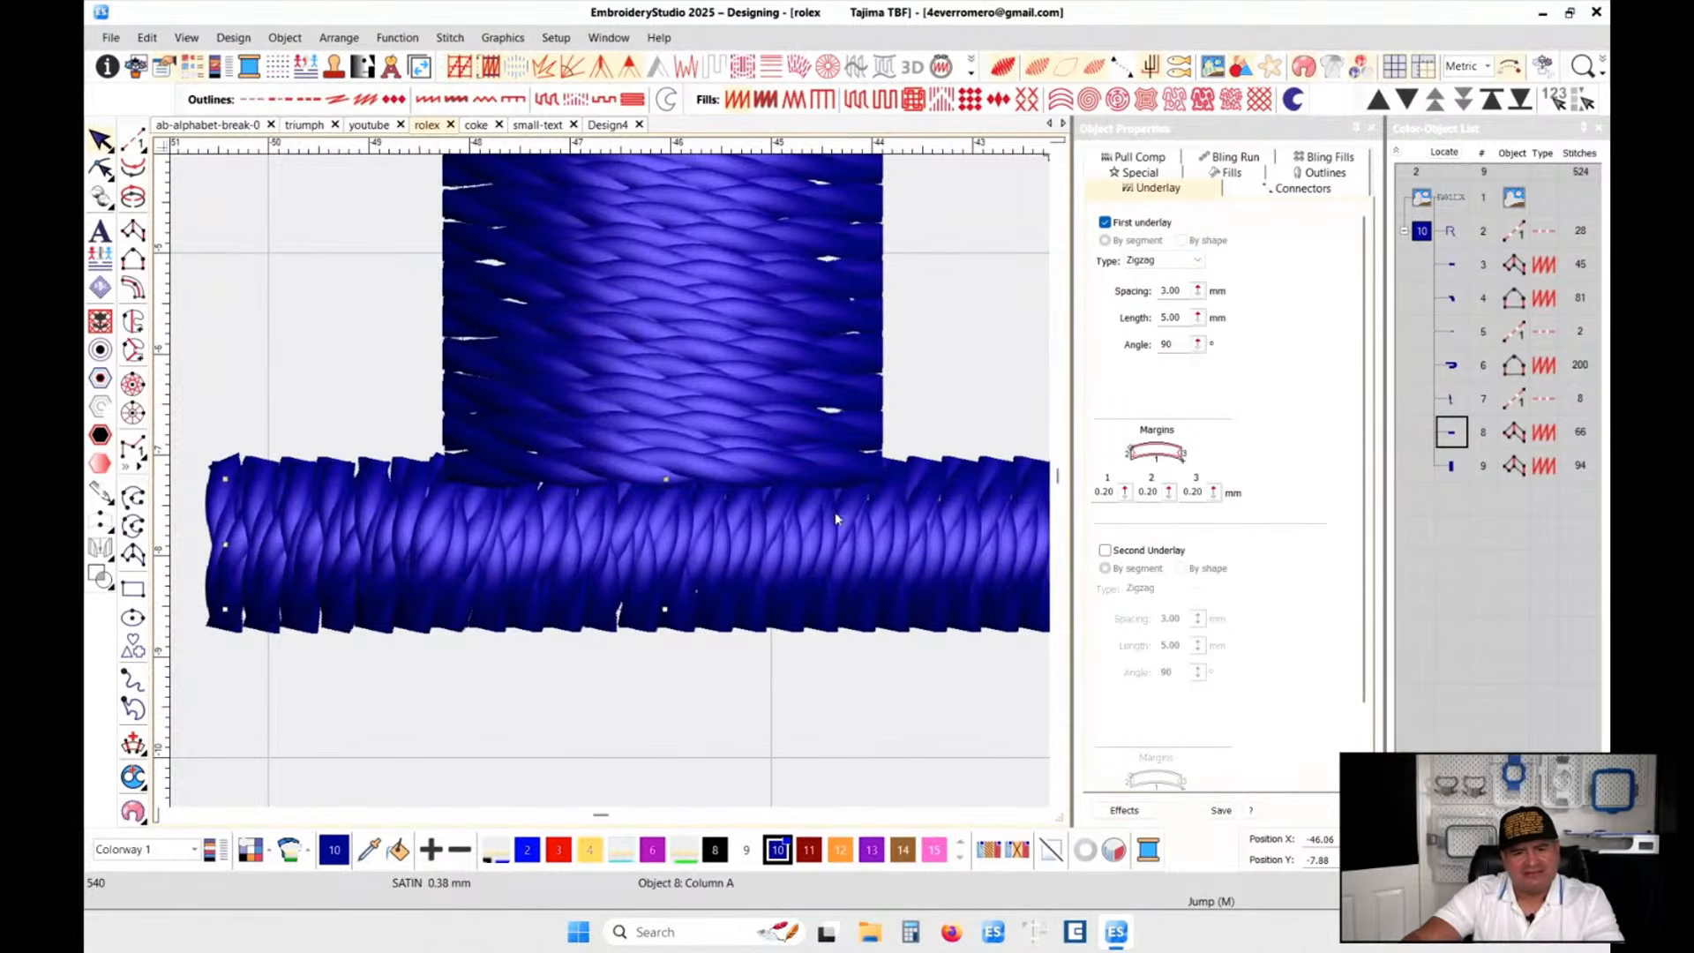
pyautogui.click(1461, 434)
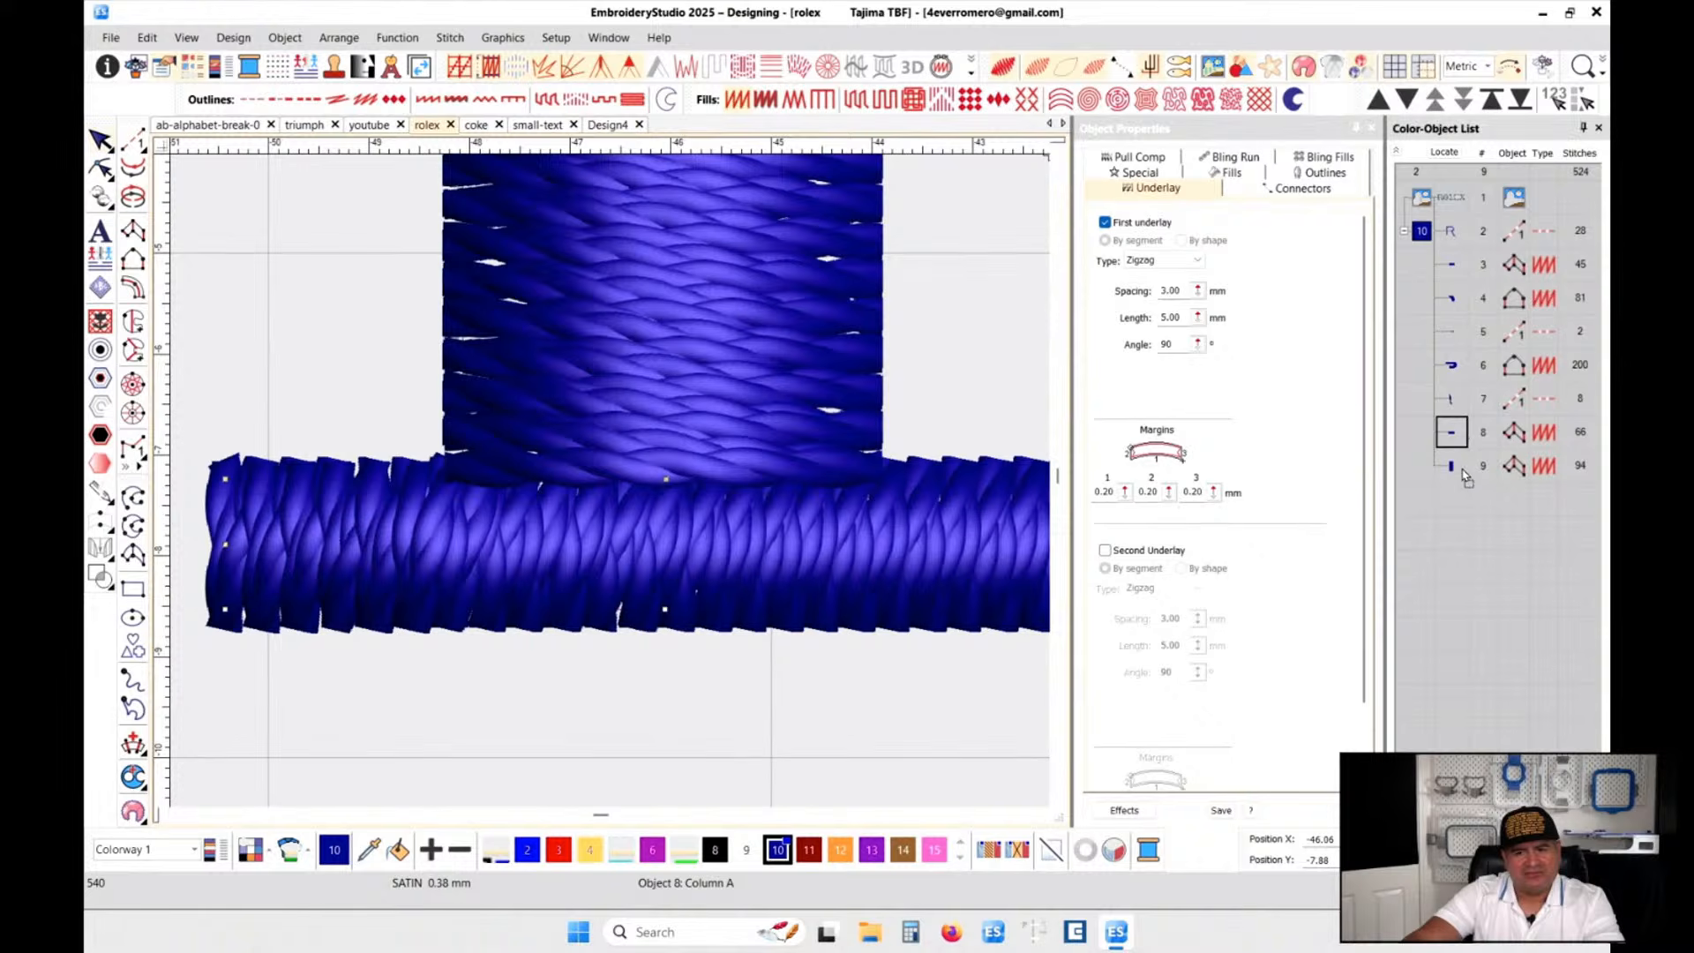
pyautogui.moveTo(1464, 483); pyautogui.dragTo(1462, 481)
pyautogui.click(754, 719)
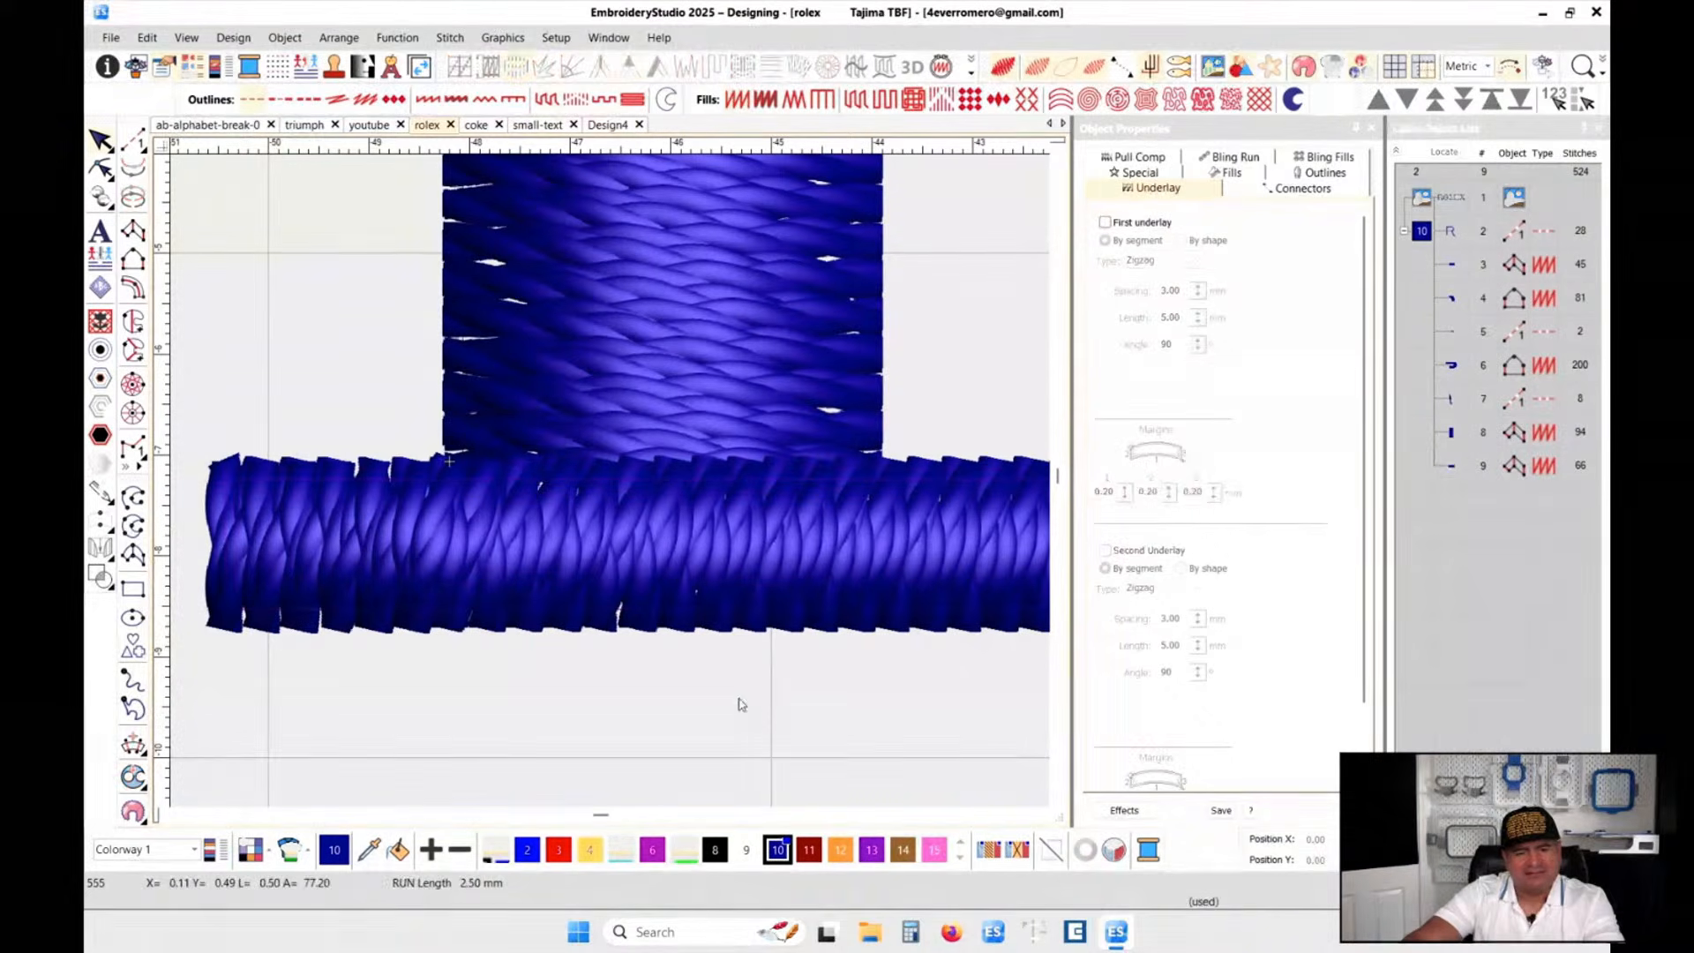
pyautogui.scroll(1, 612, 487)
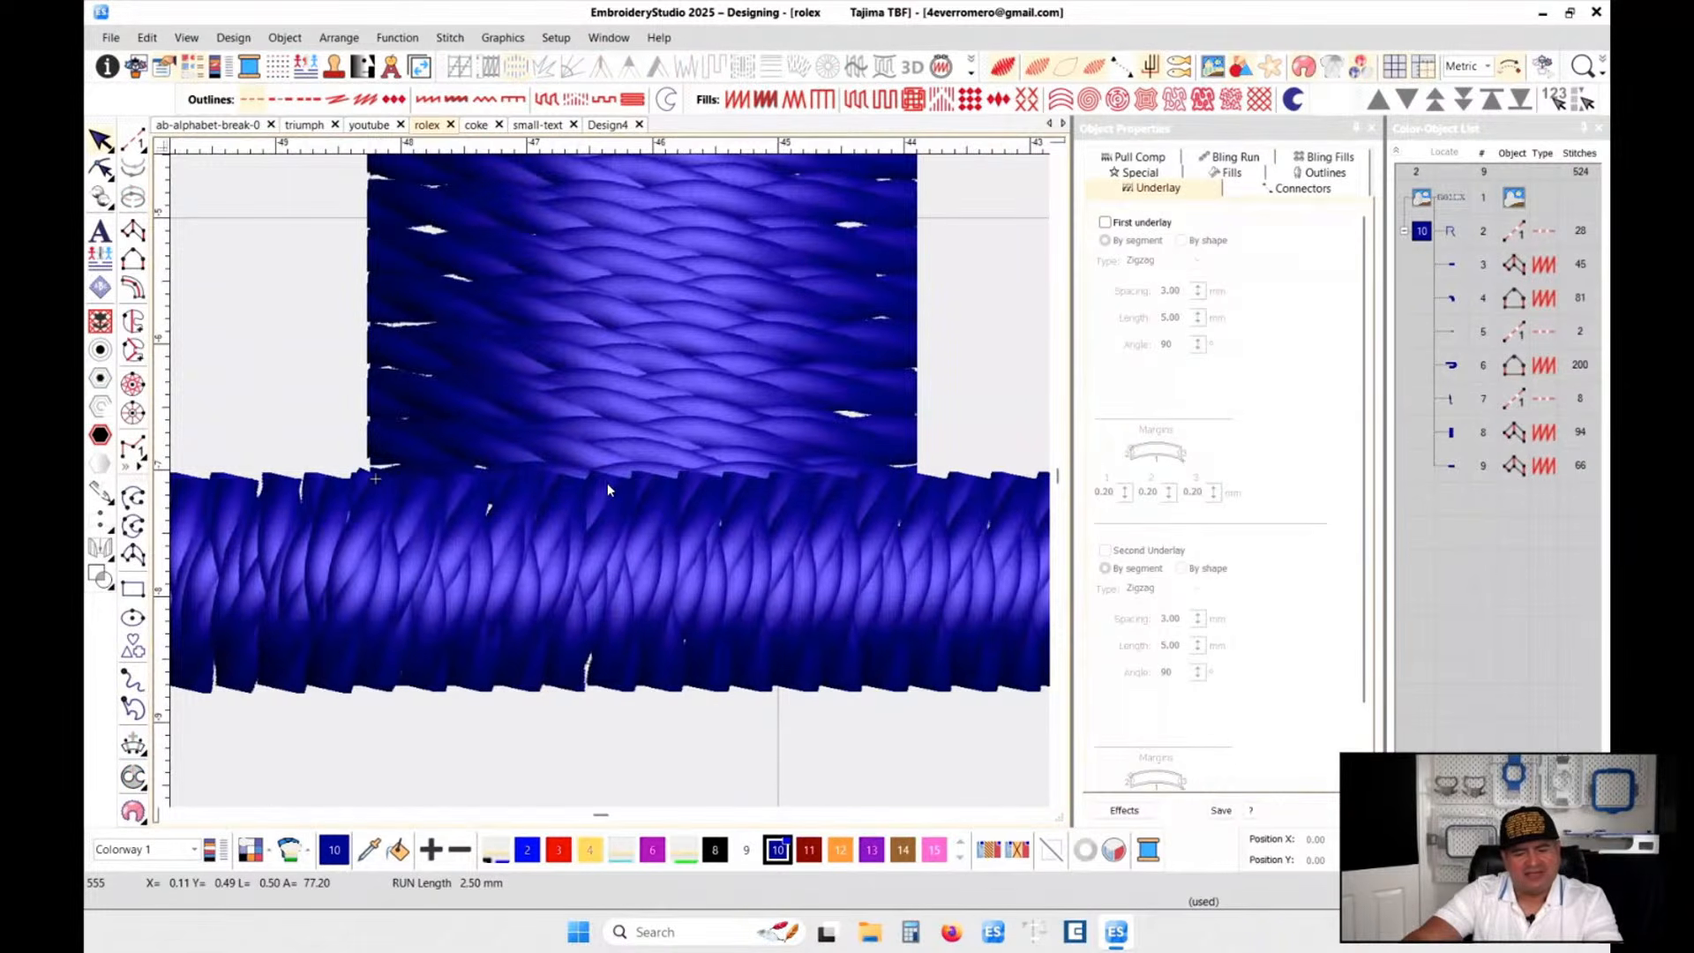
pyautogui.press('t')
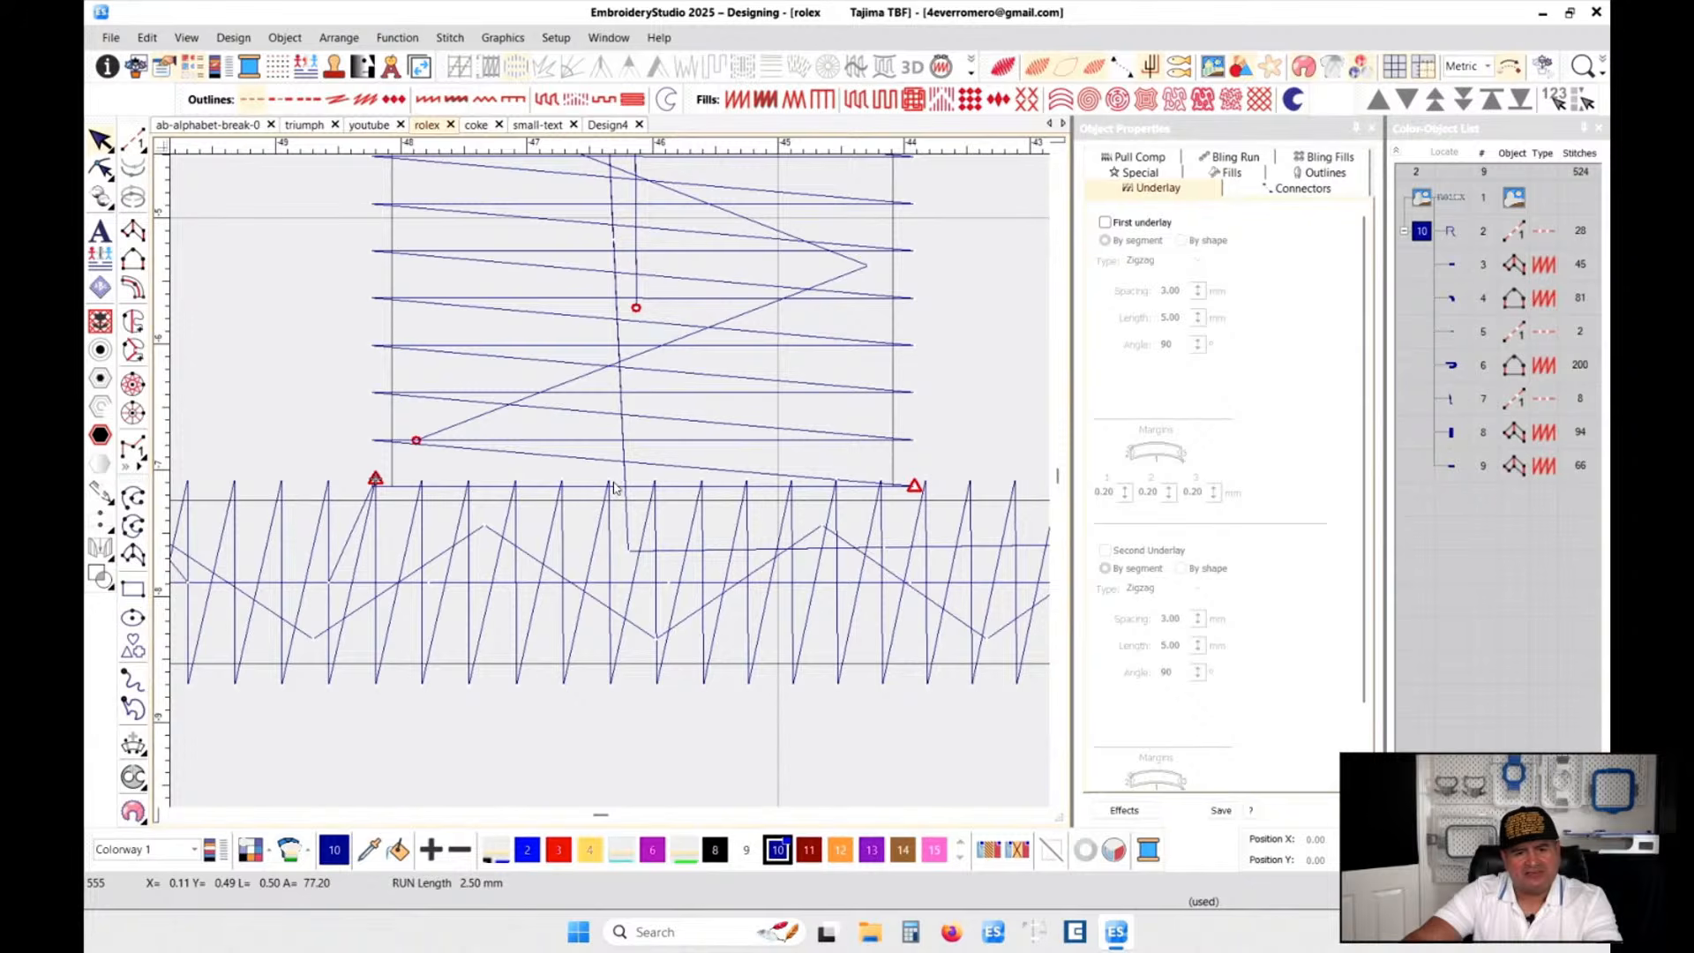
pyautogui.scroll(1, 613, 487)
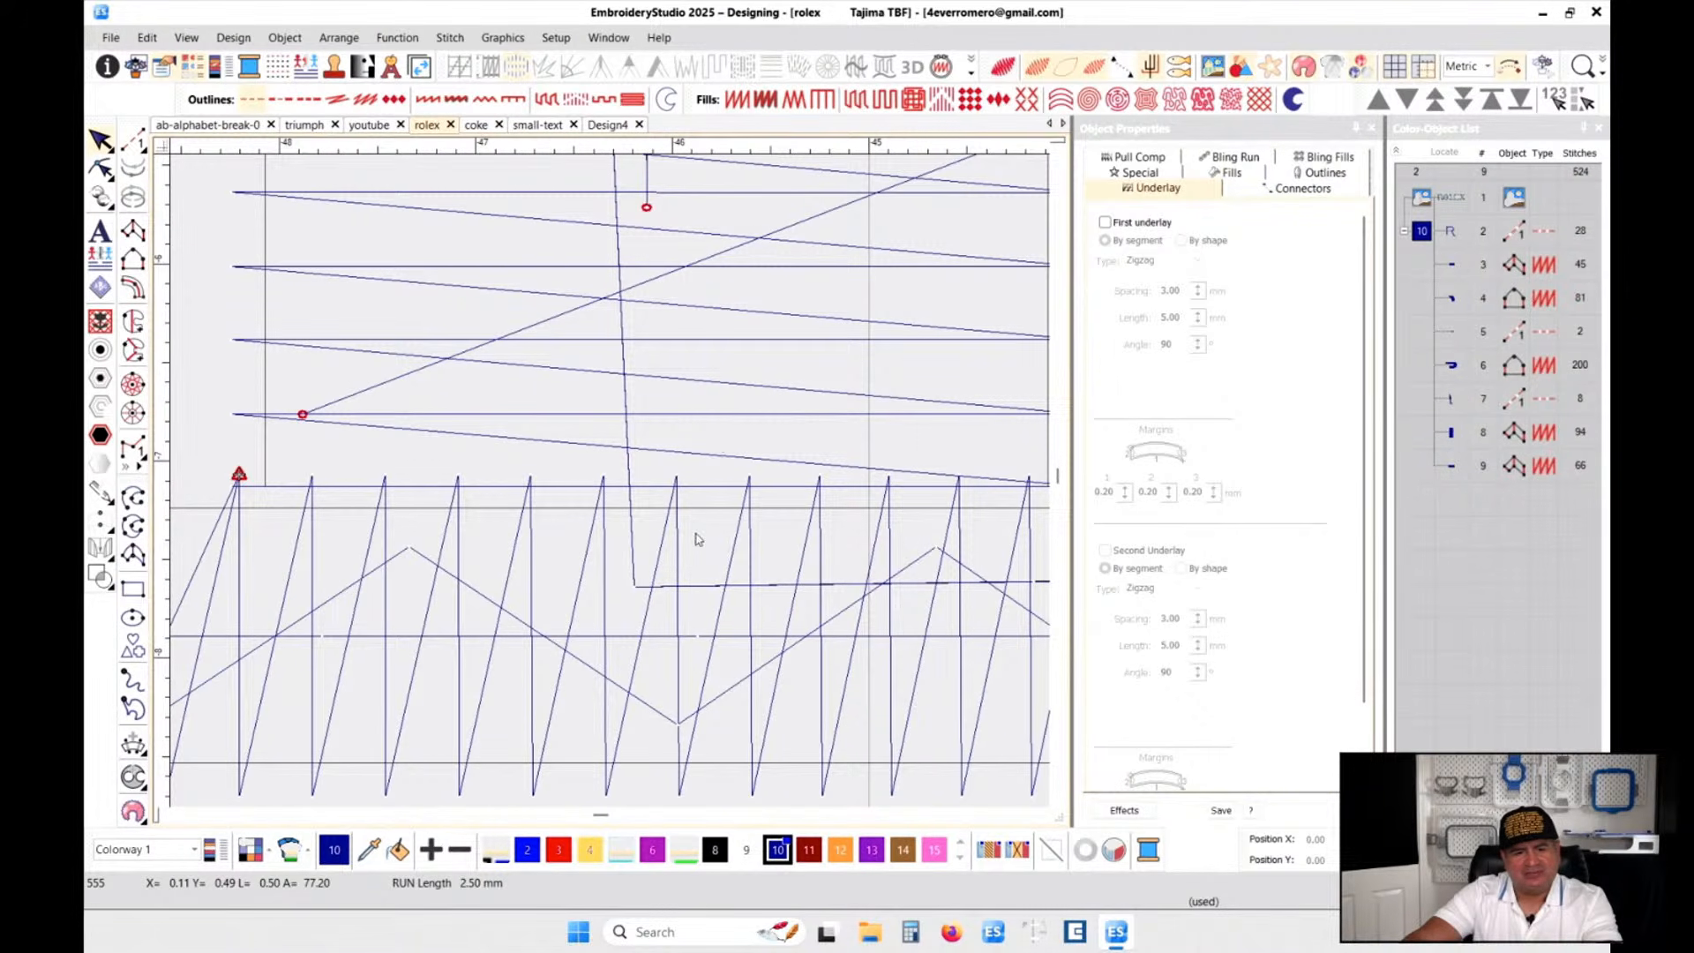
# - Undo the last resequencing of the R's stem and left foot serif, keeping their zigzag underlay
pyautogui.scroll(-4, 674, 478)
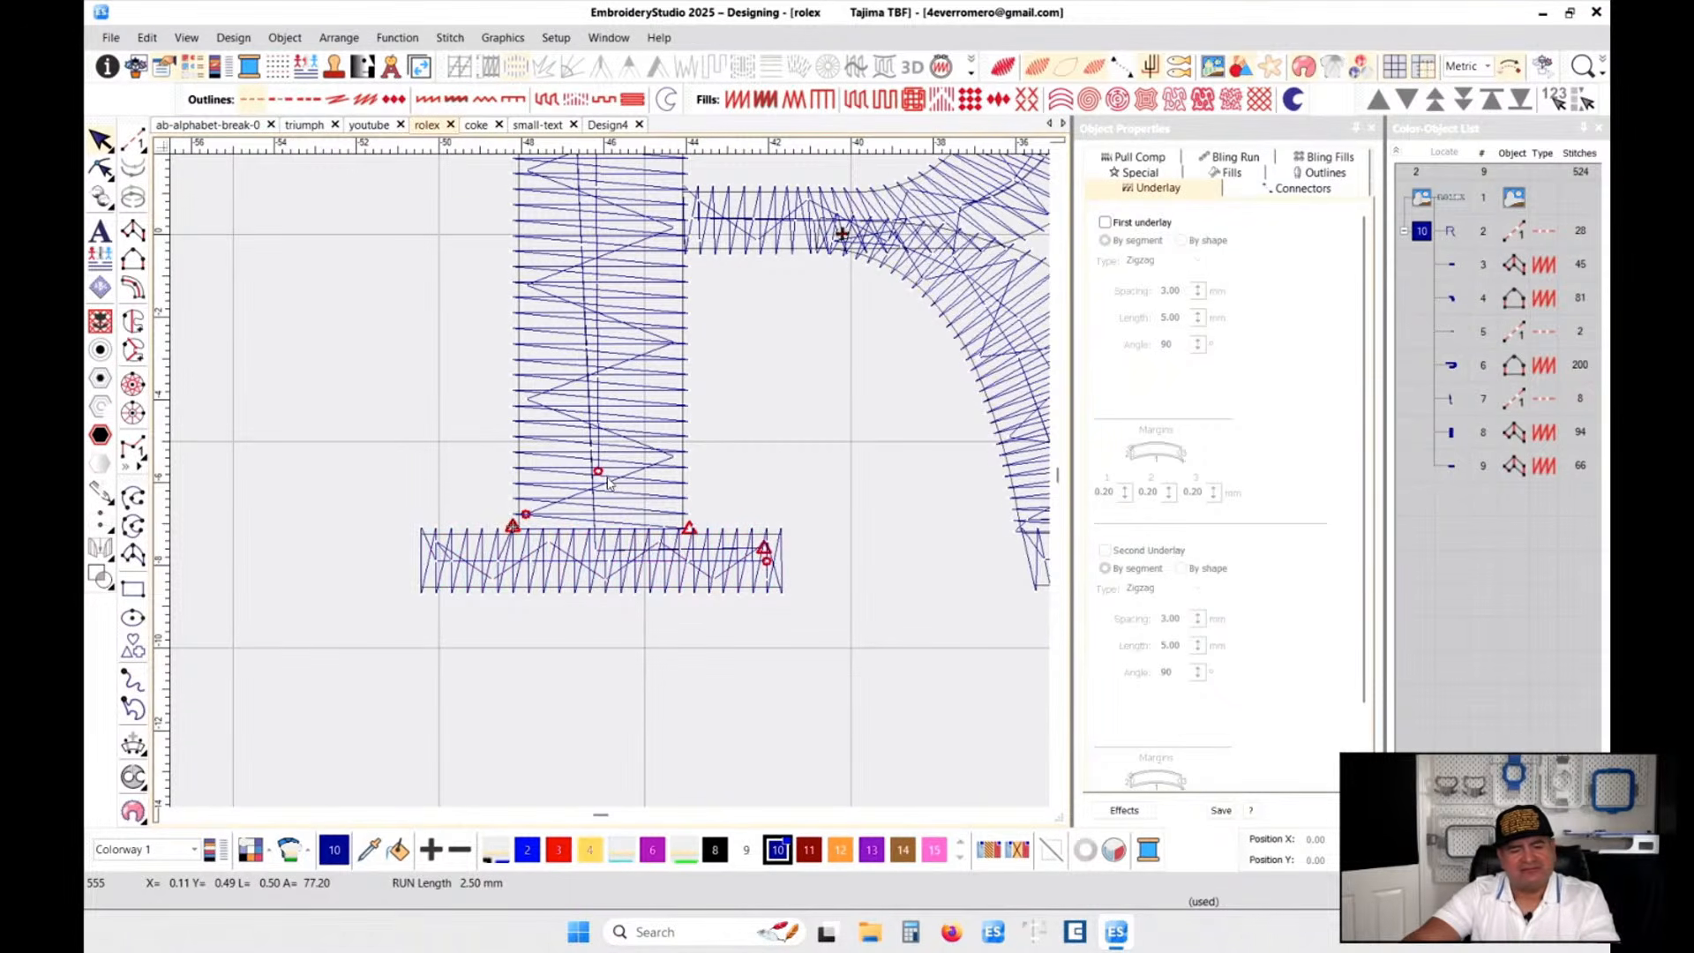
pyautogui.hotkey('ctrl', 'z')
pyautogui.hotkey('ctrl', 'z')
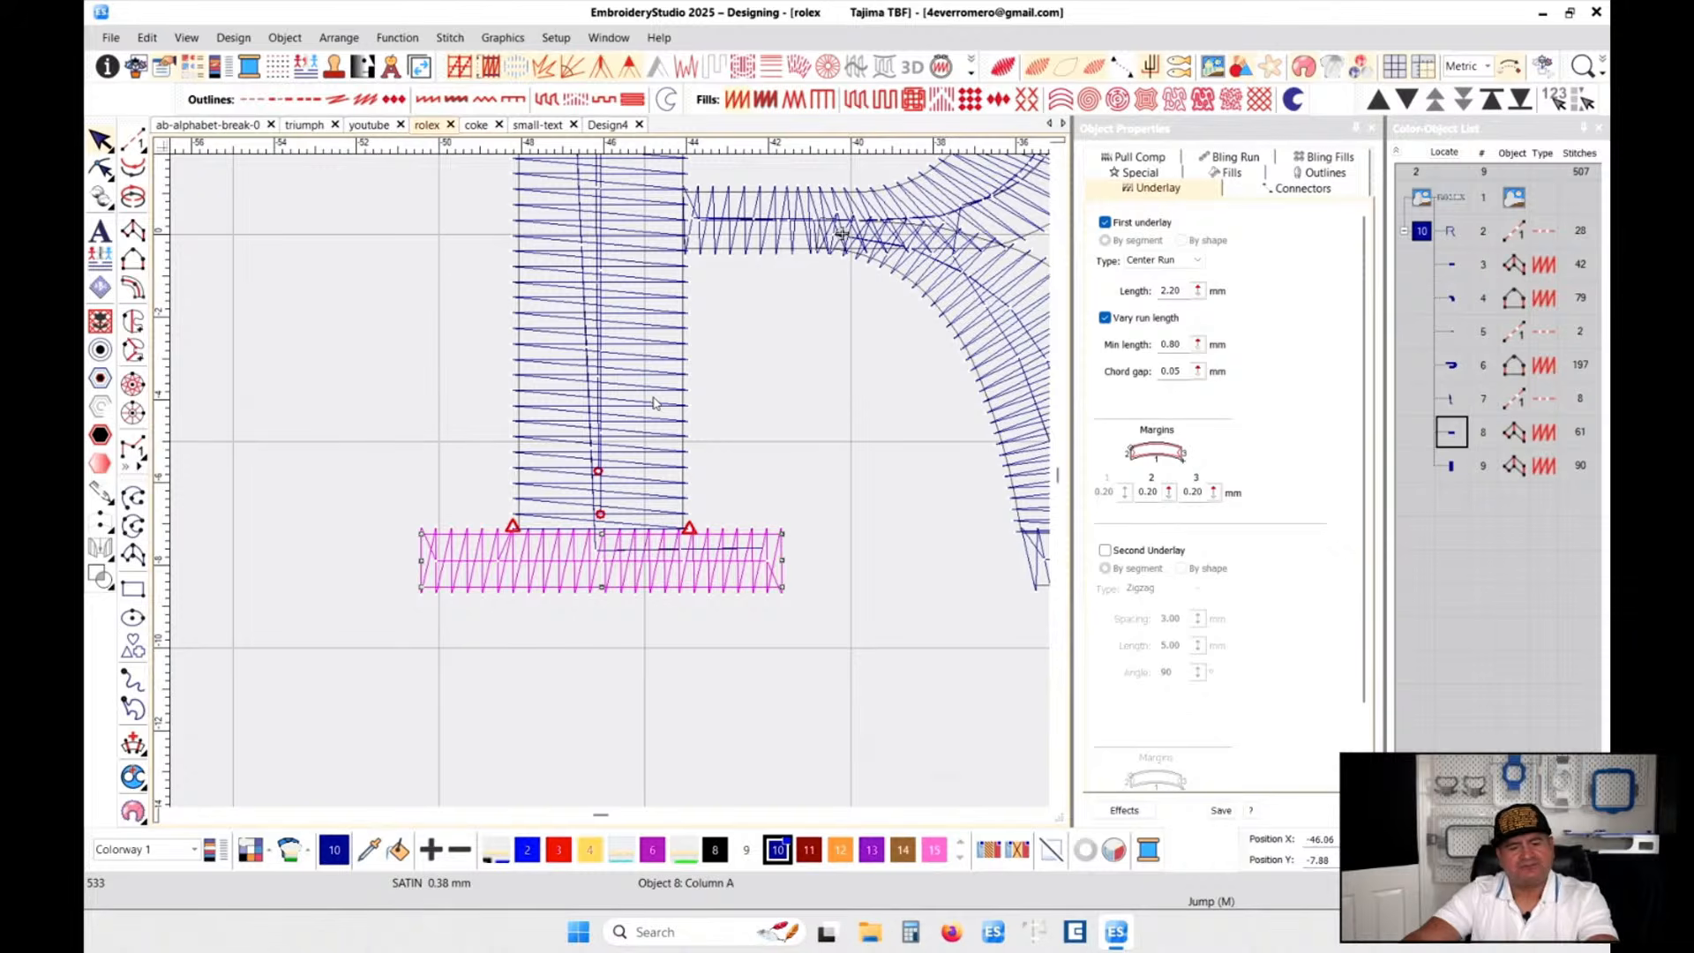
pyautogui.hotkey('ctrl', 'y')
pyautogui.scroll(-2, 611, 485)
pyautogui.scroll(-1, 612, 486)
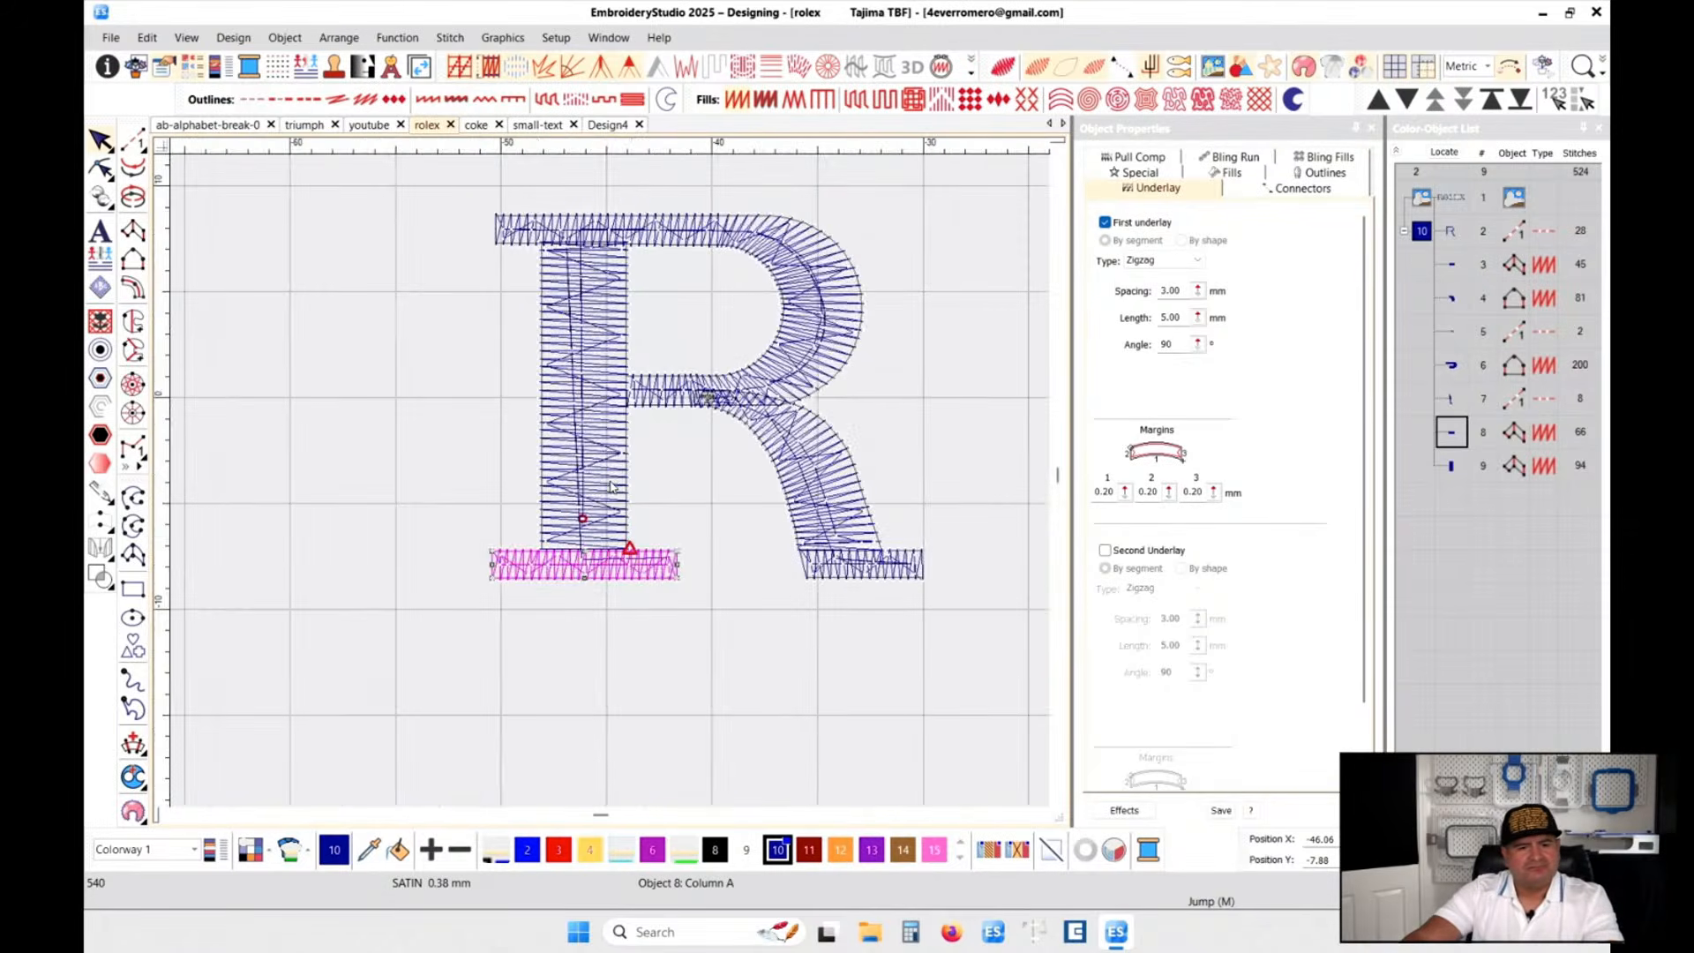
# - Reshape the R's bowl column so the crossbar end overlaps the vertical stem, with its upper corner reaching in less than the lower
pyautogui.click(608, 432)
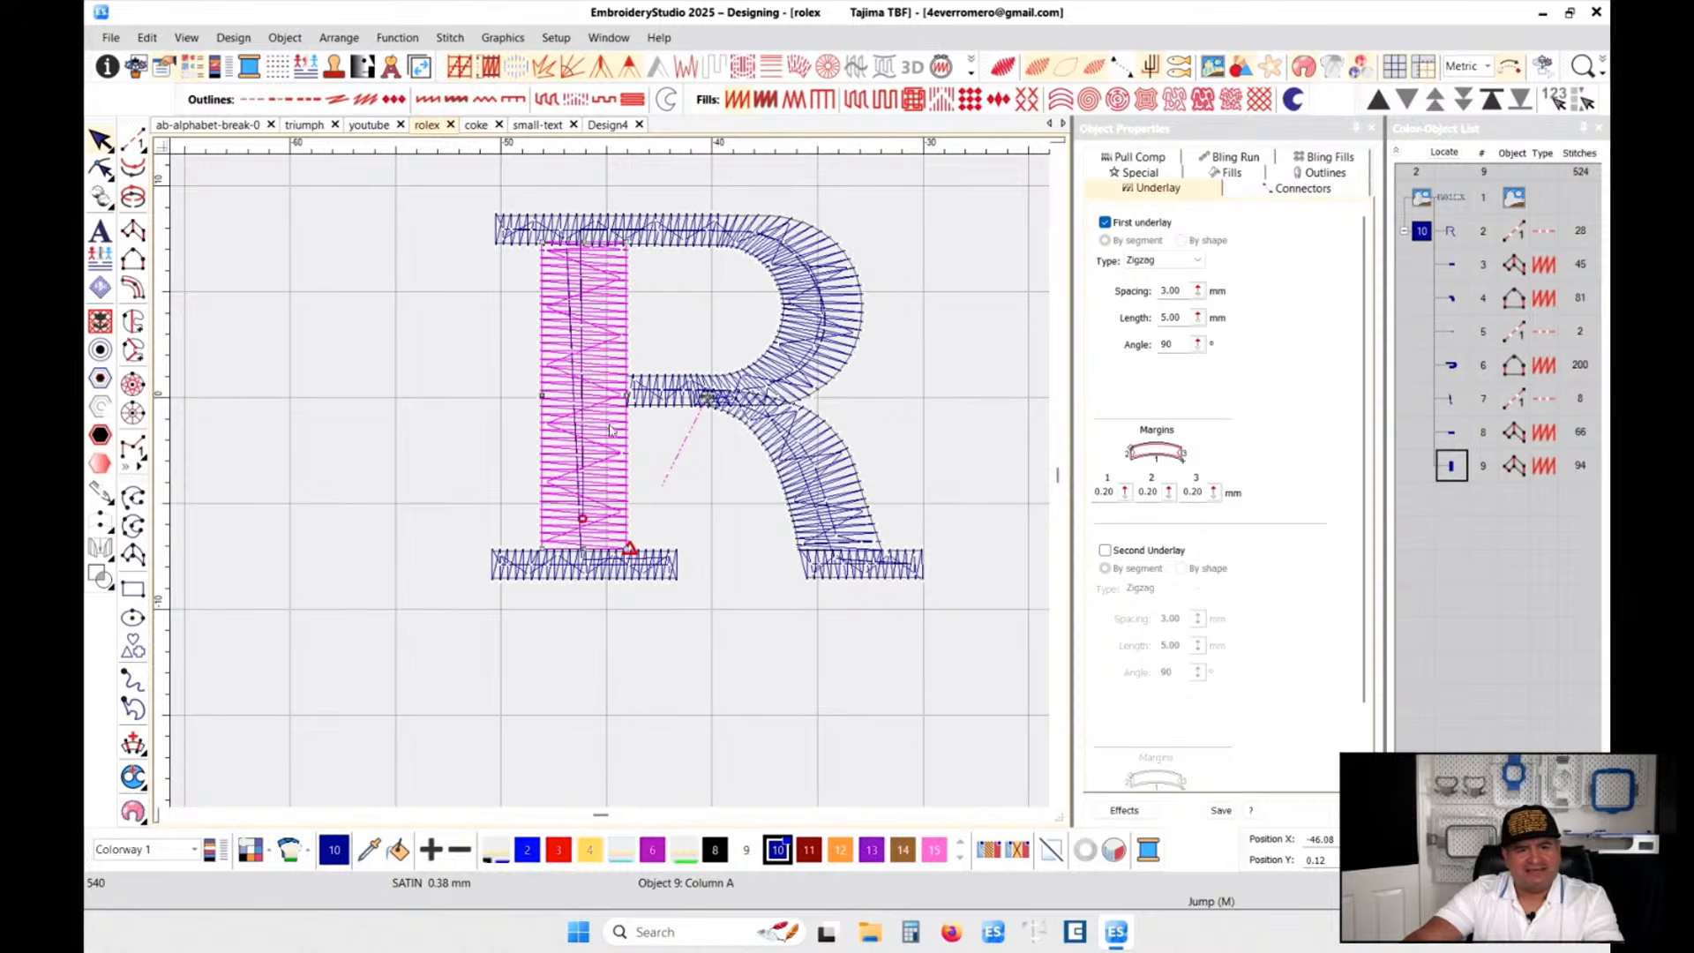
pyautogui.scroll(3, 615, 422)
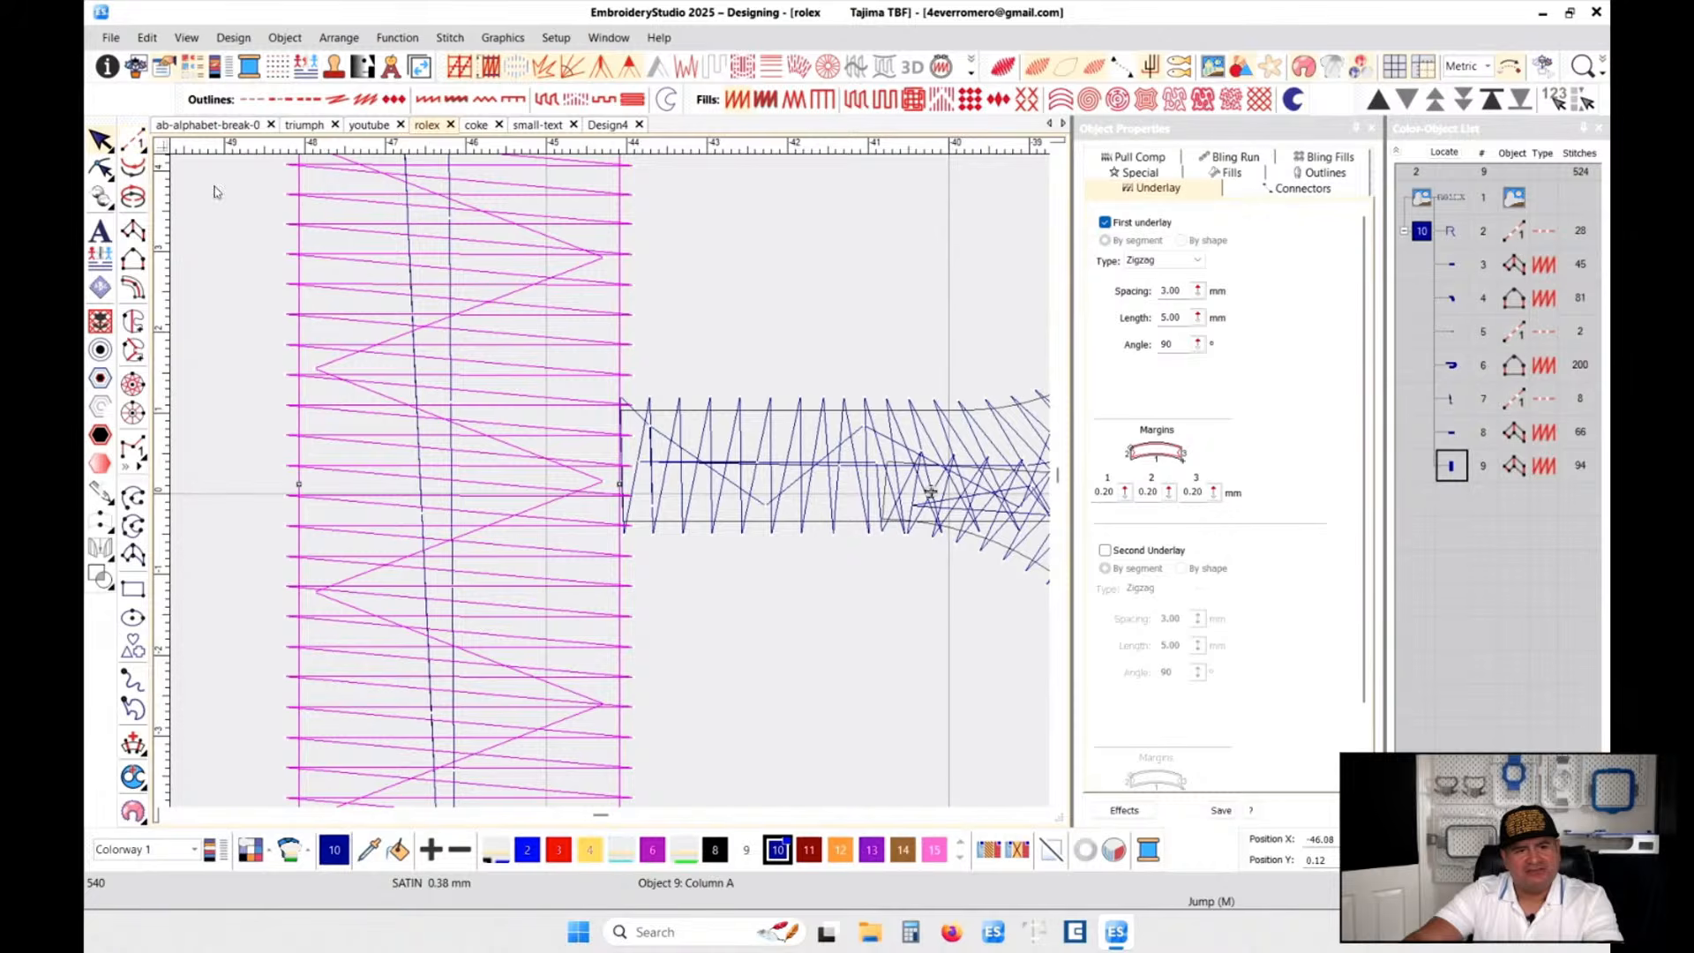
pyautogui.click(782, 411)
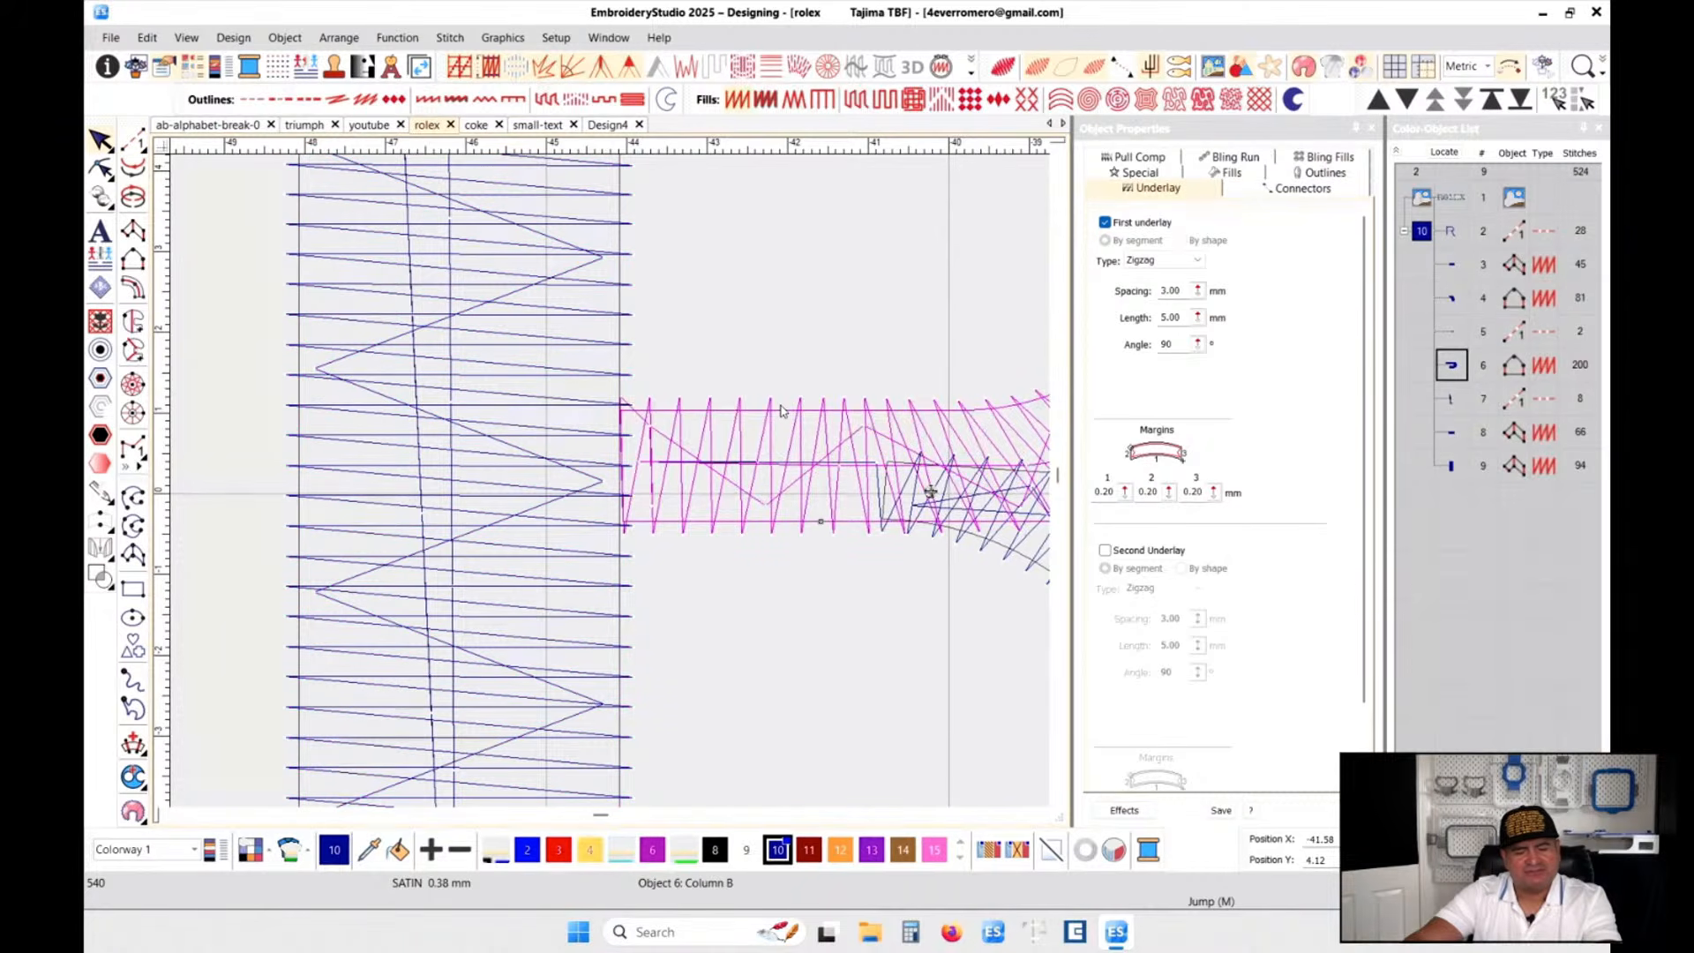
pyautogui.press('h')
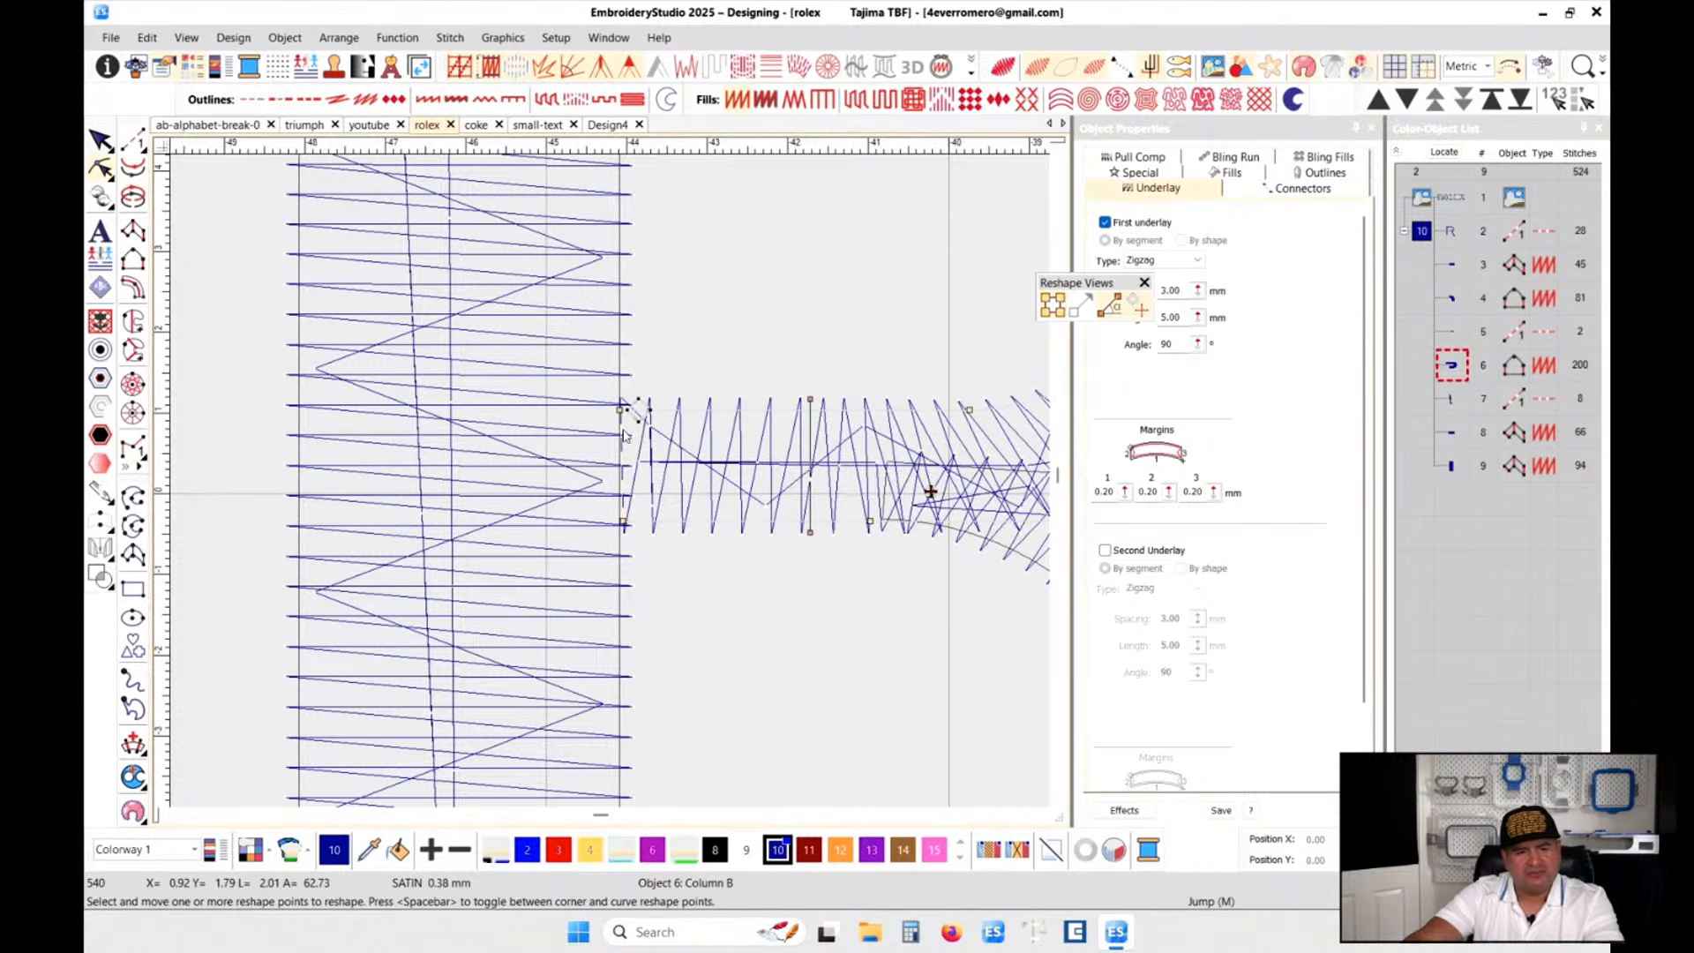
pyautogui.moveTo(591, 378); pyautogui.dragTo(573, 521)
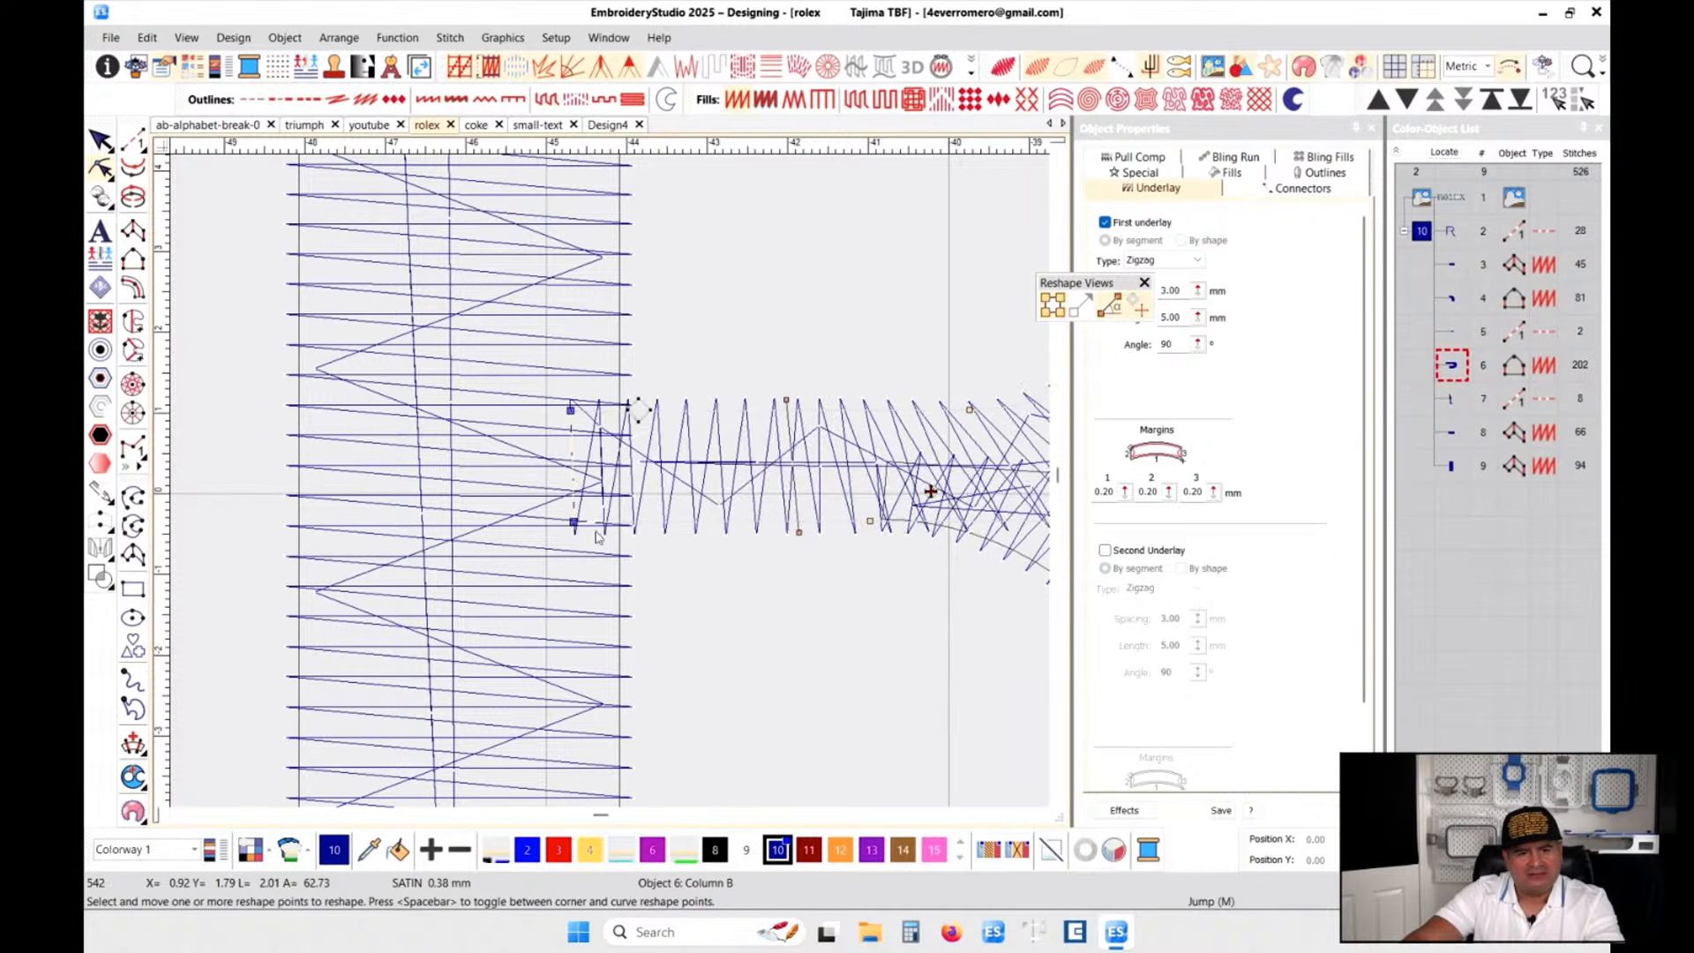
pyautogui.moveTo(571, 411); pyautogui.dragTo(598, 411)
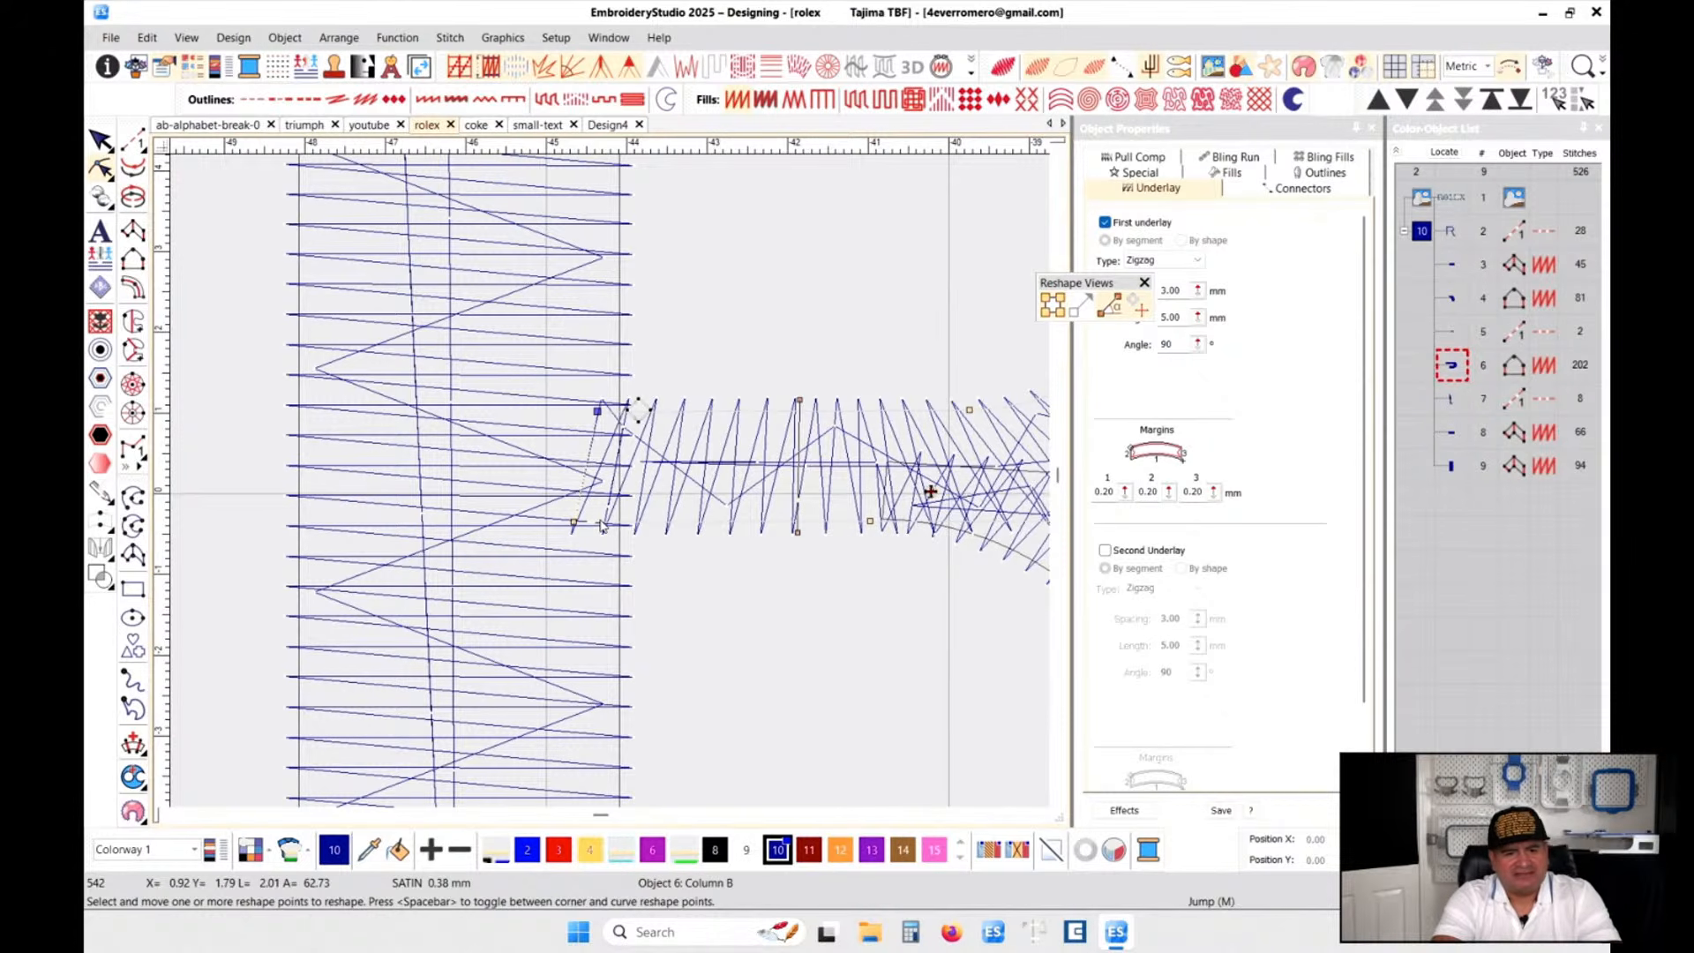
pyautogui.press('Escape')
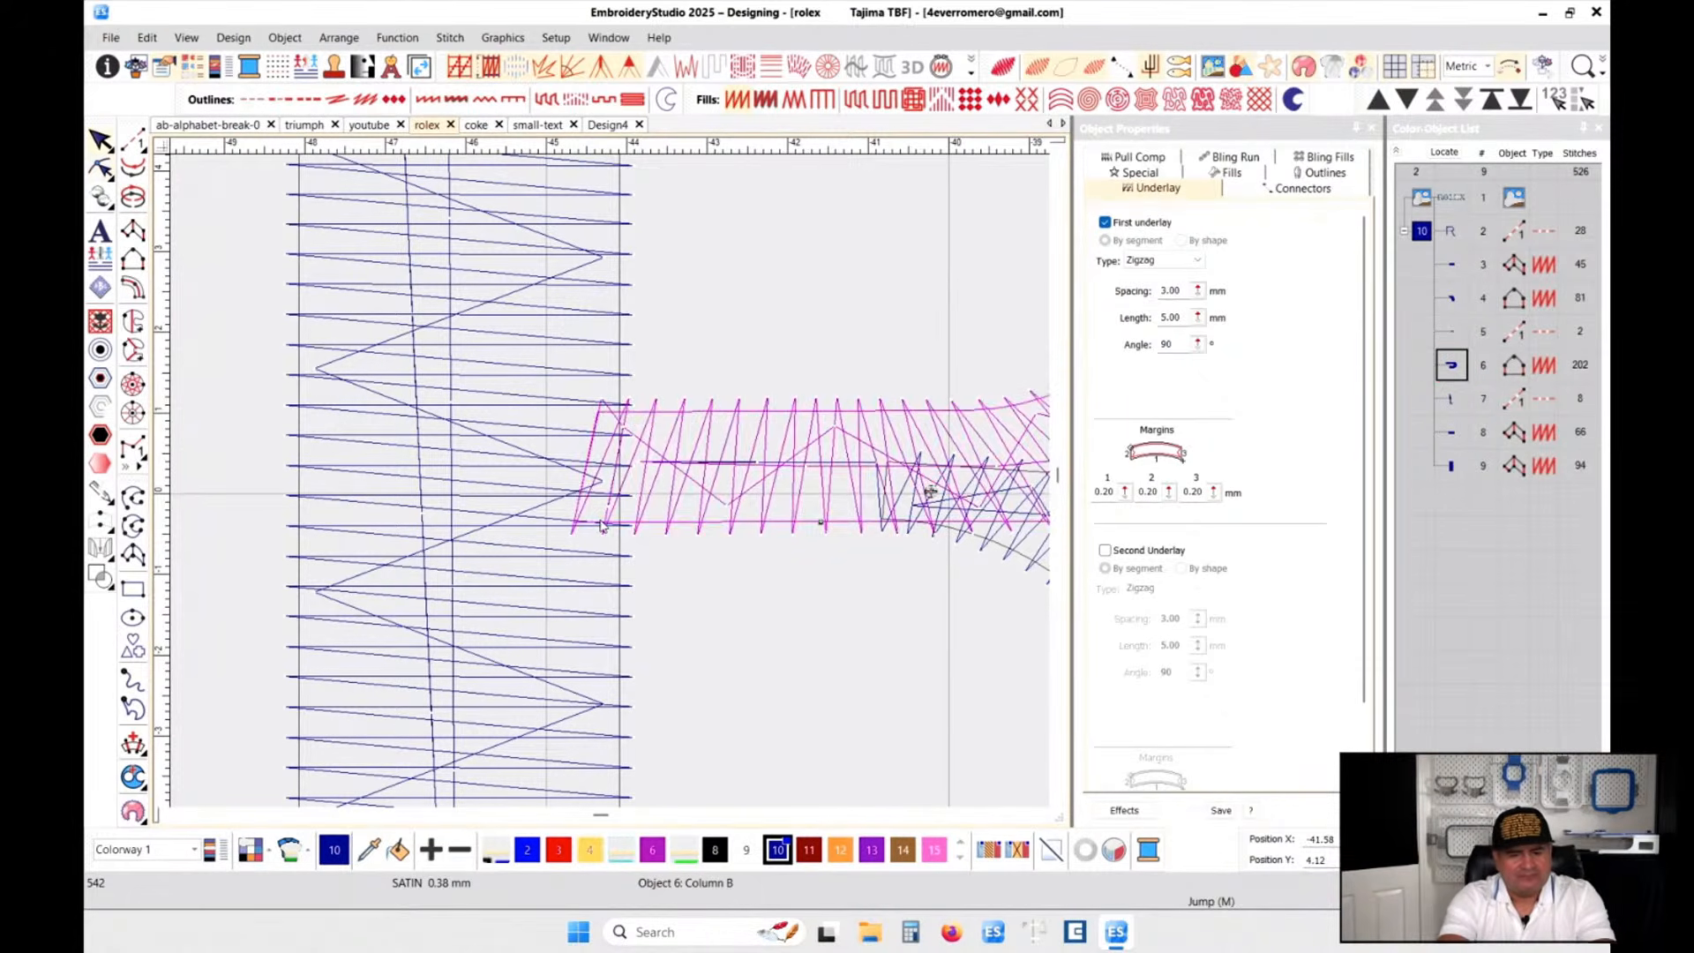
# - Display the R in the realistic stitch view and examine the reshaped crossbar join and the whole letter
pyautogui.click(826, 633)
pyautogui.press('t')
pyautogui.scroll(-2, 826, 634)
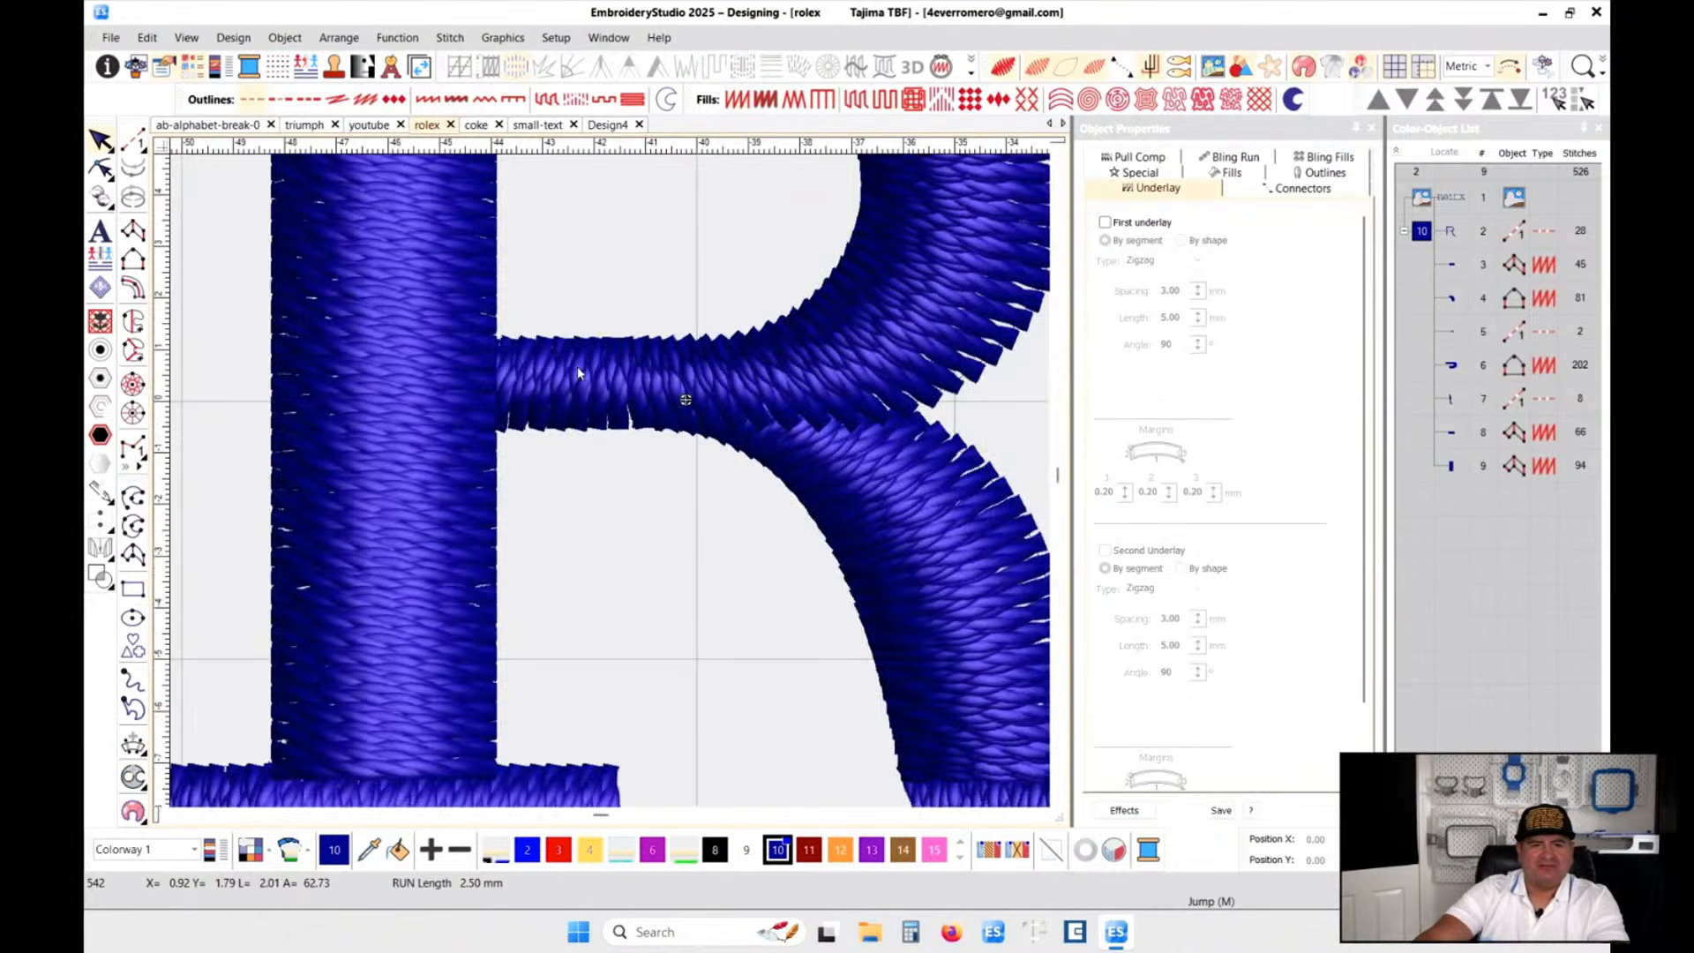
pyautogui.scroll(-2, 487, 361)
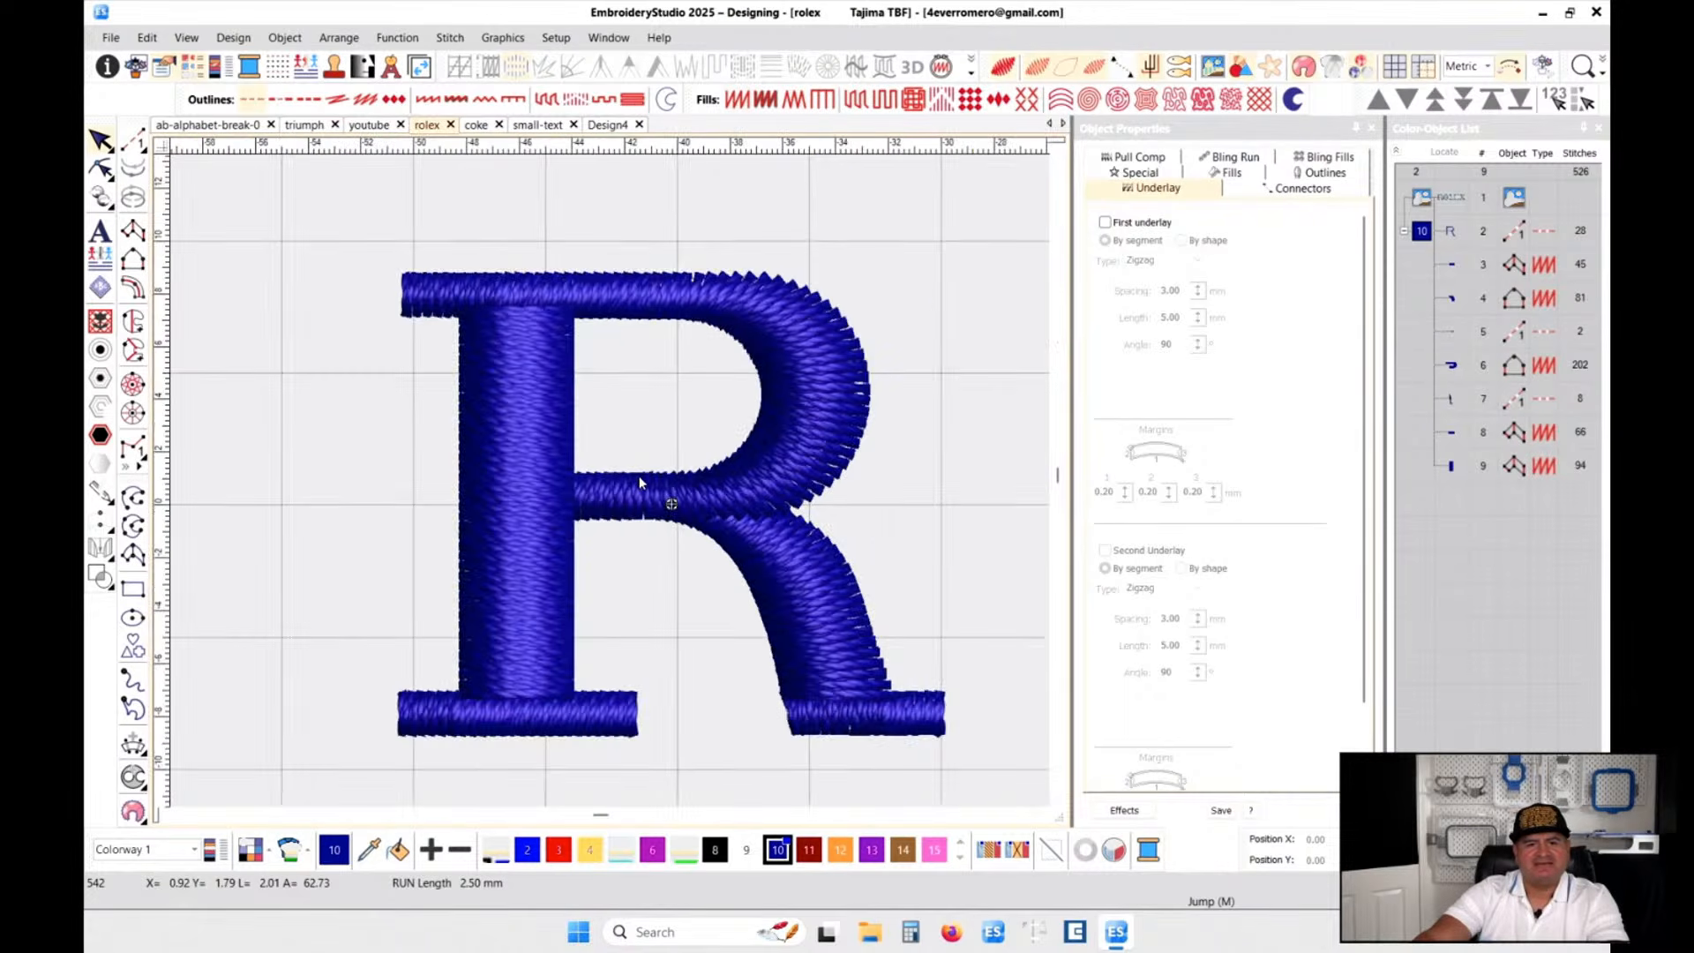
pyautogui.scroll(-1, 818, 650)
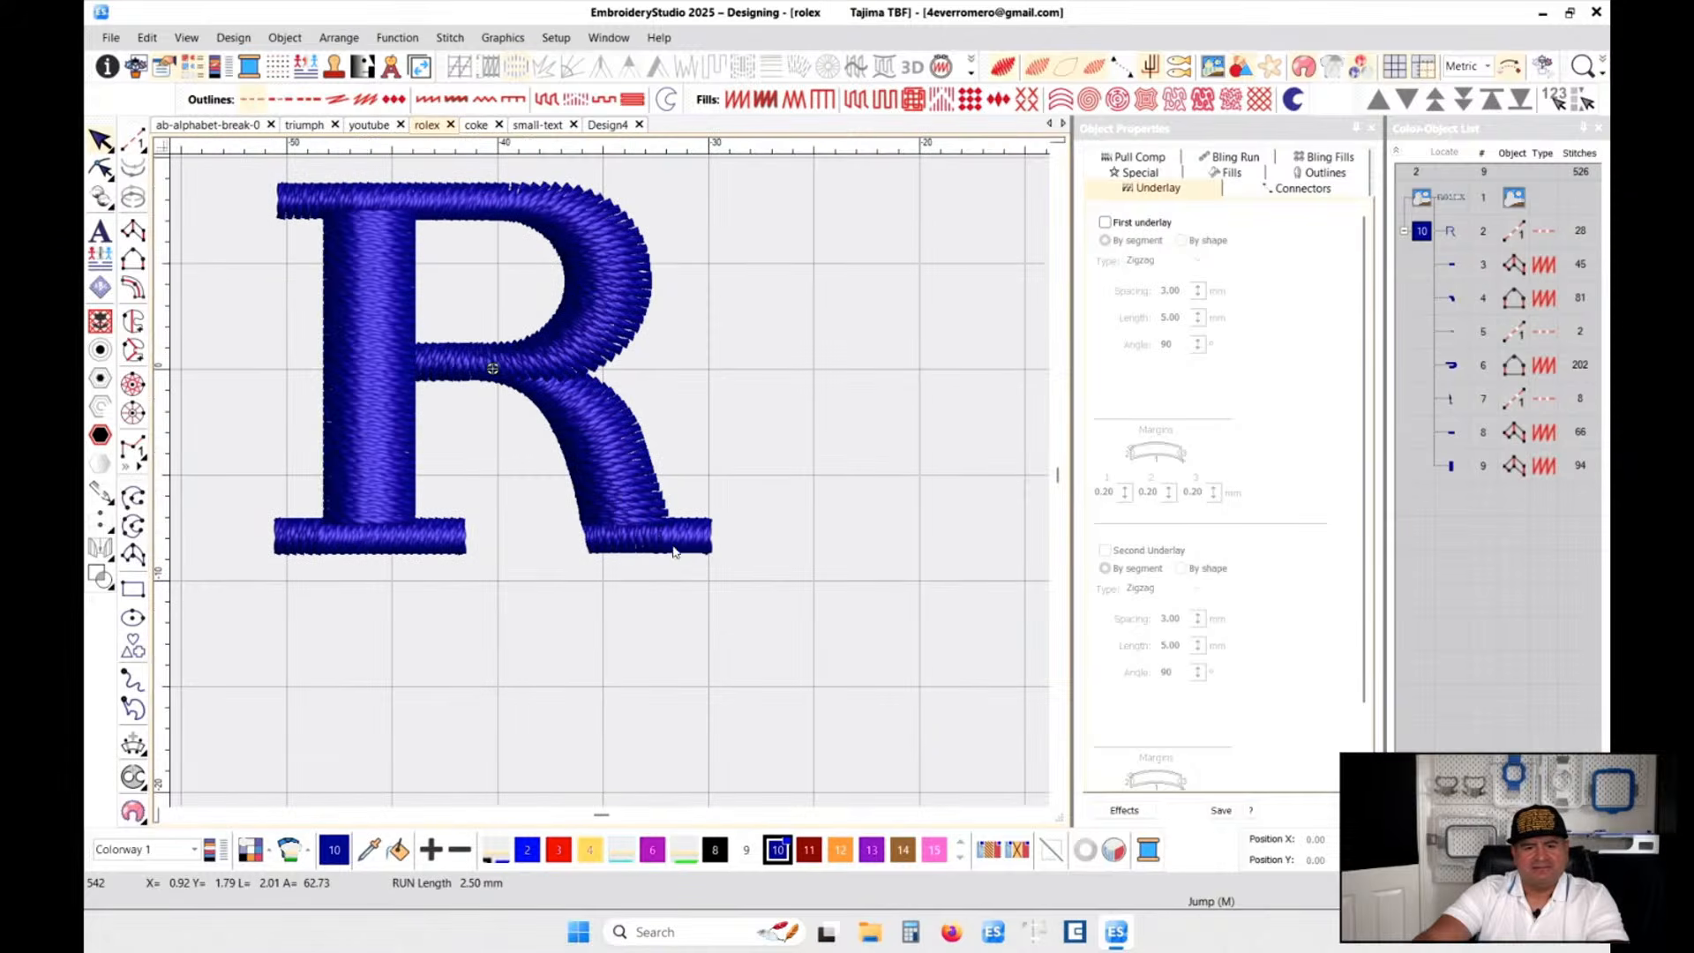
# - Examine where the R's curved leg meets its right foot serif, including the underlying stitch lines
pyautogui.scroll(3, 651, 523)
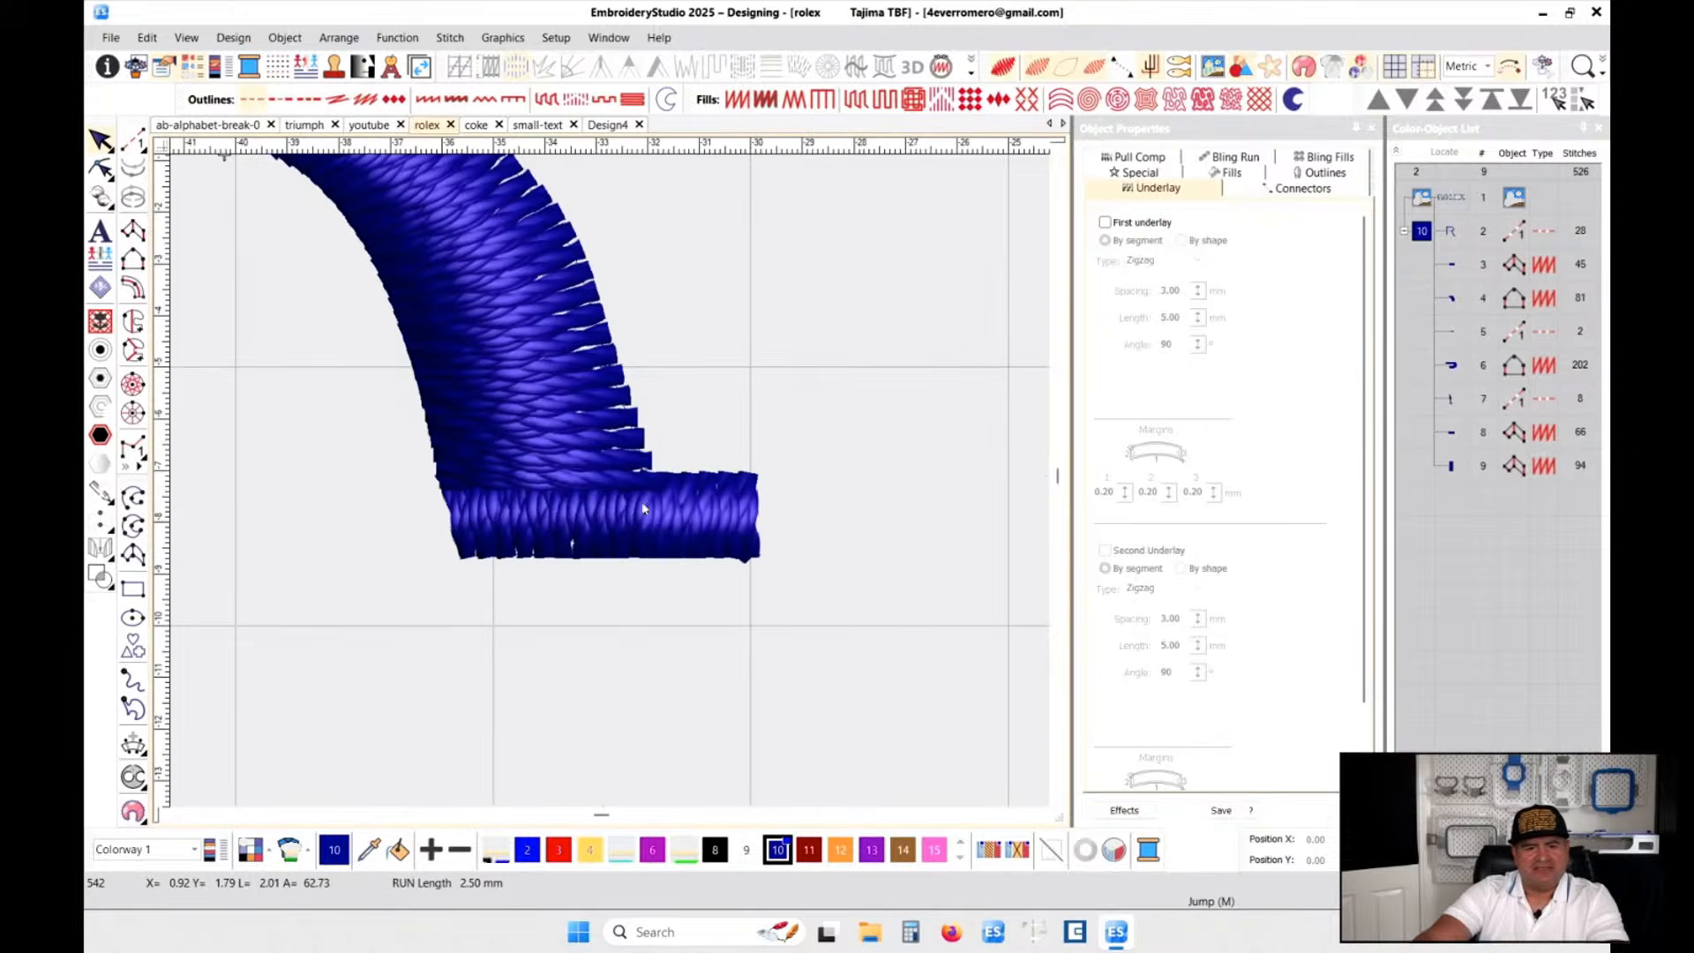
pyautogui.click(698, 528)
pyautogui.click(539, 327)
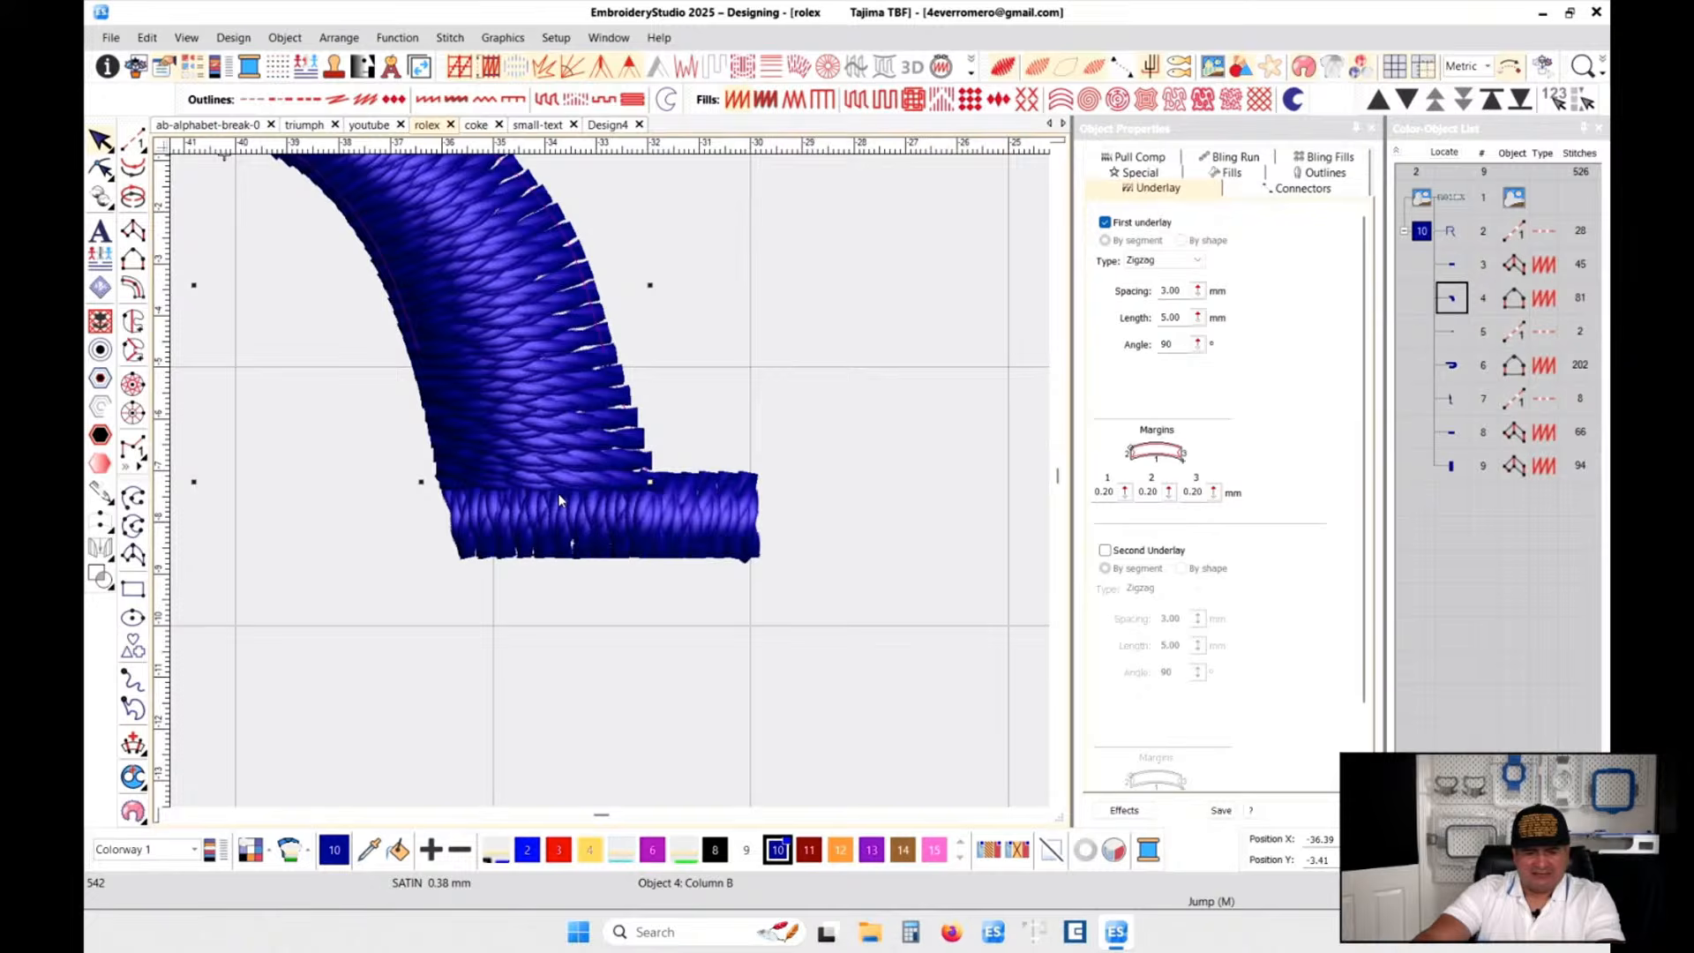
pyautogui.press('t')
pyautogui.scroll(3, 559, 477)
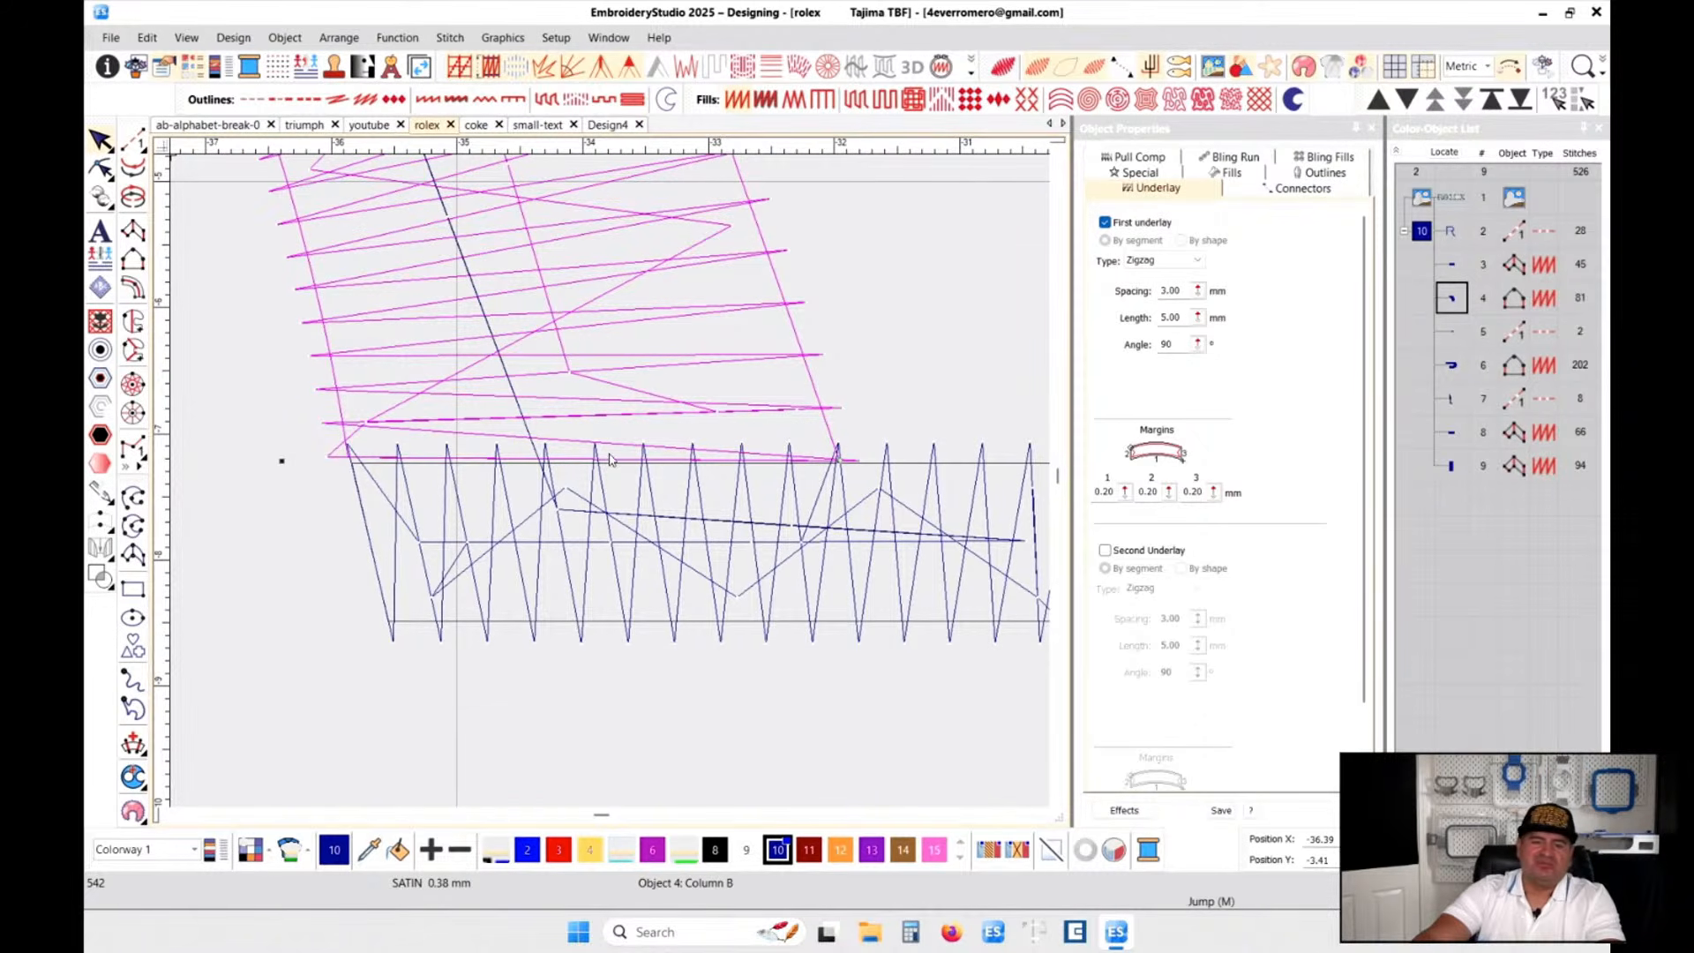
pyautogui.scroll(-5, 610, 459)
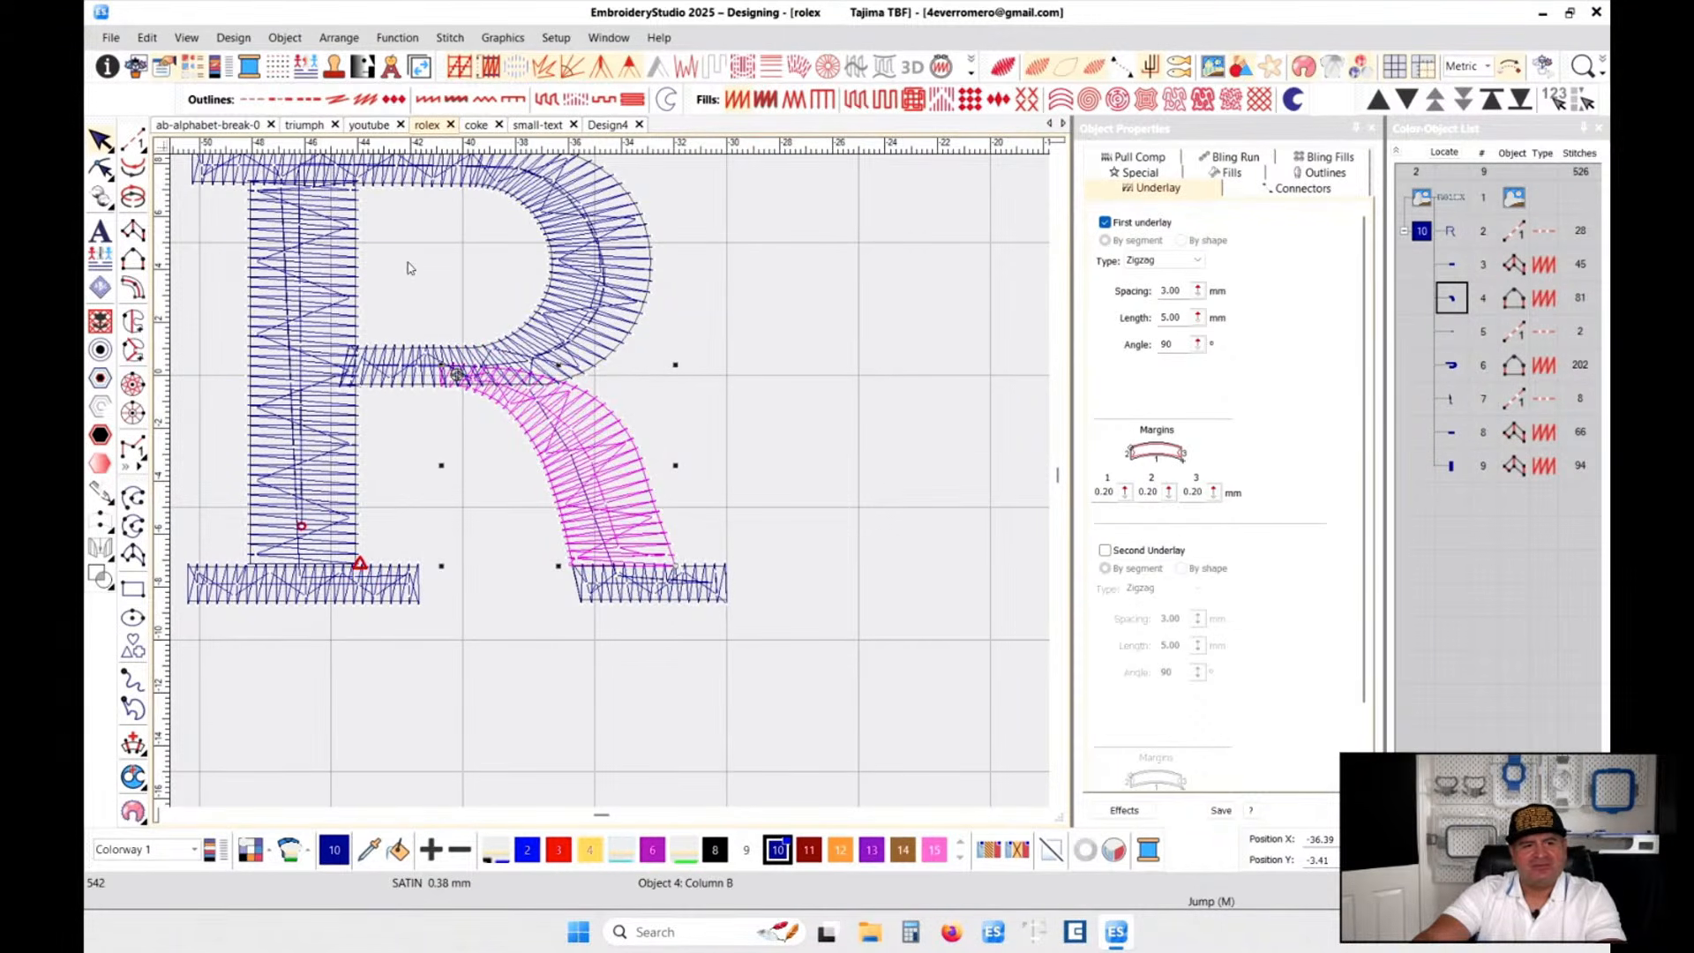
pyautogui.scroll(-1, 408, 267)
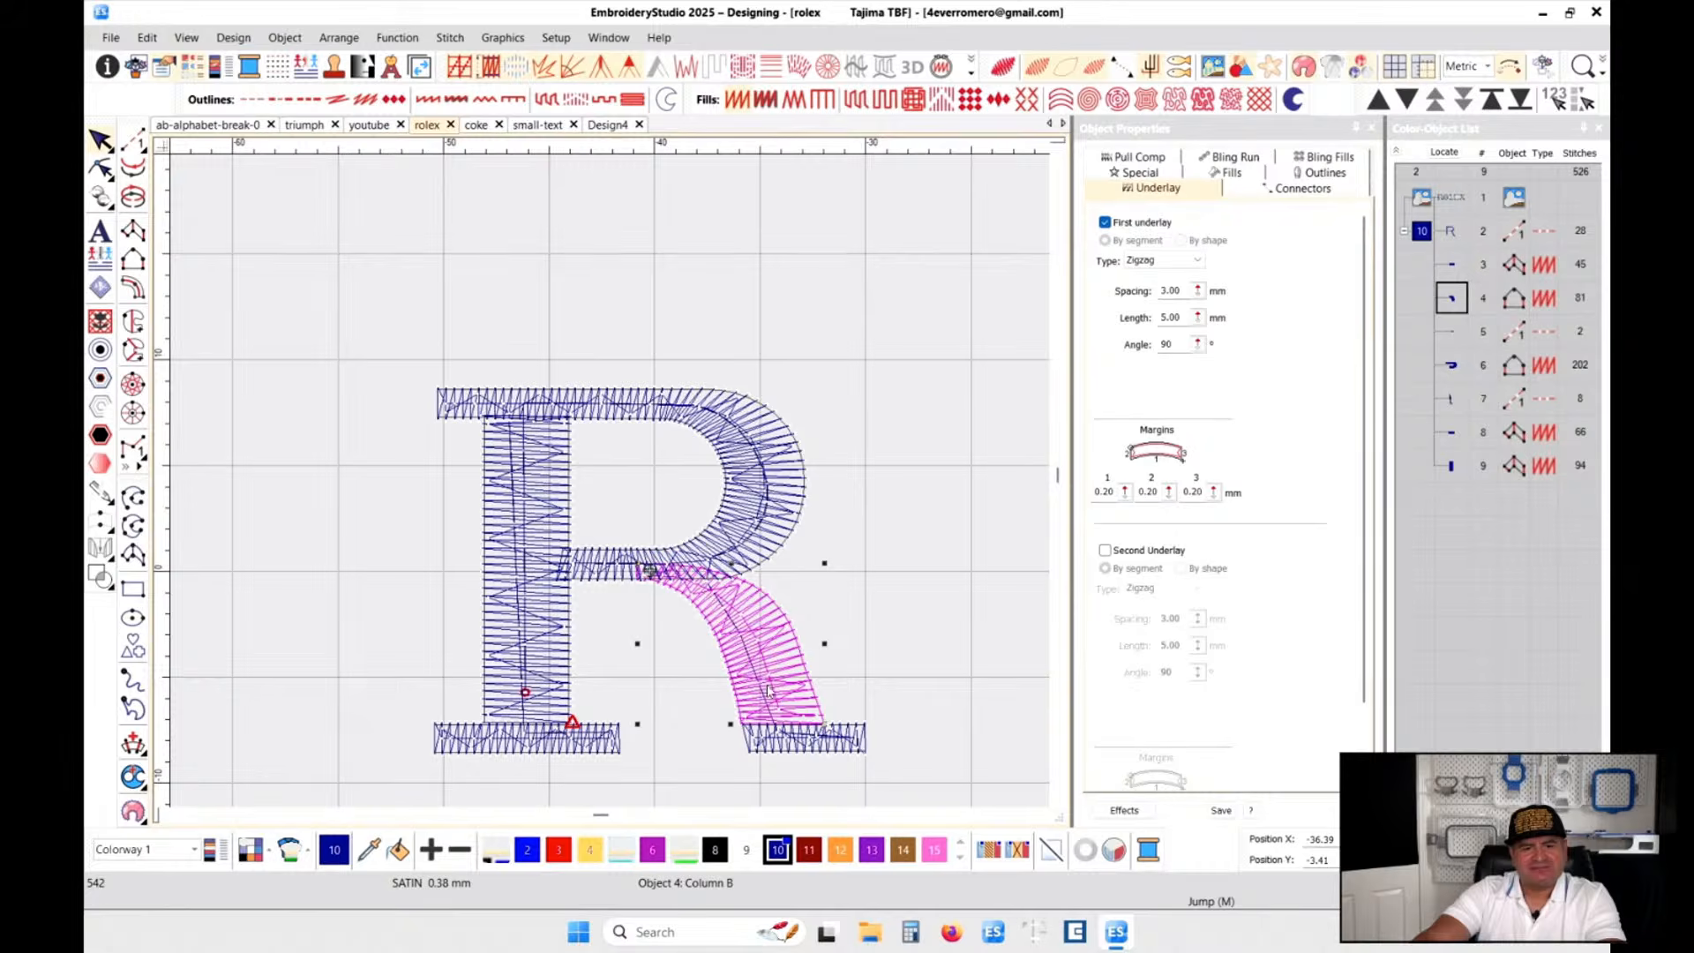
pyautogui.scroll(2, 768, 687)
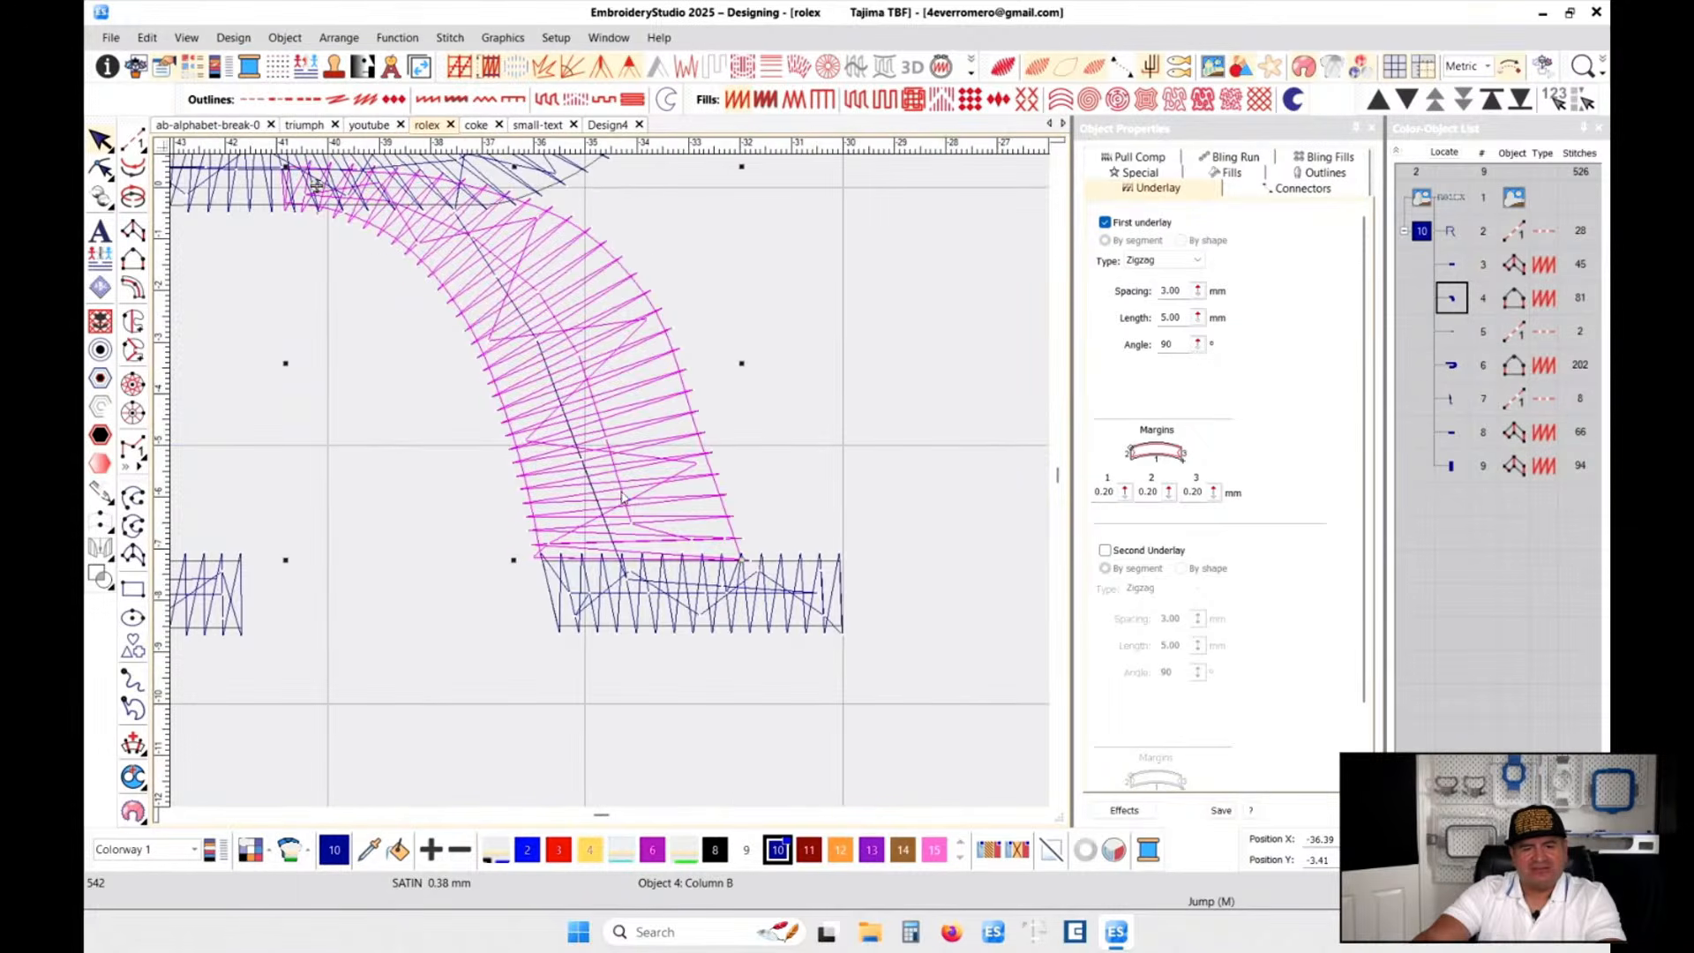
pyautogui.scroll(-1, 622, 498)
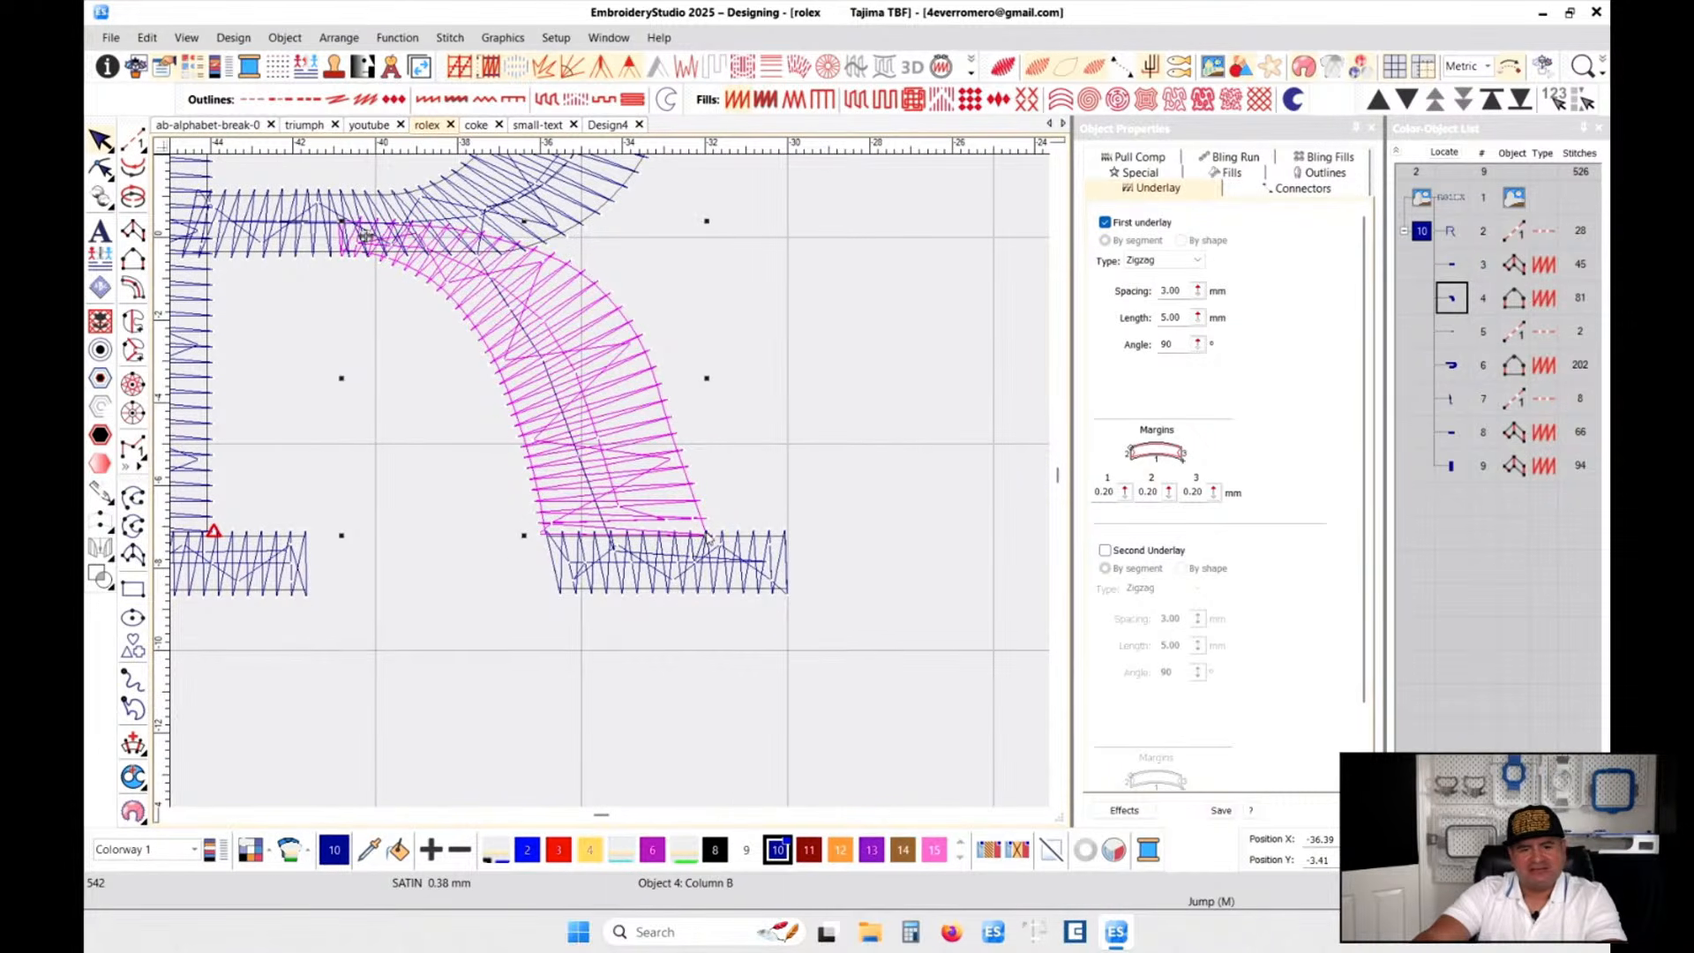
# - Show the realistic stitch view again and compare the R with the complete ROLEX artwork
pyautogui.scroll(-1, 457, 512)
pyautogui.scroll(-1, 612, 486)
pyautogui.scroll(-1, 611, 486)
pyautogui.press('t')
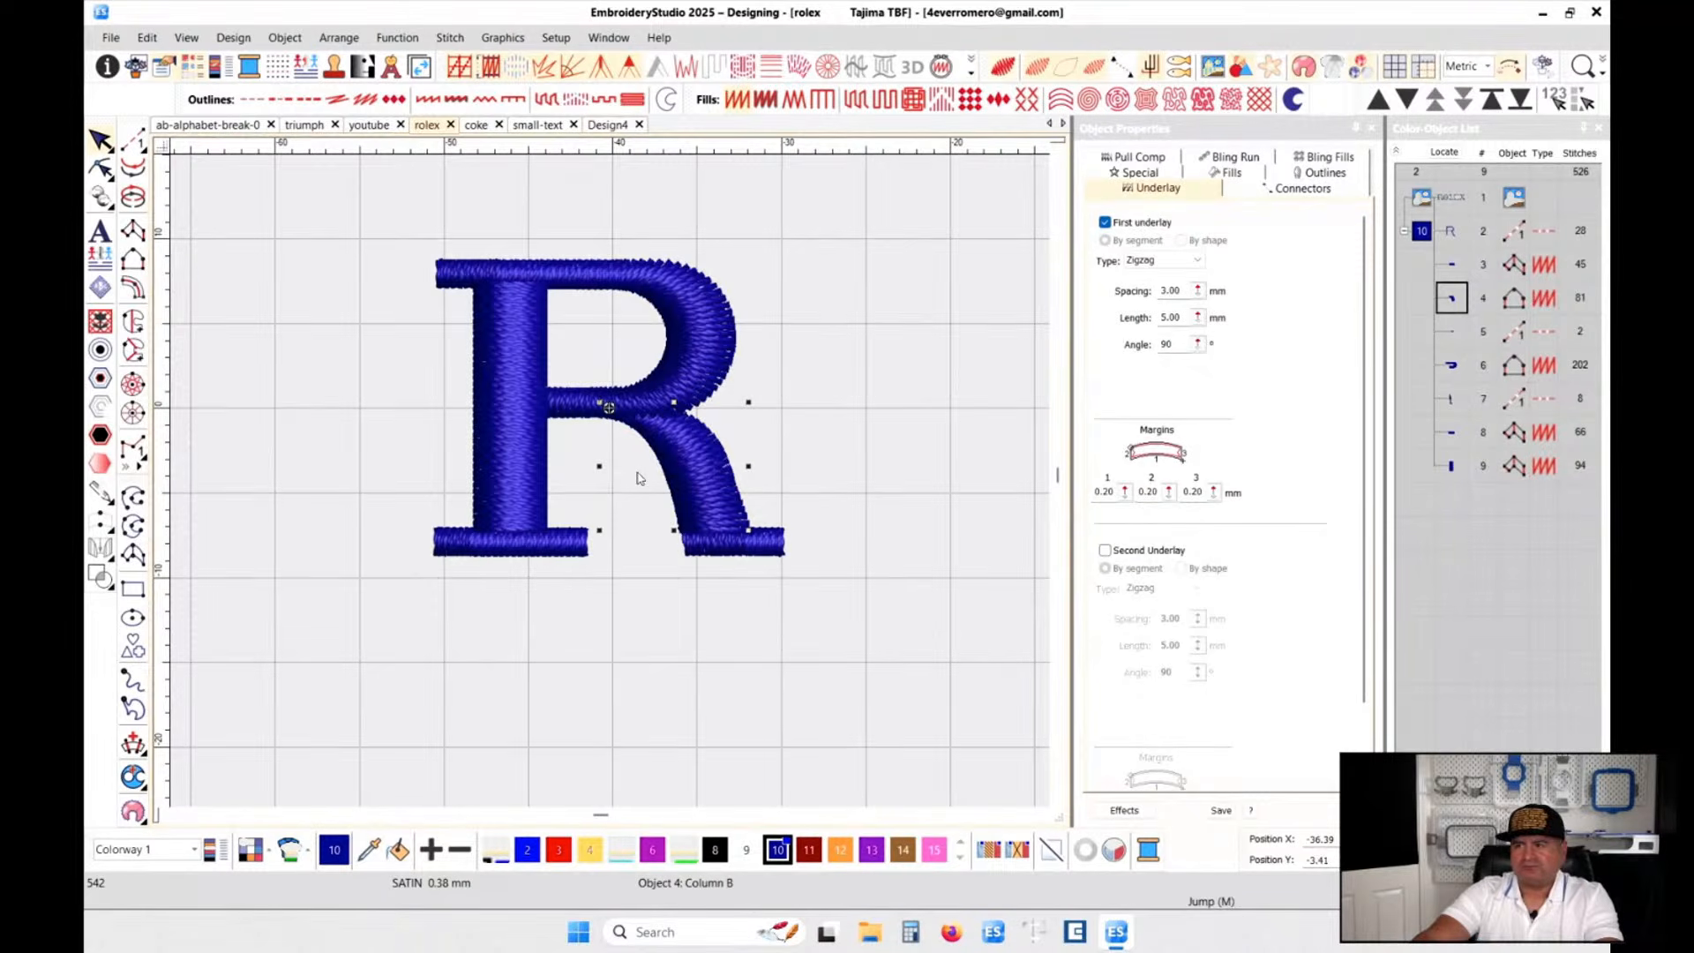
pyautogui.scroll(-4, 617, 486)
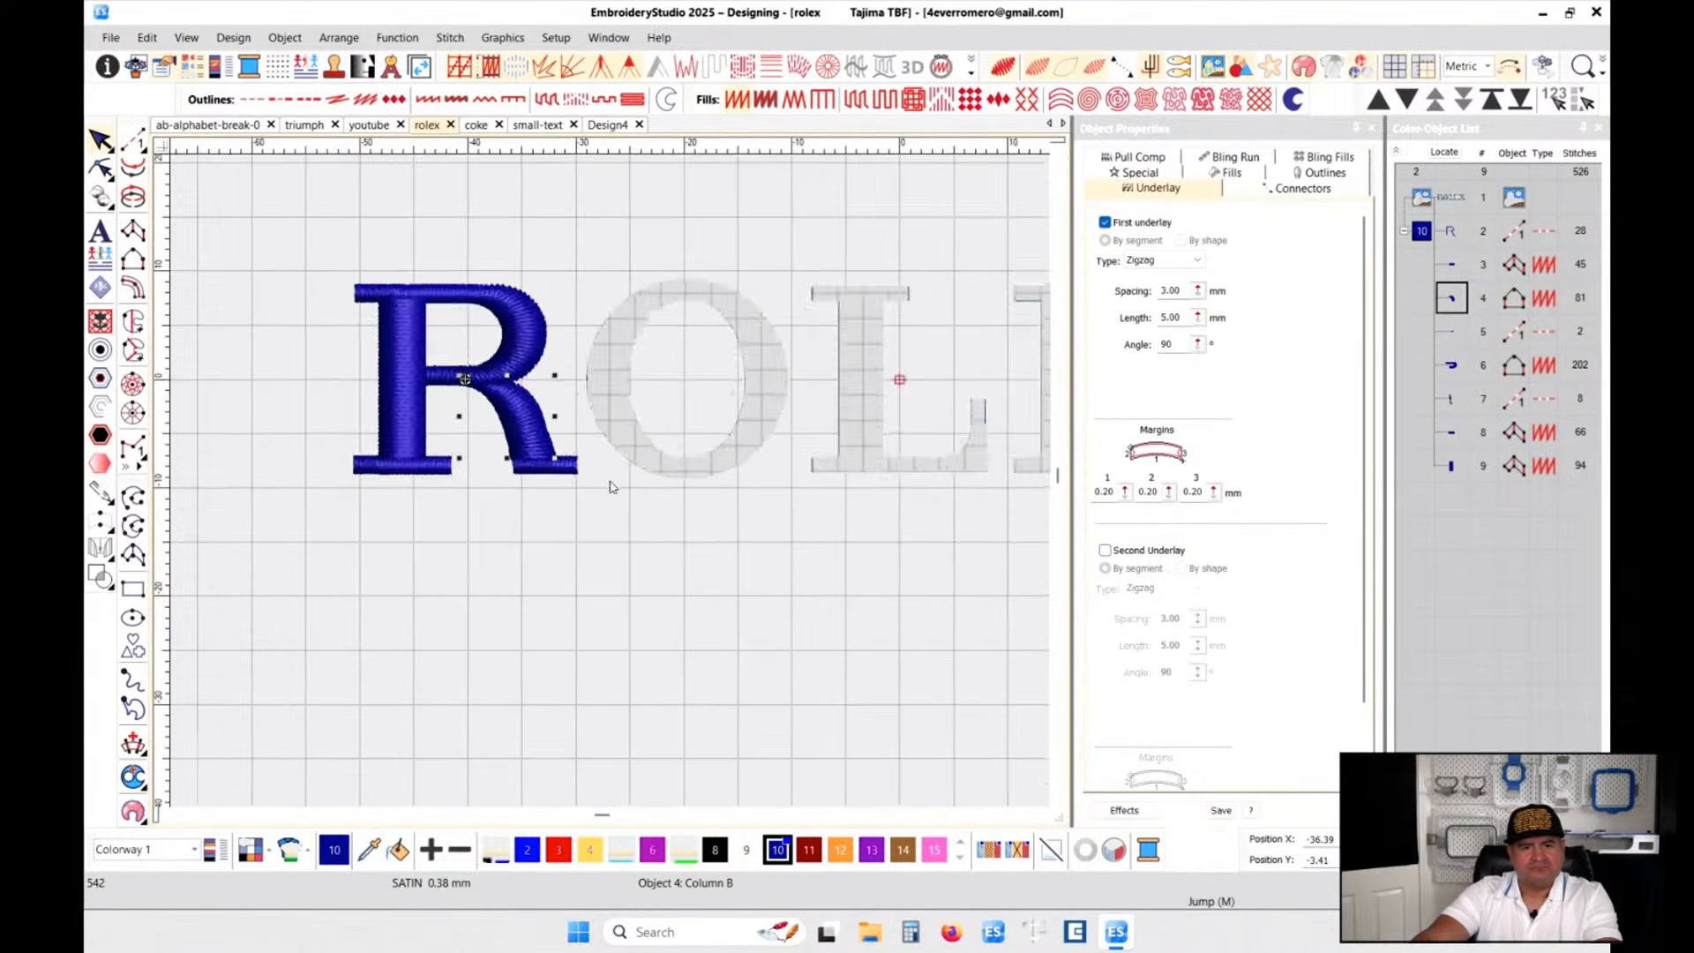
pyautogui.click(719, 539)
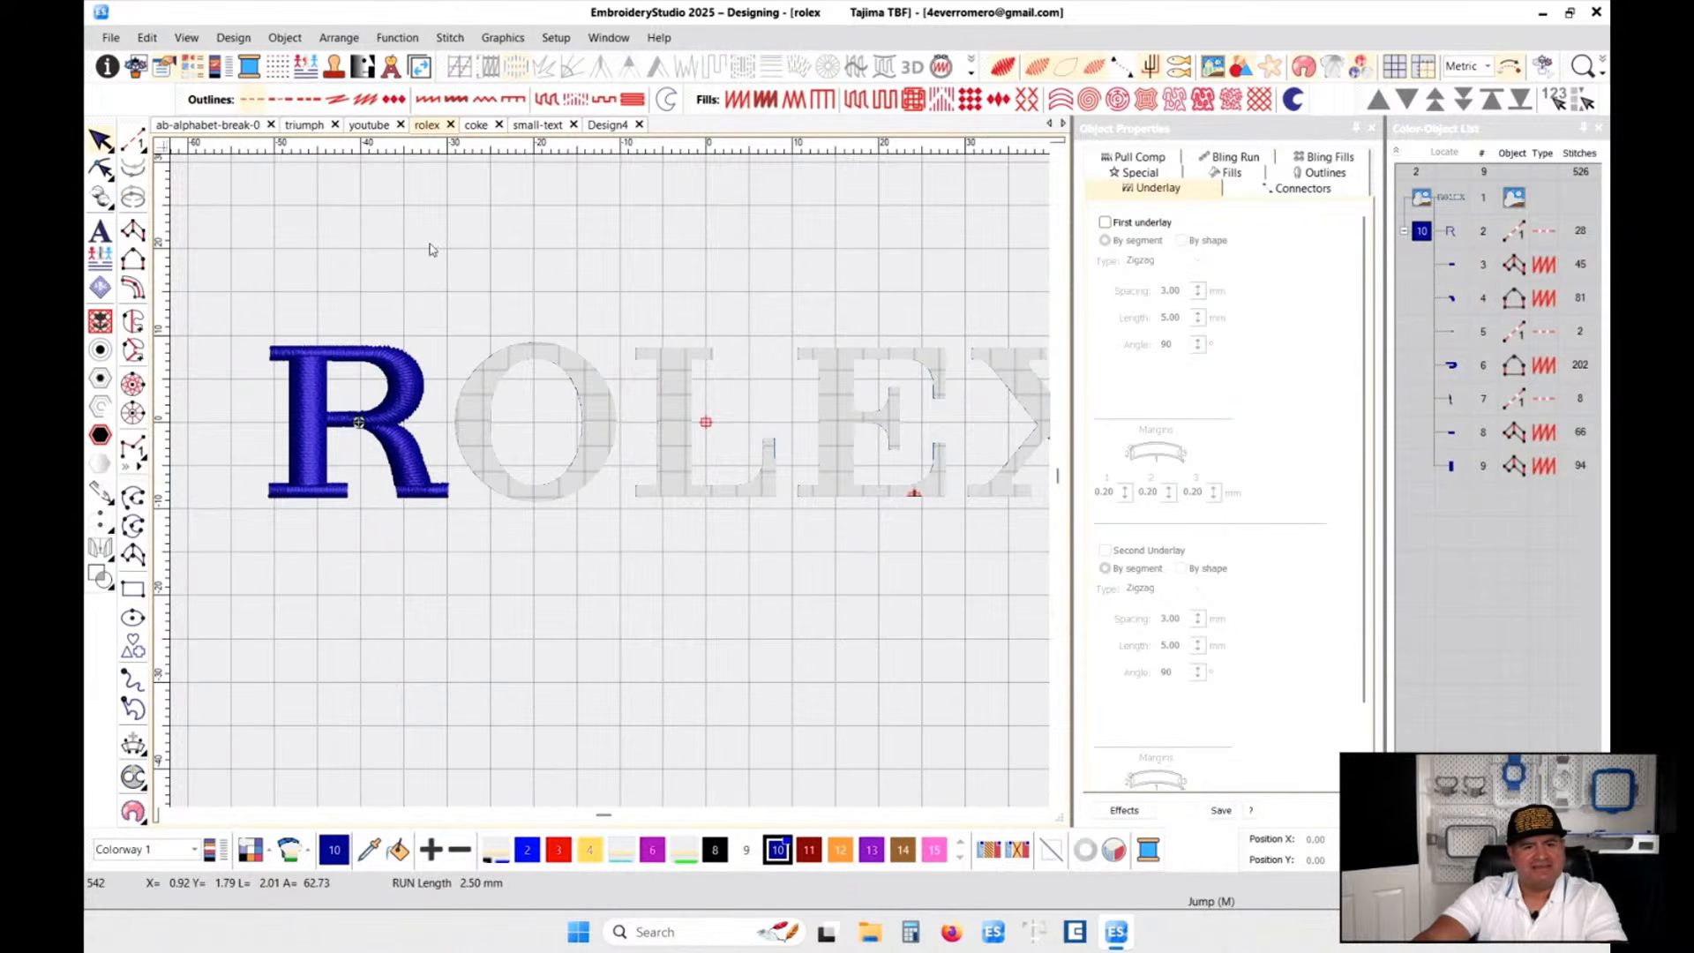
pyautogui.press('0')
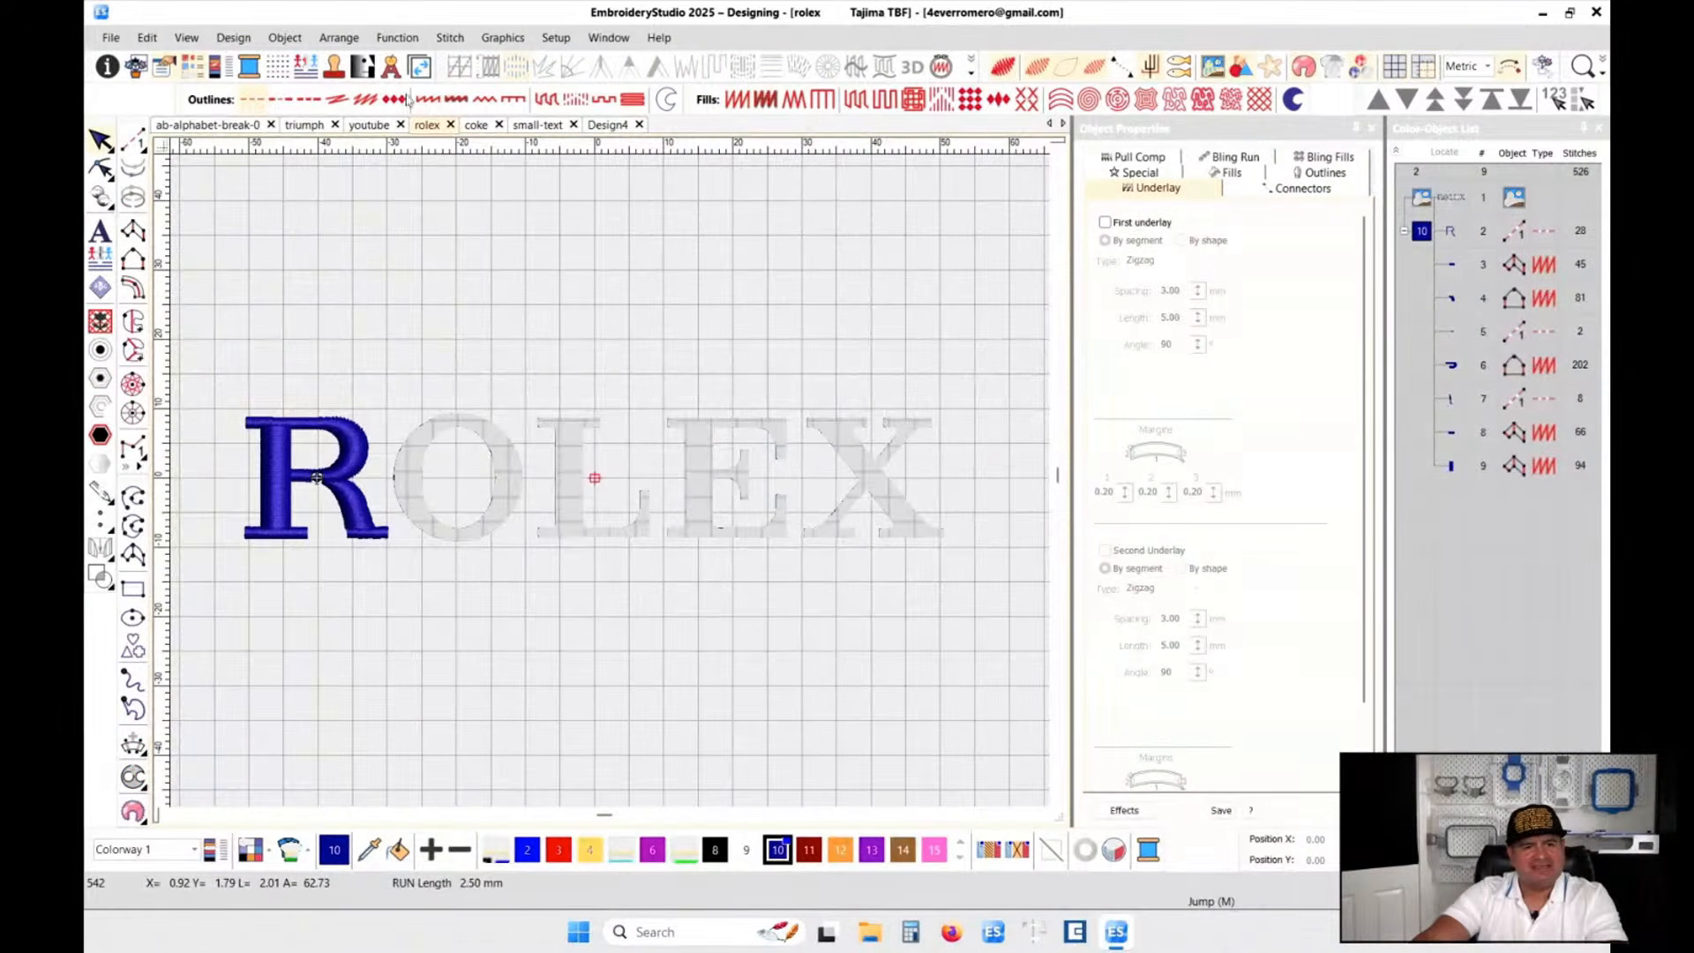
# - Switch to Design4 and examine how the coloured columns of the letter A overlap
pyautogui.click(608, 124)
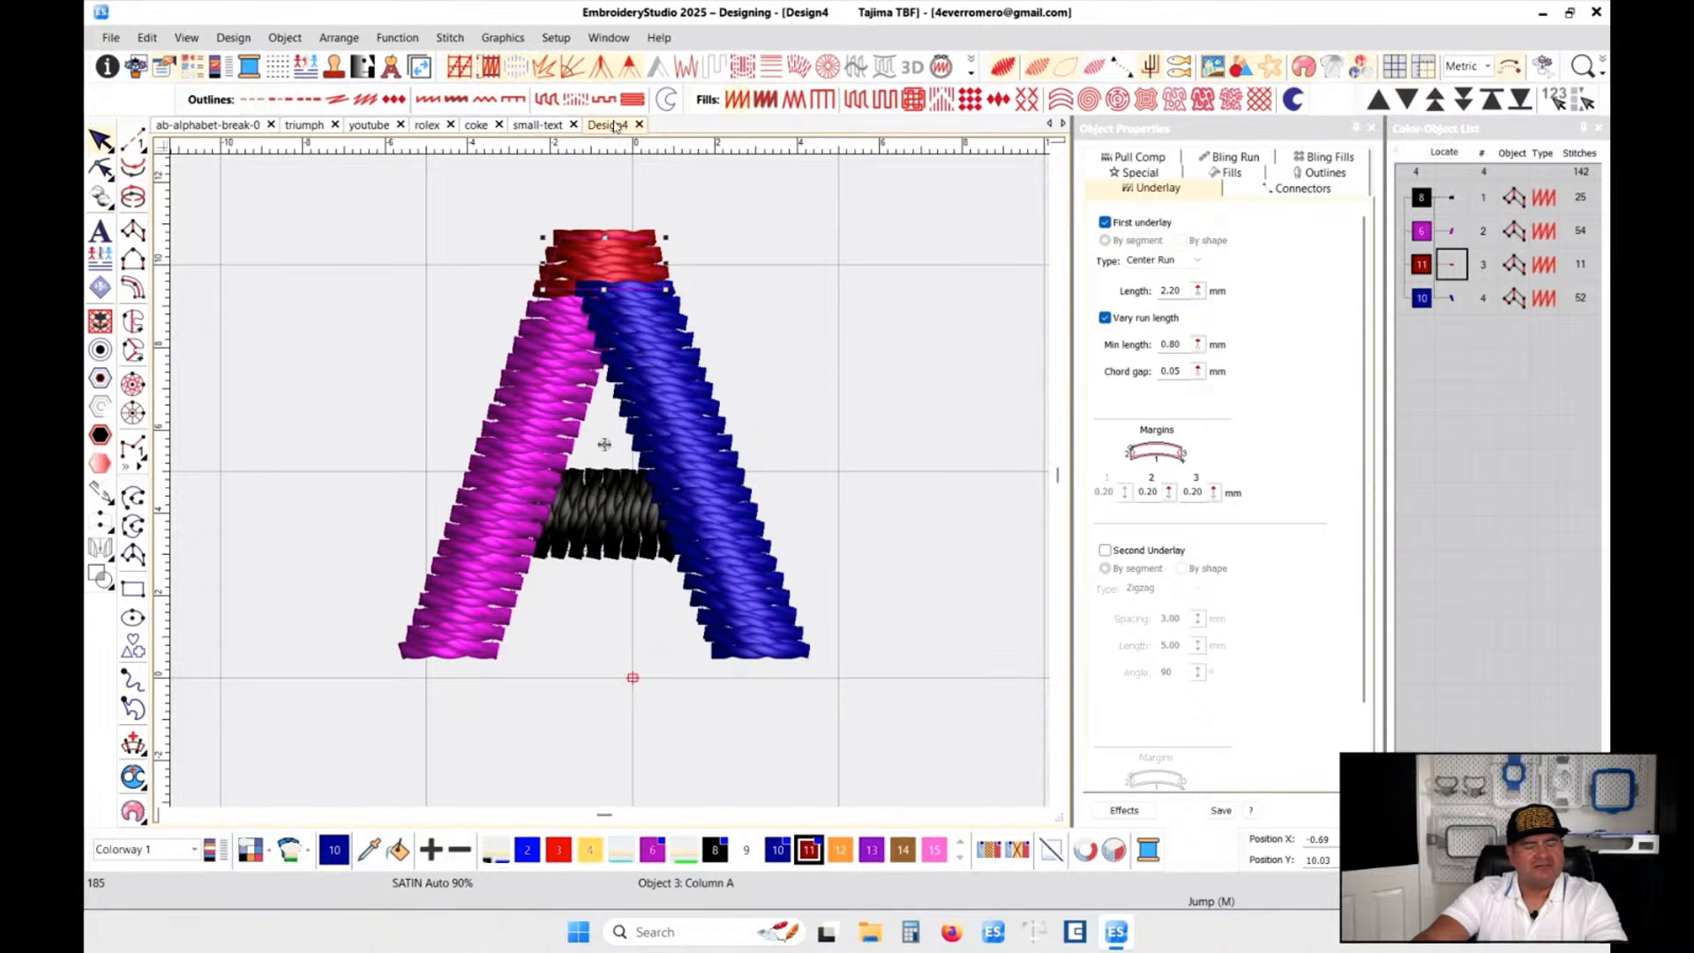
pyautogui.click(877, 349)
pyautogui.moveTo(594, 435); pyautogui.dragTo(610, 482)
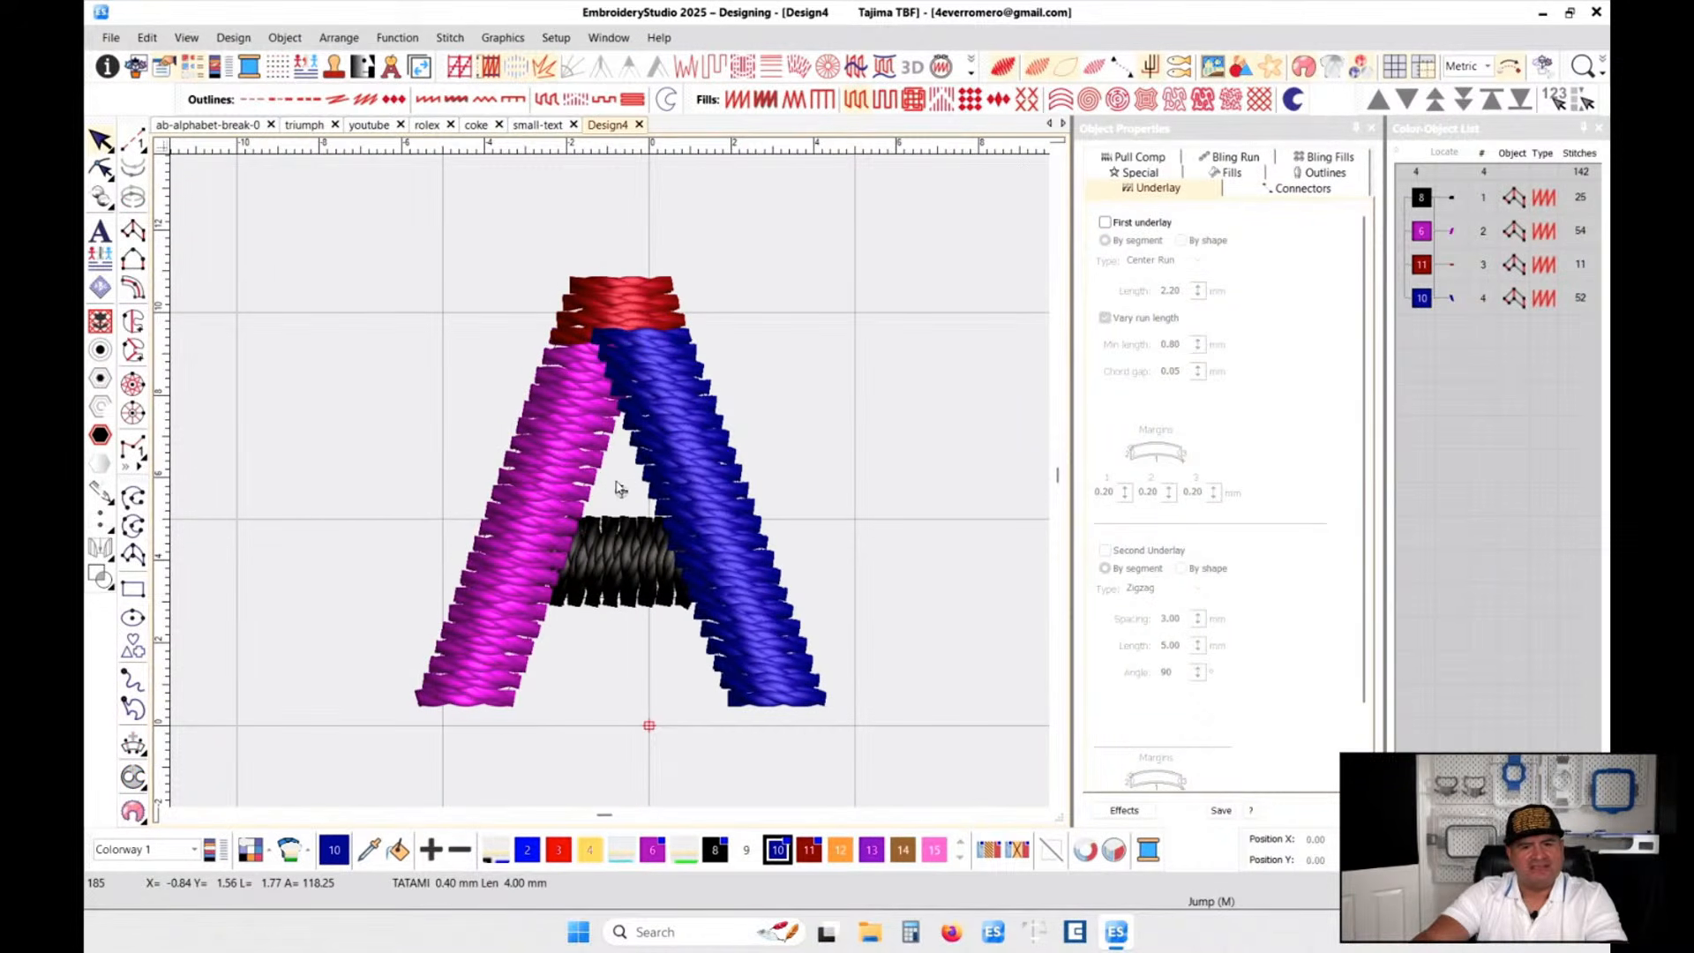
# - Switch to the ab-alphabet-break-0 design and break the whole alphabet lettering object apart into its separate lines
pyautogui.click(224, 125)
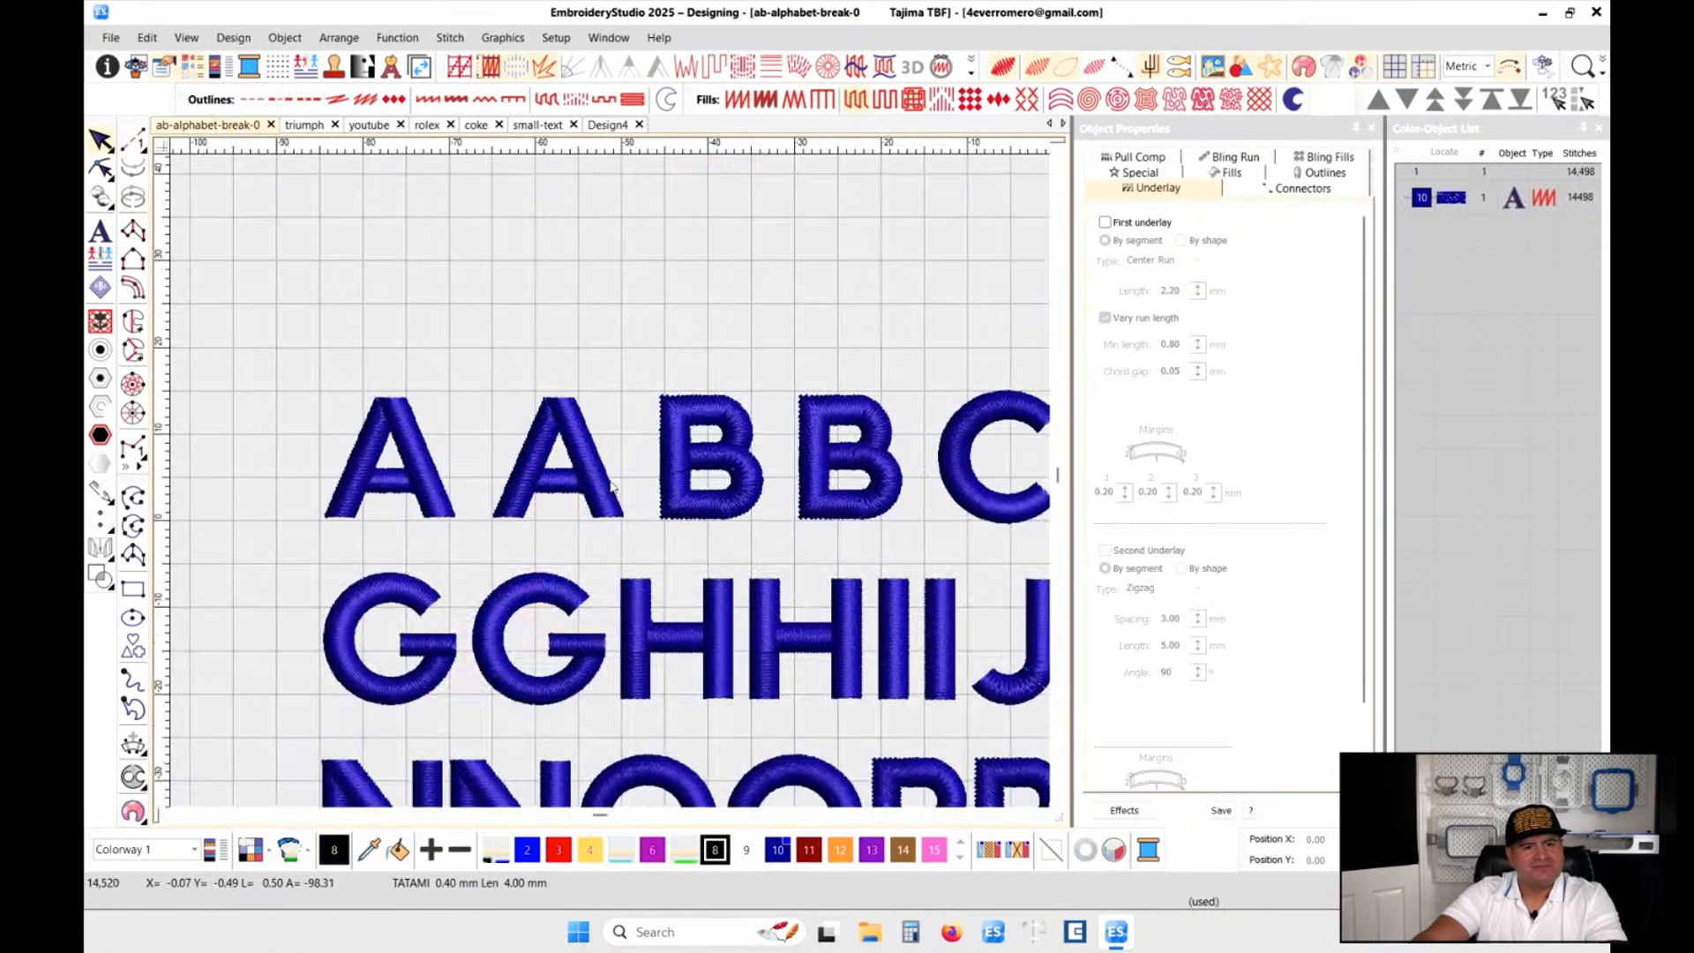
pyautogui.press('c')
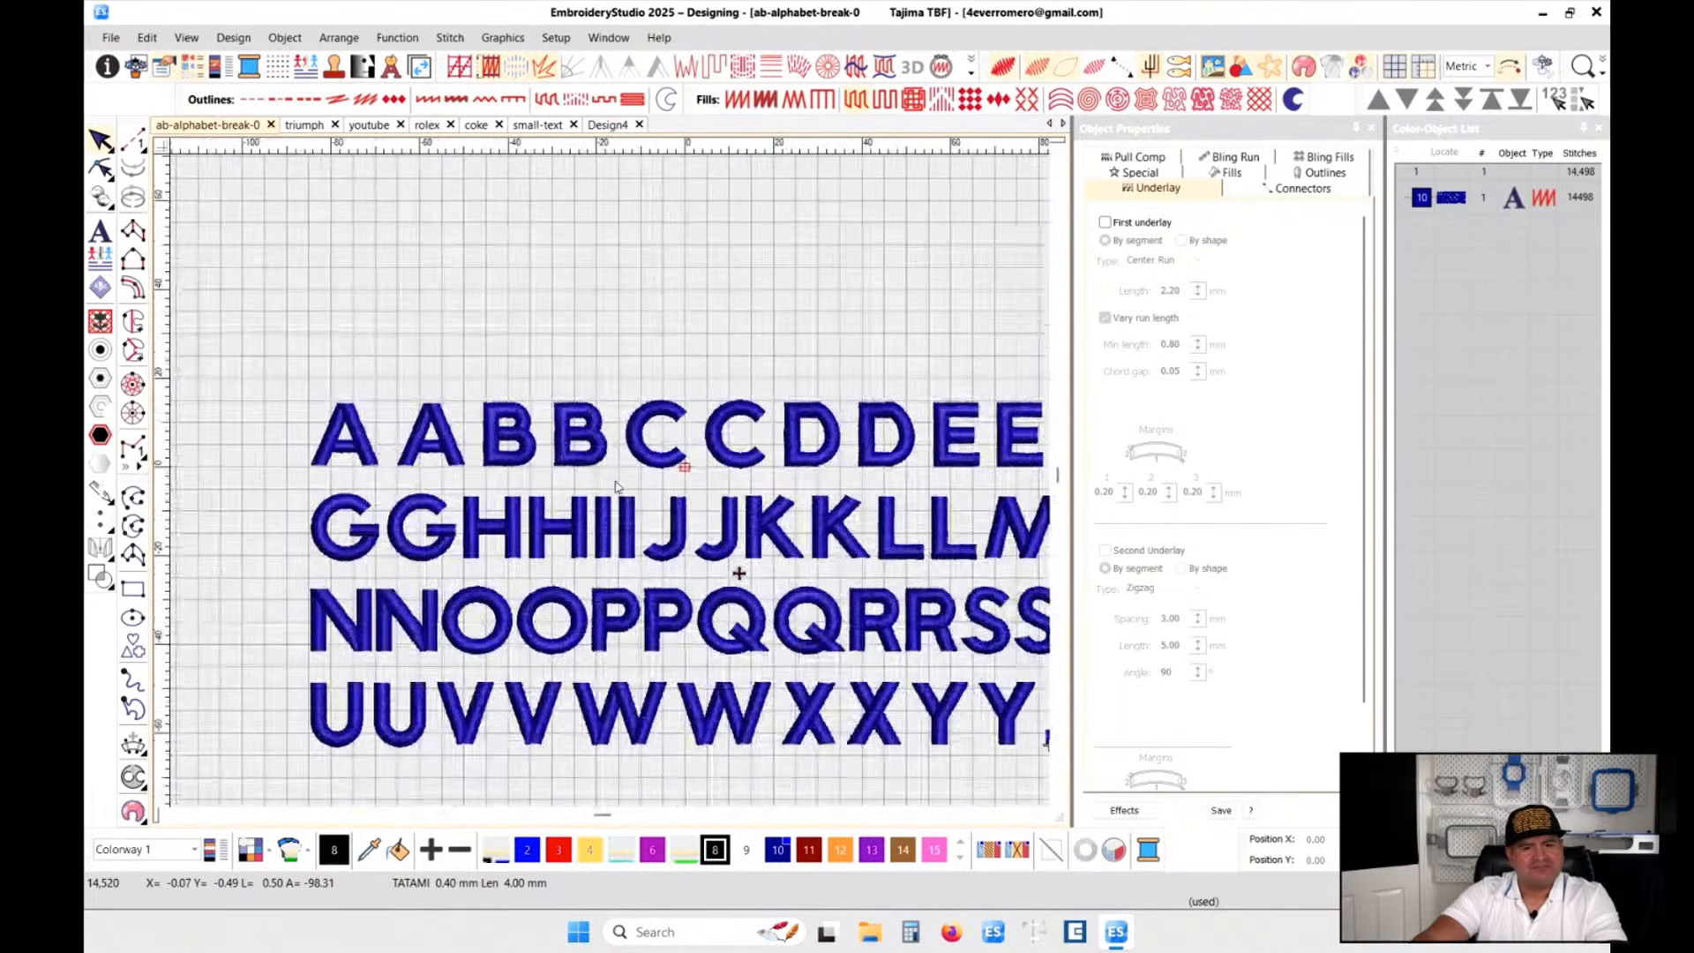
pyautogui.scroll(5, 915, 623)
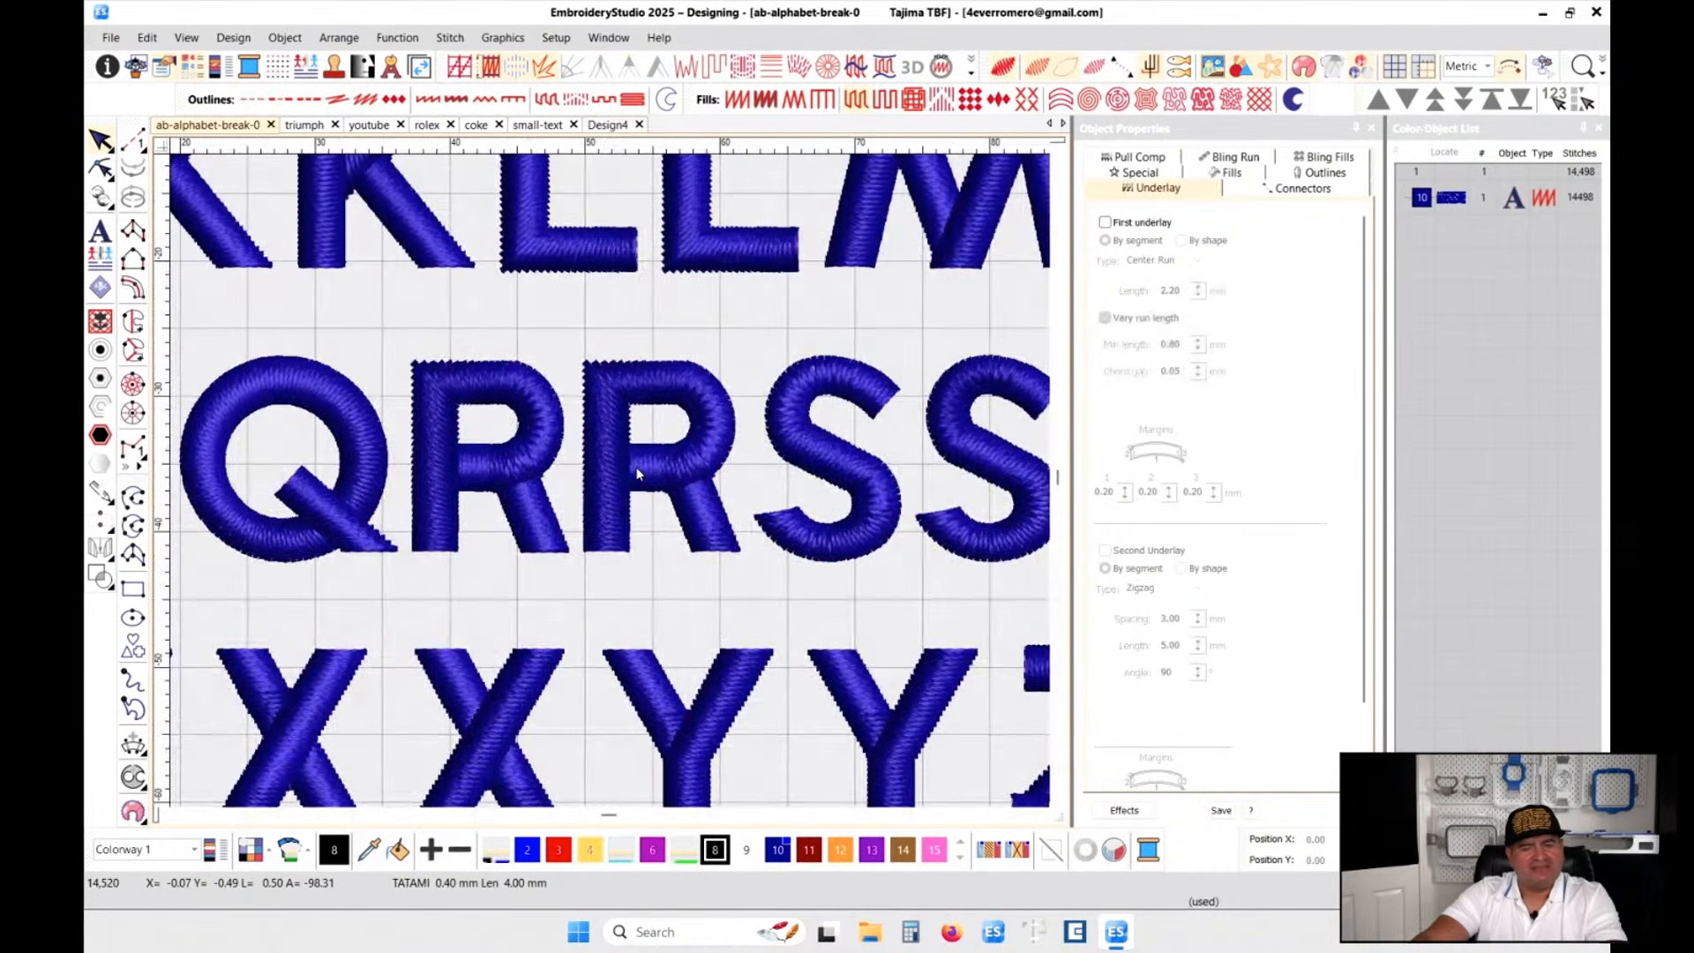
pyautogui.click(620, 471)
pyautogui.scroll(-4, 611, 485)
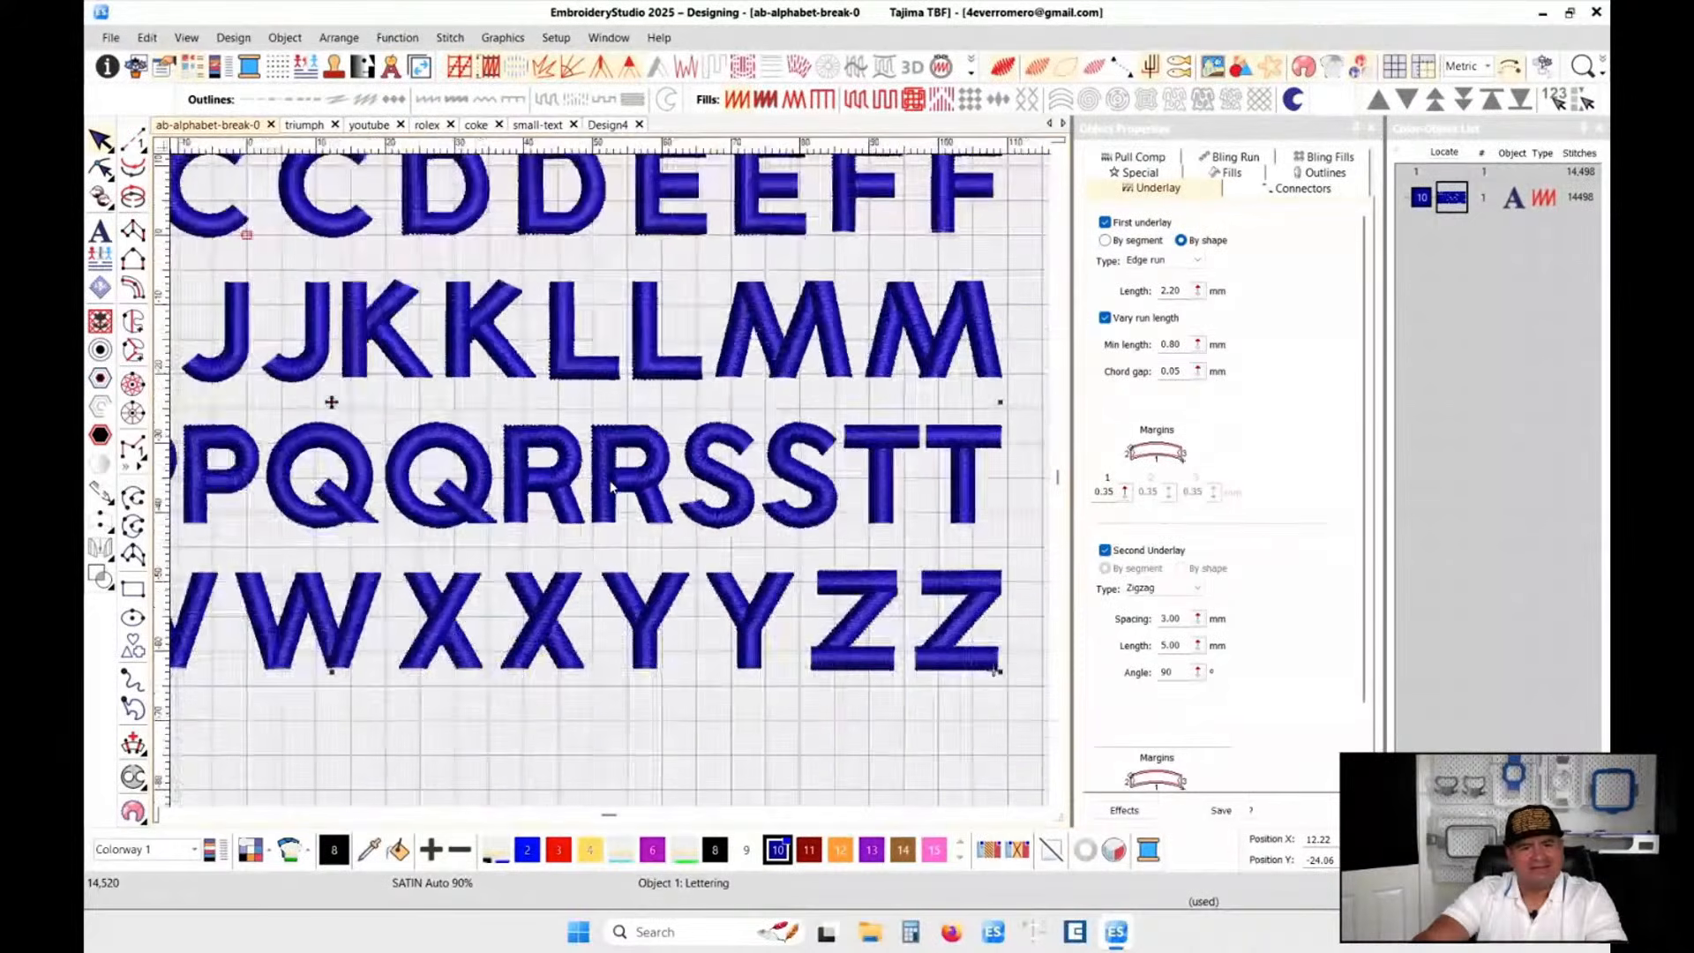
pyautogui.rightClick(1447, 198)
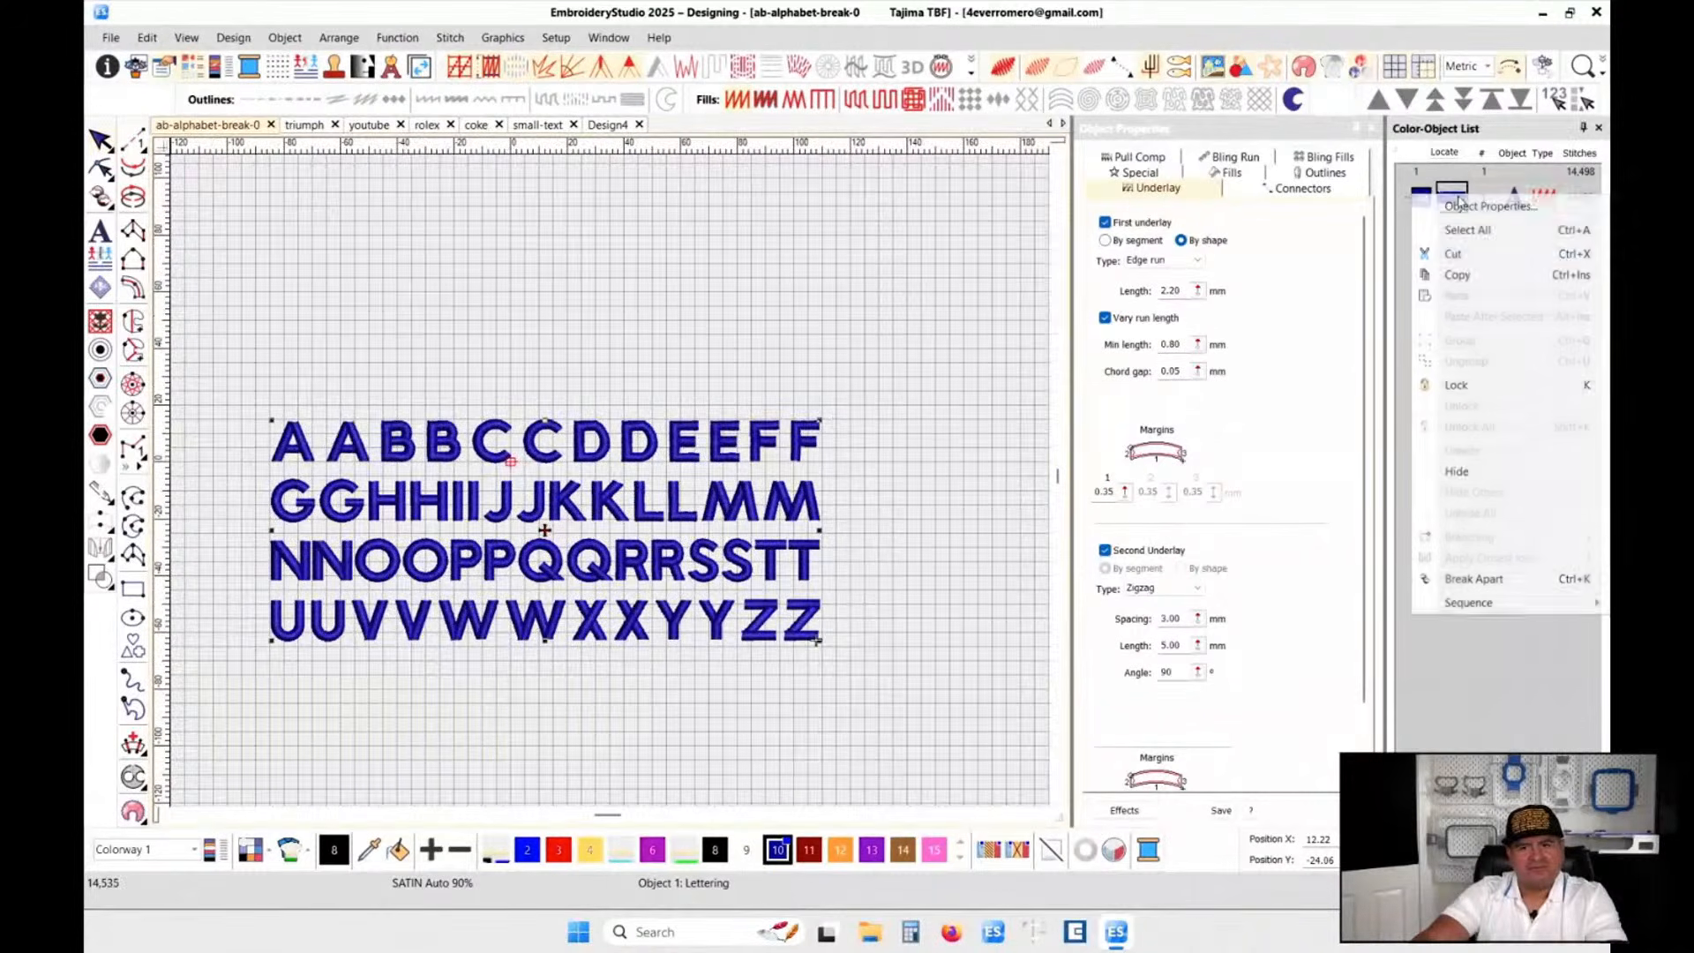
pyautogui.click(1490, 580)
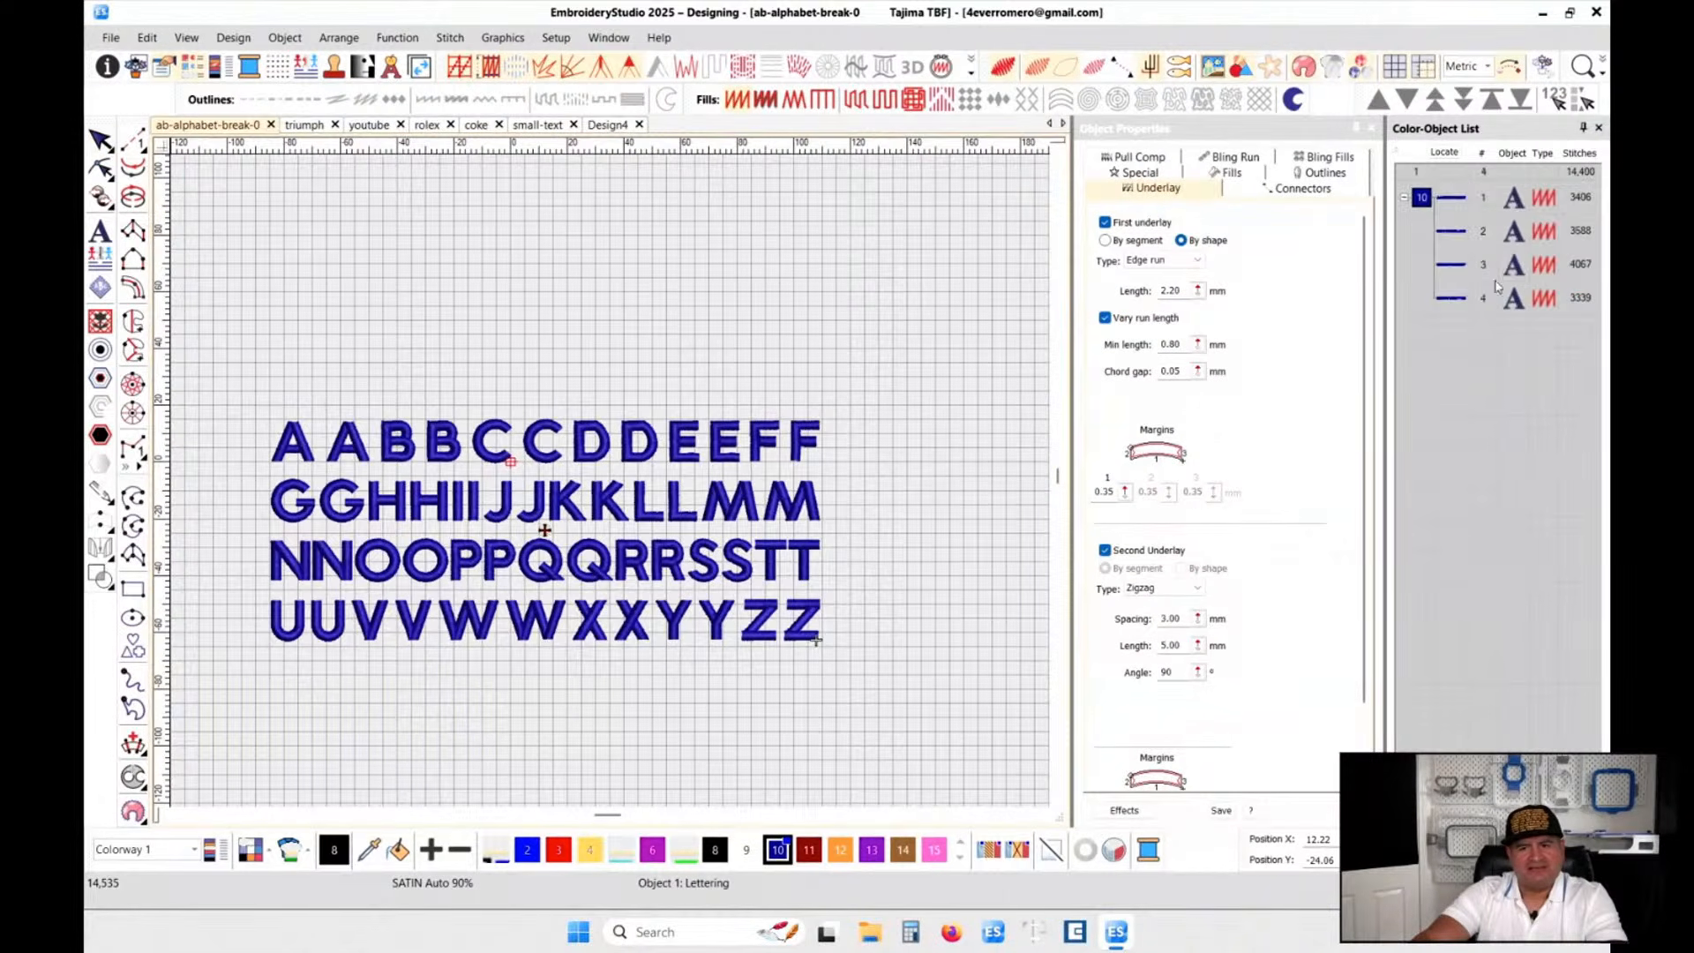
# - Break all the lettering lines apart into single letters, and all the letters into their individual column objects
pyautogui.click(1422, 196)
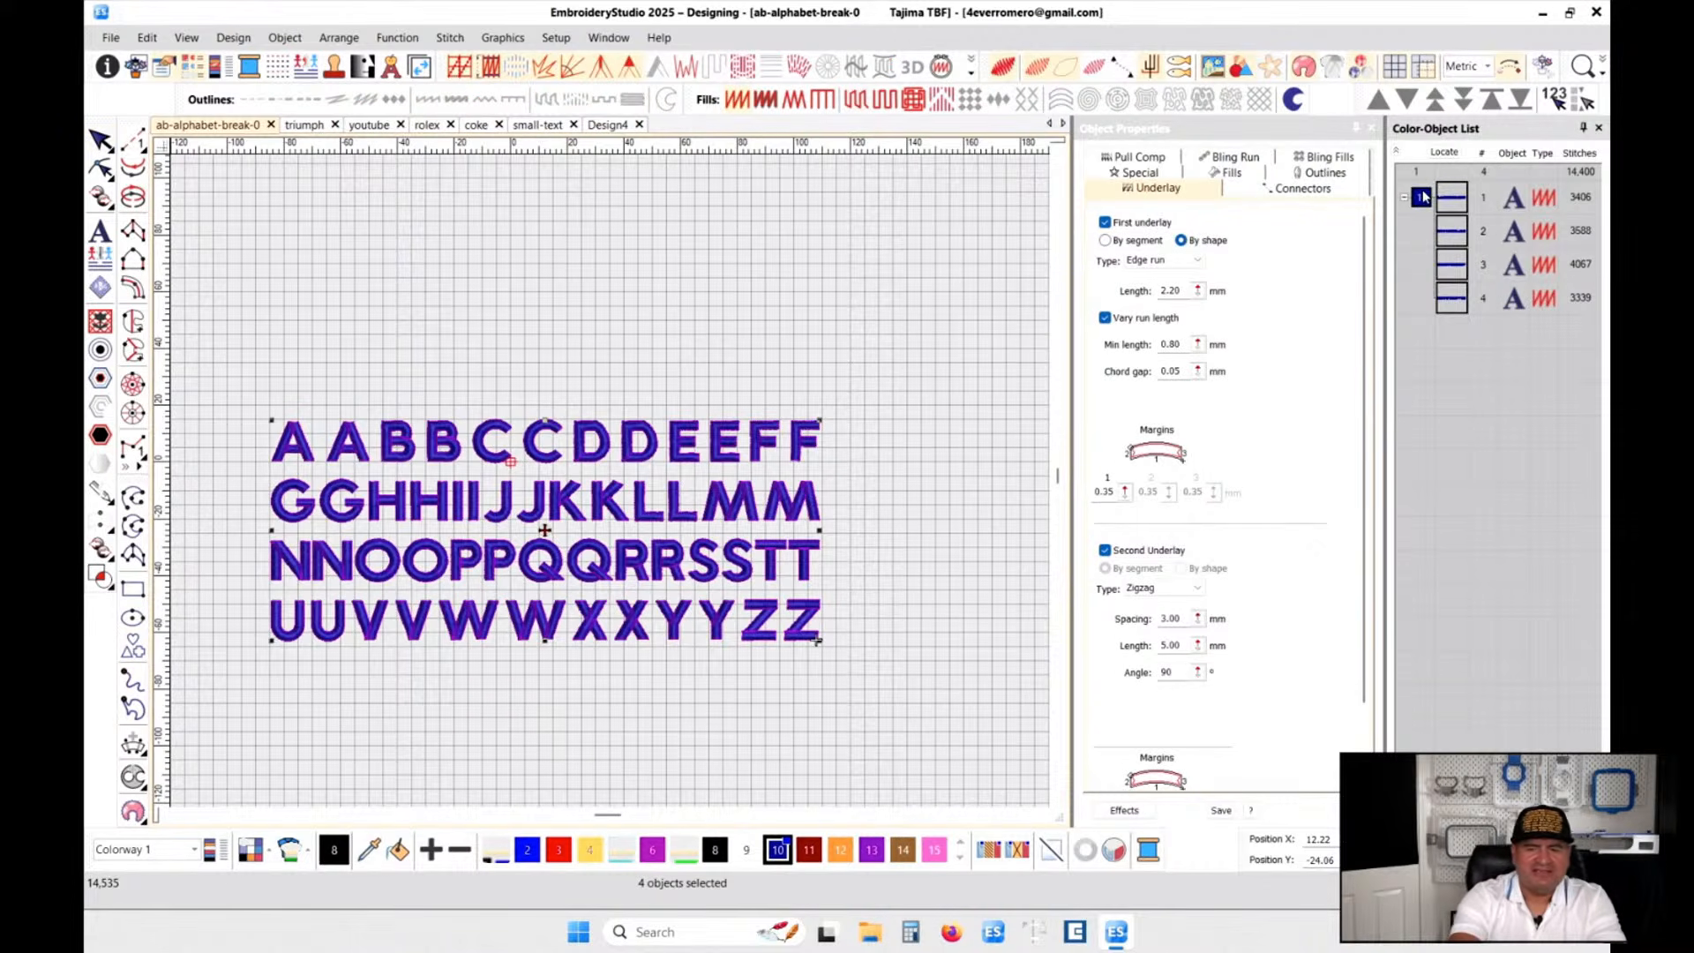
pyautogui.hotkey('ctrl', 'k')
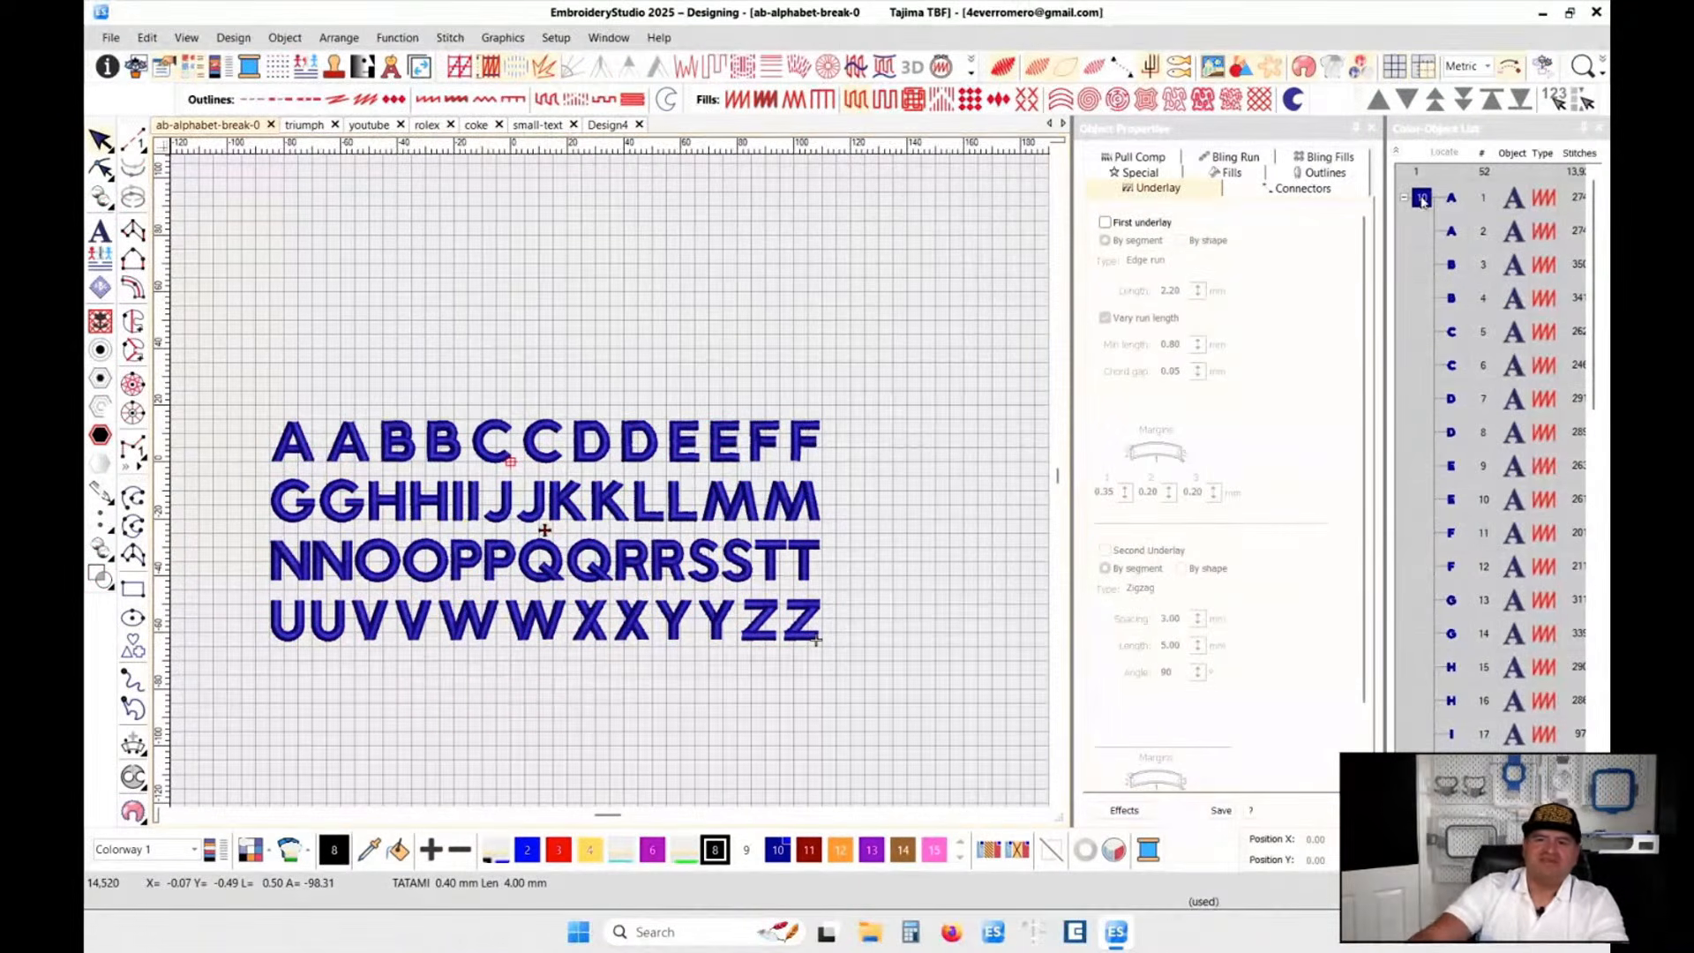
pyautogui.click(1422, 199)
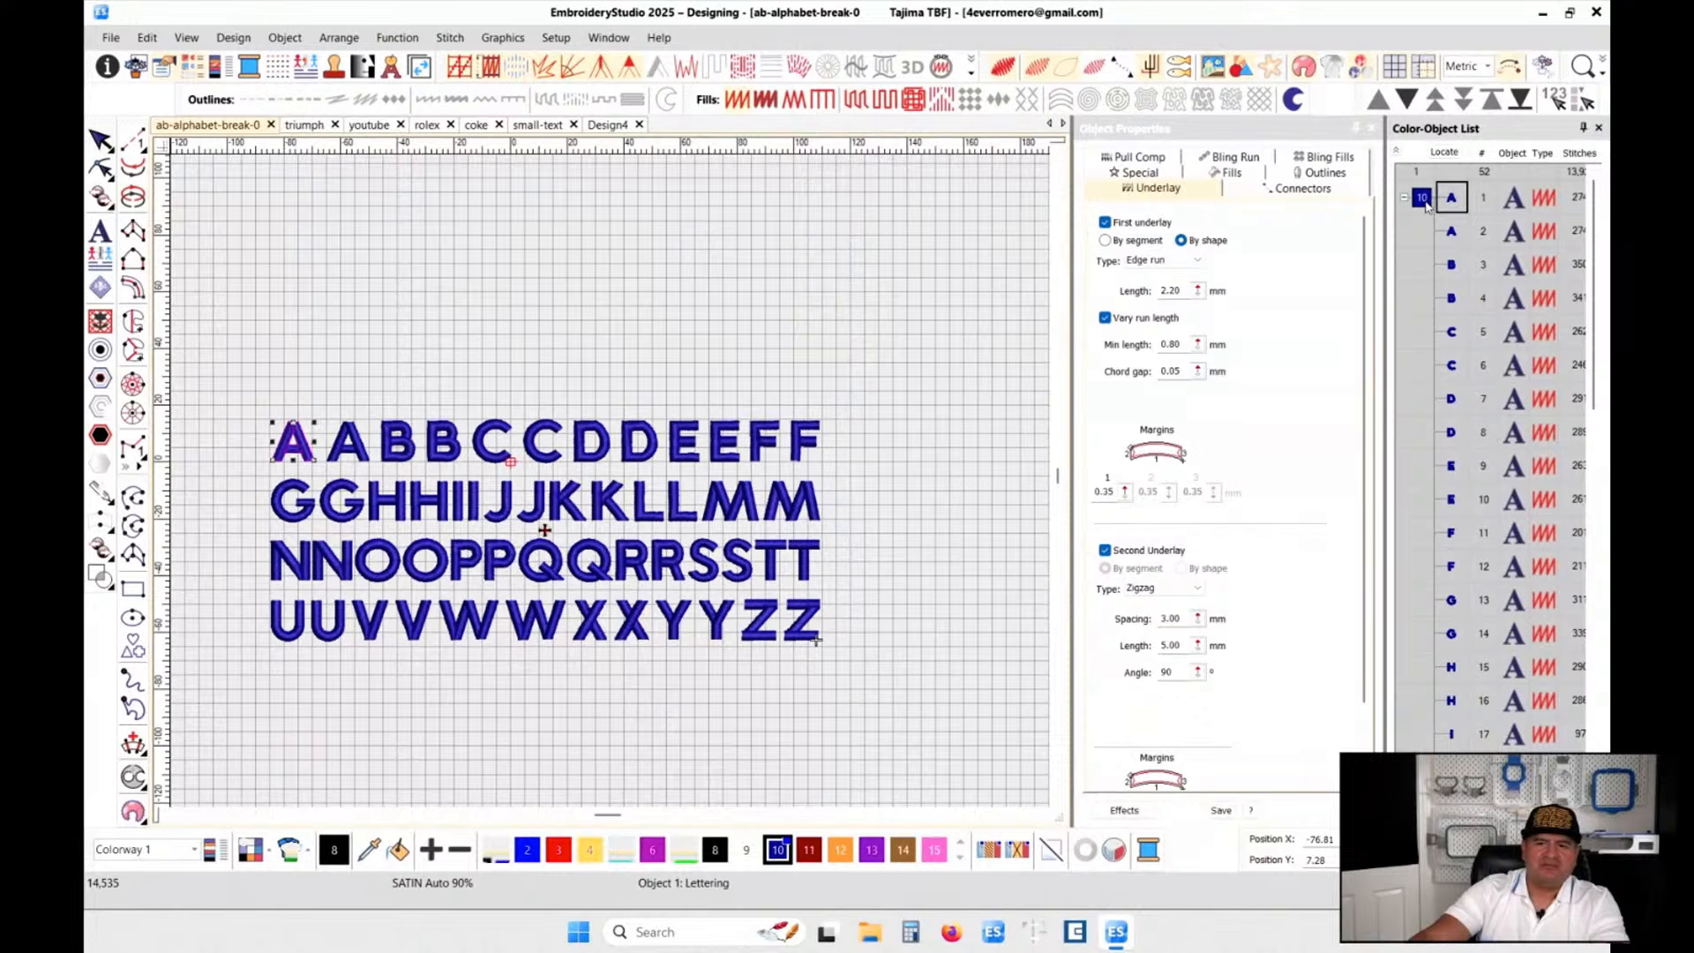
pyautogui.click(1422, 200)
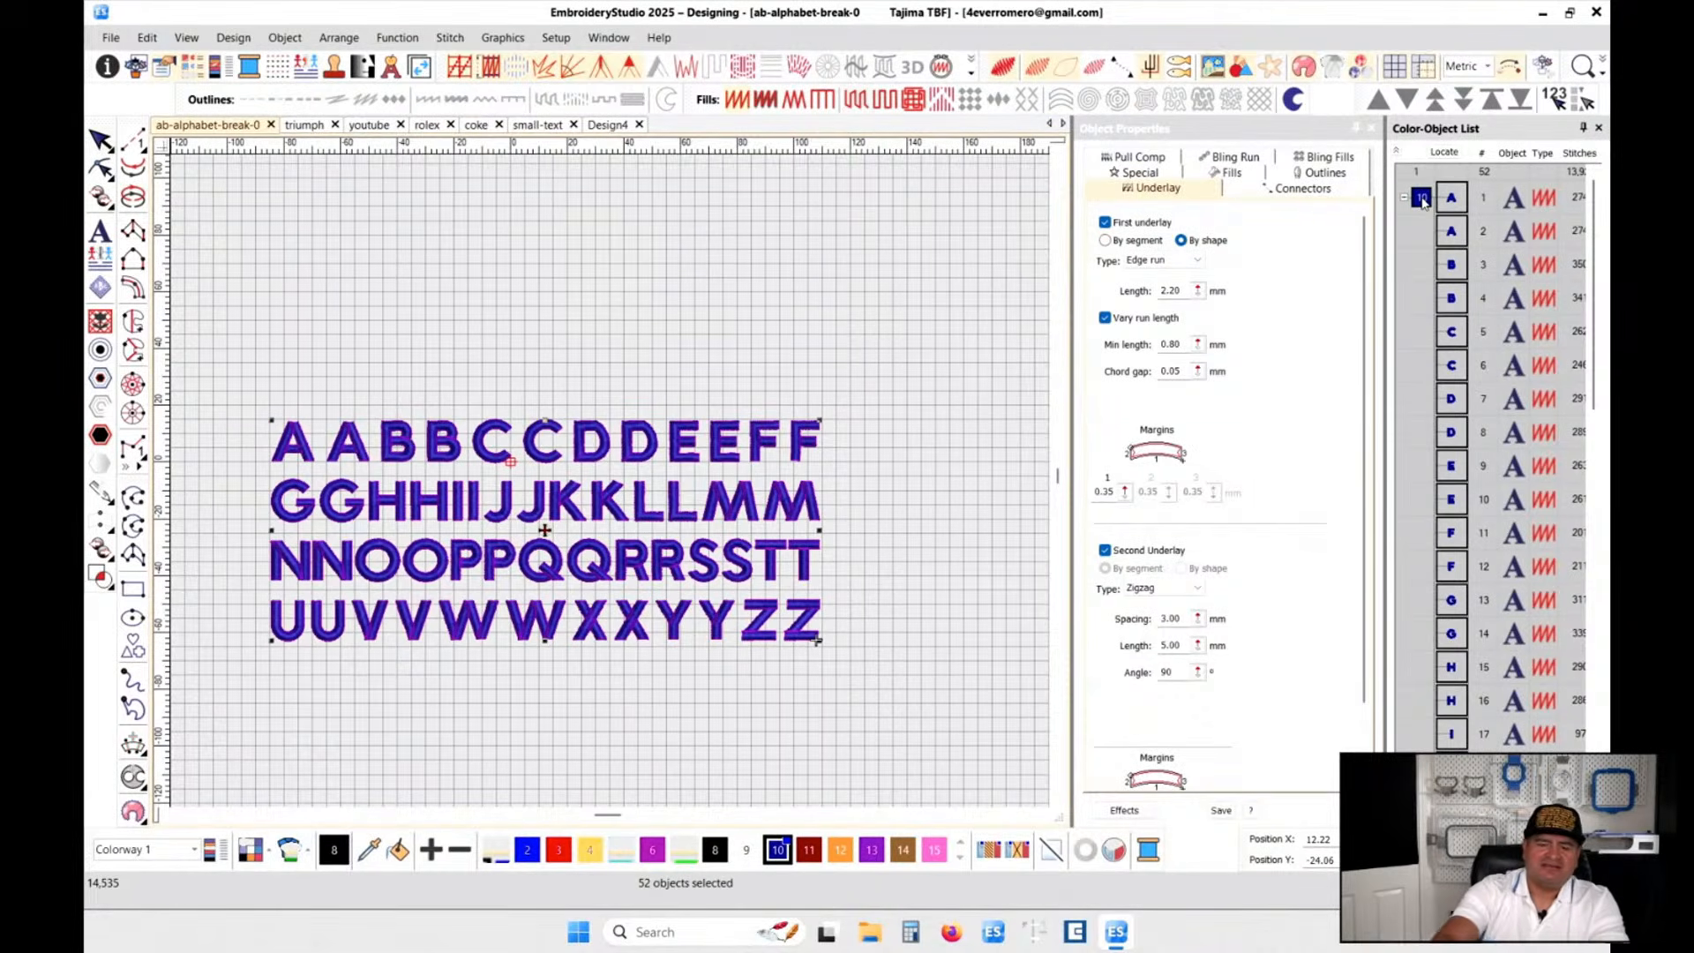
pyautogui.hotkey('ctrl', 'k')
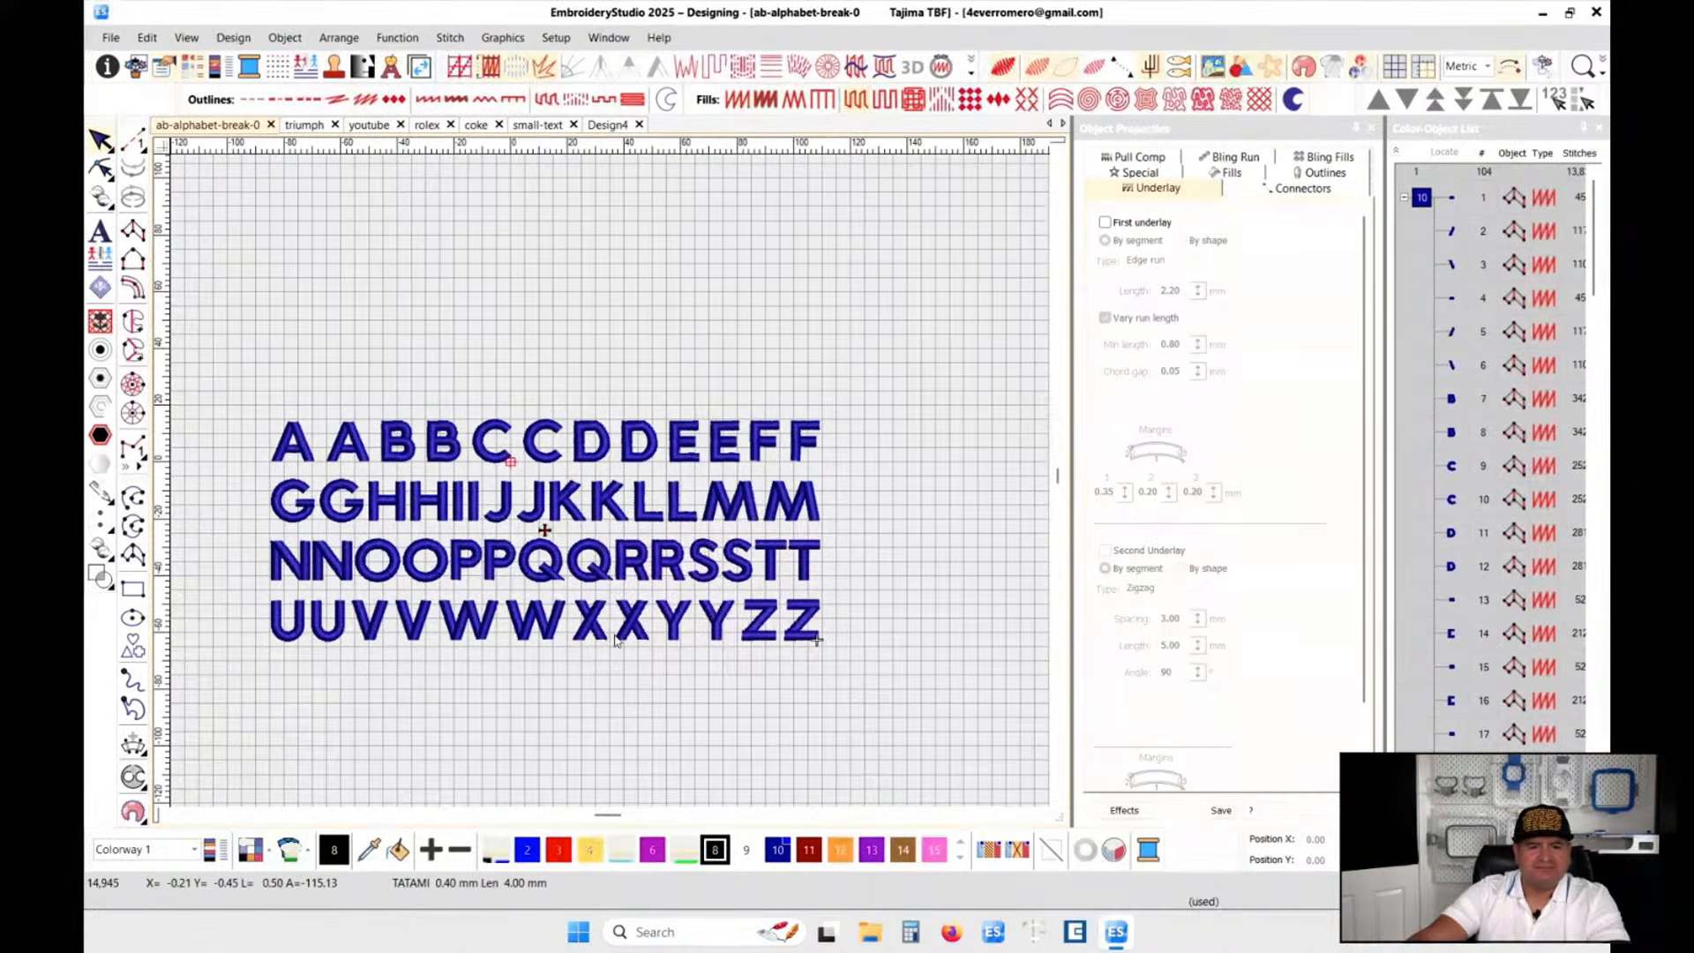
# - Turn off the realistic stitch view at the first X and select its upper-left arm to examine how the strokes cross
pyautogui.scroll(5, 613, 622)
pyautogui.scroll(-1, 611, 487)
pyautogui.scroll(1, 611, 487)
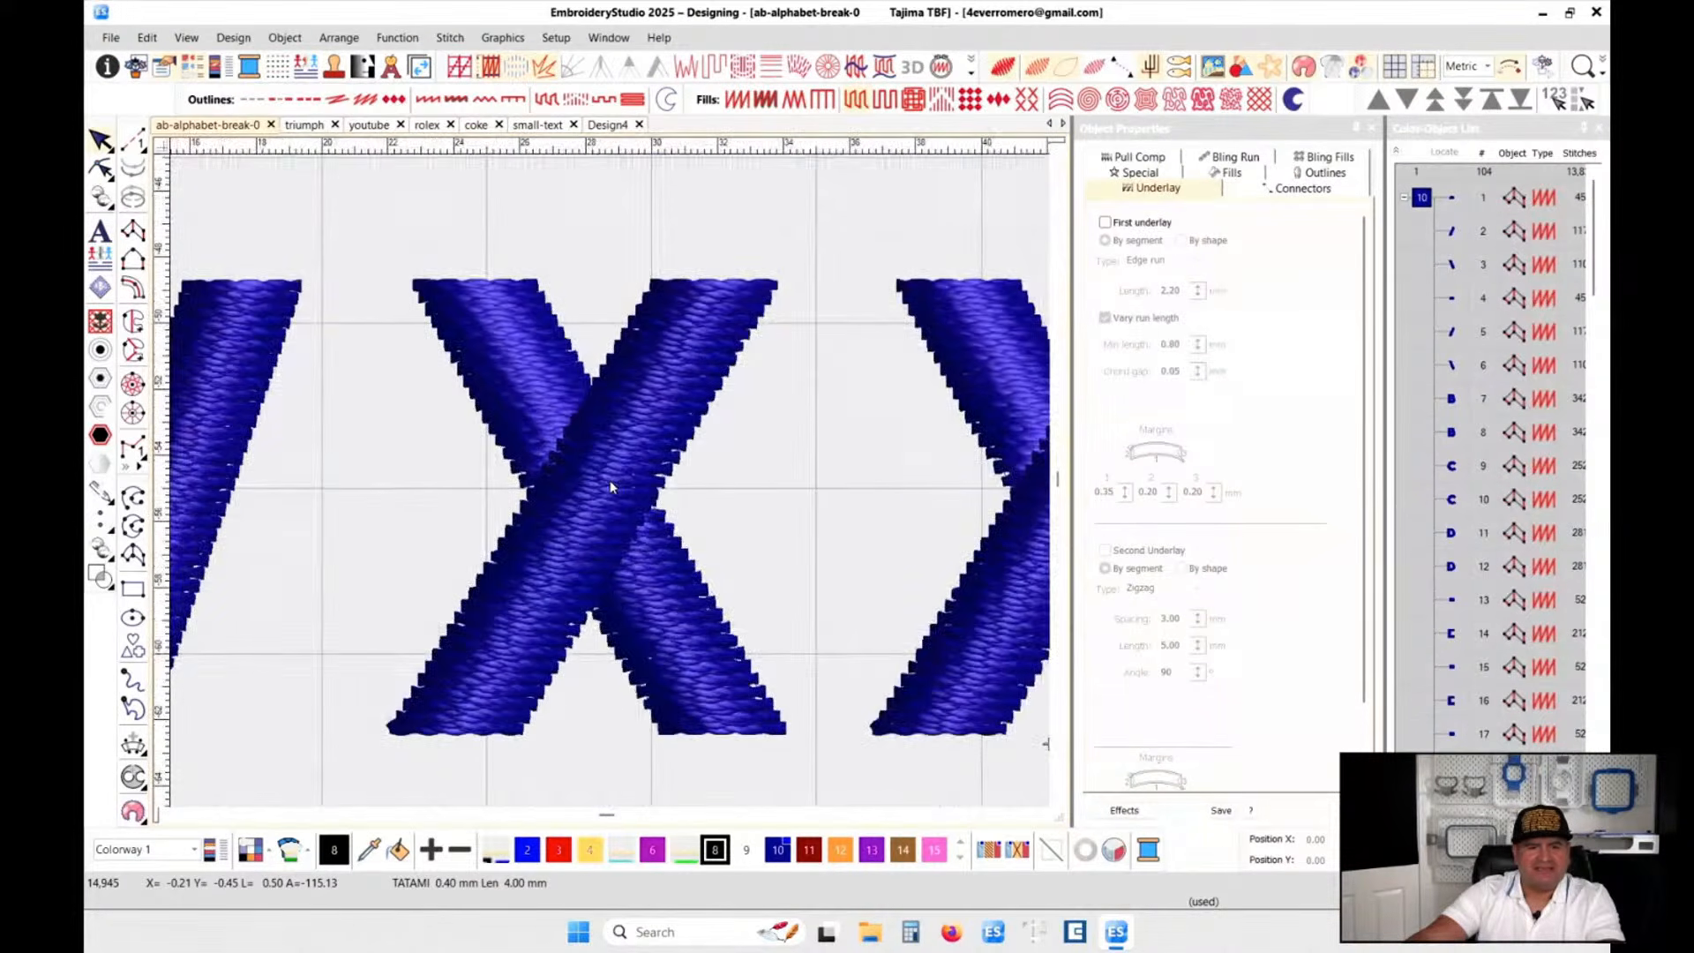
pyautogui.press('t')
pyautogui.click(534, 356)
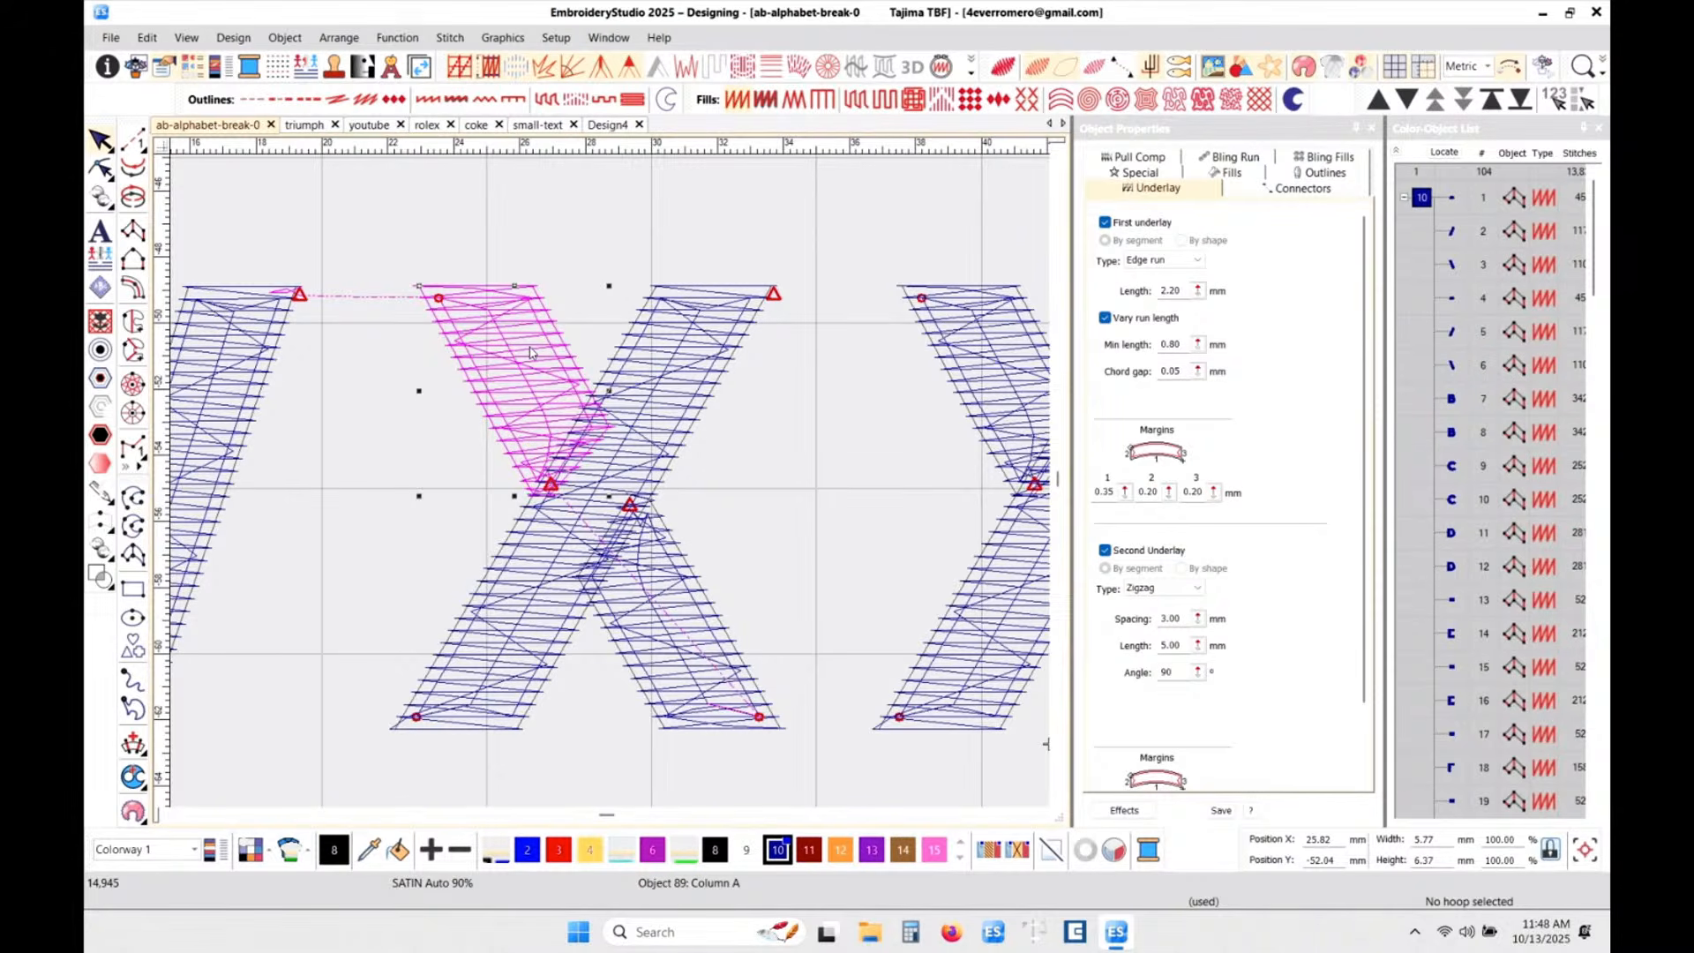
# - Select each of the four strokes of the W beside the X to examine how the letter is divided into columns
pyautogui.scroll(-3, 614, 486)
pyautogui.scroll(3, 608, 486)
pyautogui.click(371, 346)
pyautogui.click(521, 444)
pyautogui.click(646, 430)
pyautogui.click(799, 428)
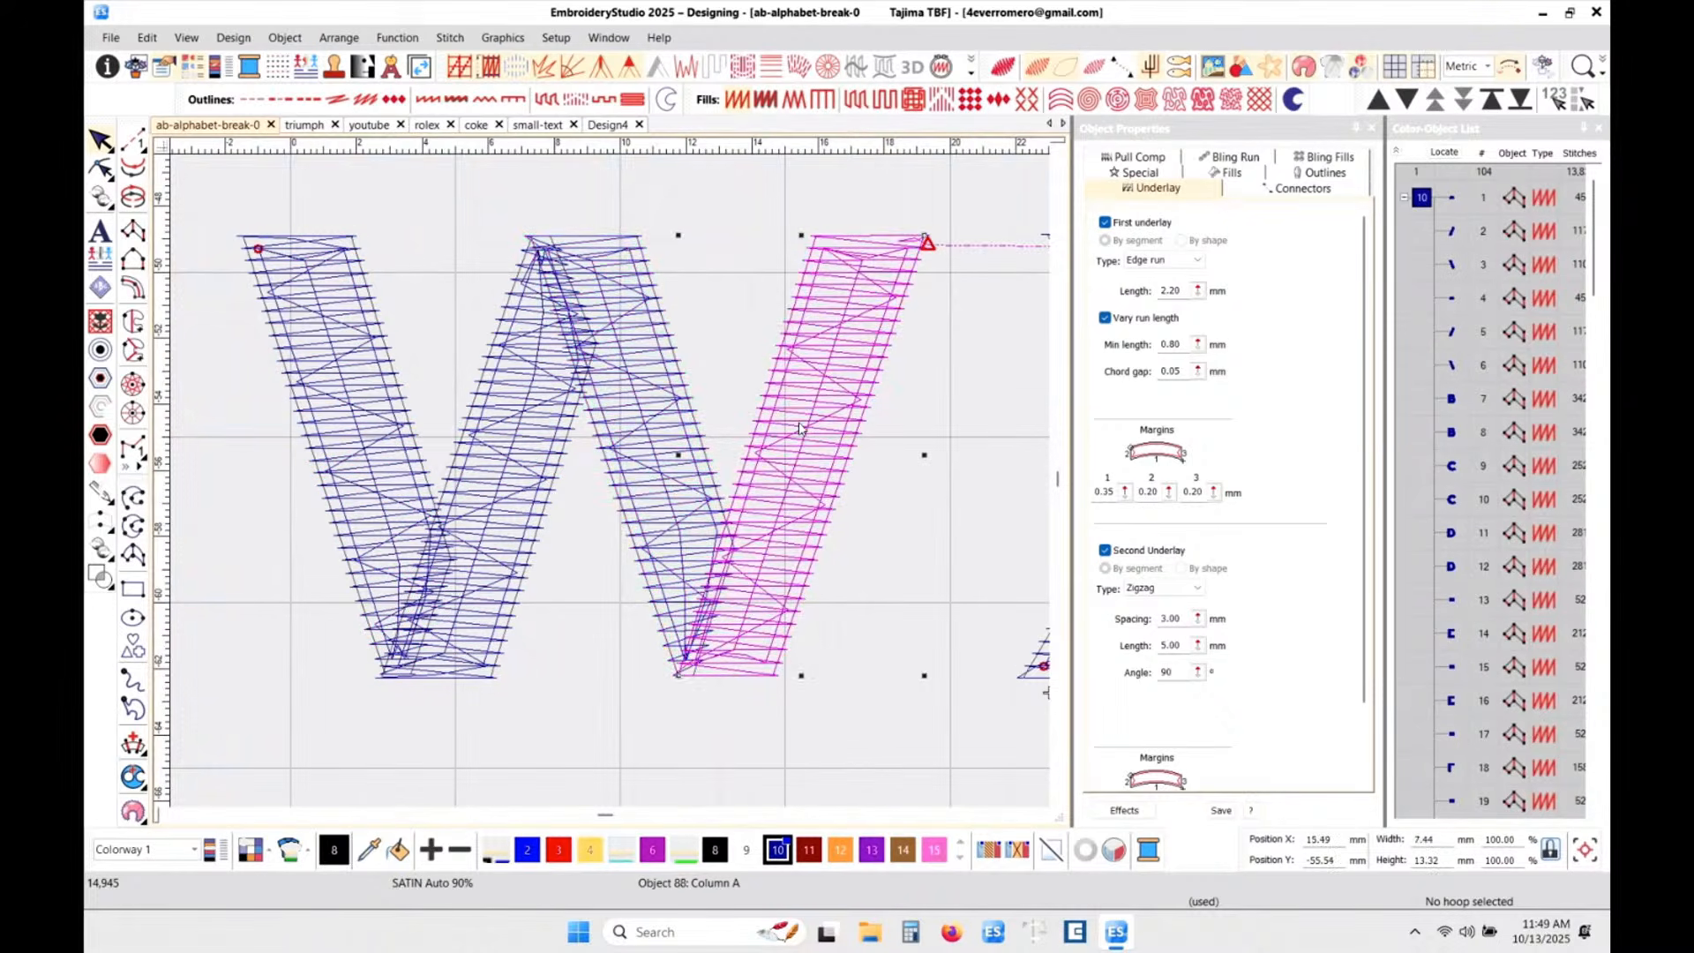
# - Examine the overlap between the W's last two strokes at their lower join by selecting each column
pyautogui.click(675, 516)
pyautogui.click(792, 518)
pyautogui.scroll(1, 714, 584)
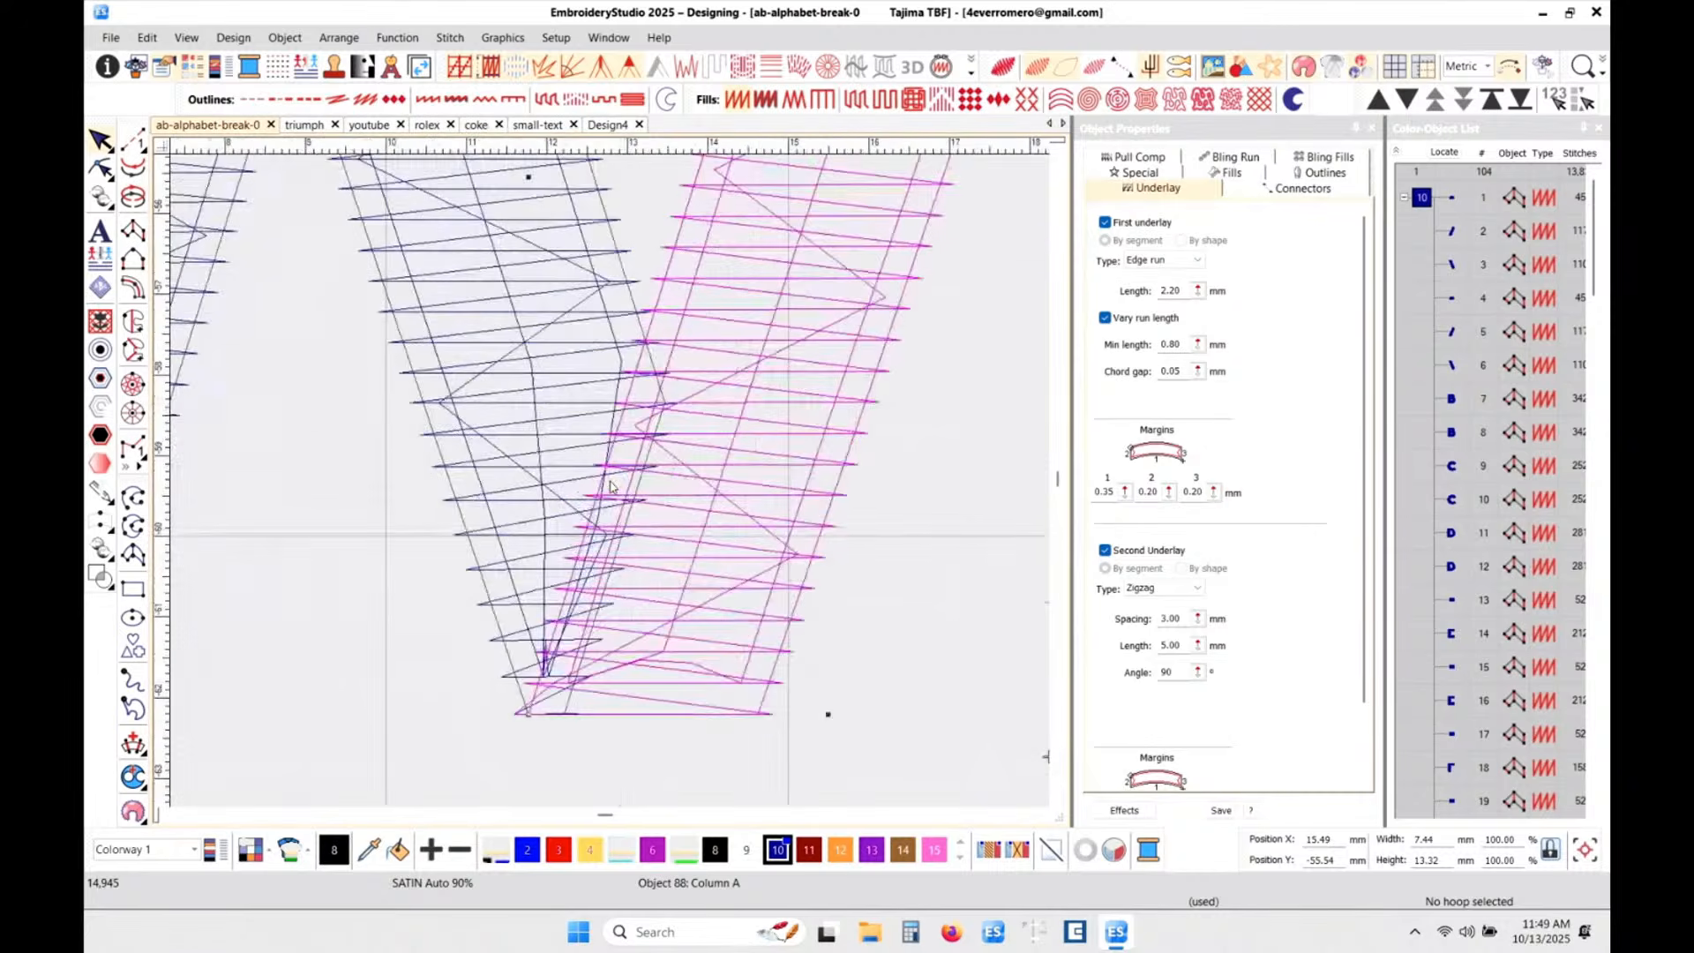
pyautogui.scroll(1, 614, 485)
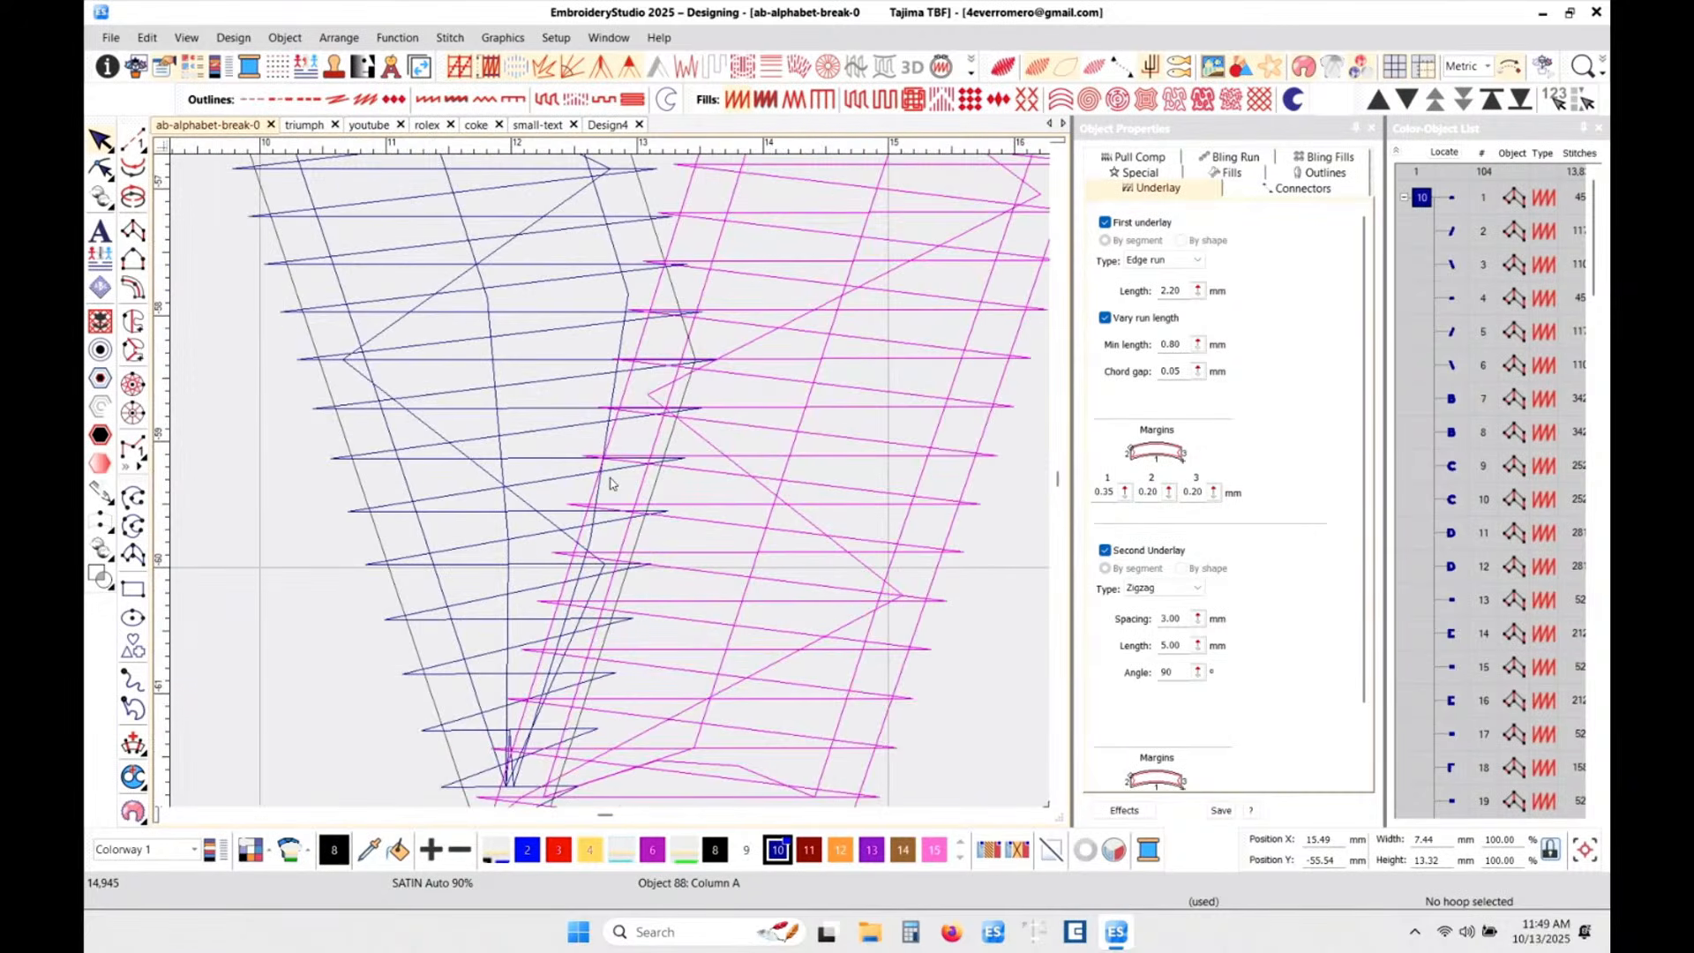
pyautogui.click(516, 419)
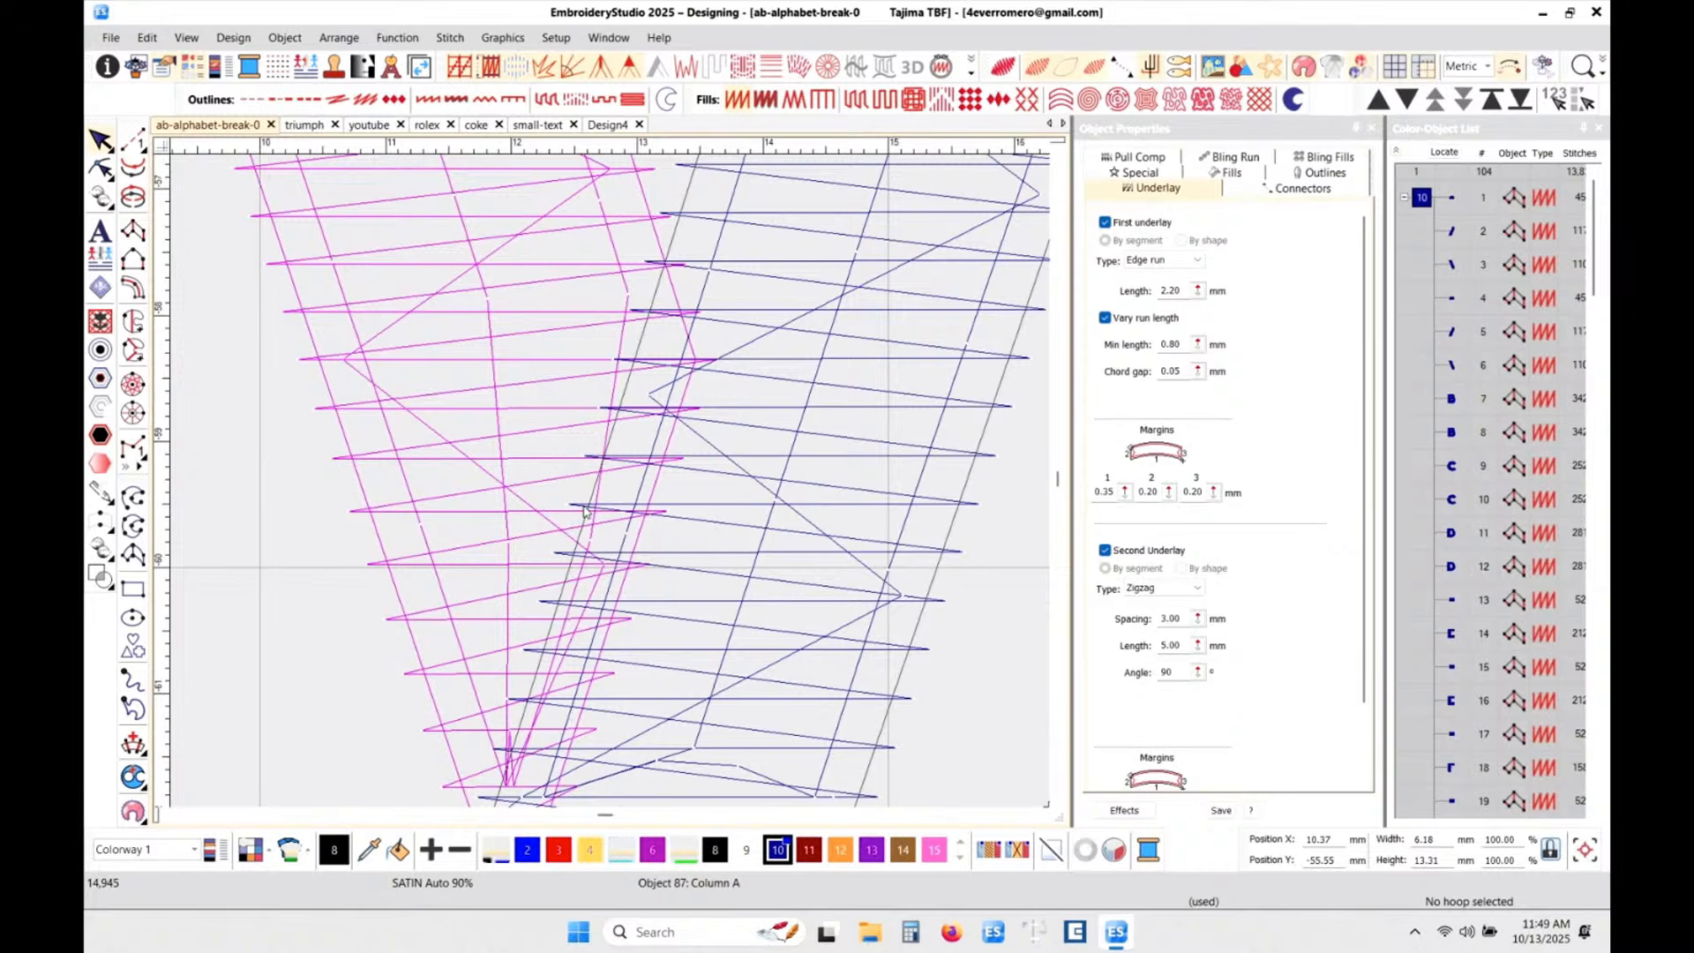
# - Measure the width of the stitch overlap between the W's last two strokes
pyautogui.scroll(3, 590, 514)
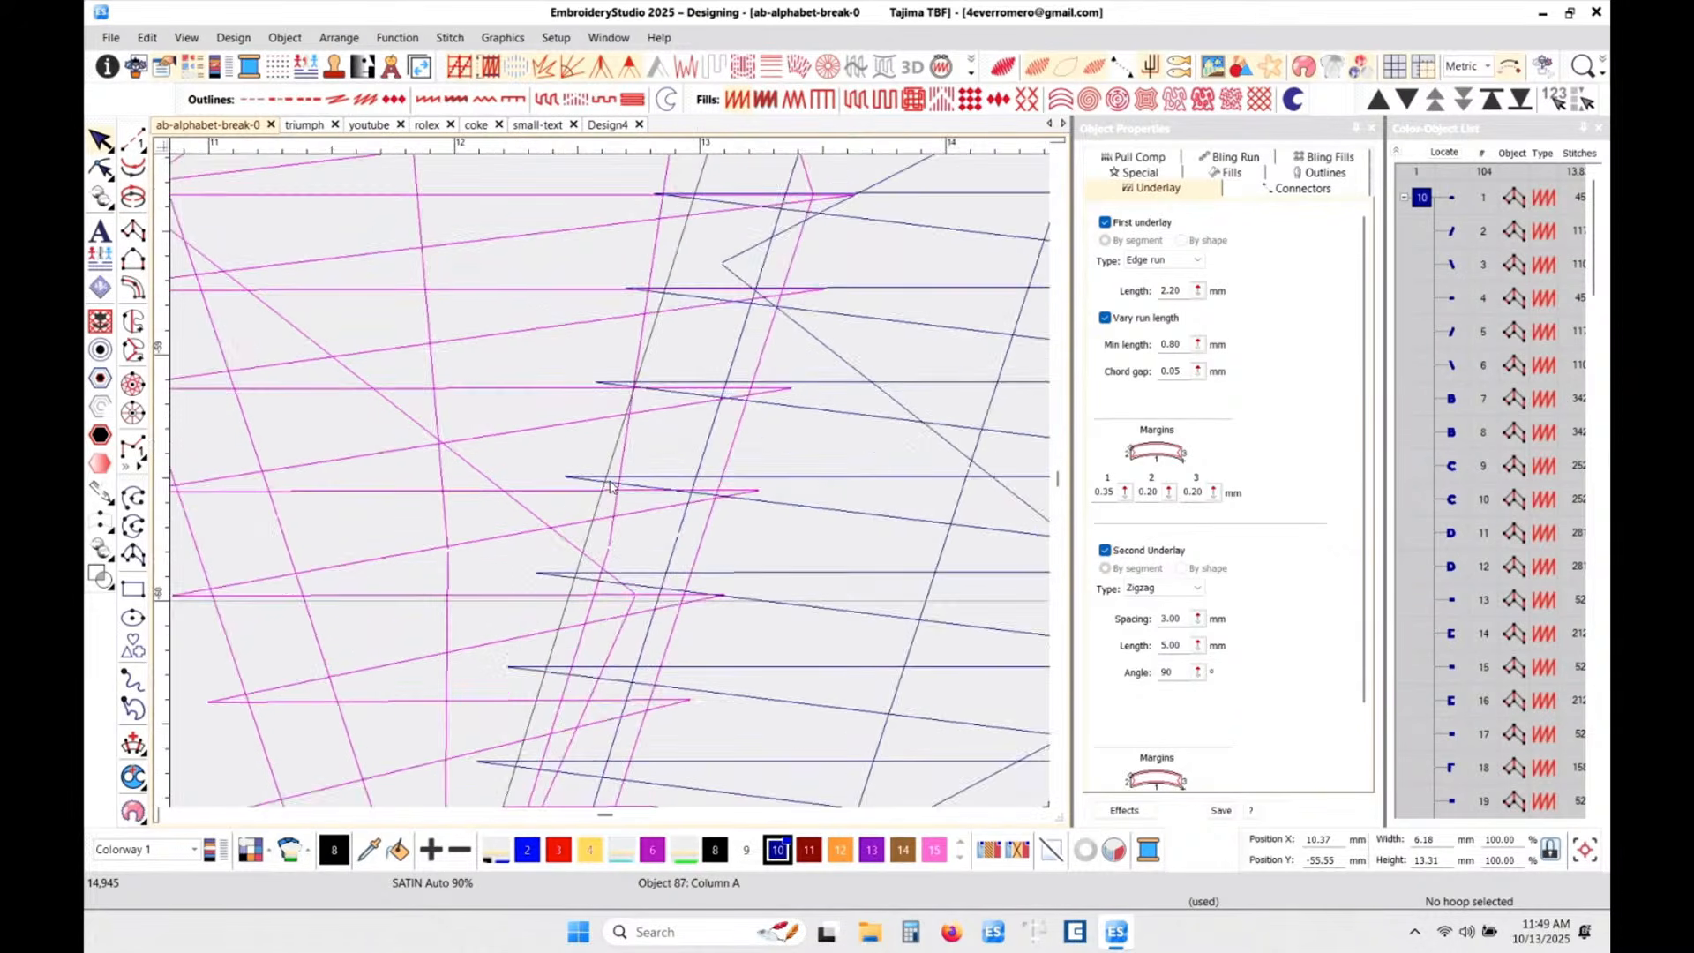
pyautogui.press('m')
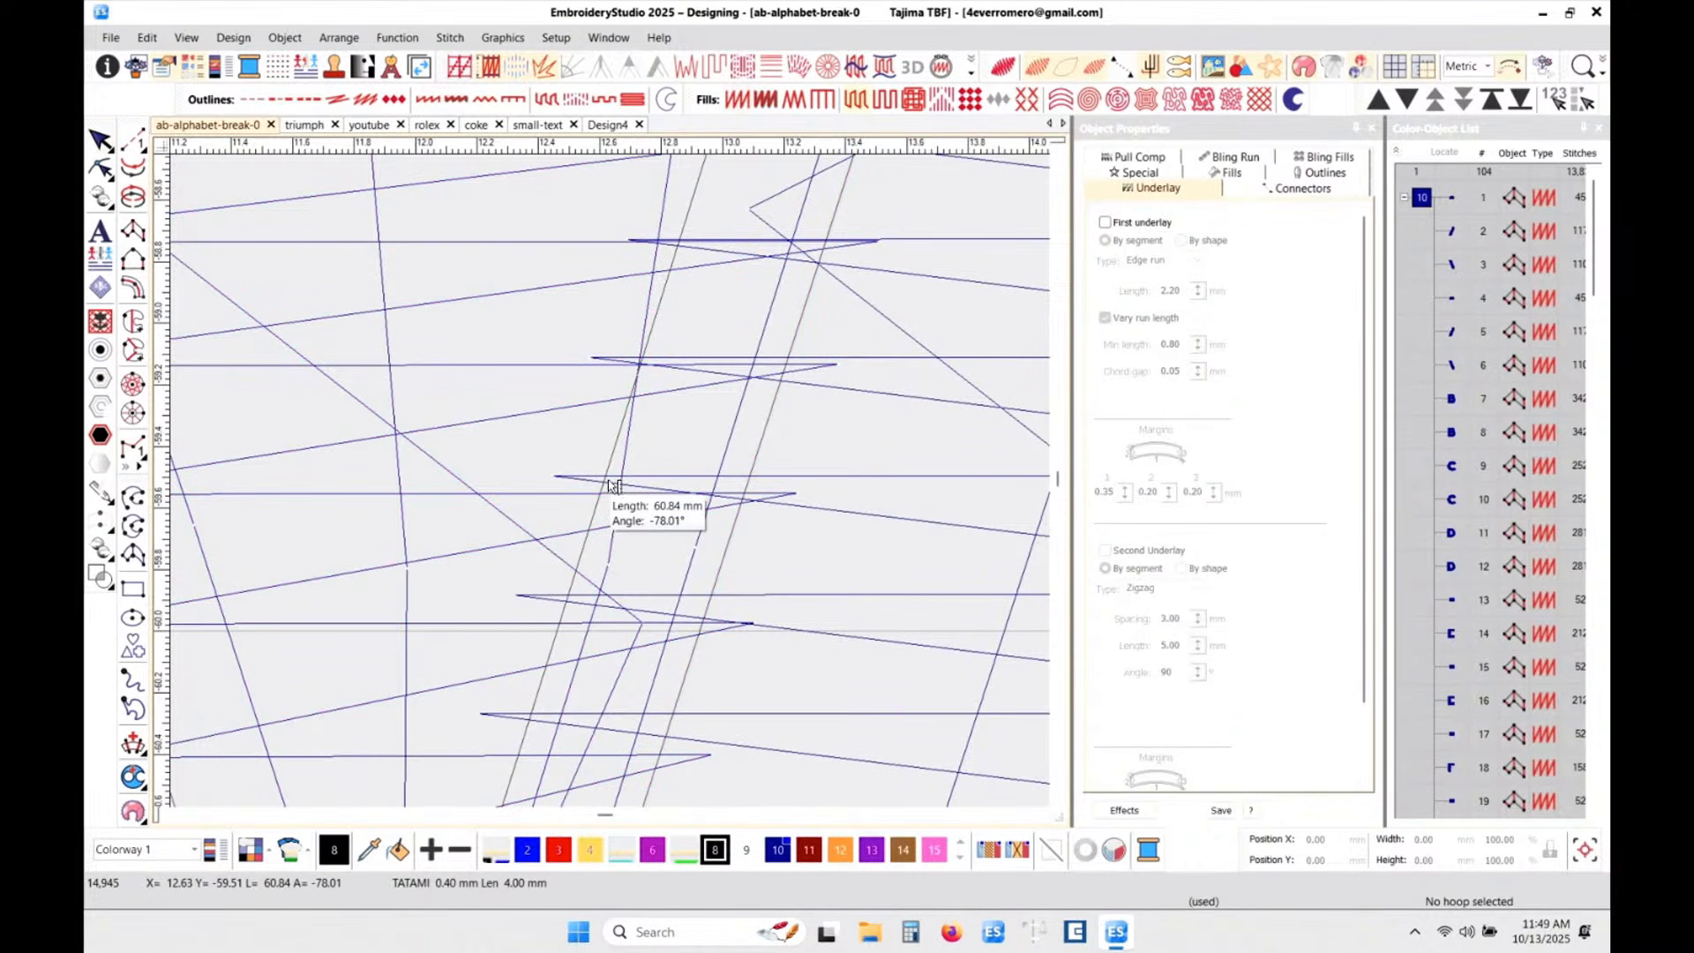
pyautogui.click(556, 477)
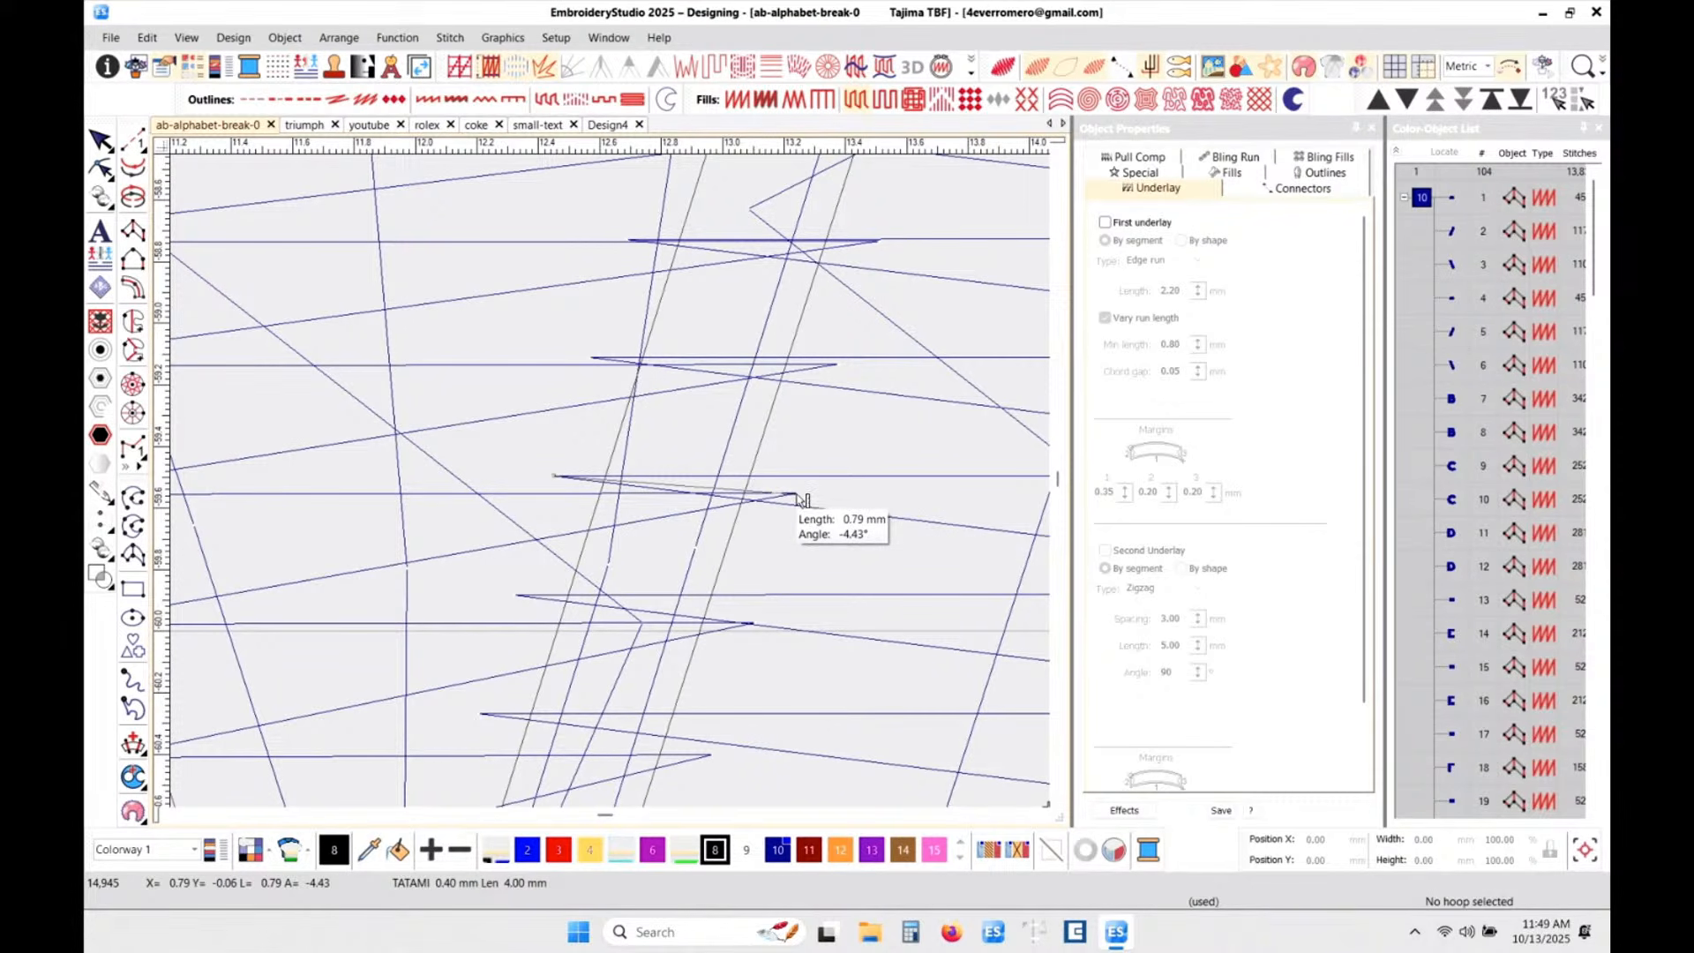
# - Examine how the columns overlap at the W's upper middle peak and across the whole letter
pyautogui.scroll(-5, 681, 499)
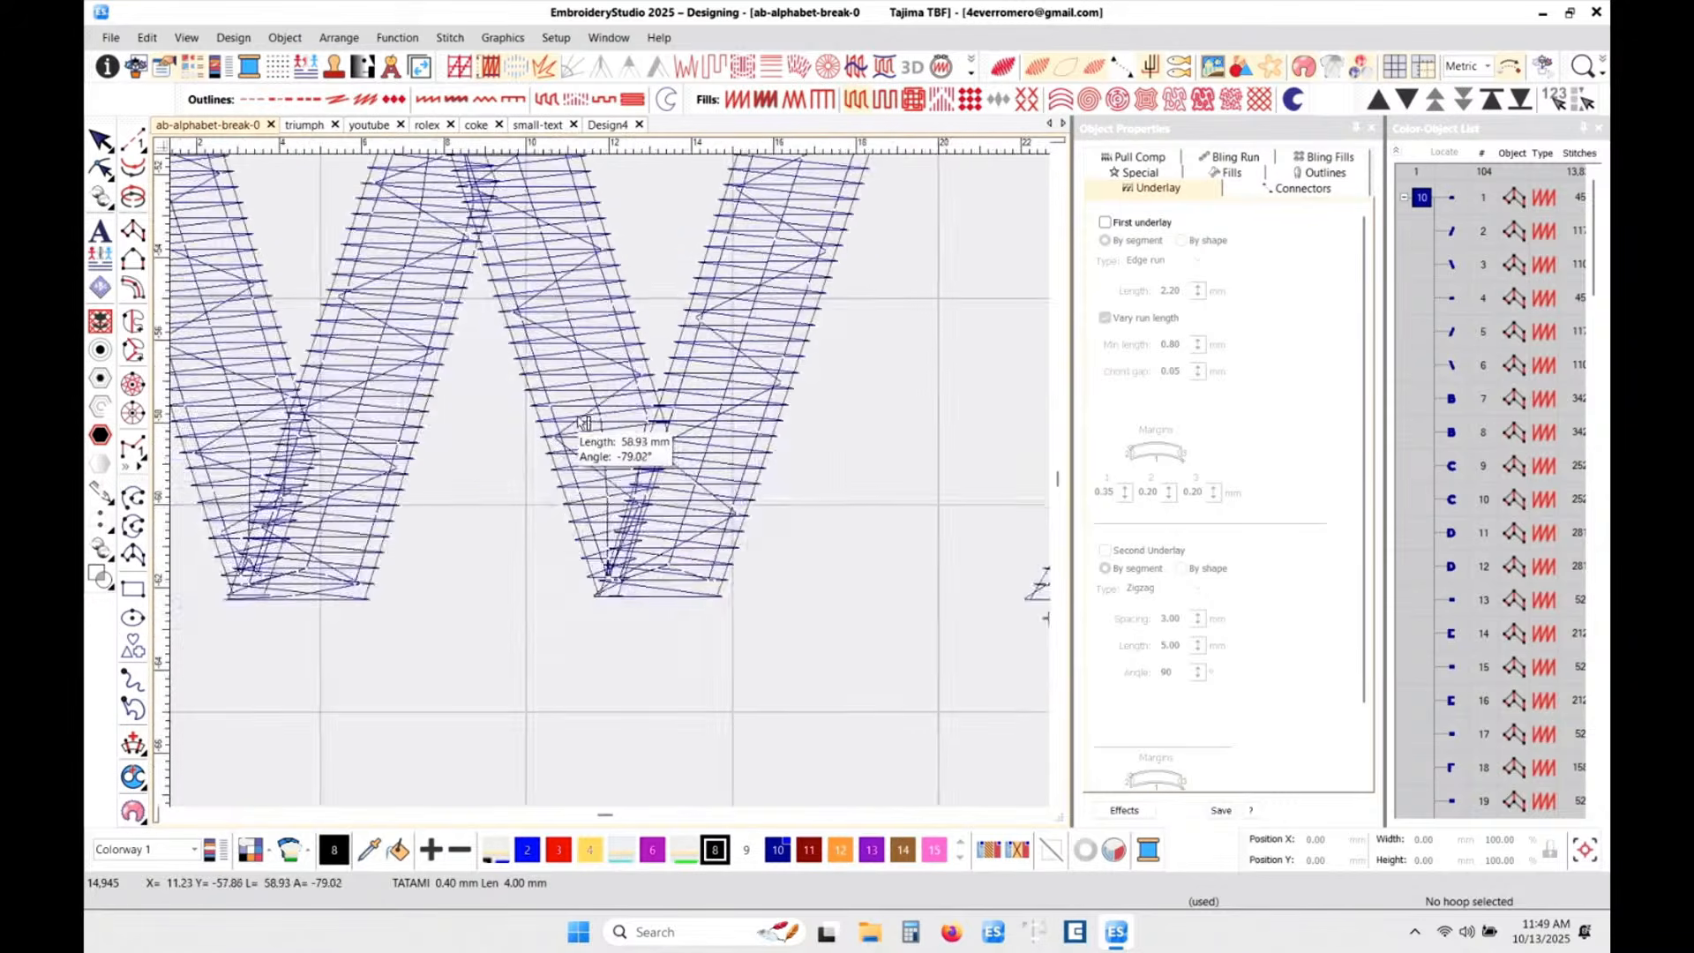
pyautogui.scroll(-2, 582, 422)
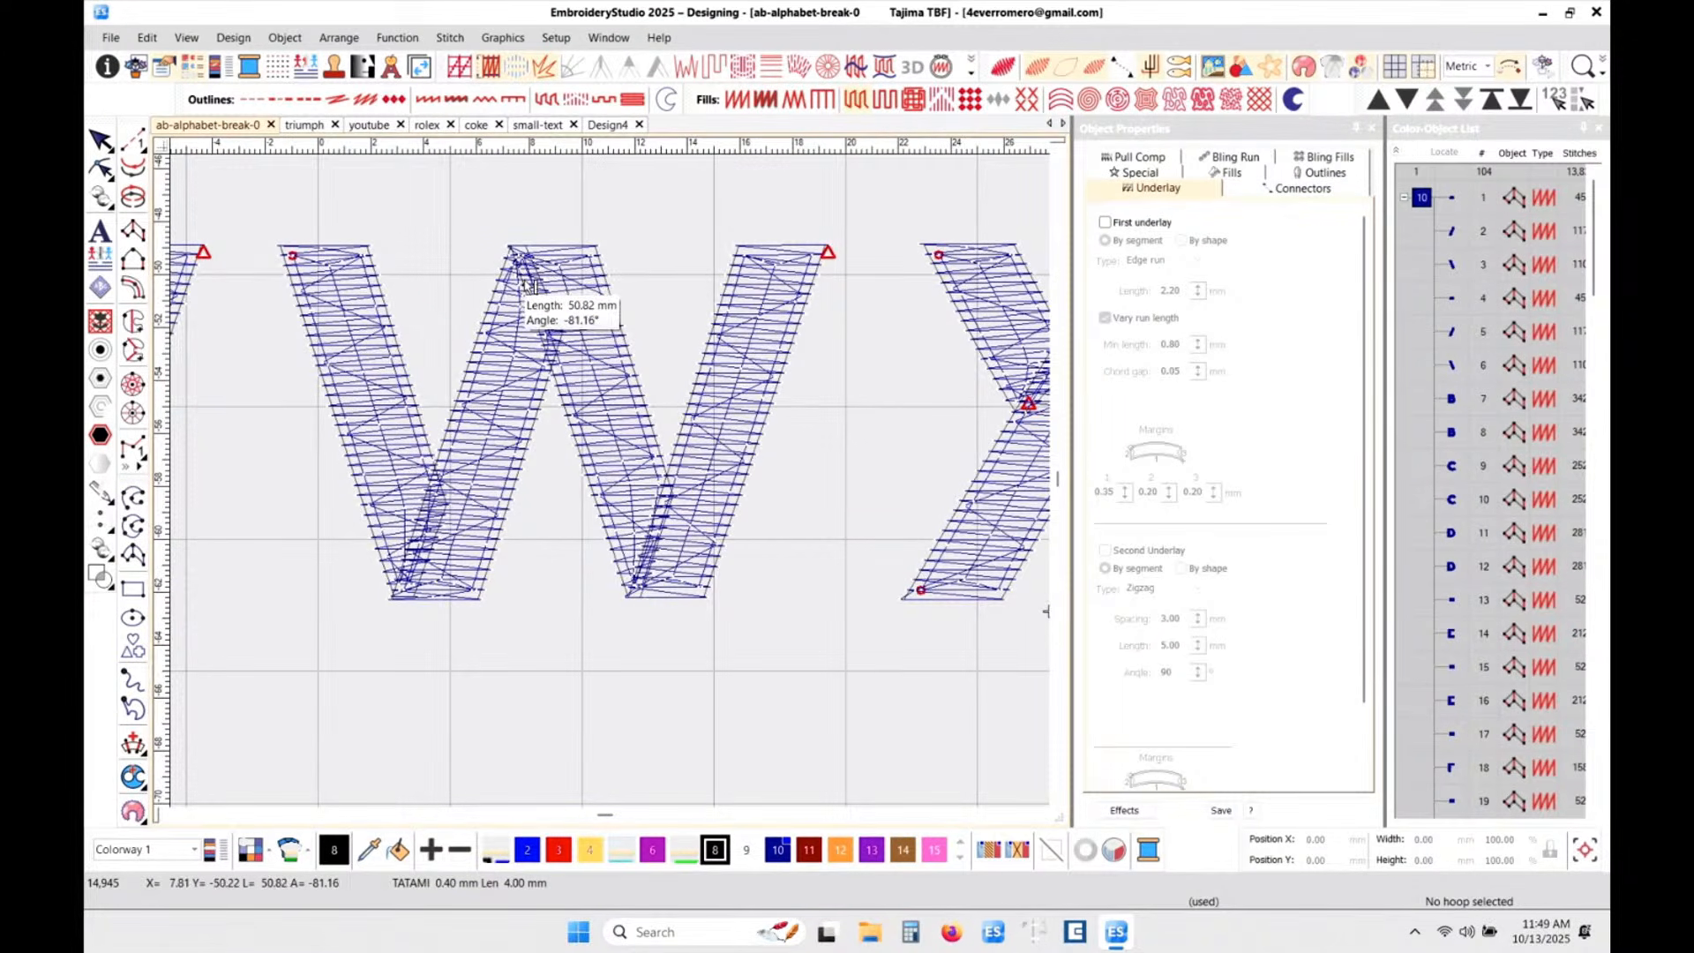
pyautogui.scroll(4, 528, 284)
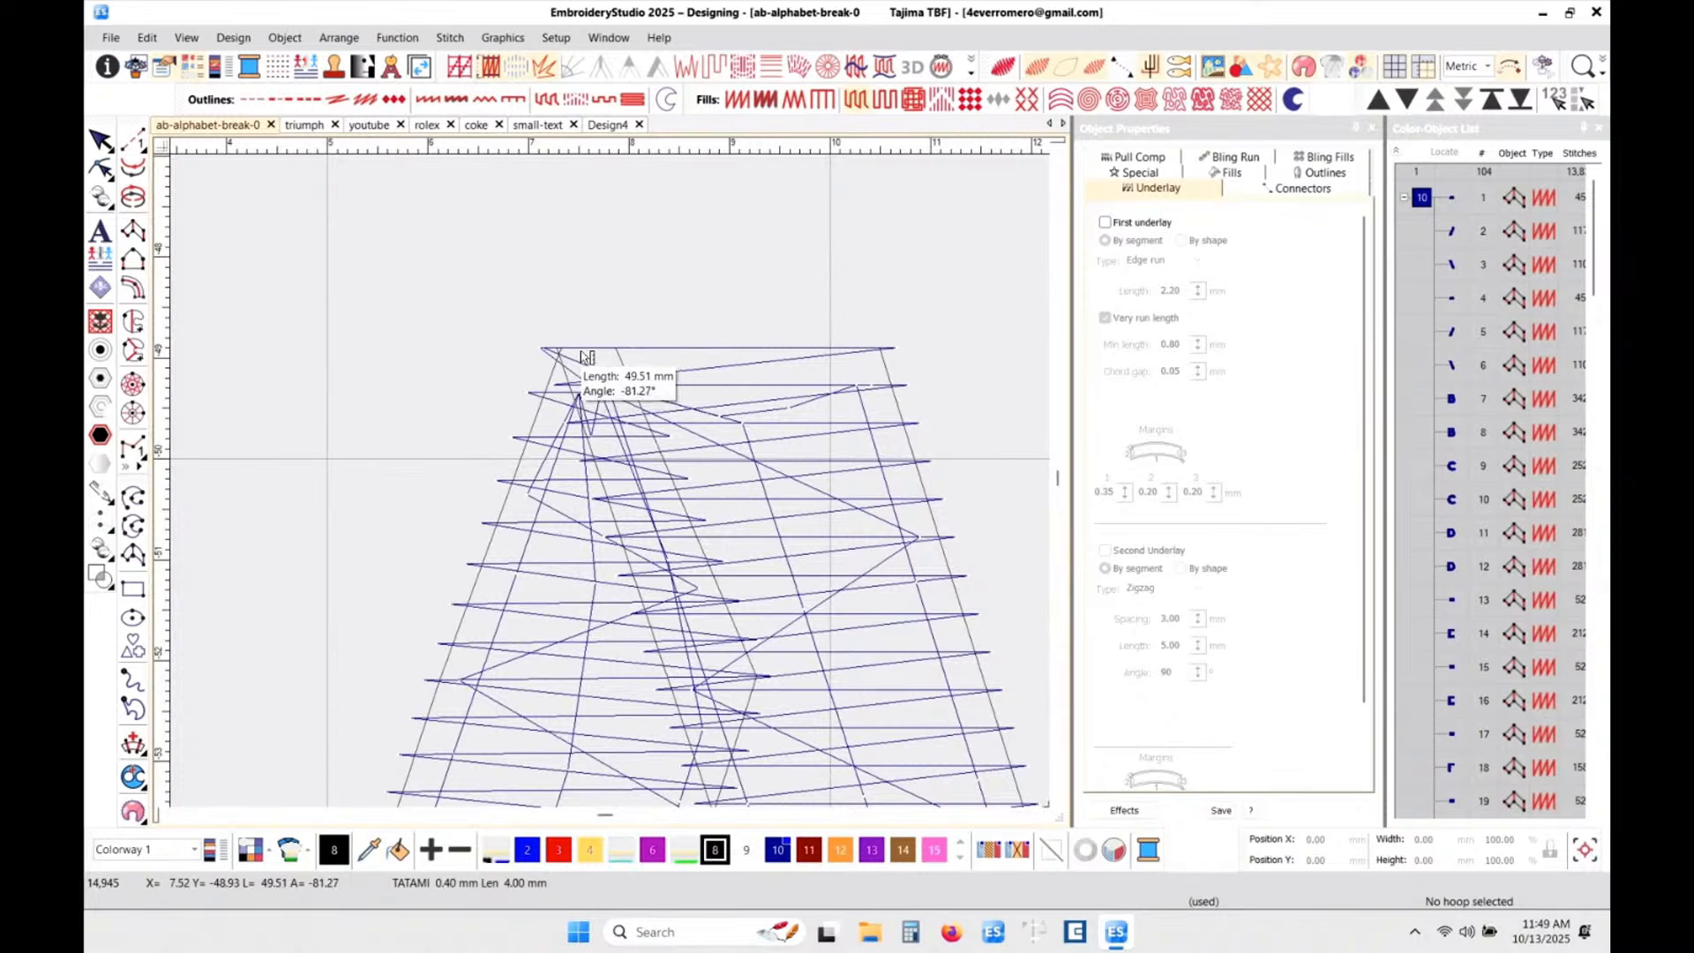
pyautogui.scroll(-2, 680, 723)
pyautogui.scroll(-2, 617, 485)
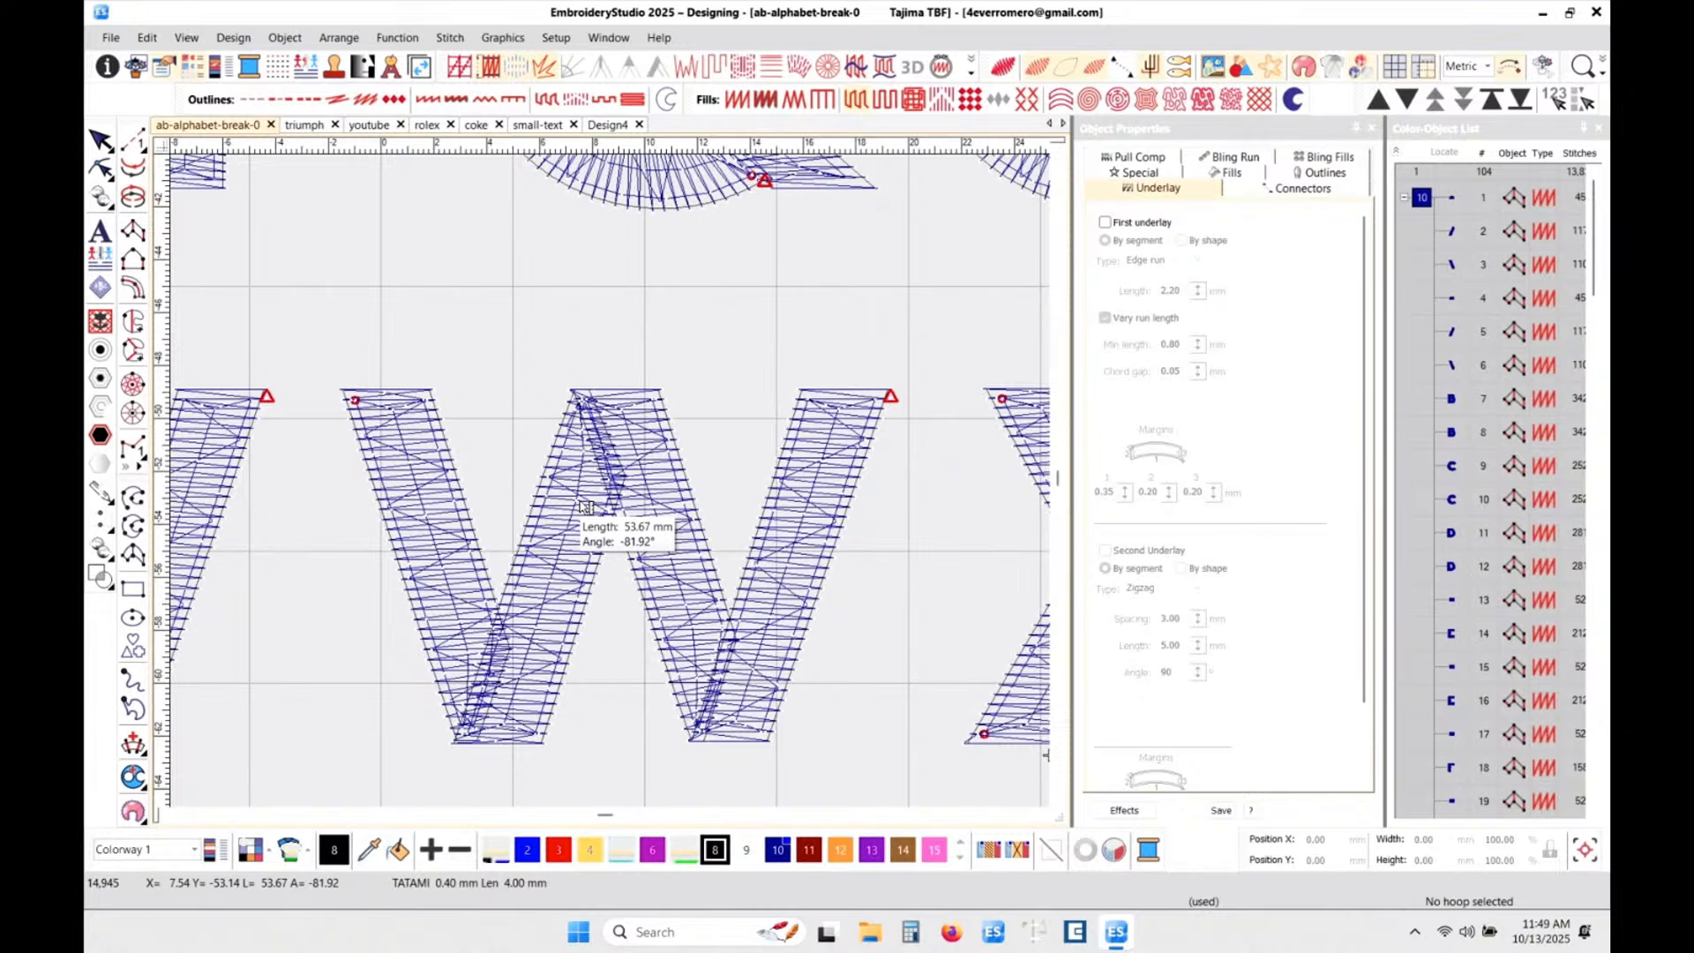
pyautogui.scroll(-3, 657, 468)
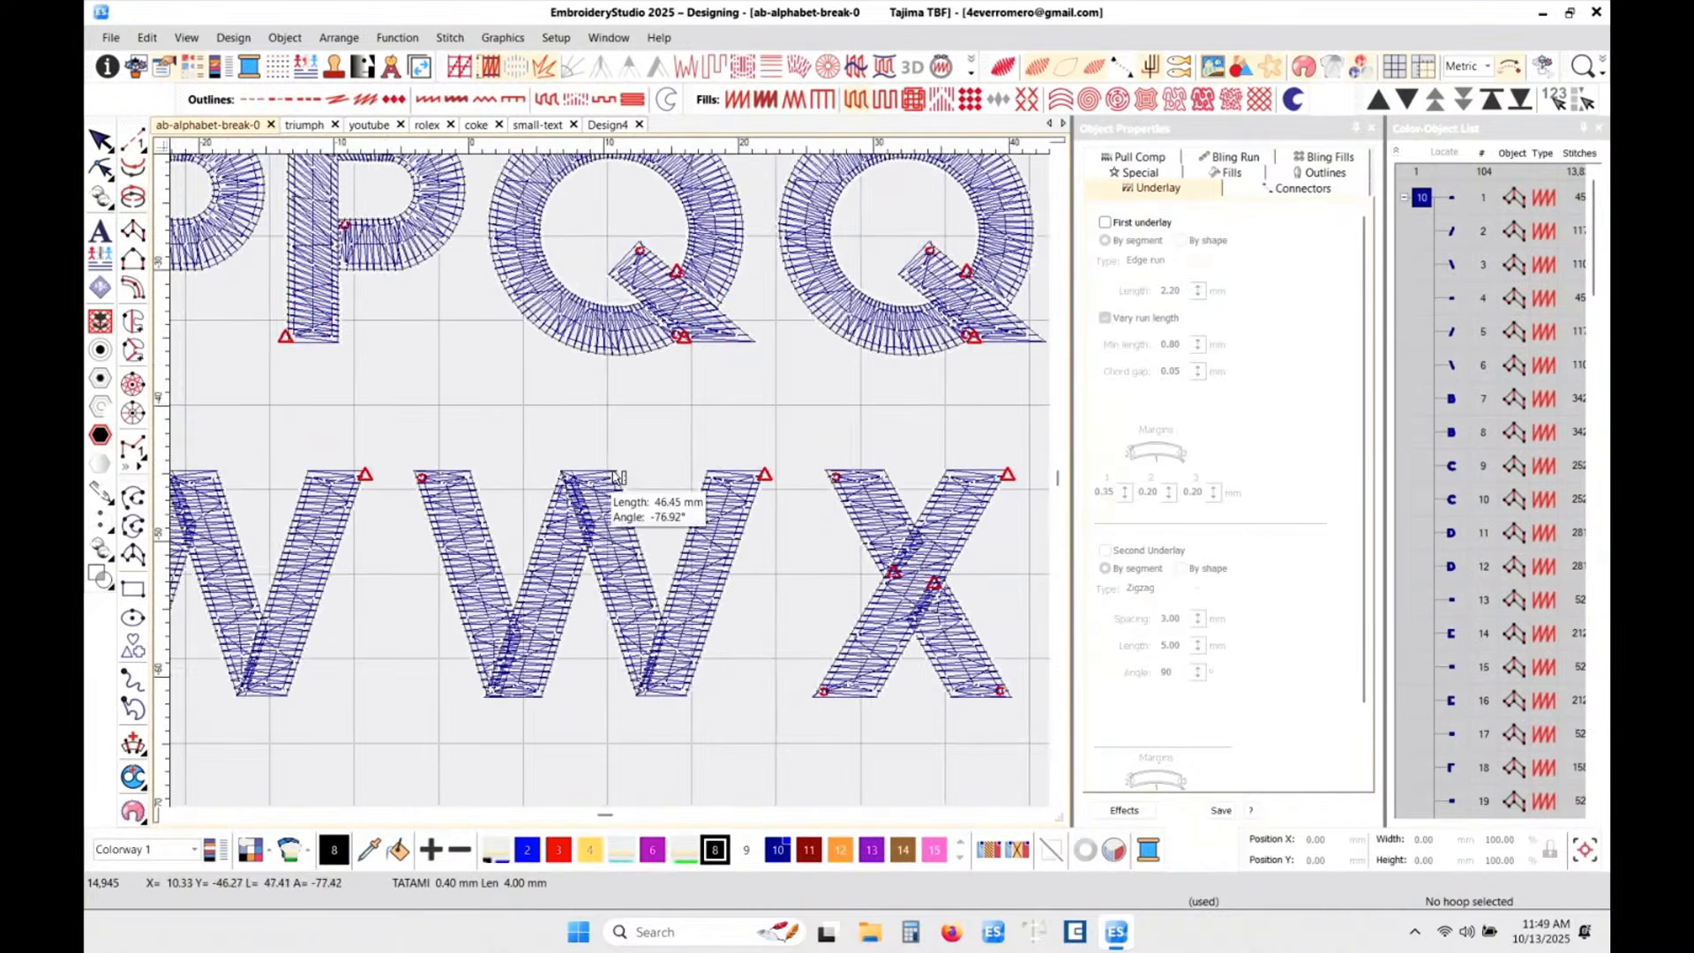
# - Leave measuring and select the first Q's ring and its tail to examine how the two columns are built
pyautogui.scroll(4, 622, 393)
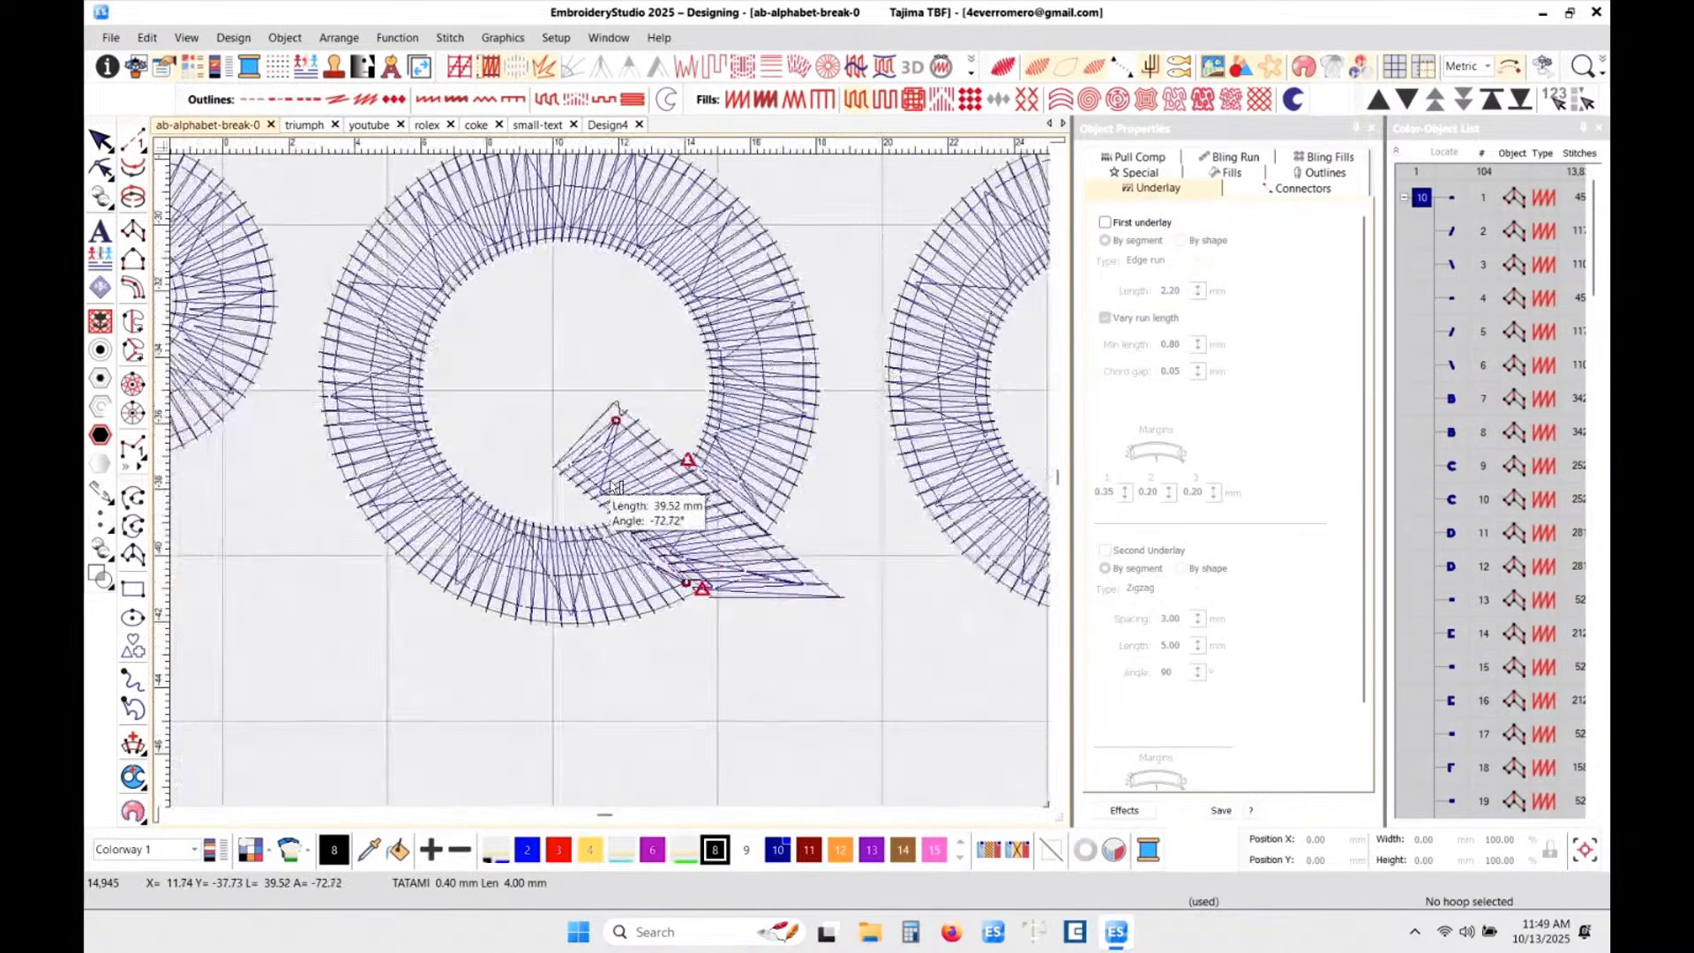
pyautogui.scroll(-2, 616, 487)
pyautogui.scroll(3, 616, 486)
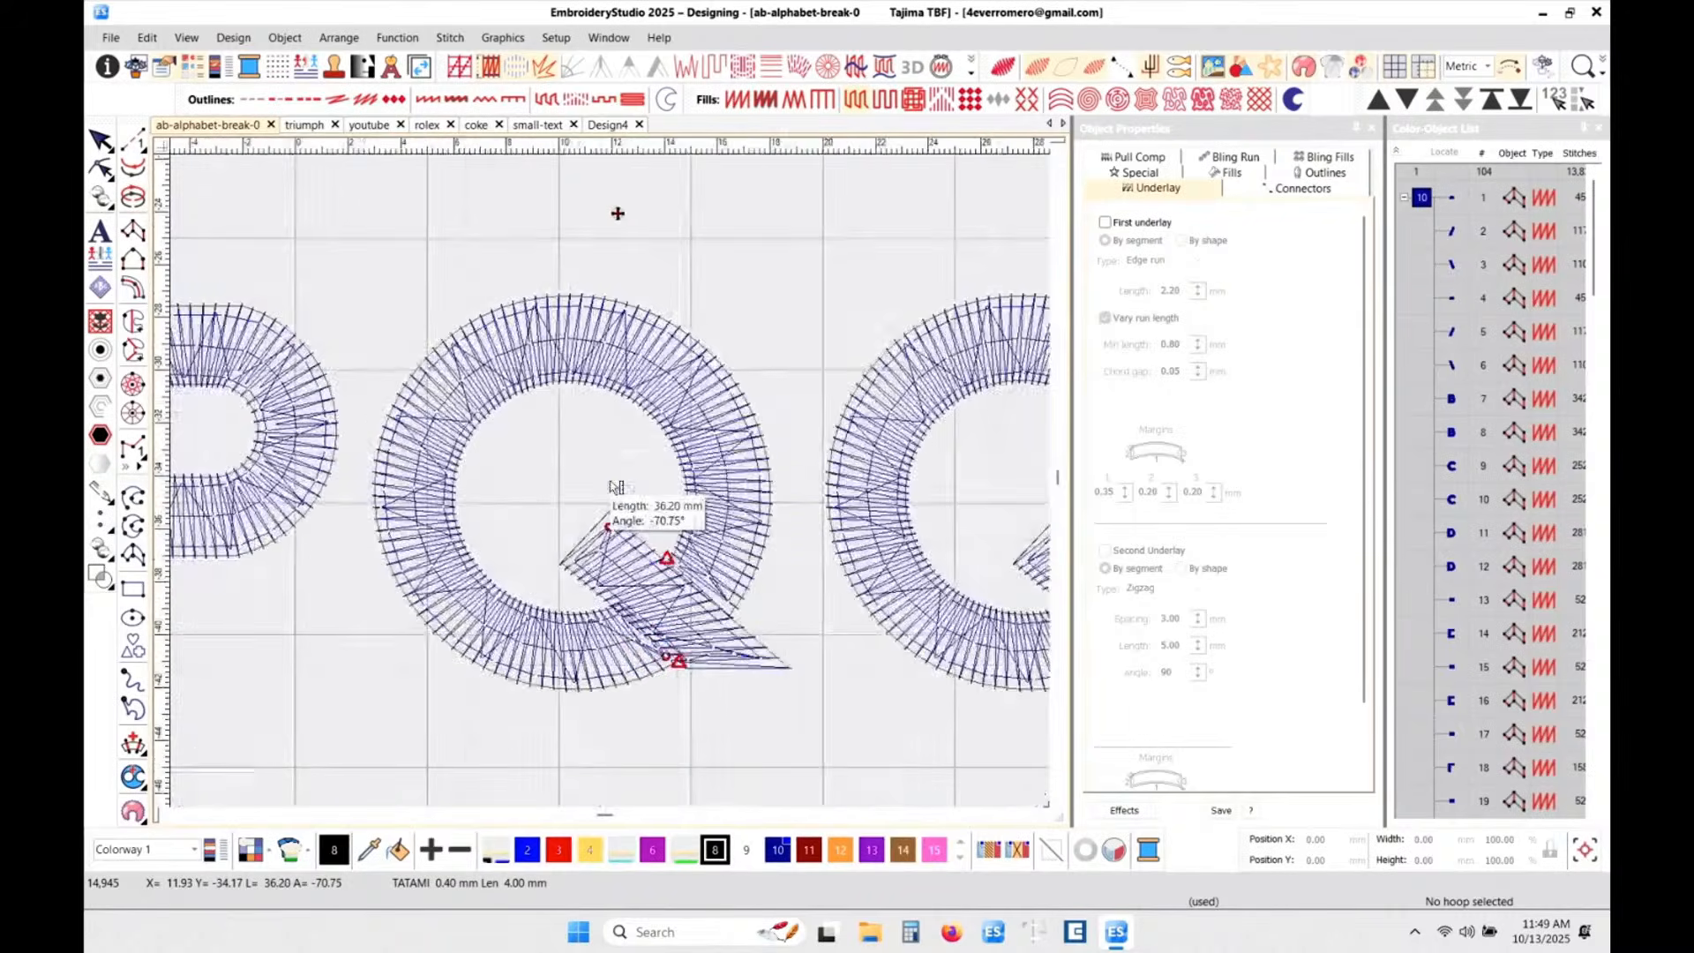
pyautogui.press('Escape')
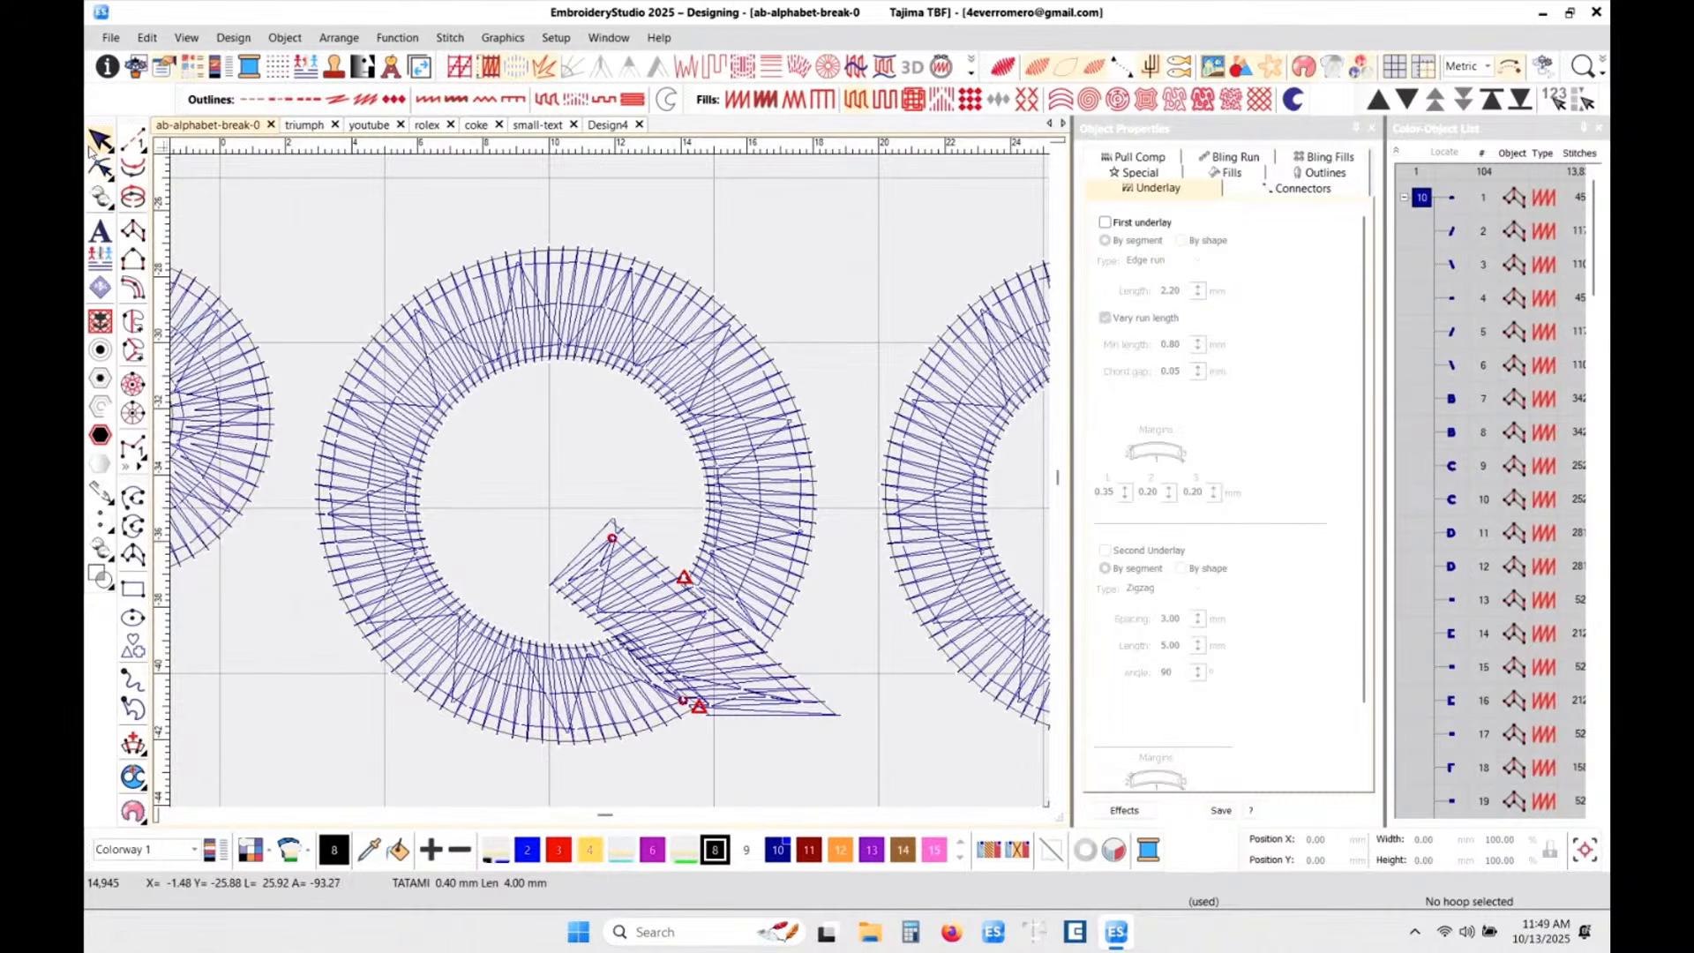
pyautogui.click(470, 350)
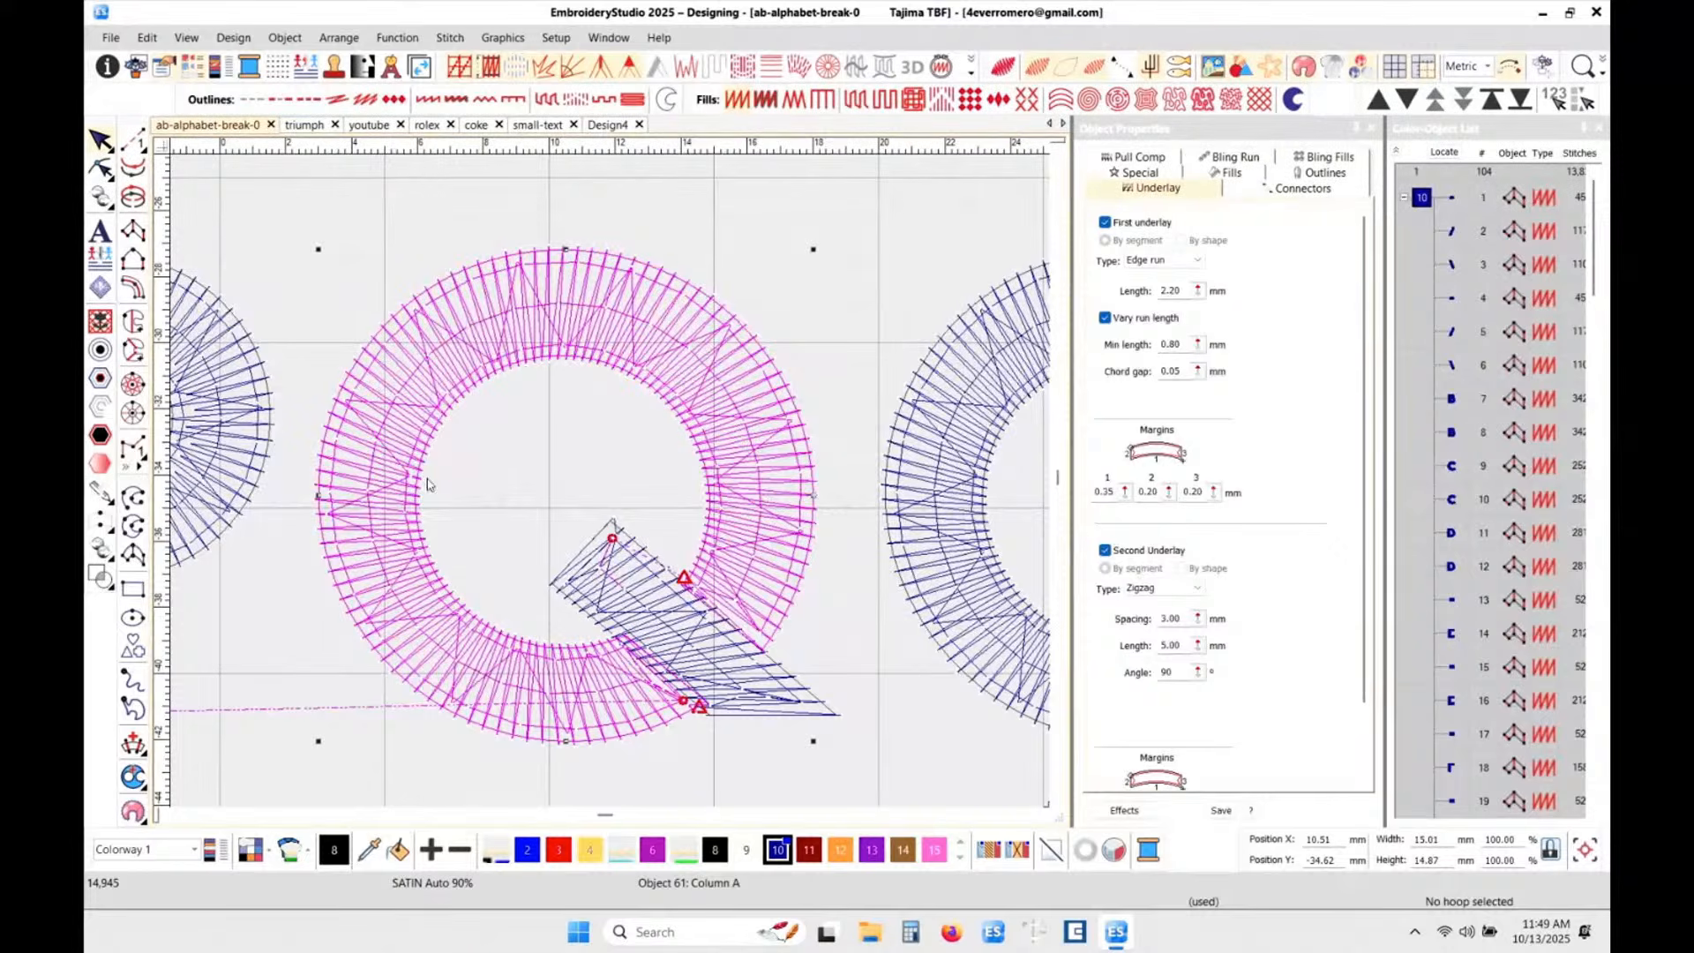
pyautogui.click(662, 628)
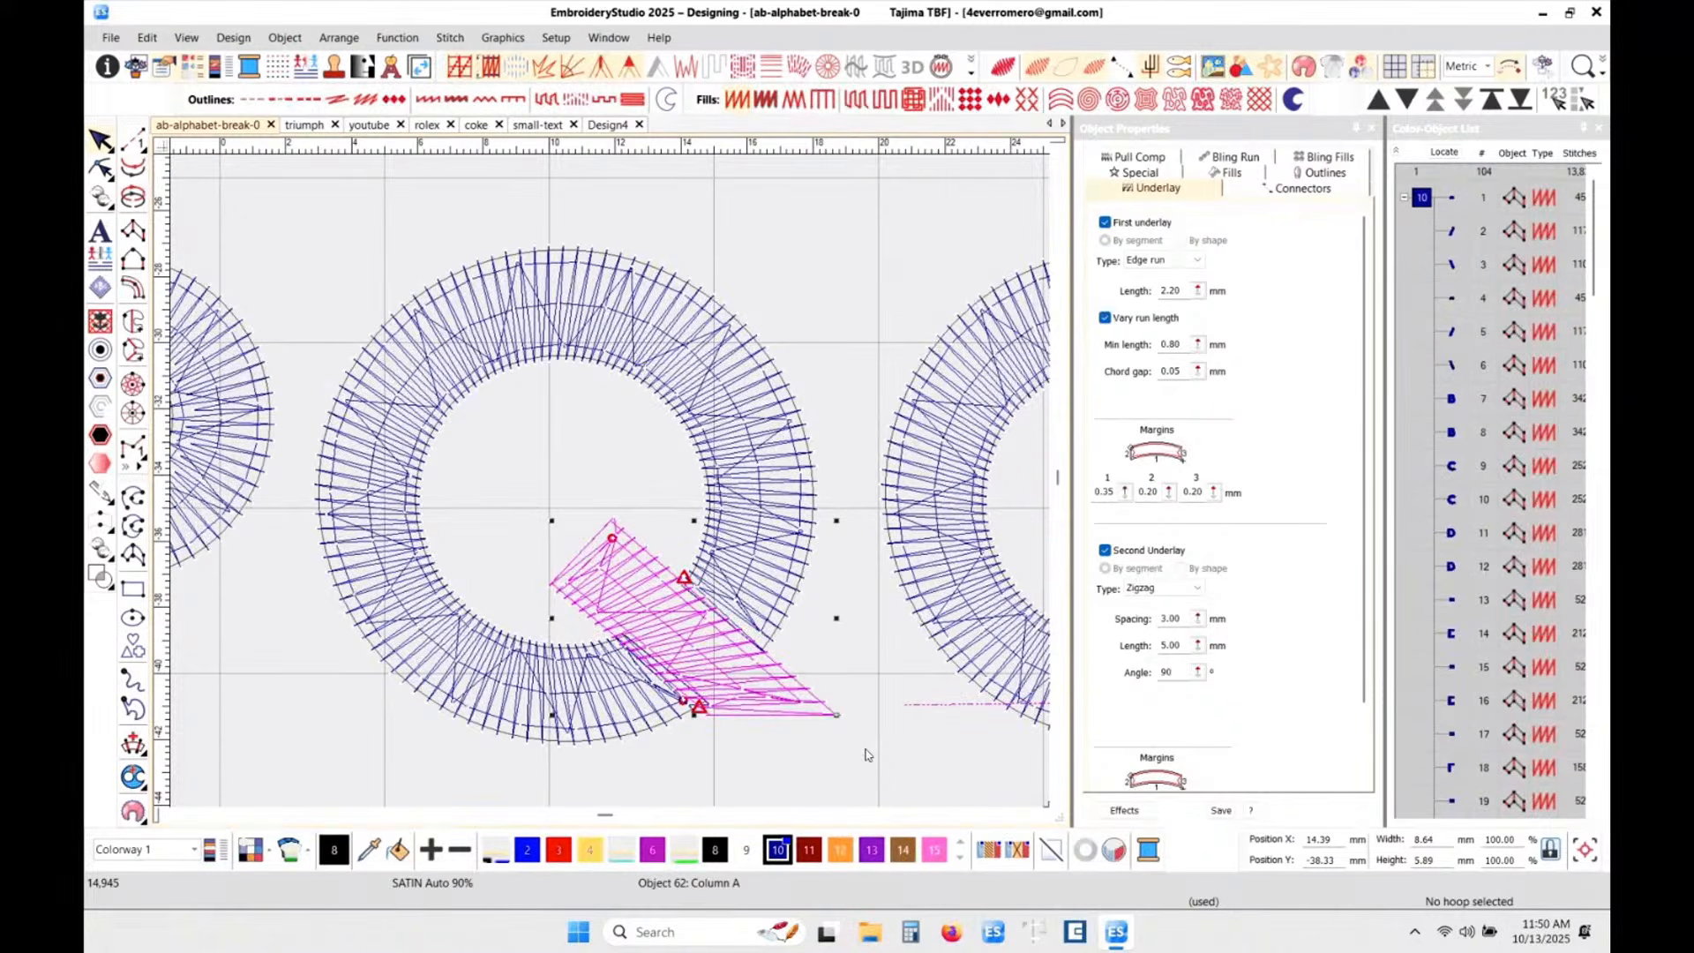
# - Examine how the Q's tail covers the open ends of the ring, selecting the tail for comparison
pyautogui.scroll(2, 613, 486)
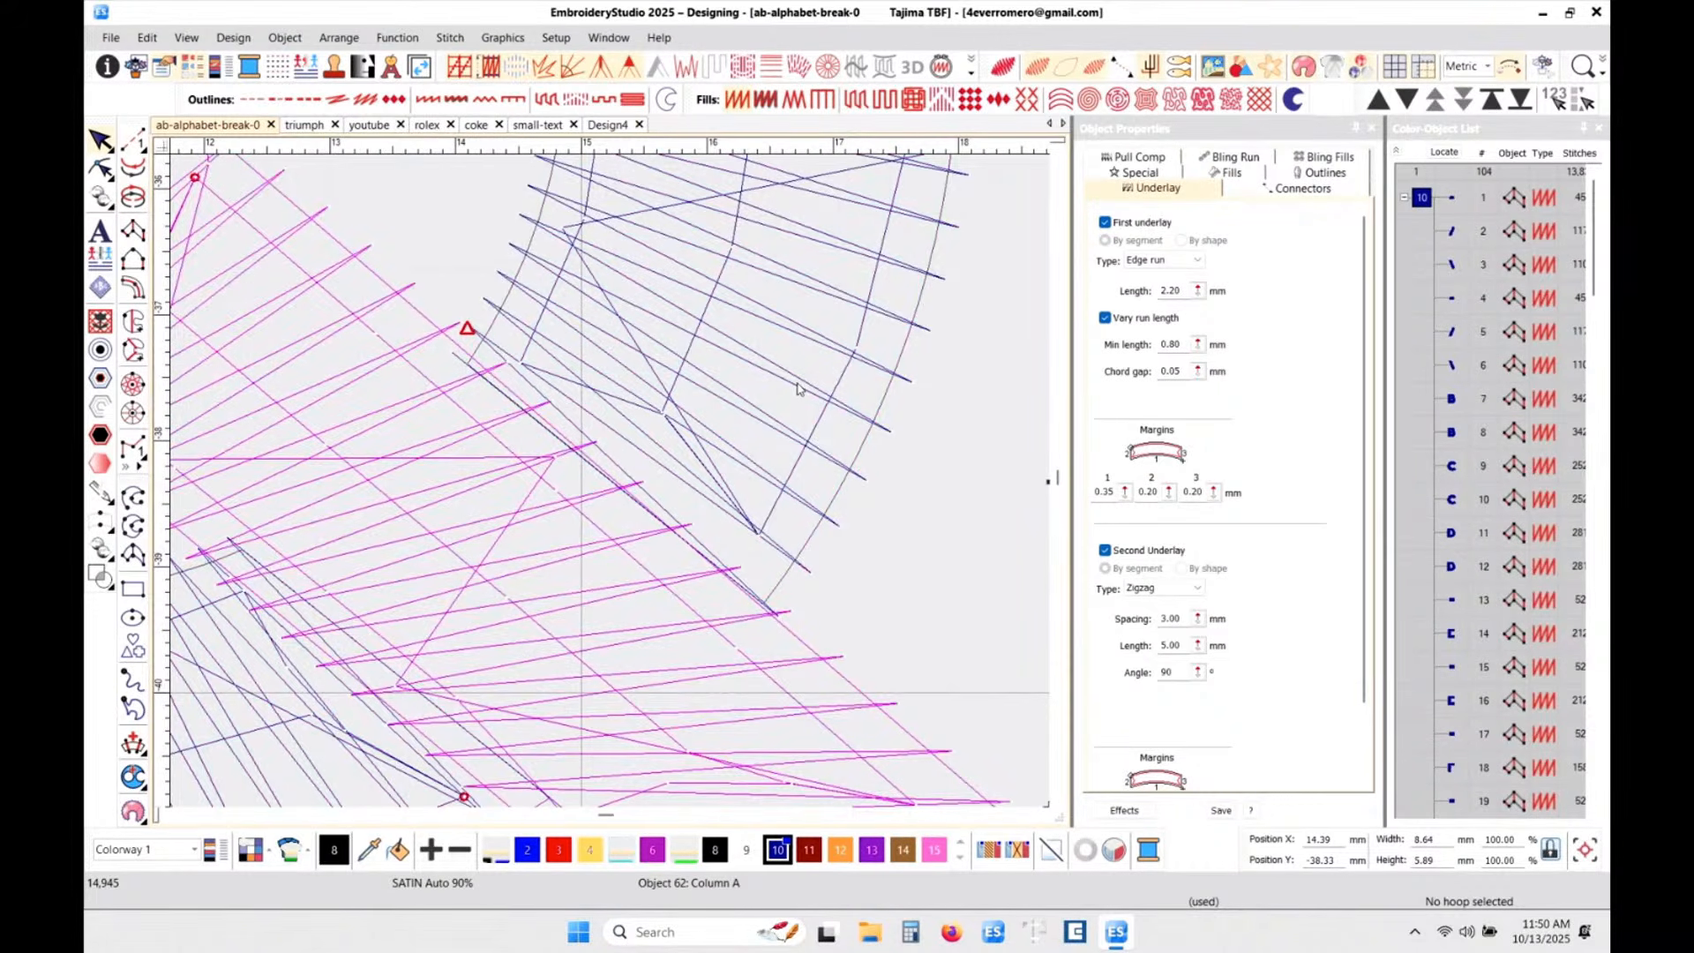
pyautogui.scroll(-3, 609, 486)
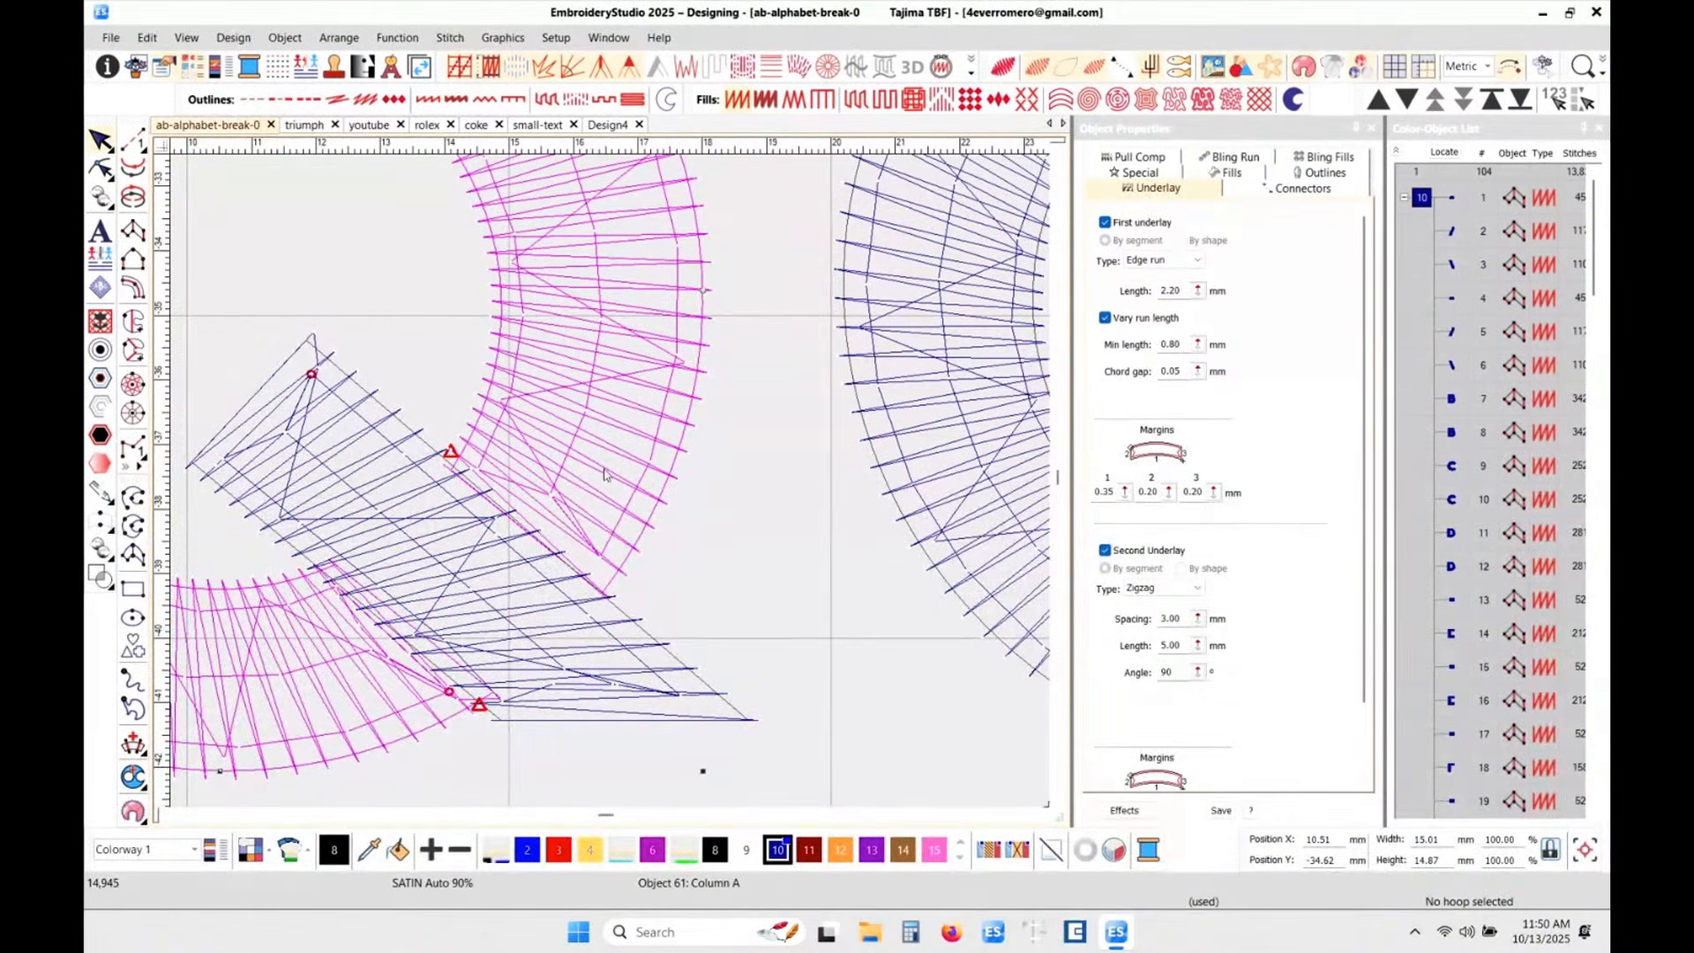
pyautogui.click(521, 587)
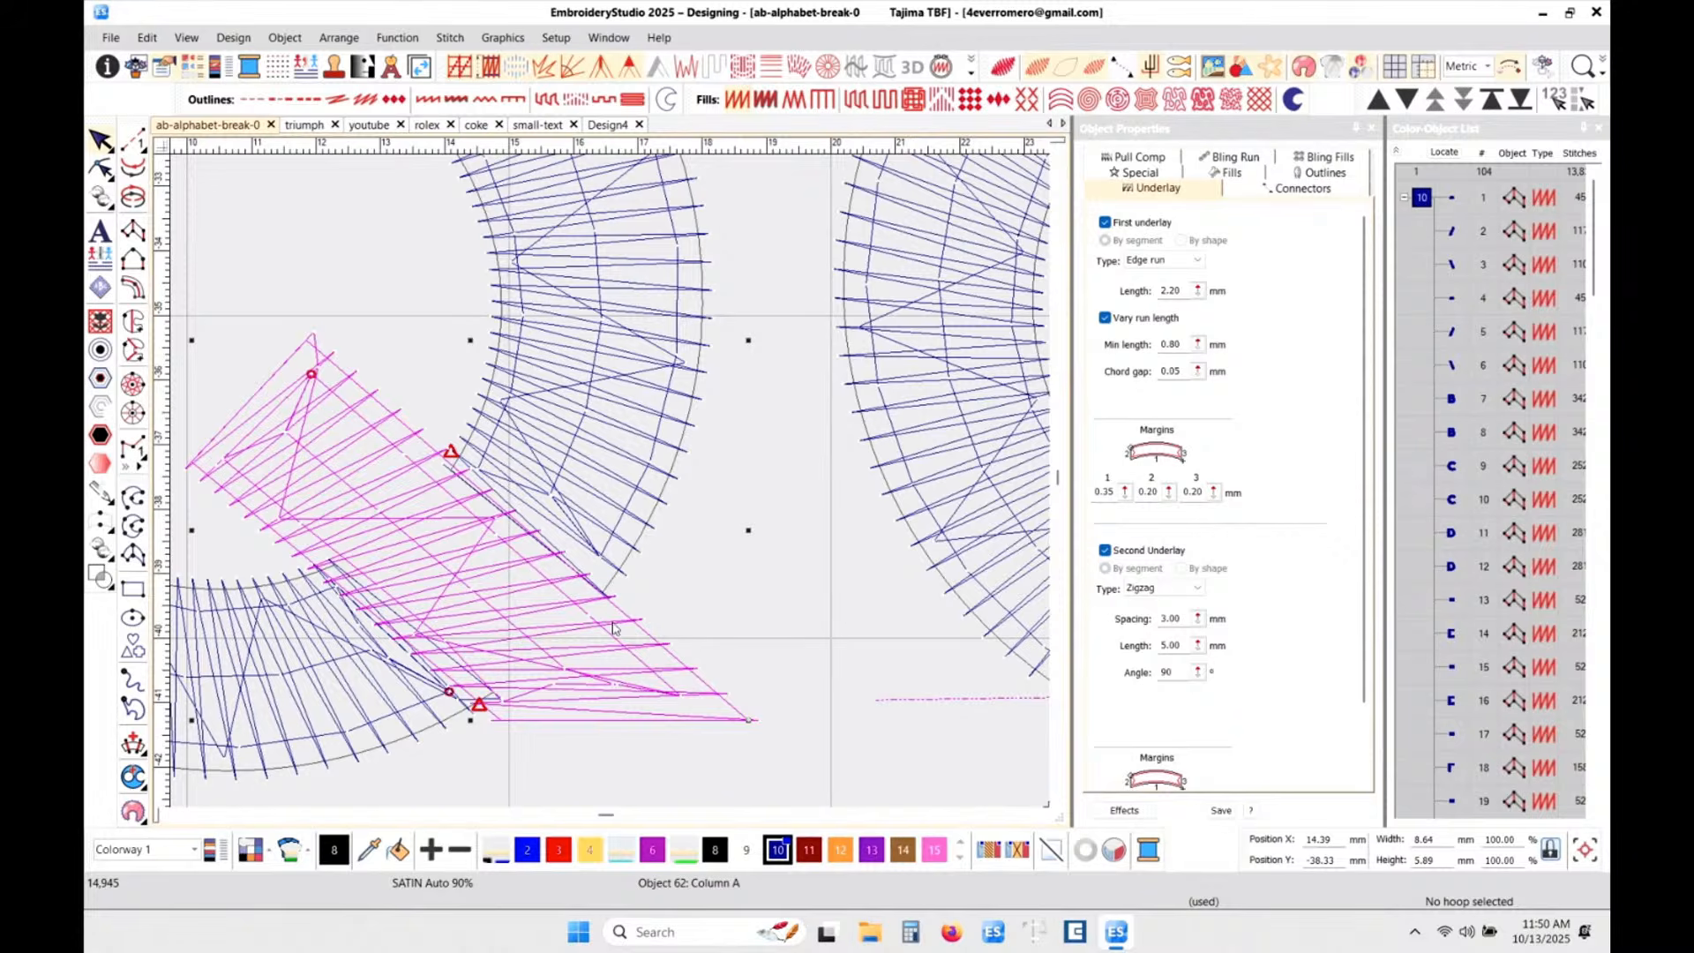
pyautogui.scroll(-1, 535, 596)
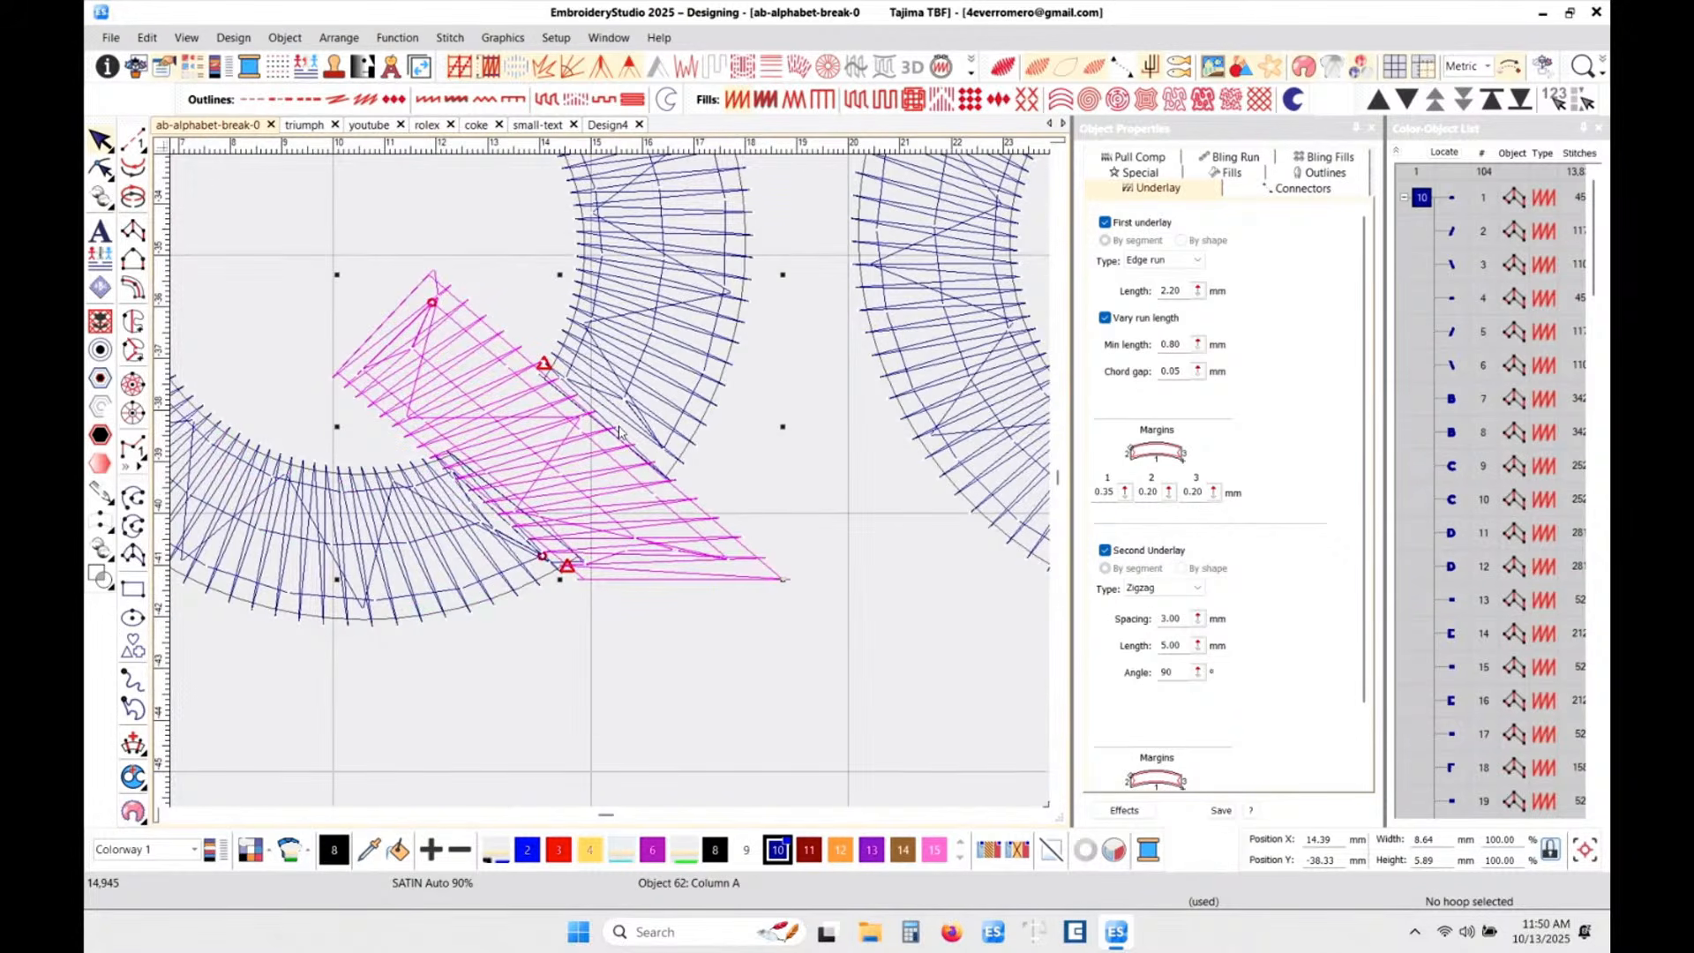
pyautogui.scroll(-3, 499, 494)
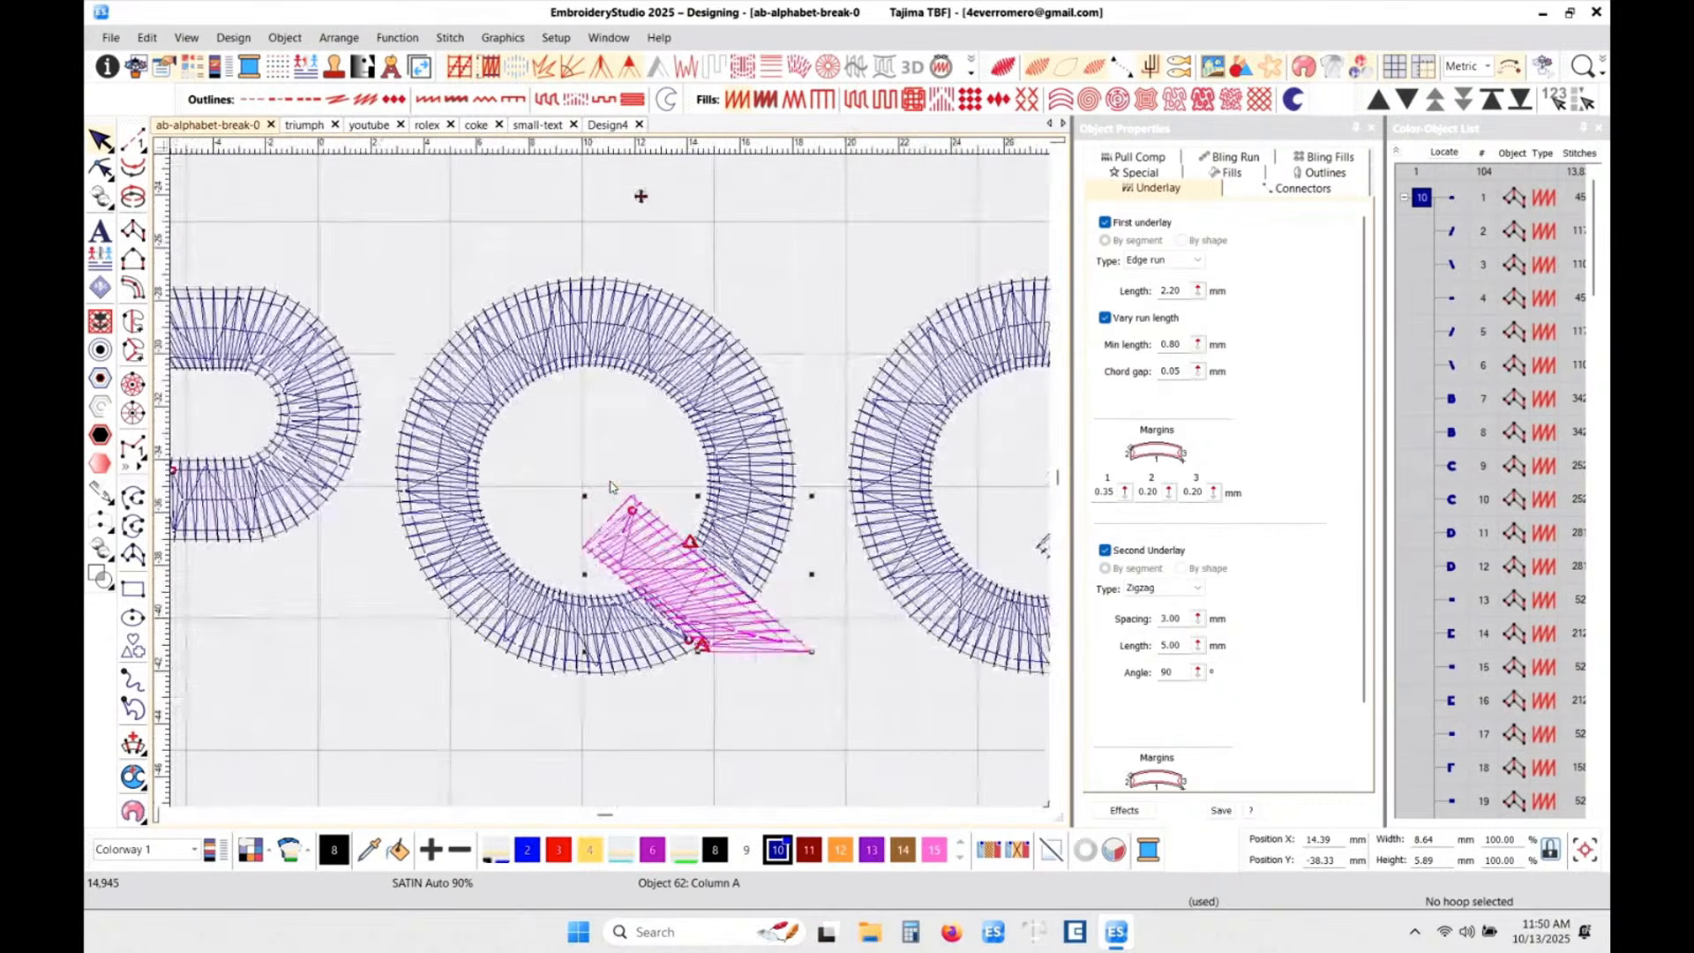
# - Break the first BLOCK1 alphabet row in the small-text design into separate letters
pyautogui.press('t')
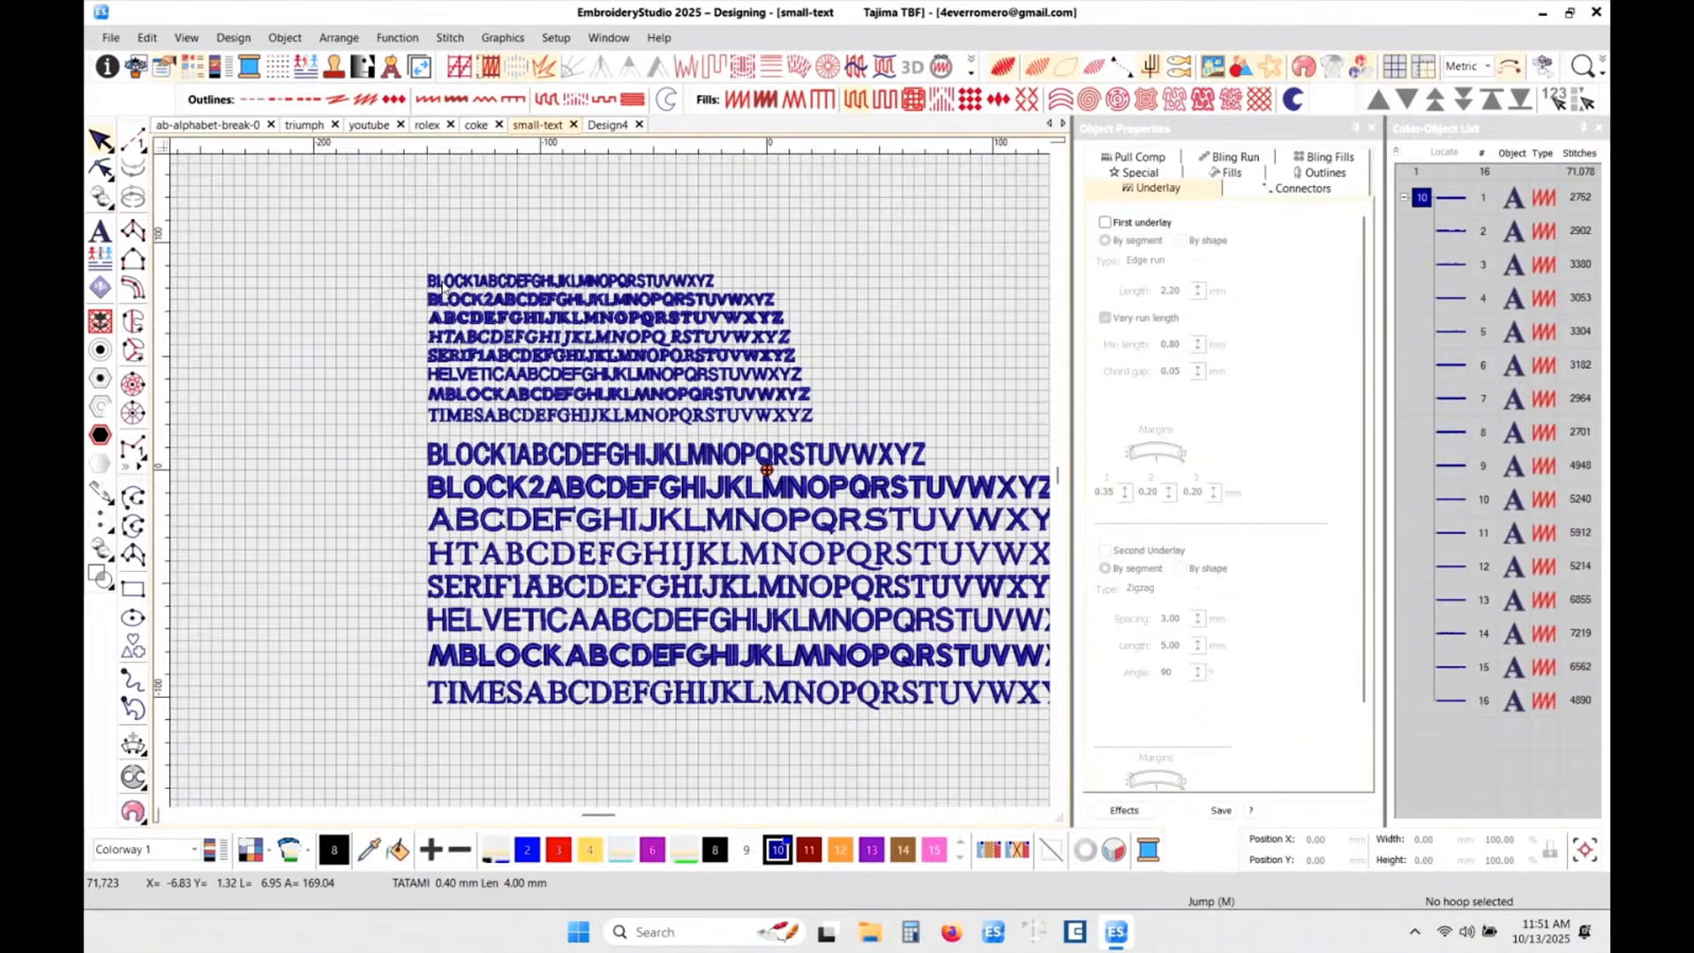
pyautogui.scroll(5, 444, 287)
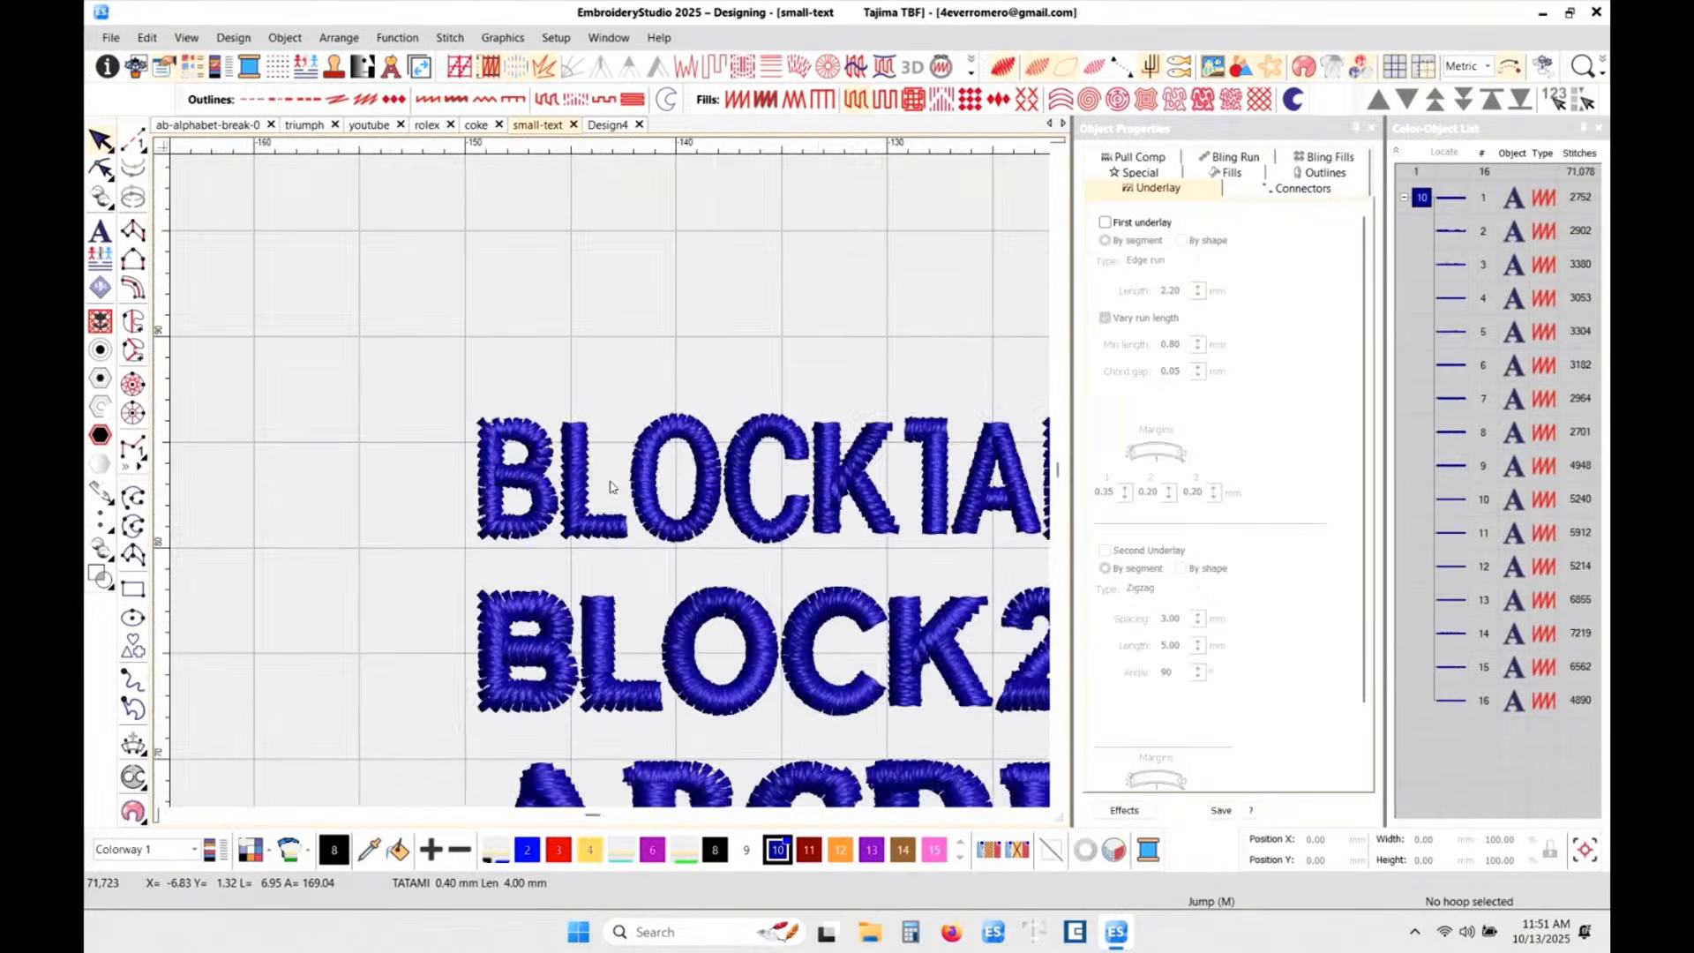
pyautogui.scroll(3, 610, 486)
pyautogui.click(533, 508)
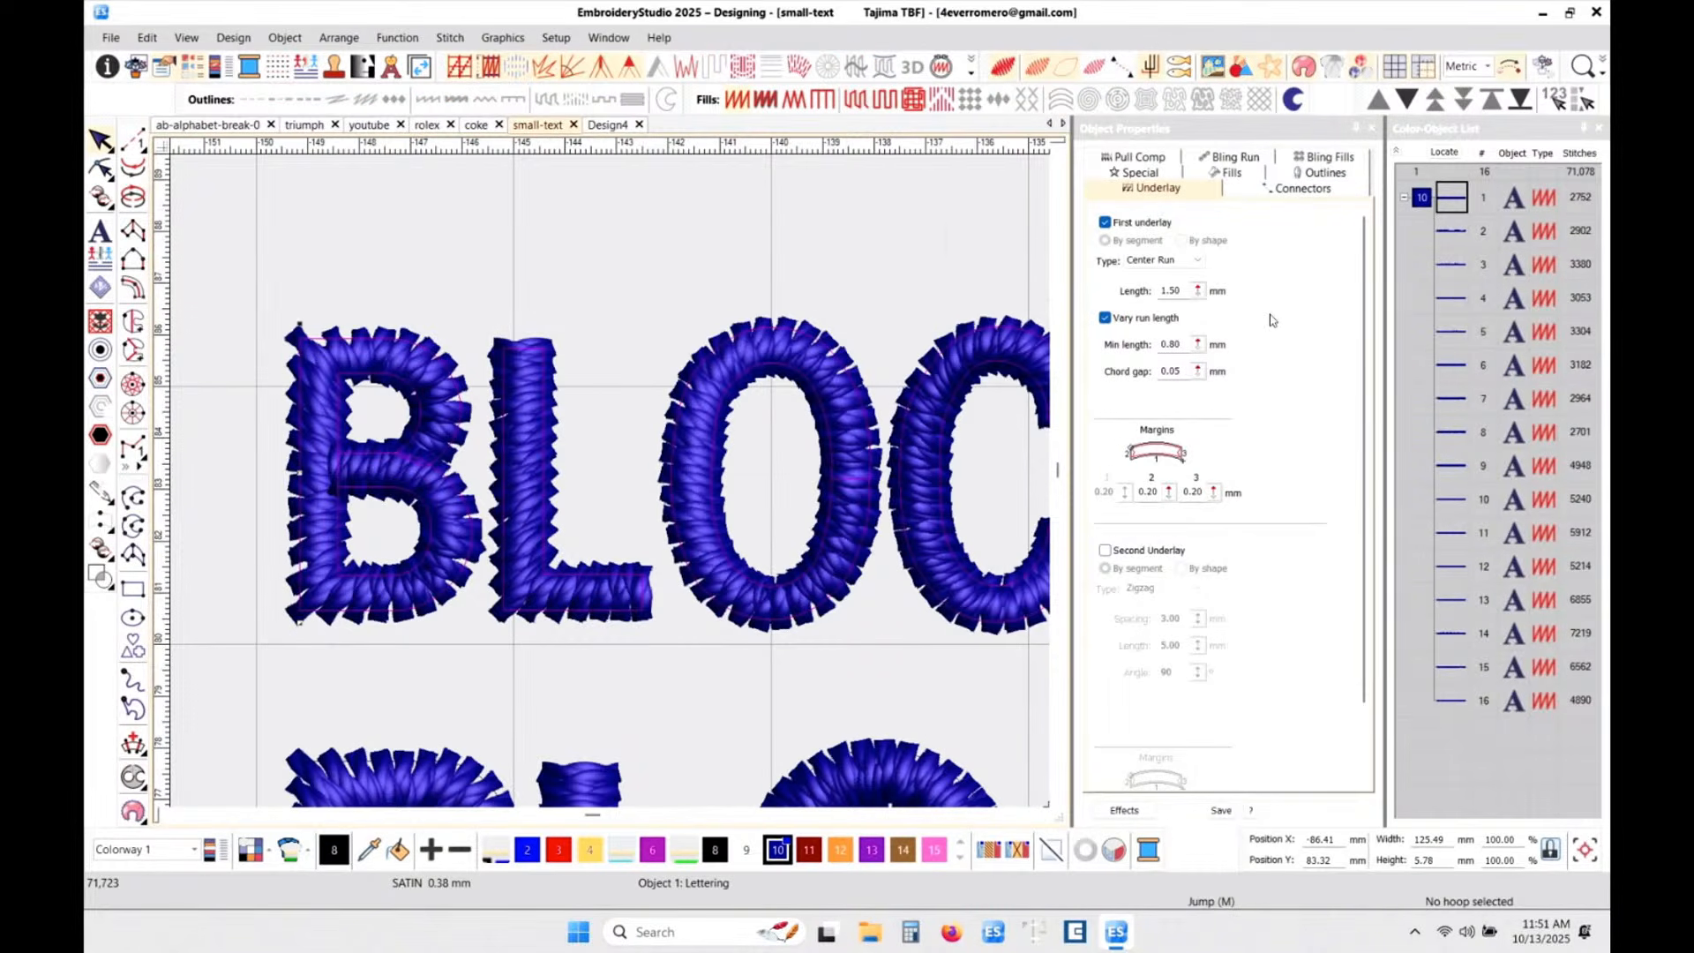
pyautogui.hotkey('ctrl', 'k')
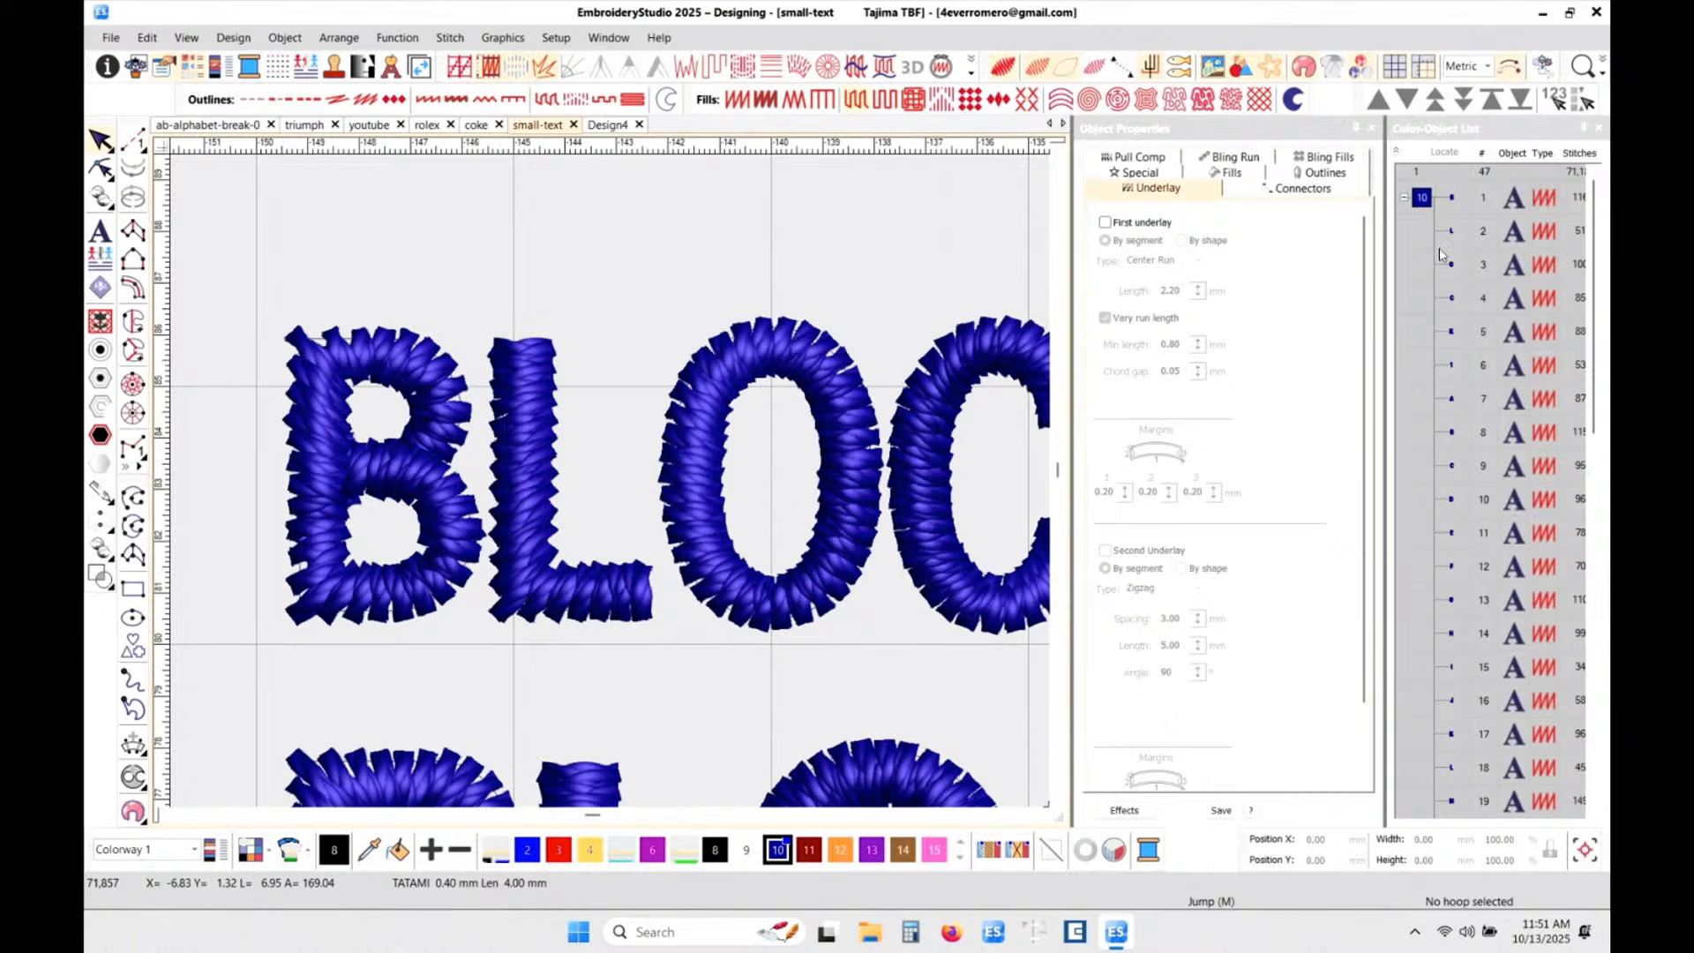
# - Select the first letter B in plain stitch view and measure the length of a stitch across its stem
pyautogui.click(1449, 198)
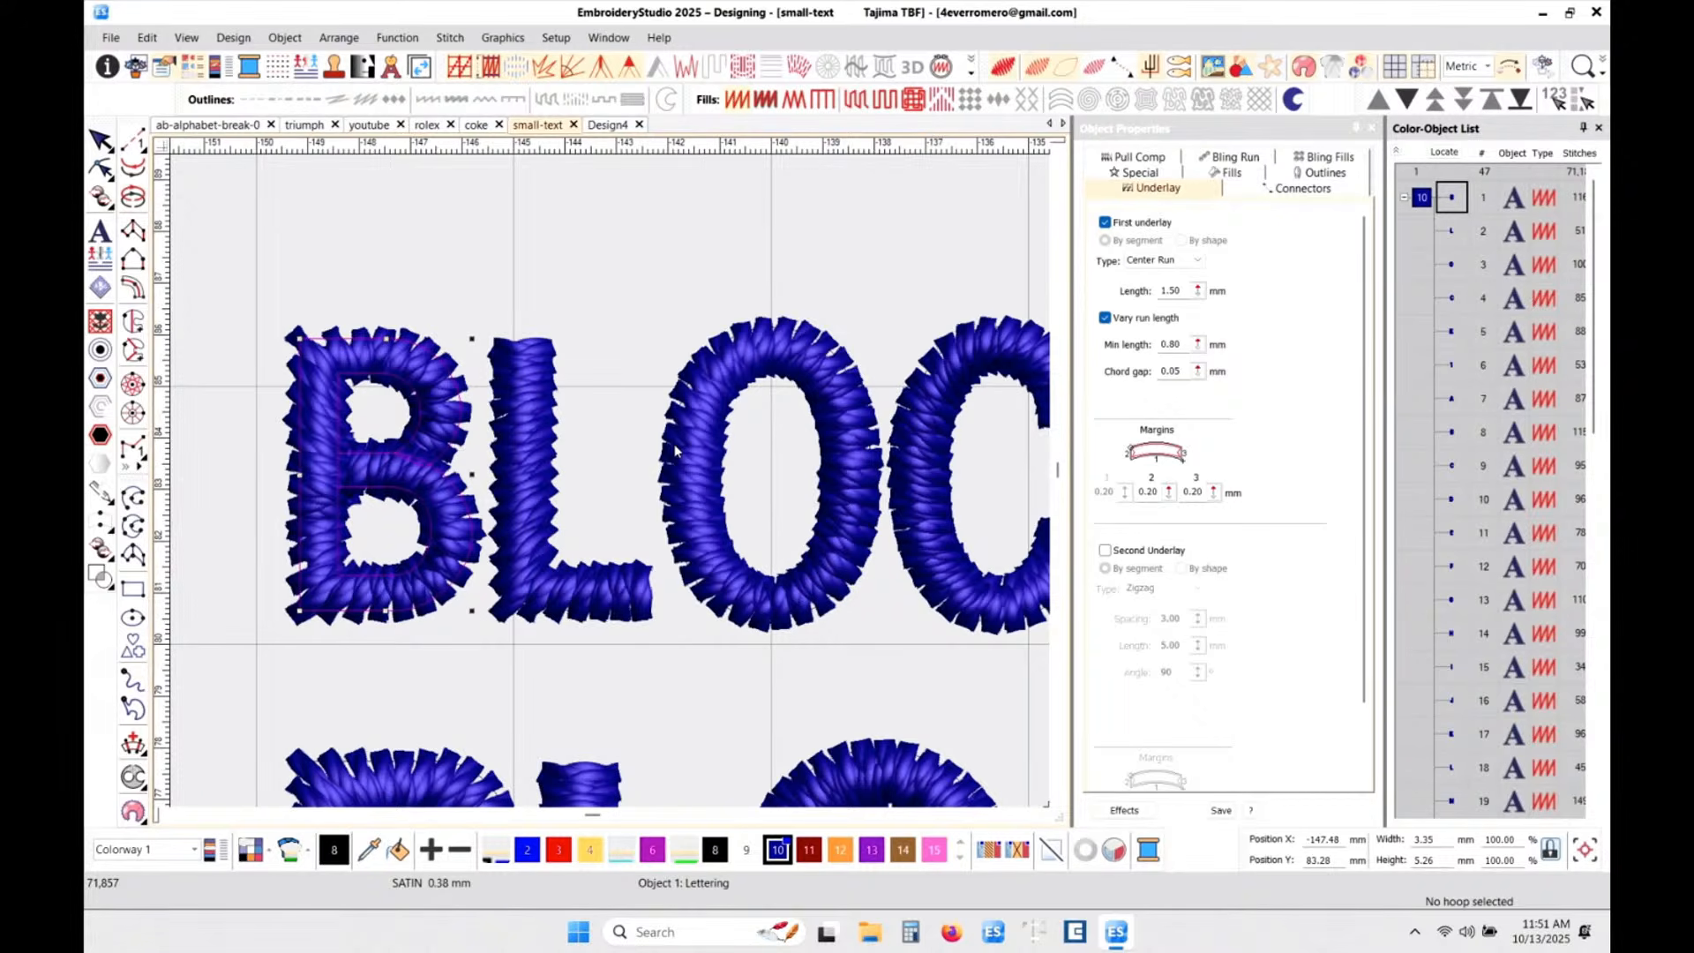
pyautogui.press('t')
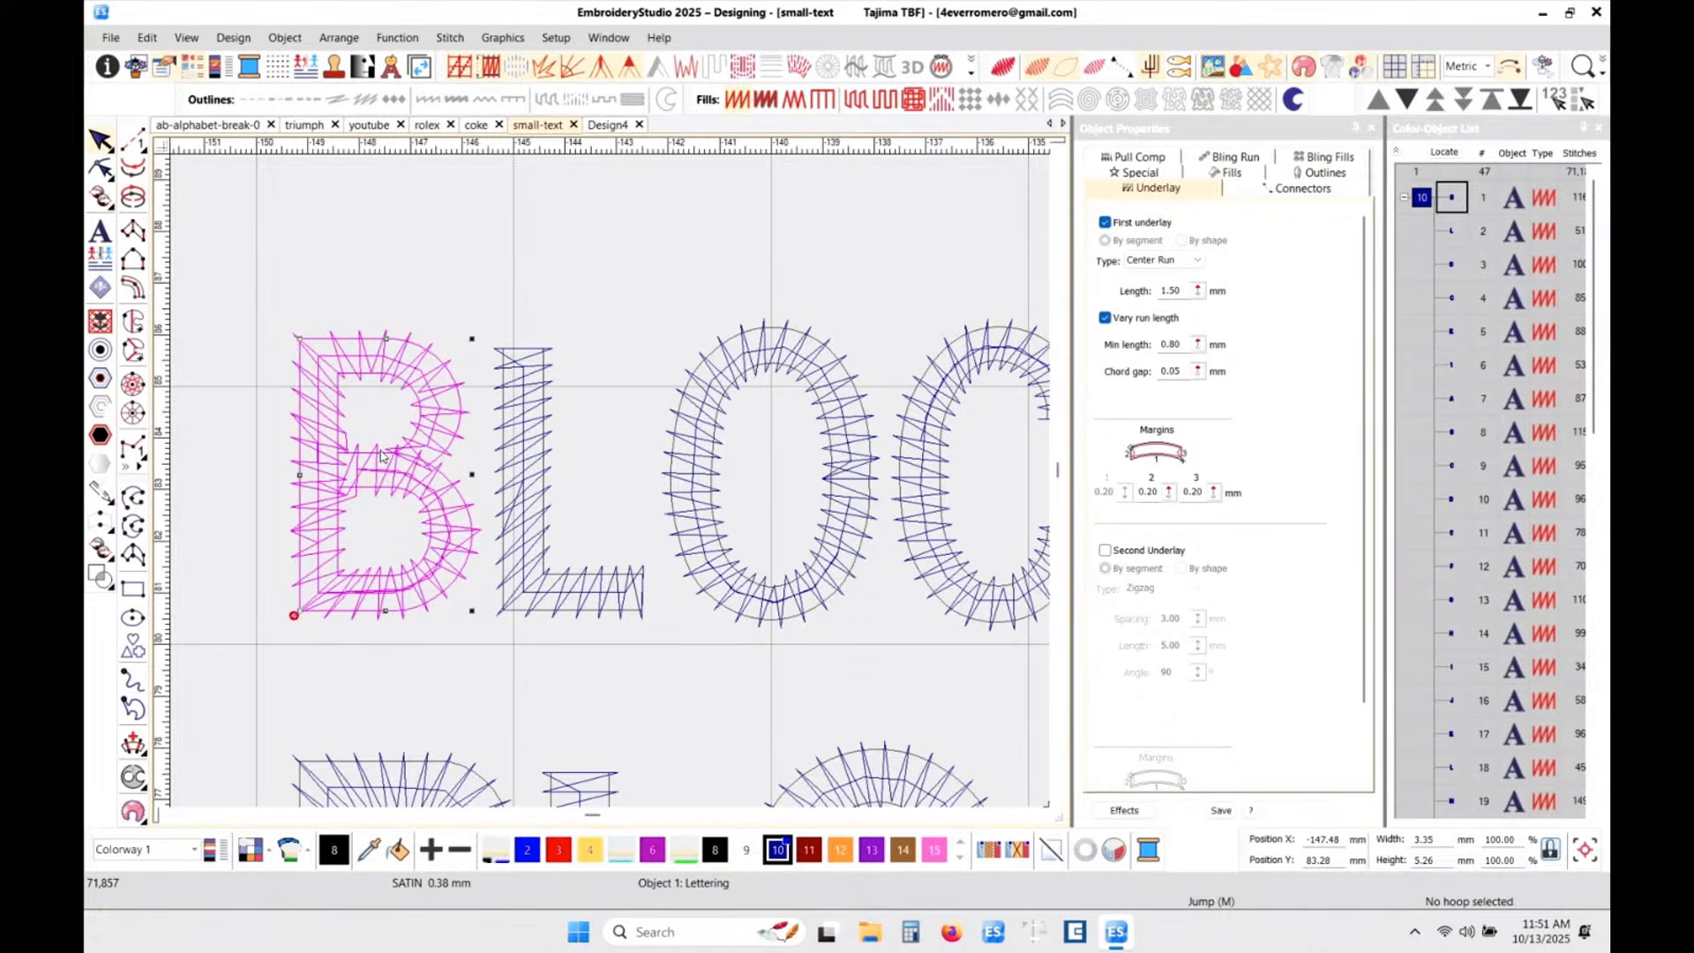
pyautogui.scroll(2, 324, 423)
pyautogui.scroll(2, 610, 486)
pyautogui.scroll(2, 609, 486)
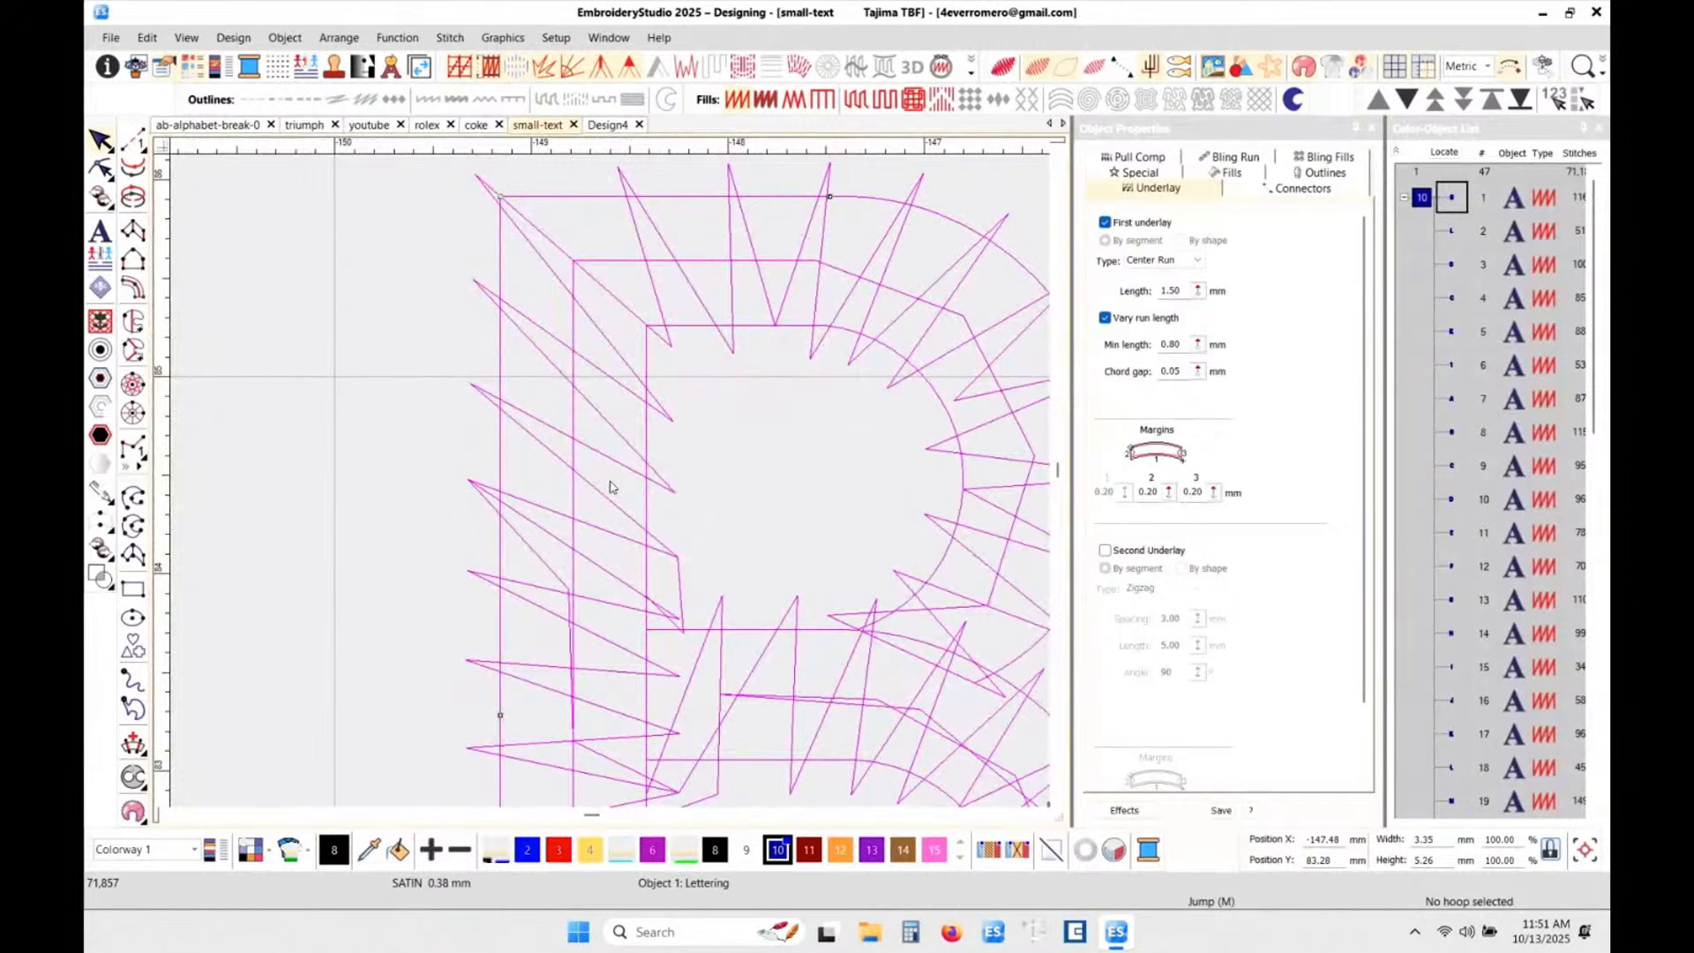
pyautogui.press('m')
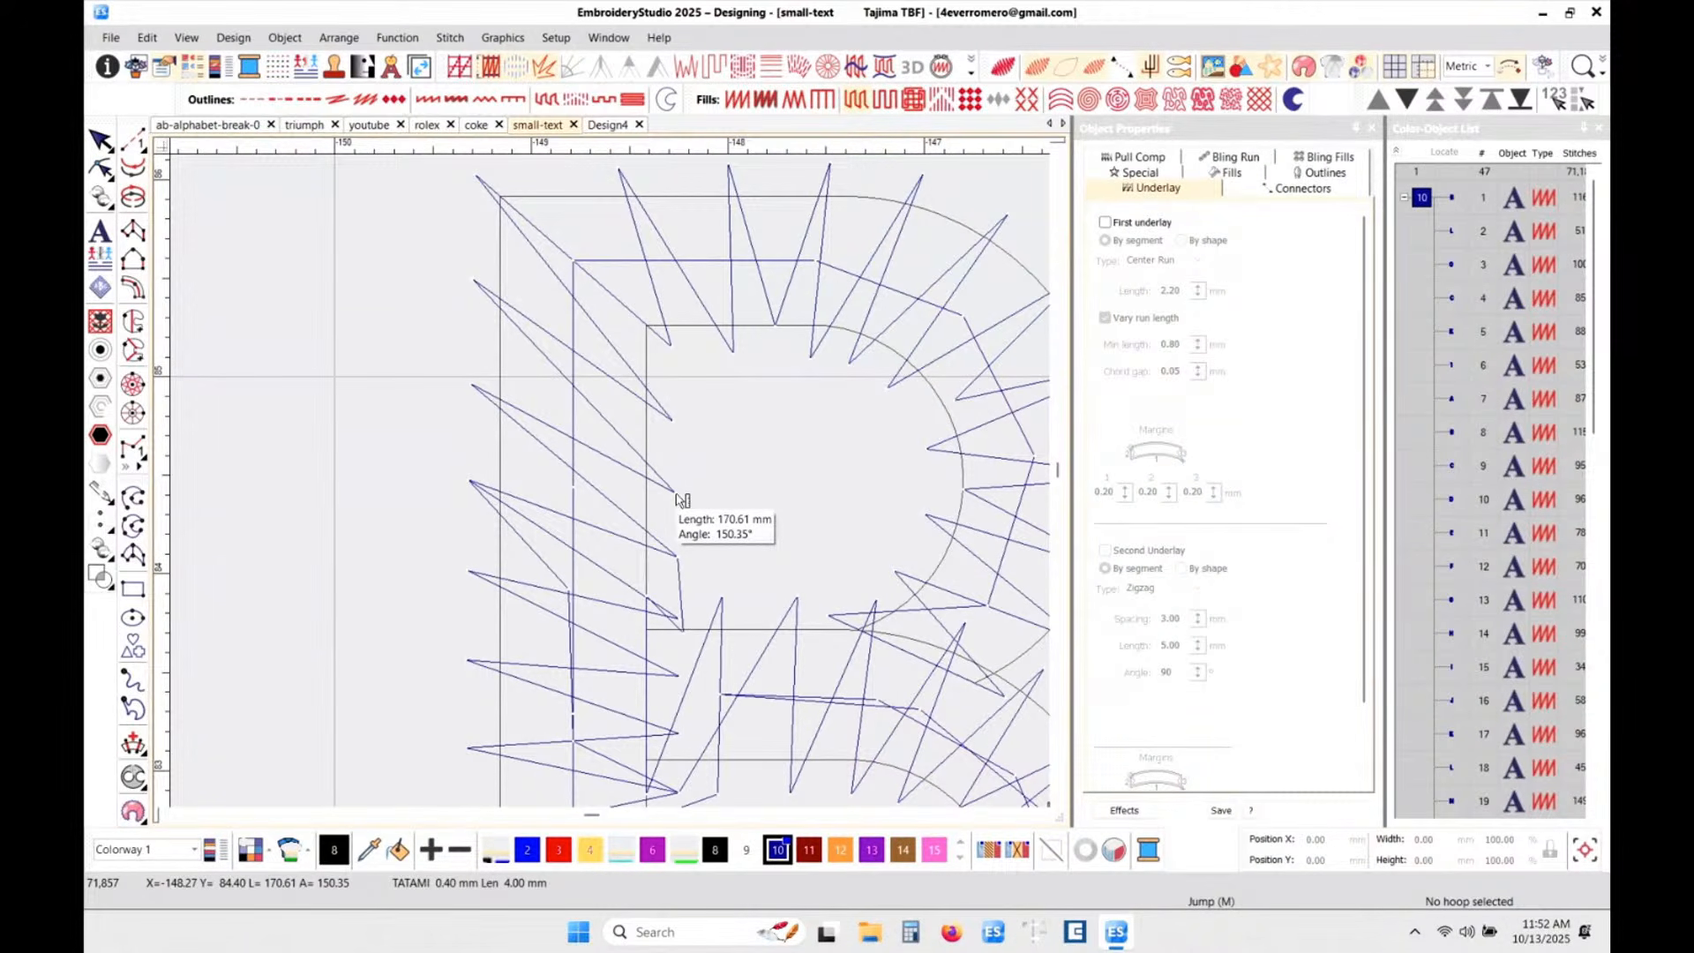
pyautogui.moveTo(676, 495); pyautogui.dragTo(472, 385)
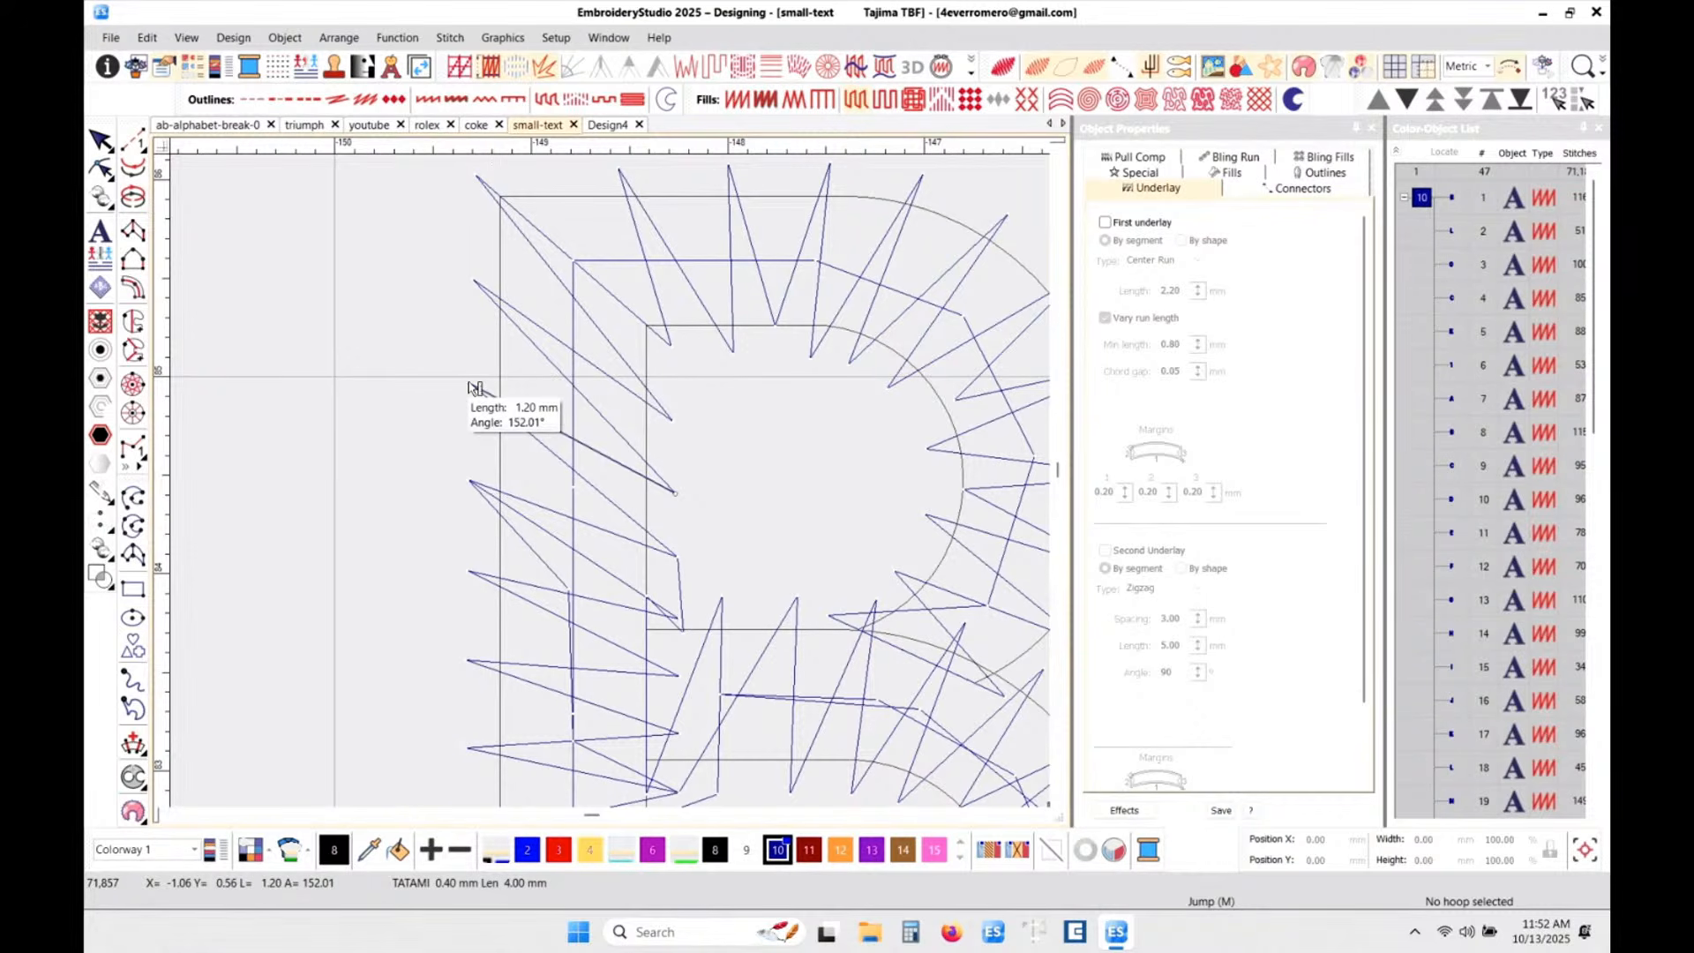
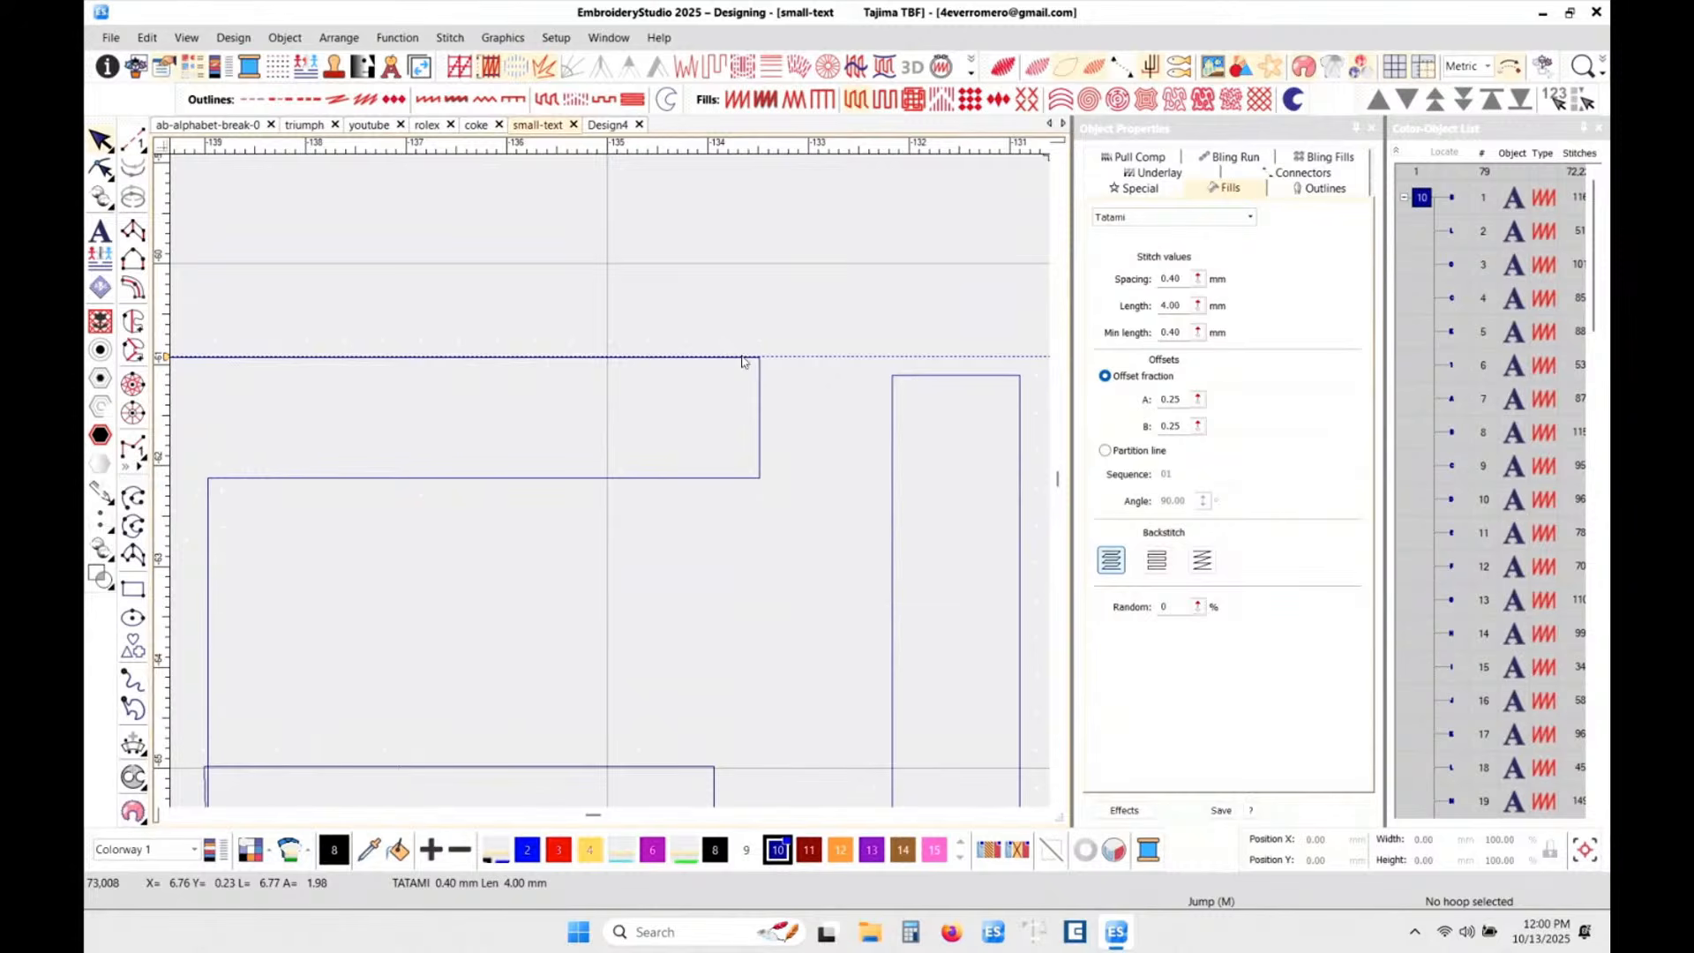
# - Place a horizontal guide along the top edge of the H's second stem in the Helvetica row
pyautogui.scroll(-5, 608, 485)
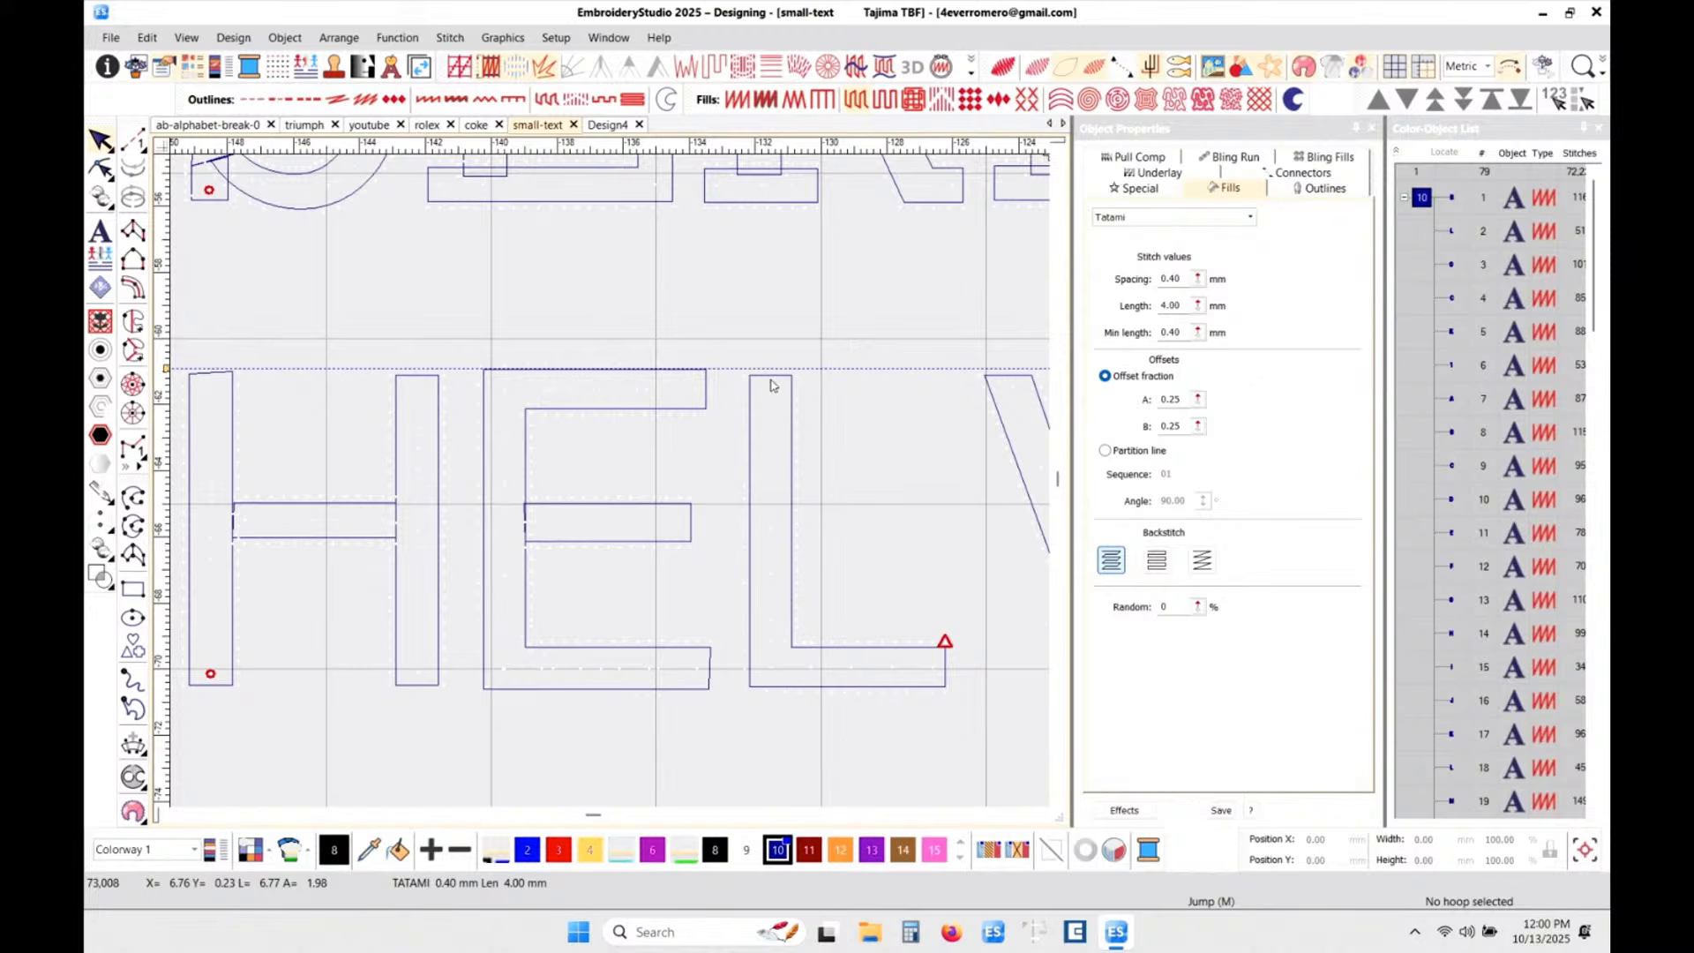
pyautogui.scroll(10, 432, 385)
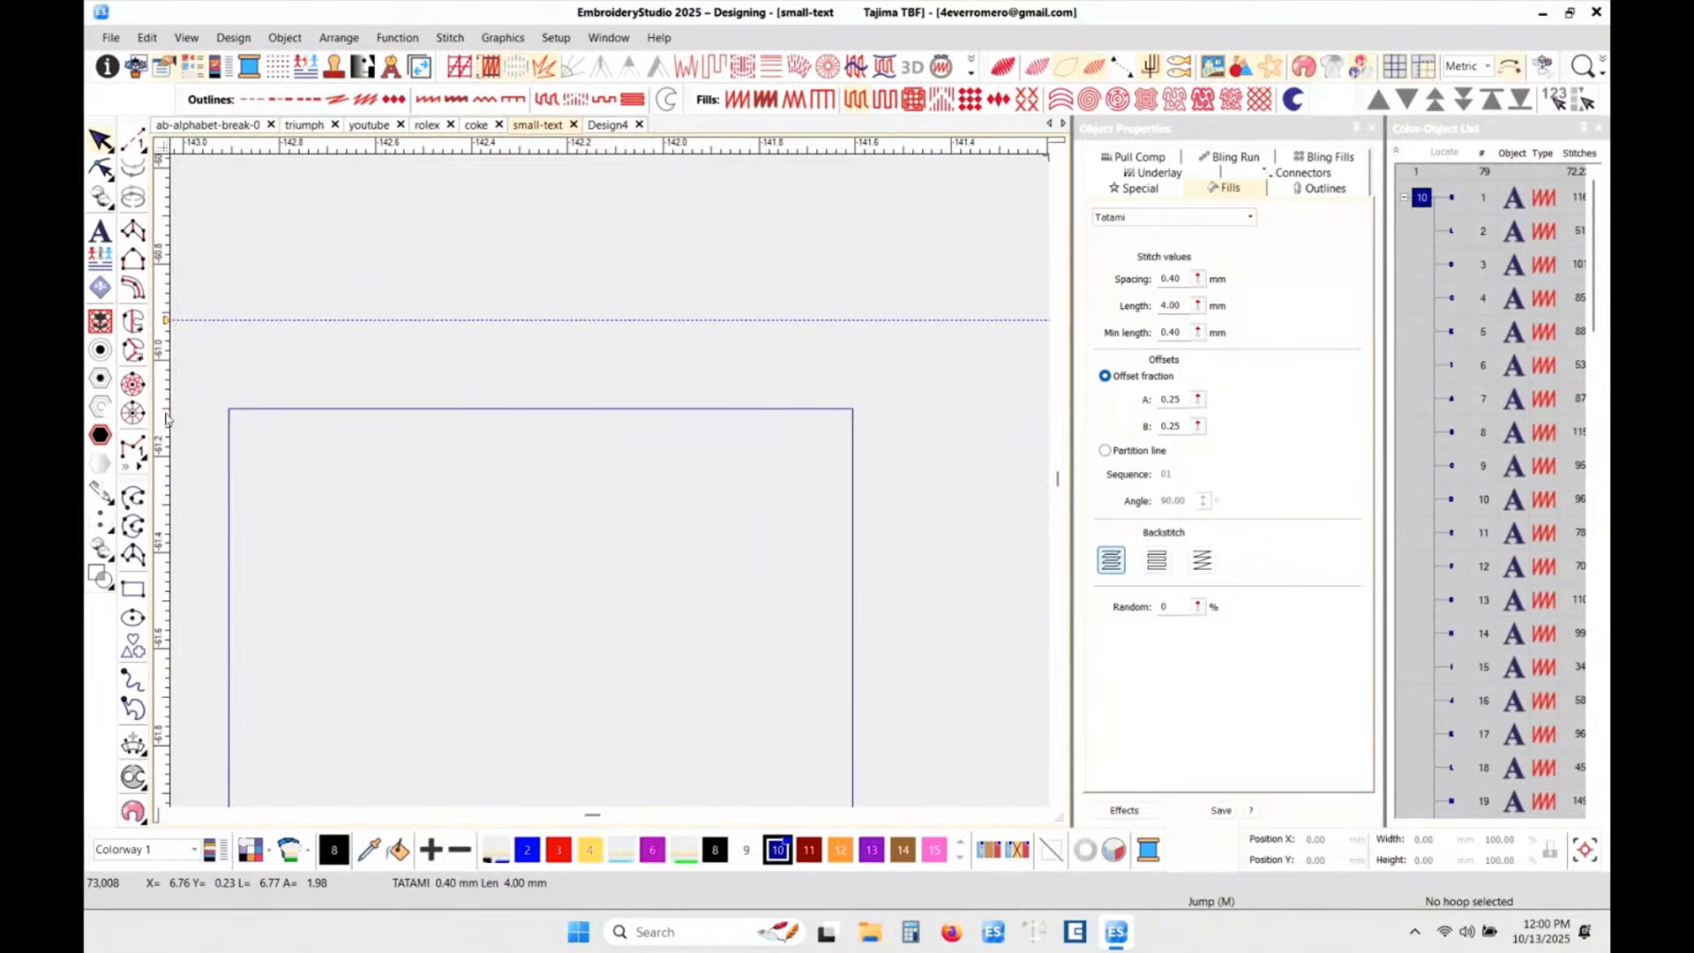
pyautogui.moveTo(165, 416); pyautogui.dragTo(164, 409)
pyautogui.scroll(-4, 647, 495)
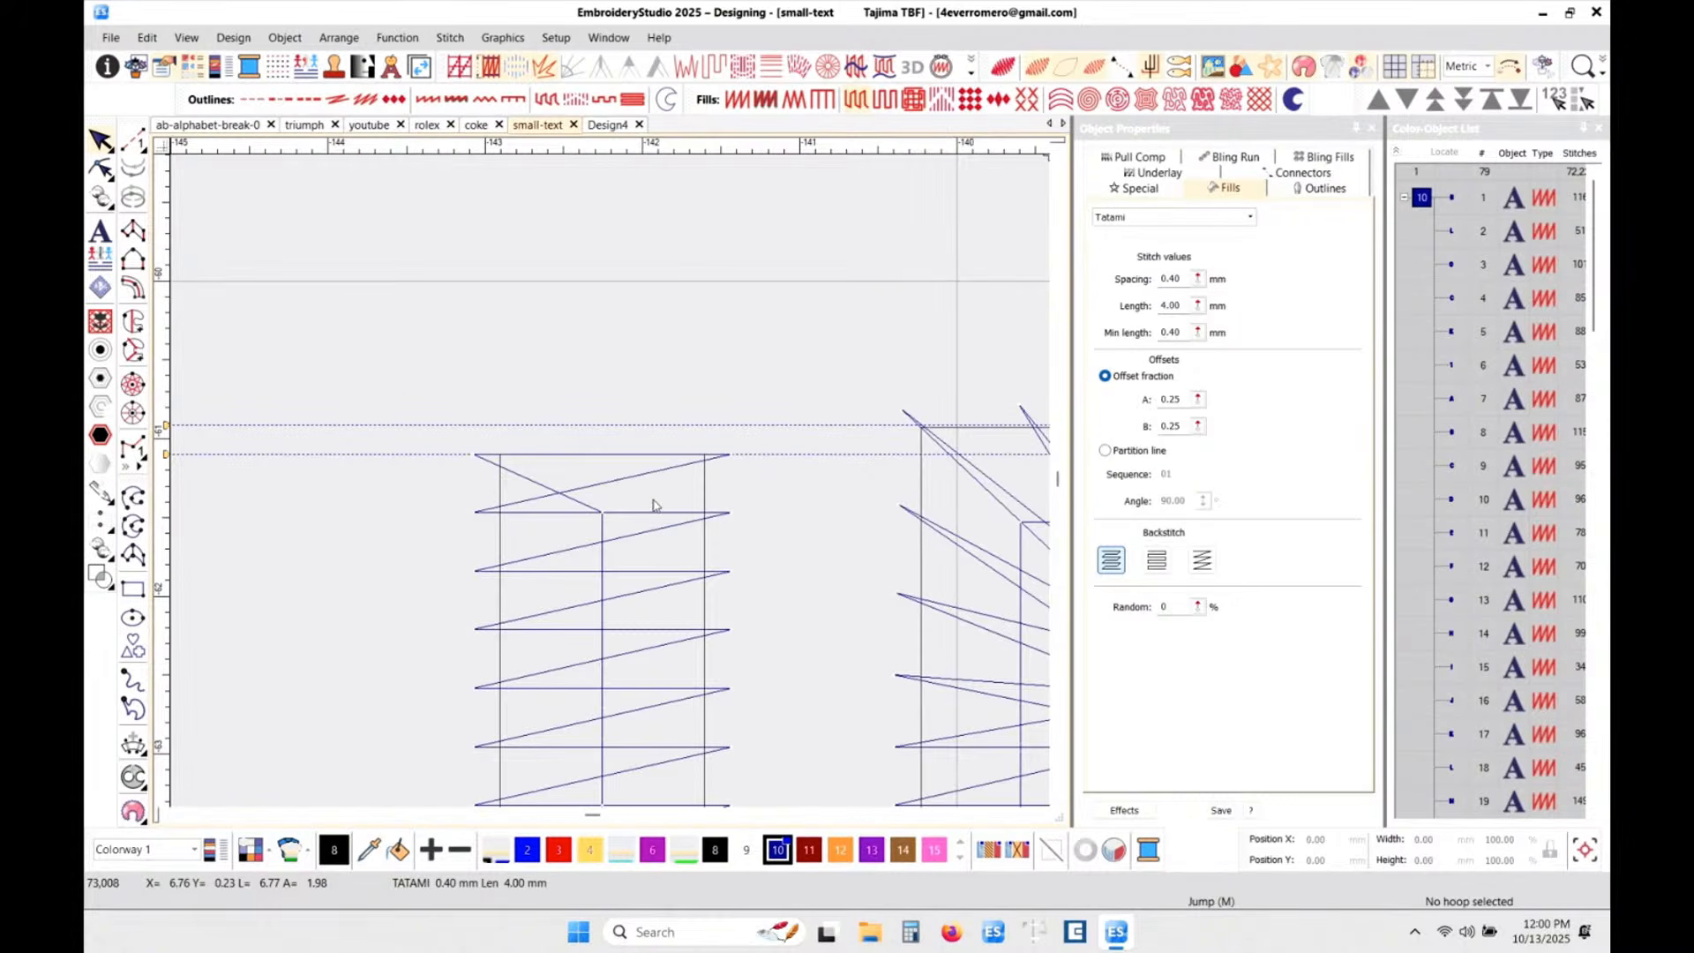
# - Compare the H's stem top with the E's upper corner against the two guides, in realistic and plain stitch views
pyautogui.scroll(-5, 611, 480)
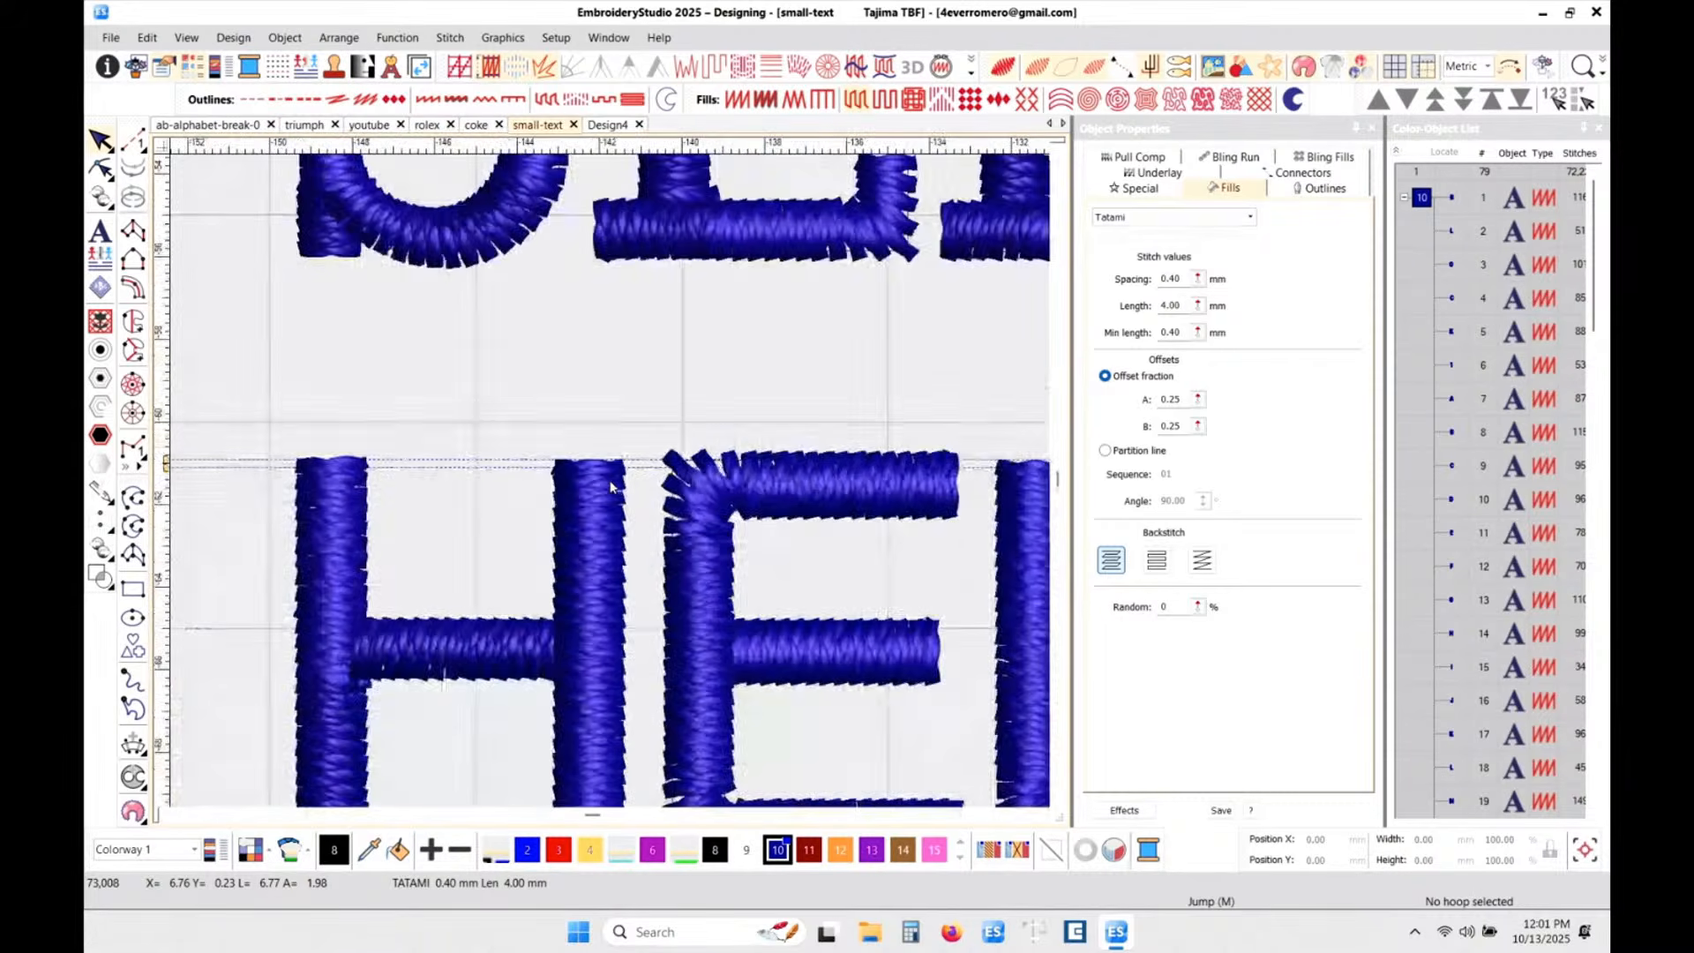
pyautogui.scroll(2, 607, 485)
pyautogui.scroll(-2, 606, 485)
pyautogui.scroll(2, 607, 485)
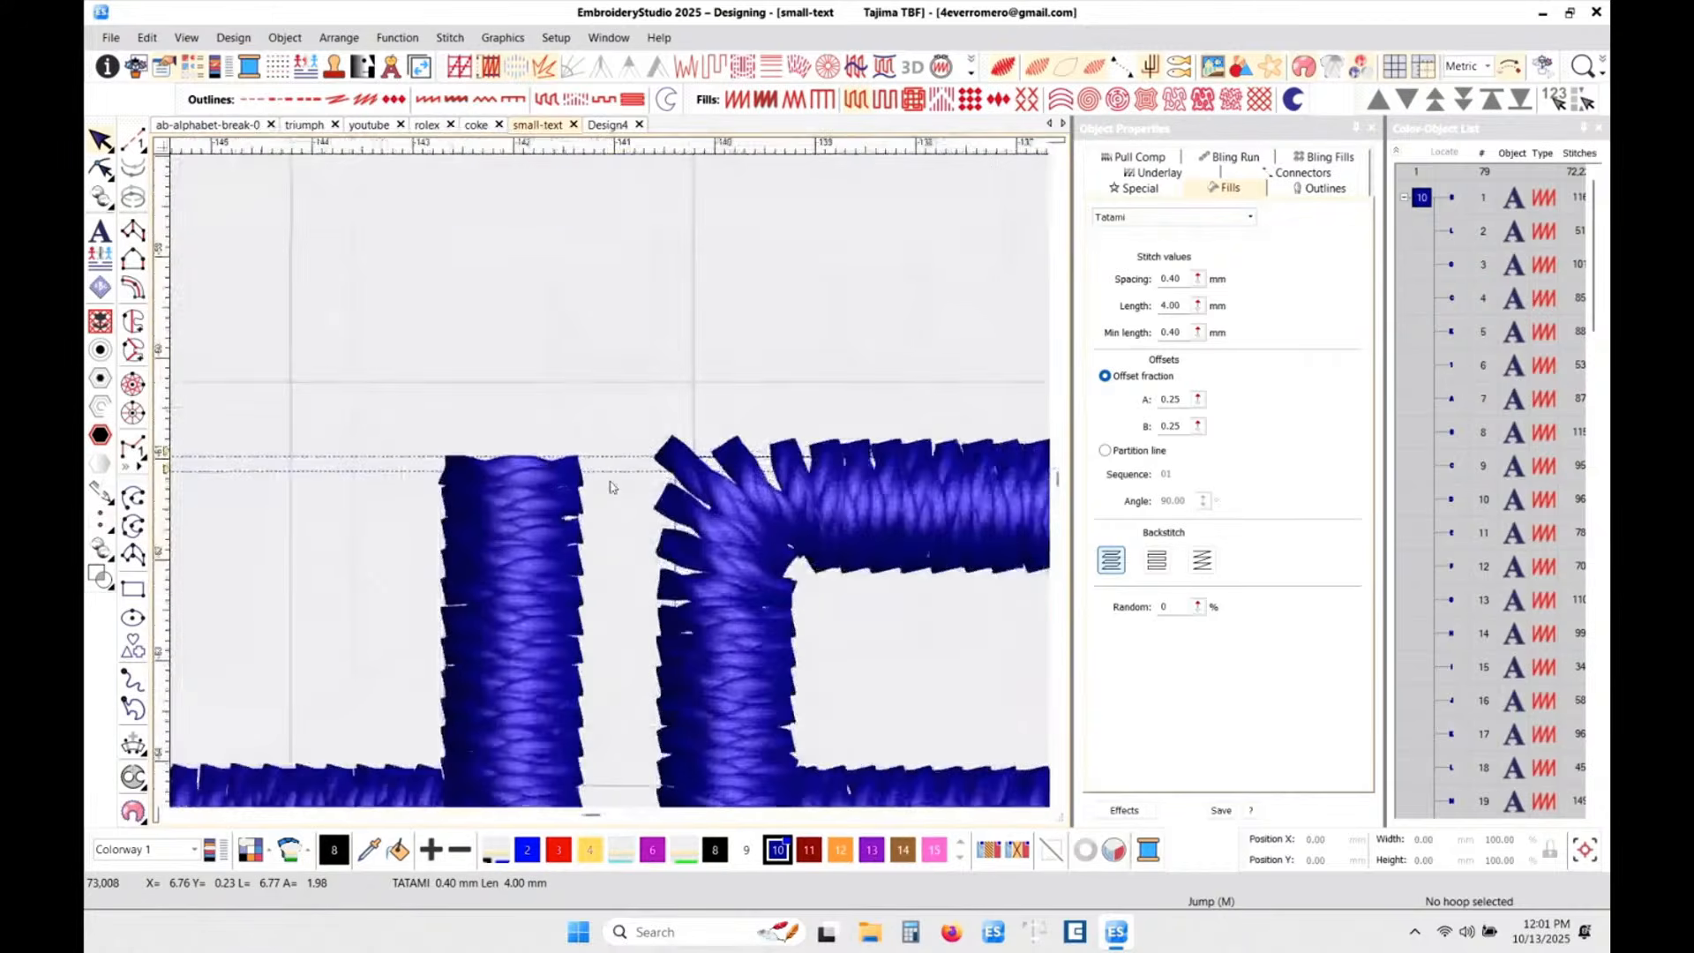
pyautogui.scroll(2, 611, 486)
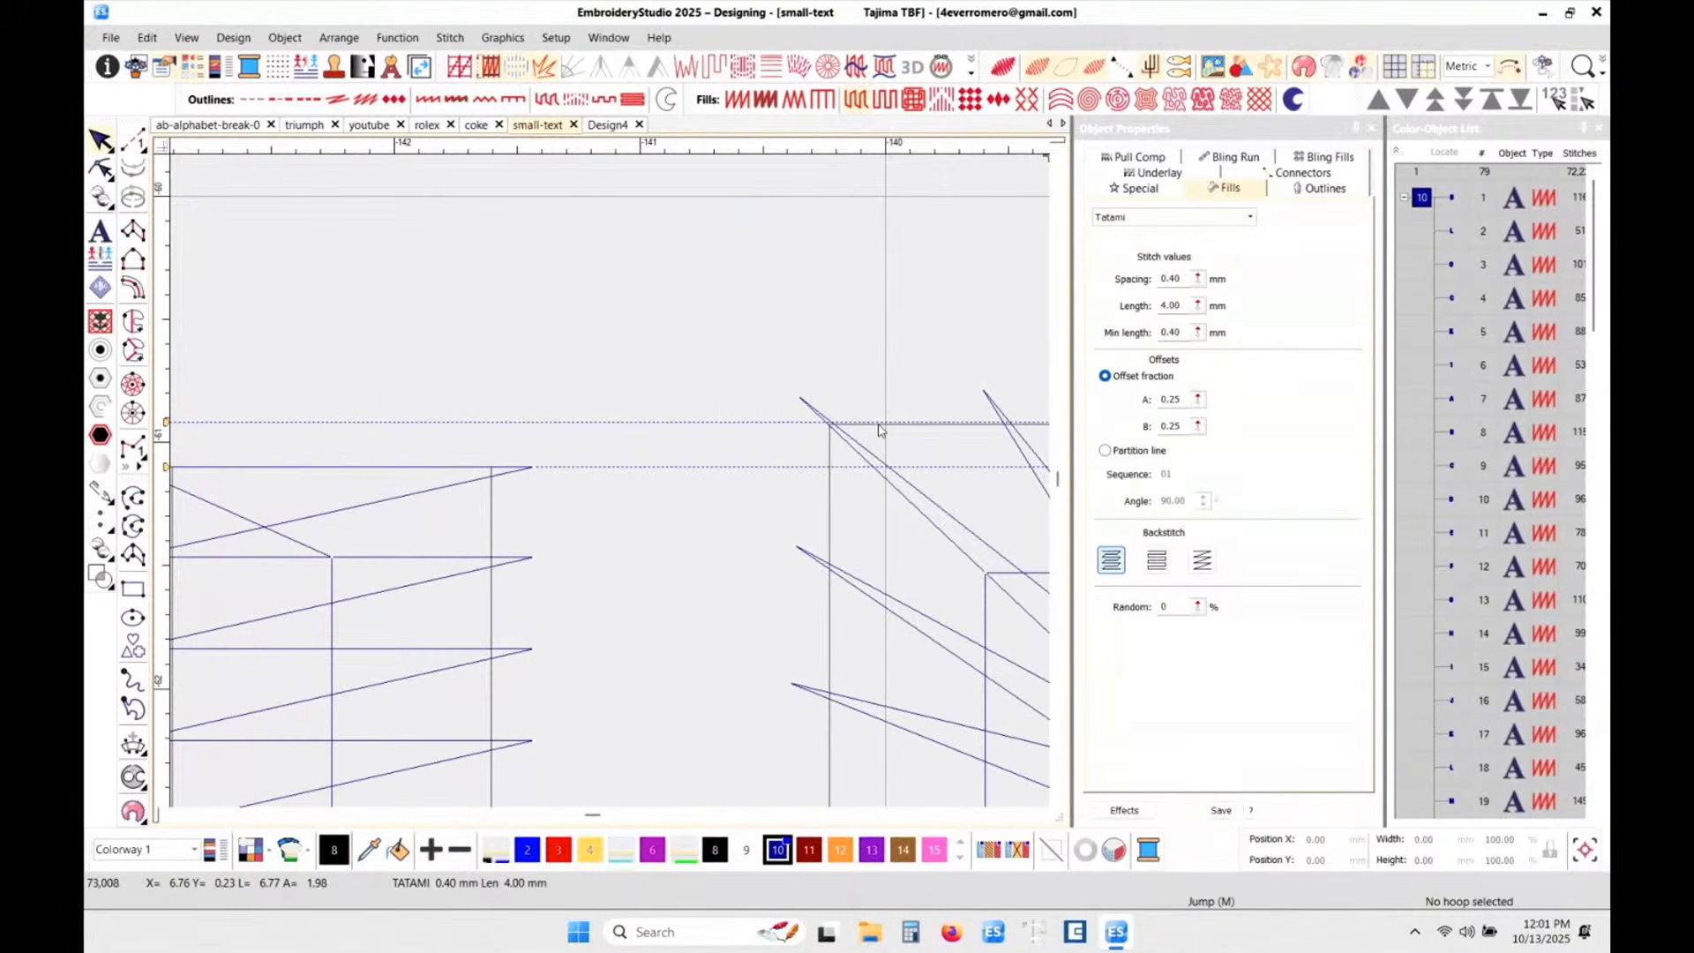
pyautogui.scroll(-2, 617, 486)
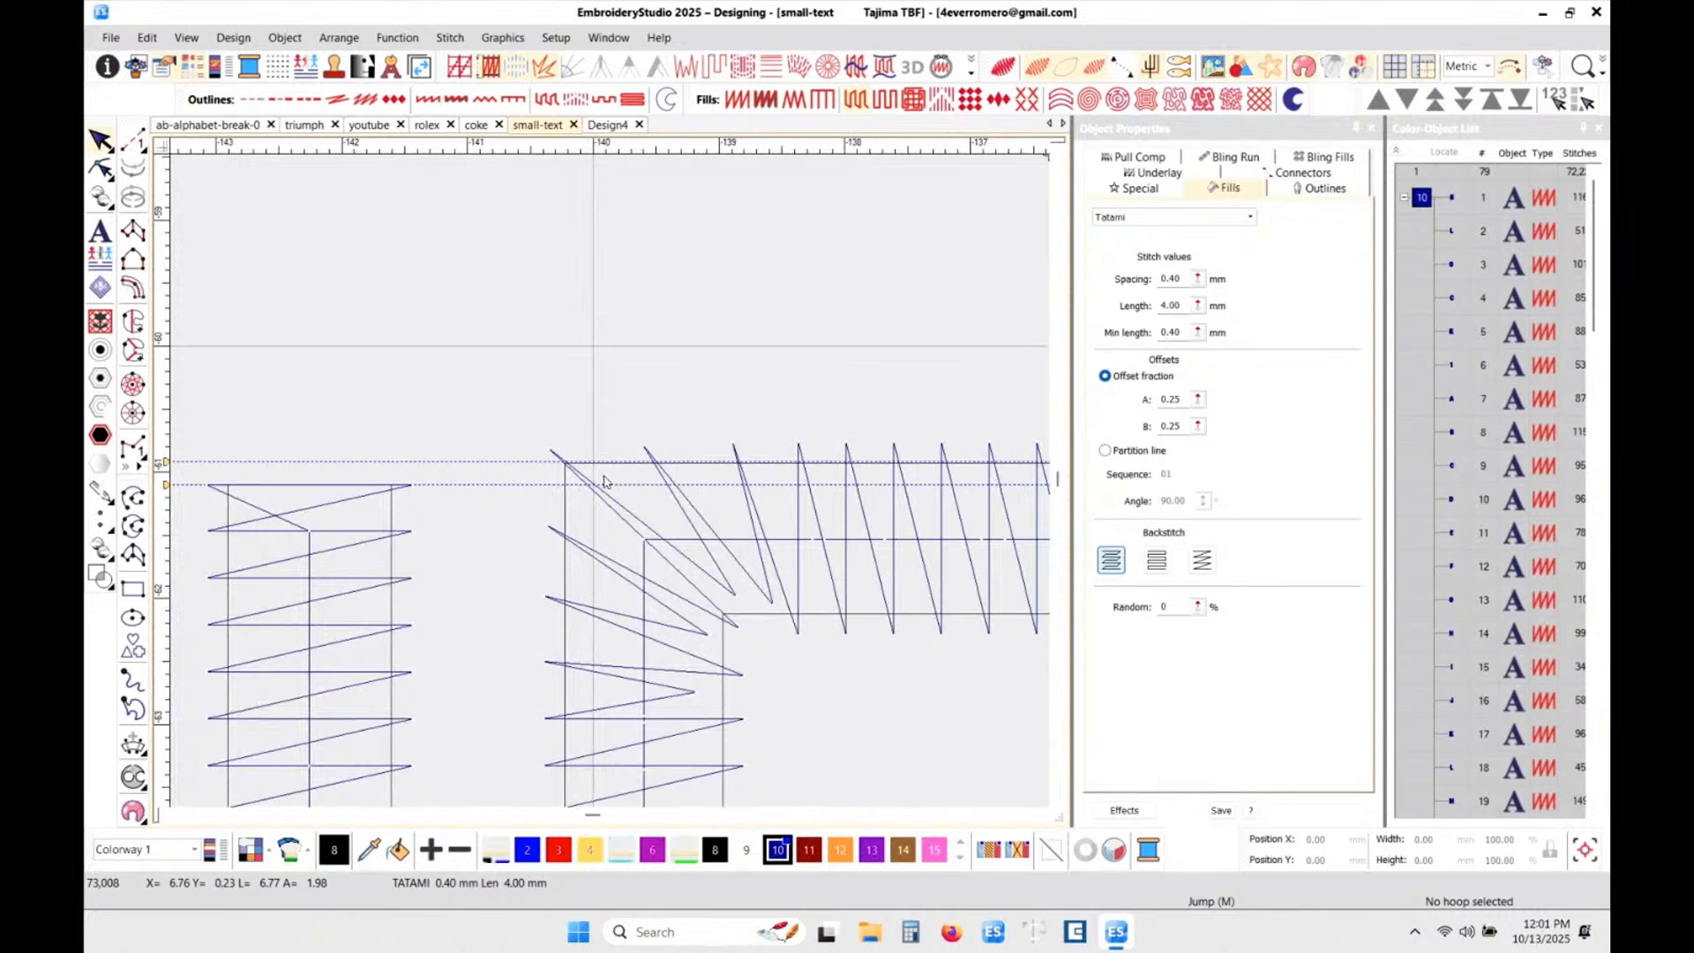
pyautogui.scroll(1, 610, 486)
pyautogui.scroll(1, 611, 486)
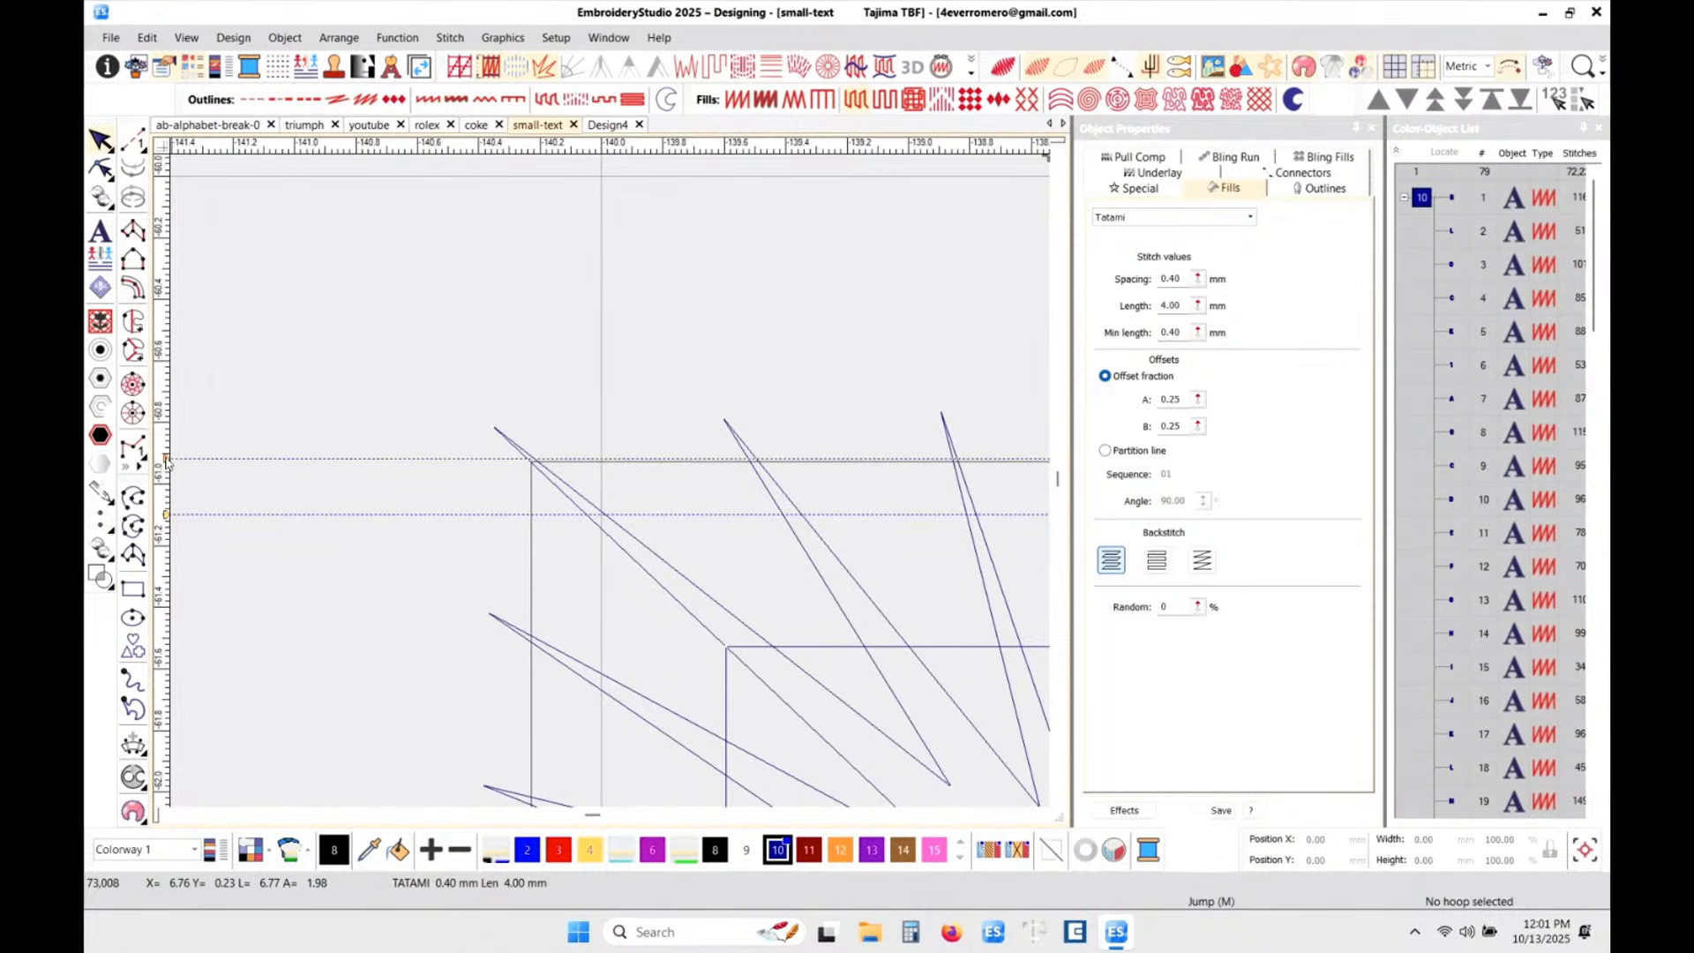
pyautogui.scroll(-3, 547, 499)
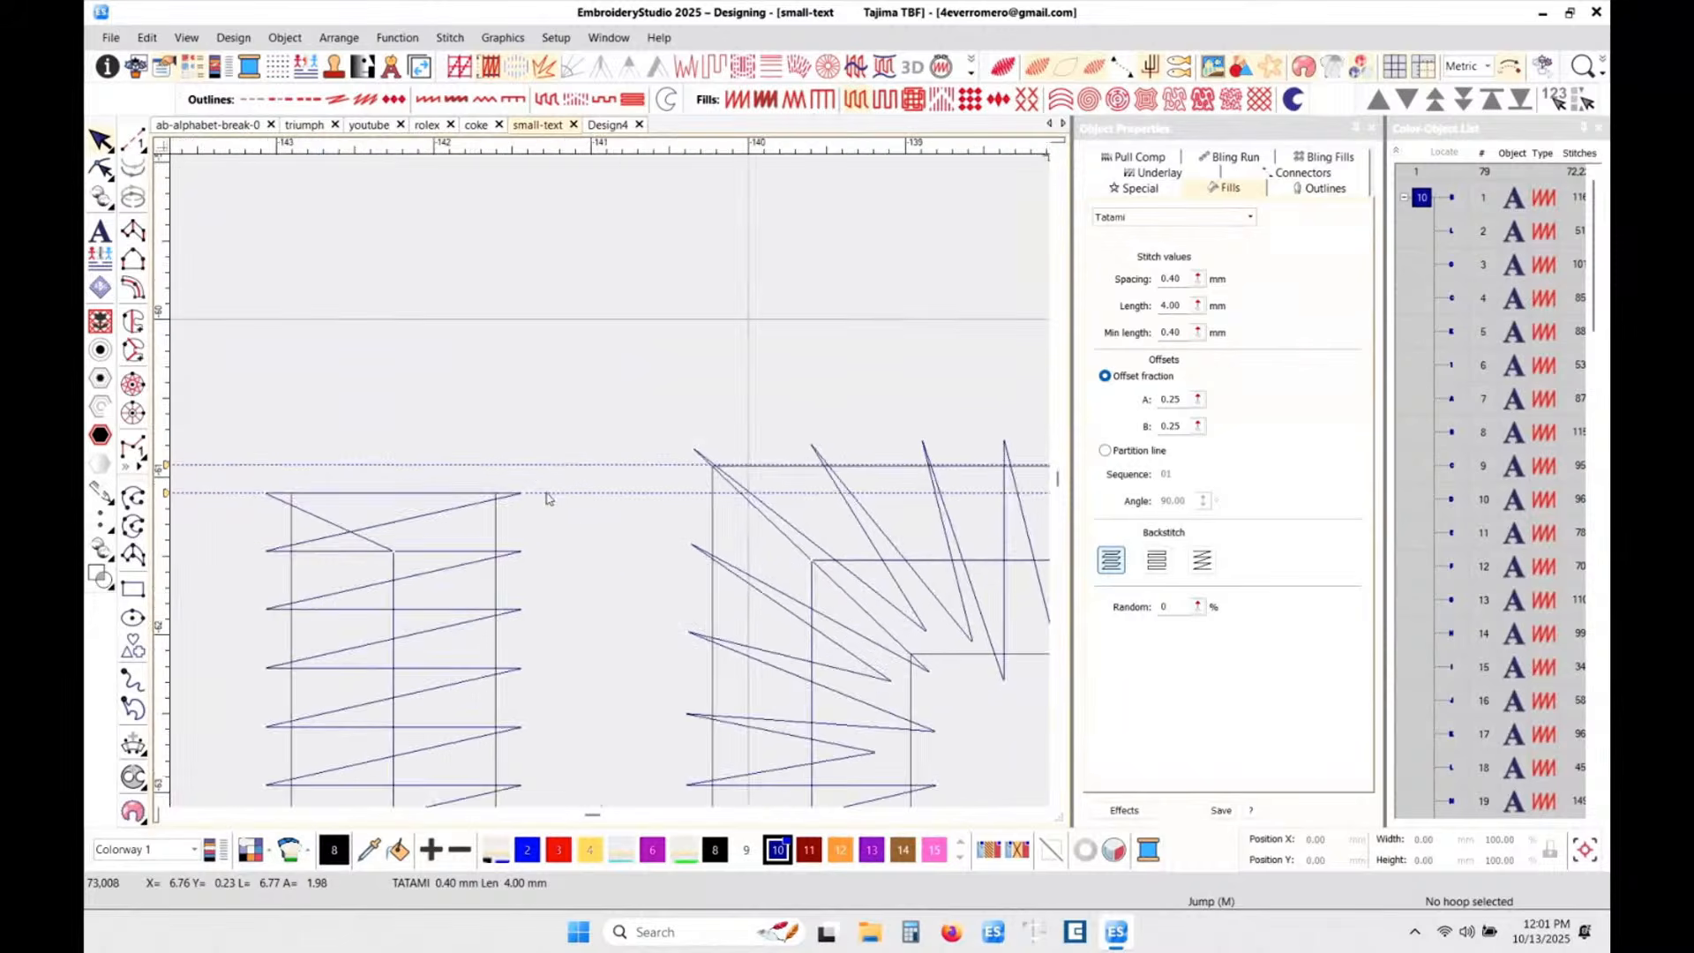
pyautogui.scroll(-4, 600, 488)
pyautogui.scroll(2, 610, 486)
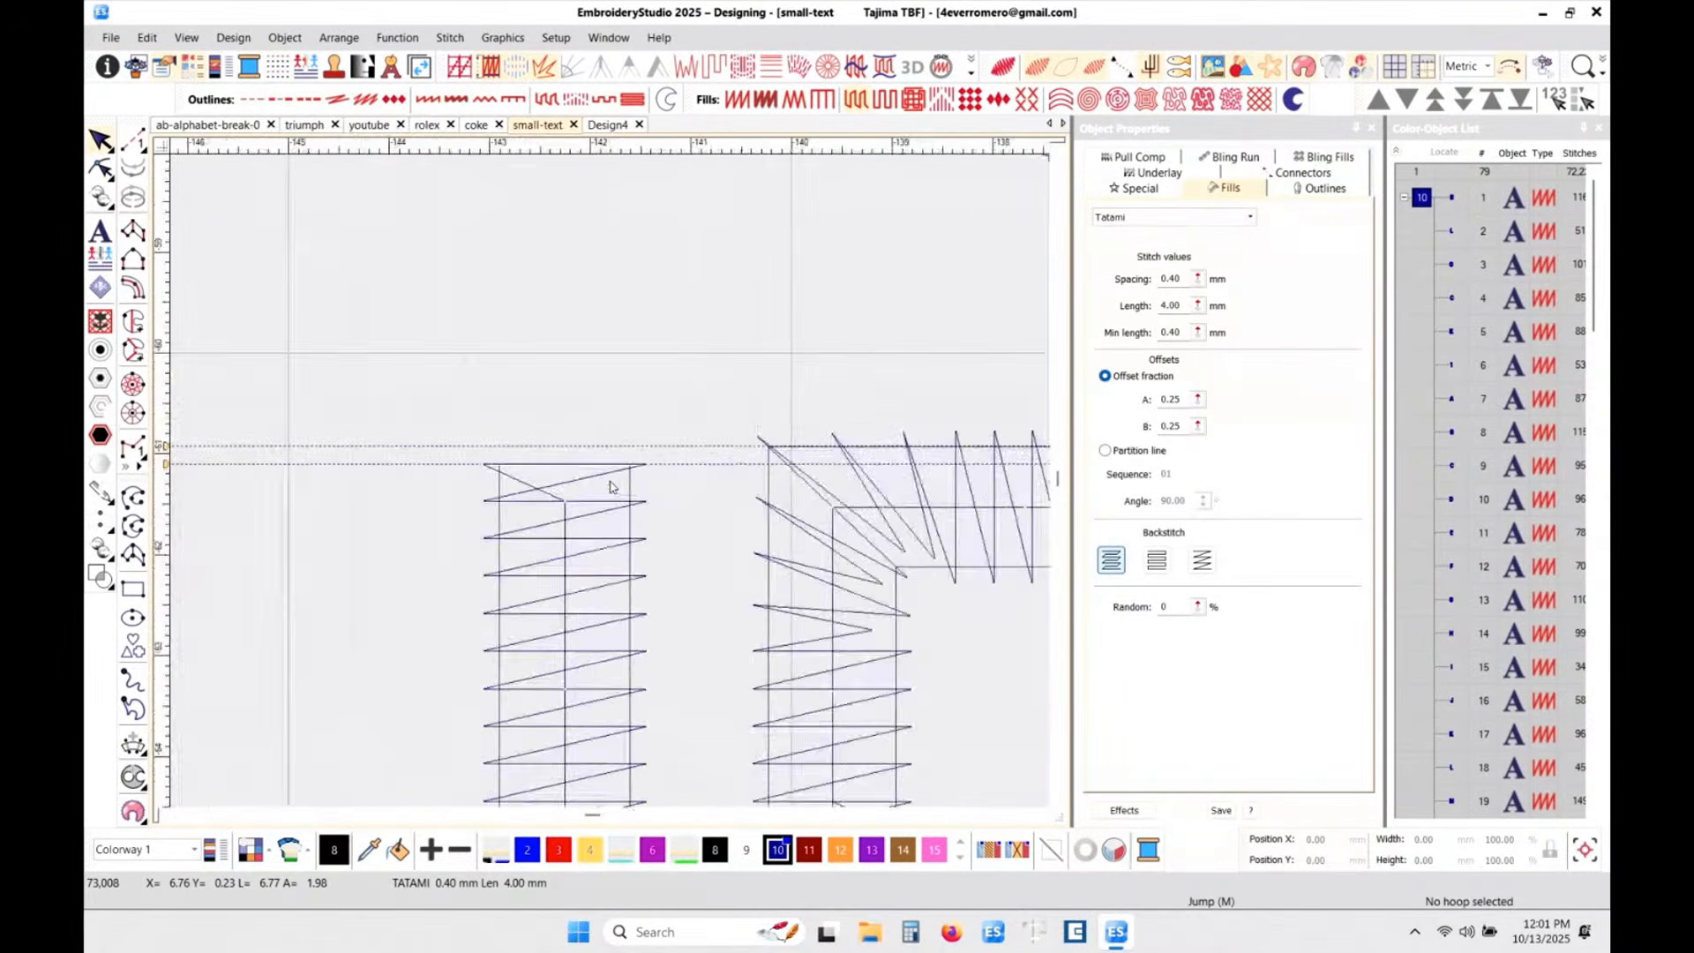
pyautogui.scroll(3, 610, 486)
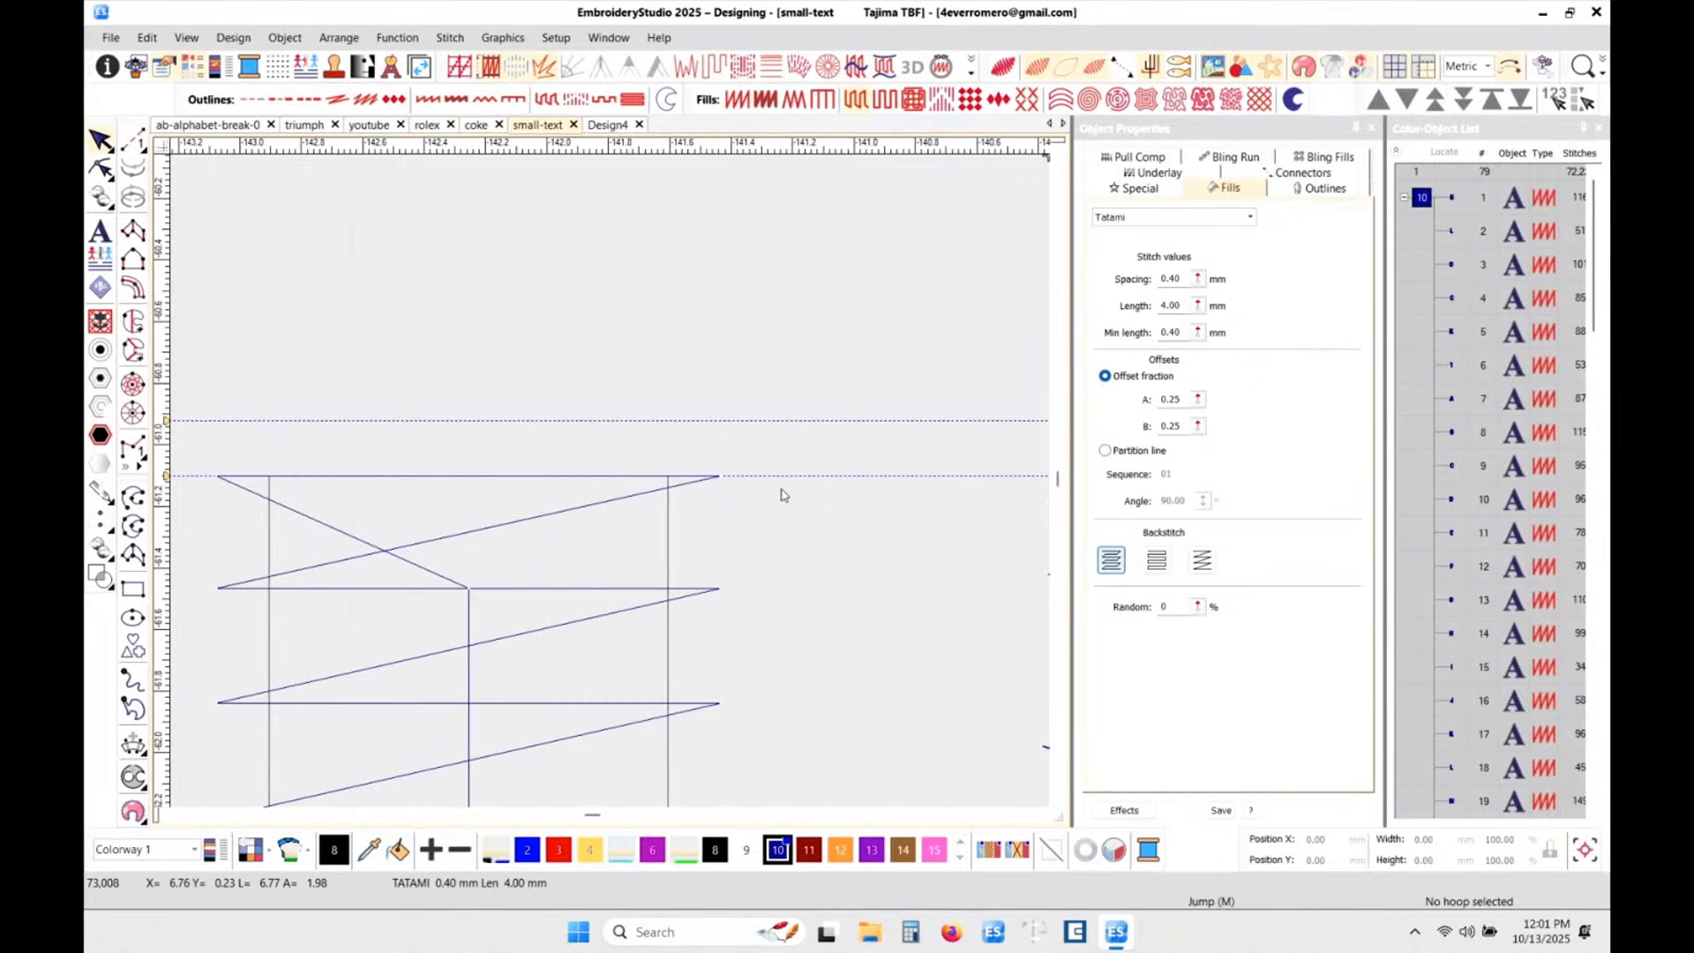
pyautogui.scroll(-3, 609, 486)
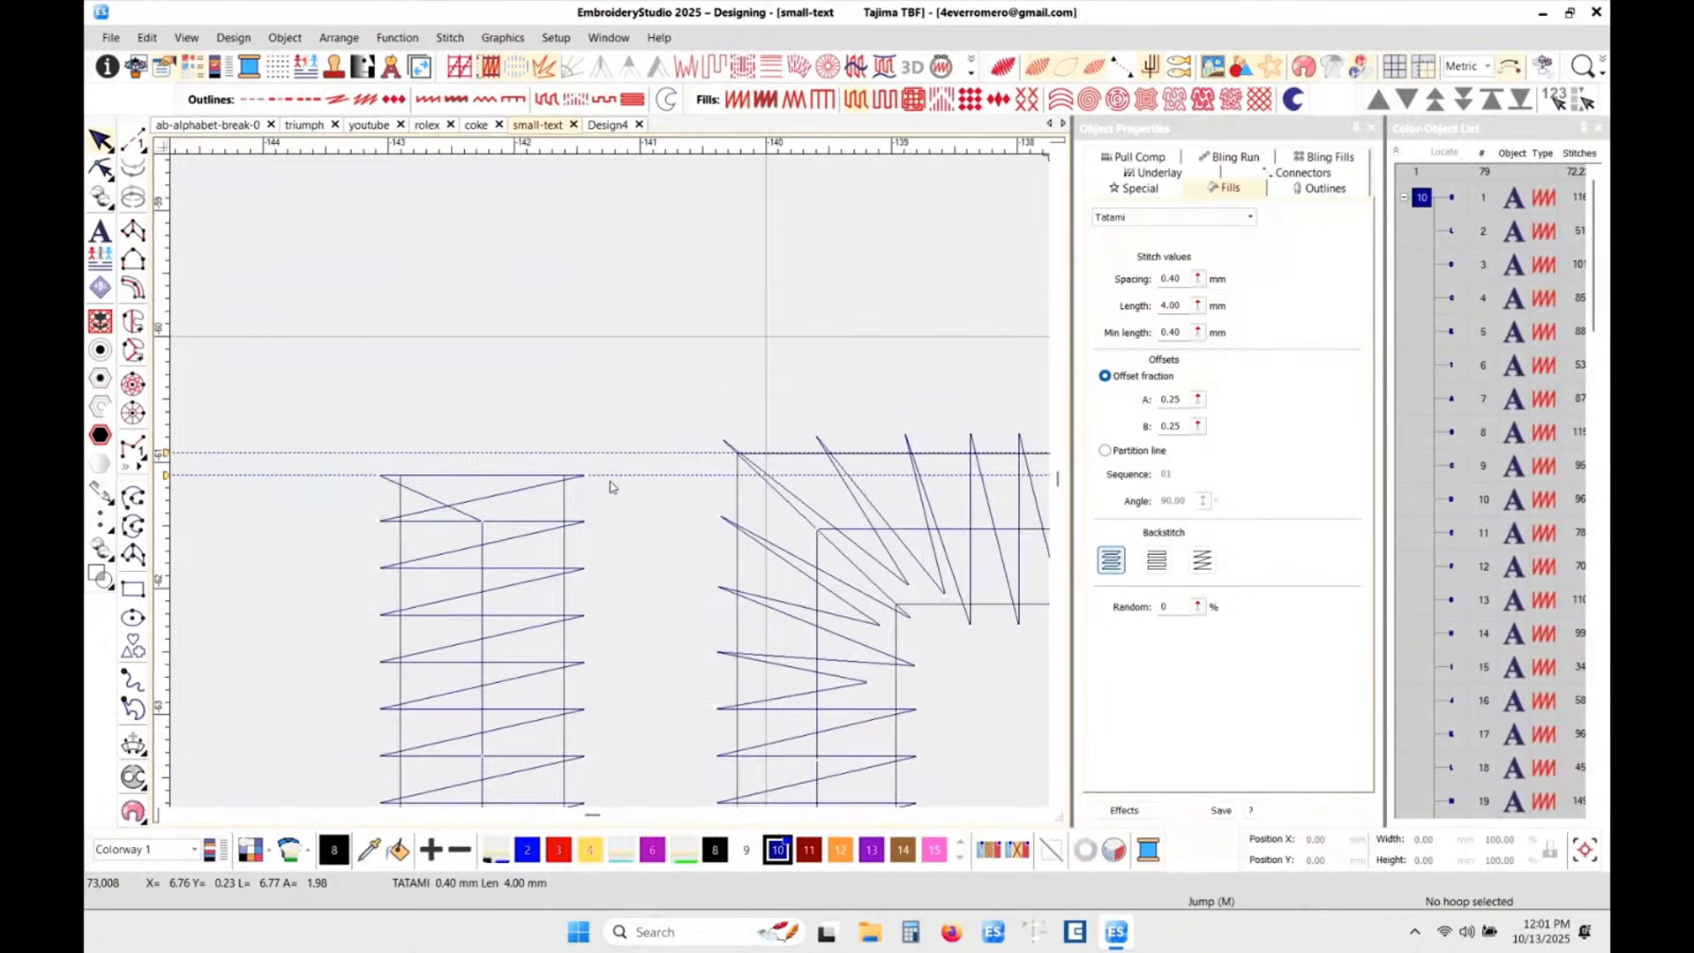
pyautogui.scroll(-1, 611, 487)
pyautogui.scroll(1, 614, 487)
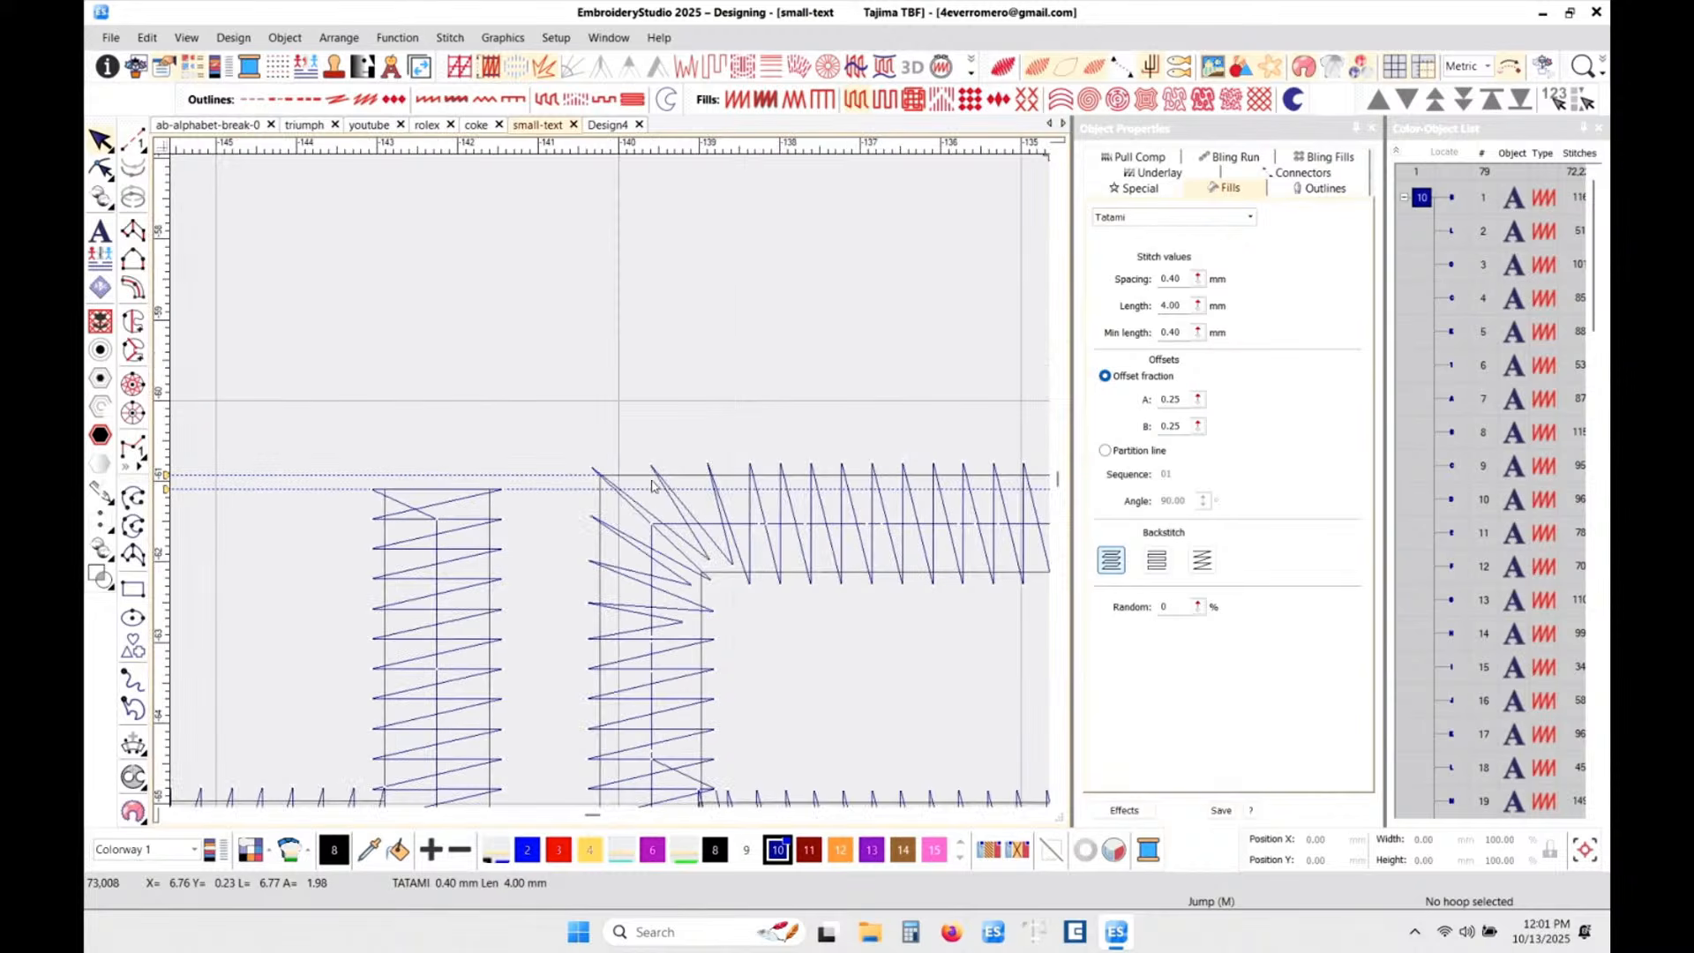
# - Examine how far the stitches of the E's upper bar extend past its outline and the upper guide
pyautogui.scroll(1, 626, 484)
pyautogui.scroll(2, 699, 477)
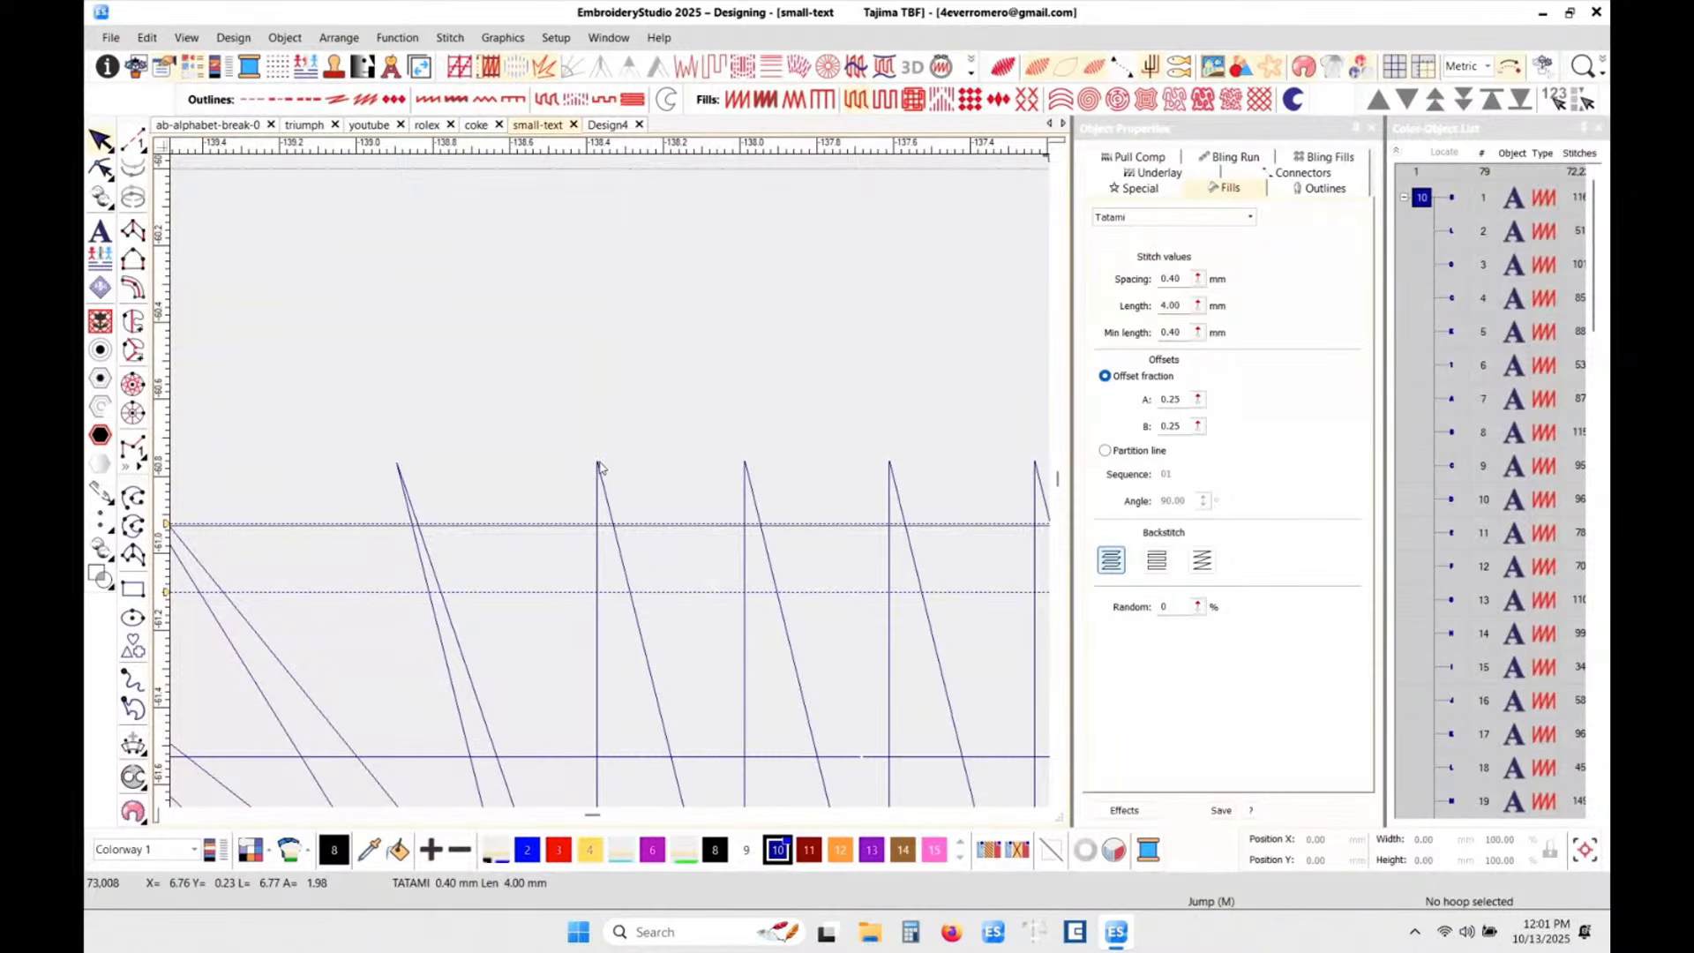
pyautogui.scroll(-1, 609, 468)
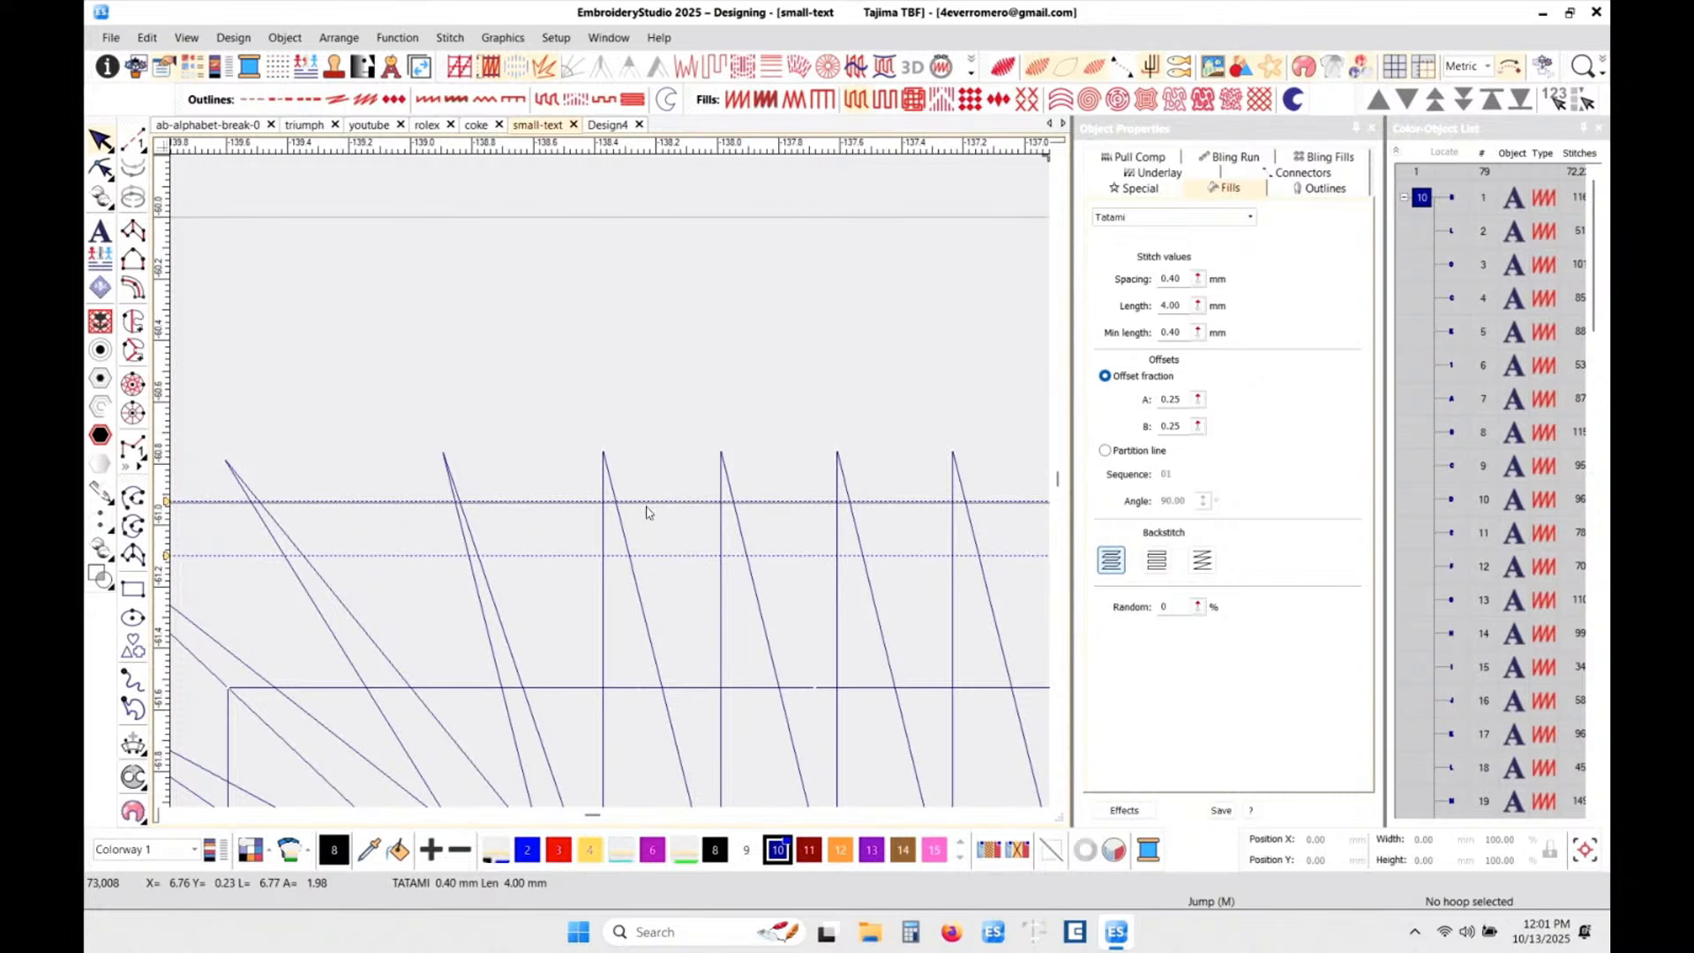
pyautogui.scroll(-2, 627, 476)
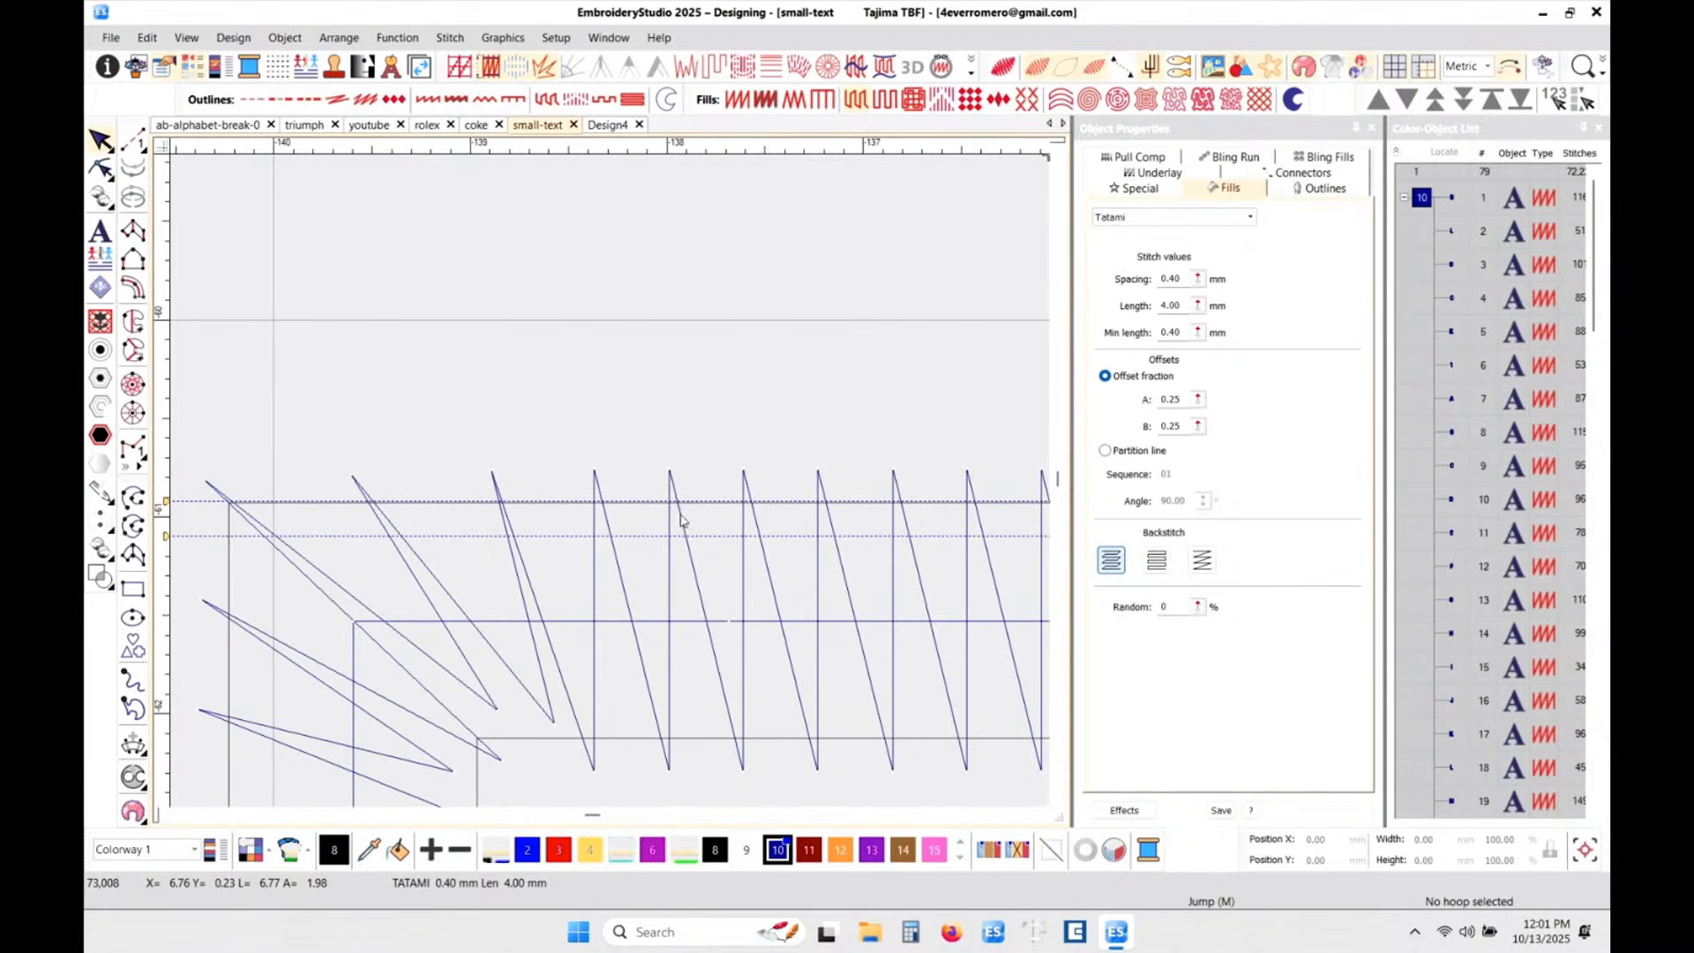
pyautogui.scroll(-2, 670, 481)
pyautogui.scroll(3, 628, 480)
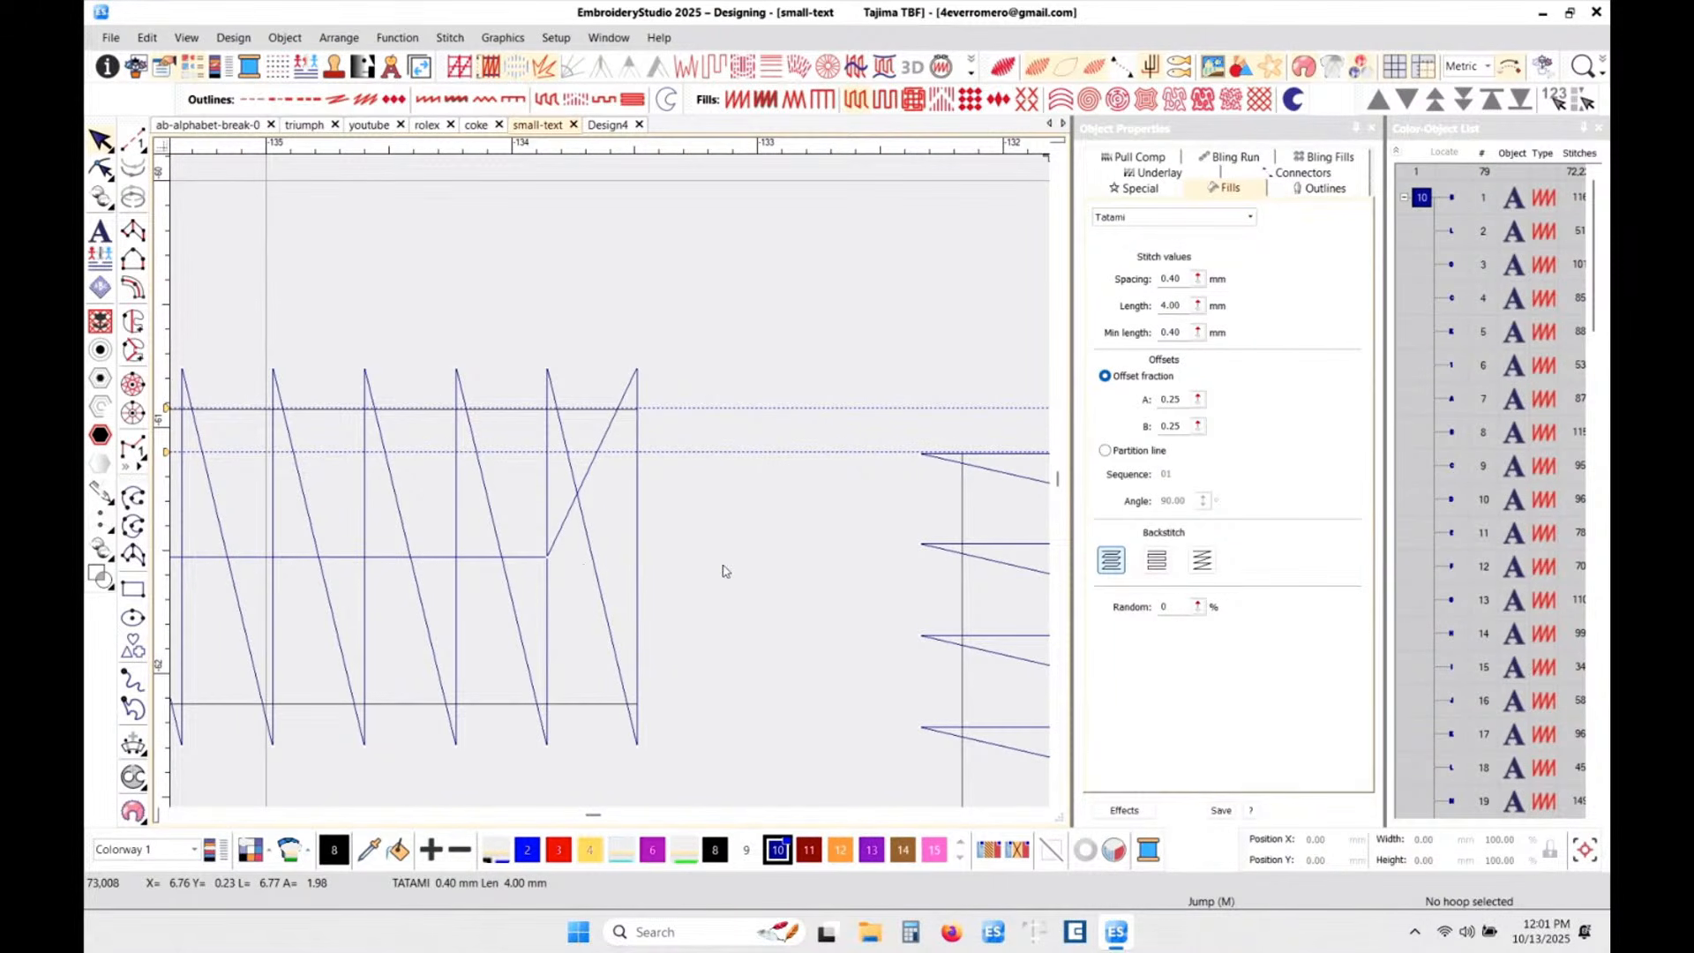
pyautogui.scroll(-5, 528, 564)
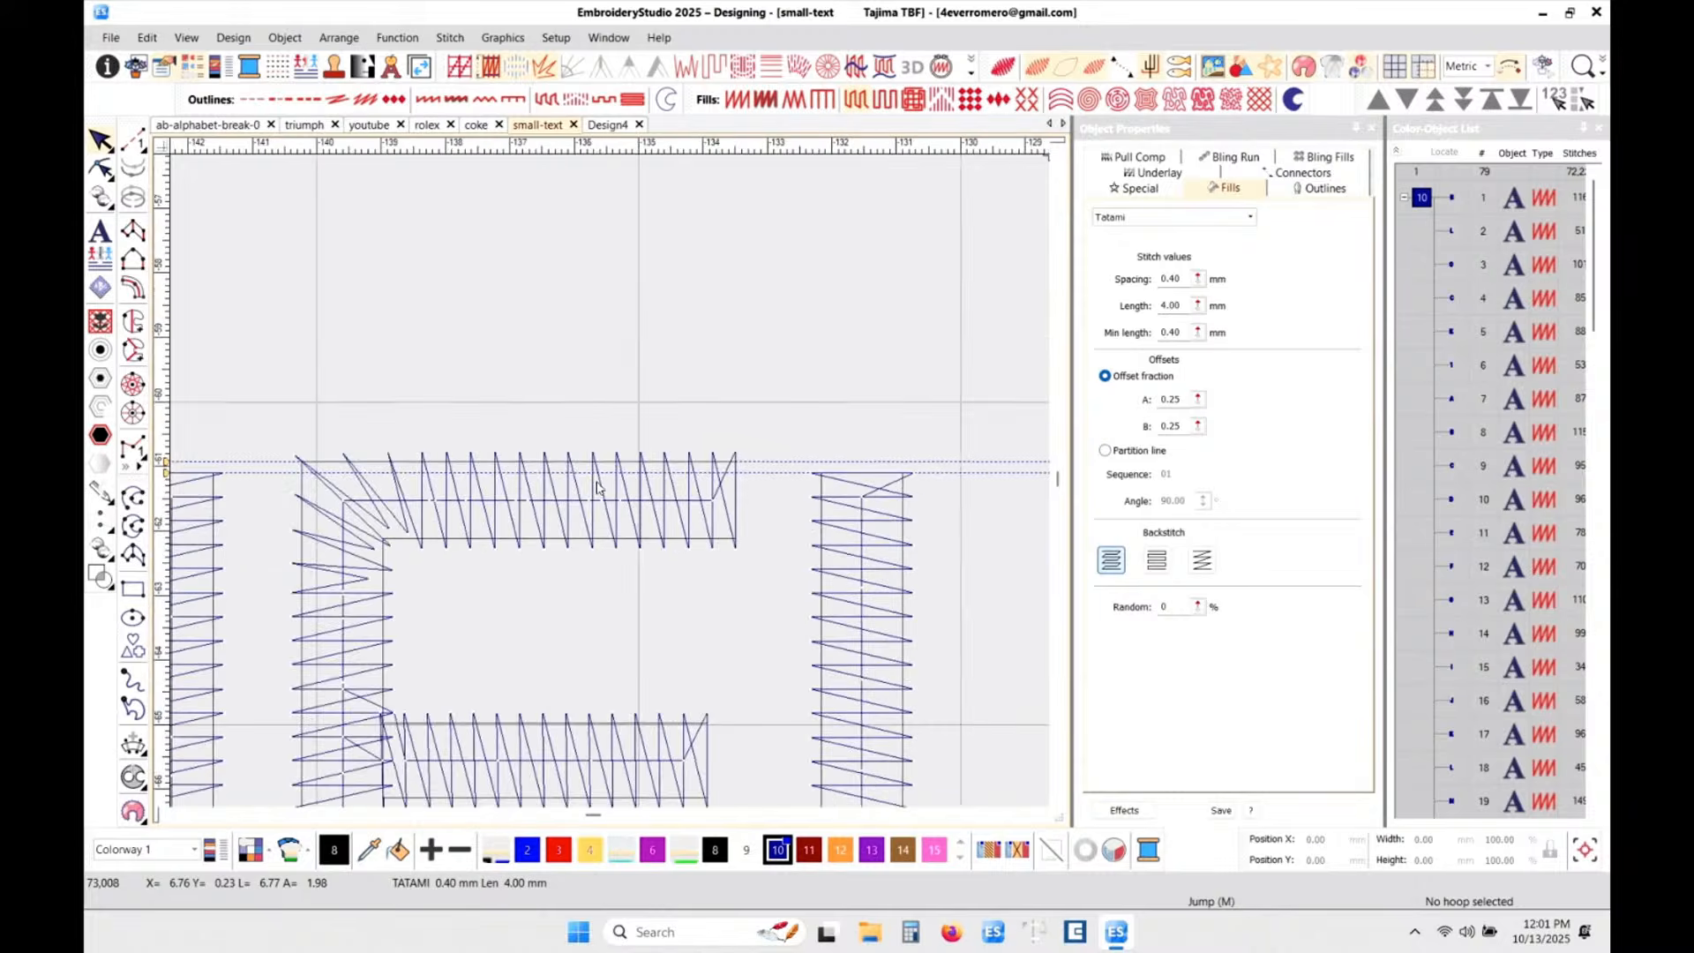
# - Examine how the end stitches of the H's second stem sit against the lower guide
pyautogui.scroll(6, 538, 492)
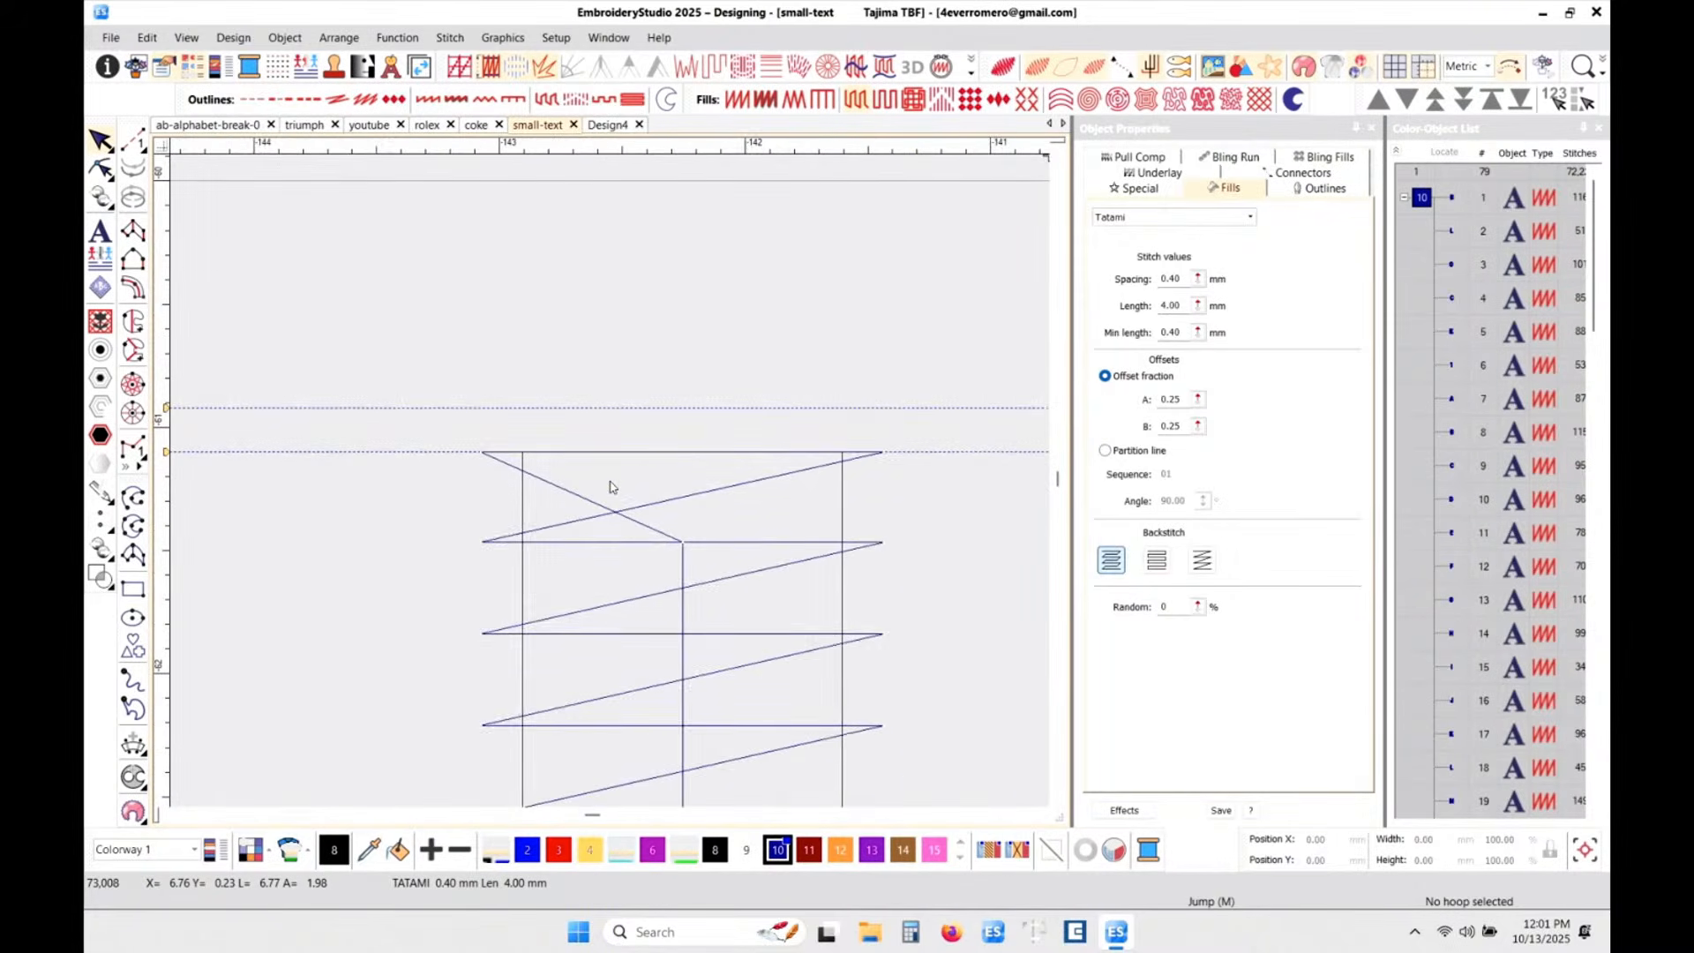
pyautogui.scroll(1, 613, 487)
pyautogui.scroll(2, 612, 484)
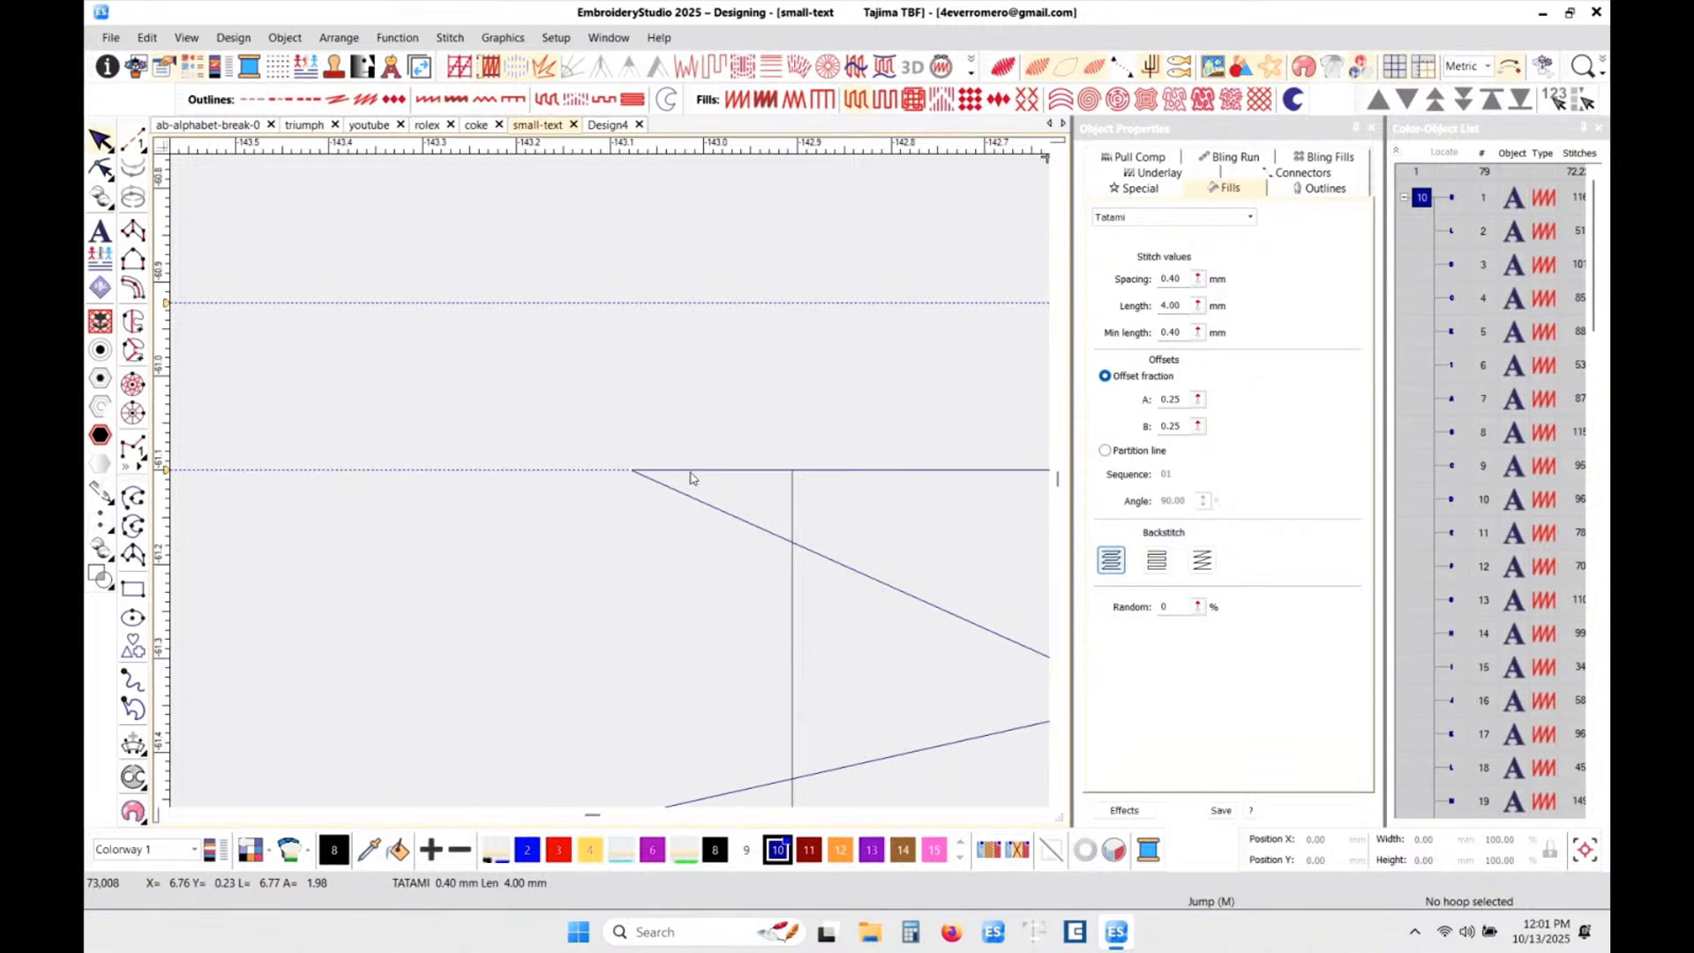
pyautogui.scroll(1, 957, 510)
pyautogui.scroll(-2, 761, 450)
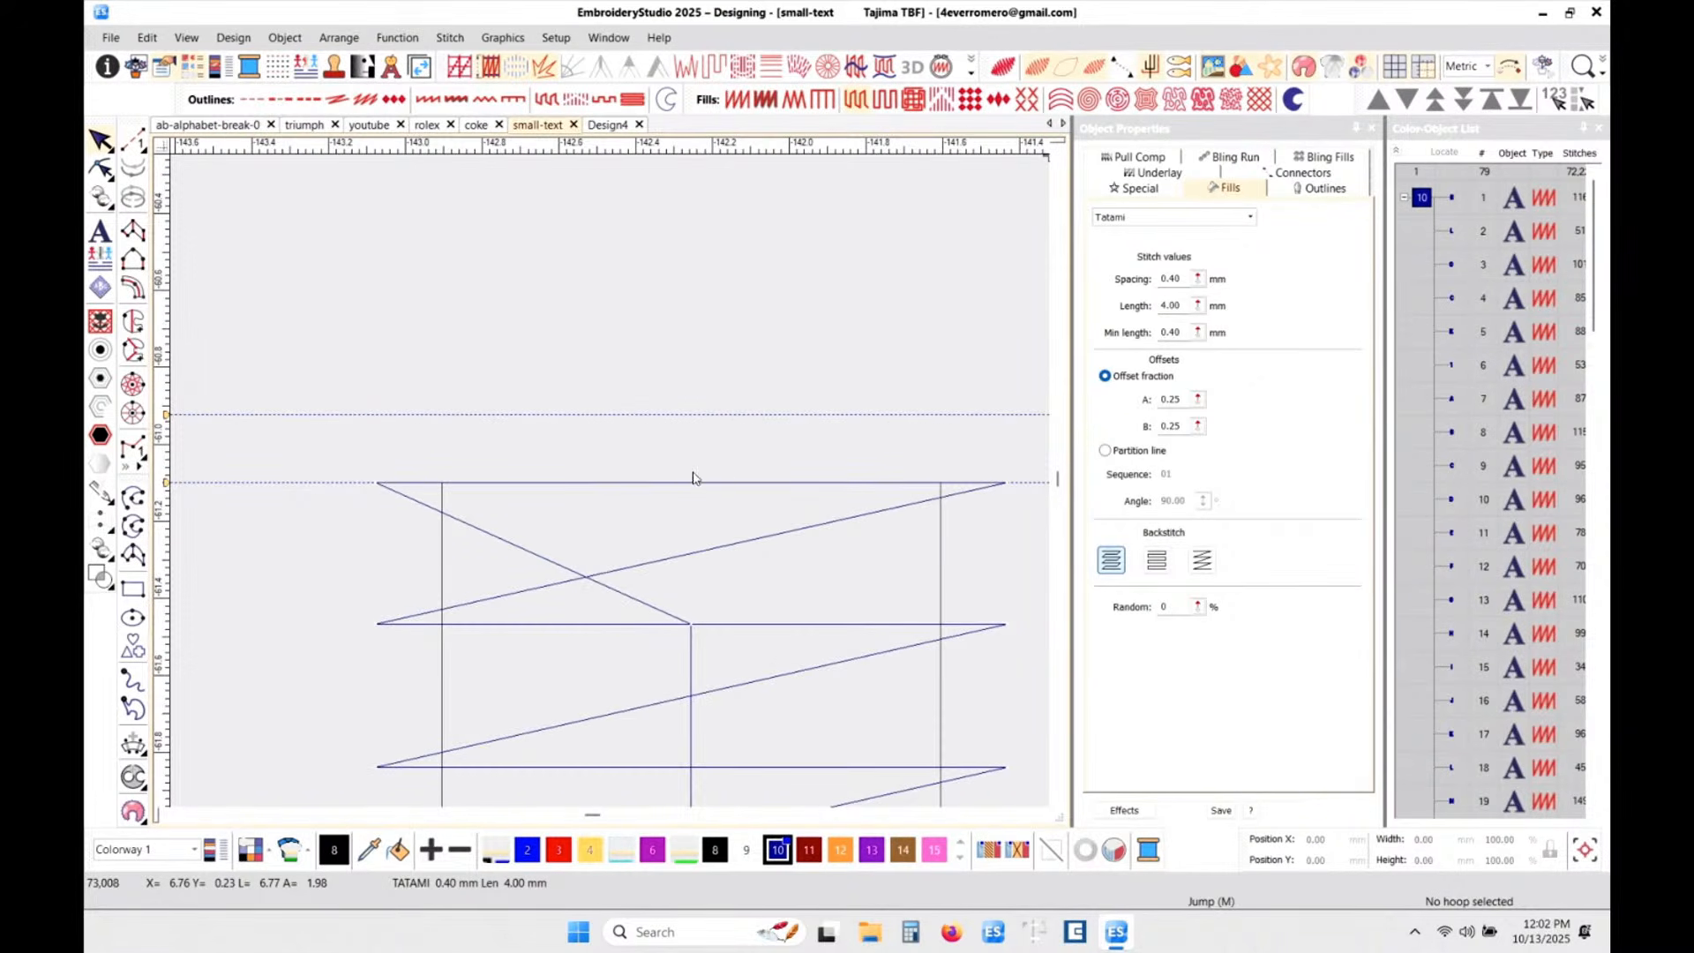
pyautogui.scroll(-1, 732, 481)
pyautogui.scroll(-1, 715, 479)
pyautogui.scroll(-1, 608, 484)
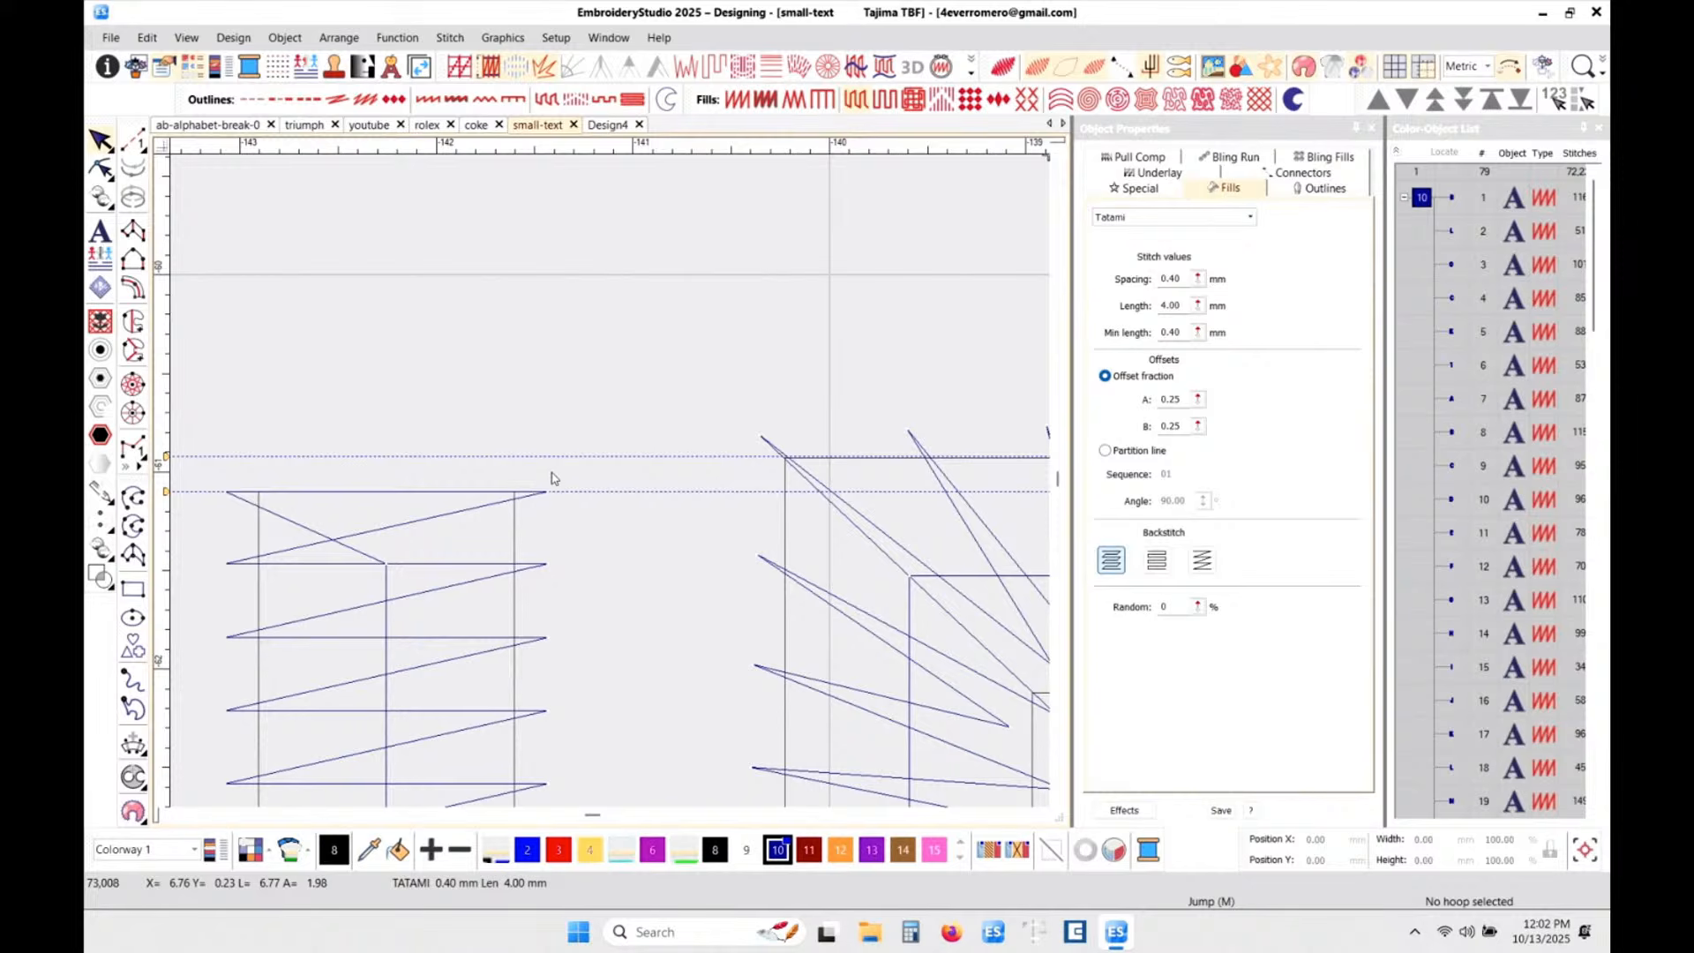
# - Add a third horizontal guide about midway between the guides at the E's top outline and the H's stem top
pyautogui.moveTo(160, 477); pyautogui.dragTo(163, 475)
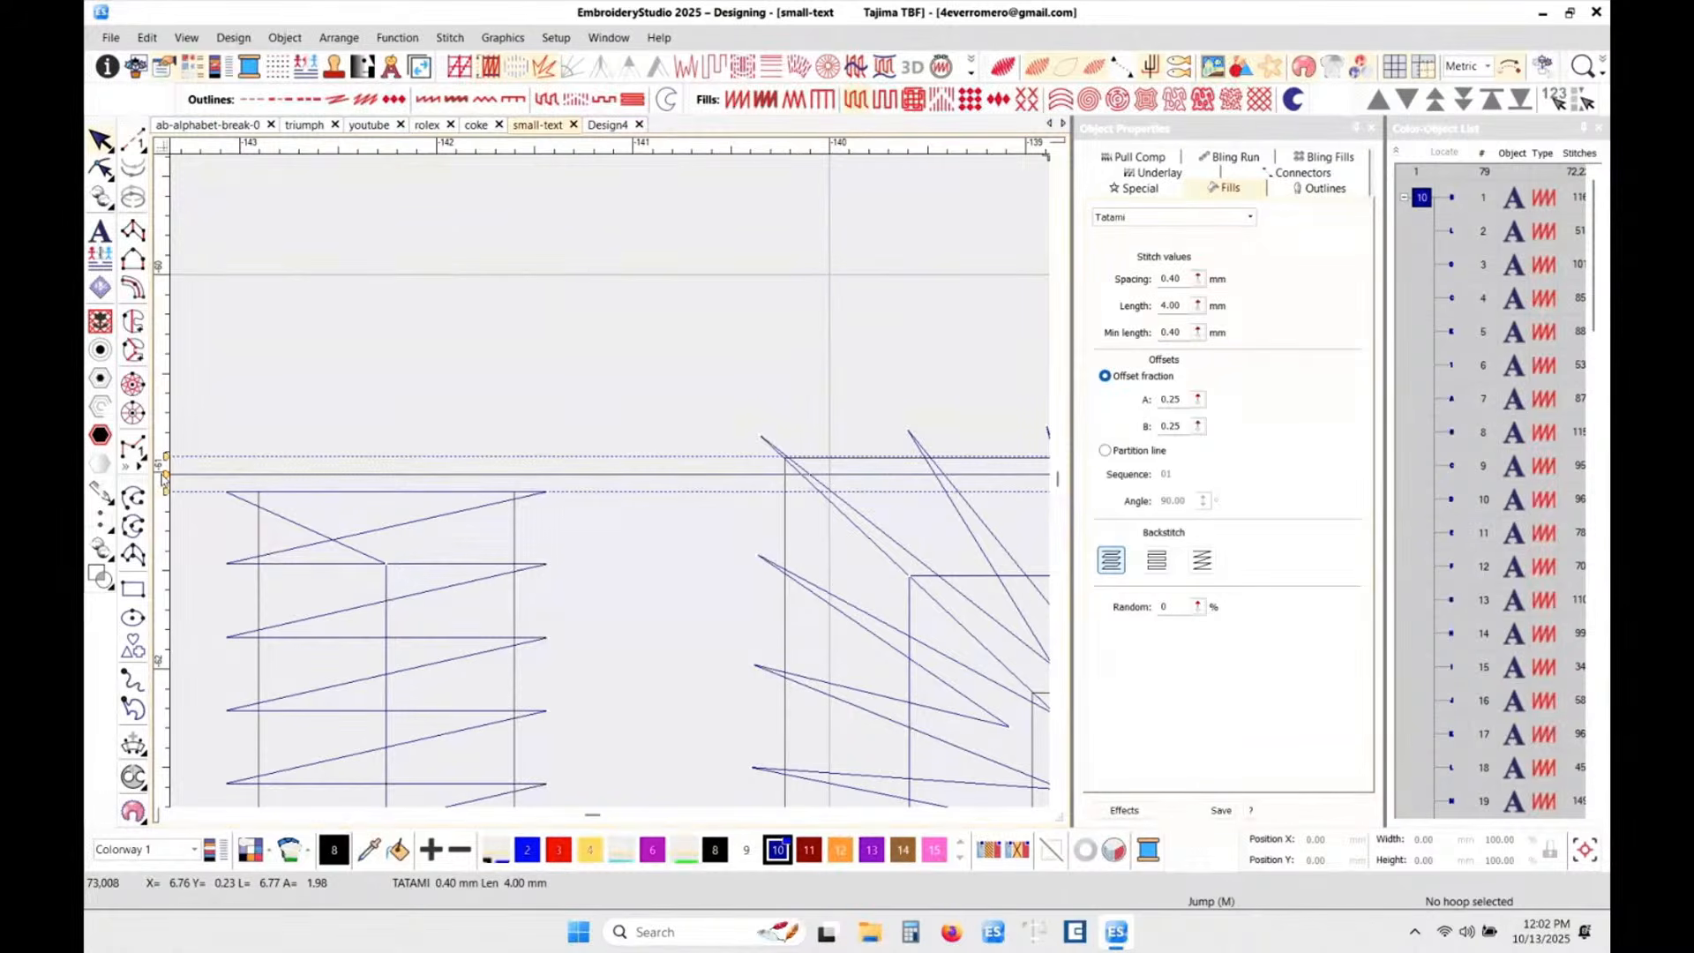
pyautogui.moveTo(165, 477); pyautogui.dragTo(165, 477)
pyautogui.scroll(-2, 617, 487)
pyautogui.scroll(-1, 612, 486)
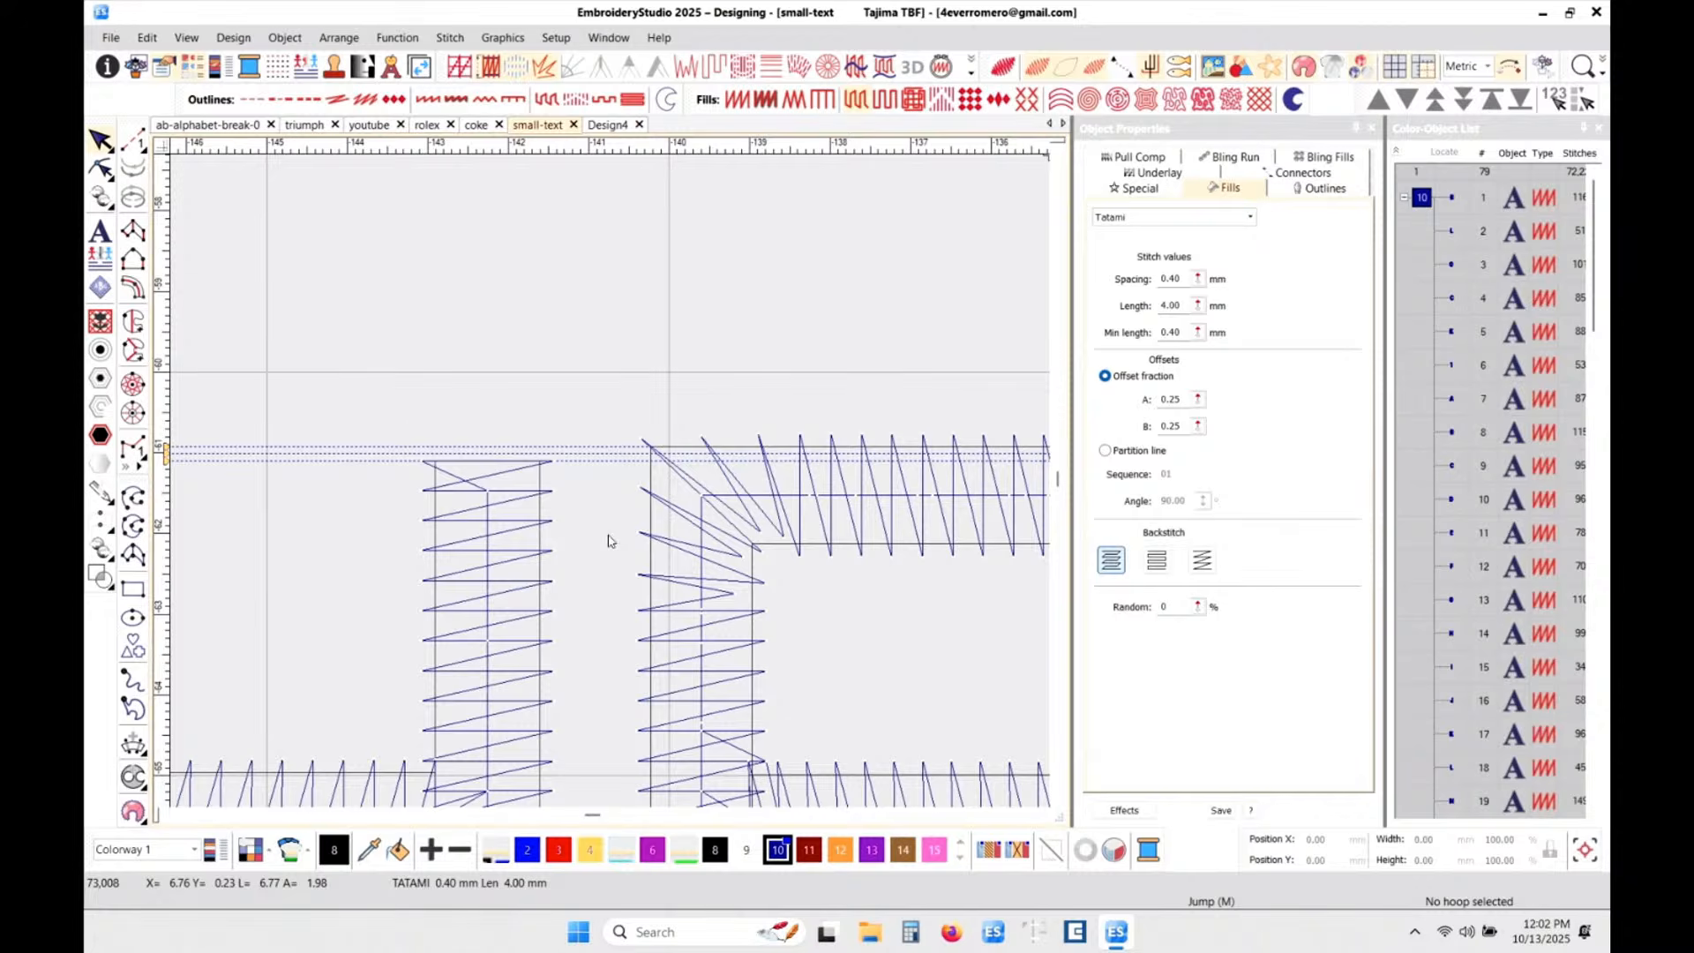
# - Switch to the rolex design and add a horizontal guide along the top edge of the L
pyautogui.click(430, 125)
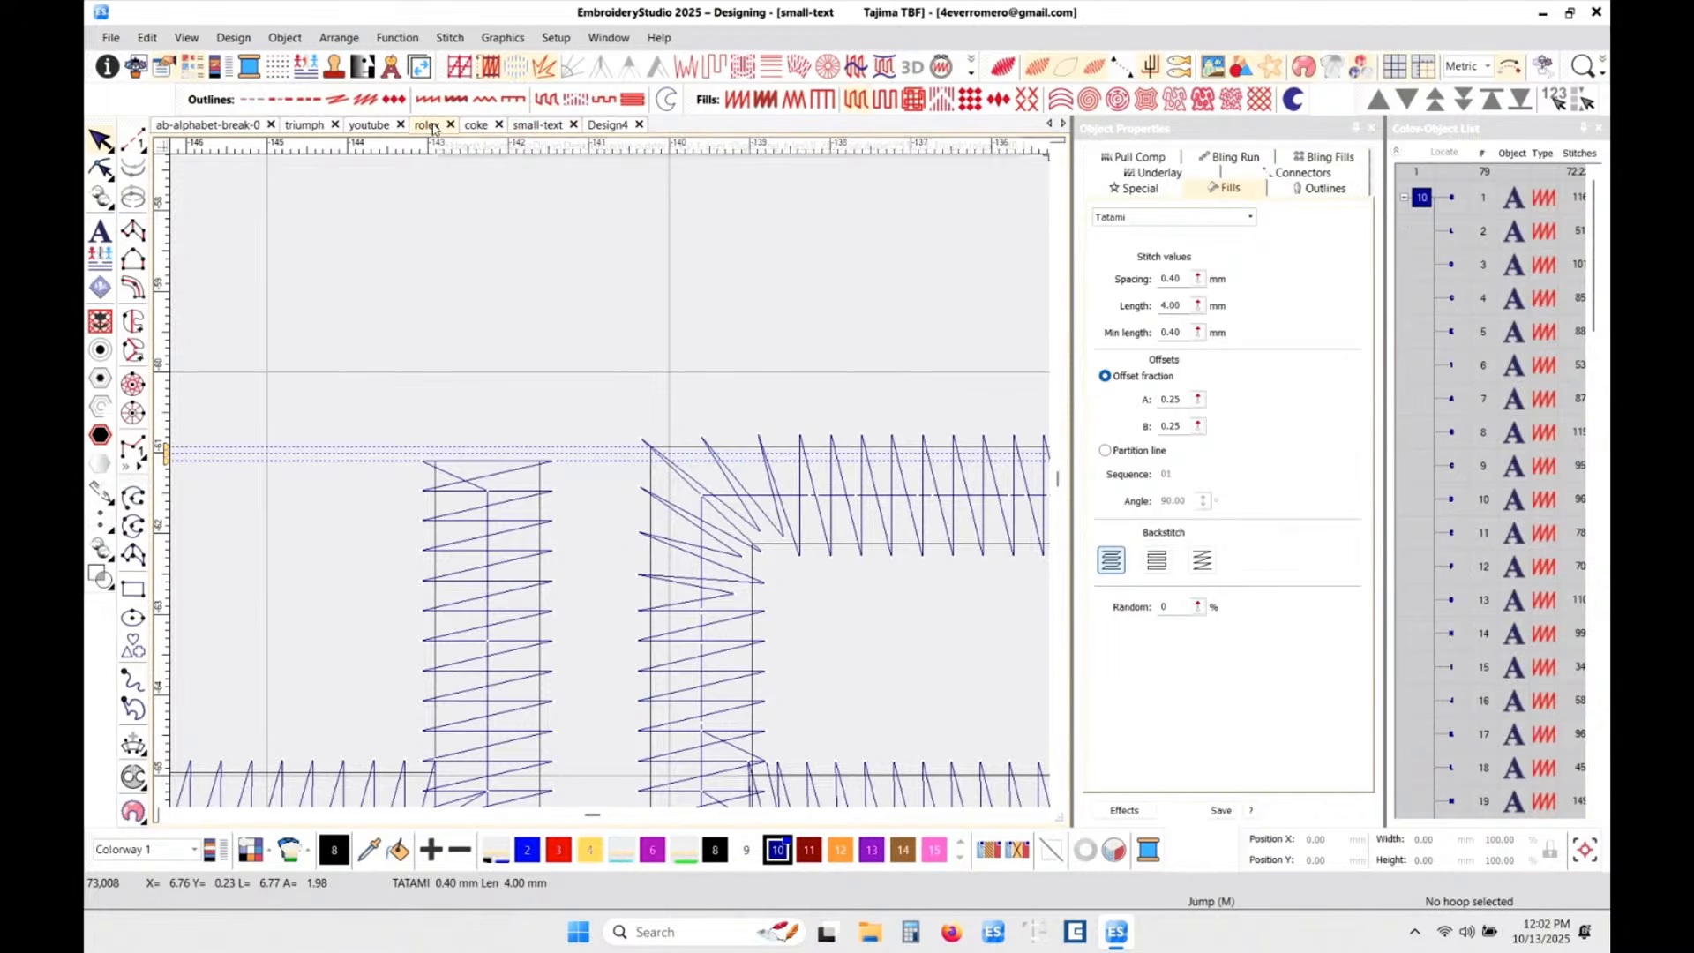
pyautogui.scroll(4, 612, 486)
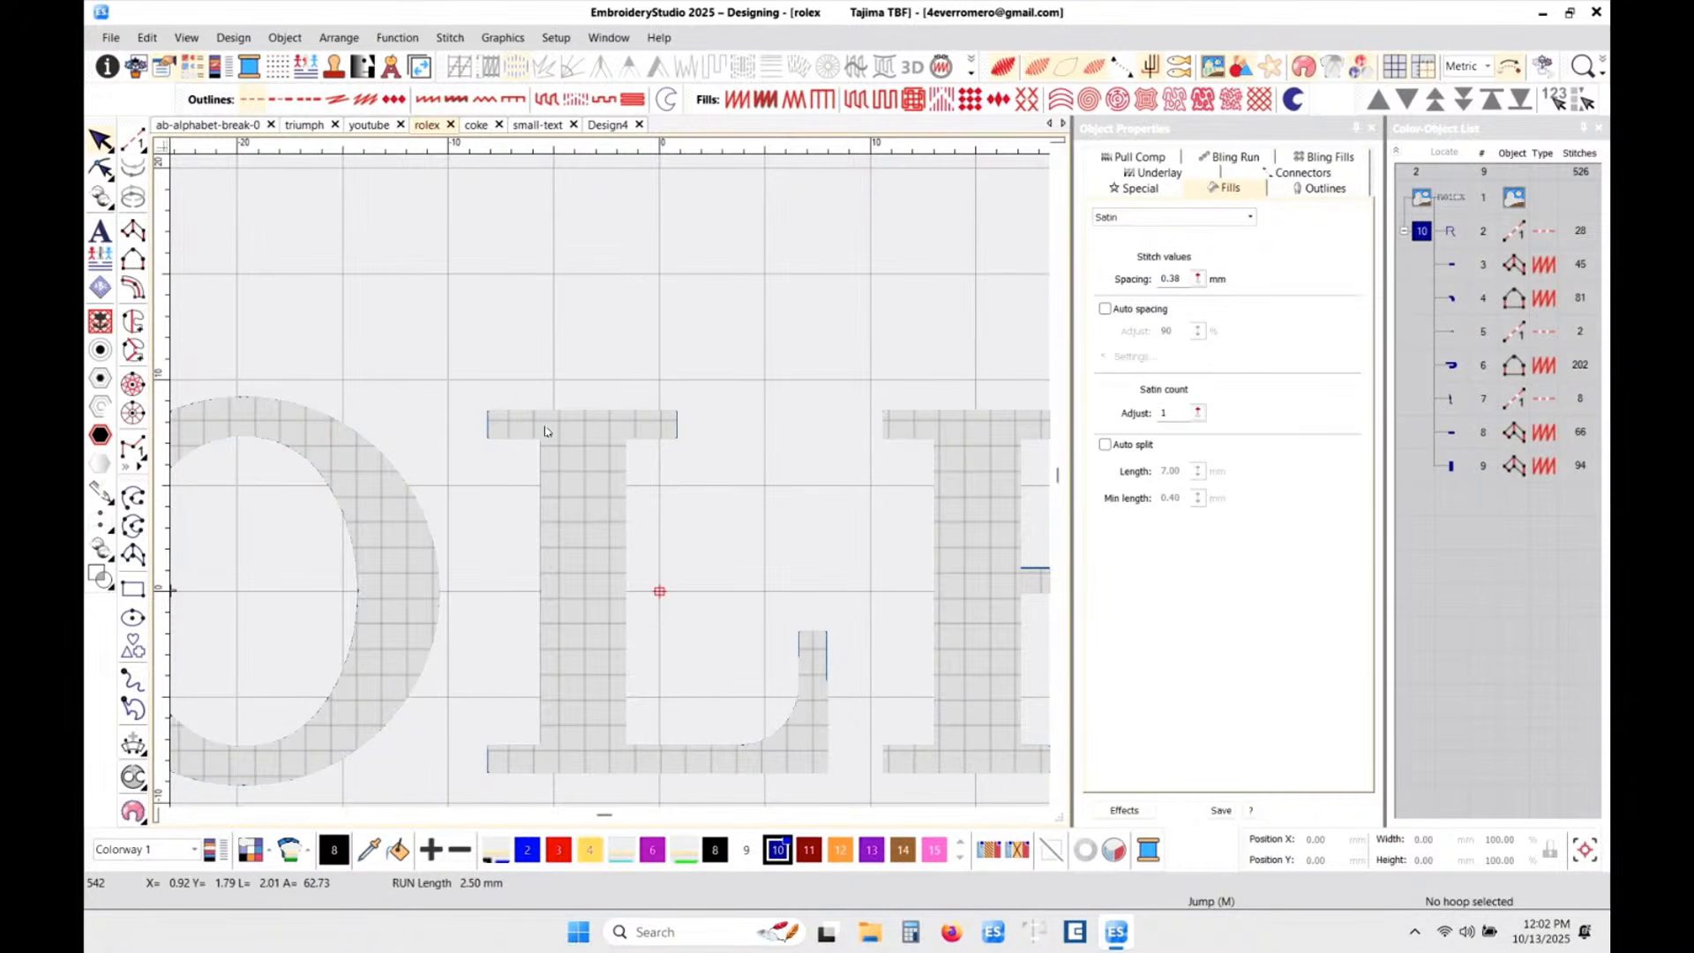
pyautogui.scroll(-4, 544, 430)
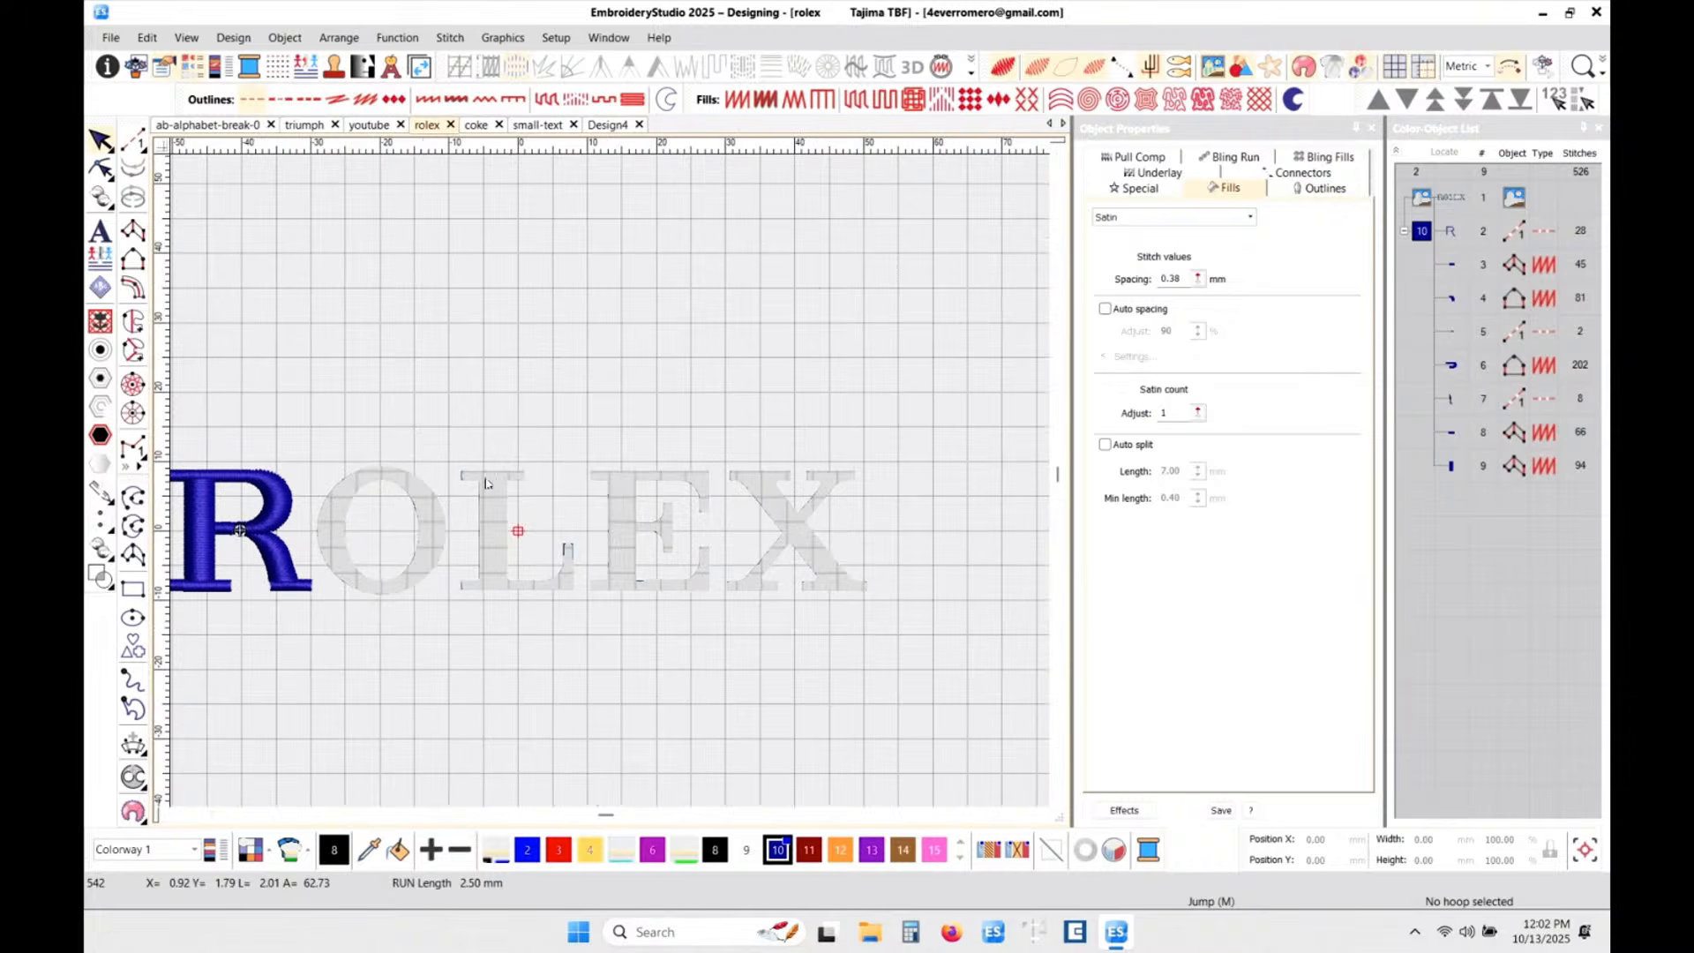
pyautogui.scroll(-1, 226, 485)
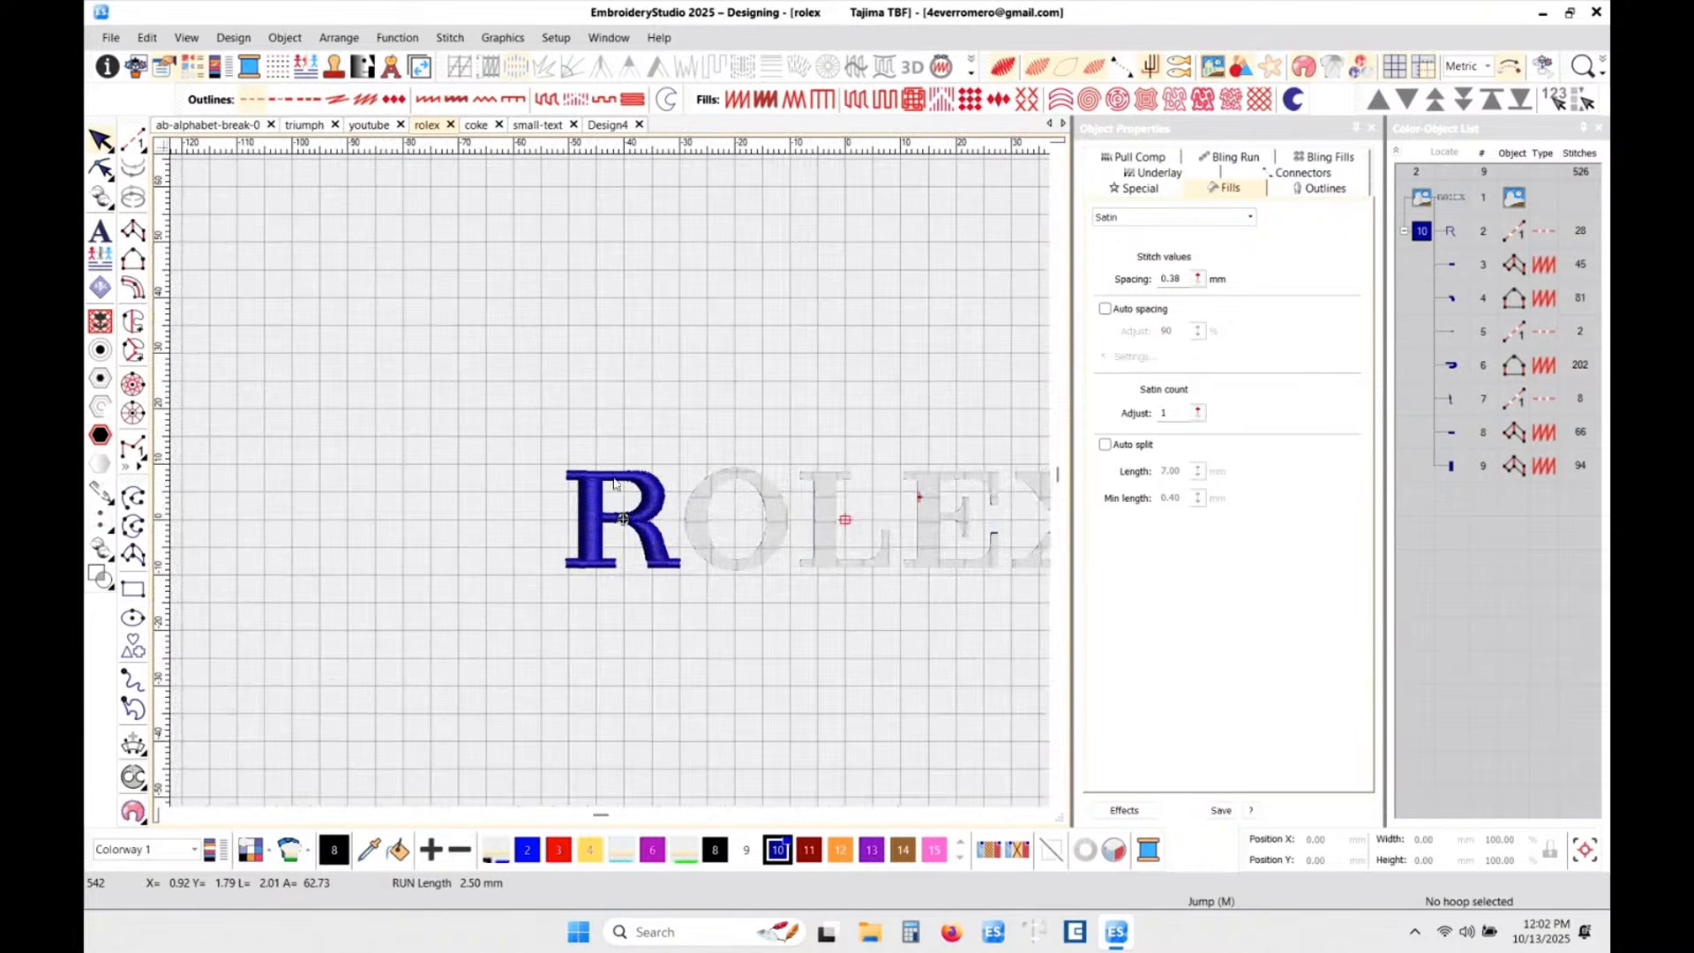
pyautogui.scroll(-1, 846, 479)
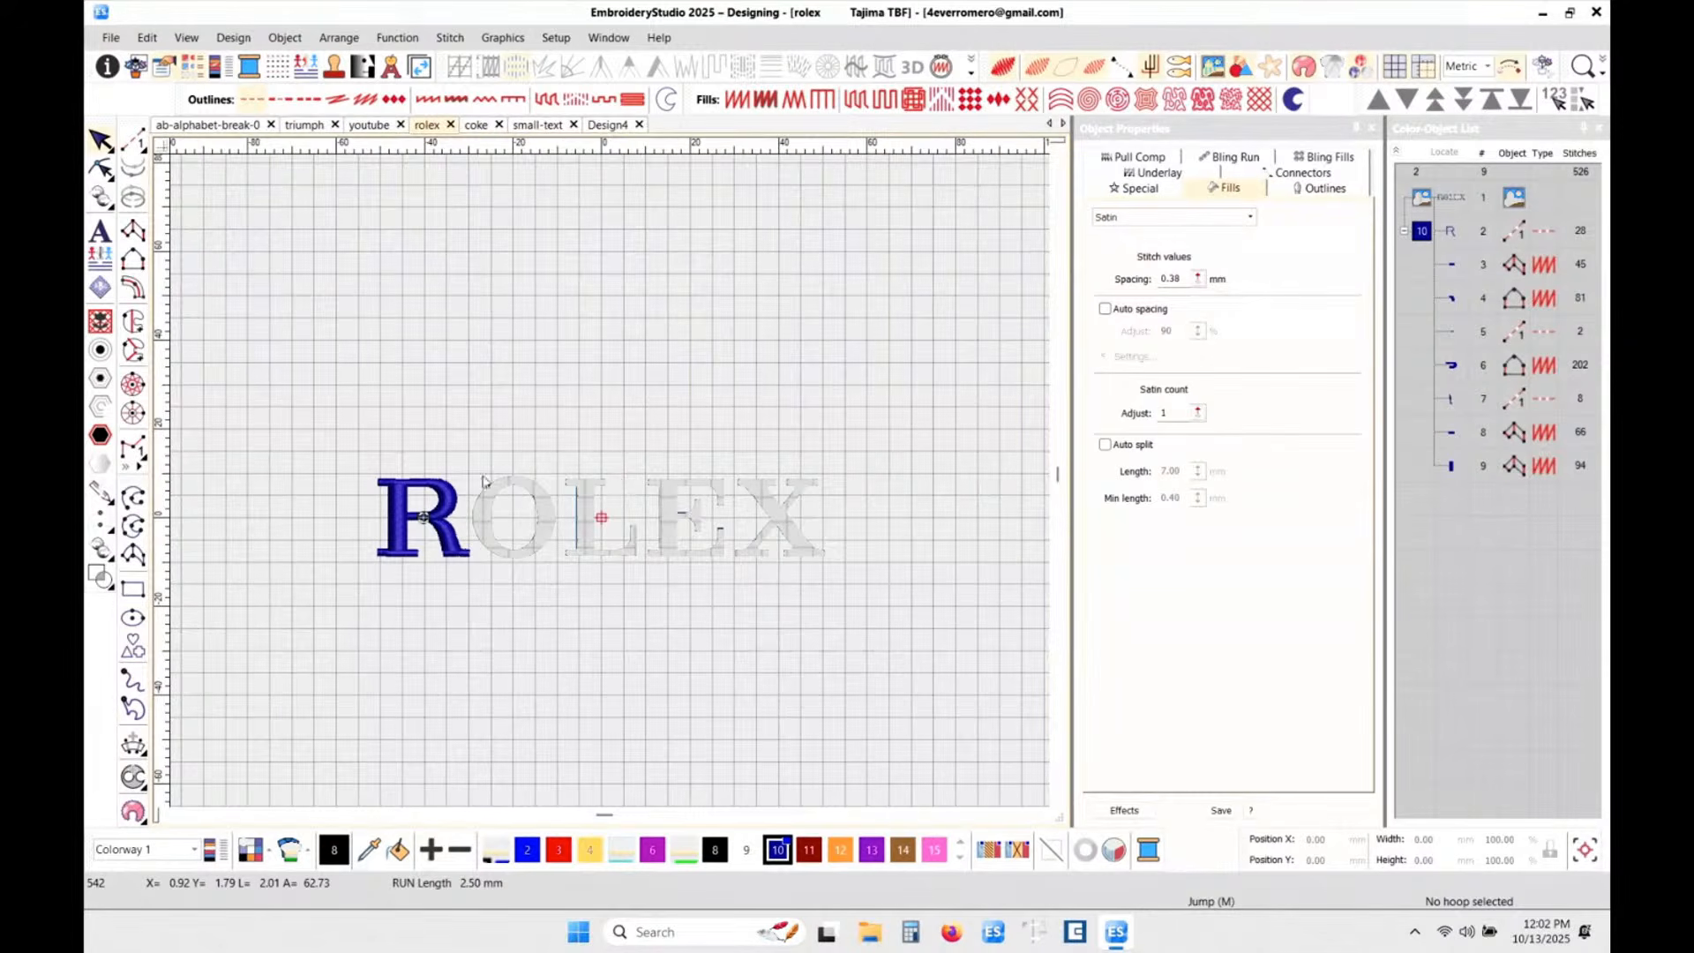
pyautogui.scroll(4, 483, 480)
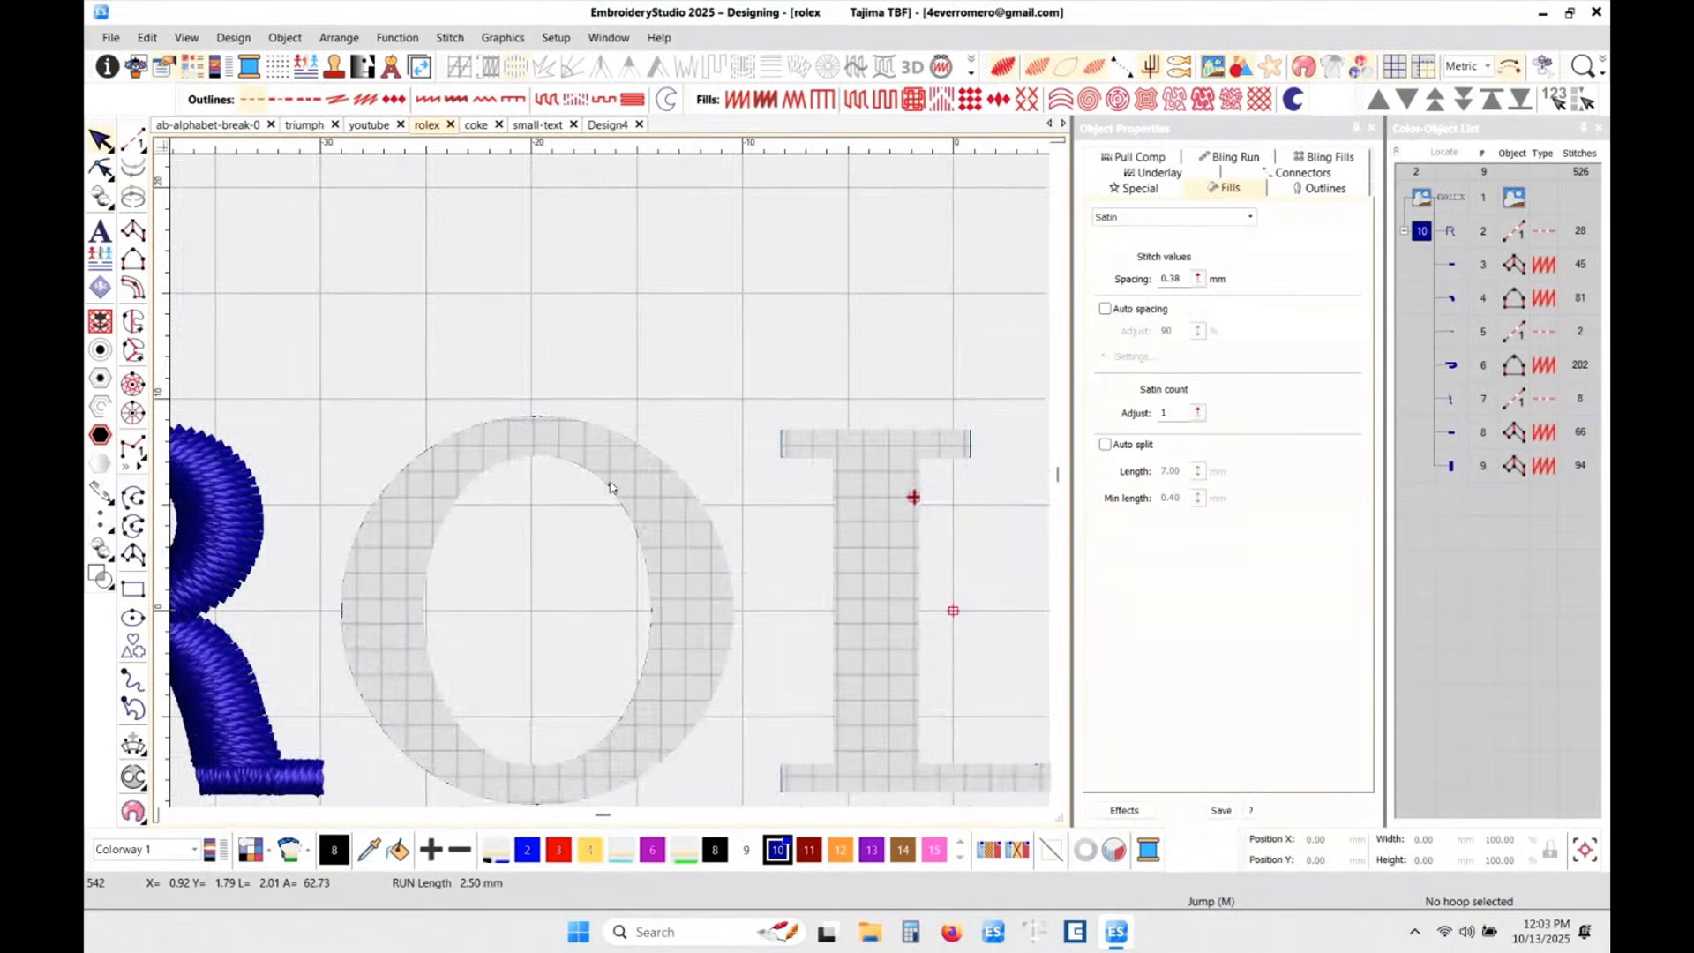
pyautogui.click(164, 431)
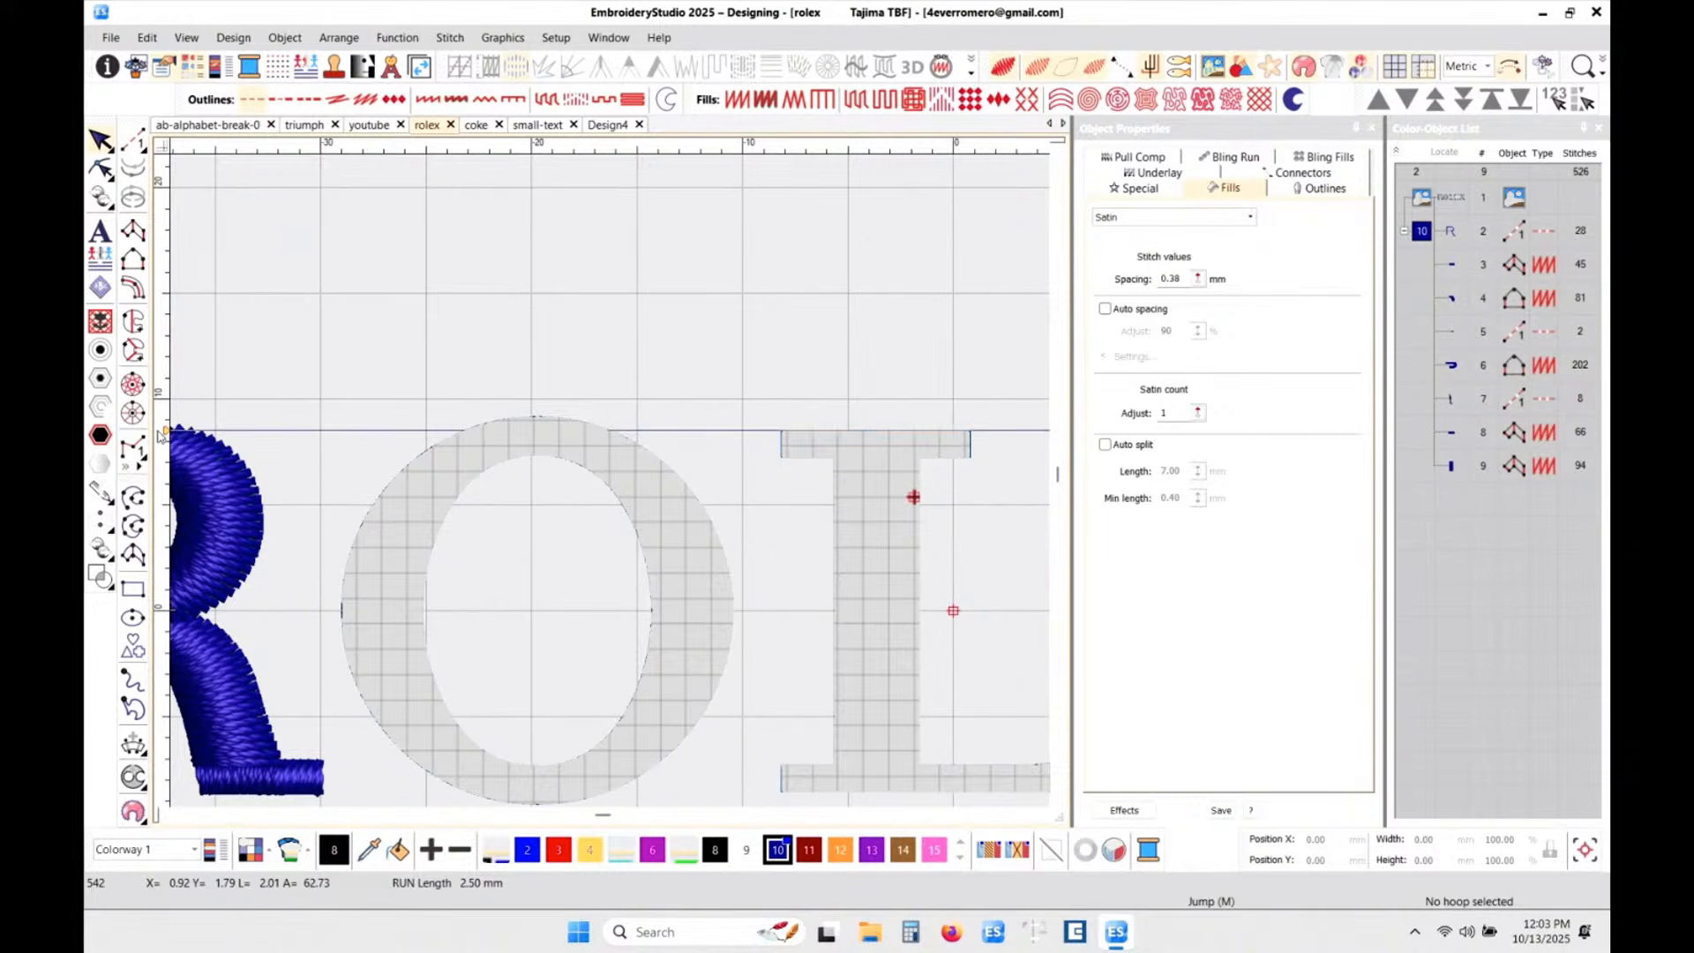
# - Examine how the L's upper serif and the O's upper curve sit against the guide
pyautogui.scroll(3, 605, 485)
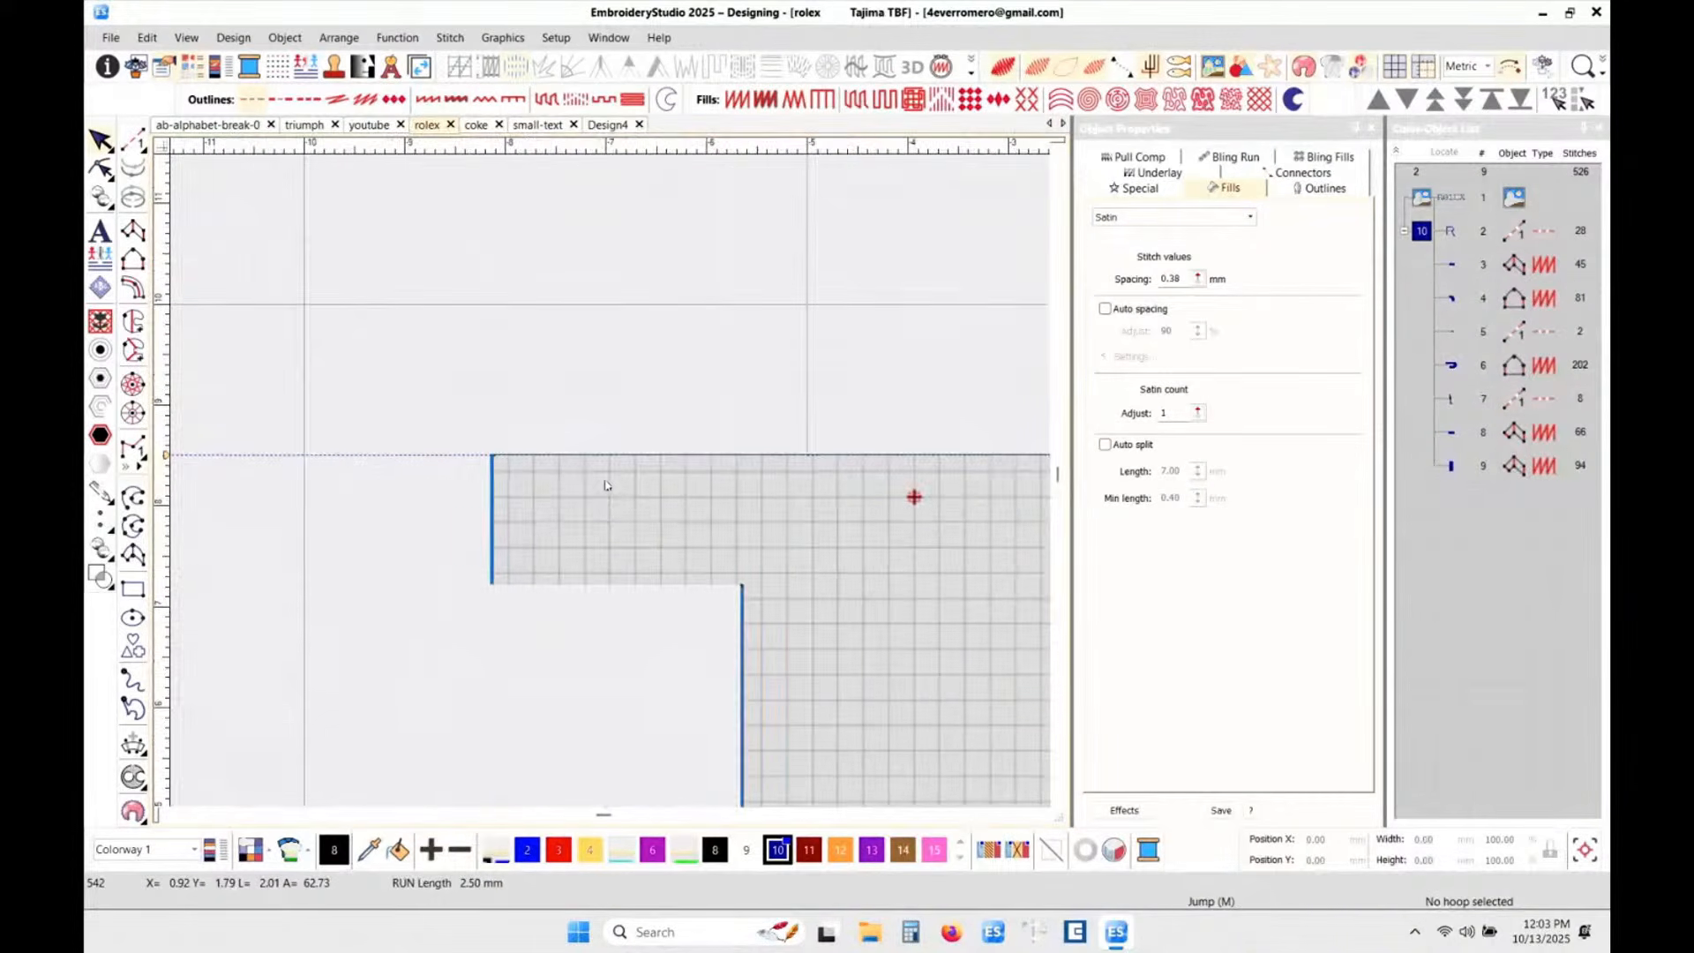
pyautogui.scroll(-5, 611, 485)
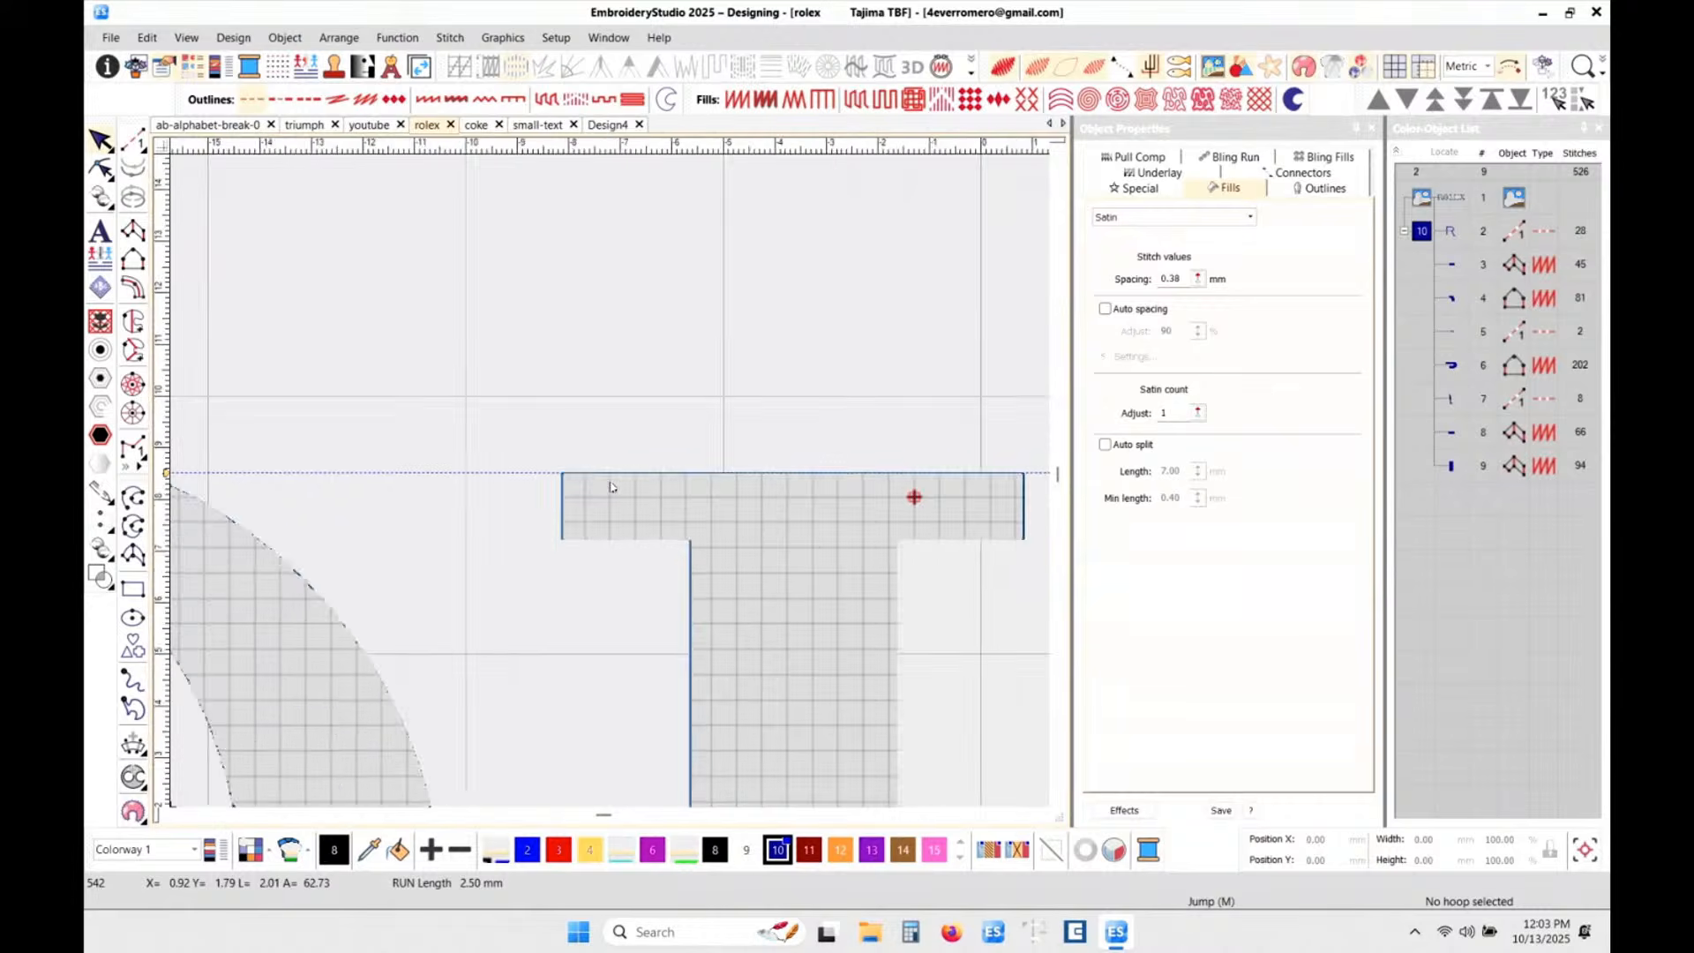
pyautogui.scroll(1, 611, 486)
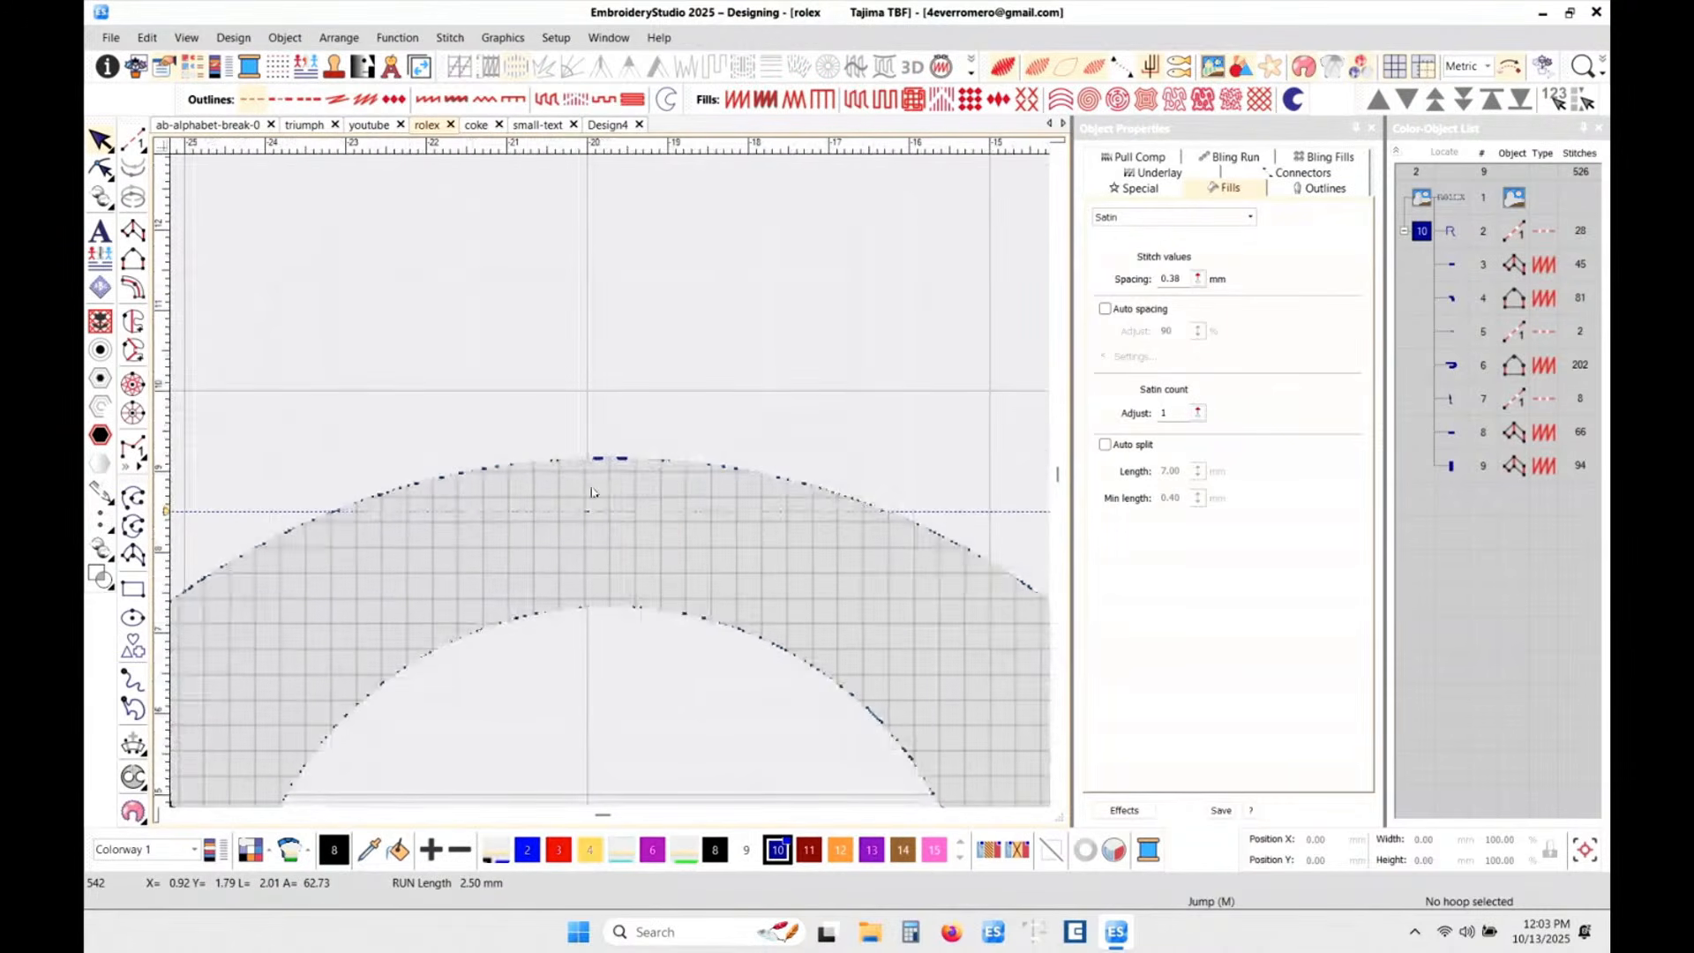
pyautogui.scroll(-1, 612, 486)
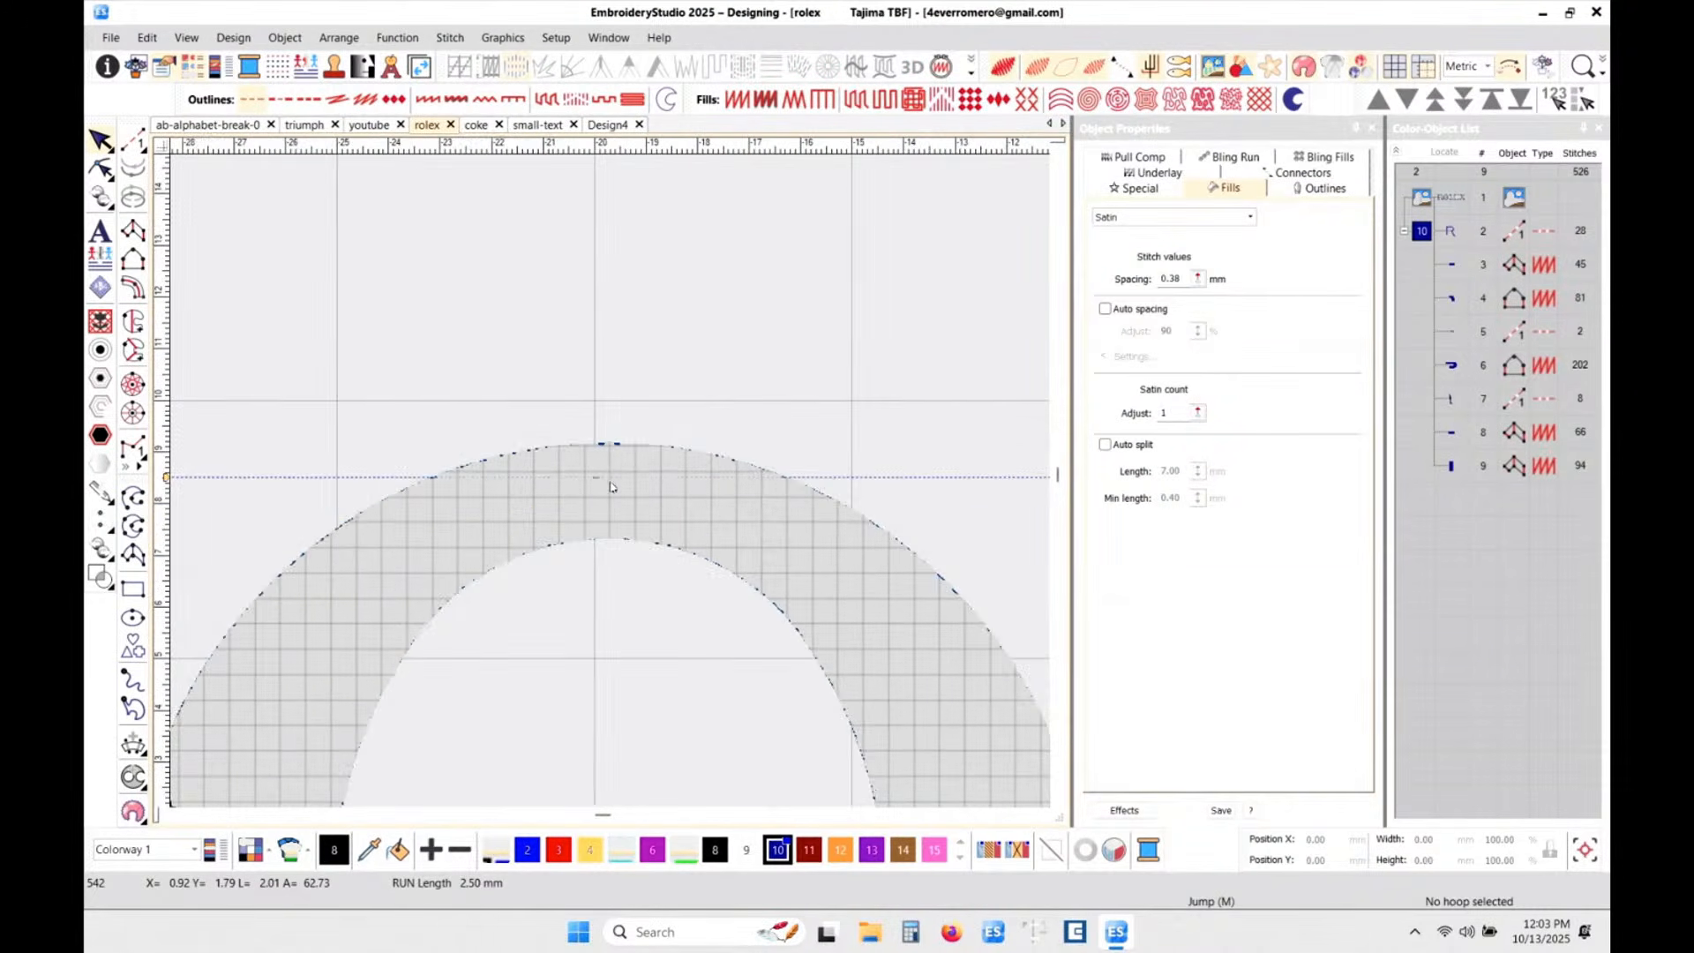
# - Add a second horizontal guide along the bottom edge of the L, E and X serifs
pyautogui.scroll(-3, 657, 487)
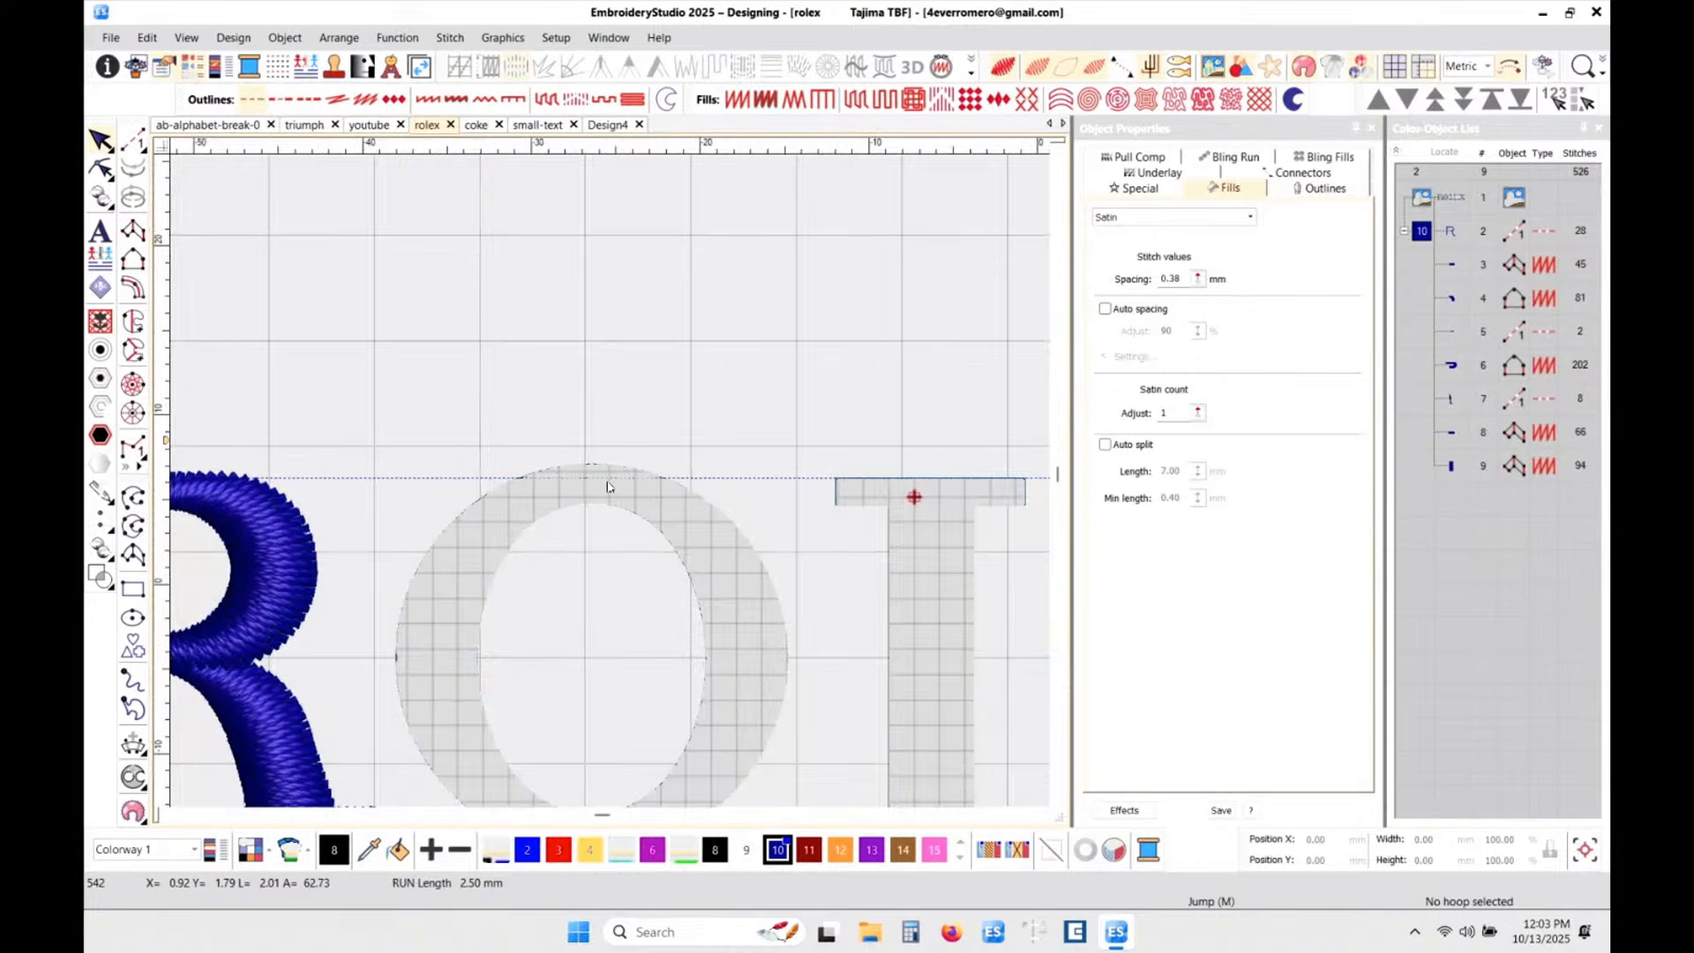
pyautogui.scroll(-4, 611, 486)
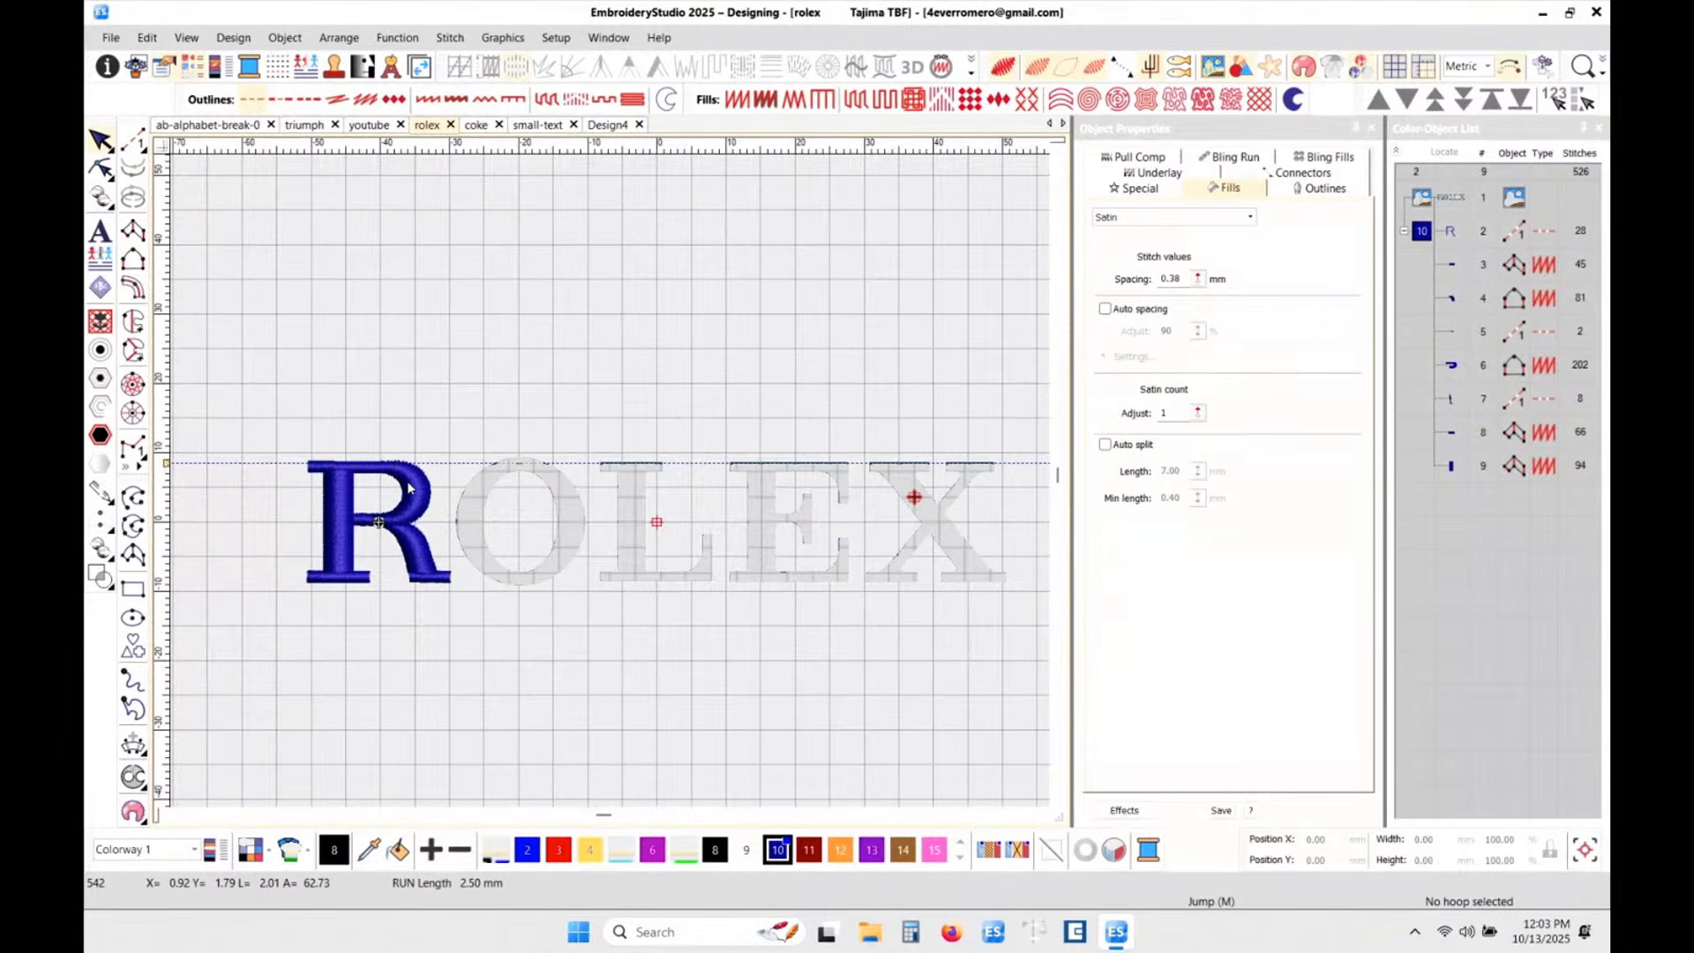
pyautogui.click(163, 587)
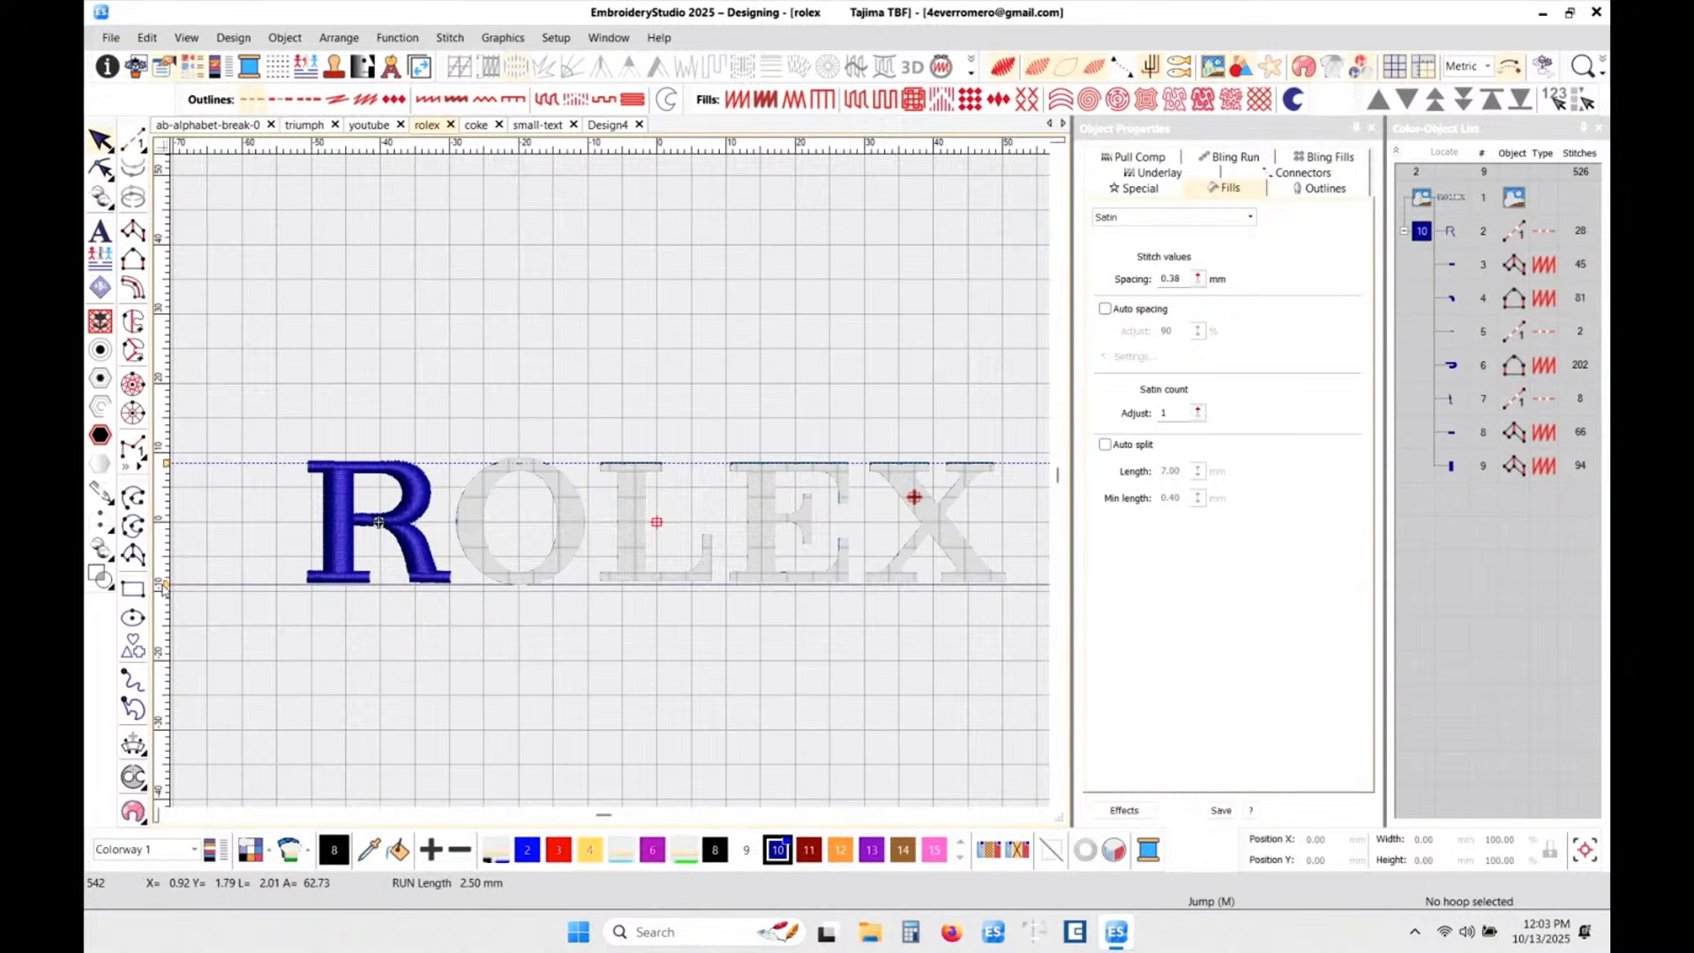
pyautogui.moveTo(163, 589); pyautogui.dragTo(166, 584)
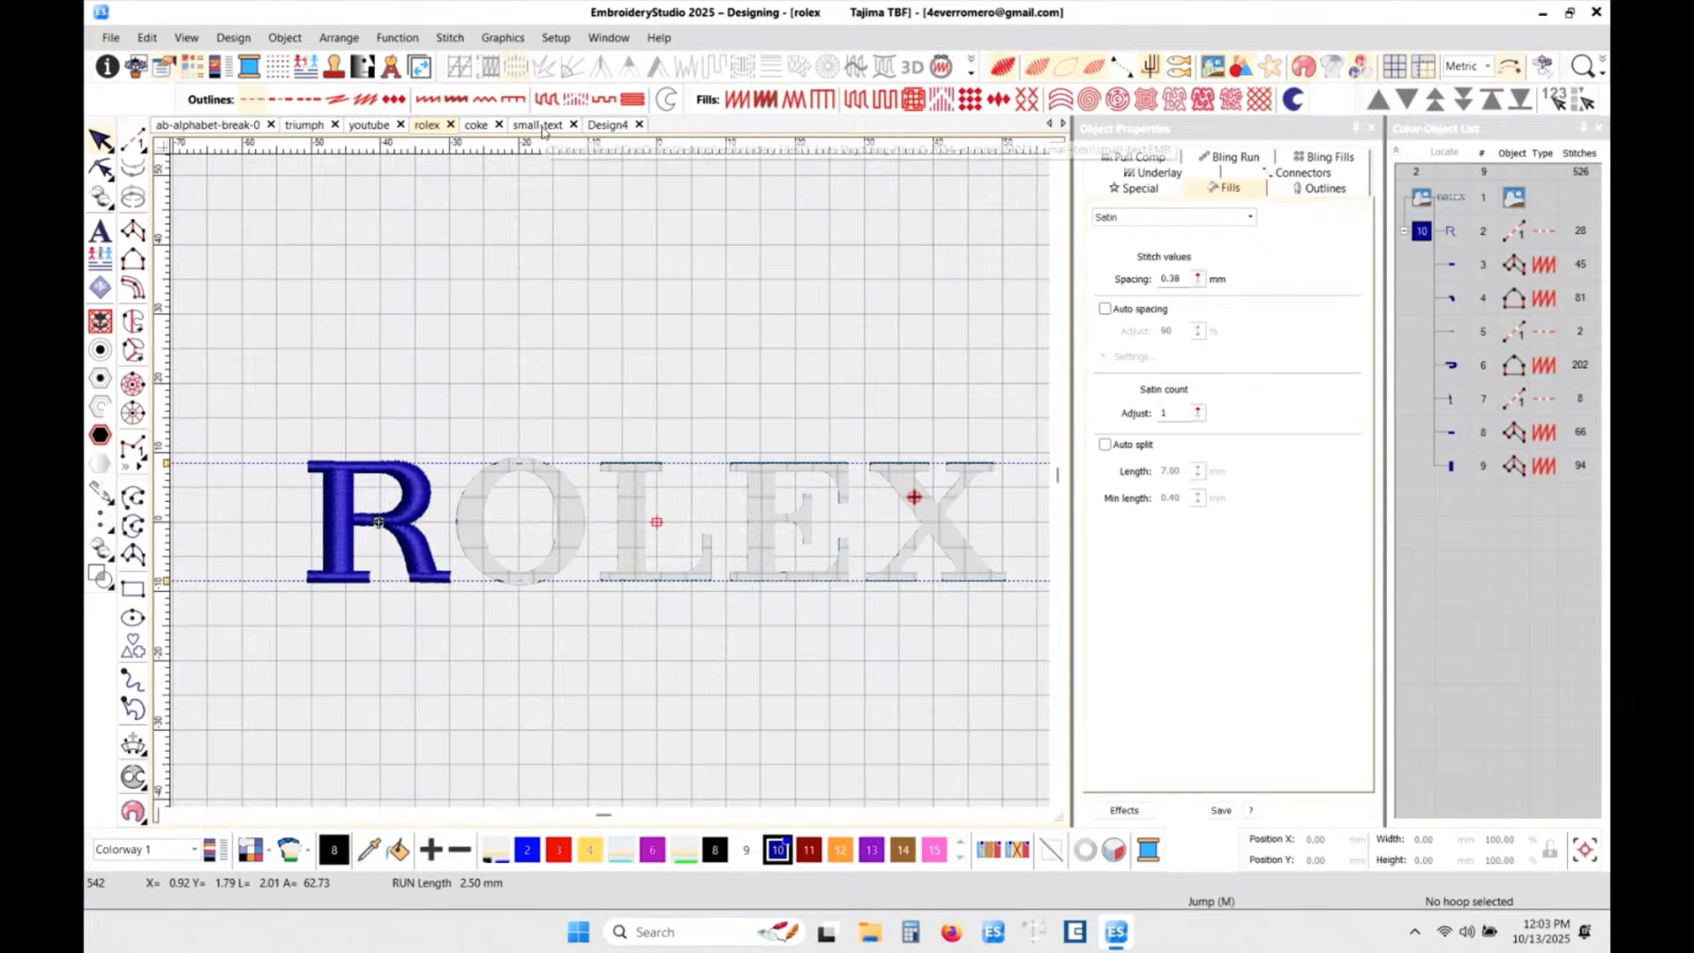
# - Switch to the youtube design and add a horizontal guide aligned with the top edge of the T
pyautogui.click(367, 126)
pyautogui.scroll(4, 611, 486)
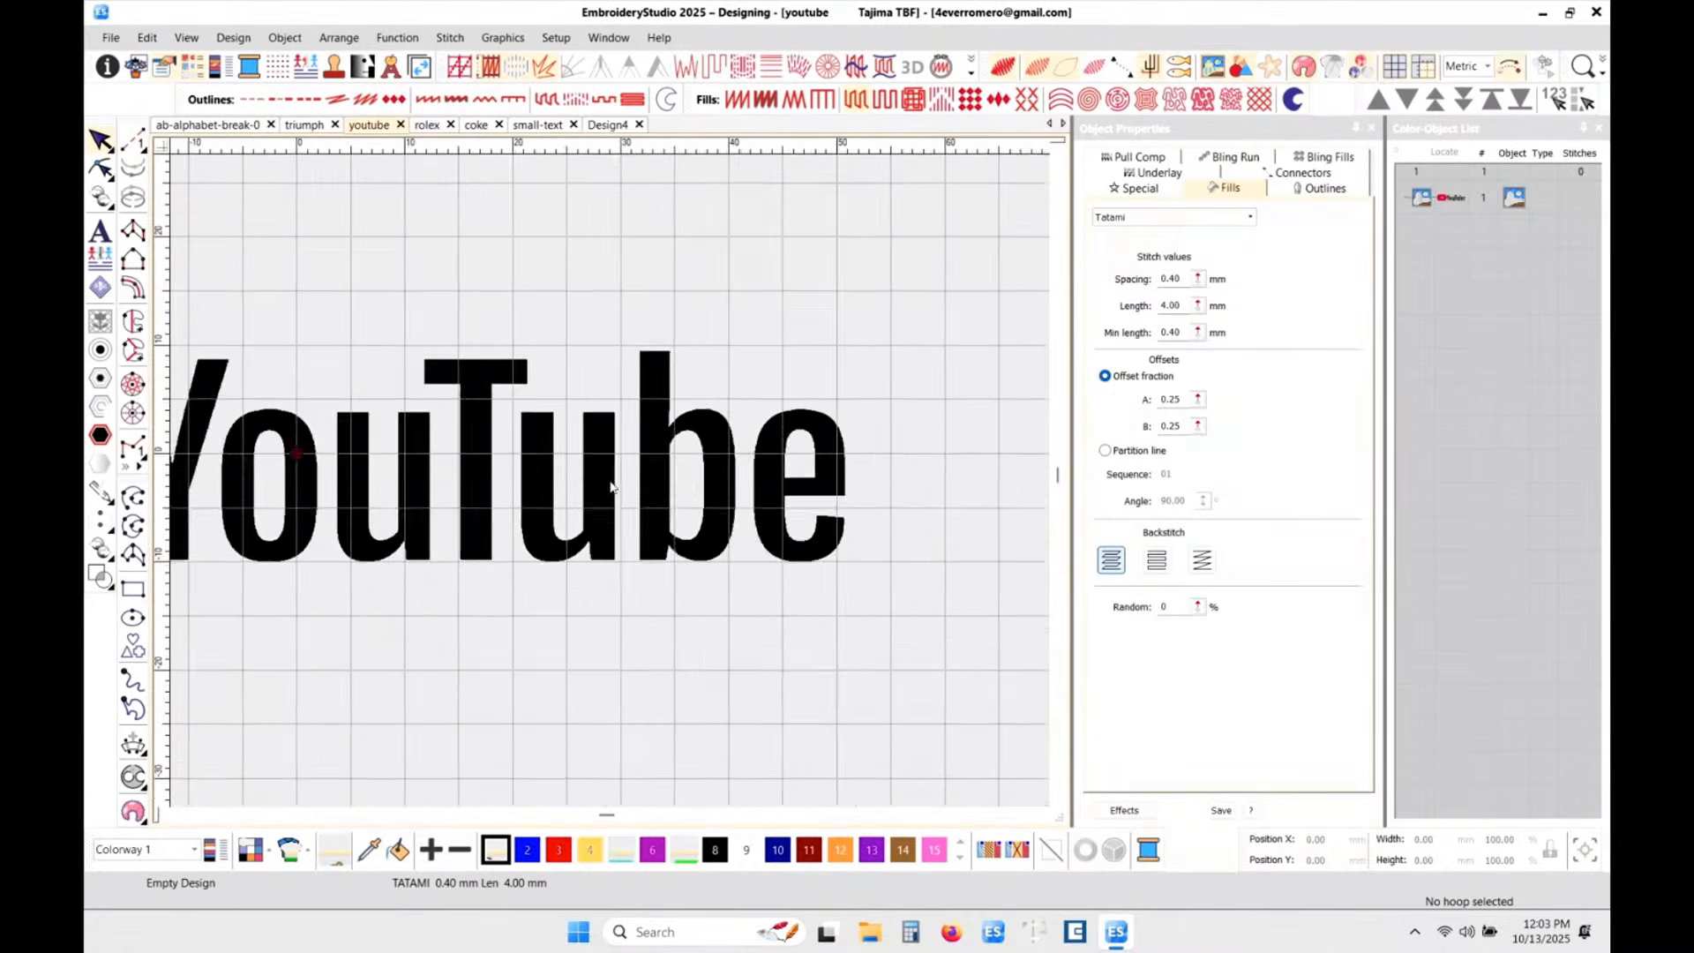
pyautogui.scroll(-2, 611, 486)
pyautogui.scroll(2, 612, 486)
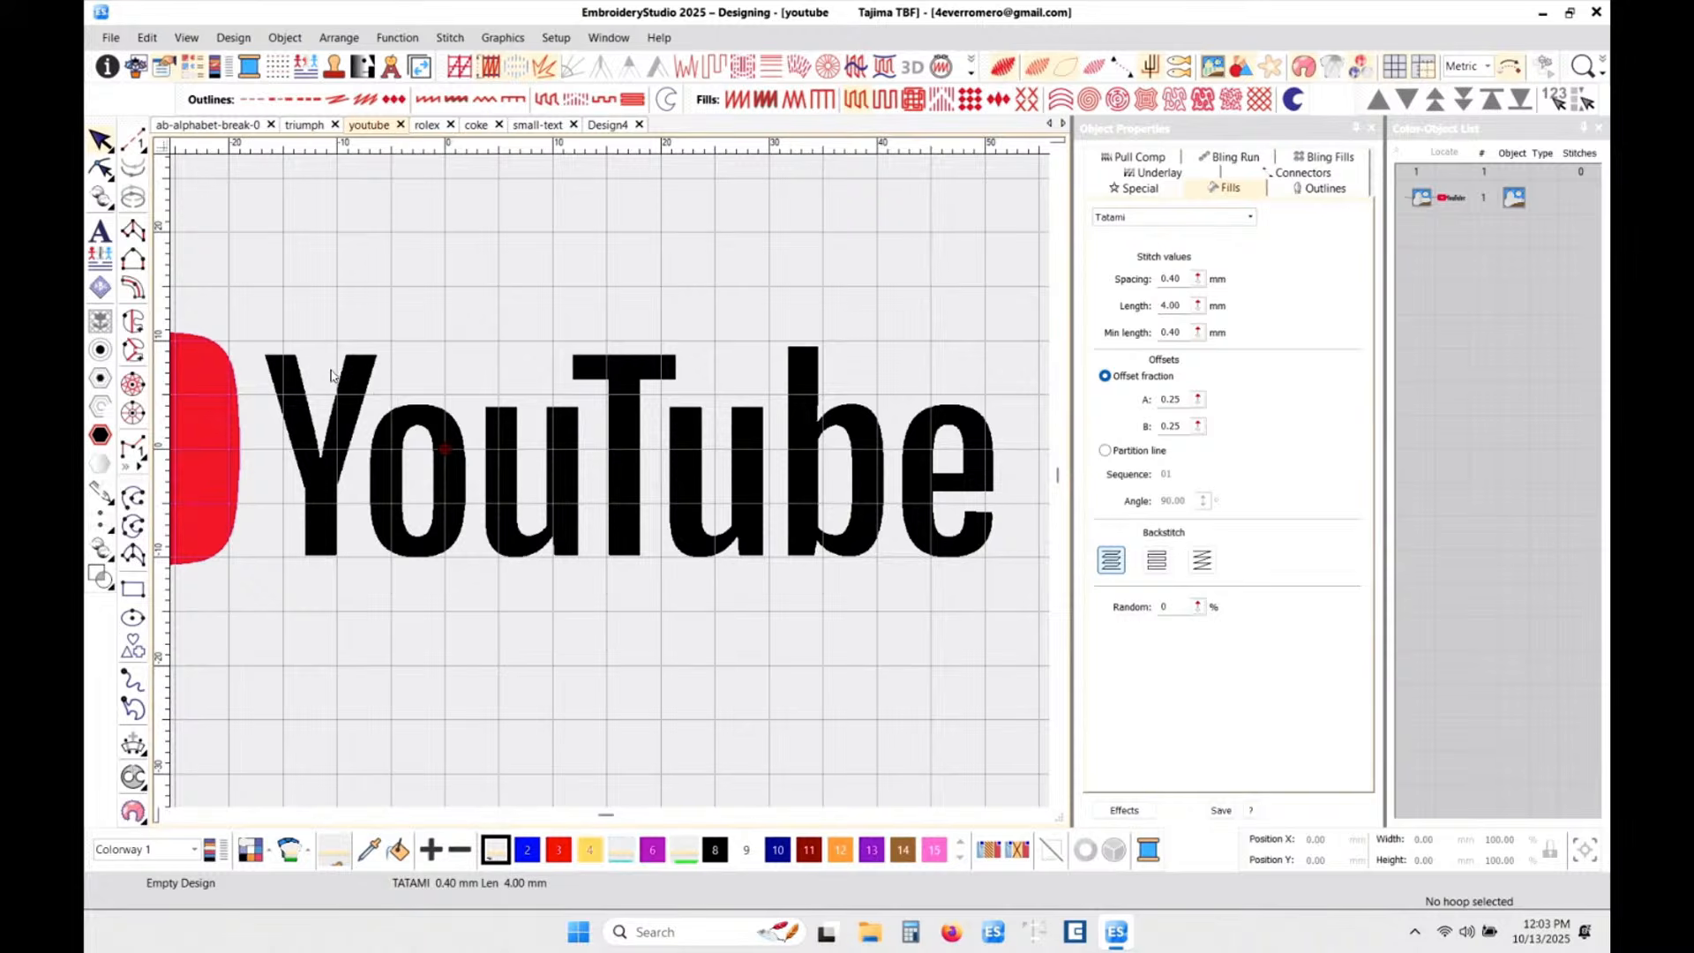
pyautogui.scroll(5, 611, 486)
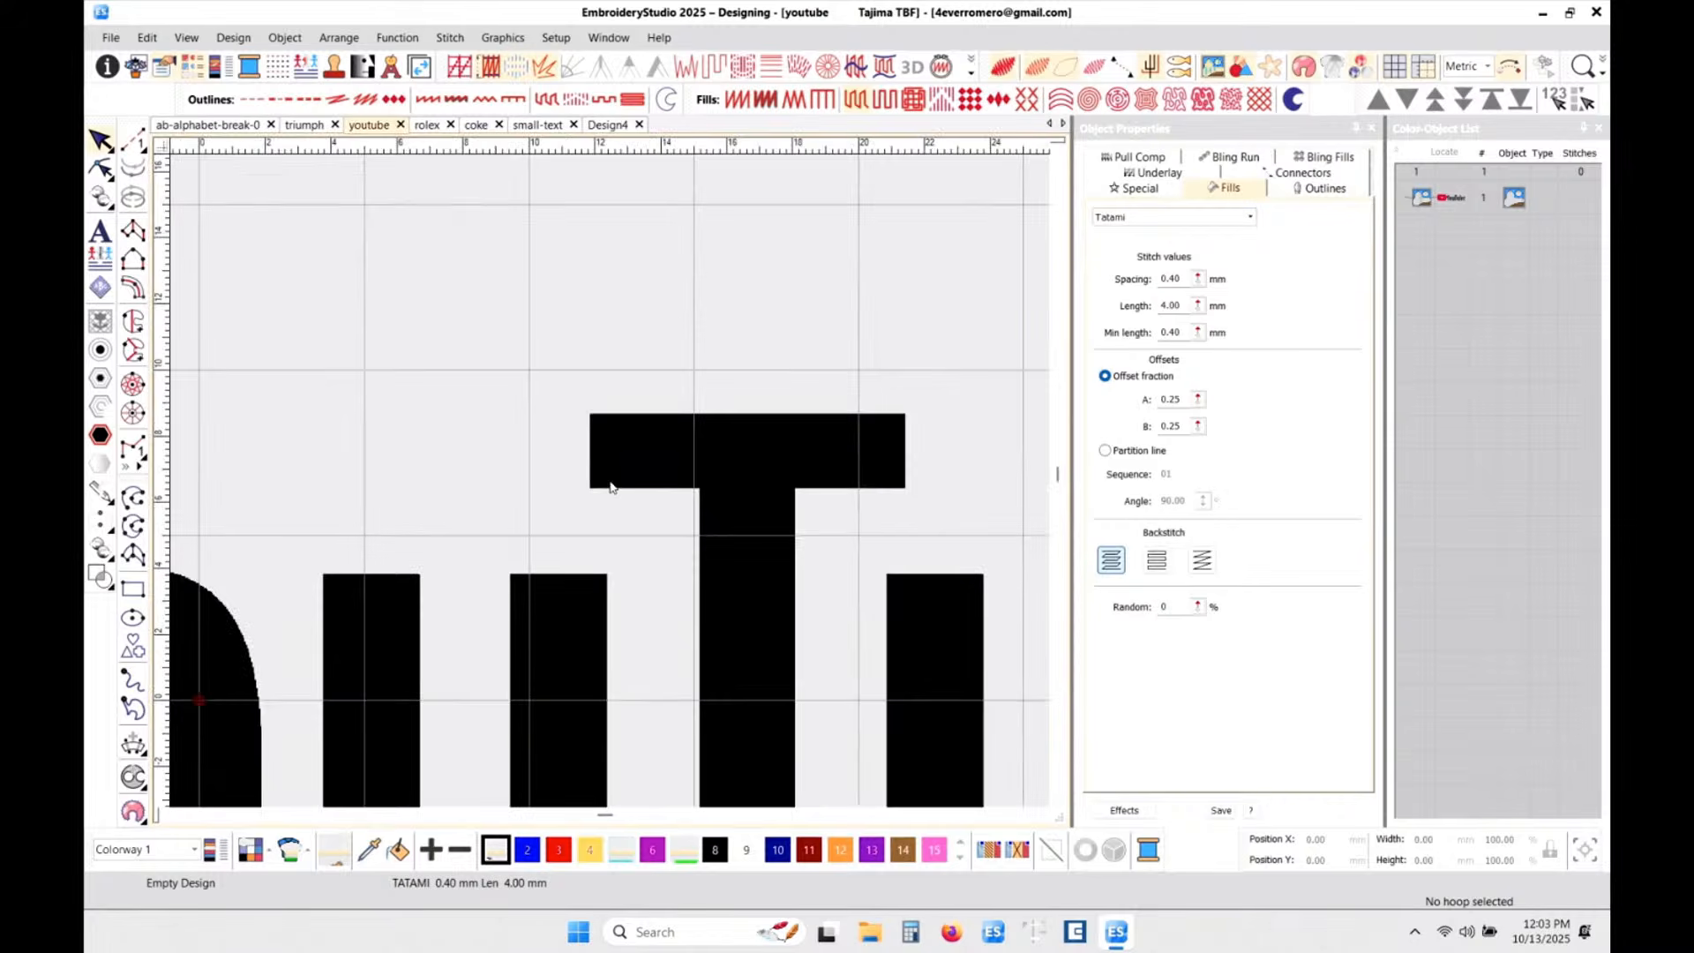
pyautogui.scroll(1, 612, 486)
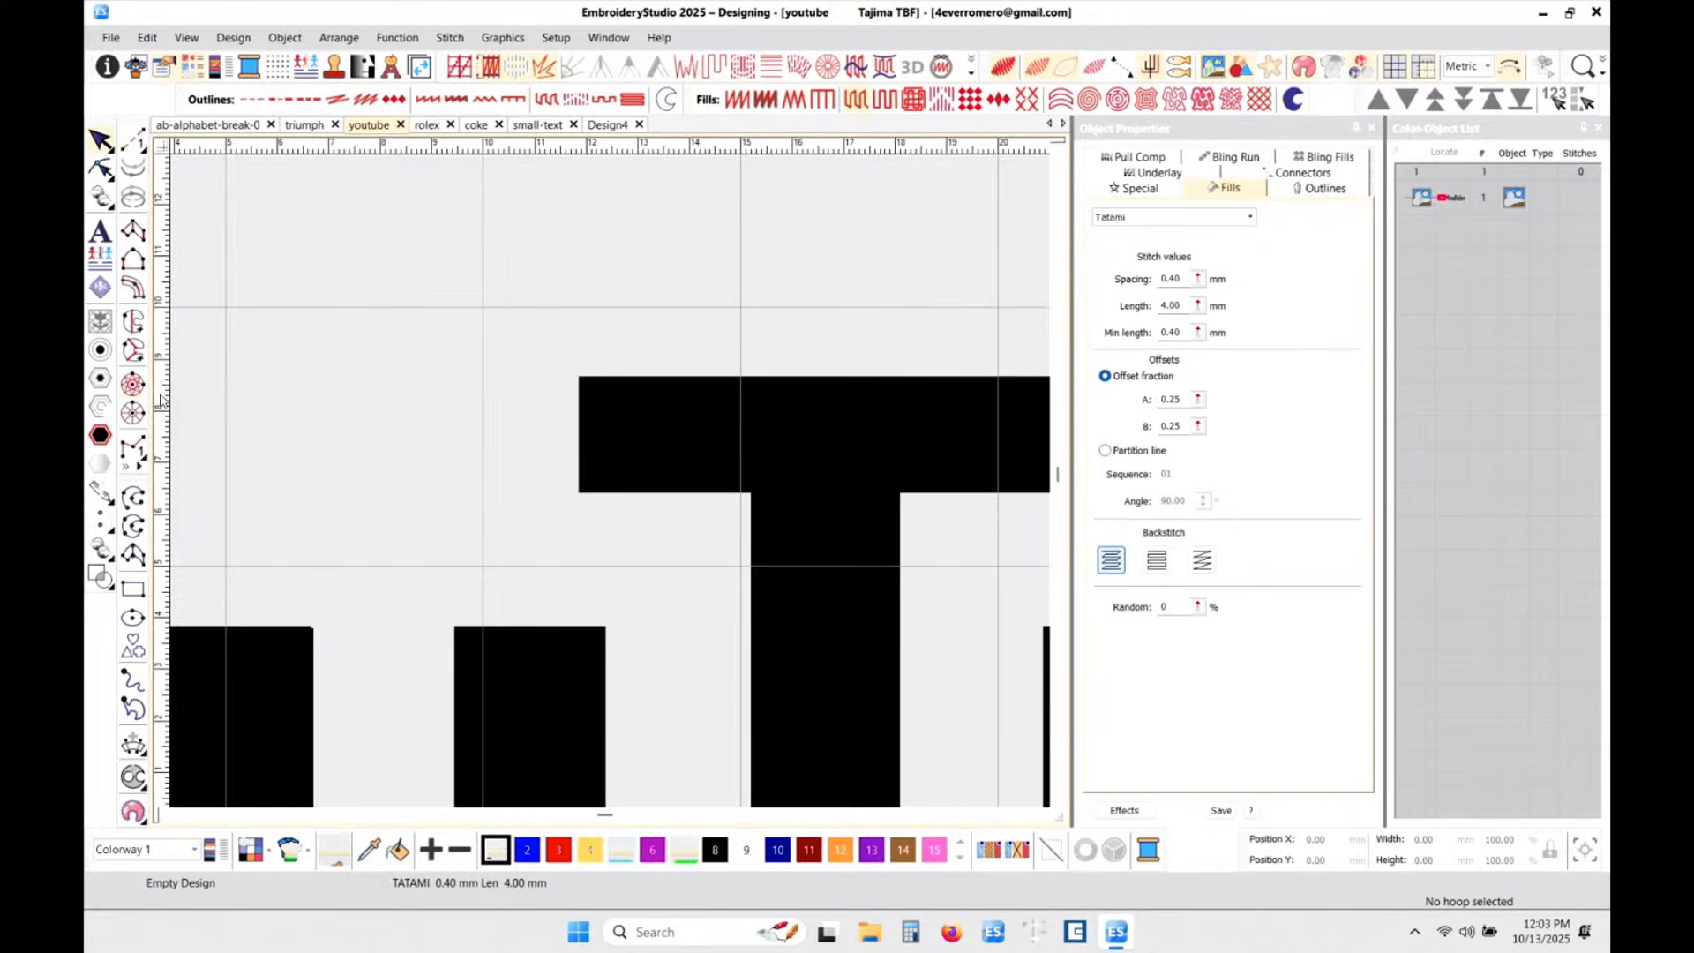
pyautogui.moveTo(164, 394); pyautogui.dragTo(164, 379)
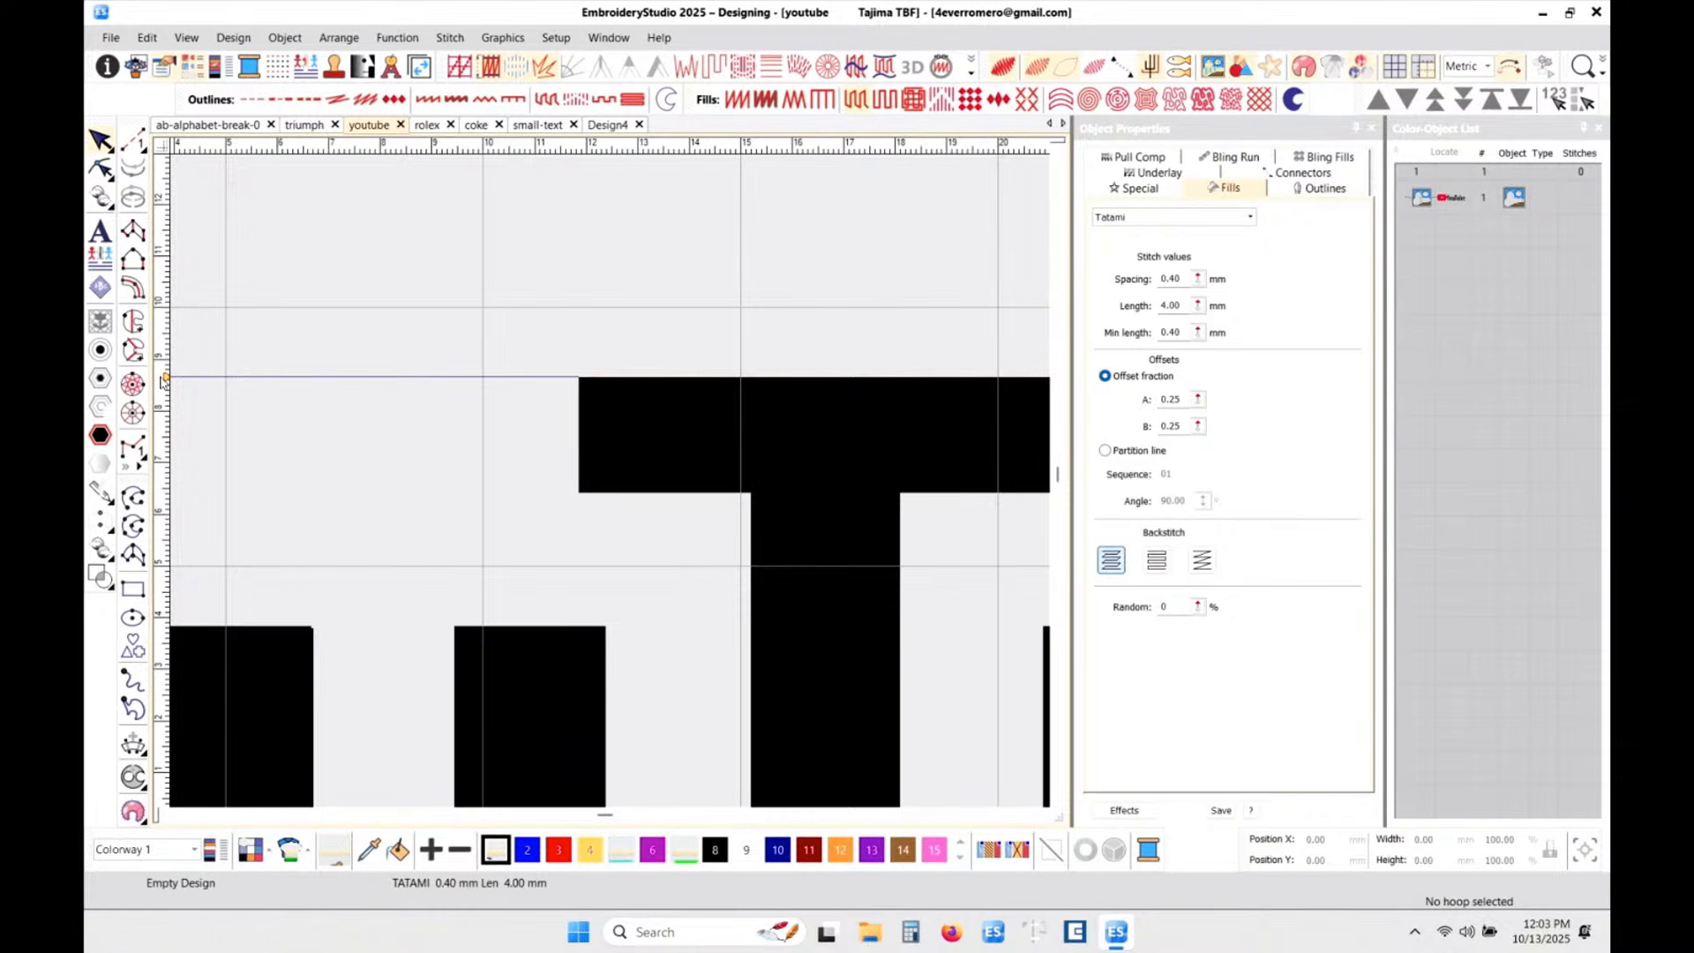
pyautogui.moveTo(164, 380); pyautogui.dragTo(164, 377)
# - Add a second horizontal guide slightly above the one on the T's top edge
pyautogui.scroll(-2, 330, 442)
pyautogui.scroll(2, 610, 482)
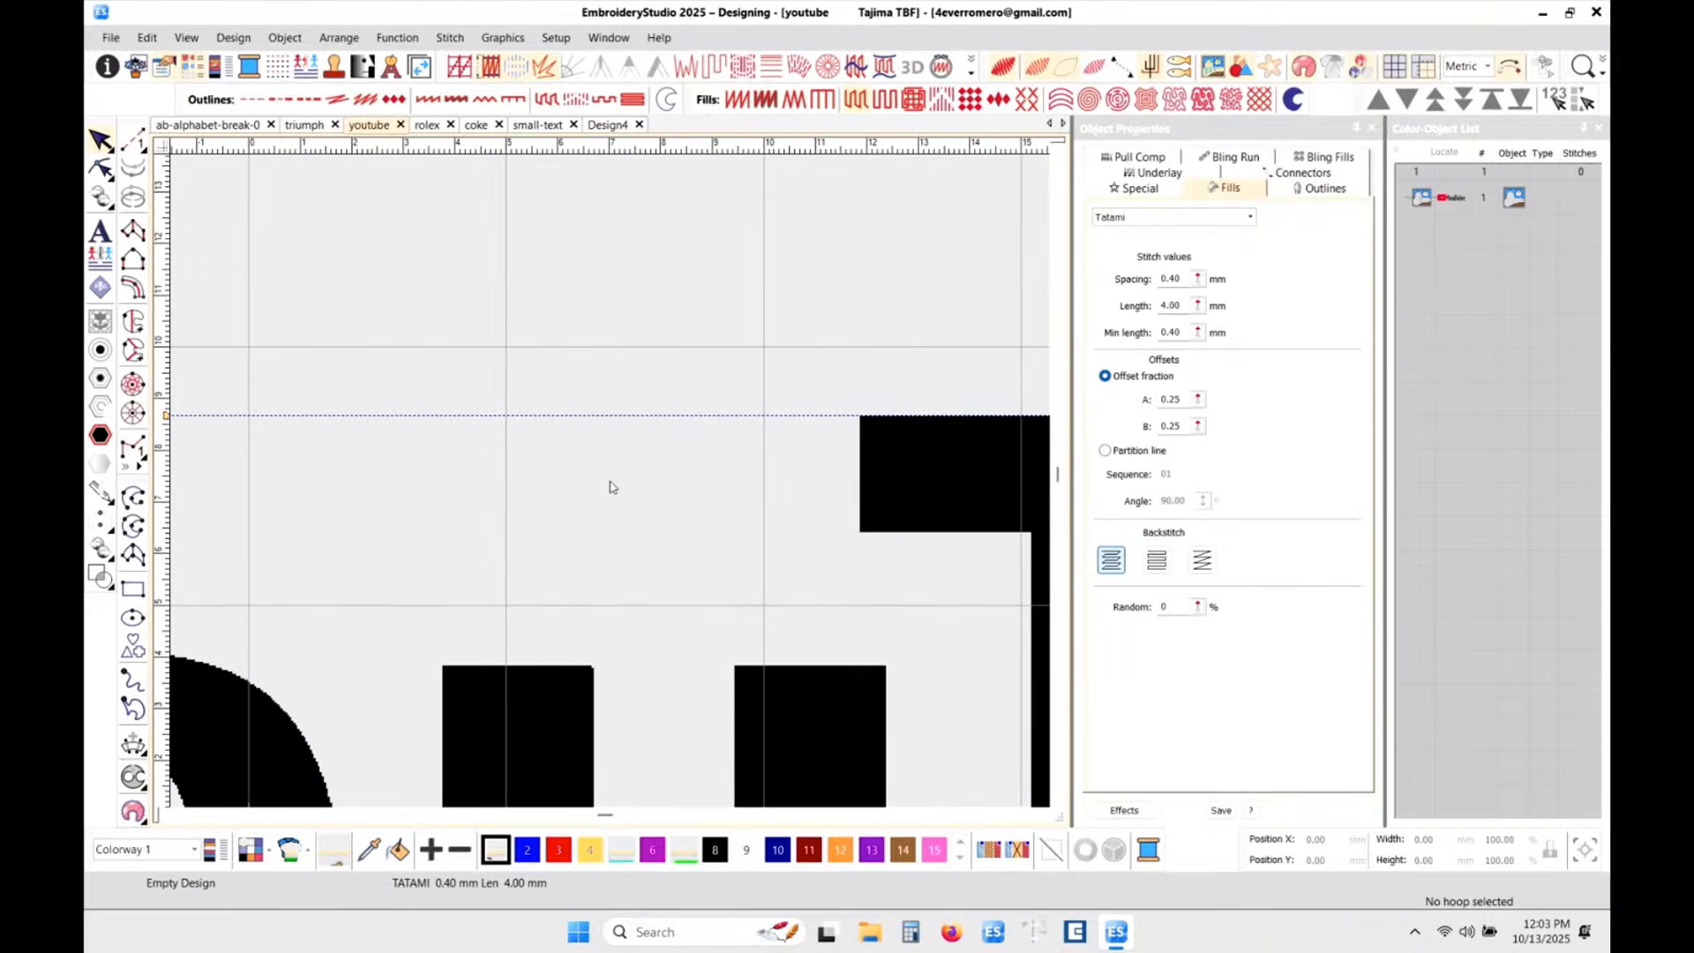
pyautogui.moveTo(164, 403); pyautogui.dragTo(165, 412)
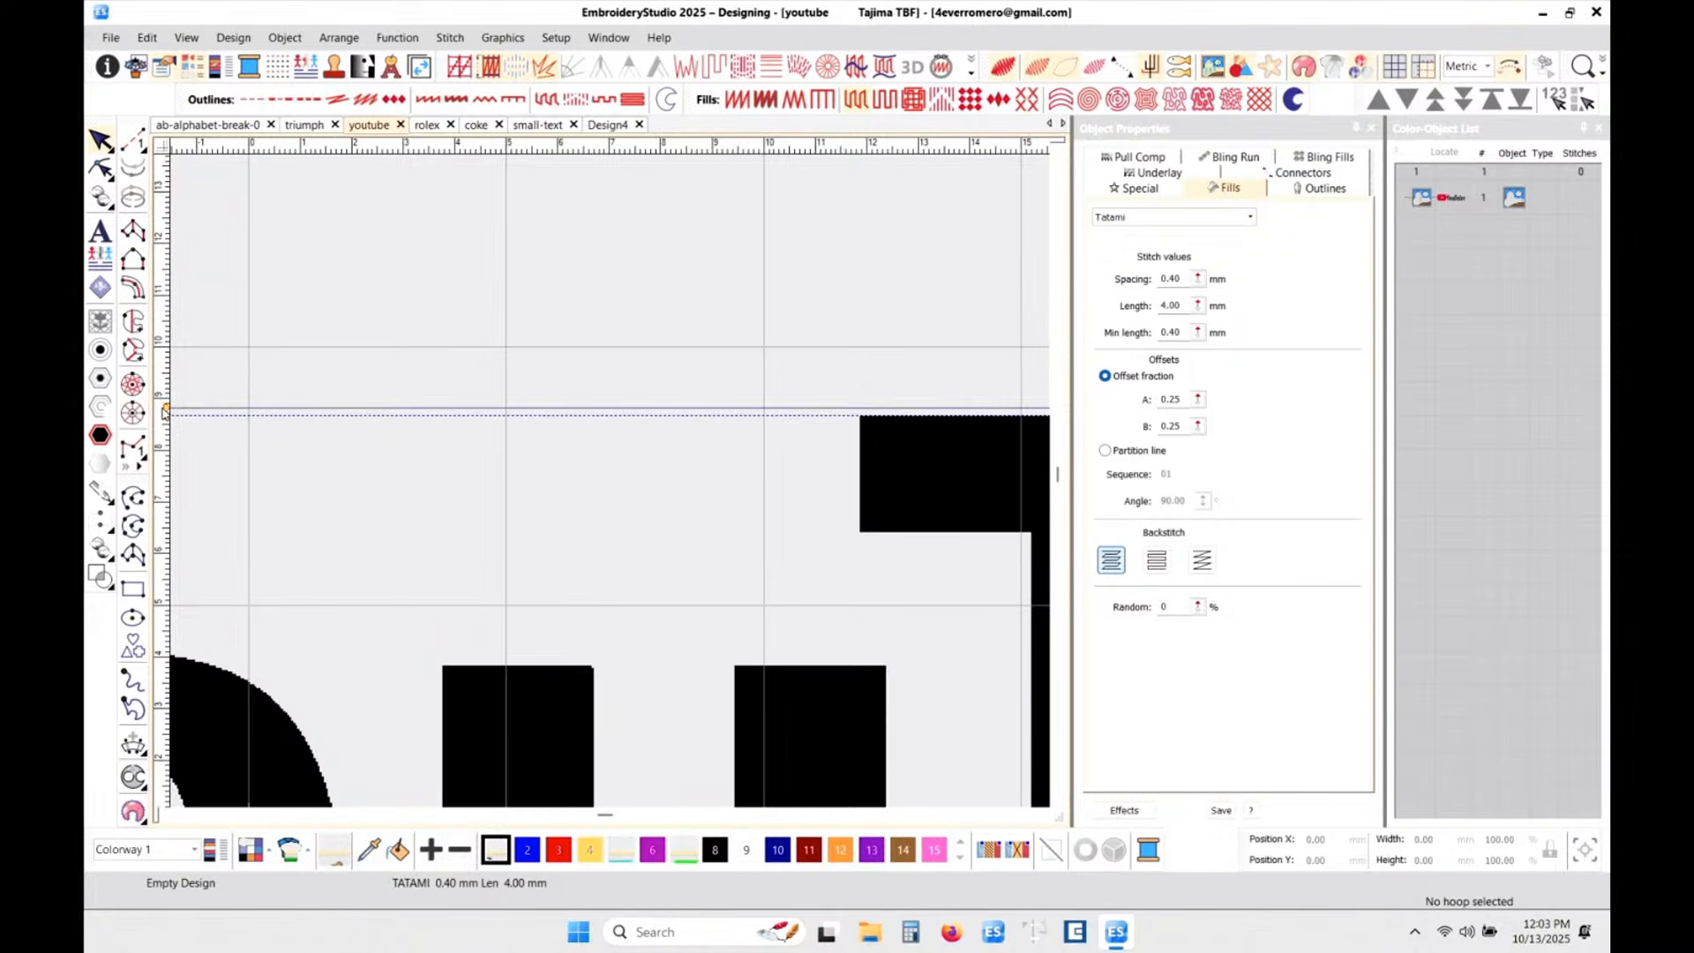
# - Add a third horizontal guide slightly below the top edge of the Y
pyautogui.scroll(-2, 365, 488)
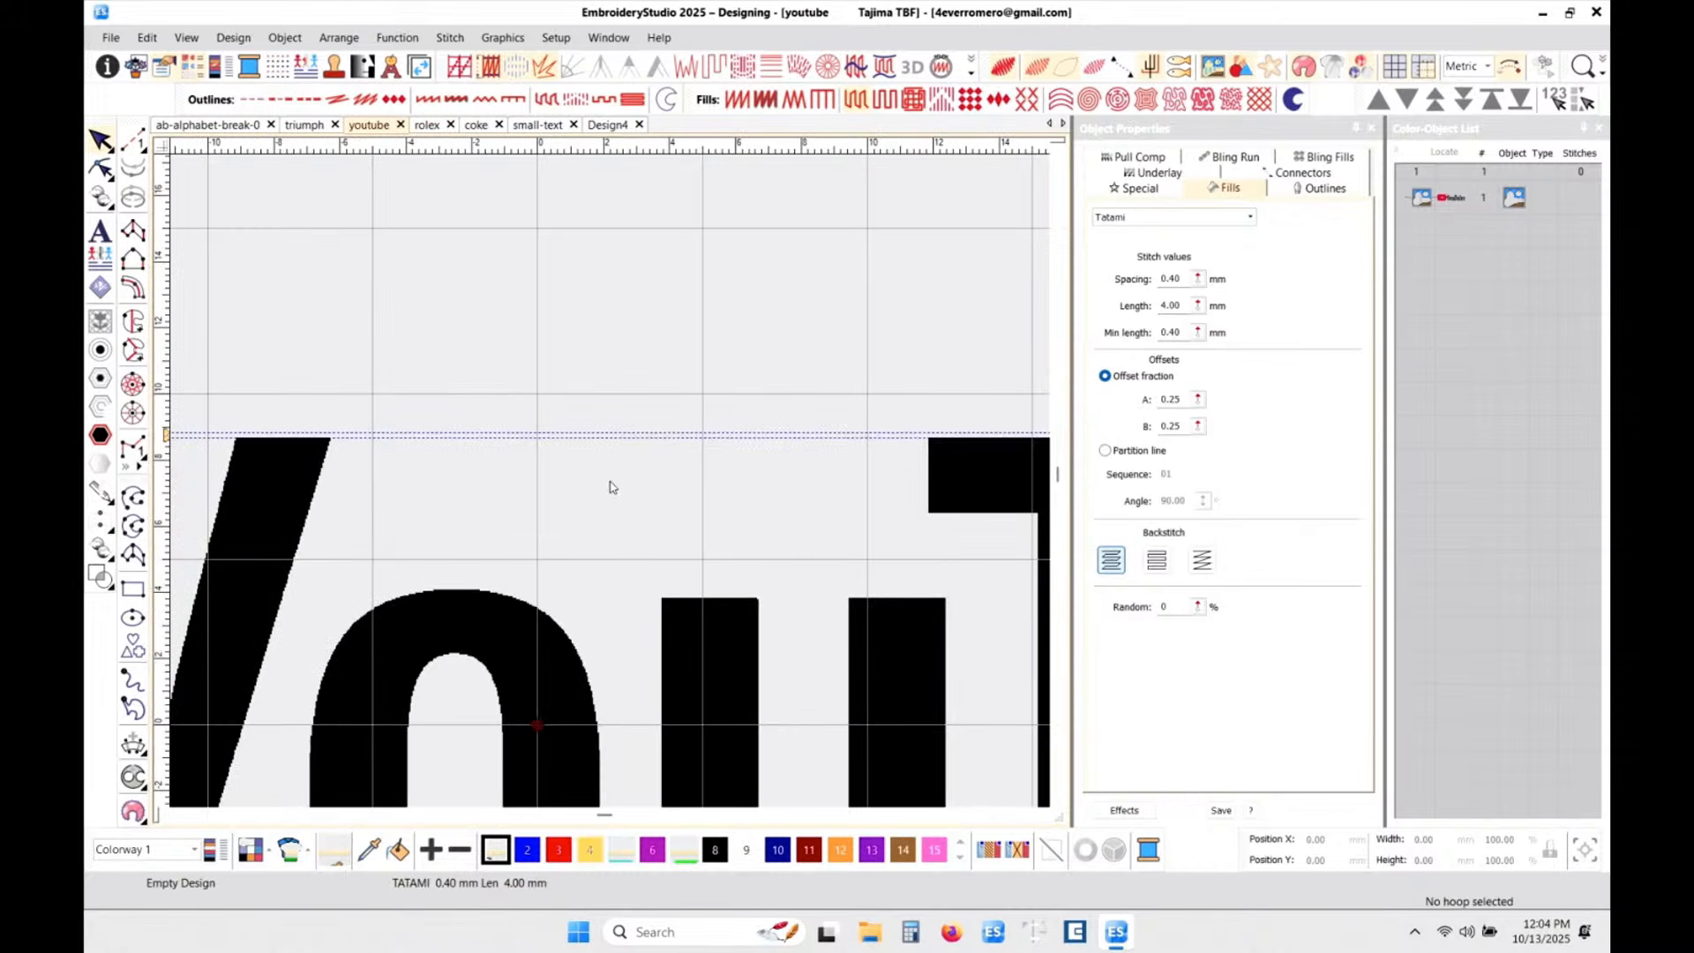
pyautogui.scroll(-2, 278, 457)
pyautogui.scroll(1, 523, 480)
pyautogui.scroll(2, 607, 487)
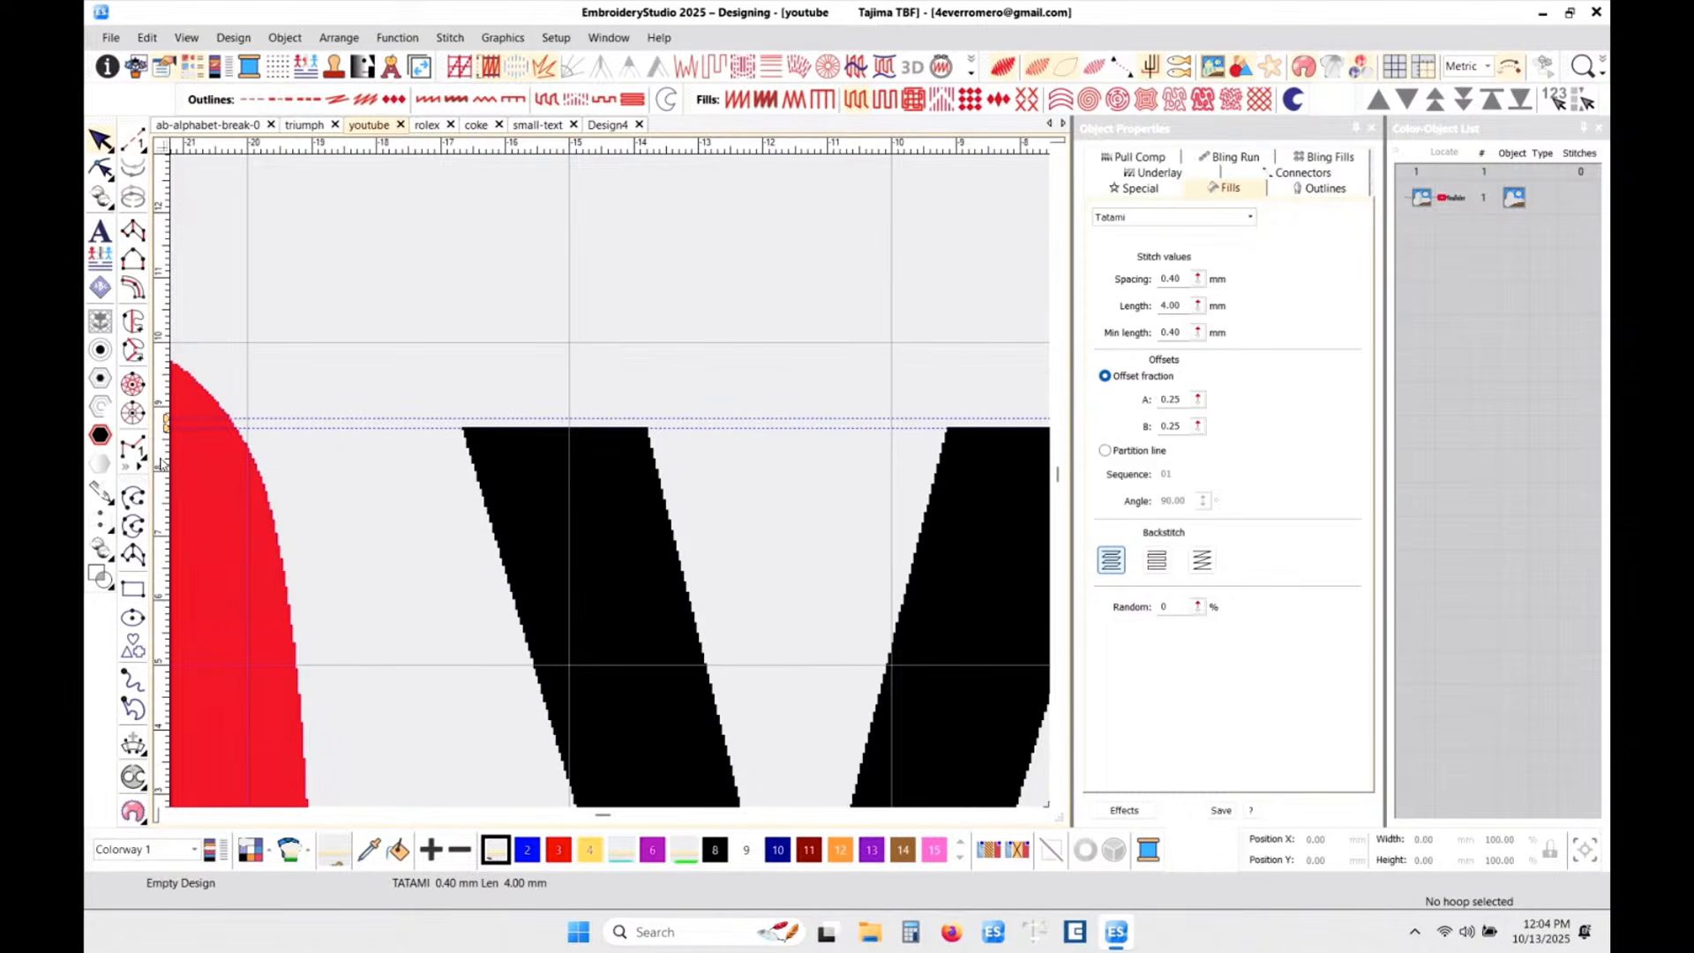
pyautogui.moveTo(169, 460); pyautogui.dragTo(166, 445)
# - Dim the YouTube artwork and compare the tops of the Y and T with the three guides
pyautogui.click(1267, 72)
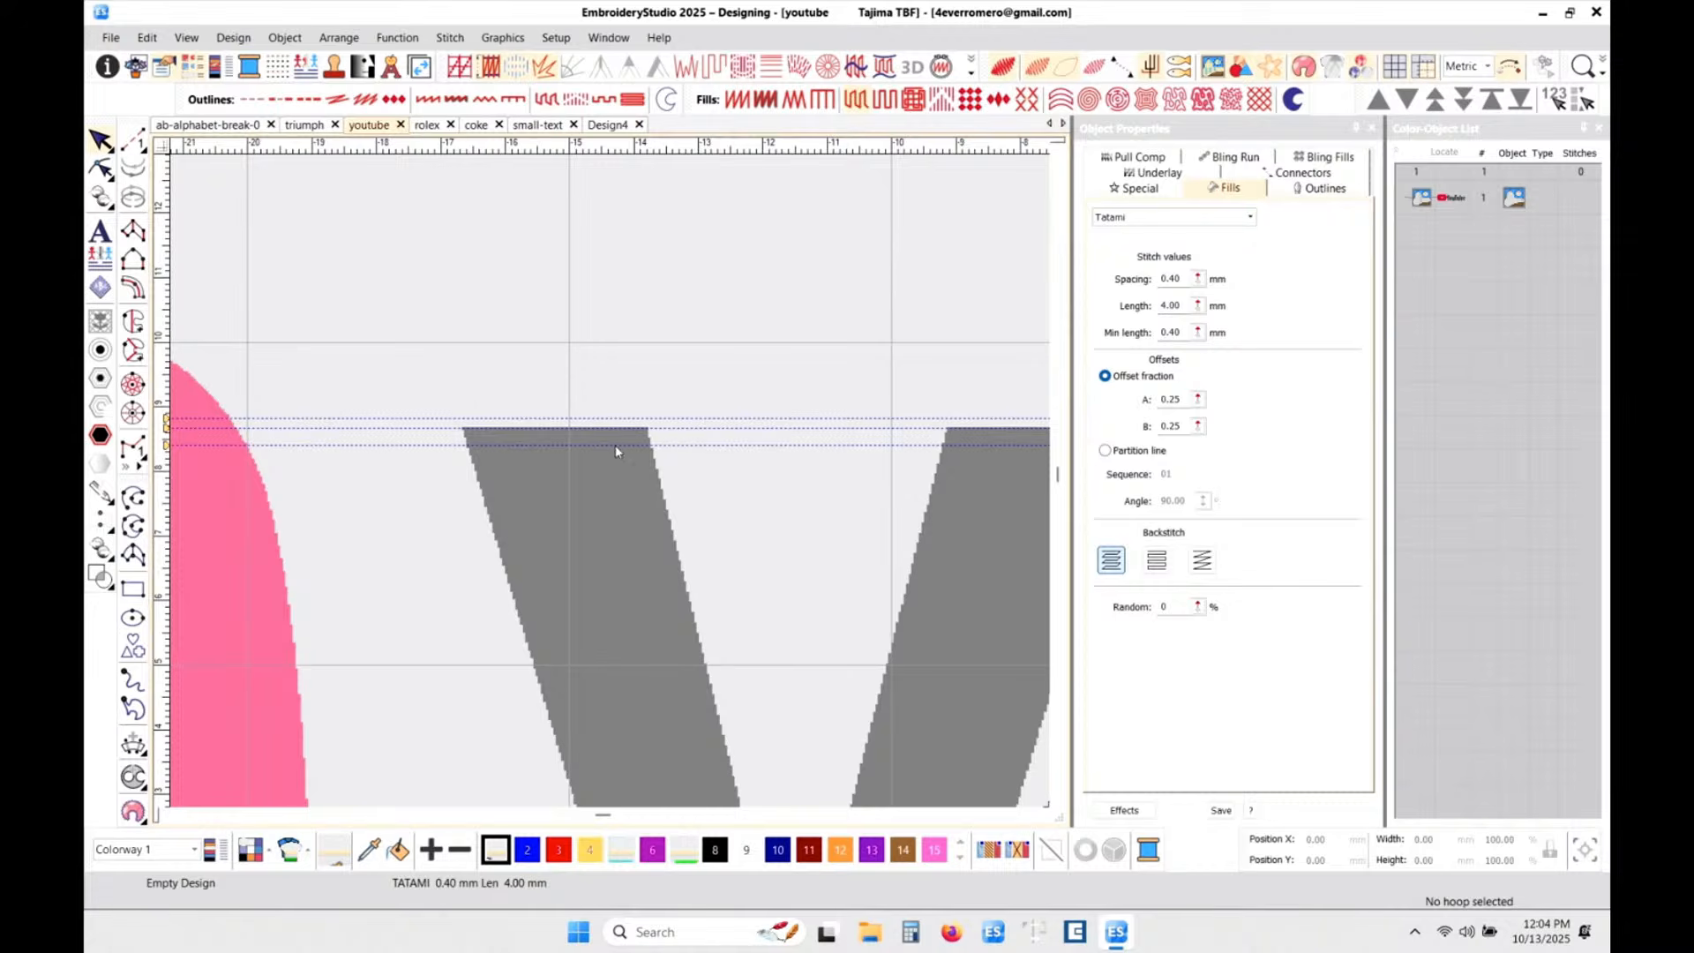
pyautogui.scroll(2, 625, 434)
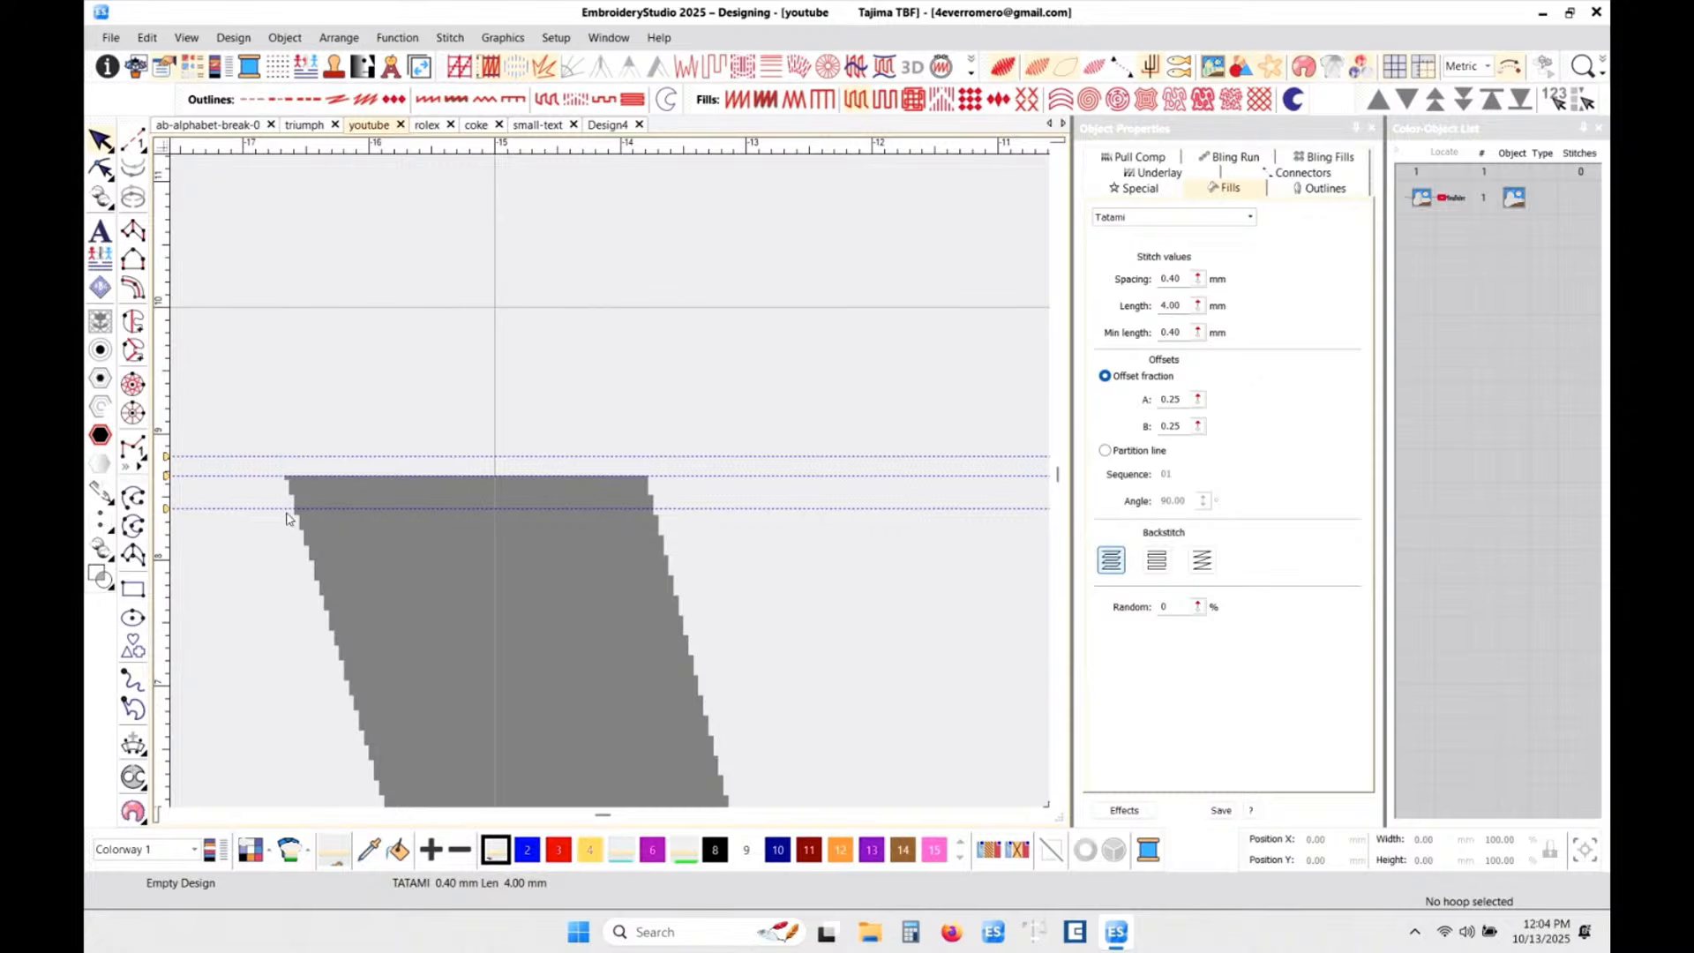
pyautogui.scroll(-2, 779, 607)
pyautogui.scroll(-3, 615, 483)
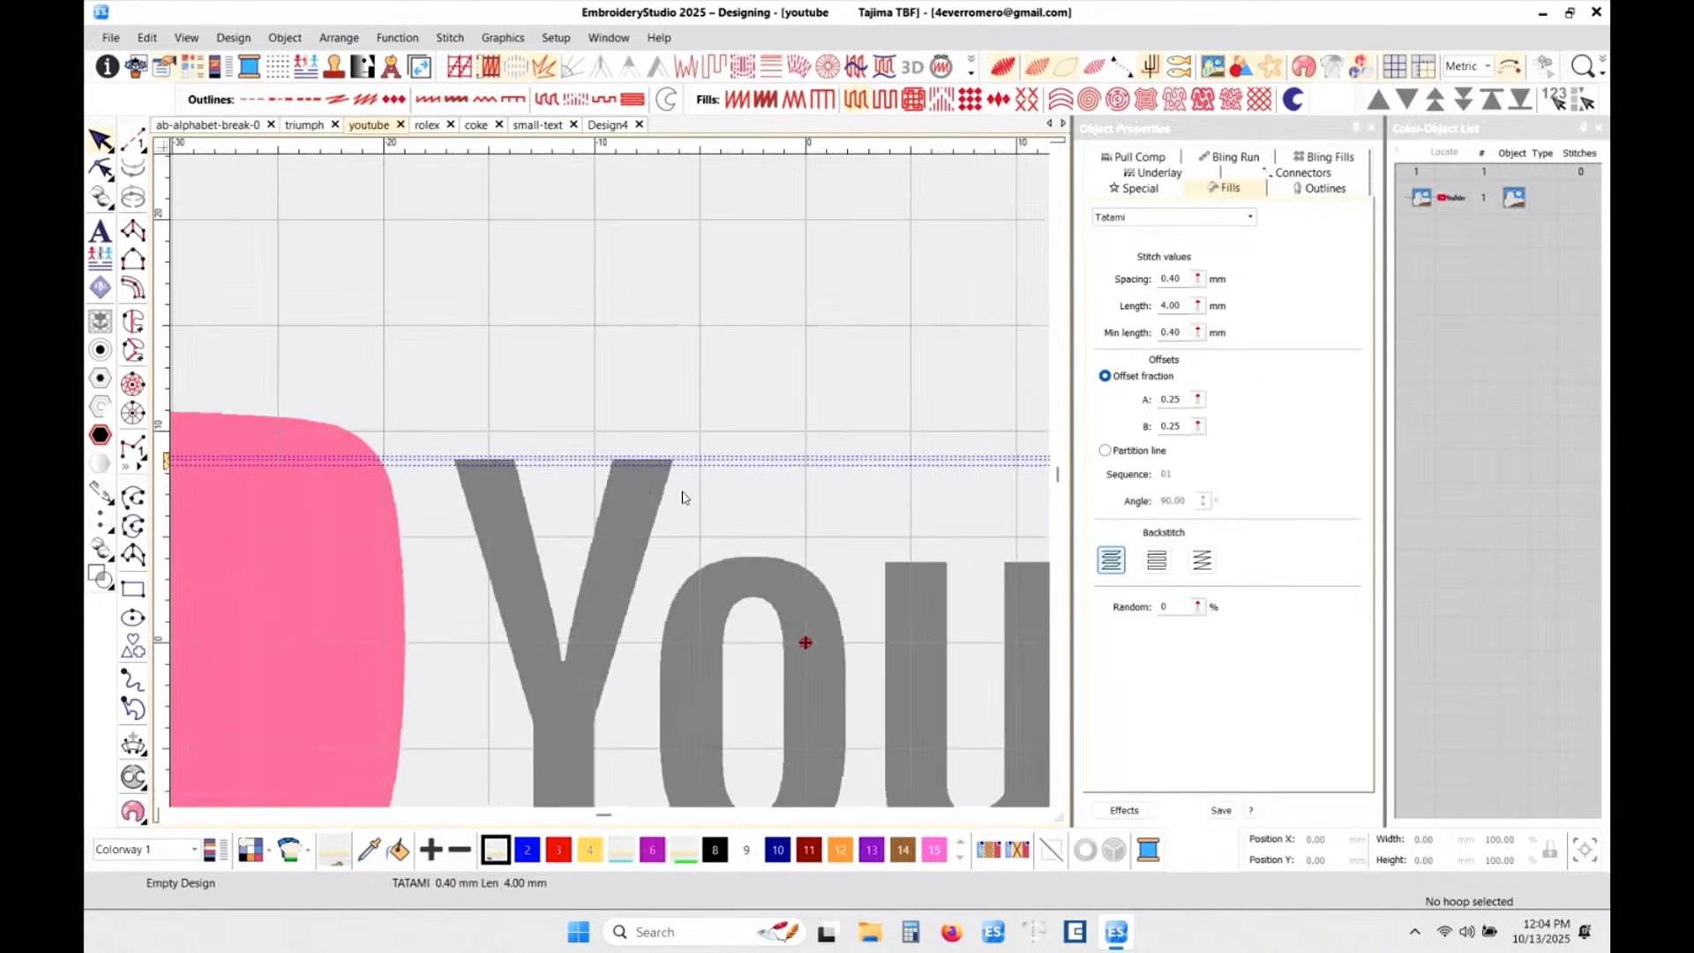
pyautogui.scroll(2, 832, 511)
pyautogui.scroll(2, 593, 420)
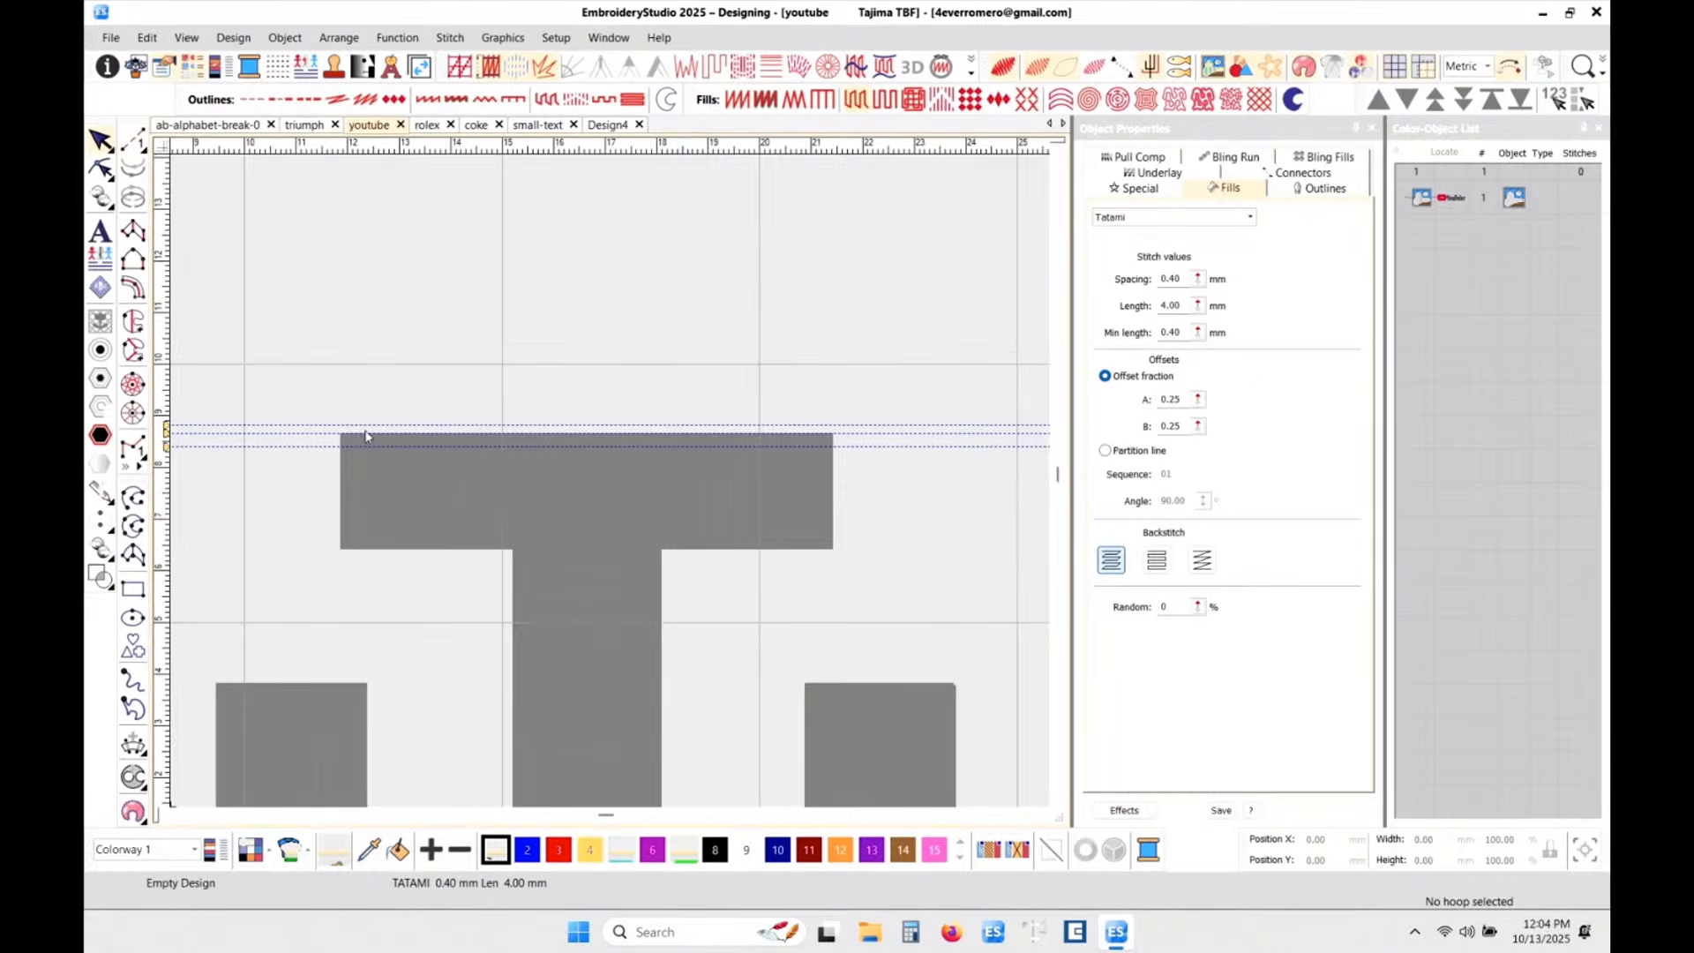
# - Raise the uppermost guide to match the lowest guide's distance from the T's top edge, and check the spacing
pyautogui.scroll(3, 568, 471)
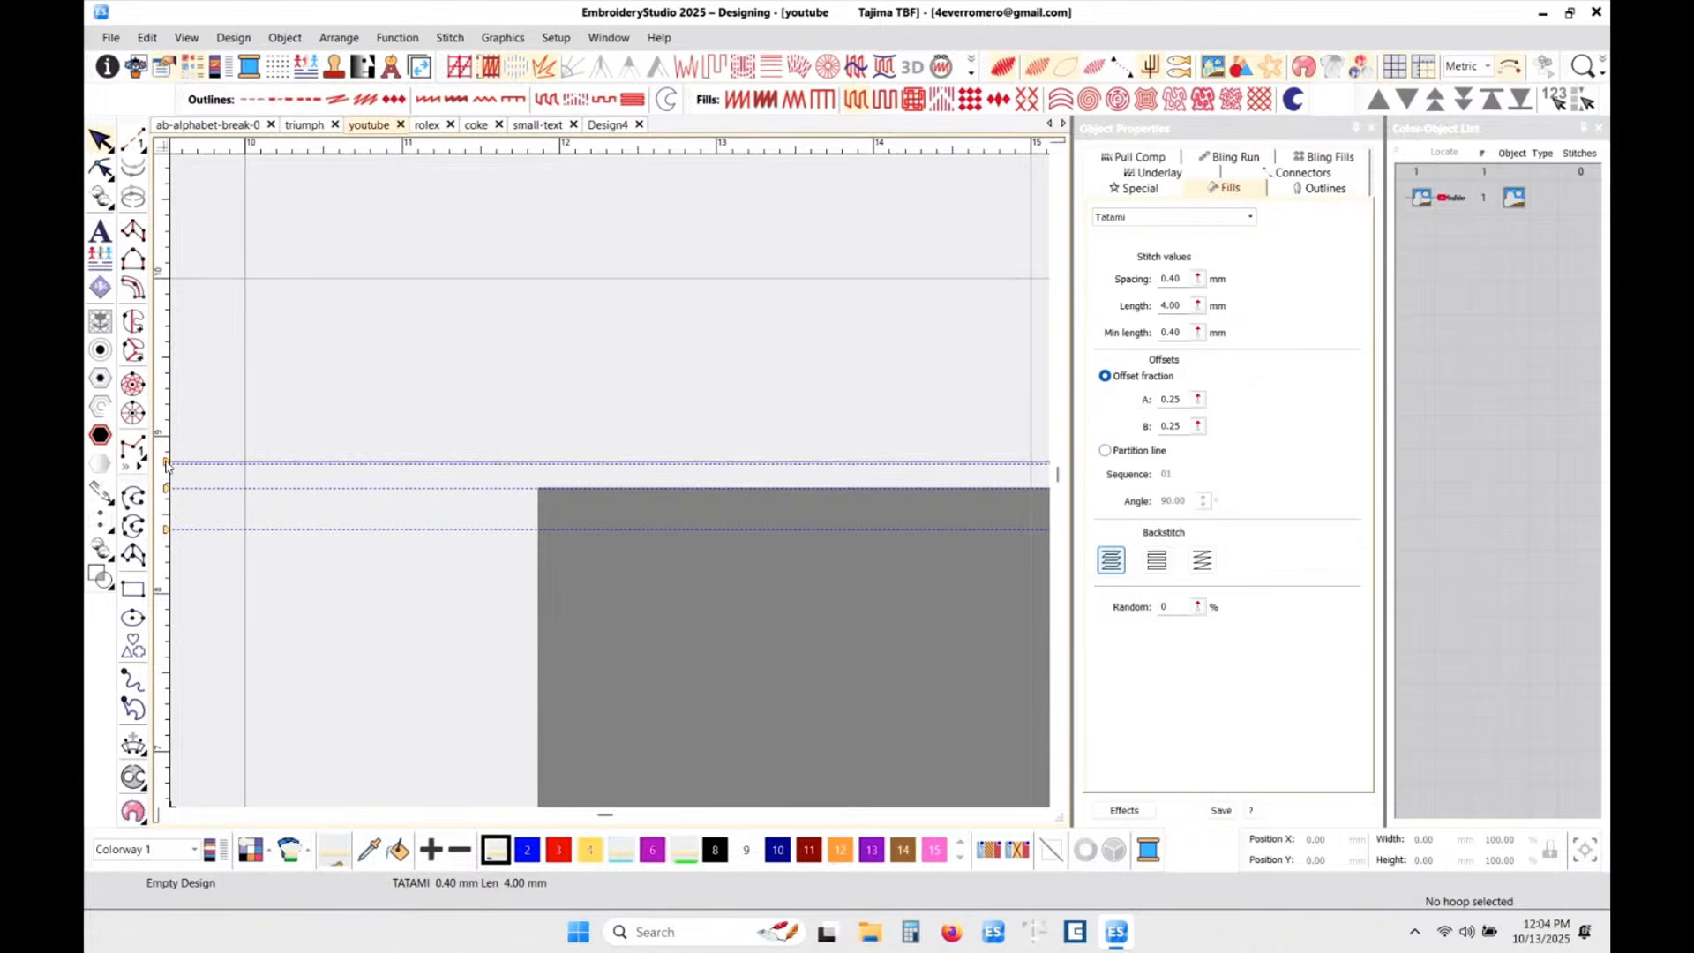
pyautogui.moveTo(165, 462); pyautogui.dragTo(166, 451)
pyautogui.scroll(-3, 567, 623)
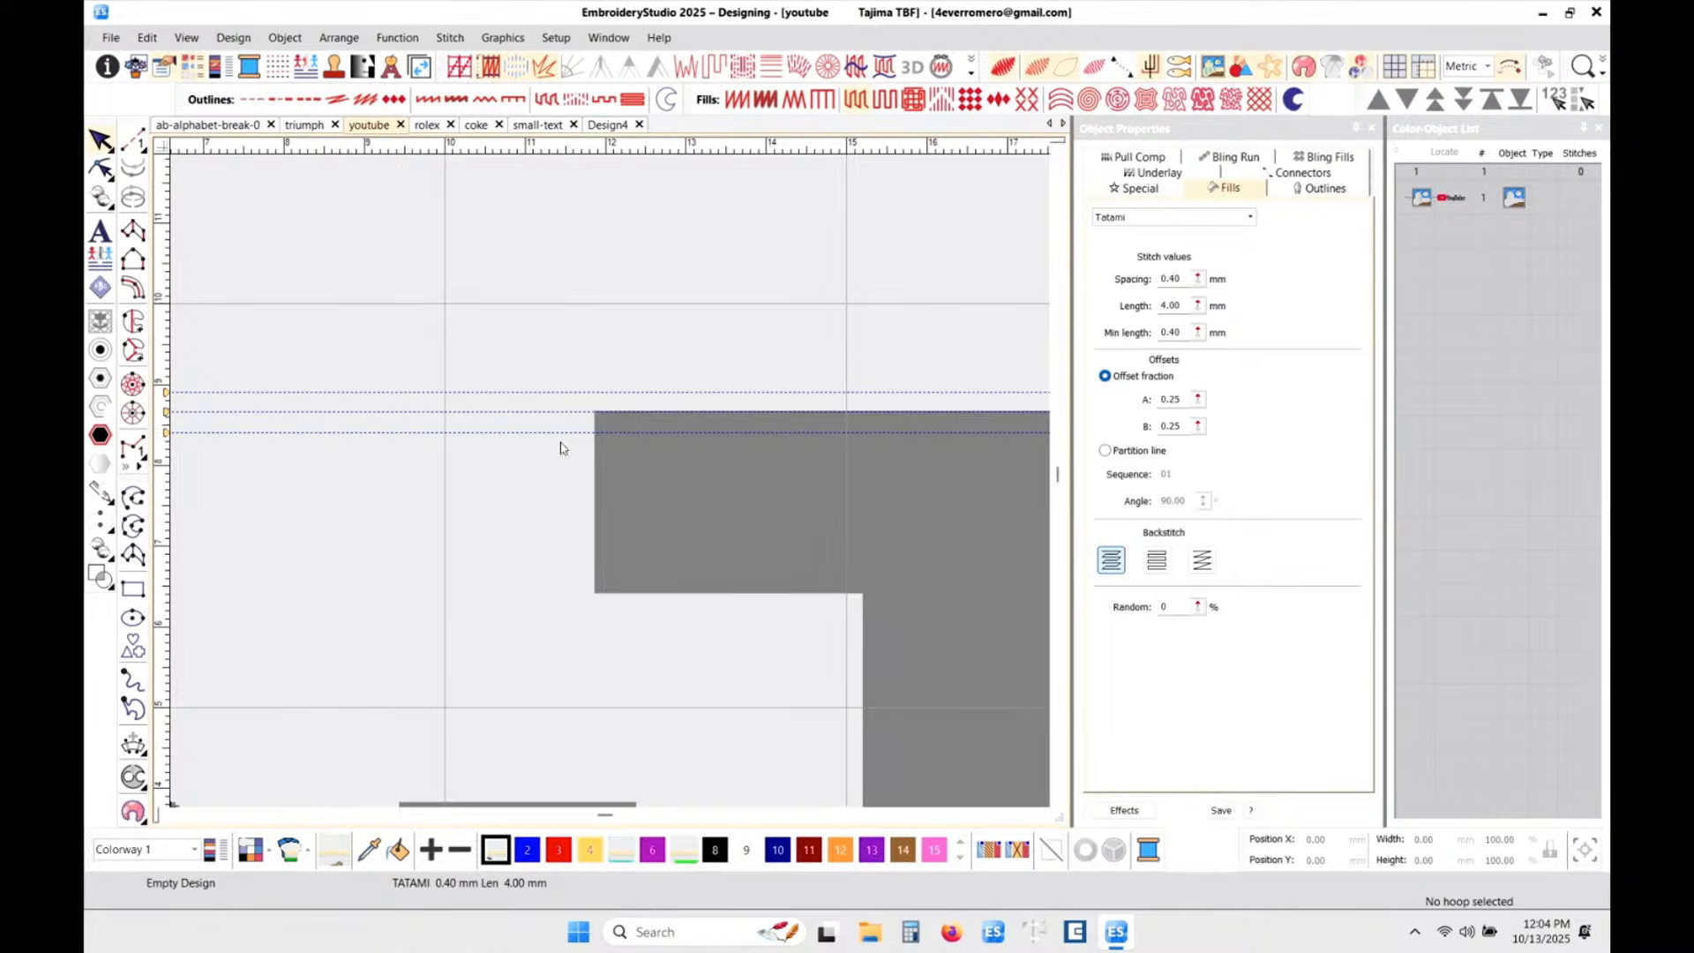
pyautogui.scroll(3, 609, 484)
pyautogui.scroll(1, 612, 486)
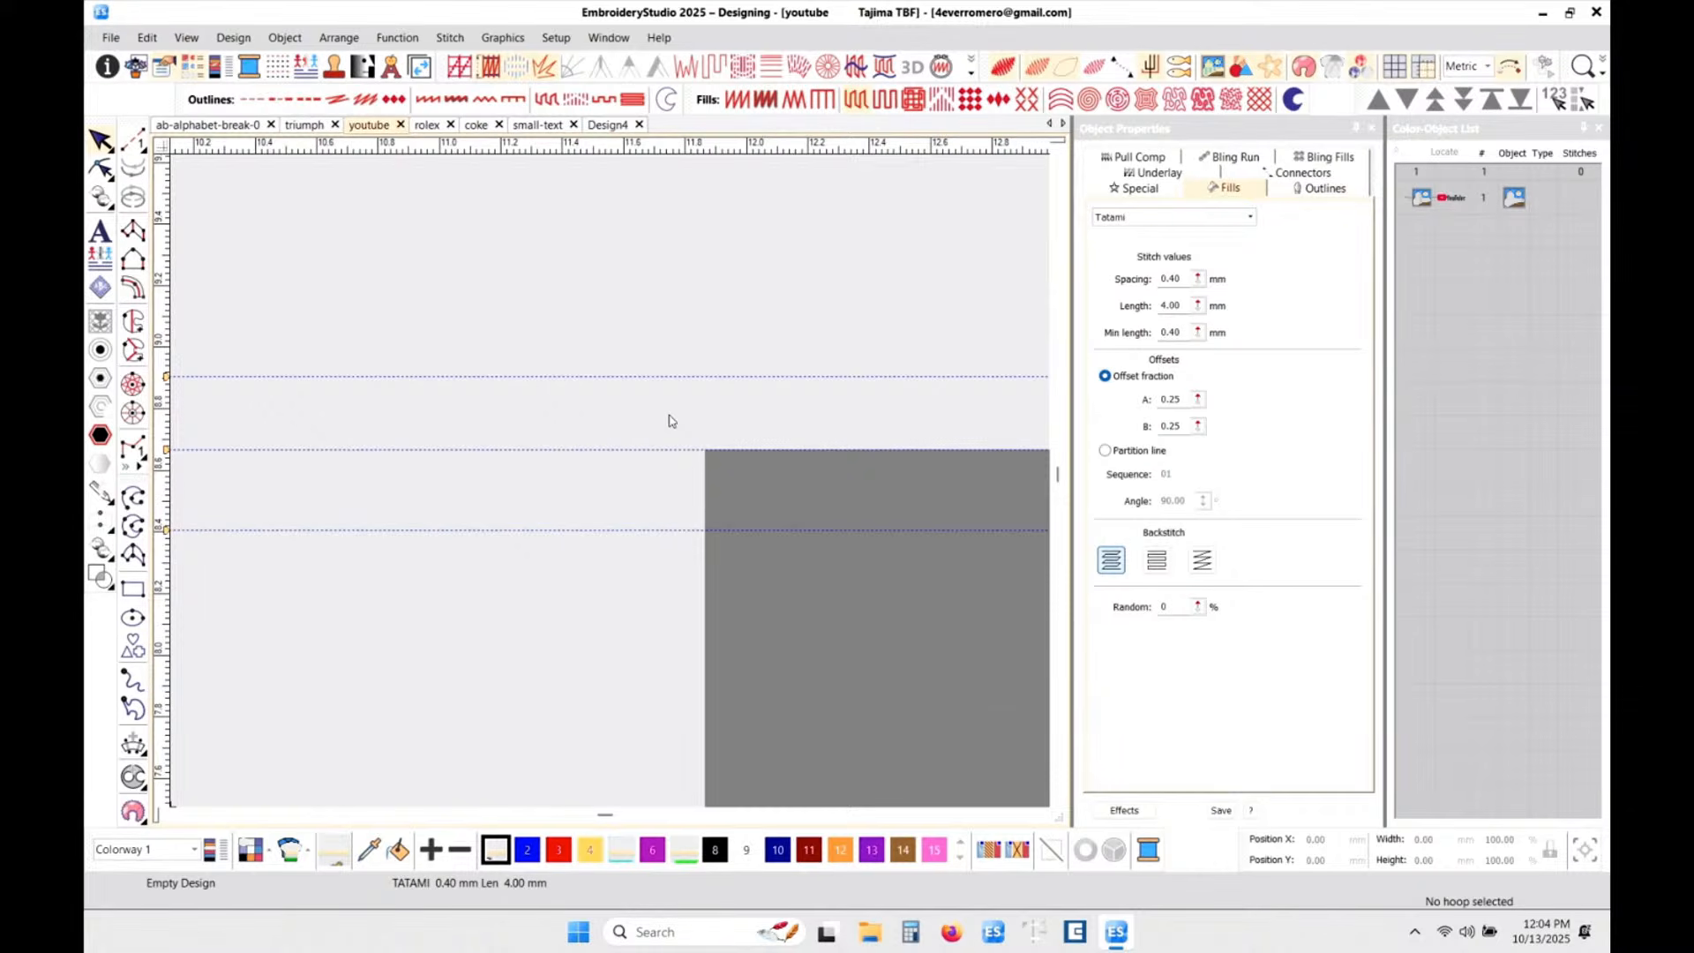
pyautogui.scroll(-1, 610, 486)
pyautogui.scroll(-5, 612, 484)
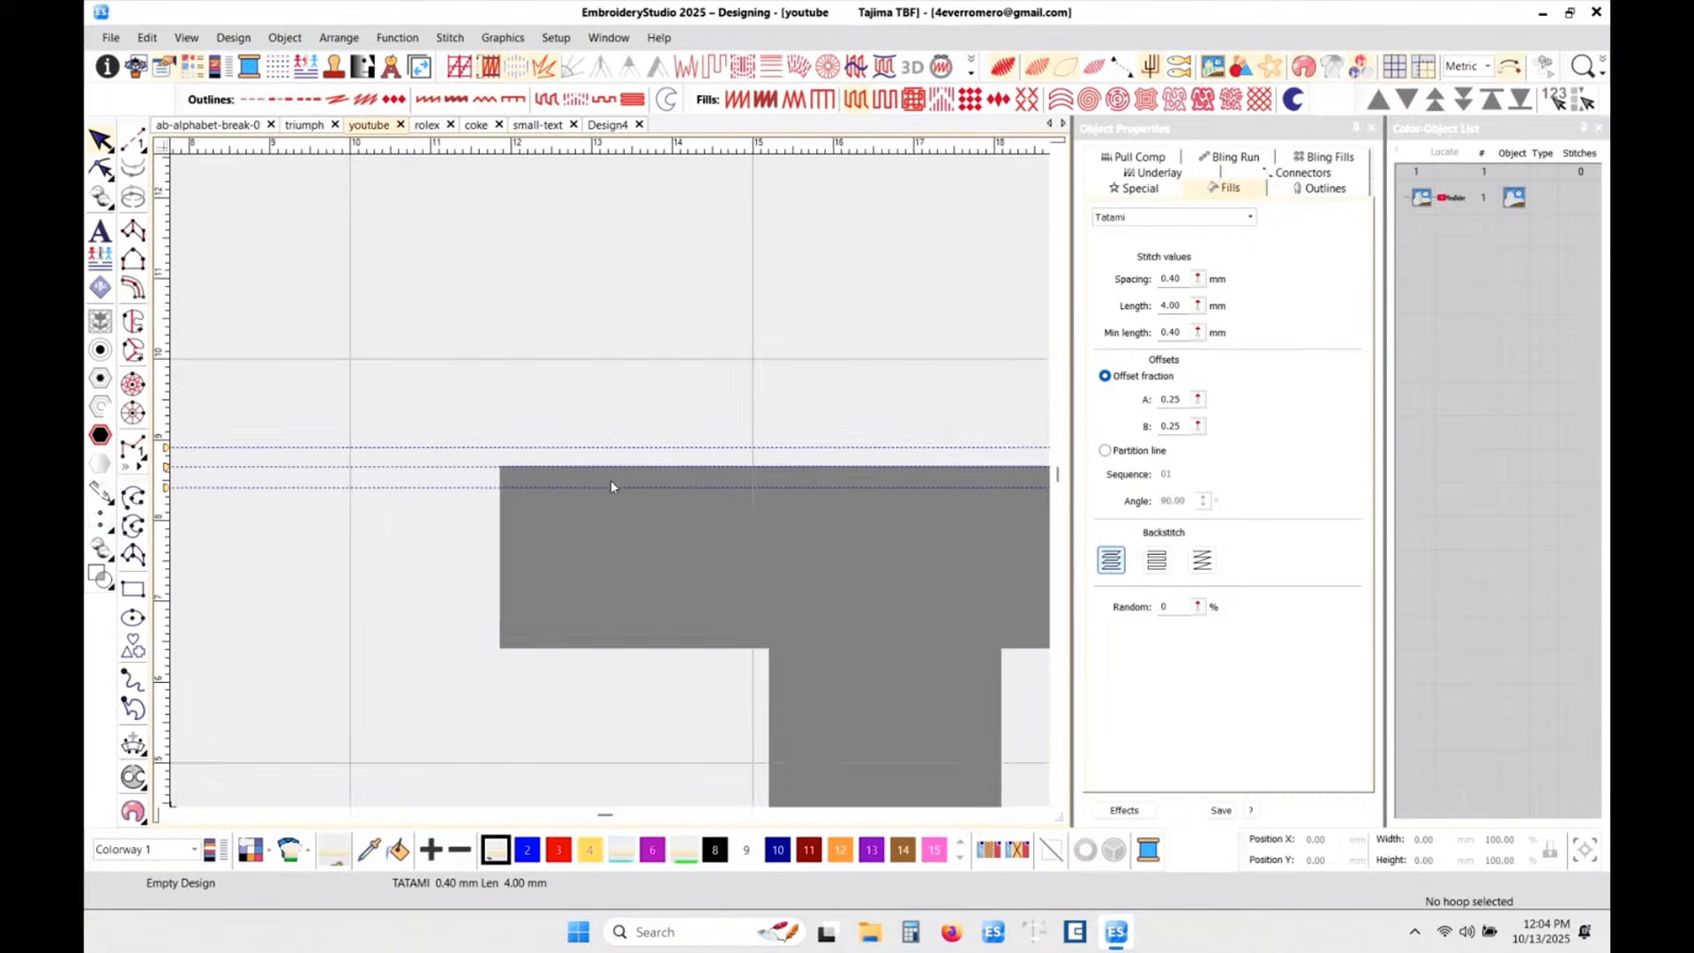
pyautogui.scroll(-1, 622, 487)
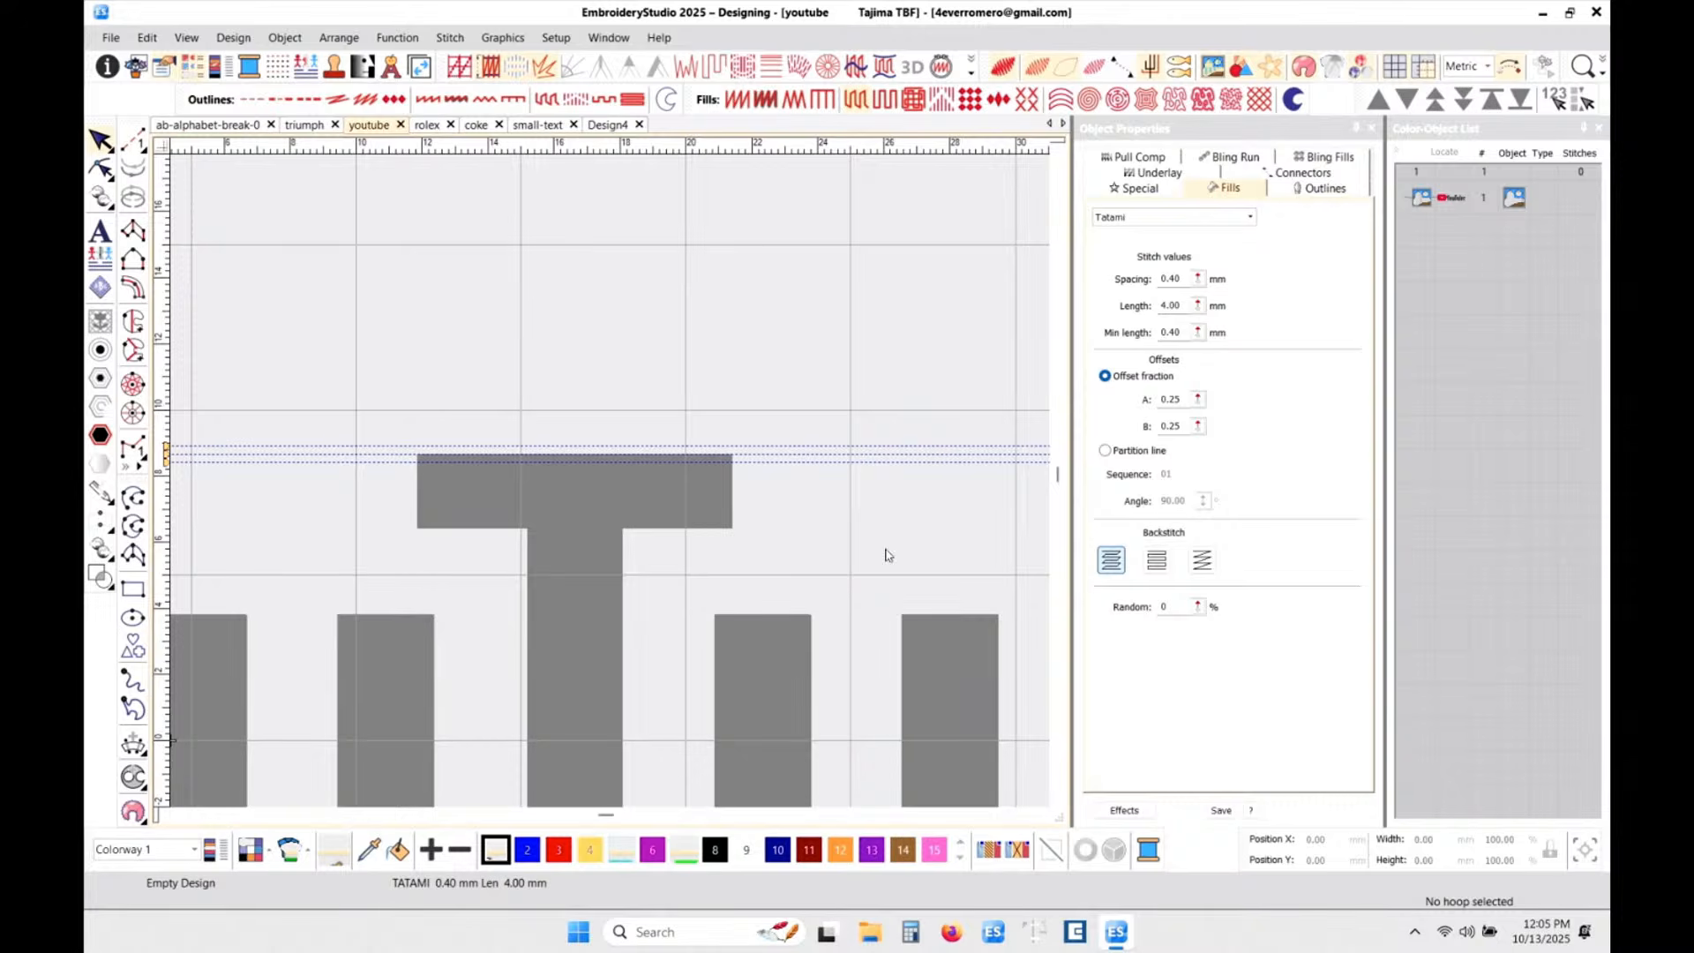
# - Switch to the ab-alphabet-break-0 design and bring the rows of alphabet letters into view
pyautogui.click(228, 129)
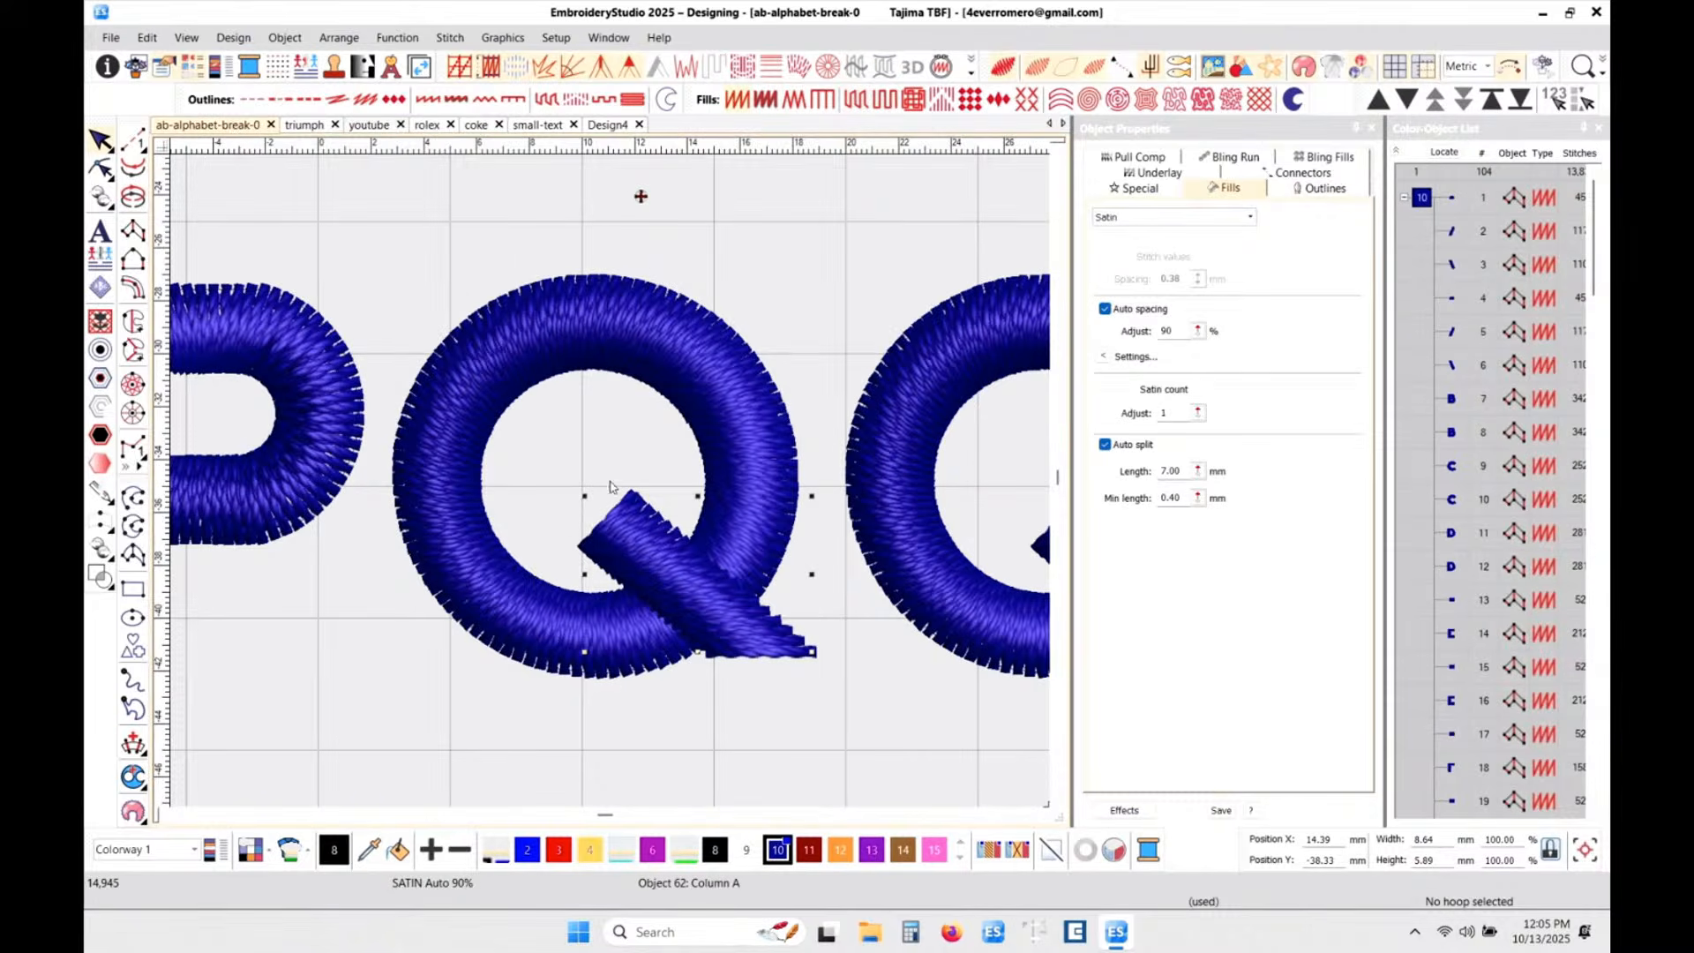
pyautogui.scroll(-3, 613, 487)
pyautogui.scroll(-1, 600, 486)
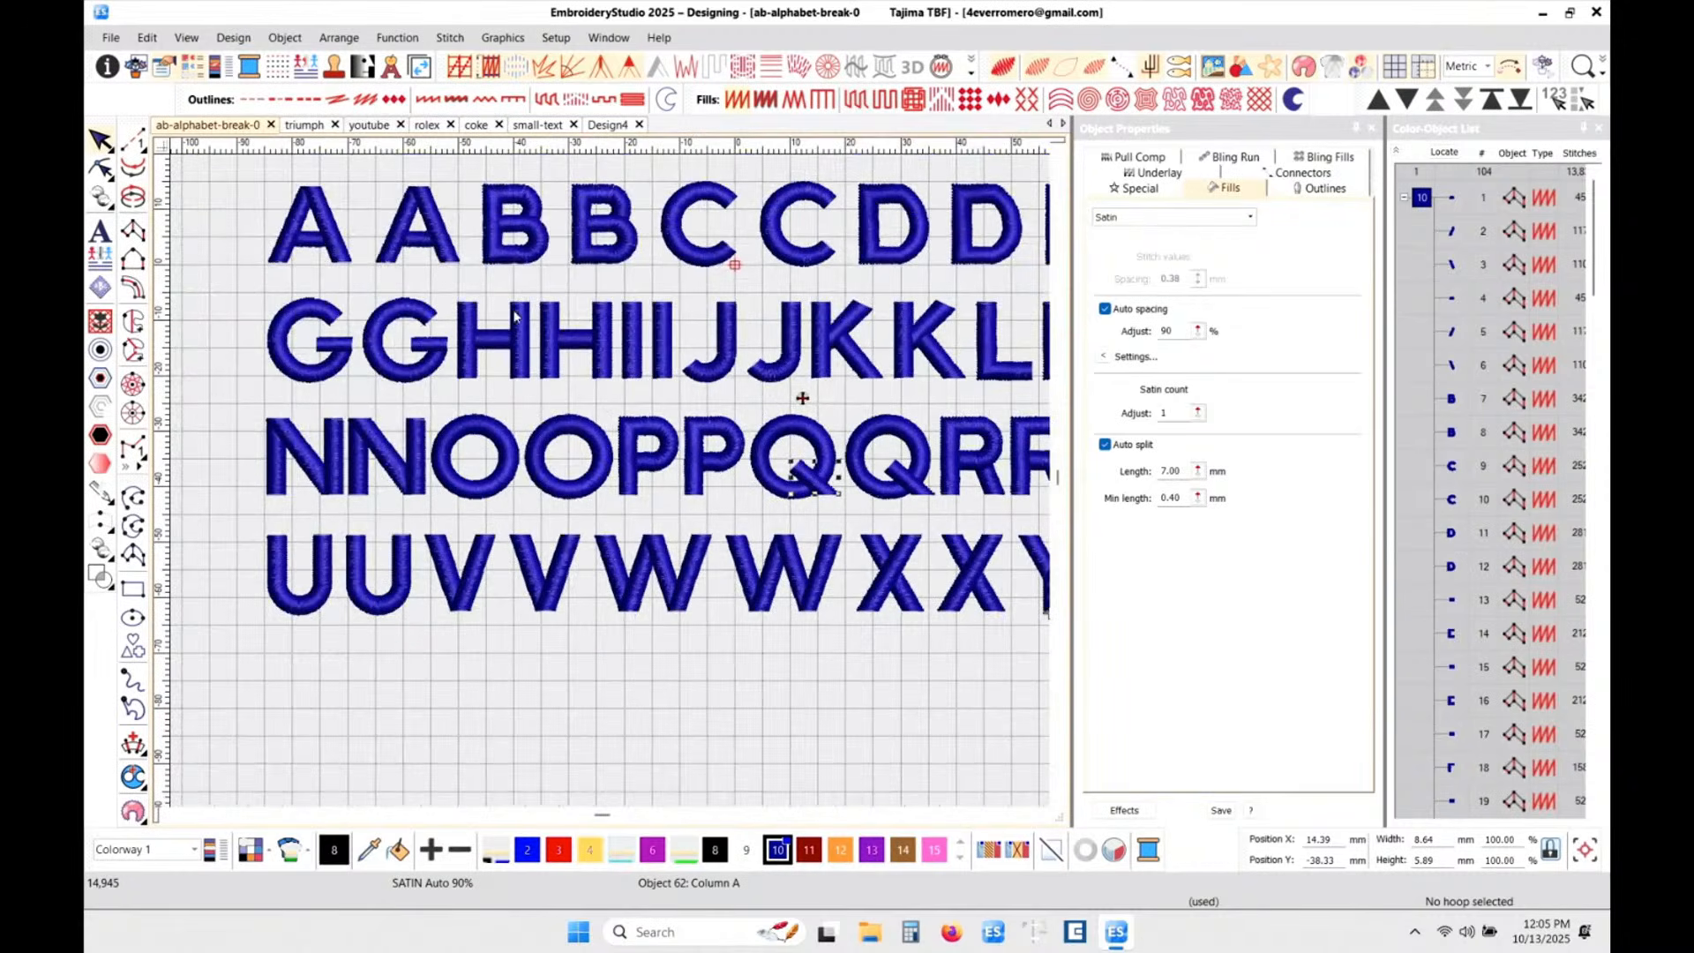
# - Show the alphabet as plain stitch lines and measure the stitch width of the first H's left column
pyautogui.scroll(5, 612, 487)
pyautogui.press('t')
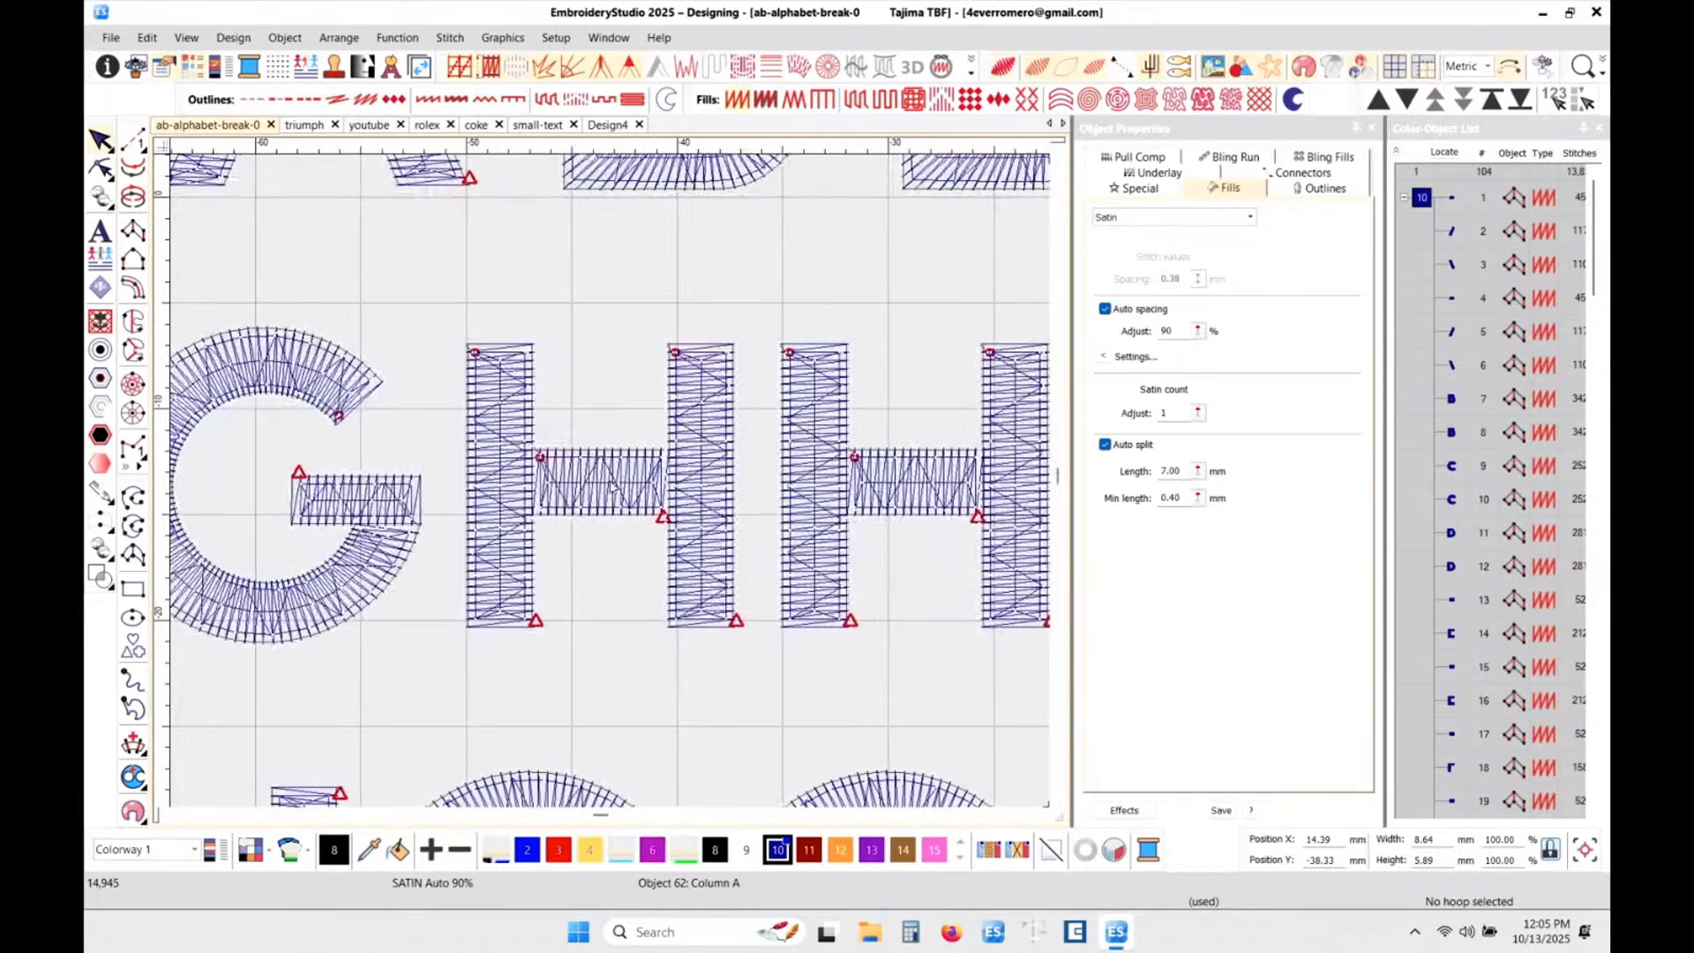
pyautogui.scroll(2, 611, 487)
pyautogui.scroll(1, 610, 487)
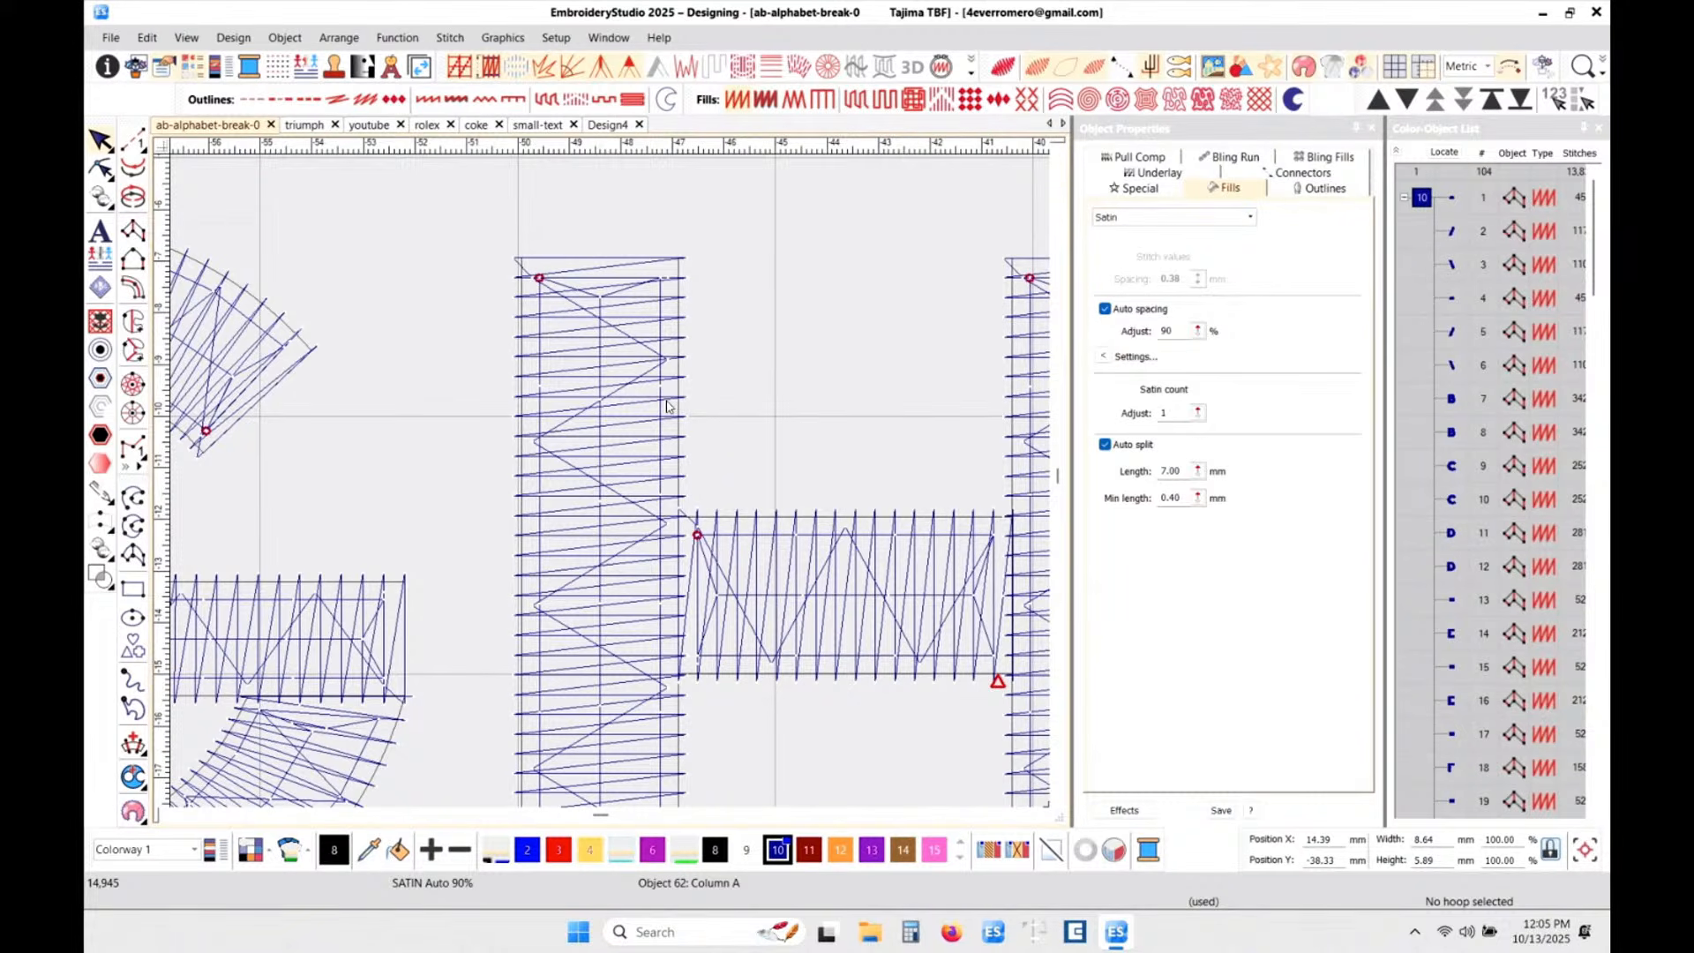
pyautogui.scroll(2, 545, 499)
pyautogui.press('m')
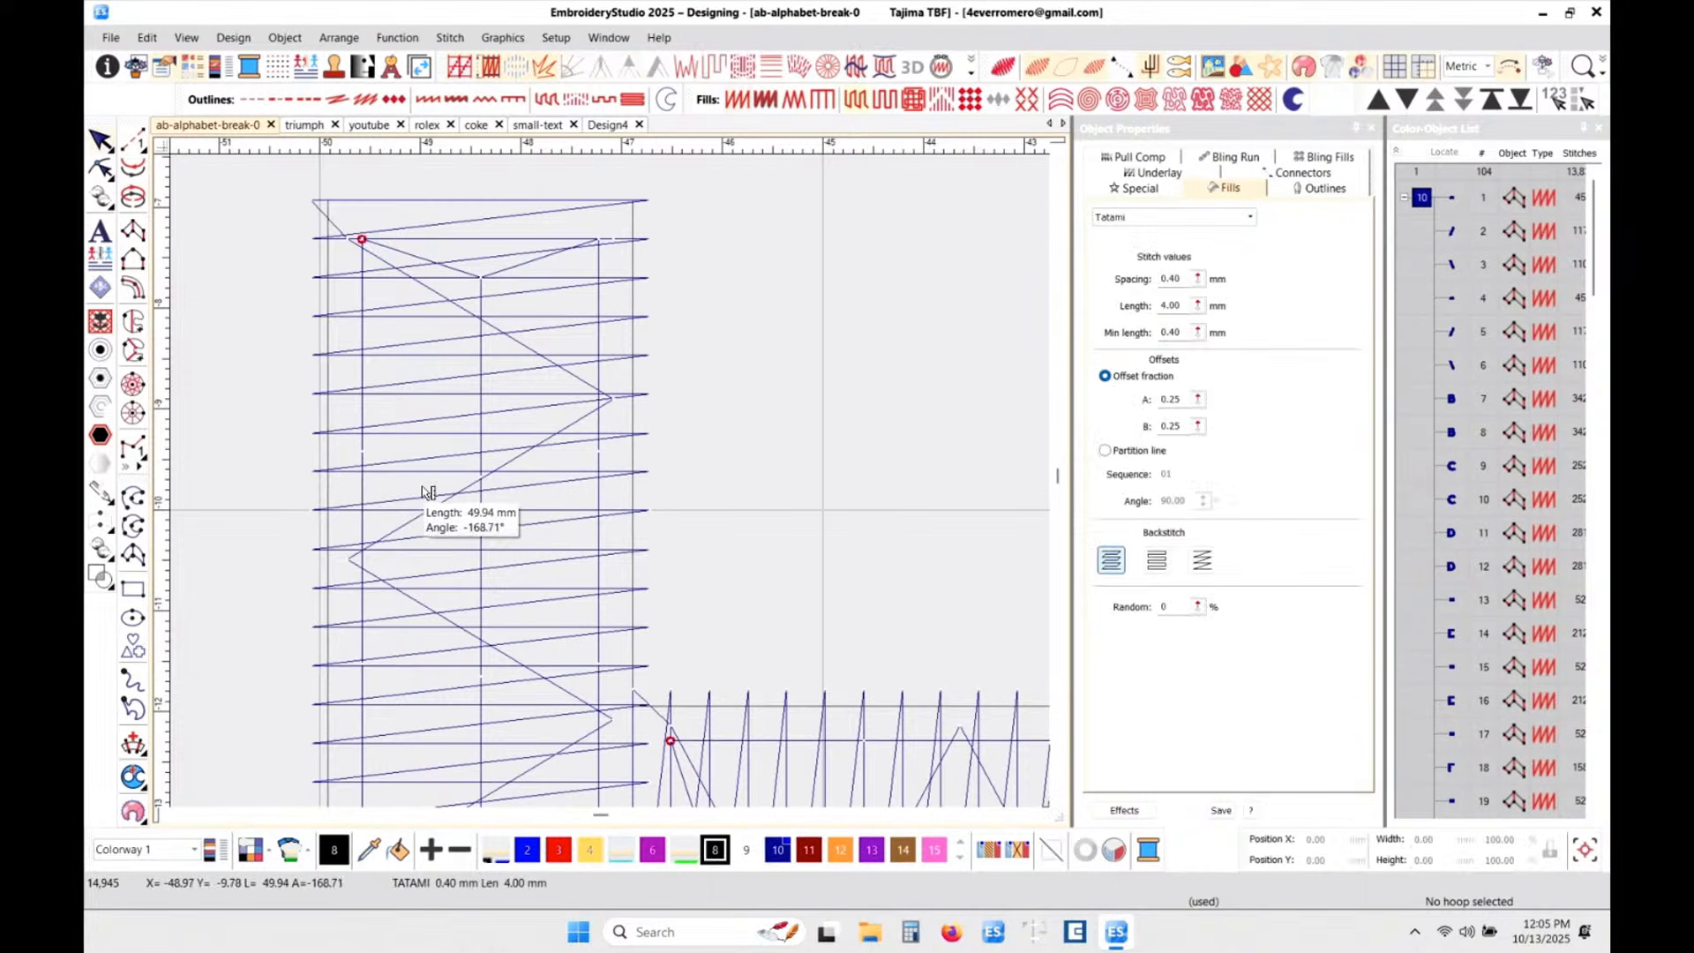
pyautogui.click(313, 471)
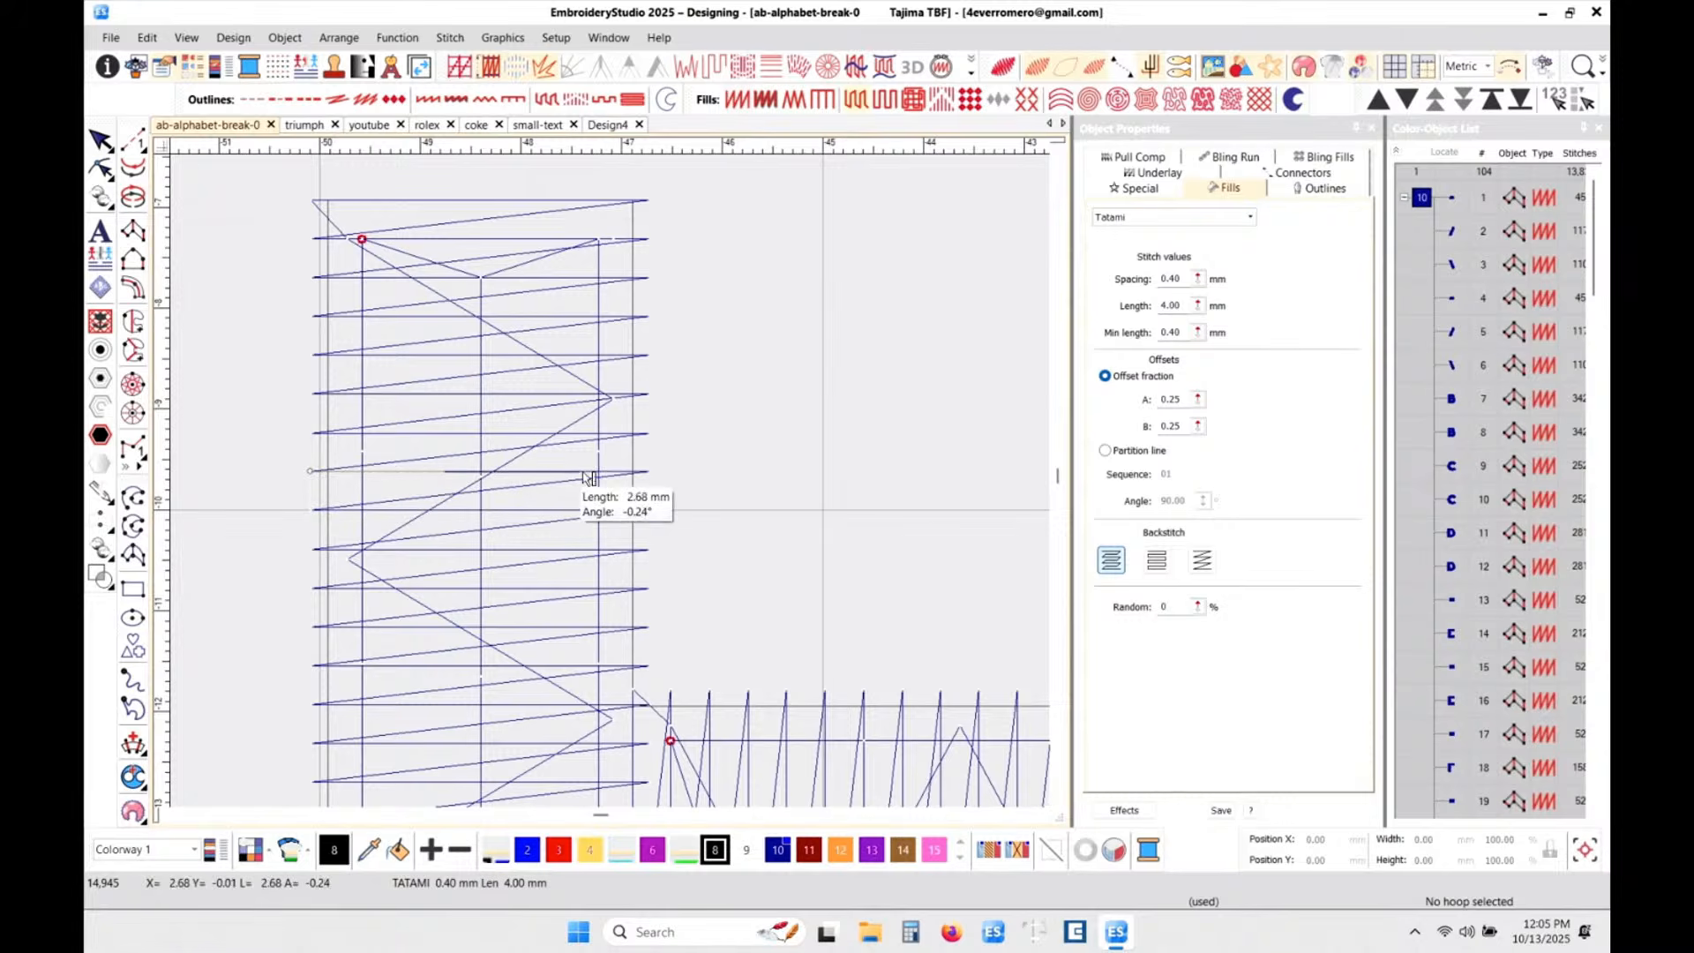
pyautogui.click(652, 473)
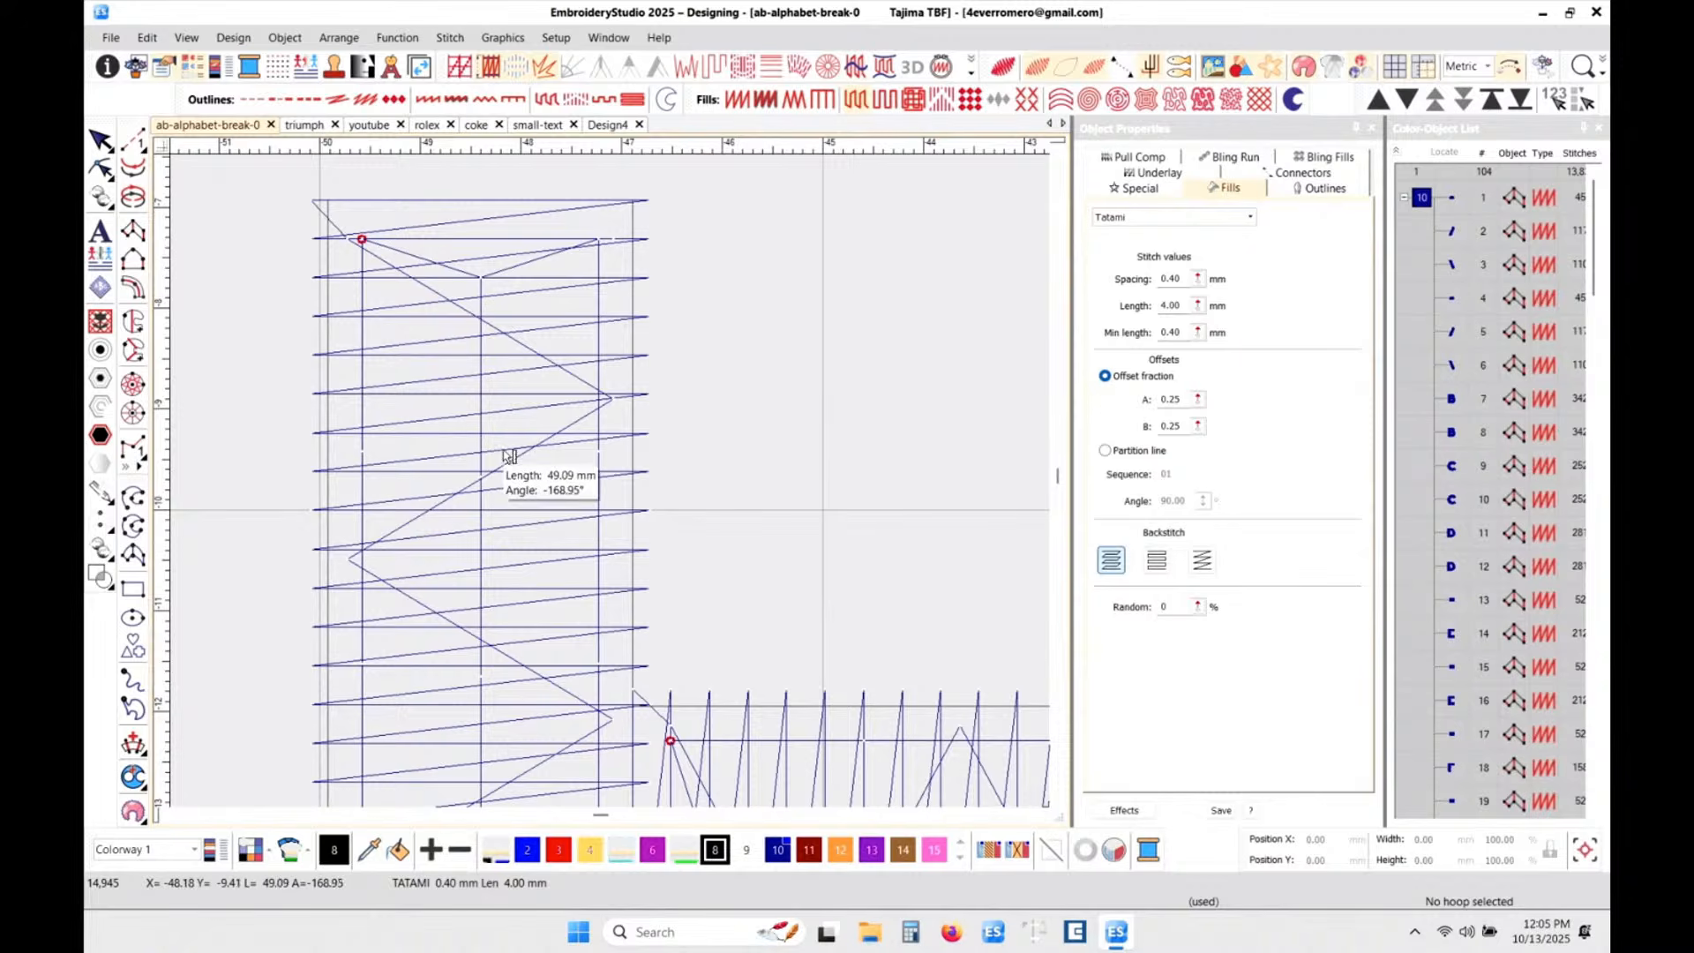
pyautogui.press('Escape')
# - Try Zigzag and Tatami as the first underlay type for the first H's left column, and restore Edge run
pyautogui.click(586, 447)
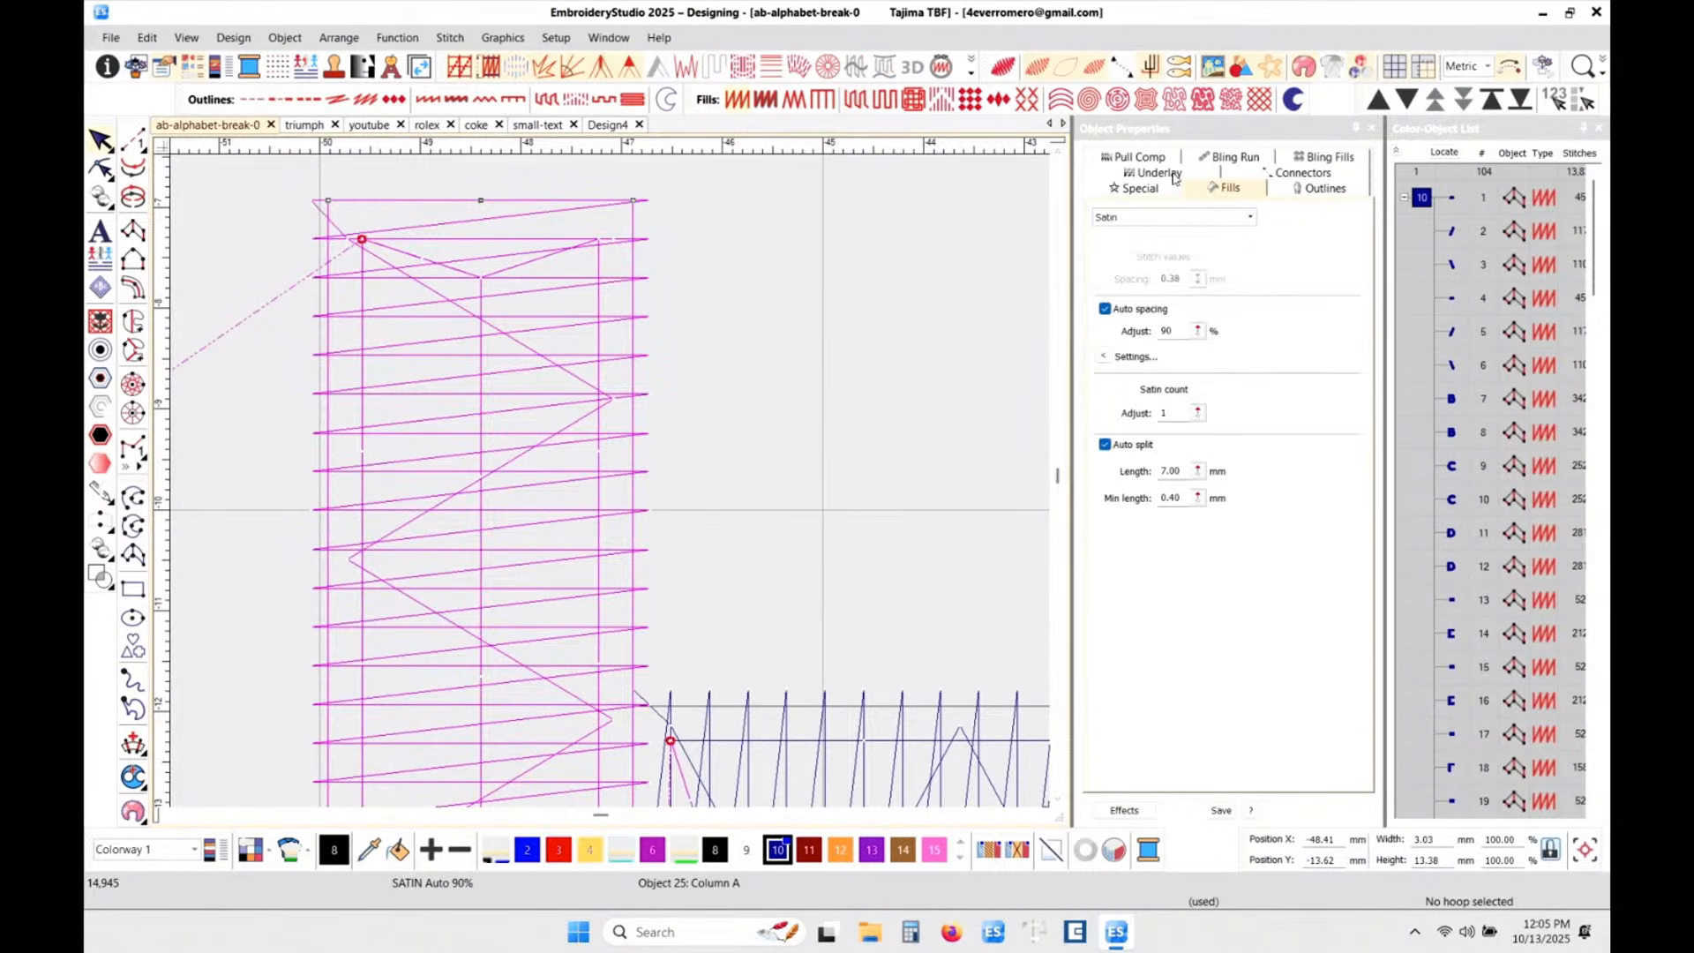
pyautogui.click(1173, 175)
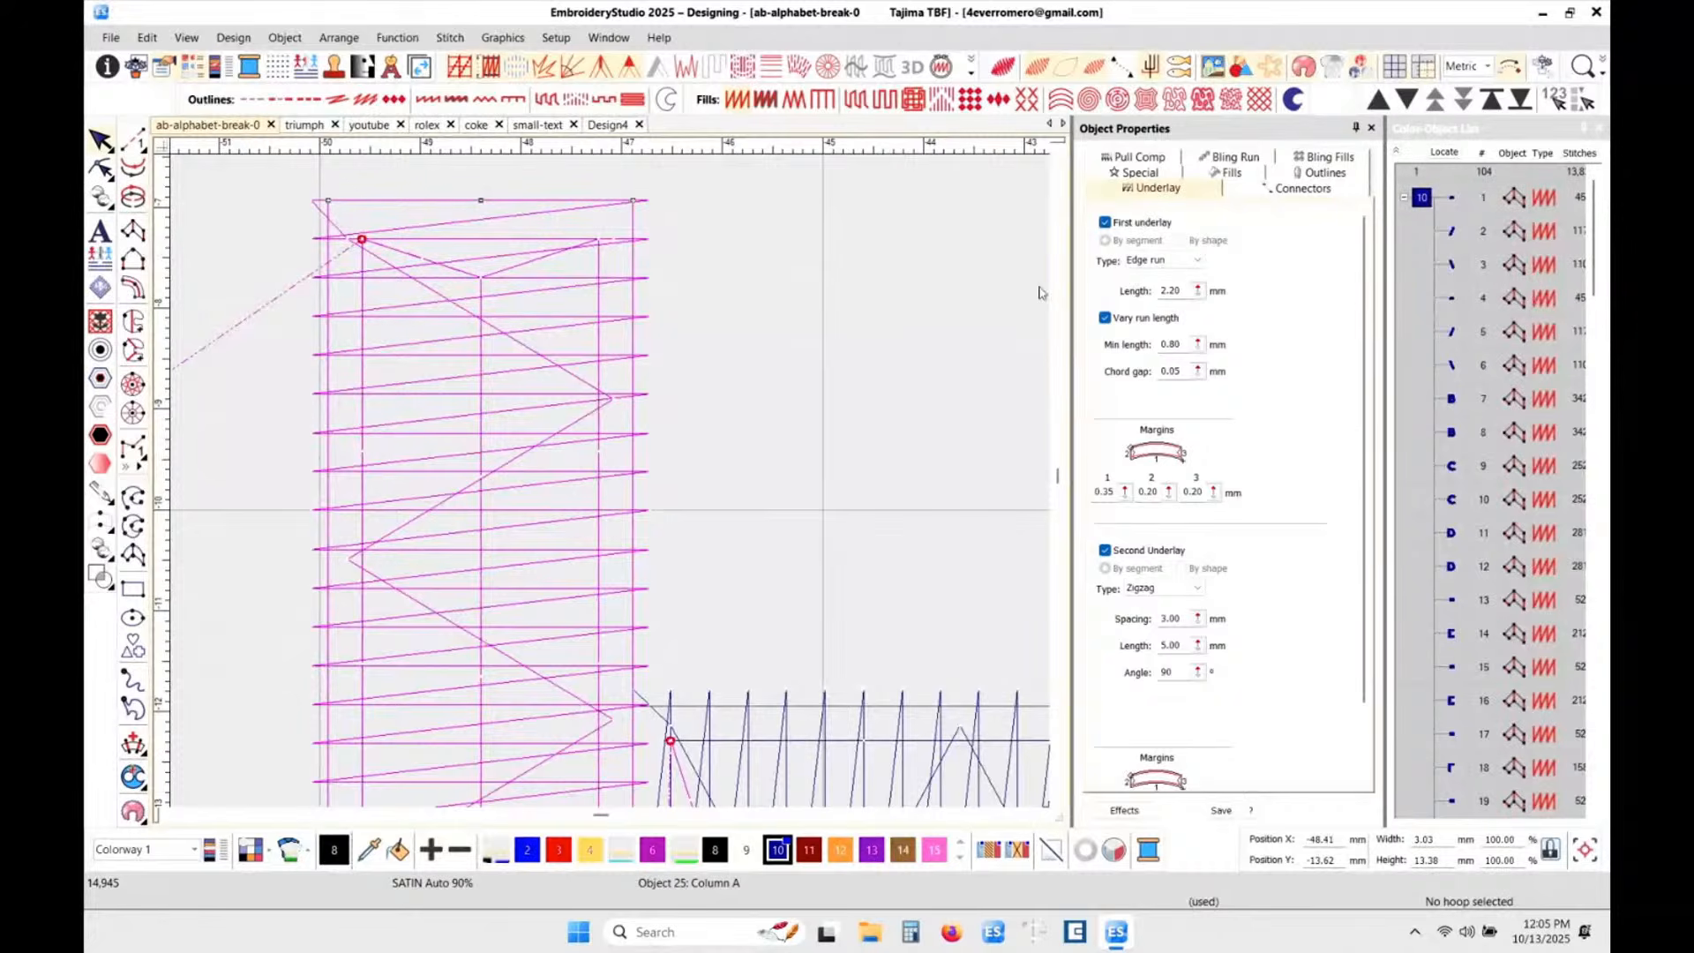
pyautogui.click(1163, 261)
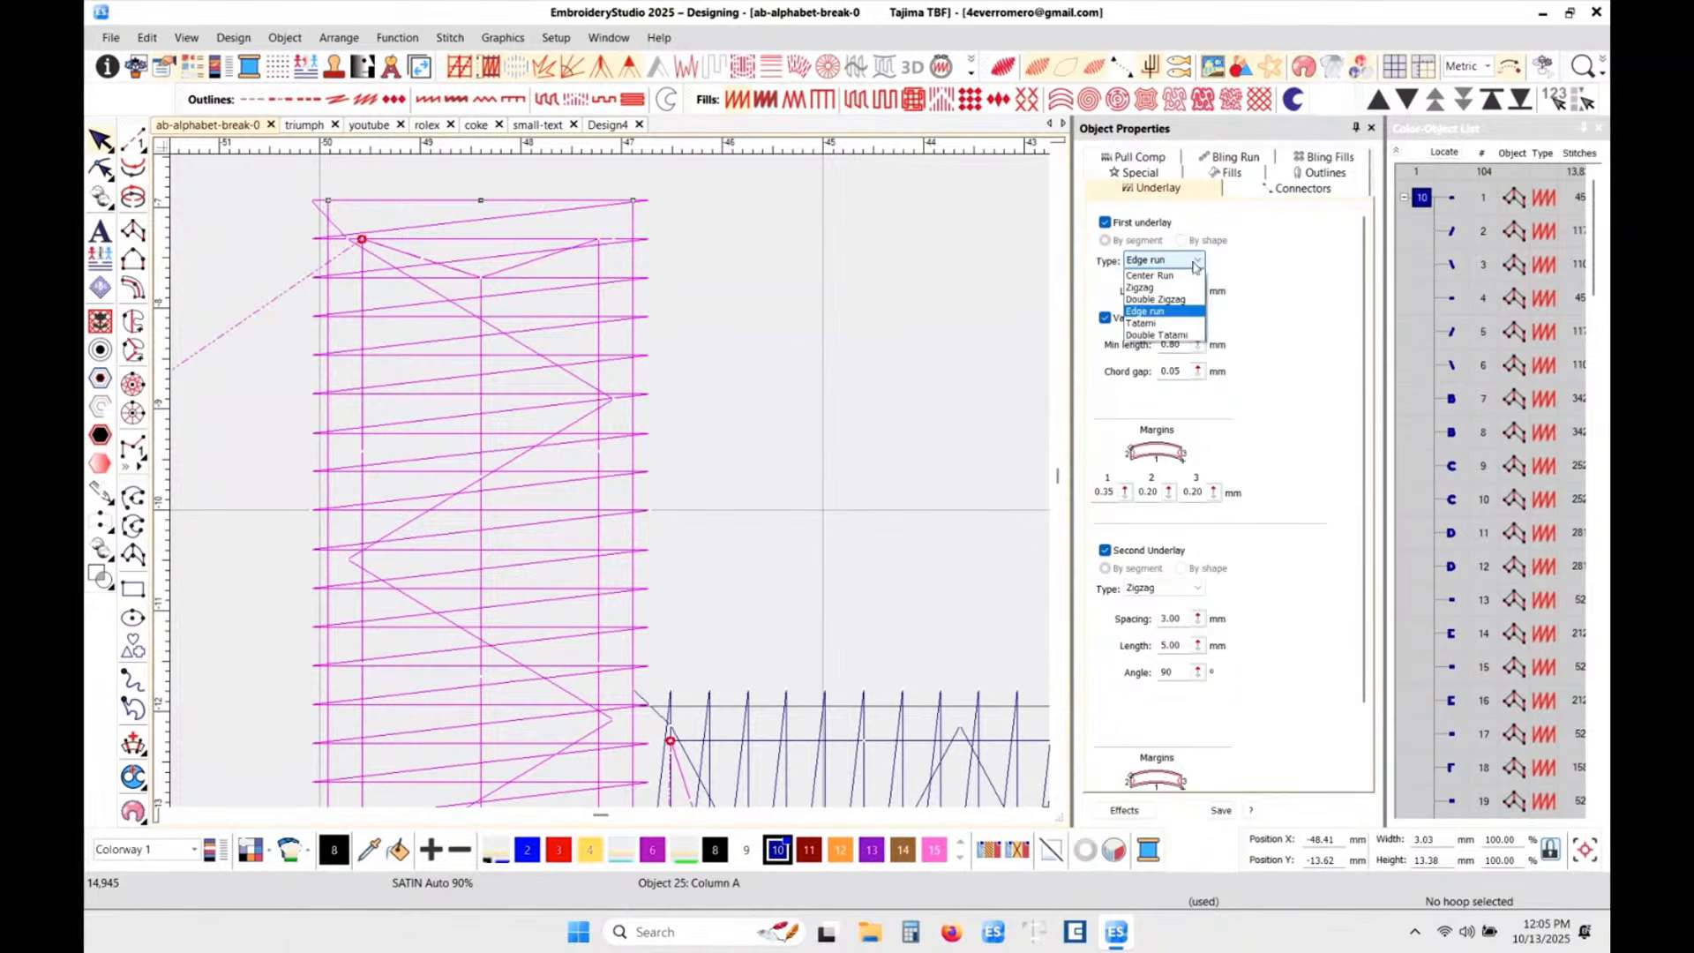
pyautogui.click(1164, 288)
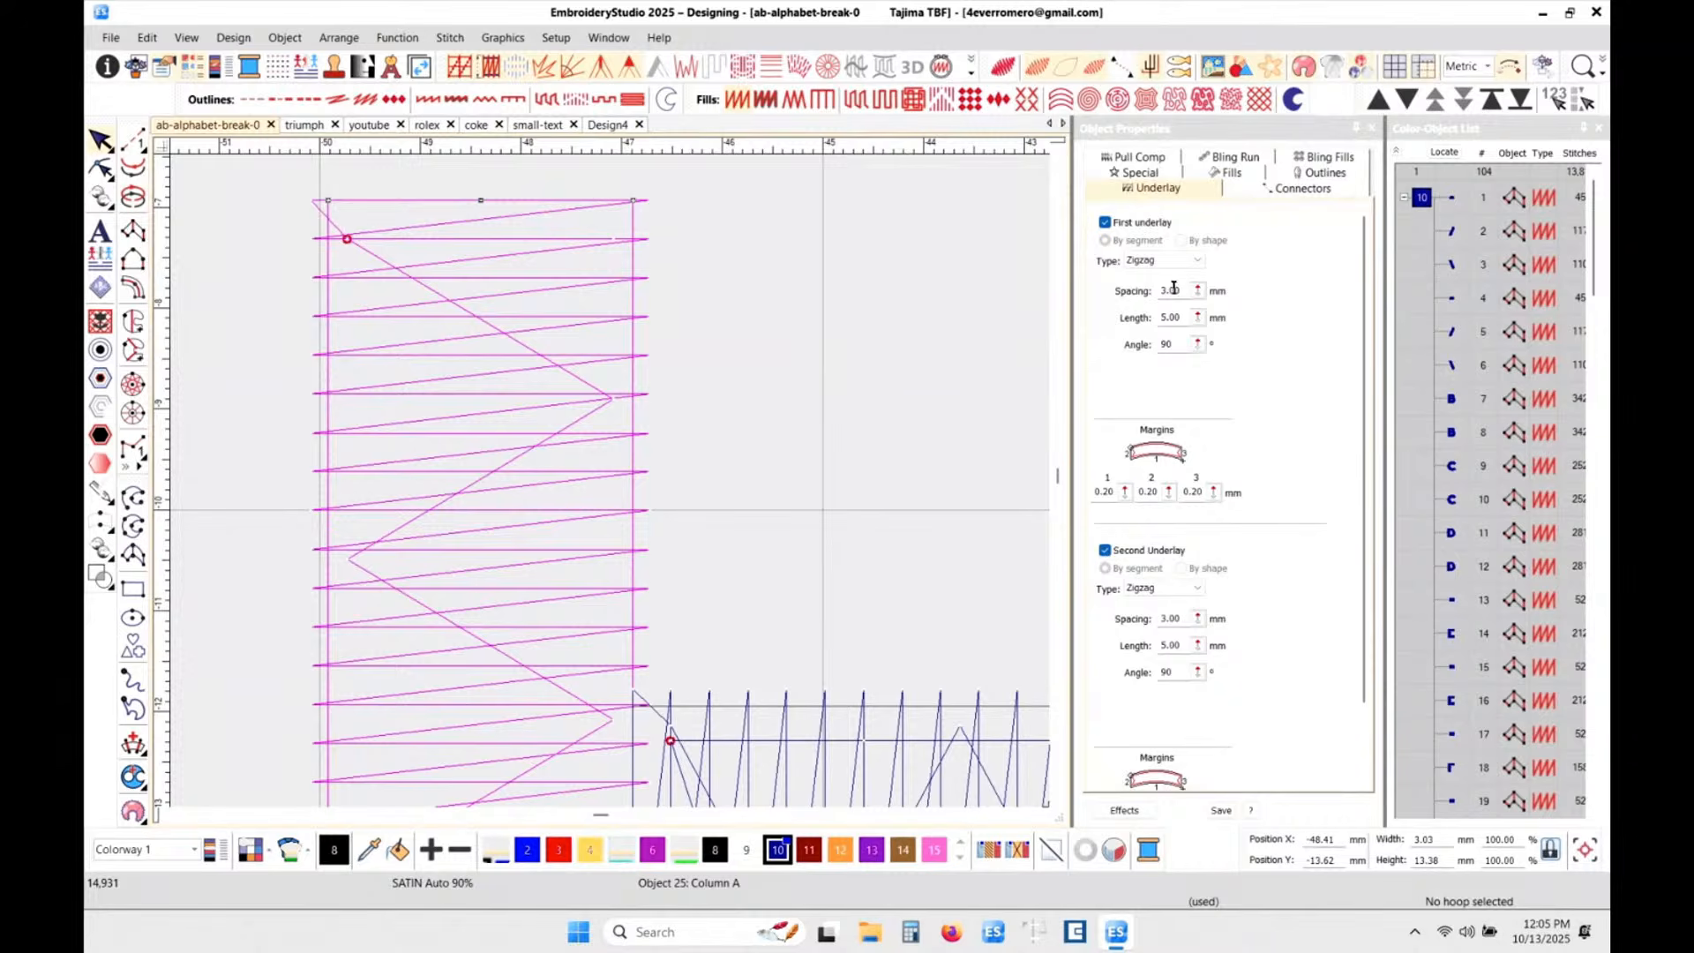
pyautogui.click(1185, 261)
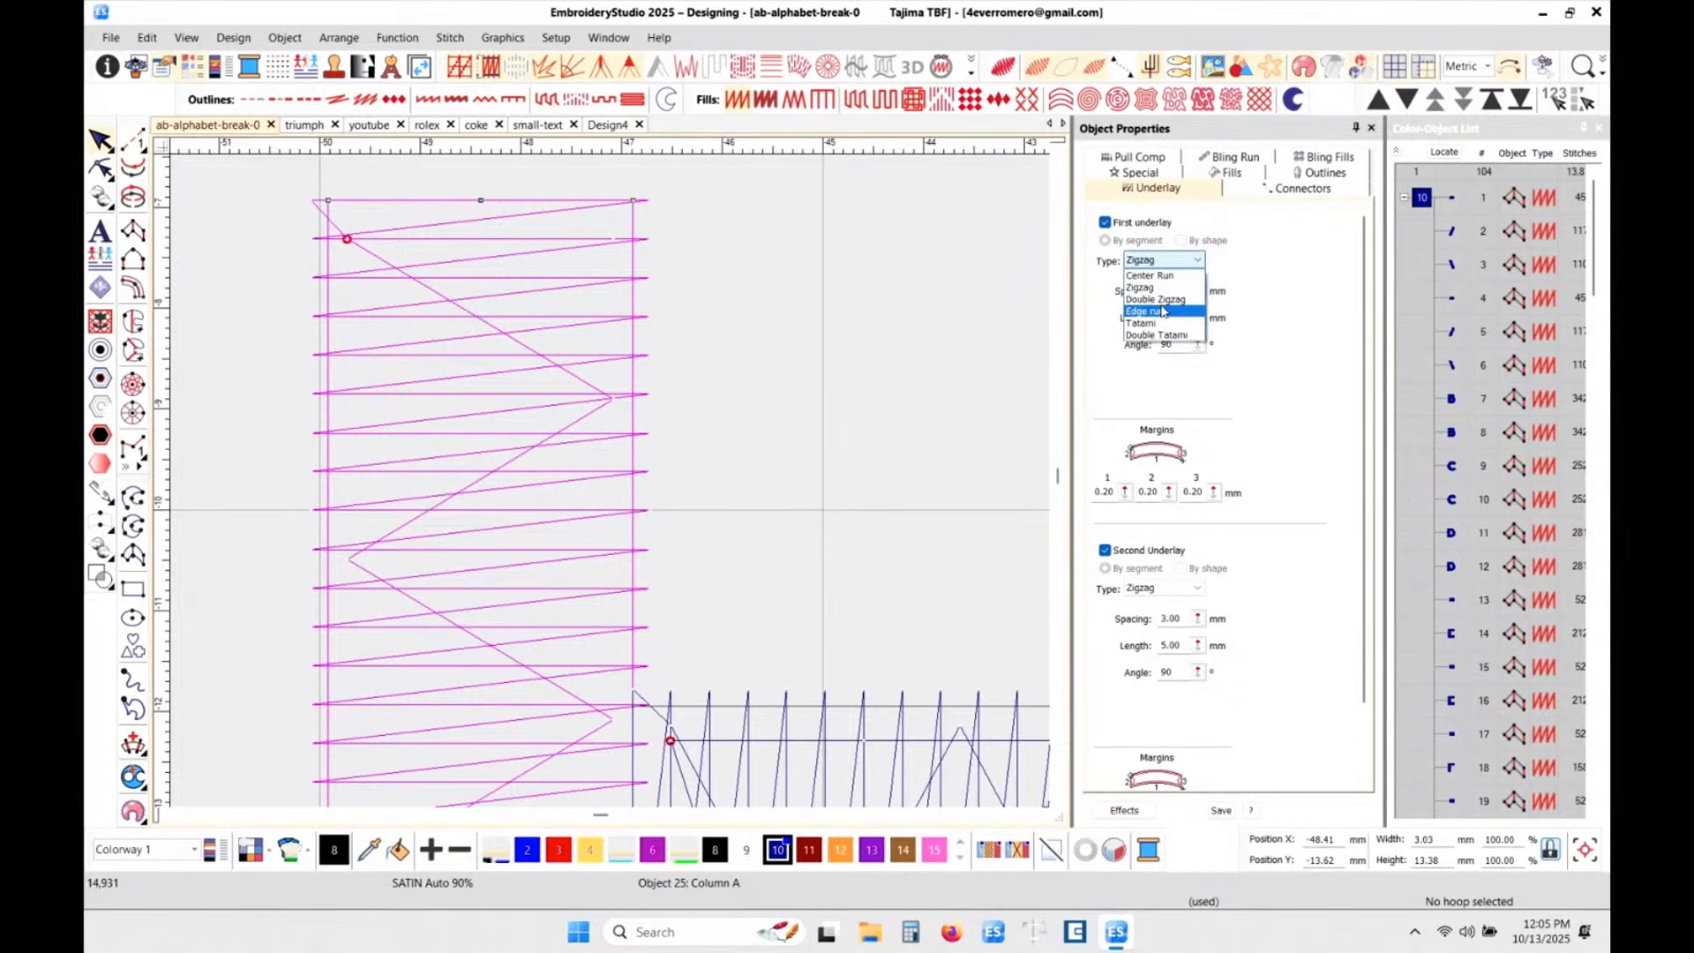
pyautogui.click(1156, 324)
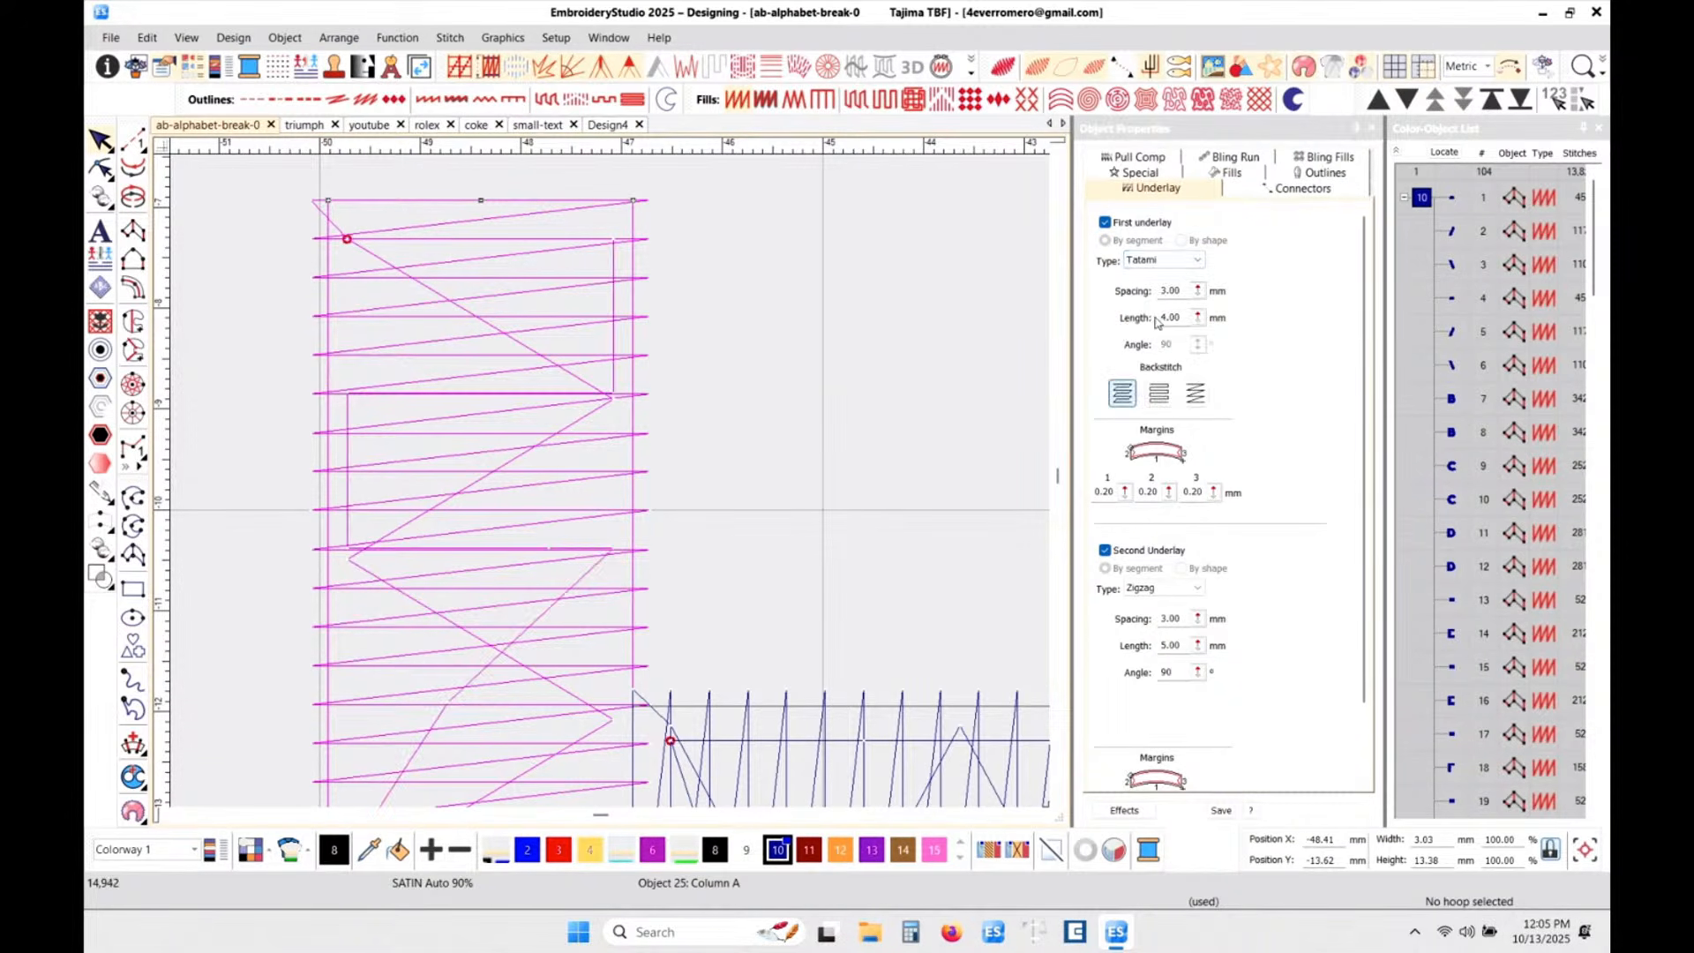
pyautogui.click(1186, 261)
pyautogui.click(1166, 312)
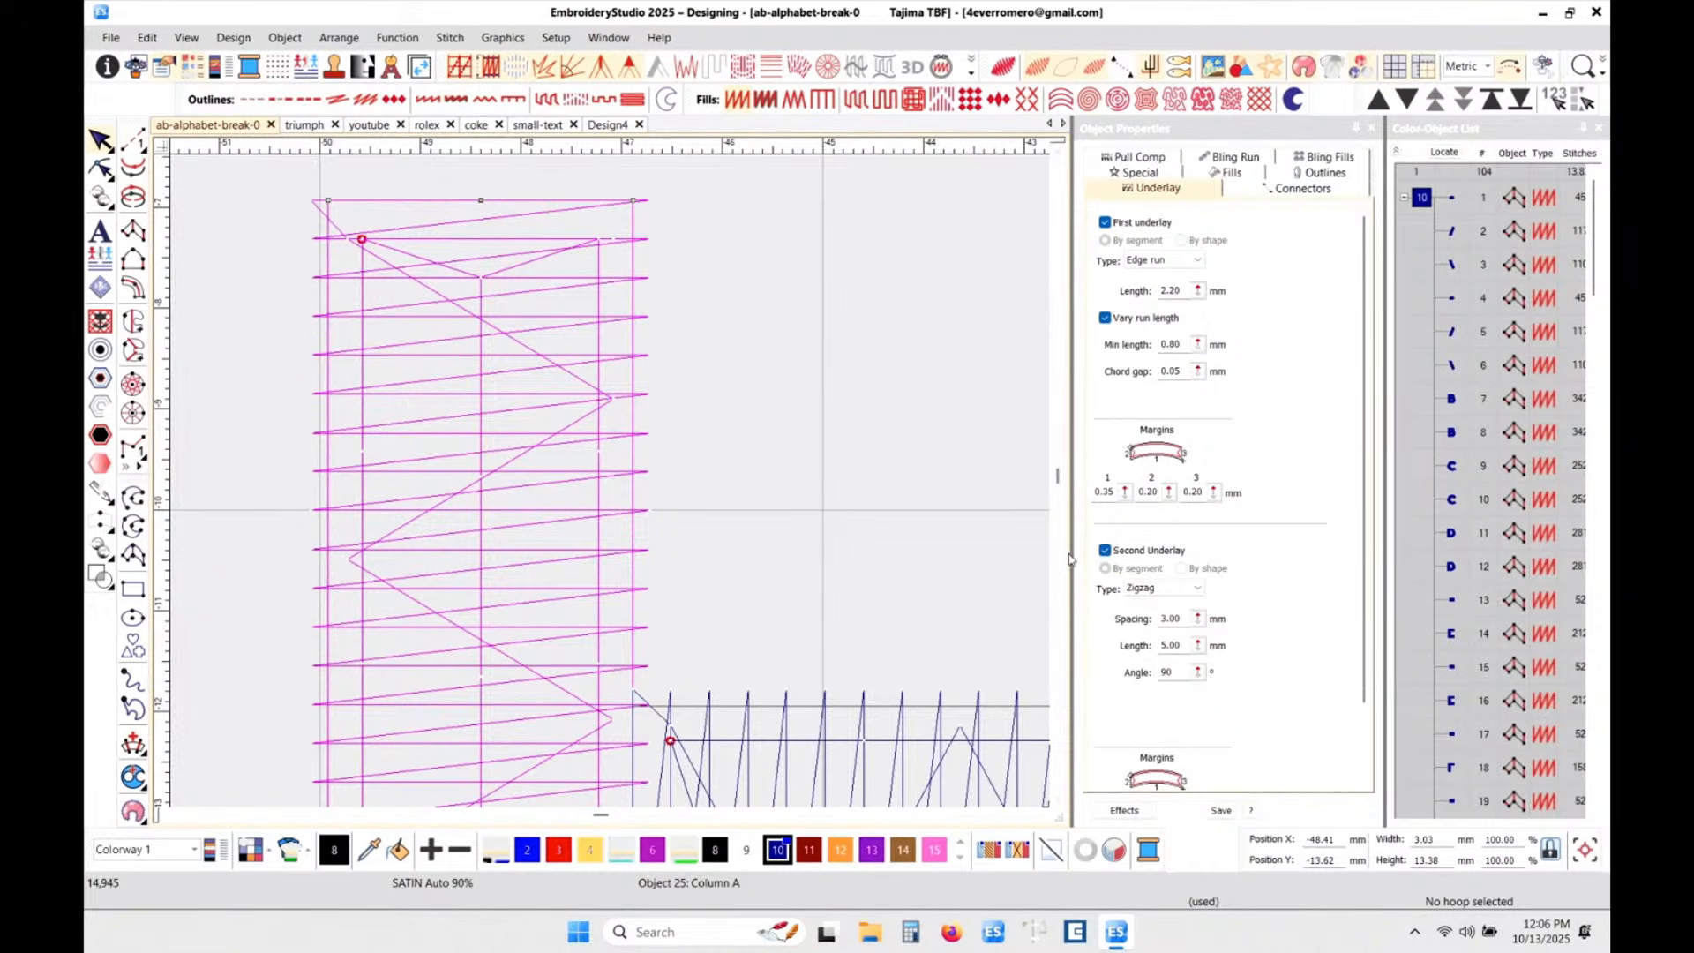
# - Compare the underlay in the first H's column with the stitching of the H and E in the small-text design
pyautogui.scroll(-3, 381, 604)
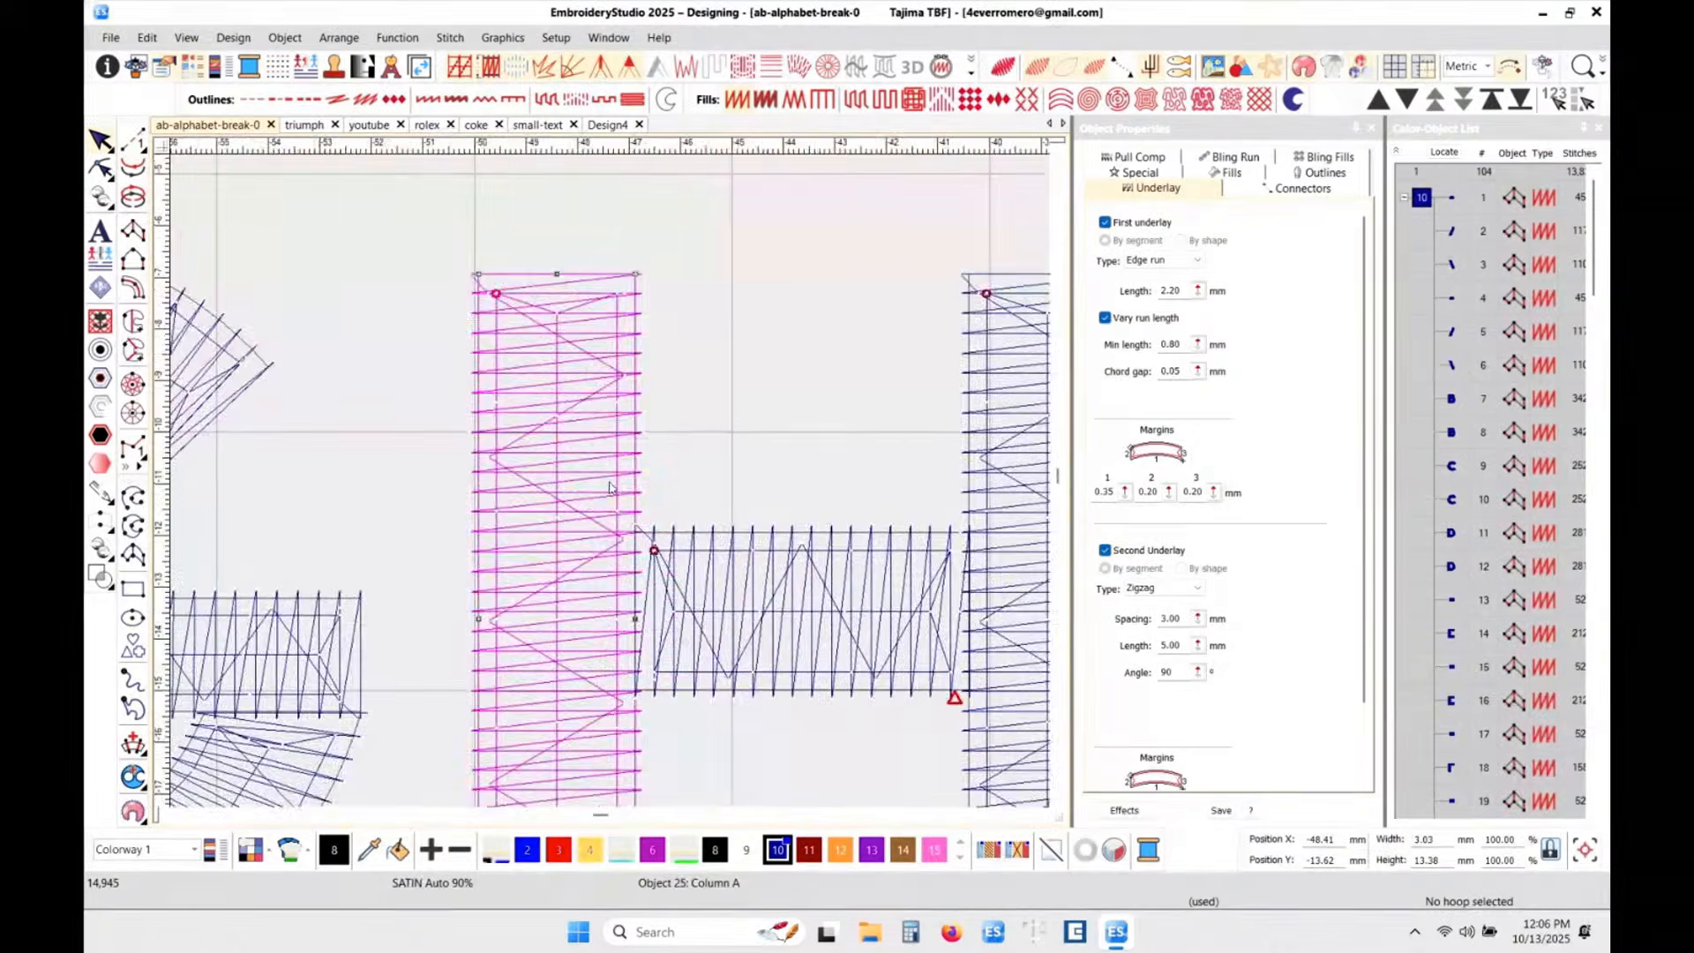
pyautogui.scroll(2, 609, 486)
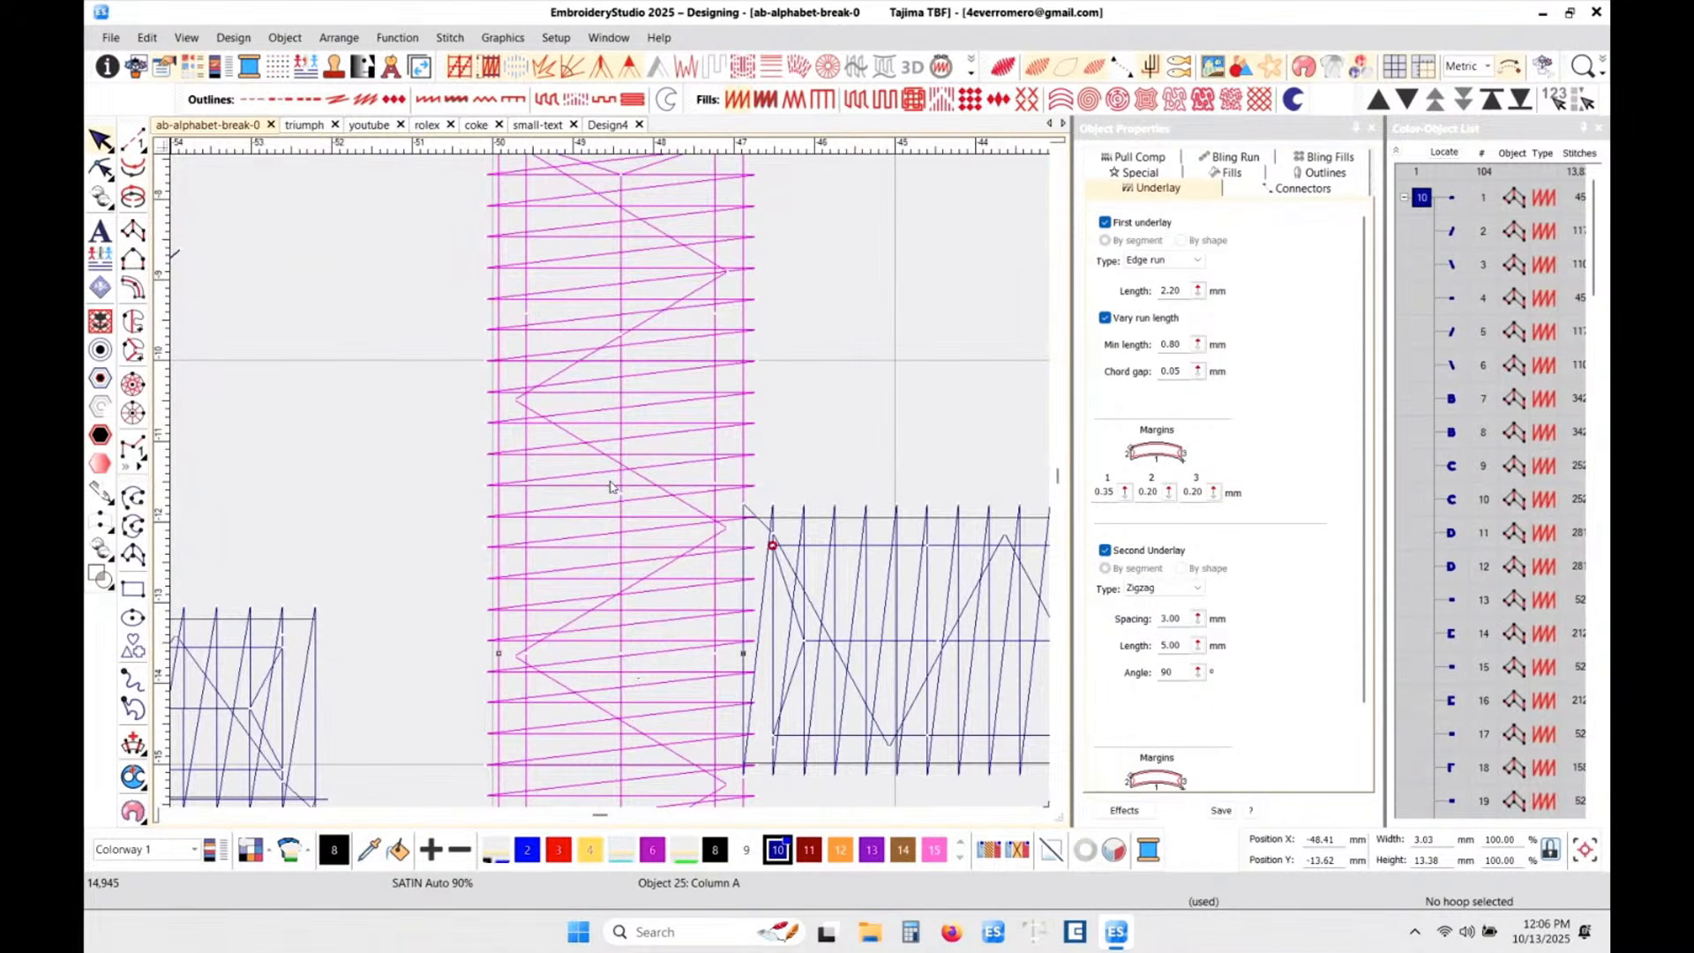
pyautogui.scroll(-1, 610, 486)
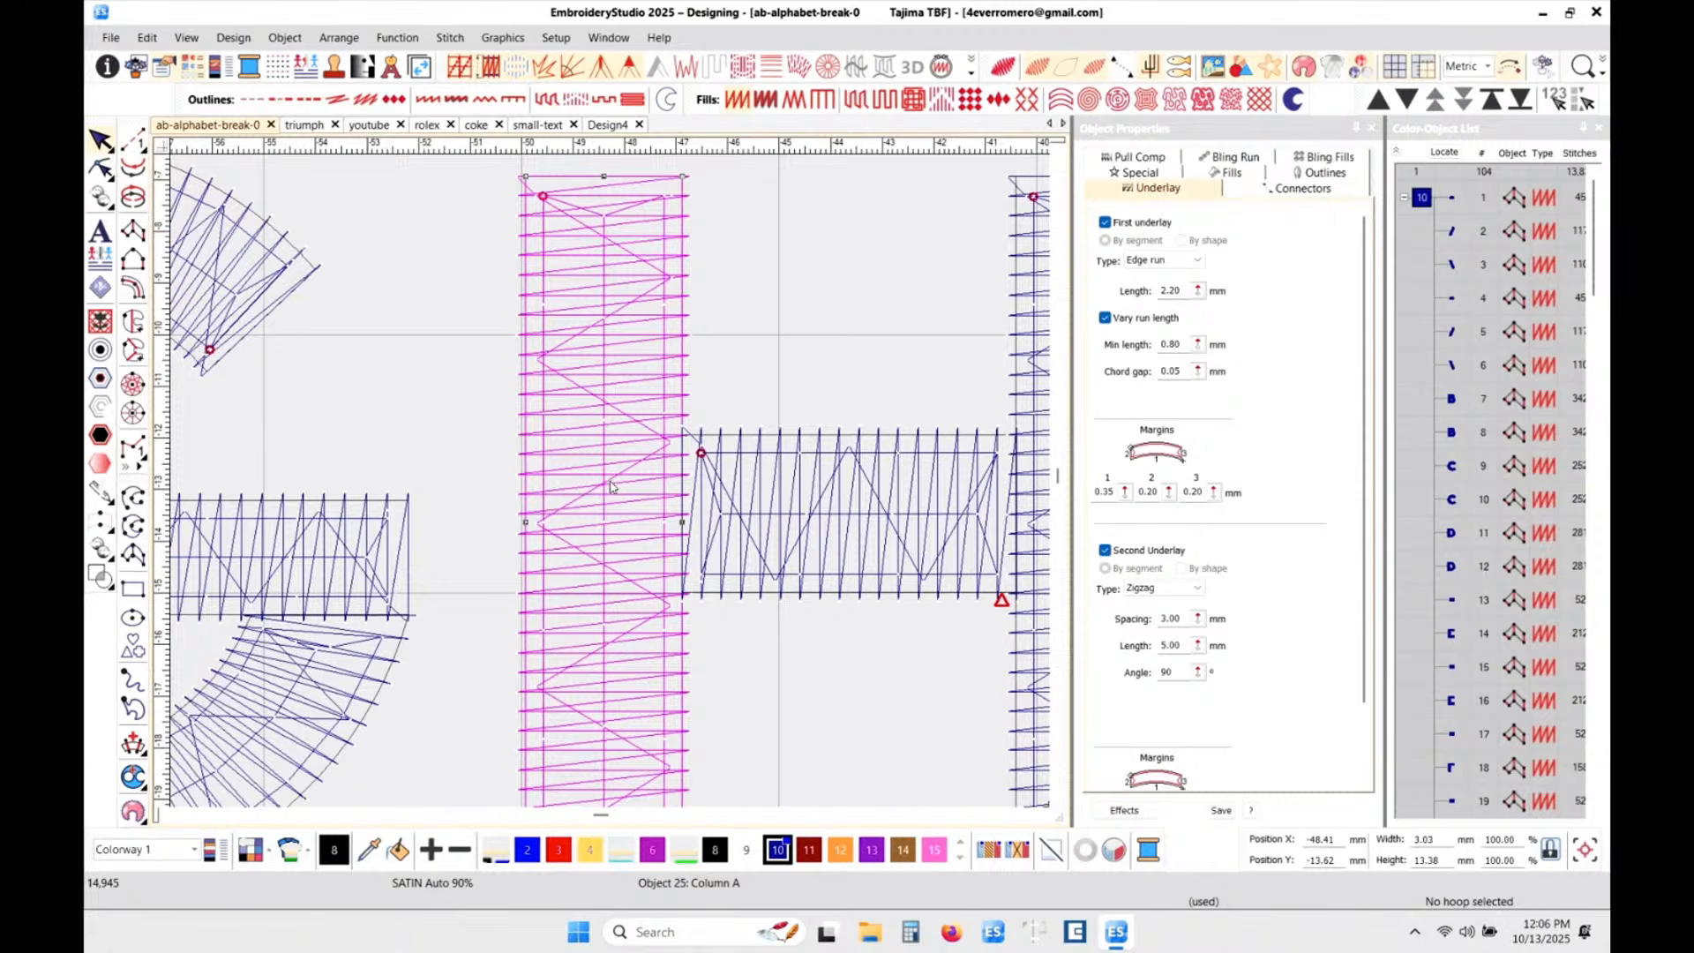
pyautogui.scroll(-2, 610, 486)
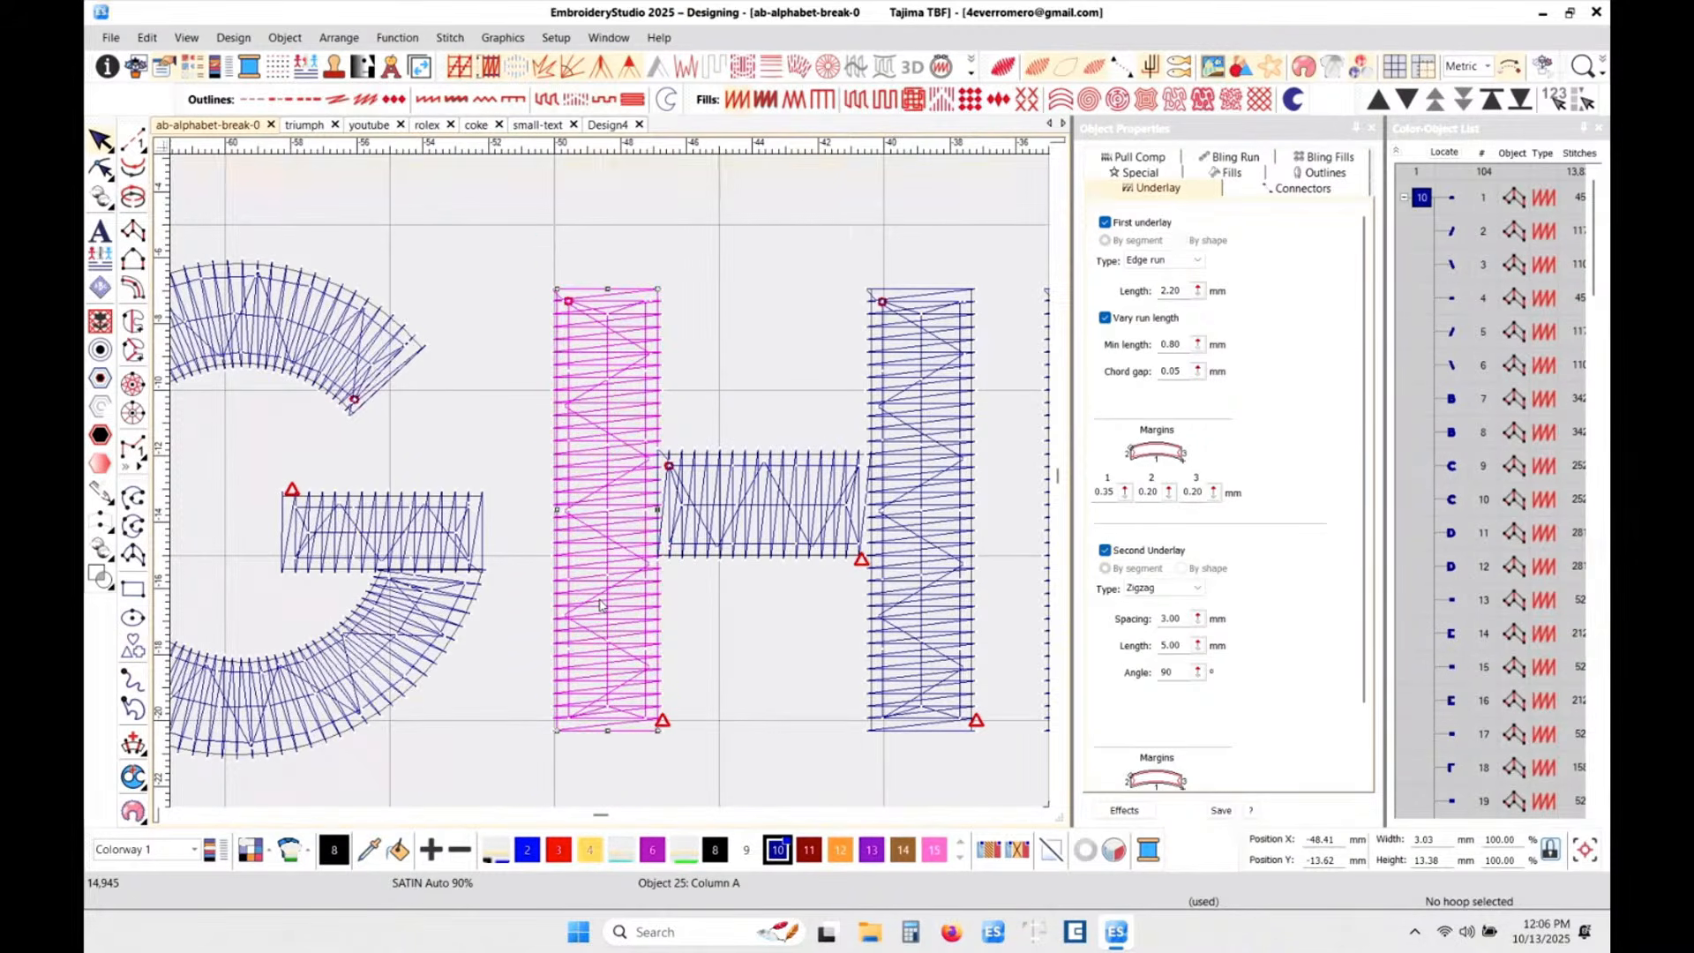
pyautogui.click(536, 125)
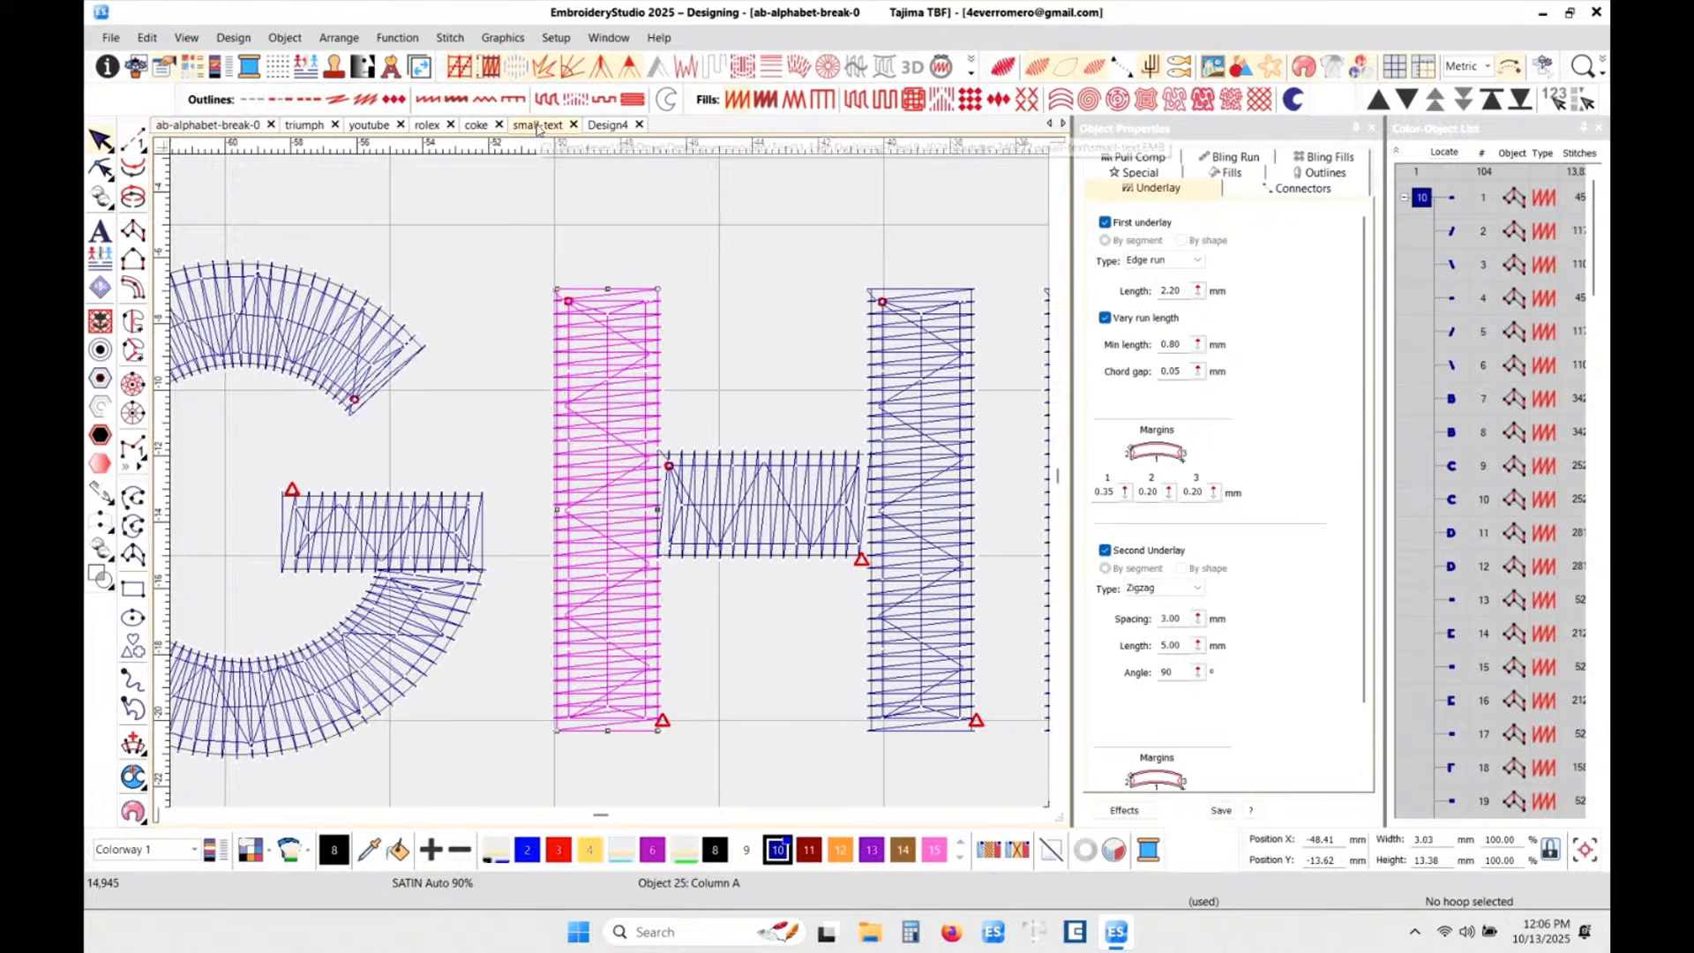
pyautogui.scroll(-2, 611, 486)
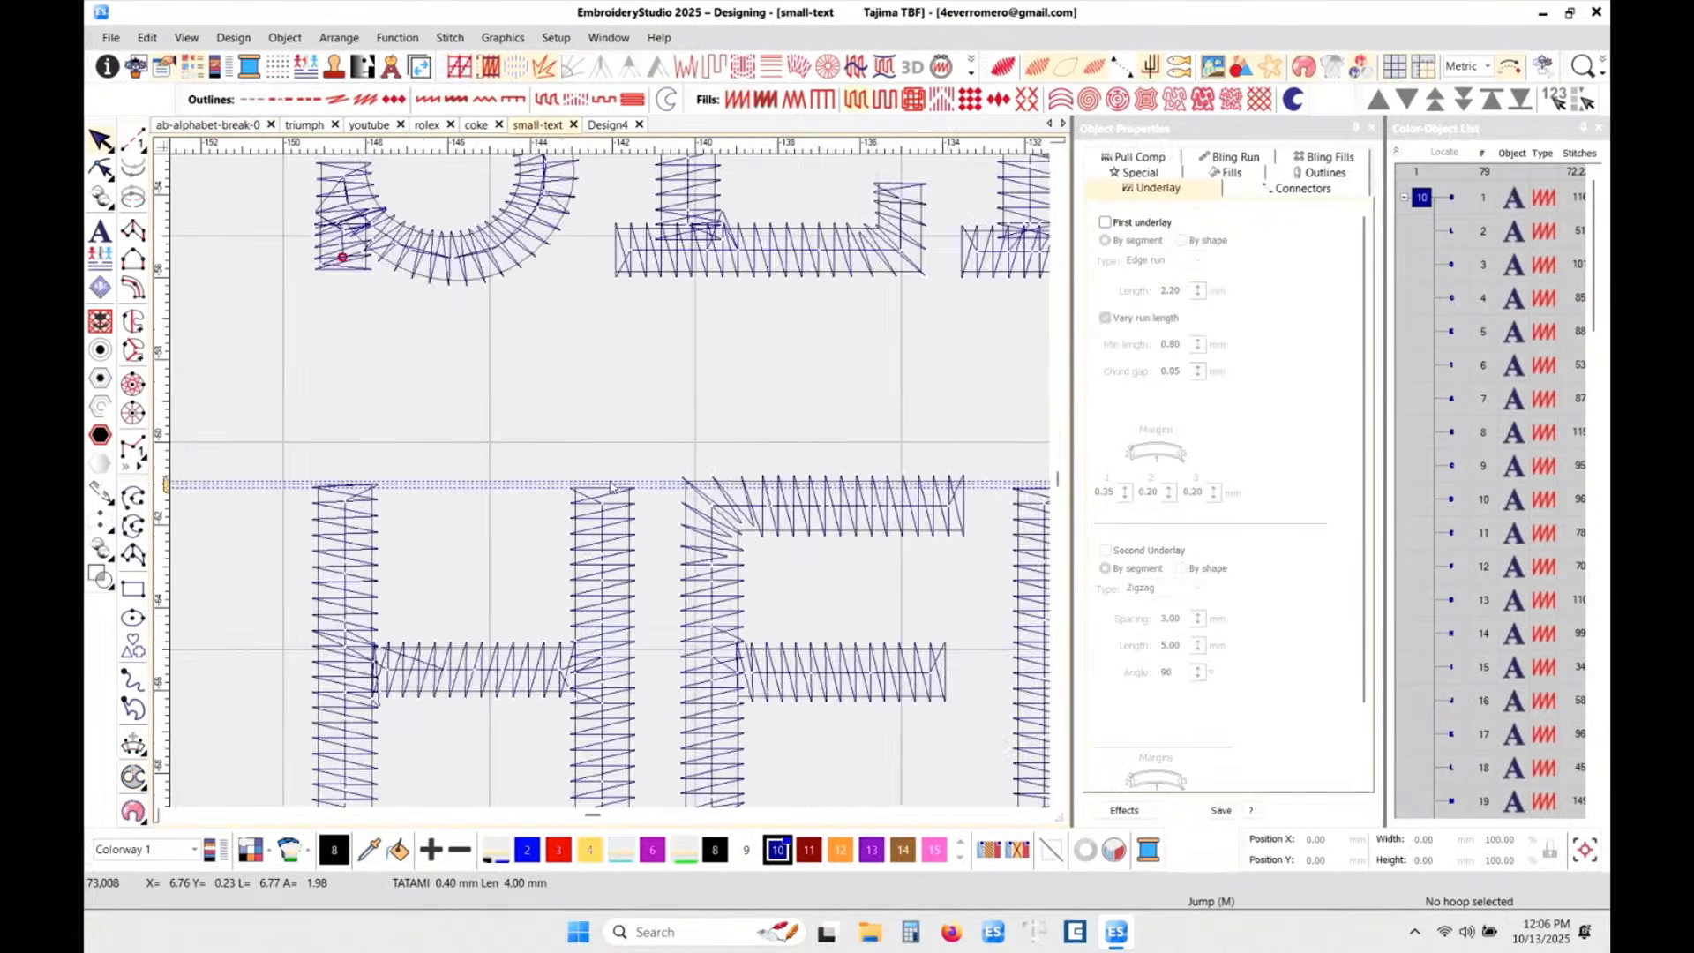
pyautogui.scroll(4, 622, 415)
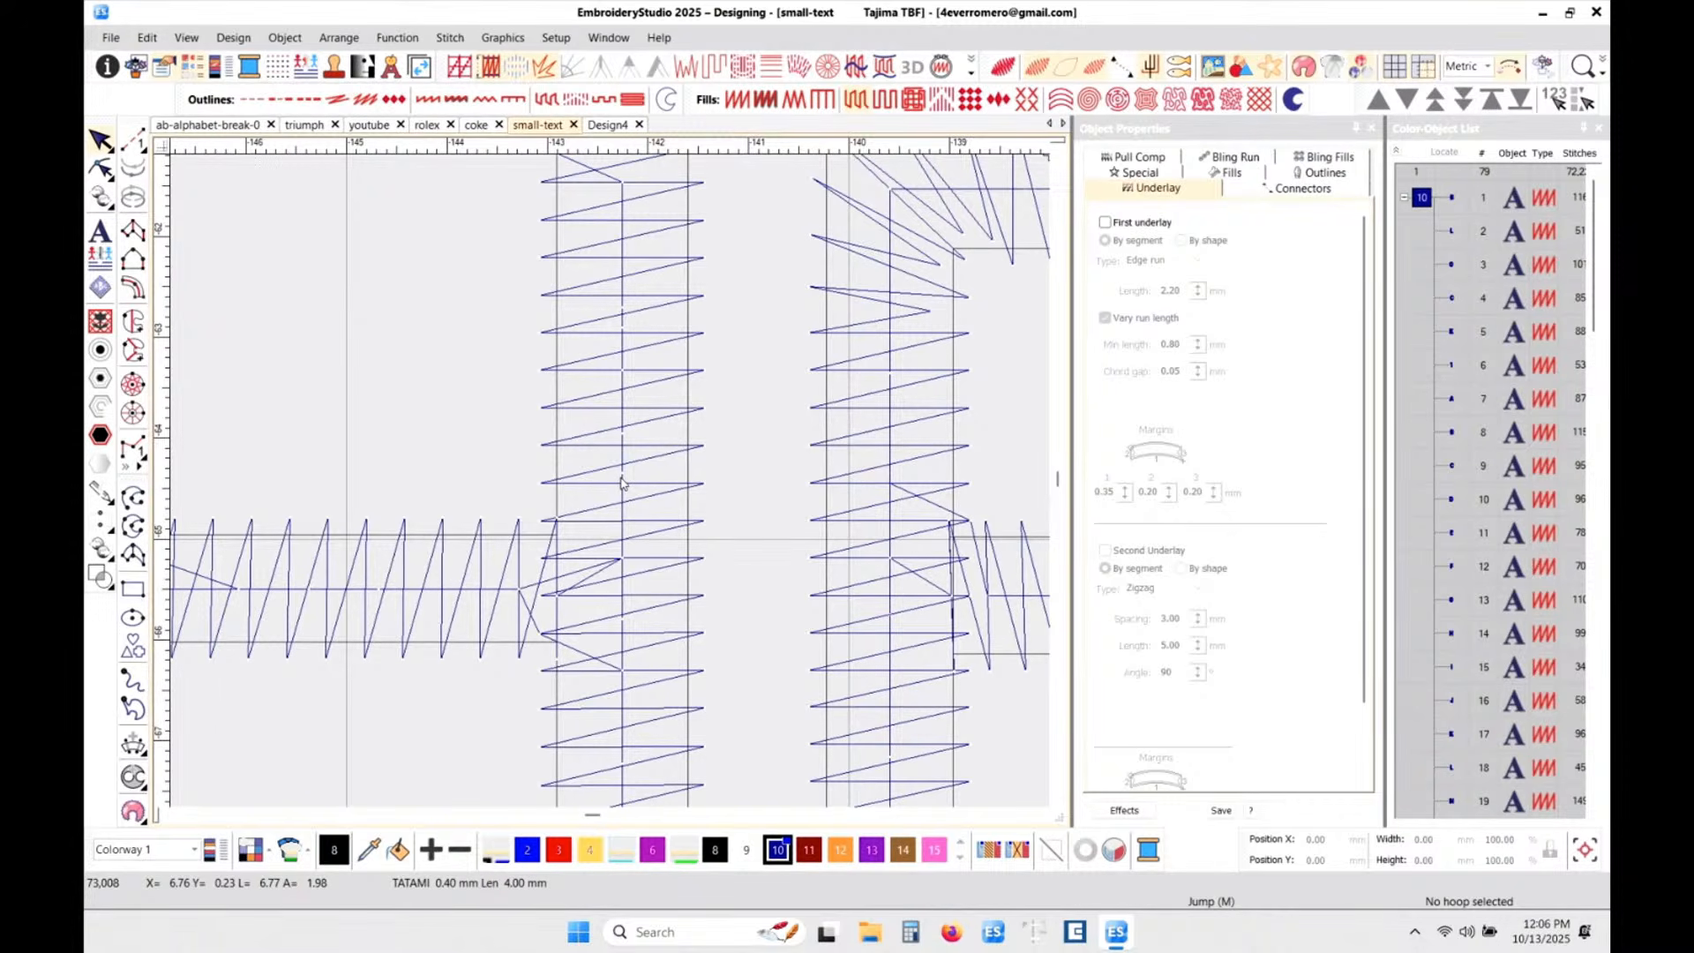
pyautogui.scroll(-3, 622, 481)
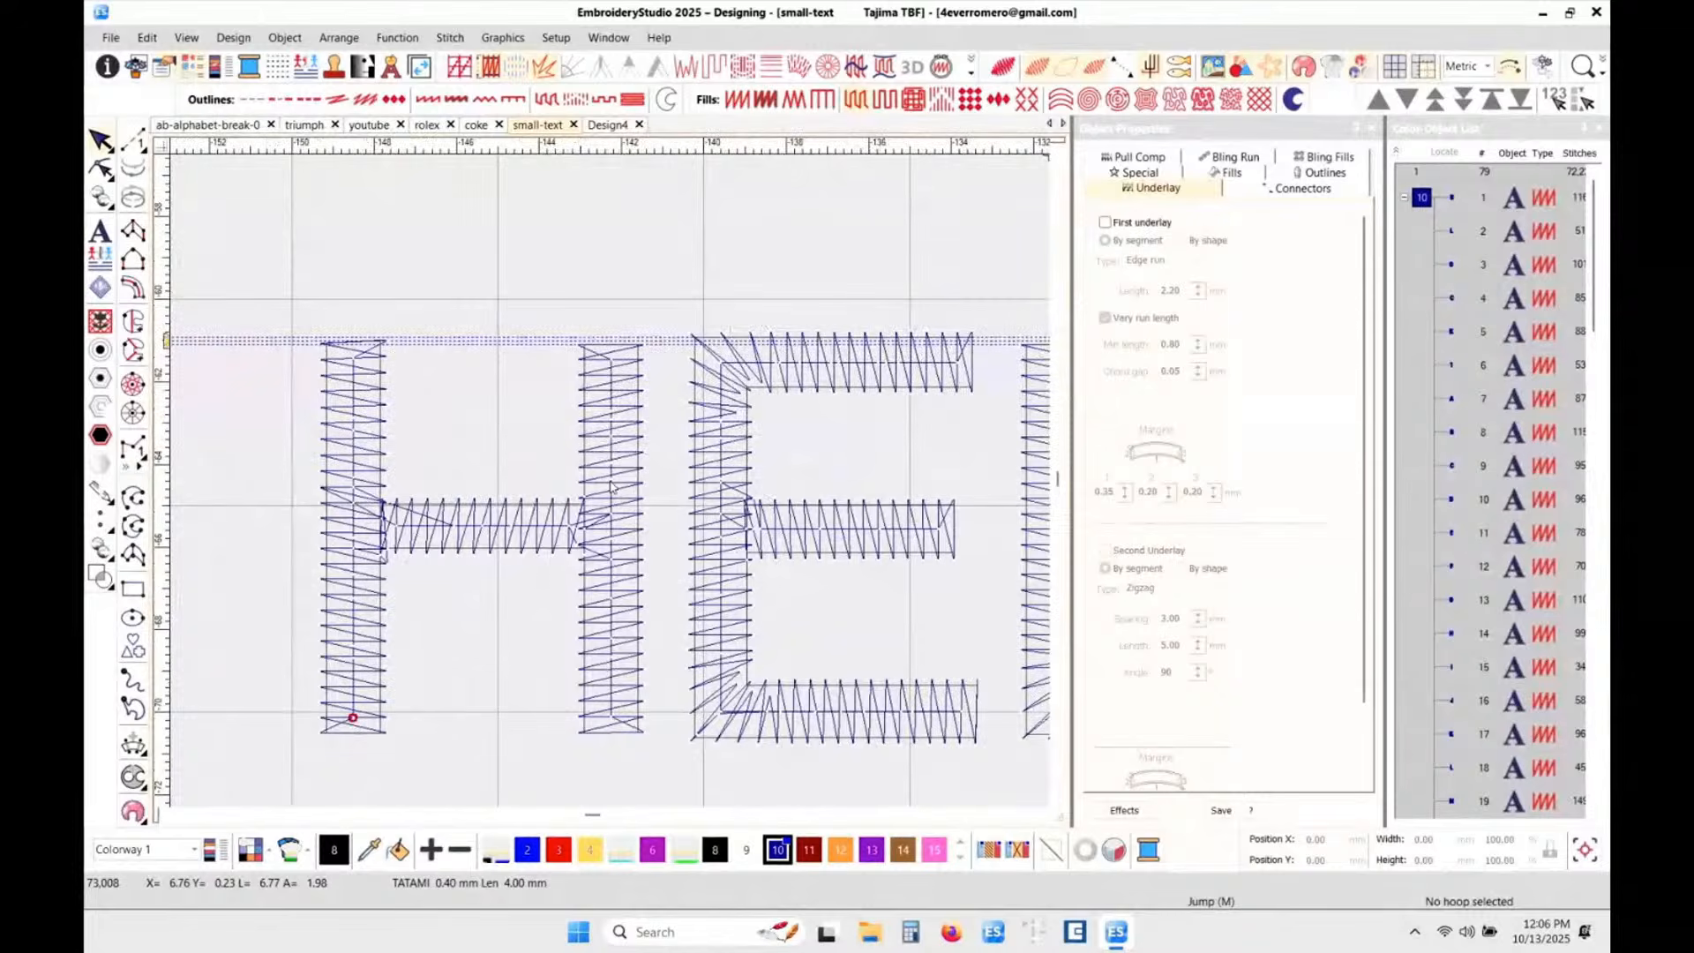
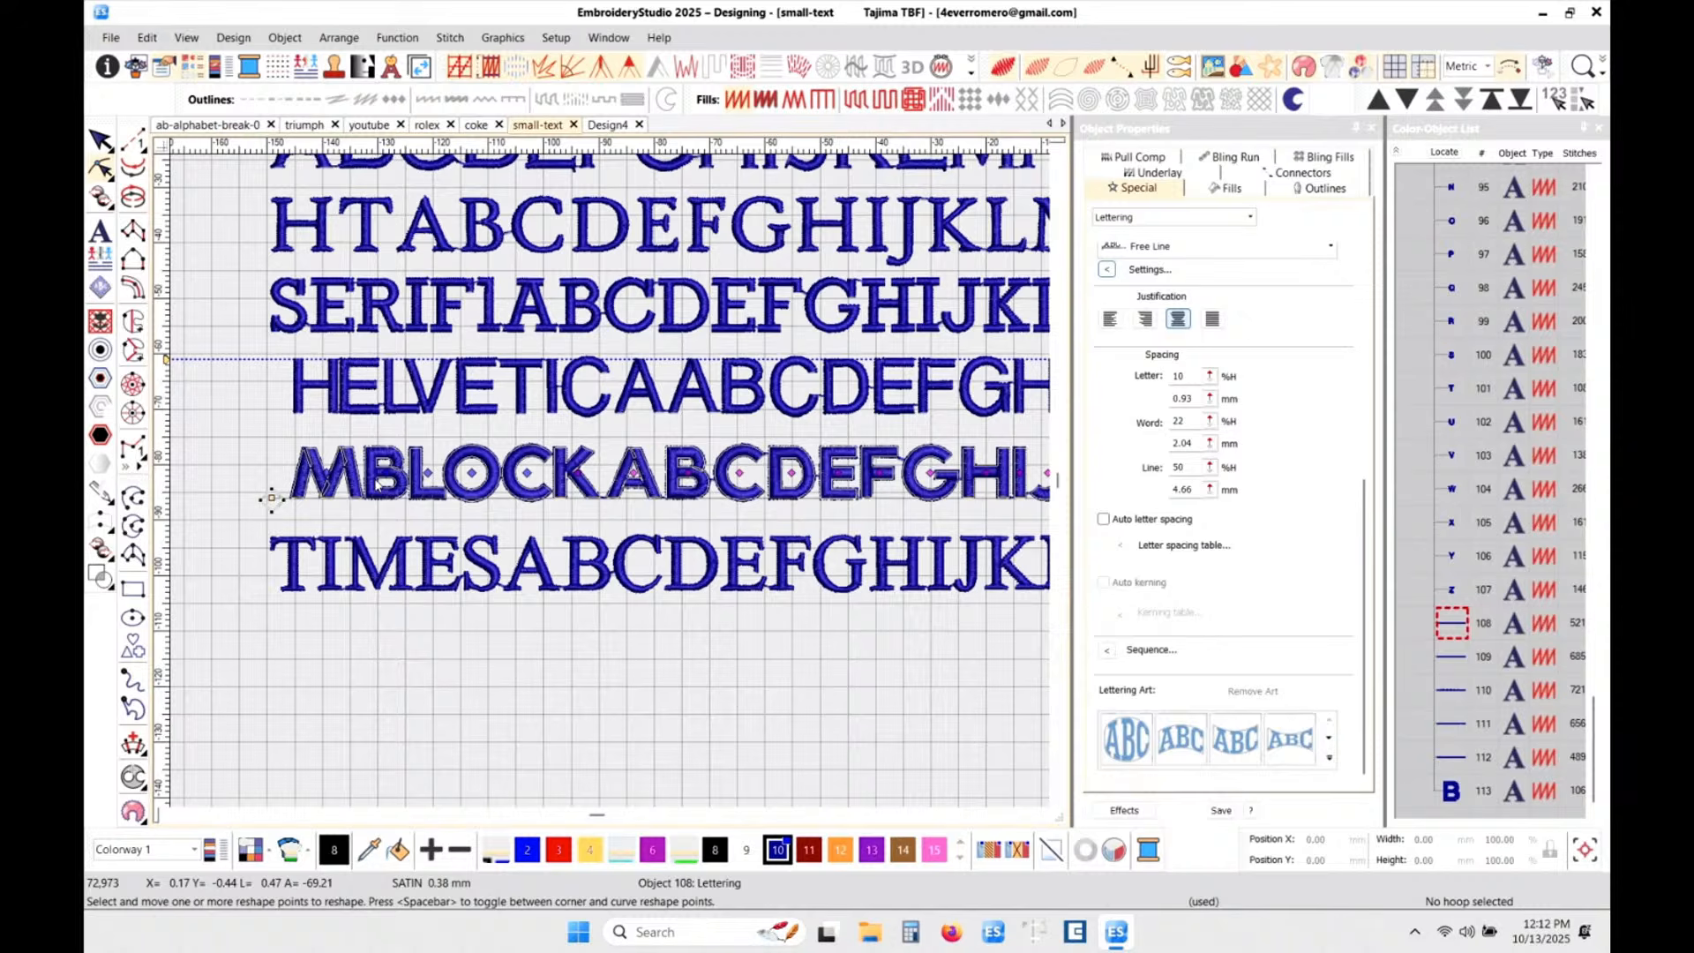
# - Undo the latest letter position changes in the MBLOCK lettering line
pyautogui.scroll(3, 348, 485)
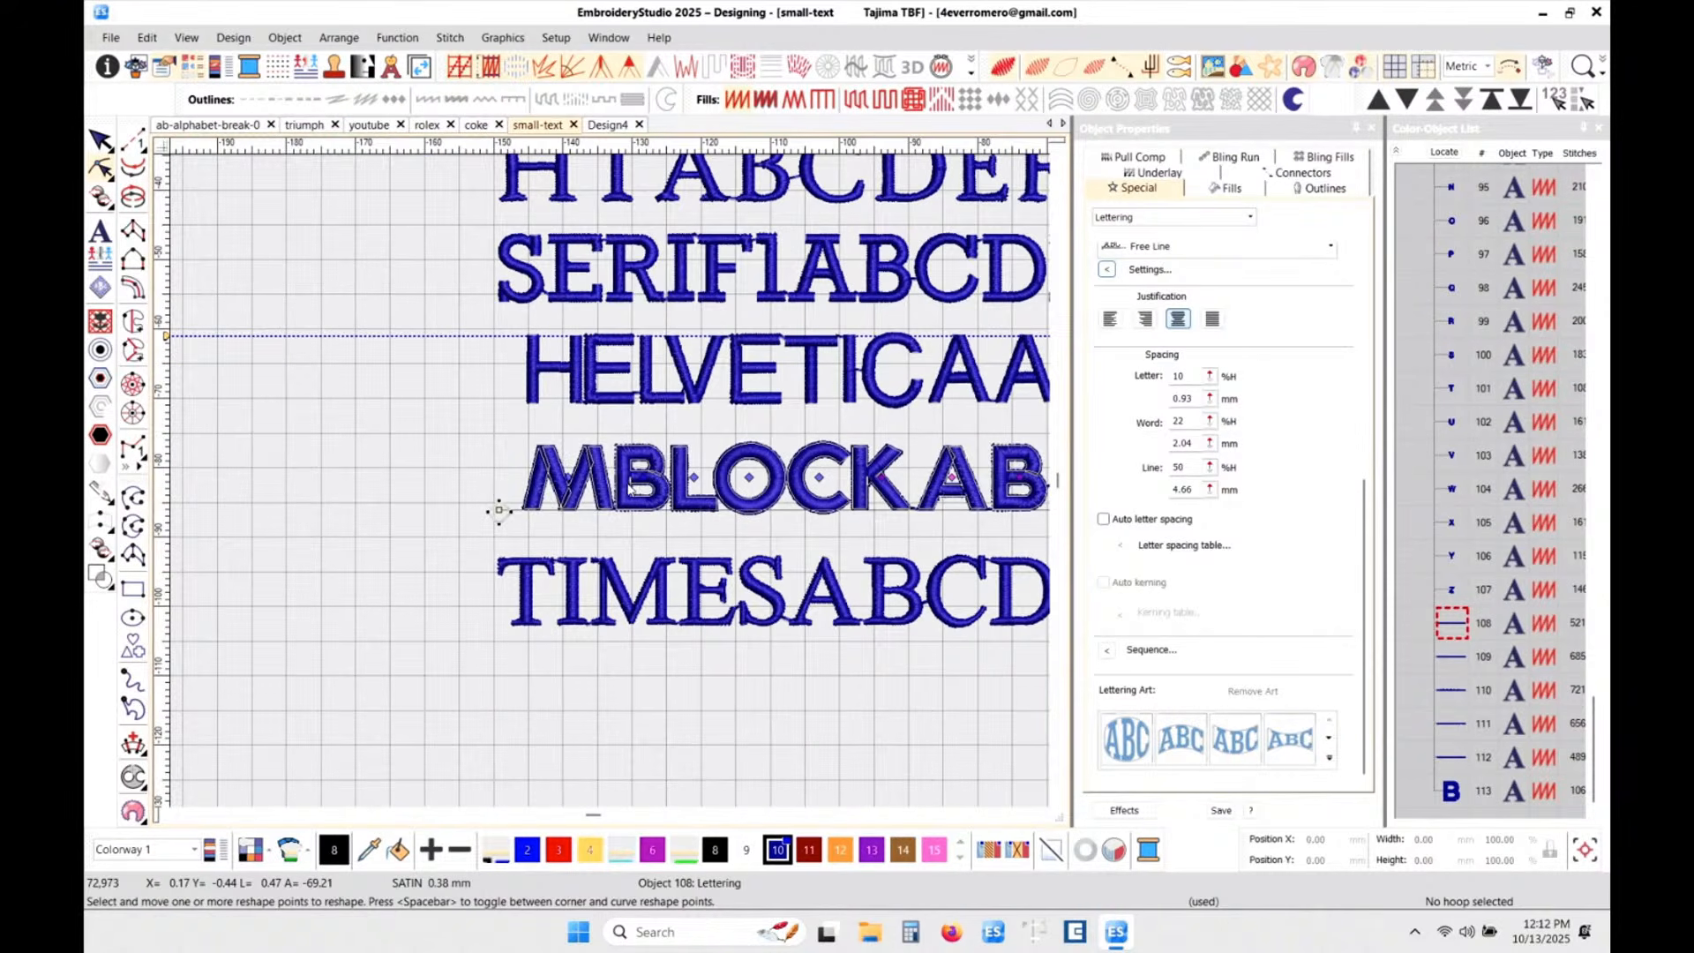
pyautogui.hotkey('ctrl', 'z')
pyautogui.hotkey('ctrl', 'z')
pyautogui.hotkey('ctrl', 'z')
pyautogui.hotkey('ctrl', 'z')
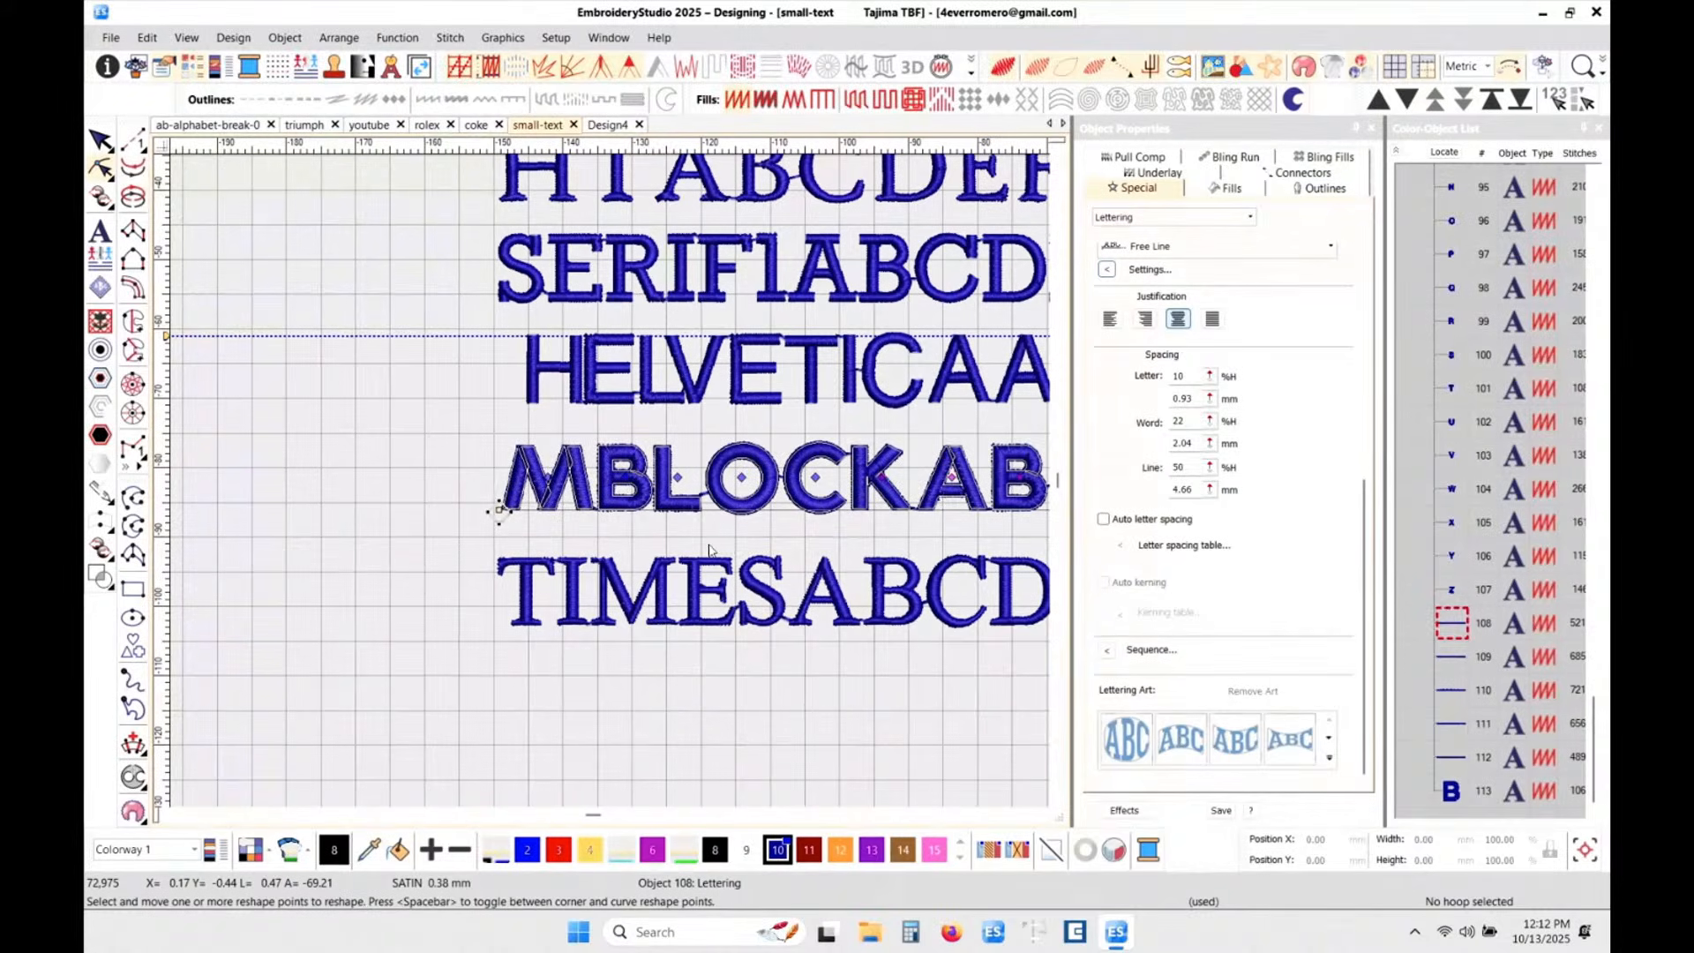
pyautogui.hotkey('ctrl', 'z')
pyautogui.hotkey('ctrl', 'z')
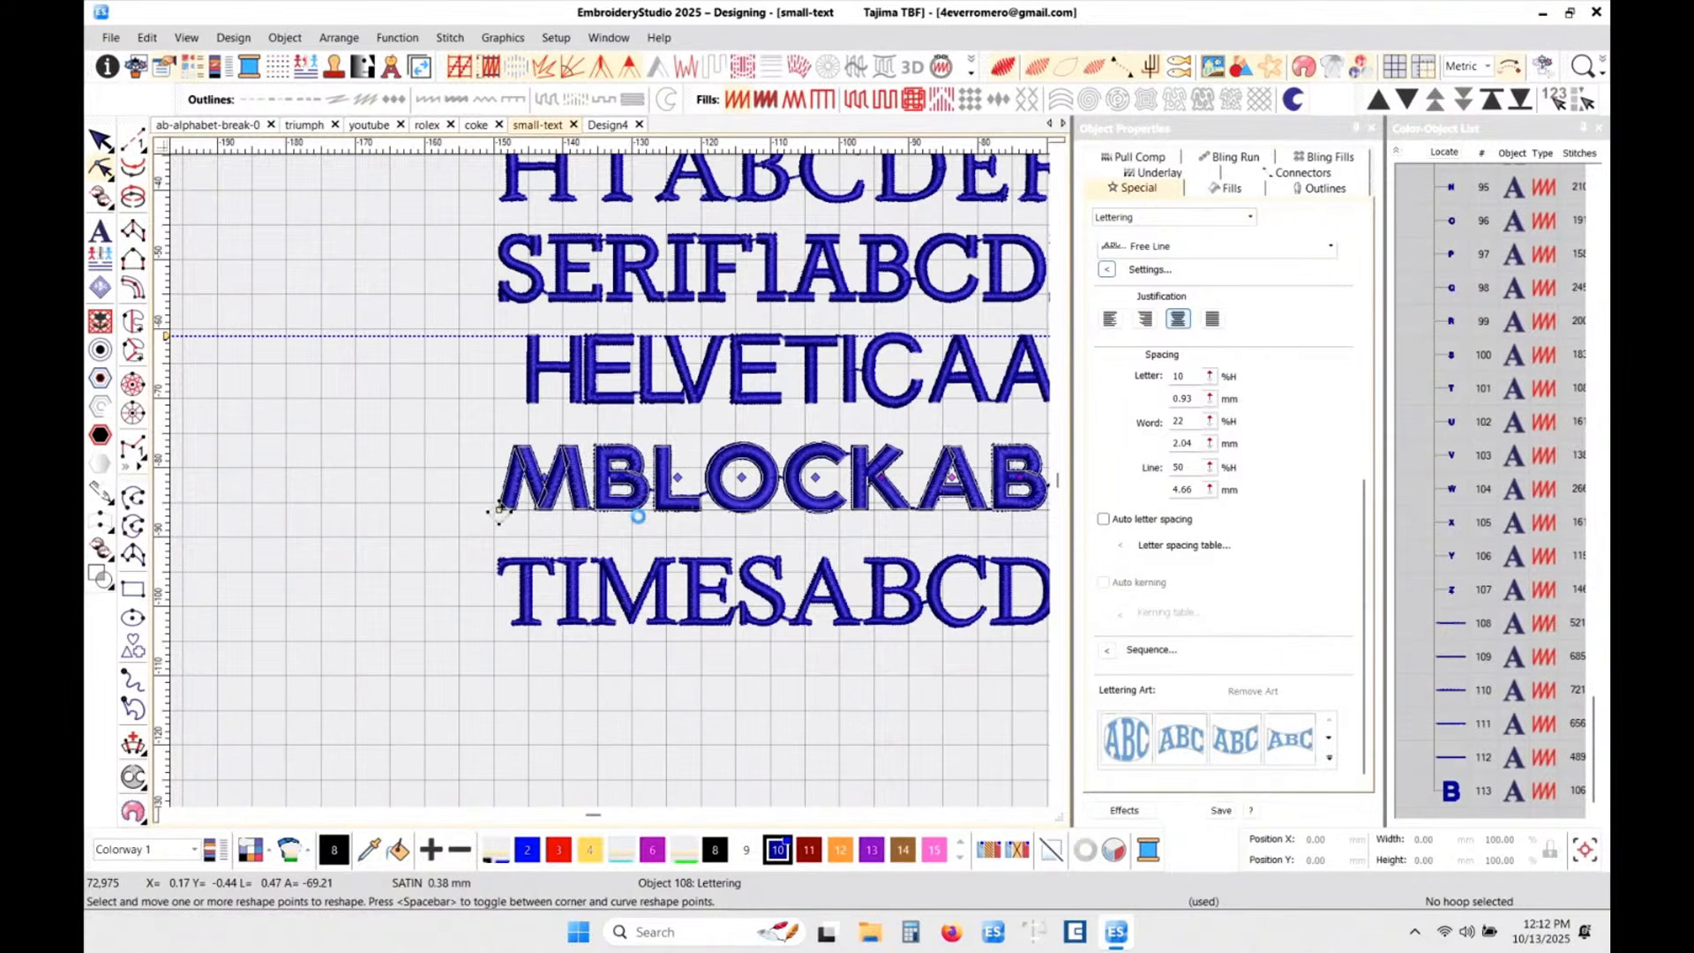
# - Examine the gaps and connecting stitches between the letters of the MBLOCK line
pyautogui.scroll(2, 594, 498)
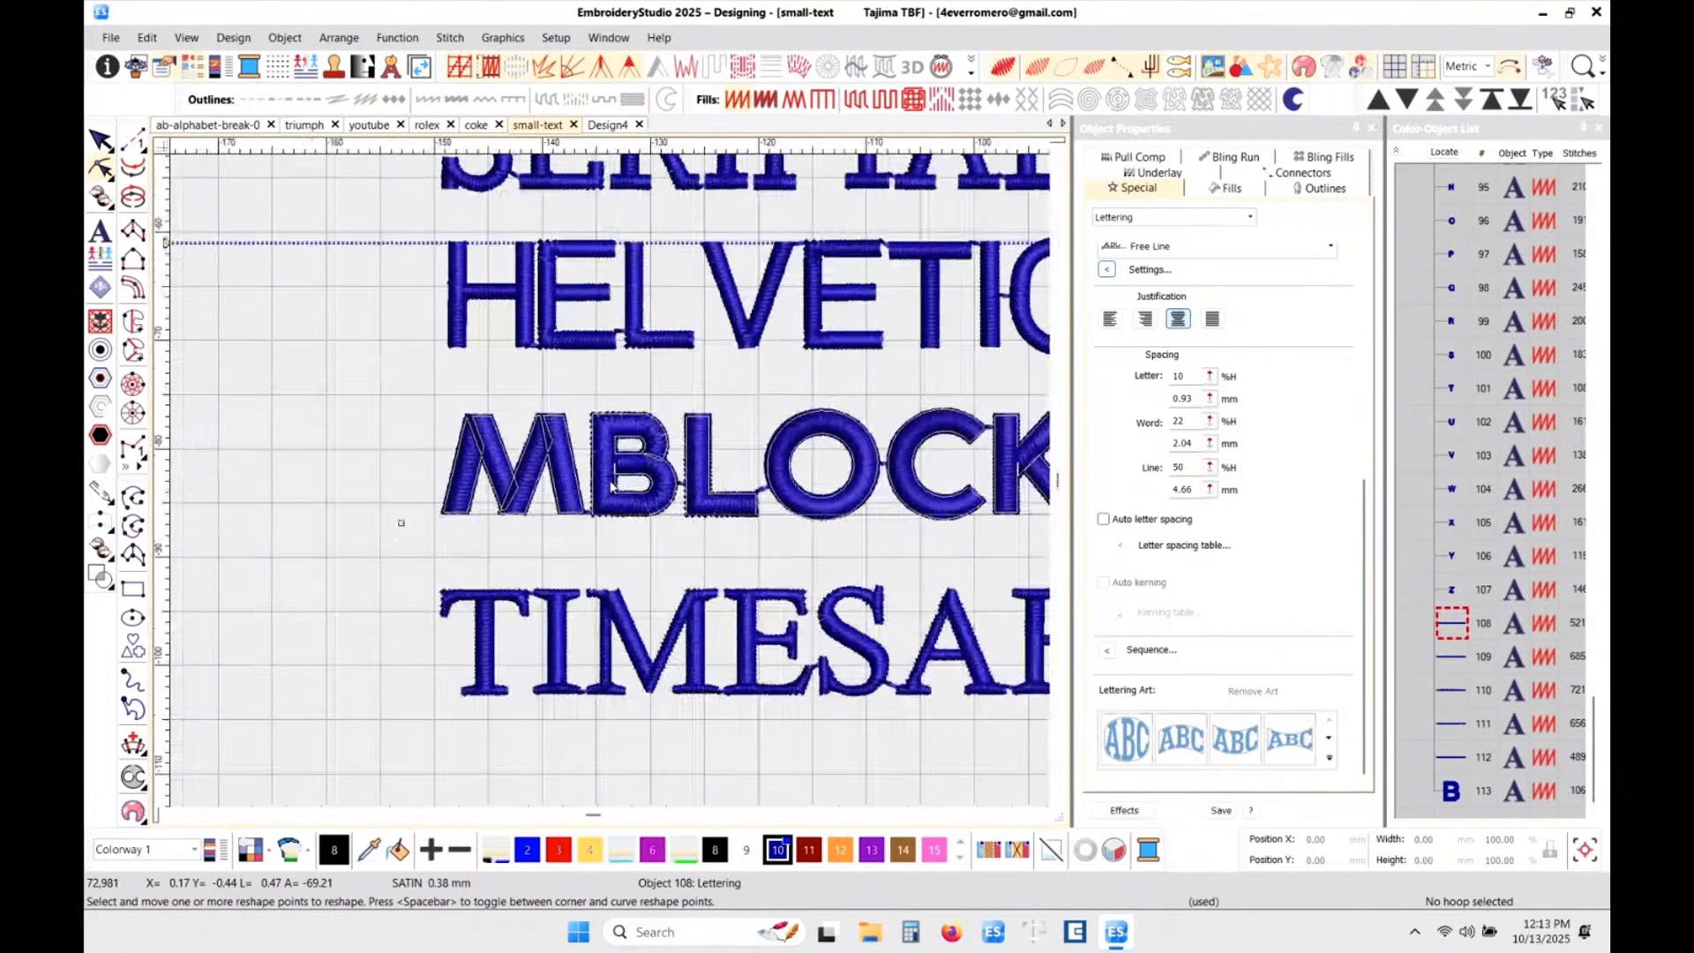
pyautogui.scroll(-2, 775, 508)
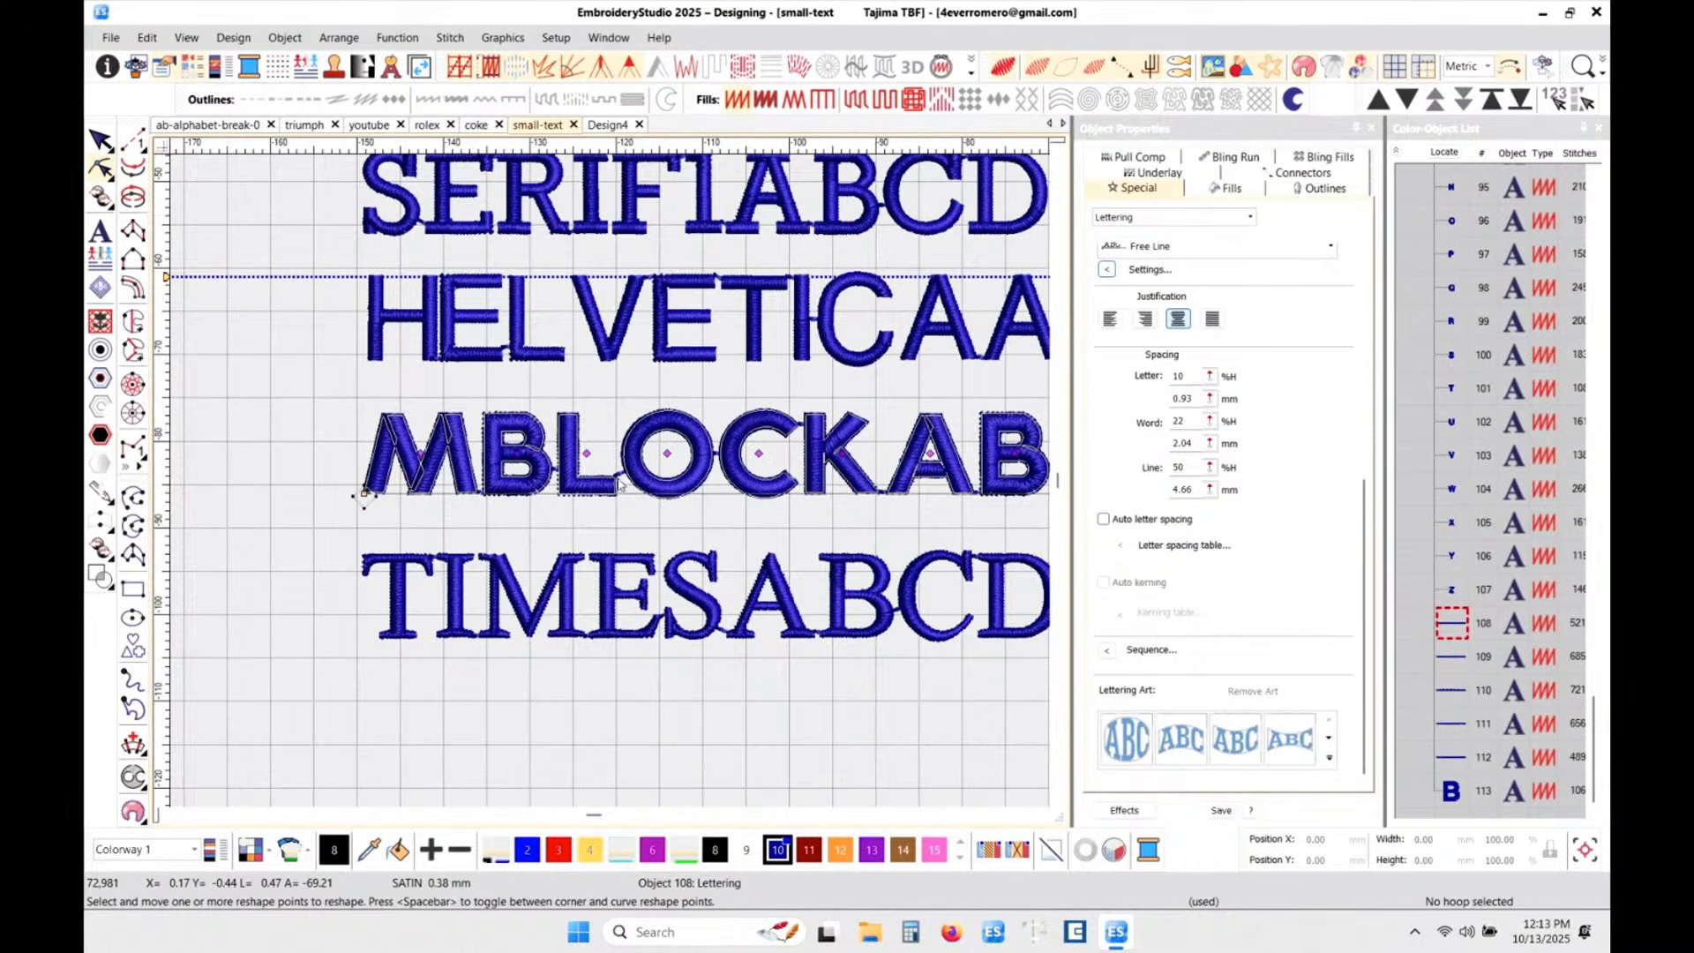
pyautogui.scroll(3, 618, 485)
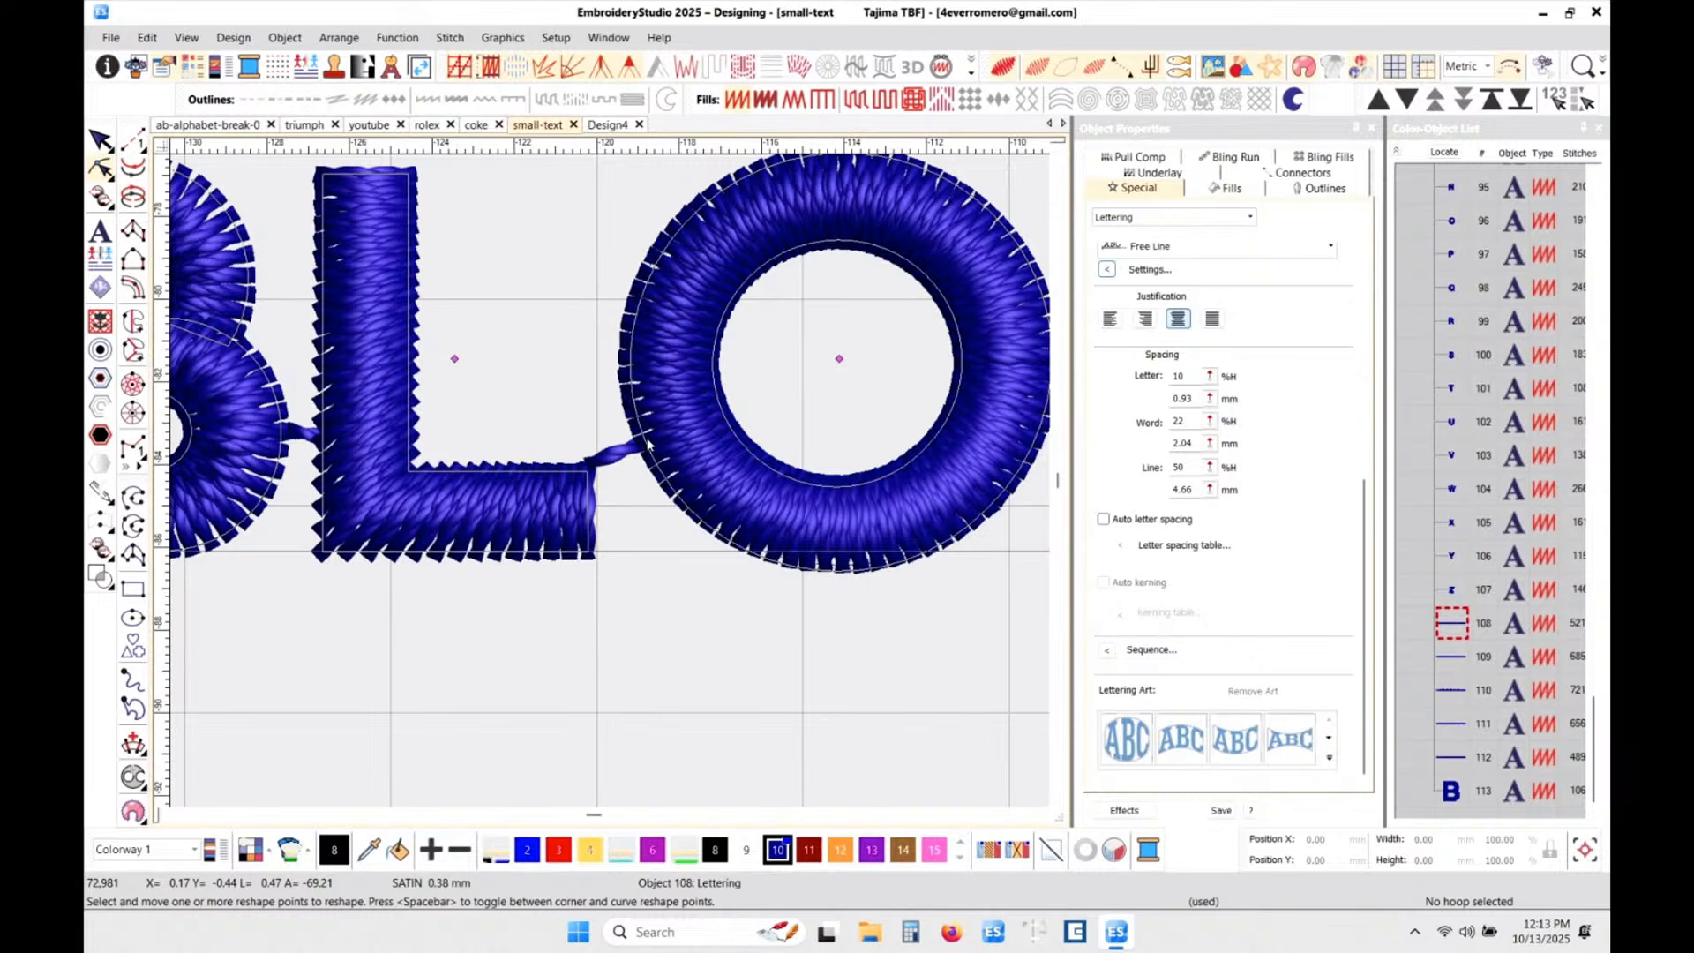
pyautogui.scroll(-3, 623, 456)
pyautogui.scroll(1, 611, 487)
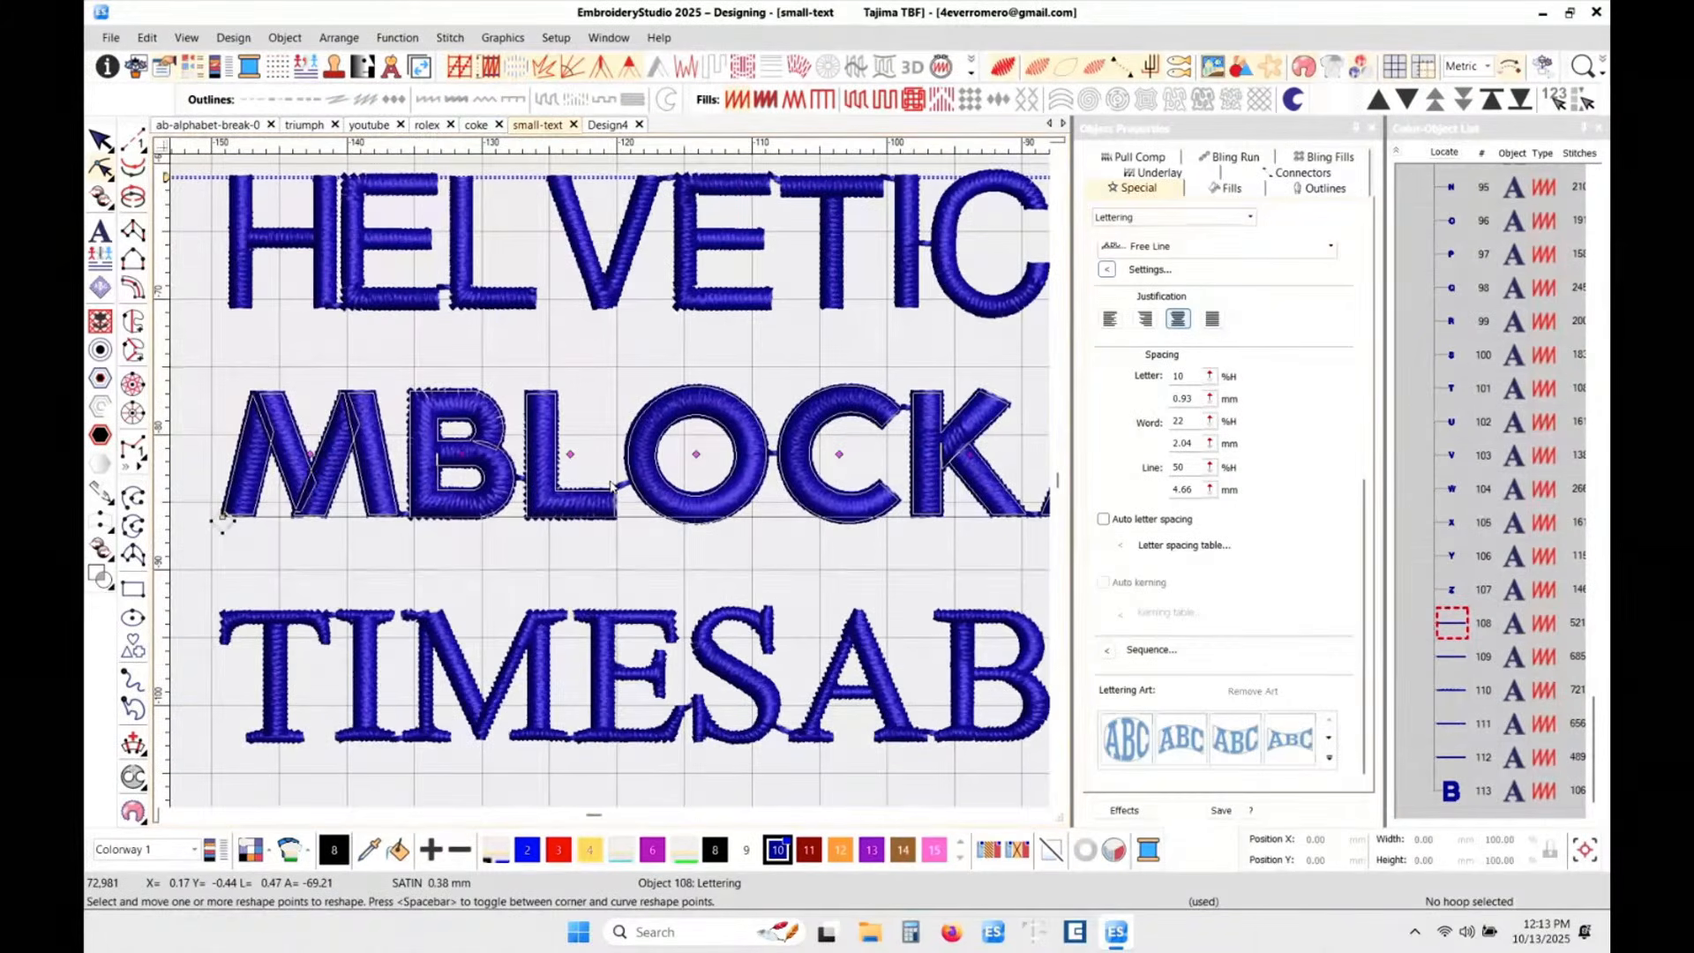
pyautogui.click(311, 456)
pyautogui.scroll(2, 892, 452)
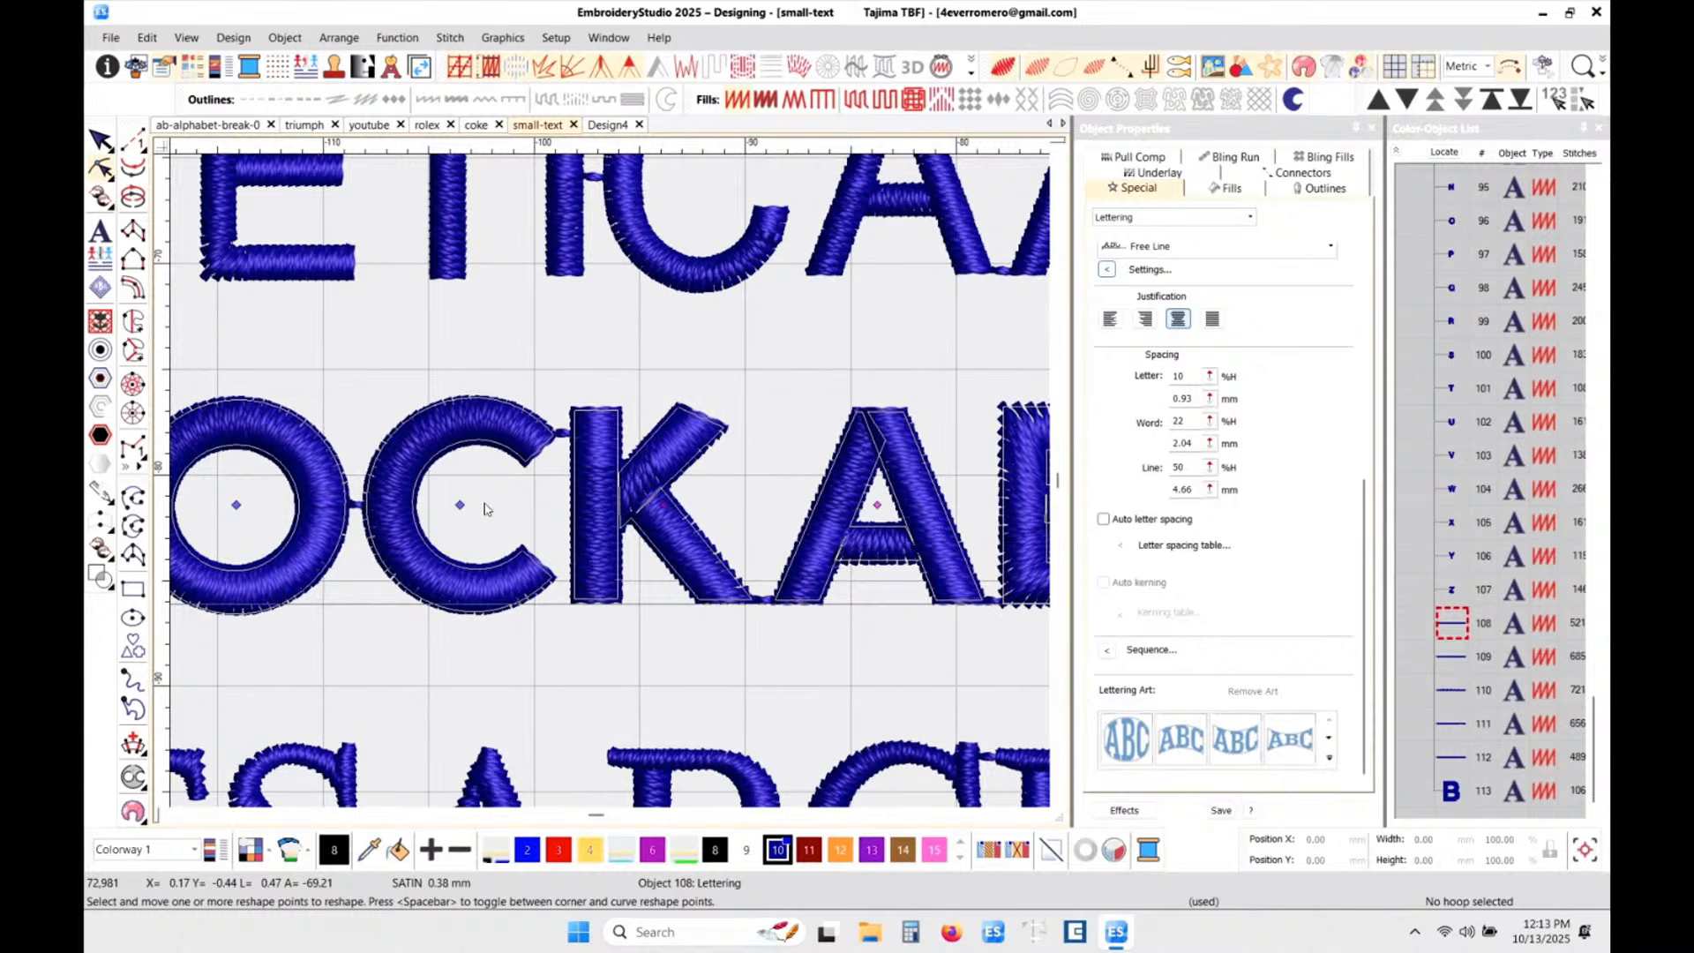
# - Tighten the kerning in MBLOCK by moving the C closer to the K and the O closer to the C
pyautogui.scroll(3, 428, 514)
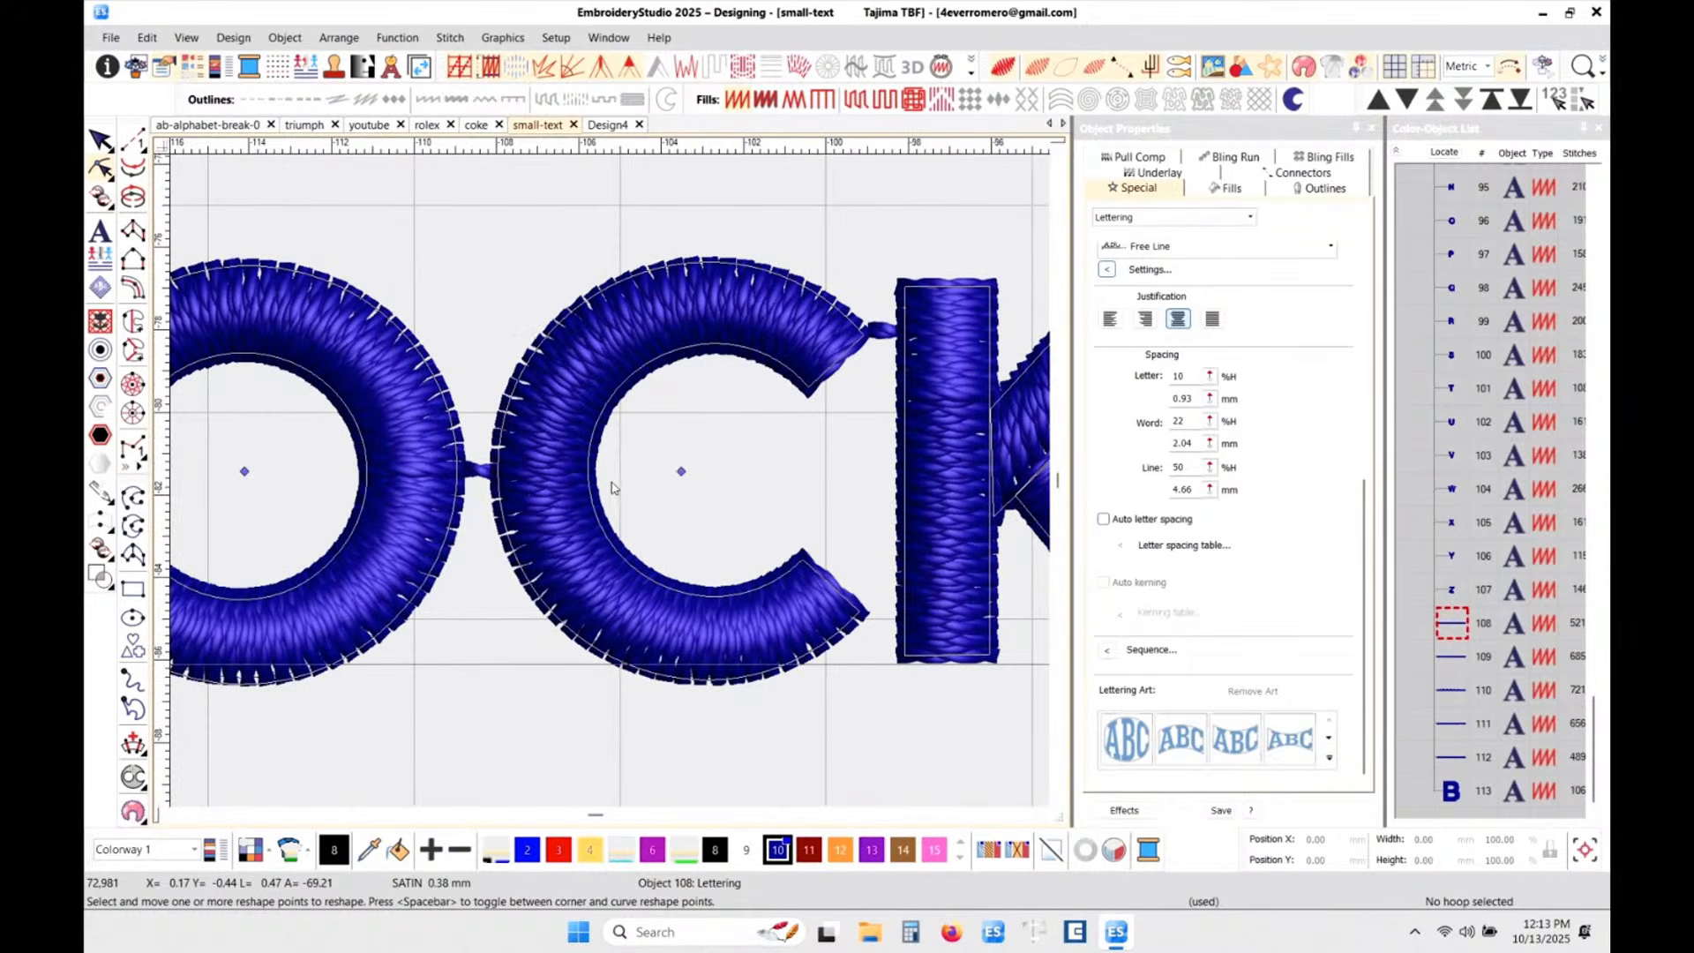
pyautogui.moveTo(681, 472); pyautogui.dragTo(699, 471)
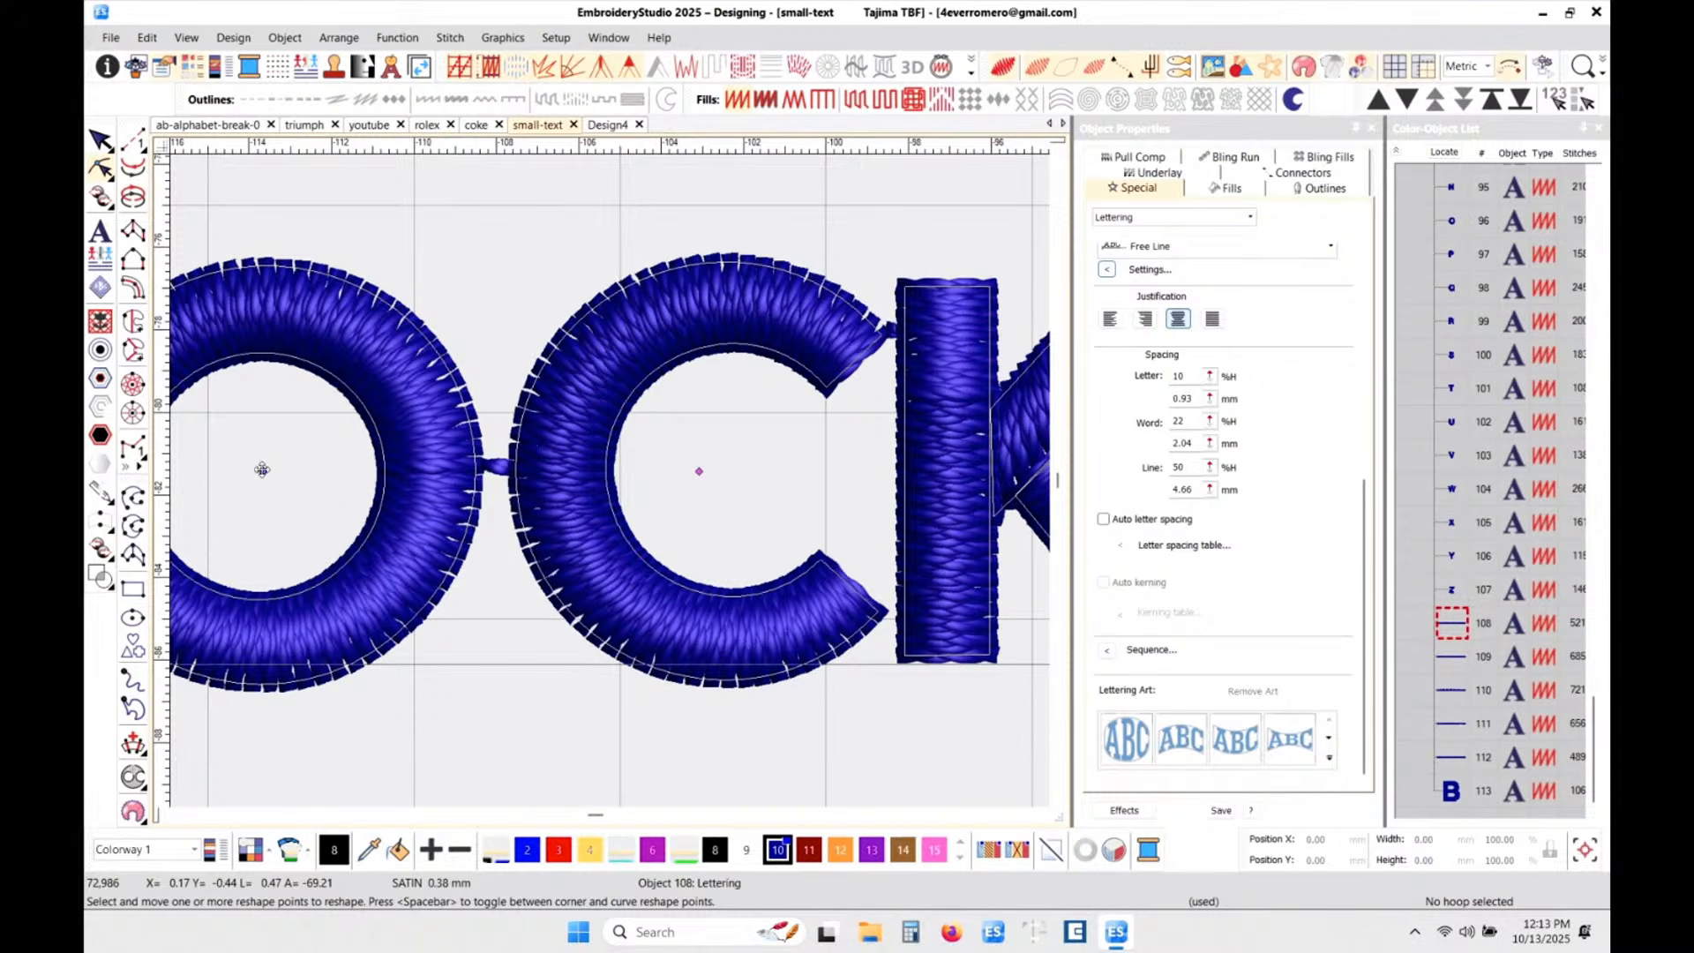
pyautogui.moveTo(263, 471); pyautogui.dragTo(287, 471)
pyautogui.scroll(-5, 282, 481)
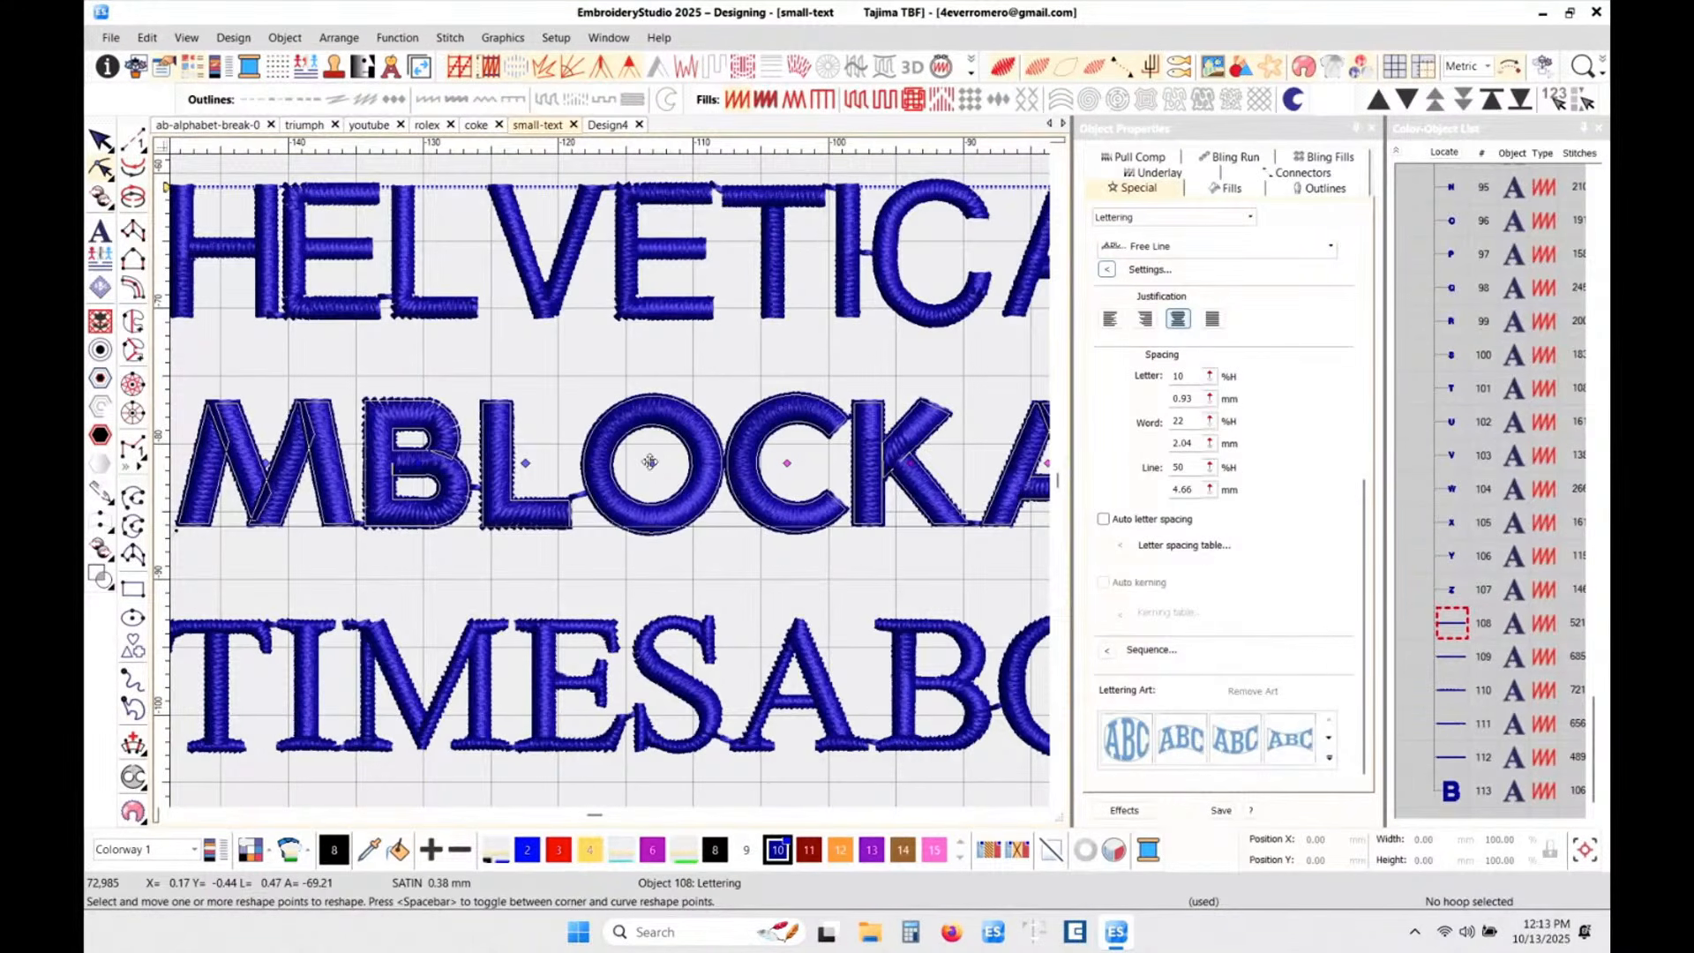
# - Close the remaining gaps in MBLOCK by shifting the L toward the O, the B toward the L and the M toward the B
pyautogui.moveTo(526, 462); pyautogui.dragTo(545, 463)
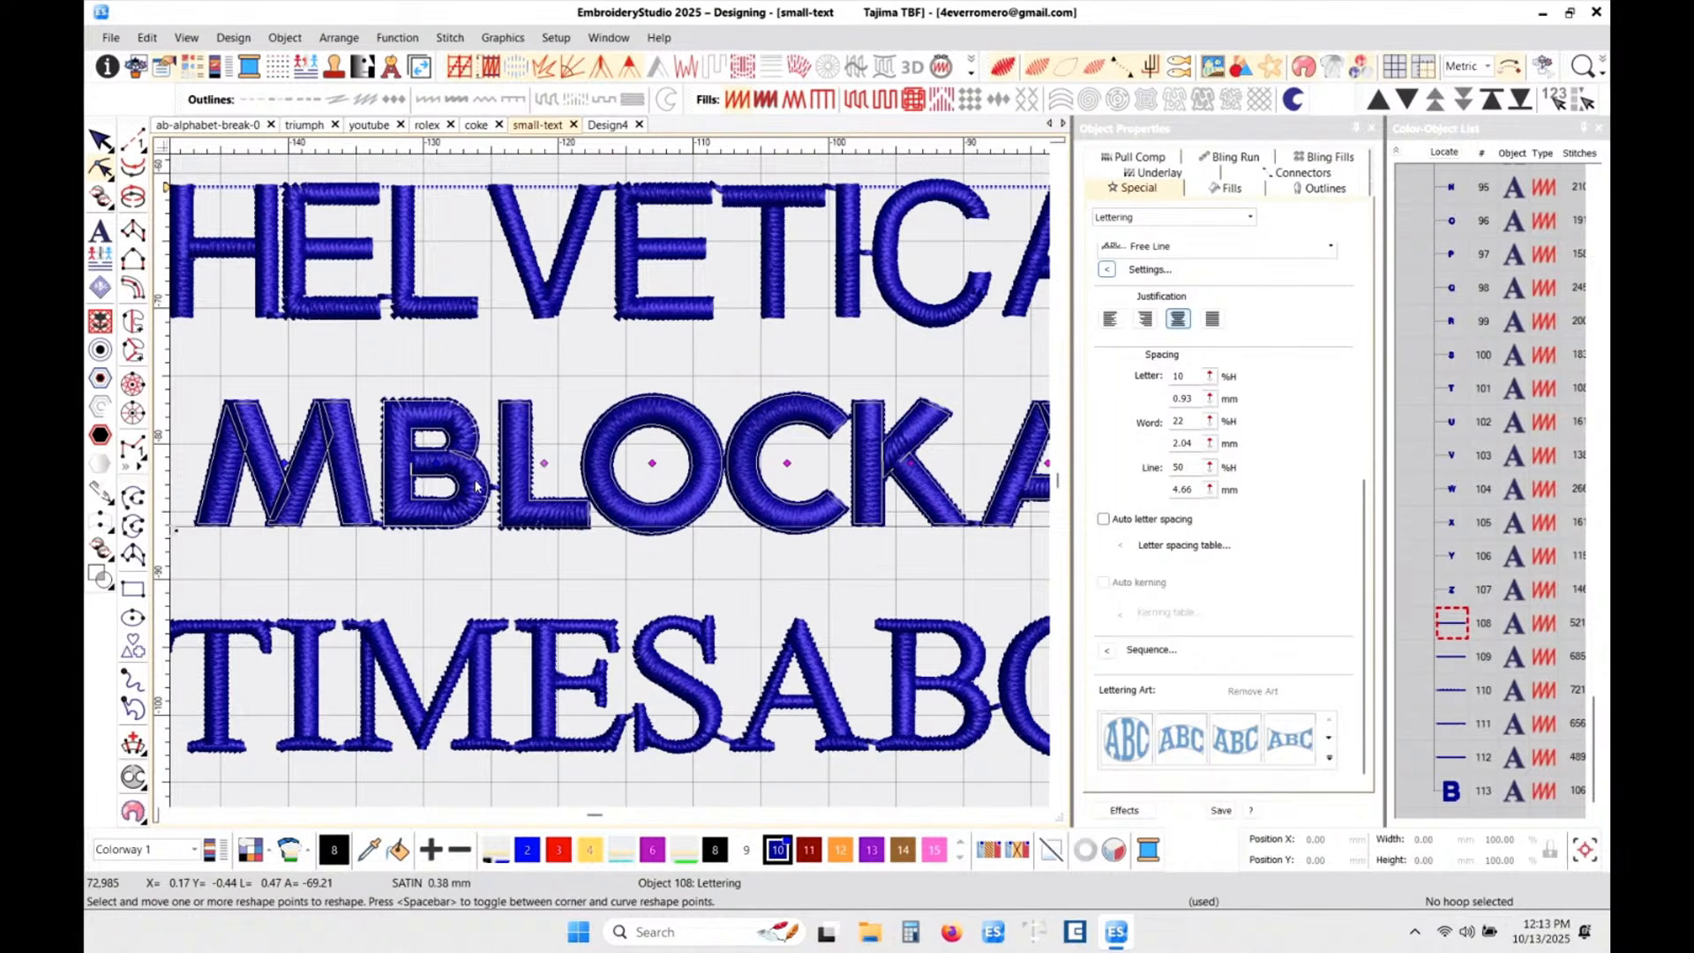
pyautogui.moveTo(436, 461); pyautogui.dragTo(442, 463)
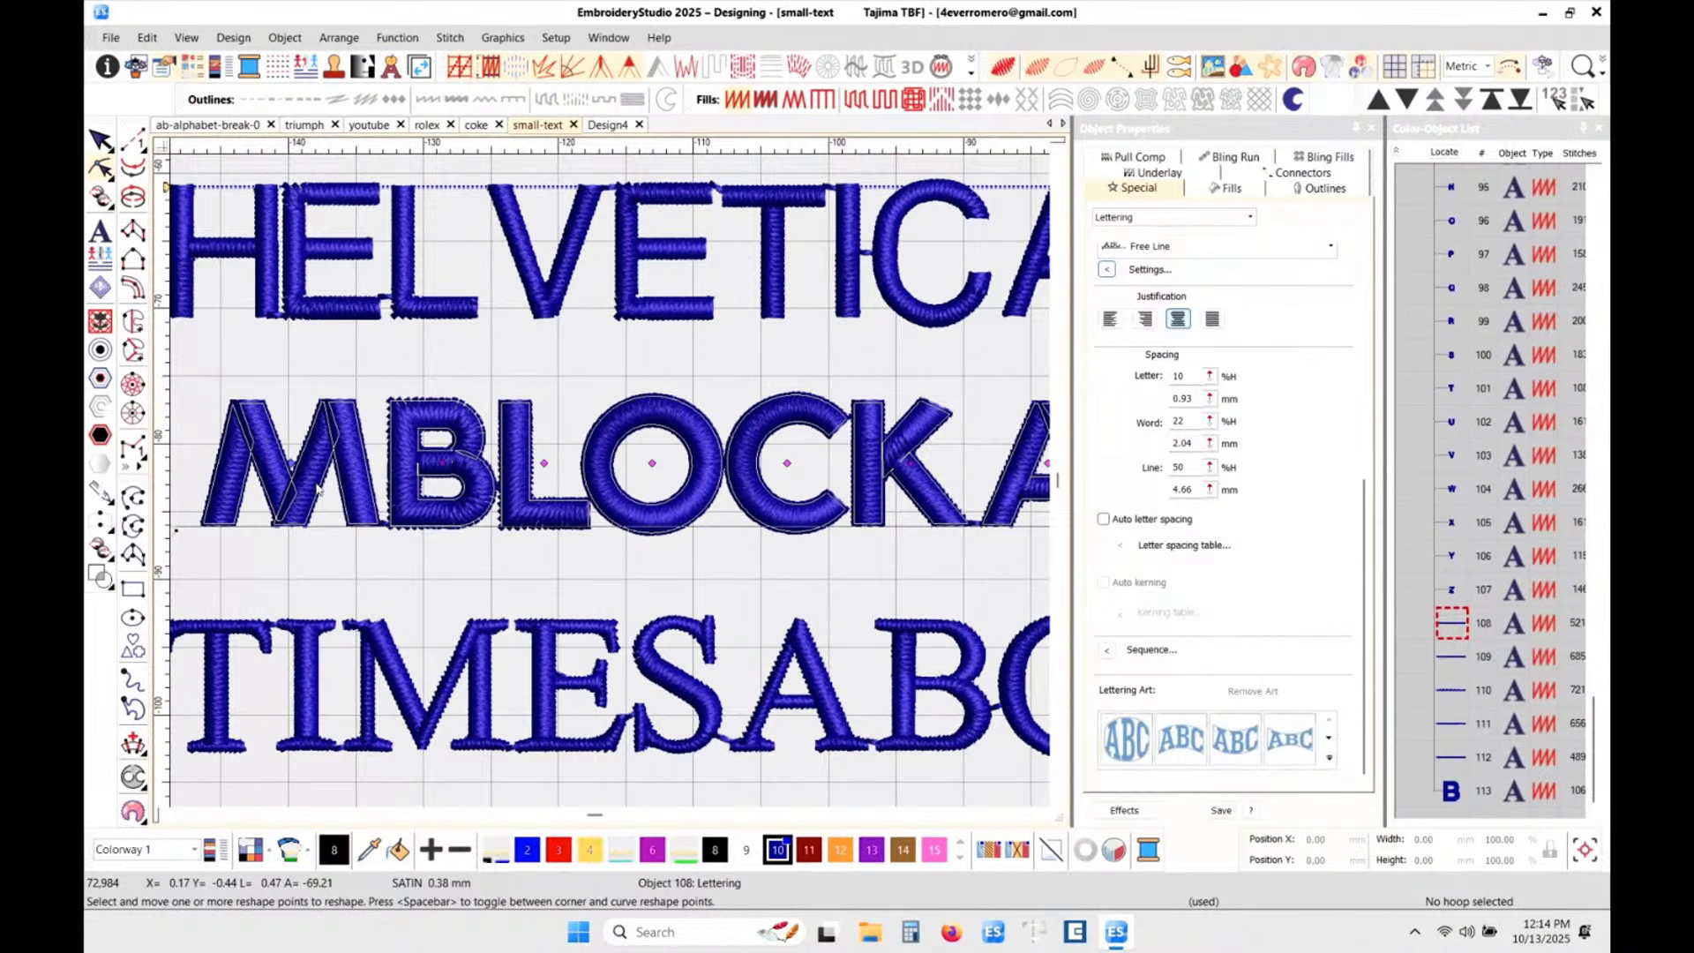
pyautogui.moveTo(290, 462); pyautogui.dragTo(296, 462)
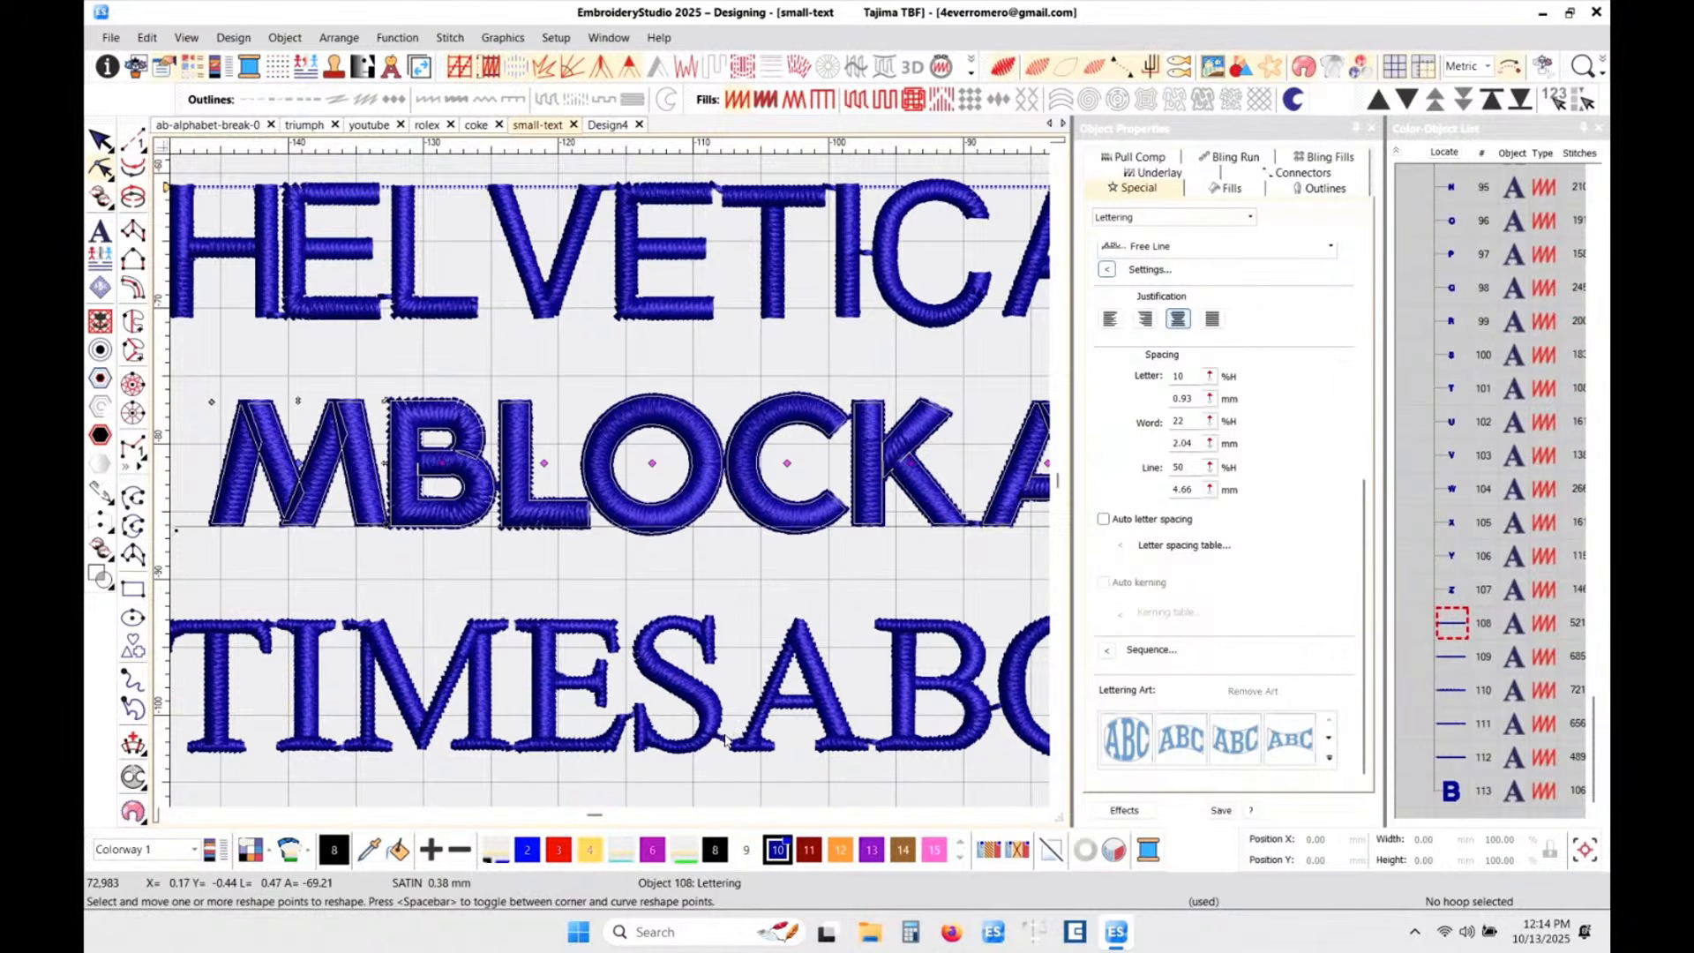
# - Reshape the large TIMES lettering line and move its S toward the A until the two letters meet
pyautogui.scroll(4, 725, 739)
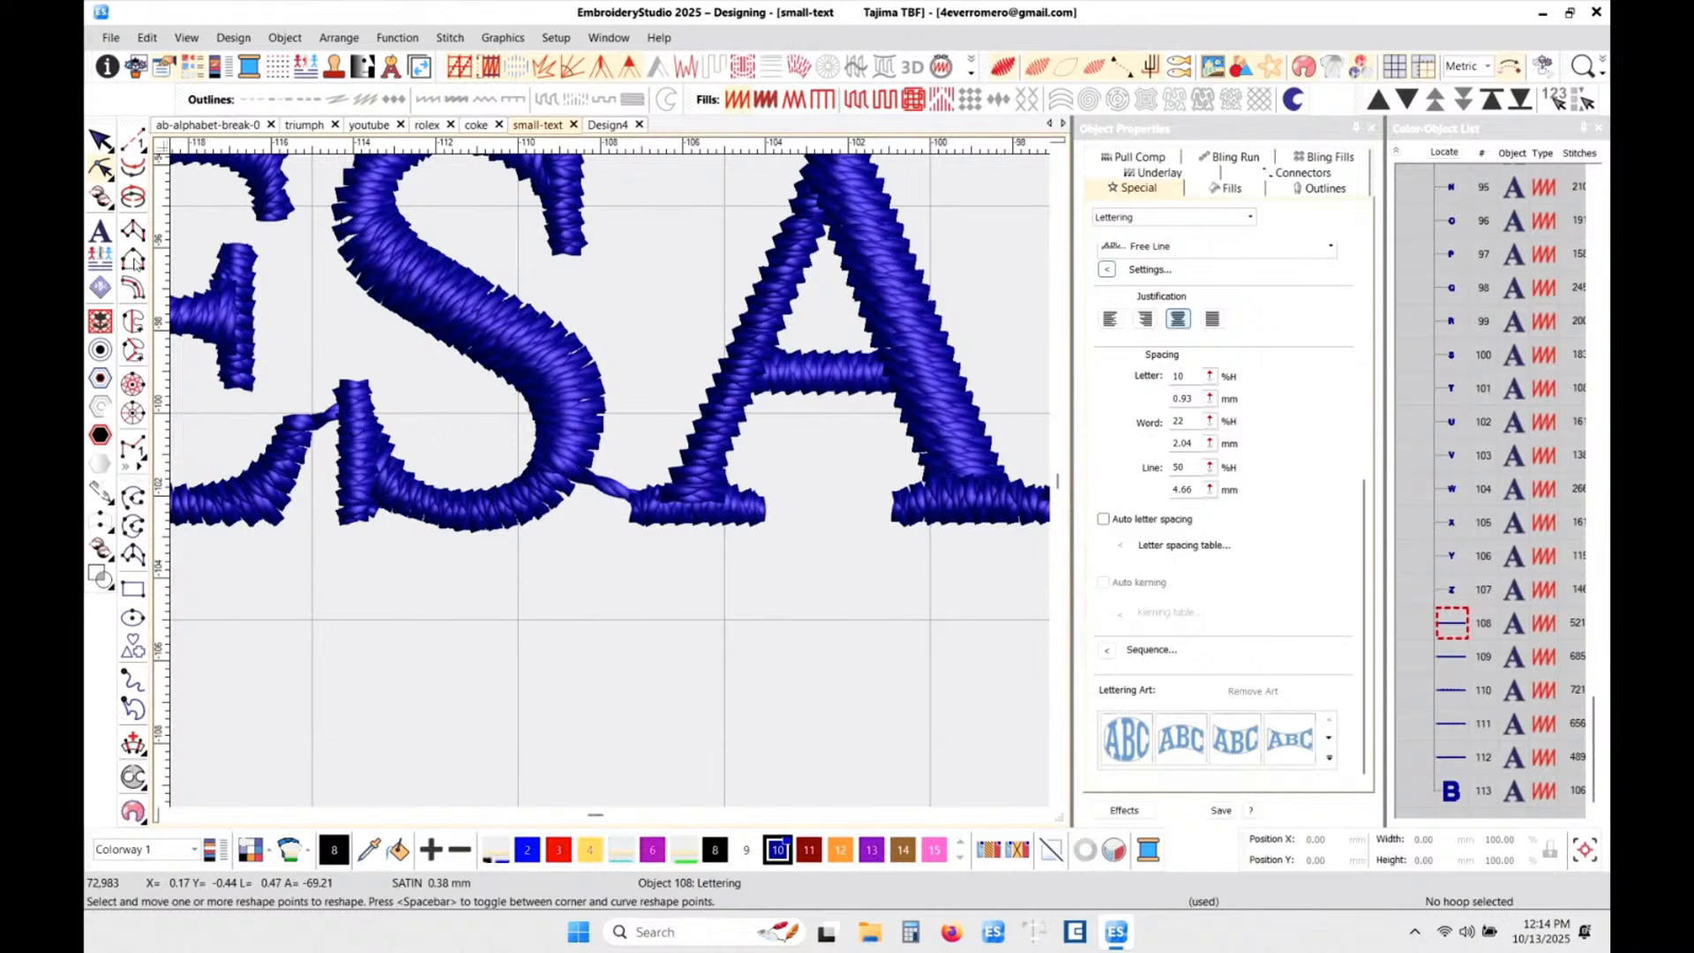
pyautogui.click(102, 142)
pyautogui.click(544, 397)
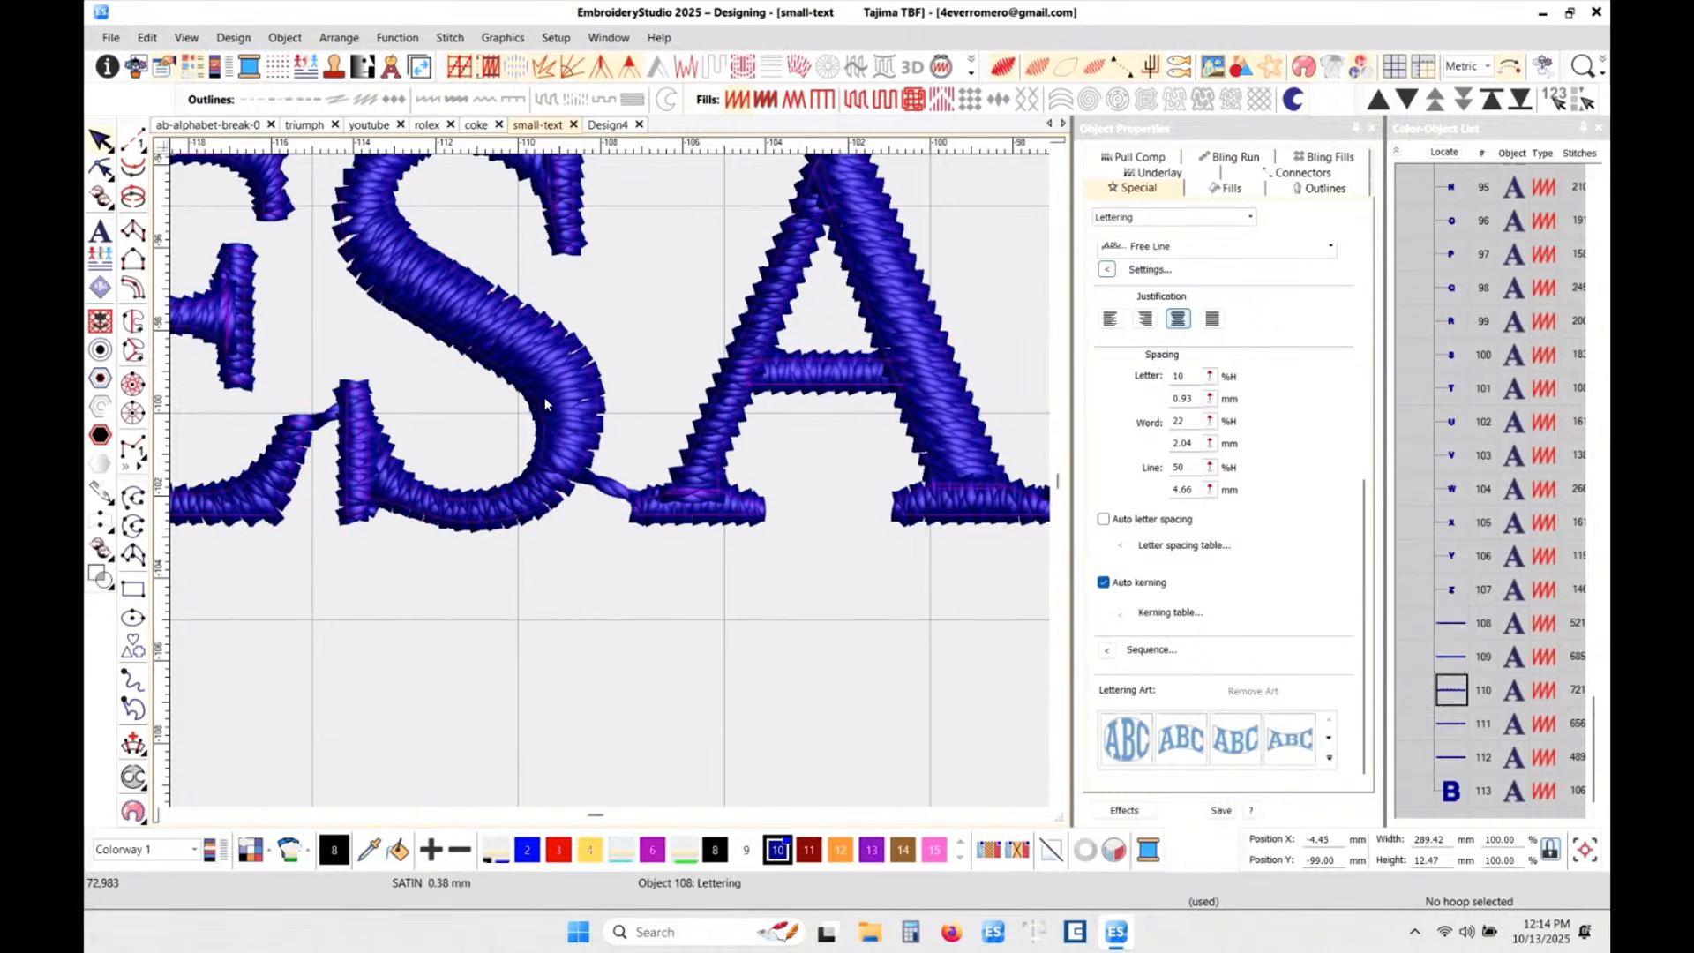
pyautogui.press('h')
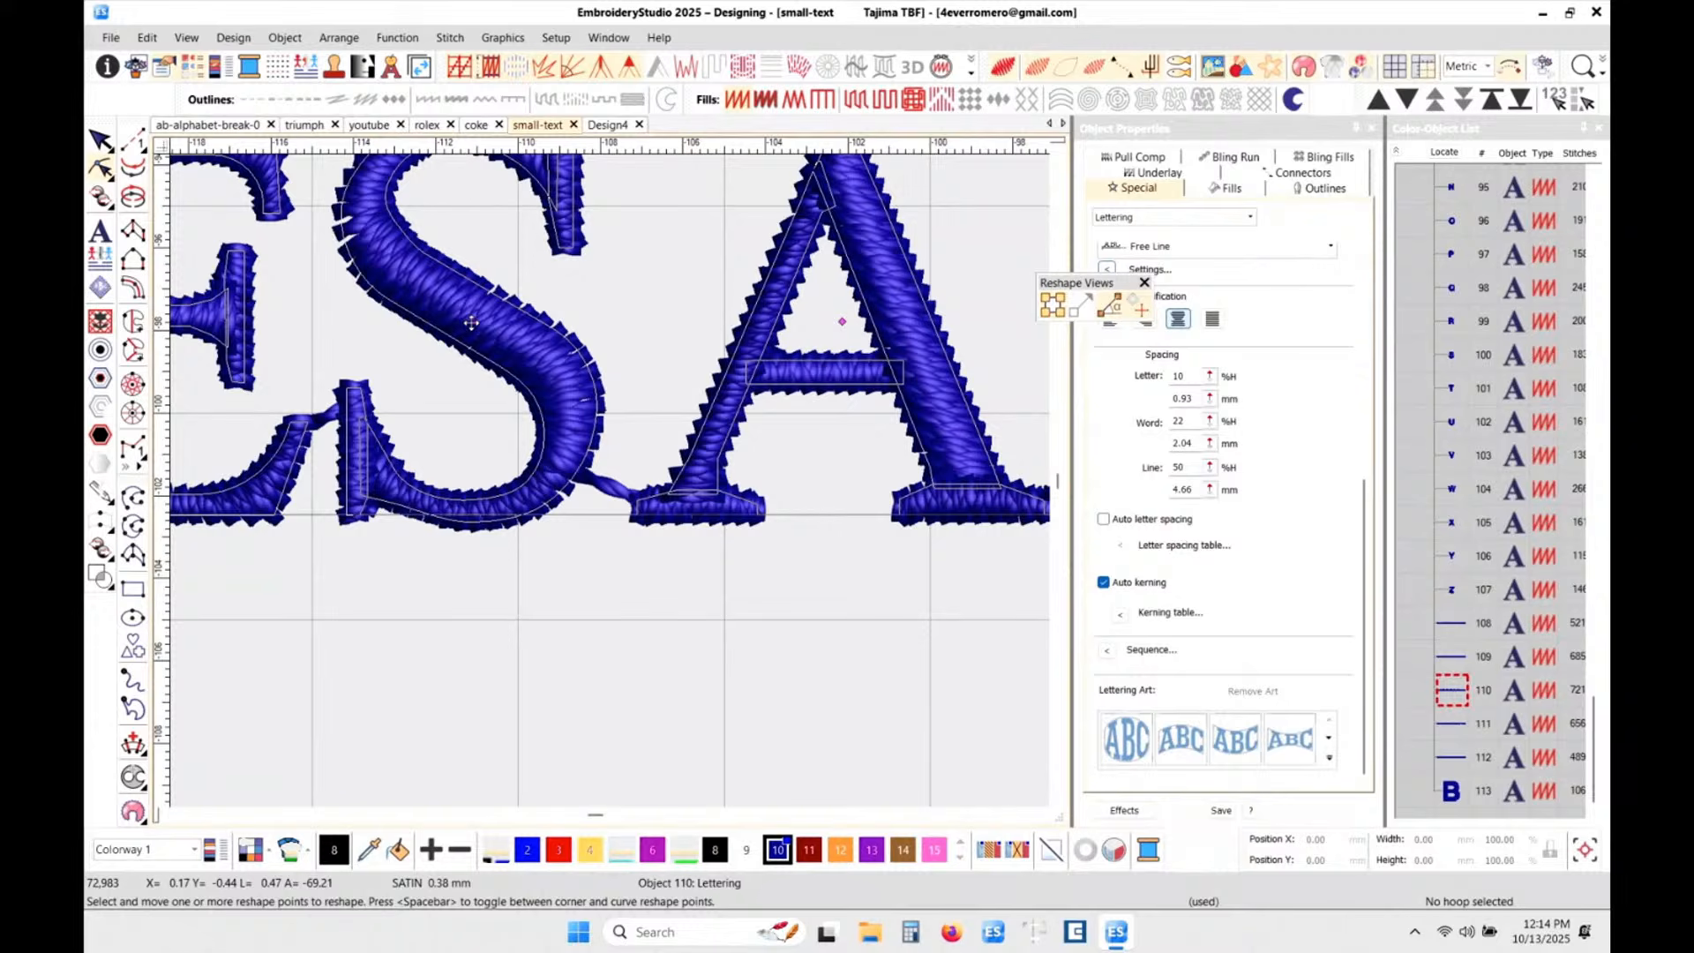
pyautogui.moveTo(471, 323); pyautogui.dragTo(529, 323)
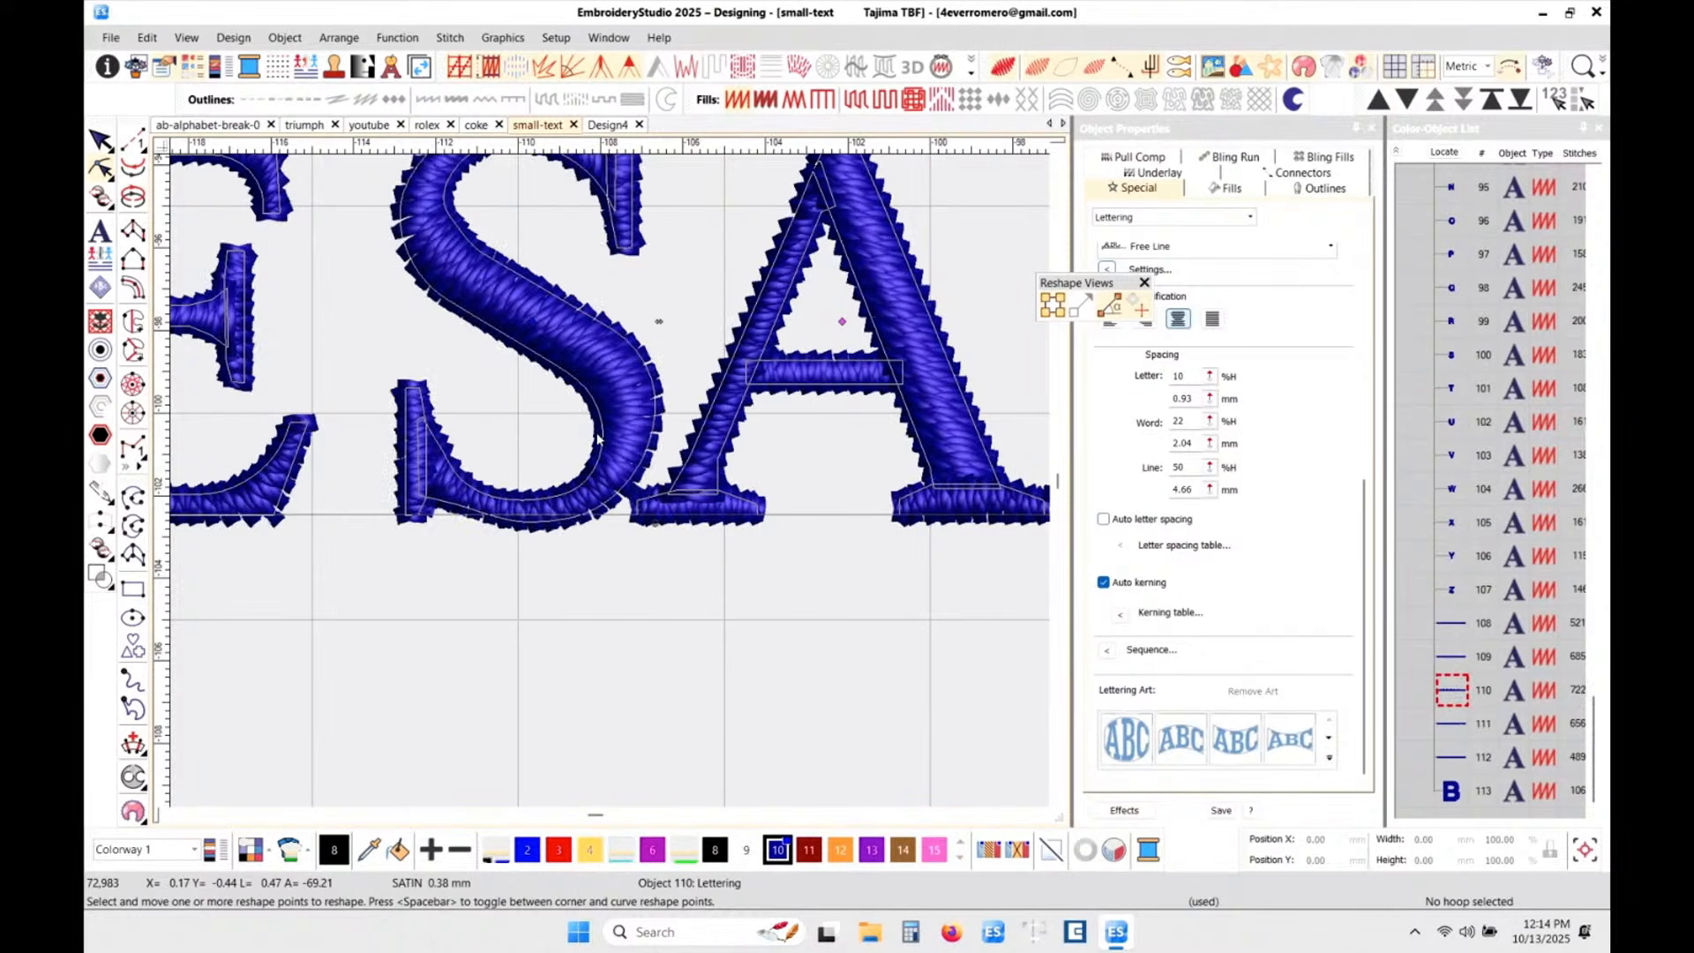
pyautogui.scroll(-2, 291, 382)
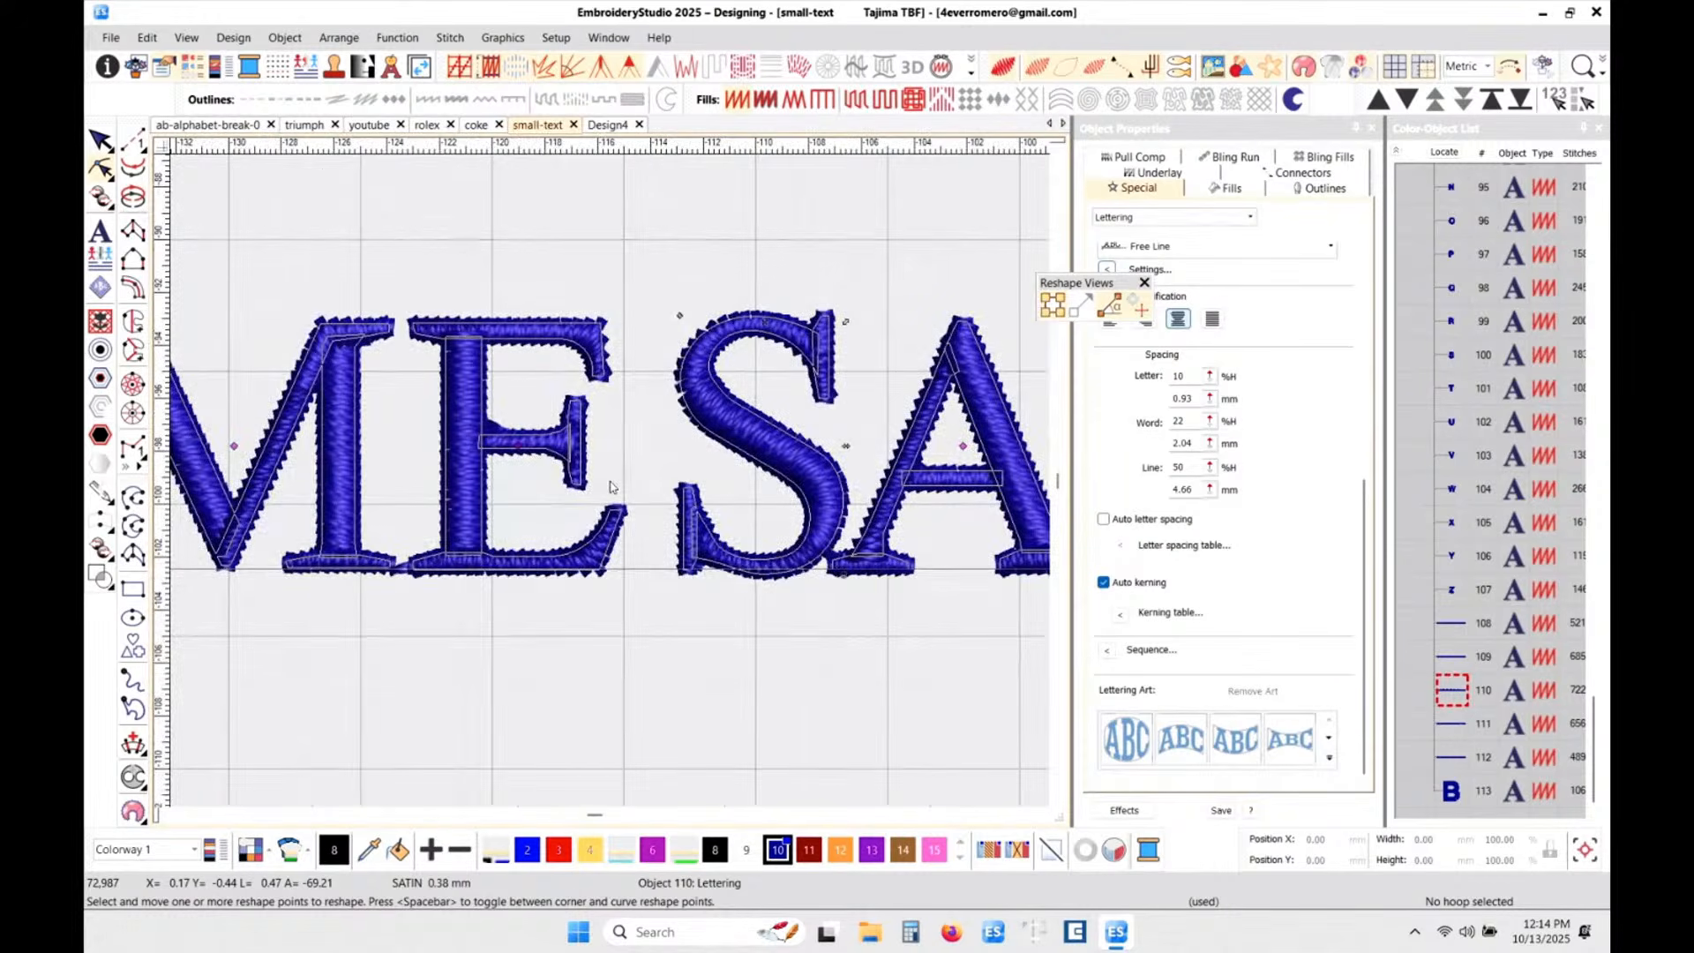
# - Tighten the start of the TIMES line by moving the I against the T and the M against the I
pyautogui.scroll(-3, 611, 487)
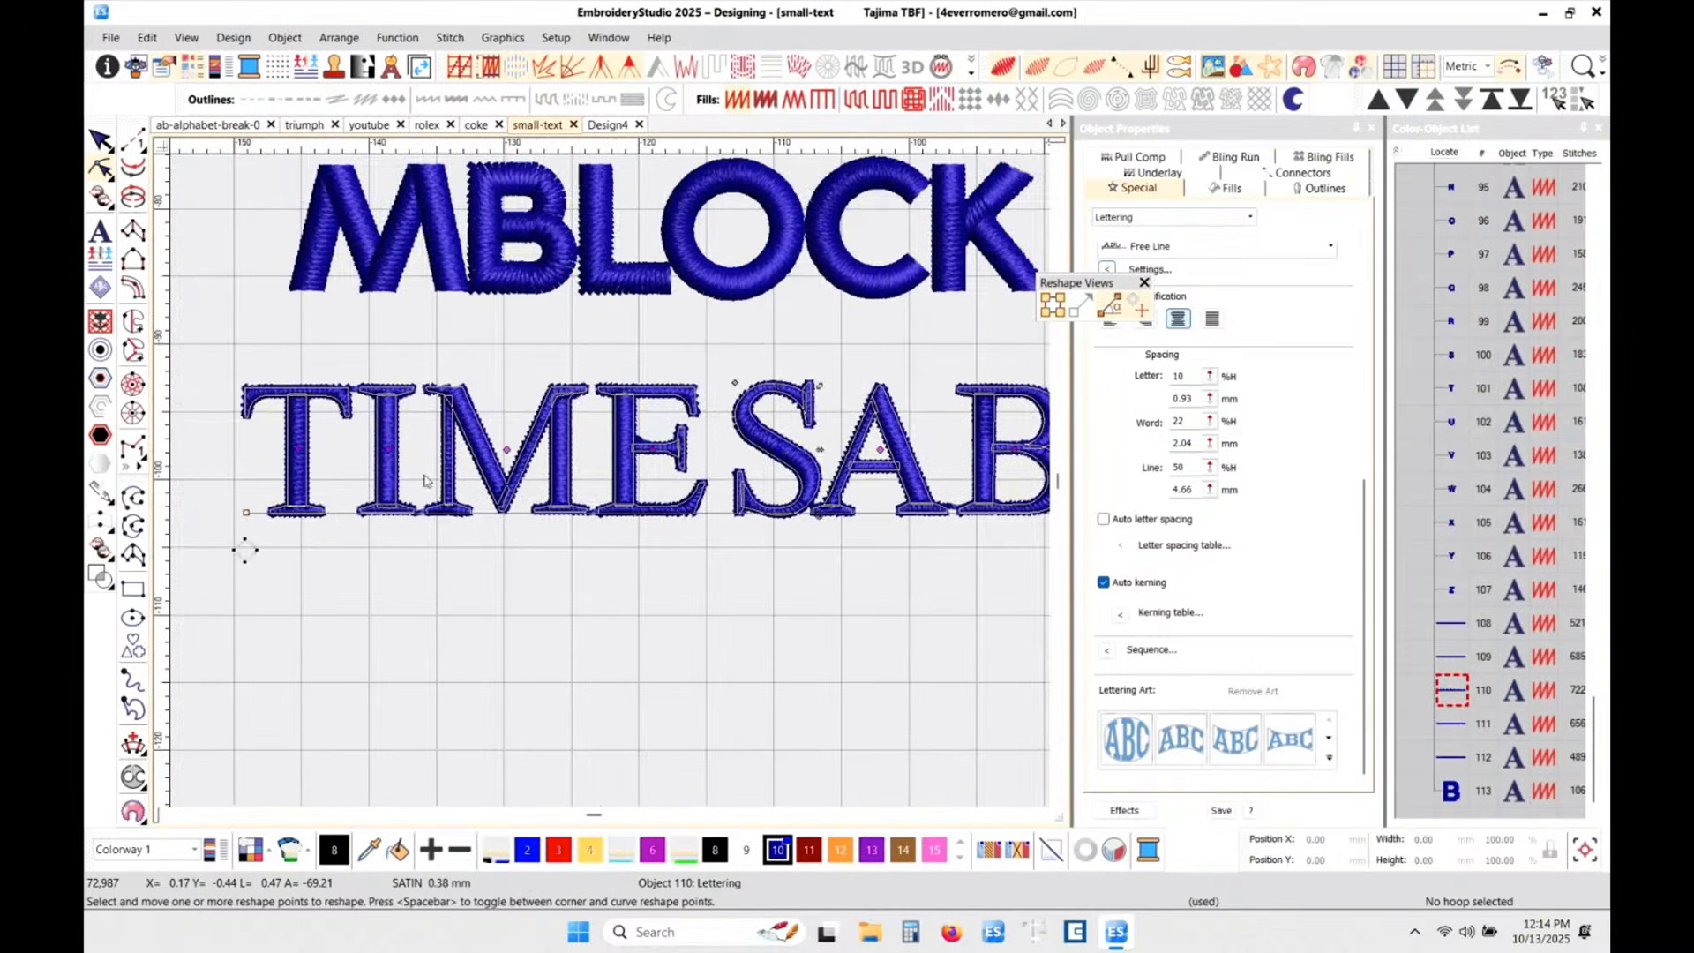
pyautogui.scroll(1, 386, 436)
pyautogui.scroll(3, 611, 487)
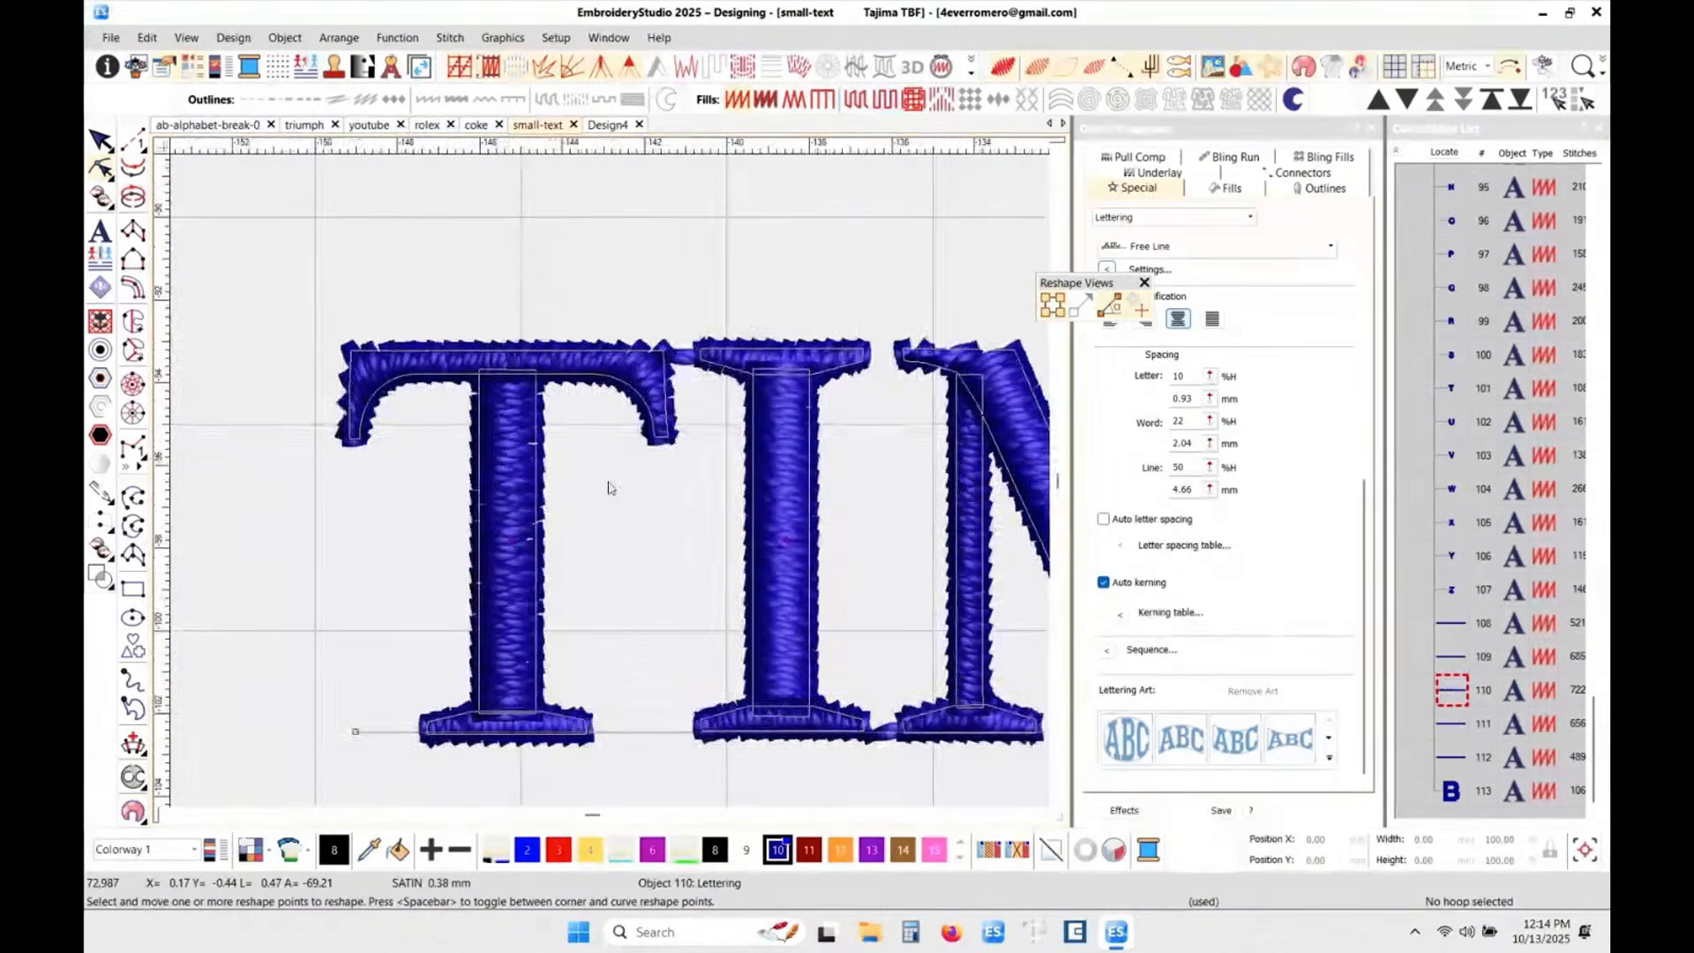
pyautogui.scroll(-1, 607, 486)
pyautogui.moveTo(783, 541); pyautogui.dragTo(766, 542)
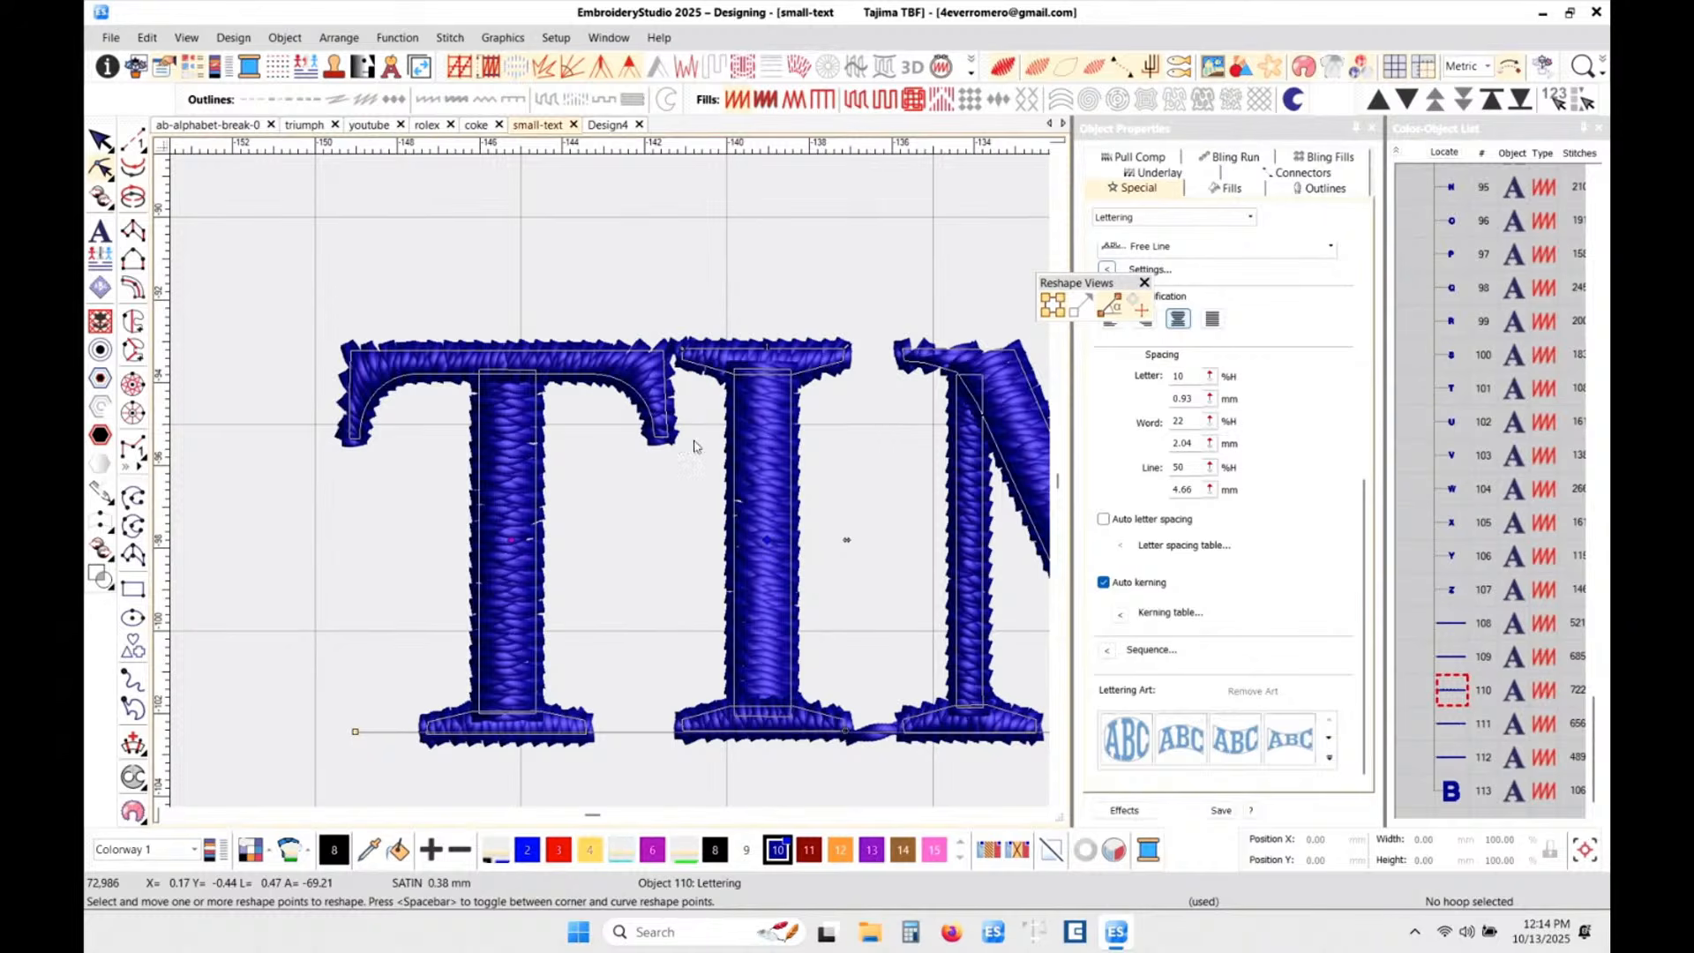
pyautogui.scroll(-1, 891, 574)
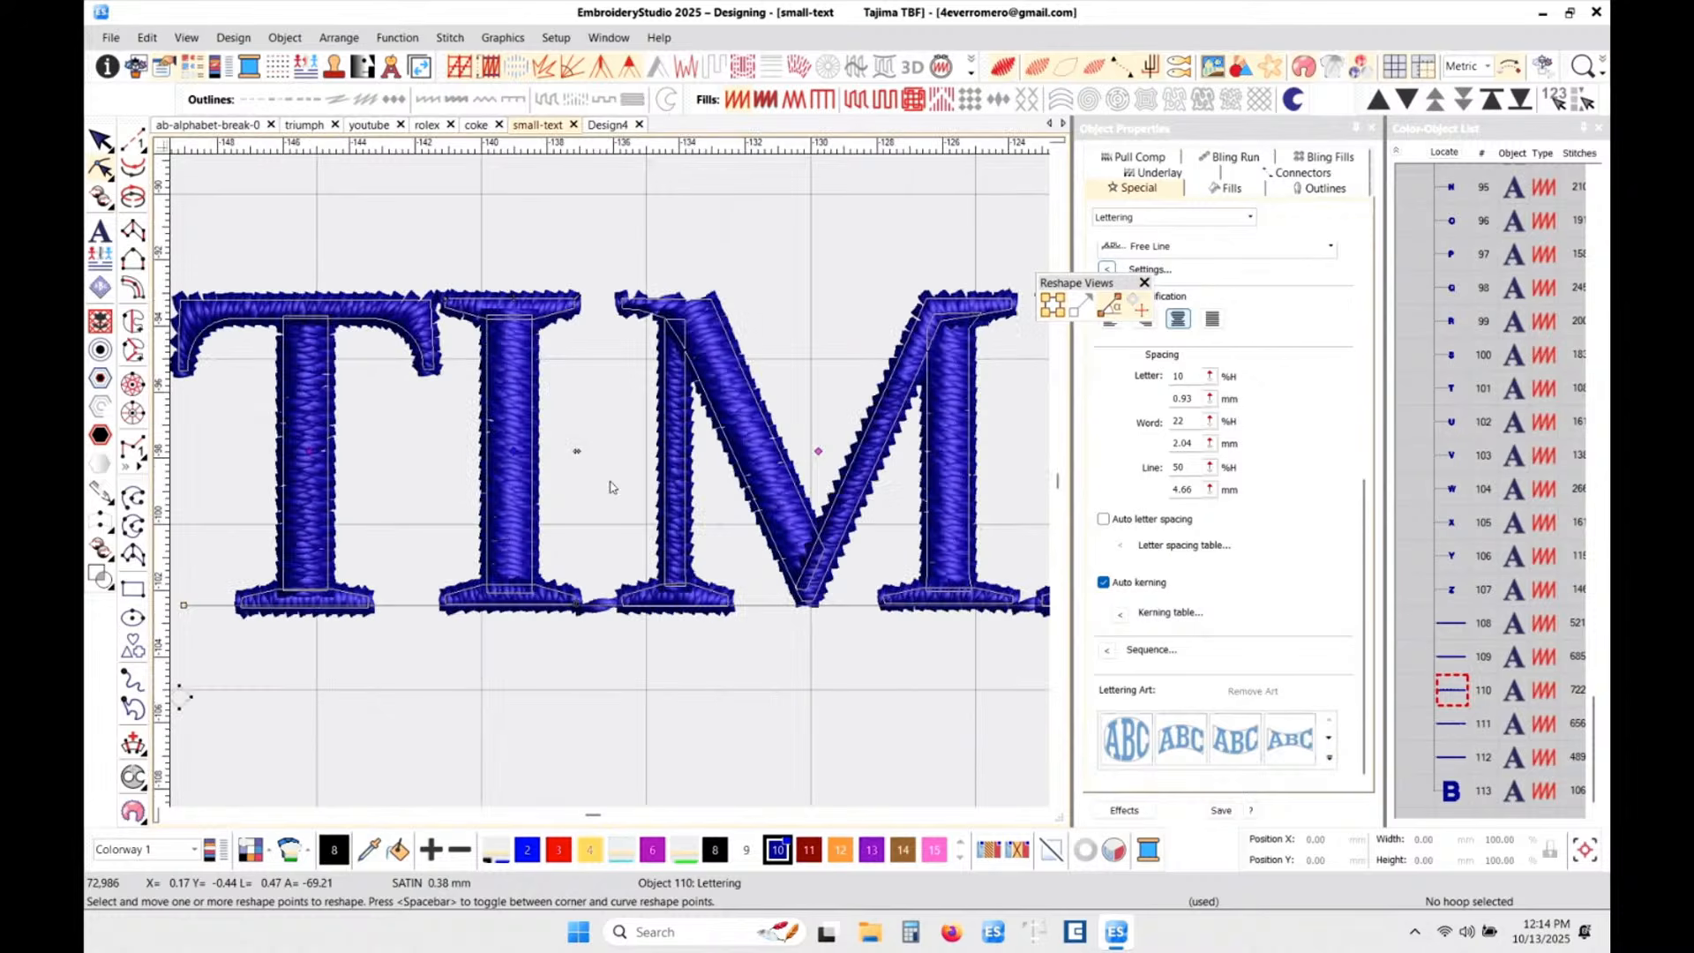
pyautogui.moveTo(818, 450); pyautogui.dragTo(786, 455)
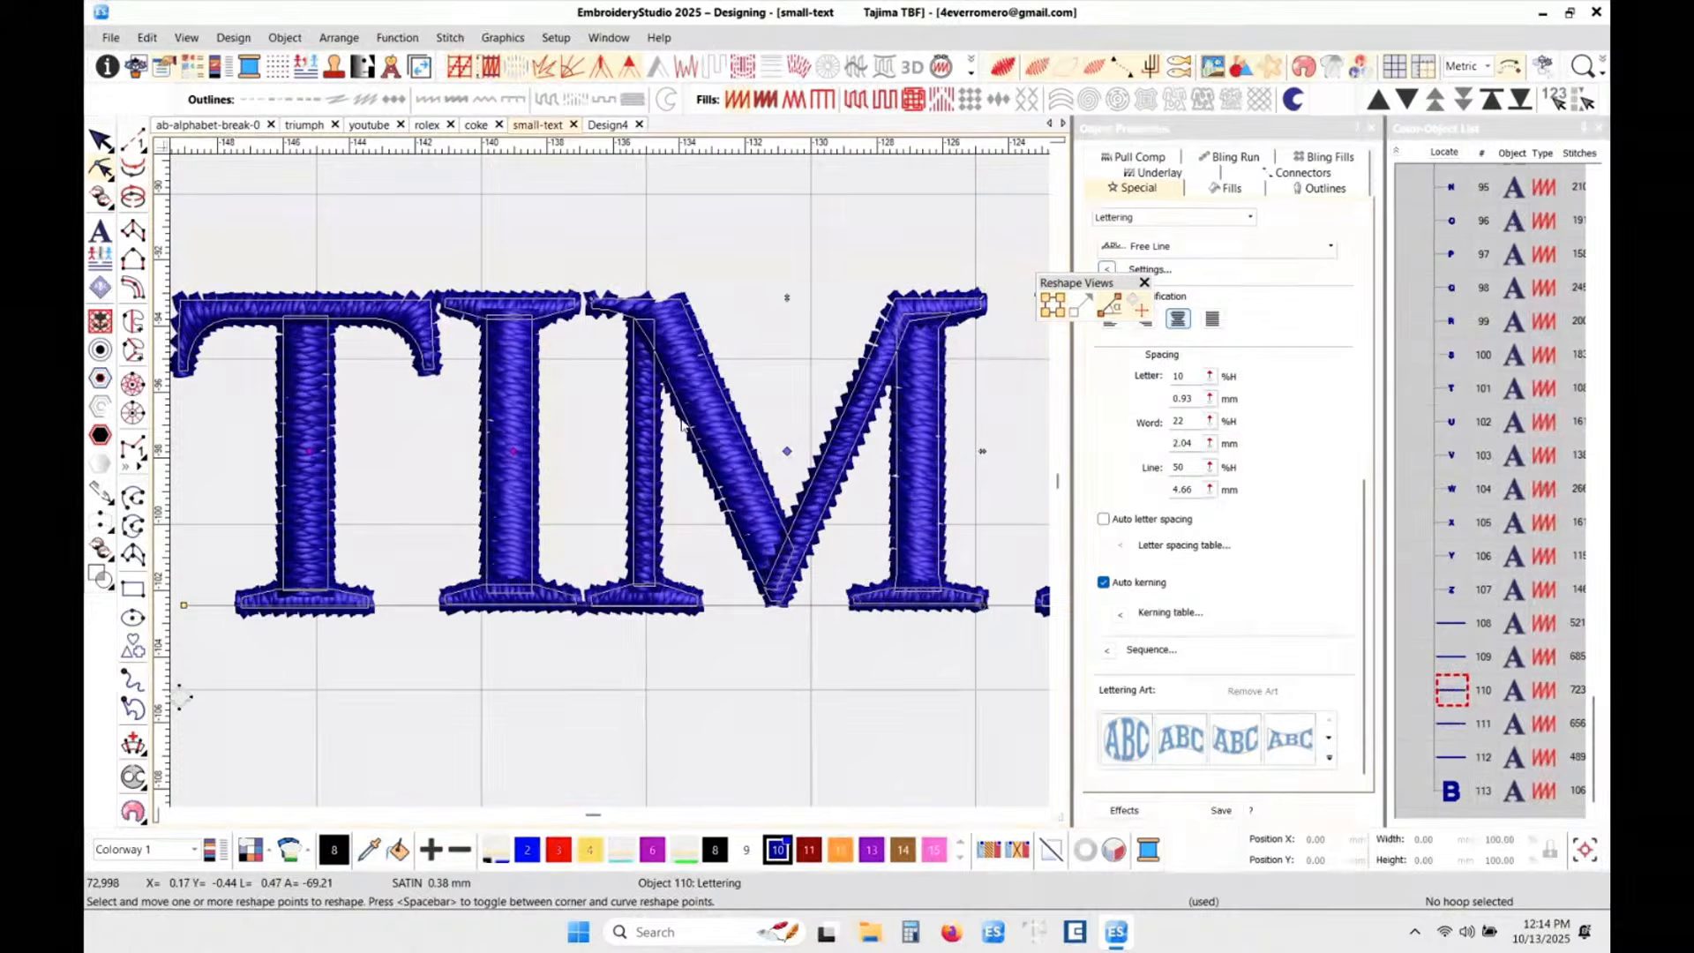
# - Shift the E of the TIMES line toward the M so their serifs meet
pyautogui.scroll(-2, 584, 572)
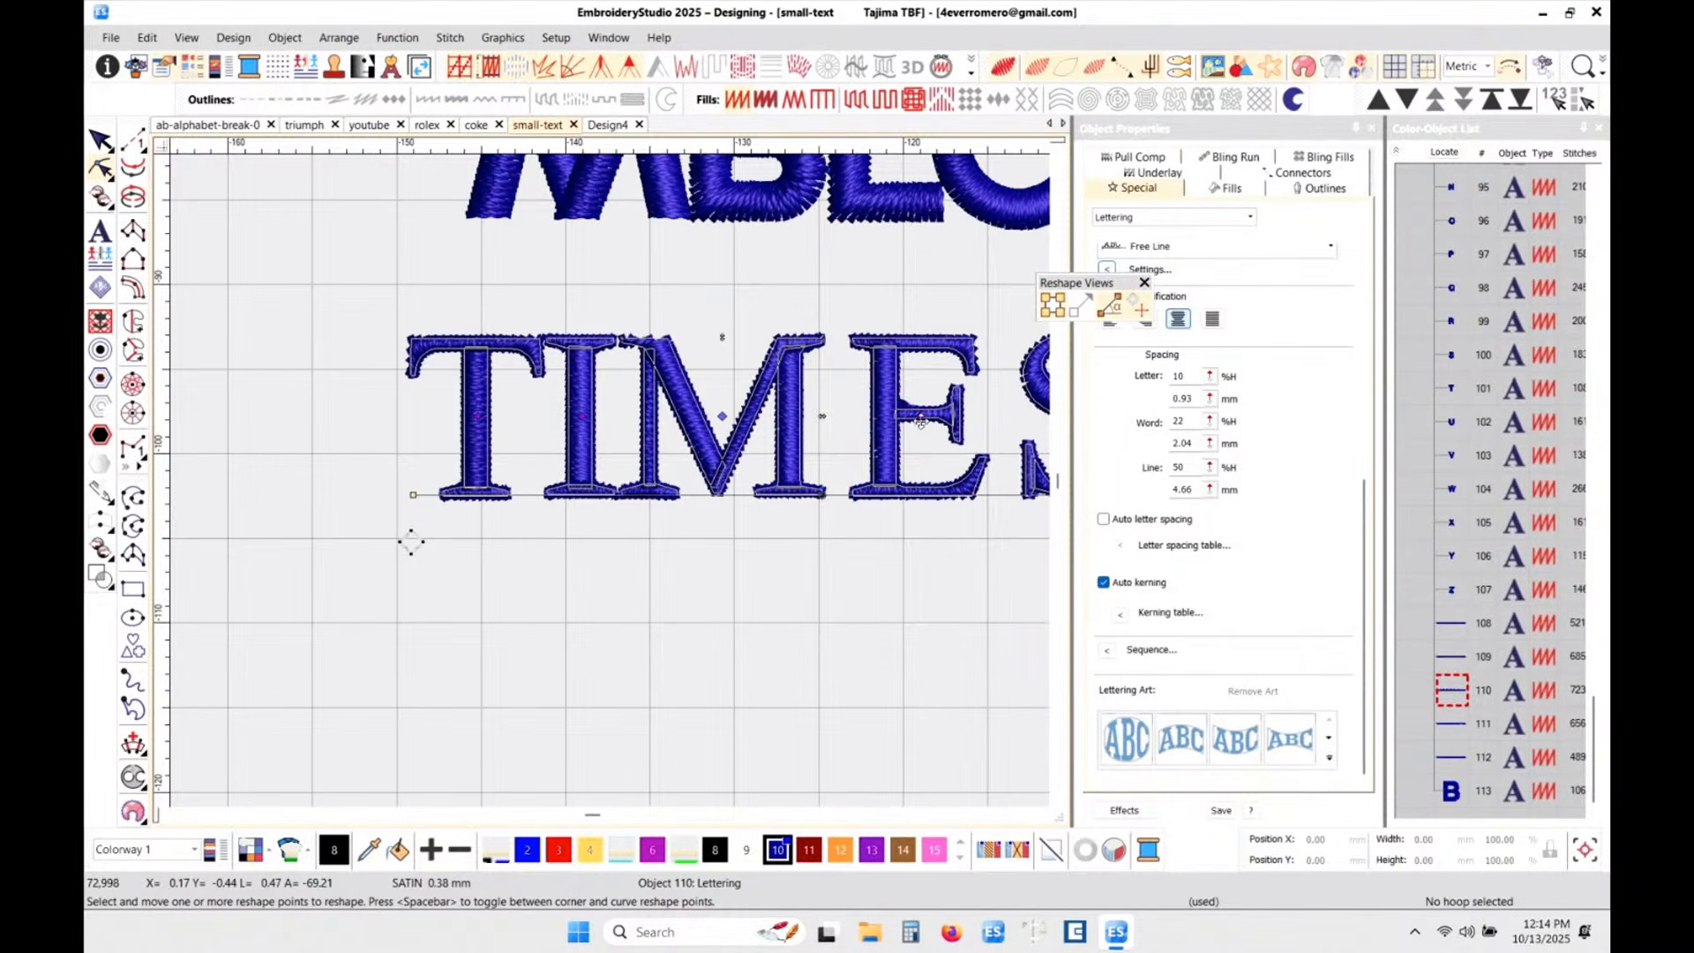
pyautogui.moveTo(921, 418); pyautogui.dragTo(893, 419)
pyautogui.scroll(-1, 886, 447)
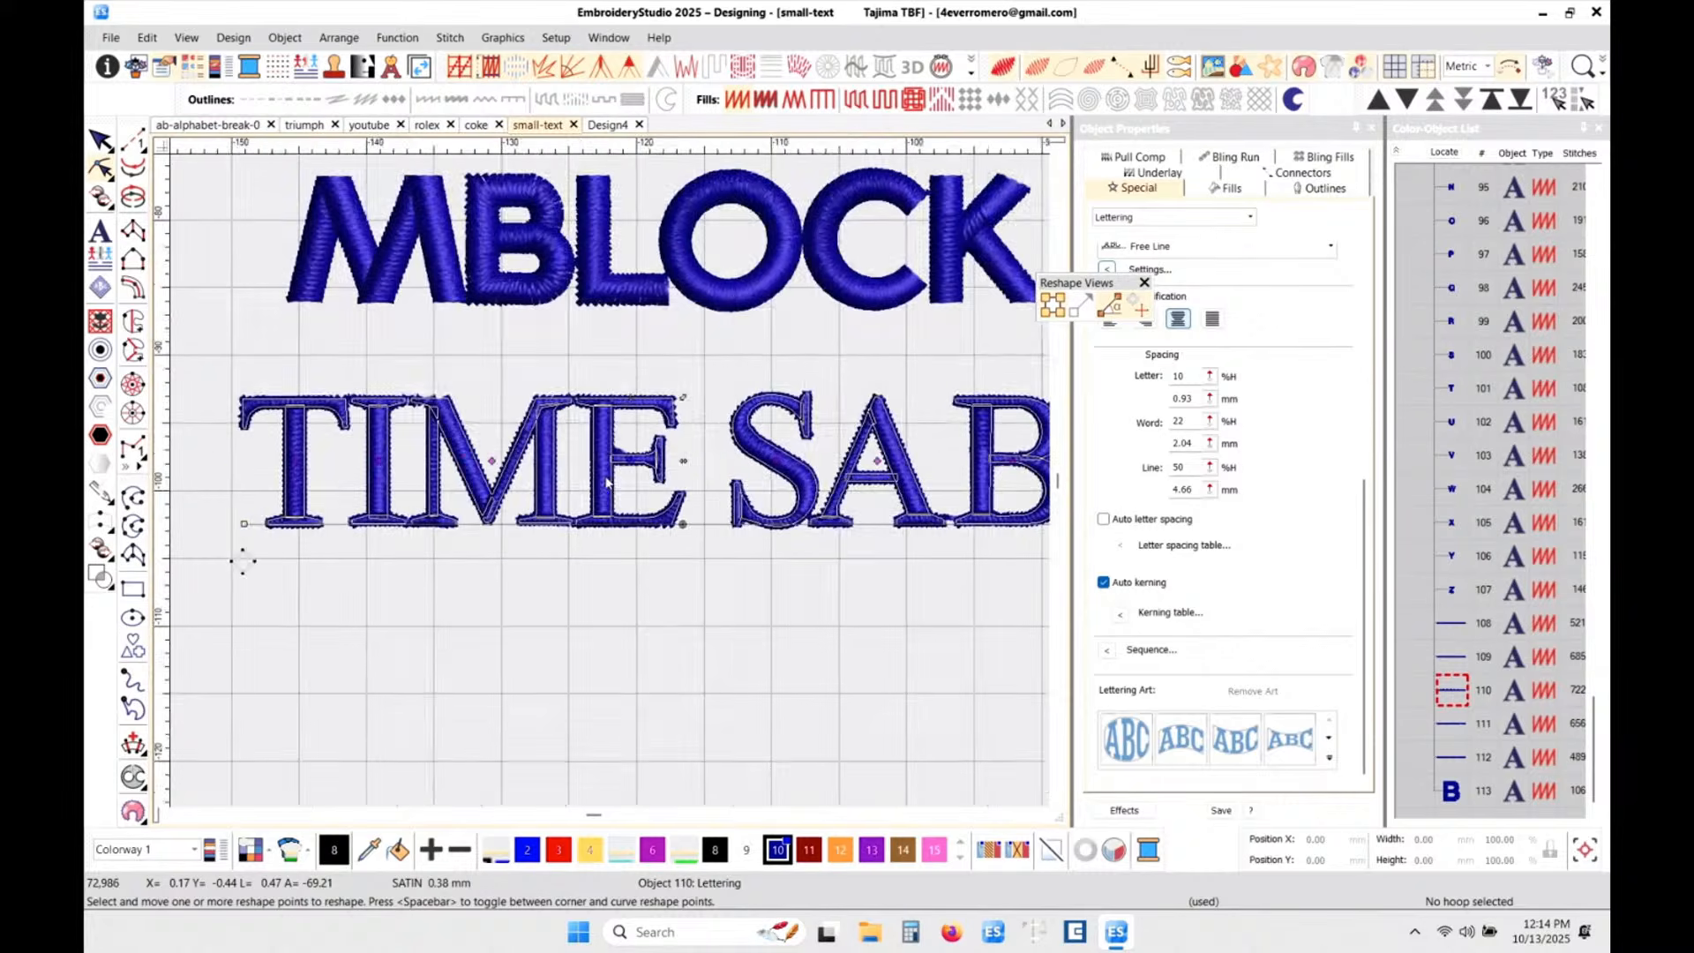
pyautogui.scroll(1, 609, 484)
pyautogui.scroll(1, 607, 484)
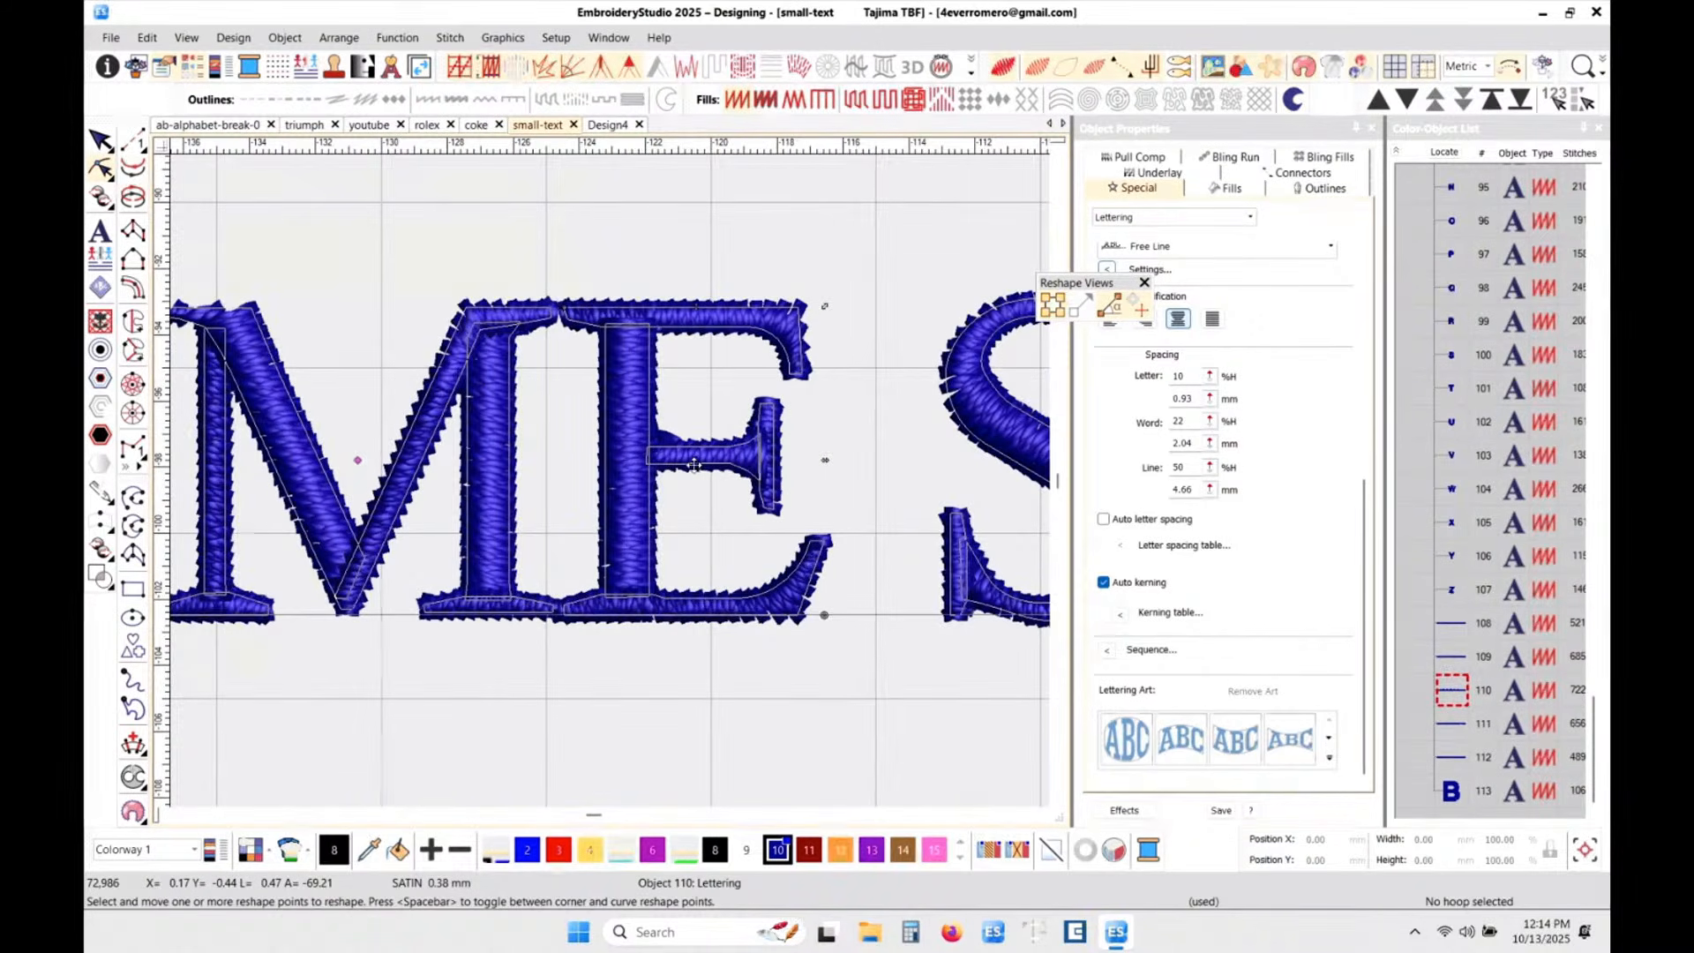
pyautogui.scroll(-1, 721, 467)
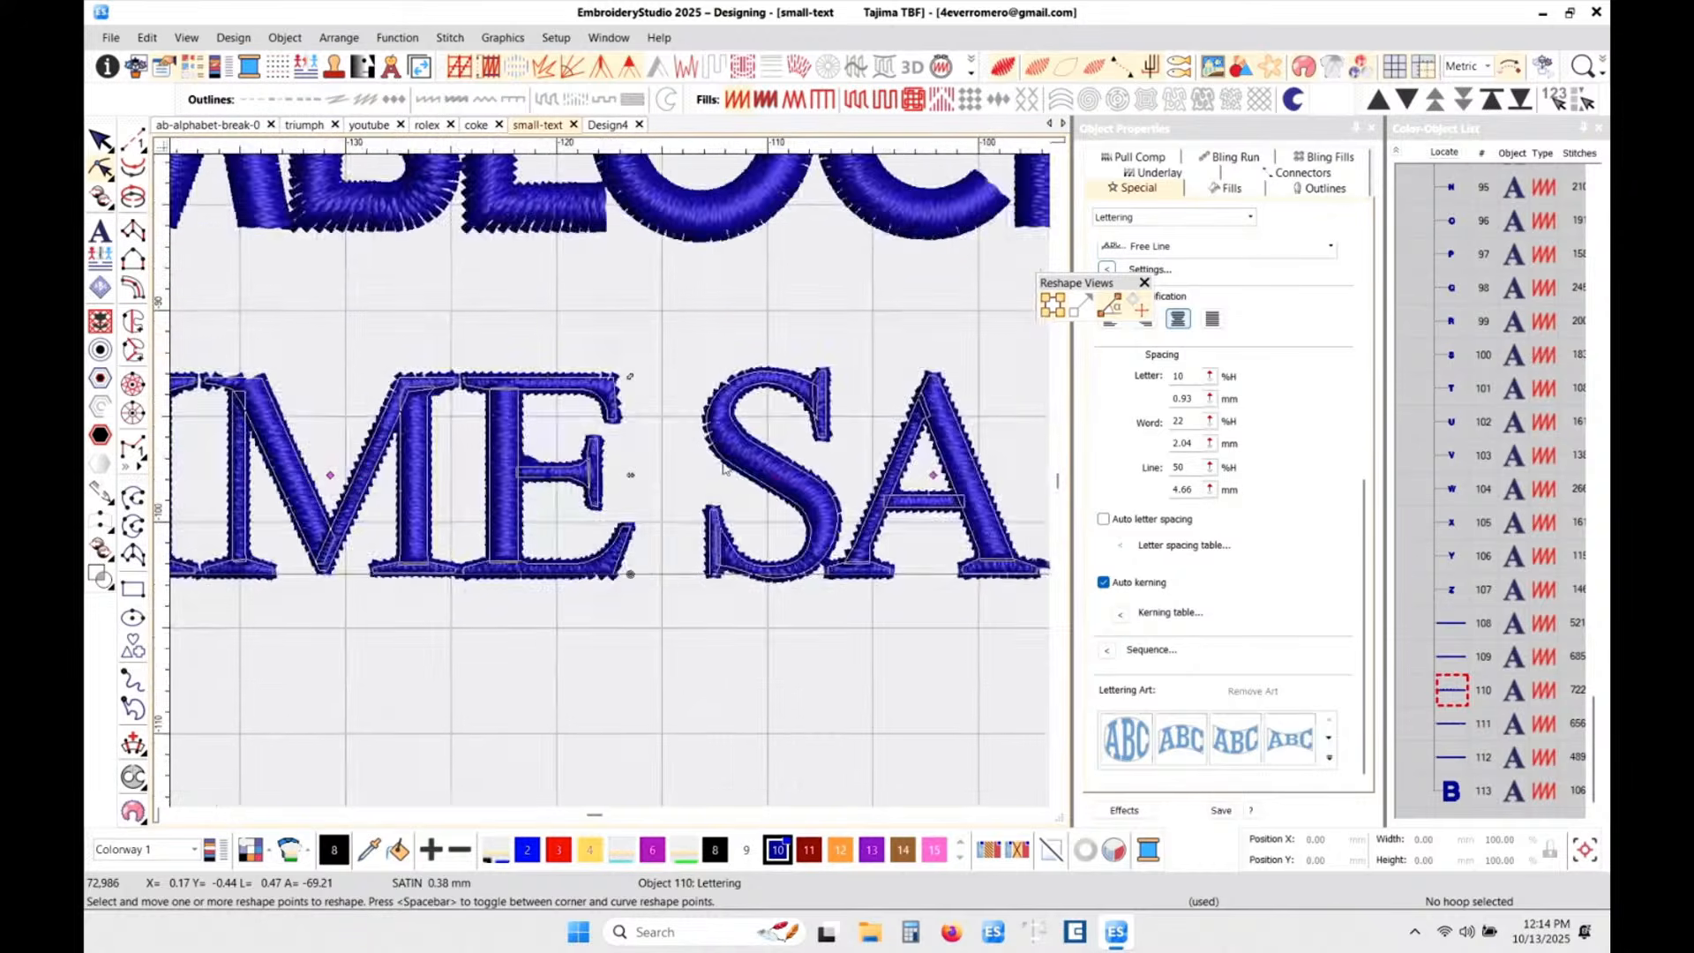
# - Move the S of the TIMES line away from the A and close against the E, finishing the letter reshaping
pyautogui.scroll(-3, 608, 483)
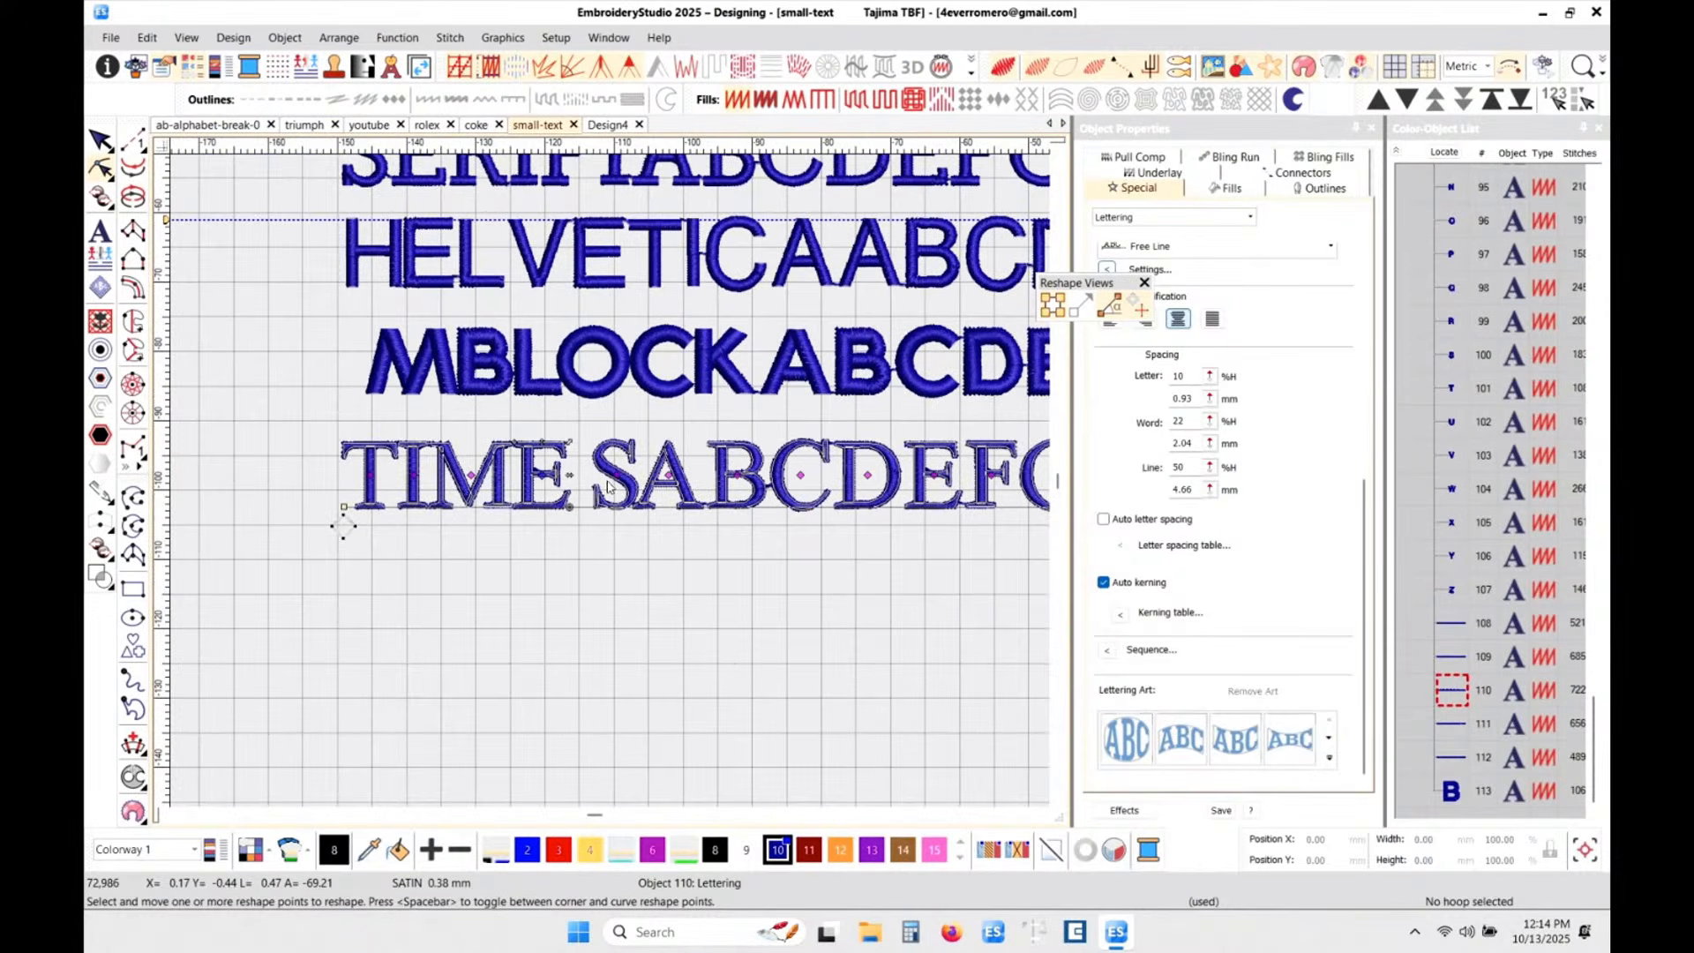
pyautogui.scroll(4, 612, 476)
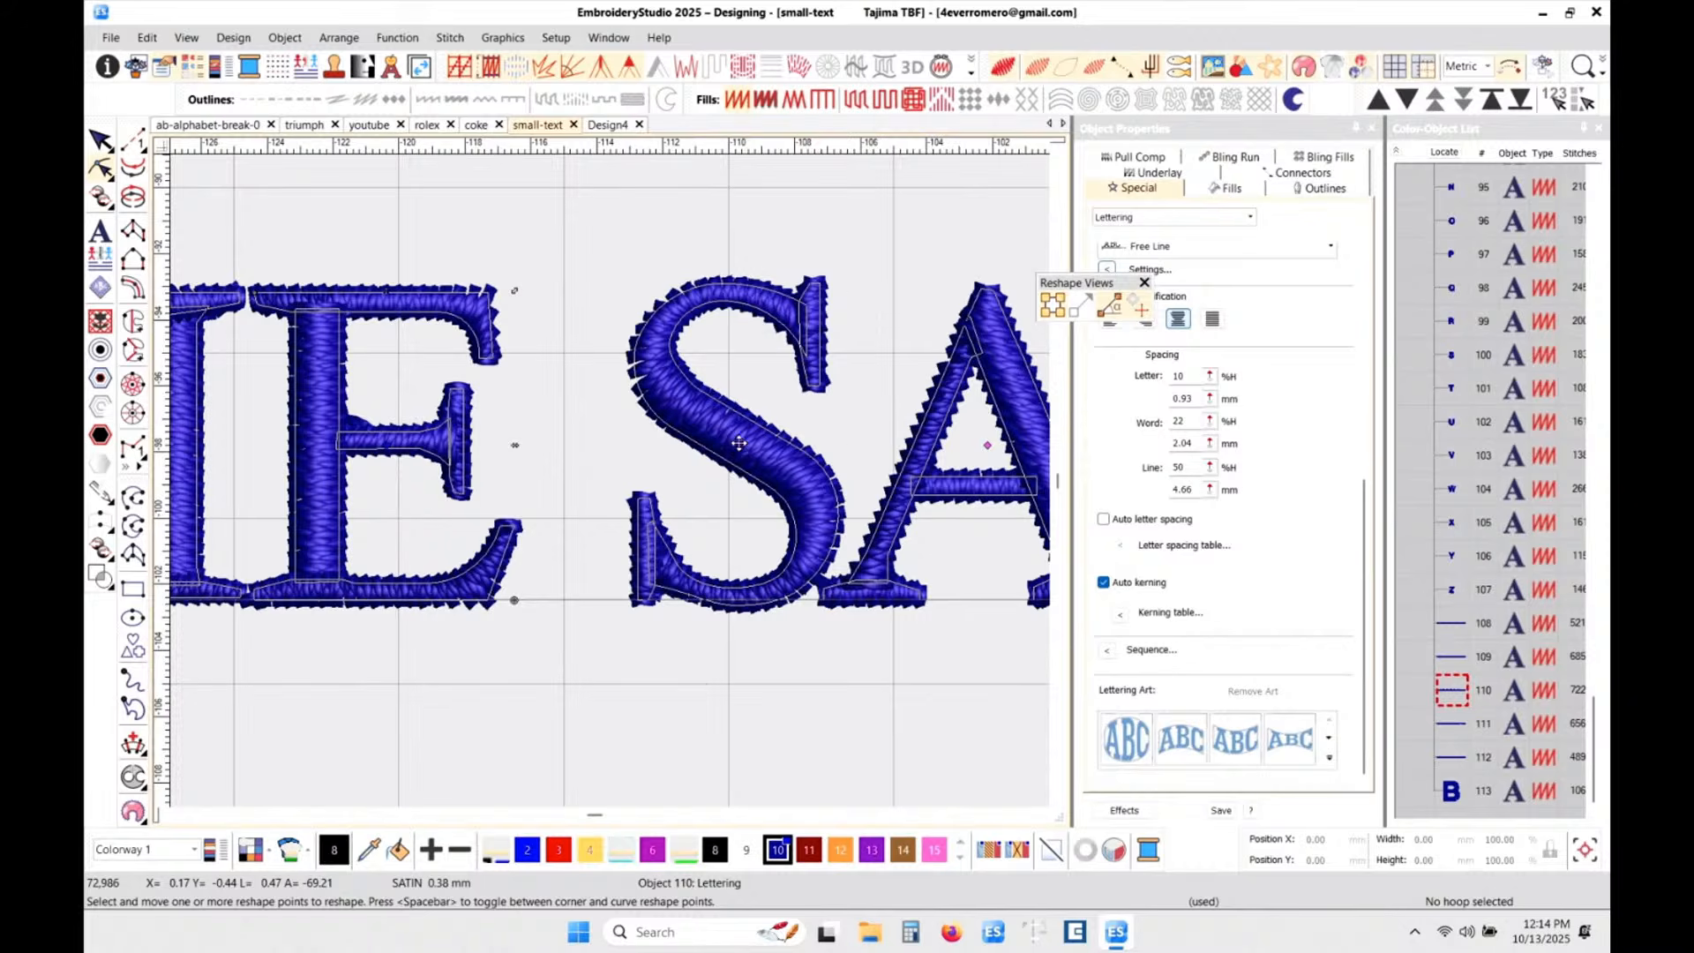
pyautogui.moveTo(740, 443); pyautogui.dragTo(625, 450)
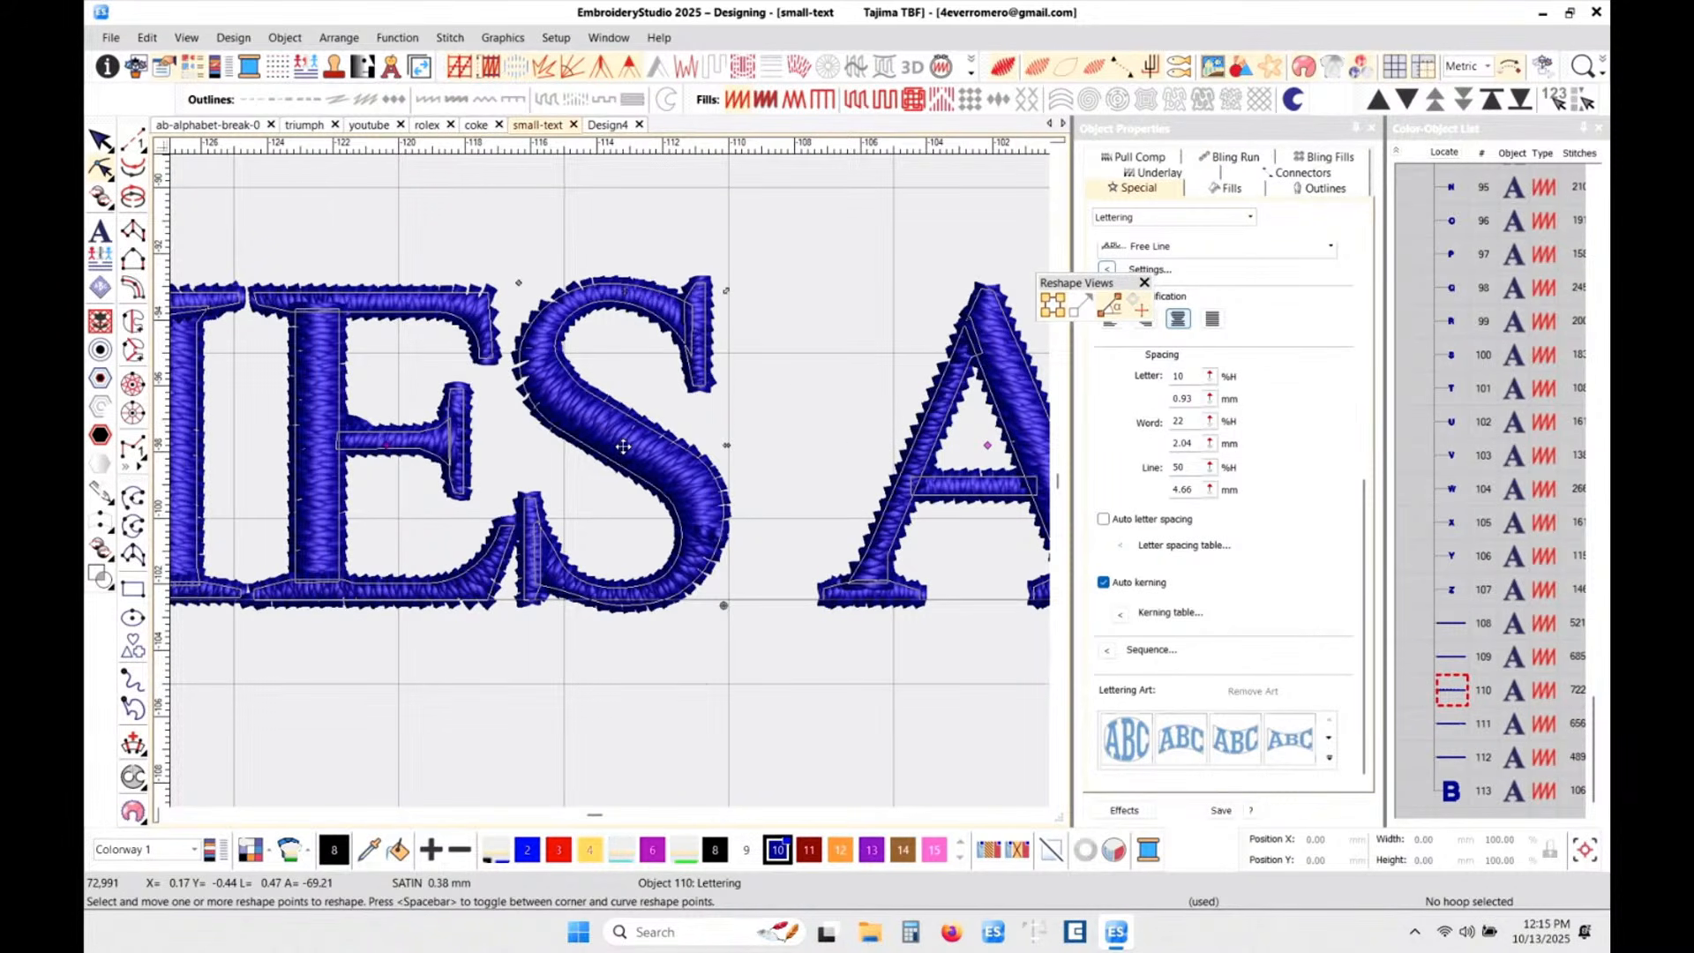
pyautogui.moveTo(624, 447); pyautogui.dragTo(626, 448)
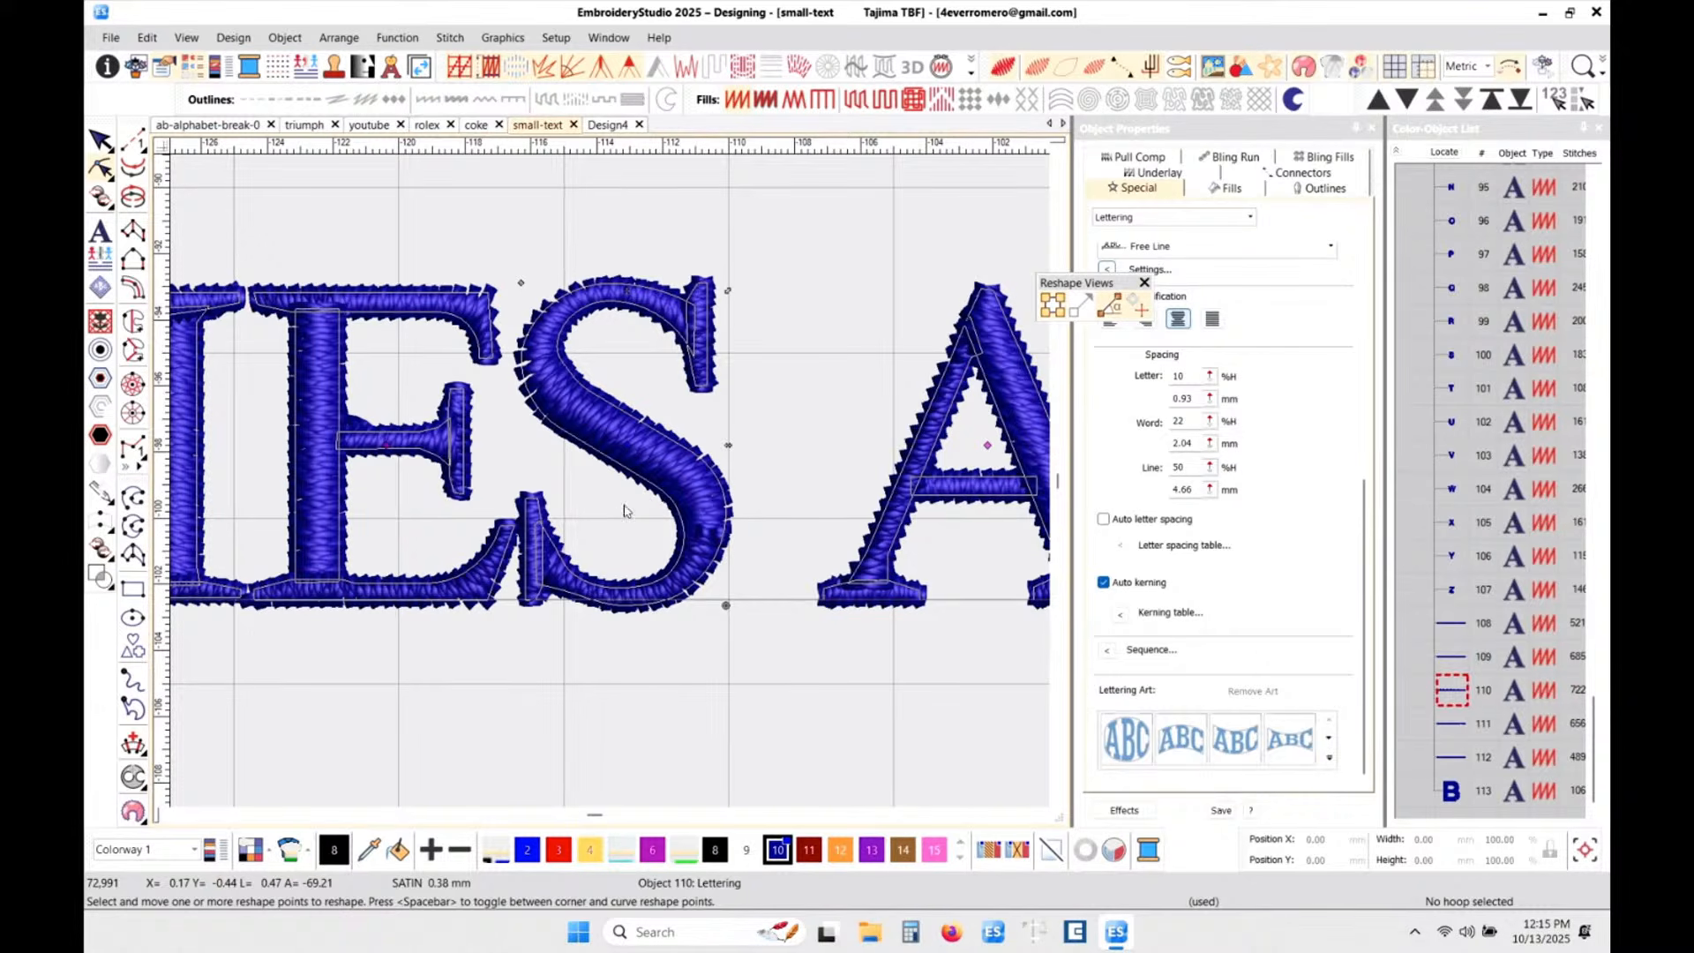
pyautogui.press('Escape')
pyautogui.click(581, 716)
# - Examine the lower curve of the S in TIMES and the wider gap before the A for tie-off stitches
pyautogui.scroll(-2, 612, 484)
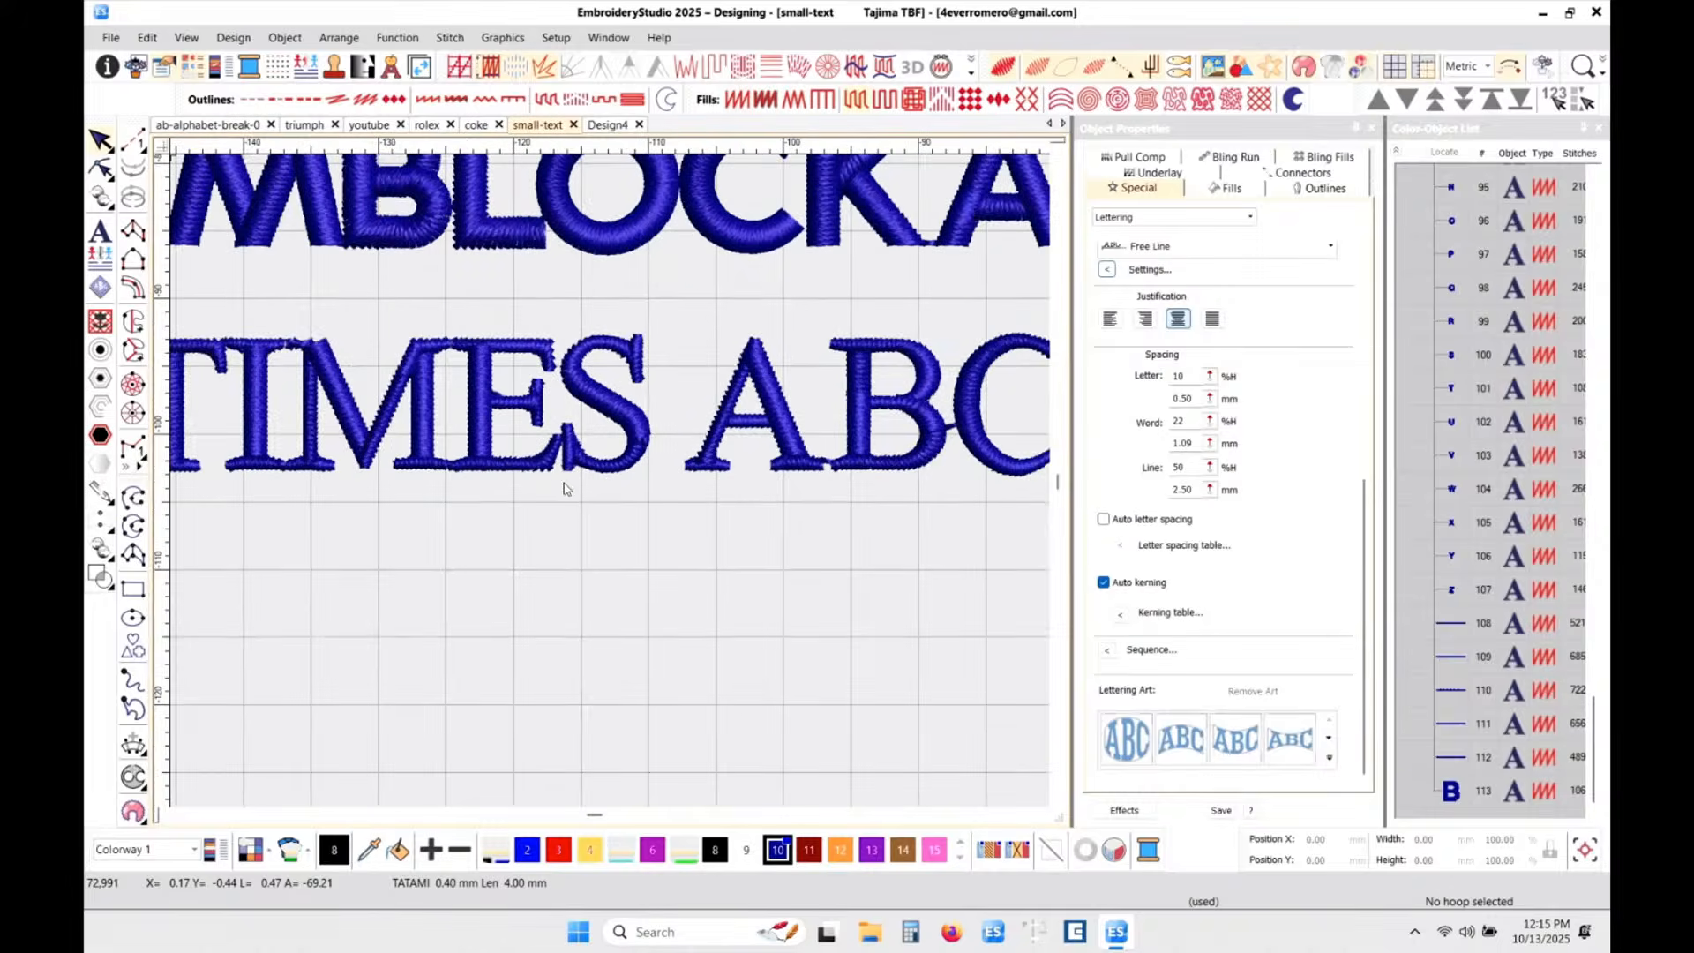
pyautogui.scroll(-2, 612, 486)
pyautogui.scroll(3, 669, 467)
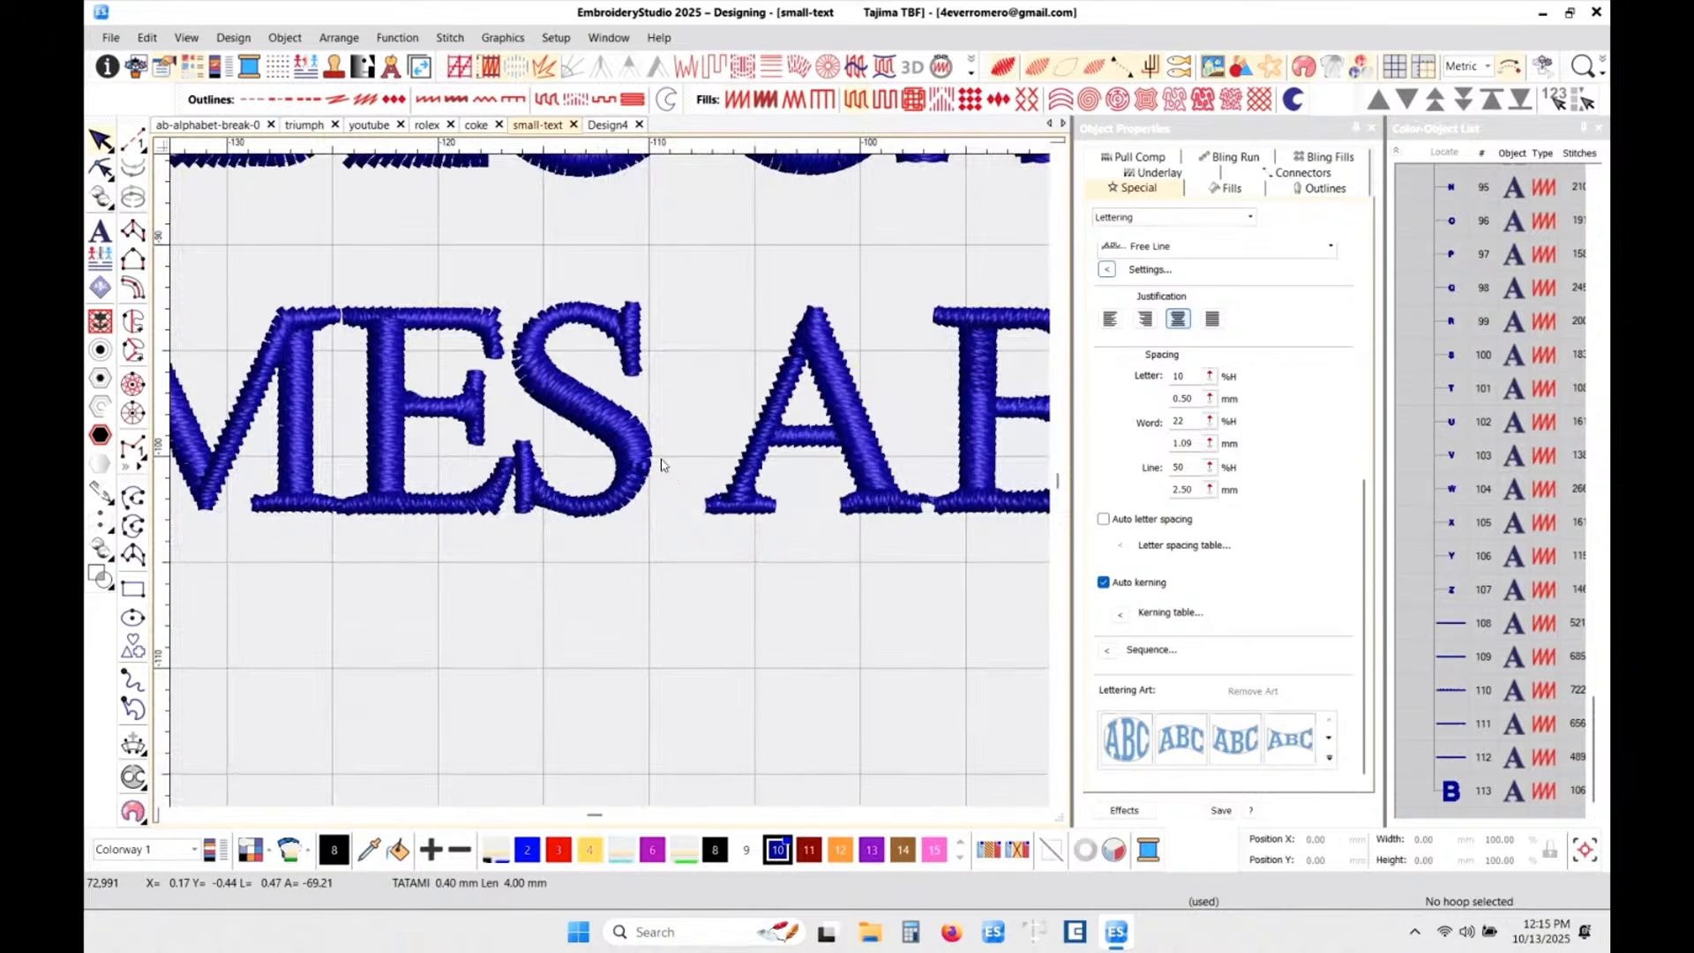
pyautogui.scroll(2, 612, 485)
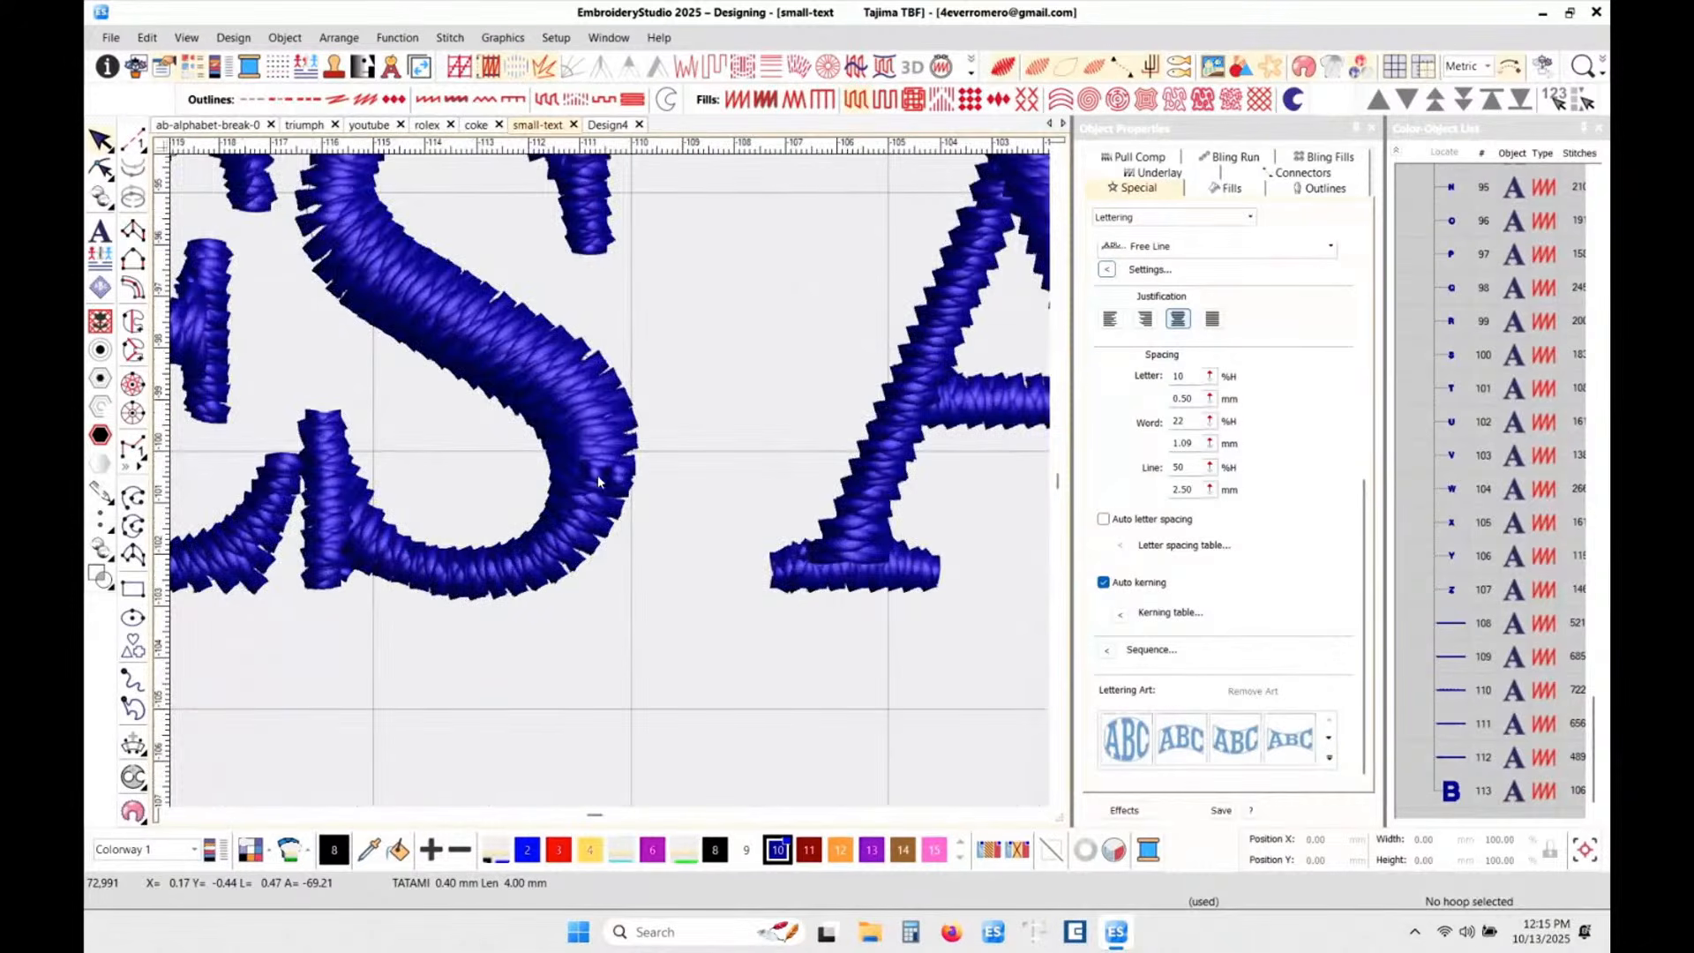
pyautogui.scroll(2, 612, 477)
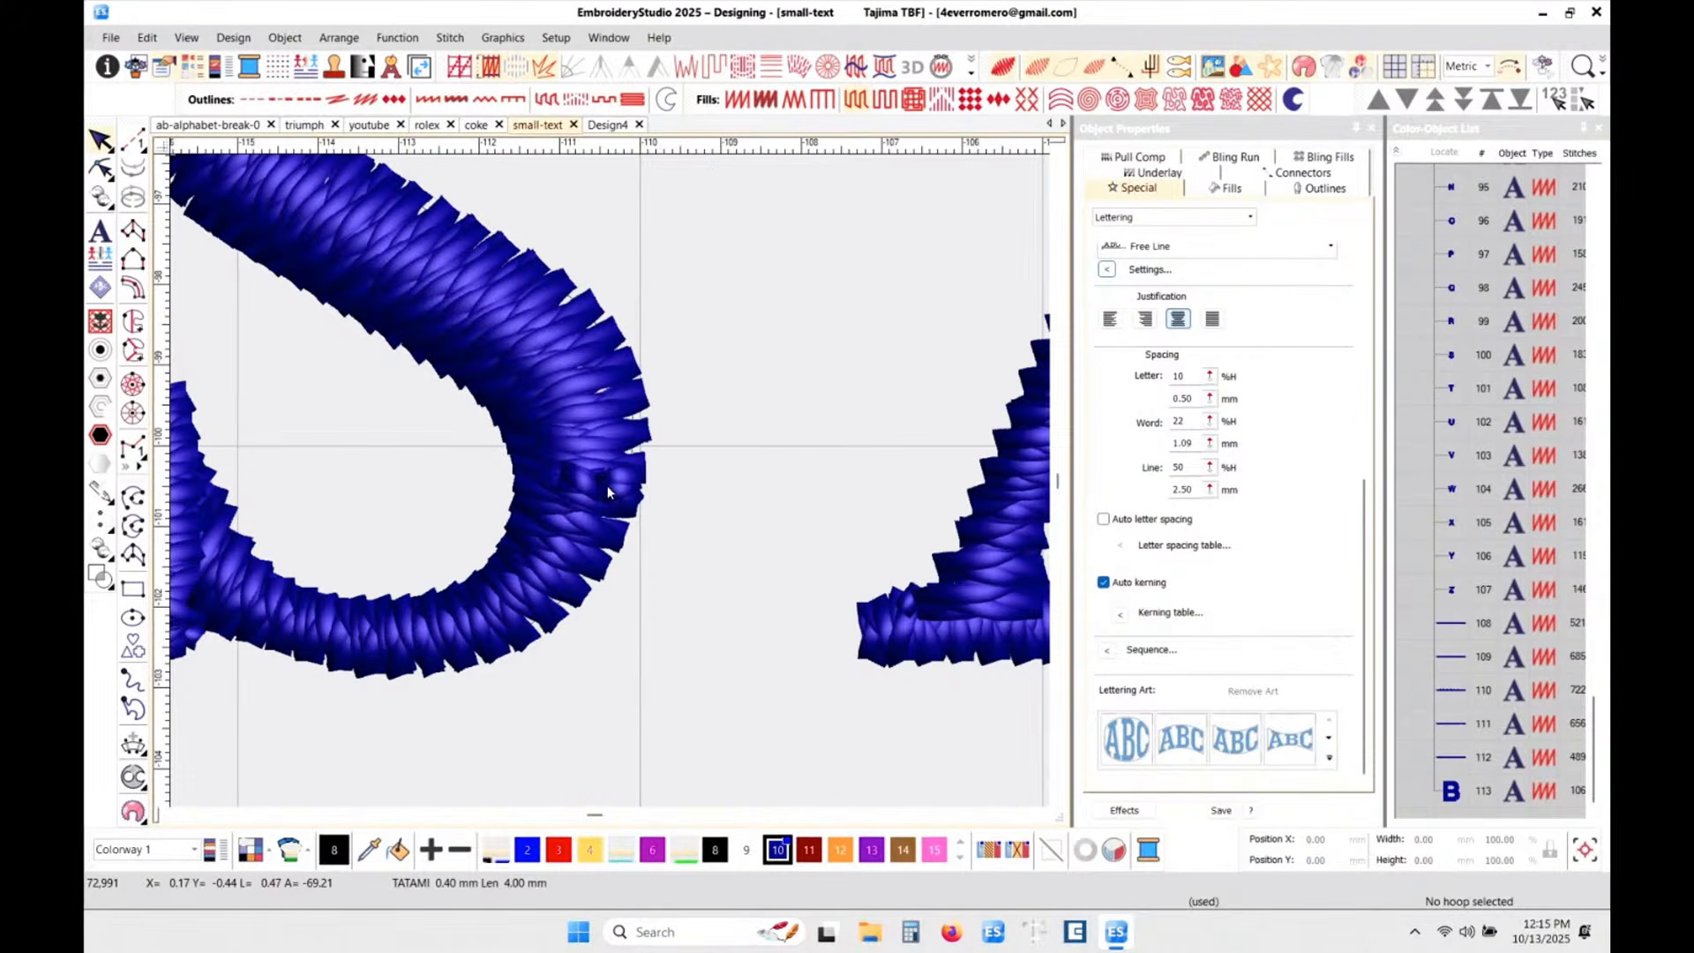
pyautogui.scroll(2, 612, 485)
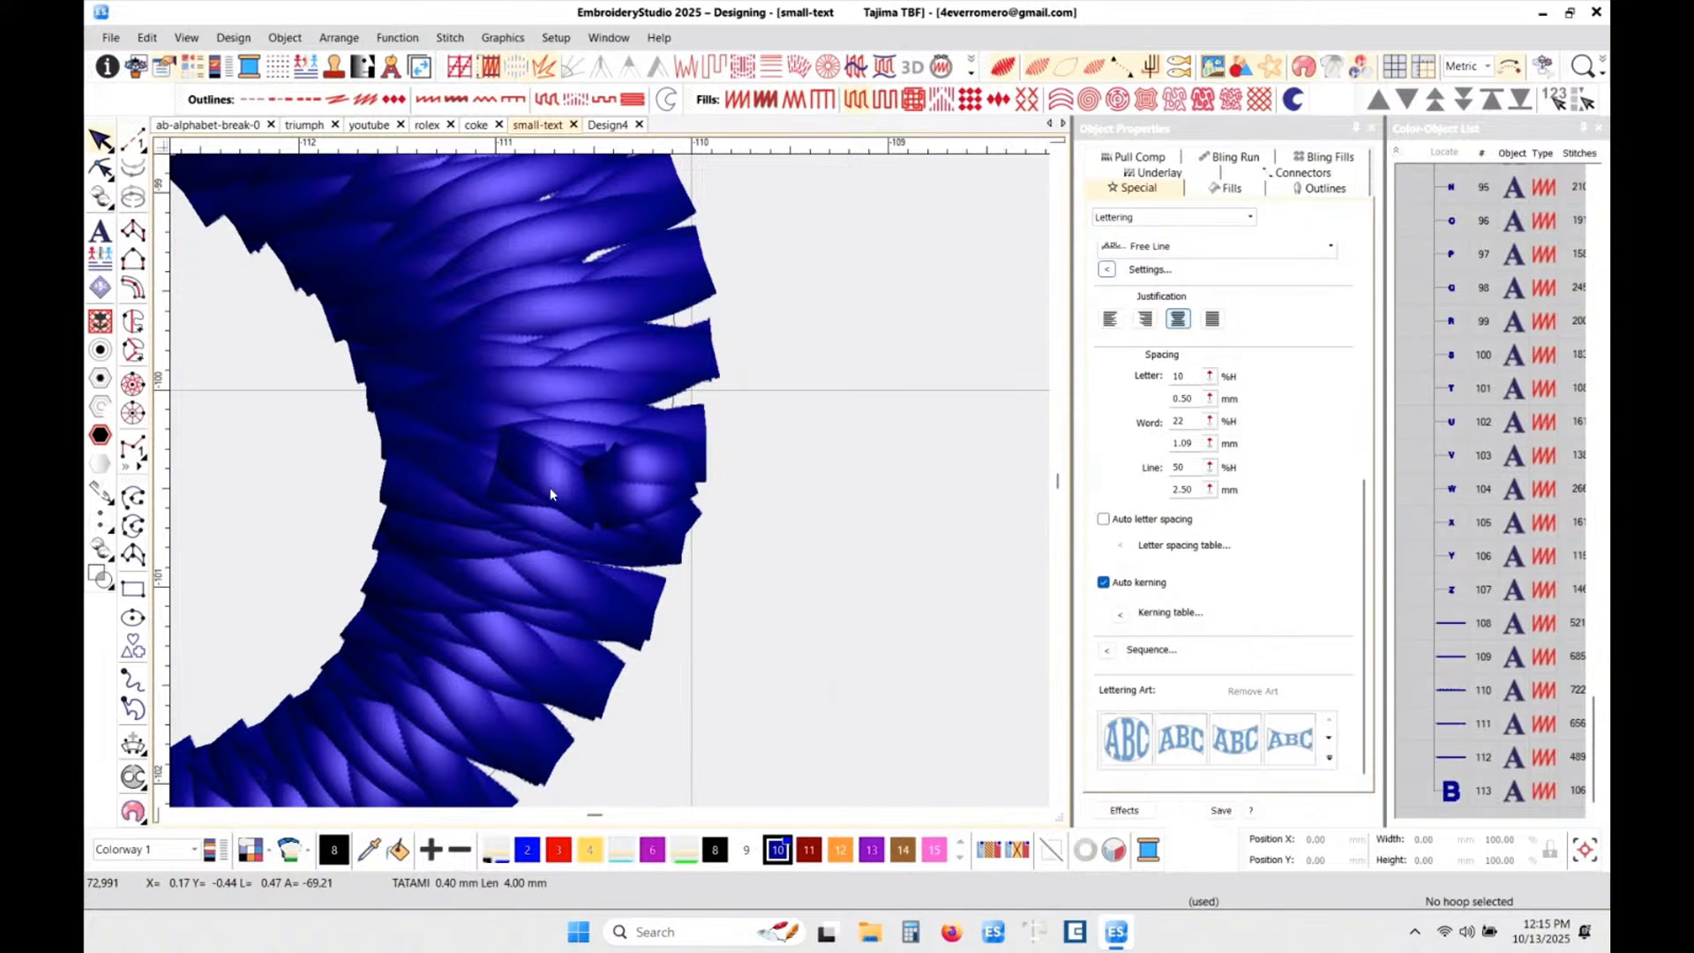
pyautogui.scroll(-5, 603, 492)
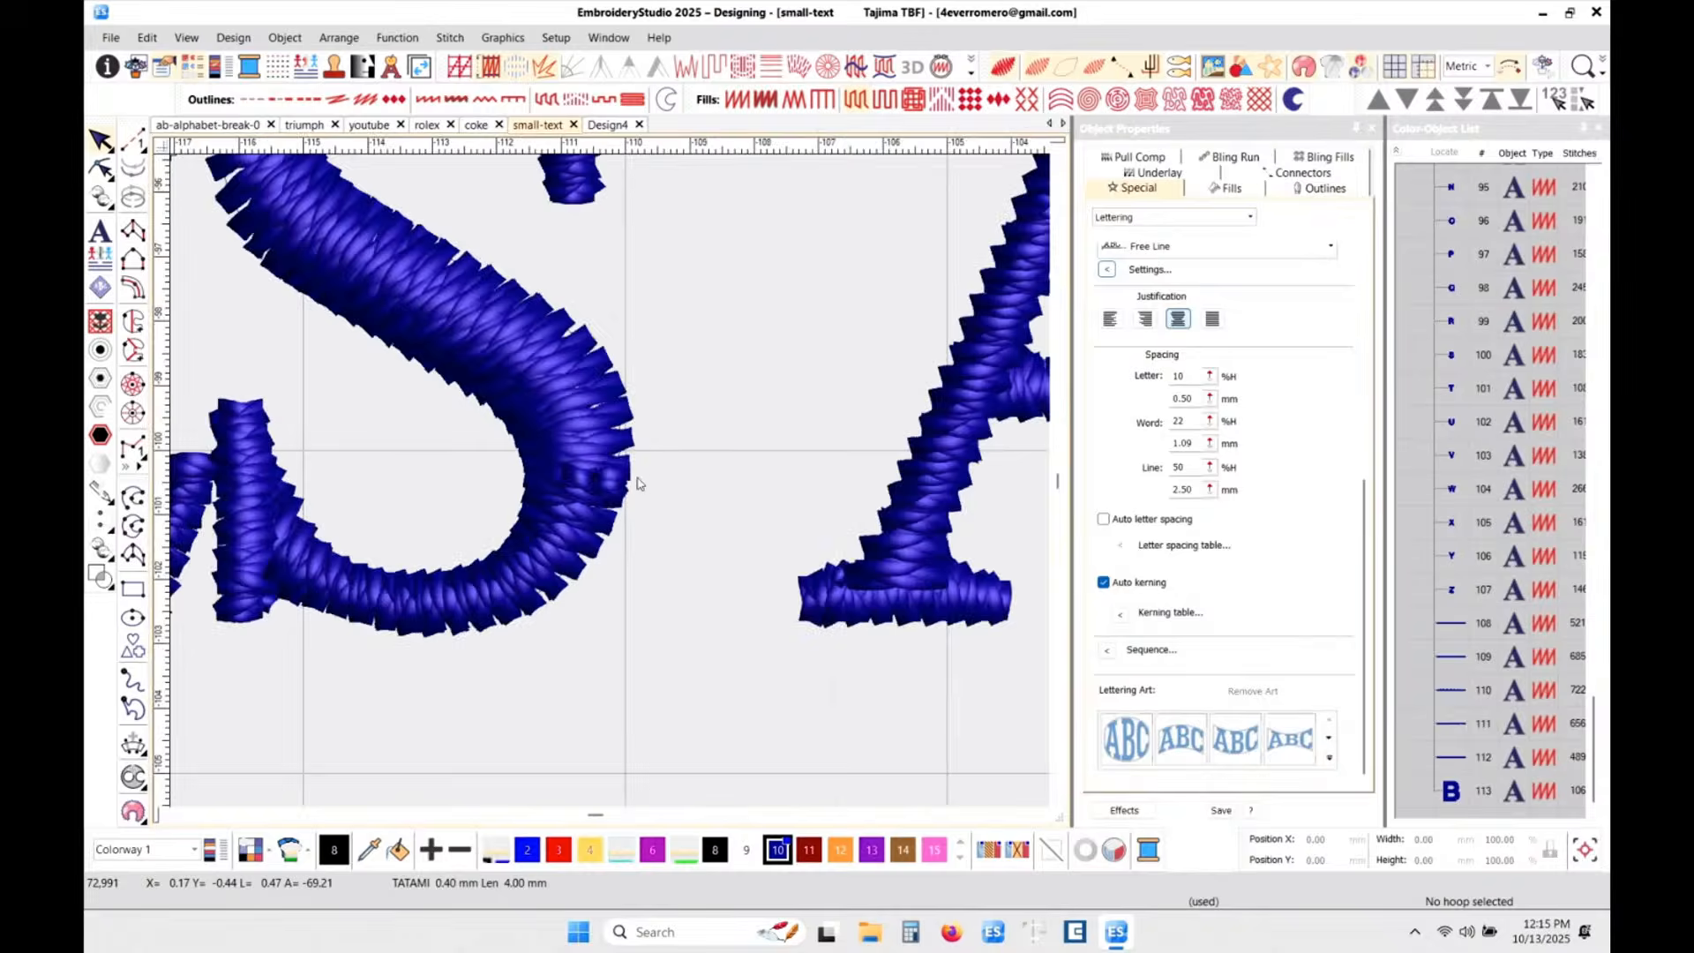
pyautogui.scroll(-4, 660, 487)
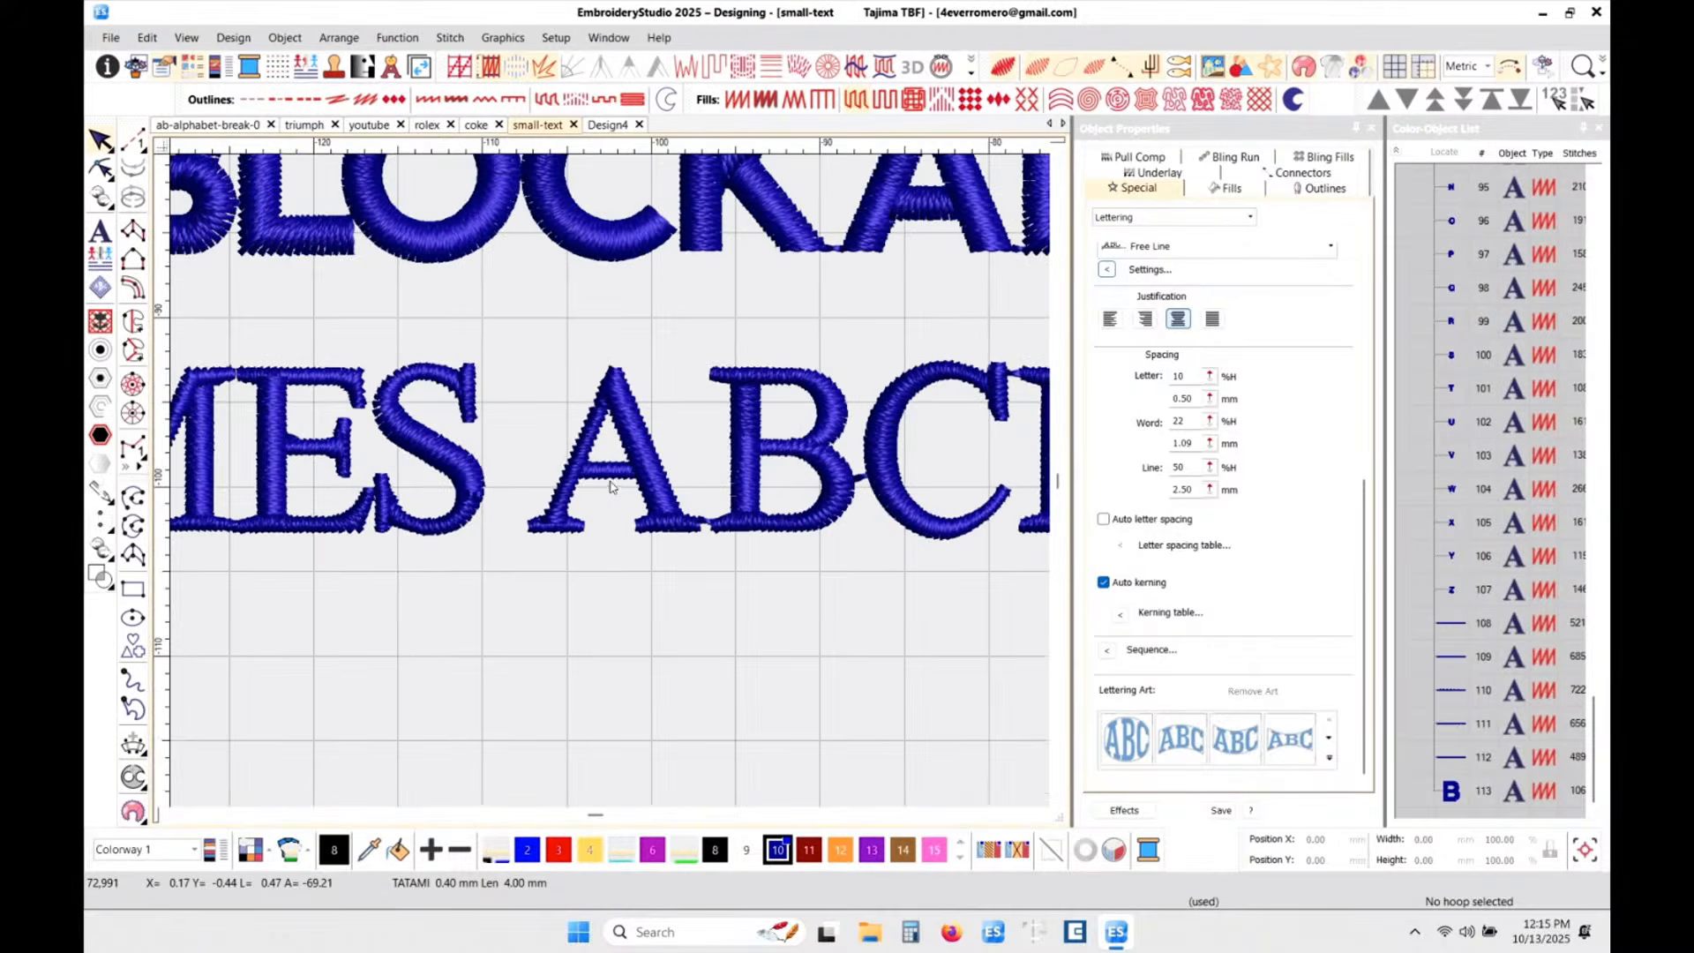
pyautogui.scroll(-4, 596, 474)
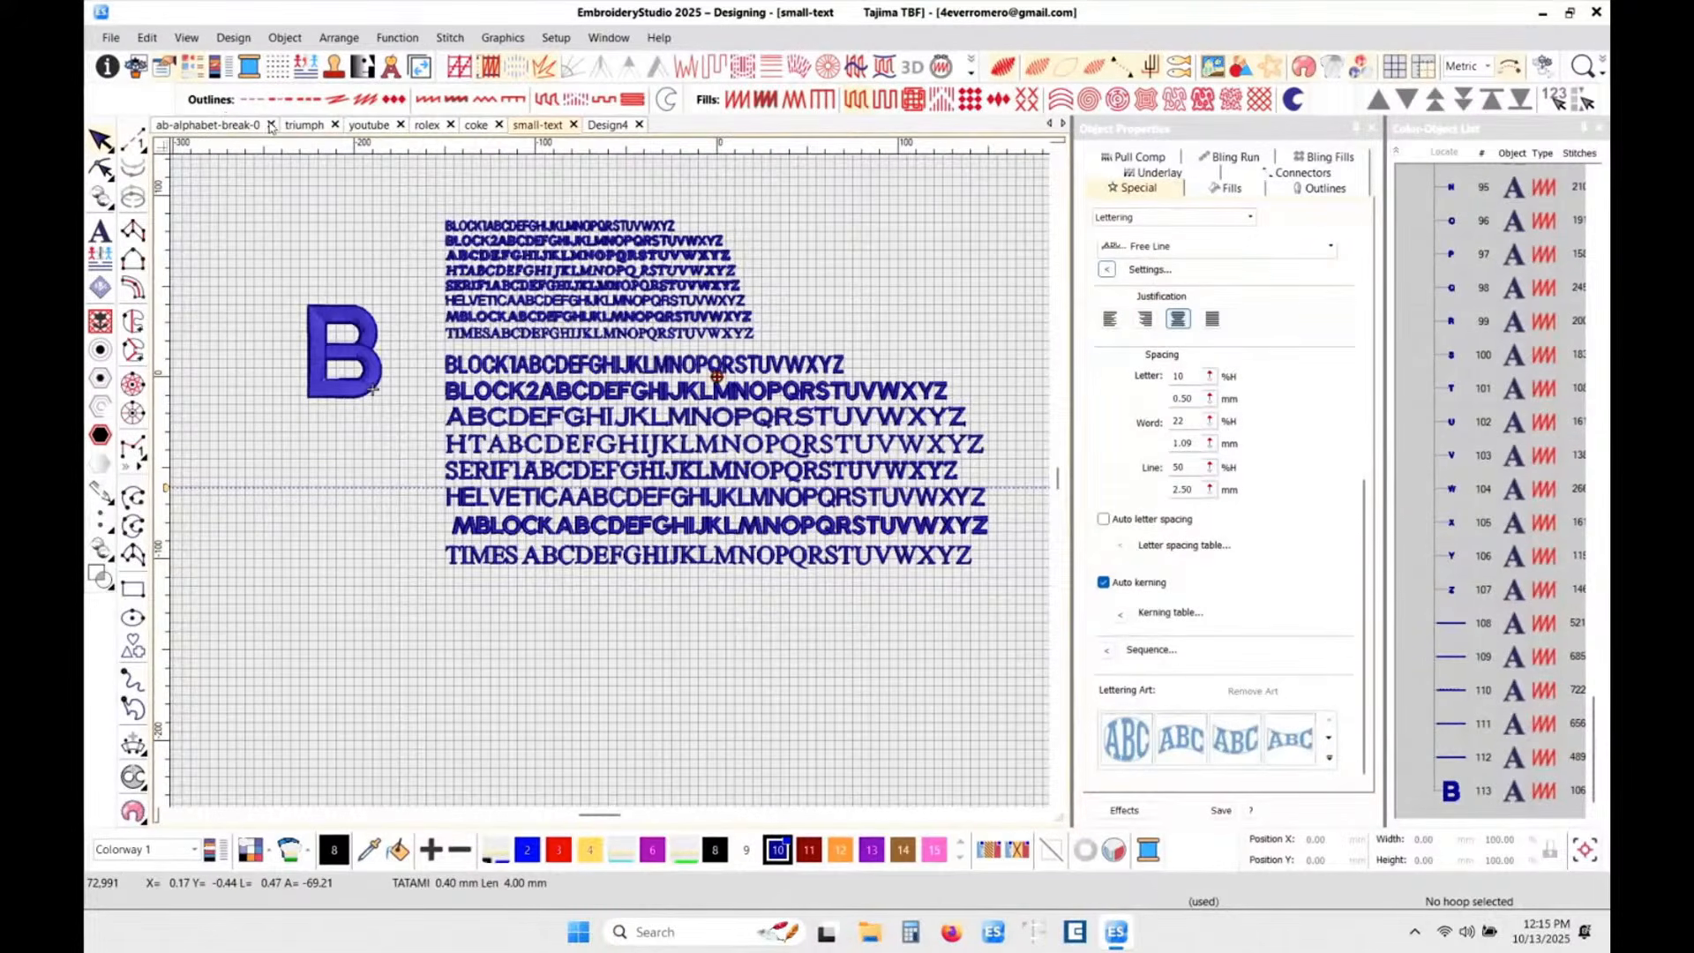
# - Switch to the triumph design, hide the object properties and color-object list, and enlarge the view of the text block
pyautogui.click(305, 126)
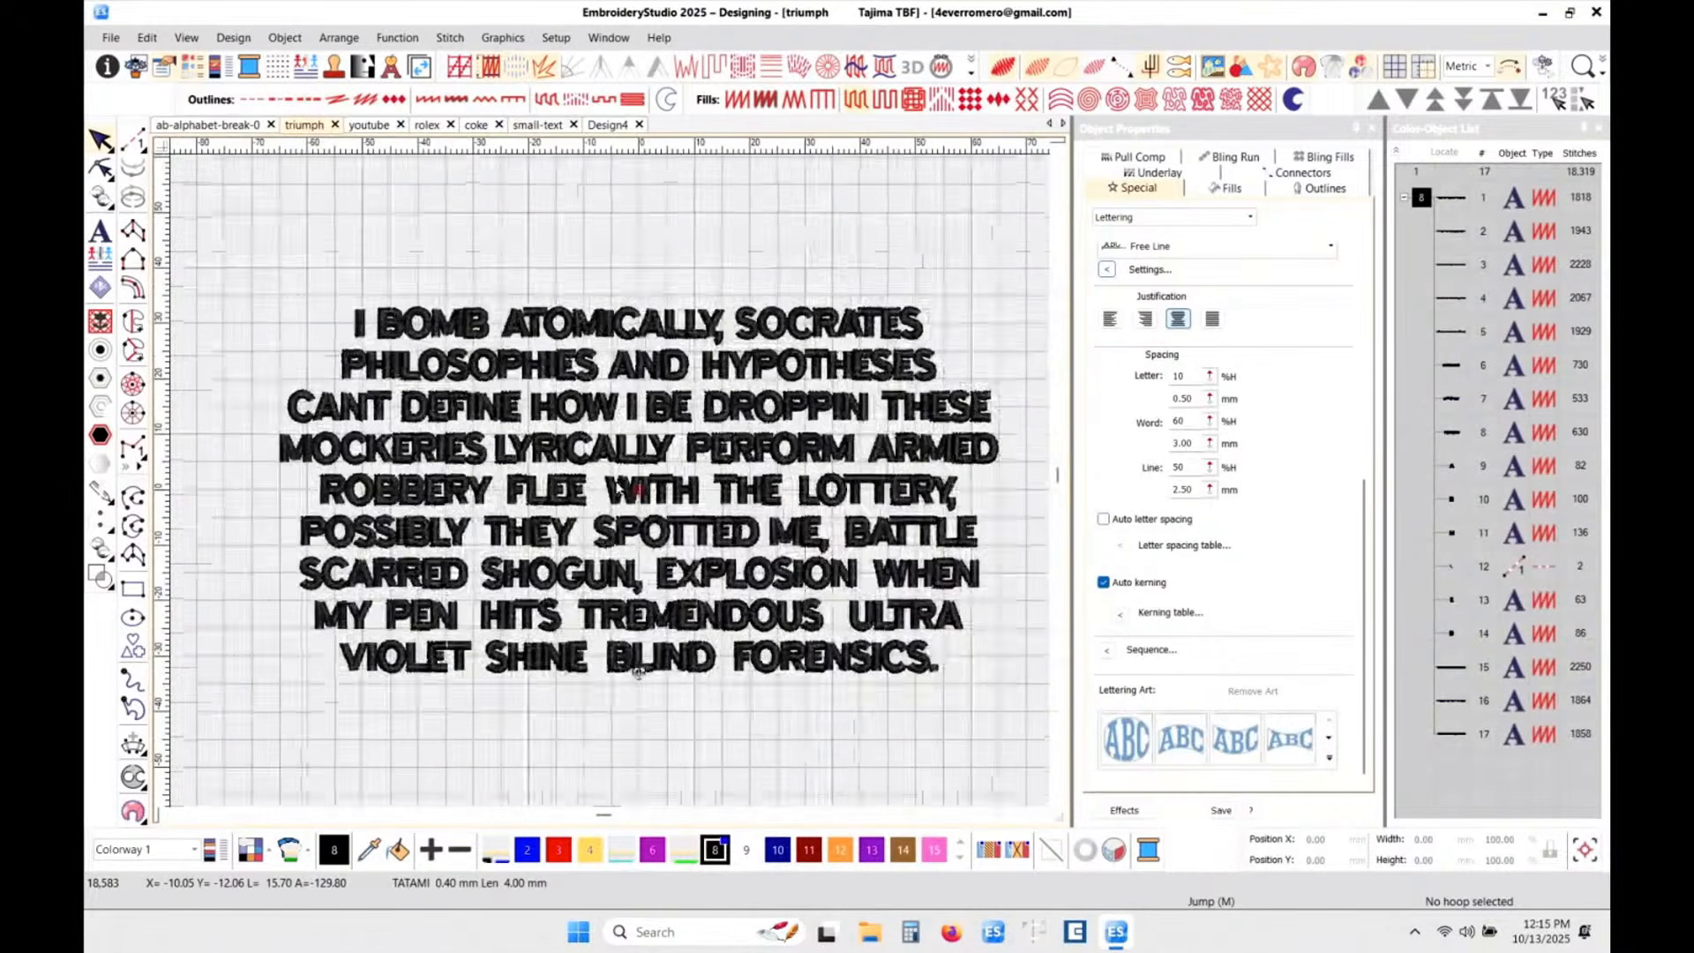
pyautogui.click(1356, 128)
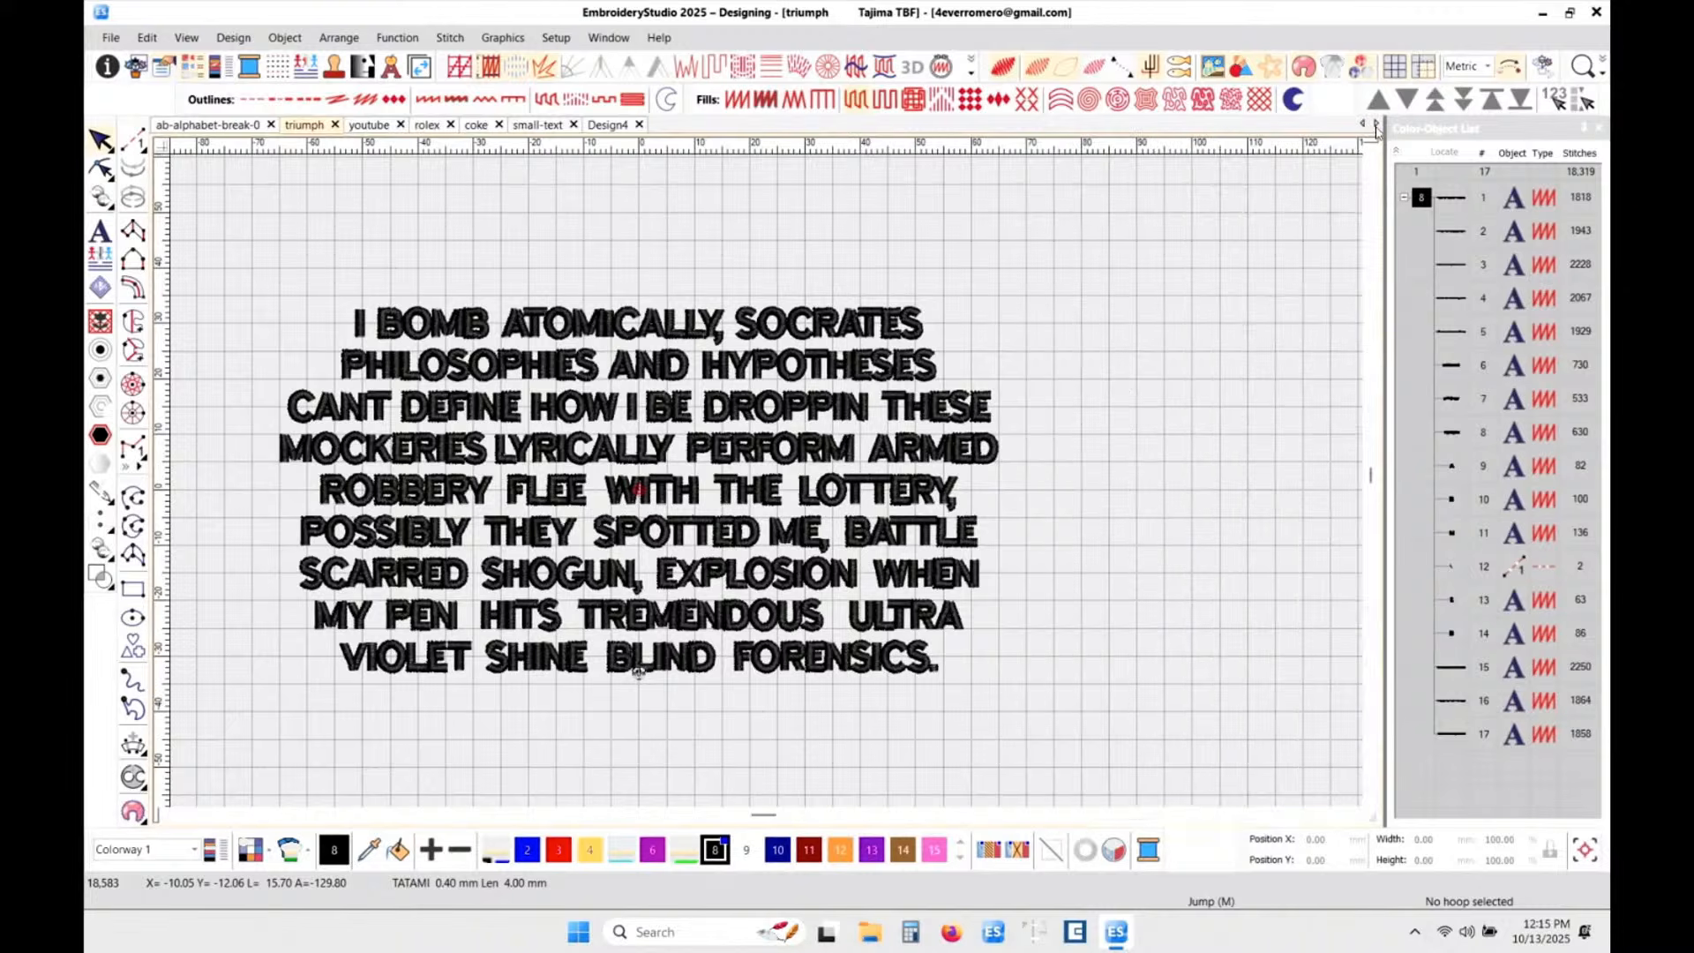
pyautogui.click(1602, 126)
pyautogui.scroll(-2, 880, 528)
pyautogui.scroll(4, 879, 527)
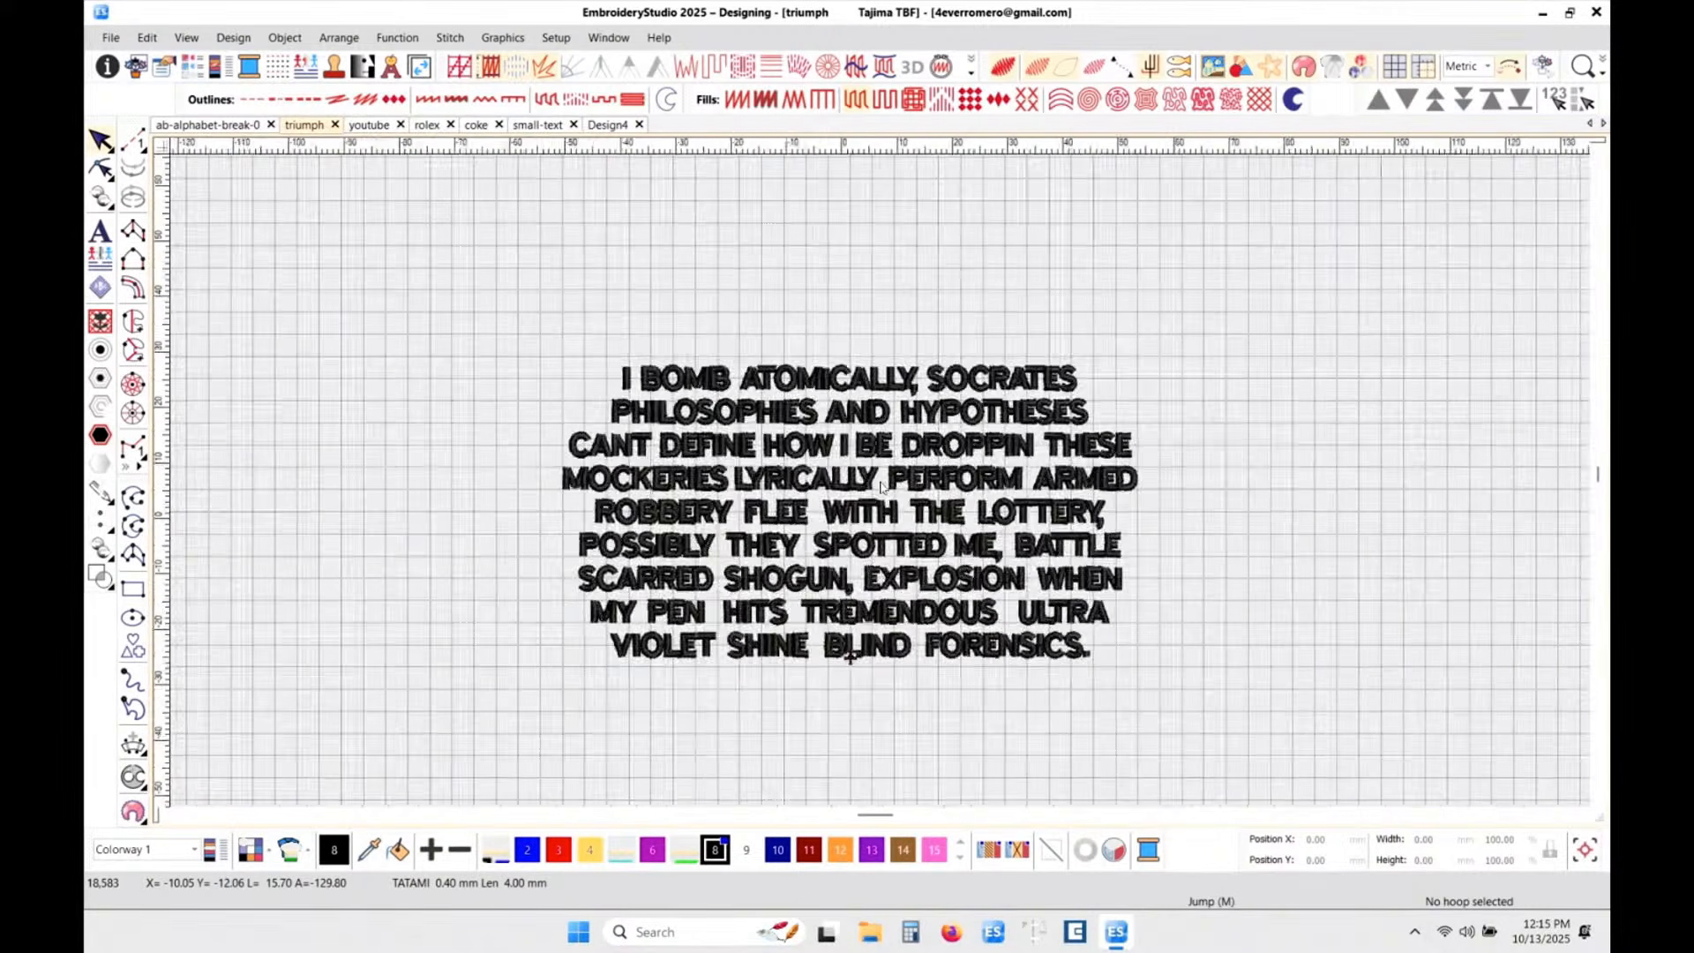
pyautogui.moveTo(878, 521); pyautogui.dragTo(884, 475)
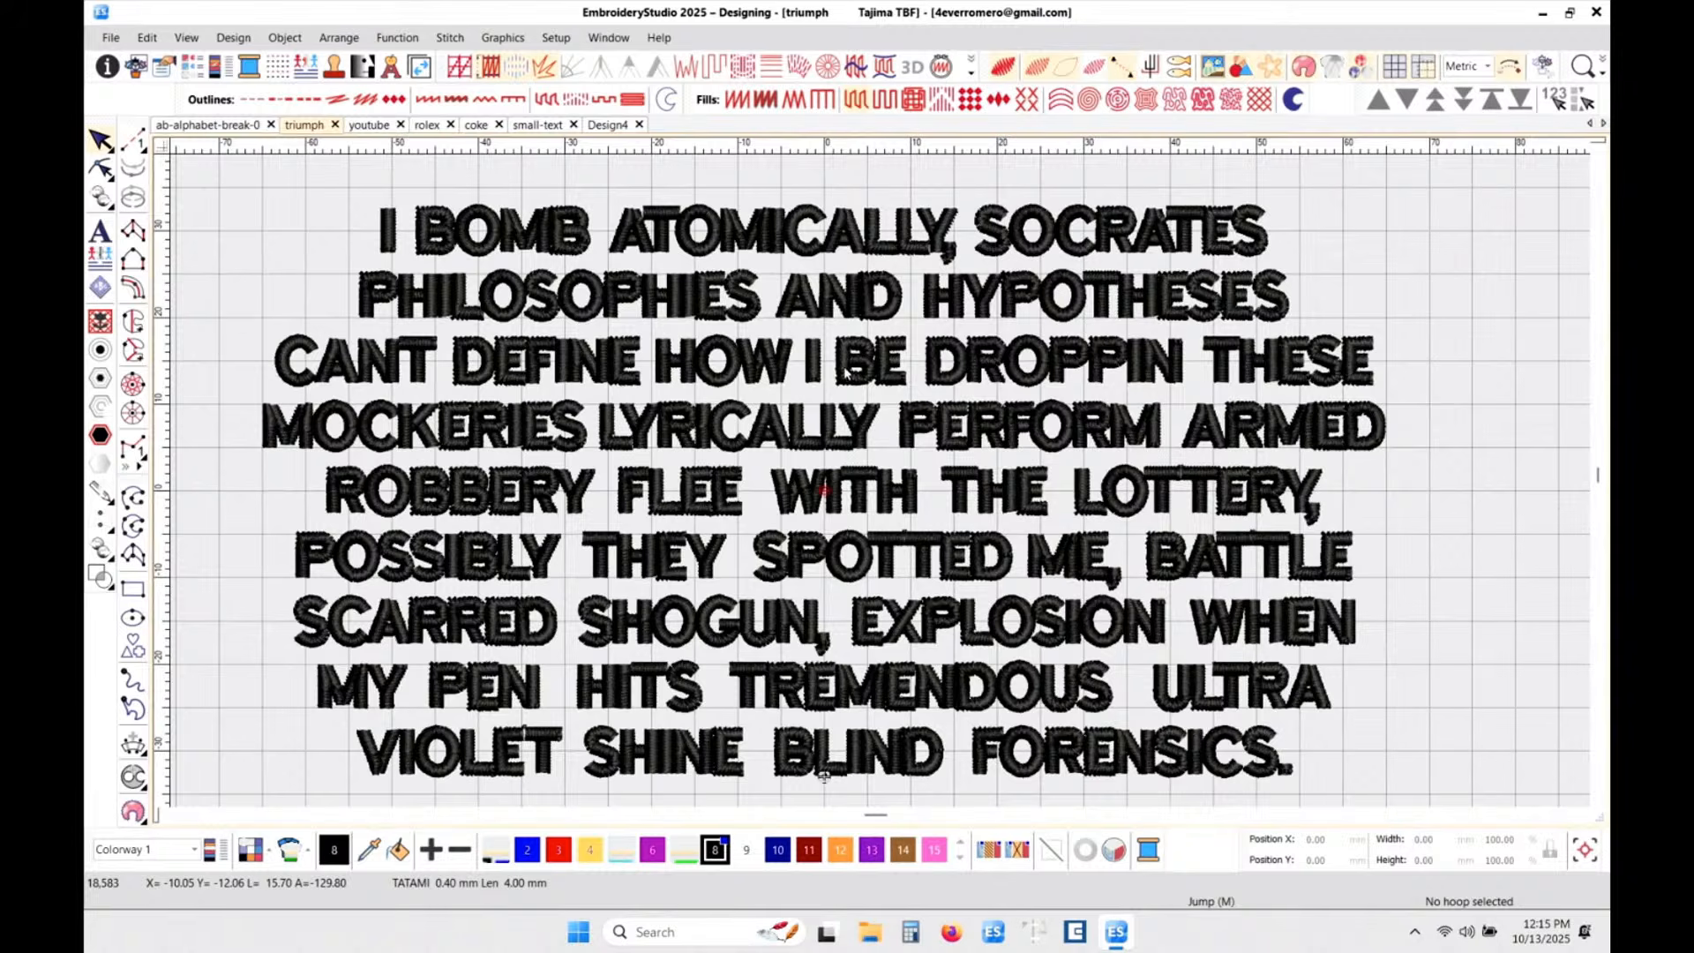
# - Examine how the letters of VIOLET connect, comparing the realistic thread view with the plain stitch view
pyautogui.scroll(5, 479, 774)
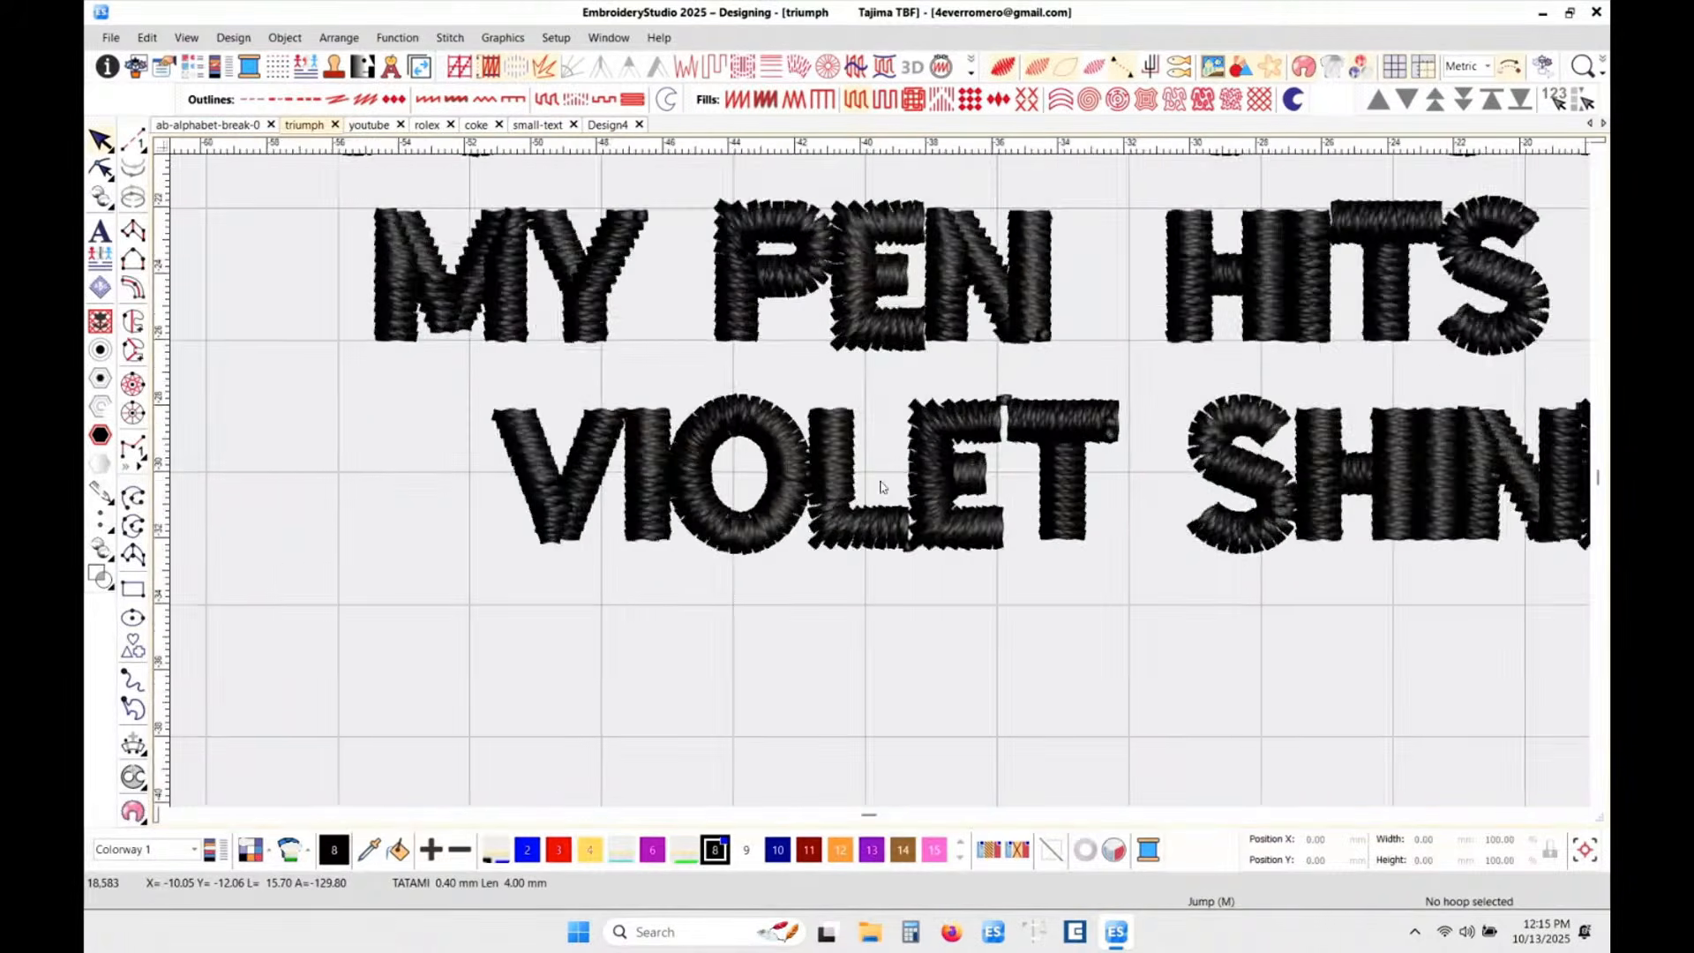
pyautogui.scroll(1, 1011, 441)
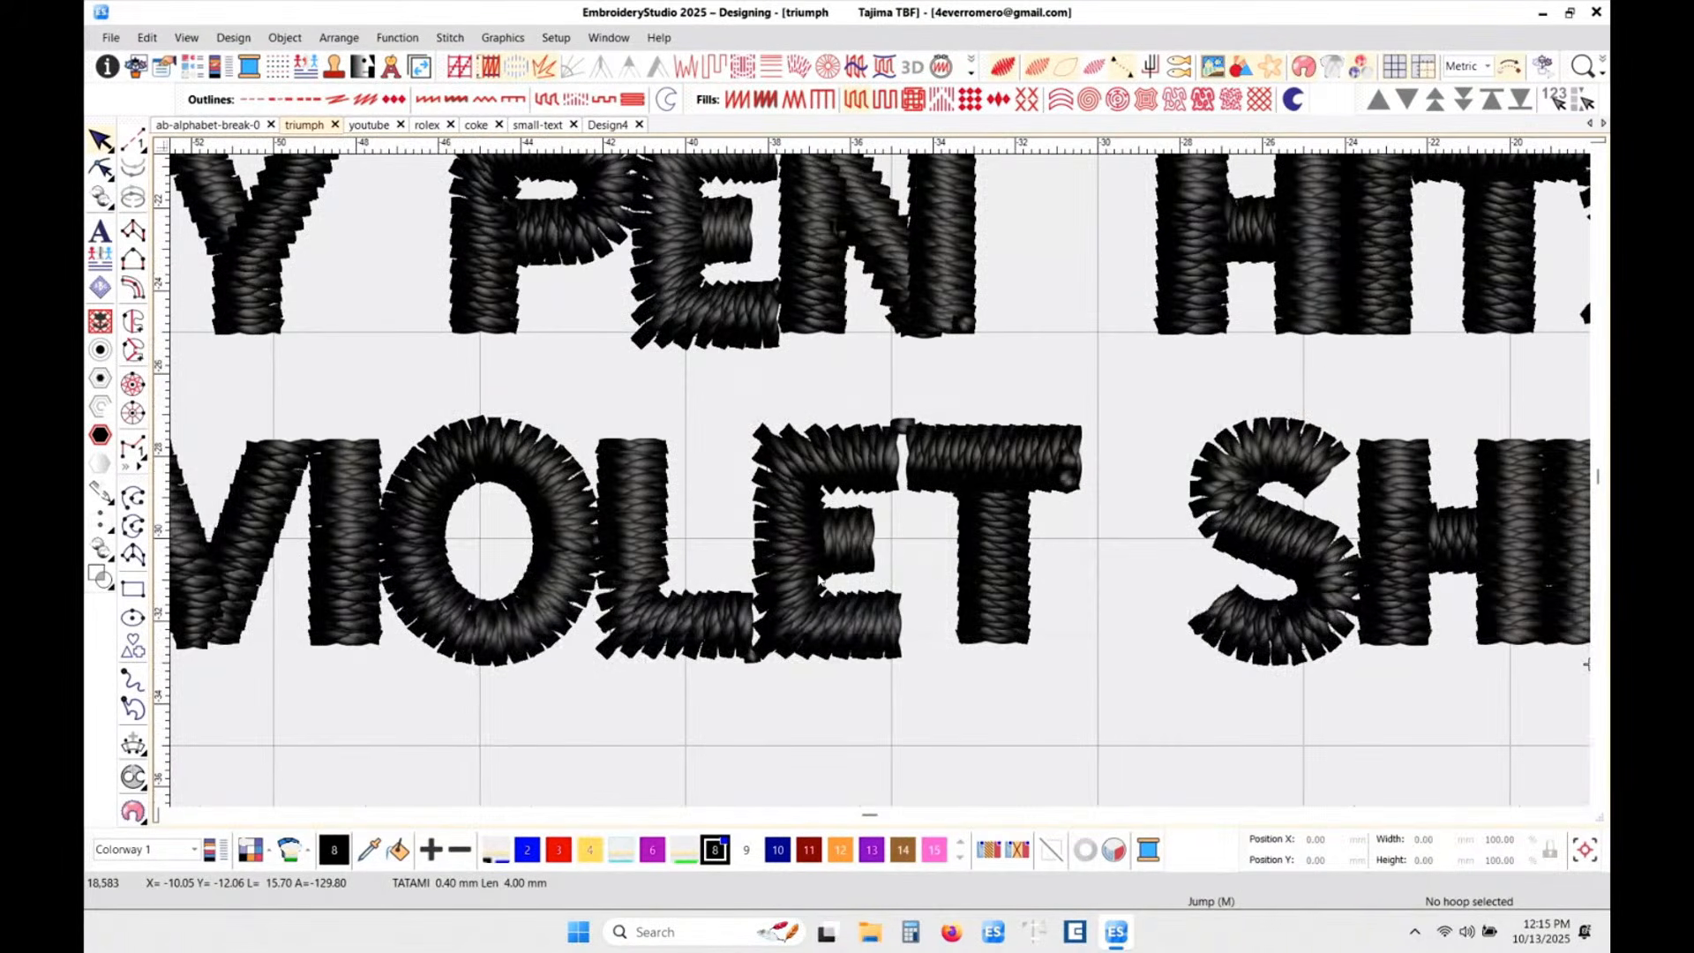
pyautogui.scroll(1, 867, 484)
pyautogui.press('t')
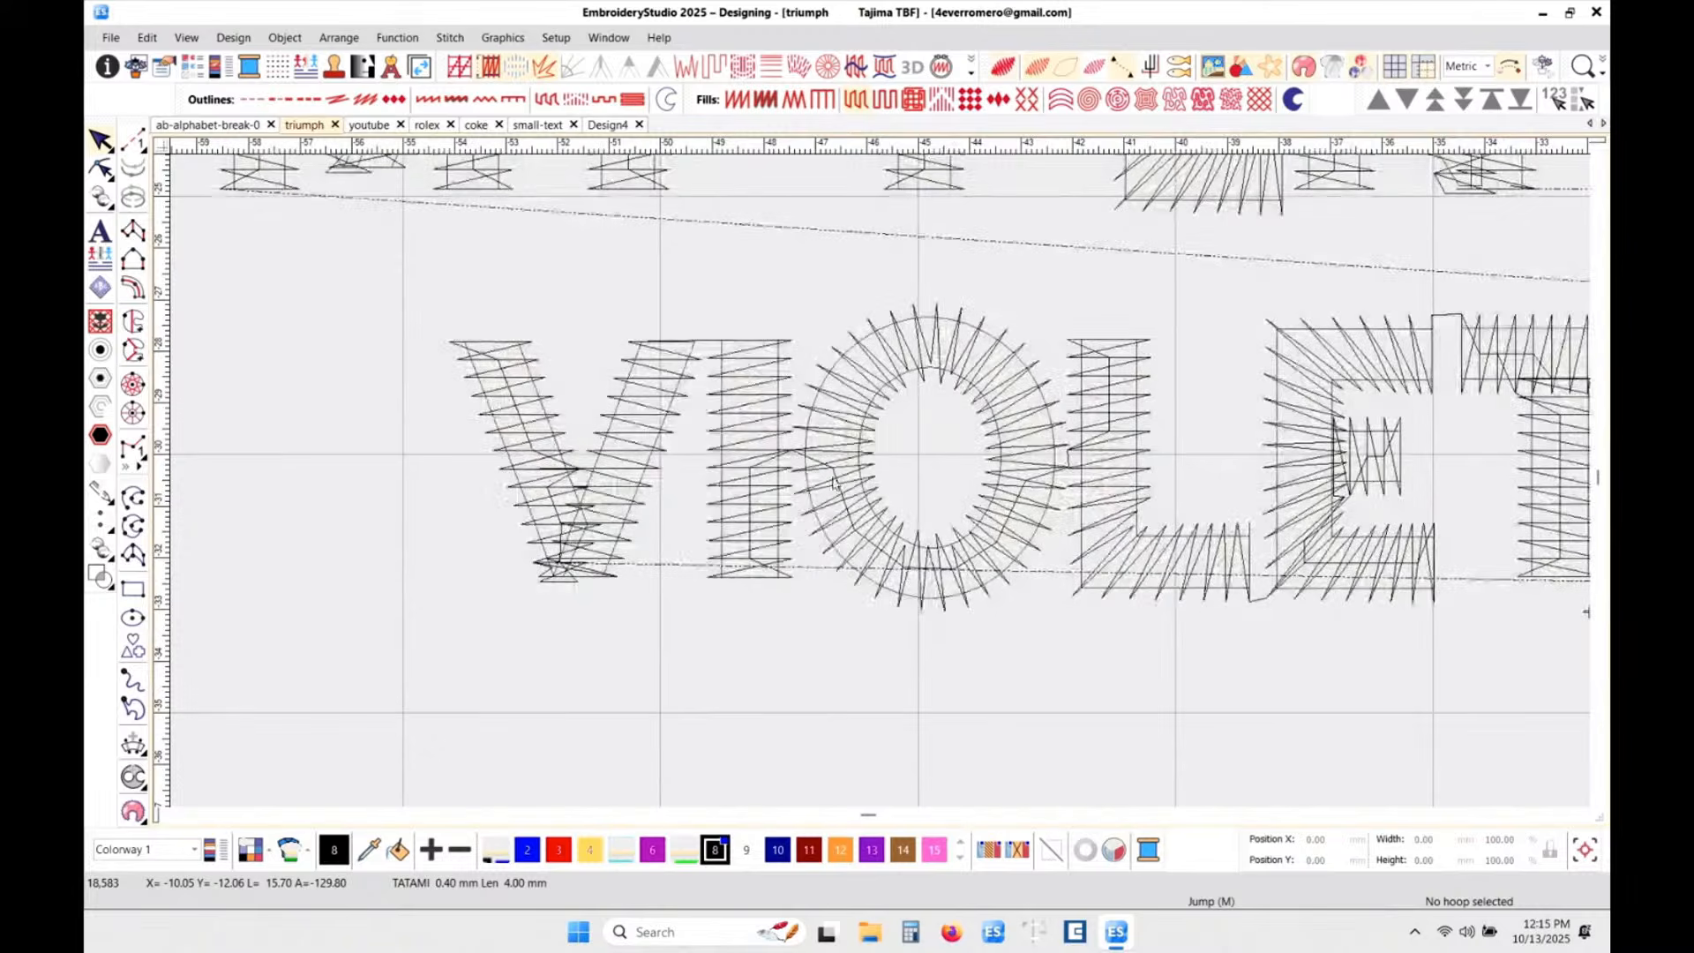
pyautogui.scroll(1, 851, 450)
pyautogui.scroll(-1, 1019, 472)
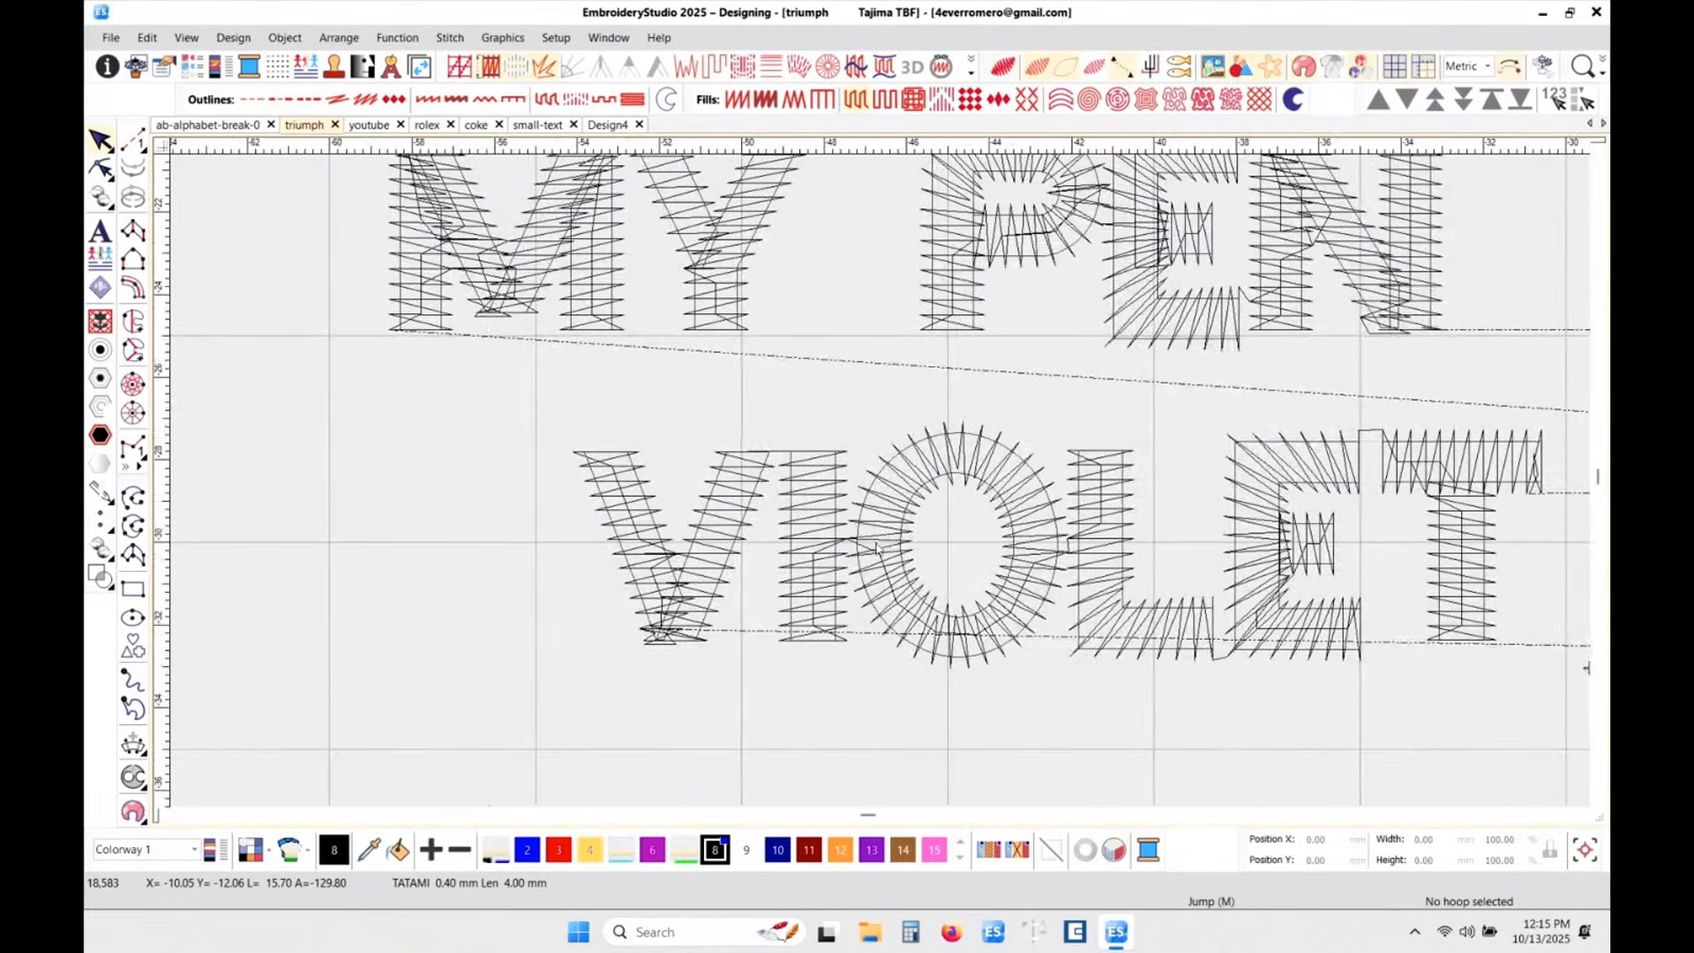
pyautogui.press('t')
pyautogui.scroll(-1, 883, 487)
pyautogui.scroll(2, 891, 486)
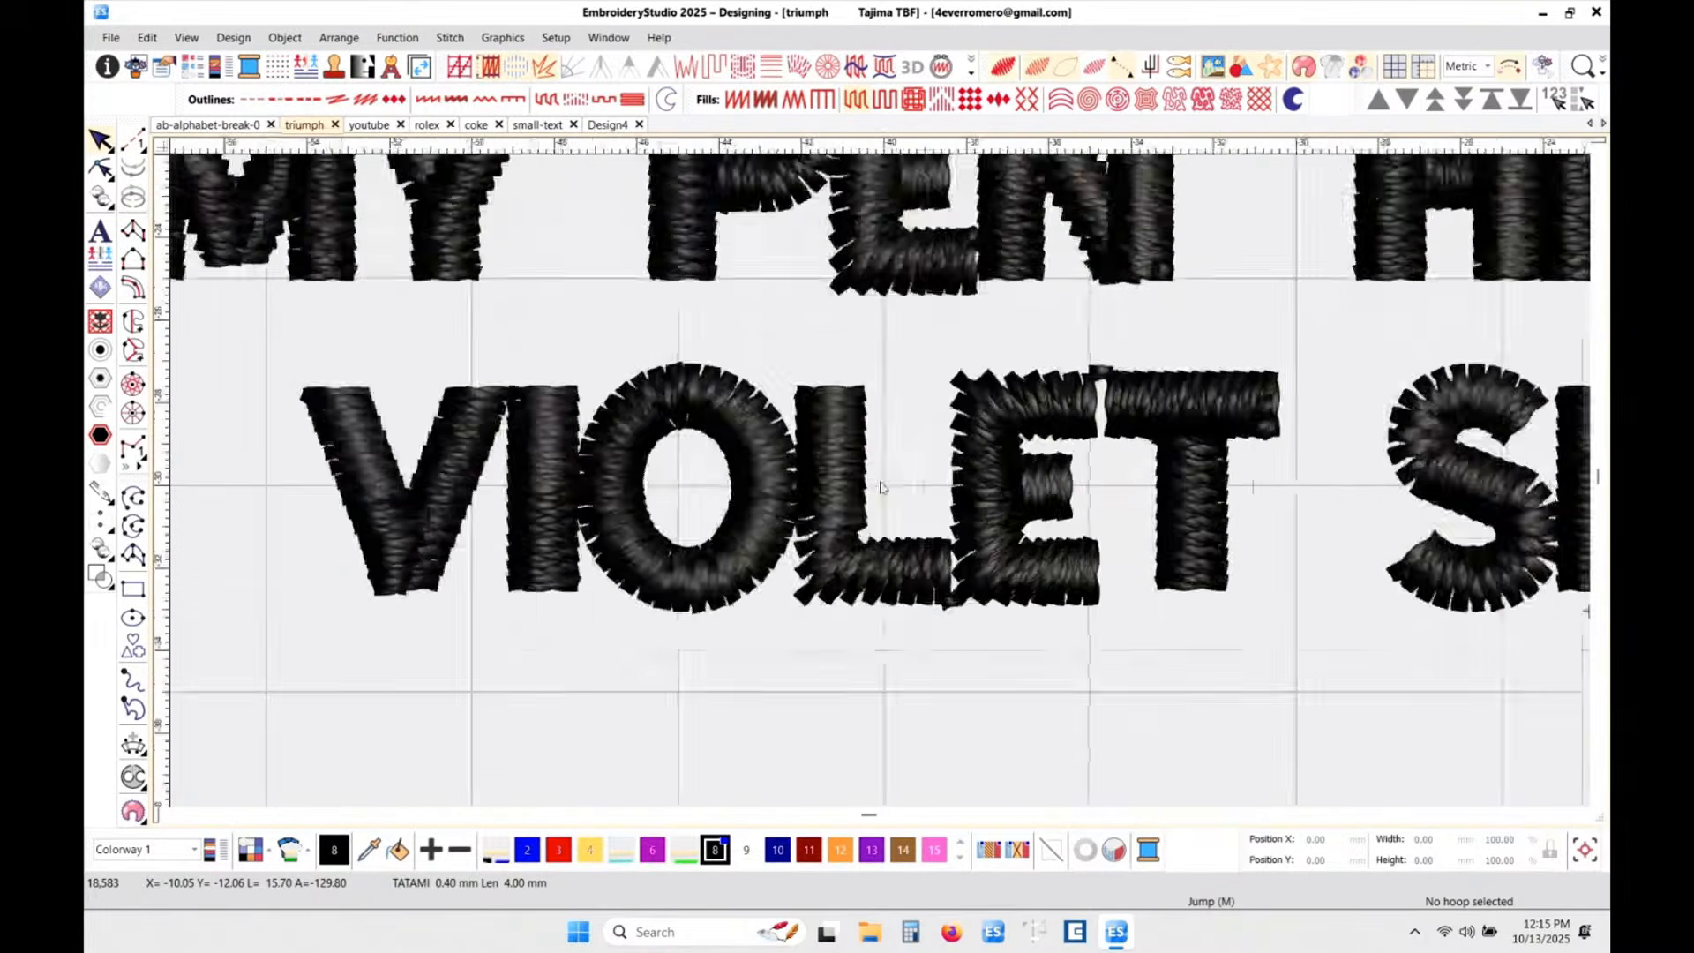
# - Measure the heights of the O, I and T in VIOLET in the plain stitch view
pyautogui.scroll(-1, 884, 485)
pyautogui.scroll(1, 883, 485)
pyautogui.press('t')
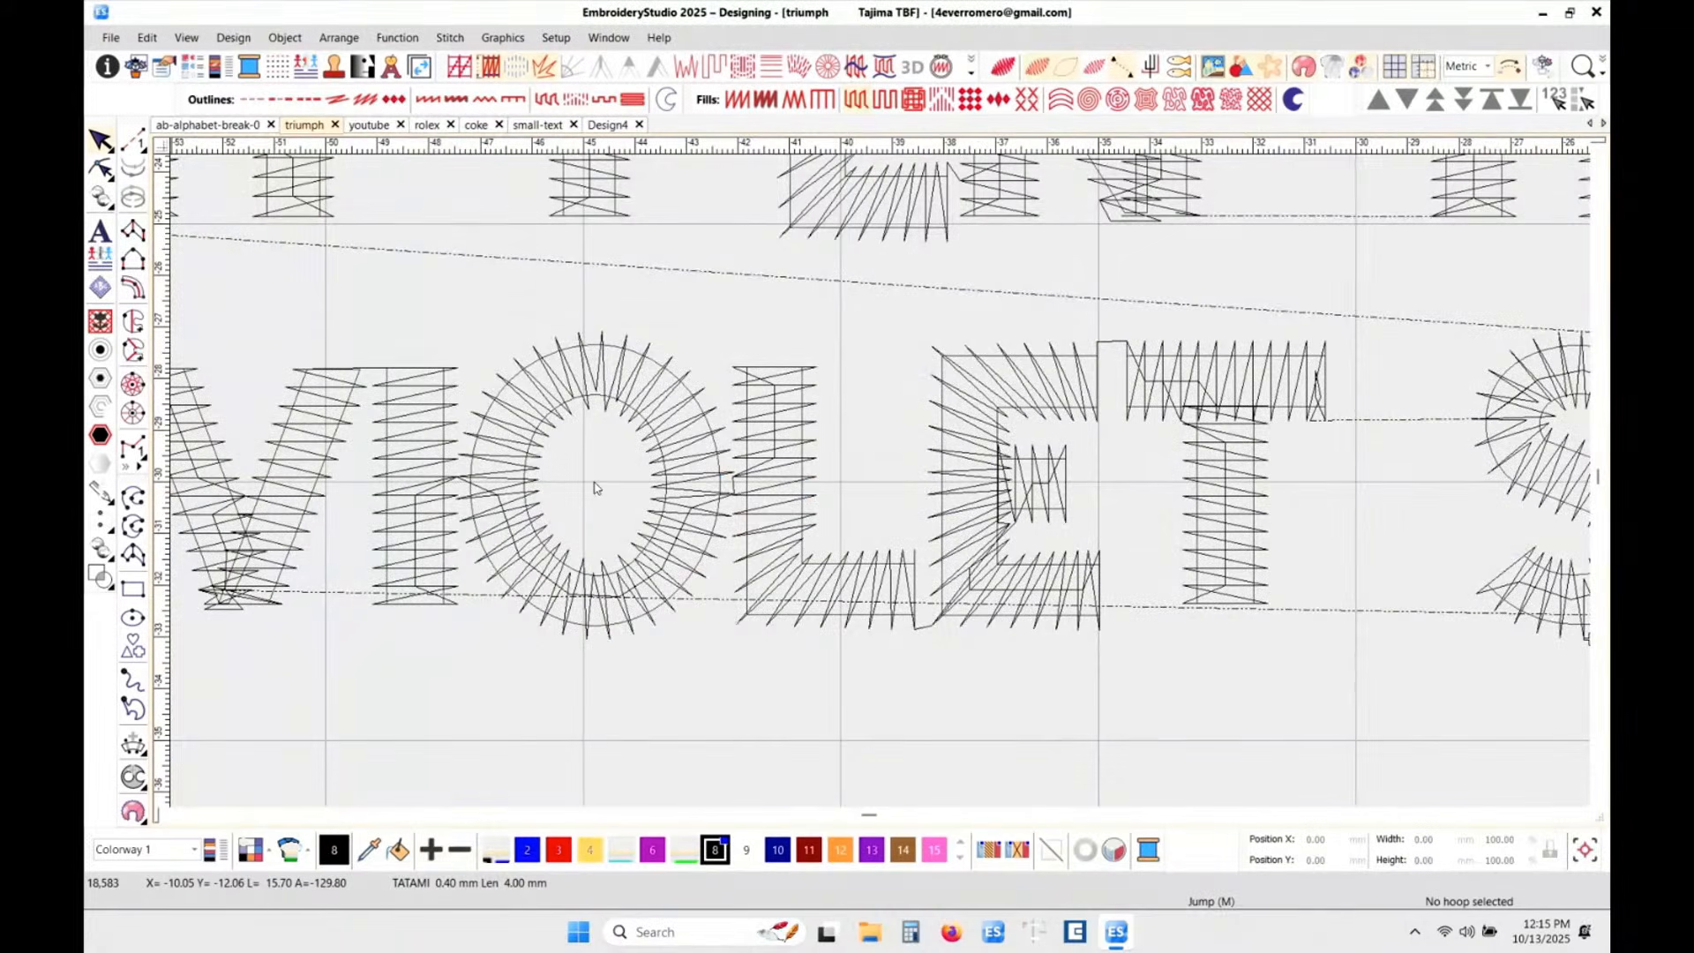
pyautogui.press('m')
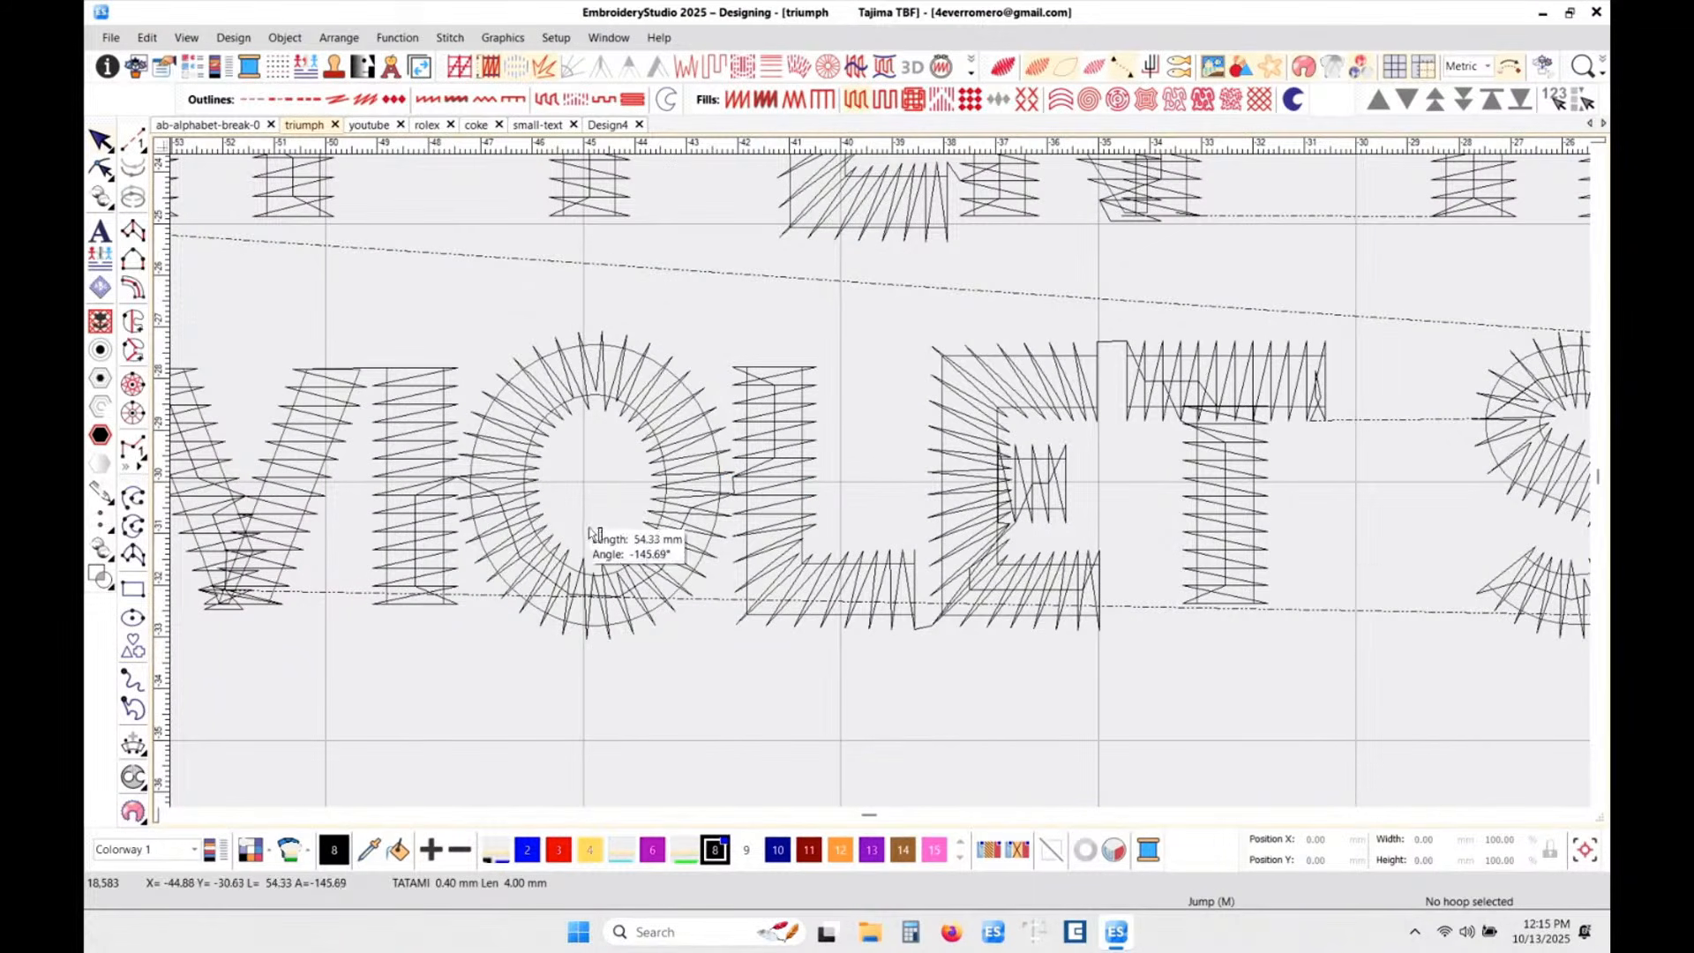
pyautogui.moveTo(588, 628); pyautogui.dragTo(590, 340)
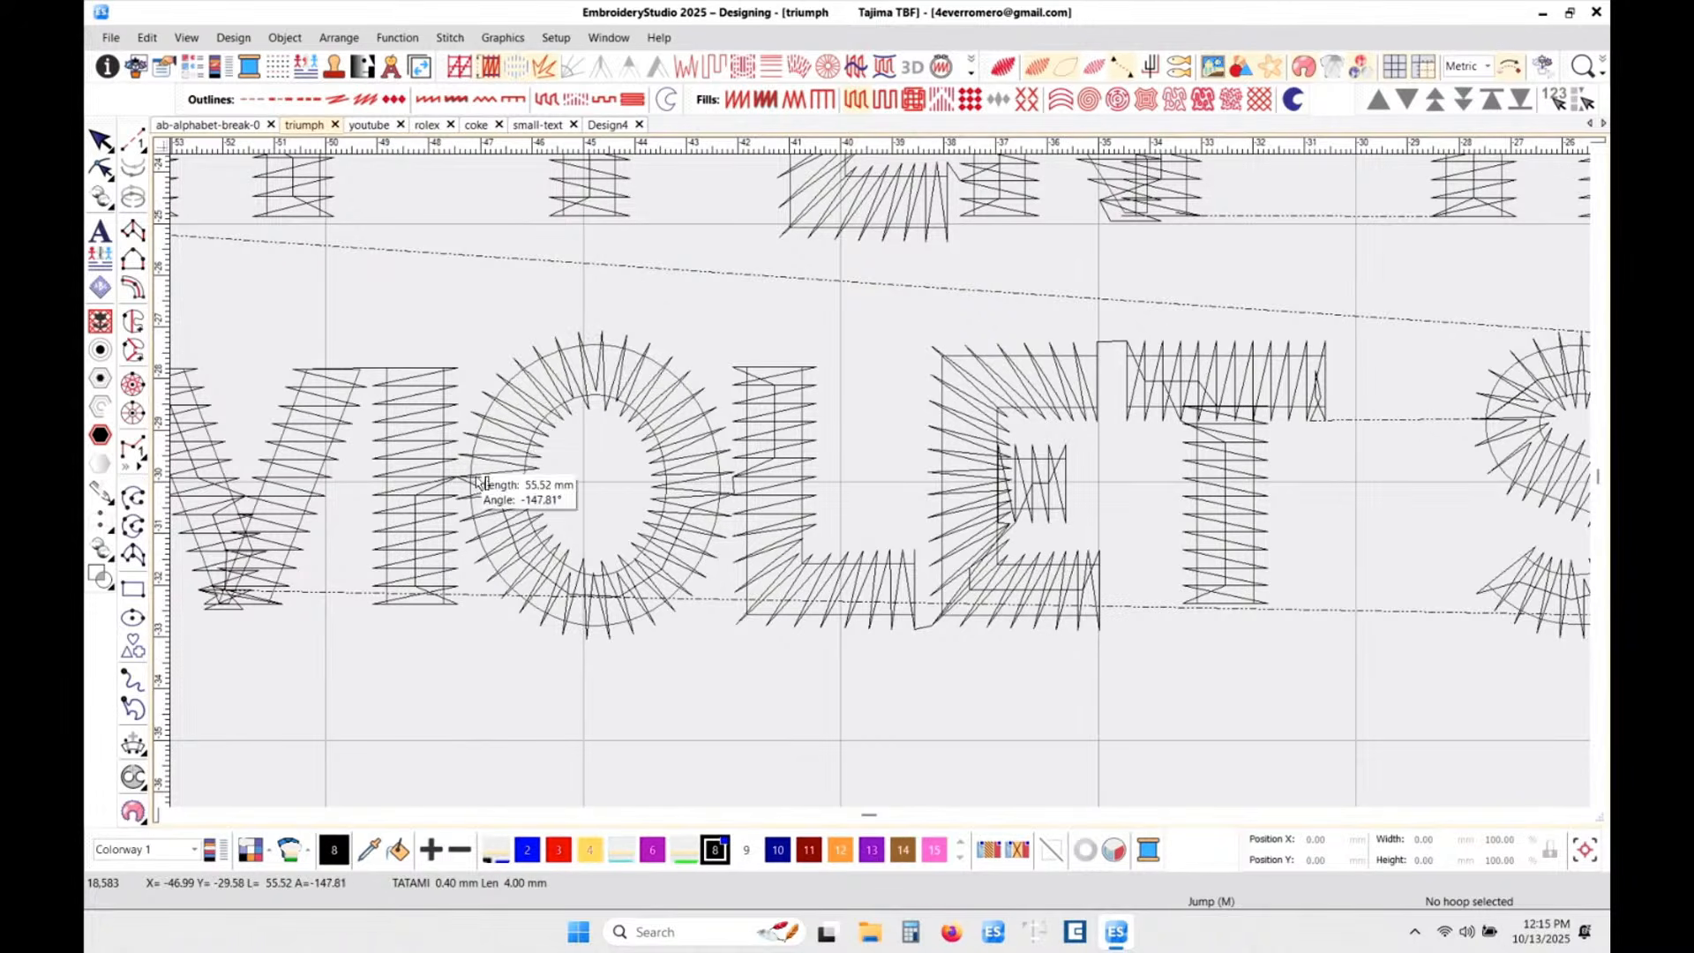
pyautogui.moveTo(411, 598); pyautogui.dragTo(413, 371)
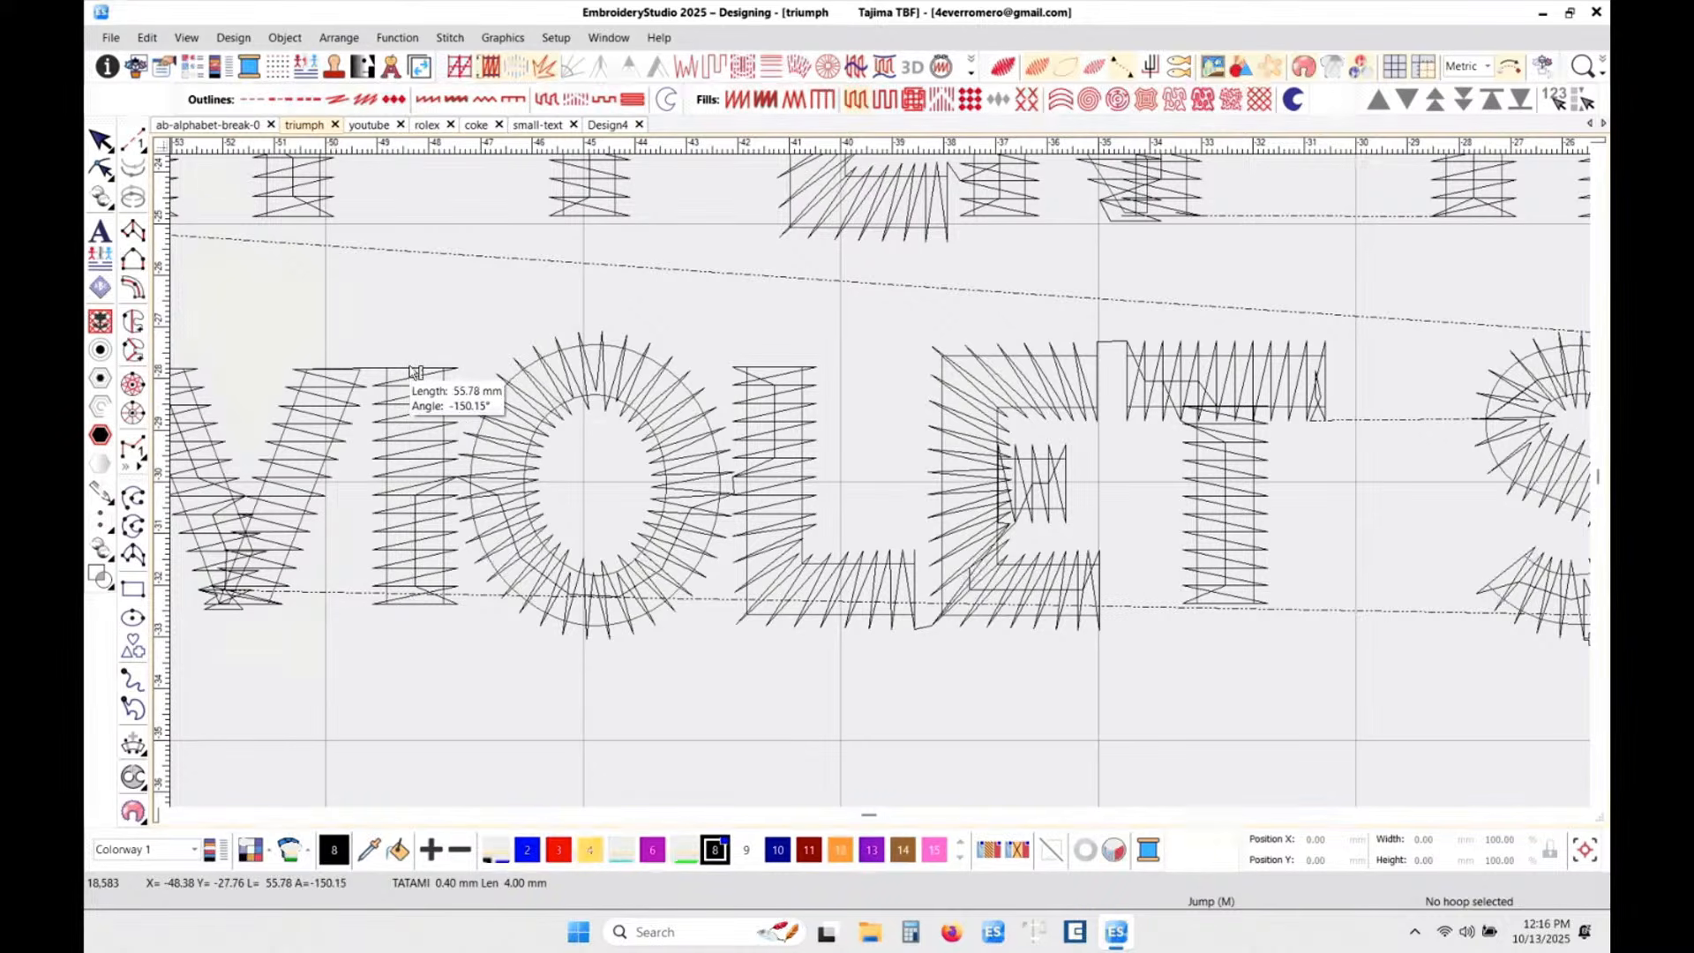
pyautogui.click(1233, 604)
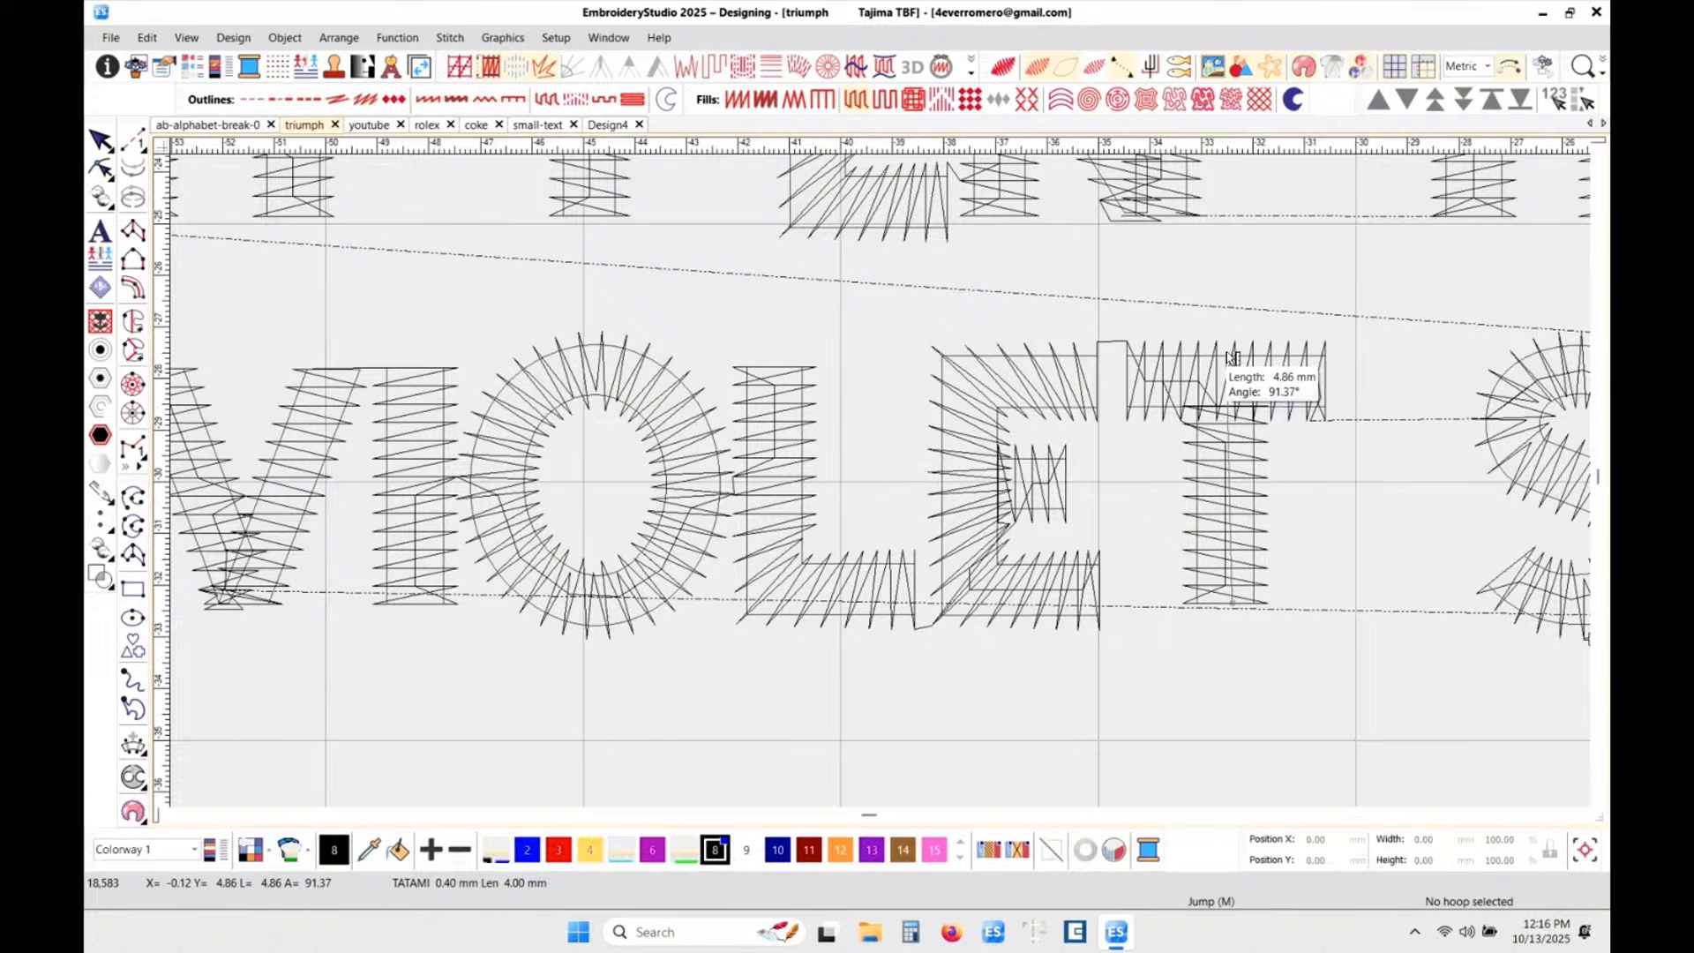
# - Examine how the letters of ATOMICALLY connect, comparing the realistic thread view with the plain stitch view
pyautogui.scroll(-5, 886, 494)
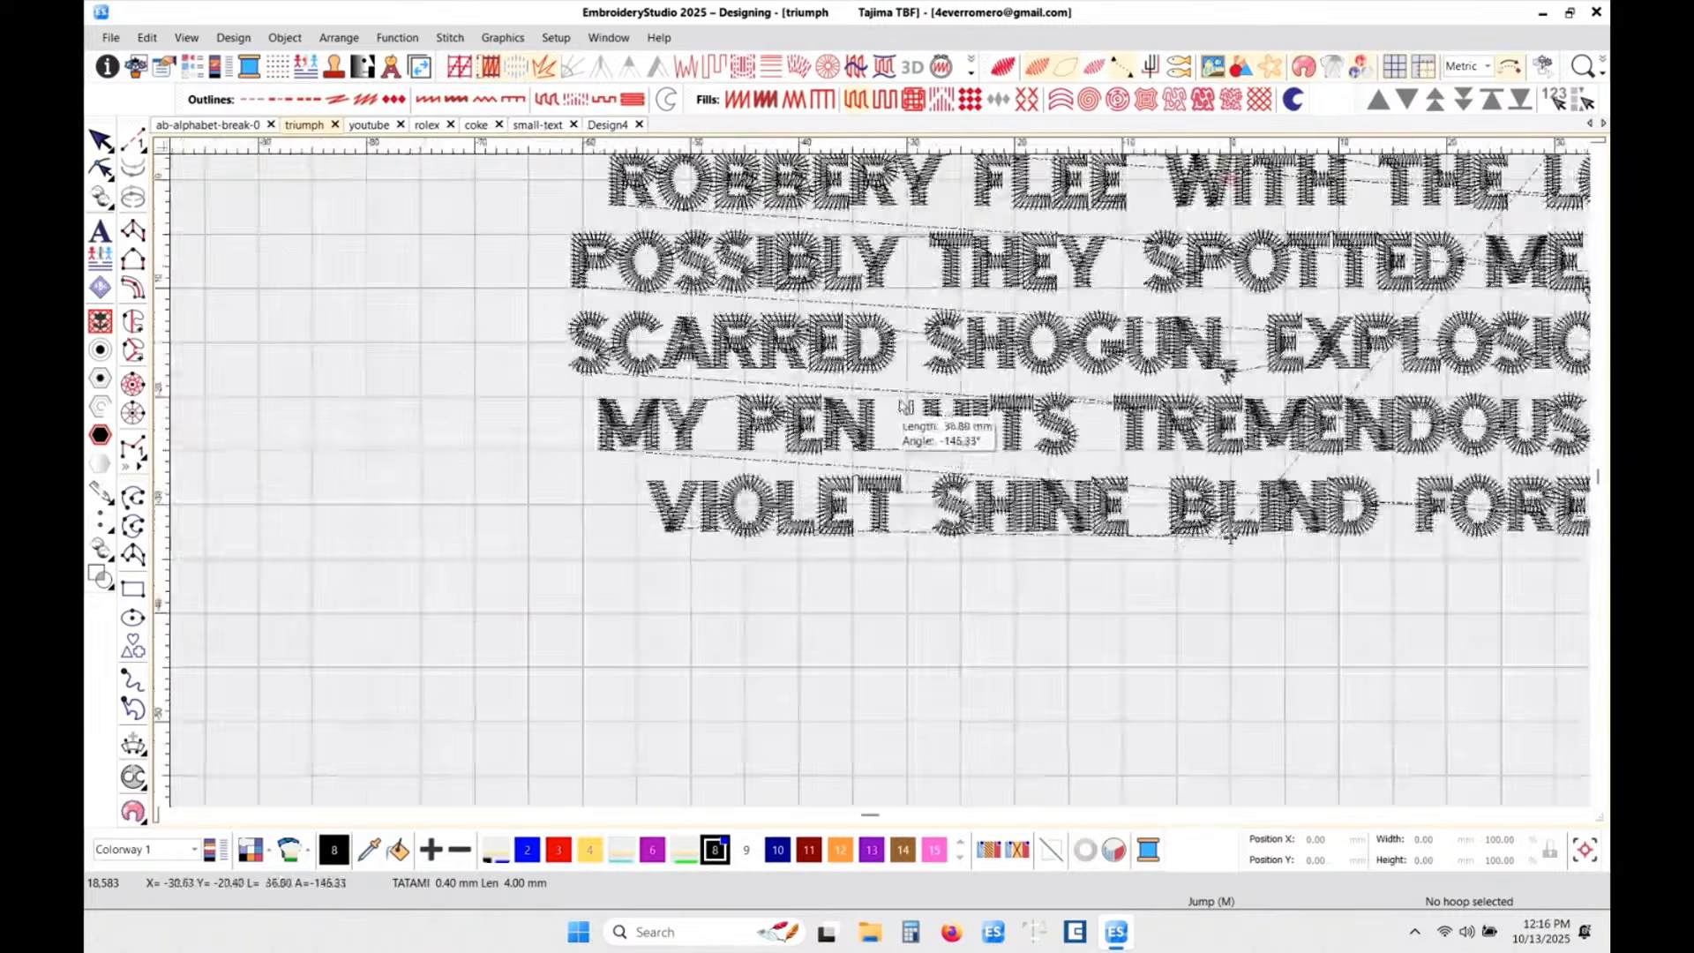
pyautogui.scroll(4, 887, 486)
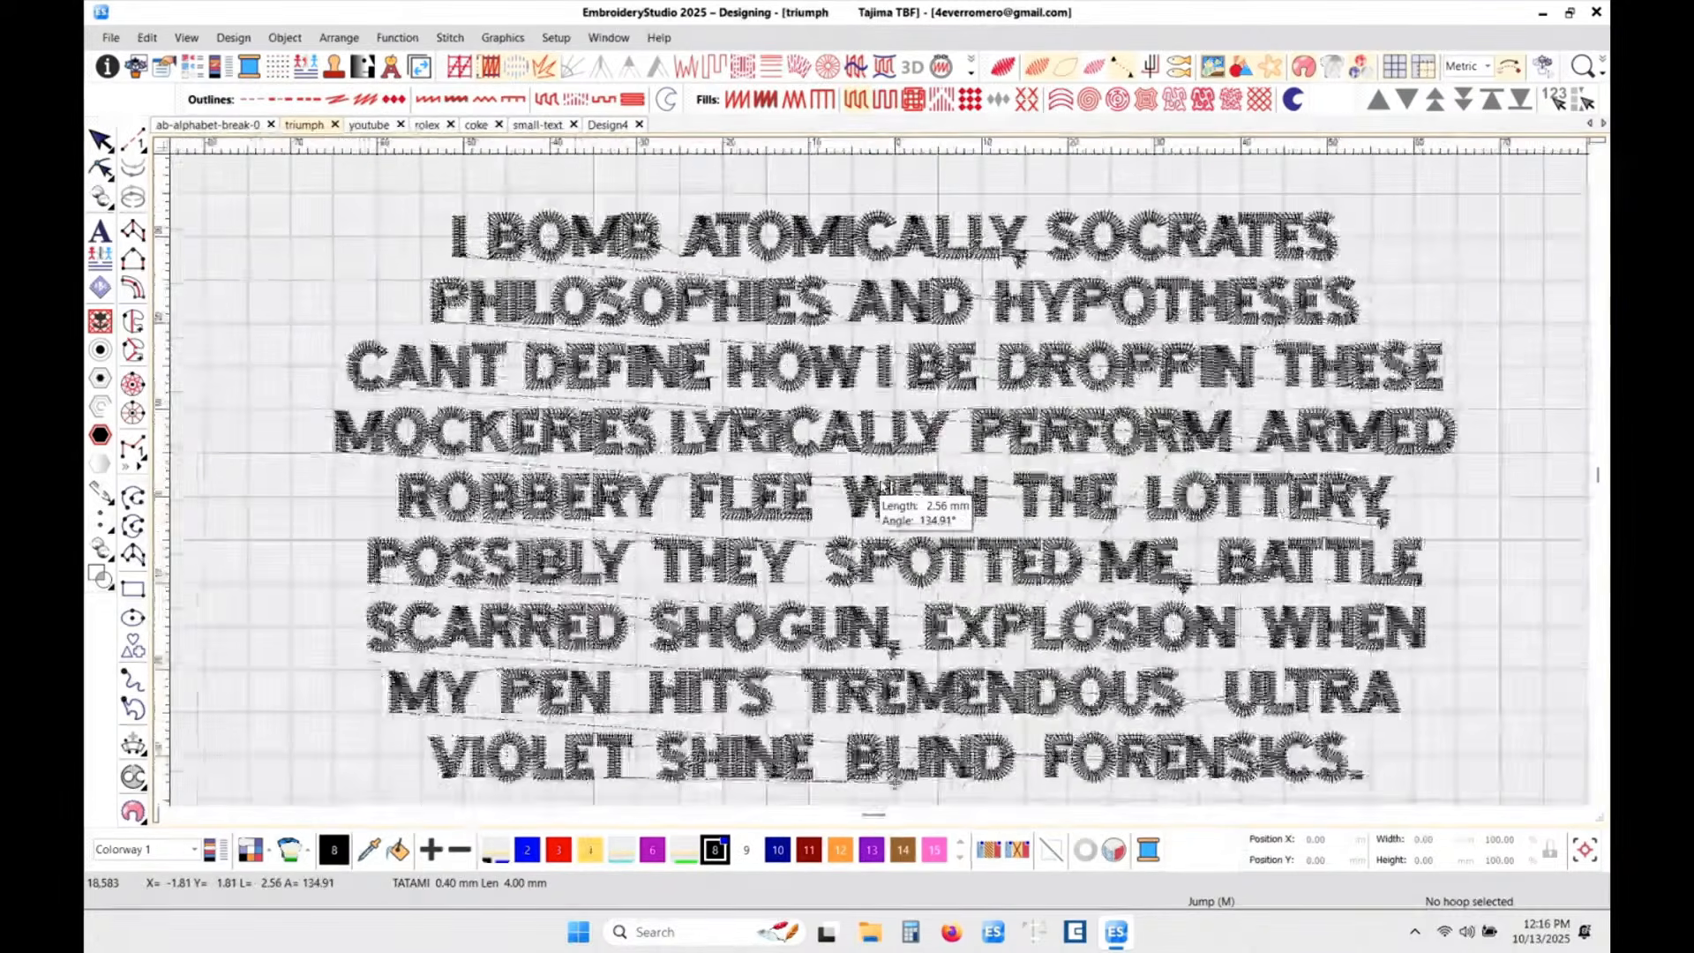
pyautogui.press('t')
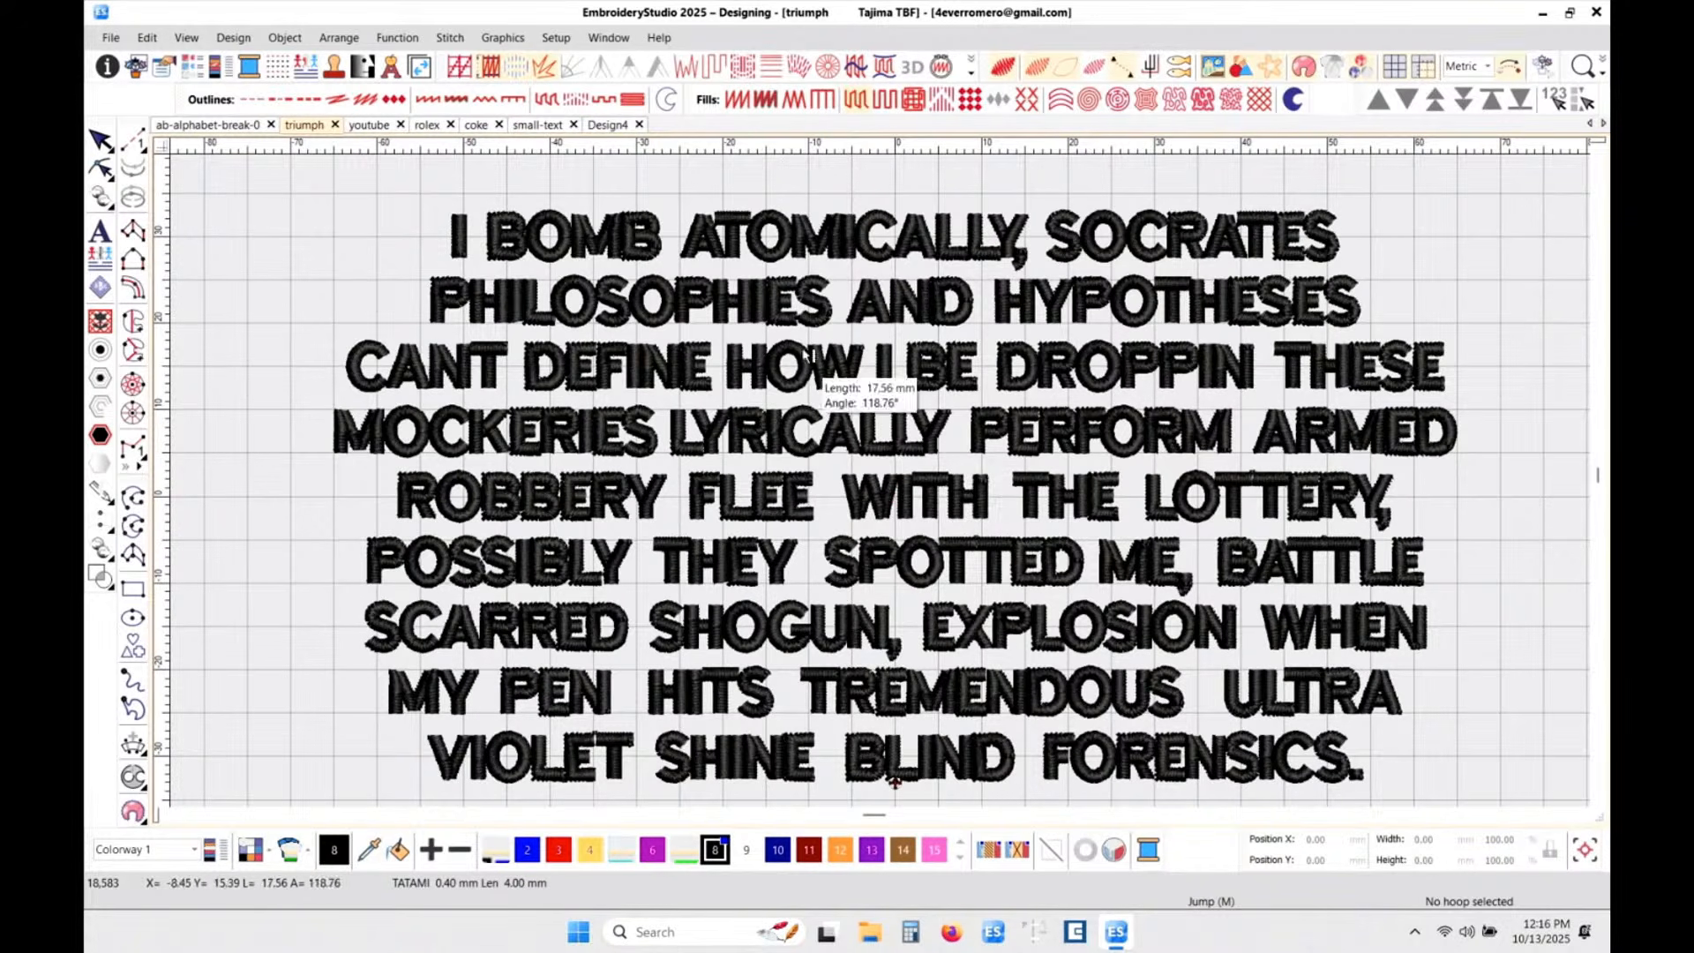
pyautogui.scroll(1, 798, 227)
pyautogui.scroll(8, 891, 485)
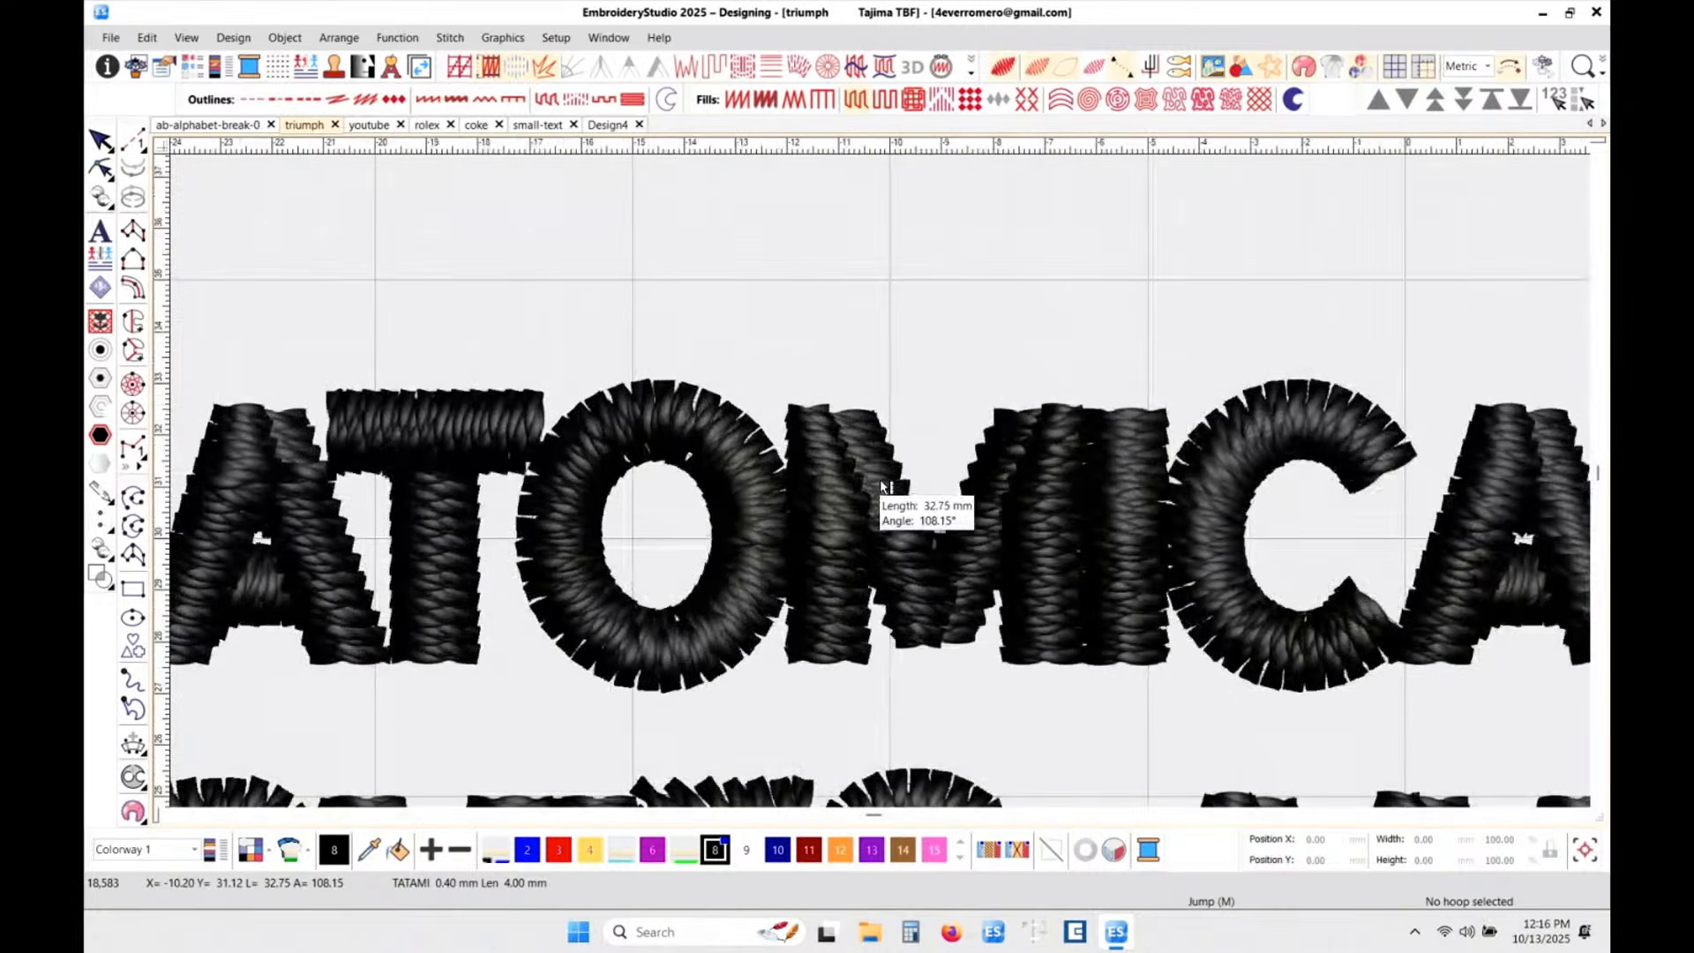
pyautogui.scroll(3, 887, 485)
pyautogui.scroll(-3, 886, 485)
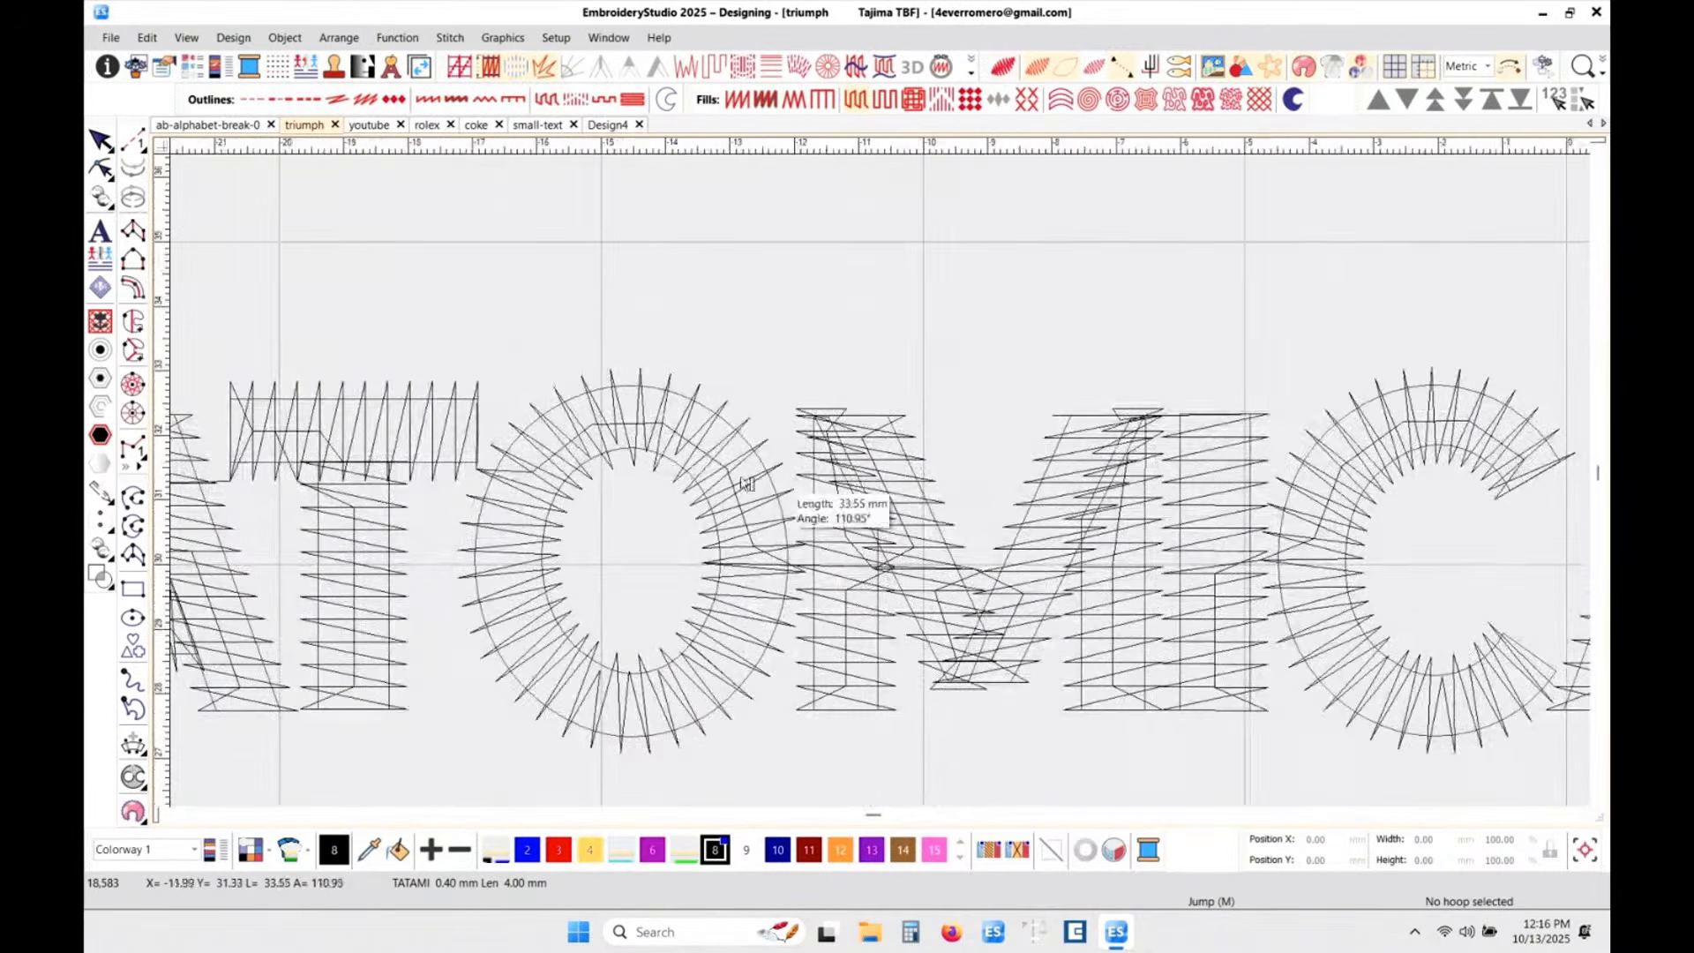
# - Compare the top edges of the first A and T in ATOMICALLY using horizontal guides, and remove the guides
pyautogui.scroll(5, 556, 450)
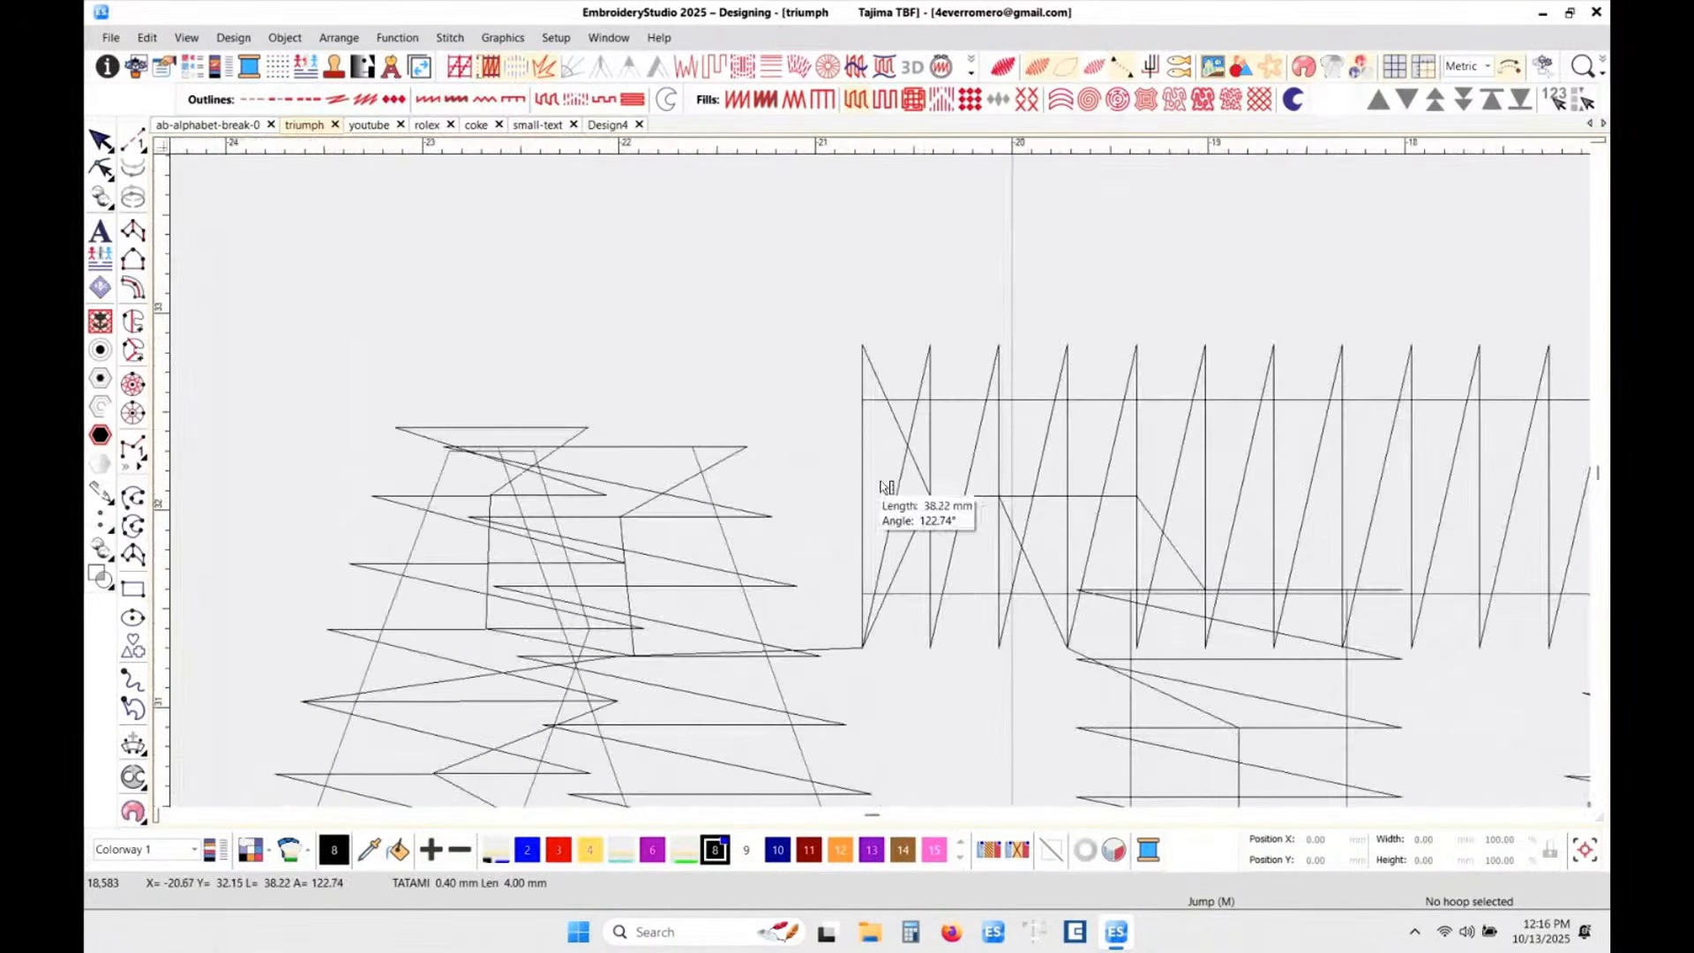
pyautogui.moveTo(163, 392)
pyautogui.mouseDown()
pyautogui.moveTo(162, 378)
pyautogui.moveTo(161, 402)
pyautogui.mouseUp()
pyautogui.moveTo(160, 483); pyautogui.dragTo(166, 428)
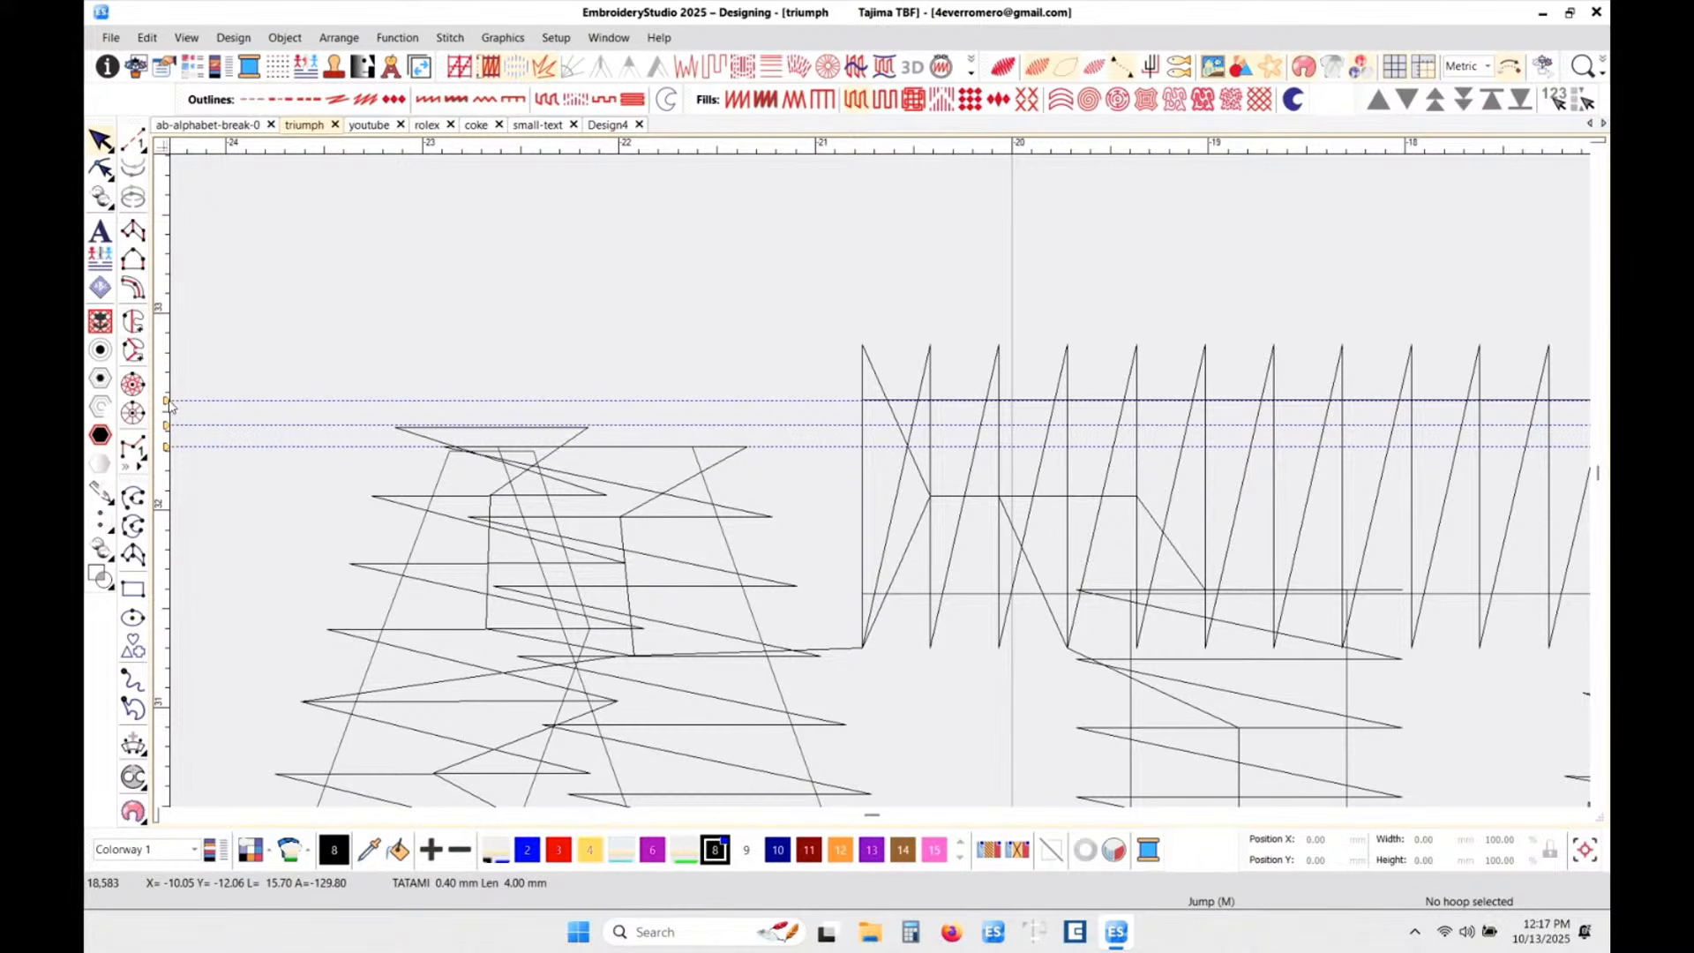
pyautogui.moveTo(168, 400)
pyautogui.mouseDown()
pyautogui.moveTo(158, 150)
pyautogui.moveTo(148, 172)
pyautogui.mouseUp()
pyautogui.moveTo(165, 449); pyautogui.dragTo(163, 160)
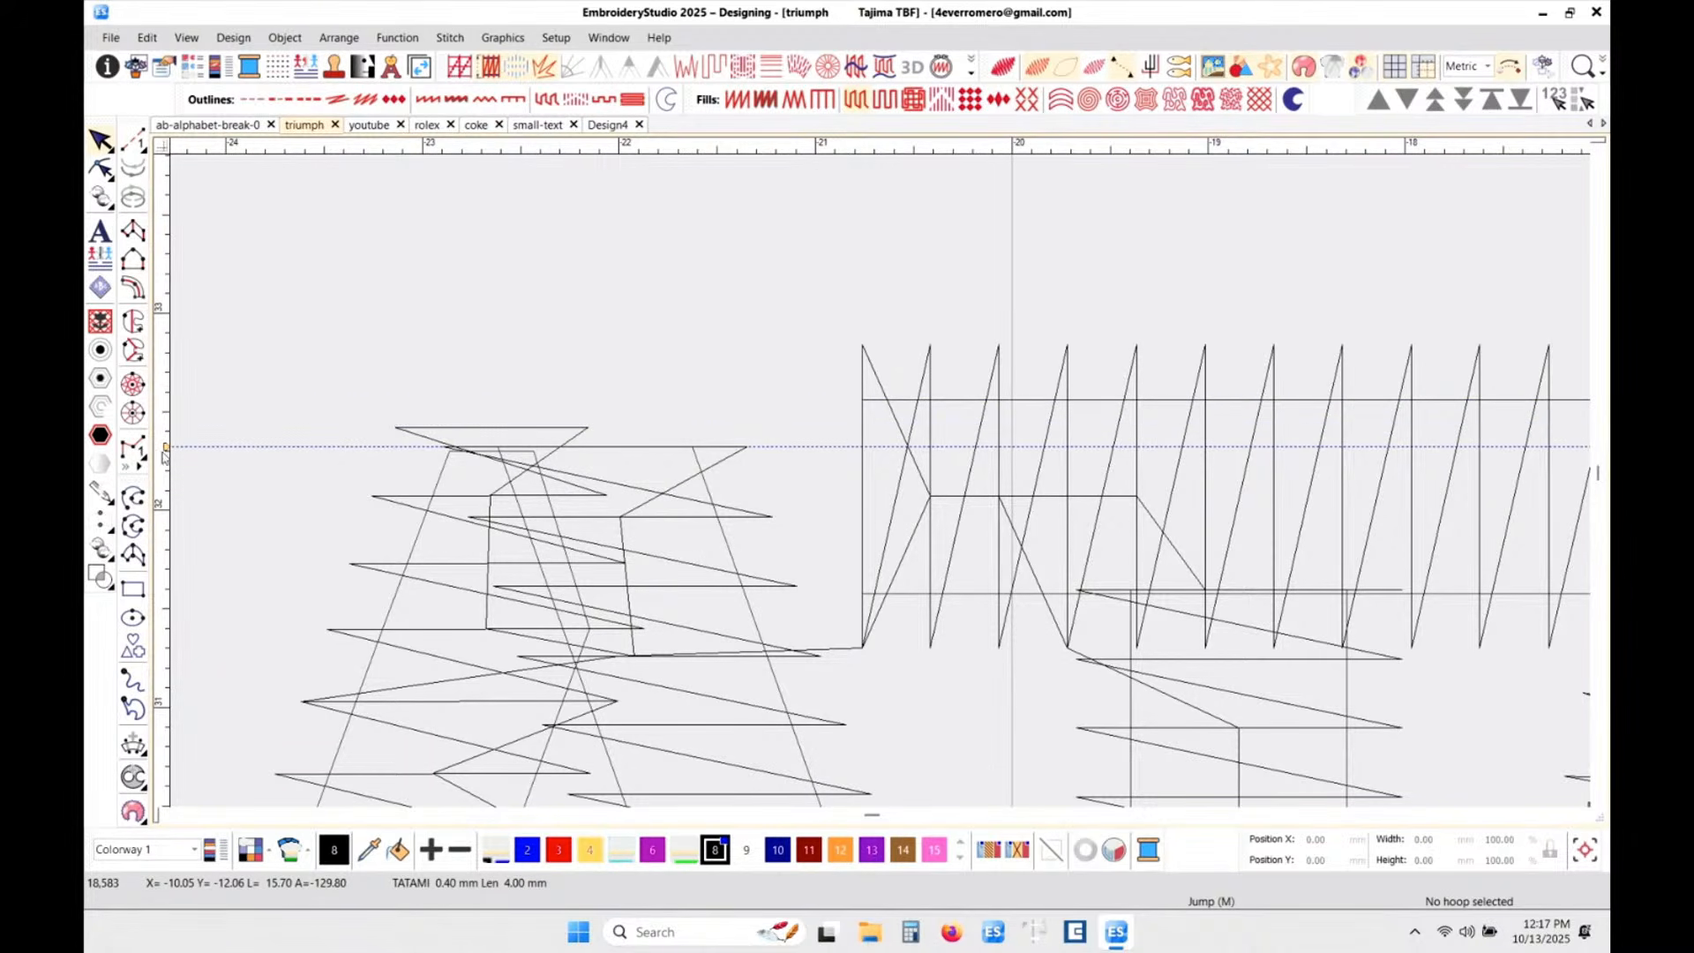
pyautogui.moveTo(165, 446); pyautogui.dragTo(173, 150)
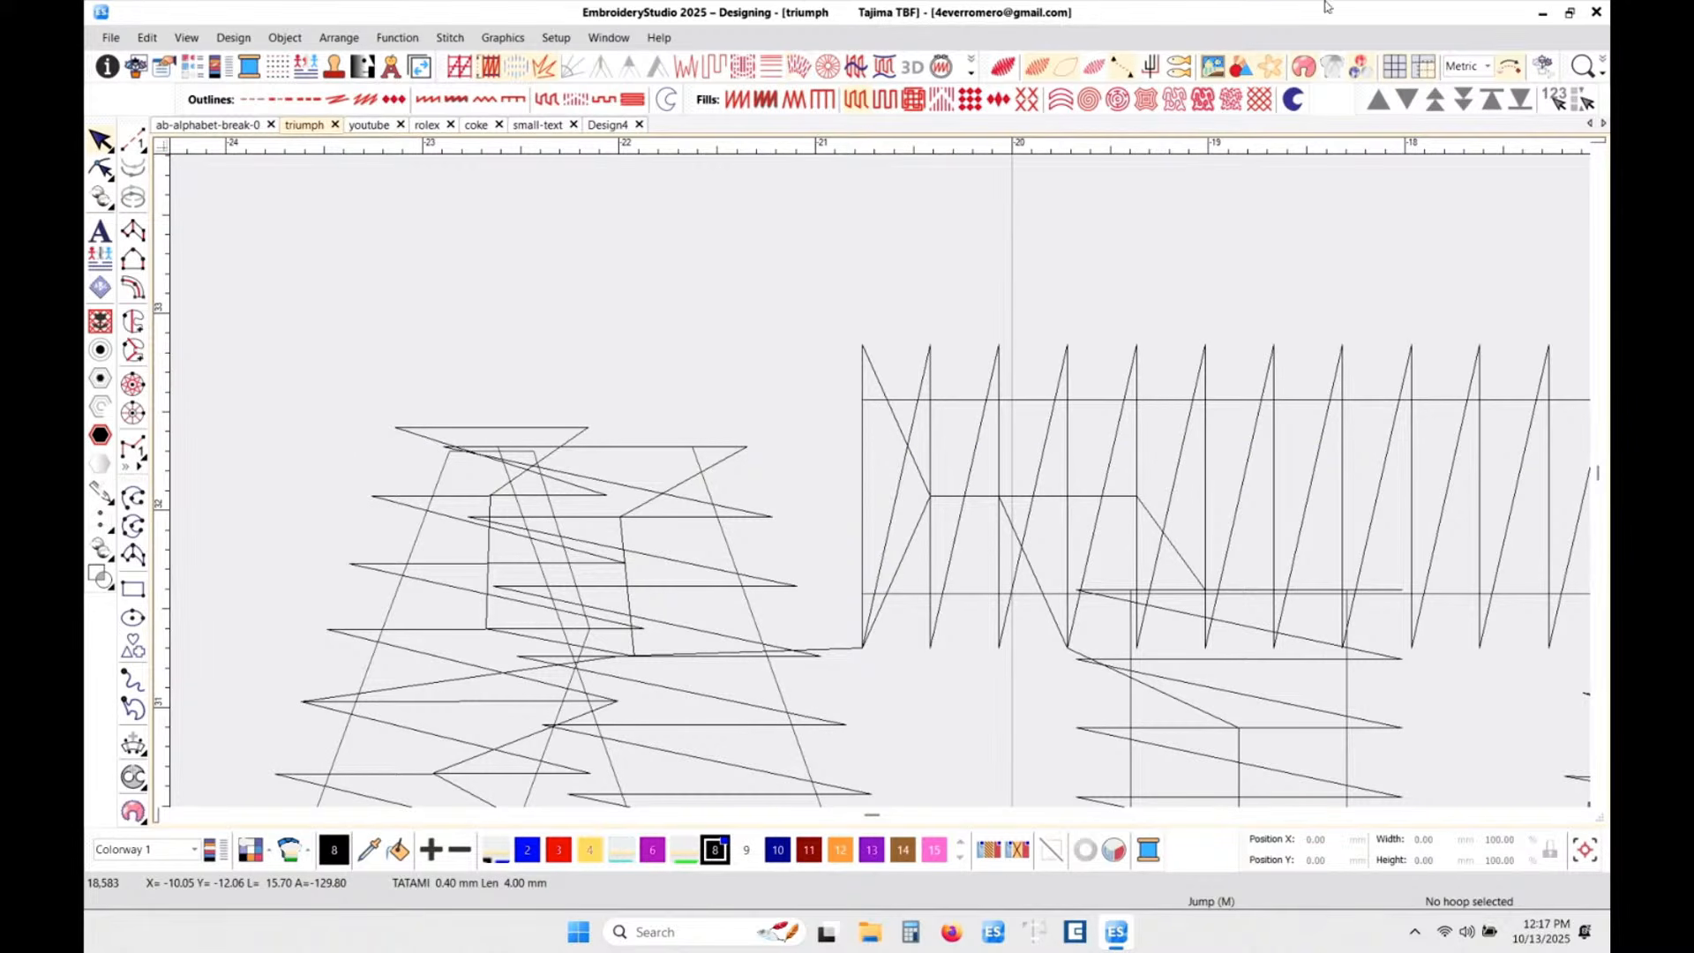
# - Show the function symbols and examine the trims and connectors between words in the upper lines, including the comma after ATOMICALLY
pyautogui.scroll(-10, 746, 536)
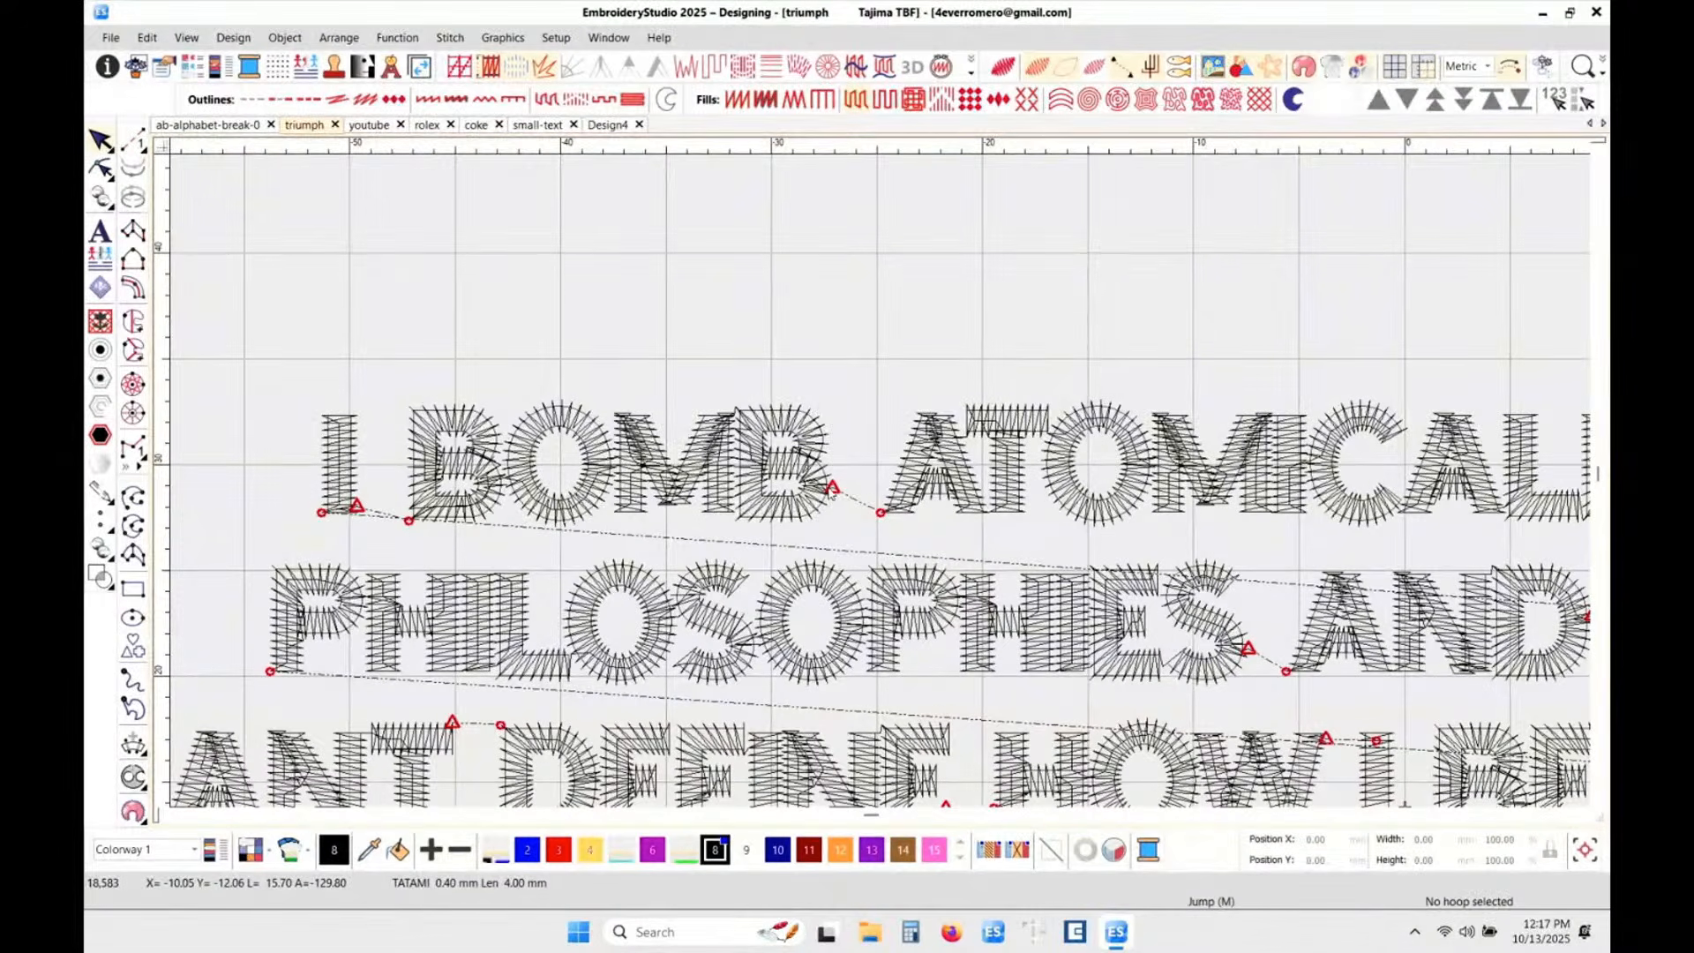
pyautogui.scroll(3, 834, 488)
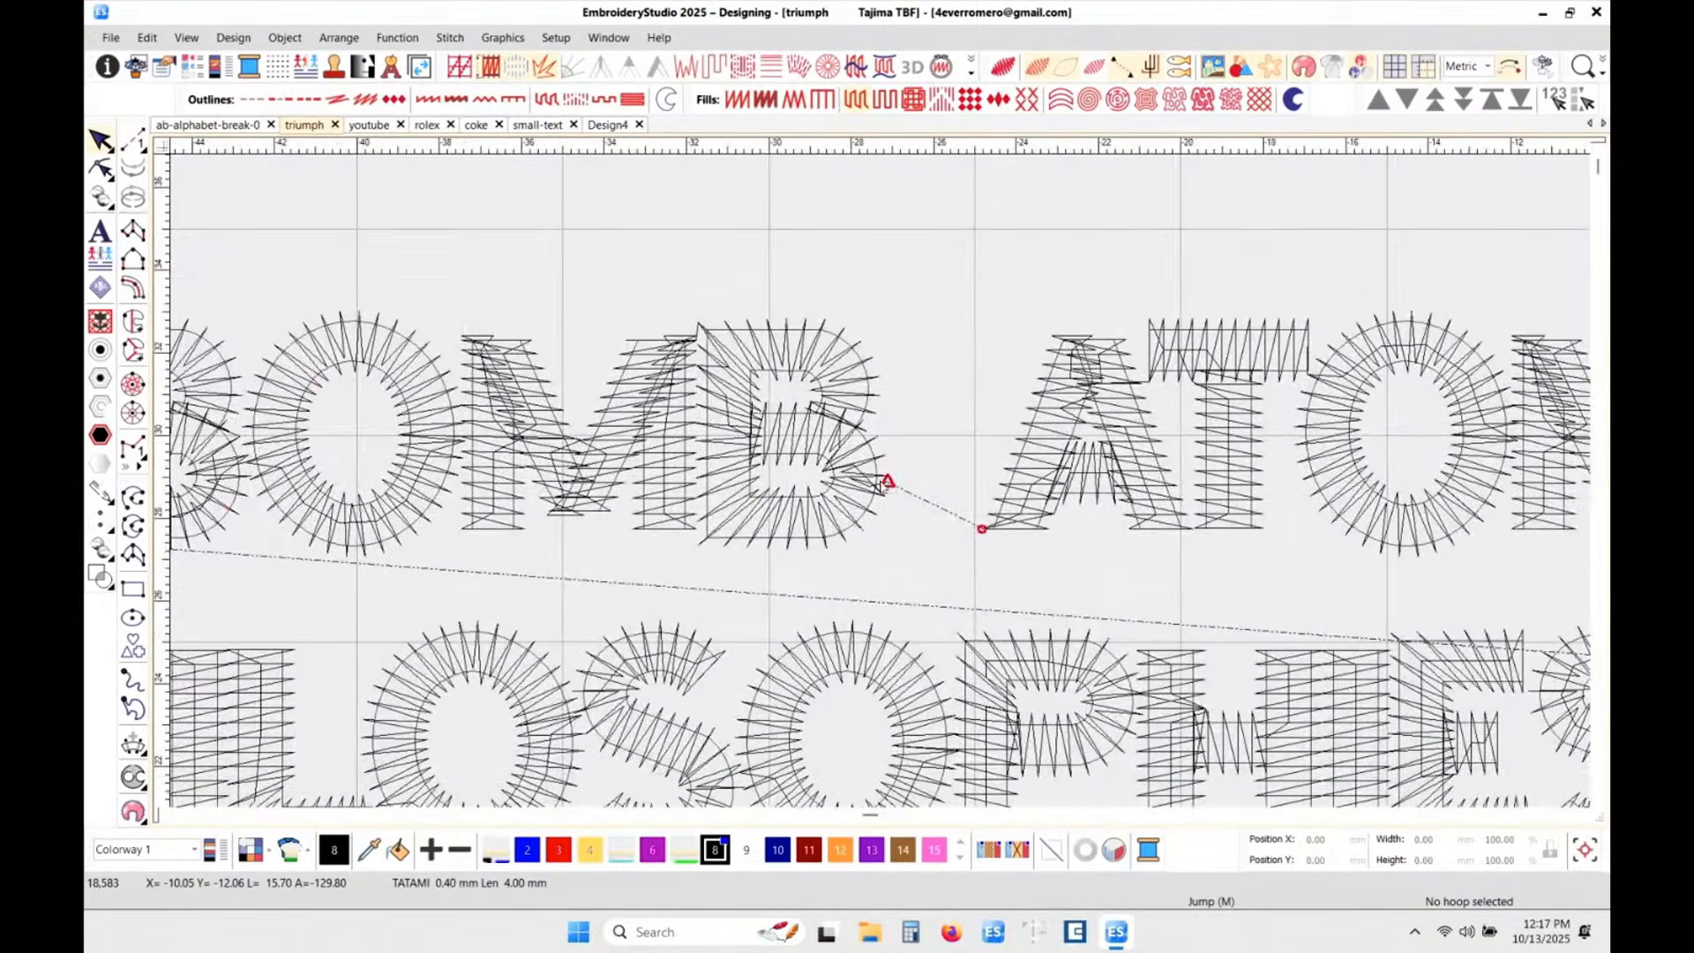
pyautogui.scroll(-3, 845, 481)
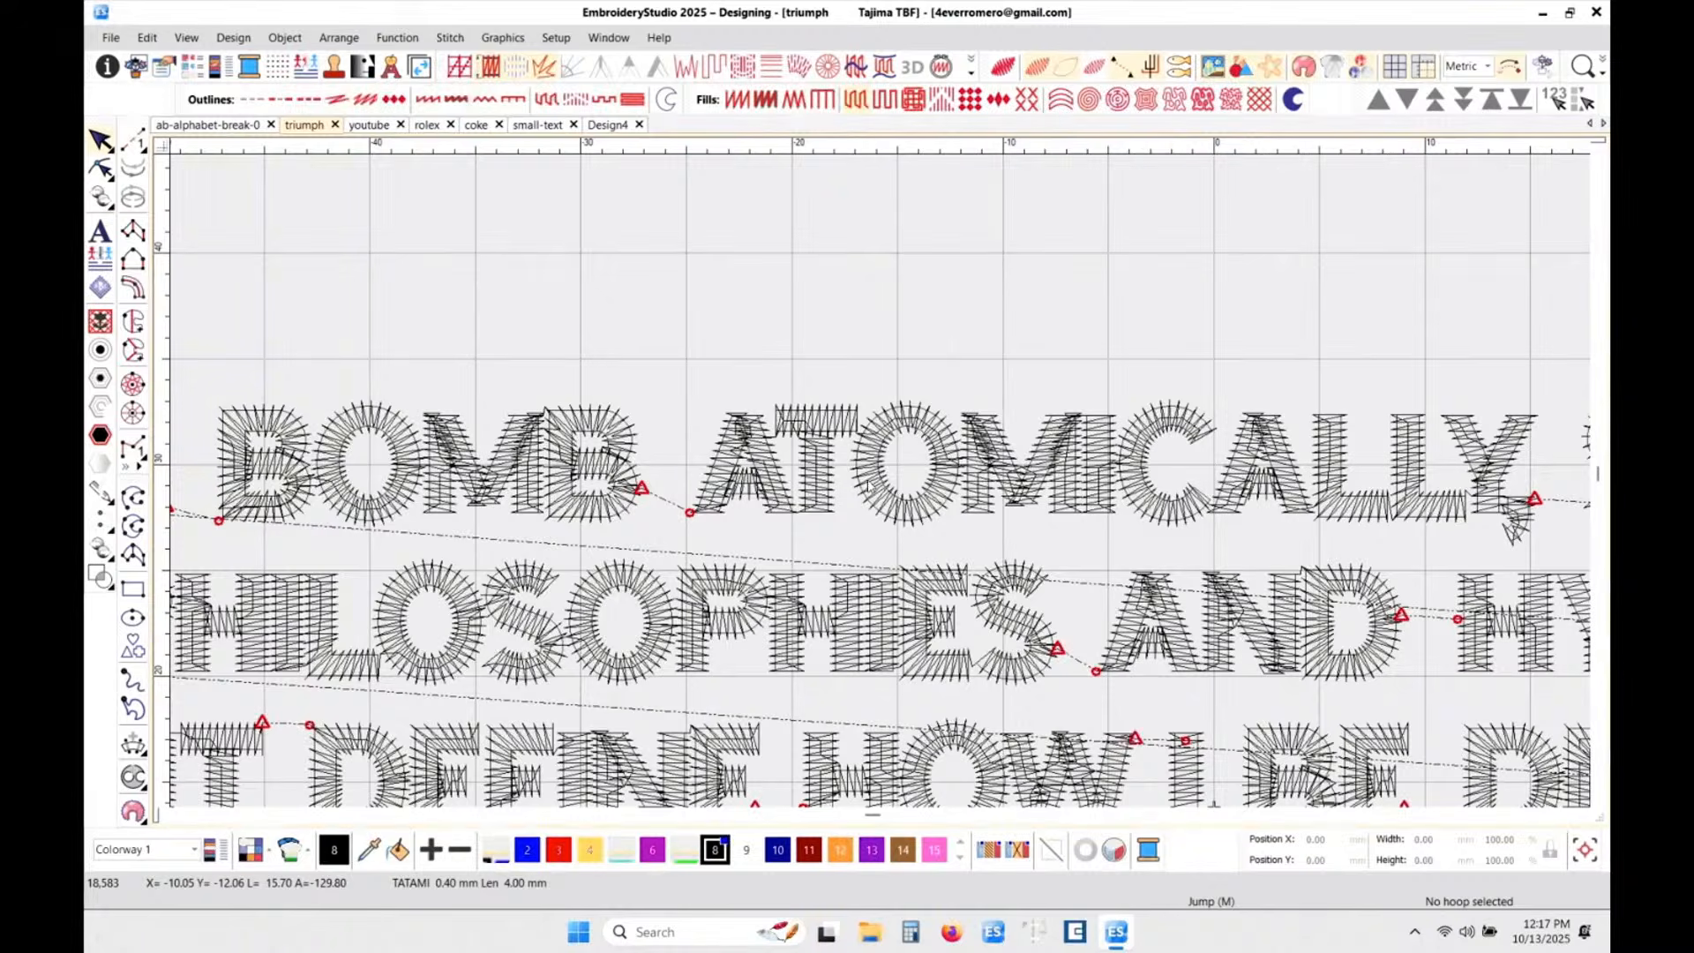
pyautogui.scroll(-1, 1255, 494)
pyautogui.scroll(2, 1144, 500)
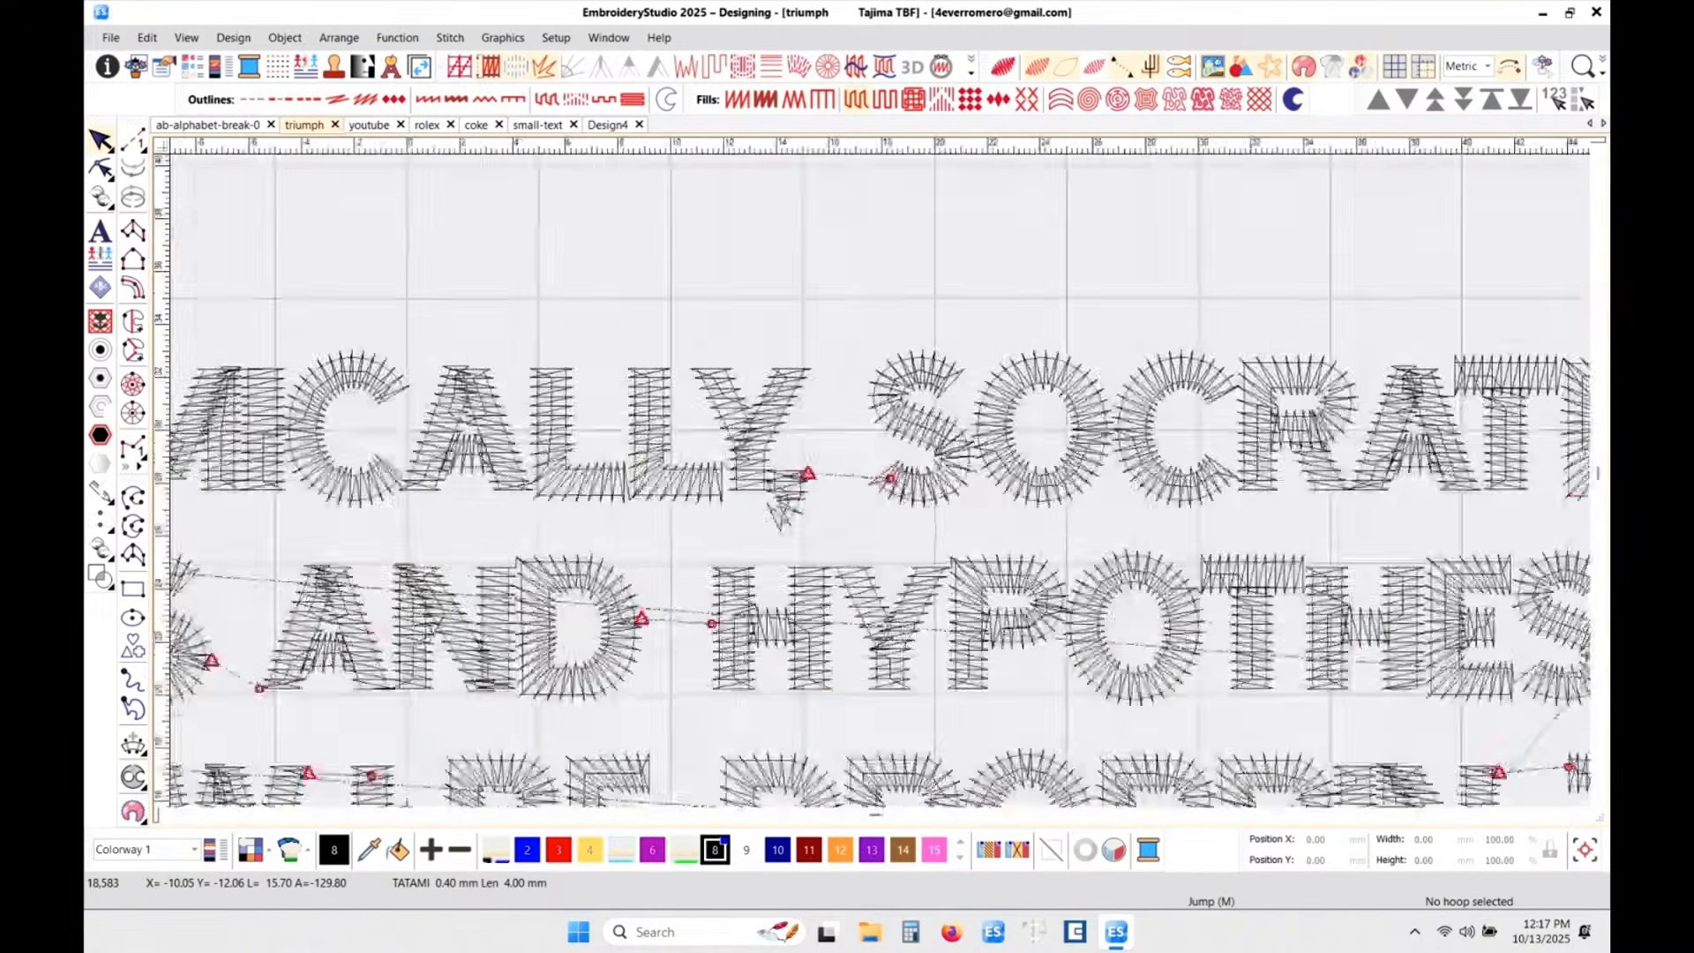
pyautogui.scroll(-2, 850, 478)
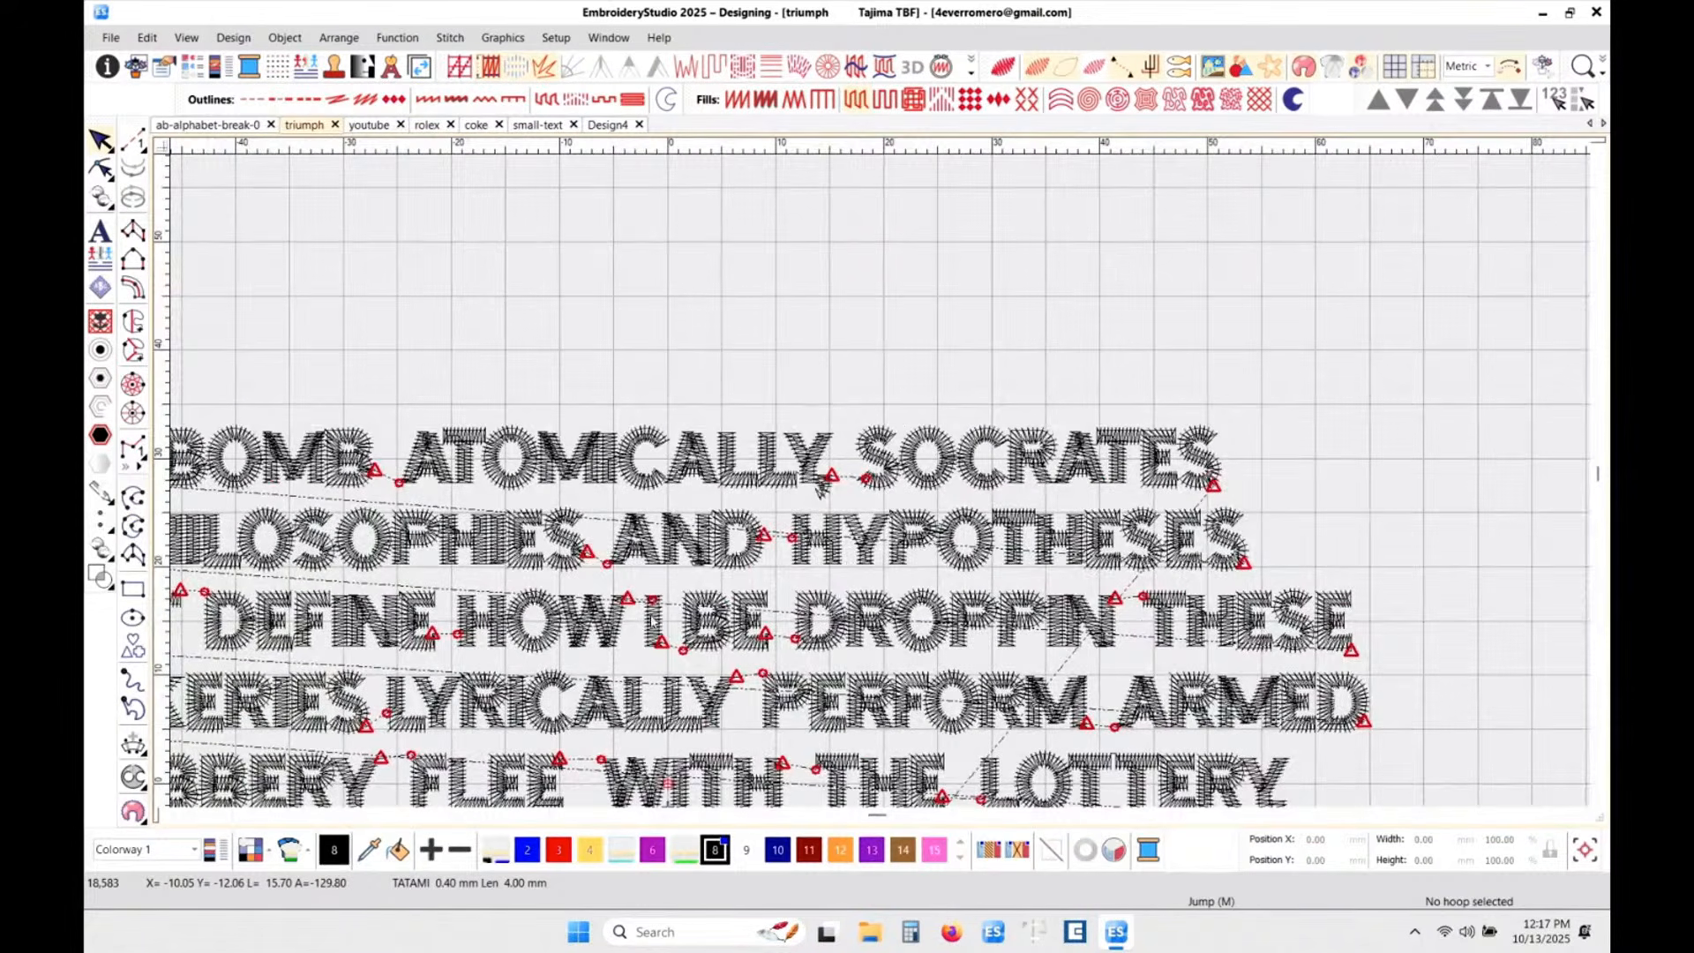
pyautogui.scroll(-1, 882, 487)
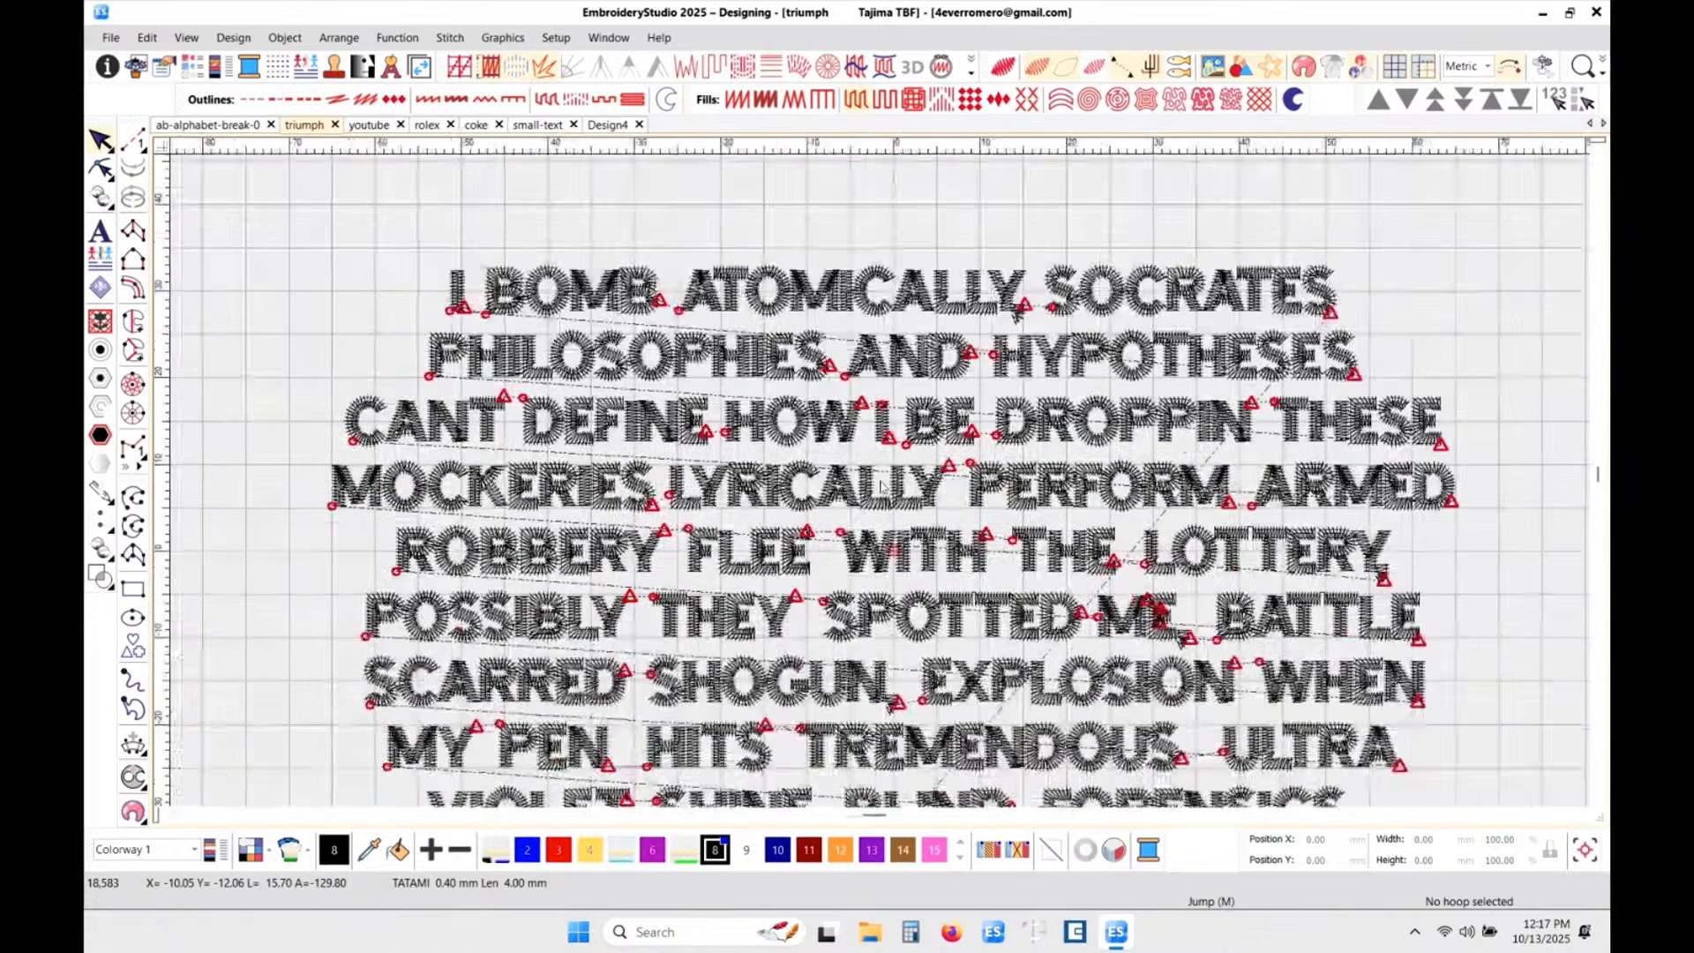
# - Examine the connections between the letters of SHOGUN and the trim after its comma
pyautogui.scroll(2, 881, 485)
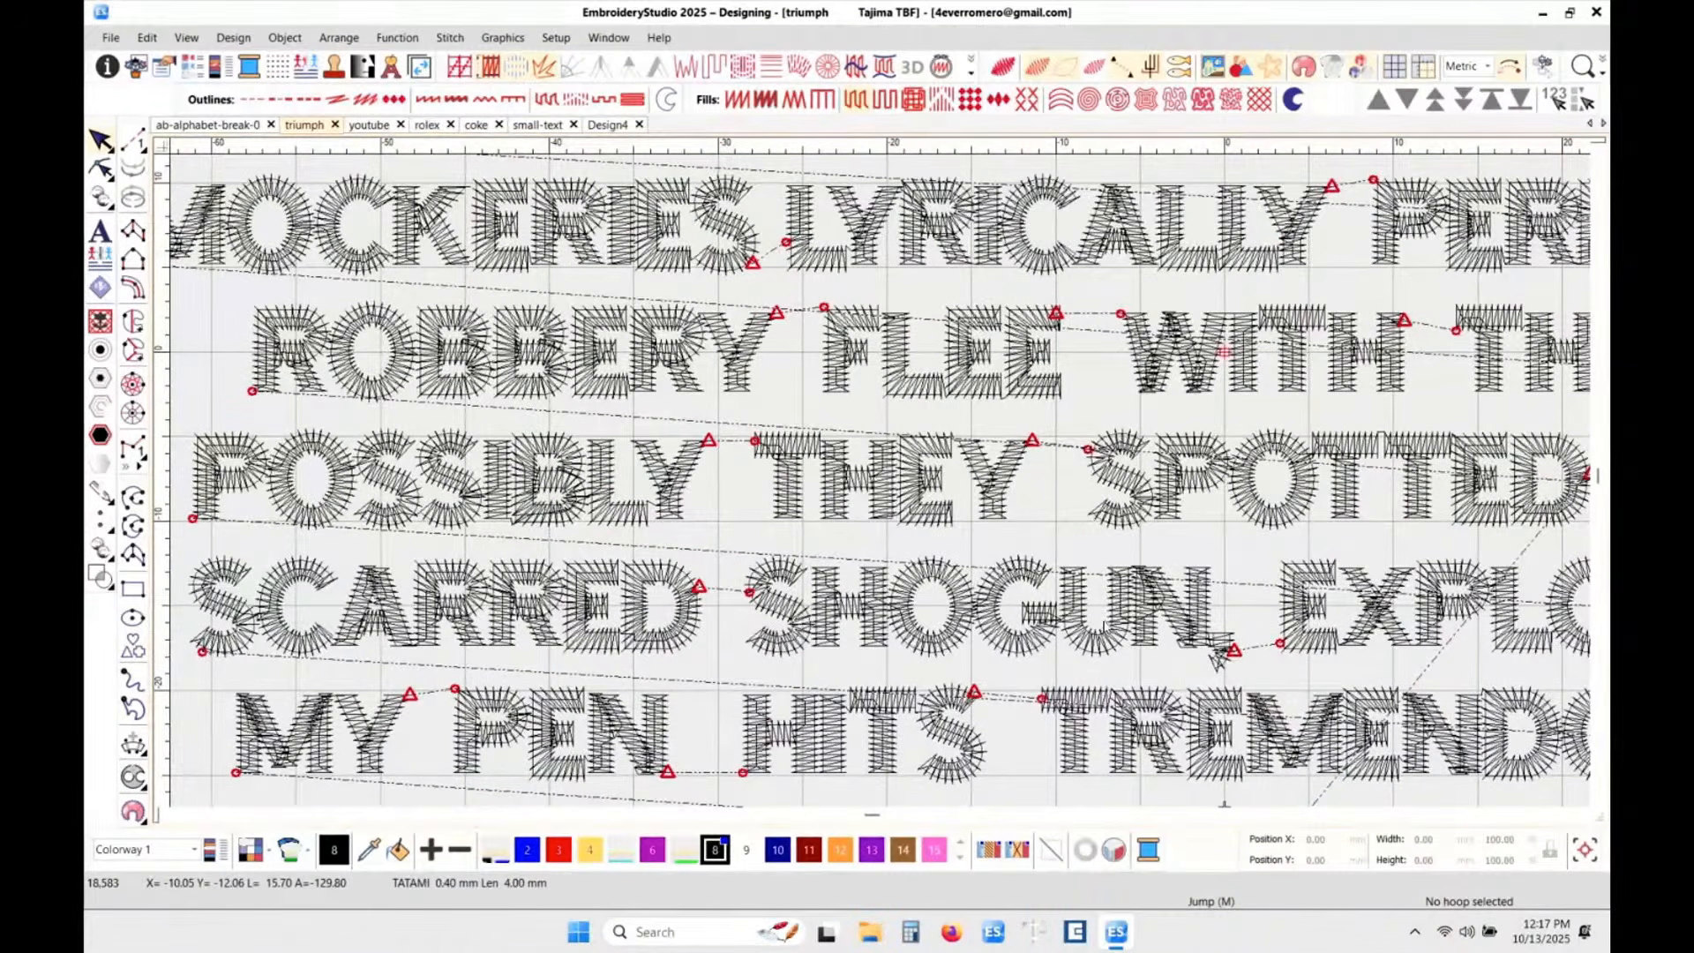
pyautogui.scroll(2, 963, 628)
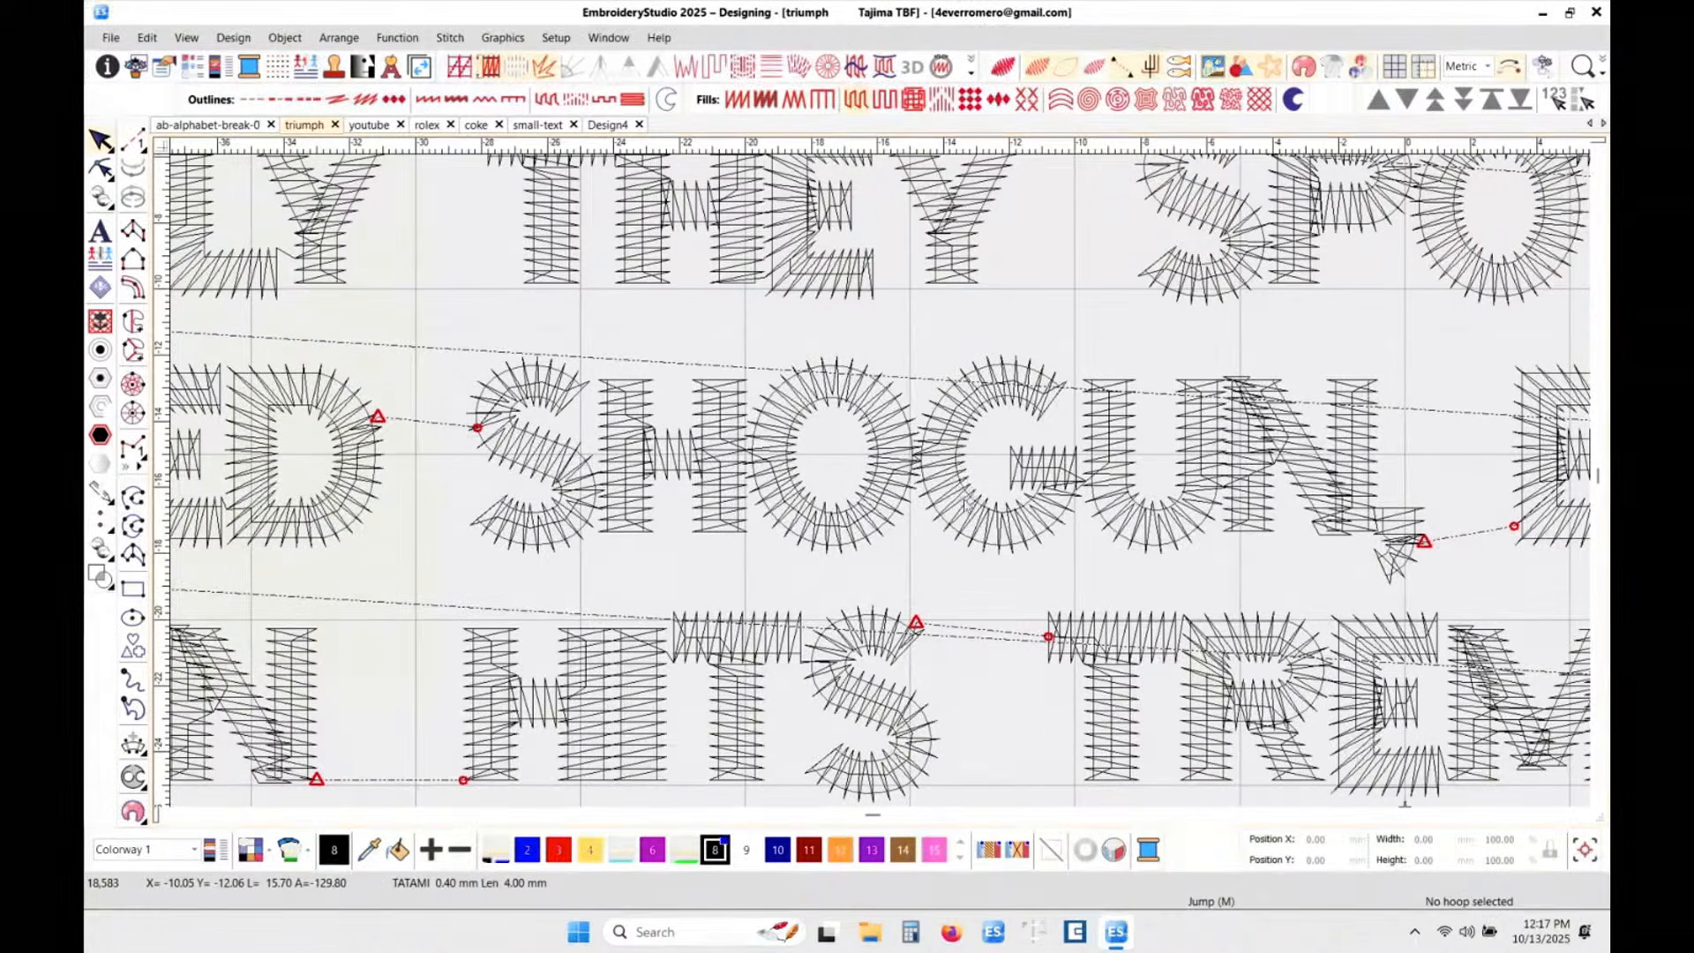
pyautogui.scroll(4, 881, 486)
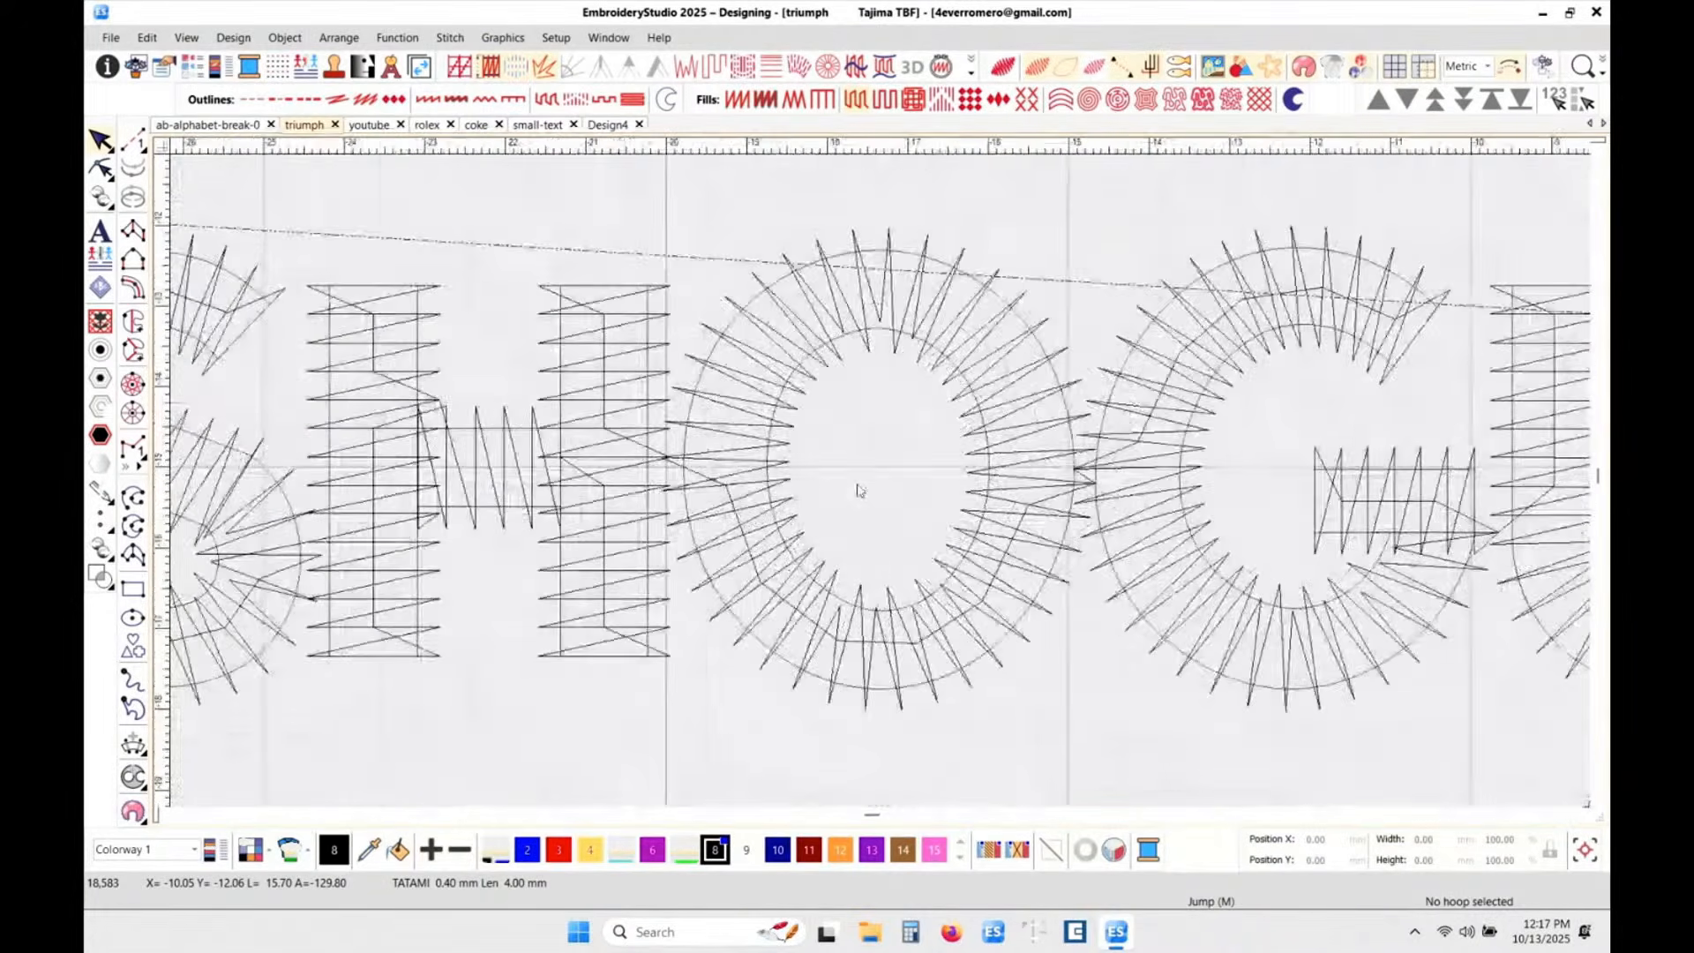
pyautogui.scroll(-3, 881, 486)
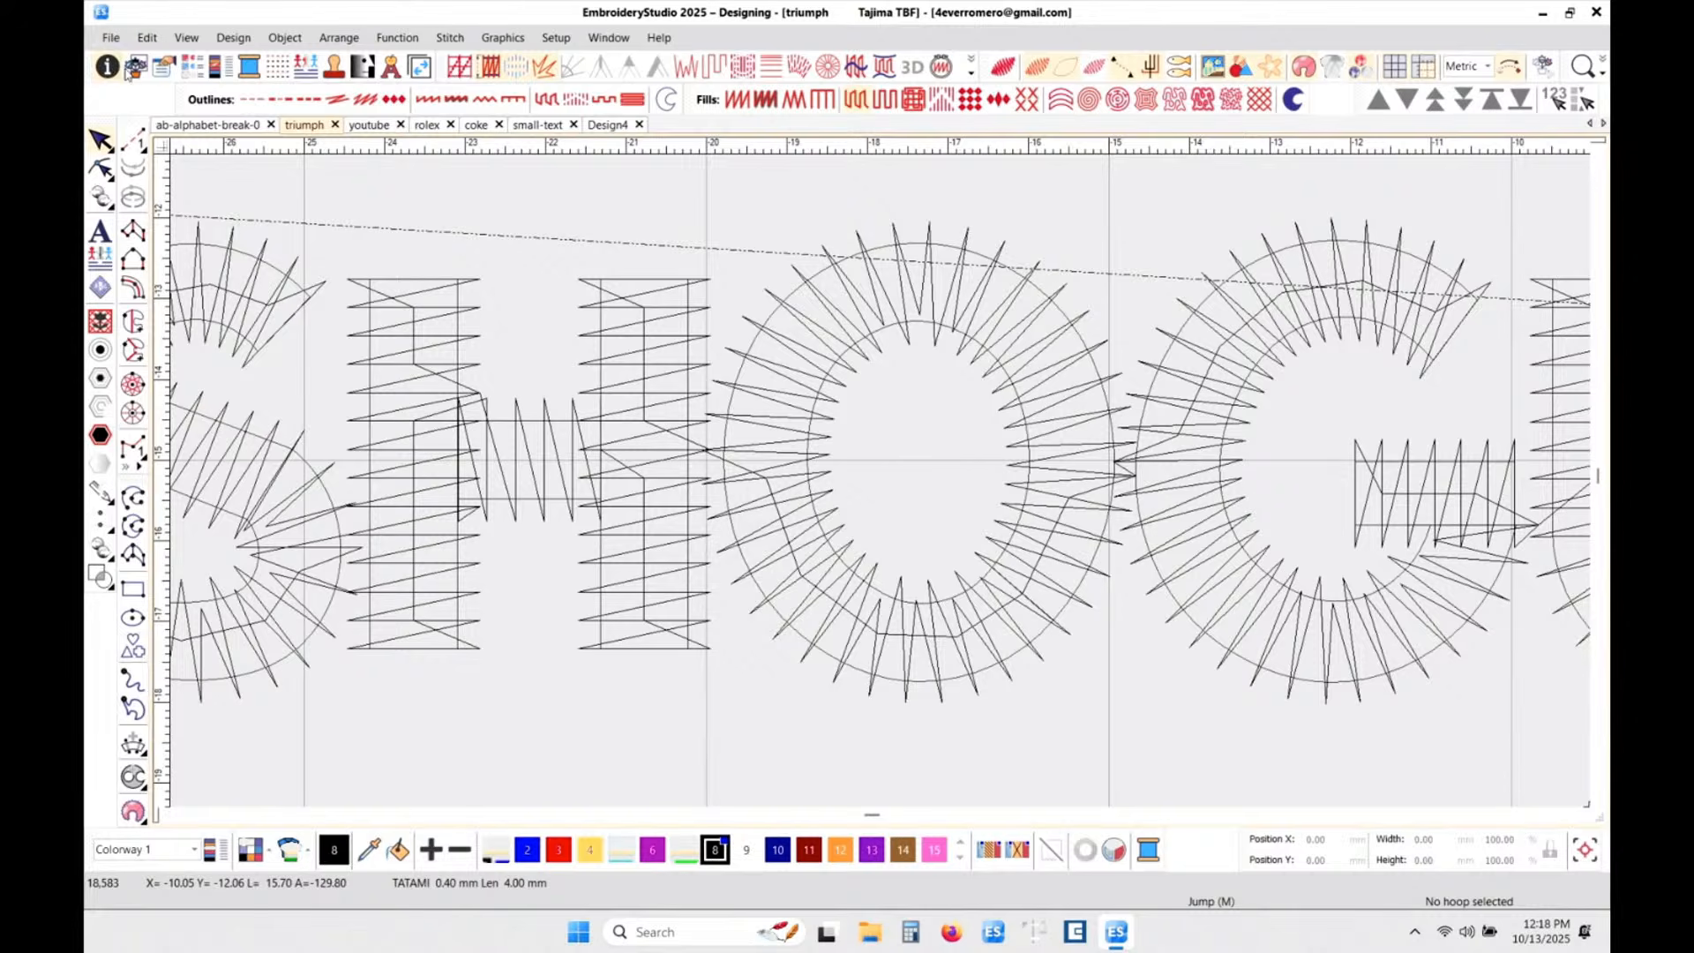
# - Show the object properties and color-object list, select the VIOLET SHINE BLIND FORENSICS lettering and display its text and font settings
pyautogui.click(161, 71)
pyautogui.click(190, 69)
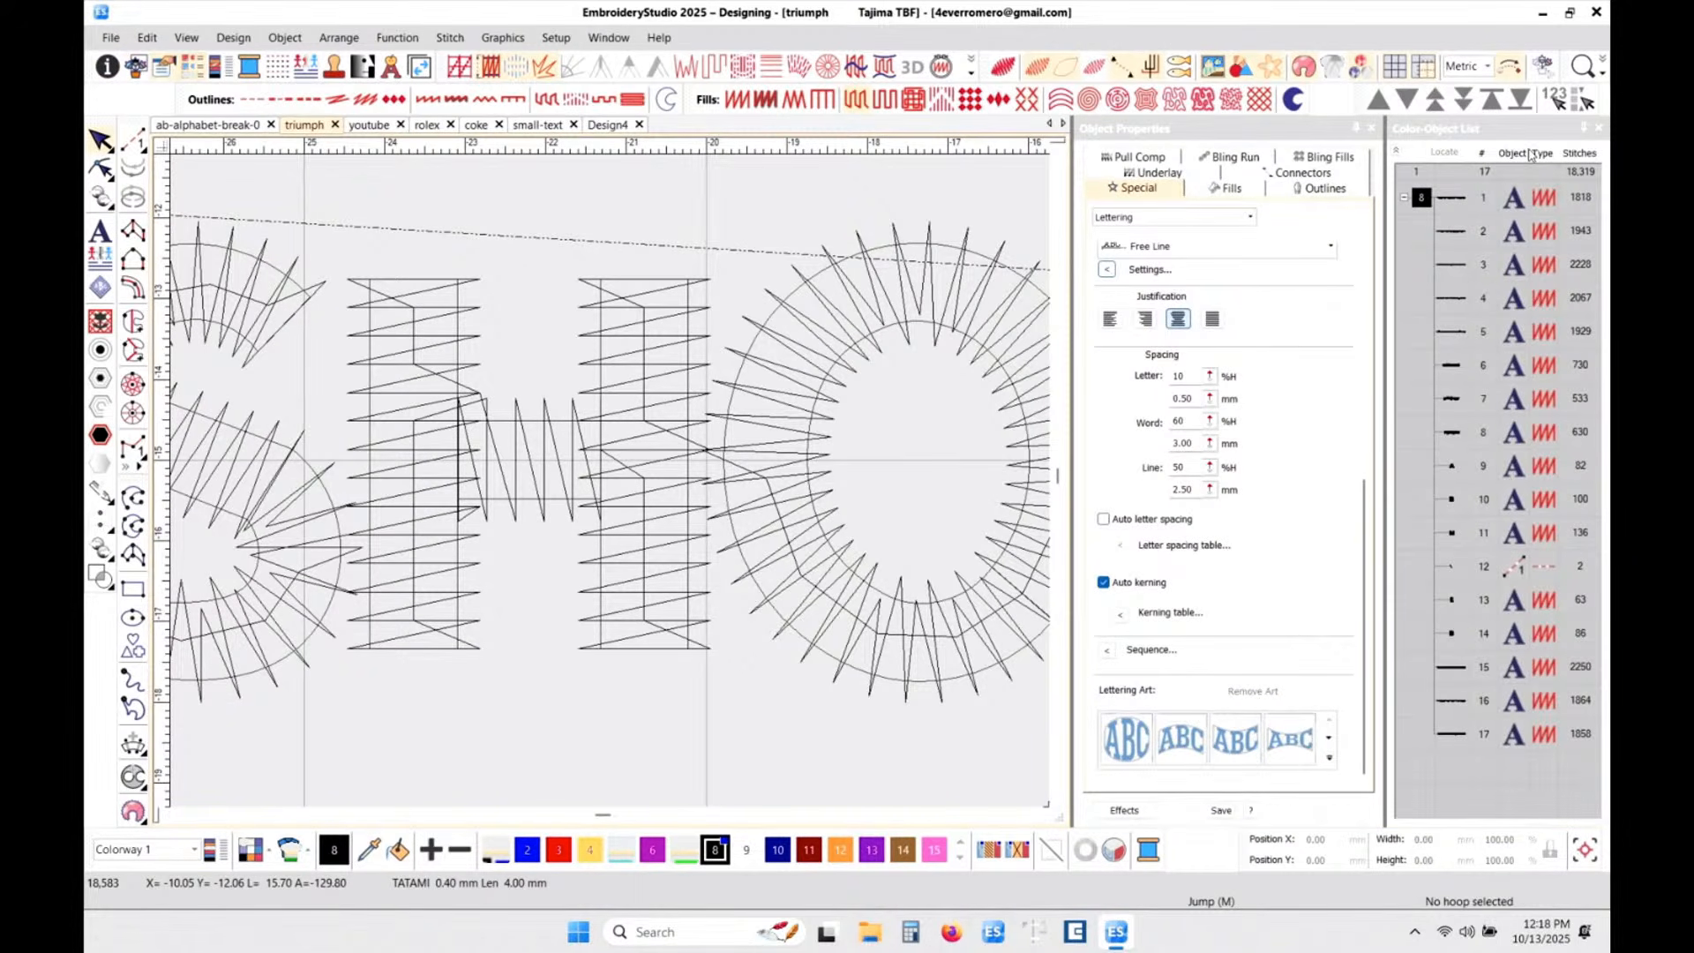
pyautogui.click(1515, 201)
pyautogui.click(1451, 201)
pyautogui.scroll(-10, 913, 432)
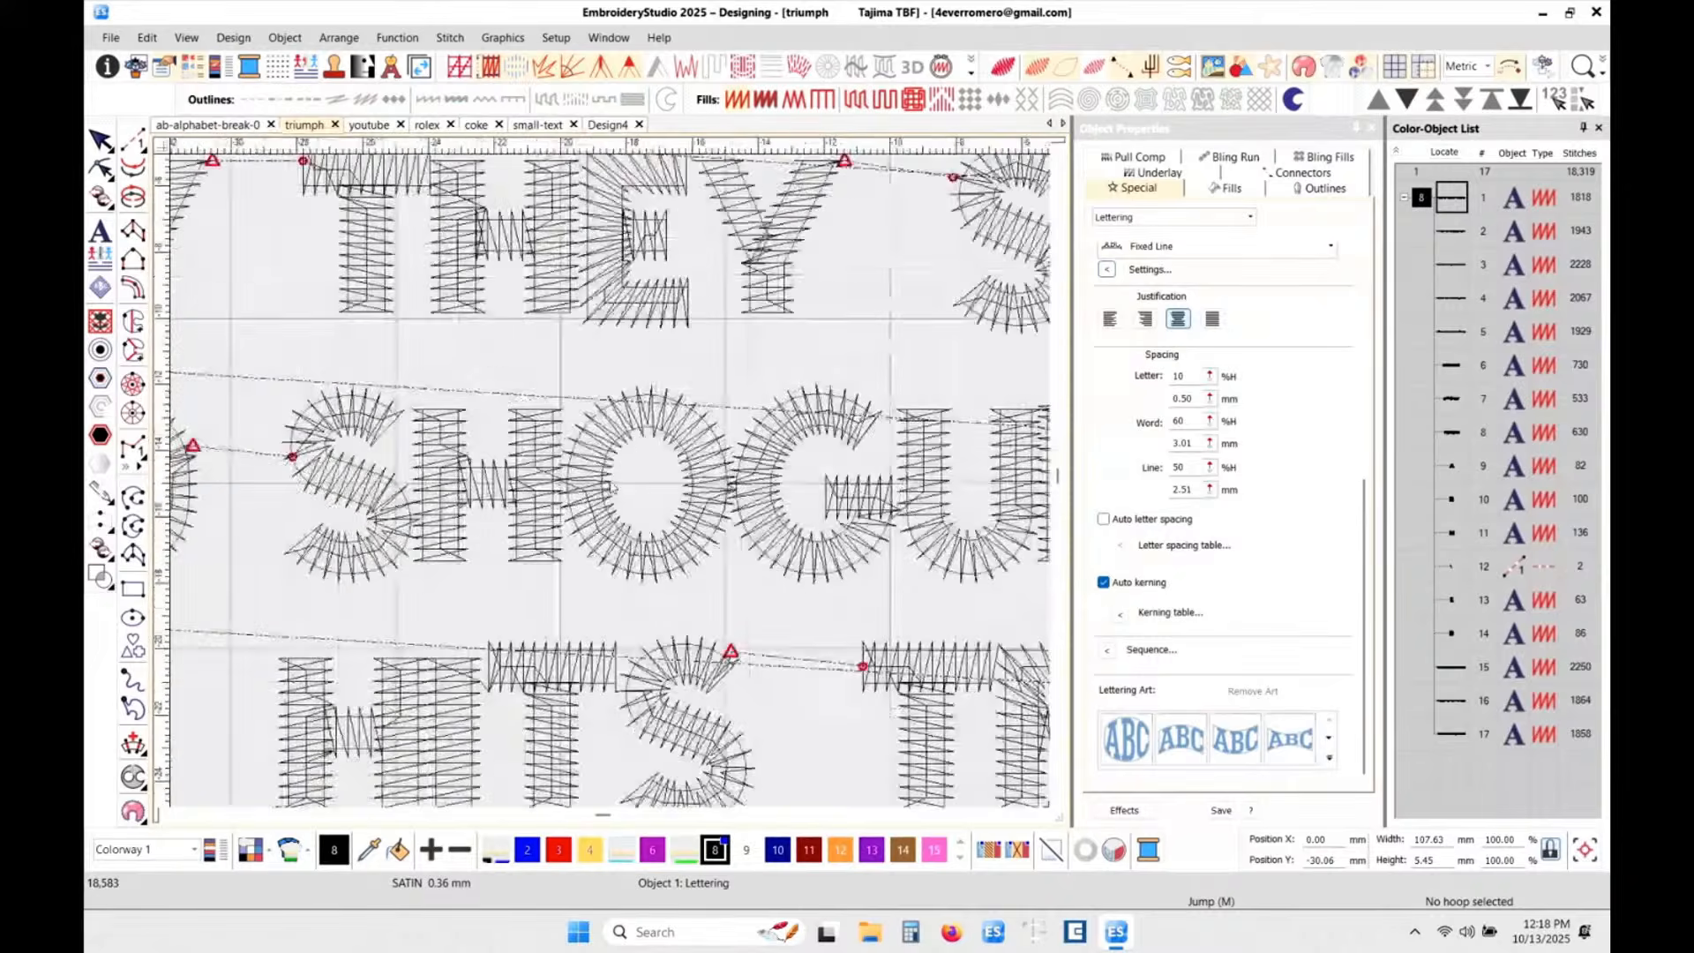
pyautogui.scroll(3, 523, 585)
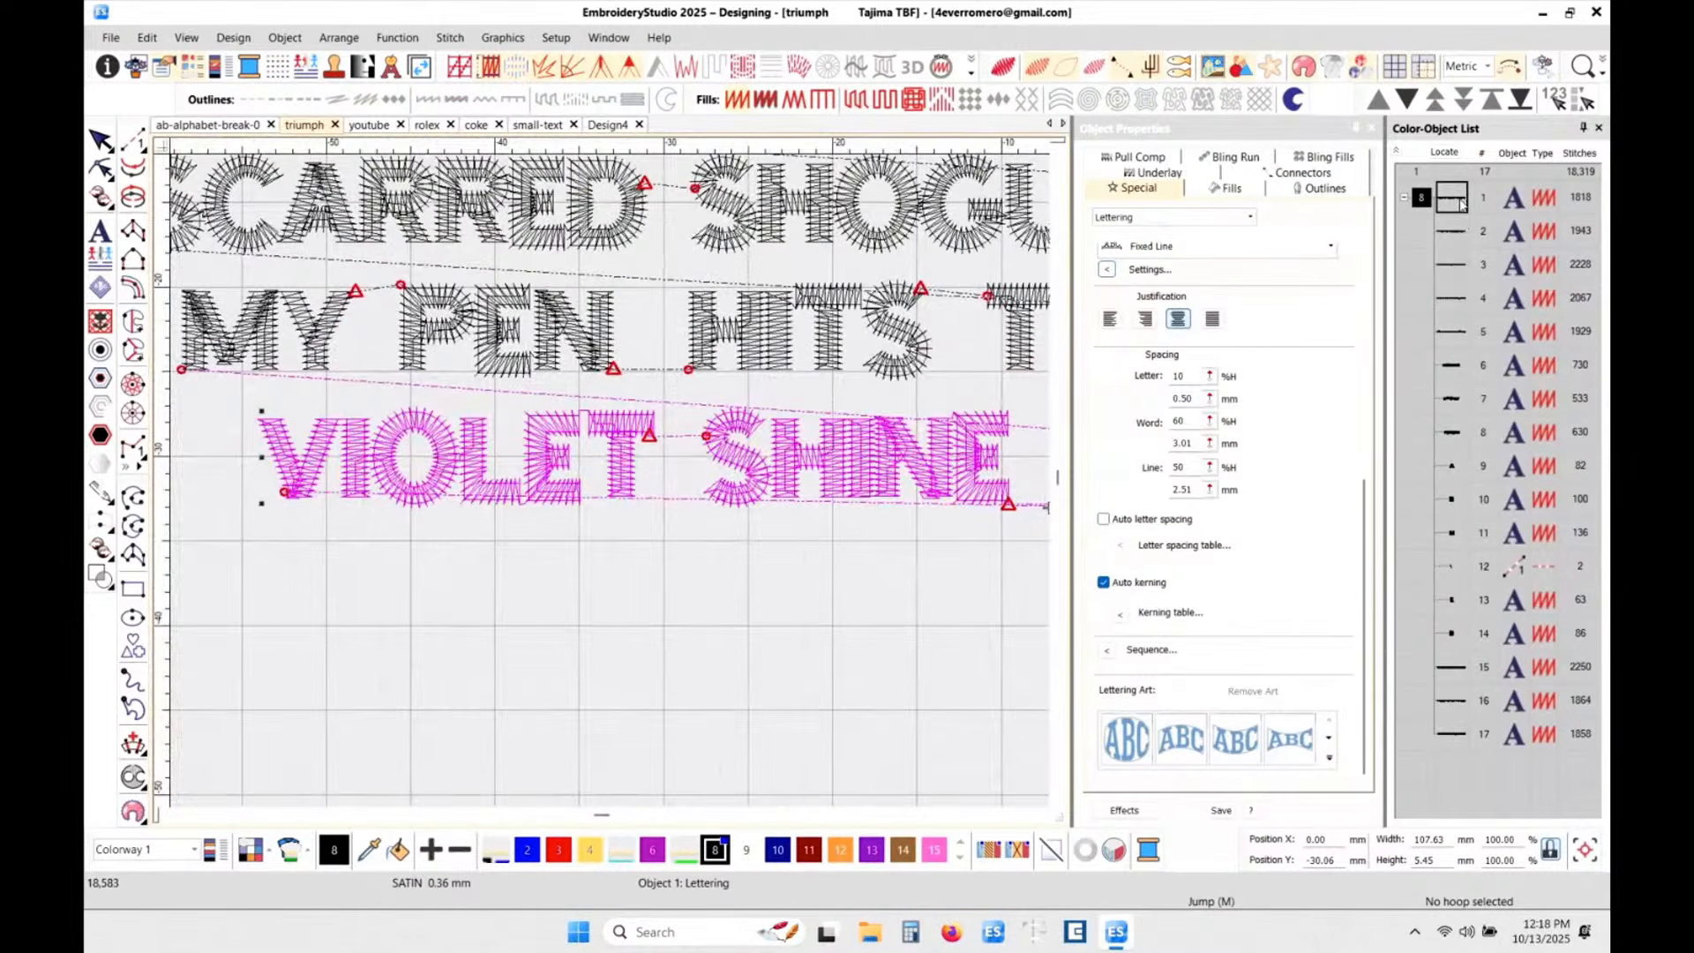
pyautogui.moveTo(1364, 536); pyautogui.dragTo(1364, 311)
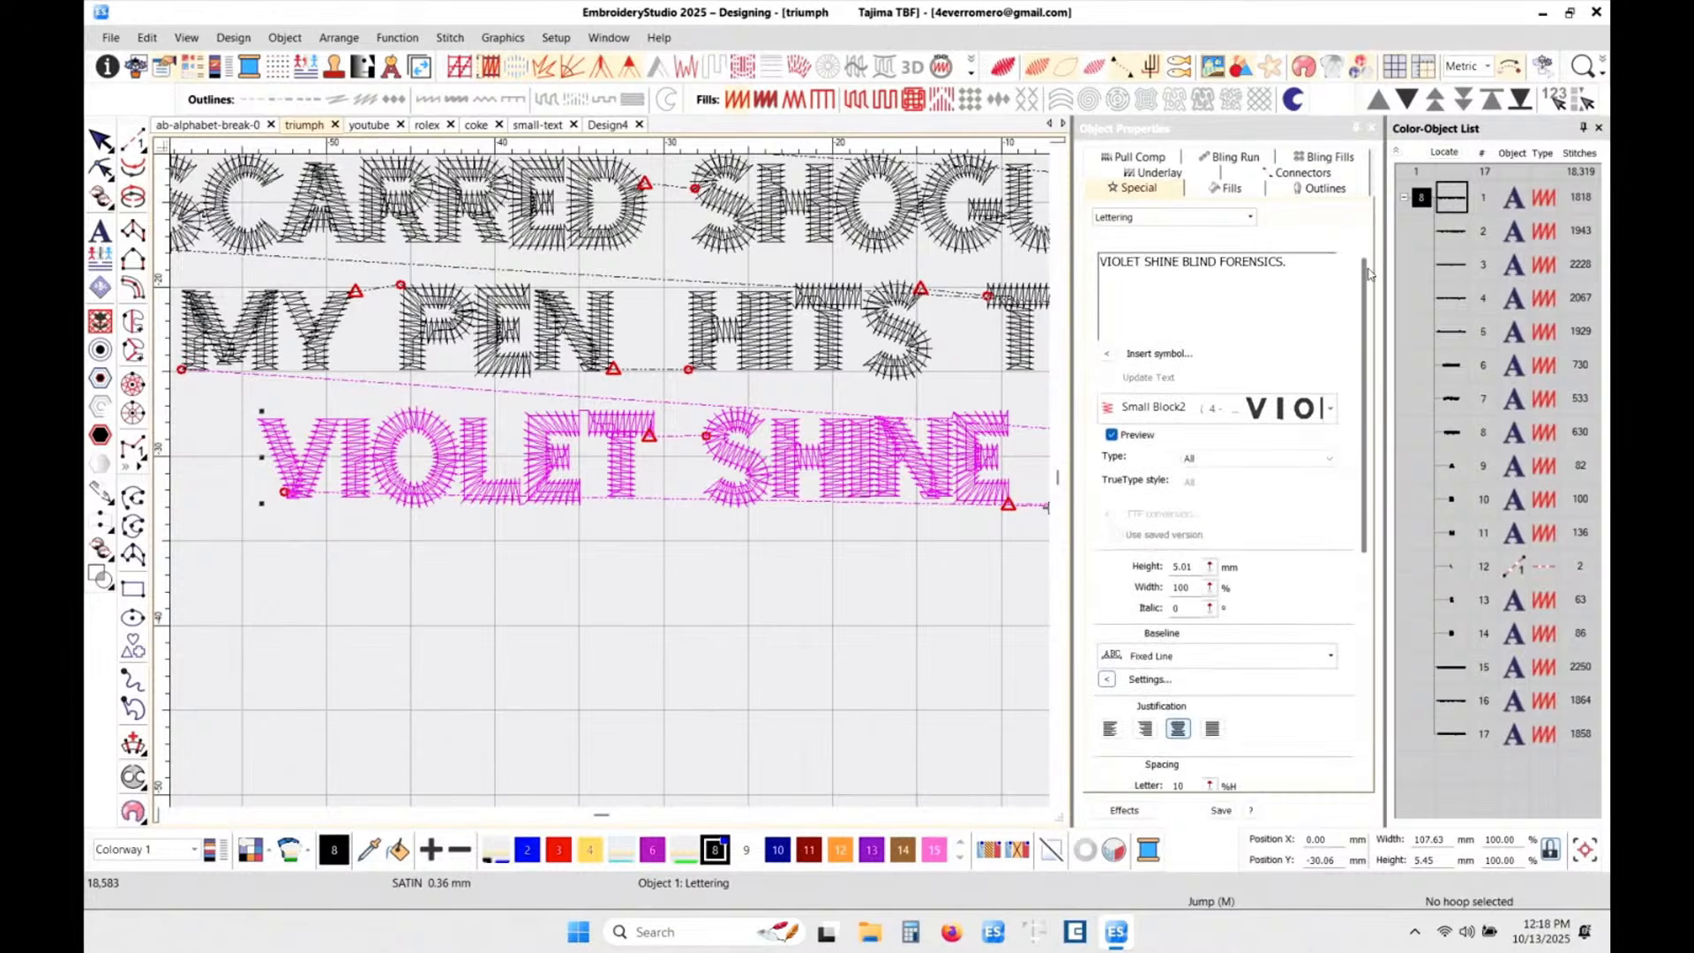
pyautogui.click(1188, 265)
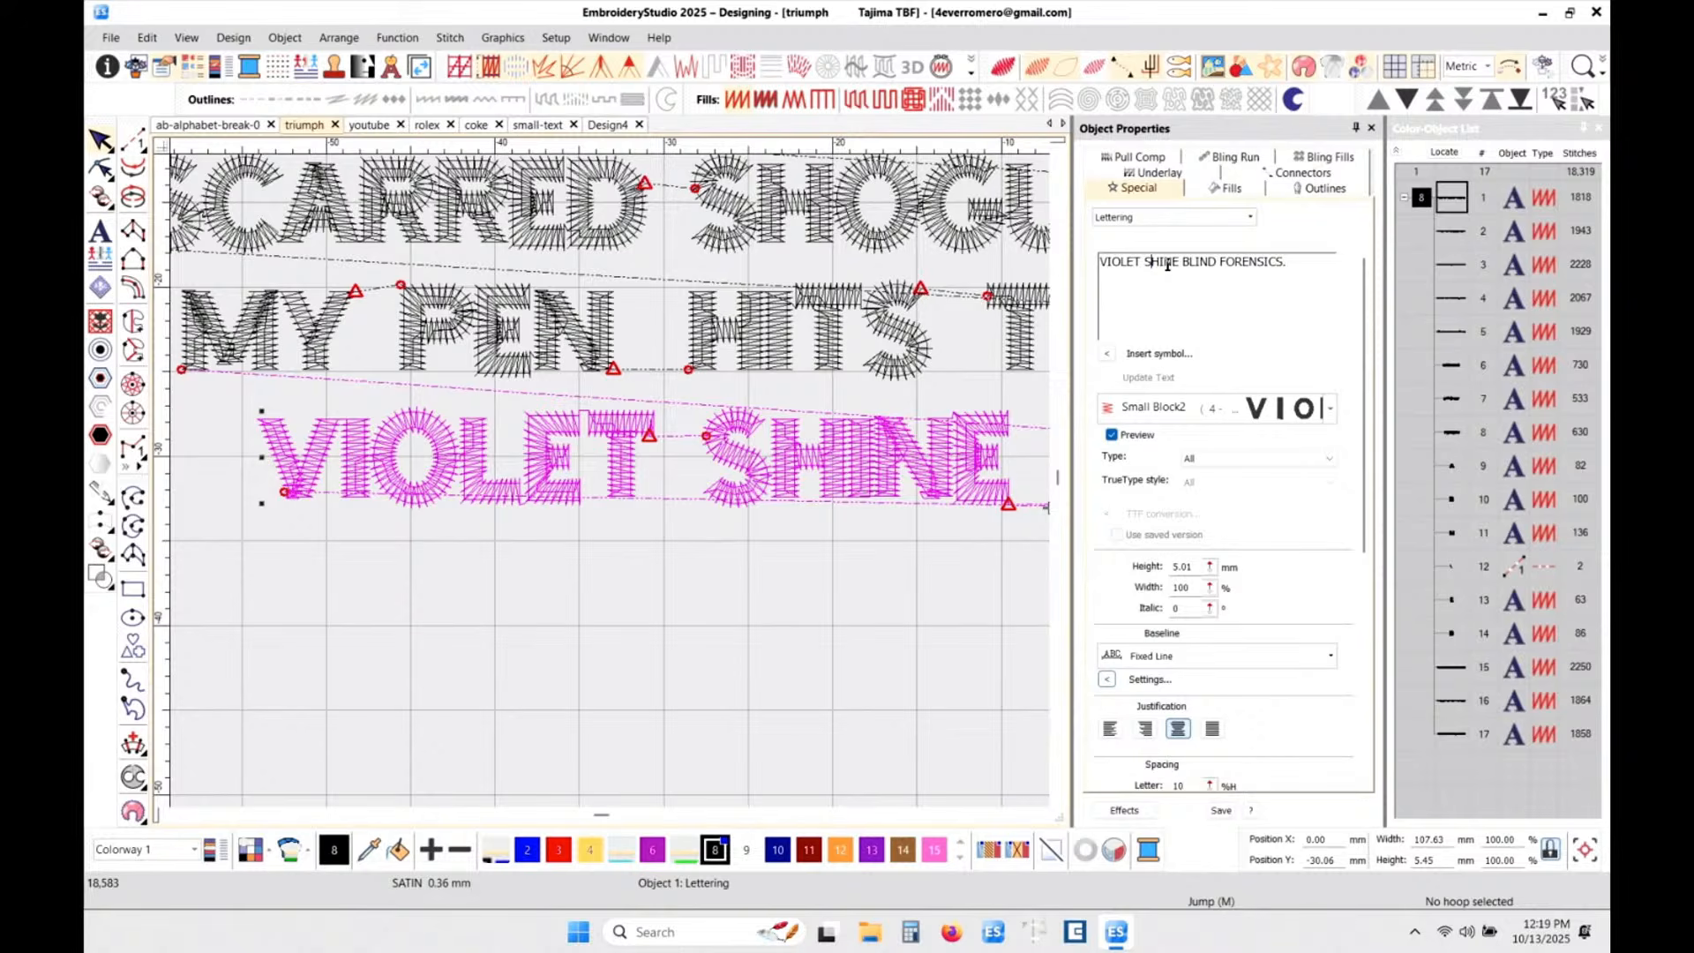
# - Browse the font list for the VIOLET SHINE BLIND FORENSICS lettering, through embroidery and TrueType fonts, and close it without choosing another font
pyautogui.click(1330, 410)
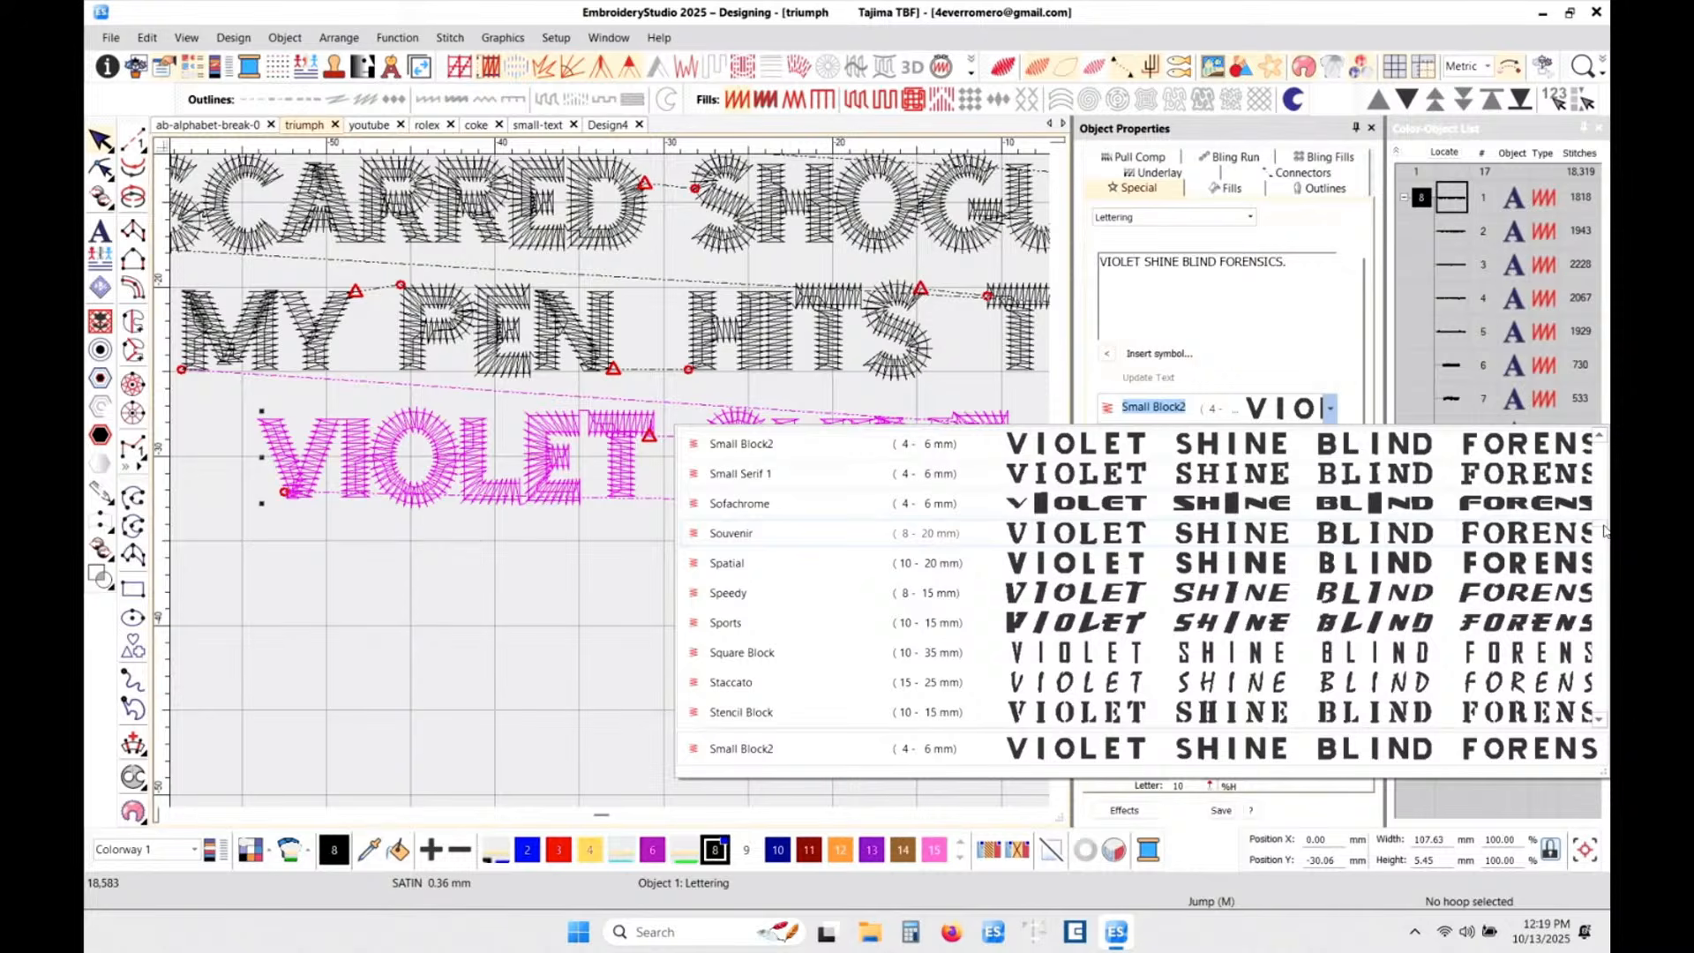
pyautogui.scroll(3, 1603, 525)
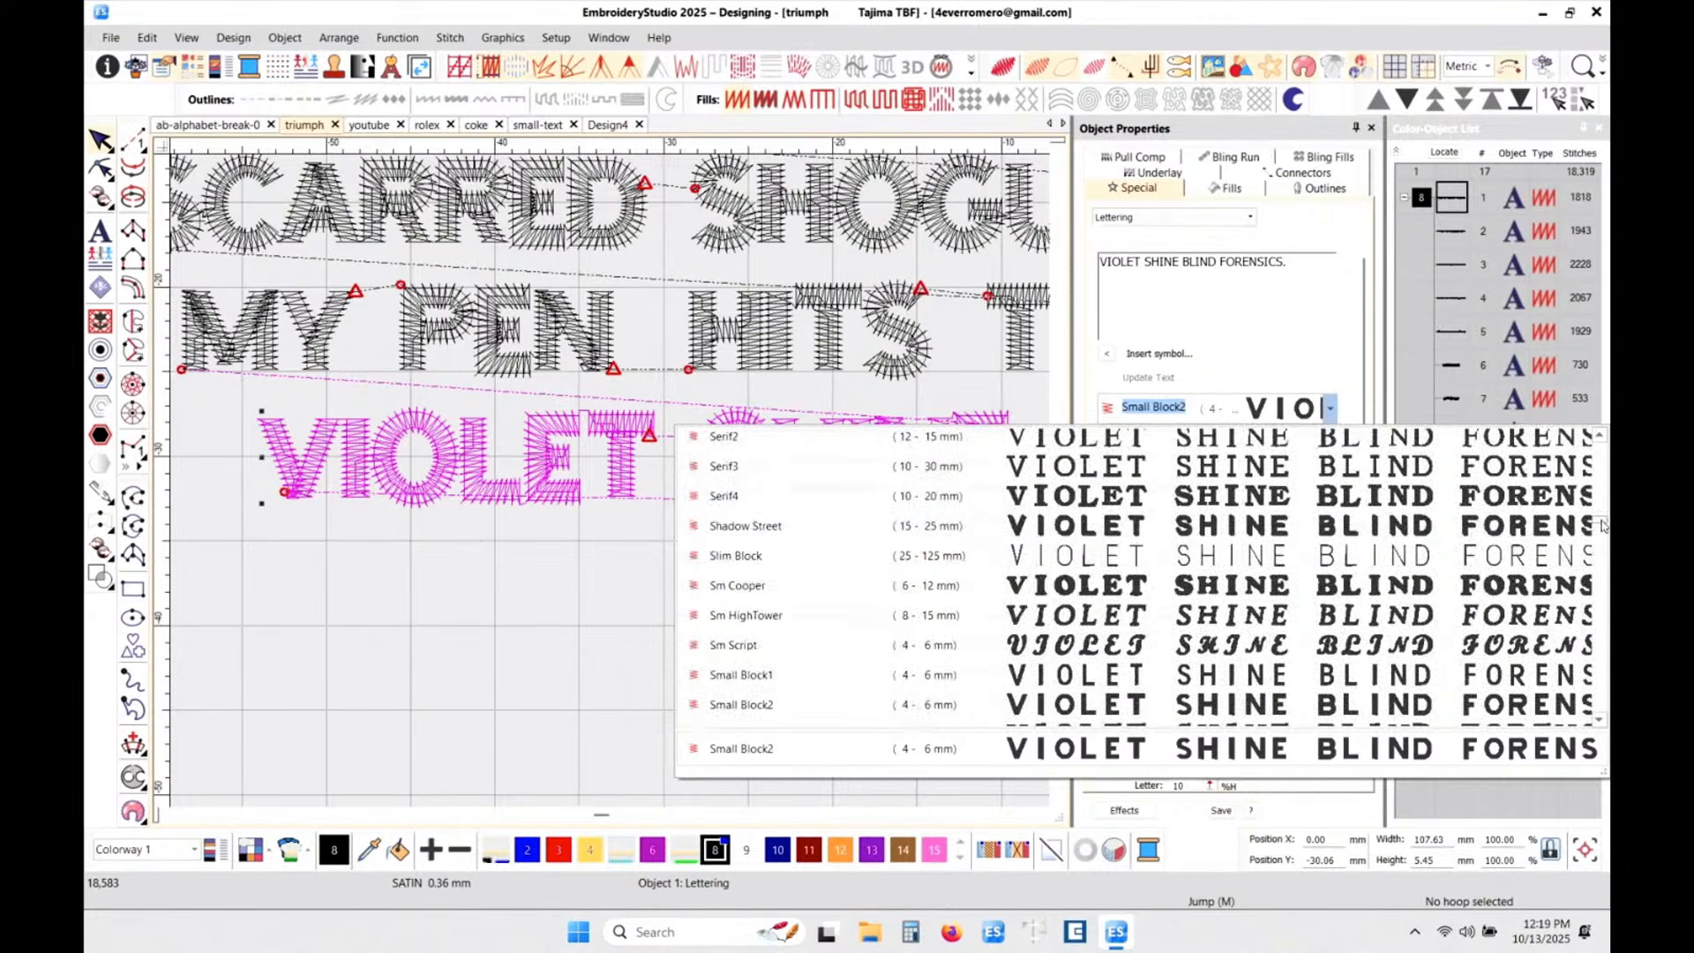
pyautogui.scroll(7, 1602, 525)
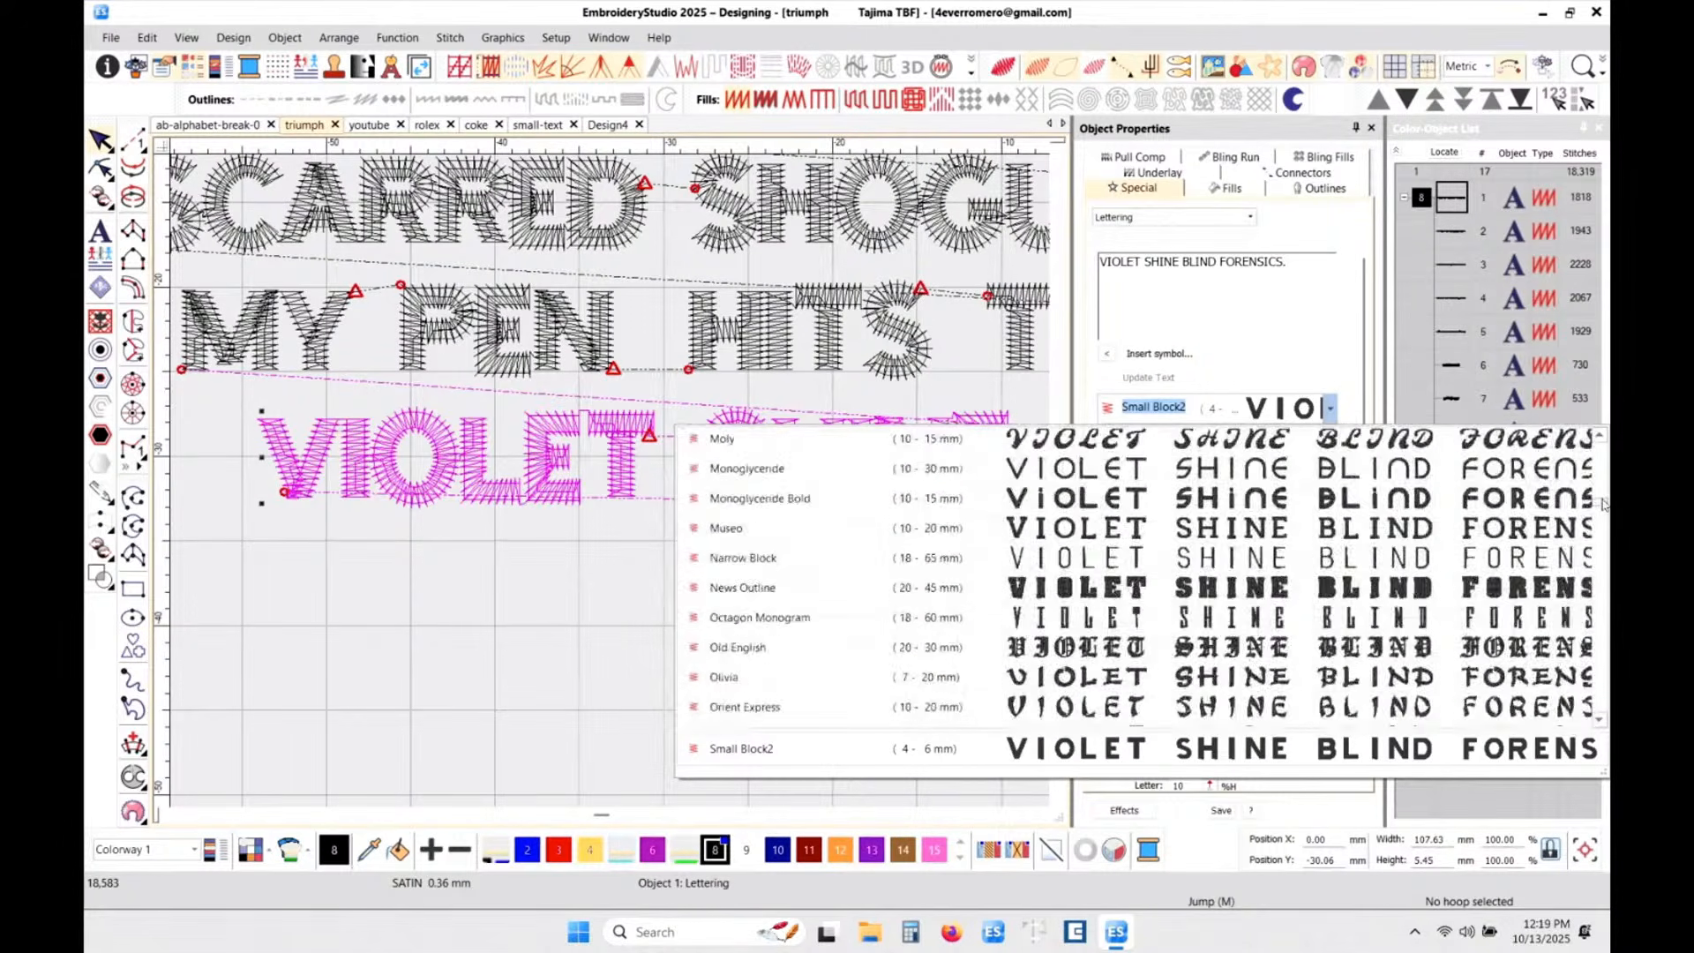
pyautogui.scroll(3, 1603, 504)
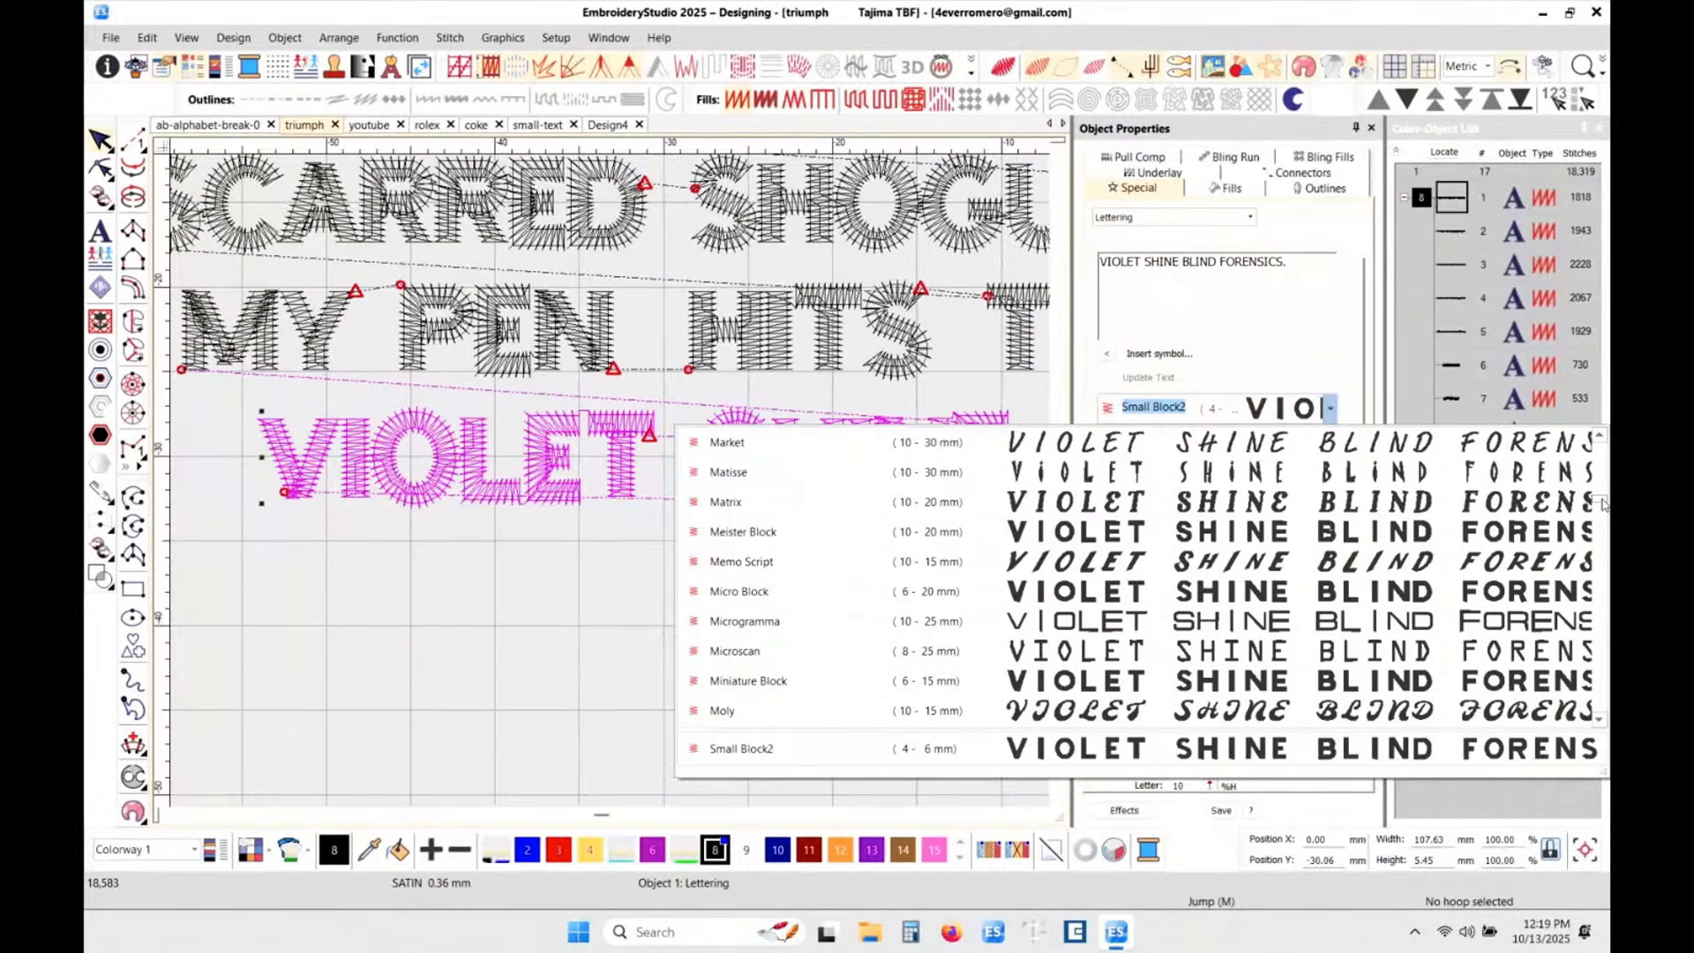
pyautogui.moveTo(1603, 504)
pyautogui.mouseDown()
pyautogui.moveTo(1605, 479)
pyautogui.moveTo(1600, 574)
pyautogui.moveTo(1597, 537)
pyautogui.mouseUp()
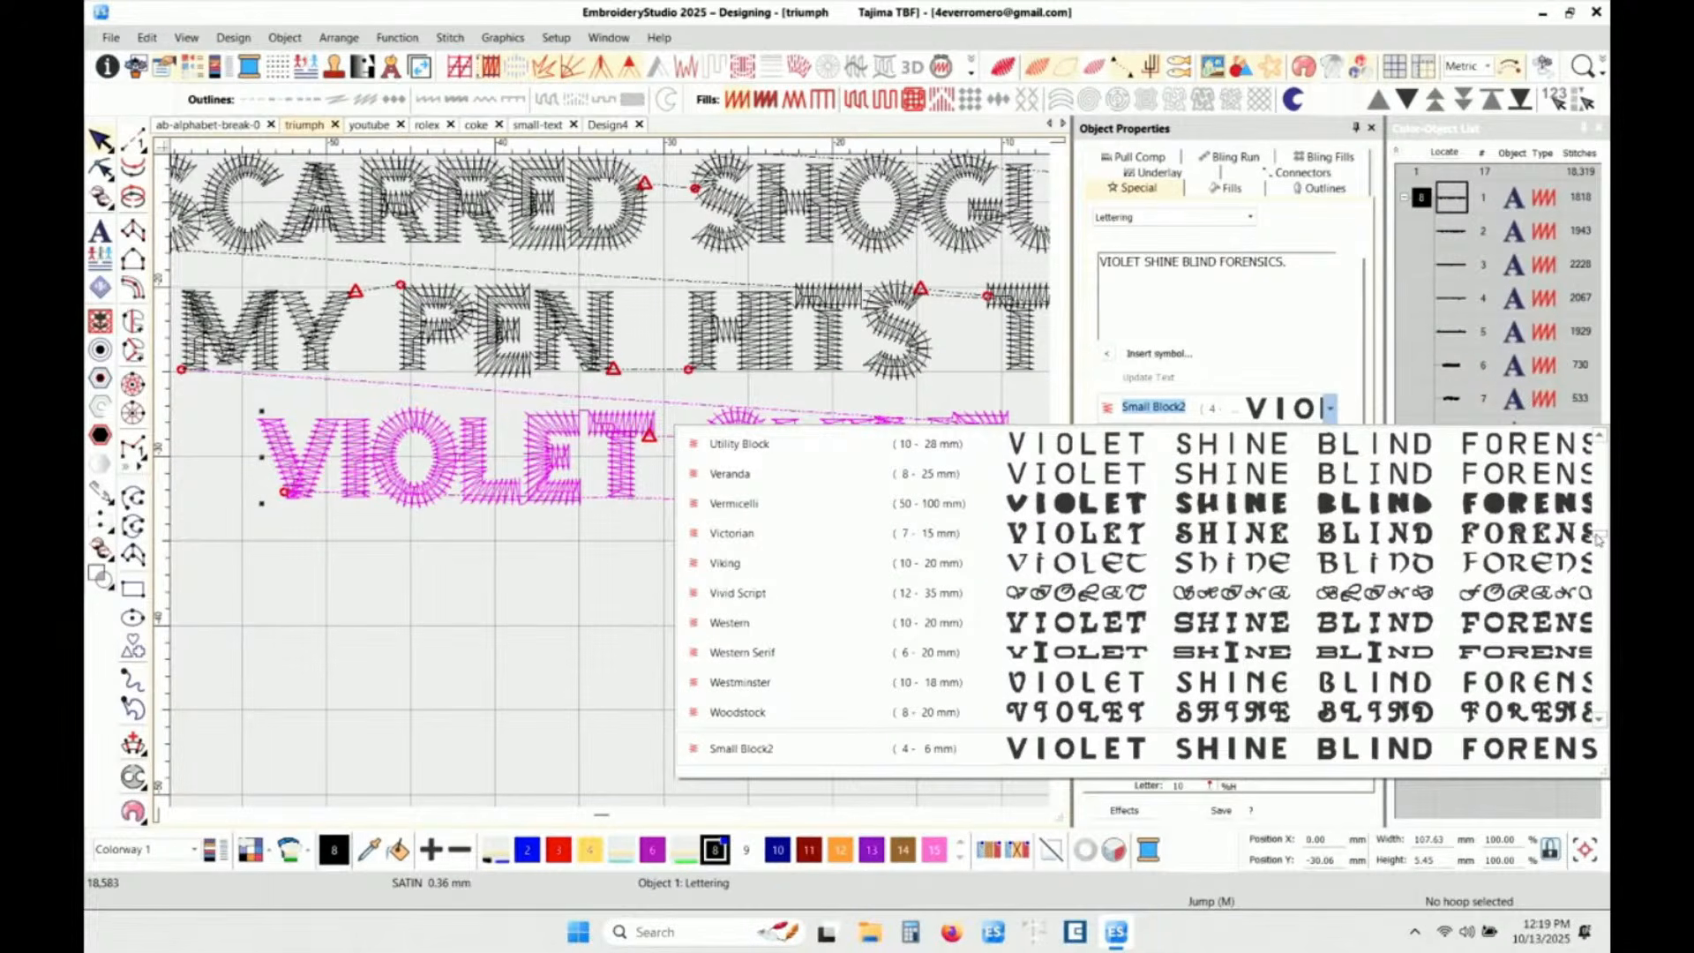
pyautogui.moveTo(1598, 540); pyautogui.dragTo(1602, 551)
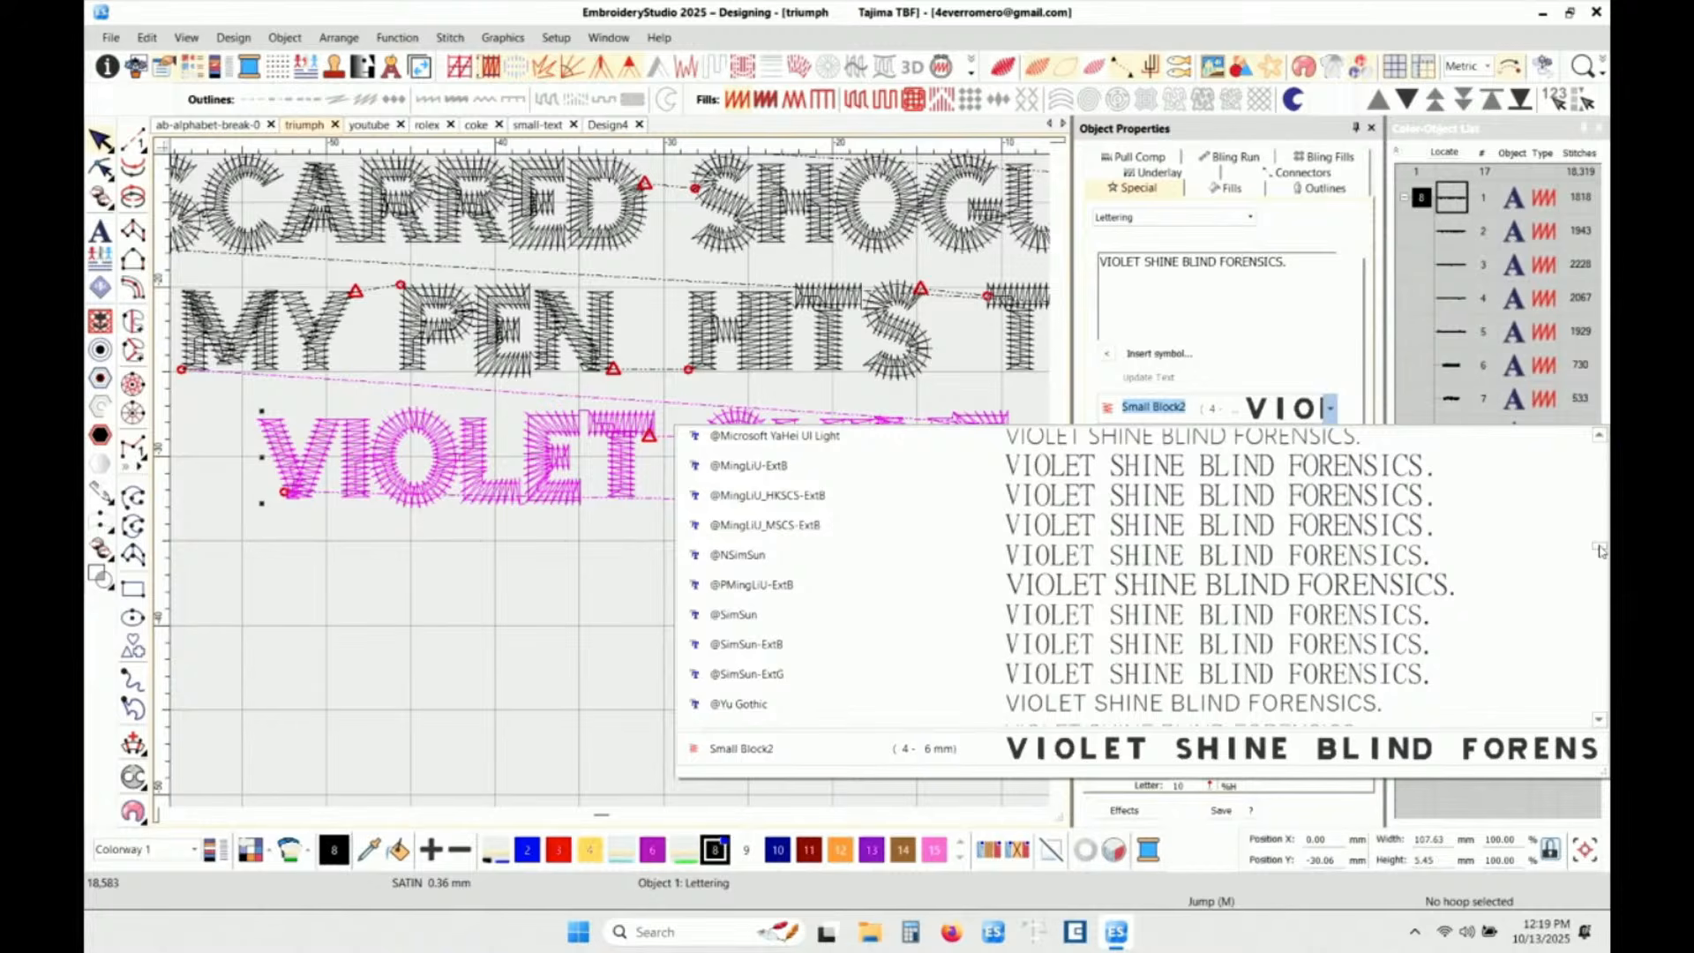
pyautogui.moveTo(1602, 552); pyautogui.dragTo(1604, 443)
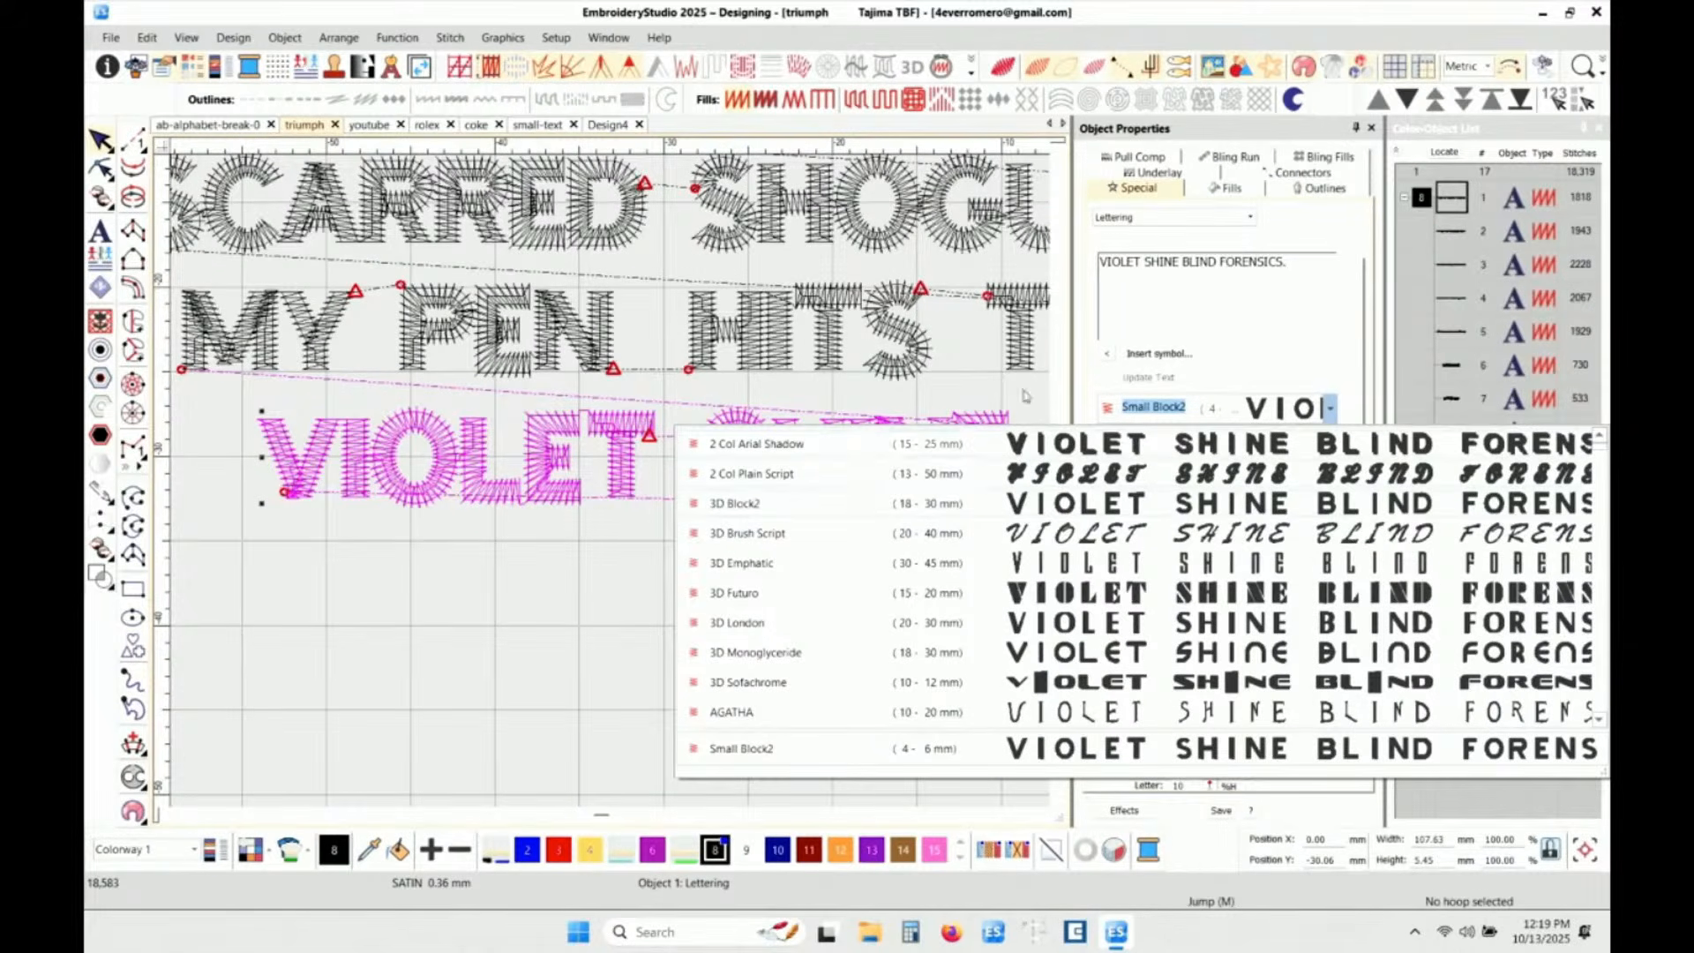
pyautogui.click(1341, 224)
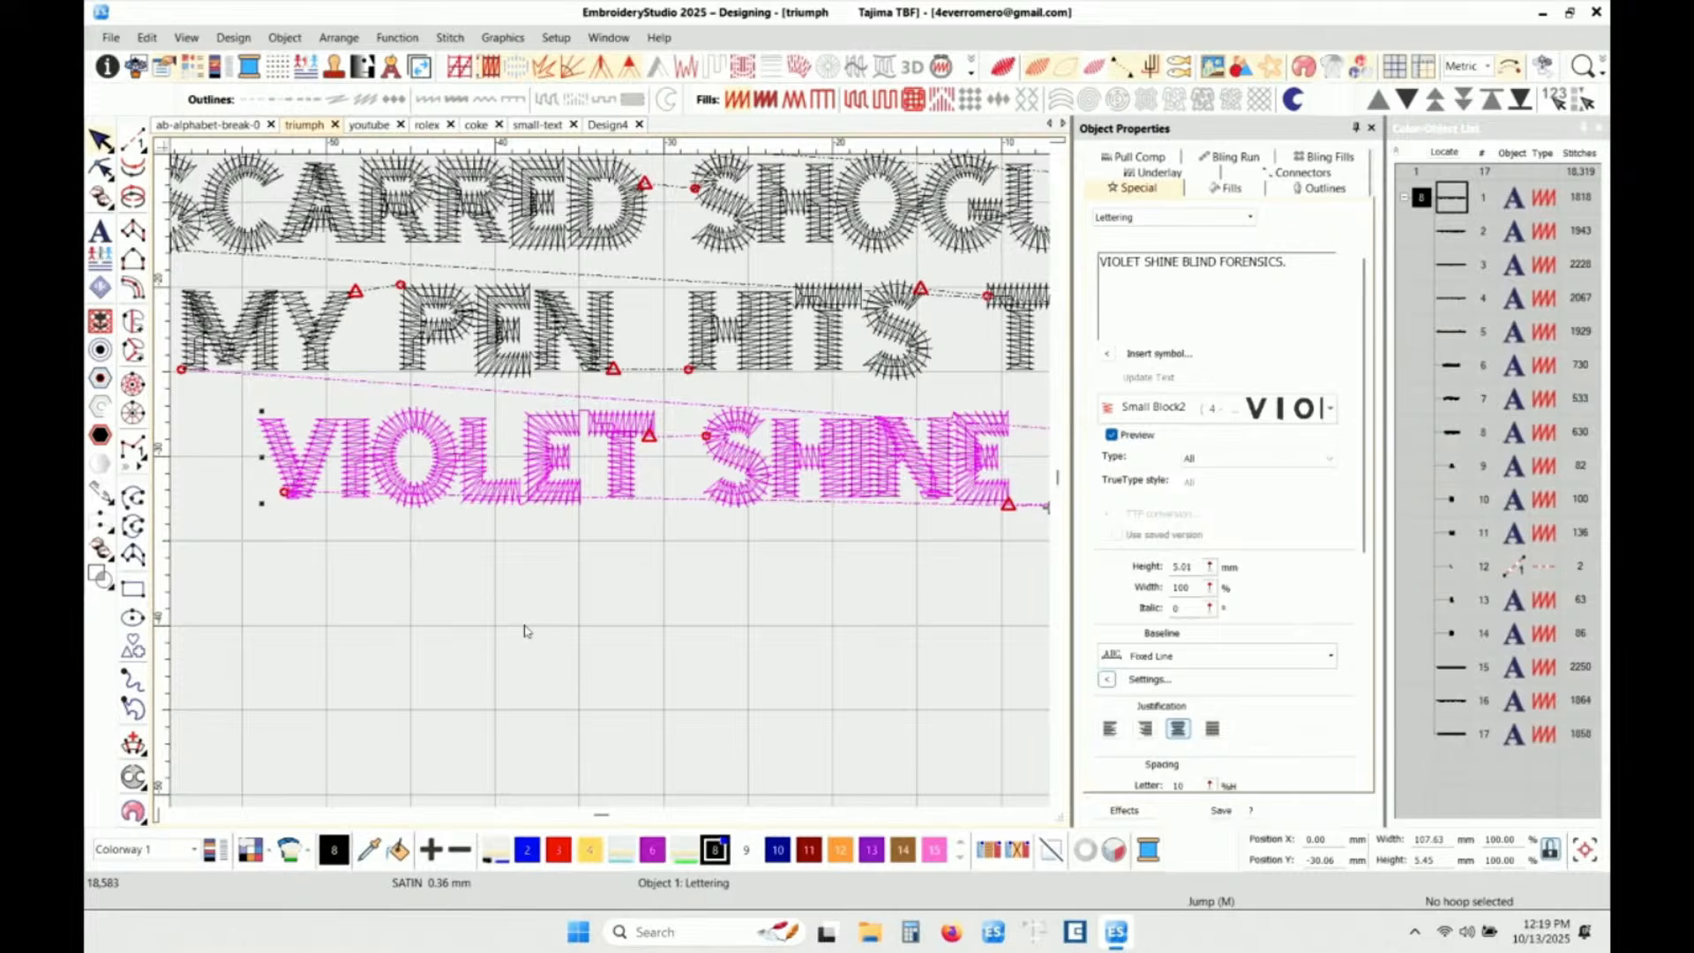
pyautogui.write('h')
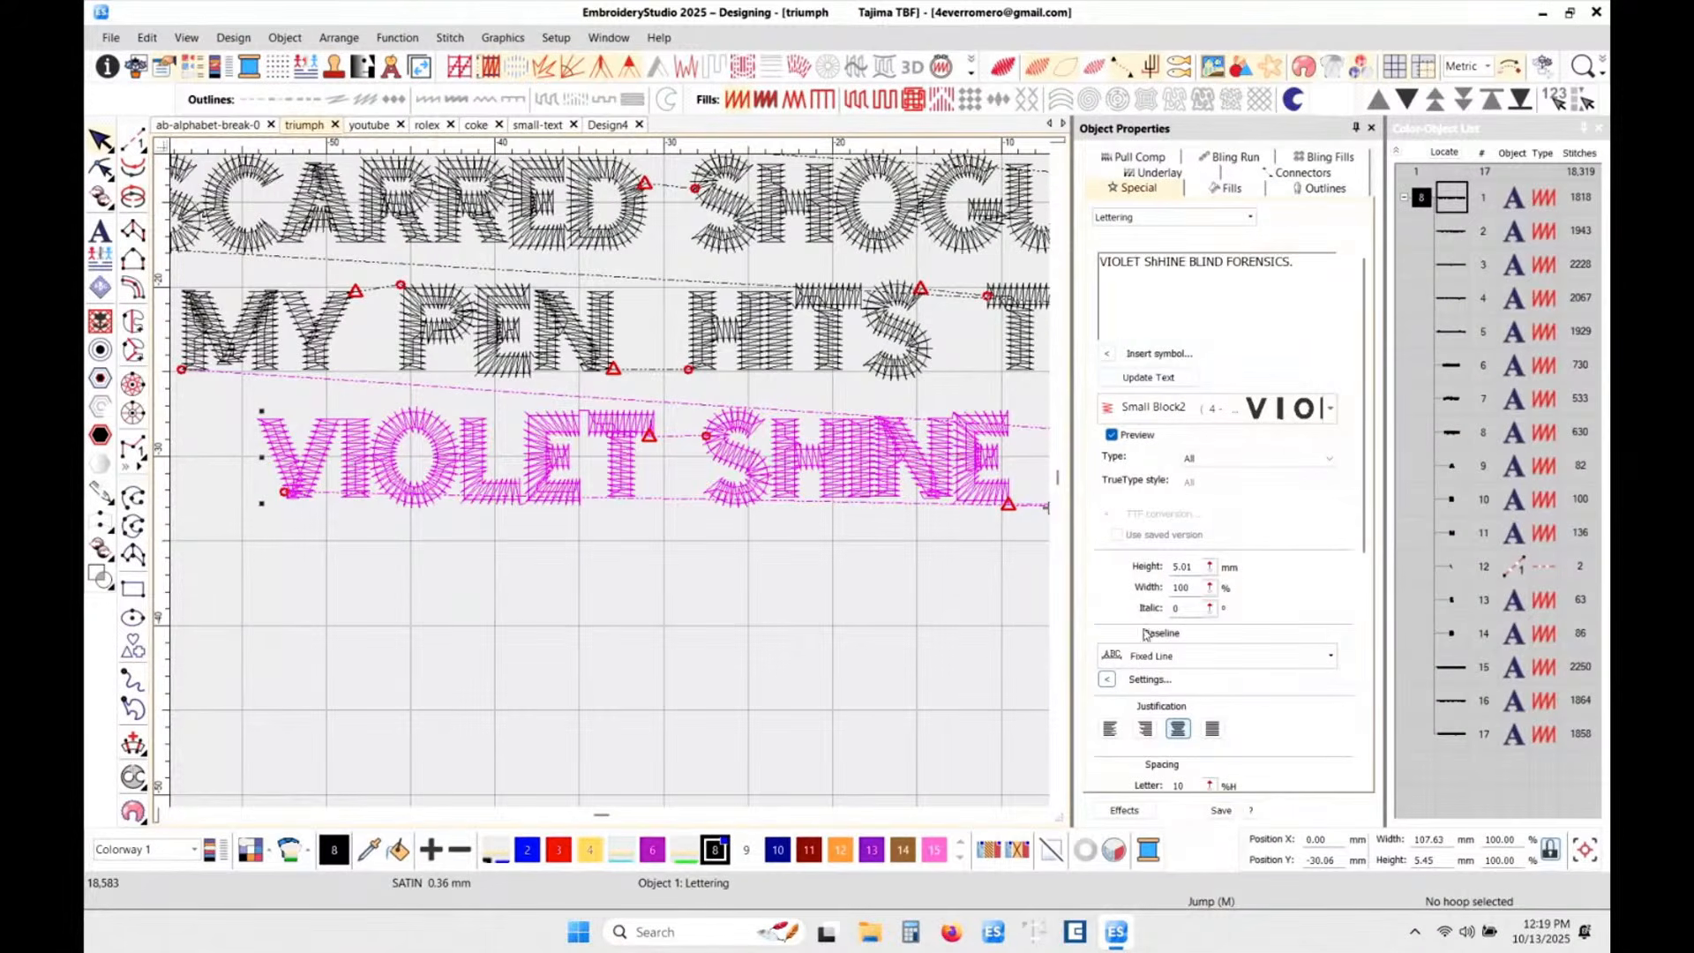
pyautogui.click(1453, 673)
pyautogui.click(1453, 697)
pyautogui.click(1452, 730)
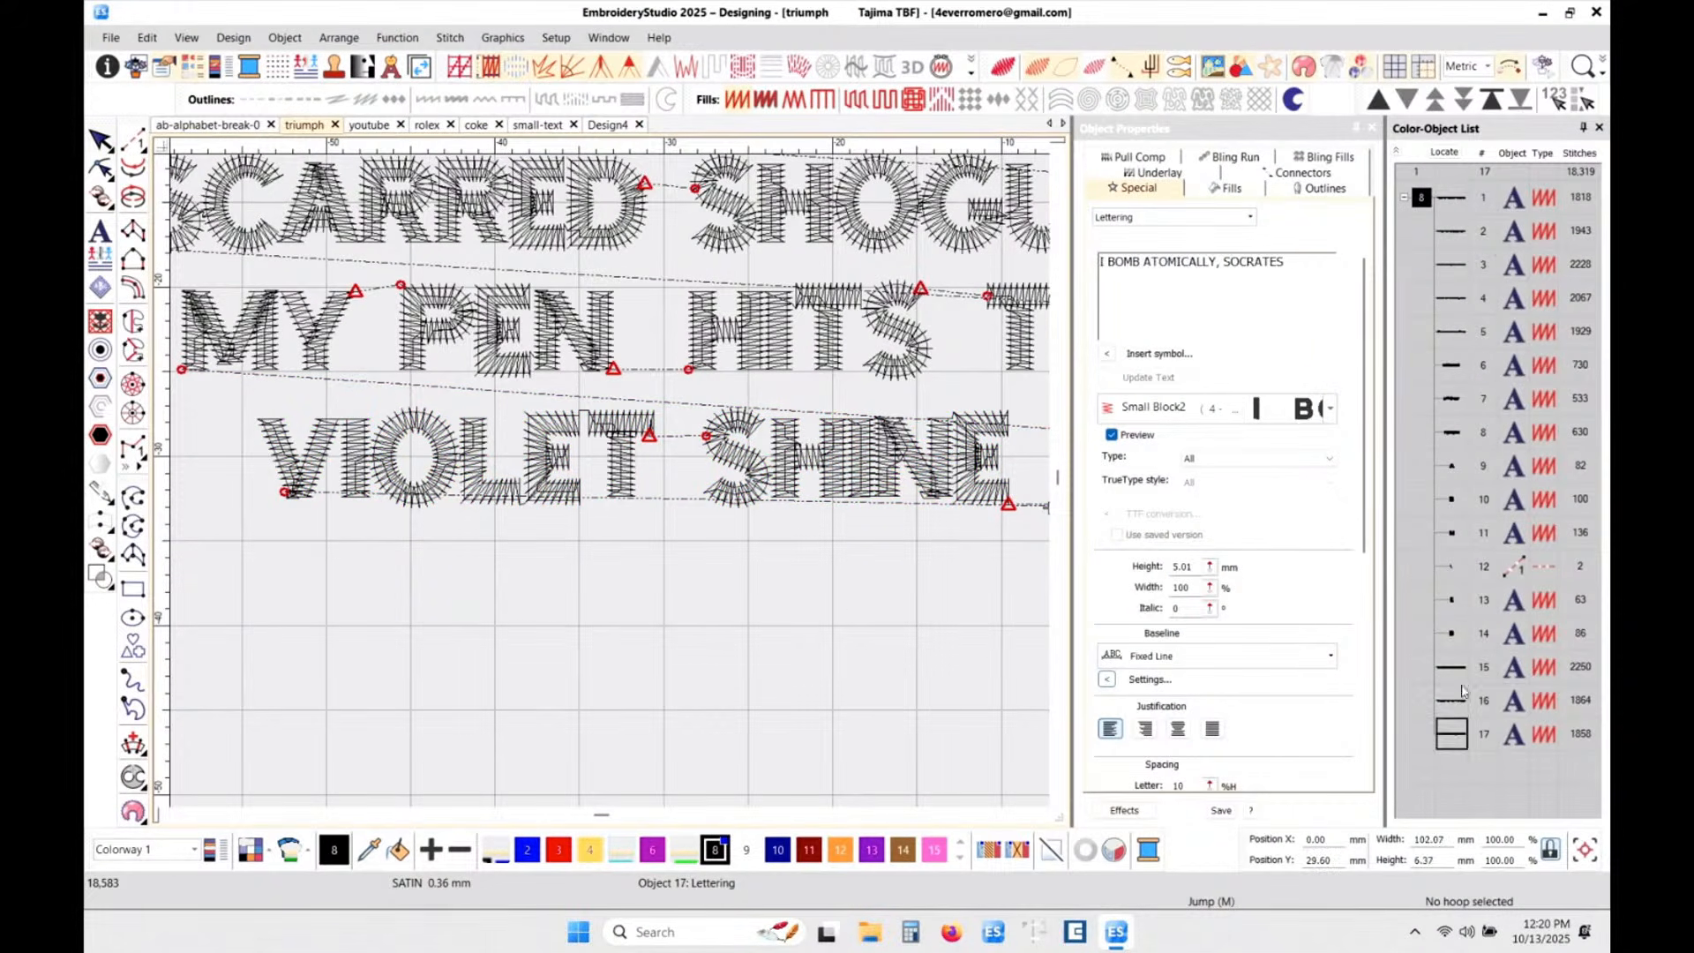
# - Reshape the VIOLET SHINE BLIND FORENSICS lettering by moving the T of VIOLET closer to the E so their stitches nearly meet
pyautogui.click(1452, 200)
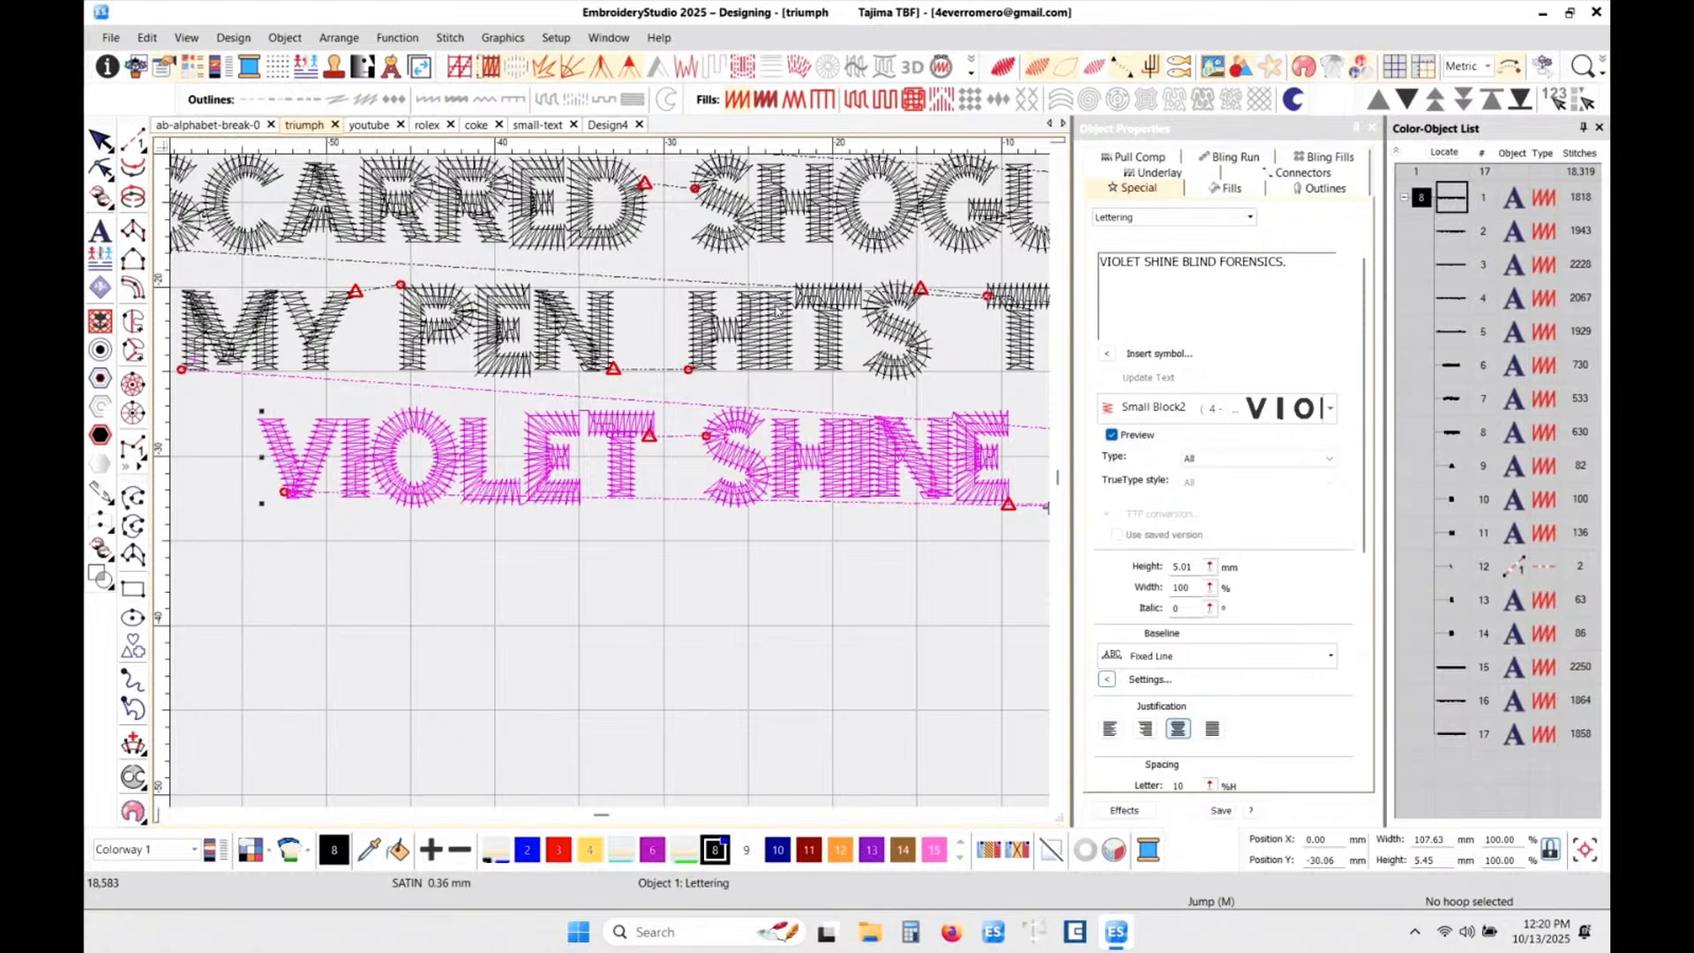
pyautogui.press('h')
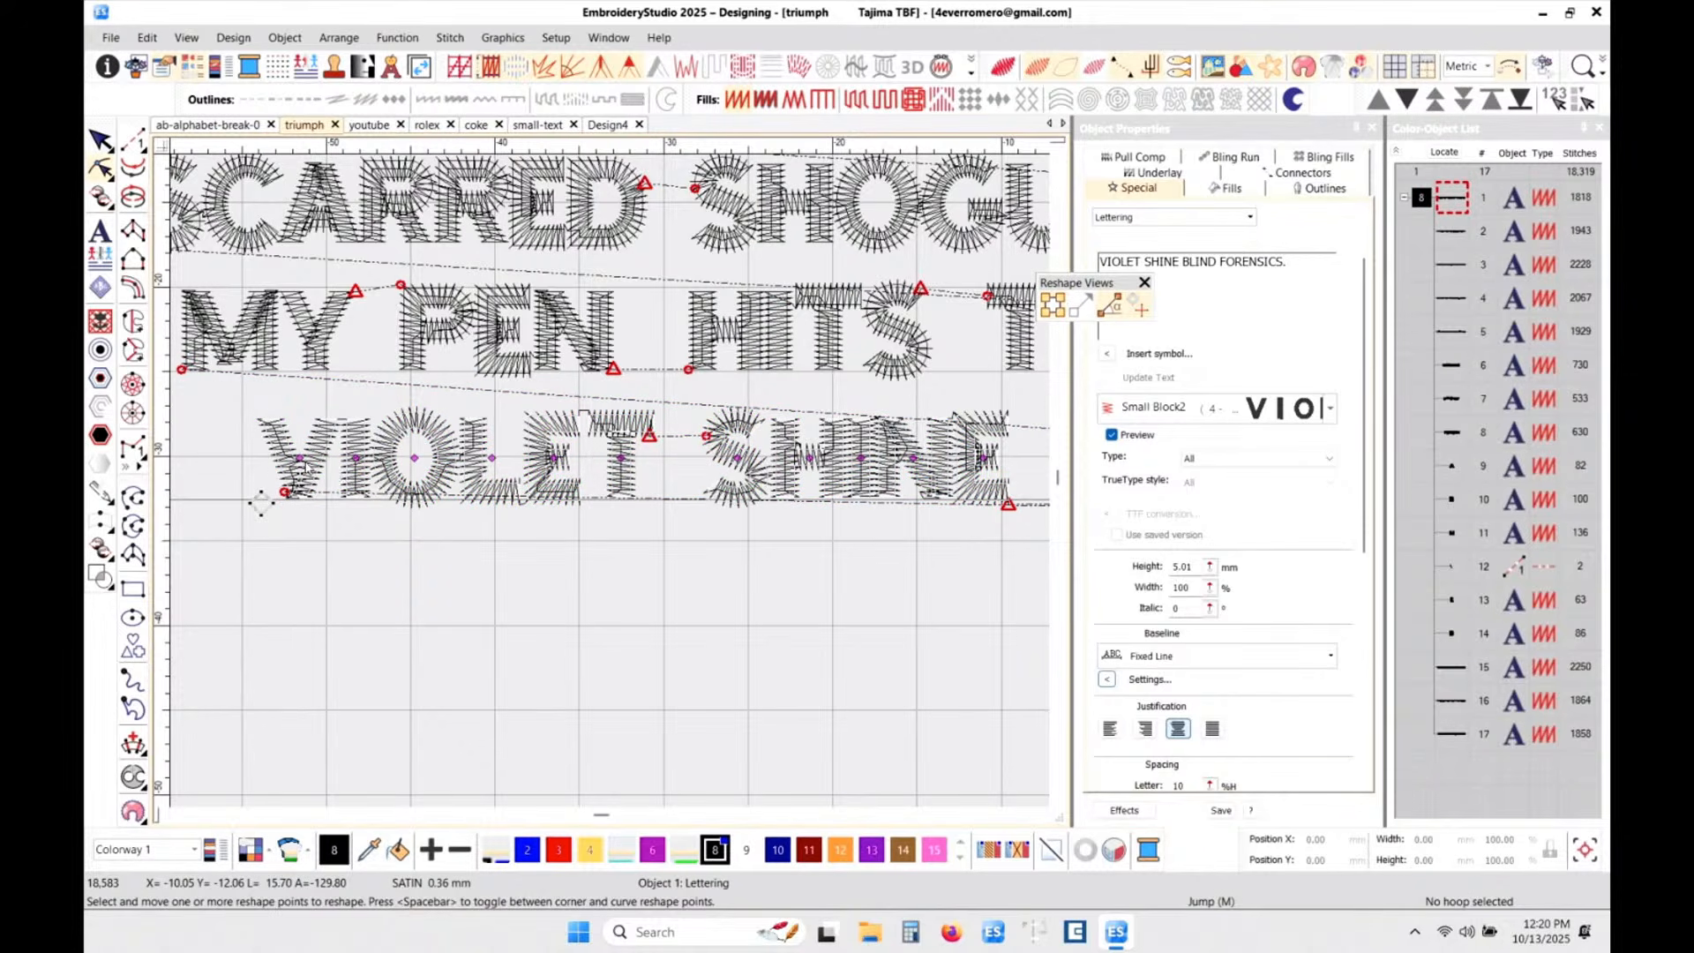
pyautogui.scroll(2, 593, 432)
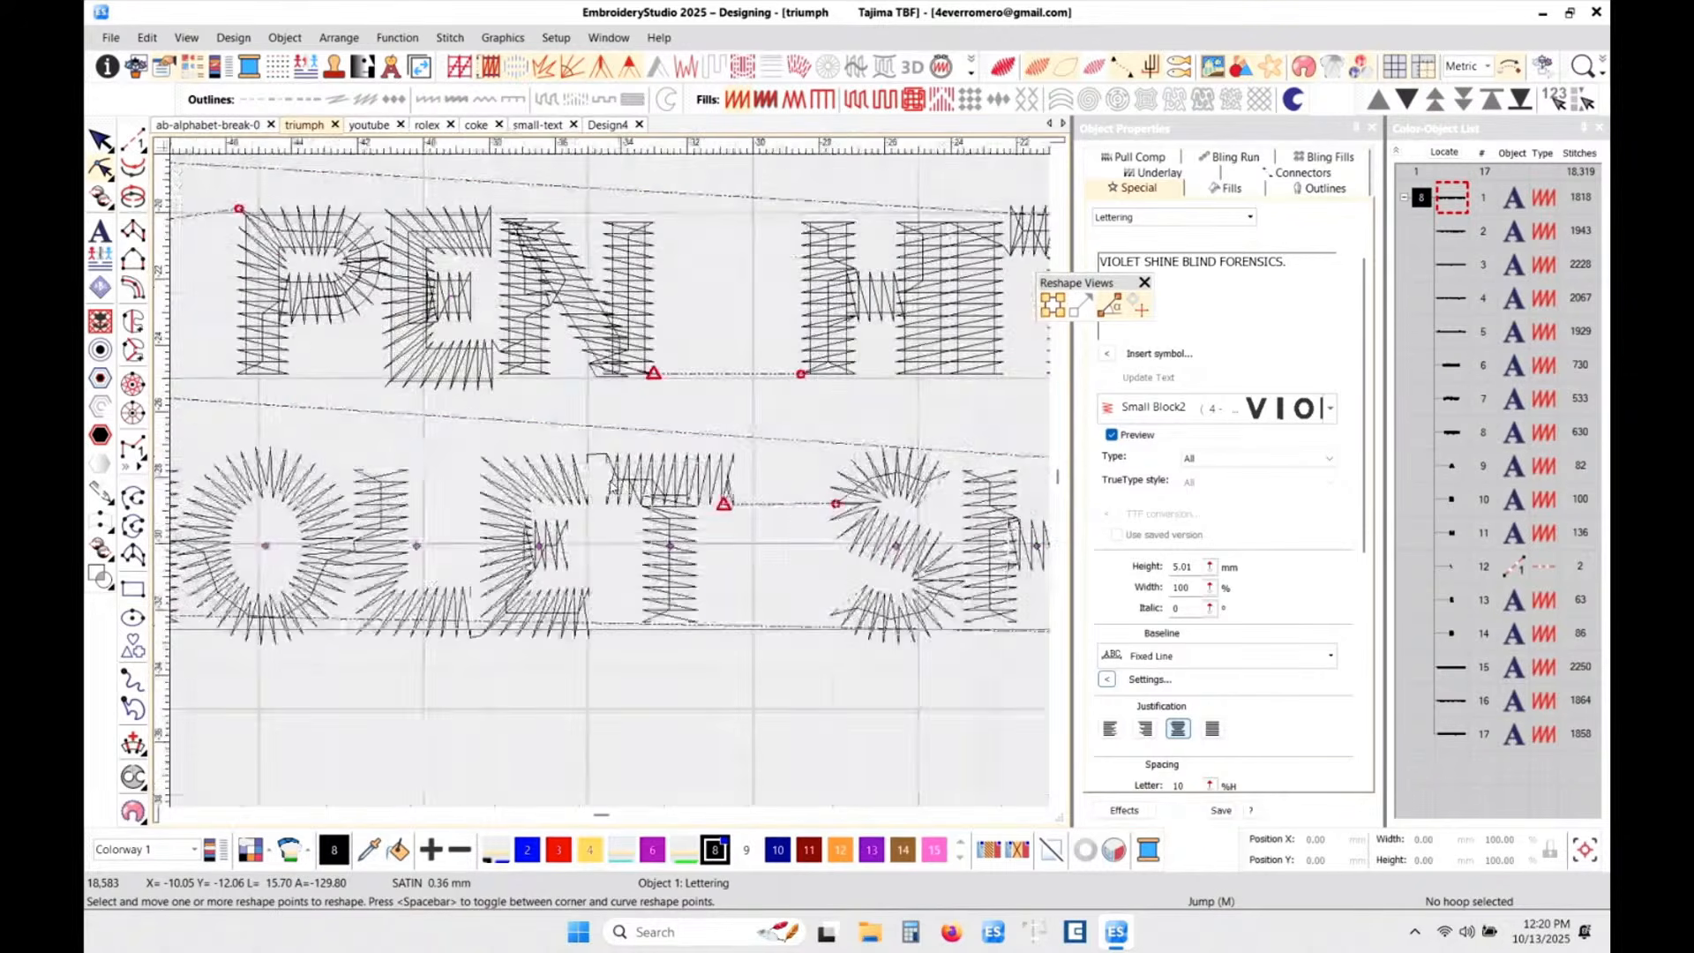
pyautogui.scroll(2, 611, 484)
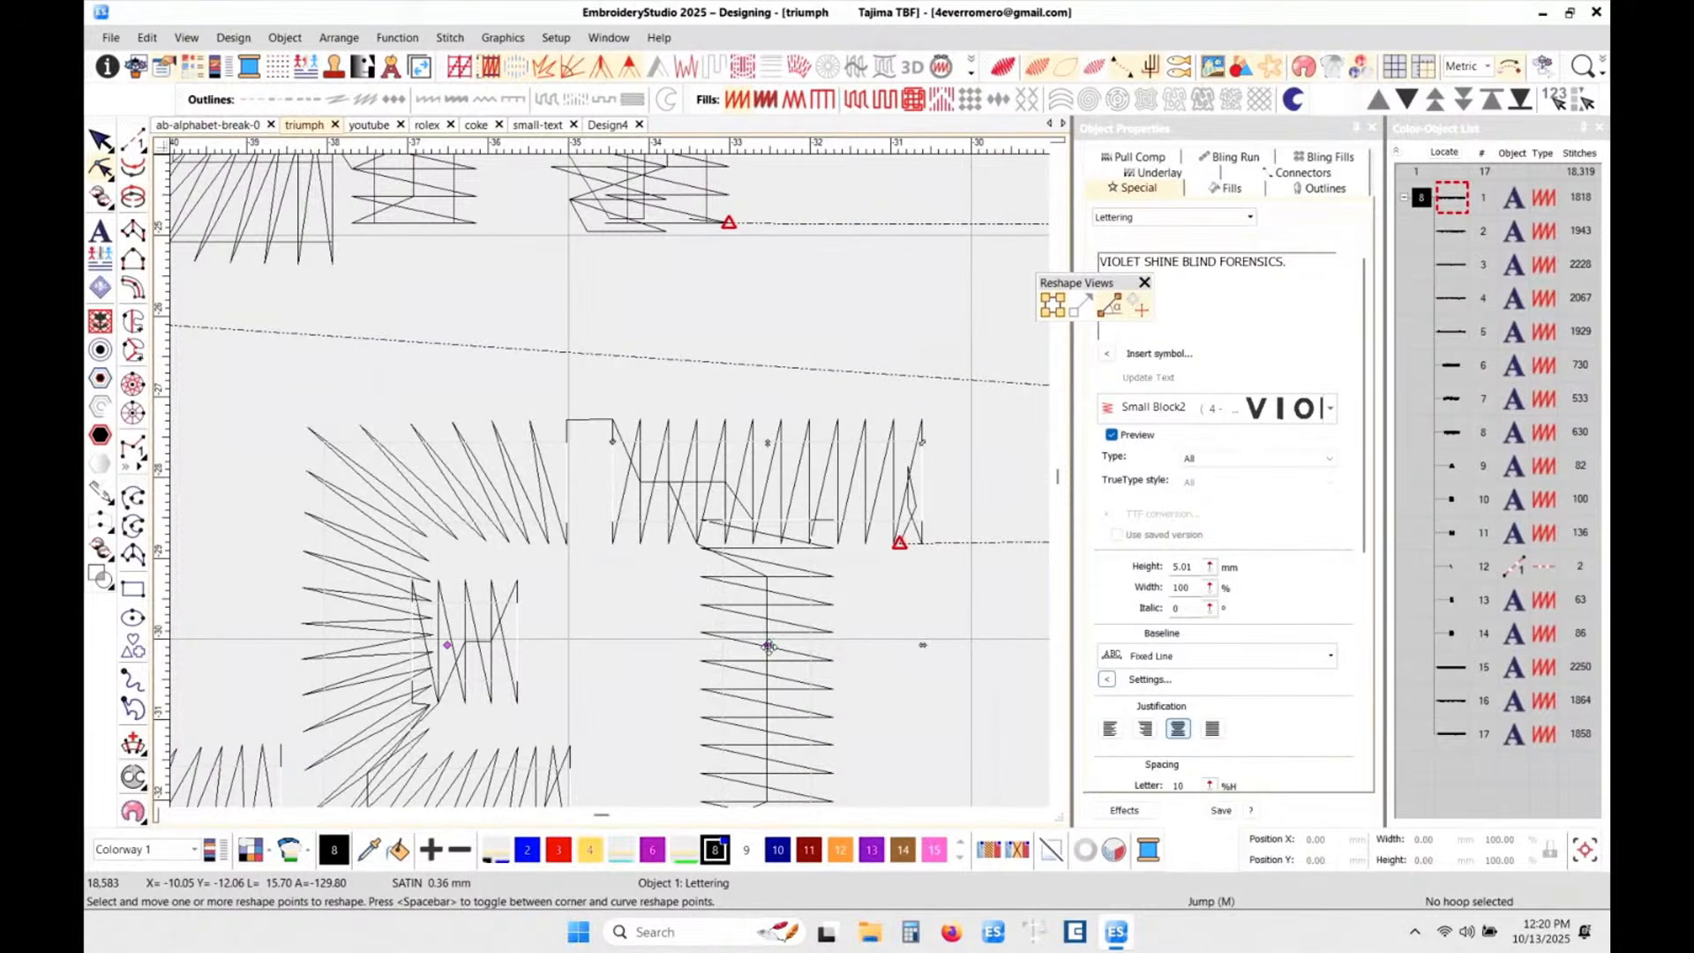
pyautogui.moveTo(768, 647); pyautogui.dragTo(743, 649)
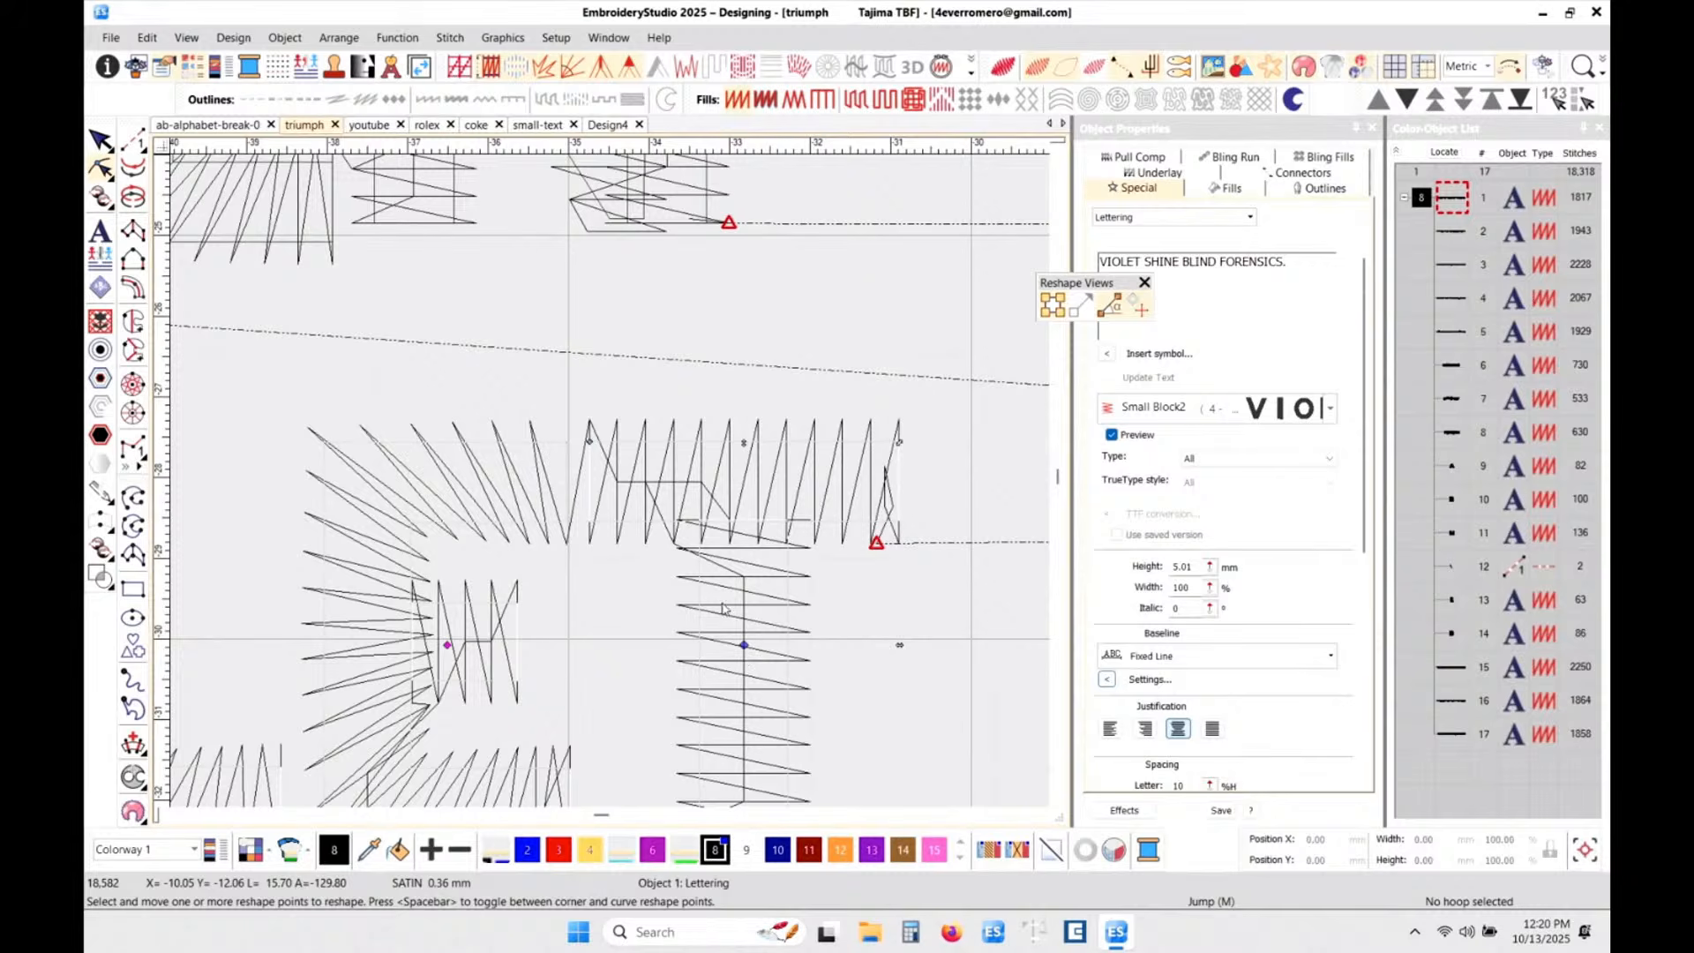
# - Try raising the top of the T's crossbar and lengthening its stem in VIOLET, undo both changes and leave reshaping
pyautogui.click(801, 443)
pyautogui.moveTo(937, 418); pyautogui.dragTo(588, 412)
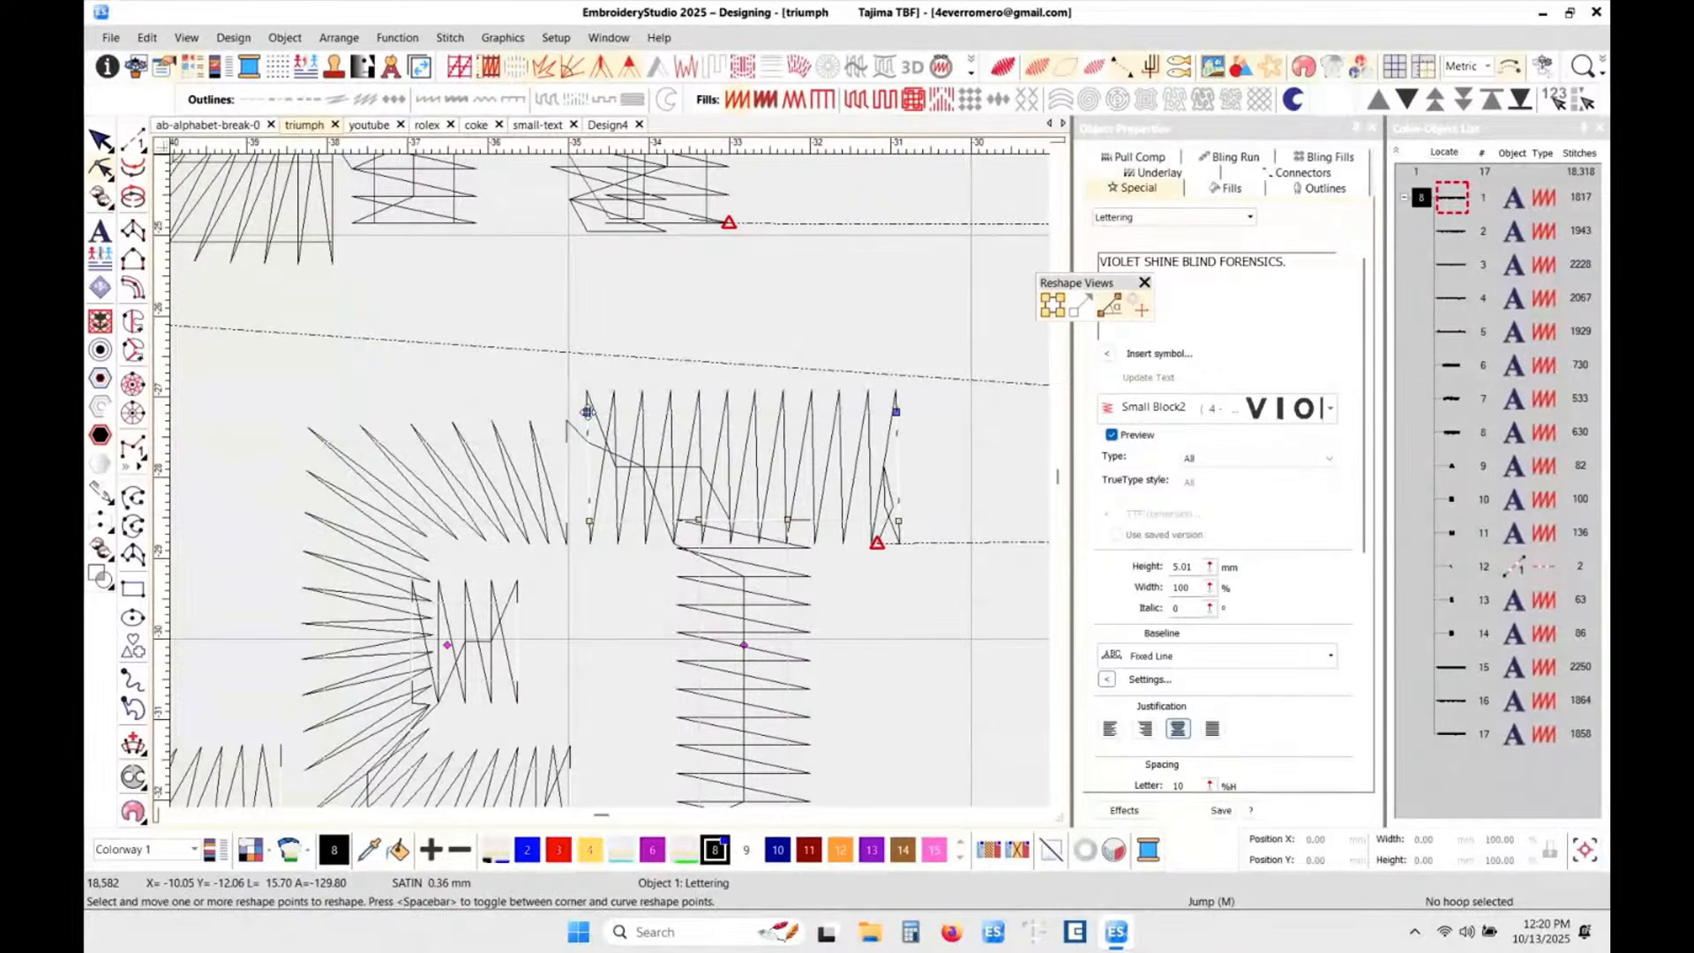
pyautogui.press('t')
pyautogui.scroll(-2, 719, 613)
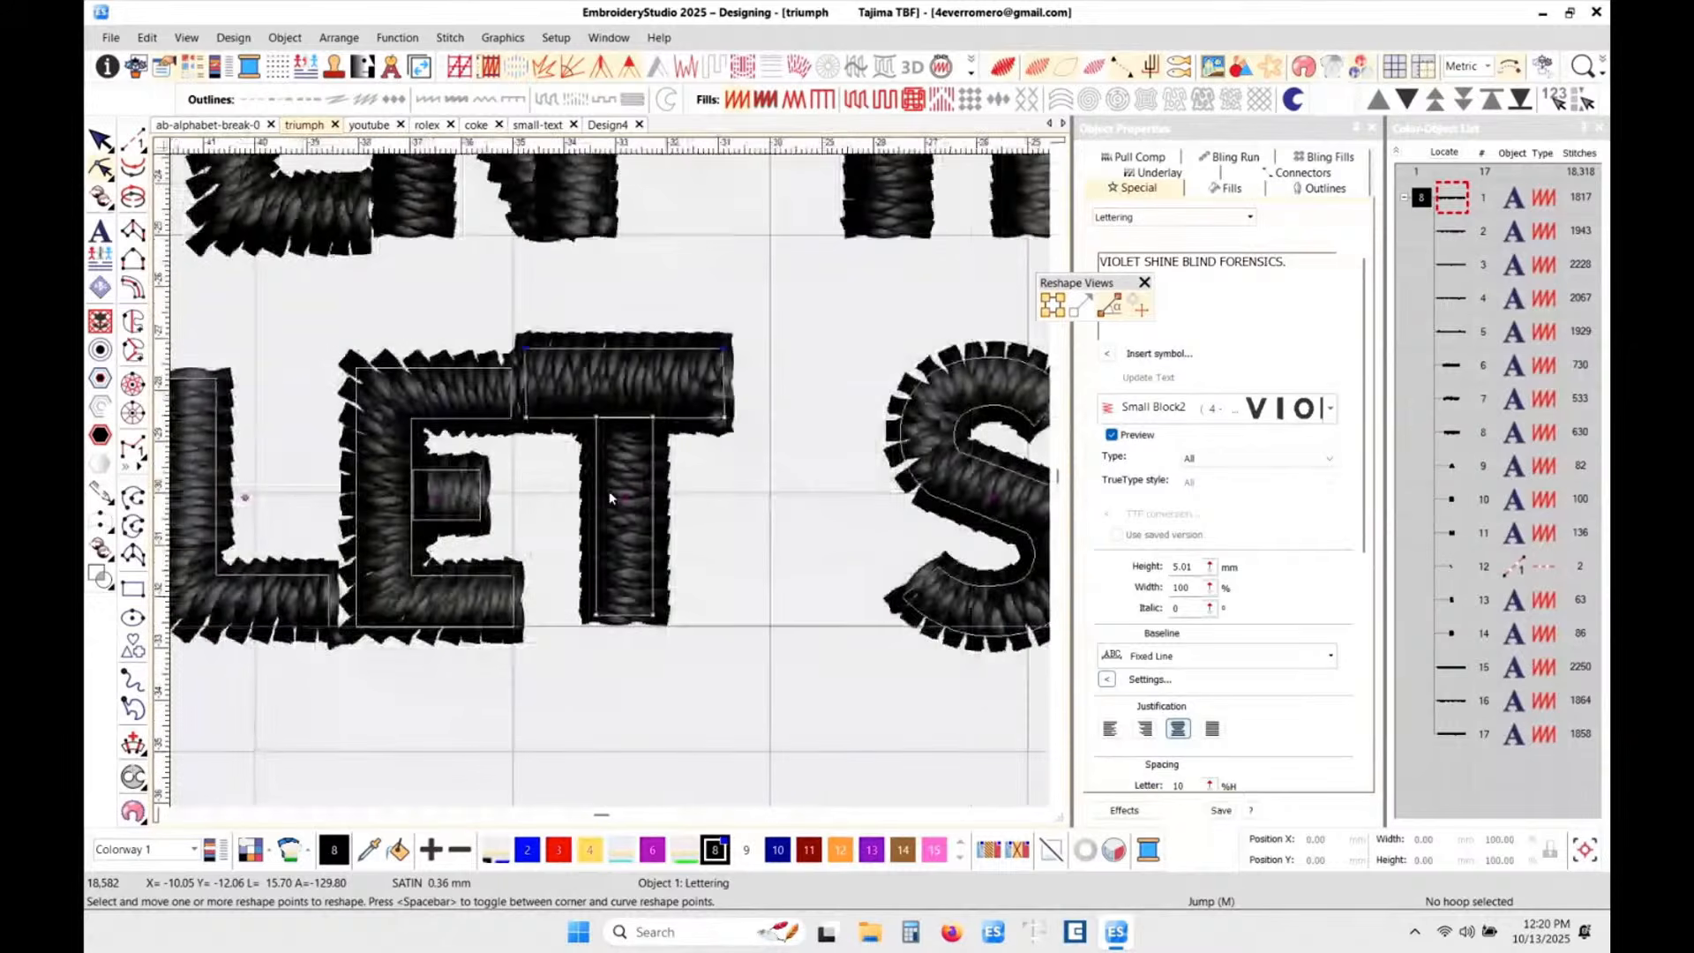
pyautogui.moveTo(575, 597); pyautogui.dragTo(654, 687)
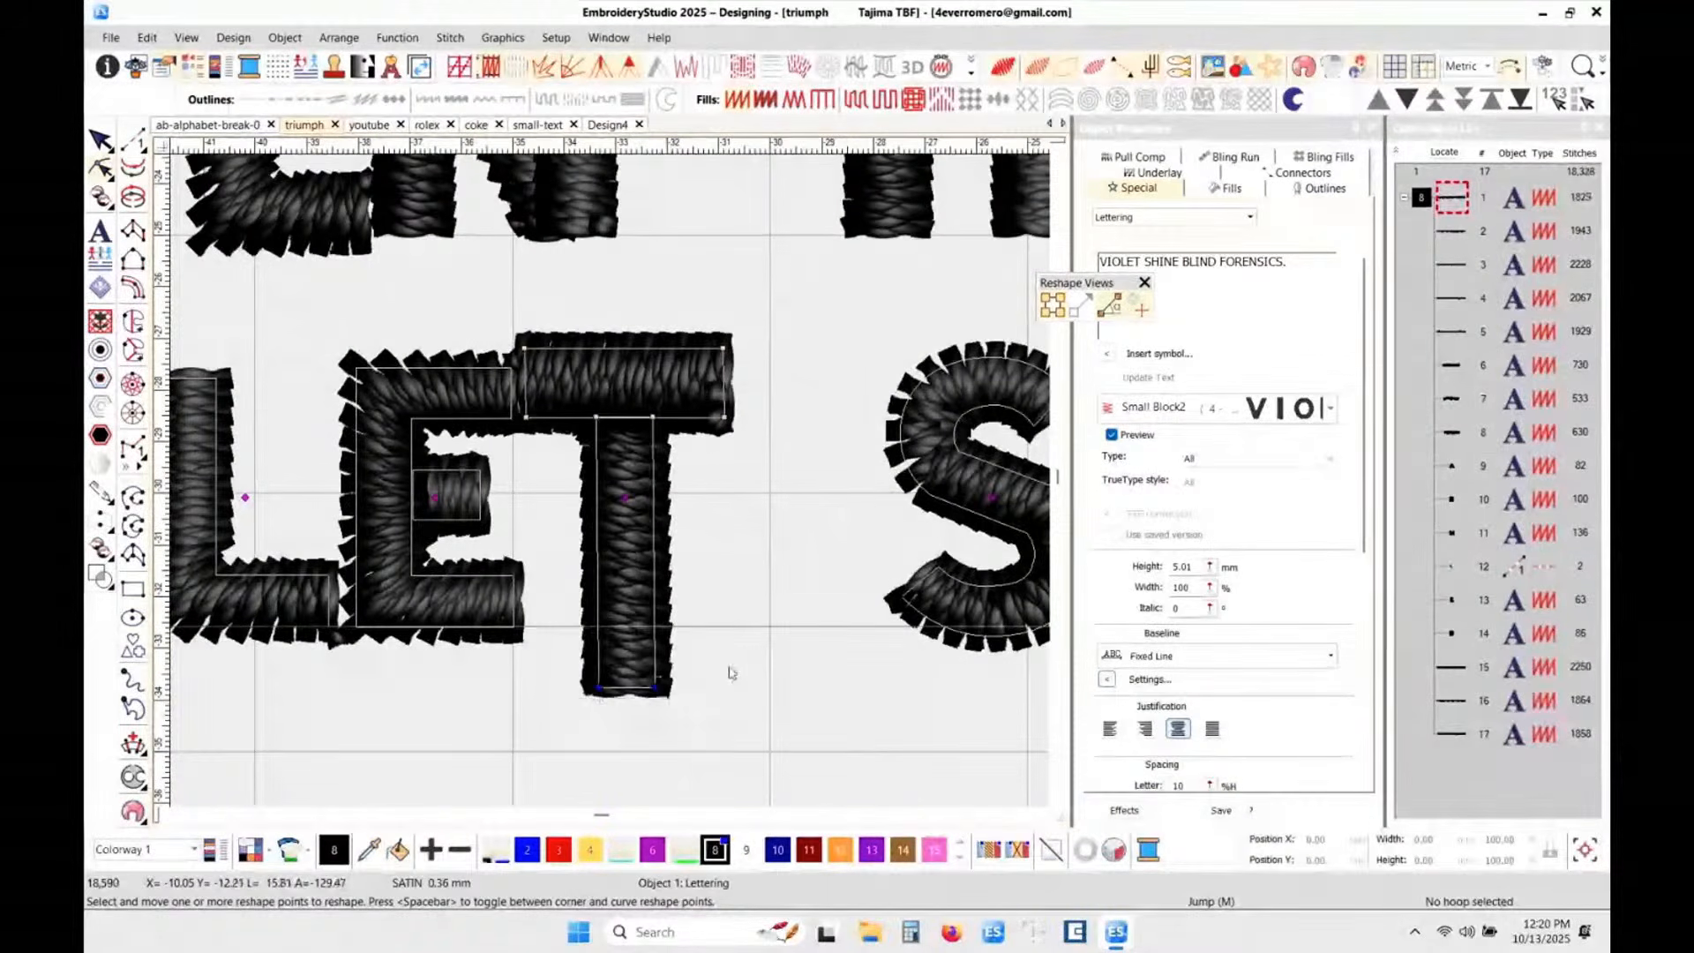
pyautogui.scroll(-2, 589, 458)
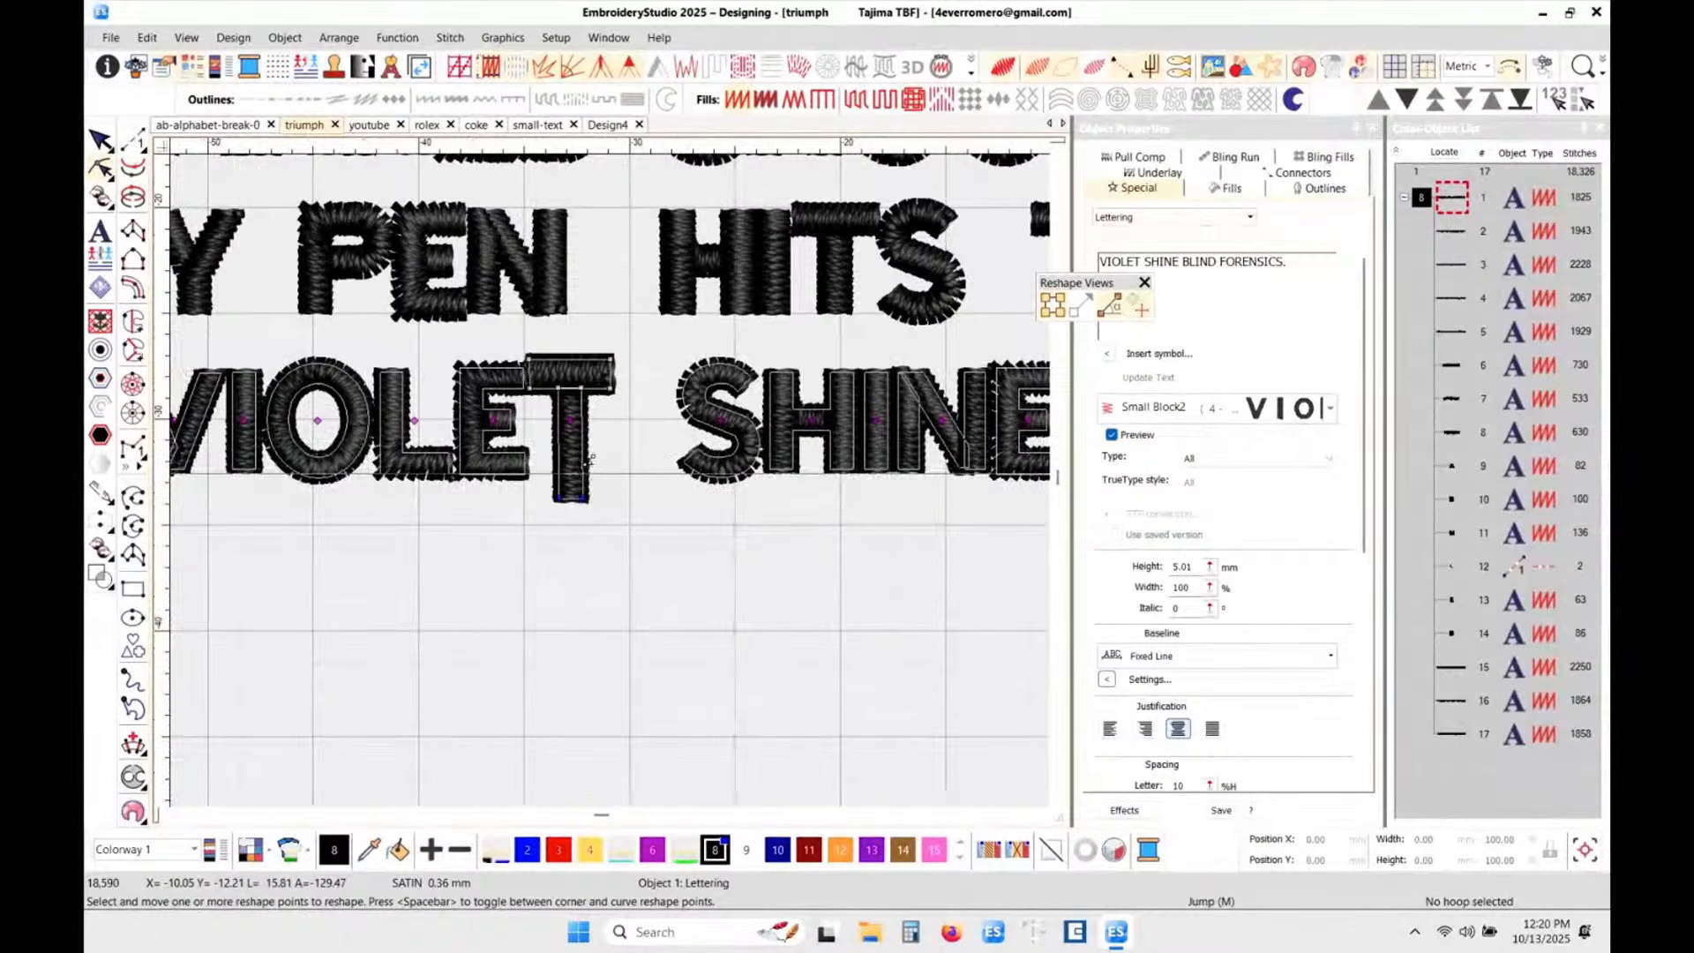
pyautogui.hotkey('ctrl', 'z')
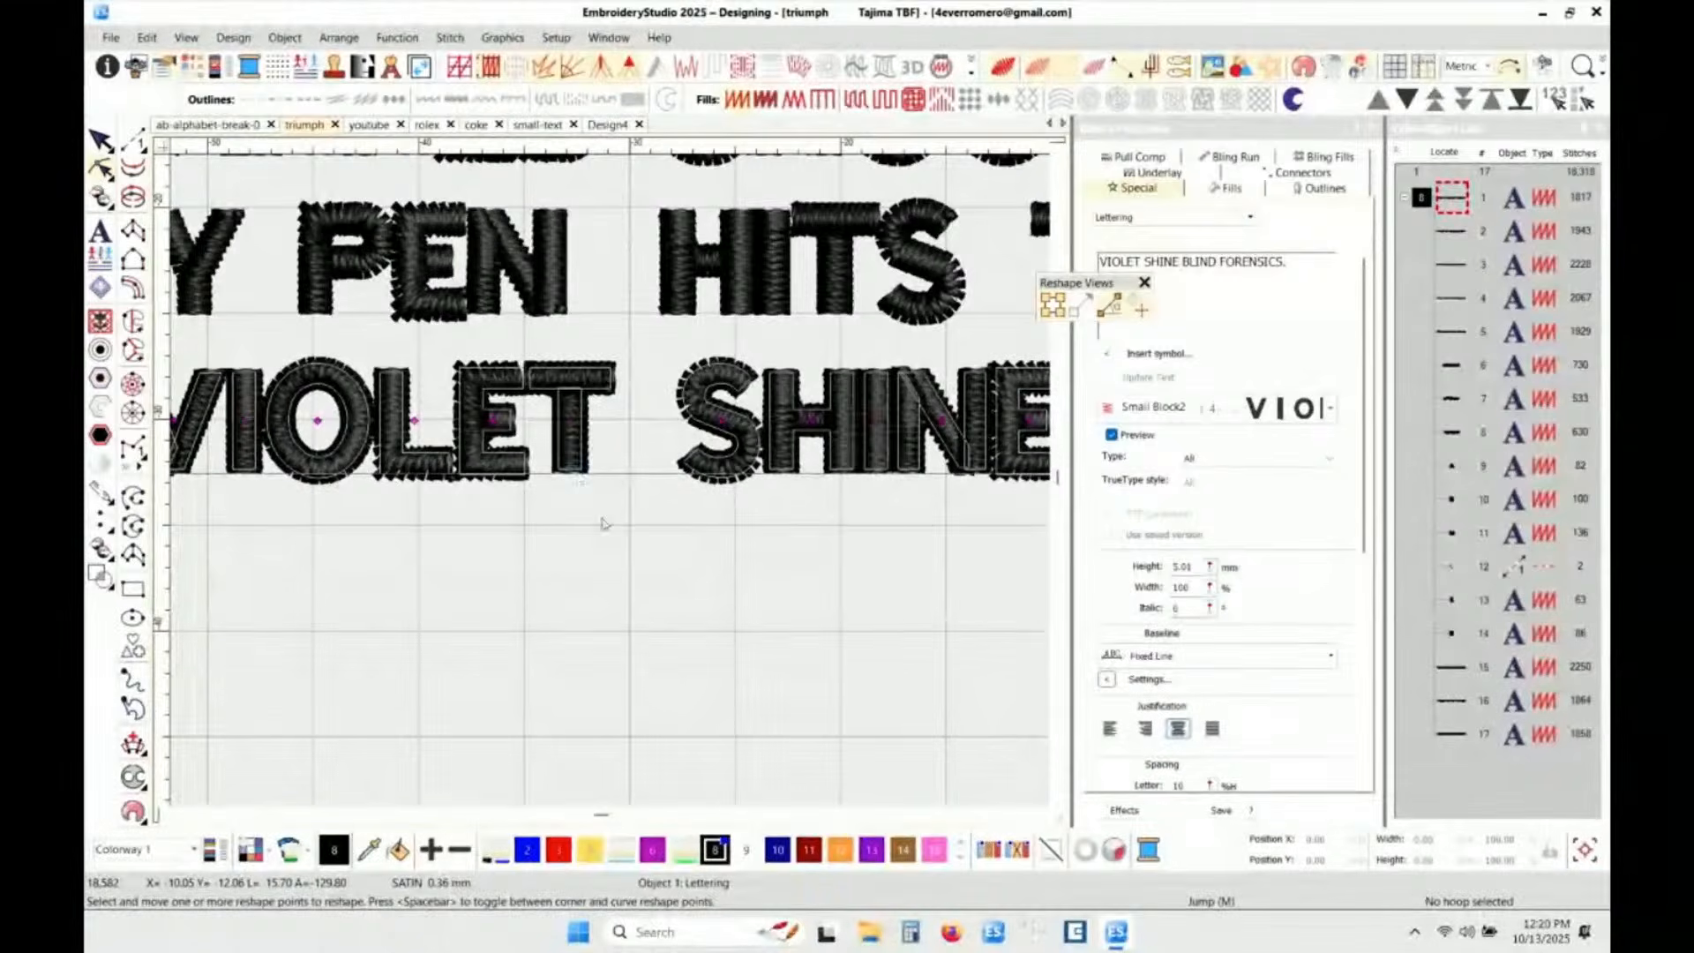
pyautogui.press('Escape')
# - Review the whole lettering design in the realistic stitch view, ending on the letter spacing in SHOGUN
pyautogui.scroll(-2, 610, 485)
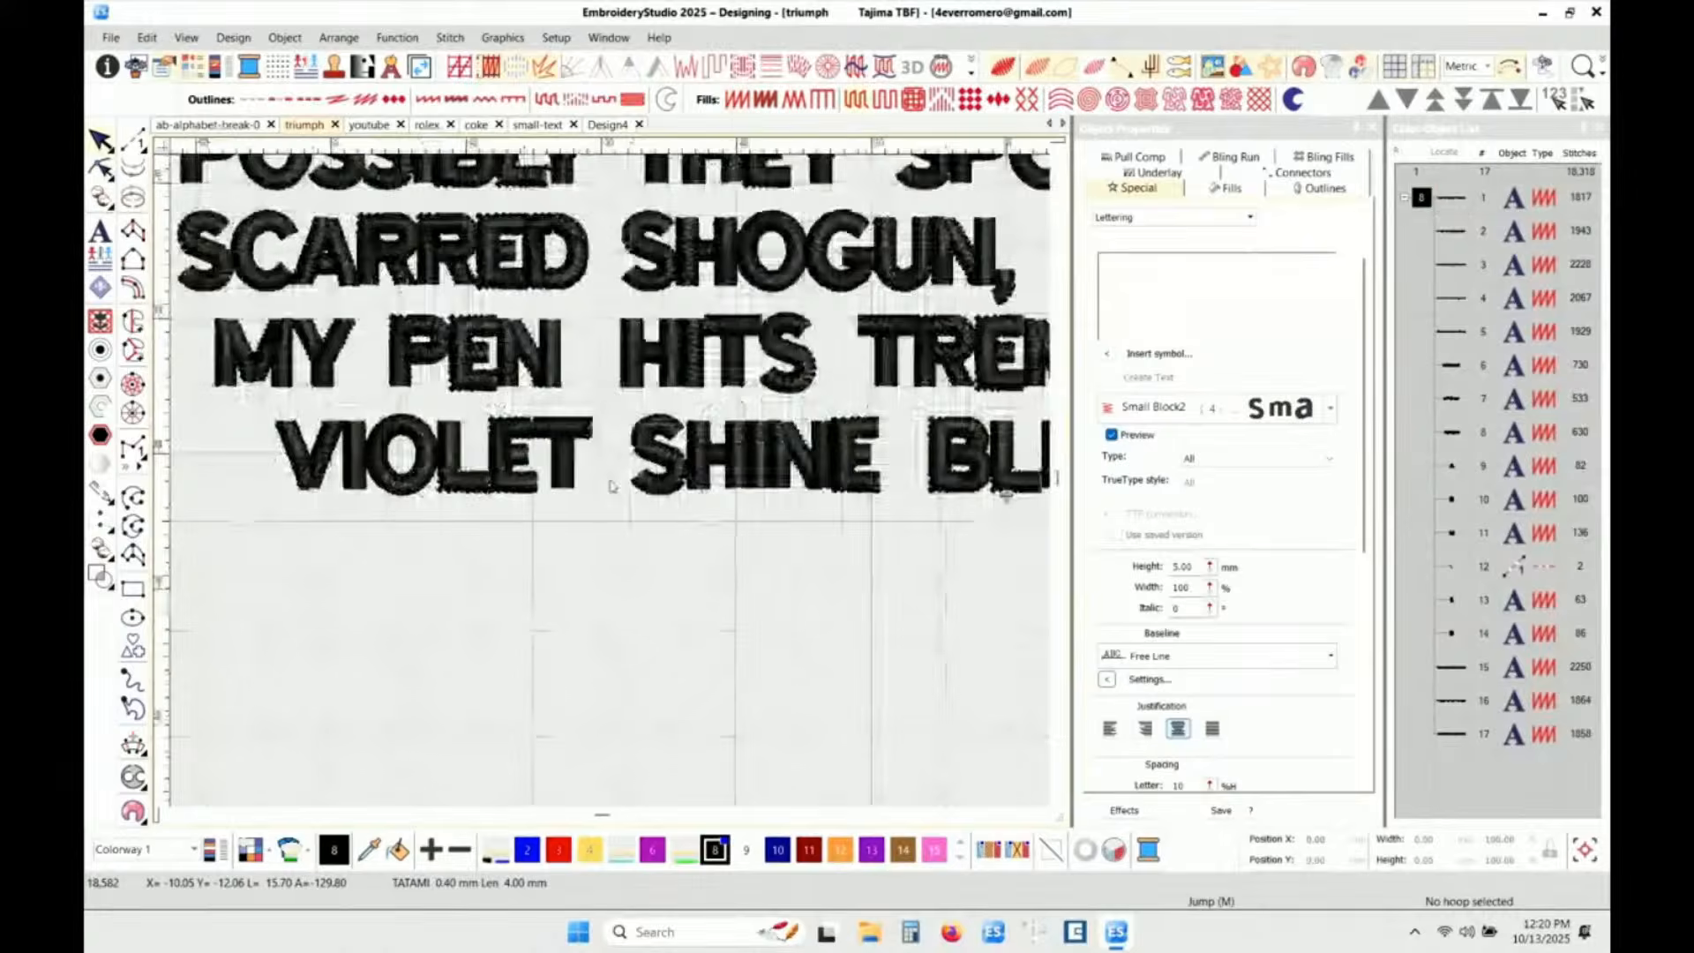
pyautogui.scroll(-4, 611, 485)
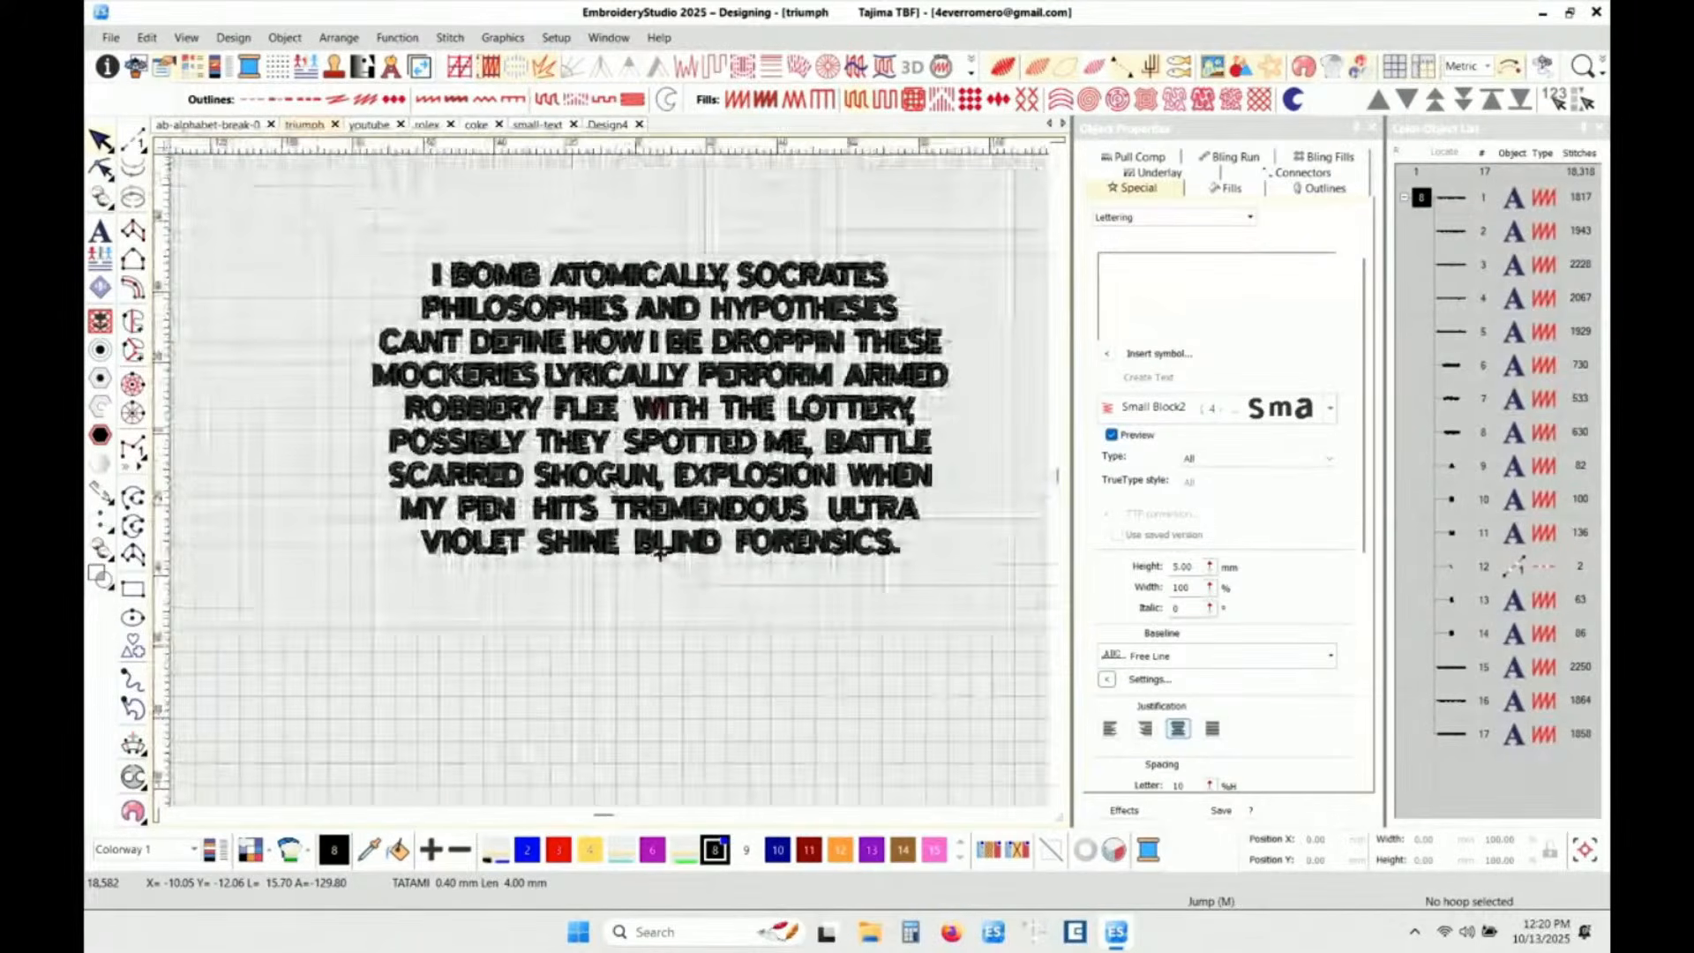
pyautogui.scroll(2, 708, 380)
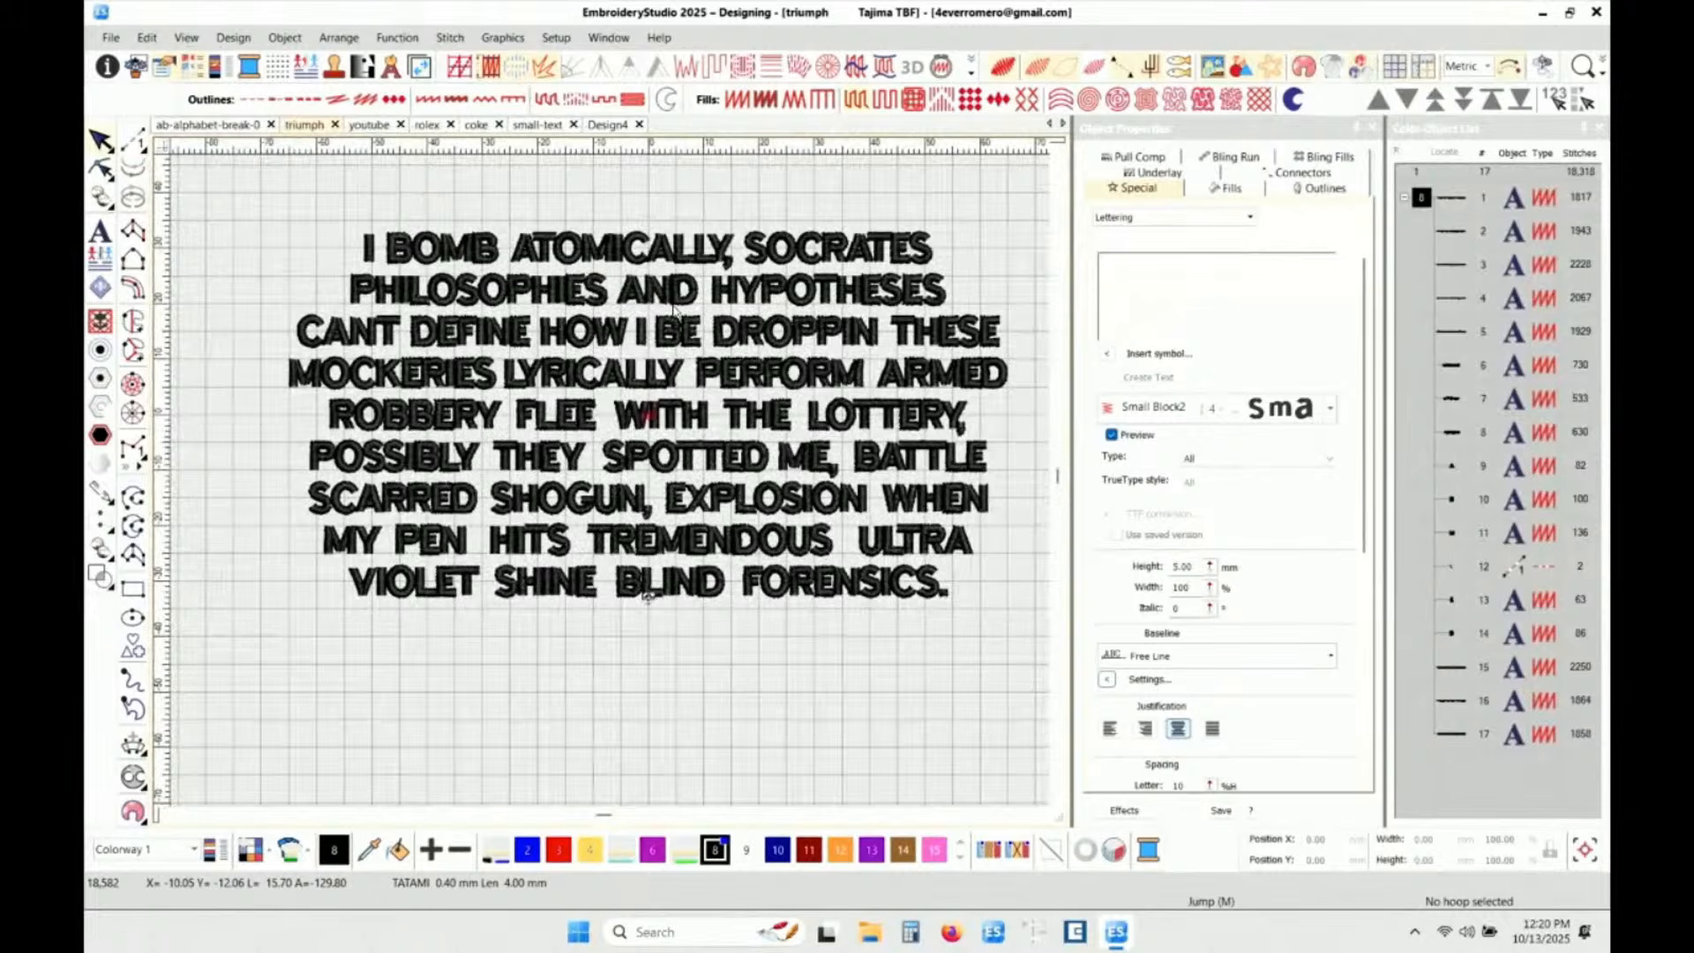
pyautogui.scroll(-1, 611, 486)
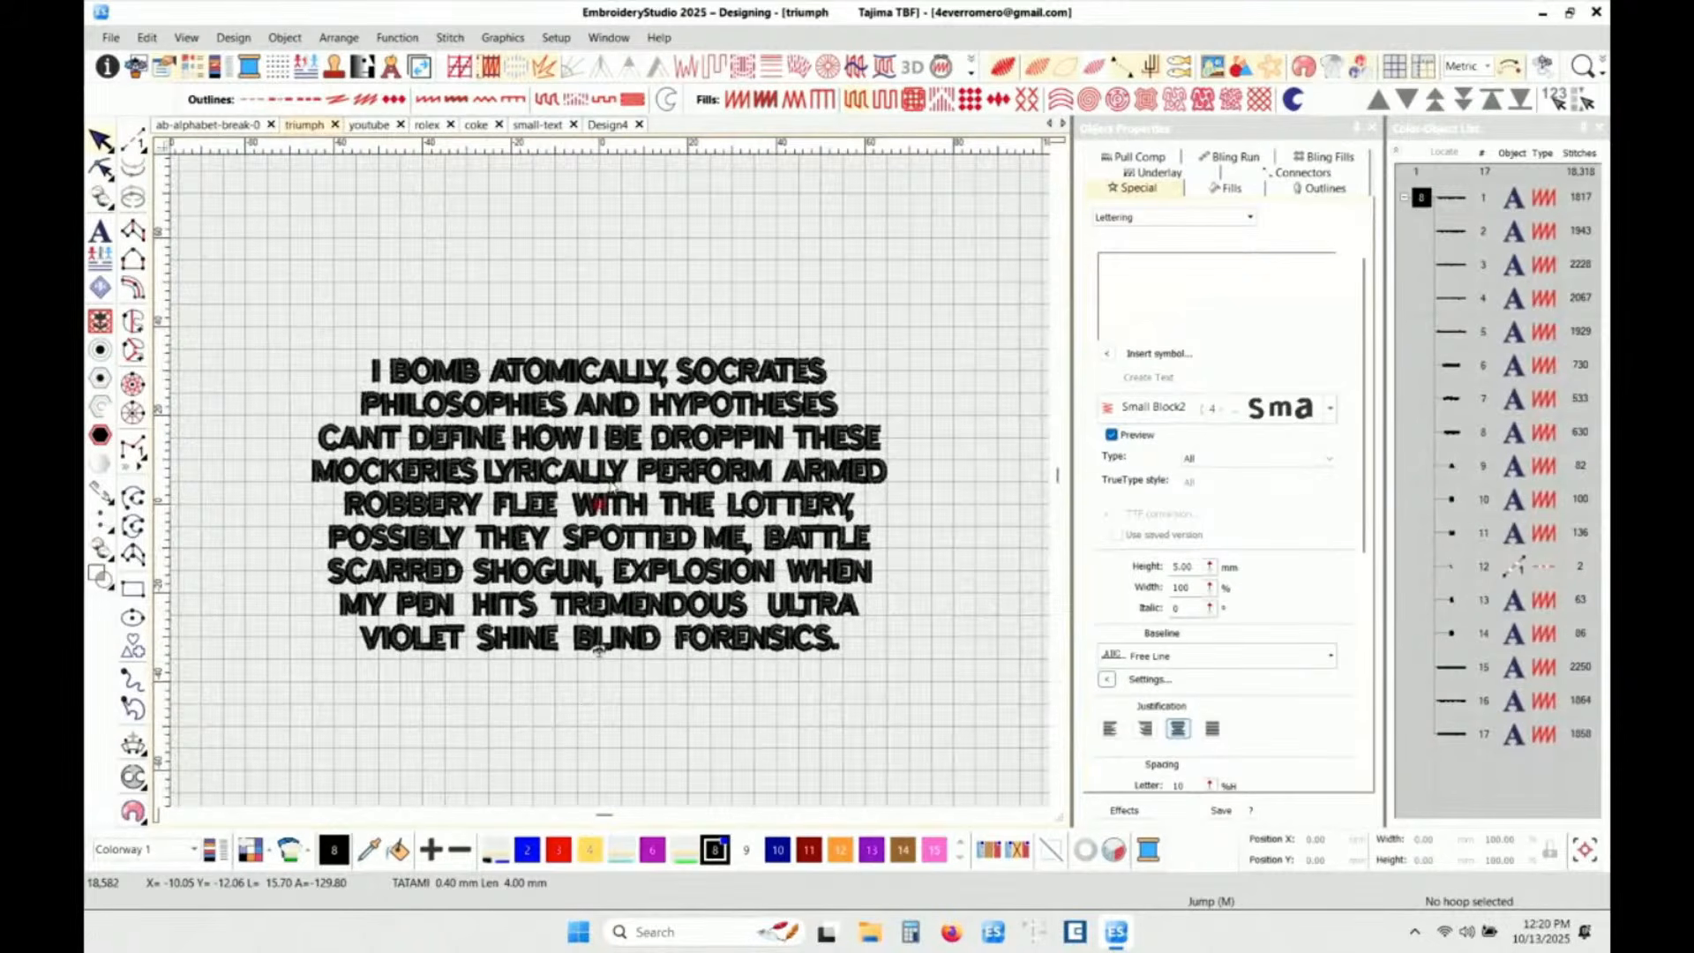
pyautogui.scroll(1, 569, 512)
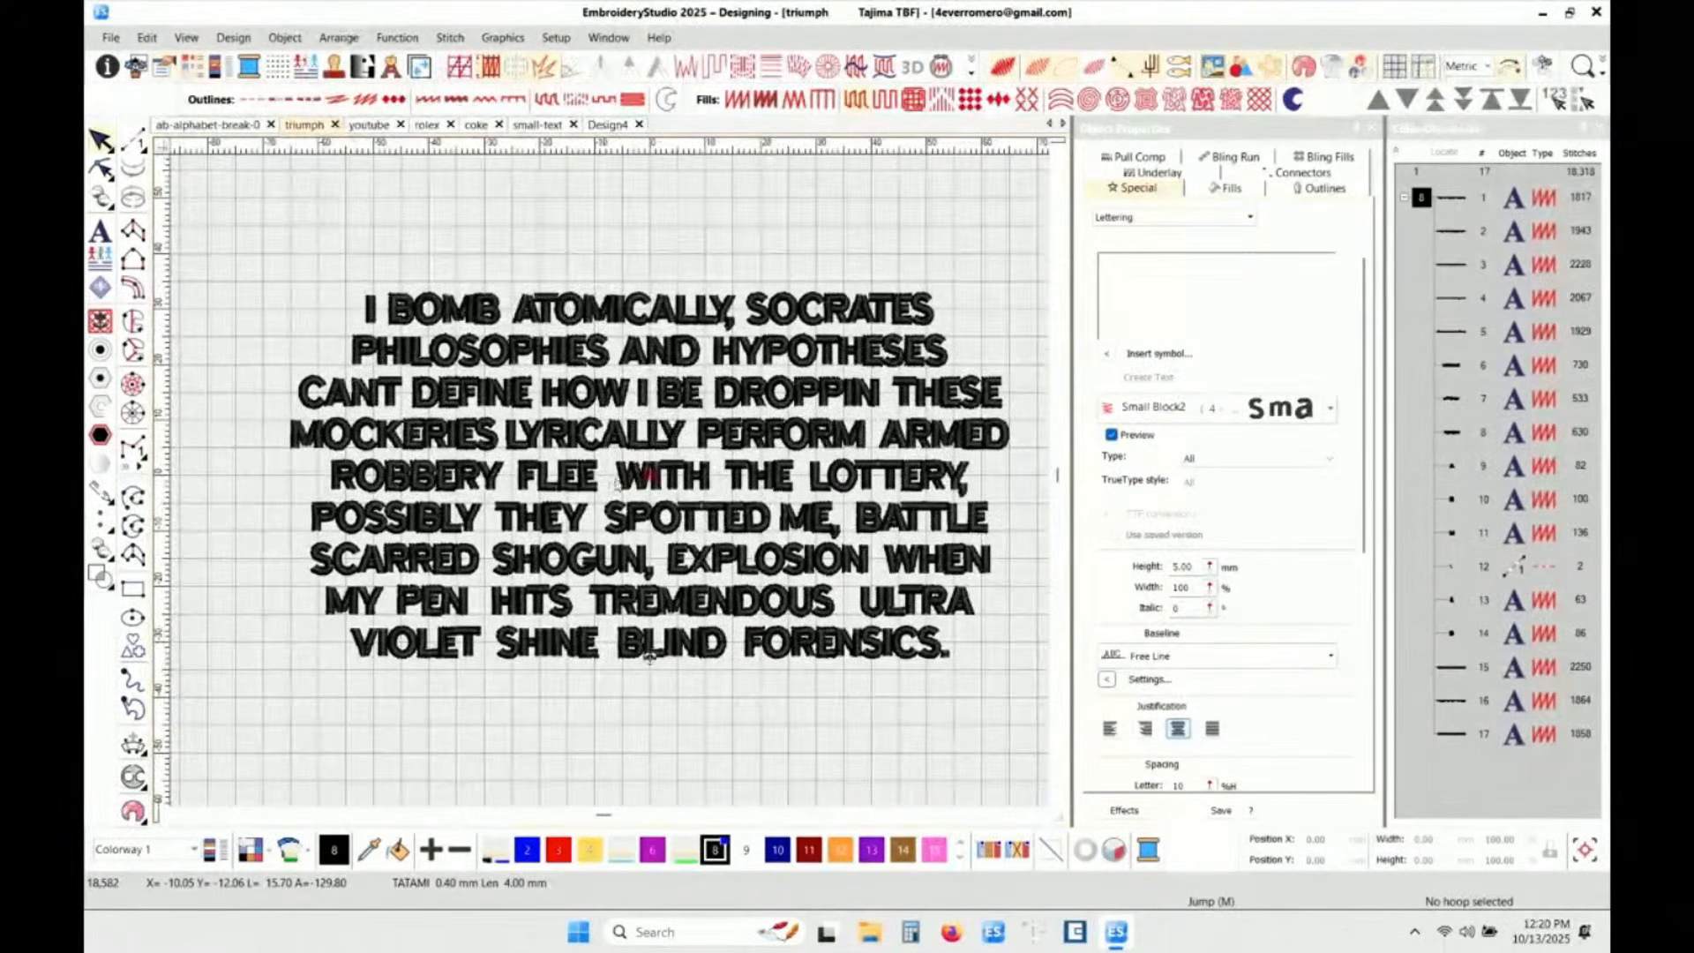
pyautogui.scroll(1, 564, 569)
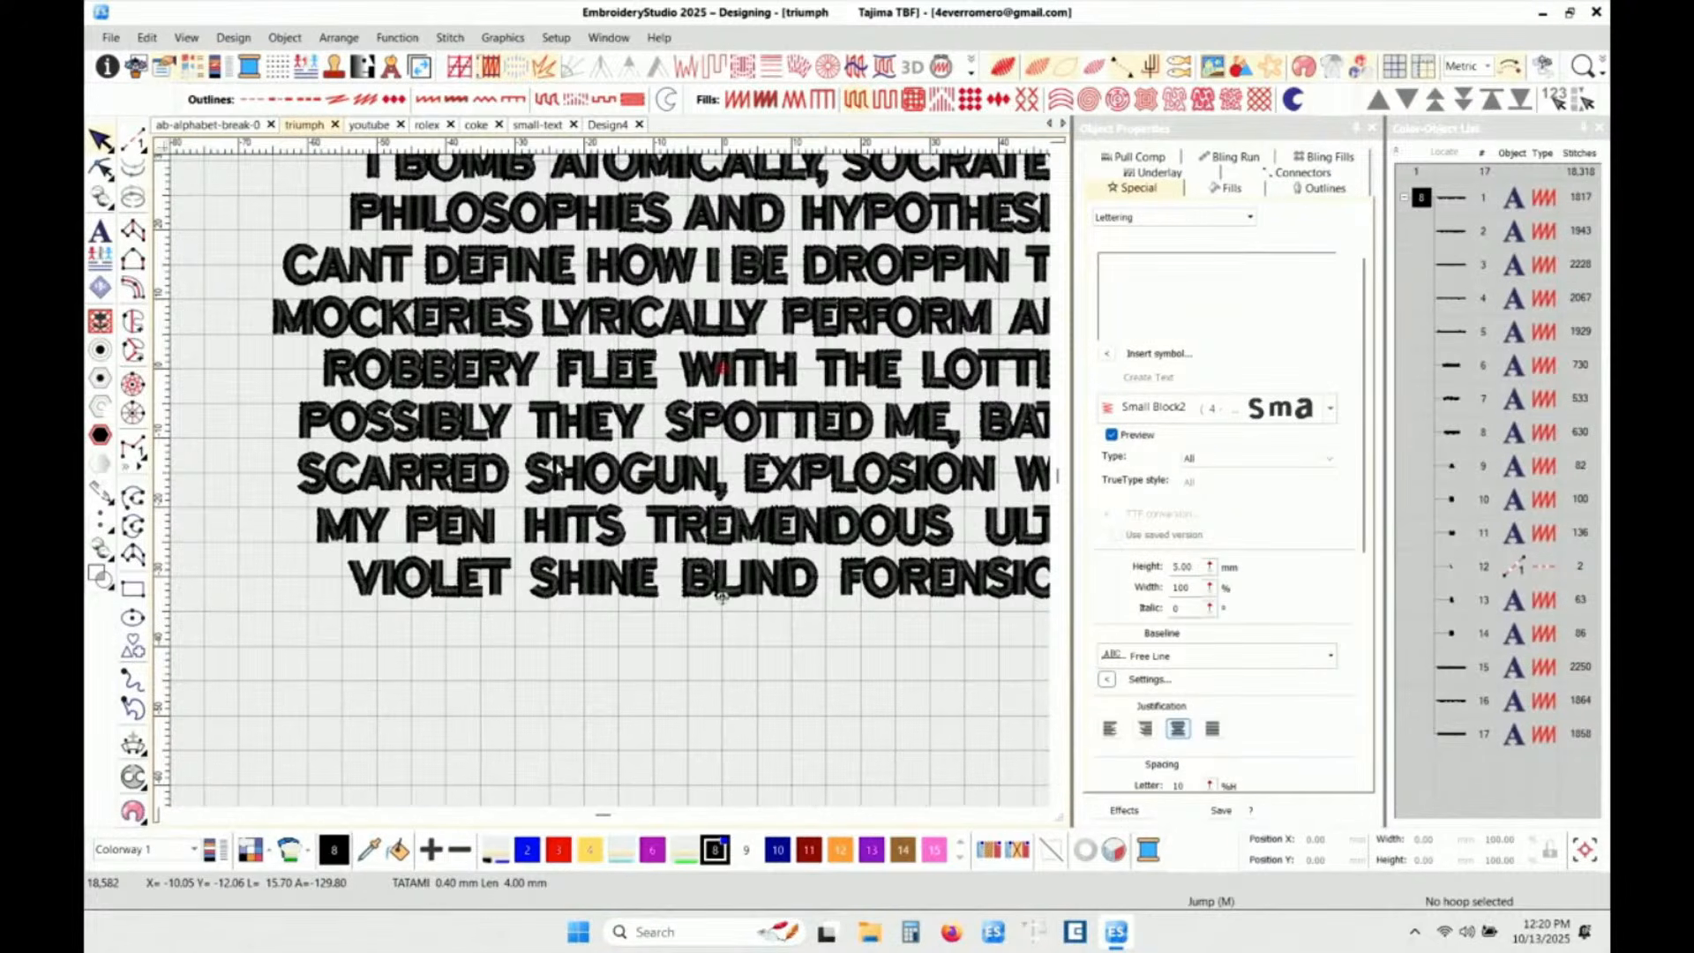
pyautogui.scroll(6, 587, 484)
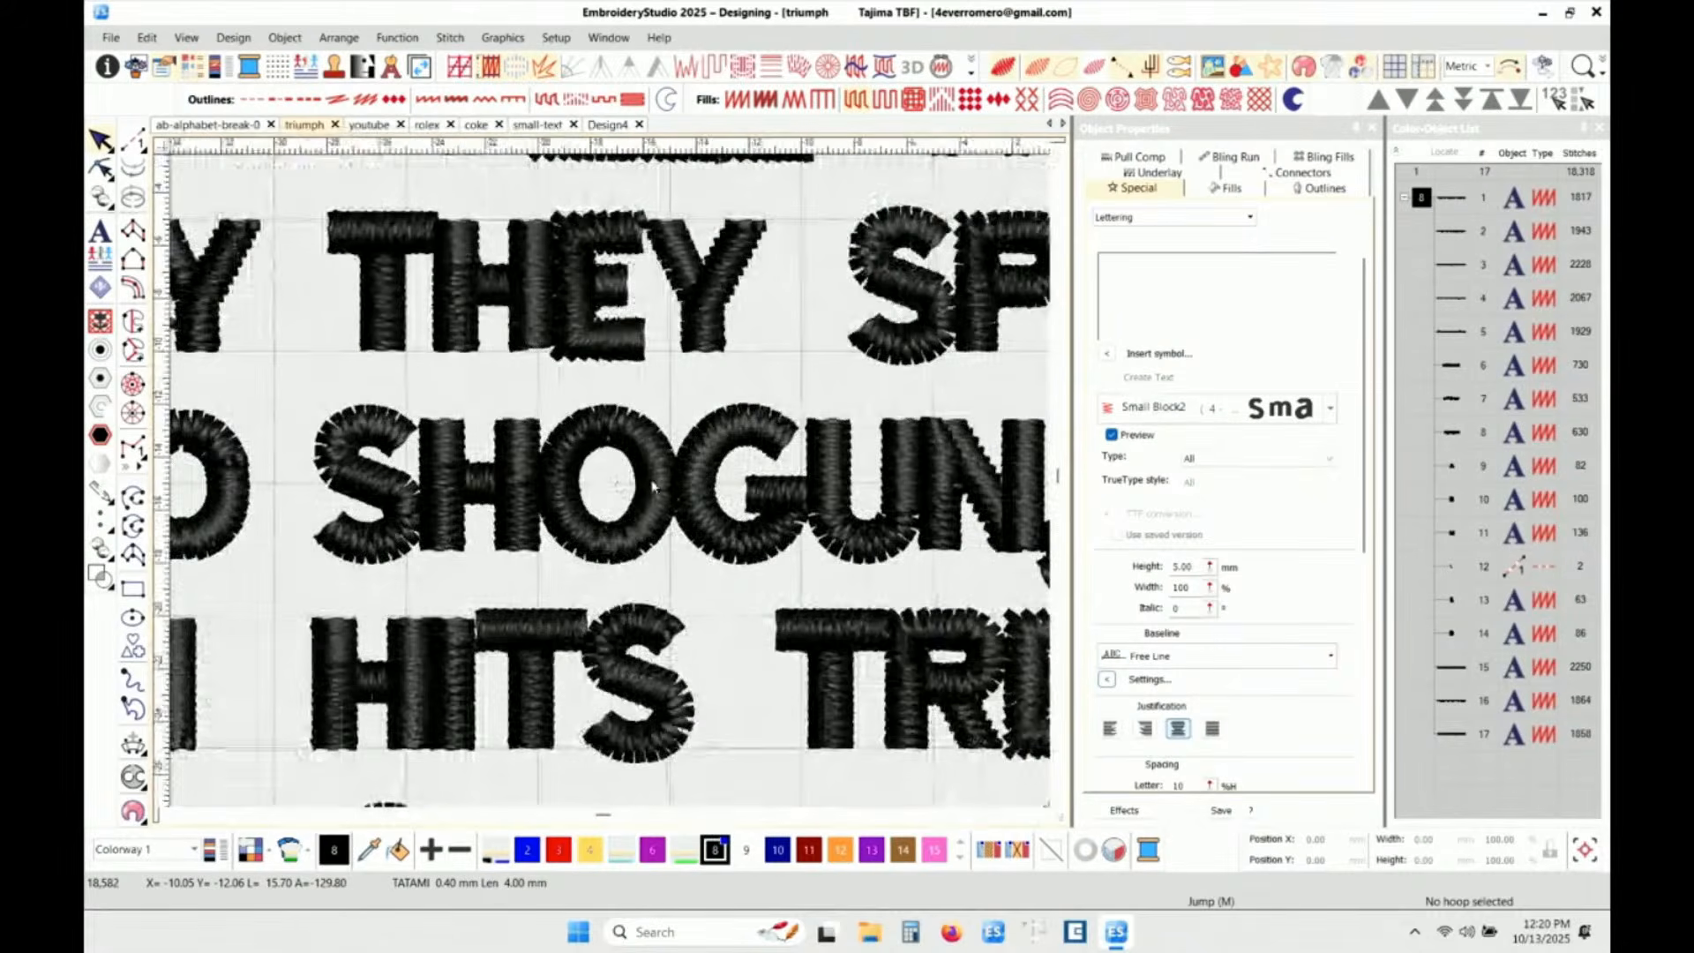
pyautogui.scroll(-2, 652, 486)
pyautogui.scroll(2, 653, 485)
pyautogui.scroll(2, 610, 485)
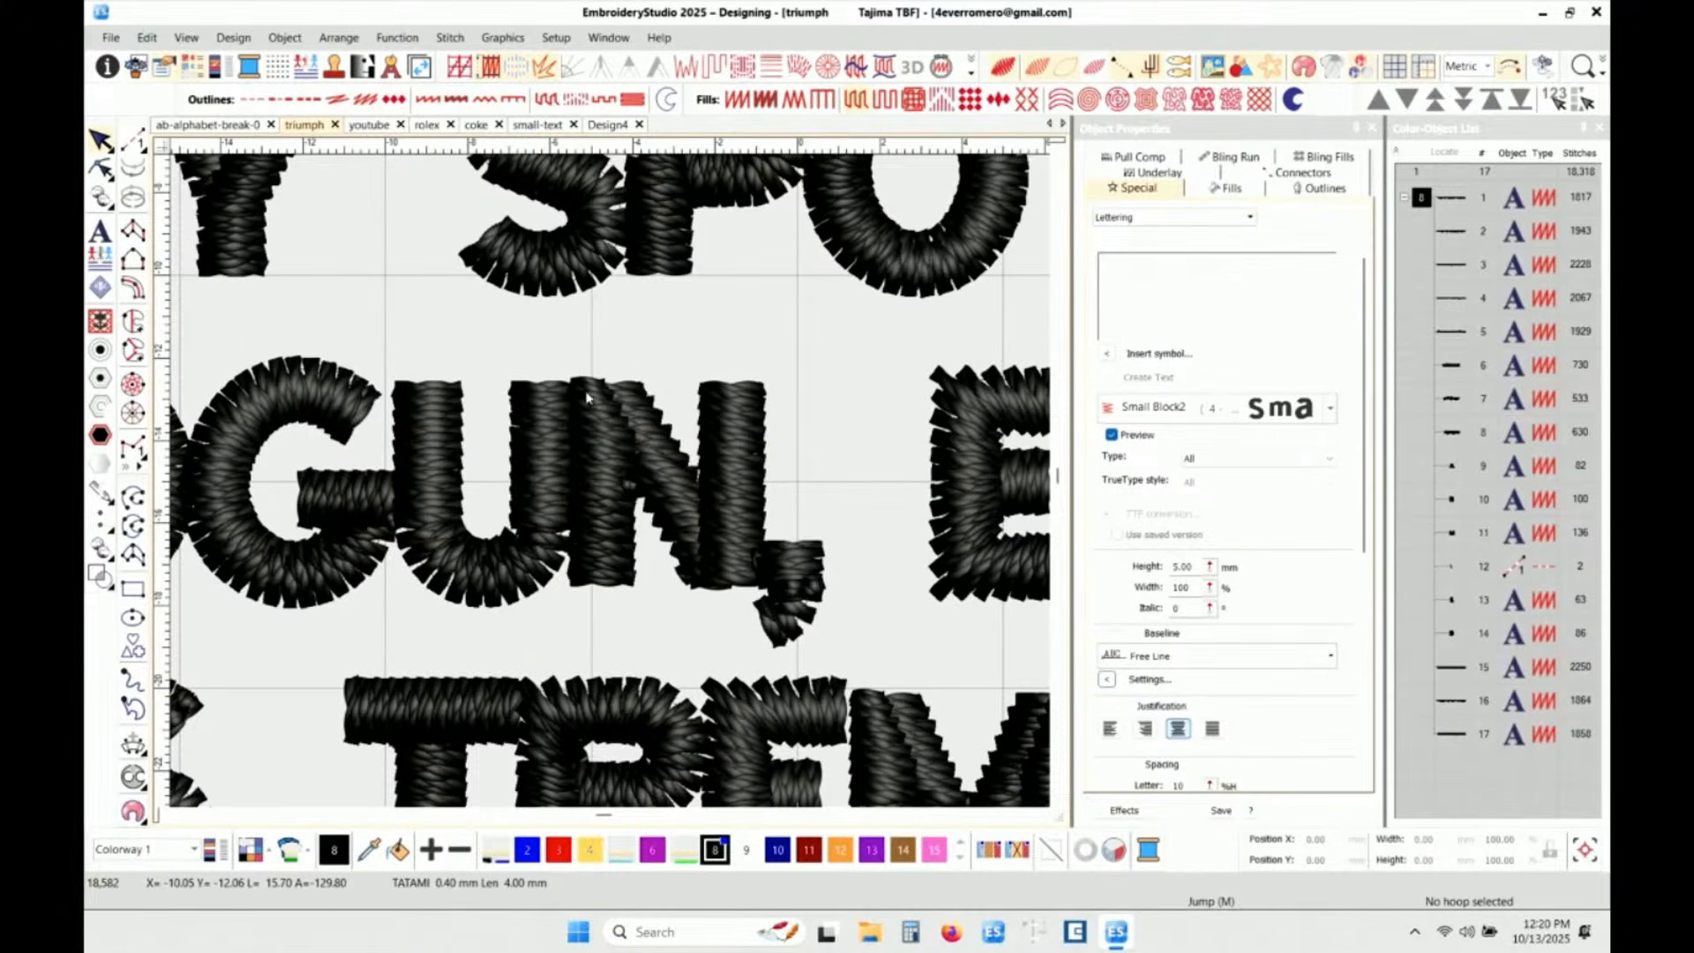
# - Examine where the U and N of SHOGUN meet, comparing the plain stitch view with the realistic view
pyautogui.press('t')
pyautogui.scroll(2, 611, 487)
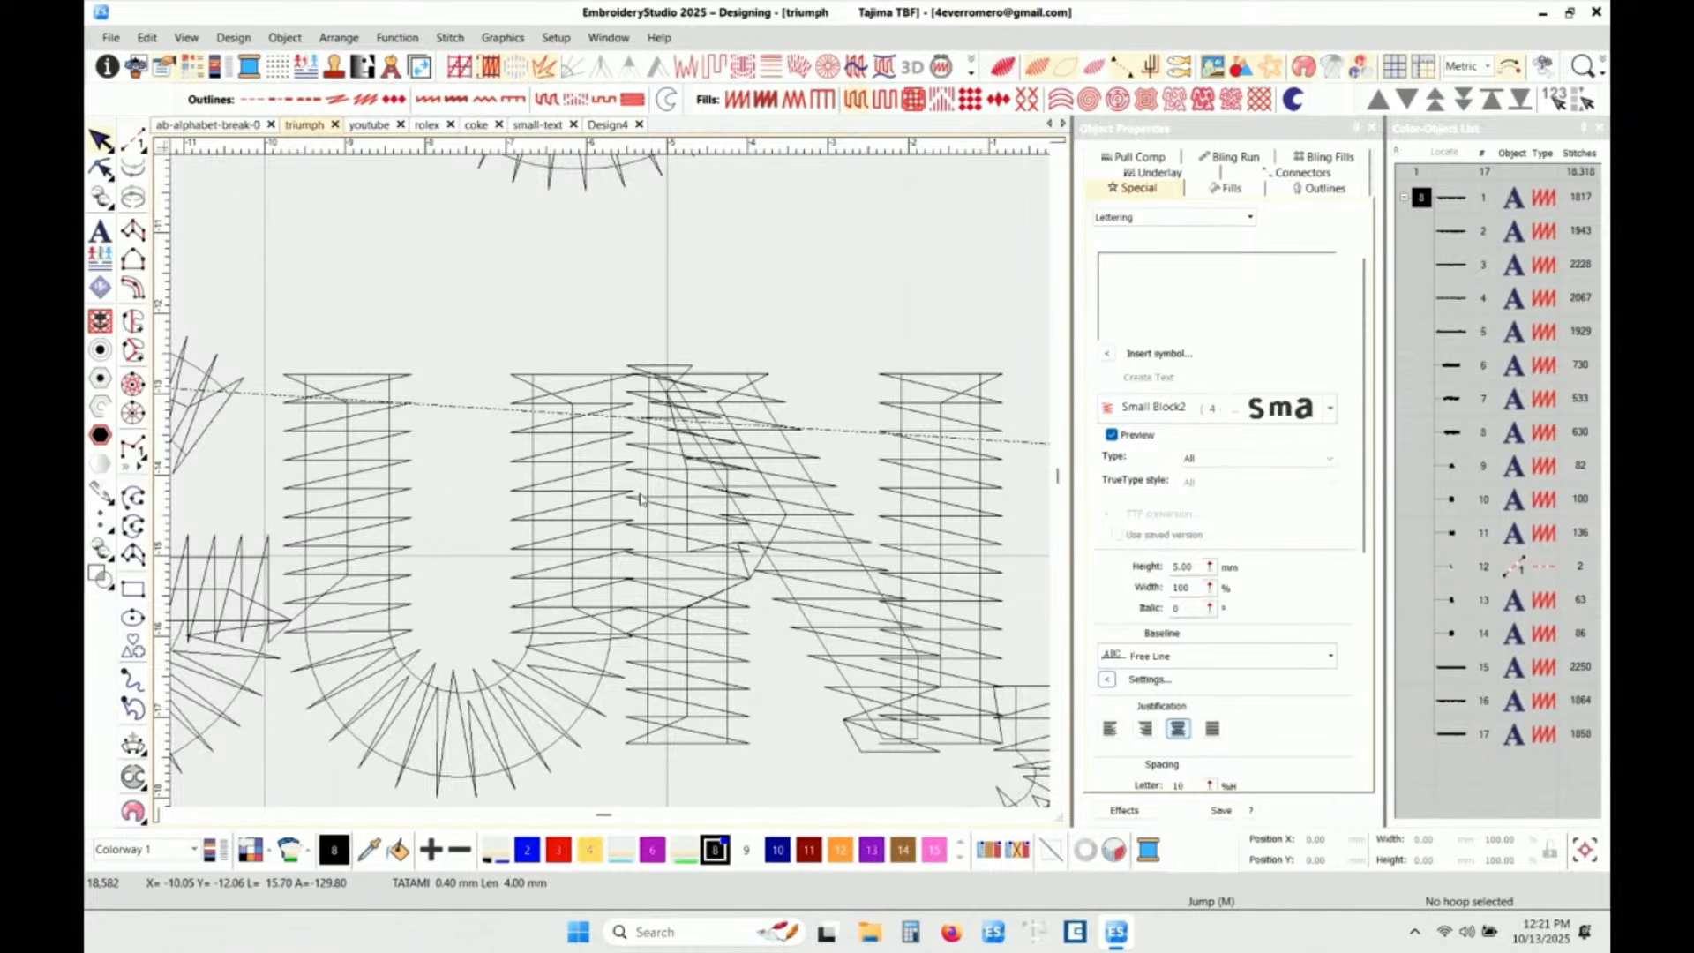
pyautogui.scroll(-3, 640, 498)
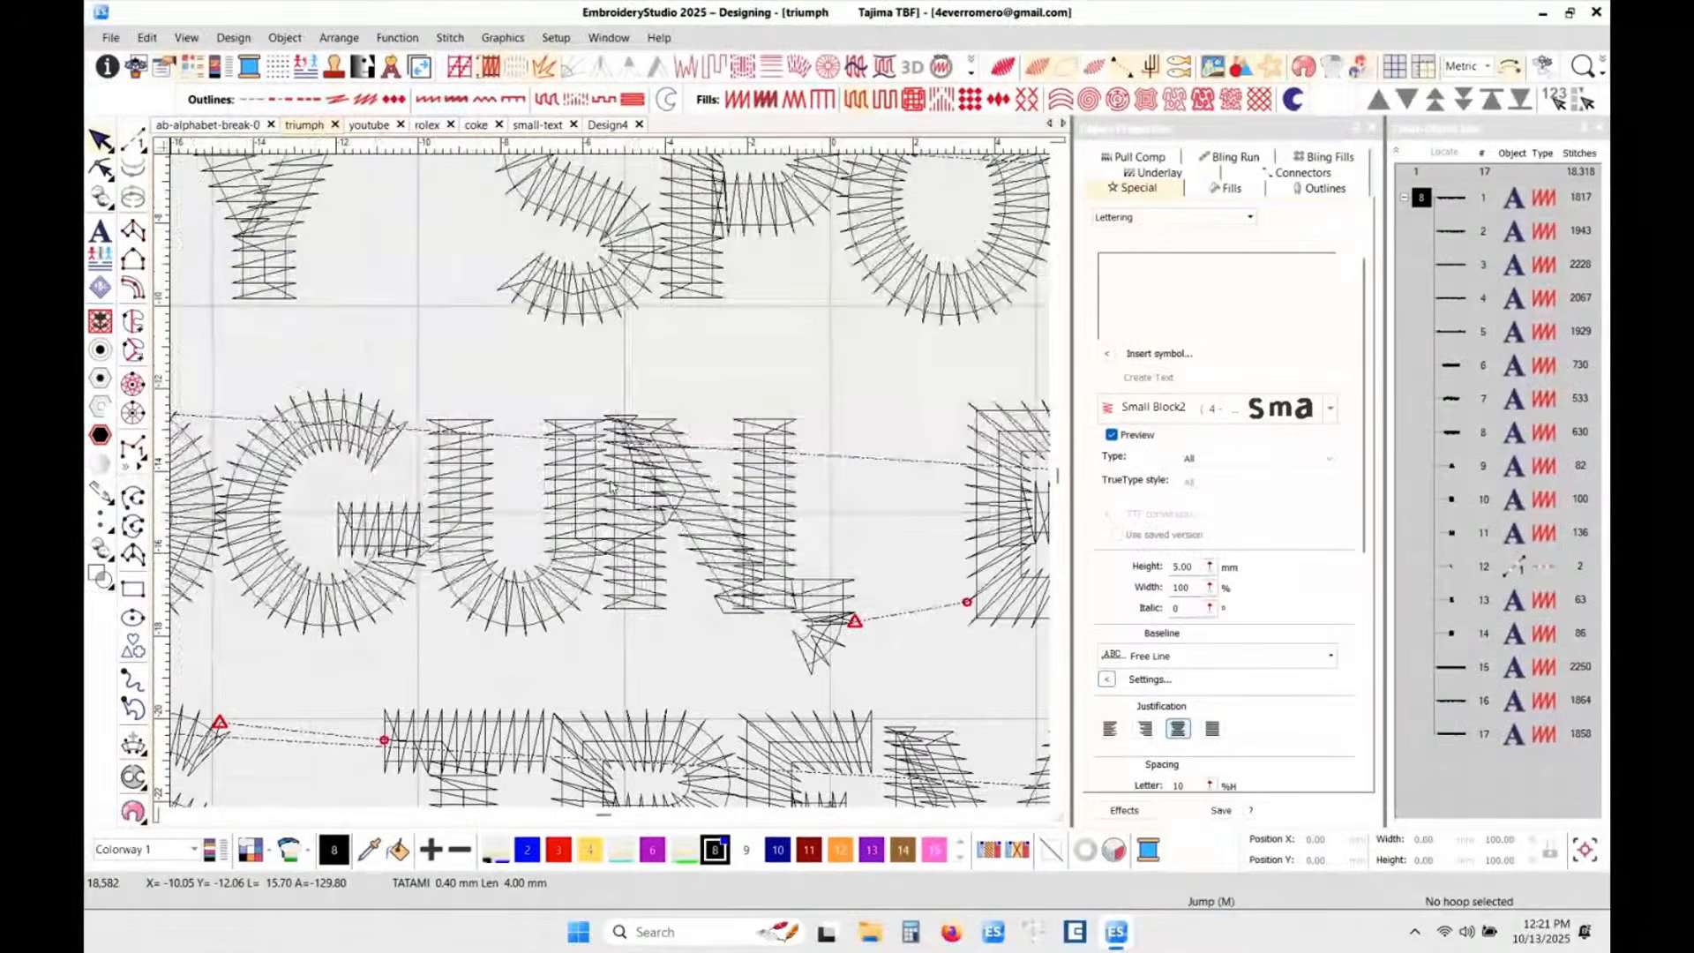
pyautogui.scroll(1, 425, 503)
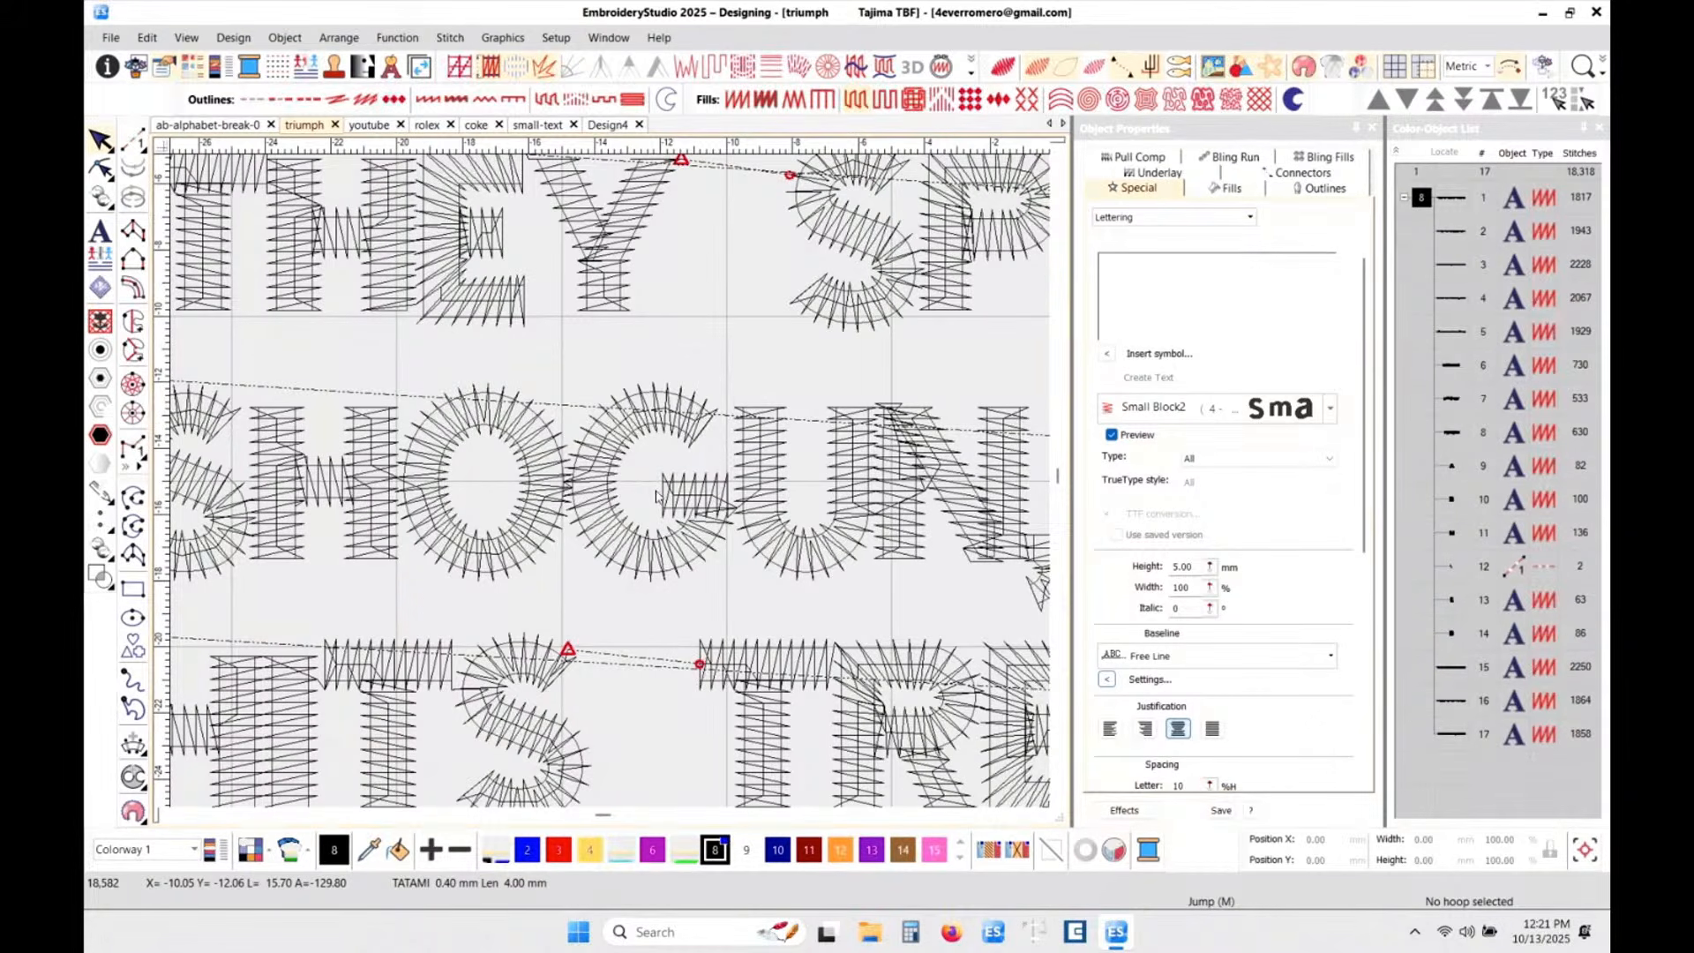
pyautogui.scroll(2, 906, 458)
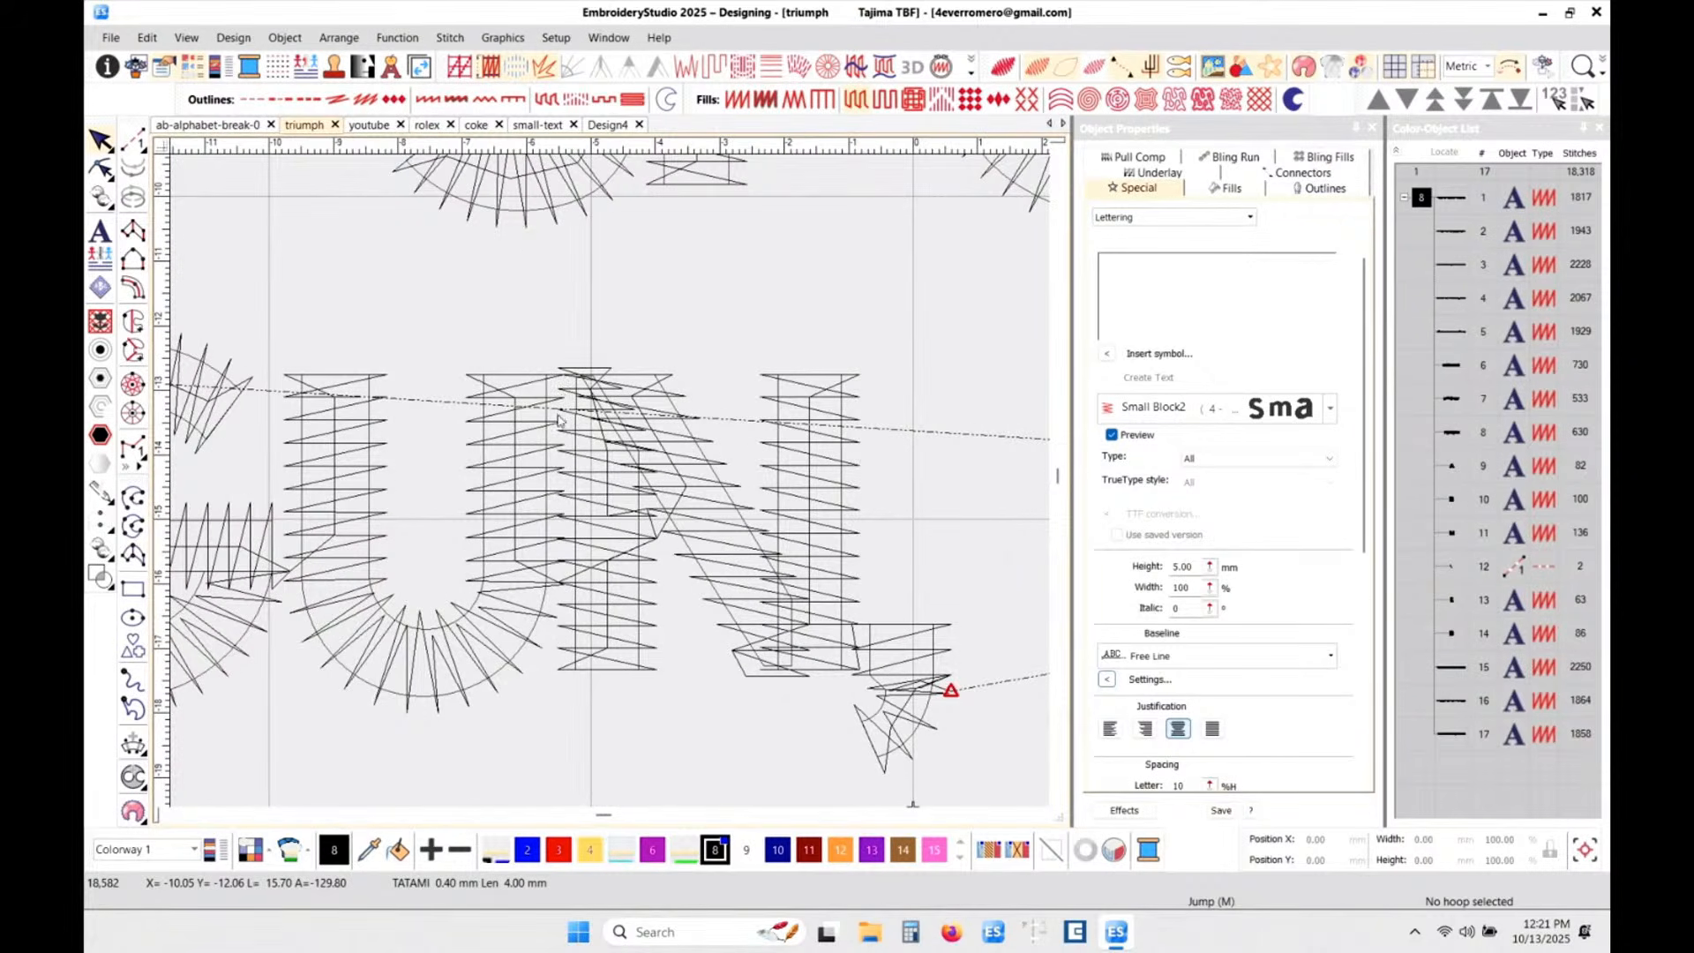
pyautogui.press('t')
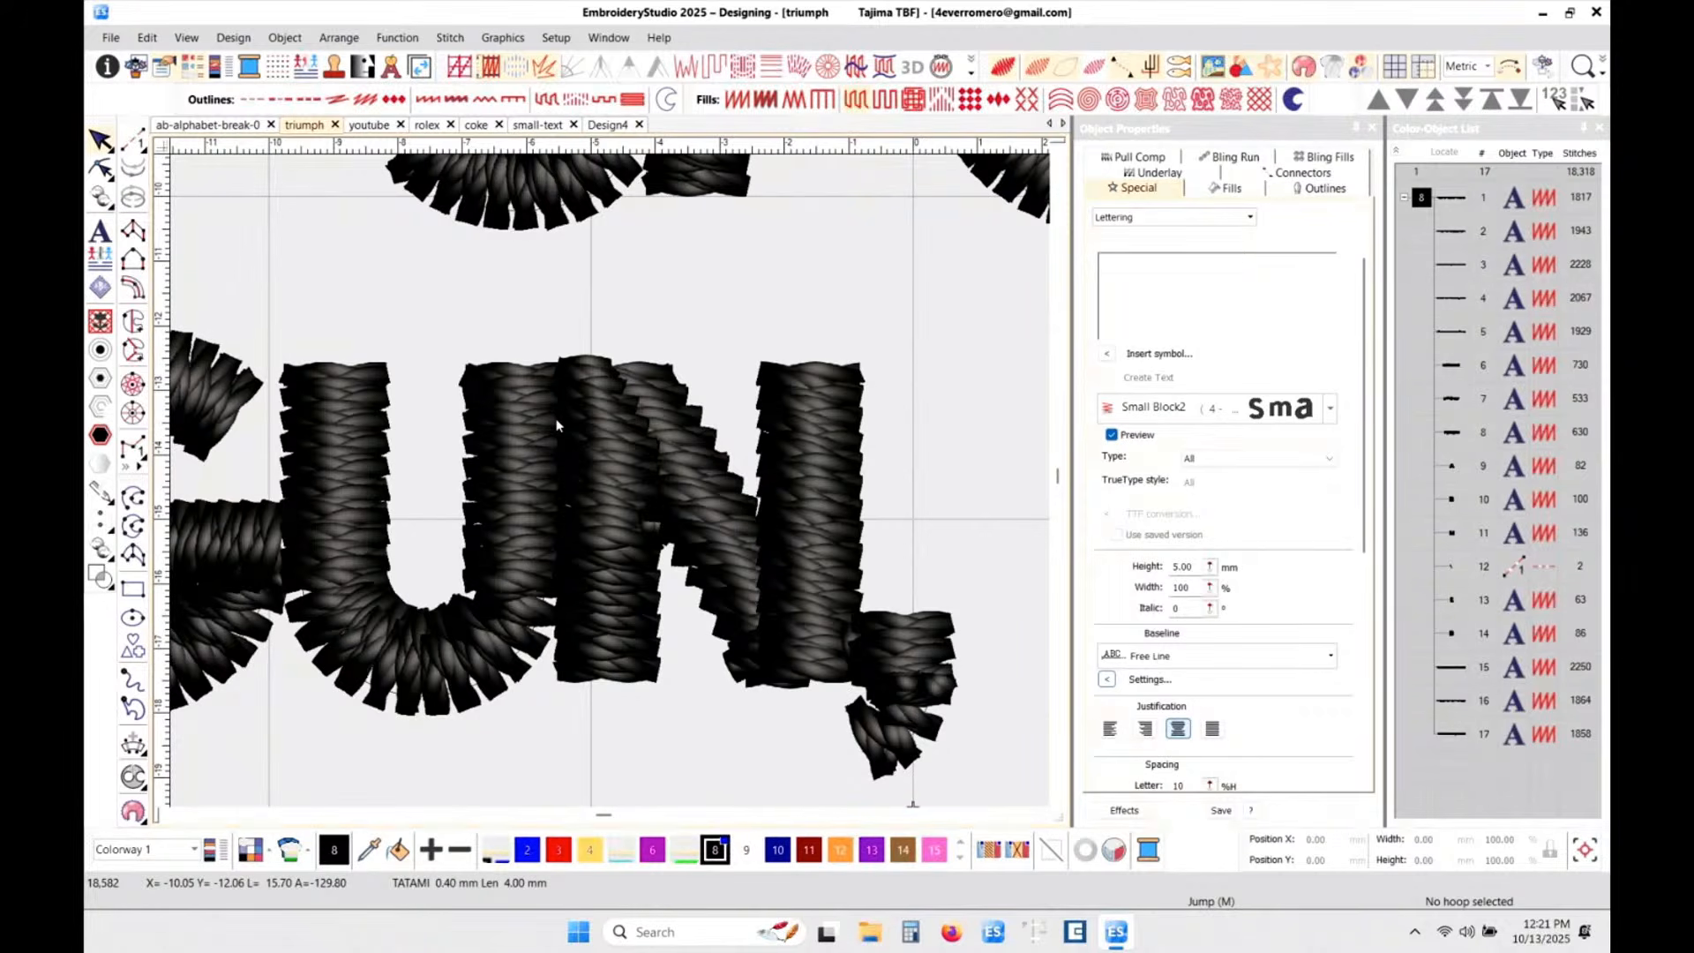
pyautogui.press('t')
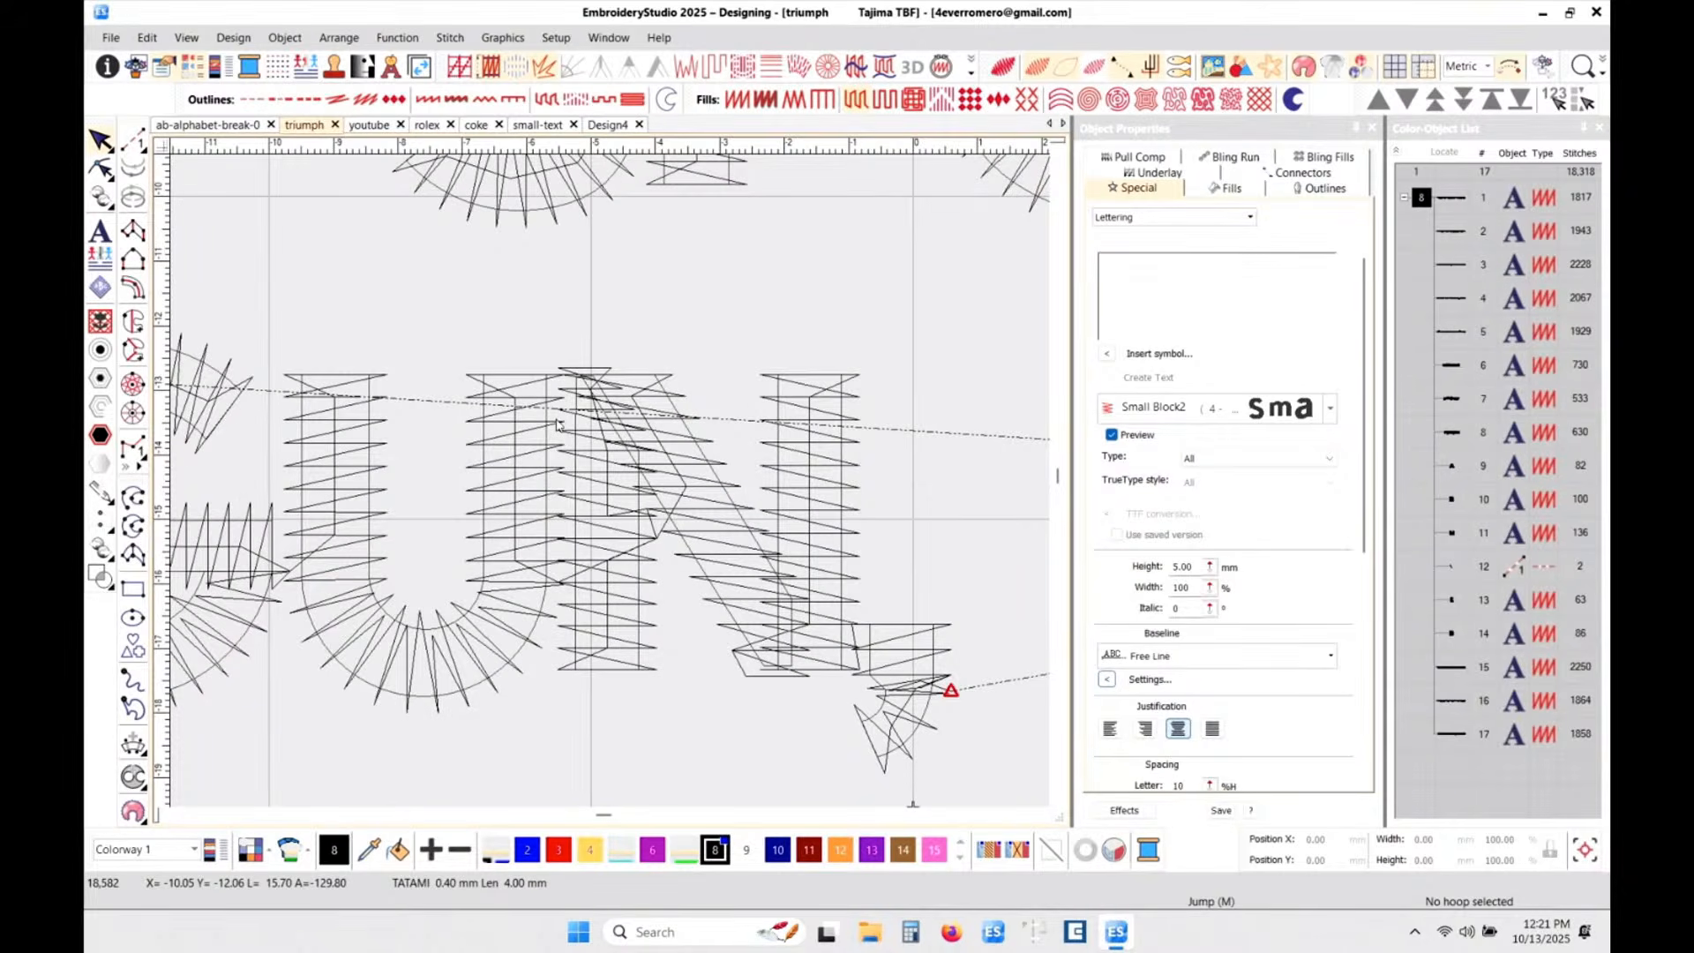
pyautogui.press('t')
pyautogui.press('t')
pyautogui.press('t')
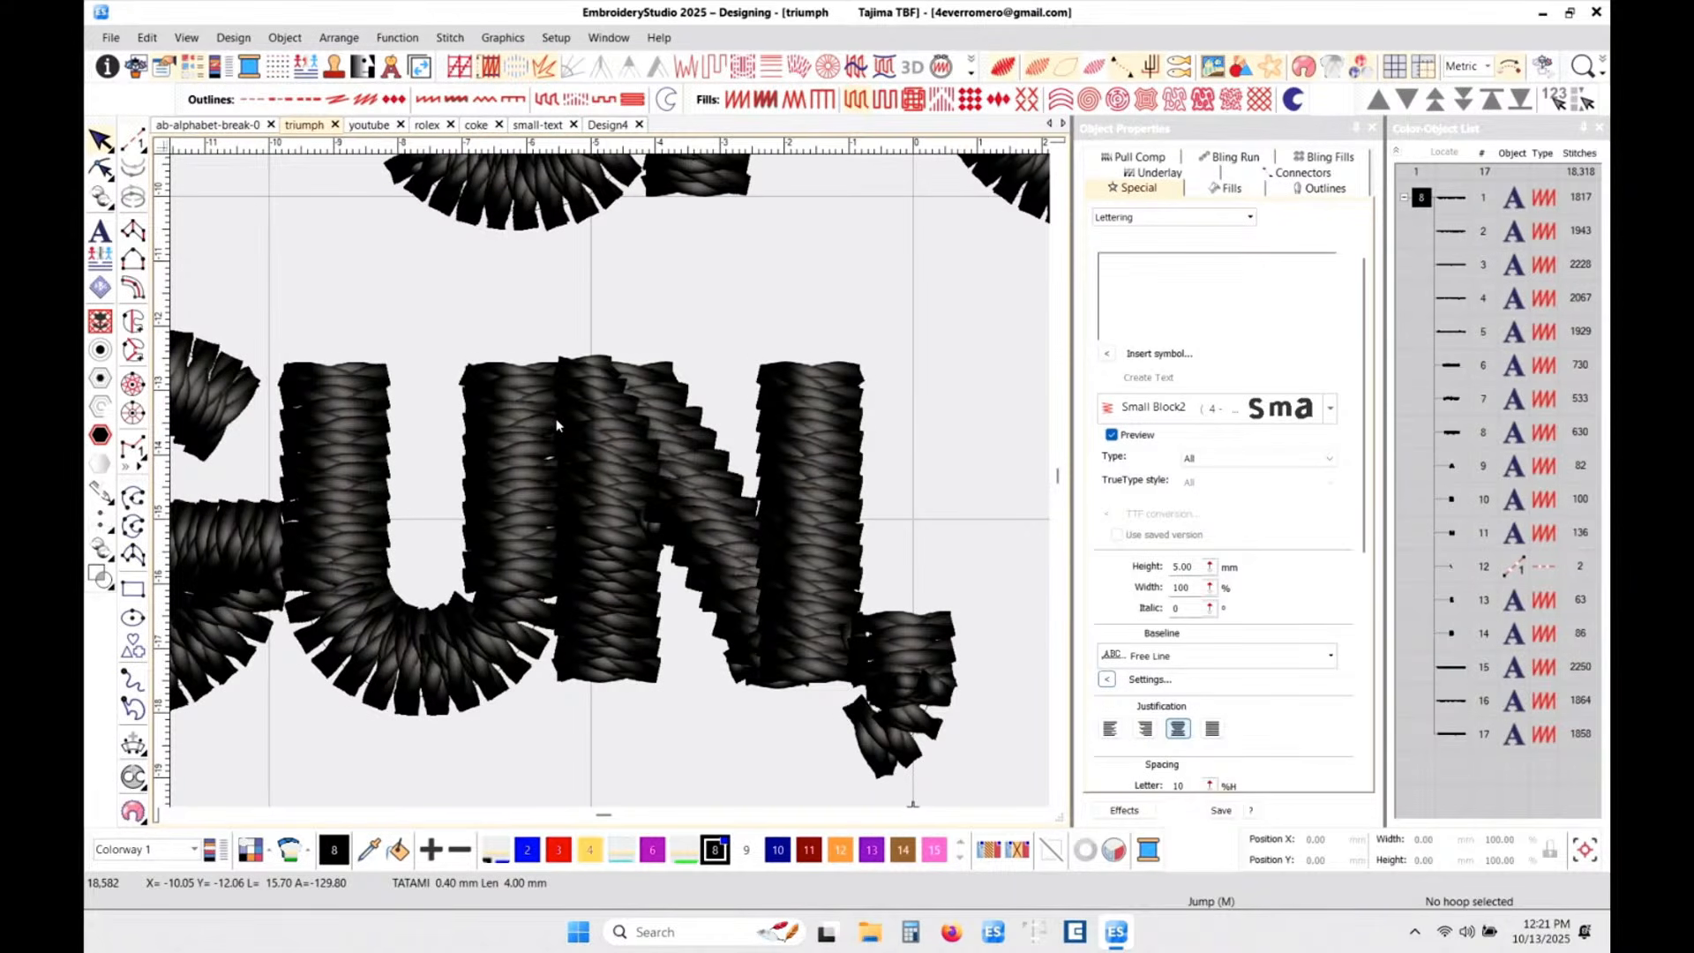
# - Check the fill spacing and pull compensation settings of the VIOLET SHINE BLIND FORENSICS lettering
pyautogui.scroll(-6, 556, 426)
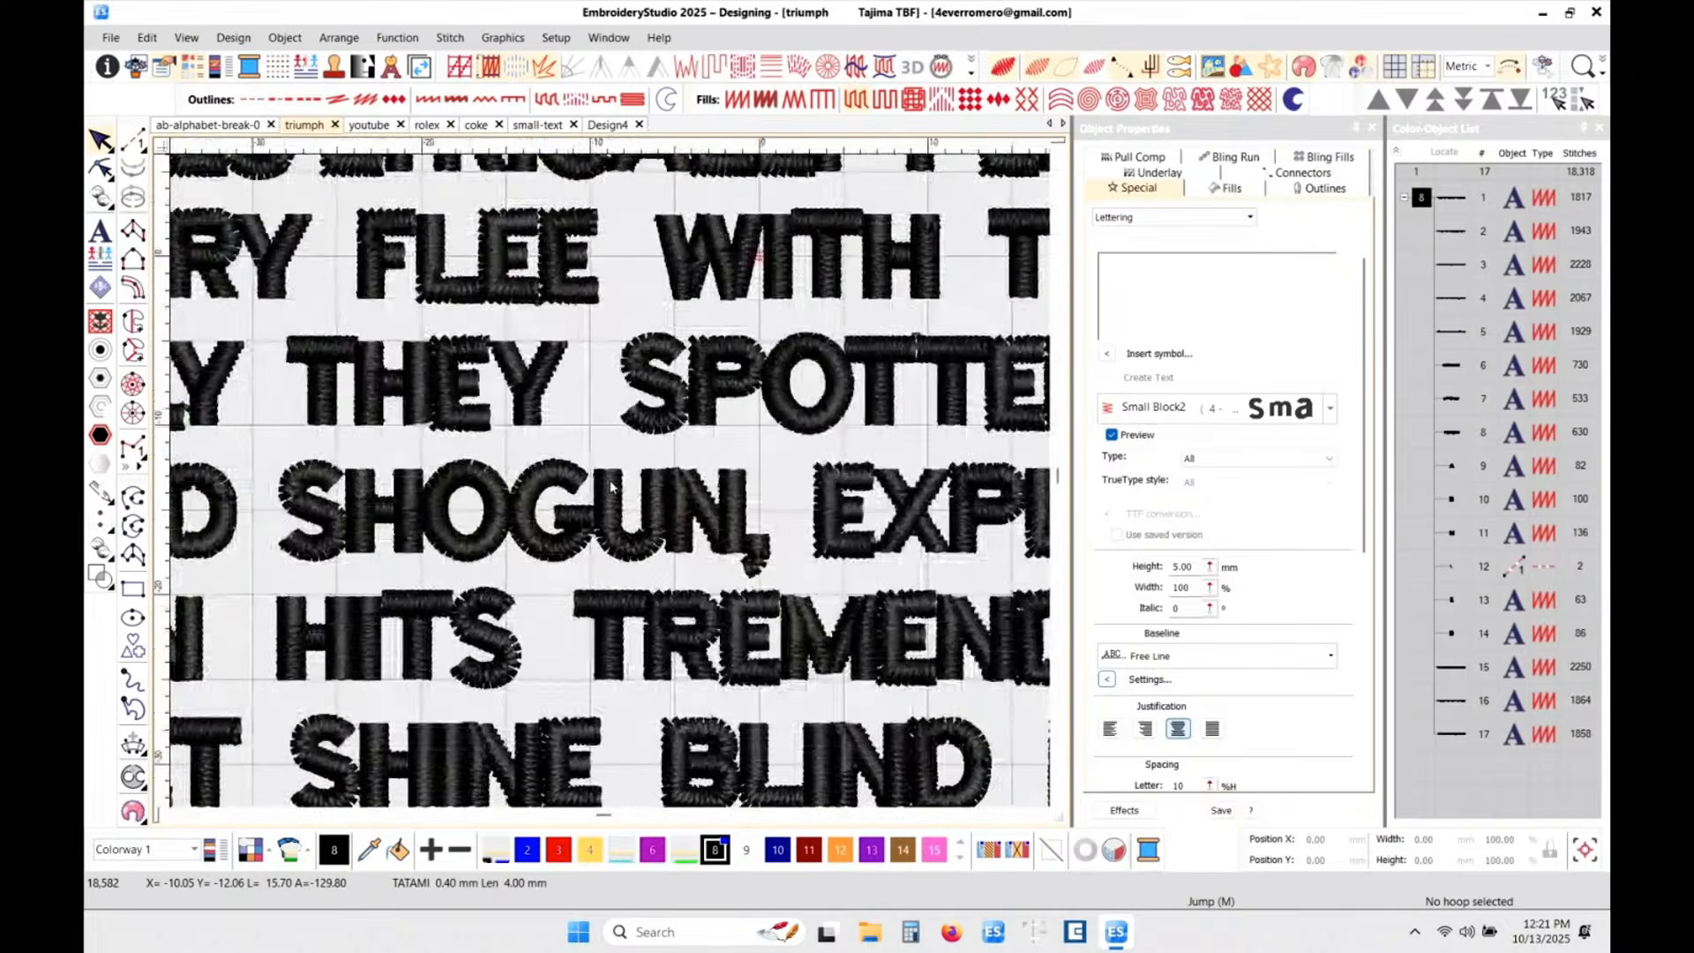
pyautogui.scroll(-4, 611, 486)
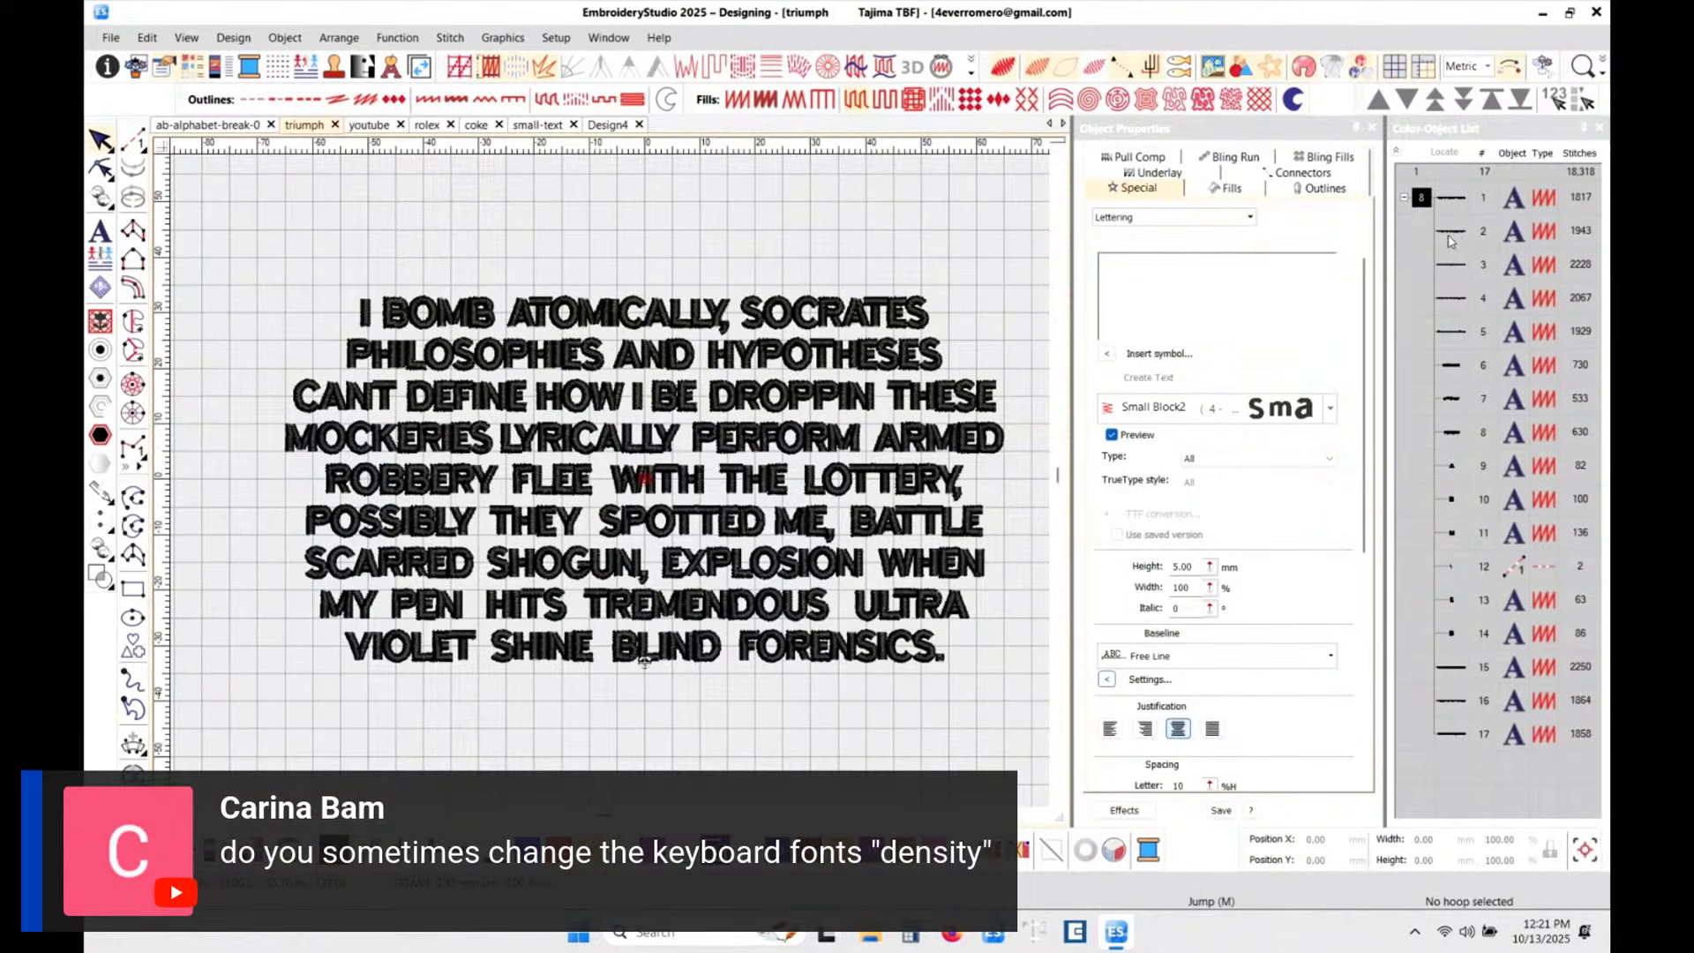
pyautogui.click(1458, 208)
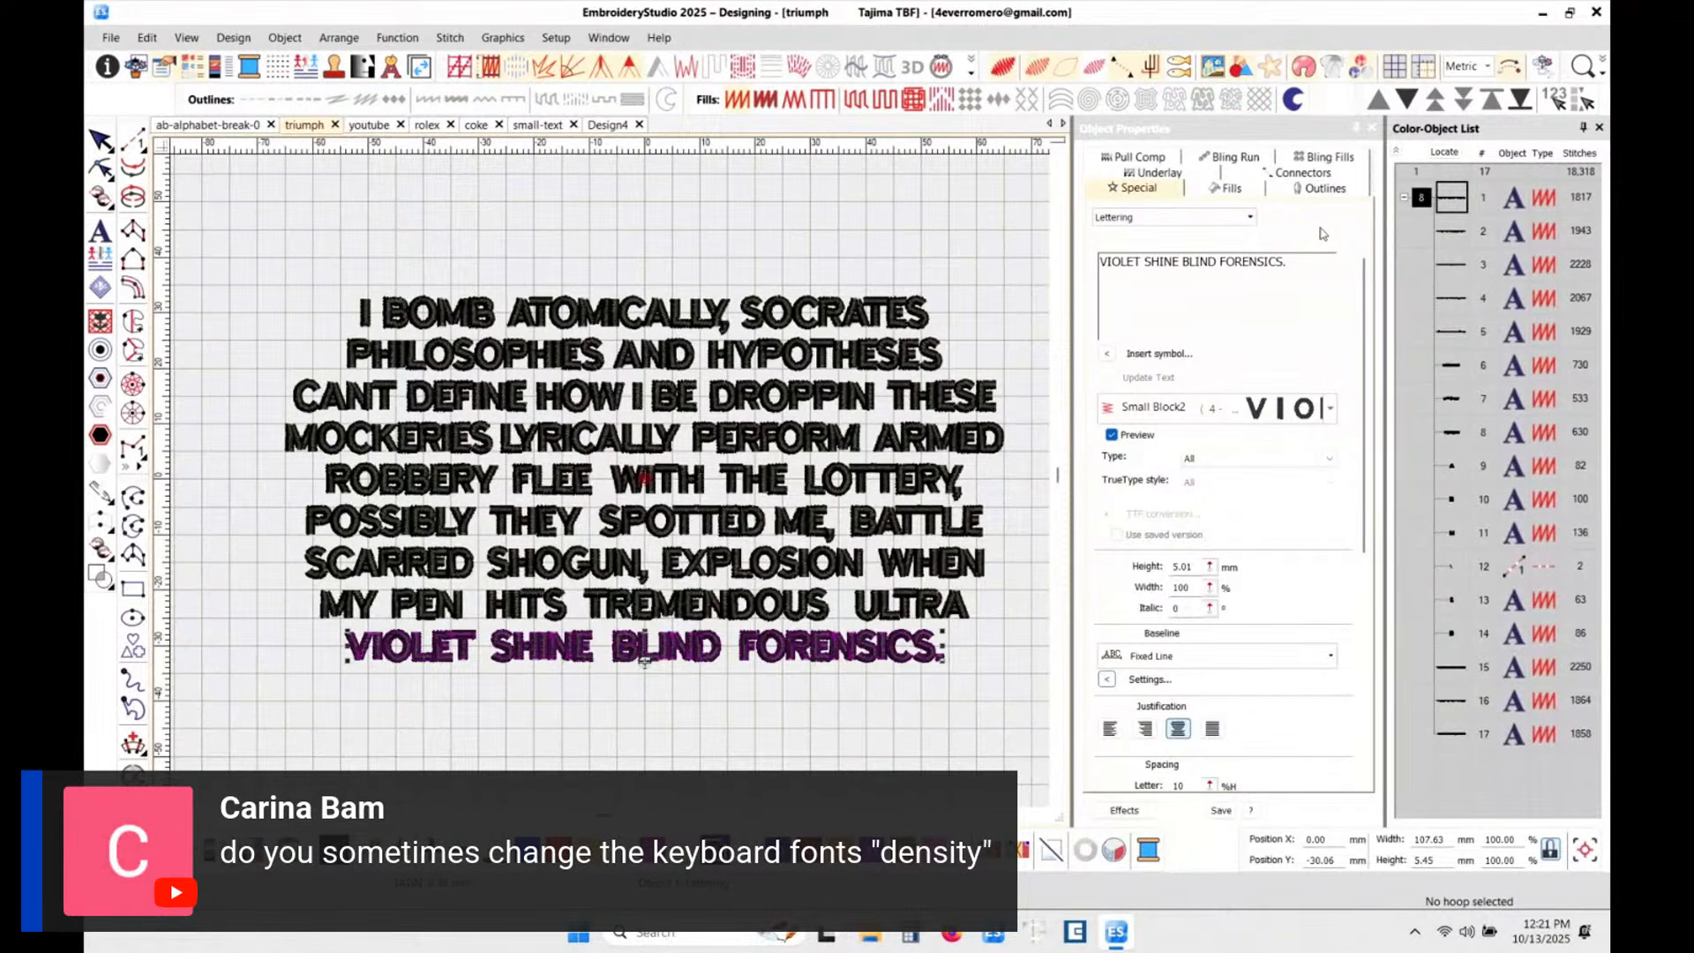
pyautogui.click(1224, 188)
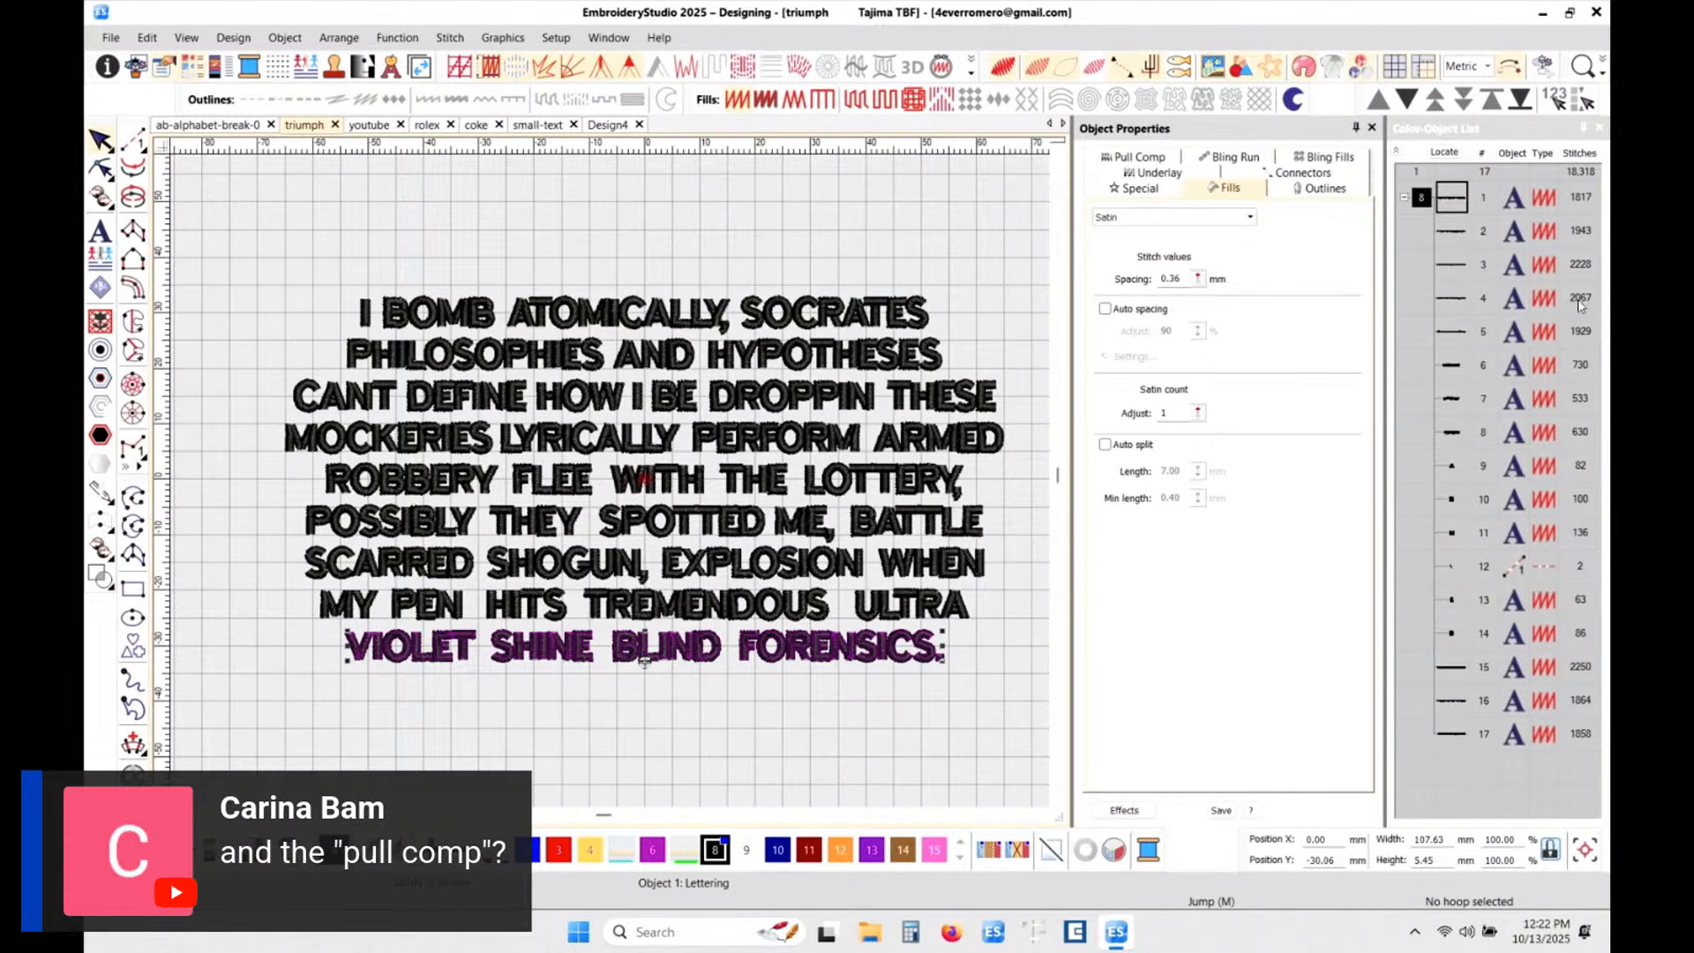
pyautogui.click(1145, 159)
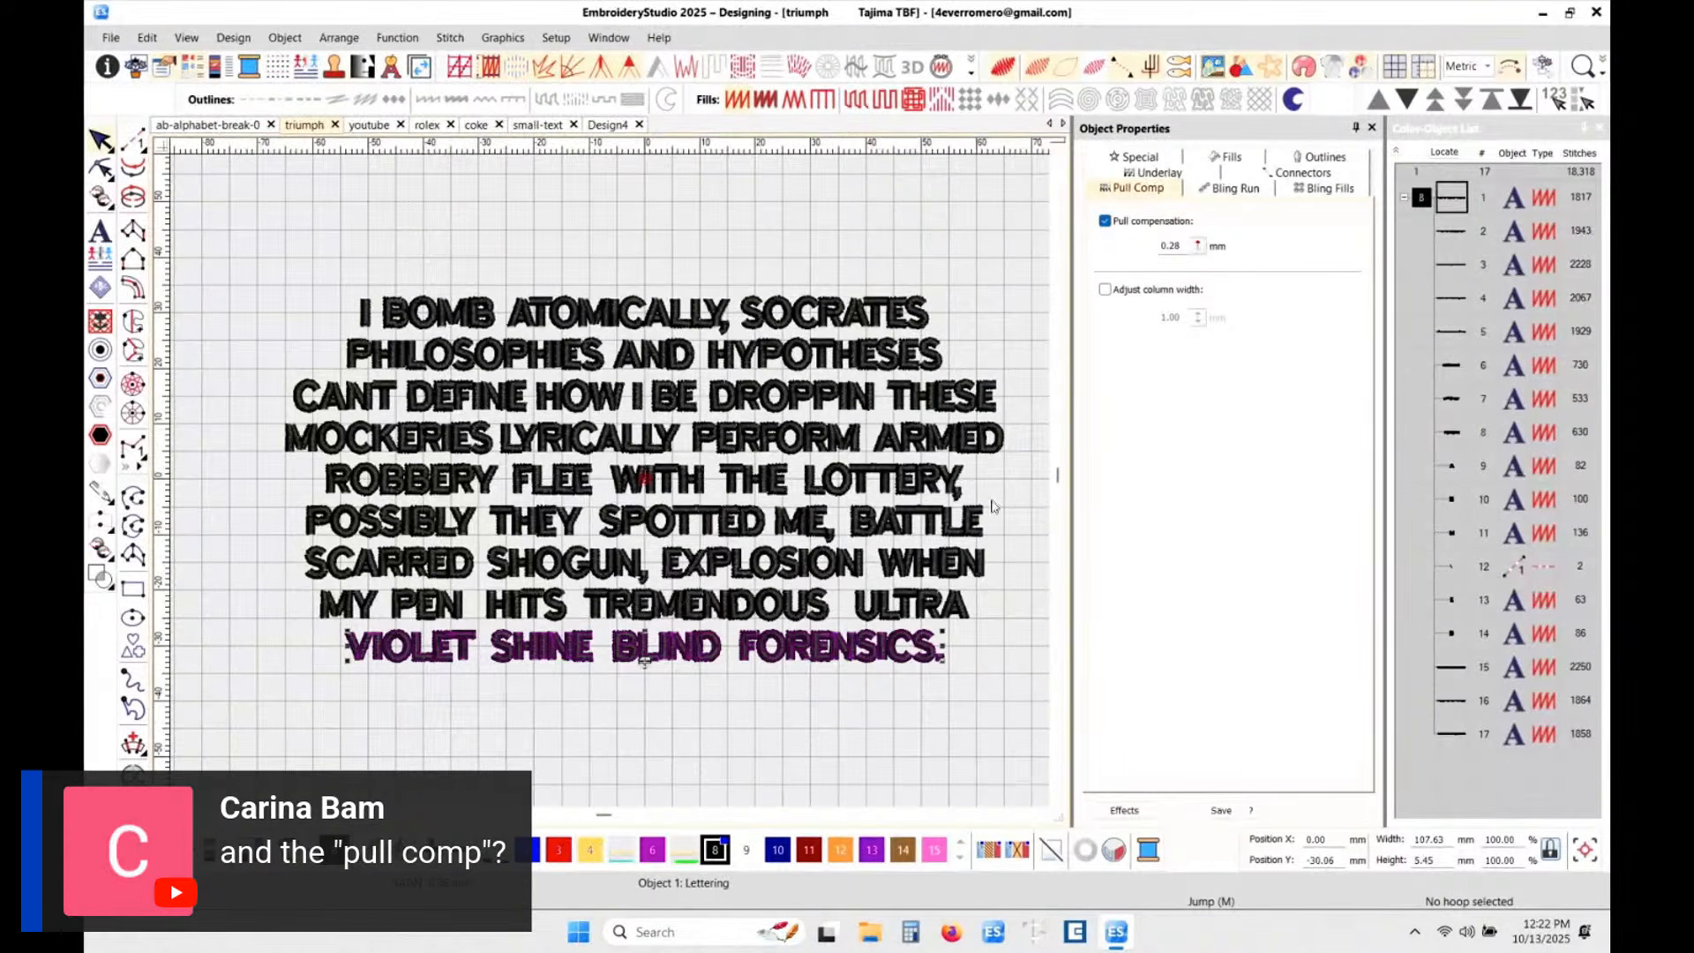
# - Examine the stitch lines in the middle bar of the F in FORENSICS with the realistic view off
pyautogui.press('z')
pyautogui.scroll(2, 611, 487)
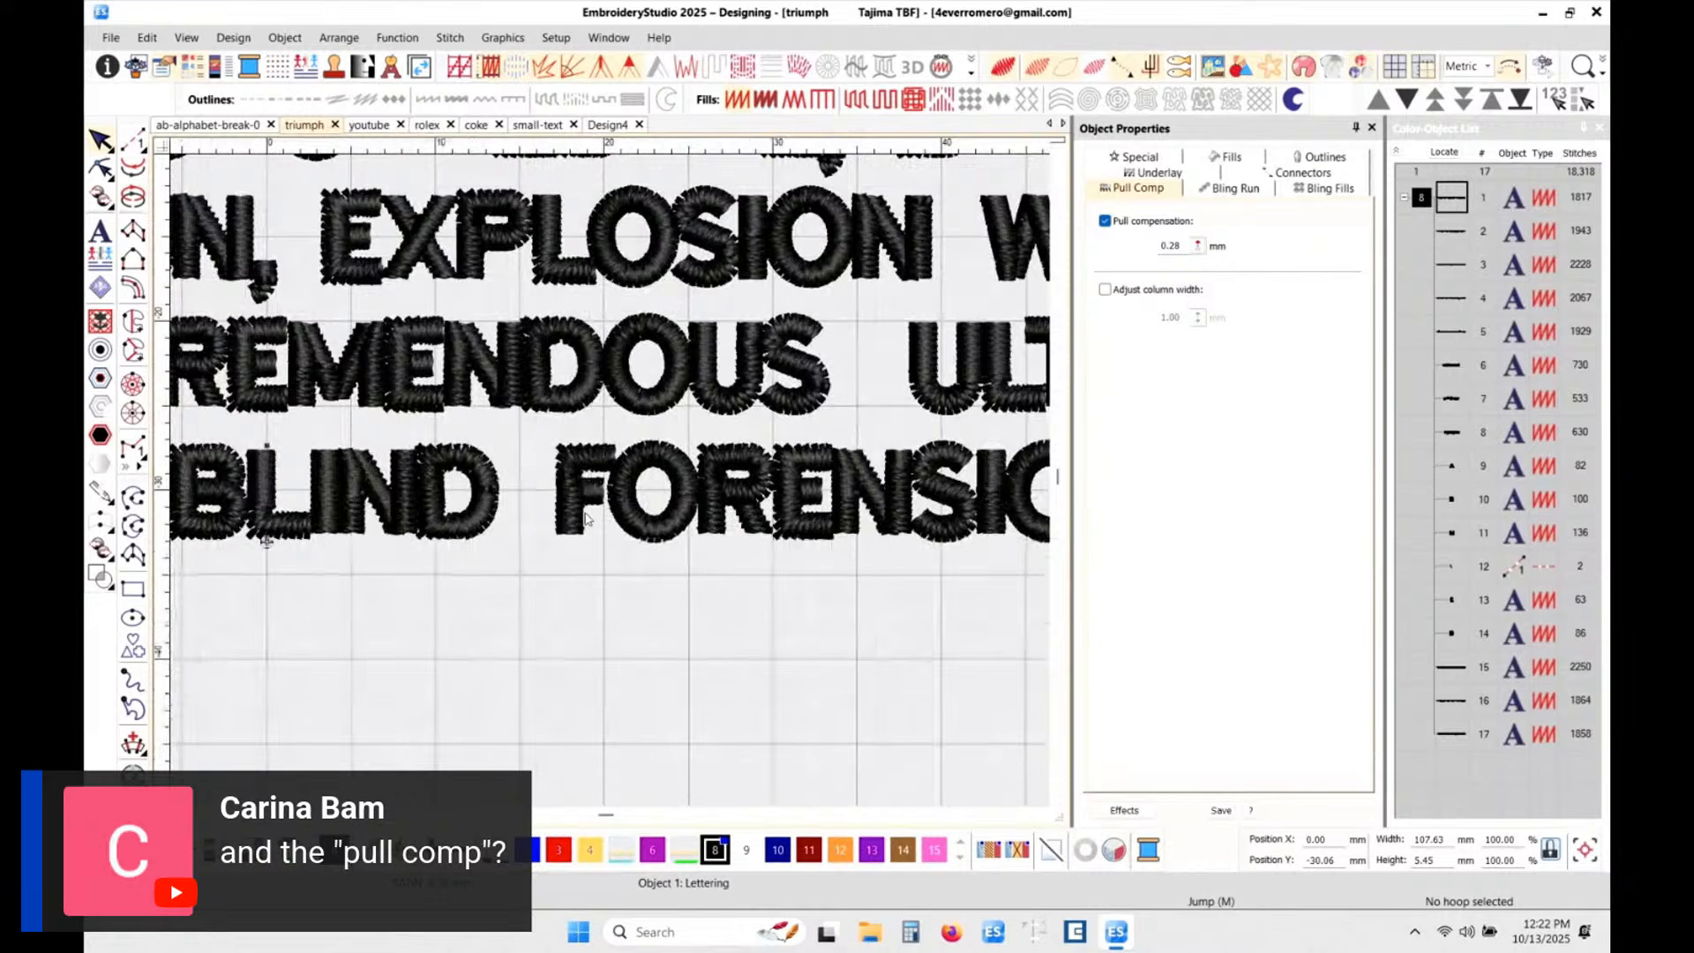
pyautogui.click(600, 634)
pyautogui.scroll(3, 567, 507)
pyautogui.press('t')
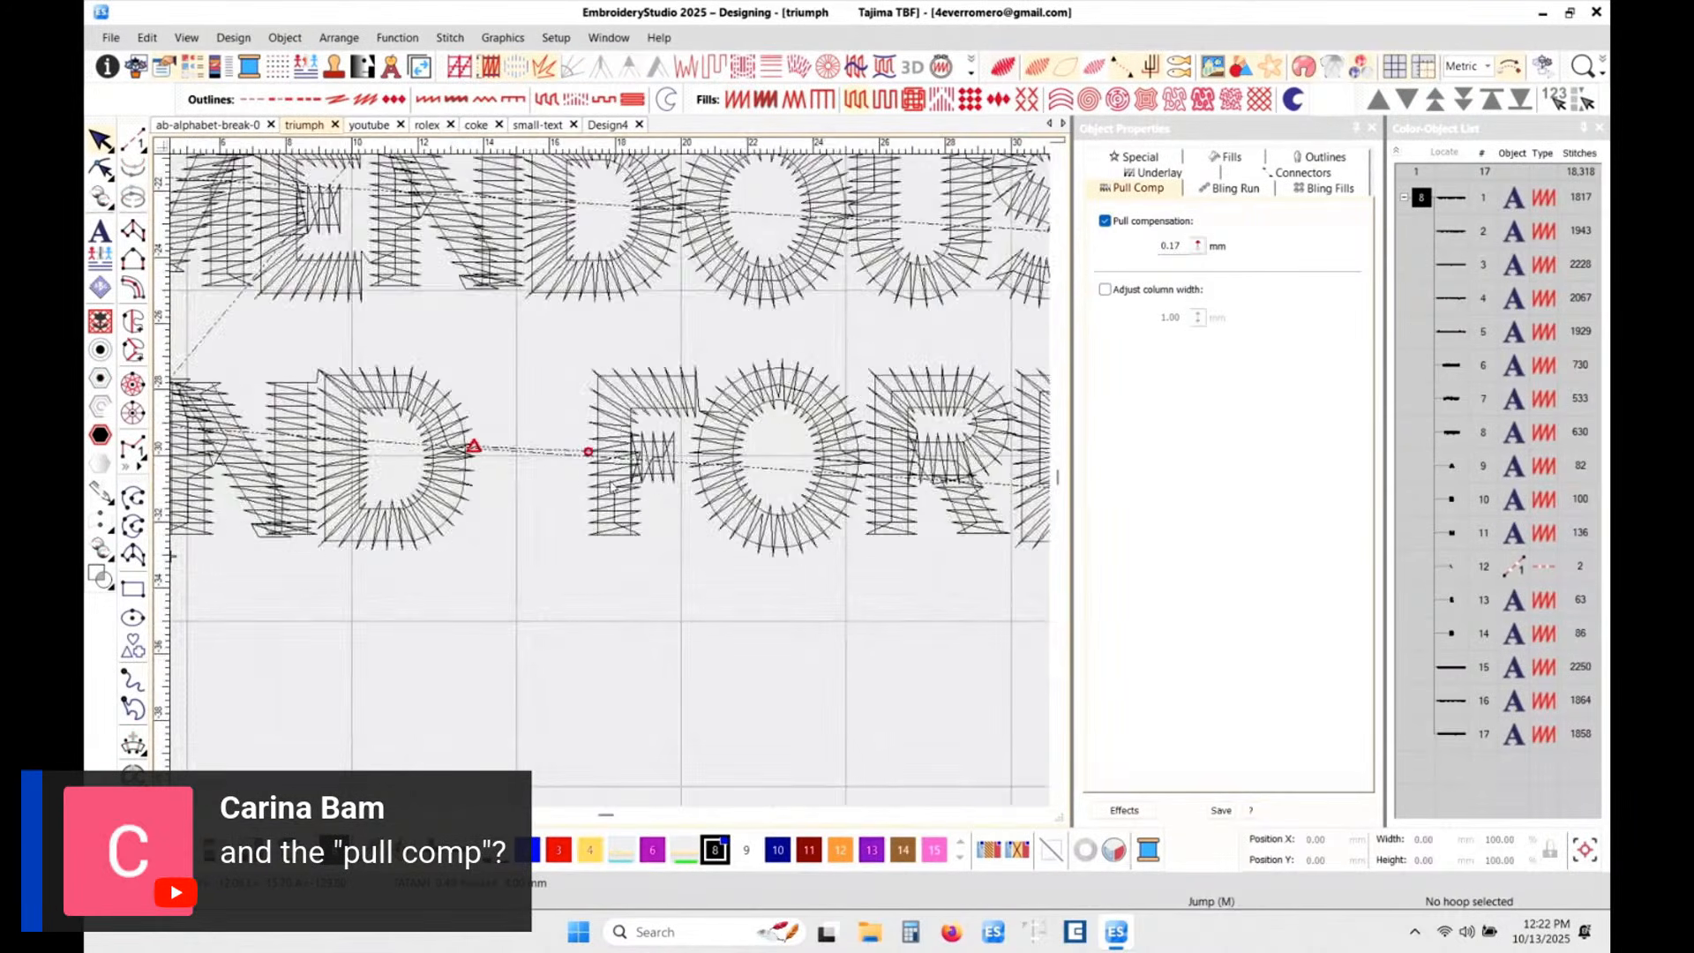
pyautogui.scroll(4, 612, 487)
pyautogui.scroll(3, 695, 649)
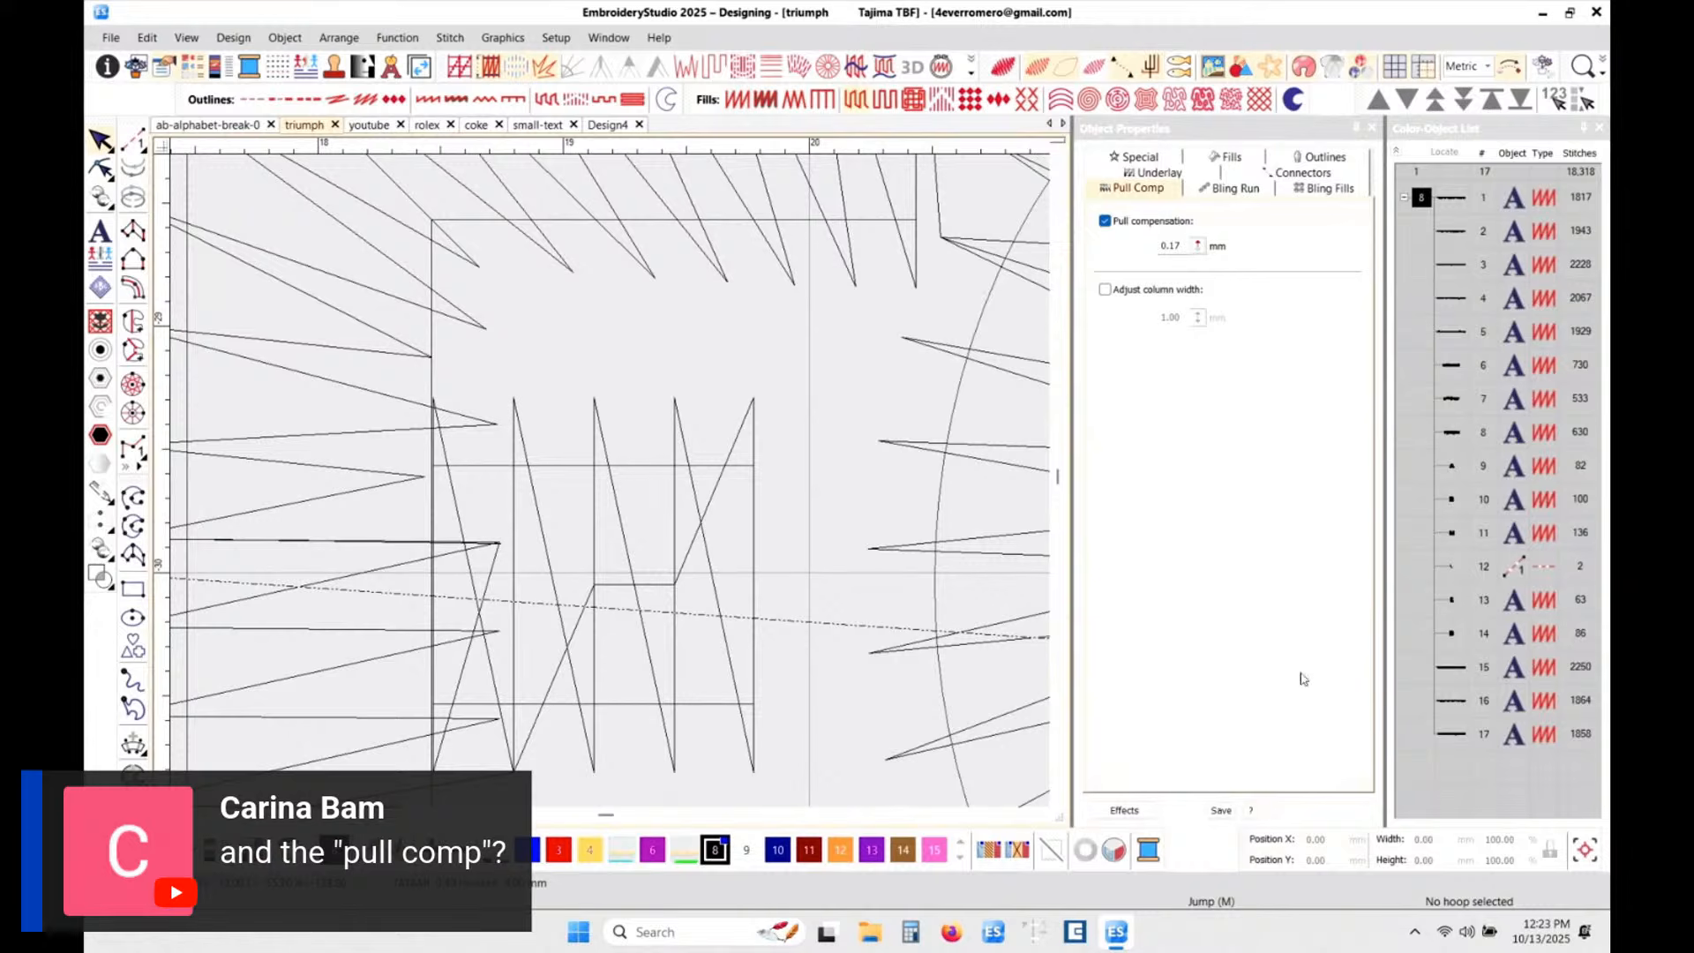
pyautogui.click(1458, 739)
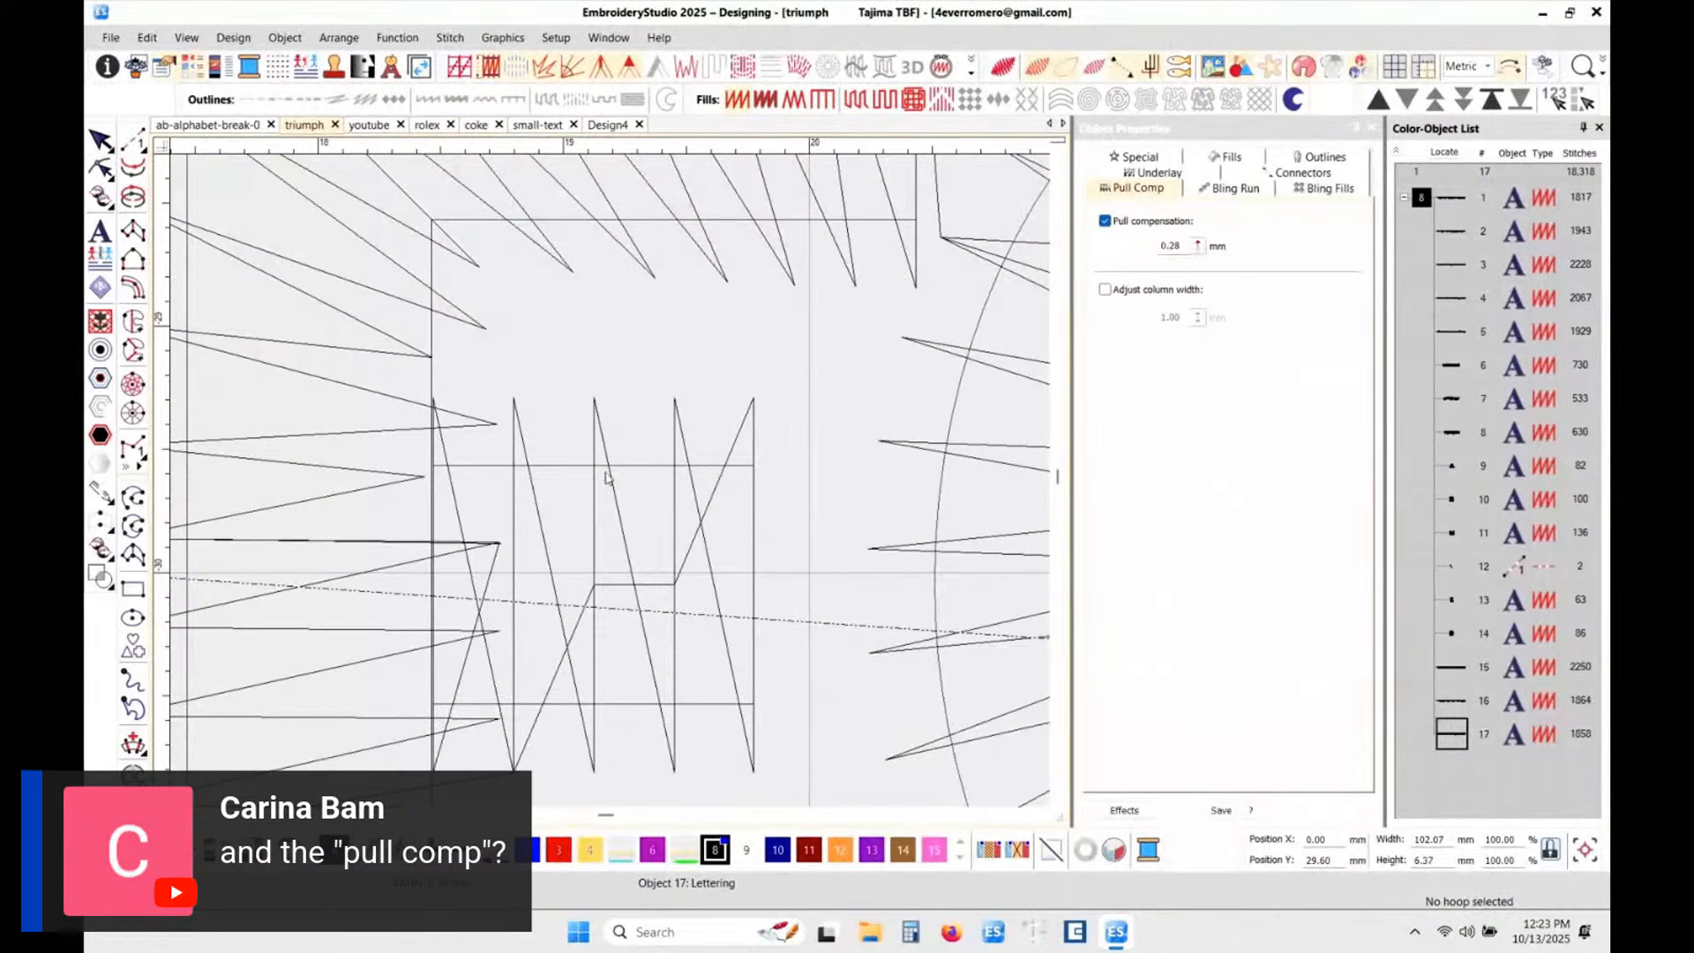
pyautogui.click(1105, 222)
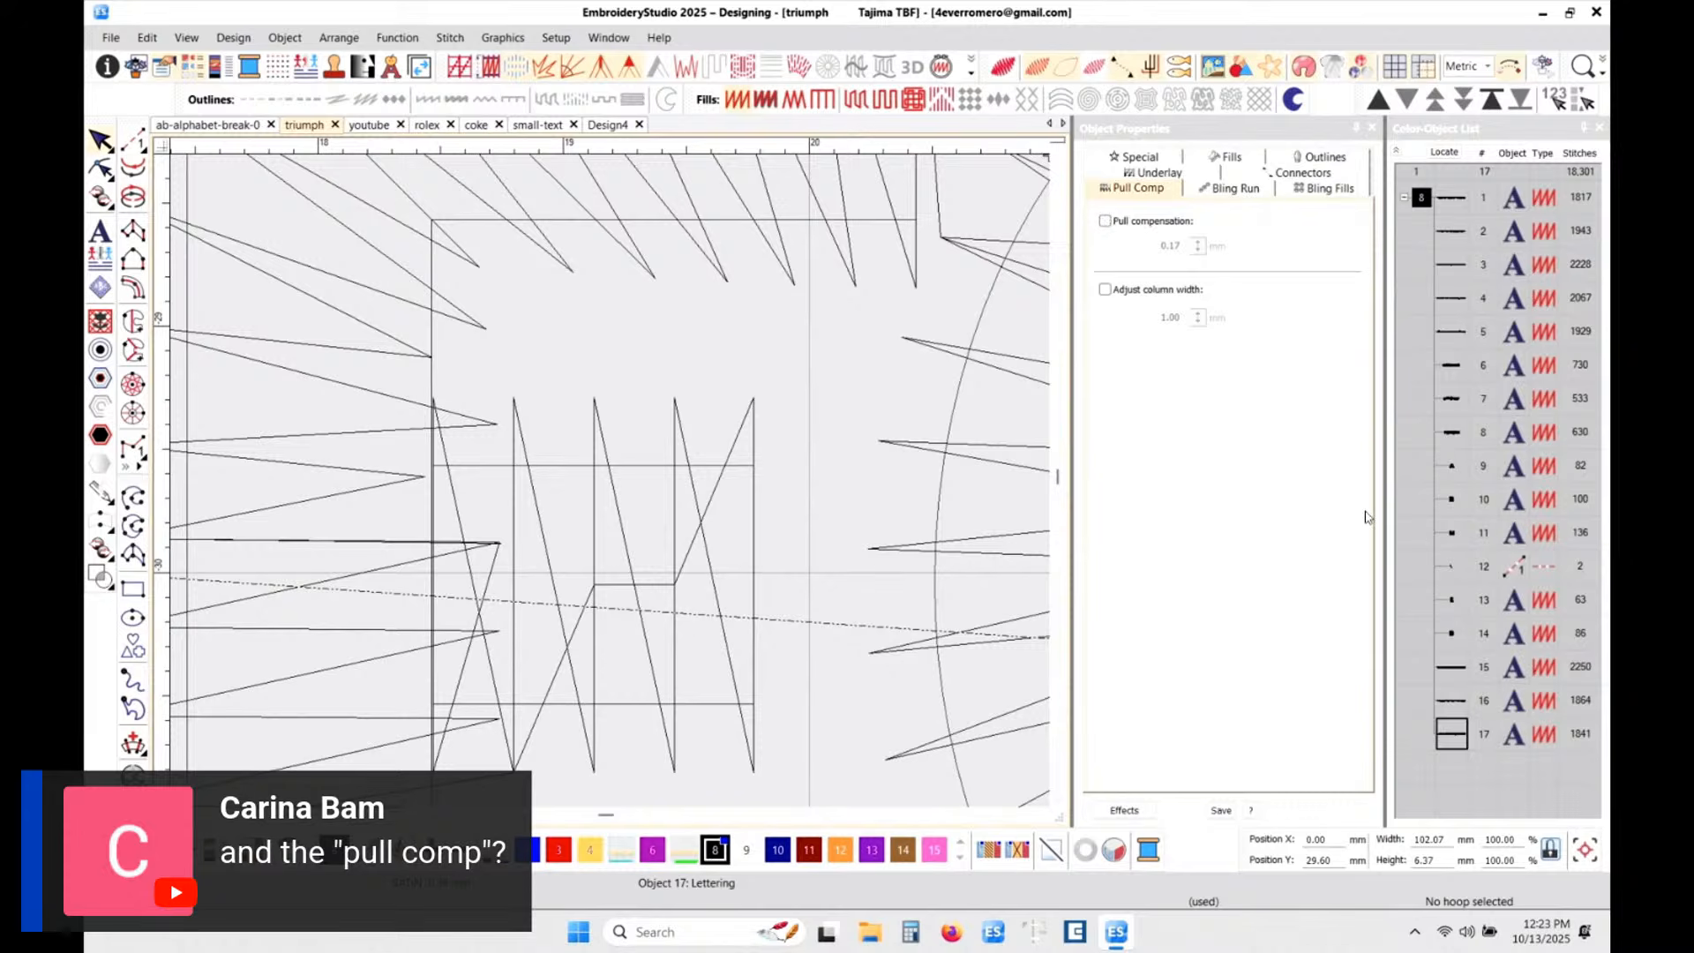
pyautogui.hotkey('ctrl', 'z')
# - Turn off pull compensation for the VIOLET SHINE BLIND FORENSICS lettering to compare the F's stitches, and undo the change
pyautogui.click(672, 470)
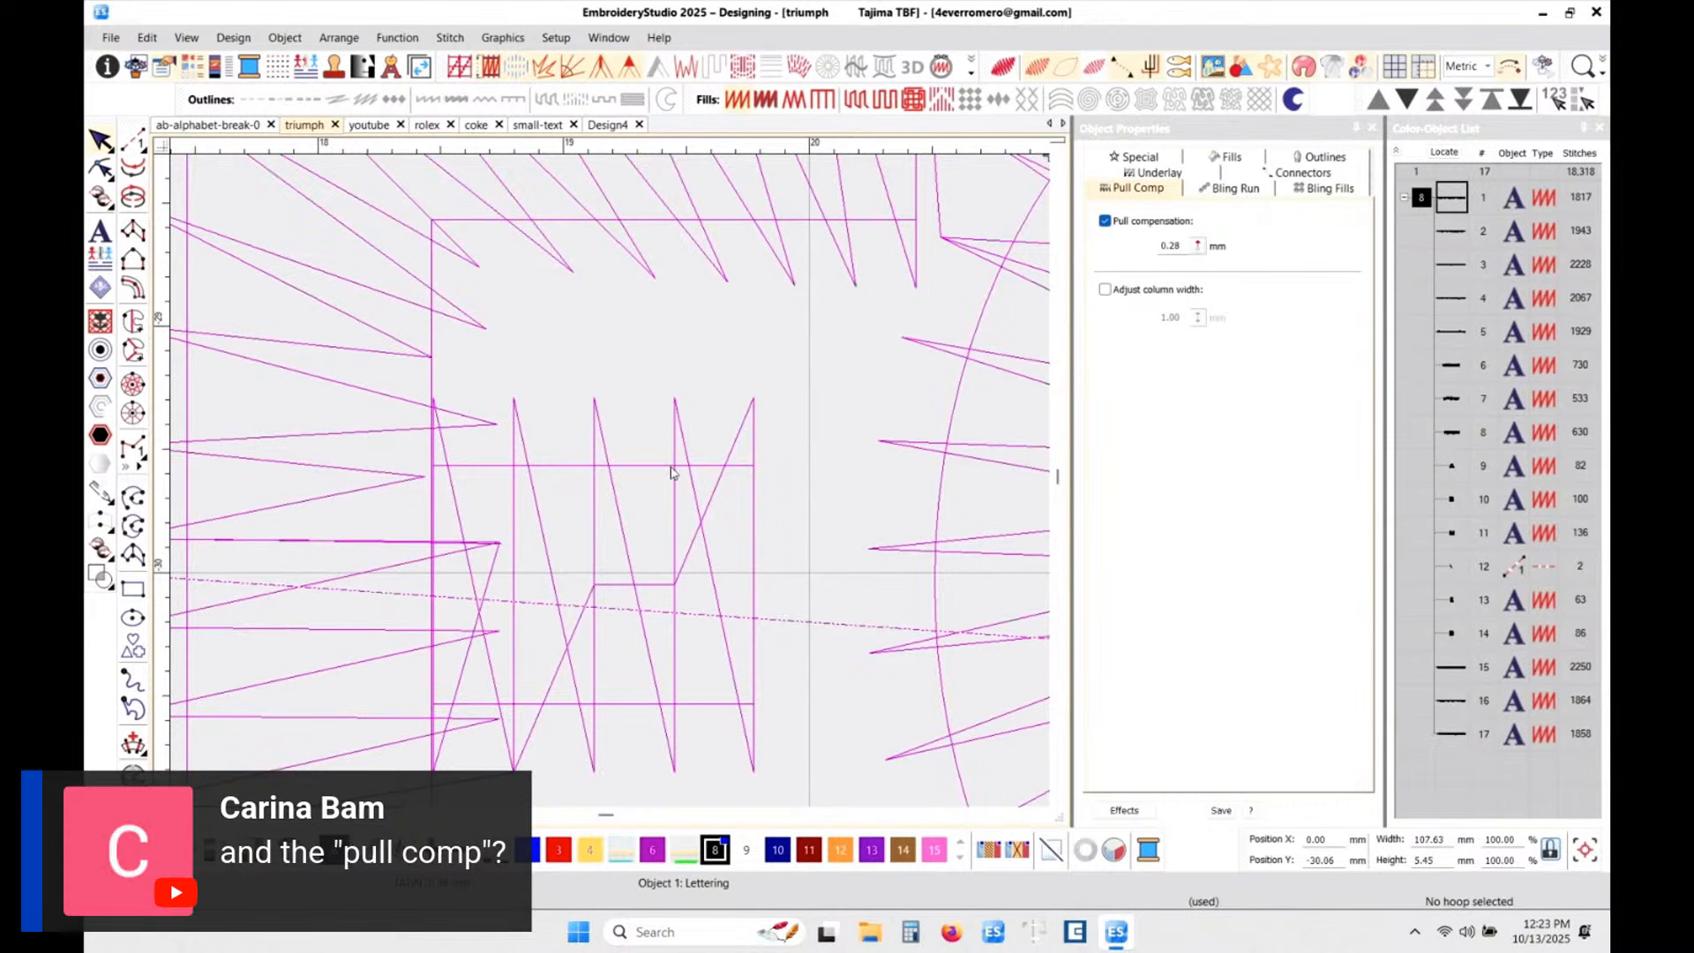
pyautogui.click(1106, 222)
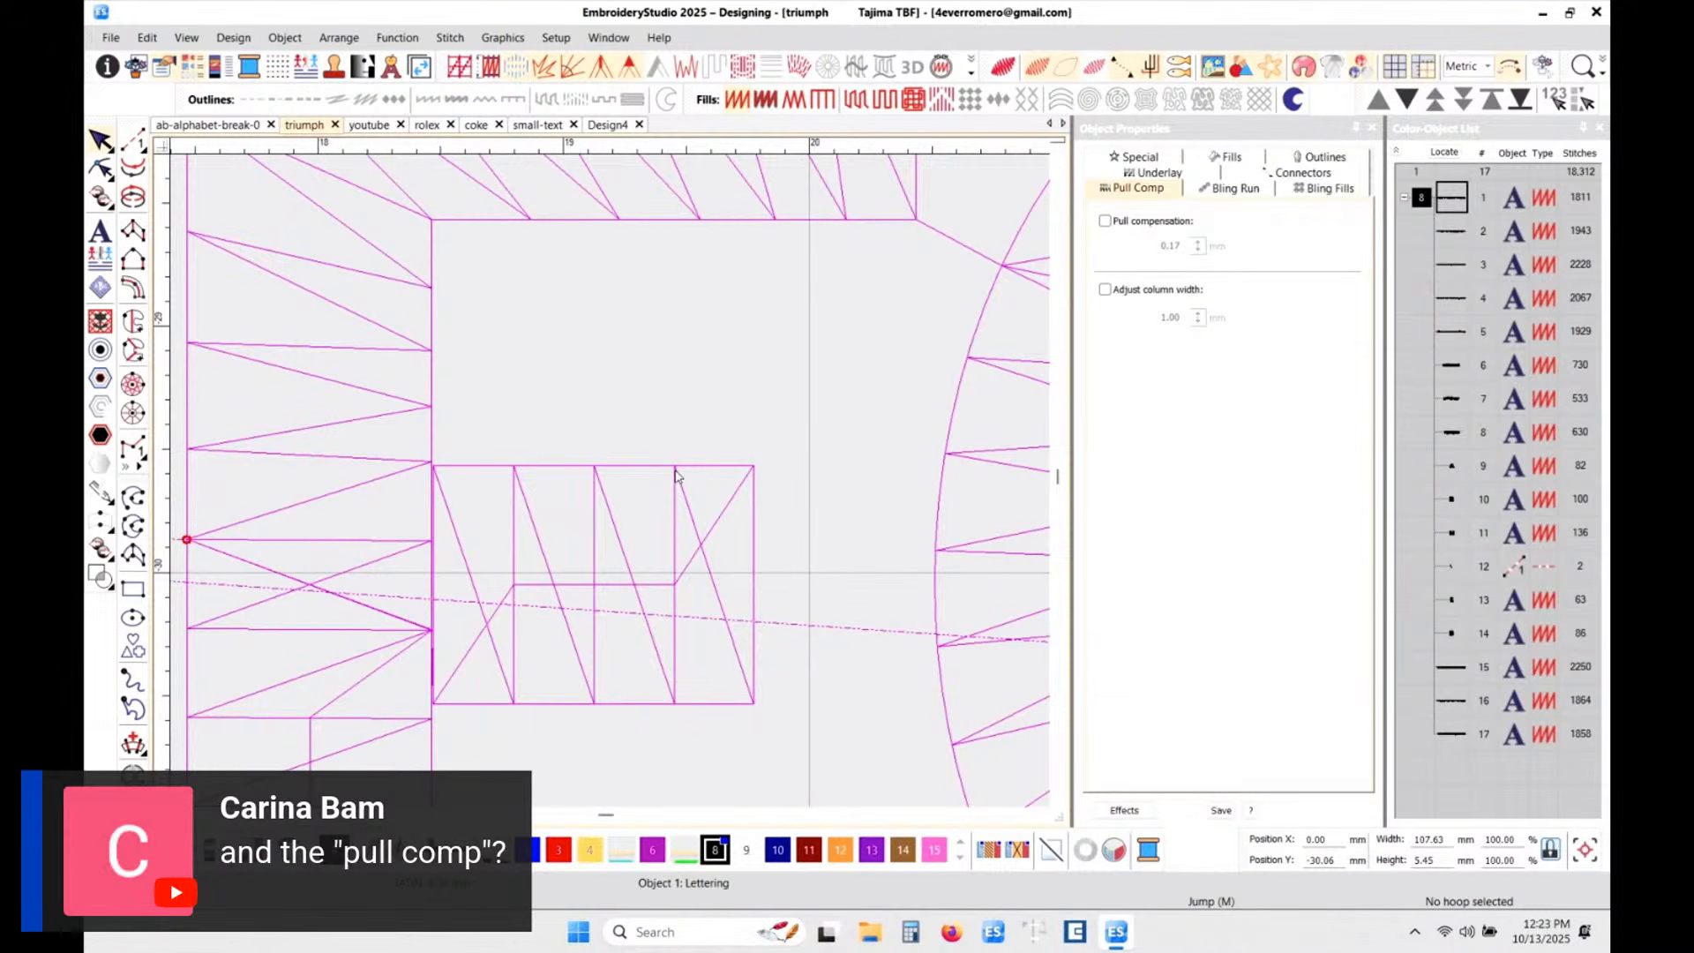
pyautogui.hotkey('ctrl', 'z')
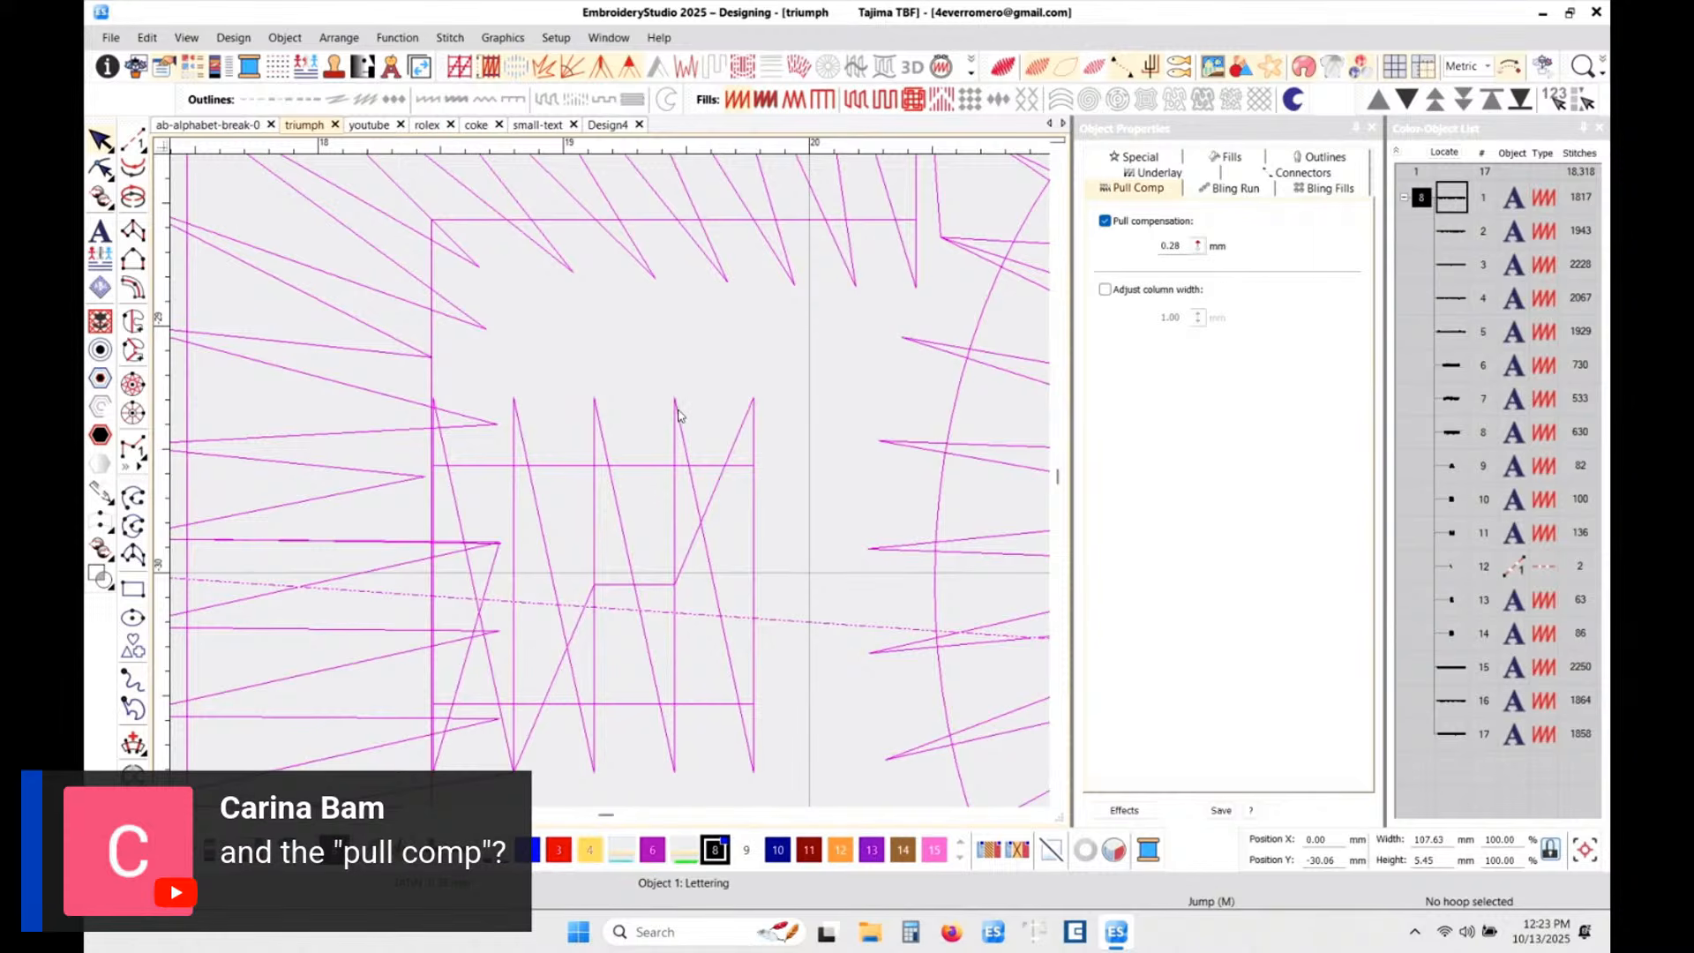
# - Measure how far the stitches extend beyond the upper outline of the middle bar of the F in FORENSICS
pyautogui.scroll(3, 676, 413)
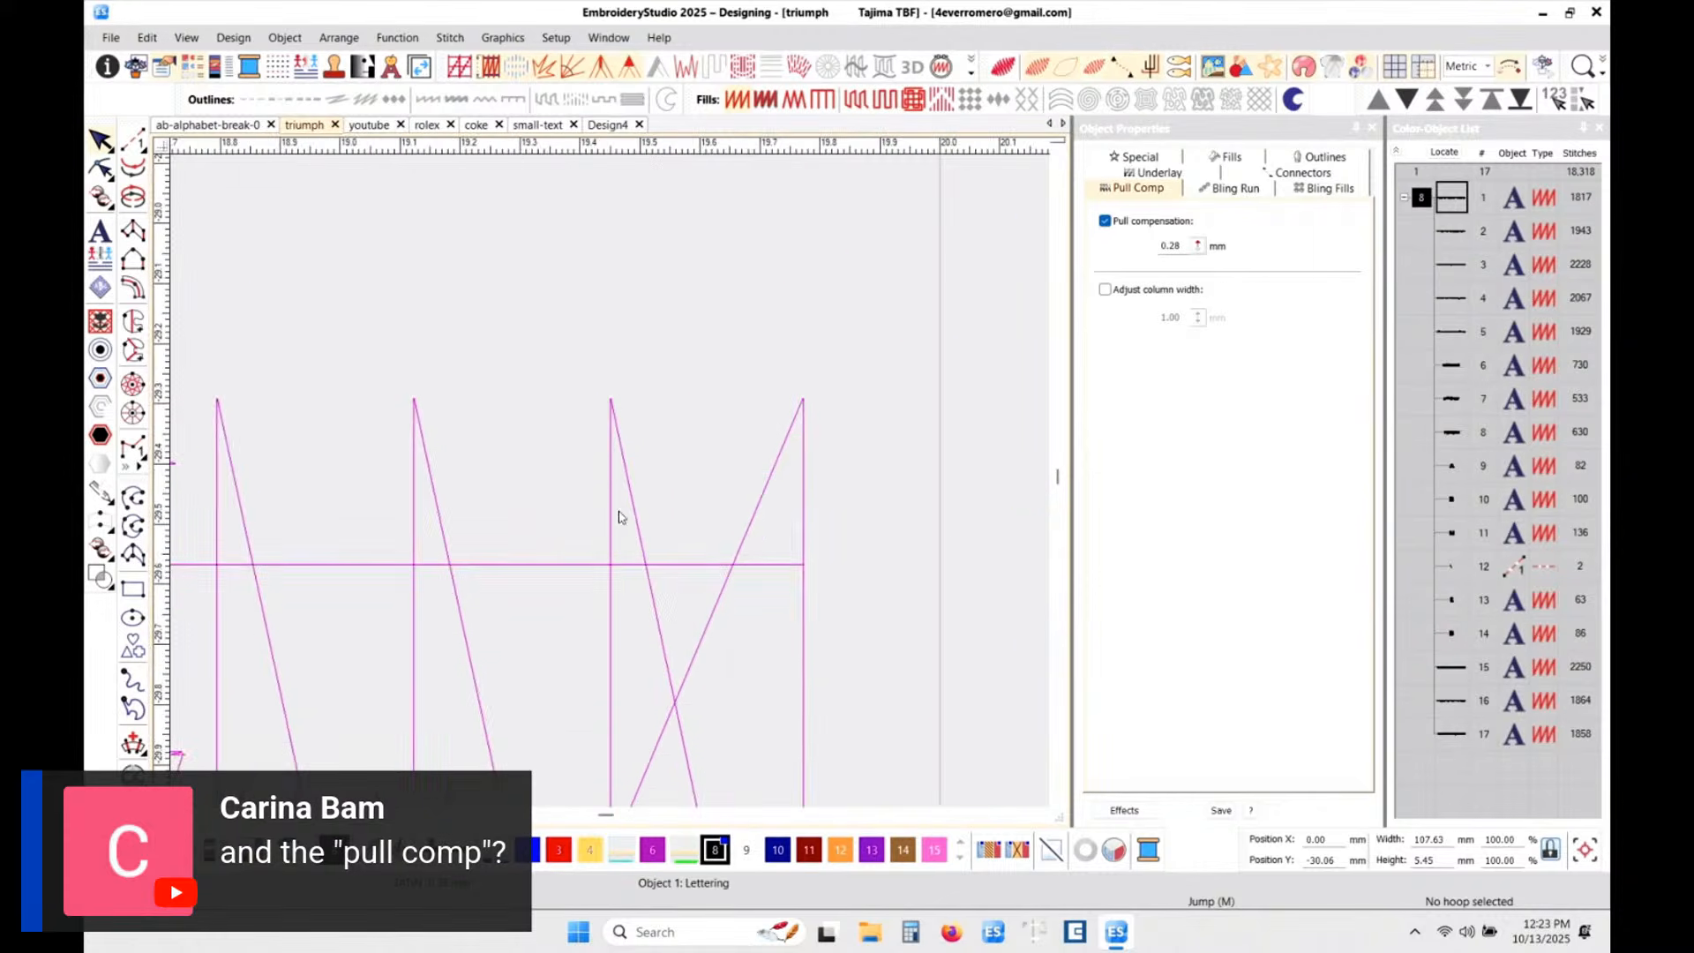
pyautogui.press('m')
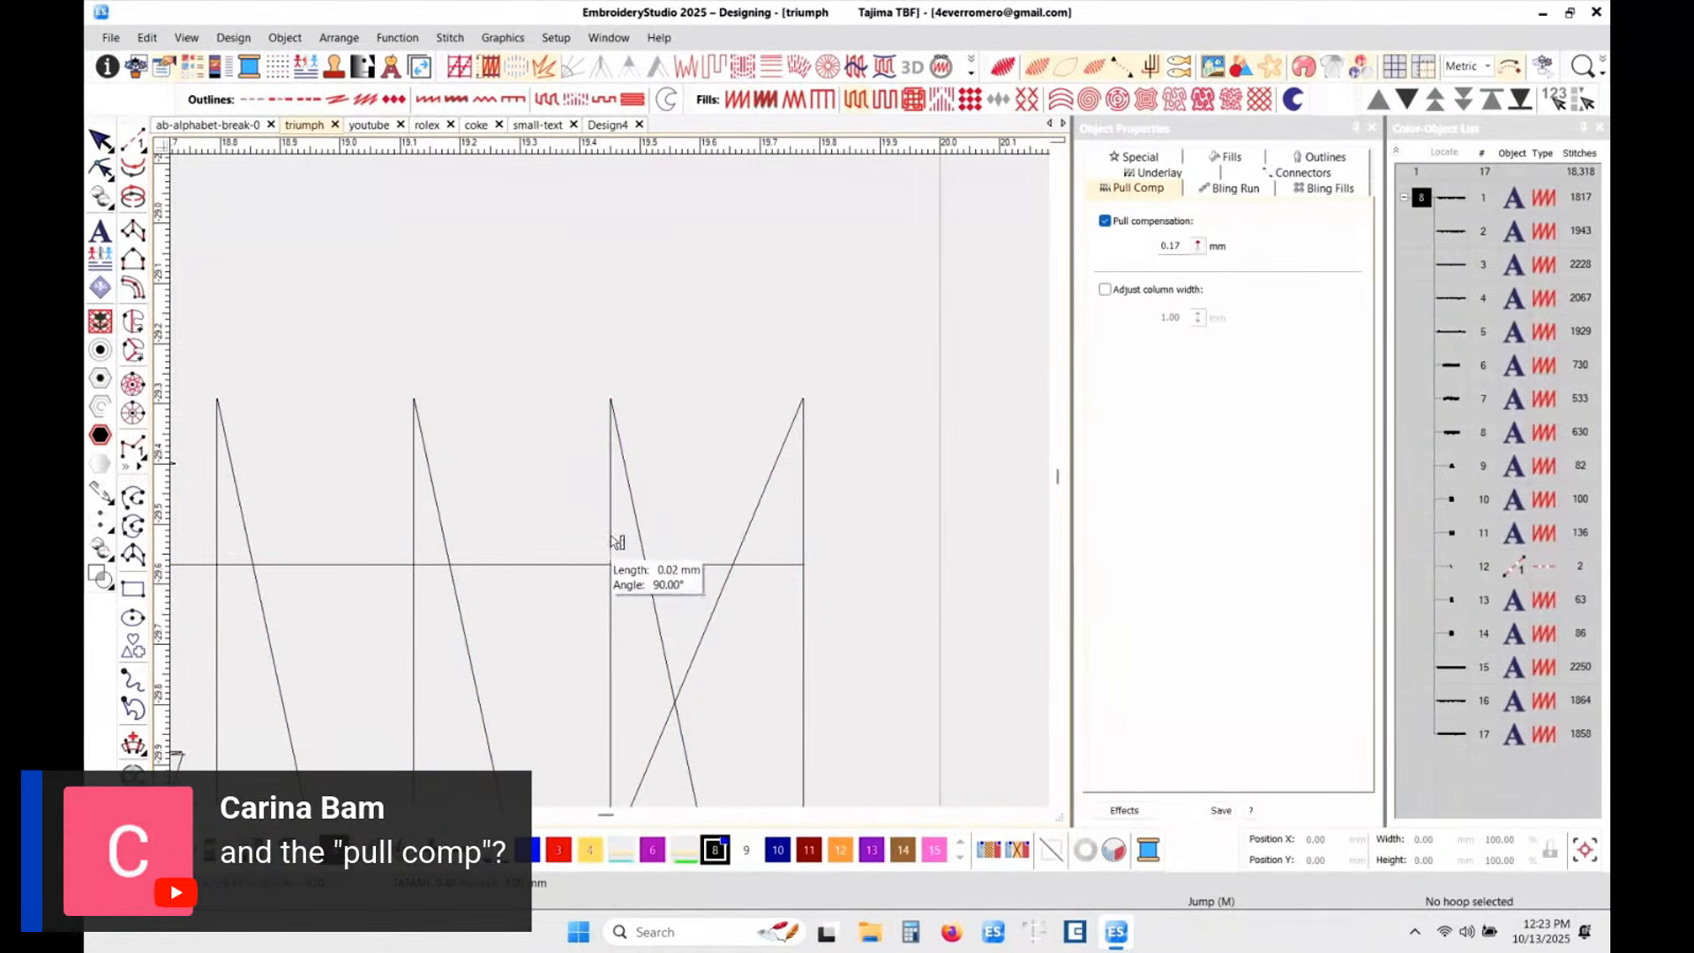
pyautogui.moveTo(611, 535)
pyautogui.mouseDown()
pyautogui.moveTo(611, 399)
pyautogui.moveTo(662, 446)
pyautogui.mouseUp()
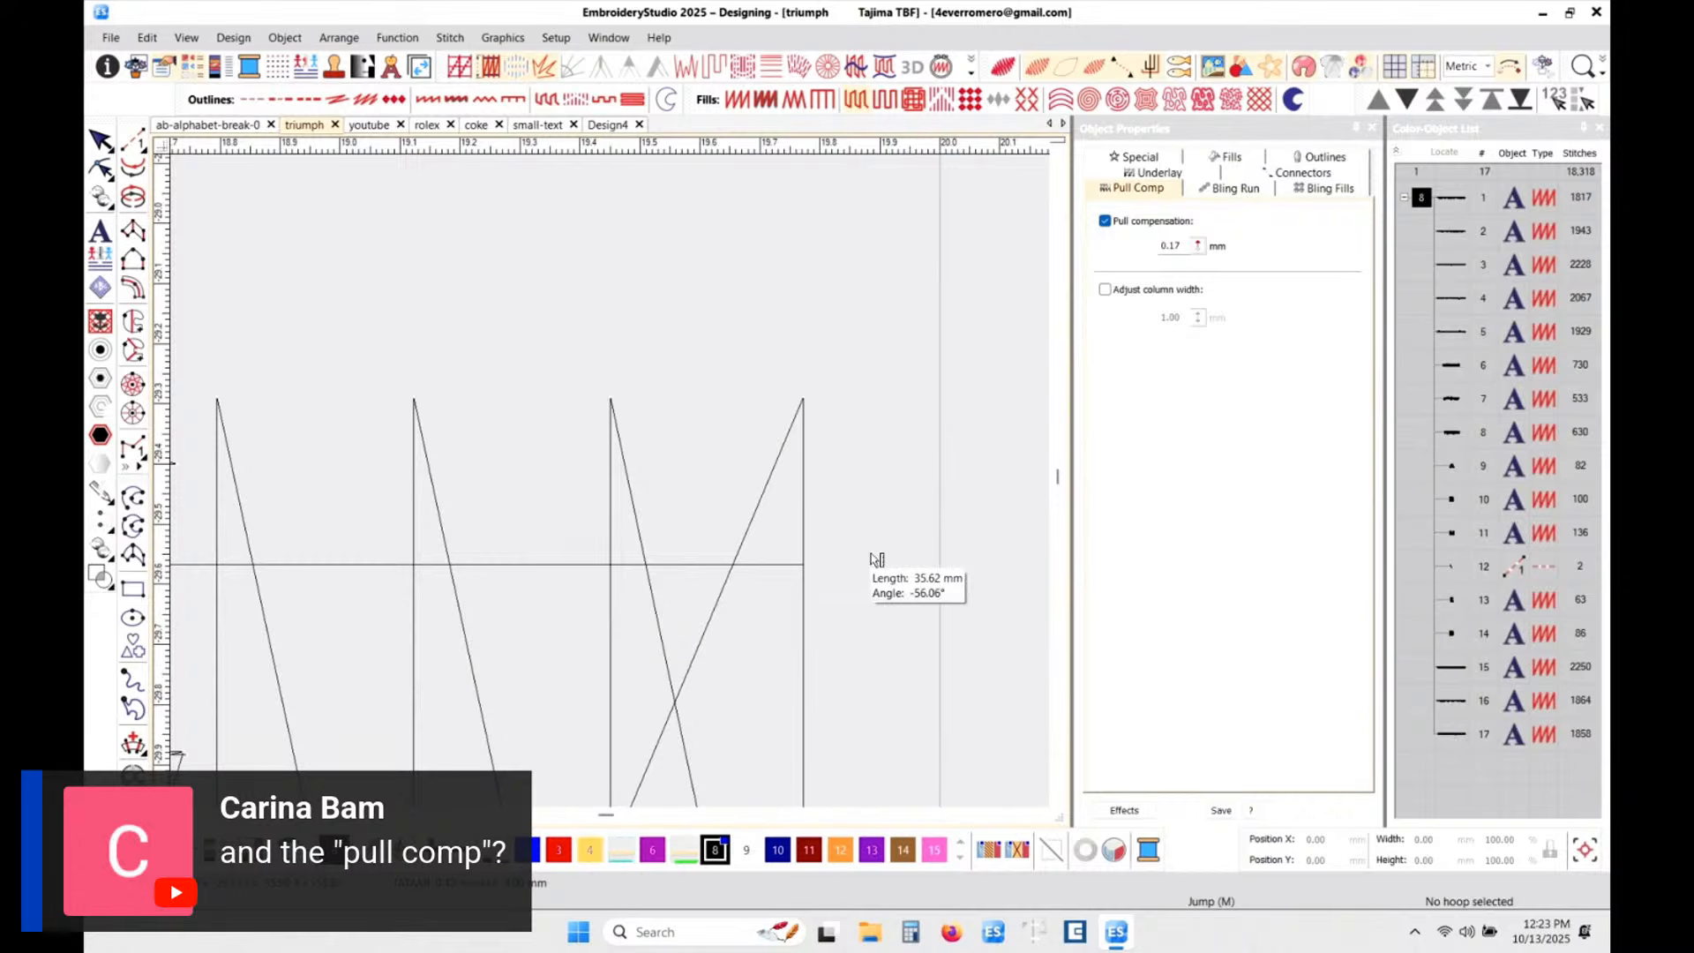
pyautogui.press('Escape')
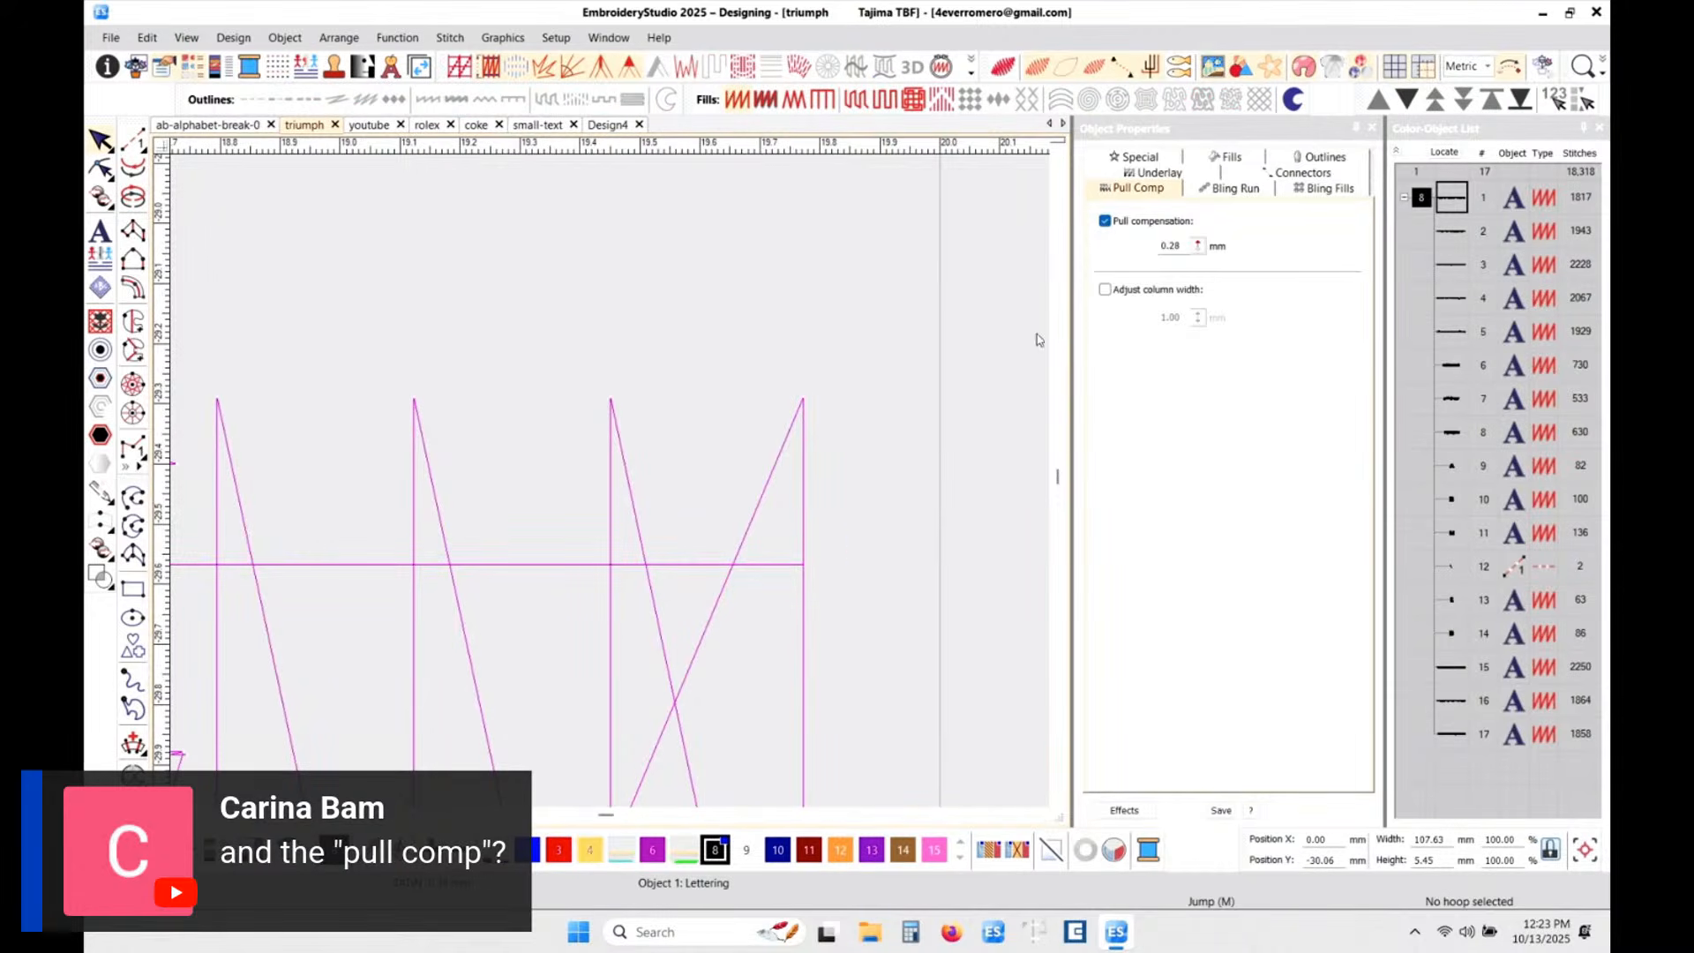
pyautogui.scroll(1, 646, 469)
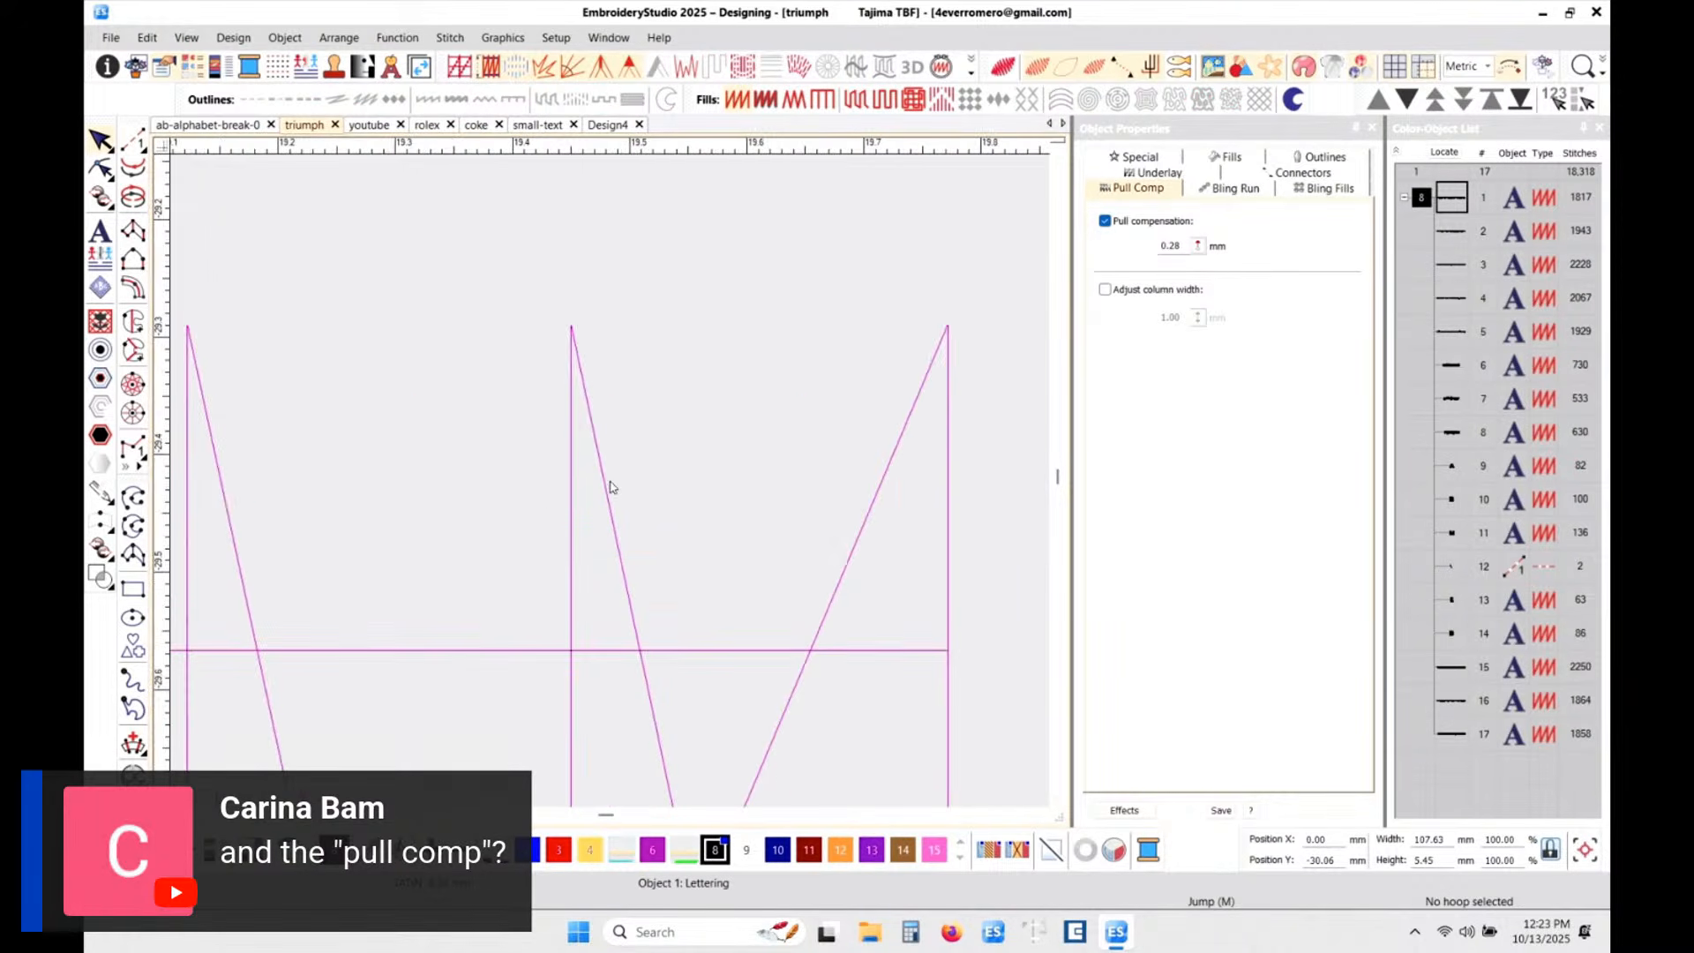
pyautogui.press('m')
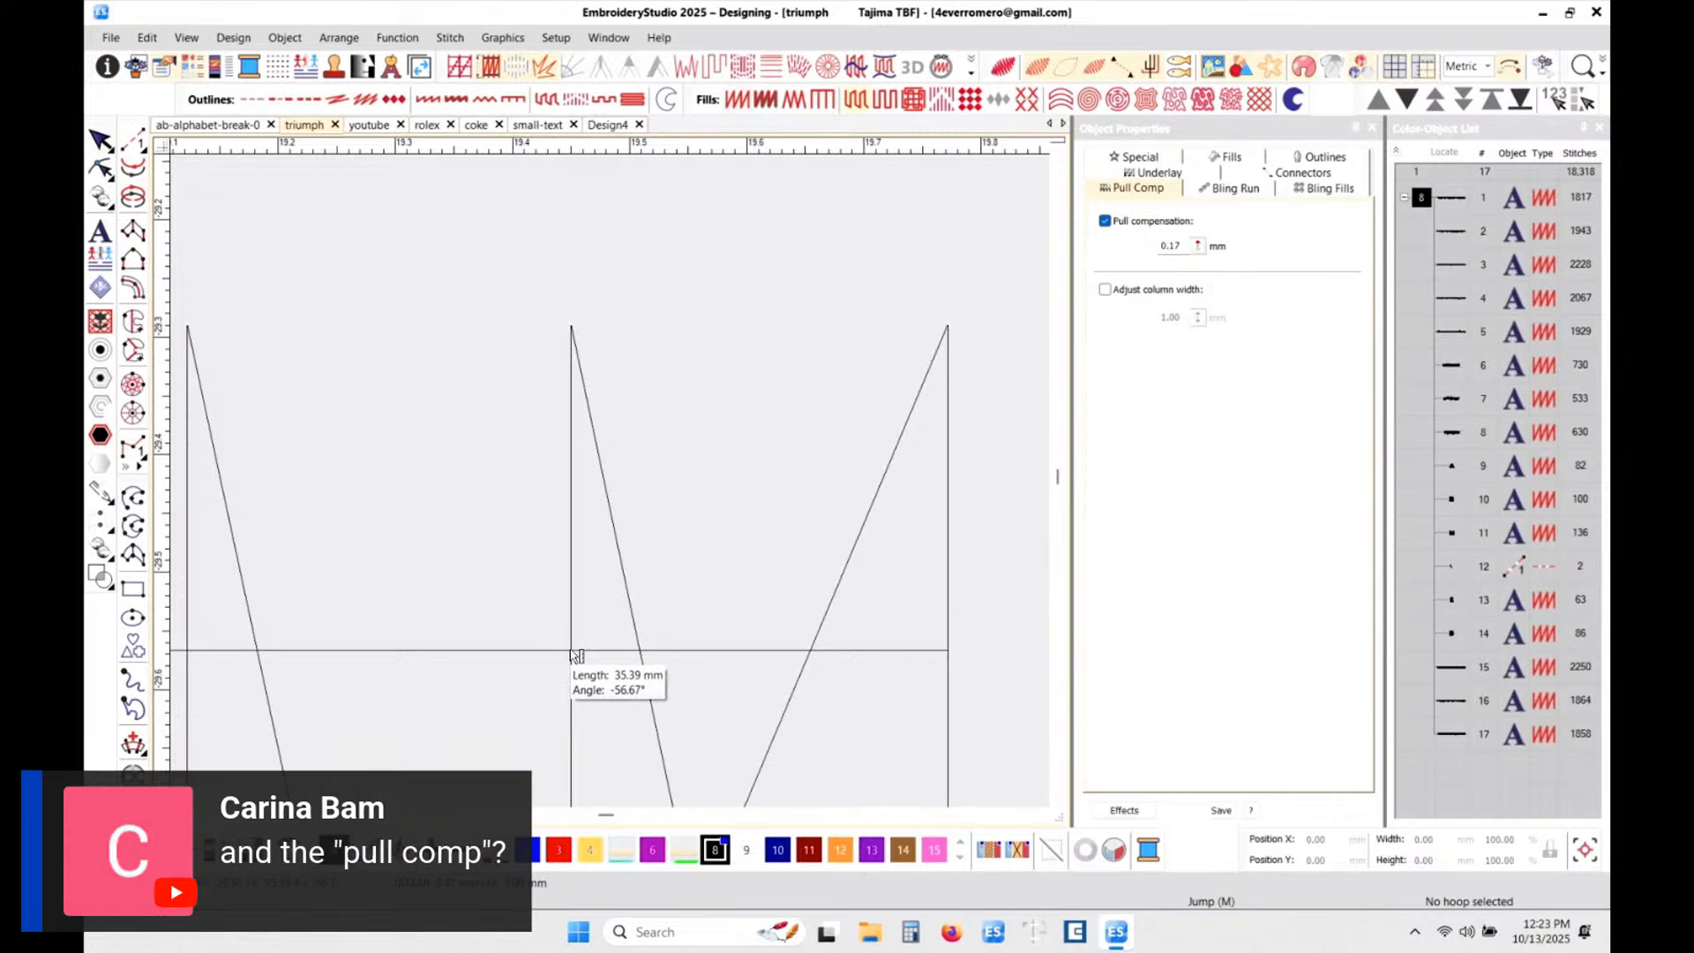
pyautogui.click(571, 650)
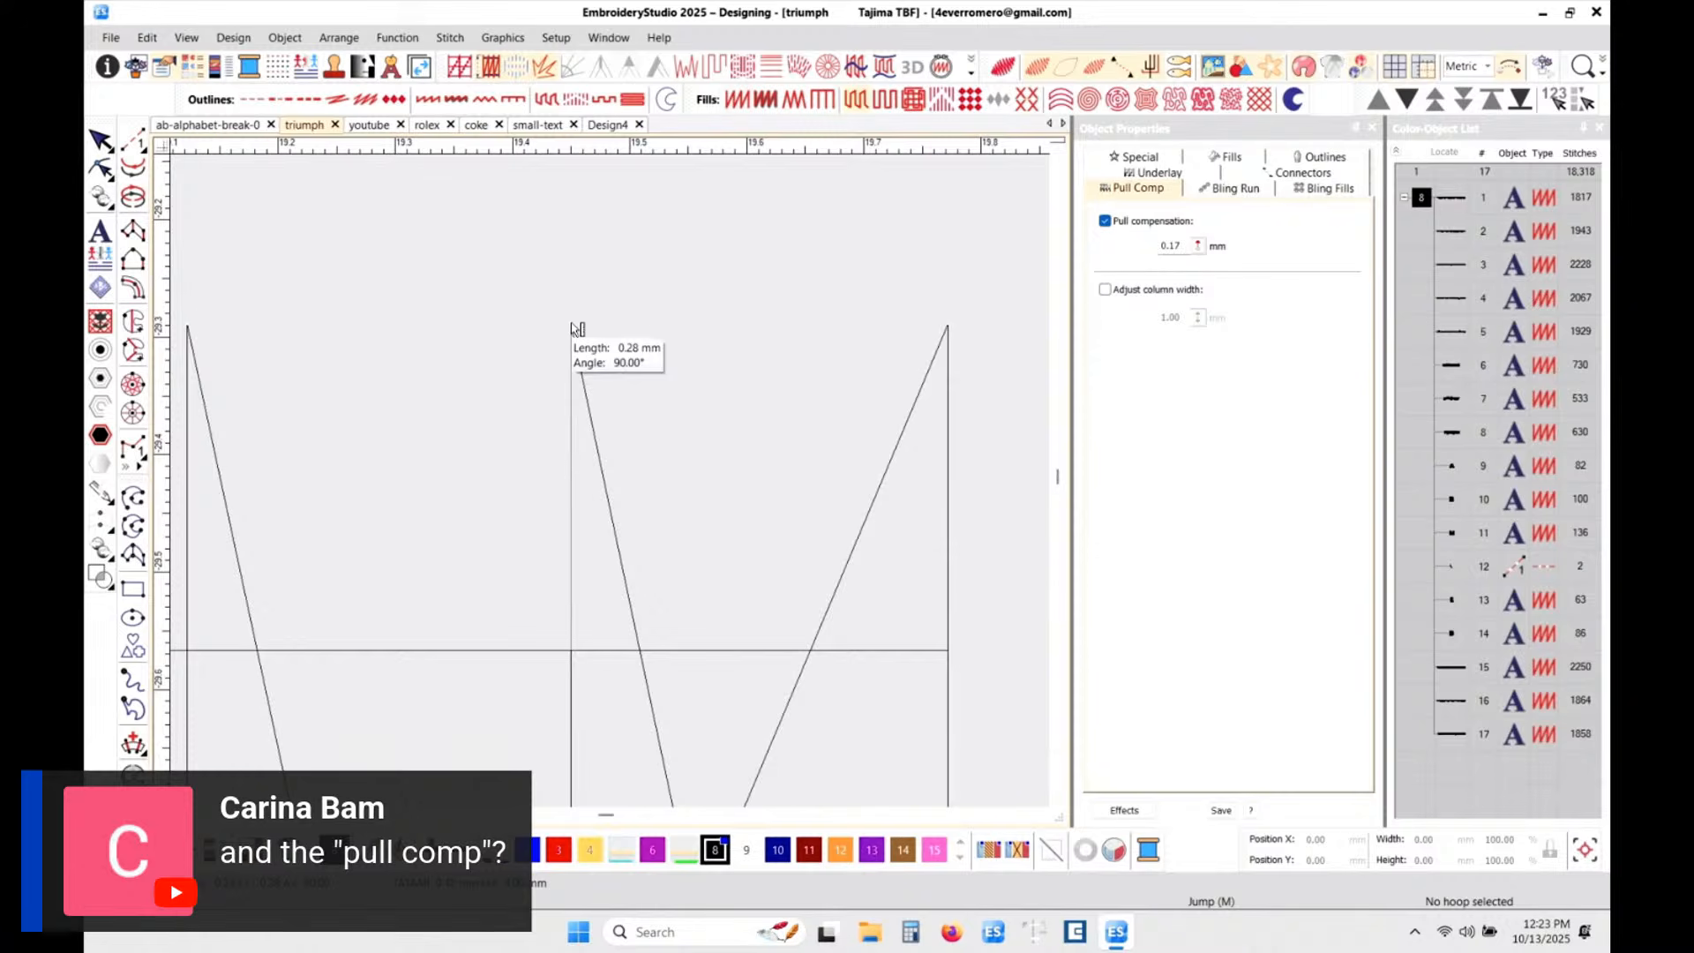
# - Measure how far the stitches extend beyond the lower outline of the same F's middle bar
pyautogui.scroll(-5, 594, 491)
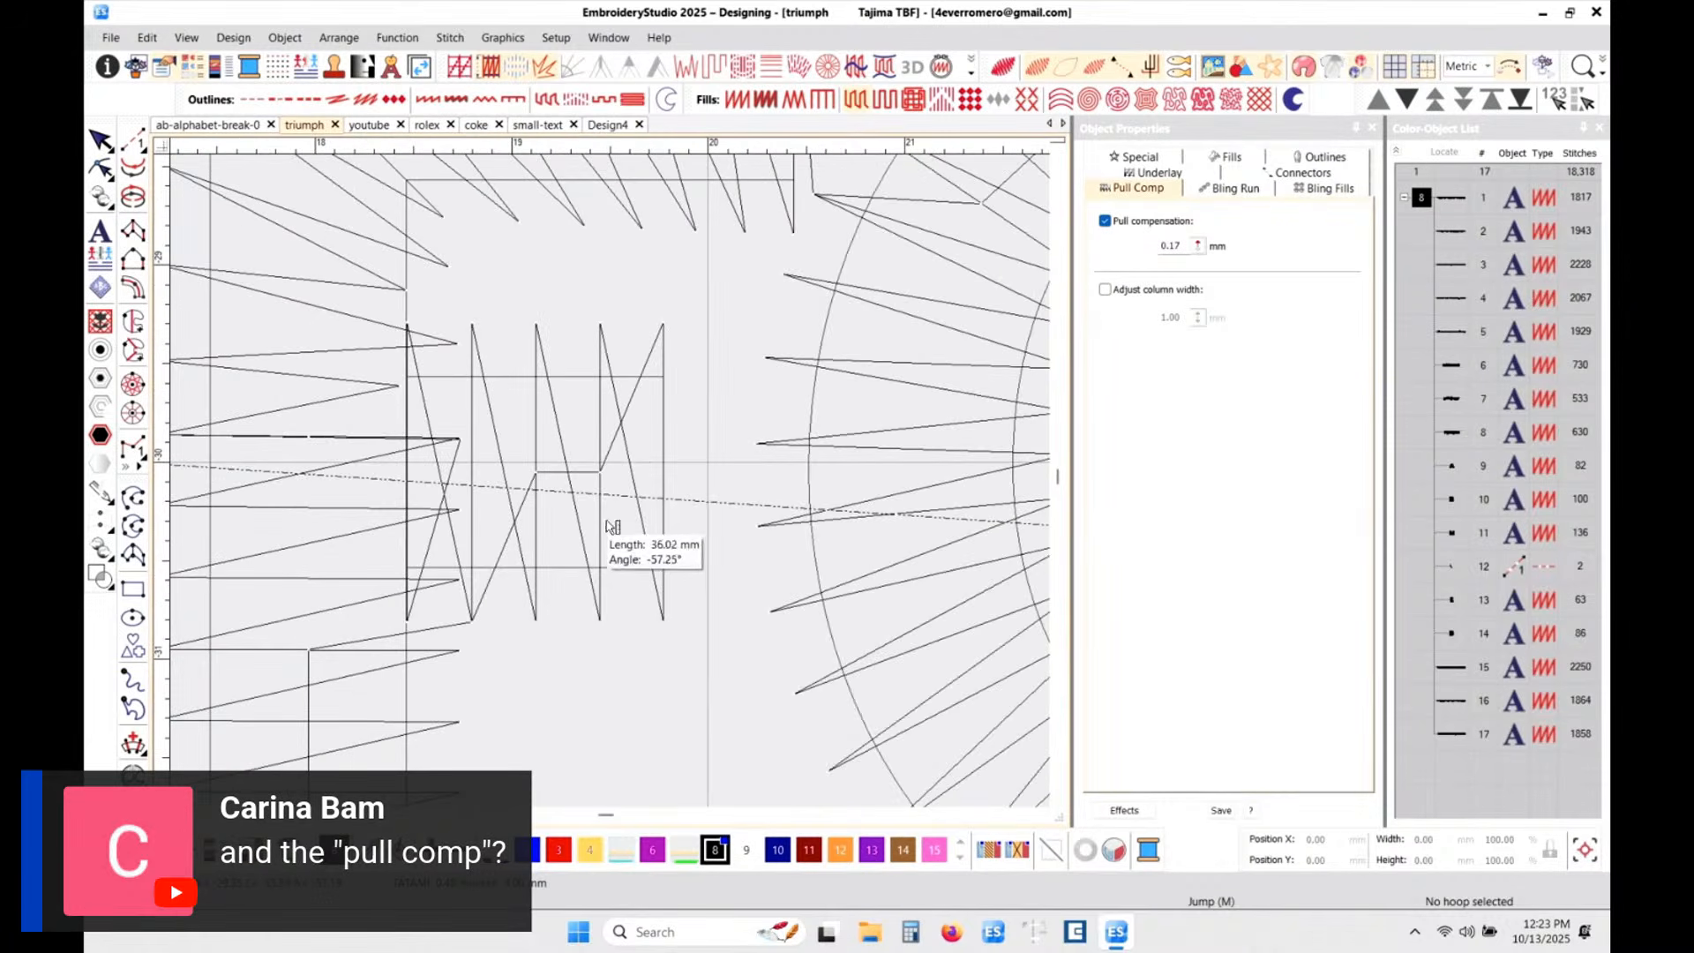
pyautogui.scroll(5, 613, 527)
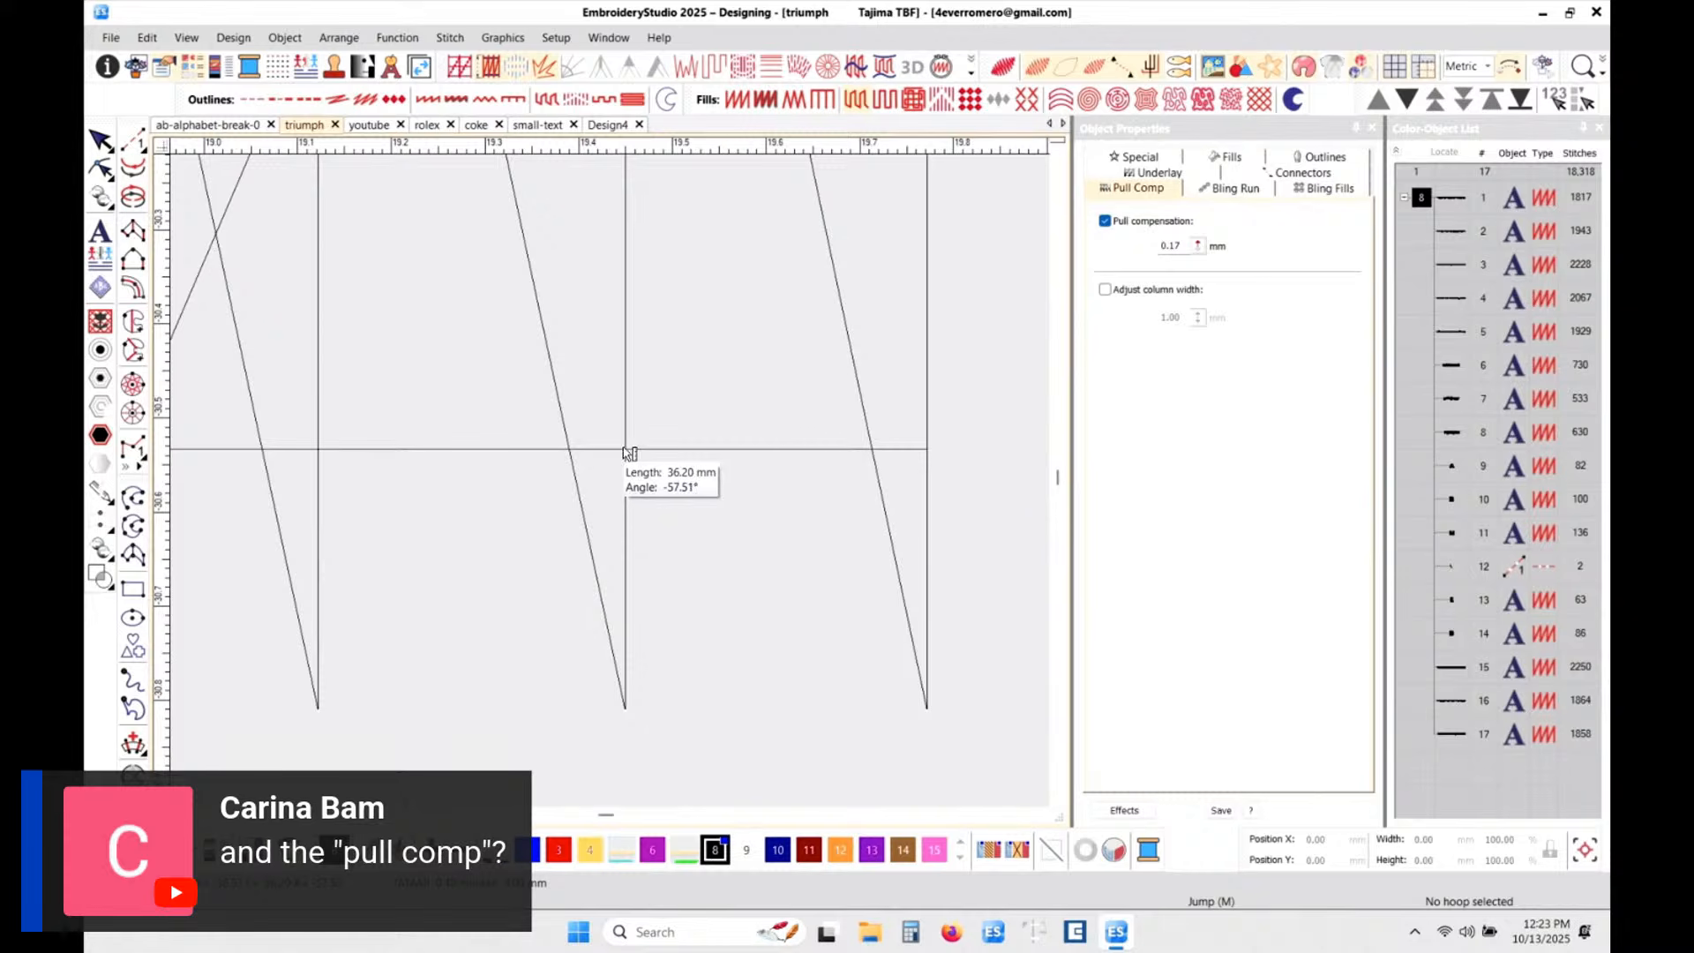
pyautogui.moveTo(625, 467); pyautogui.dragTo(627, 713)
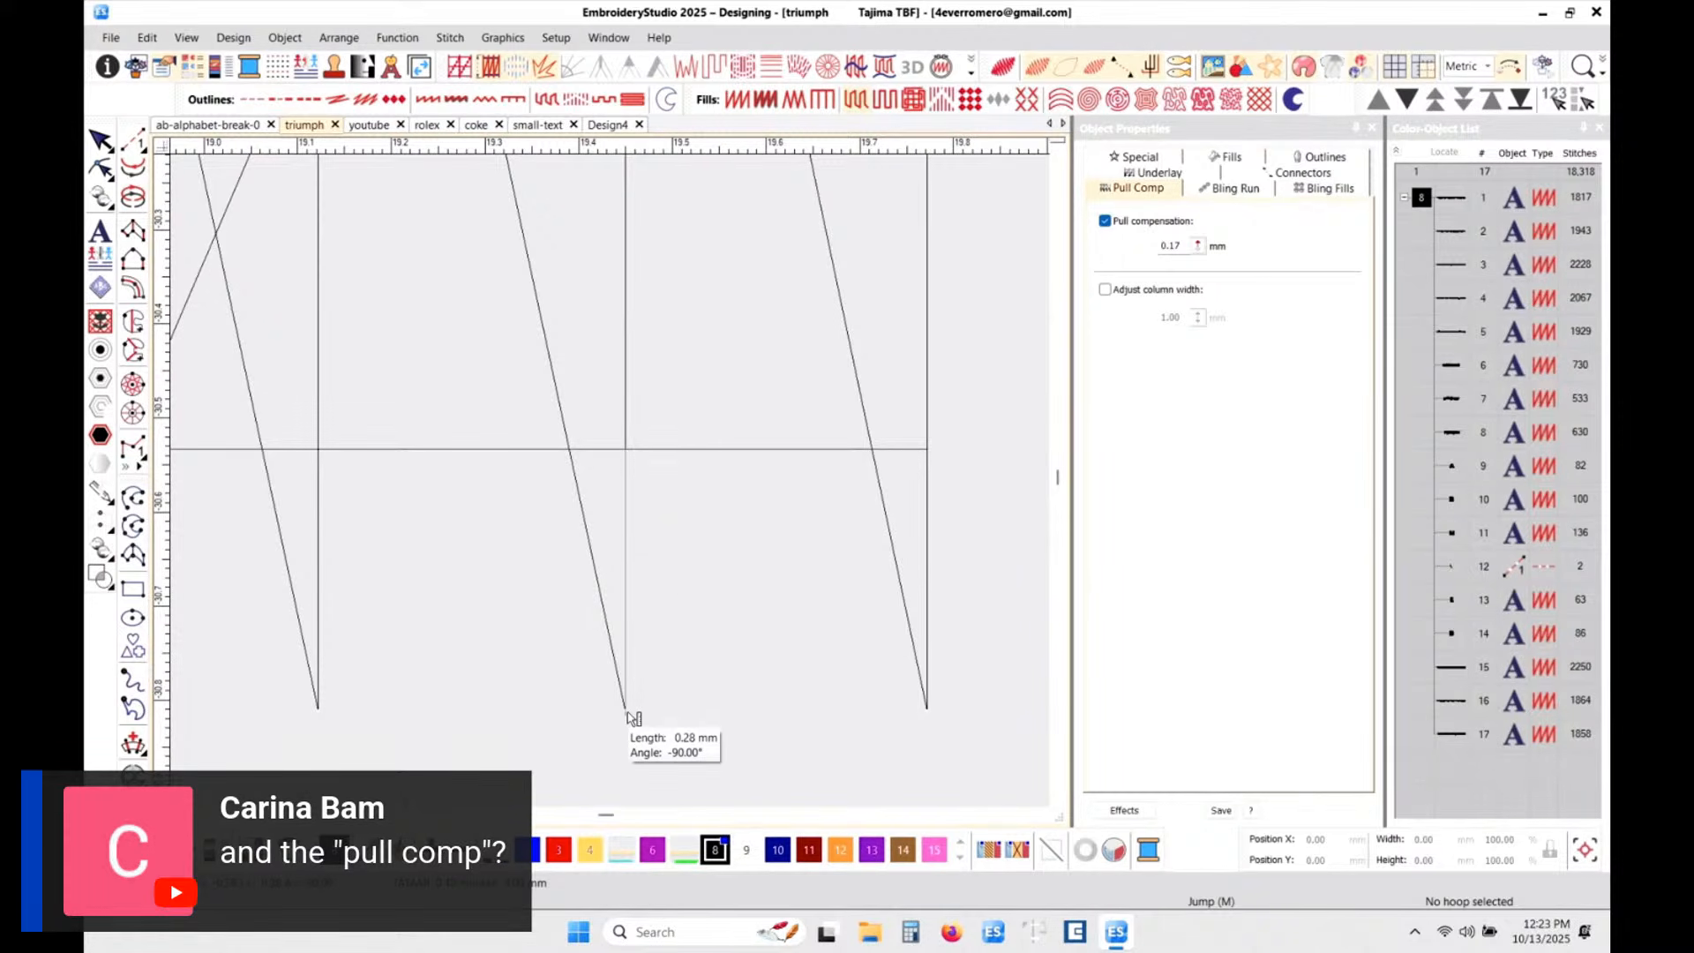
pyautogui.click(627, 712)
# - Return to the realistic stitch view and review the F and O of FORENSICS, followed by the whole lettering design
pyautogui.scroll(-7, 657, 580)
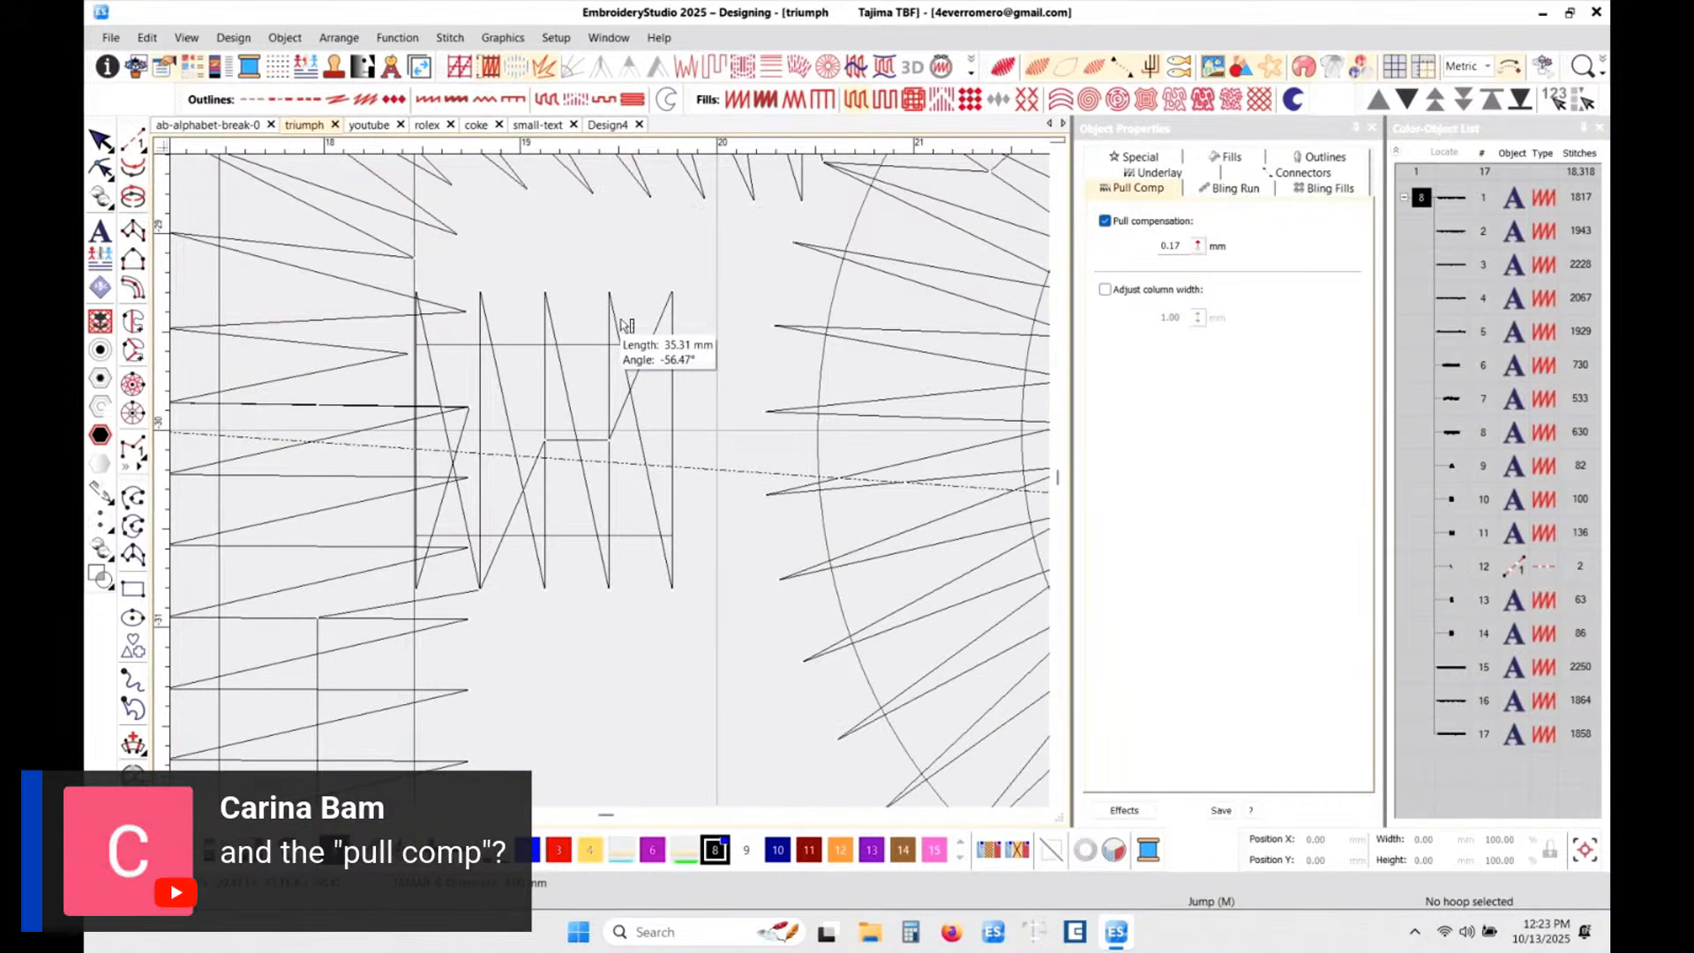
pyautogui.press('t')
pyautogui.scroll(-3, 619, 332)
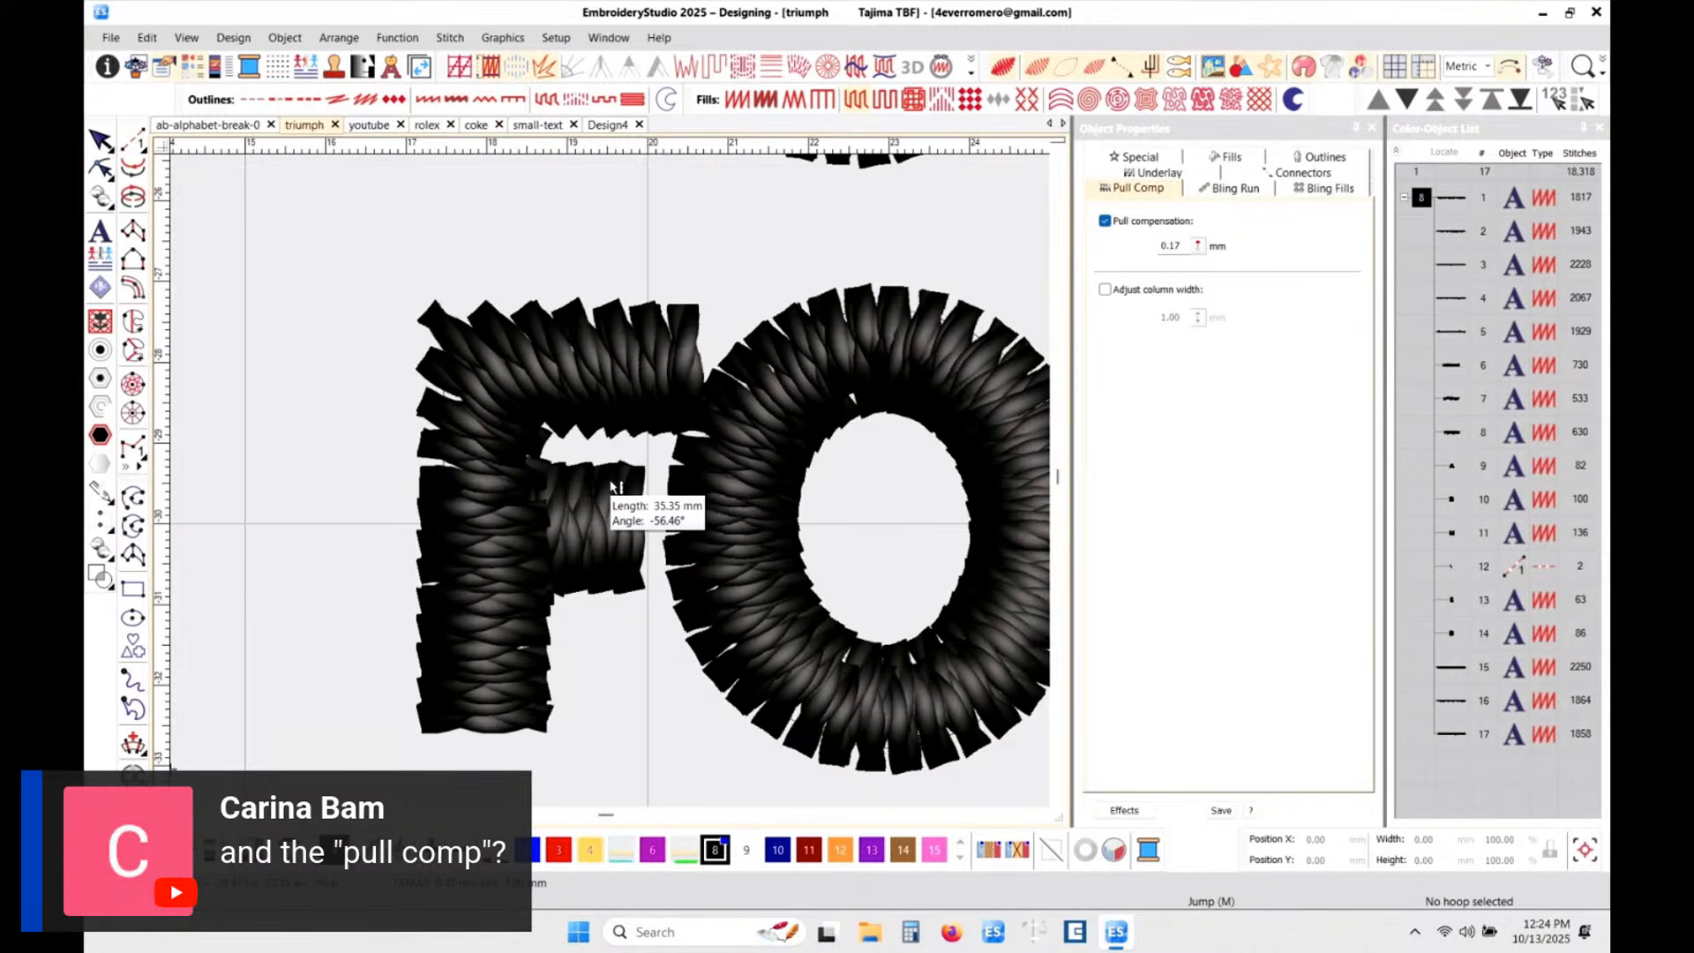
pyautogui.scroll(-6, 617, 484)
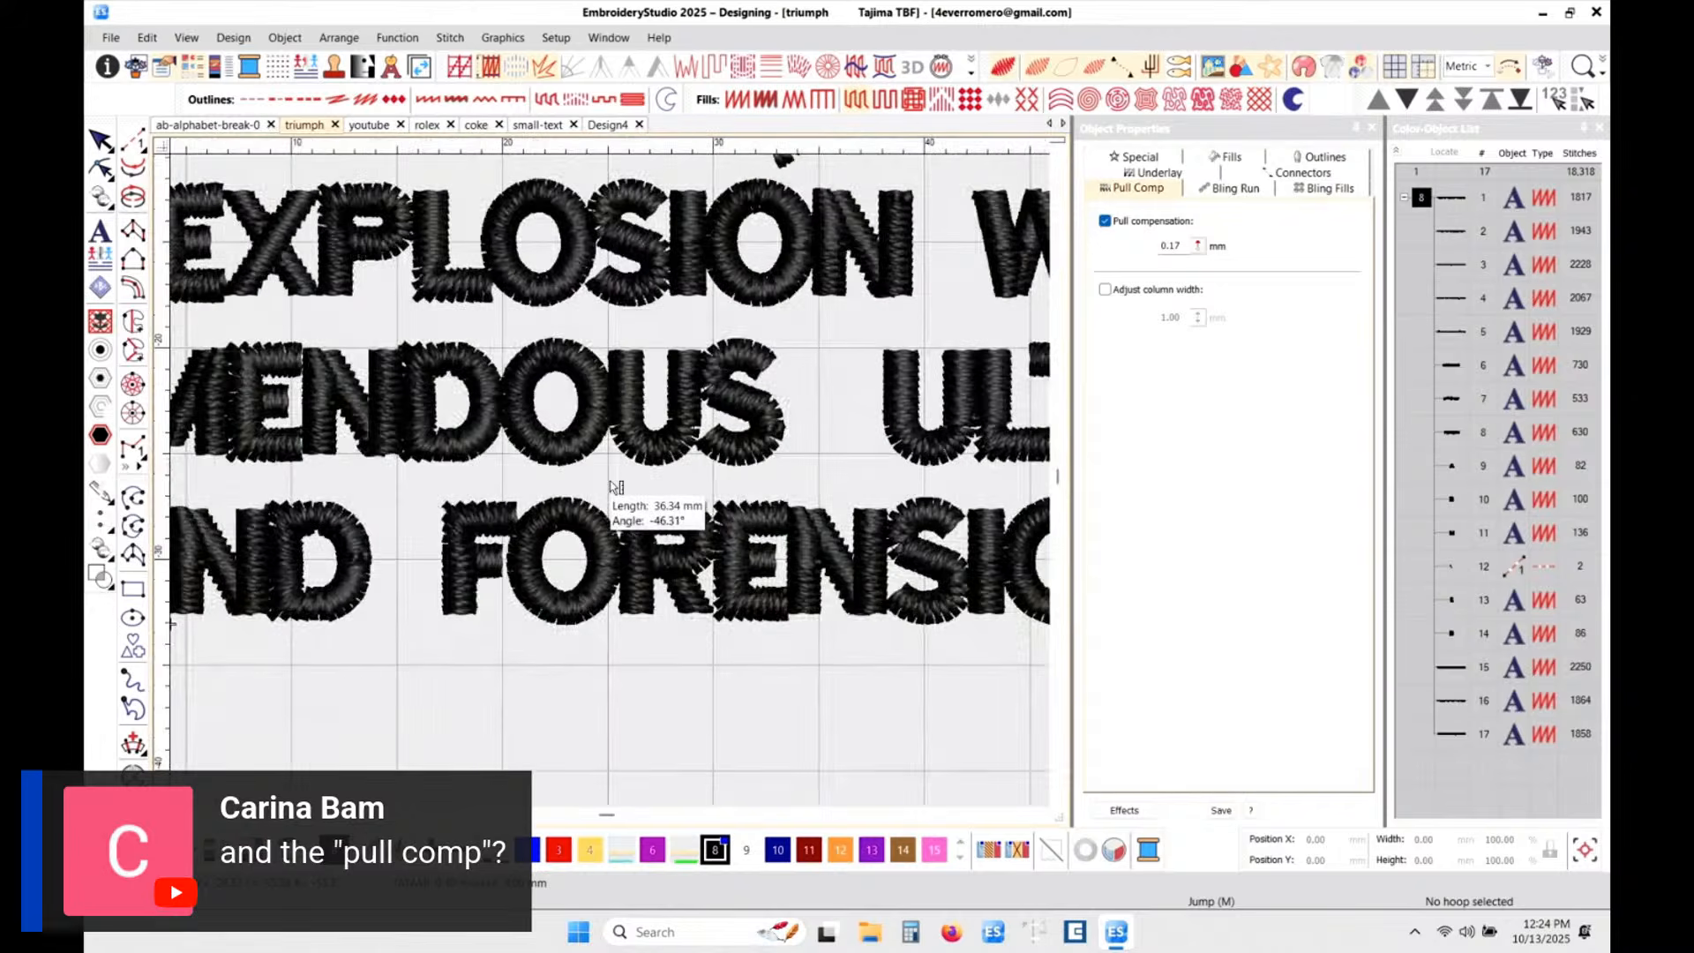
pyautogui.scroll(-4, 616, 480)
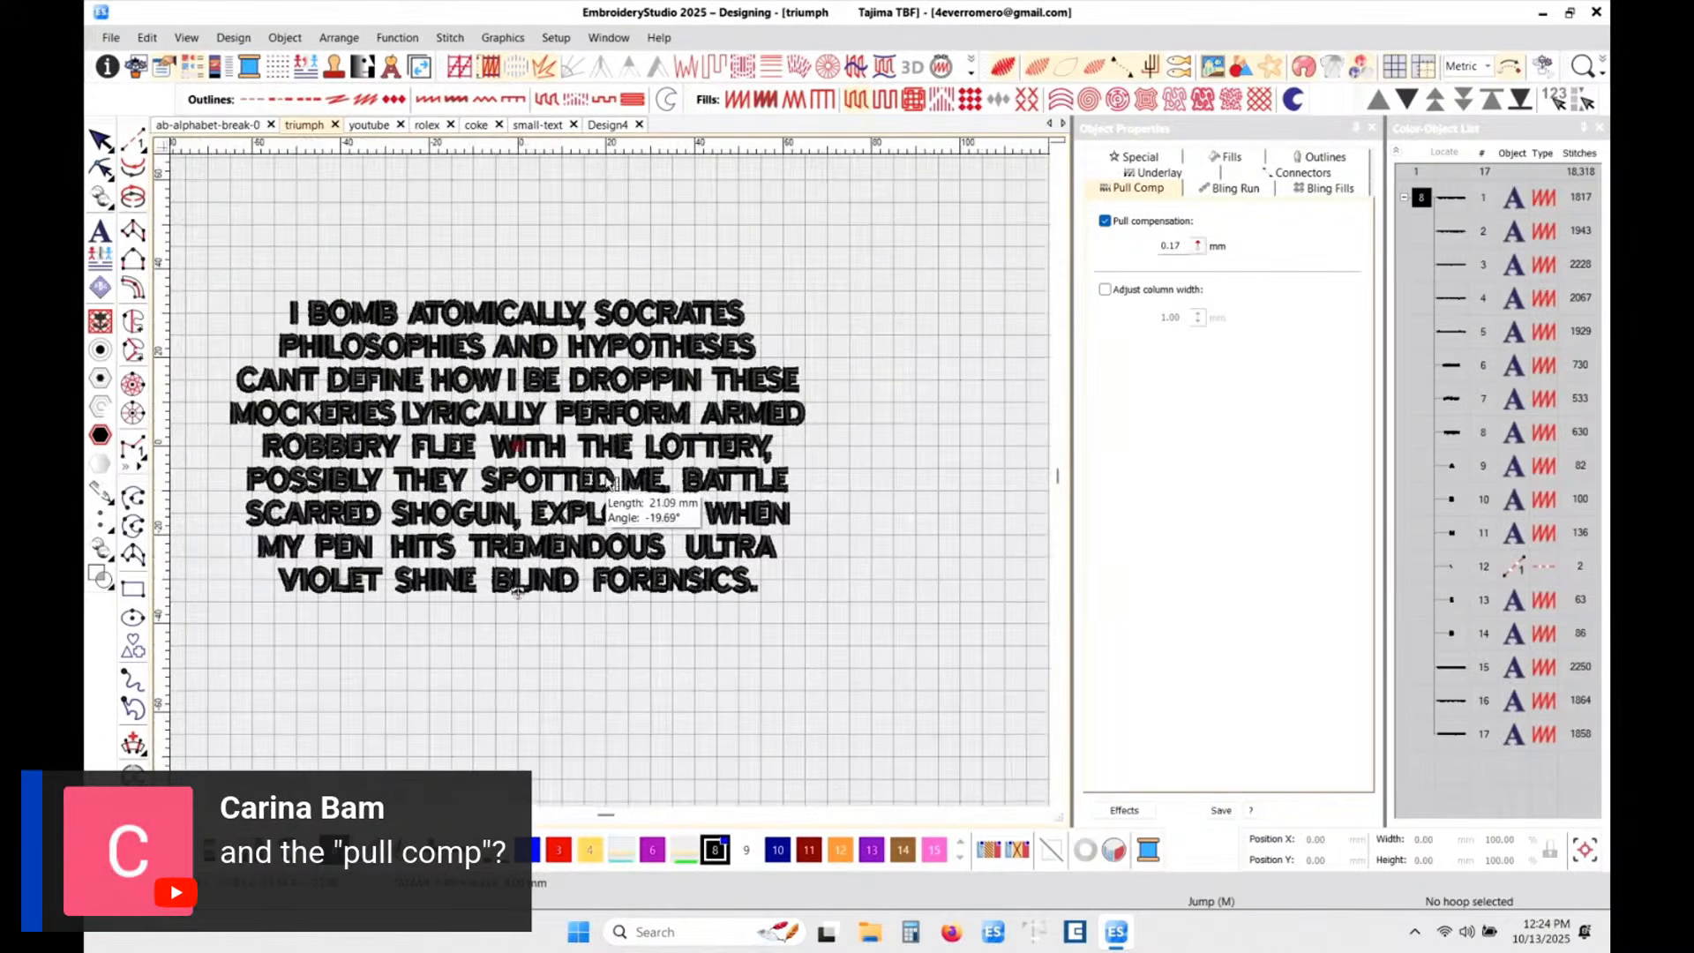
pyautogui.scroll(2, 530, 428)
pyautogui.middleClick(486, 389)
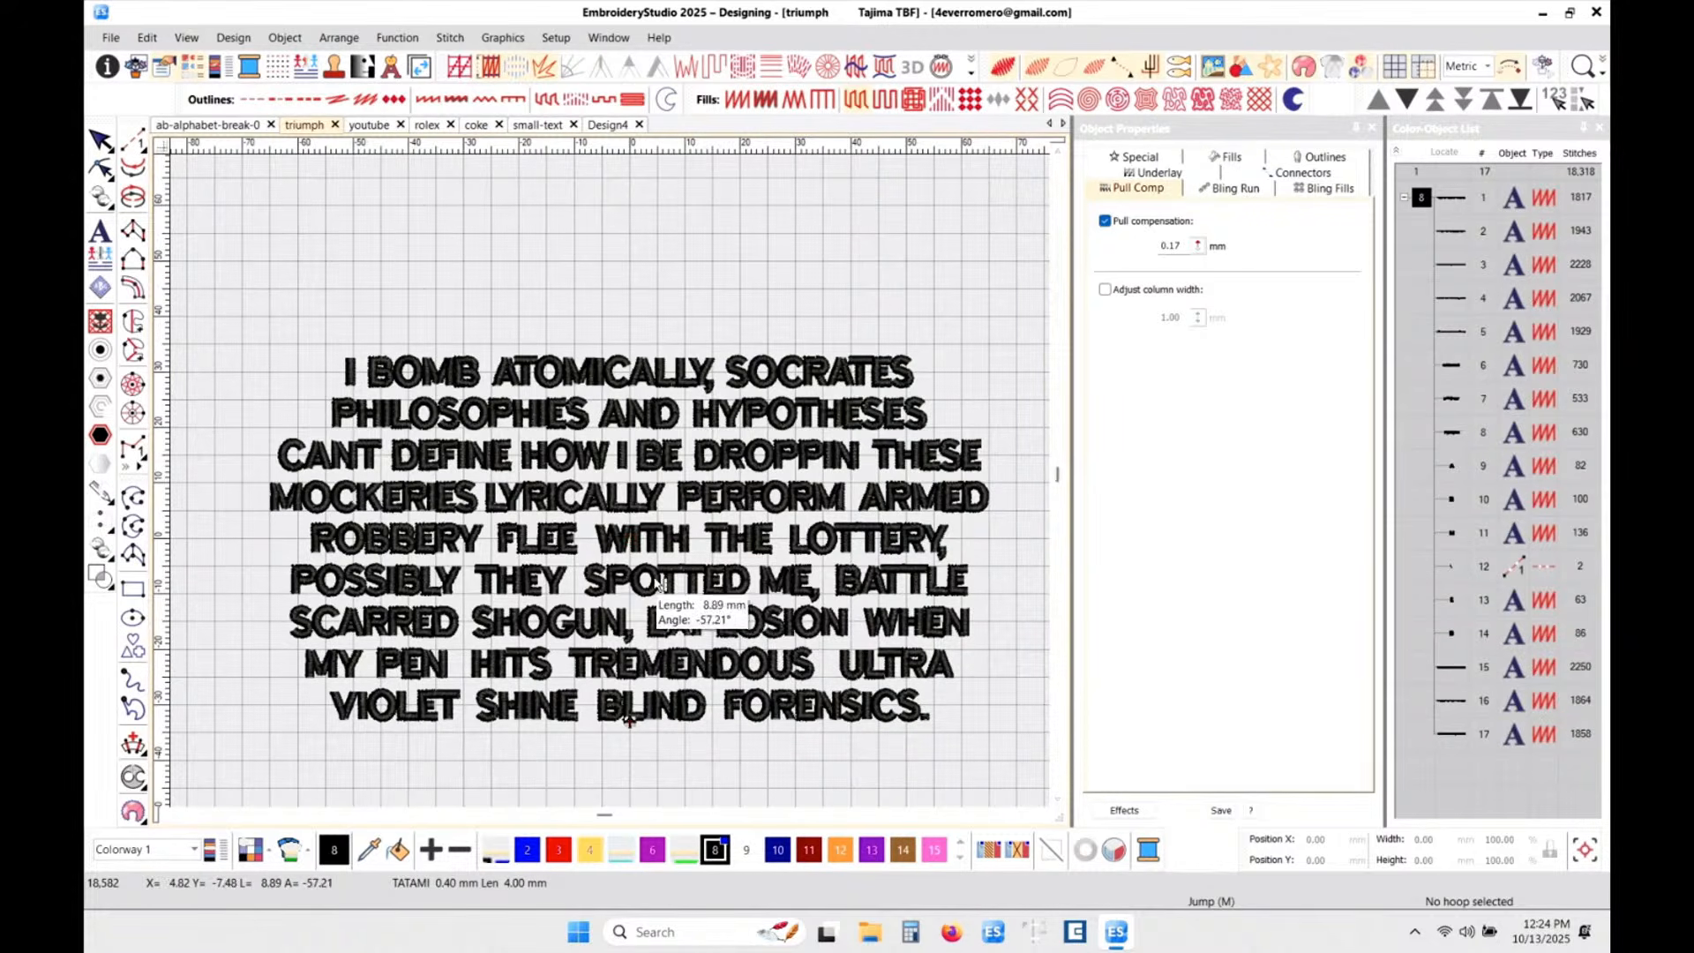
pyautogui.scroll(-2, 607, 521)
pyautogui.scroll(2, 609, 481)
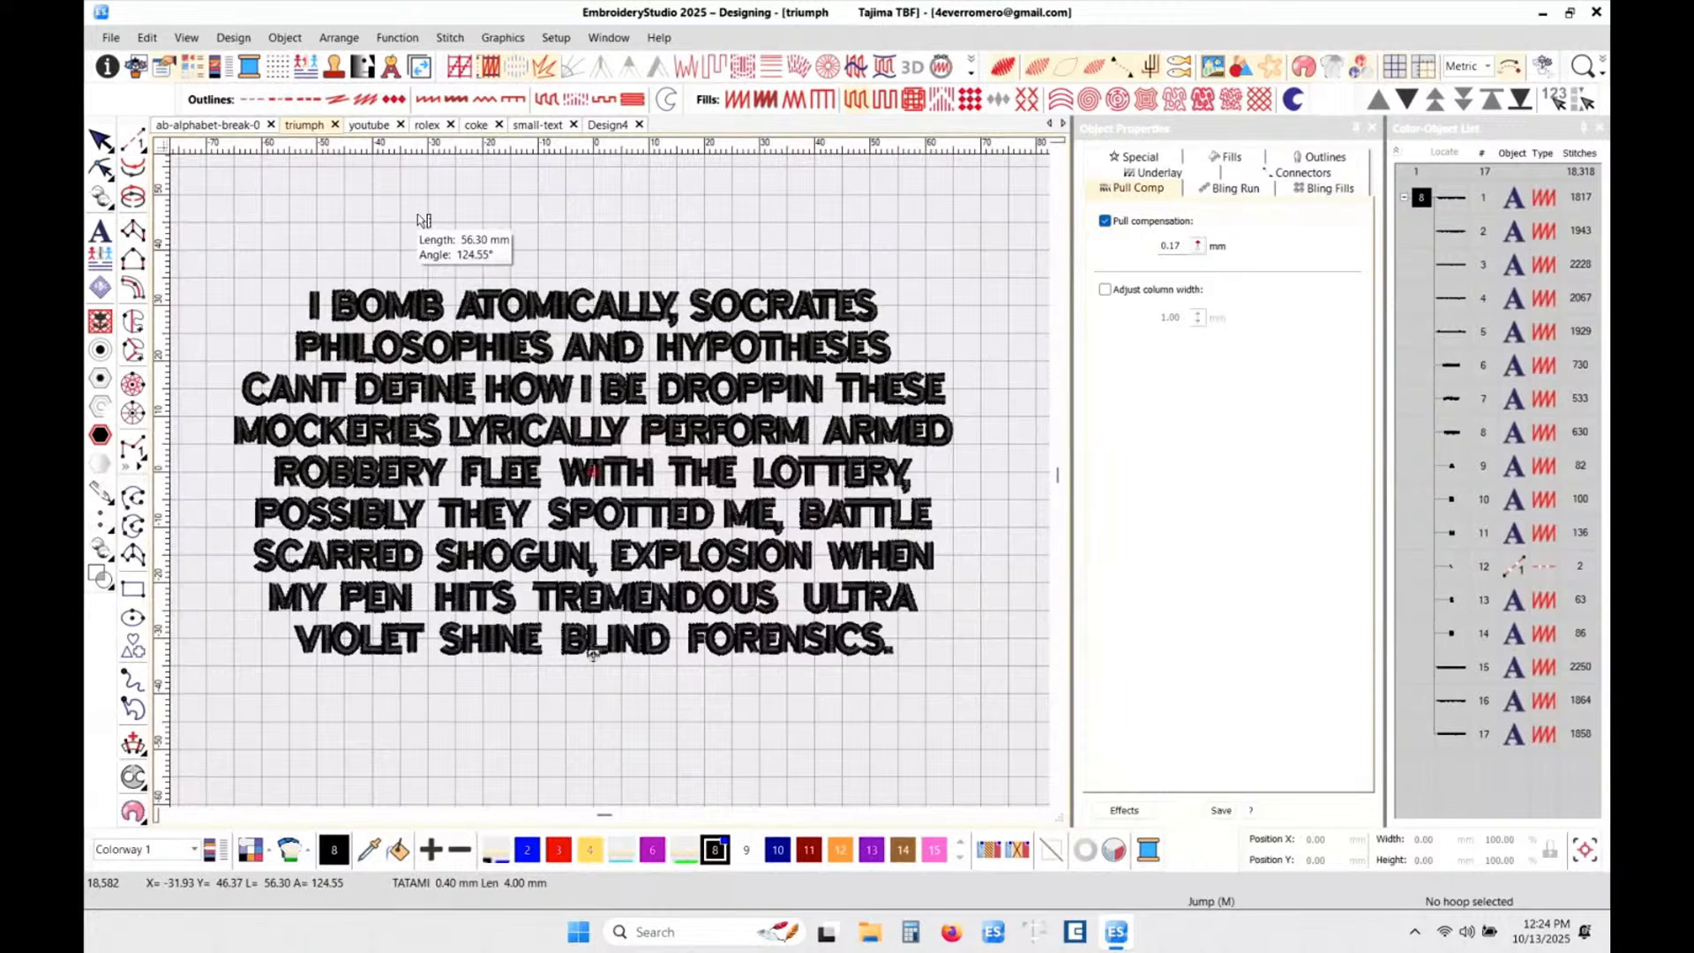
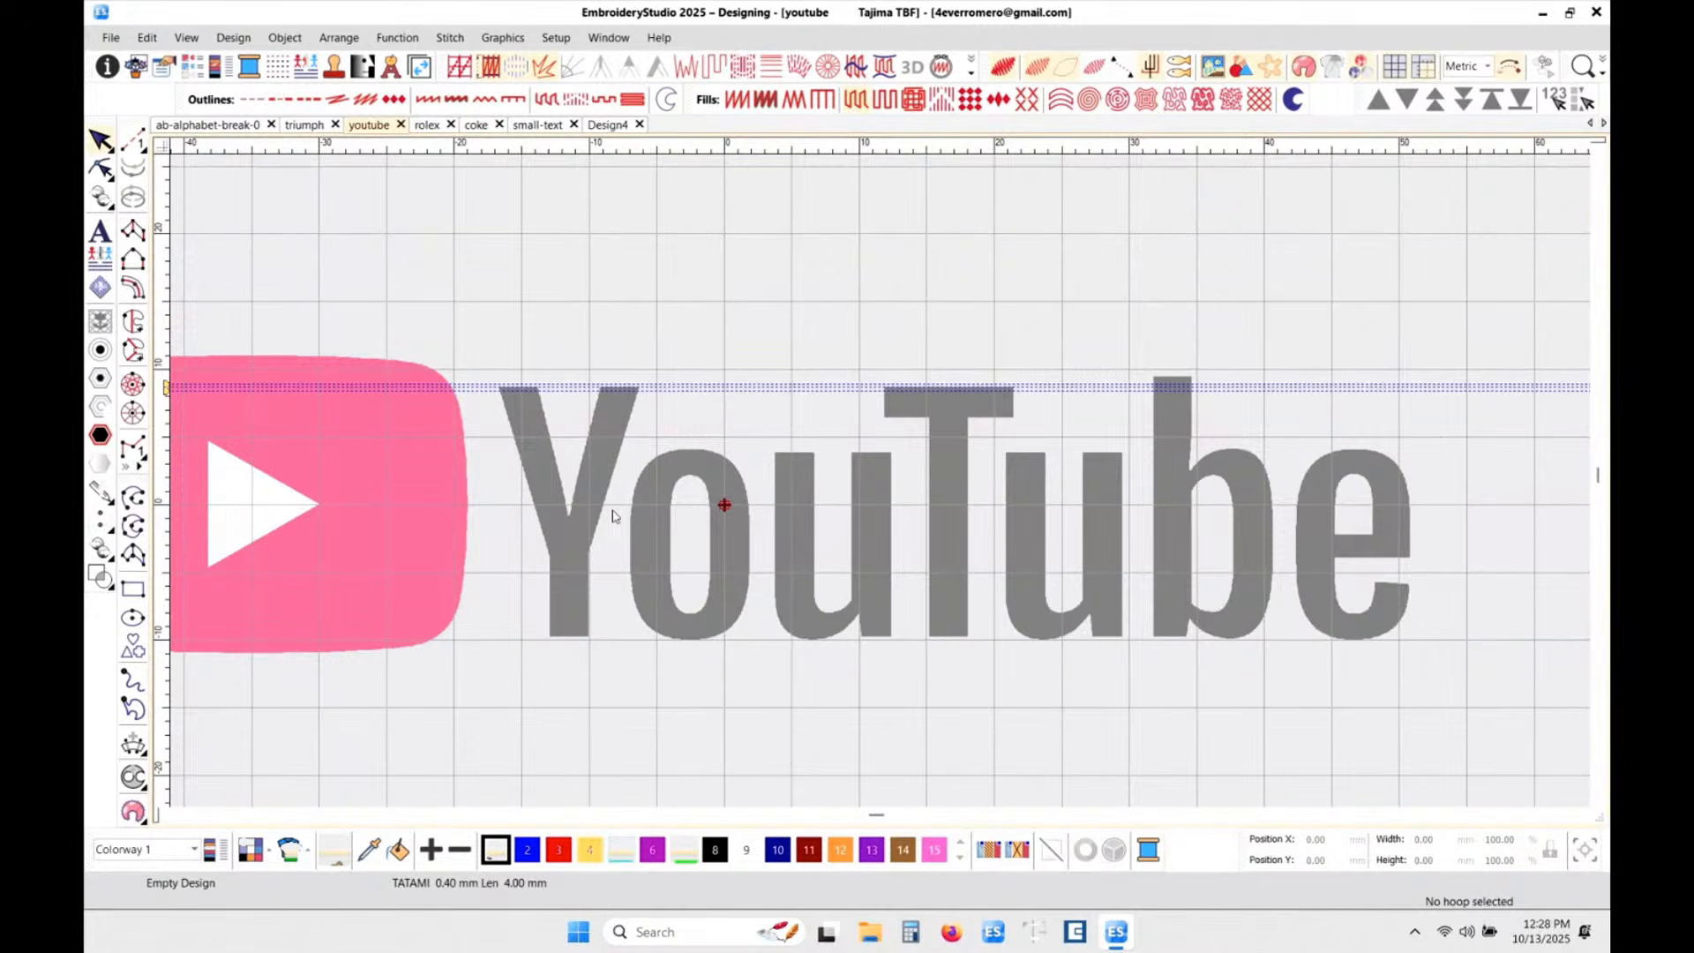
# - Set up a satin Column B object in thread colour 10, Dark Blue, for the Y of the YouTube artwork
pyautogui.scroll(3, 569, 510)
pyautogui.scroll(2, 880, 487)
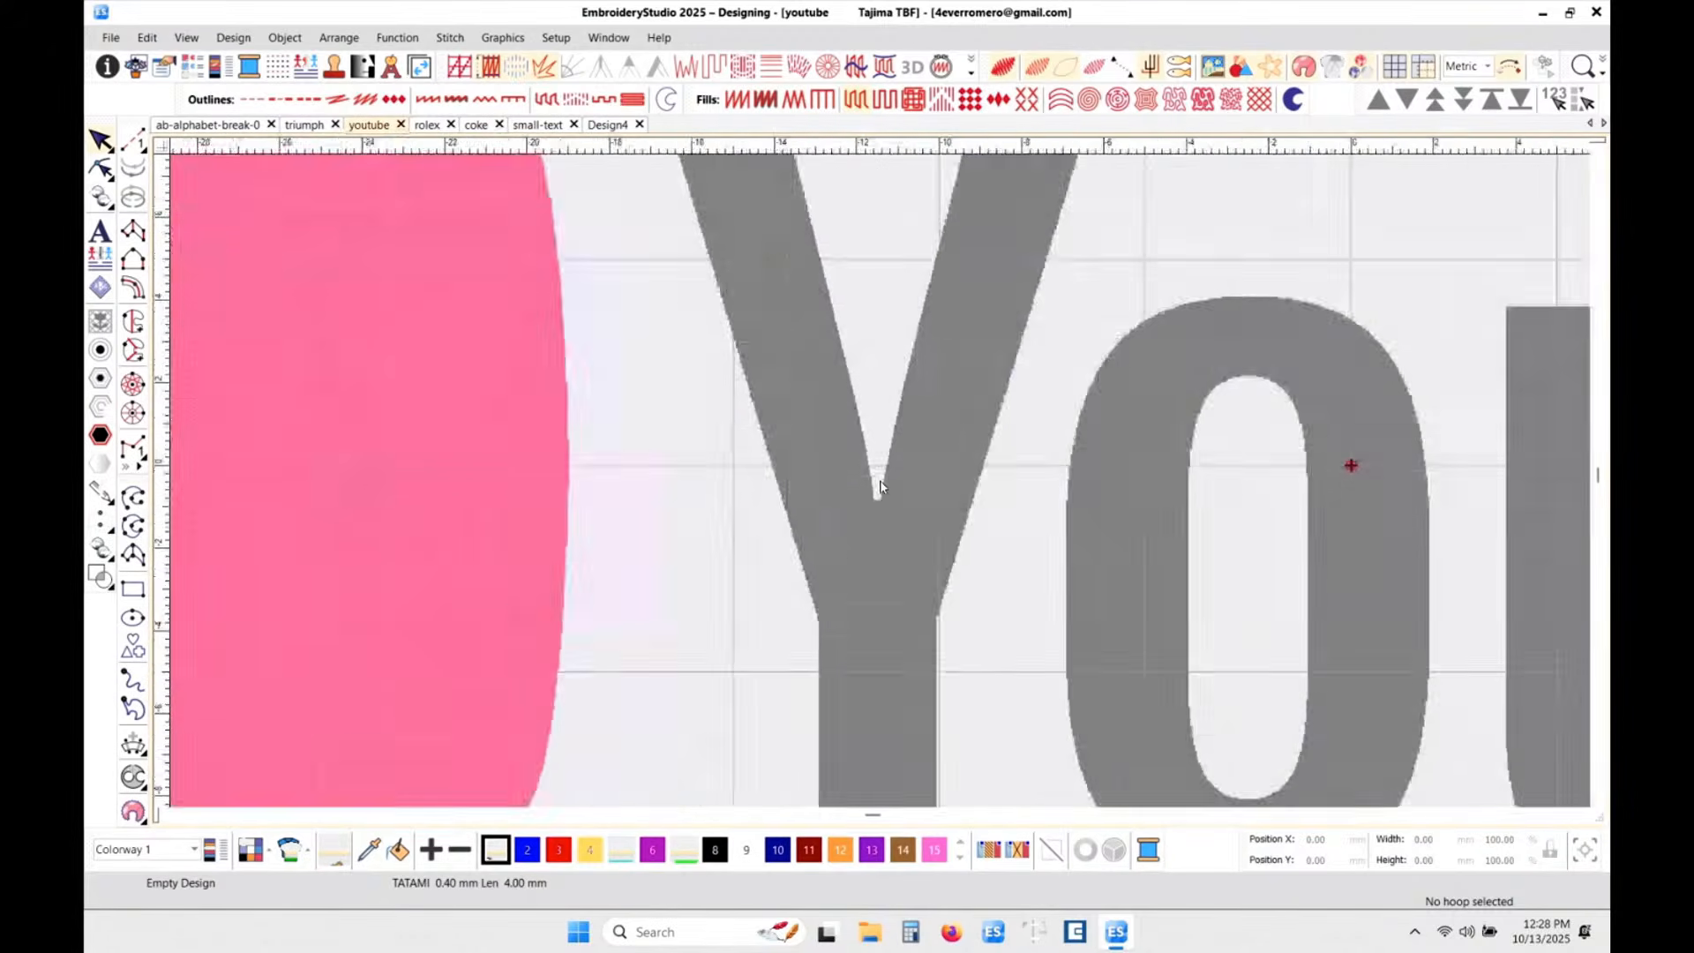
pyautogui.scroll(-2, 881, 487)
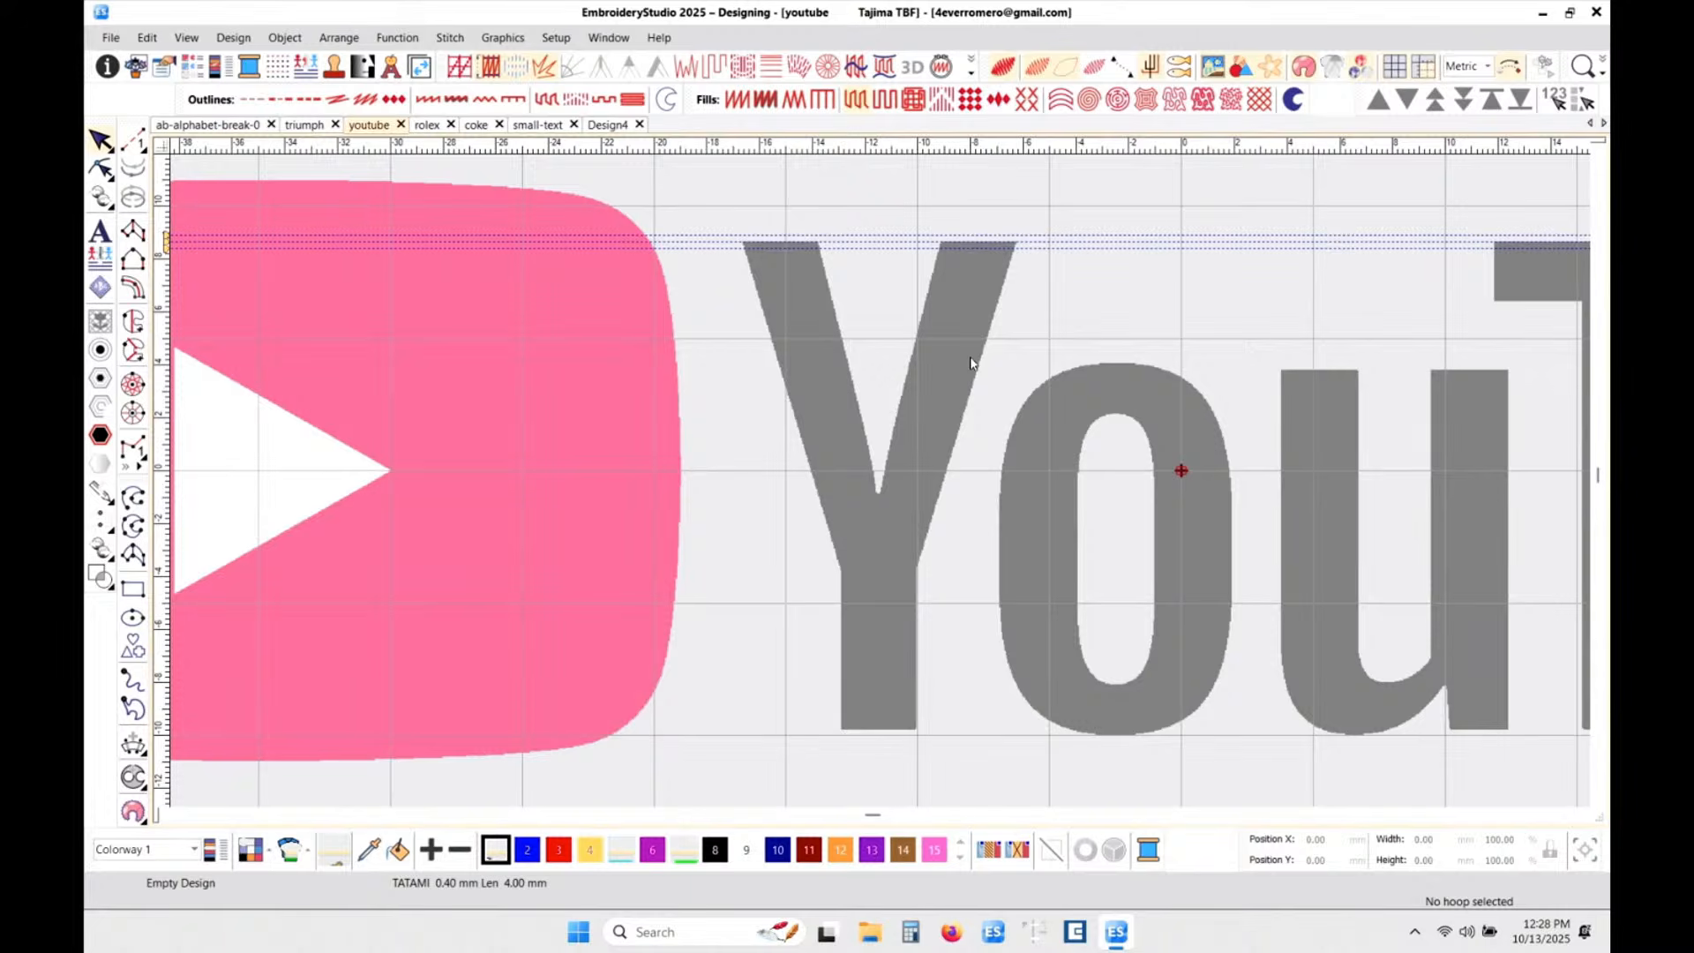
pyautogui.click(134, 258)
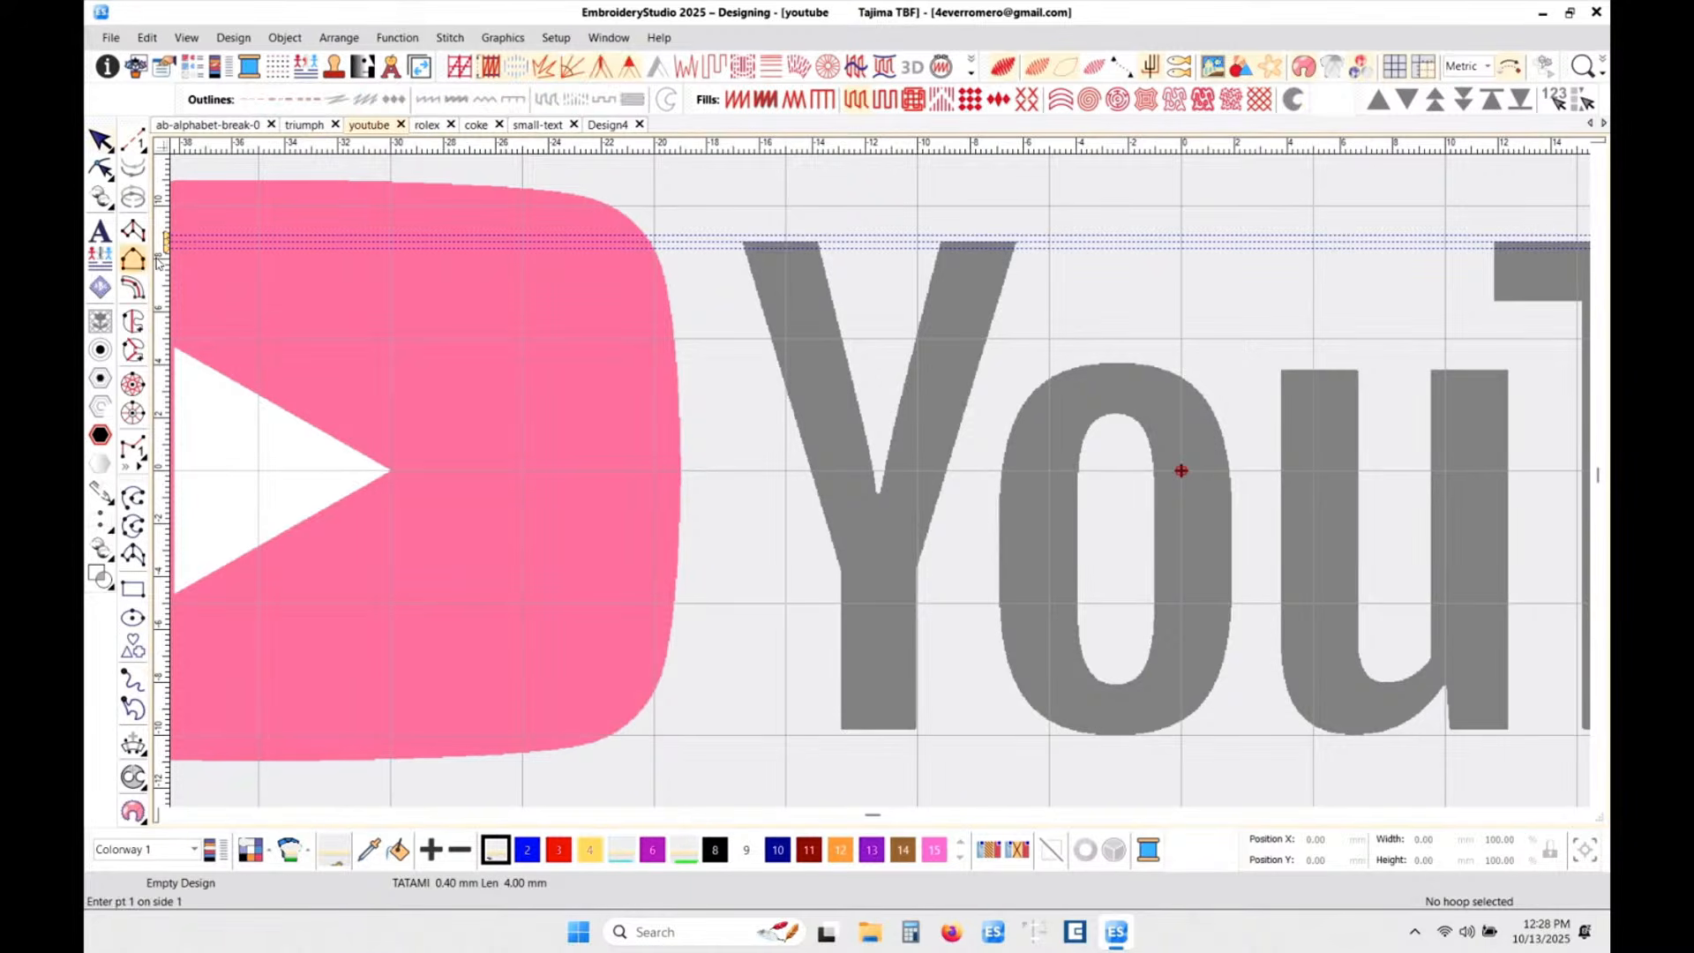
pyautogui.click(735, 100)
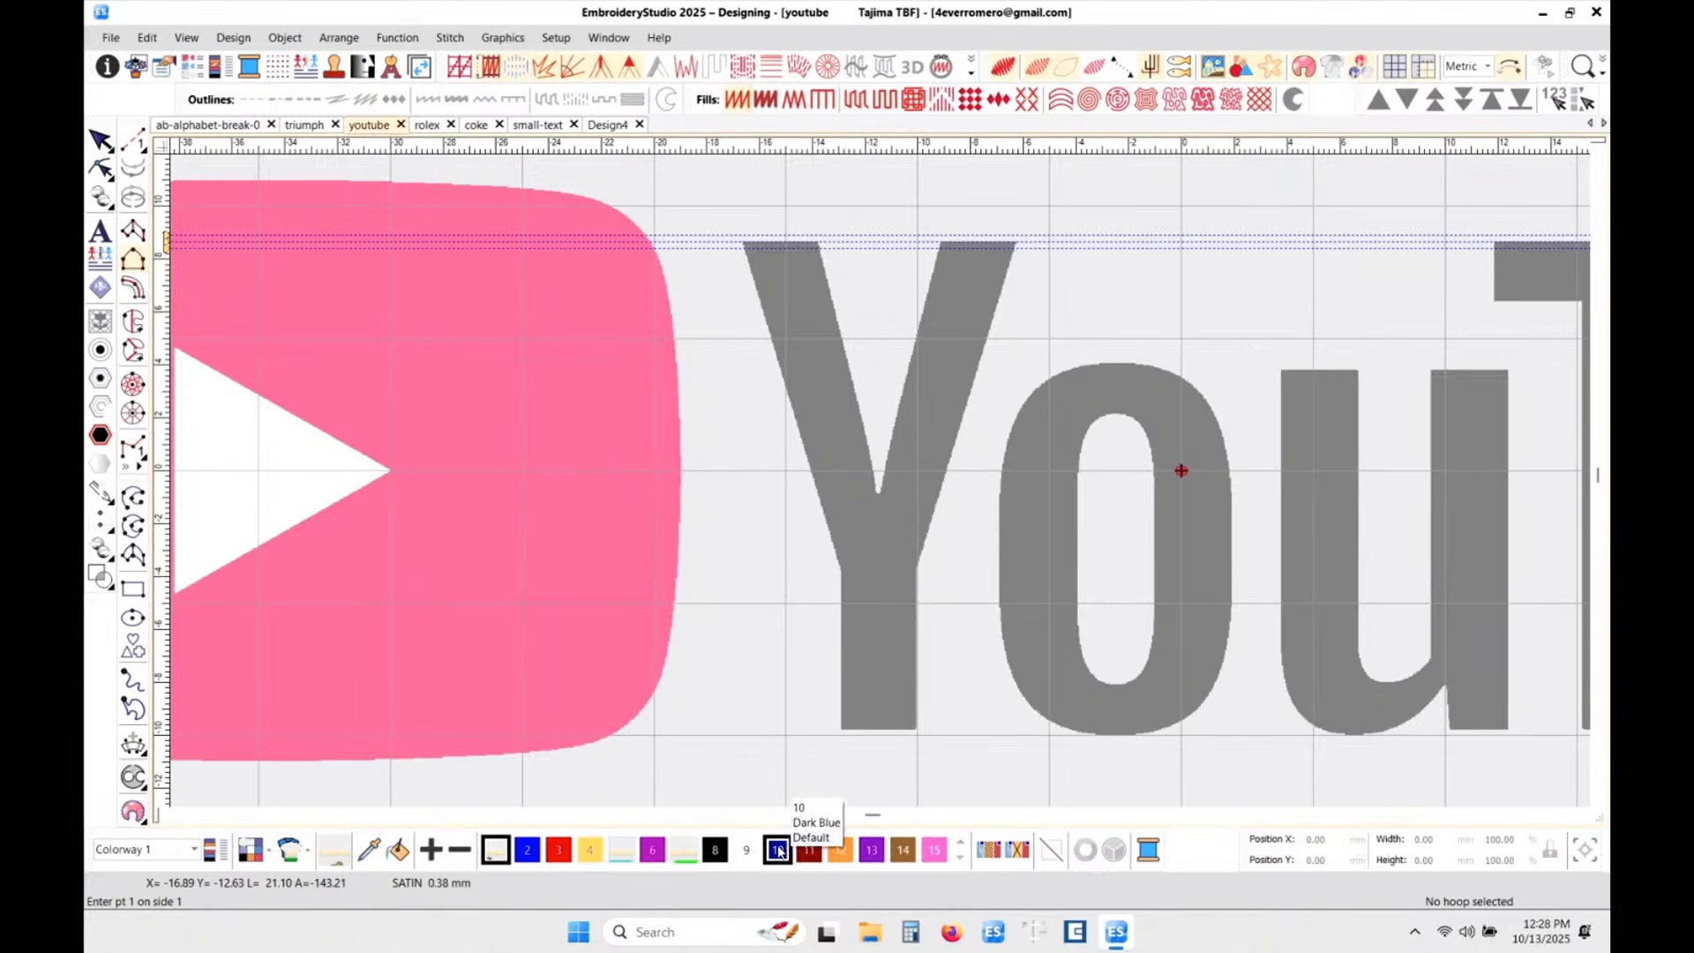
pyautogui.click(778, 850)
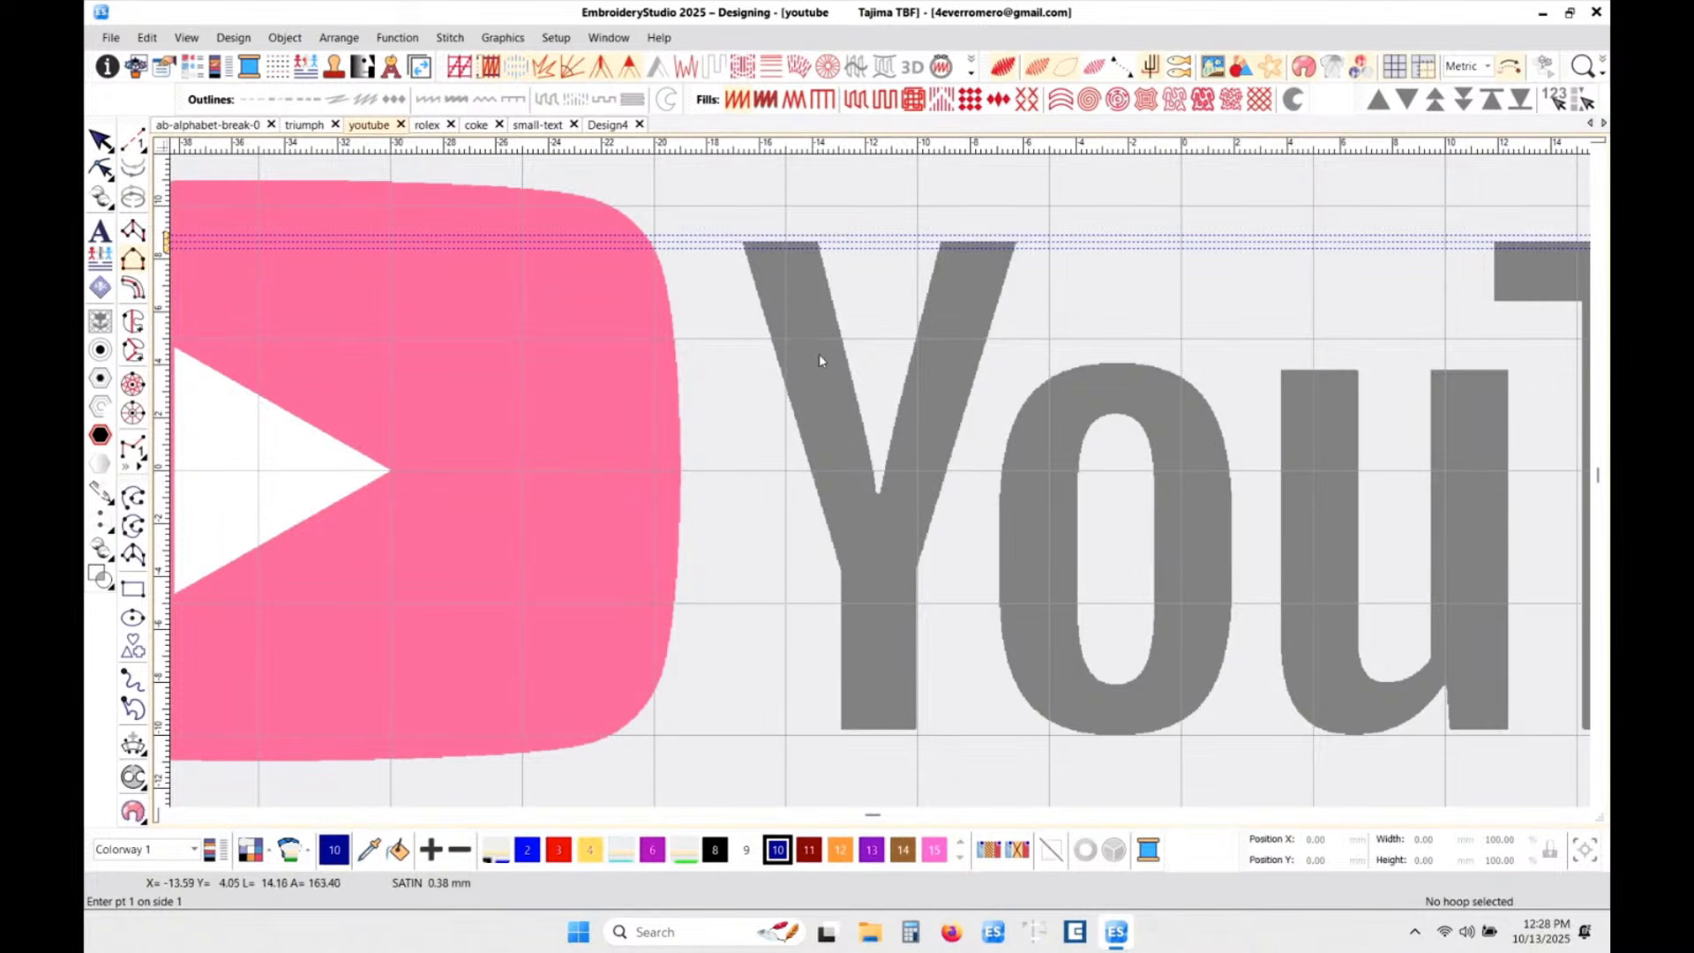
# - Digitize side 1 of the satin column along the outer edge of the Y's left arm, ending just inside the stem
pyautogui.scroll(4, 790, 295)
pyautogui.scroll(2, 879, 484)
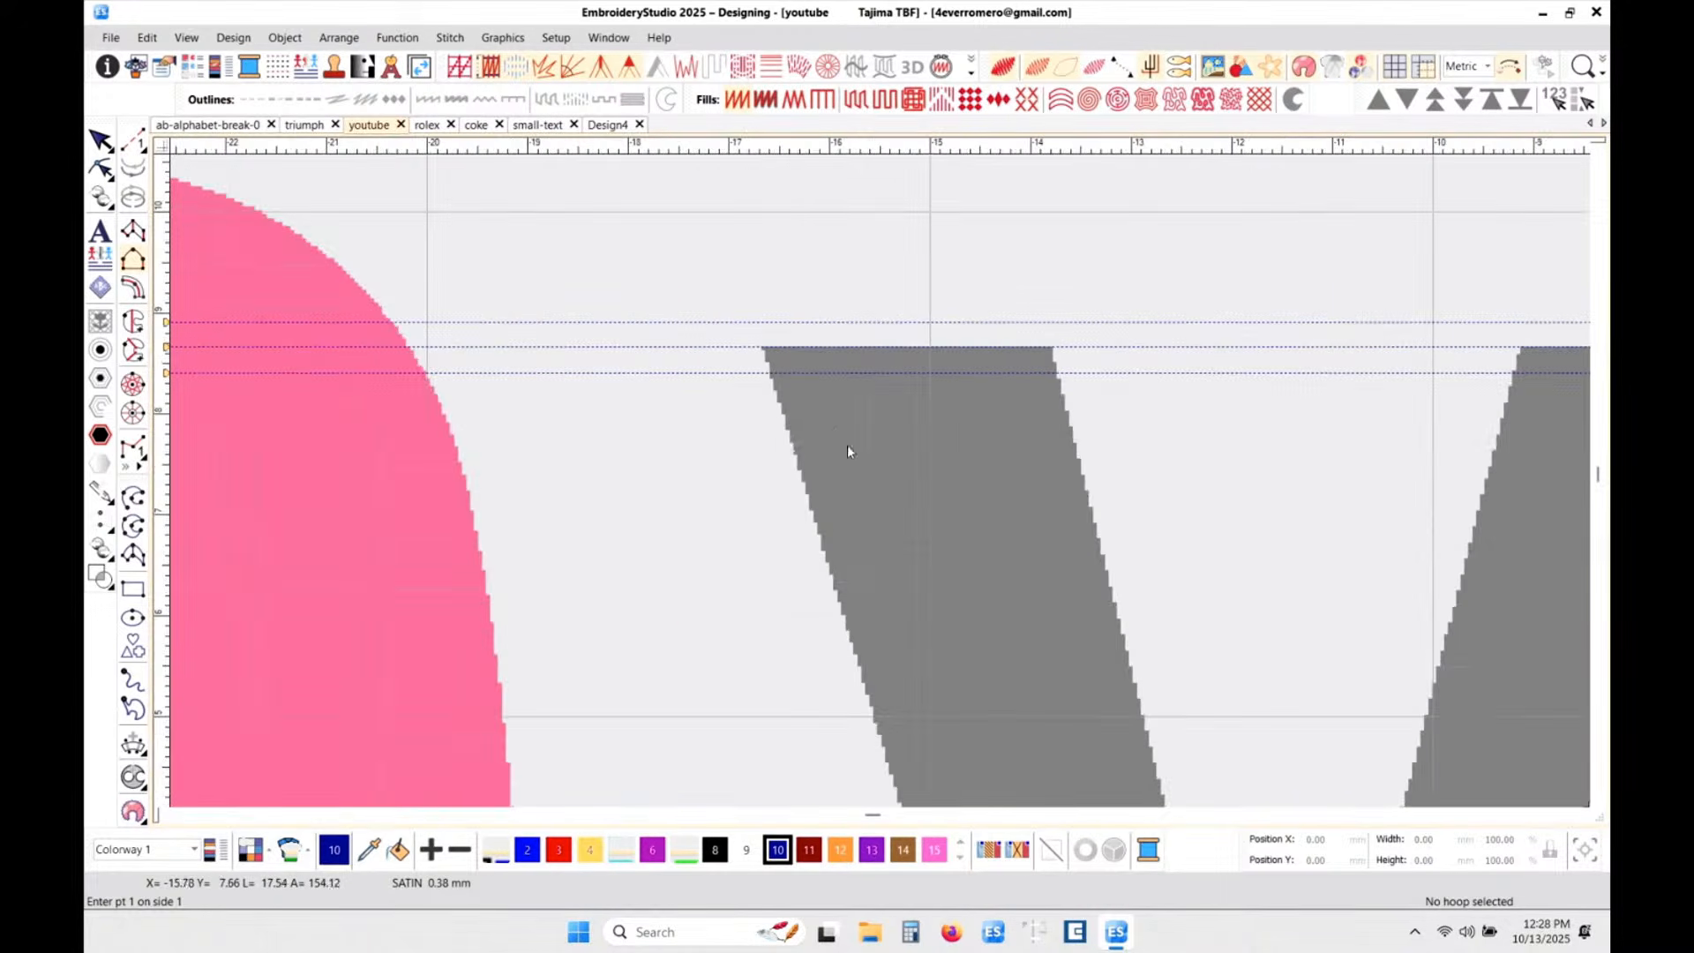
pyautogui.click(769, 378)
pyautogui.scroll(4, 769, 393)
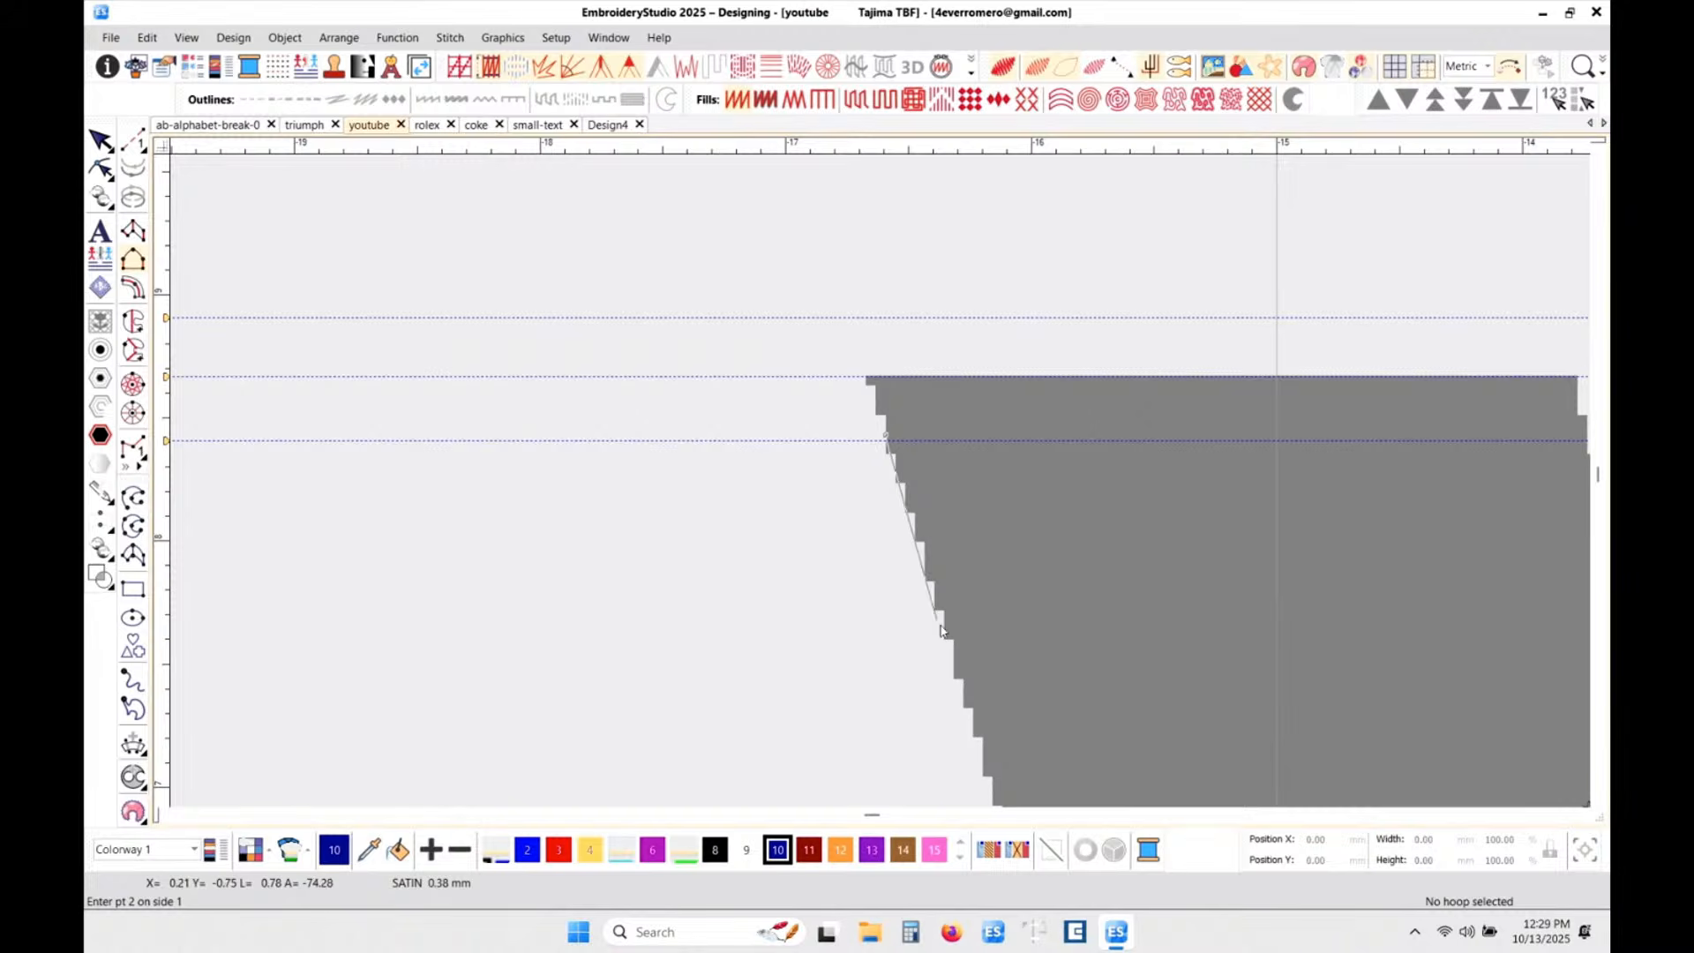
pyautogui.scroll(-8, 900, 516)
pyautogui.scroll(1, 880, 493)
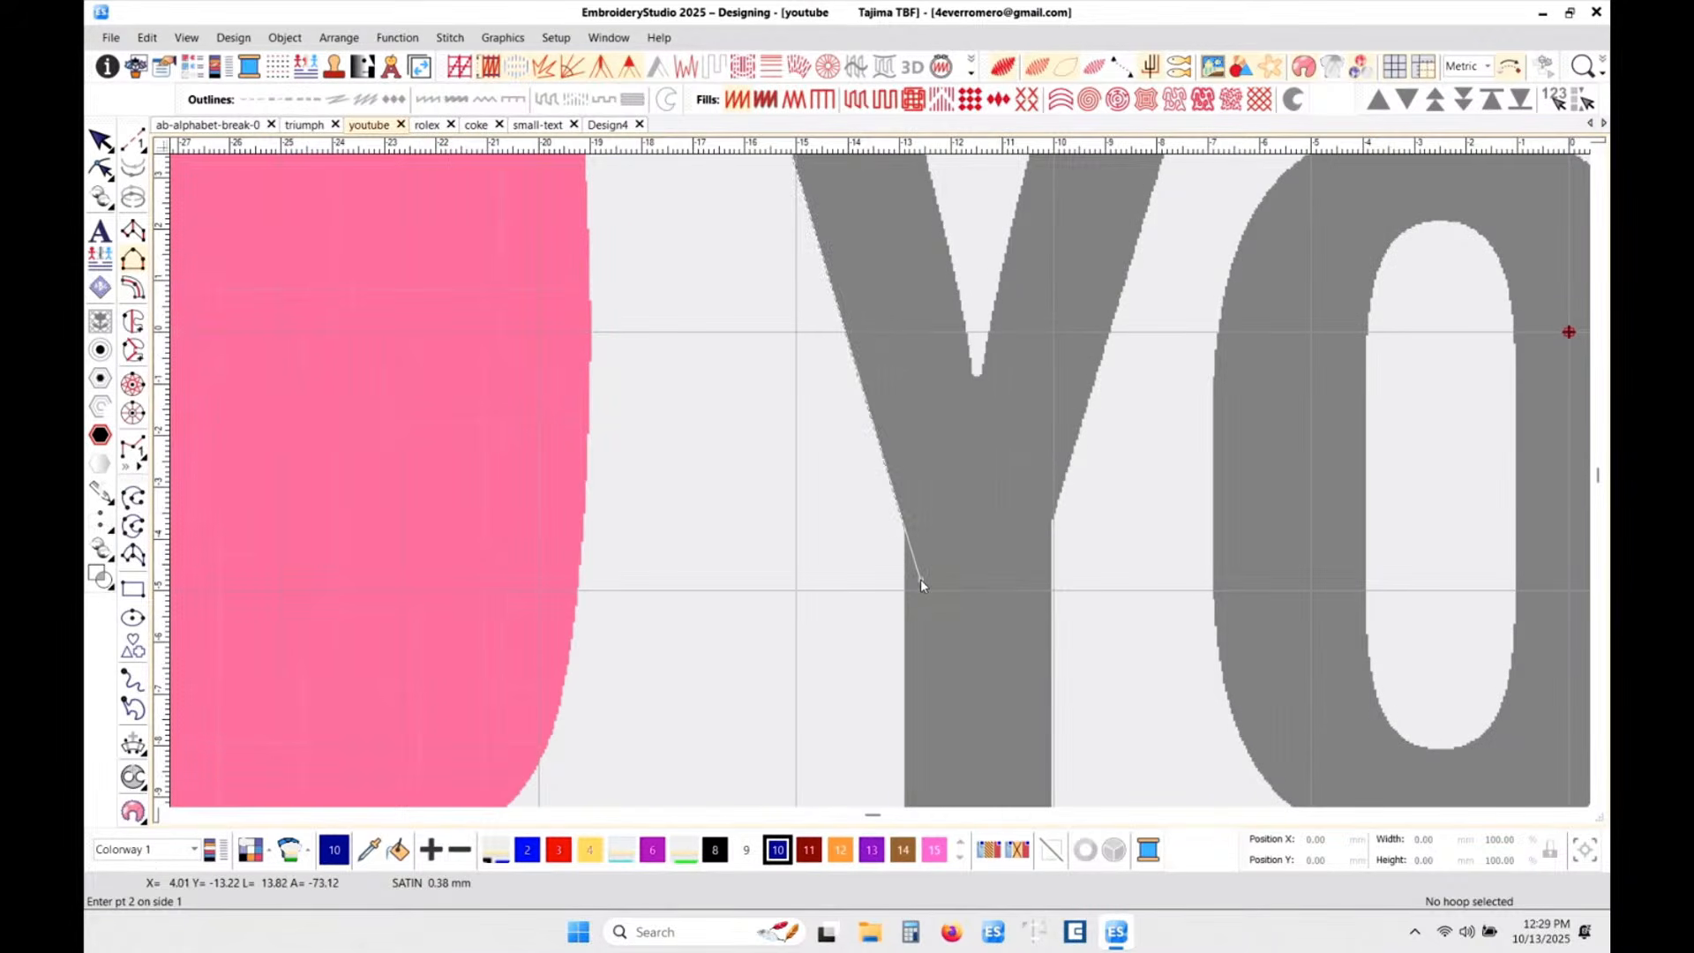
pyautogui.press('Return')
# - Digitize side 2 along the left arm's inner edge, past the crotch and into the stem, and generate the satin column
pyautogui.scroll(-3, 847, 335)
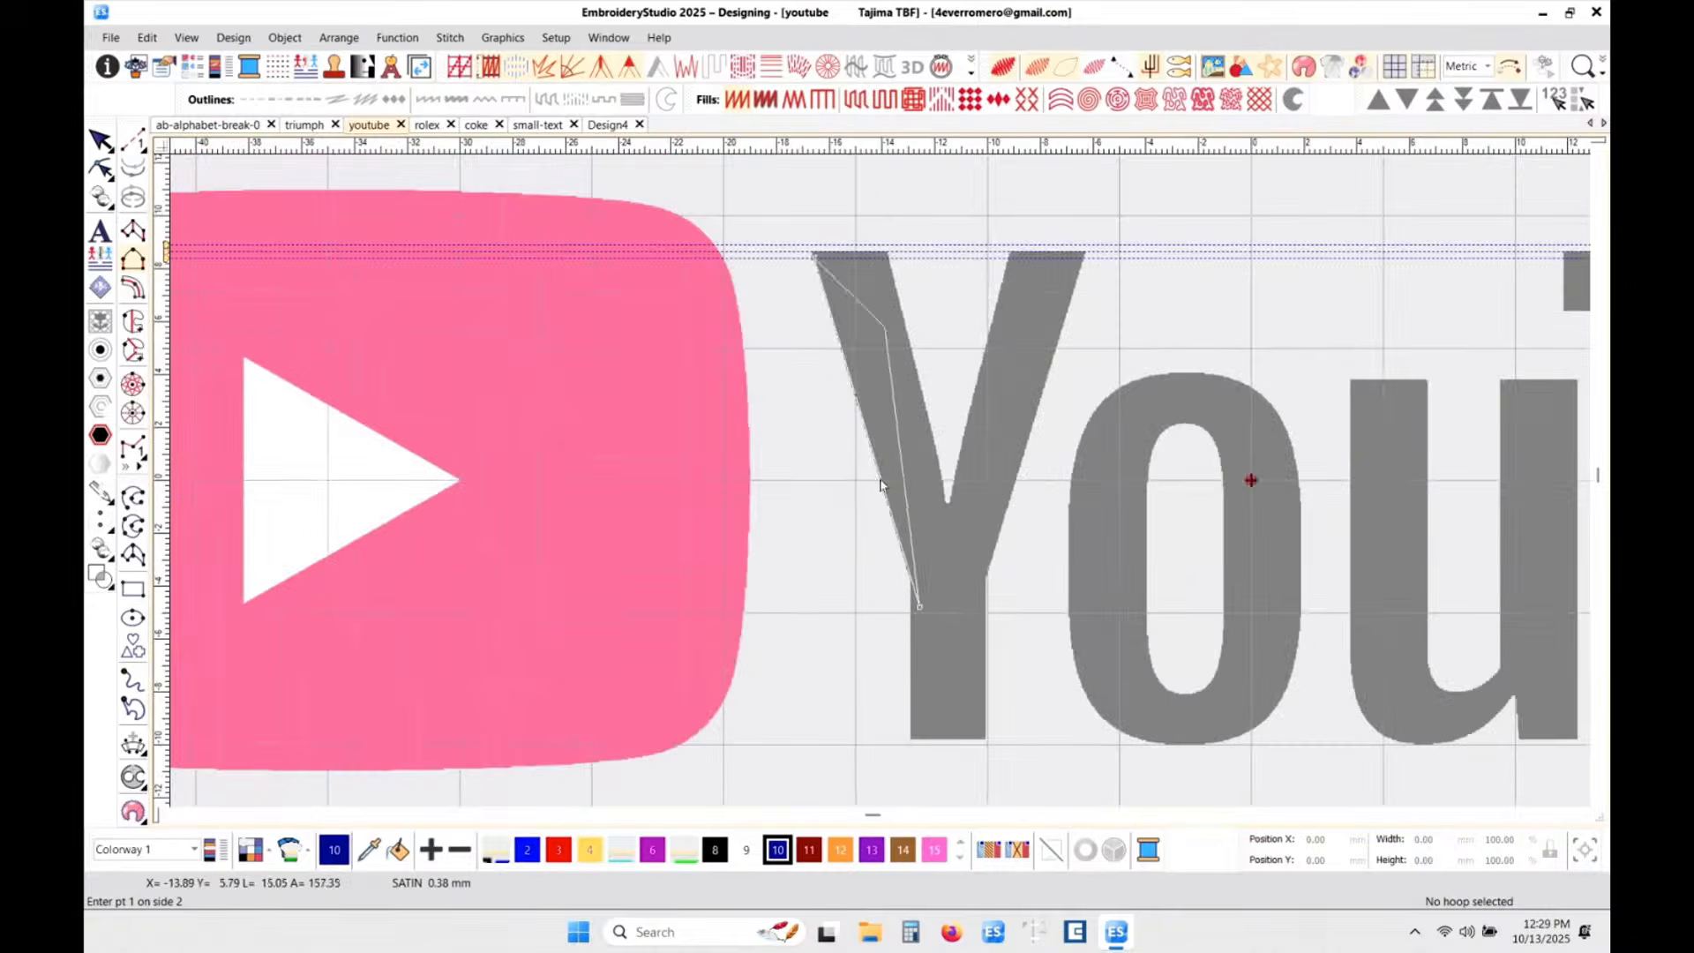
pyautogui.scroll(4, 884, 319)
pyautogui.scroll(2, 882, 403)
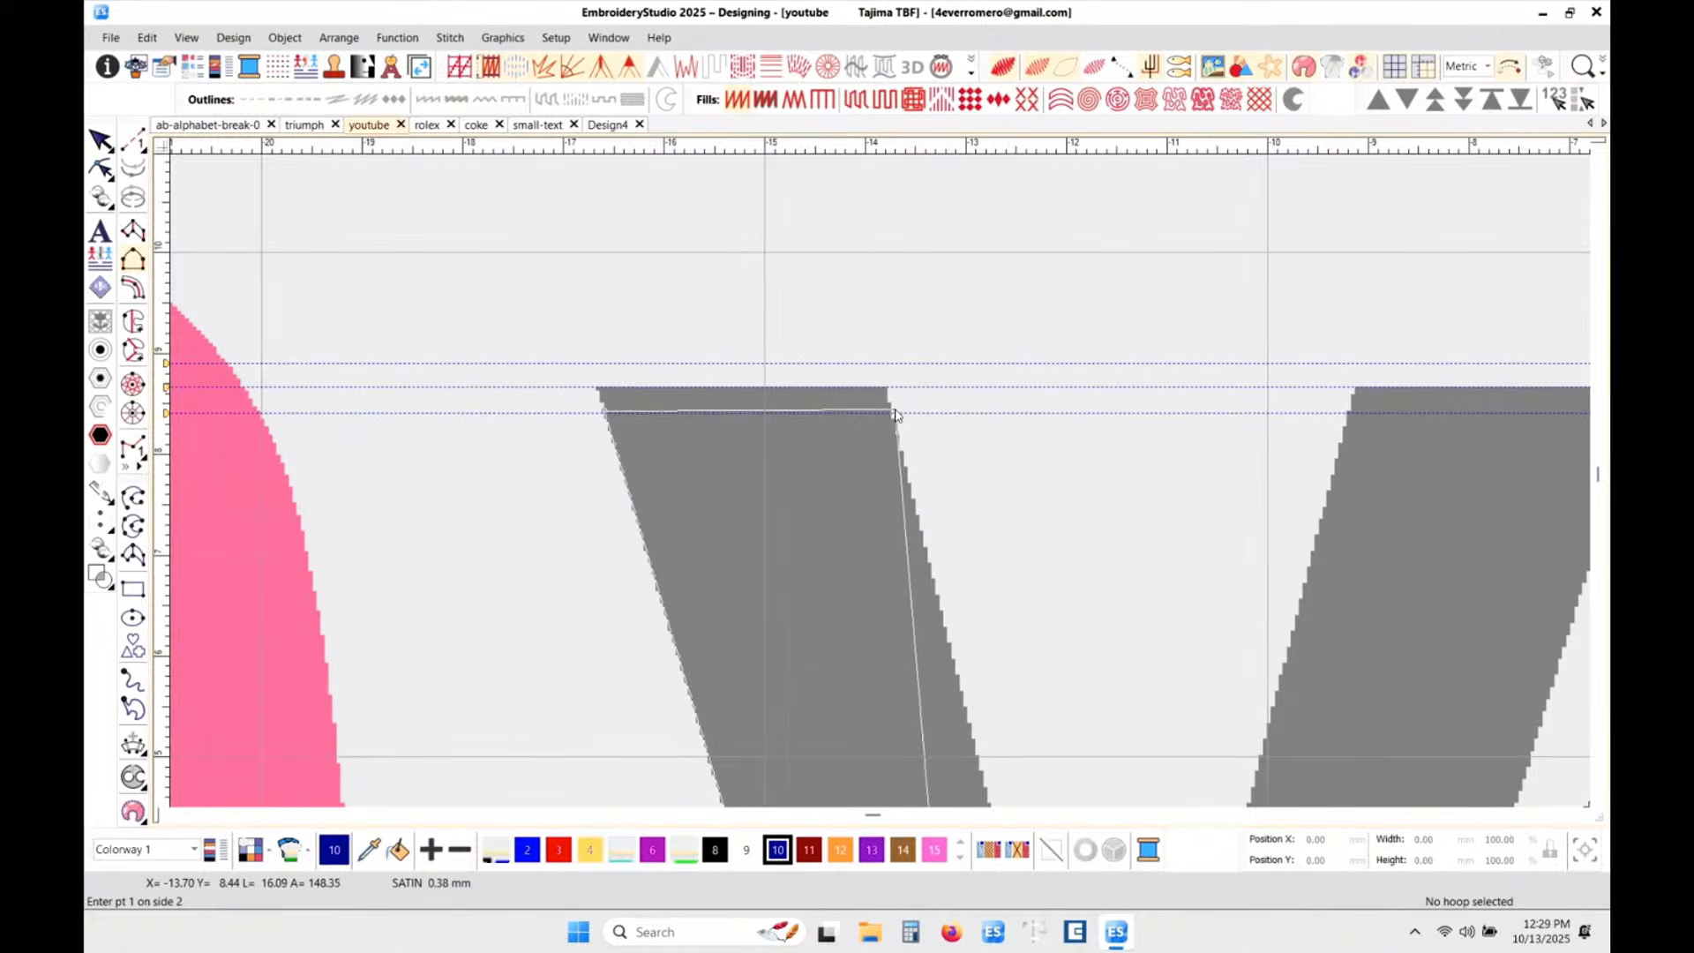
pyautogui.click(891, 415)
pyautogui.scroll(-4, 877, 606)
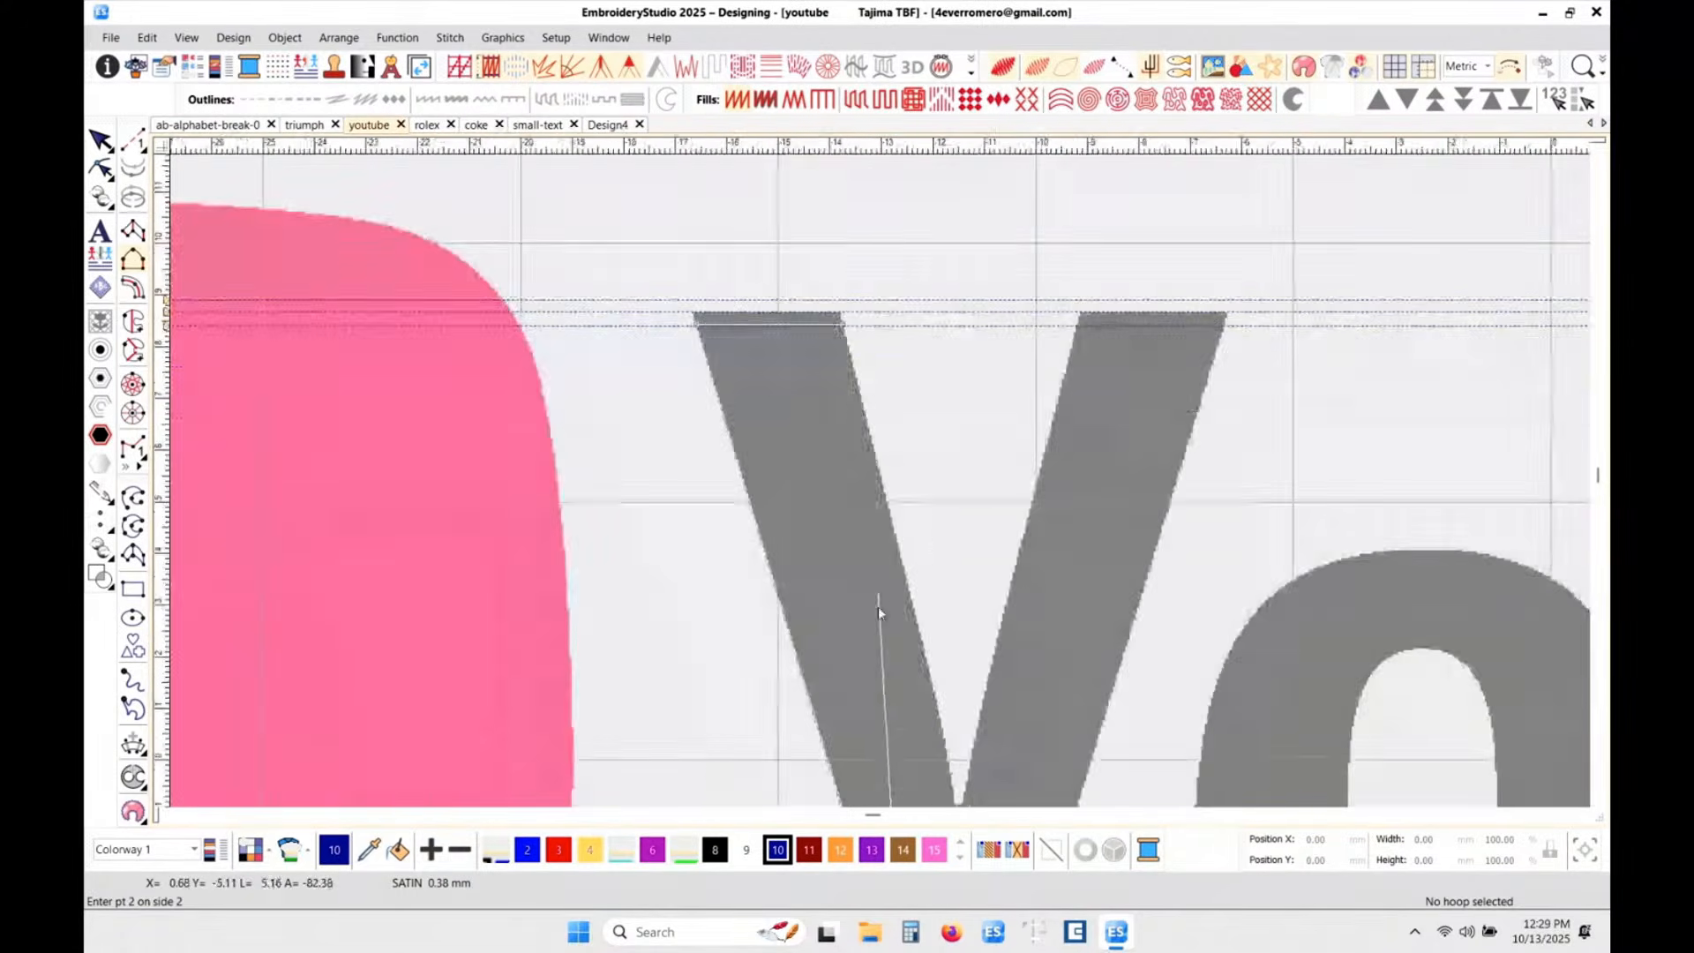
pyautogui.scroll(2, 880, 487)
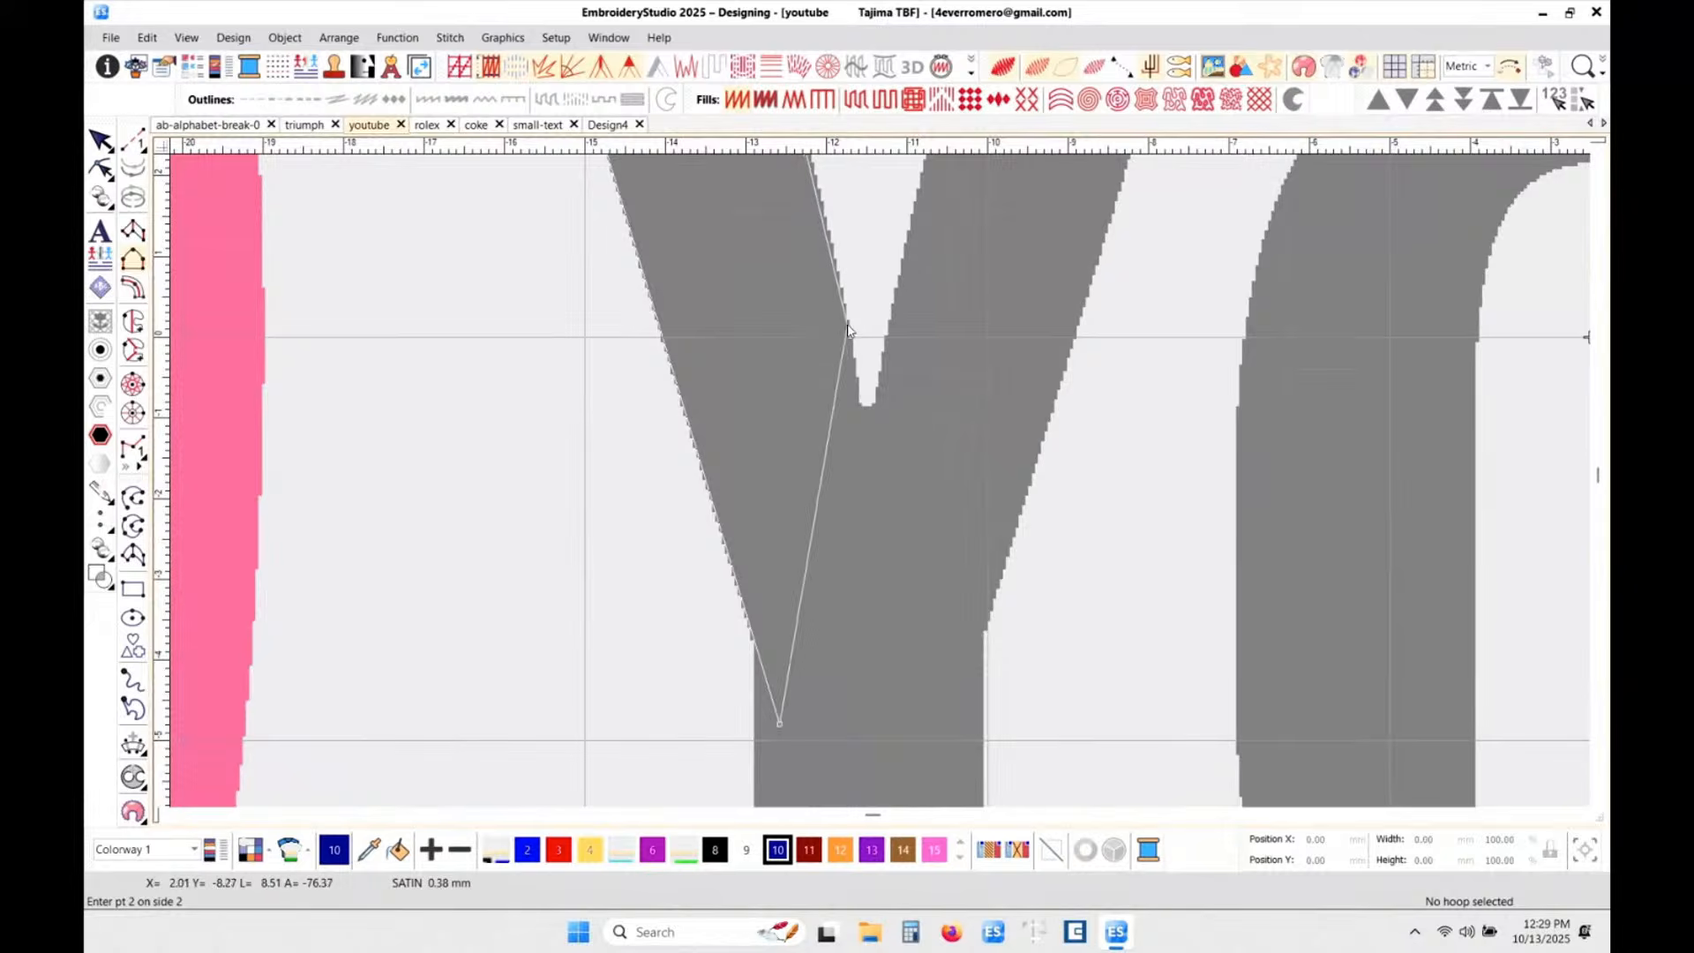
pyautogui.scroll(-2, 882, 485)
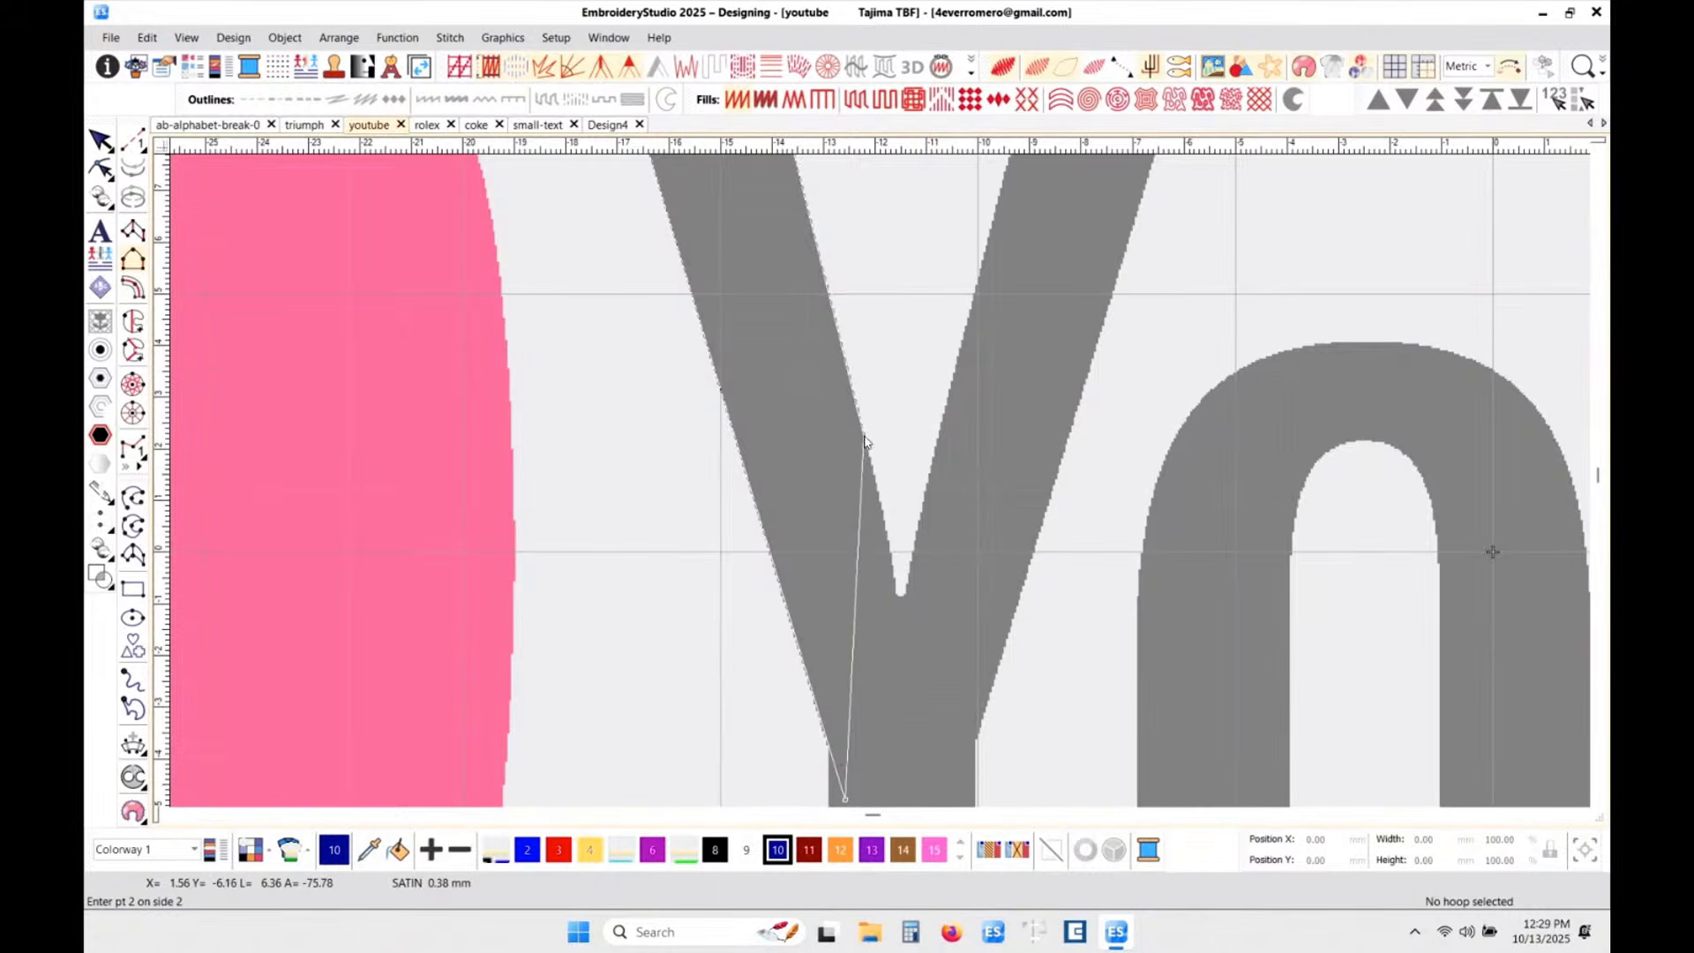
pyautogui.click(866, 443)
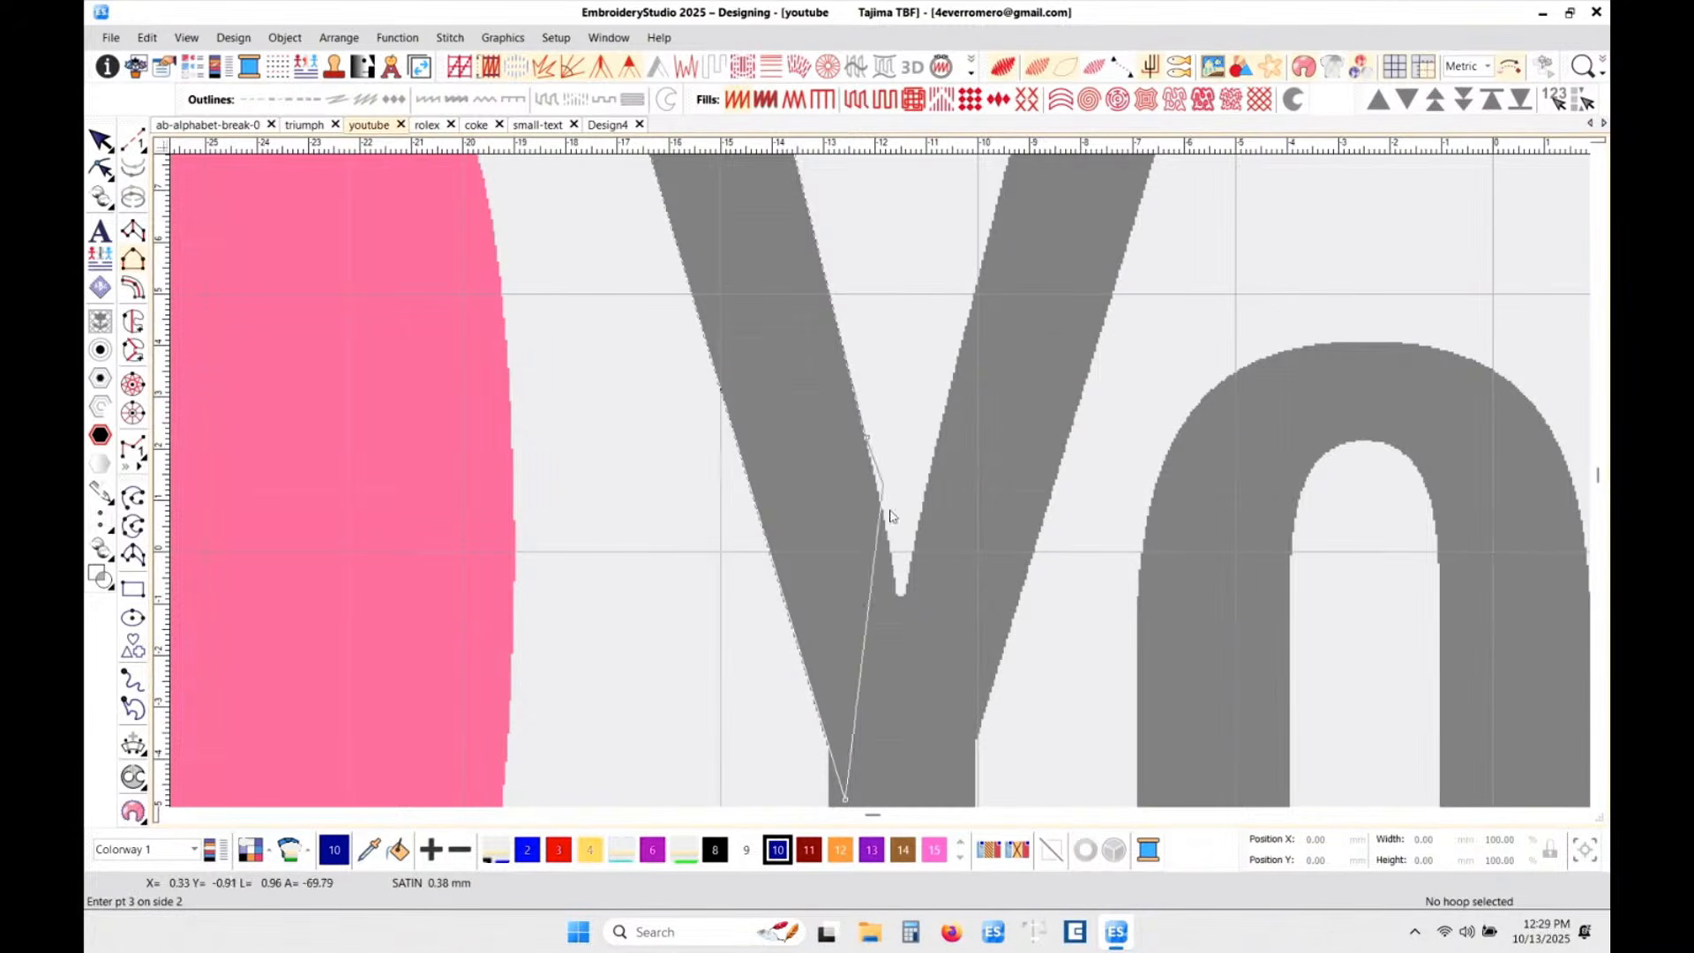
pyautogui.click(901, 594)
pyautogui.click(907, 643)
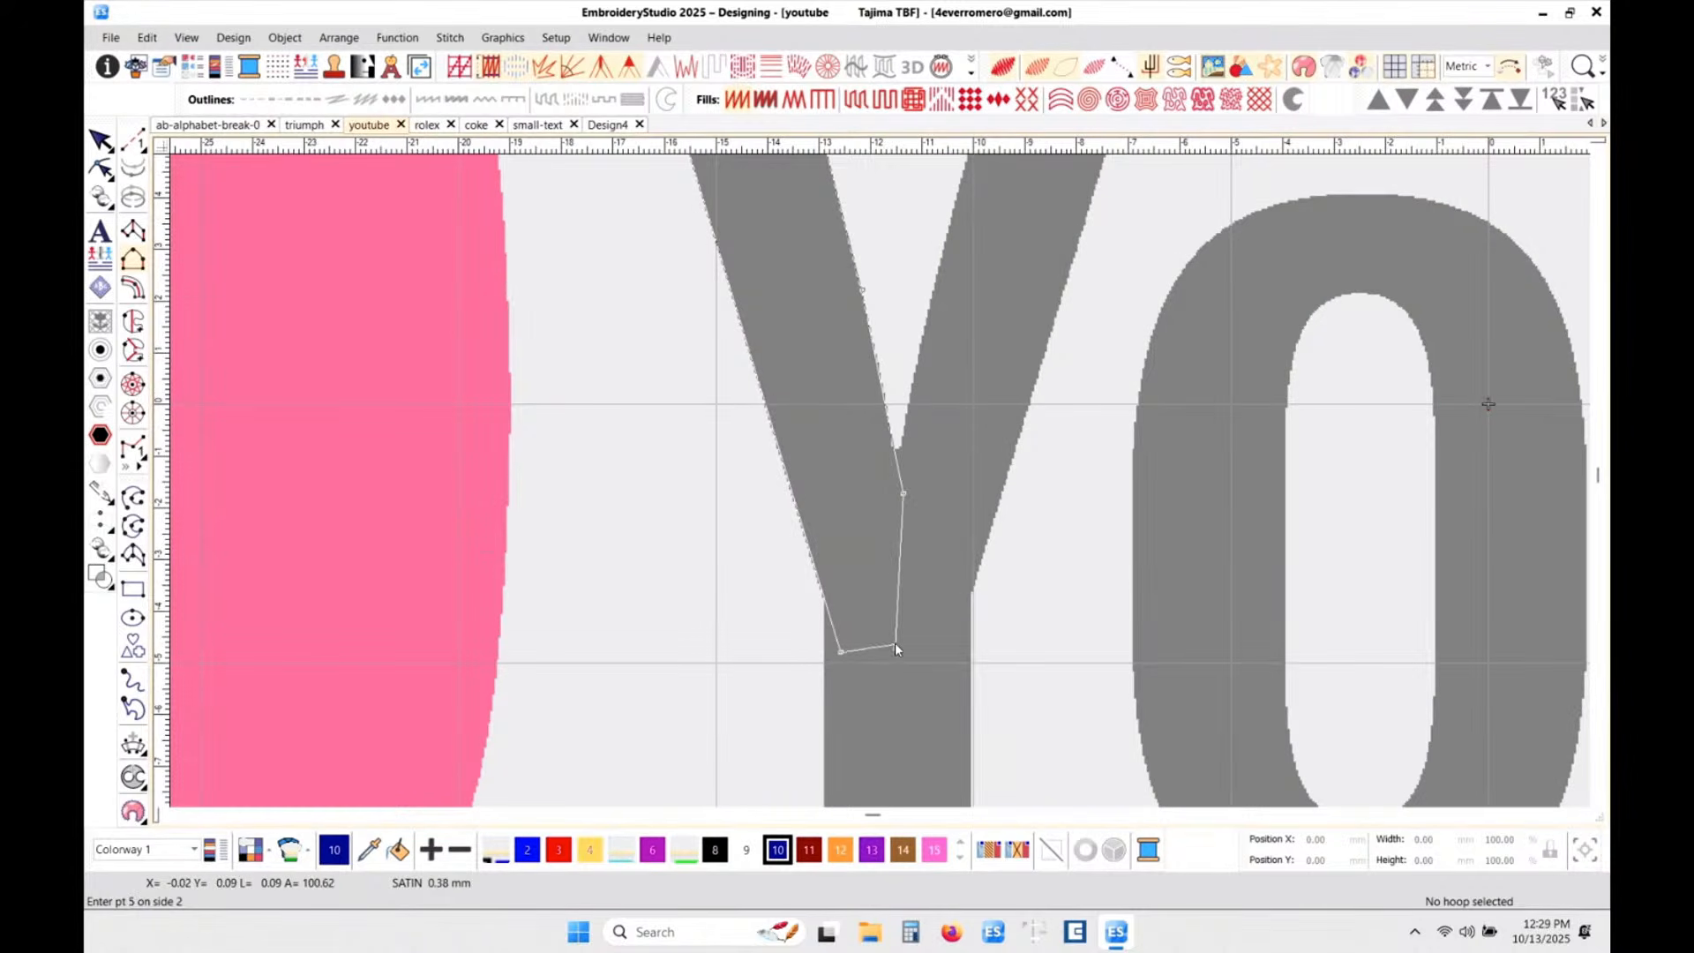
pyautogui.press('Return')
pyautogui.scroll(-2, 897, 463)
pyautogui.scroll(4, 879, 484)
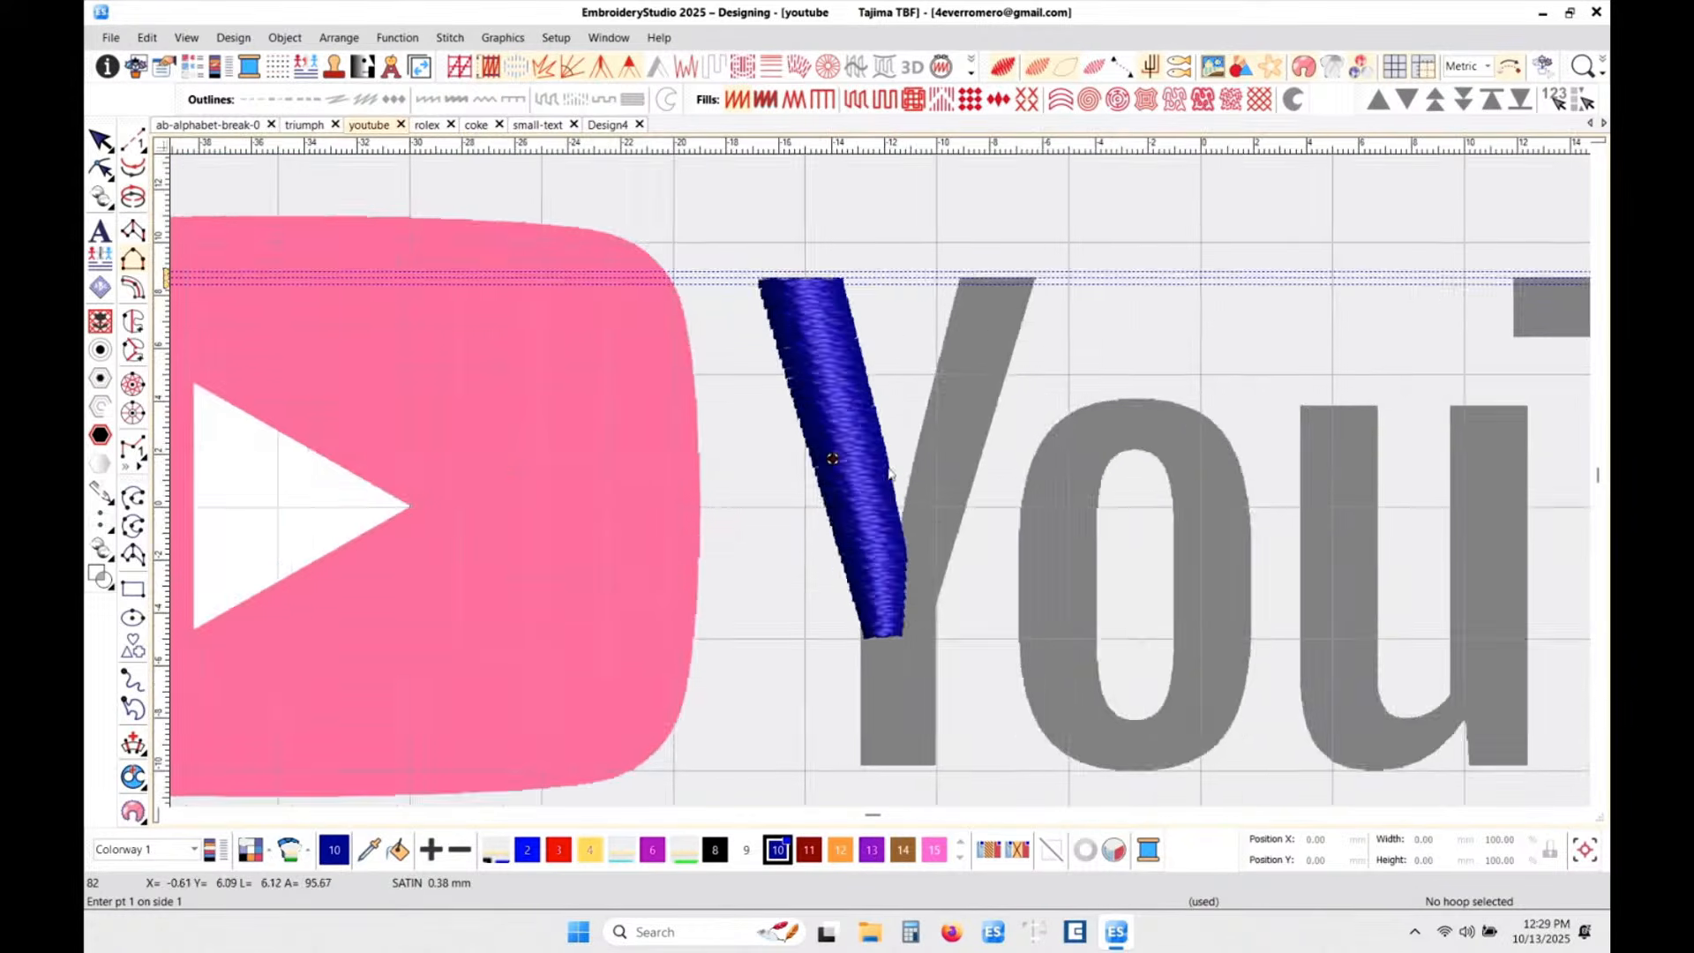
# - Digitize side 1 of a second satin column along the right arm's inner edge, over the first column and down the stem's left edge
pyautogui.scroll(-2, 889, 459)
pyautogui.scroll(2, 884, 469)
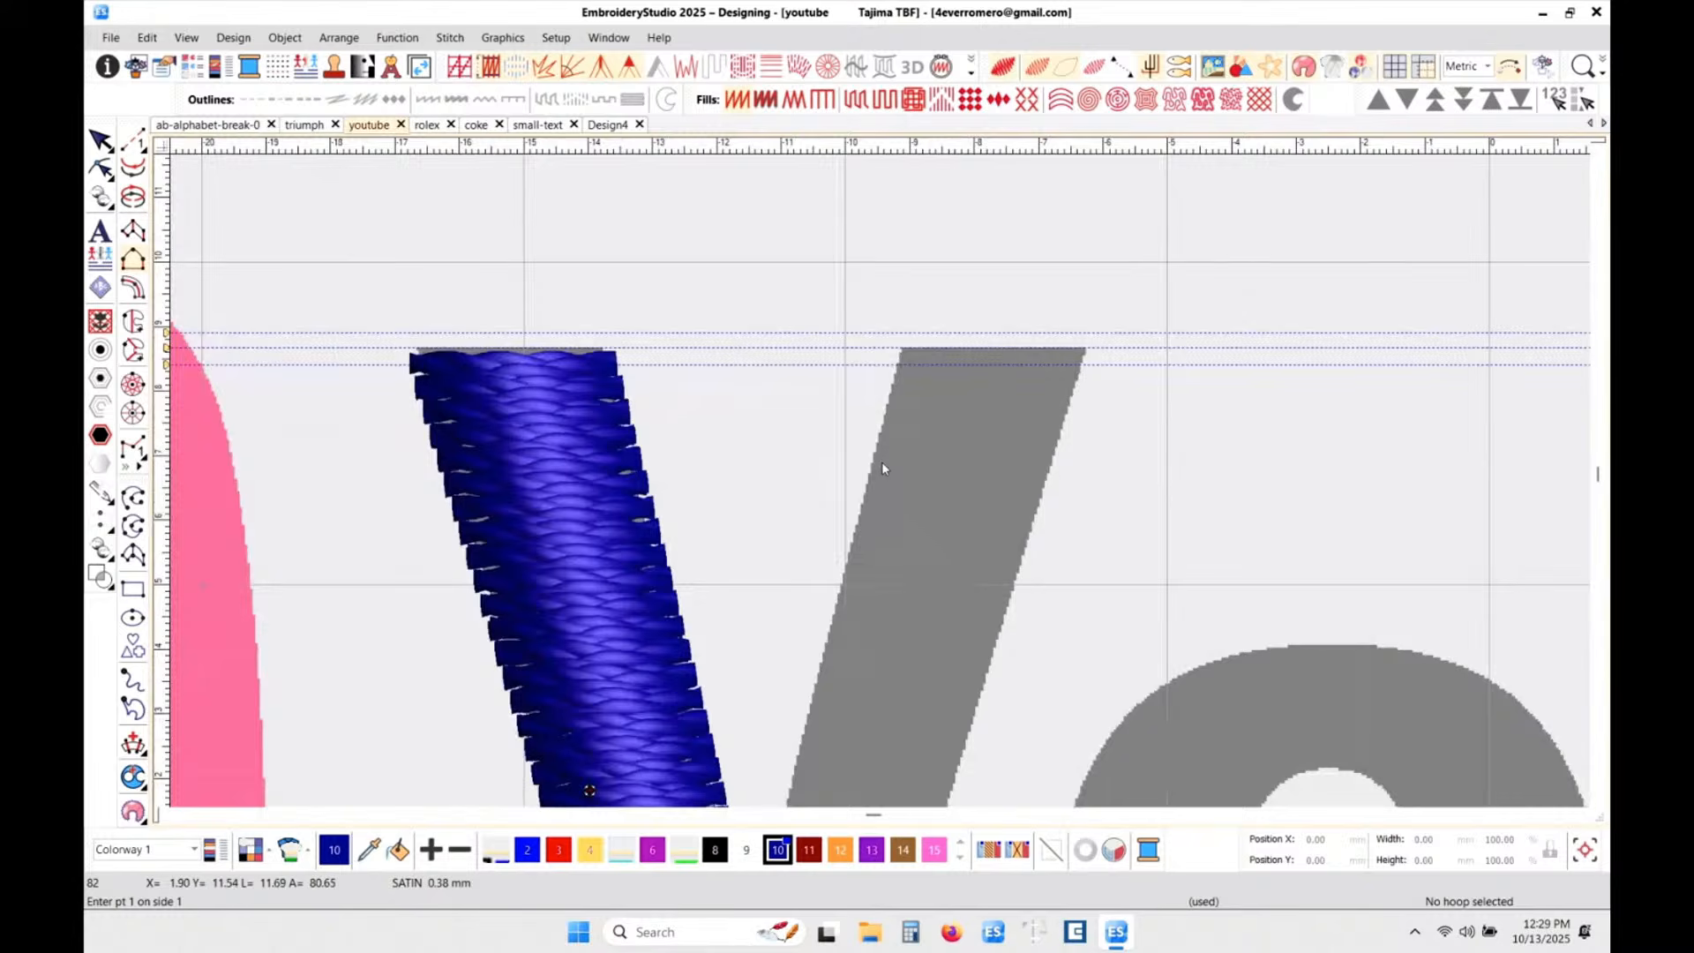
pyautogui.click(902, 370)
pyautogui.scroll(-3, 838, 617)
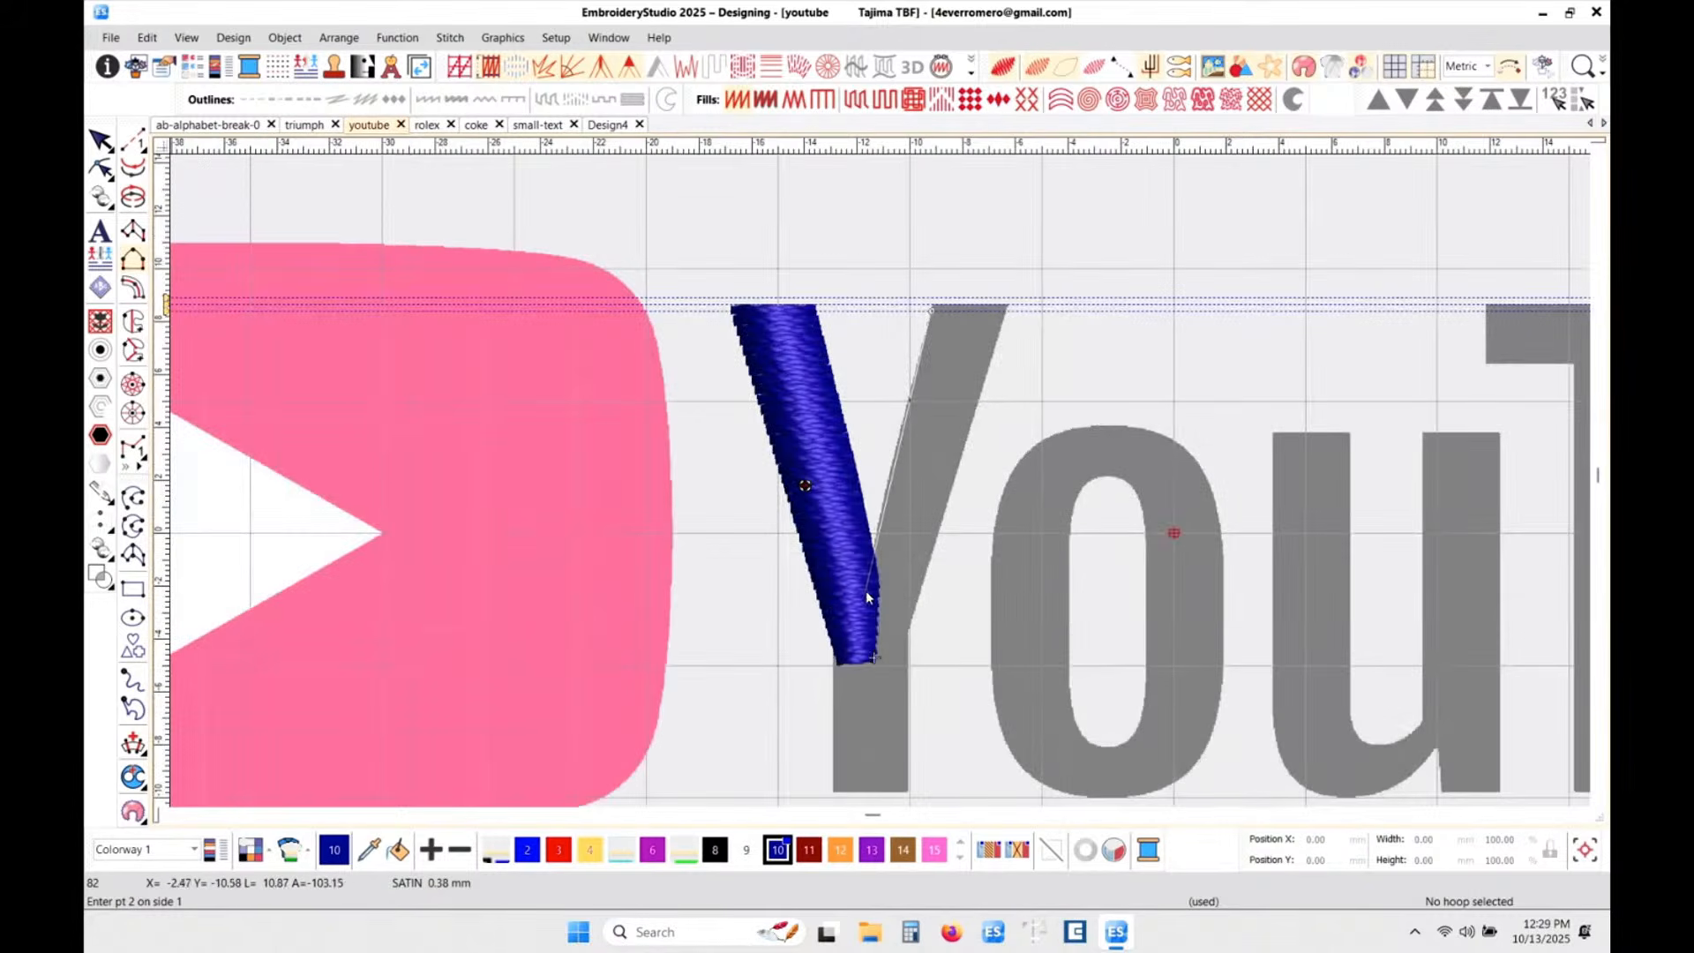
pyautogui.press('t')
pyautogui.scroll(3, 869, 564)
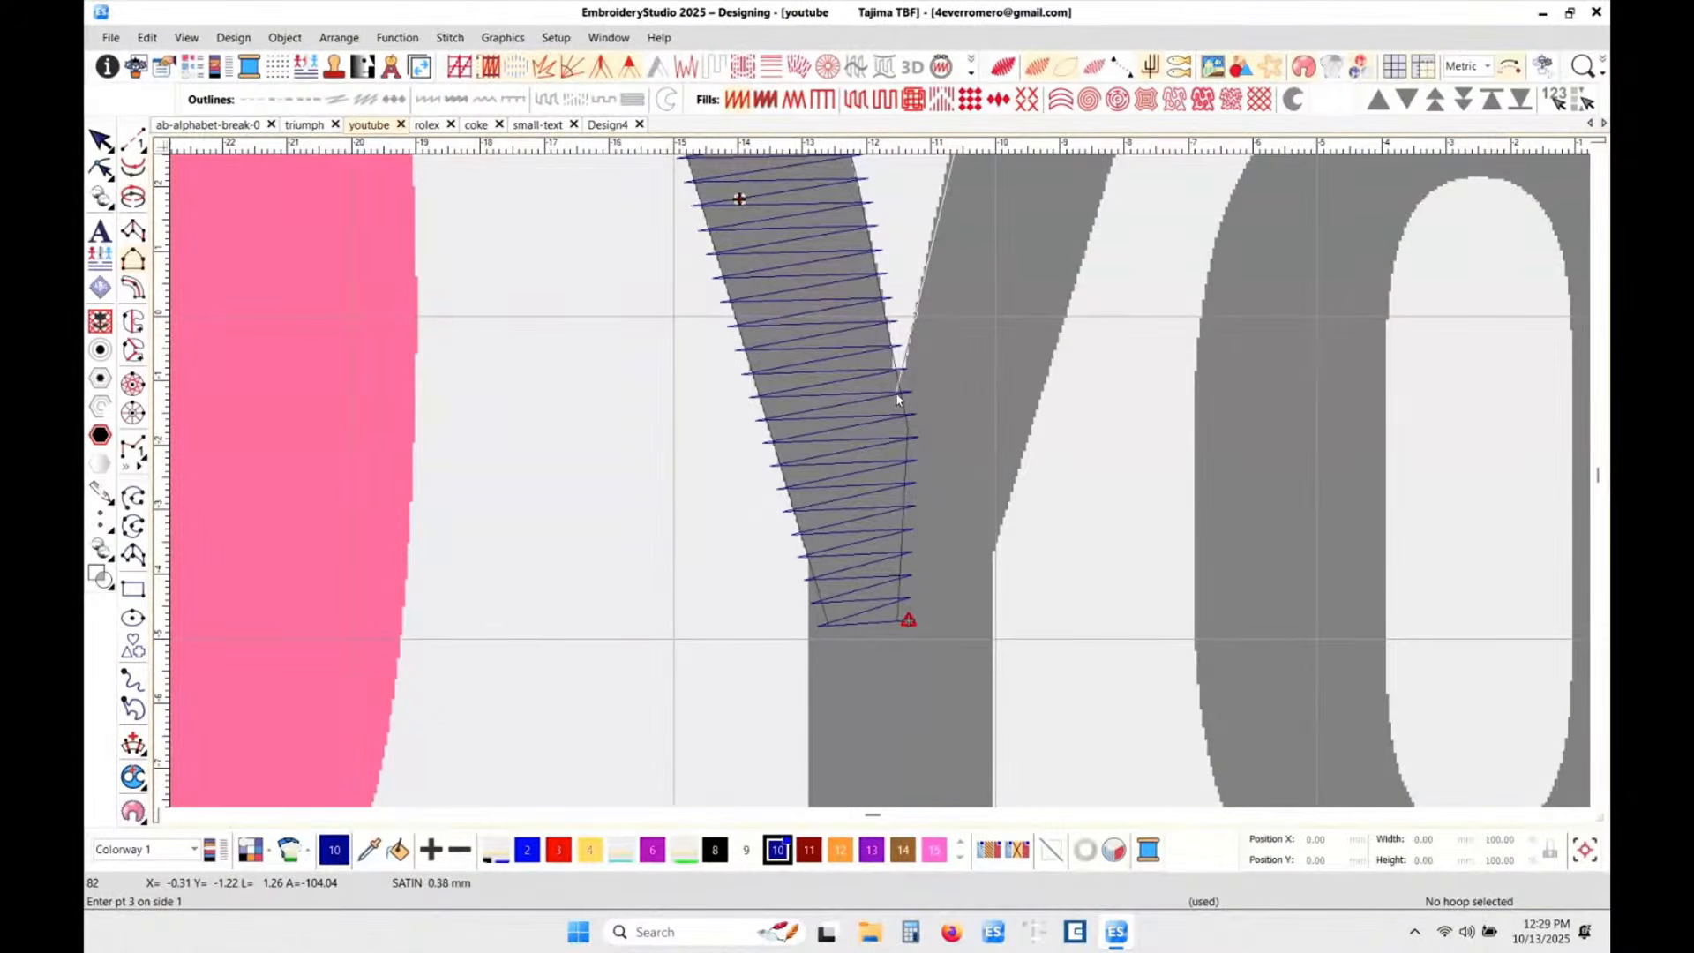
pyautogui.click(822, 469)
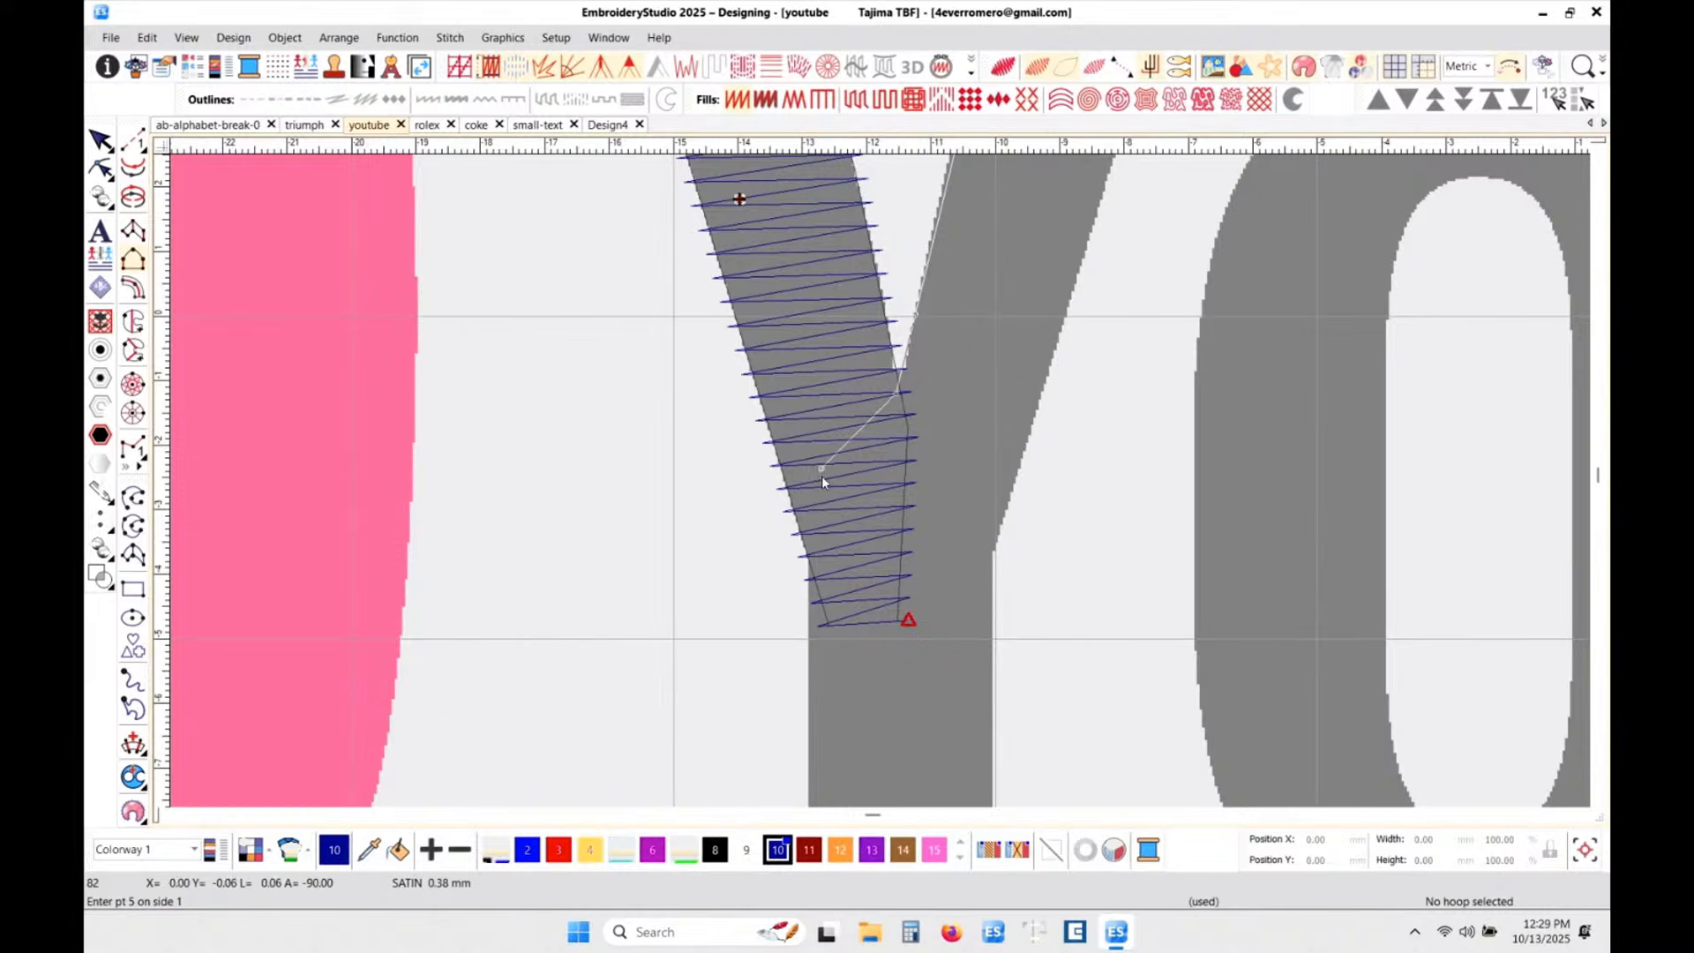
pyautogui.click(809, 553)
pyautogui.scroll(-3, 810, 553)
pyautogui.scroll(2, 879, 485)
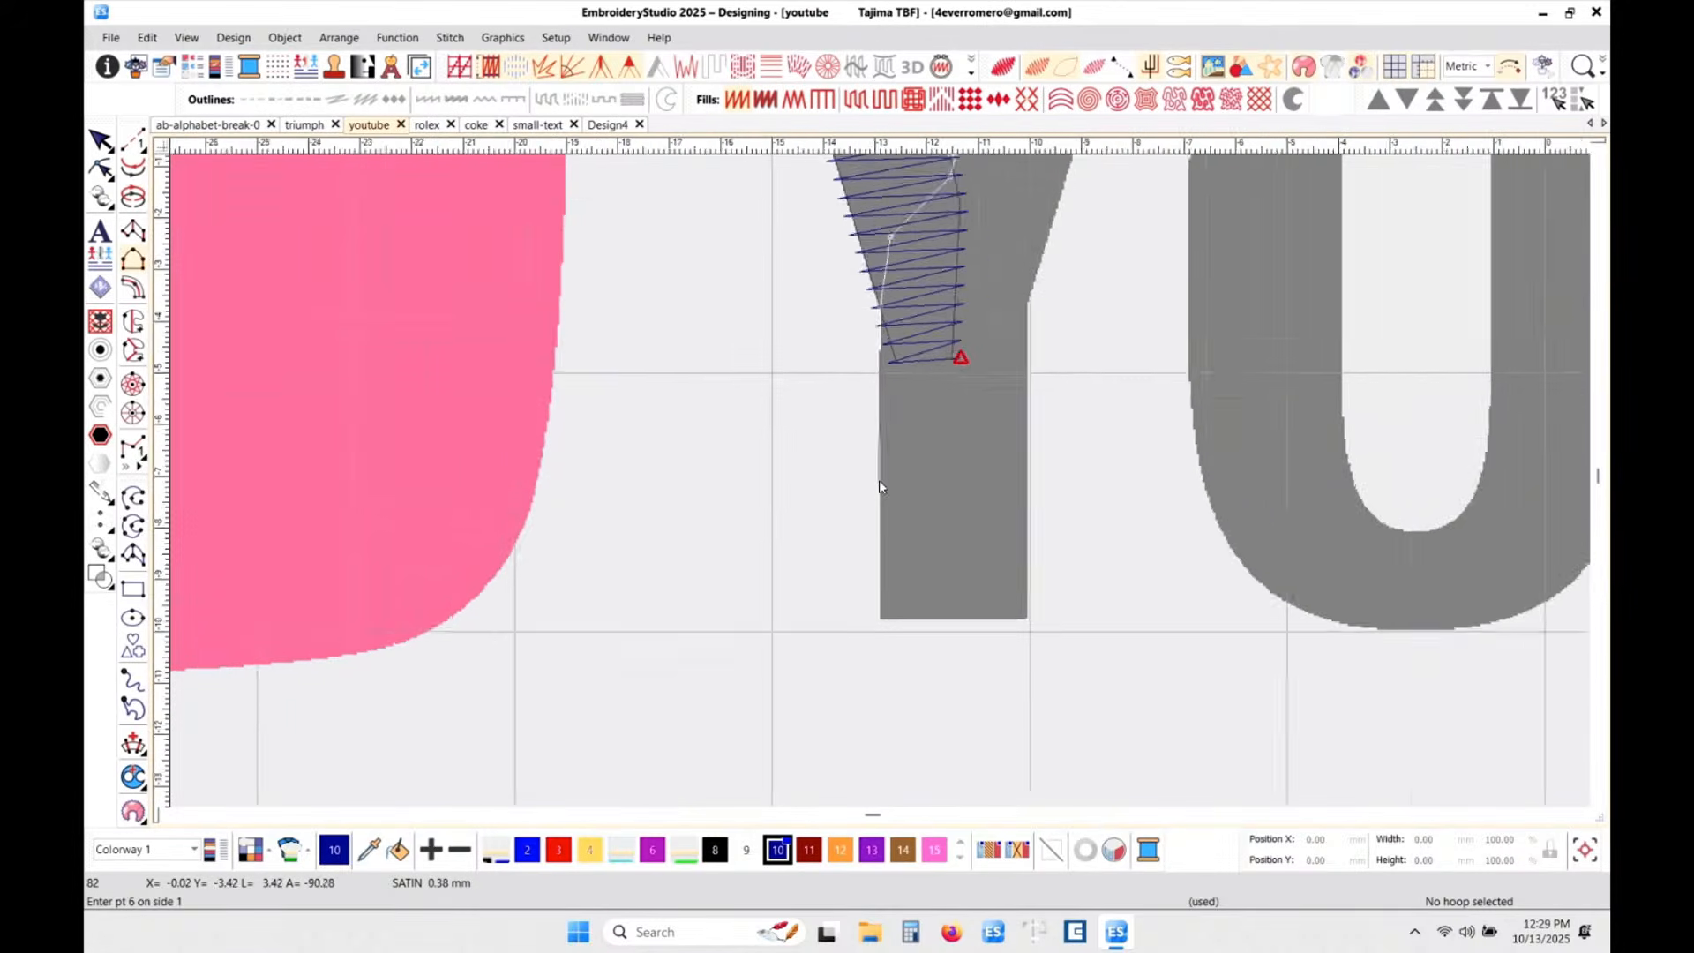
pyautogui.scroll(1, 880, 485)
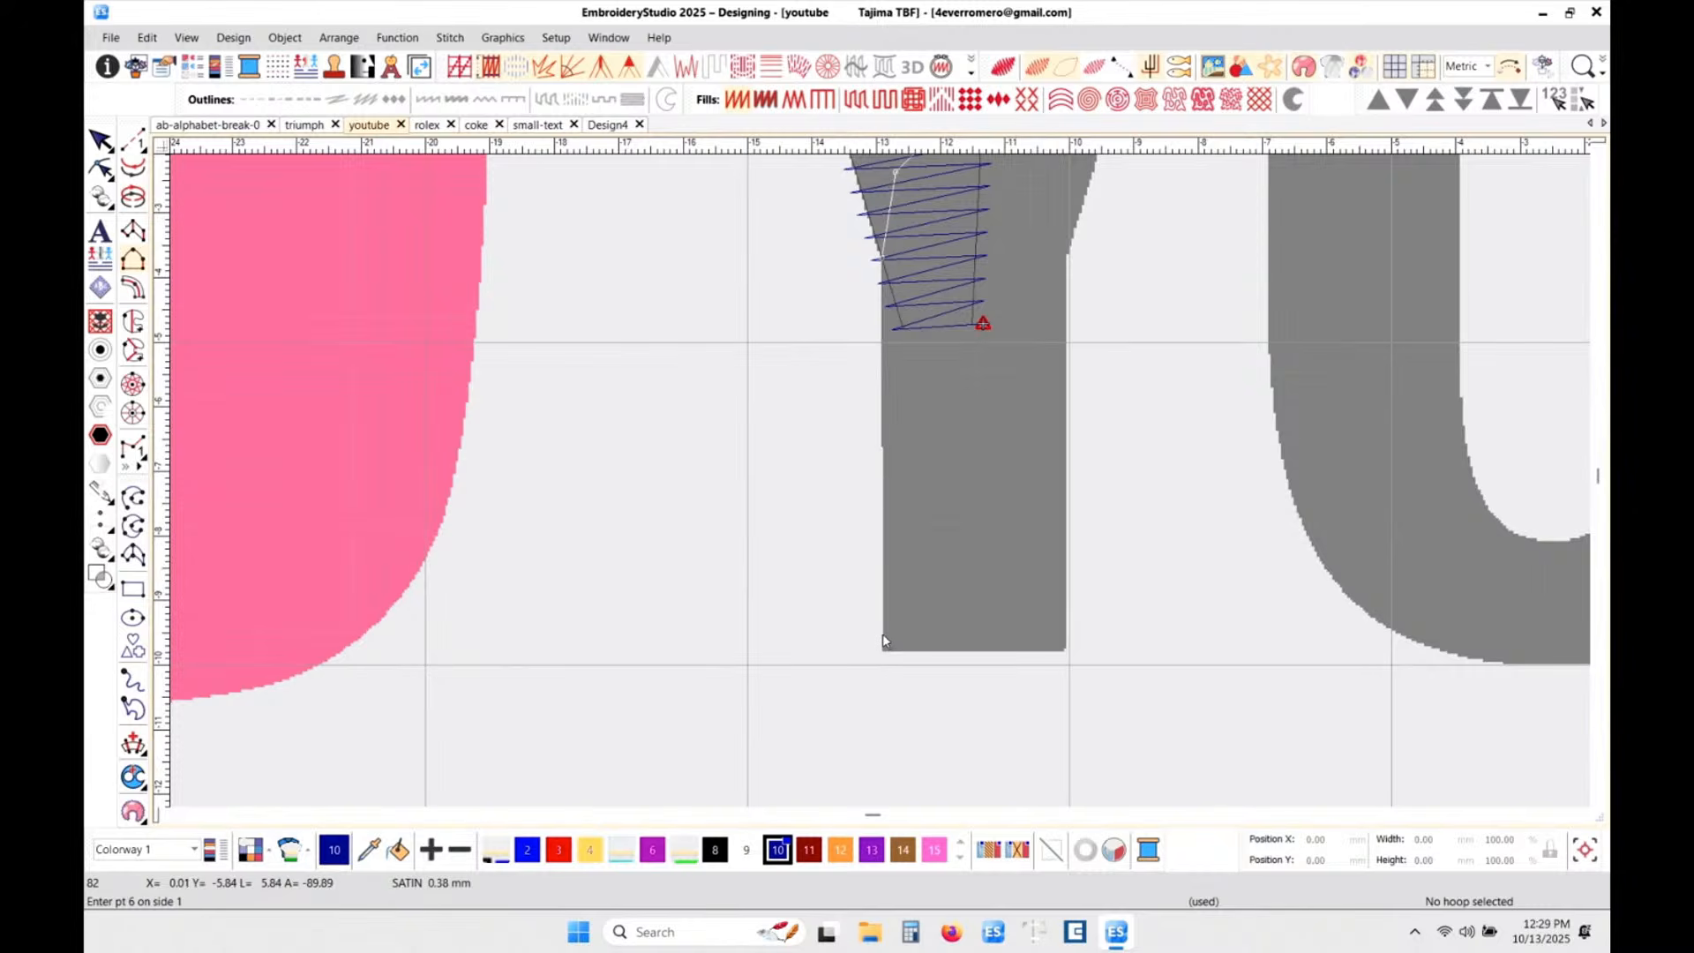
pyautogui.press('Return')
# - Digitize side 2 along the right arm's outer edge and the stem's right edge, and generate the second satin column of the Y
pyautogui.scroll(-2, 1013, 344)
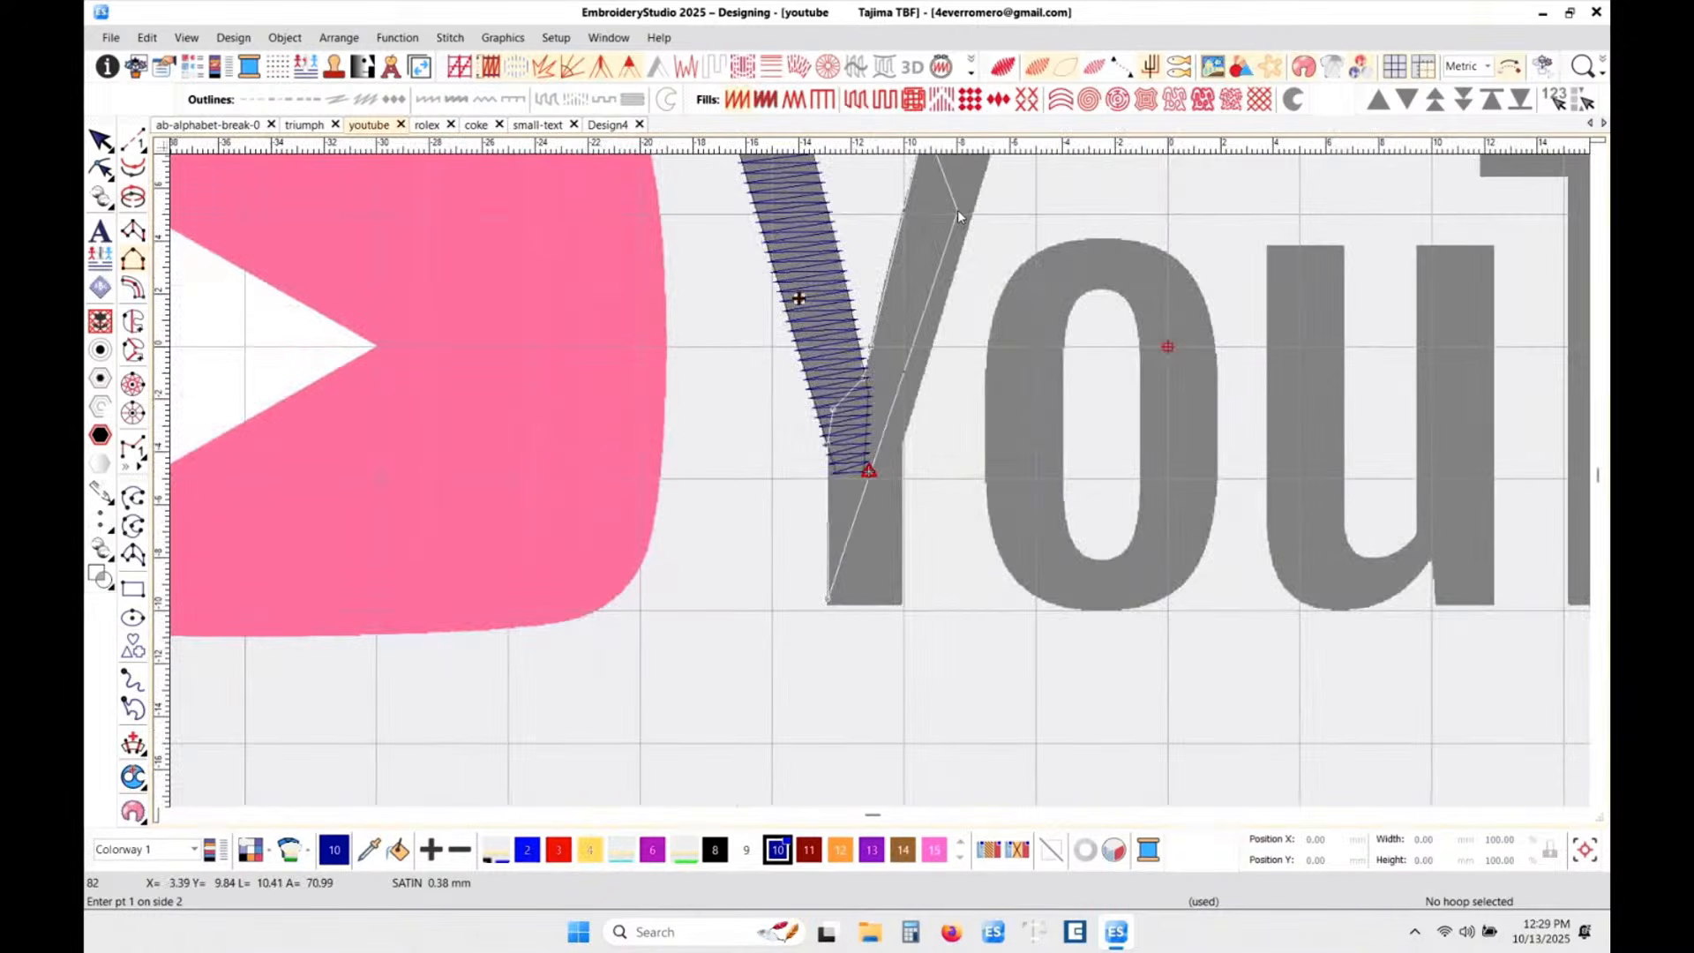
pyautogui.scroll(-1, 955, 216)
pyautogui.scroll(2, 882, 485)
pyautogui.scroll(2, 881, 487)
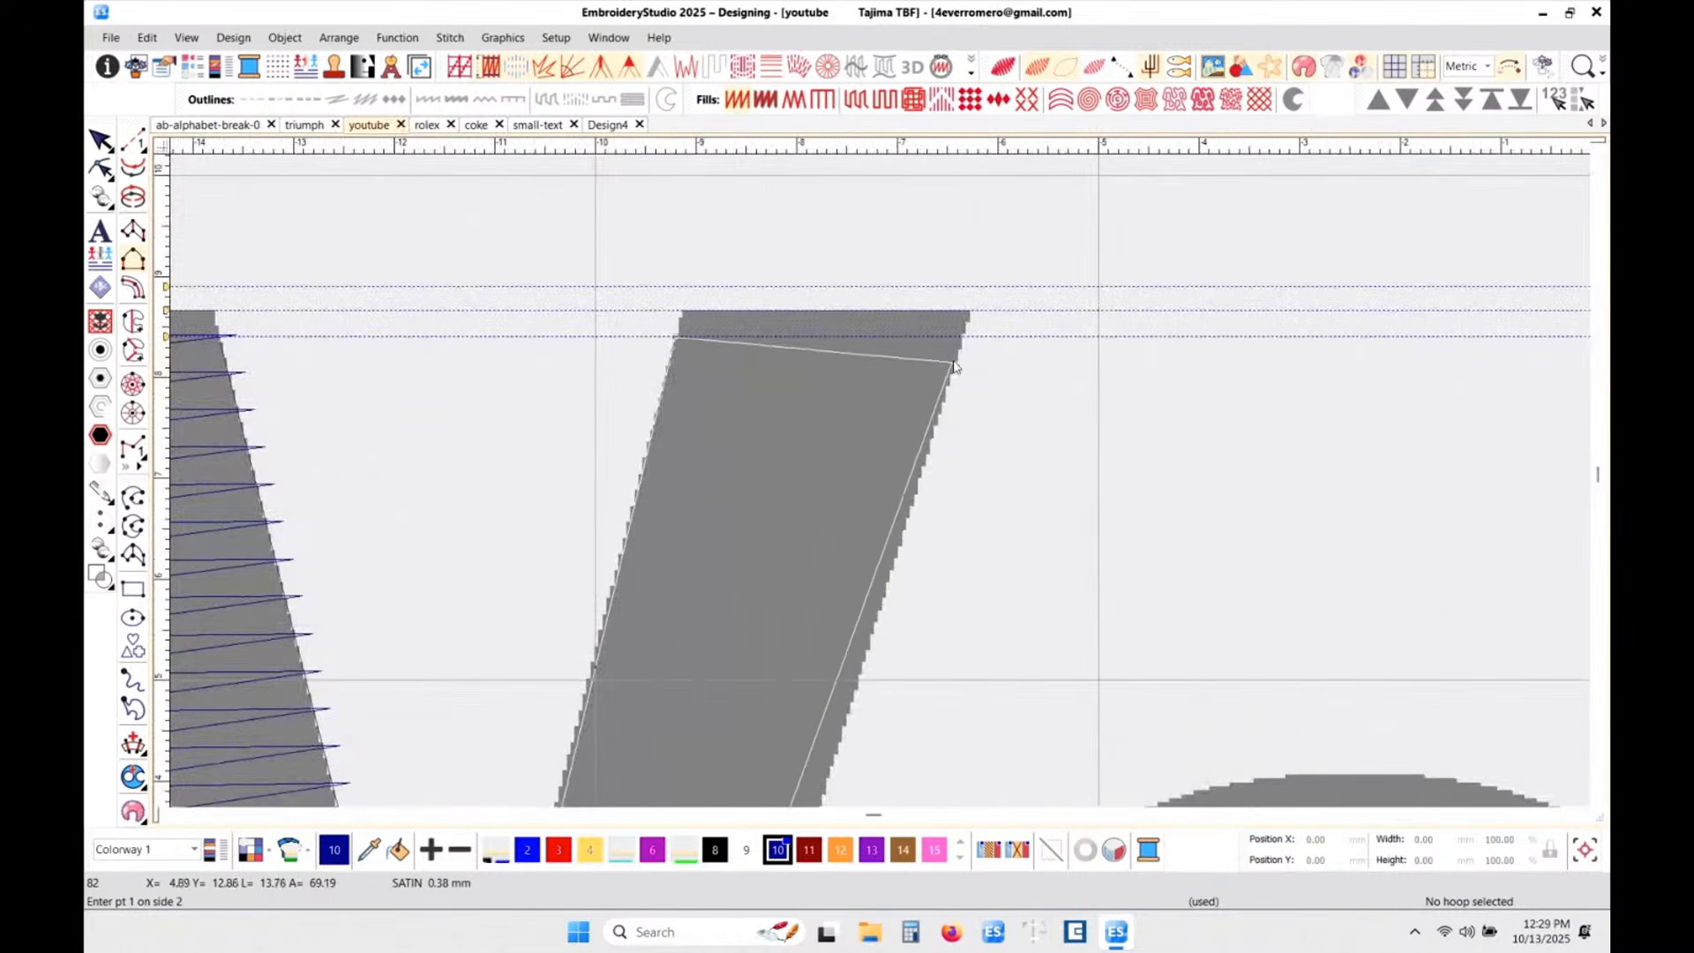
pyautogui.click(971, 342)
pyautogui.scroll(-3, 856, 512)
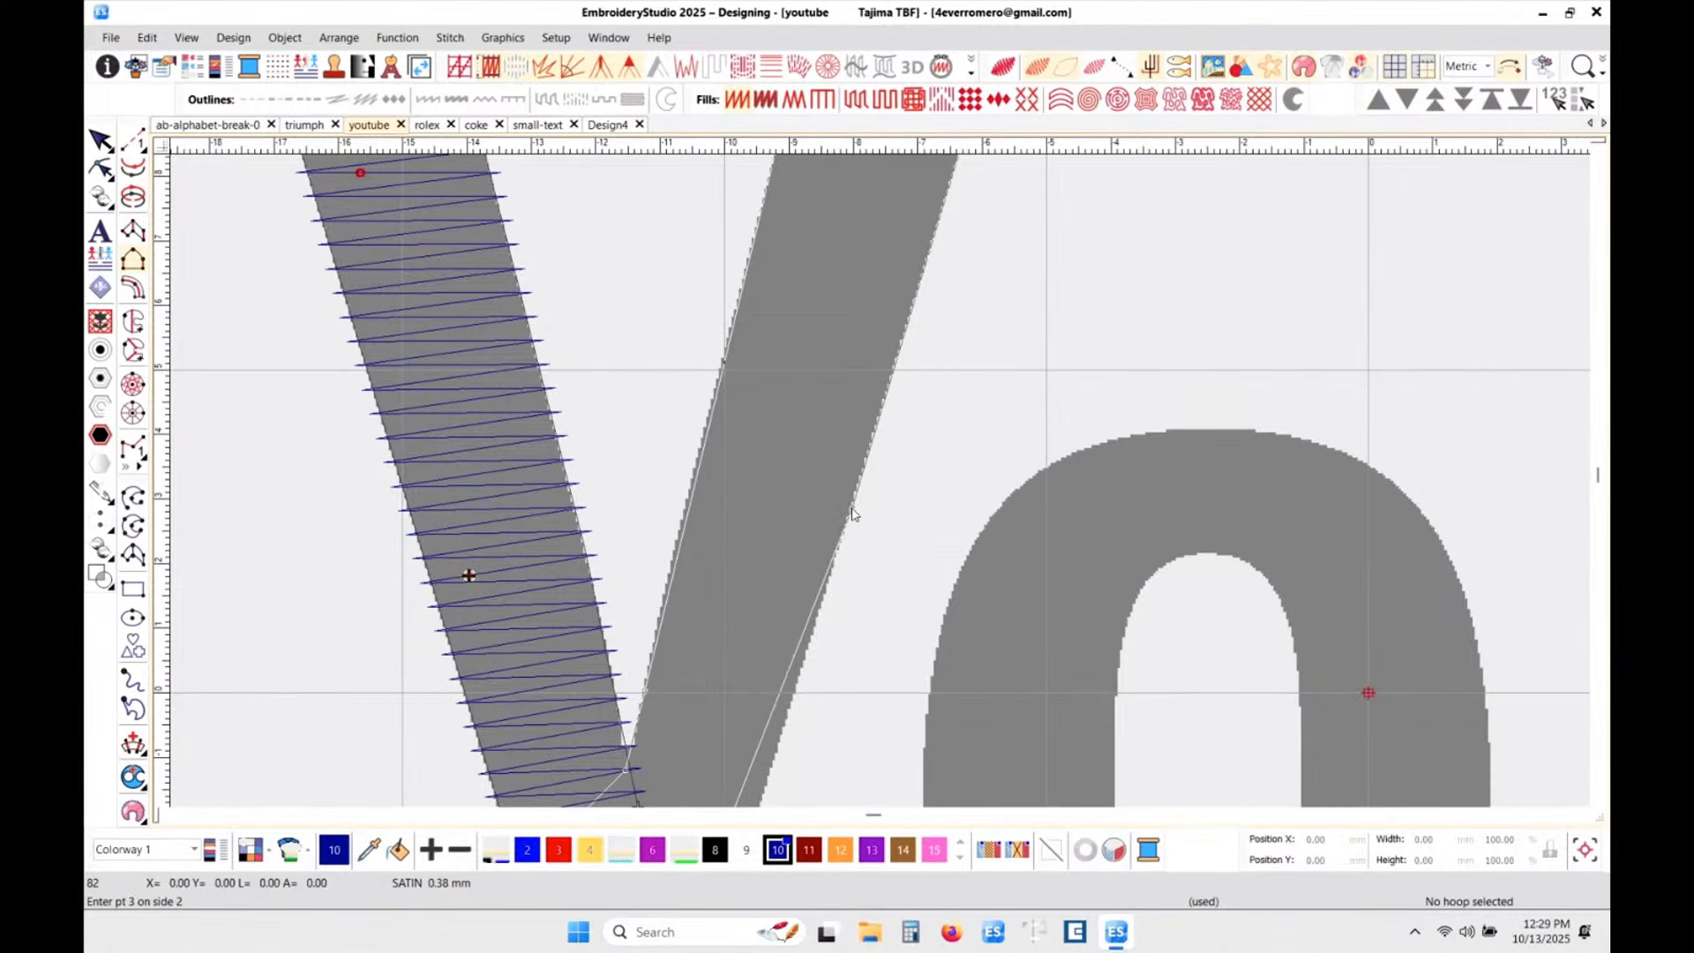
pyautogui.click(782, 725)
pyautogui.scroll(-2, 785, 736)
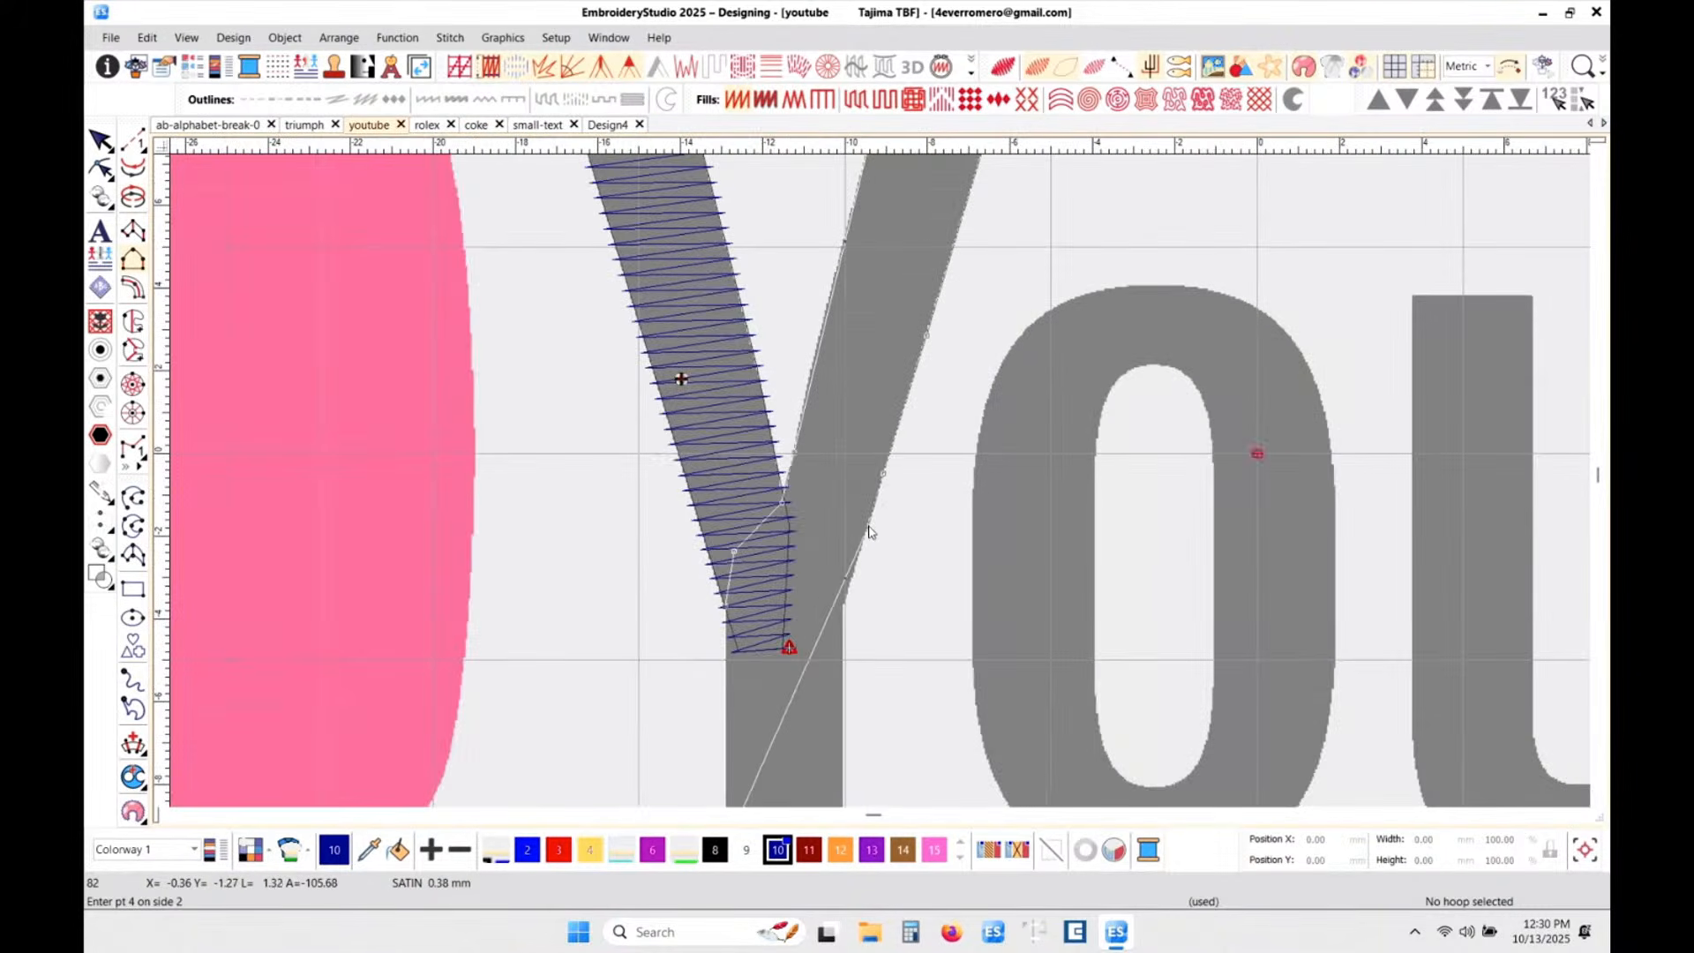
pyautogui.scroll(2, 869, 532)
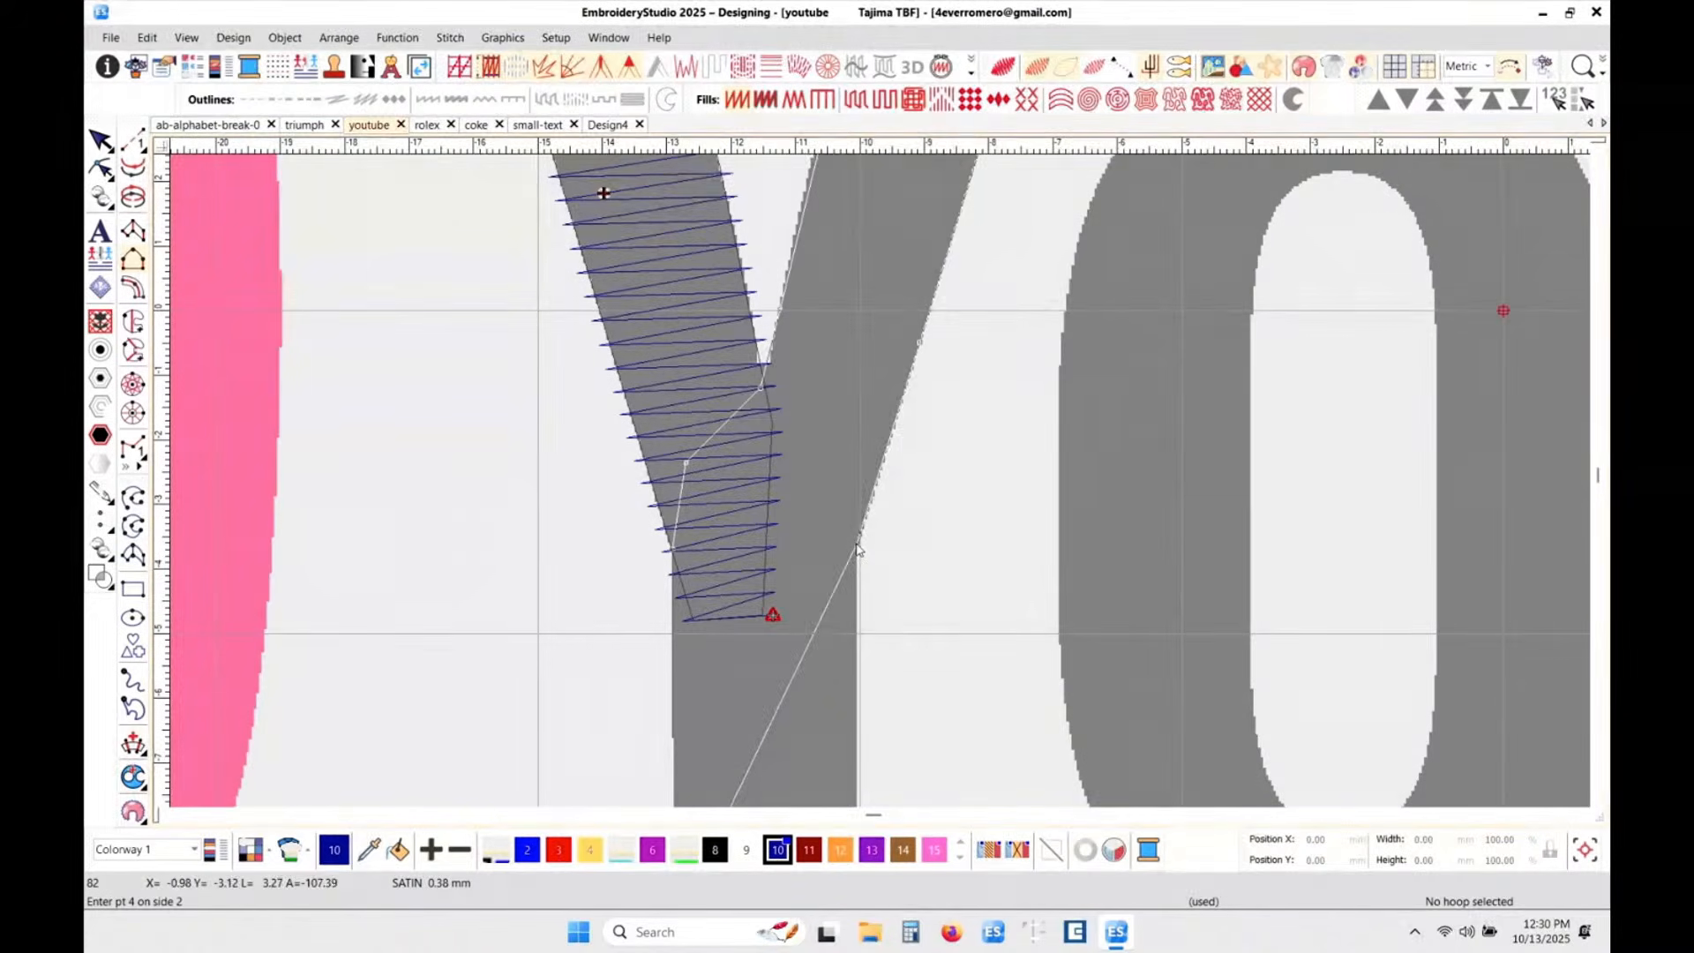
pyautogui.scroll(-3, 874, 647)
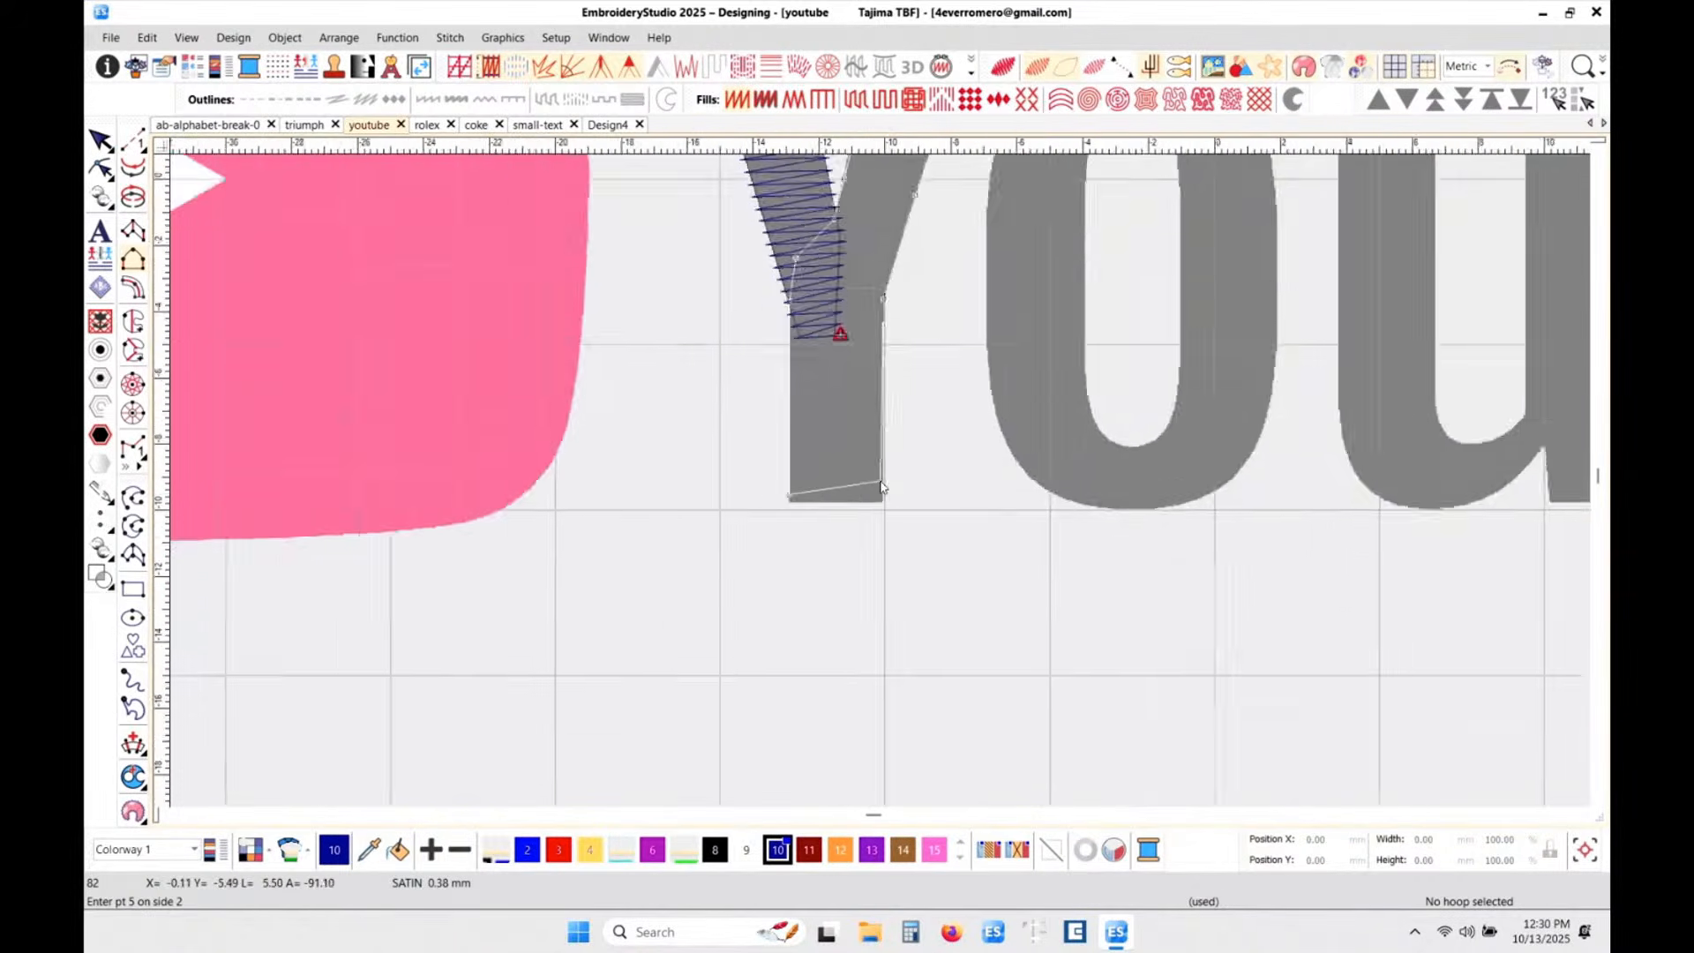
pyautogui.scroll(4, 881, 485)
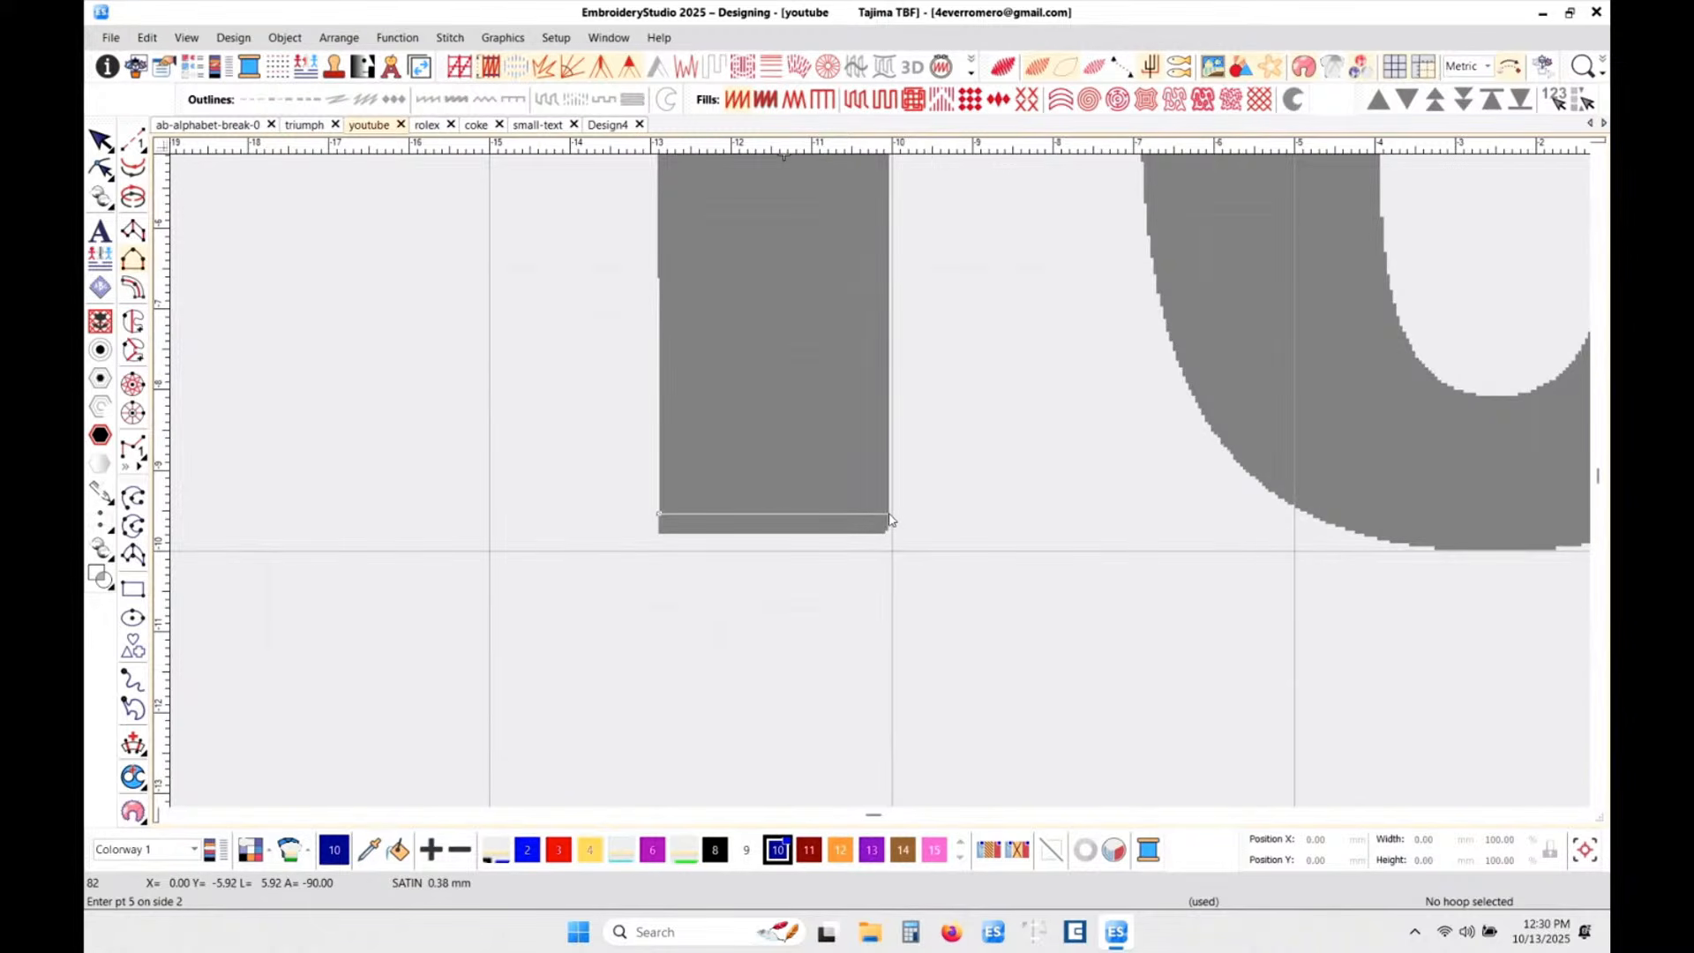
pyautogui.press('Return')
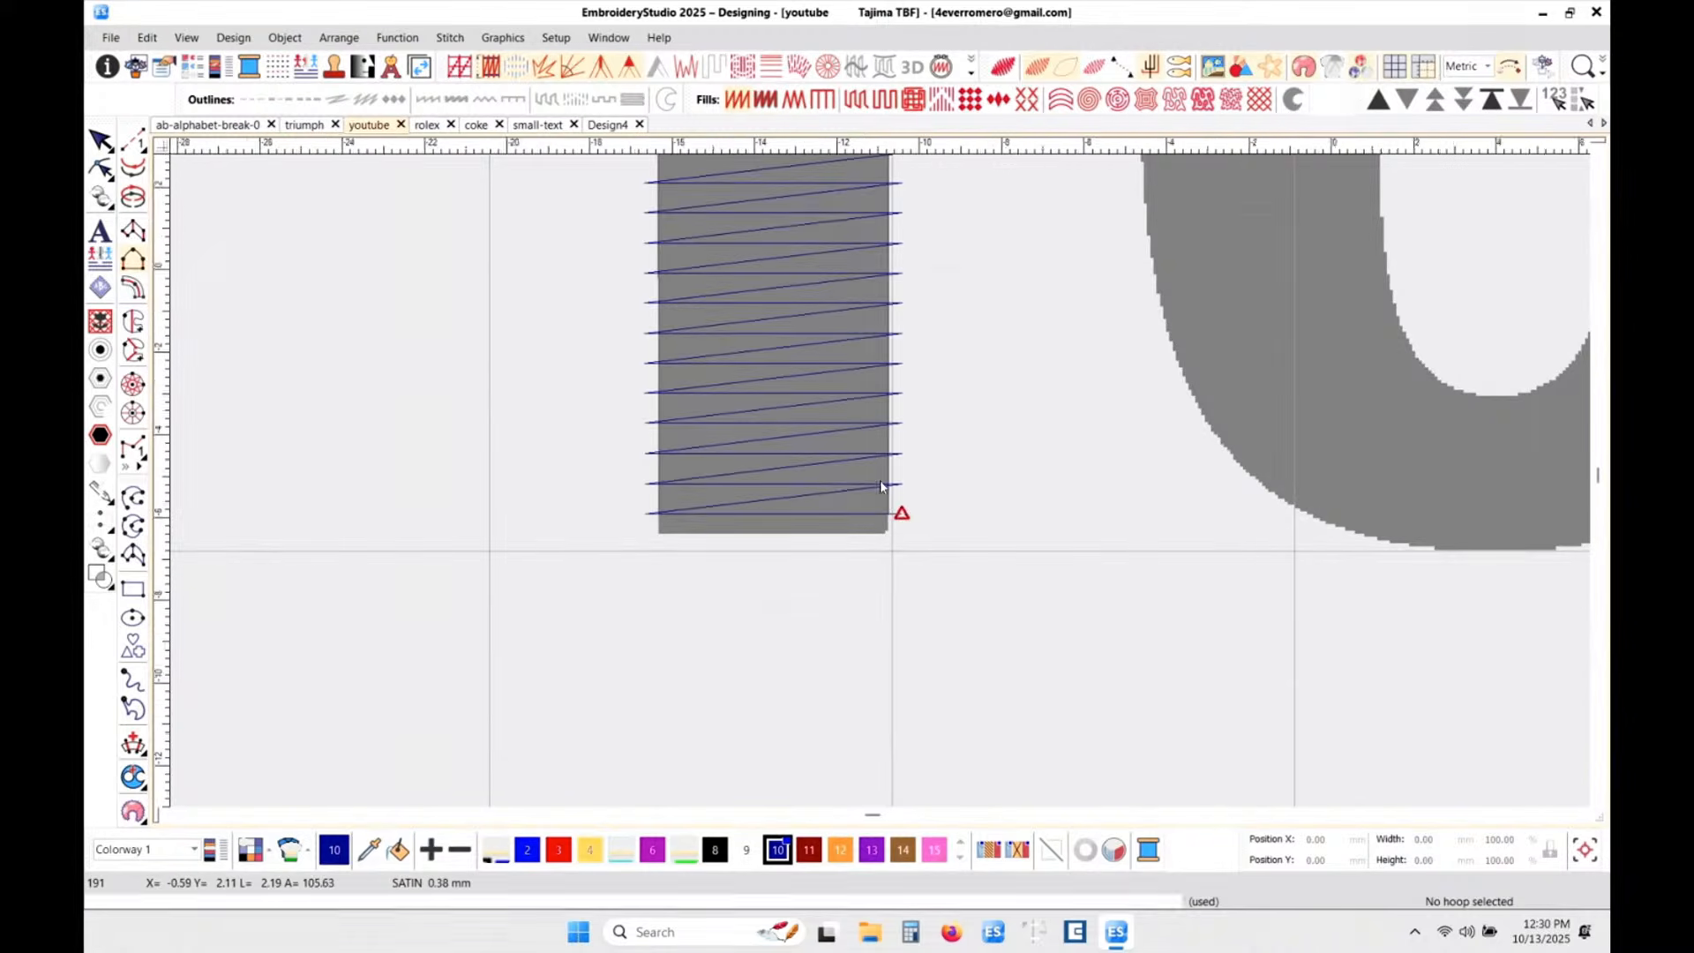
# - Examine the overlap of the two satin columns at the Y's junction in the realistic and plain stitch views
pyautogui.scroll(-5, 886, 485)
pyautogui.scroll(-3, 880, 487)
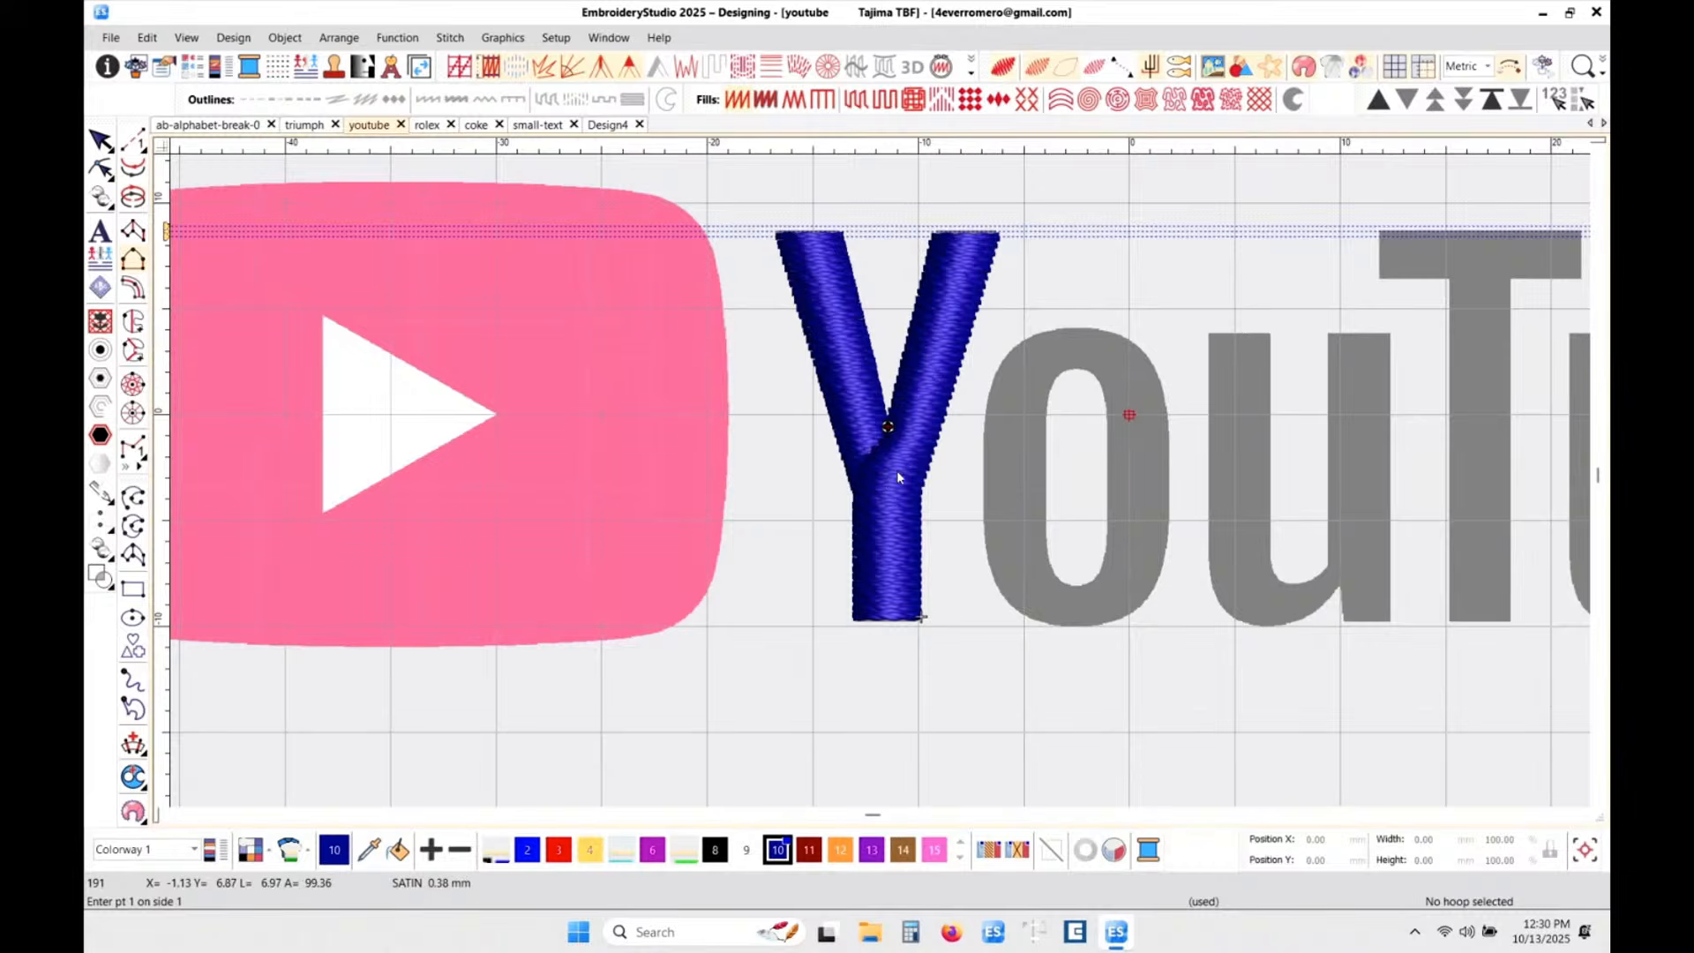
pyautogui.scroll(6, 880, 486)
pyautogui.scroll(1, 880, 486)
pyautogui.press('t')
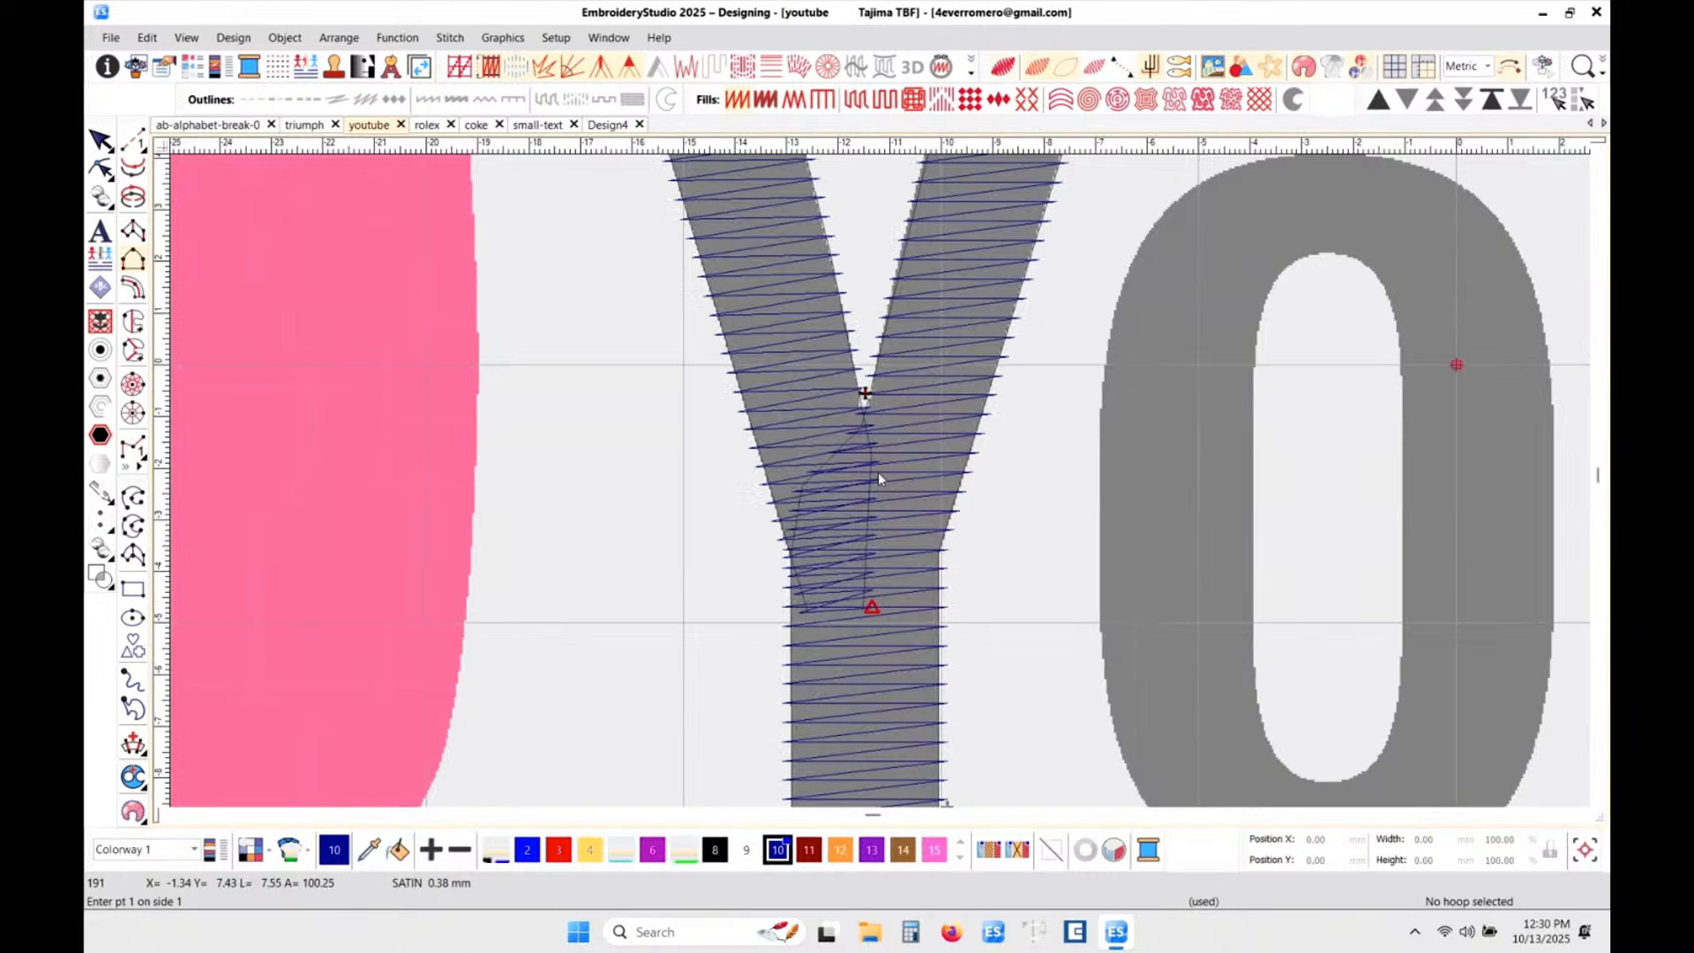
pyautogui.scroll(2, 880, 486)
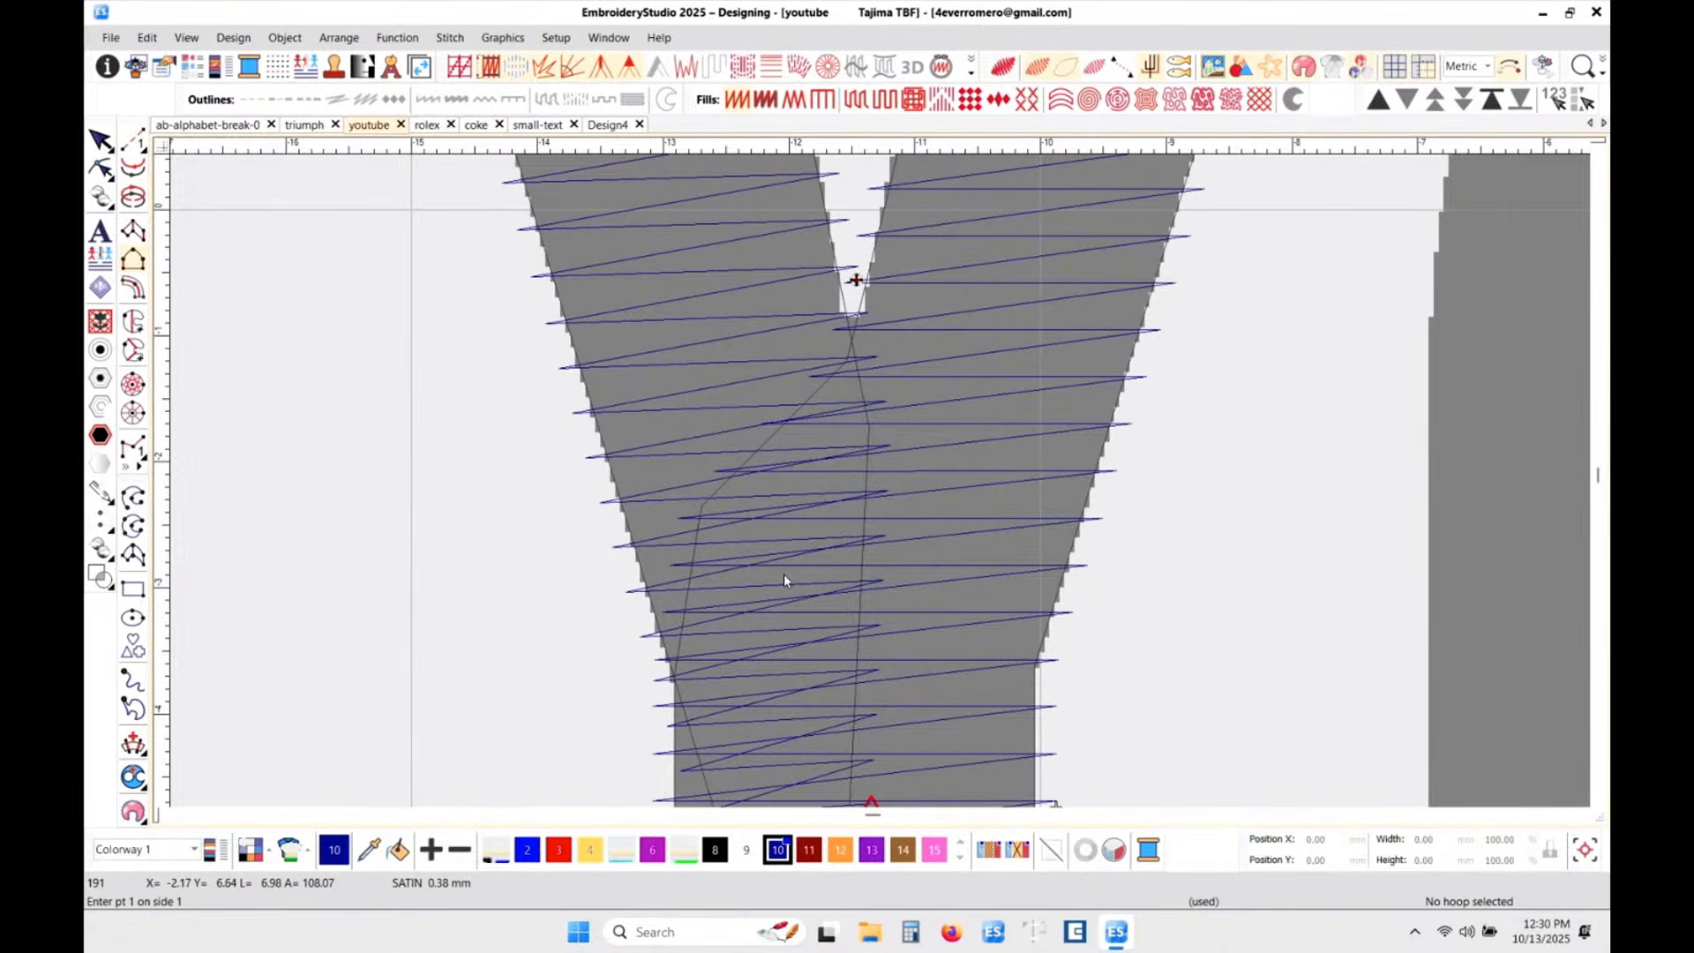
pyautogui.press('t')
pyautogui.press('t')
pyautogui.scroll(-1, 829, 556)
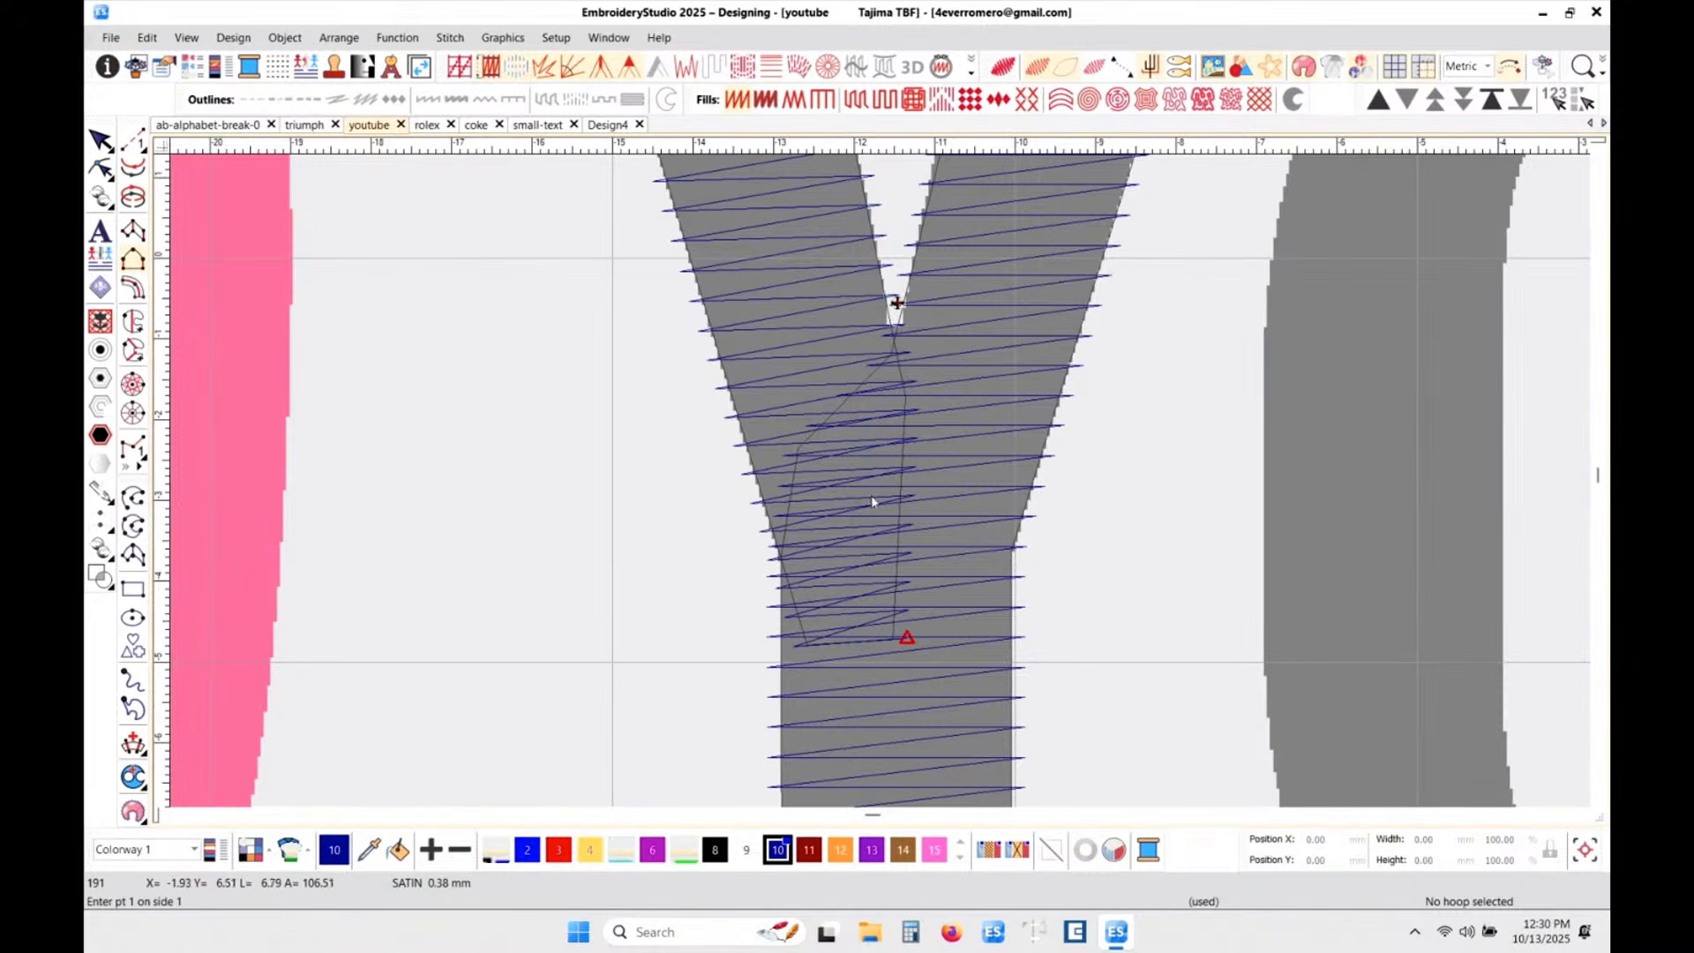
pyautogui.scroll(2, 897, 391)
pyautogui.scroll(-2, 935, 393)
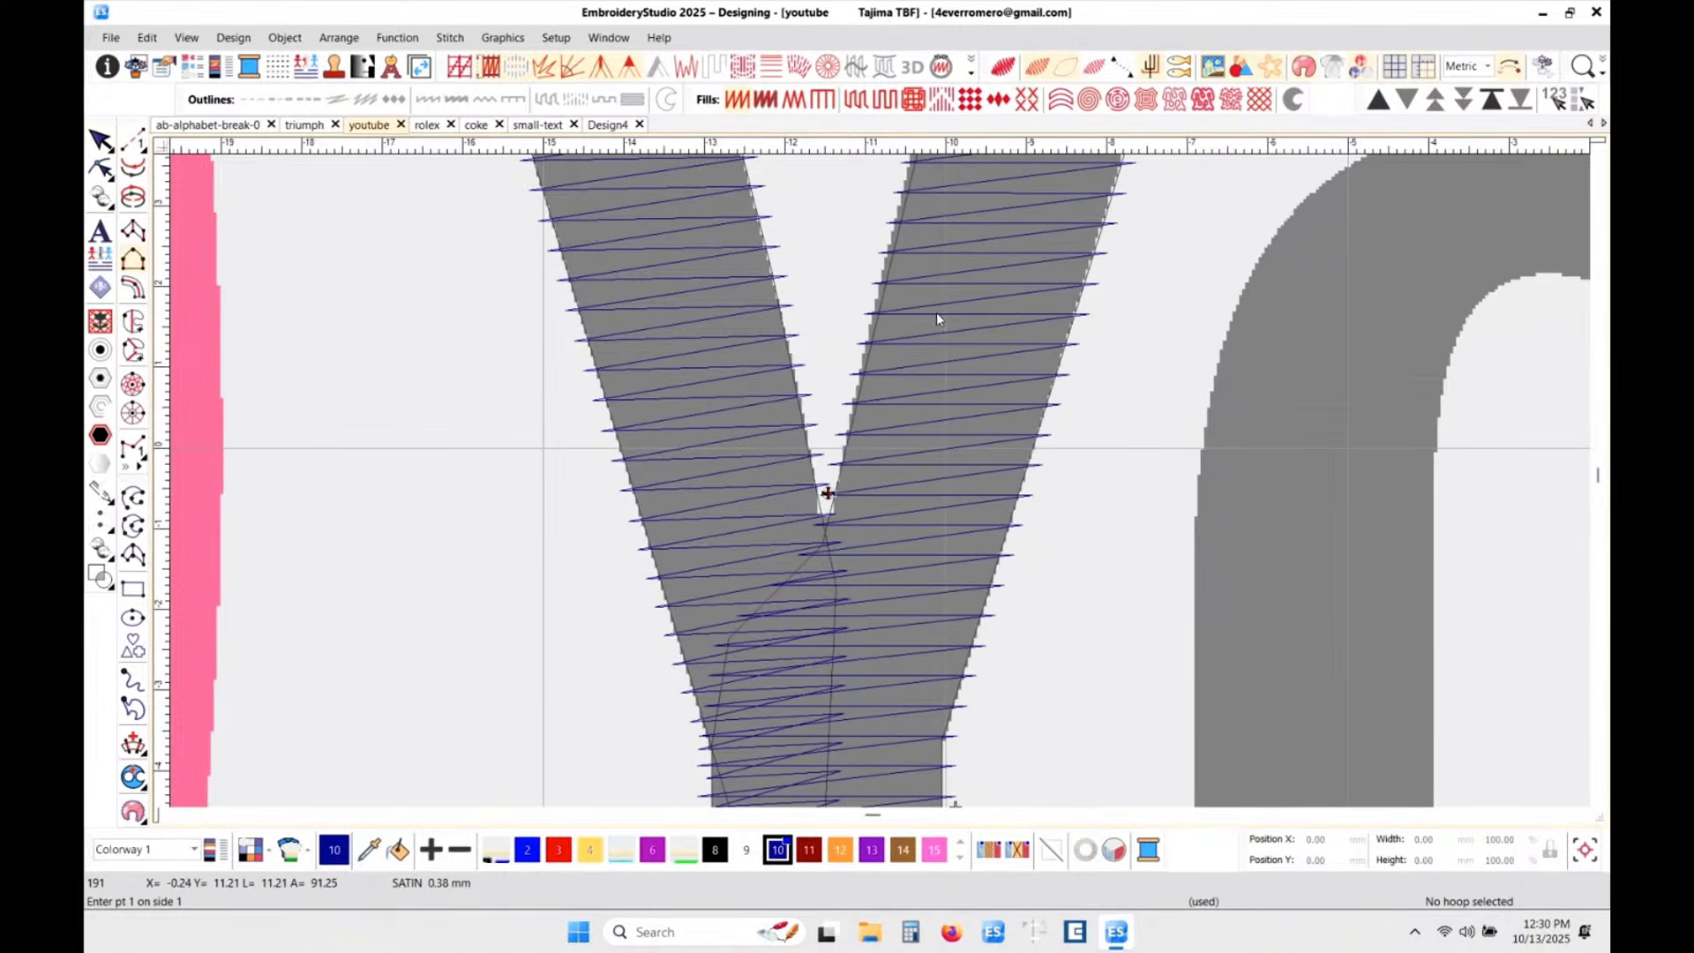
# - Reshape the second column's inner edge on the Y's right arm by moving its point outward onto the artwork's outline
pyautogui.click(930, 313)
pyautogui.scroll(2, 929, 314)
pyautogui.scroll(-1, 881, 484)
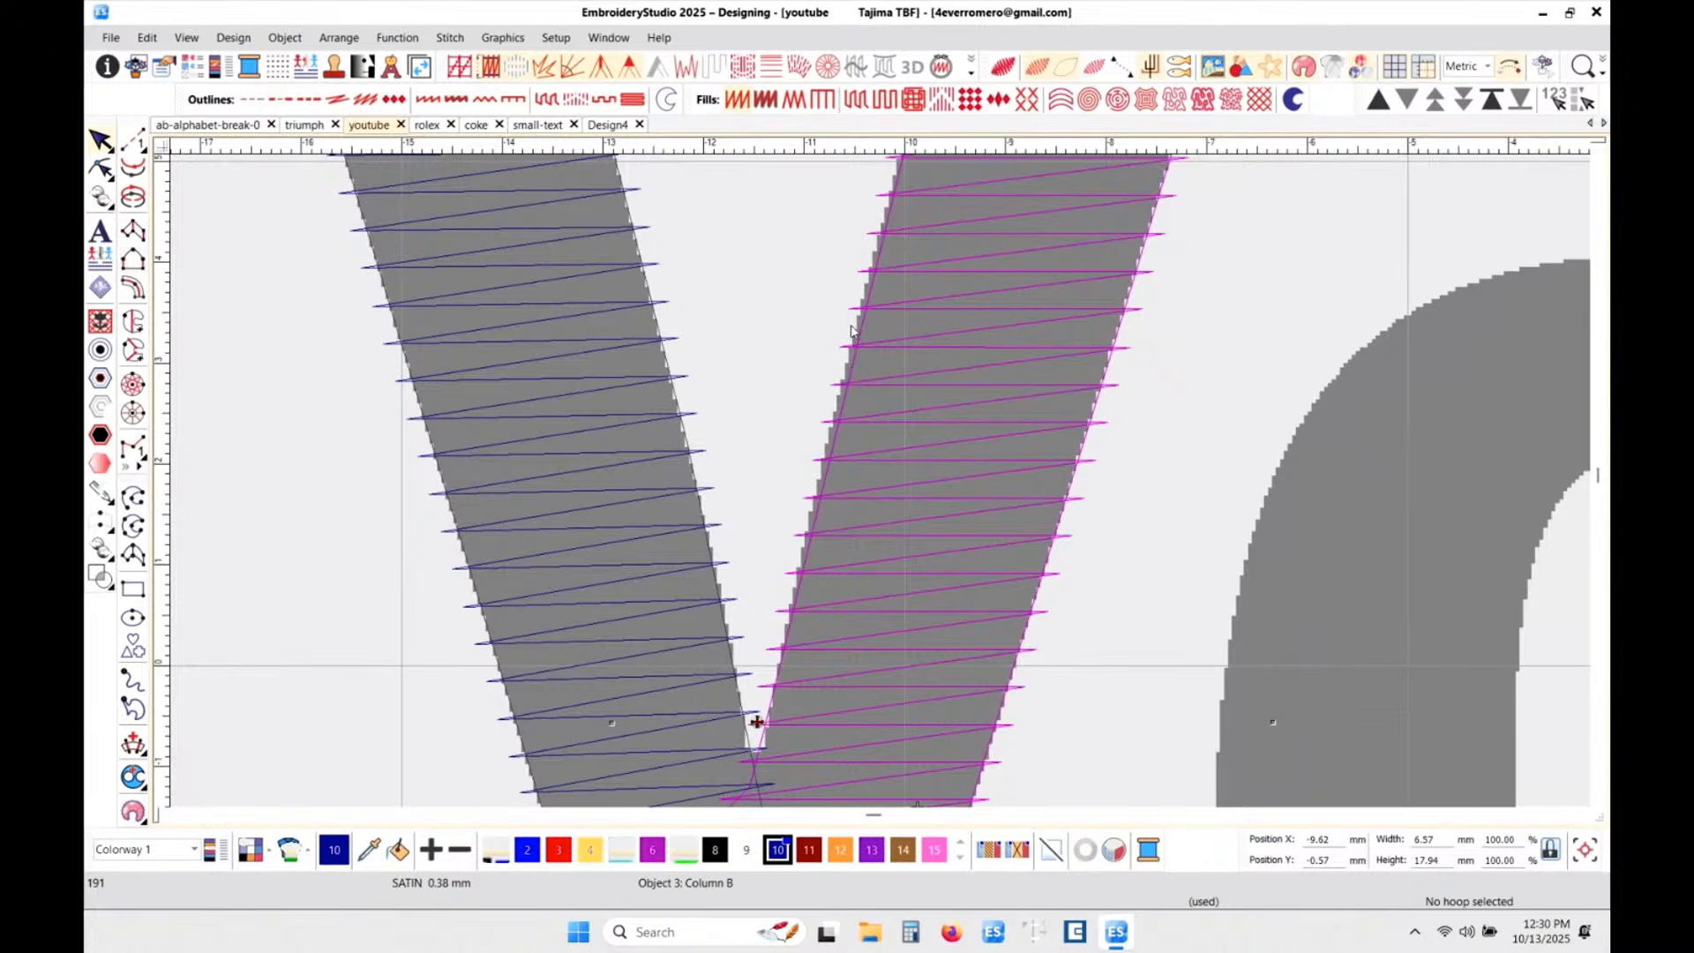
pyautogui.press('h')
pyautogui.scroll(2, 891, 275)
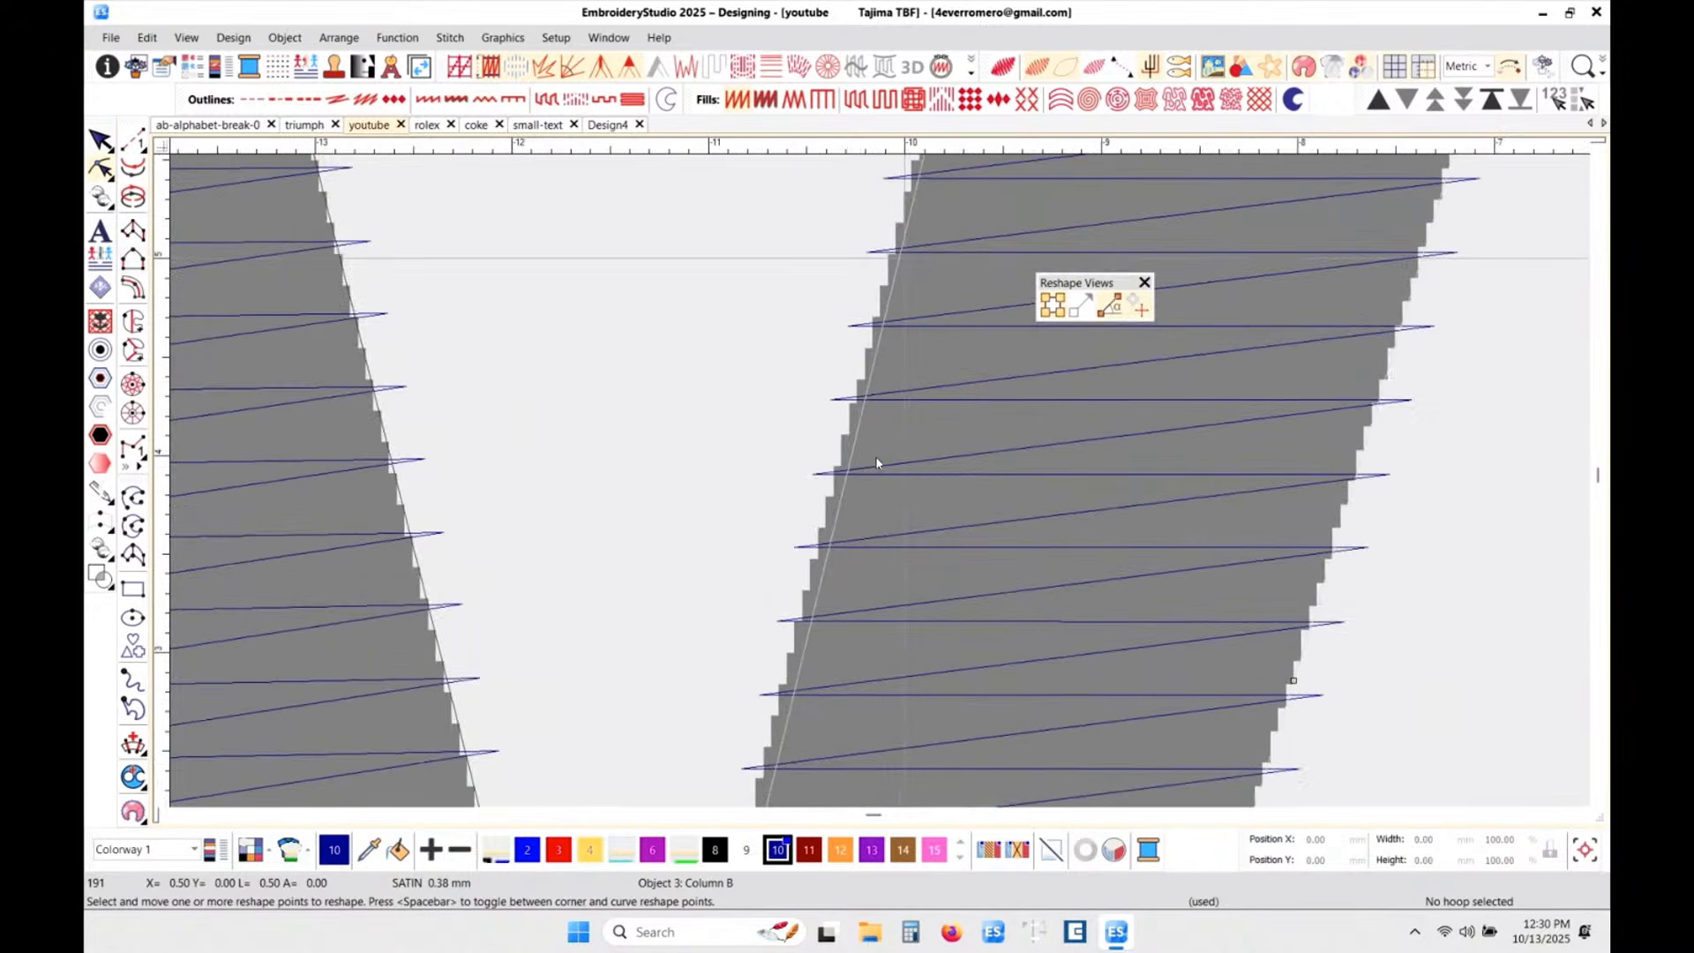
pyautogui.moveTo(861, 404); pyautogui.dragTo(849, 399)
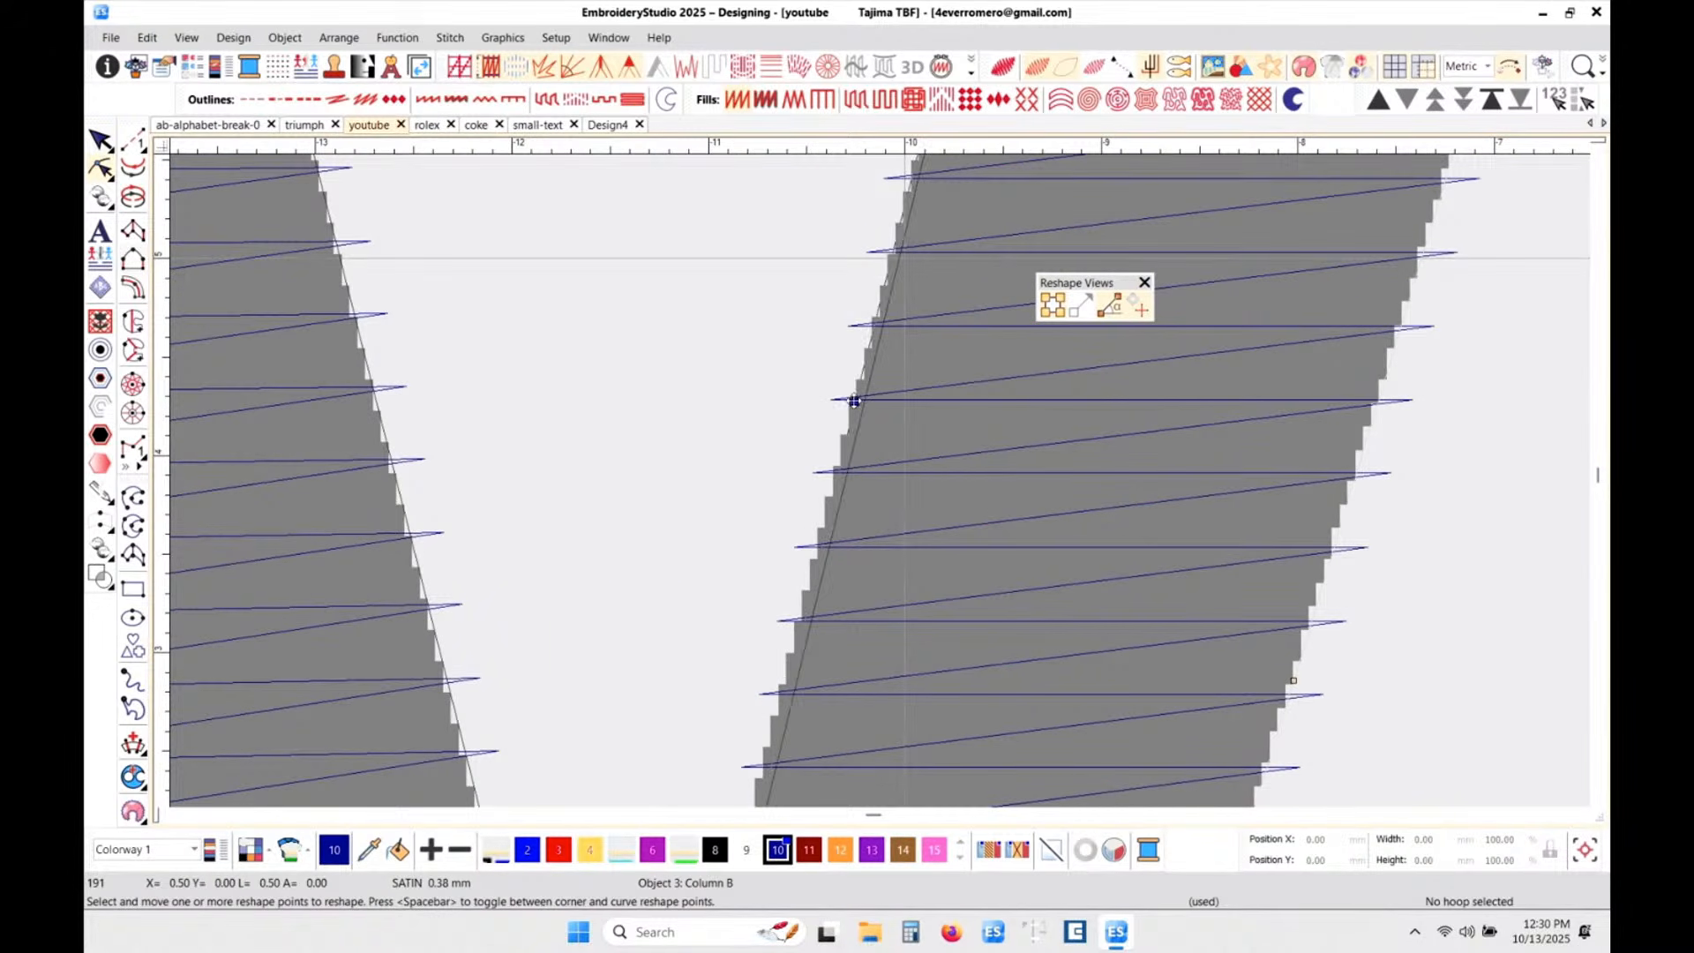
# - Turn on the realistic stitch display and end reshaping of the Y's right arm column
pyautogui.scroll(-3, 872, 437)
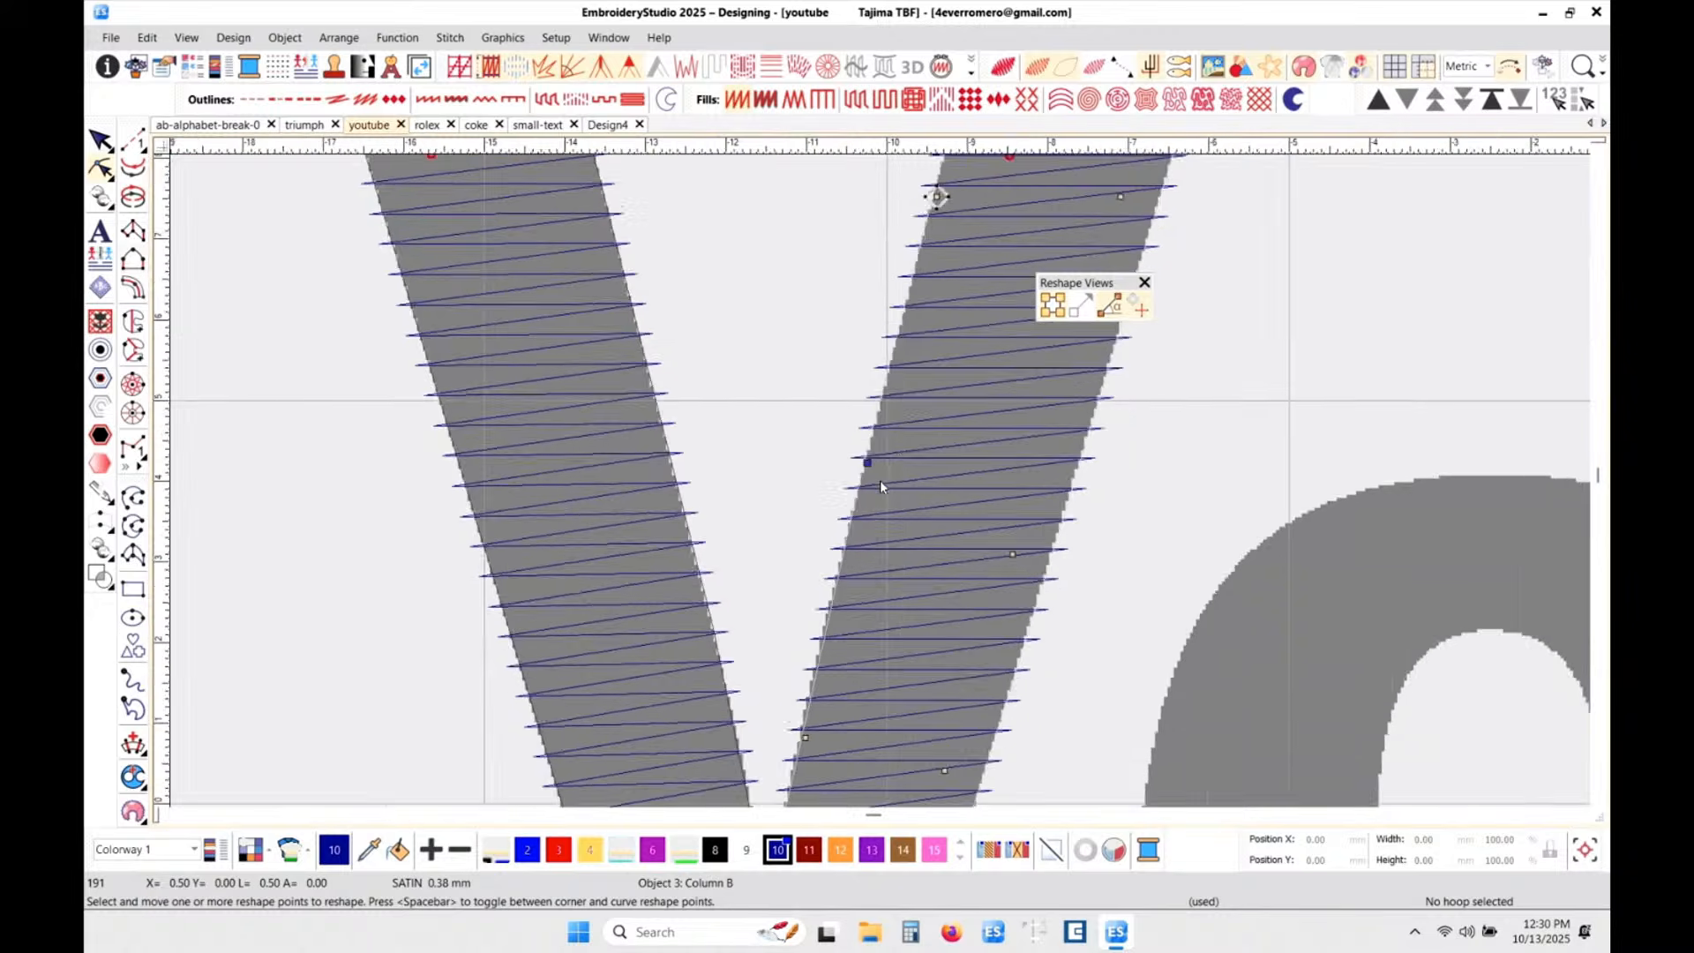
pyautogui.press('t')
pyautogui.scroll(-2, 901, 517)
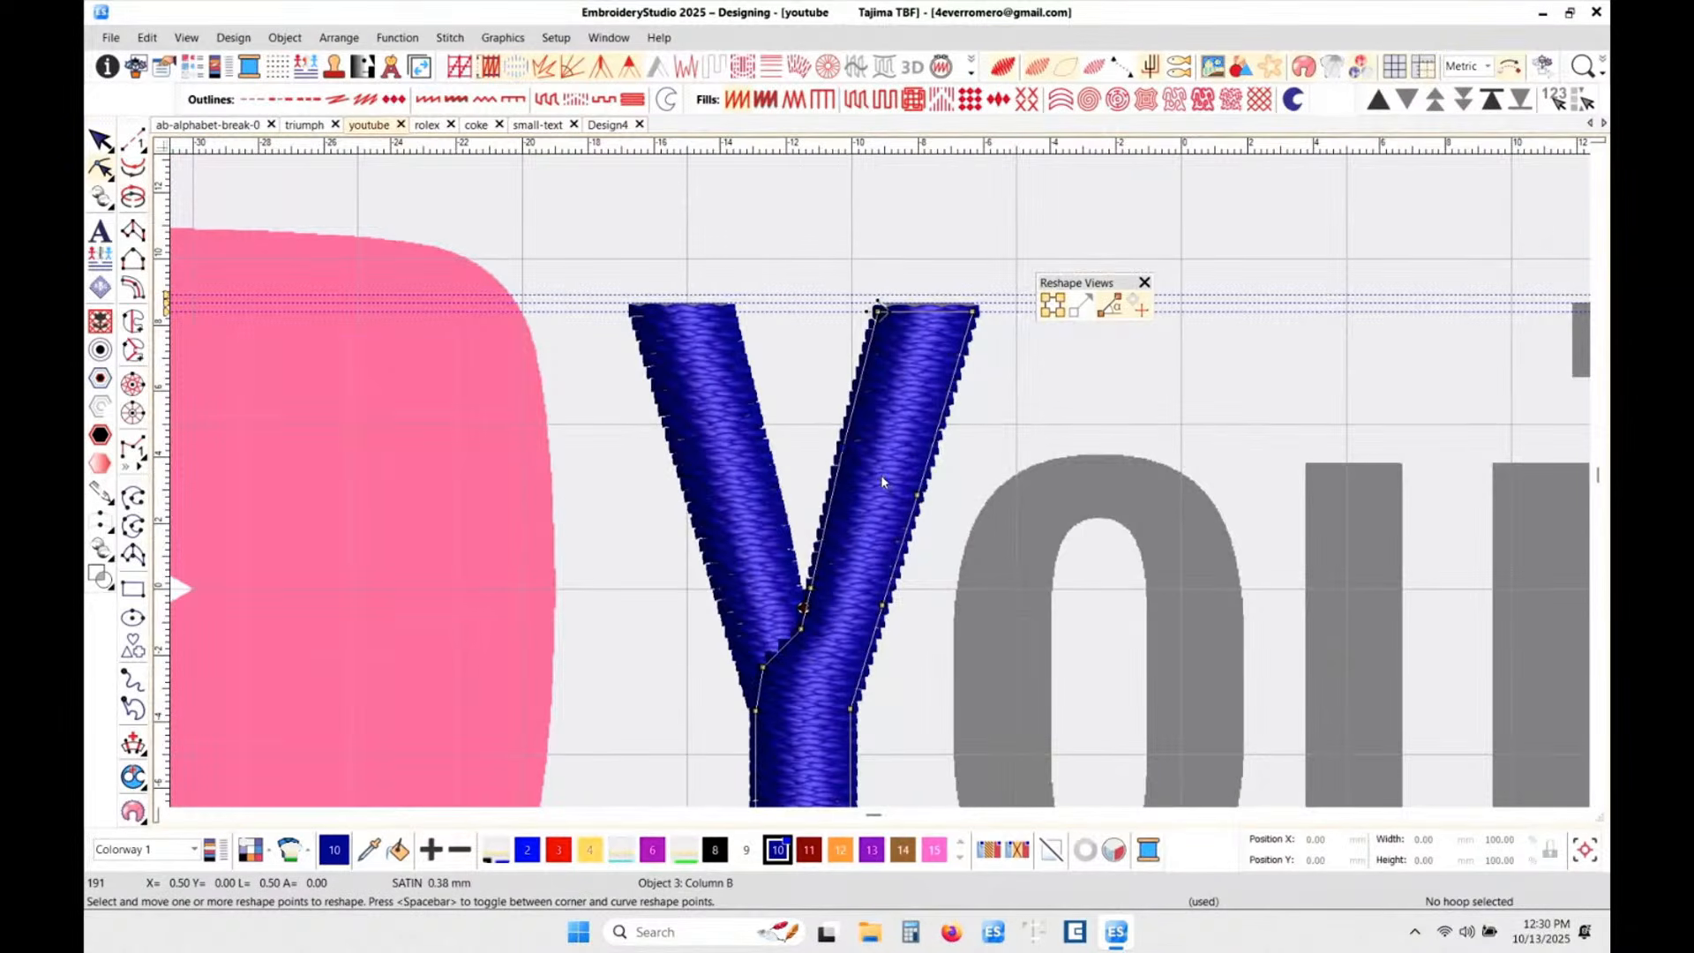
pyautogui.press('Escape')
pyautogui.click(1153, 438)
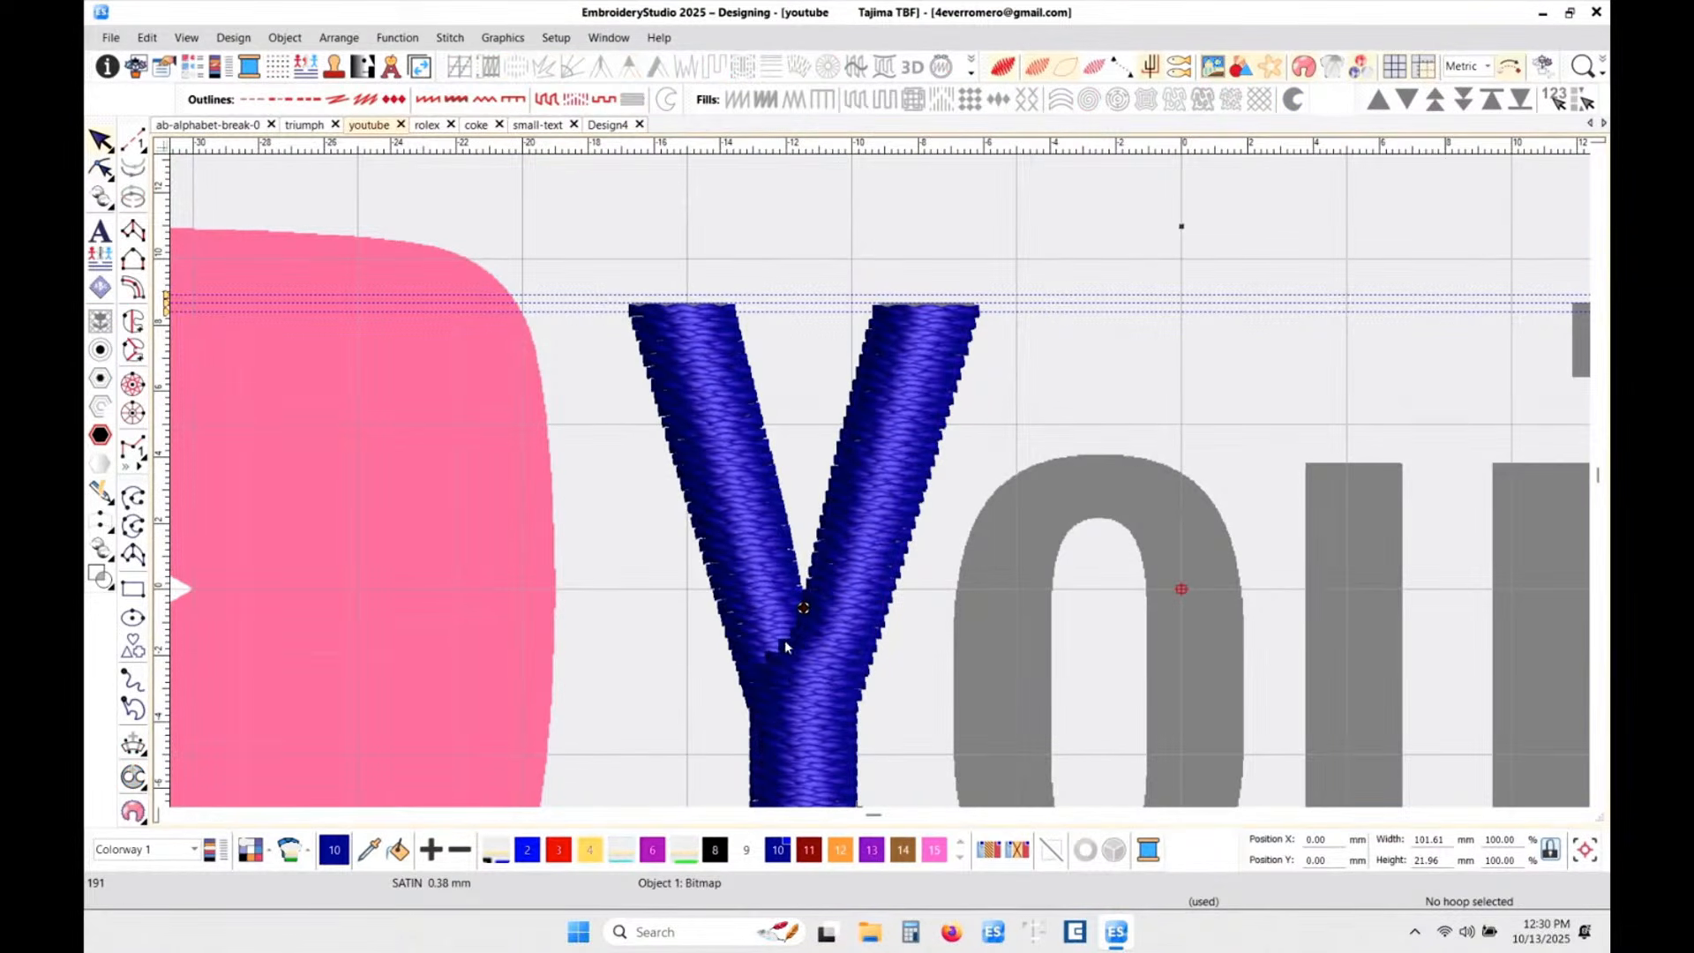
# - Start a Column B satin object on the "o" and trace side 1 over the upper curve of its inner hole
pyautogui.scroll(1, 788, 677)
pyautogui.scroll(-2, 883, 426)
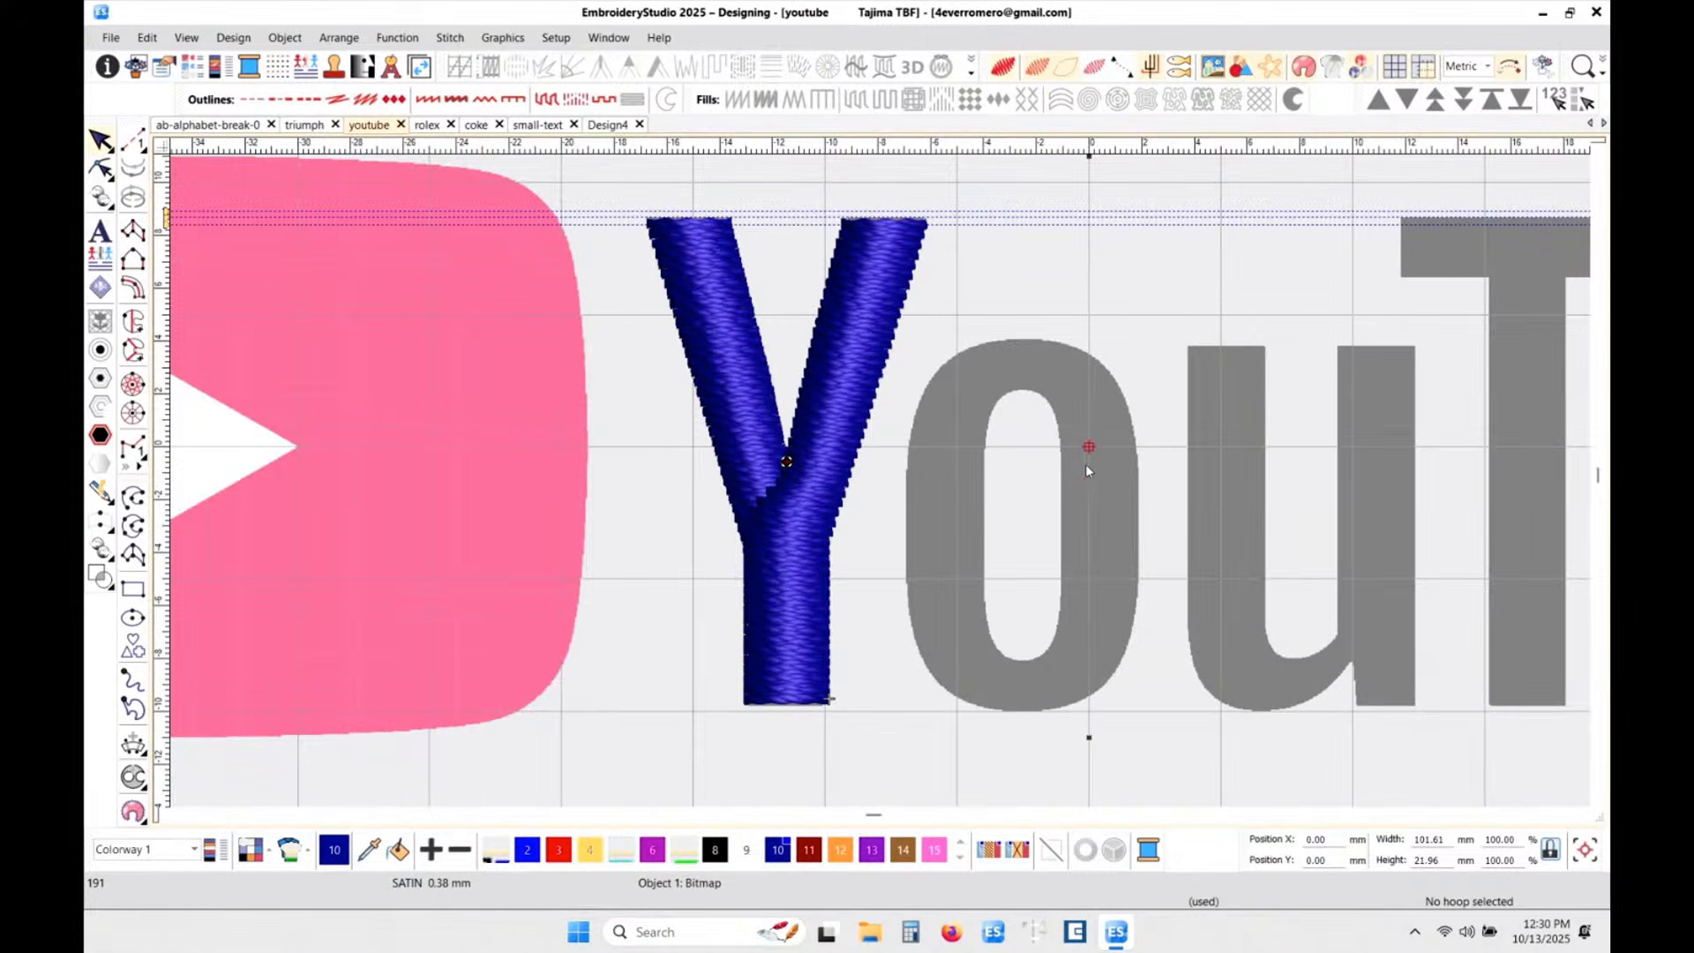
pyautogui.scroll(1, 1085, 464)
pyautogui.scroll(-1, 869, 538)
pyautogui.scroll(1, 879, 486)
pyautogui.scroll(-1, 875, 479)
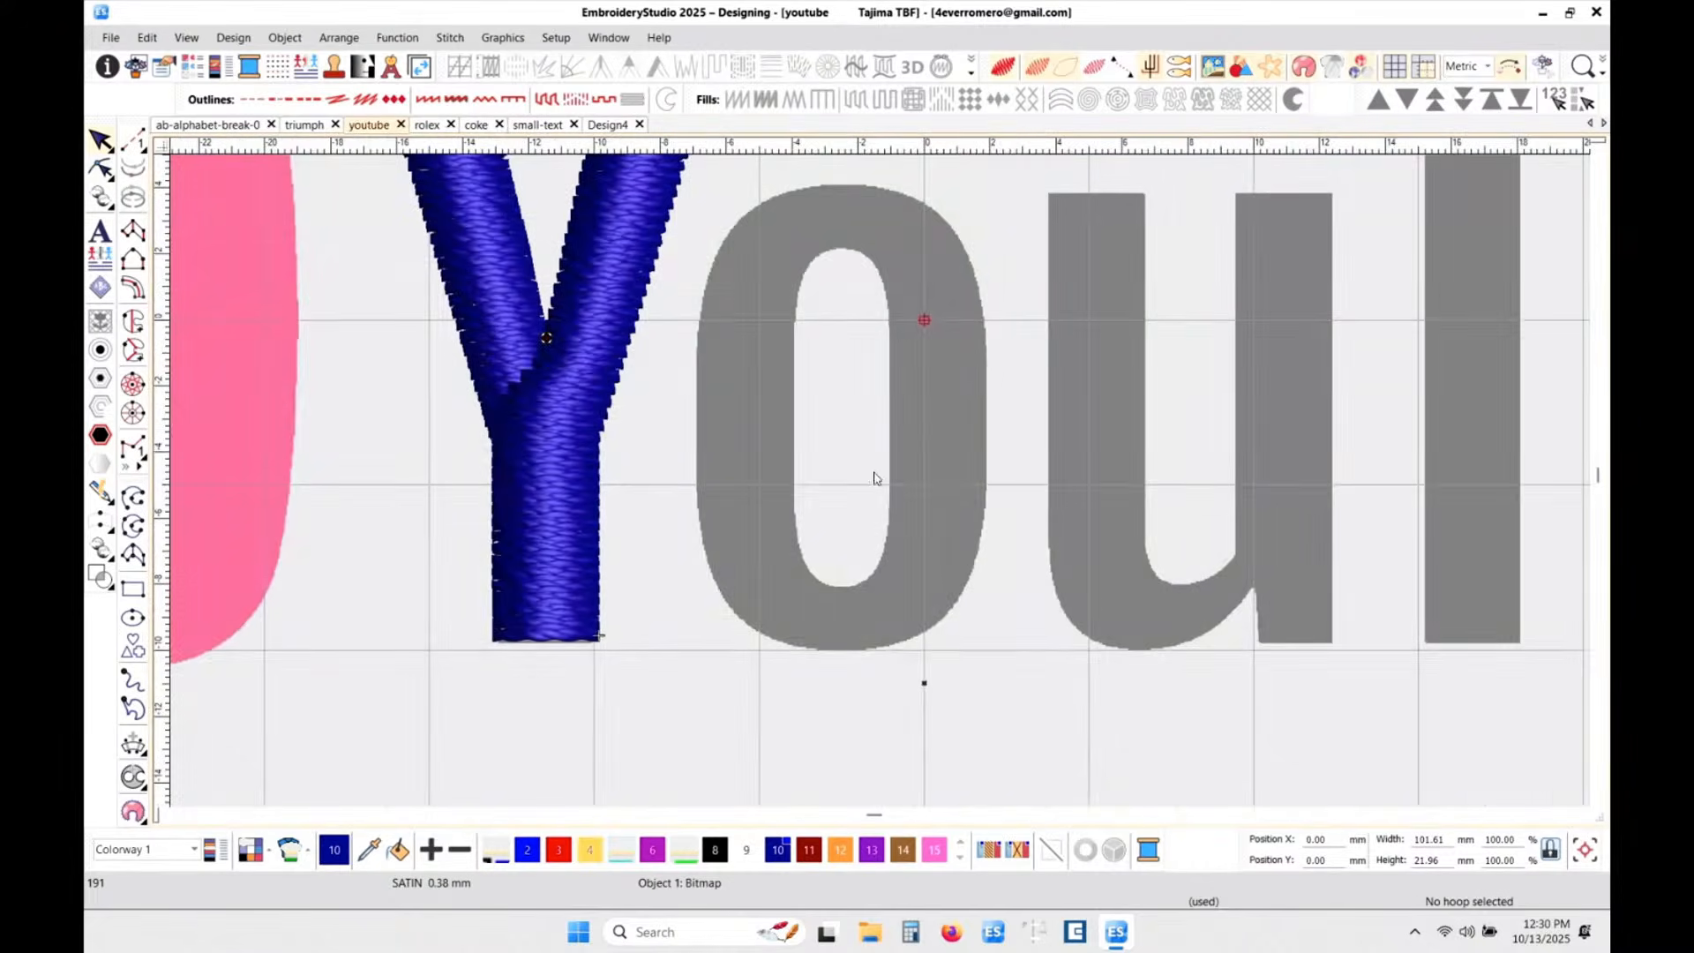
pyautogui.click(136, 267)
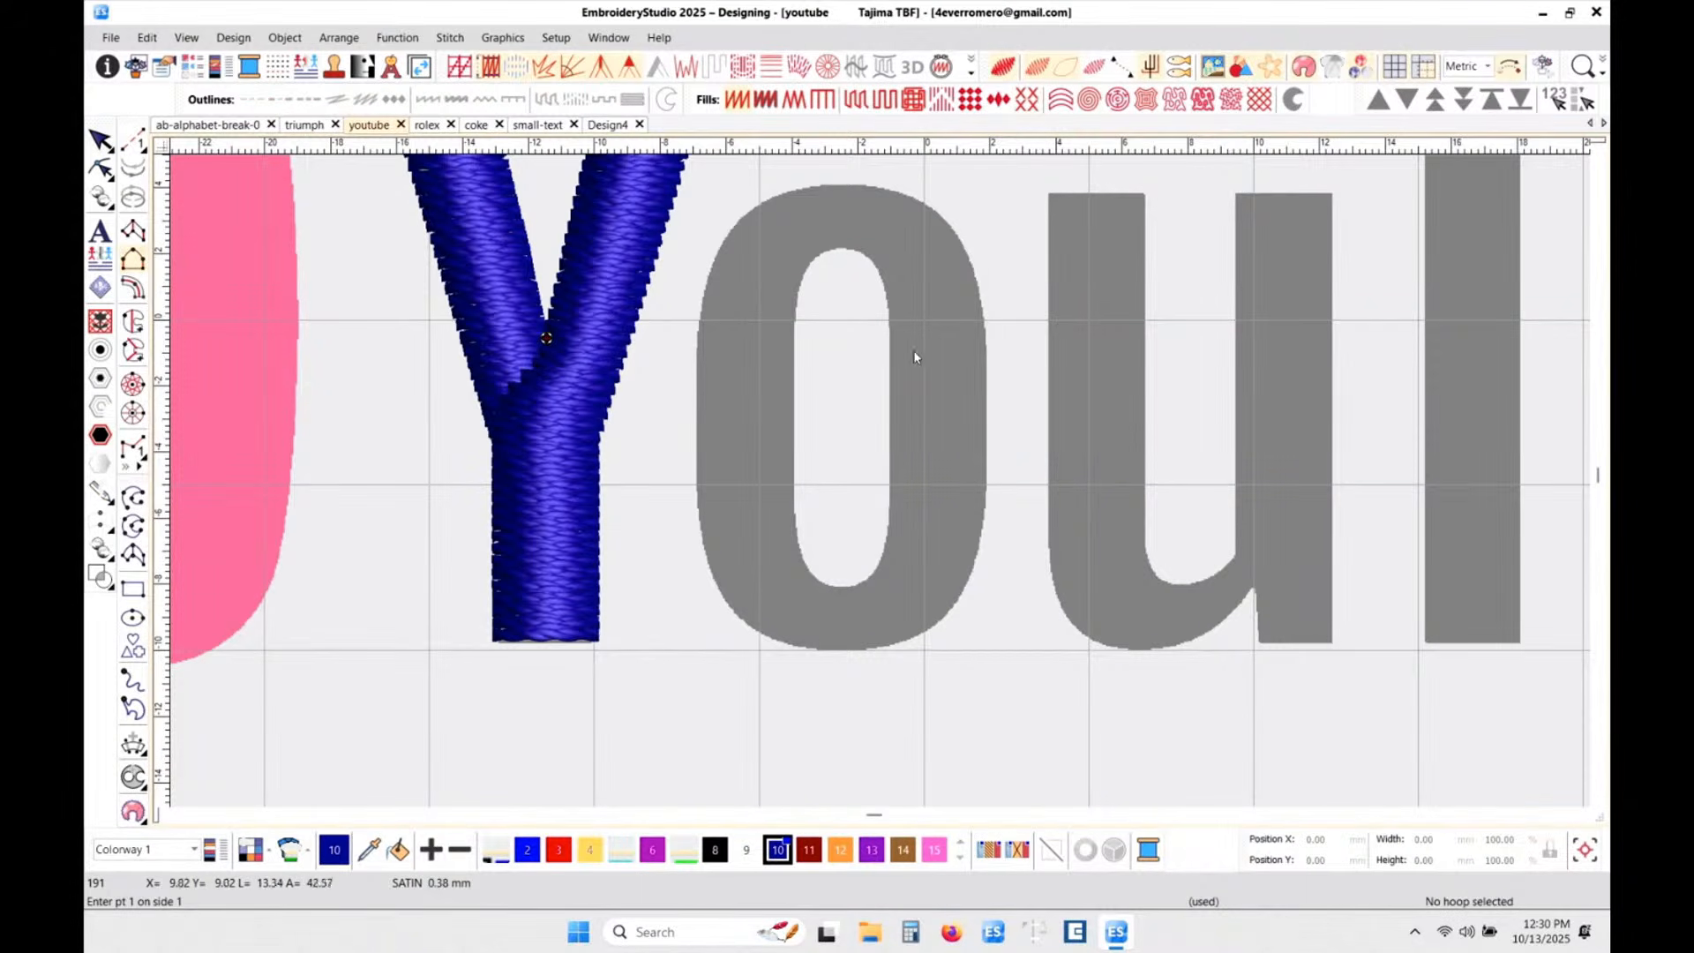
pyautogui.scroll(2, 877, 484)
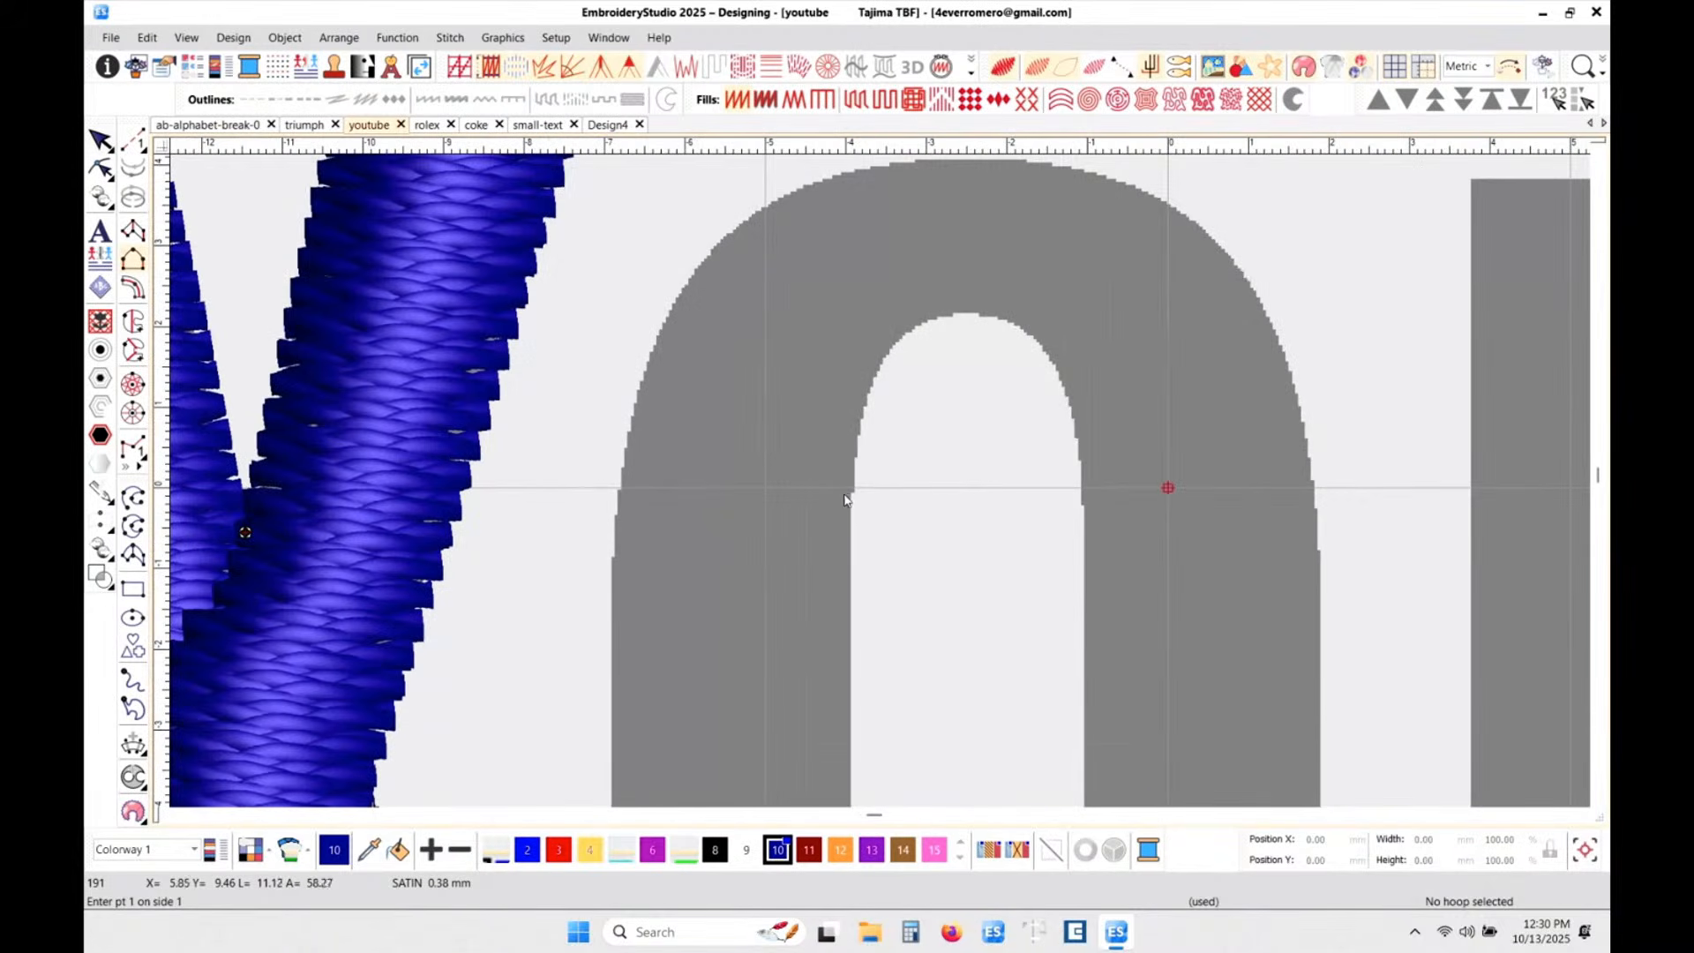
pyautogui.click(850, 494)
pyautogui.click(870, 389)
pyautogui.click(935, 318)
pyautogui.click(1006, 315)
pyautogui.click(1047, 354)
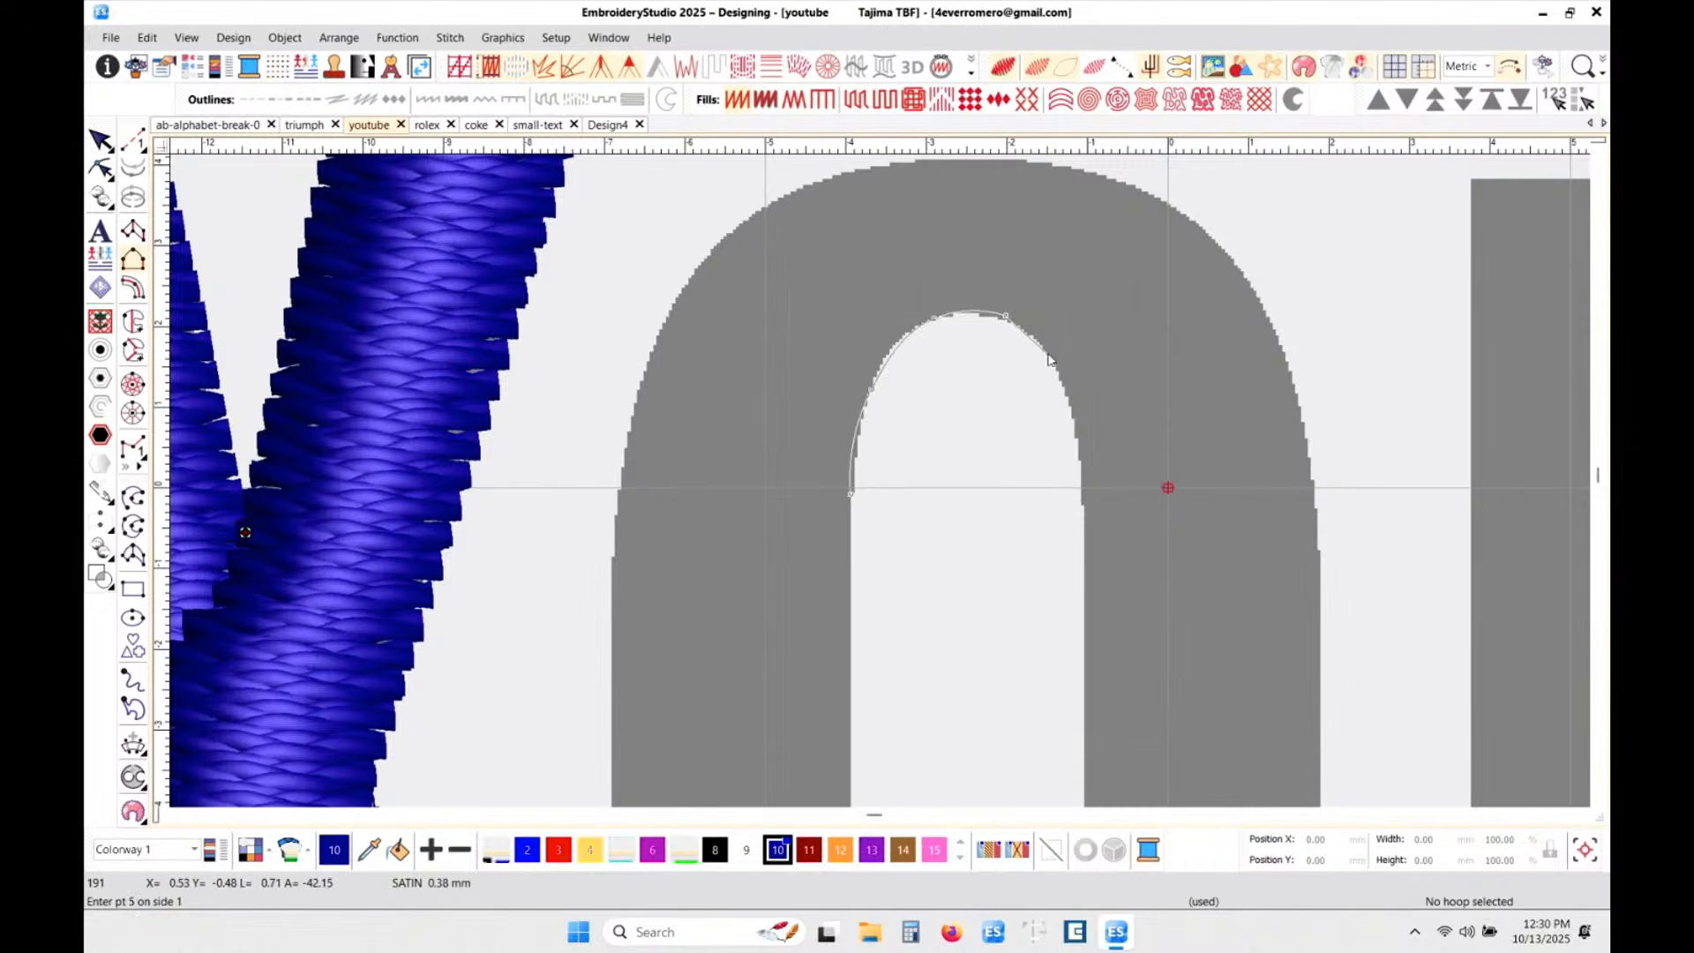
pyautogui.click(1073, 421)
pyautogui.click(1083, 507)
# - Continue side 1 down the right of the inner hole of the "o" and around its bottom curve
pyautogui.scroll(-2, 1064, 632)
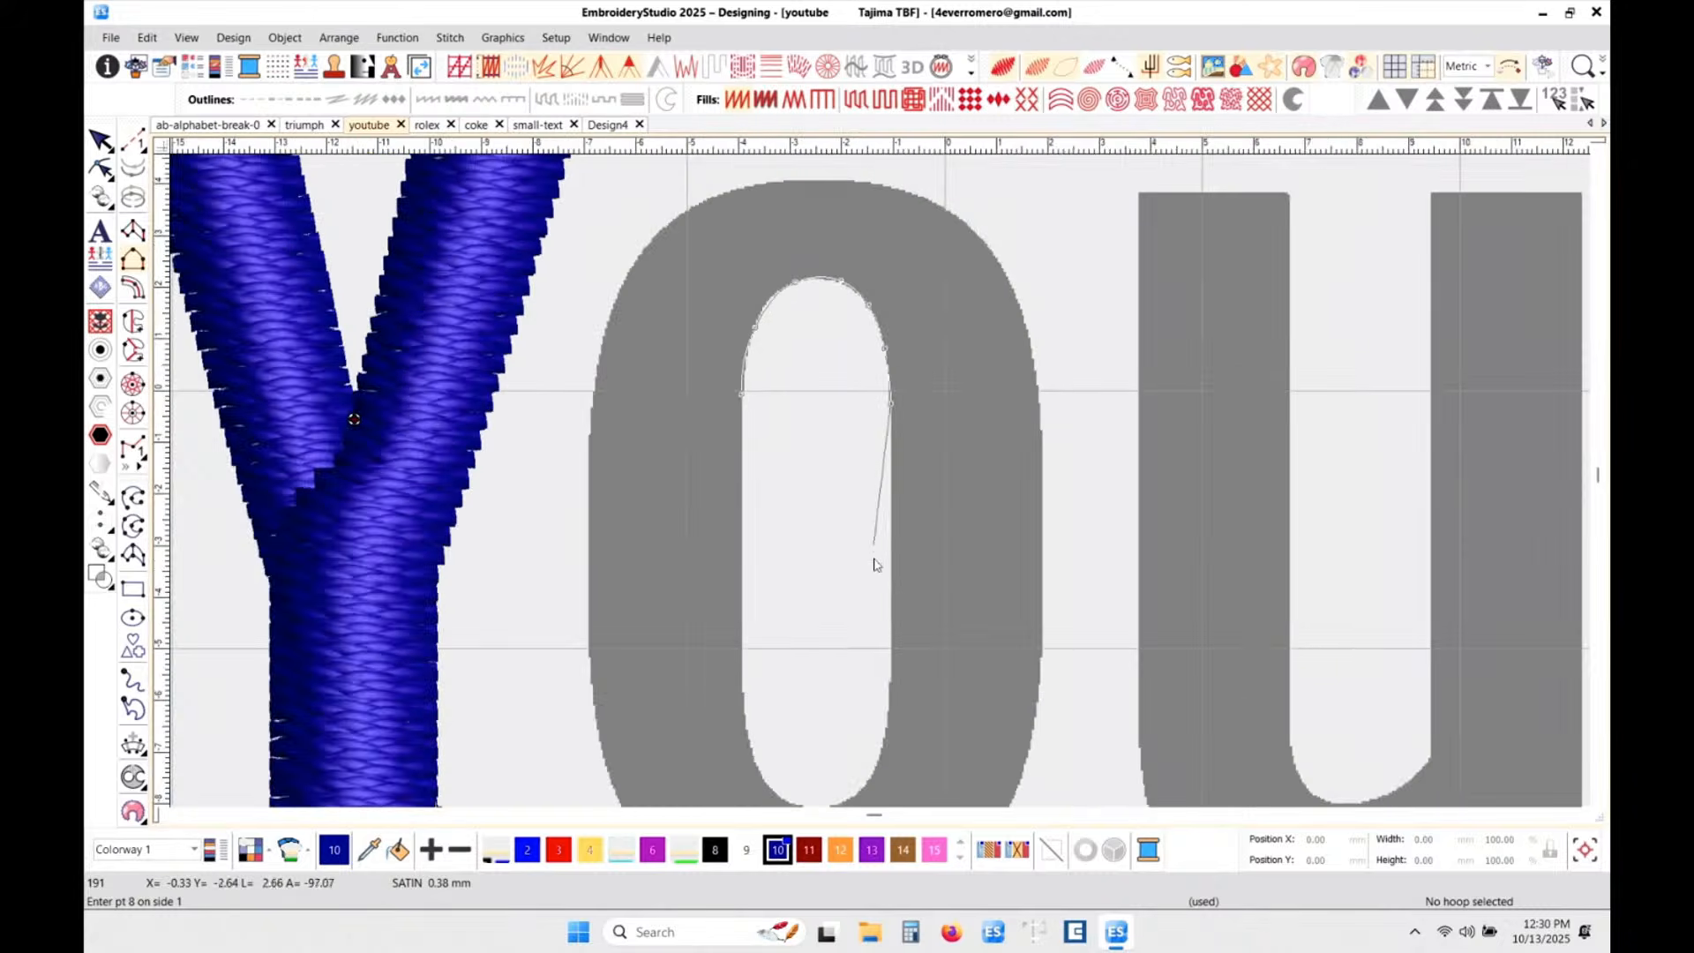
pyautogui.scroll(2, 875, 649)
pyautogui.click(905, 528)
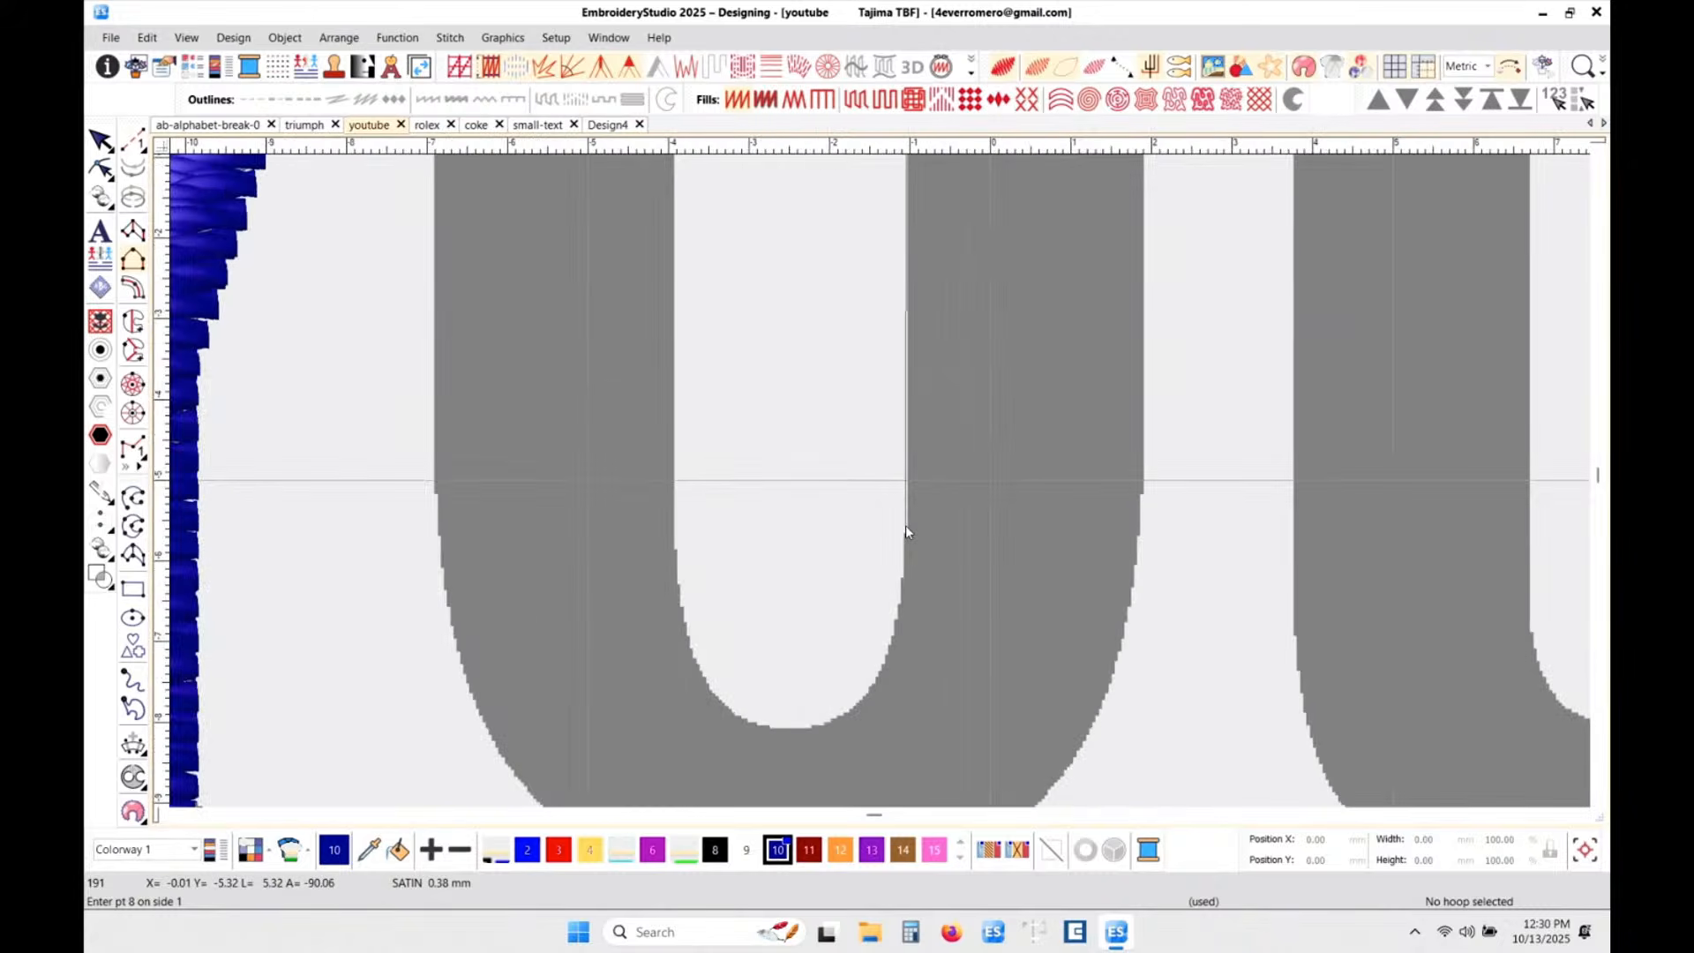
pyautogui.click(891, 644)
pyautogui.click(850, 706)
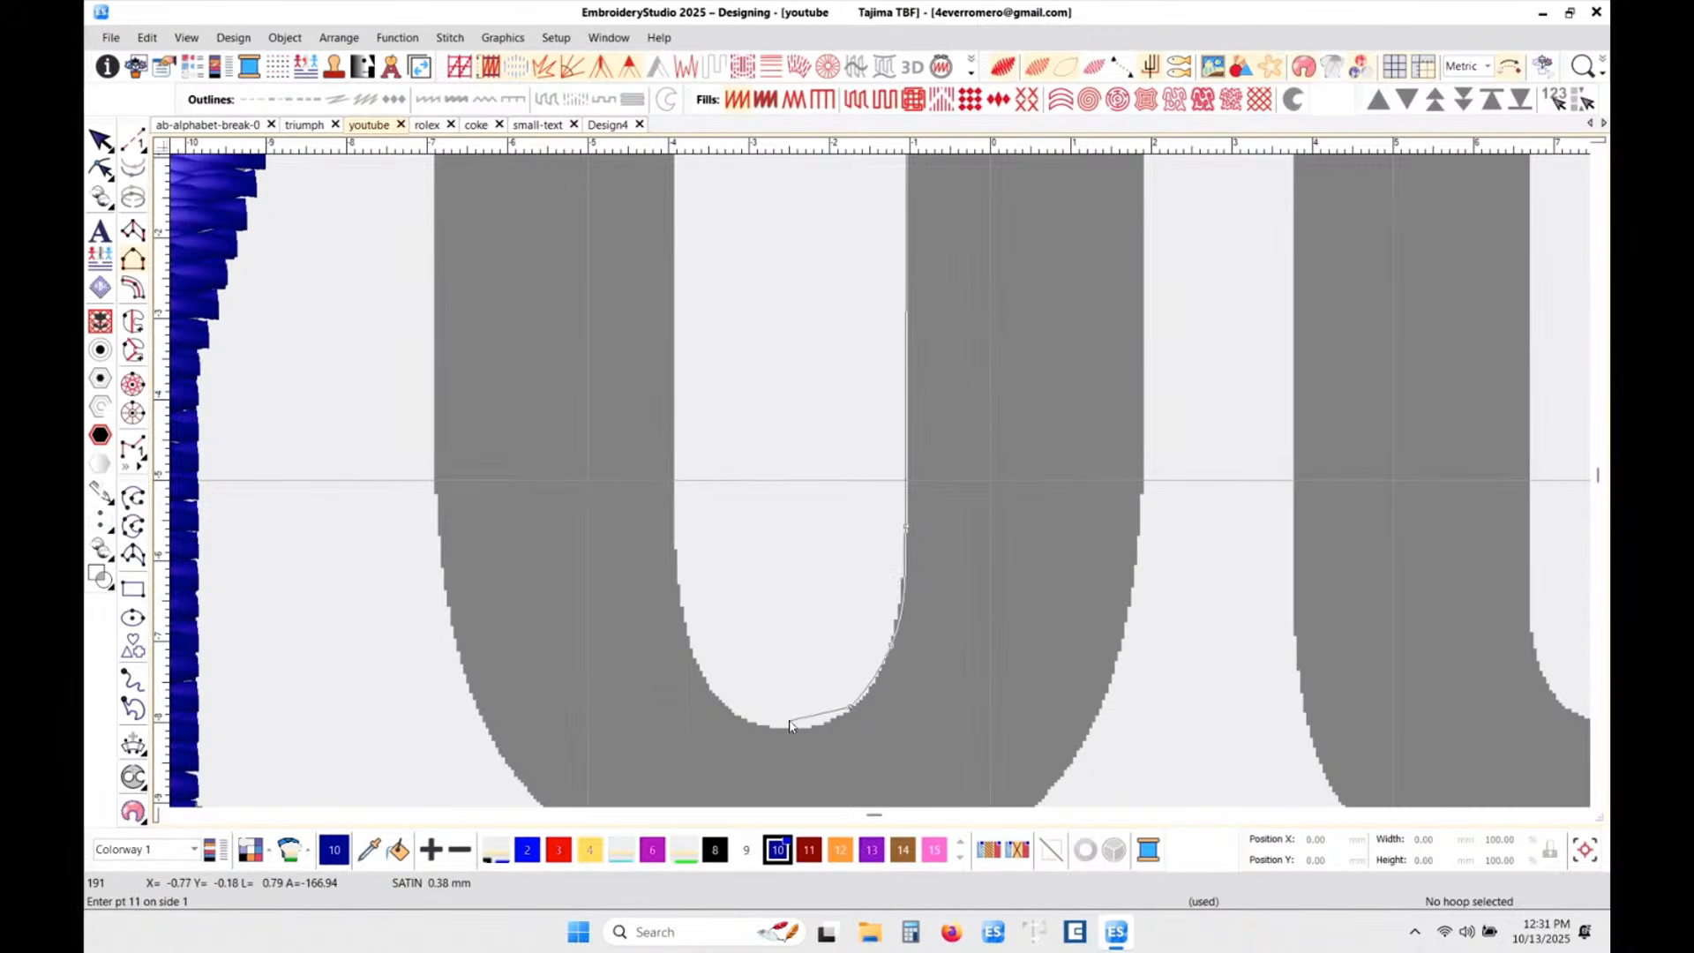
pyautogui.click(787, 727)
pyautogui.click(720, 701)
pyautogui.click(682, 613)
pyautogui.click(674, 533)
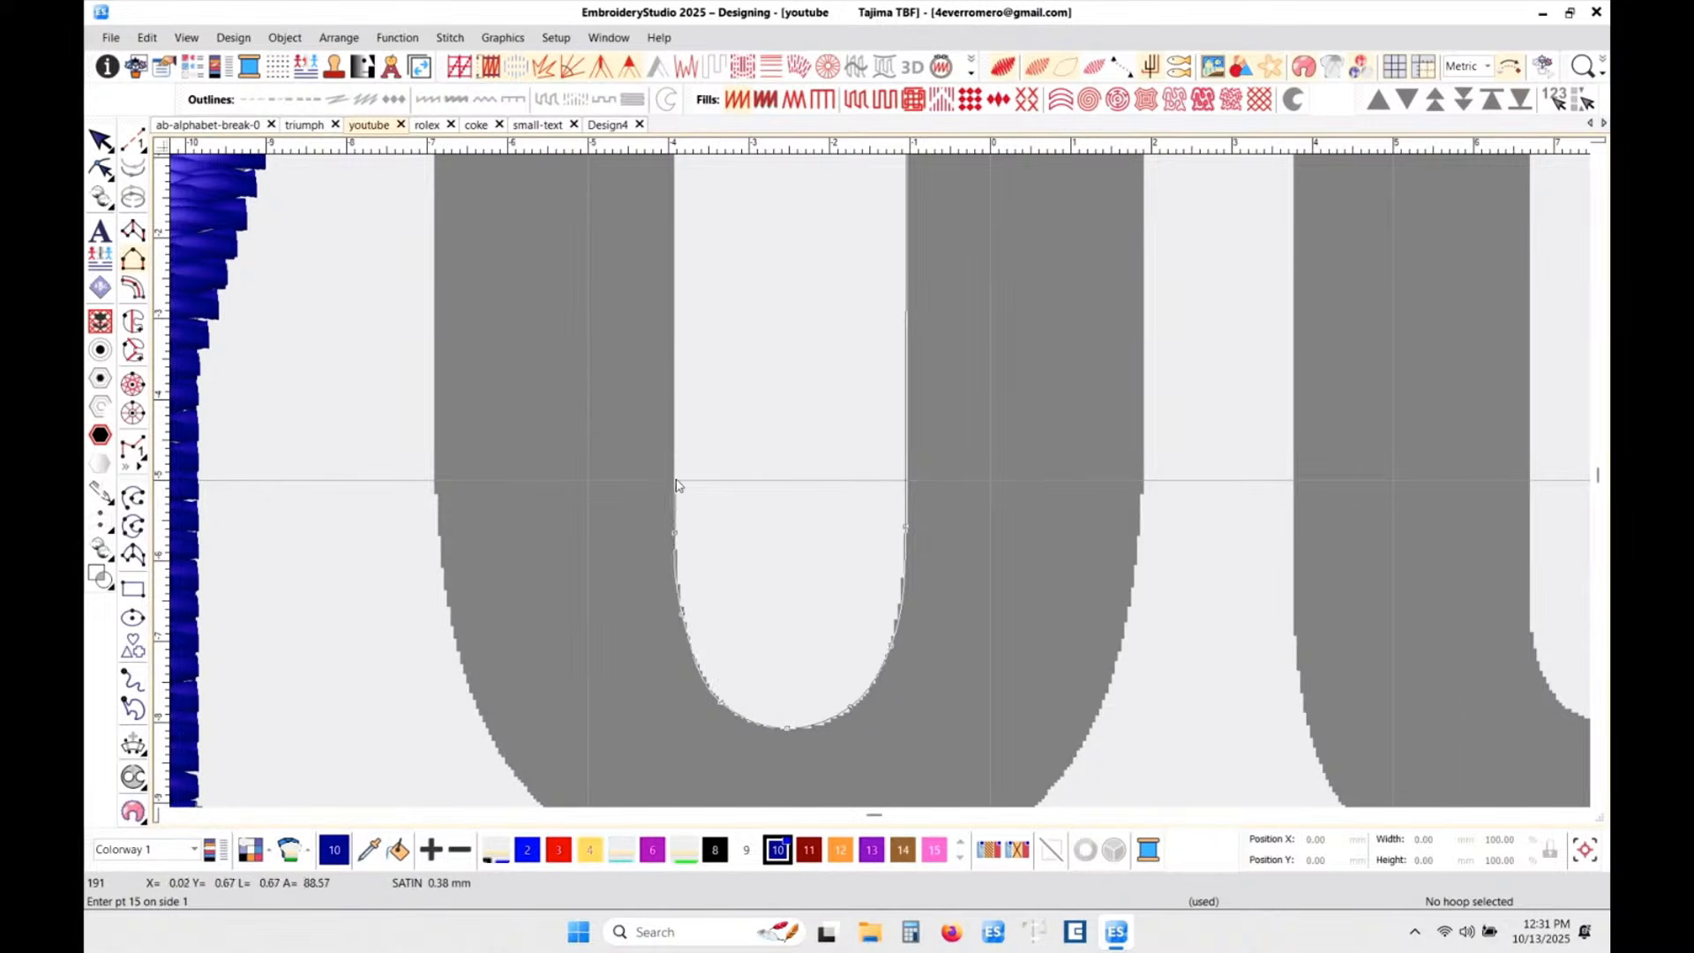
# - Bring the inner edge of the "o" back up to its starting point and complete side 1
pyautogui.scroll(-2, 676, 481)
pyautogui.scroll(5, 890, 273)
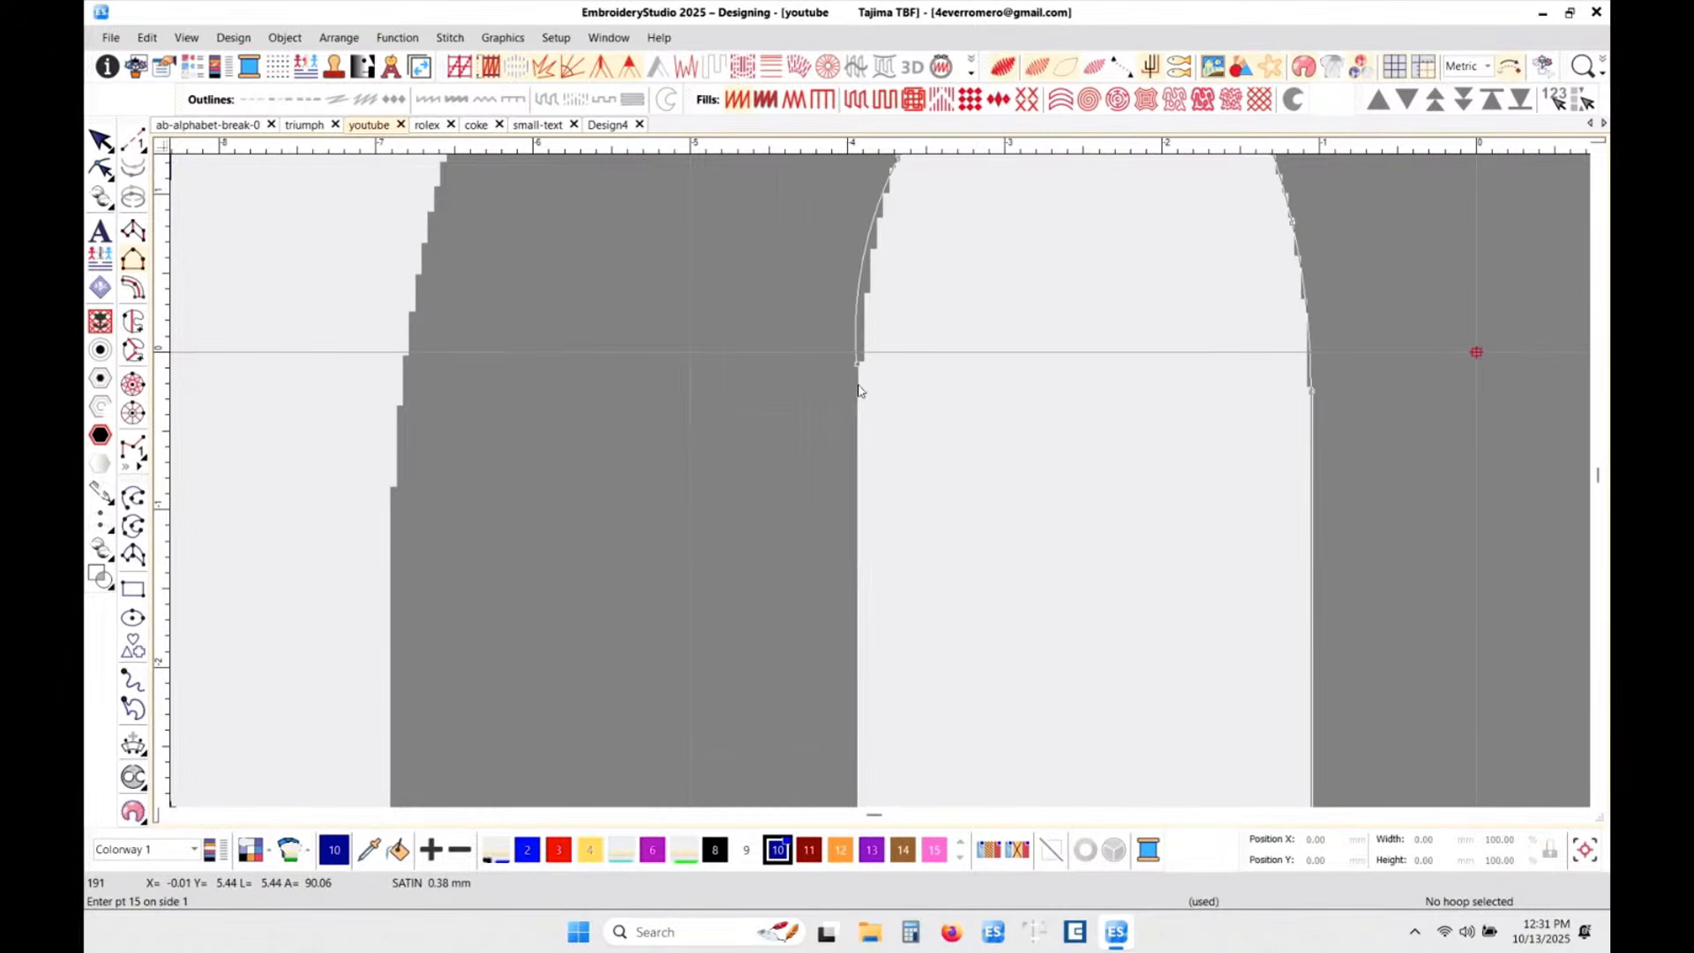
pyautogui.click(858, 383)
pyautogui.press('Return')
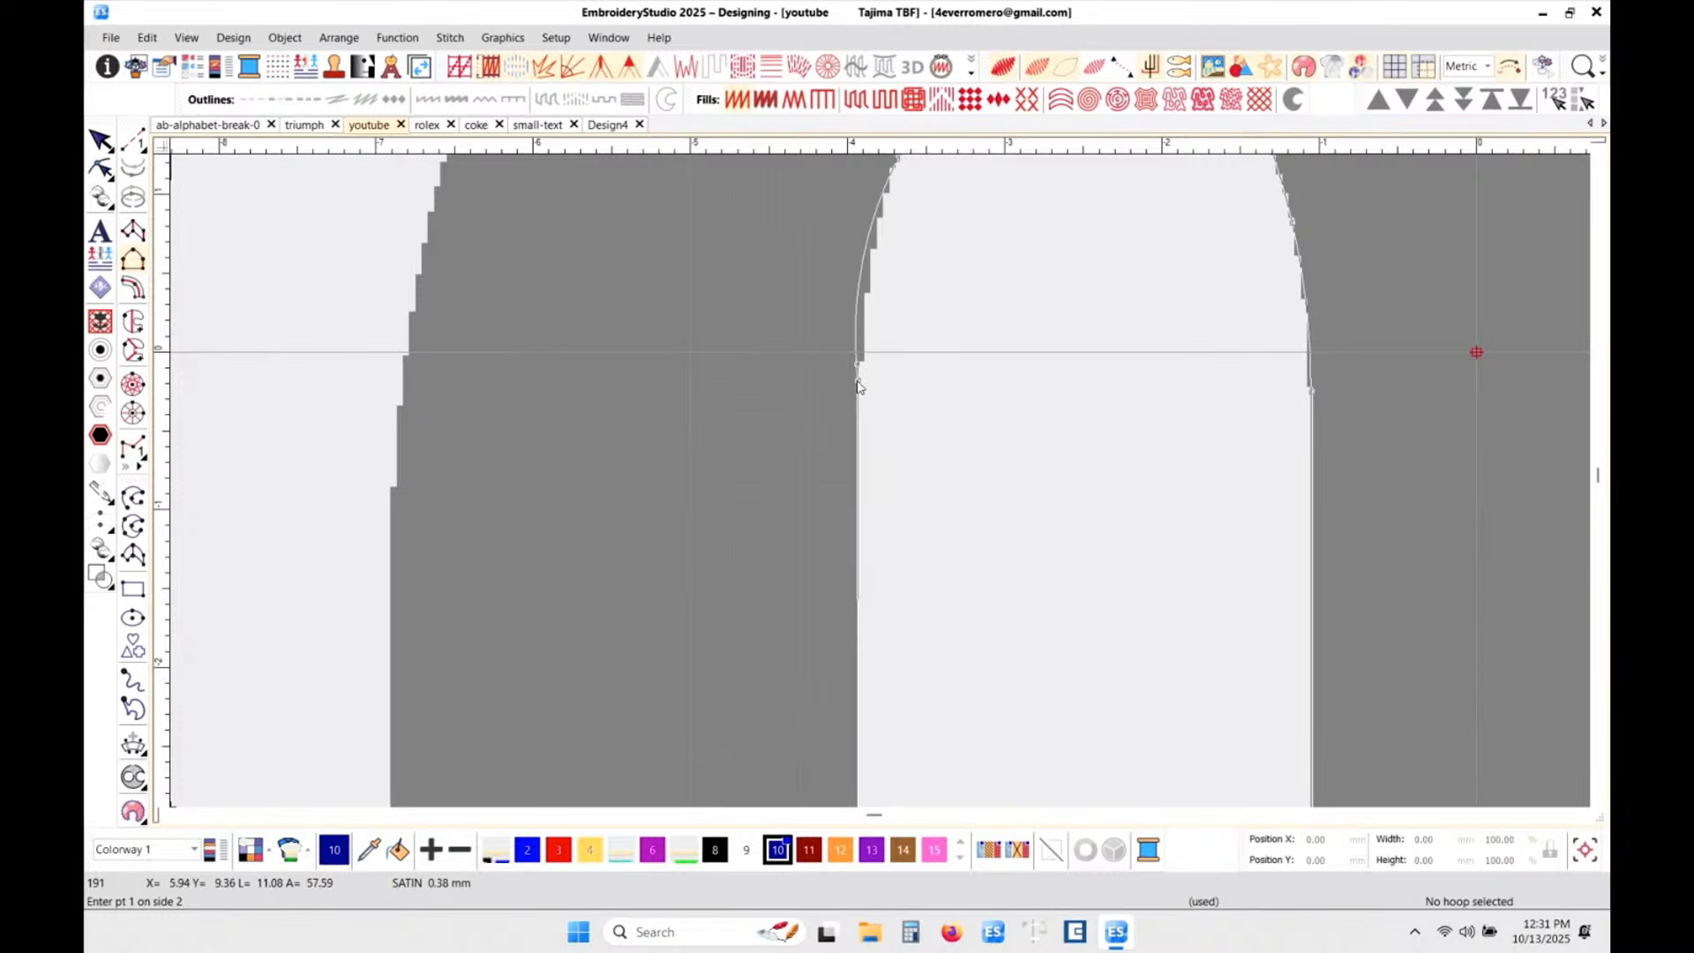
# - Trace side 2 along the outer edge of the "o", from its left side over the upper arch to the right side
pyautogui.click(400, 369)
pyautogui.scroll(-2, 434, 247)
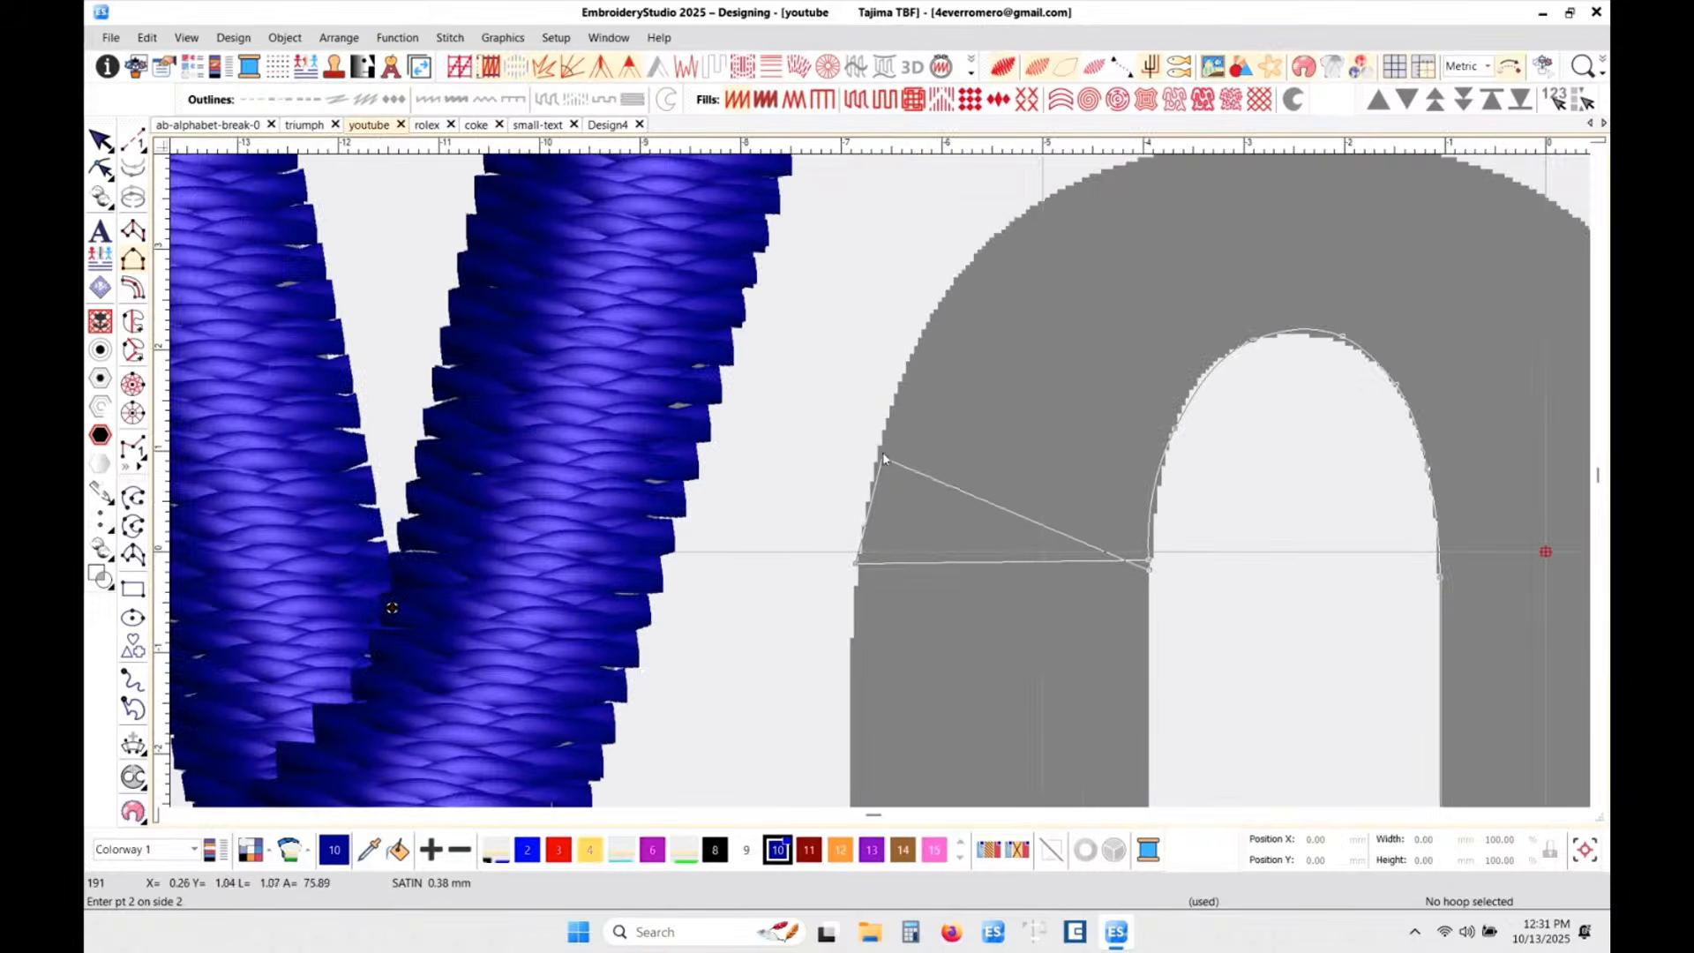
pyautogui.rightClick(896, 390)
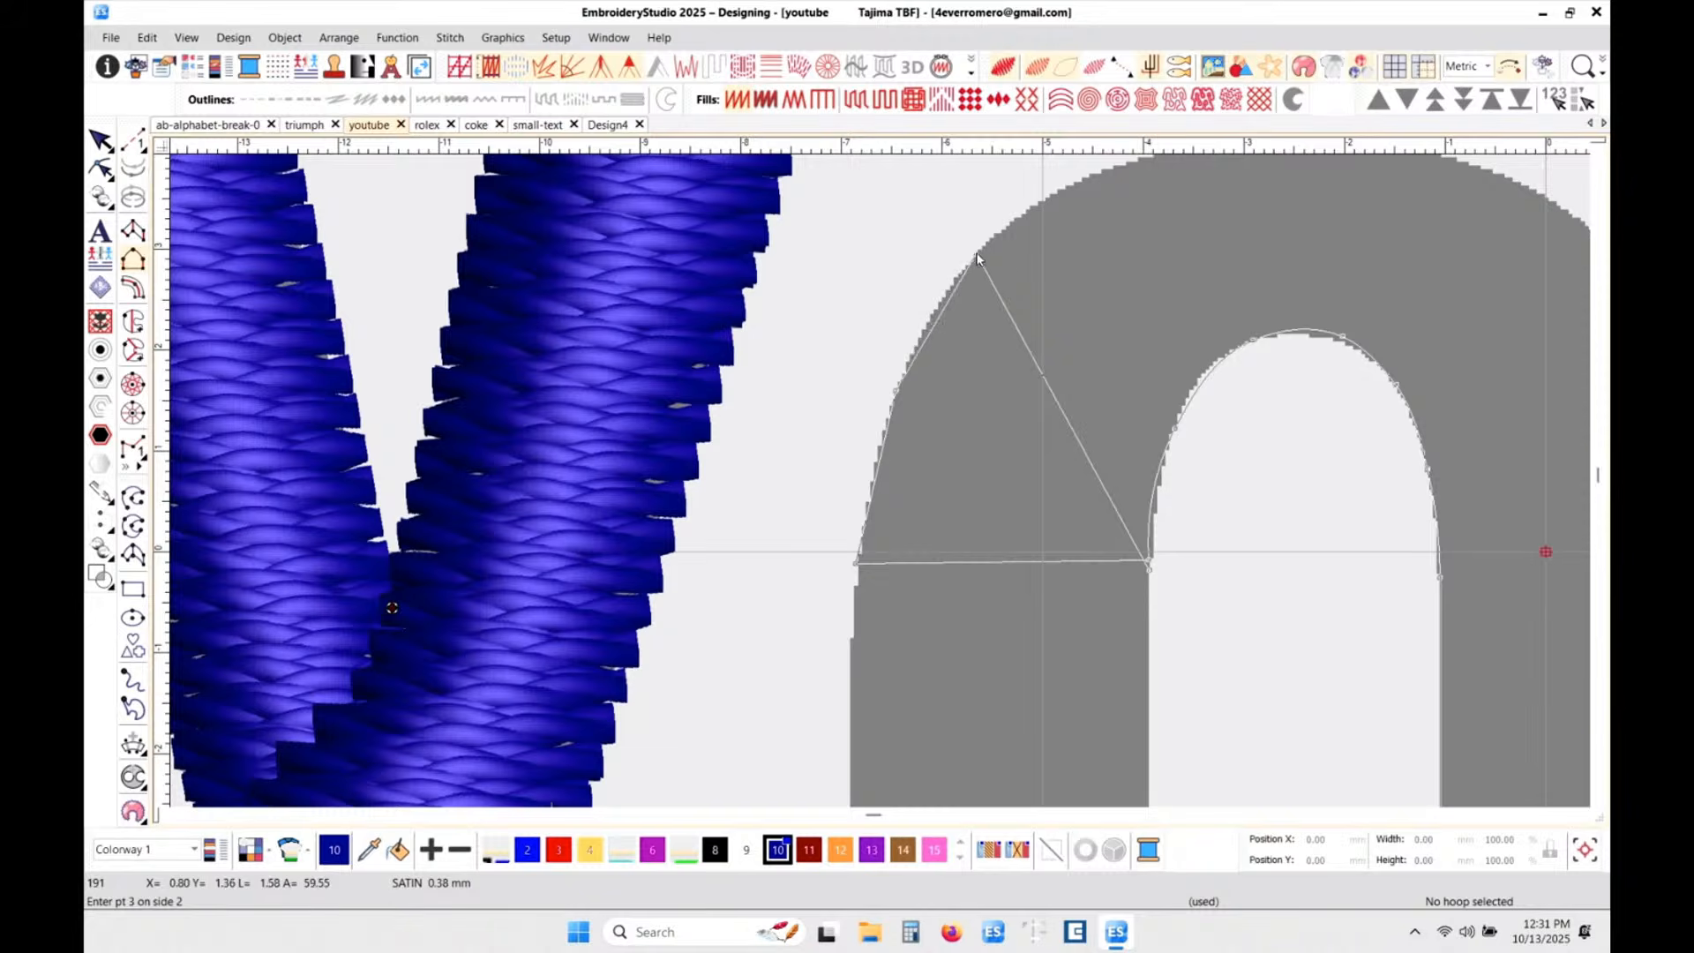
pyautogui.rightClick(978, 253)
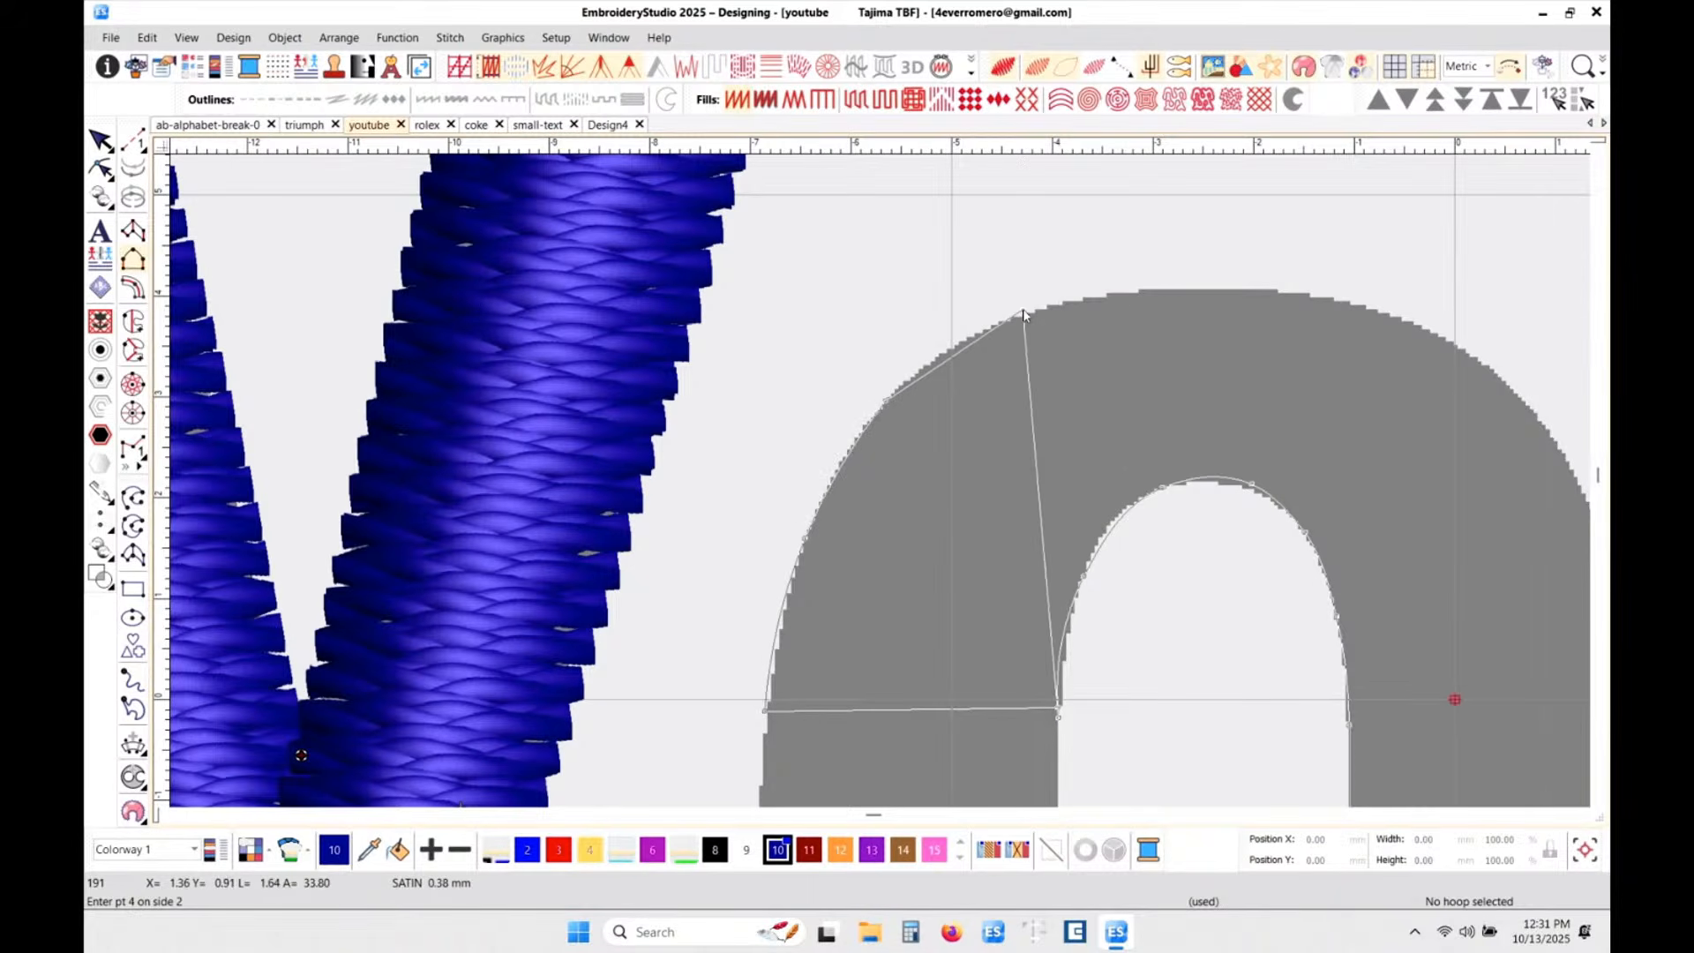
pyautogui.rightClick(1023, 314)
pyautogui.rightClick(1186, 290)
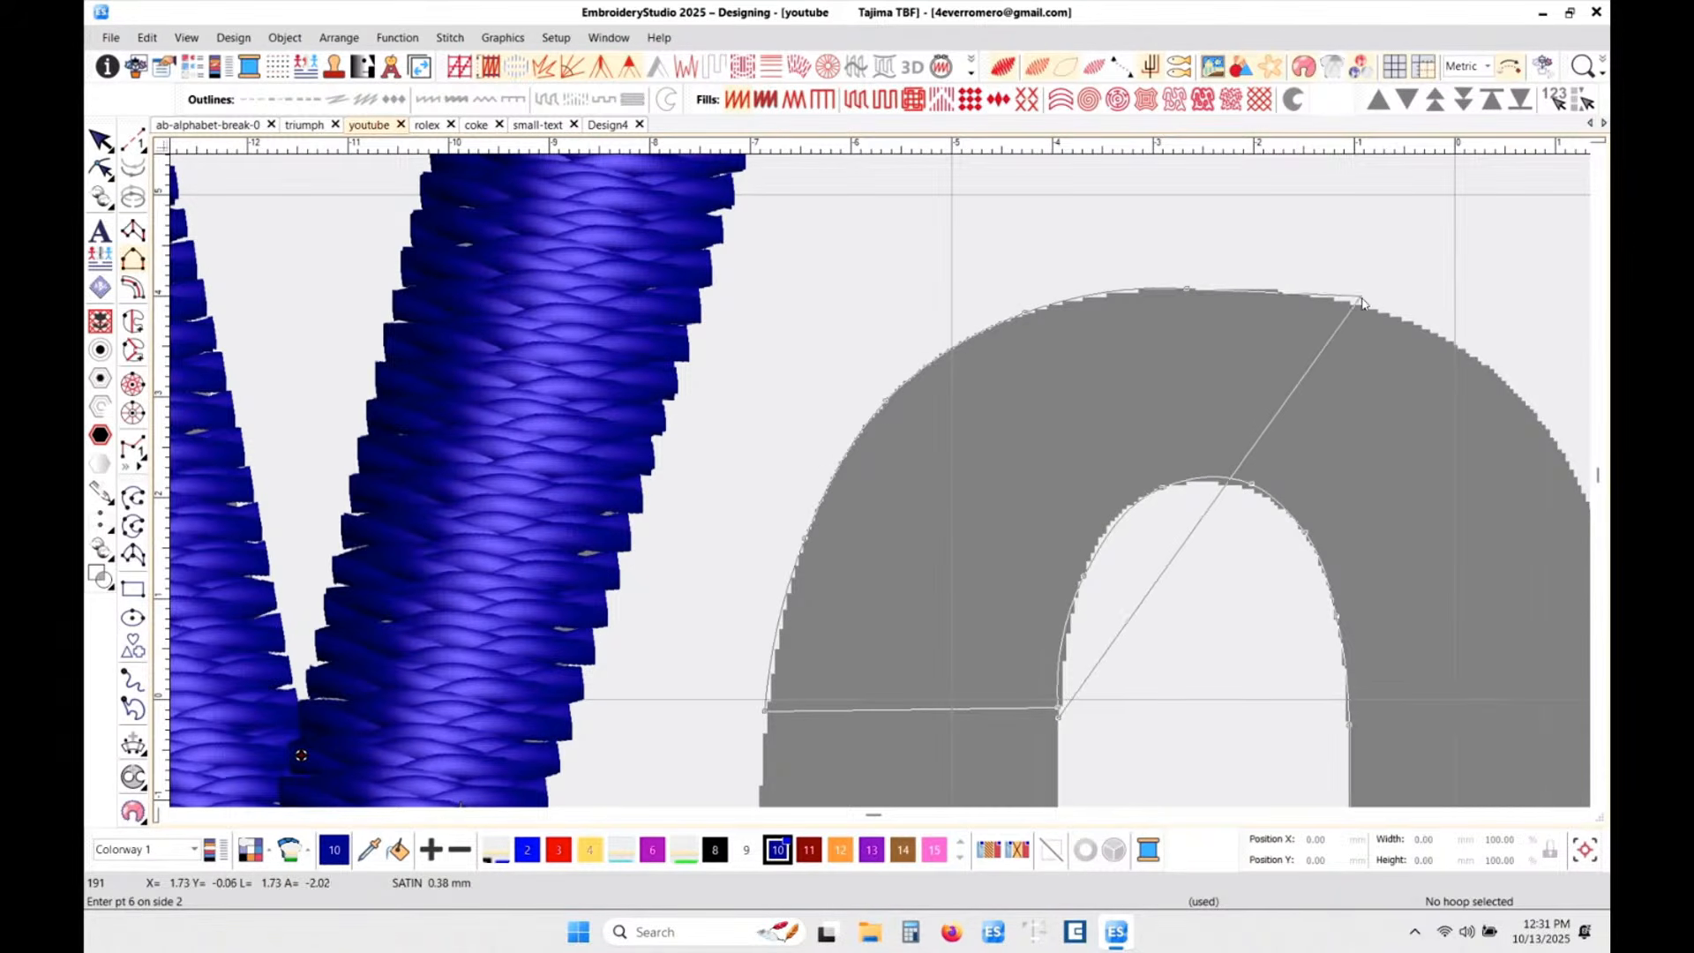
pyautogui.rightClick(1366, 307)
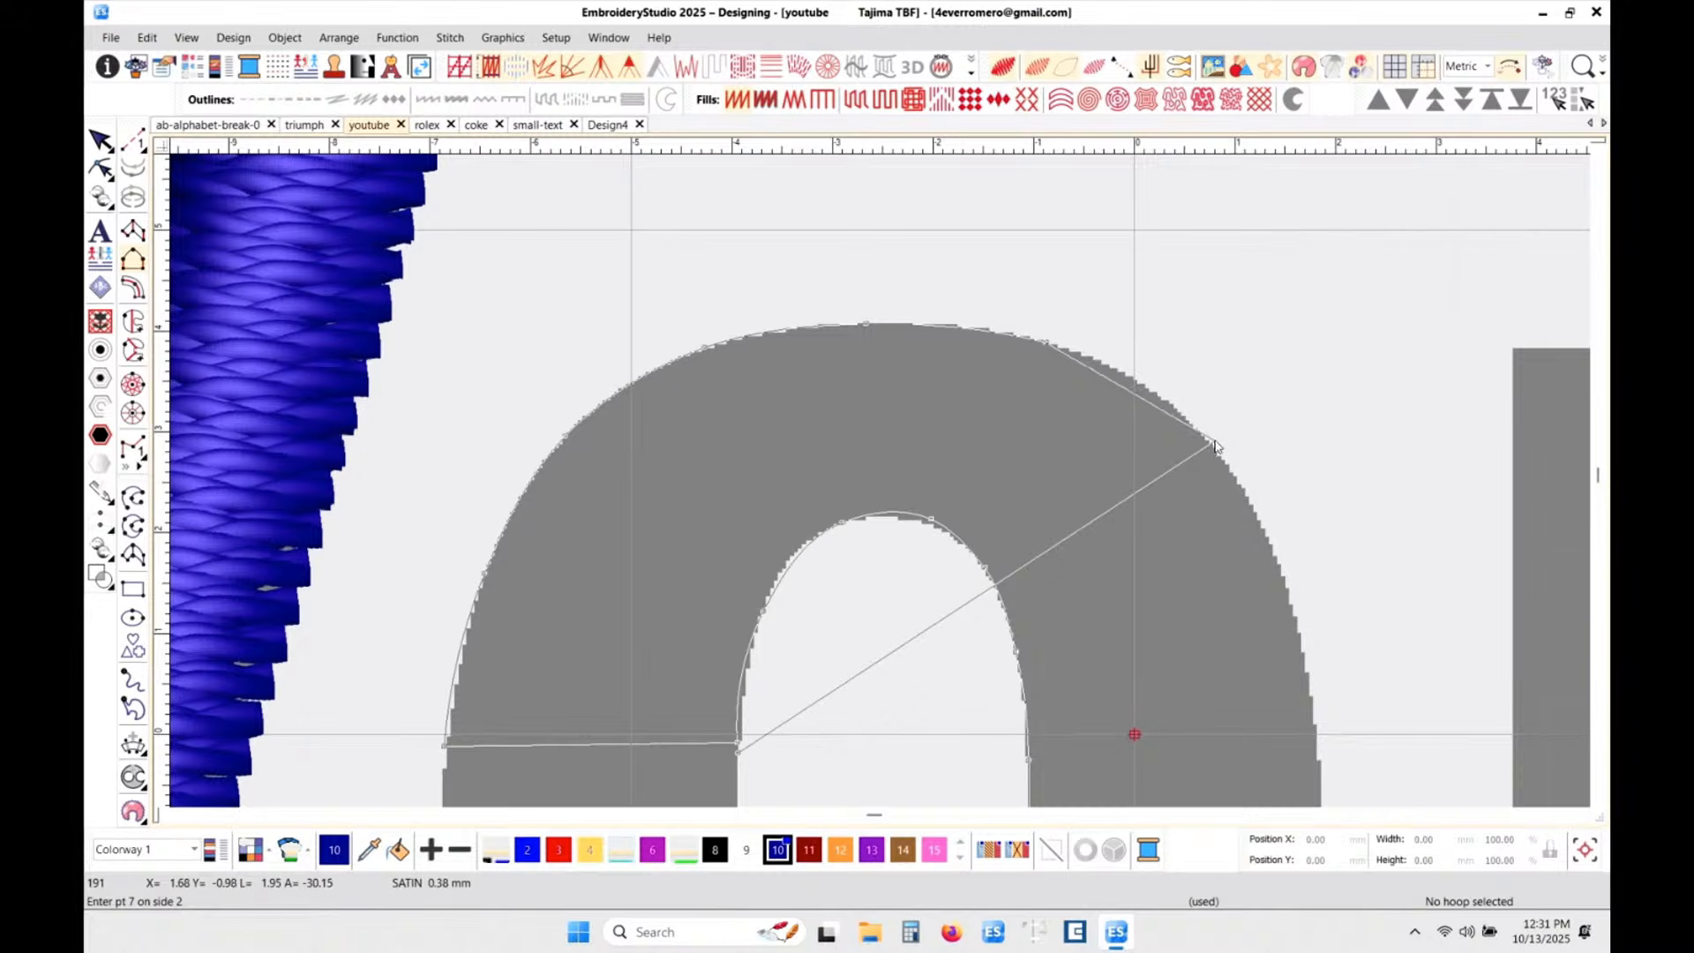
pyautogui.rightClick(1211, 446)
pyautogui.rightClick(1284, 584)
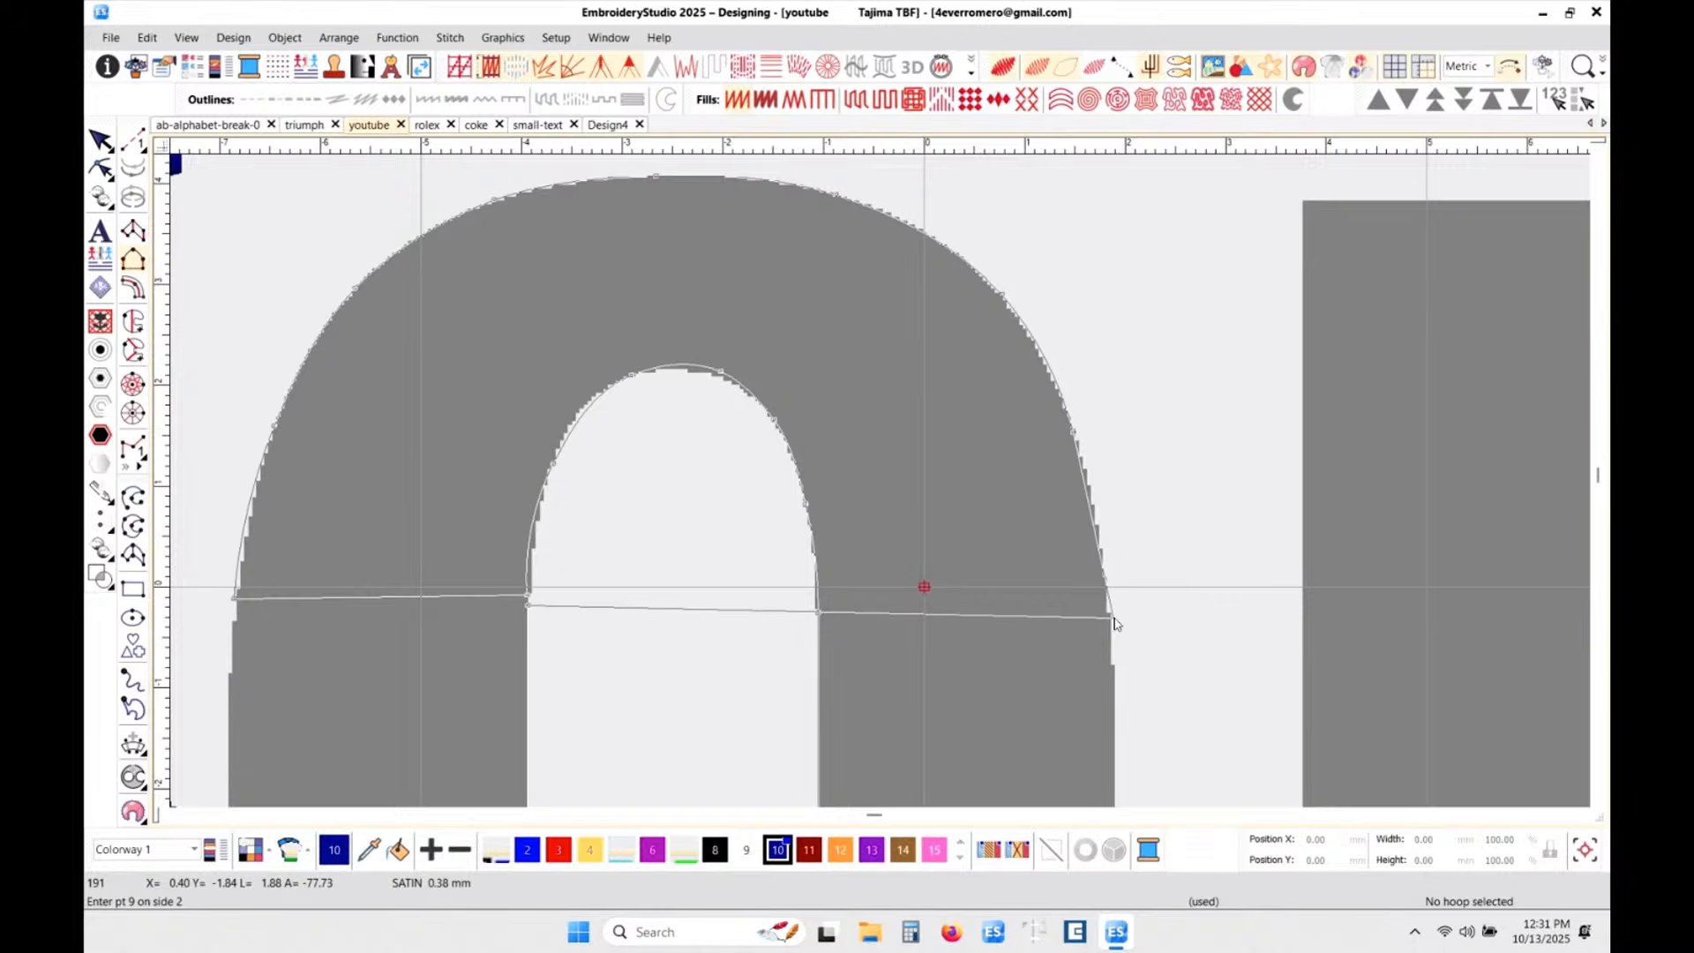
pyautogui.click(1113, 620)
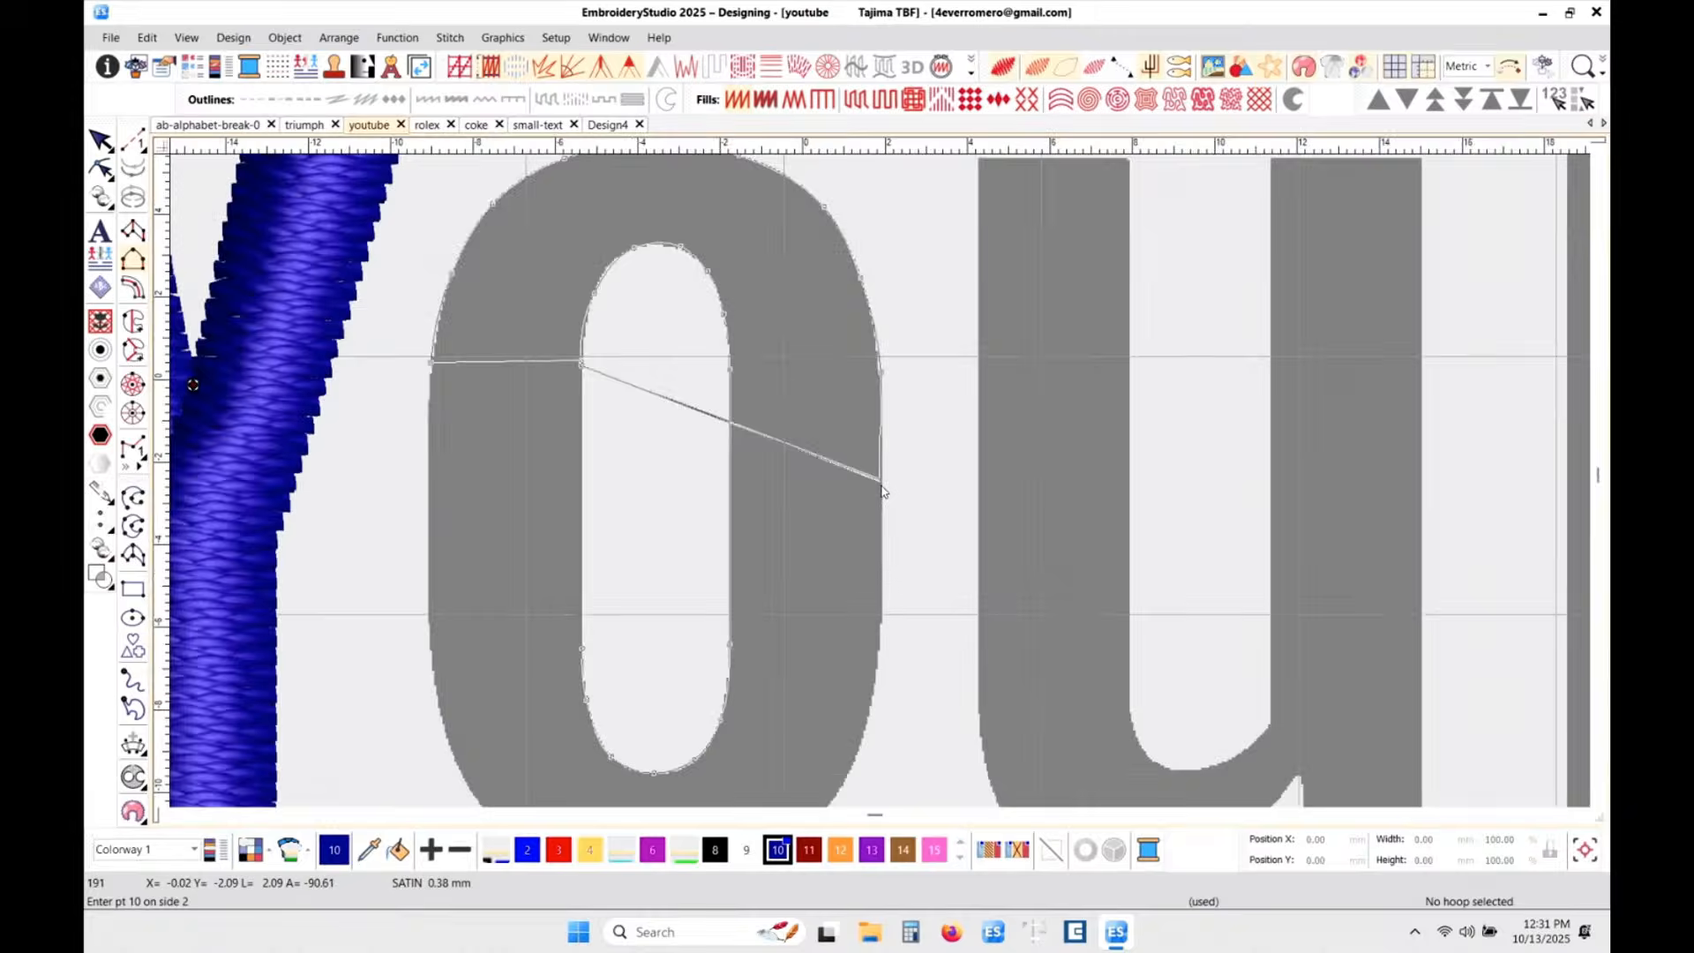
# - Continue side 2 down the outer right edge of the "o" and along its lower-right curve
pyautogui.scroll(-1, 882, 487)
pyautogui.scroll(3, 885, 575)
pyautogui.scroll(1, 888, 539)
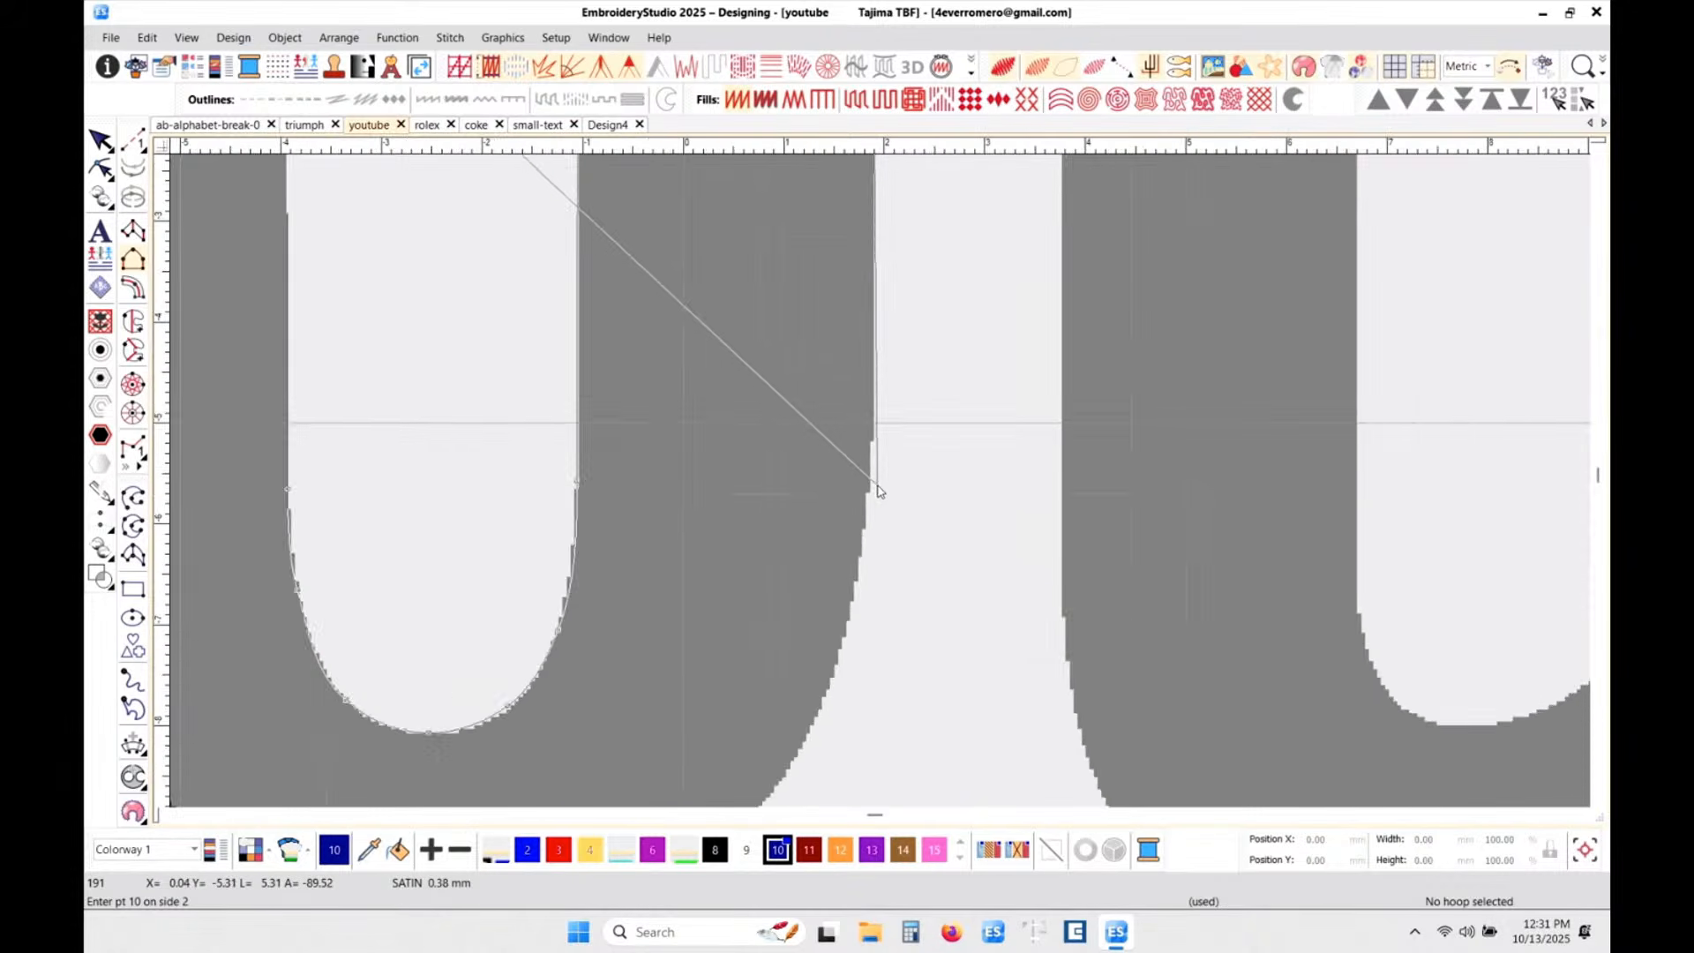
pyautogui.scroll(1, 877, 486)
pyautogui.click(873, 438)
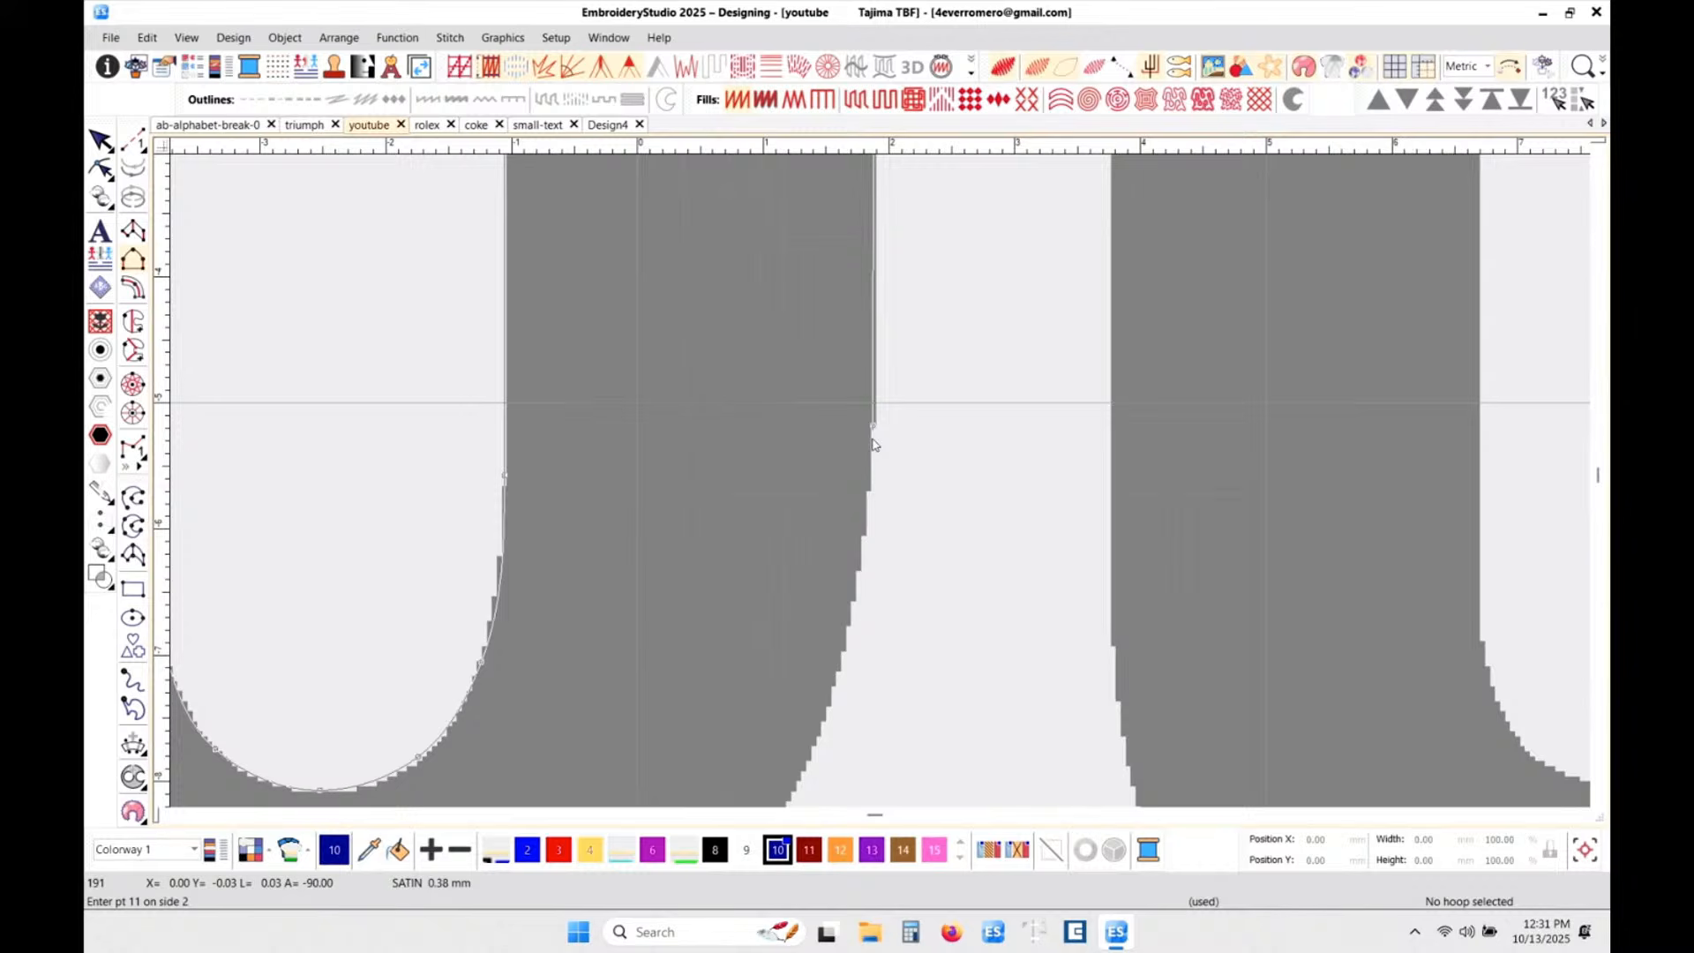
pyautogui.click(864, 542)
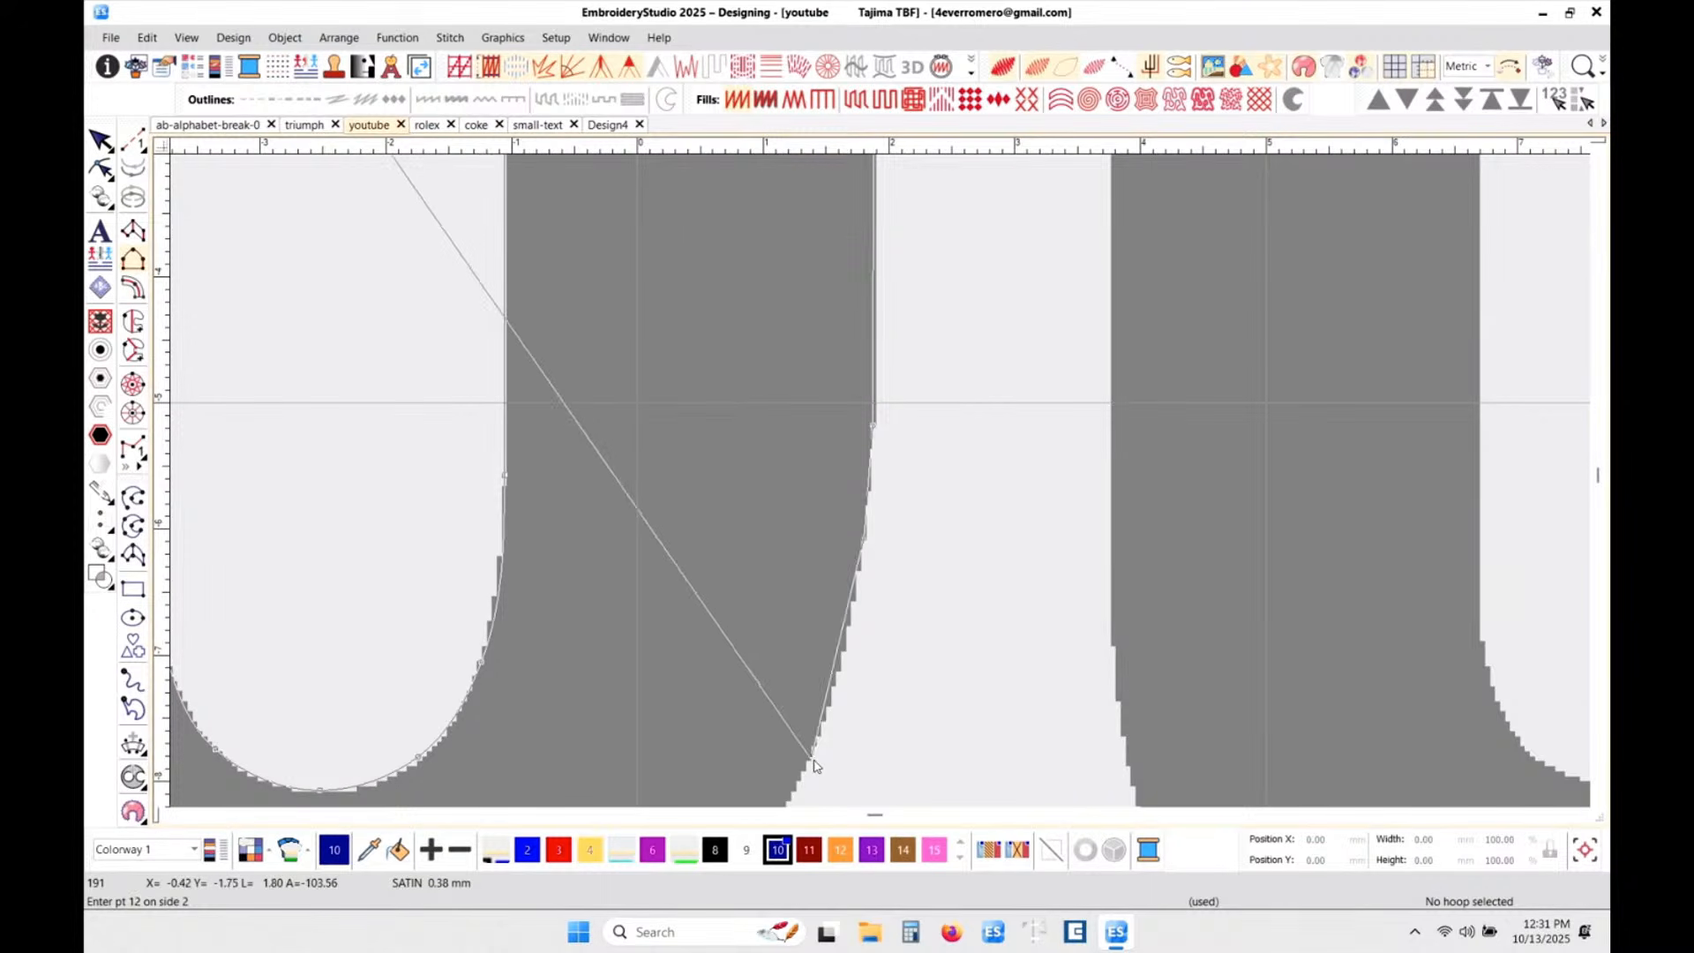
pyautogui.click(822, 735)
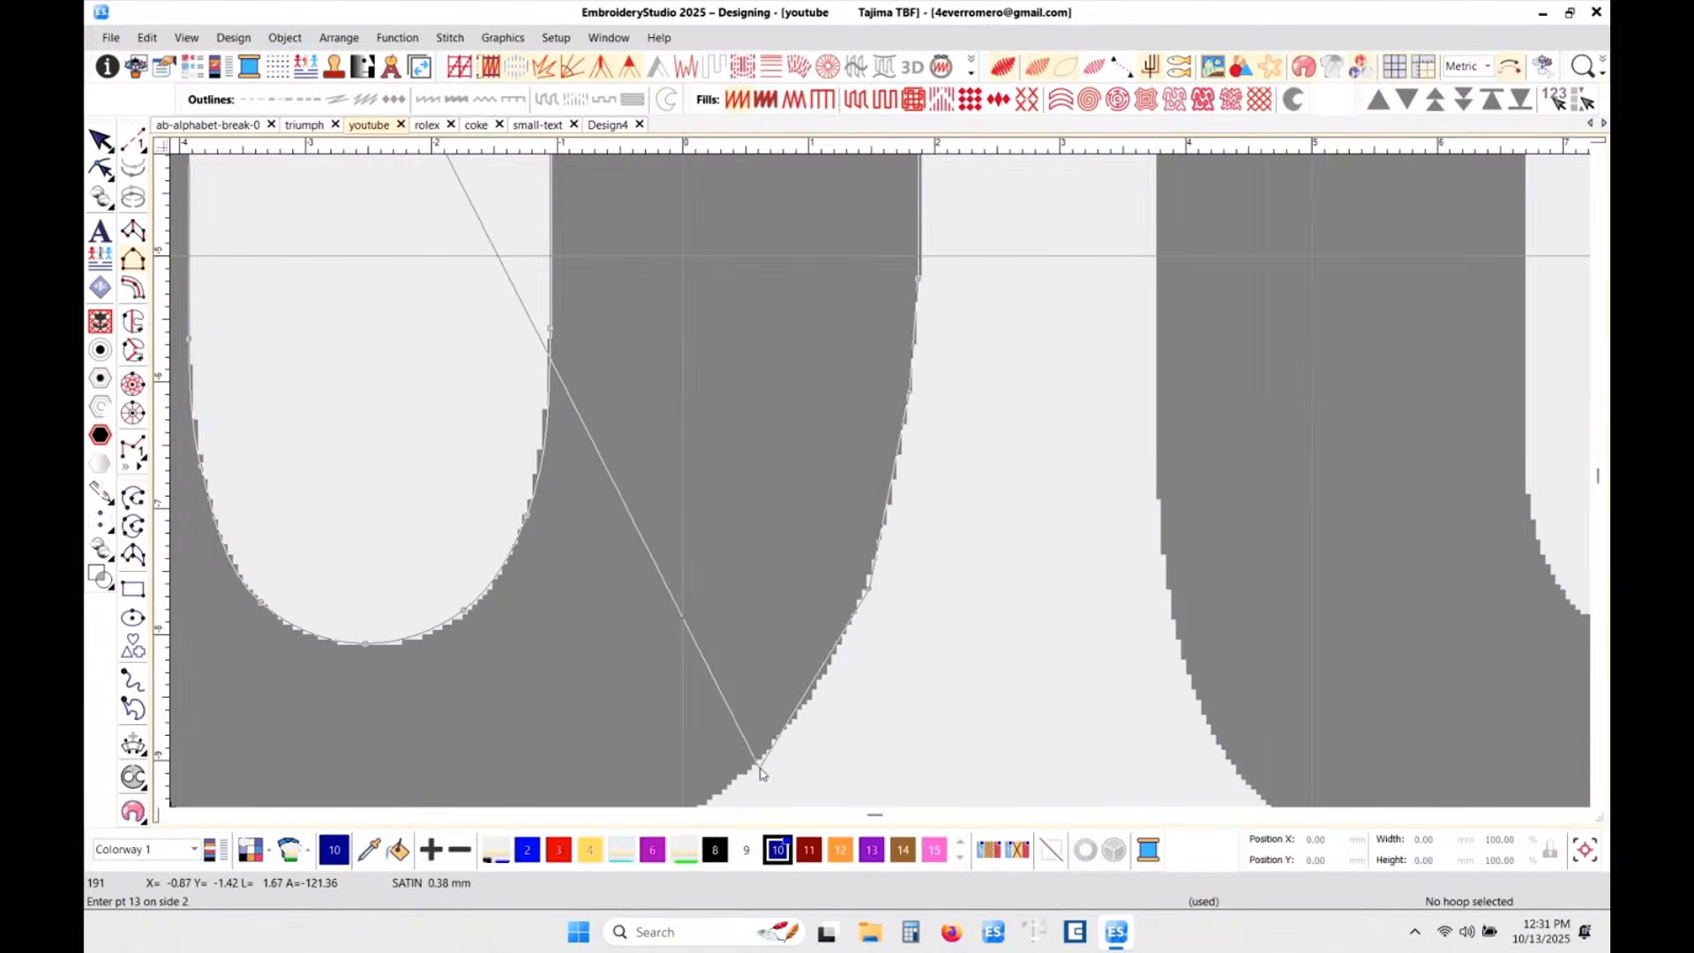
pyautogui.click(755, 767)
# - Continue side 2 around the outer bottom of the "o" and up its lower-left curve
pyautogui.scroll(-1, 750, 768)
pyautogui.scroll(-1, 878, 483)
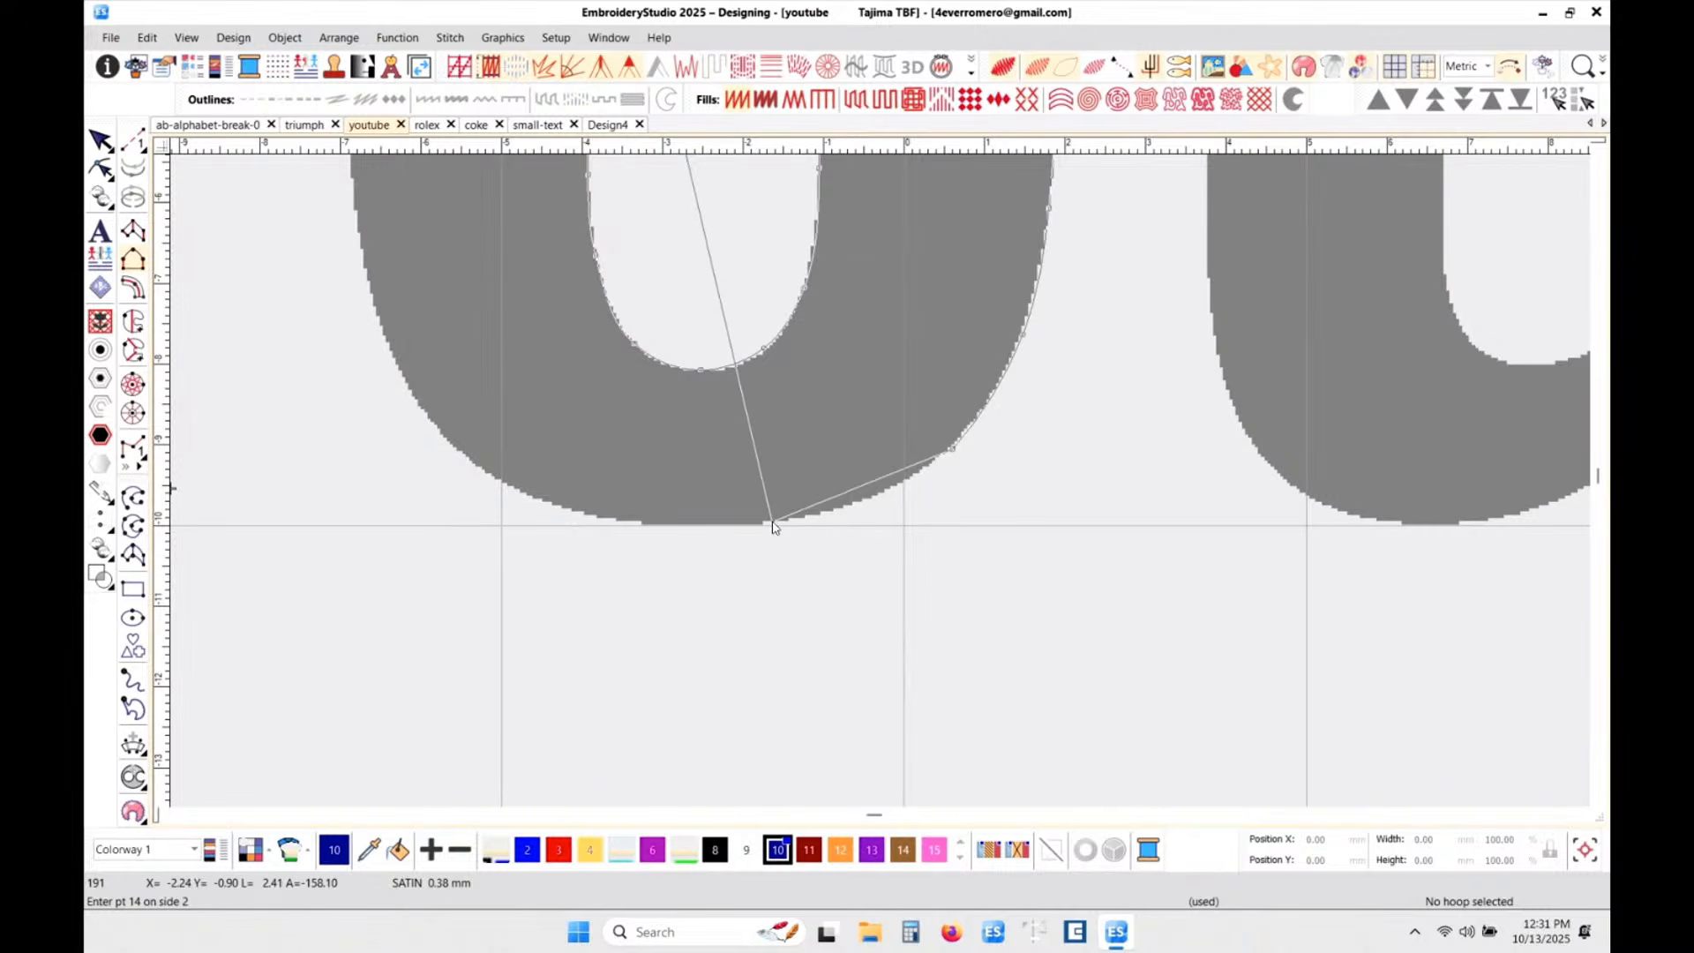
pyautogui.click(770, 524)
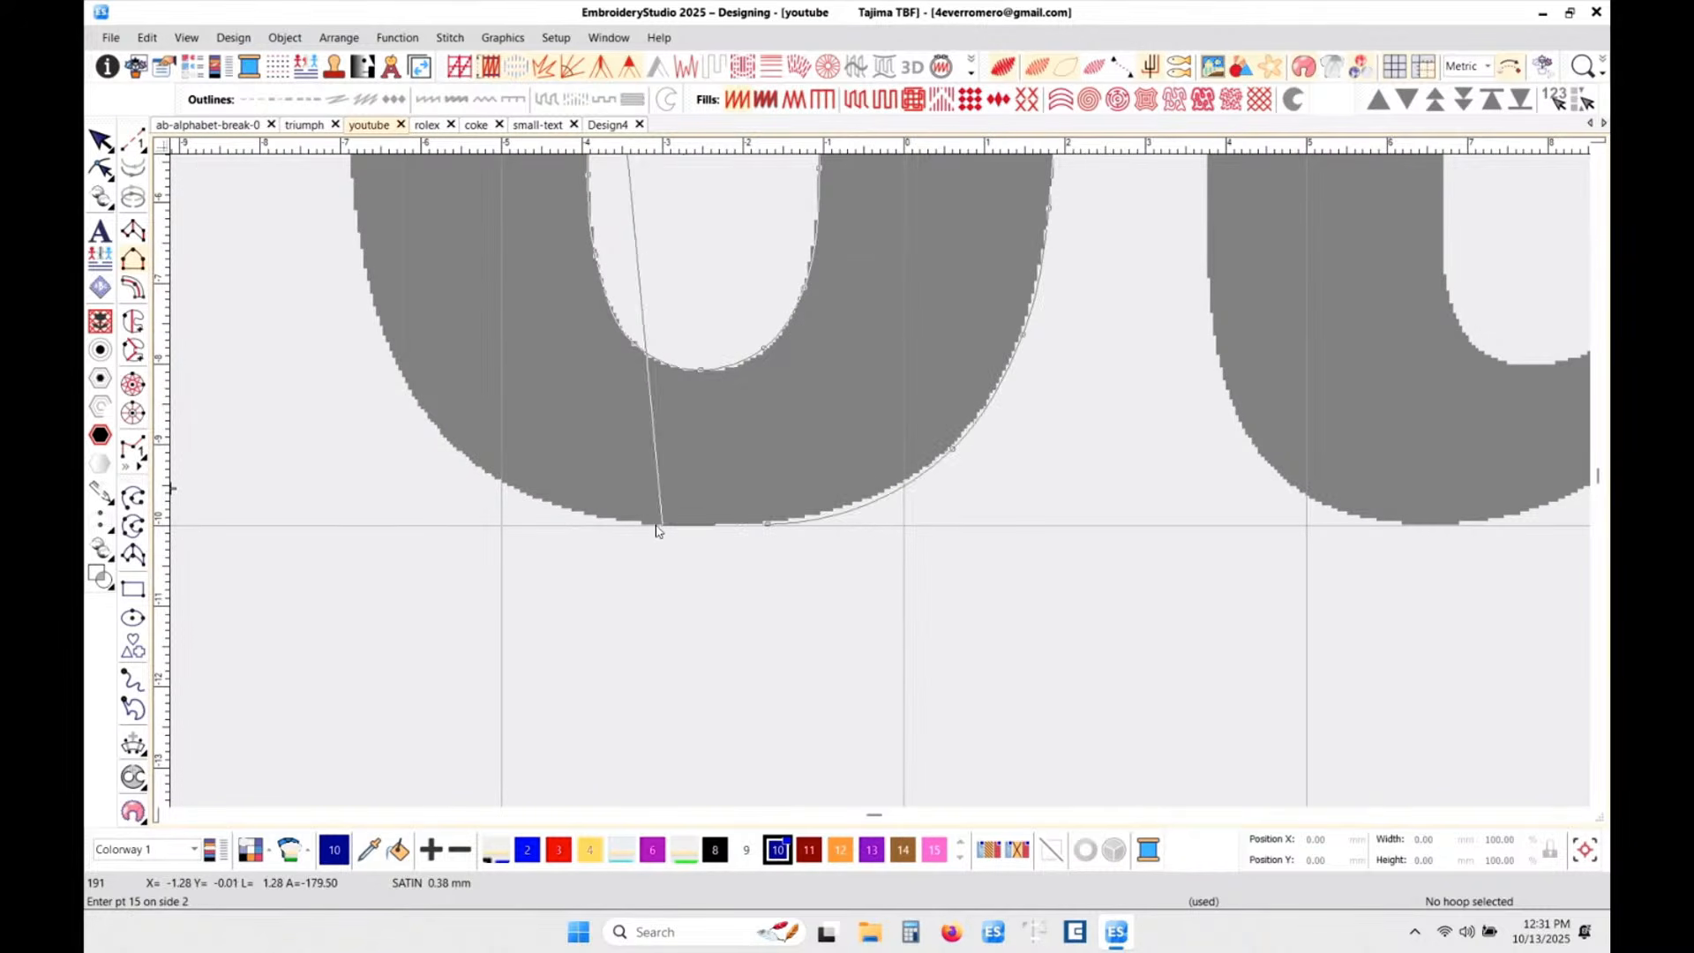
pyautogui.click(637, 524)
pyautogui.click(483, 473)
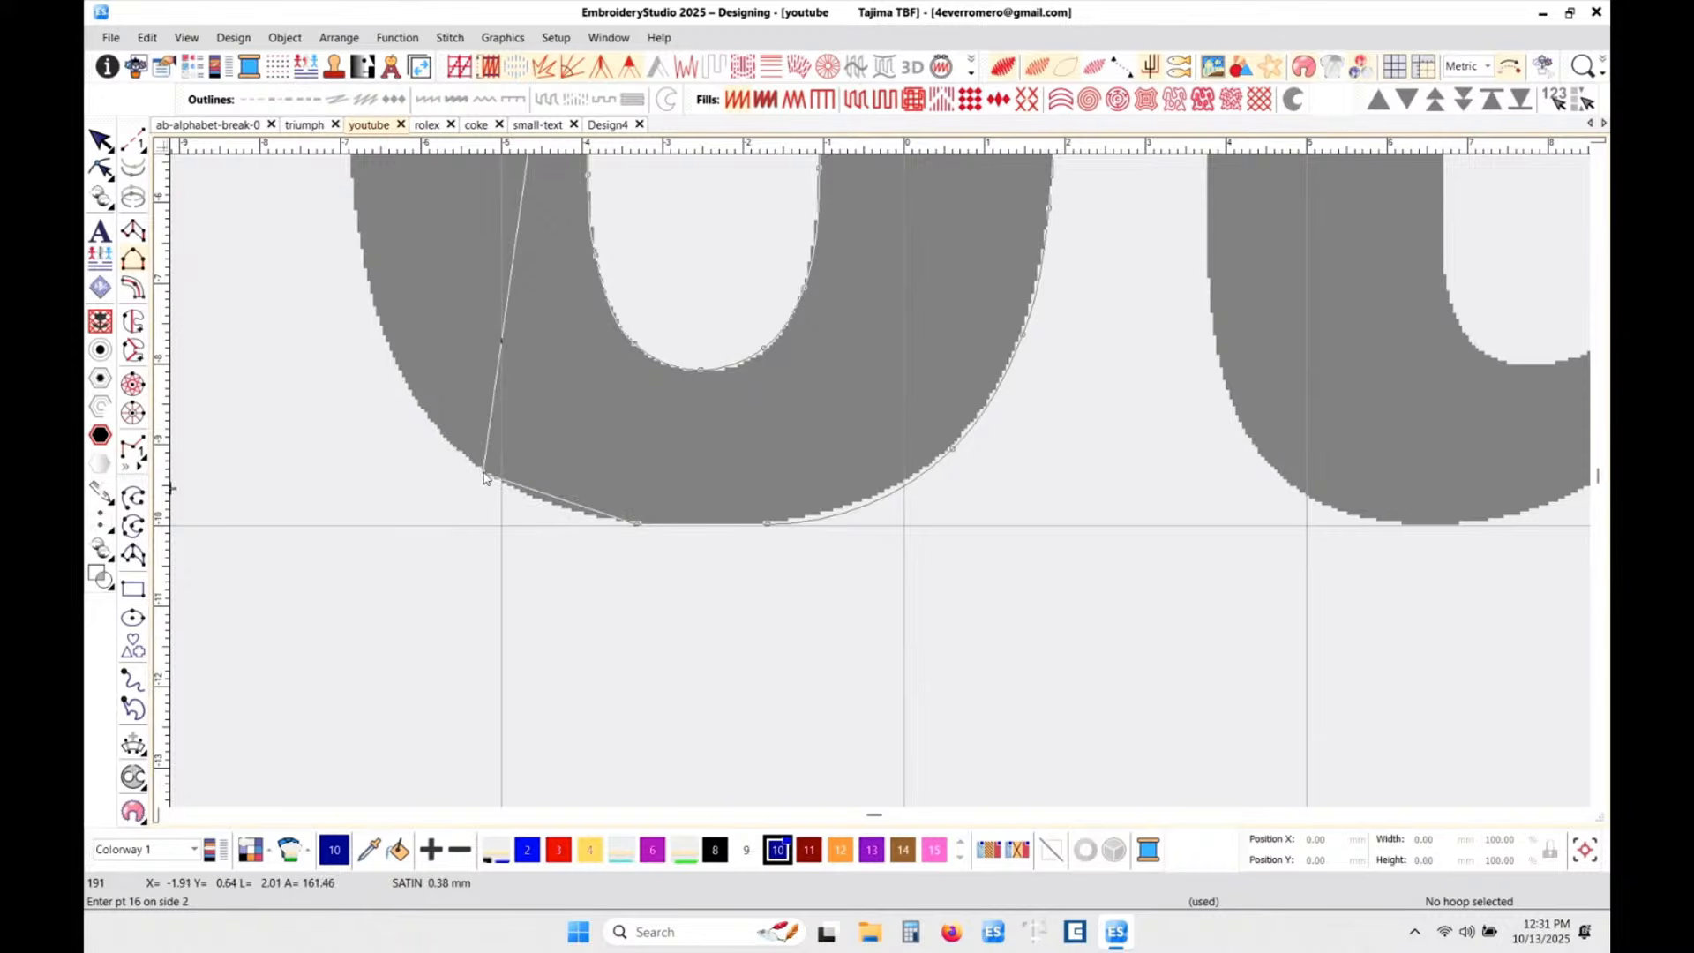
pyautogui.rightClick(386, 344)
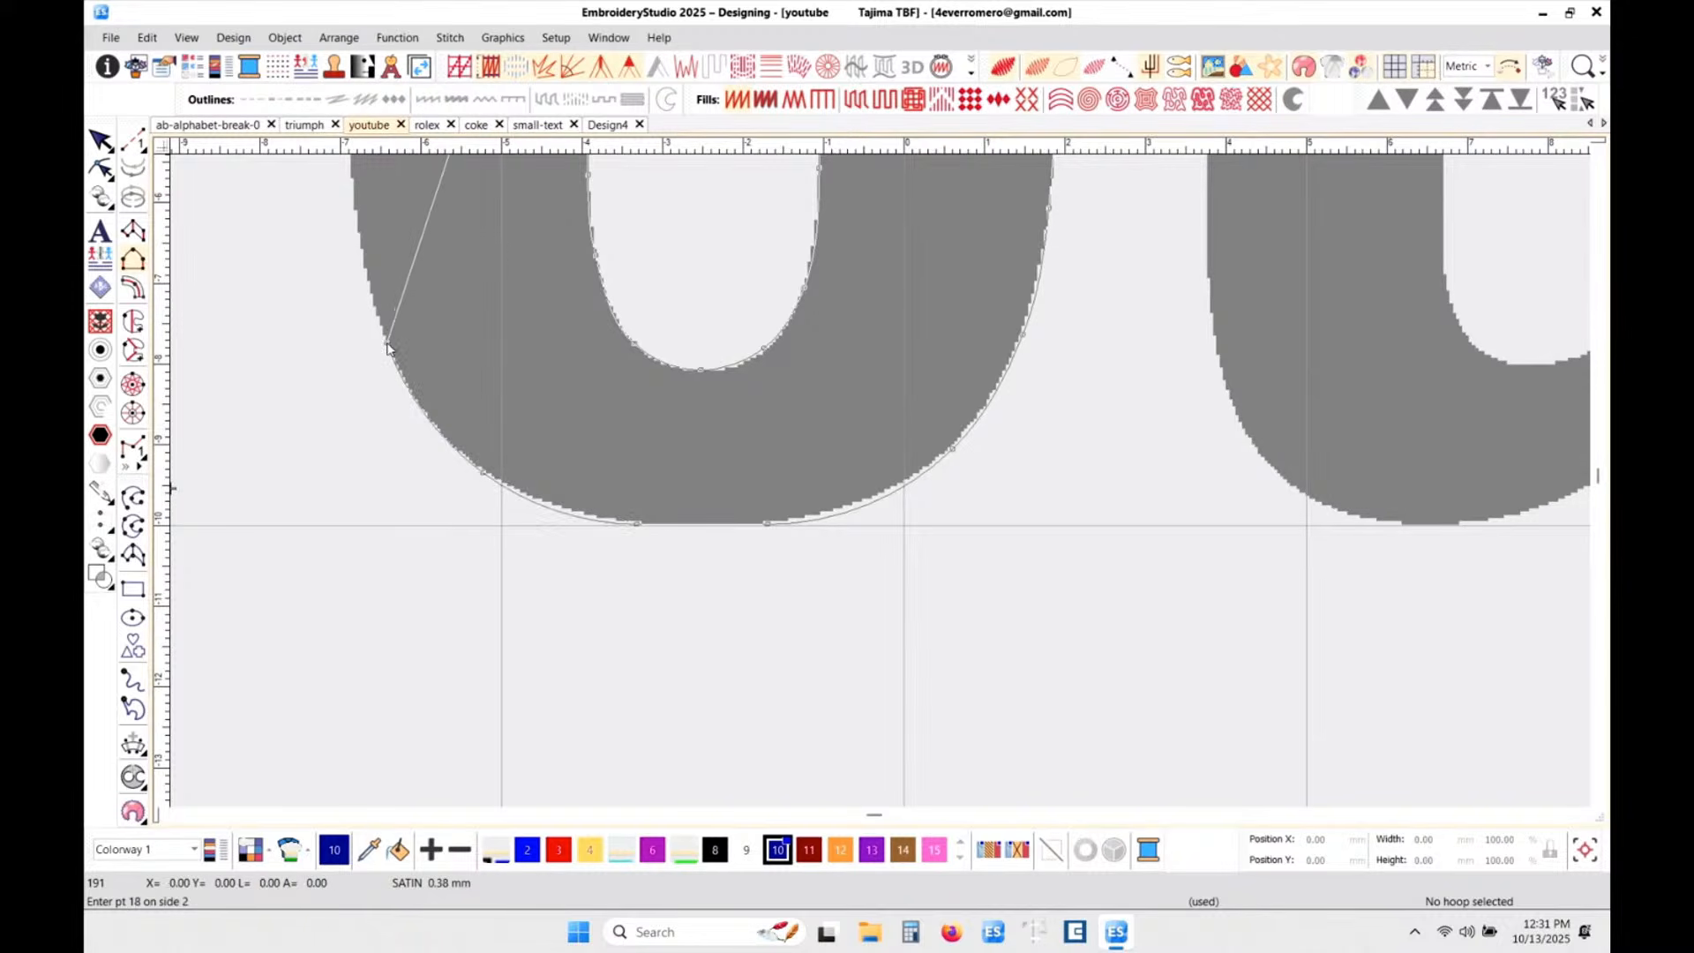
pyautogui.scroll(-2, 378, 314)
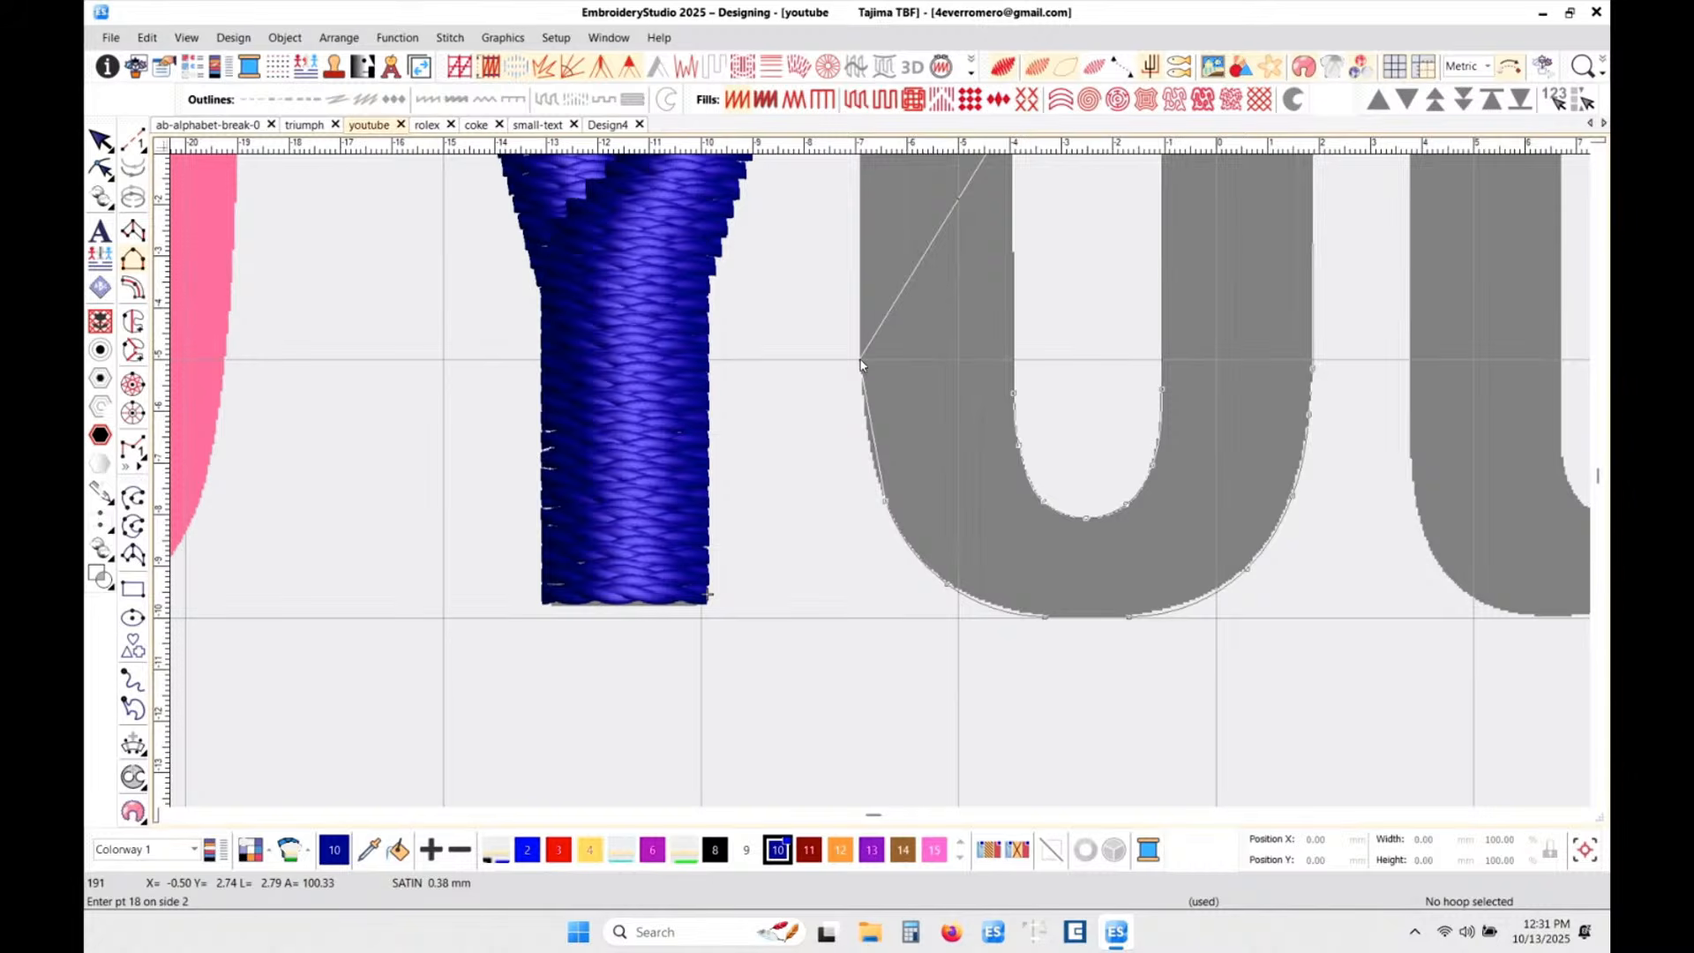
pyautogui.rightClick(861, 362)
# - Bring side 2 back to its starting point on the left of the "o" and generate the satin column
pyautogui.scroll(-1, 862, 415)
pyautogui.scroll(2, 891, 450)
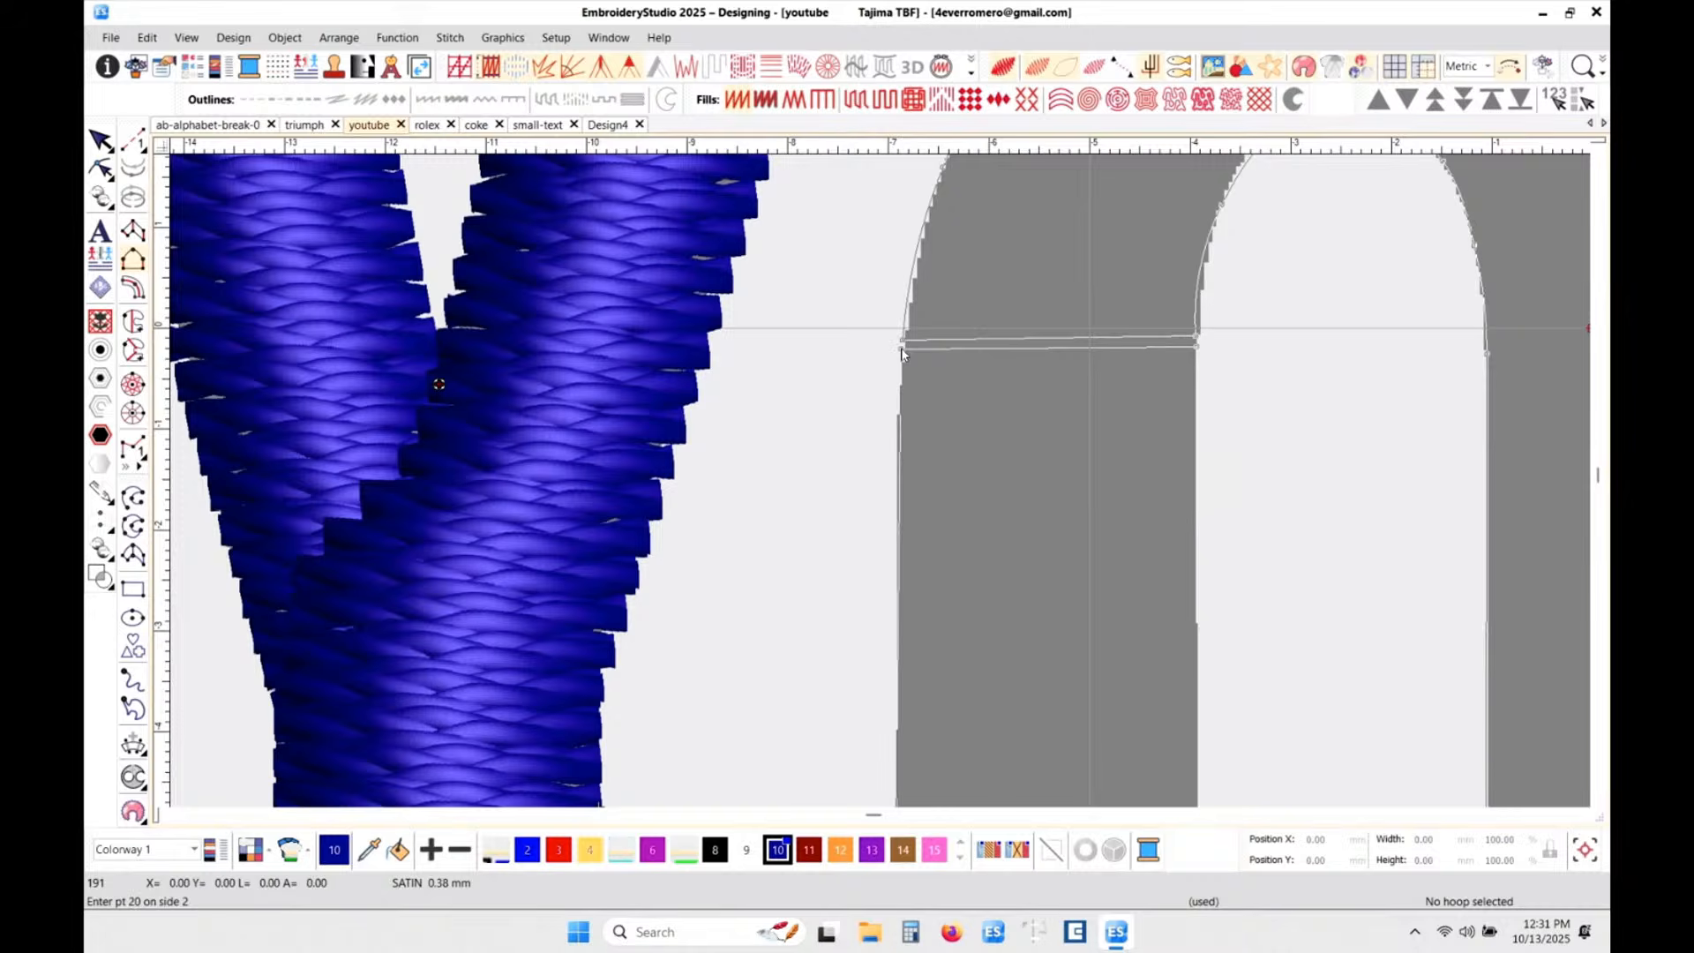
pyautogui.press('Return')
pyautogui.scroll(-5, 937, 481)
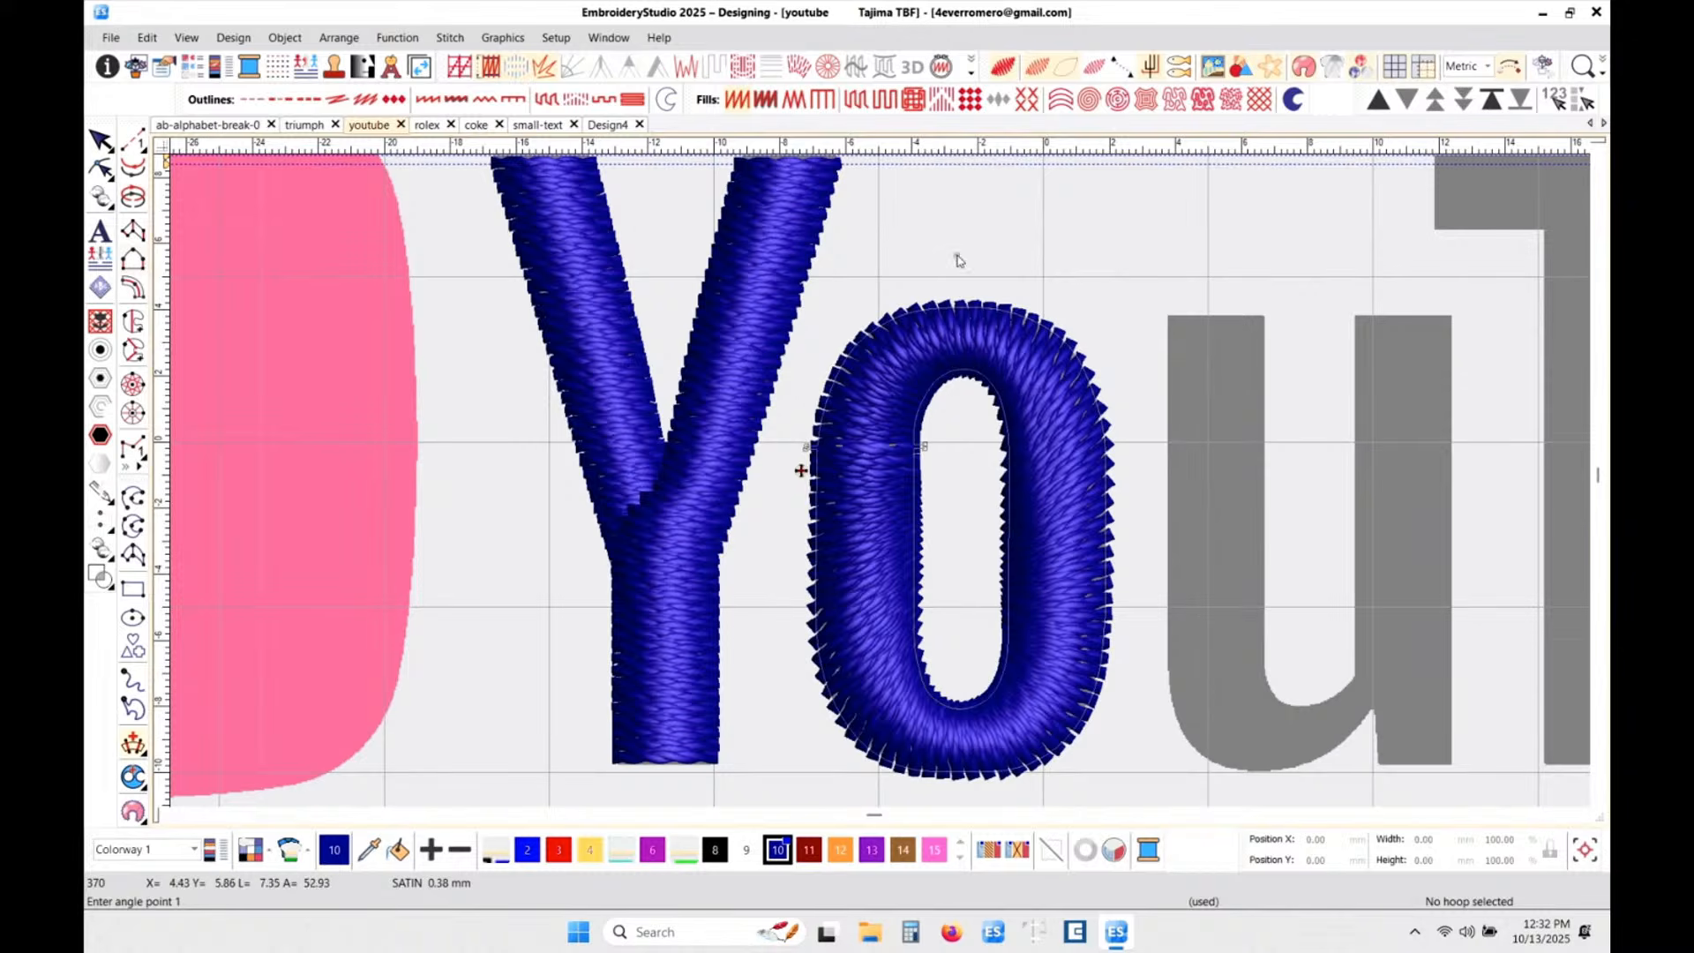
# - Add vertical stitch angle lines across the top and bottom centres of the "o" column
pyautogui.click(957, 256)
pyautogui.keyDown('ctrl'); pyautogui.click(961, 422); pyautogui.keyUp('ctrl')
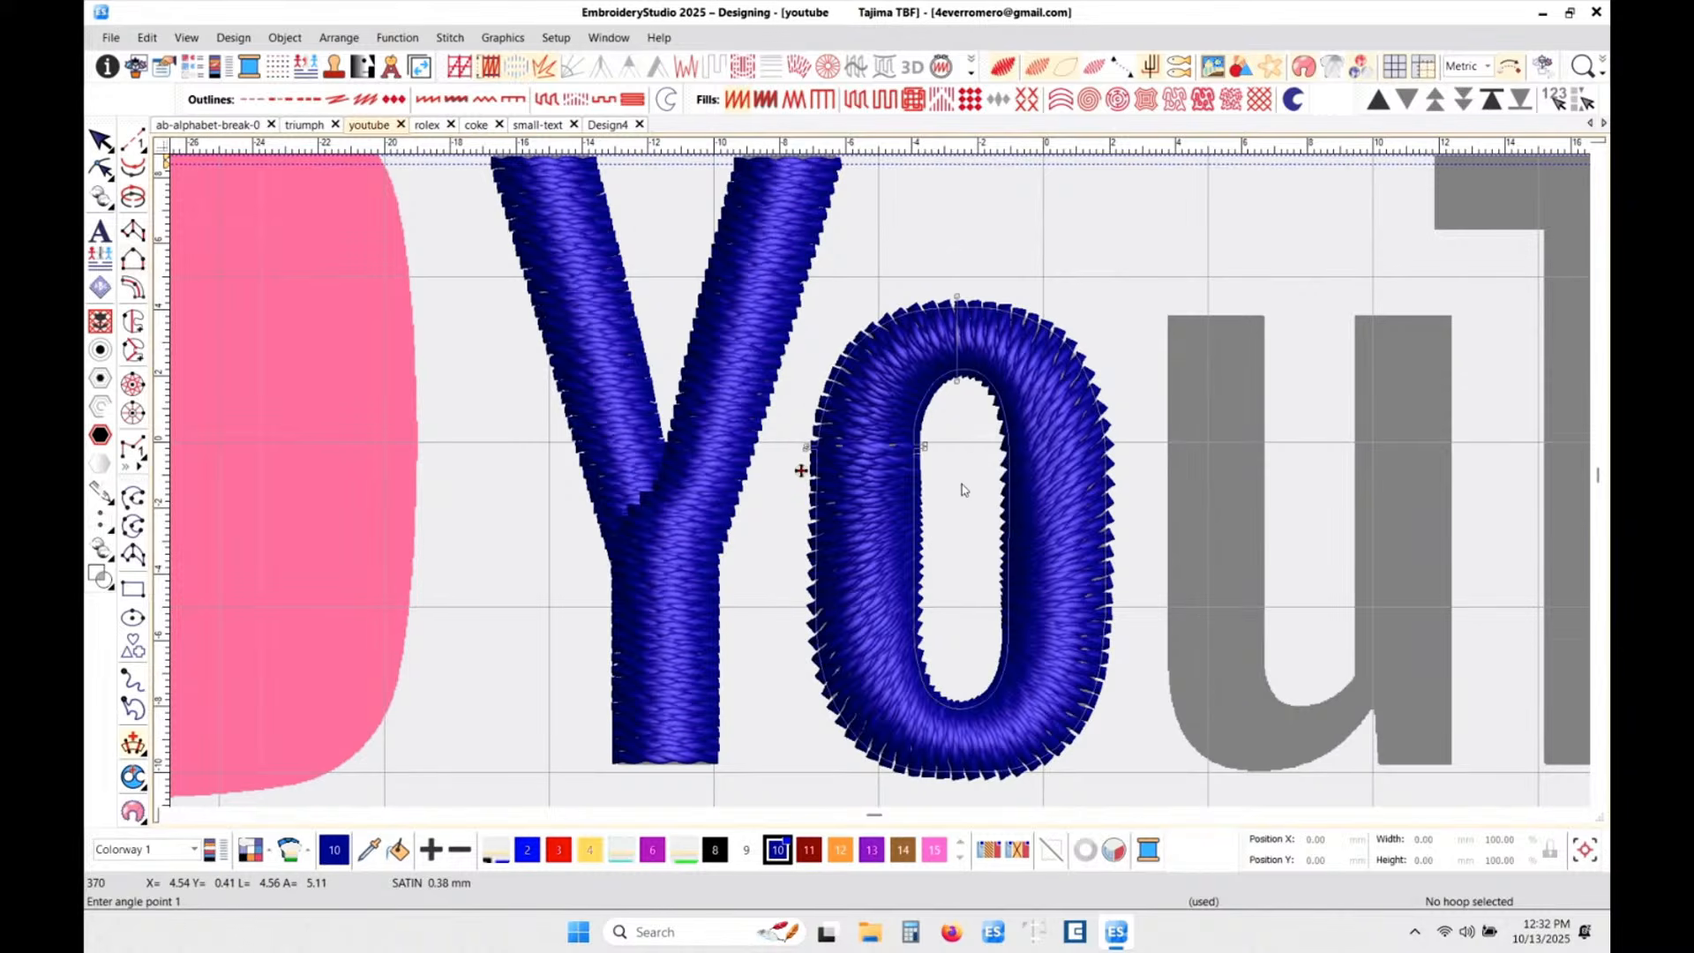
pyautogui.click(959, 644)
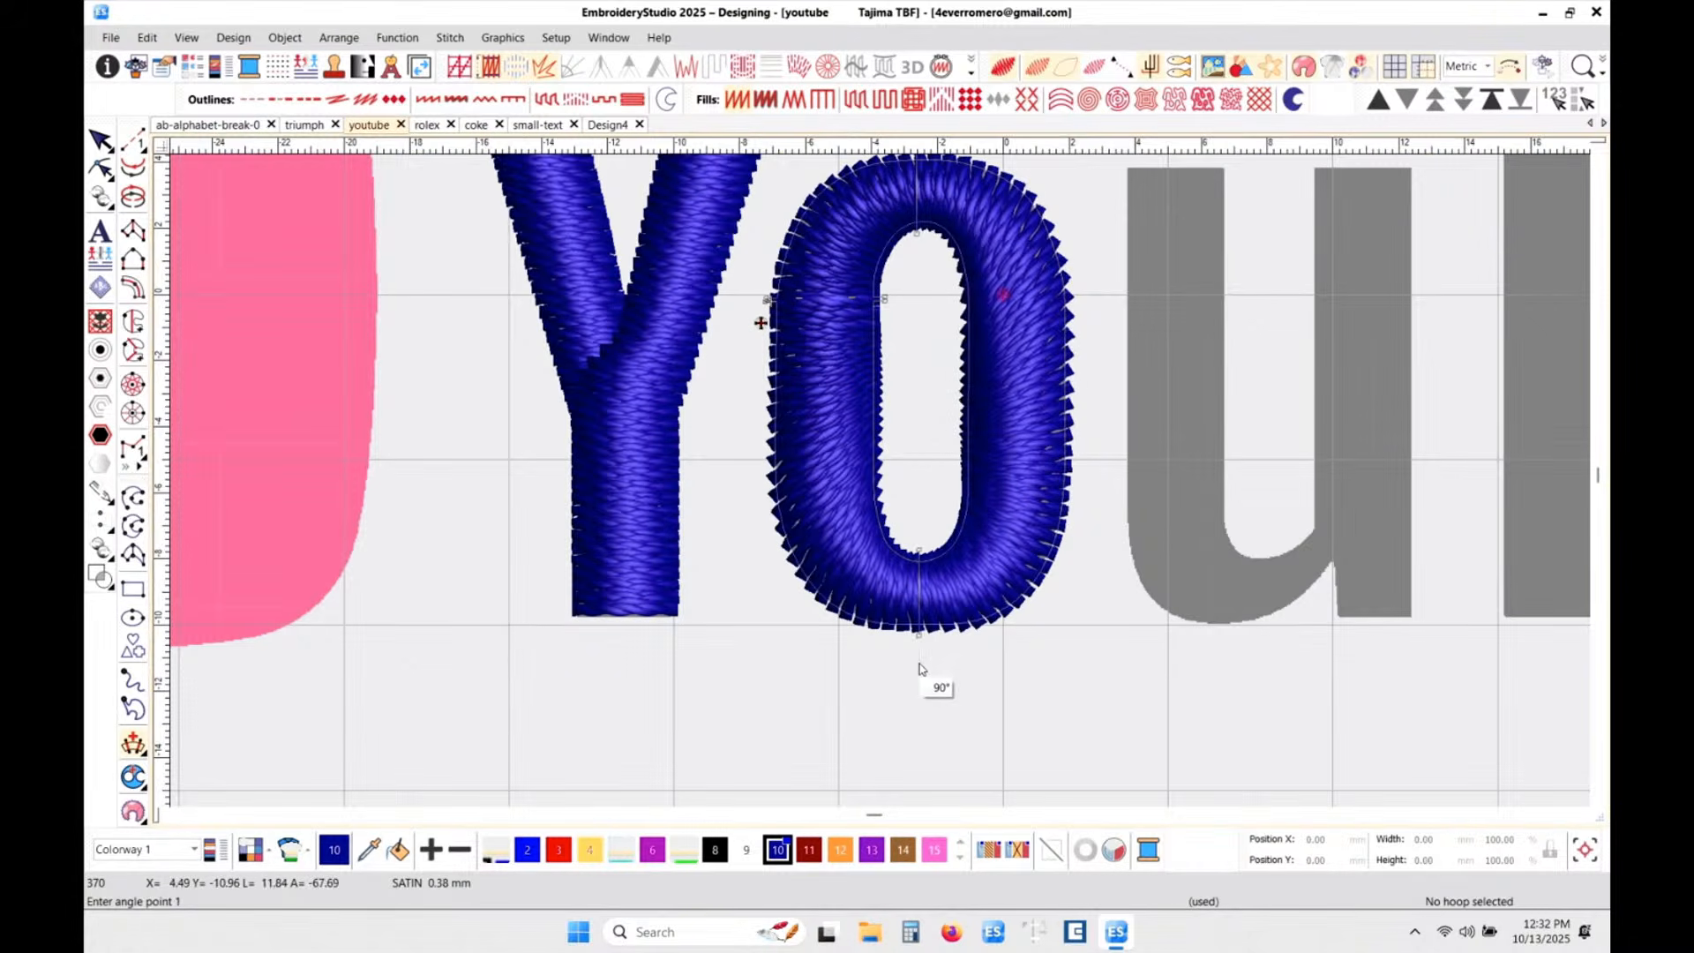
pyautogui.click(920, 669)
# - Add horizontal stitch angle lines across the right and left sides of the "o" column and apply them
pyautogui.click(940, 375)
pyautogui.click(1165, 377)
pyautogui.click(899, 386)
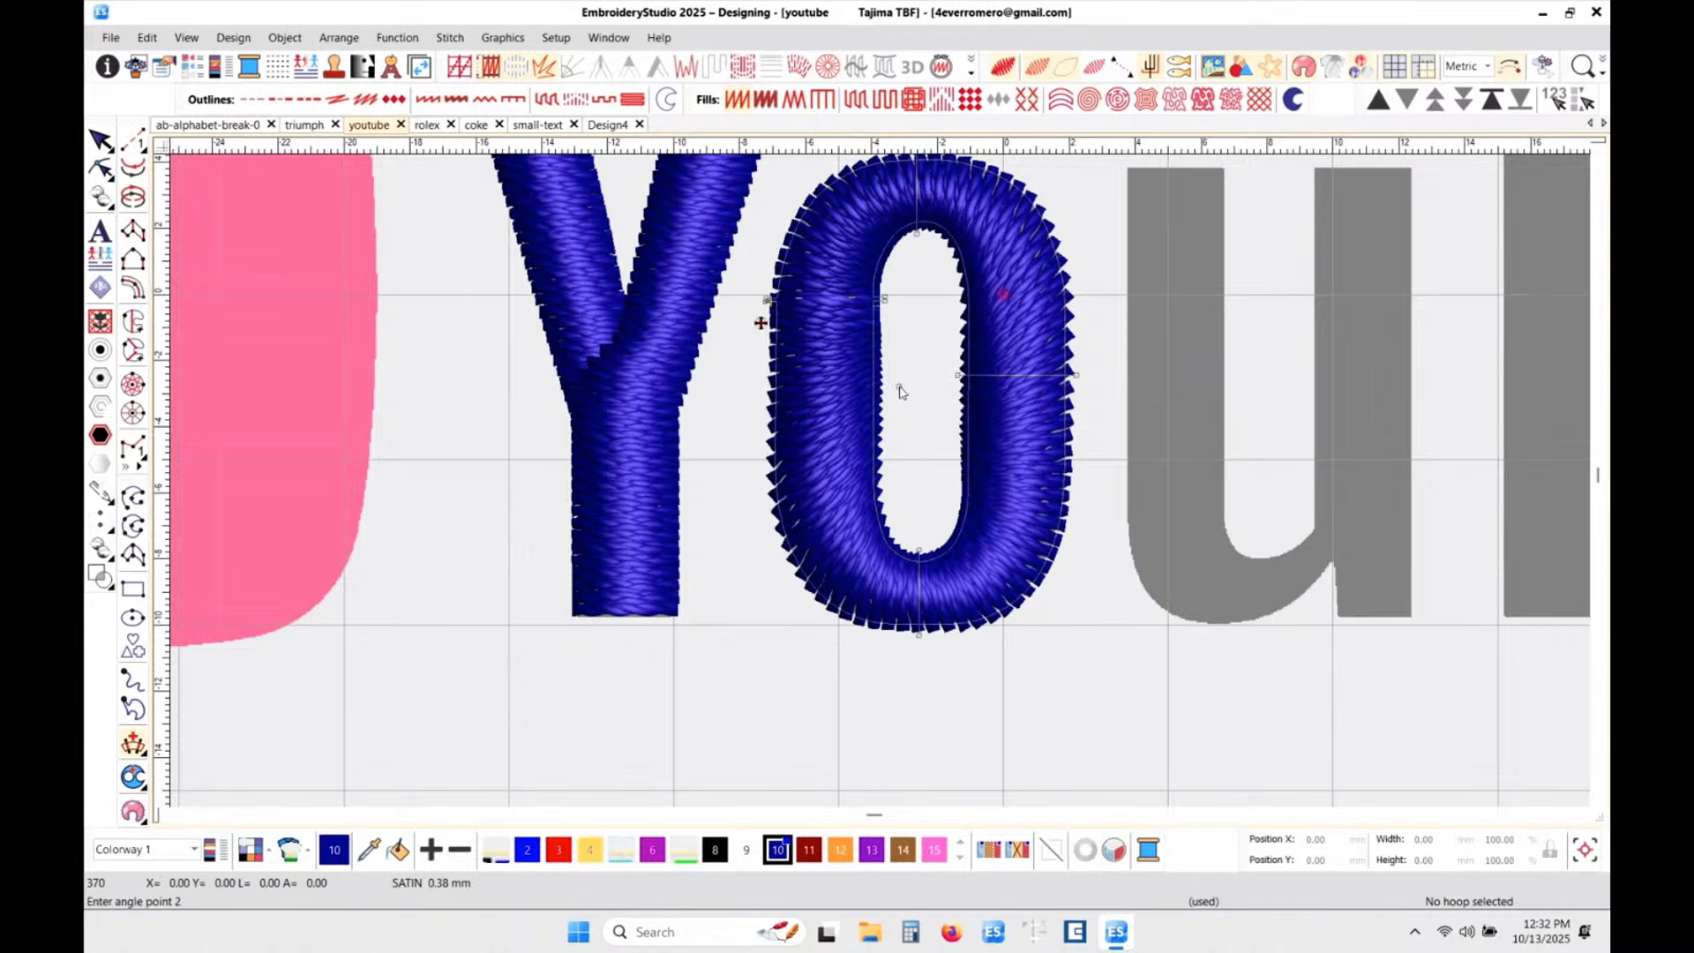
pyautogui.click(726, 377)
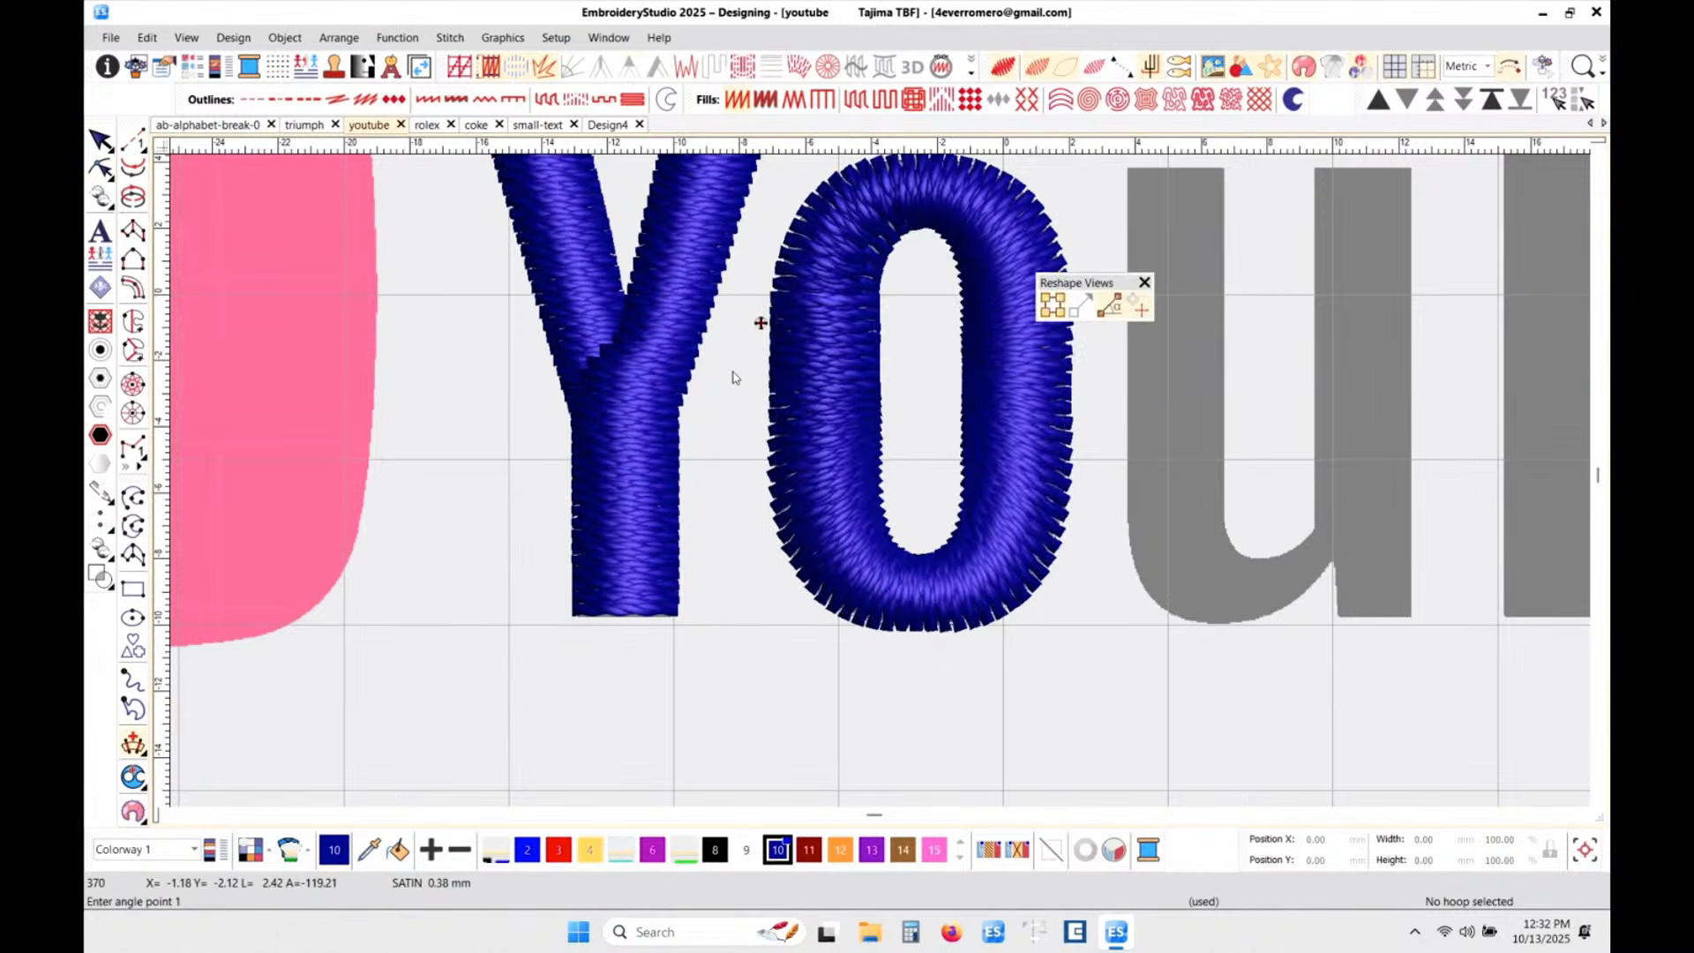
pyautogui.press('Return')
pyautogui.scroll(-1, 812, 339)
pyautogui.press('Escape')
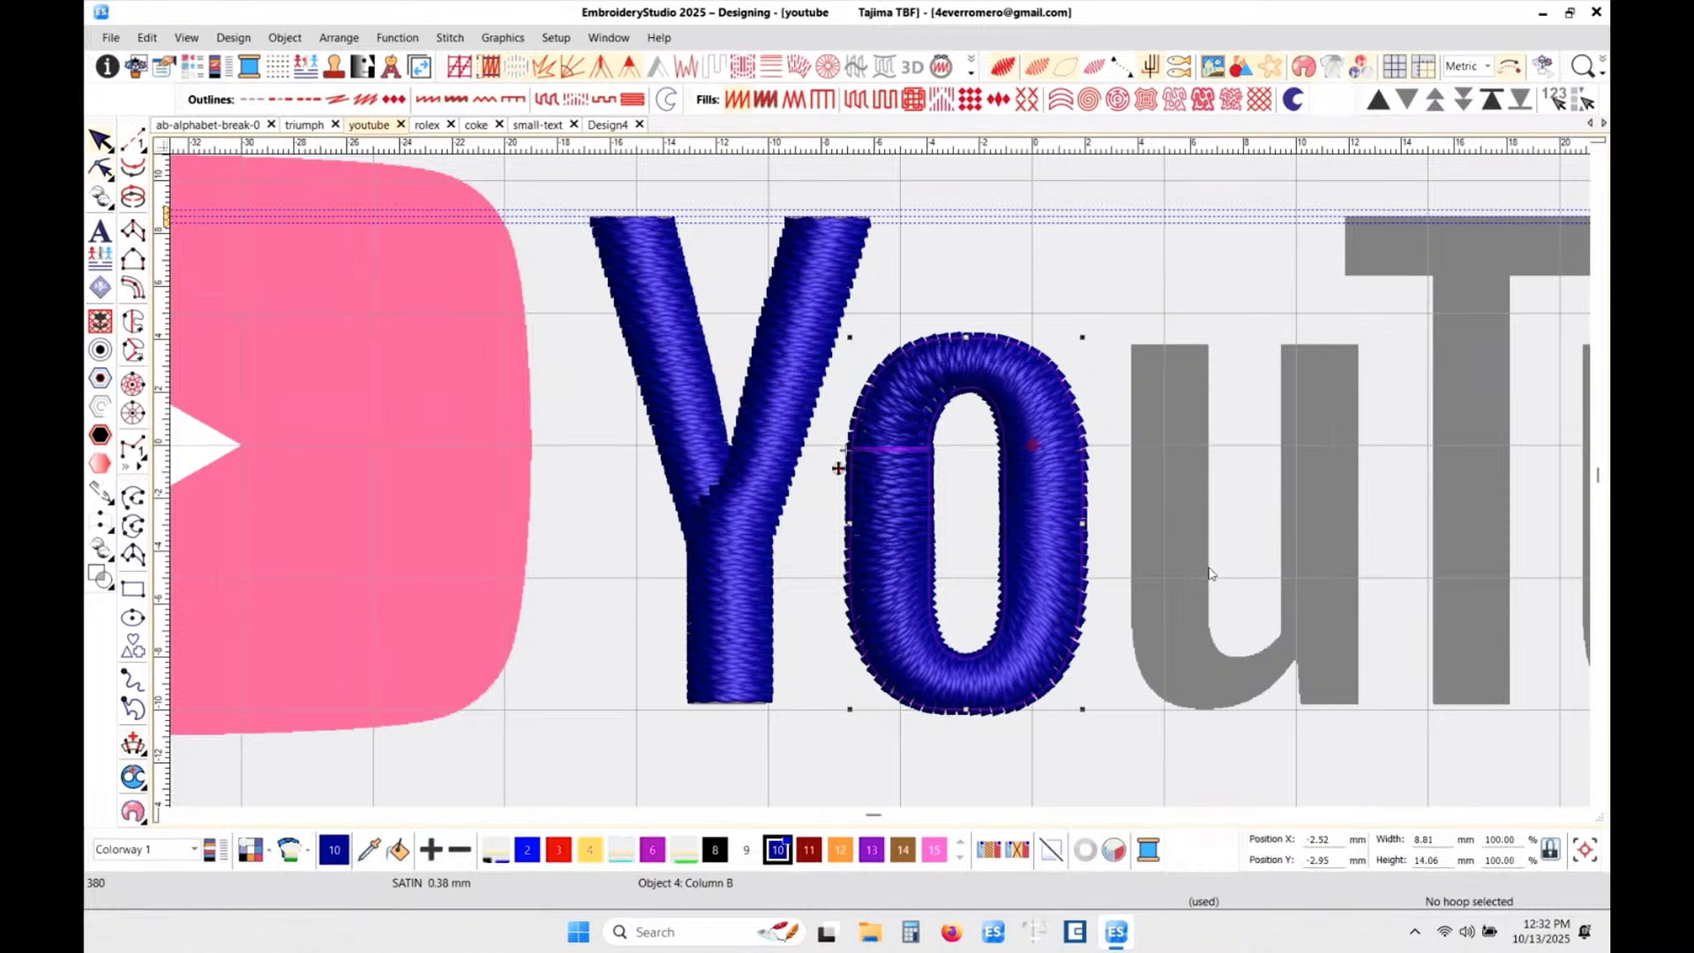
# - Examine the "o" column's stitches with TrueView off, and inspect its reshape points and stitch angle lines
pyautogui.click(1227, 558)
pyautogui.scroll(-1, 867, 473)
pyautogui.scroll(3, 875, 480)
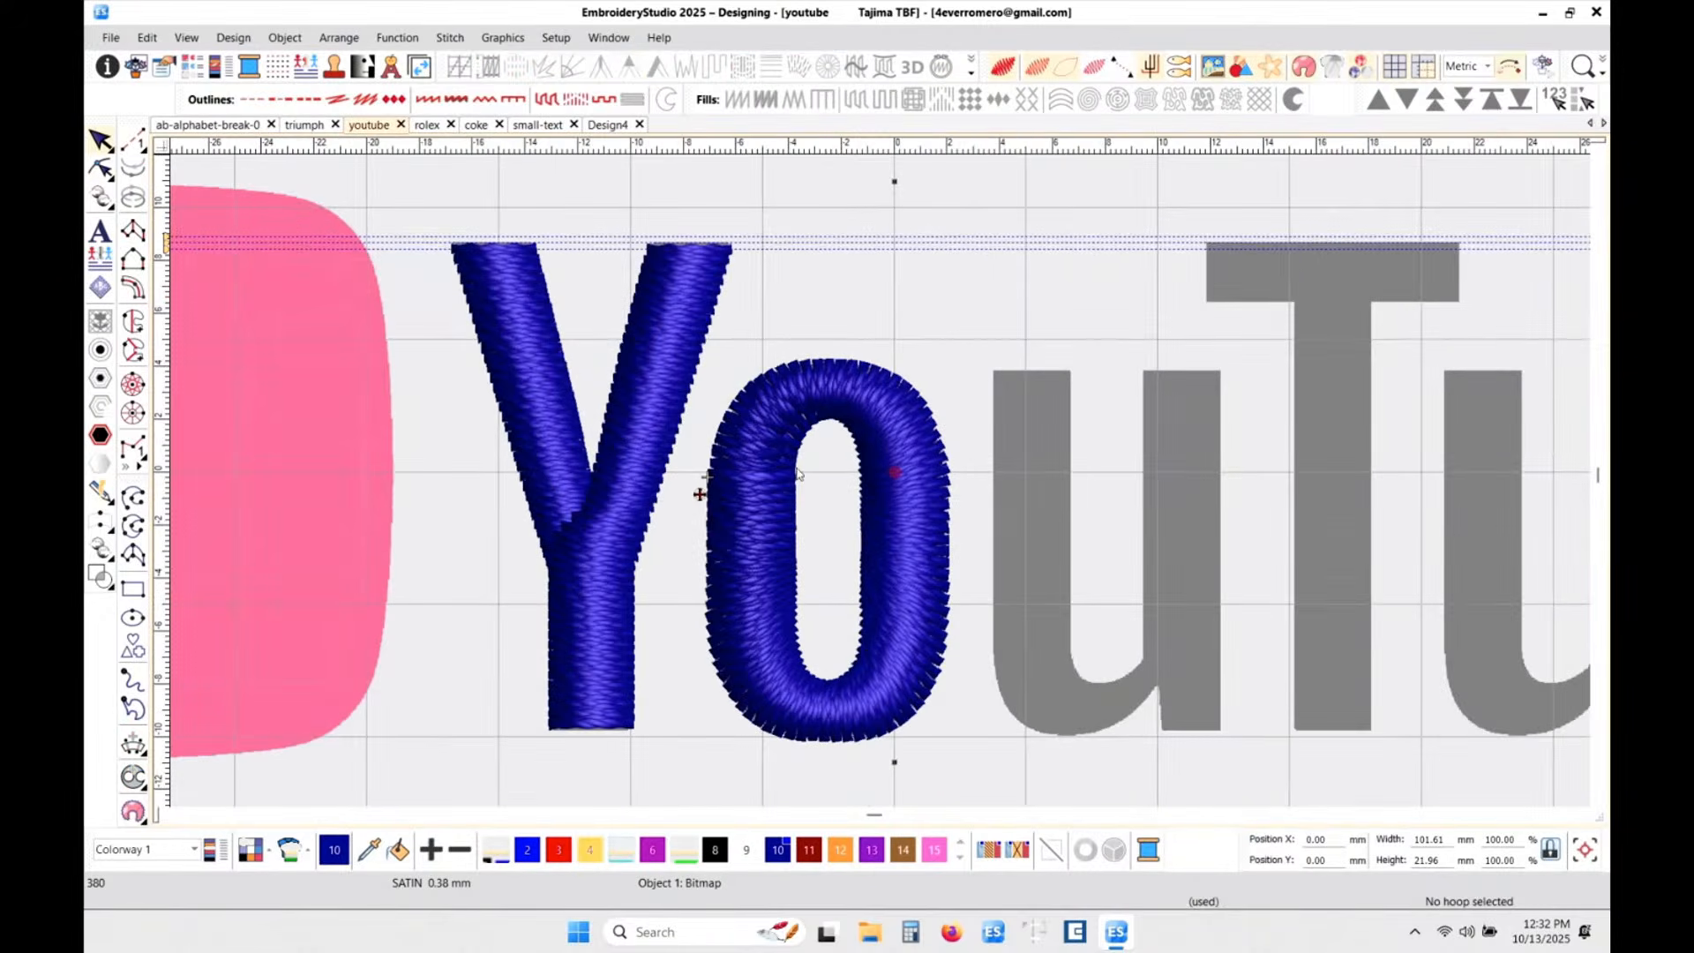
pyautogui.press('t')
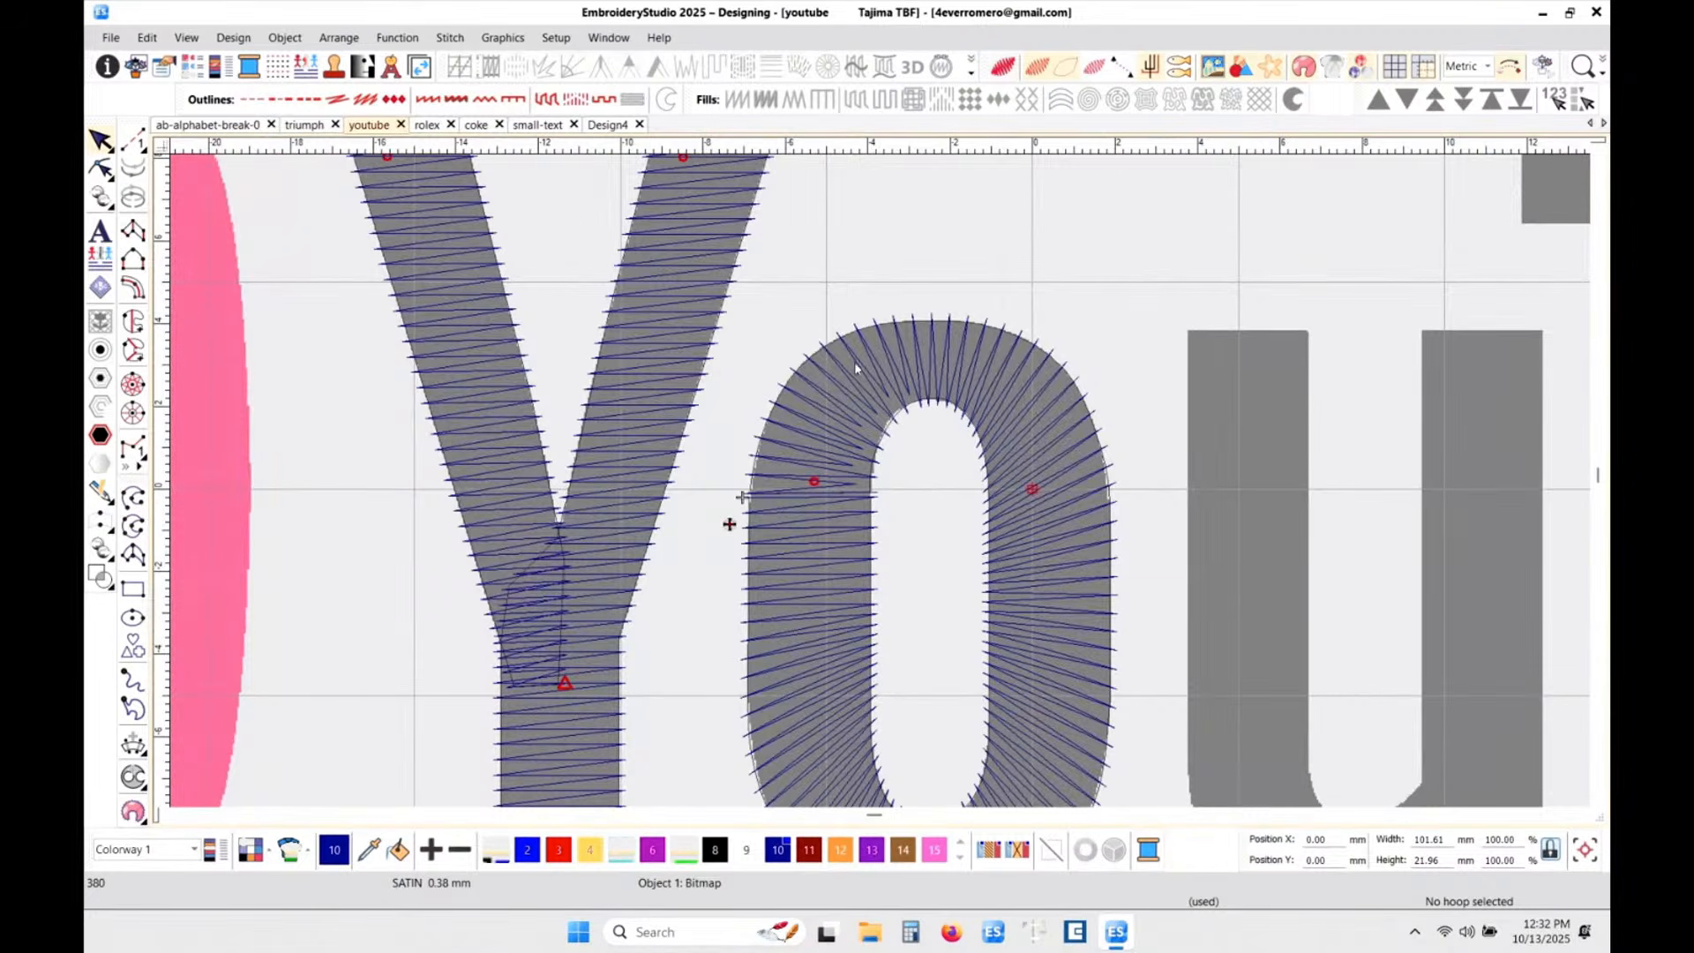
pyautogui.scroll(-1, 875, 487)
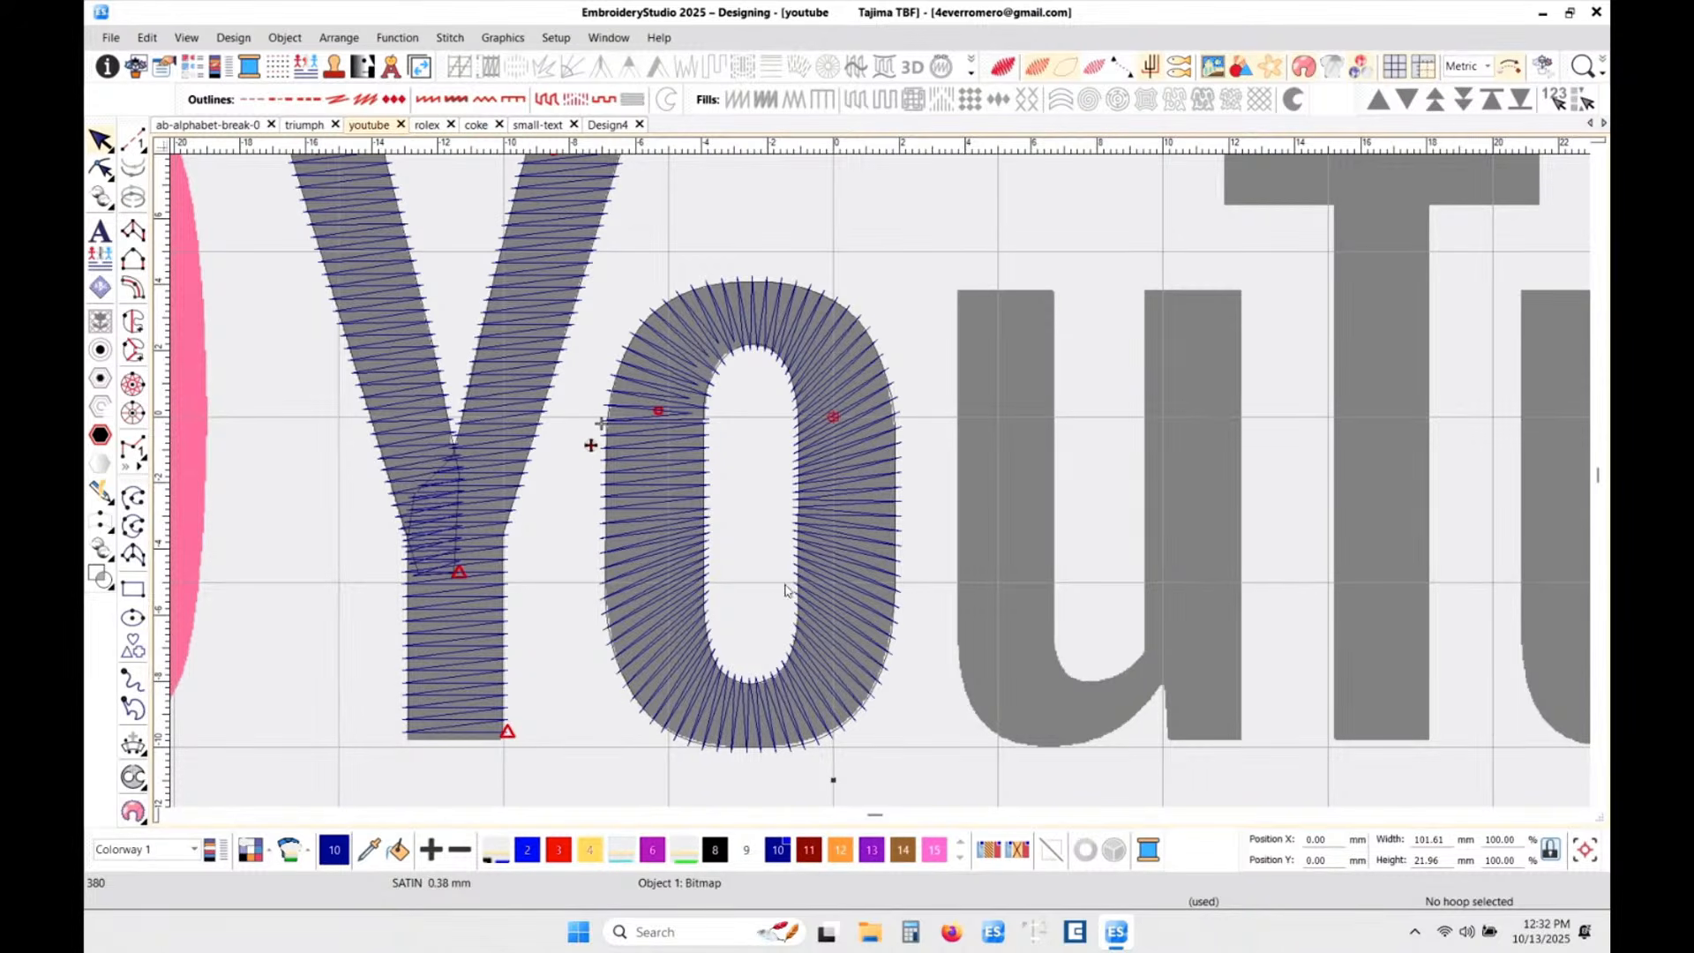
pyautogui.press('t')
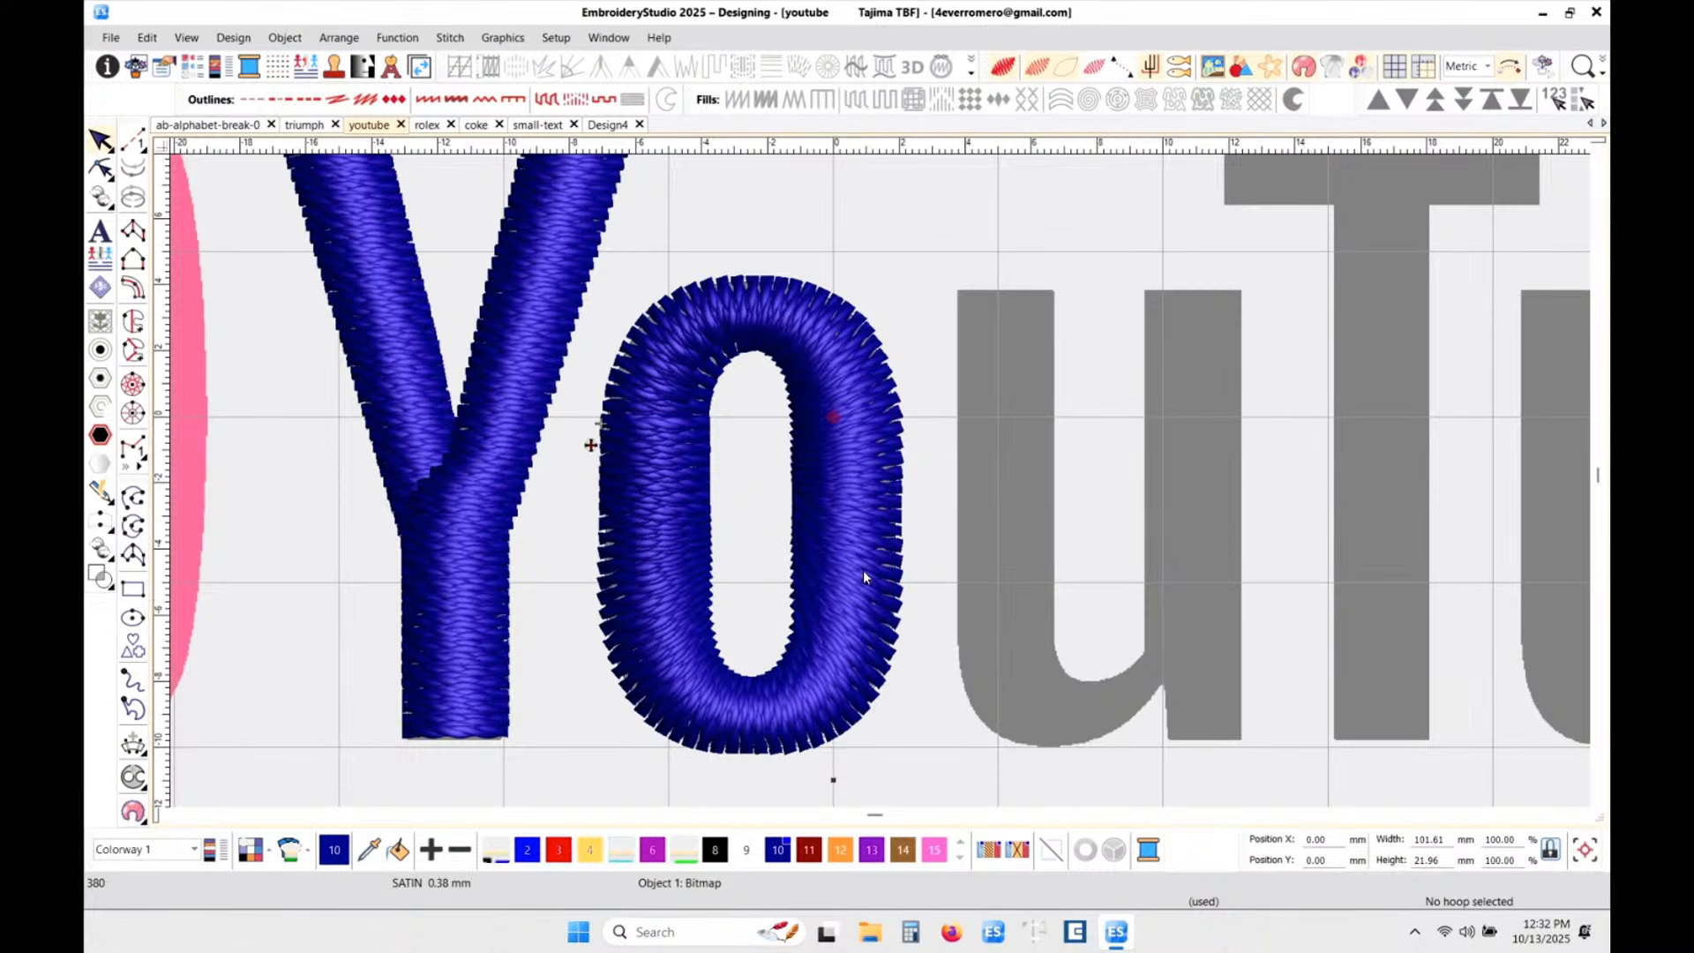
pyautogui.press('h')
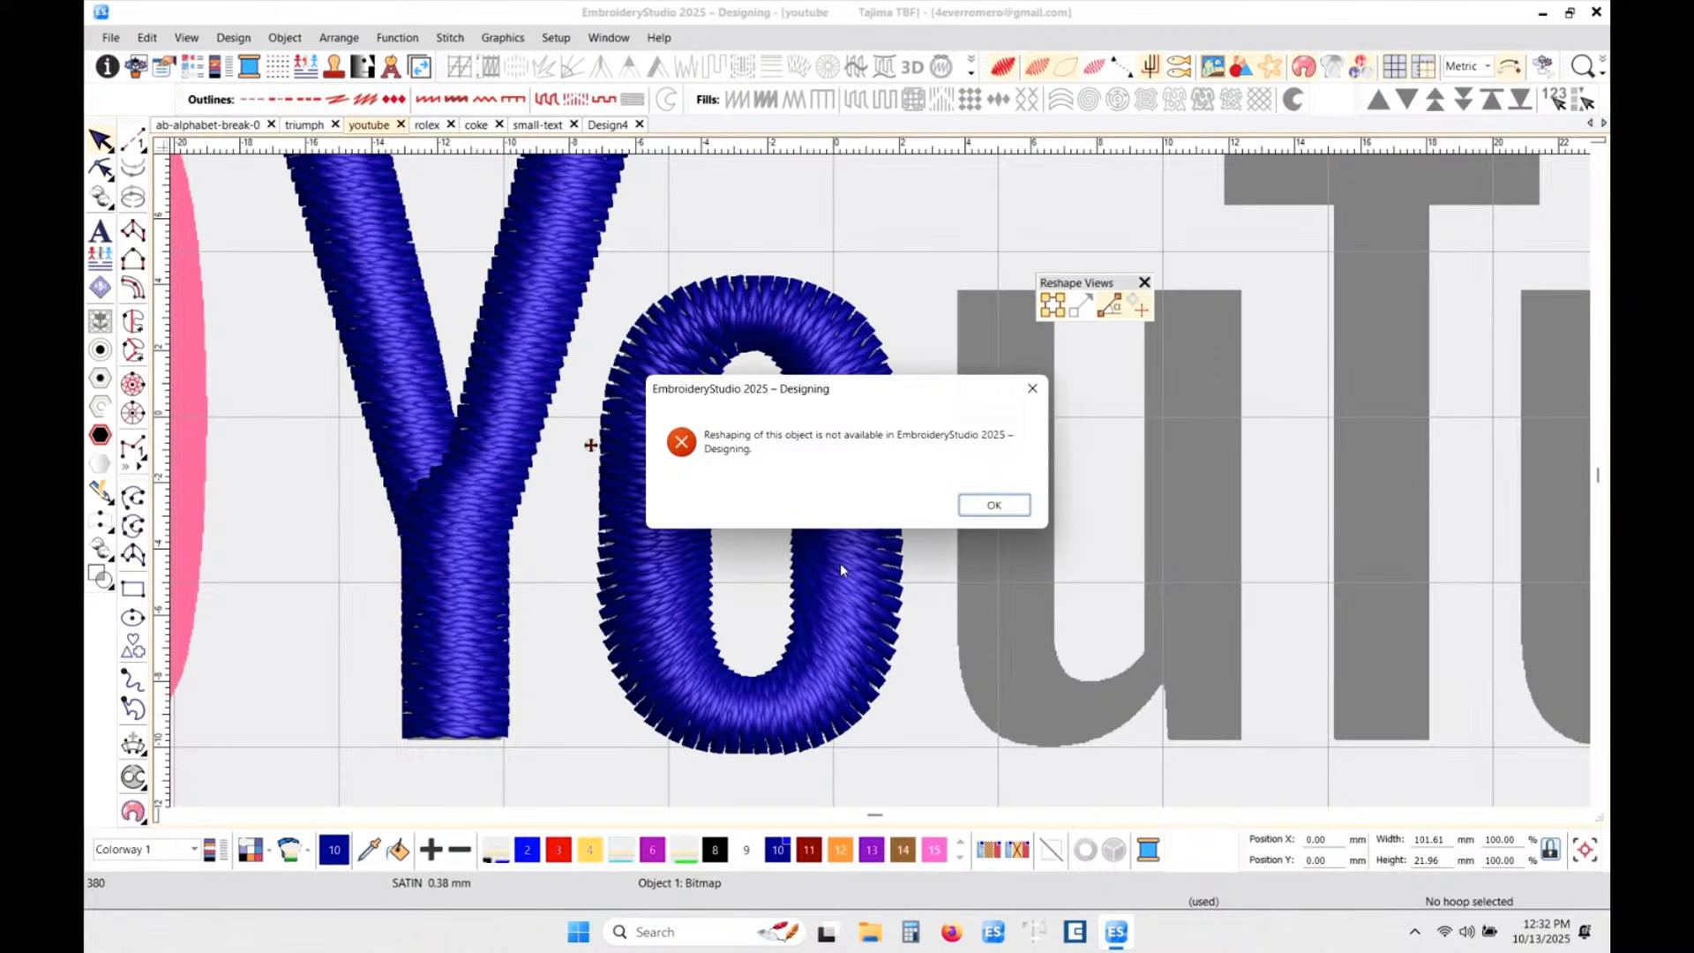
pyautogui.click(995, 510)
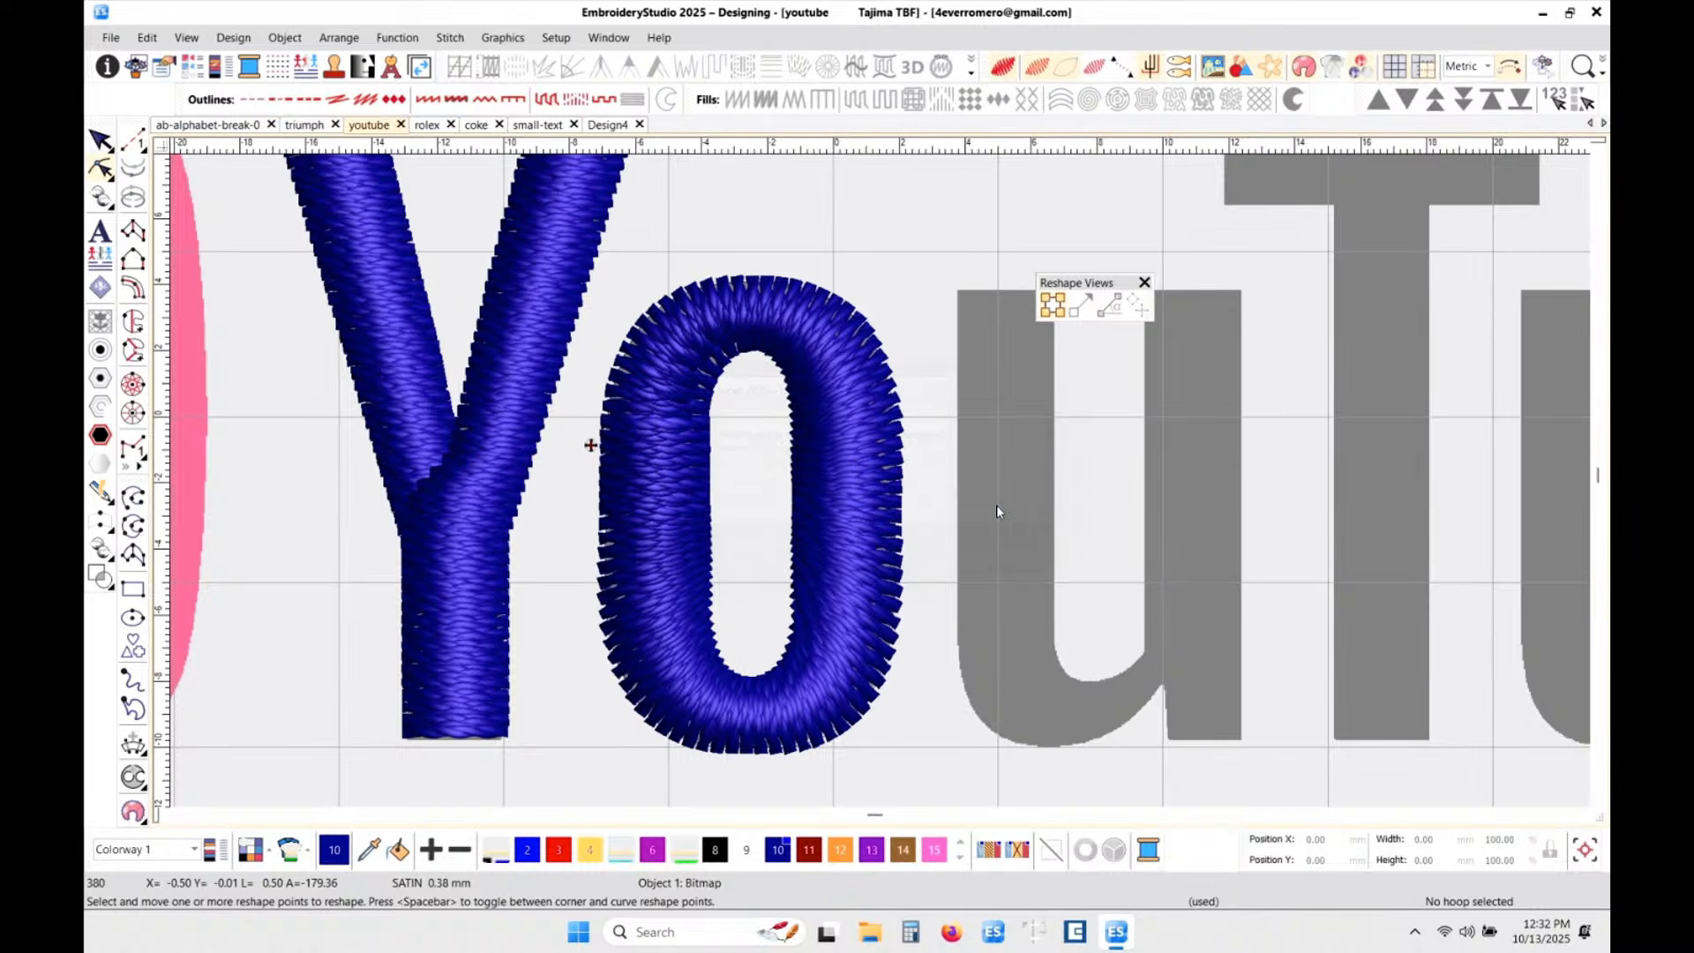
pyautogui.click(854, 573)
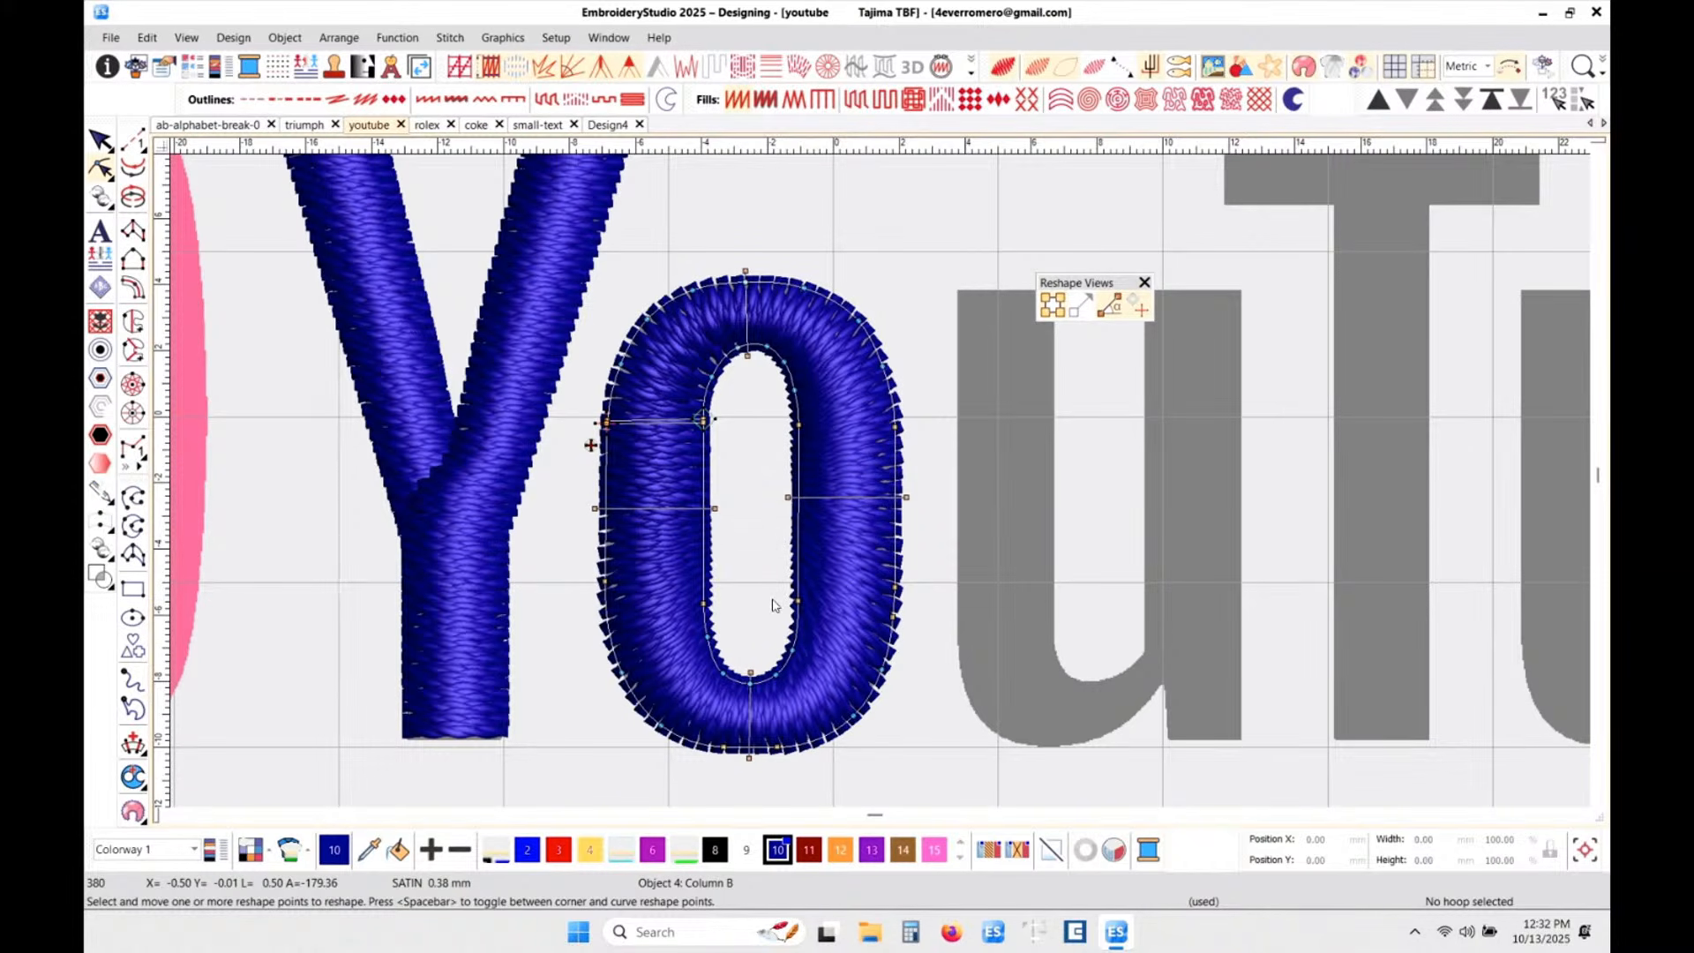
pyautogui.click(1052, 527)
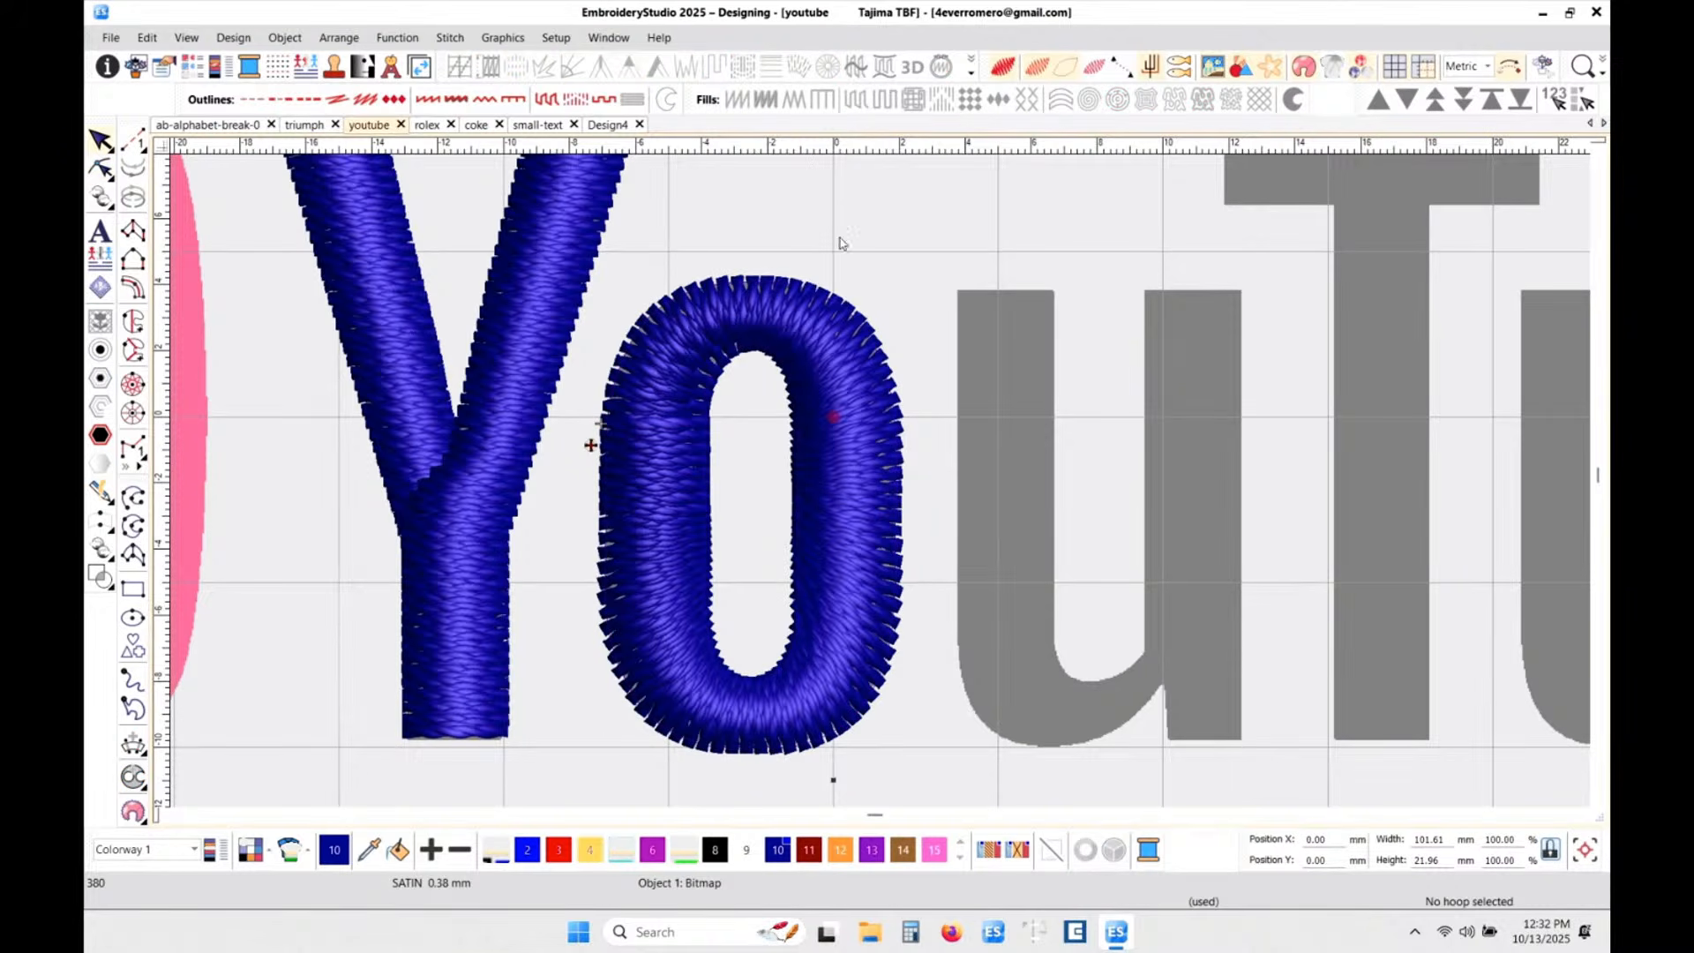
# - Start a Column B object on the "u" with side 1 down the left stem's inner edge, around the bowl and into the right stem
pyautogui.click(133, 257)
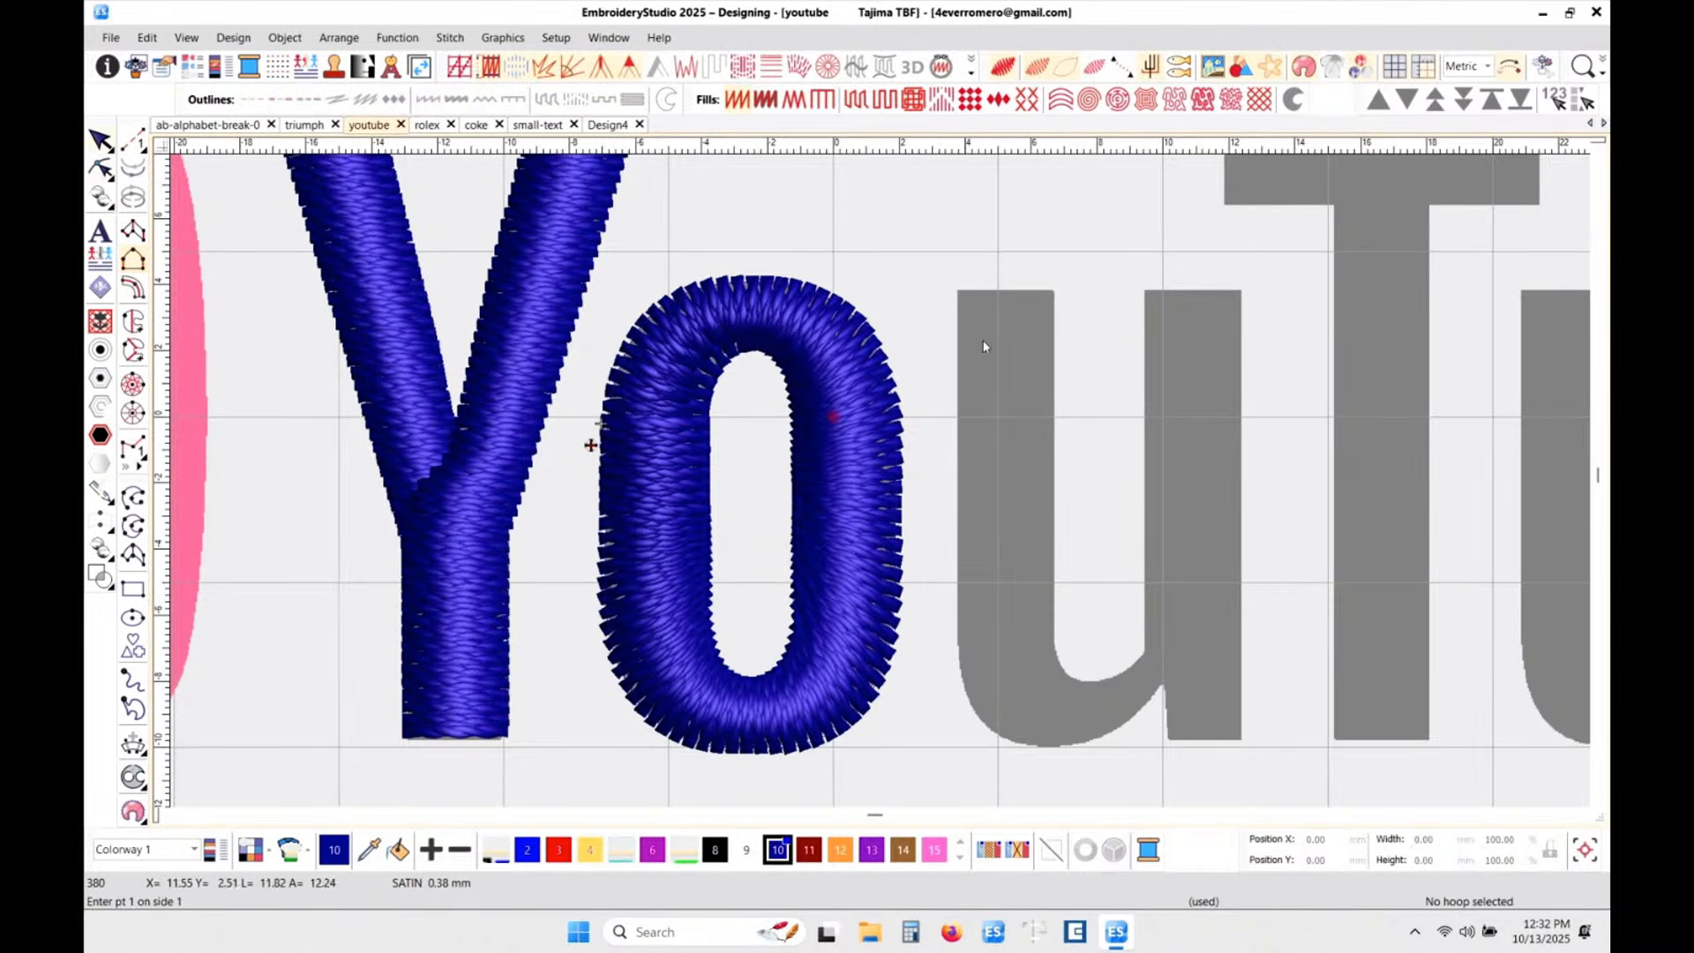
pyautogui.click(1053, 296)
pyautogui.click(1054, 587)
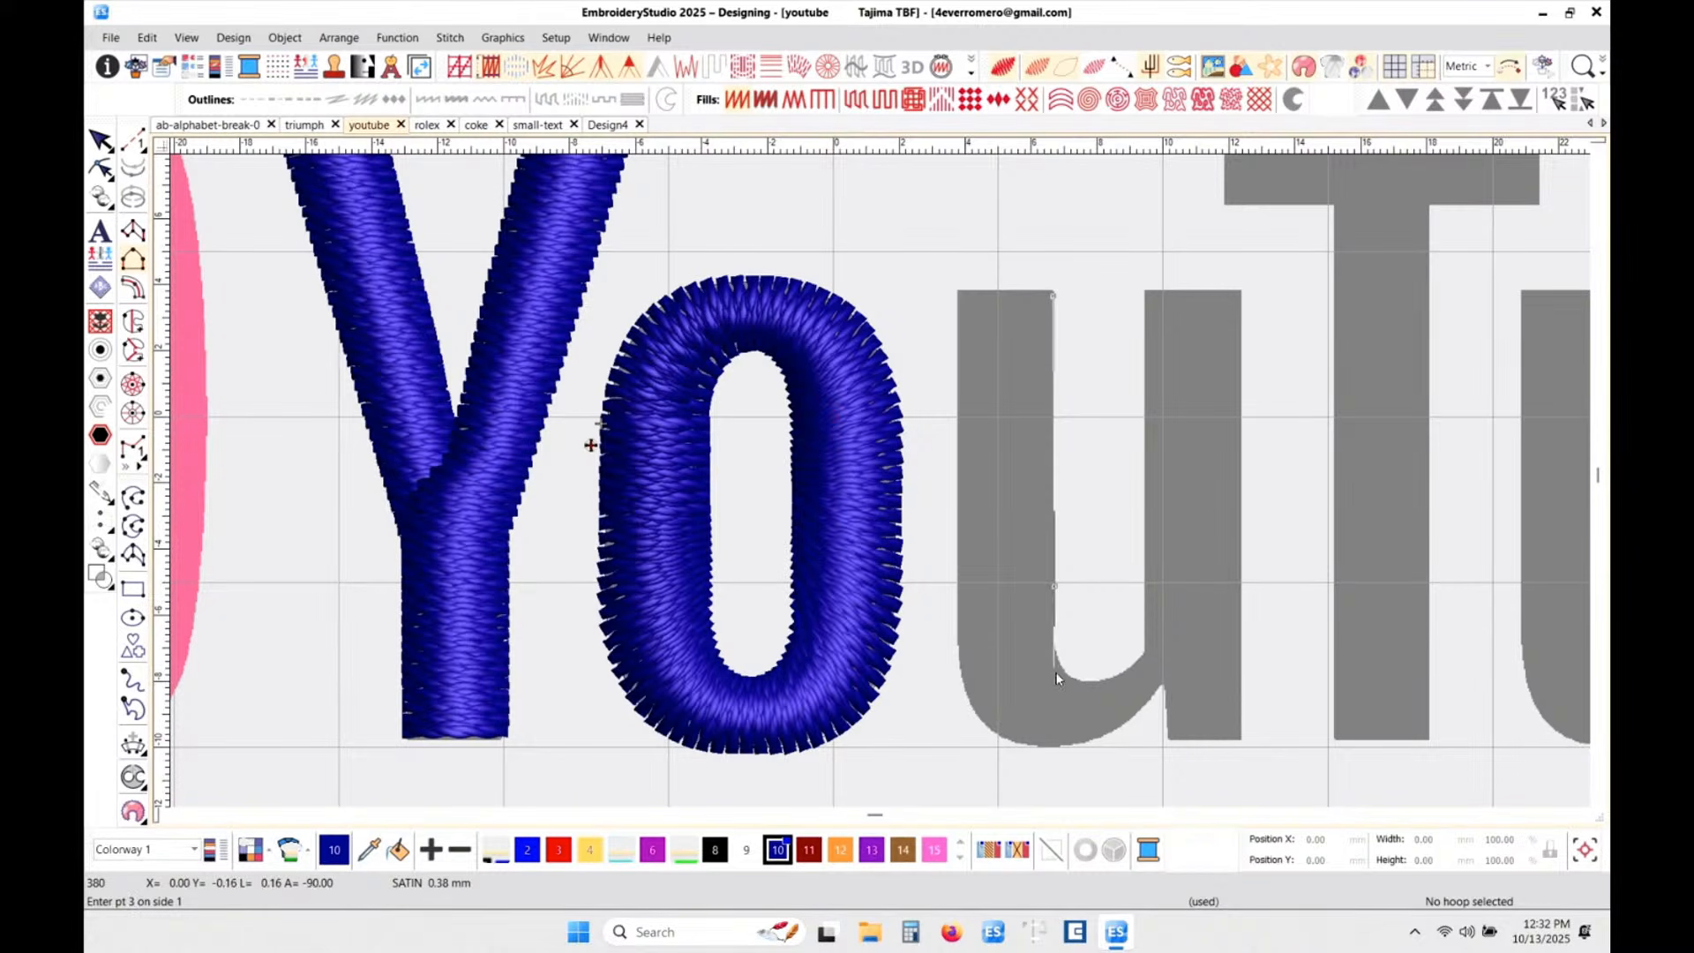
pyautogui.click(1055, 645)
pyautogui.click(1100, 681)
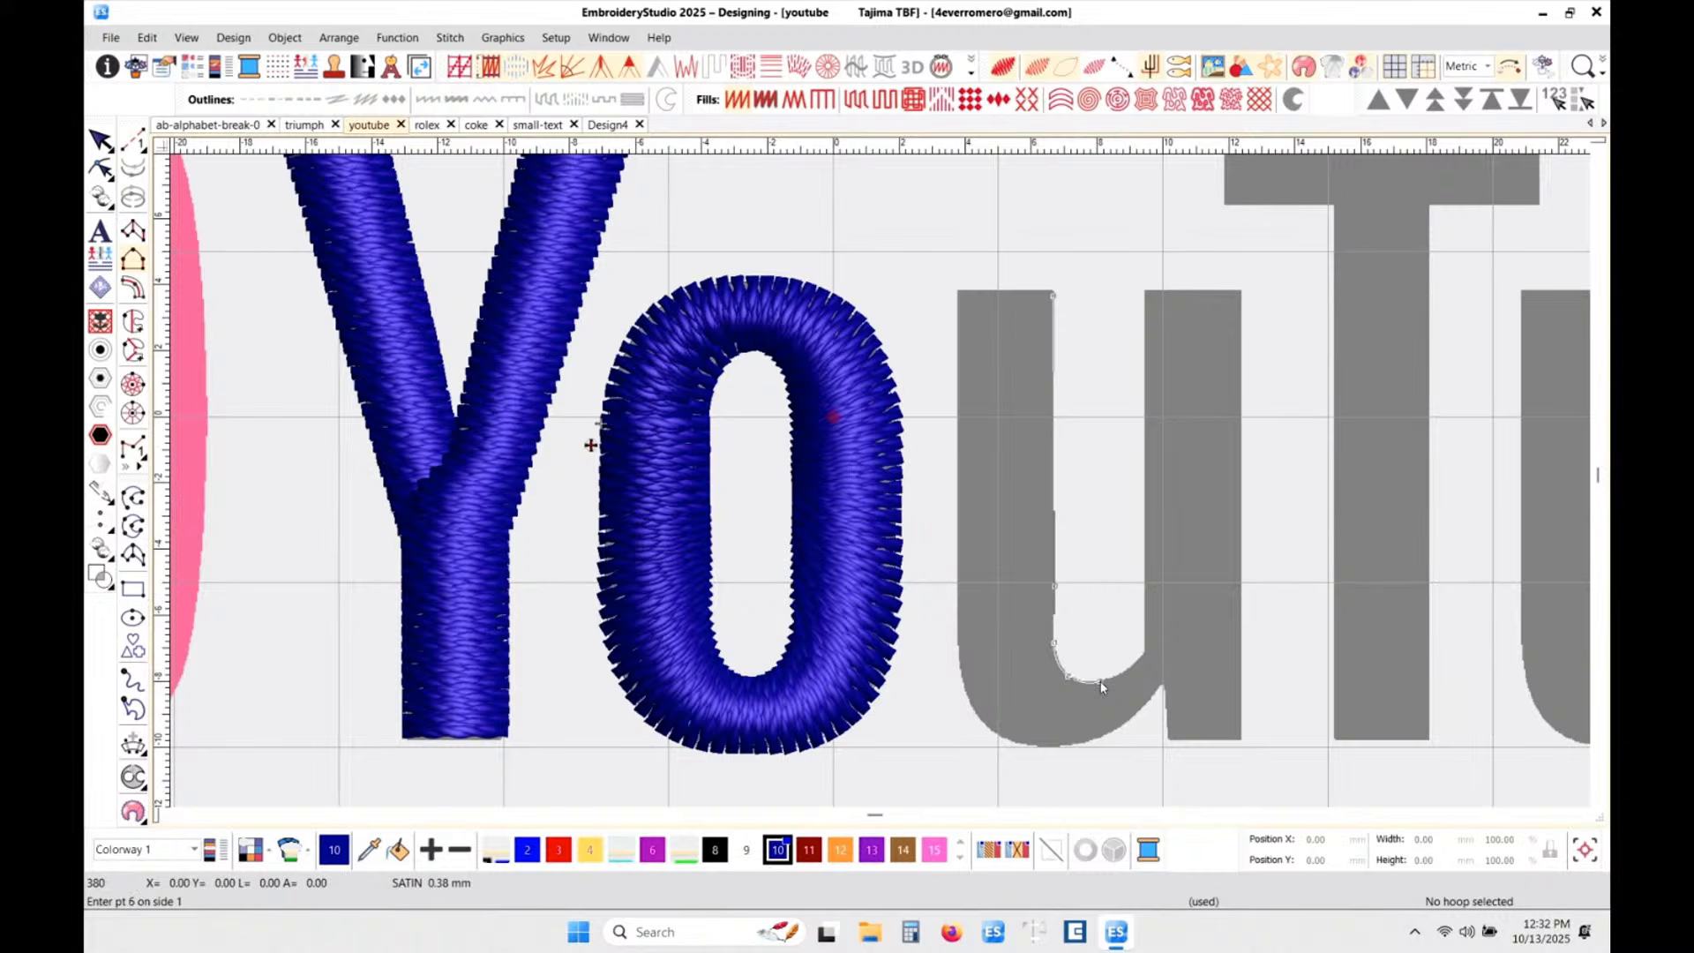
pyautogui.click(1168, 602)
pyautogui.press('Return')
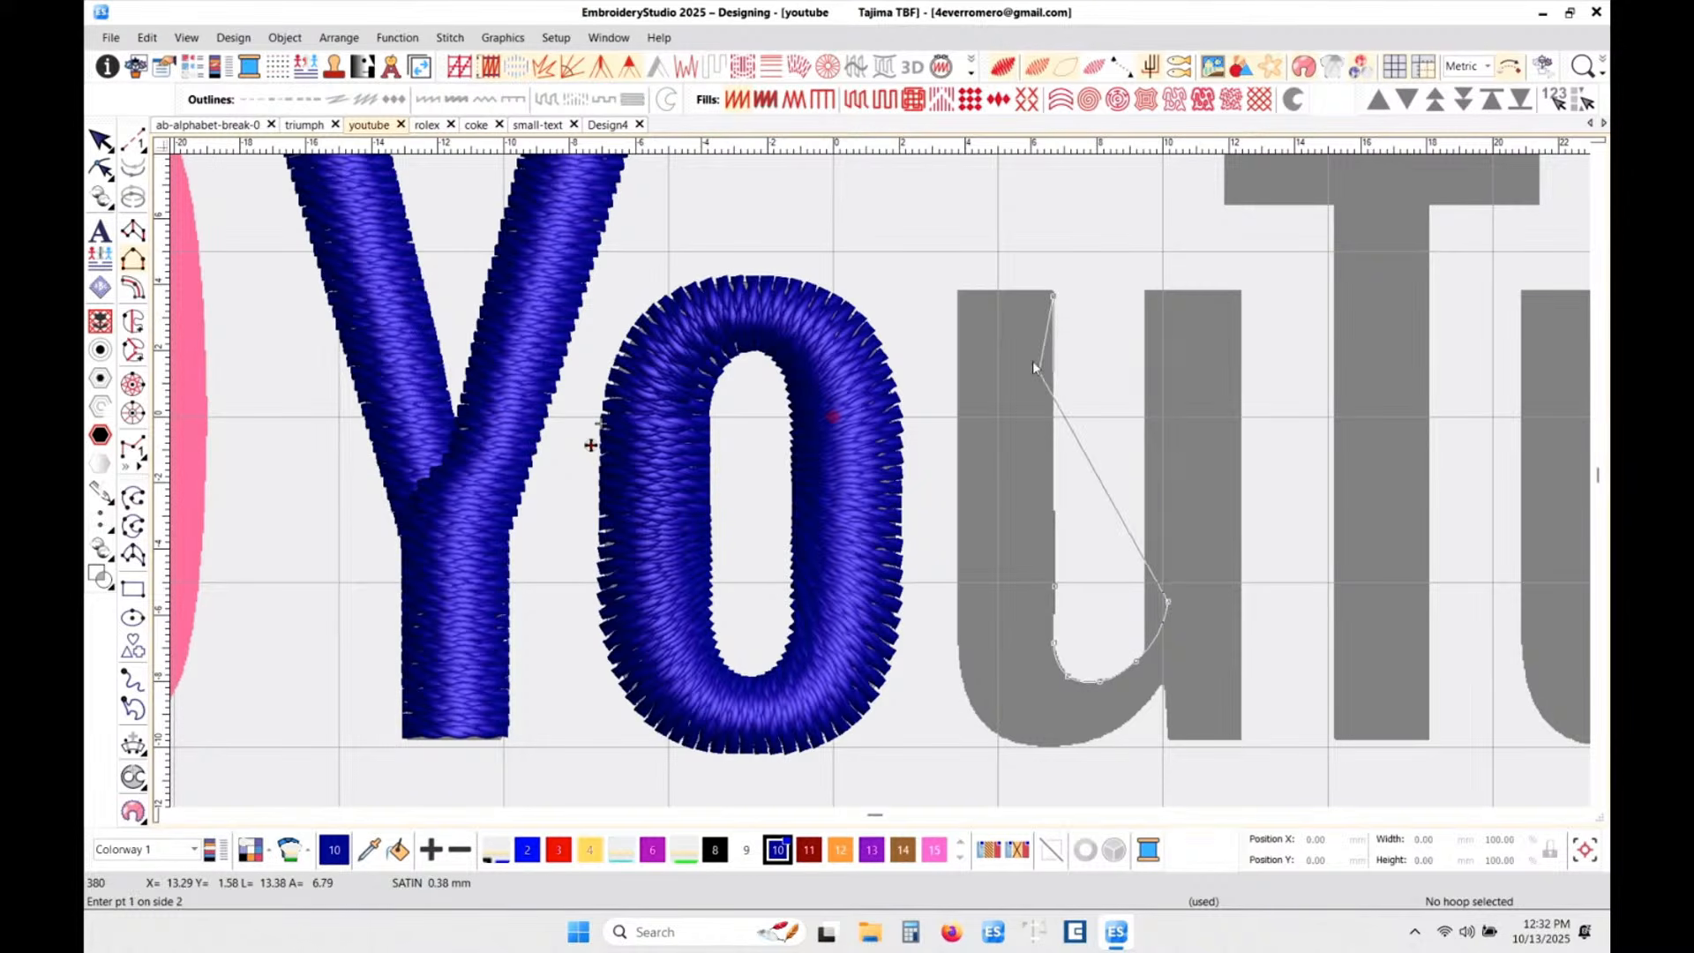
# - Trace side 2 along the outer left edge and bottom curve of the "u" into its right stem and generate the satin column
pyautogui.click(959, 298)
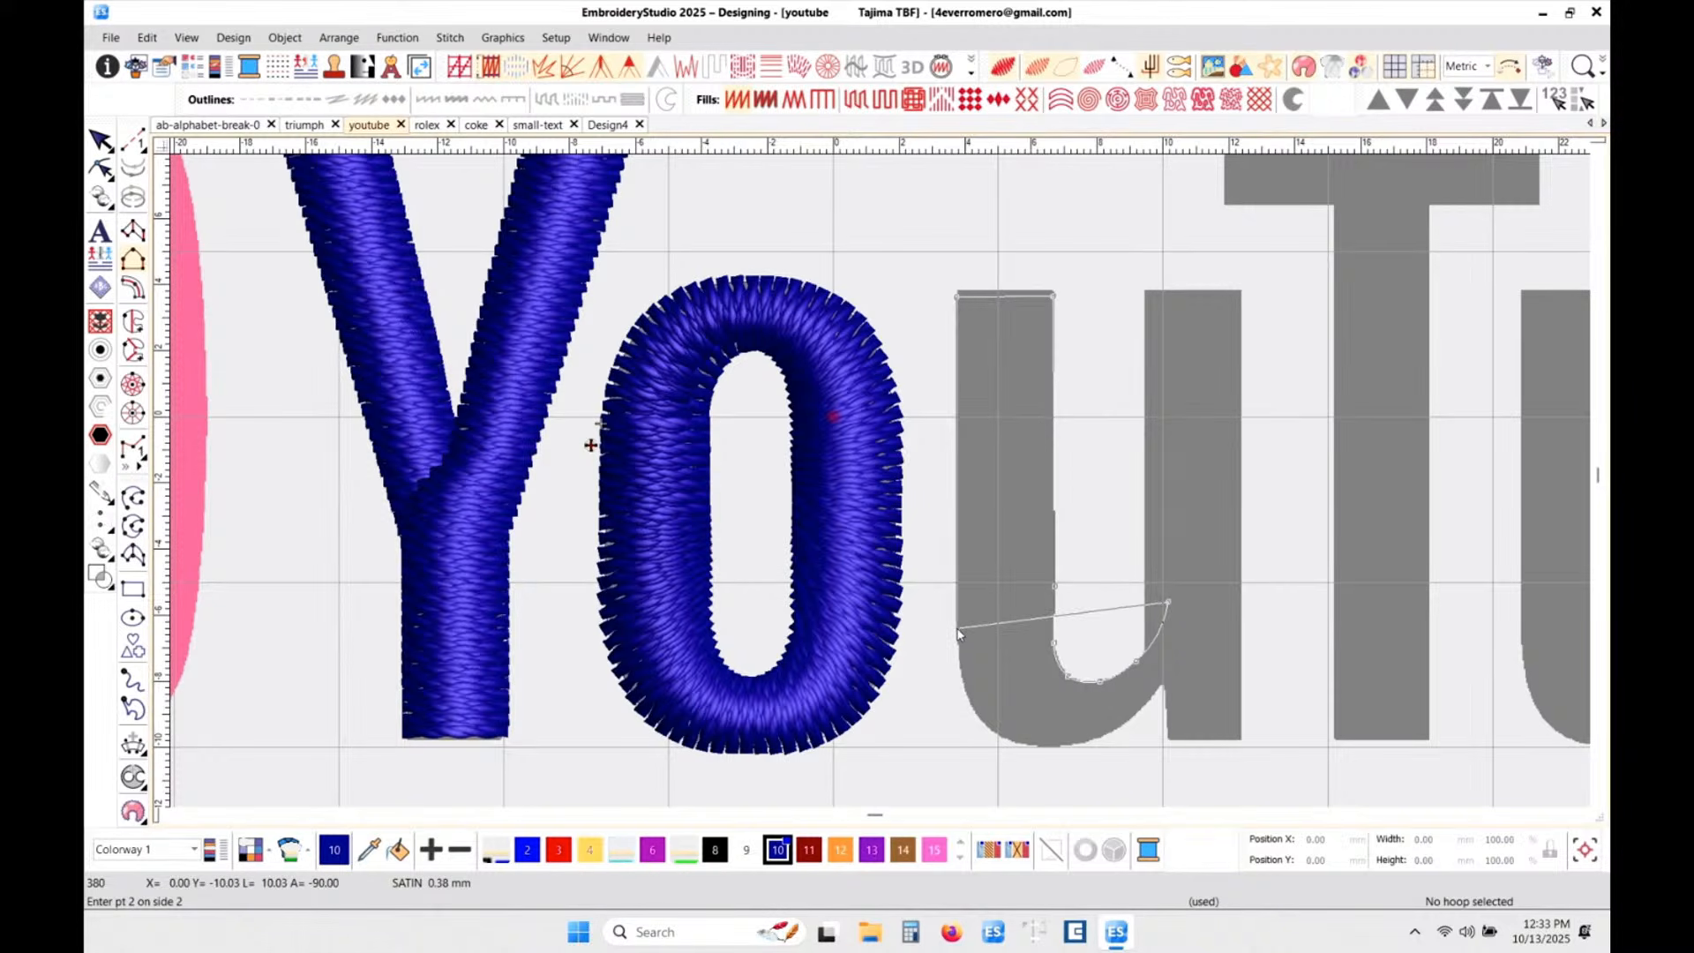
pyautogui.click(970, 706)
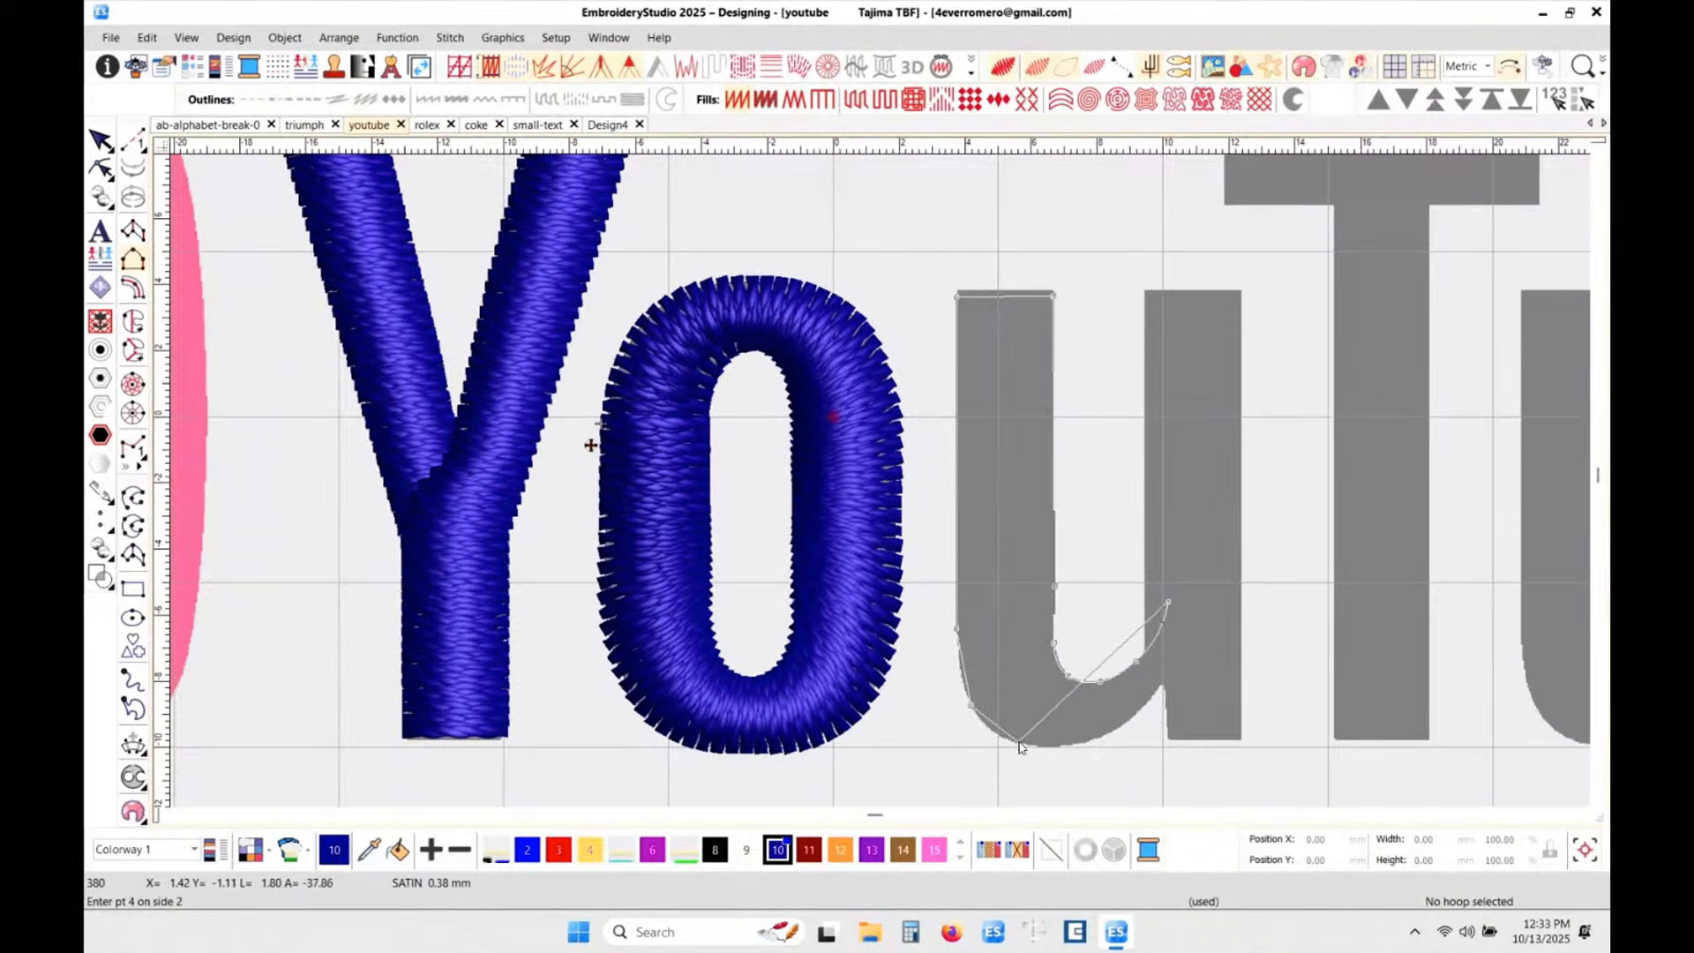
pyautogui.click(1020, 744)
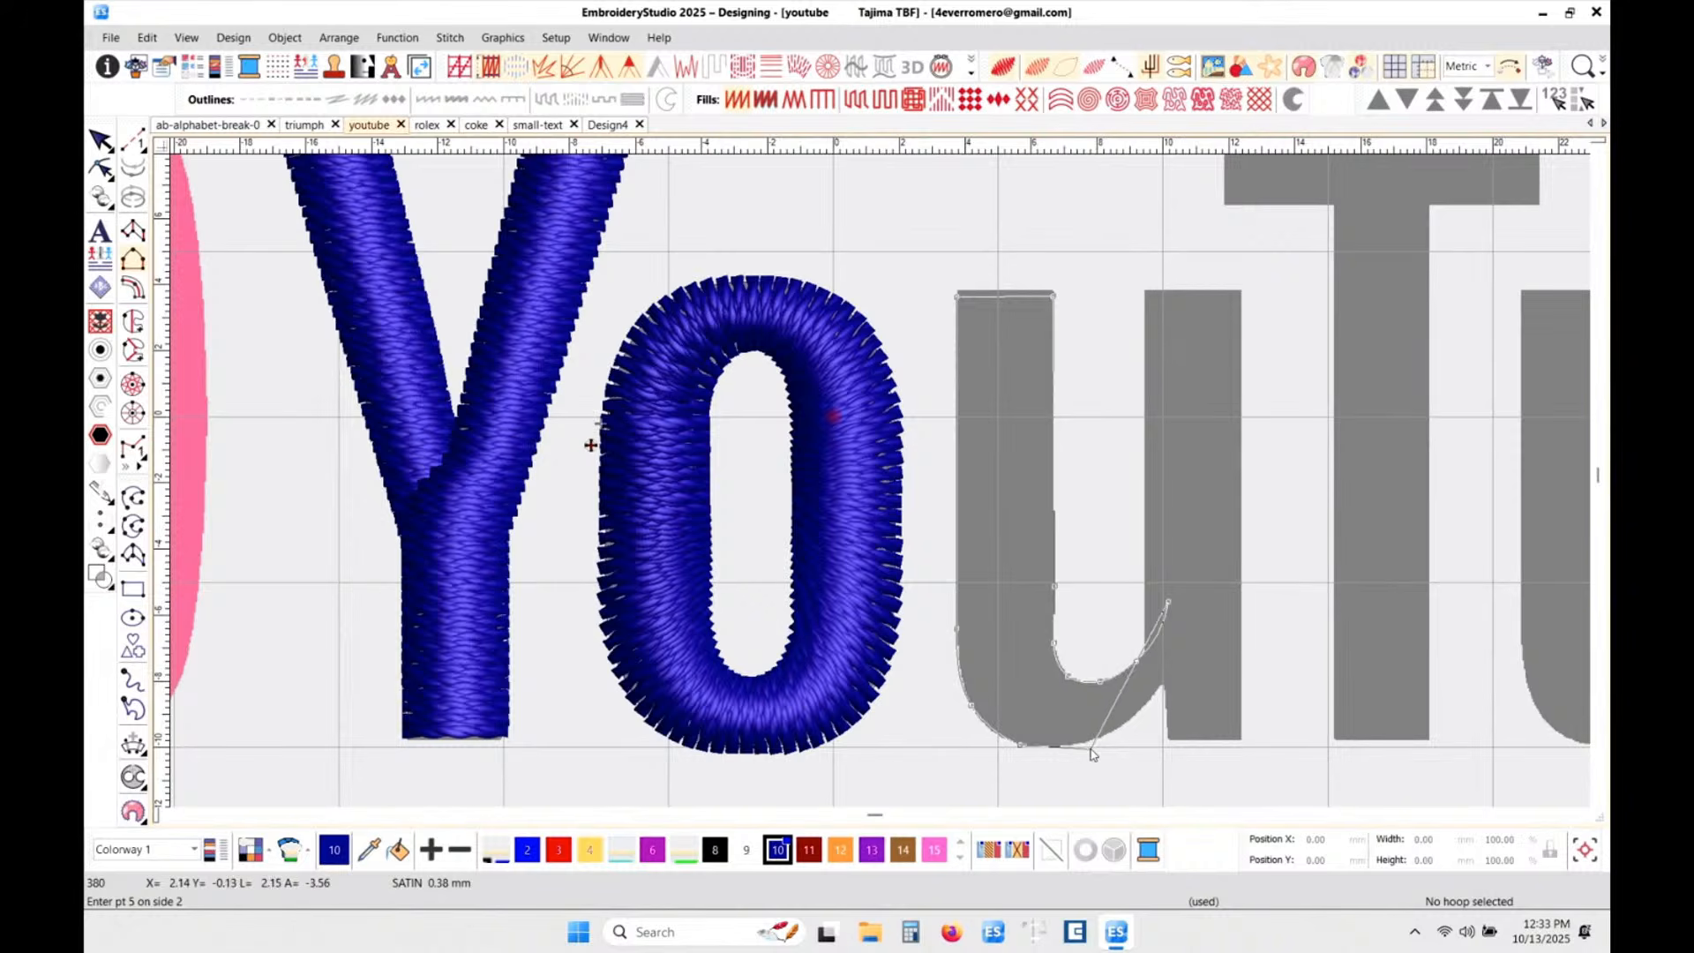
pyautogui.click(1094, 743)
pyautogui.click(1140, 710)
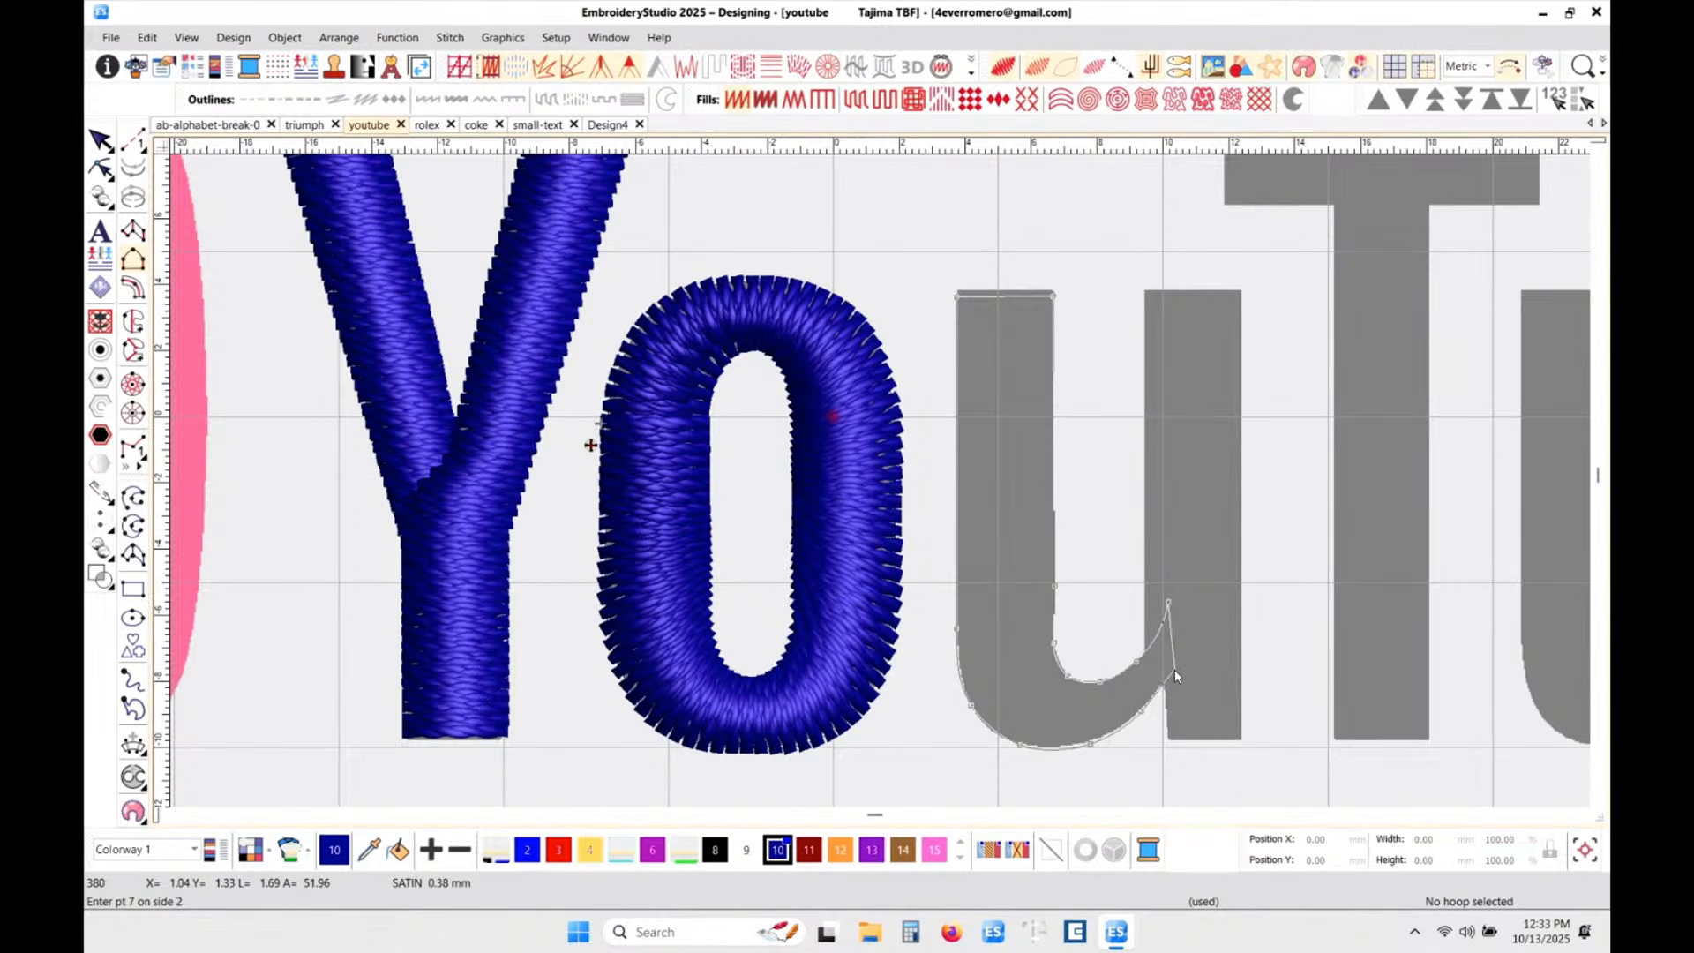
pyautogui.click(1186, 666)
pyautogui.click(1198, 603)
pyautogui.press('Return')
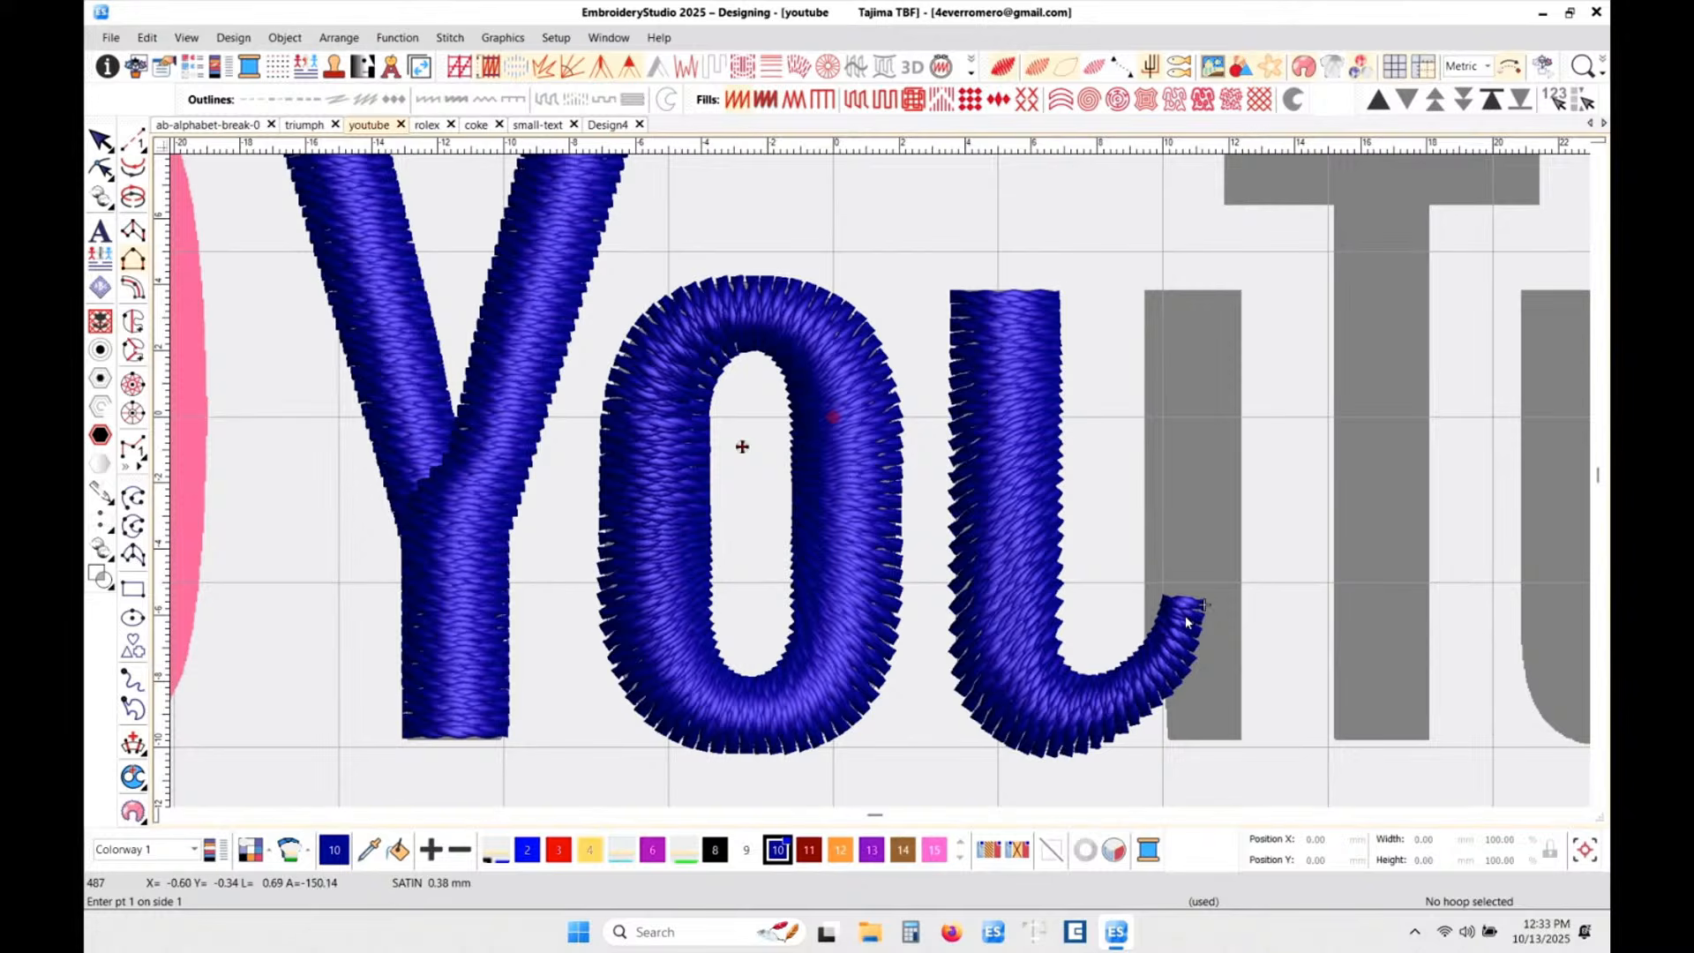
# - Add a horizontal stitch angle line across the left stem of the "u" column and apply it
pyautogui.hotkey('ctrl', 'h')
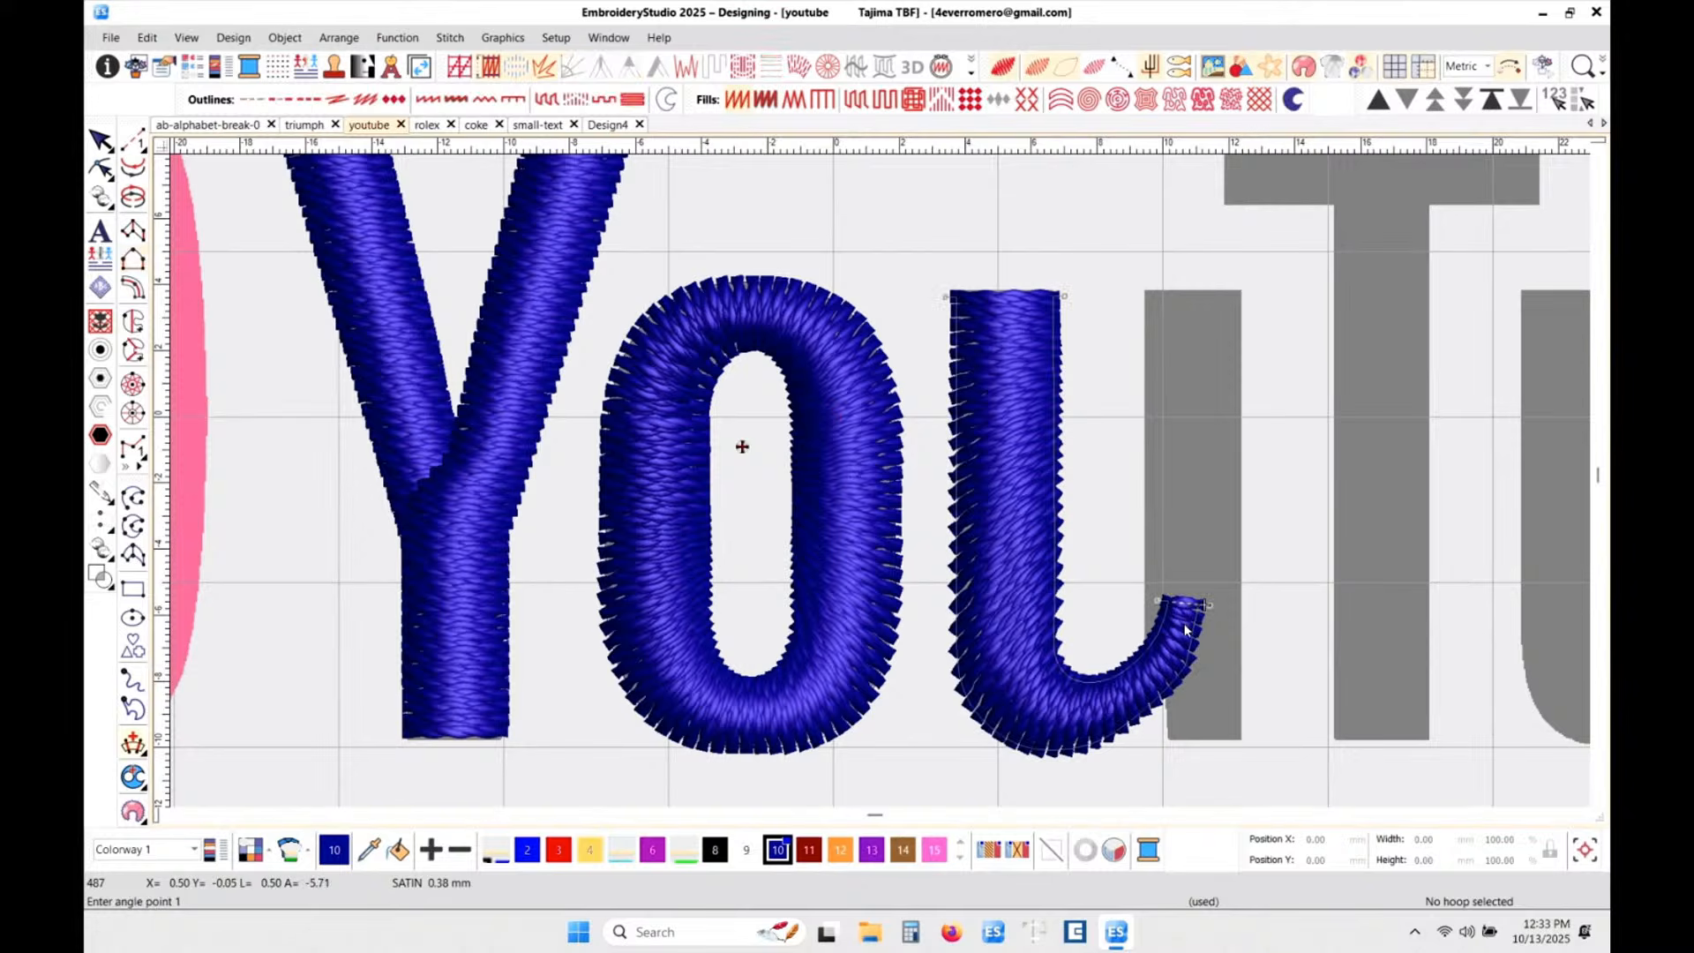
pyautogui.click(941, 528)
pyautogui.click(1090, 527)
pyautogui.press('h')
pyautogui.press('Escape')
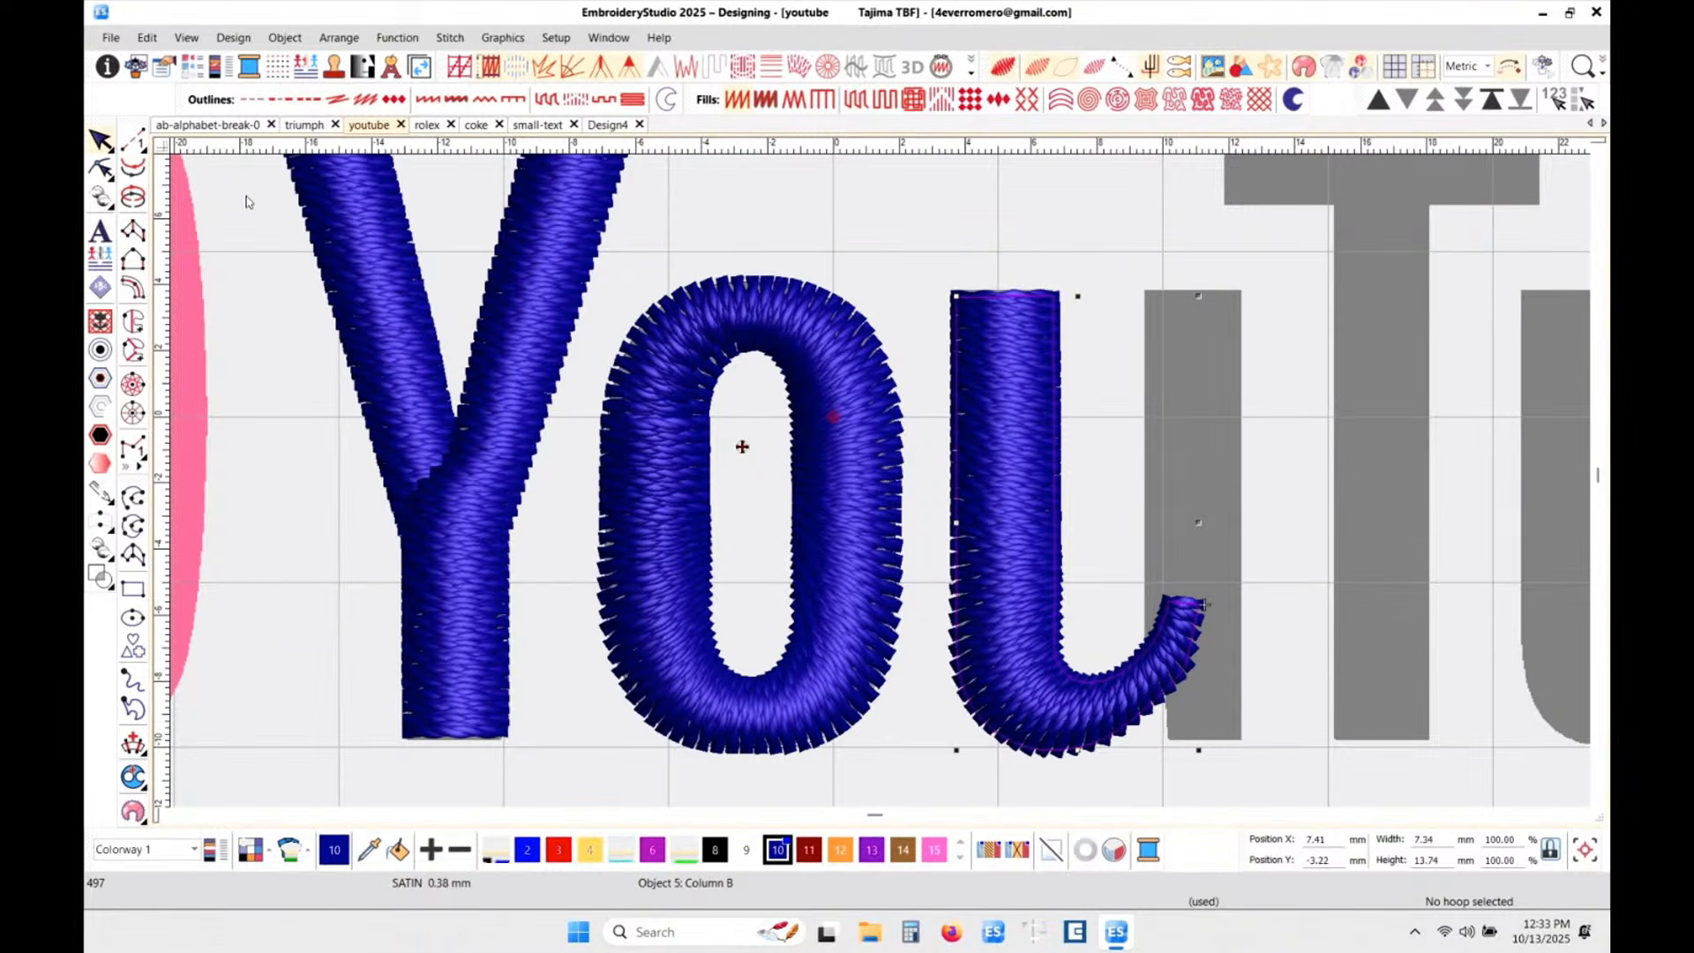
# - Start a column on the right stem of the "u" with side 1 down its left edge to the base, turning TrueView off to see the artwork
pyautogui.click(133, 259)
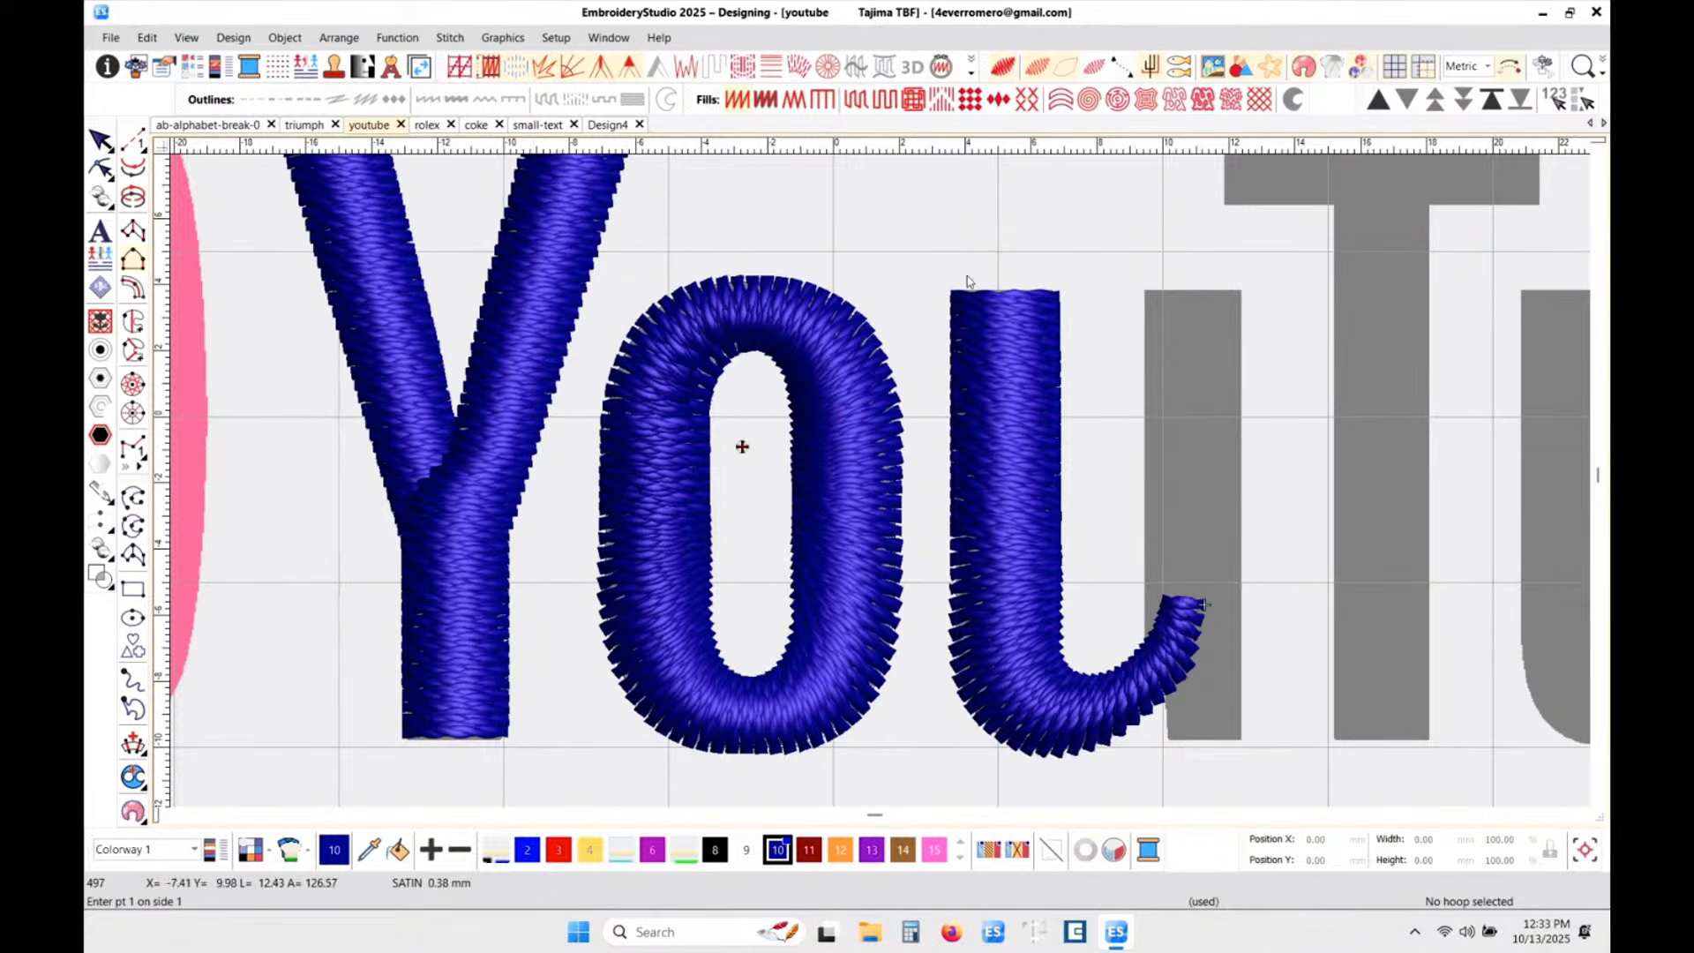
pyautogui.click(1161, 303)
pyautogui.scroll(2, 1161, 304)
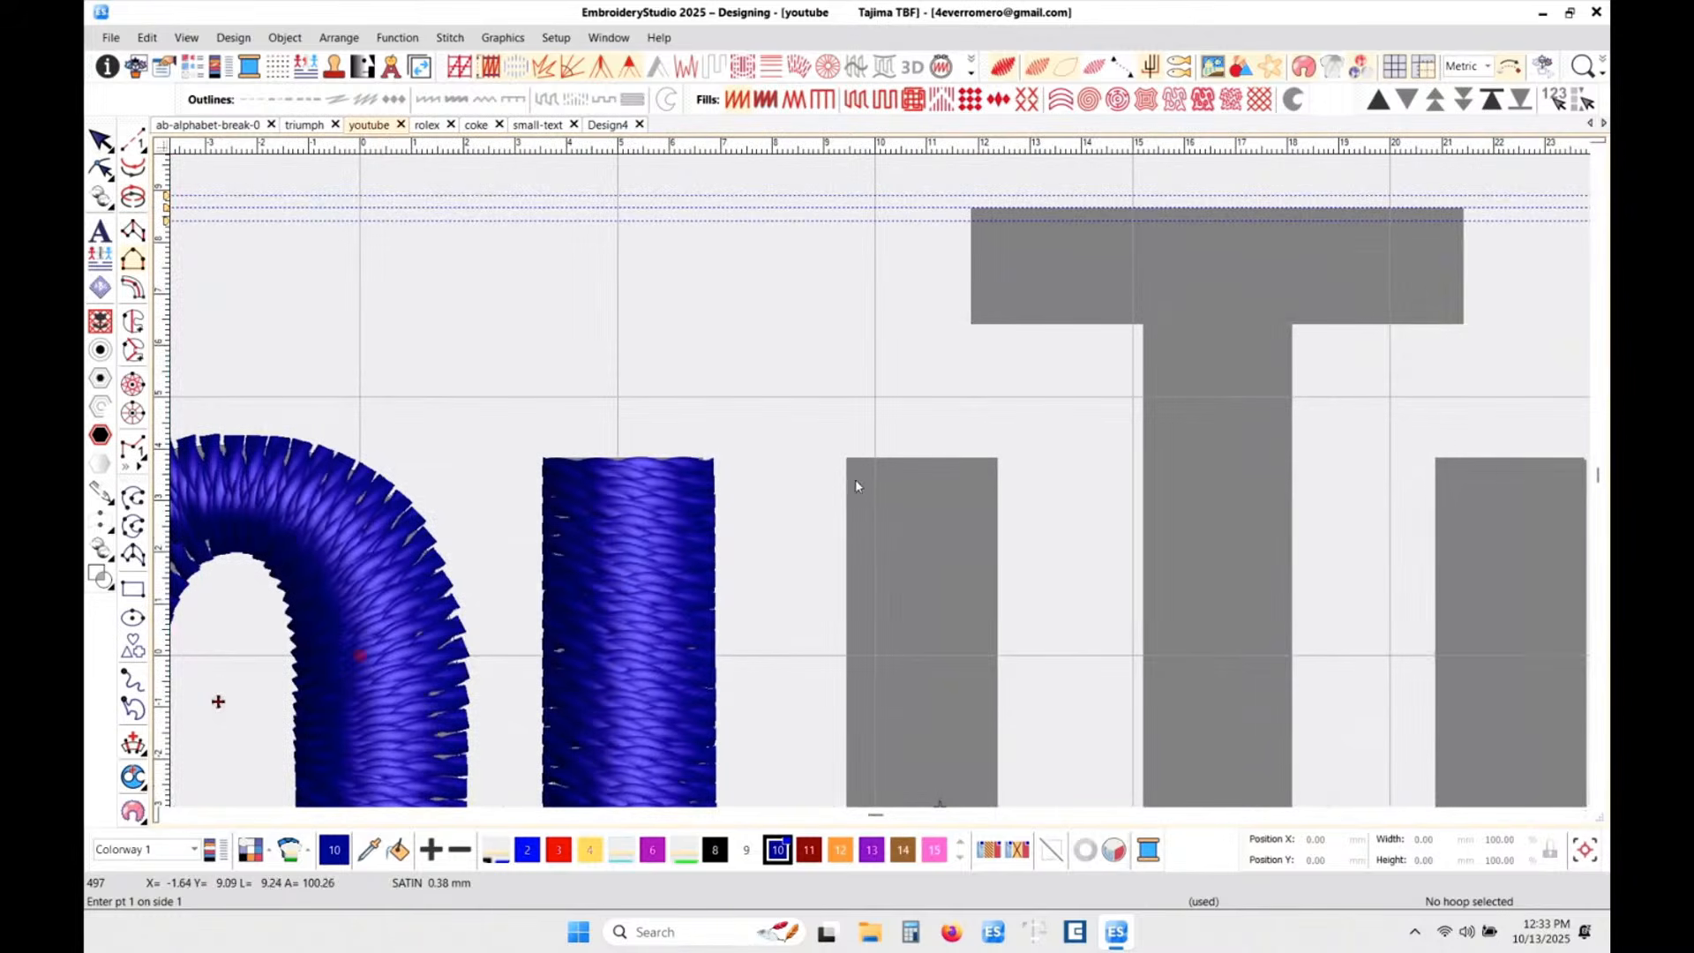
pyautogui.scroll(-2, 845, 468)
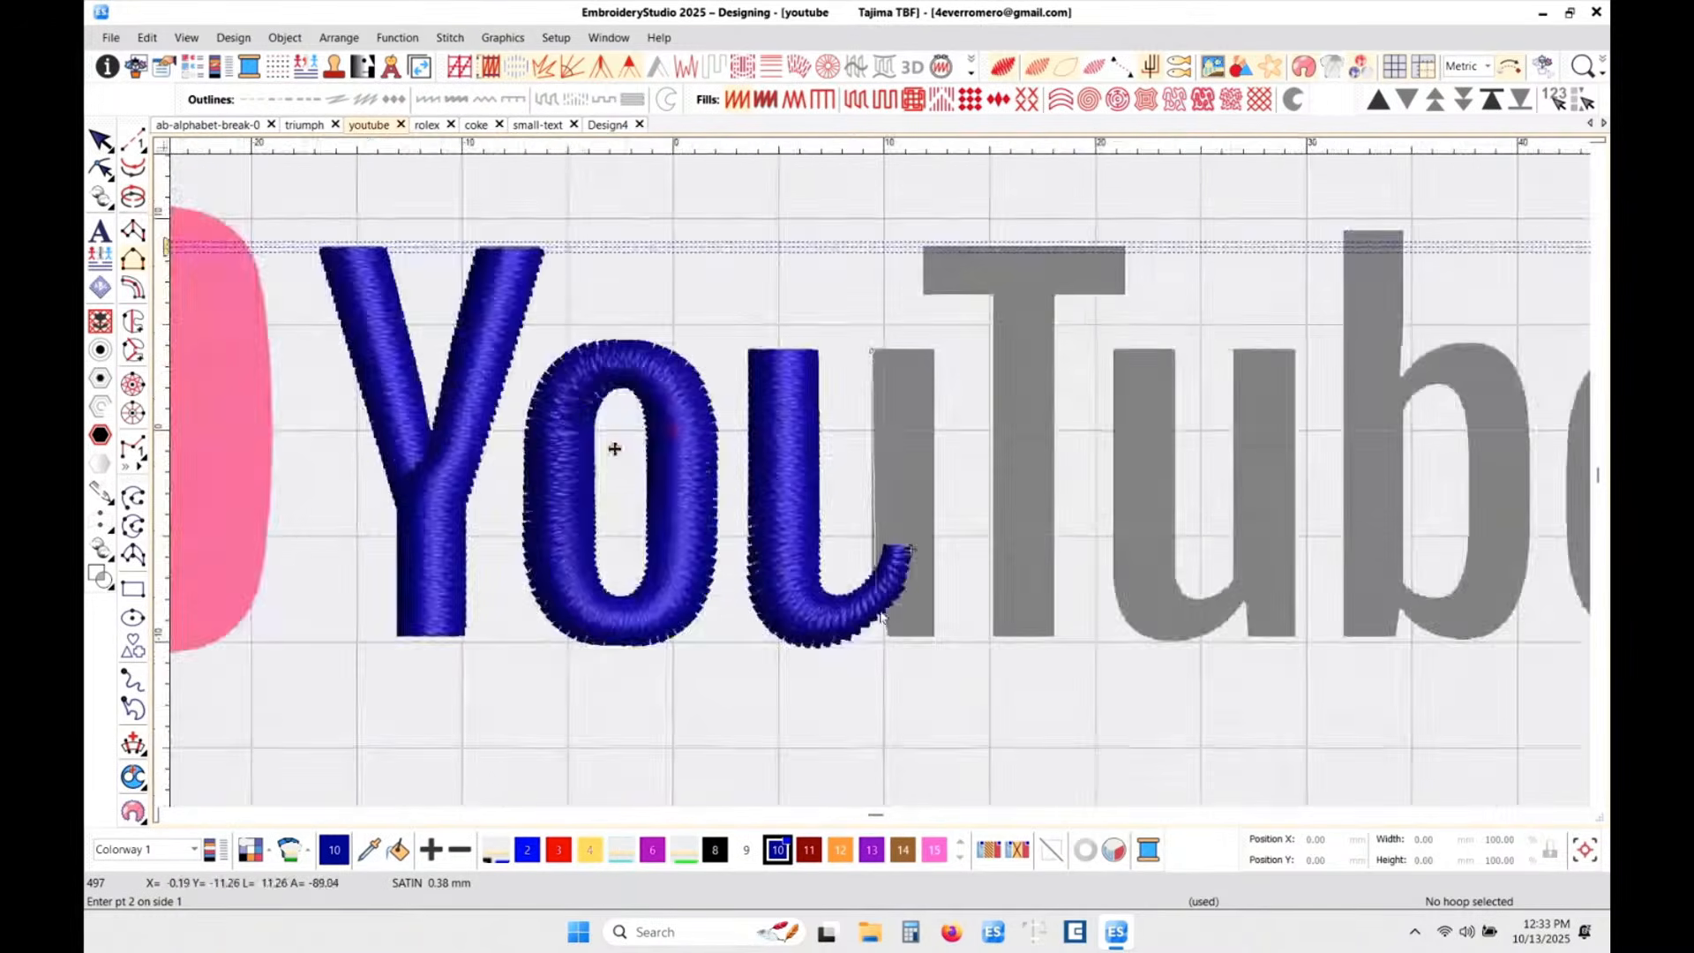
pyautogui.scroll(2, 869, 494)
pyautogui.press('t')
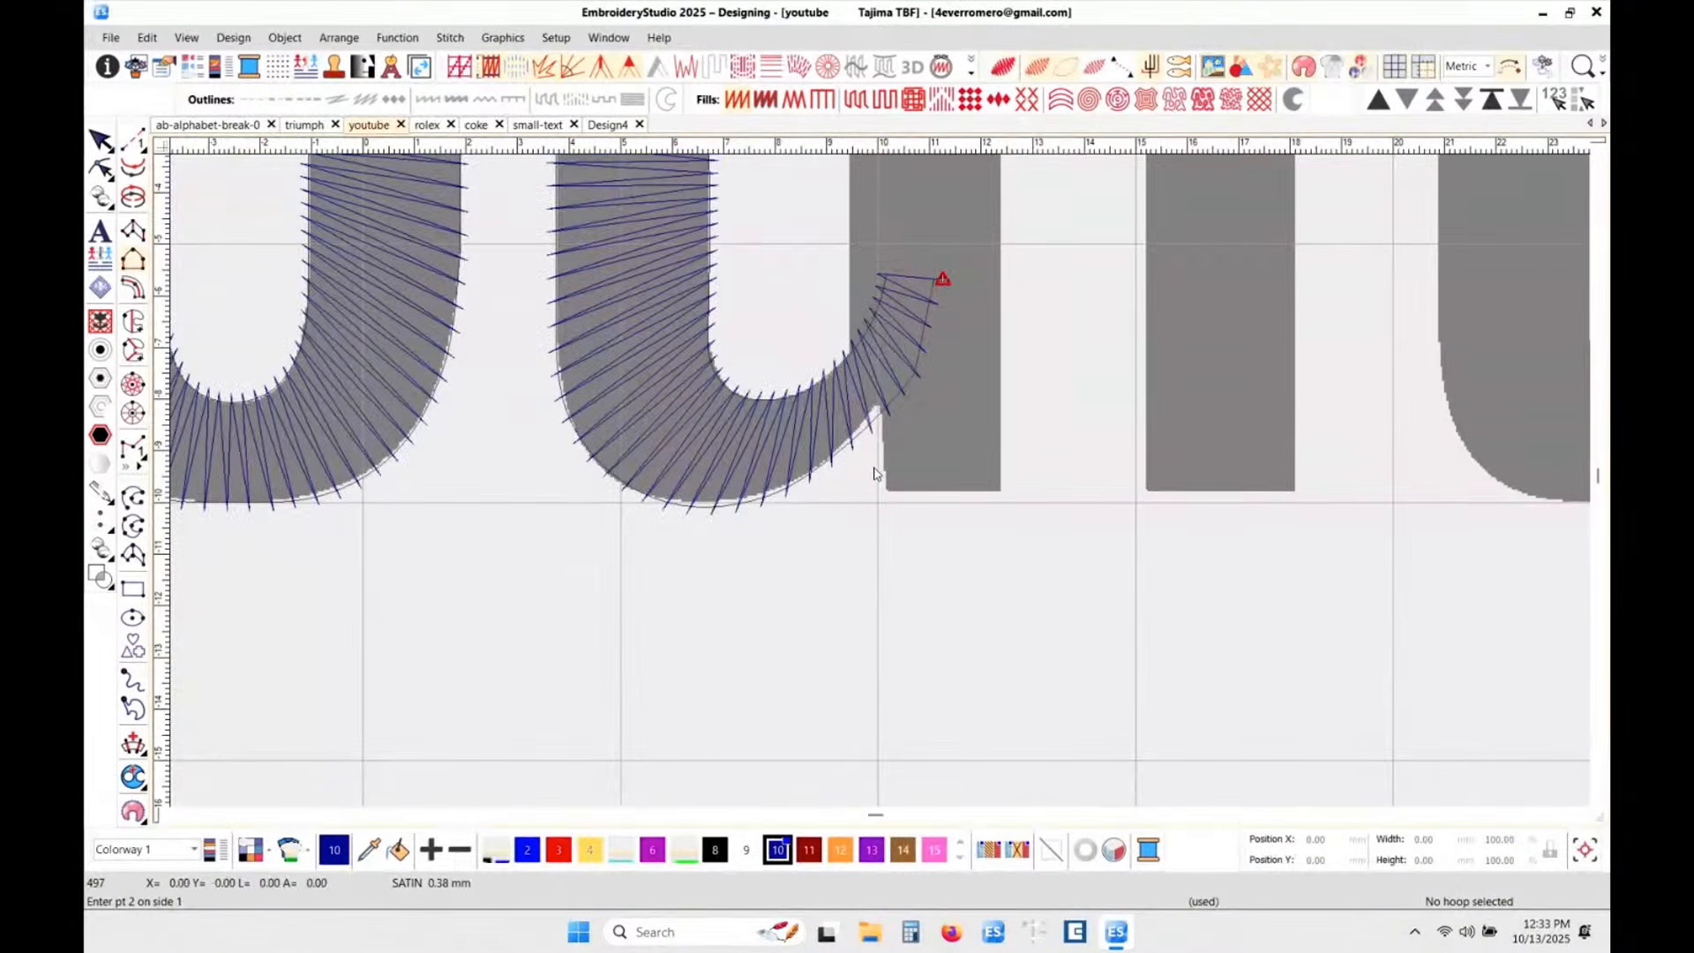
pyautogui.click(849, 372)
pyautogui.press('Return')
# - Trace side 2 down the right edge of the "u"'s right stem to generate its satin column, and turn TrueView back on
pyautogui.scroll(-1, 838, 251)
pyautogui.scroll(1, 1006, 330)
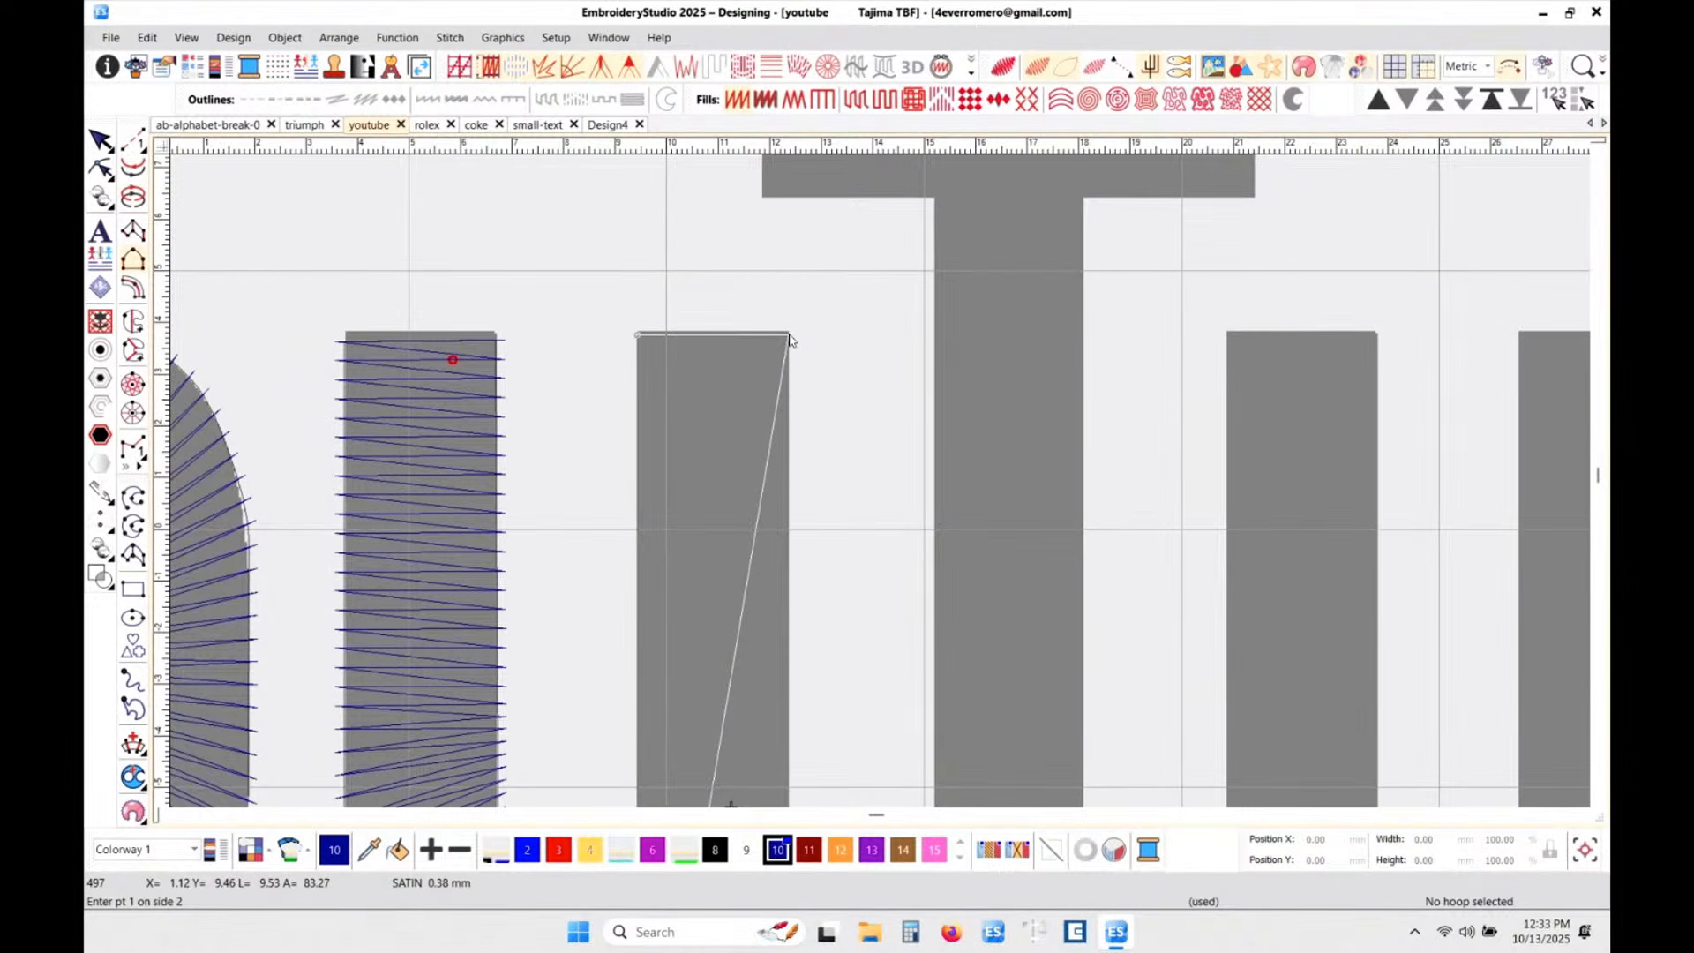
pyautogui.scroll(-3, 882, 485)
pyautogui.scroll(3, 890, 607)
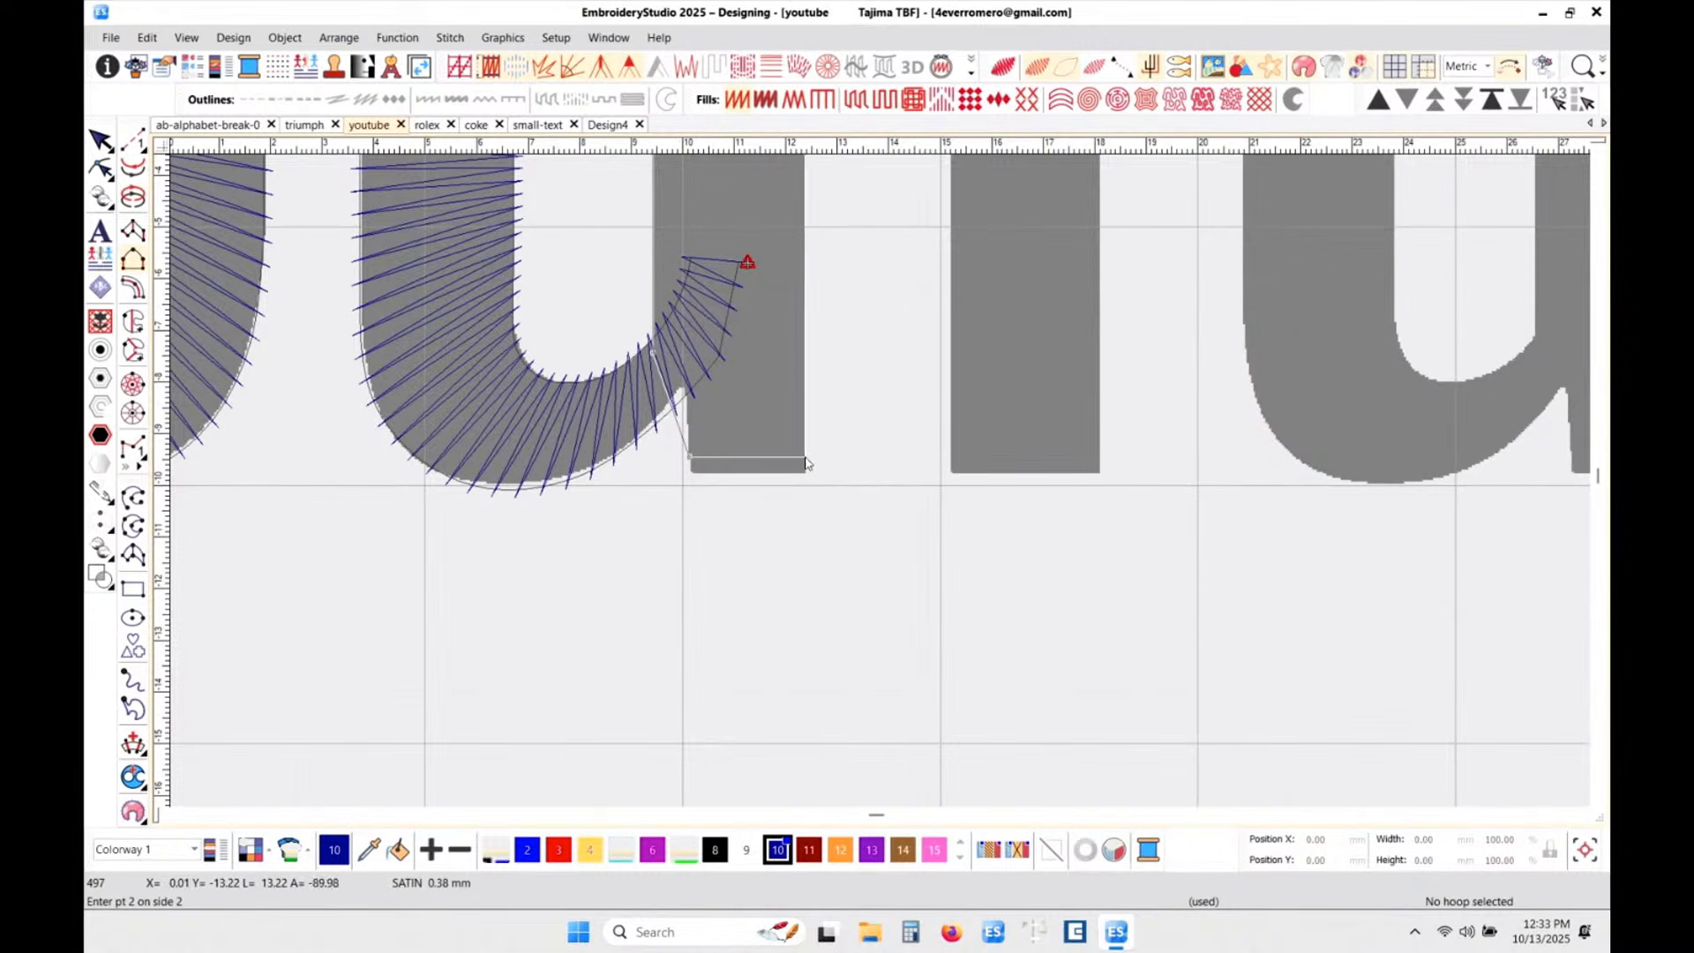
pyautogui.click(806, 461)
pyautogui.press('Return')
pyautogui.scroll(-2, 883, 477)
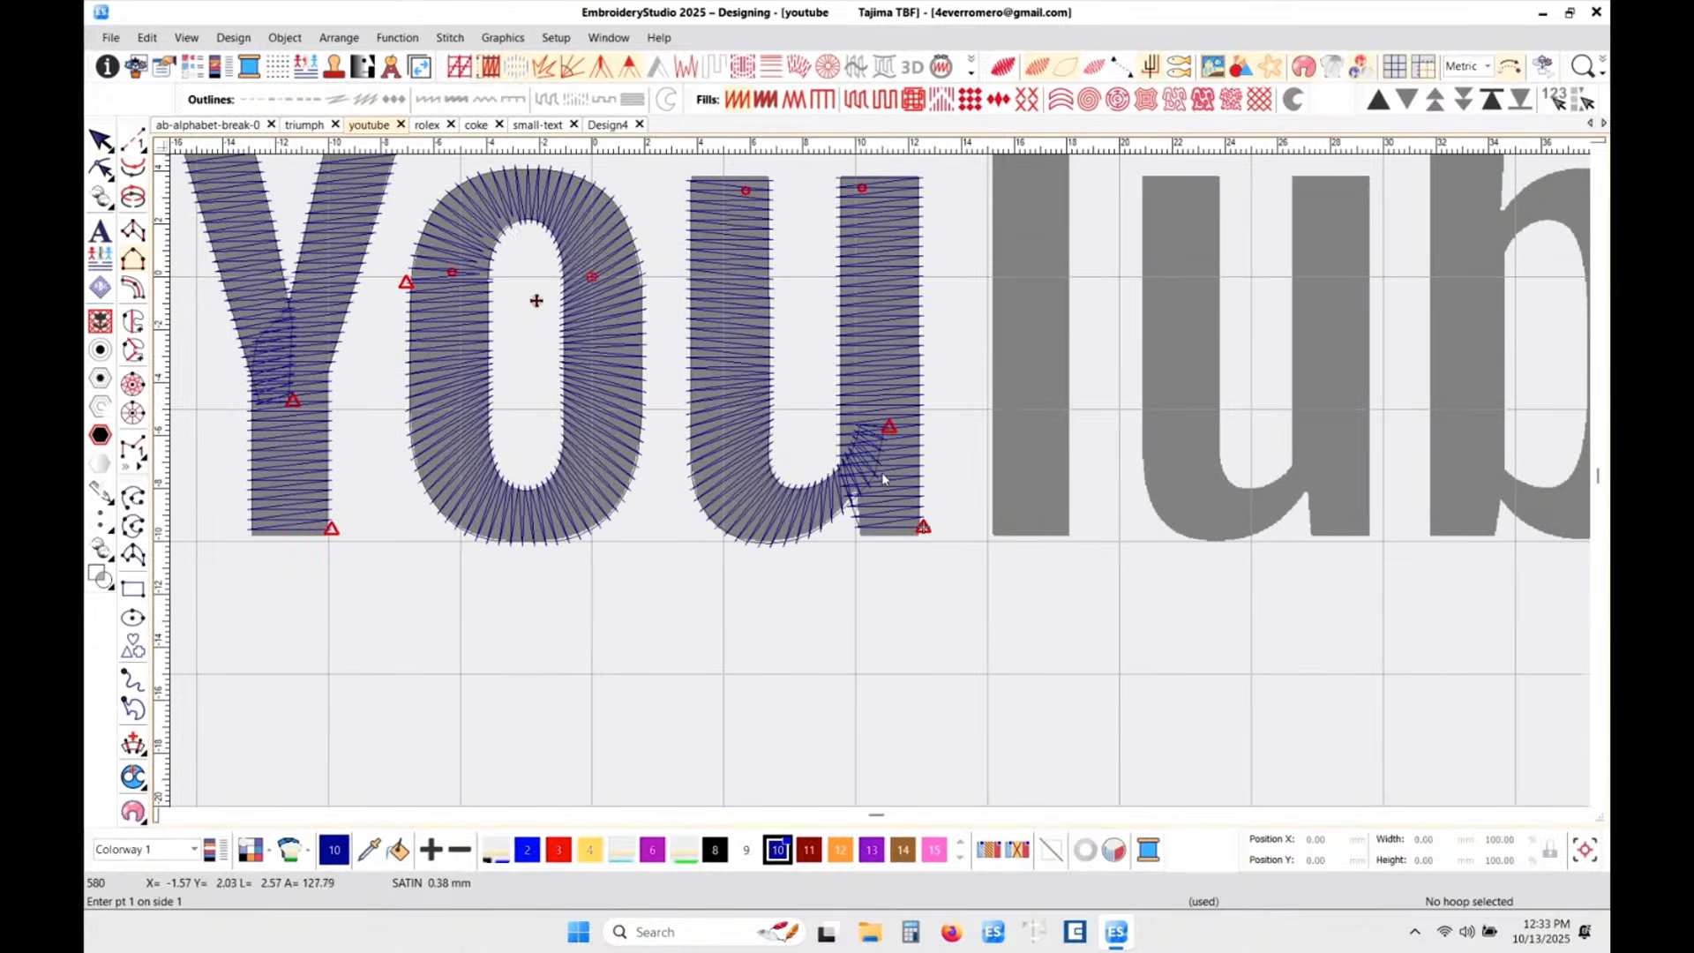
pyautogui.press('t')
pyautogui.scroll(-2, 881, 469)
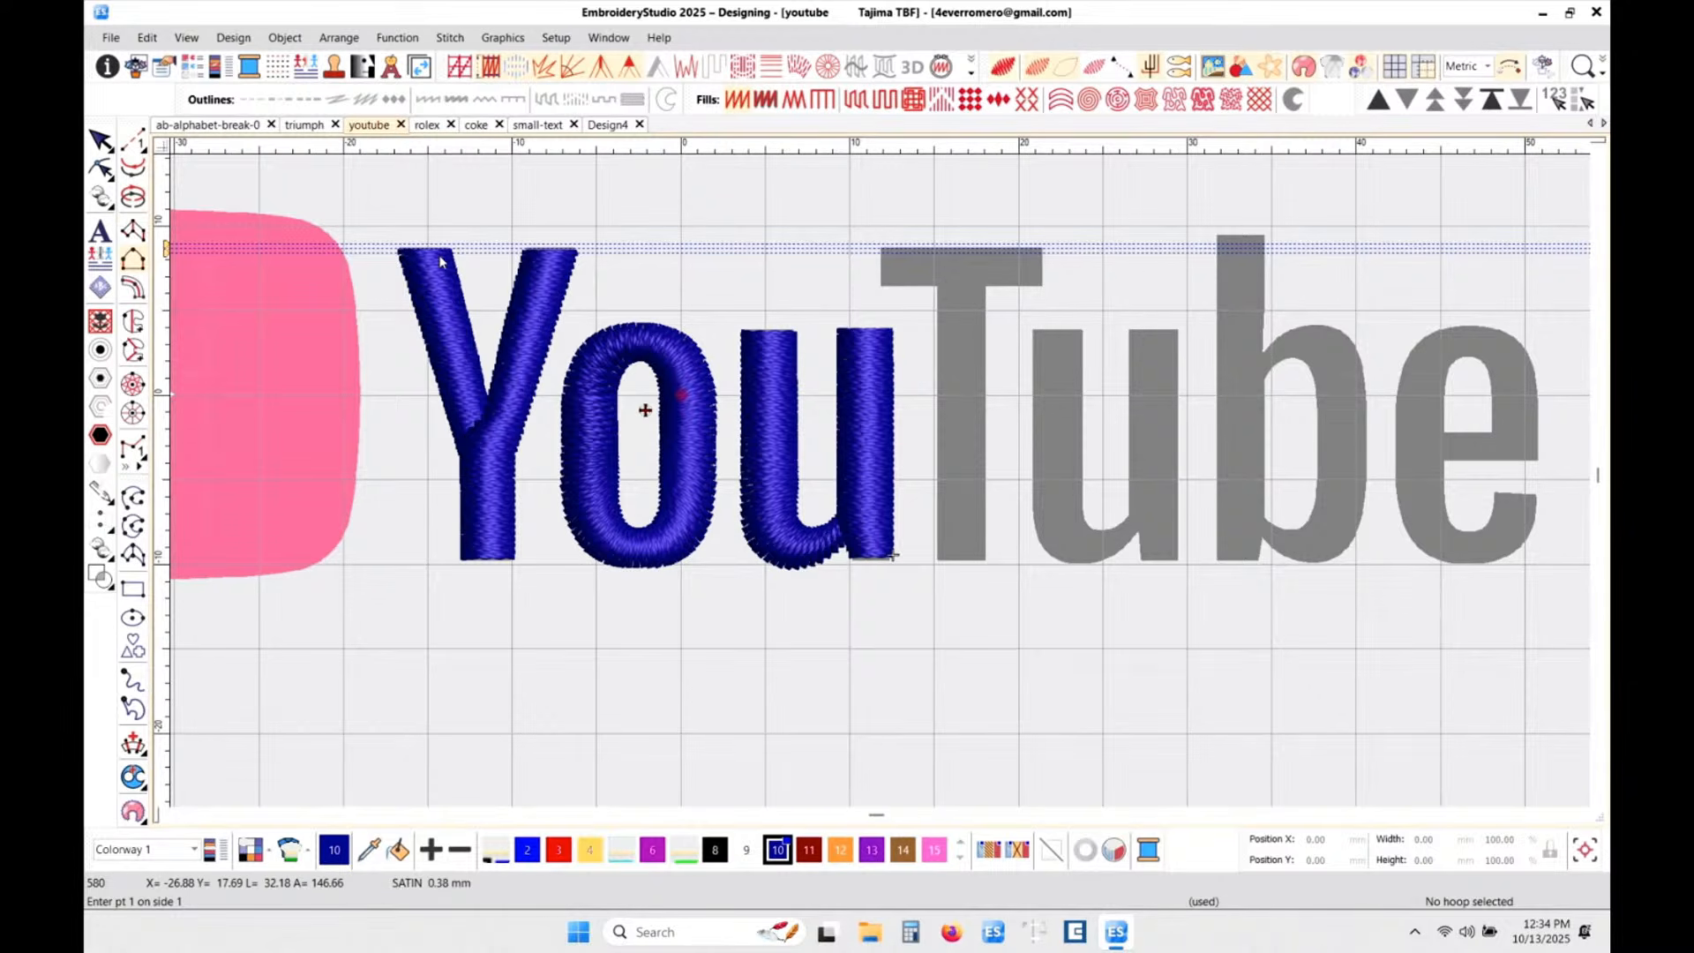
# - Start a column on the "T" stem, tracing side 1 along its left edge from just inside the crossbar to the base
pyautogui.scroll(2, 899, 340)
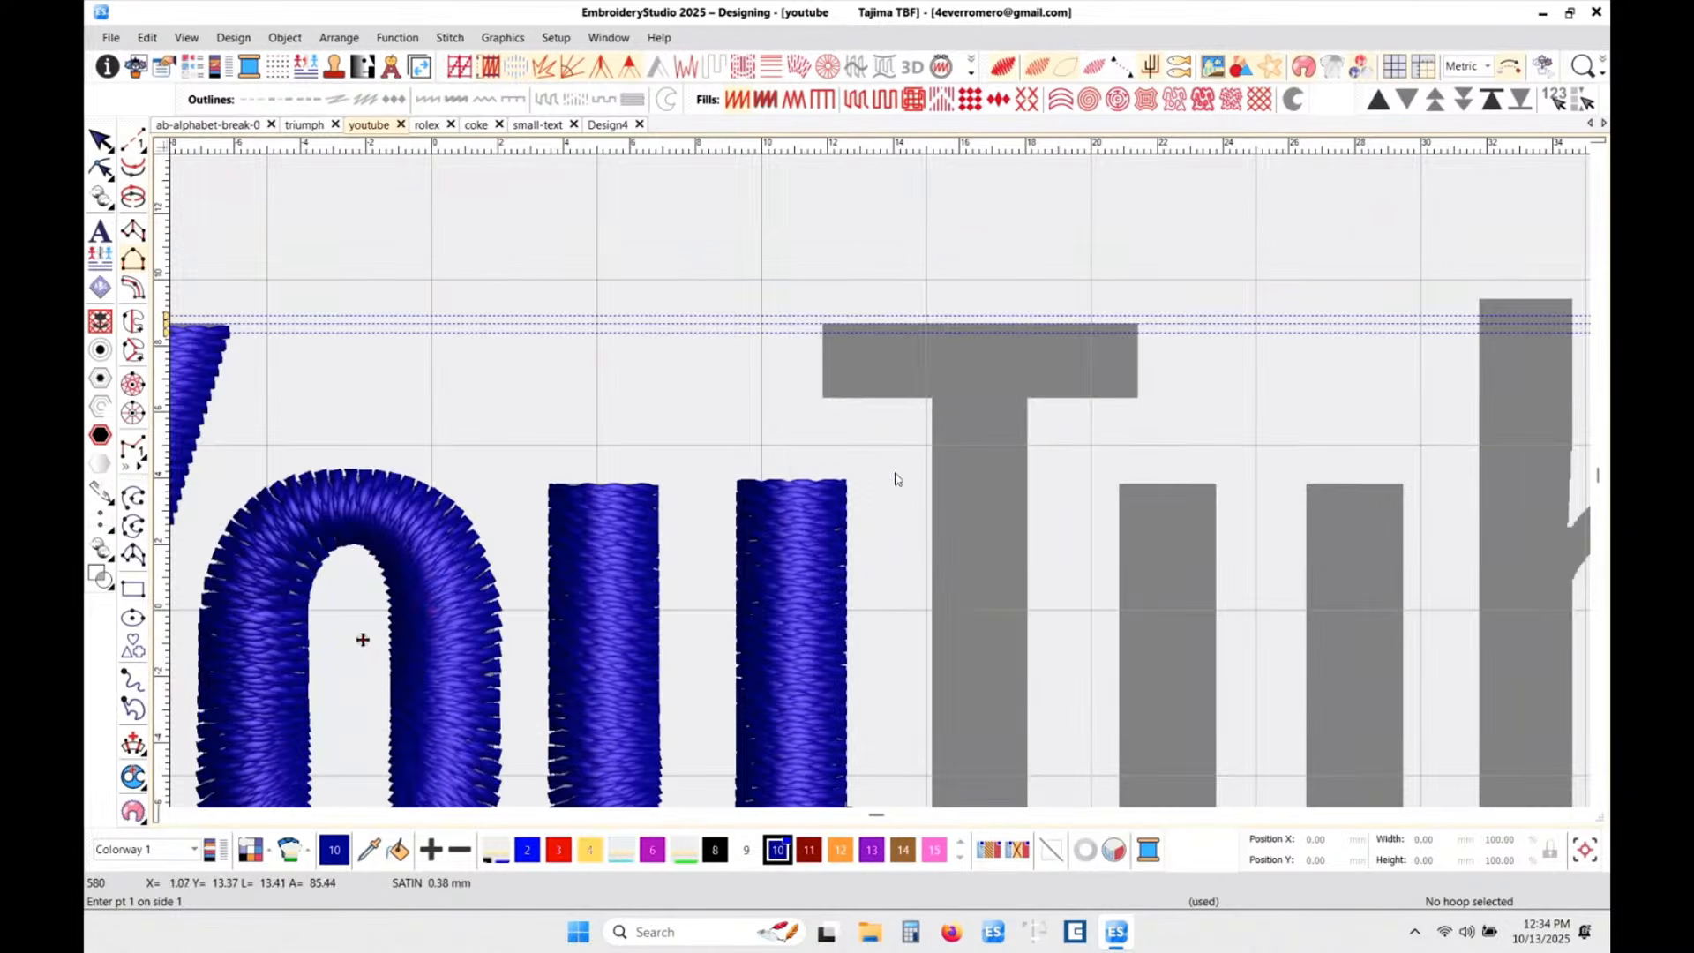
pyautogui.click(931, 387)
pyautogui.scroll(-2, 945, 617)
pyautogui.scroll(3, 879, 664)
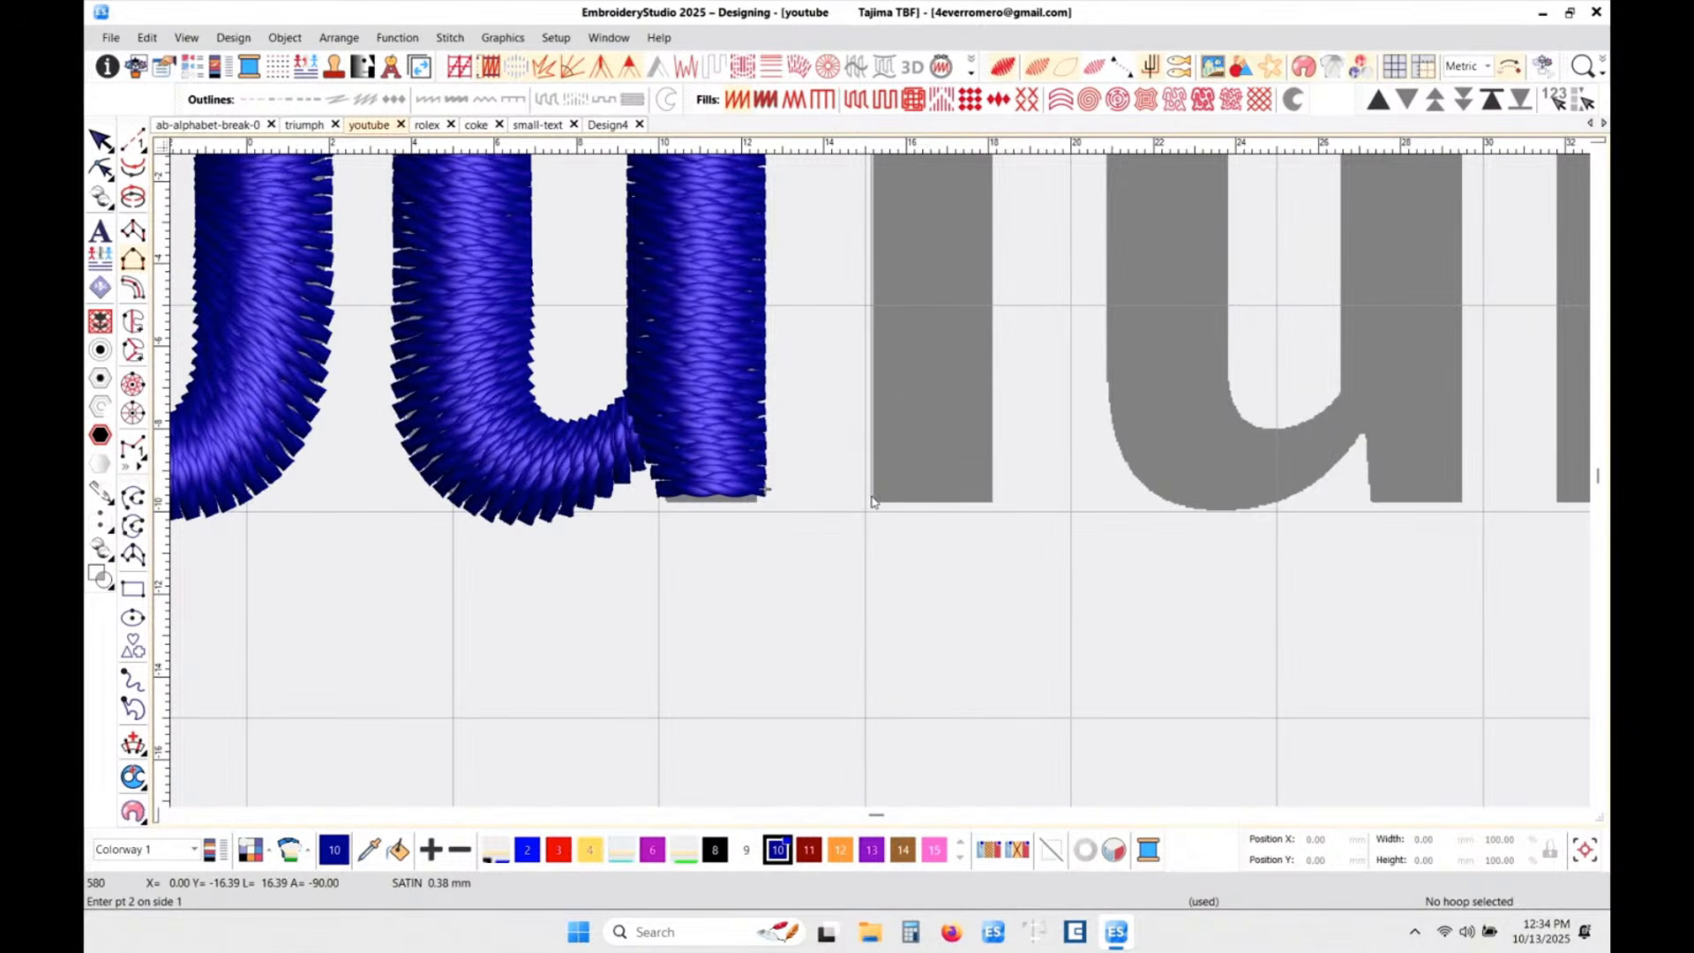
pyautogui.click(871, 501)
pyautogui.scroll(-2, 910, 397)
pyautogui.scroll(2, 880, 479)
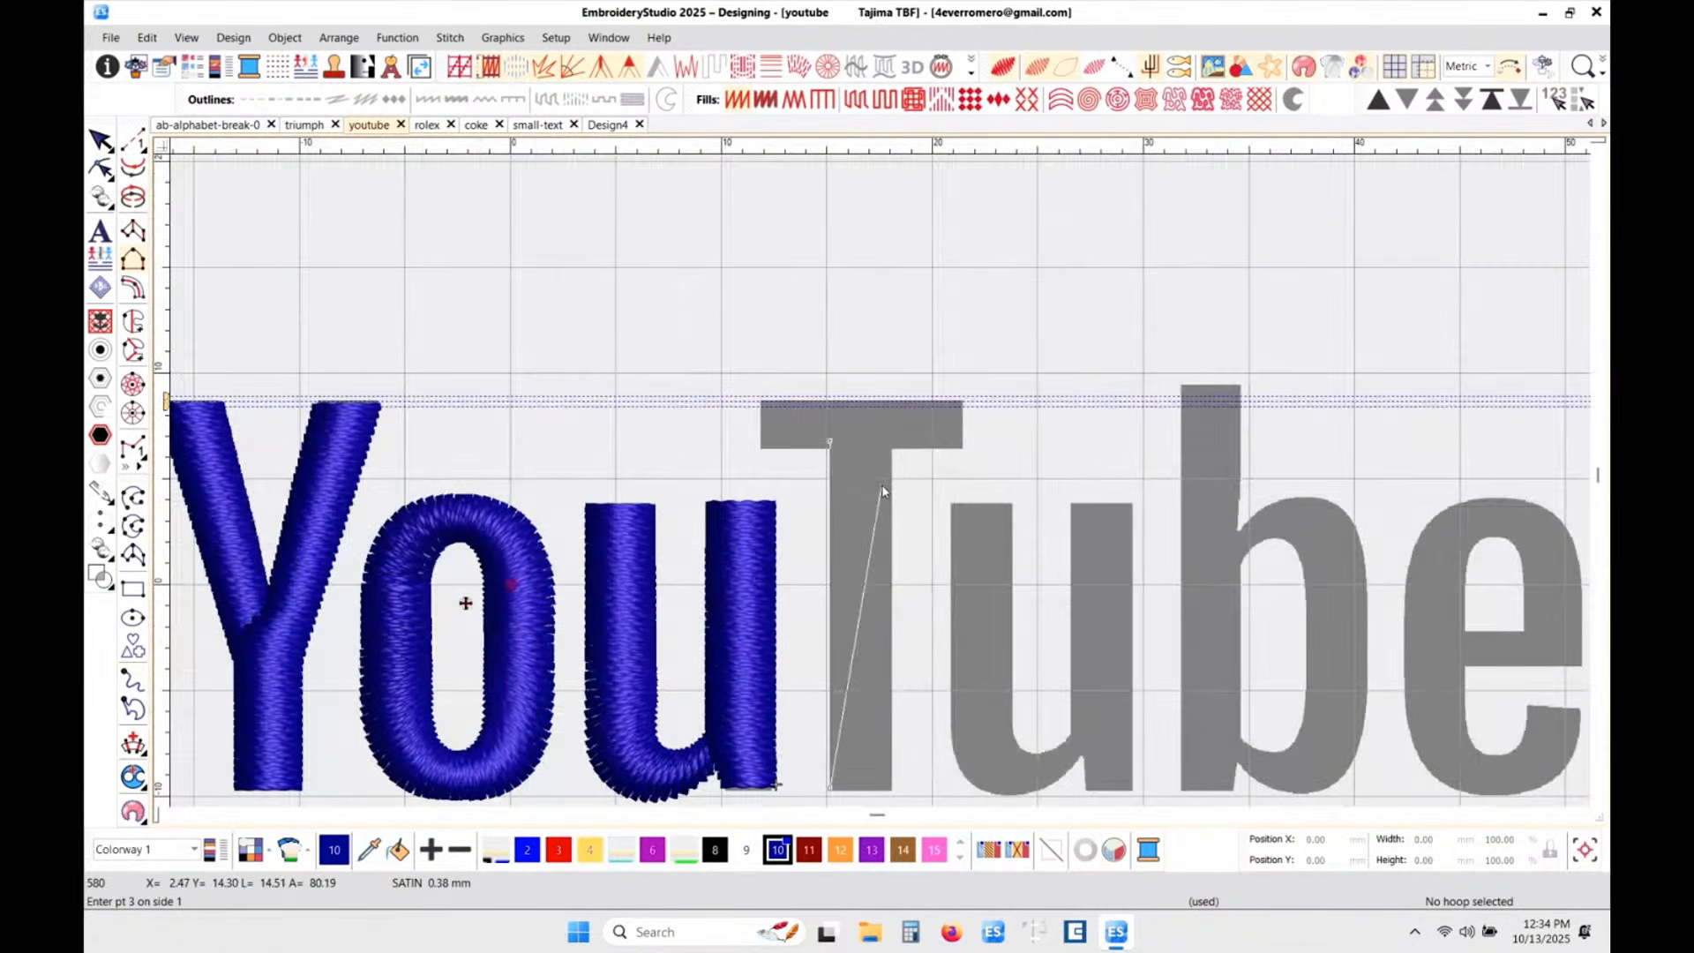
# - Trace side 2 down the right edge of the "T" stem to the base and generate the satin column
pyautogui.scroll(2, 884, 492)
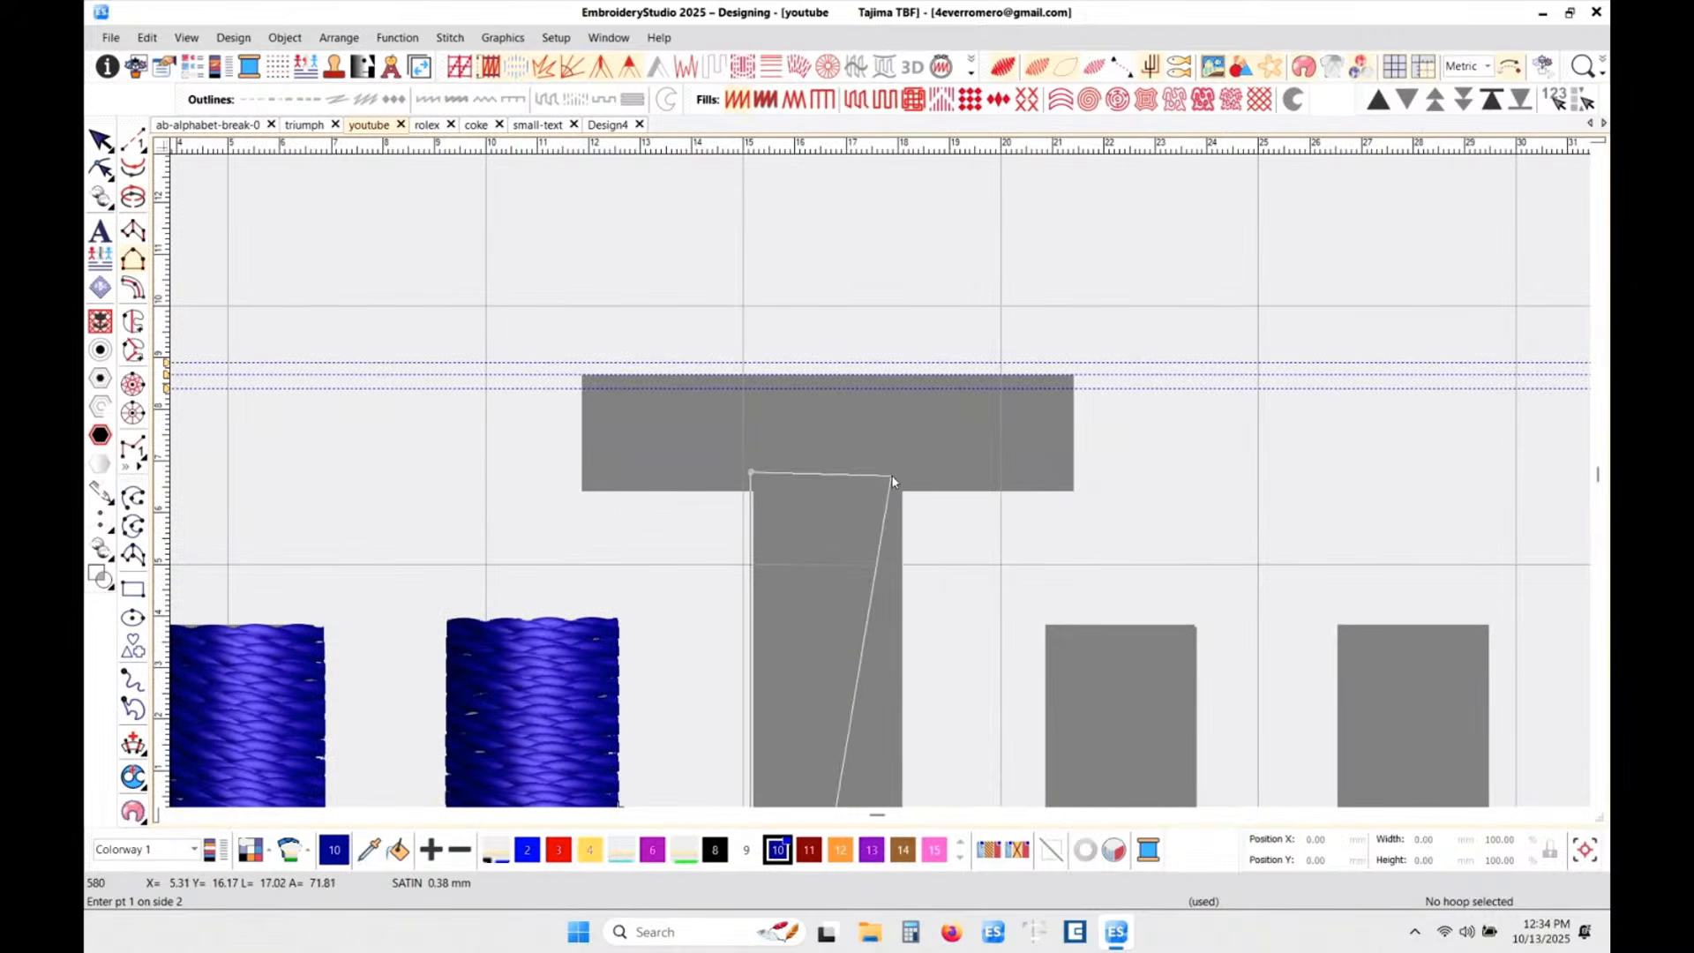
pyautogui.click(909, 473)
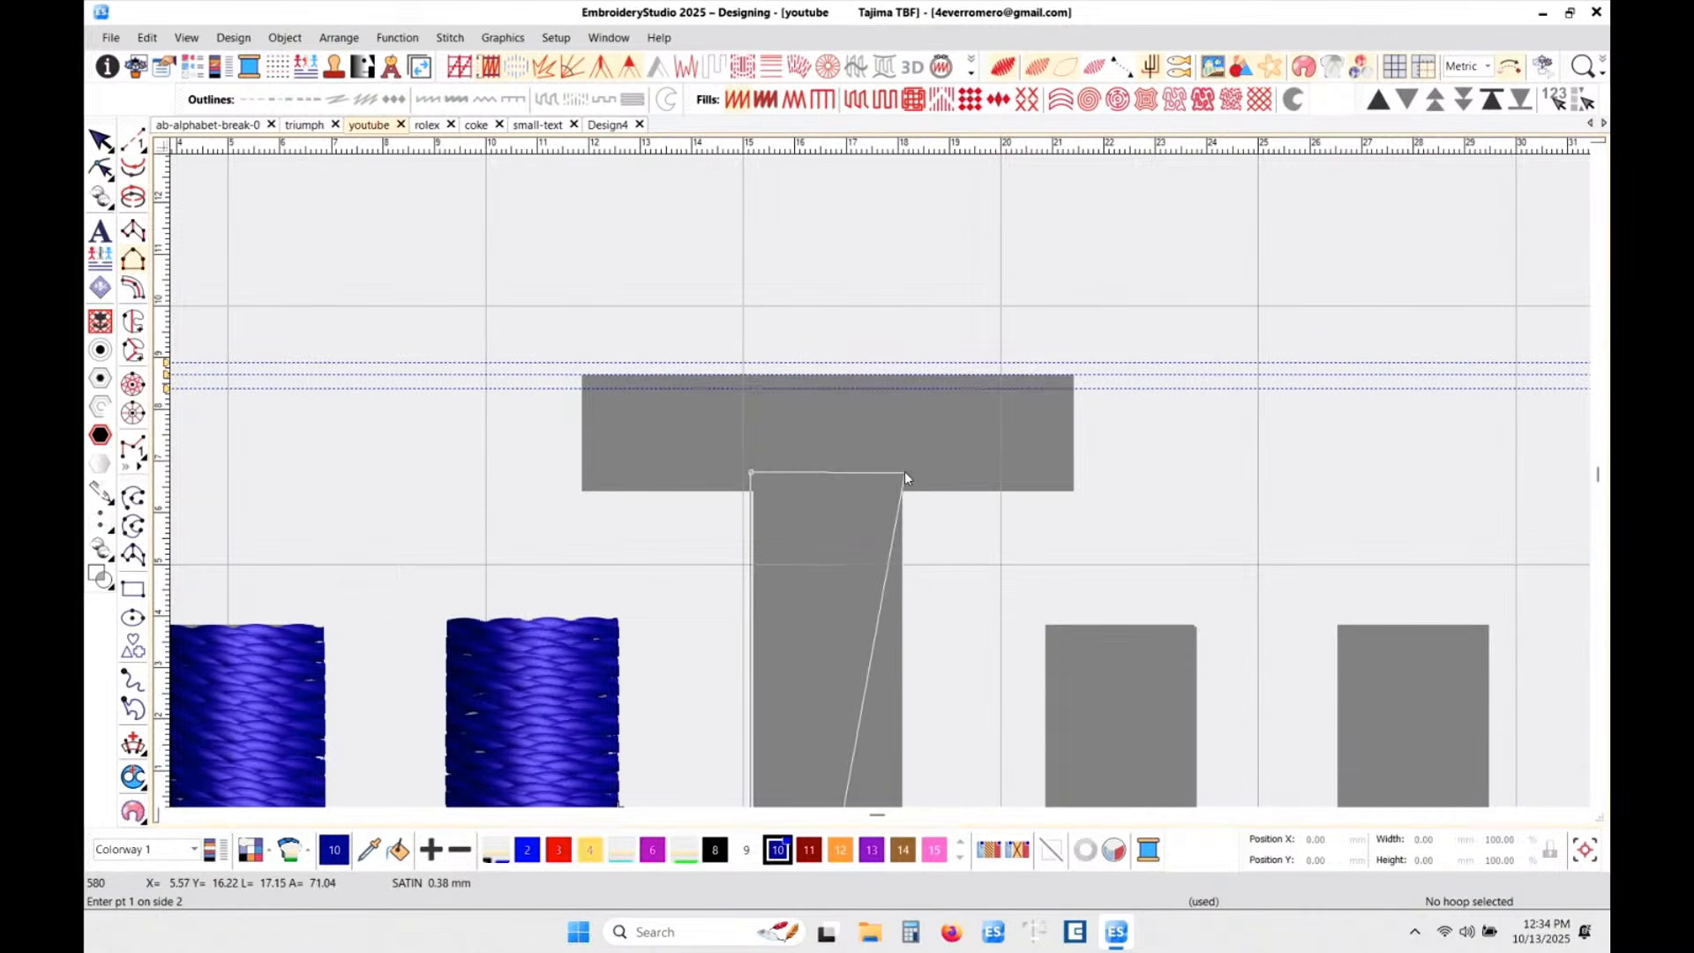
pyautogui.scroll(-2, 909, 547)
pyautogui.scroll(3, 881, 486)
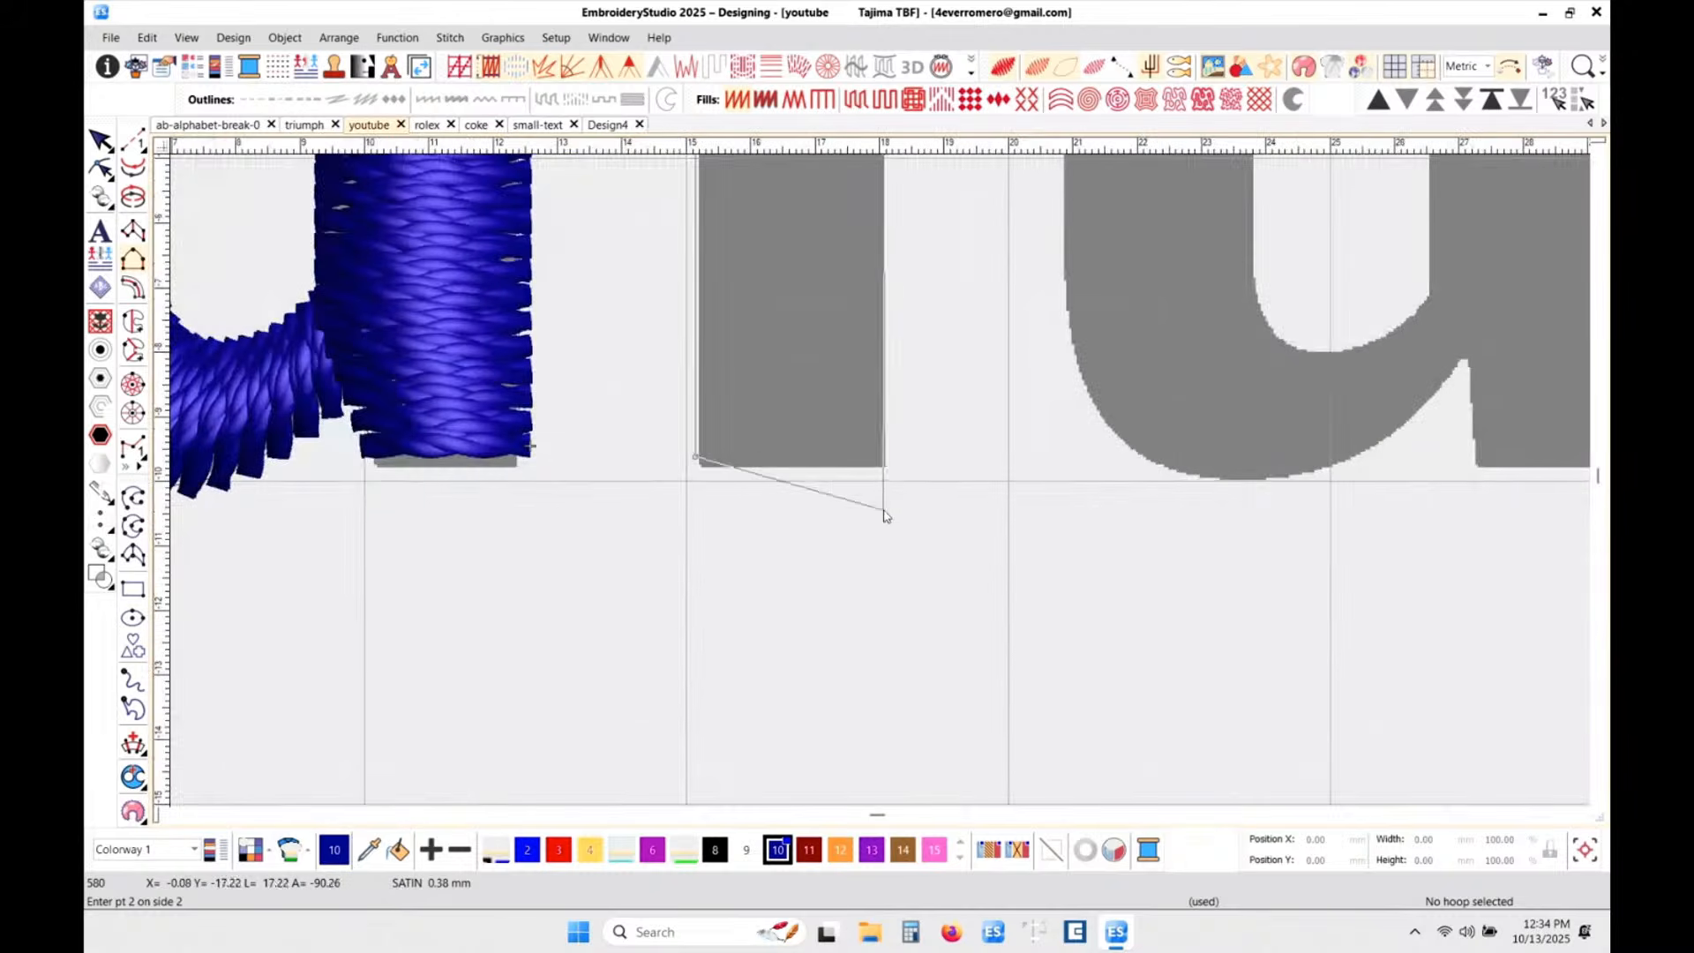
pyautogui.click(885, 460)
pyautogui.press('Return')
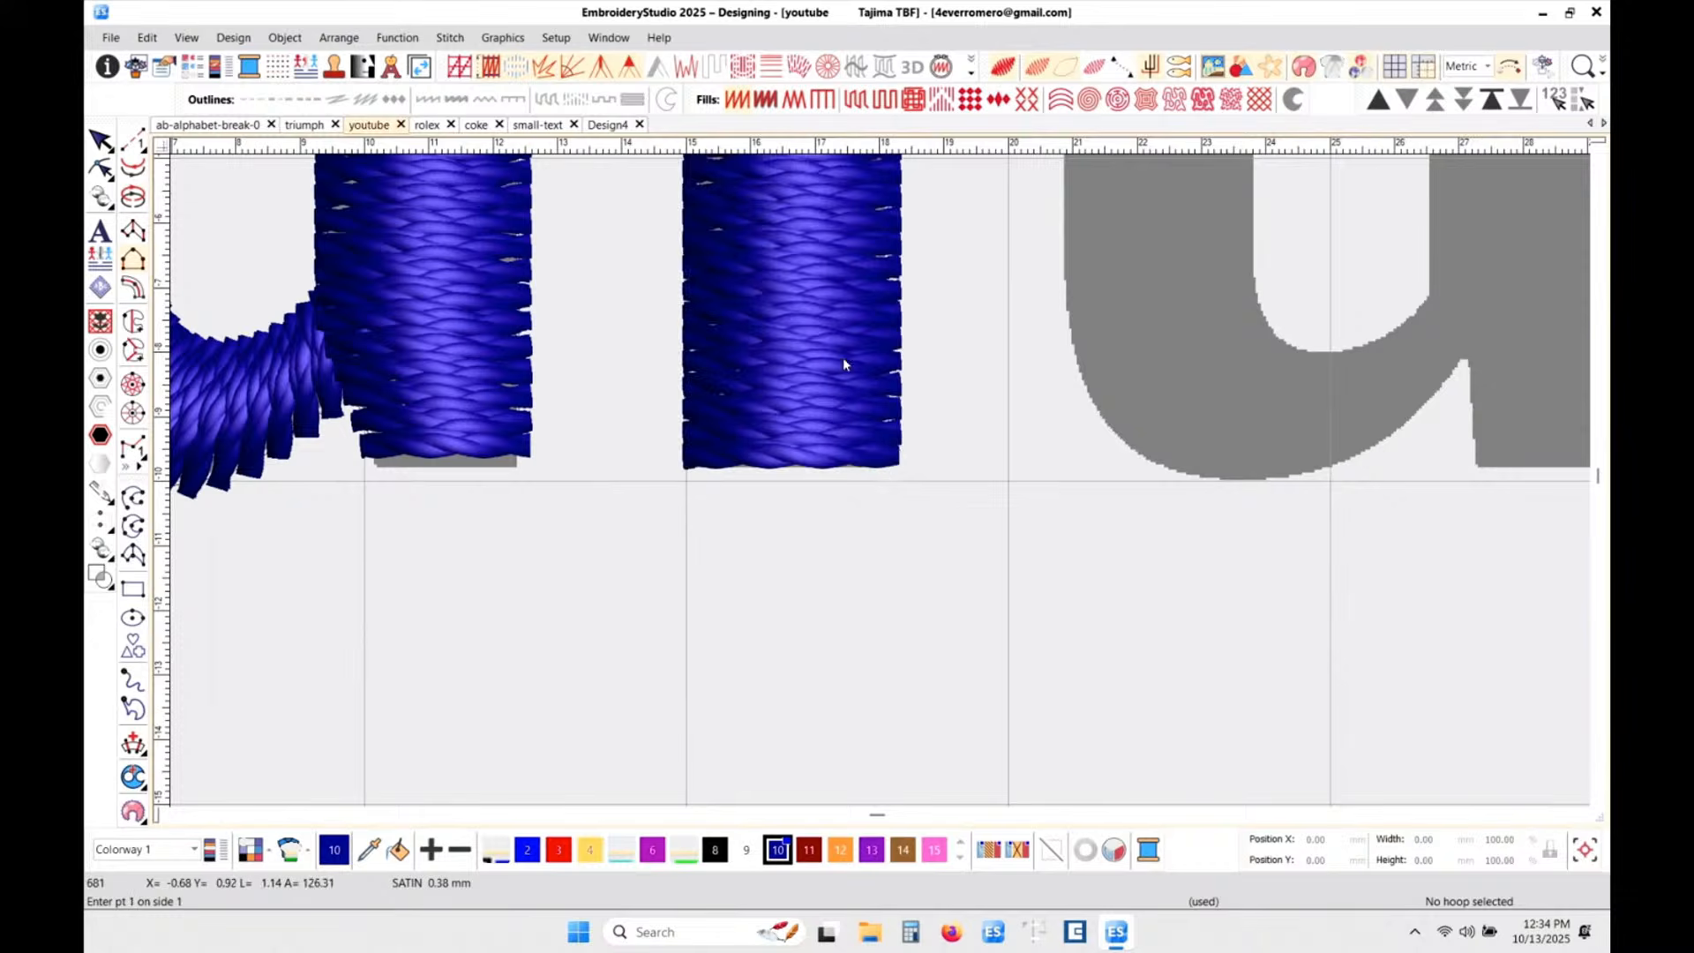
# - Try a column on the "T" crossbar with side 1 running down its left end from the top guideline
pyautogui.scroll(-4, 843, 357)
pyautogui.scroll(4, 877, 470)
pyautogui.scroll(2, 880, 486)
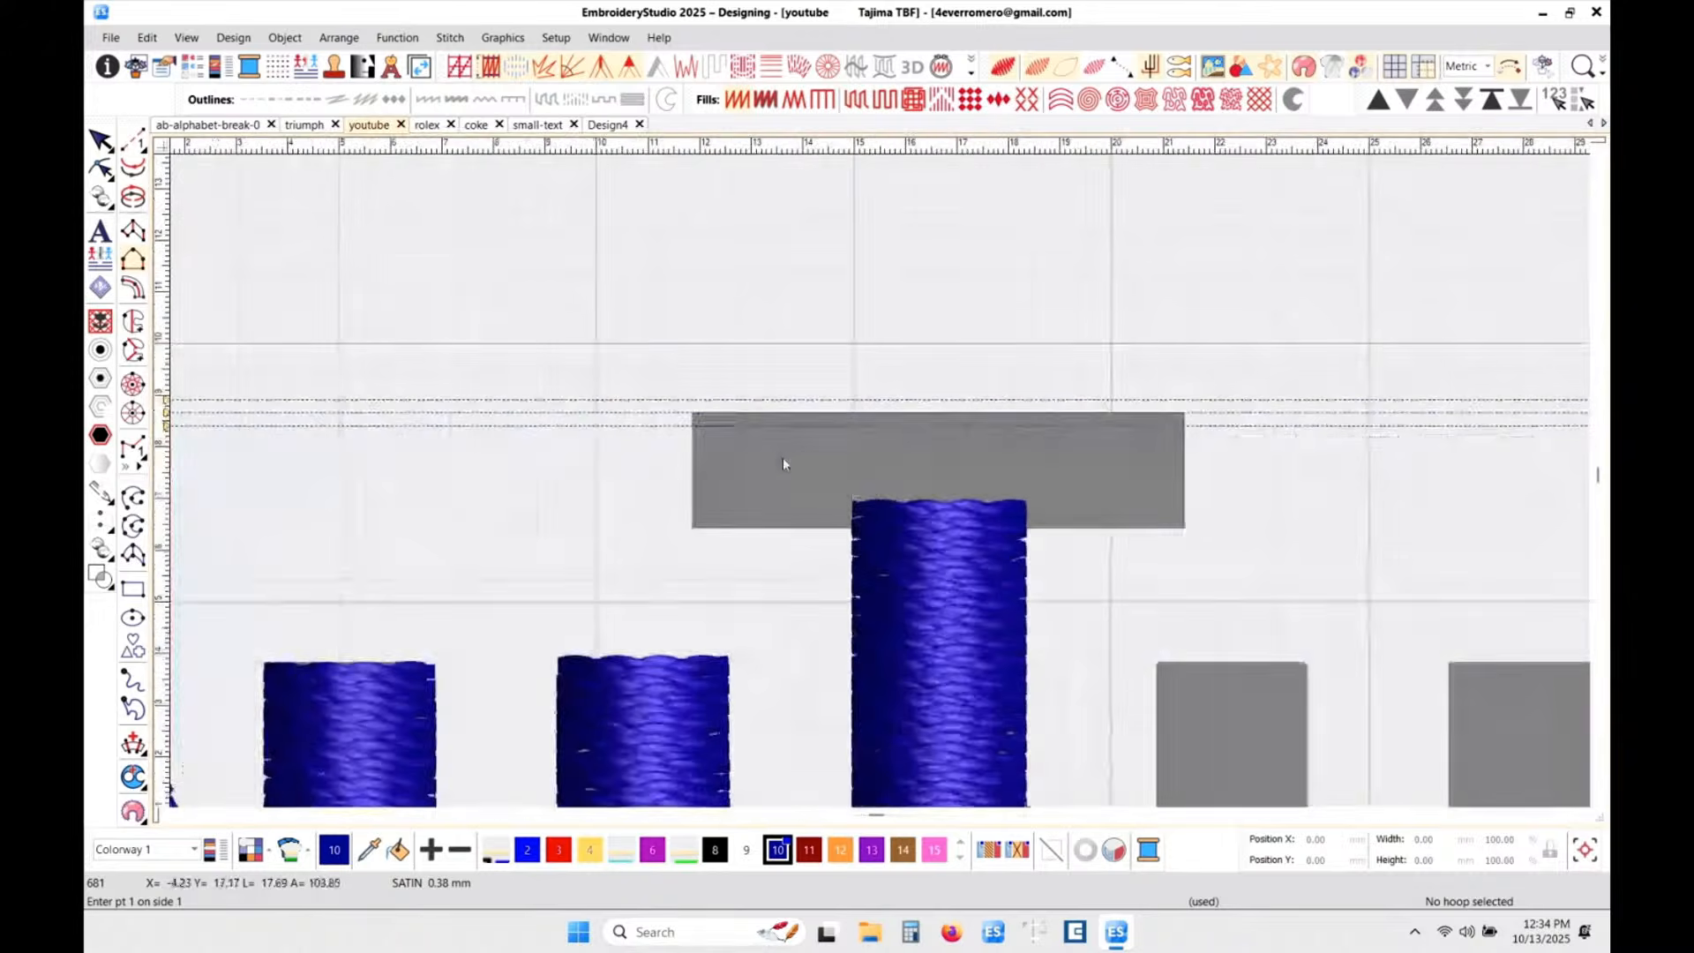
pyautogui.scroll(2, 692, 411)
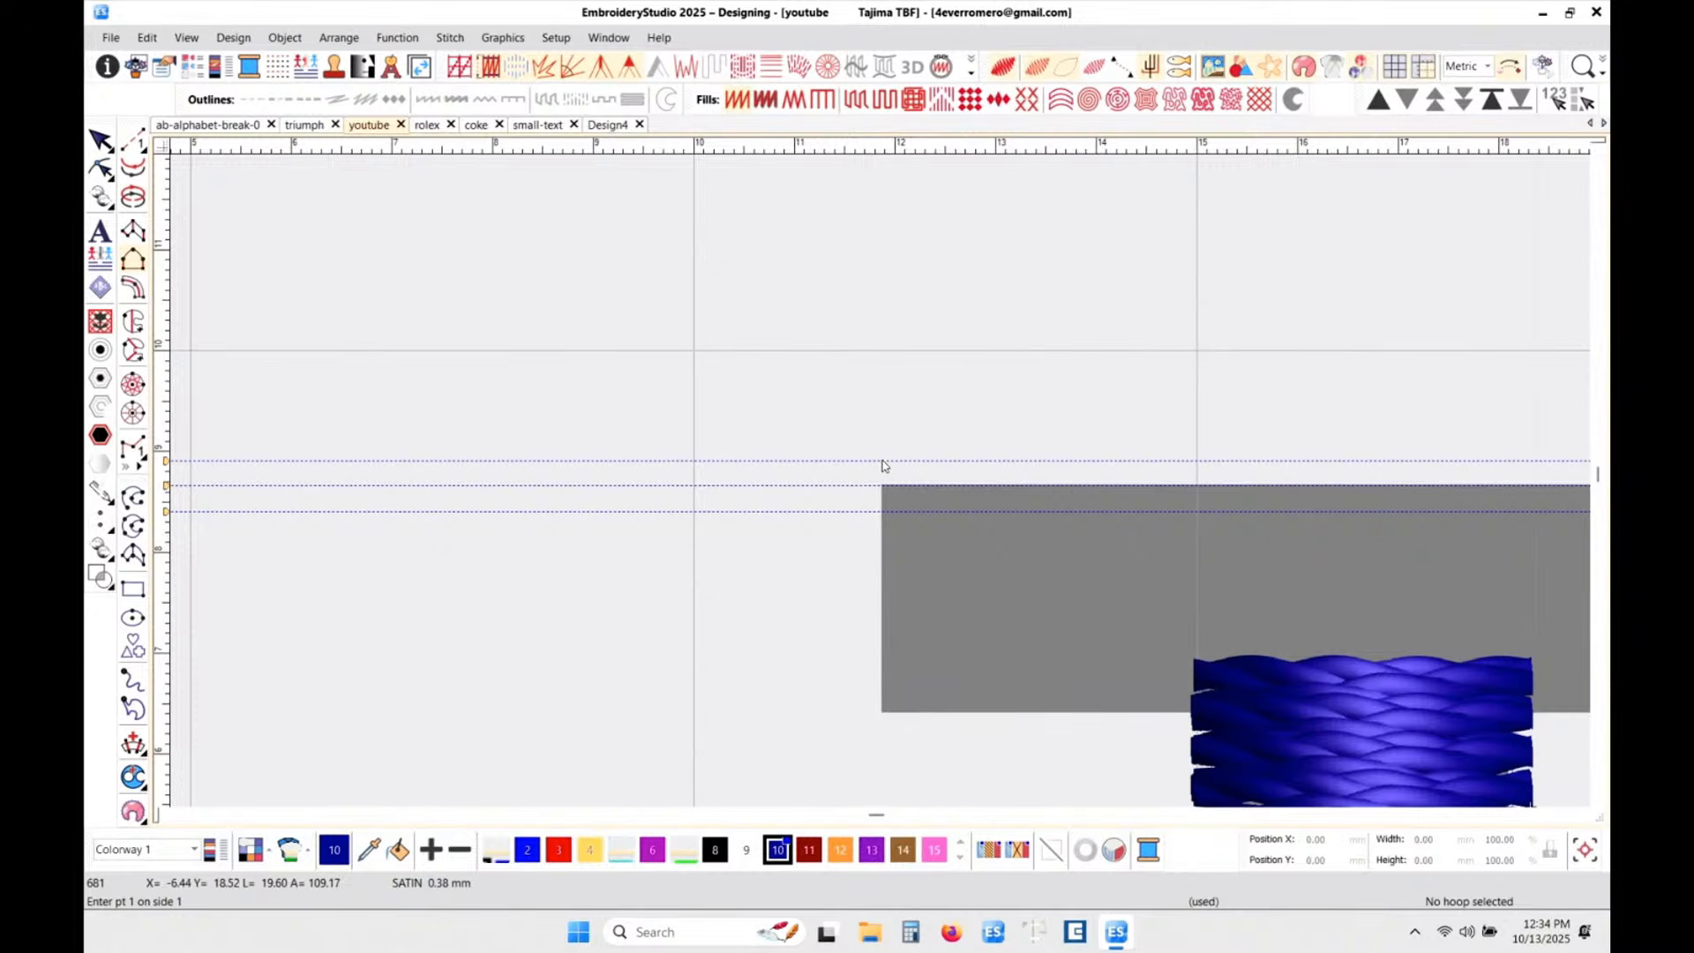
pyautogui.click(883, 460)
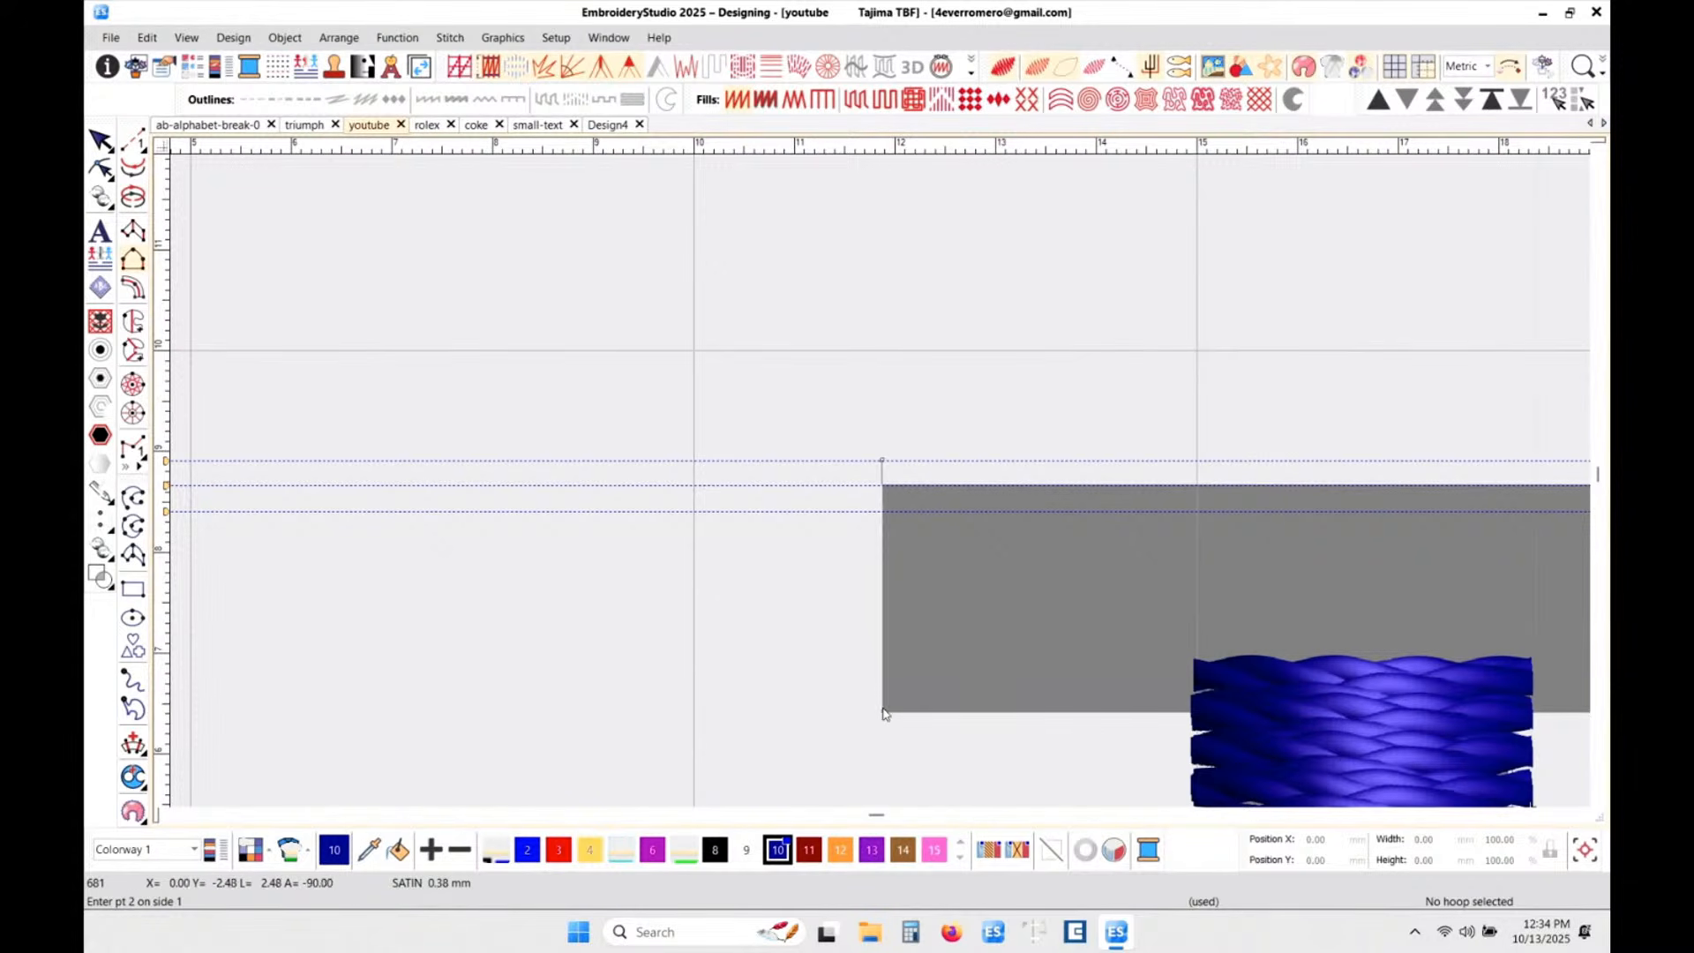
pyautogui.click(883, 711)
pyautogui.scroll(-1, 956, 688)
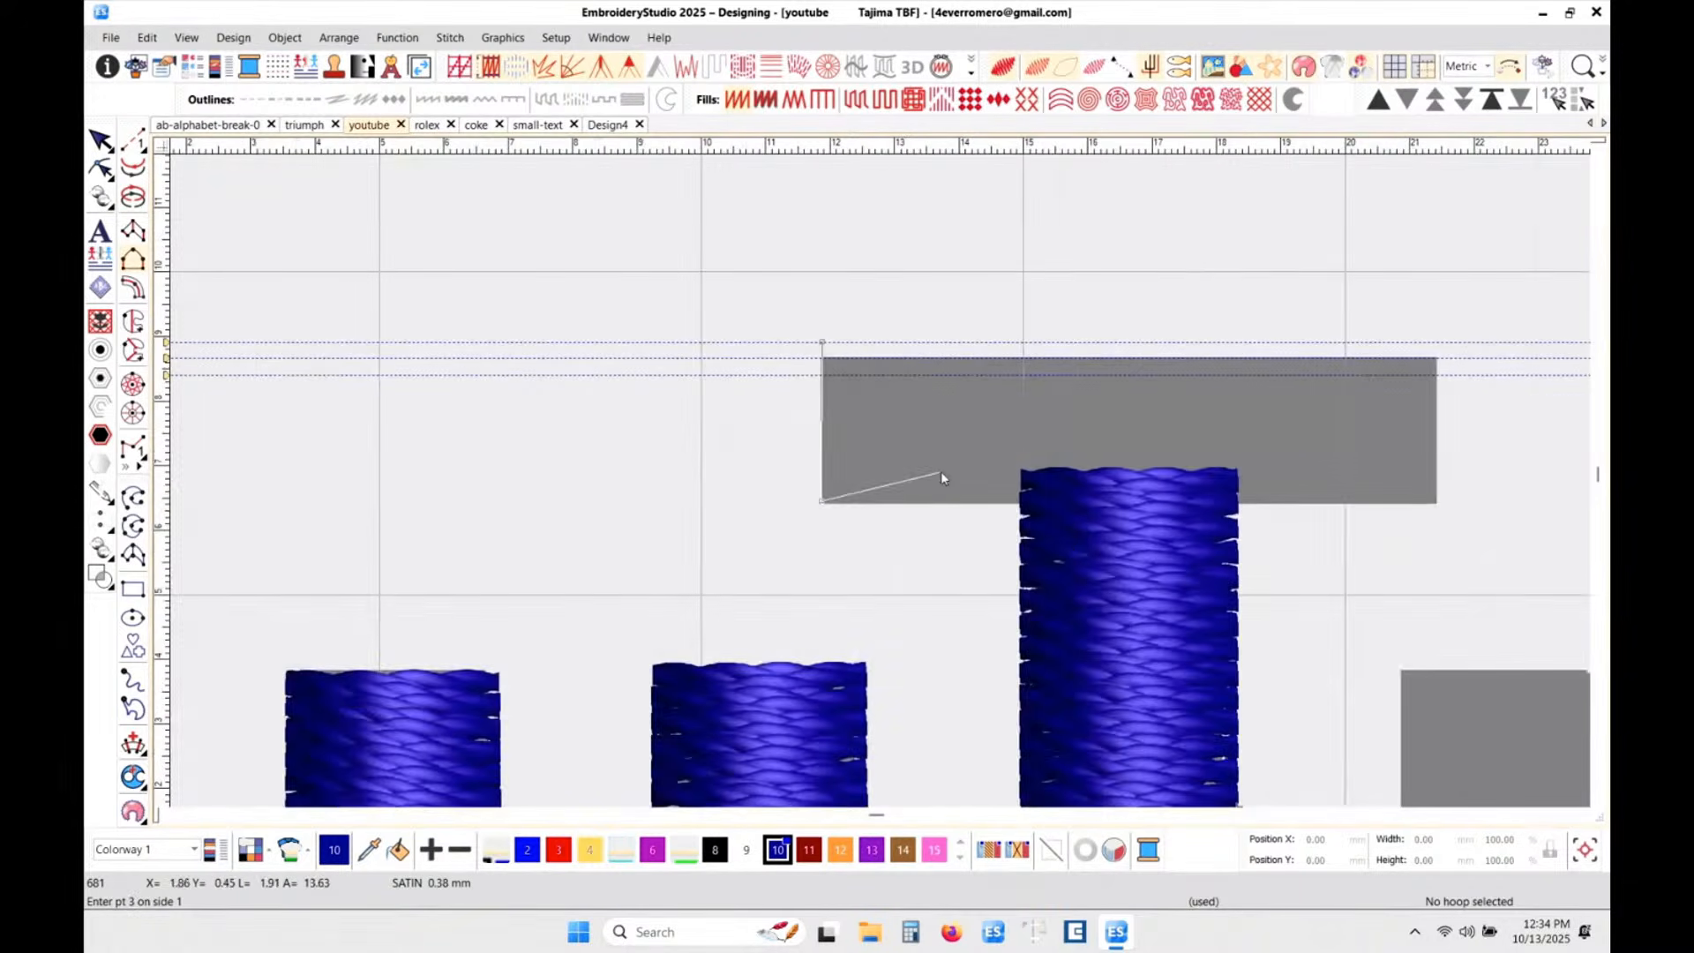
pyautogui.press('Return')
# - Run side 2 down the crossbar's right end to generate the satin, and undo that column
pyautogui.scroll(3, 1023, 408)
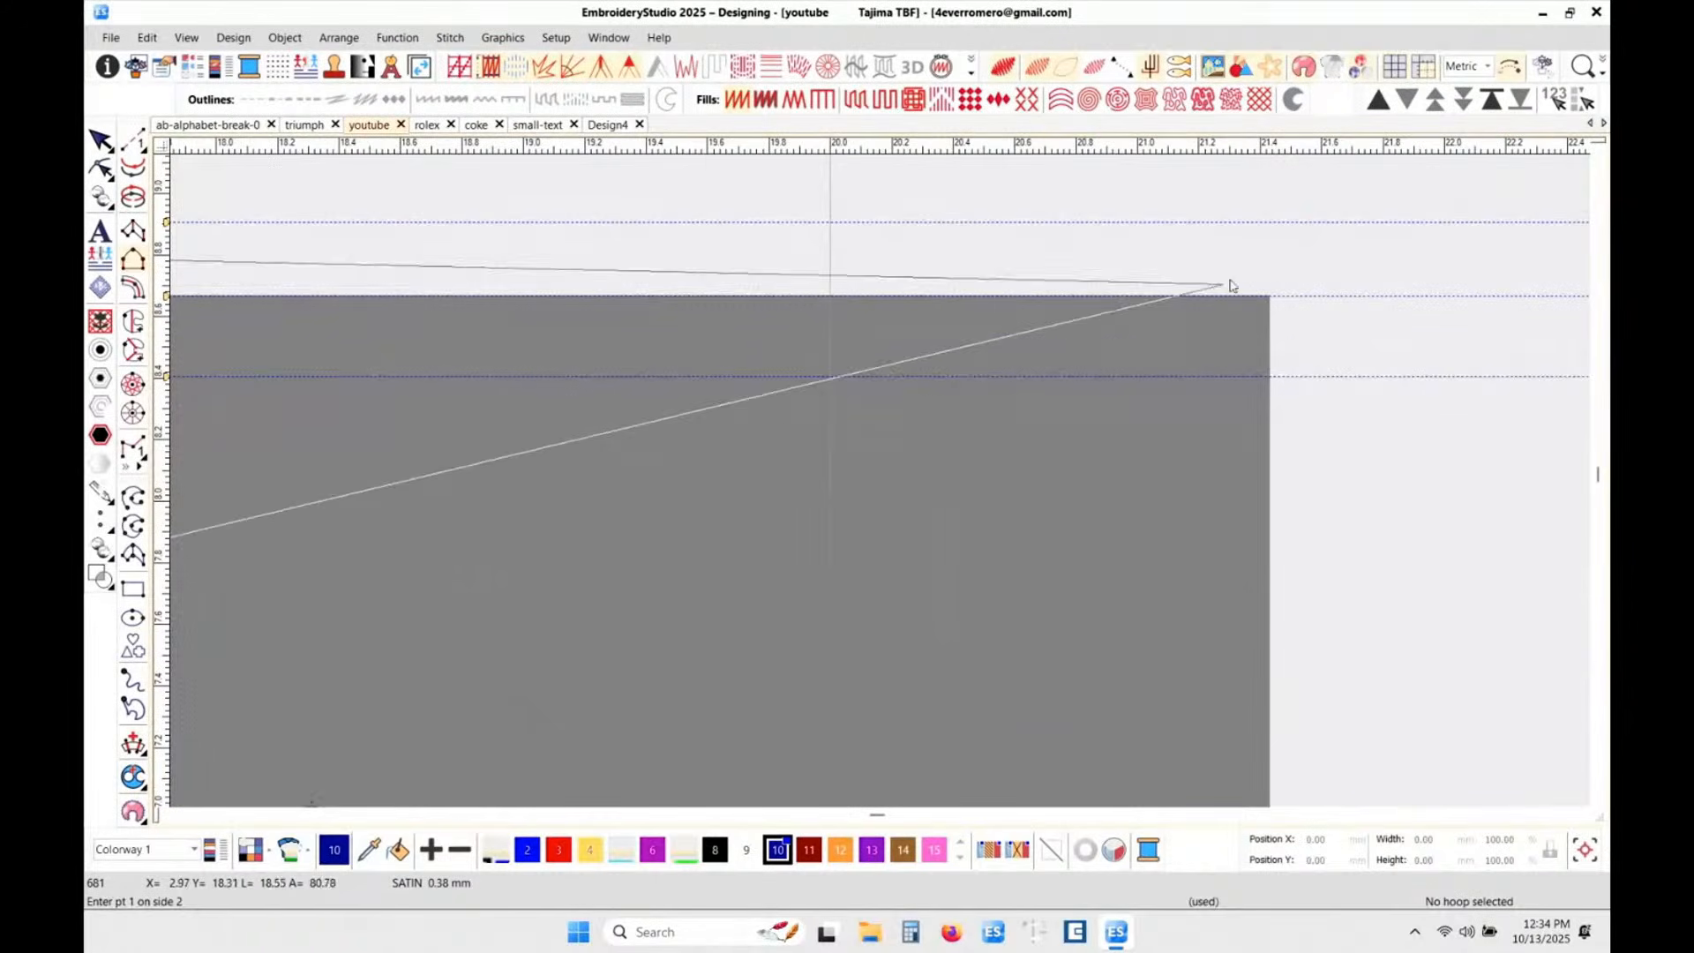
pyautogui.click(1239, 226)
pyautogui.scroll(-1, 1259, 503)
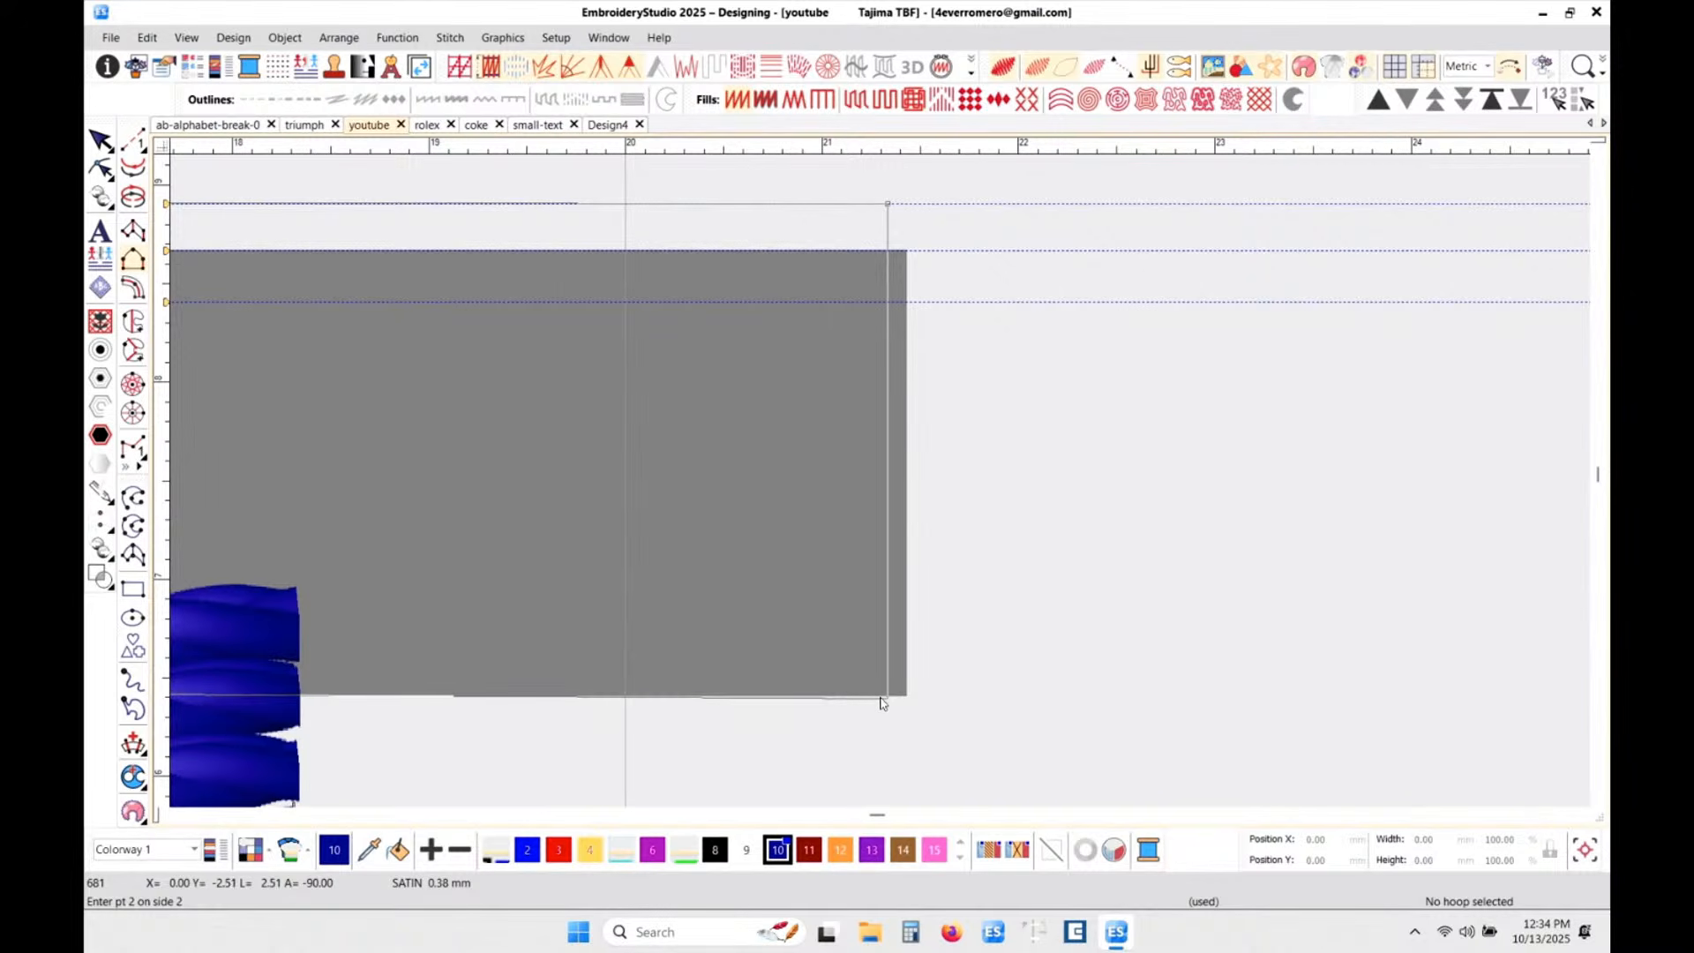
pyautogui.press('Return')
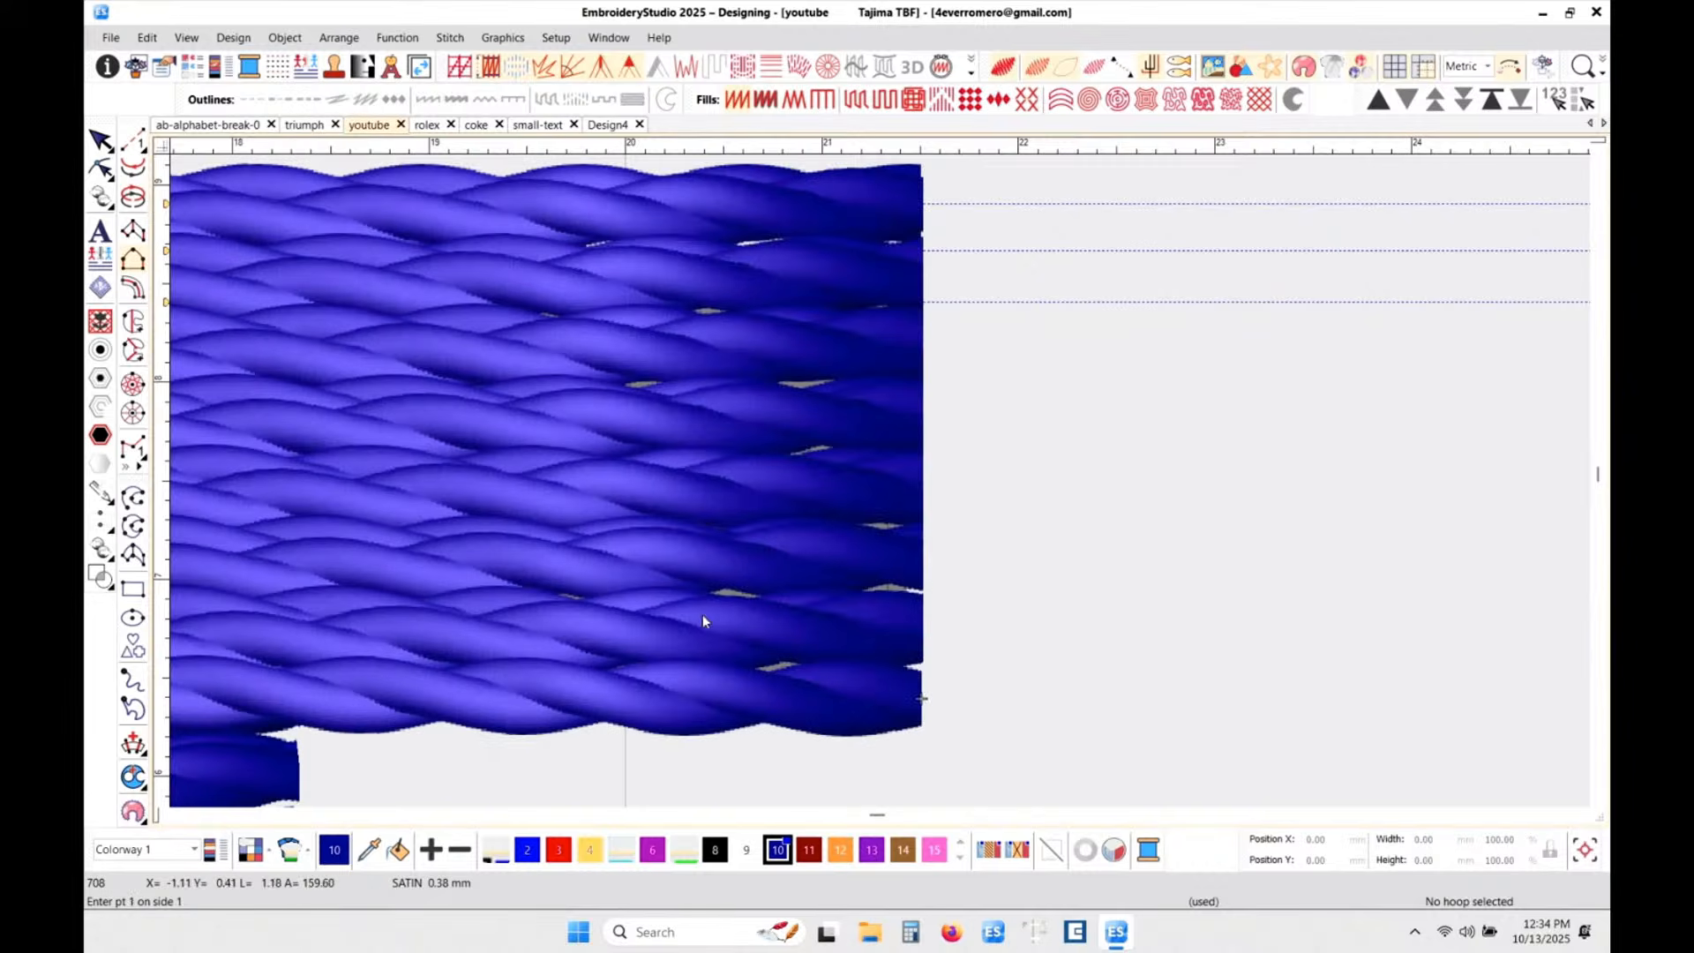
pyautogui.scroll(-1, 703, 616)
pyautogui.scroll(-1, 876, 483)
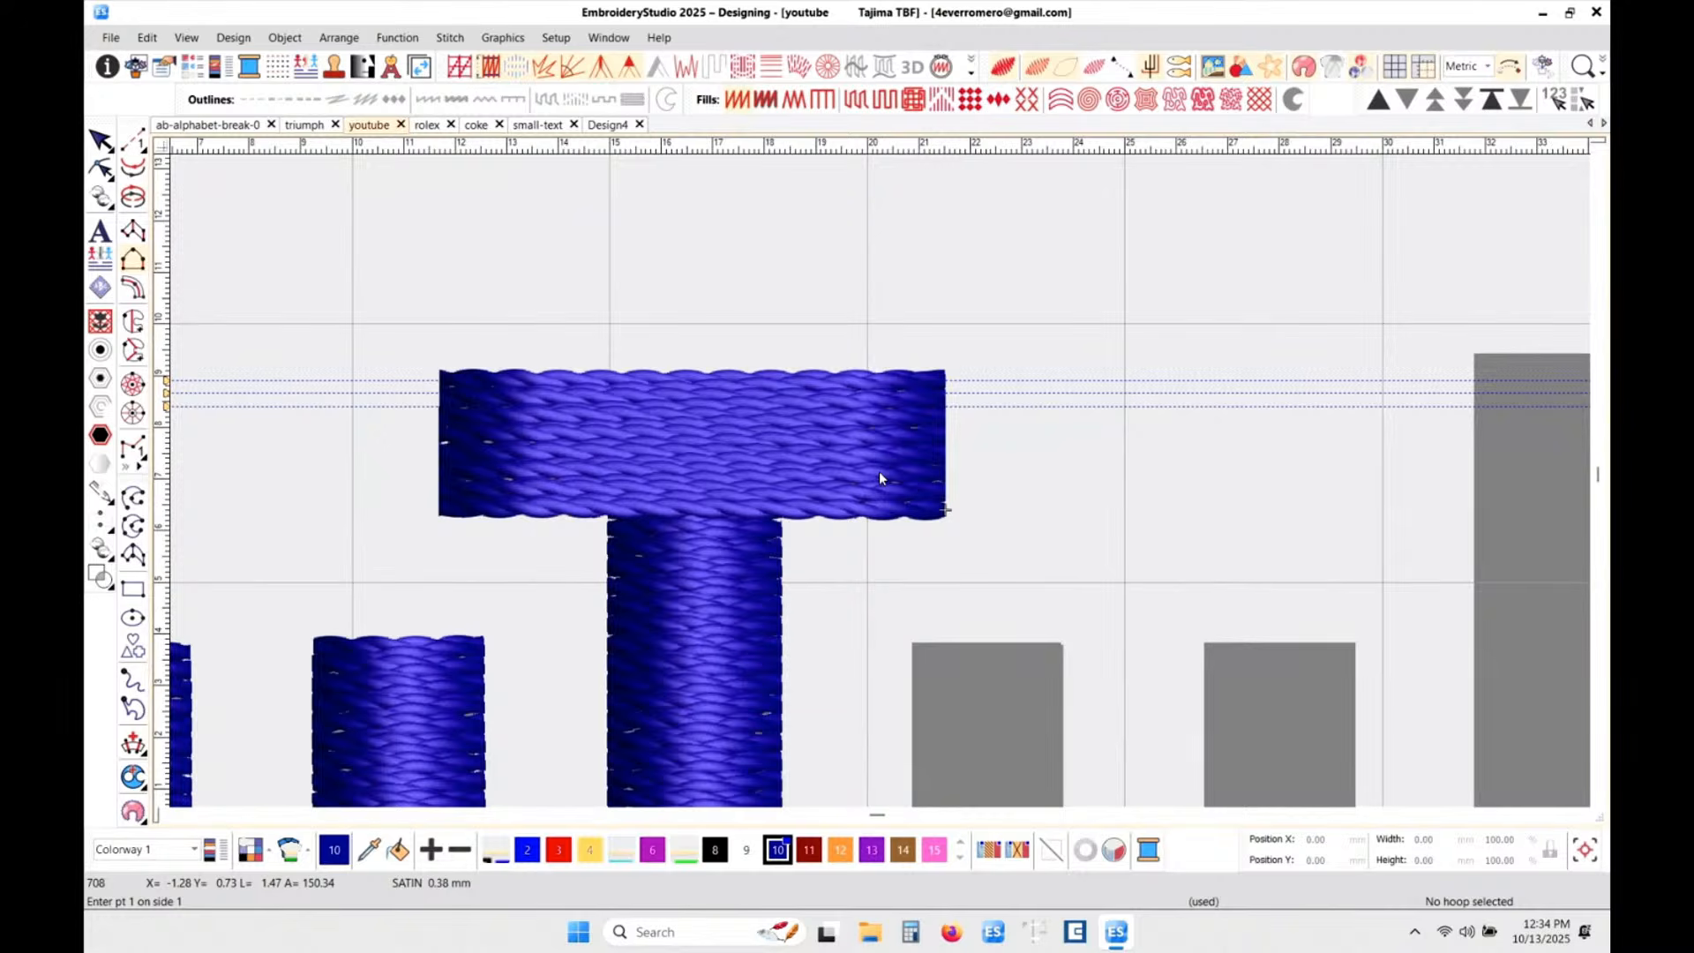
pyautogui.hotkey('ctrl', 'z')
pyautogui.scroll(1, 554, 457)
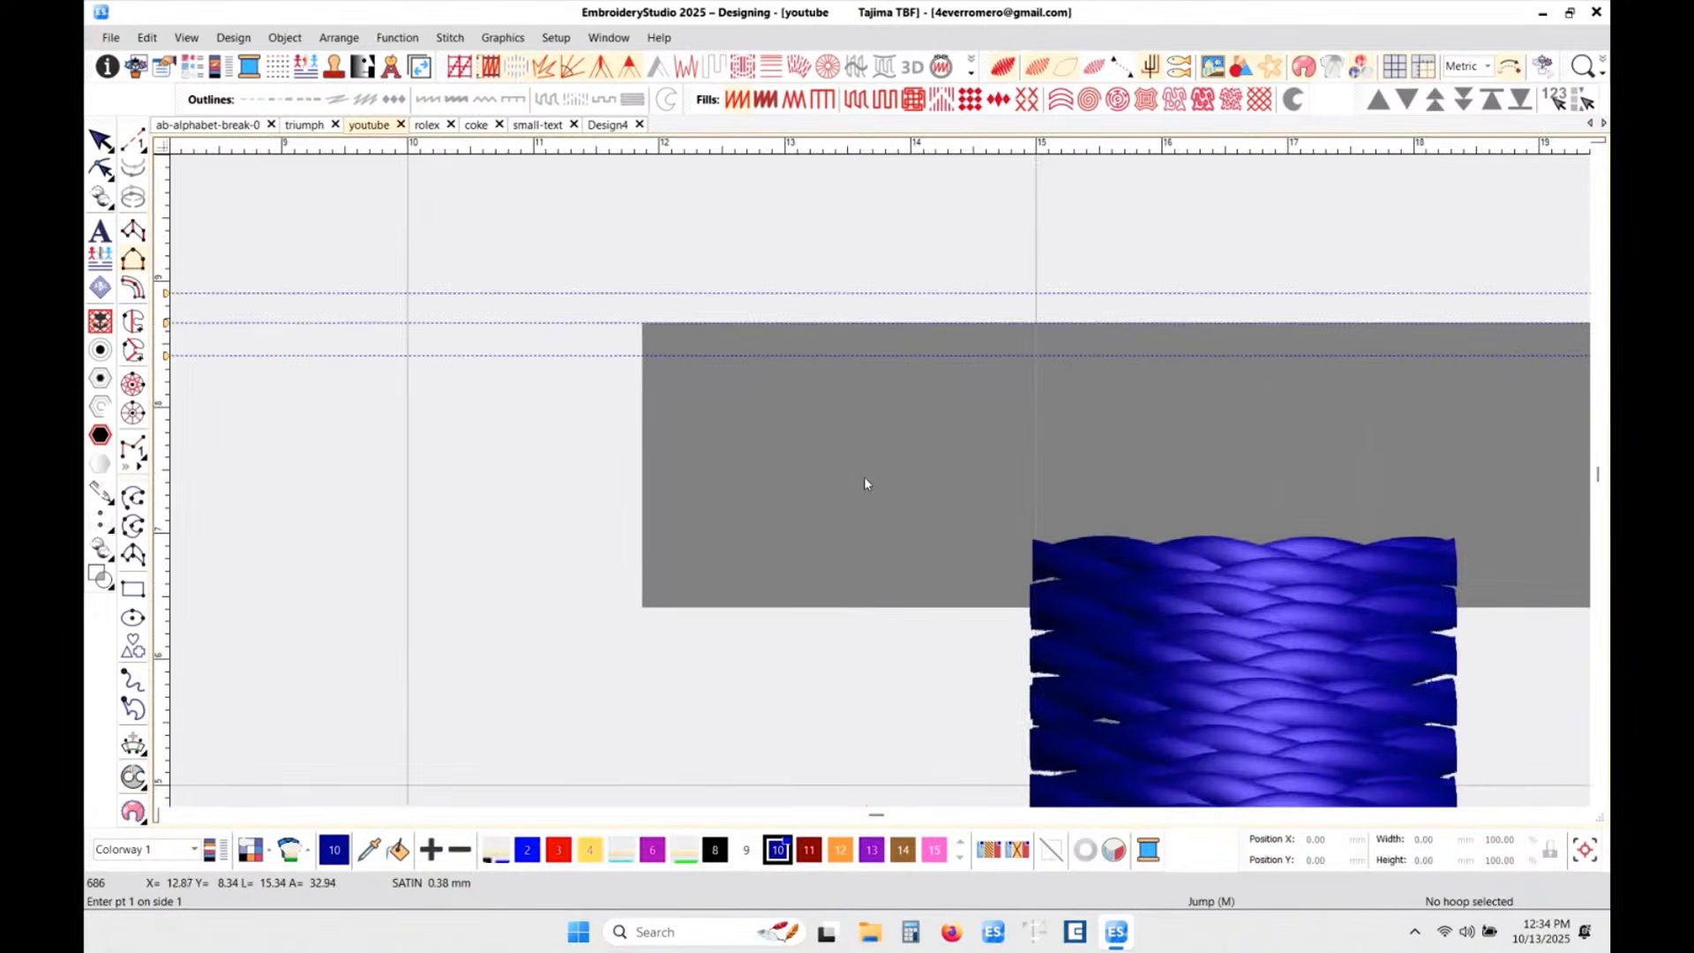
pyautogui.click(645, 322)
pyautogui.scroll(-2, 1032, 371)
pyautogui.press('Escape')
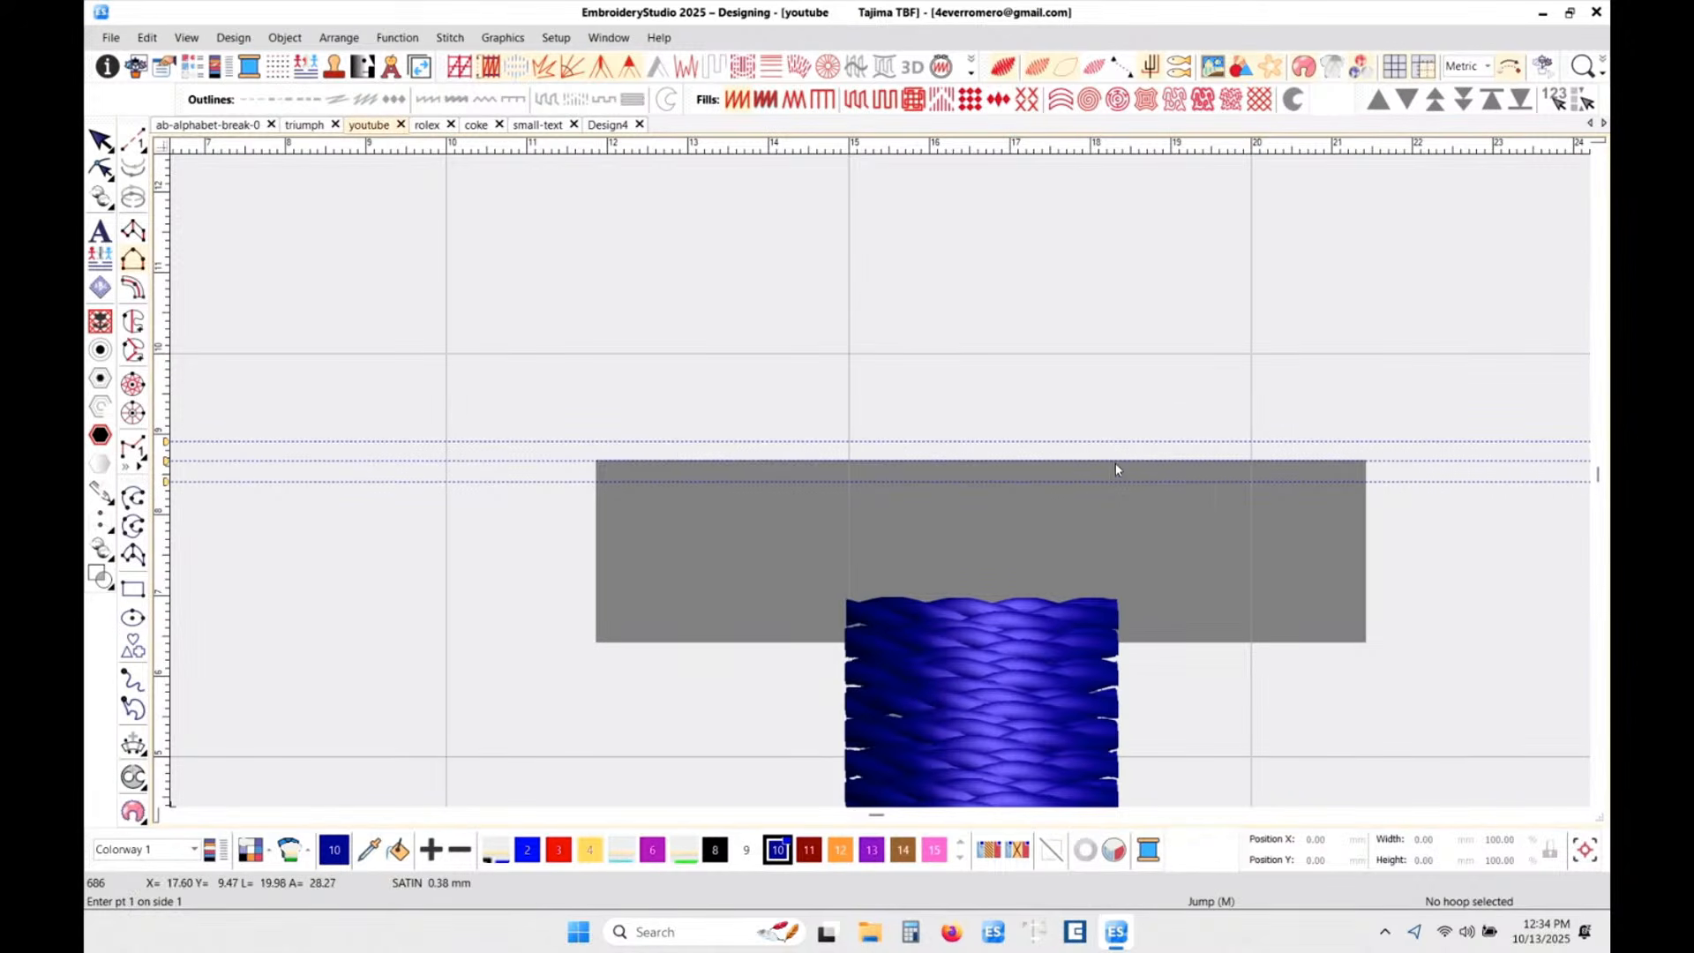
# - Build the "T" crossbar as a satin column with side 1 along the top guideline and side 2 along its lower edge
pyautogui.click(603, 440)
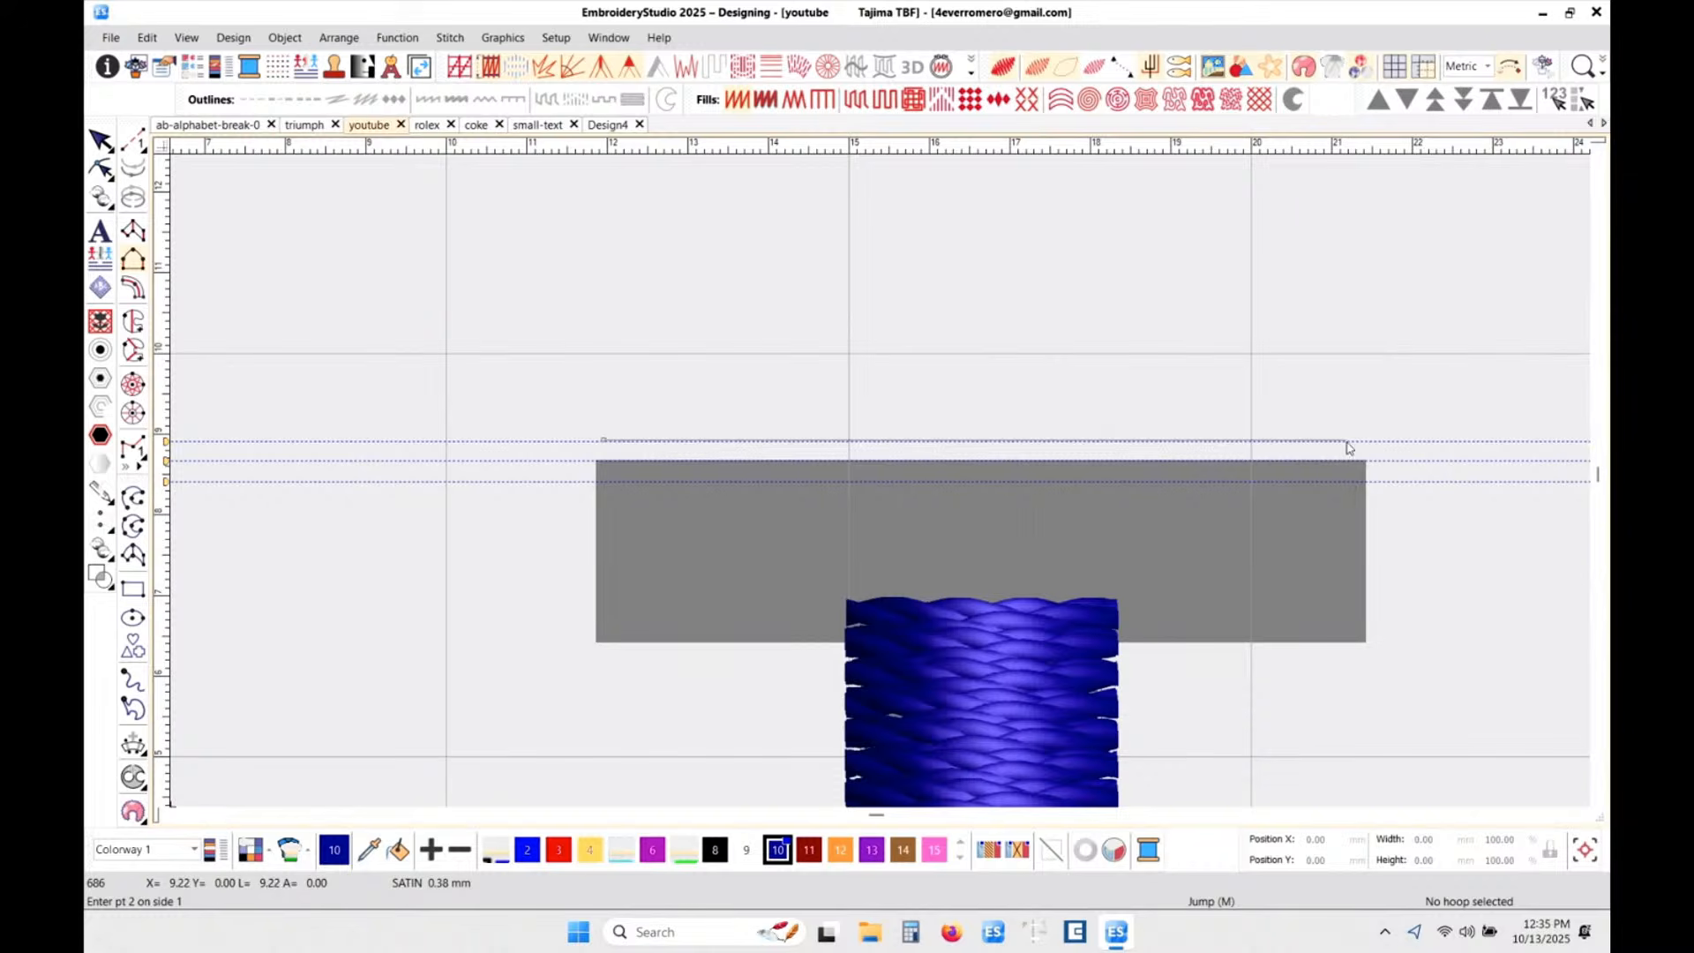
pyautogui.press('Return')
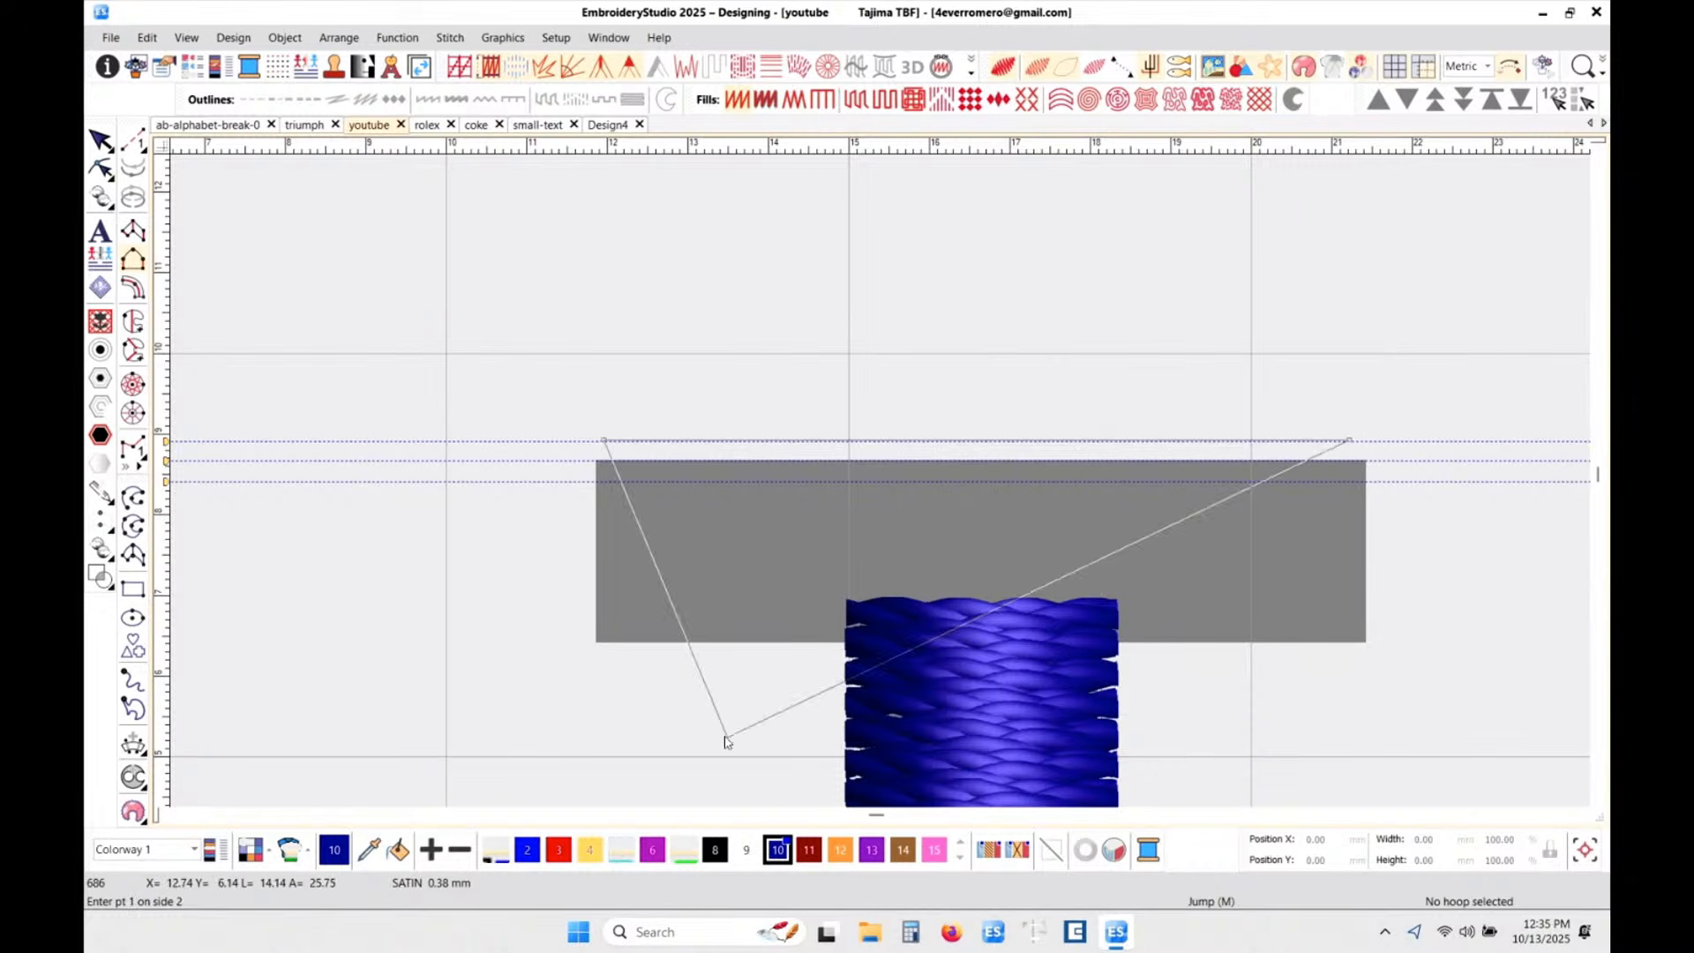
pyautogui.click(604, 648)
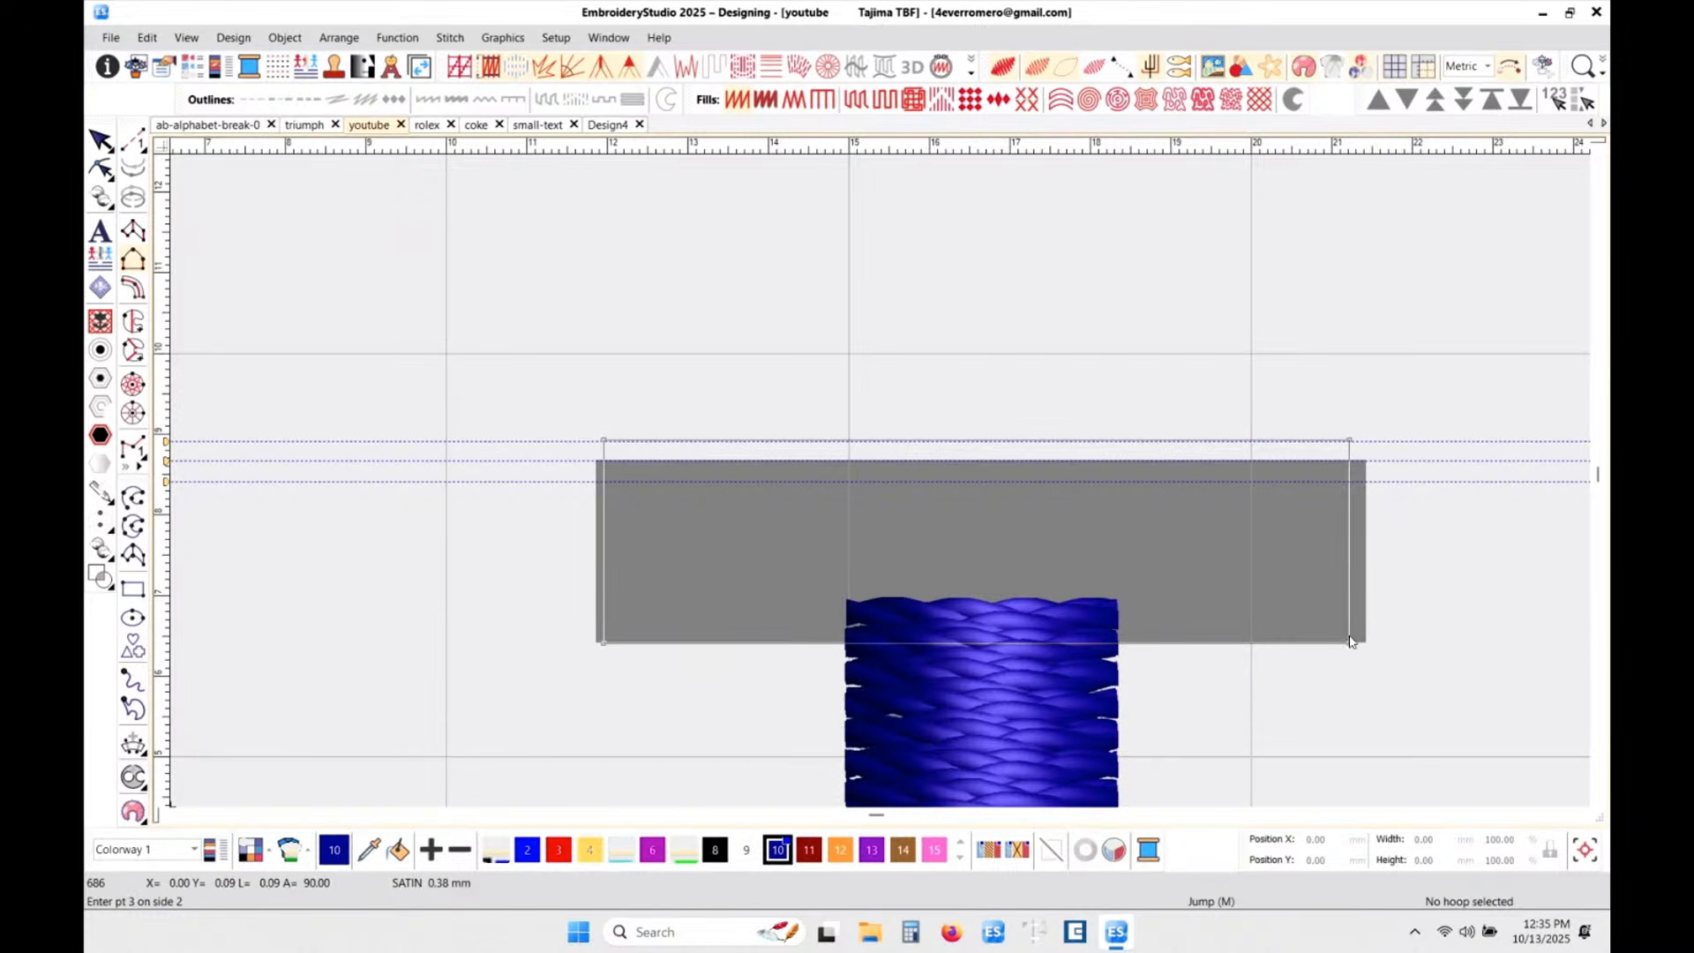
pyautogui.press('Return')
pyautogui.scroll(-5, 833, 478)
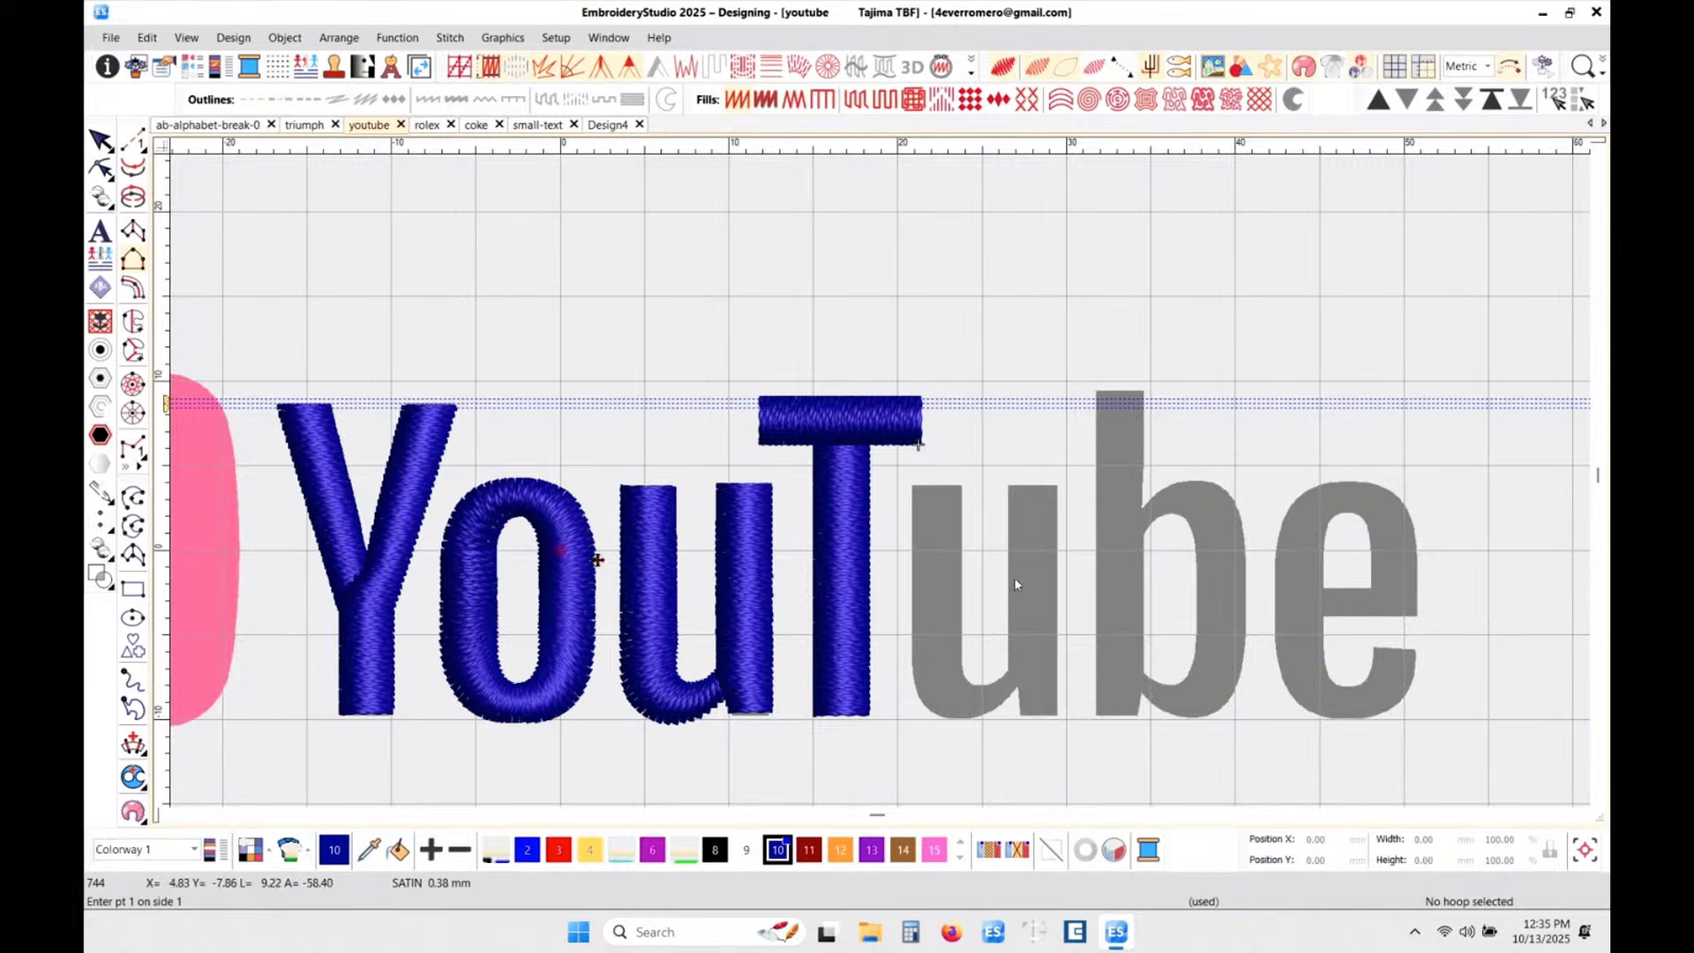
pyautogui.scroll(4, 1014, 577)
pyautogui.scroll(-3, 880, 486)
pyautogui.scroll(-1, 869, 485)
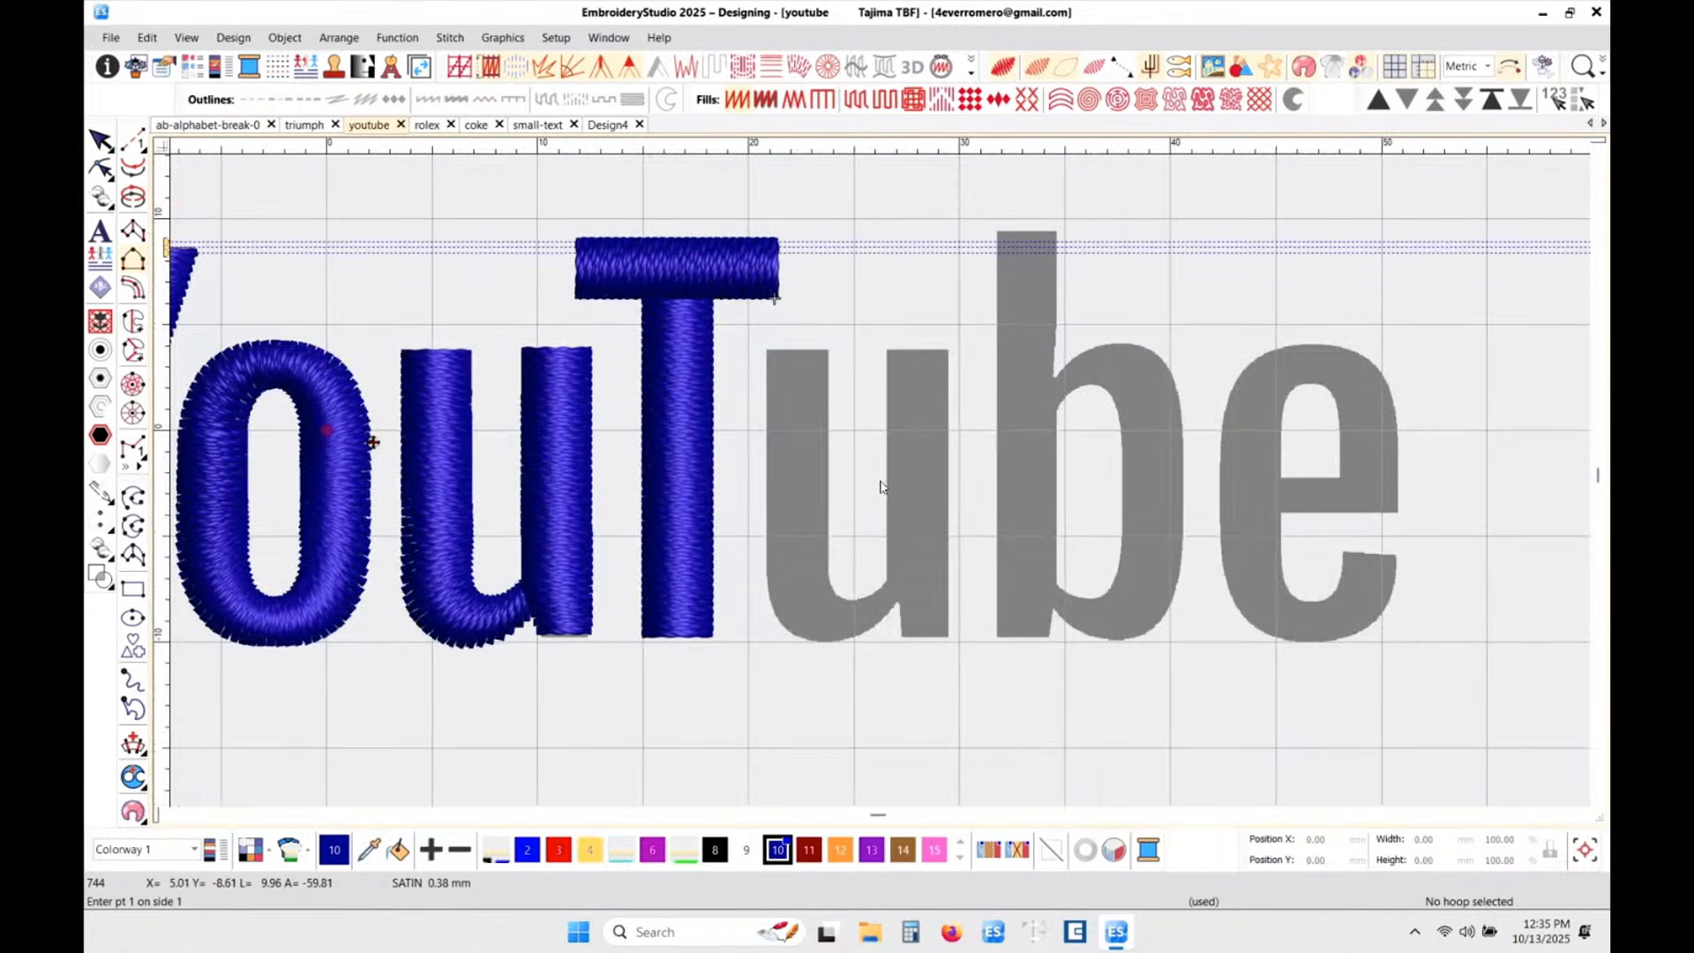
pyautogui.press('Escape')
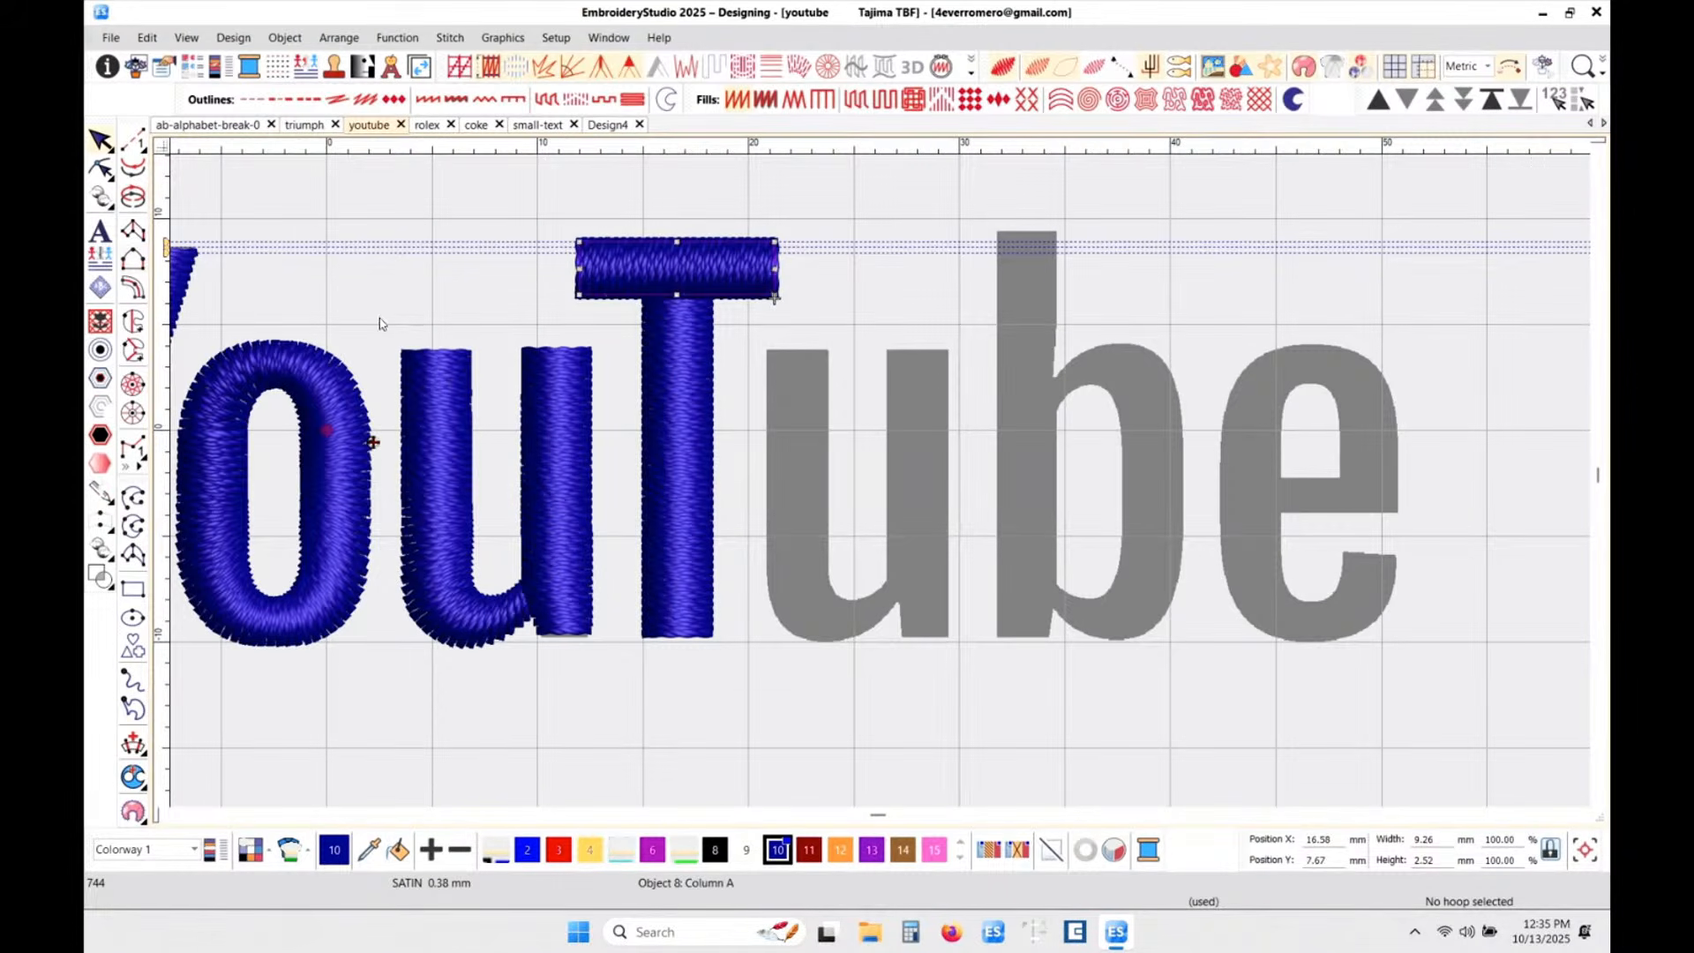
pyautogui.moveTo(381, 323); pyautogui.dragTo(576, 602)
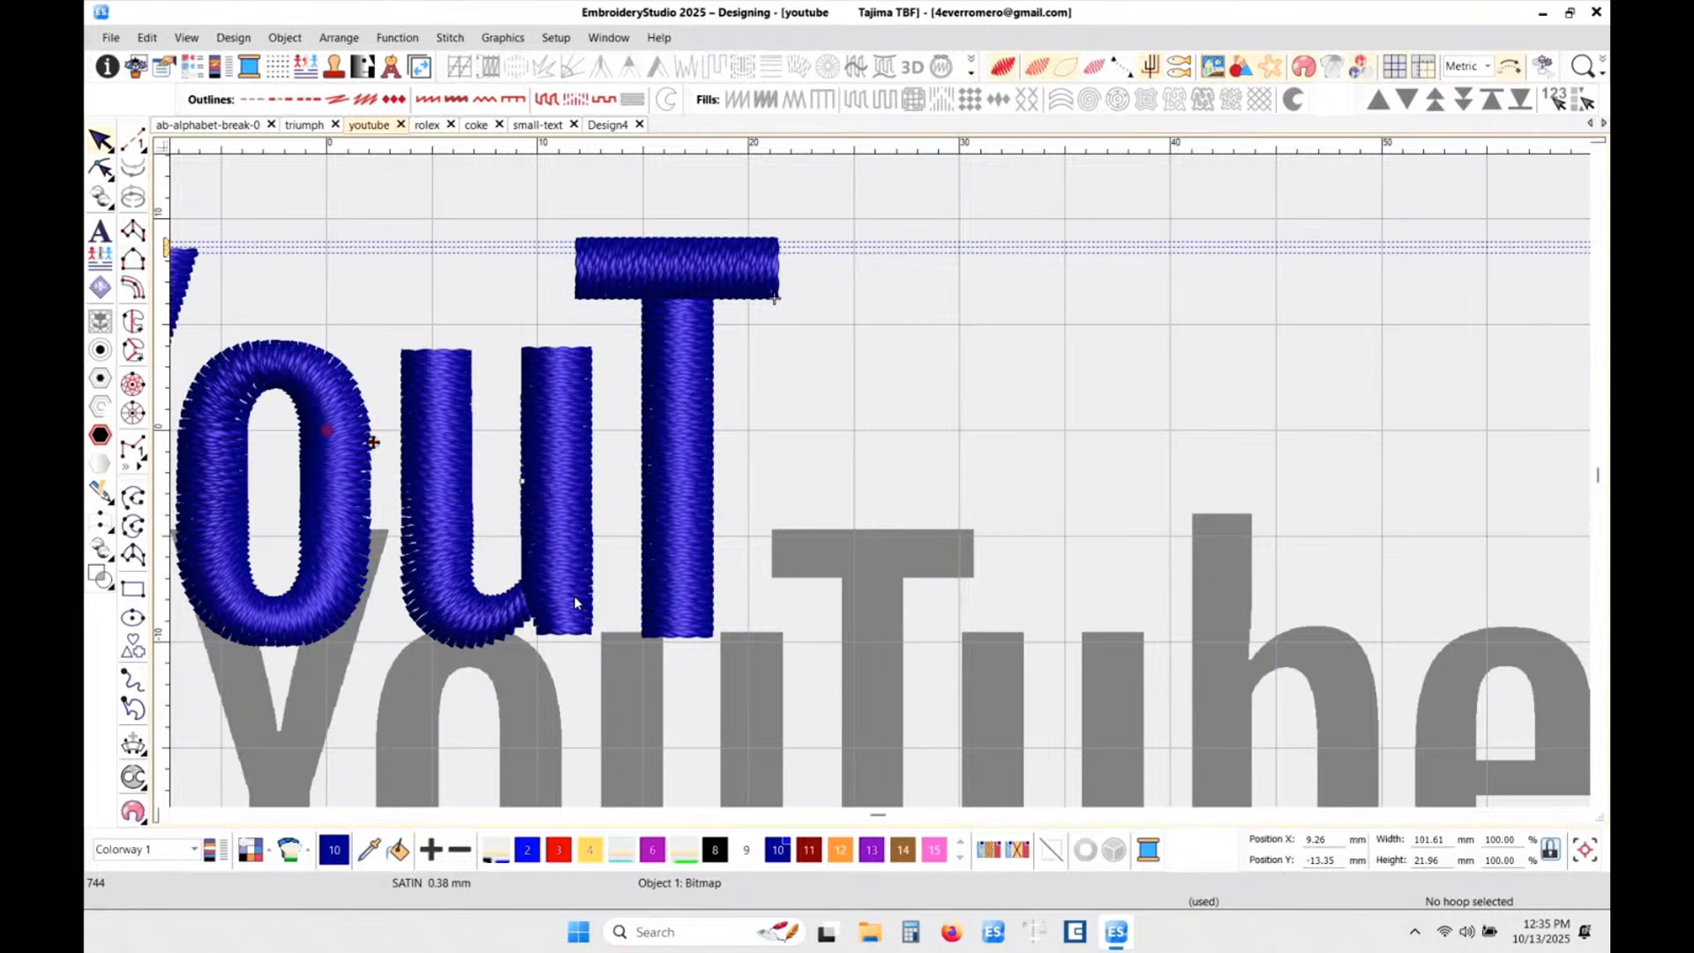
pyautogui.hotkey('ctrl', 'z')
pyautogui.click(524, 695)
# - Duplicate both satin columns of the first "u" and place the copy over the artwork's second "u"
pyautogui.click(450, 619)
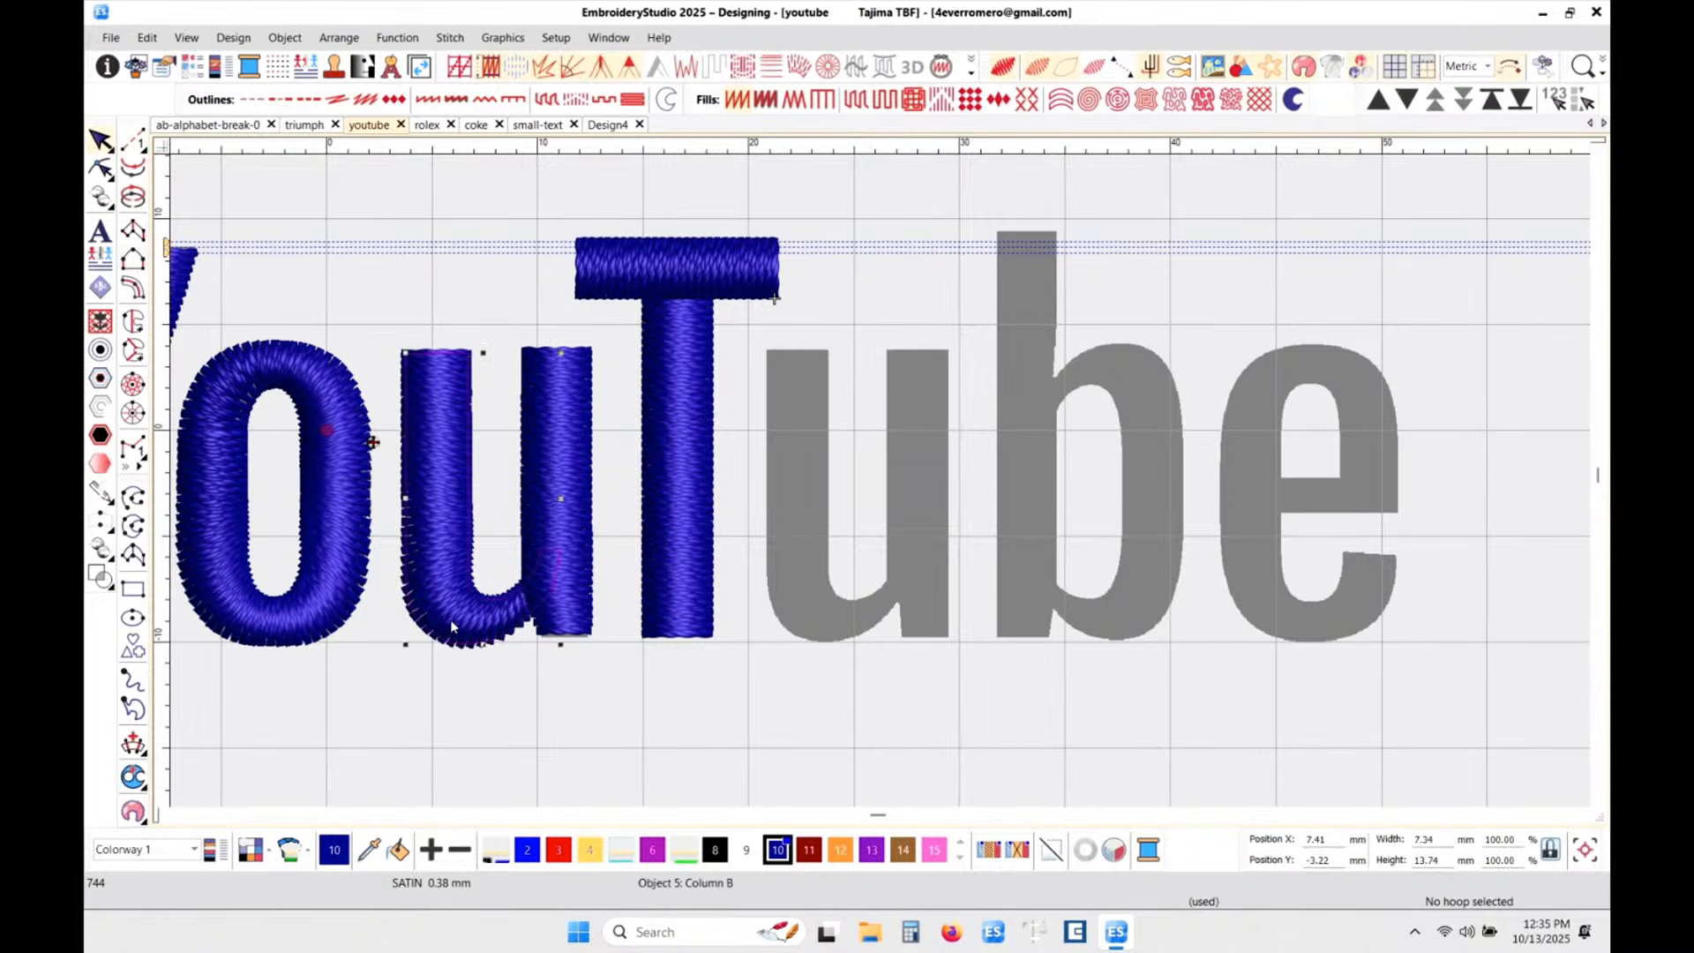
pyautogui.keyDown('ctrl'); pyautogui.click(582, 554); pyautogui.keyUp('ctrl')
pyautogui.moveTo(446, 605); pyautogui.dragTo(805, 593)
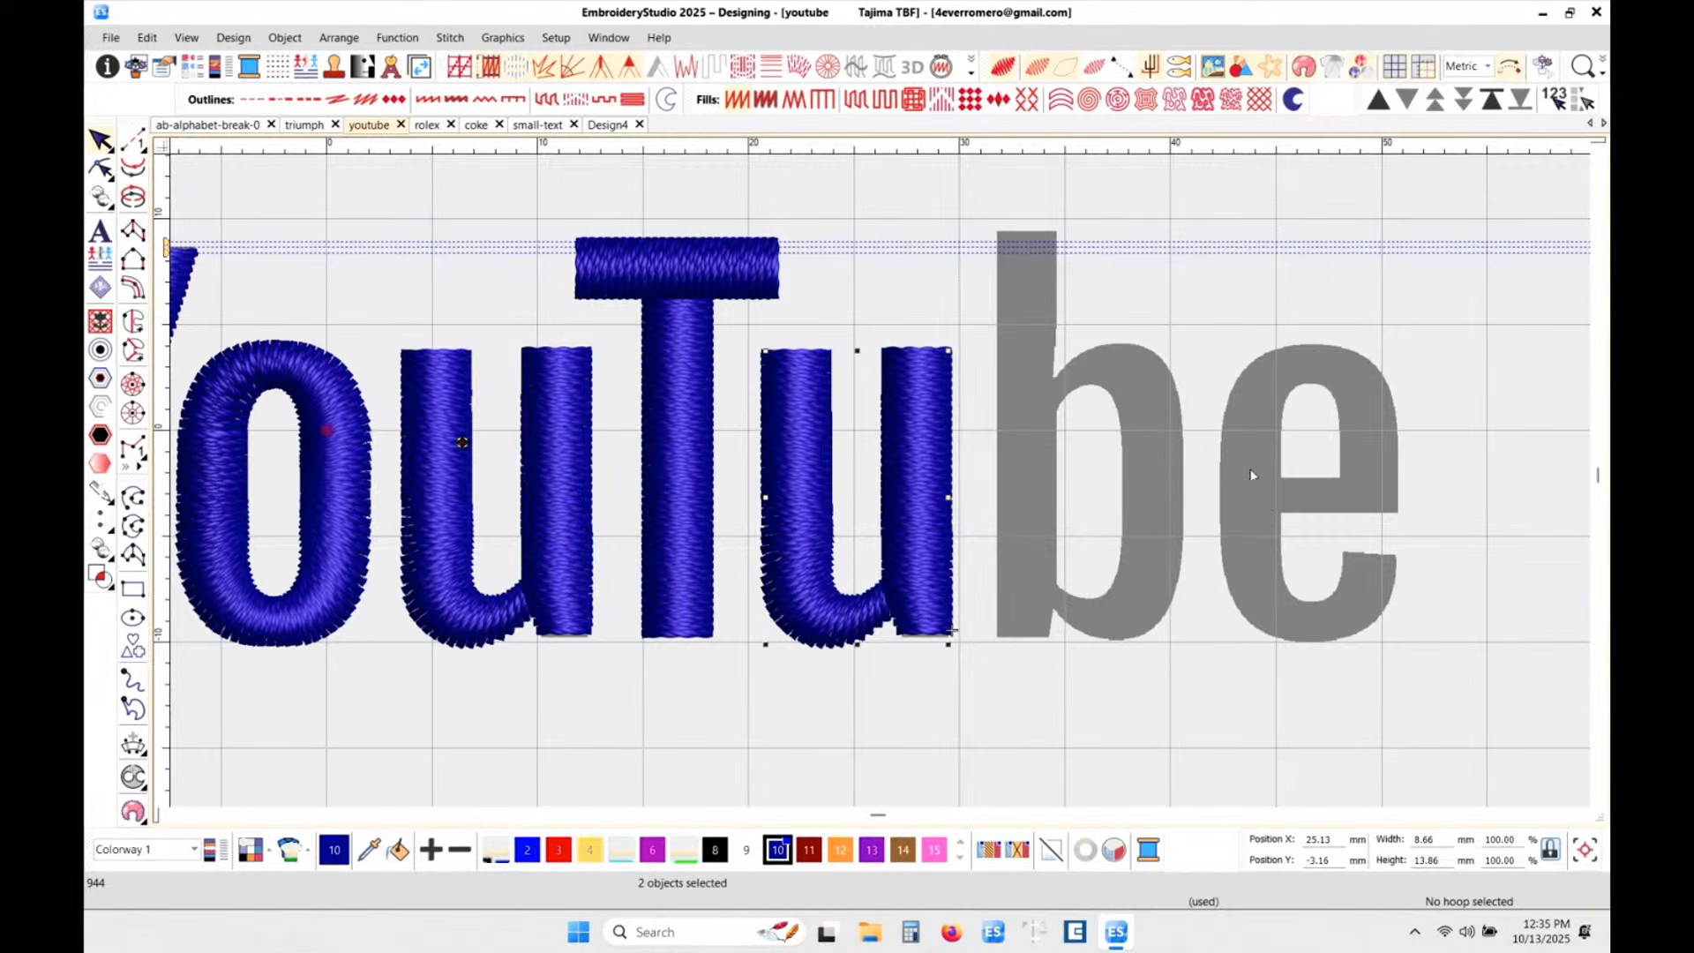
pyautogui.click(1227, 470)
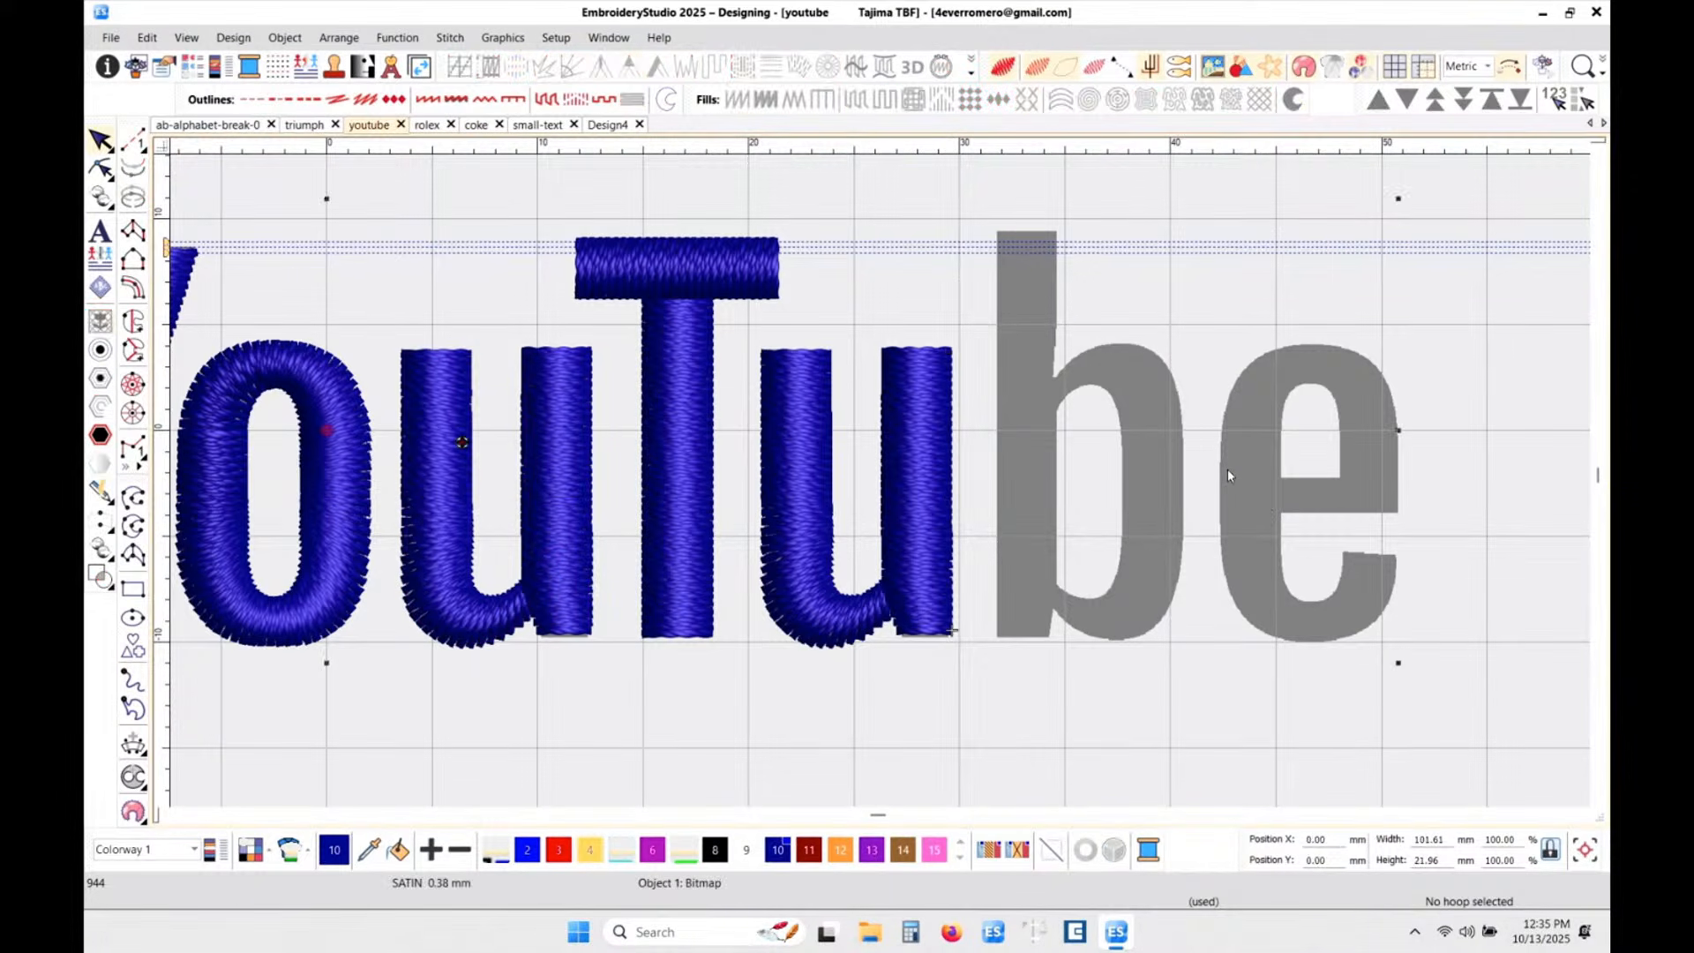
# - Start a column on the bowl of the "b", tracing side 1 from inside the stem over the inner top curve and onto the inner right edge
pyautogui.click(132, 260)
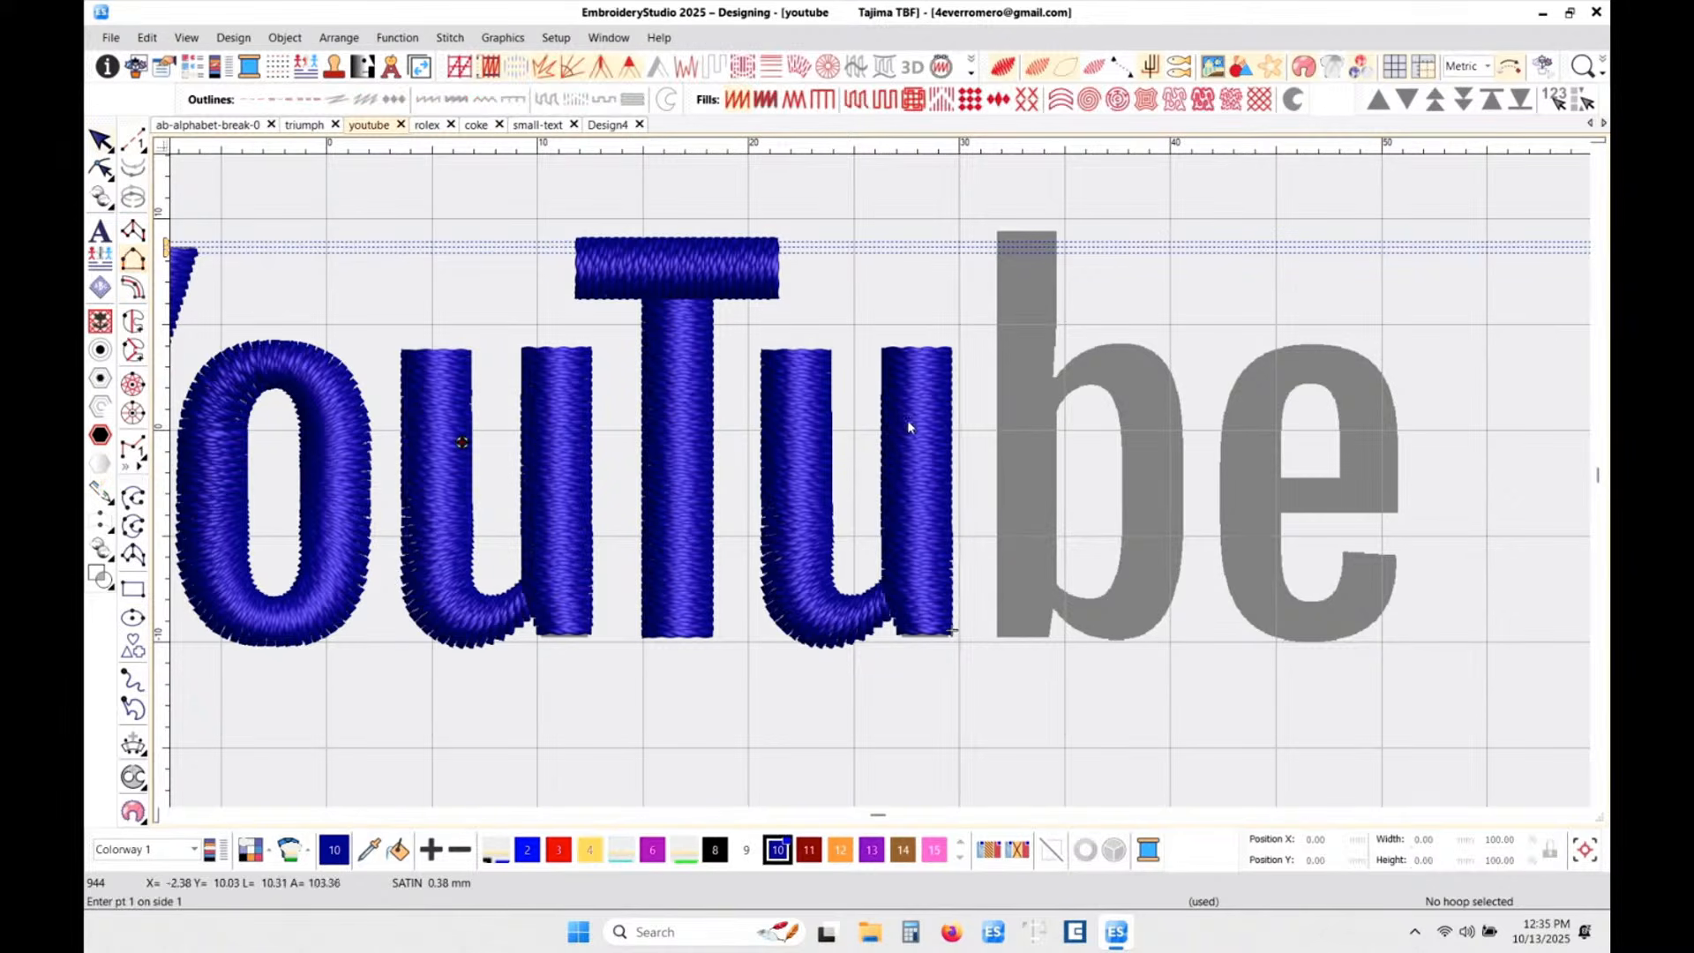
pyautogui.scroll(3, 907, 424)
pyautogui.scroll(-3, 880, 480)
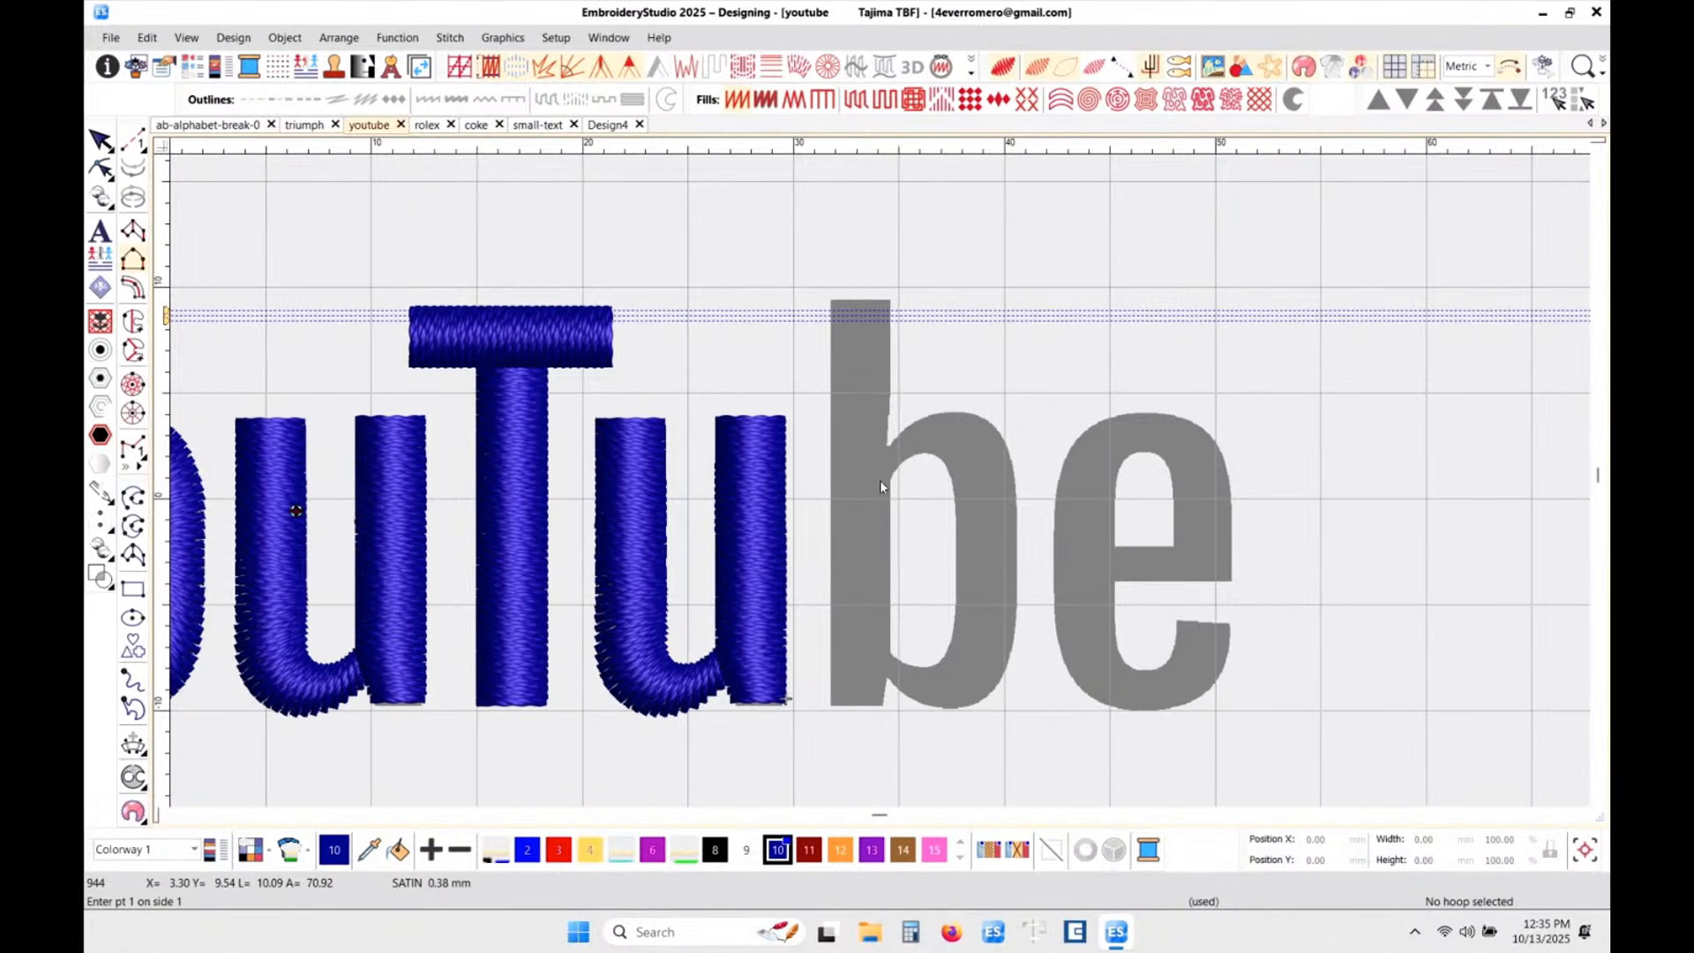
pyautogui.scroll(2, 880, 480)
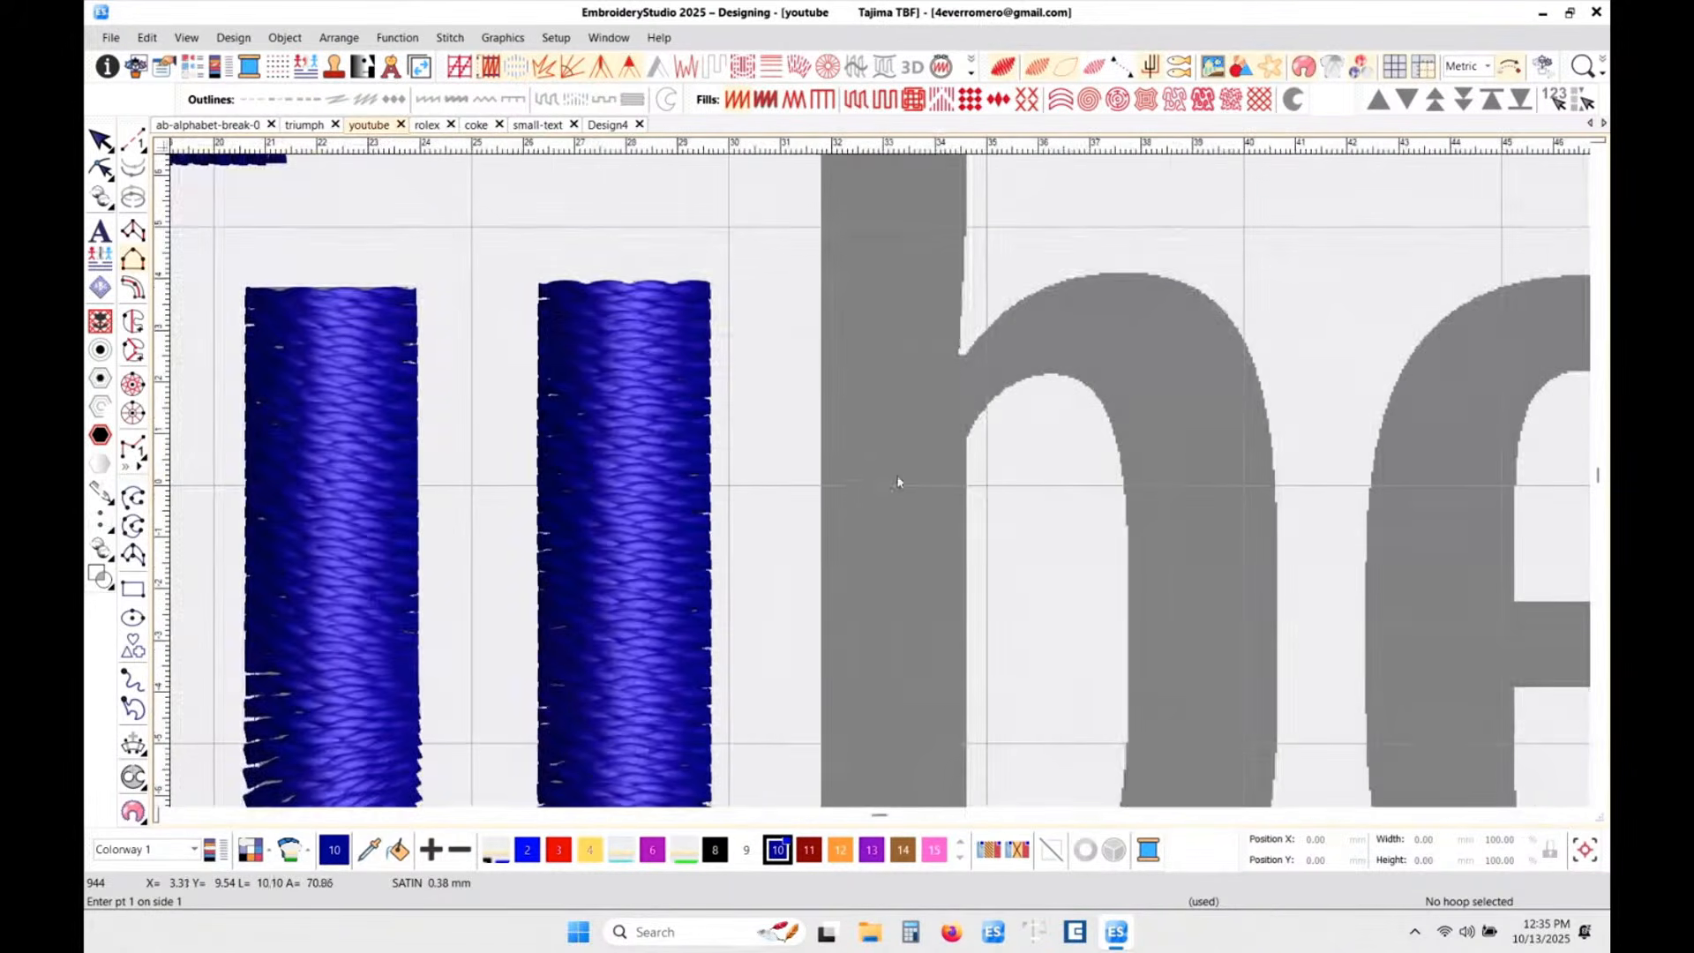
pyautogui.click(946, 473)
pyautogui.click(974, 420)
pyautogui.click(1030, 374)
pyautogui.click(1072, 379)
pyautogui.click(1103, 408)
pyautogui.click(1126, 493)
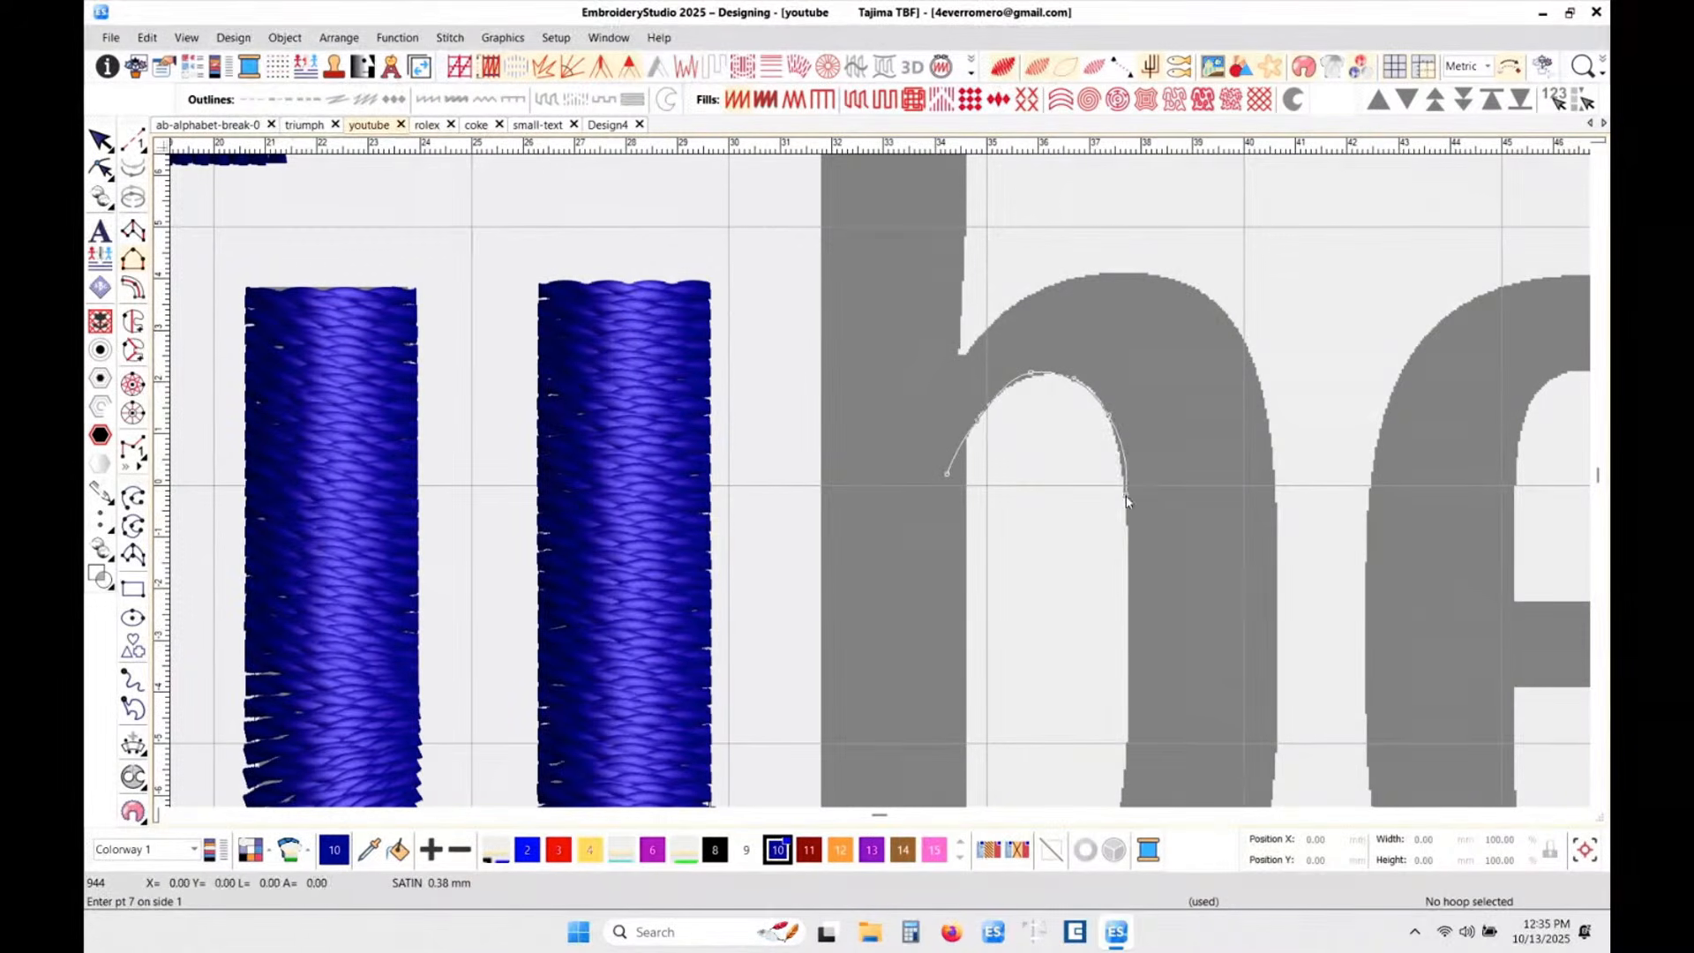
pyautogui.click(1126, 552)
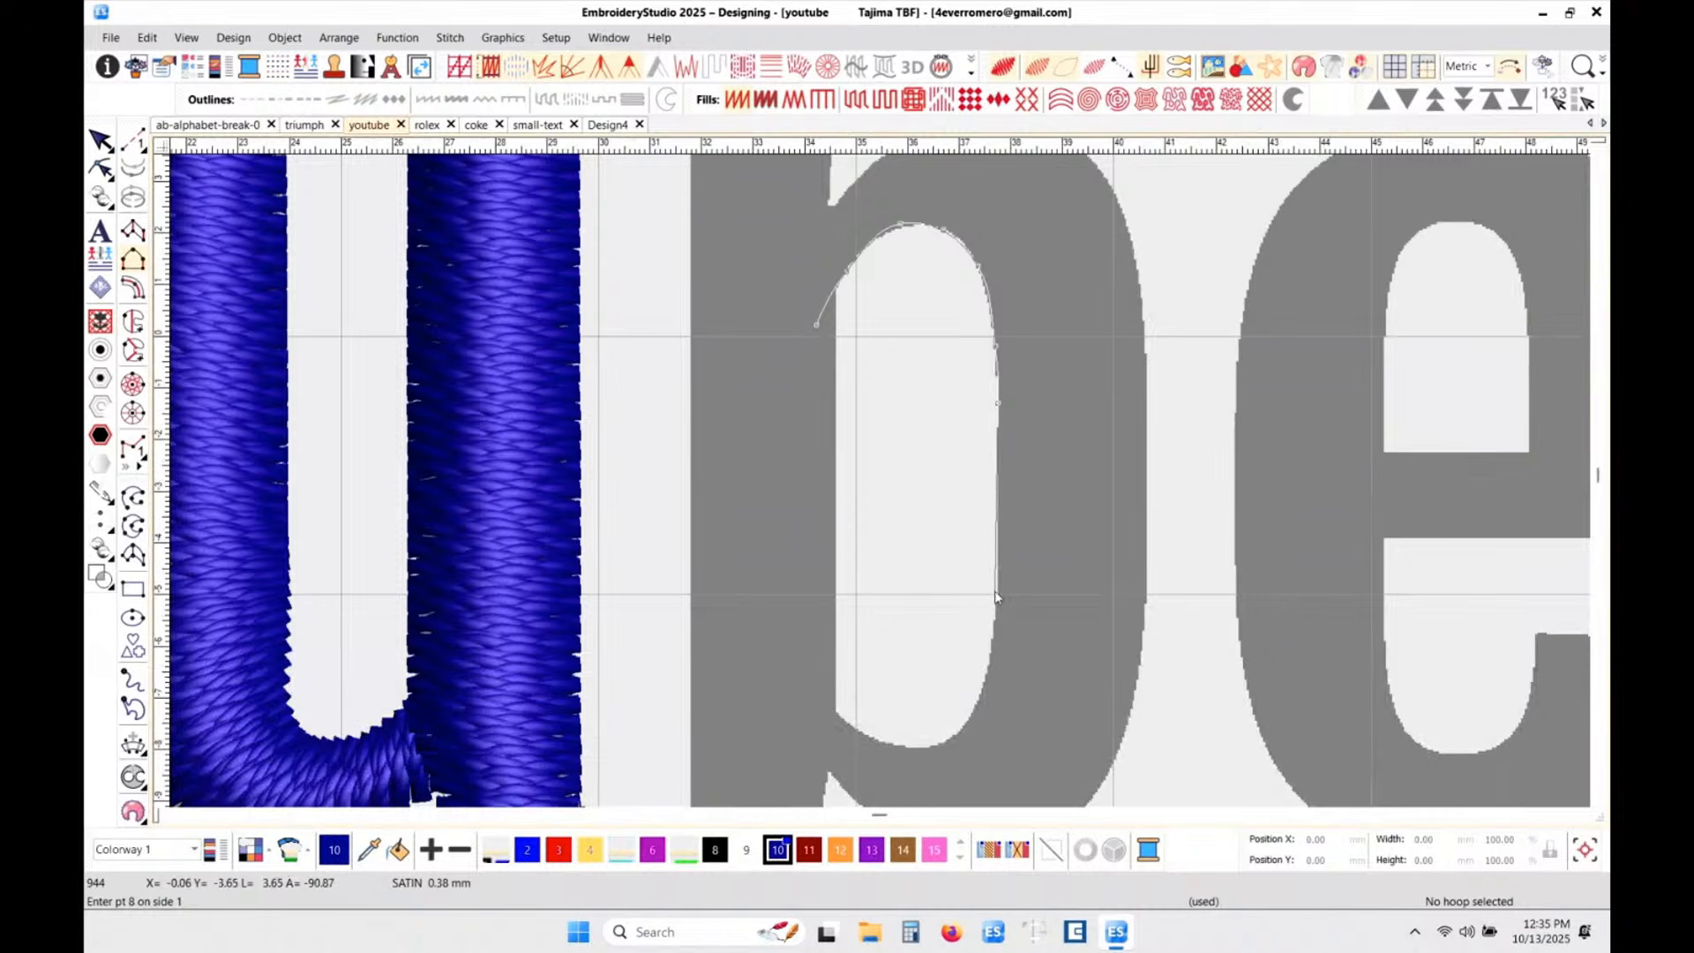
# - Continue side 1 around the lower inner curve of the "b" bowl, ending inside the stem, and complete that side
pyautogui.click(979, 692)
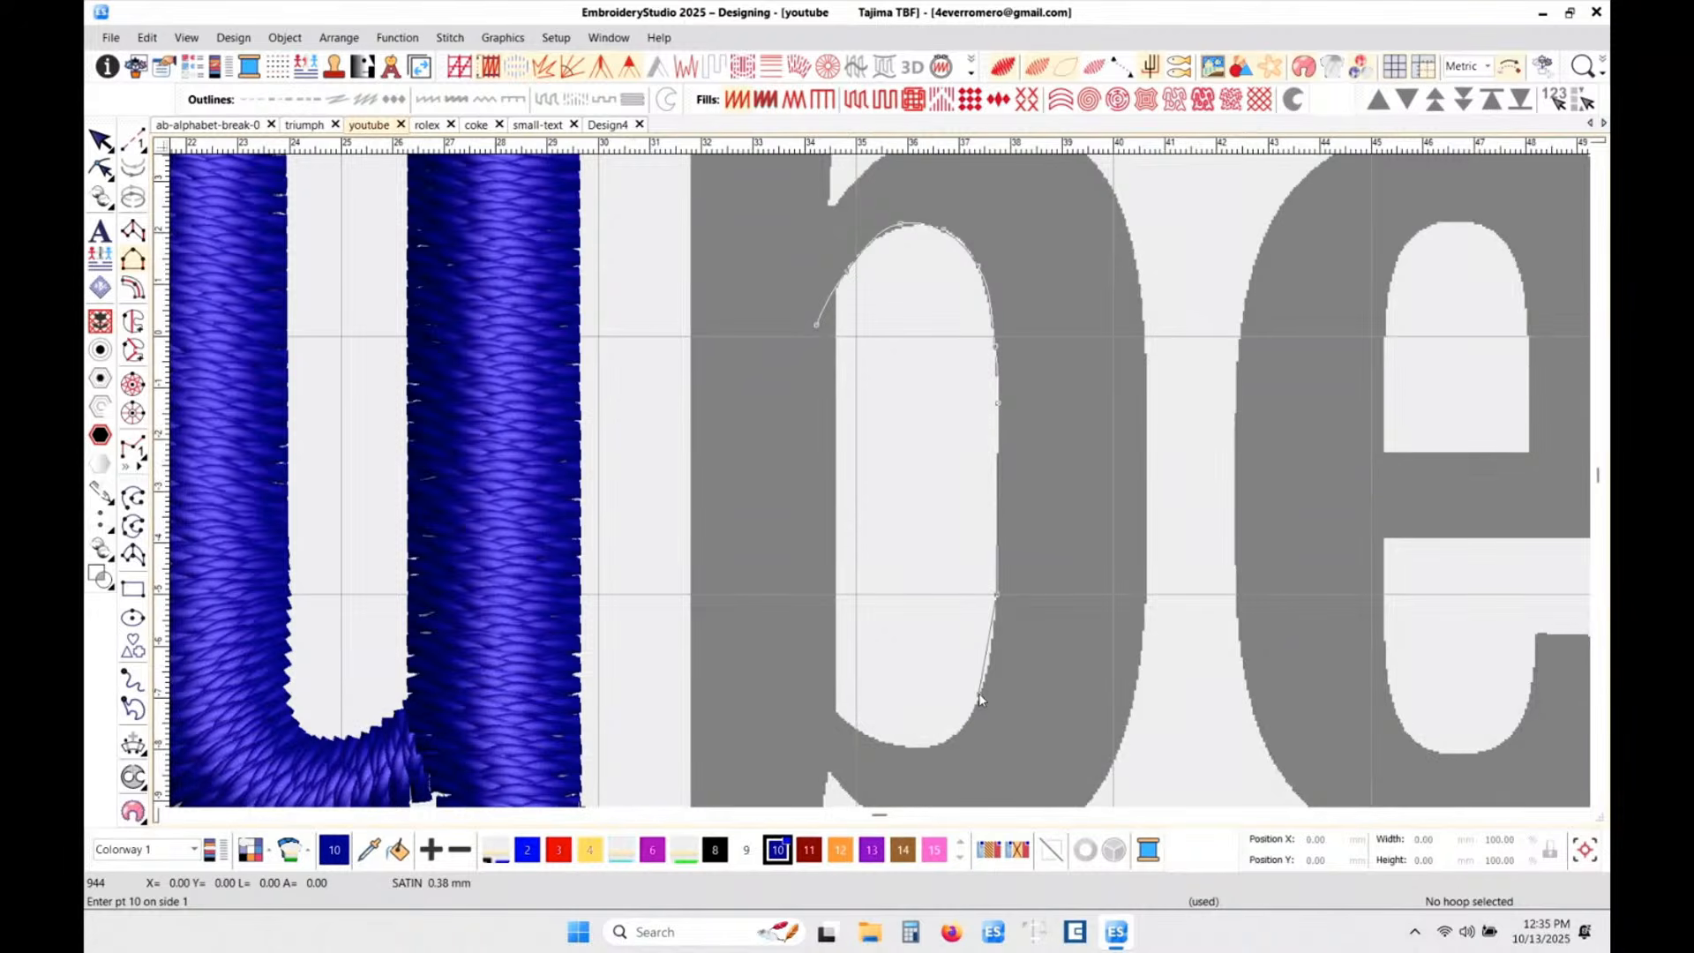
pyautogui.click(947, 739)
pyautogui.click(888, 745)
pyautogui.click(838, 717)
pyautogui.click(806, 669)
pyautogui.press('Return')
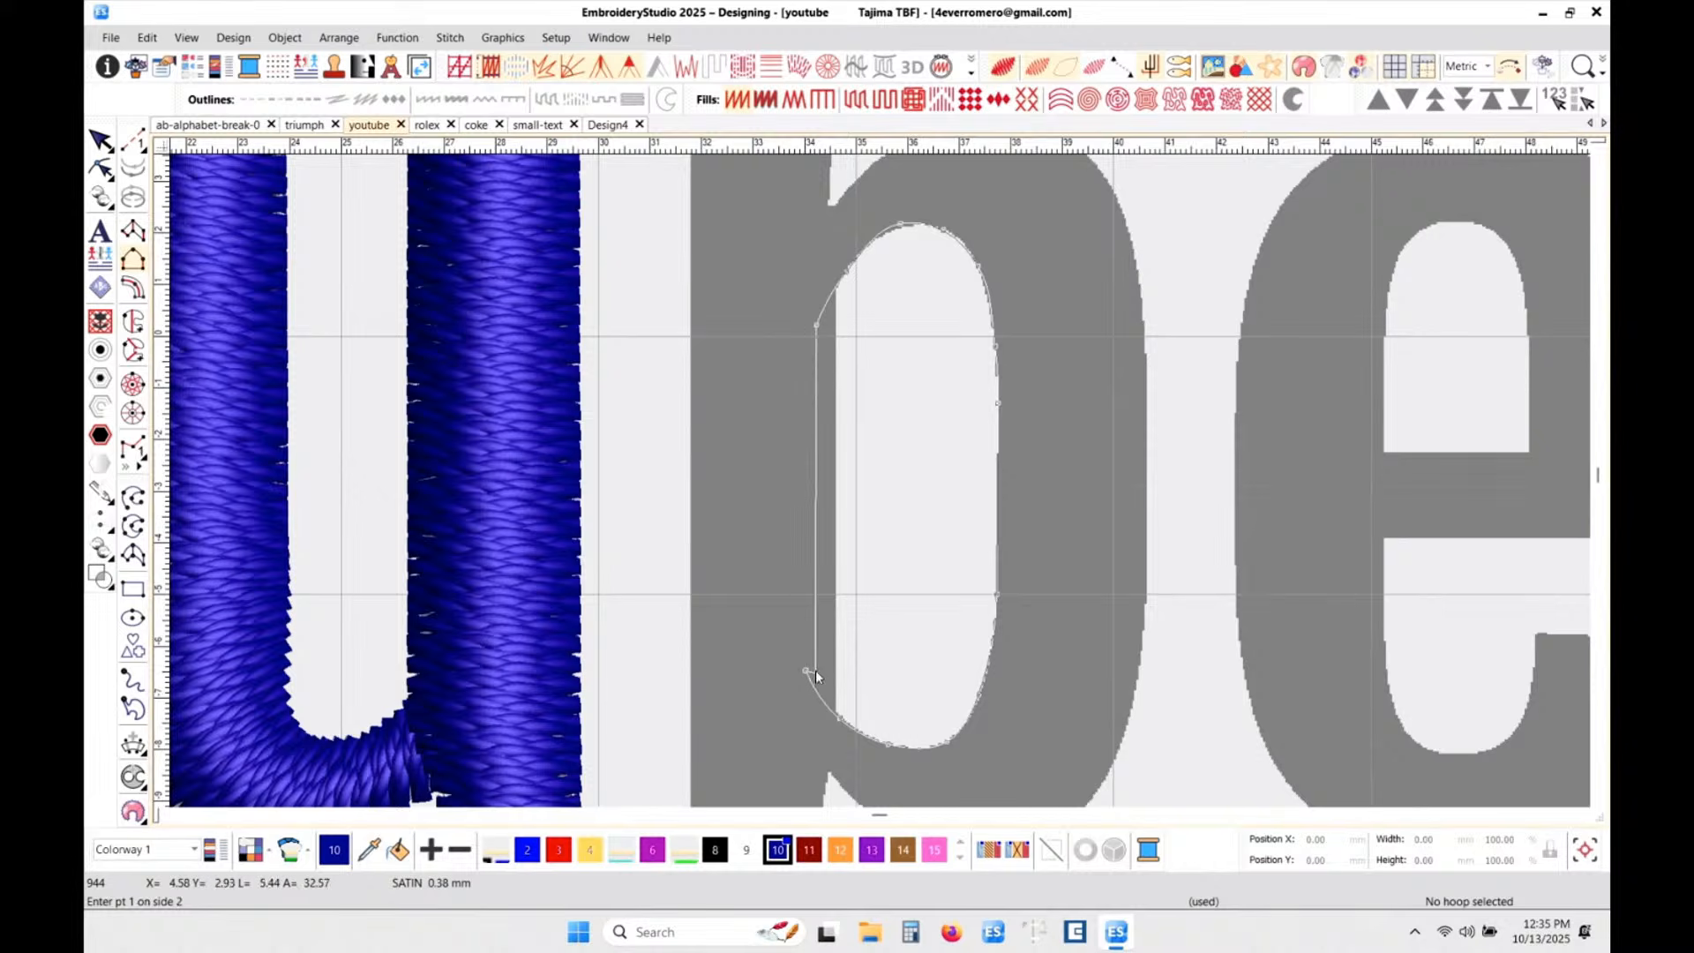
# - Begin side 2 of the "b" bowl inside the stem, tracing the outer top curve through the stem notch and onto the outer right edge
pyautogui.click(801, 240)
pyautogui.scroll(2, 868, 191)
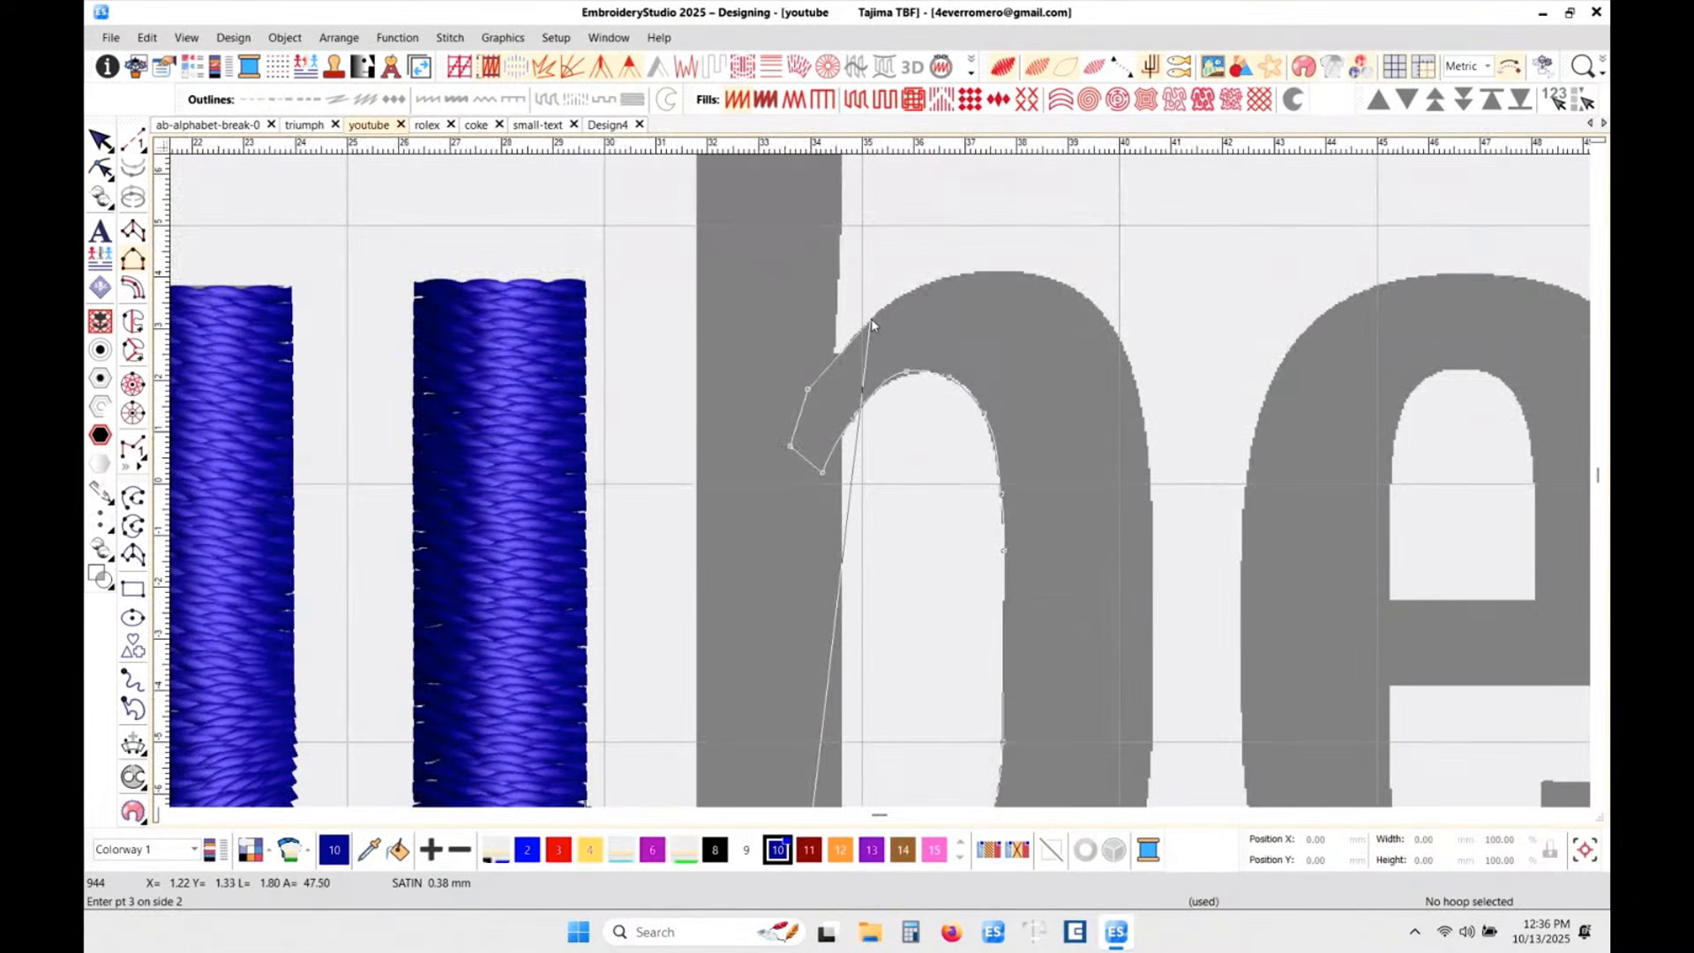
pyautogui.click(872, 323)
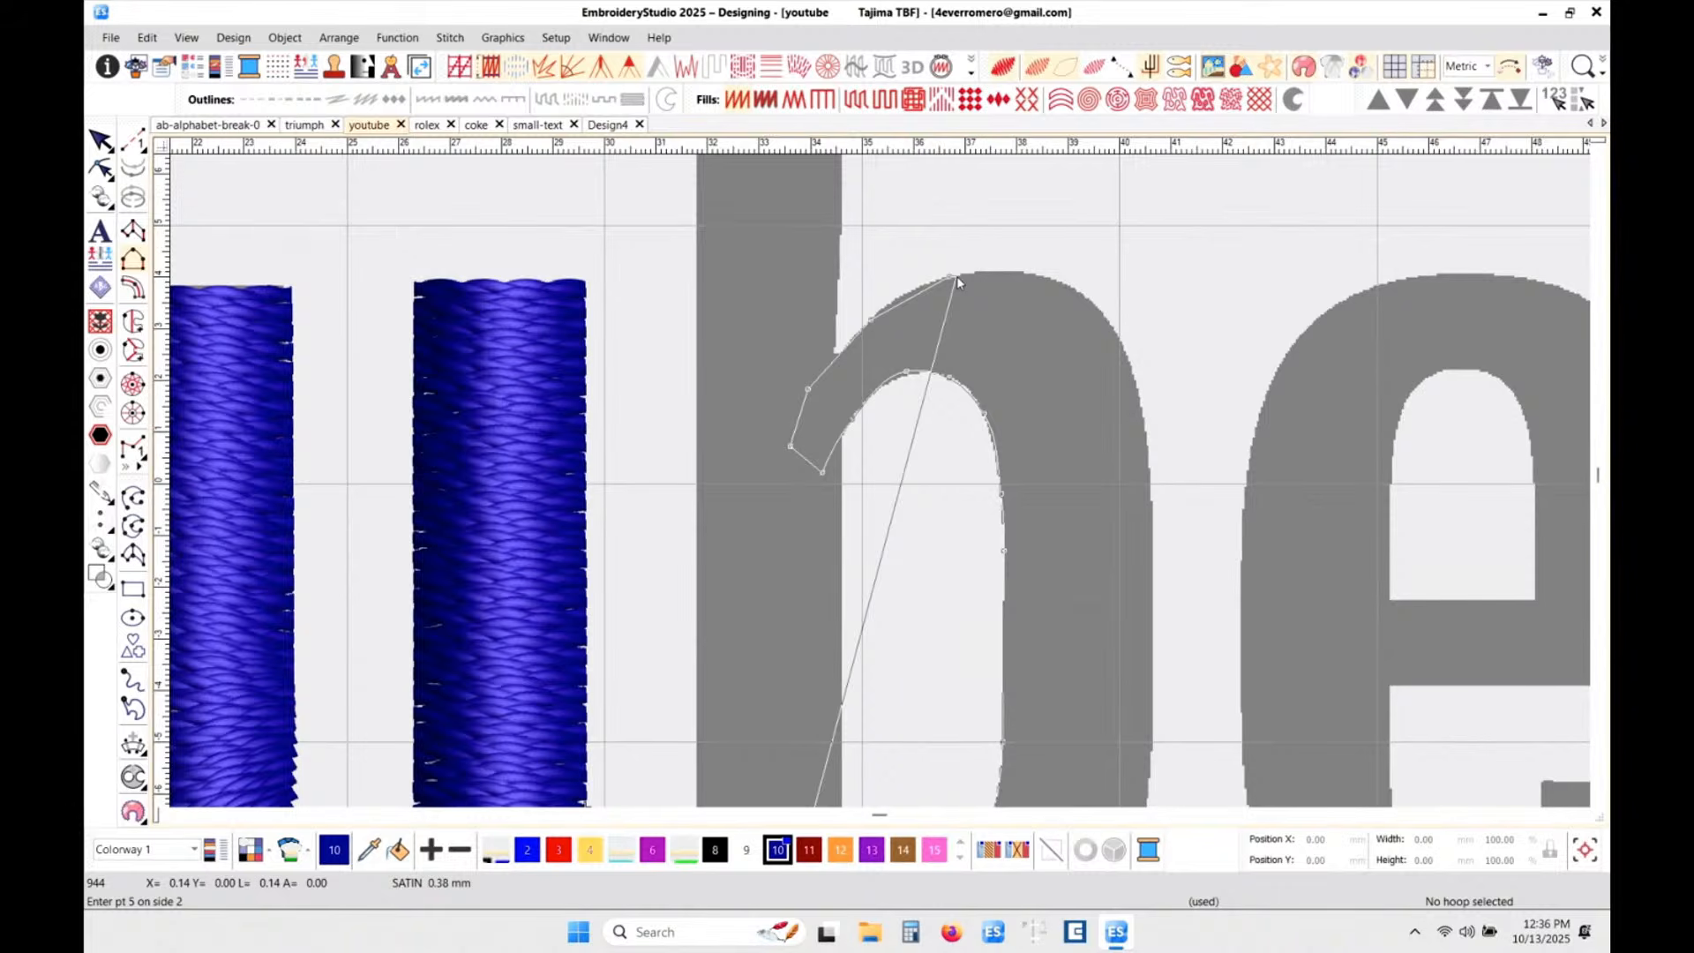
pyautogui.press('BackSpace')
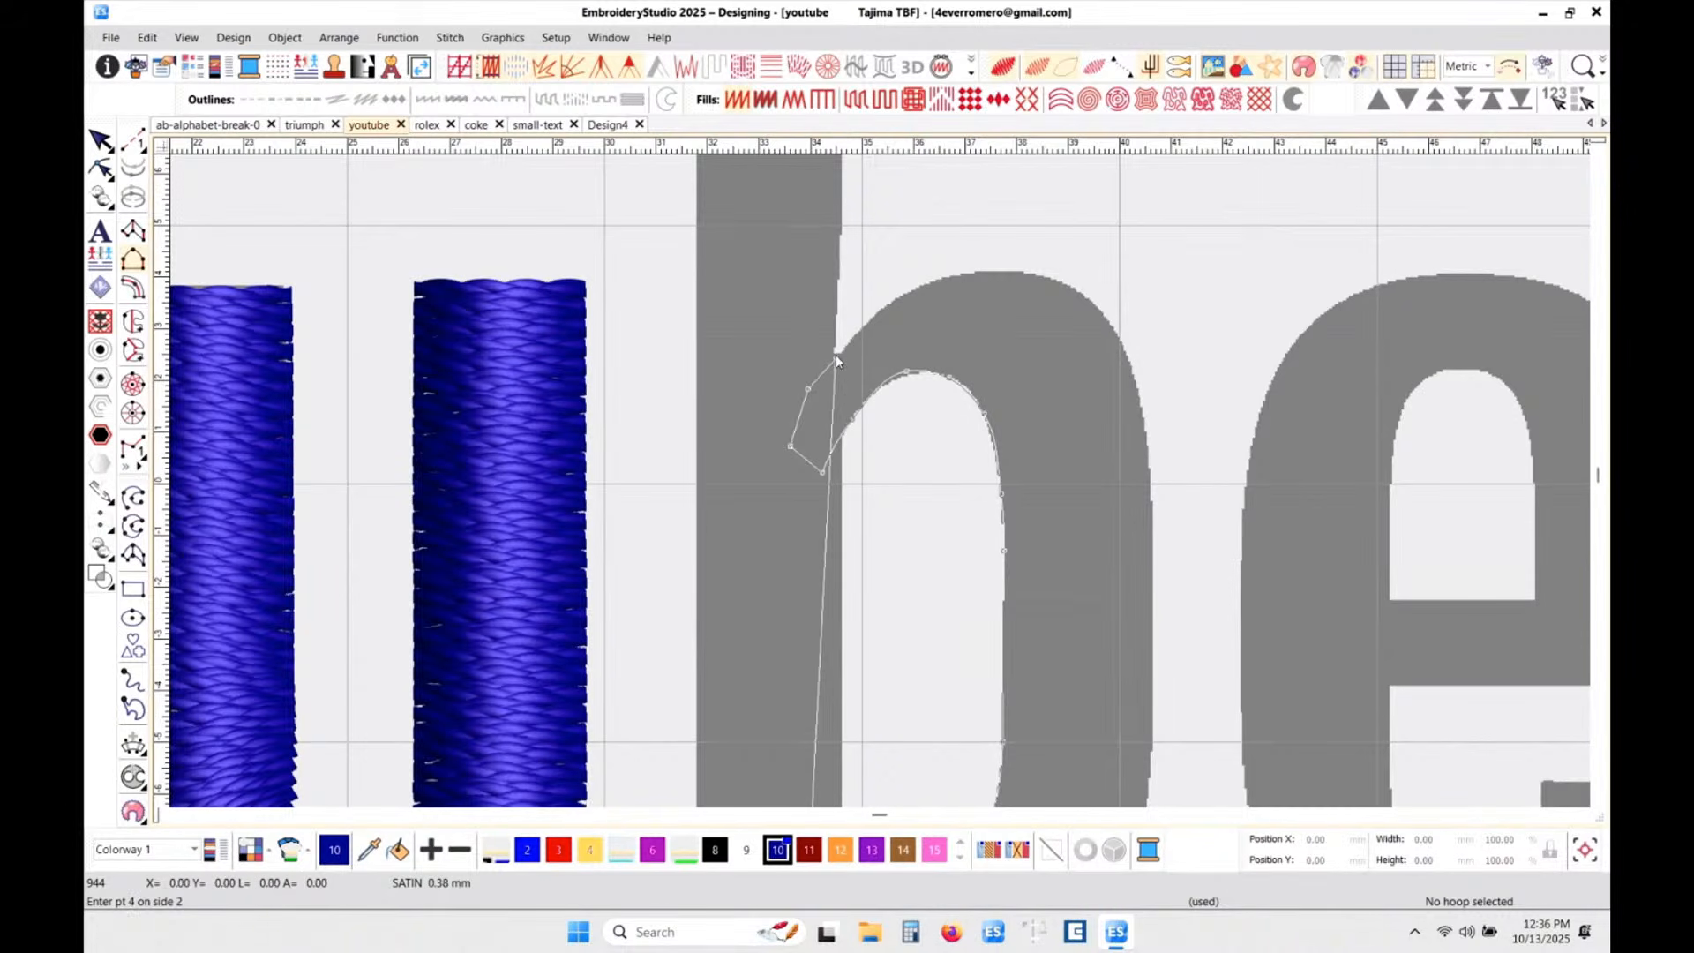
pyautogui.click(834, 355)
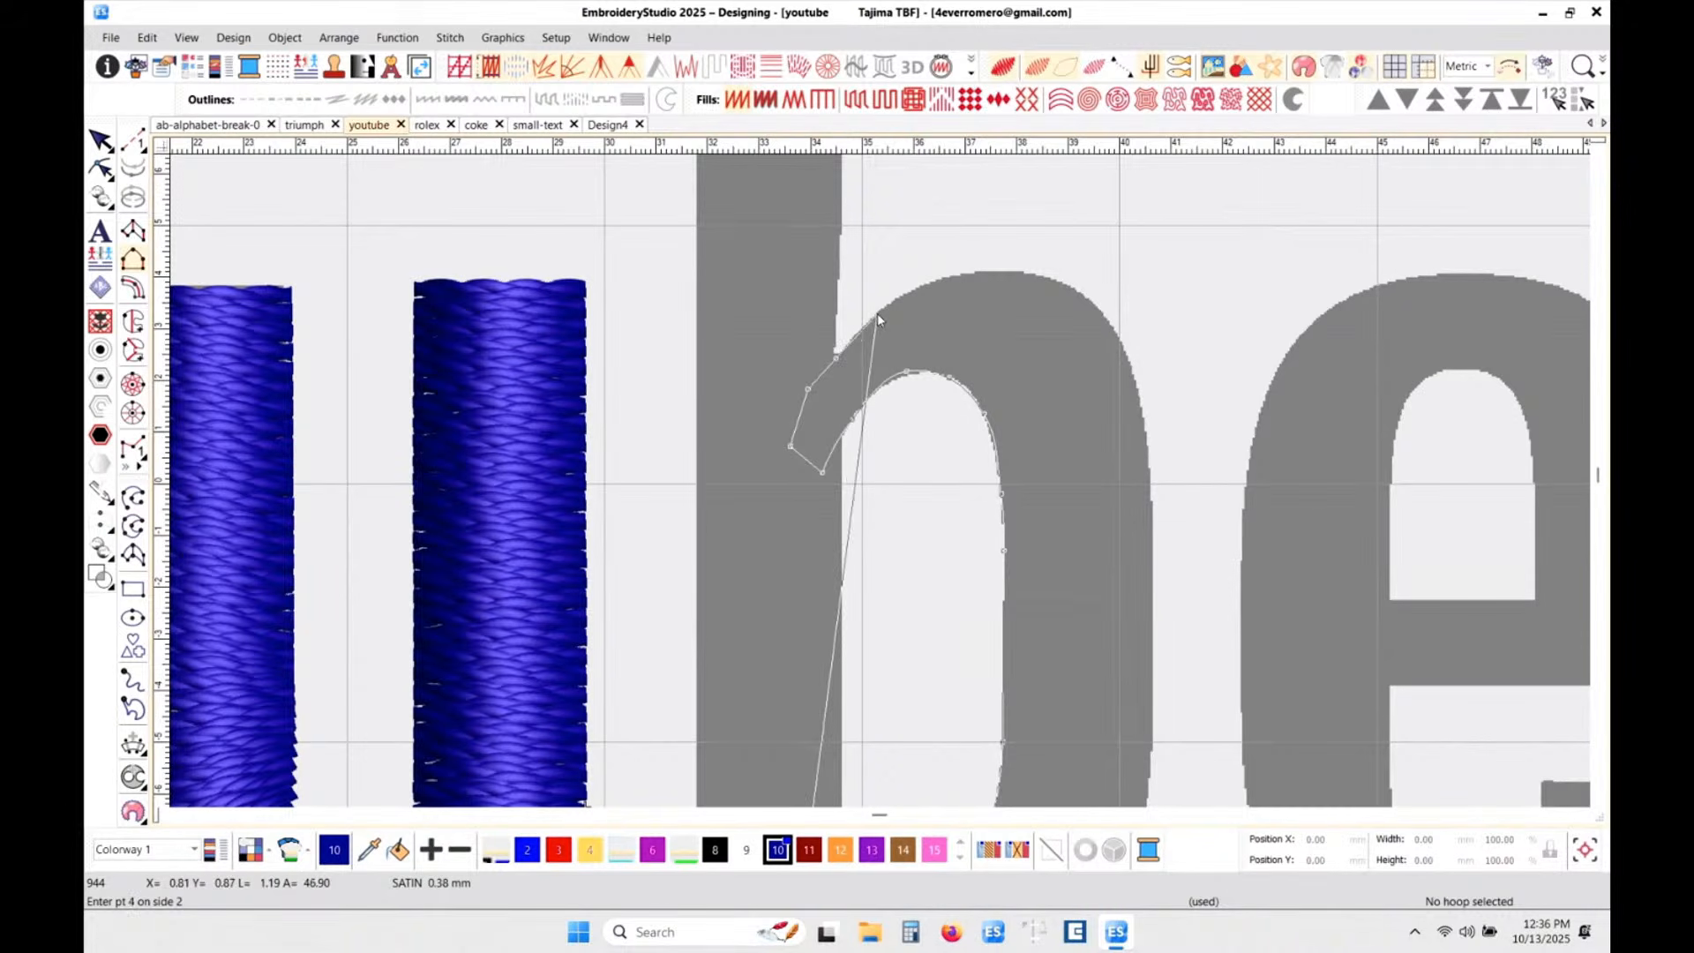
pyautogui.click(966, 272)
pyautogui.click(1041, 274)
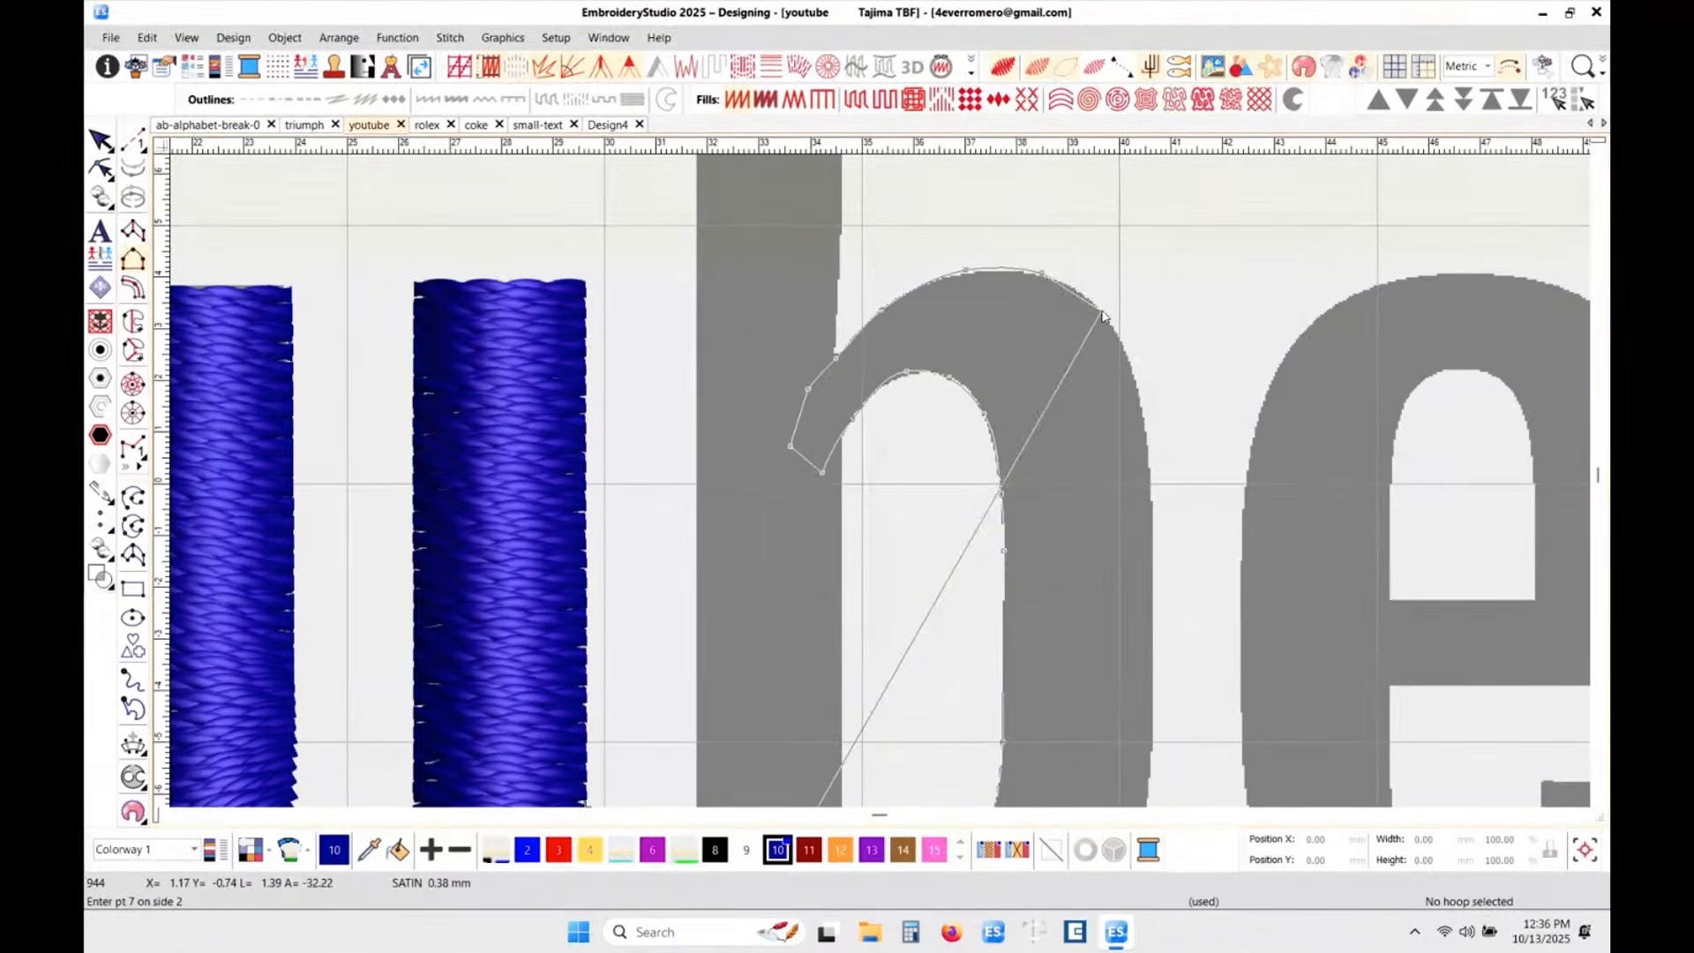
pyautogui.click(1102, 312)
pyautogui.click(1137, 389)
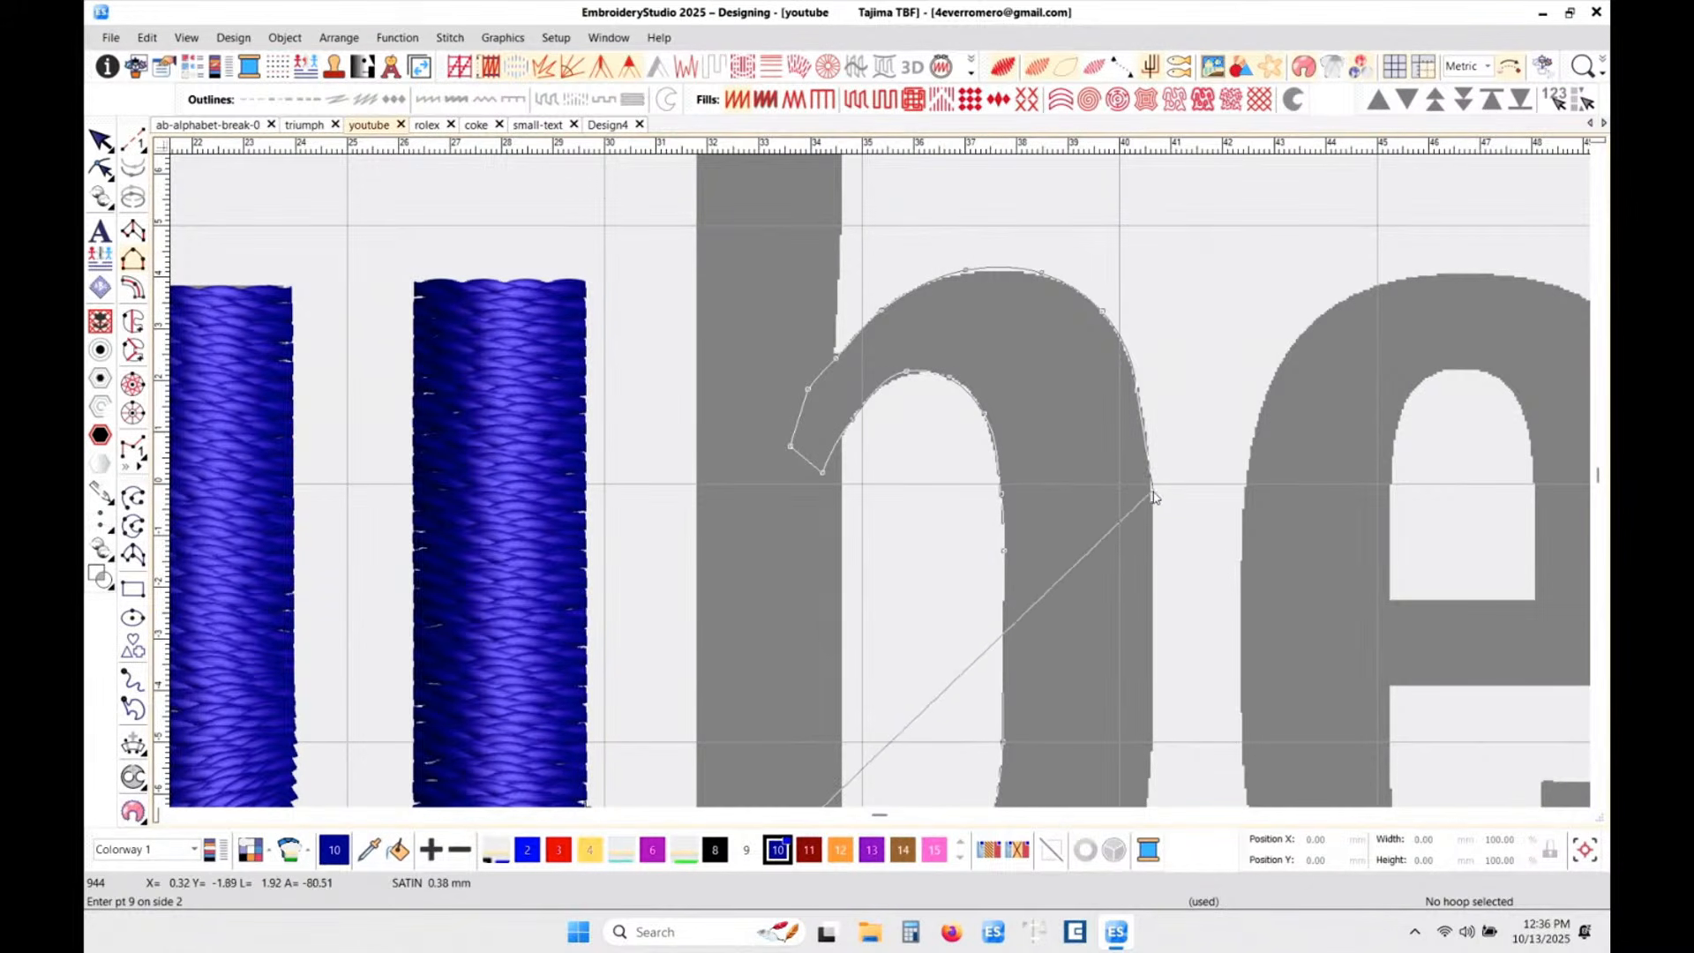
pyautogui.click(1154, 498)
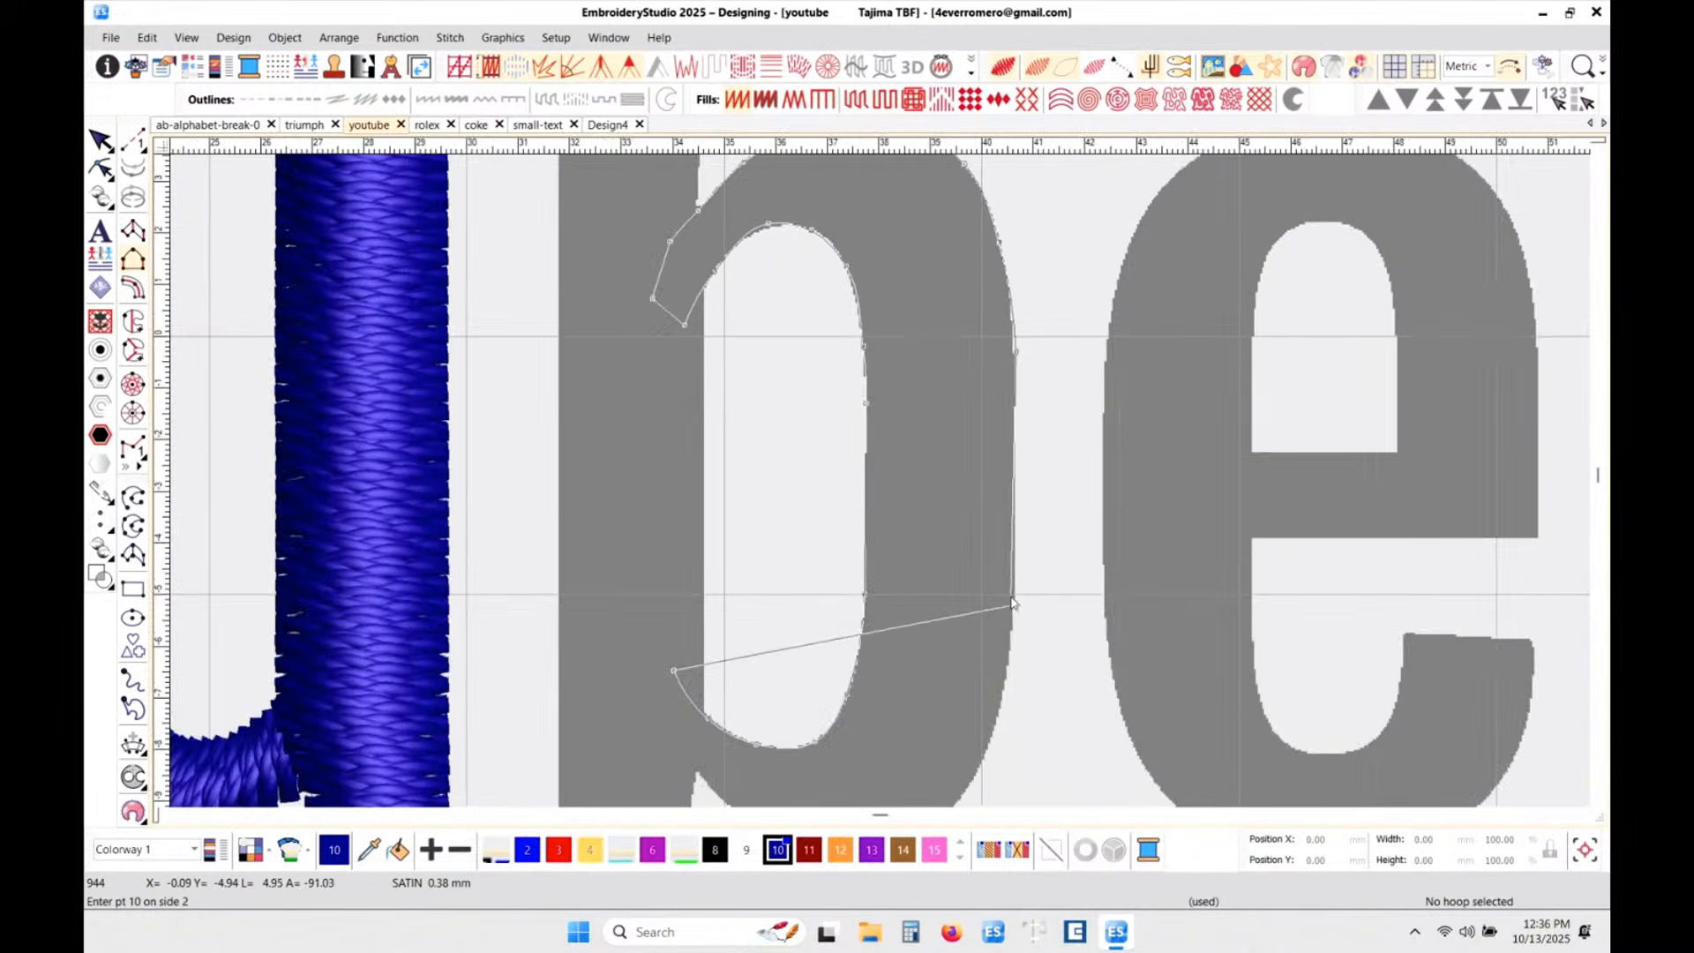
# - Continue side 2 down the outer right edge and around the lower outer curve of the "b" into the stem, and generate the satin column
pyautogui.click(1013, 608)
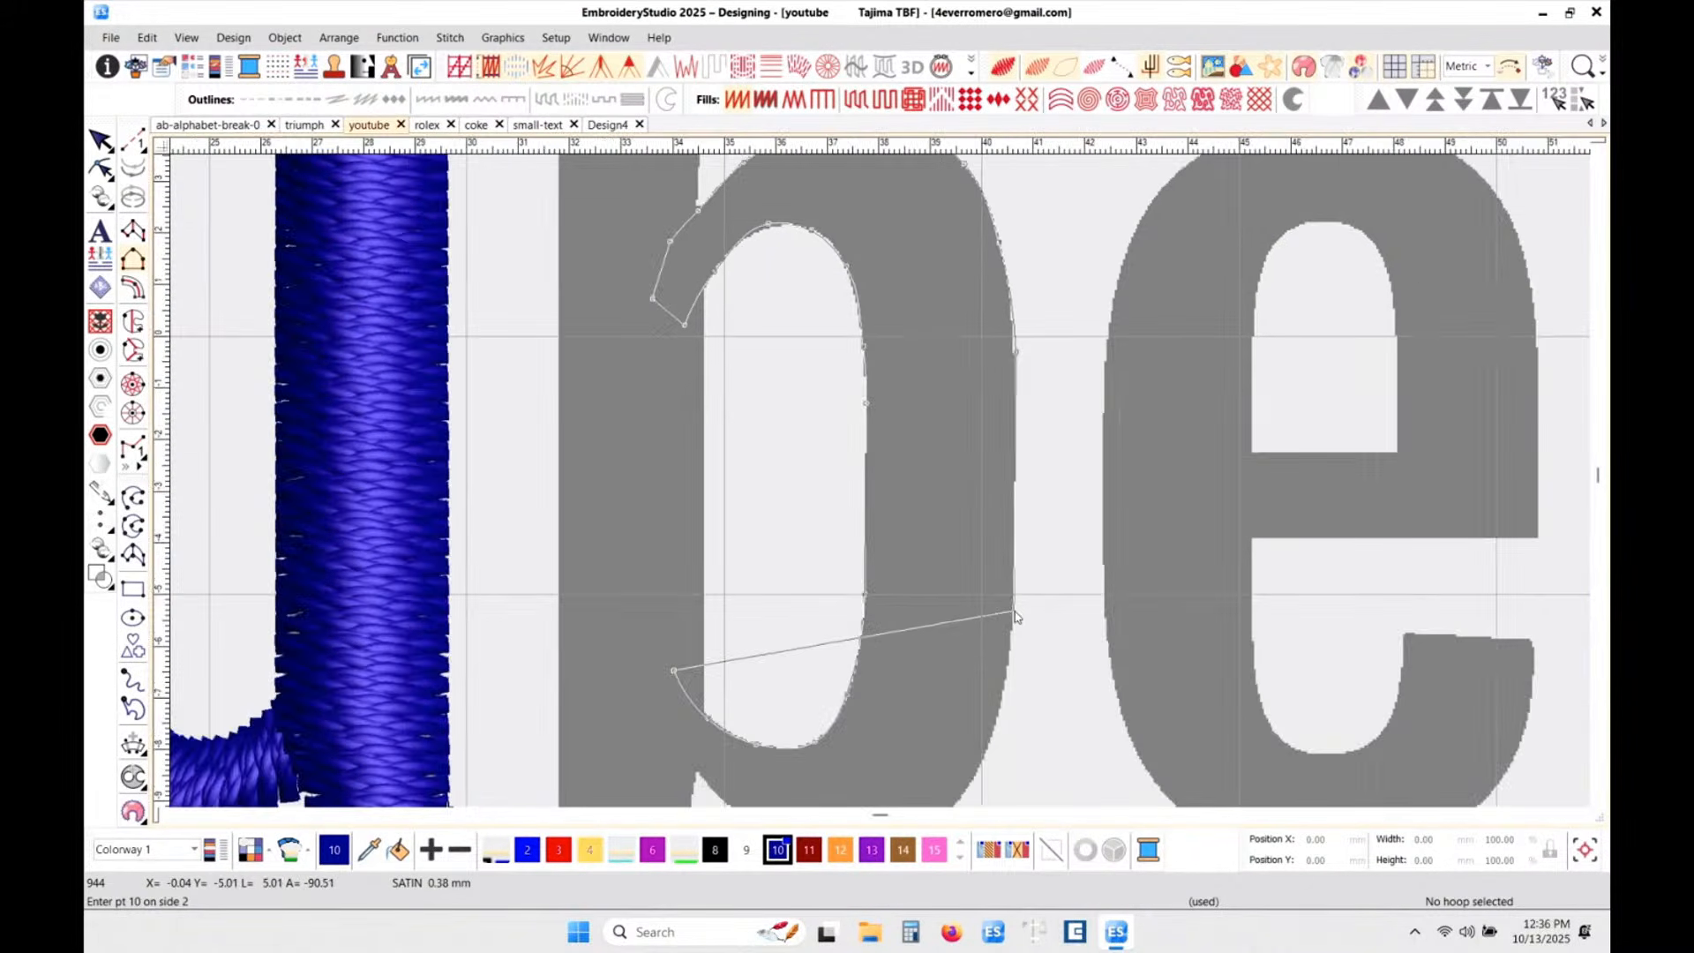
pyautogui.click(996, 729)
pyautogui.click(957, 801)
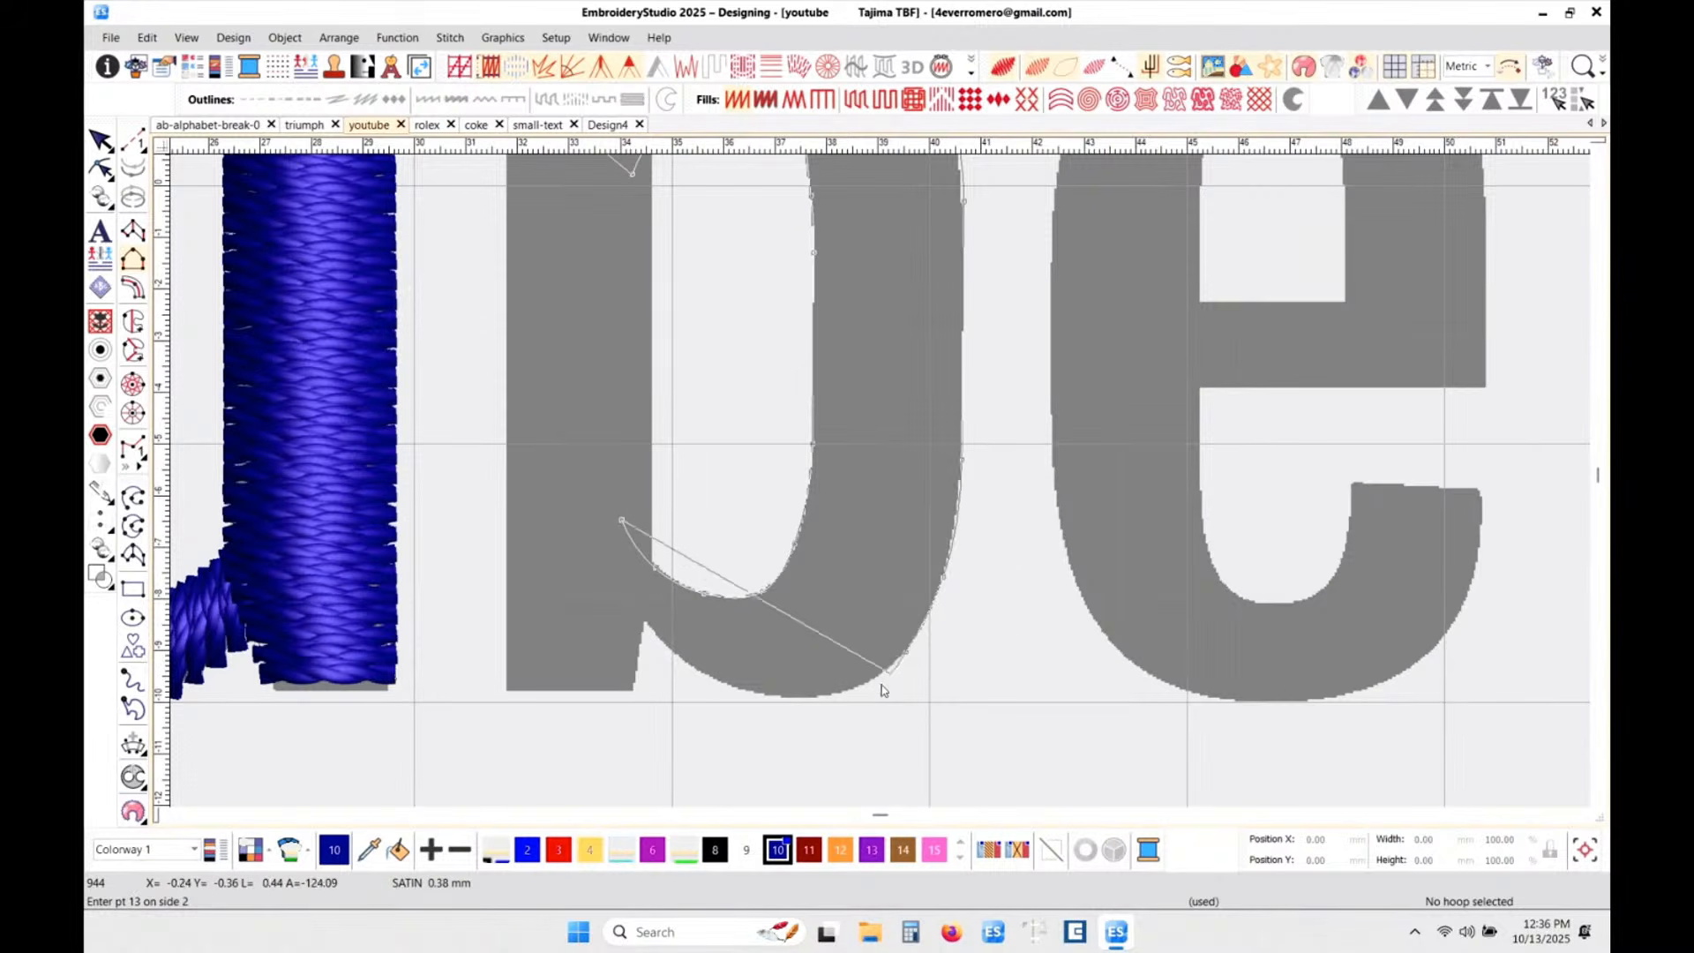
pyautogui.click(842, 693)
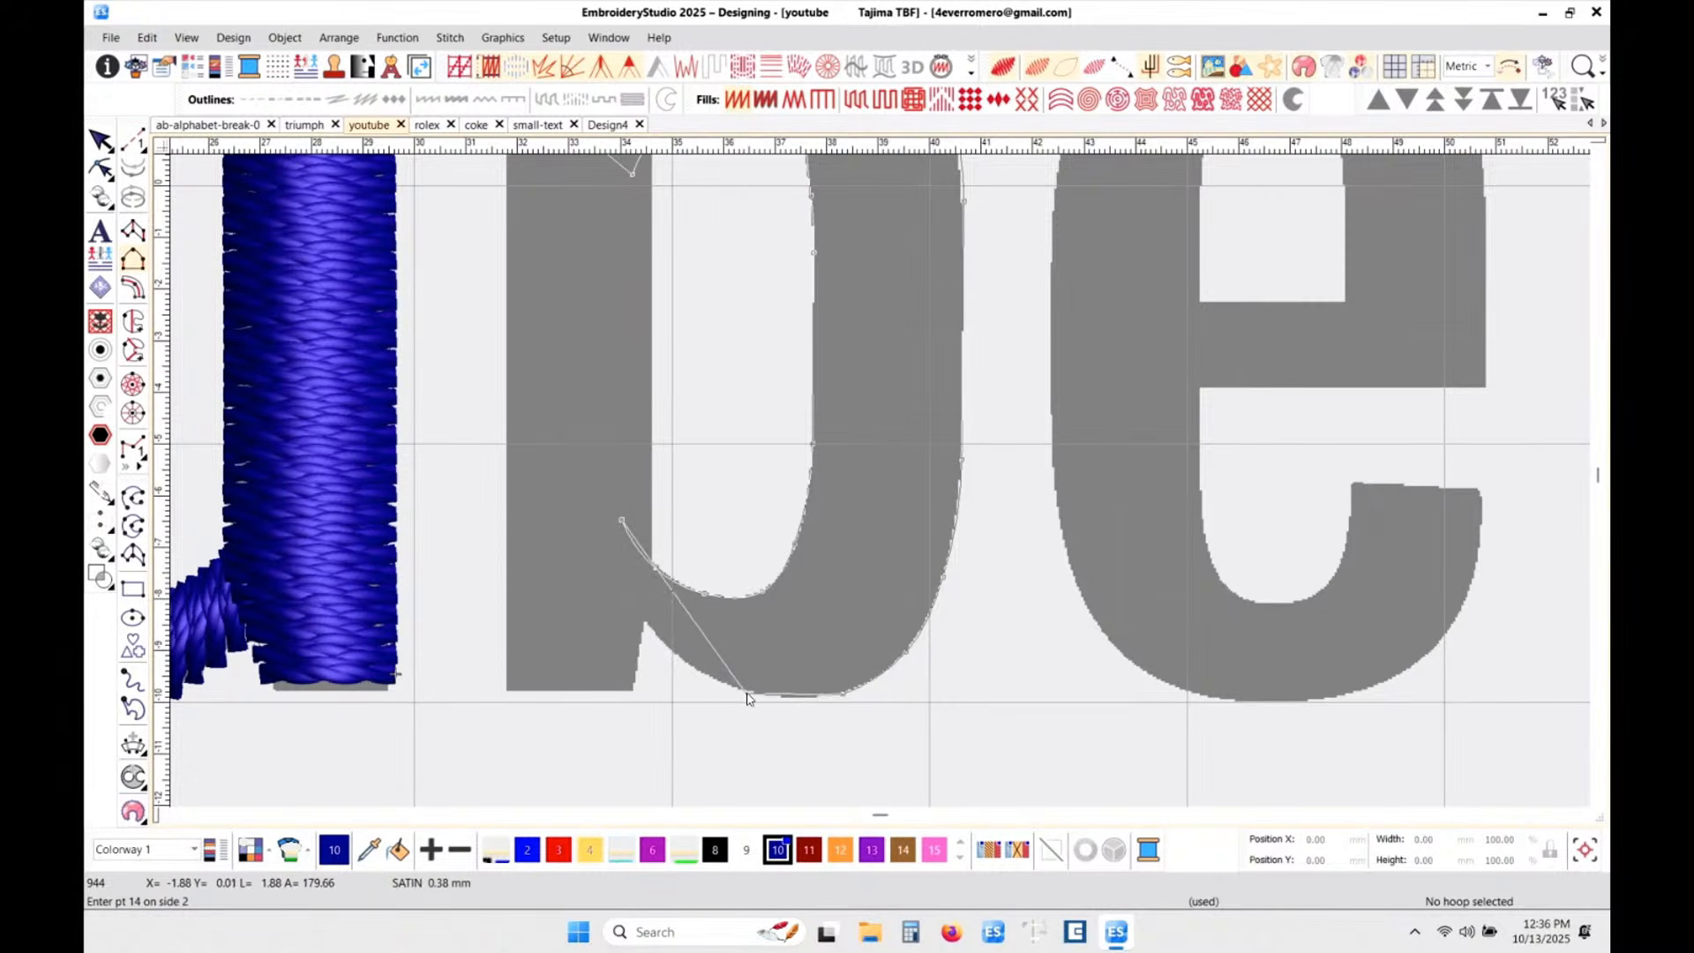
pyautogui.click(747, 695)
pyautogui.click(667, 651)
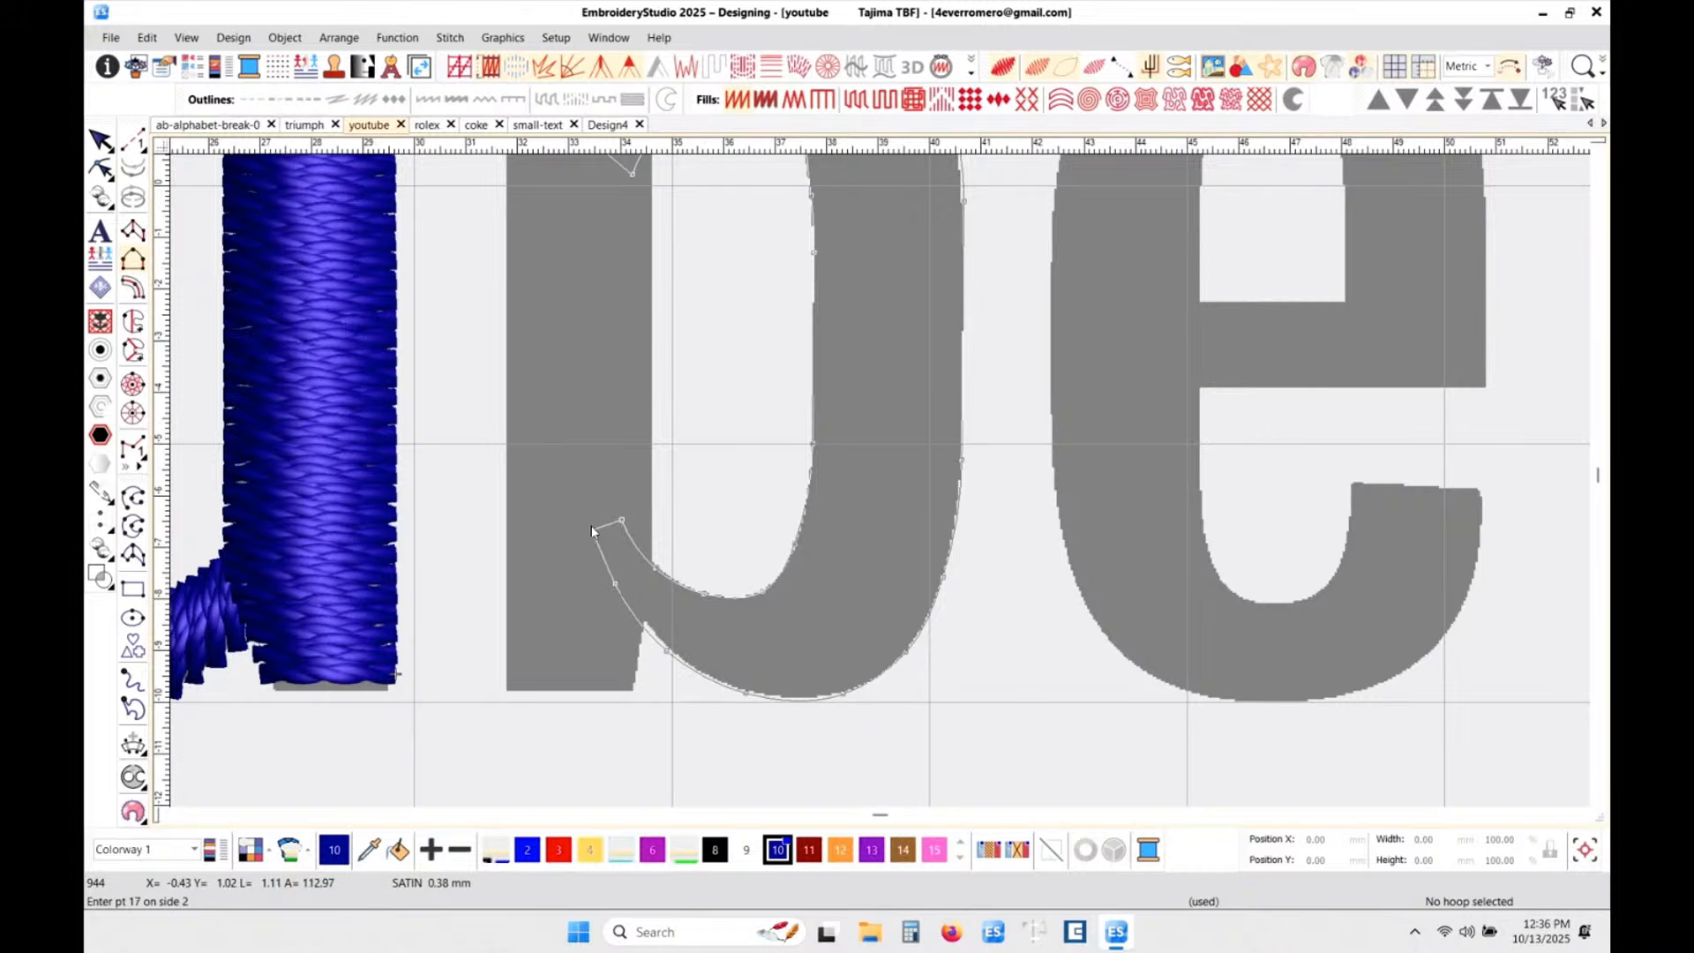
pyautogui.press('Return')
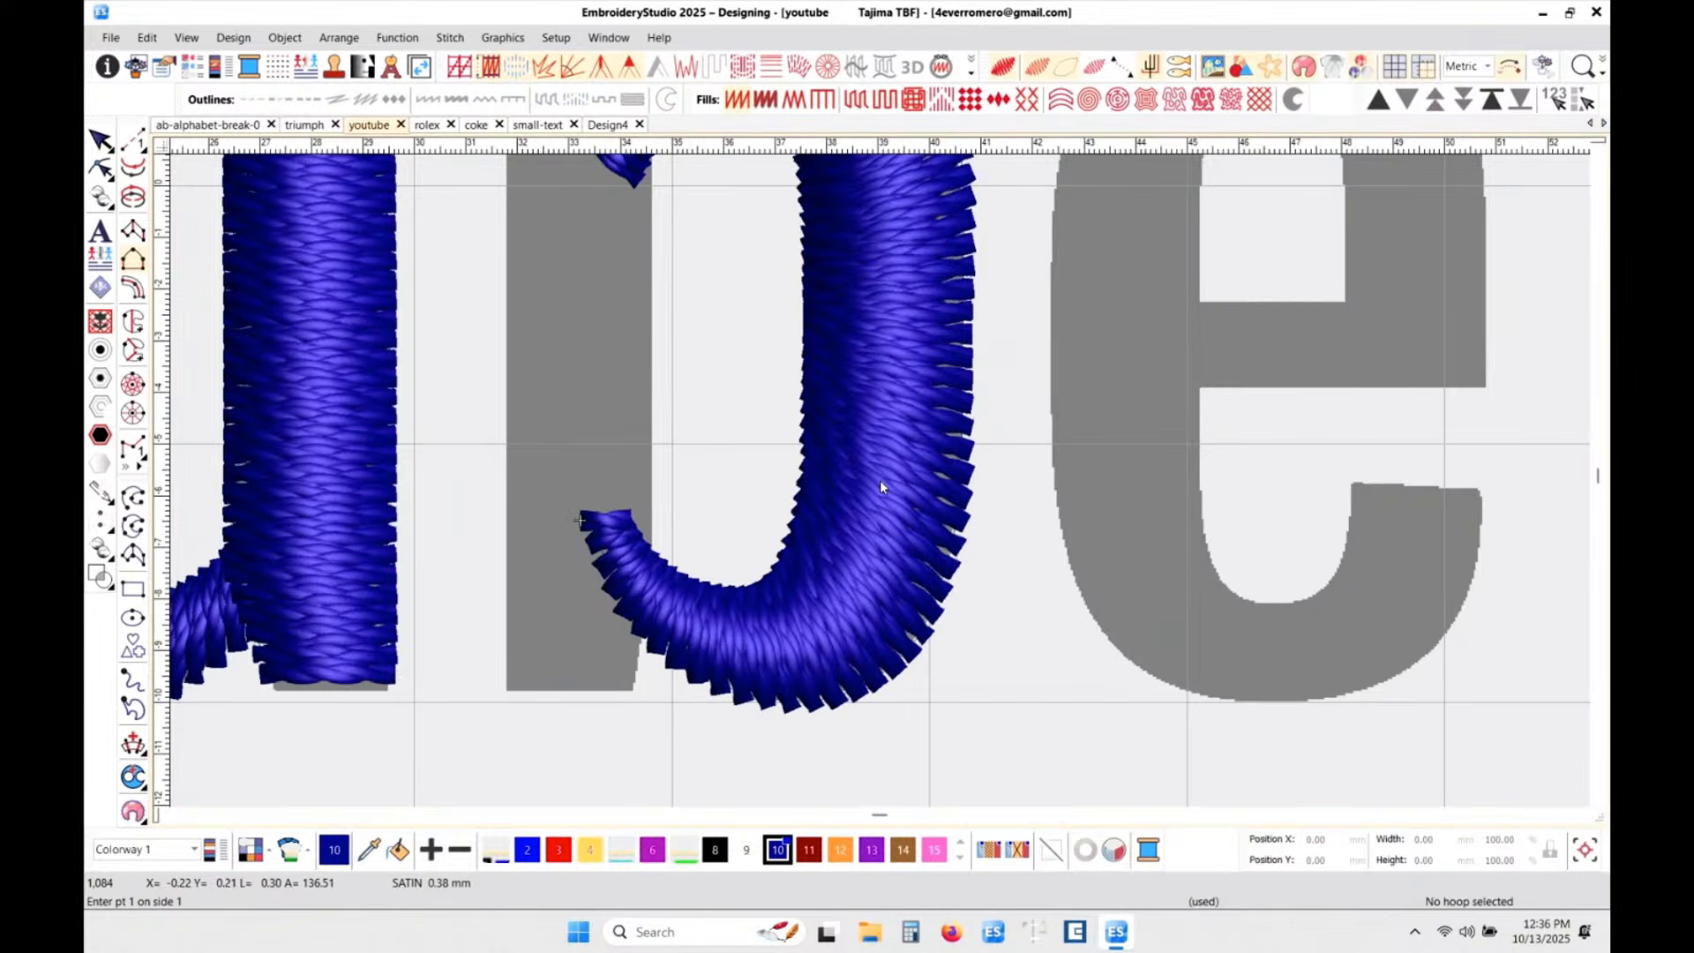
# - Add three stitch angles to the "b" bowl, across its right side, its upper arm and its lower arm, and check them in Reshape
pyautogui.scroll(-3, 881, 480)
pyautogui.hotkey('ctrl', 'h')
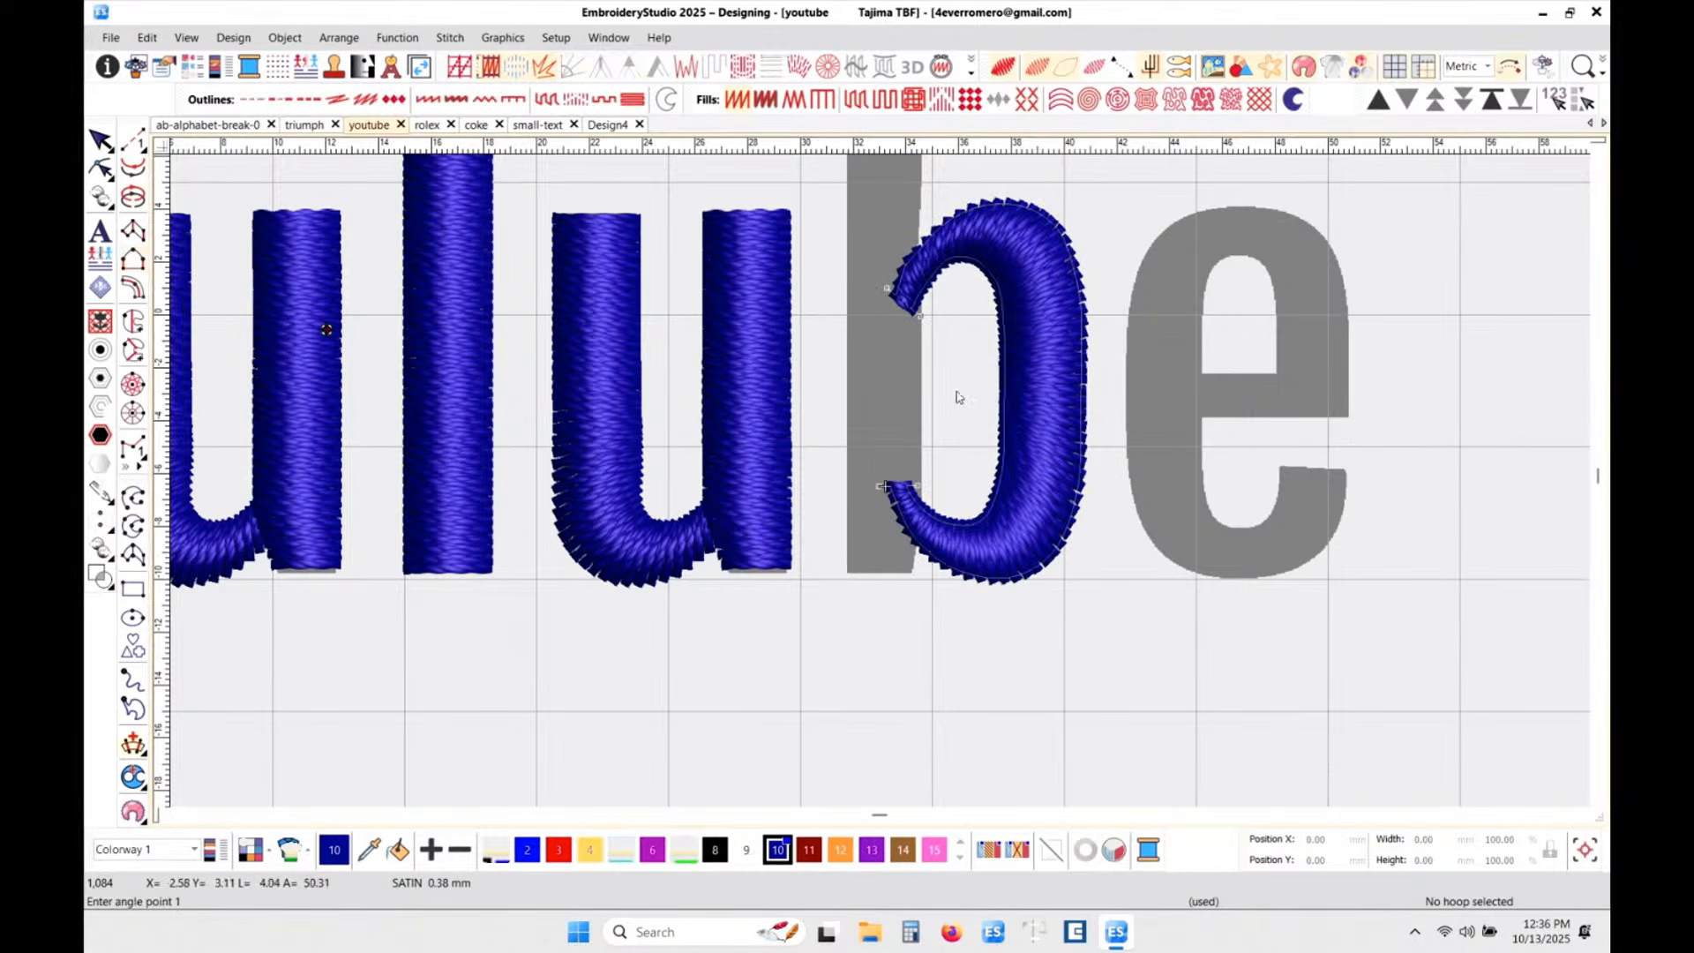
pyautogui.click(956, 381)
pyautogui.click(1119, 380)
pyautogui.click(960, 283)
pyautogui.click(912, 208)
pyautogui.click(940, 493)
pyautogui.click(903, 554)
pyautogui.press('h')
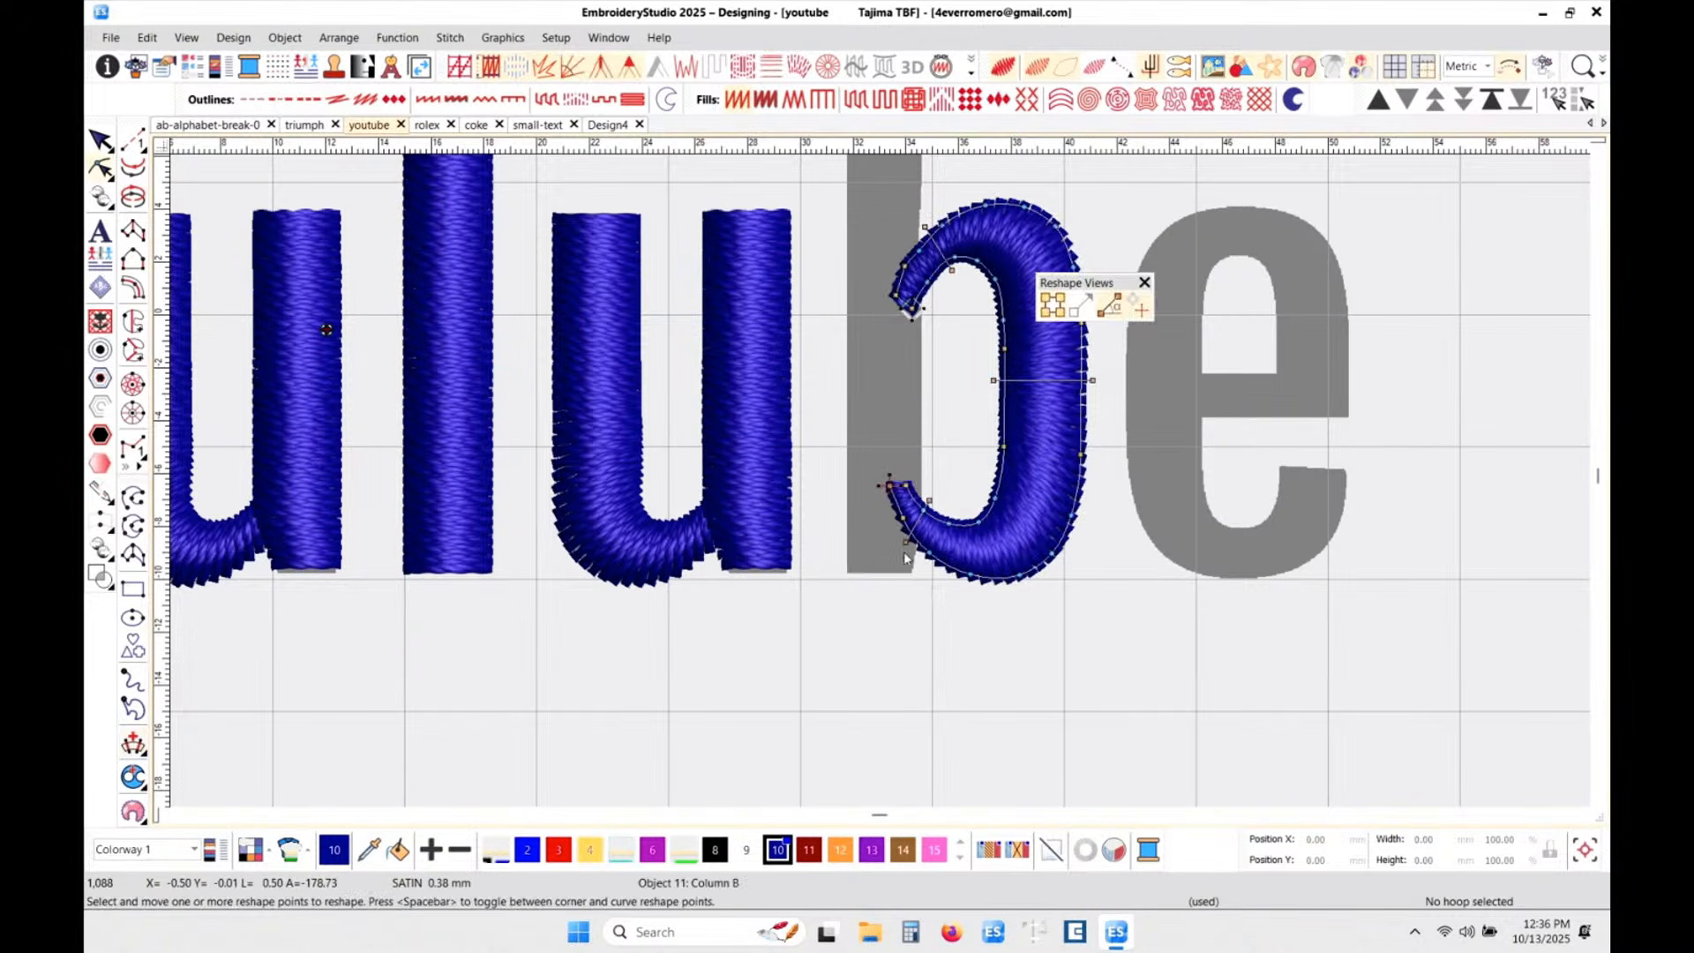
pyautogui.scroll(-2, 918, 426)
pyautogui.scroll(2, 880, 480)
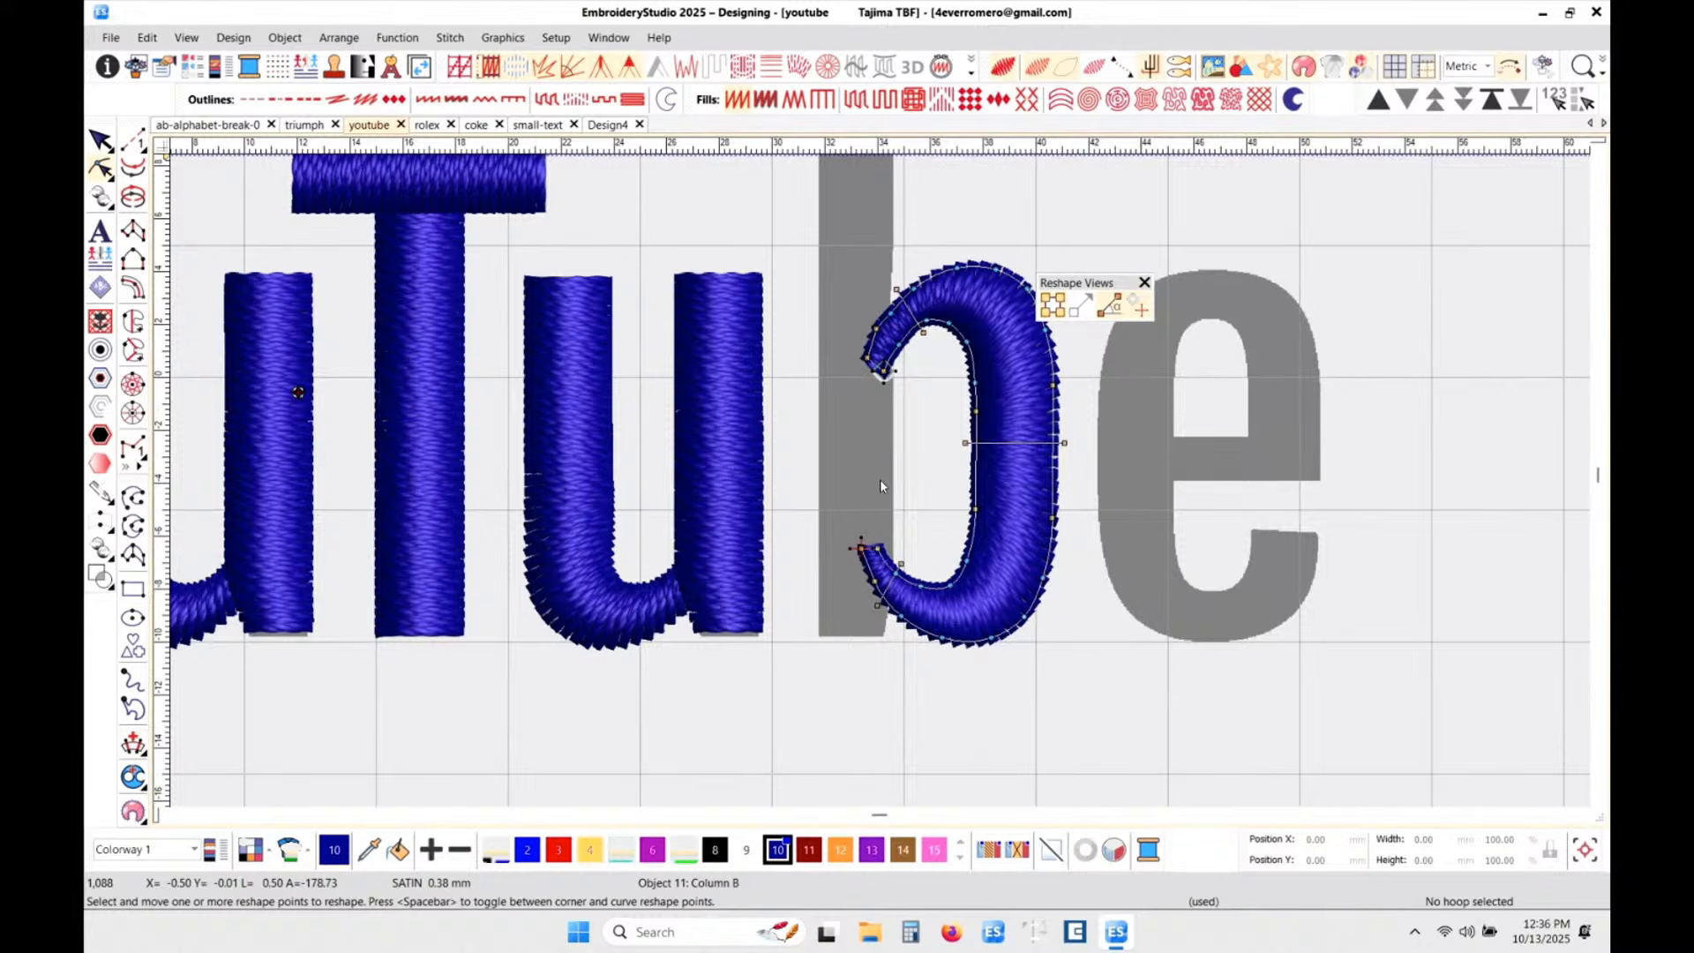
pyautogui.press('Escape')
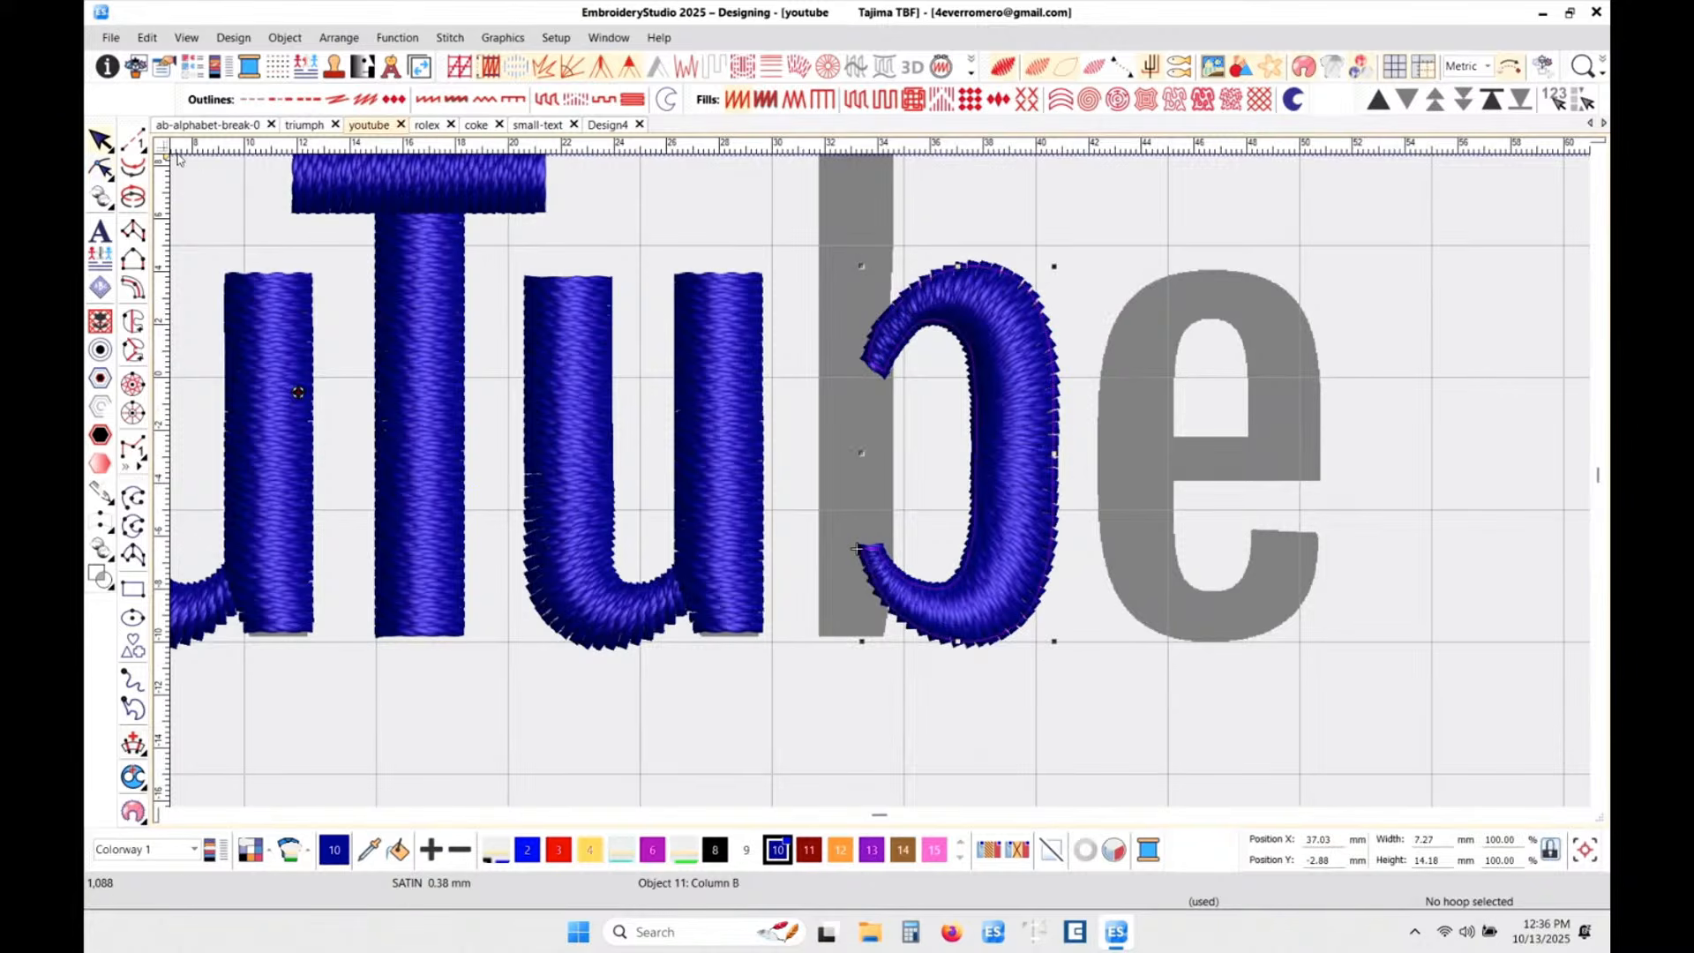
# - Start a column for the "b" stem and trace side 1 straight along its left edge from top to base
pyautogui.click(133, 258)
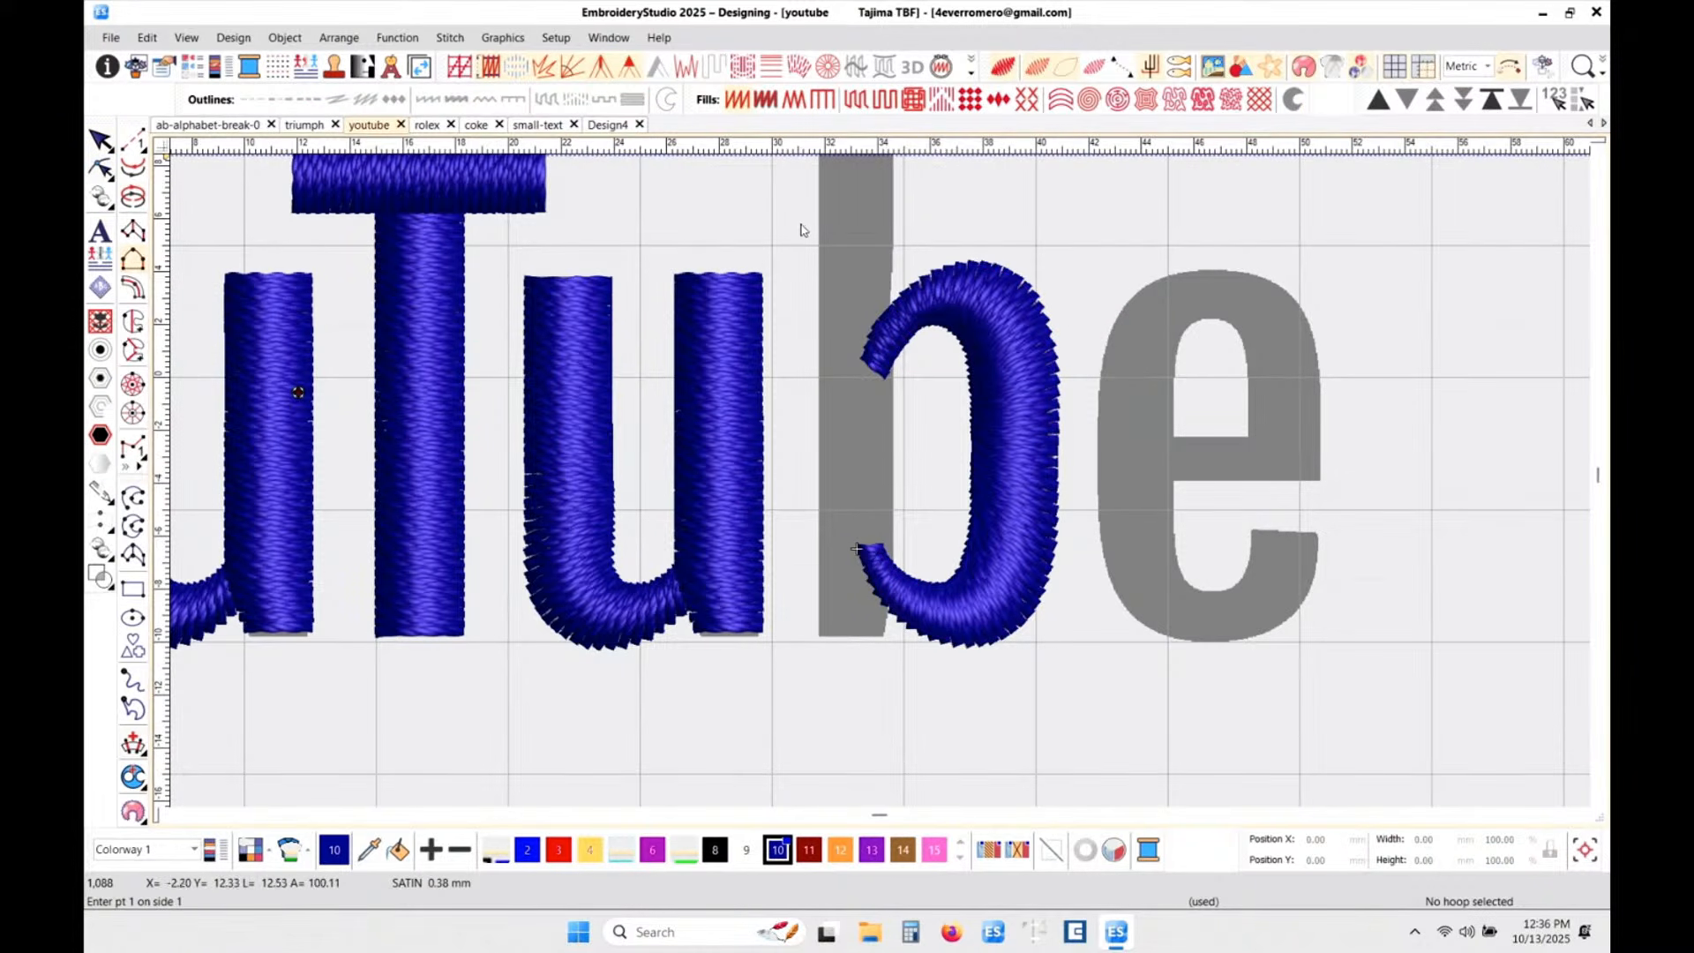
pyautogui.scroll(-1, 805, 223)
pyautogui.scroll(4, 895, 413)
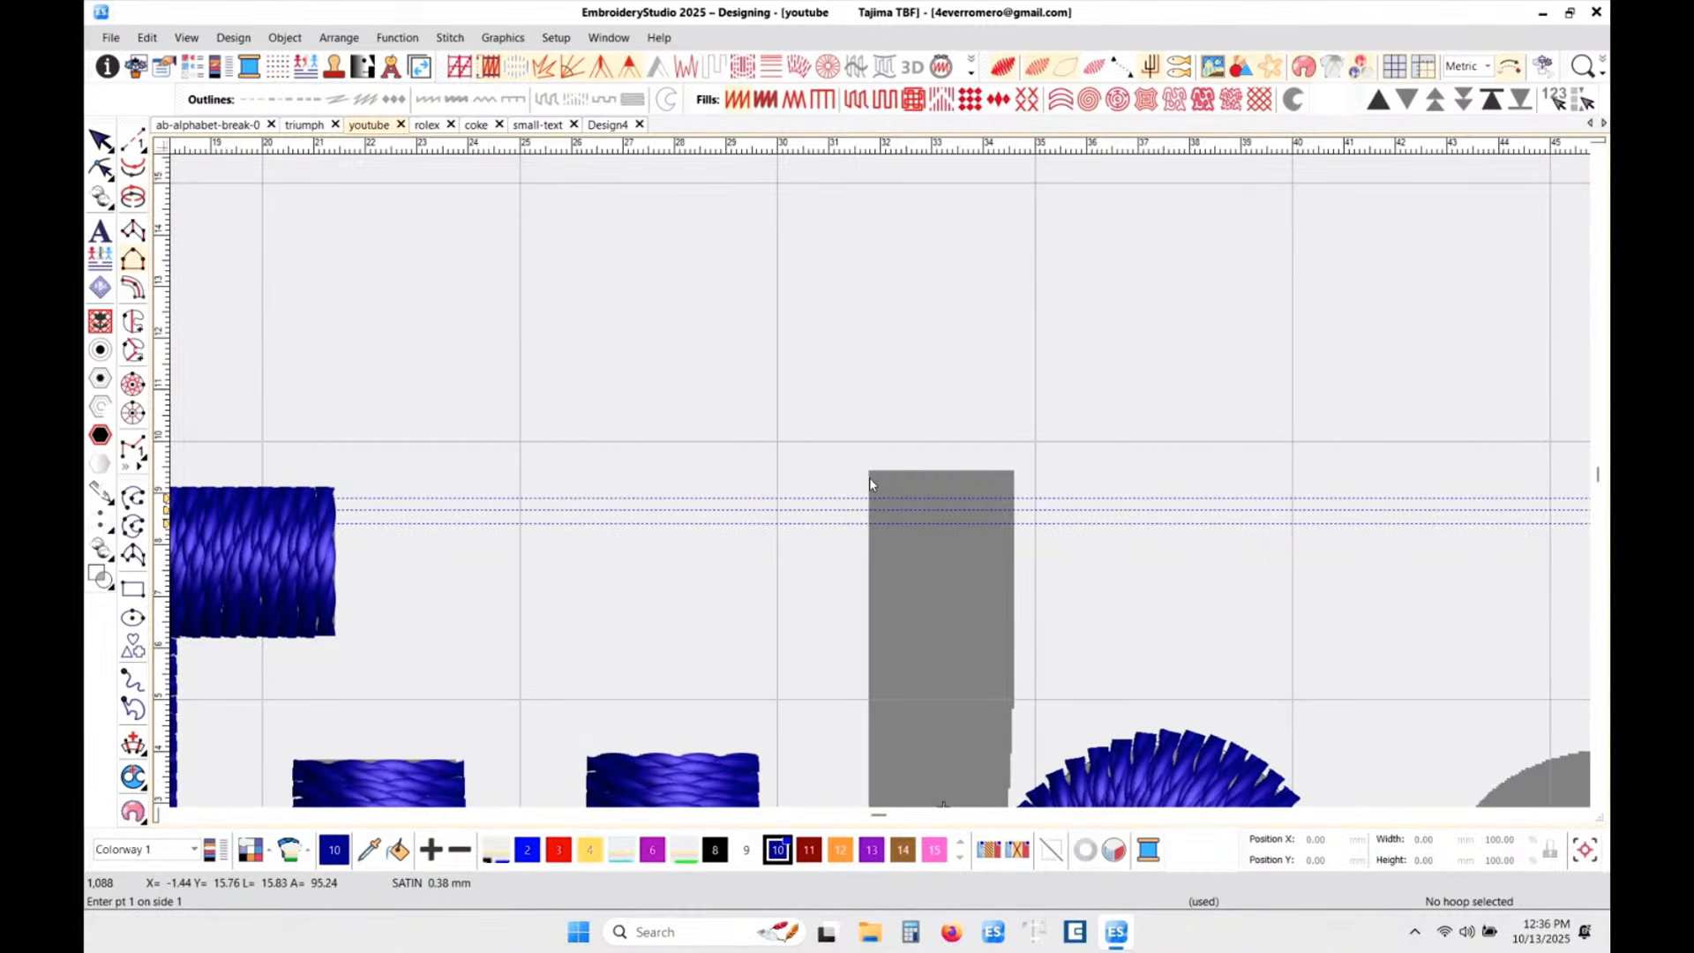
pyautogui.click(869, 477)
pyautogui.scroll(-5, 880, 480)
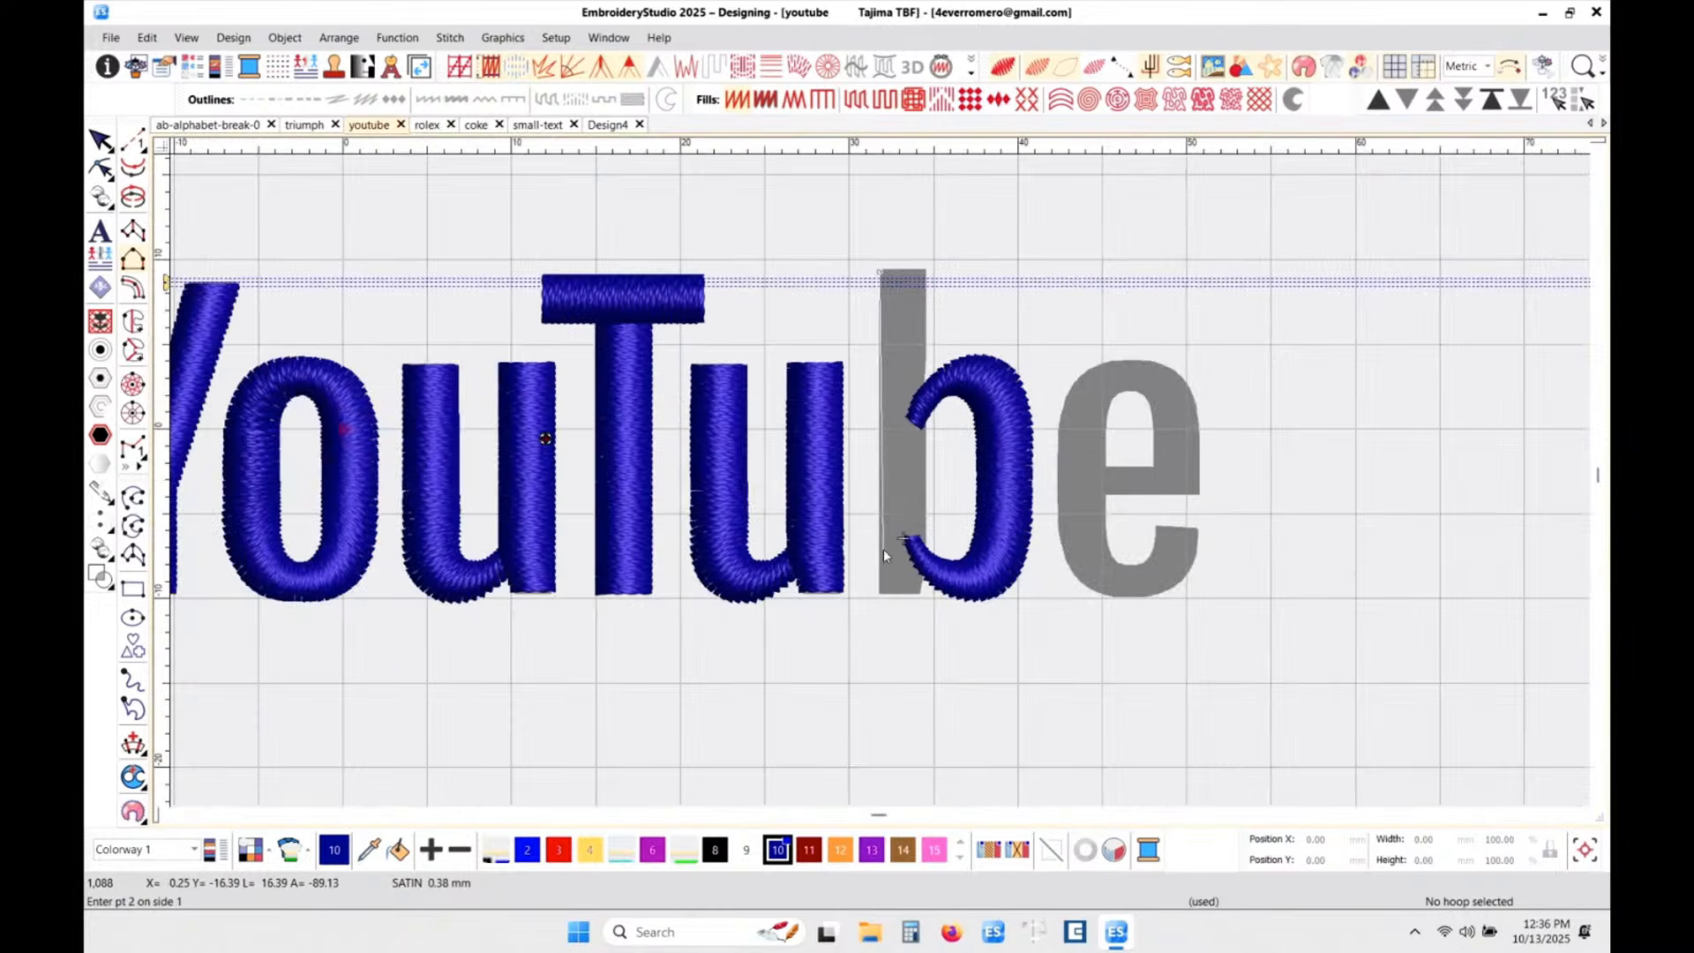
pyautogui.scroll(4, 884, 554)
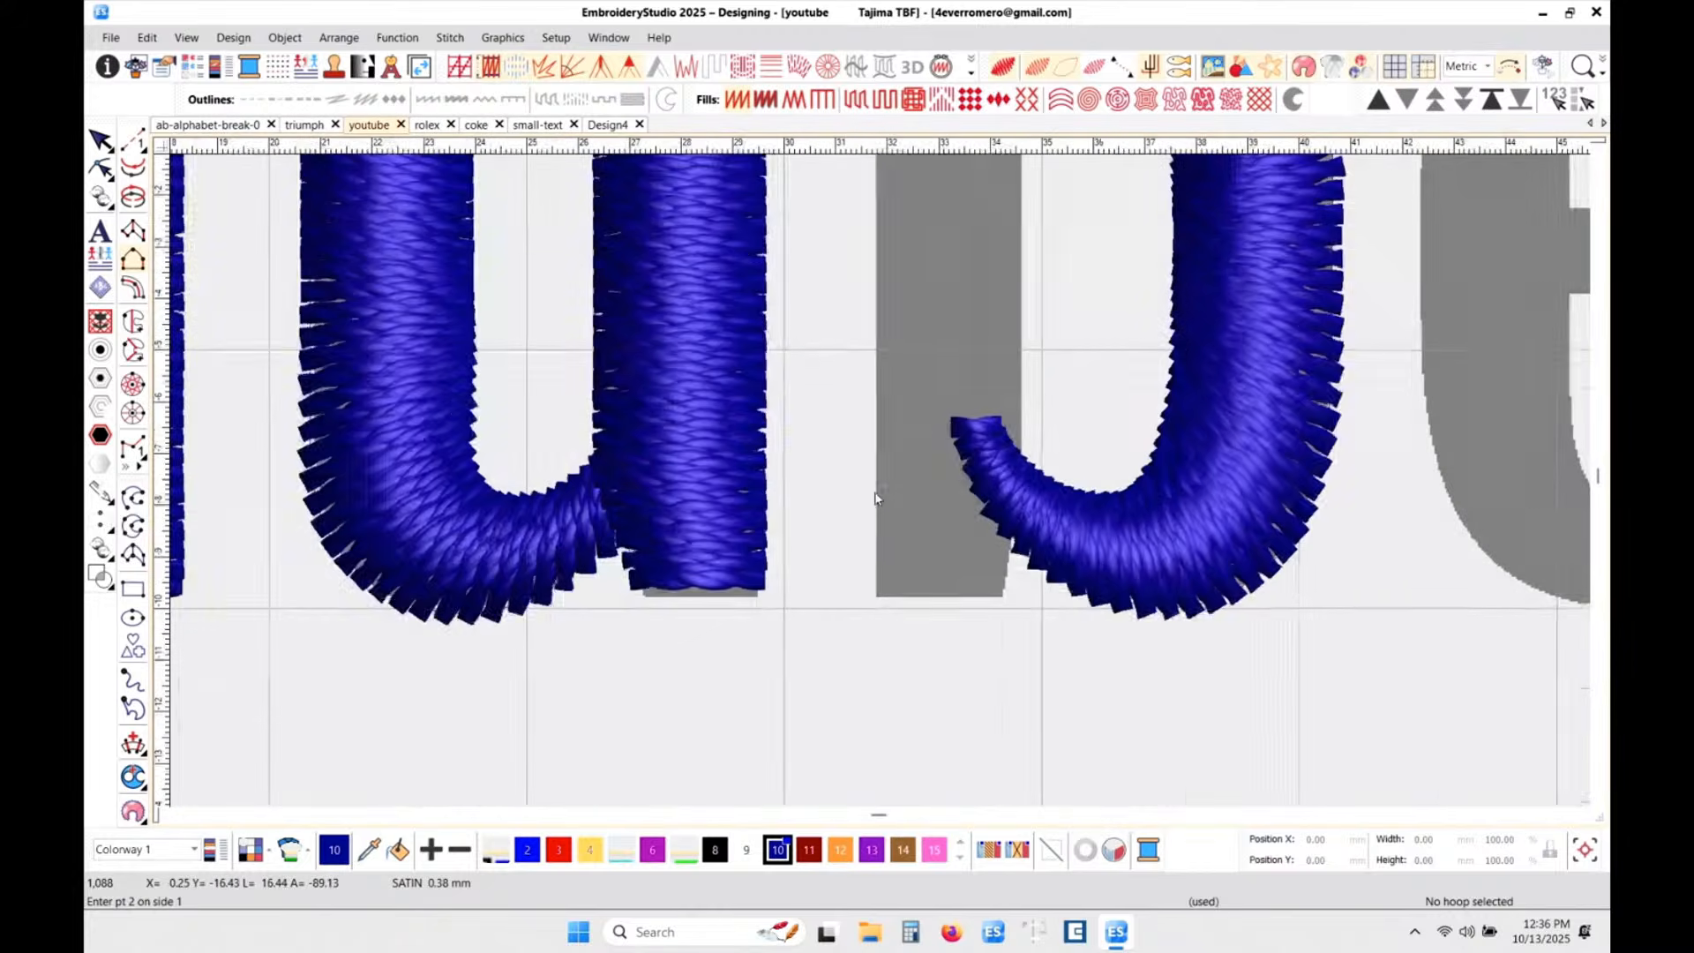
pyautogui.click(878, 586)
pyautogui.press('Return')
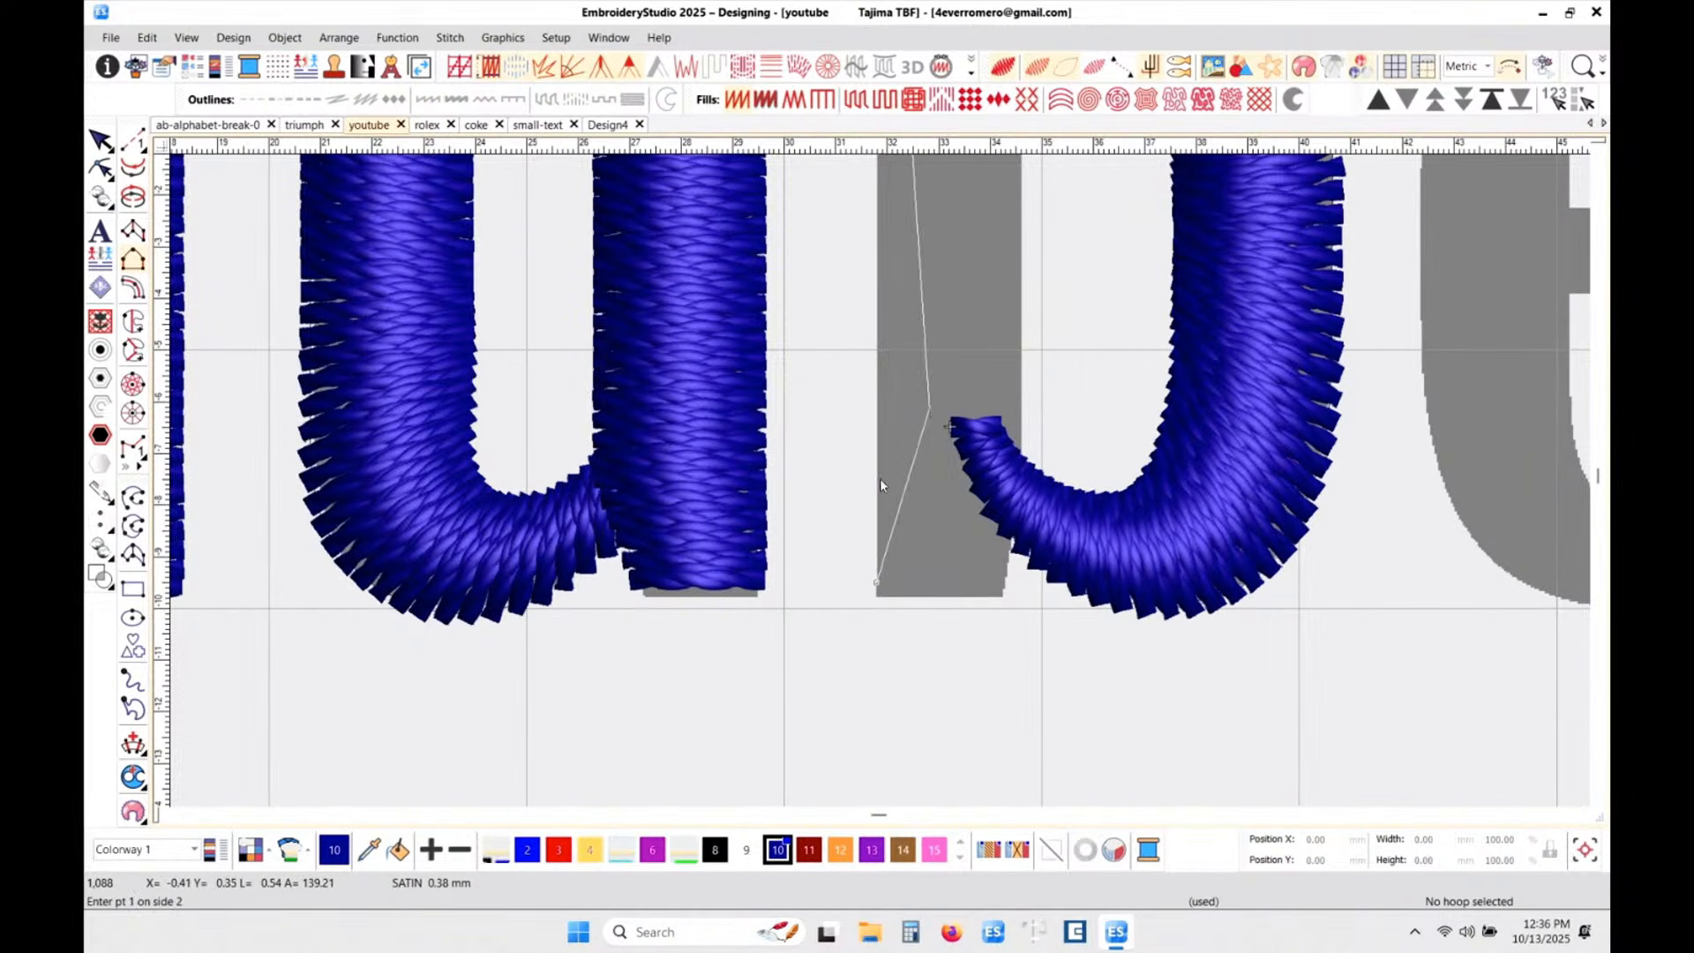
# - Trace side 2 down the right edge of the "b" stem, following the inward taper below the bowl, and generate the column with stitches shown as lines
pyautogui.scroll(-3, 880, 478)
pyautogui.scroll(5, 880, 483)
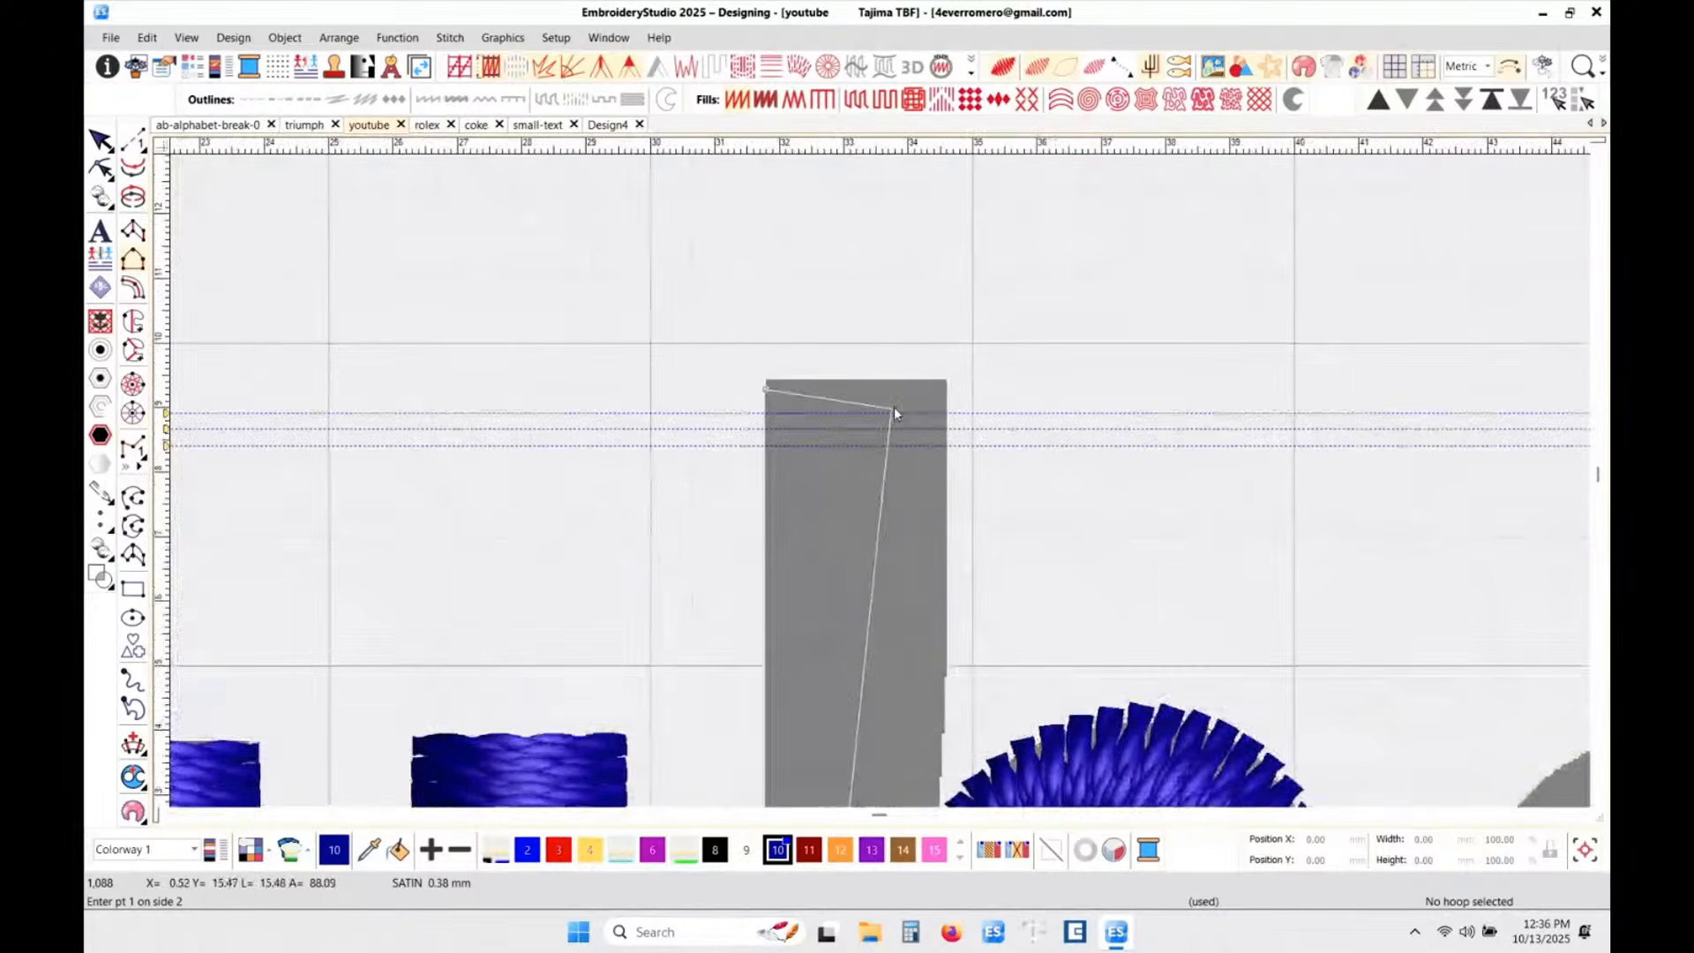
pyautogui.click(948, 394)
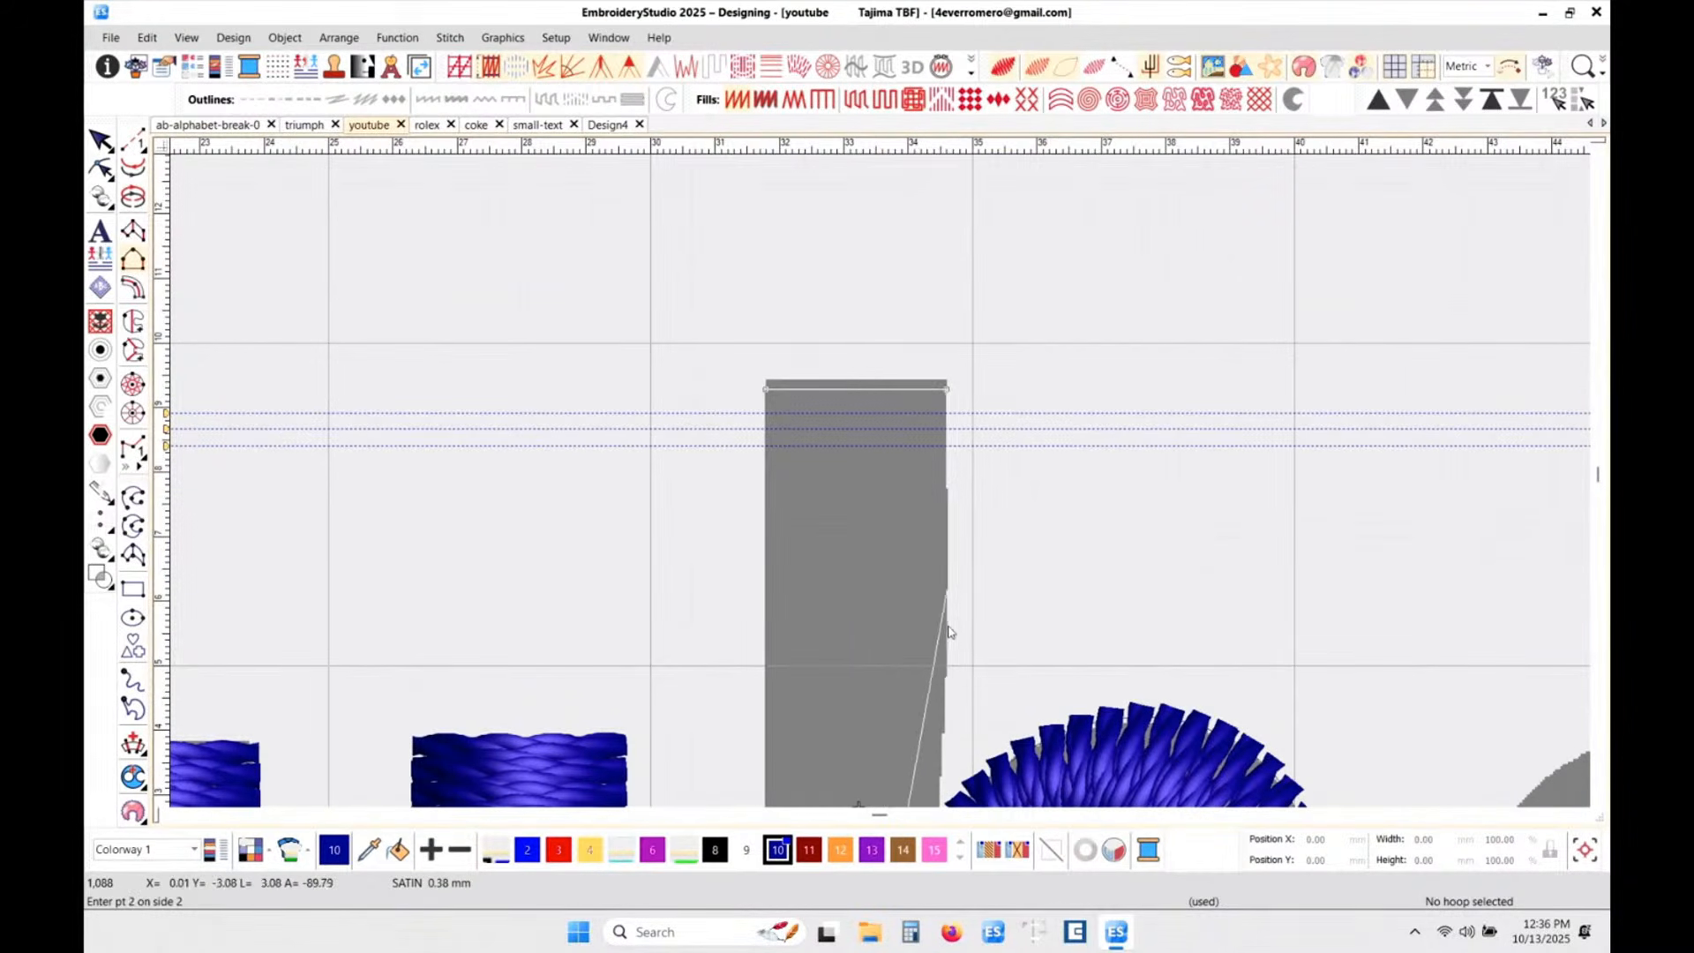
pyautogui.scroll(-3, 935, 573)
pyautogui.scroll(2, 881, 485)
pyautogui.scroll(1, 881, 485)
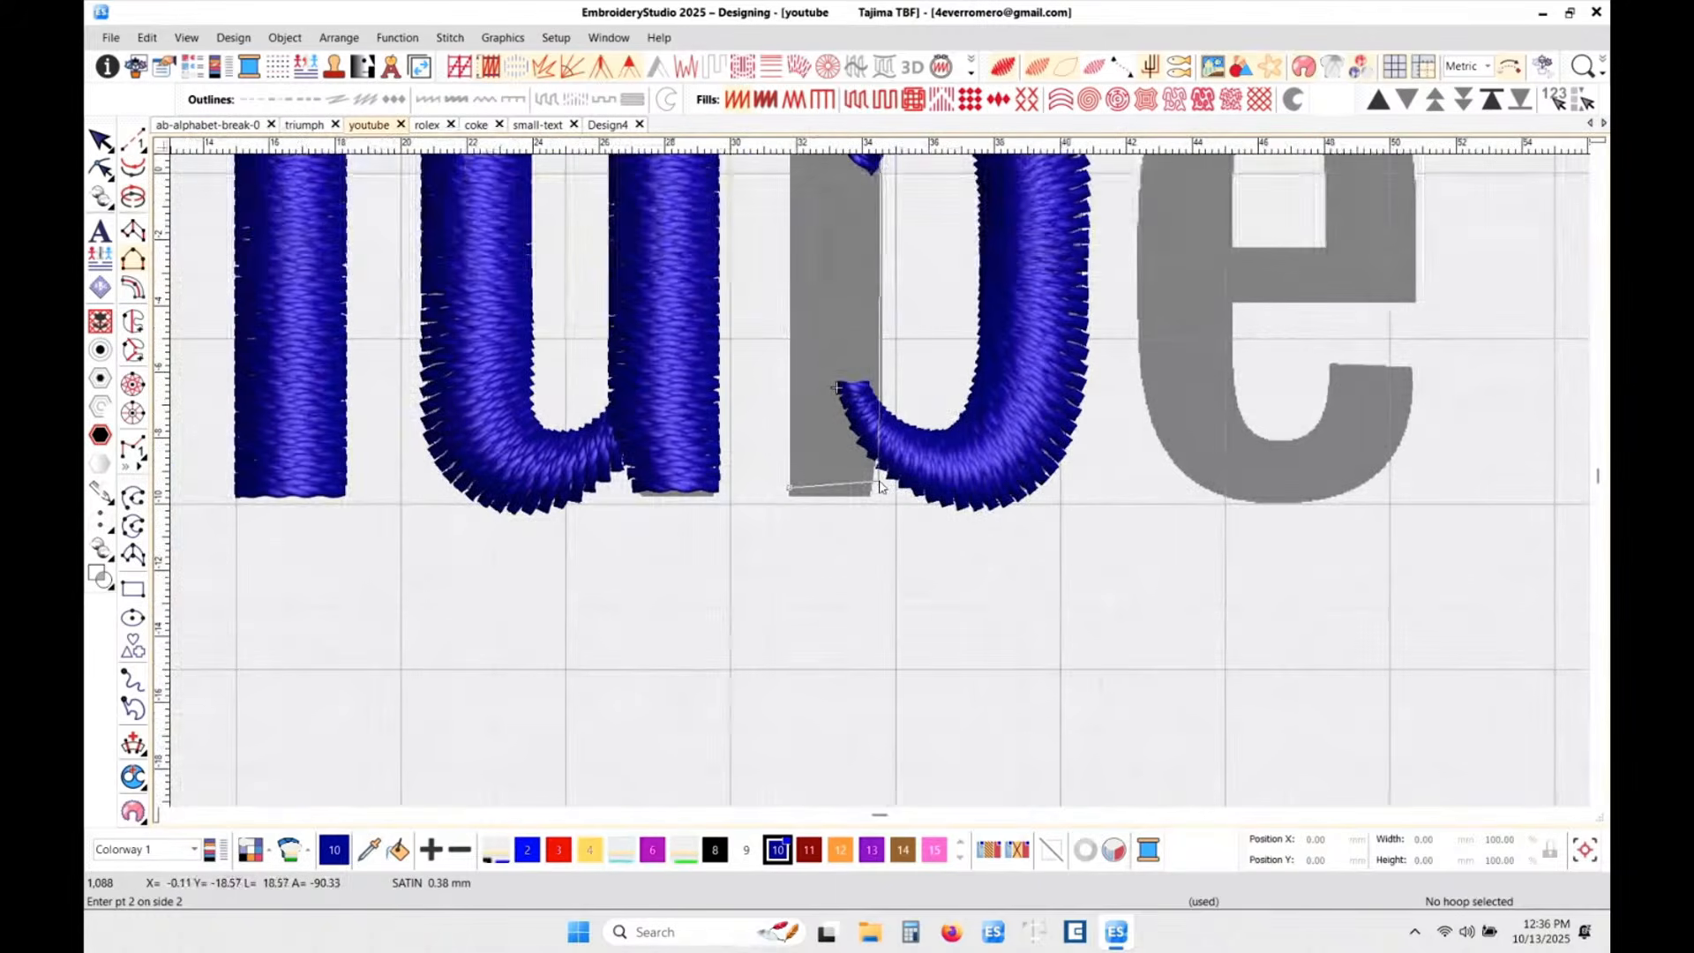
pyautogui.press('t')
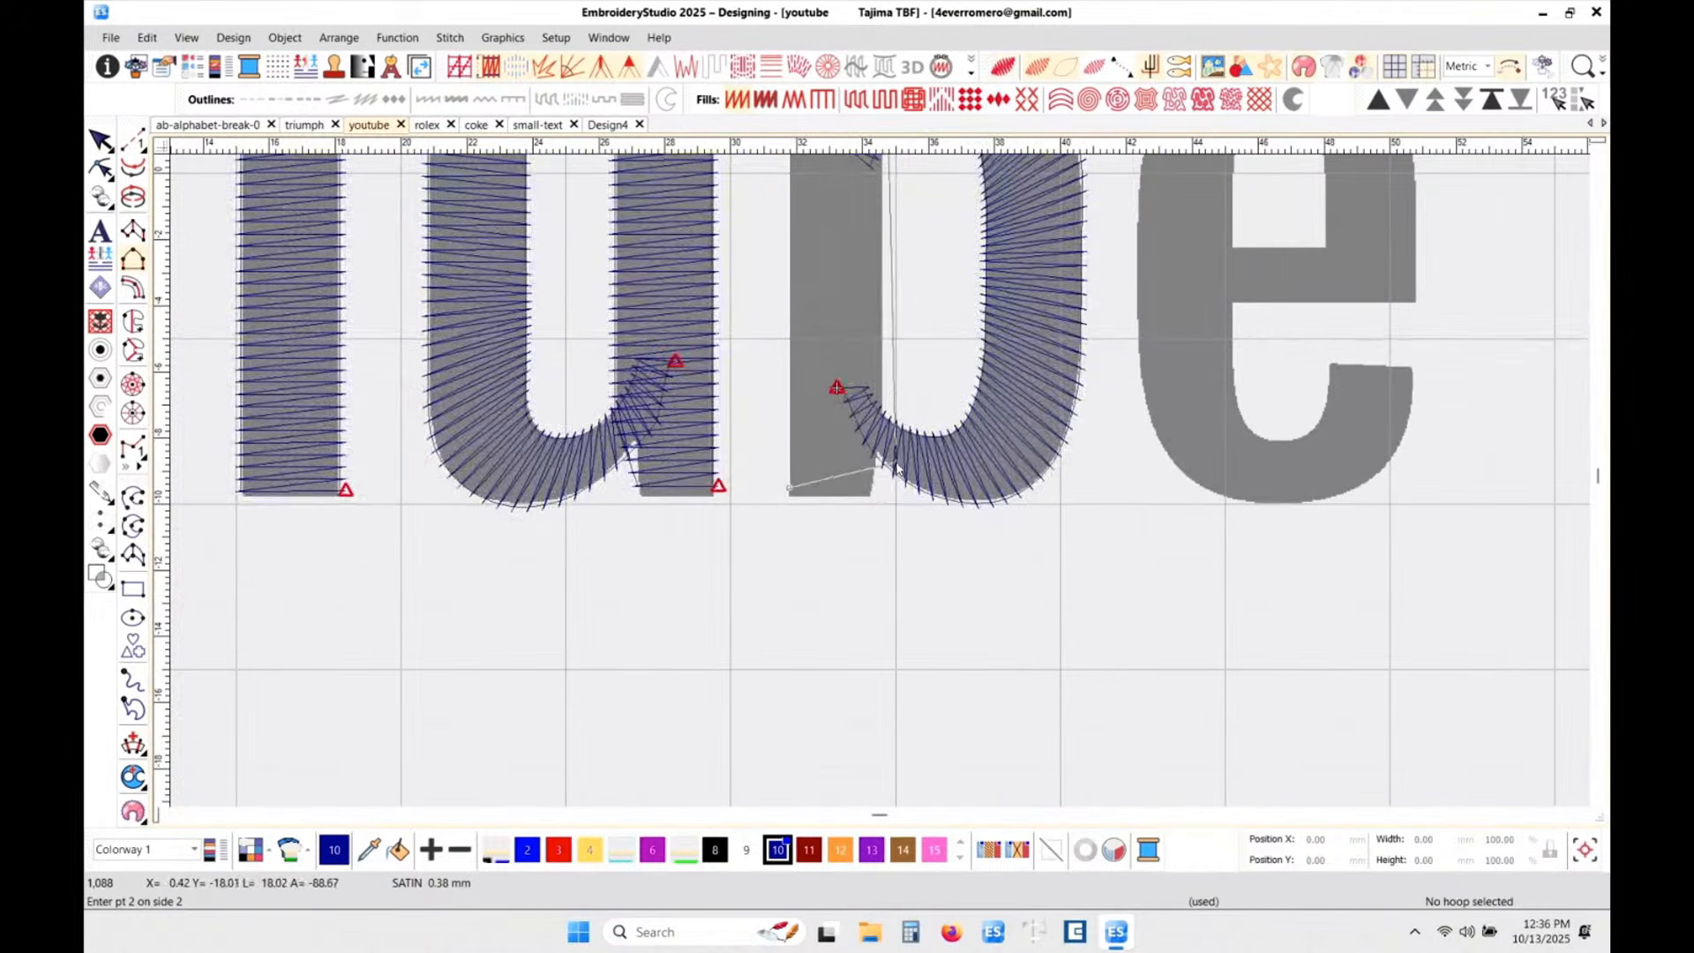
pyautogui.scroll(3, 873, 486)
pyautogui.click(858, 404)
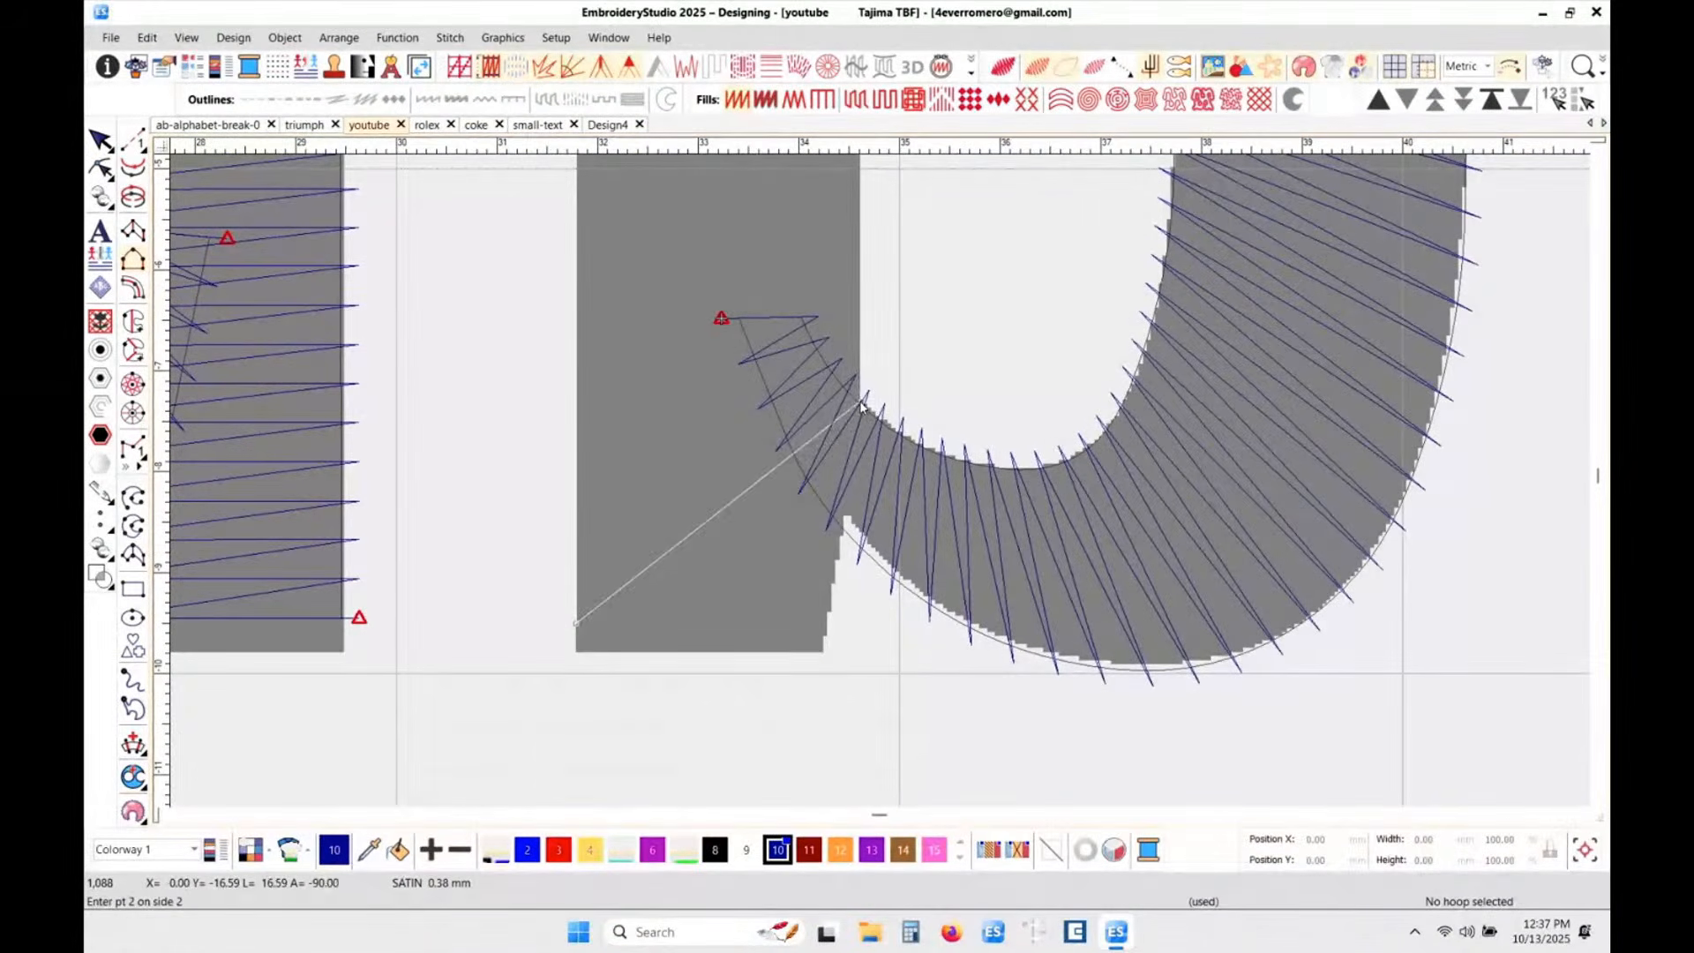
pyautogui.click(839, 550)
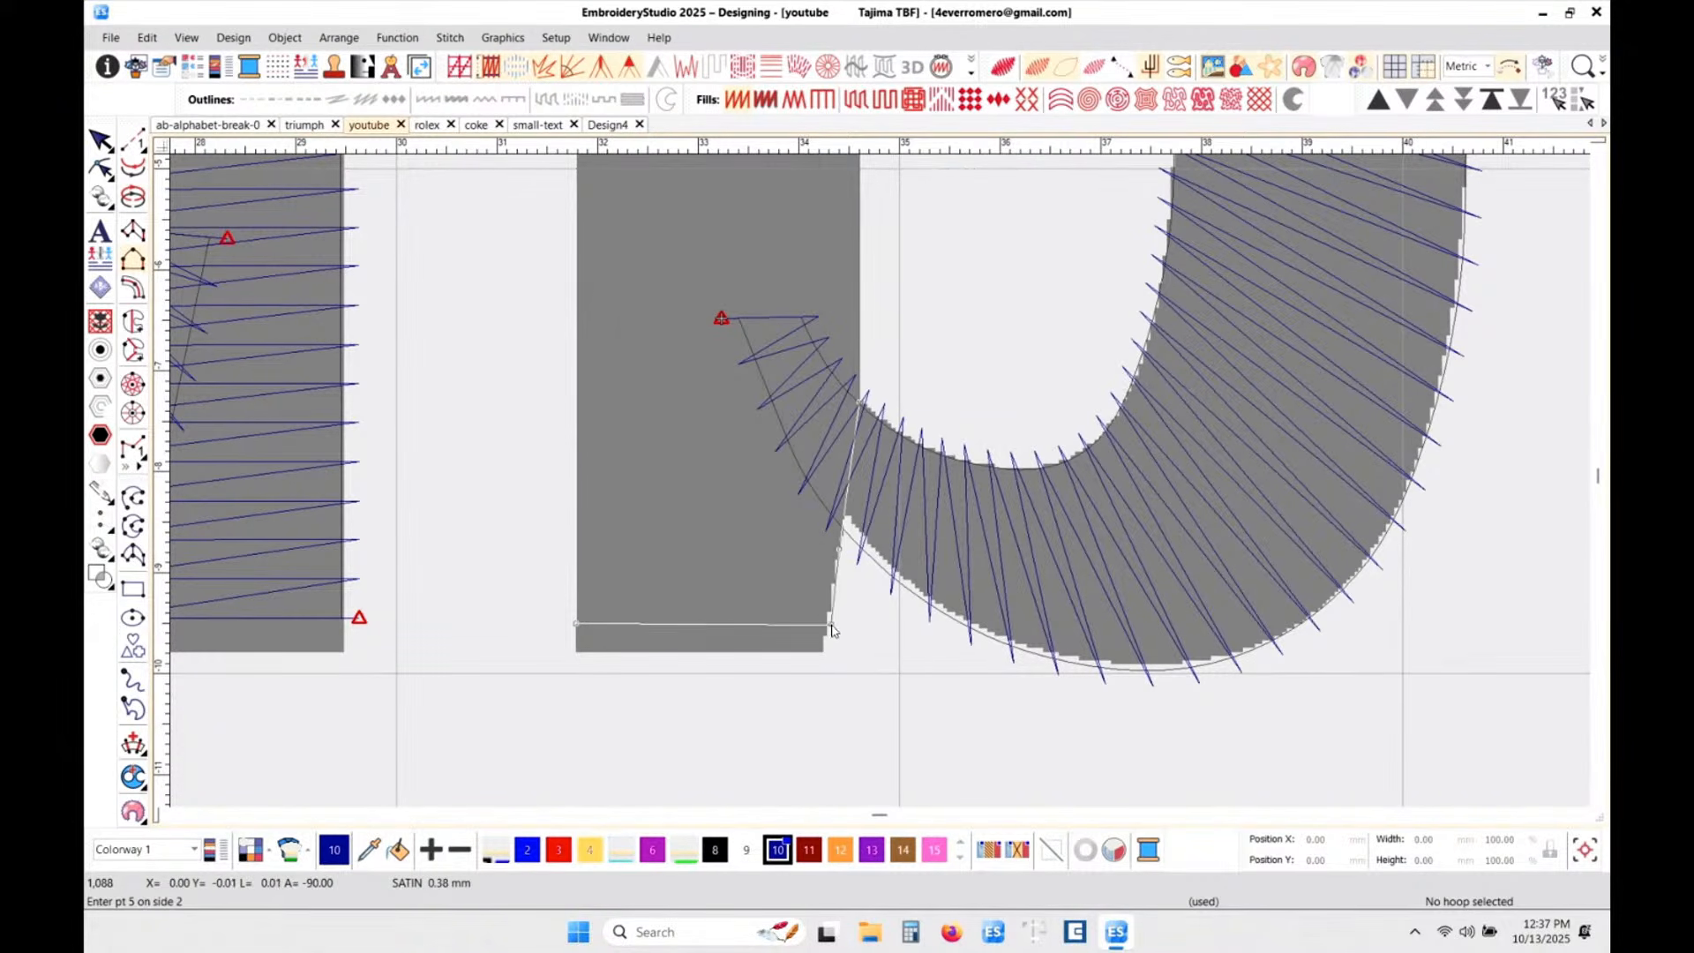
pyautogui.press('Return')
# - Start a column on the "e", tracing side 1 along the top edge of its crossbar and around the upper counter to its inner left edge
pyautogui.scroll(-5, 881, 475)
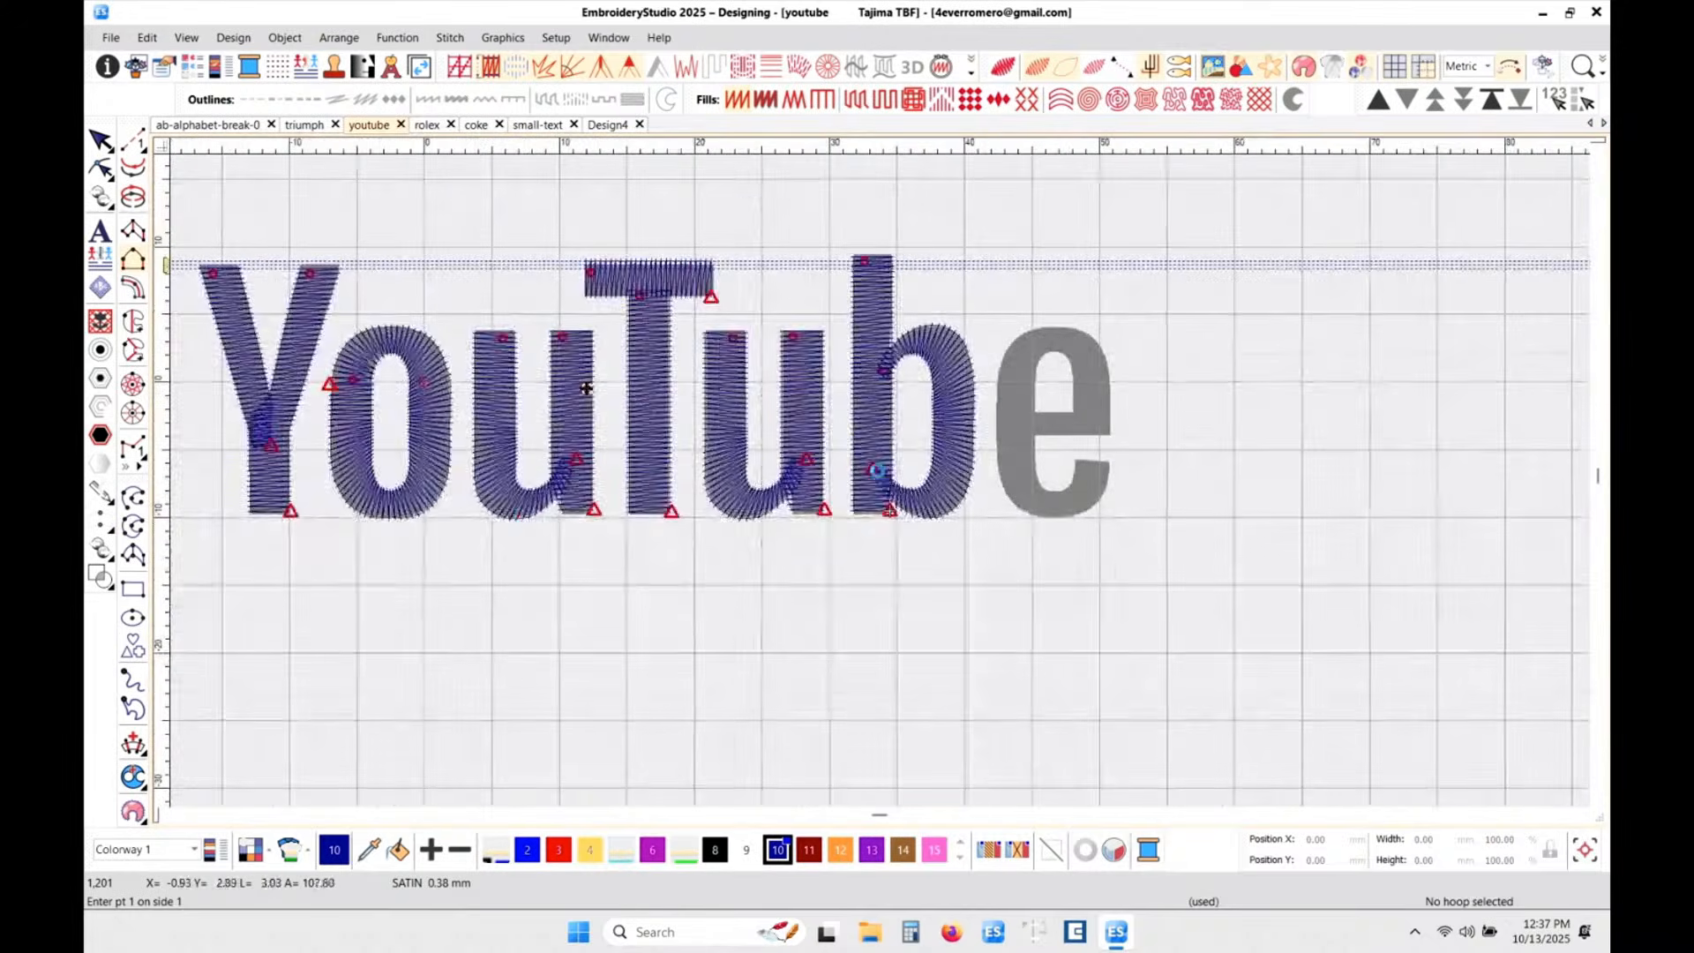
pyautogui.scroll(-2, 878, 472)
pyautogui.scroll(-1, 879, 480)
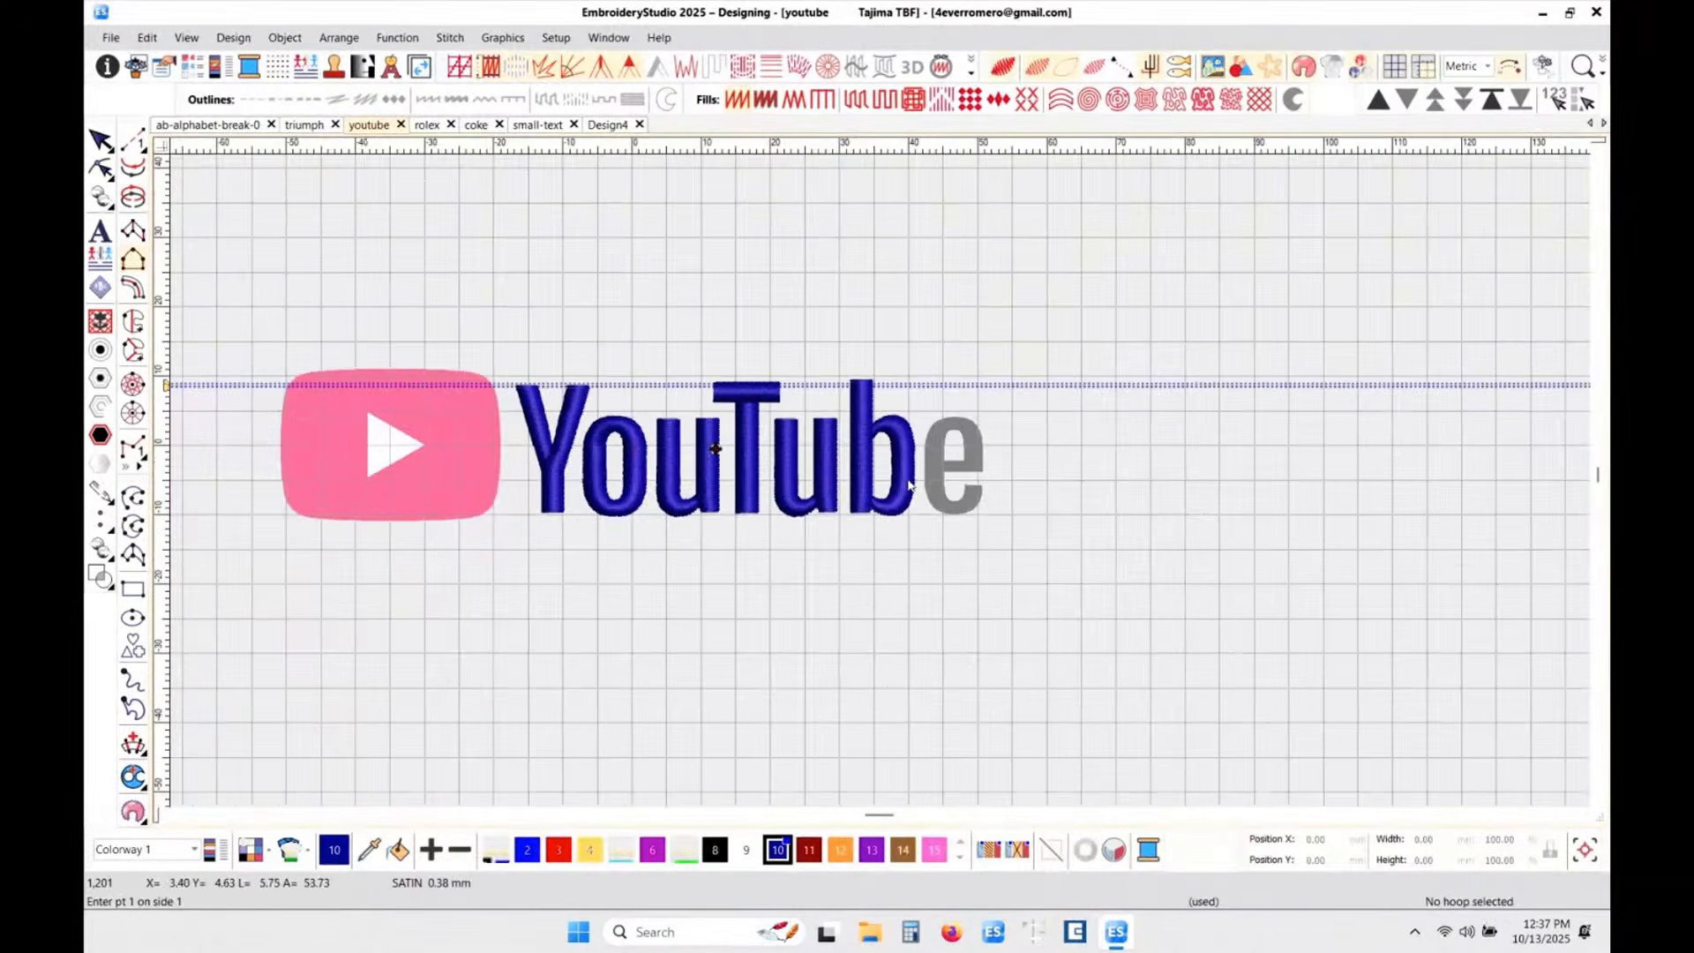
pyautogui.scroll(6, 879, 480)
pyautogui.scroll(-3, 879, 486)
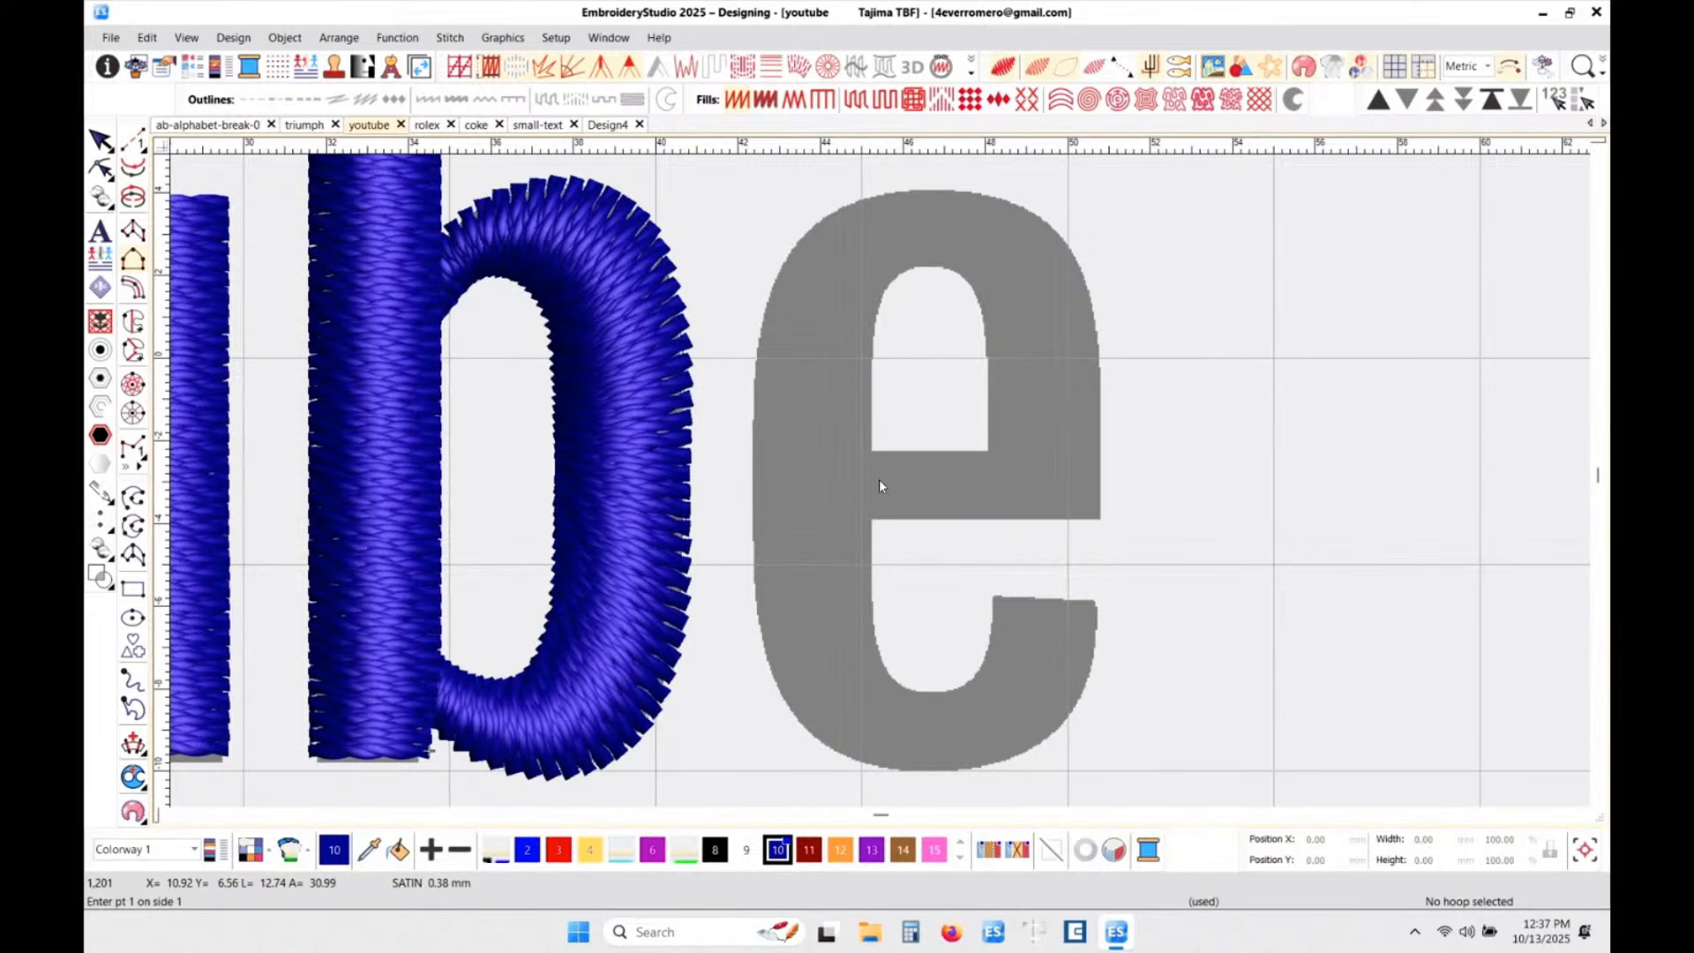
pyautogui.click(858, 448)
pyautogui.click(989, 448)
pyautogui.click(986, 353)
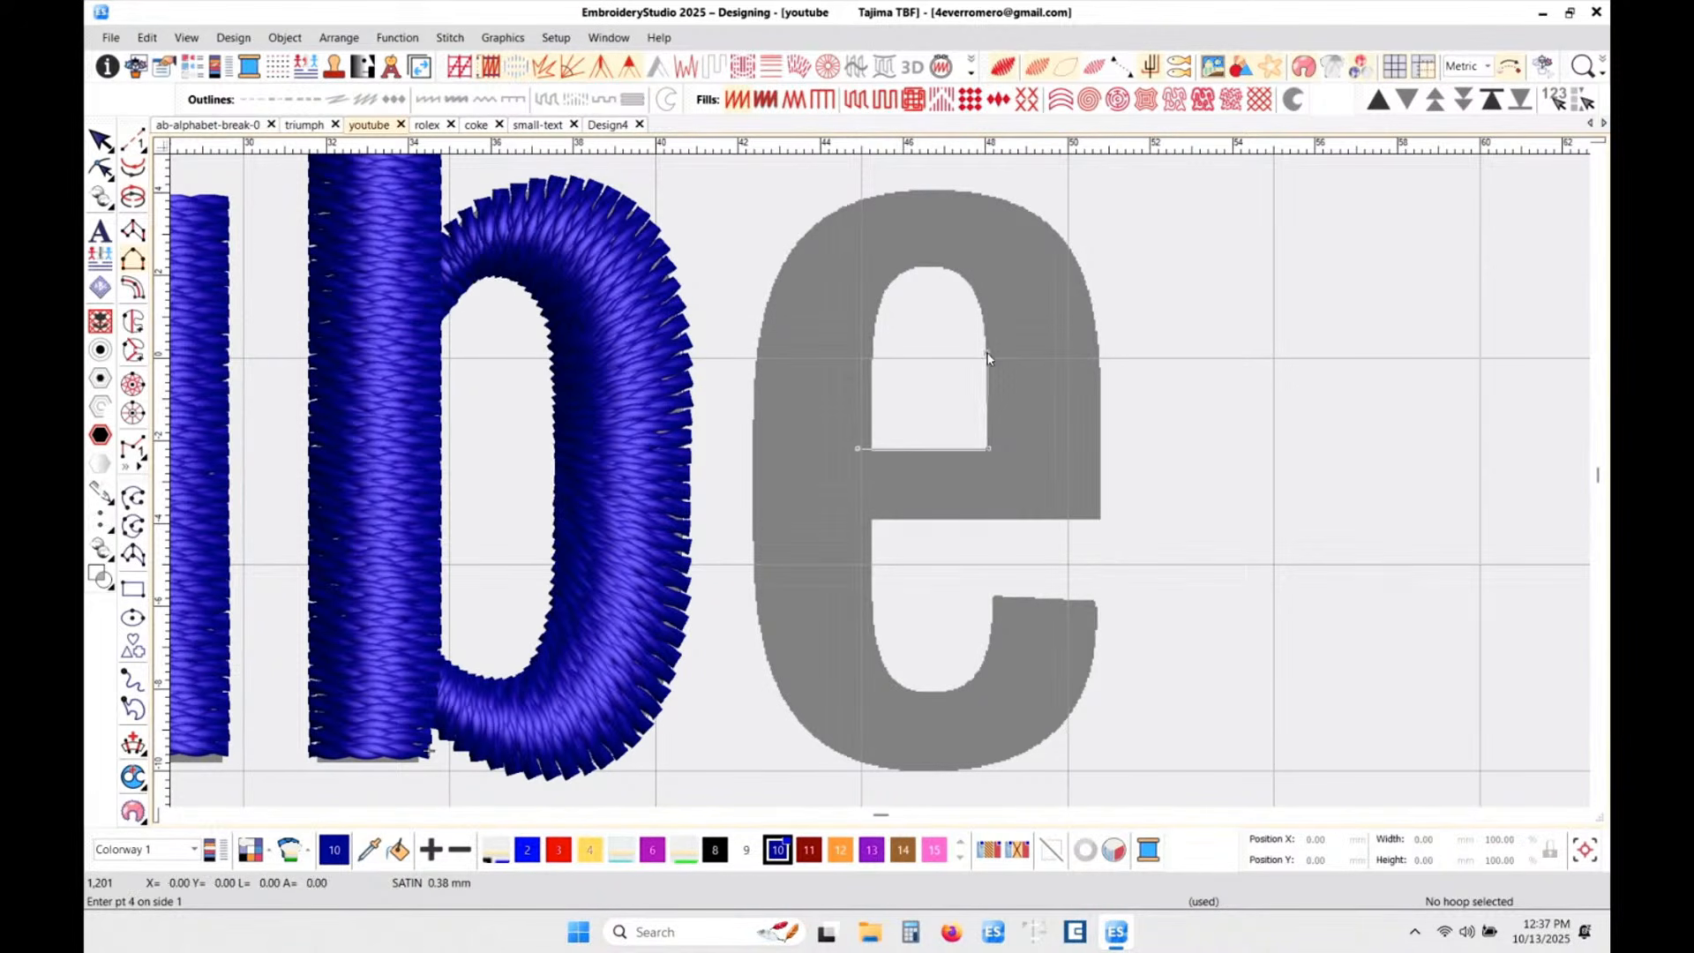
pyautogui.click(976, 288)
pyautogui.click(945, 266)
pyautogui.click(880, 300)
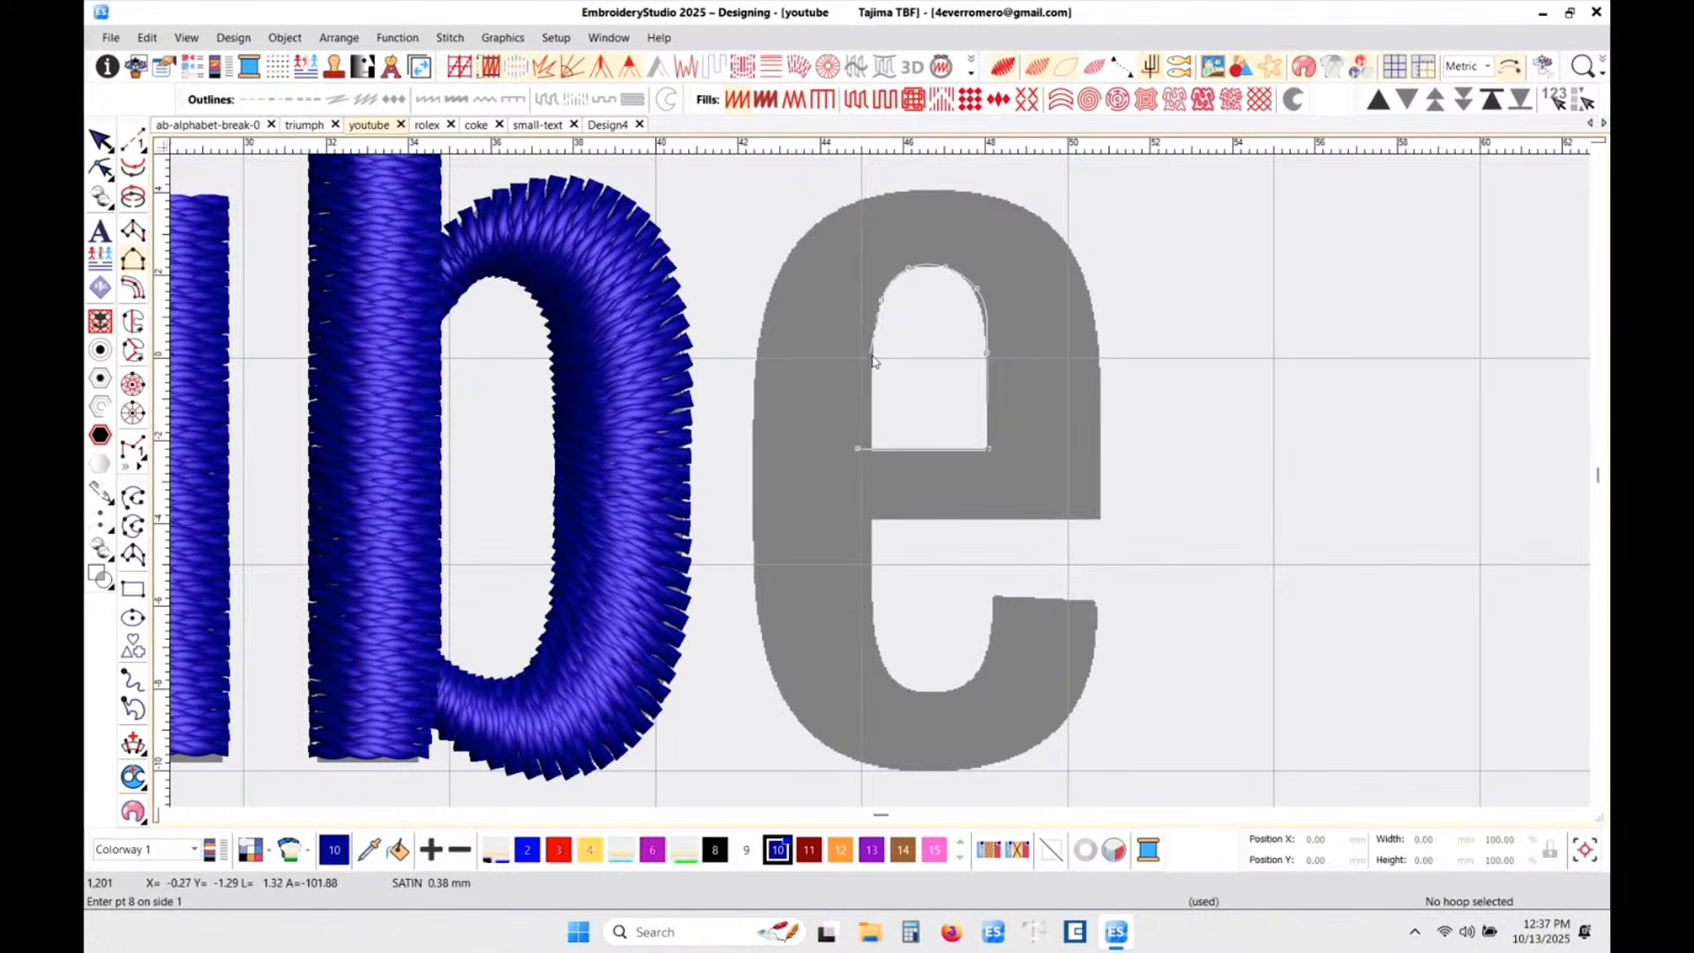
pyautogui.click(873, 358)
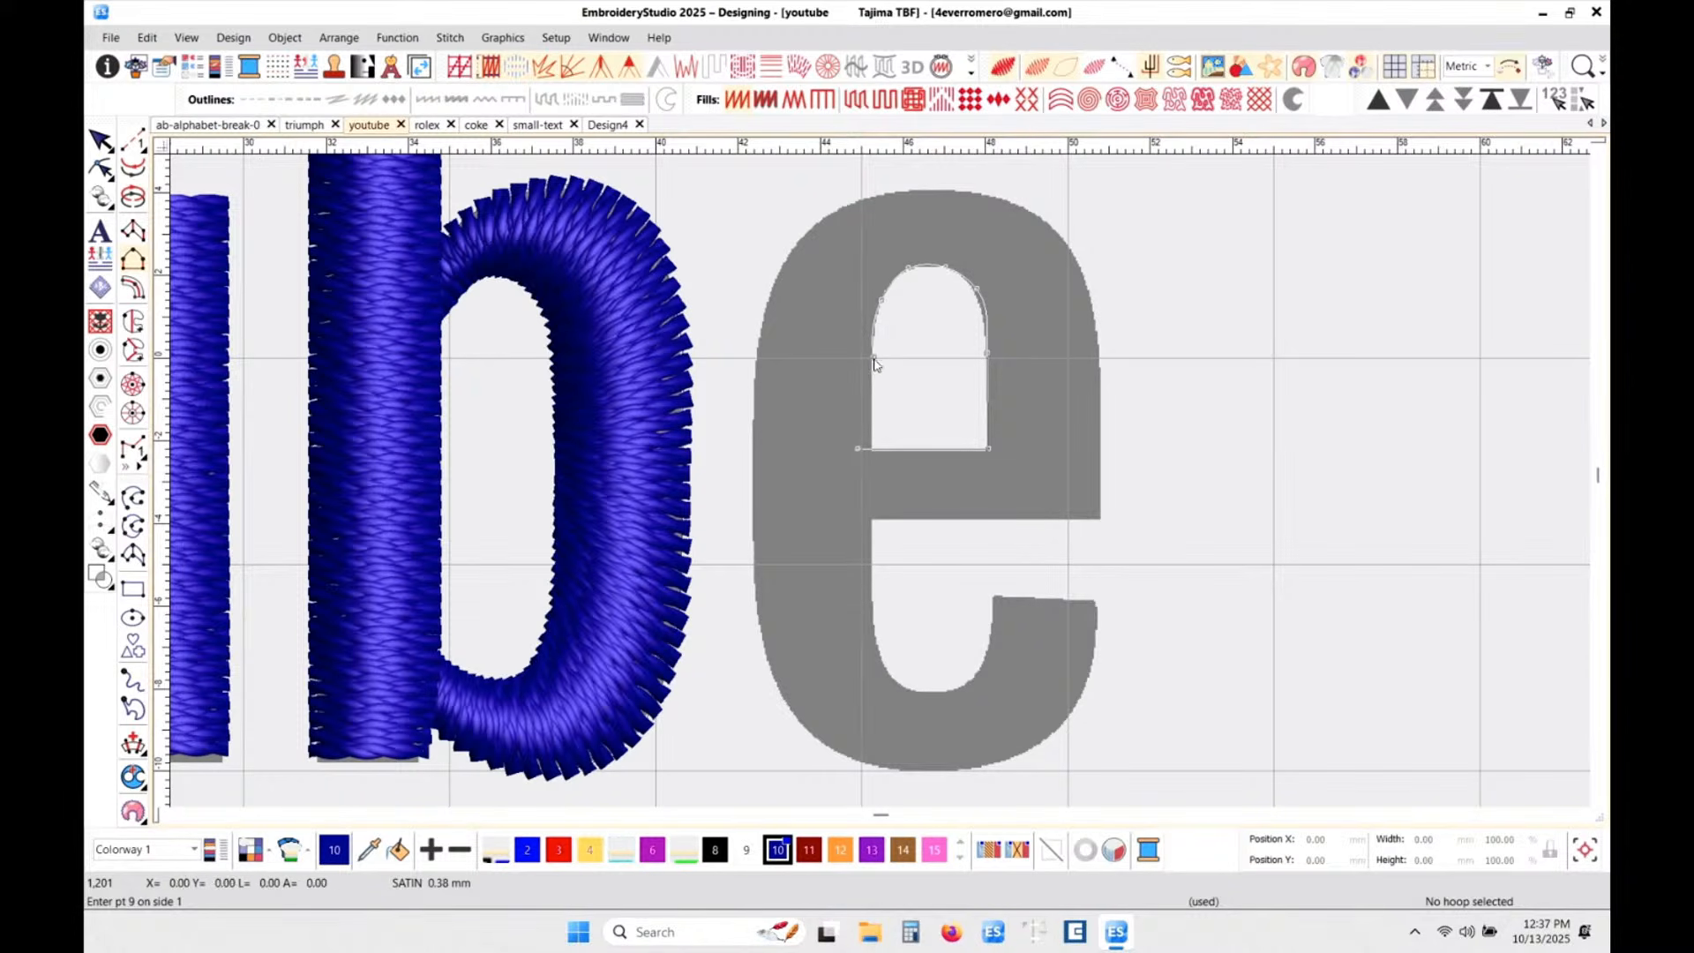
# - Continue side 1 down the inner left edge and around the lower inner curve of the "e" to its open end, and complete that side
pyautogui.click(870, 582)
pyautogui.click(879, 653)
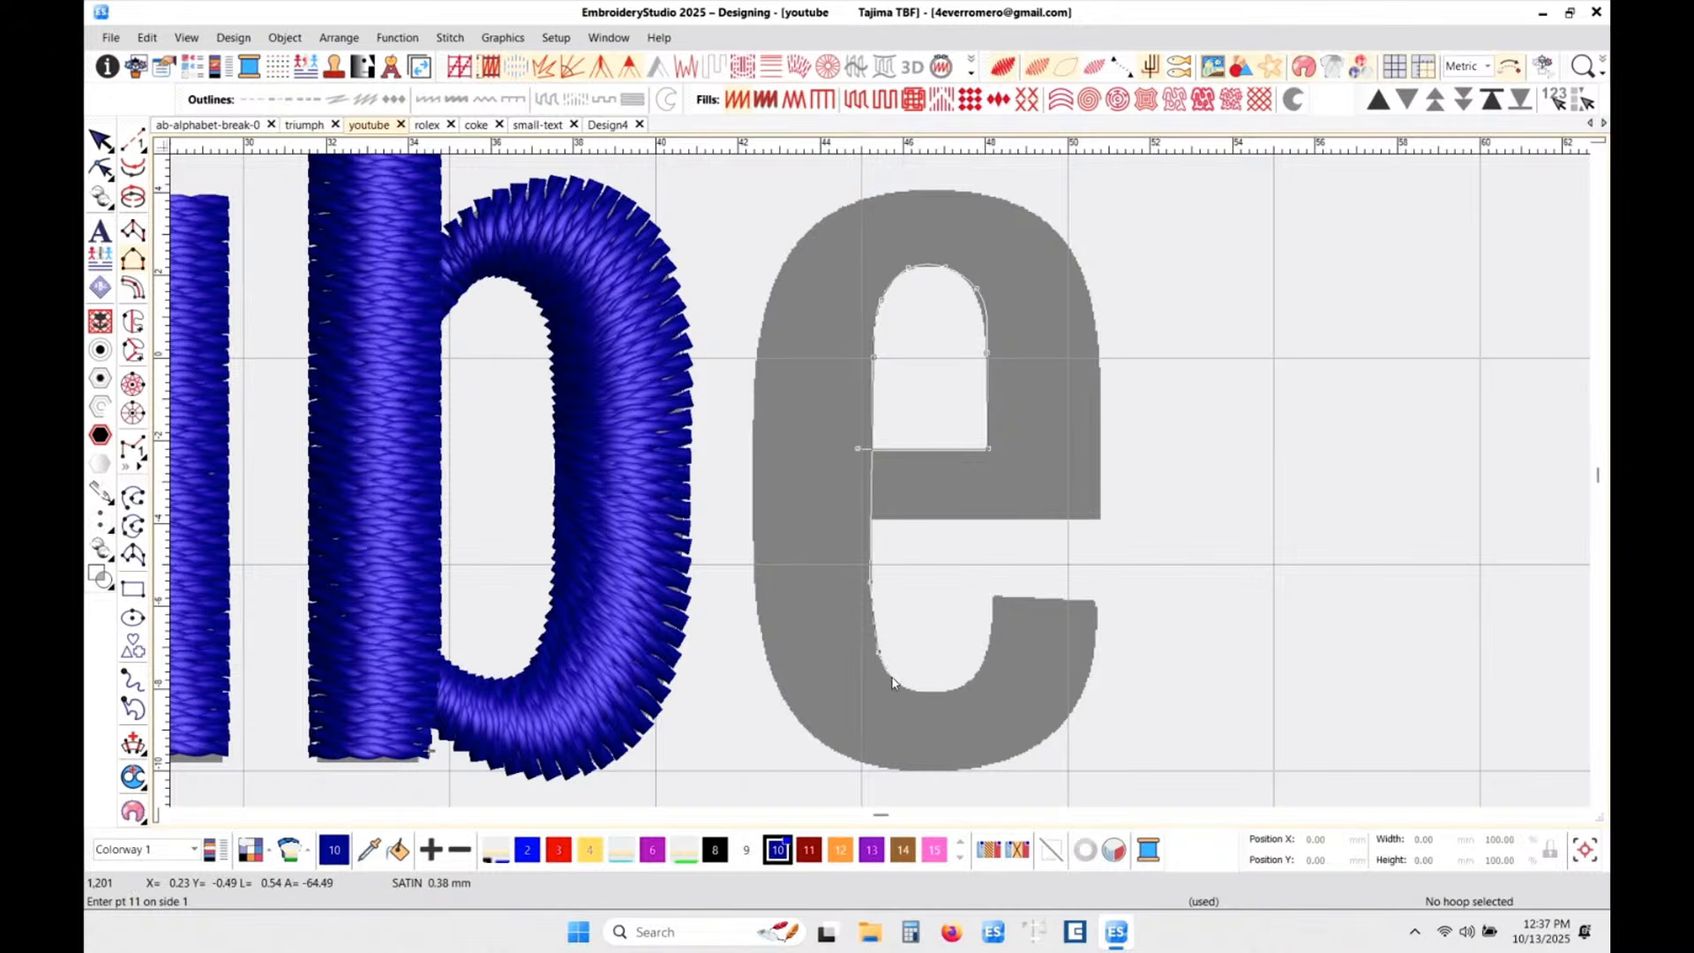
pyautogui.click(905, 685)
pyautogui.click(947, 691)
pyautogui.click(994, 634)
pyautogui.press('Return')
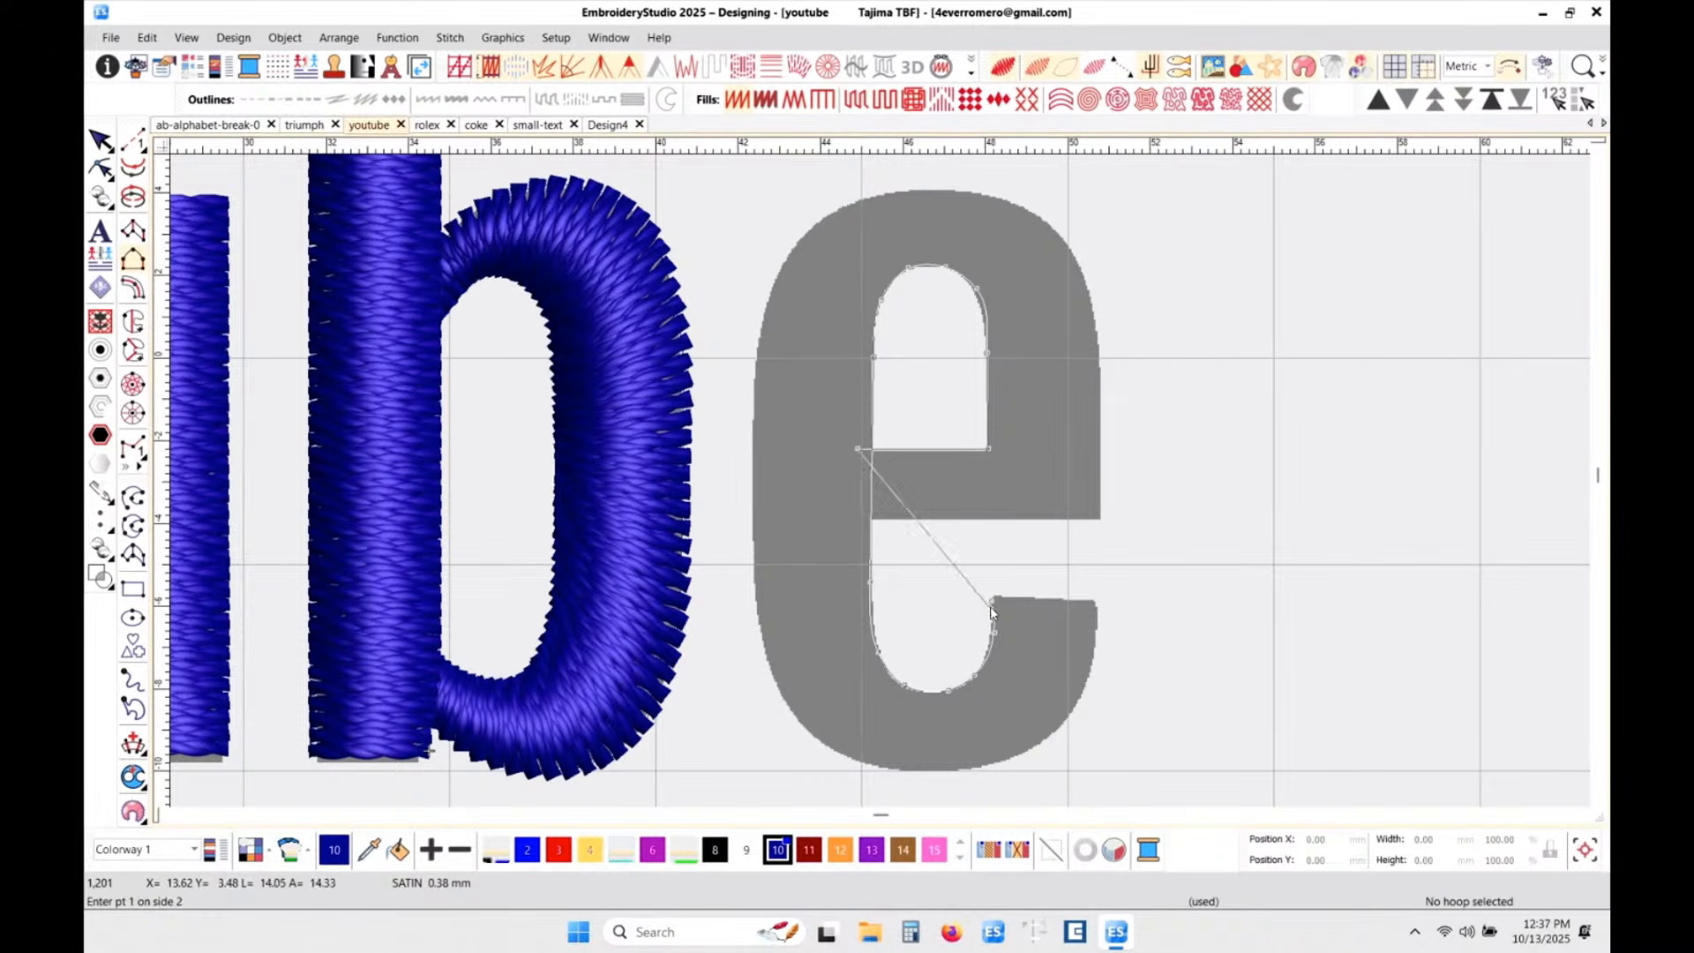
# - Trace side 2 of the "e" from the crossbar's inner end along its lower edge, up the outer right edge and over the top
pyautogui.click(855, 520)
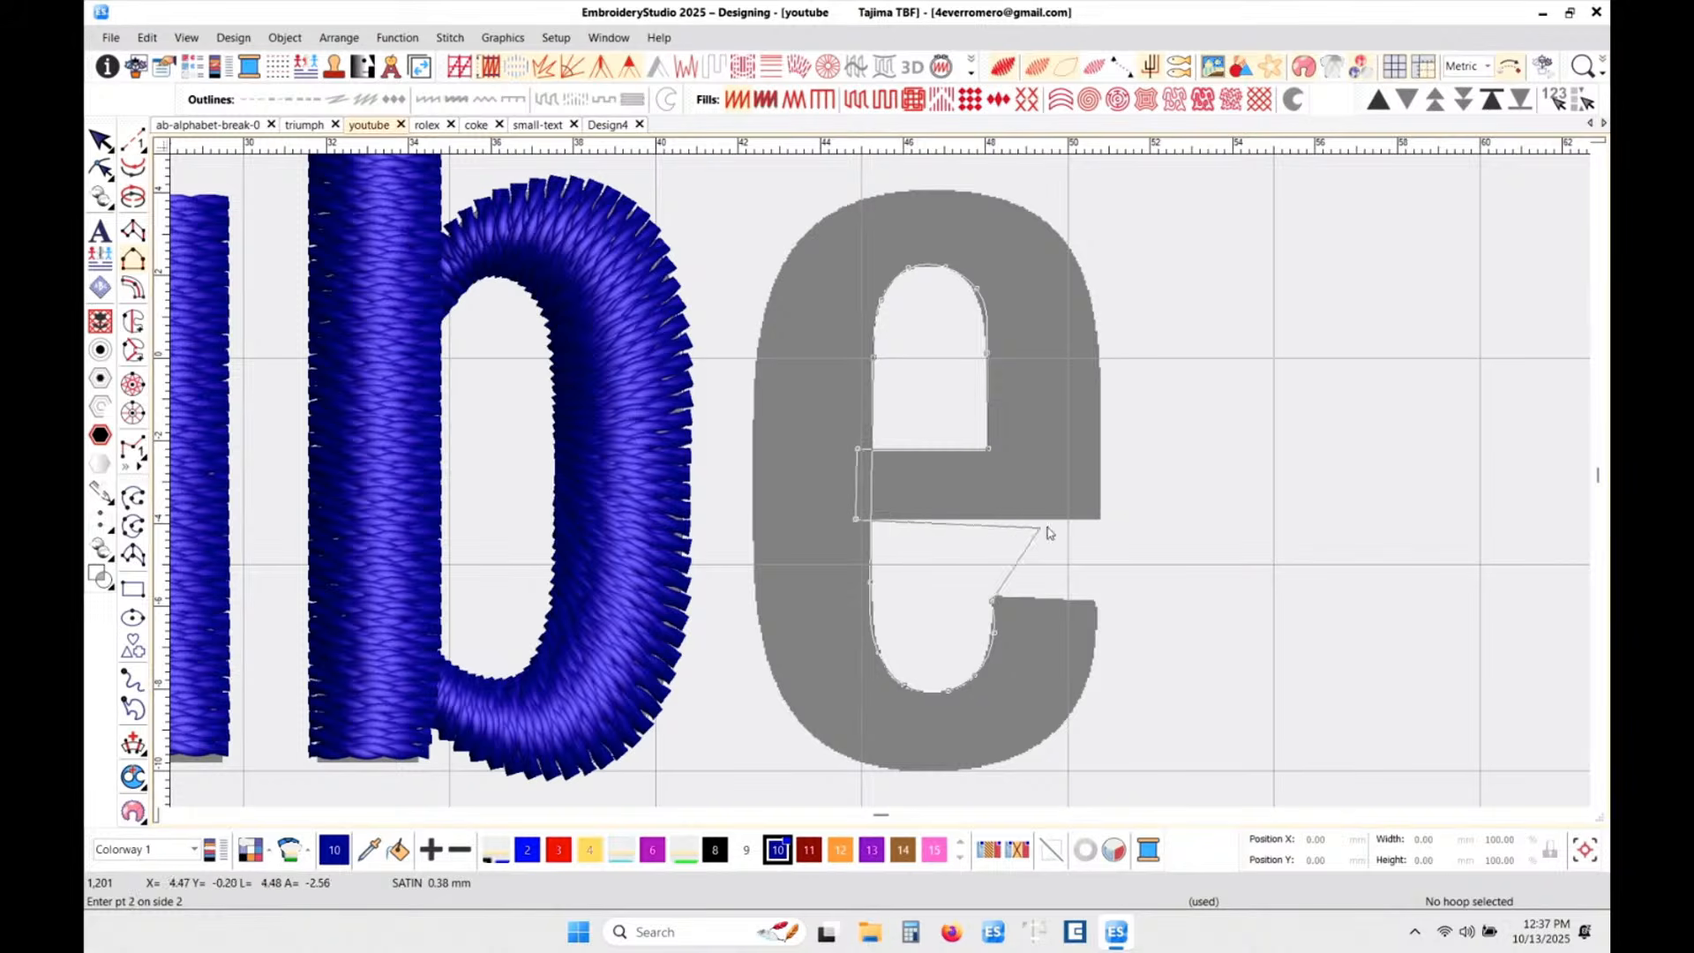
pyautogui.click(1100, 520)
pyautogui.click(1100, 364)
pyautogui.click(1066, 238)
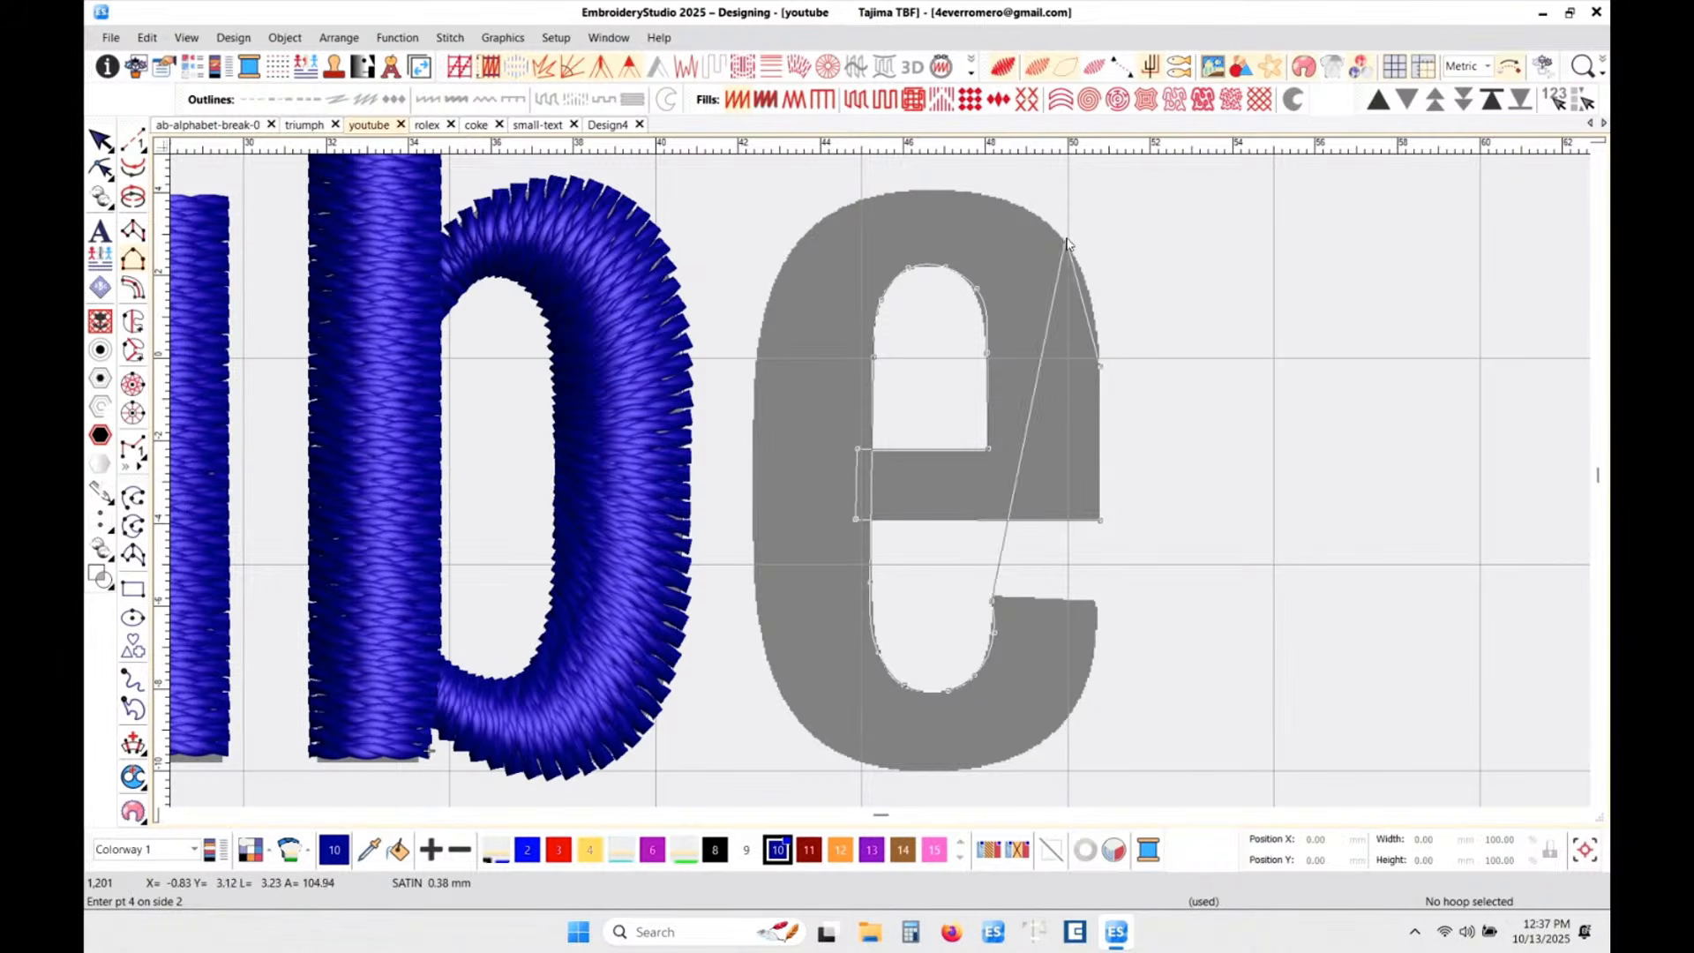
pyautogui.click(988, 196)
pyautogui.click(894, 190)
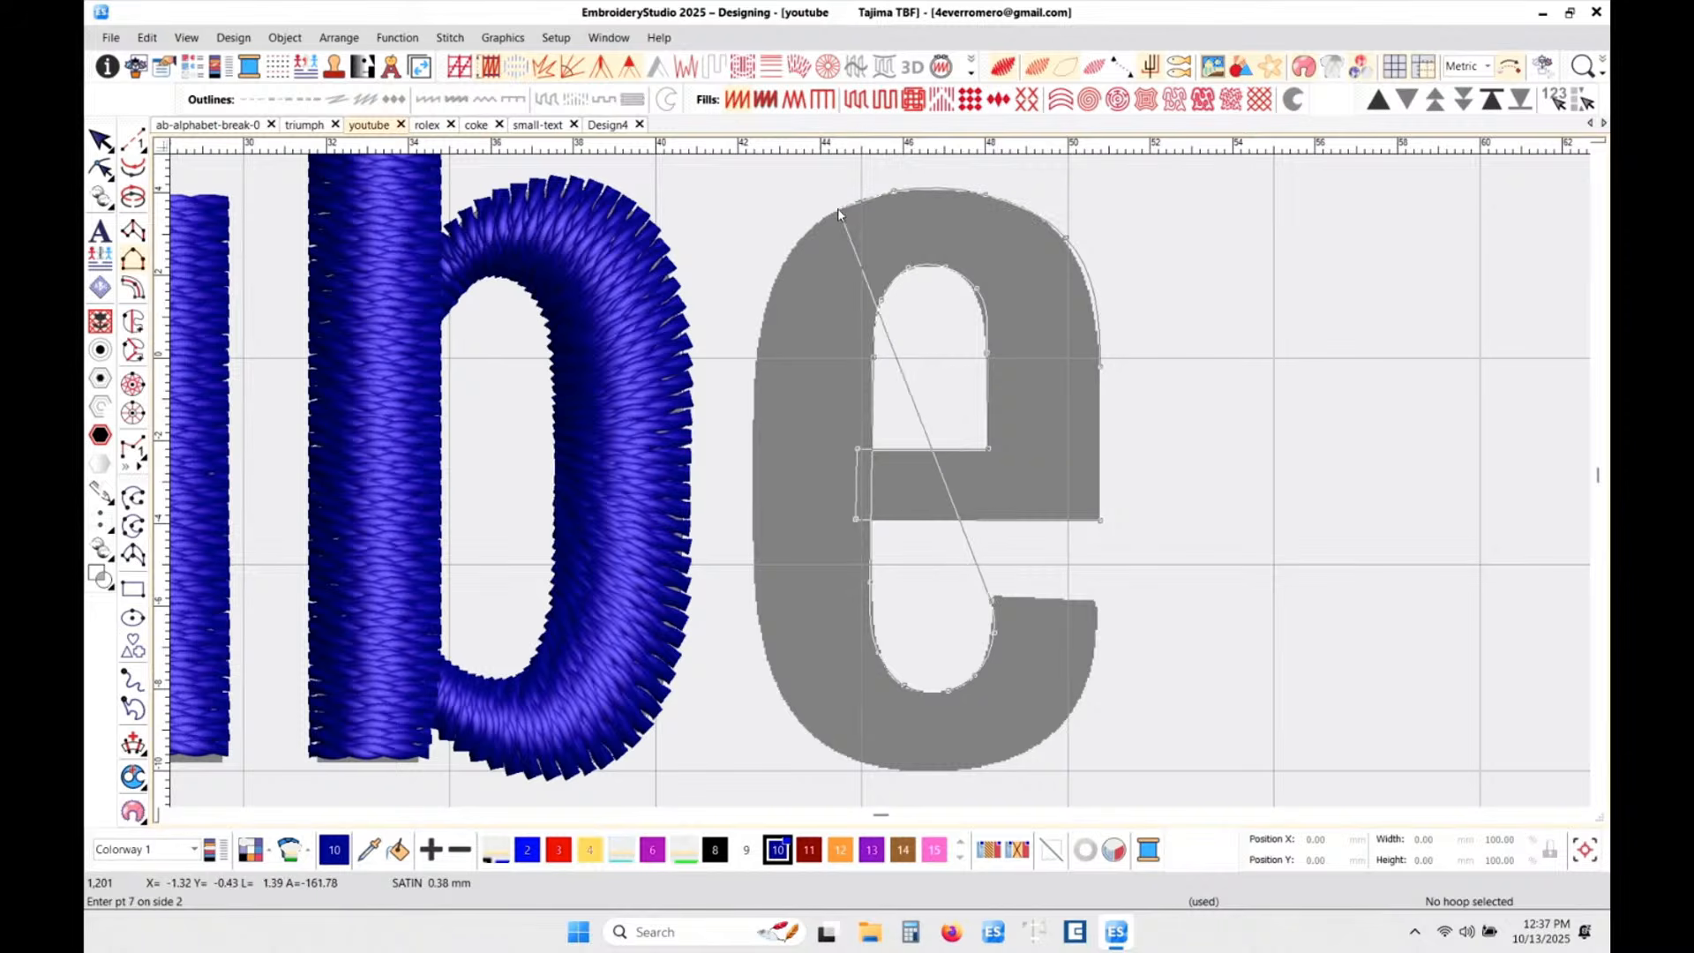
# - Continue side 2 around the upper left shoulder of the "e" and down its outer left edge
pyautogui.click(837, 209)
pyautogui.click(810, 237)
pyautogui.click(790, 255)
pyautogui.click(755, 348)
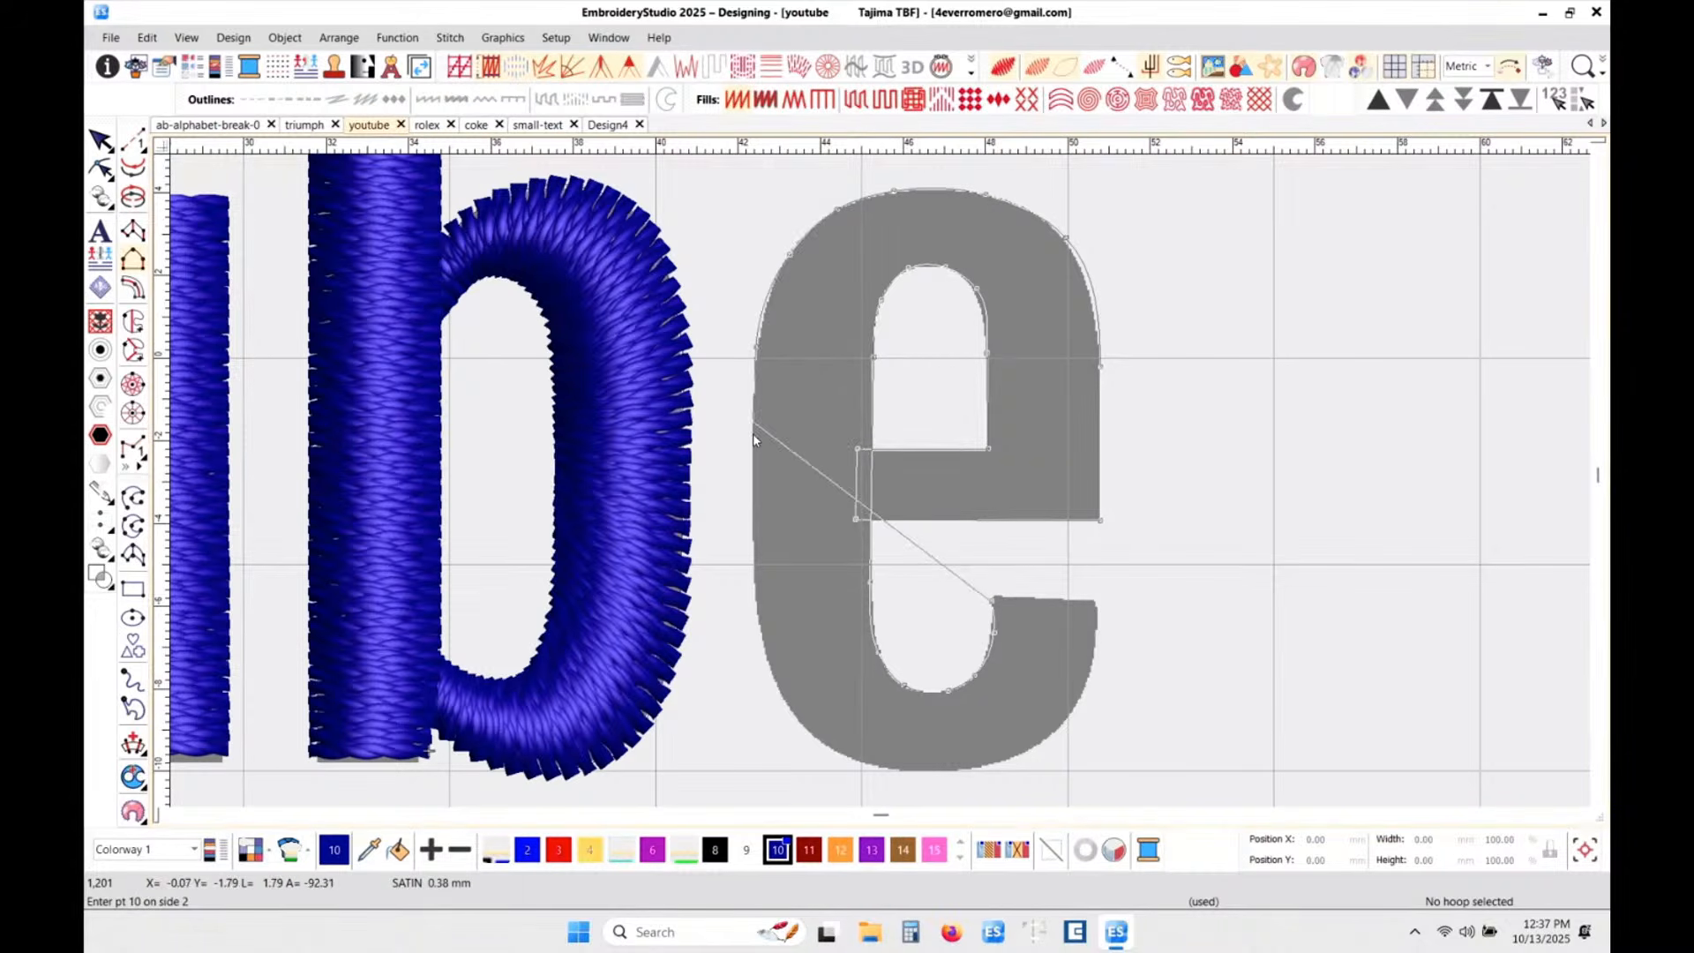
pyautogui.click(751, 461)
pyautogui.click(759, 635)
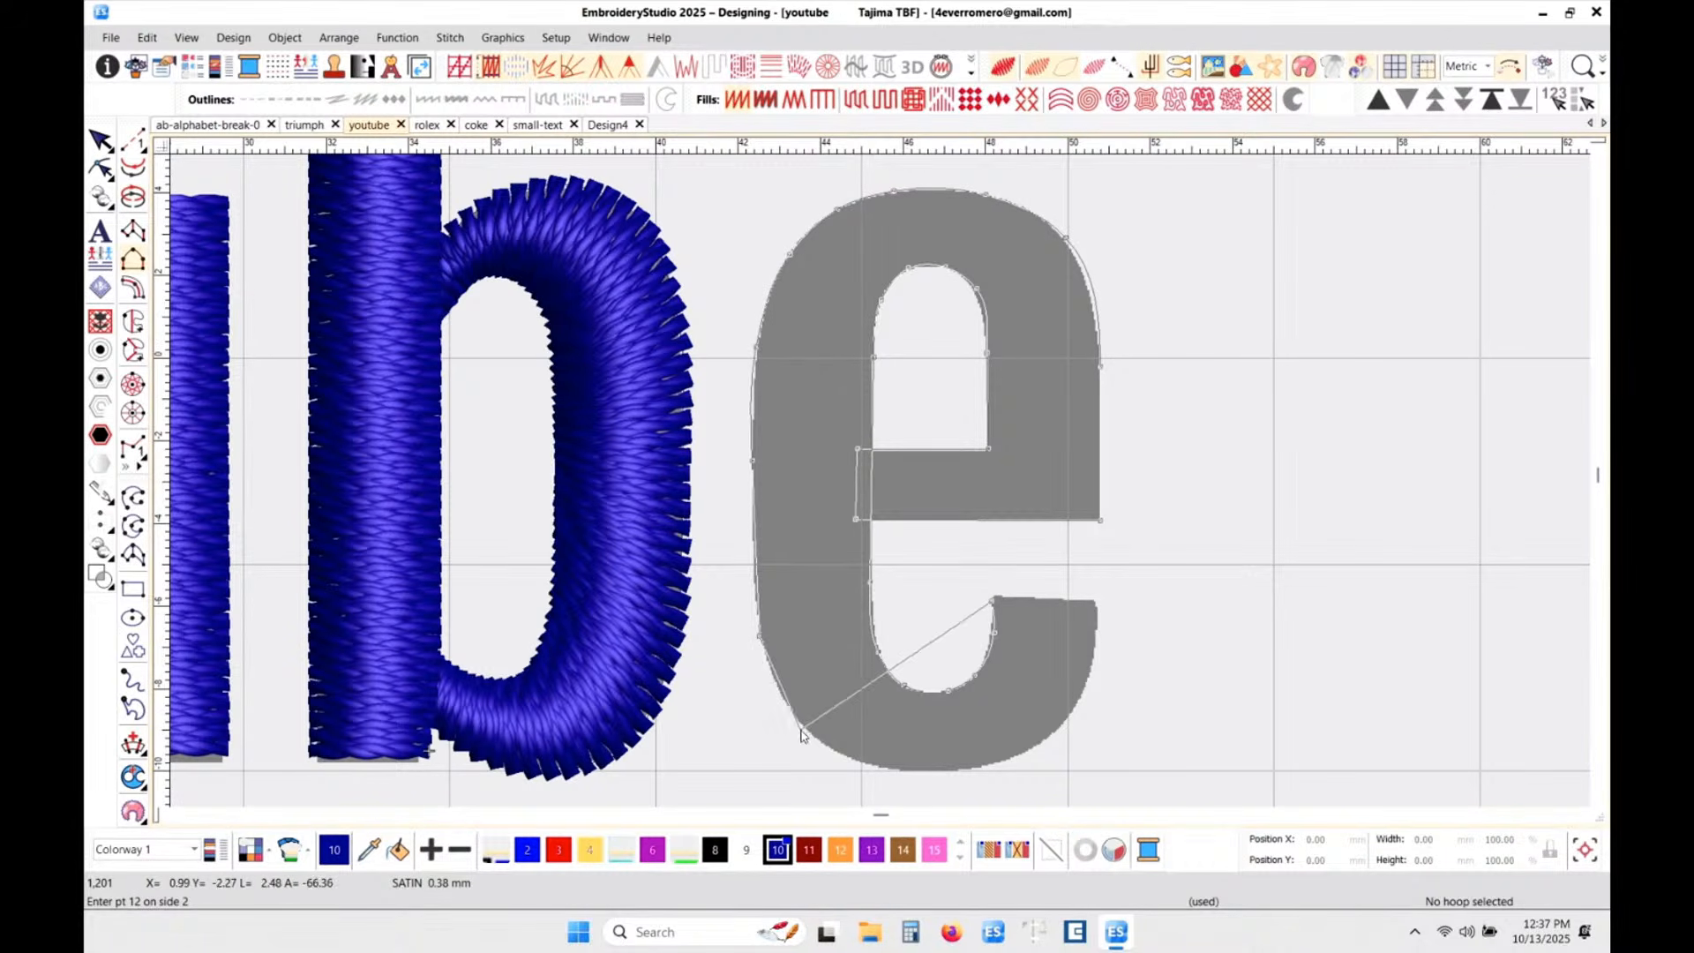
# - Finish side 2 around the outer bottom curve up to the open end of the "e" and generate the satin column
pyautogui.click(995, 762)
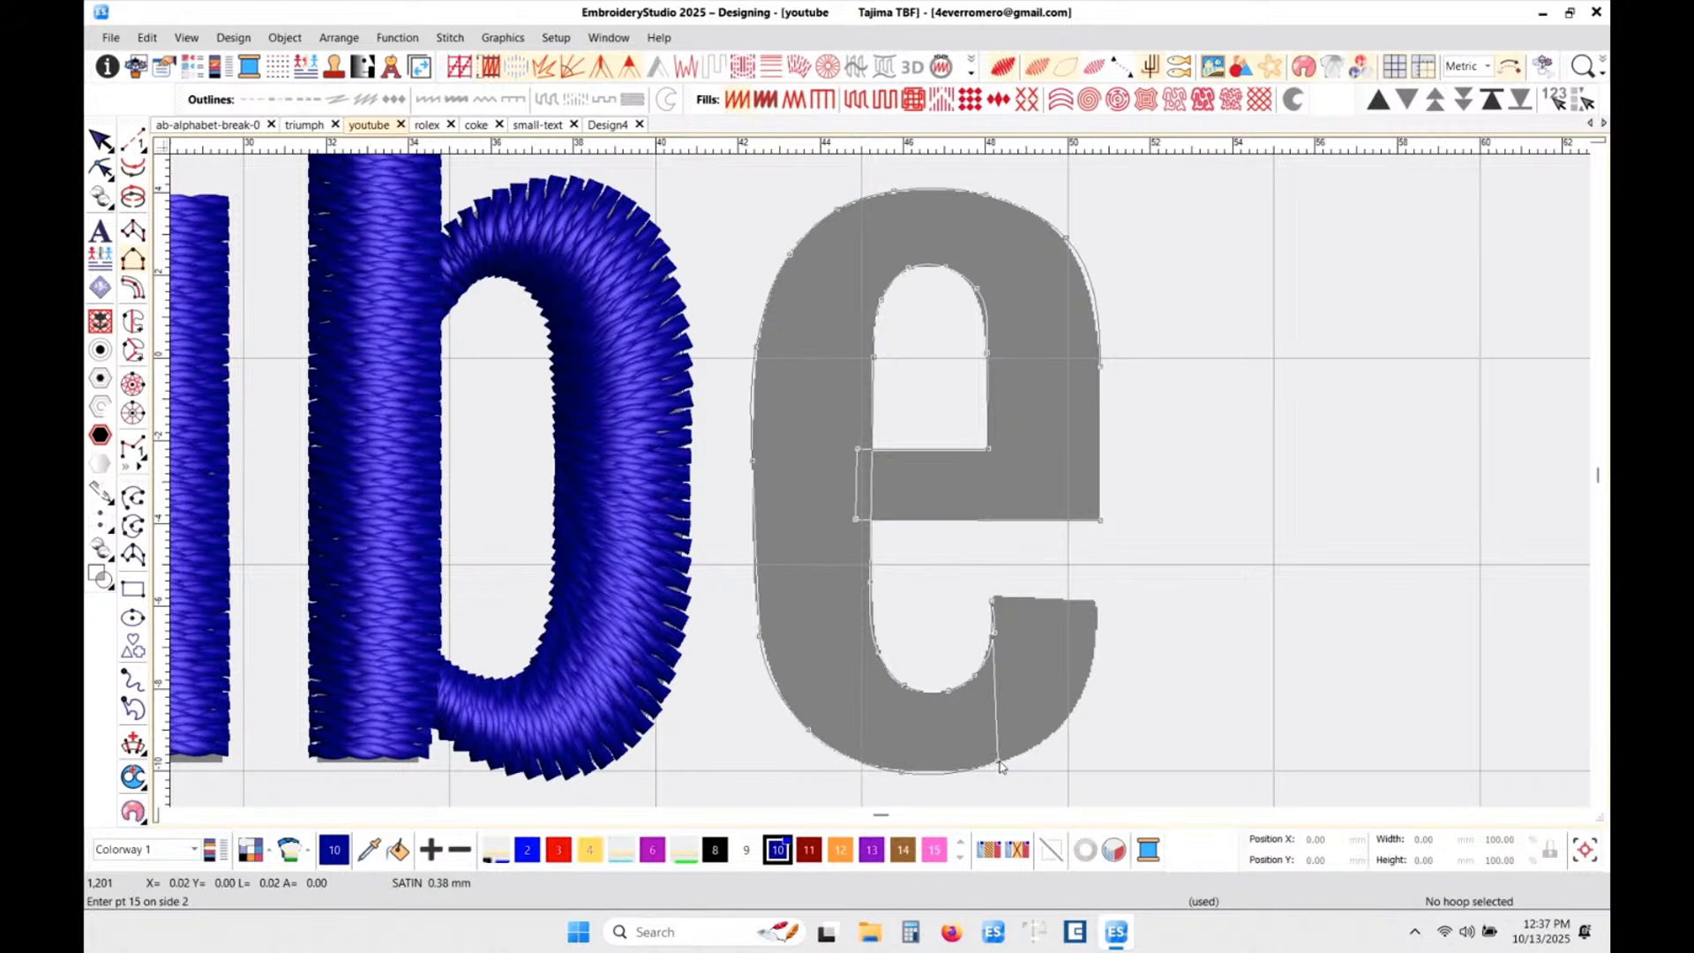
pyautogui.click(1076, 709)
pyautogui.click(1097, 650)
pyautogui.click(1098, 604)
pyautogui.press('Return')
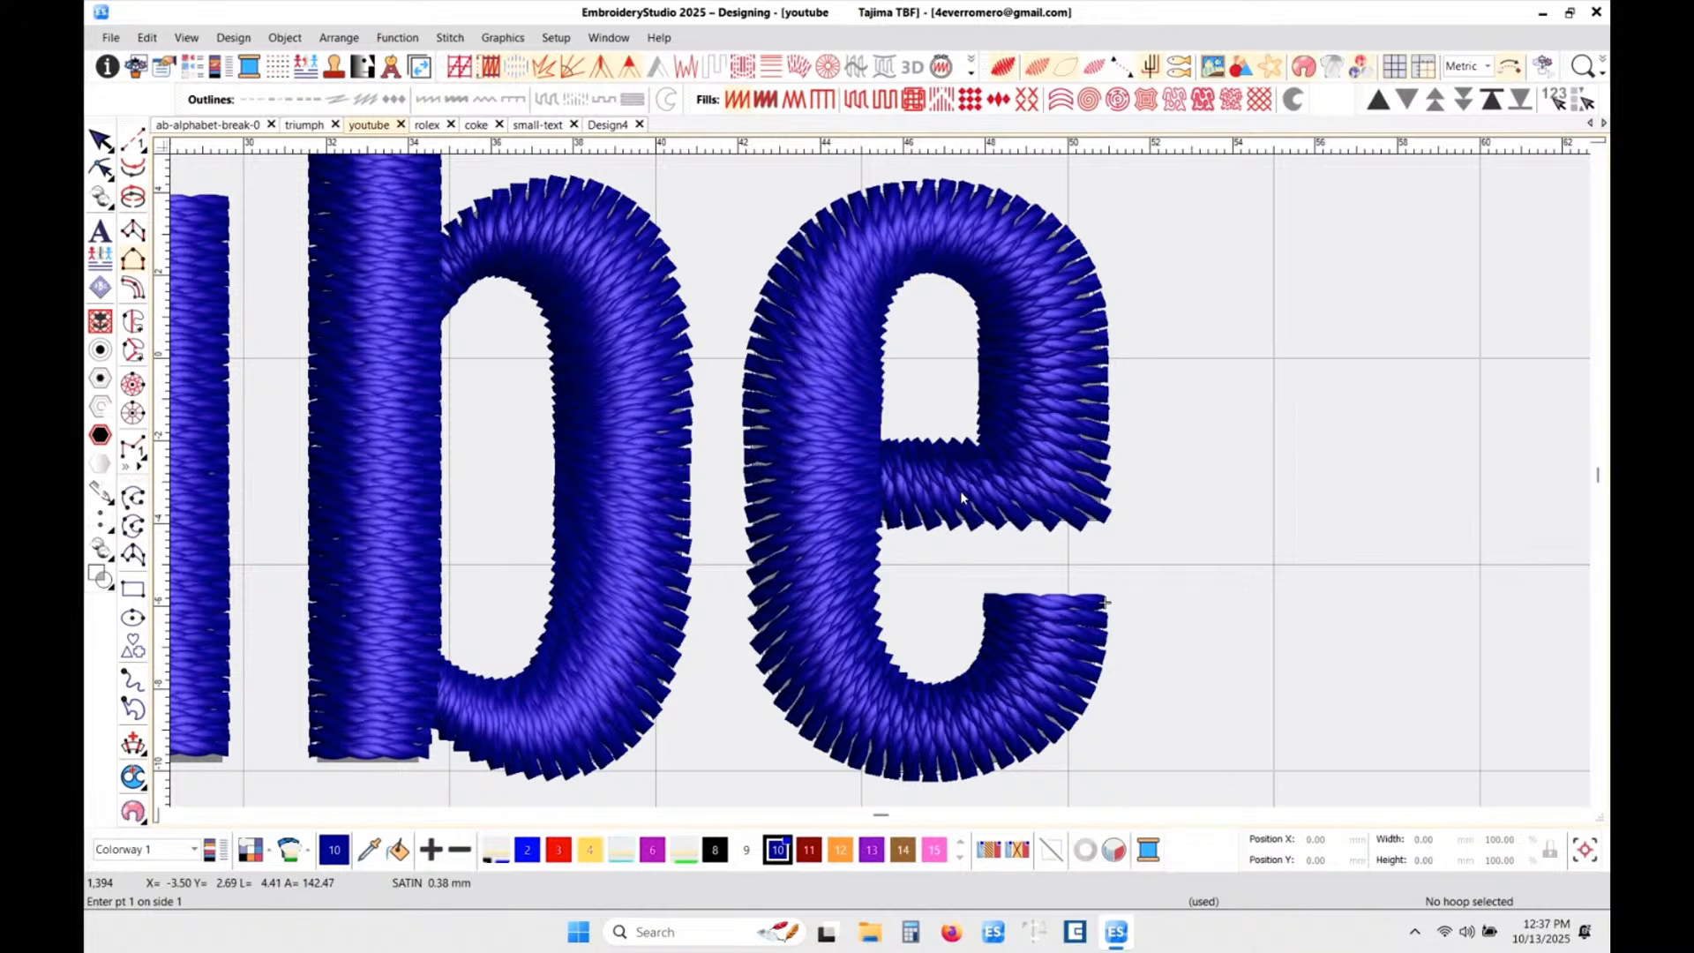
# - Add stitch angles to the "e": one vertical across the crossbar, one horizontal across the right side and two horizontal across the left stem, then deselect it
pyautogui.hotkey('ctrl', 'h')
pyautogui.click(913, 401)
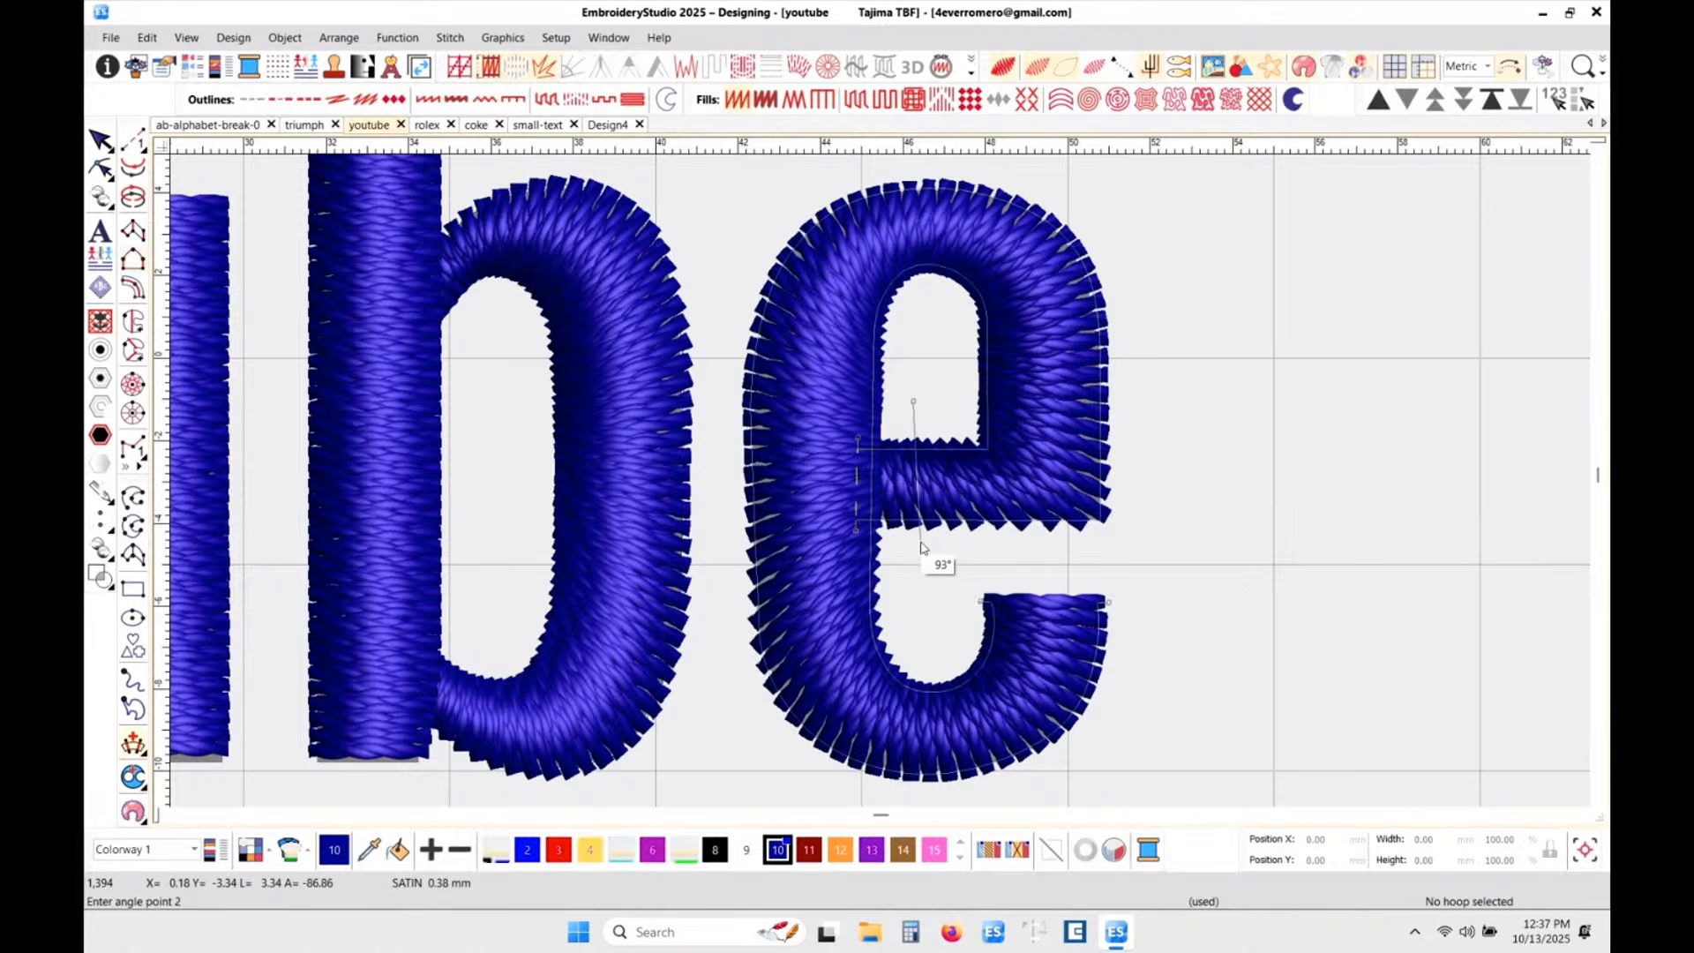
pyautogui.click(925, 588)
pyautogui.click(952, 363)
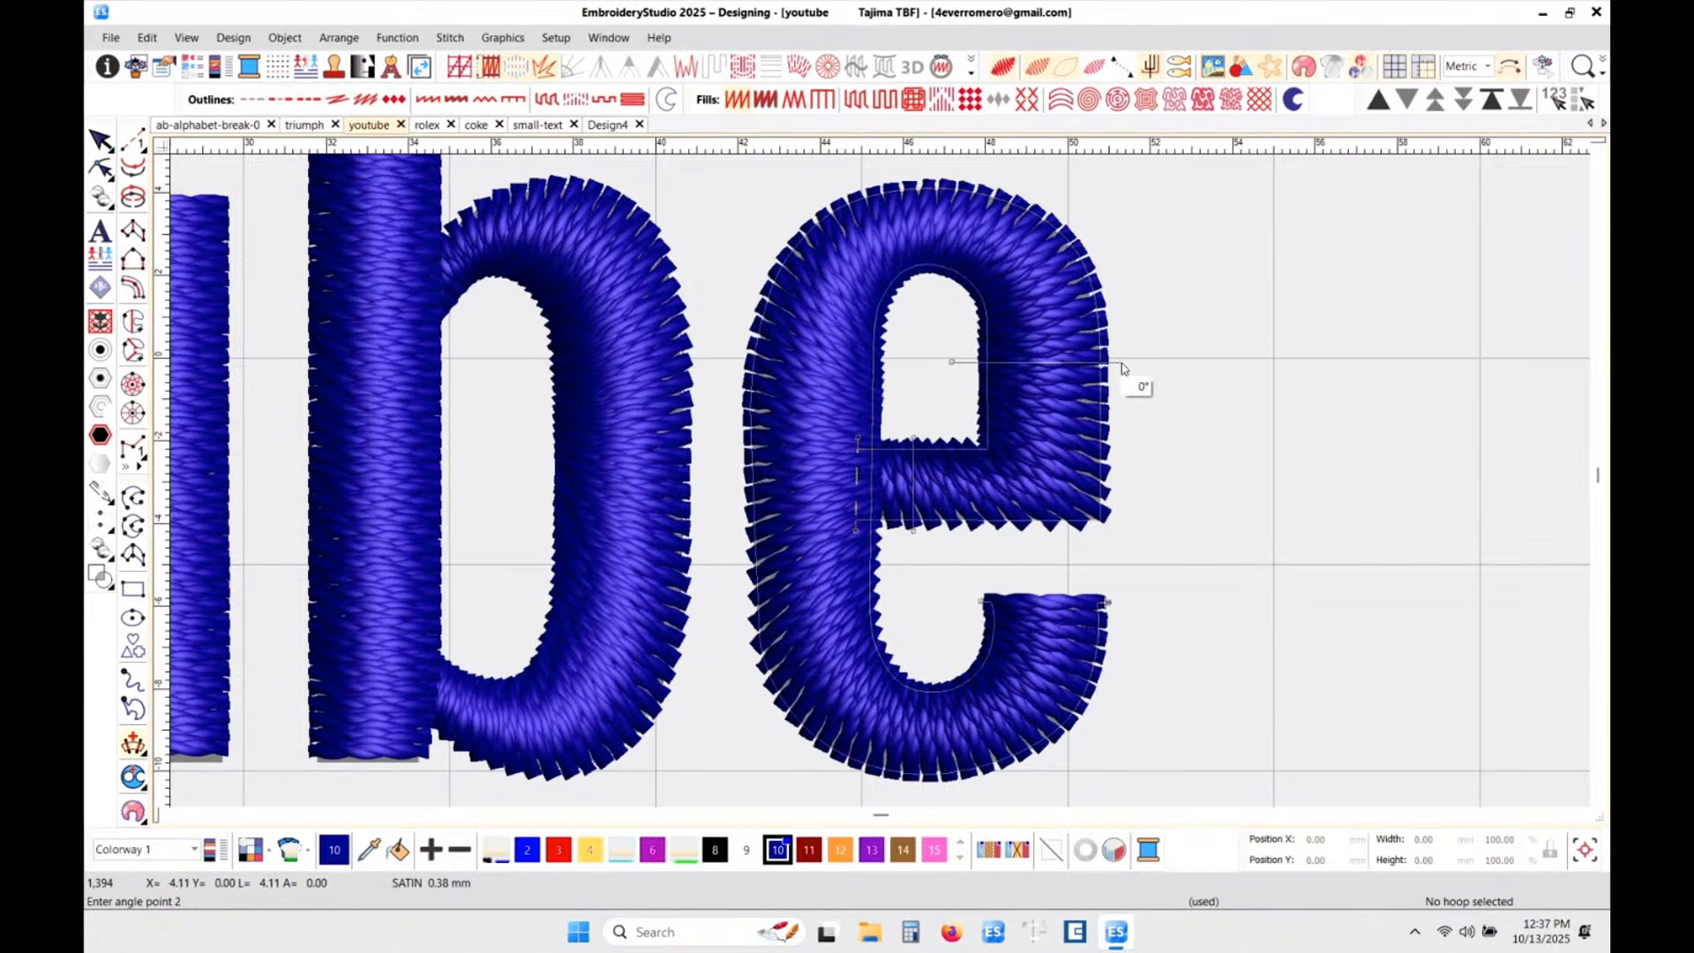
pyautogui.click(1146, 363)
pyautogui.click(885, 389)
pyautogui.click(740, 390)
pyautogui.click(882, 580)
pyautogui.click(746, 580)
pyautogui.press('Return')
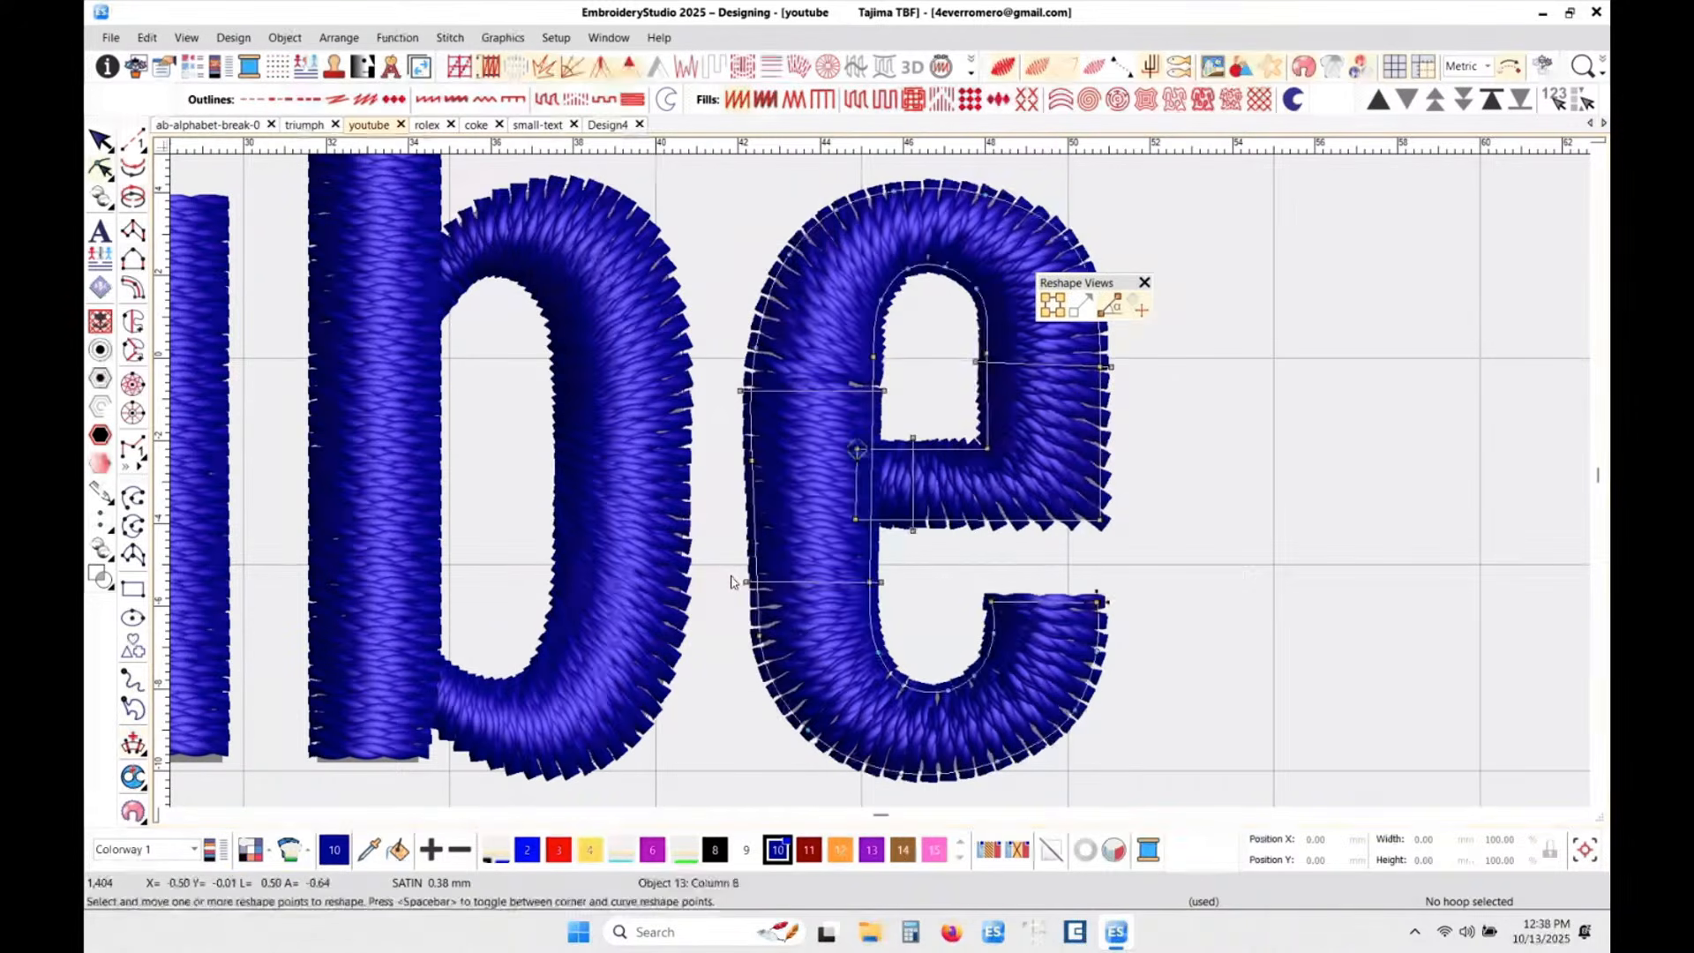
pyautogui.press('Escape')
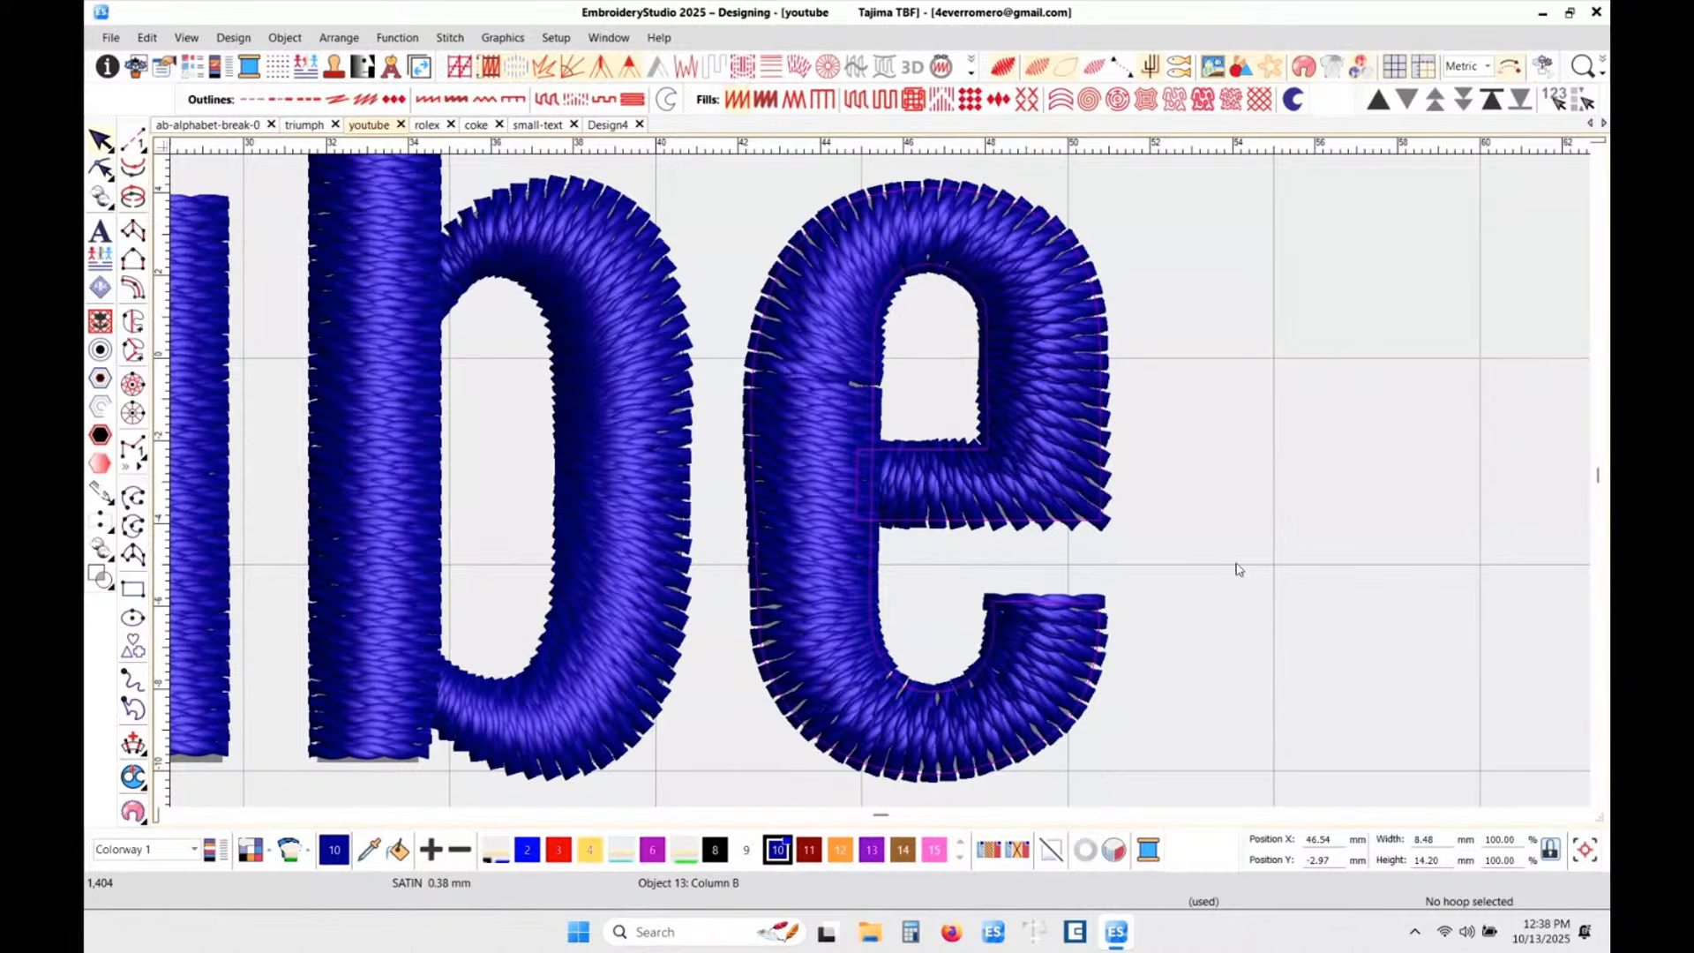
pyautogui.click(1237, 569)
# - Reshape the upper stitch angle on the left stem of the "e", raising its inner end slightly to close the stitch gap
pyautogui.scroll(-4, 1041, 461)
pyautogui.scroll(3, 875, 471)
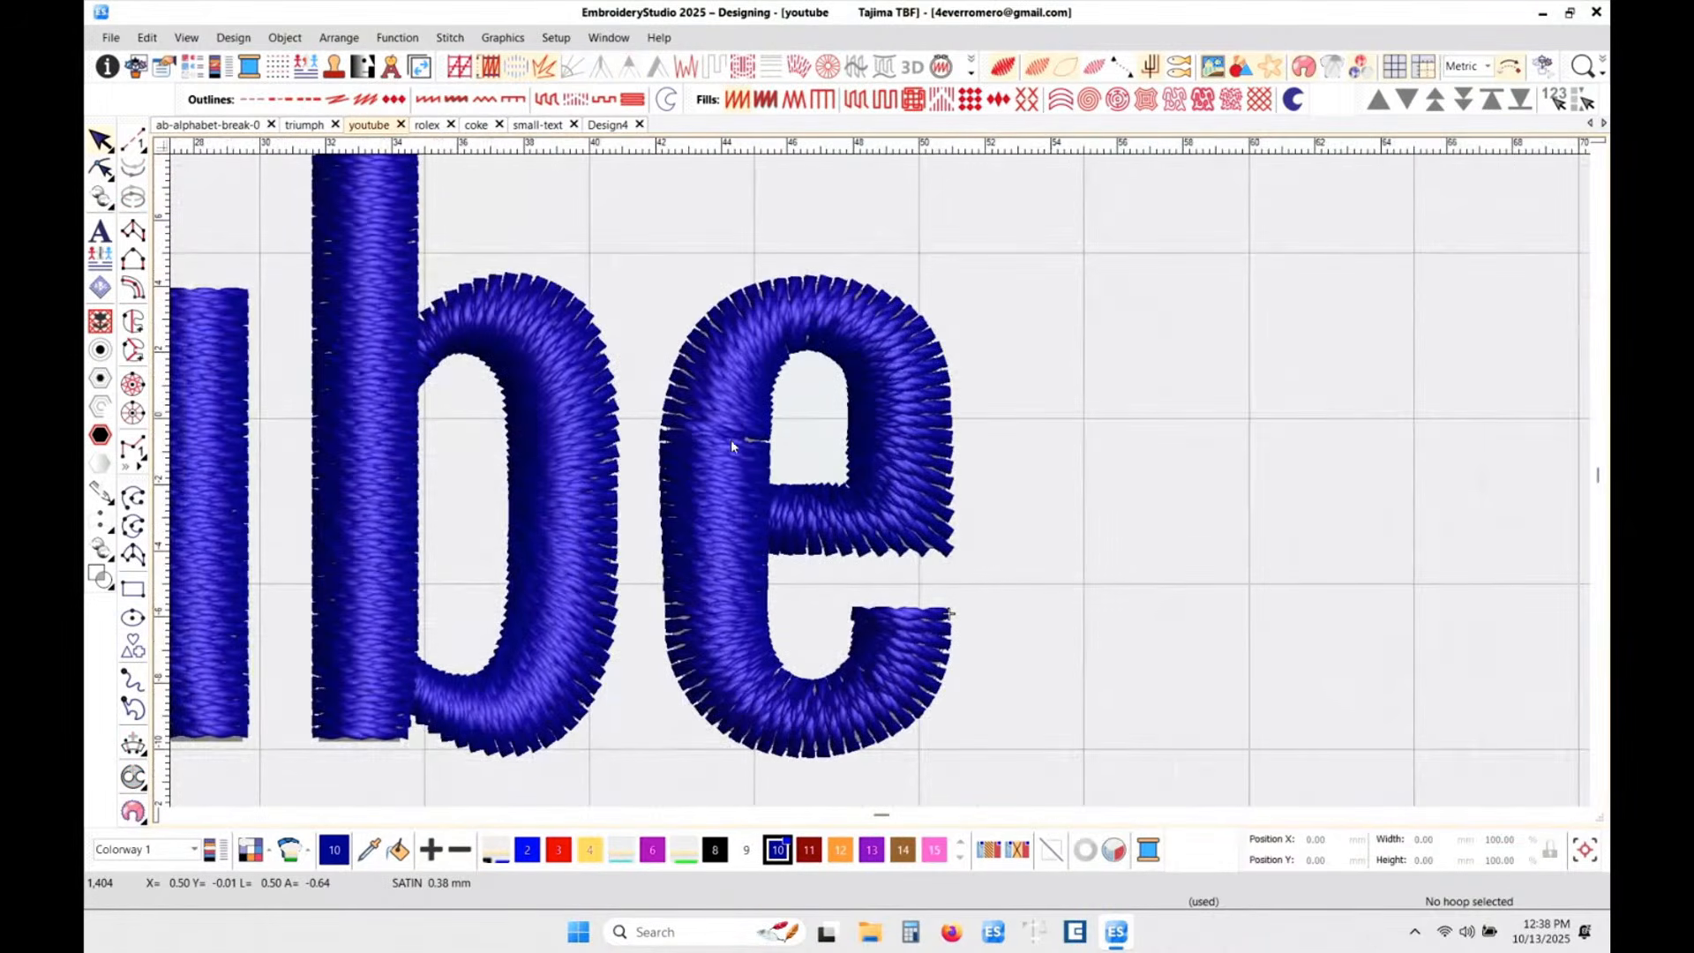
pyautogui.scroll(5, 881, 480)
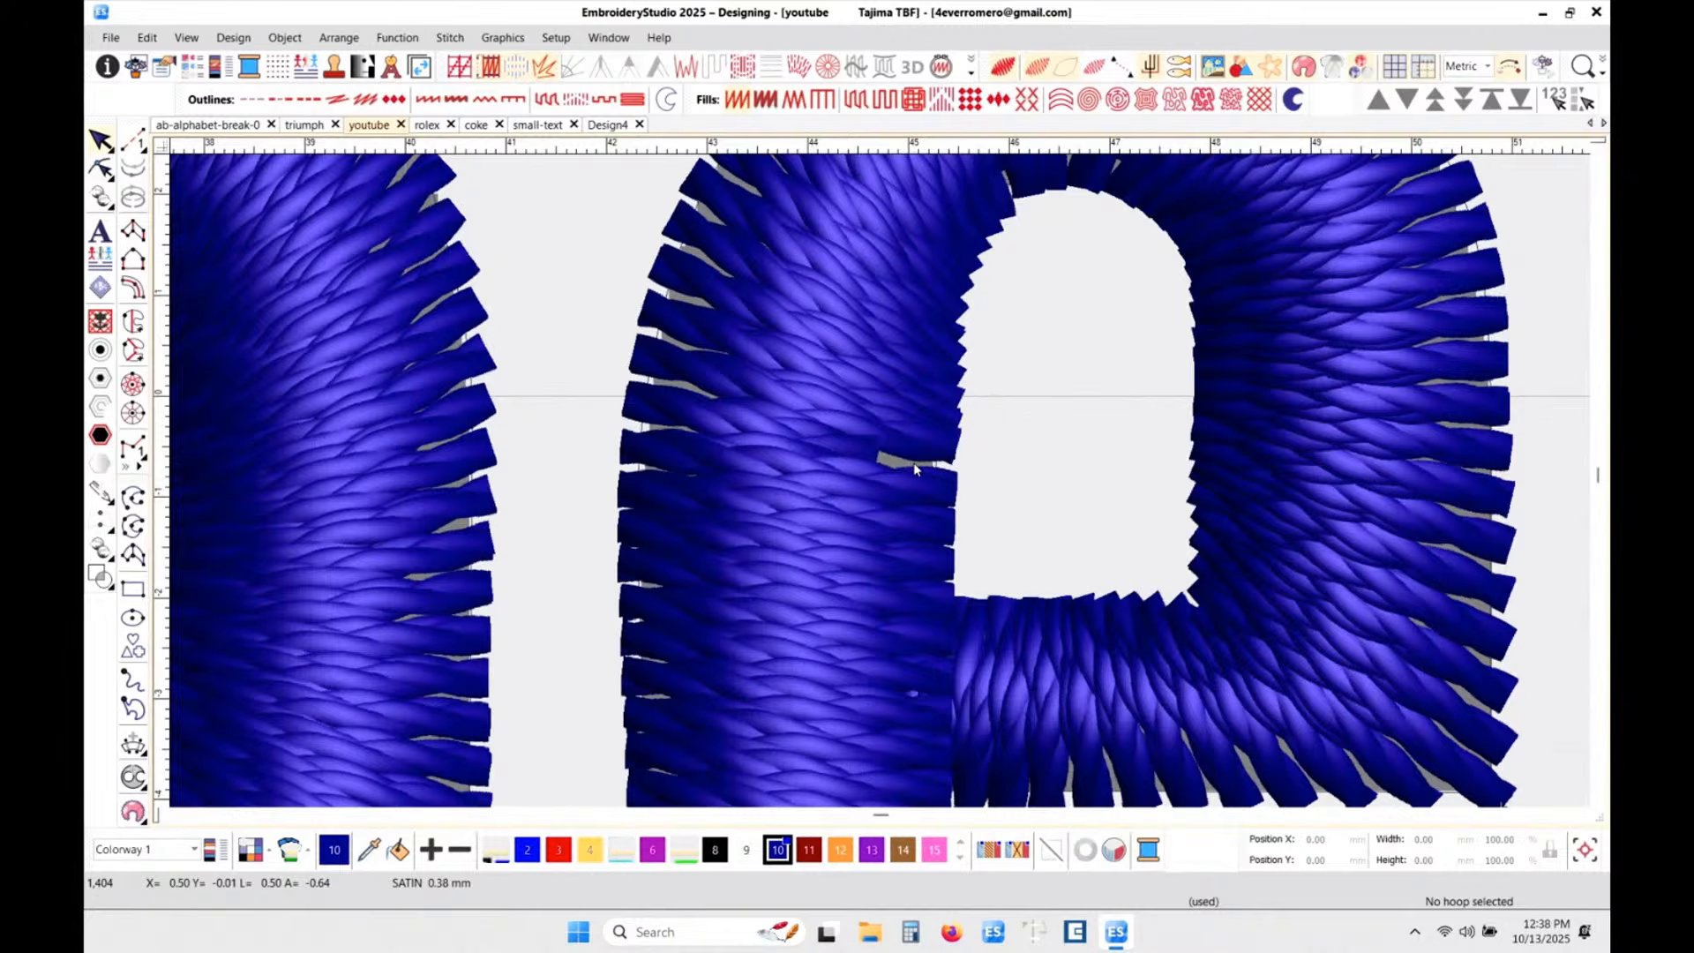
pyautogui.press('h')
pyautogui.click(1144, 283)
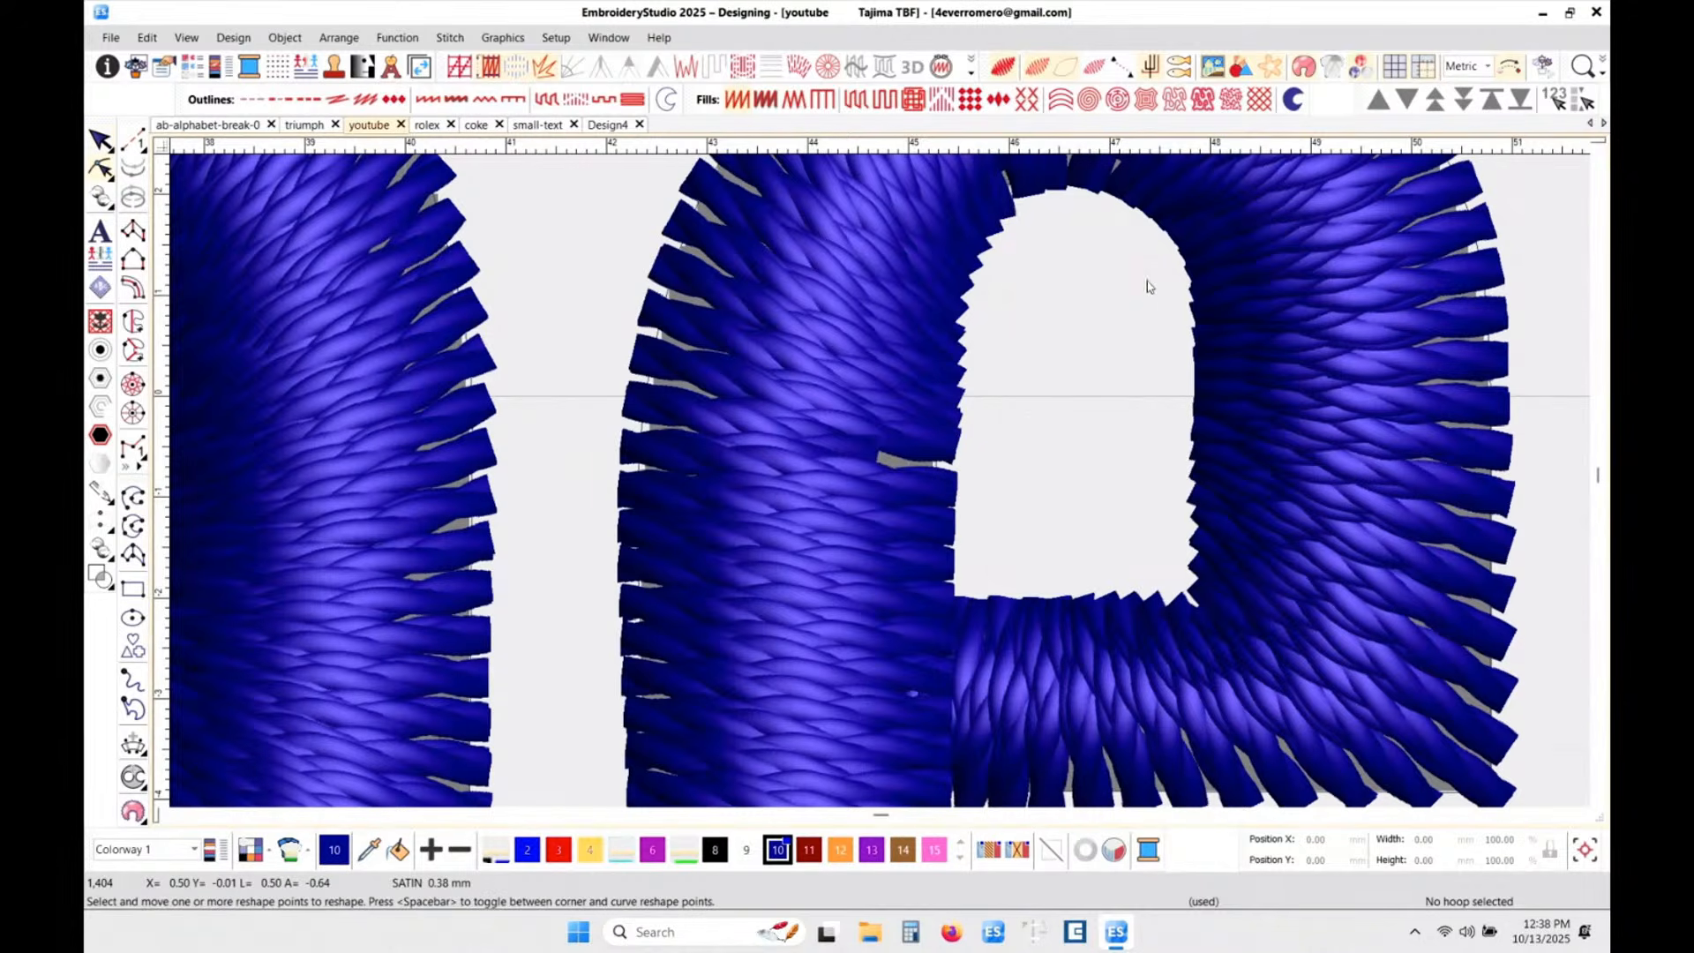
pyautogui.click(883, 627)
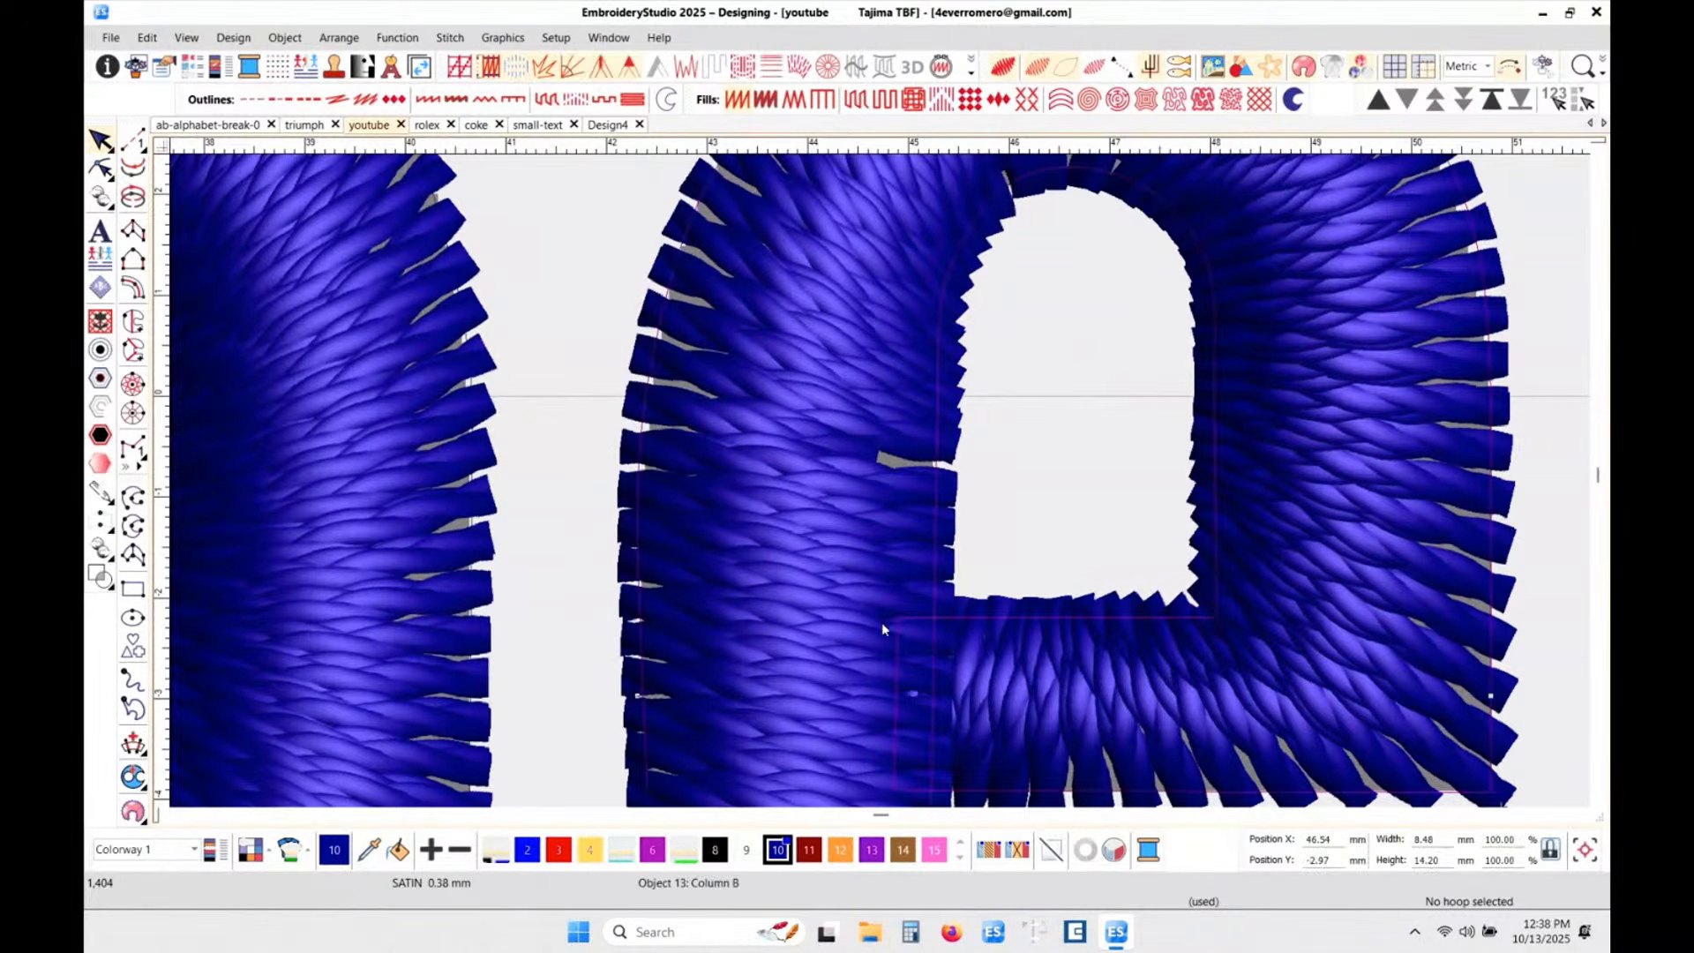
pyautogui.press('h')
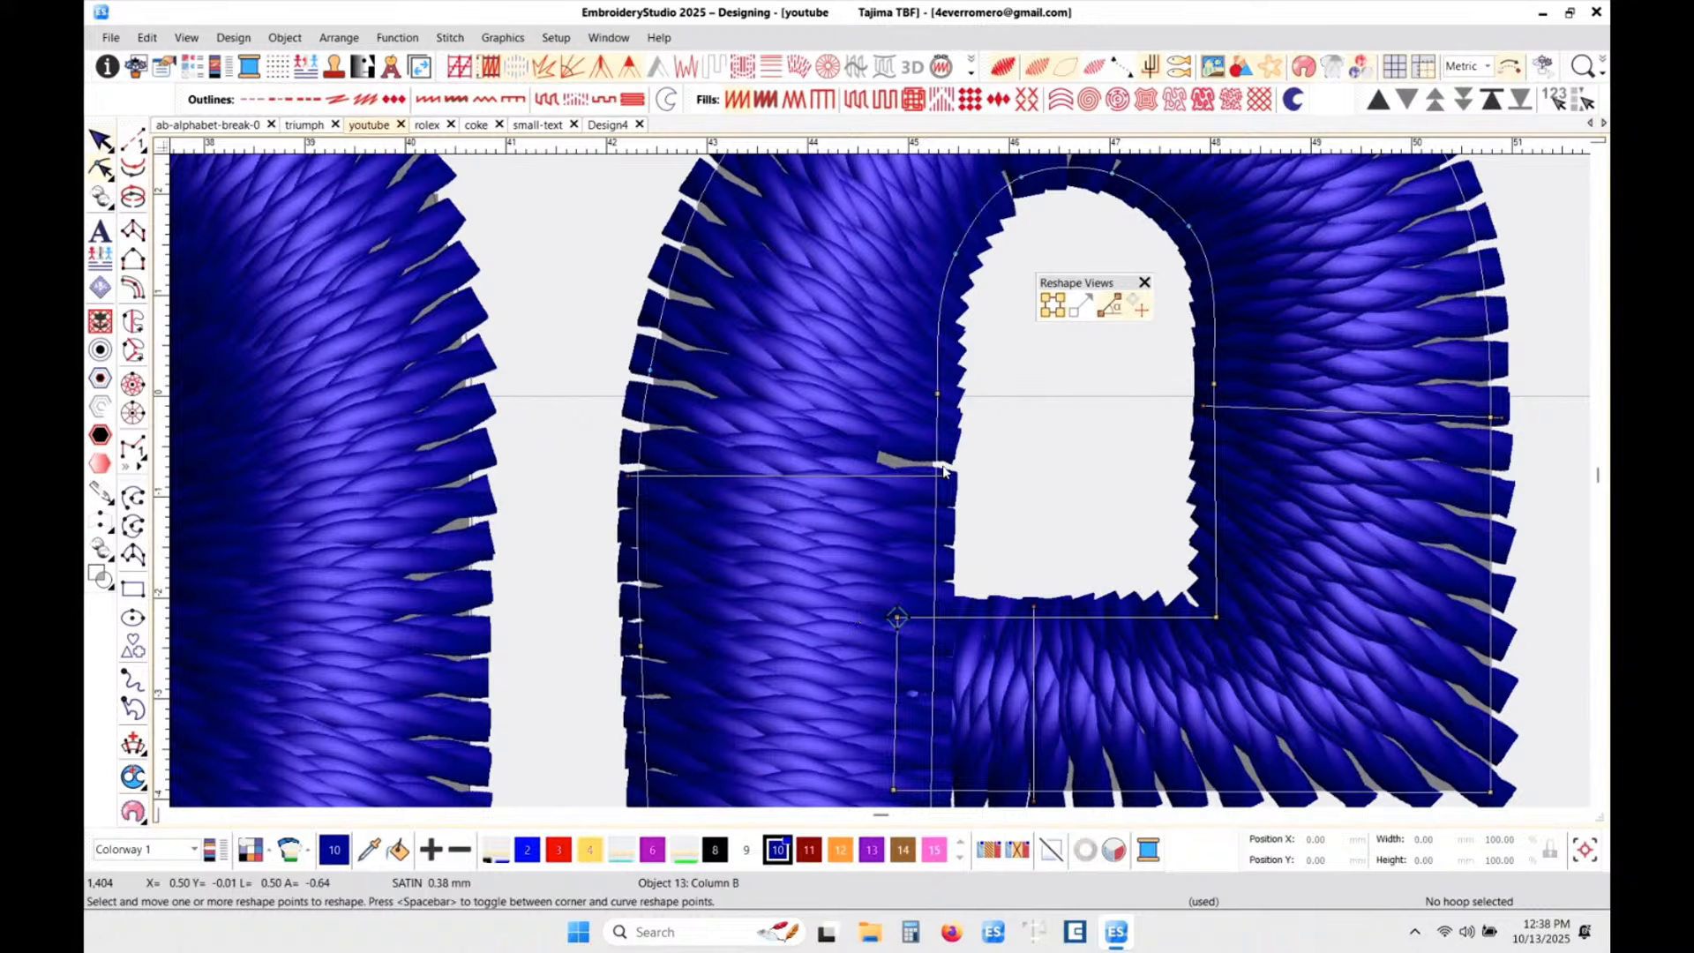
pyautogui.moveTo(955, 465); pyautogui.dragTo(949, 461)
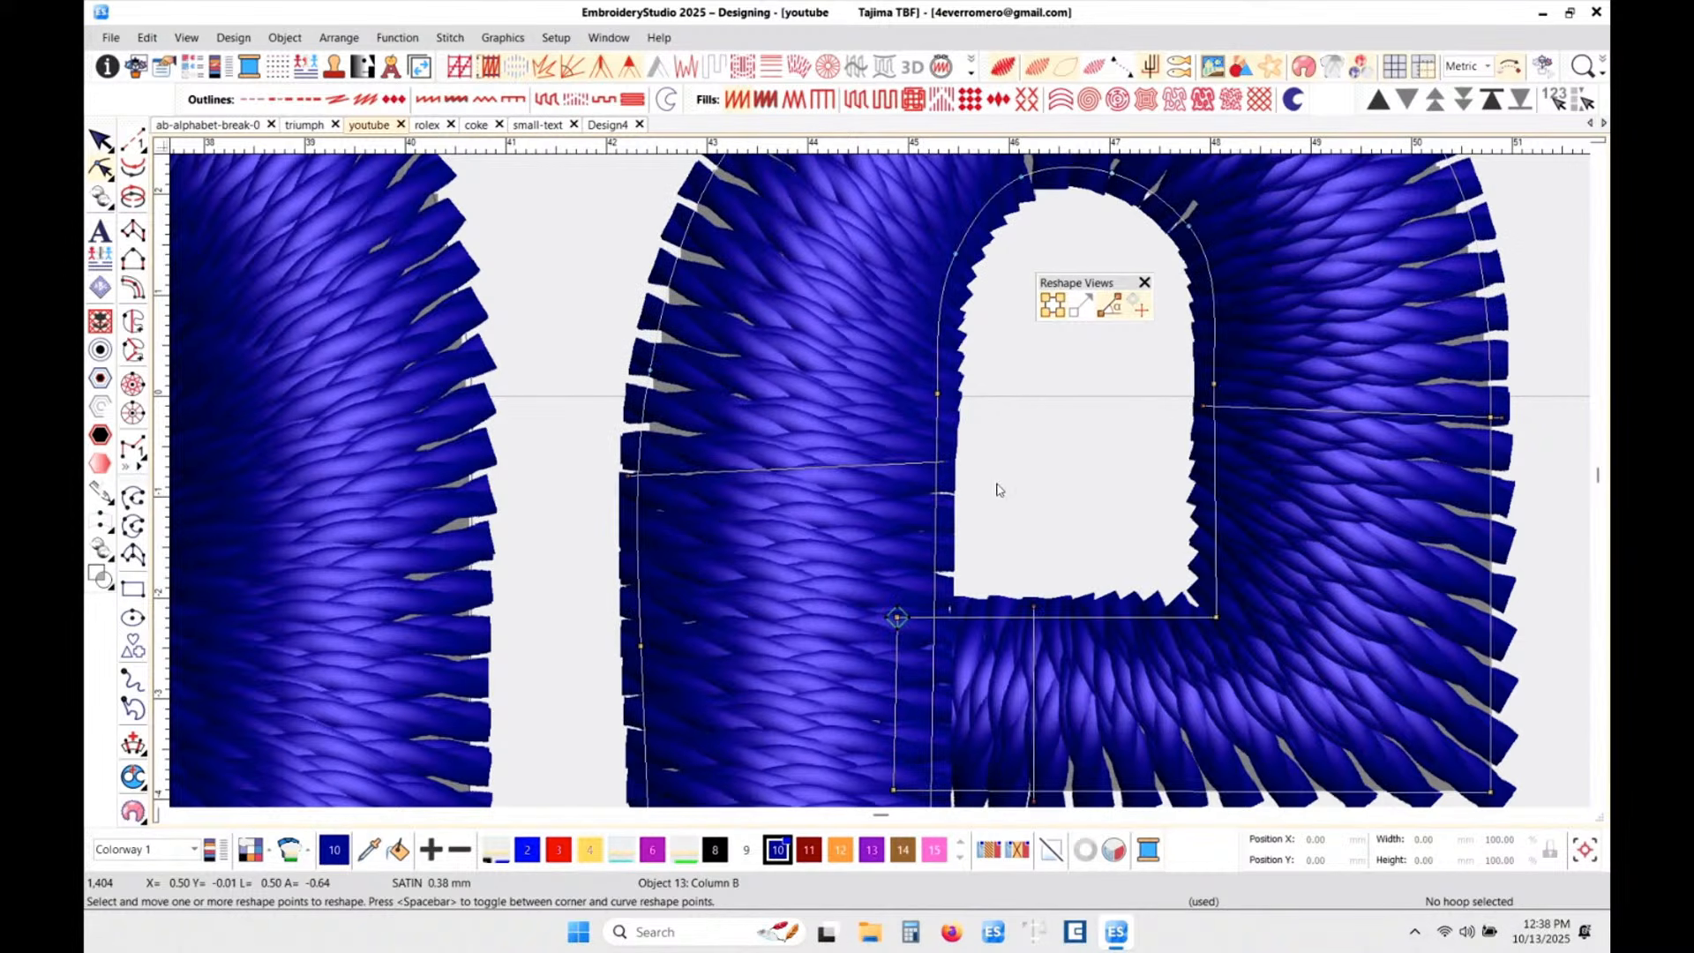
pyautogui.press('Escape')
pyautogui.scroll(-5, 998, 495)
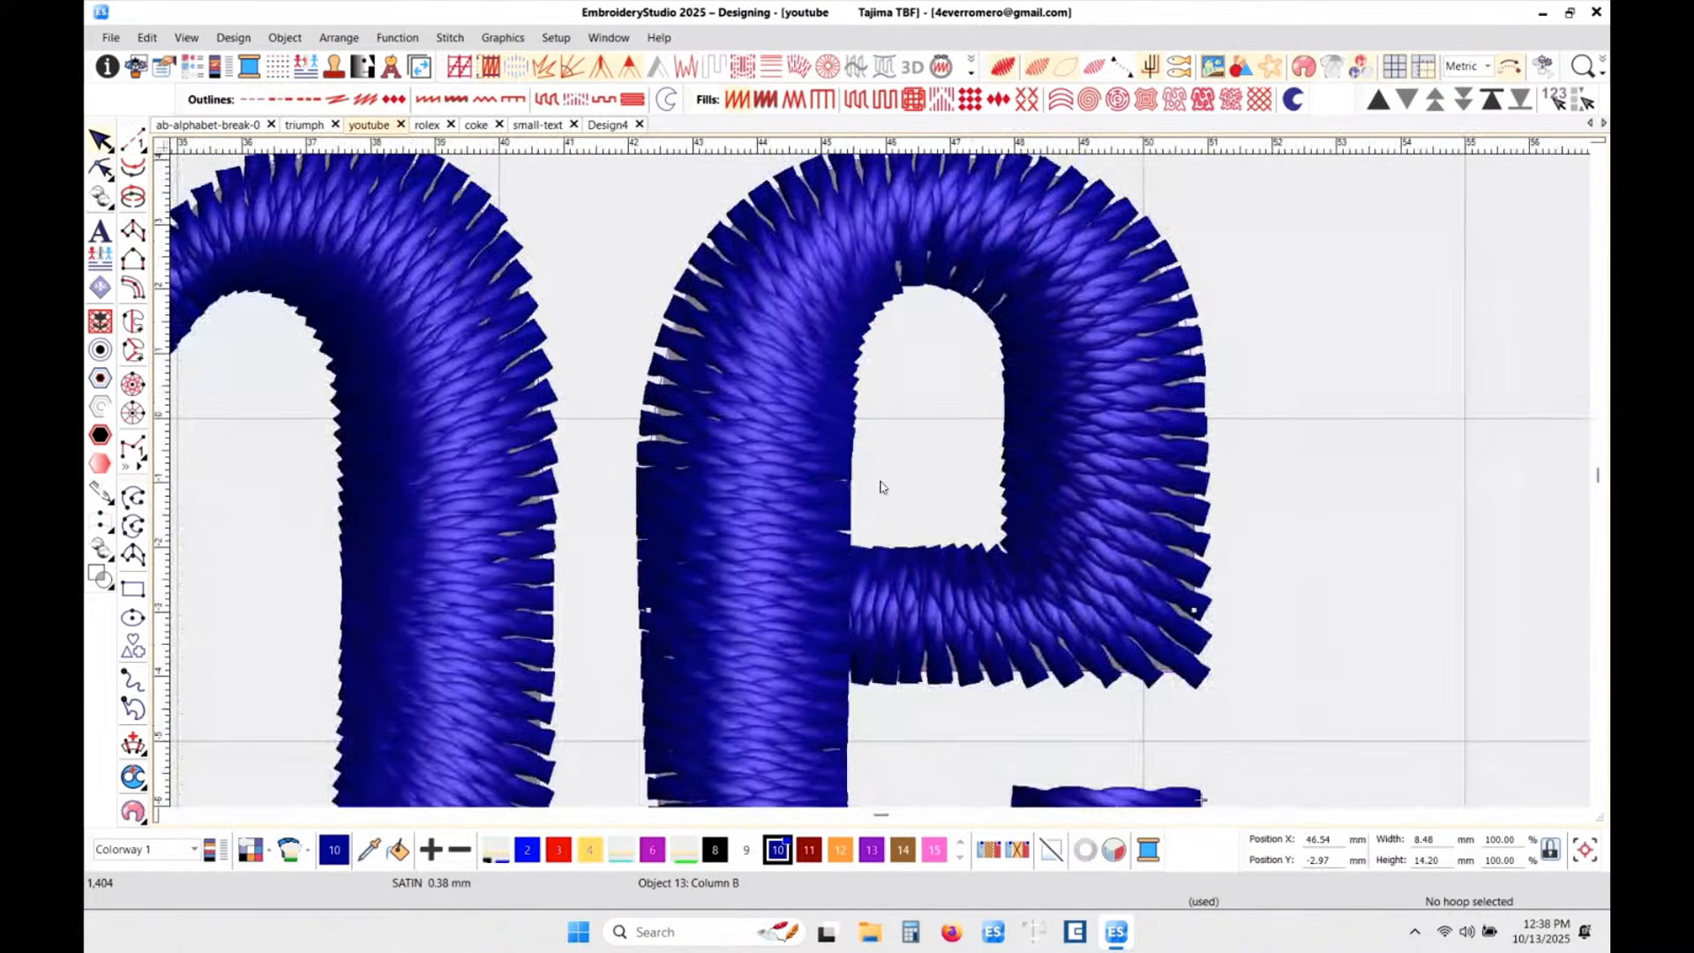
pyautogui.scroll(-1, 842, 488)
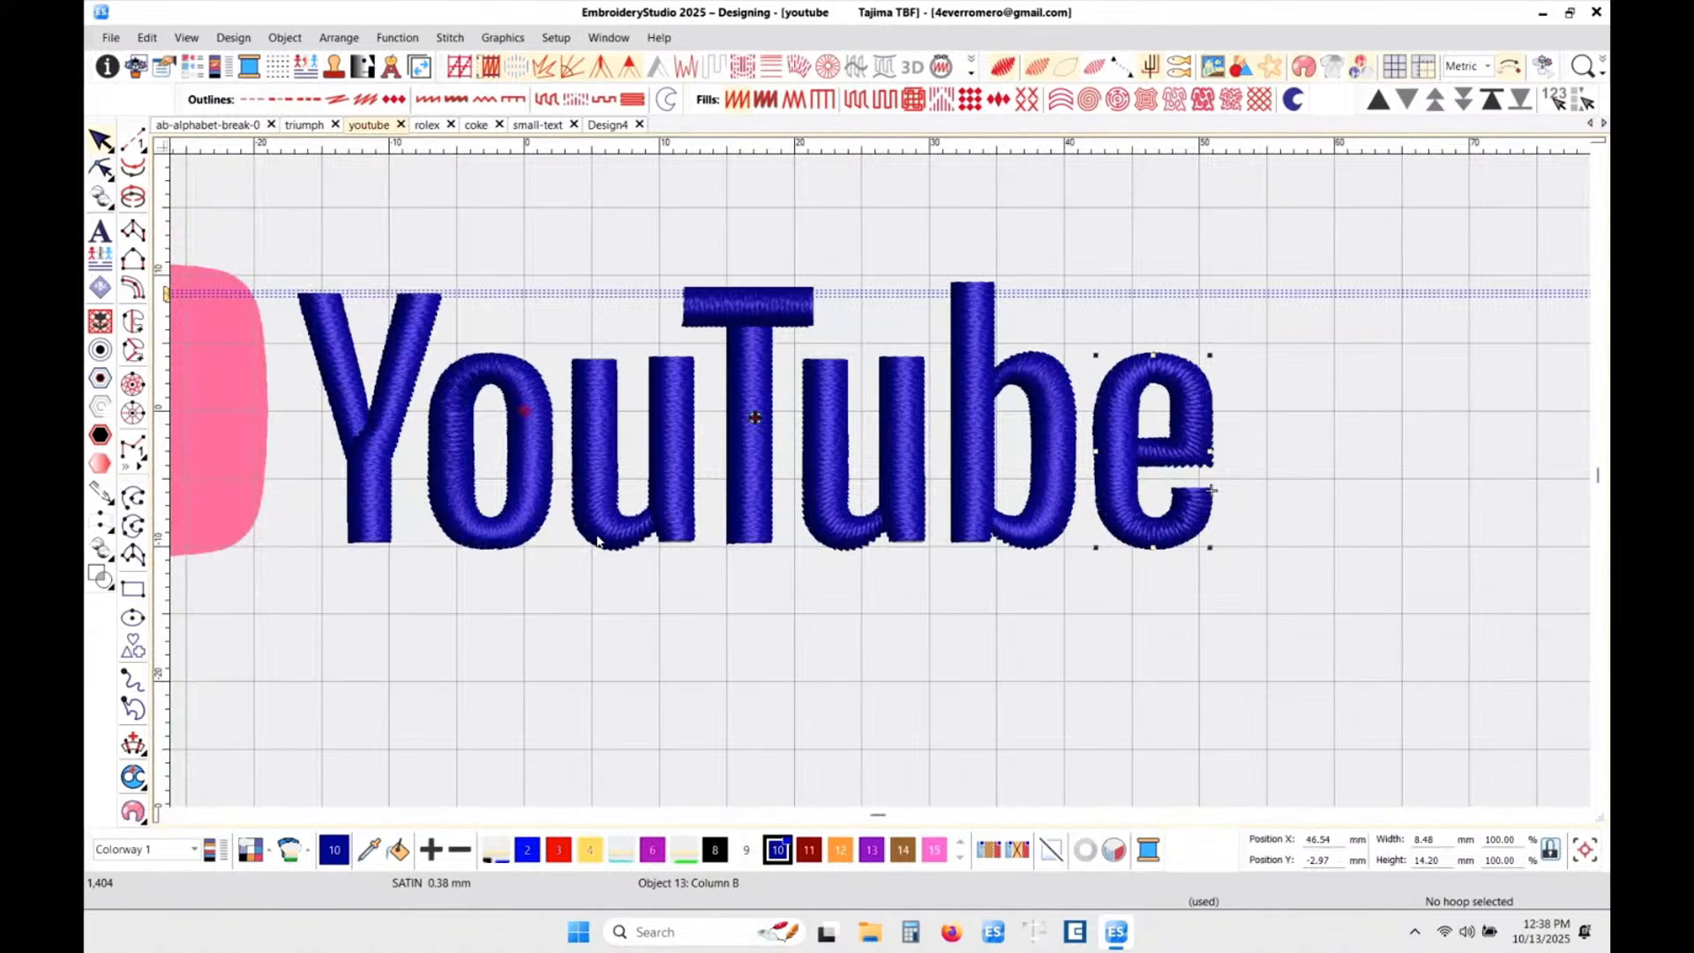
pyautogui.click(731, 647)
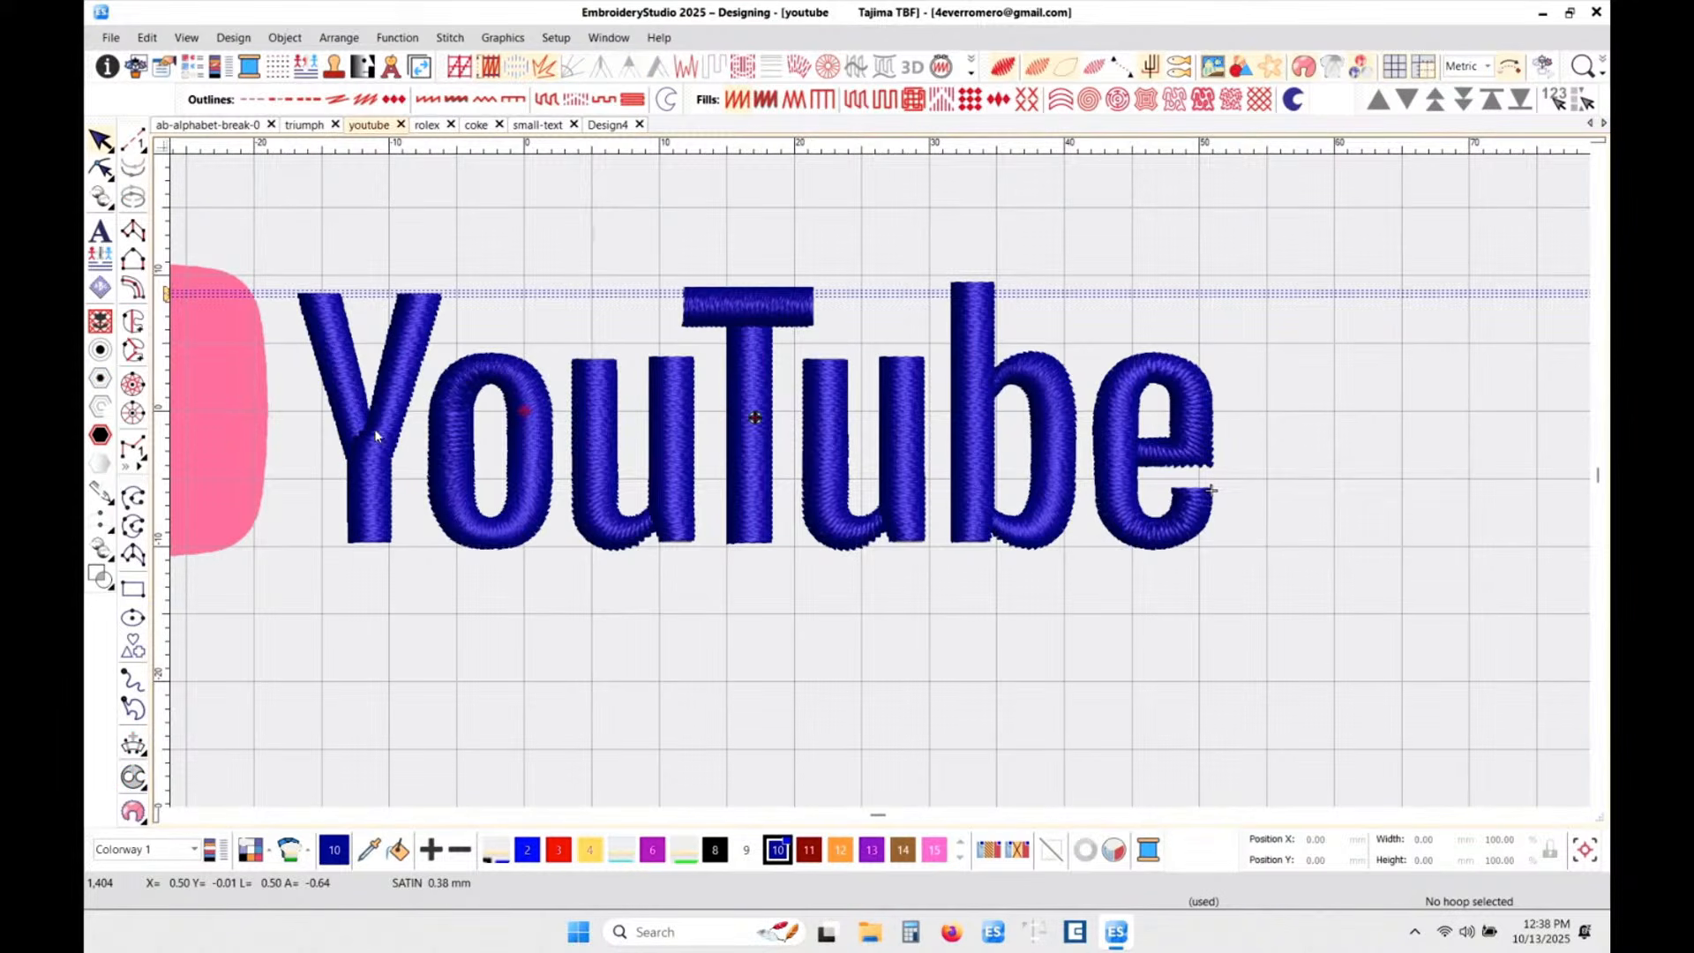
# - Turn off the realistic stitch preview so the lettering is shown as stitch lines
pyautogui.scroll(2, 376, 435)
pyautogui.press('t')
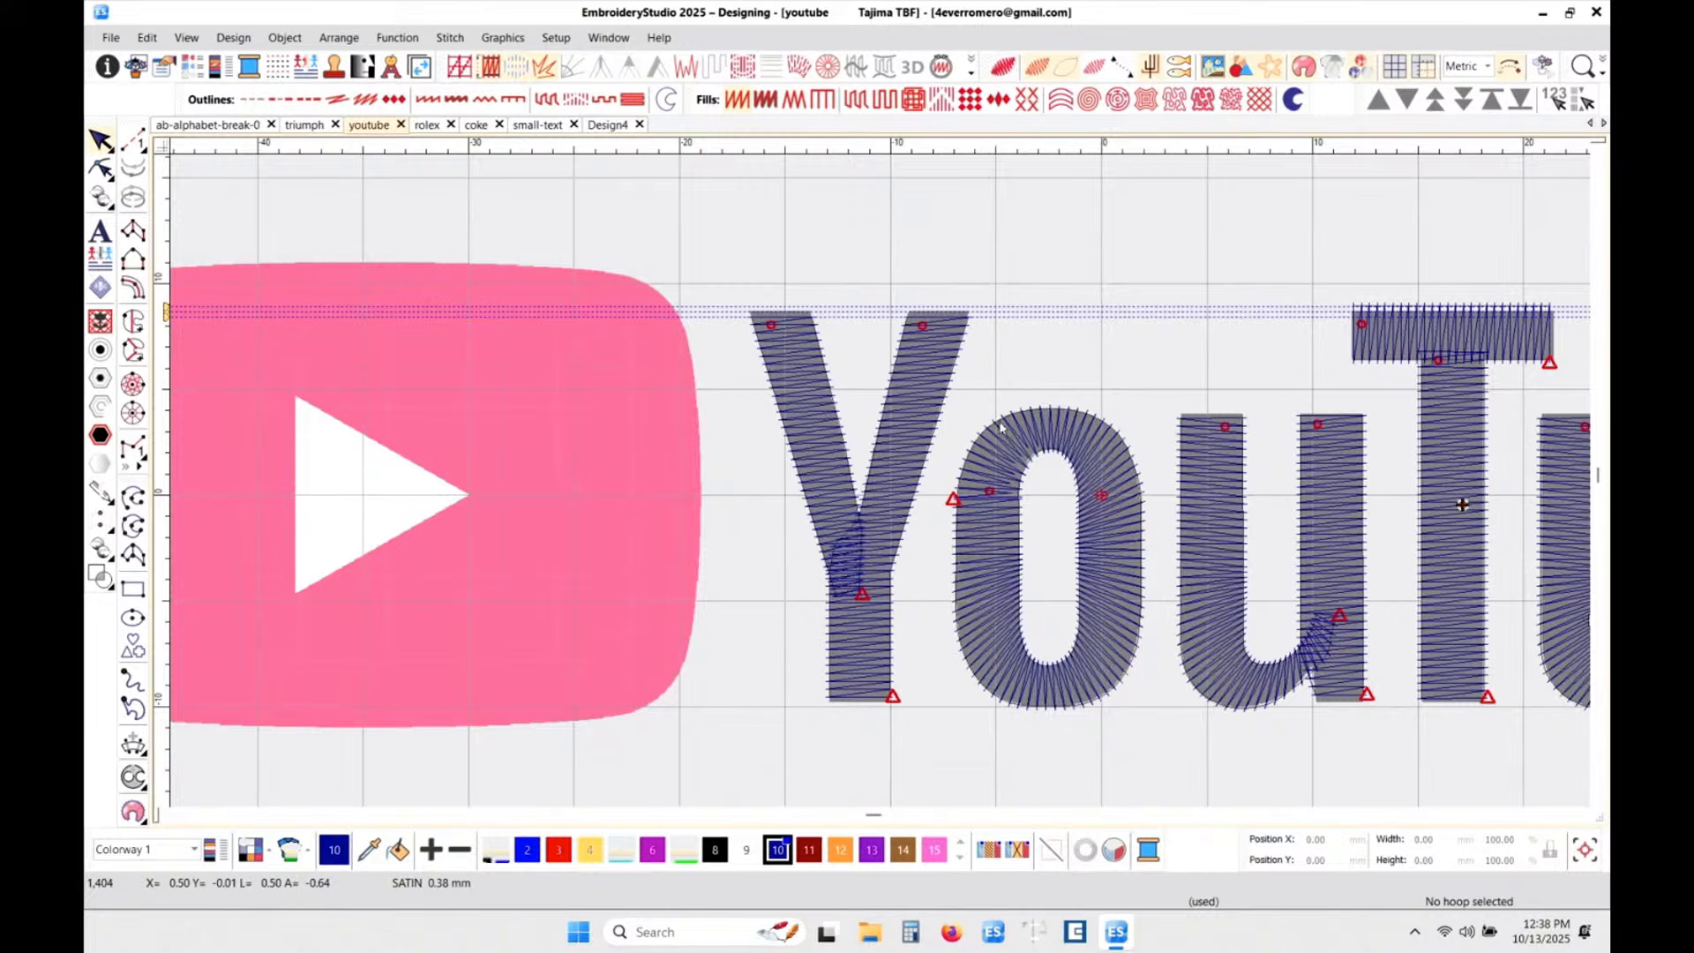
pyautogui.scroll(-4, 1003, 428)
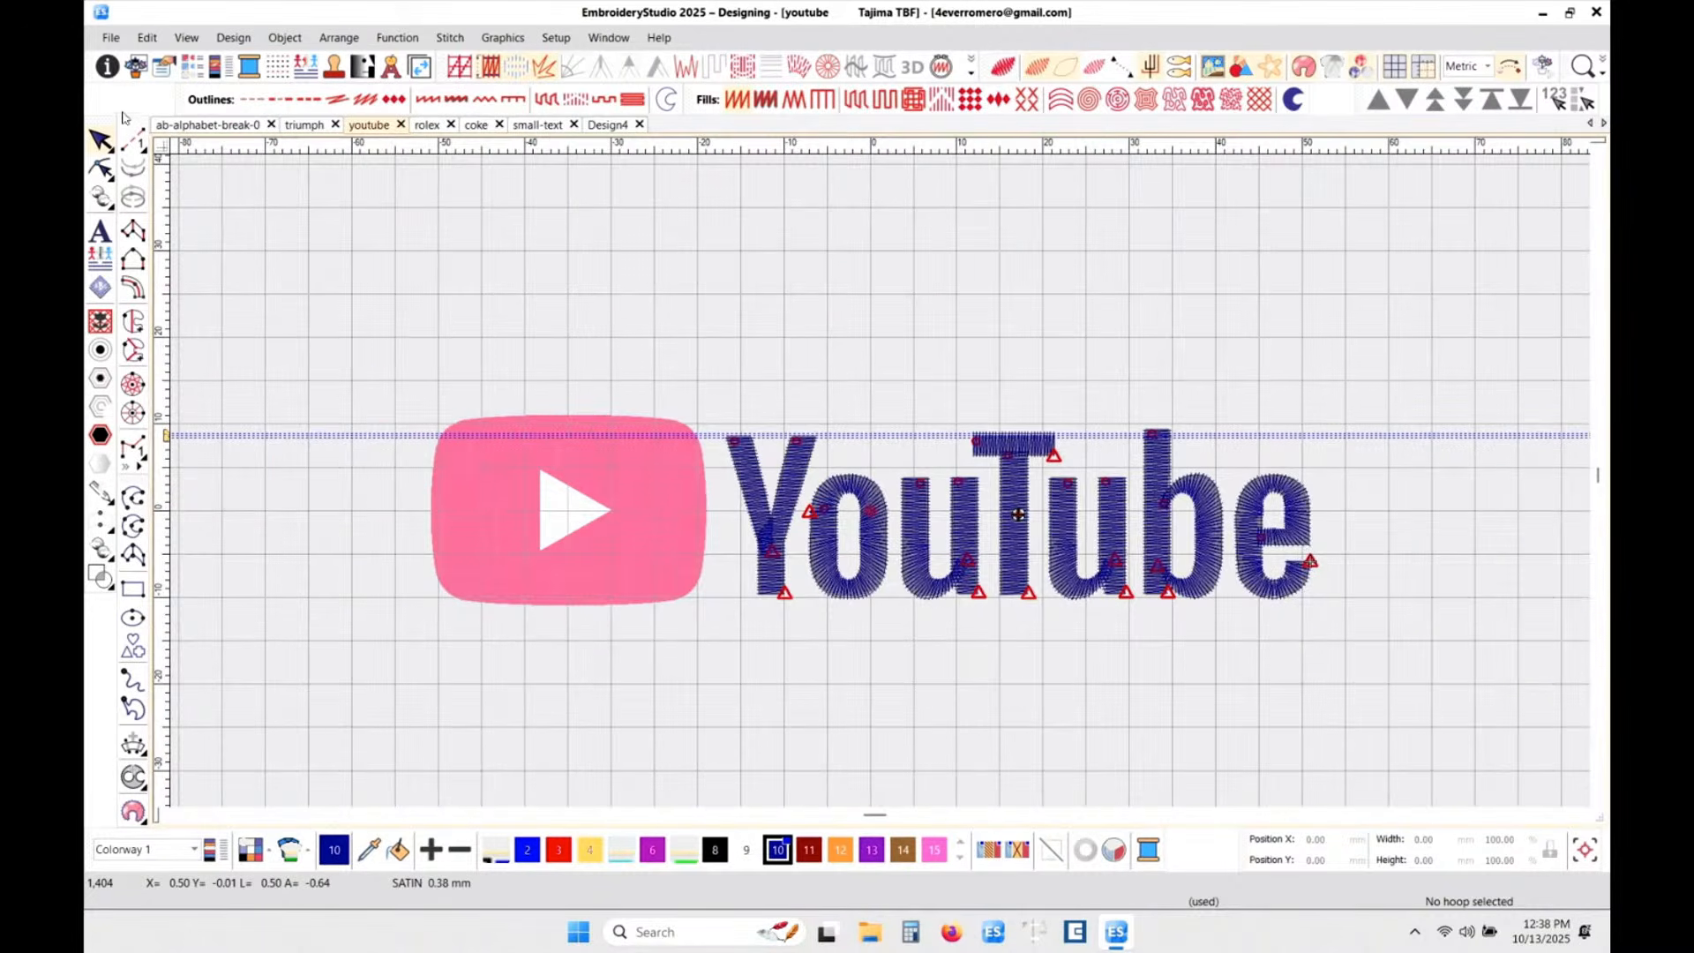
# - Show the object properties and color-object list, and select all letter objects in color 10
pyautogui.click(164, 66)
pyautogui.click(192, 66)
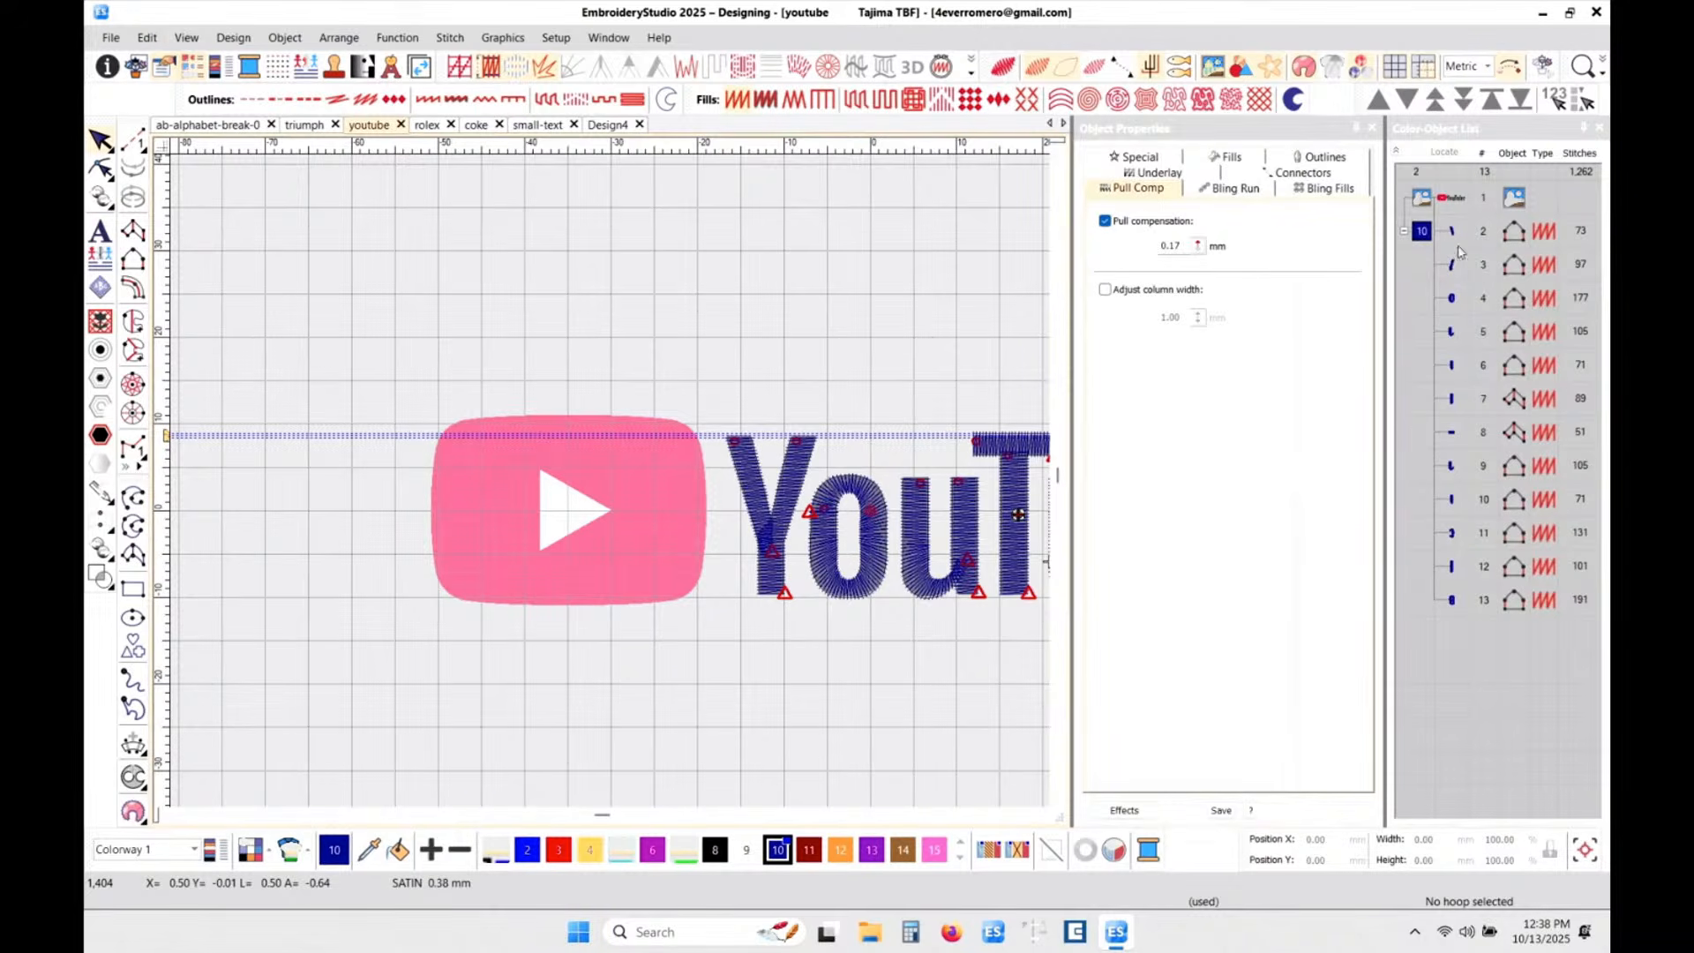
pyautogui.click(1420, 232)
pyautogui.scroll(-2, 959, 509)
pyautogui.scroll(4, 610, 483)
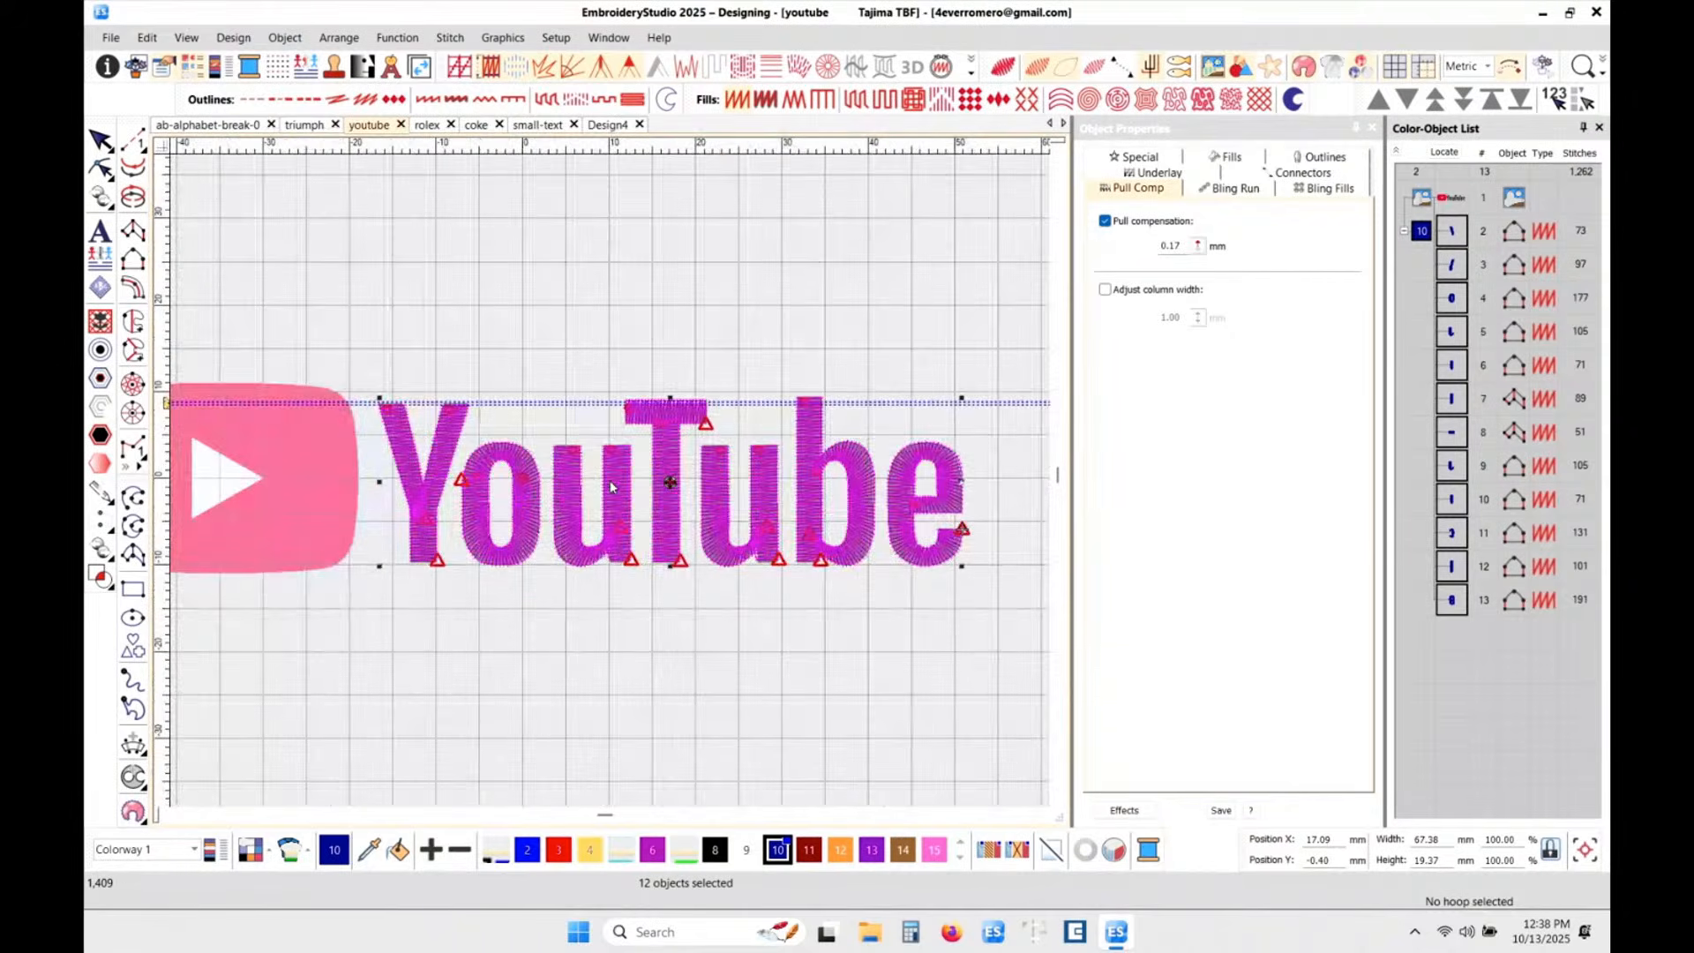
pyautogui.scroll(-2, 610, 483)
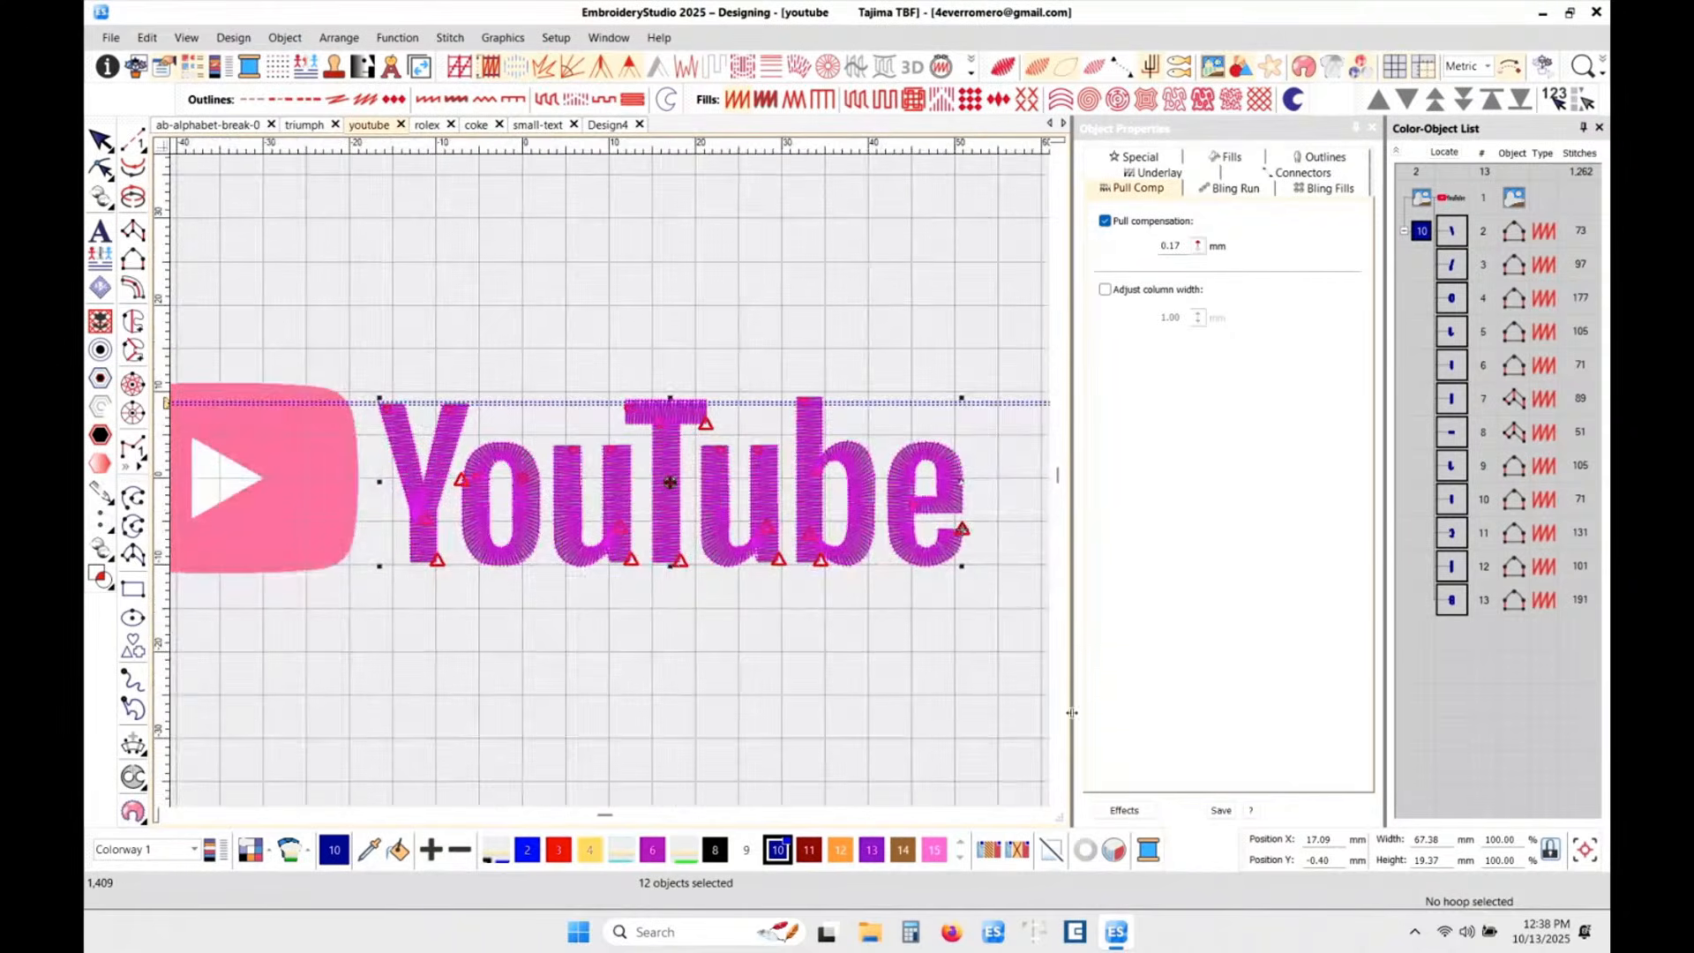
# - Switch the measurement units to U.S. and measure the stitch width across the "T" stem
pyautogui.click(1486, 66)
pyautogui.click(1464, 97)
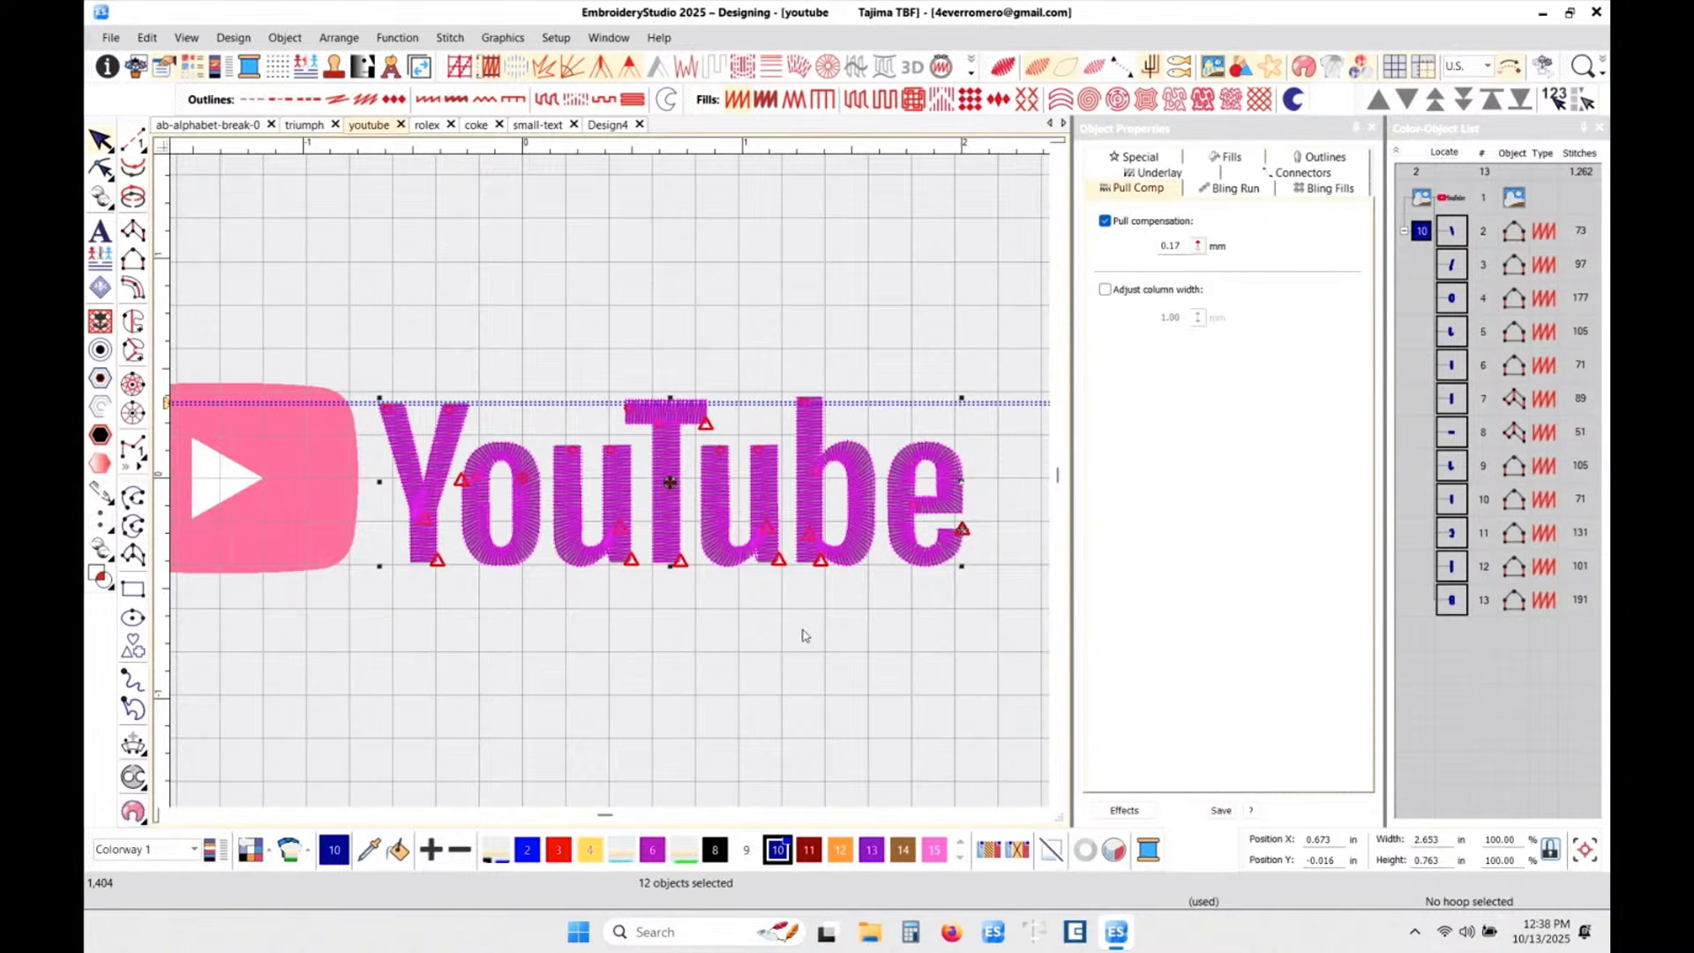
pyautogui.scroll(5, 612, 476)
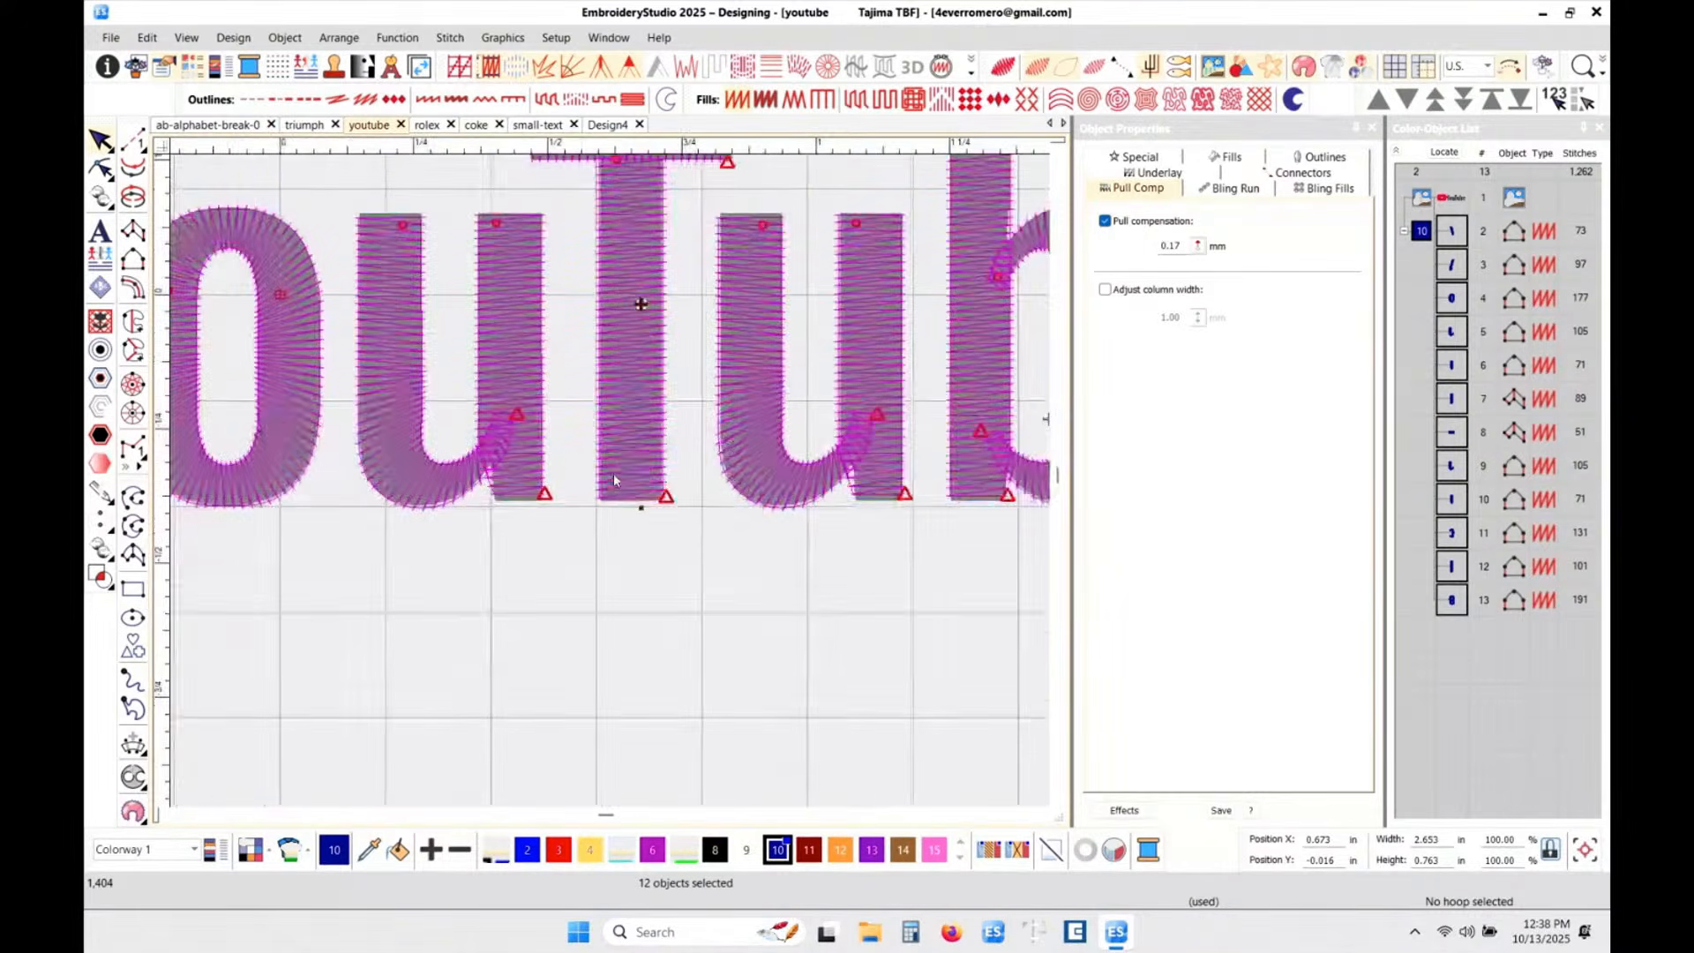
pyautogui.press('Escape')
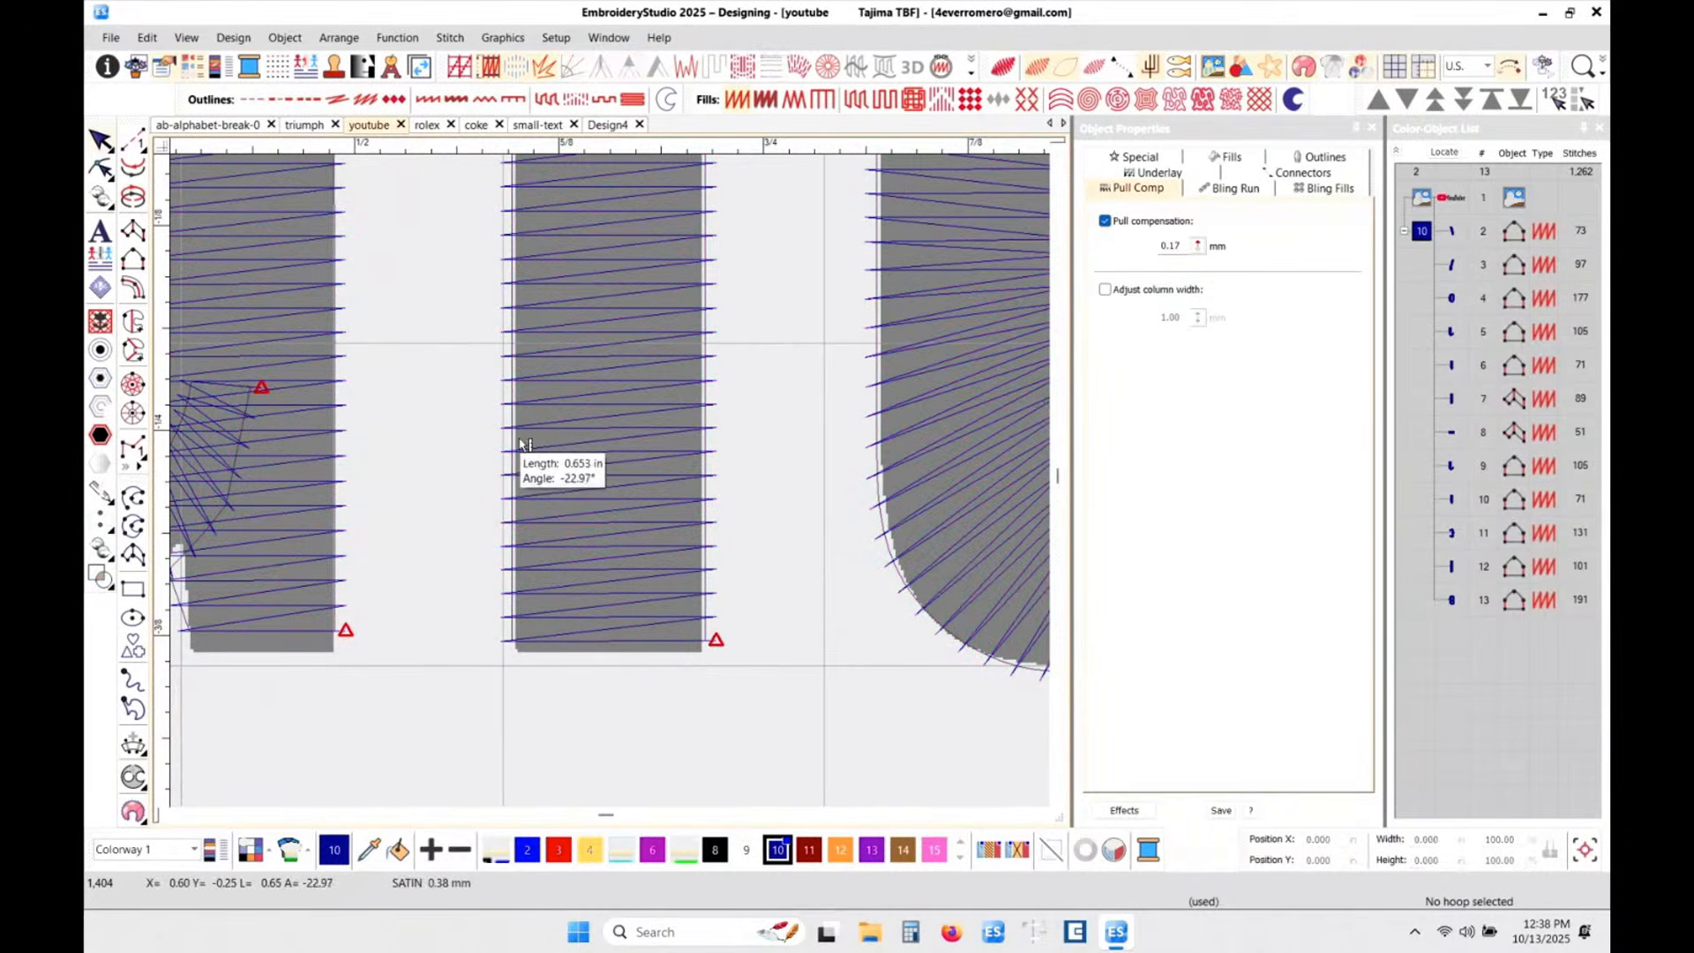
pyautogui.moveTo(502, 430); pyautogui.dragTo(722, 434)
pyautogui.press('Escape')
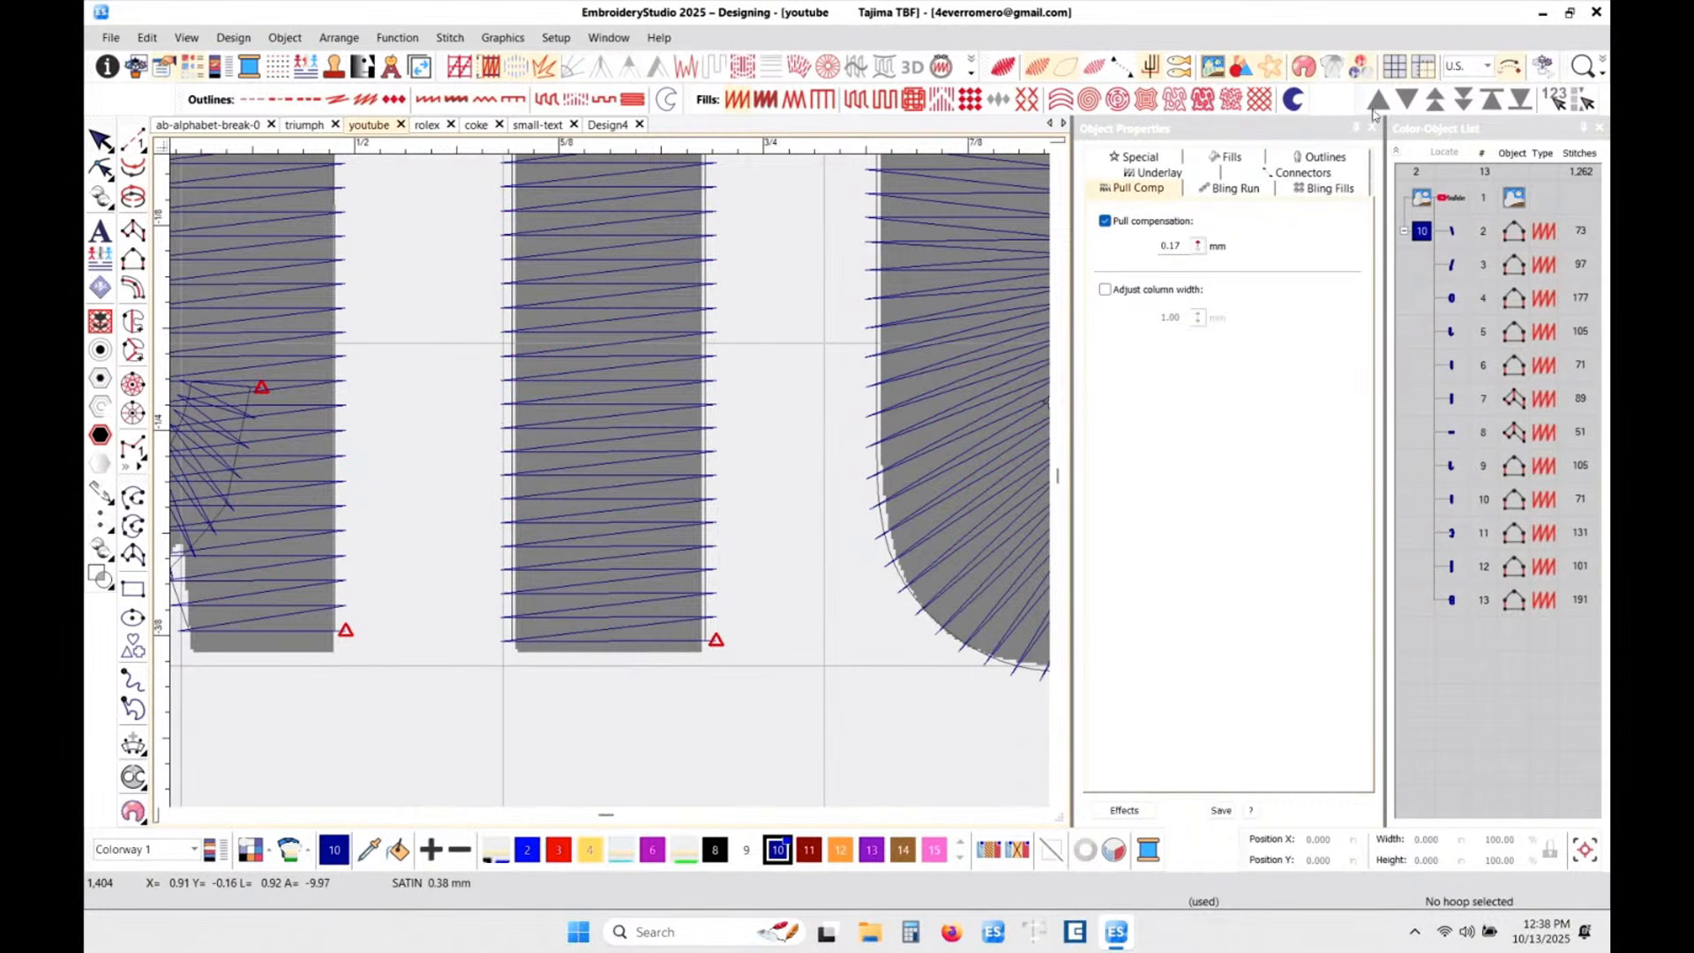
# - Return the units to Metric and measure the "T" stem's stitch width again
pyautogui.click(1488, 67)
pyautogui.click(1466, 85)
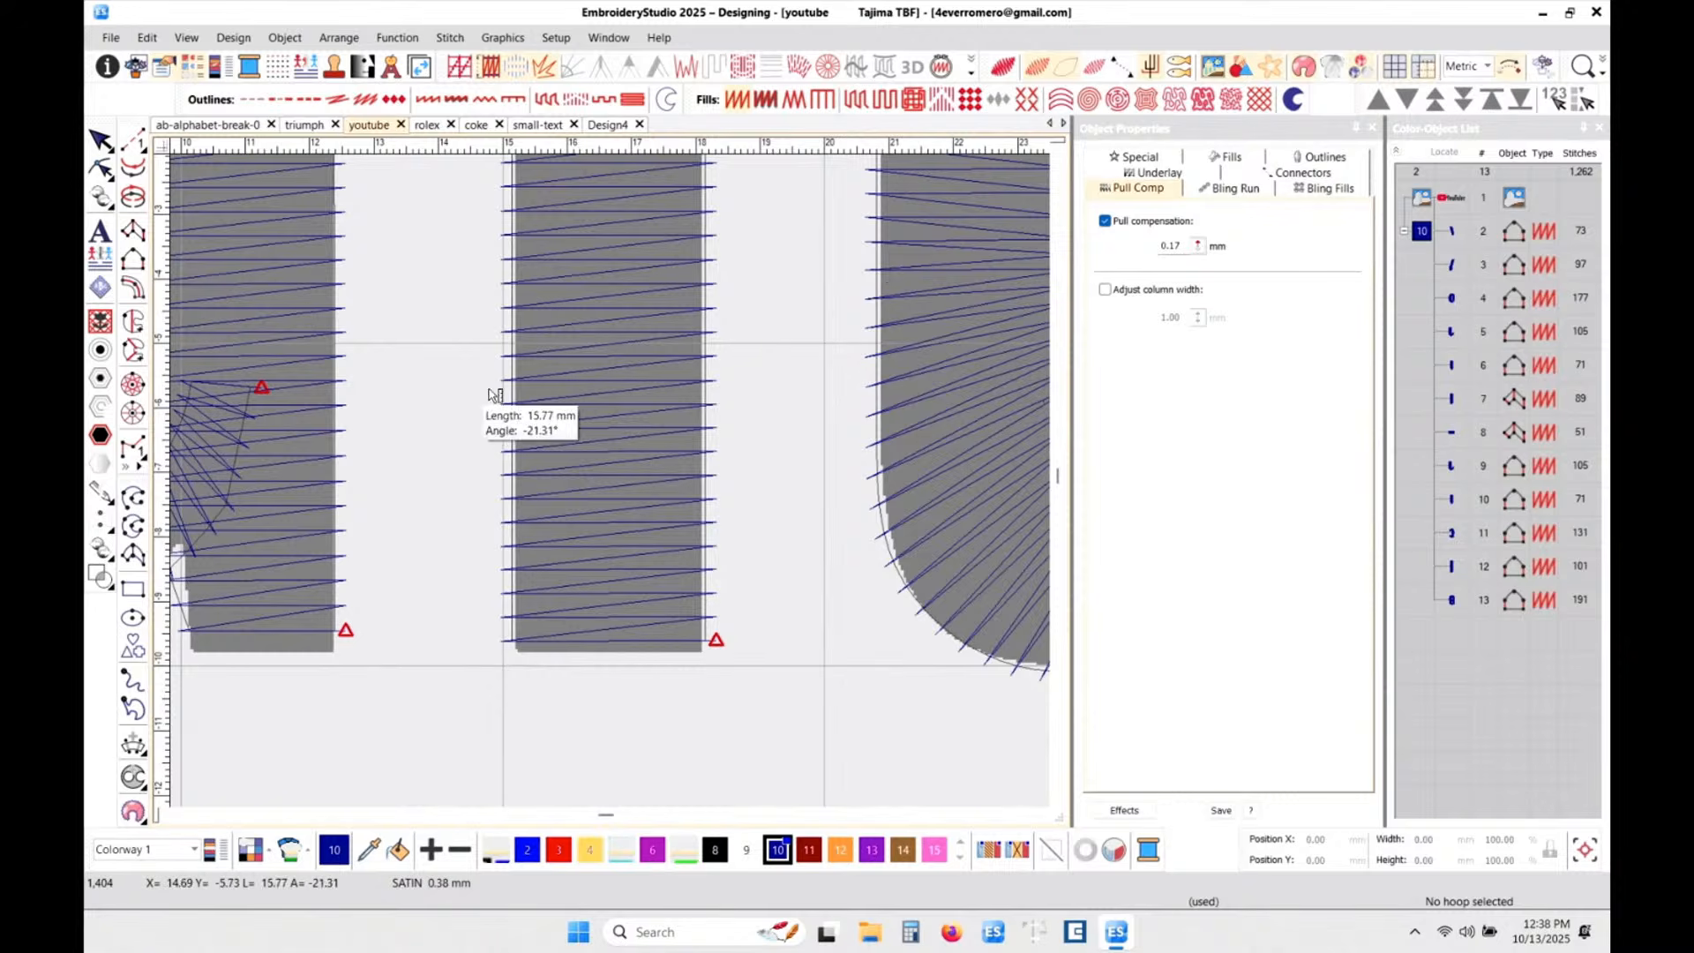
pyautogui.moveTo(501, 382); pyautogui.dragTo(615, 486)
pyautogui.scroll(-3, 614, 486)
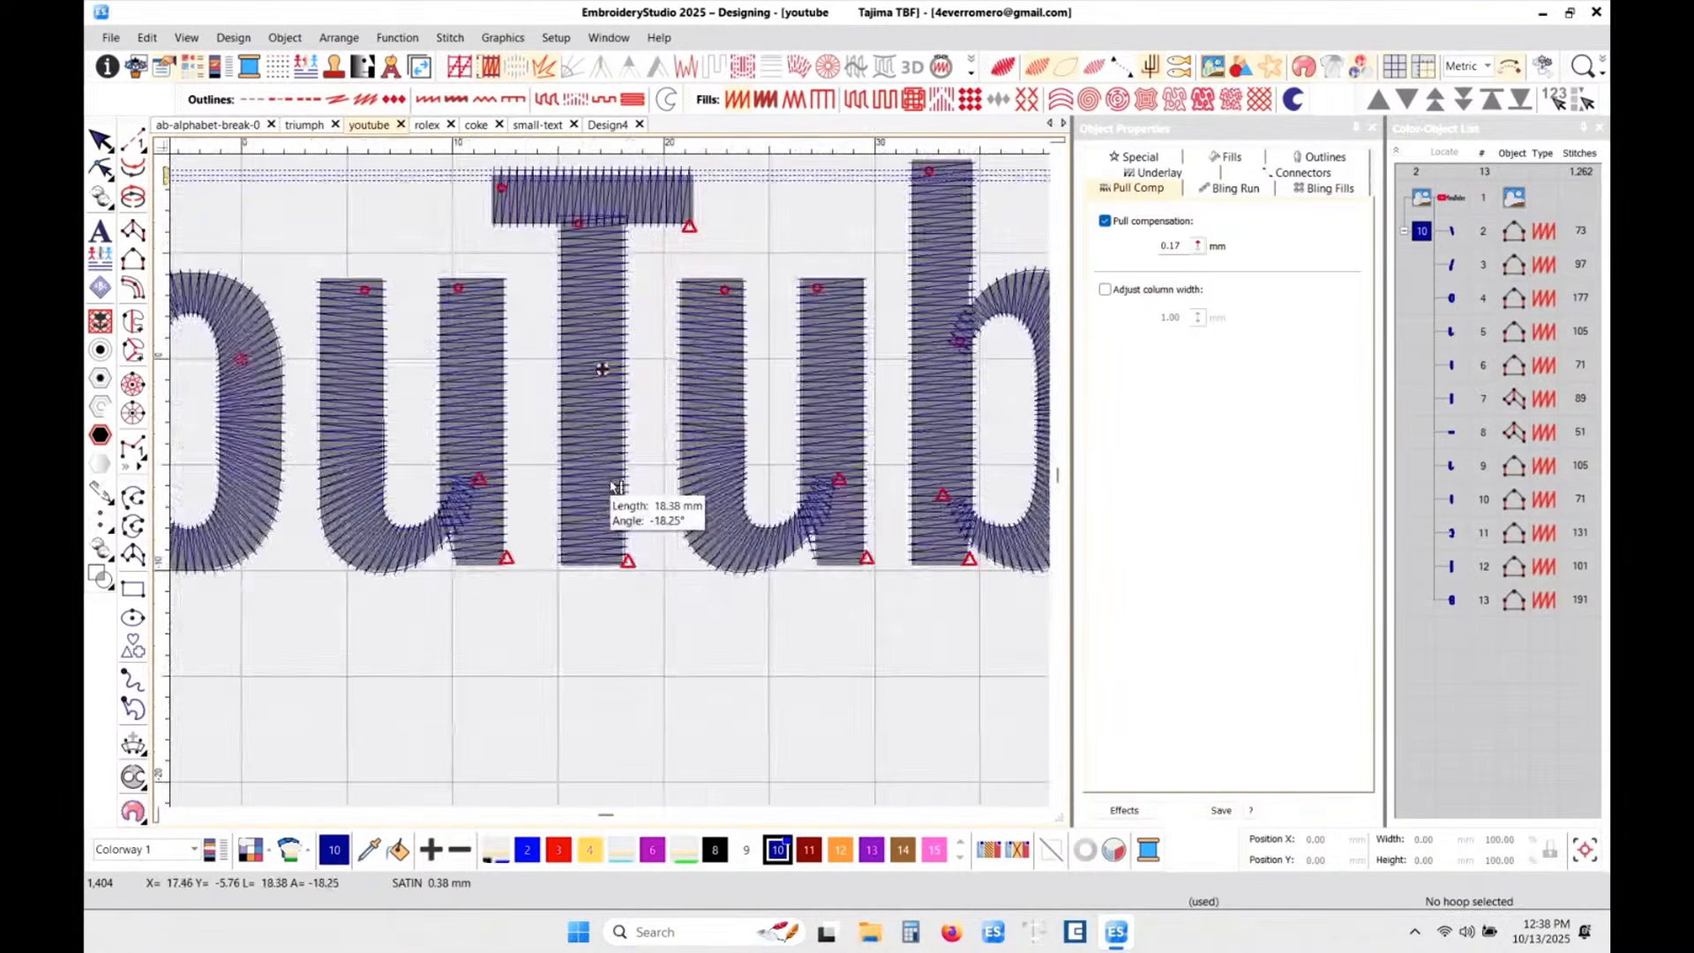
# - Select all color 10 letter objects and enable a Center Run first underlay plus the second underlay
pyautogui.click(1422, 232)
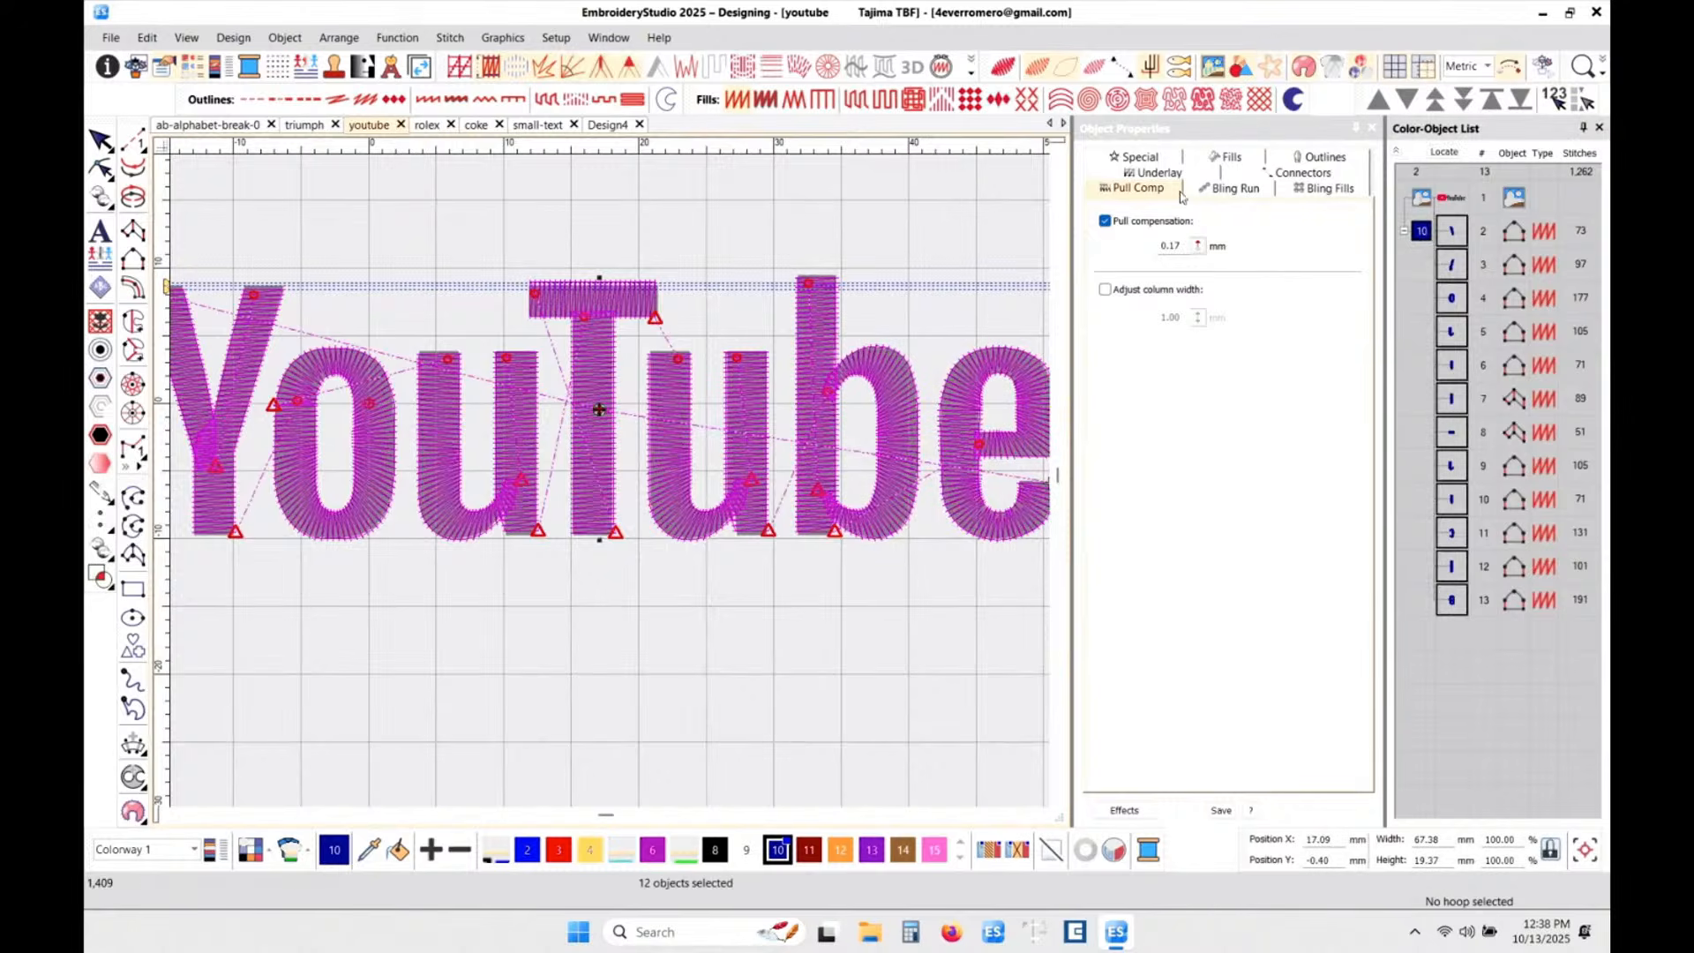
pyautogui.click(1143, 159)
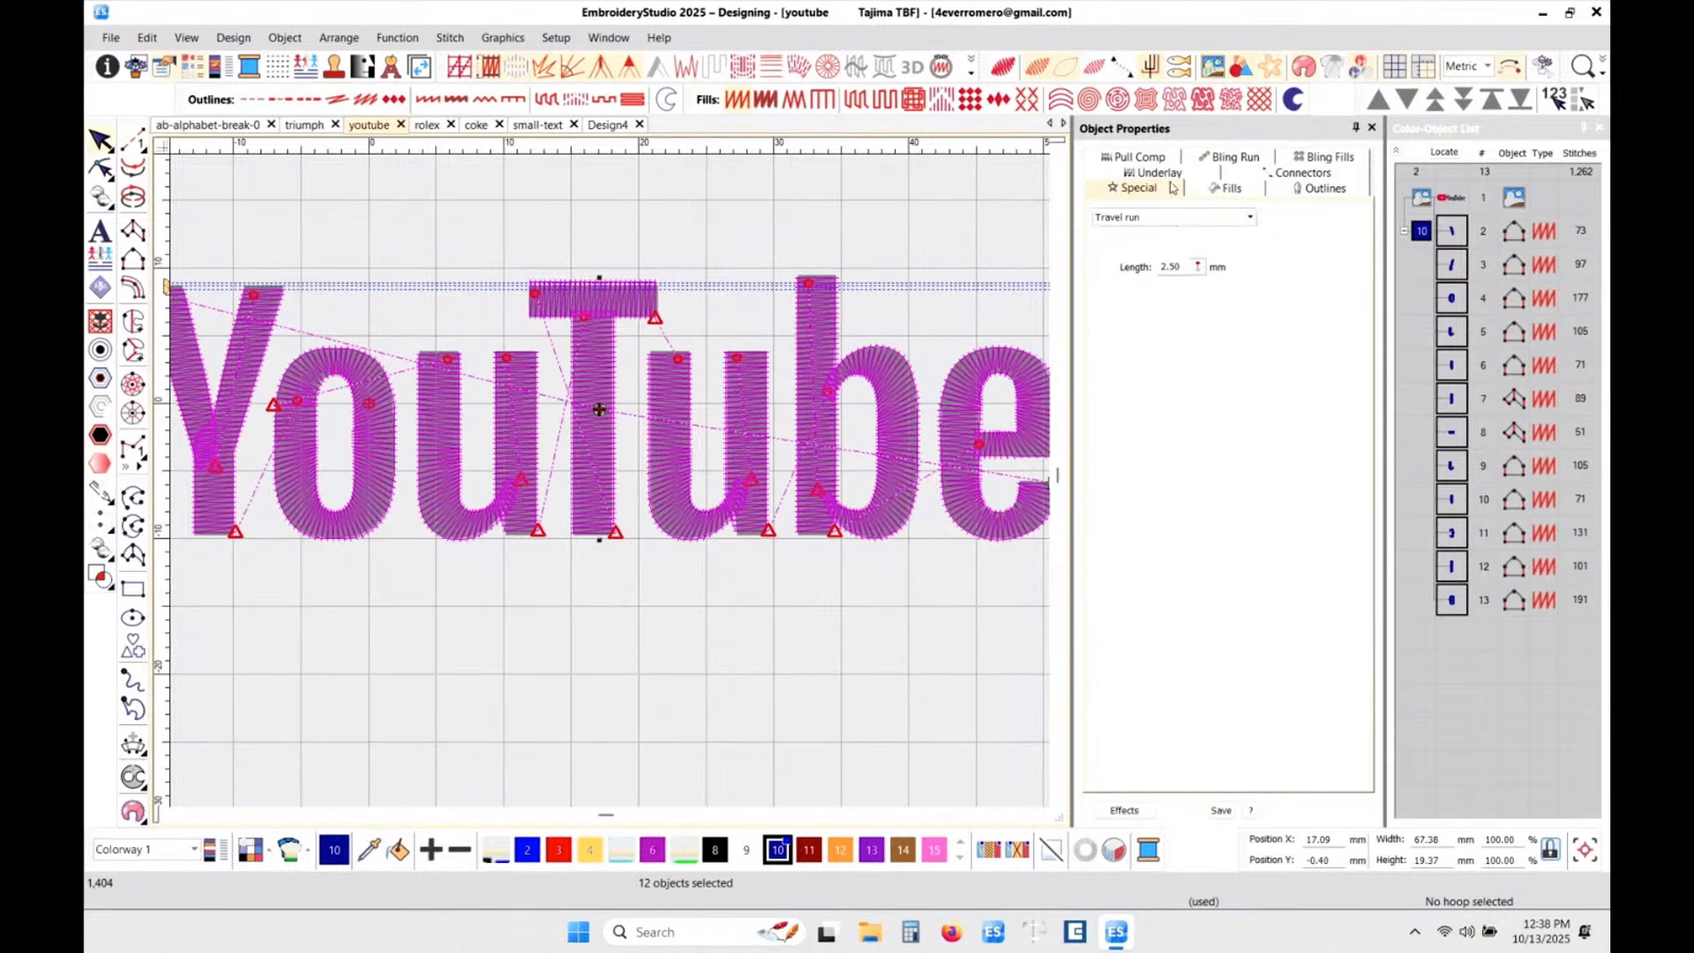
pyautogui.click(1172, 173)
pyautogui.click(1105, 222)
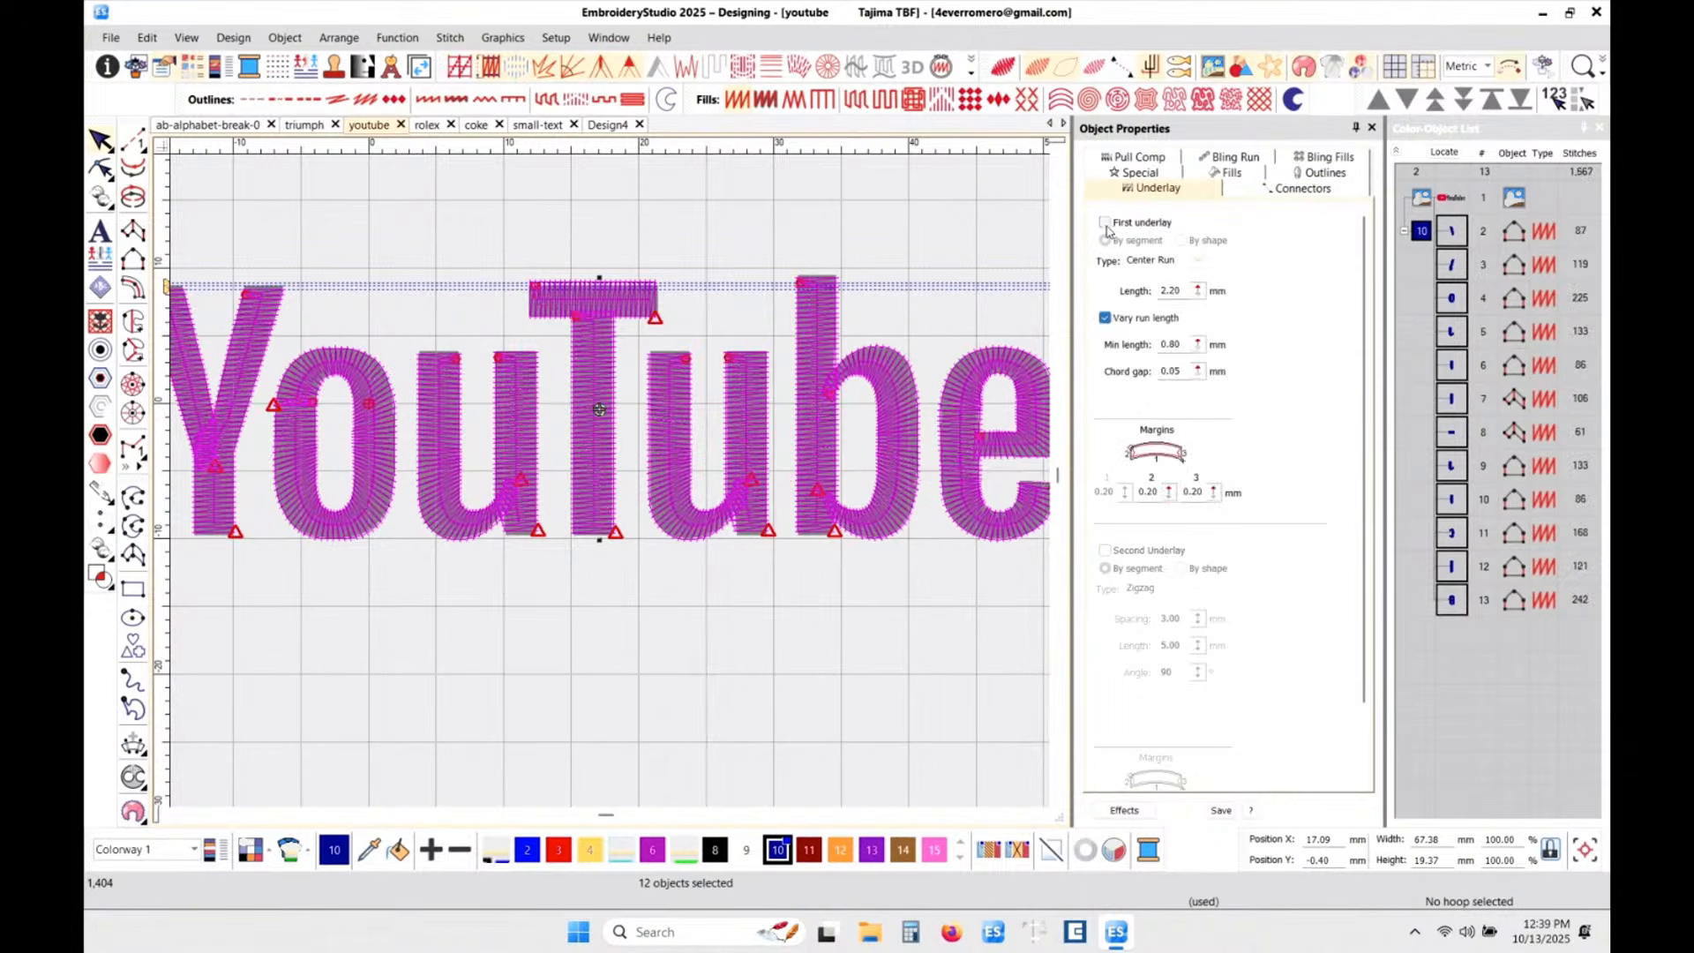
pyautogui.click(1107, 550)
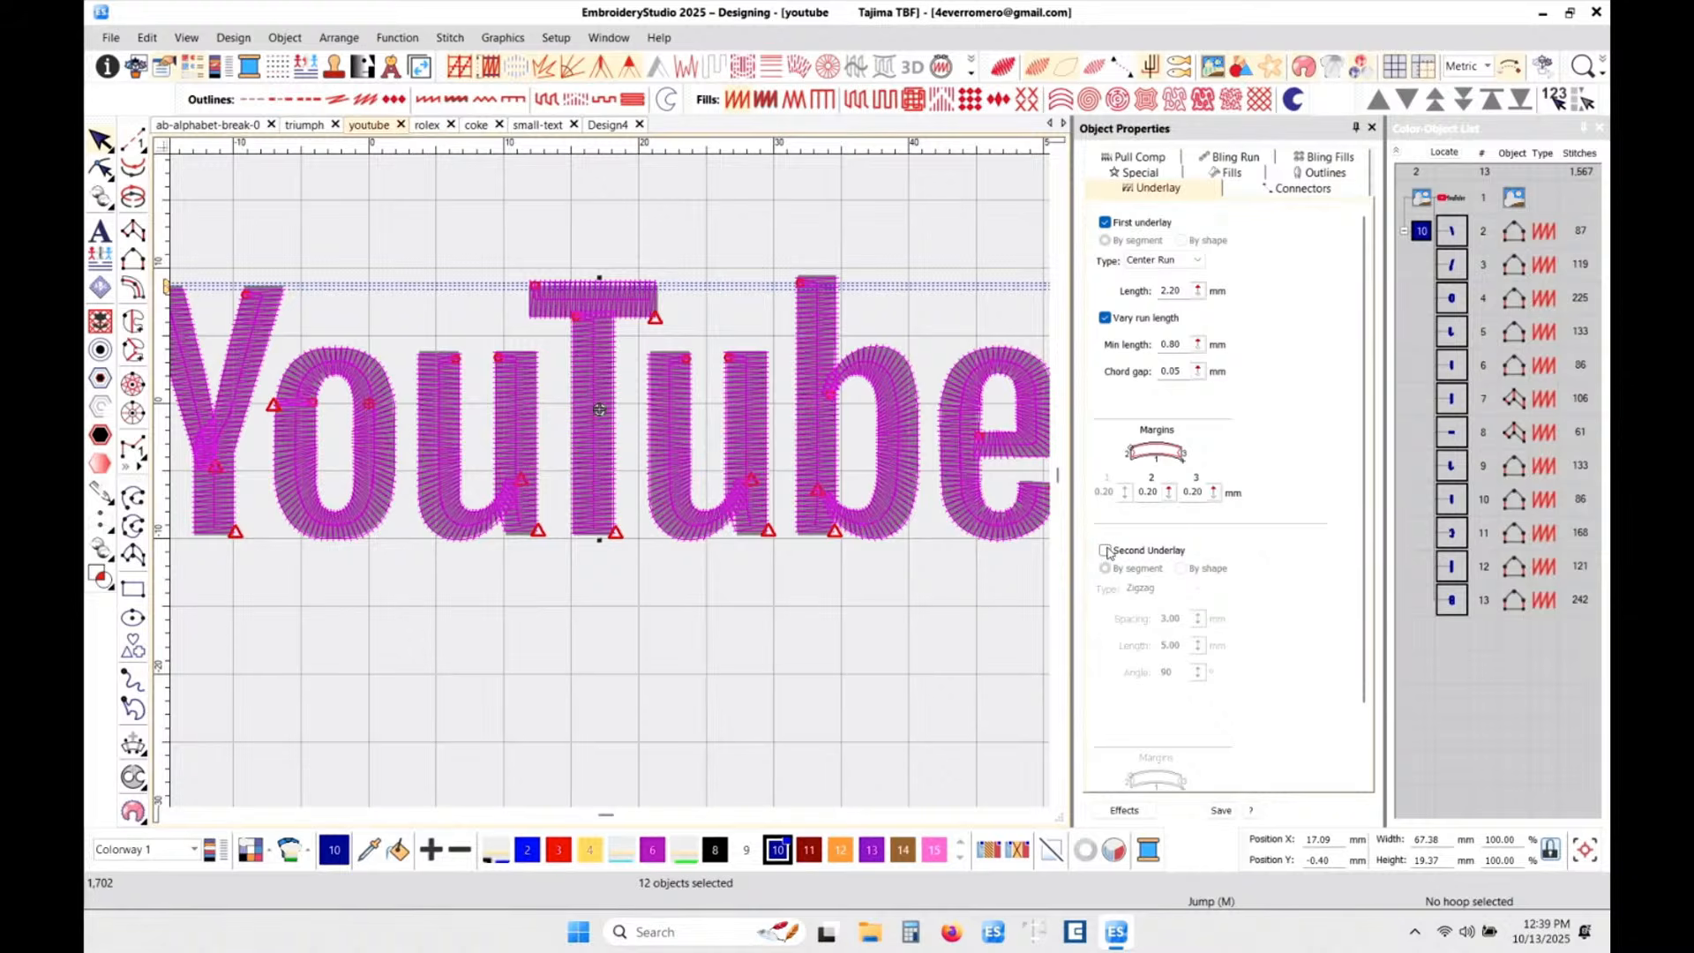
# - Examine the underlaid YouTube lettering as plain stitches and in TrueView, checking the underlay settings of all color 10 objects
pyautogui.click(460, 630)
pyautogui.scroll(-2, 372, 492)
pyautogui.scroll(2, 611, 477)
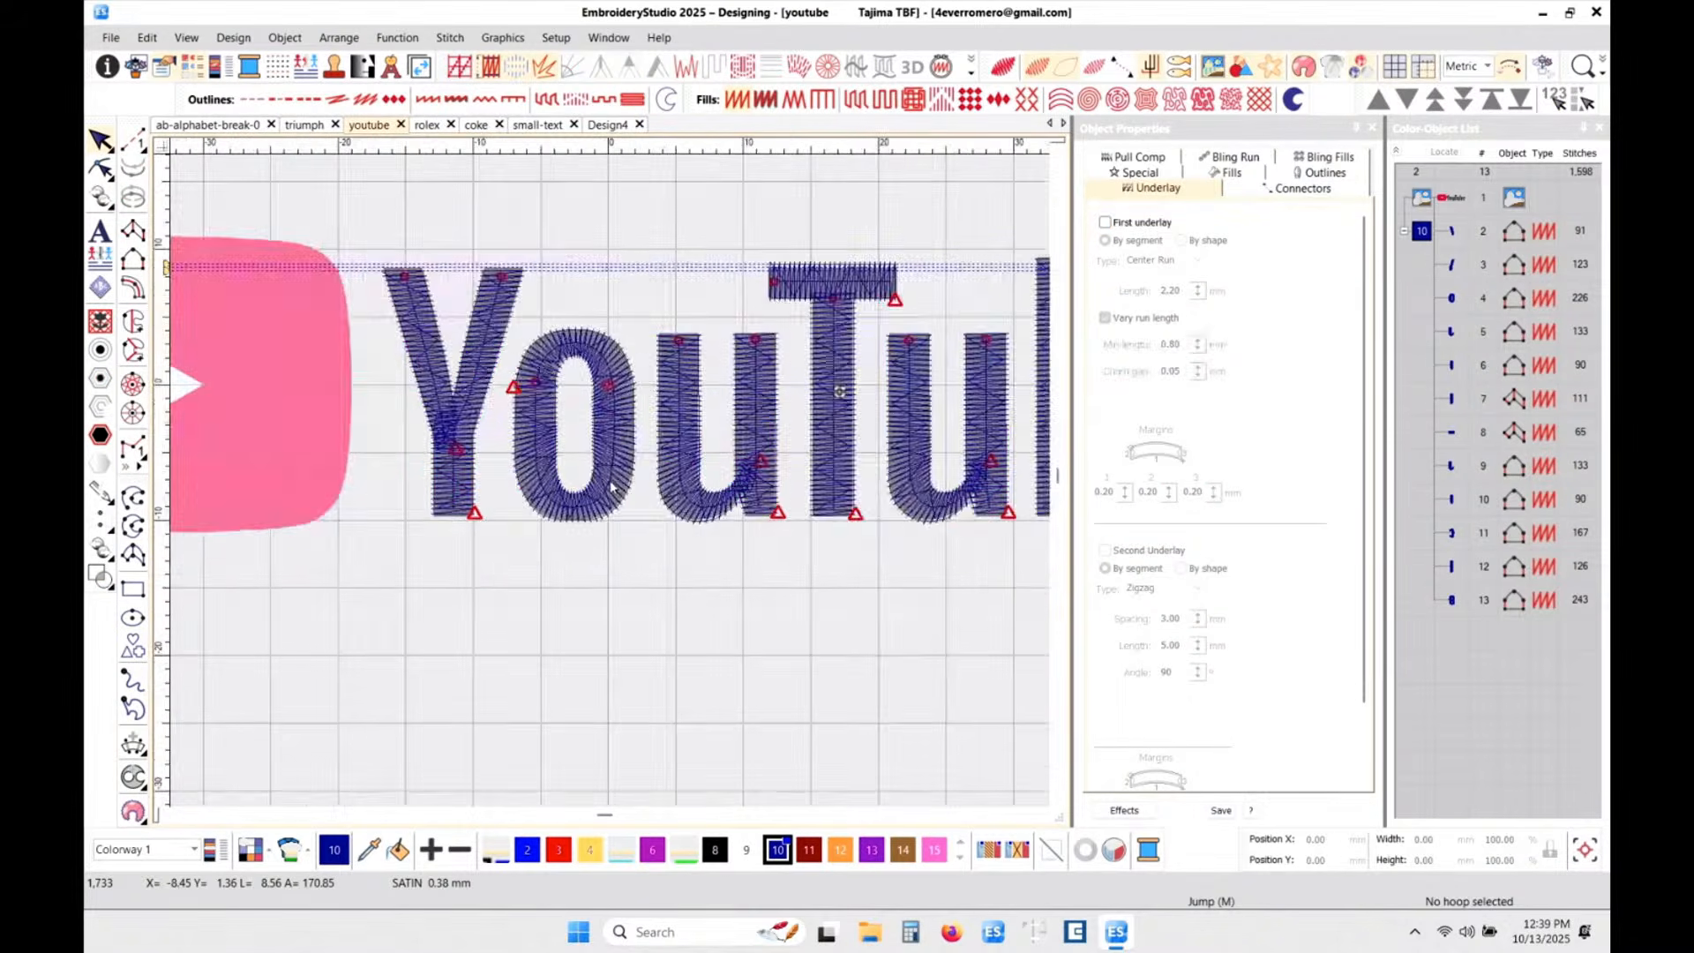
pyautogui.scroll(-2, 611, 474)
pyautogui.scroll(2, 611, 477)
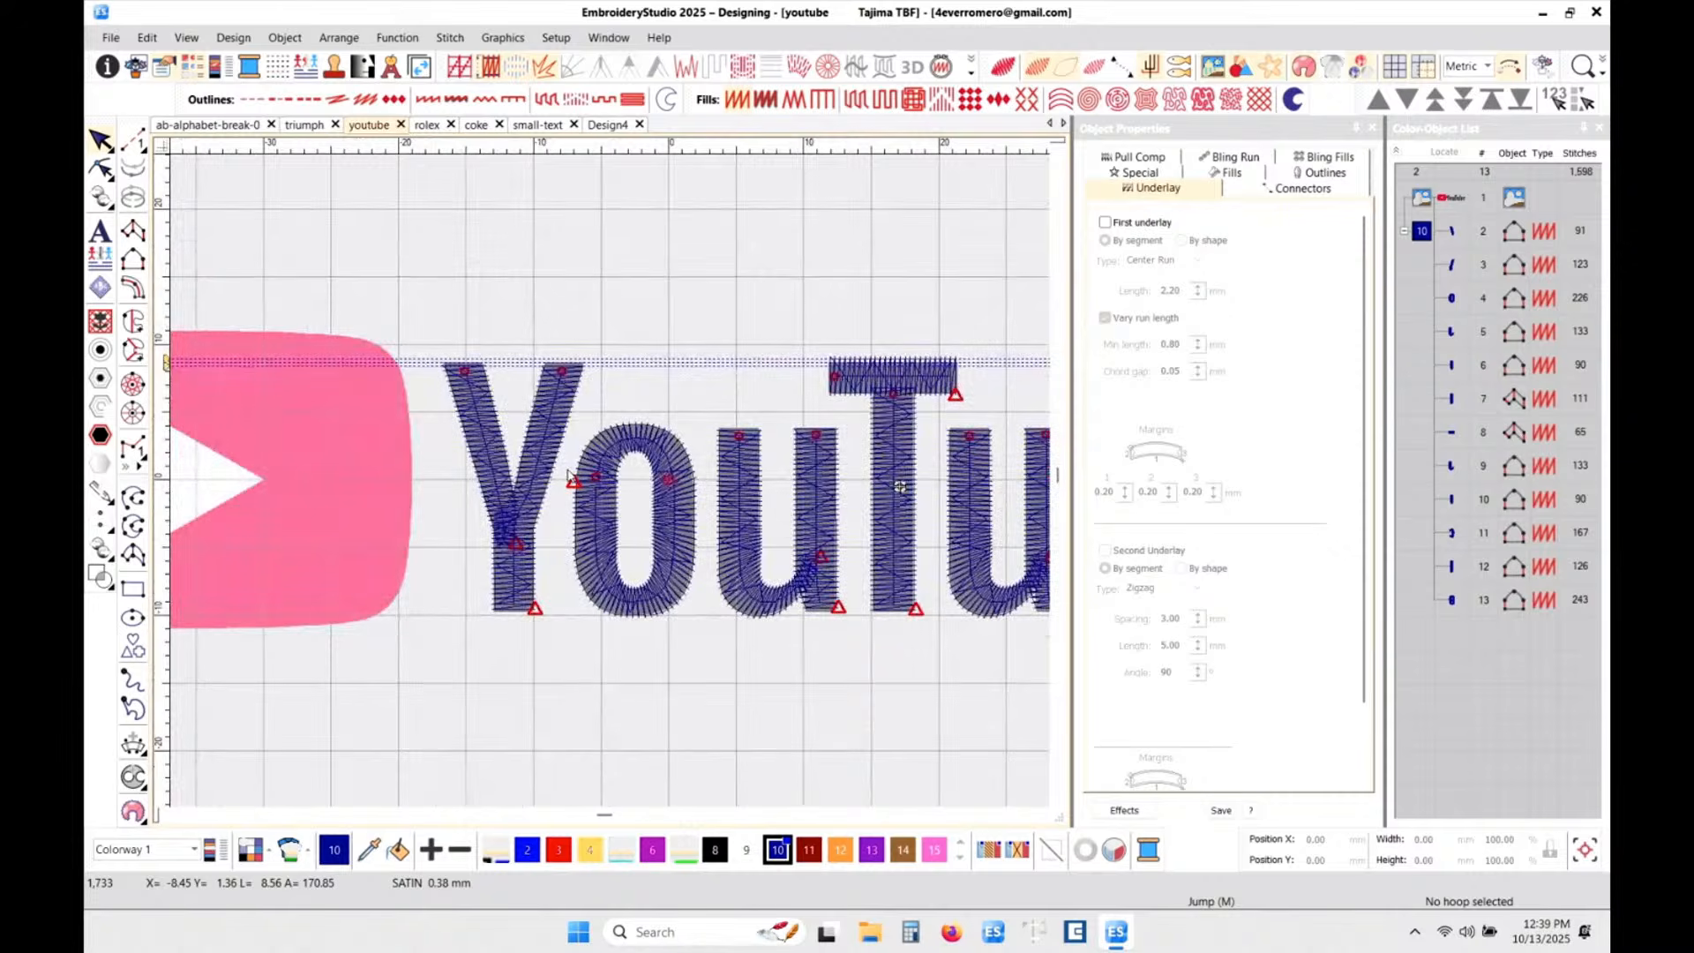
pyautogui.press('t')
pyautogui.scroll(-1, 688, 468)
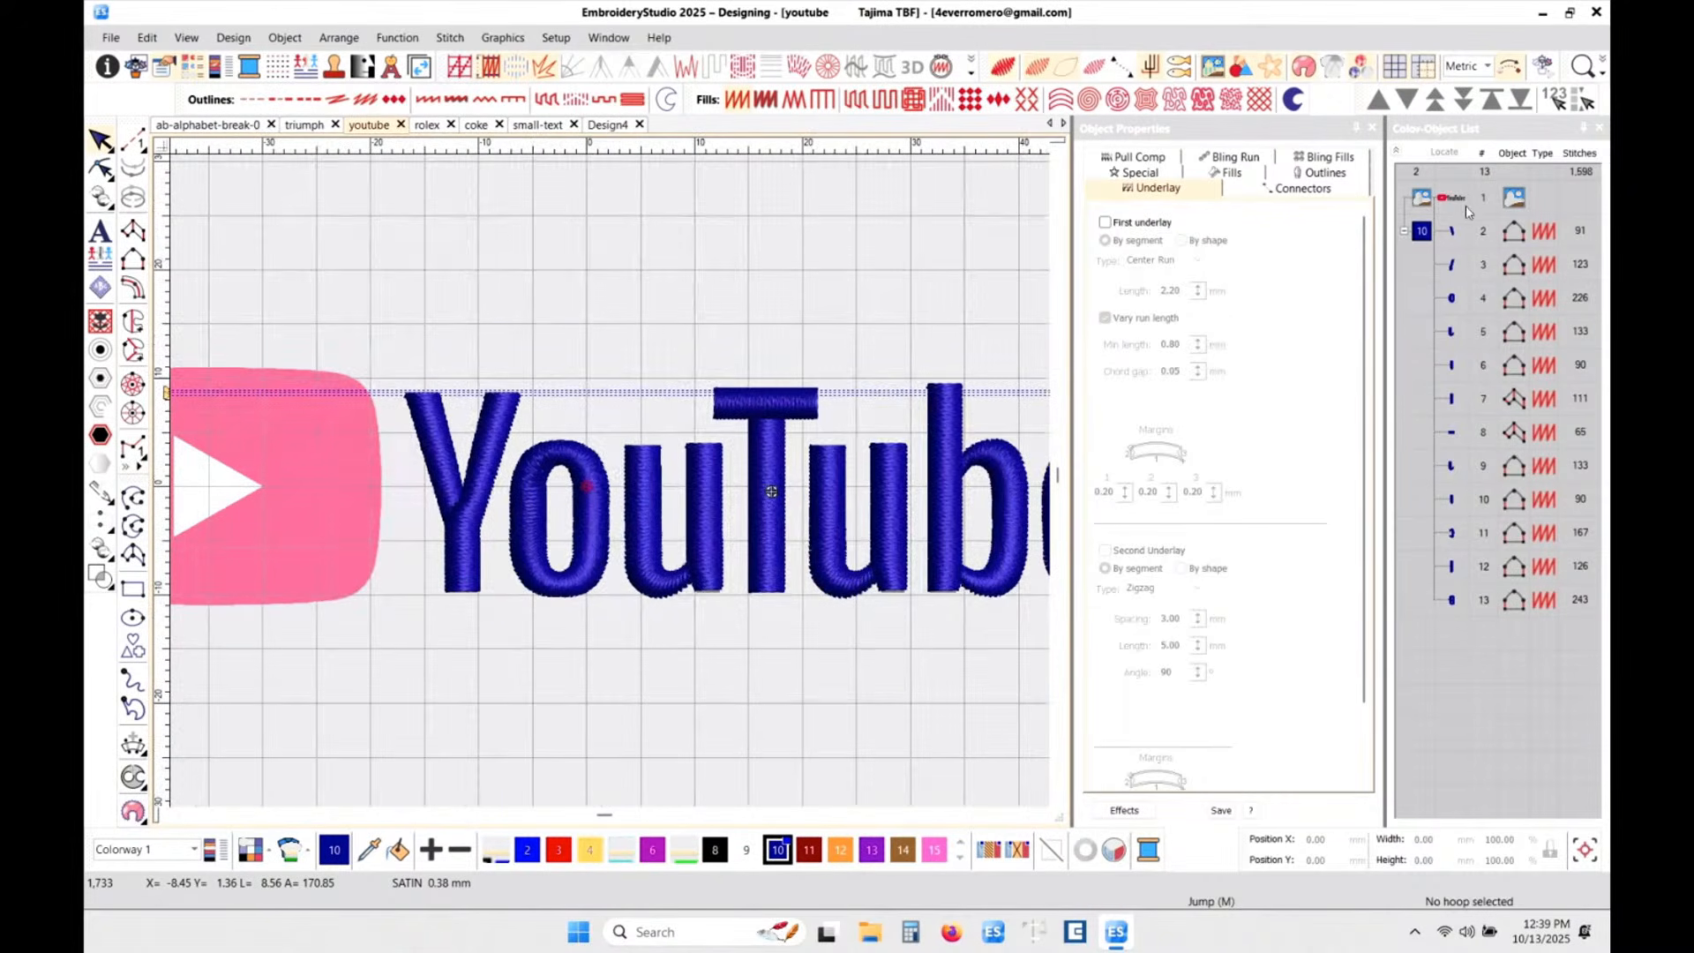
pyautogui.click(1422, 233)
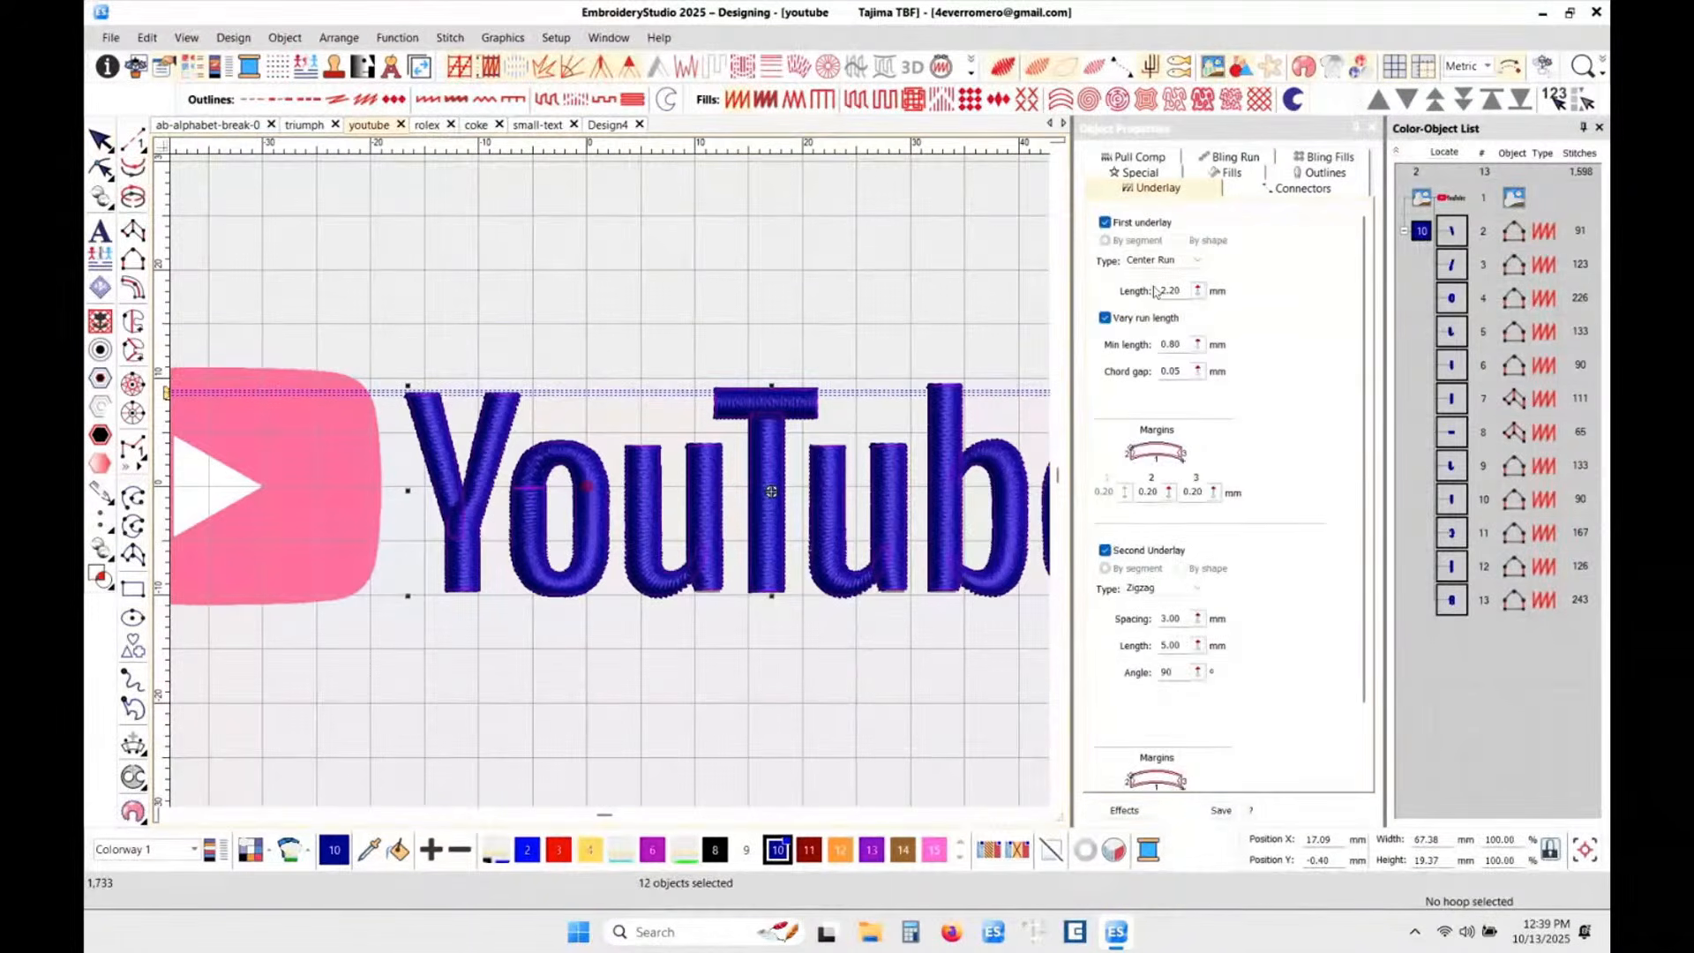
pyautogui.scroll(-1, 736, 564)
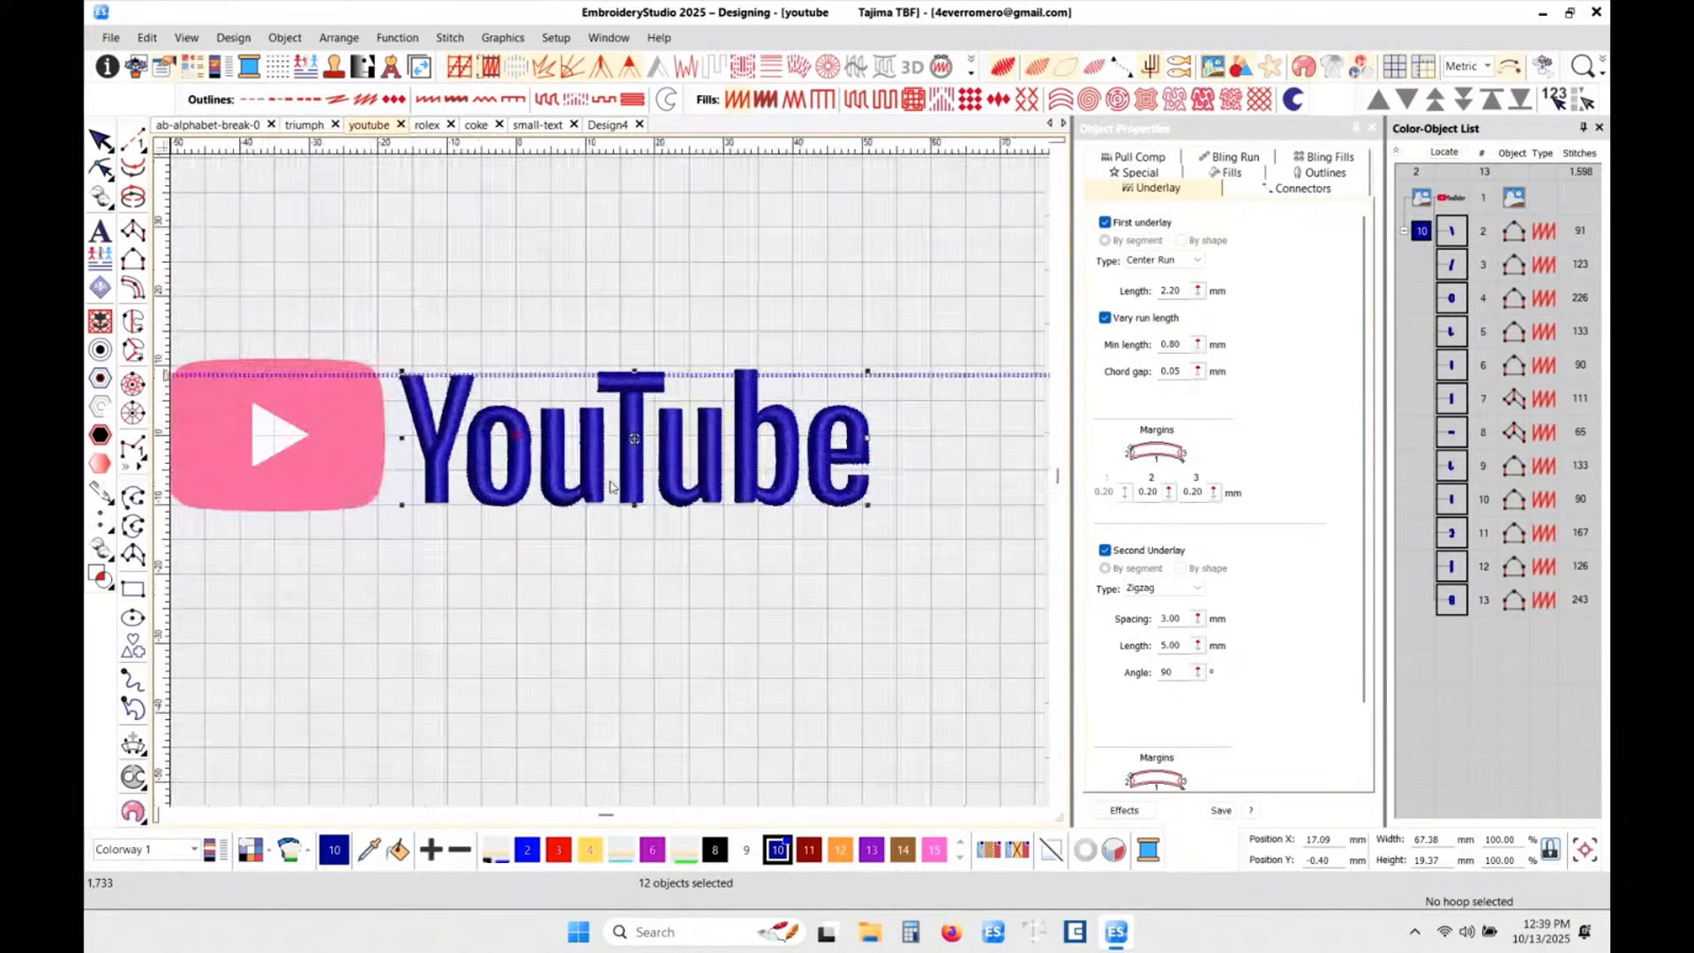
pyautogui.scroll(1, 610, 484)
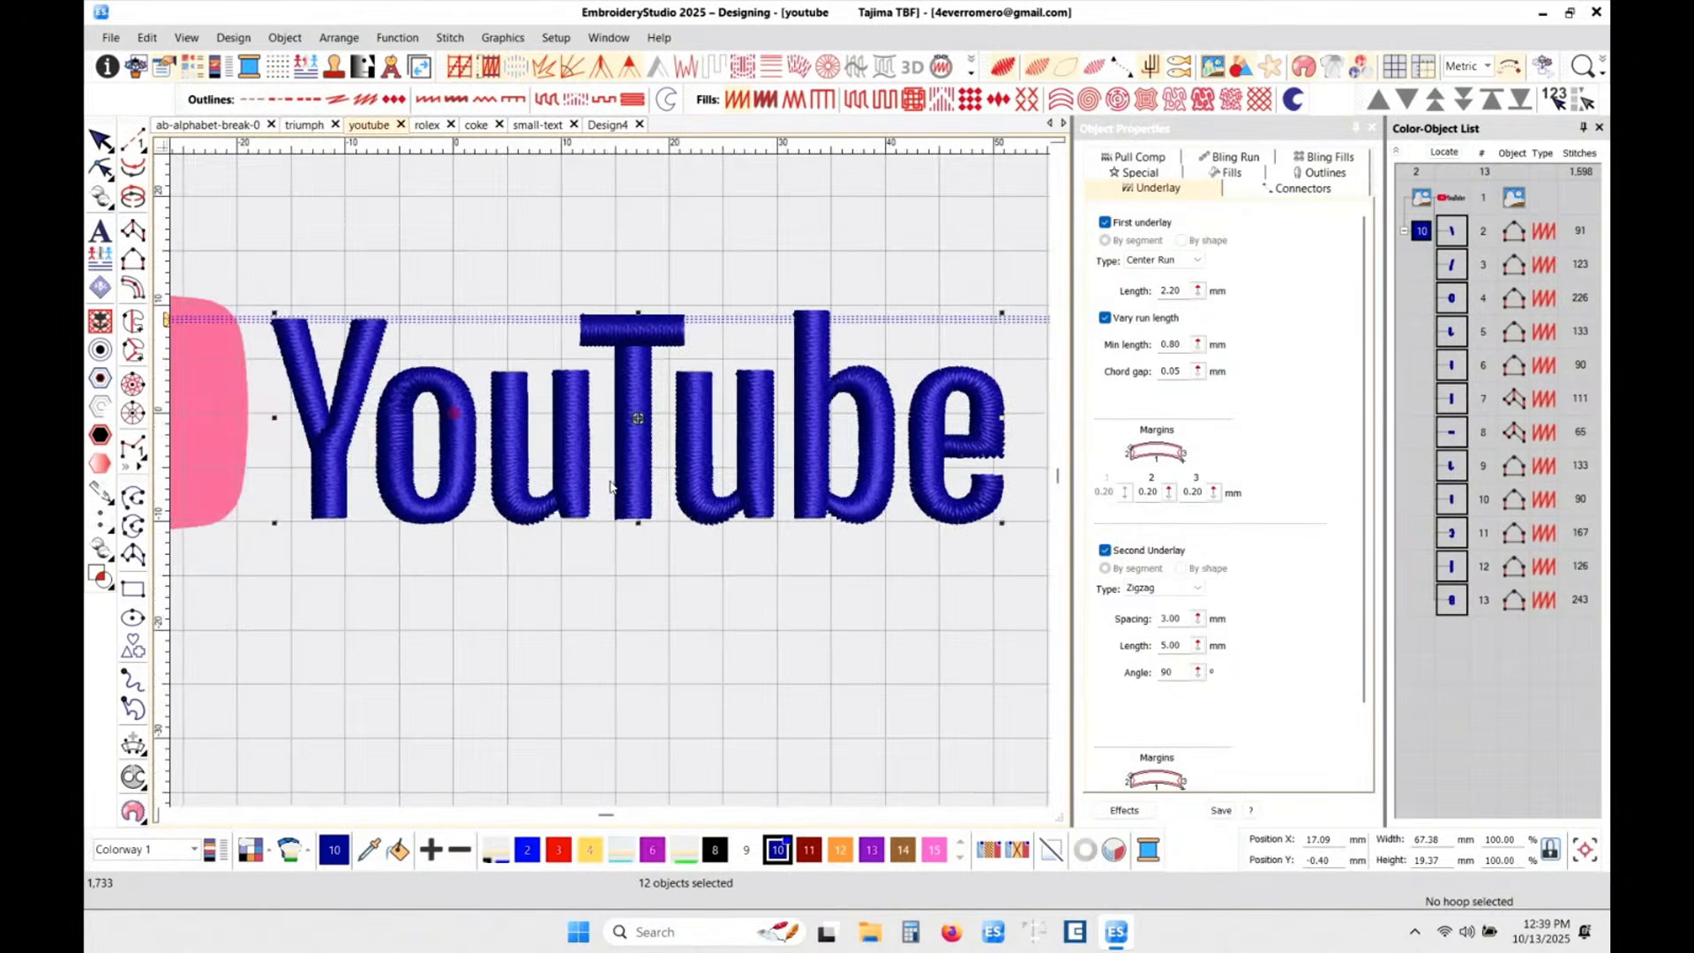
pyautogui.click(611, 614)
pyautogui.scroll(2, 327, 437)
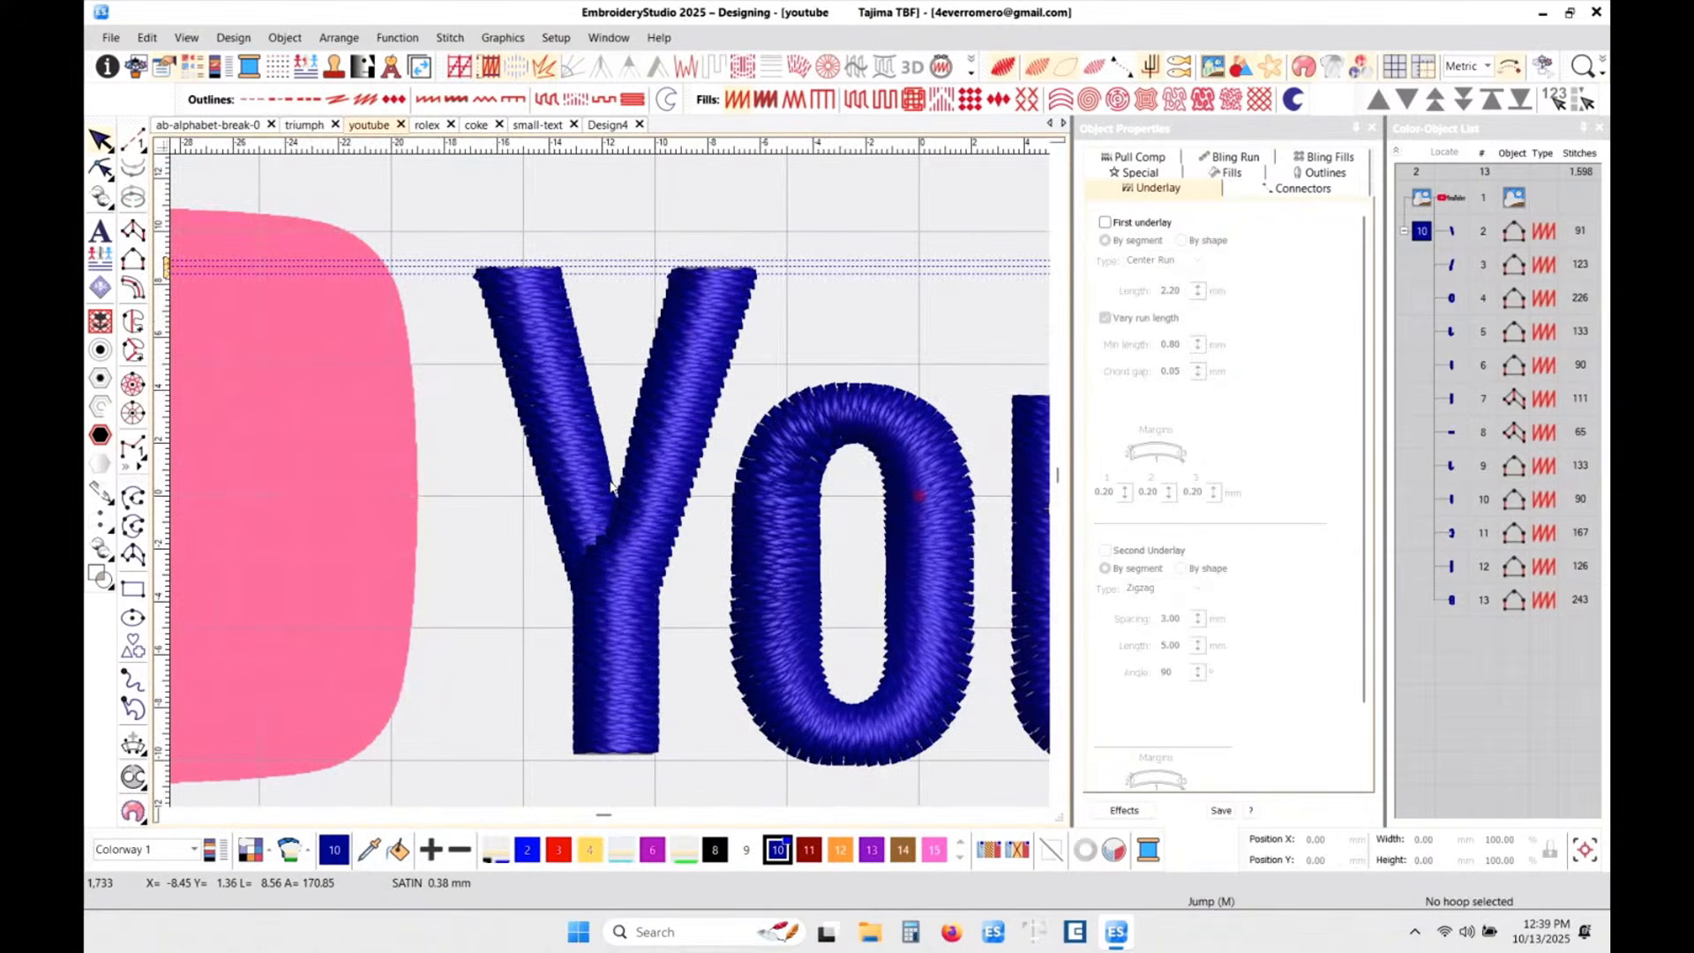
# - Turn off TrueView and reshape the left arm of the "Y", moving its start point down to the junction beside its end point
pyautogui.press('t')
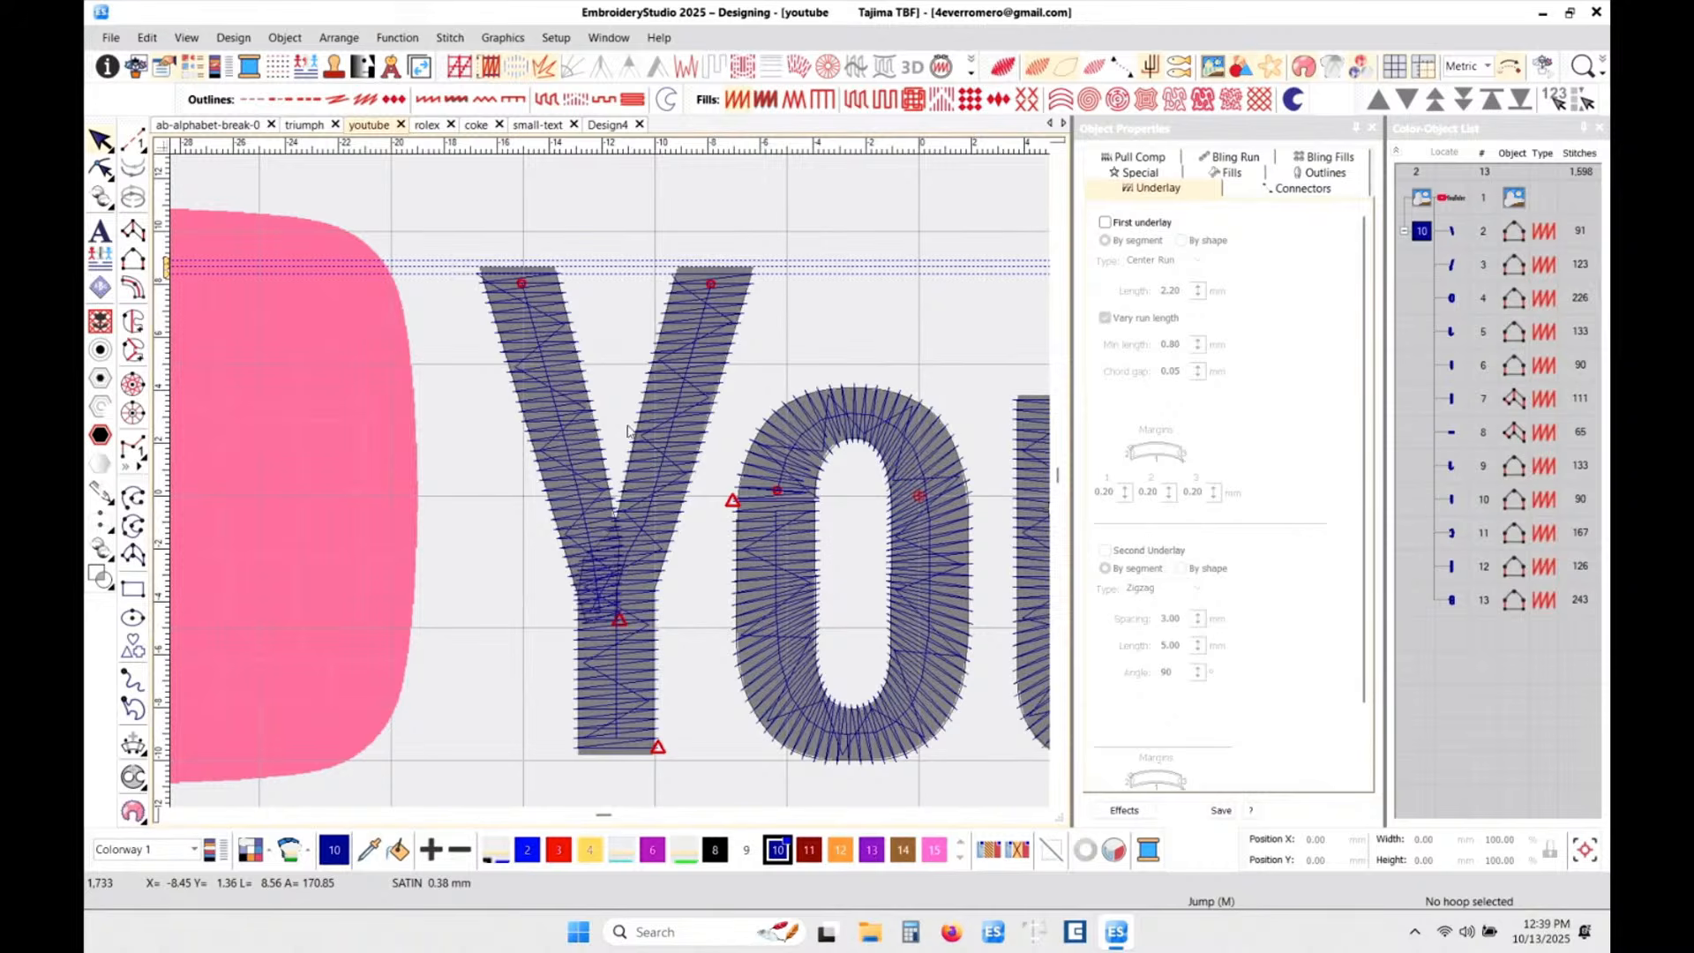
pyautogui.click(564, 430)
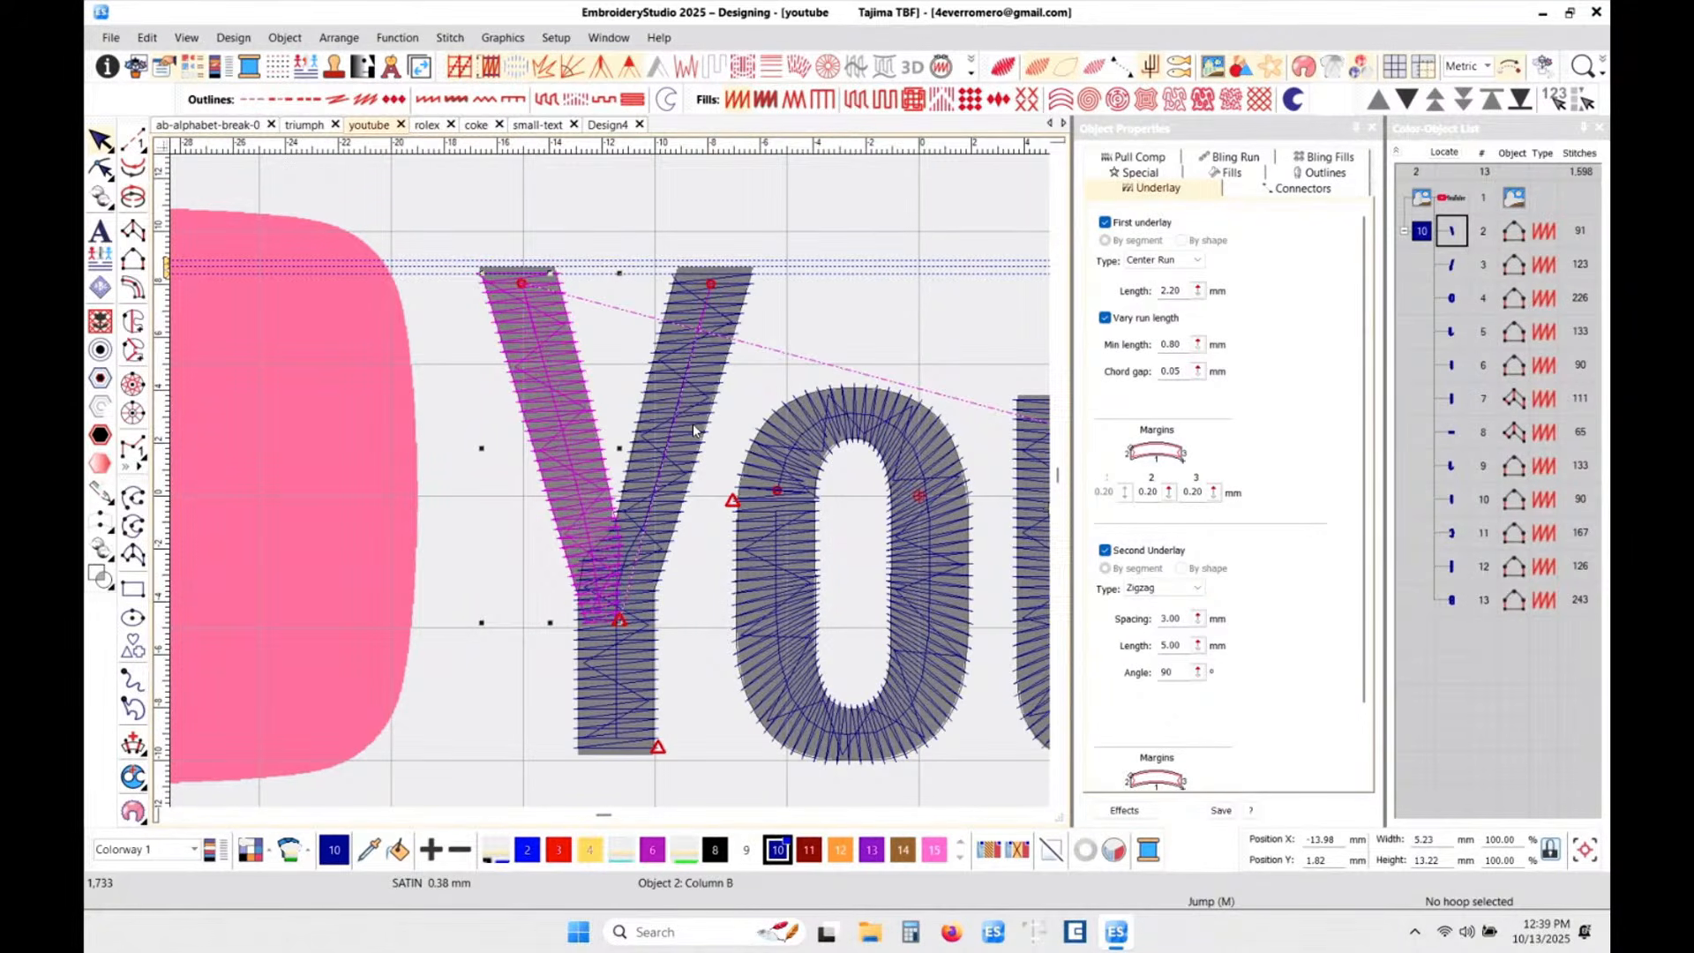
pyautogui.press('h')
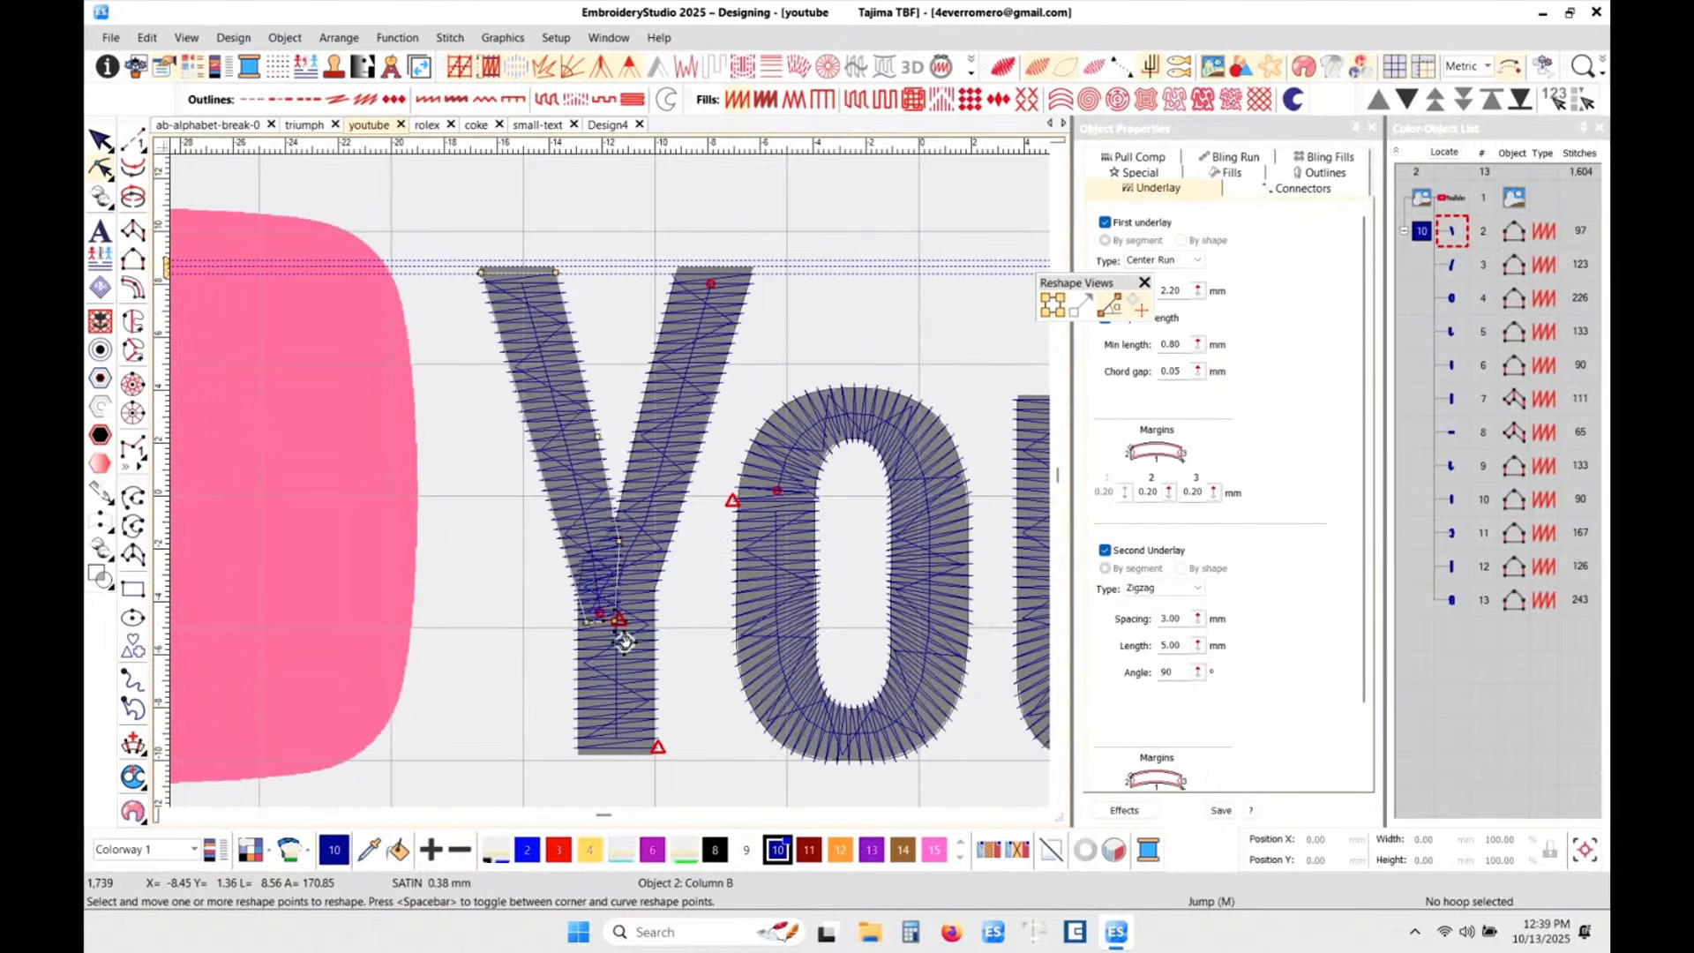
pyautogui.click(100, 140)
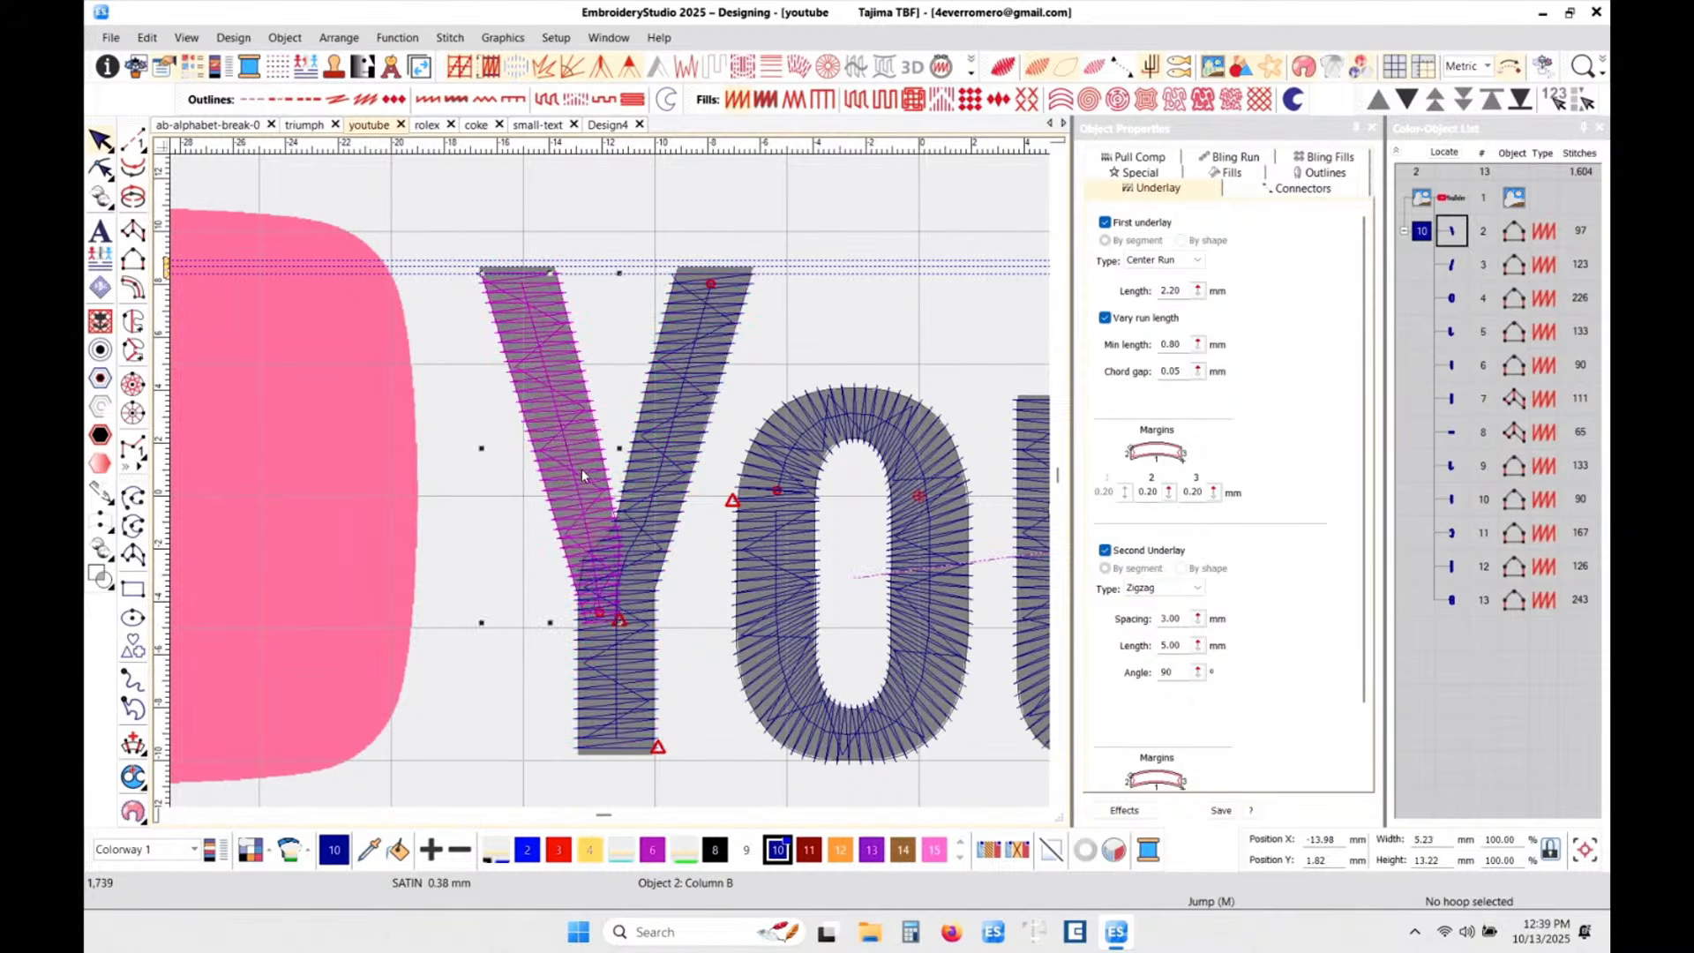
pyautogui.press('h')
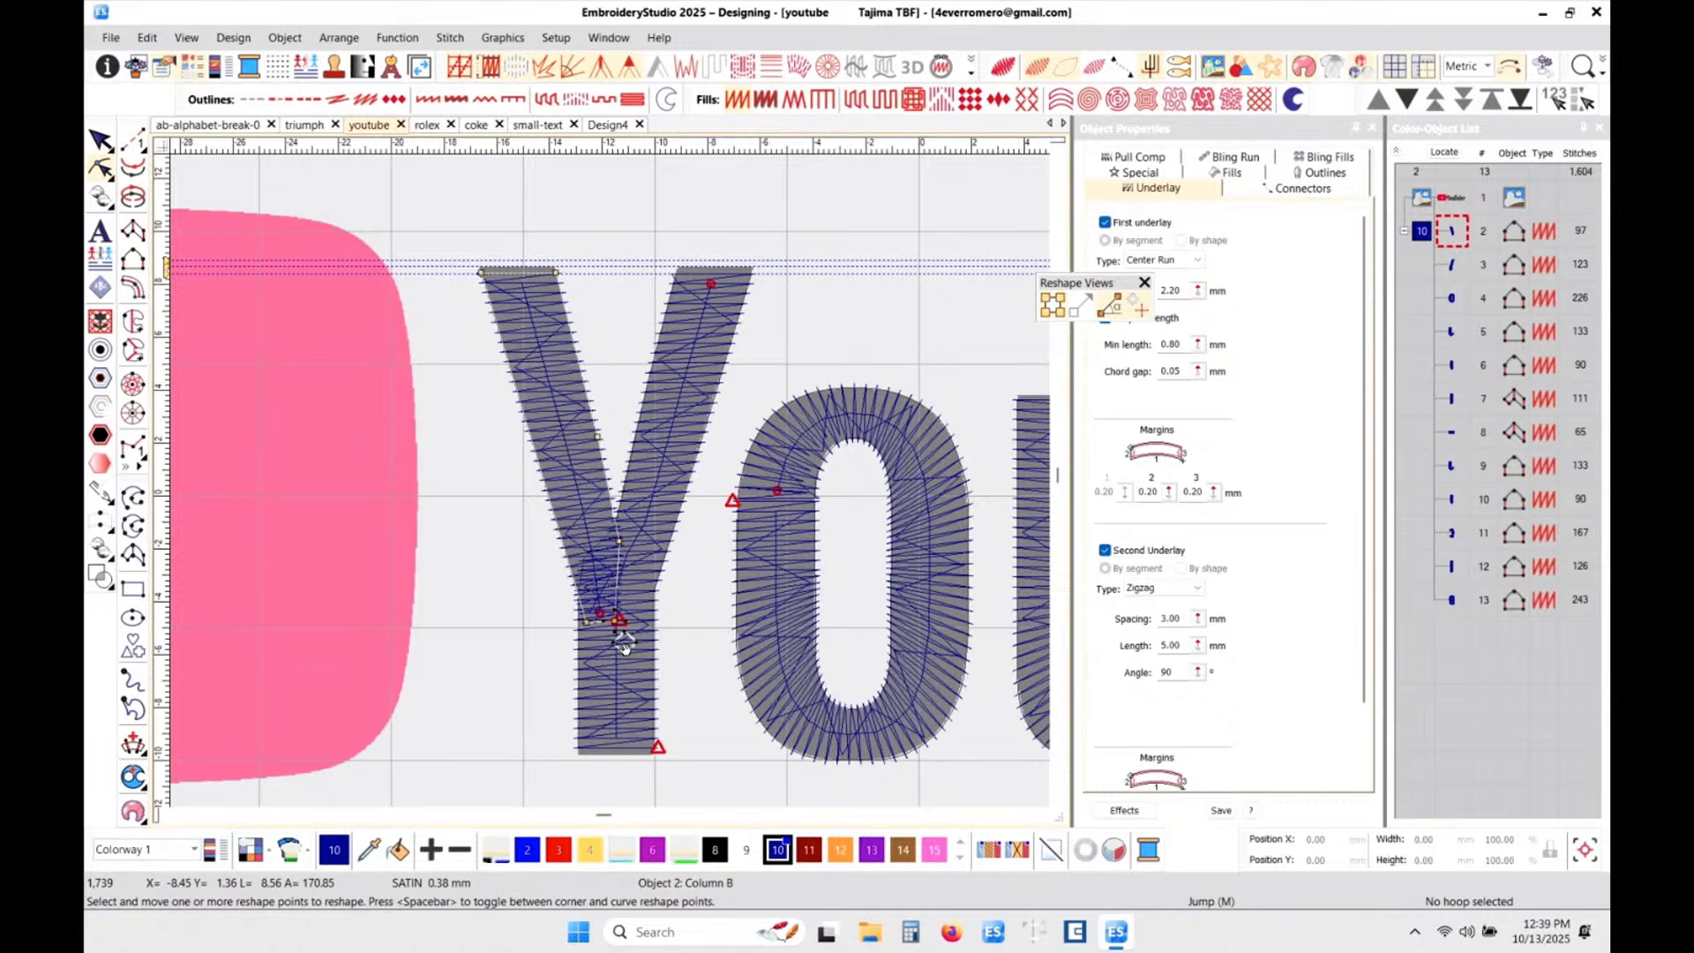
pyautogui.press('Escape')
# - Reshape the right stroke of the "Y", moving its start point to the arm junction and its end point to the right arm's upper tip
pyautogui.click(681, 406)
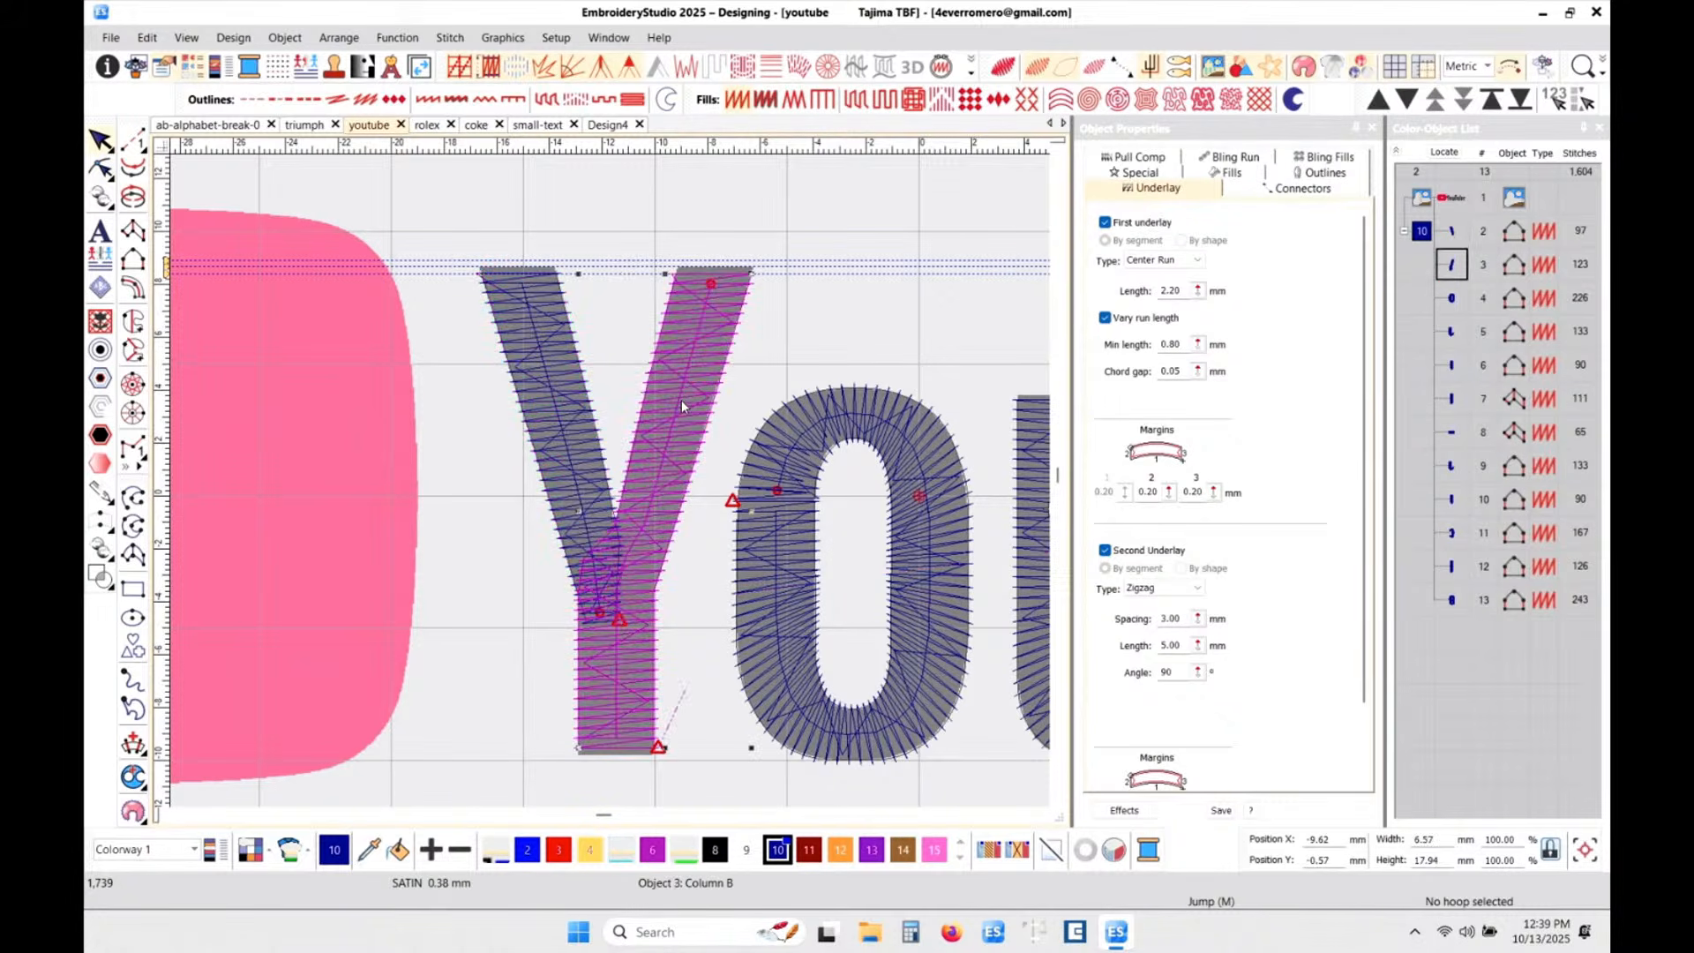
pyautogui.press('h')
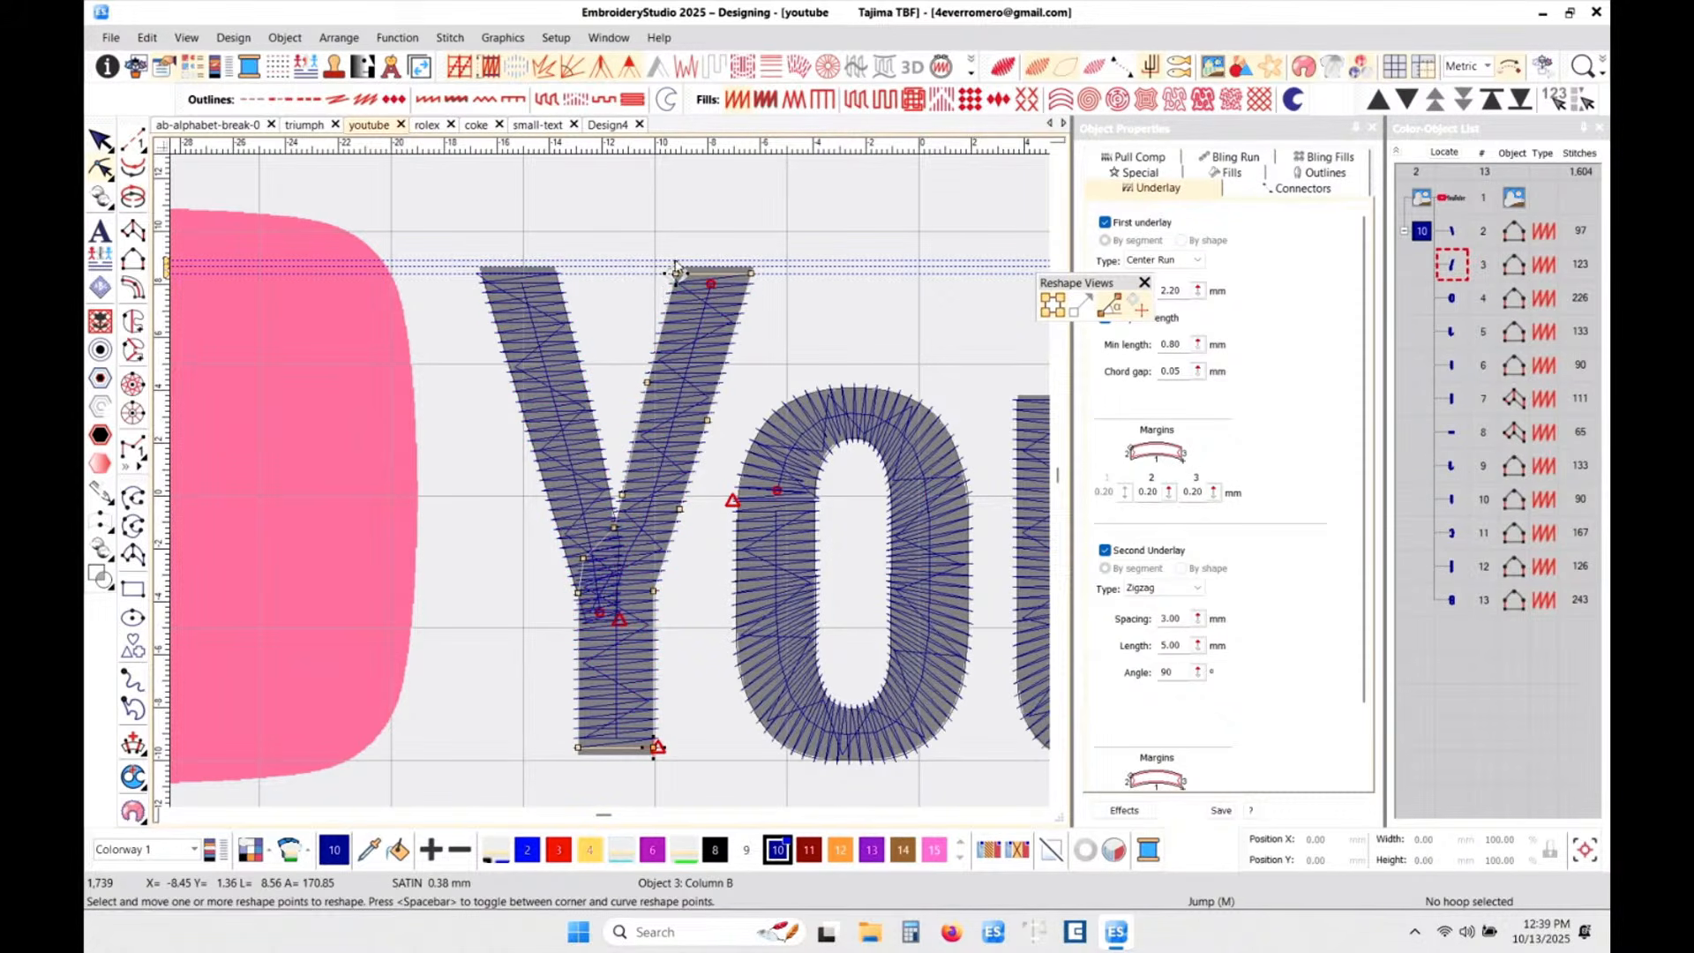
pyautogui.moveTo(677, 272)
pyautogui.mouseDown()
pyautogui.moveTo(623, 635)
pyautogui.moveTo(617, 623)
pyautogui.mouseUp()
pyautogui.moveTo(651, 757); pyautogui.dragTo(795, 247)
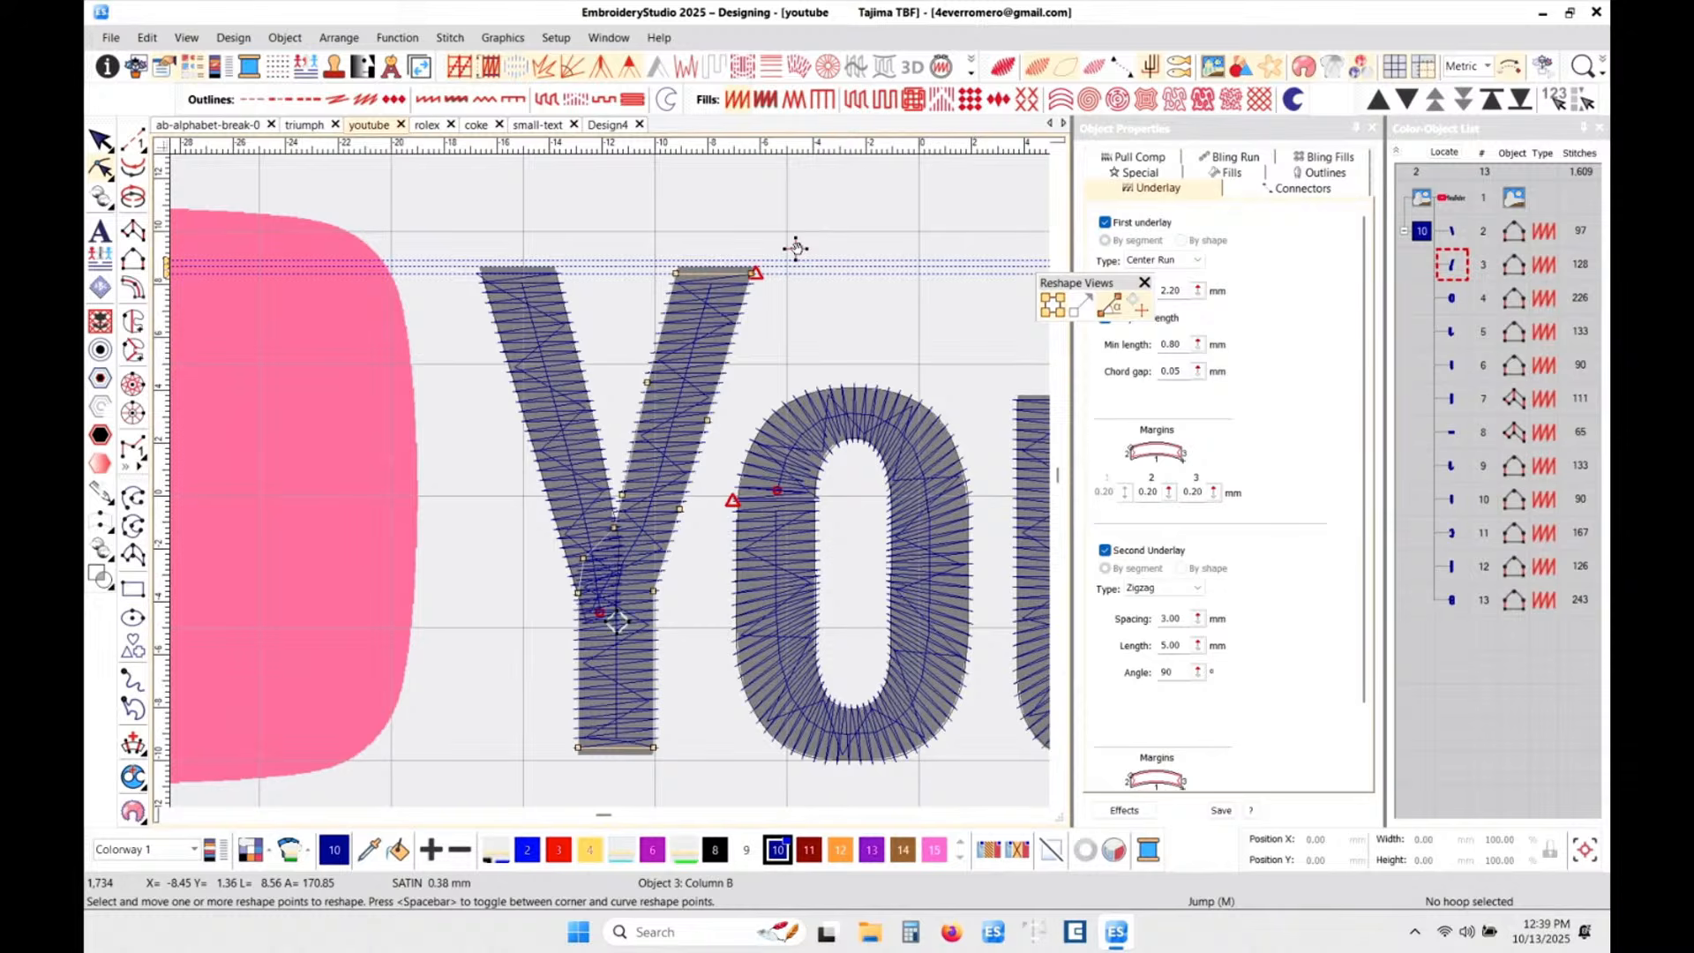
pyautogui.press('Escape')
pyautogui.click(847, 235)
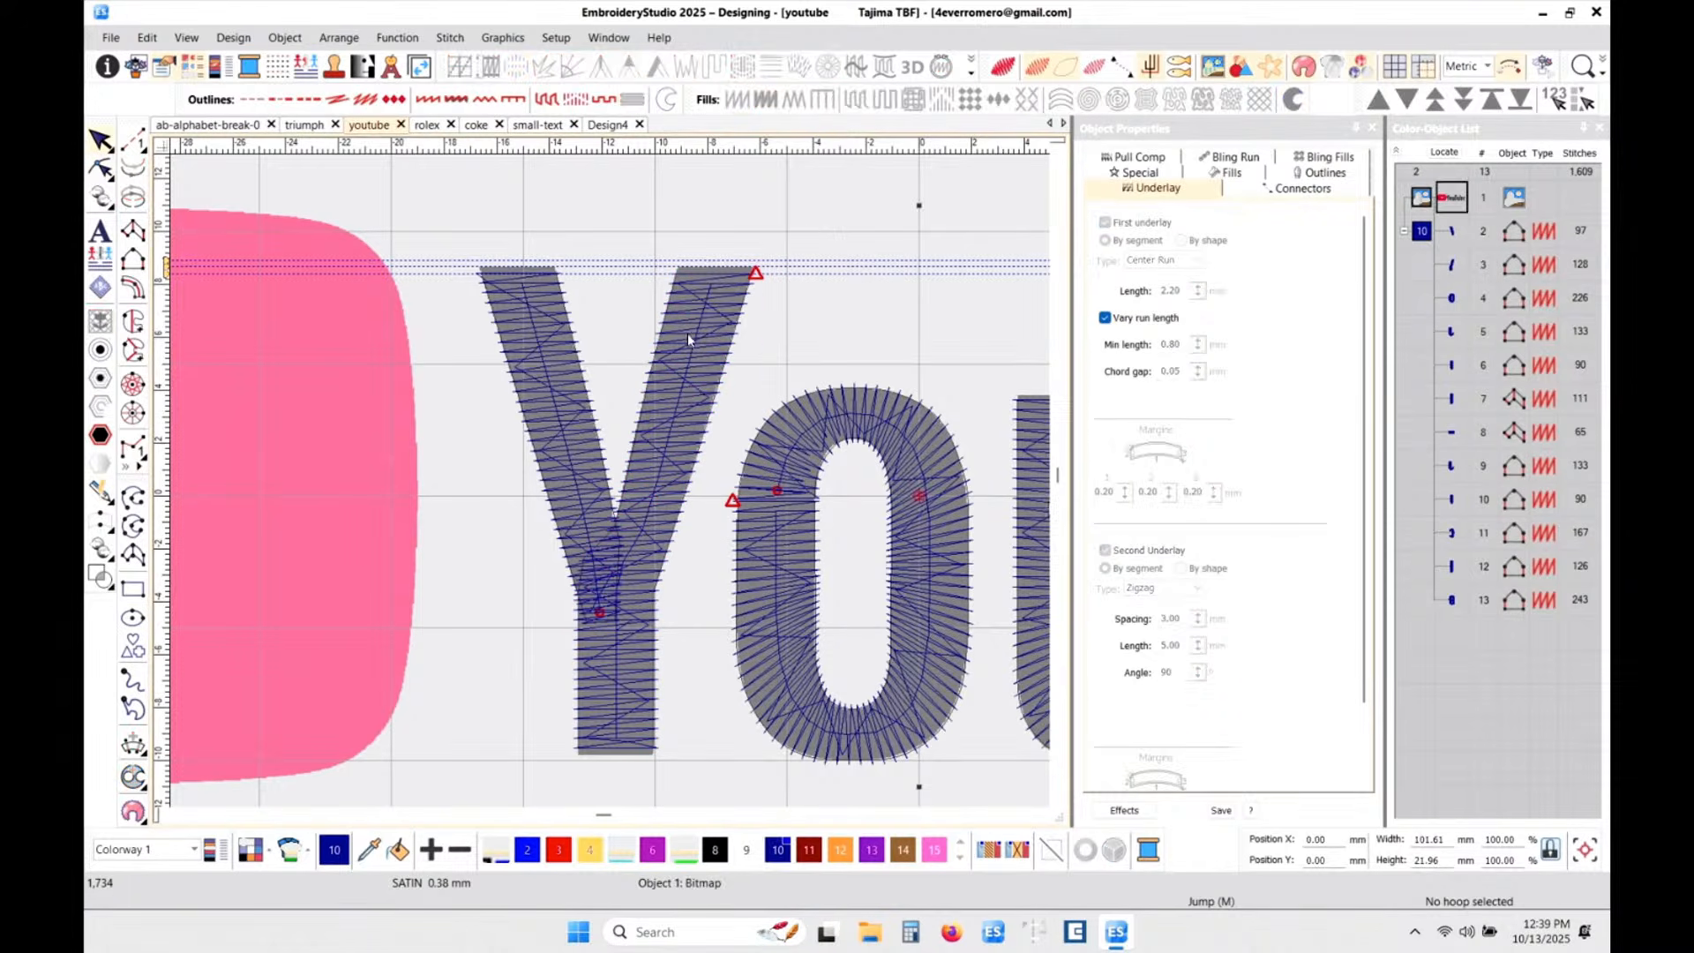
# - Check the letters' start and end points with stitches hidden, restore the stitches and review the lettering in TrueView
pyautogui.press('s')
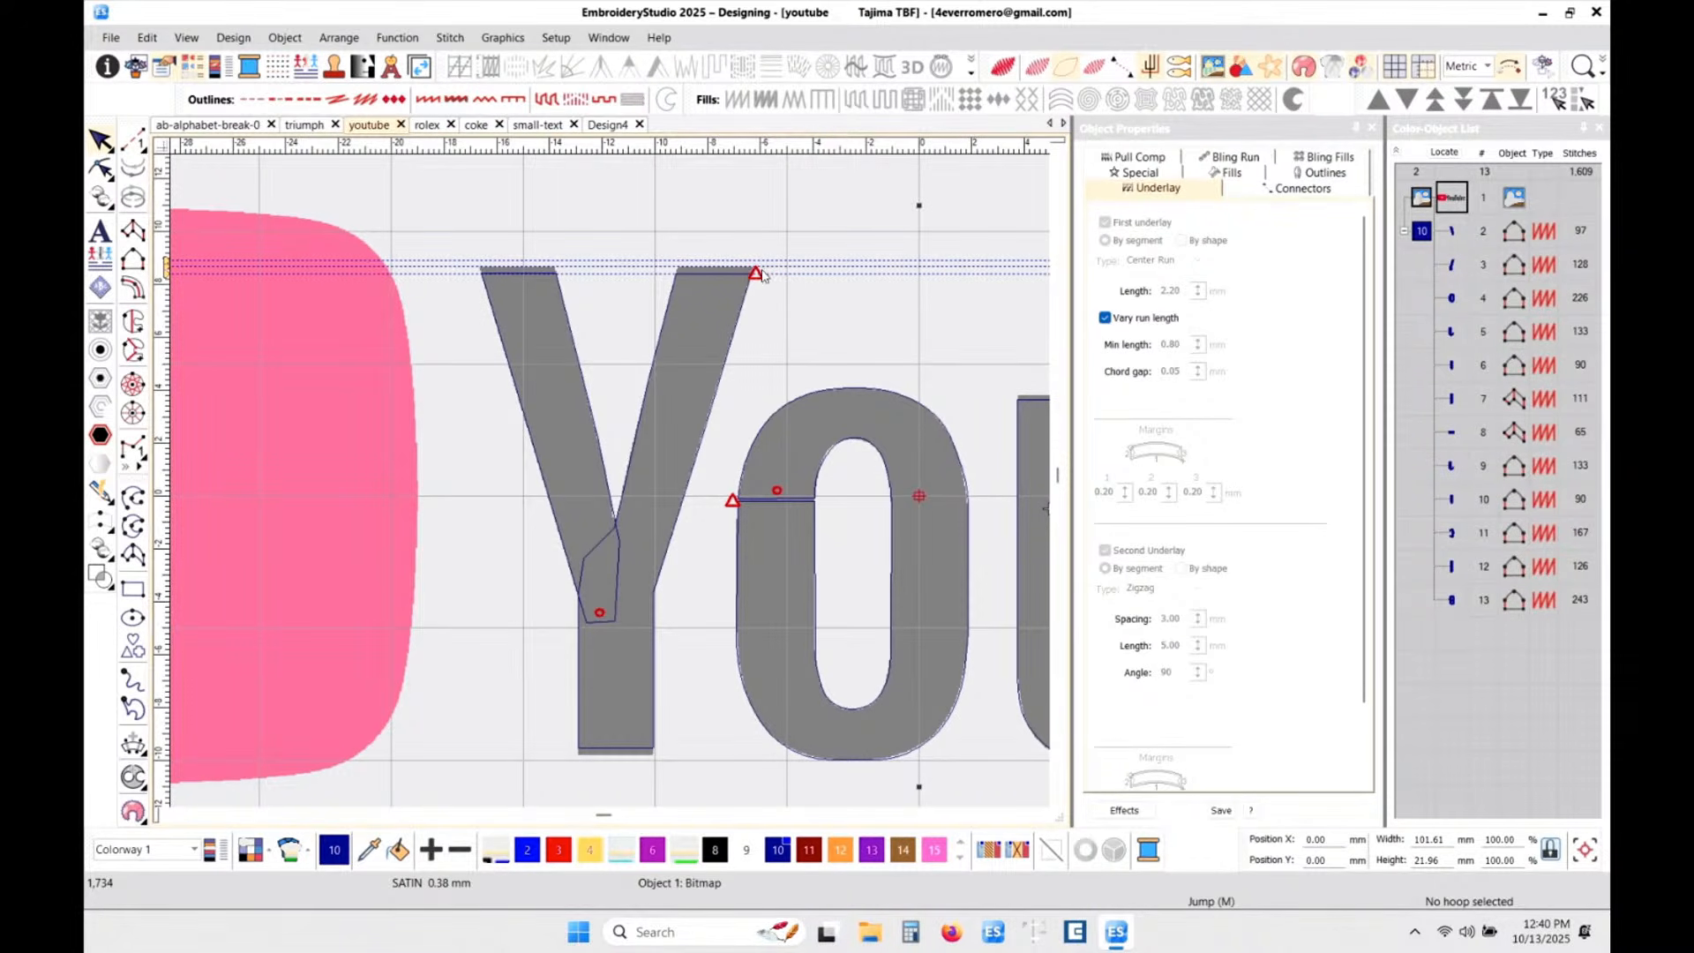
pyautogui.scroll(-1, 701, 563)
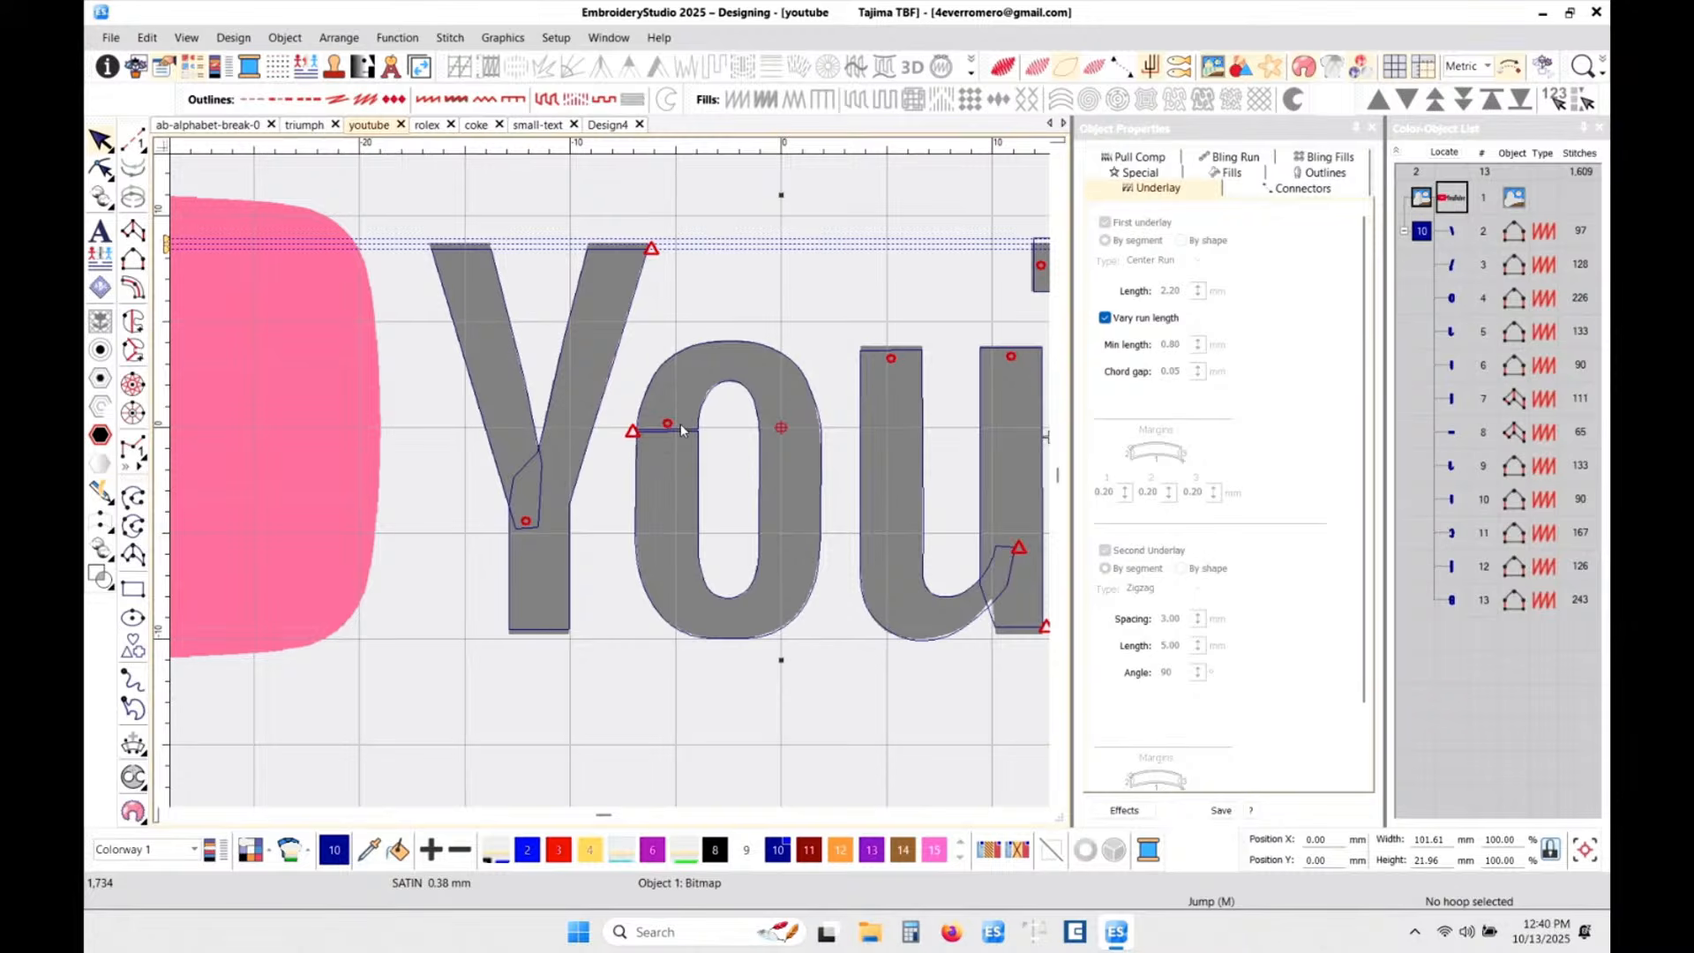
pyautogui.scroll(-1, 680, 423)
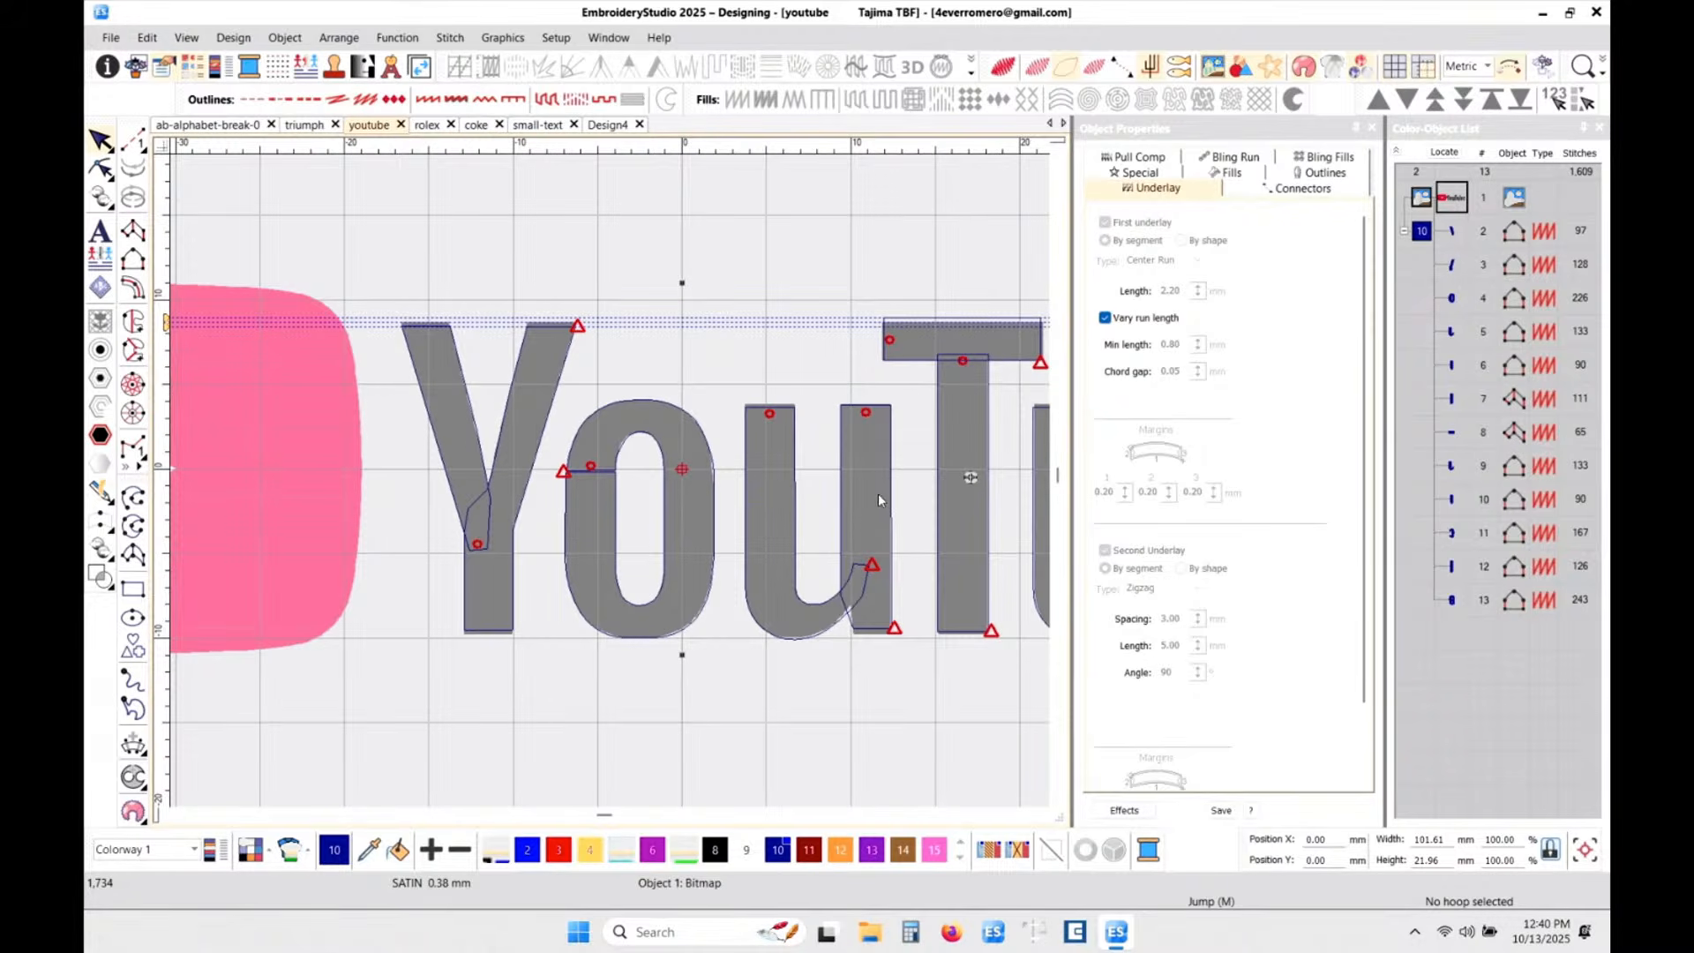
pyautogui.press('s')
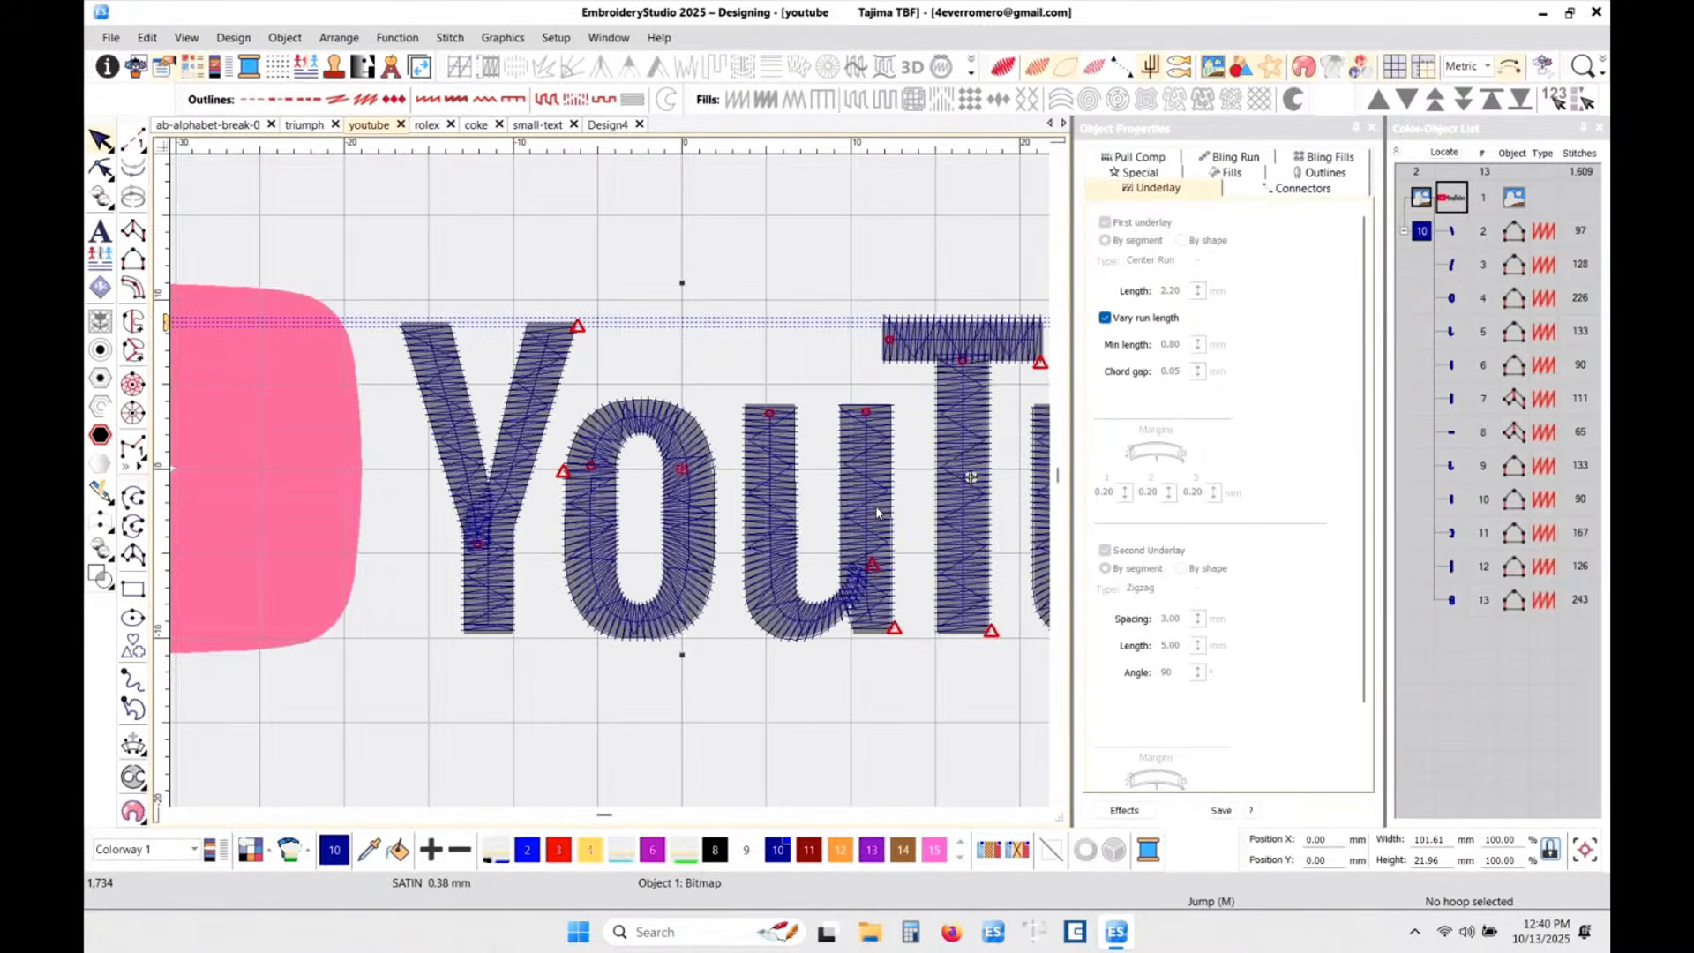
pyautogui.press('t')
pyautogui.scroll(-2, 875, 507)
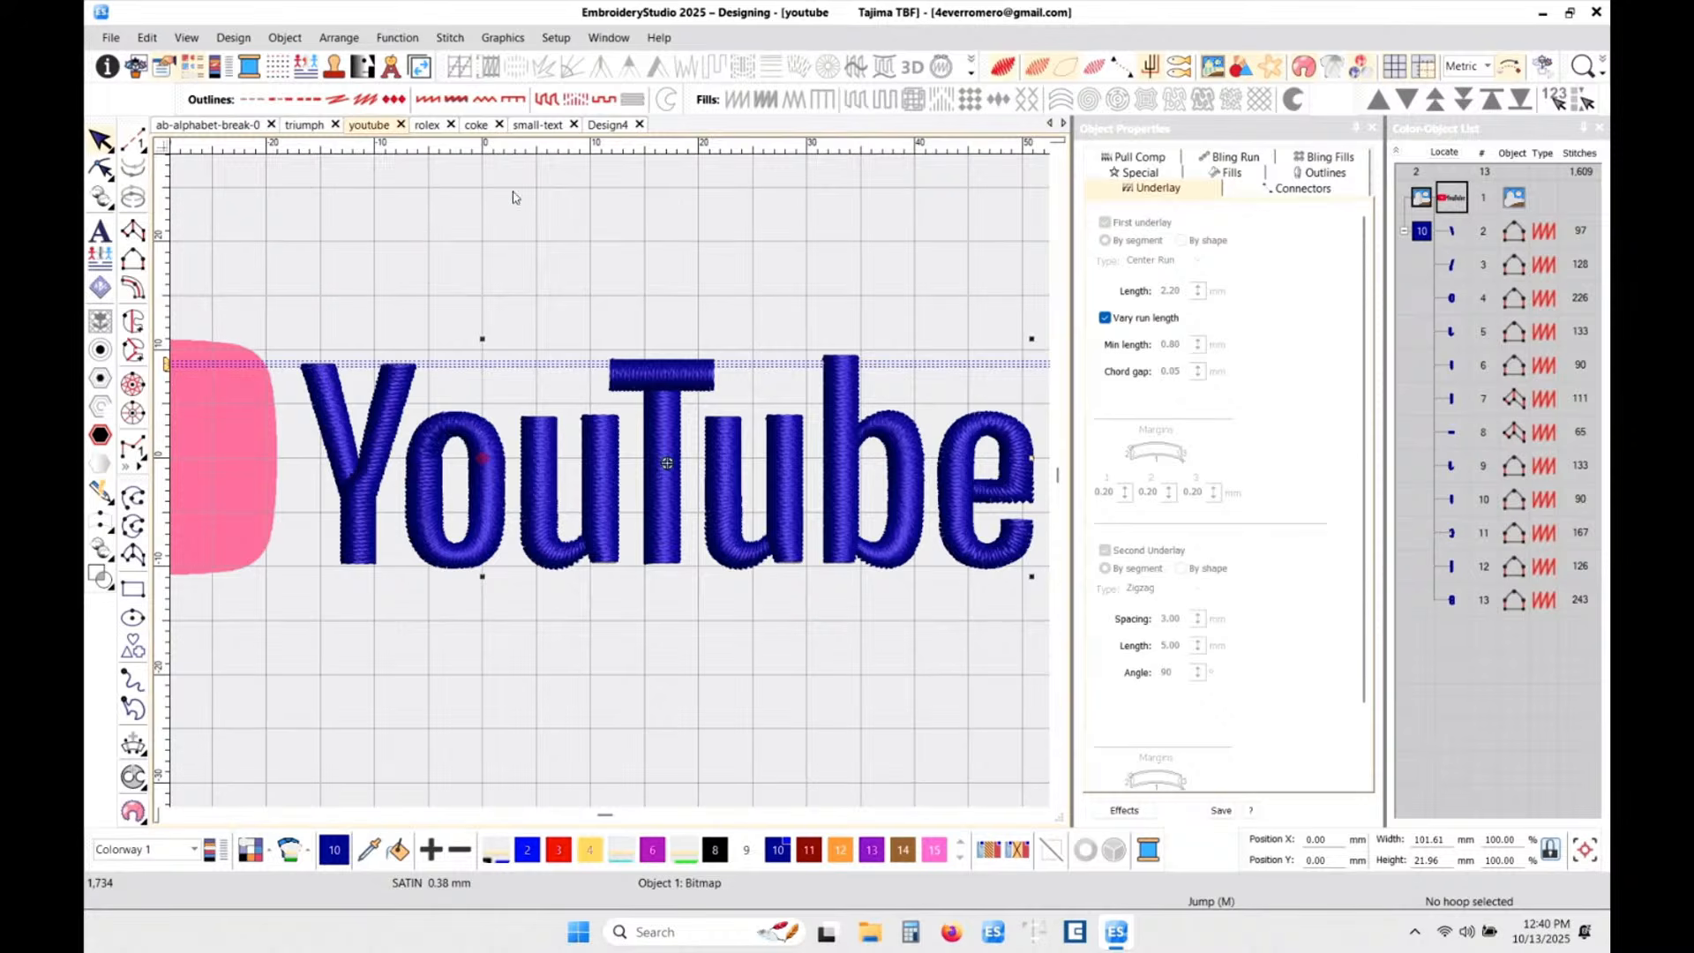
# - Switch to the rolex design and examine the digitized "R" in TrueView and as plain stitches
pyautogui.click(427, 126)
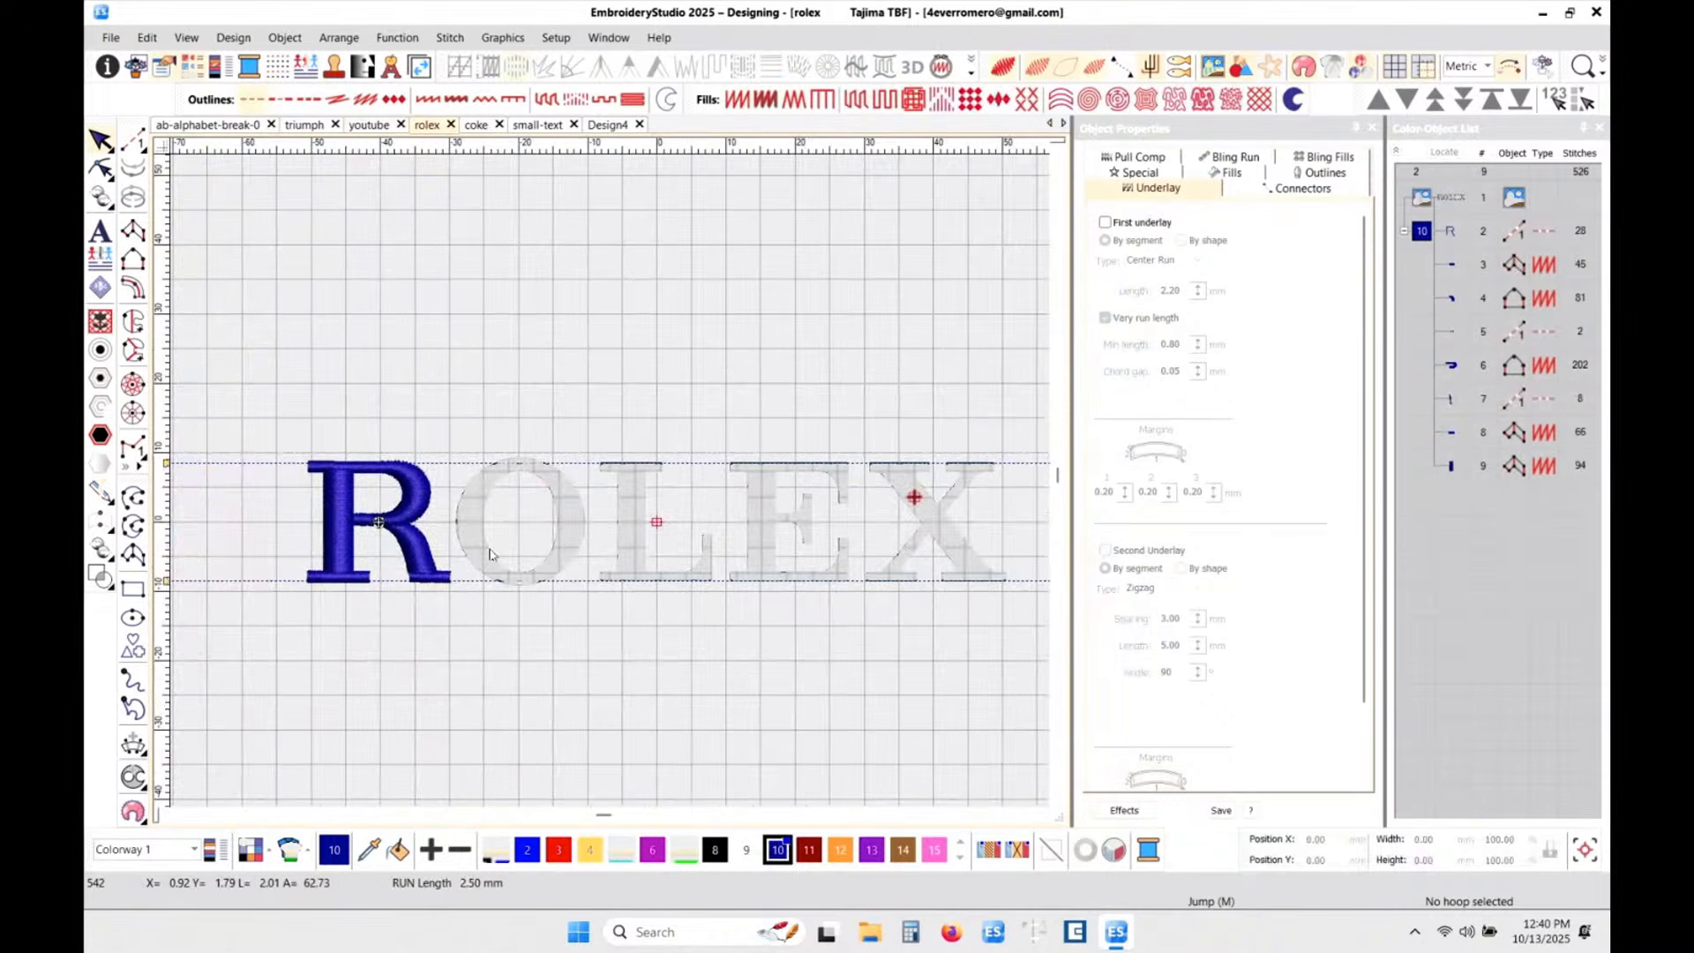
pyautogui.scroll(4, 386, 517)
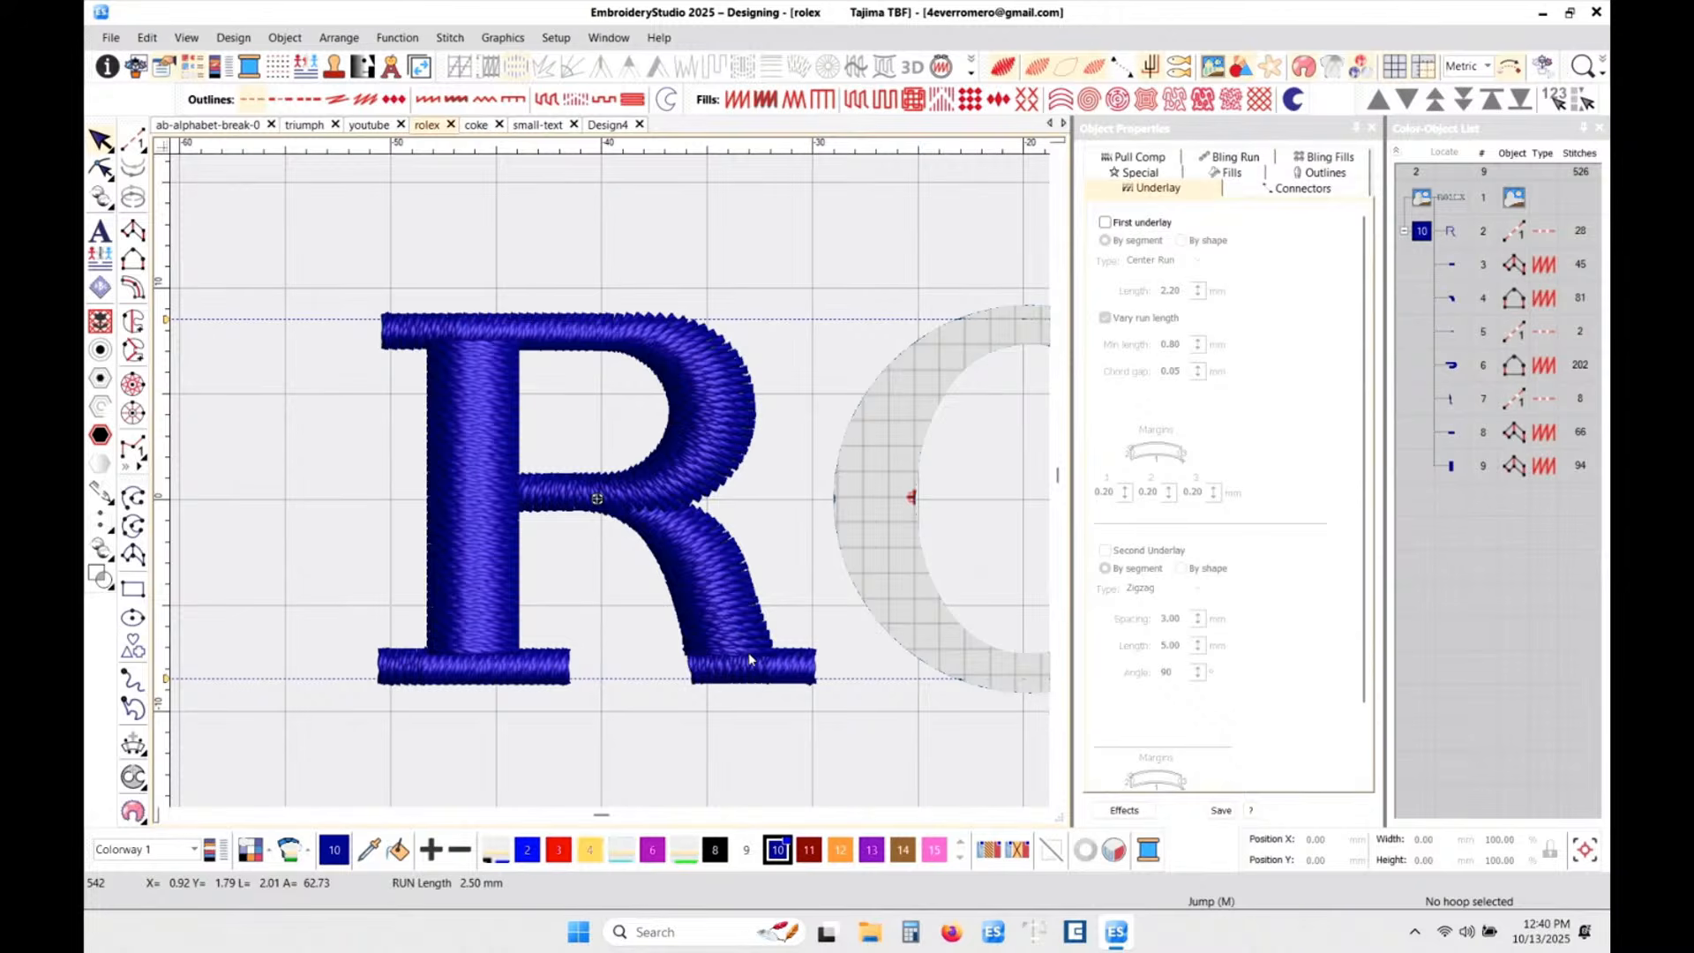
pyautogui.scroll(-1, 724, 483)
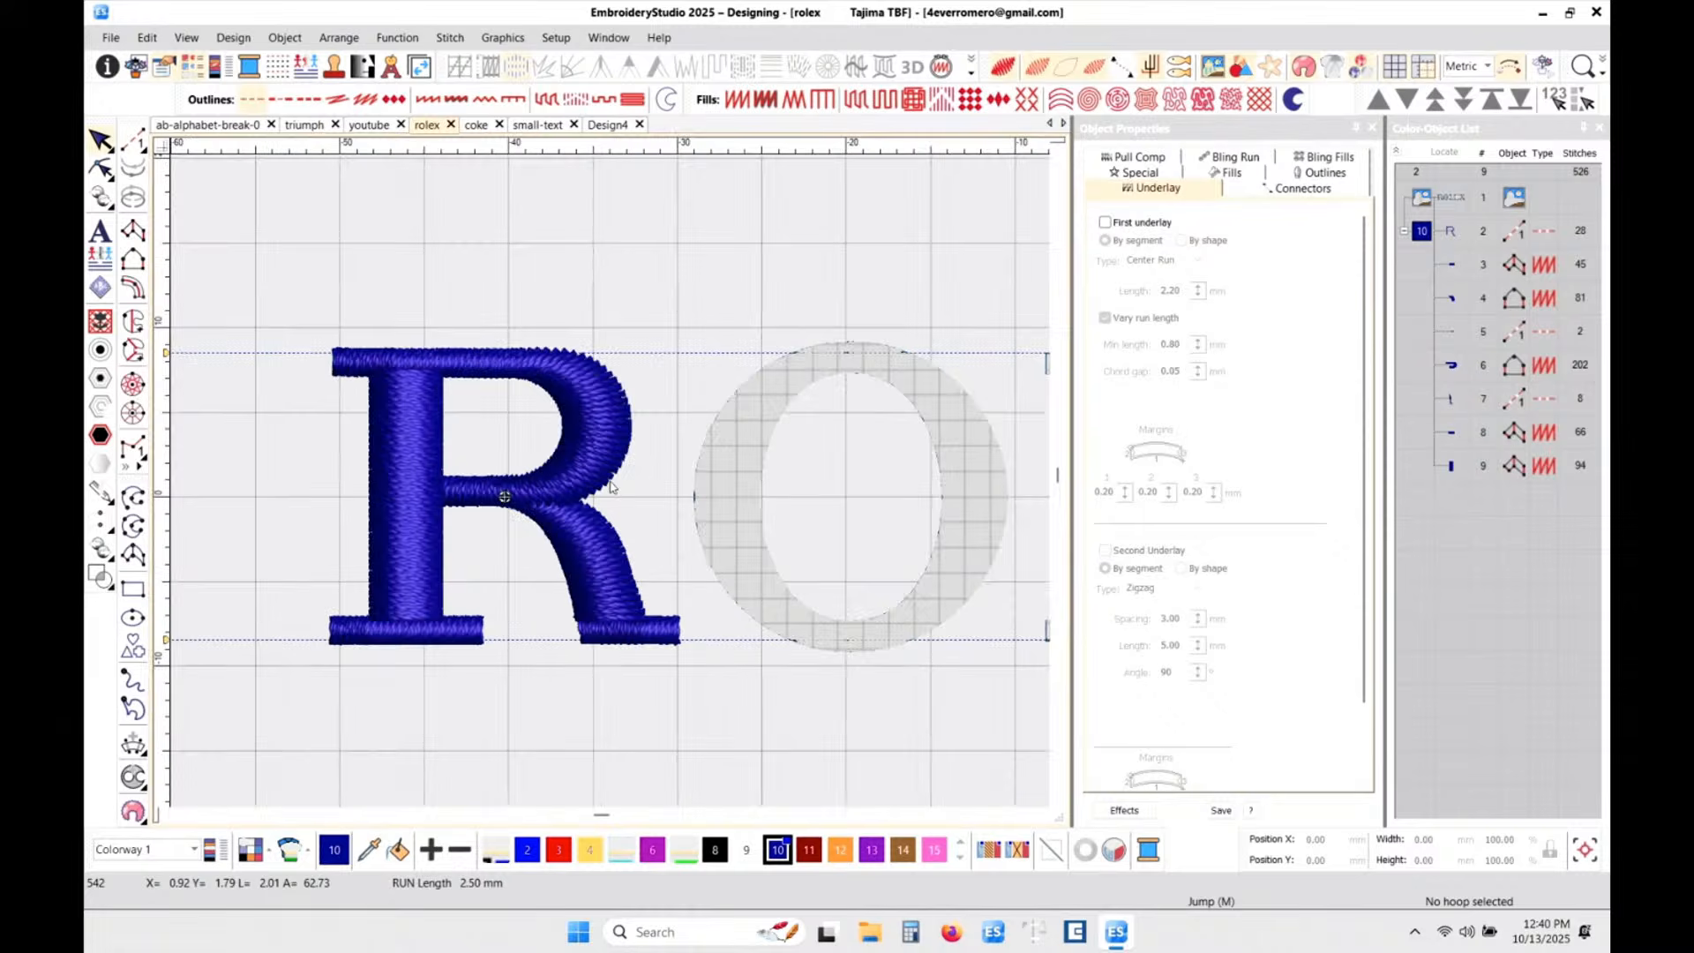
pyautogui.press('t')
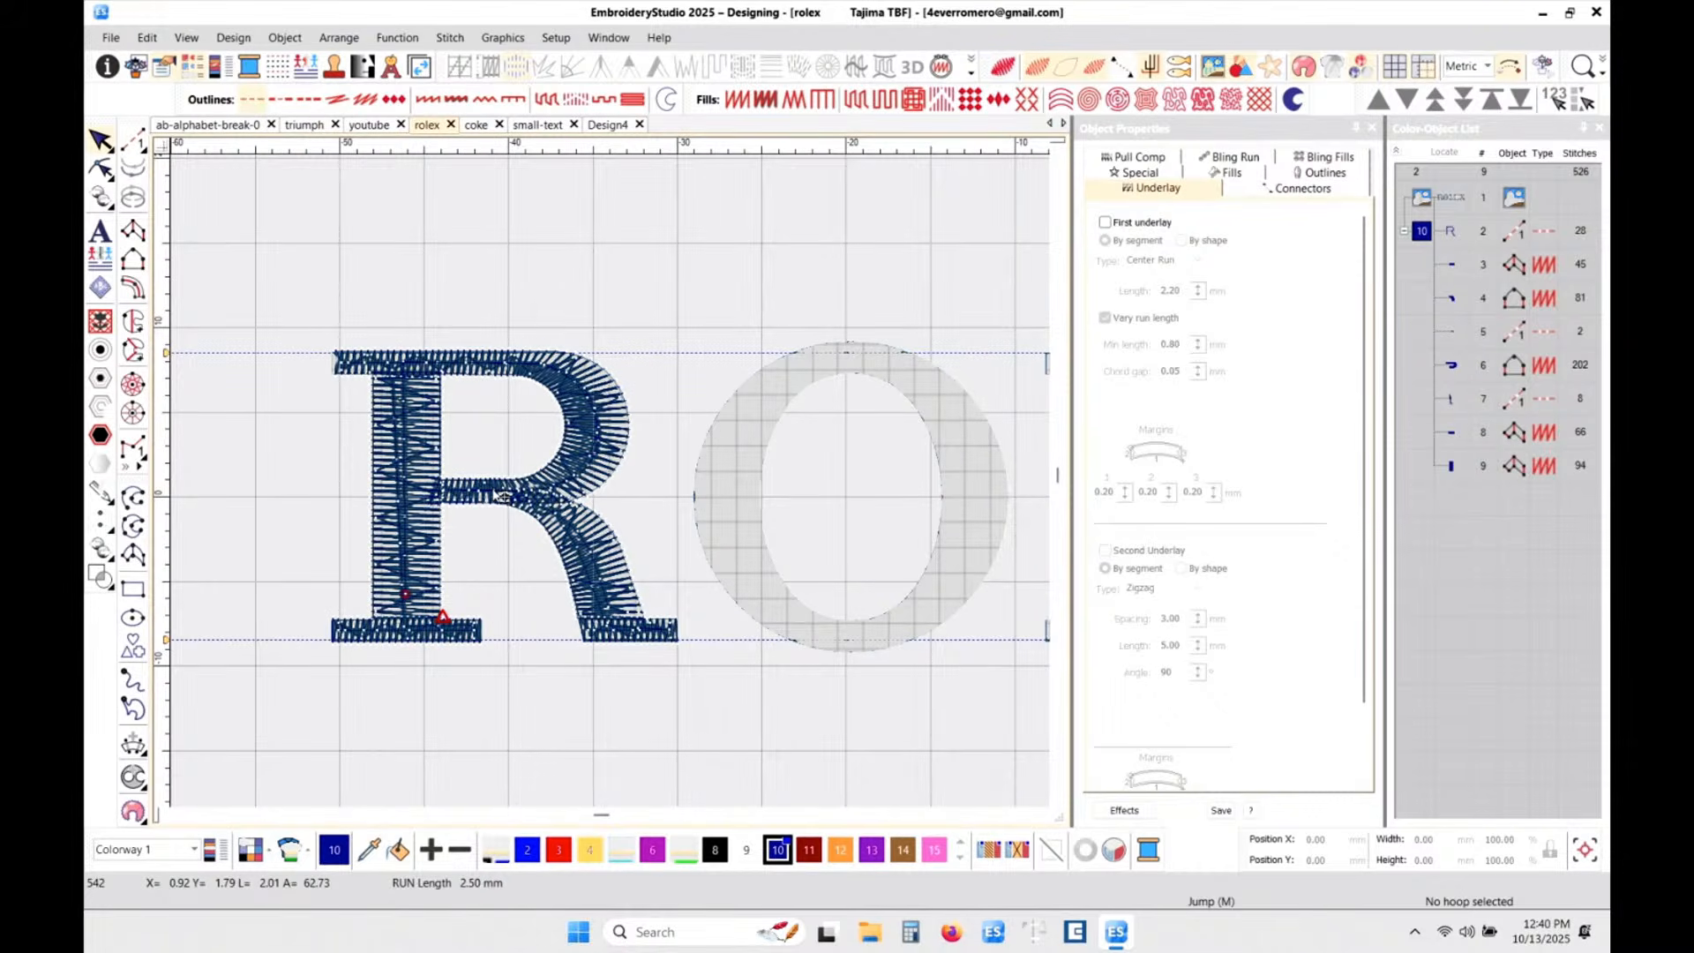
pyautogui.press('t')
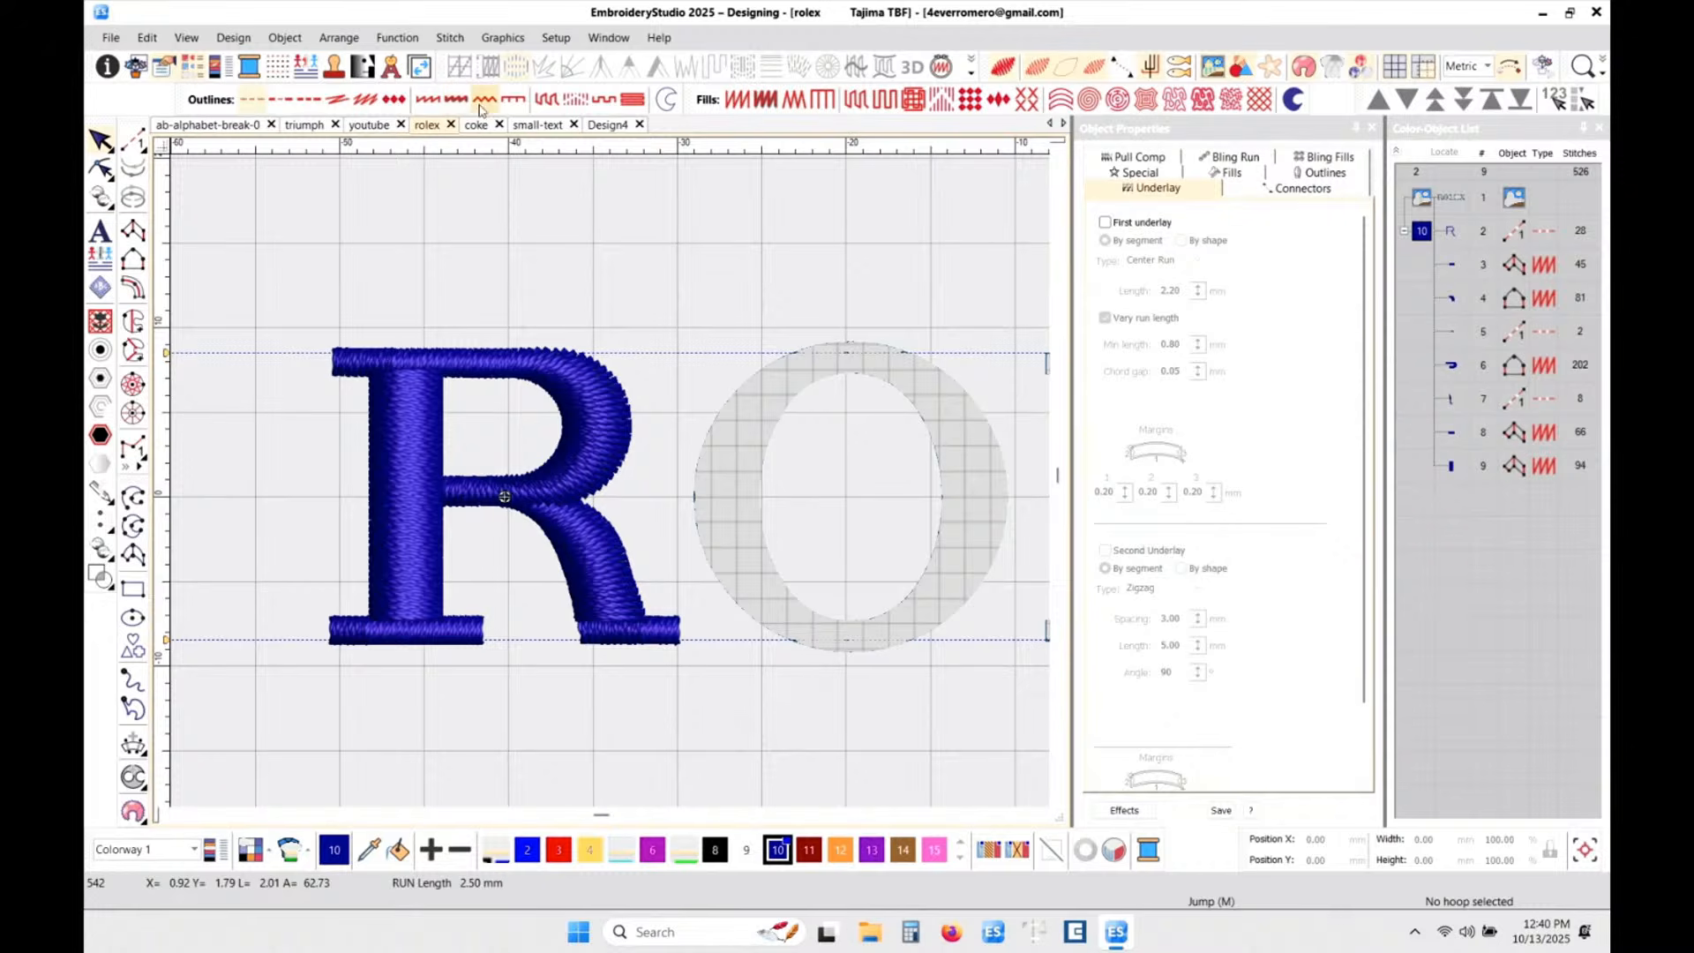
# - Switch to the coke design, dim the Coca-Cola bitmap and lock it in place
pyautogui.click(487, 128)
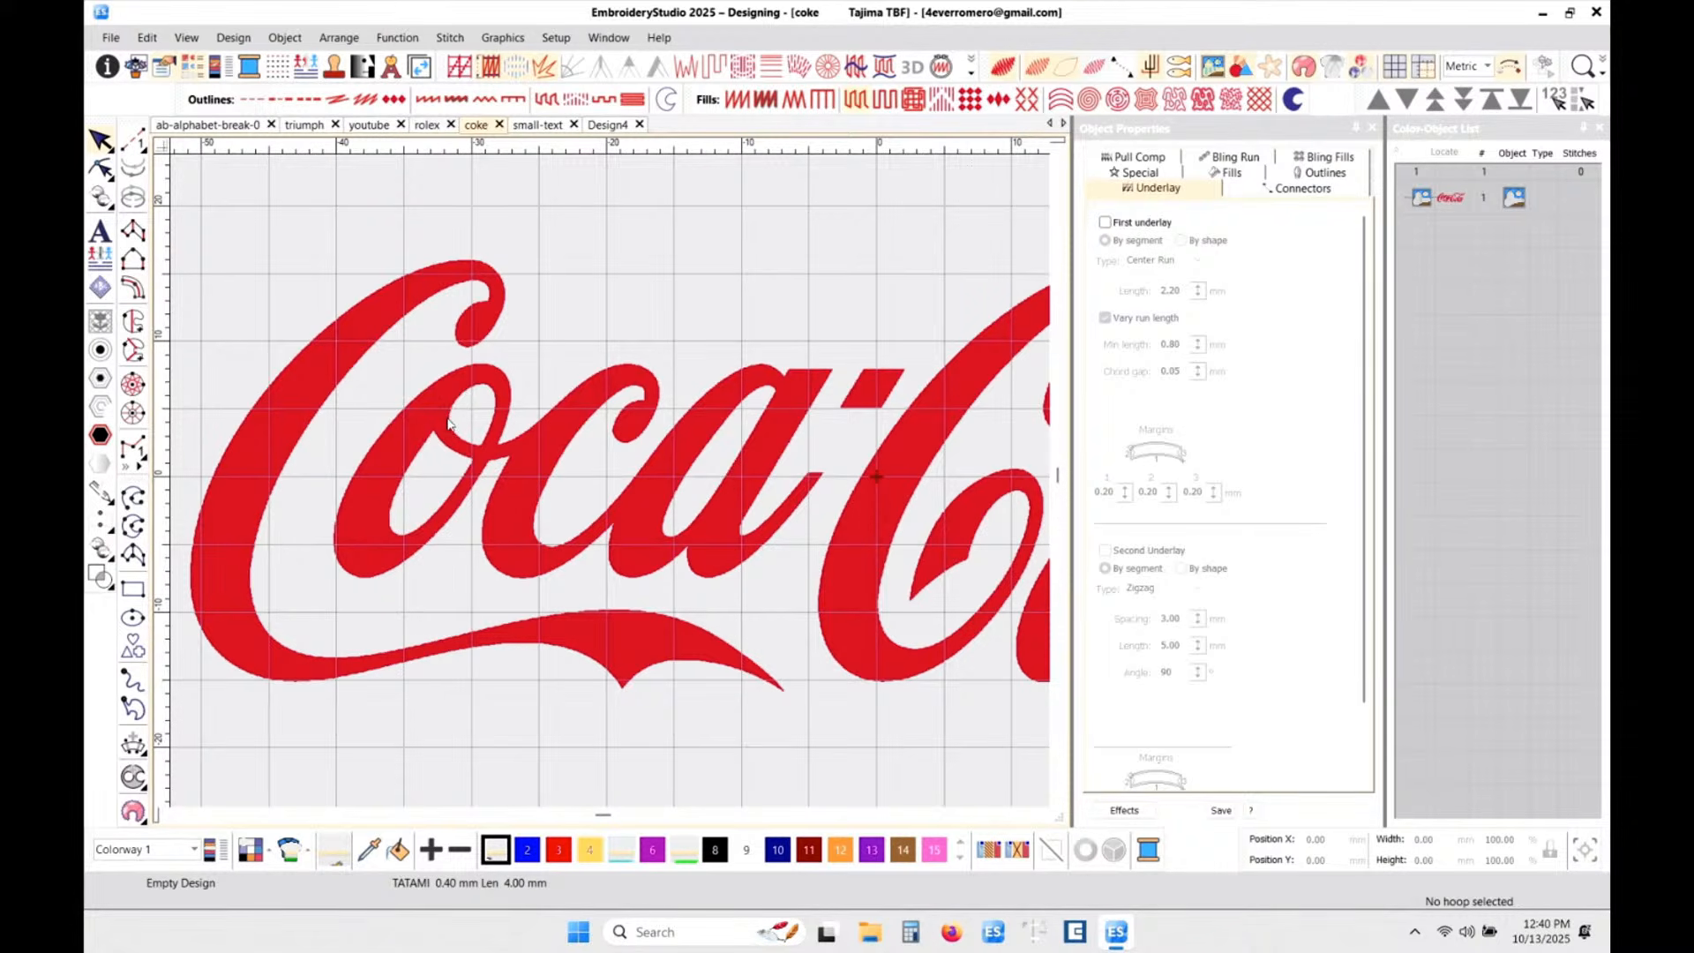
pyautogui.click(1273, 68)
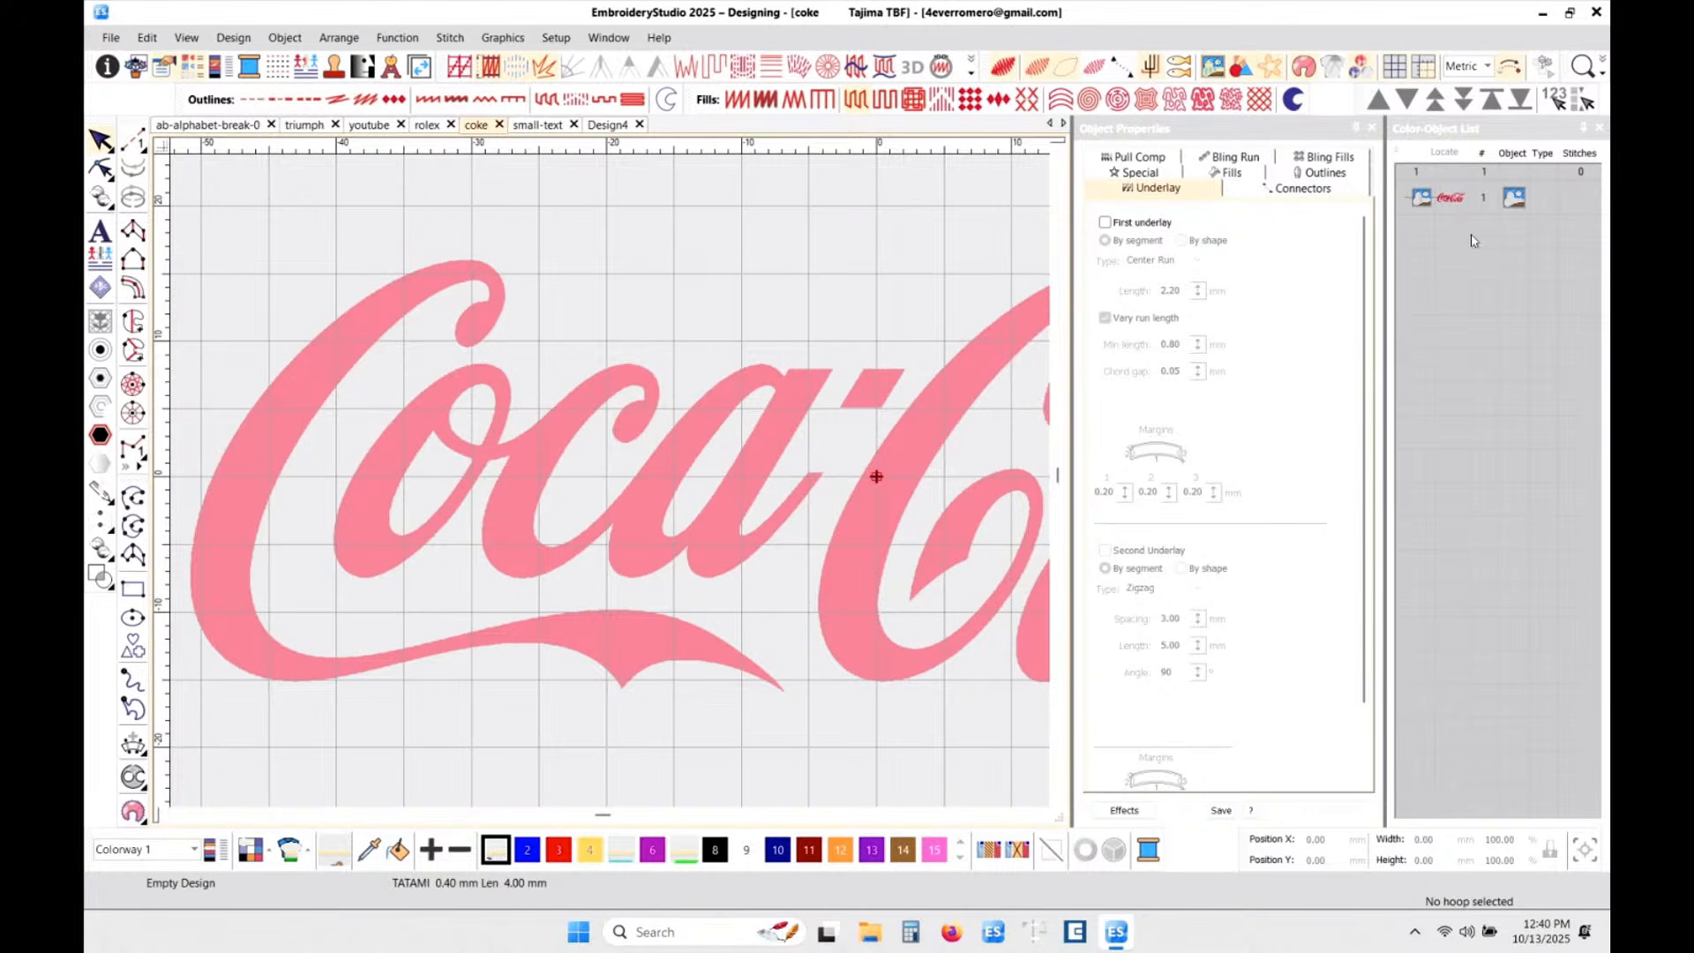
pyautogui.click(1447, 202)
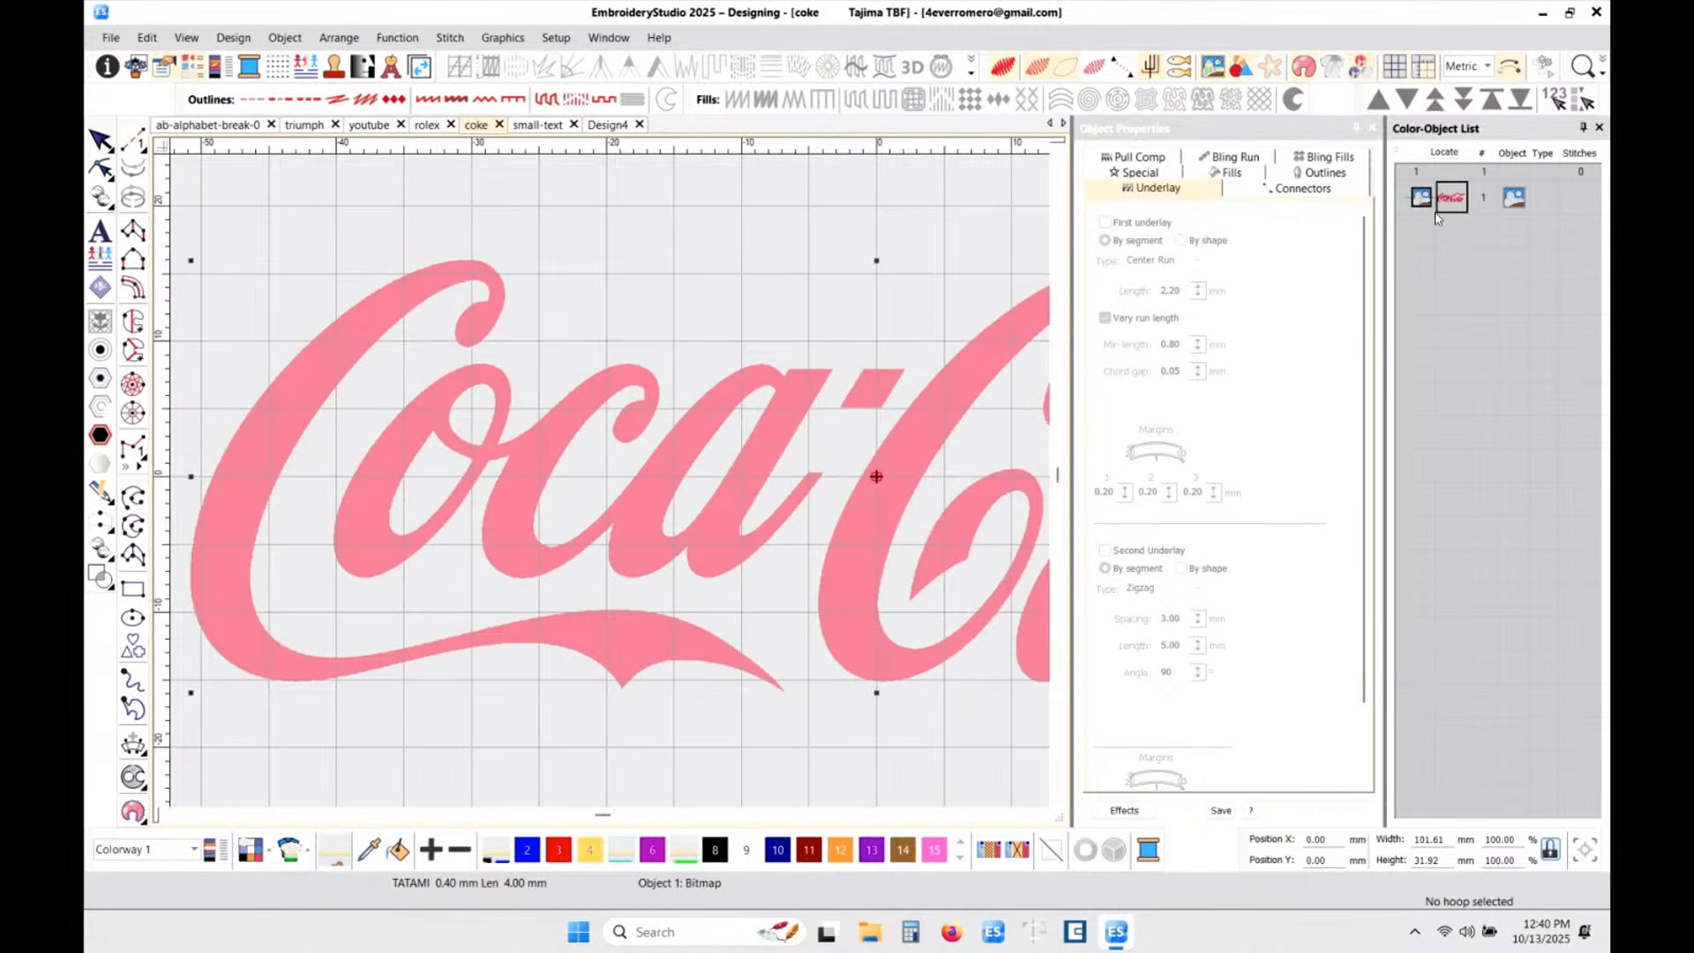
pyautogui.press('k')
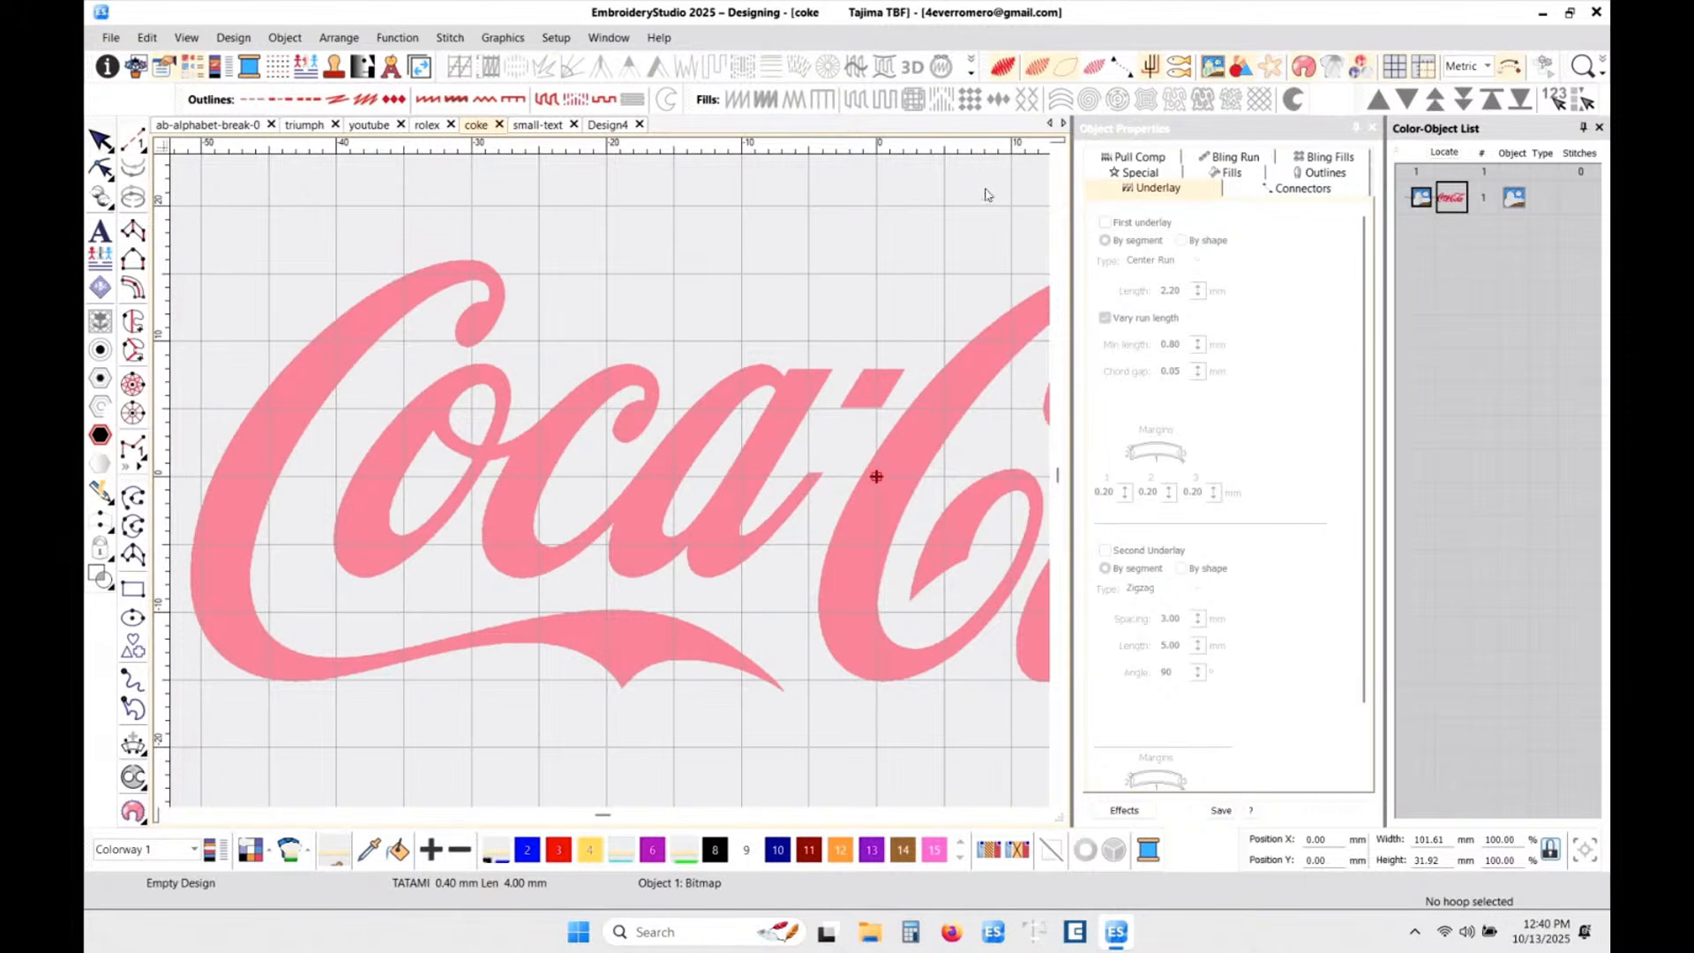
# - Ready Column B and examine where the loop of the first "o" crosses its strokes and joins the neighbouring "c"
pyautogui.click(134, 260)
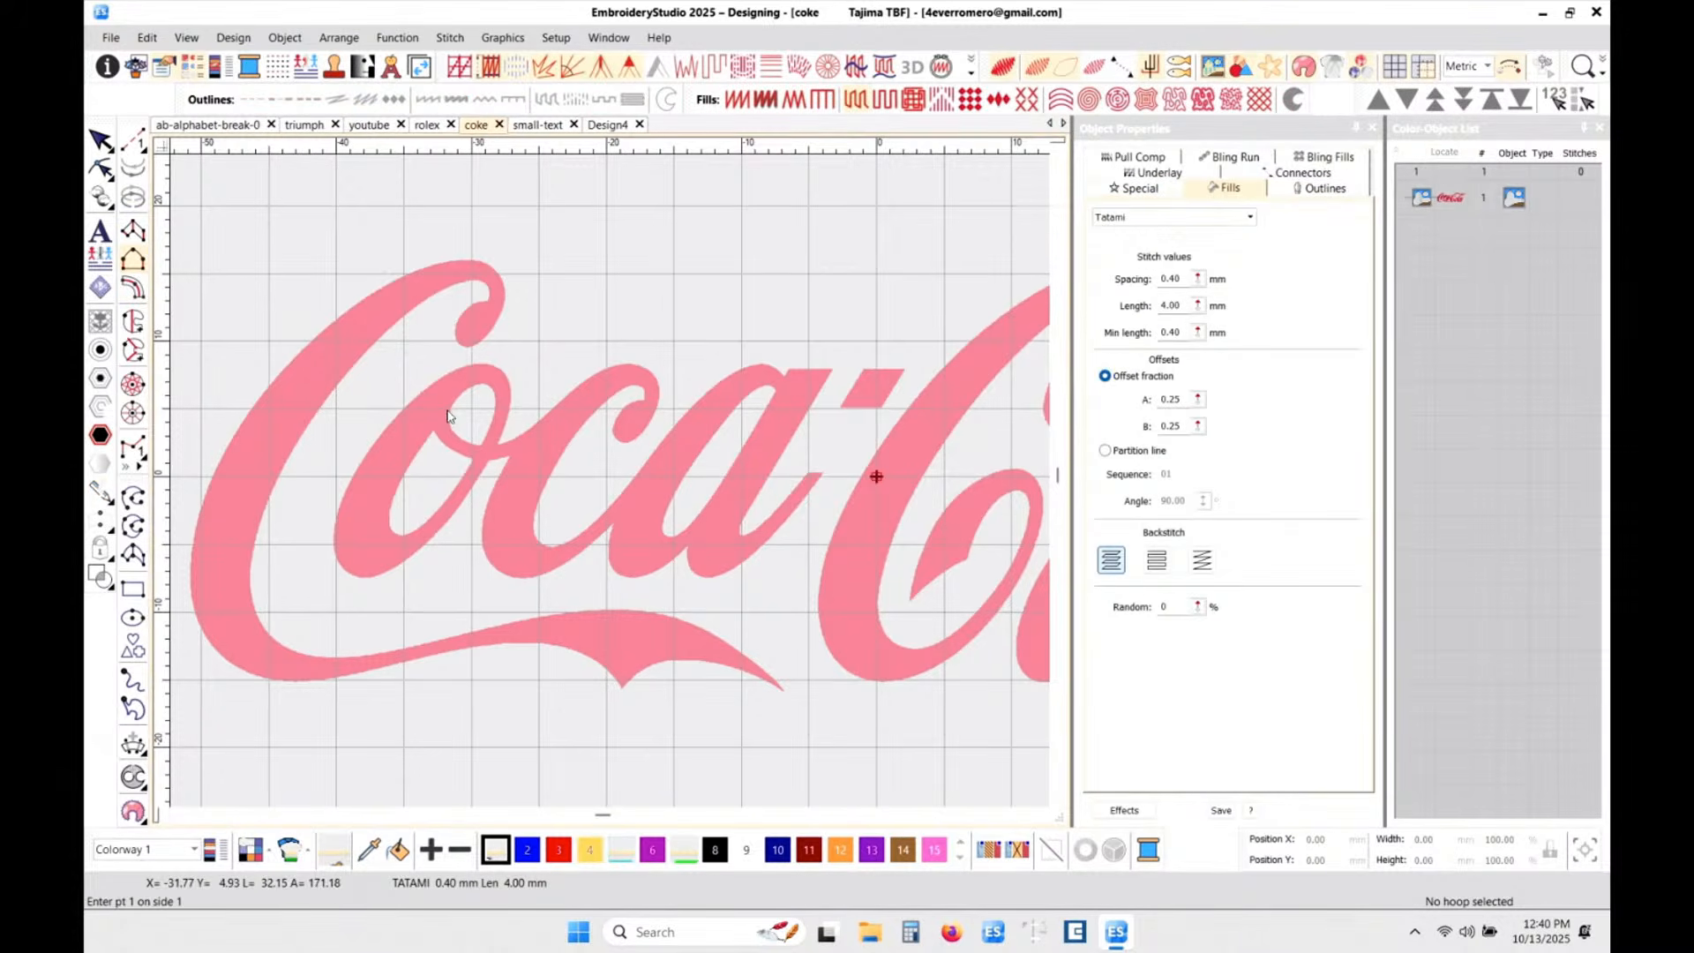
pyautogui.scroll(3, 447, 417)
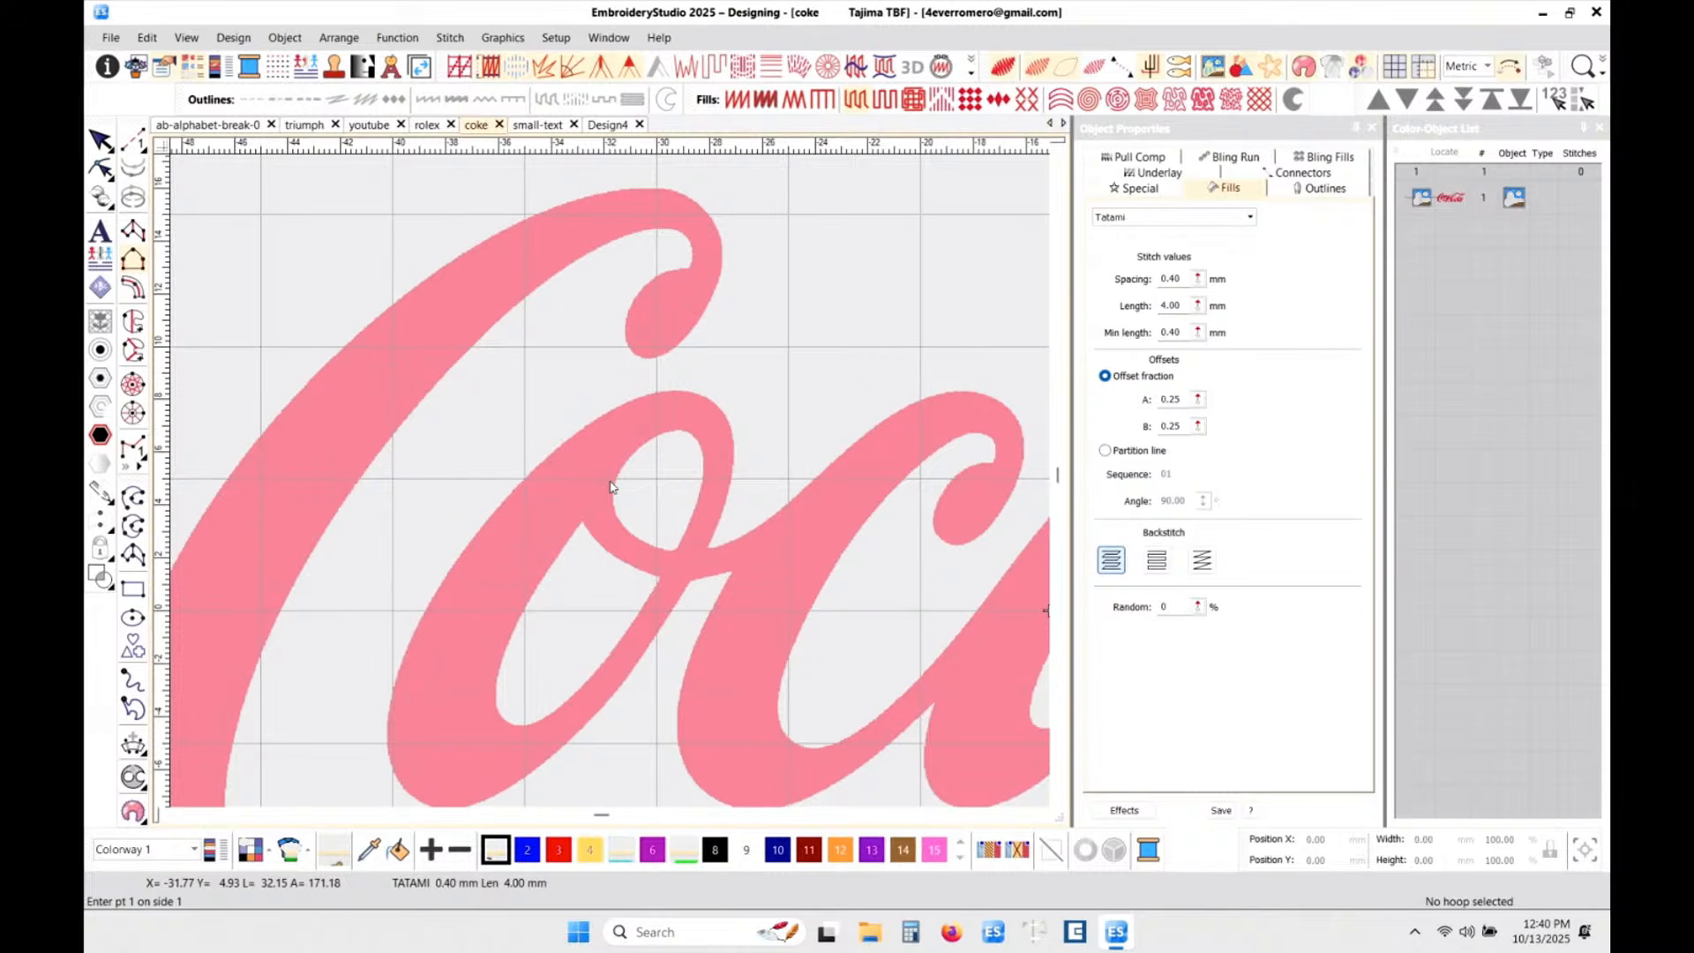
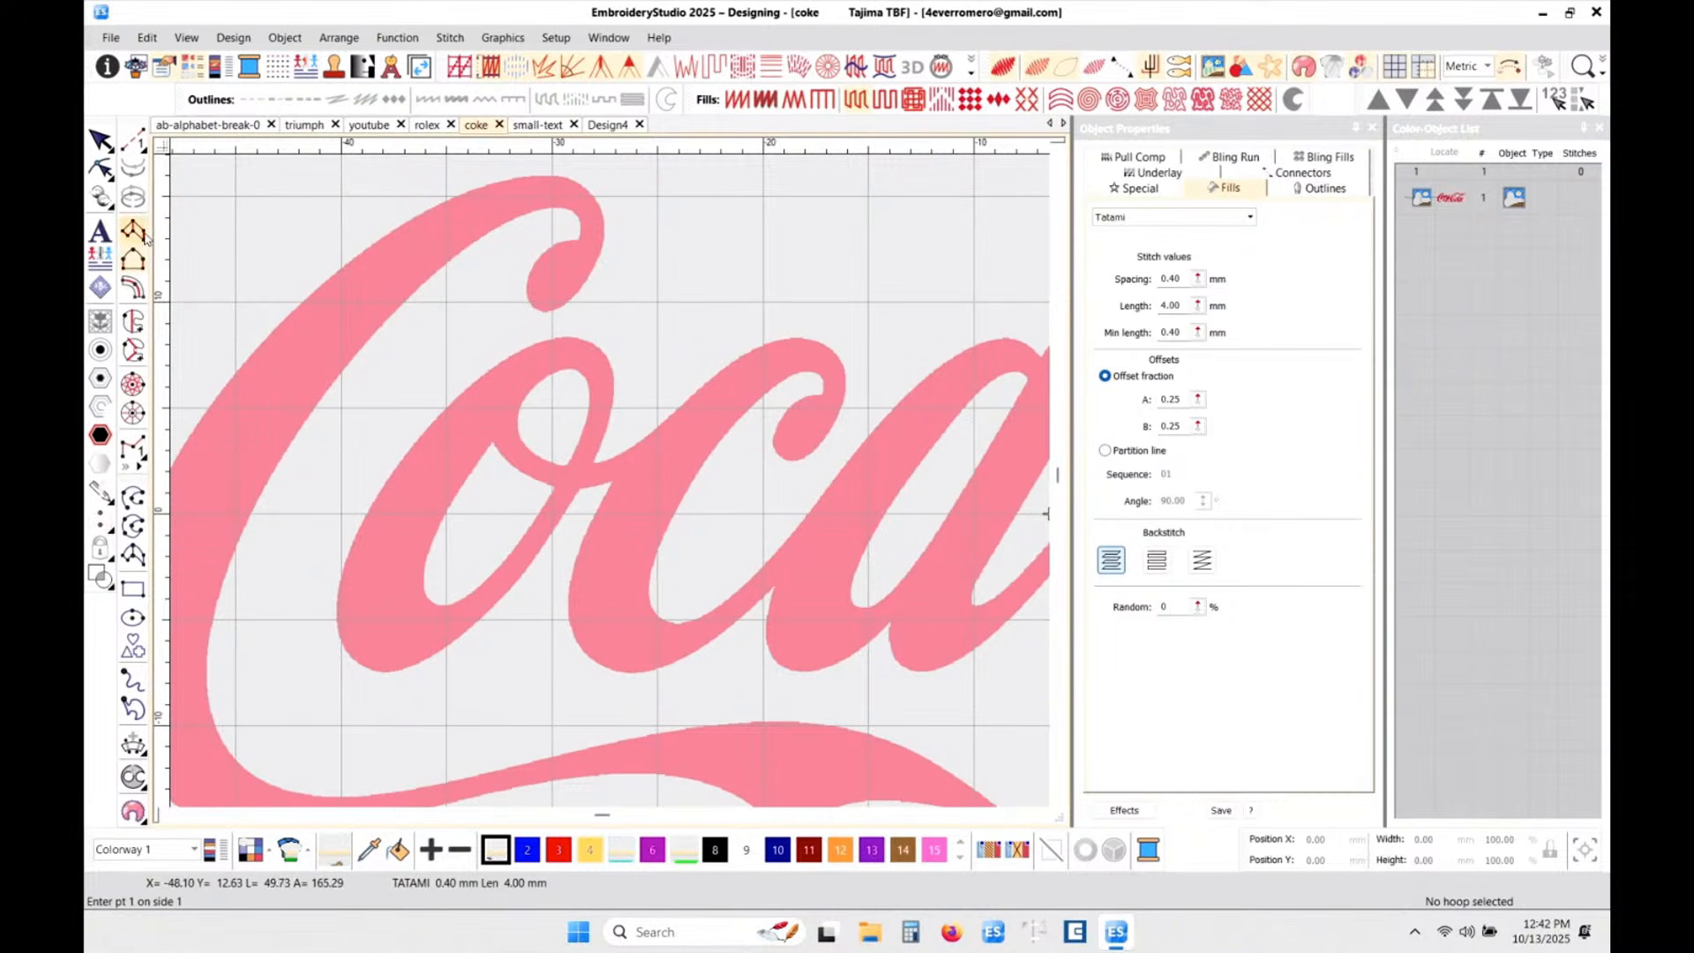
pyautogui.scroll(4, 612, 480)
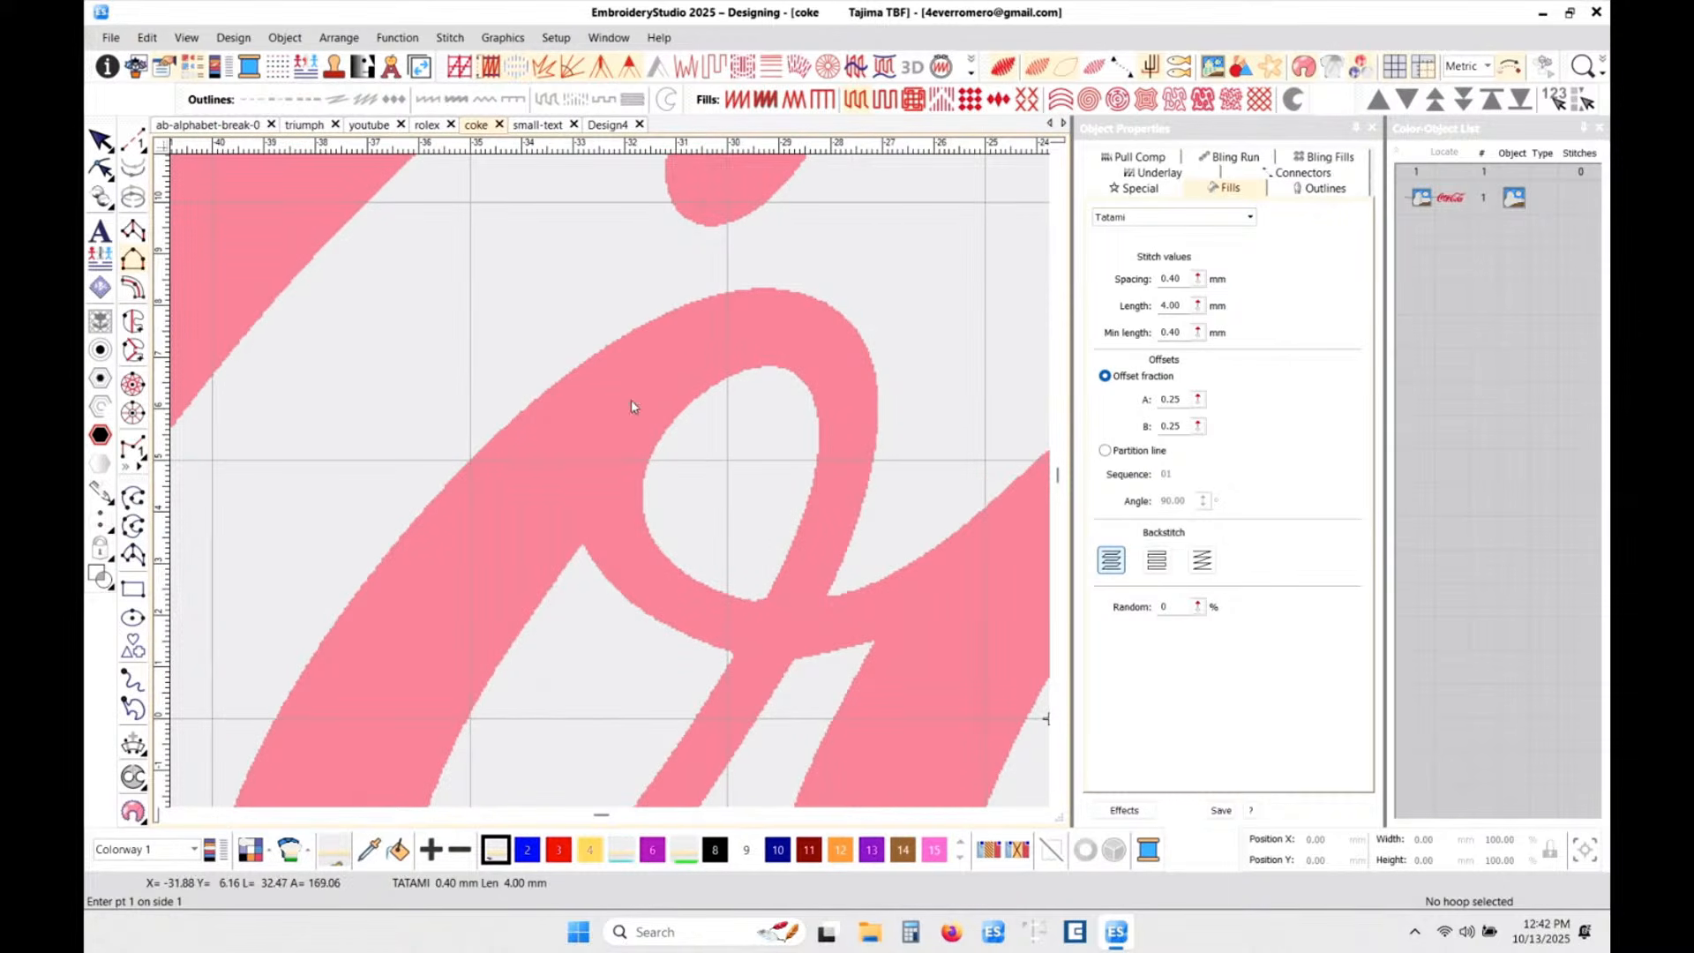
pyautogui.scroll(-2, 610, 480)
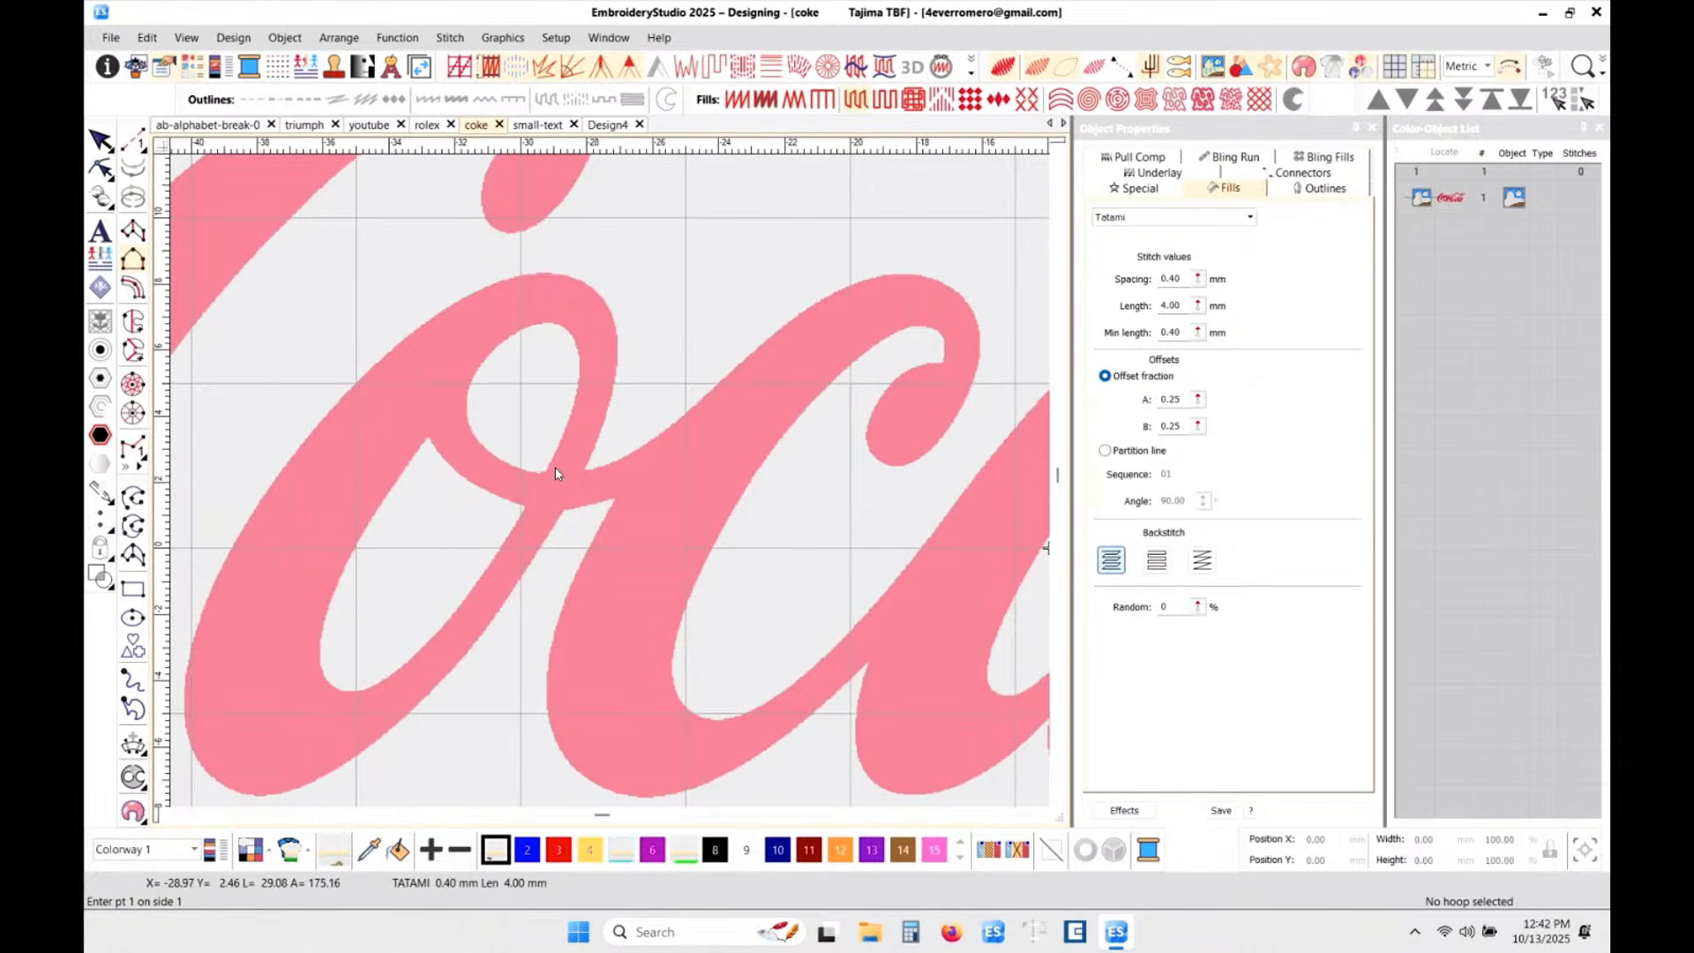
pyautogui.scroll(1, 610, 485)
pyautogui.scroll(1, 610, 486)
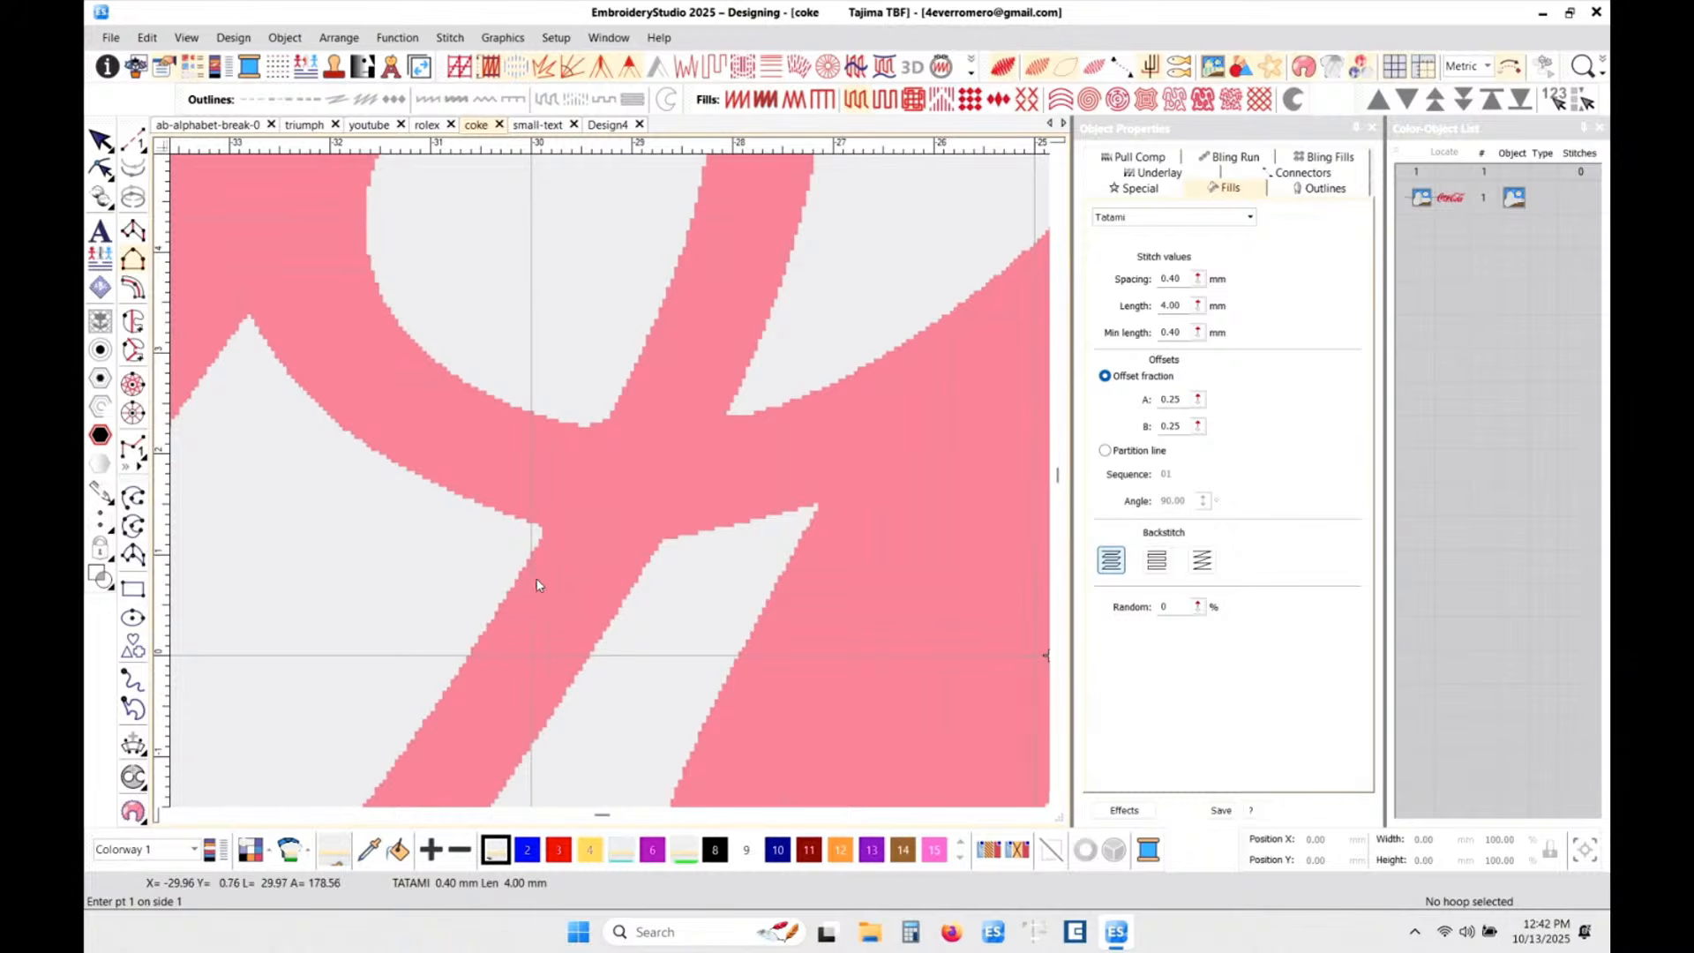
pyautogui.scroll(-2, 609, 476)
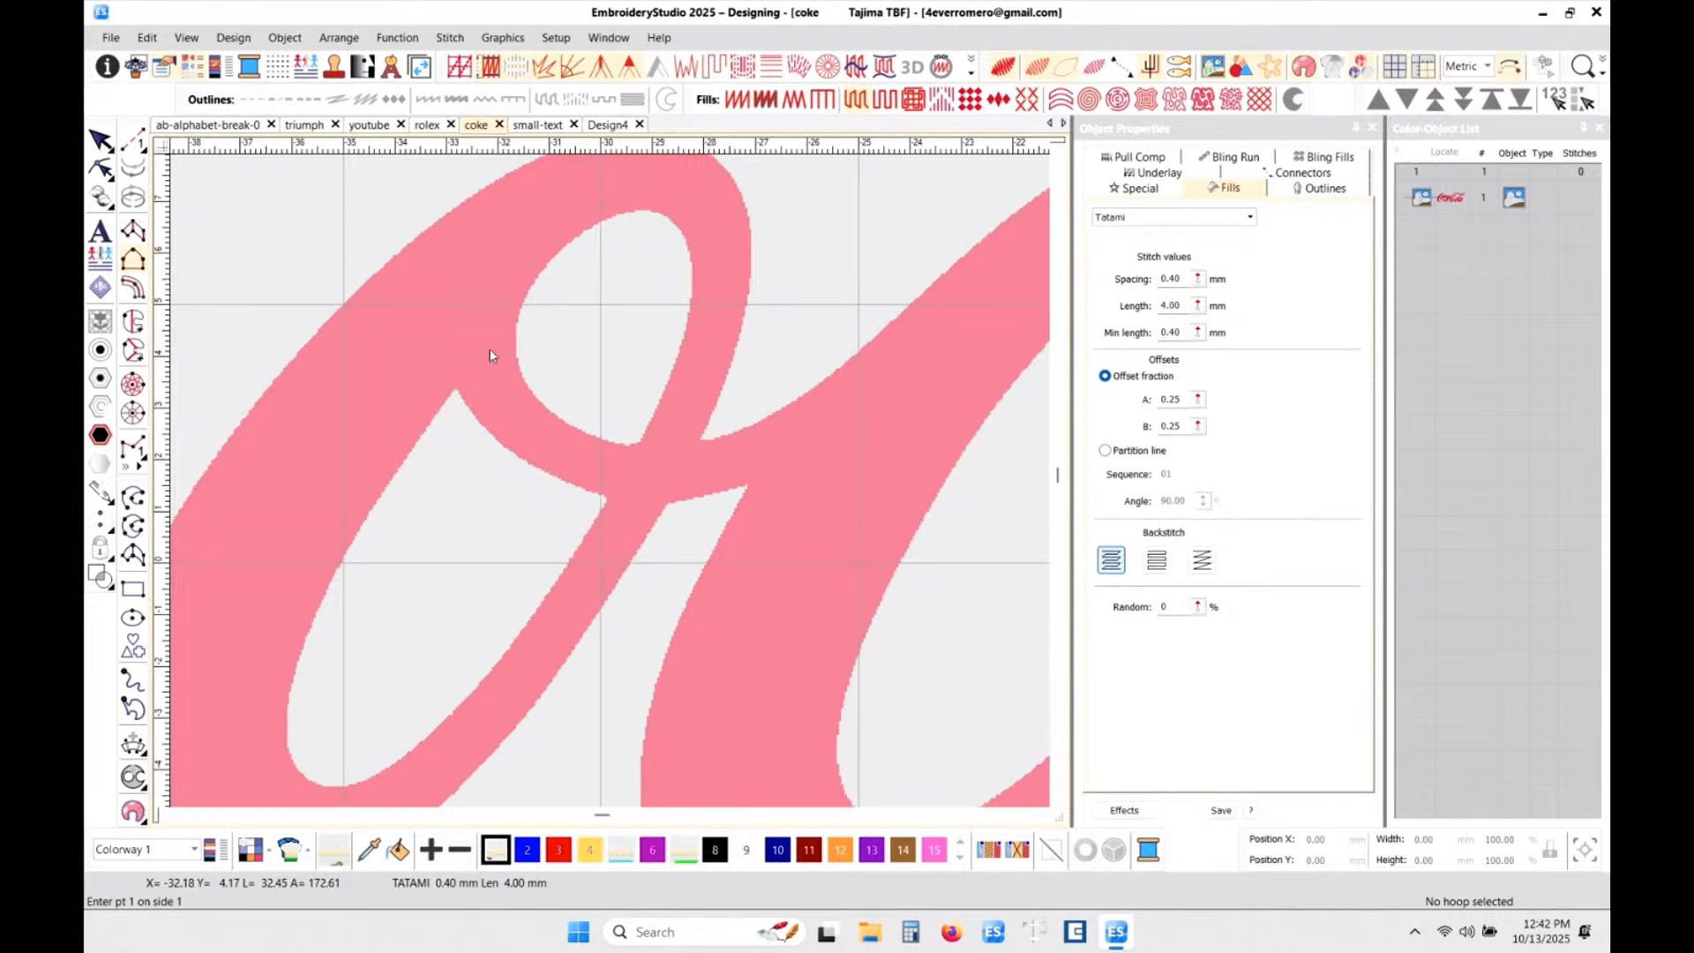
pyautogui.scroll(-2, 492, 360)
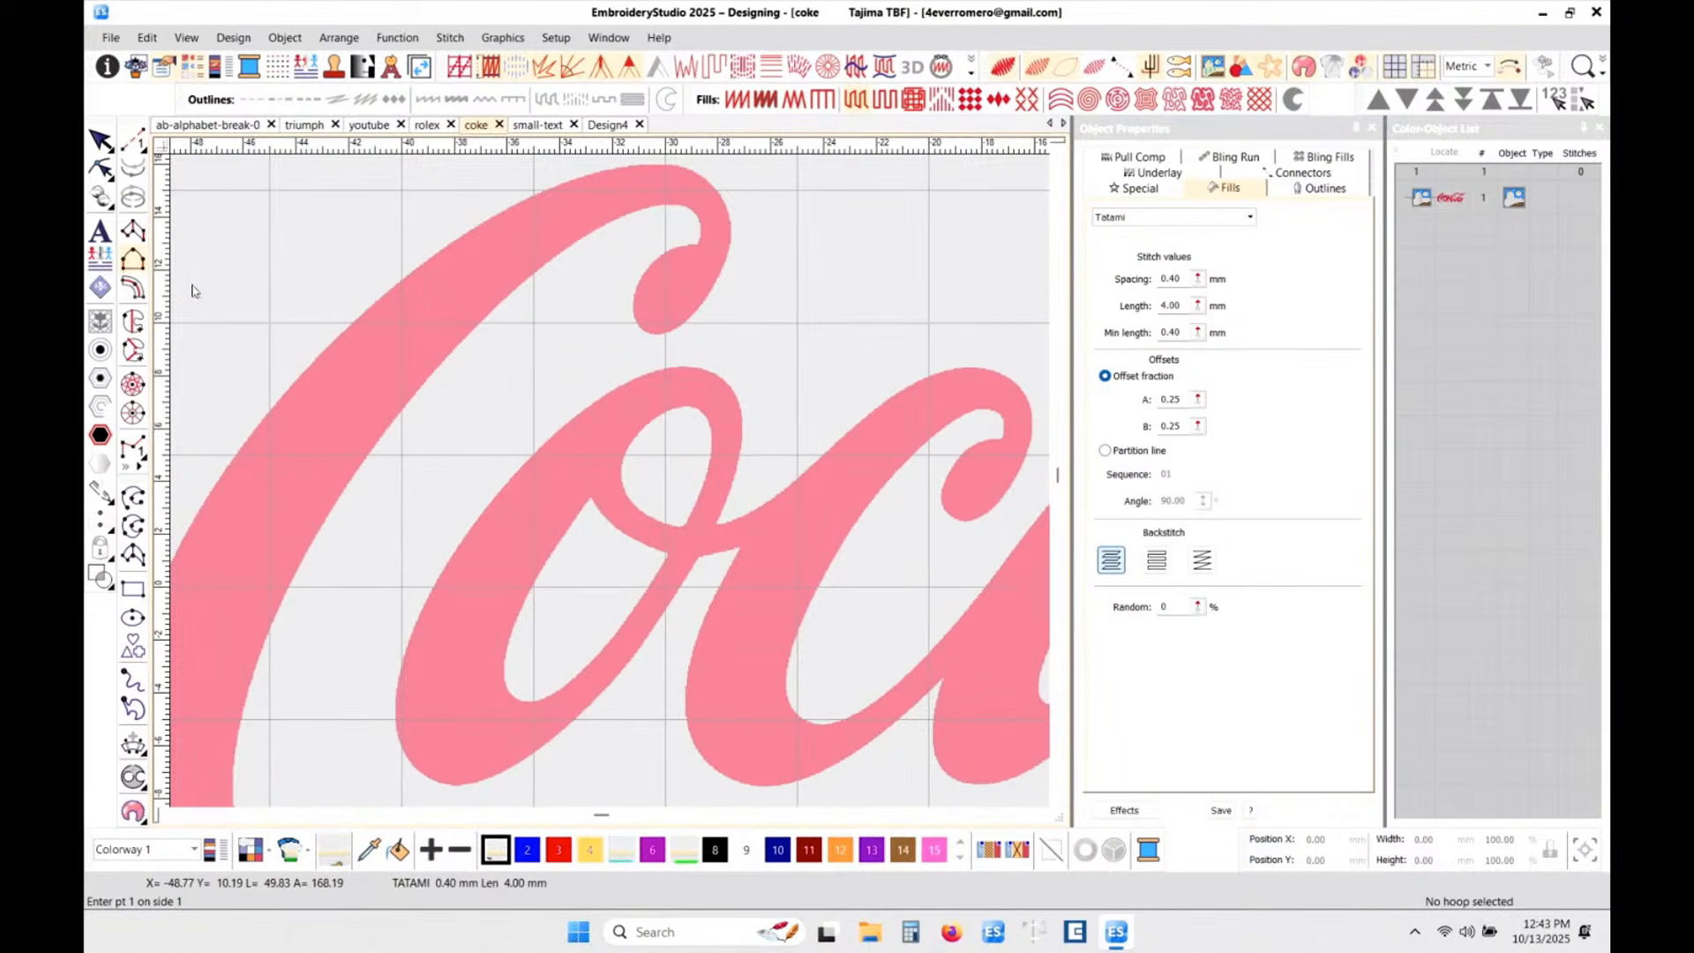
pyautogui.scroll(2, 608, 486)
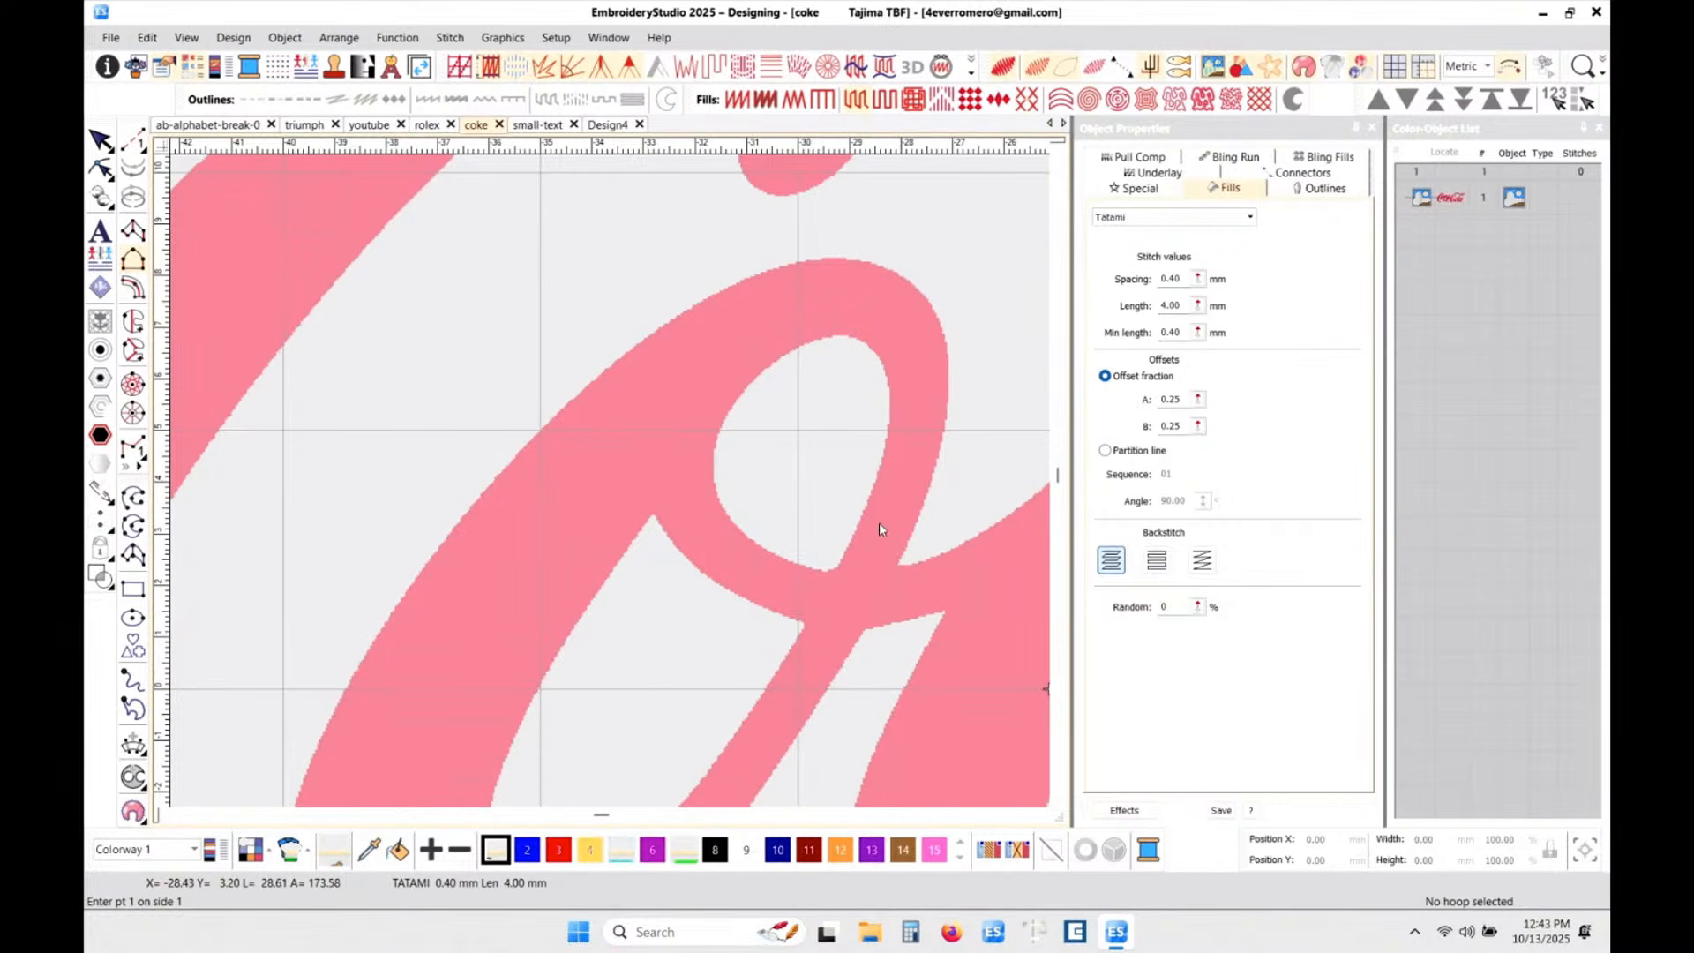
# - Trace side one of a Column B along the upper edge of the "o"–"c" connector and around the inside of the "o" loop
pyautogui.scroll(-1, 878, 523)
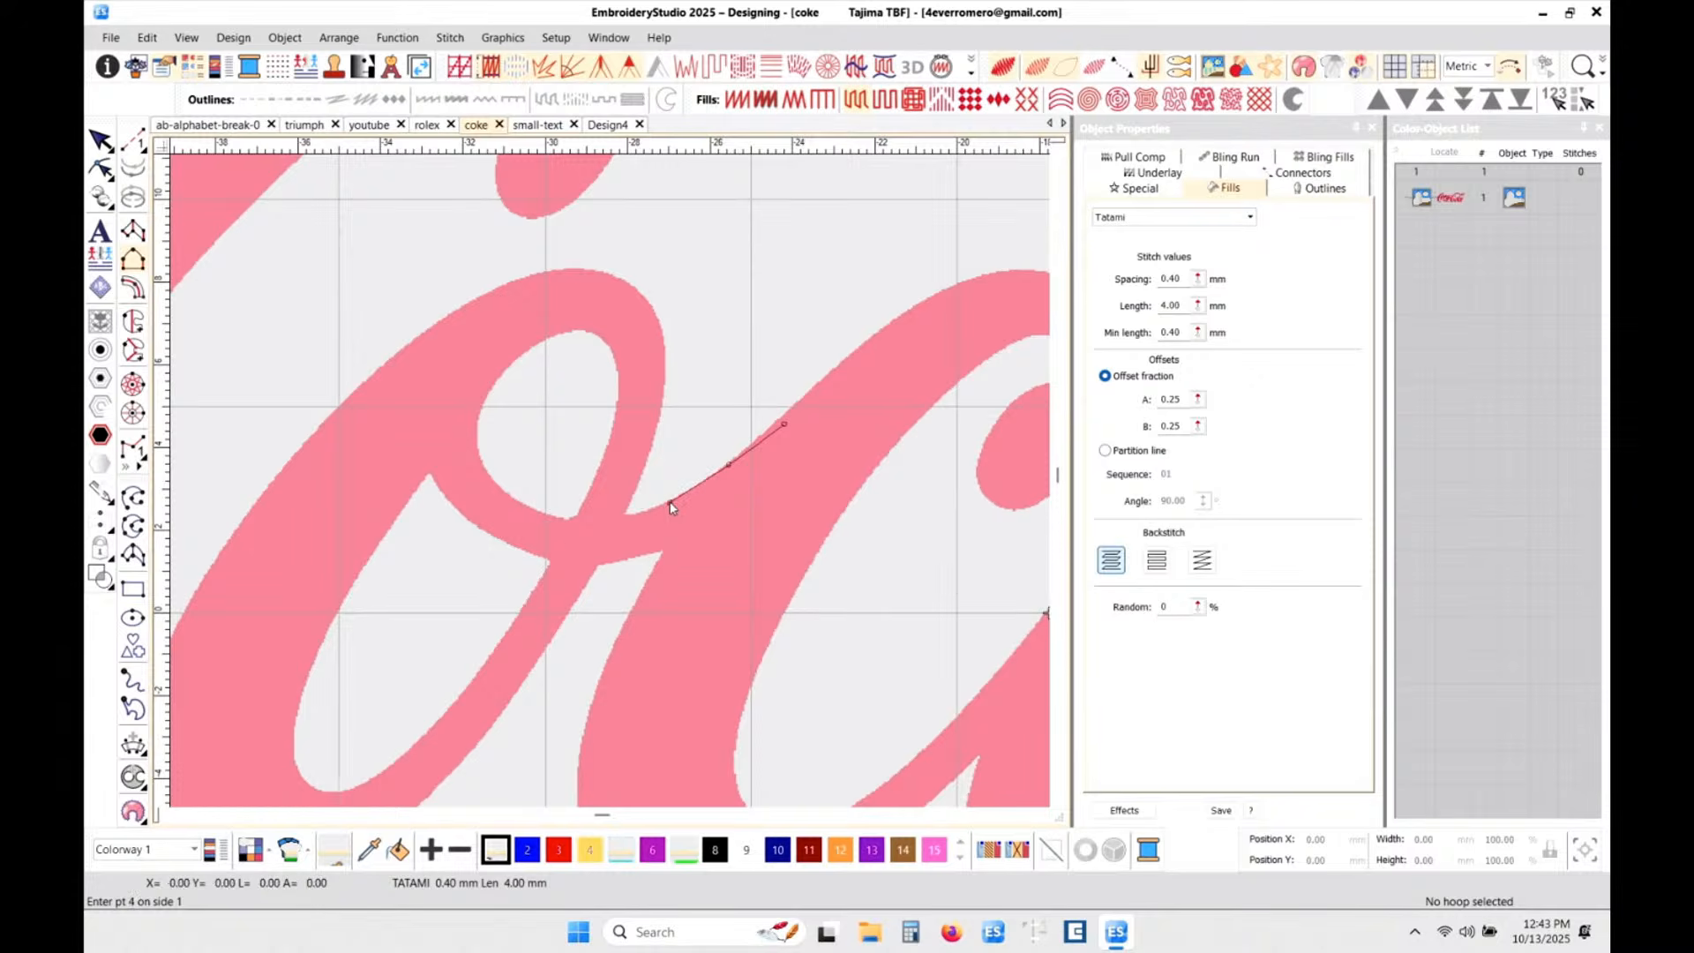
pyautogui.click(669, 502)
pyautogui.click(561, 518)
pyautogui.click(484, 469)
pyautogui.click(477, 418)
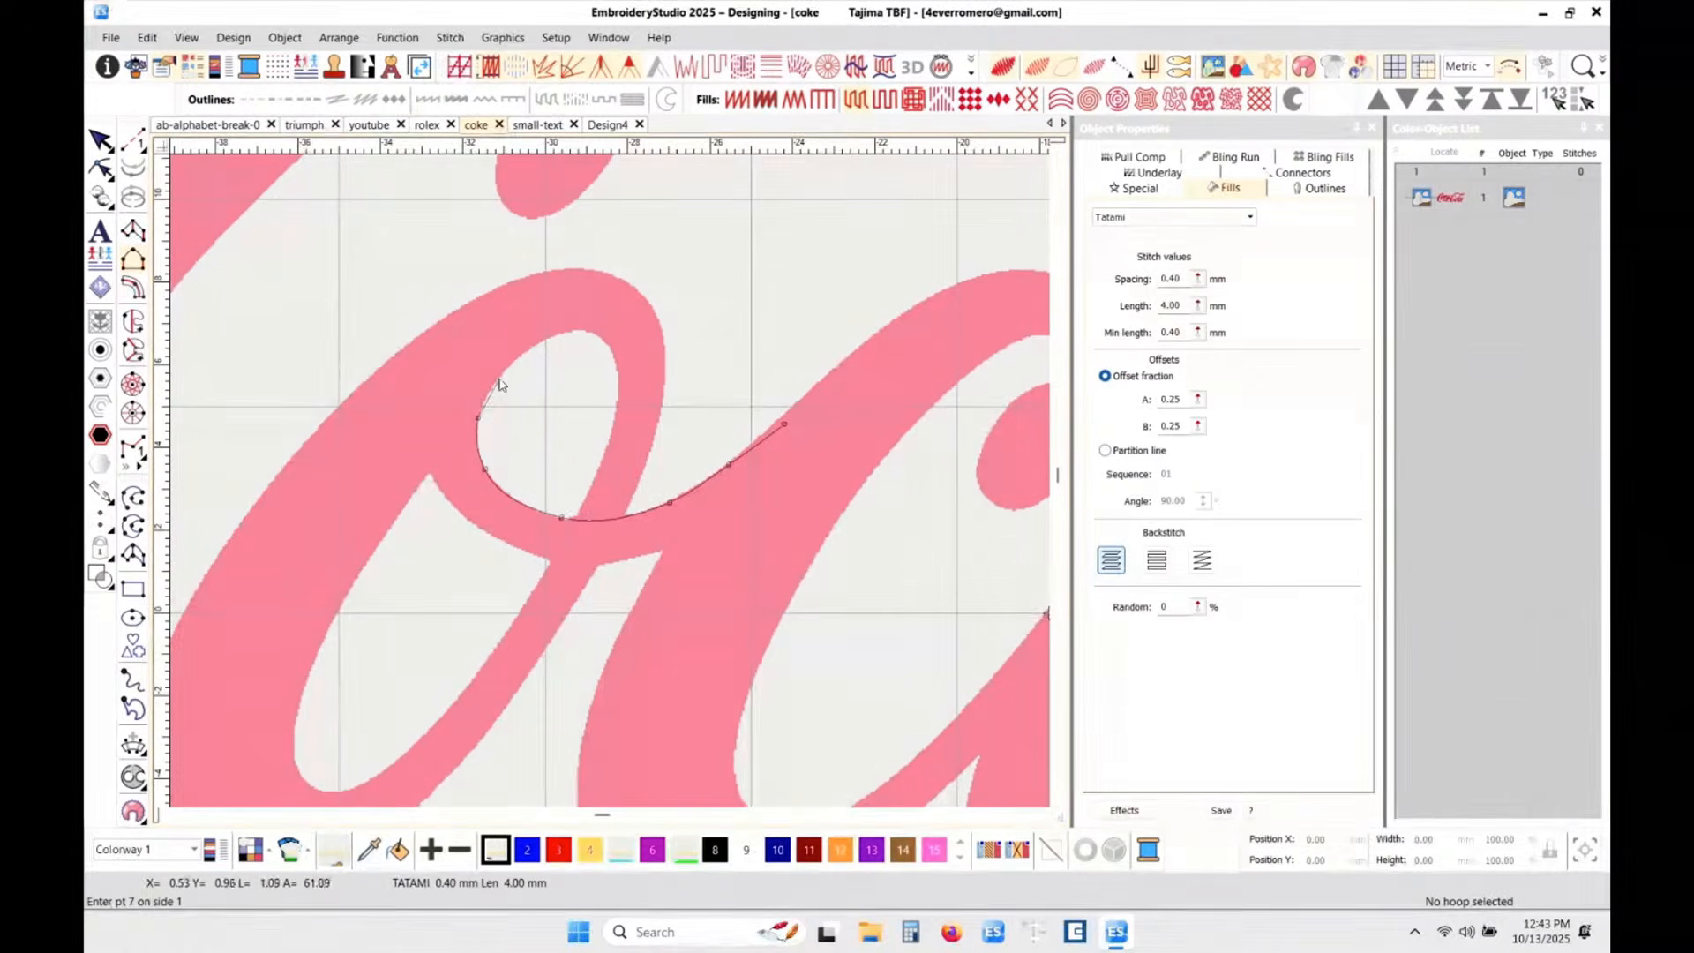
pyautogui.click(502, 374)
pyautogui.click(537, 343)
pyautogui.click(572, 331)
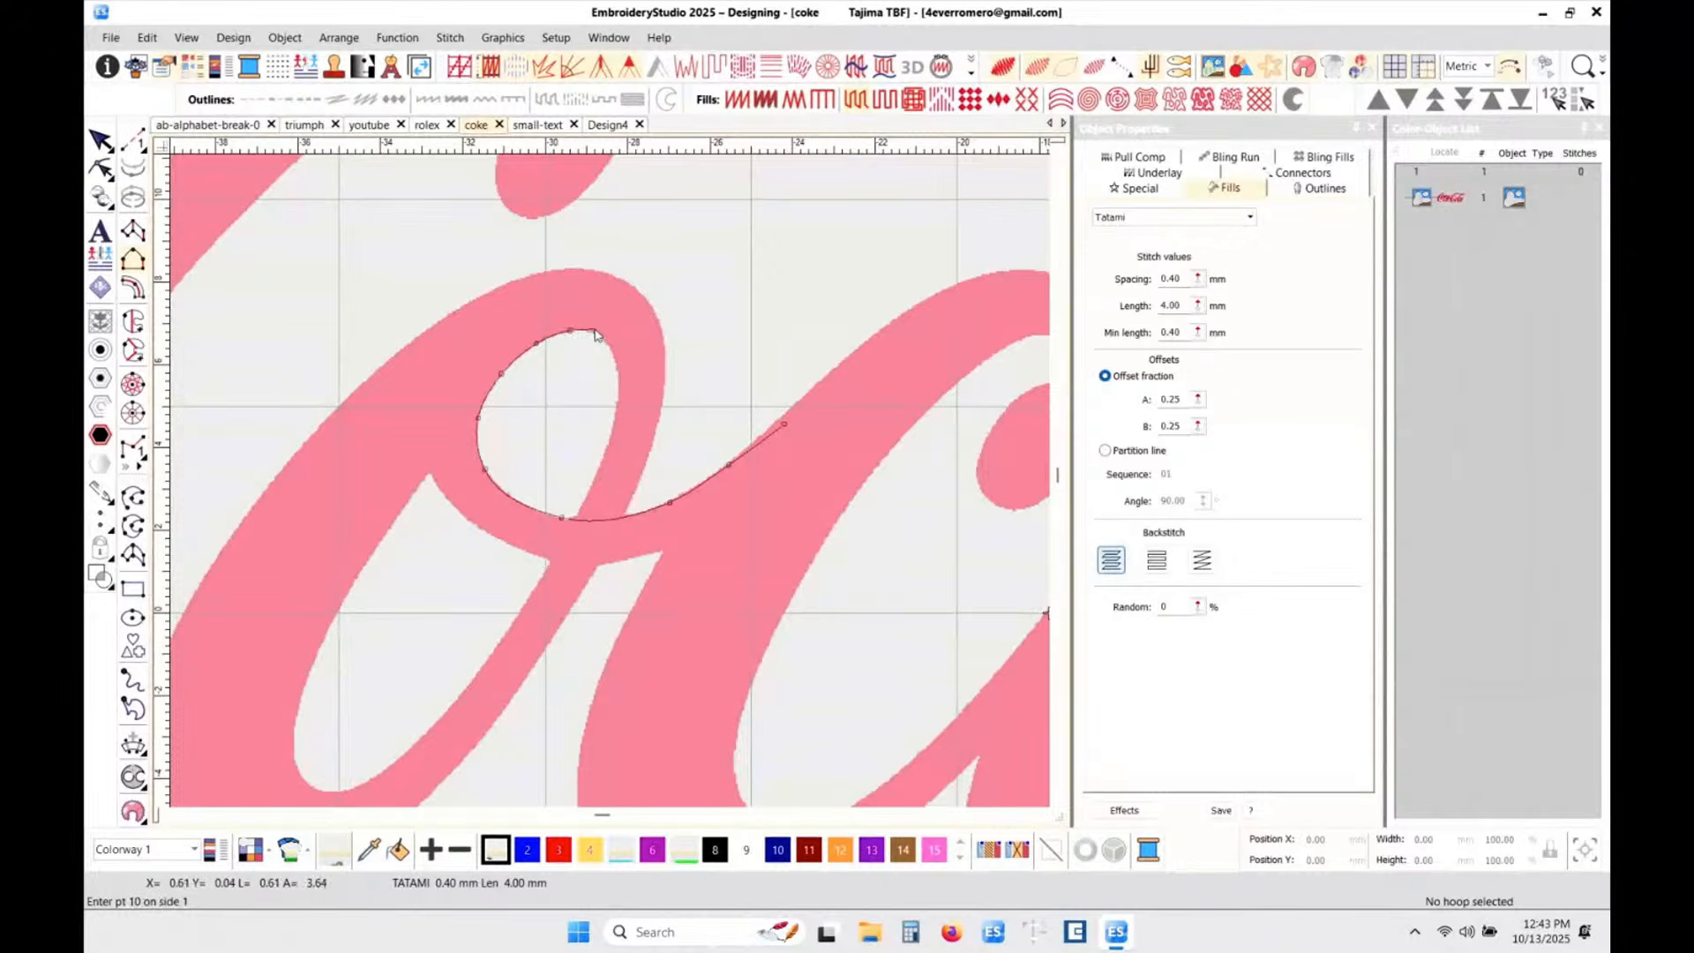
pyautogui.click(596, 334)
pyautogui.click(614, 359)
pyautogui.click(613, 423)
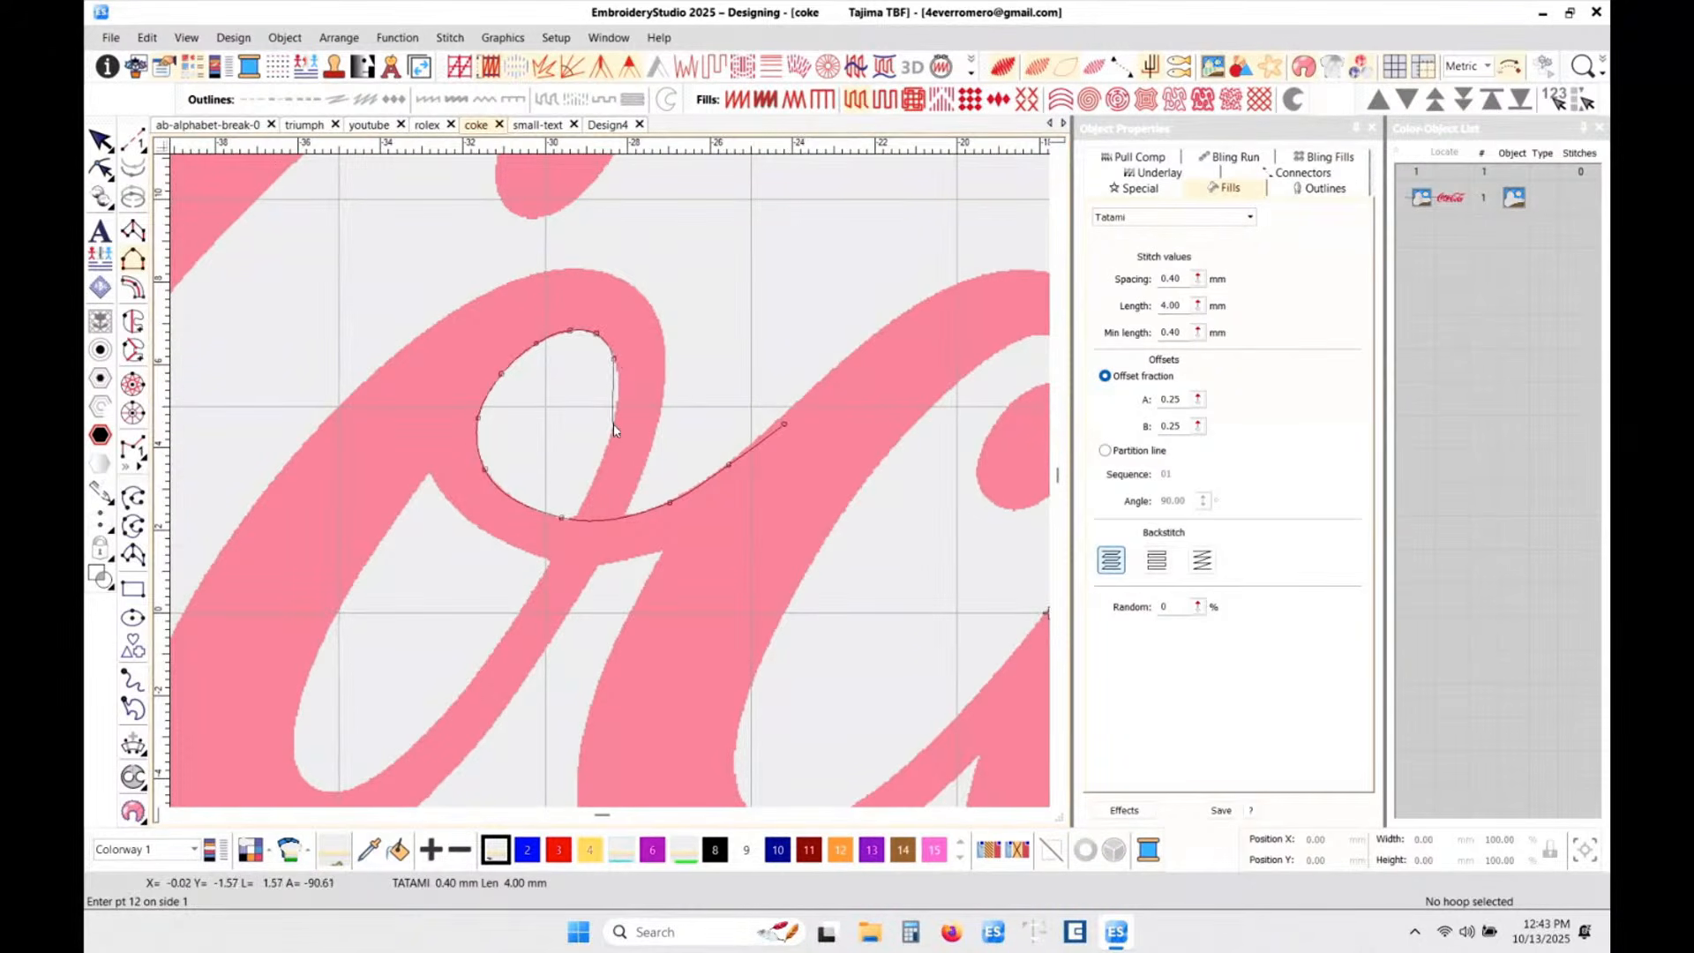
pyautogui.click(589, 489)
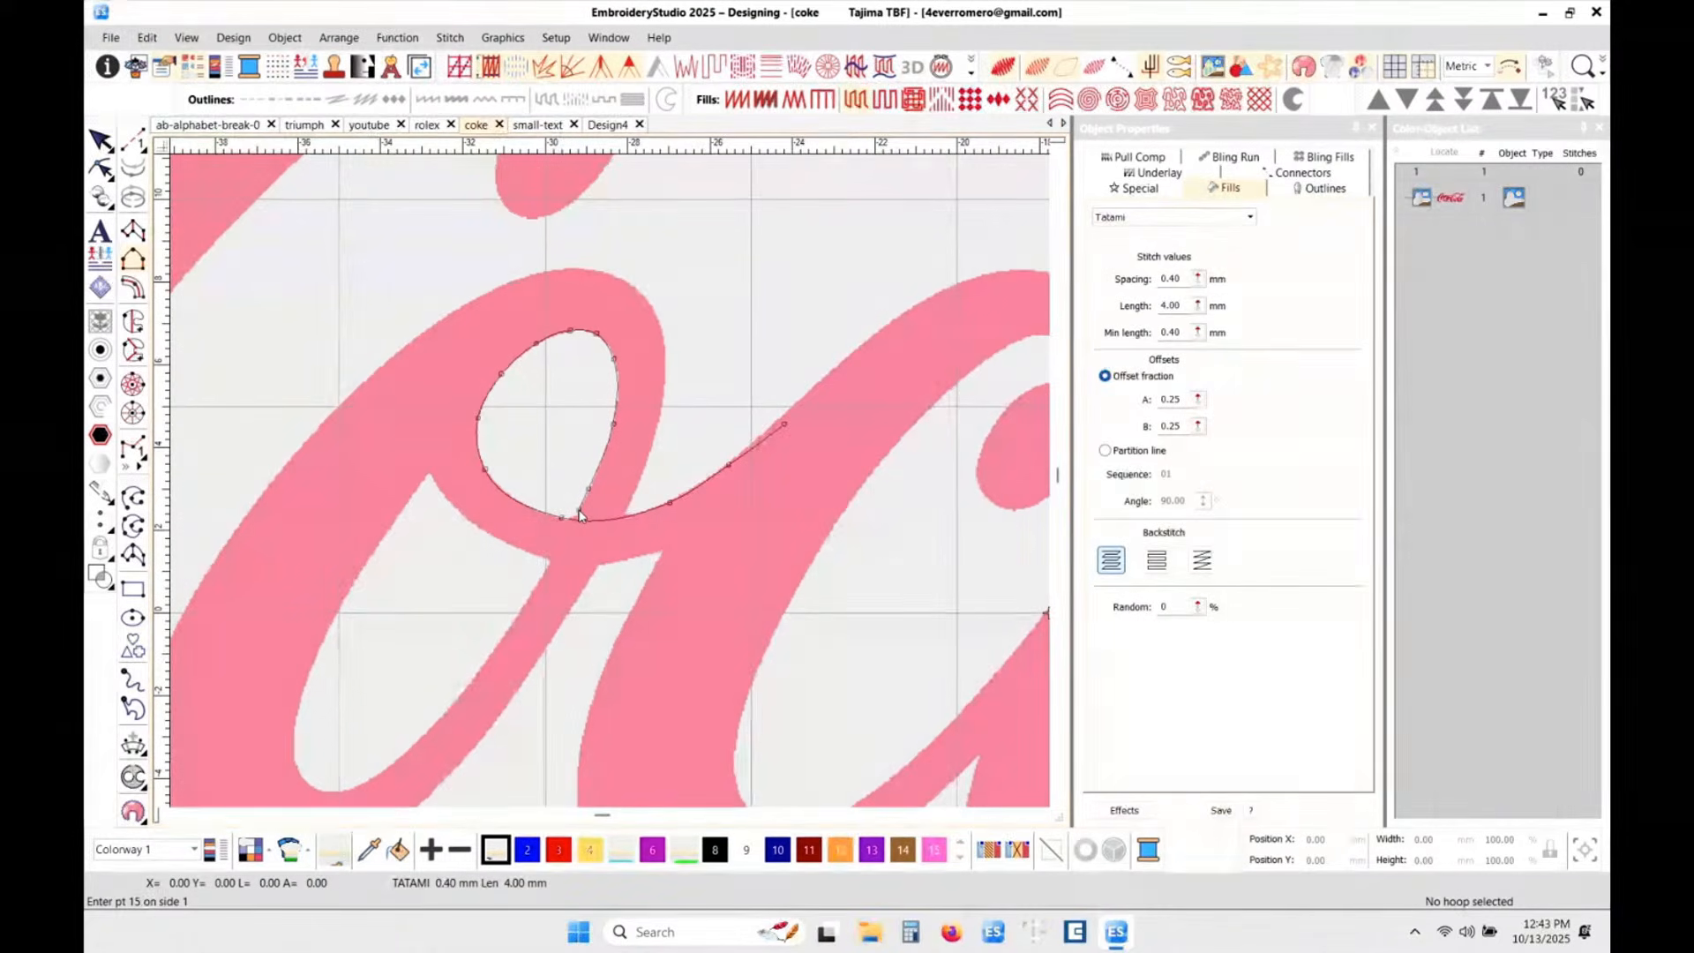
pyautogui.press('Return')
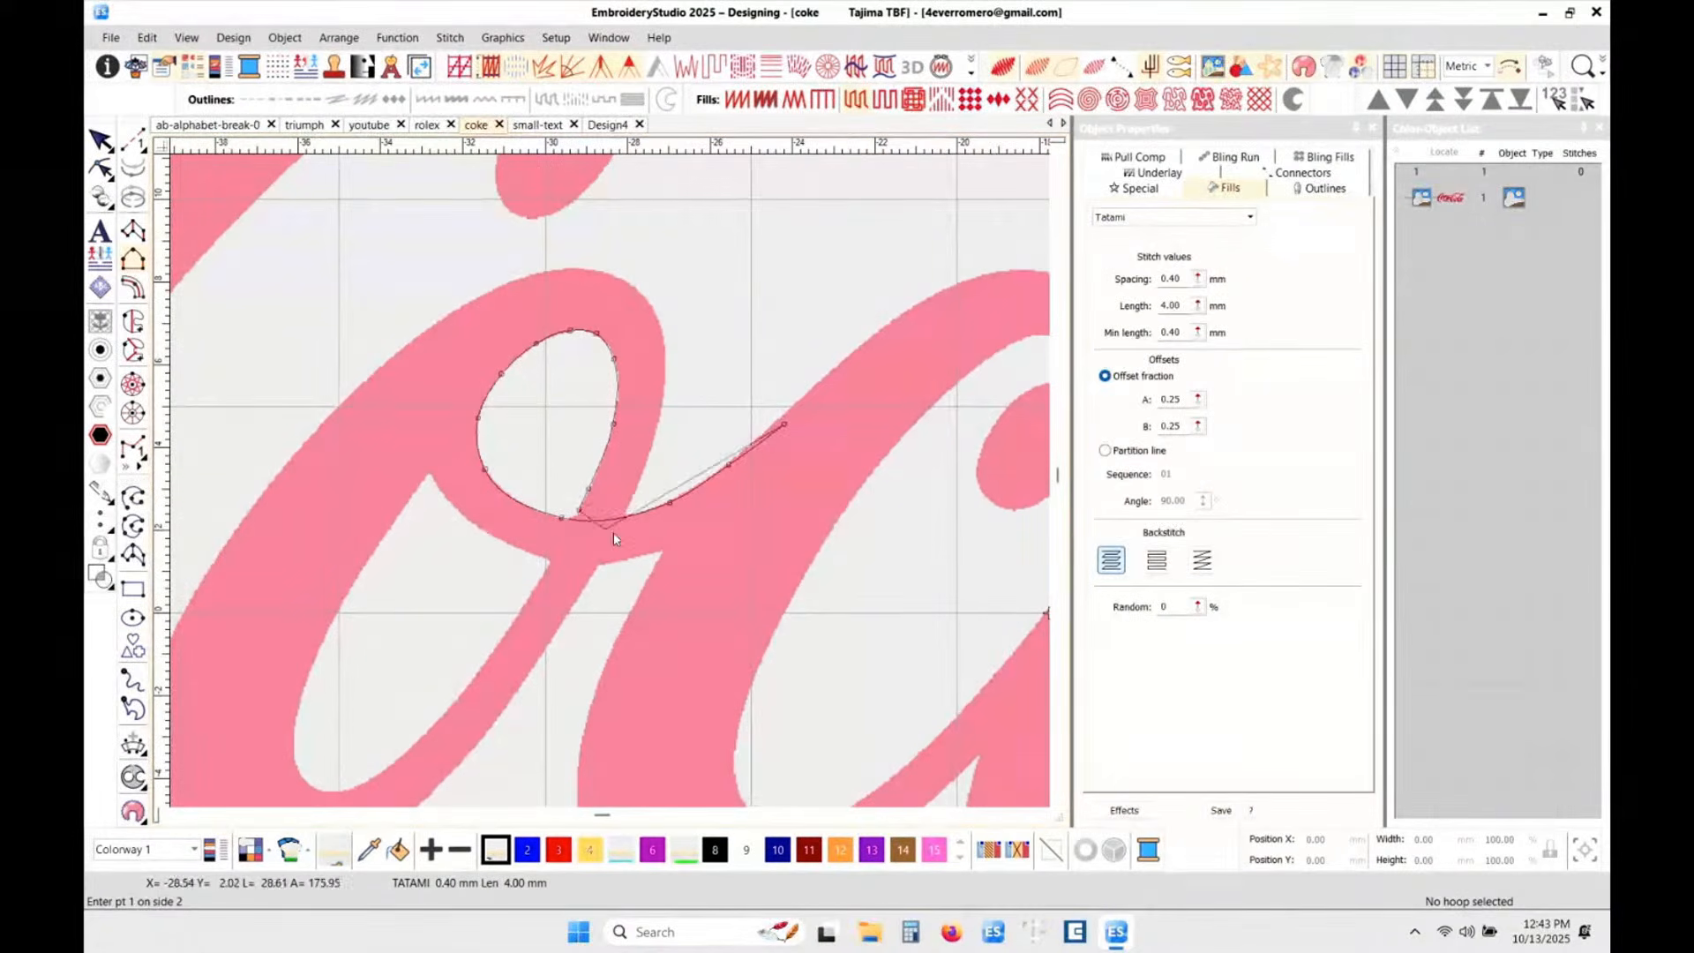
# - Trace side two from inside the "c" along the connector's lower edge and into the left part of the "o" loop
pyautogui.click(812, 448)
pyautogui.click(758, 519)
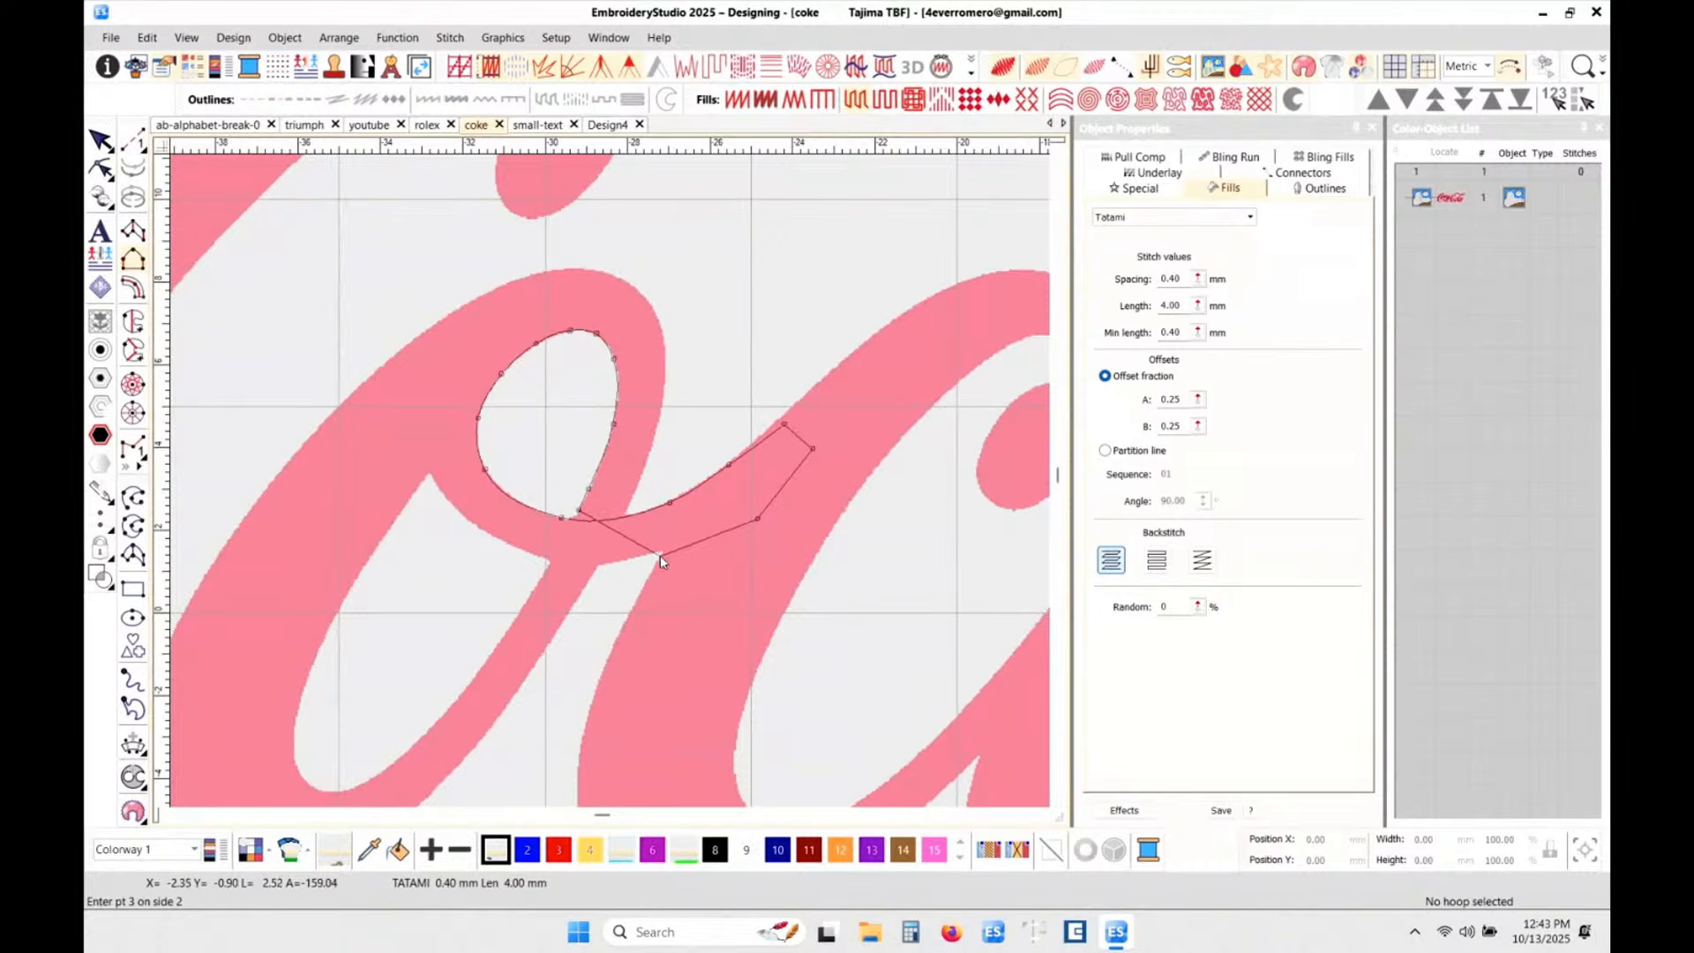
pyautogui.click(663, 551)
pyautogui.click(607, 565)
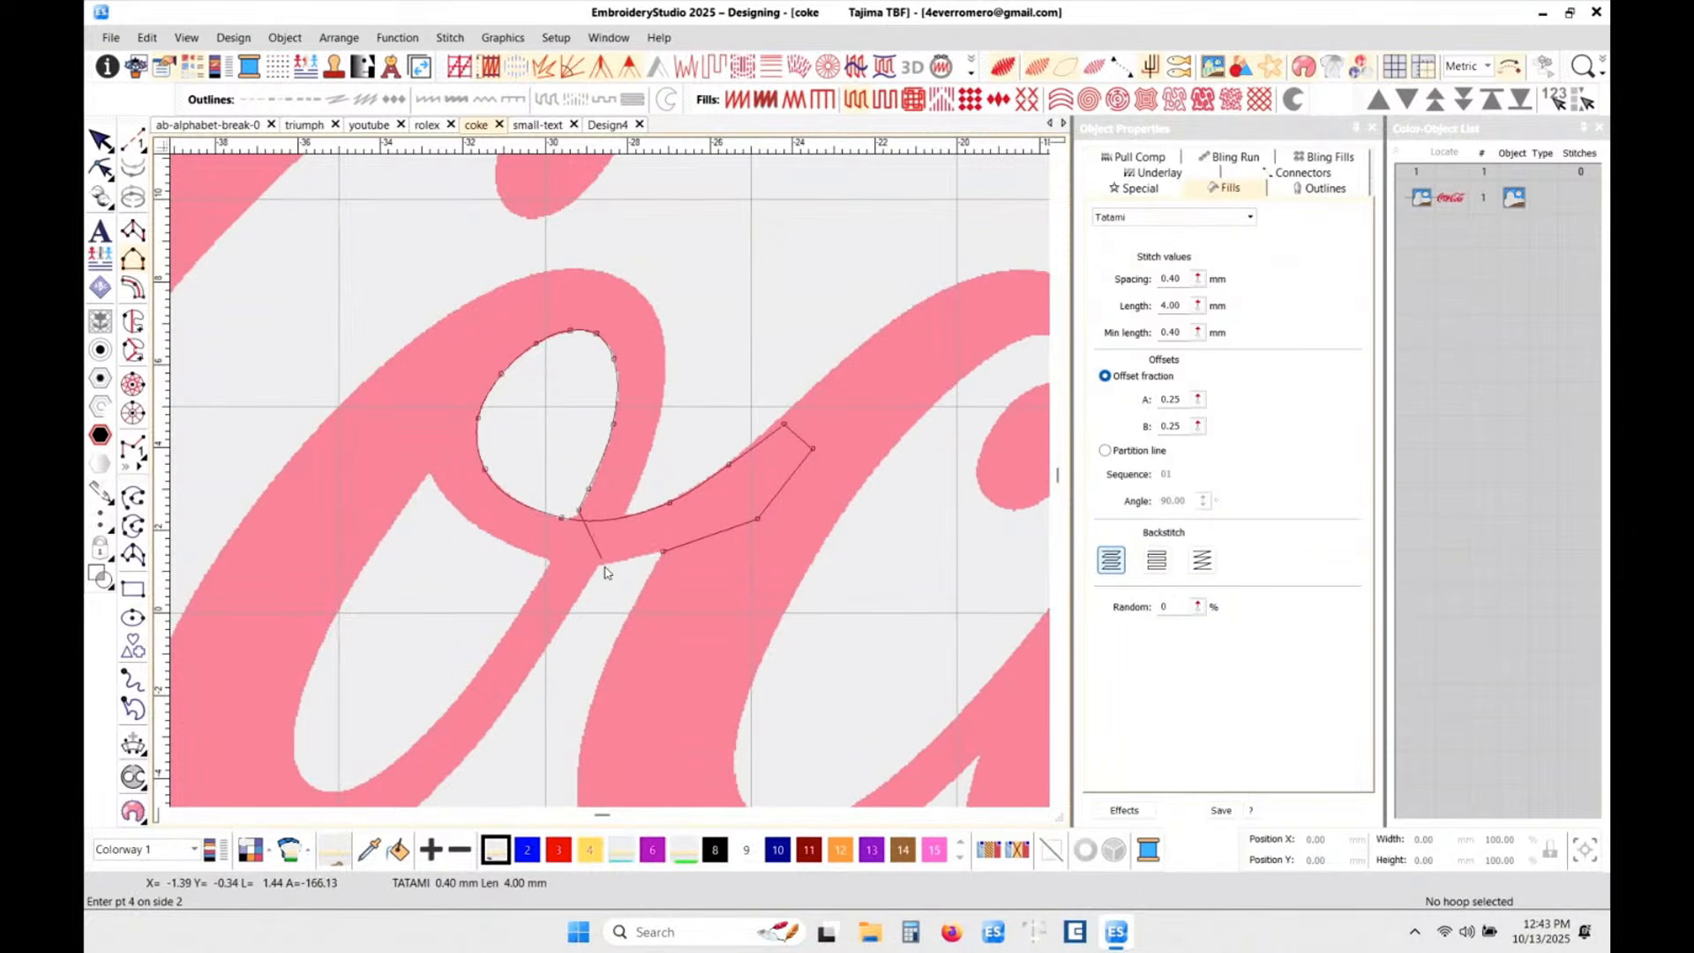
pyautogui.click(517, 549)
pyautogui.click(449, 501)
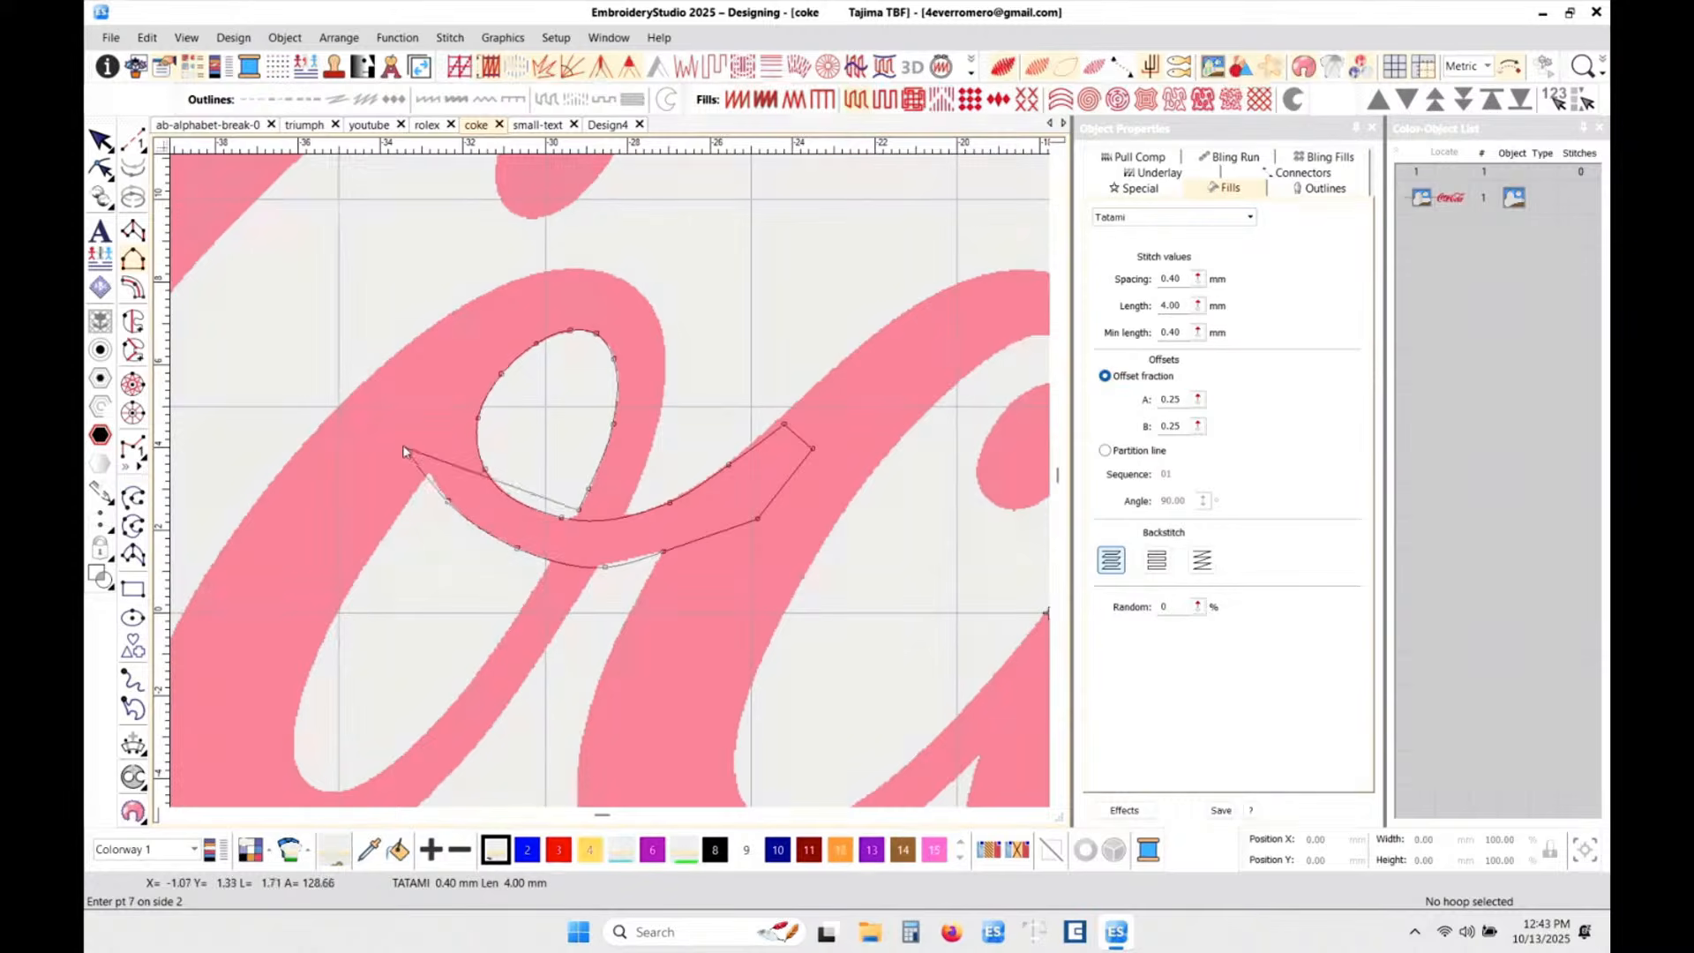
pyautogui.click(405, 432)
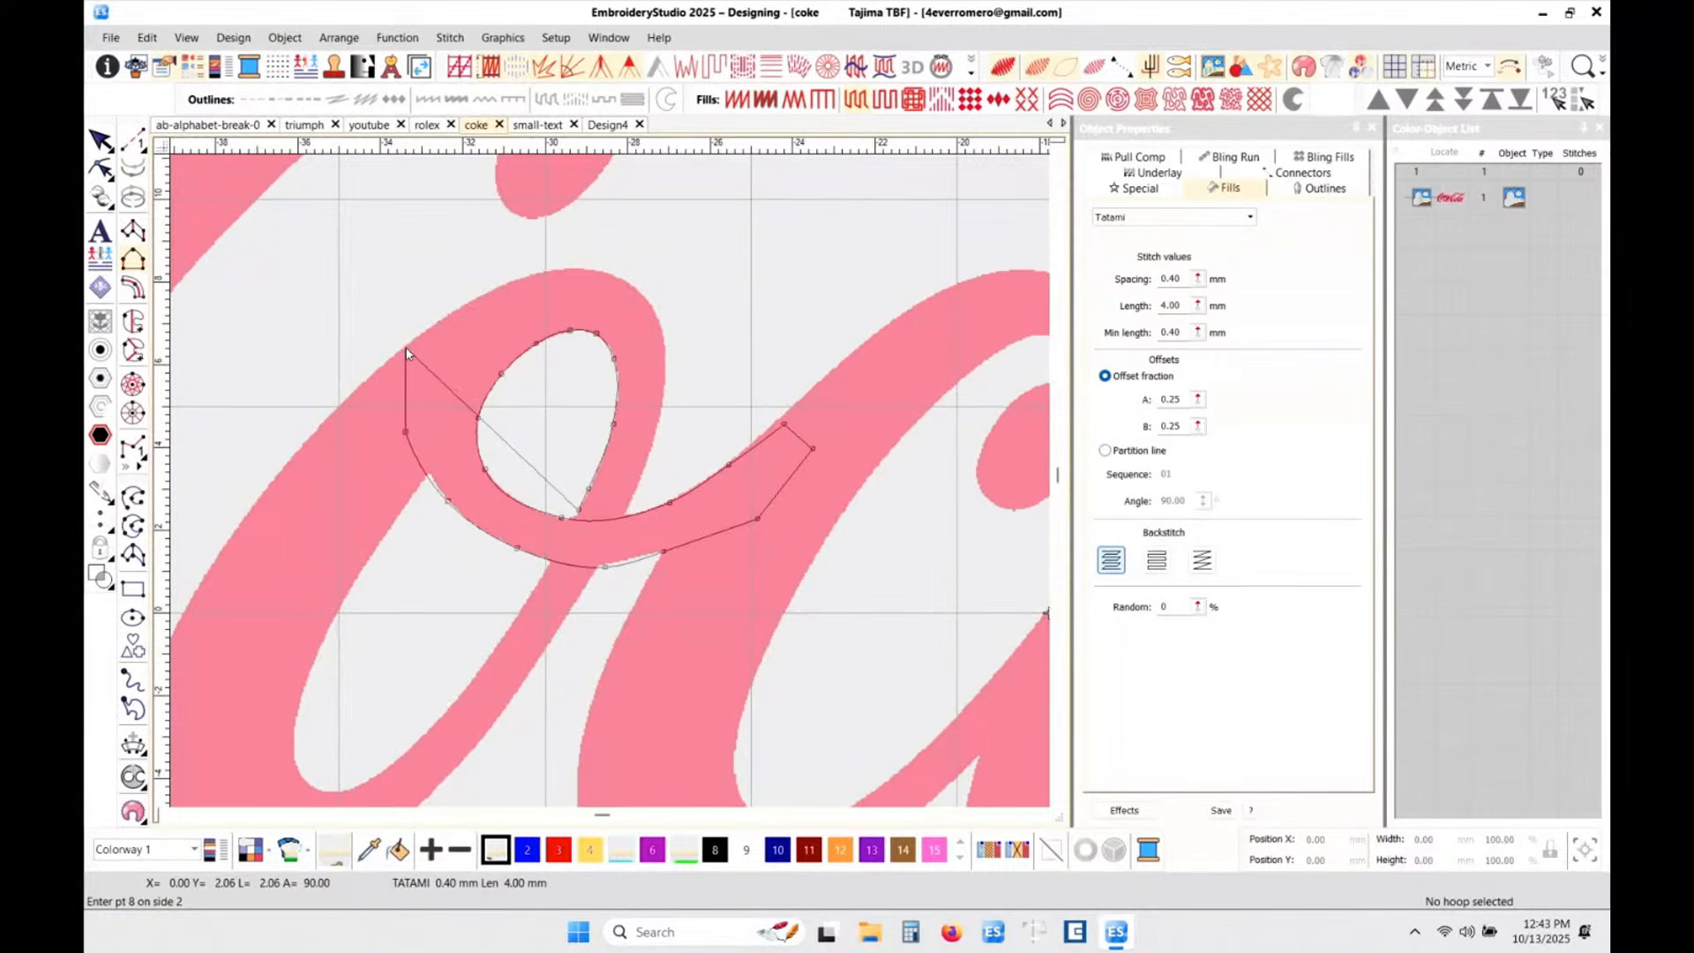
# - Continue side two over the top of the "o" loop and down its right outer edge to the crossing, completing the column
pyautogui.click(405, 348)
pyautogui.click(475, 302)
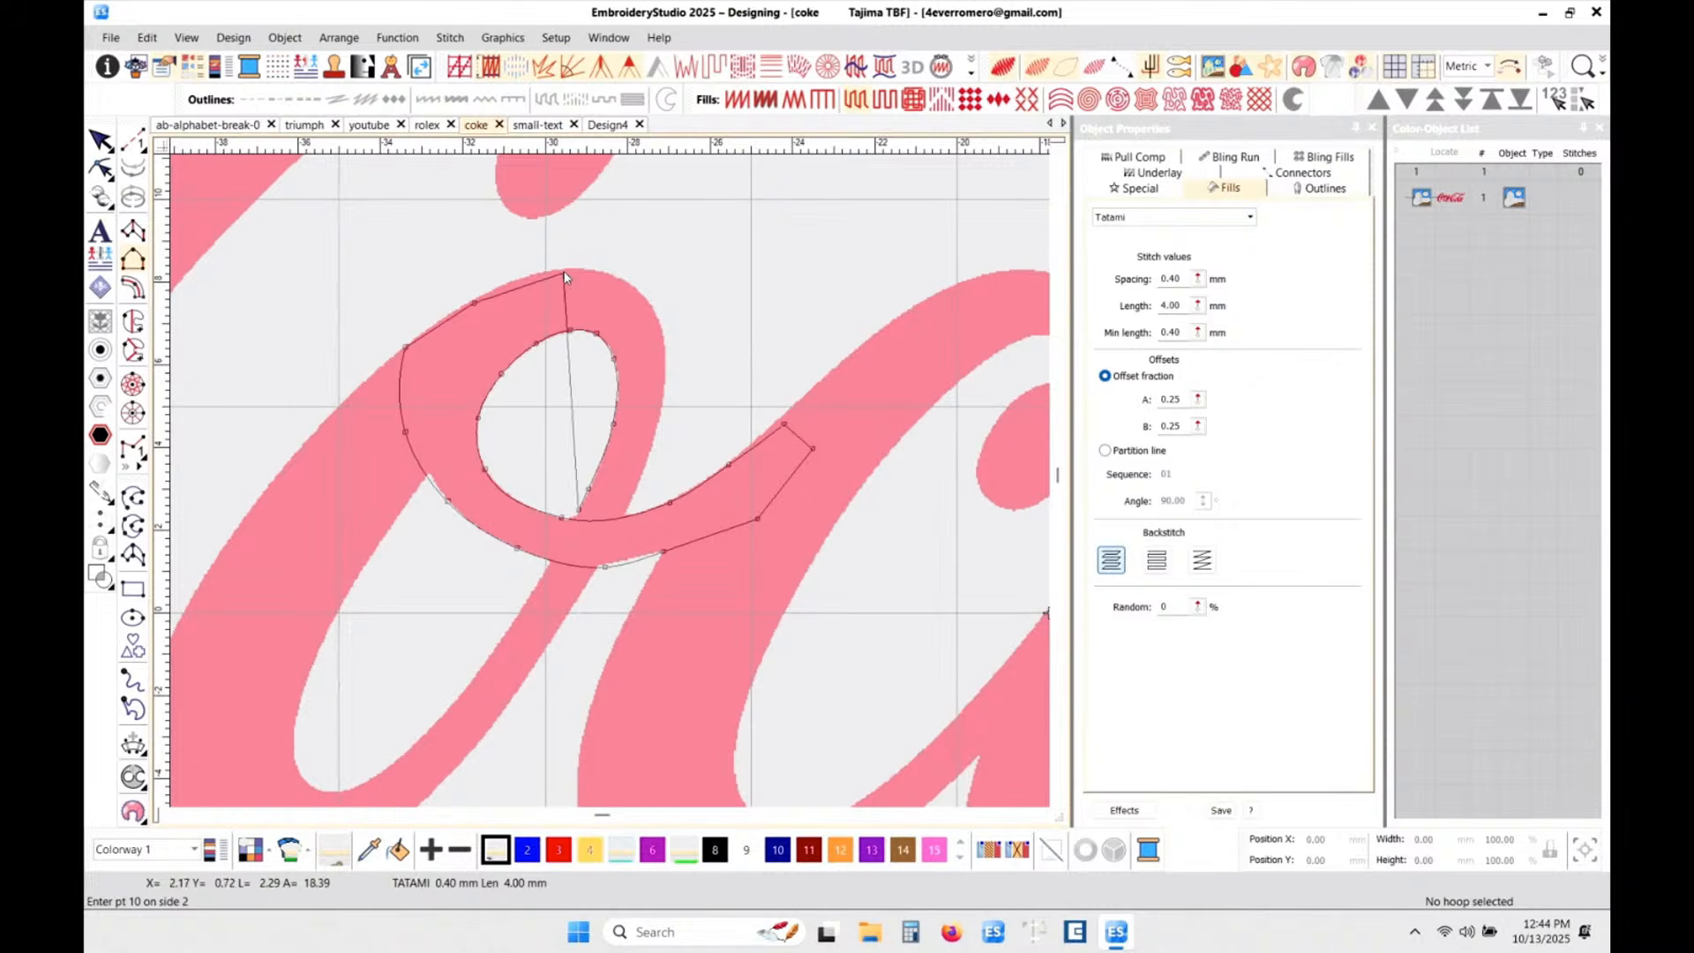
pyautogui.click(574, 268)
pyautogui.click(626, 285)
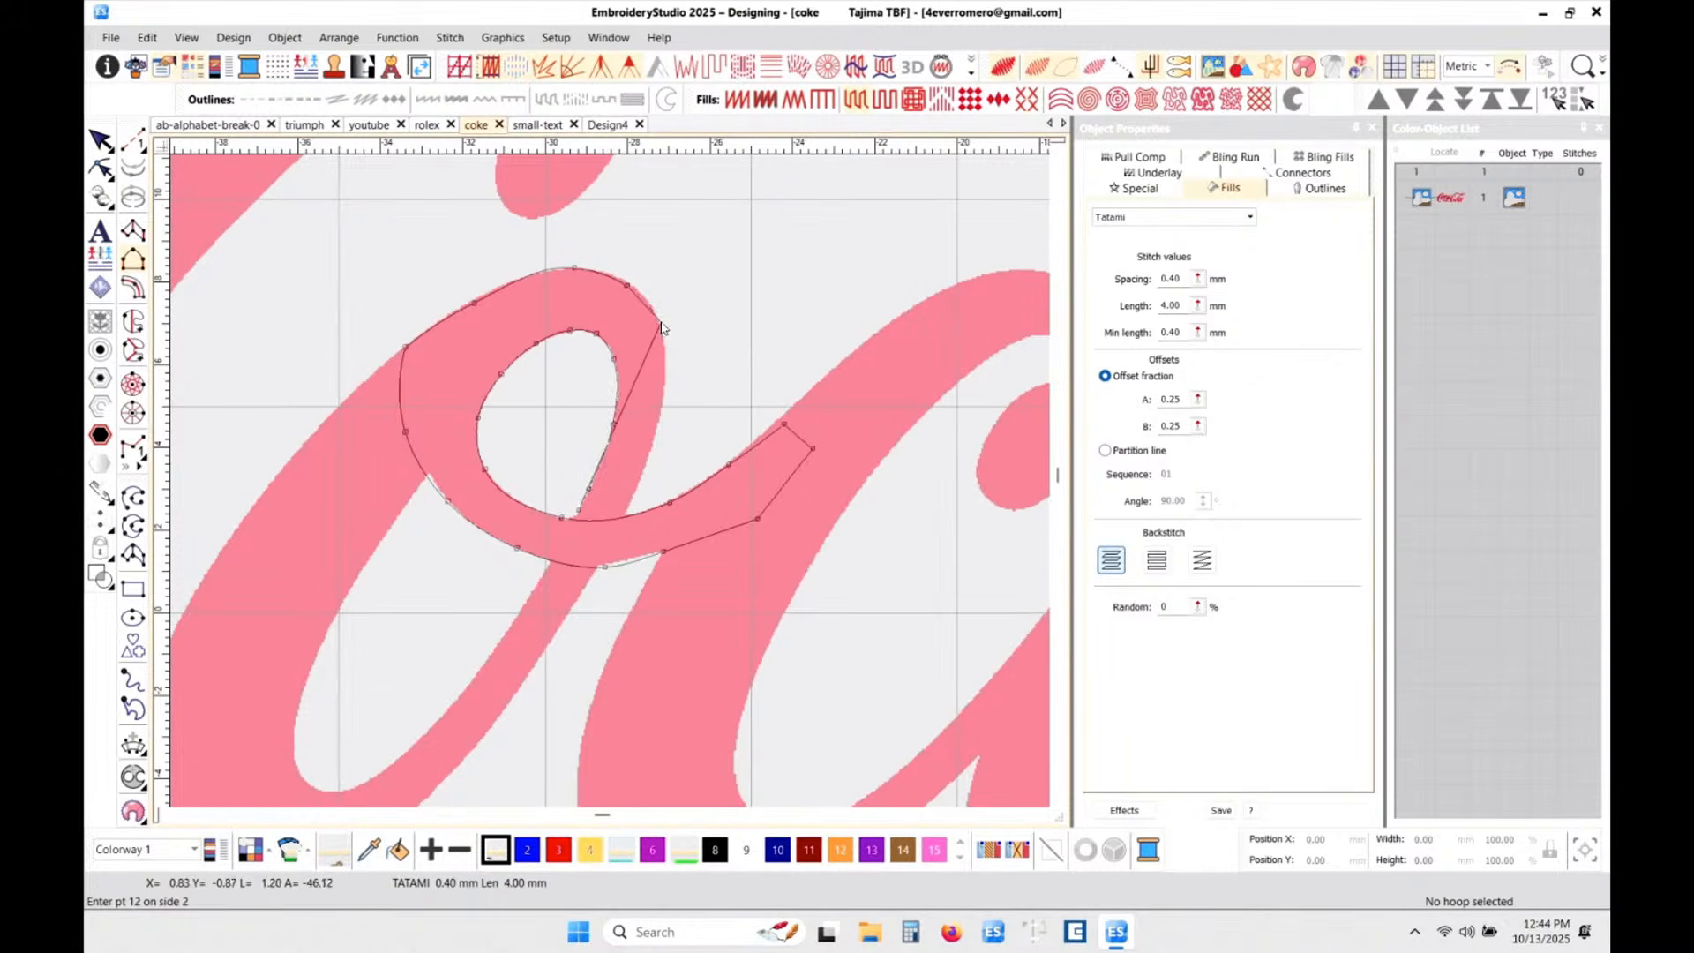
pyautogui.click(661, 322)
pyautogui.click(664, 409)
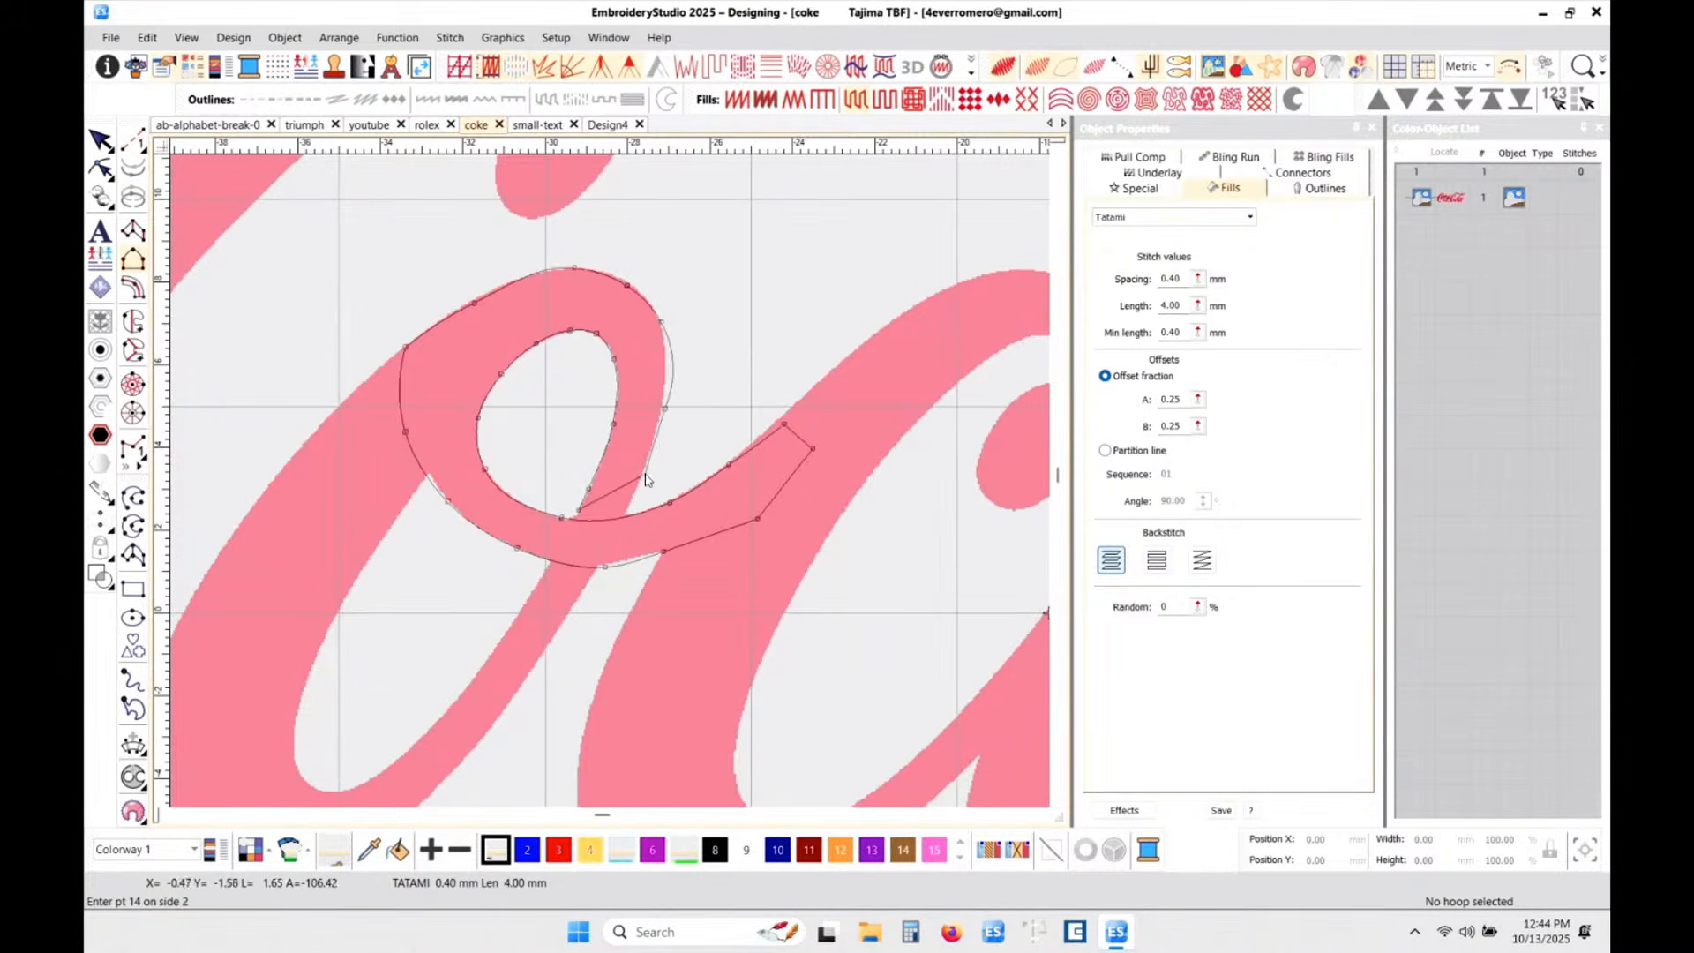
pyautogui.click(645, 475)
pyautogui.click(613, 544)
pyautogui.press('Return')
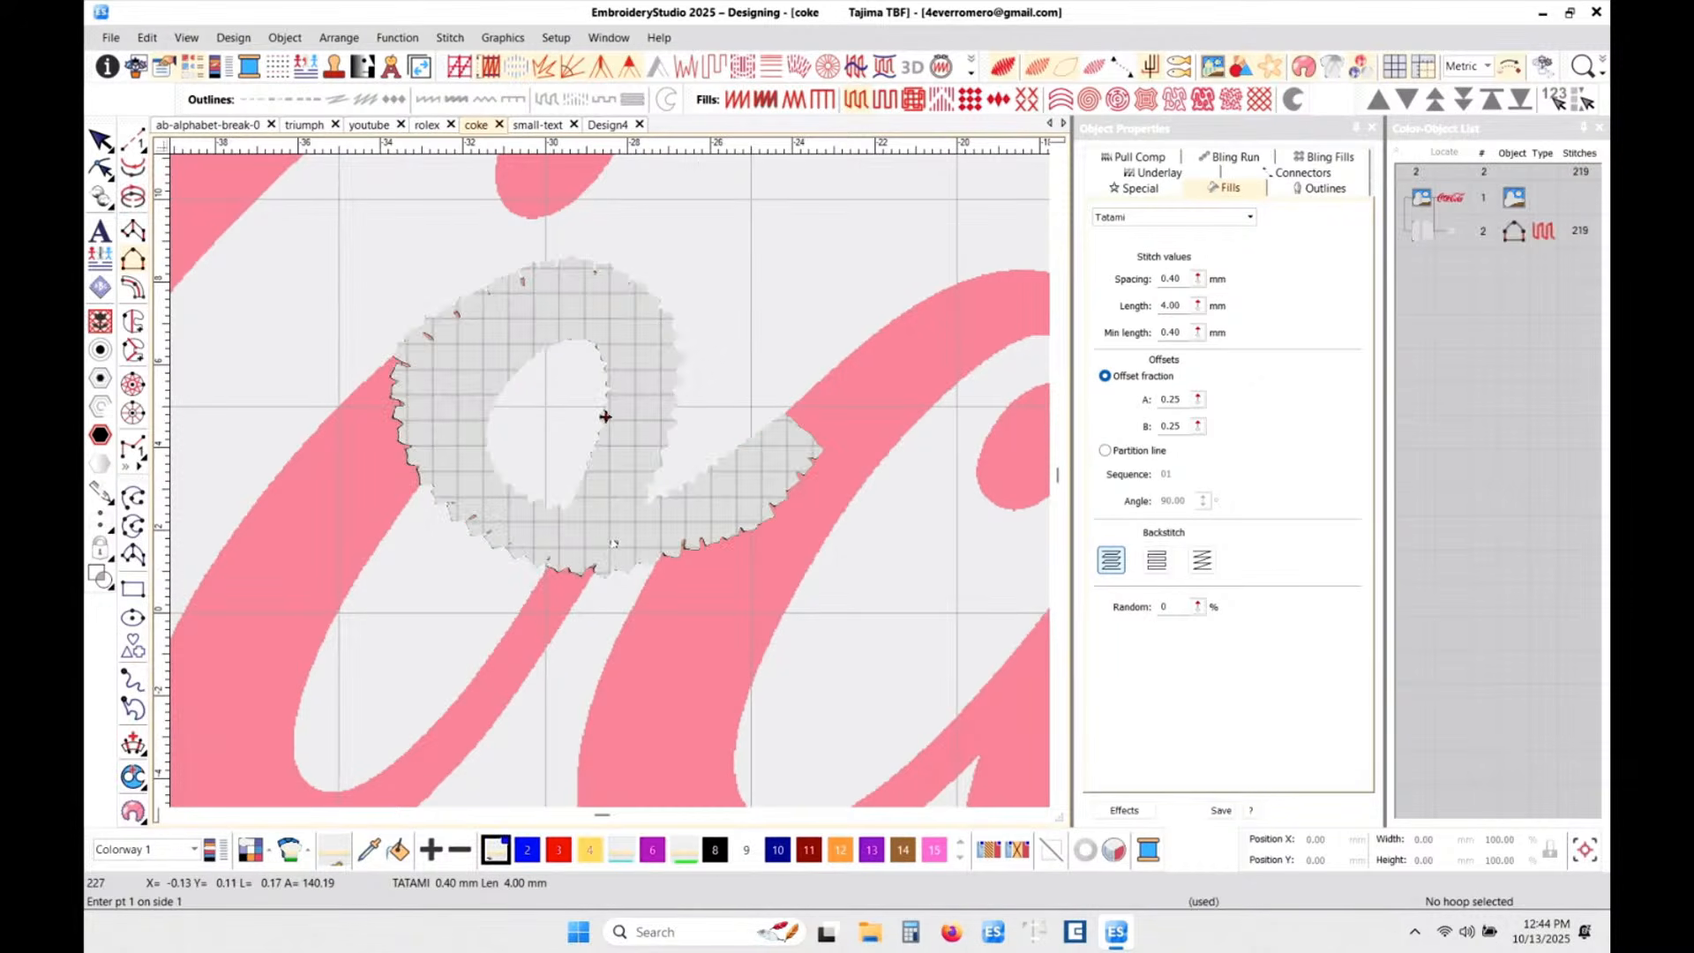
# - Change the new loop column's fill to Satin and recolor it dark blue, color 10
pyautogui.press('Escape')
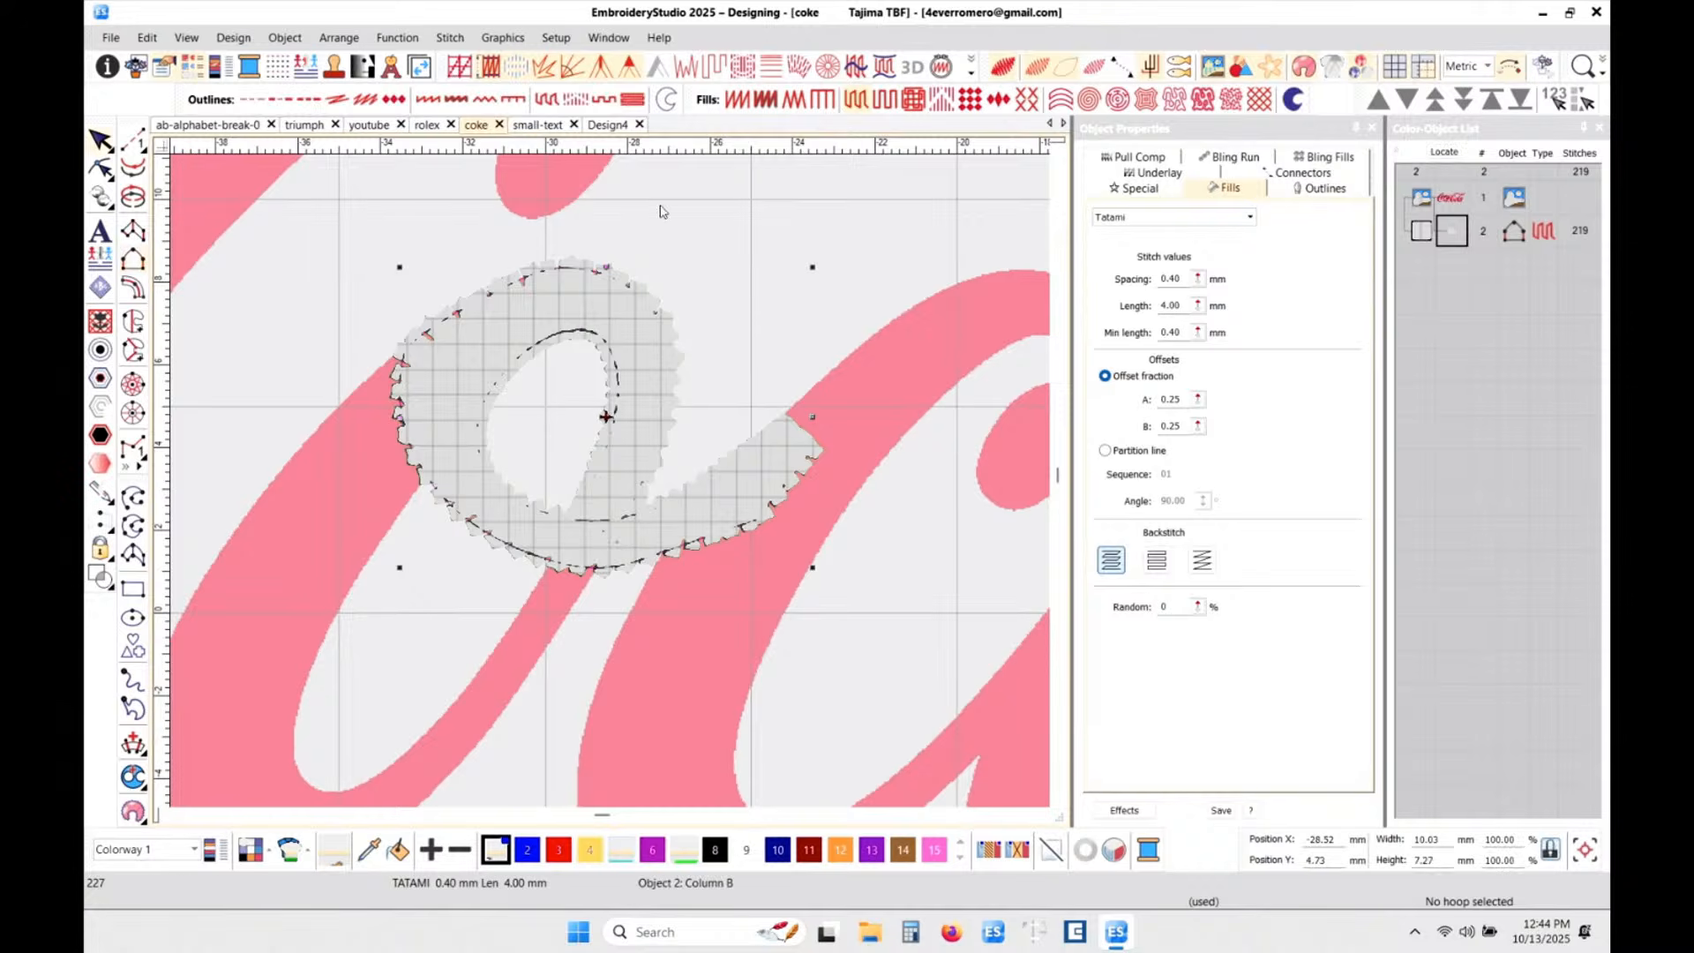
pyautogui.click(737, 99)
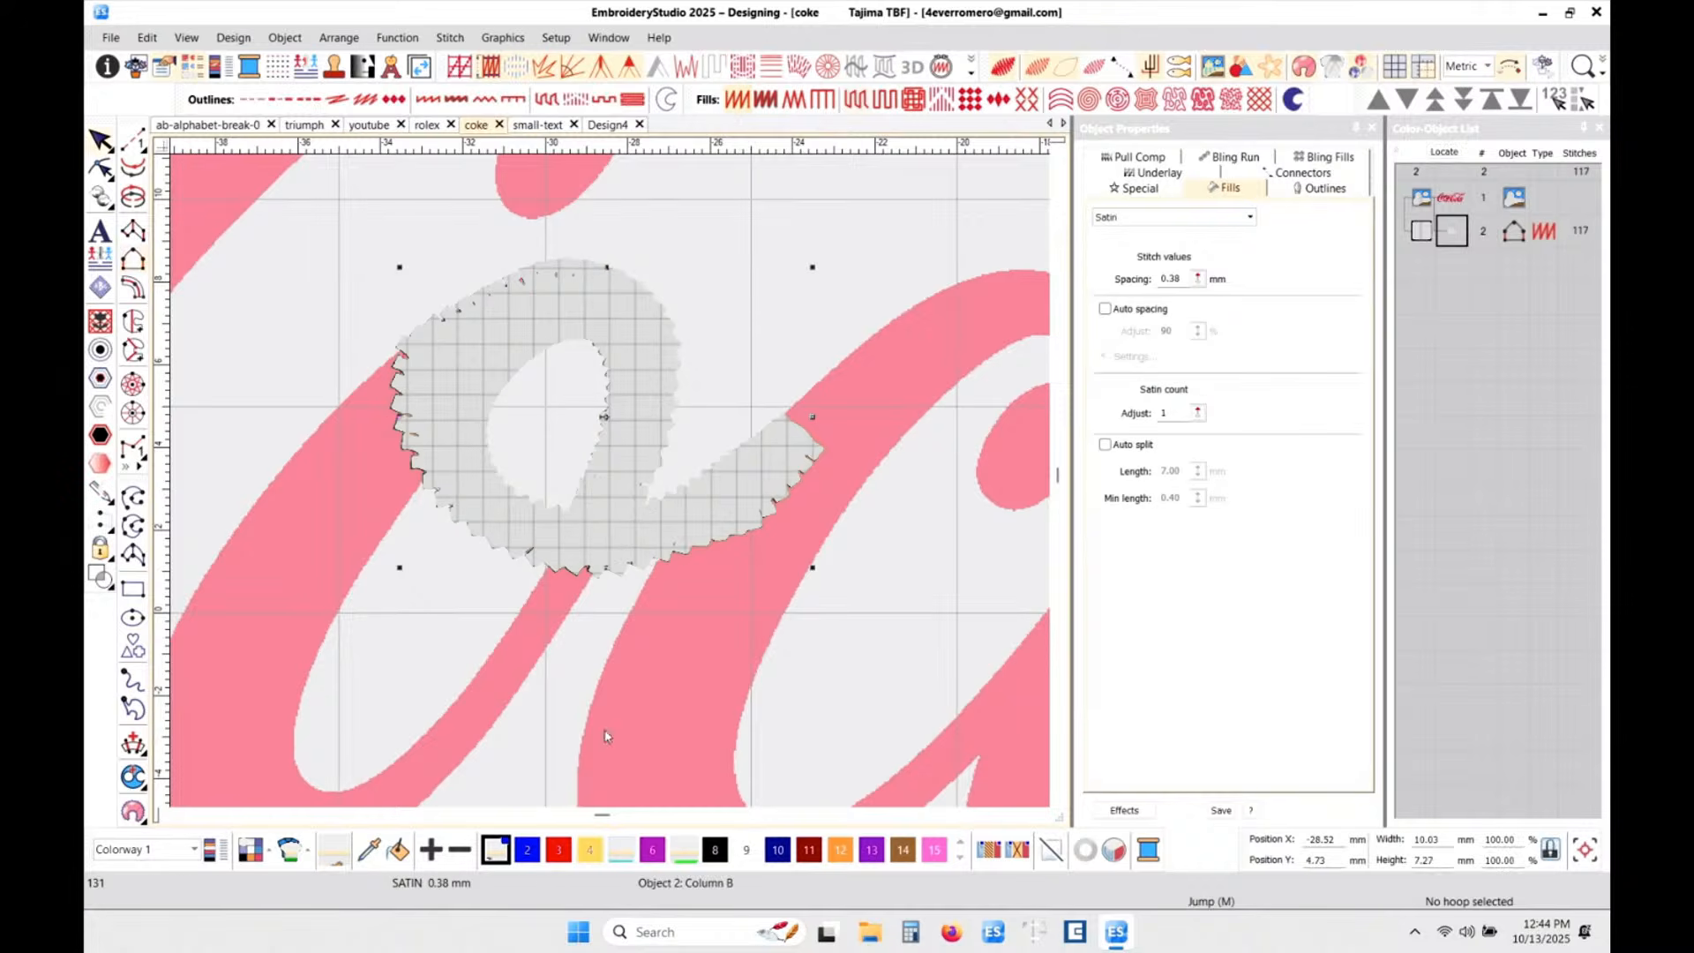
pyautogui.click(777, 850)
# - Add five stitch angles to the loop column: across the connector and the loop's lower left, left side, top and right side
pyautogui.hotkey('ctrl', 'h')
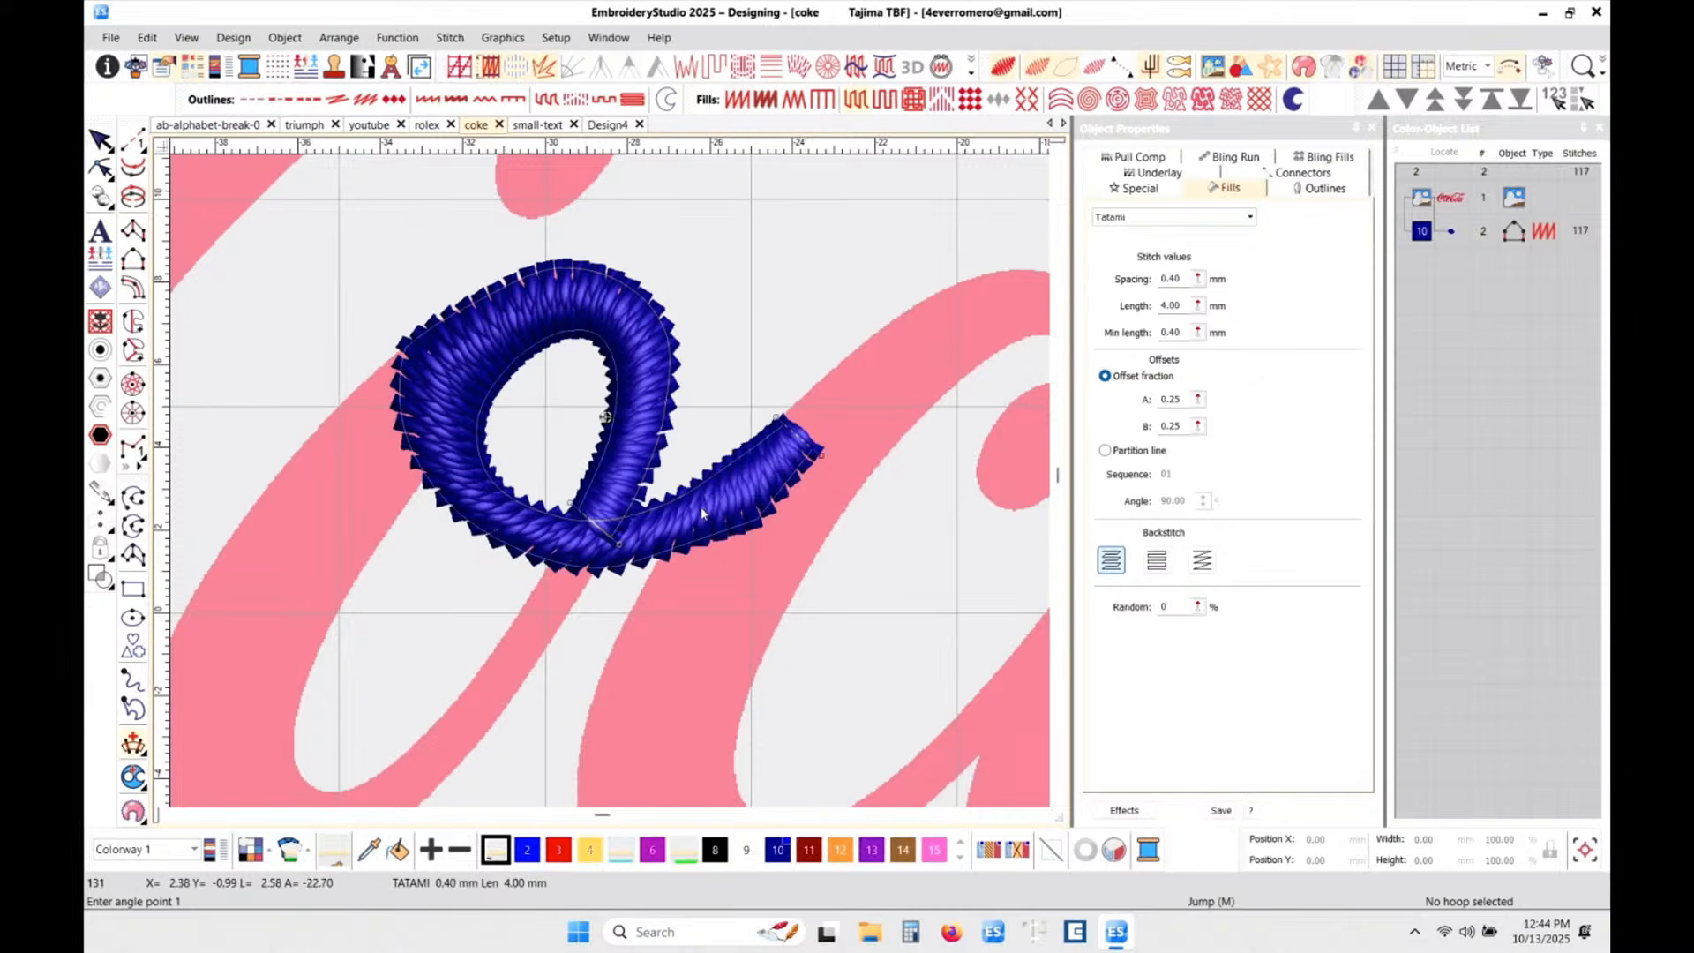
pyautogui.click(681, 482)
pyautogui.click(703, 548)
pyautogui.click(547, 472)
pyautogui.click(503, 588)
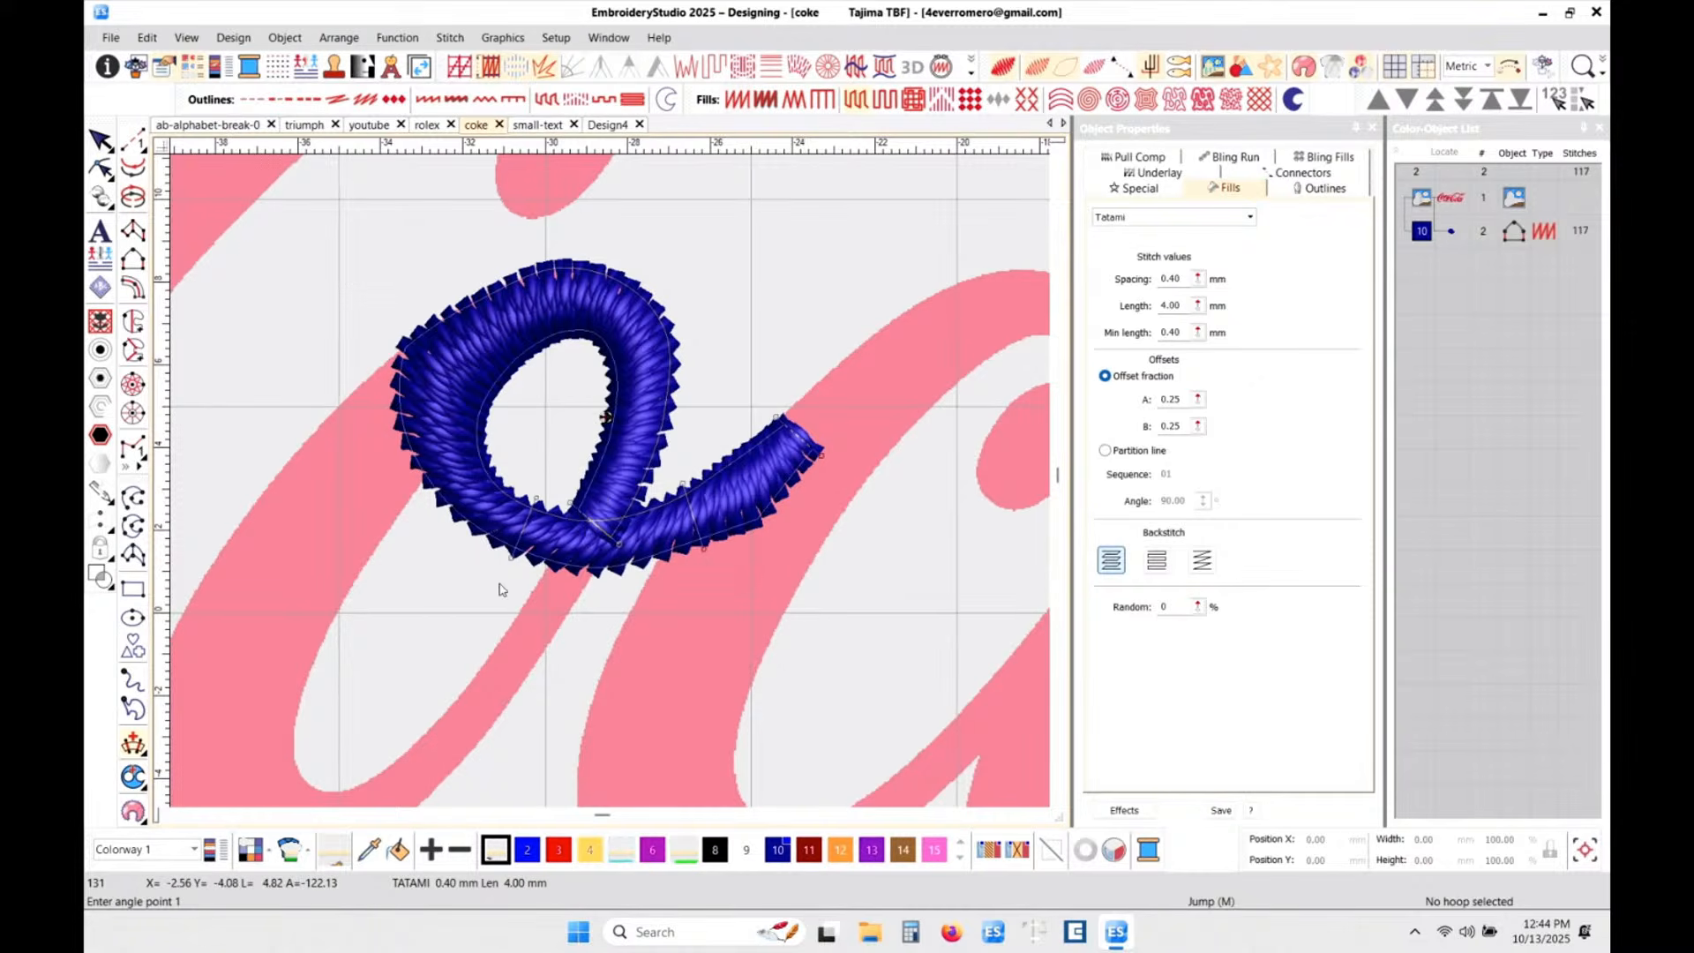
pyautogui.click(501, 405)
pyautogui.click(363, 379)
pyautogui.click(554, 362)
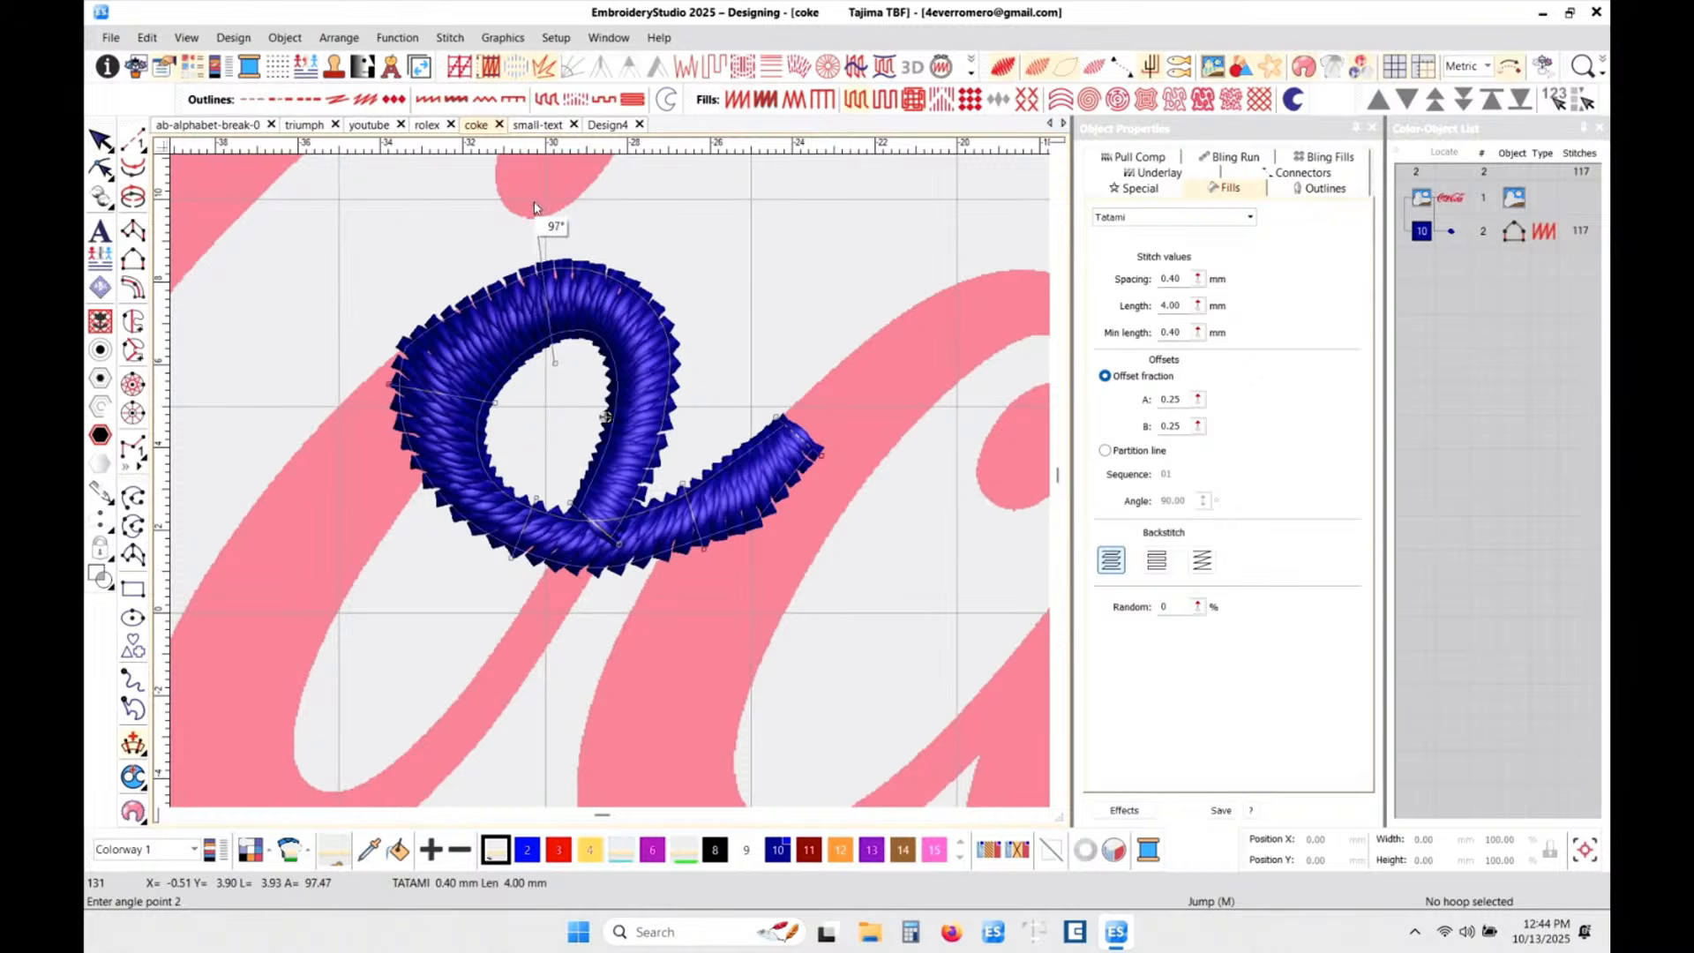
pyautogui.click(534, 207)
pyautogui.click(591, 389)
pyautogui.click(697, 398)
pyautogui.press('Return')
pyautogui.press('Escape')
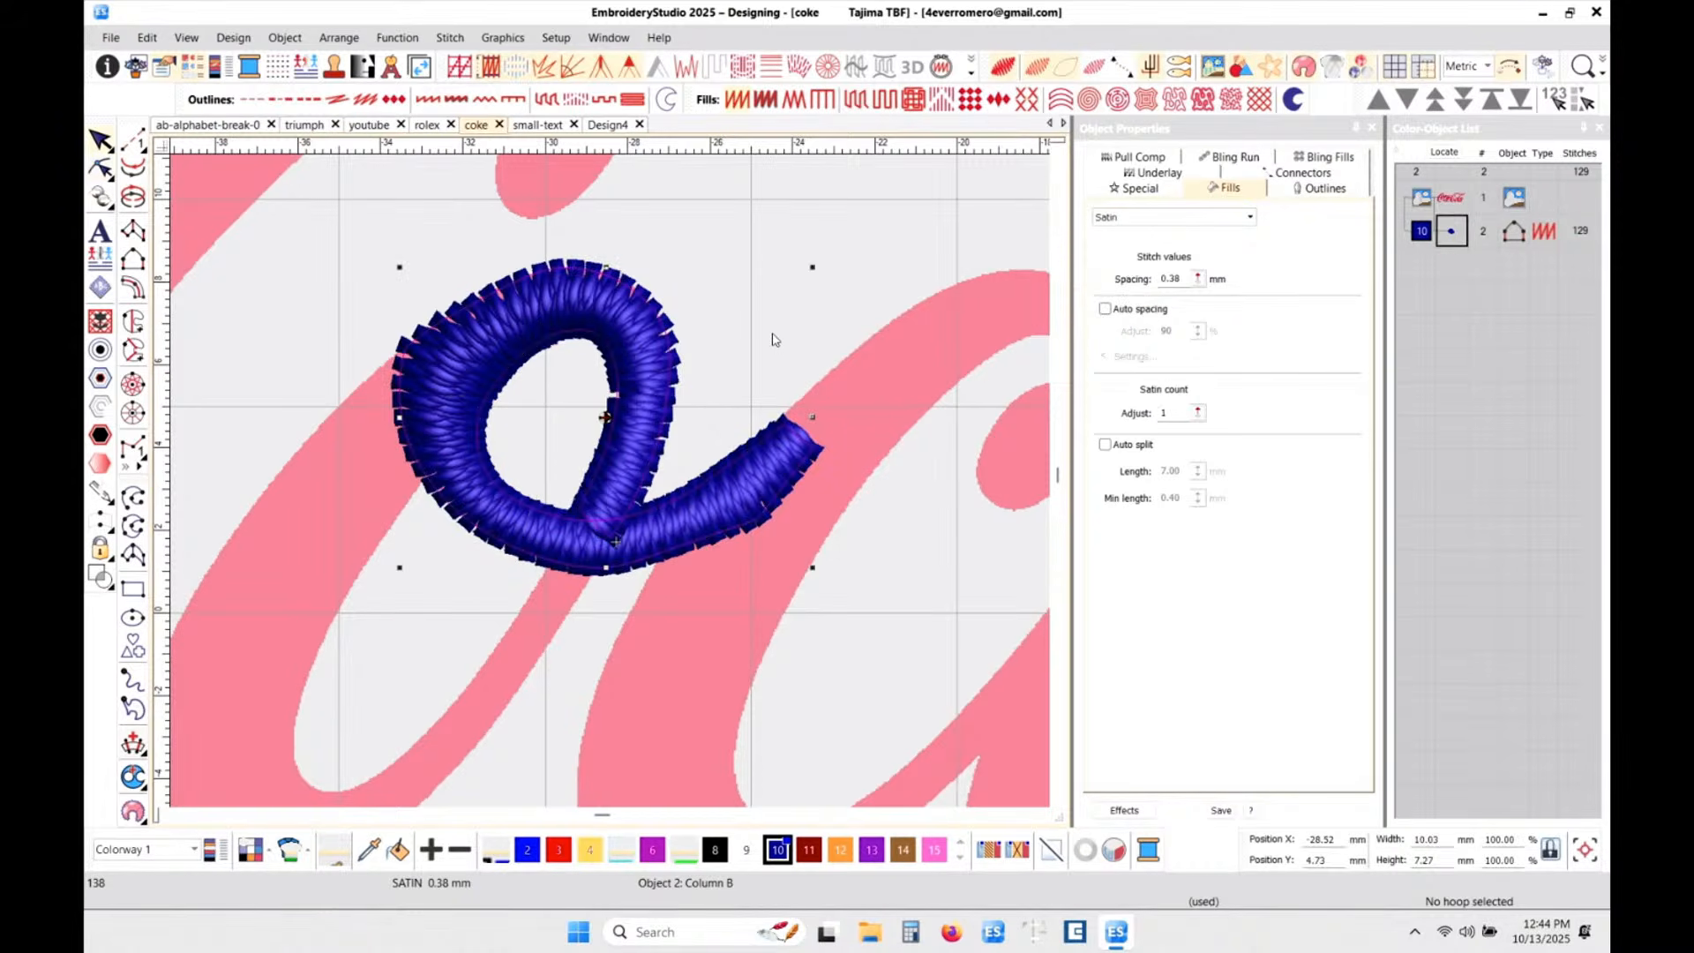
# - Reshape the loop column, moving its end point from the crossing to the connector's tip inside the "c", and deselect it
pyautogui.press('h')
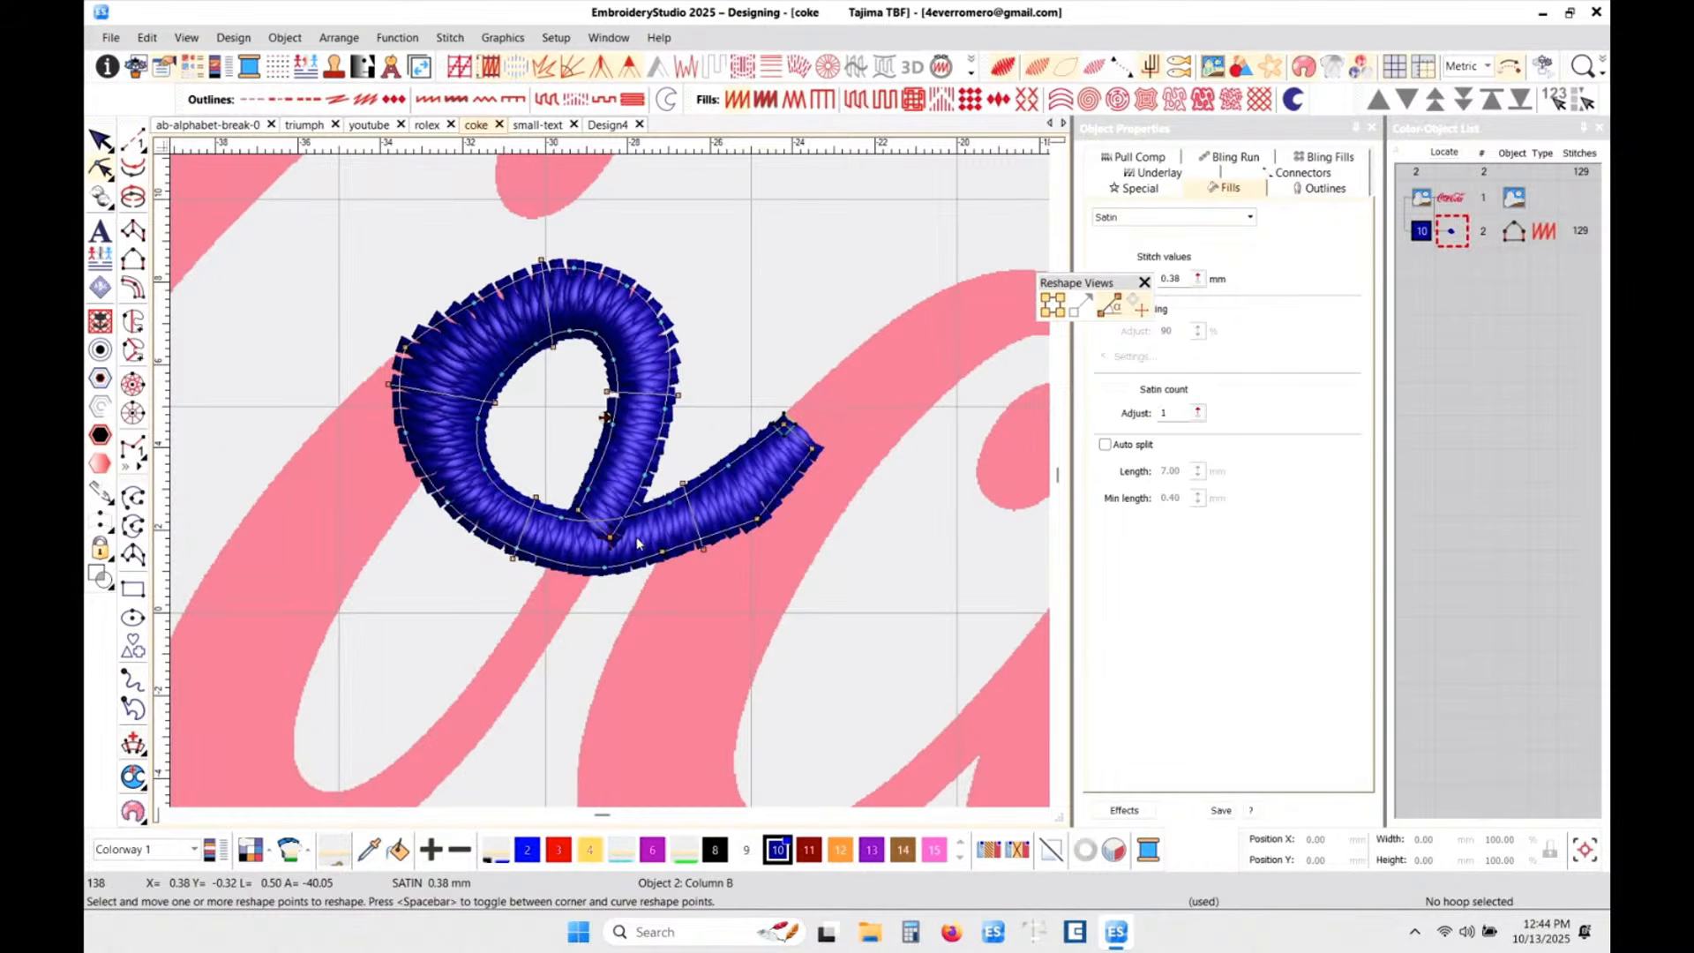
pyautogui.moveTo(617, 536); pyautogui.dragTo(873, 442)
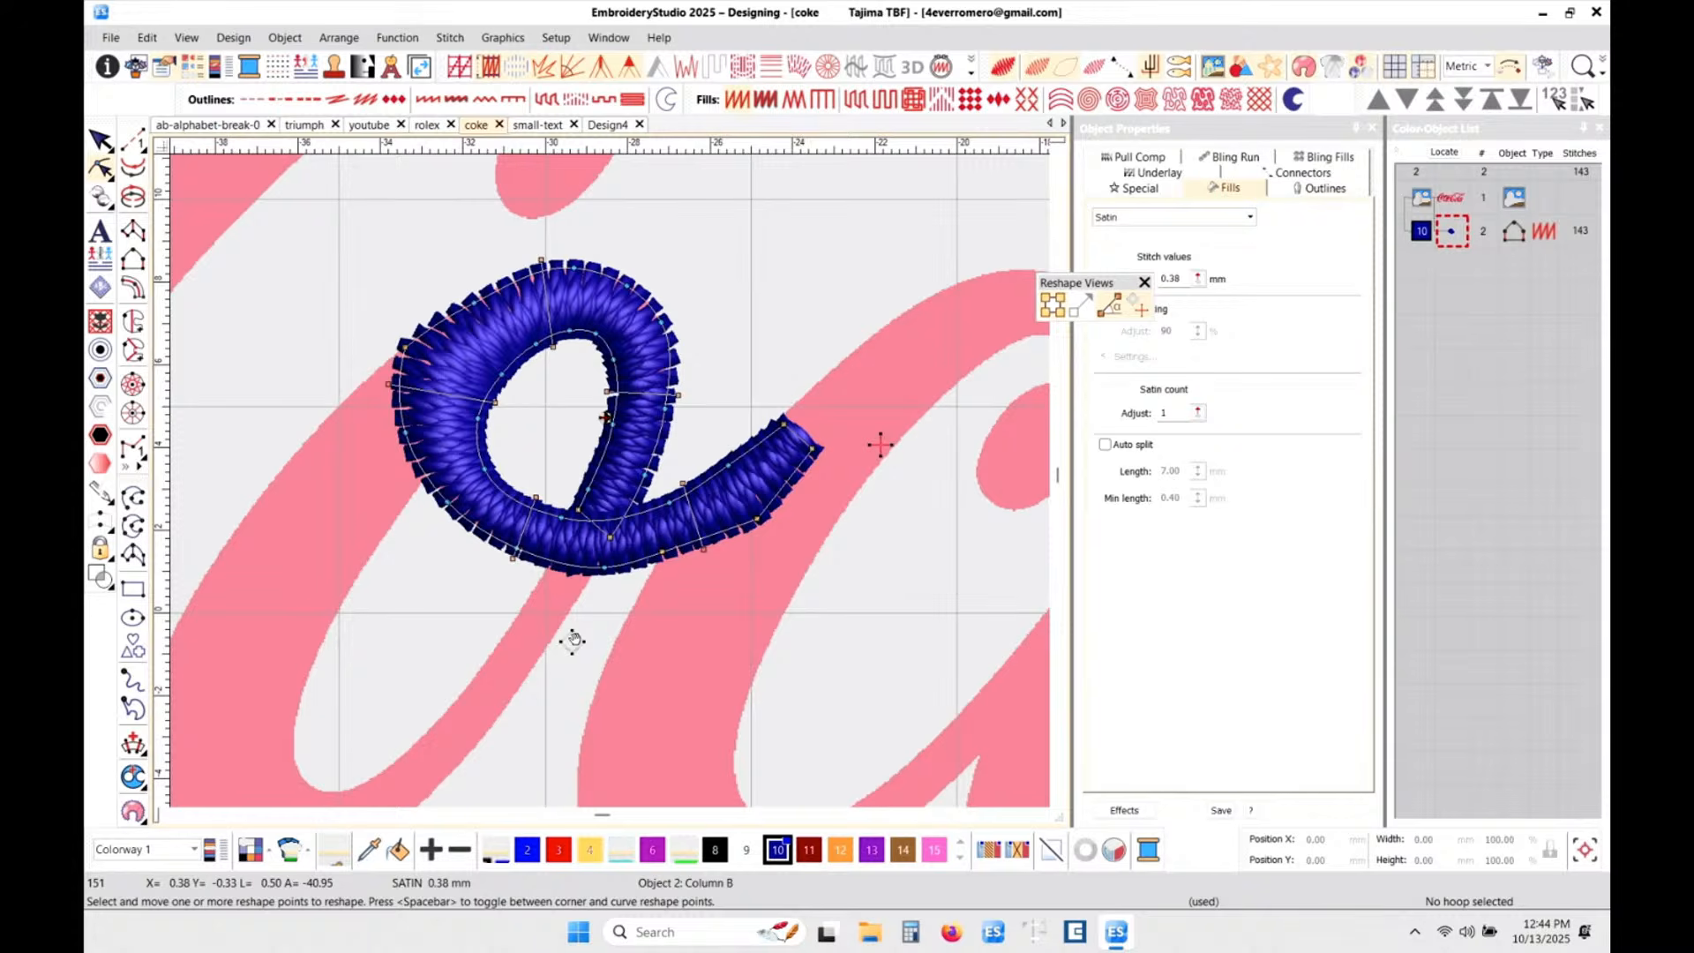
pyautogui.click(101, 140)
pyautogui.click(283, 369)
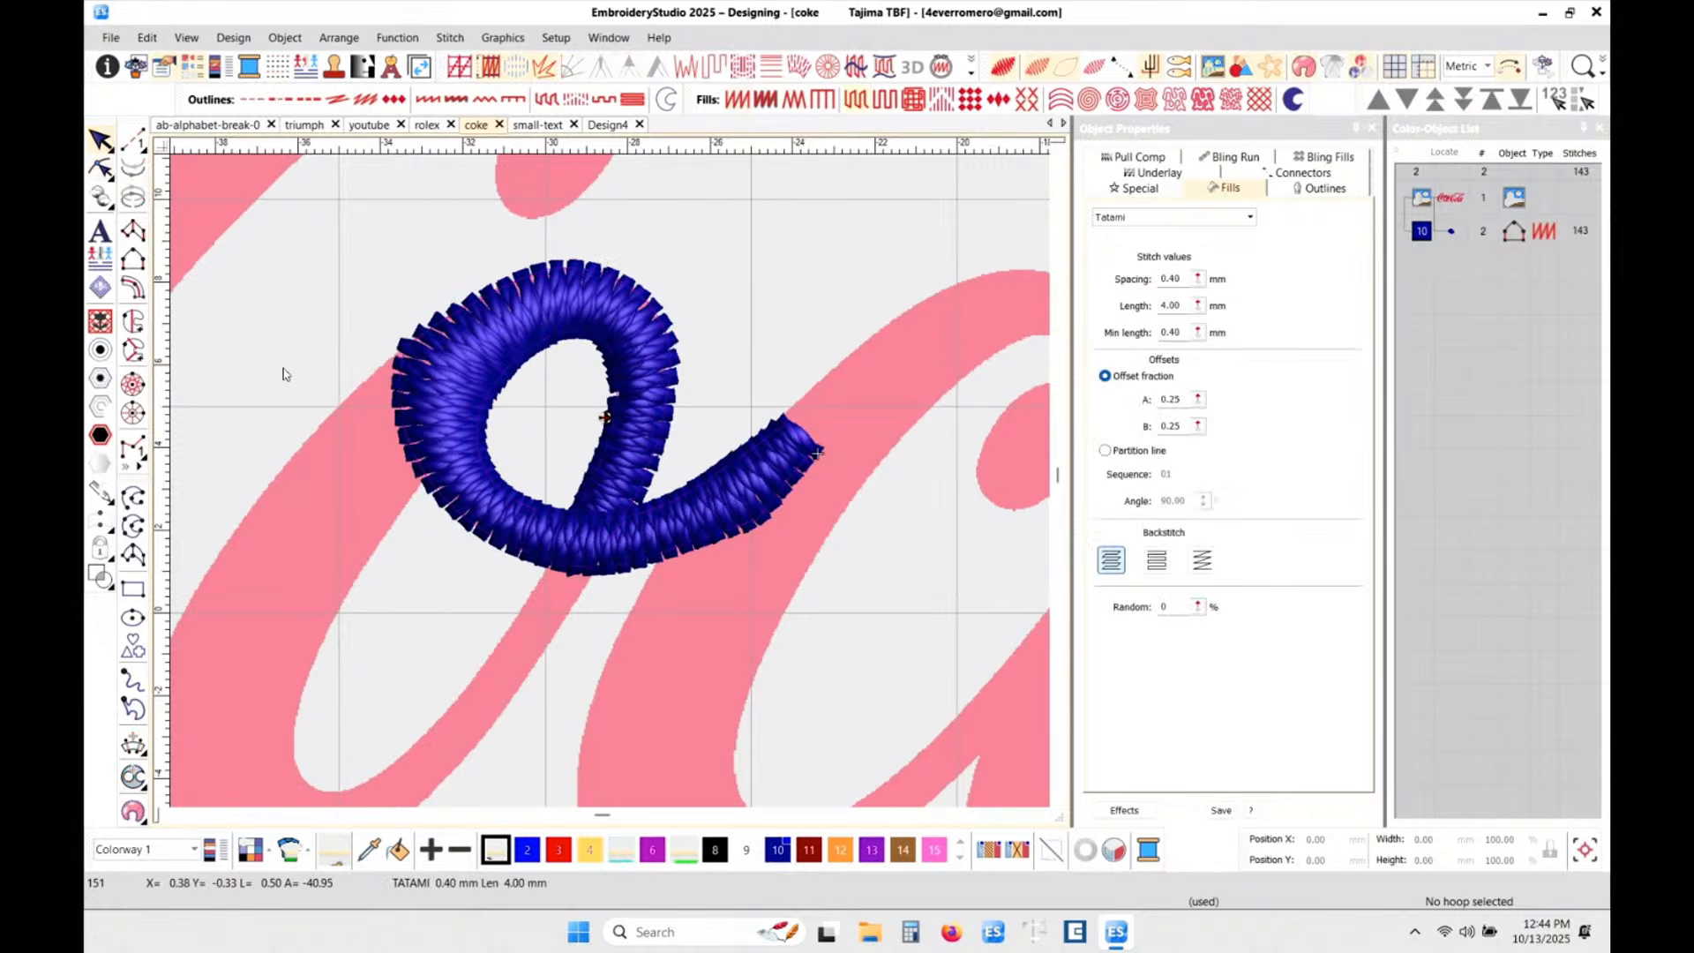
# - Start a Column B object for the "o" body, placing side one from under the loop down the thin right stroke's inner edge
pyautogui.scroll(-3, 273, 474)
pyautogui.scroll(1, 610, 483)
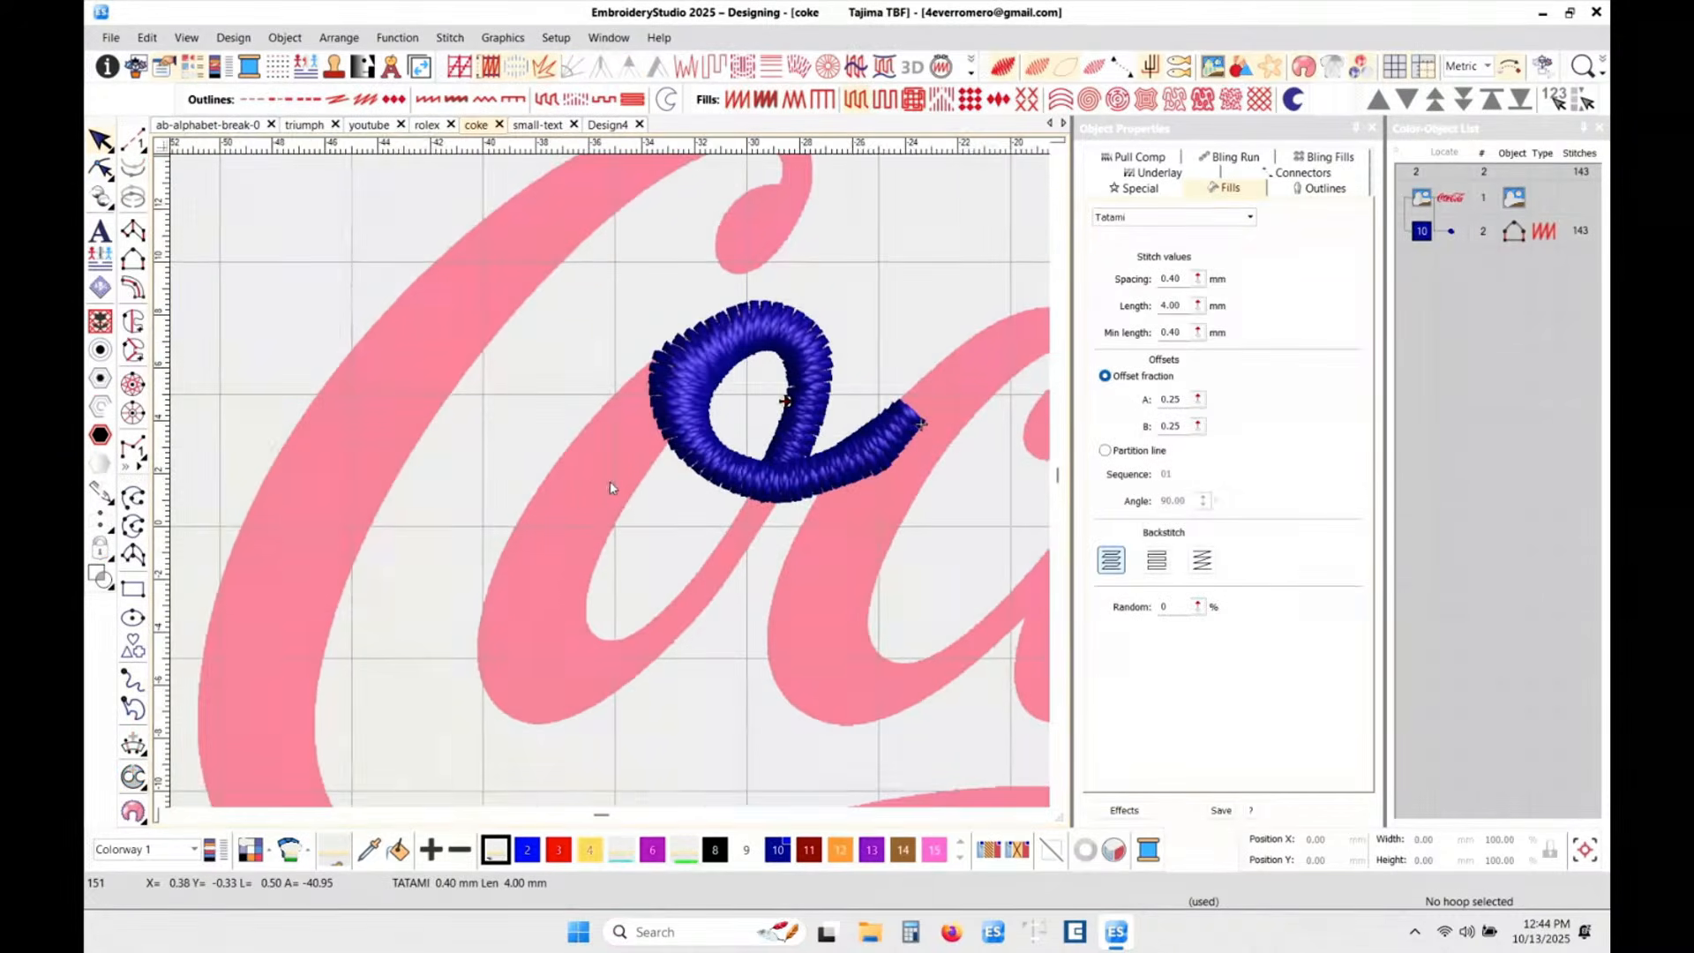
pyautogui.click(134, 259)
pyautogui.scroll(5, 607, 477)
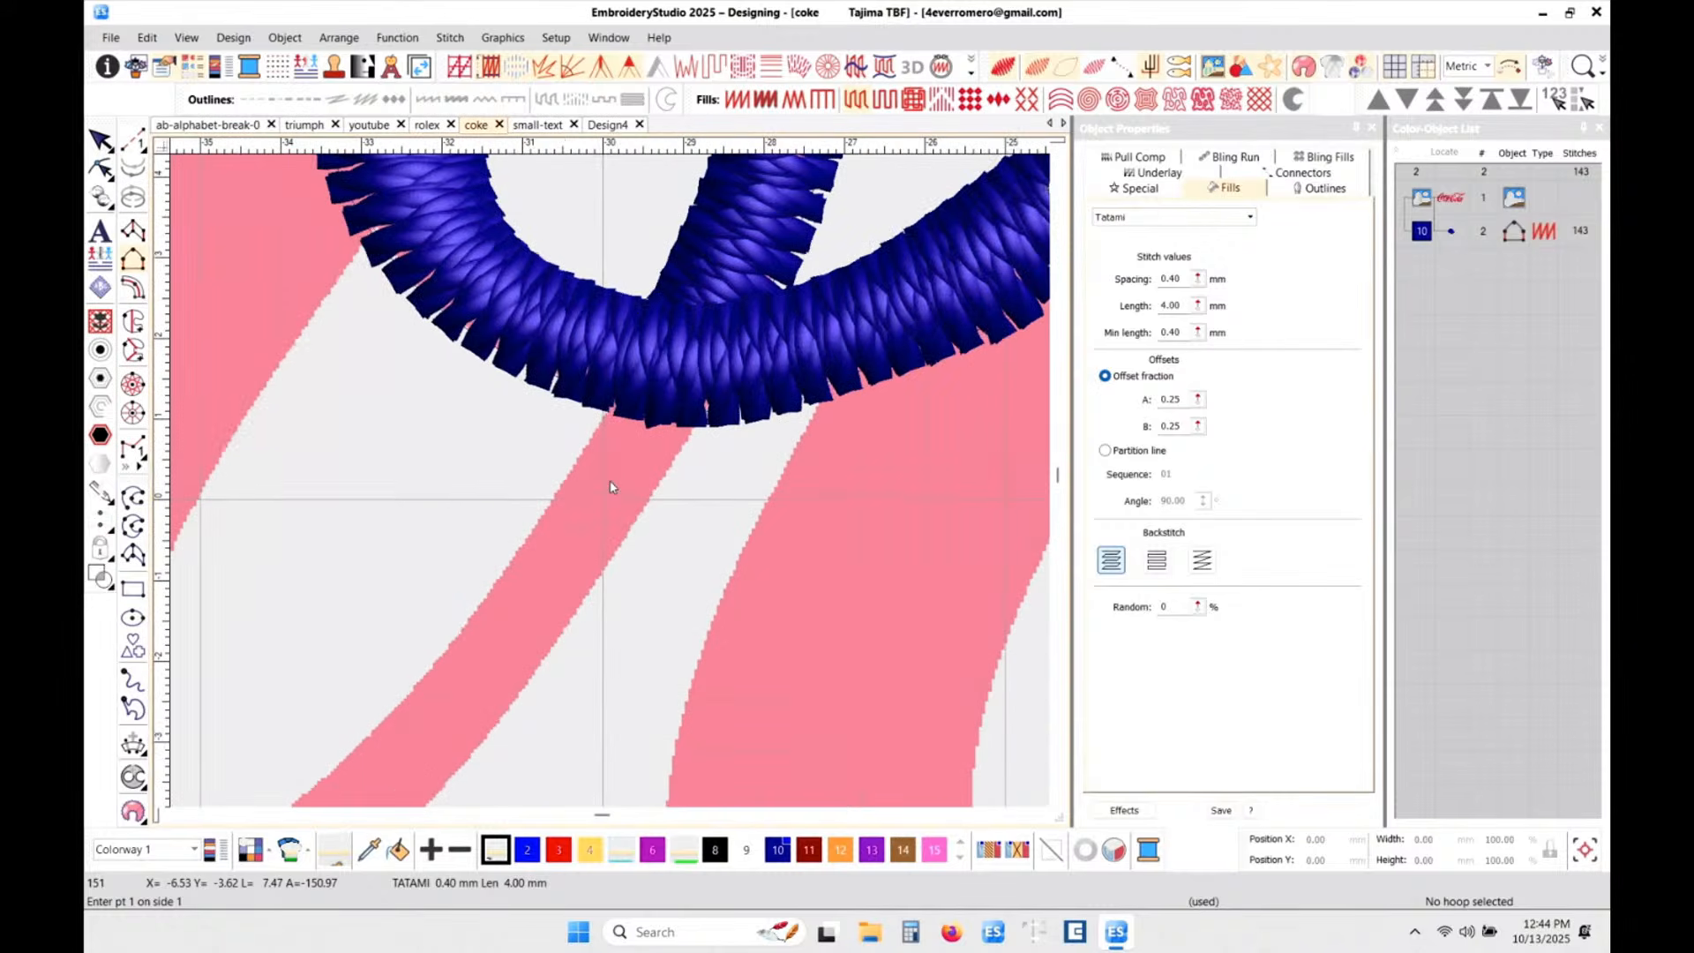
pyautogui.press('t')
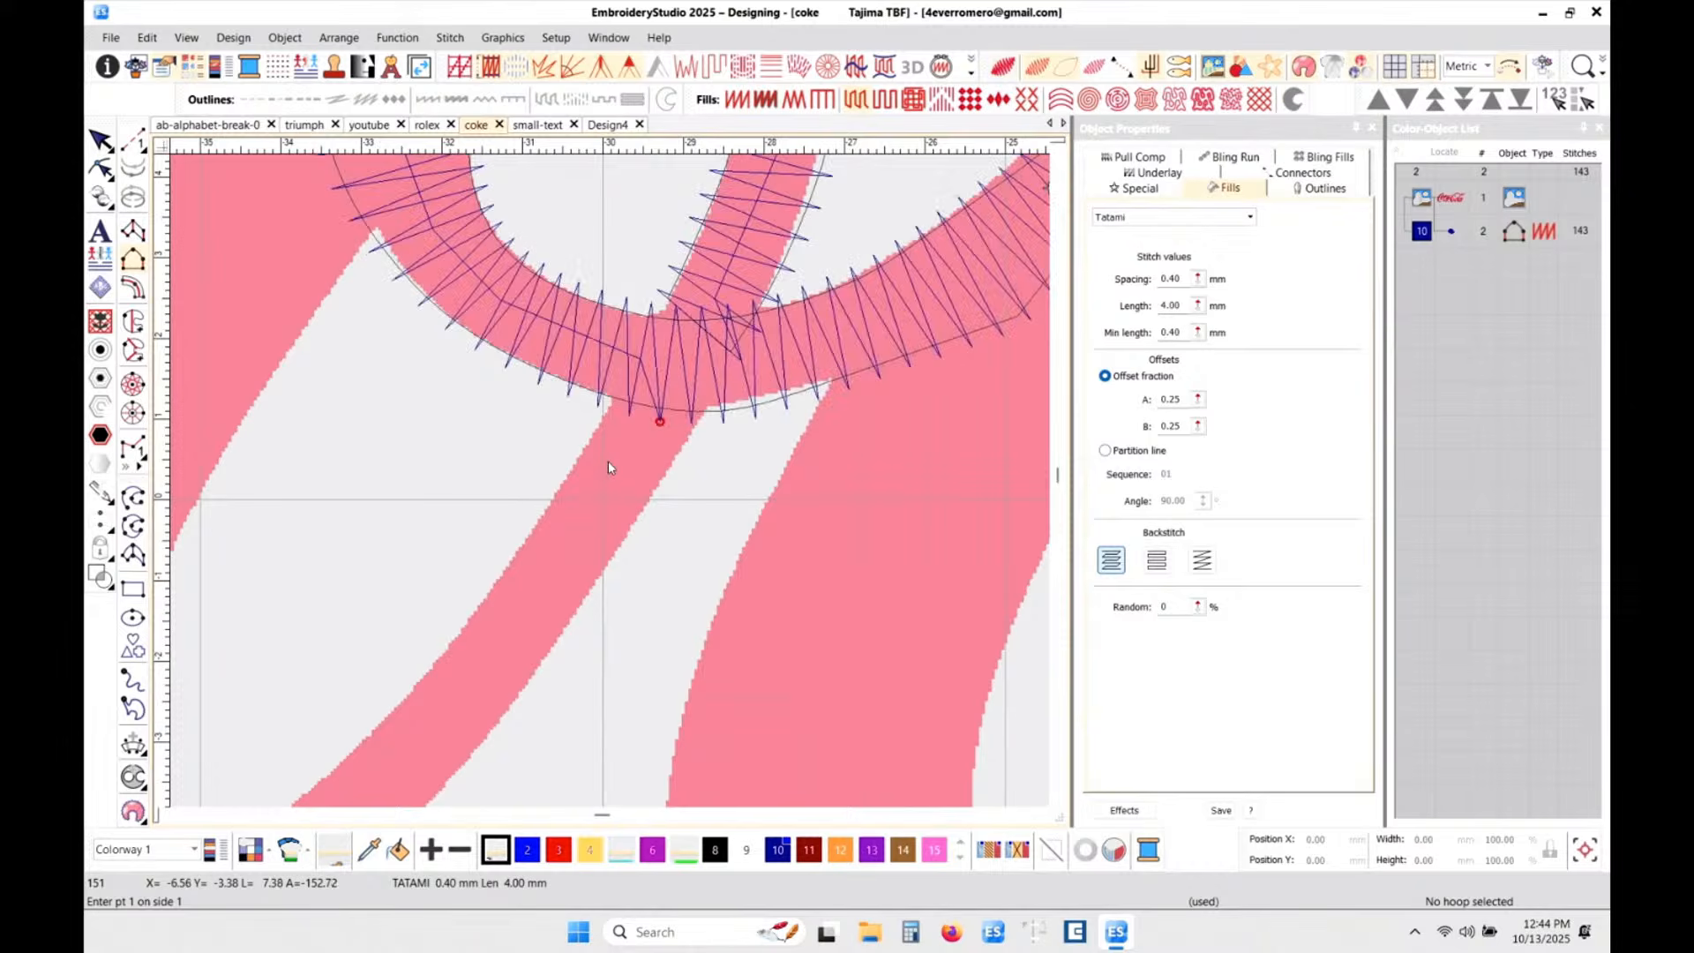
pyautogui.press('s')
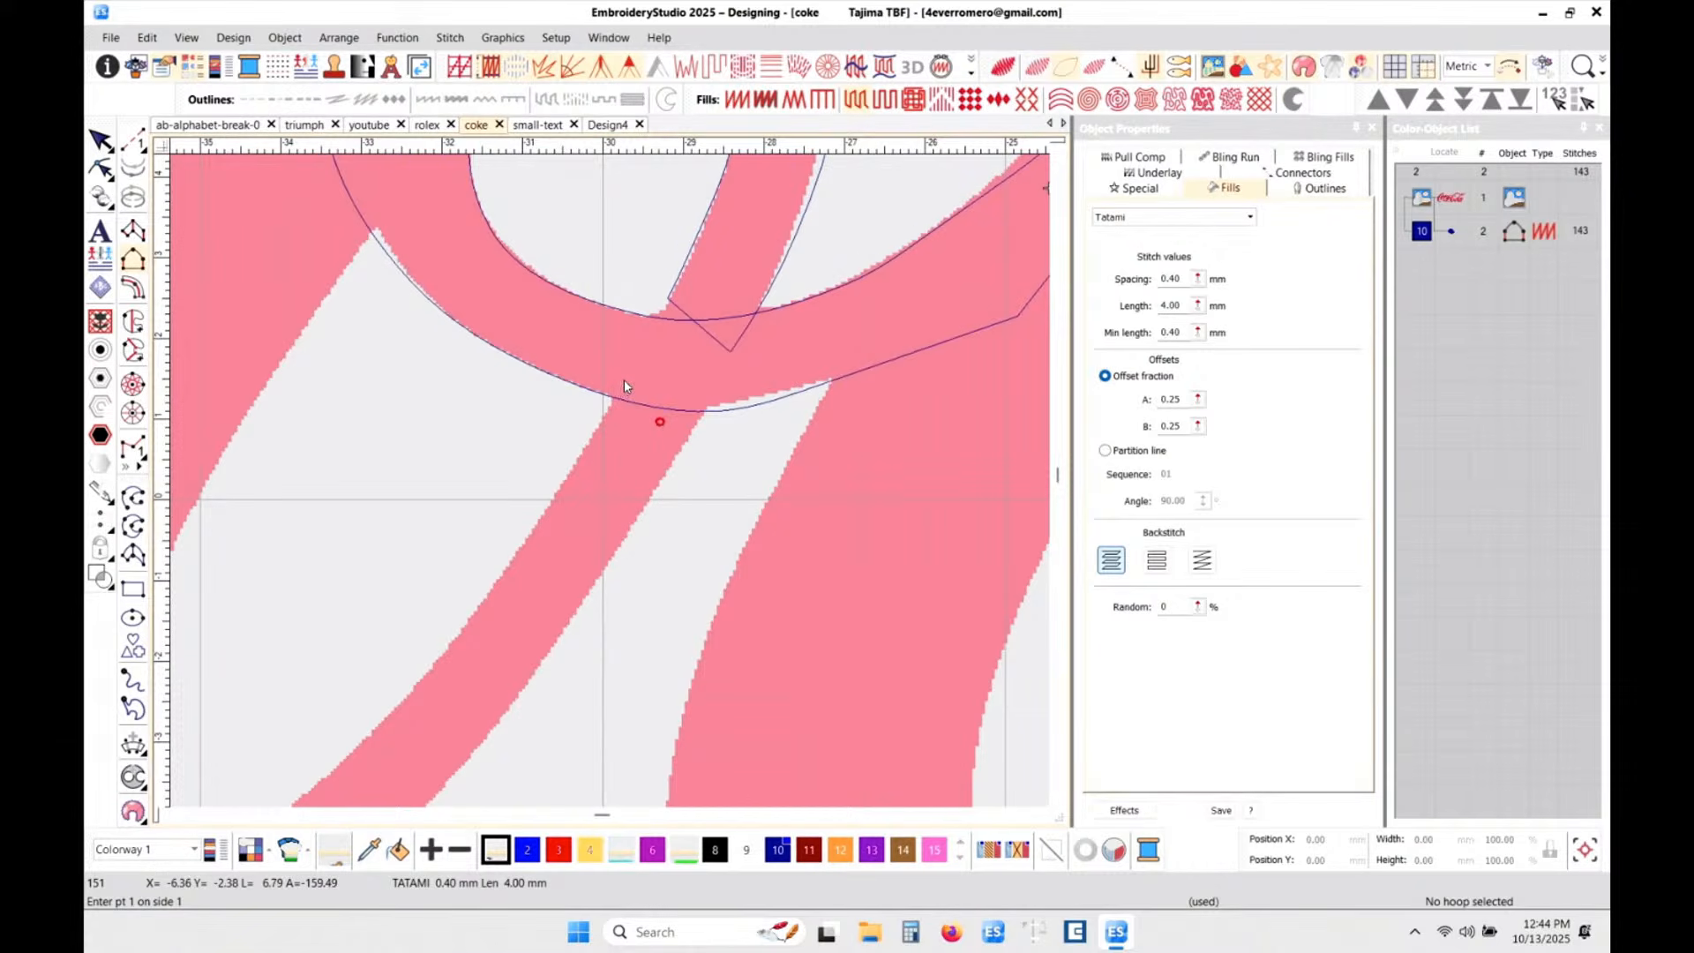
pyautogui.click(623, 381)
pyautogui.click(533, 531)
pyautogui.click(343, 769)
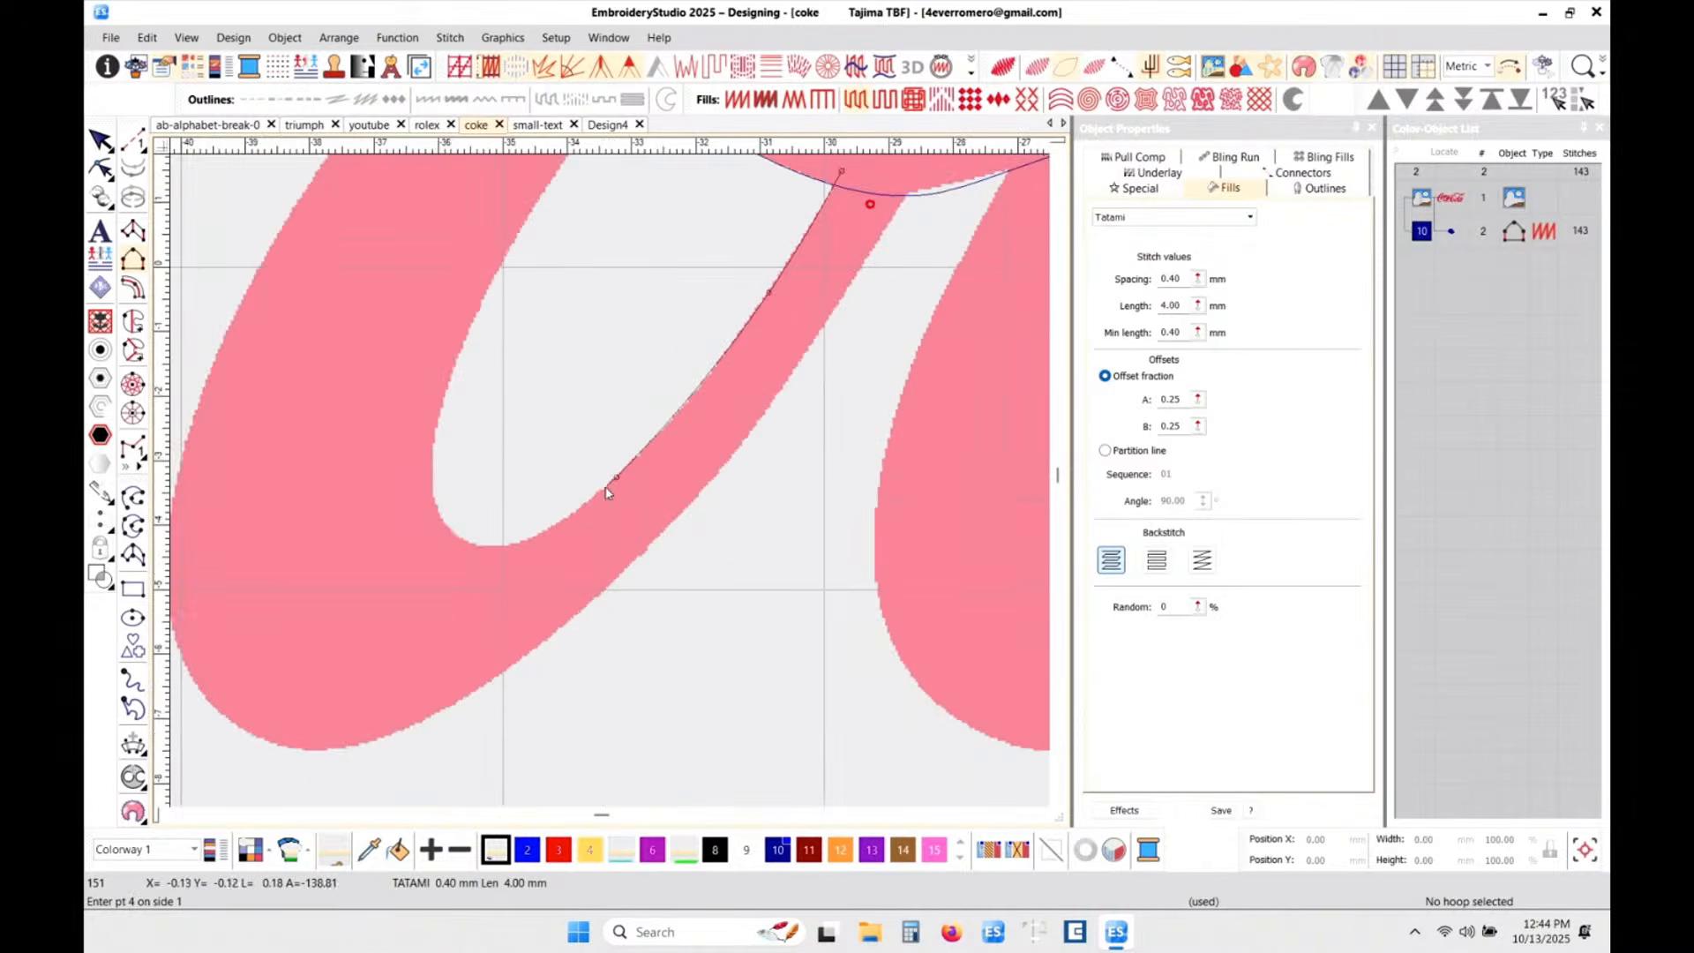
# - Continue side one around the bottom of the "o" counter and up its left inner edge into the loop, finishing the side
pyautogui.scroll(-1, 343, 769)
pyautogui.click(577, 512)
pyautogui.click(495, 546)
pyautogui.click(442, 515)
pyautogui.click(436, 453)
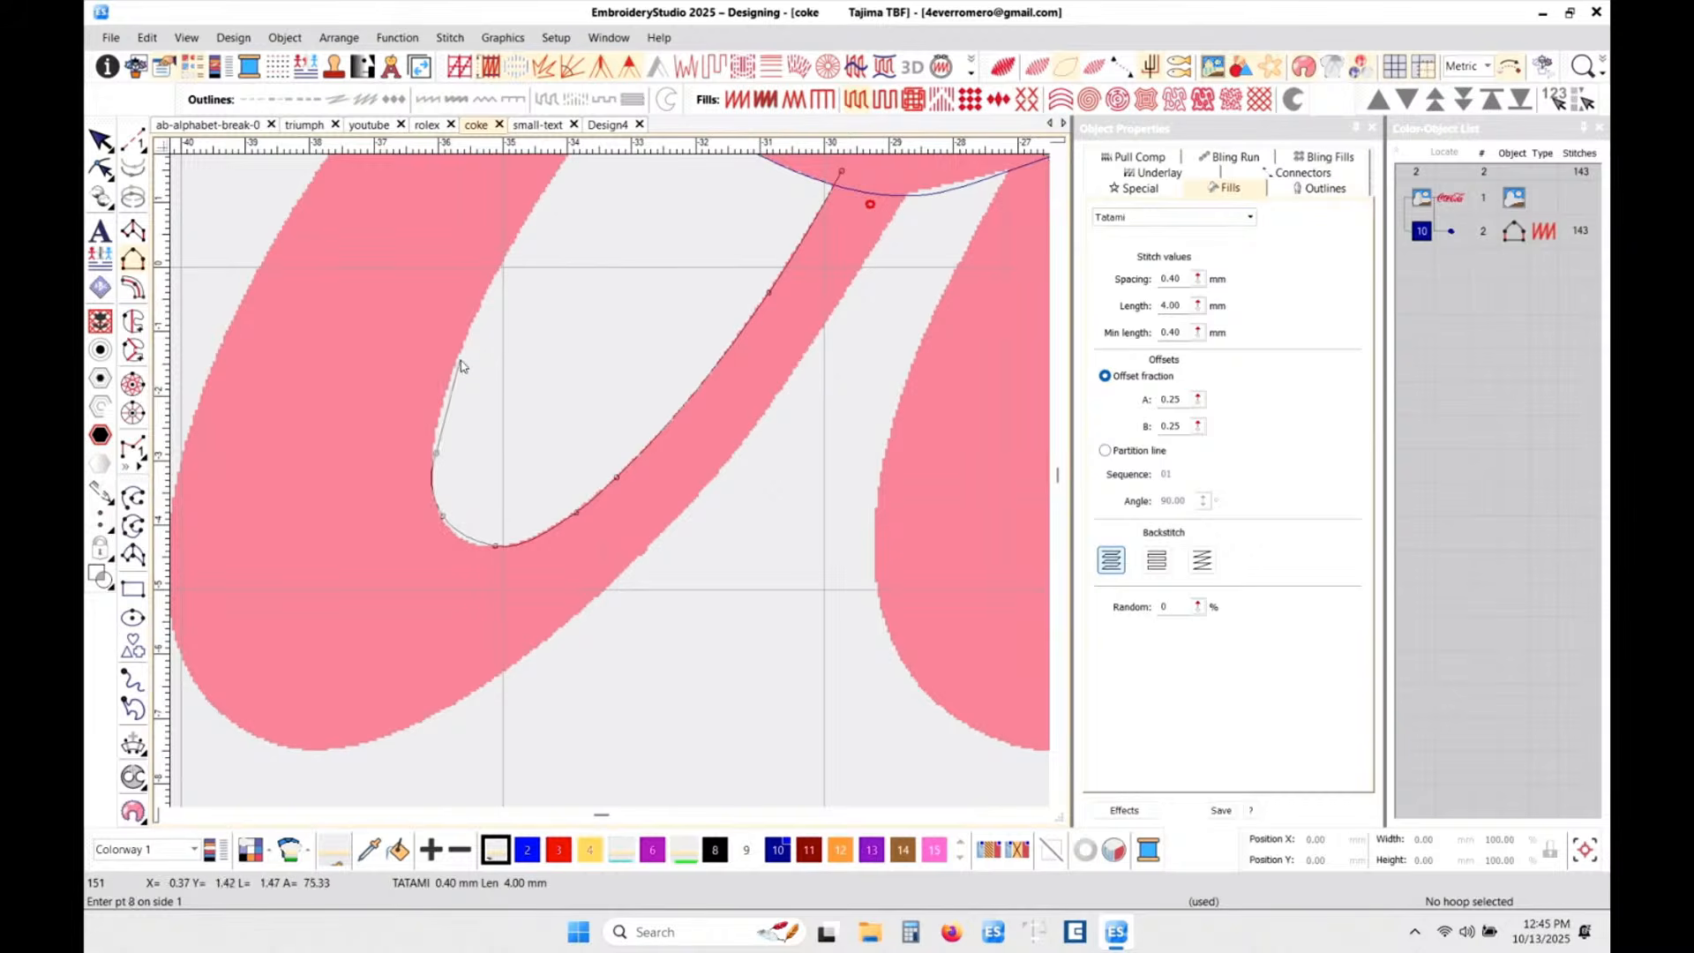
pyautogui.click(459, 350)
pyautogui.scroll(-1, 481, 312)
pyautogui.click(650, 404)
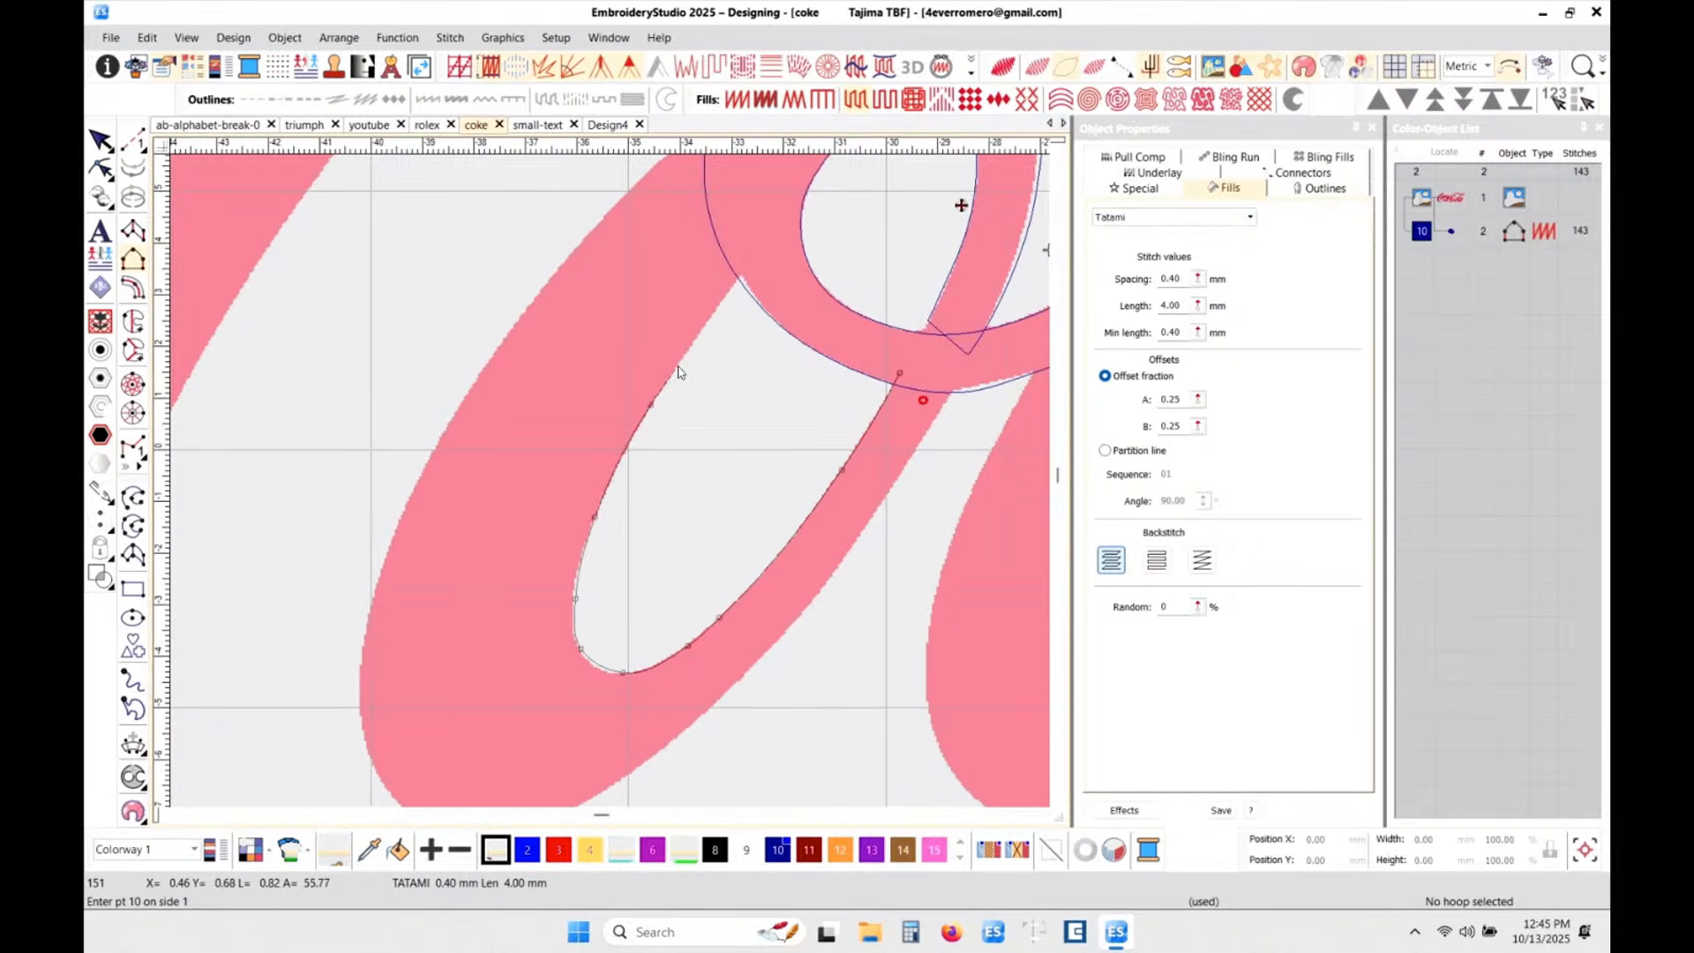
pyautogui.click(712, 319)
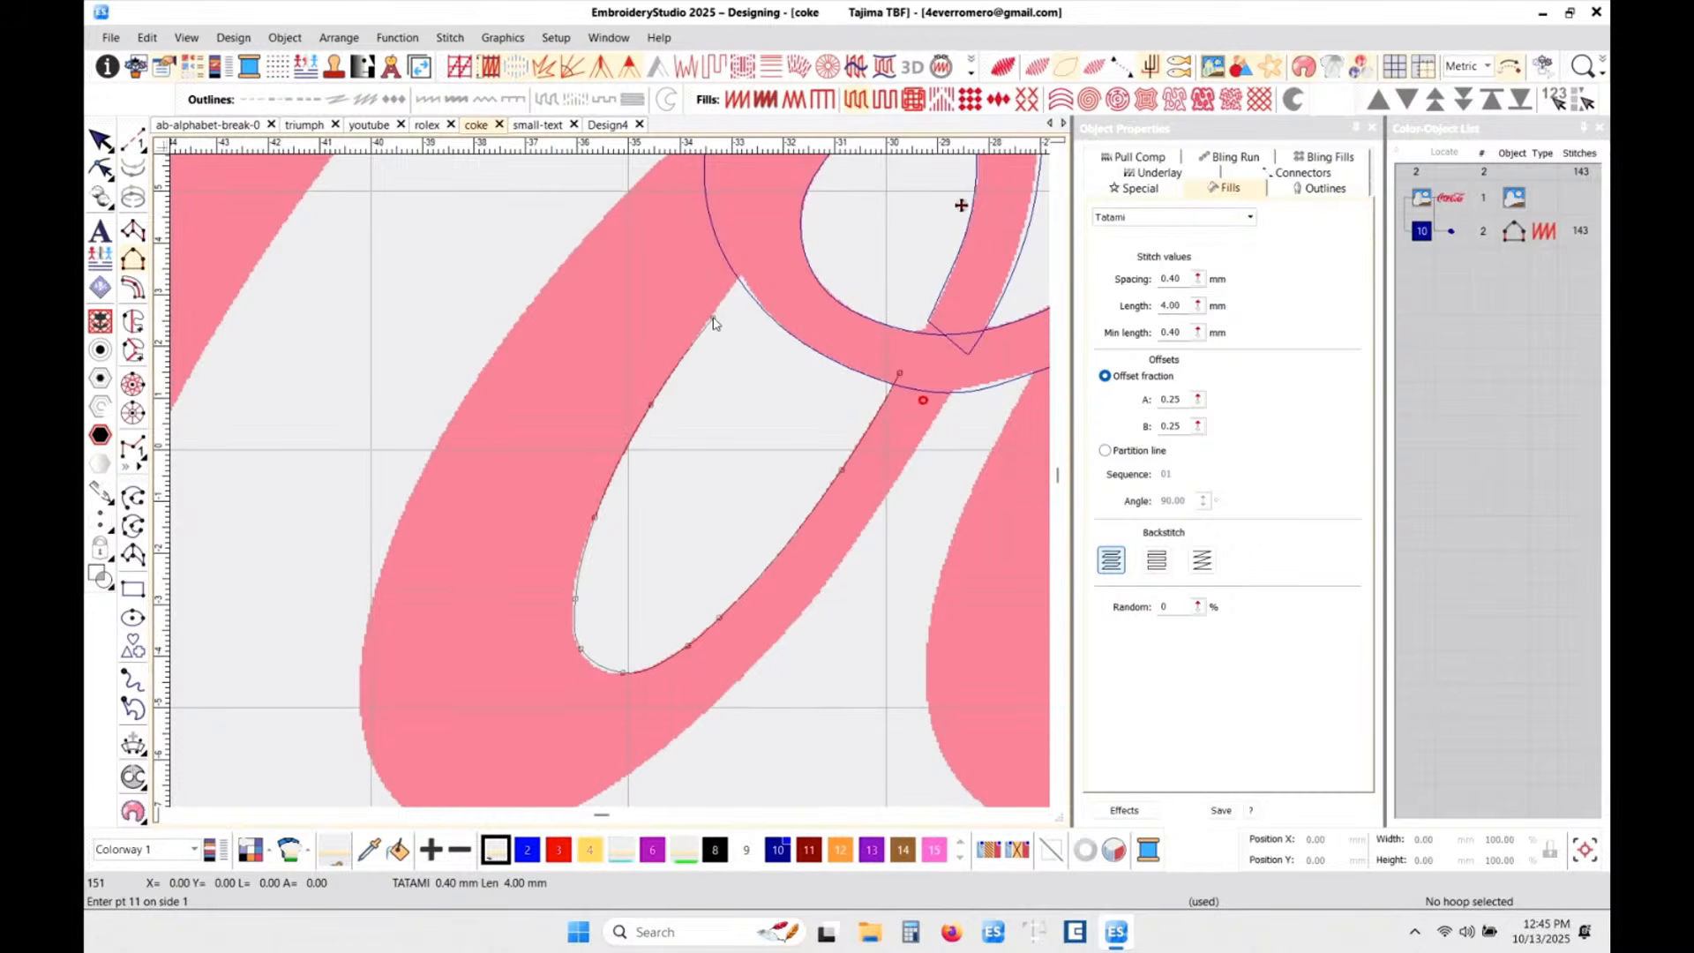
pyautogui.click(759, 252)
pyautogui.scroll(-1, 761, 256)
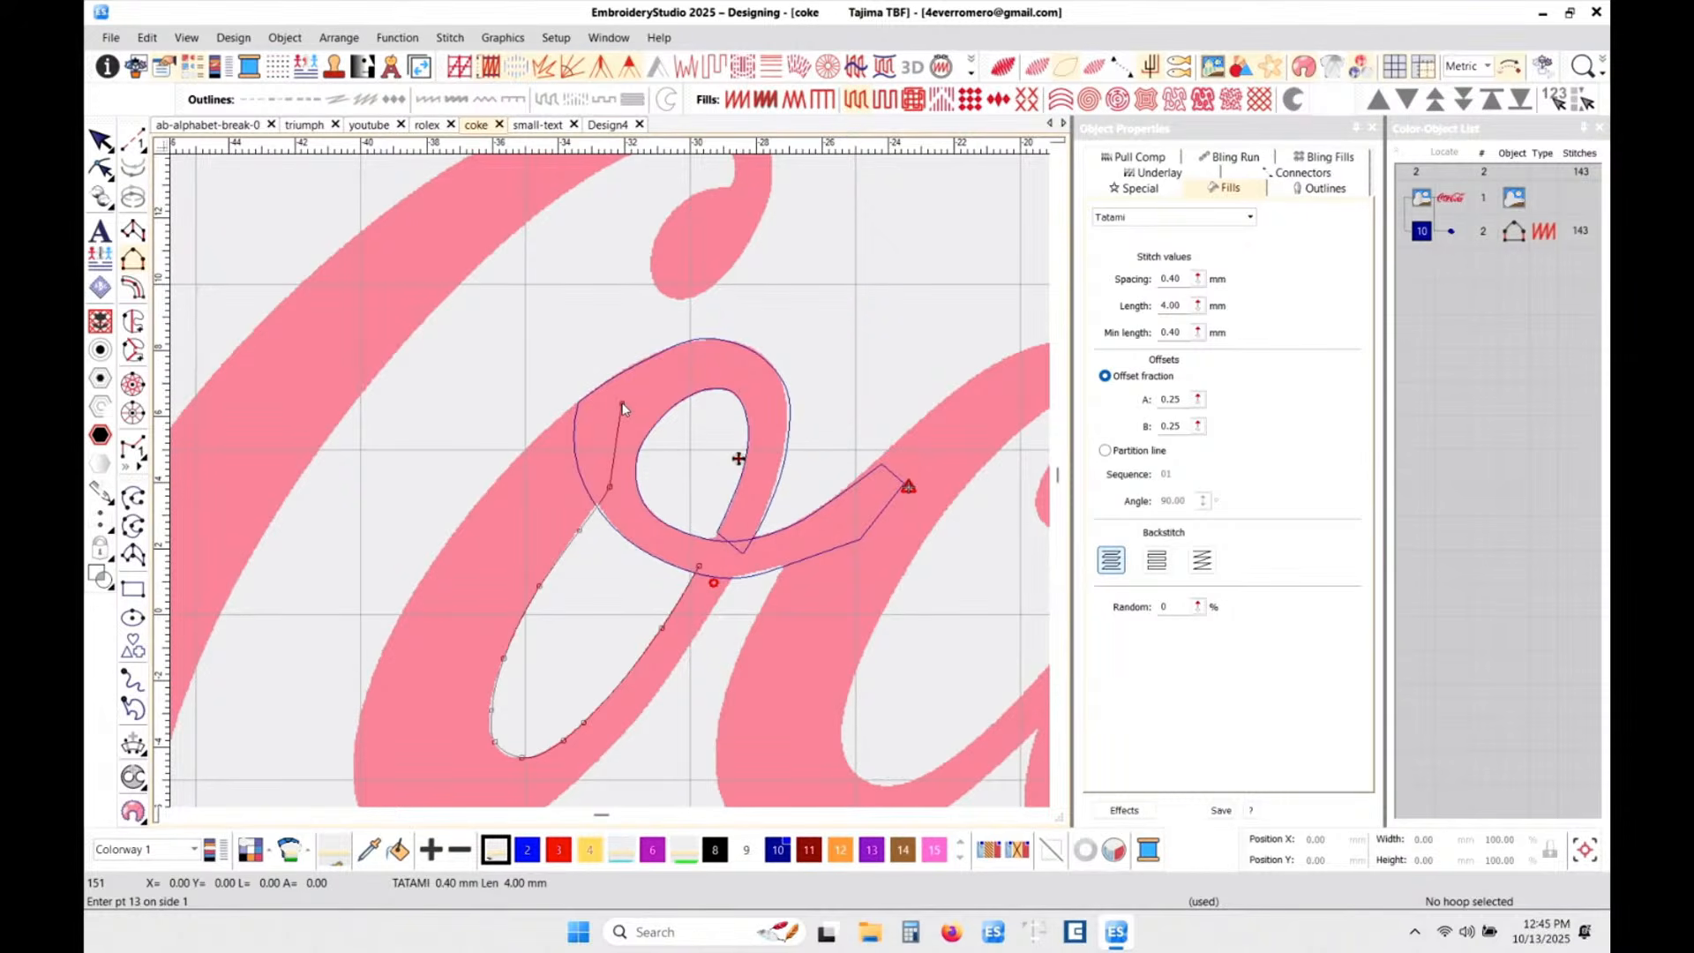
pyautogui.press('Return')
# - Place side two from the loop crossing down the thin right stroke's outer edge to the bottom of the "o"
pyautogui.scroll(-1, 677, 507)
pyautogui.scroll(6, 663, 534)
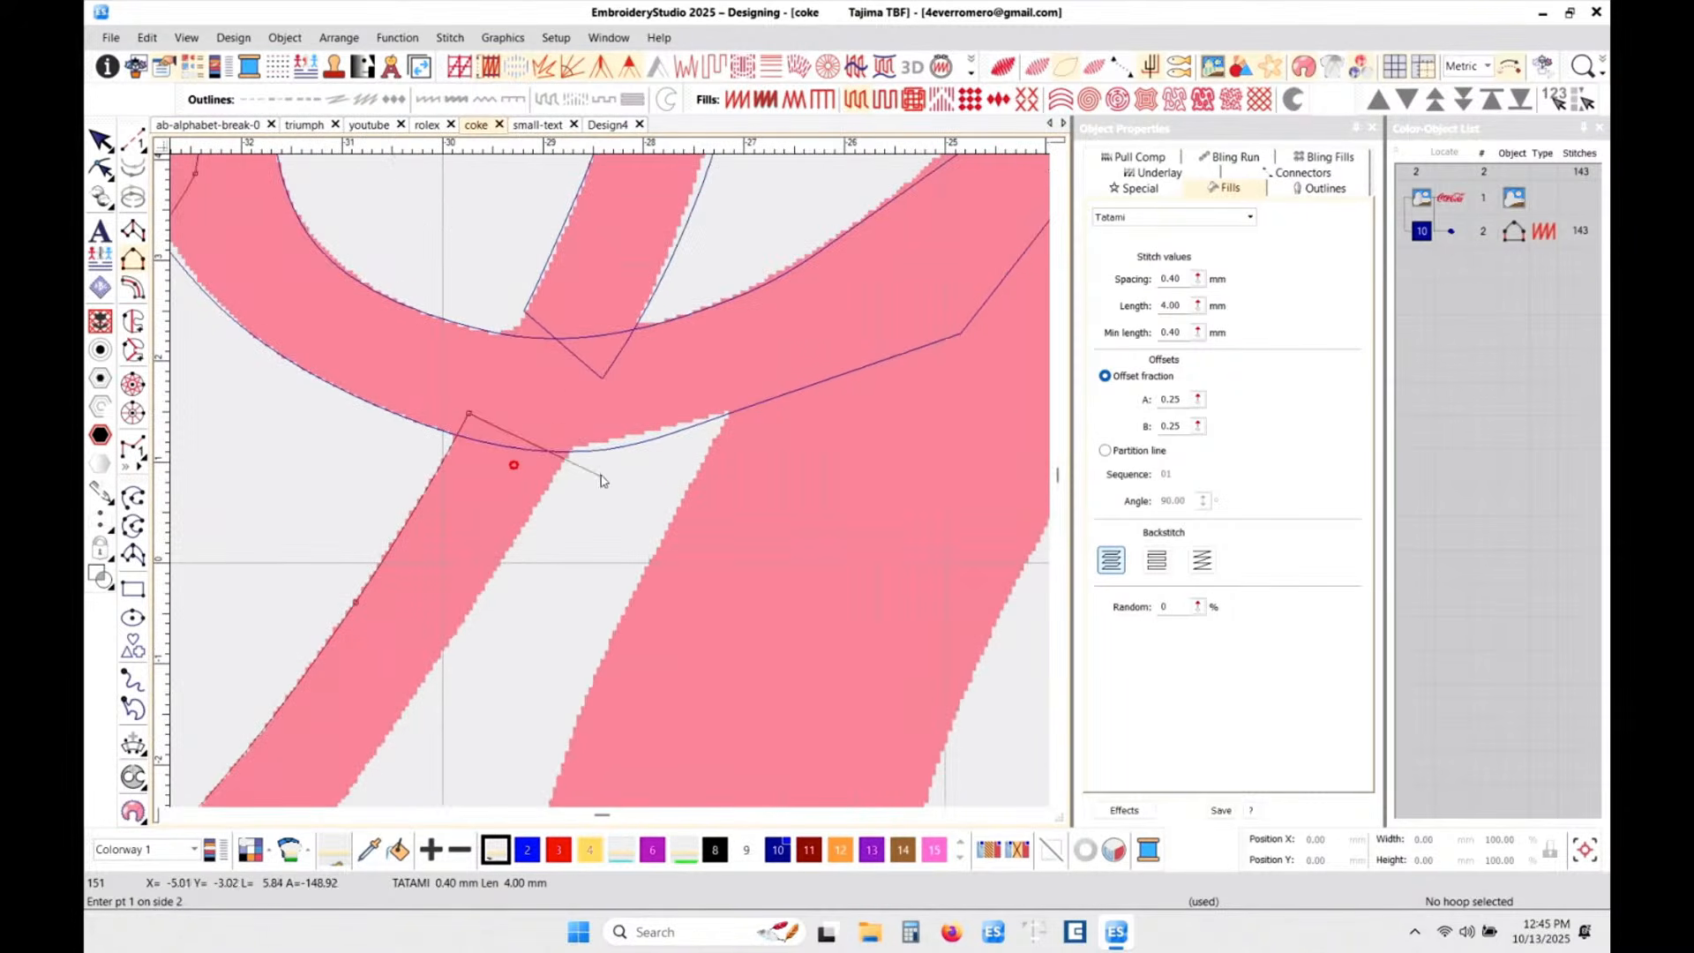
pyautogui.click(578, 421)
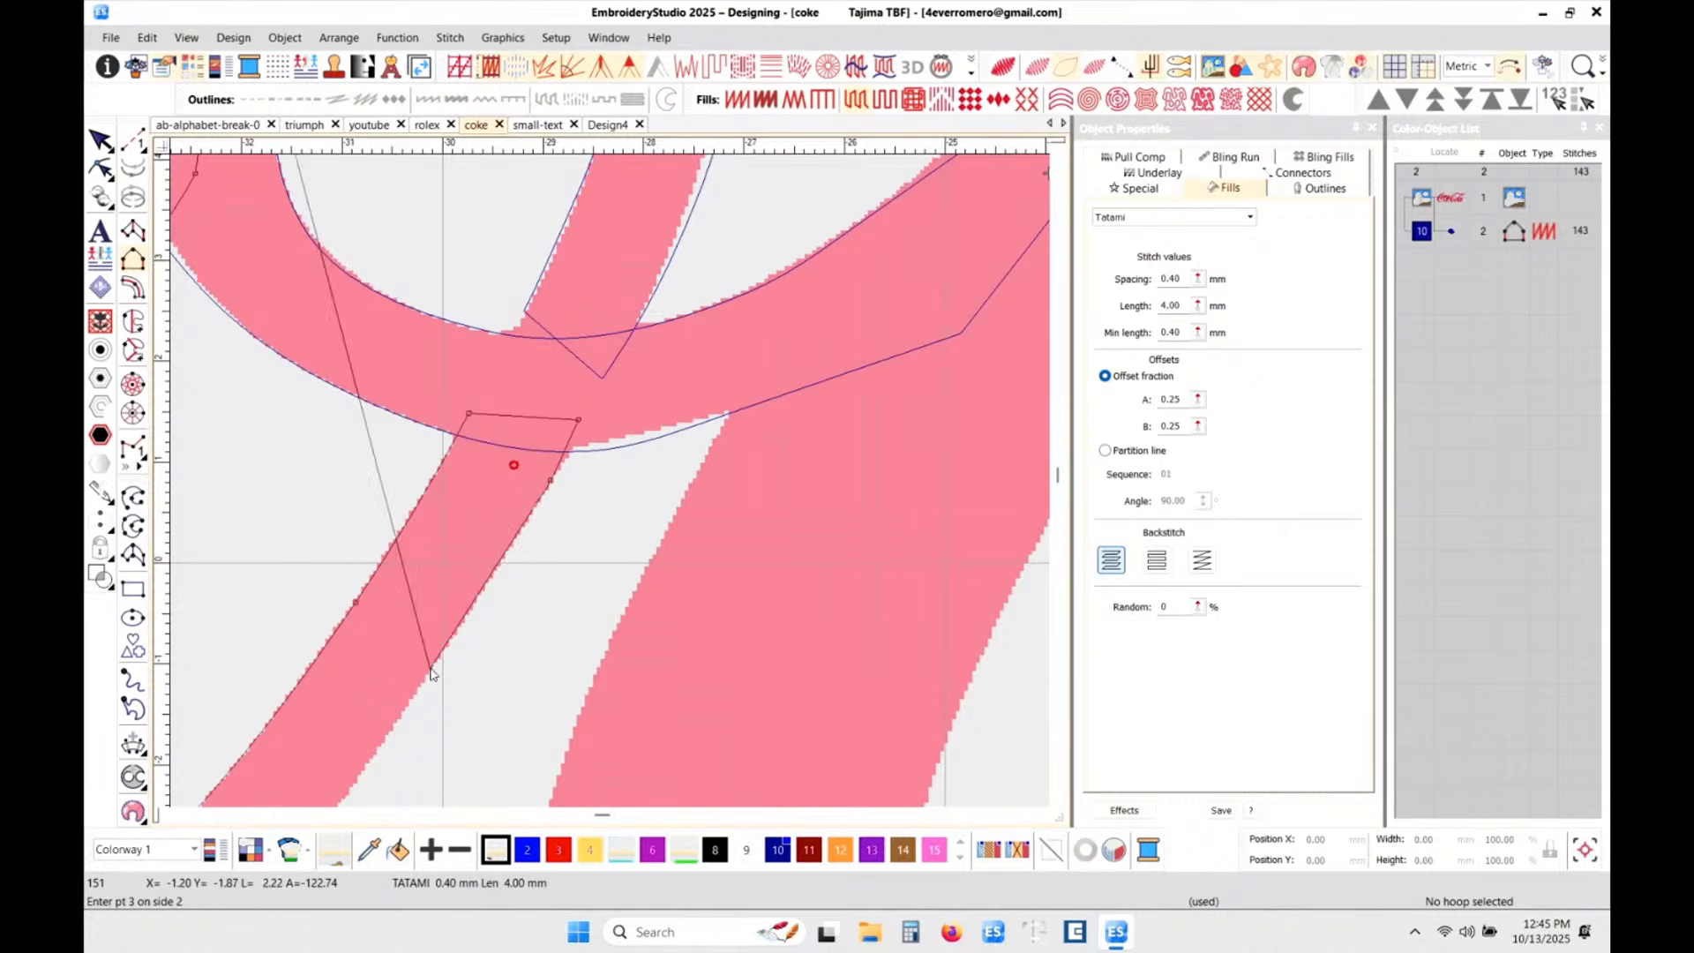
pyautogui.click(430, 671)
pyautogui.click(409, 716)
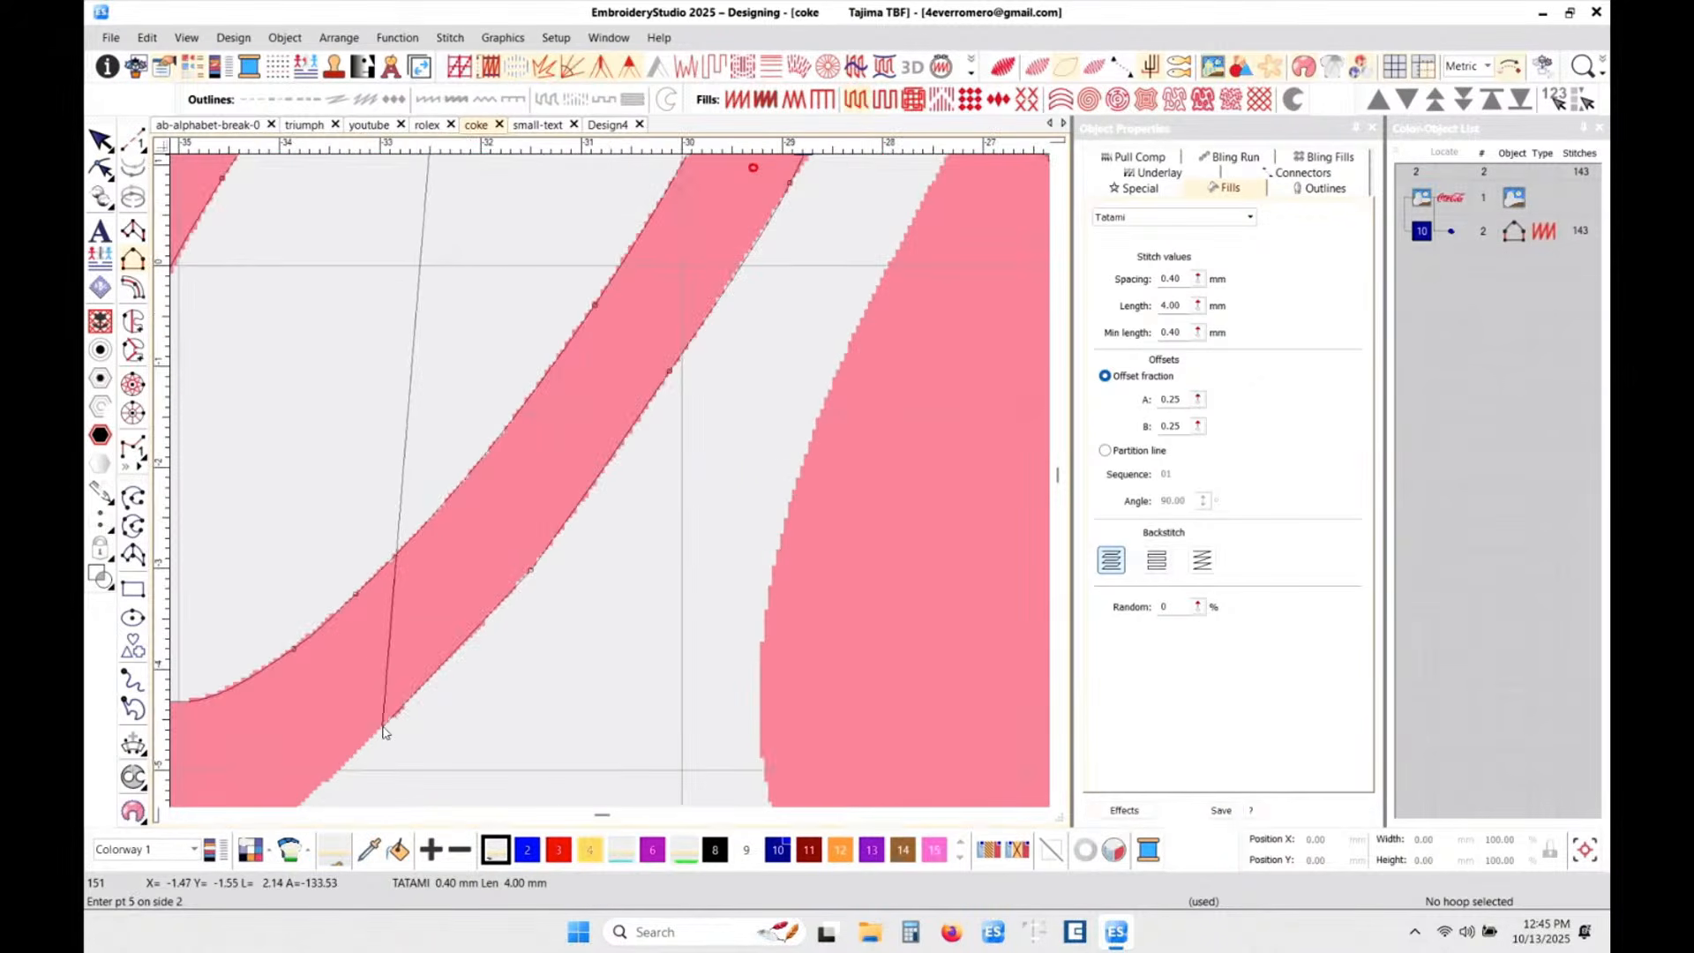
pyautogui.rightClick(366, 748)
pyautogui.scroll(-1, 422, 669)
pyautogui.rightClick(521, 549)
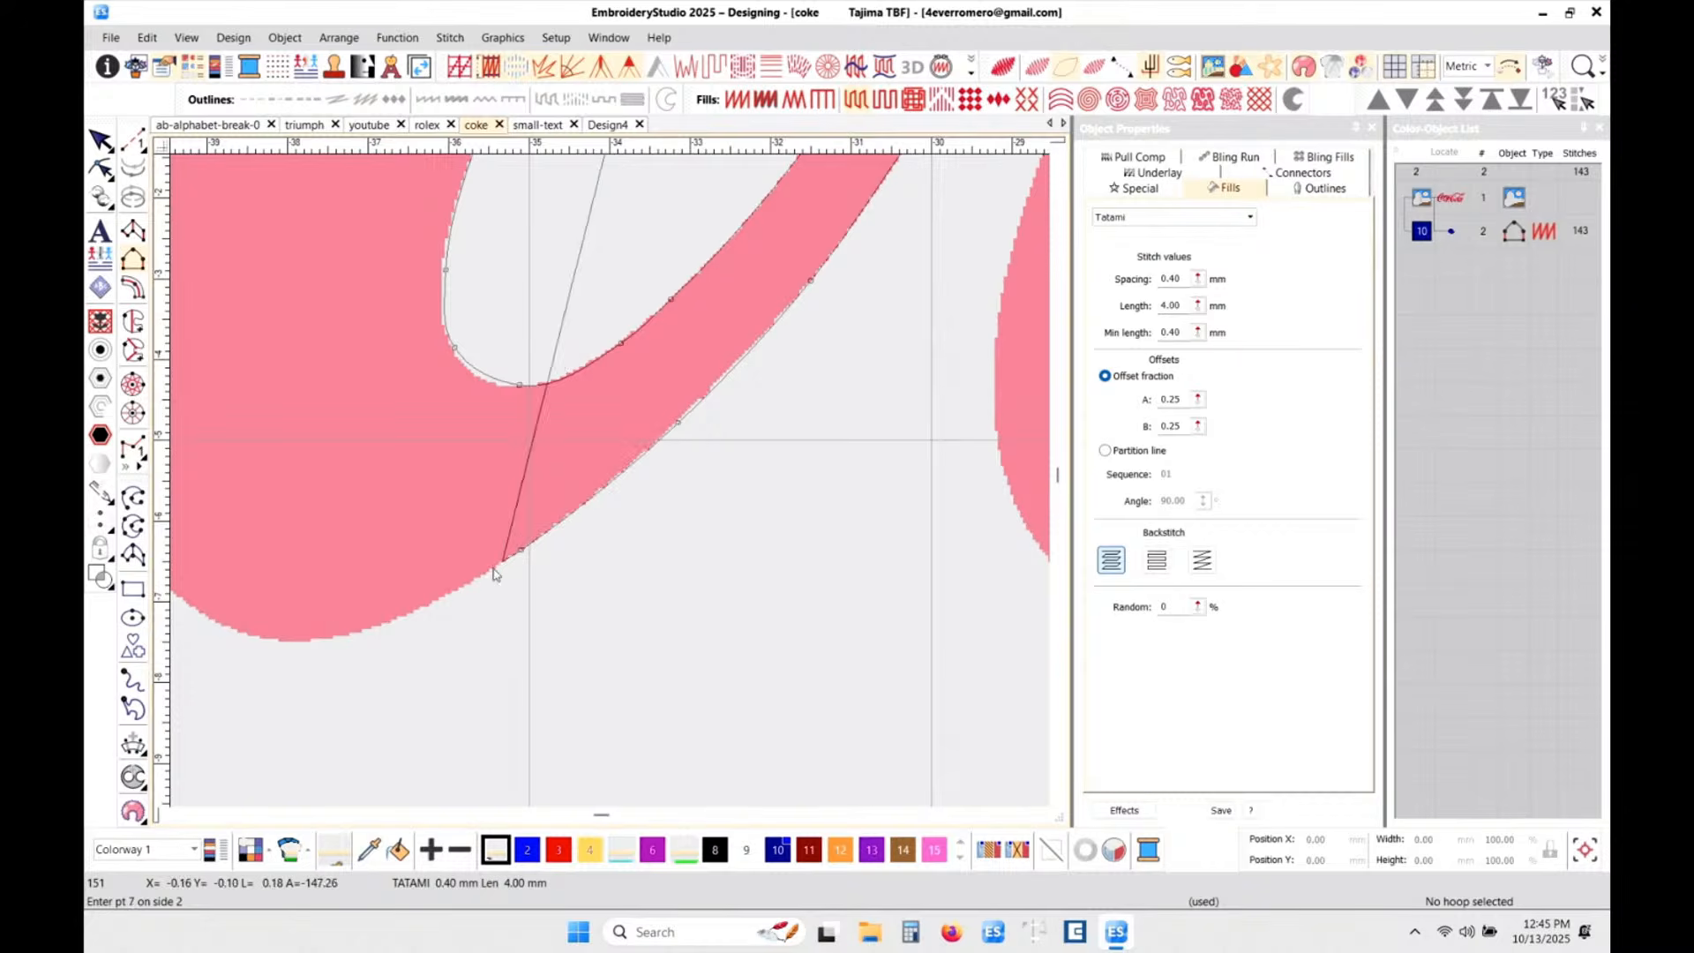
pyautogui.rightClick(328, 642)
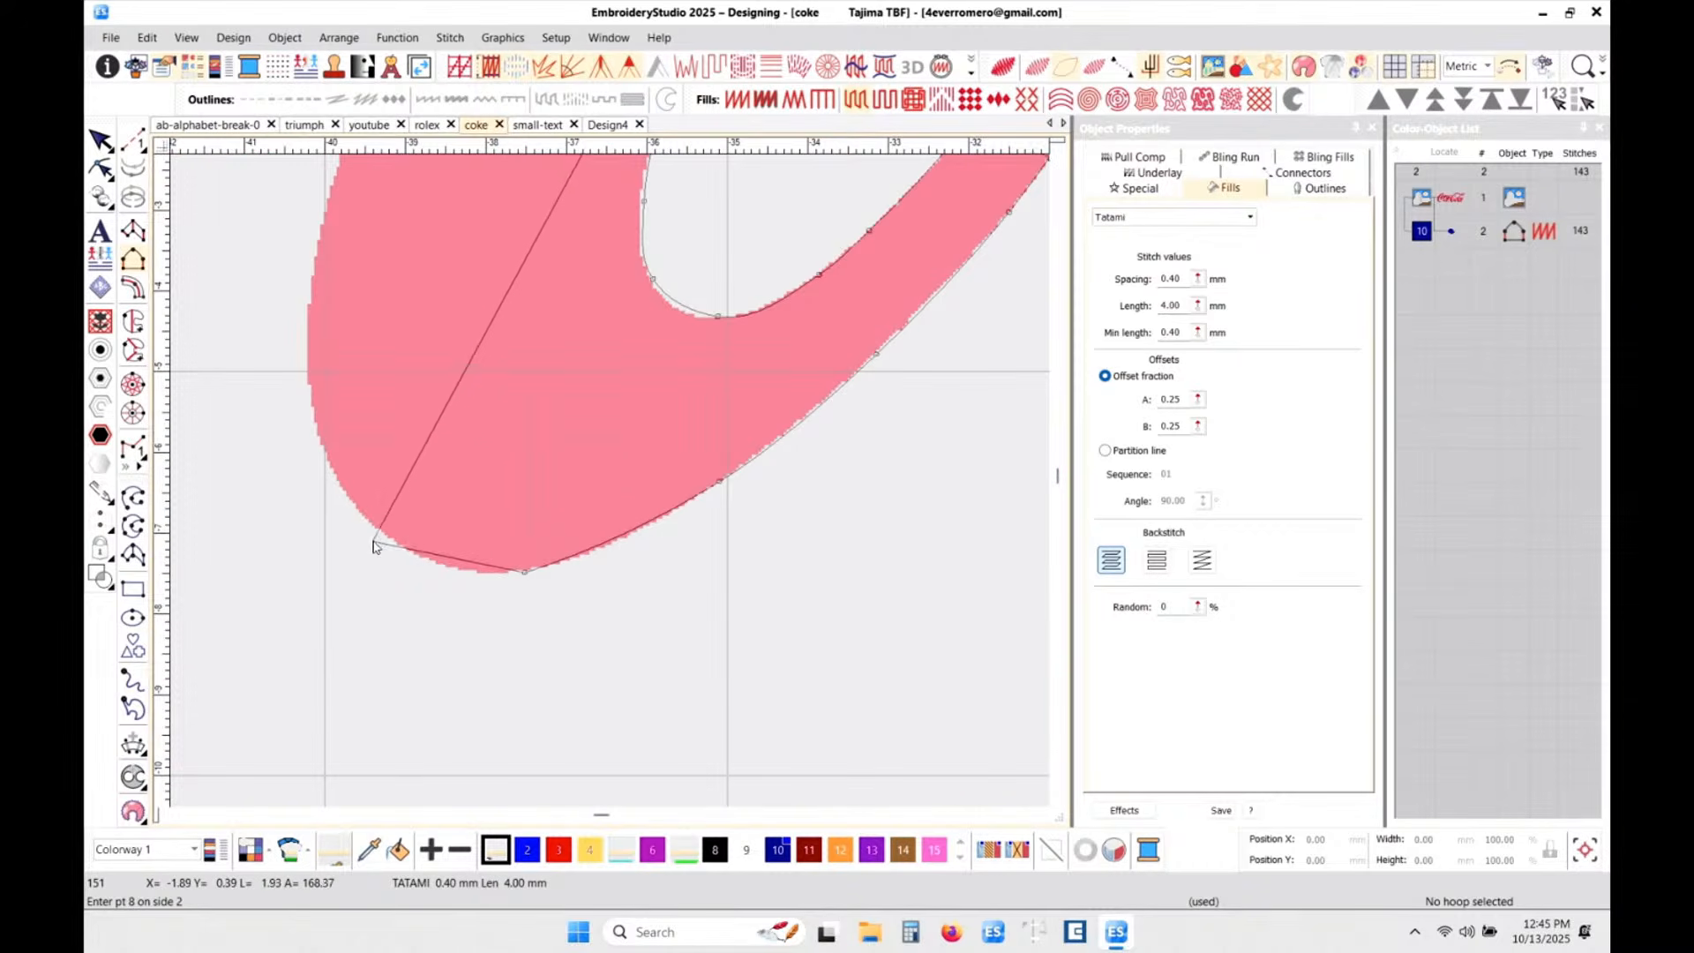
# - Continue side two around the lower left of the "o" and up its left outer edge to the loop, completing the column
pyautogui.rightClick(391, 539)
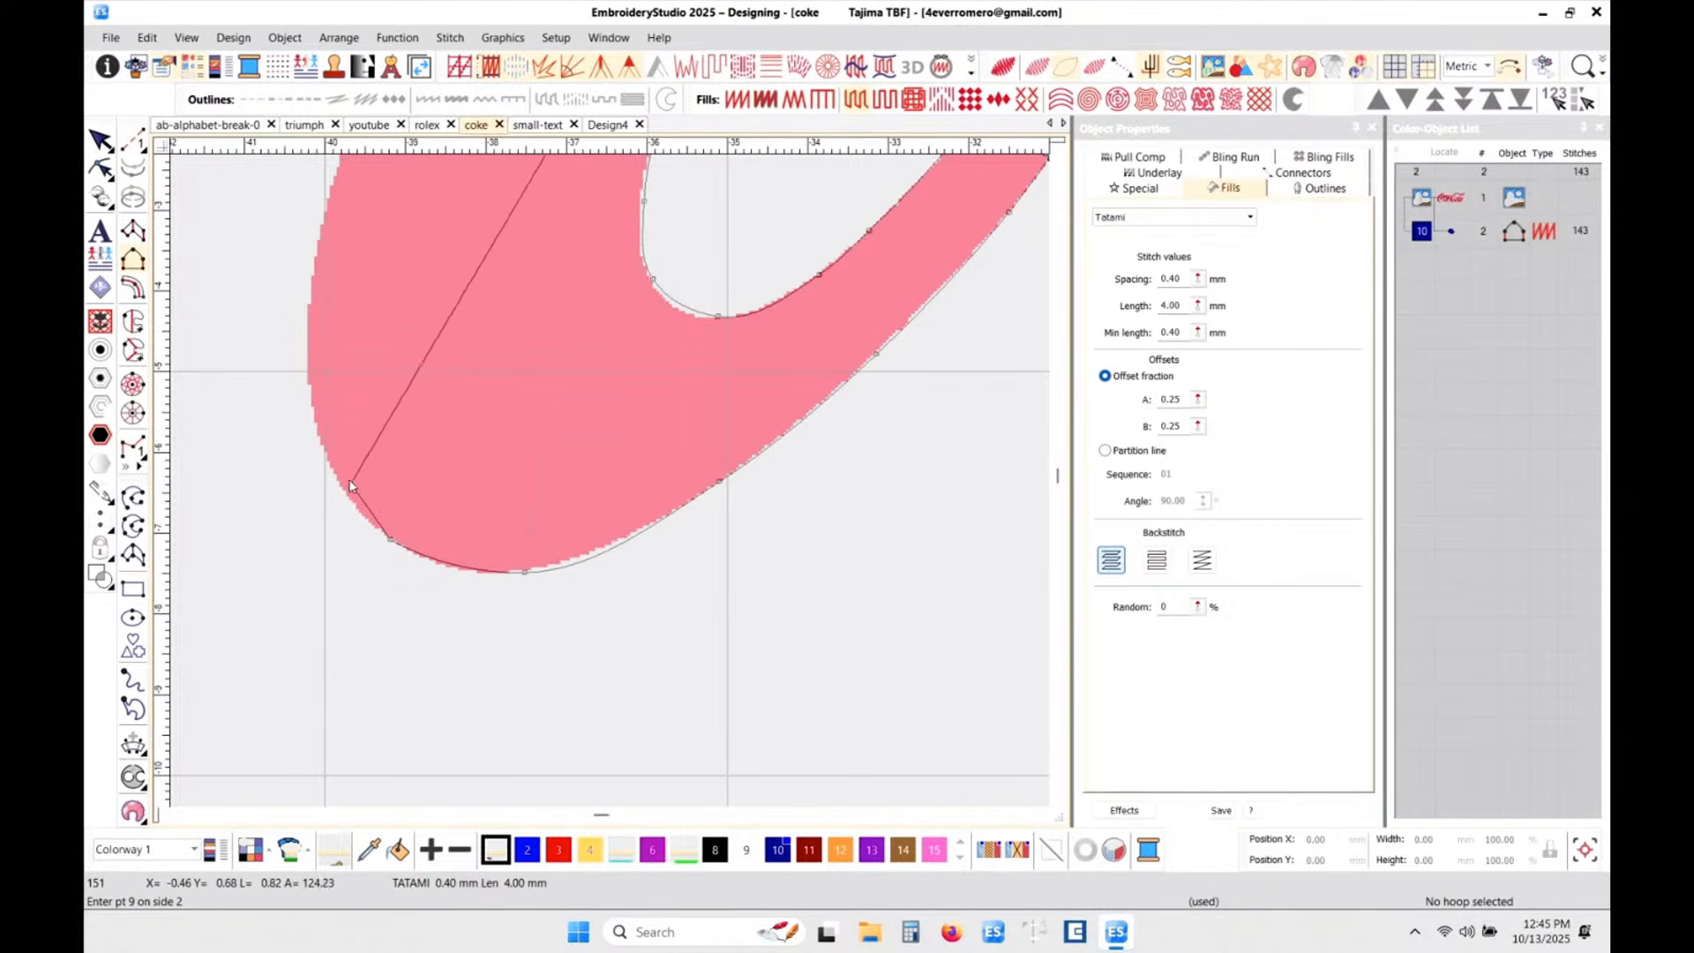
pyautogui.rightClick(319, 440)
pyautogui.rightClick(309, 307)
pyautogui.scroll(-1, 333, 252)
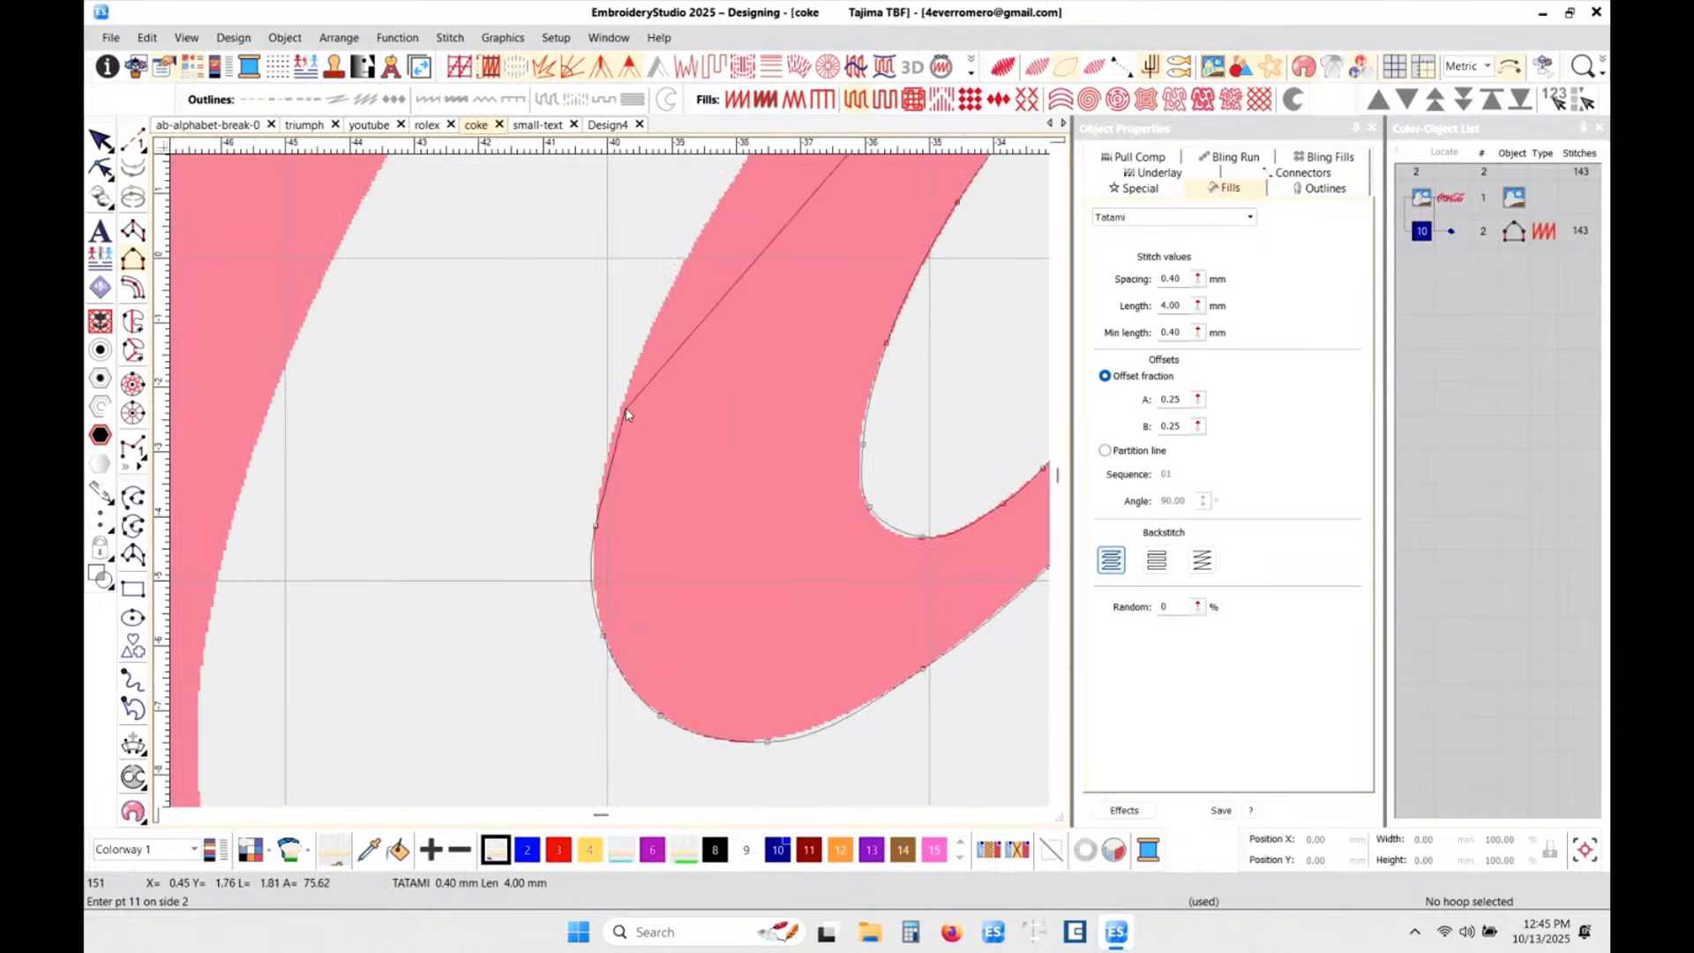
pyautogui.rightClick(628, 375)
pyautogui.rightClick(696, 285)
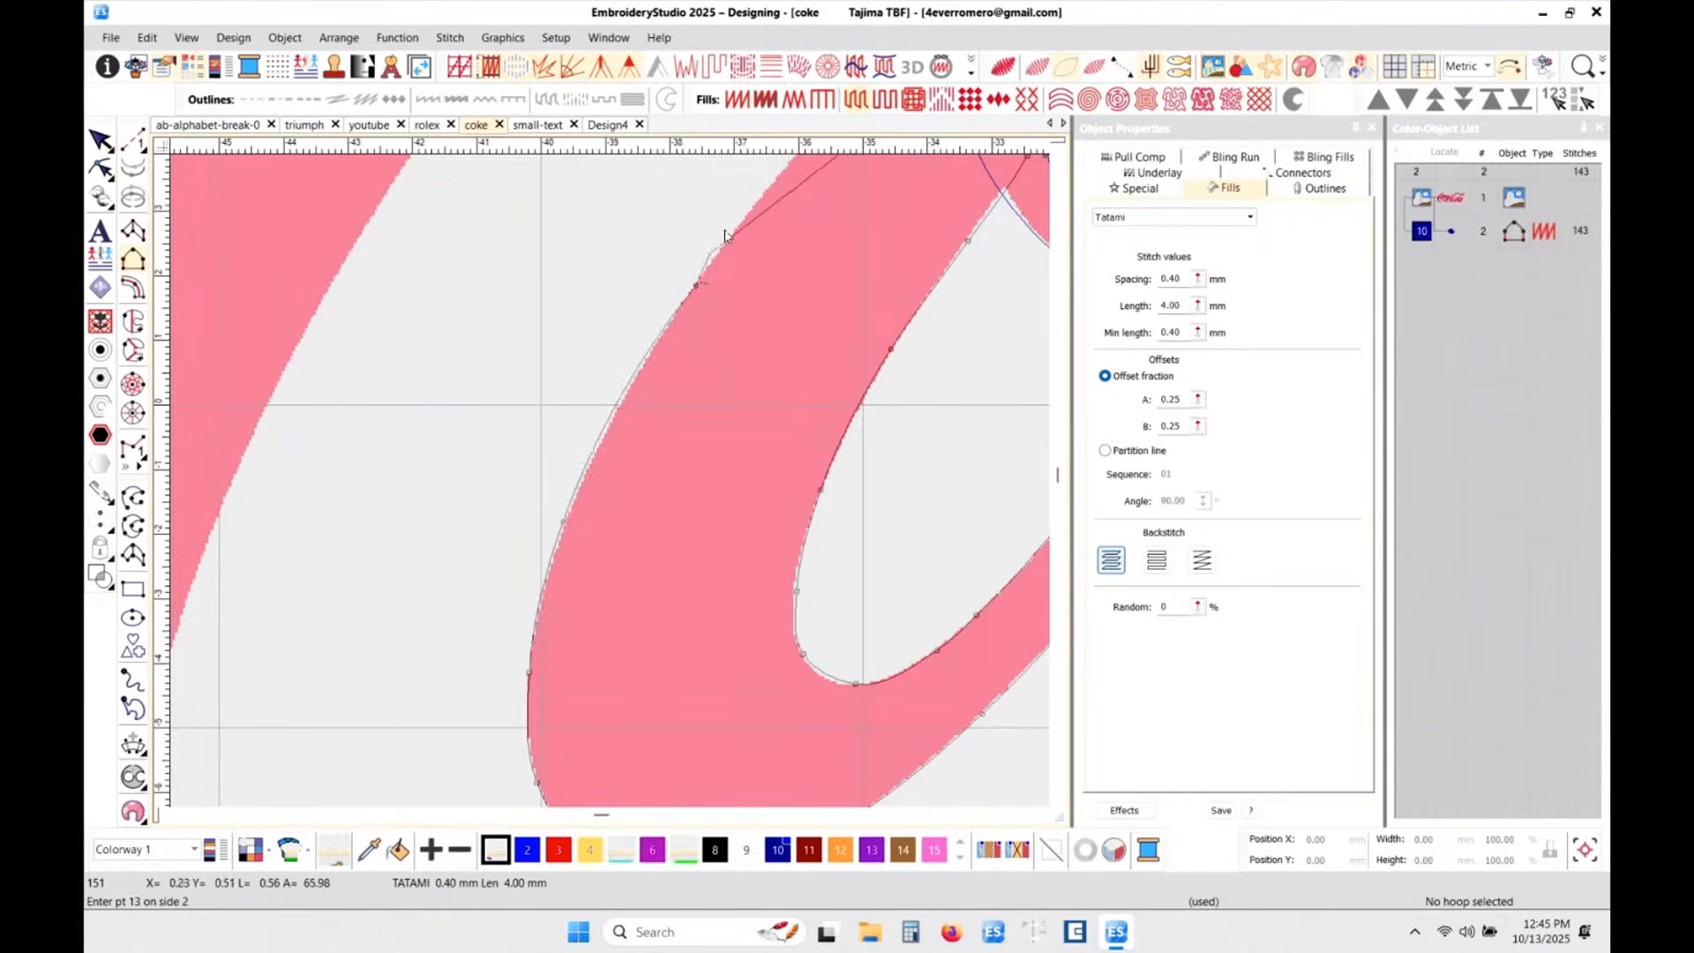
pyautogui.rightClick(776, 239)
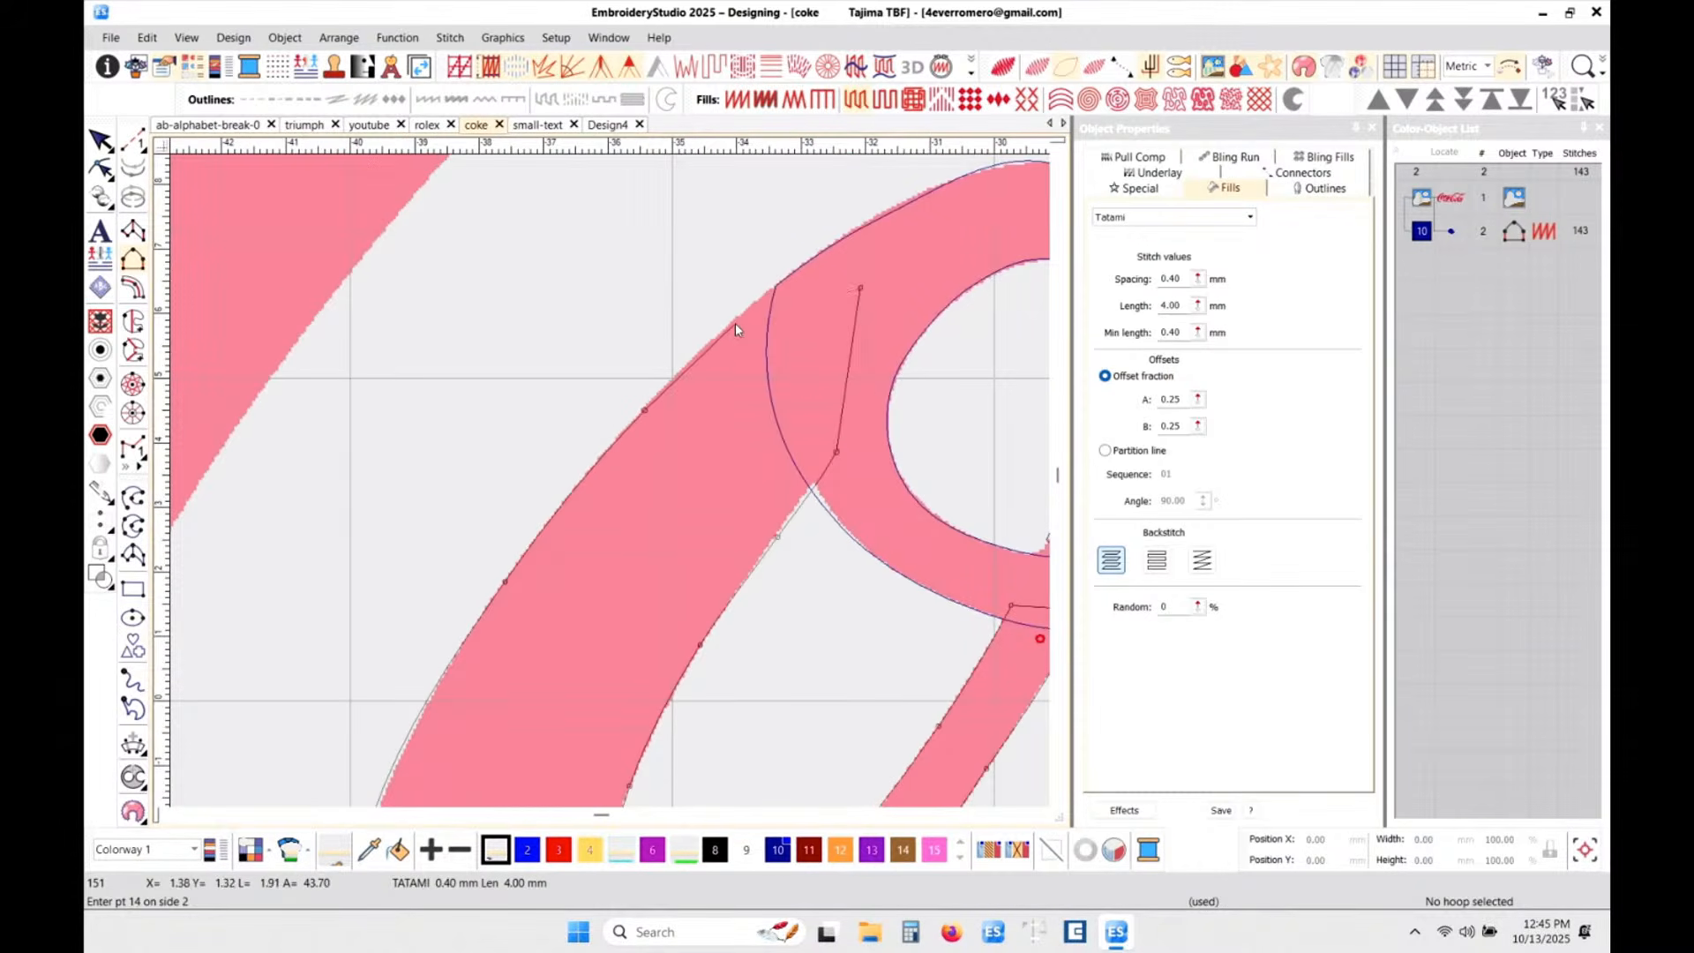
pyautogui.rightClick(747, 306)
pyautogui.click(849, 241)
pyautogui.press('Return')
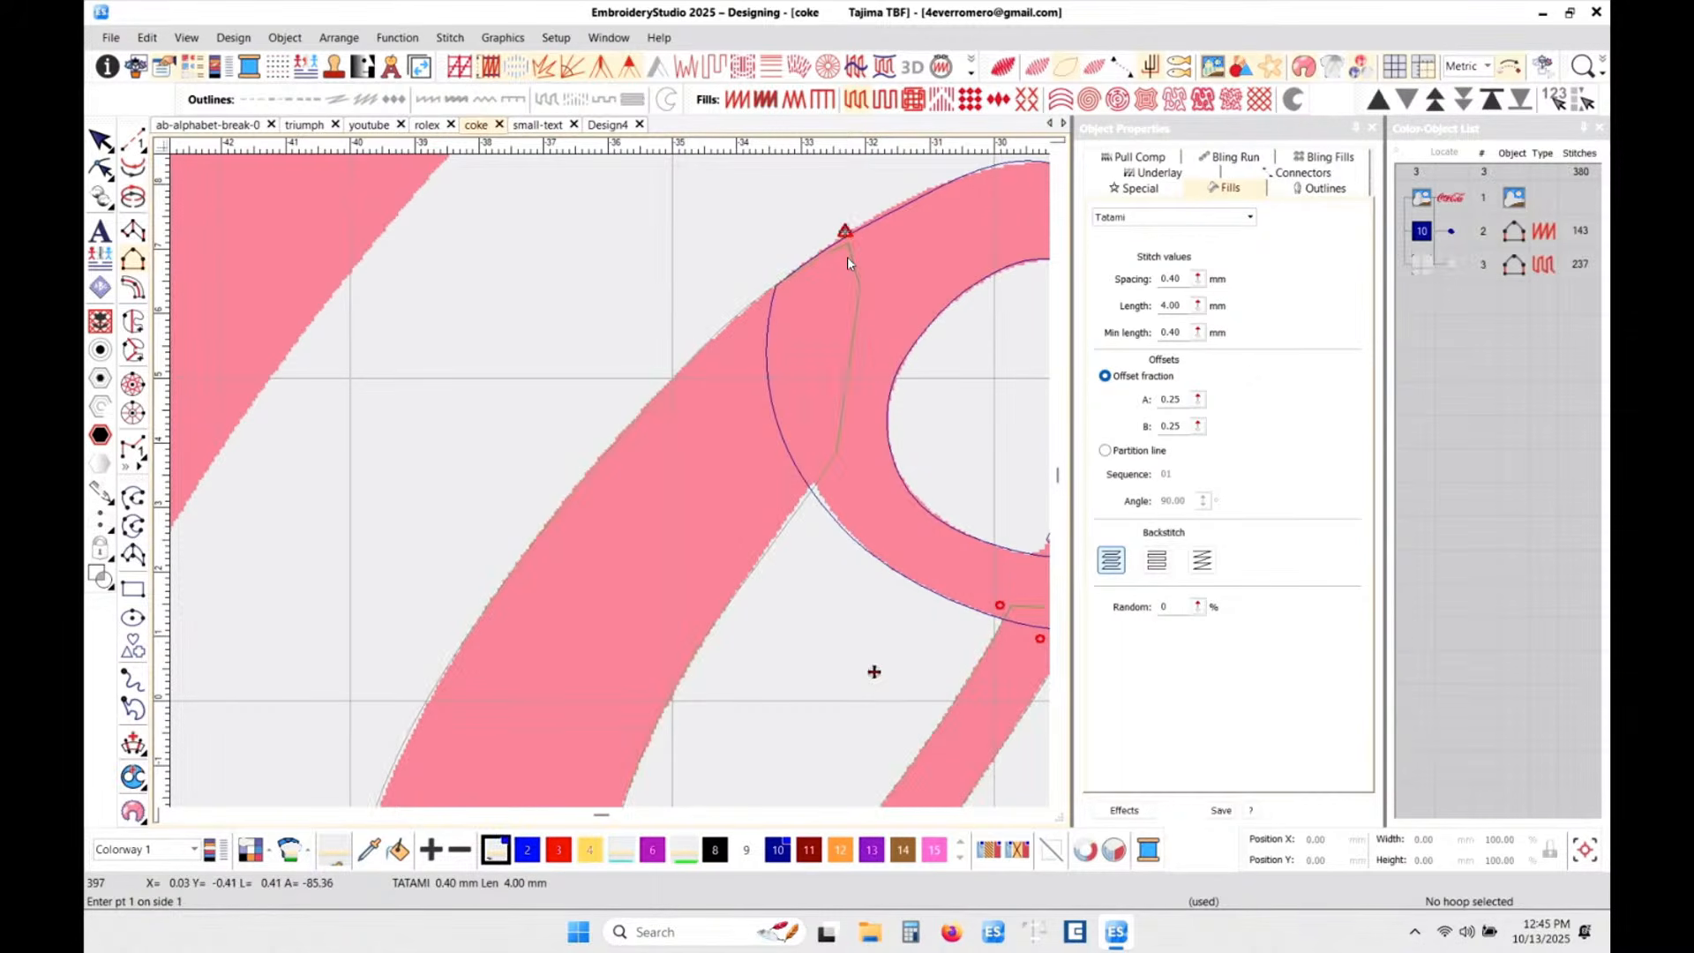
# - Change the new body column's fill to Satin, recolor it dark blue, color 10, and show its stitches
pyautogui.press('Escape')
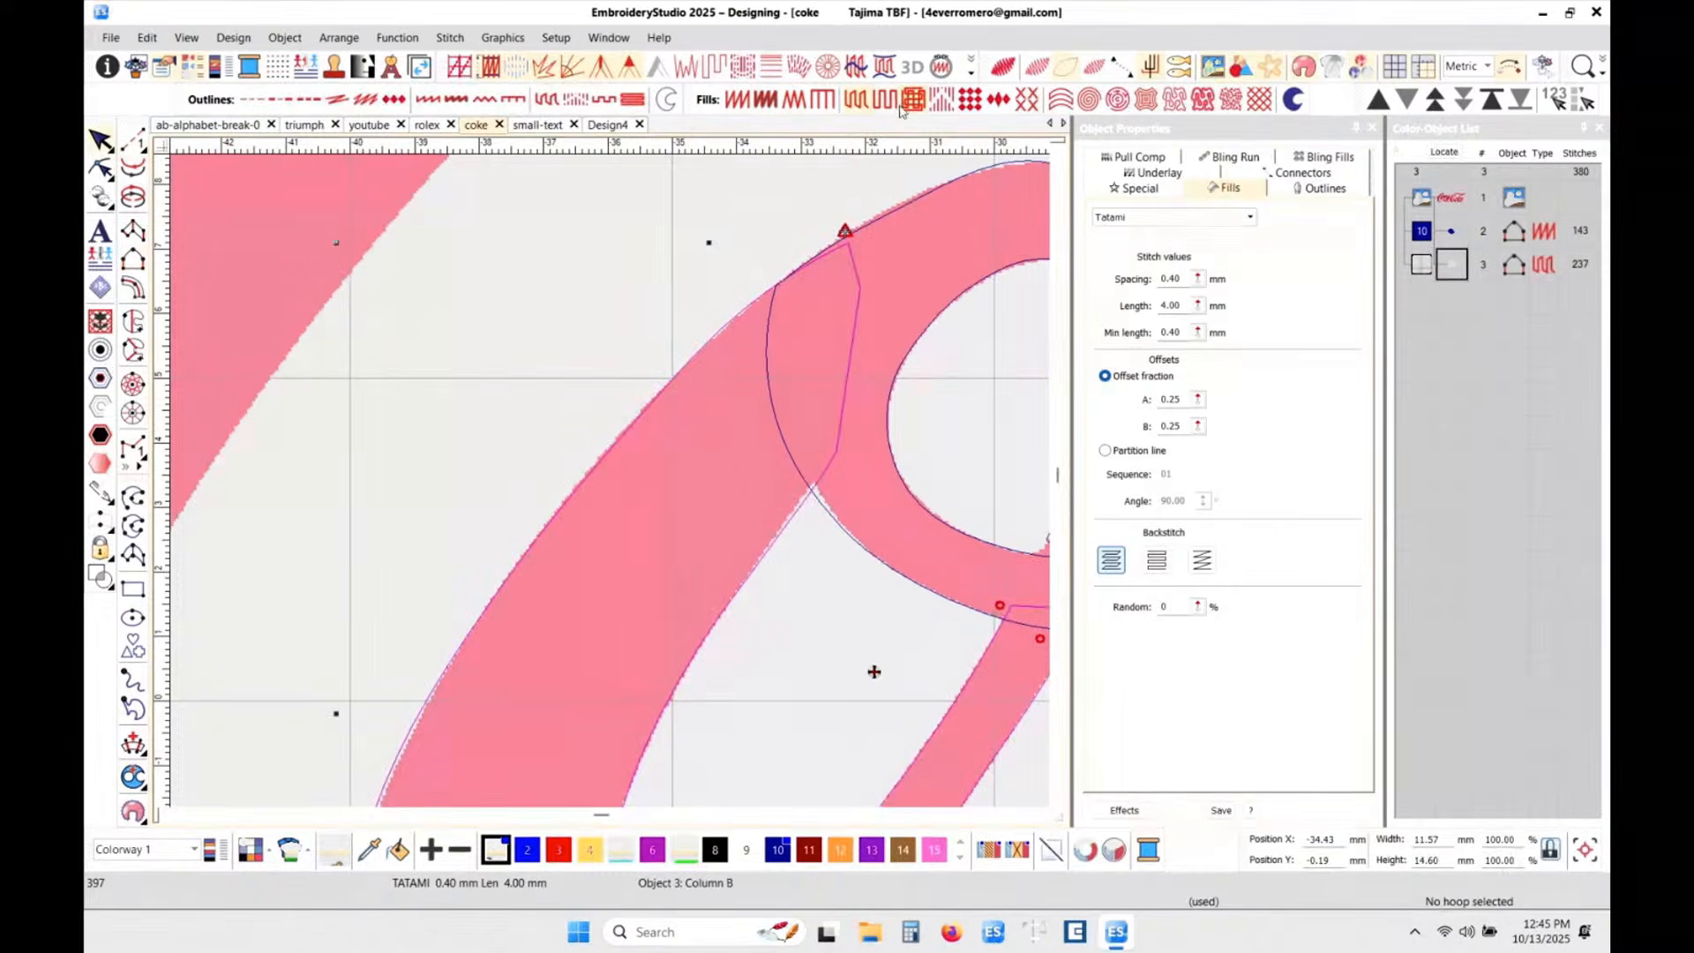
pyautogui.click(743, 99)
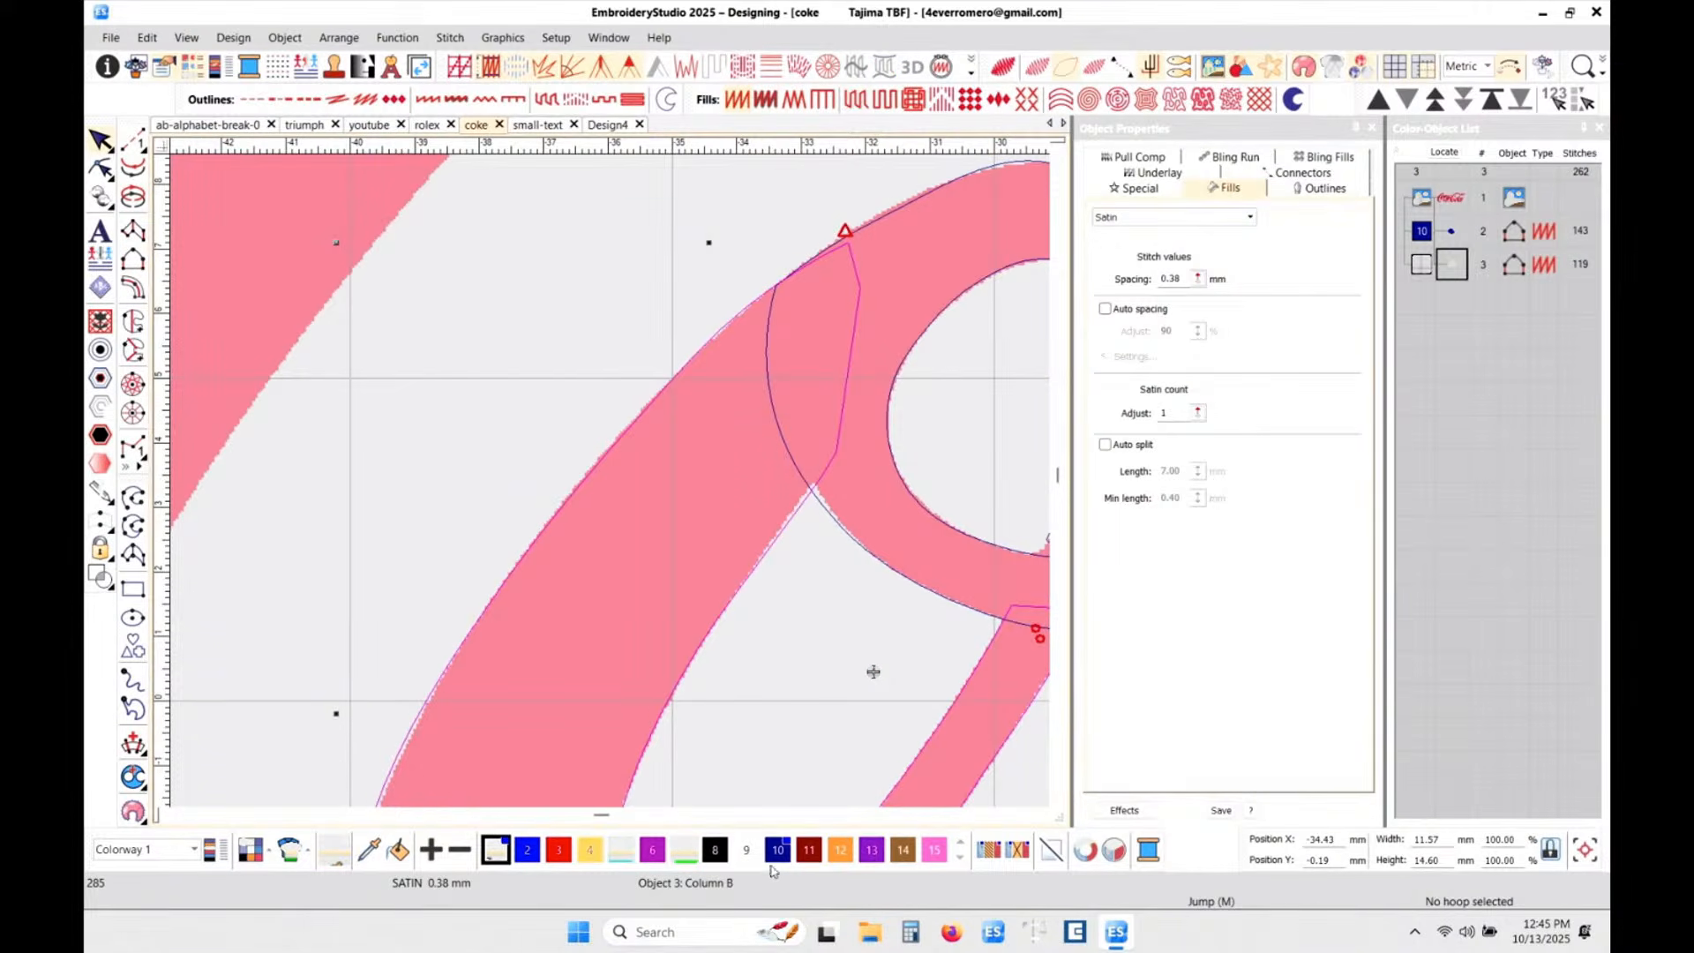
pyautogui.click(777, 849)
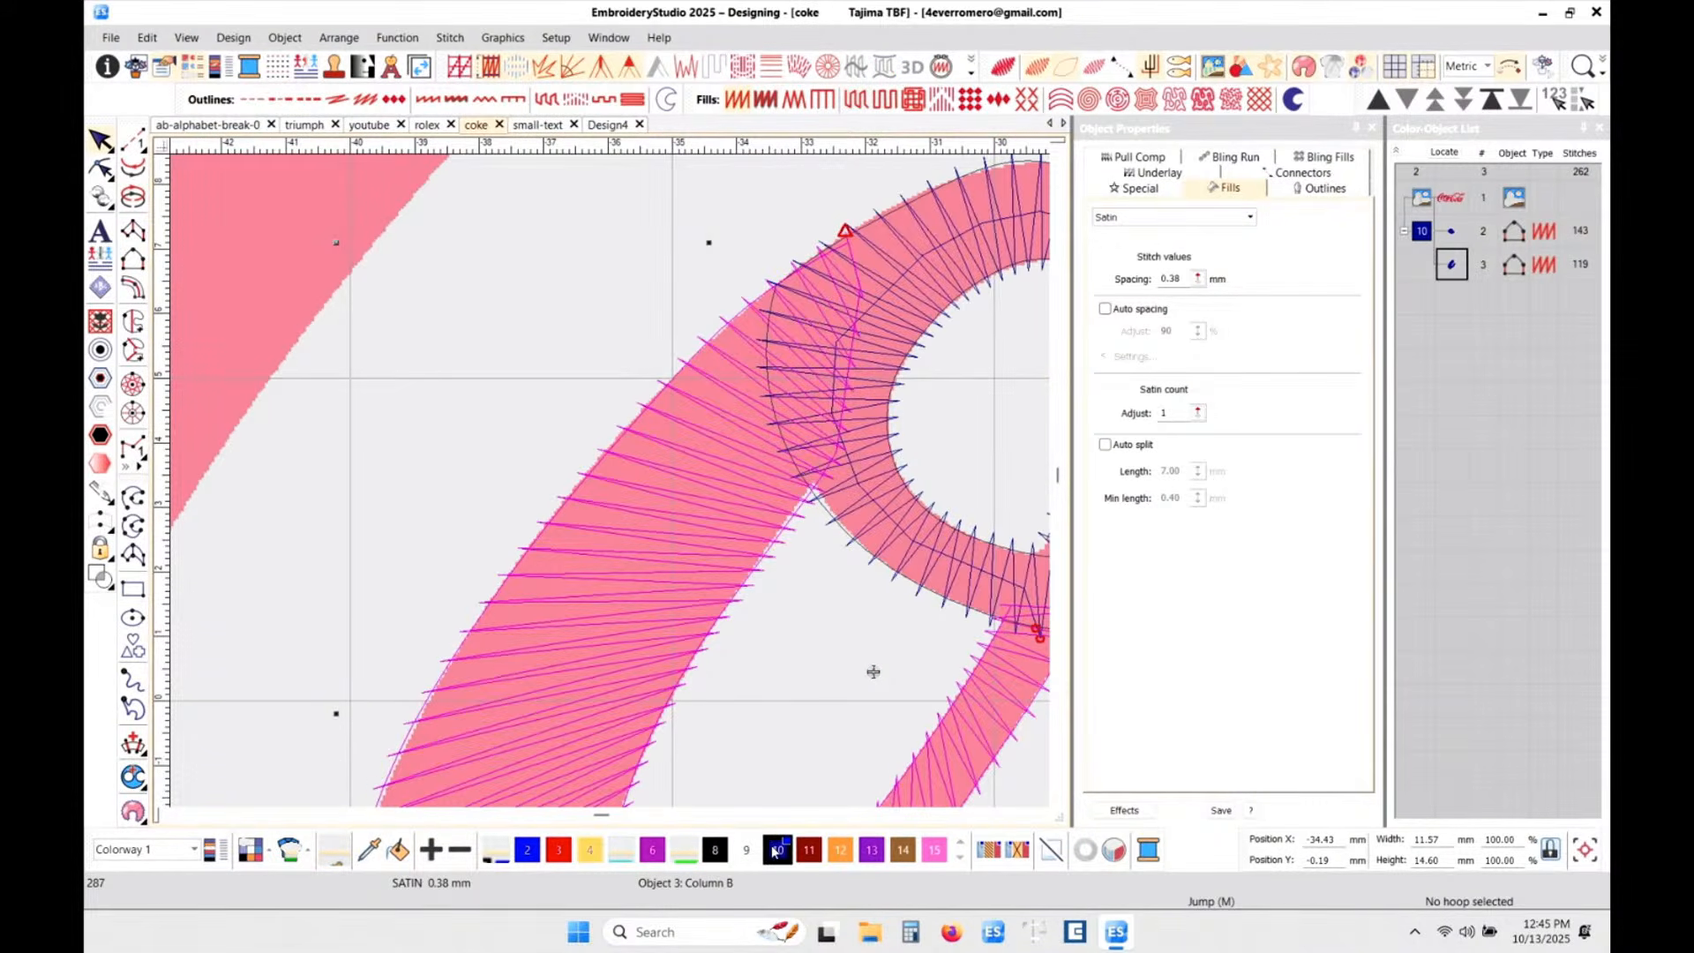
pyautogui.press('t')
pyautogui.scroll(-3, 679, 547)
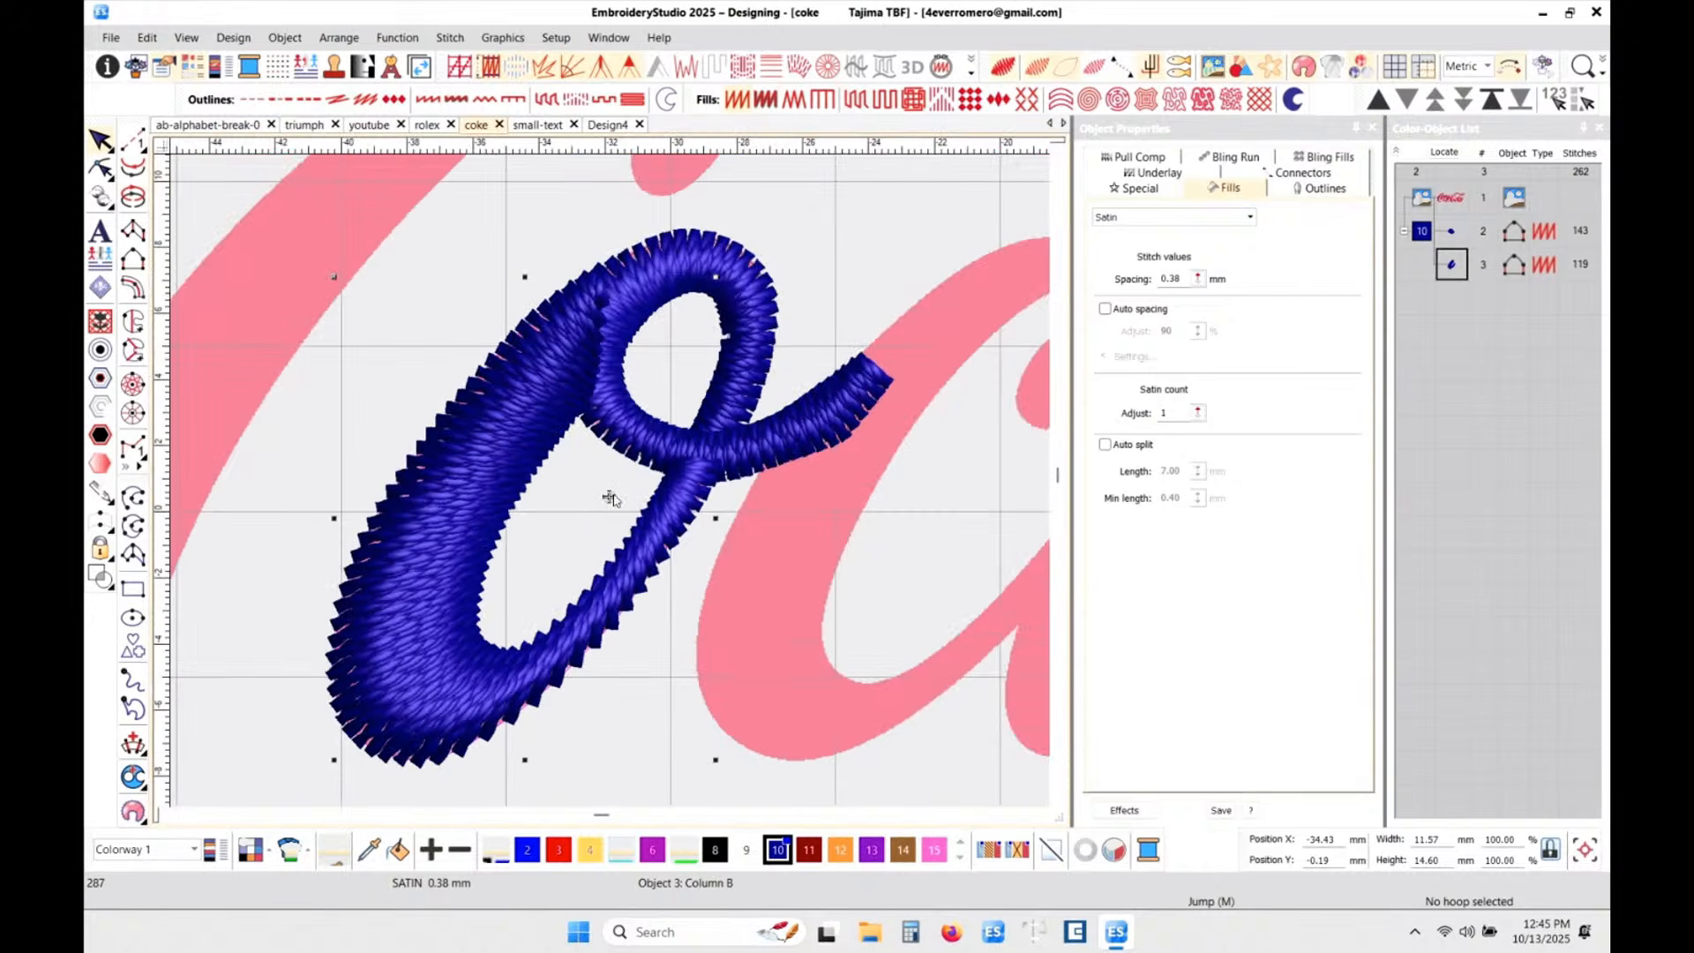
# - Add three stitch angles to the body column: across the thin right stroke, the lower left curve and the upper left side
pyautogui.hotkey('ctrl', 'shift', 'a')
pyautogui.click(573, 554)
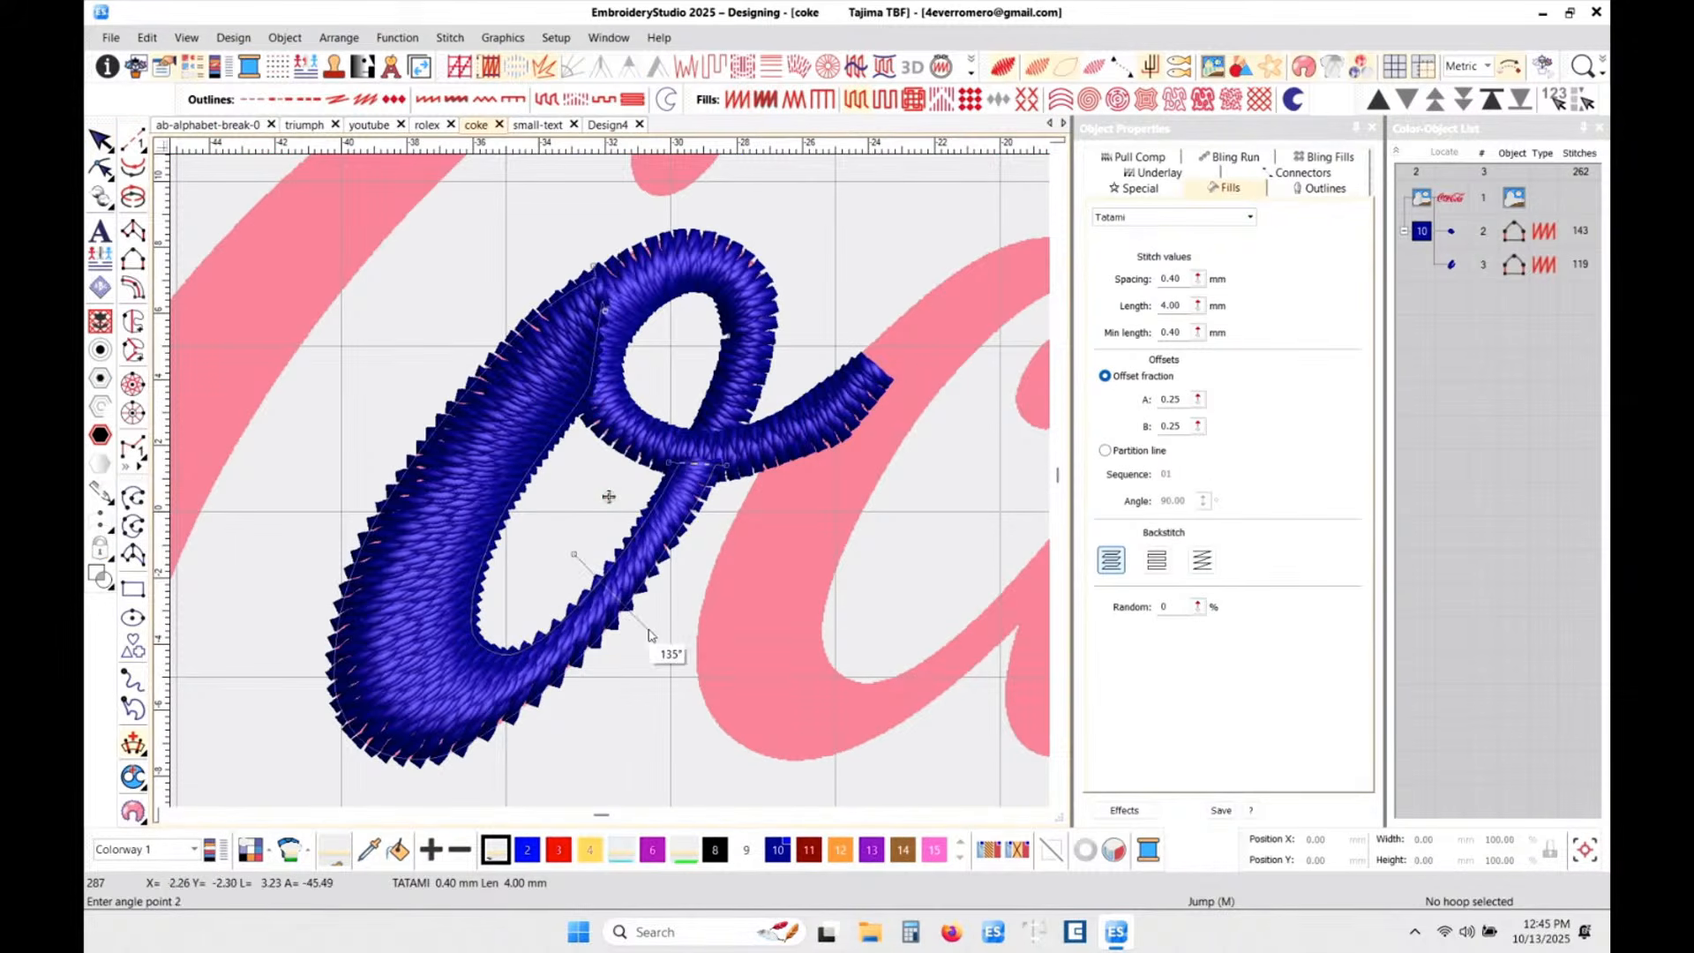
pyautogui.click(433, 651)
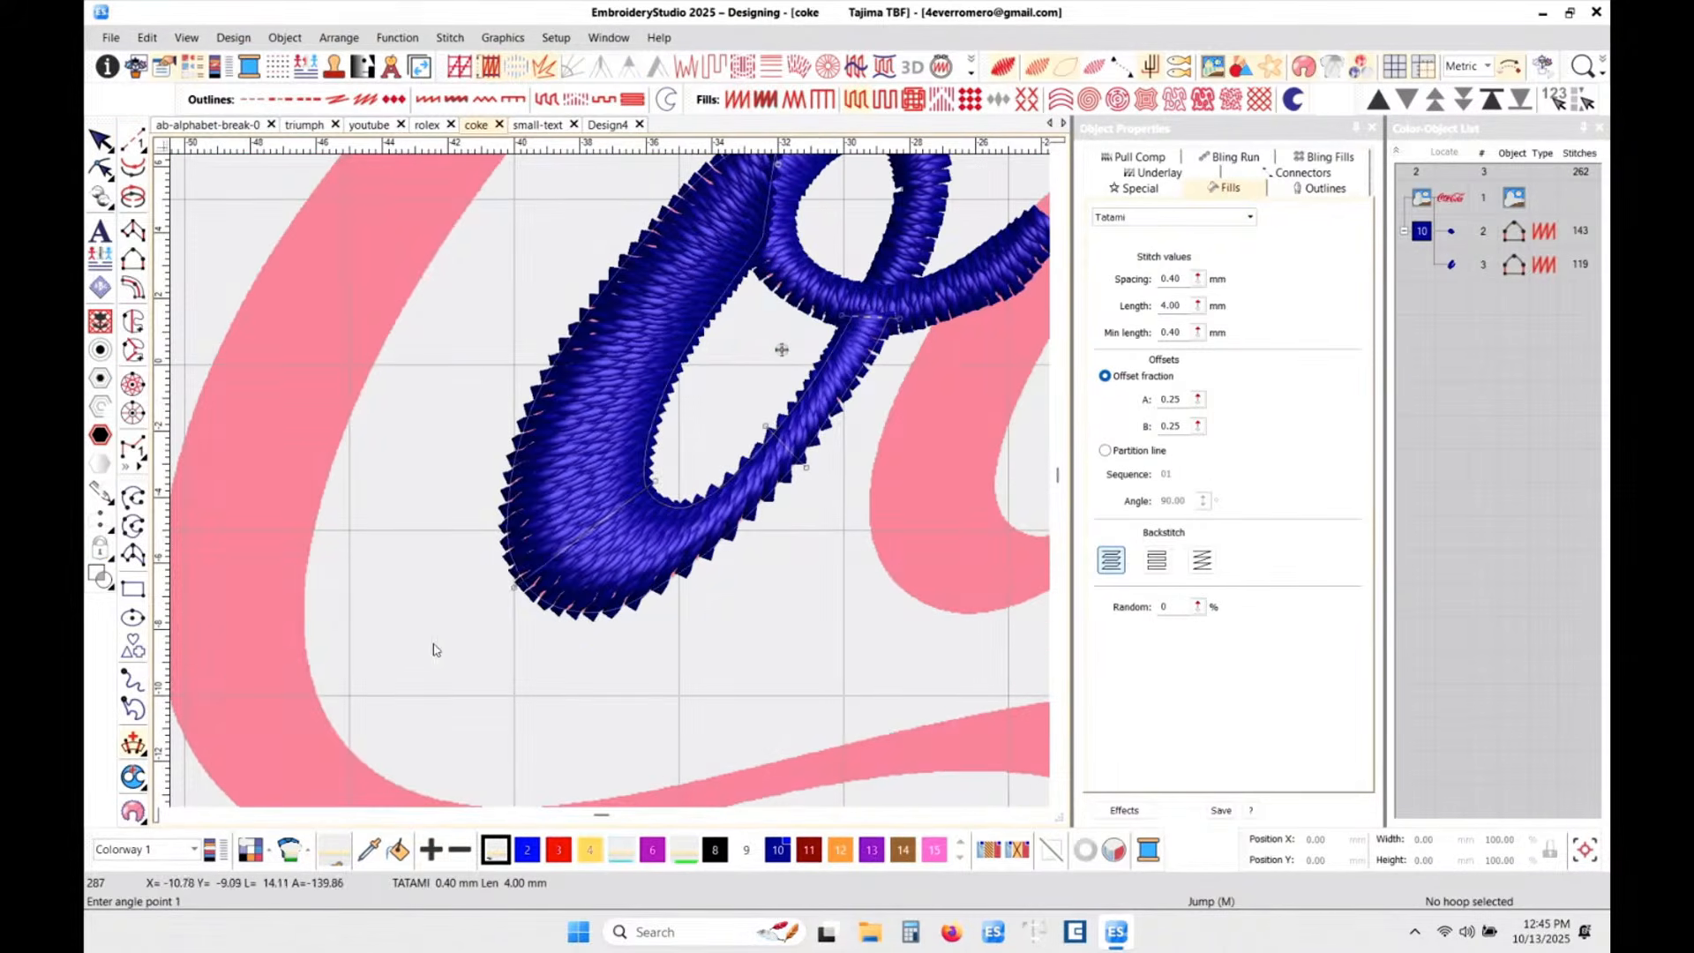
pyautogui.click(713, 325)
pyautogui.click(618, 254)
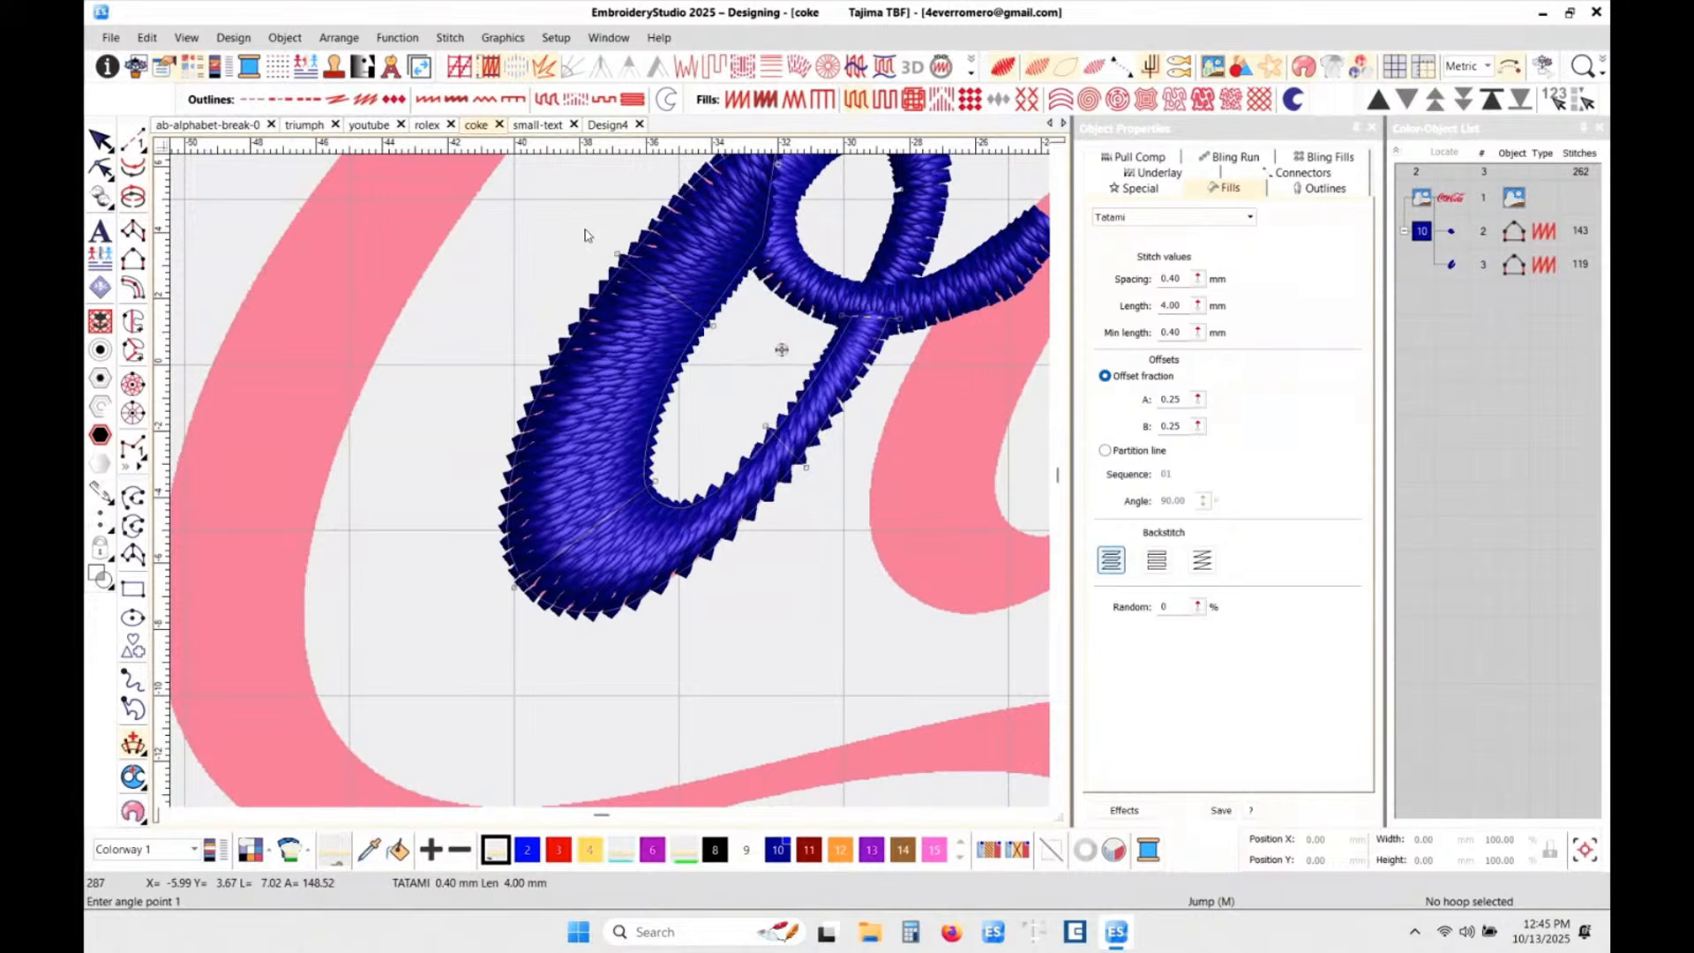
pyautogui.press('Return')
pyautogui.scroll(-2, 632, 252)
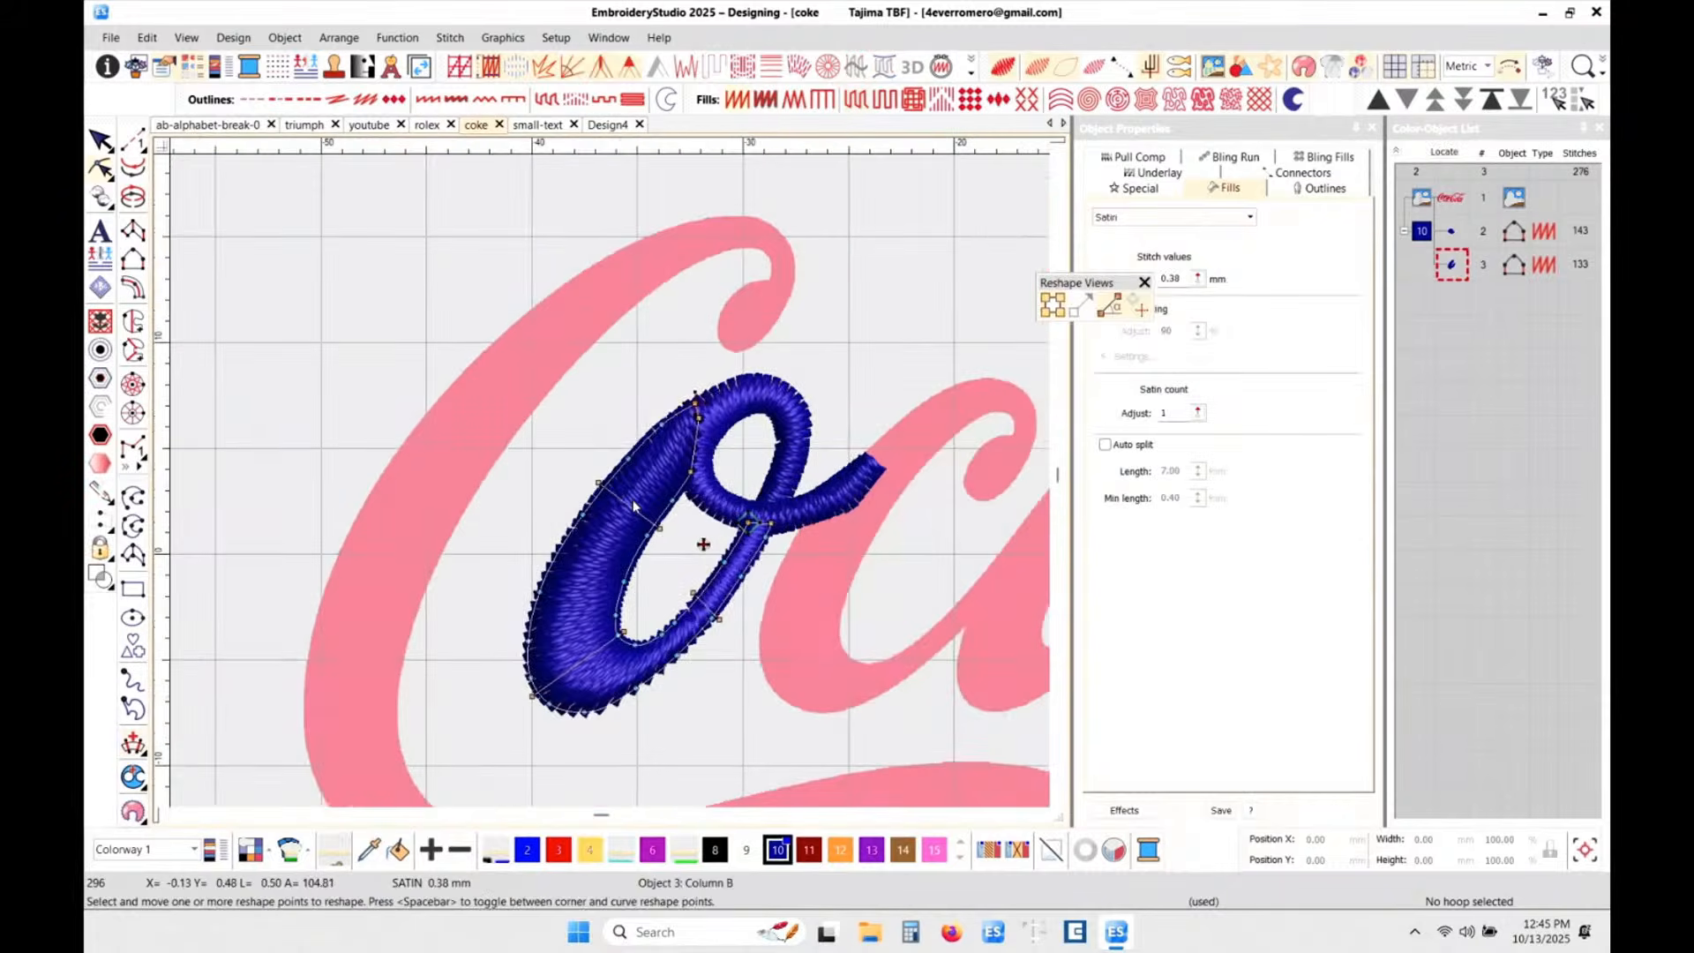
pyautogui.click(99, 140)
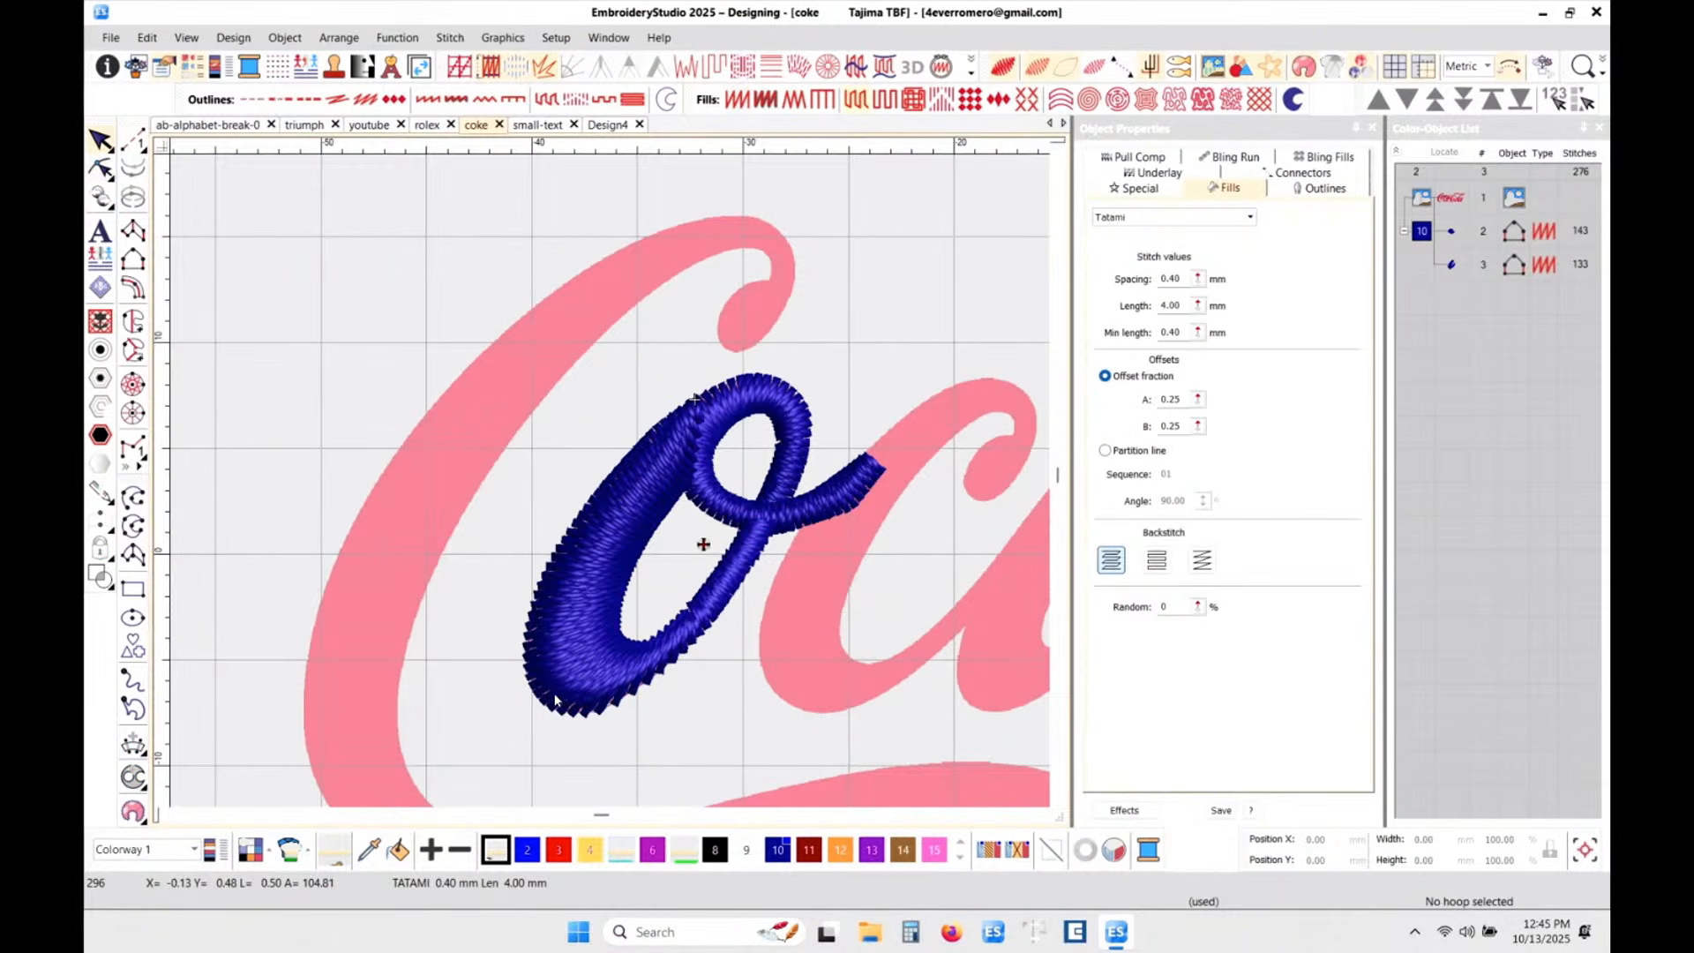
# - Add another stitch angle to the body column across the lower right curve, where the thin stroke meets the bottom
pyautogui.click(649, 663)
pyautogui.hotkey('ctrl', 'h')
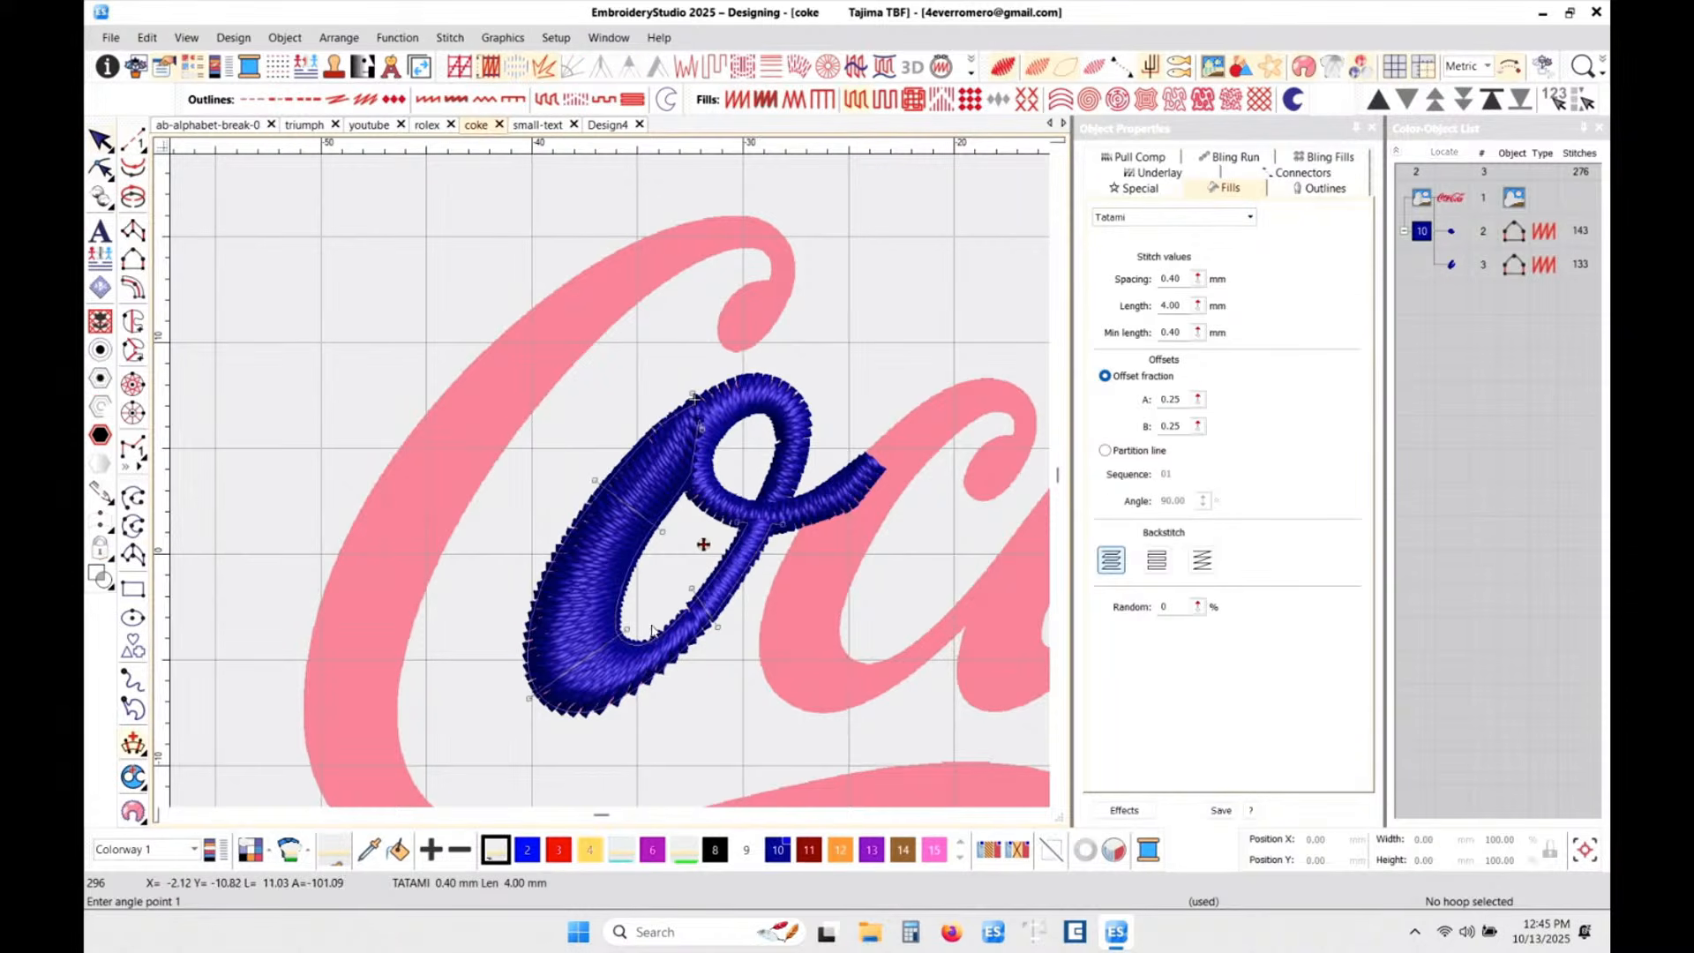
pyautogui.click(655, 616)
pyautogui.click(705, 672)
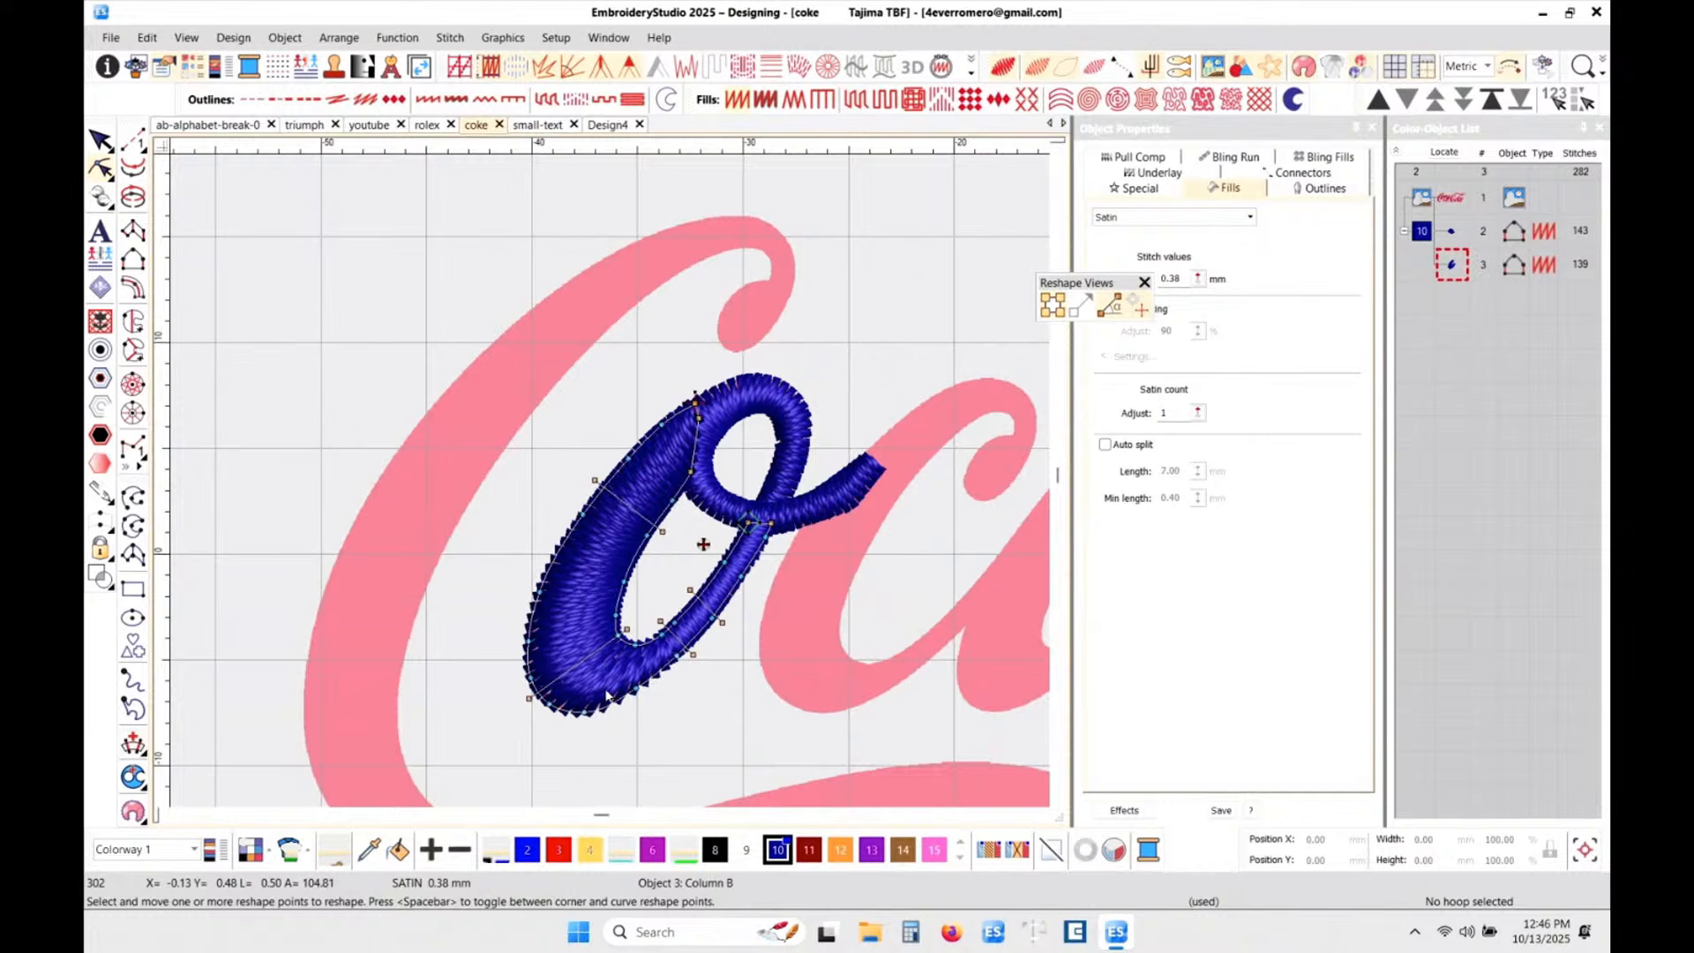
# - Reshape the body column's stitch angles, moving the lower left angle's outer end toward the bottom and nudging the upper left one outward
pyautogui.moveTo(529, 701); pyautogui.dragTo(542, 730)
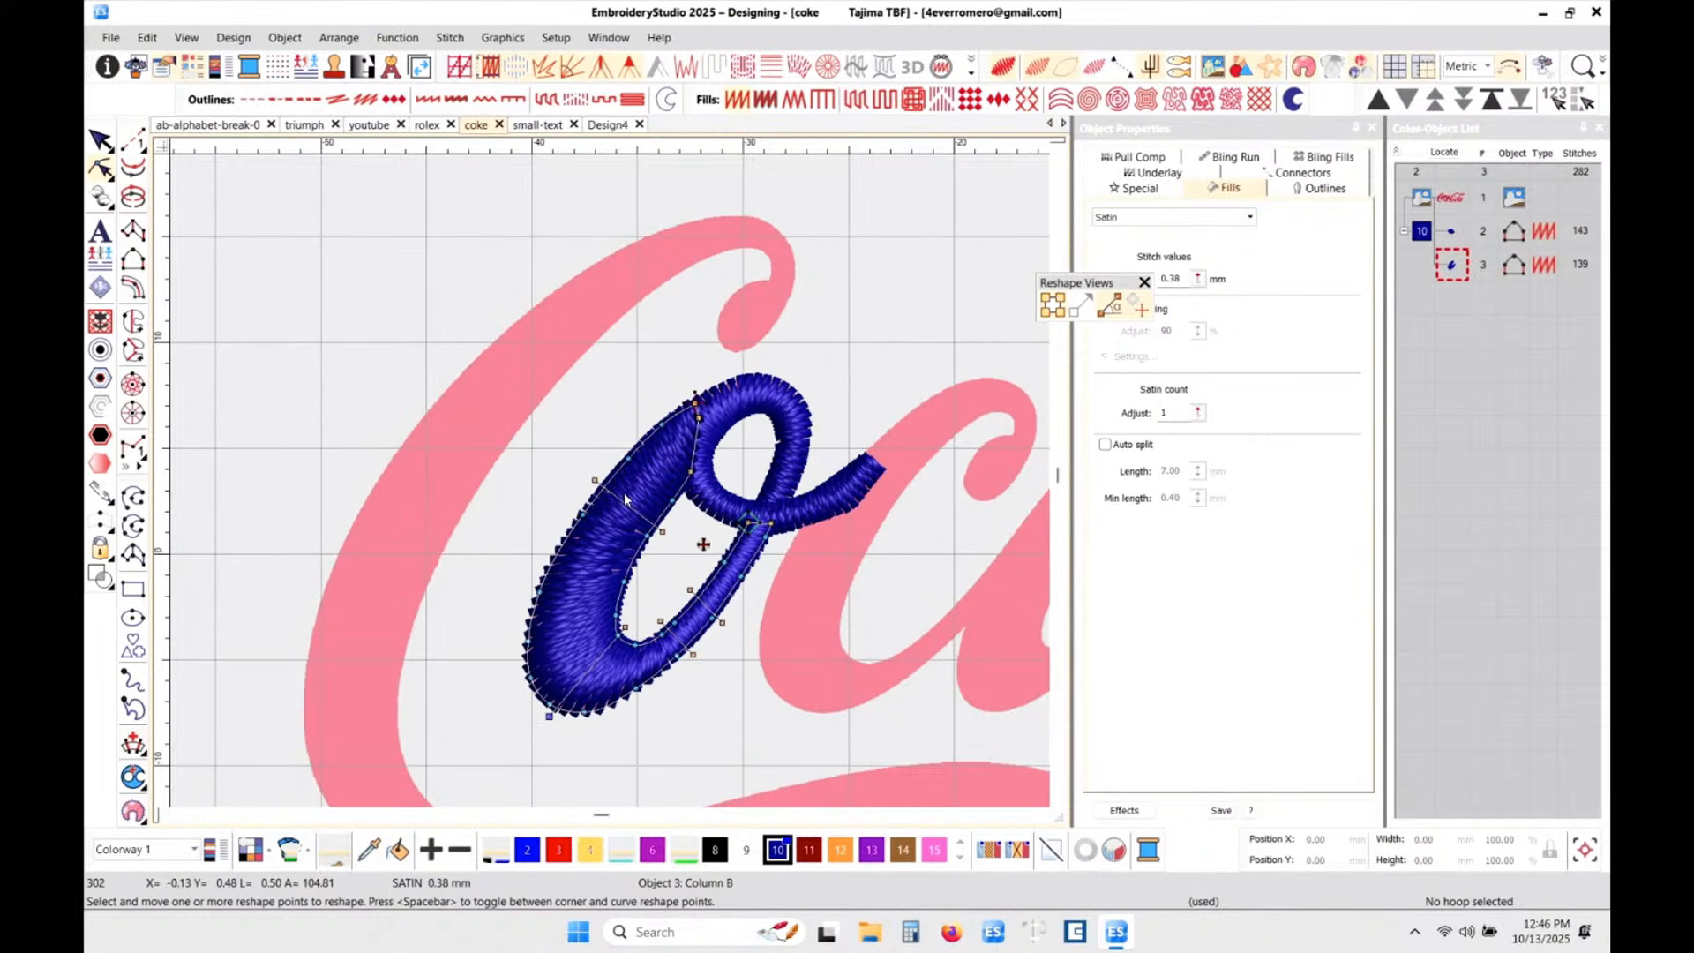
pyautogui.click(591, 484)
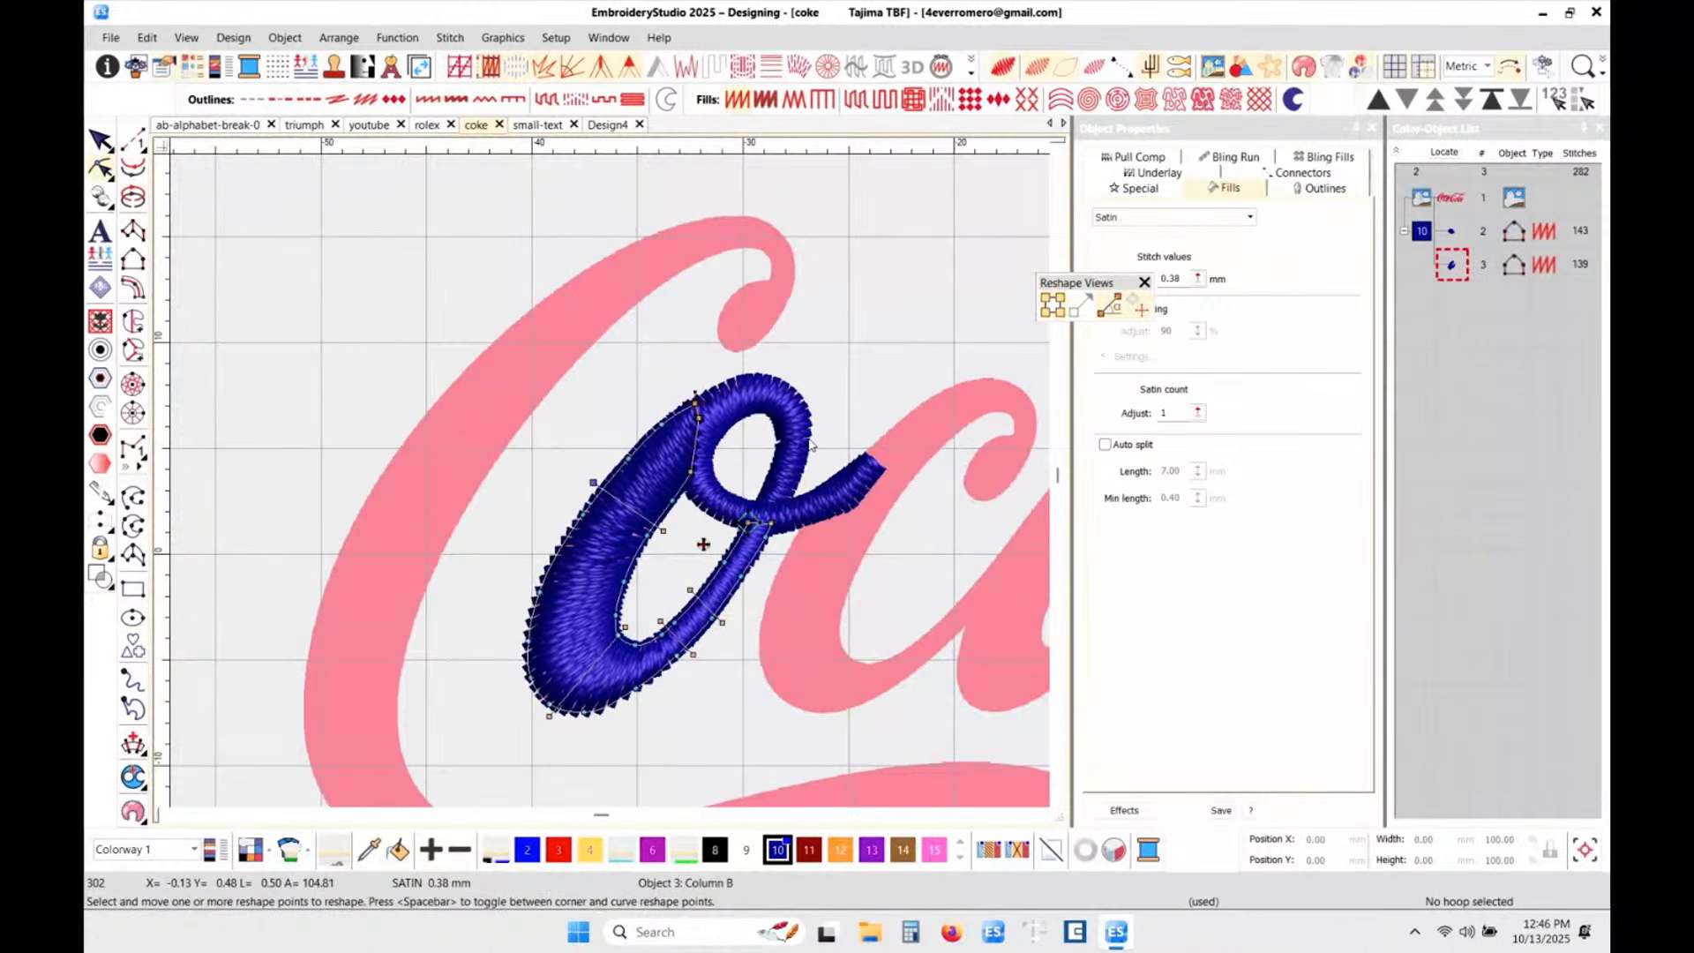
pyautogui.press('Escape')
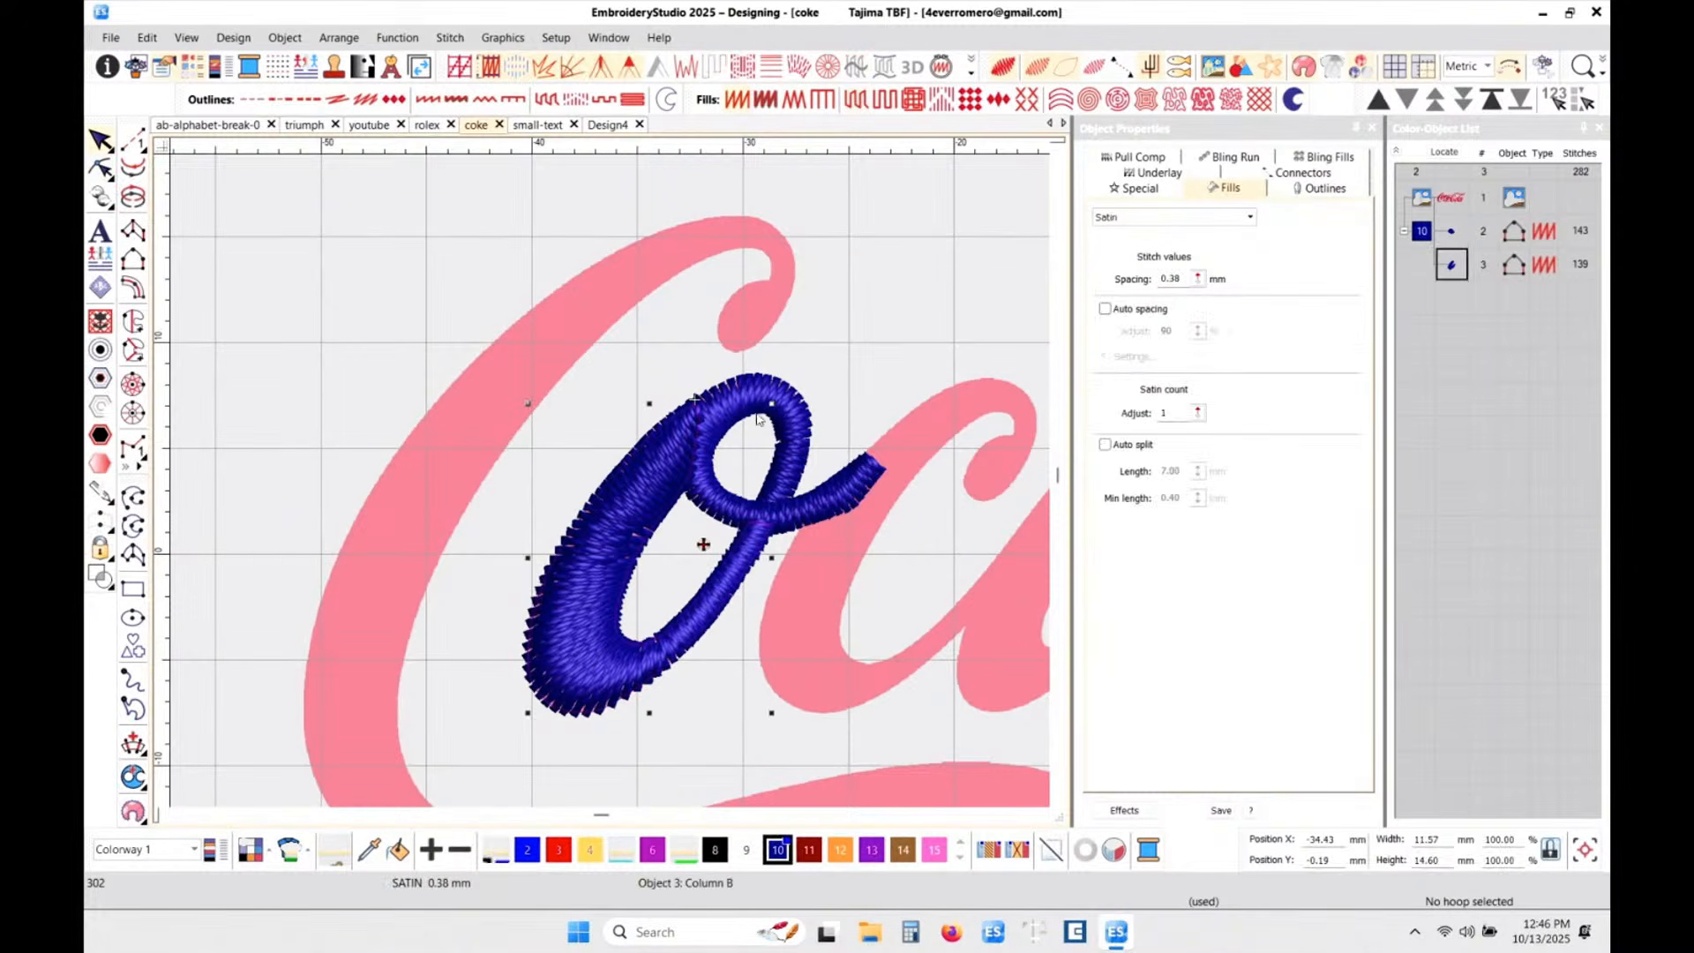
# - Resequence the two "o" columns in selection order, placing the body before the loop, and deselect them
pyautogui.keyDown('ctrl'); pyautogui.click(792, 399); pyautogui.keyUp('ctrl')
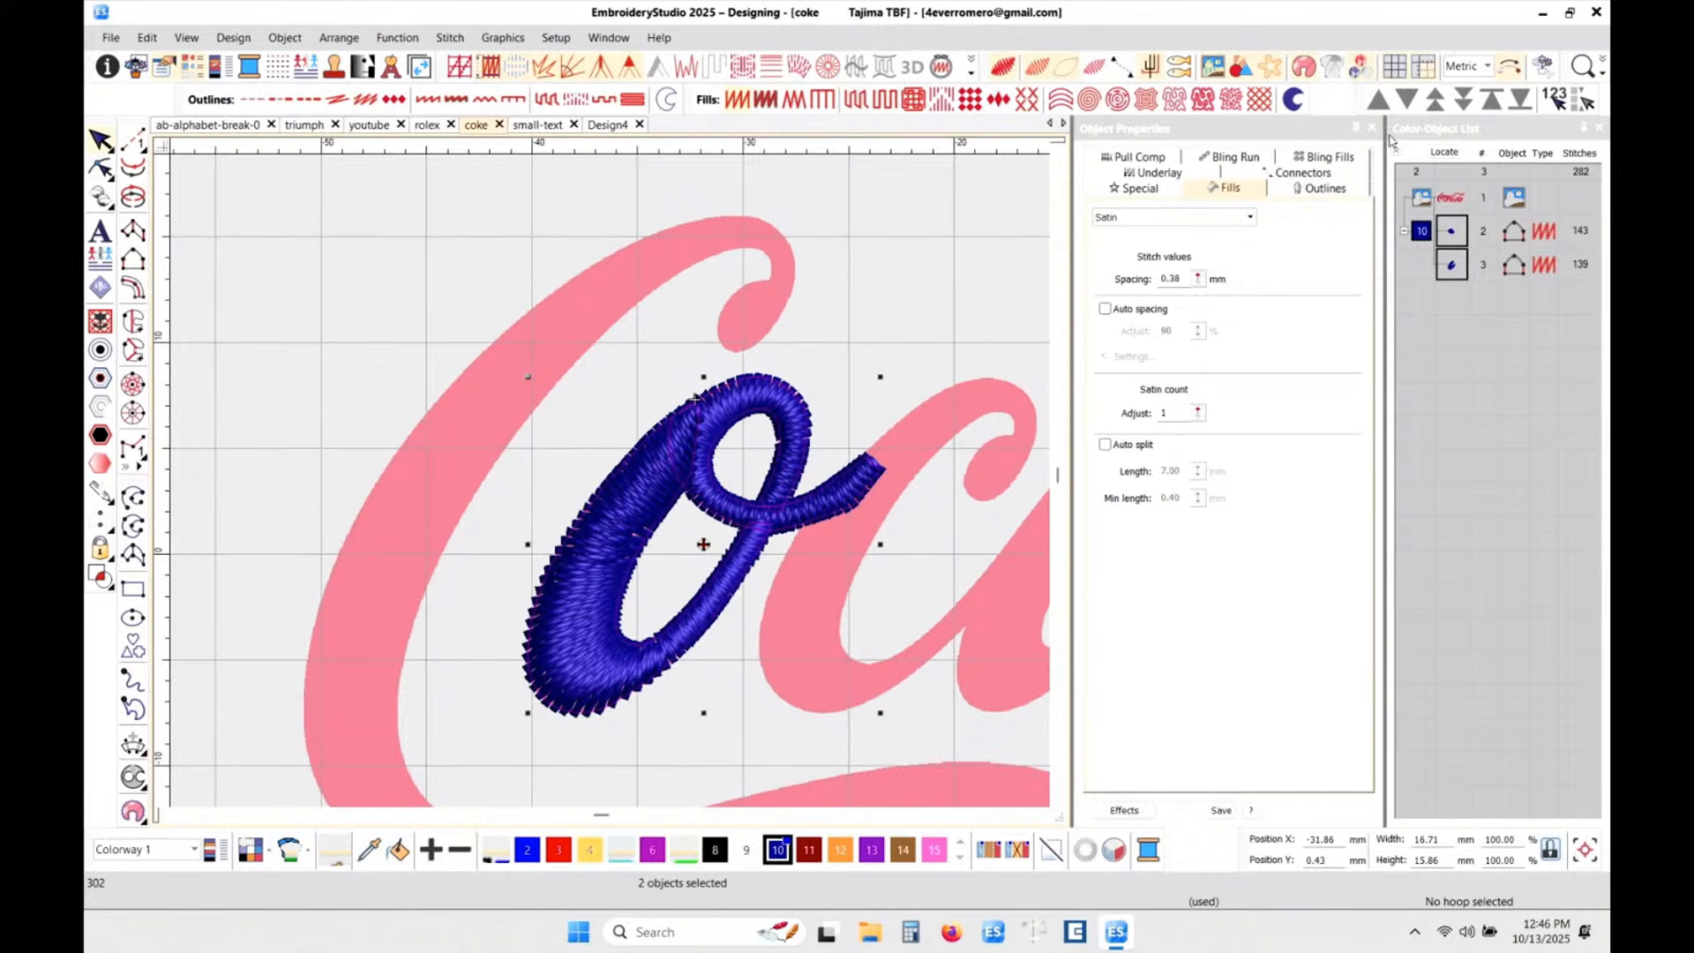
pyautogui.click(1556, 99)
pyautogui.click(950, 291)
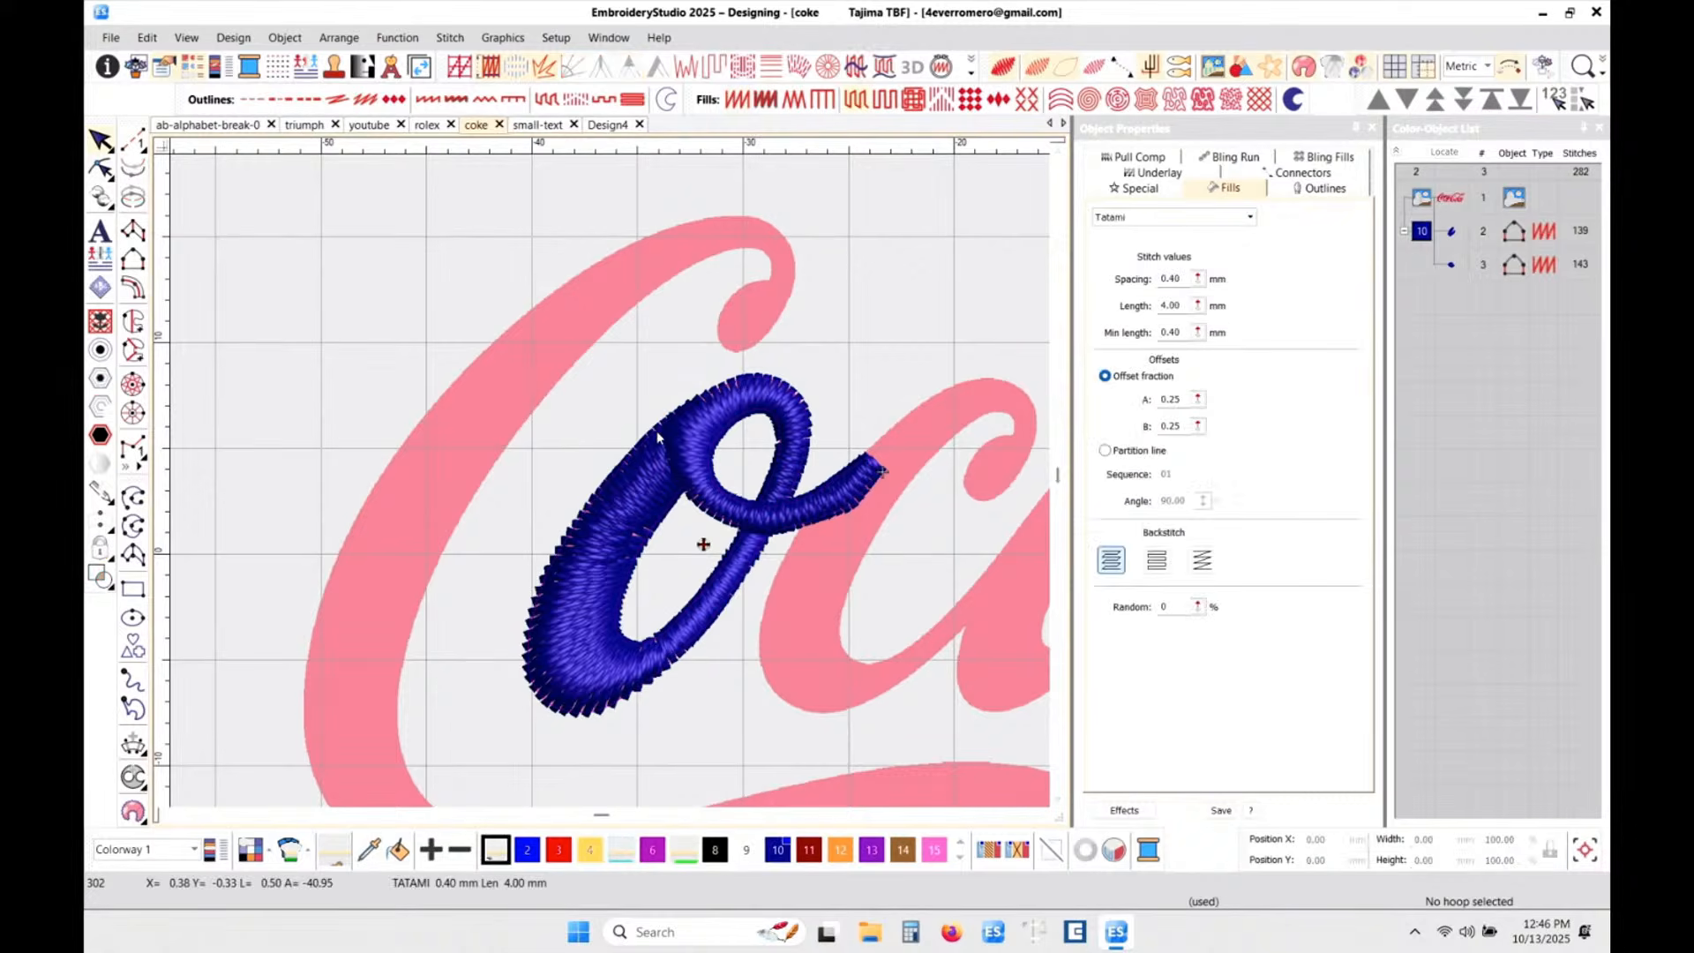
# - Examine the stitching of the "o" columns, including the stitch lines around the body's lower left curve
pyautogui.scroll(-1, 441, 622)
pyautogui.scroll(4, 610, 480)
pyautogui.scroll(-3, 644, 499)
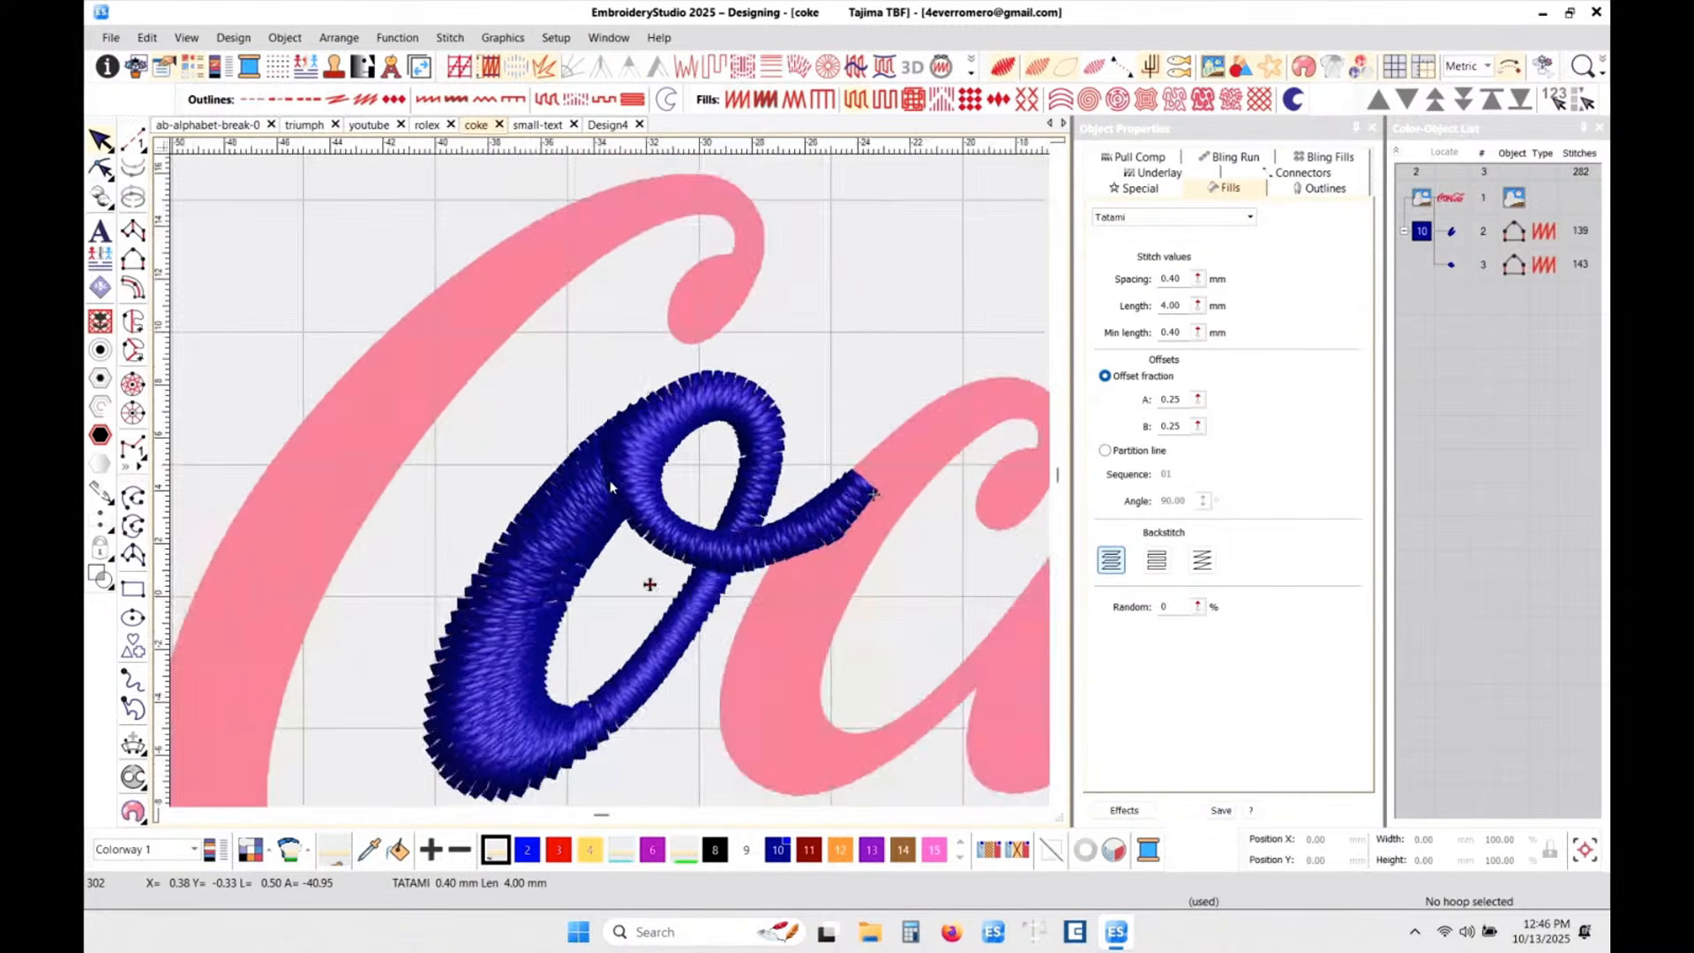
pyautogui.scroll(4, 617, 529)
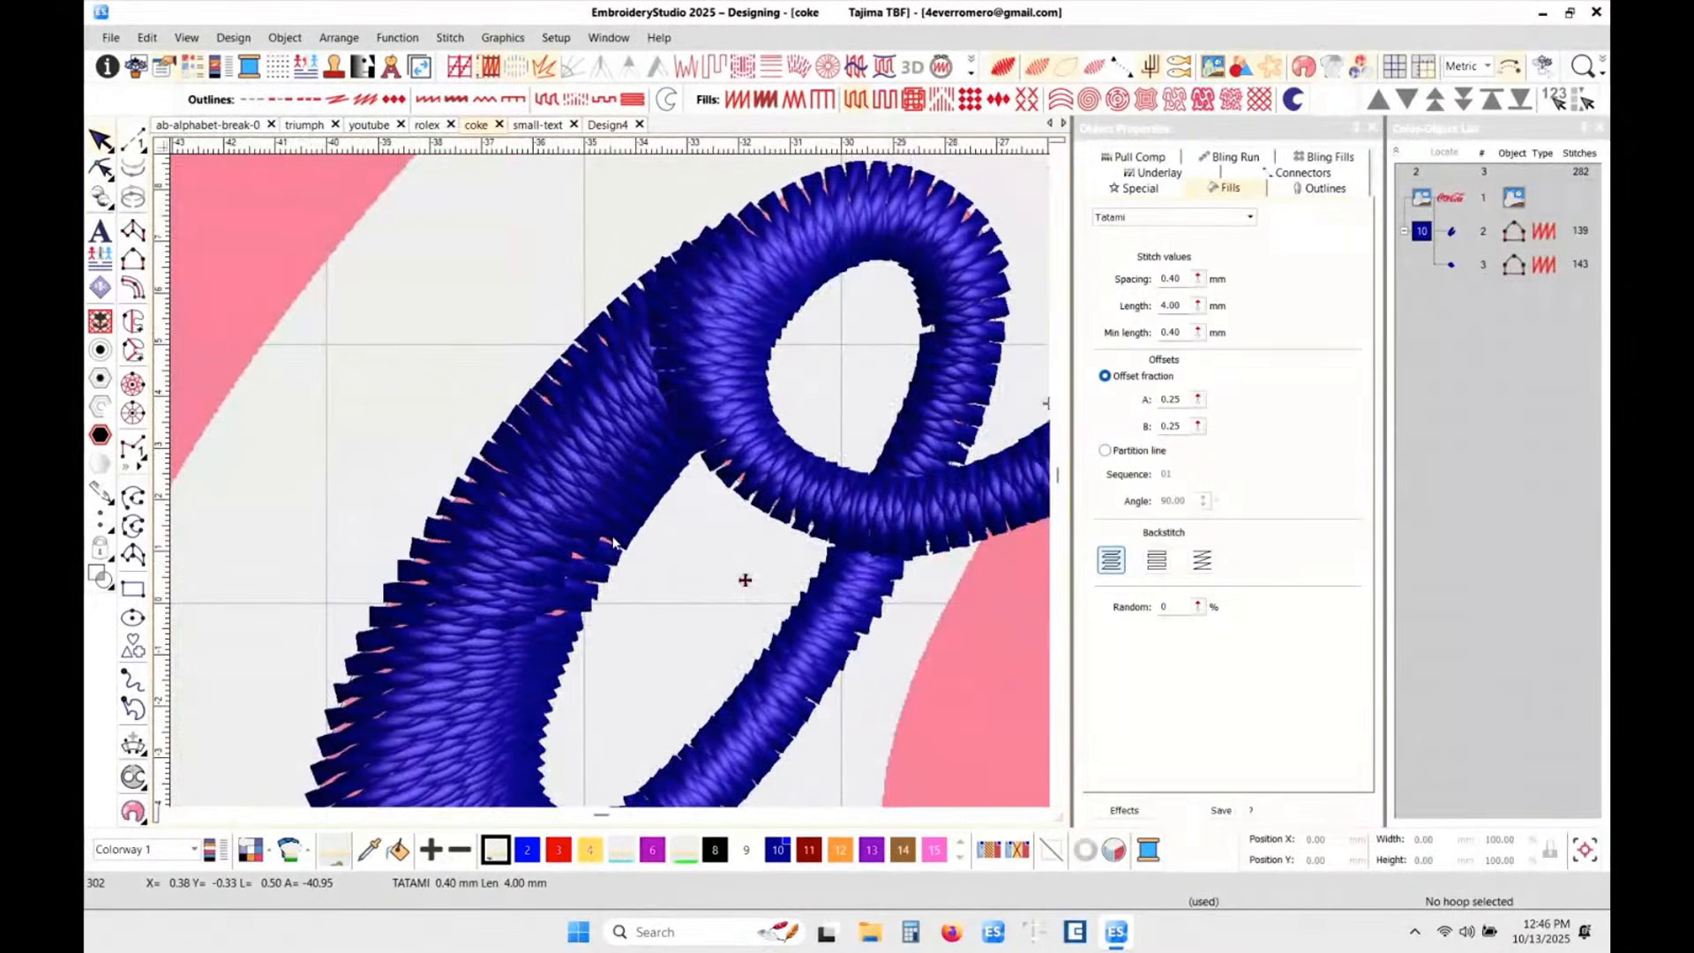
pyautogui.scroll(-1, 568, 584)
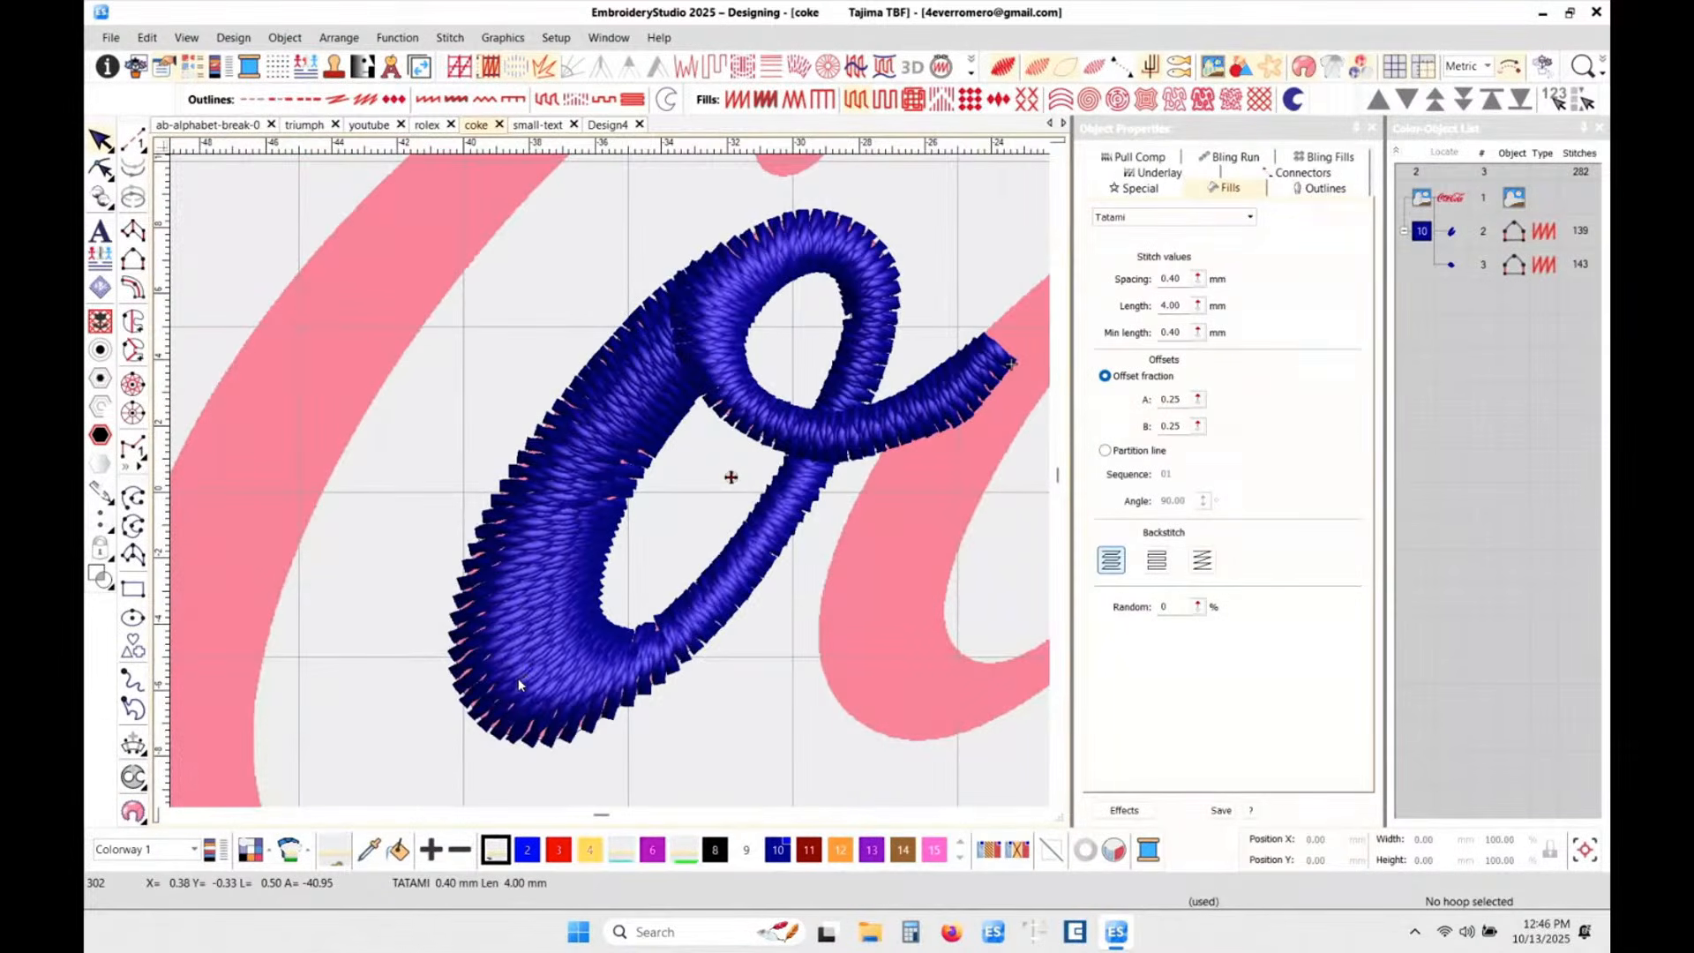
pyautogui.press('t')
pyautogui.scroll(1, 499, 687)
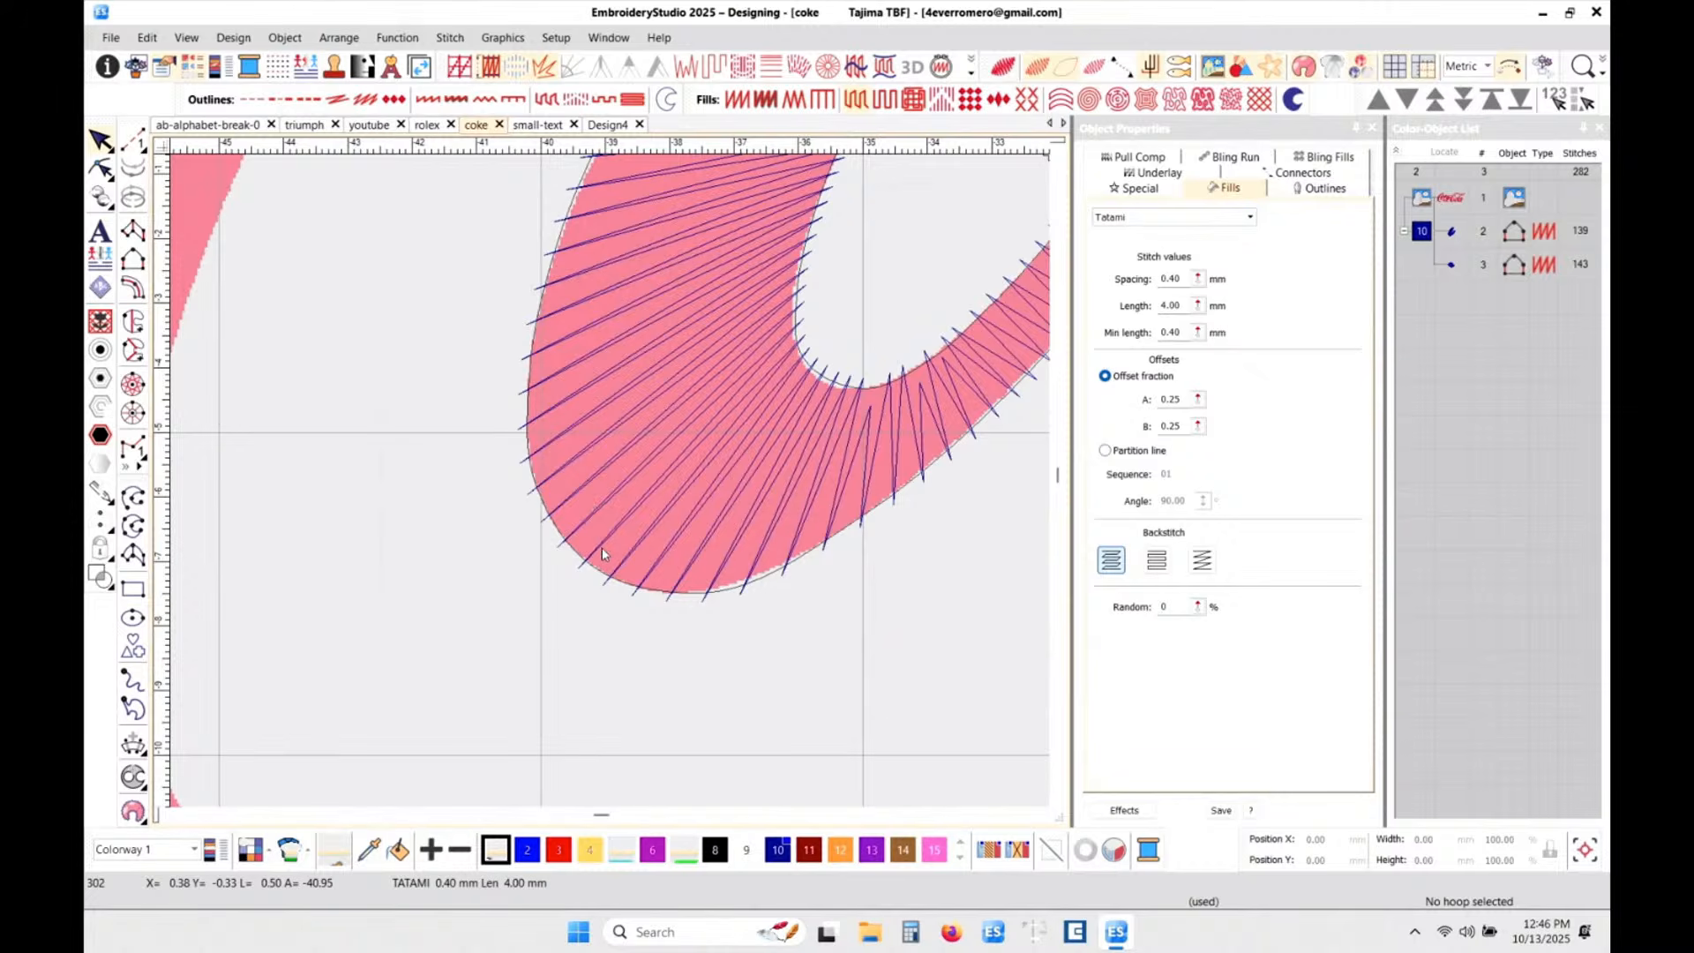
pyautogui.click(616, 514)
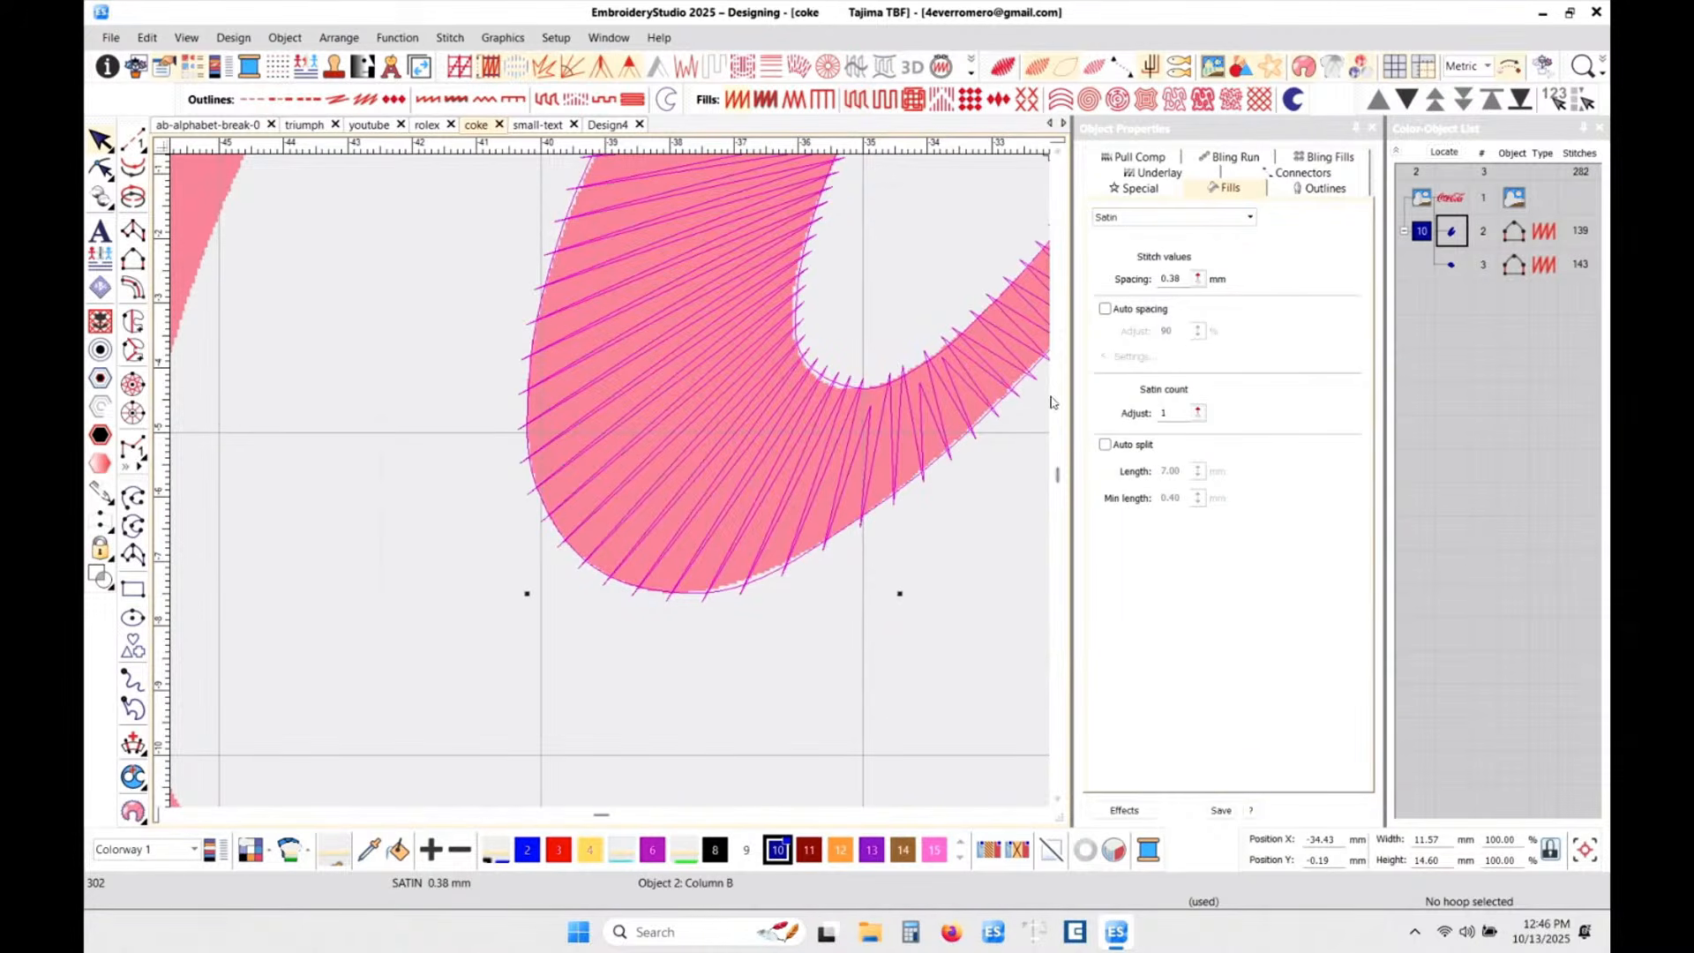
pyautogui.scroll(-2, 609, 480)
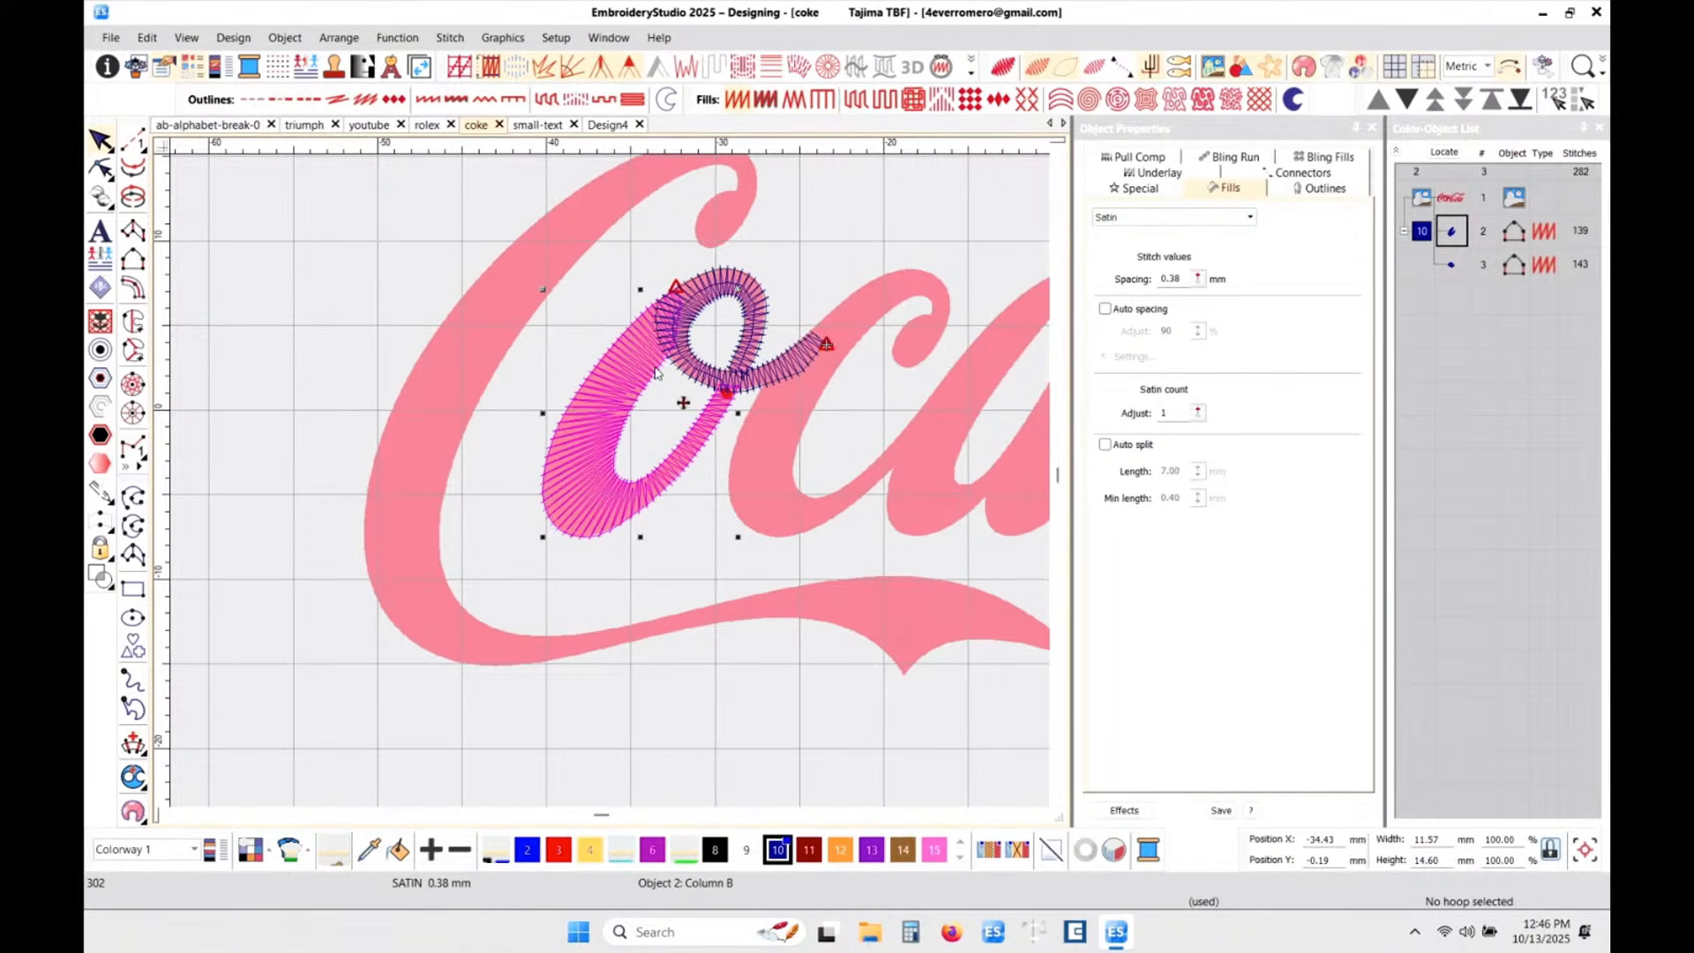
pyautogui.scroll(1, 665, 368)
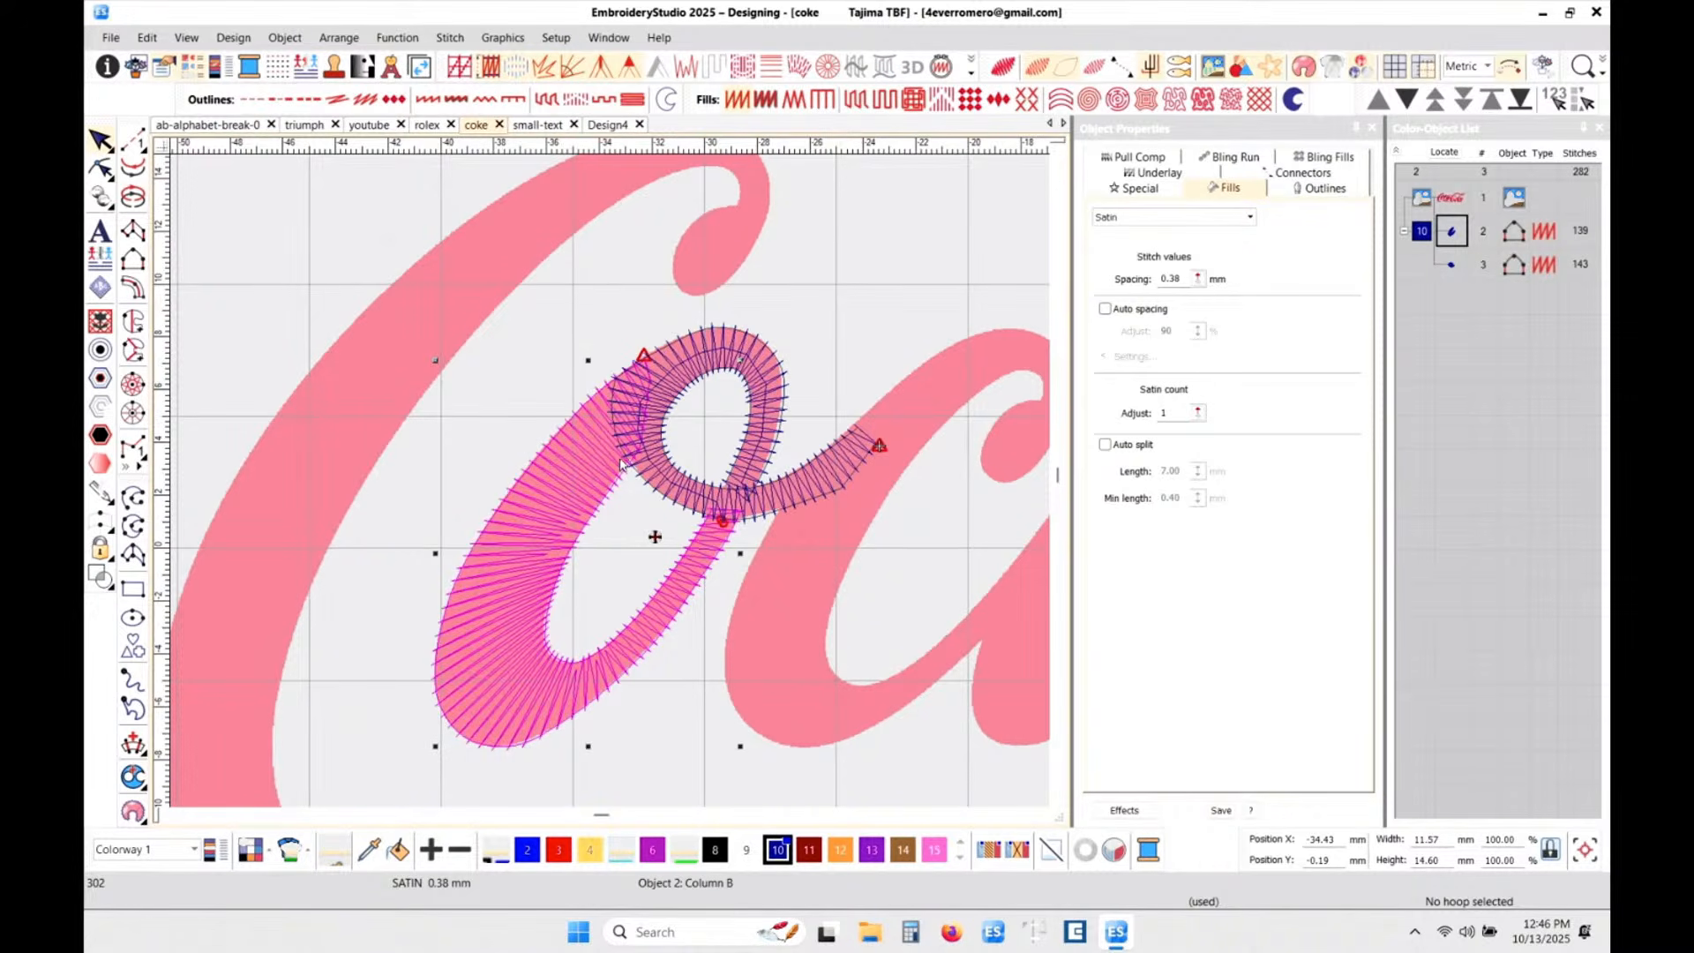
# - Turn on a Center Run first underlay for the loop column of the "o"
pyautogui.click(750, 371)
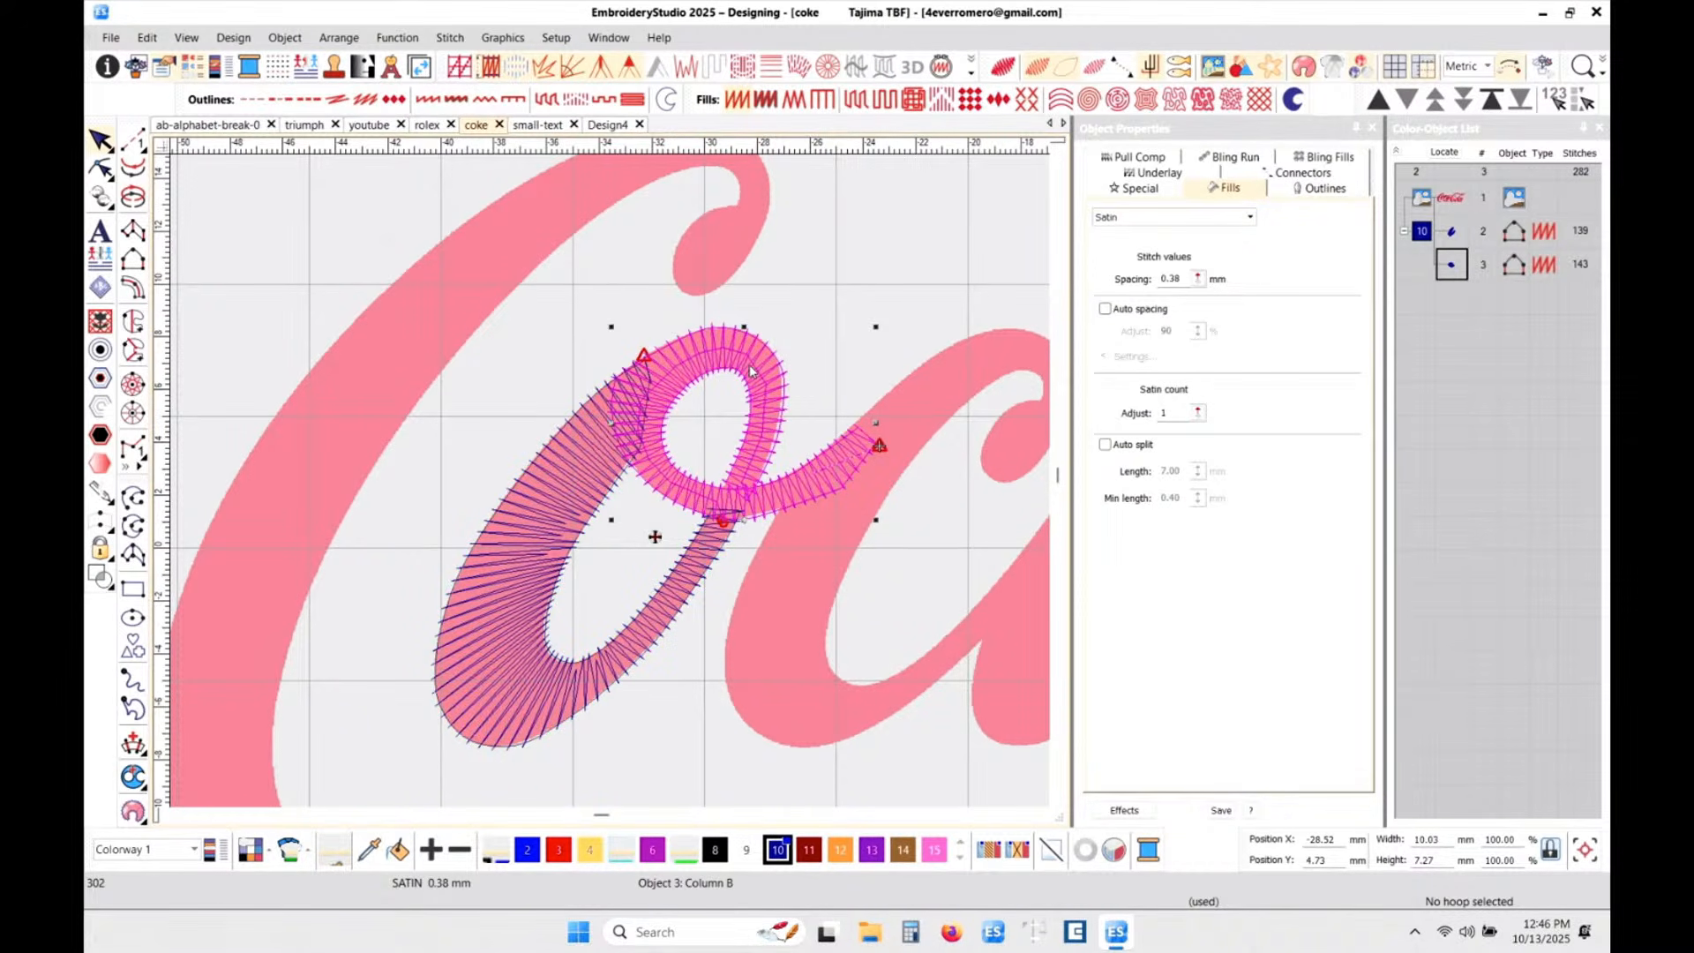
pyautogui.click(1165, 172)
pyautogui.click(1105, 222)
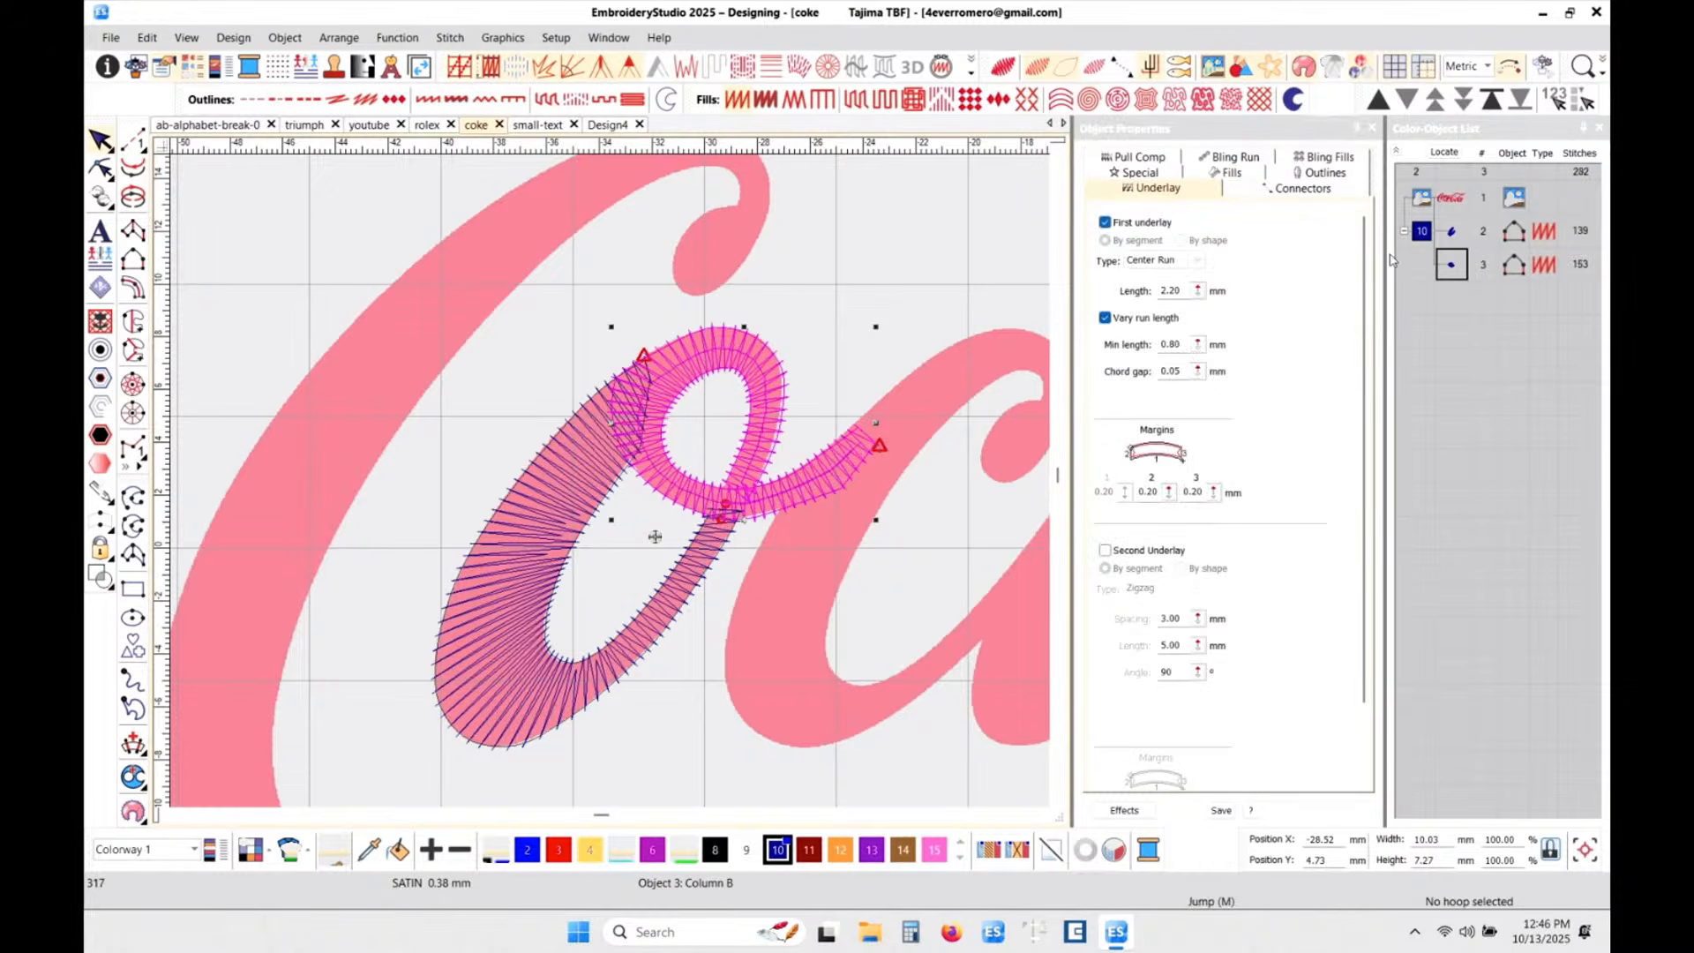
# - Turn on the first underlay for the body column of the "o", set its type to Double Zigzag, and deselect it
pyautogui.click(1451, 231)
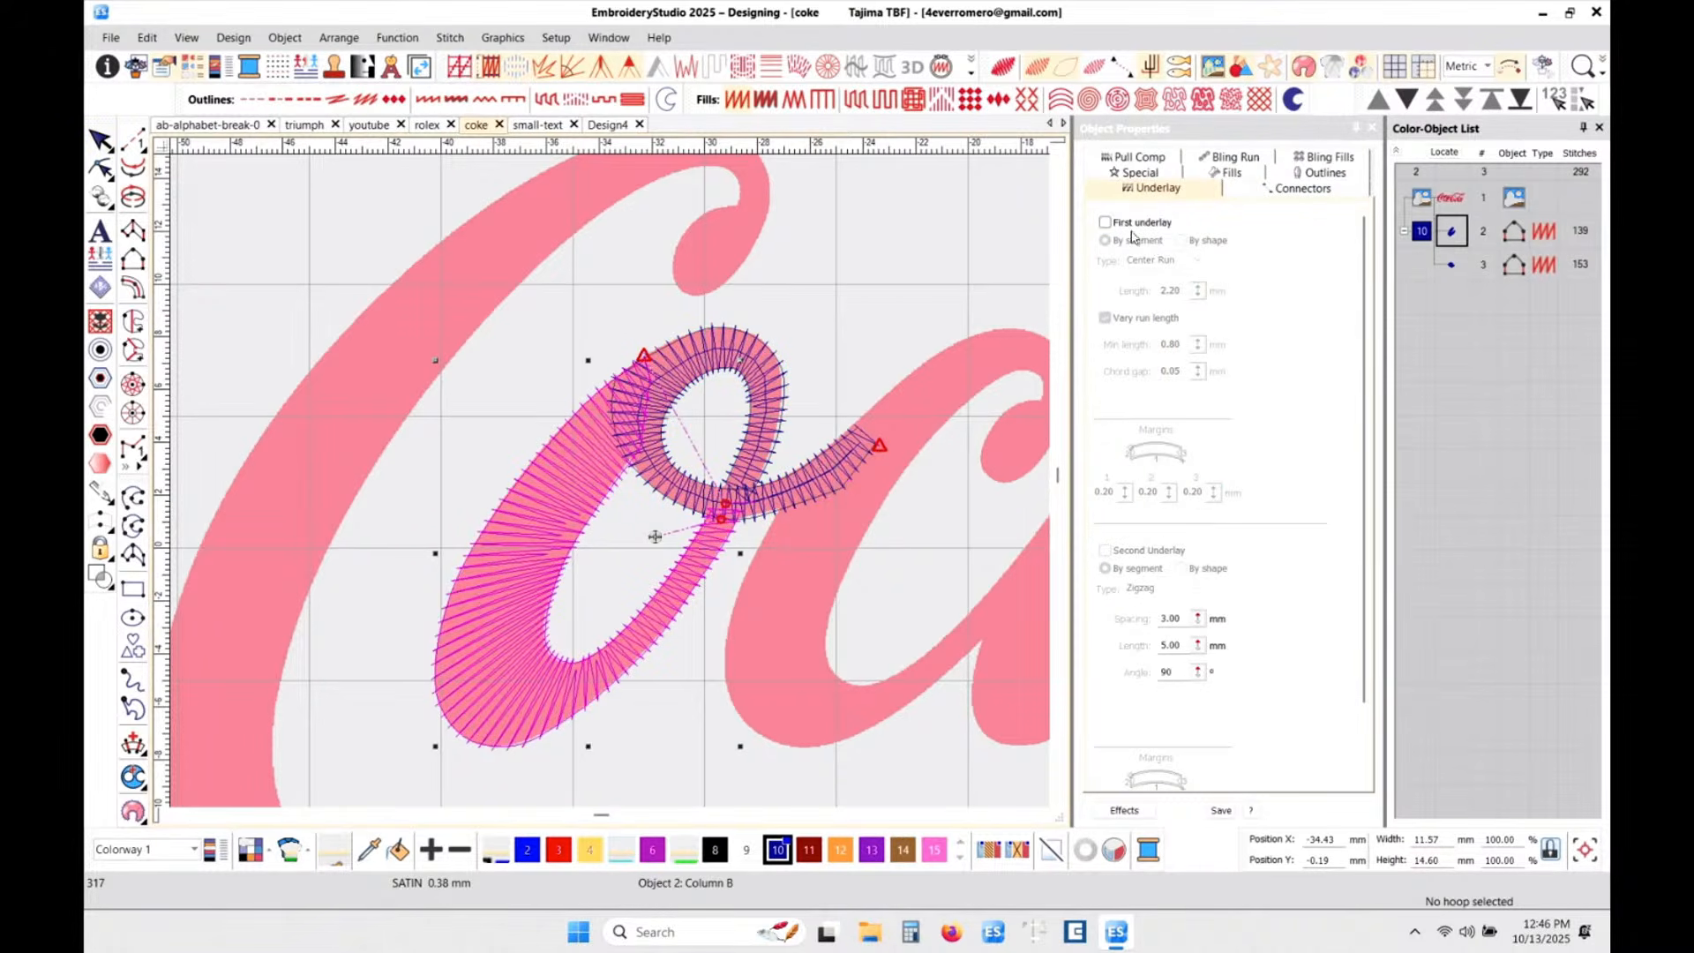
pyautogui.click(1106, 222)
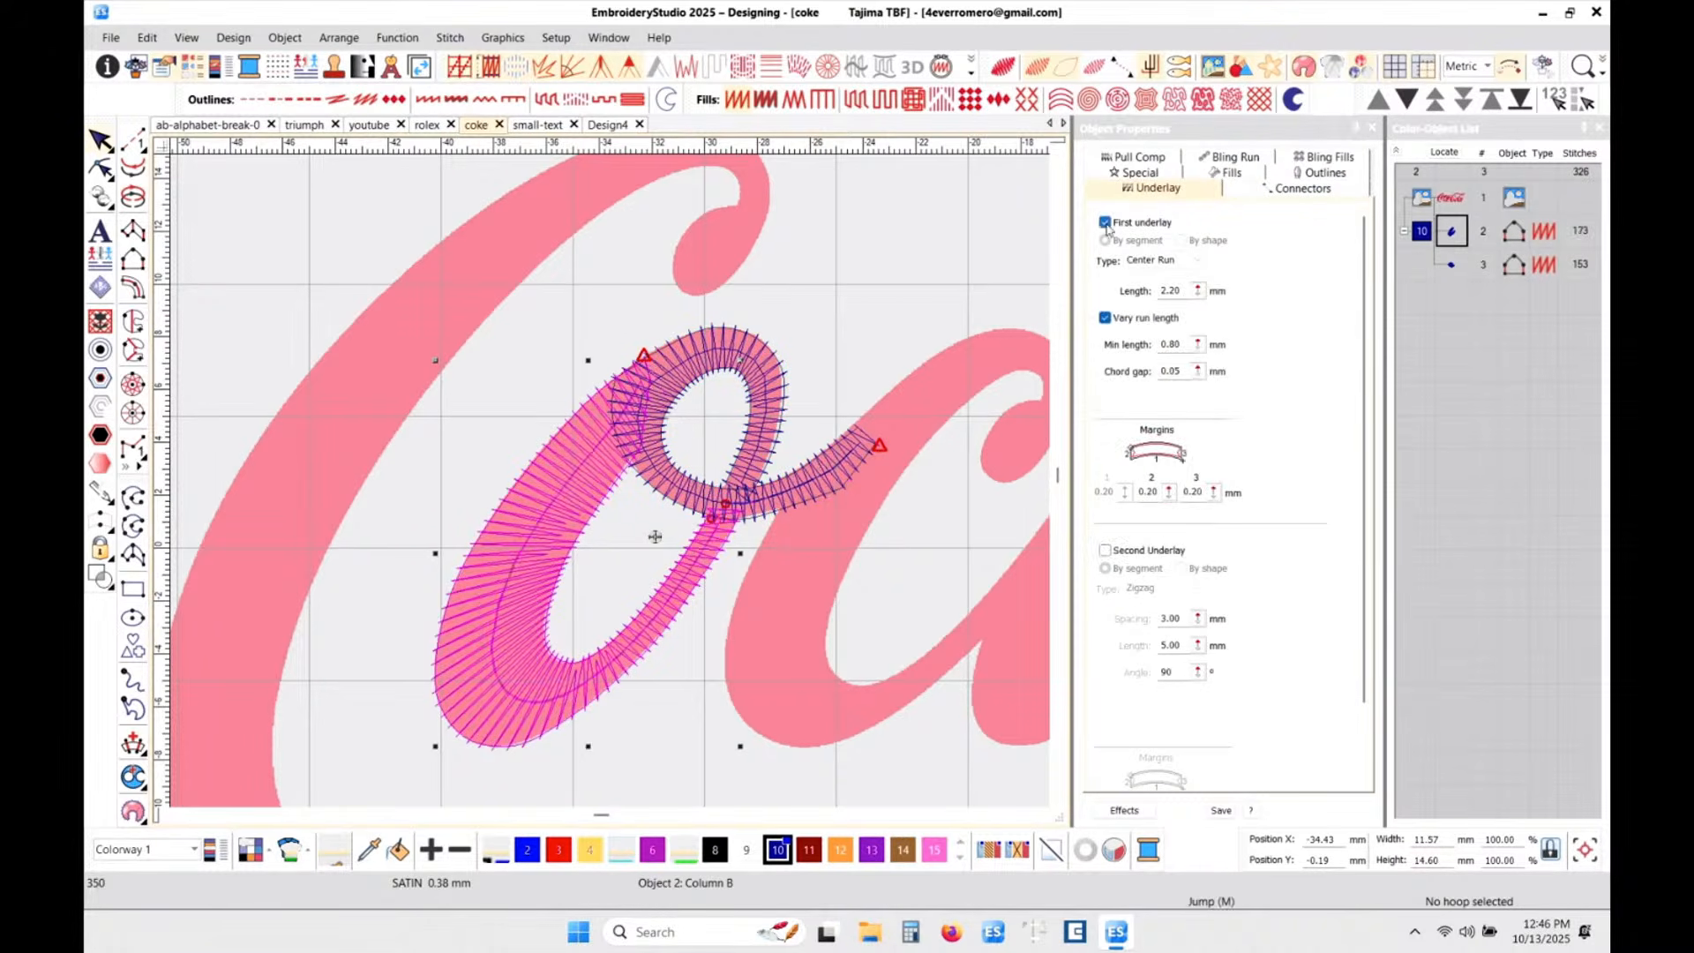
pyautogui.click(1196, 263)
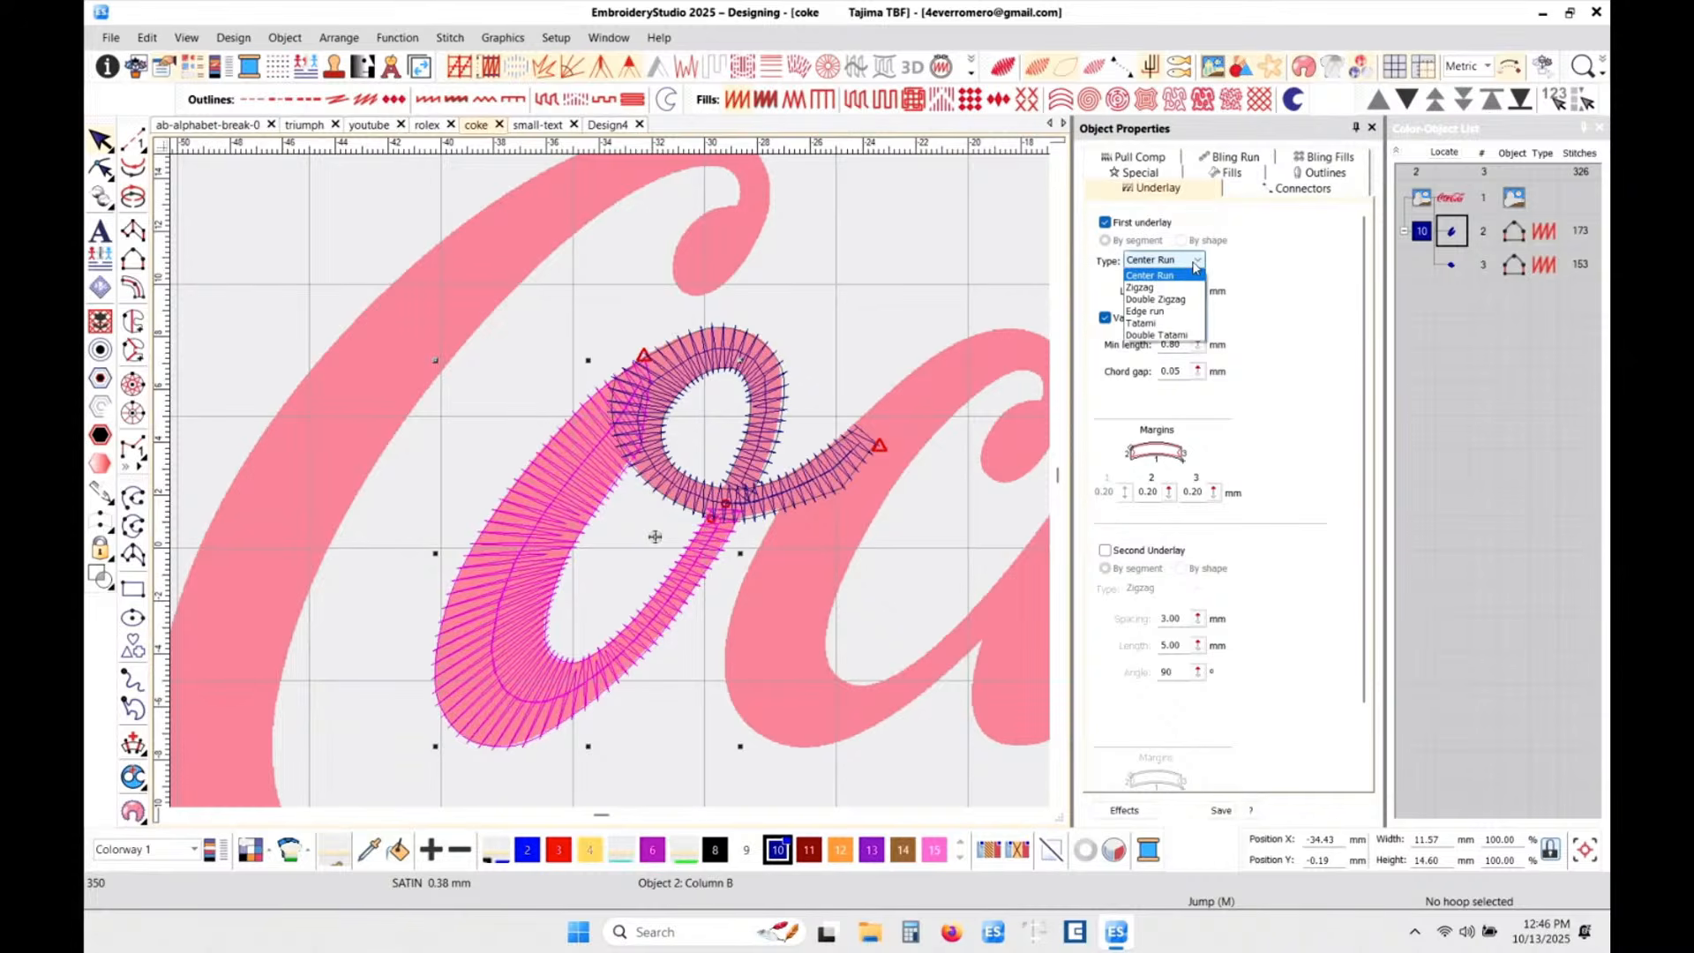
pyautogui.click(1182, 311)
pyautogui.click(1196, 263)
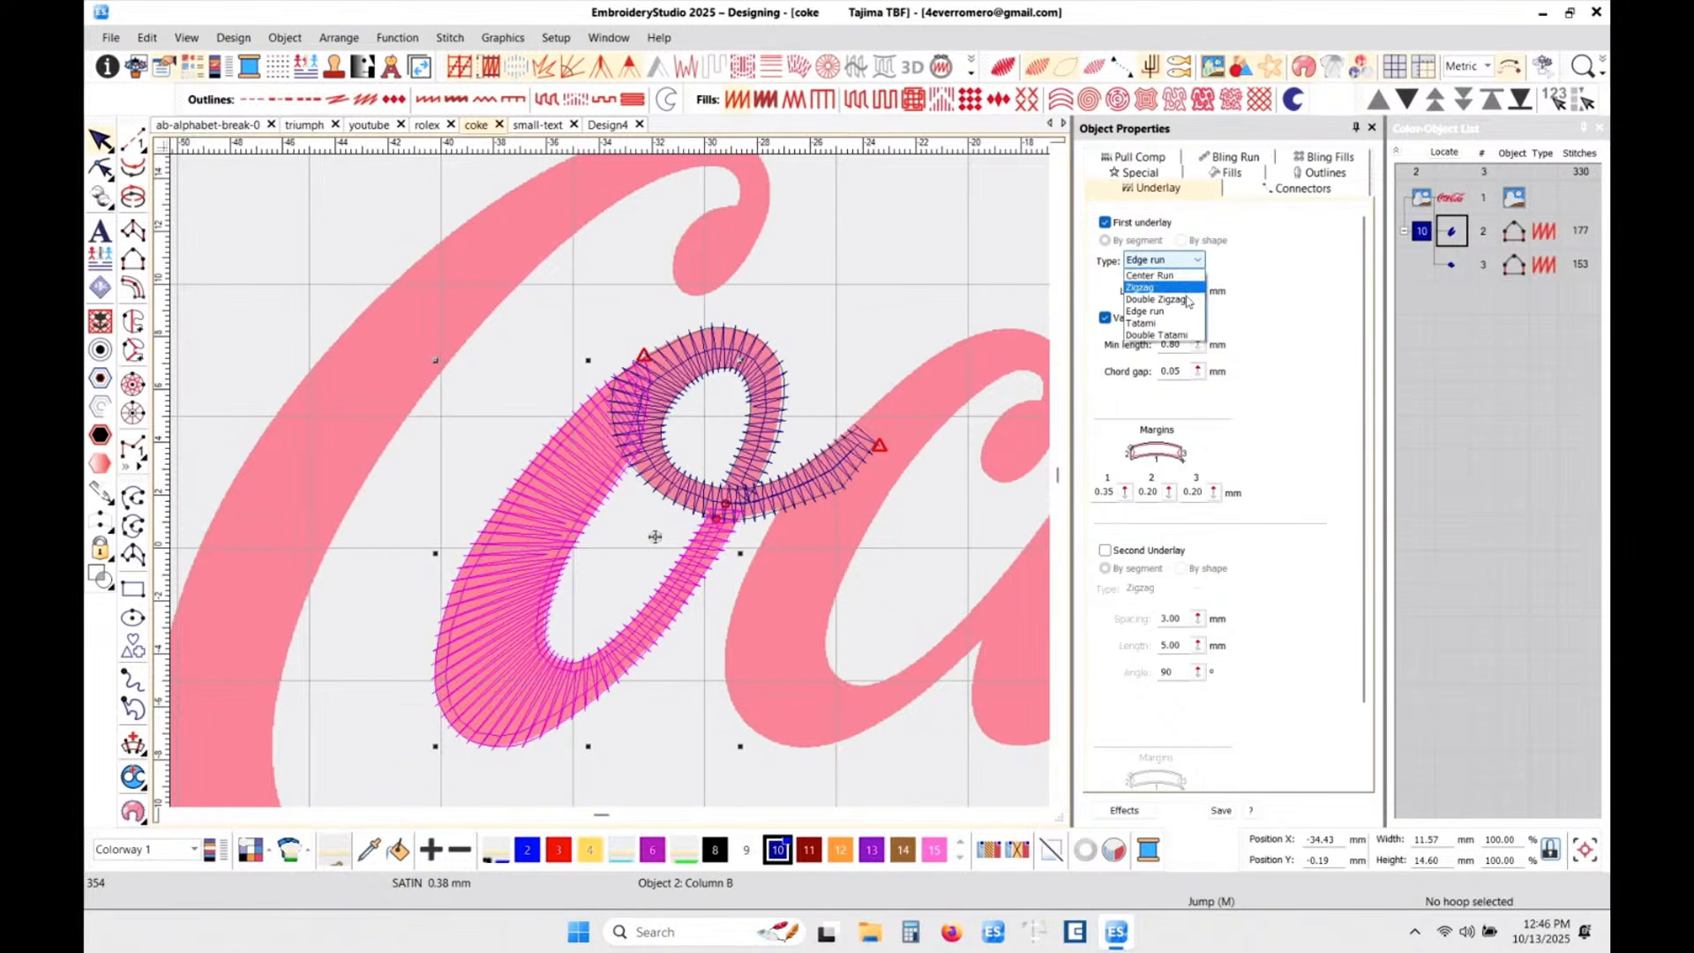
pyautogui.click(1164, 299)
pyautogui.click(931, 282)
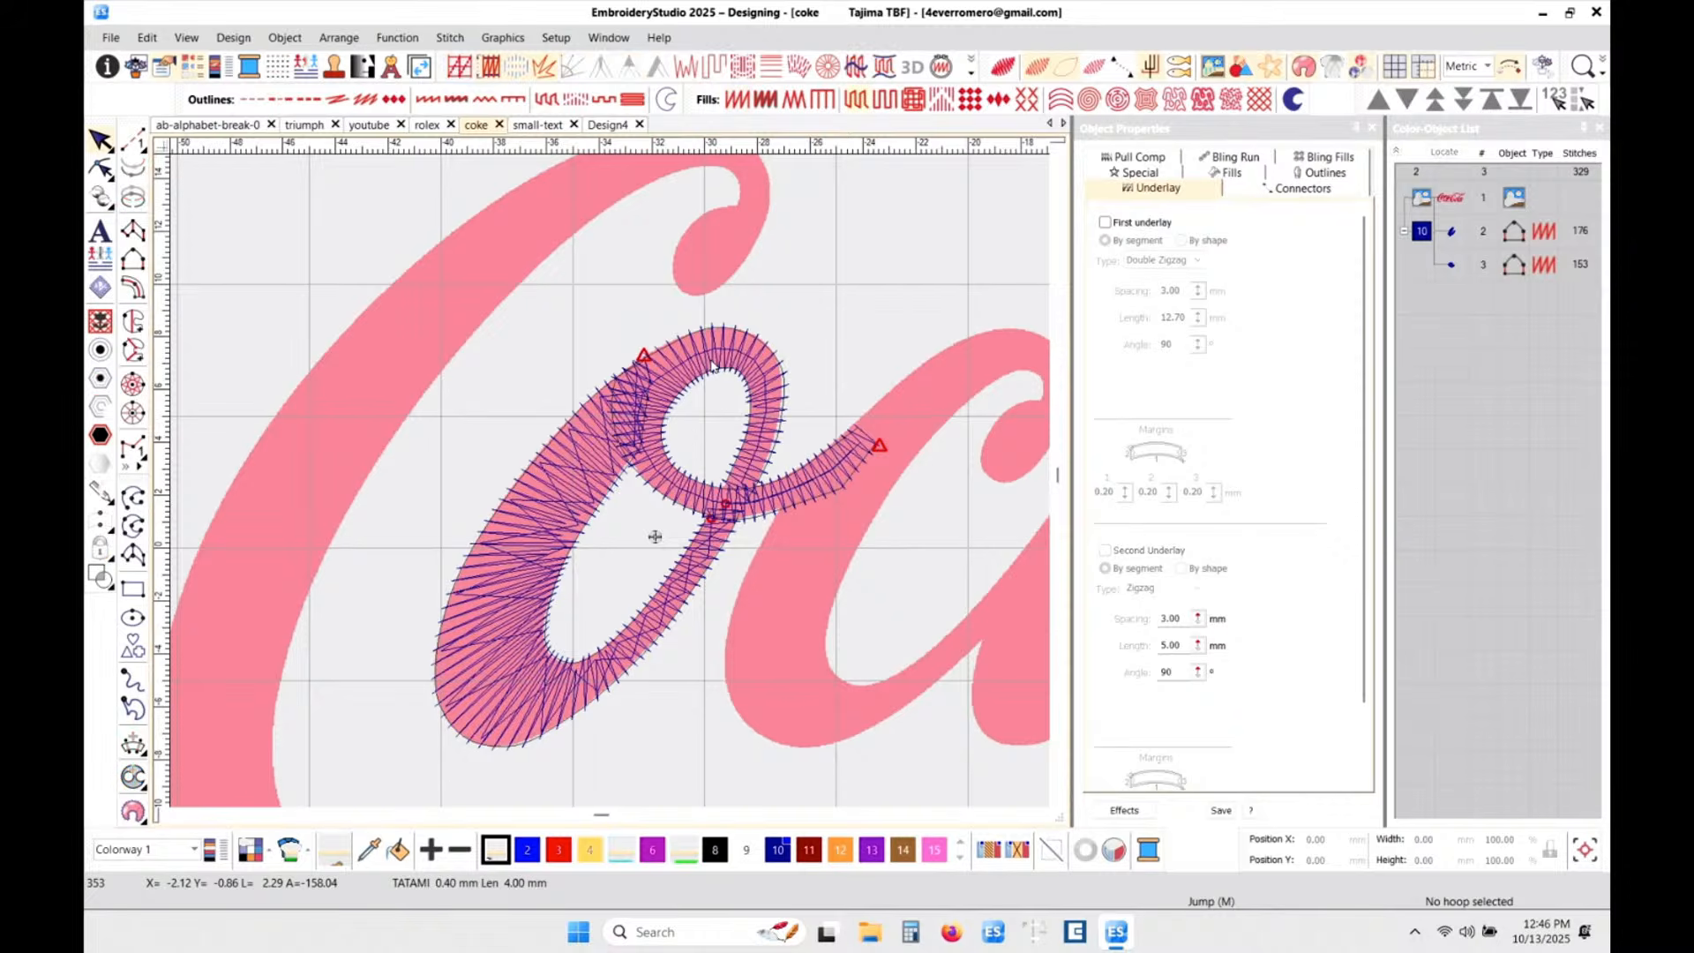
# - In the realistic stitch view, reshape the body column by nudging the inner end of its upper left stitch angle slightly upward
pyautogui.scroll(3, 611, 483)
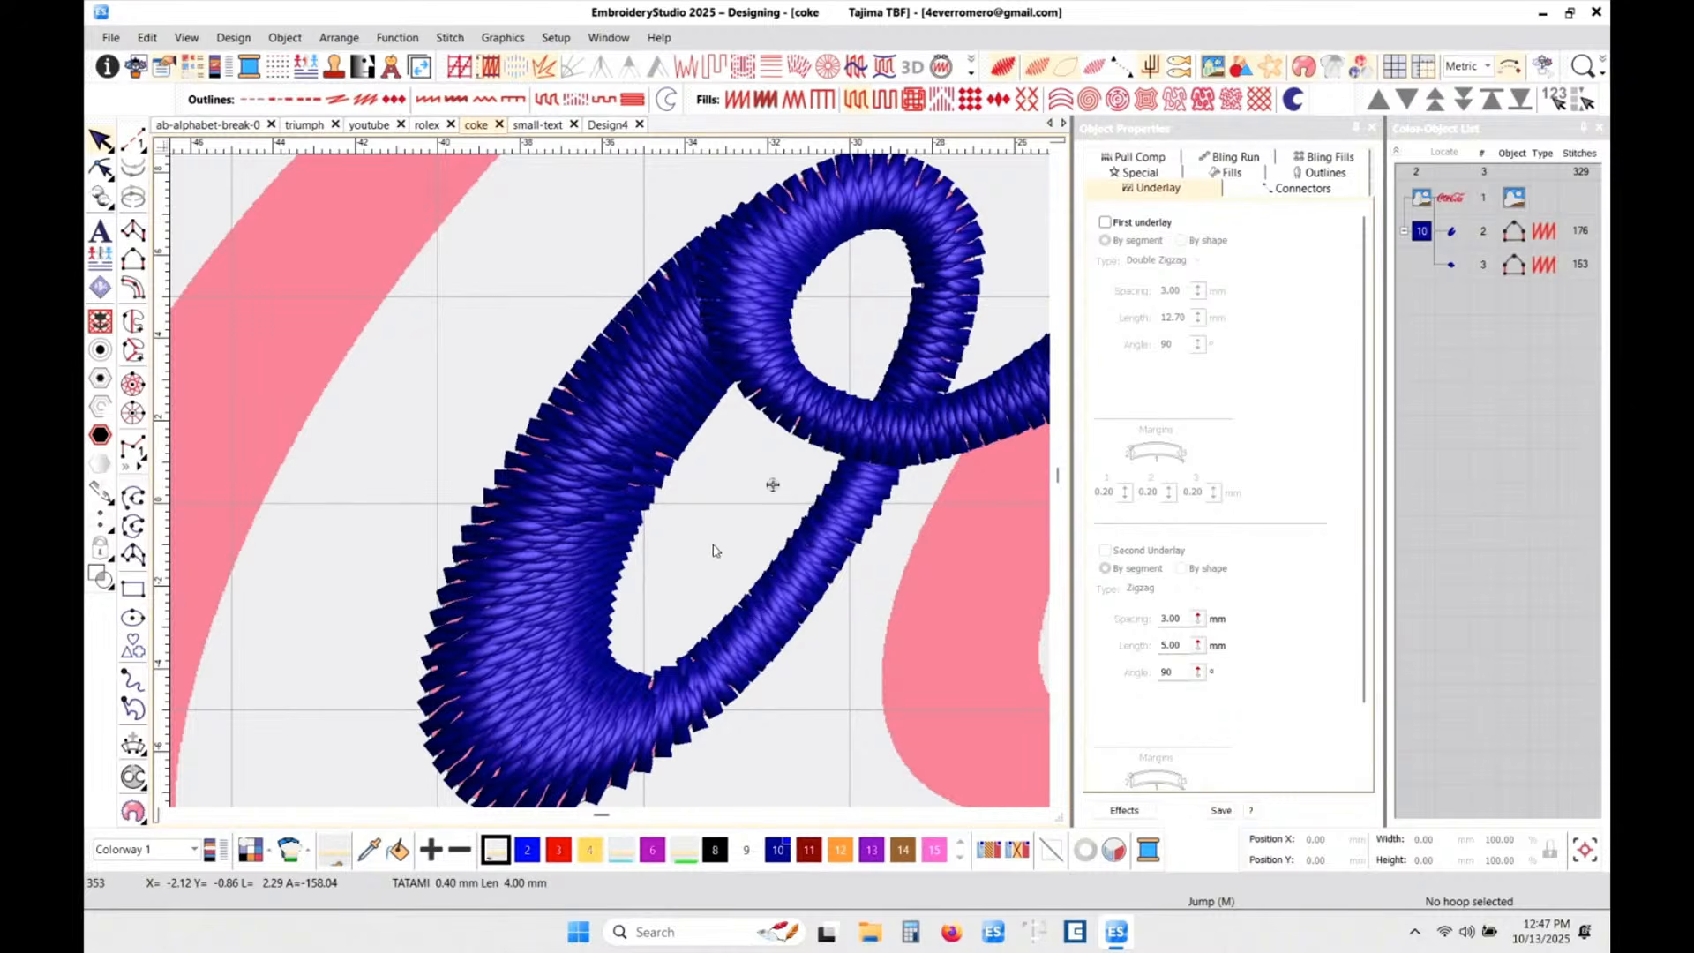
pyautogui.click(566, 607)
pyautogui.press('h')
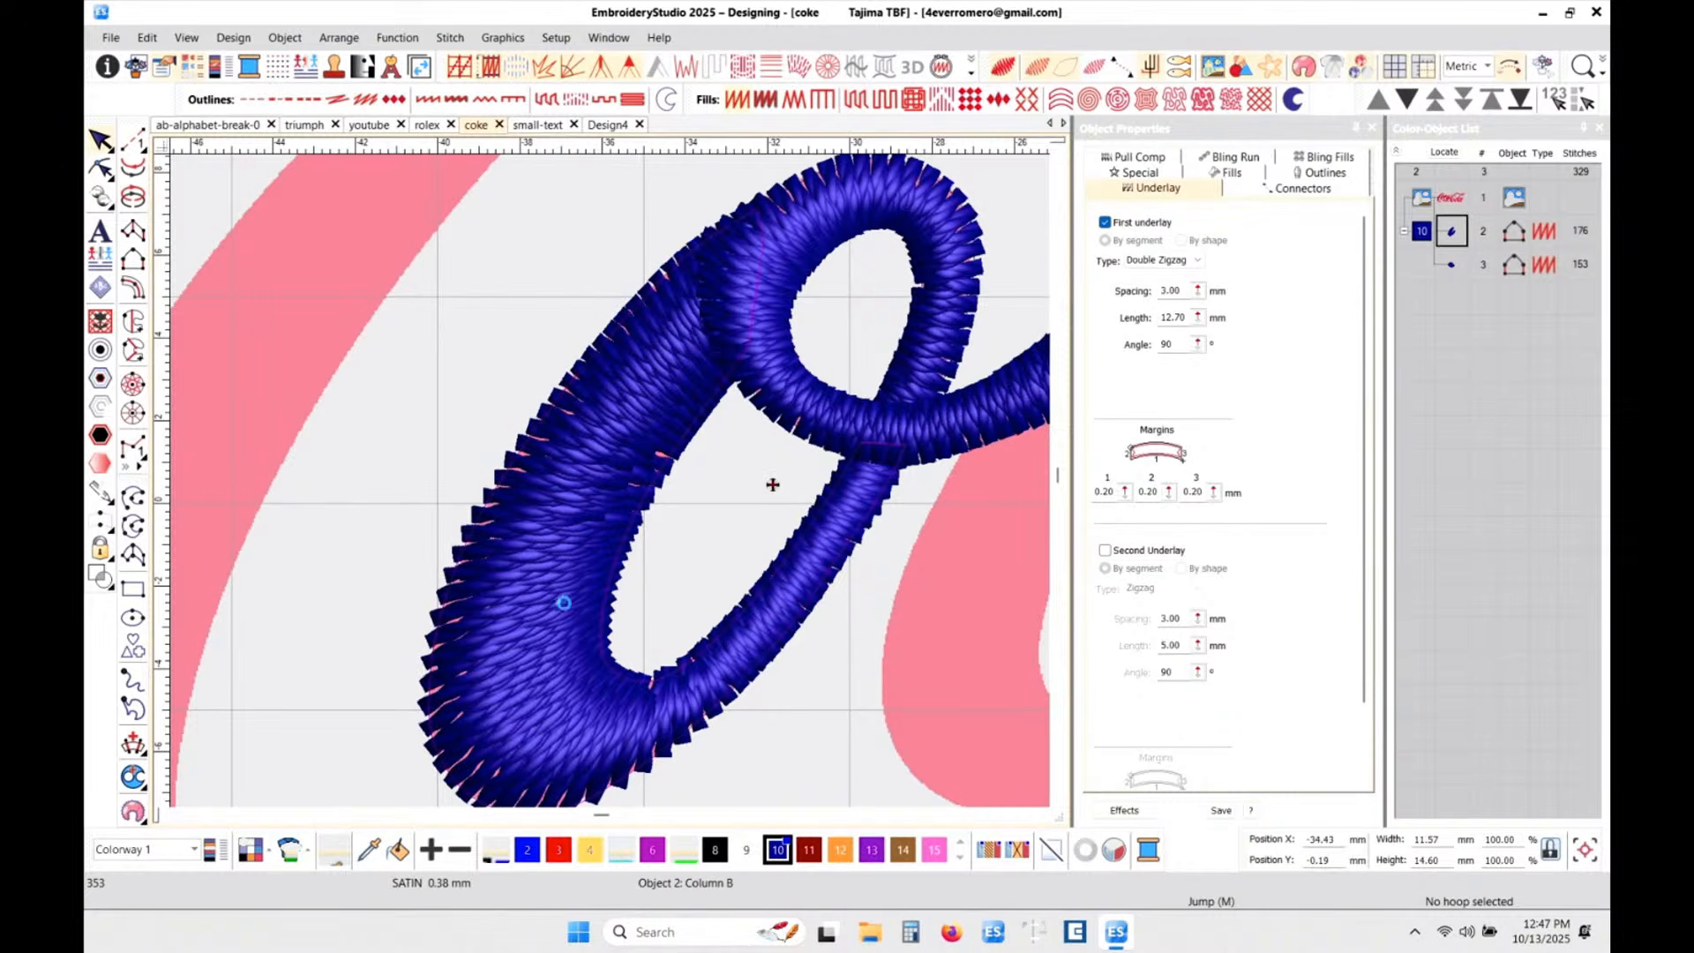
pyautogui.moveTo(689, 456); pyautogui.dragTo(696, 446)
pyautogui.click(100, 141)
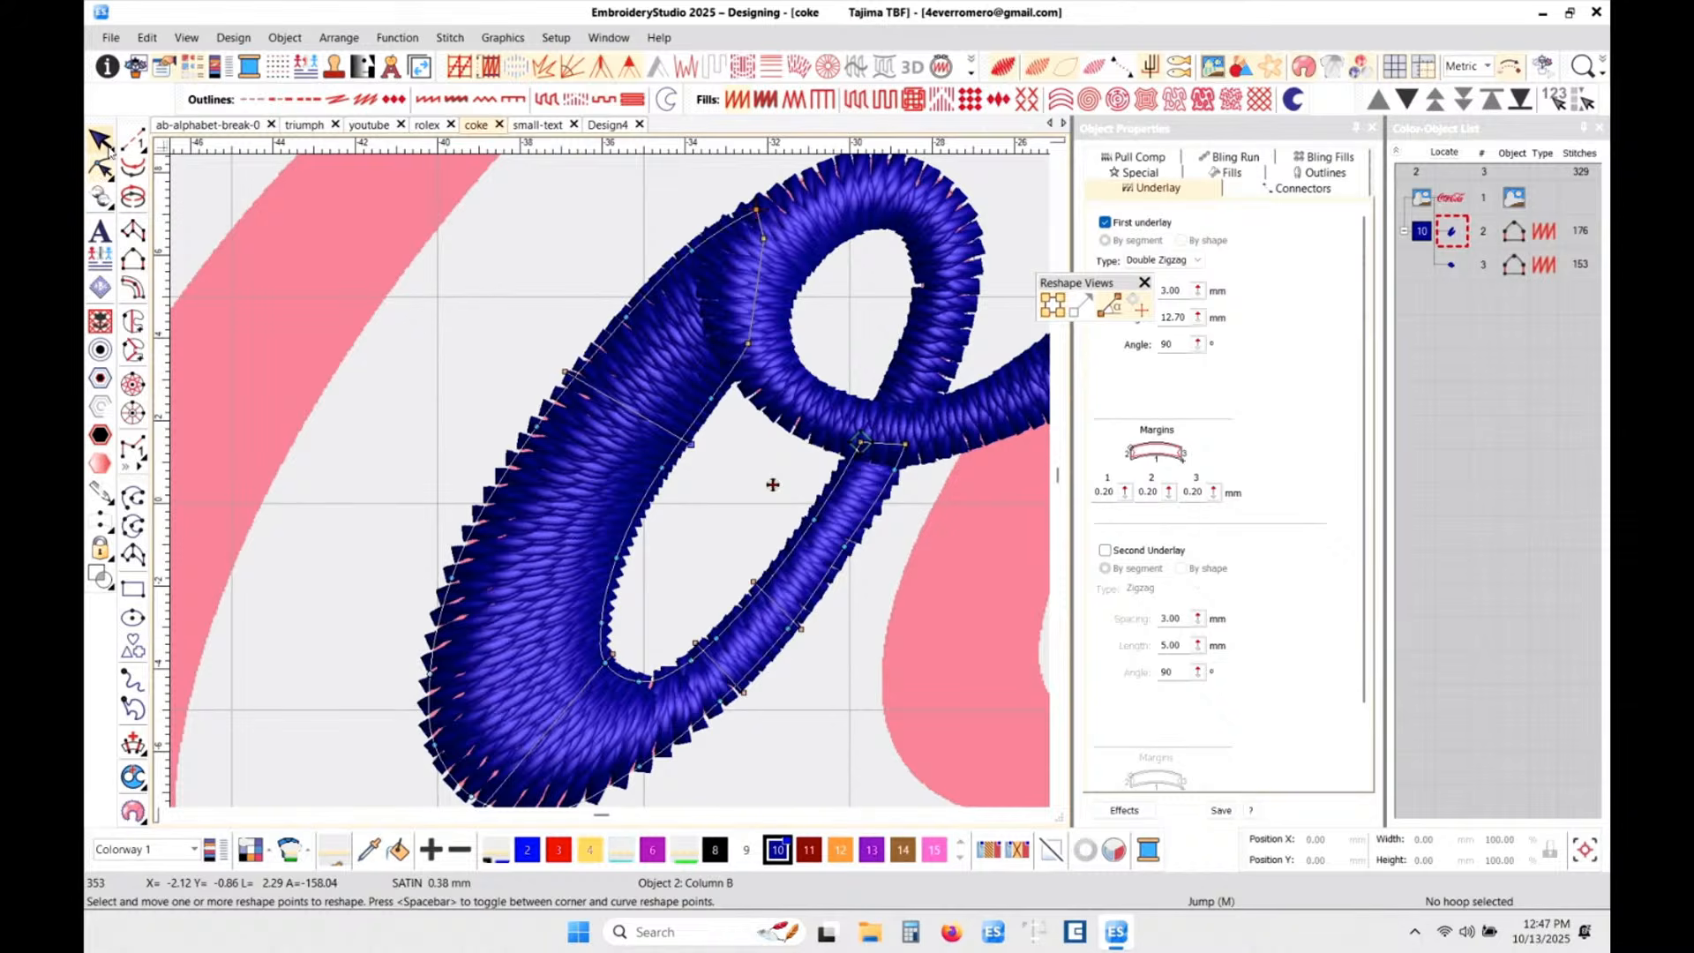
pyautogui.click(484, 391)
pyautogui.scroll(-3, 643, 484)
pyautogui.scroll(-1, 612, 489)
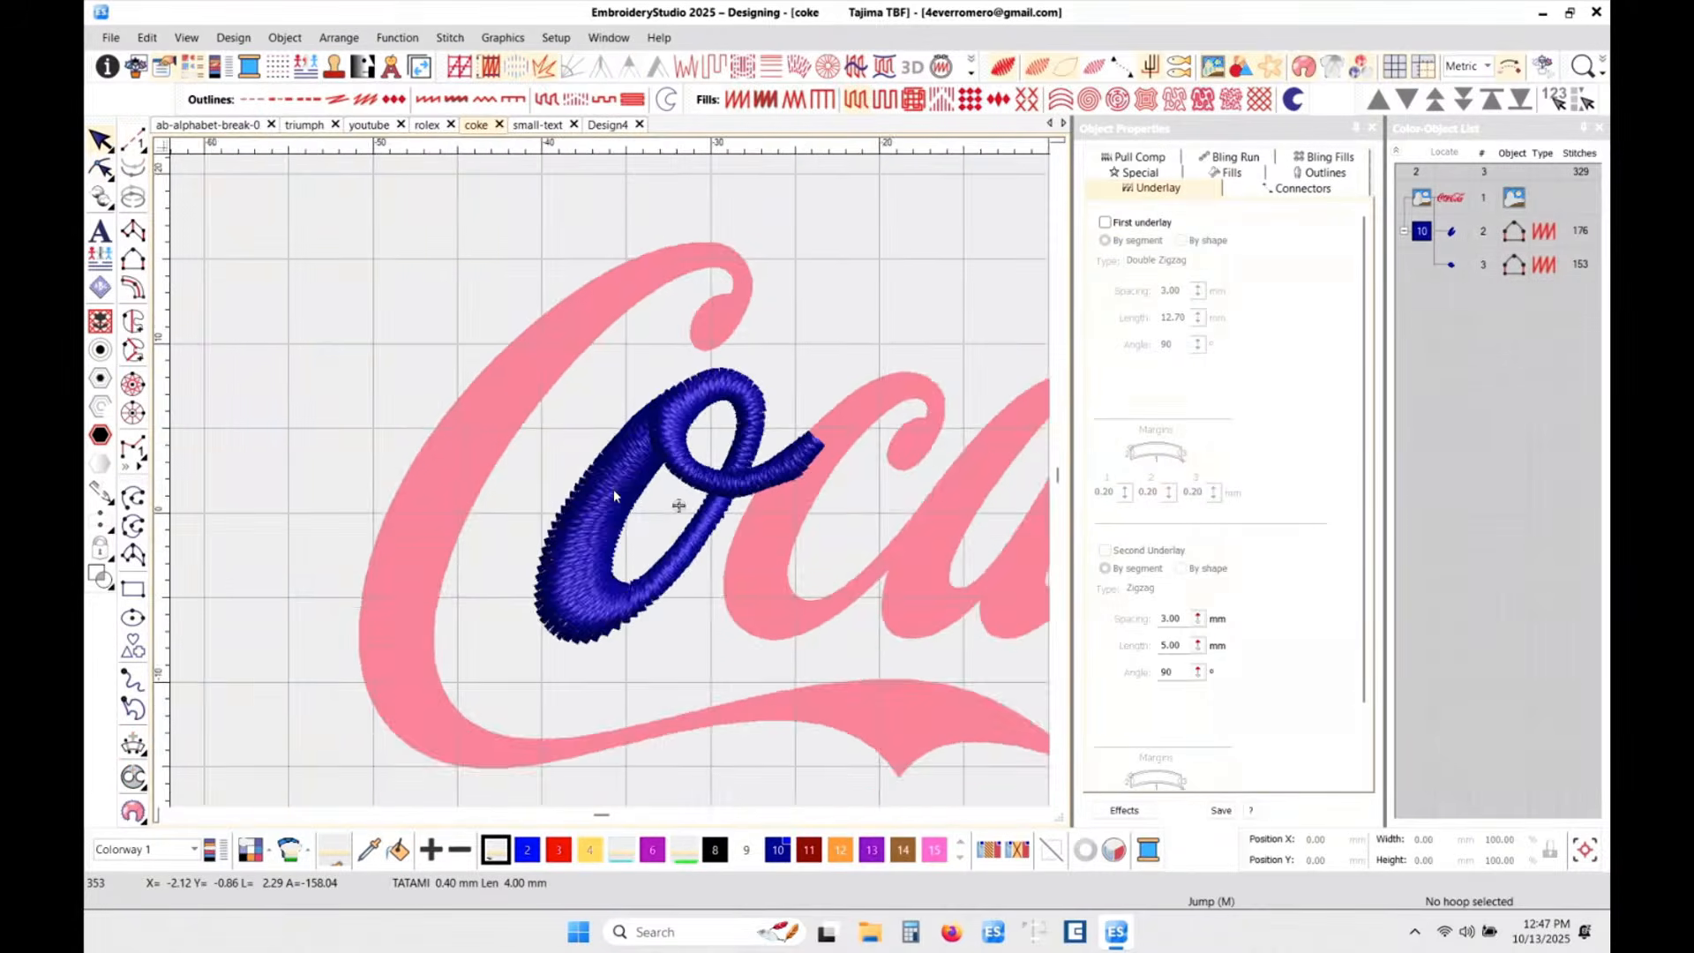
pyautogui.scroll(2, 613, 487)
pyautogui.scroll(-3, 612, 486)
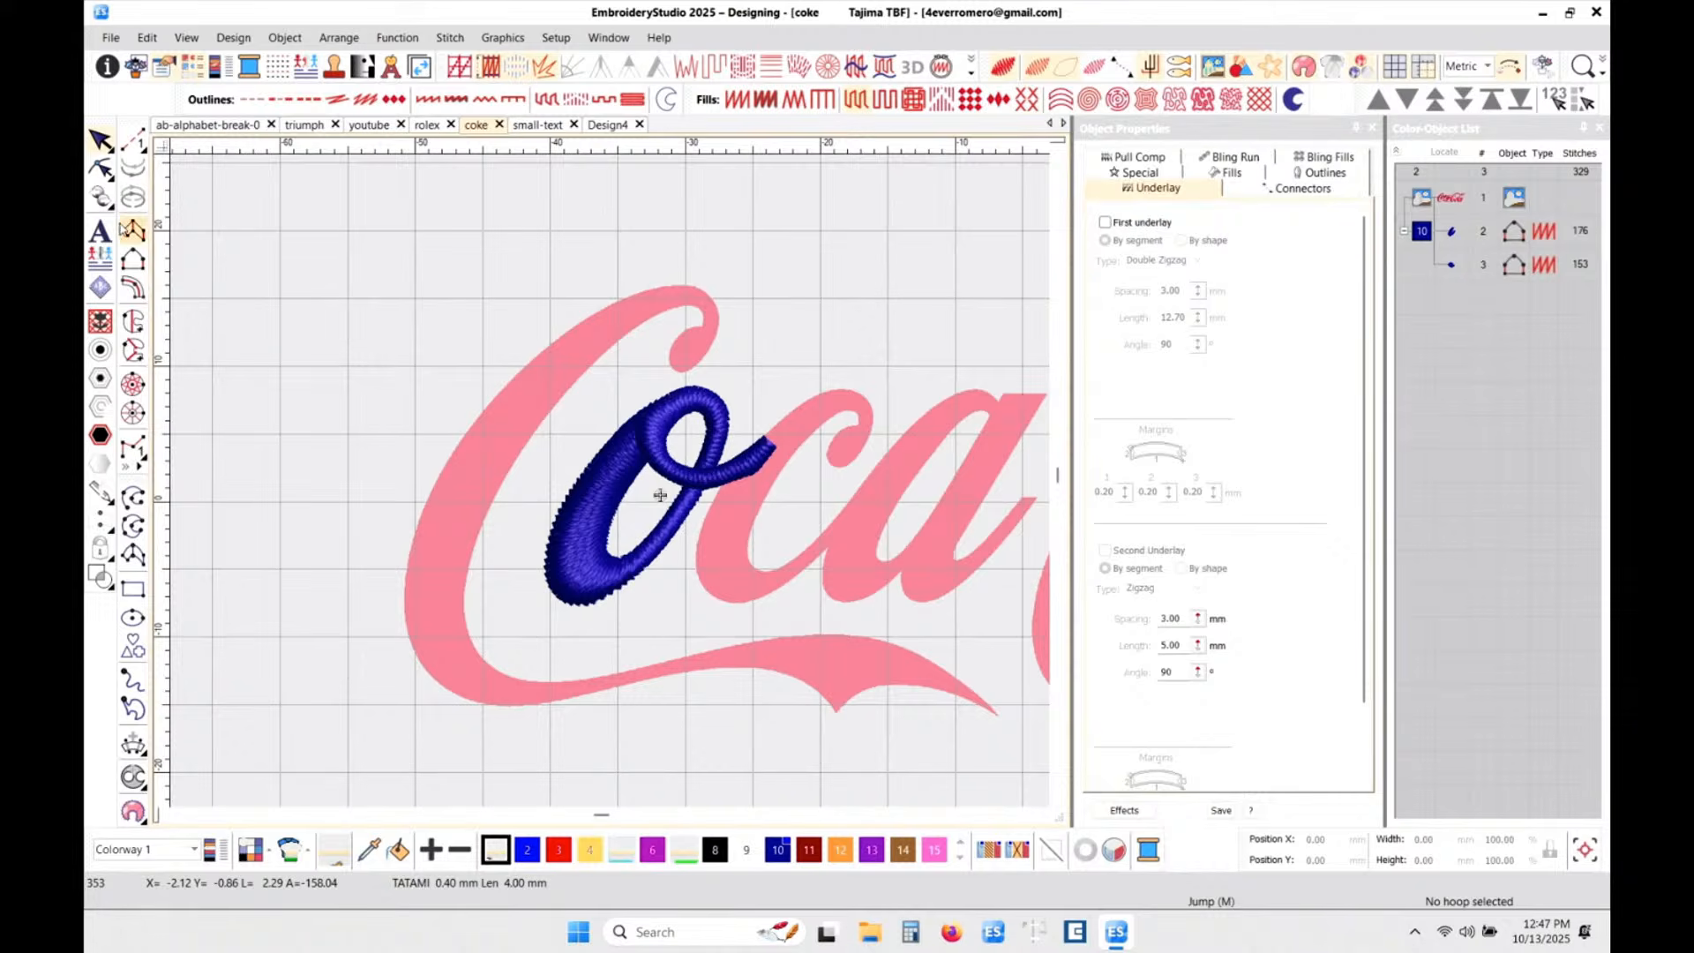
# - Start a Column B on the "c", tracing side one from the terminal's bottom up the right edge and over the top curve
pyautogui.click(134, 230)
pyautogui.scroll(2, 610, 480)
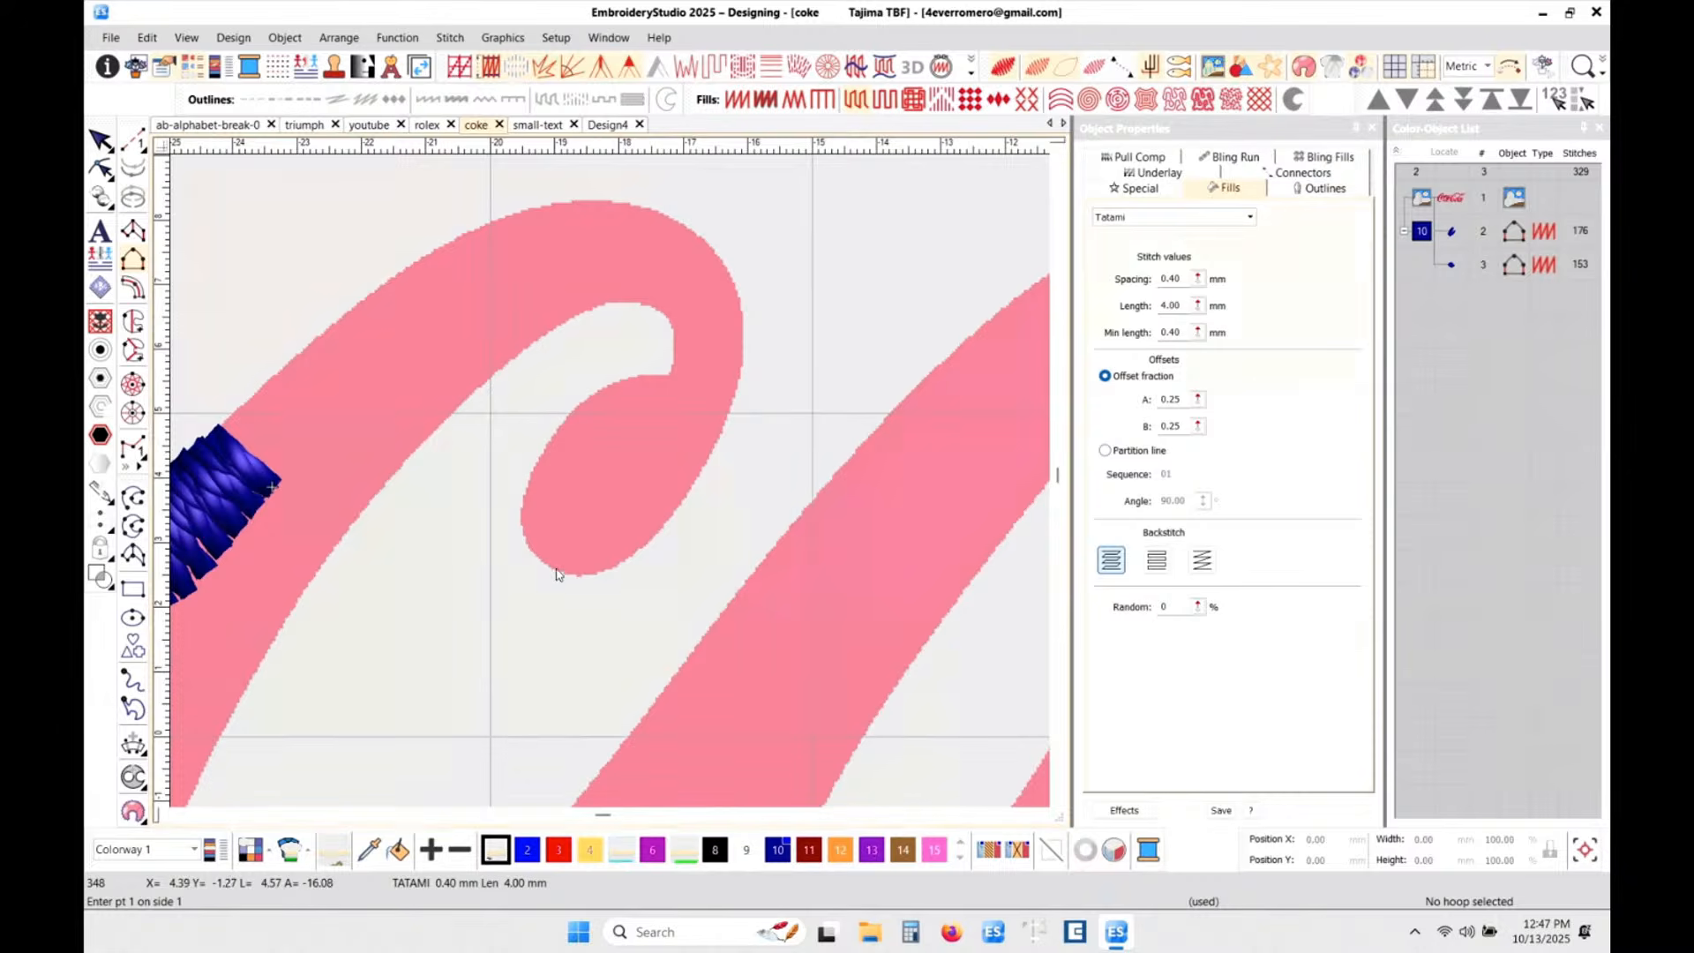
pyautogui.rightClick(602, 573)
pyautogui.rightClick(670, 516)
pyautogui.rightClick(730, 415)
pyautogui.rightClick(746, 336)
pyautogui.rightClick(720, 259)
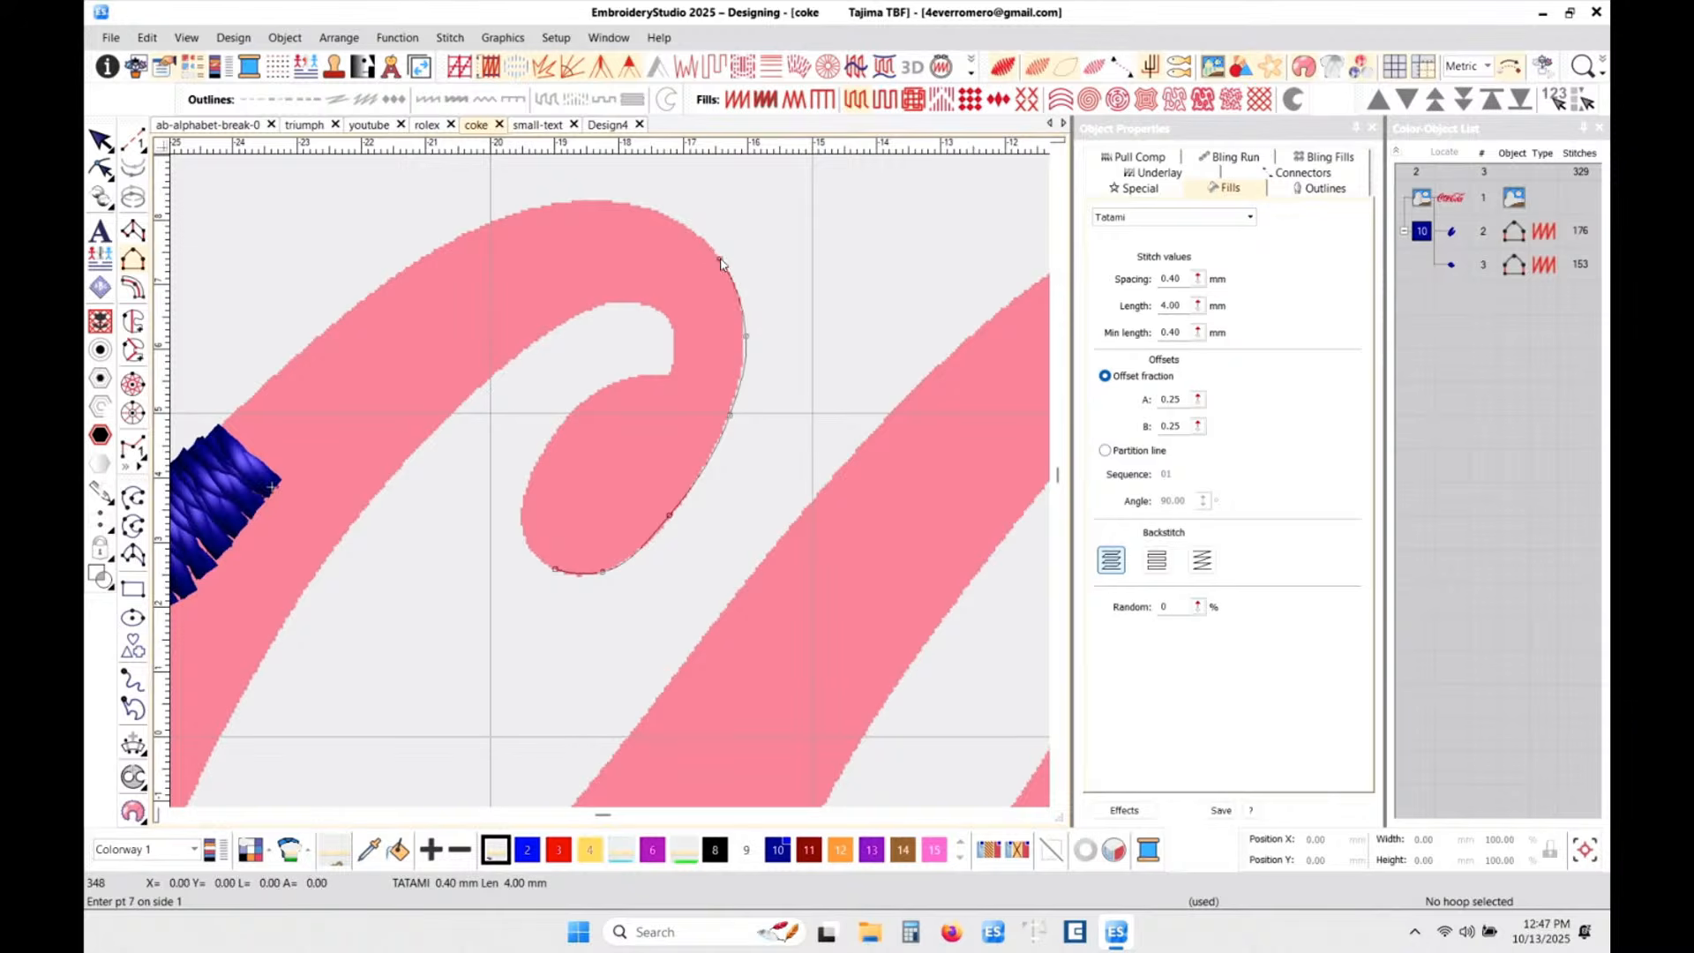
pyautogui.rightClick(643, 209)
pyautogui.rightClick(565, 205)
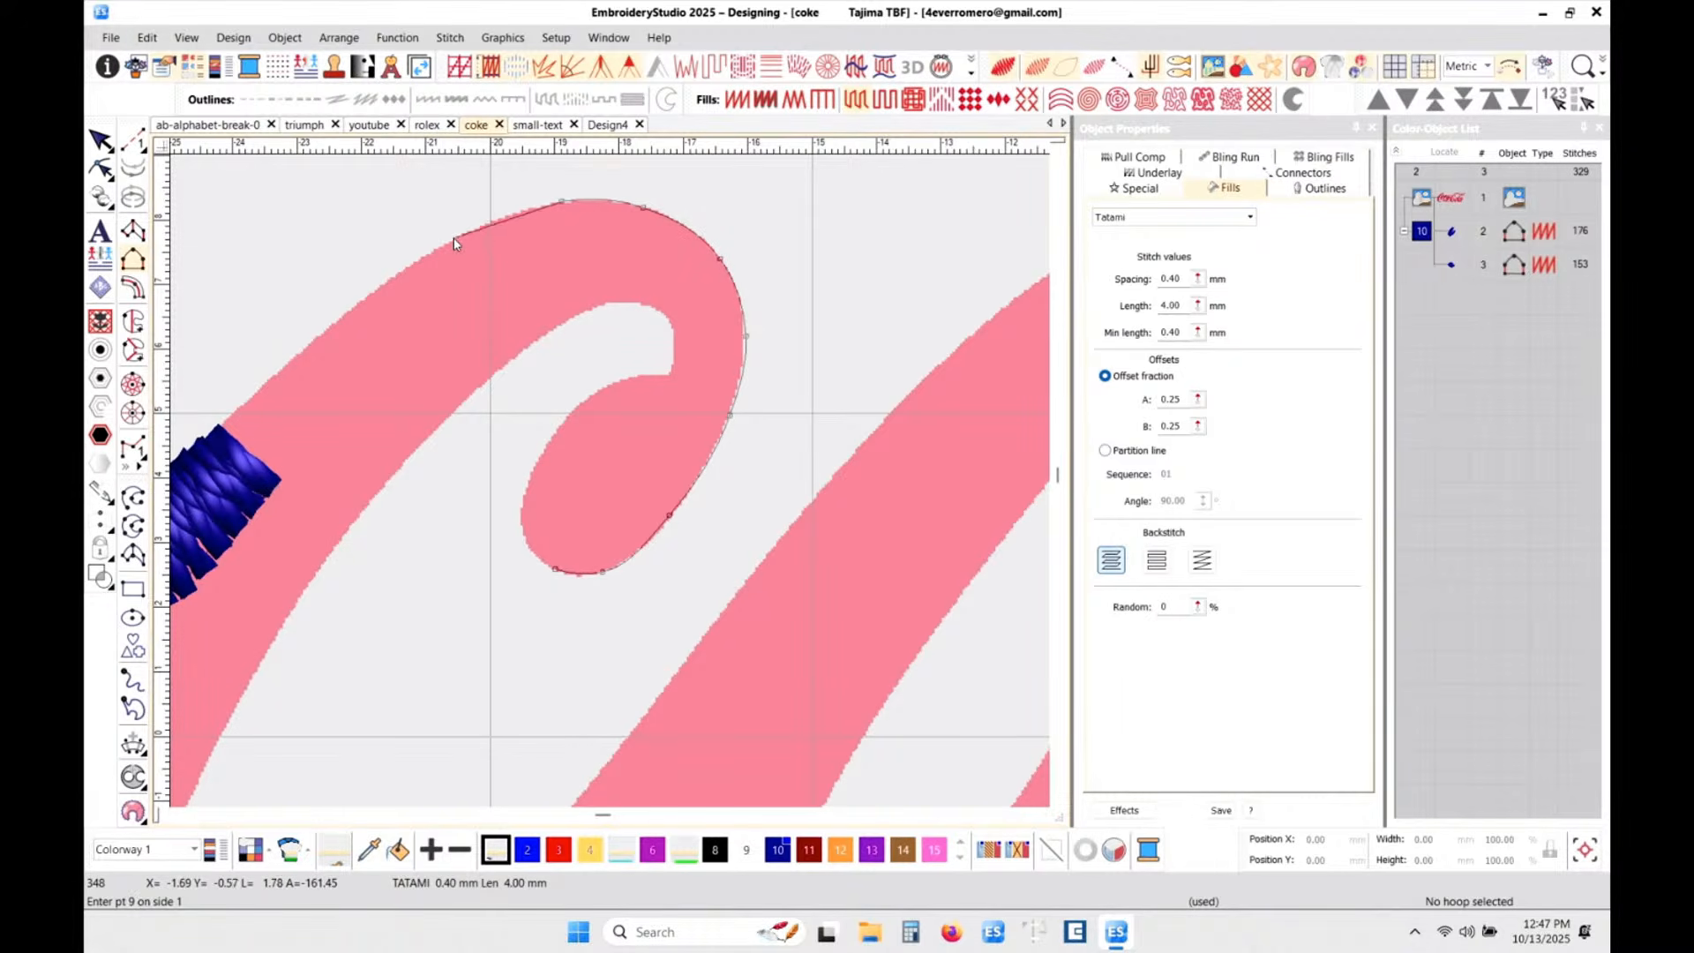
pyautogui.rightClick(453, 237)
pyautogui.rightClick(291, 356)
# - Show plain stitch lines and continue side one over the "o" tail, down the left edge of the "c" to its lower curve
pyautogui.scroll(-2, 275, 387)
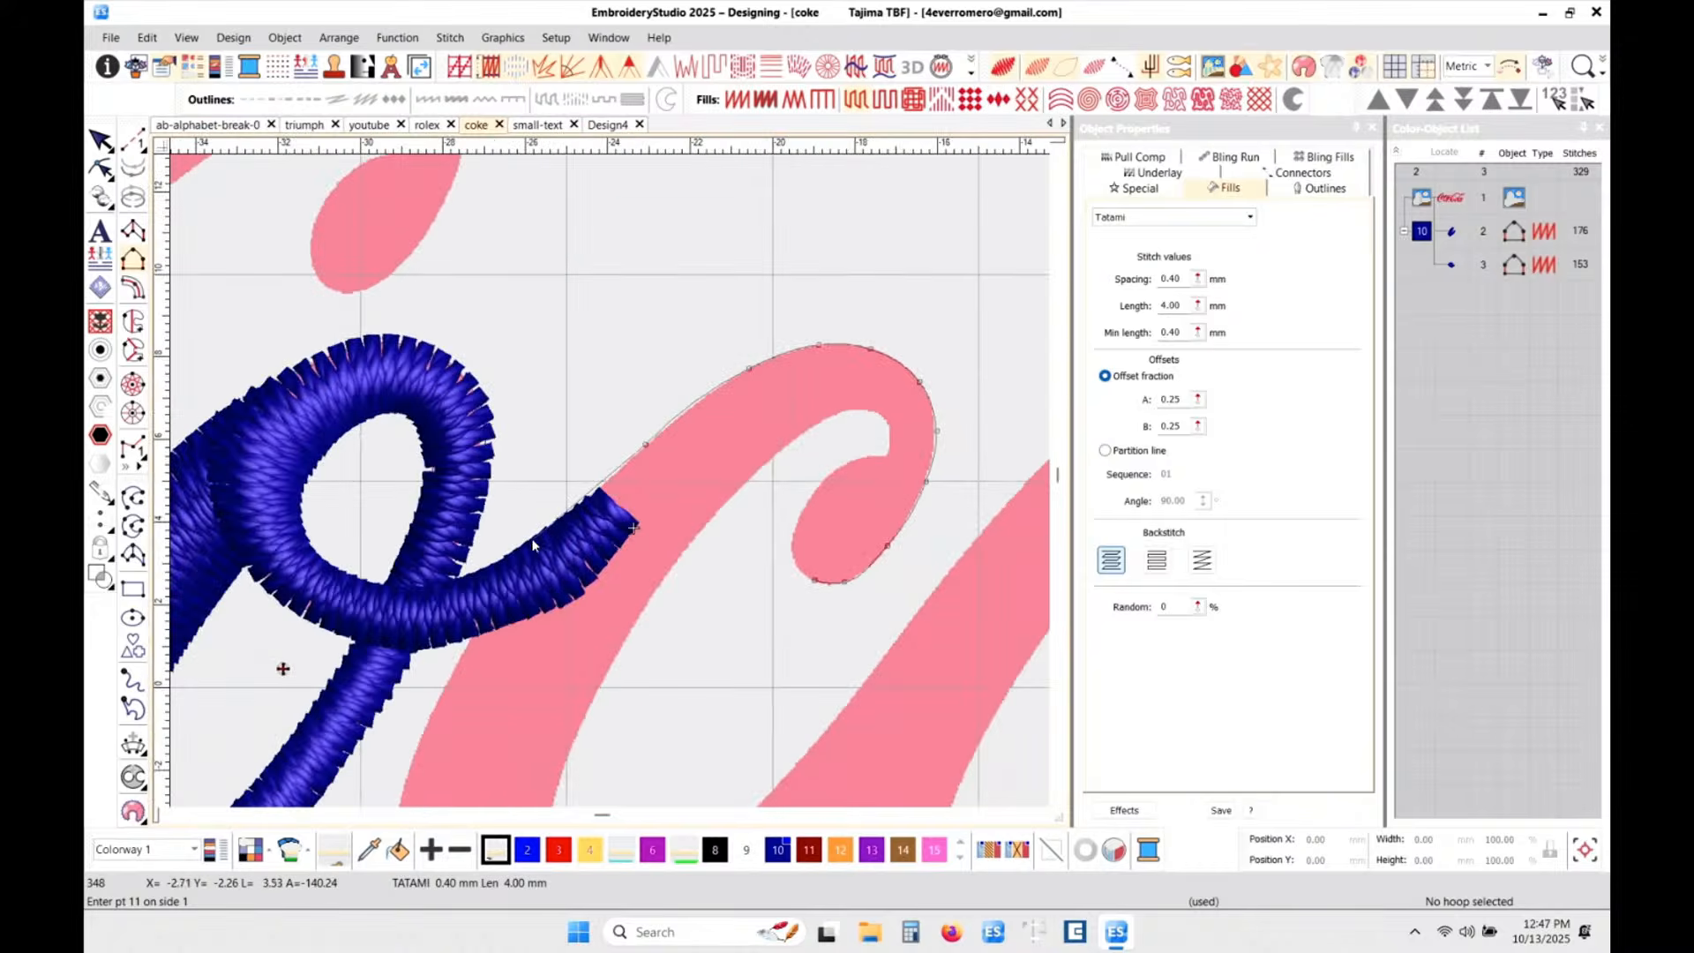
pyautogui.press('t')
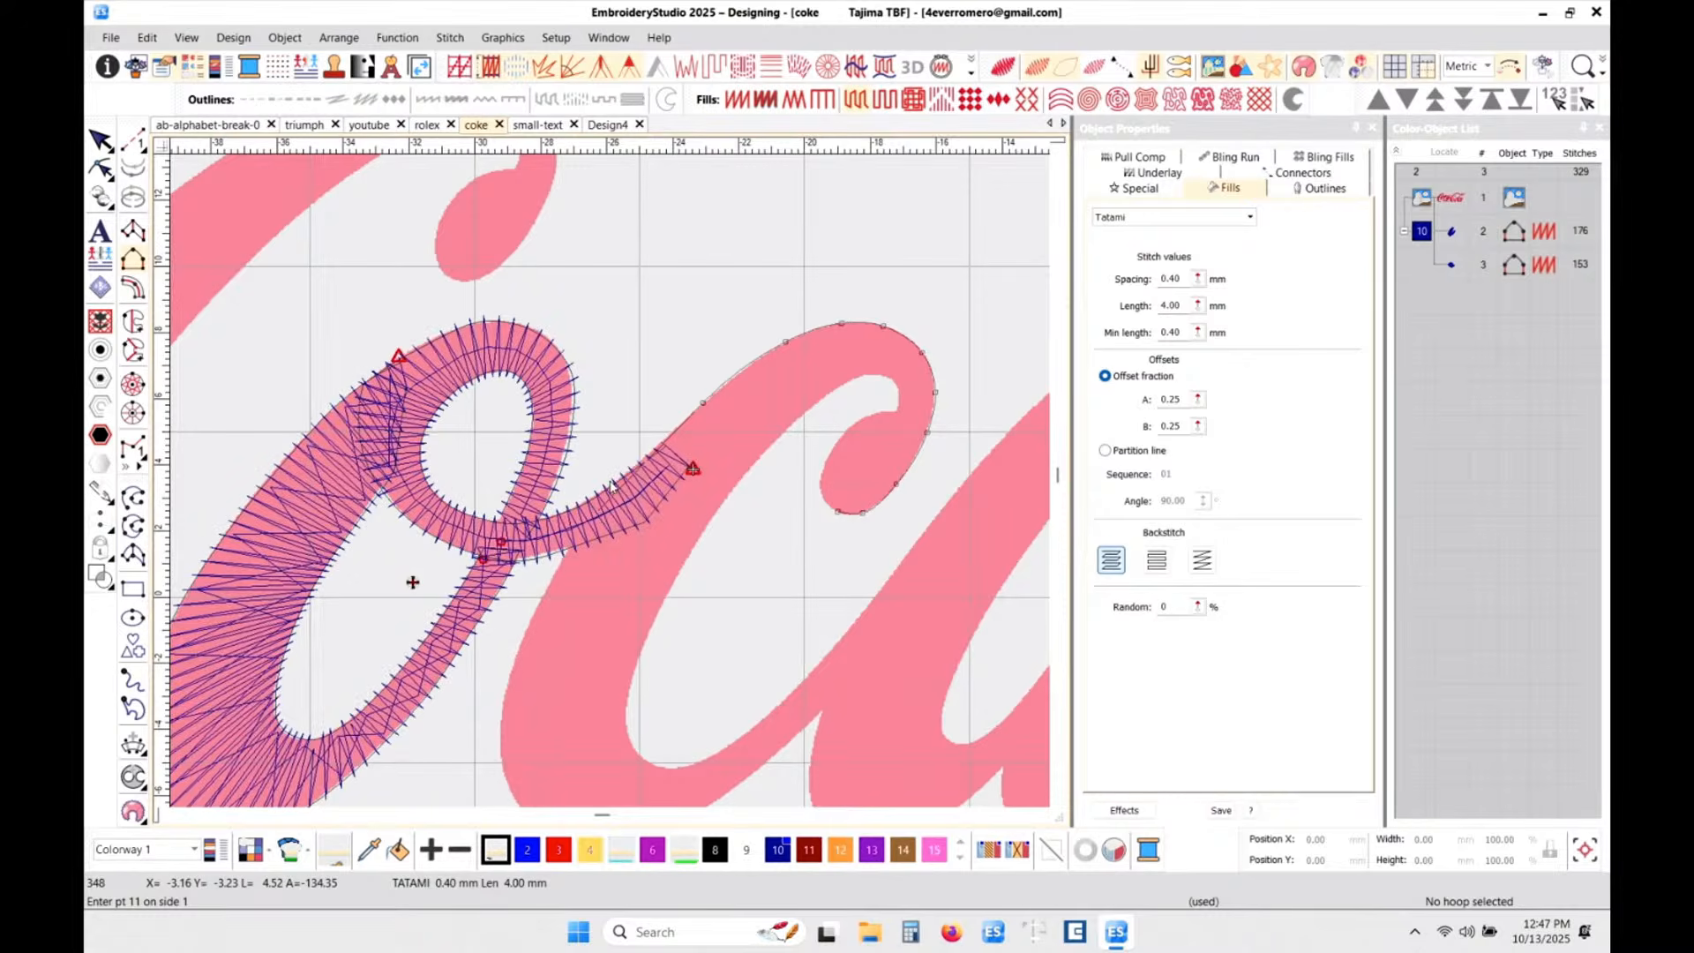
pyautogui.scroll(2, 612, 487)
pyautogui.rightClick(608, 466)
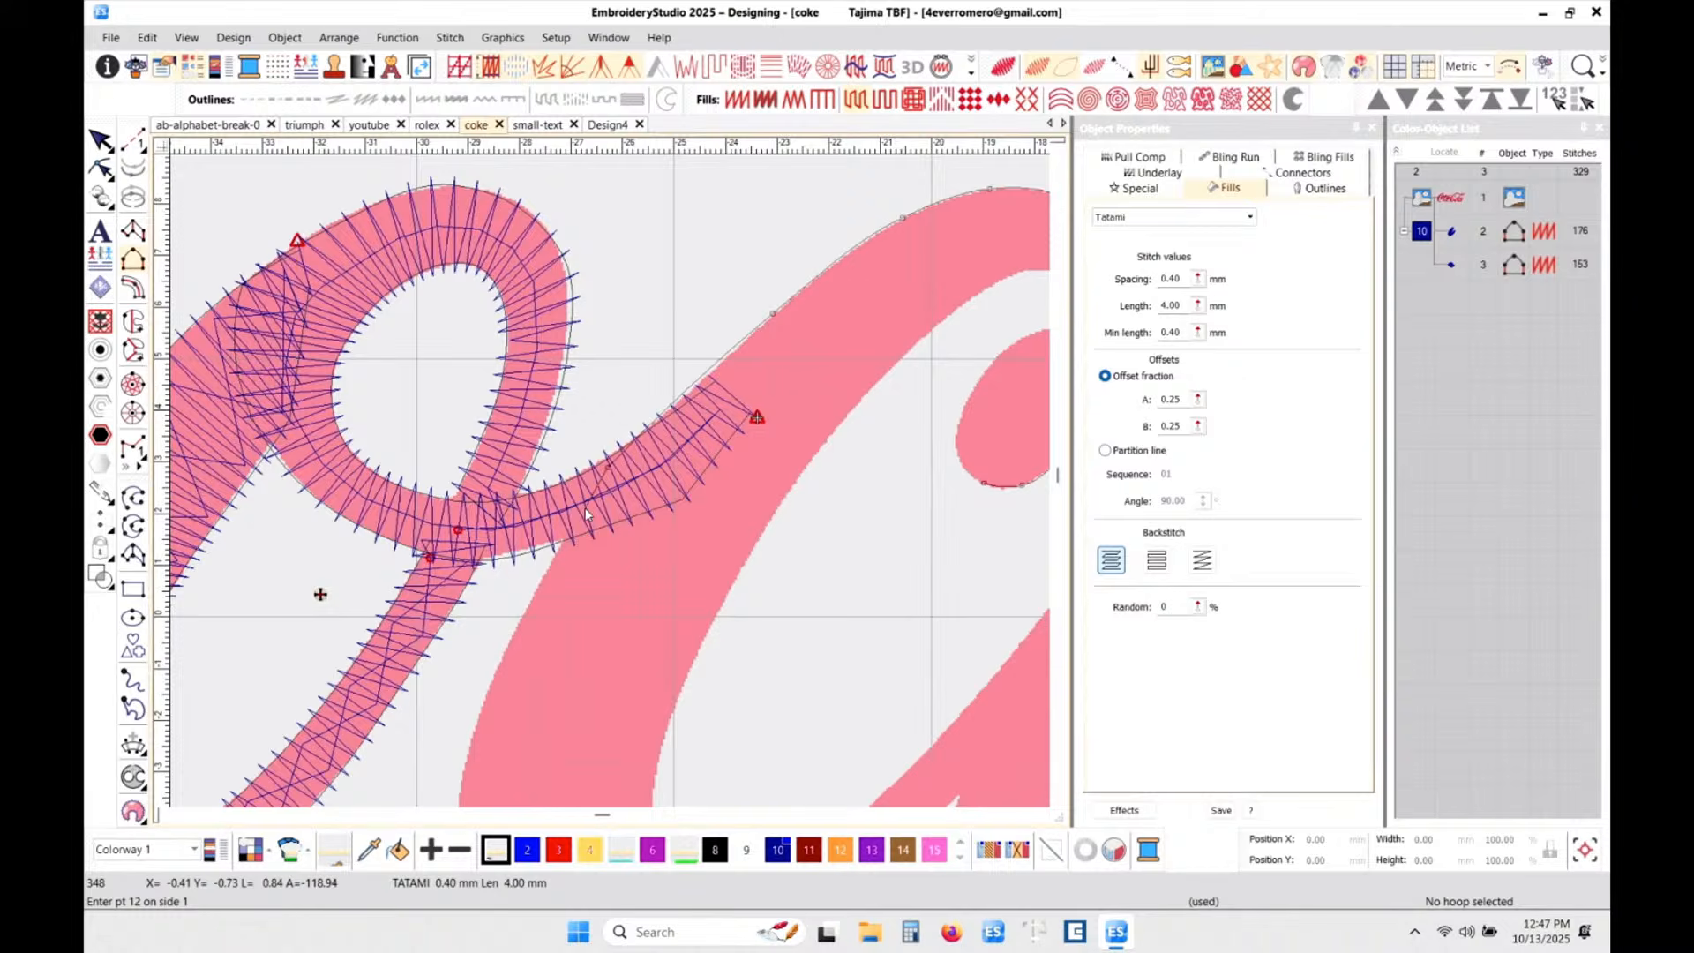
pyautogui.rightClick(544, 575)
pyautogui.rightClick(545, 620)
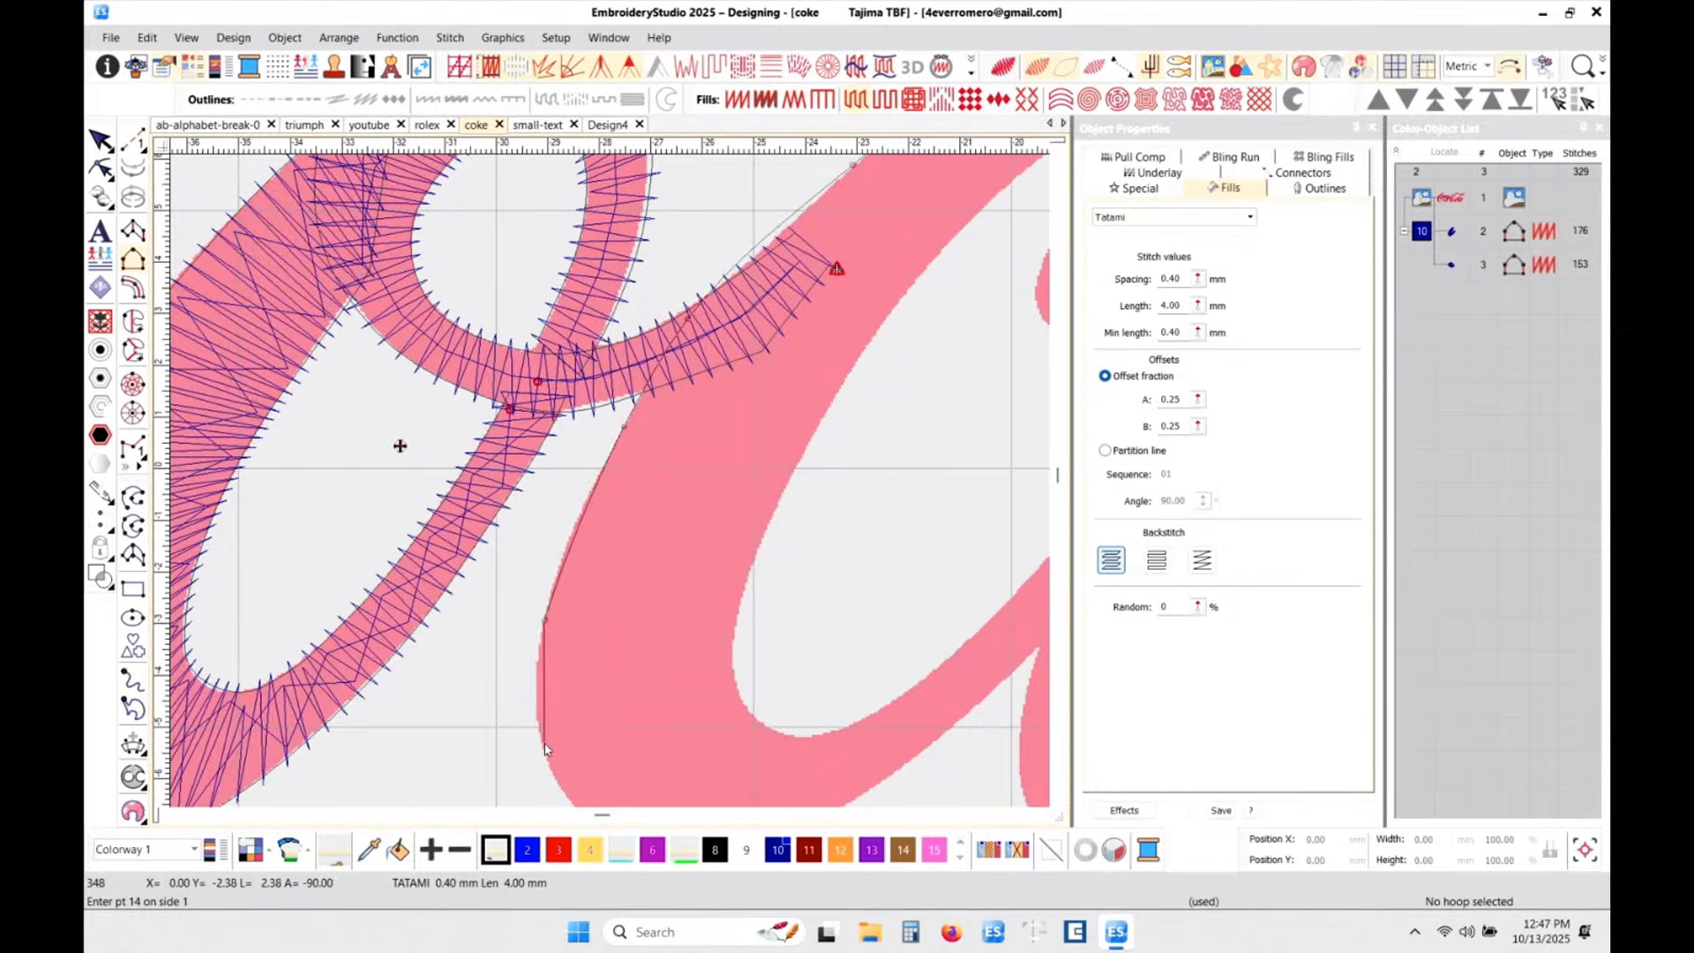
pyautogui.rightClick(545, 746)
pyautogui.rightClick(640, 688)
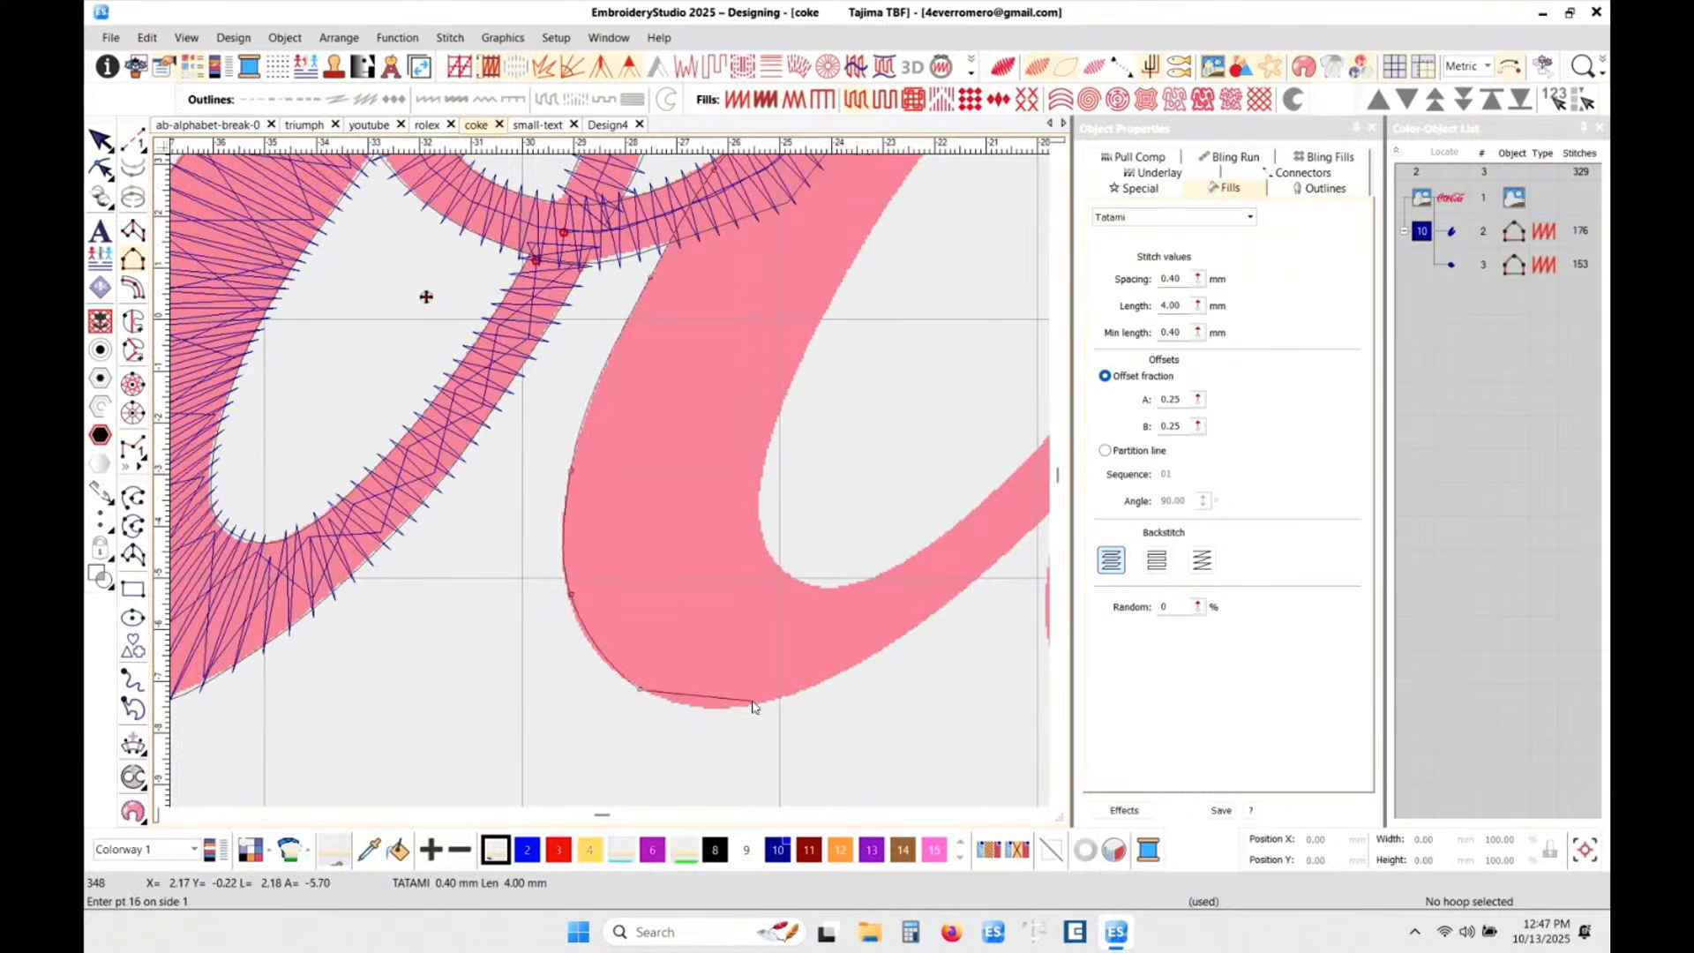
# - Trace side one along the bottom of the "c" and up the thin connecting stroke into the "a", then finish that side
pyautogui.rightClick(751, 706)
pyautogui.rightClick(893, 643)
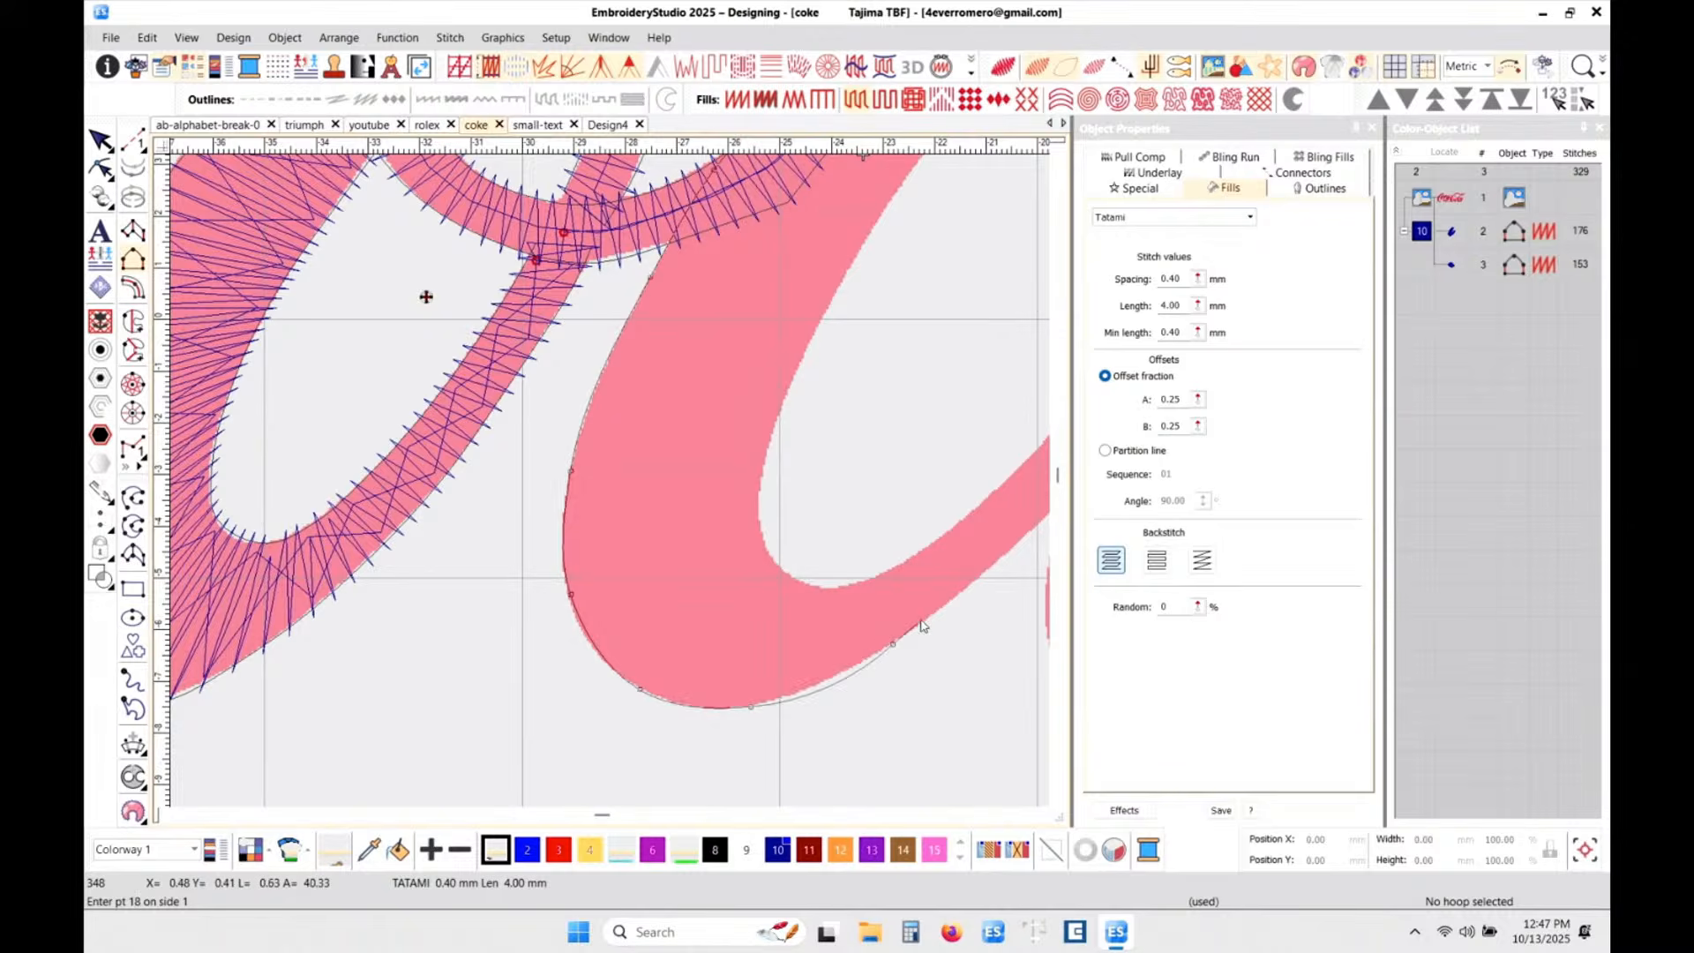
pyautogui.scroll(-1, 941, 604)
pyautogui.rightClick(663, 441)
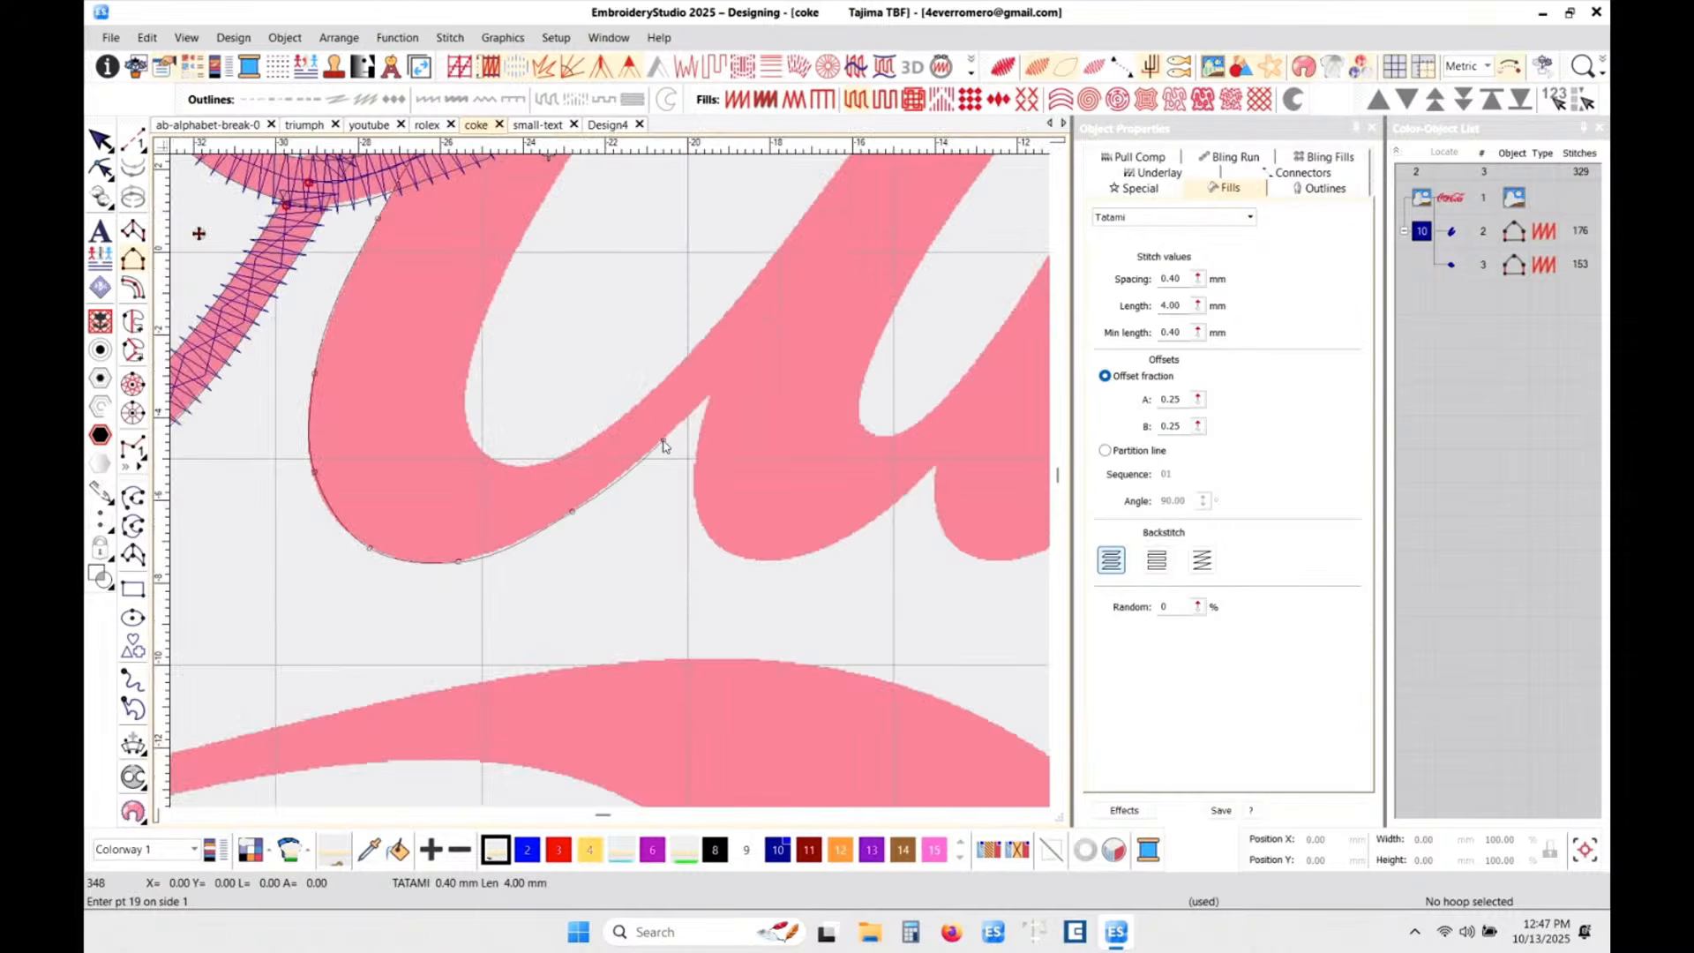
pyautogui.rightClick(765, 353)
pyautogui.scroll(-1, 828, 293)
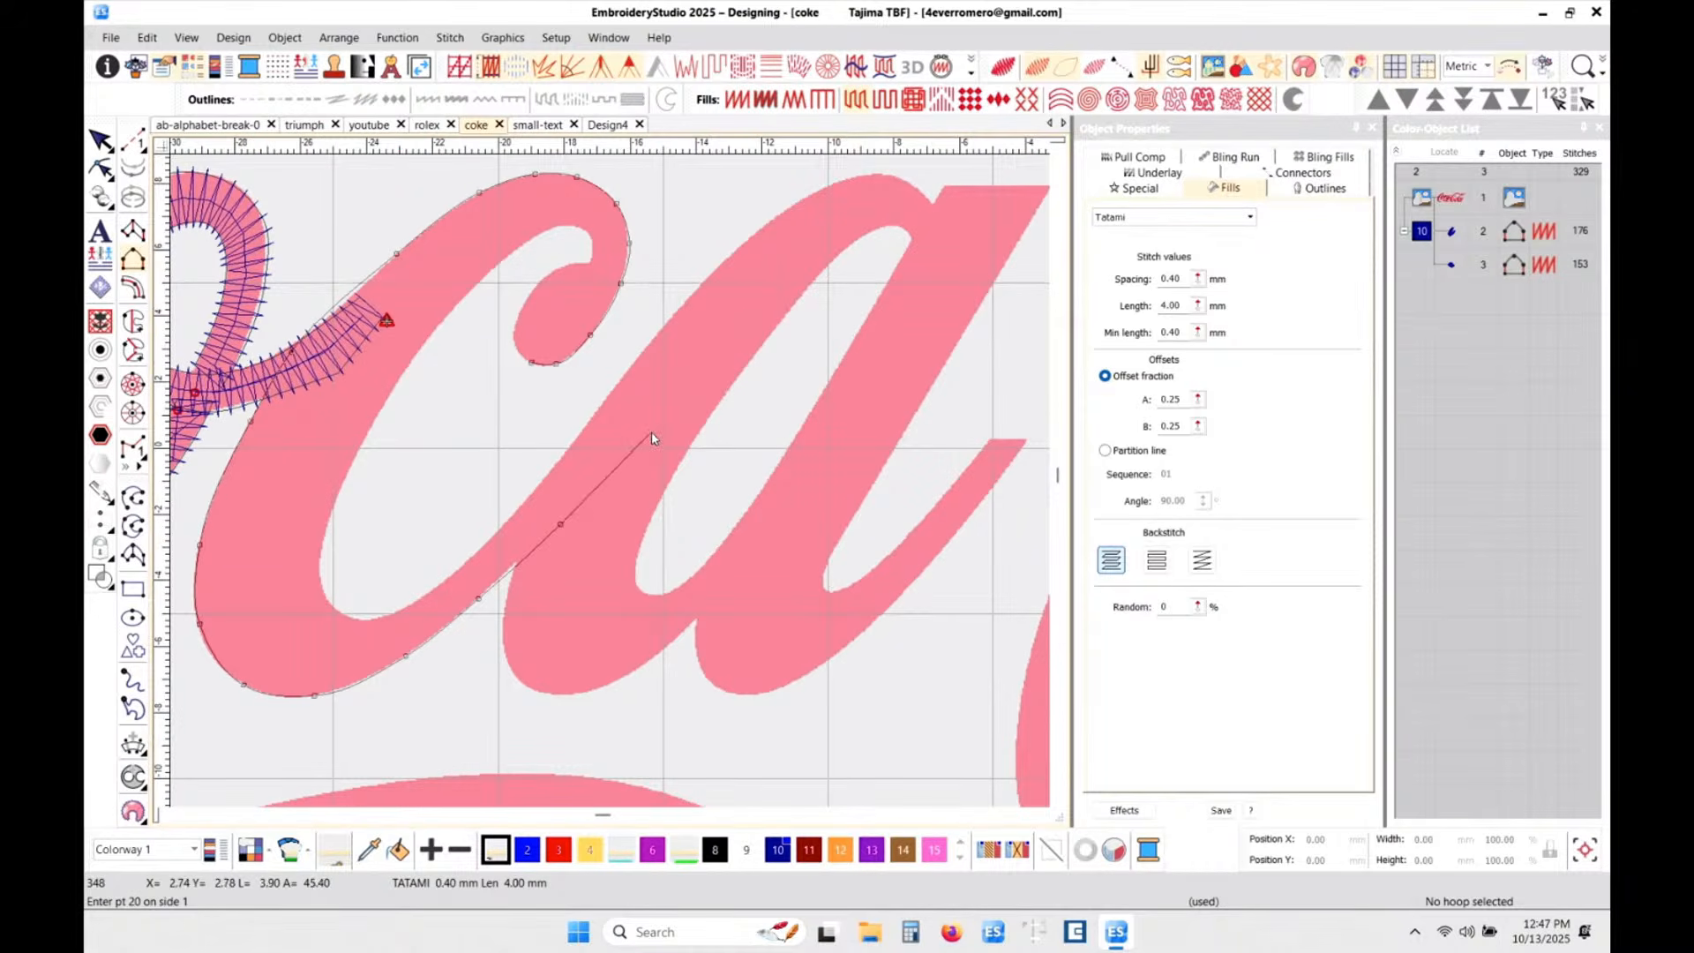
pyautogui.press('Return')
# - Begin side two of the "c" column along the round terminal's left edge, up to the inner corner of the hook
pyautogui.scroll(2, 559, 333)
pyautogui.click(507, 527)
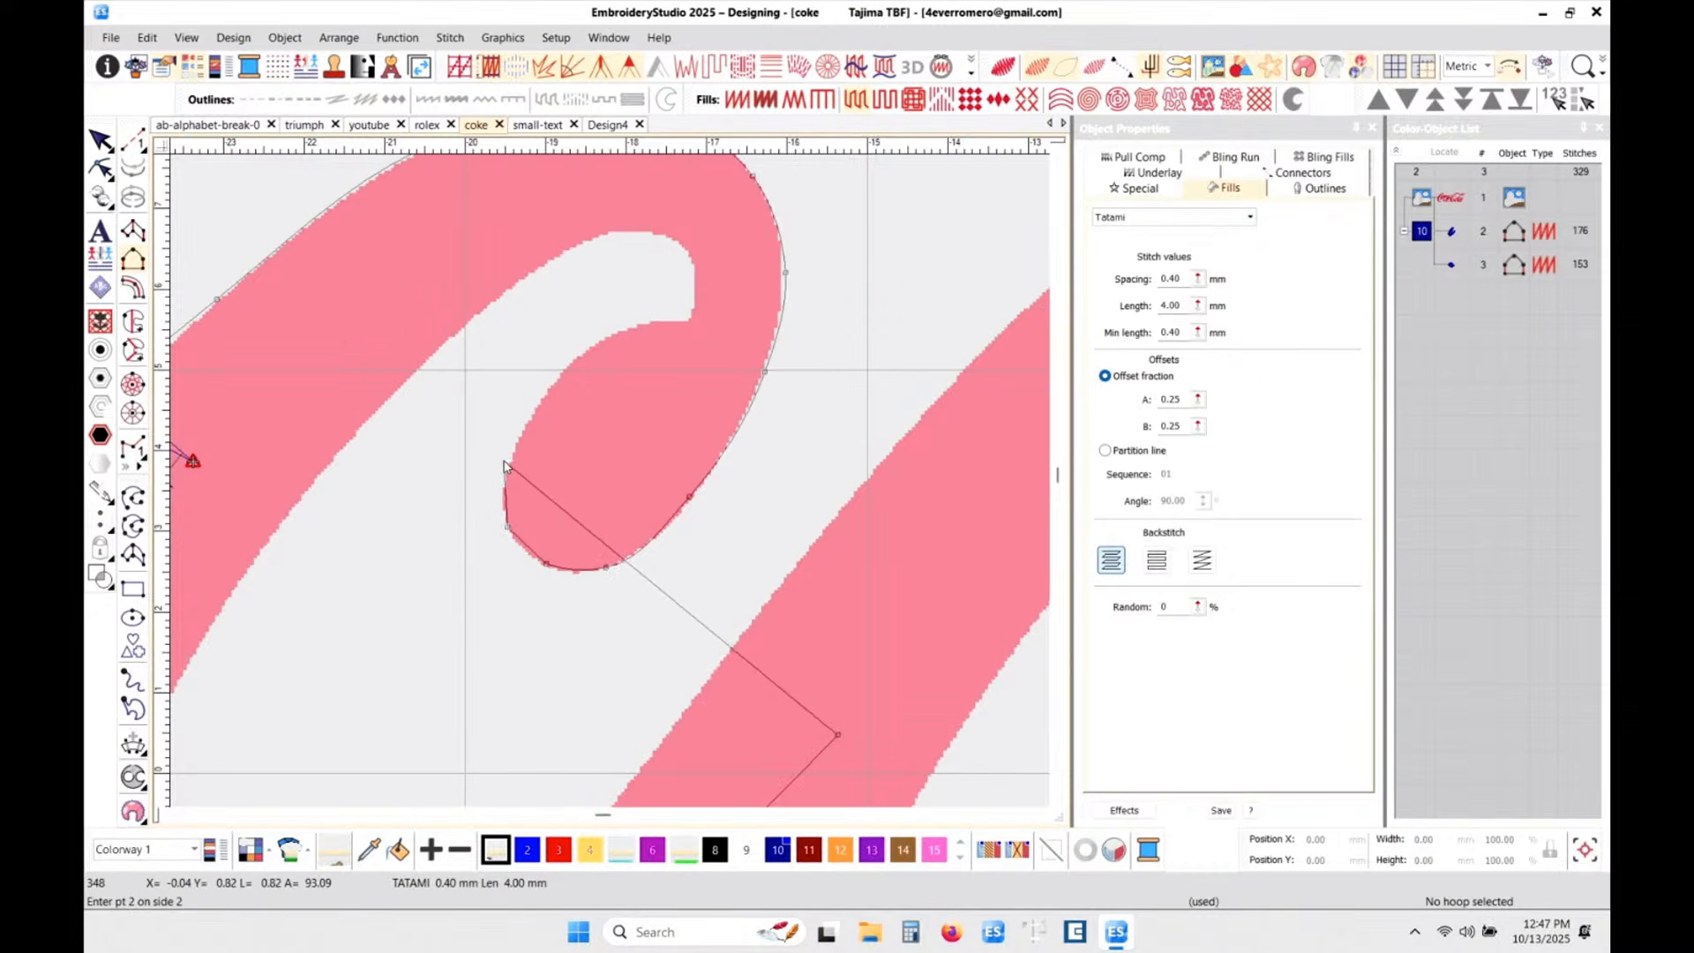
pyautogui.click(510, 465)
pyautogui.click(544, 391)
pyautogui.click(601, 341)
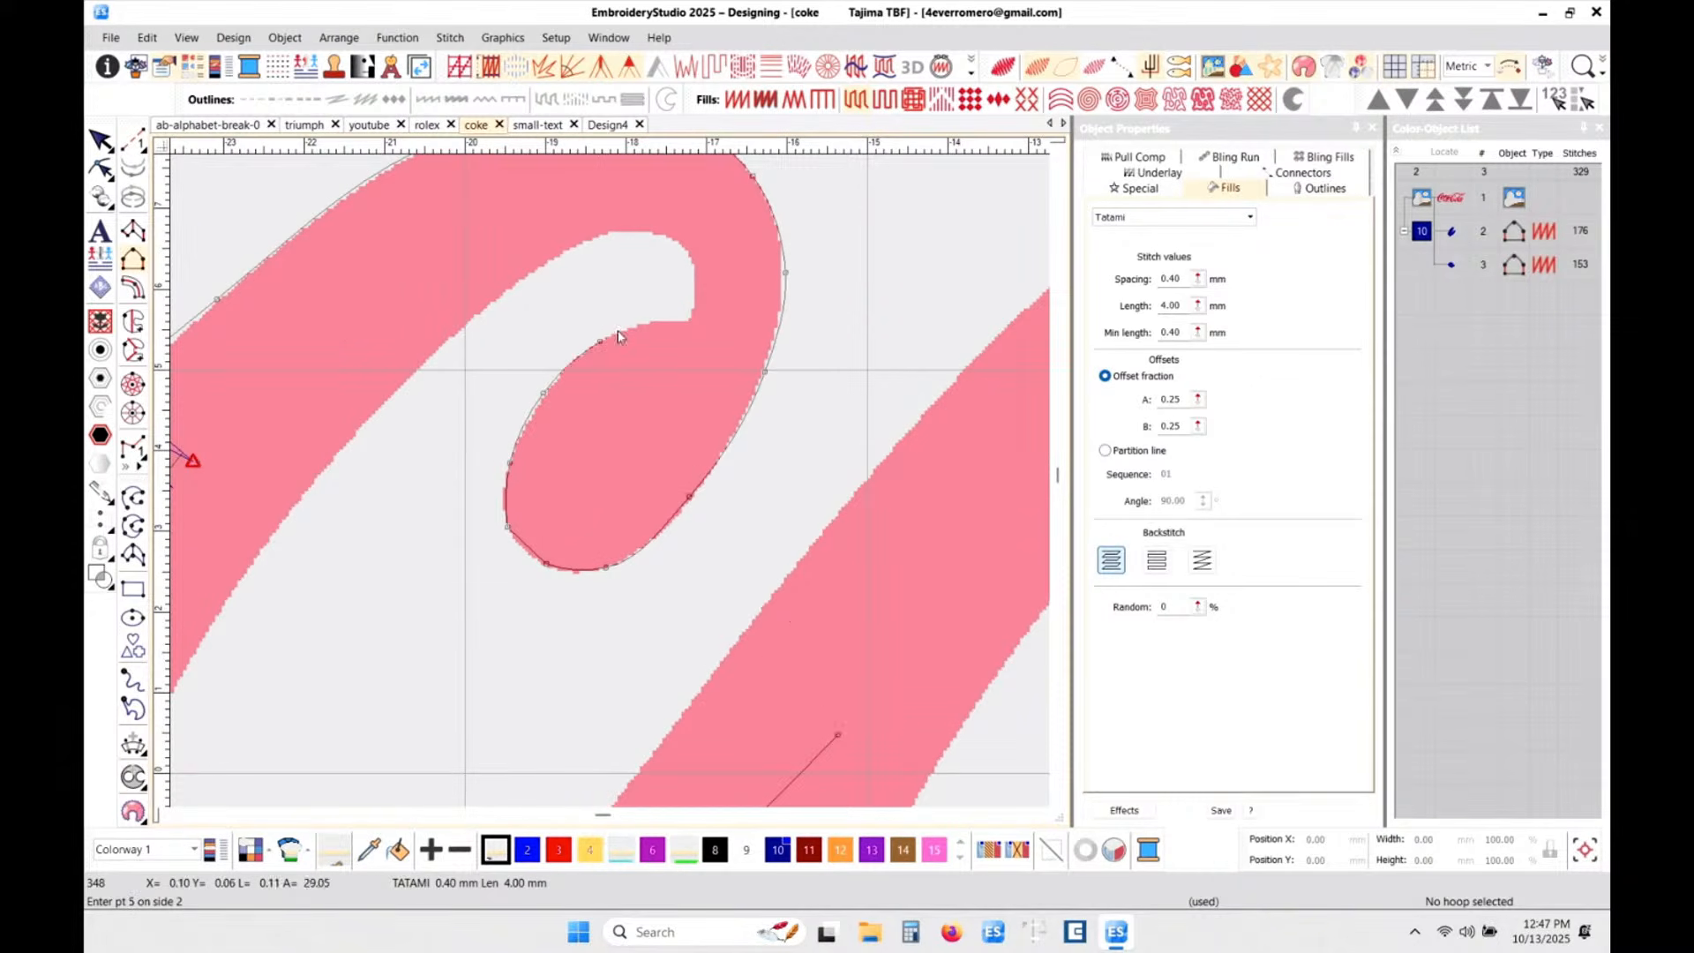
pyautogui.click(686, 320)
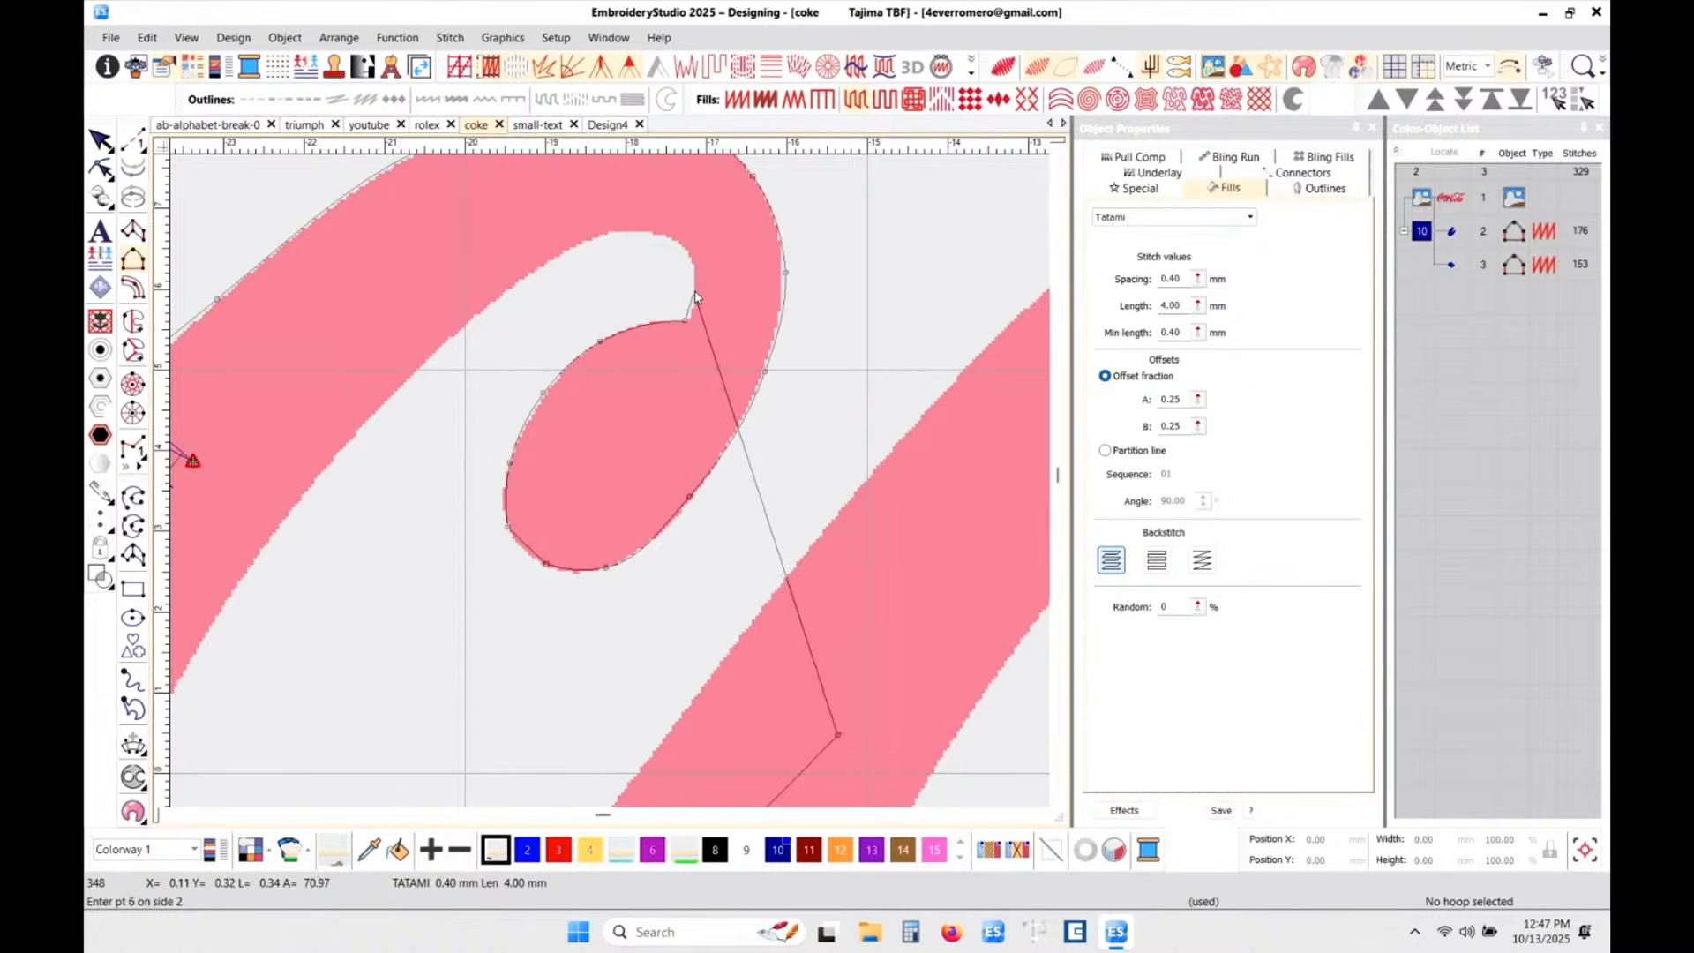
# - Continue side two of the "c" column around the inner curve of the hook to the start of the long inner edge
pyautogui.rightClick(695, 286)
pyautogui.click(695, 285)
pyautogui.click(678, 239)
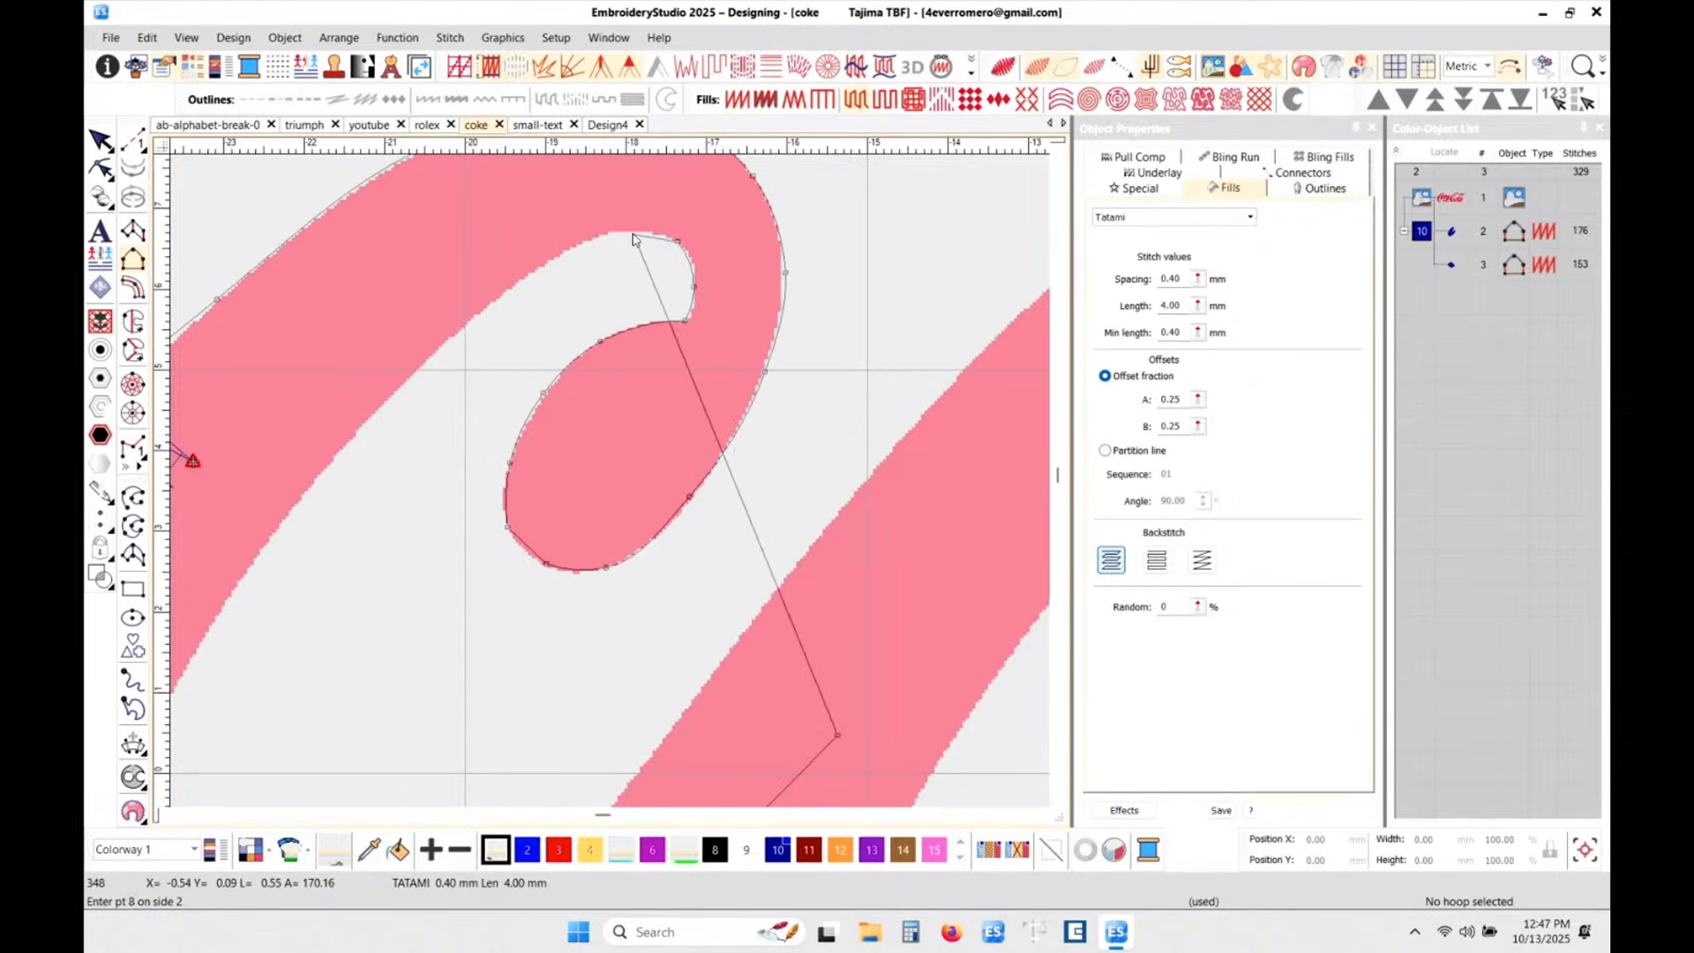
pyautogui.click(631, 233)
pyautogui.click(579, 240)
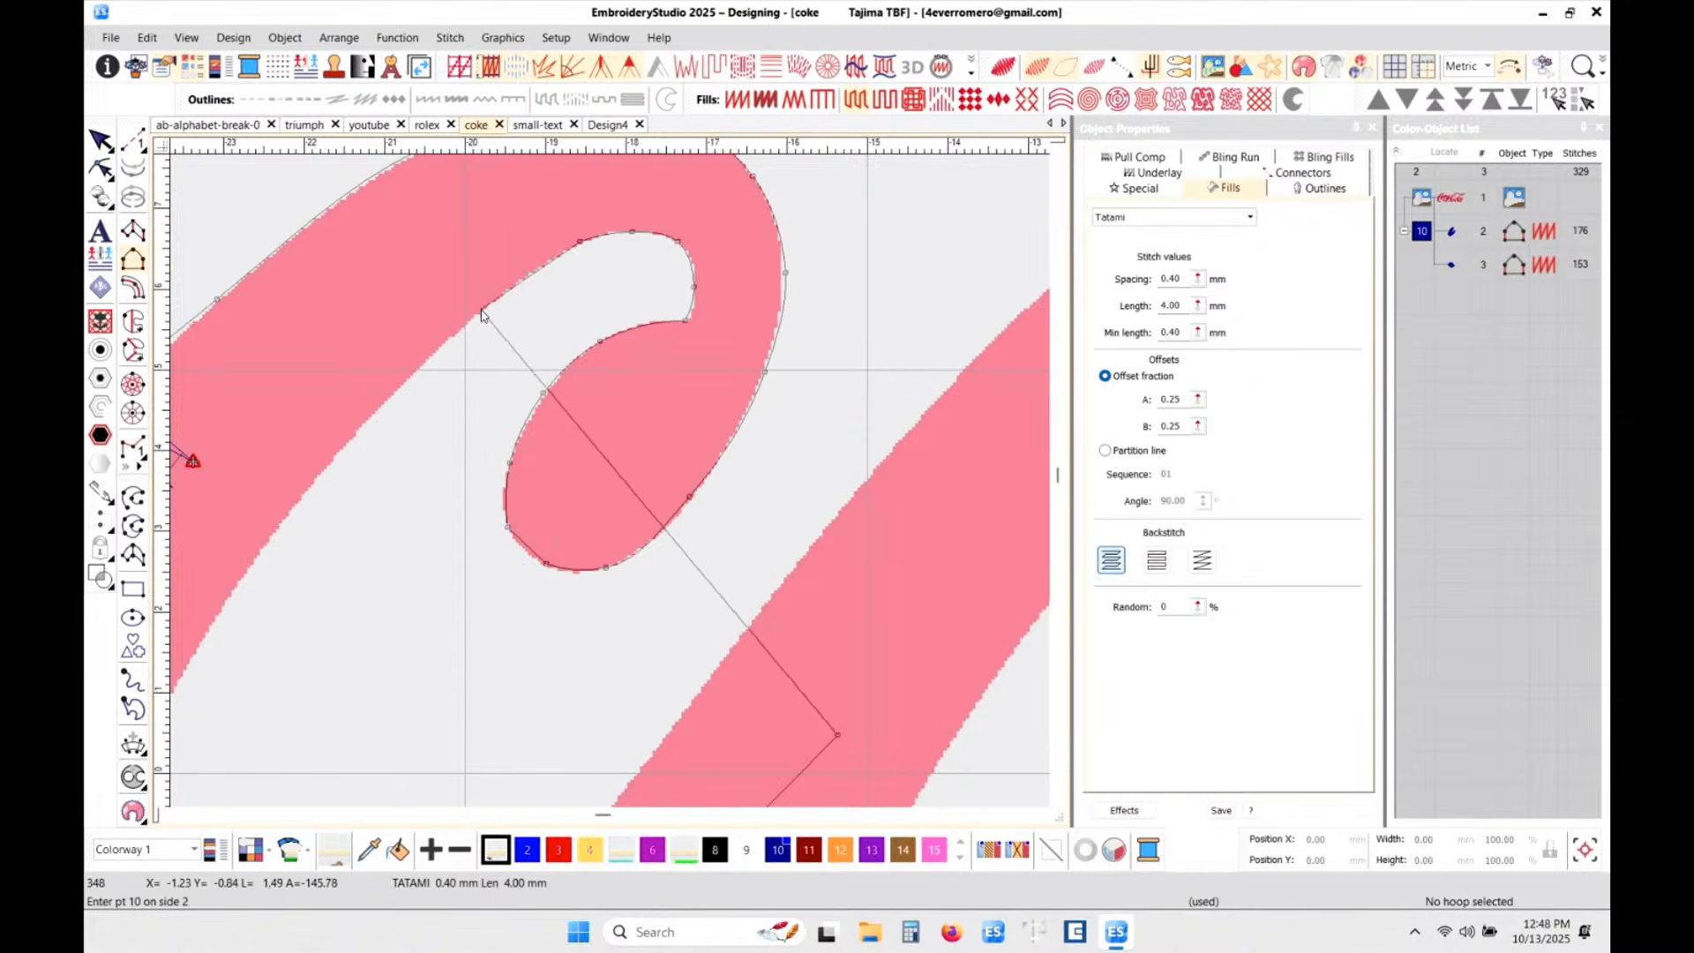
# - Trace side two down the inner left edge of the "c" and into the start of its lower inner curve
pyautogui.rightClick(327, 468)
pyautogui.scroll(-1, 290, 533)
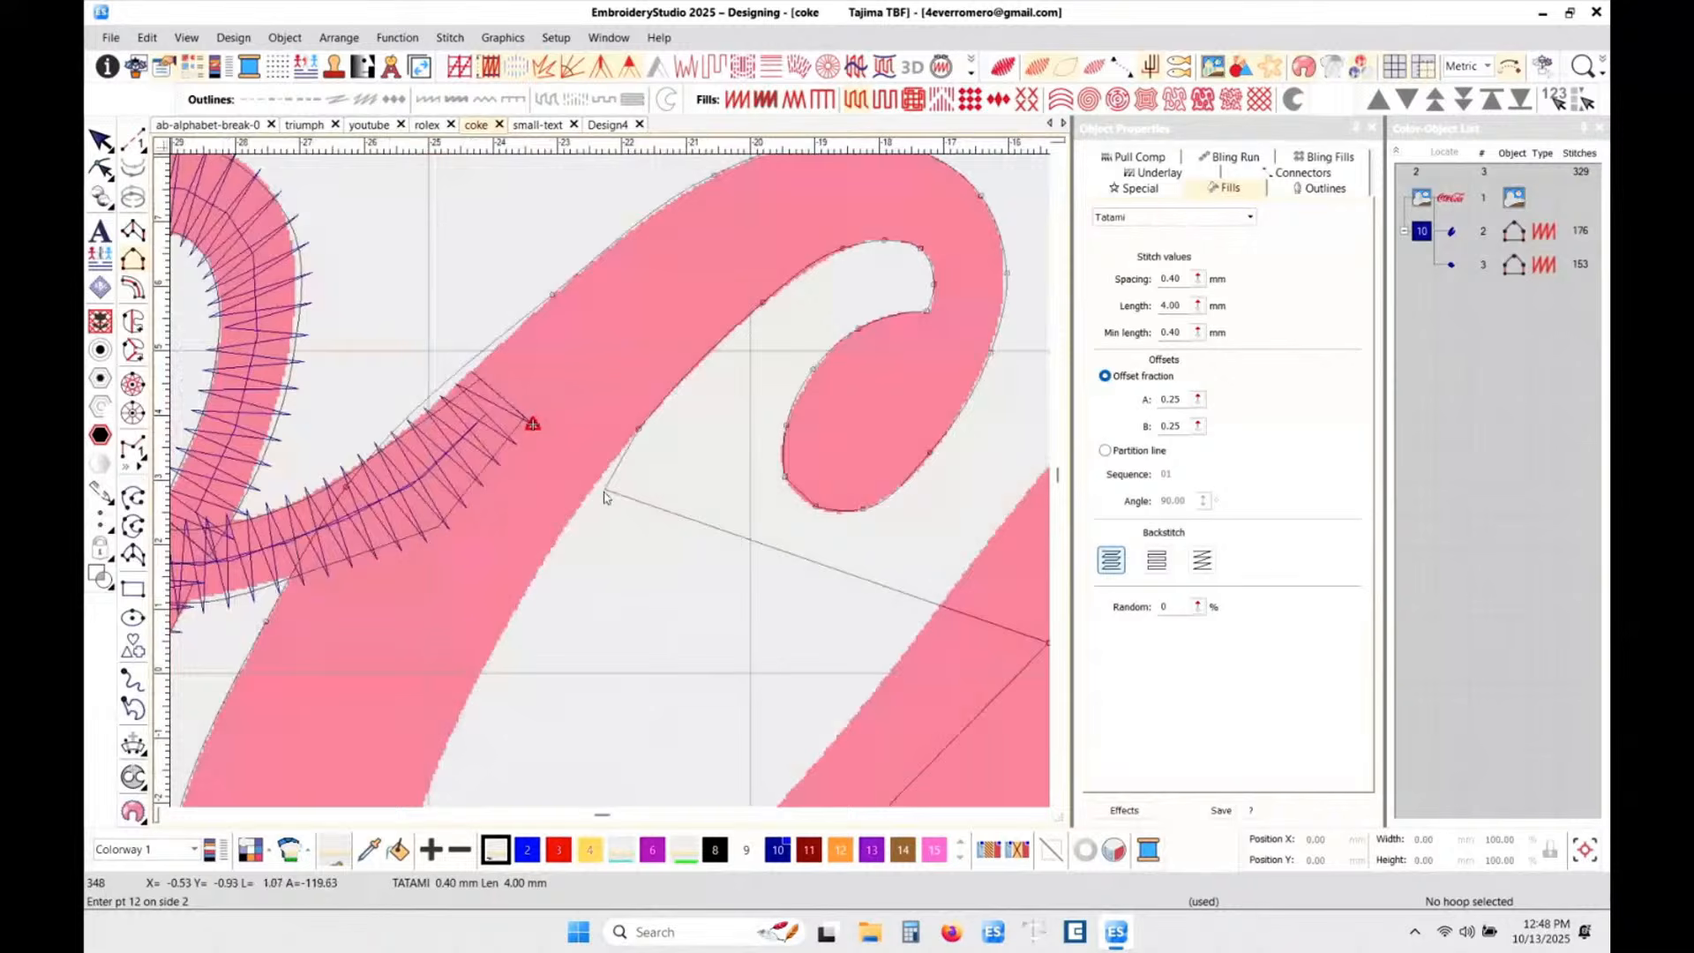
pyautogui.click(526, 601)
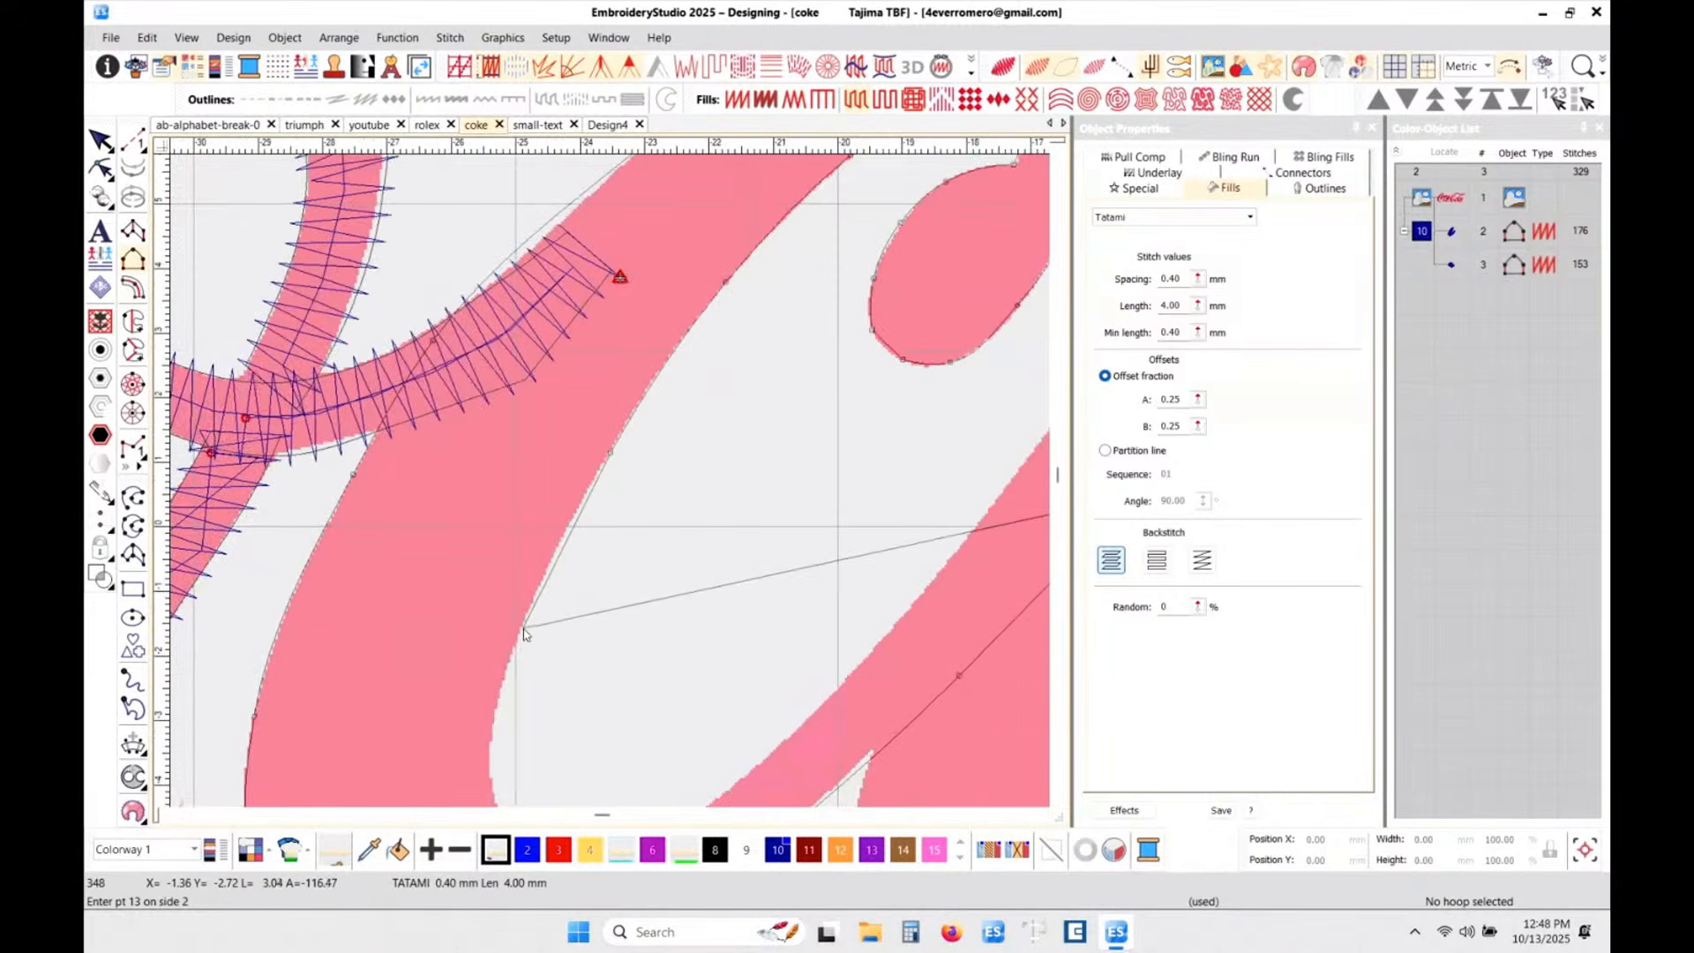
pyautogui.rightClick(522, 628)
pyautogui.rightClick(491, 742)
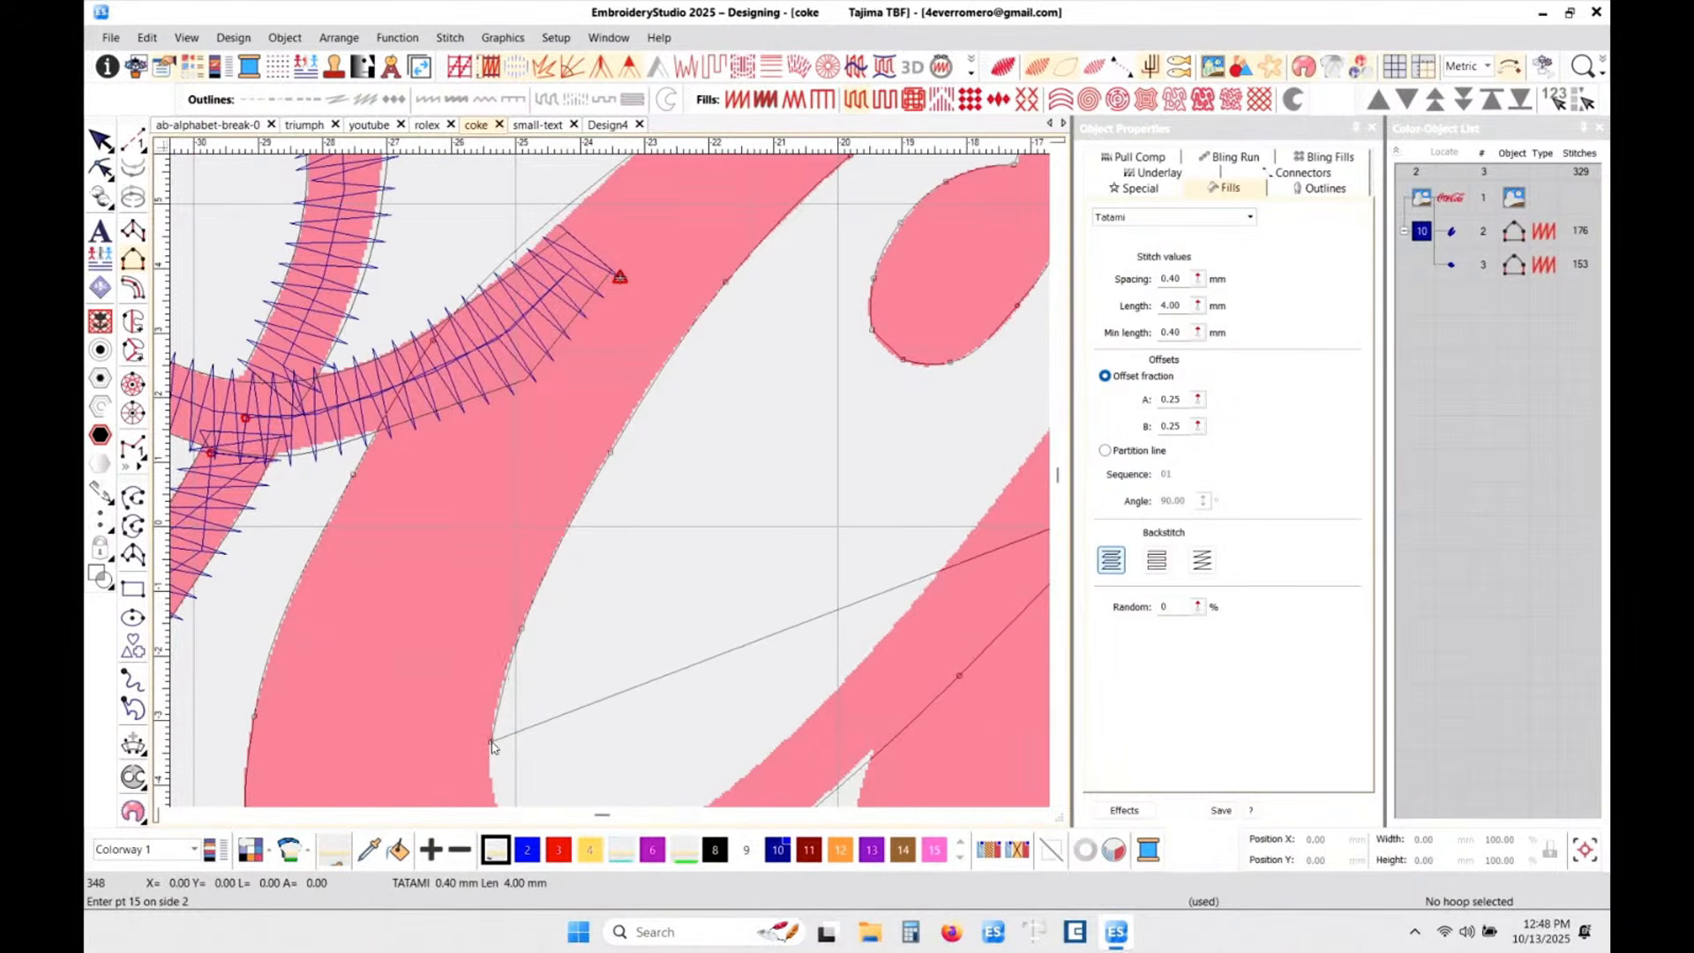
pyautogui.scroll(-1, 491, 747)
pyautogui.rightClick(617, 528)
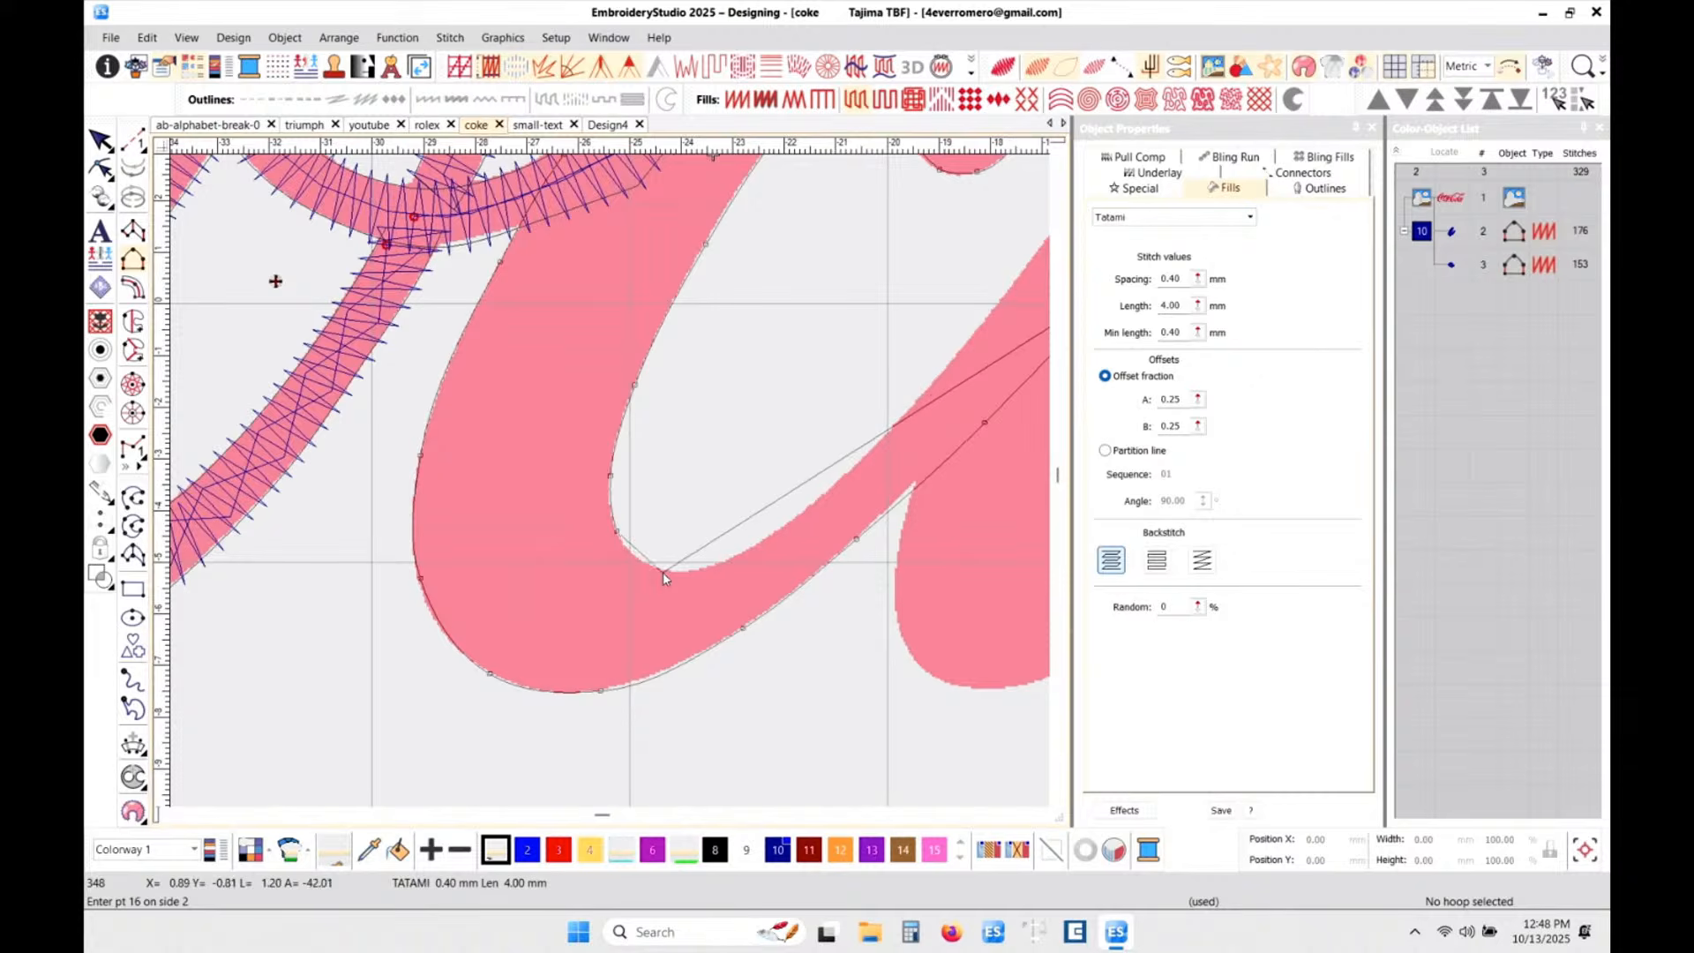
# - Trace side two along the lower inner curve, up the thin connecting stroke into the "a", and complete the column
pyautogui.rightClick(668, 568)
pyautogui.rightClick(738, 554)
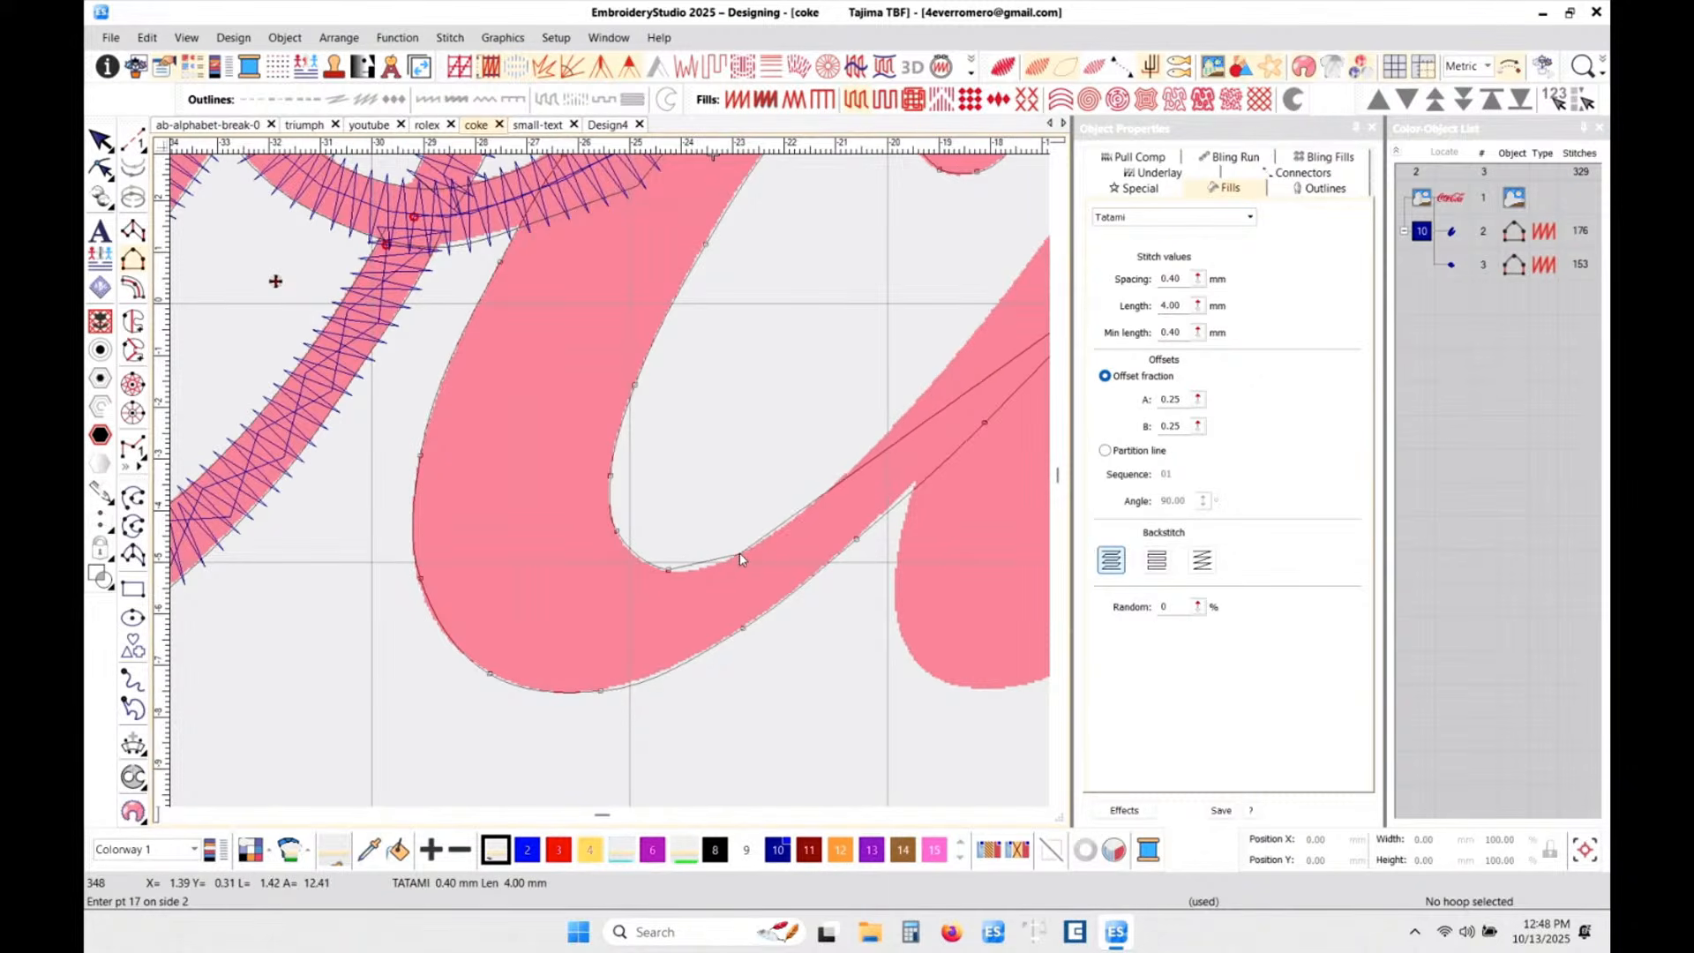
pyautogui.rightClick(842, 477)
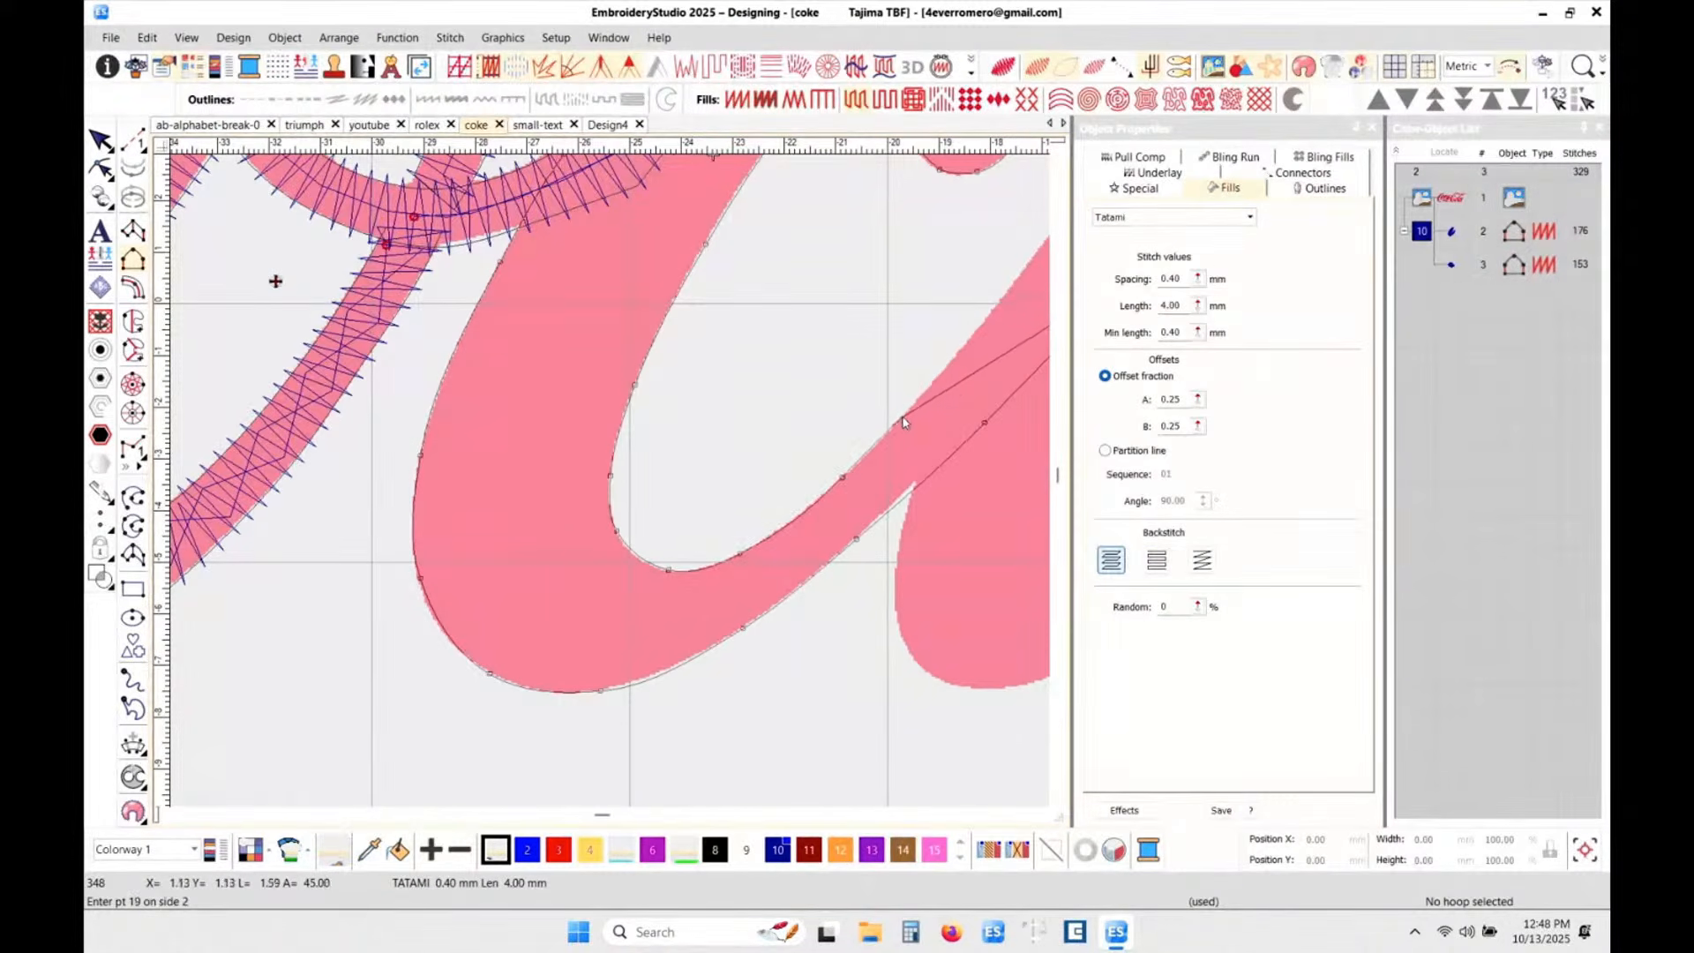
pyautogui.scroll(-1, 920, 402)
pyautogui.rightClick(628, 461)
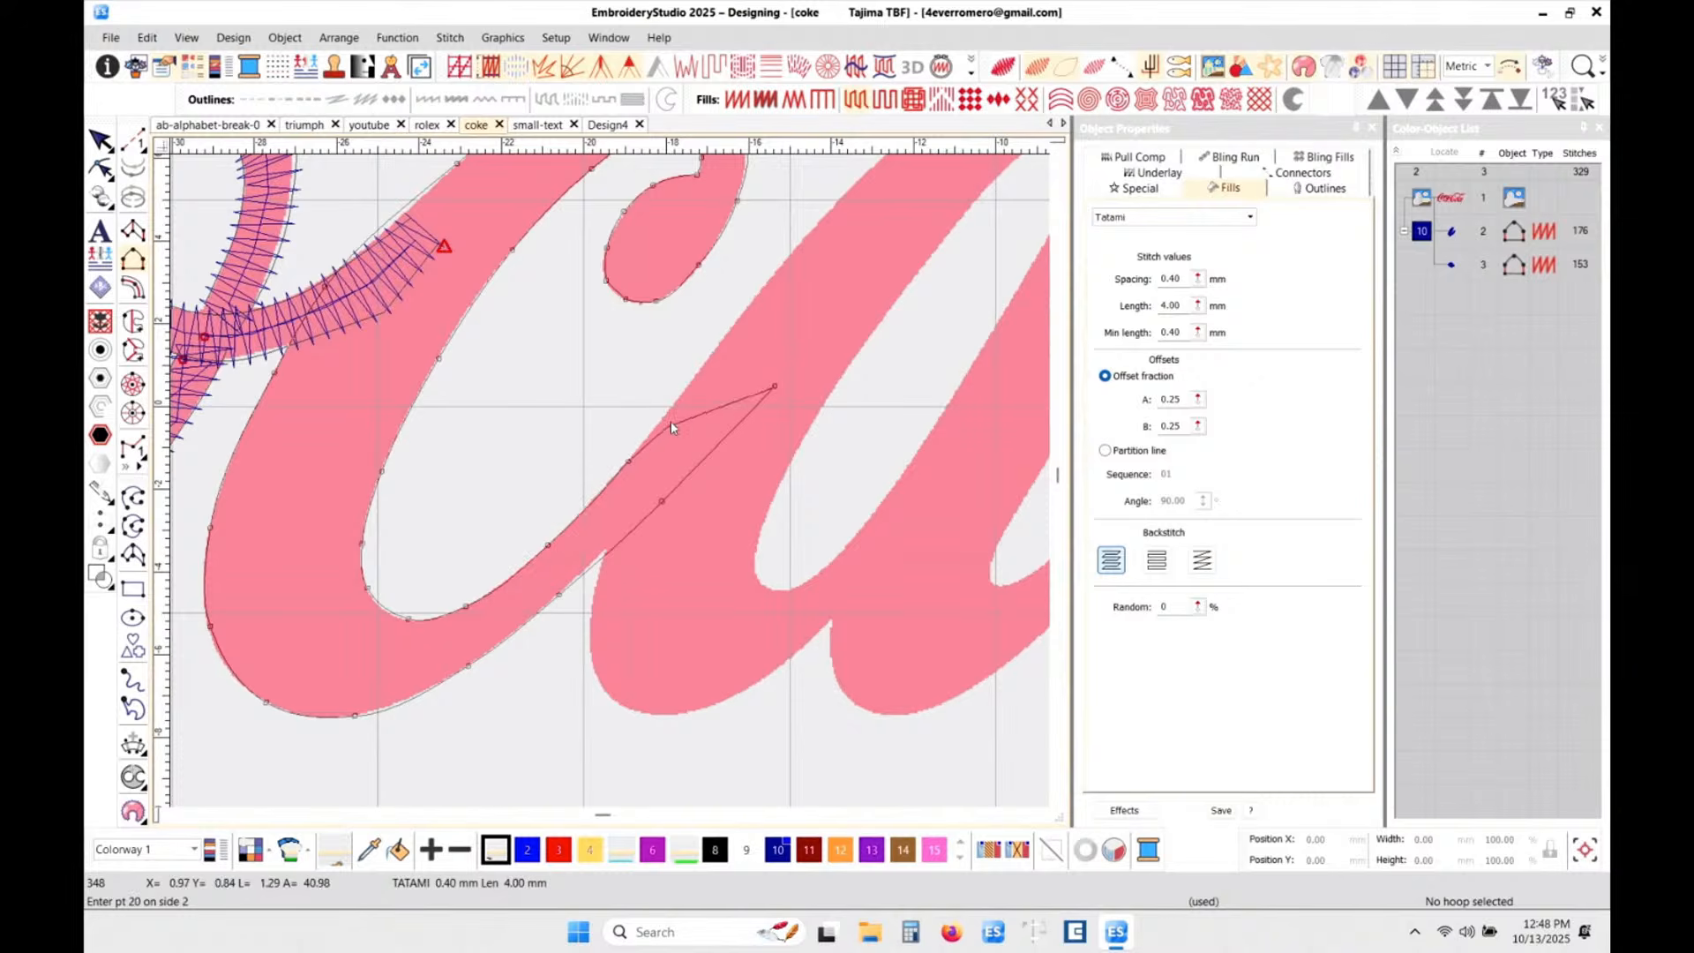
pyautogui.rightClick(743, 351)
pyautogui.press('Return')
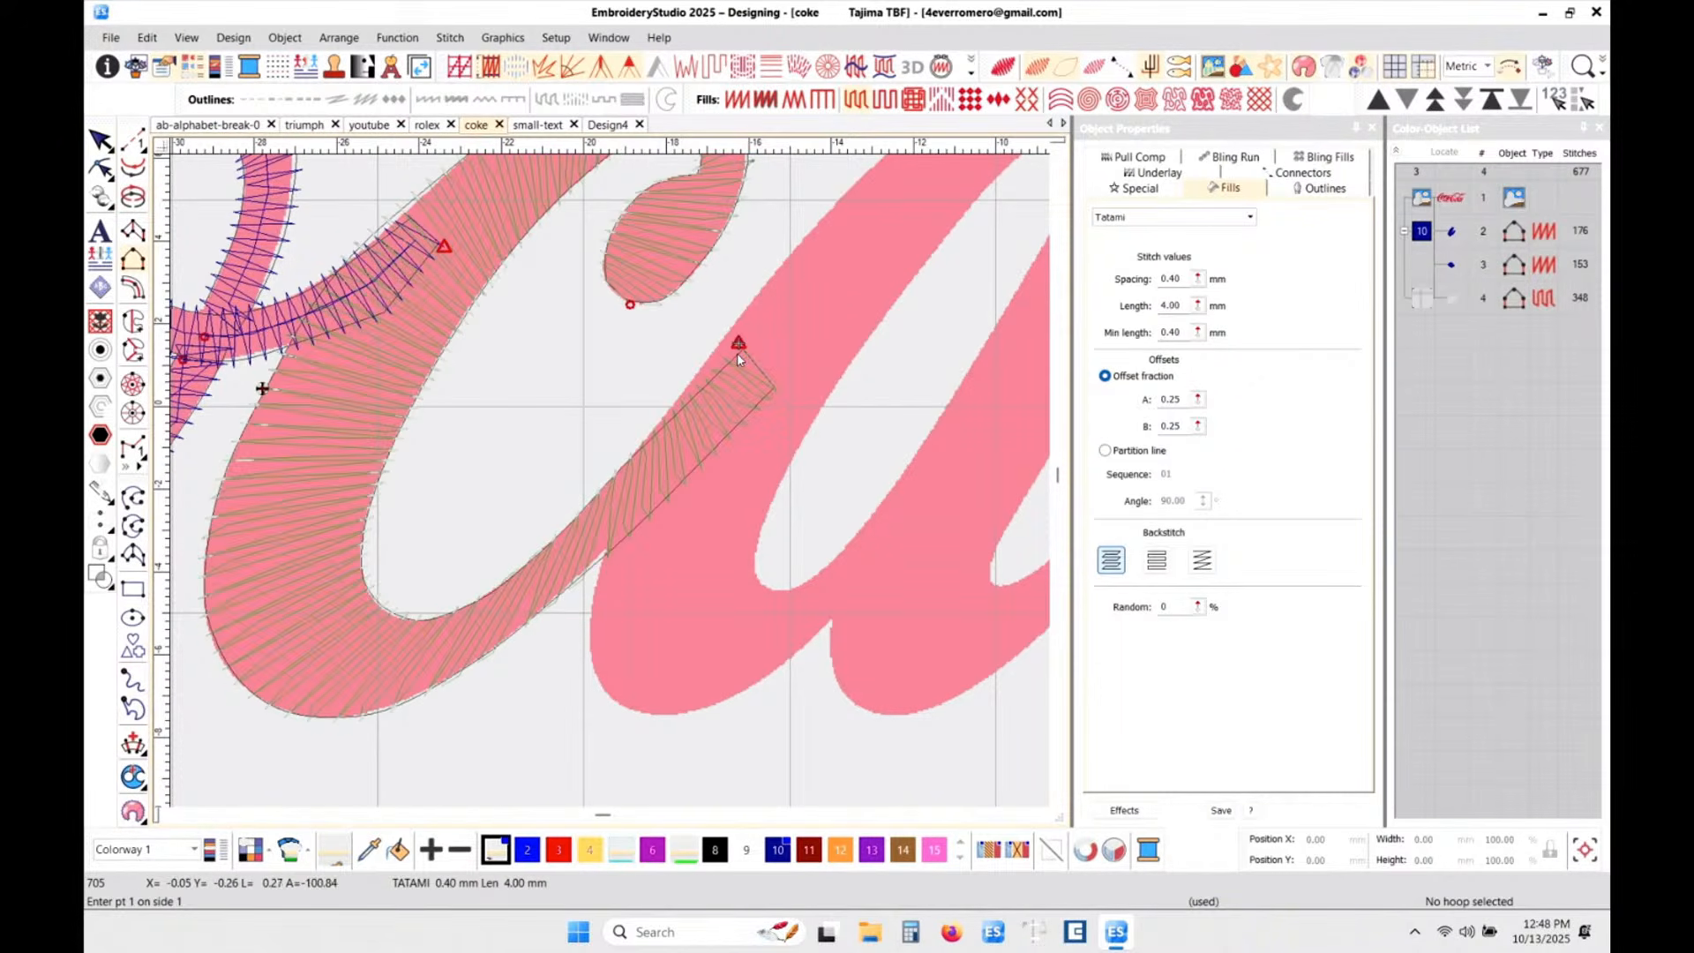
# - Change the new "c" column to Satin fill in colour 10 and display it in realistic TrueView
pyautogui.press('Escape')
pyautogui.click(736, 100)
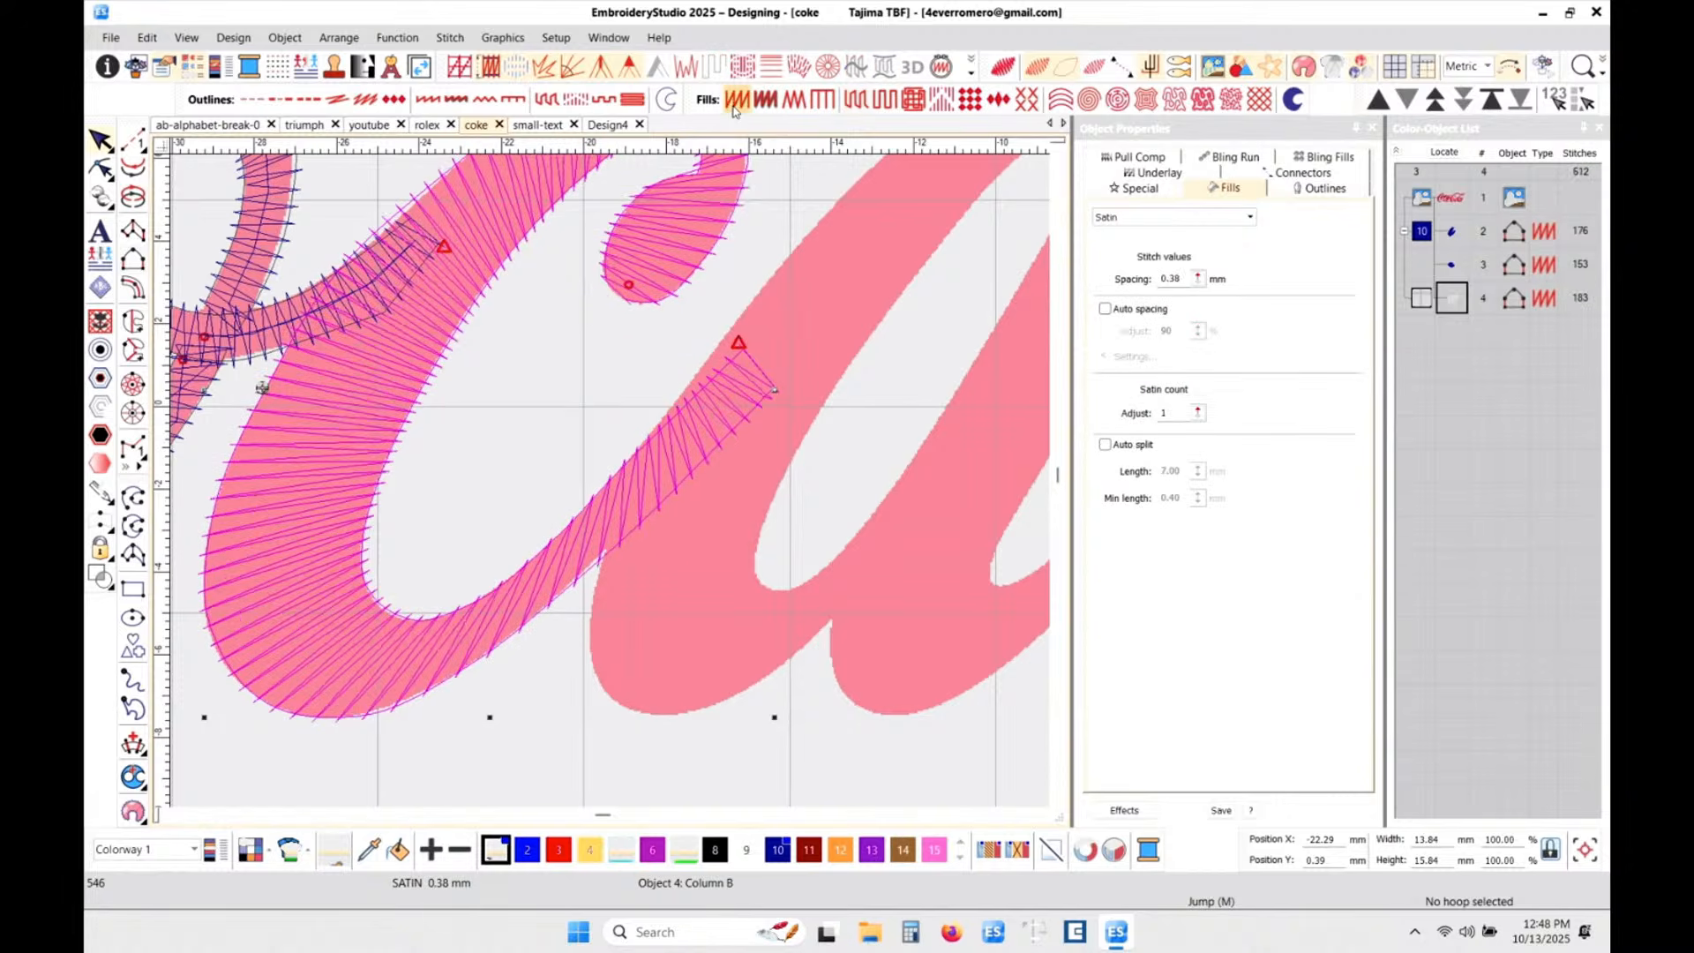
pyautogui.click(776, 849)
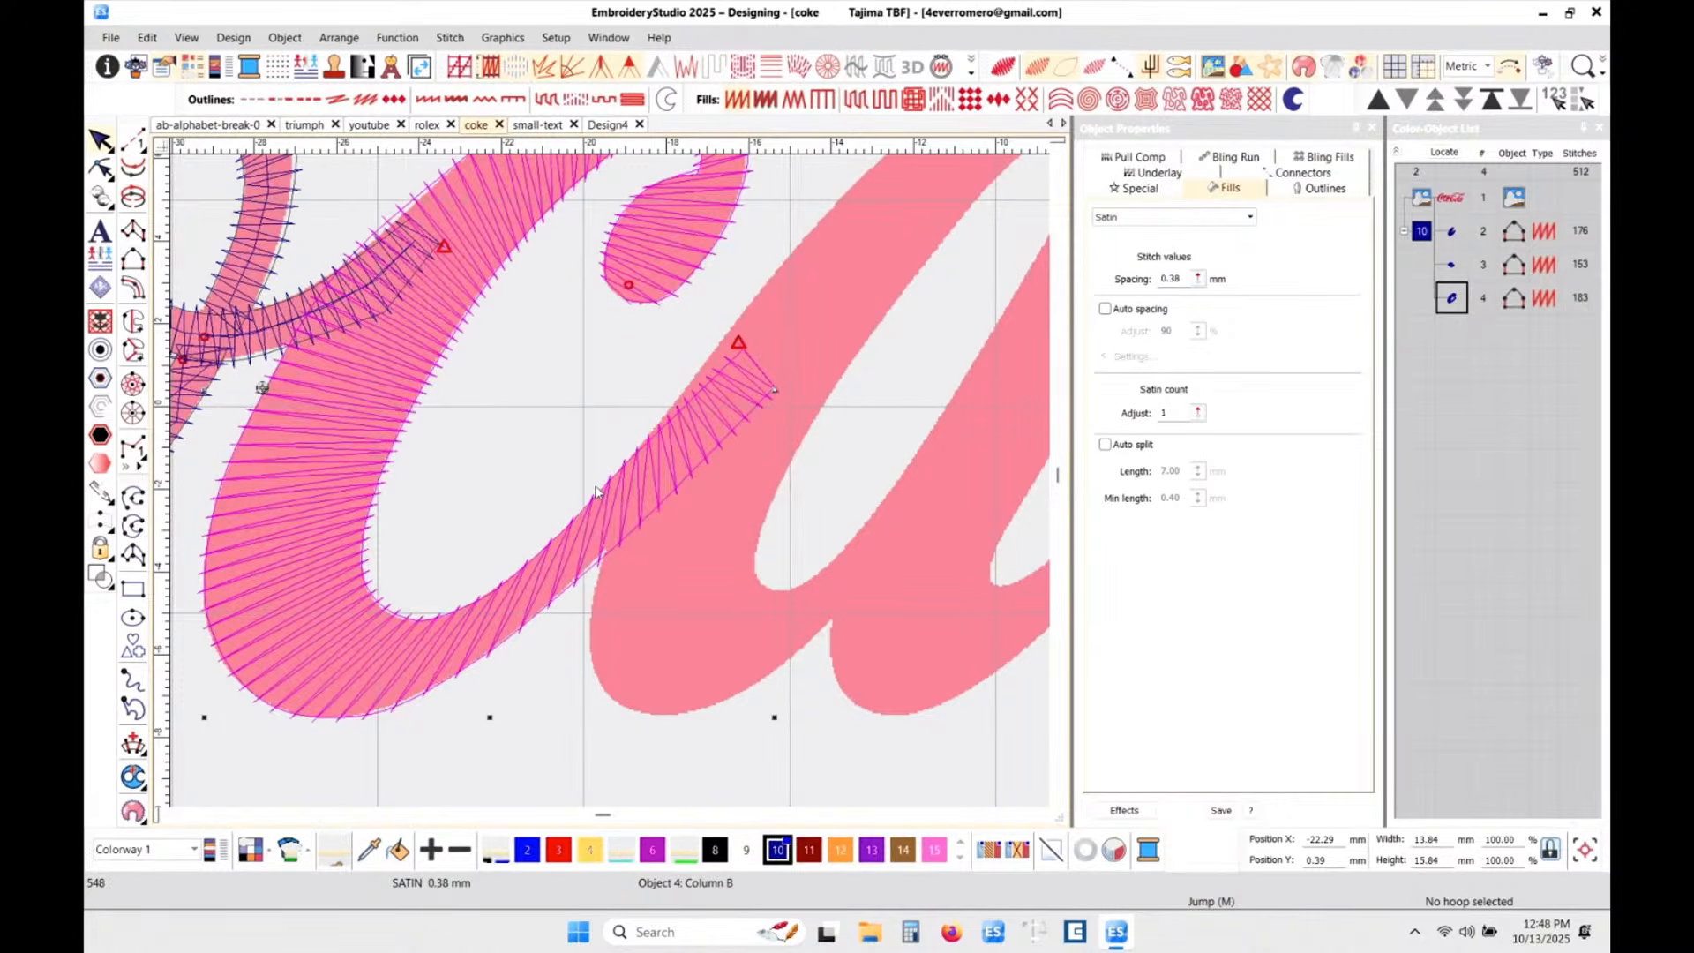
pyautogui.scroll(-3, 610, 486)
pyautogui.press('t')
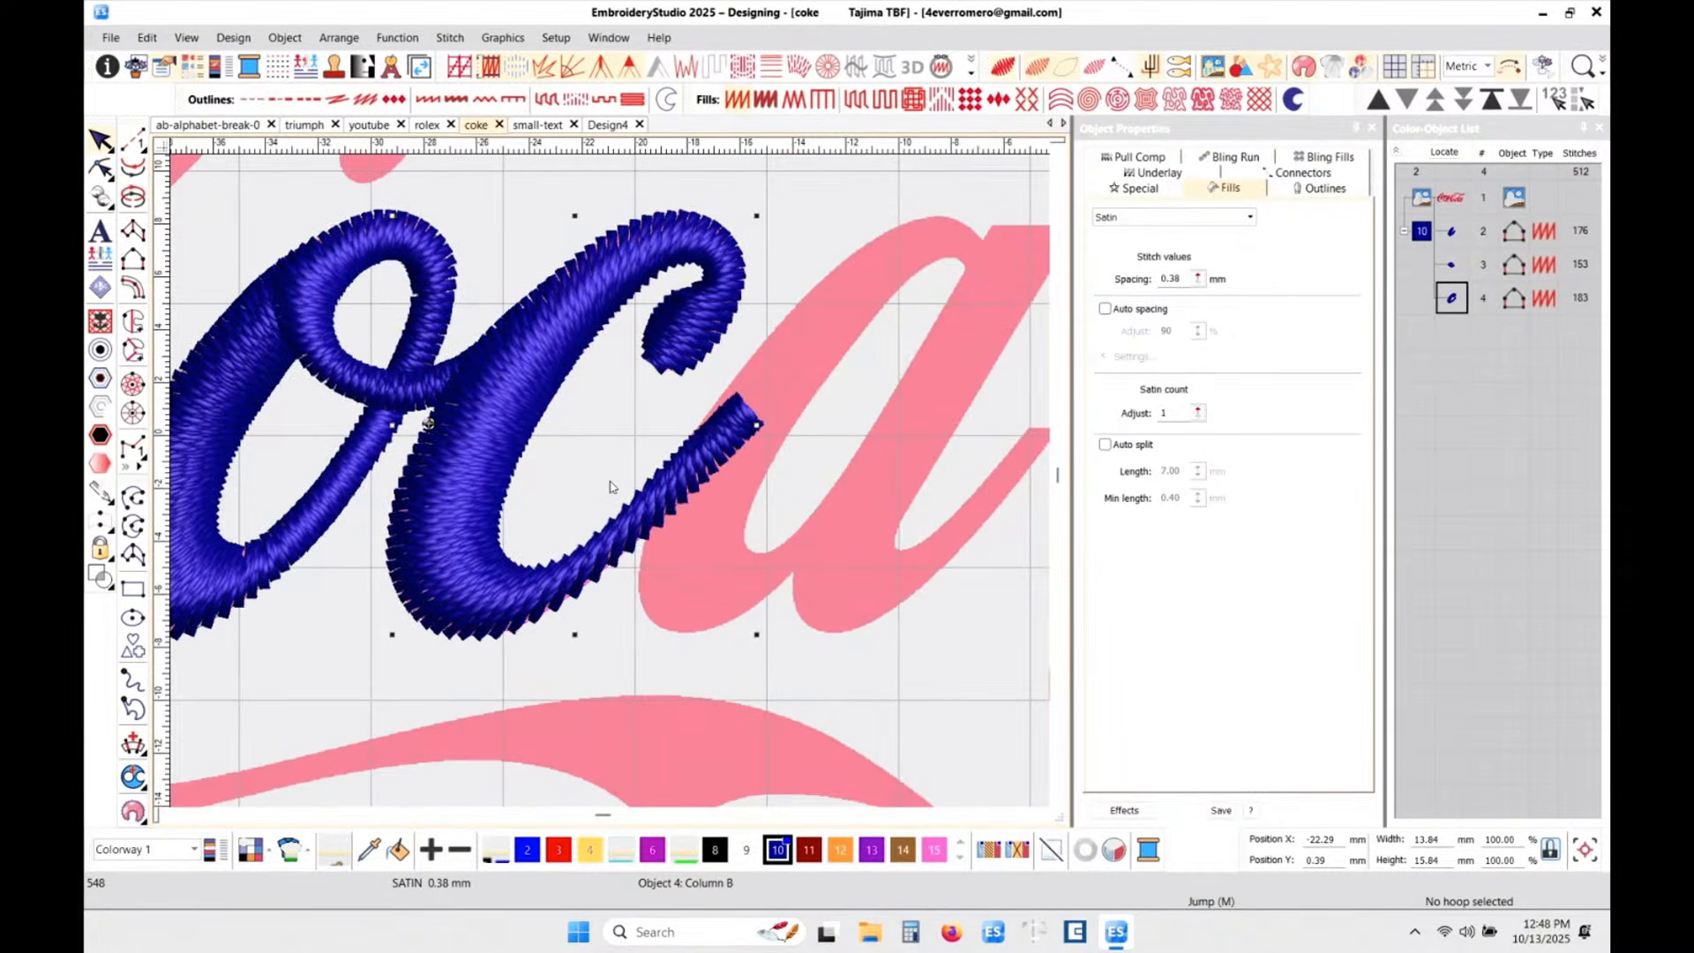
# - Add a stitch angle line across the thin connecting stroke of the "c", then deselect the object
pyautogui.hotkey('ctrl', 'h')
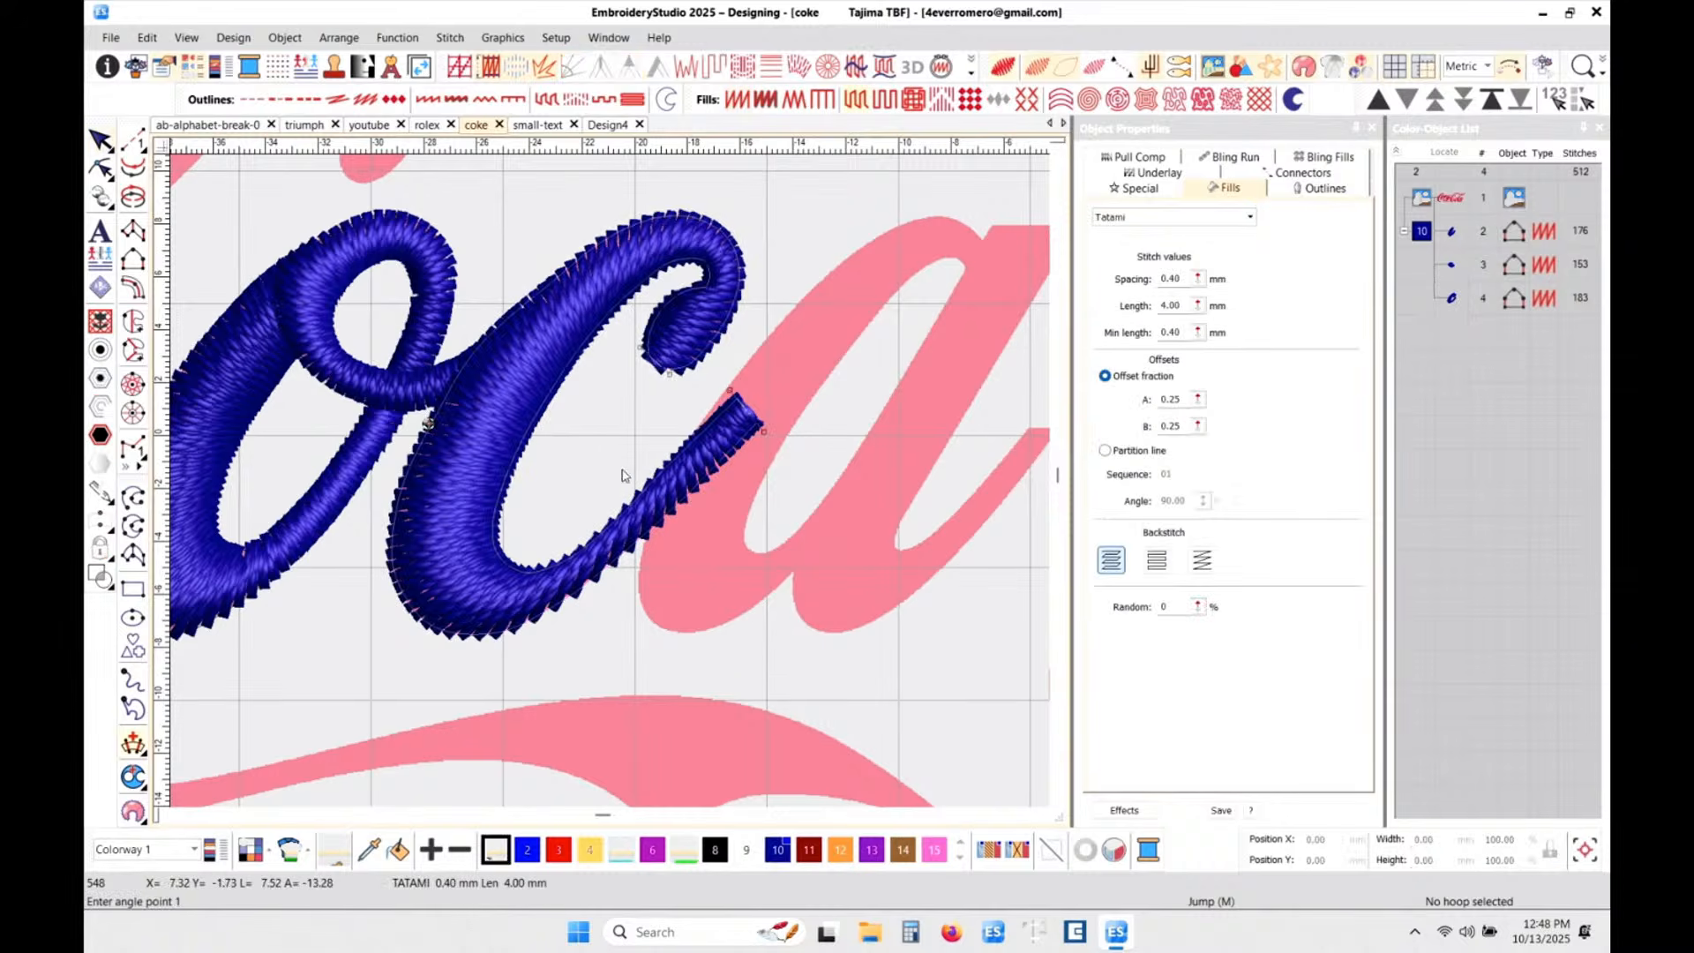
pyautogui.click(627, 476)
pyautogui.click(702, 539)
pyautogui.press('Return')
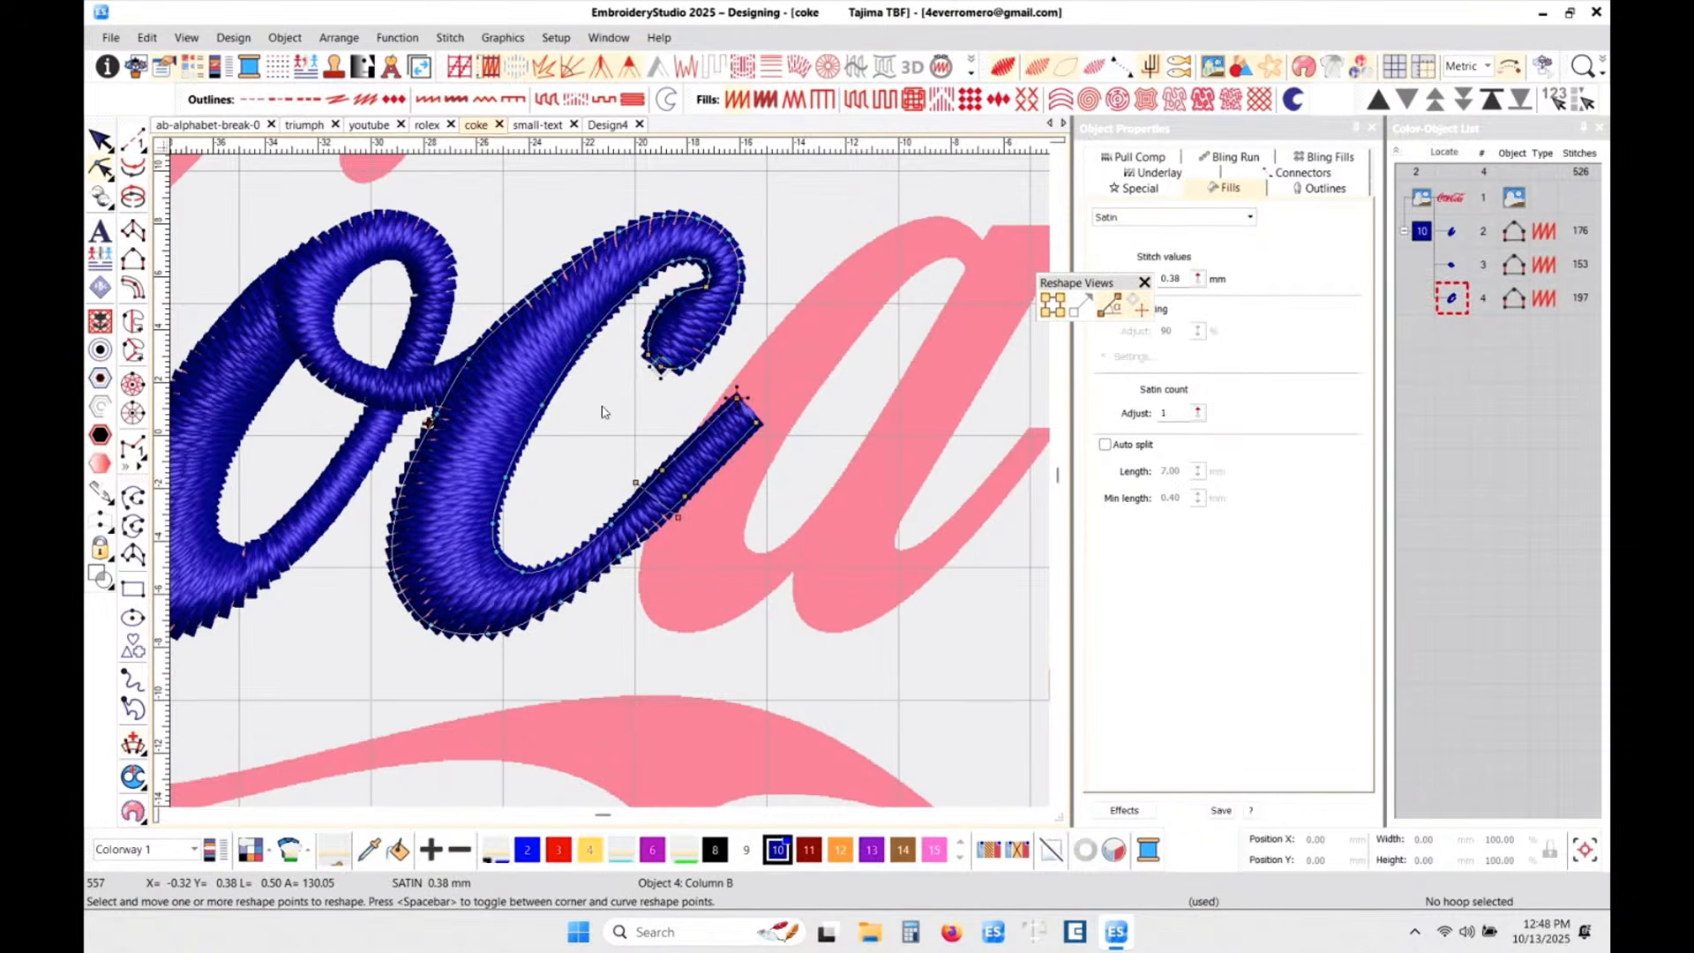
pyautogui.press('Escape')
pyautogui.click(801, 675)
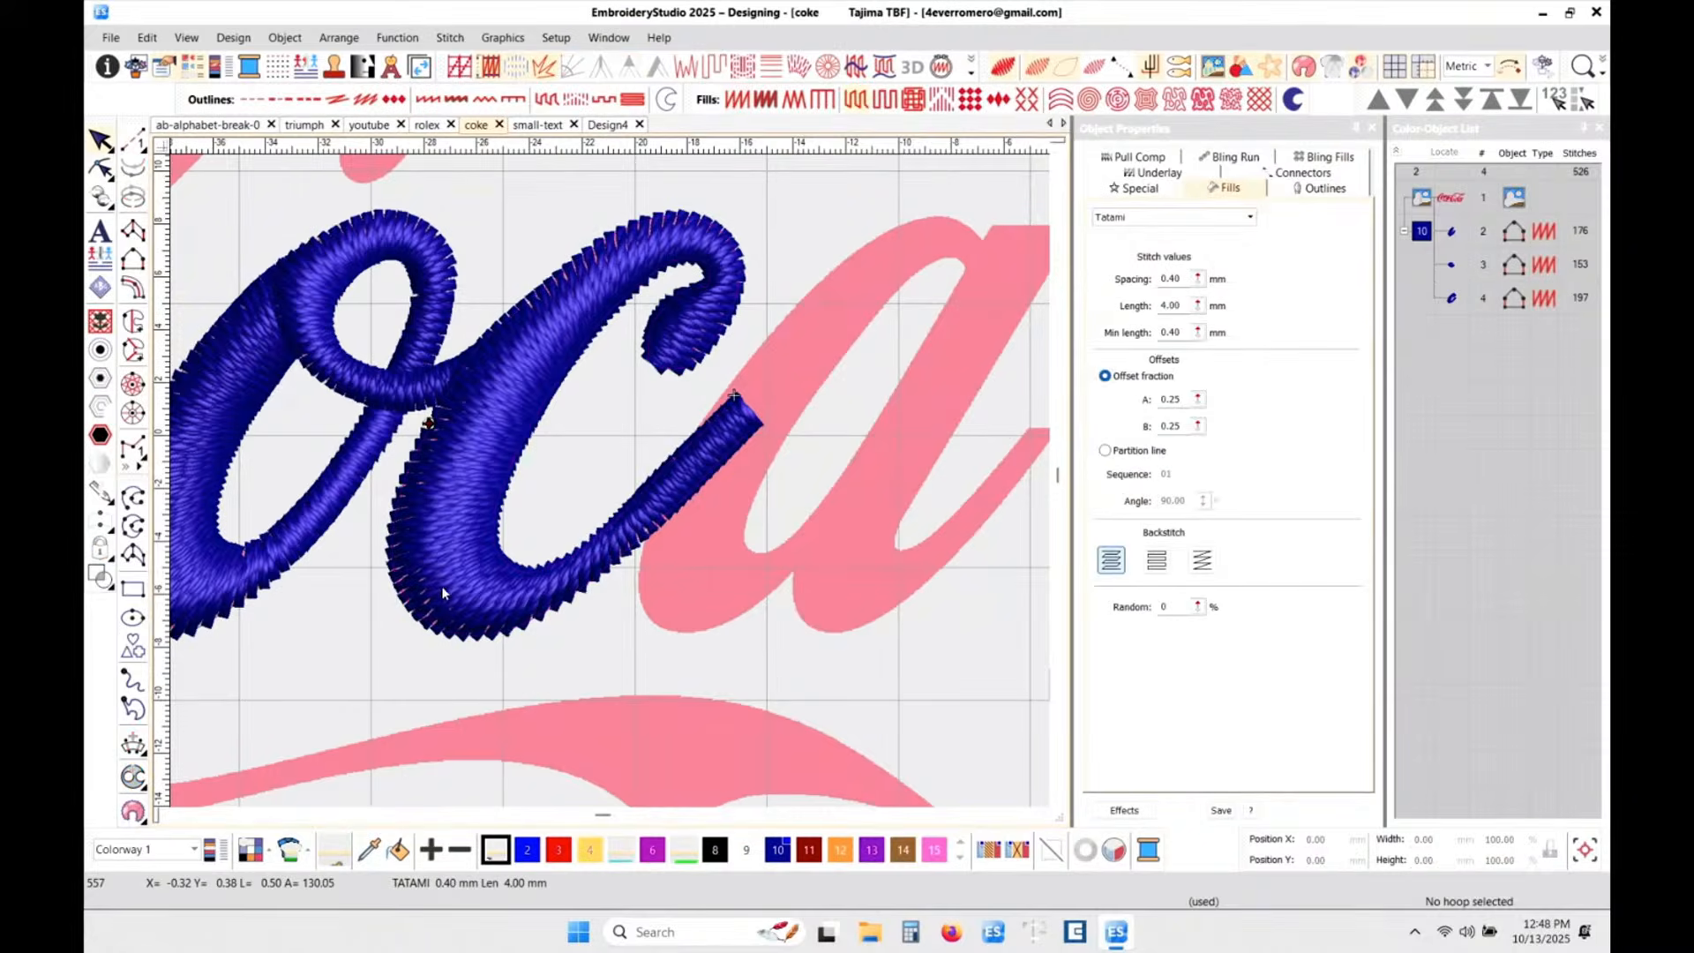
# - Recolor all three satin segments of the "o" and "c" to red colour 3, then deselect them
pyautogui.scroll(-3, 437, 569)
pyautogui.click(1421, 232)
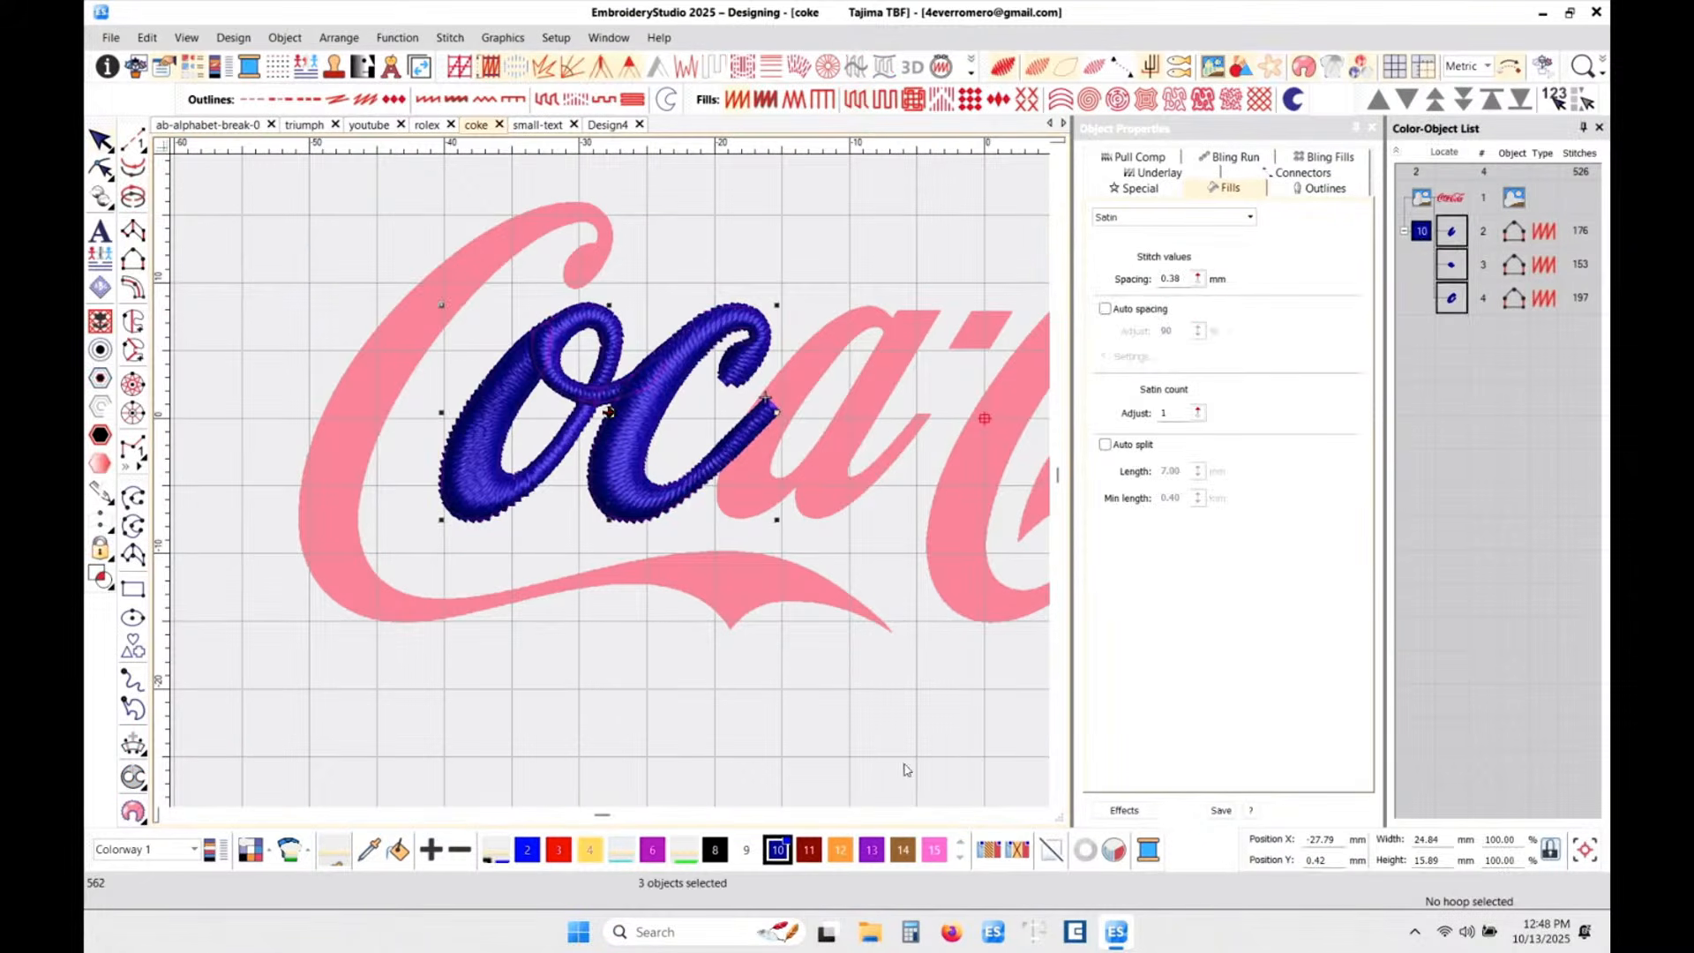
pyautogui.click(559, 850)
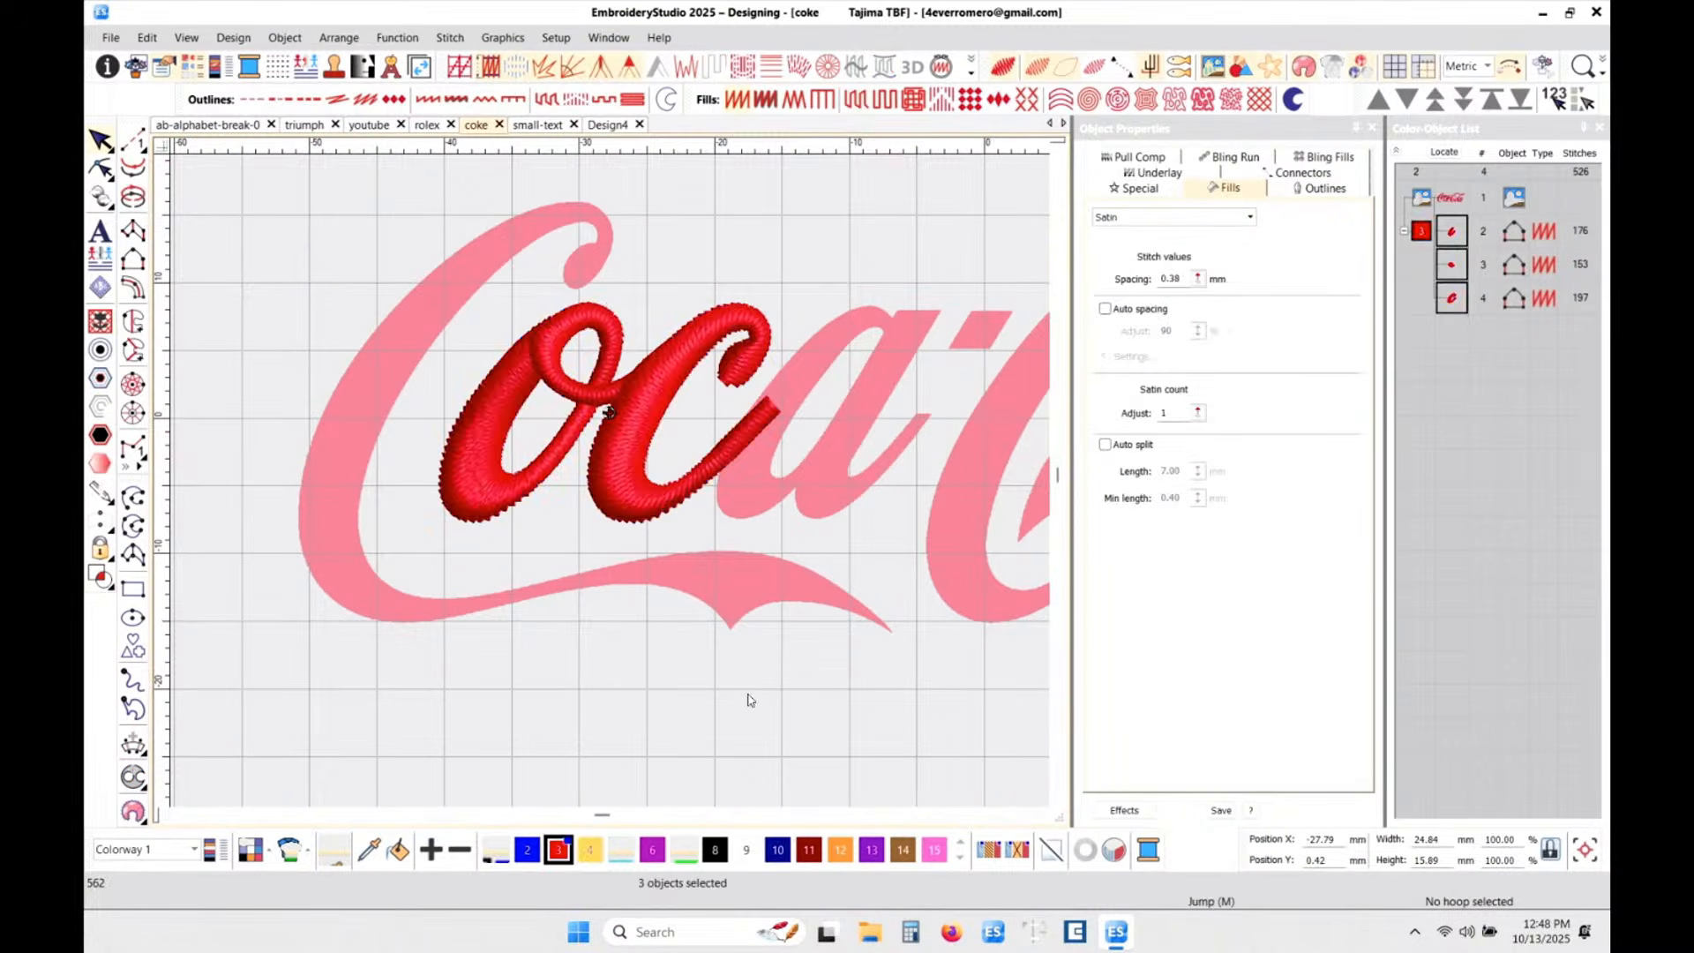
pyautogui.click(748, 700)
# - Check the red stitching and the pull compensation of the "c", then enable its first underlay as Zigzag
pyautogui.scroll(3, 610, 486)
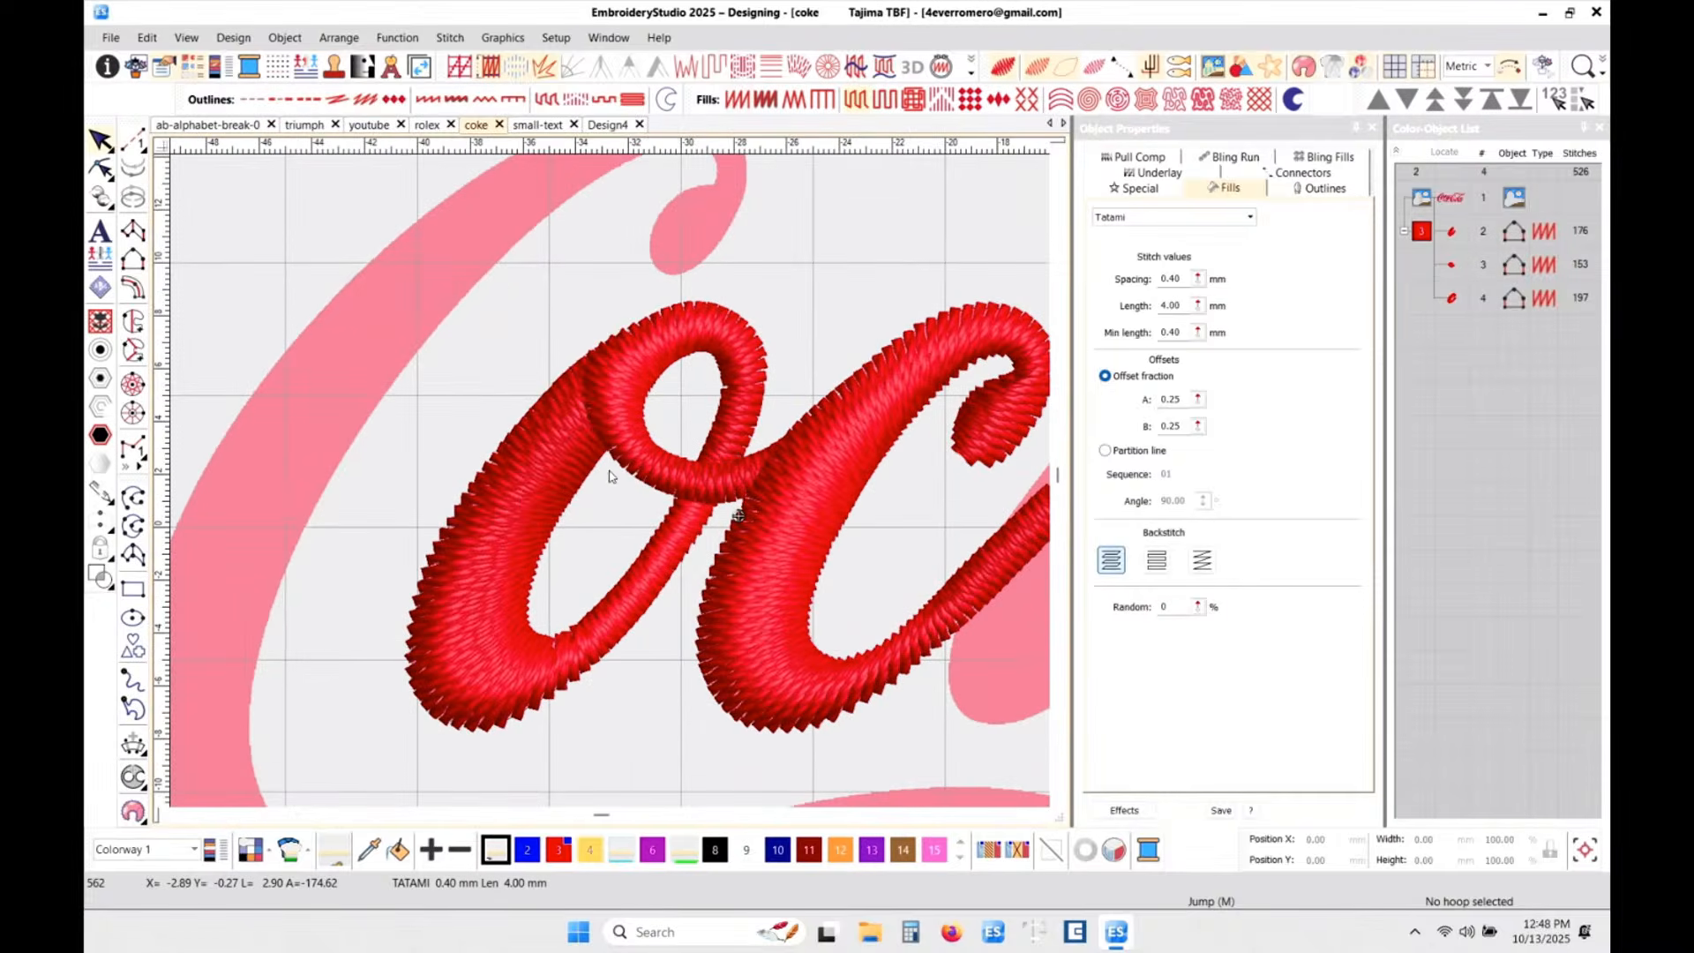
pyautogui.scroll(-3, 613, 473)
pyautogui.scroll(5, 612, 473)
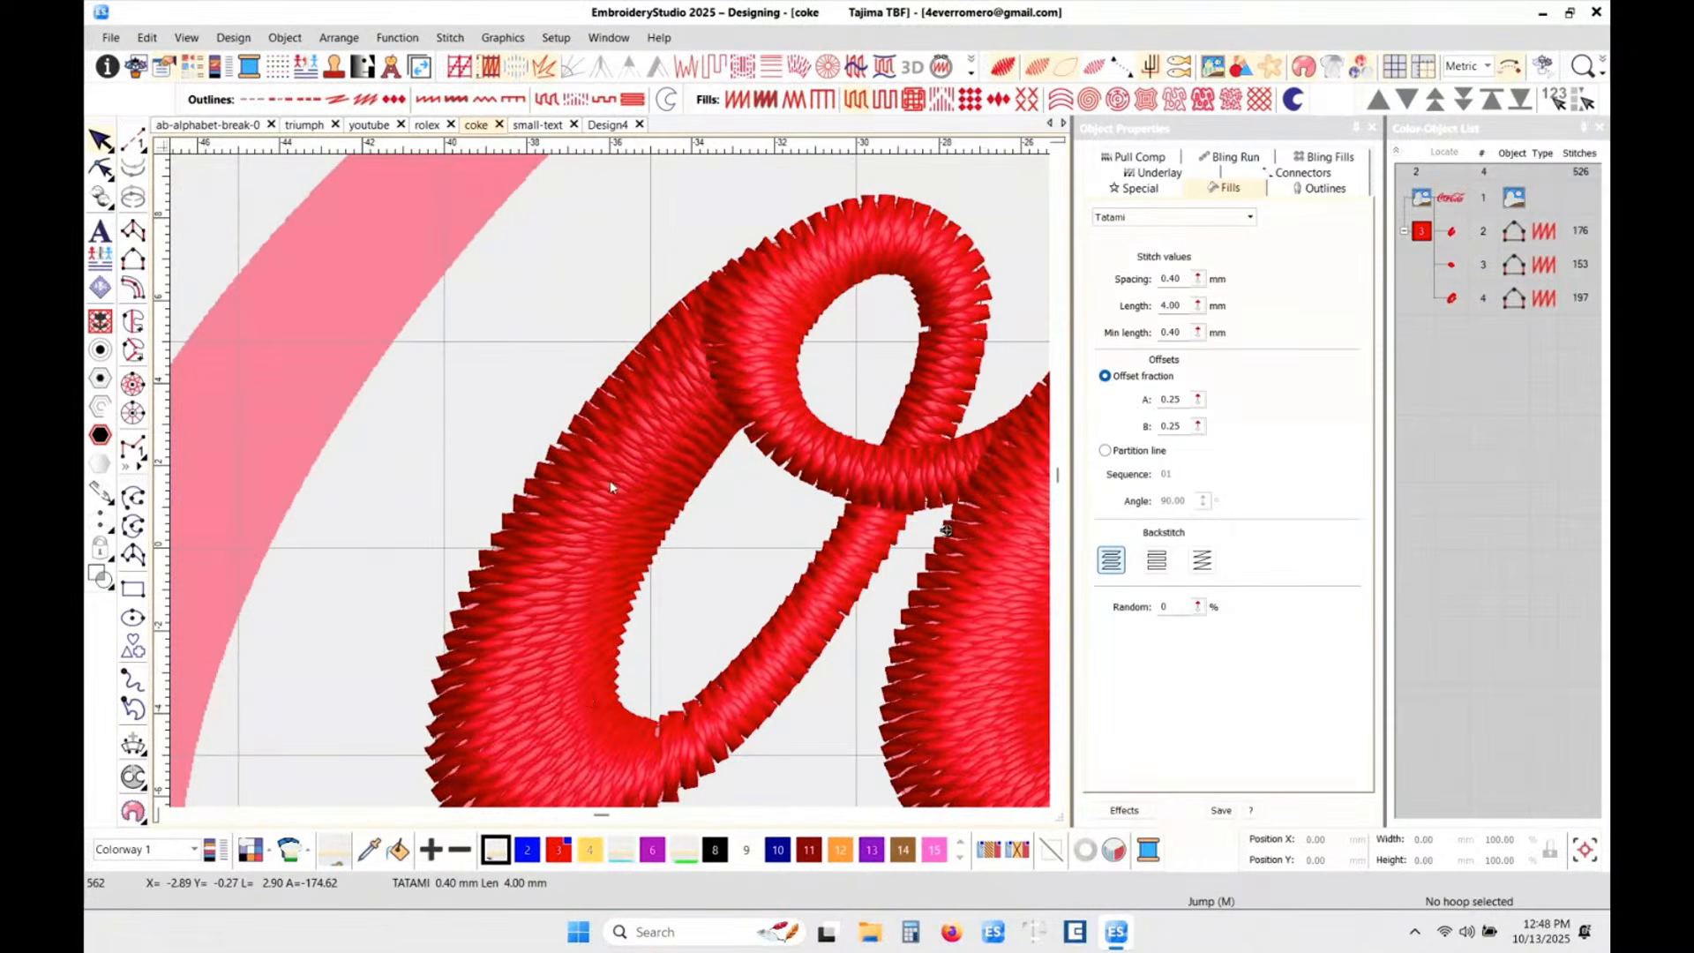
pyautogui.scroll(-3, 612, 481)
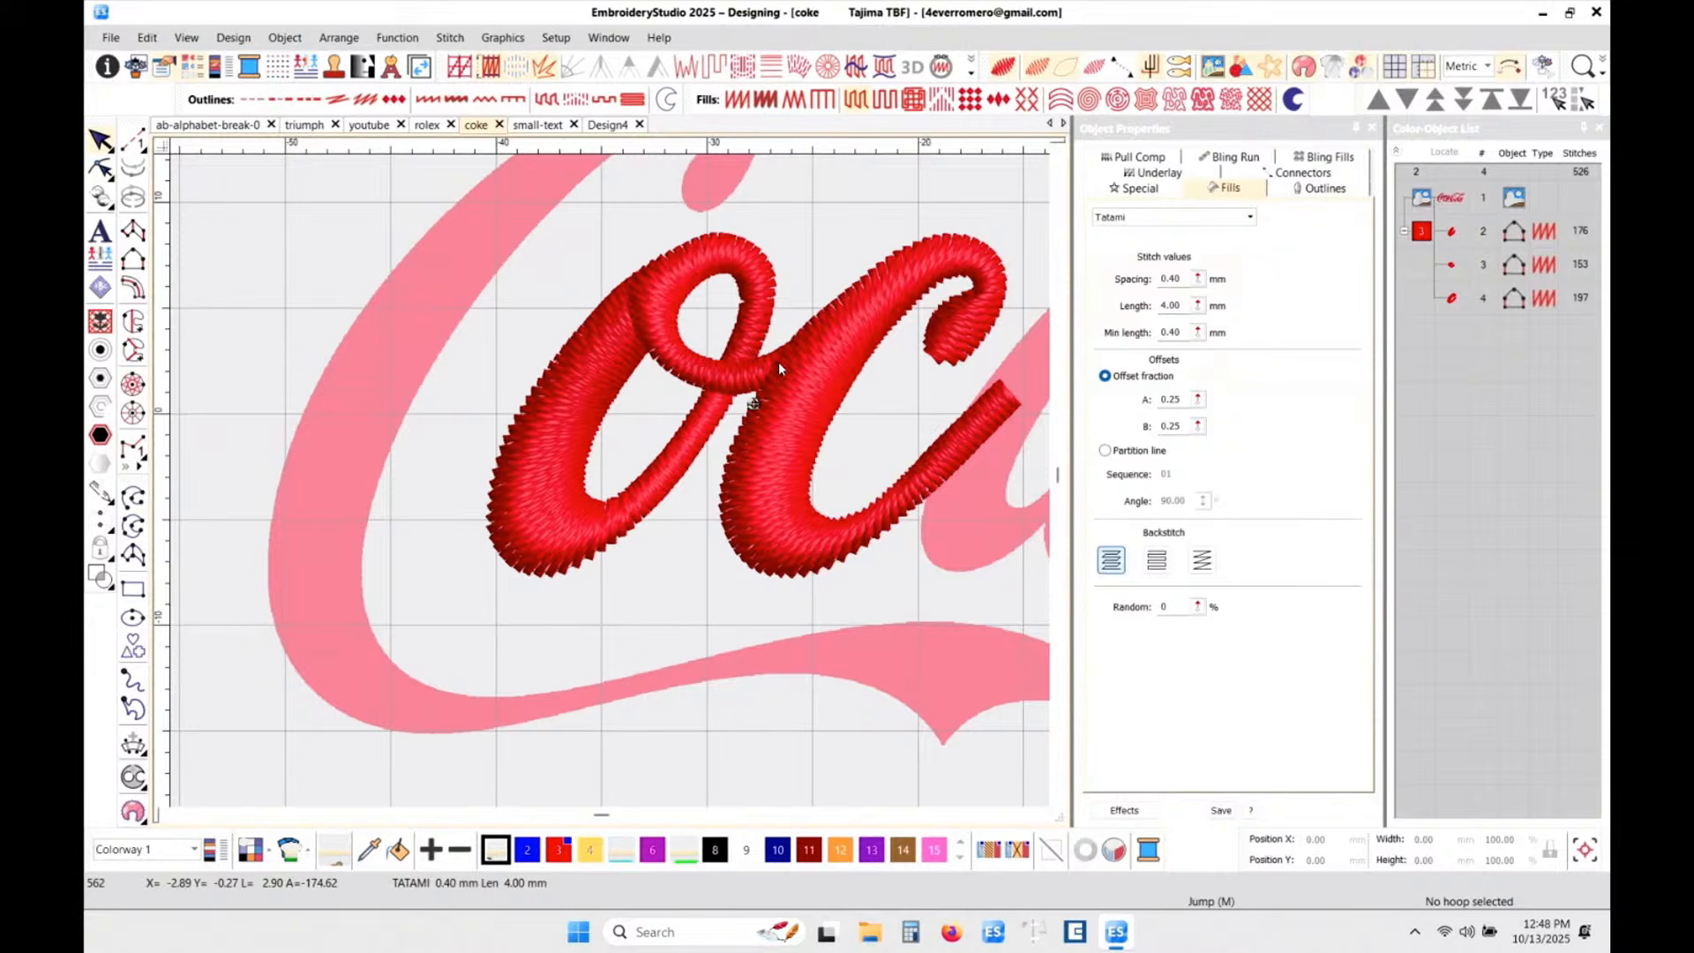
pyautogui.scroll(2, 785, 362)
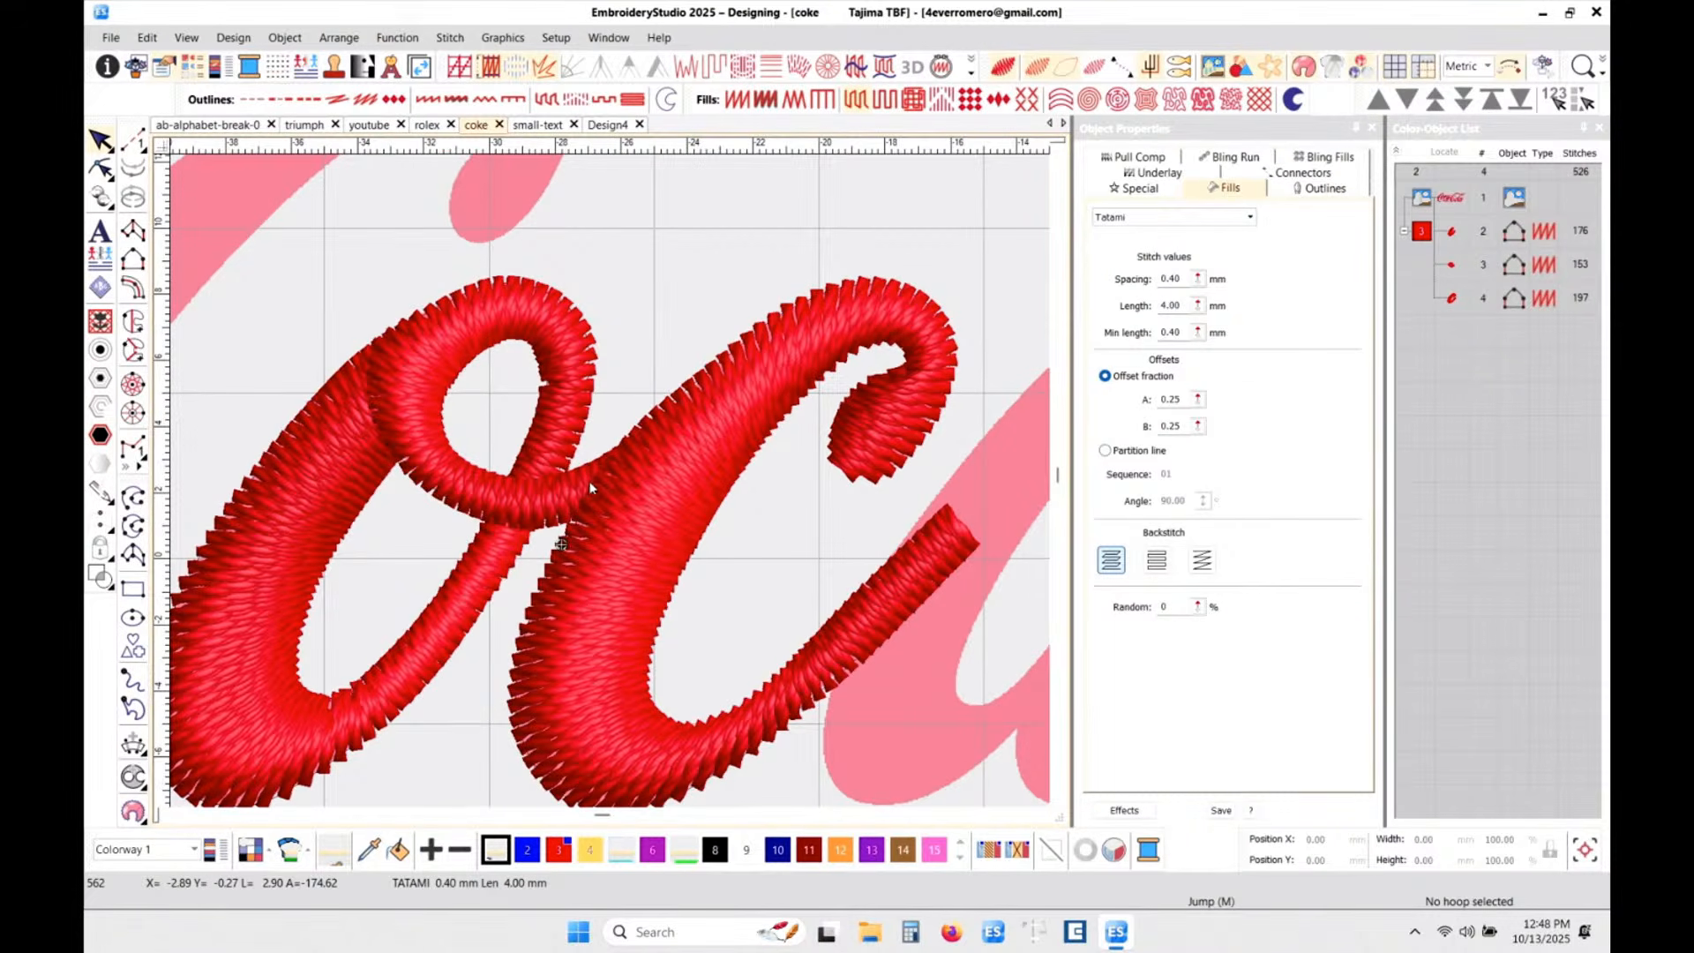
pyautogui.scroll(-4, 729, 367)
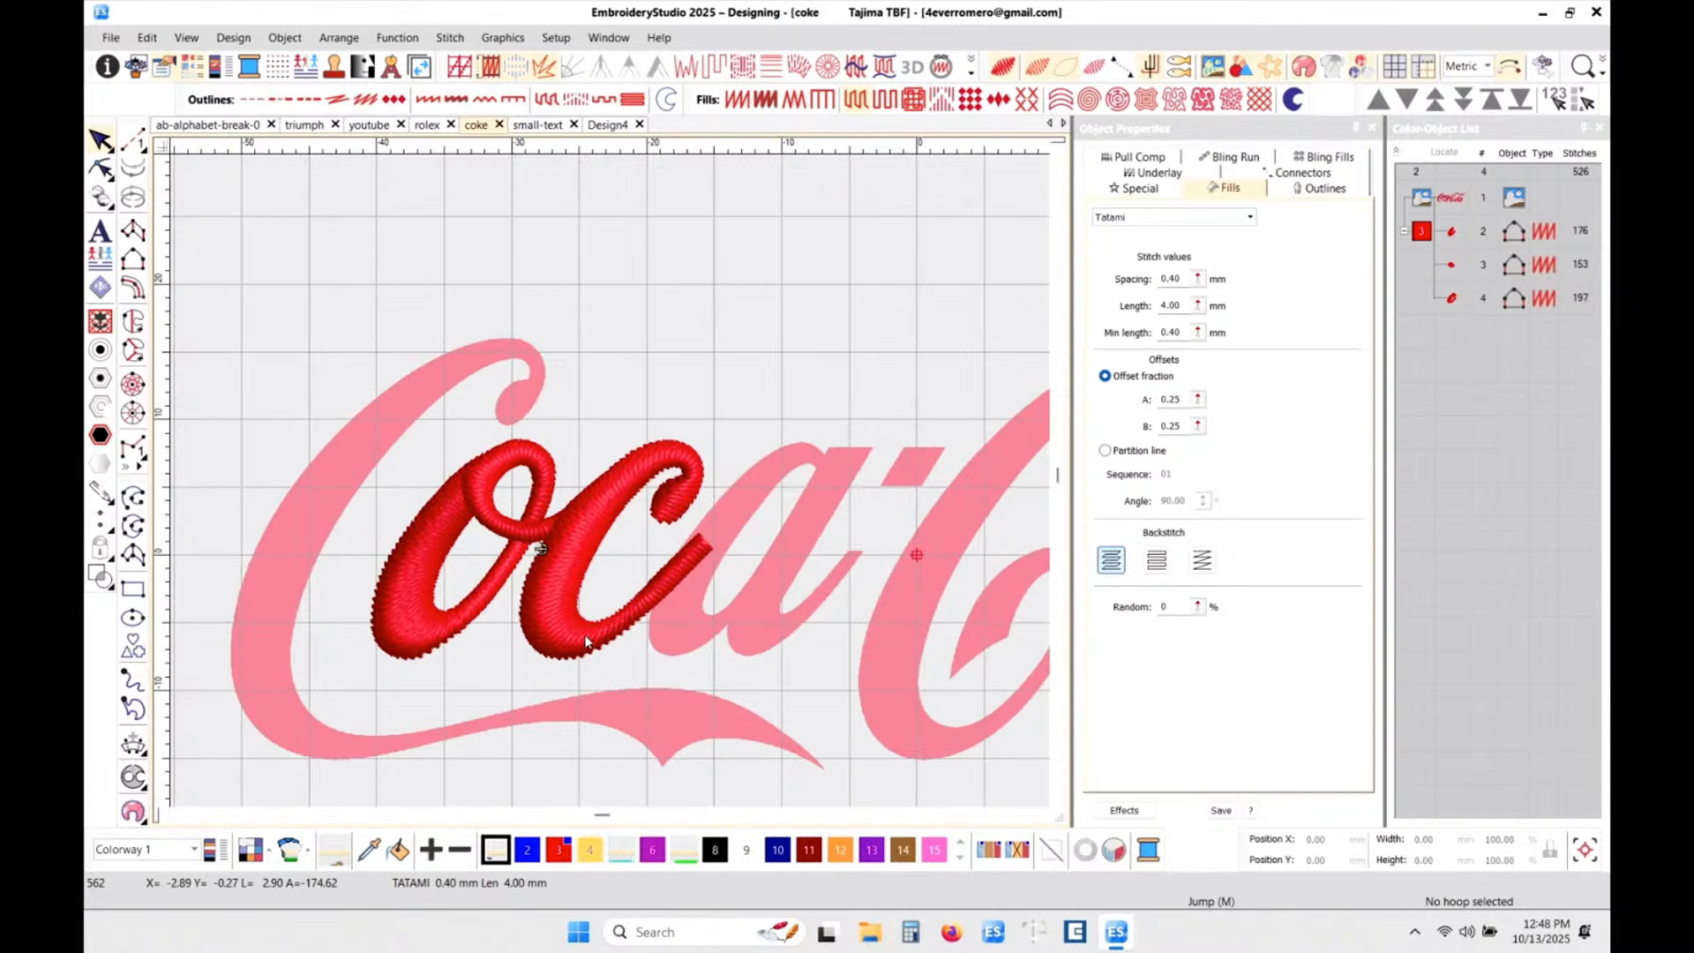
pyautogui.click(568, 628)
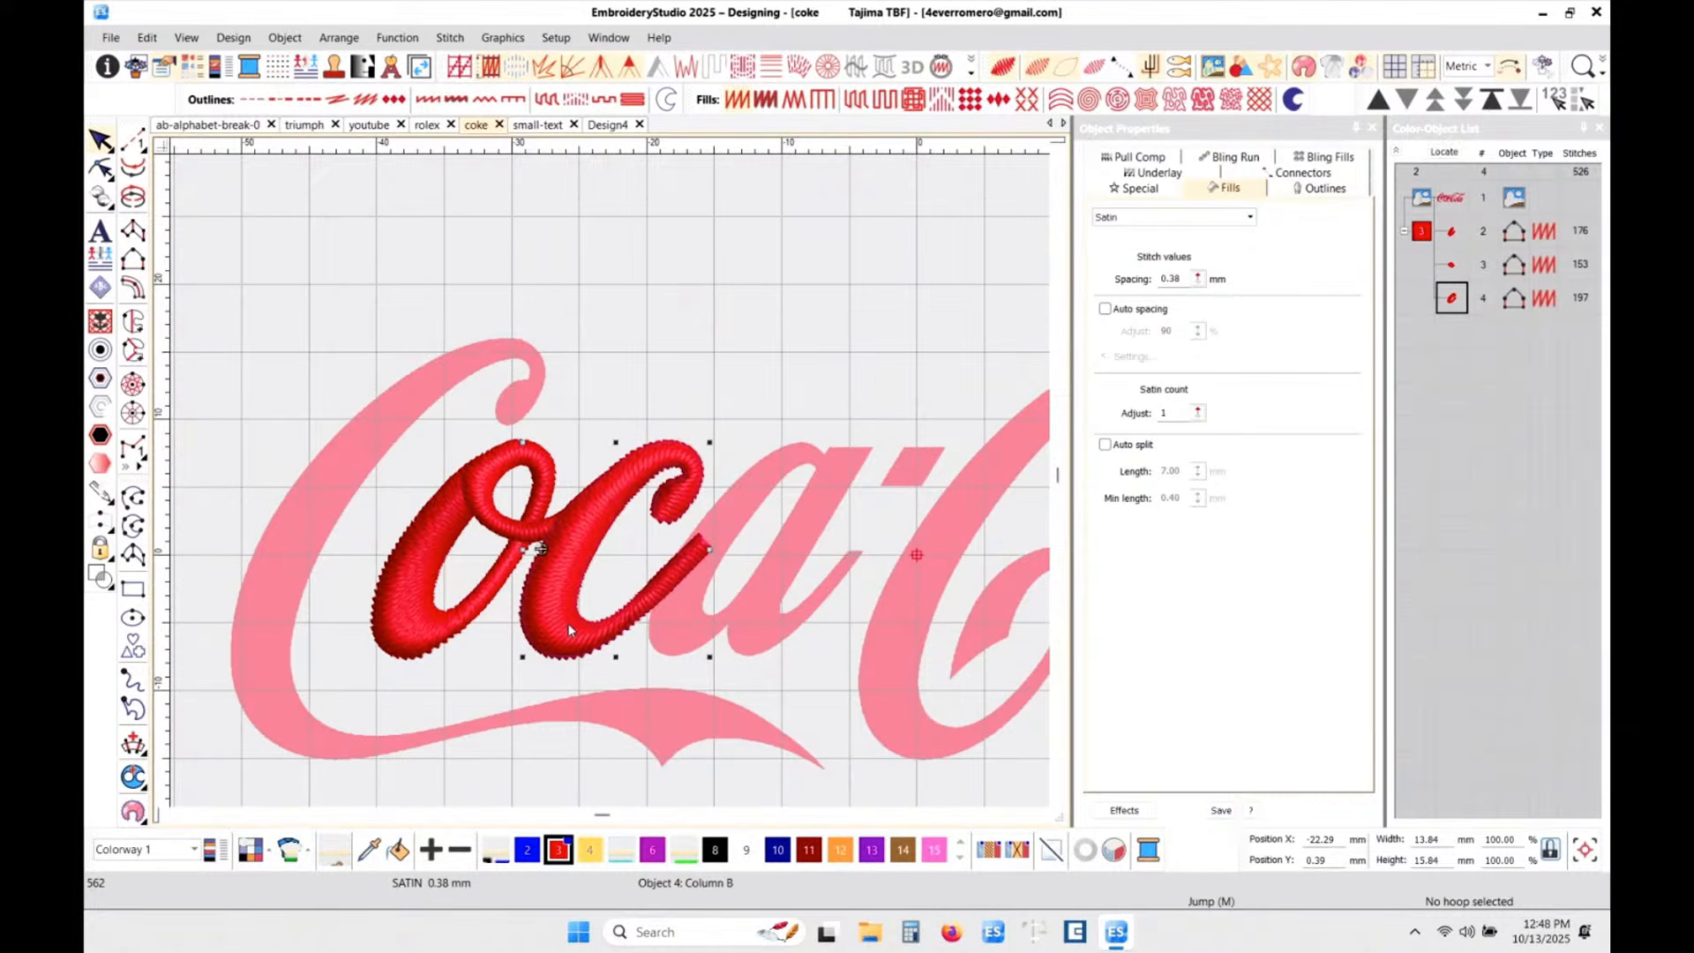
pyautogui.click(1164, 158)
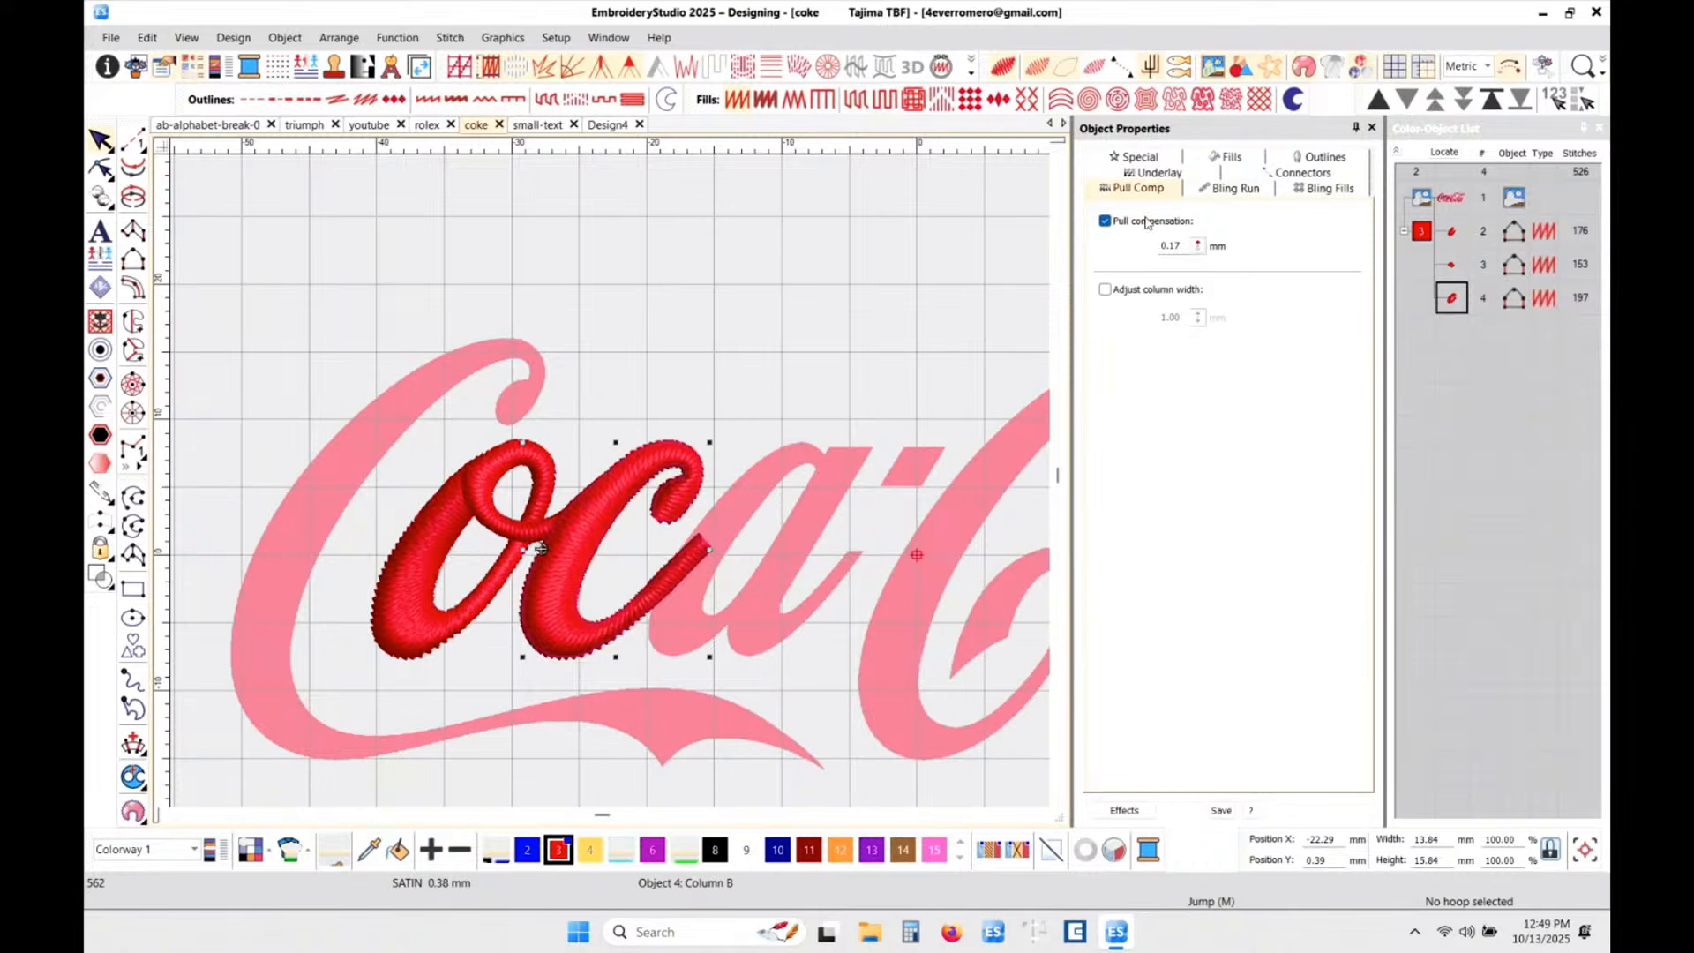
pyautogui.click(1165, 172)
pyautogui.click(1164, 259)
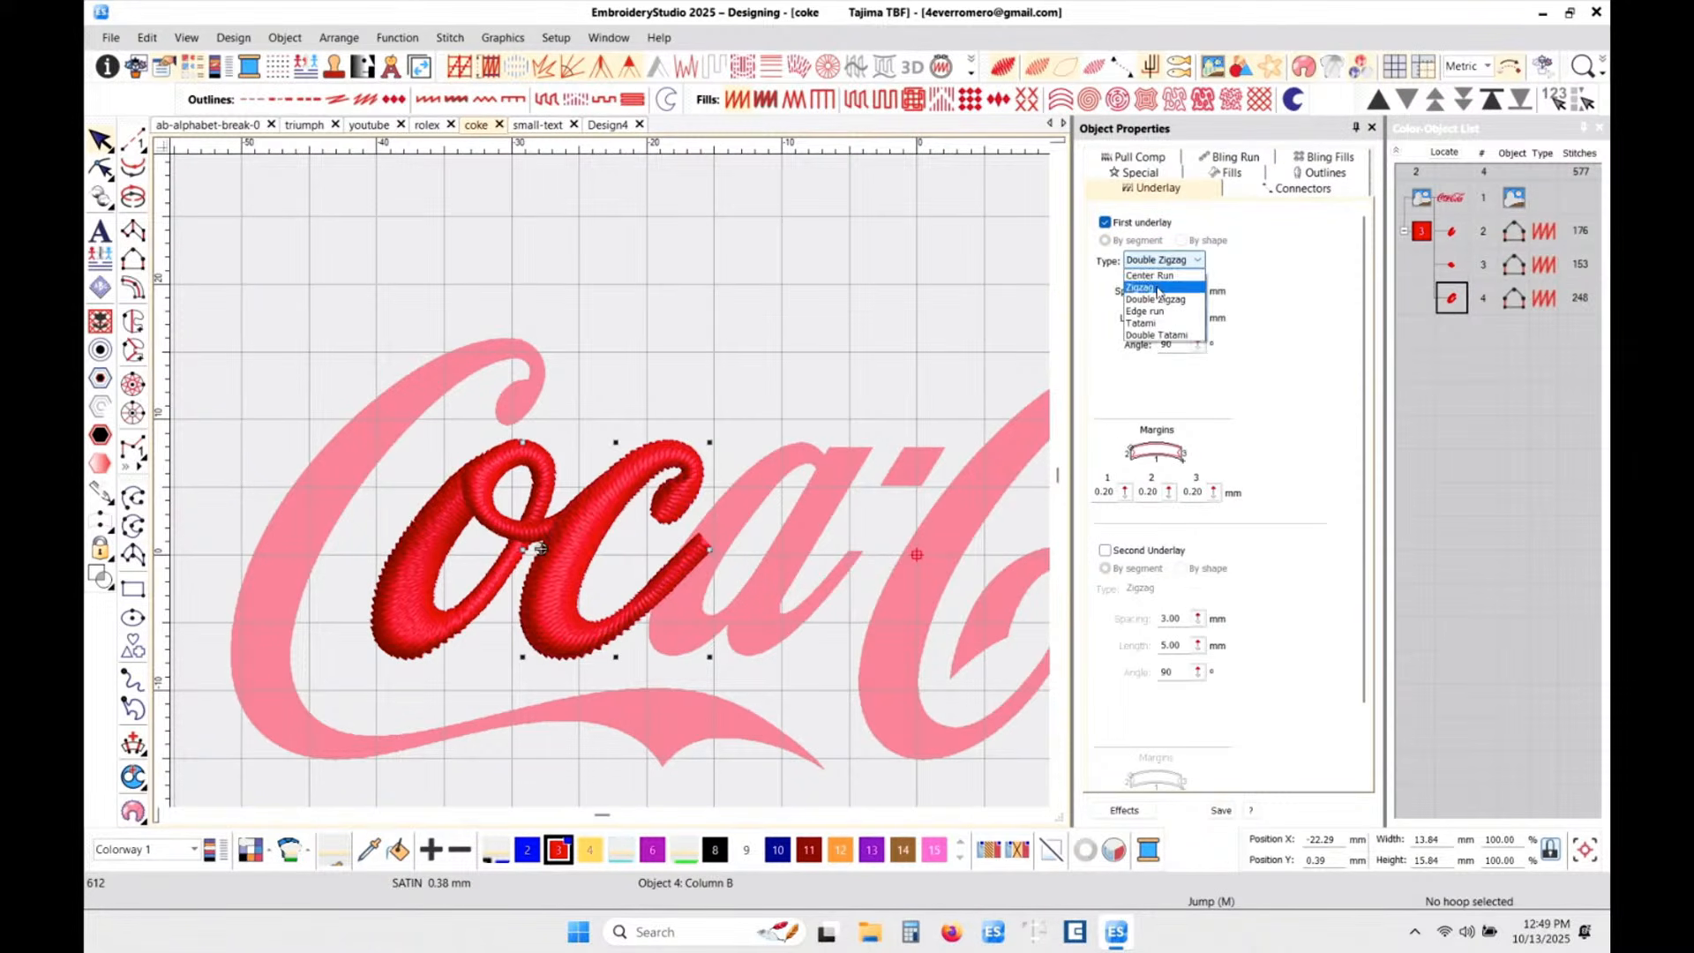
pyautogui.click(1160, 288)
pyautogui.click(765, 327)
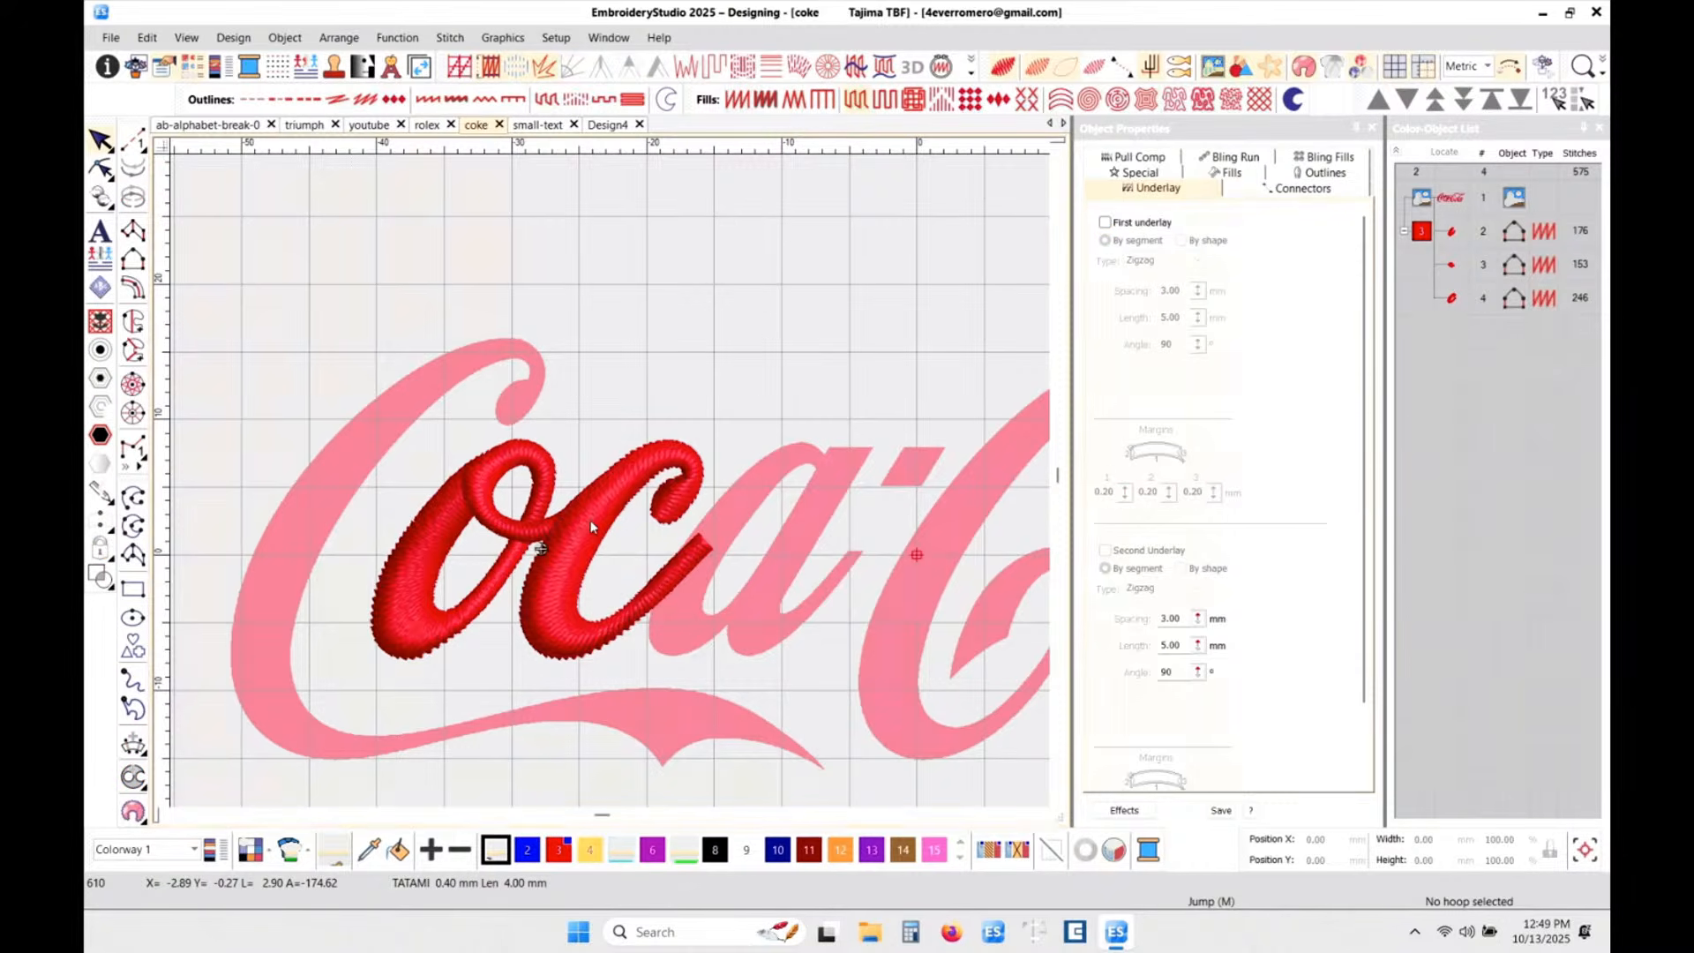
# - Select all three red satin segments of the "o" and "c" through their colour group, then inspect the lettering
pyautogui.rightClick(1422, 236)
pyautogui.click(1539, 597)
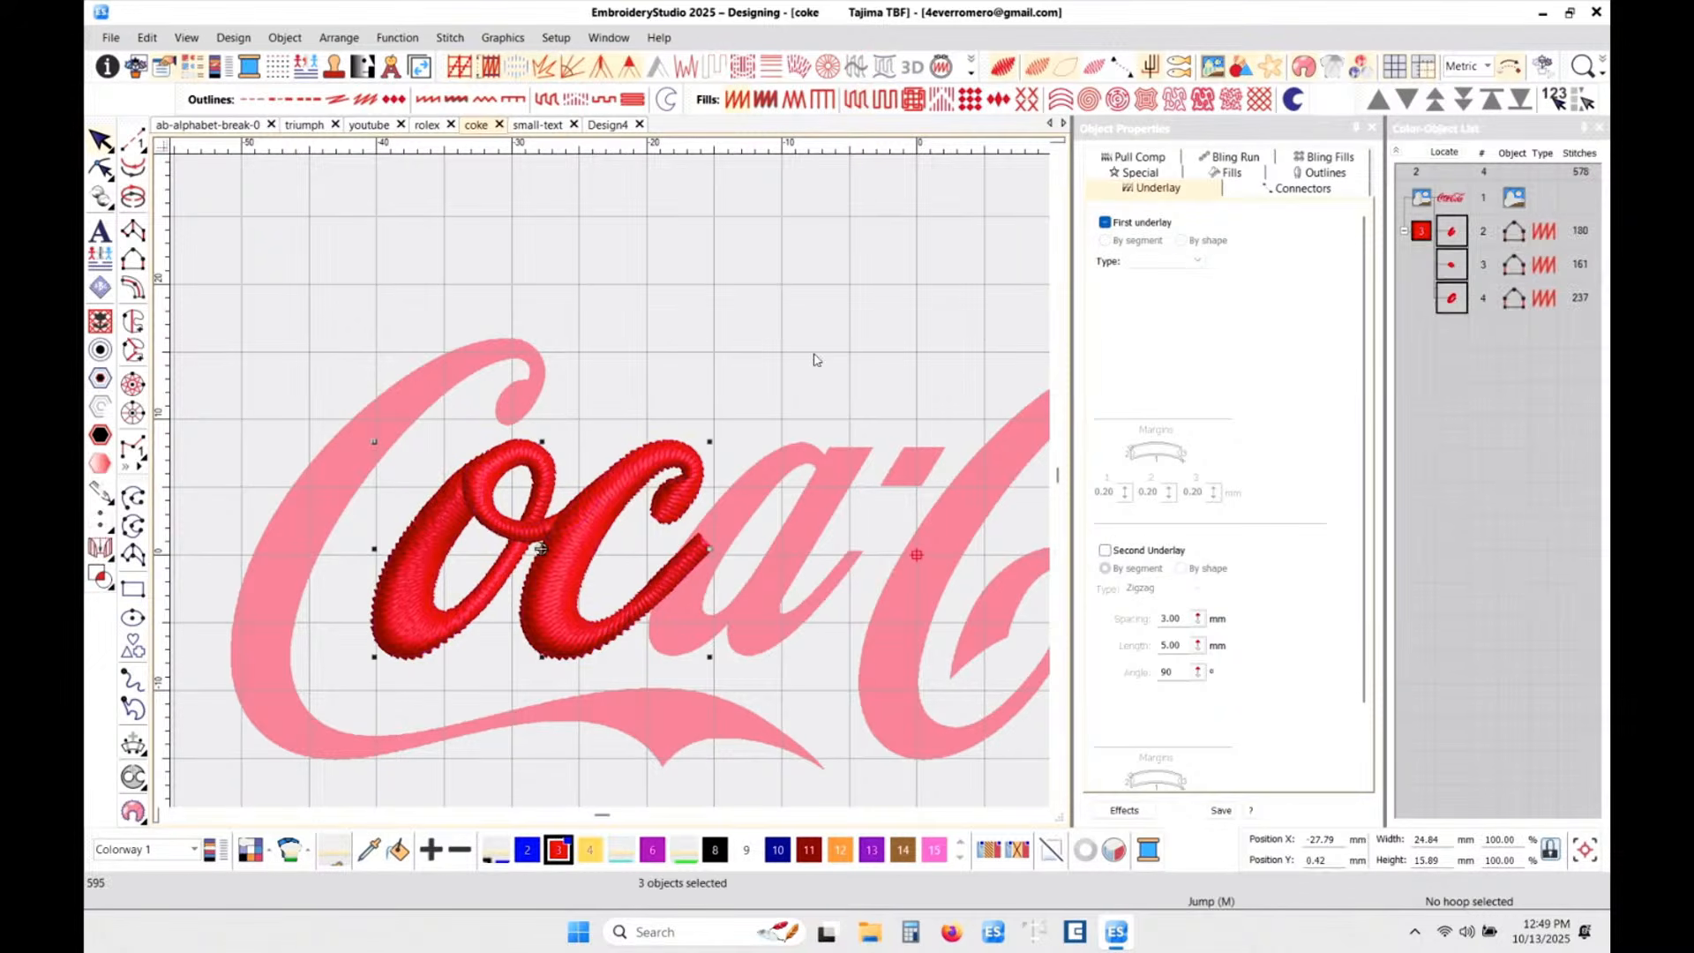
pyautogui.scroll(-3, 768, 515)
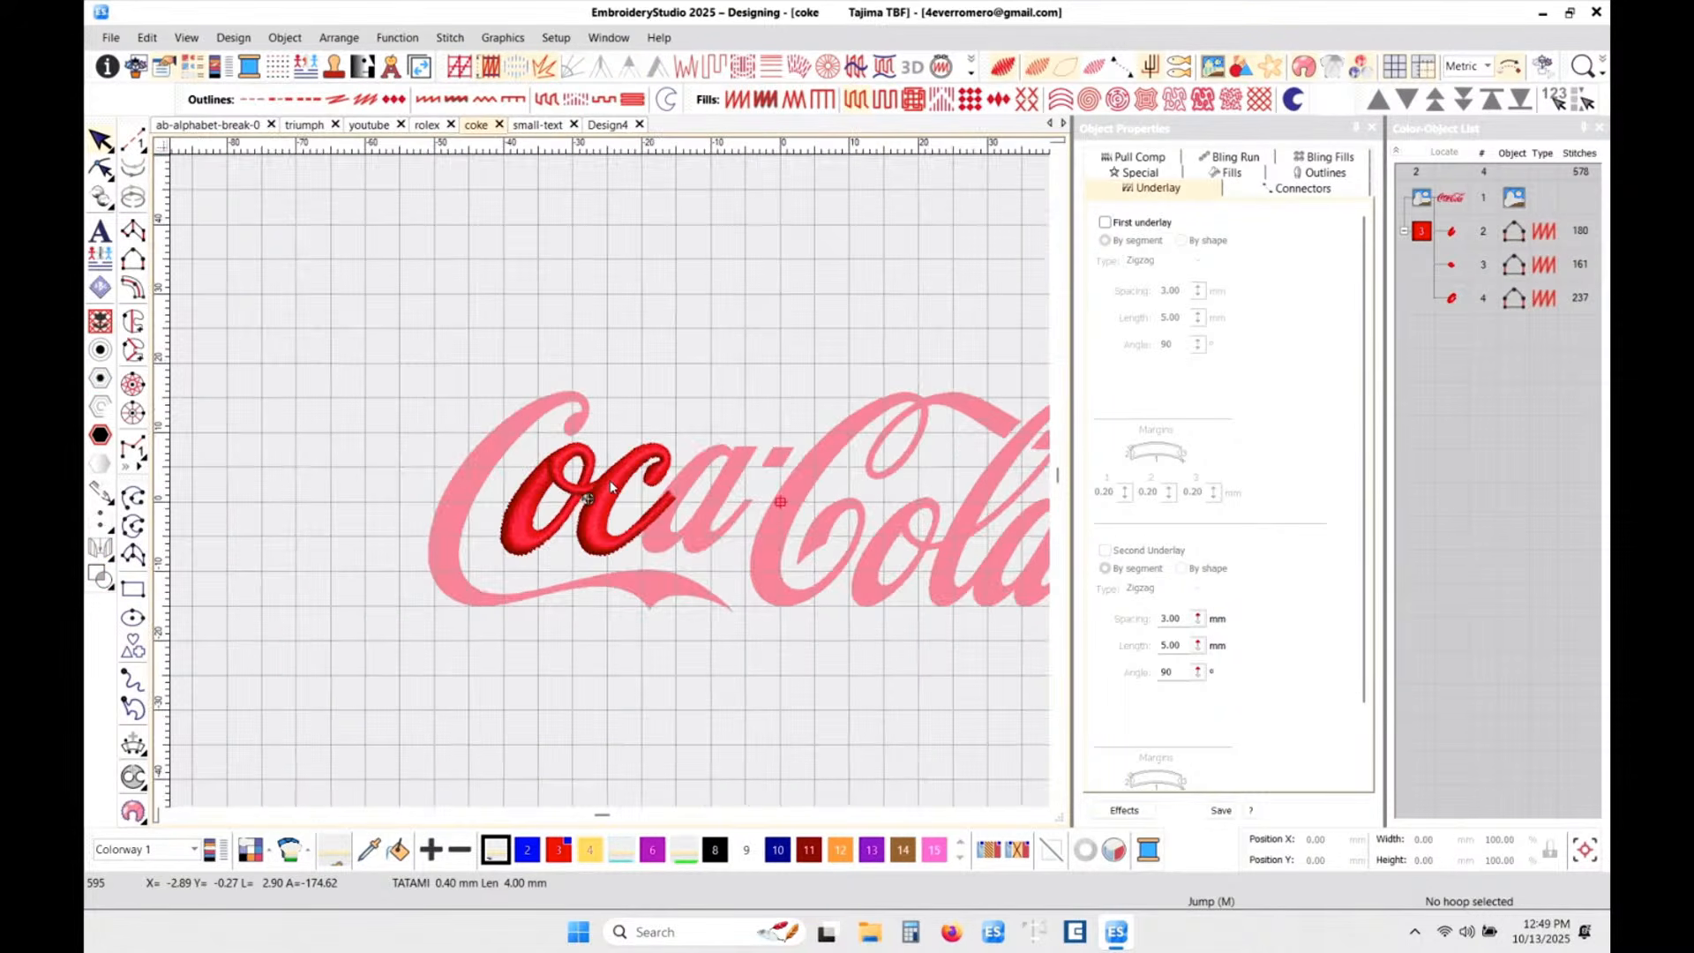
pyautogui.scroll(3, 611, 481)
pyautogui.scroll(-2, 610, 480)
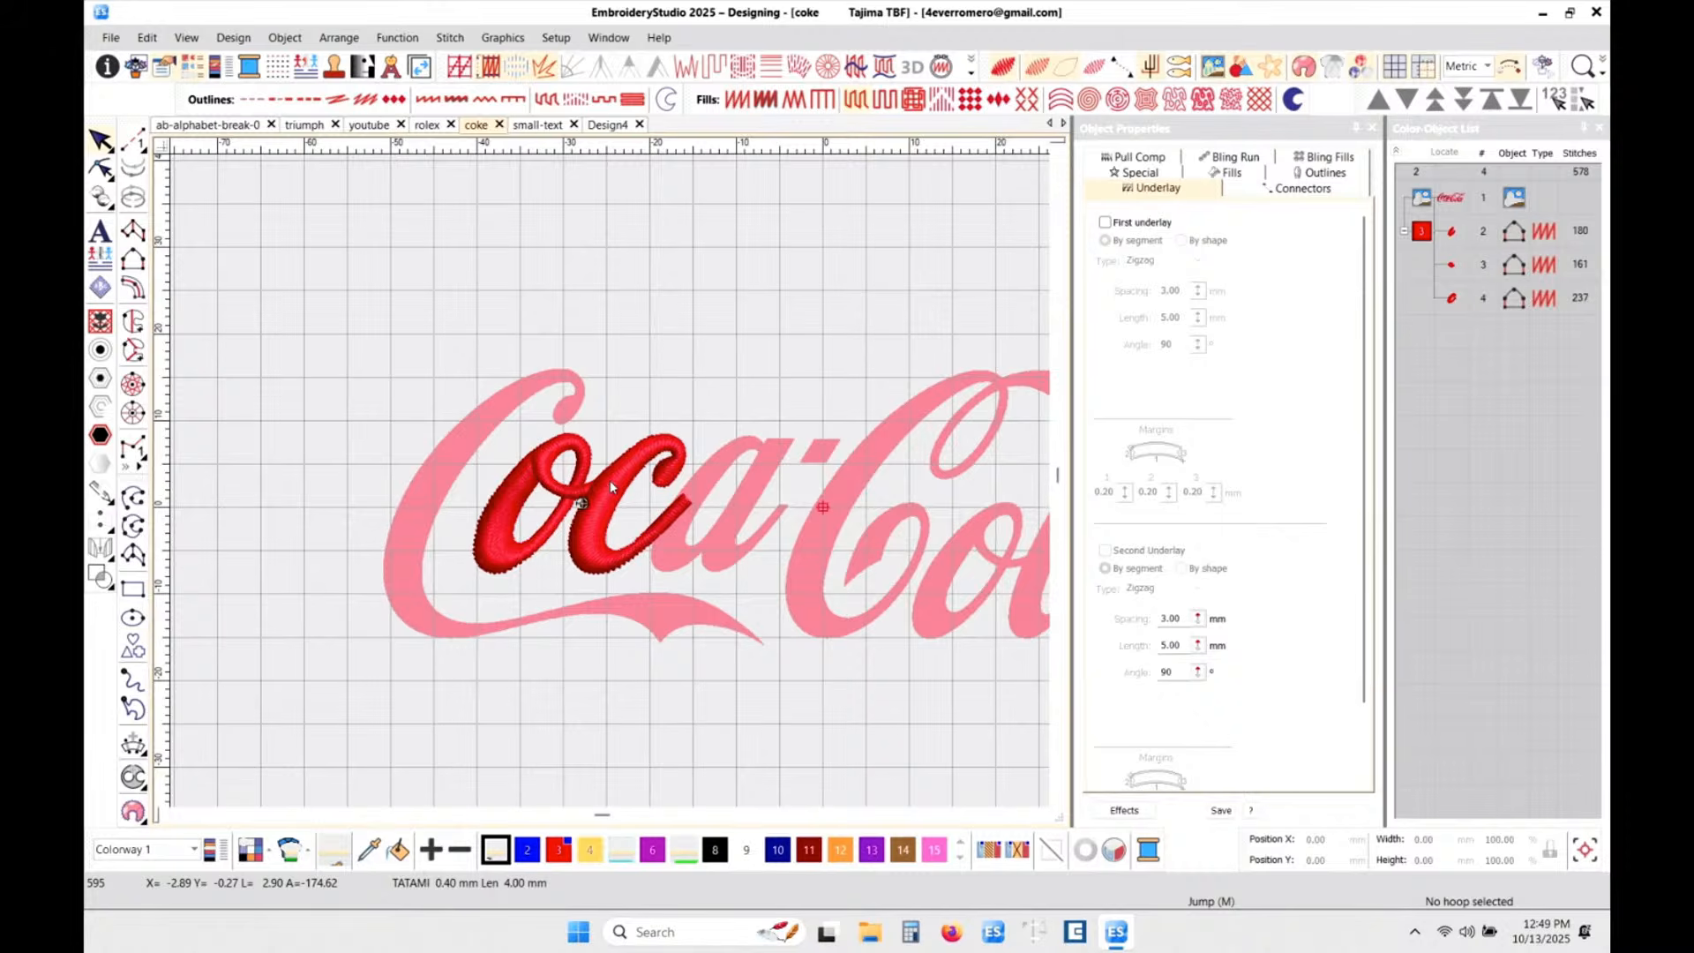
pyautogui.scroll(2, 610, 480)
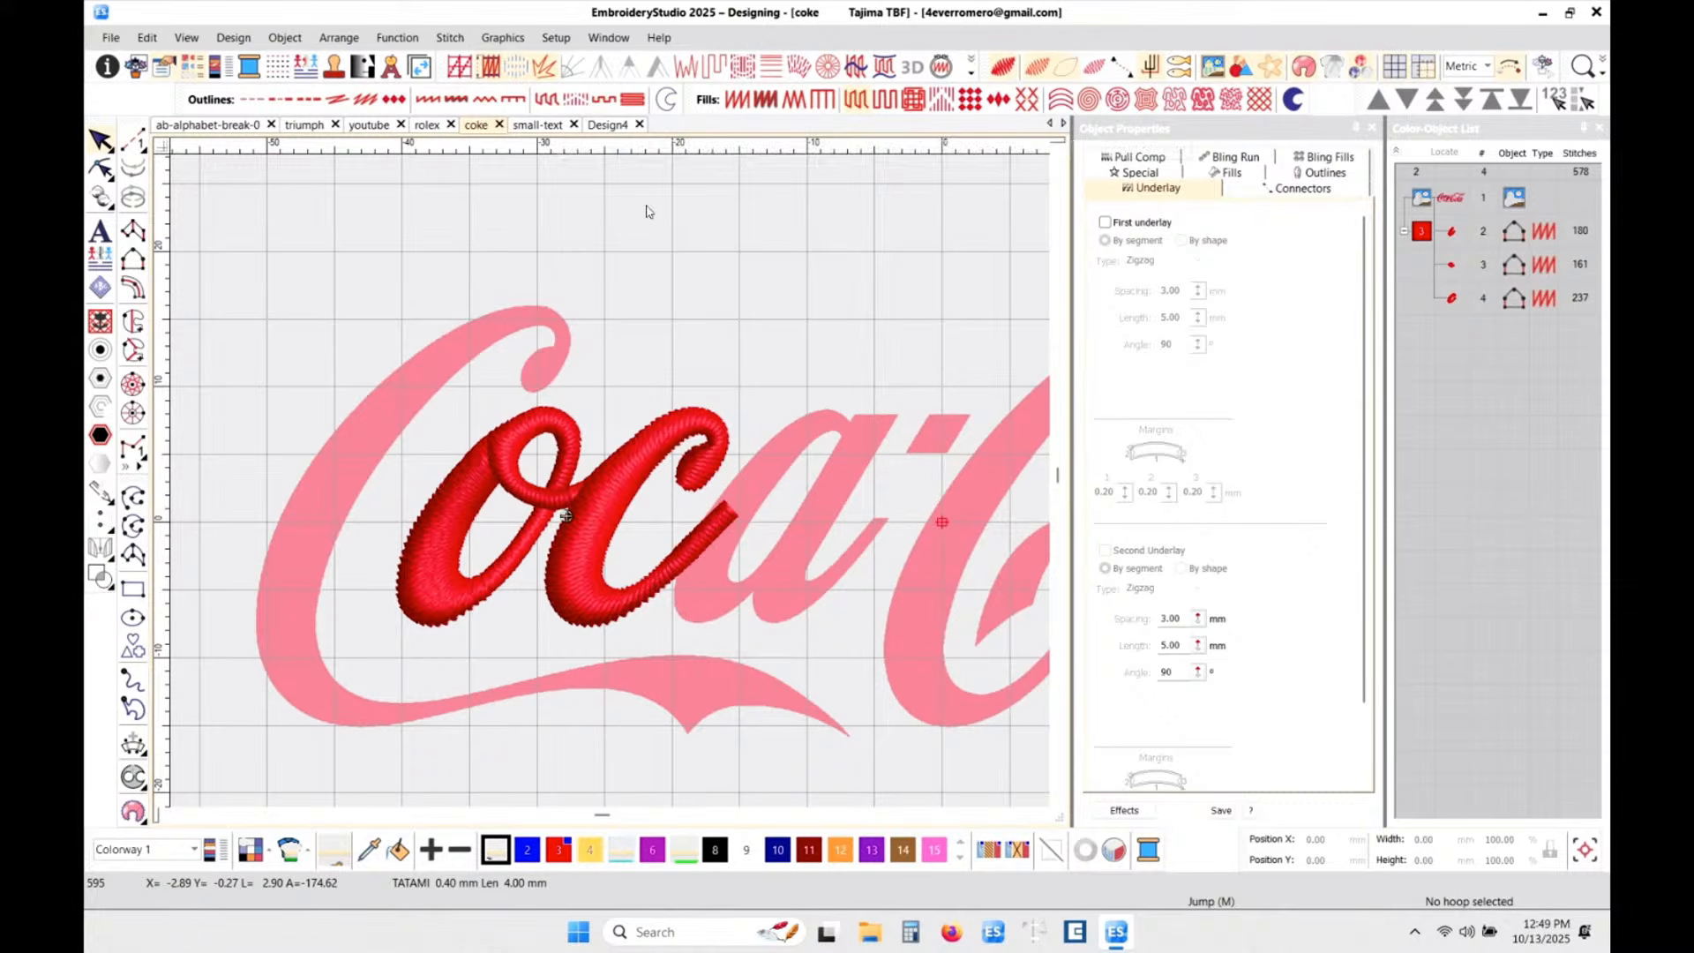
# - Look at the small-text design and return to the coke design
pyautogui.click(607, 126)
pyautogui.click(547, 129)
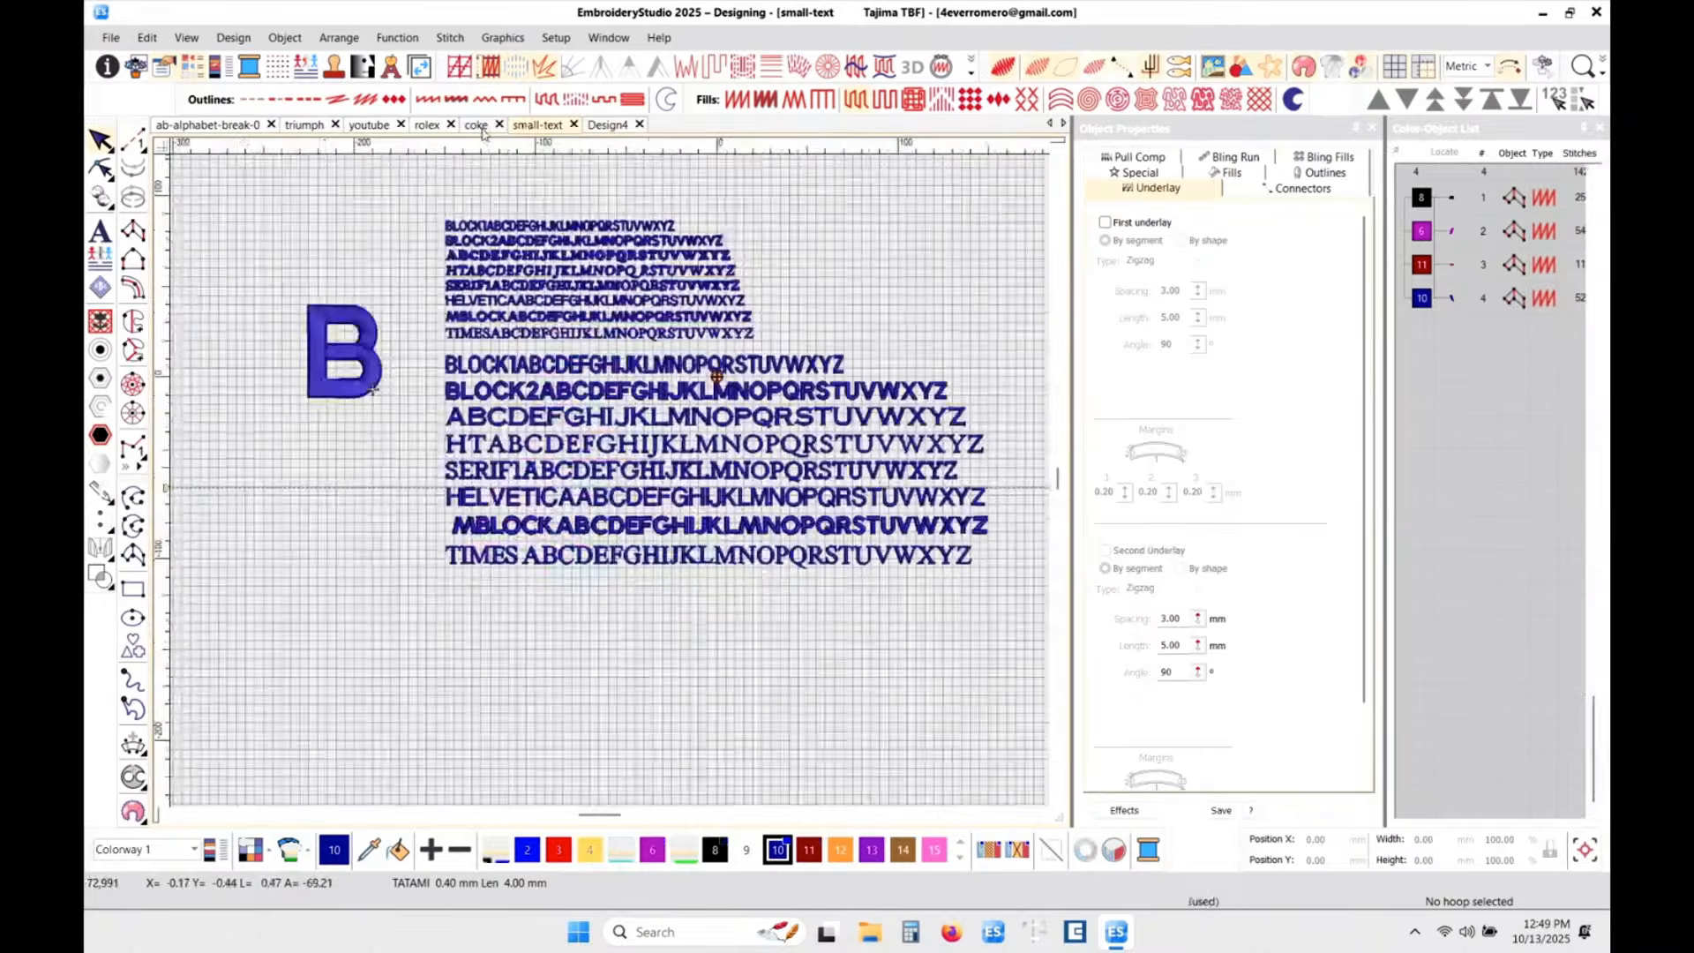
pyautogui.click(476, 126)
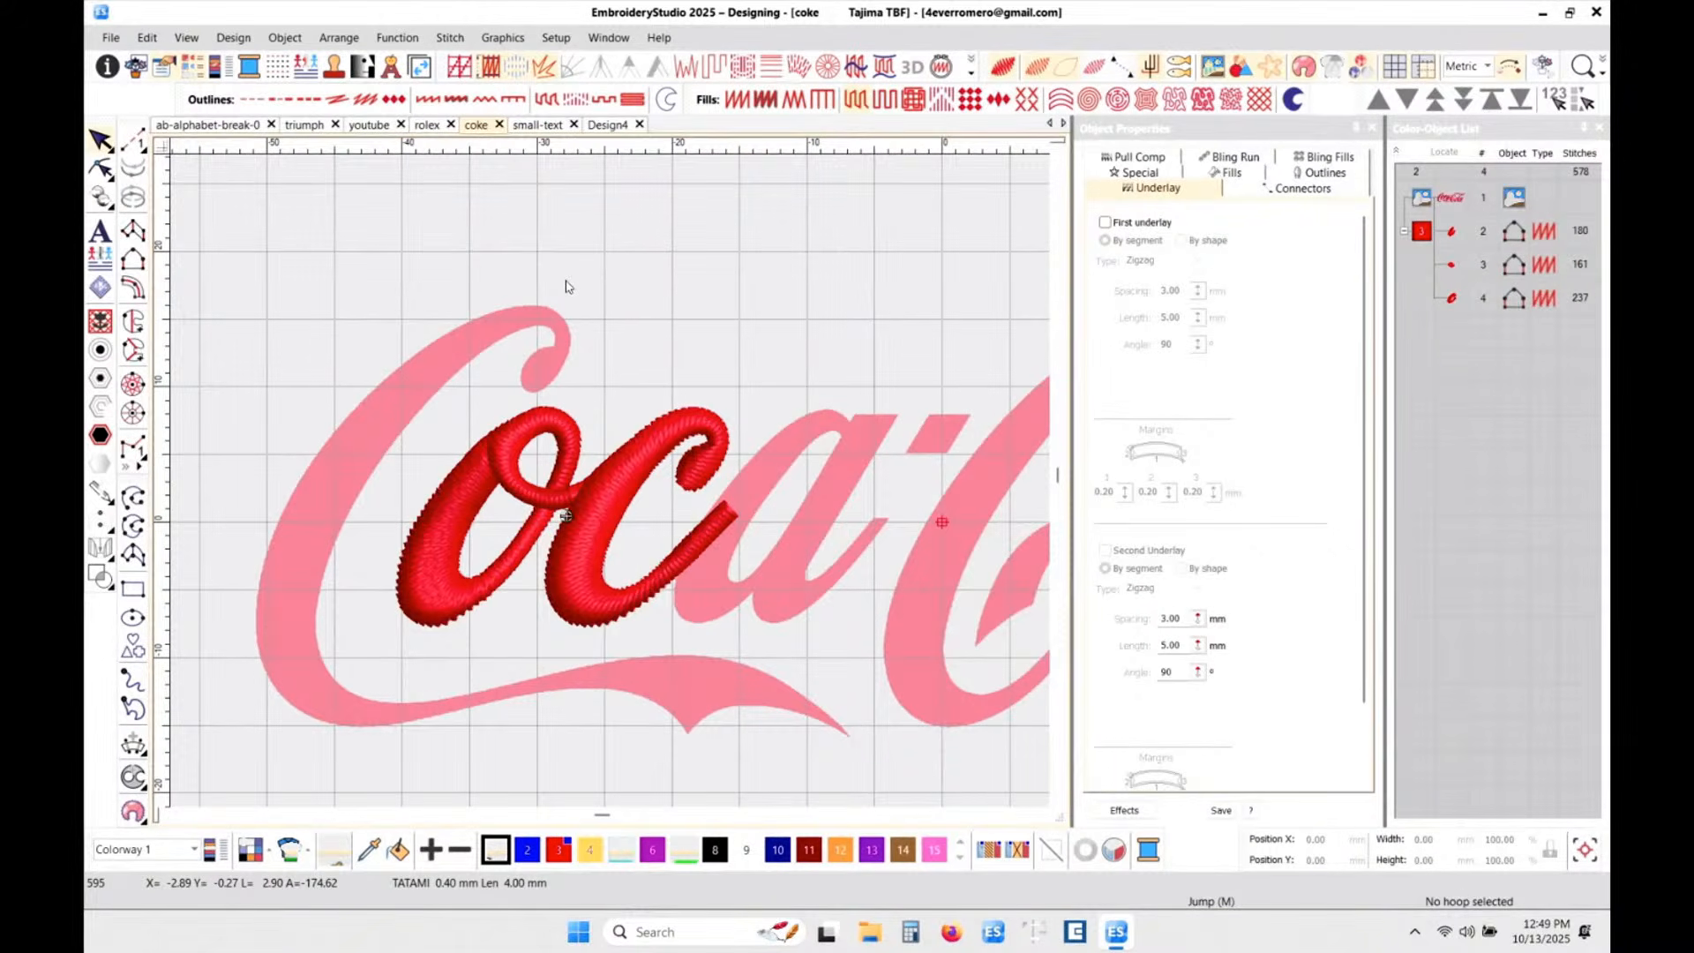